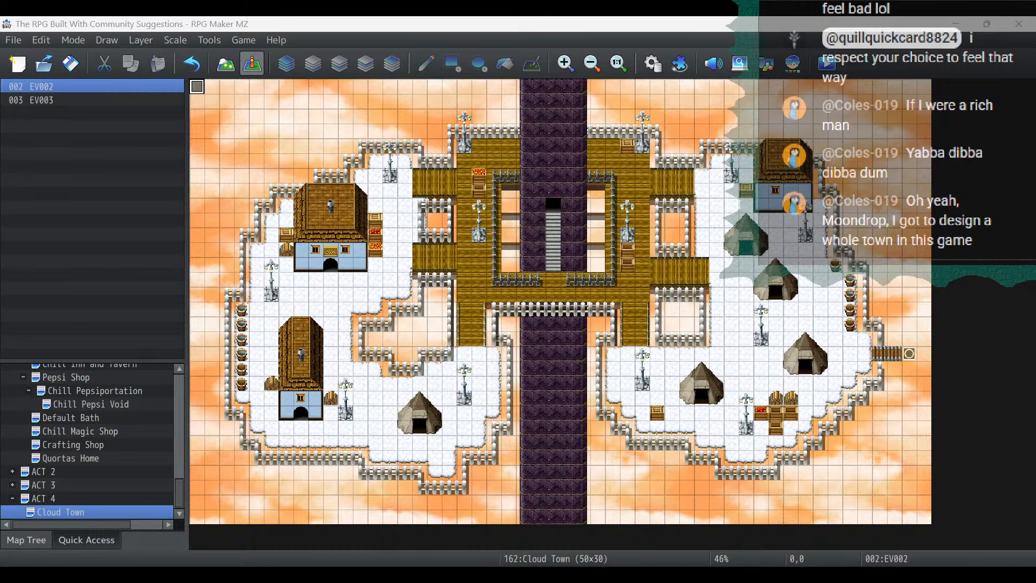
- Switch to the stream project notes in Notepad and read the to-do list from the Timmy tutorial NPC through the Act 4 dialogue item
{"action": "left_click", "coordinate": [419, 25]}
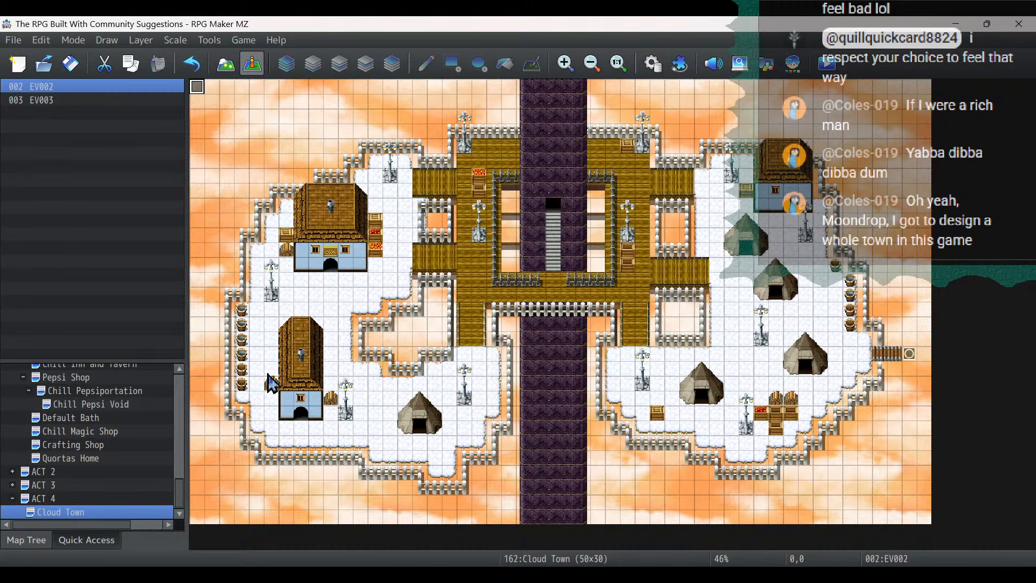
{"action": "left_click", "coordinate": [82, 574]}
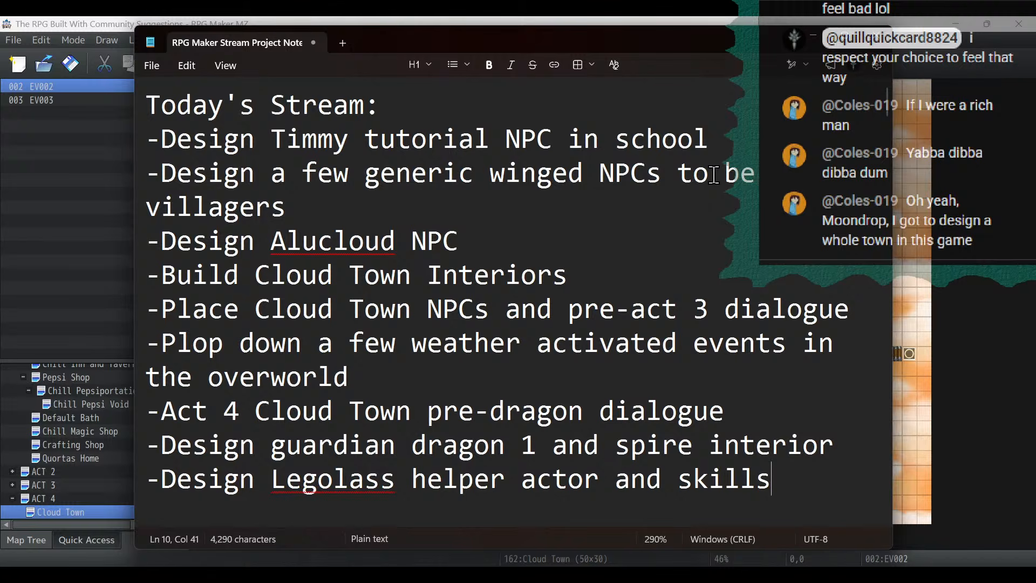
{"action": "left_click_drag", "start_coordinate": [690, 31], "coordinate": [560, 32]}
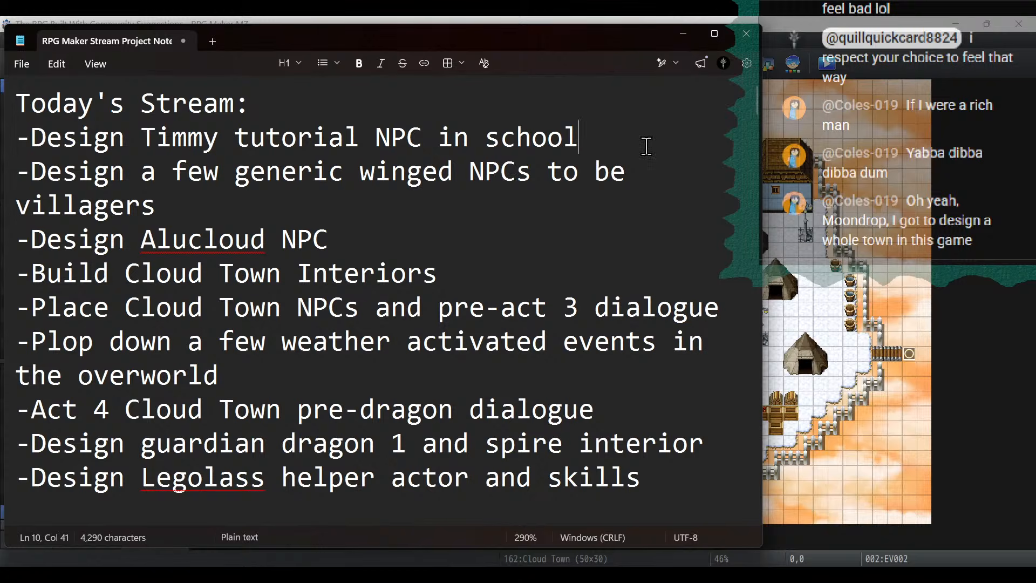
{"action": "left_click_drag", "start_coordinate": [645, 143], "coordinate": [7, 143]}
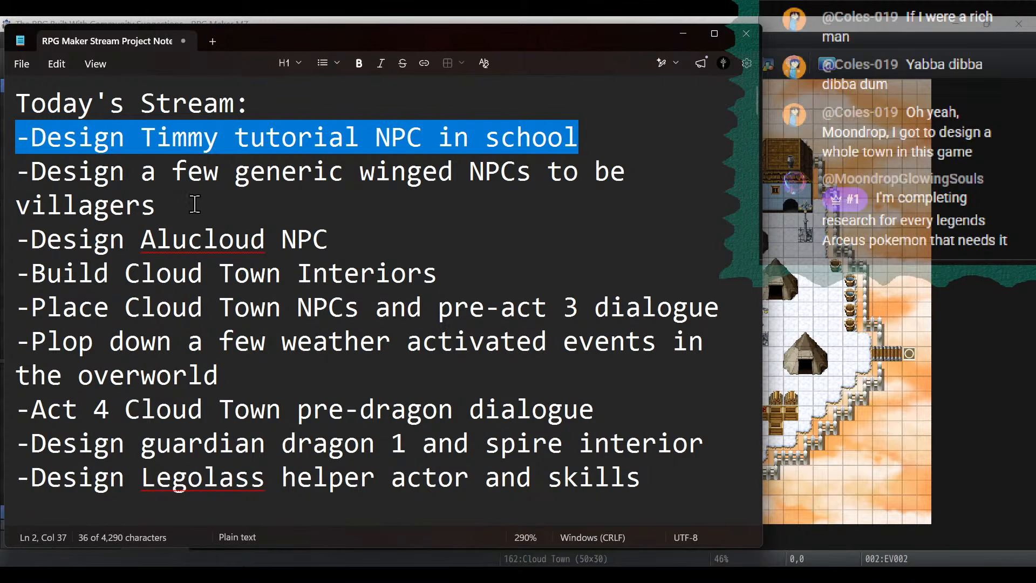
{"action": "left_click_drag", "start_coordinate": [270, 188], "coordinate": [5, 172]}
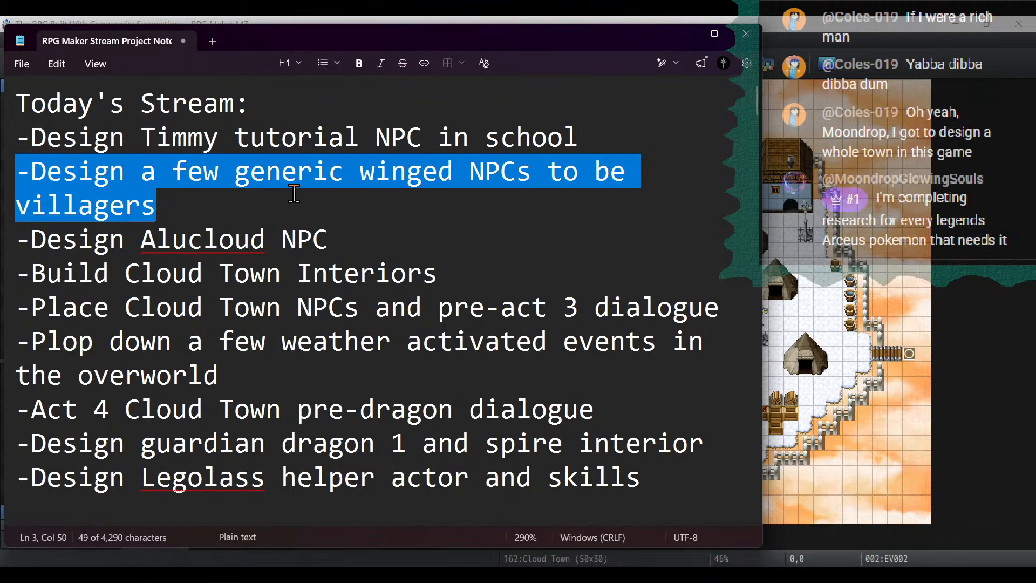
{"action": "left_click_drag", "start_coordinate": [381, 242], "coordinate": [6, 252]}
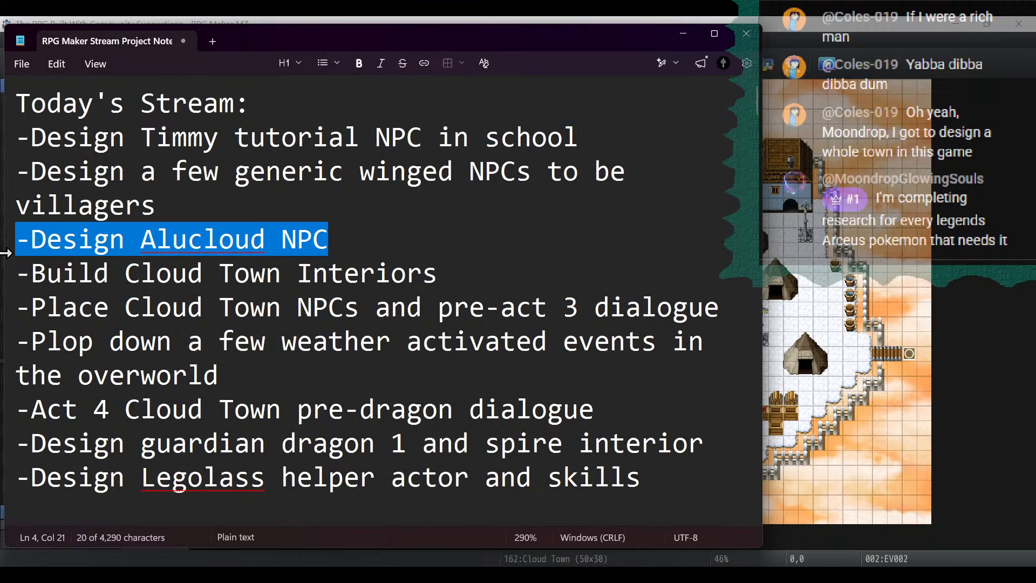
{"action": "left_click_drag", "start_coordinate": [438, 273], "coordinate": [5, 289]}
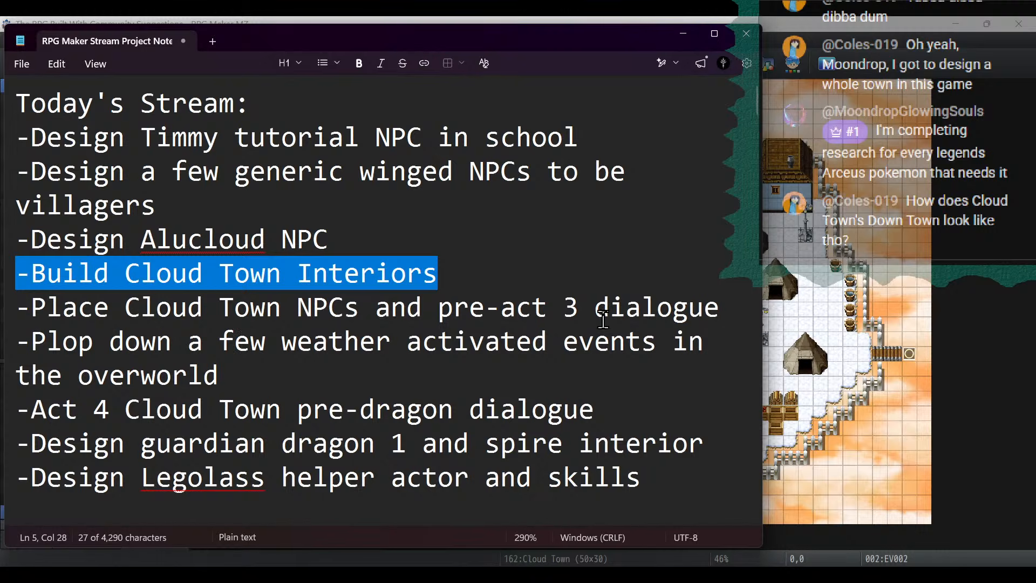
{"action": "left_click_drag", "start_coordinate": [722, 308], "coordinate": [6, 308]}
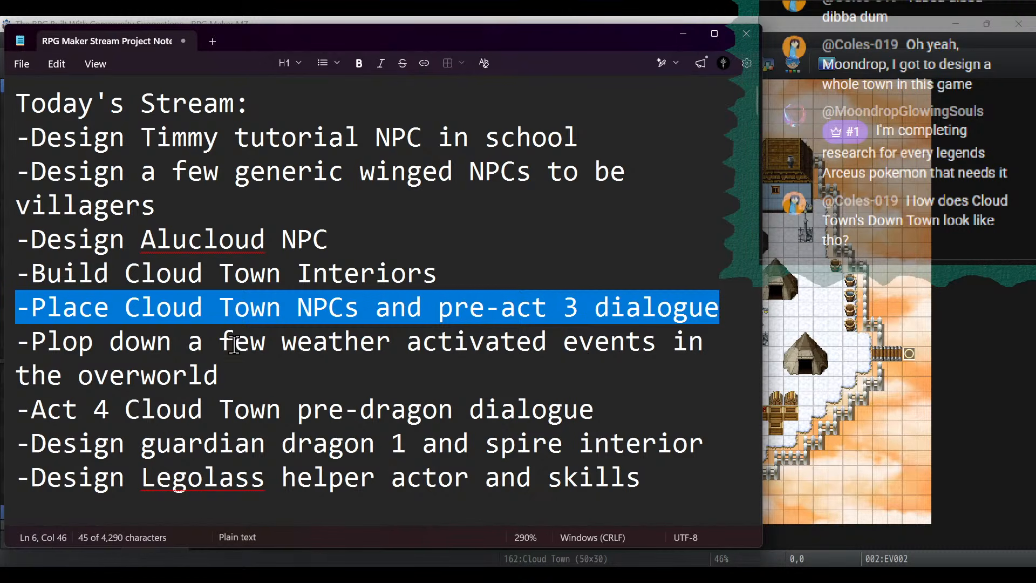
{"action": "left_click_drag", "start_coordinate": [270, 377], "coordinate": [5, 342]}
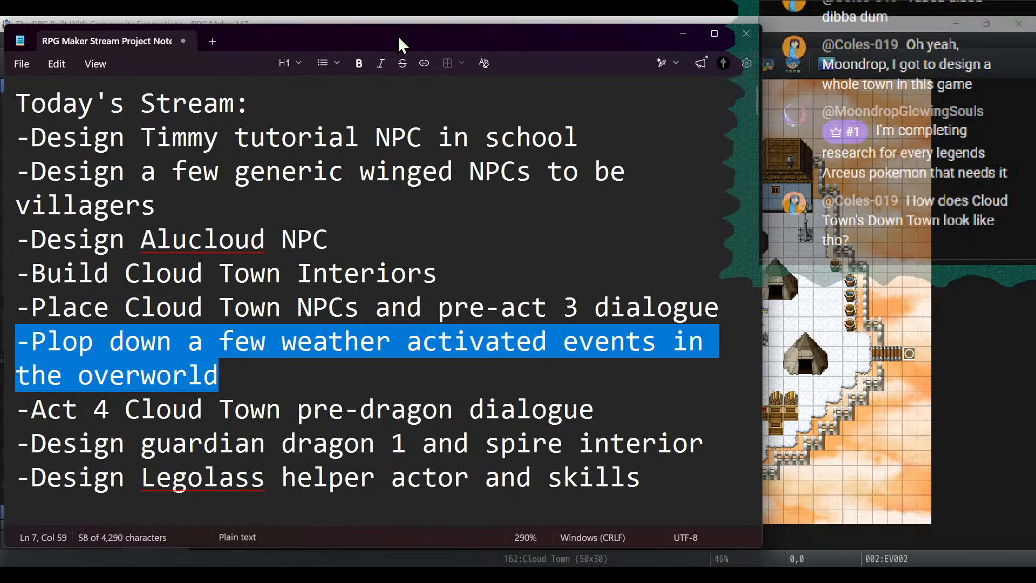
{"action": "left_click_drag", "start_coordinate": [397, 34], "coordinate": [418, 39]}
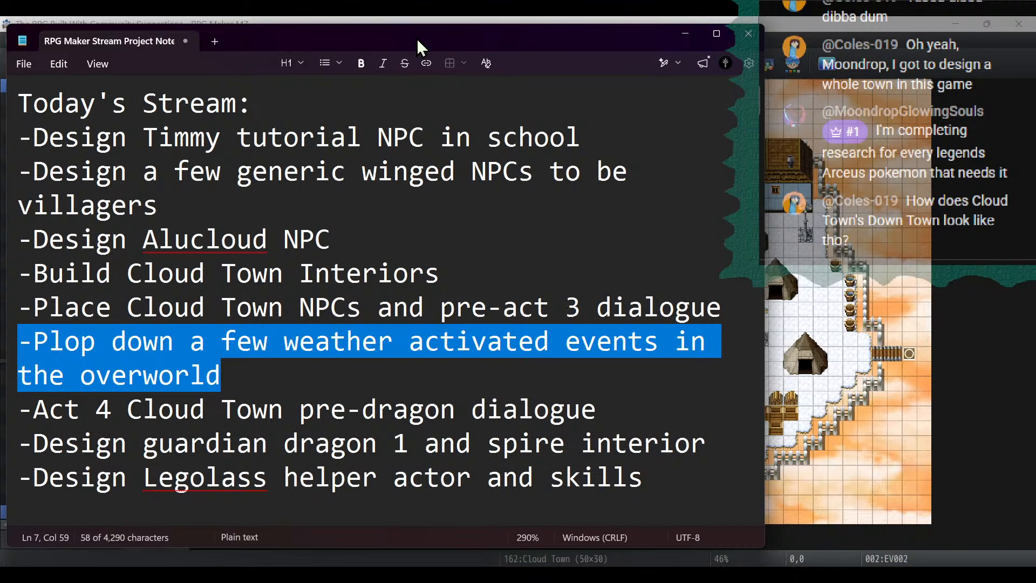
{"action": "left_click_drag", "start_coordinate": [606, 416], "coordinate": [2, 425]}
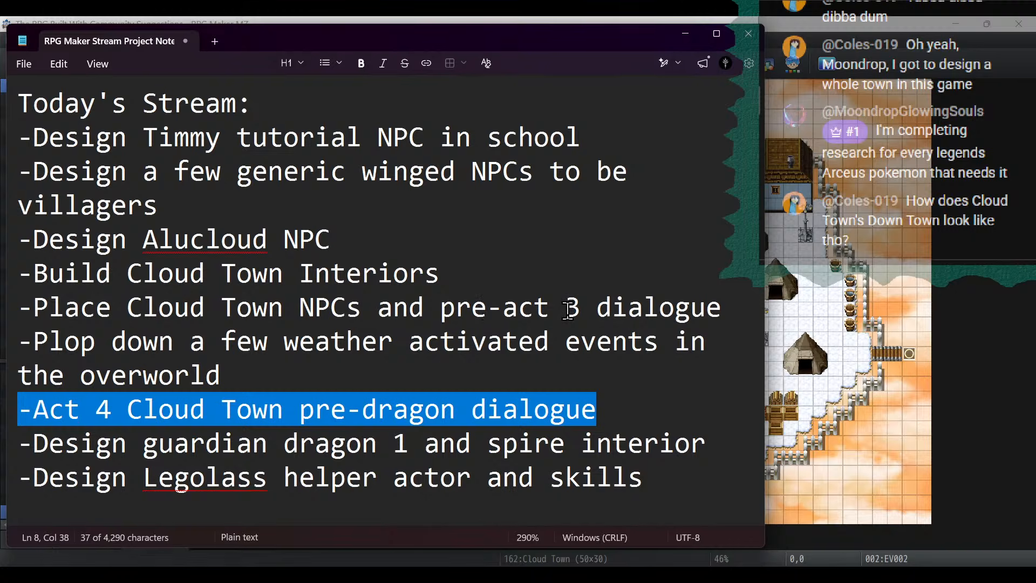
- Correct the Cloud Town NPCs item in the to-do list to read "pre-act 4 dialogue"
{"action": "left_click", "coordinate": [597, 308]}
{"action": "key", "text": "Left"}
{"action": "key", "text": "BackSpace"}
{"action": "type", "text": "4"}
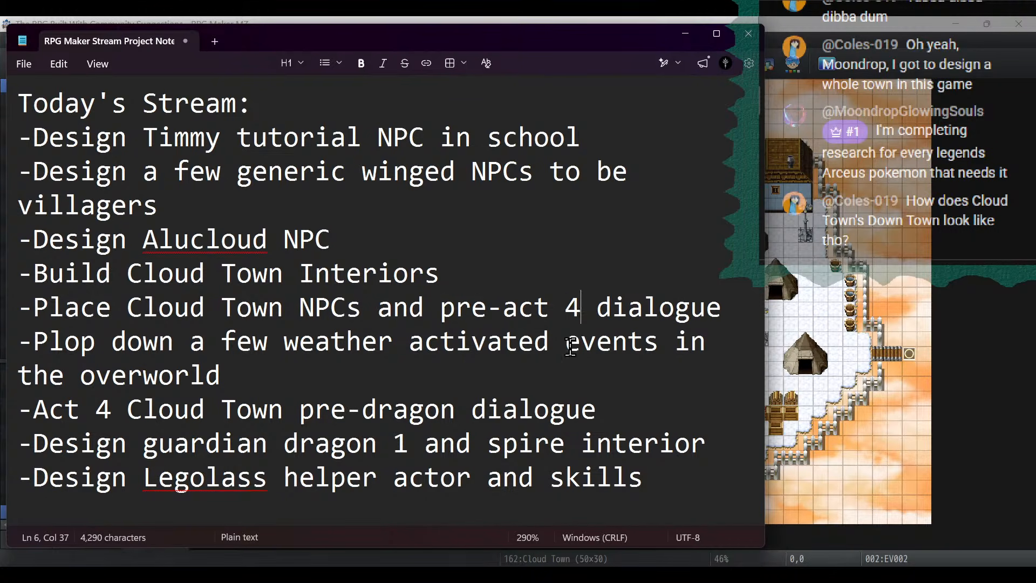
- Read the remaining to-do items on the pre-dragon dialogue, guardian dragon, spire interior and Legolass, and return to the Timmy tutorial item
{"action": "left_click_drag", "start_coordinate": [620, 410], "coordinate": [2, 399]}
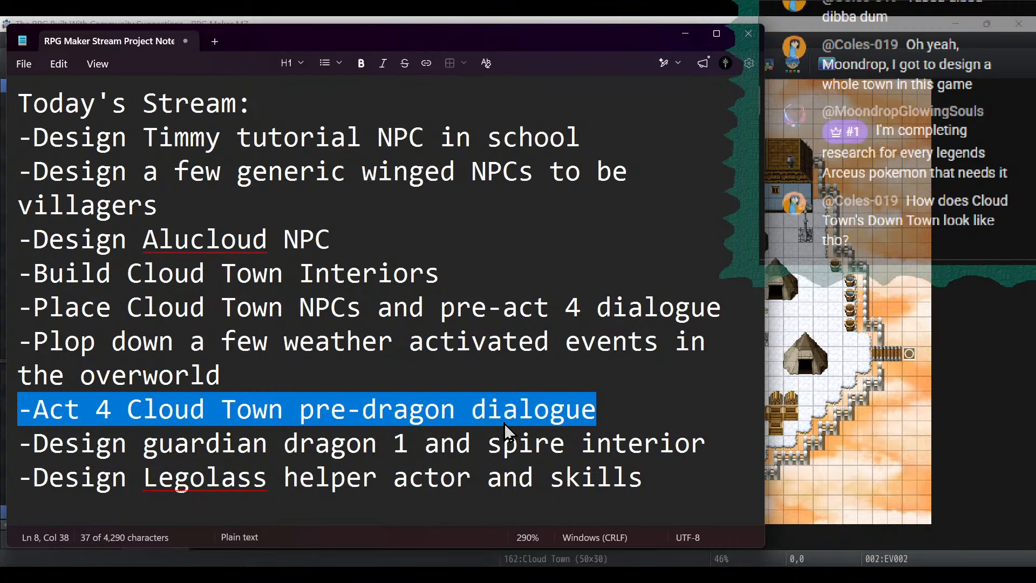
{"action": "left_click_drag", "start_coordinate": [735, 444], "coordinate": [3, 448]}
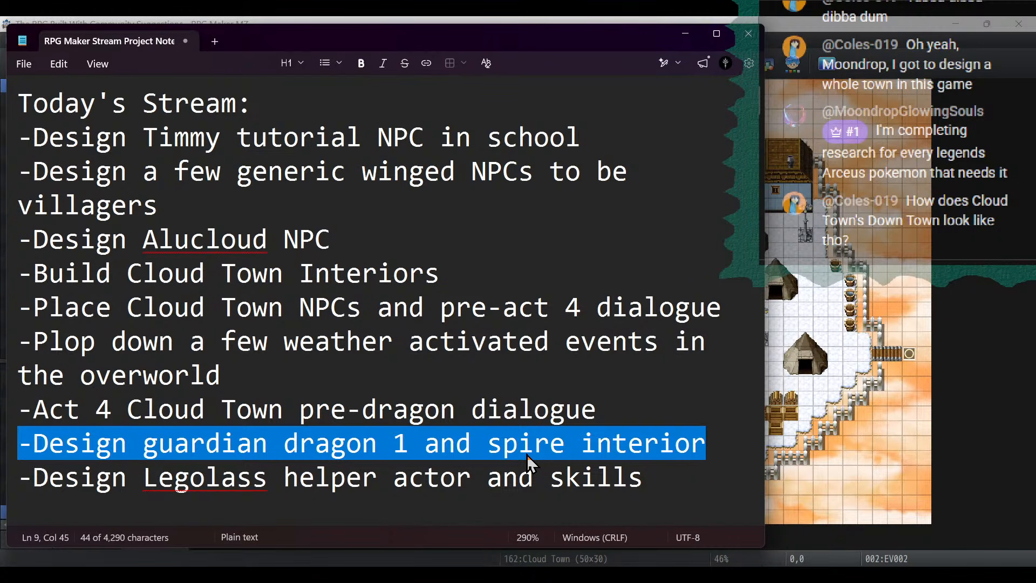
{"action": "left_click", "coordinate": [619, 451]}
{"action": "left_click_drag", "start_coordinate": [723, 438], "coordinate": [488, 446]}
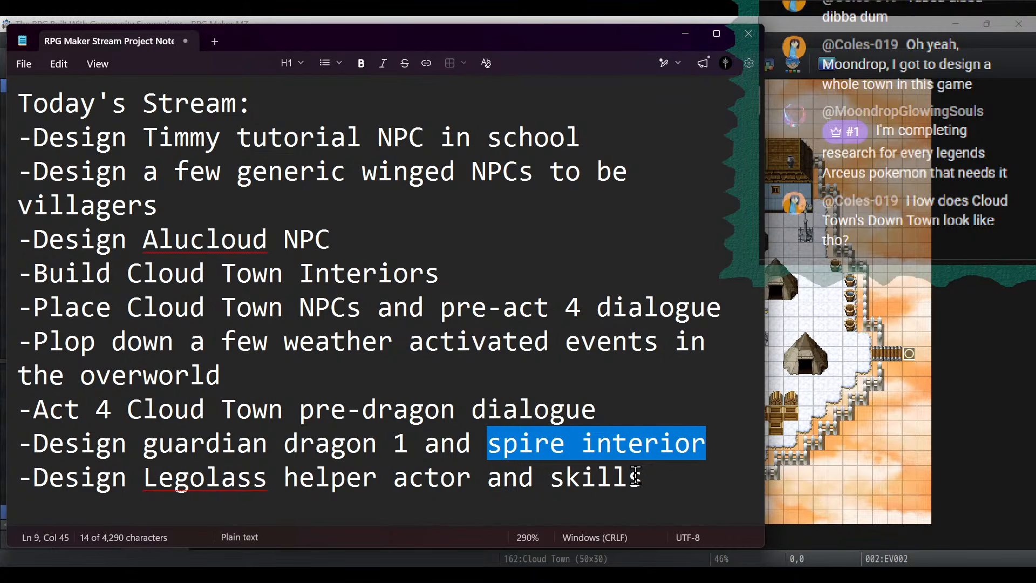
{"action": "left_click_drag", "start_coordinate": [668, 480], "coordinate": [9, 473]}
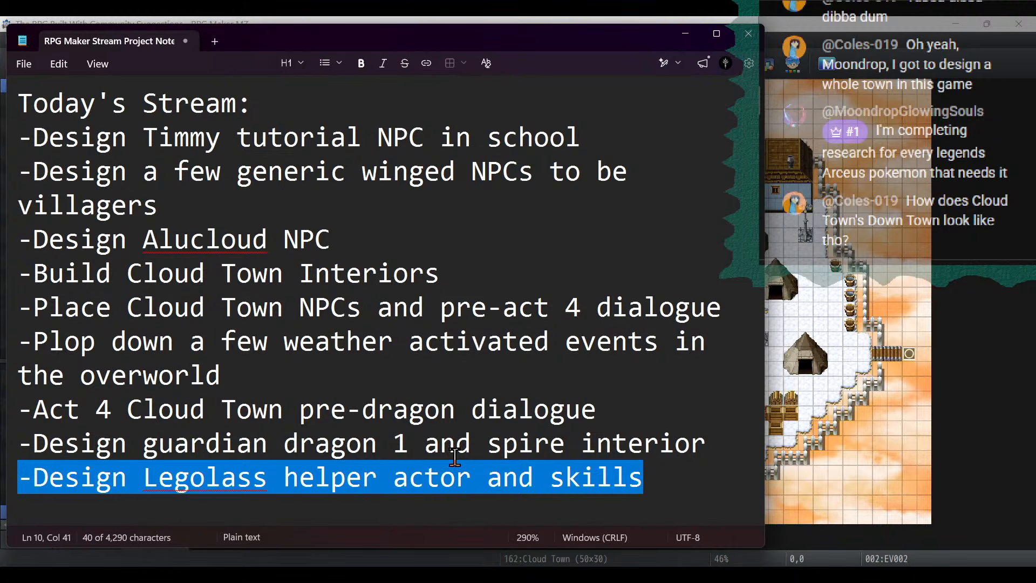
{"action": "left_click_drag", "start_coordinate": [378, 477], "coordinate": [647, 477]}
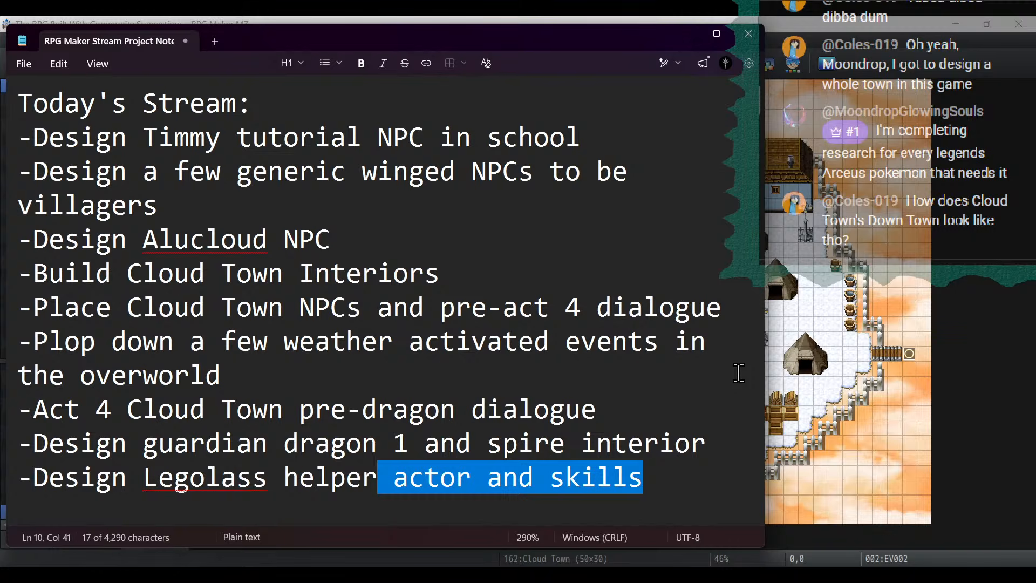
{"action": "left_click", "coordinate": [683, 34]}
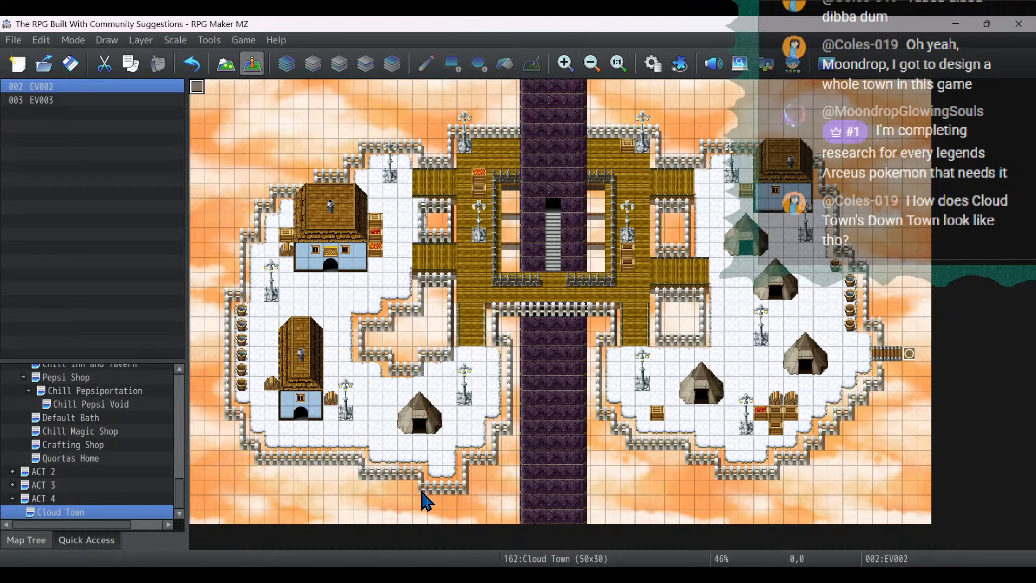
{"action": "key", "text": "alt+Tab"}
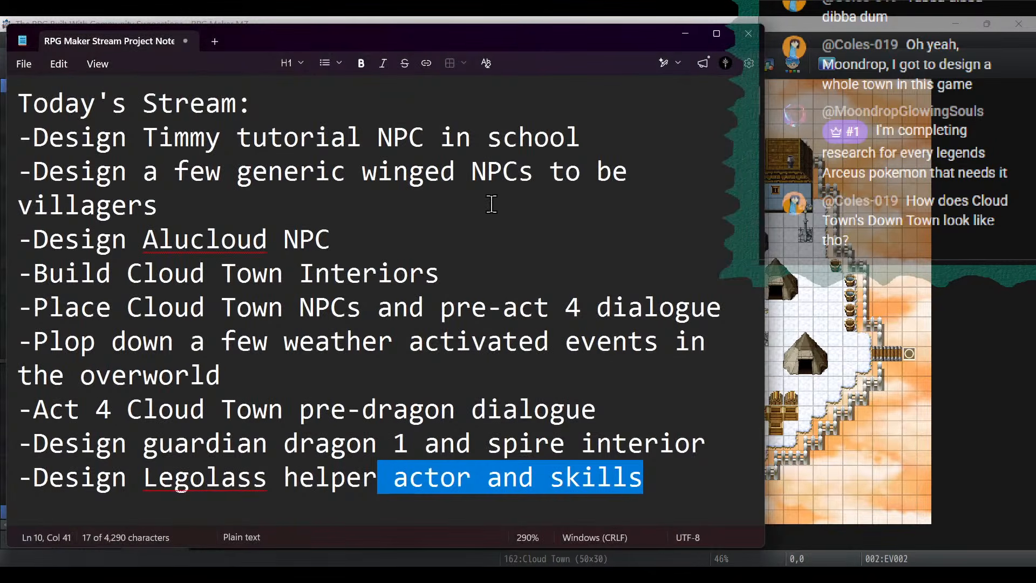
{"action": "left_click_drag", "start_coordinate": [606, 143], "coordinate": [3, 138]}
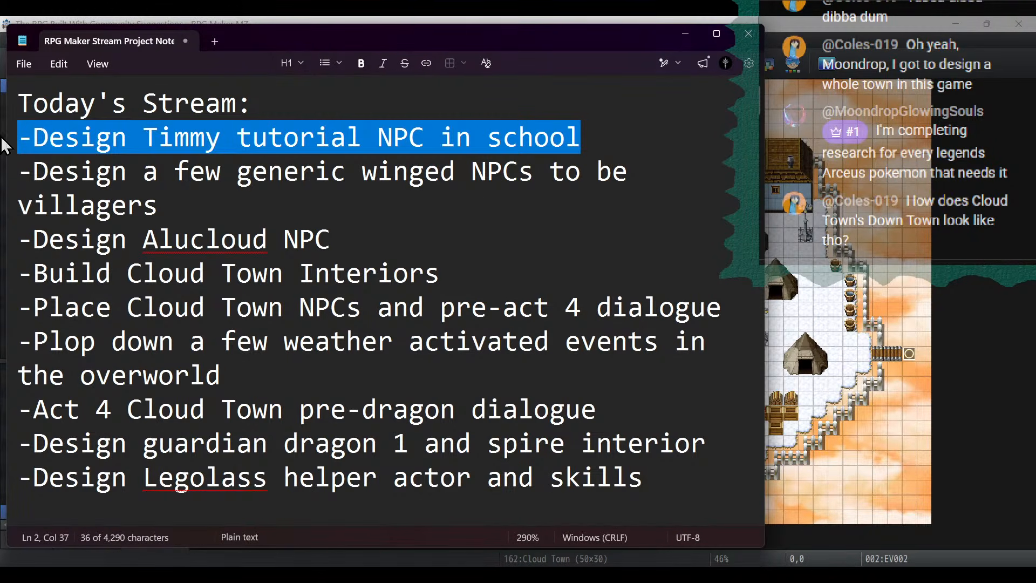
- Switch to RPG Maker MZ and examine the learnable skills of the Dragonslayer class in the database, from Fell the Dragon to Tantrum
{"action": "left_click", "coordinate": [414, 20]}
{"action": "left_click", "coordinate": [651, 64]}
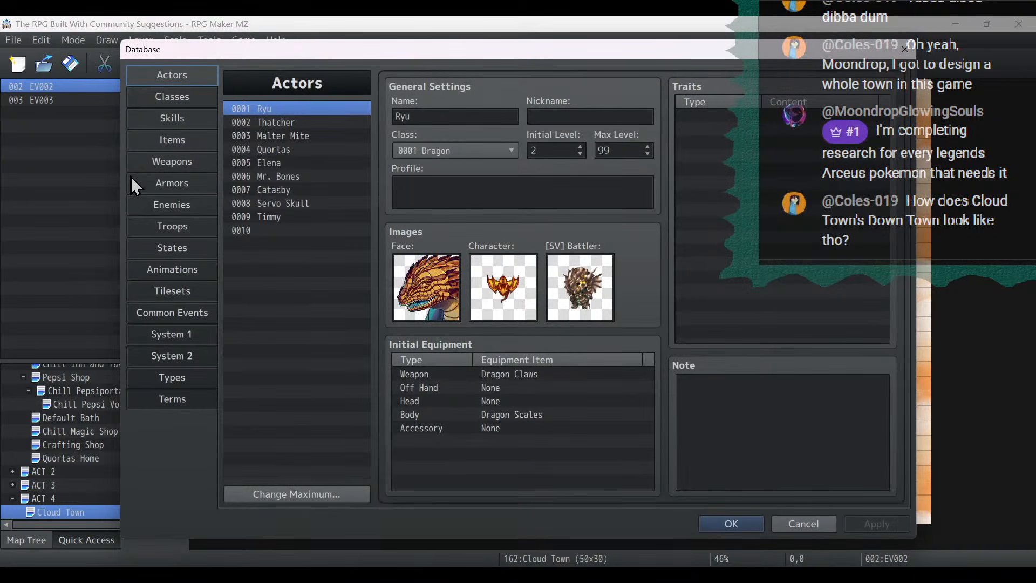
{"action": "left_click", "coordinate": [165, 103]}
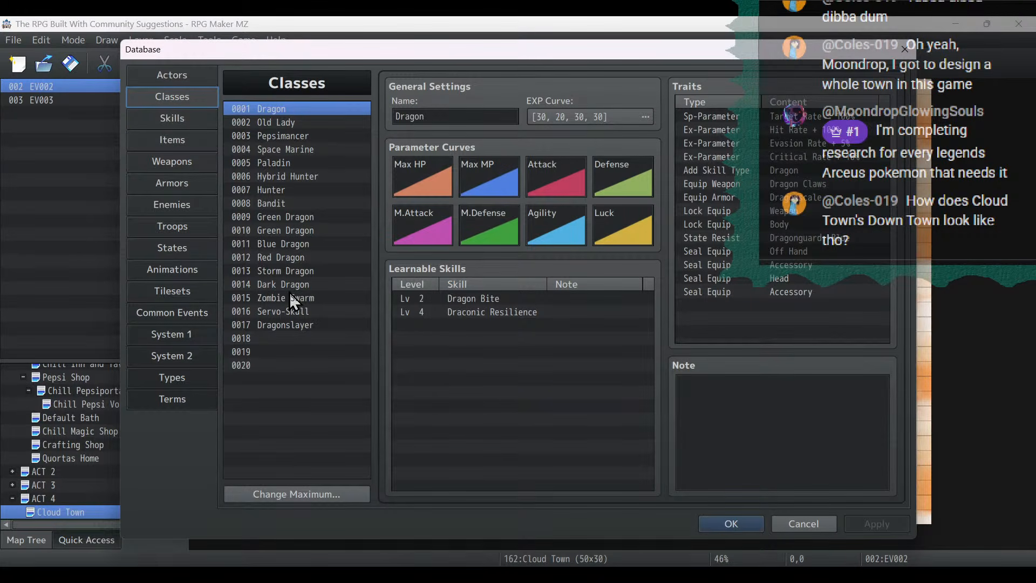
{"action": "left_click", "coordinate": [292, 325]}
{"action": "left_click", "coordinate": [526, 300]}
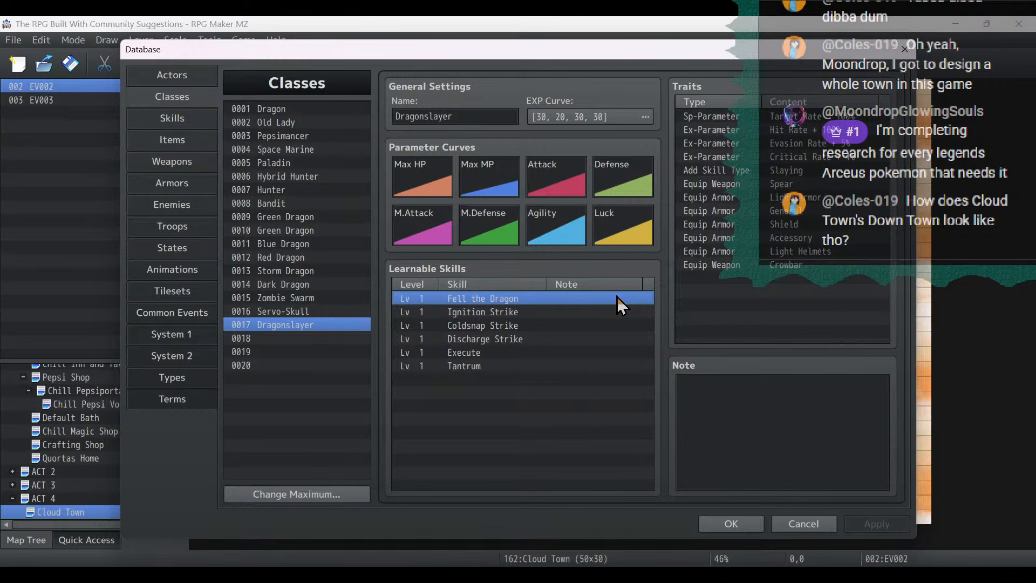
{"action": "key", "text": "Down"}
{"action": "key", "text": "Down"}
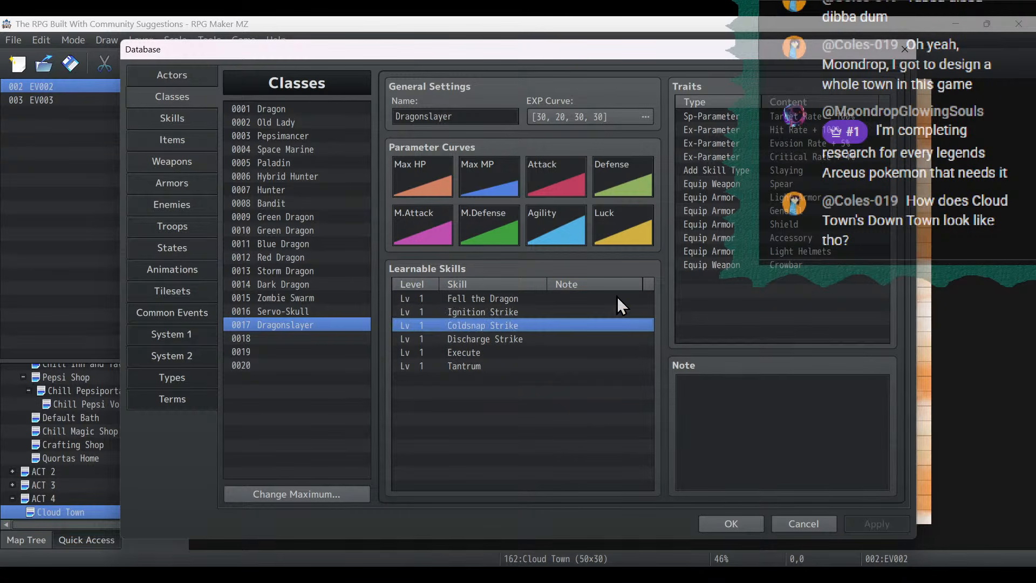
{"action": "key", "text": "Down"}
{"action": "key", "text": "Down"}
{"action": "key", "text": "Down"}
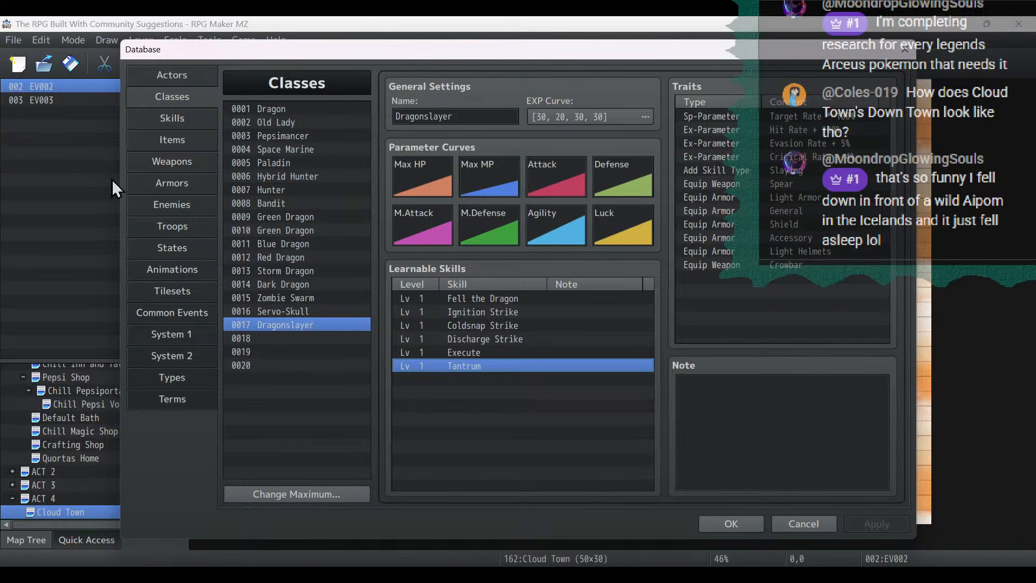
{"action": "left_click", "coordinate": [721, 522]}
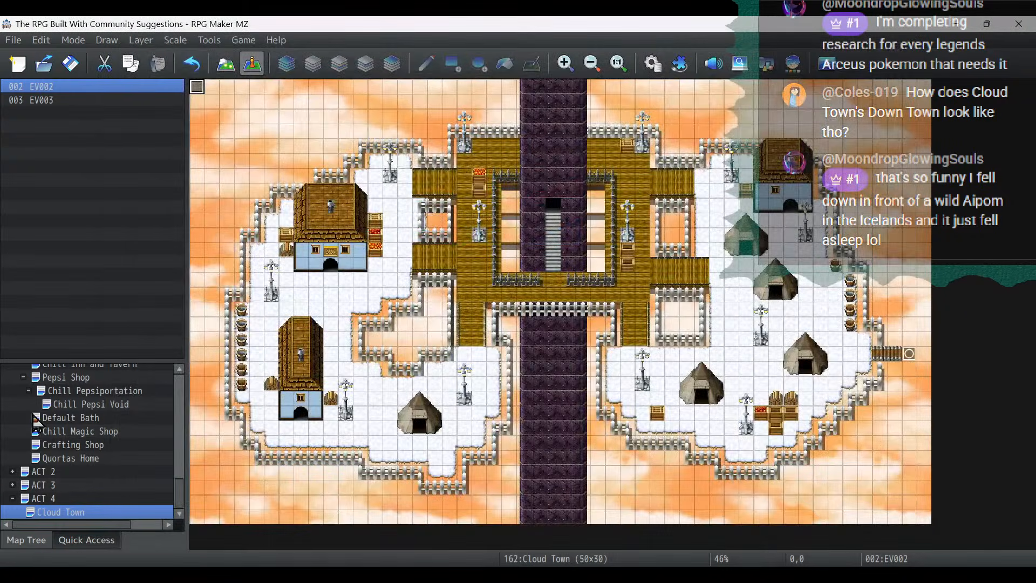
- Open the School map under Spiretown's Information Center and enlarge it enough to make out the NPC events
{"action": "scroll", "coordinate": [109, 423], "scroll_direction": "up", "scroll_amount": 5}
{"action": "scroll", "coordinate": [108, 423], "scroll_direction": "up", "scroll_amount": 3}
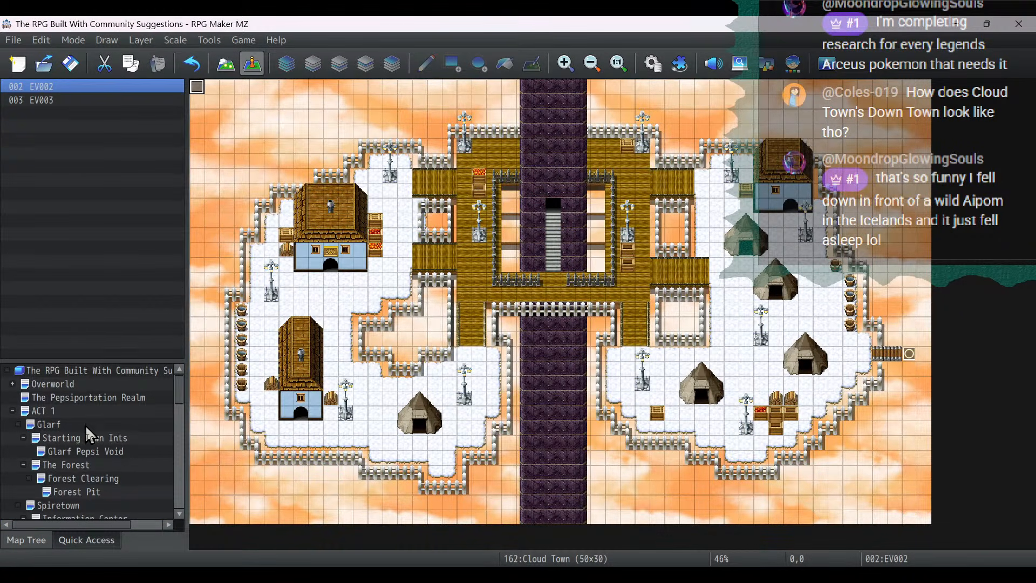
{"action": "scroll", "coordinate": [86, 432], "scroll_direction": "down", "scroll_amount": 2}
{"action": "left_click", "coordinate": [80, 478]}
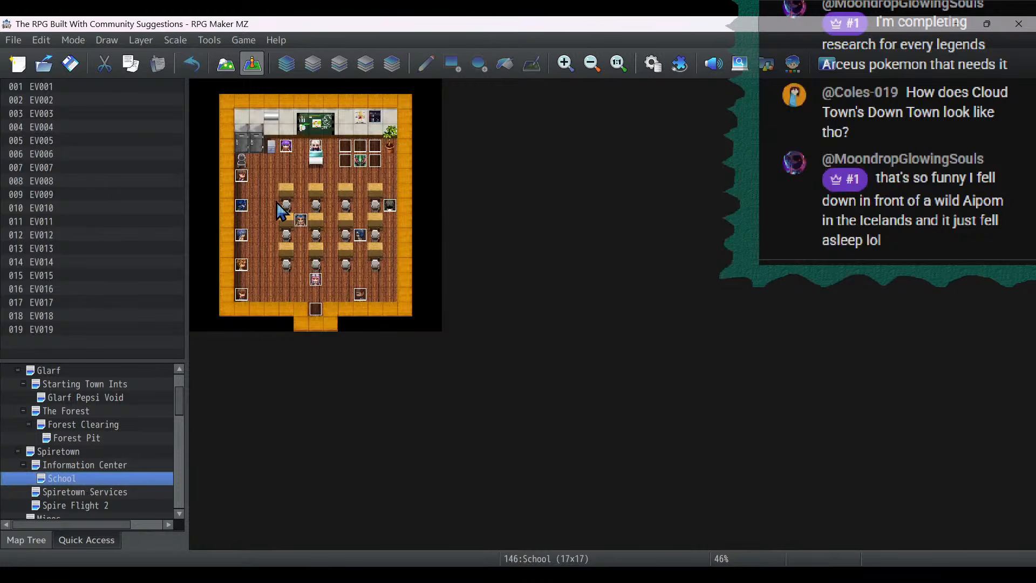
{"action": "left_click", "coordinate": [575, 64]}
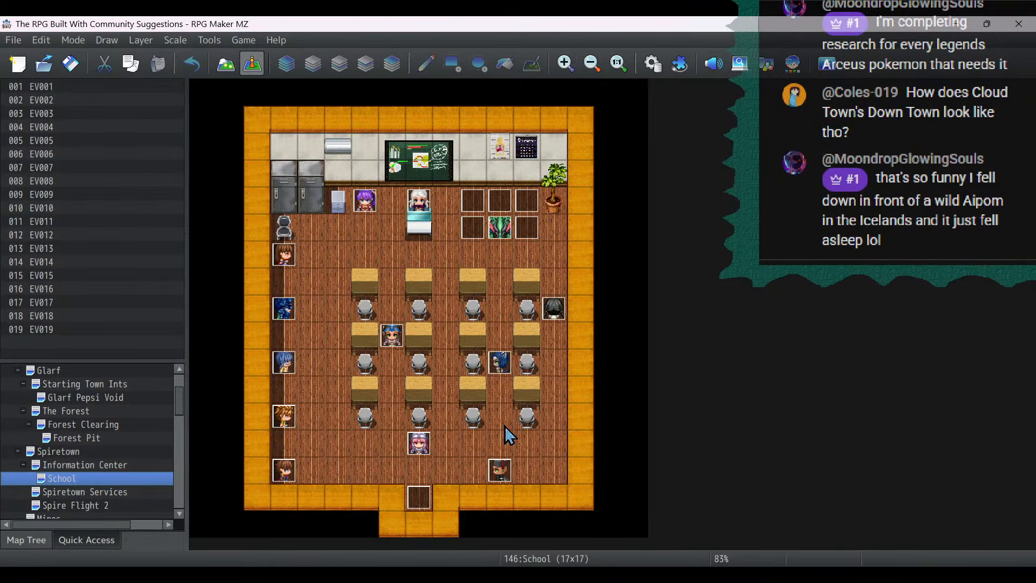
- Inspect the Timmy event beside the desks, including its placeholder tutorial text, and close it without changes
{"action": "double_click", "coordinate": [554, 310]}
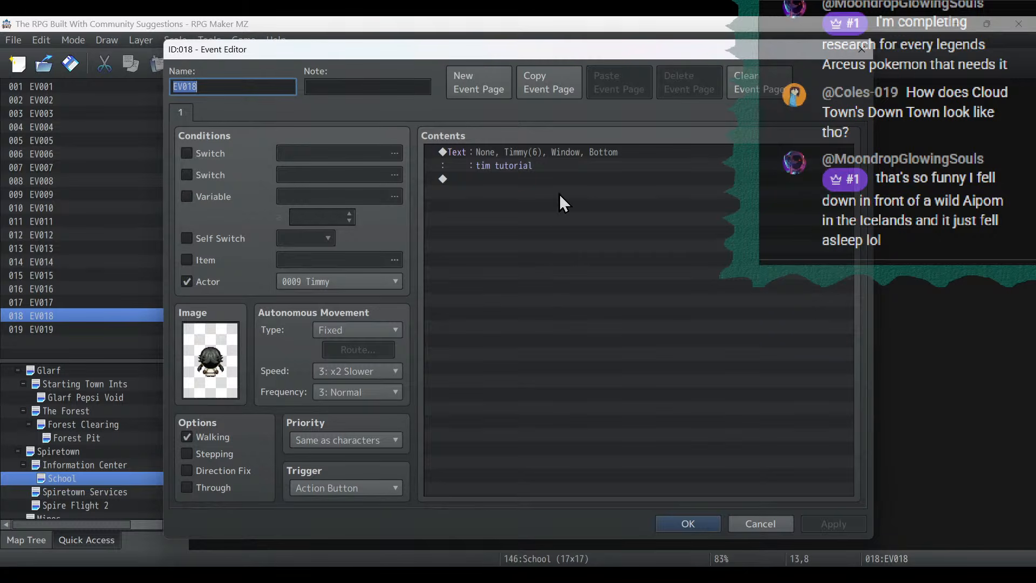
{"action": "double_click", "coordinate": [556, 154]}
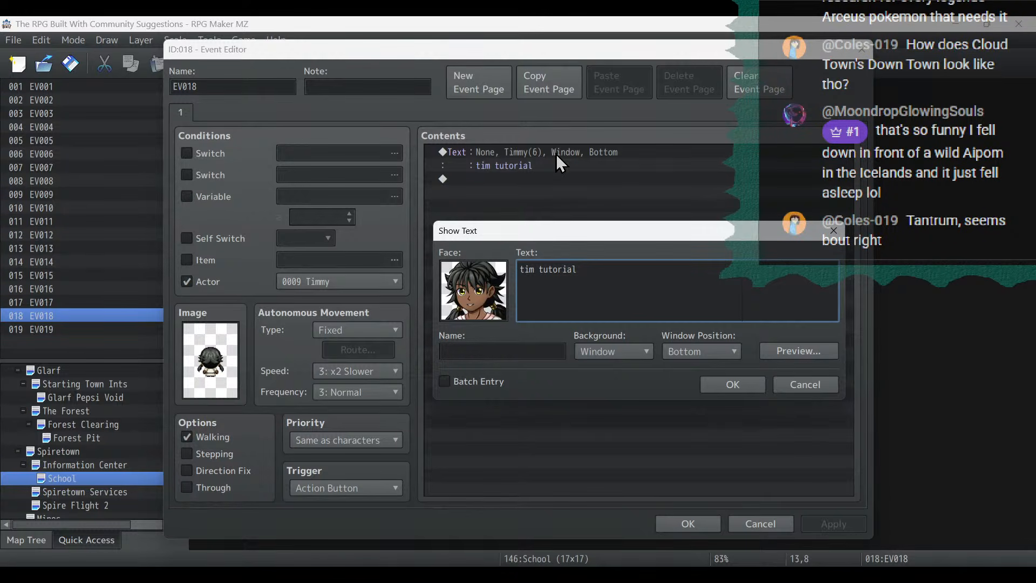
{"action": "key", "text": "ctrl+a"}
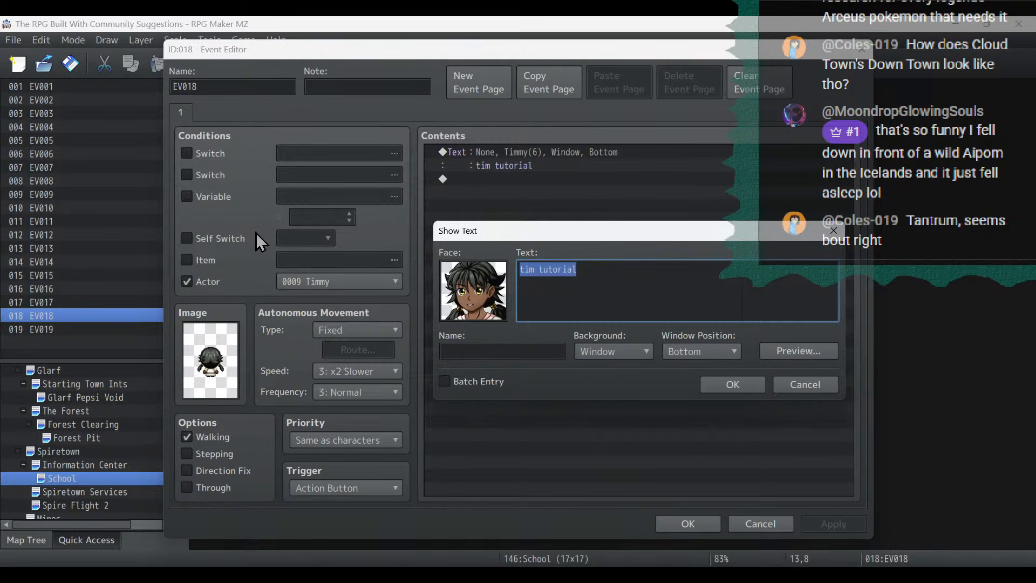
{"action": "left_click", "coordinate": [756, 387]}
{"action": "left_click", "coordinate": [669, 525]}
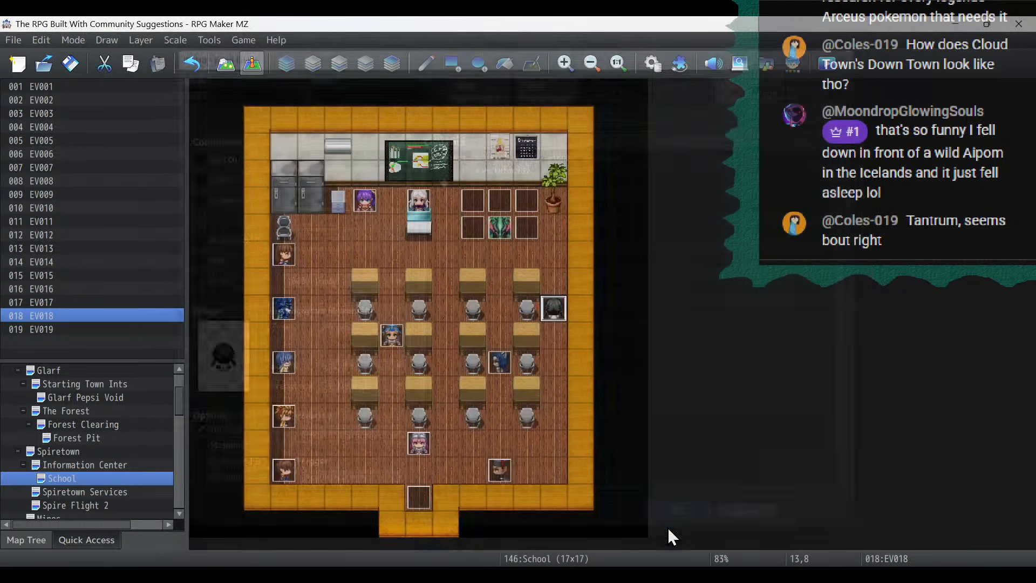
- Read the tutorial dialogue in the green dragon and Elena events on the School map as wording references
{"action": "double_click", "coordinate": [504, 232]}
{"action": "left_click", "coordinate": [549, 152]}
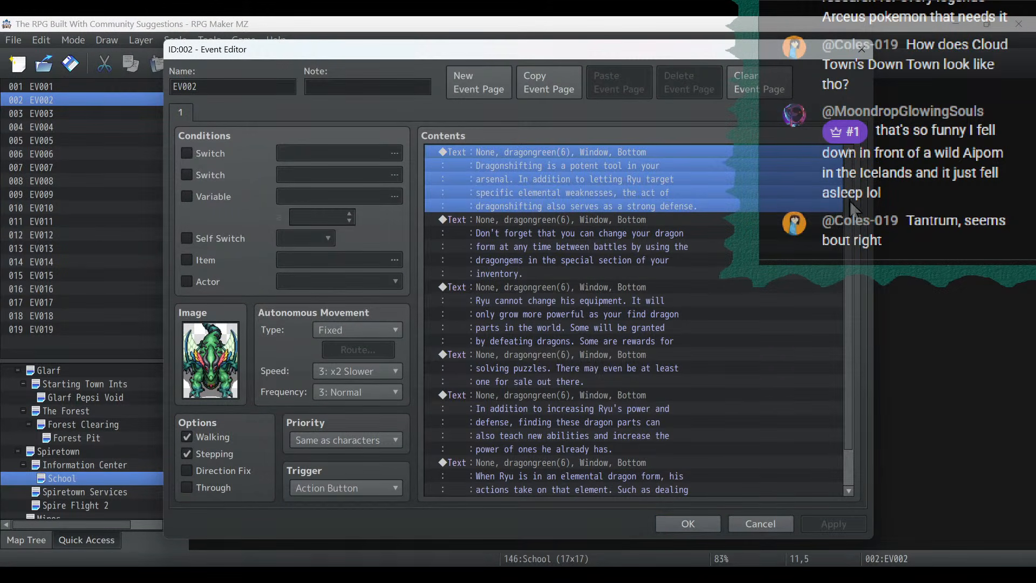
{"action": "left_click", "coordinate": [691, 526]}
{"action": "double_click", "coordinate": [387, 331]}
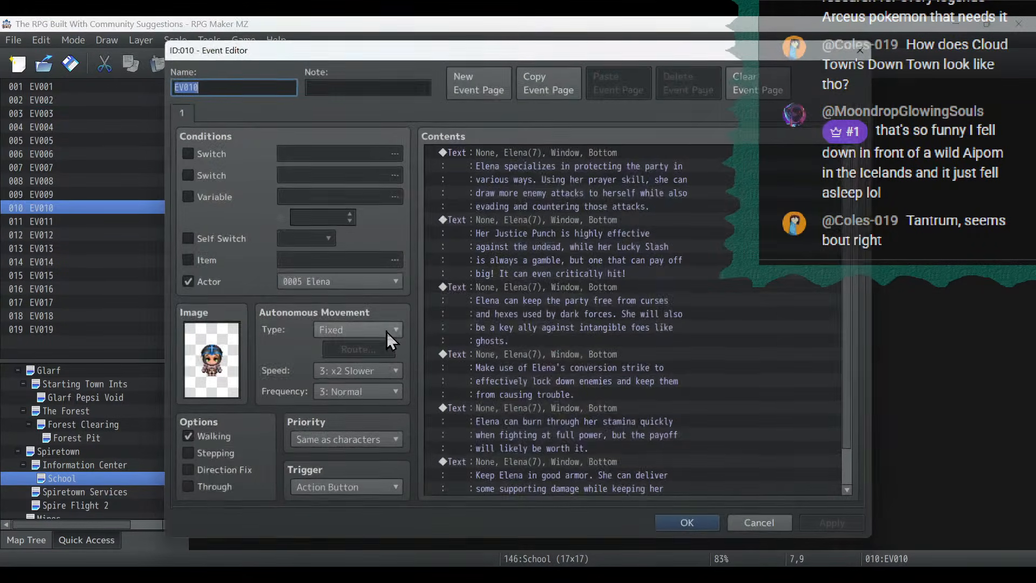
{"action": "scroll", "coordinate": [669, 293], "scroll_direction": "down", "scroll_amount": 2}
{"action": "left_click", "coordinate": [688, 525]}
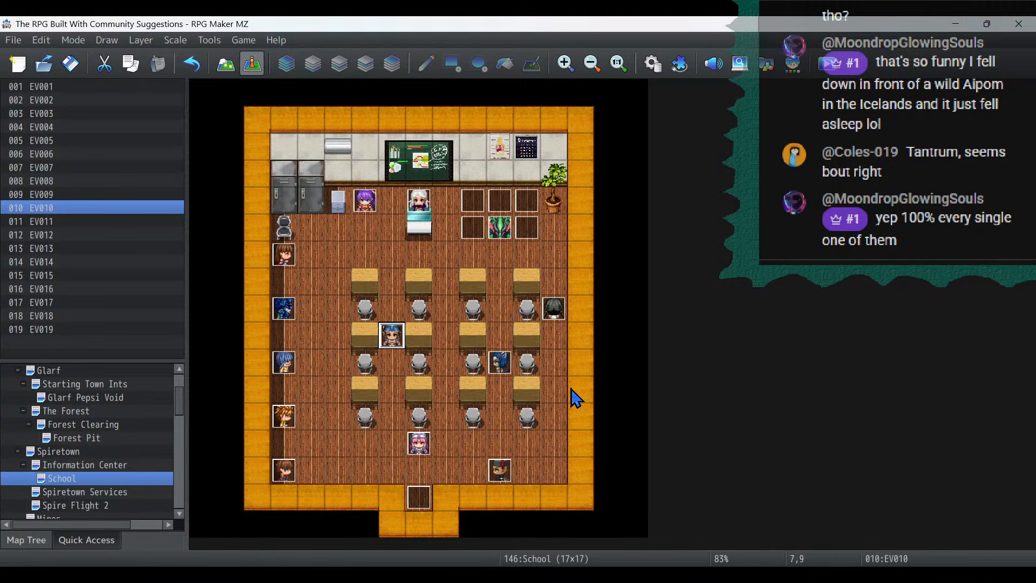
- Replace the "tim tutorial" placeholder in Timmy's event with "Timmy specializes in defeating dragons. She uses physical attacks with elemental powers that can cripple her opponents."
{"action": "double_click", "coordinate": [554, 309]}
{"action": "left_click", "coordinate": [565, 179]}
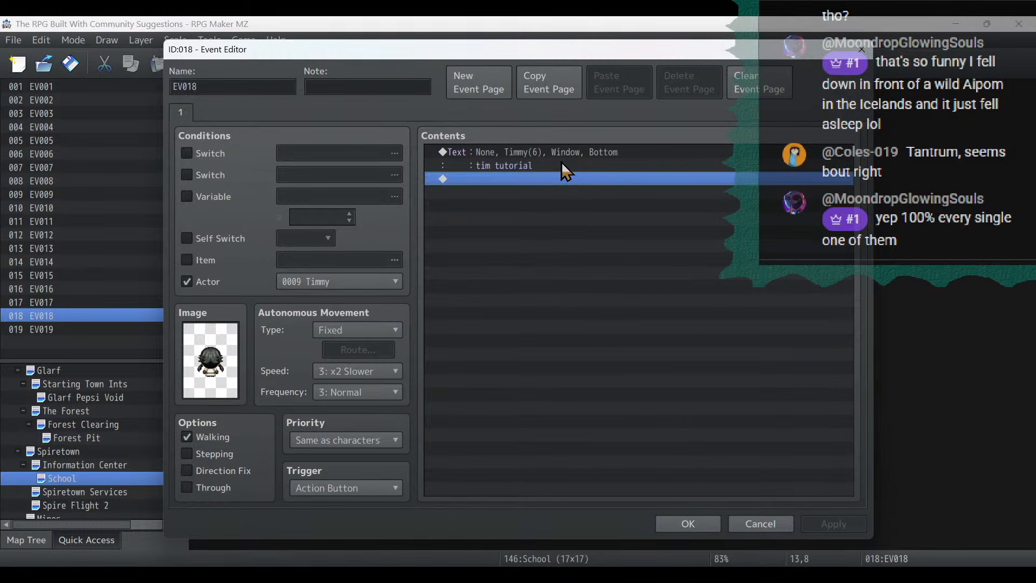
{"action": "double_click", "coordinate": [562, 154]}
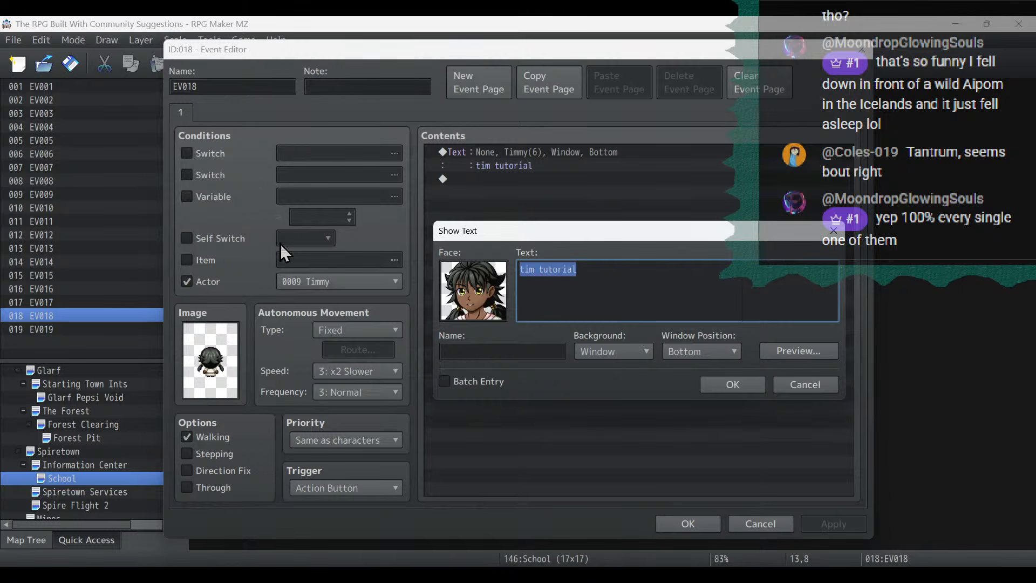
{"action": "type", "text": "Timmy "}
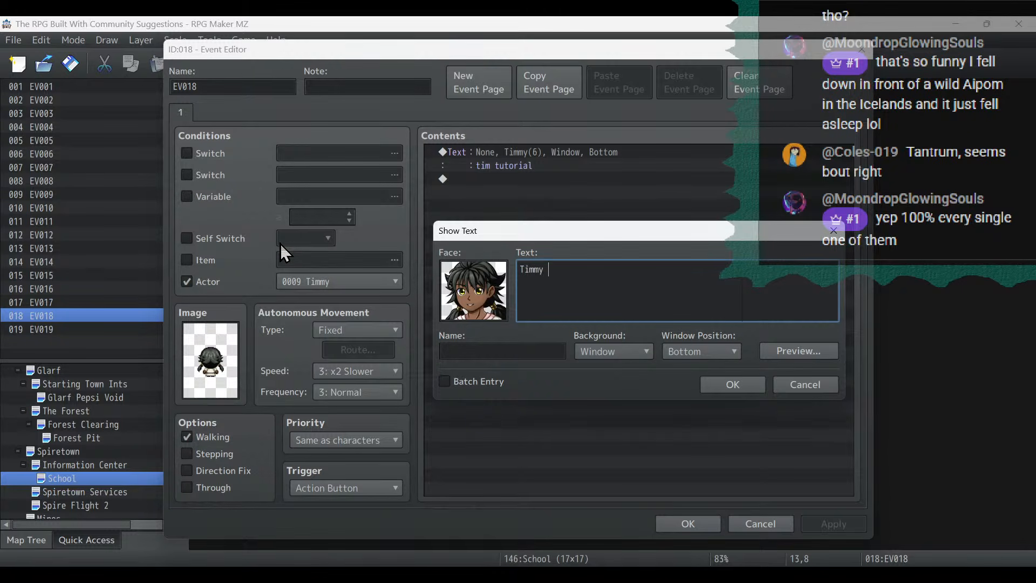
{"action": "type", "text": "specializes in defeati"}
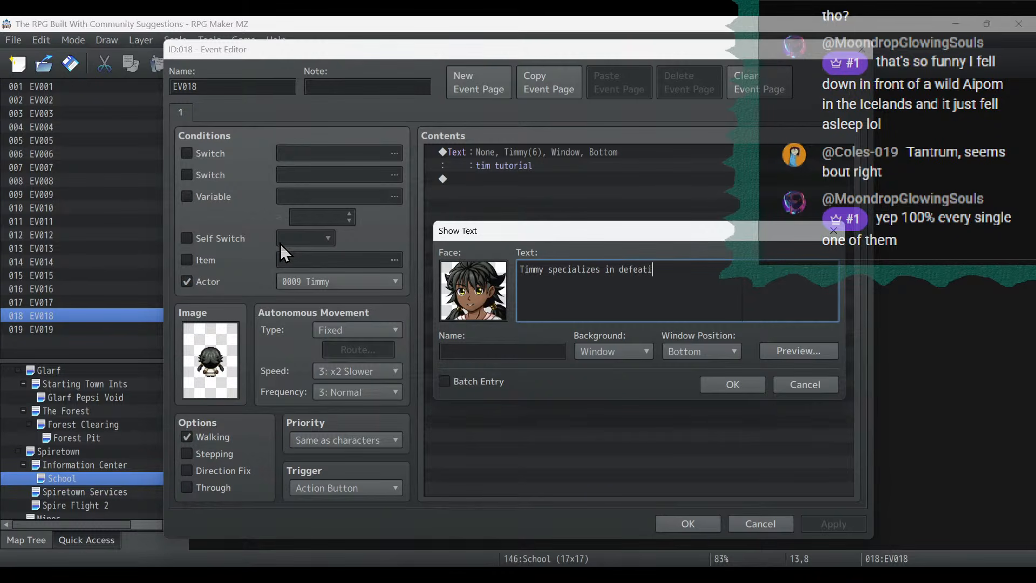
{"action": "type", "text": "ng dragons."}
{"action": "type", "text": " She "}
{"action": "type", "text": "uses physical"}
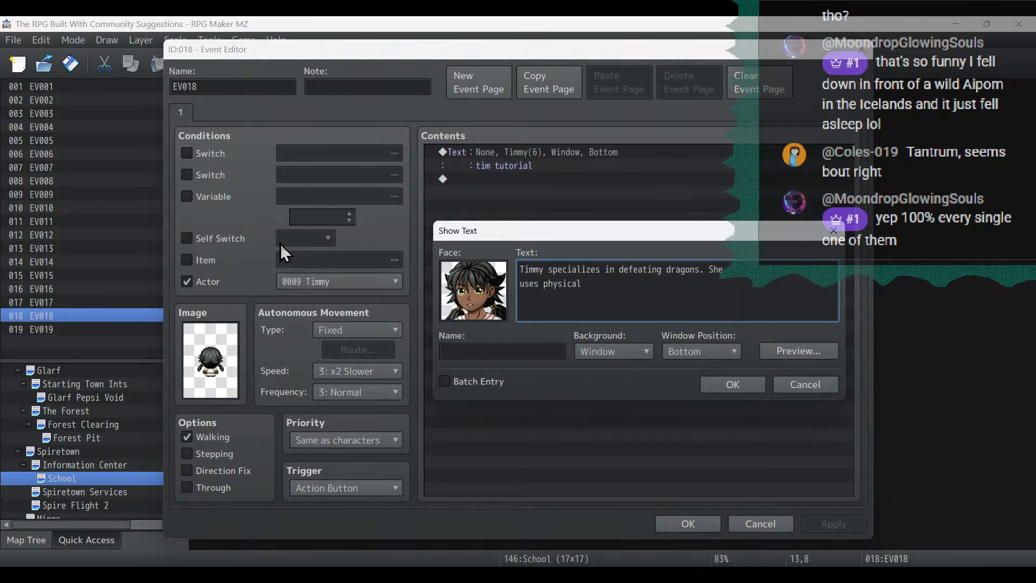
{"action": "type", "text": " attacks with elemental powers"}
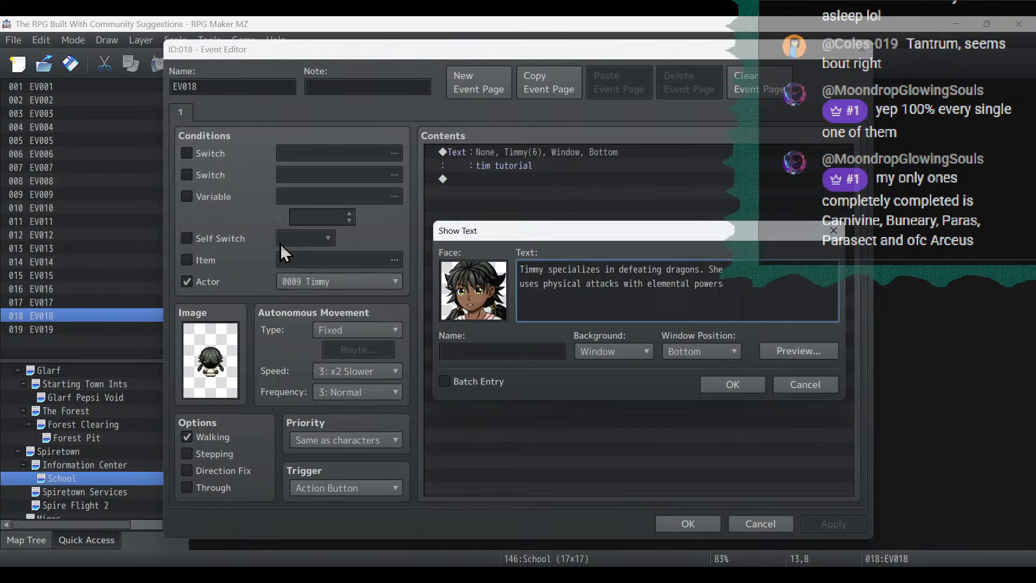
{"action": "key", "text": "Return"}
{"action": "type", "text": "that can cripple her opponnen"}
{"action": "key", "text": "BackSpace"}
{"action": "key", "text": "BackSpace"}
{"action": "key", "text": "BackSpace"}
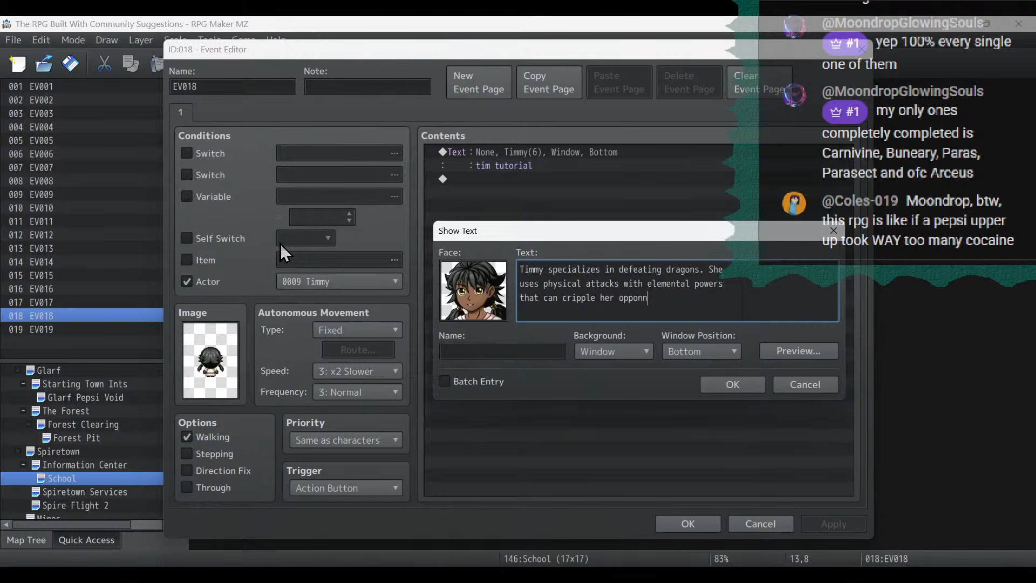
{"action": "type", "text": "ents."}
{"action": "left_click", "coordinate": [757, 383]}
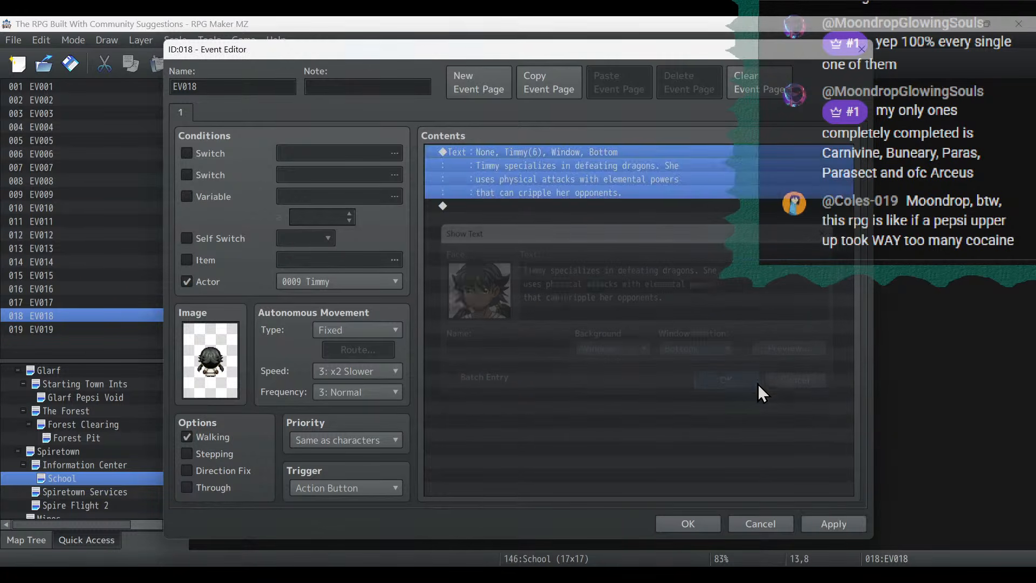
- Duplicate Timmy's message and reword the copy as "Timmy's execute ability will either deal heavy damage or instantly kill non-boss targets."
{"action": "left_click", "coordinate": [572, 262]}
{"action": "key", "text": "ctrl+v"}
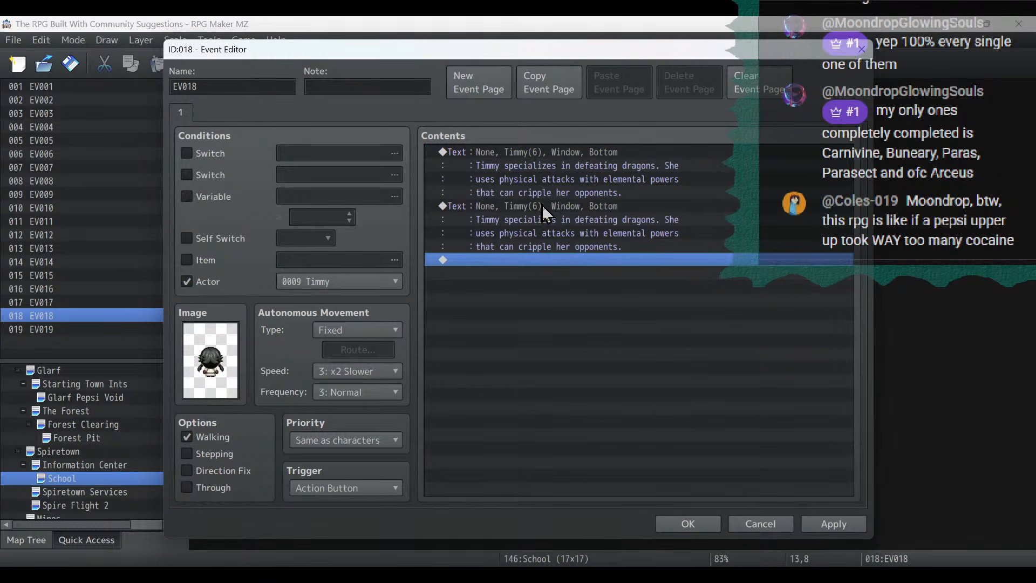
{"action": "double_click", "coordinate": [541, 206]}
{"action": "left_click_drag", "start_coordinate": [716, 316], "coordinate": [306, 171]}
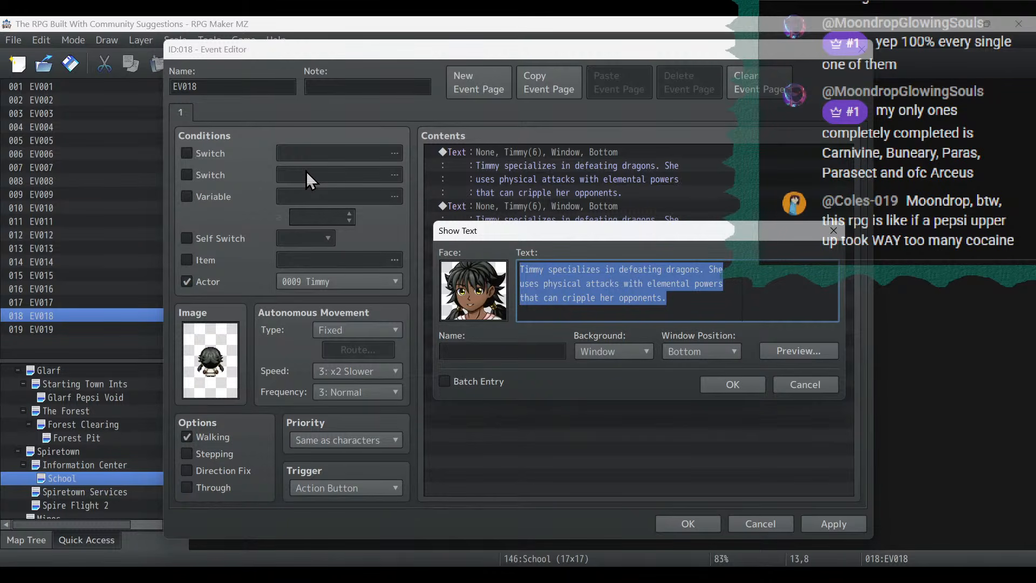
{"action": "type", "text": "Timmy's e"}
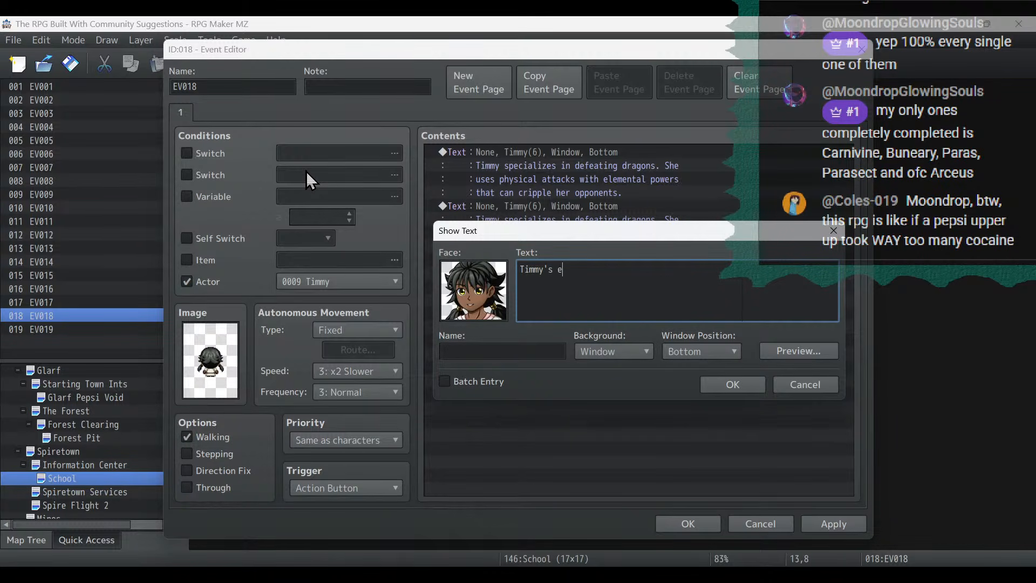
{"action": "type", "text": "xecute ability will either deal"}
{"action": "key", "text": "Return"}
{"action": "type", "text": "heavy "}
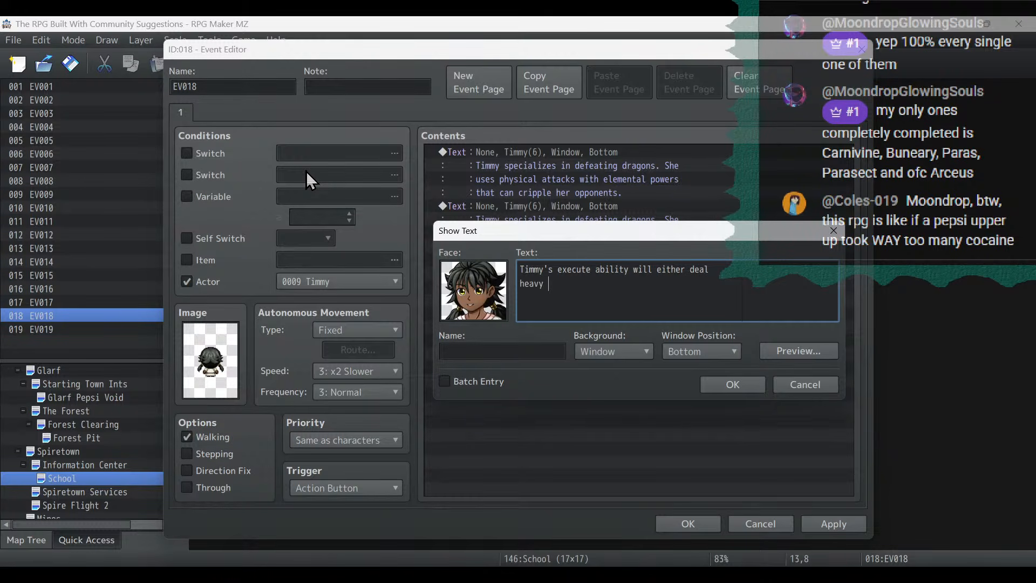
{"action": "type", "text": "damage or instantly kill non-boss"}
{"action": "key", "text": "Return"}
{"action": "type", "text": "targ"}
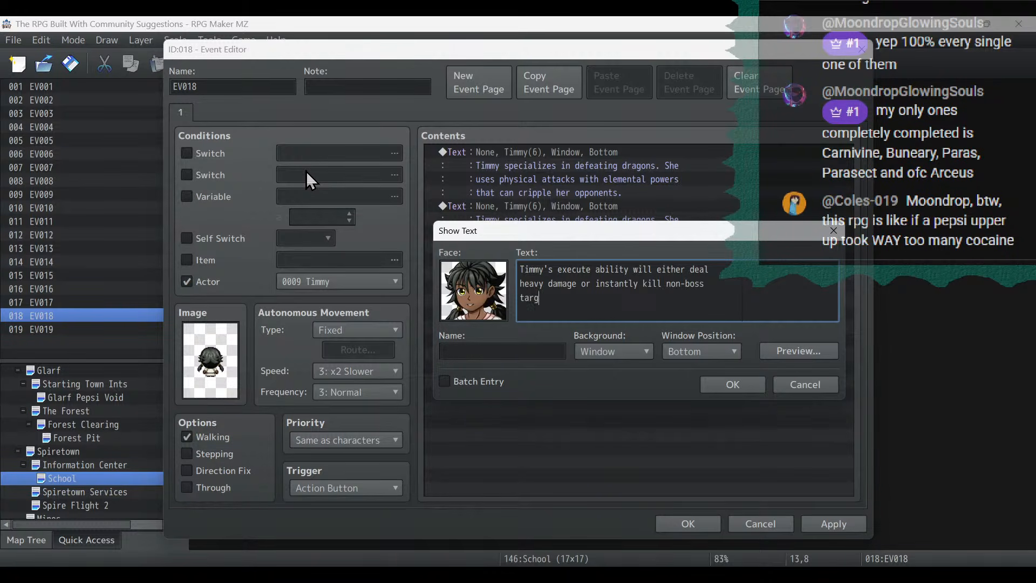
{"action": "type", "text": "ets. The chance of instantly killing"}
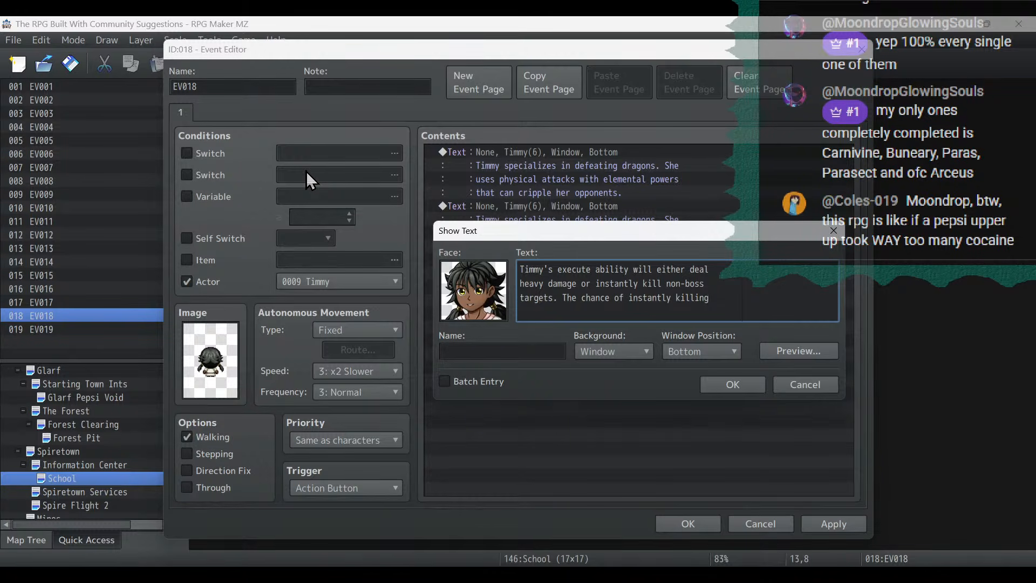
{"action": "type", "text": " scales"}
- Complete the execute message with "The chance of instantly killing scales with her level!" and save Timmy's event
{"action": "key", "text": "Return"}
{"action": "type", "text": "with her level."}
{"action": "left_click", "coordinate": [717, 379]}
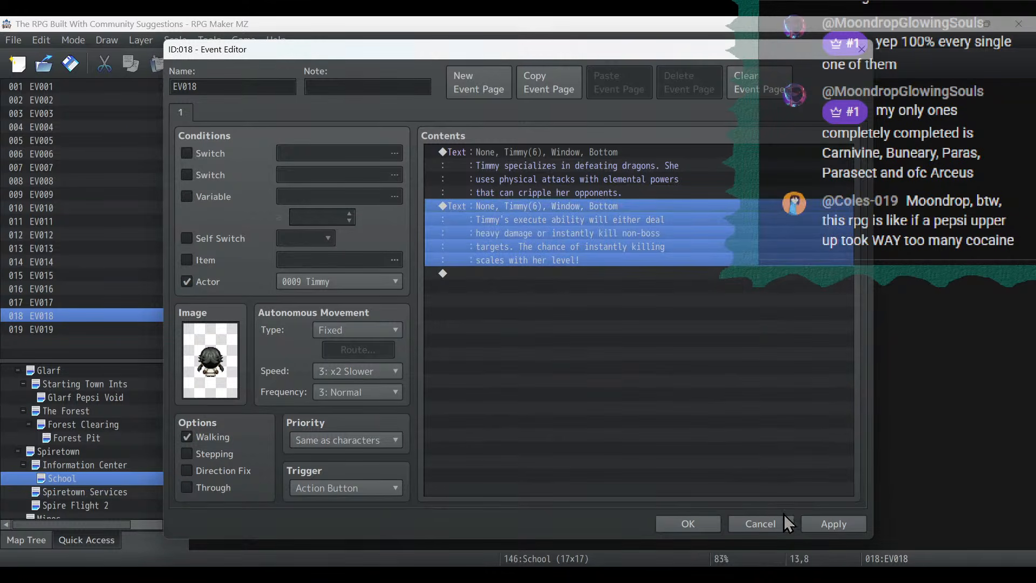
{"action": "left_click", "coordinate": [824, 527]}
{"action": "left_click", "coordinate": [681, 525]}
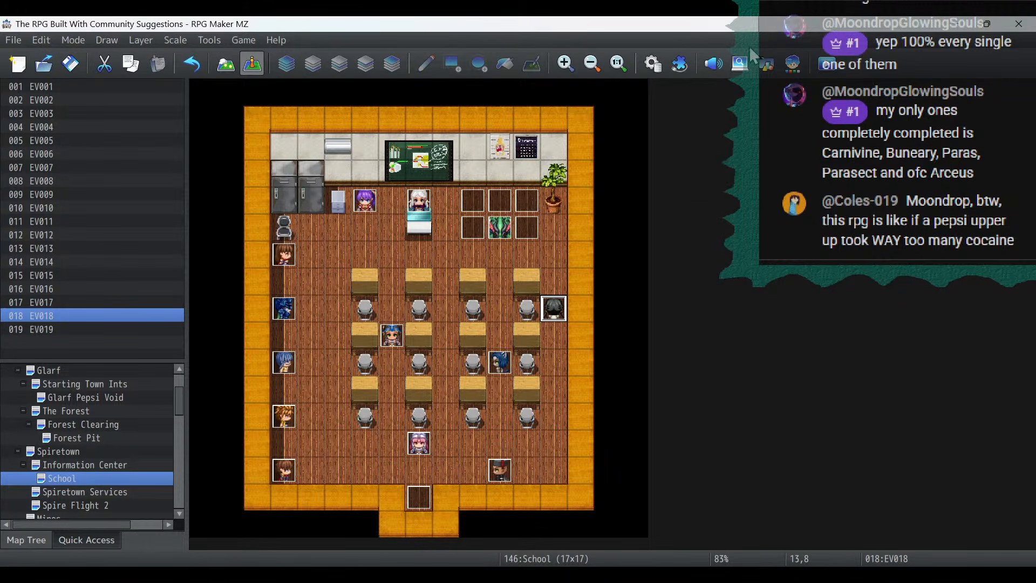
- Look up the Tantrum skill in the database, read its description, and close the database without changes
{"action": "left_click", "coordinate": [654, 63]}
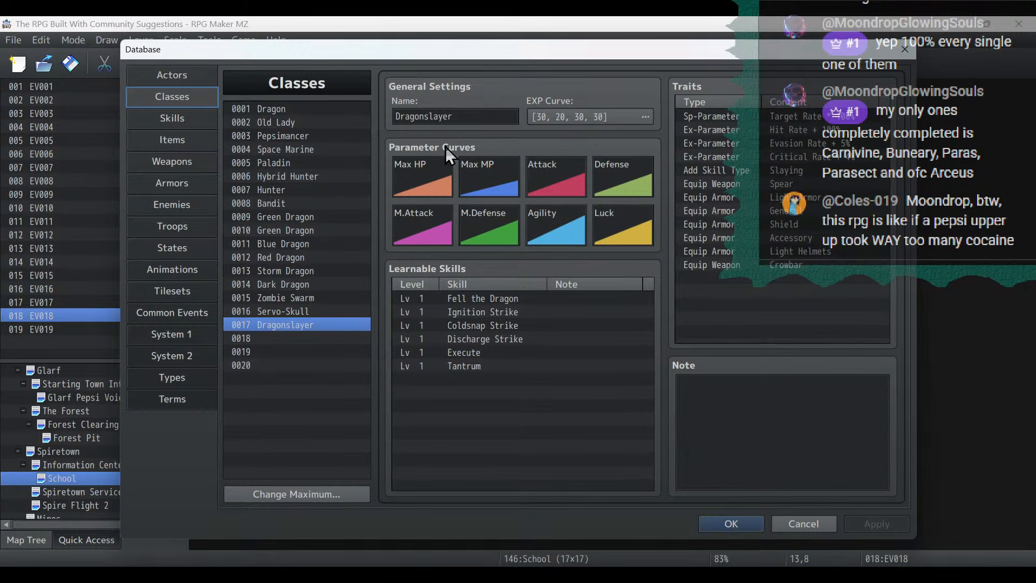
{"action": "left_click", "coordinate": [157, 117]}
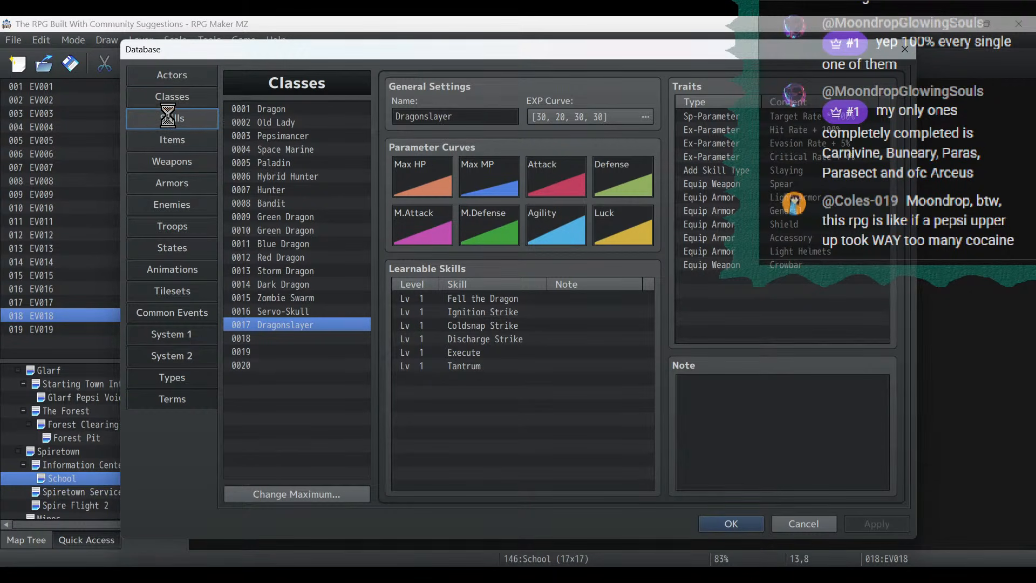
{"action": "left_click_drag", "start_coordinate": [367, 114], "coordinate": [370, 261]}
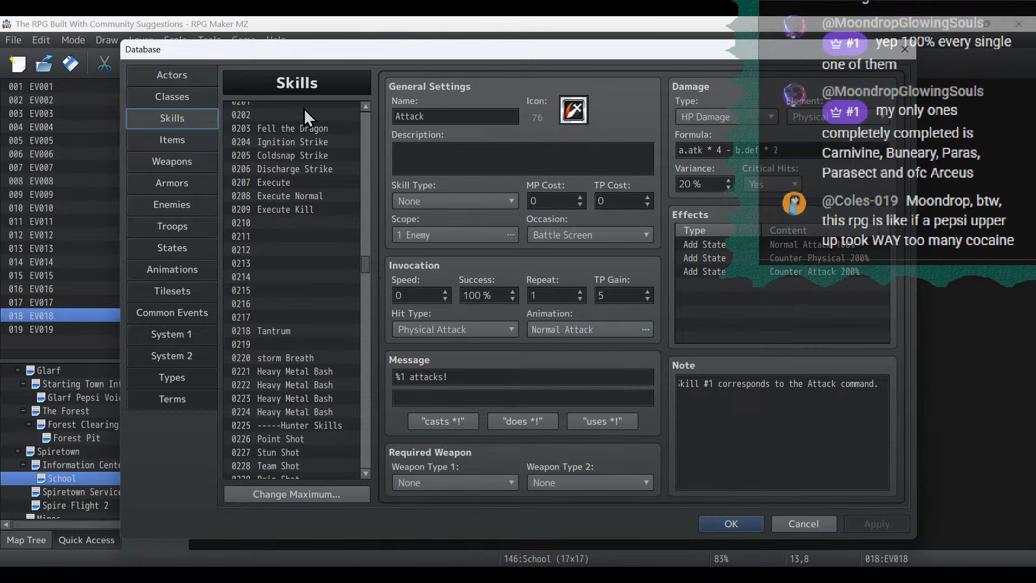
{"action": "left_click", "coordinate": [299, 334]}
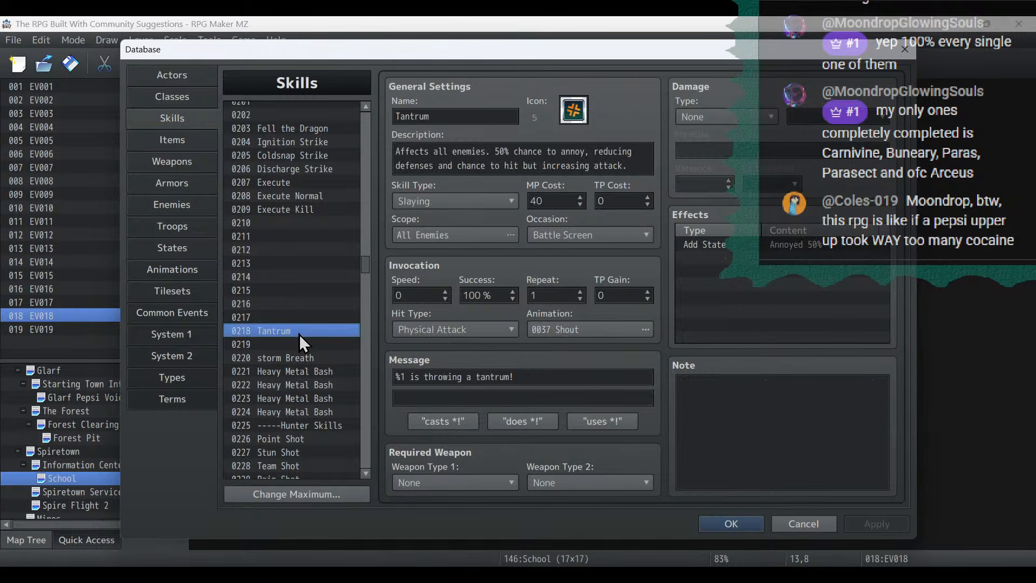
{"action": "left_click_drag", "start_coordinate": [424, 152], "coordinate": [657, 161]}
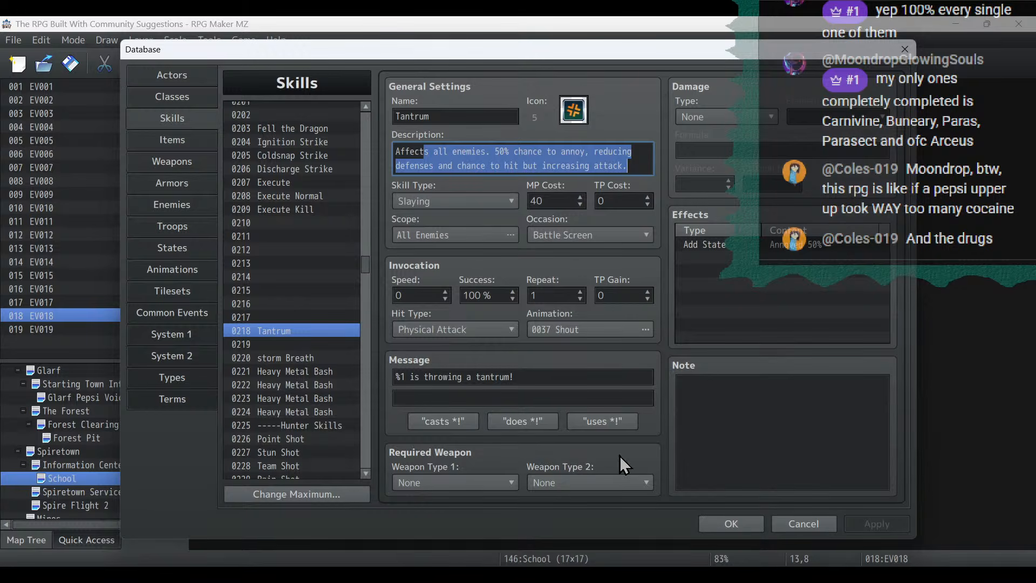
{"action": "left_click", "coordinate": [782, 521]}
- Duplicate the execute message in Timmy's event and reword the copy as "Timmy can annoy enemies by throwing a Tantrum."
{"action": "double_click", "coordinate": [545, 299]}
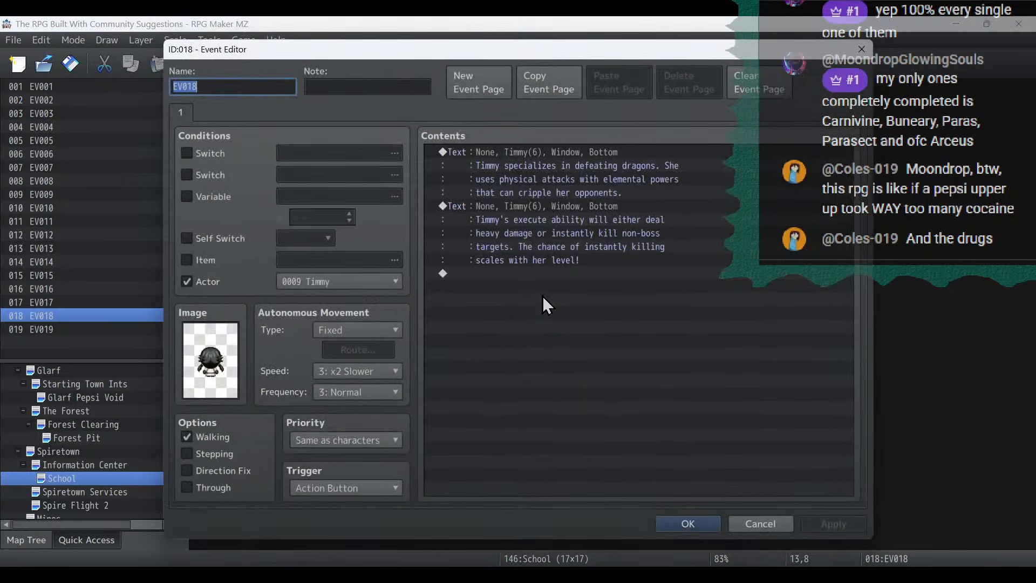
{"action": "left_click", "coordinate": [524, 210]}
{"action": "key", "text": "ctrl+c"}
{"action": "left_click", "coordinate": [587, 330]}
{"action": "key", "text": "ctrl+v"}
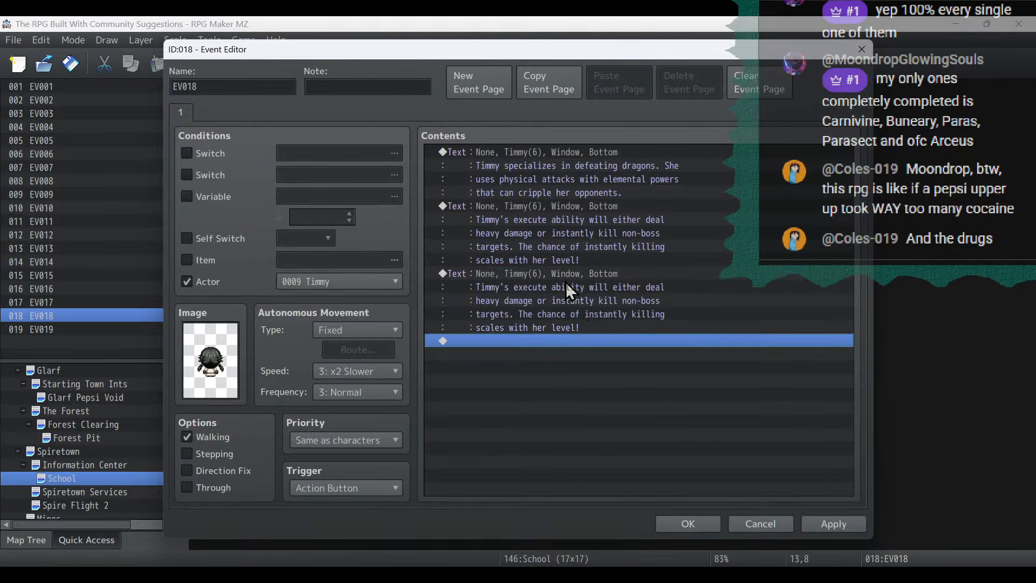
{"action": "double_click", "coordinate": [566, 282]}
{"action": "key", "text": "ctrl+a"}
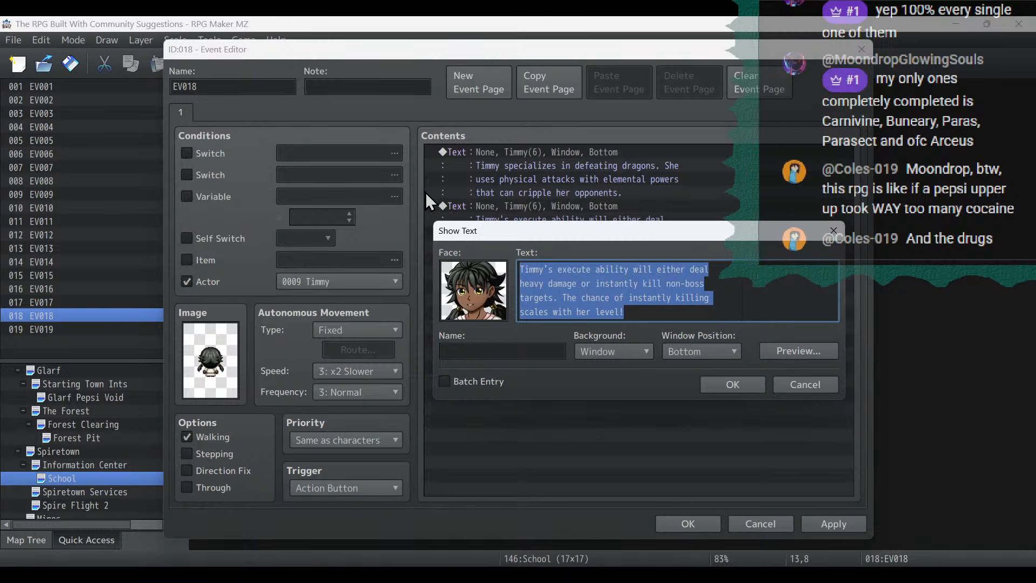
{"action": "type", "text": "Timmy xn"}
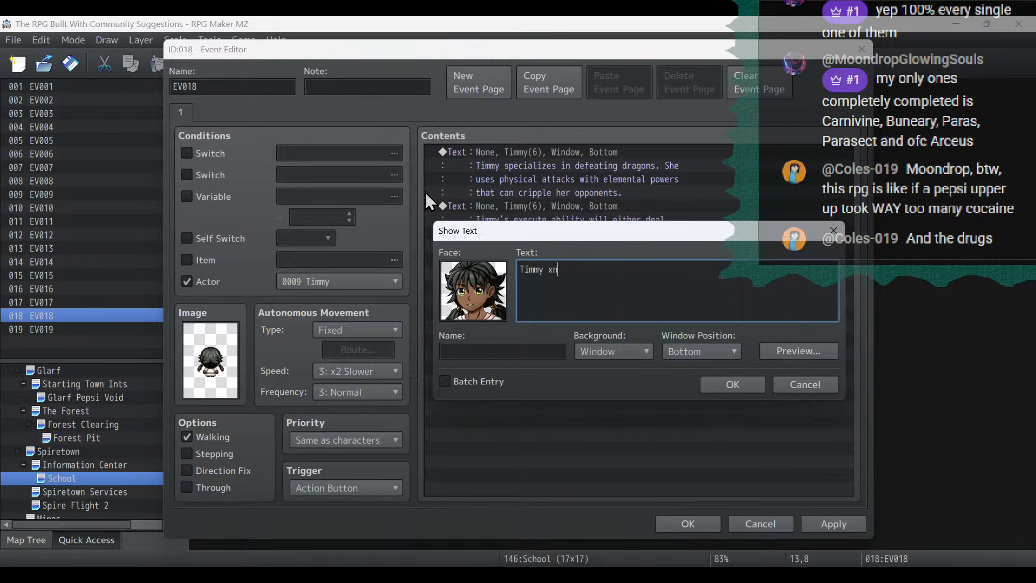
{"action": "key", "text": "BackSpace"}
{"action": "key", "text": "BackSpace"}
{"action": "type", "text": "can annoy enem"}
{"action": "type", "text": "ies wit"}
{"action": "key", "text": "BackSpace"}
{"action": "key", "text": "BackSpace"}
{"action": "key", "text": "BackSpace"}
{"action": "type", "text": "by throwing a"}
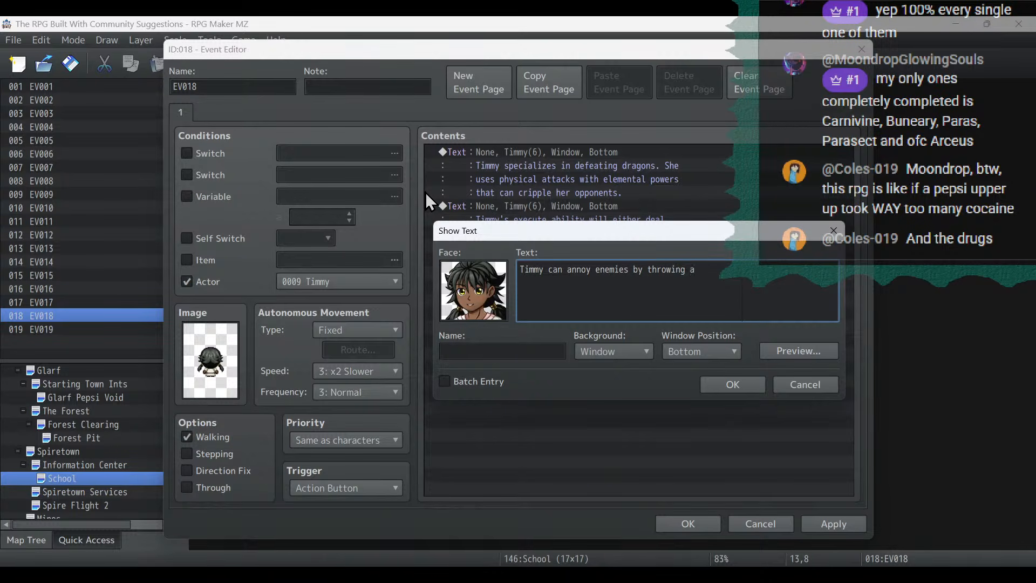
{"action": "key", "text": "Return"}
{"action": "type", "text": "Tantrum. Annoyed enemies hit a little bit"}
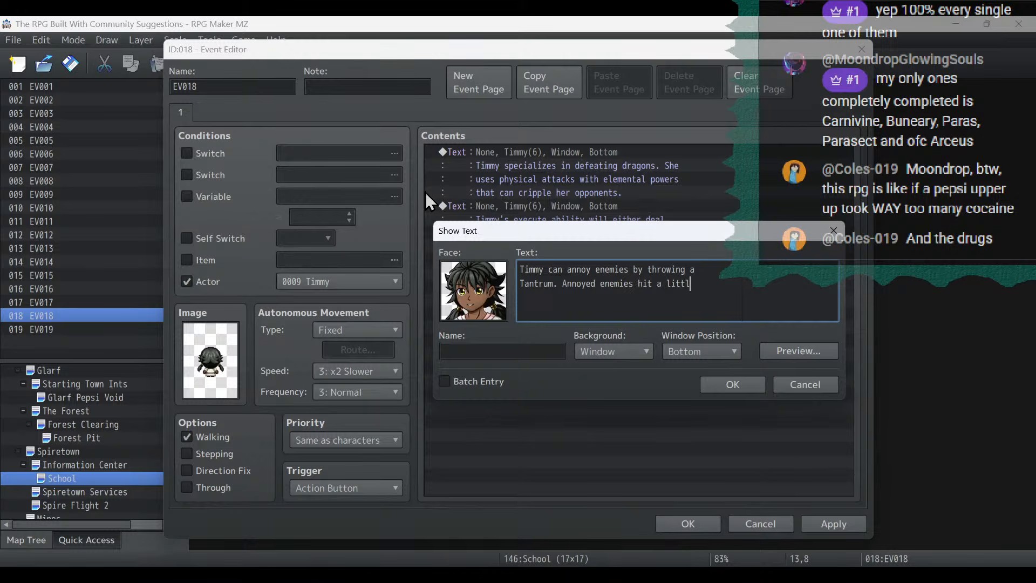
- Complete the Tantrum message with "Annoyed enemies hit a little bit harder, but miss more often." and save Timmy's event
{"action": "key", "text": "Return"}
{"action": "type", "text": "harder, but miss more often."}
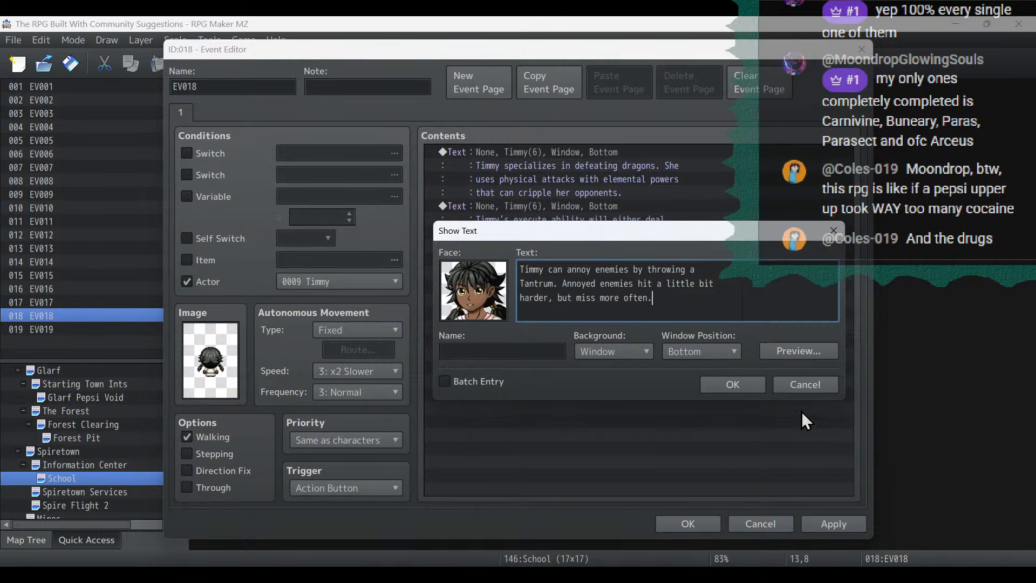
{"action": "left_click", "coordinate": [745, 380]}
{"action": "left_click", "coordinate": [696, 523]}
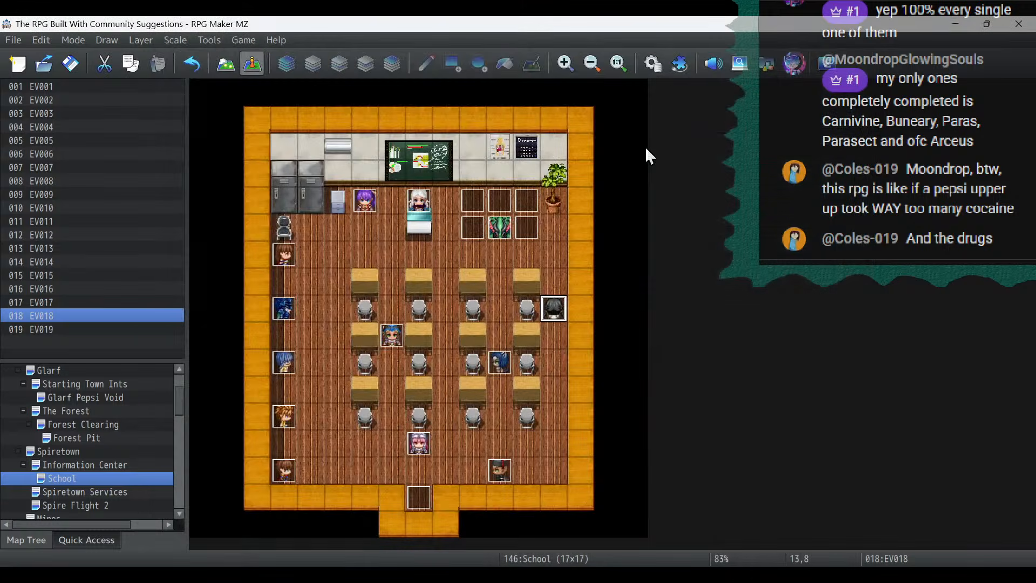
- Recheck the Tantrum skill's description in the database against the dialogue just written
{"action": "left_click", "coordinate": [653, 63]}
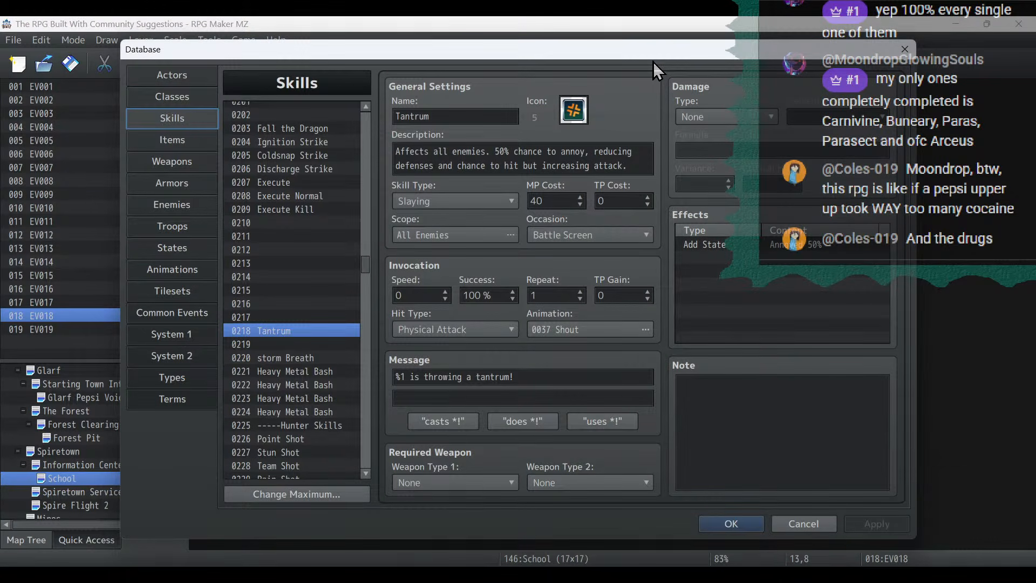
{"action": "left_click", "coordinate": [637, 163]}
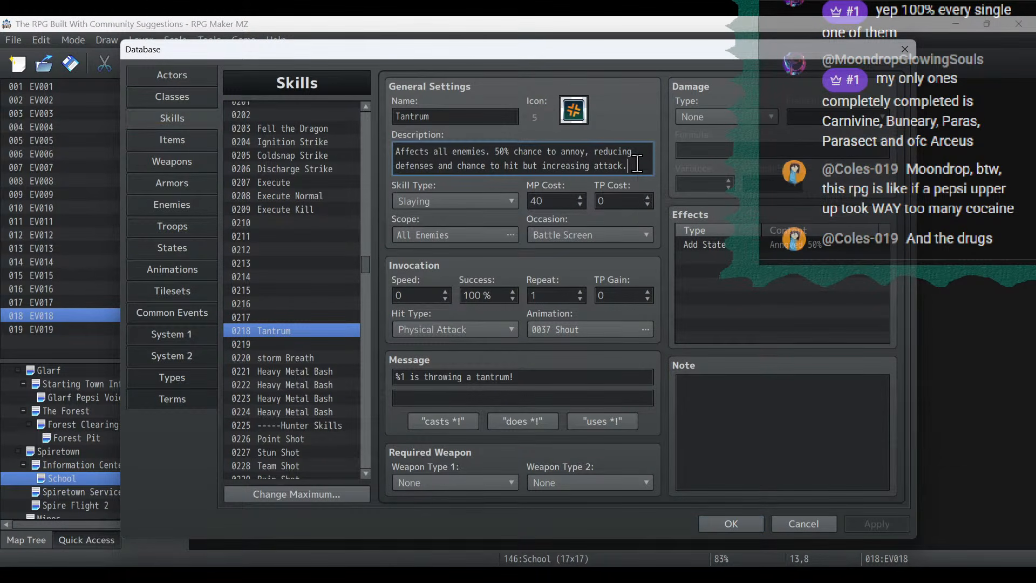
{"action": "left_click_drag", "start_coordinate": [637, 163], "coordinate": [393, 166]}
{"action": "left_click", "coordinate": [743, 521]}
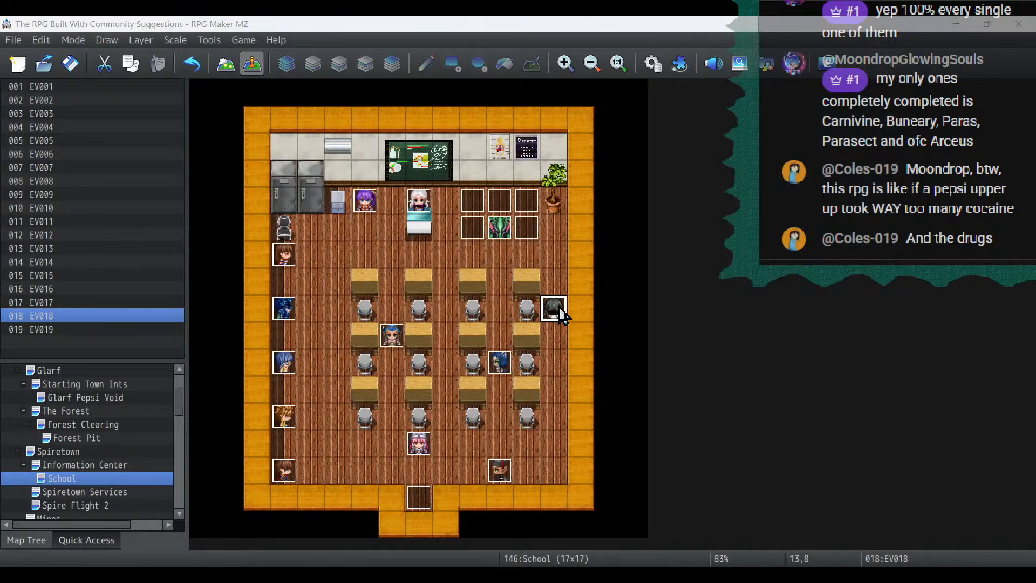
- Extend Timmy's Tantrum message to end with "but miss more often and take more damage." and save the event
{"action": "double_click", "coordinate": [561, 313]}
{"action": "double_click", "coordinate": [577, 413]}
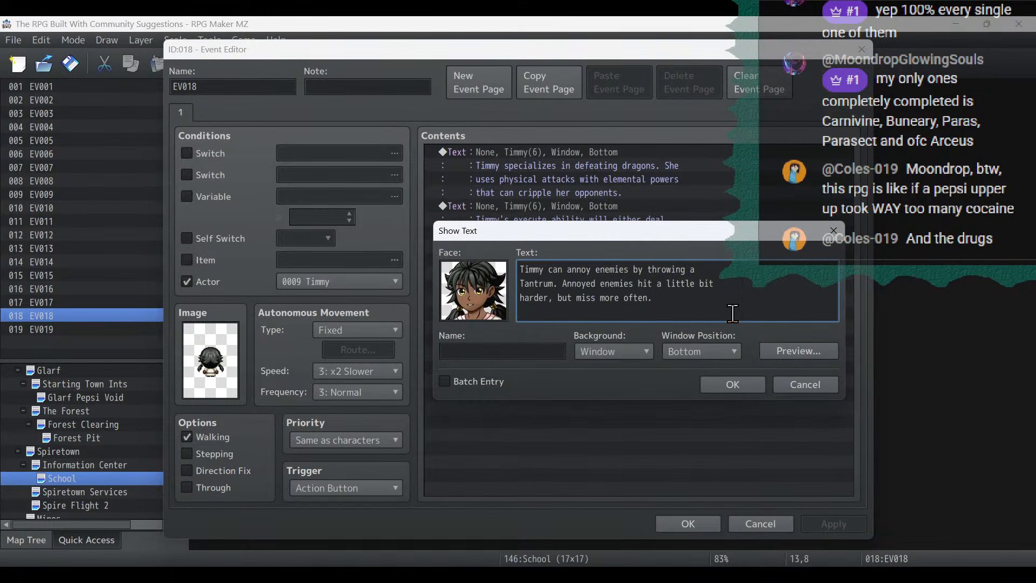
{"action": "key", "text": "BackSpace"}
{"action": "type", "text": "and"}
{"action": "type", "text": "more "}
{"action": "type", "text": "damage."}
{"action": "left_click", "coordinate": [720, 384]}
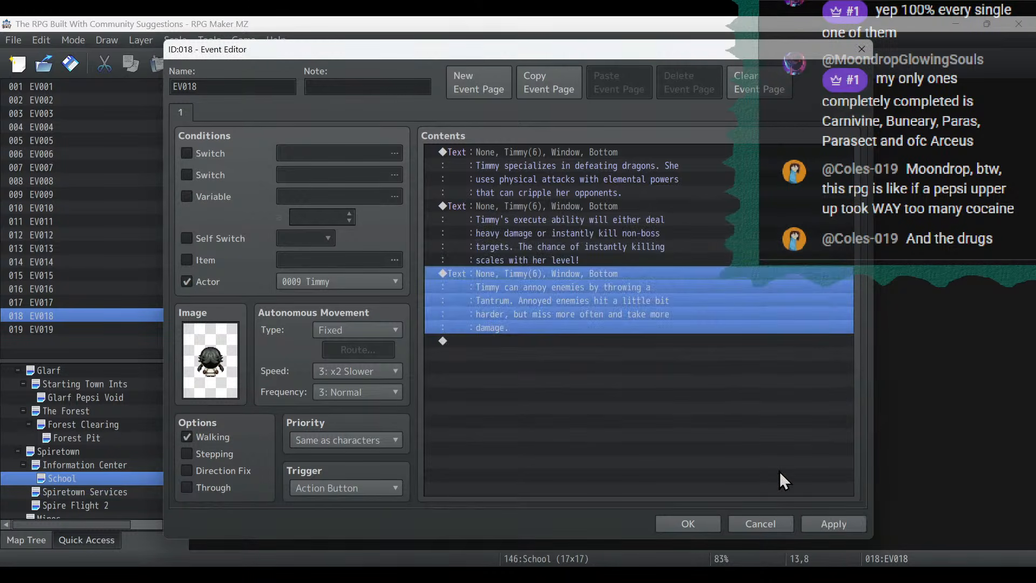
{"action": "left_click", "coordinate": [830, 522]}
{"action": "left_click", "coordinate": [700, 530]}
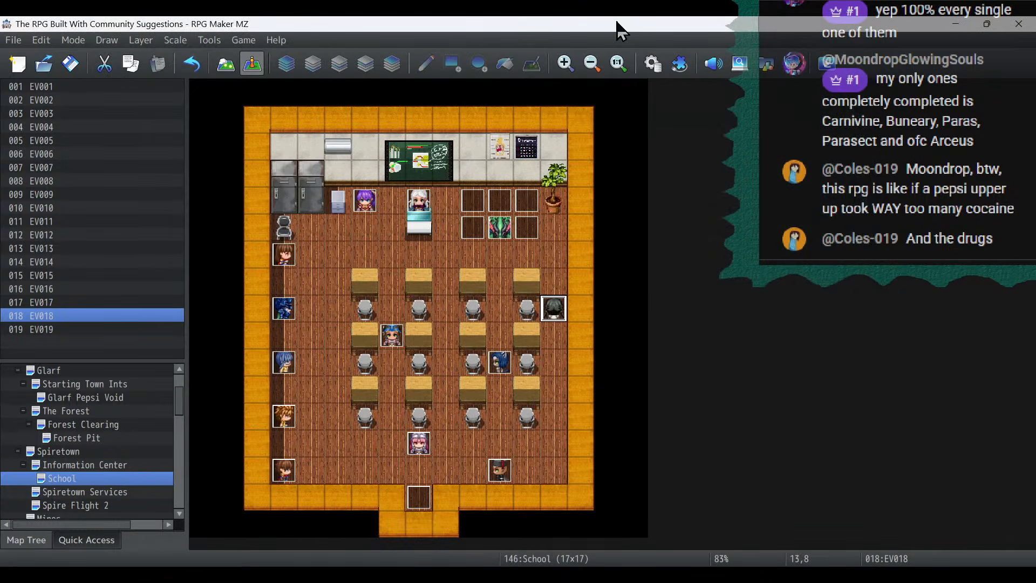
- Check the Annoyed state's traits in the database, set its Hit Rate trait to -30%, and save the project
{"action": "left_click", "coordinate": [661, 65]}
{"action": "left_click", "coordinate": [174, 246]}
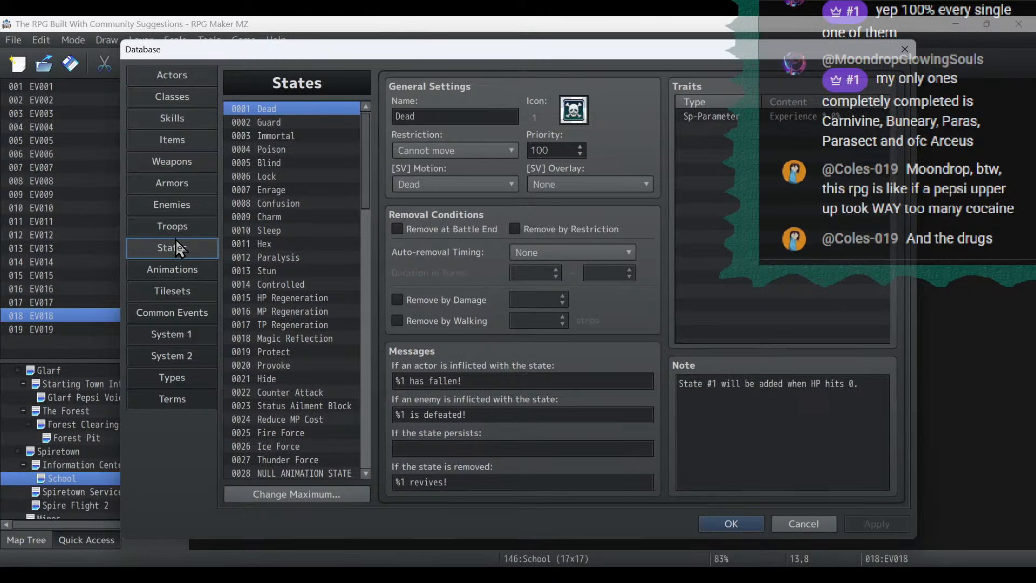
{"action": "left_click", "coordinate": [359, 181]}
{"action": "left_click_drag", "start_coordinate": [372, 228], "coordinate": [365, 454]}
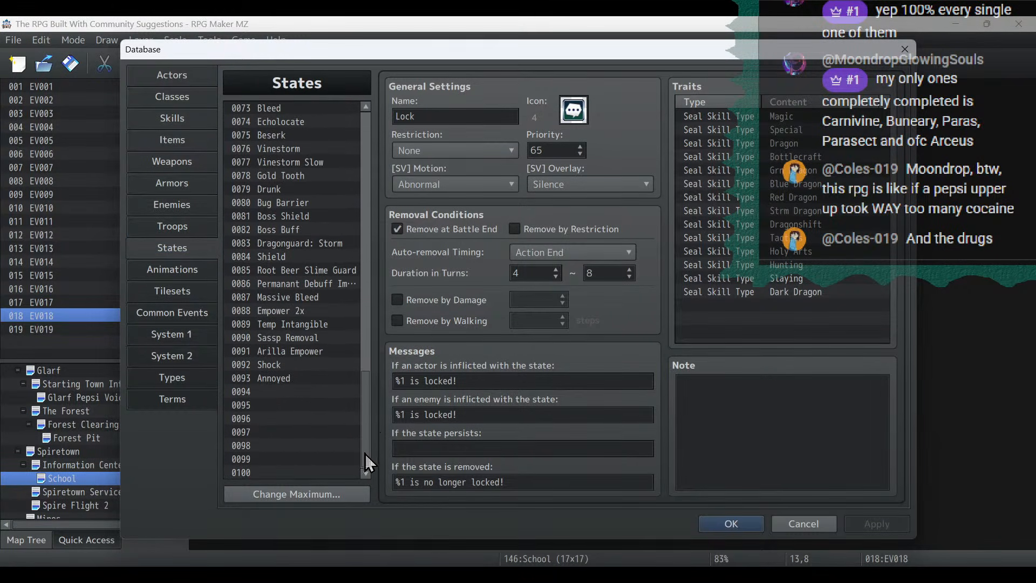
{"action": "left_click", "coordinate": [293, 377]}
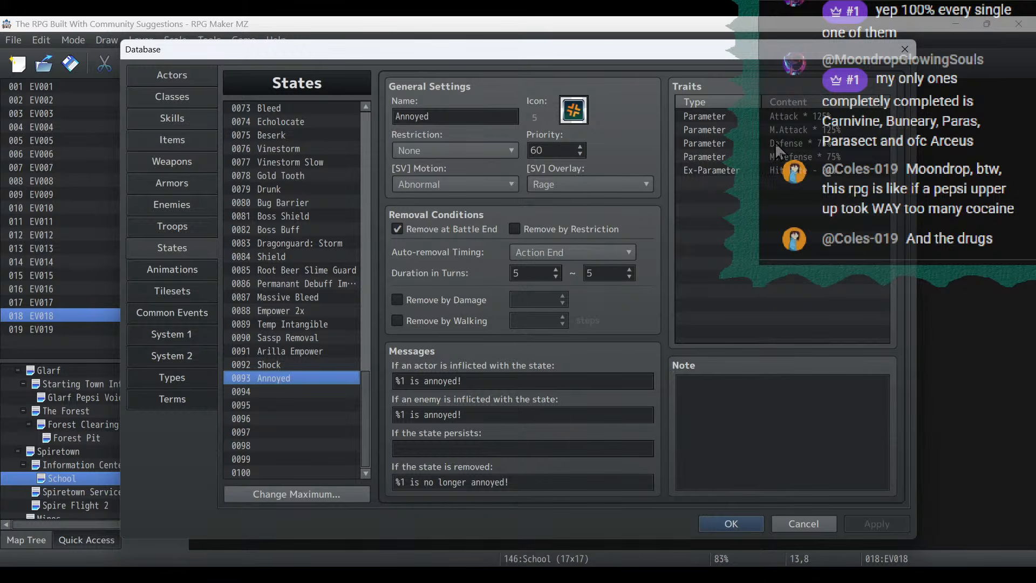
{"action": "left_click", "coordinate": [783, 155]}
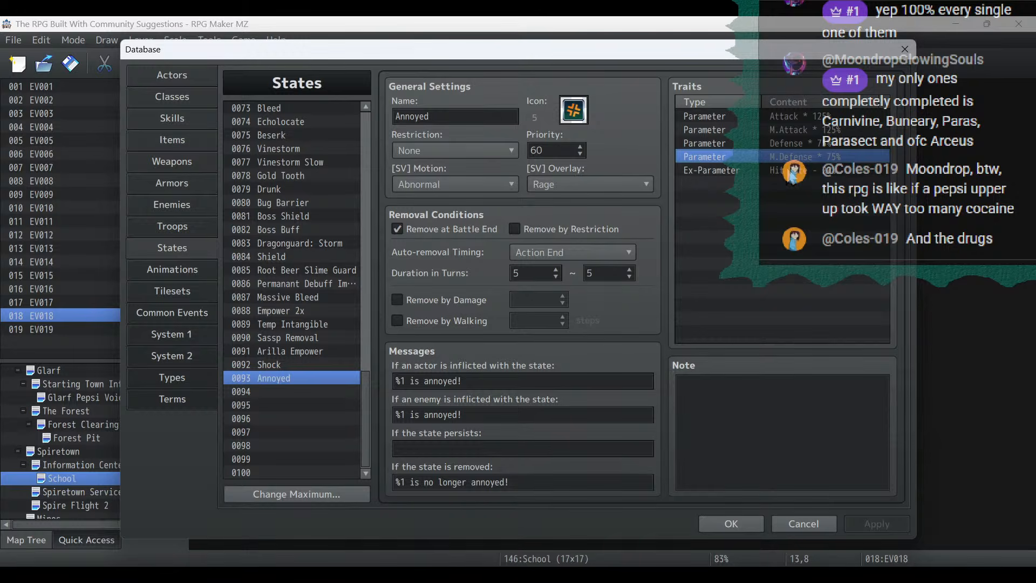
{"action": "left_click", "coordinate": [789, 171]}
{"action": "double_click", "coordinate": [793, 170]}
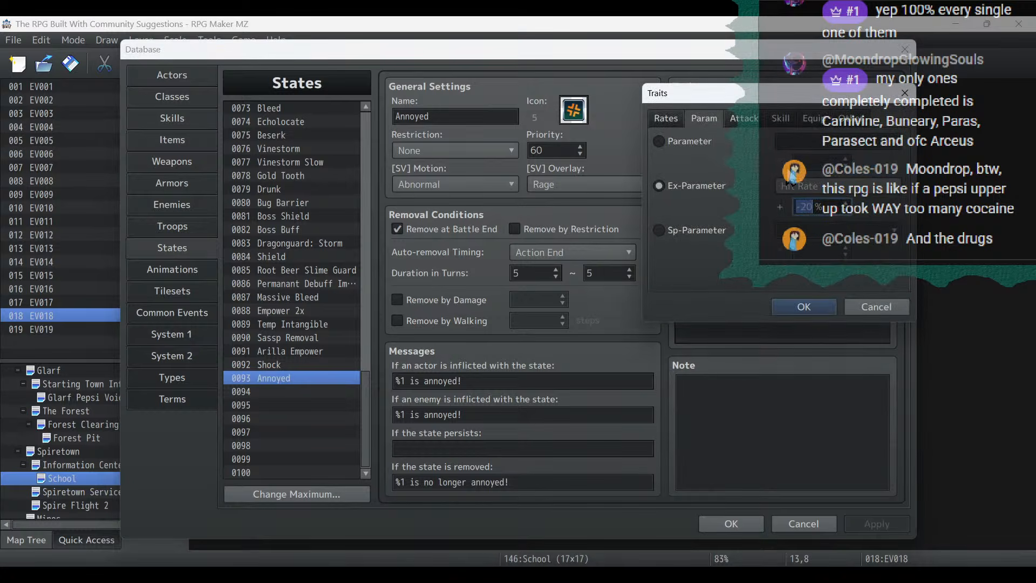
{"action": "type", "text": "-30"}
{"action": "left_click", "coordinate": [803, 307]}
{"action": "left_click", "coordinate": [725, 523]}
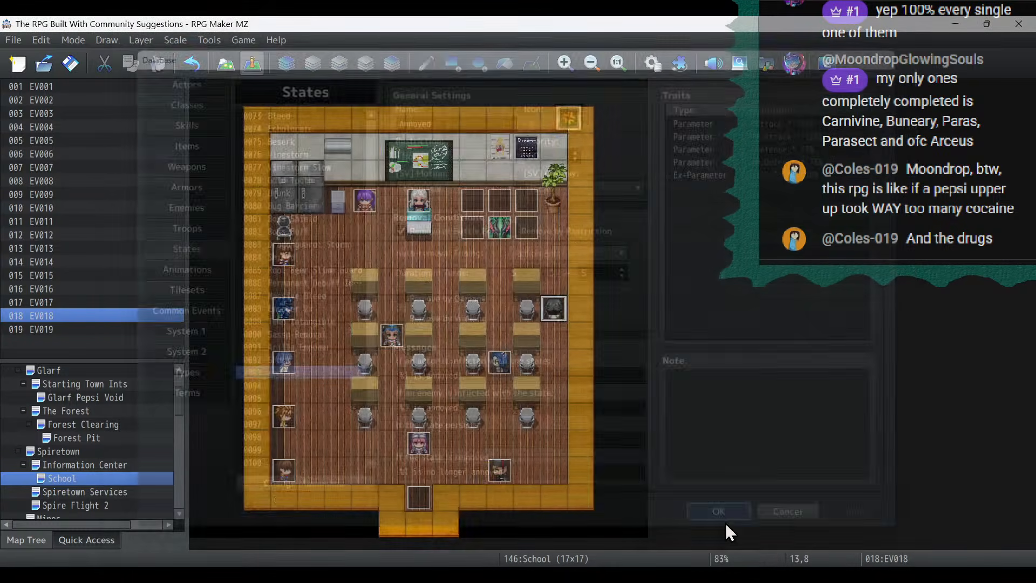
{"action": "left_click", "coordinate": [70, 67]}
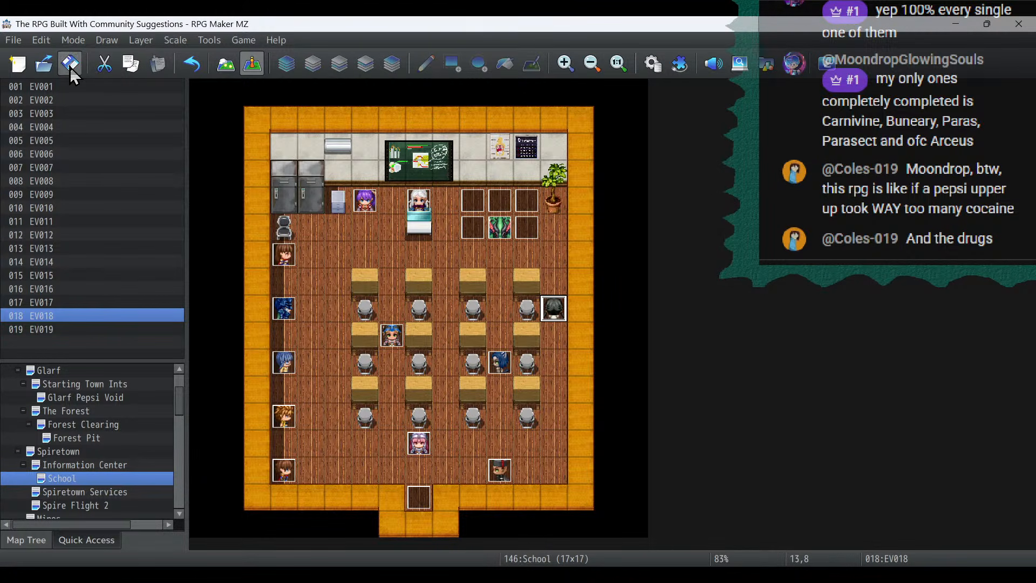
{"action": "left_click", "coordinate": [70, 67]}
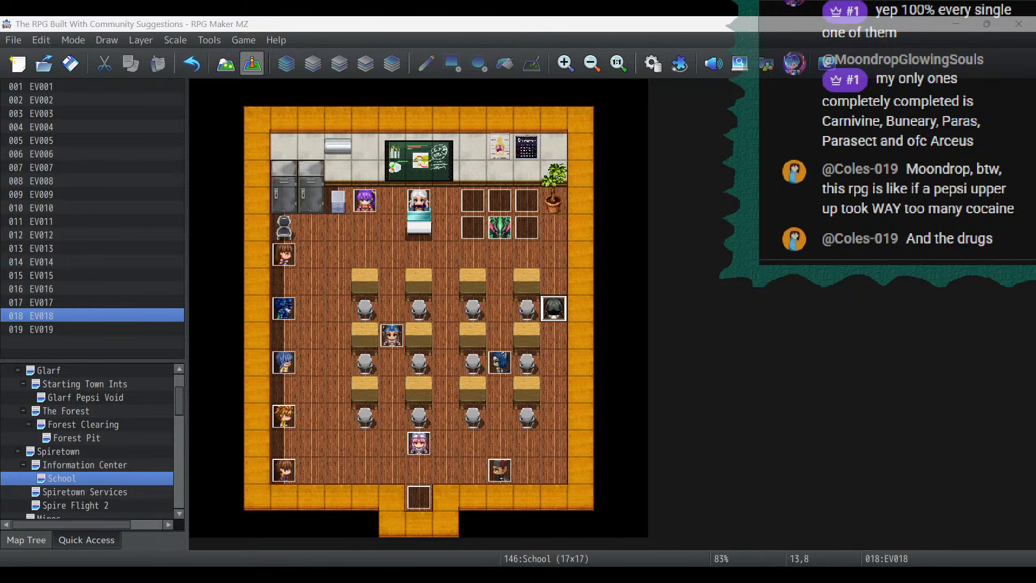
- Switch to the stream notes in Notepad, remove the "Design Timmy tutorial NPC in school" item, and highlight the generic winged NPCs item
{"action": "key", "text": "alt+Tab"}
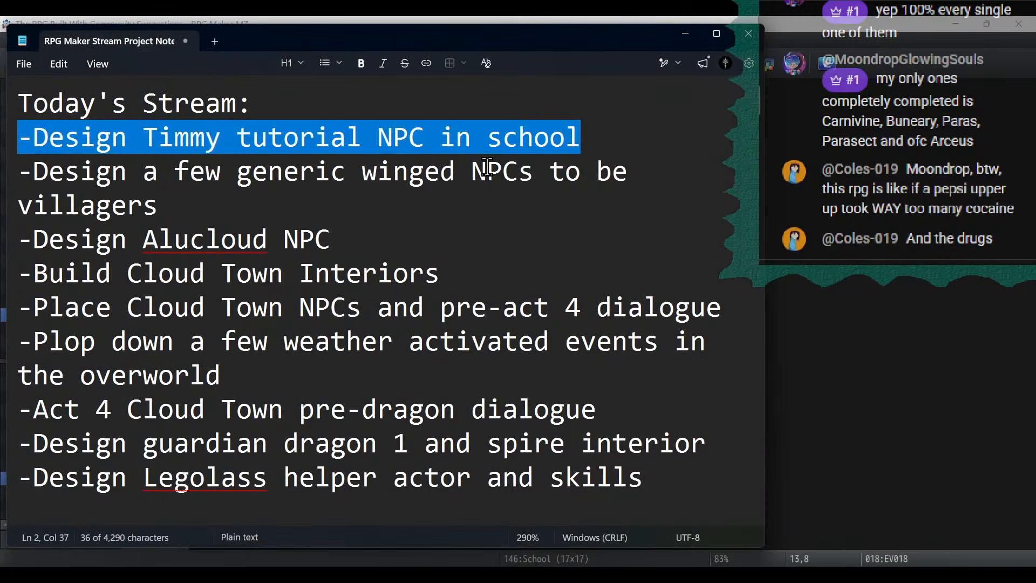
{"action": "left_click", "coordinate": [487, 166]}
{"action": "left_click_drag", "start_coordinate": [596, 136], "coordinate": [1, 133]}
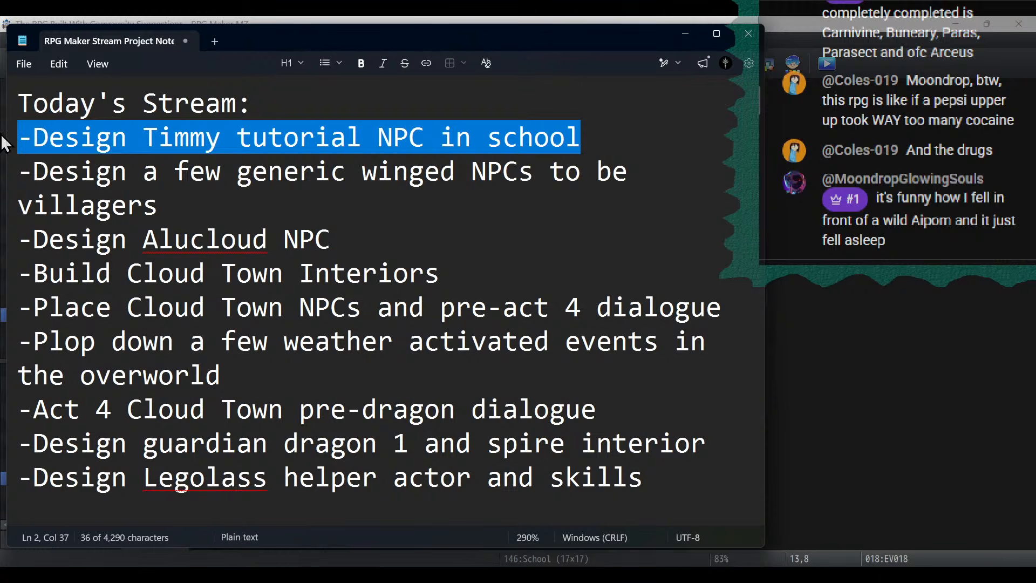
{"action": "key", "text": "BackSpace"}
{"action": "key", "text": "BackSpace"}
{"action": "left_click_drag", "start_coordinate": [158, 172], "coordinate": [18, 135]}
- Return to RPG Maker MZ, start a Kid in the Character Generator, and give it the yellow and red feathered wings after comparing variations
{"action": "left_click", "coordinate": [462, 22]}
{"action": "left_click", "coordinate": [794, 63]}
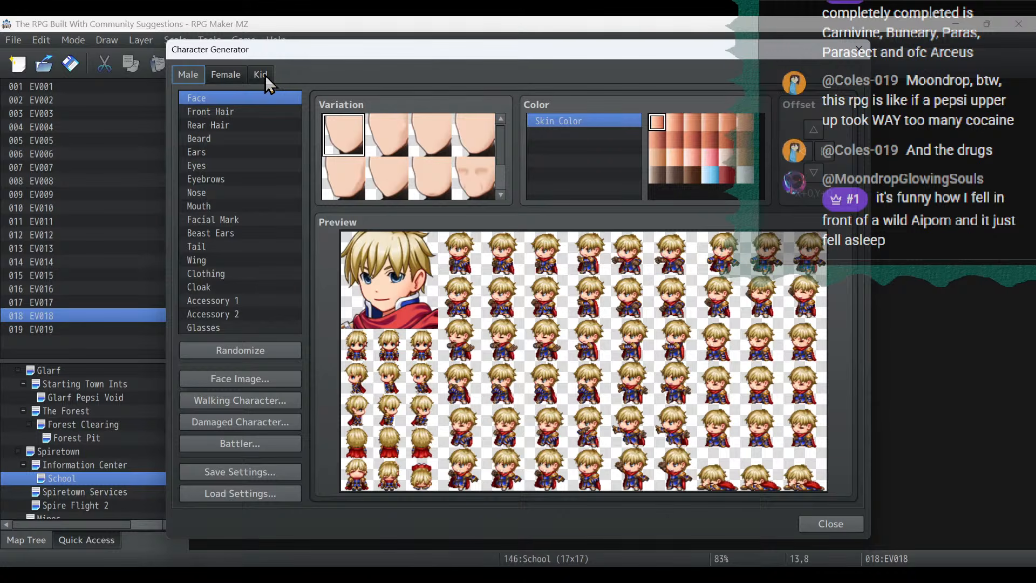
{"action": "left_click", "coordinate": [267, 79]}
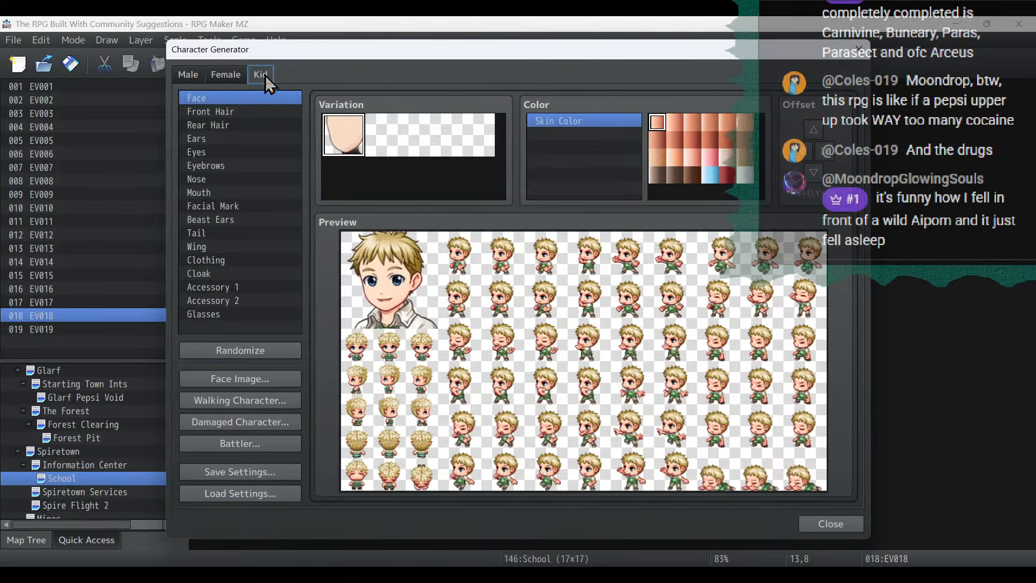
{"action": "left_click", "coordinate": [240, 246]}
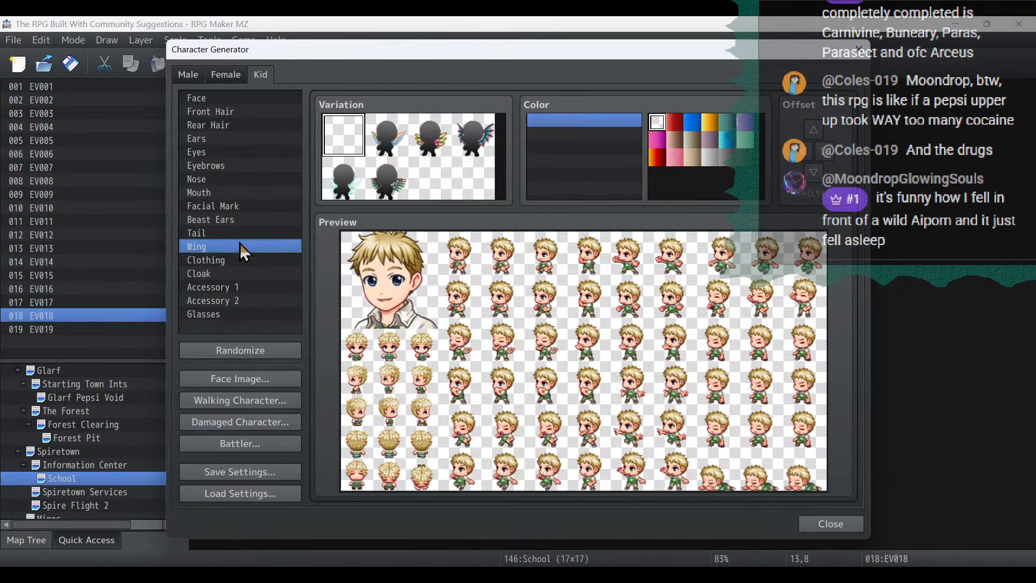
{"action": "left_click", "coordinate": [346, 190]}
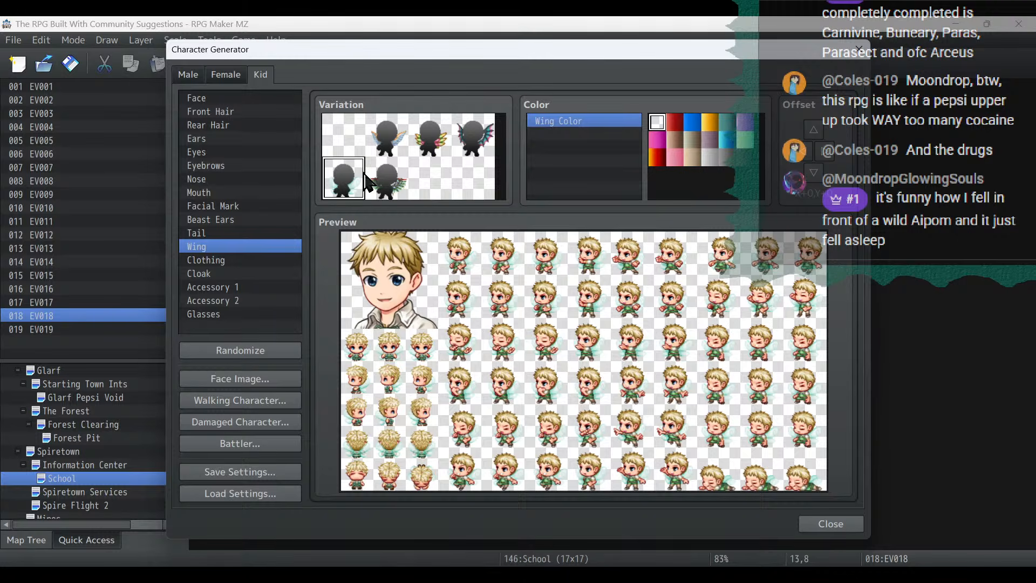
{"action": "left_click", "coordinate": [397, 145]}
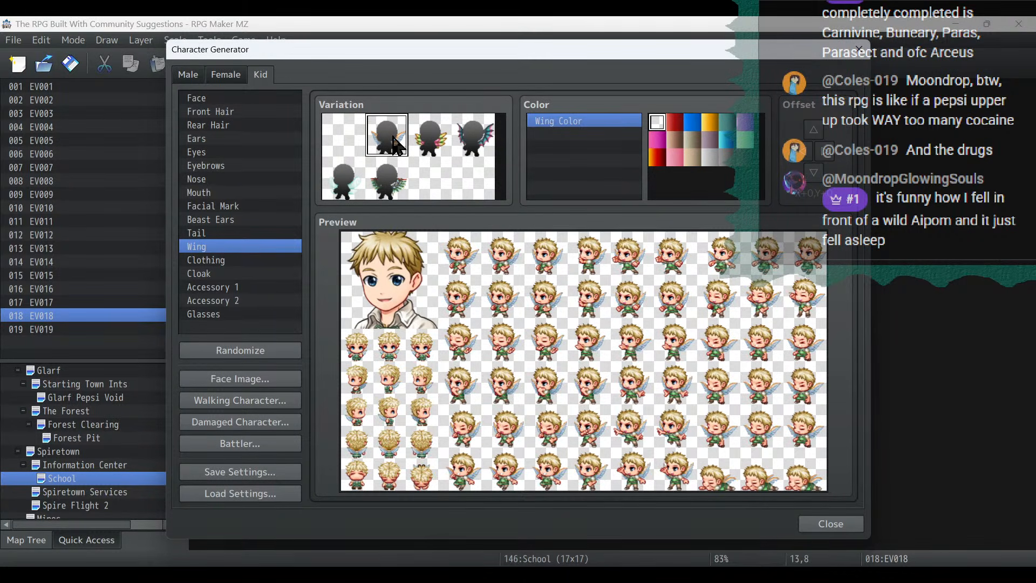
{"action": "left_click", "coordinate": [434, 155]}
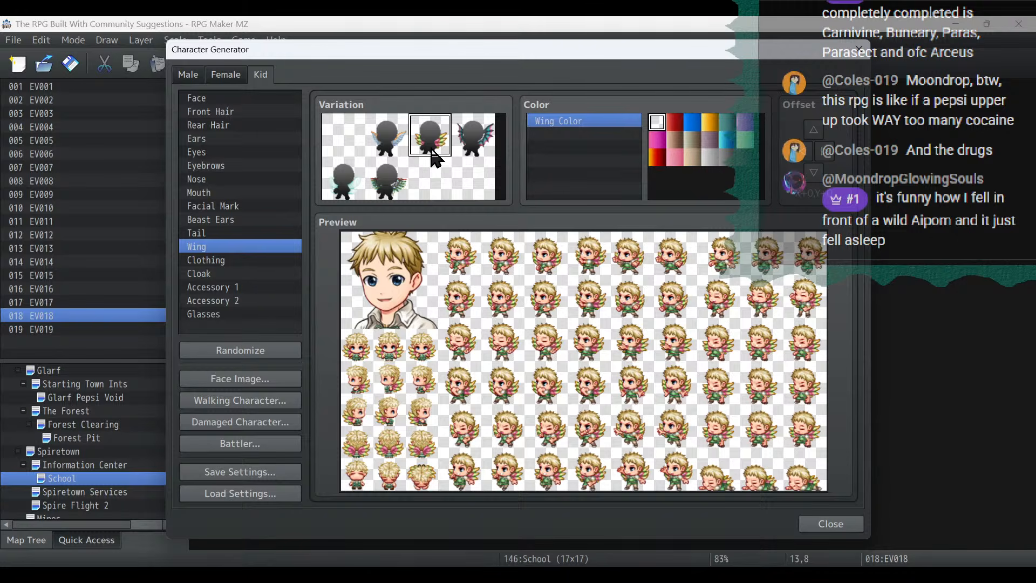
- Try brown, black and light grey colours on the kid's wings, and return them to the default colour
{"action": "left_click", "coordinate": [675, 125]}
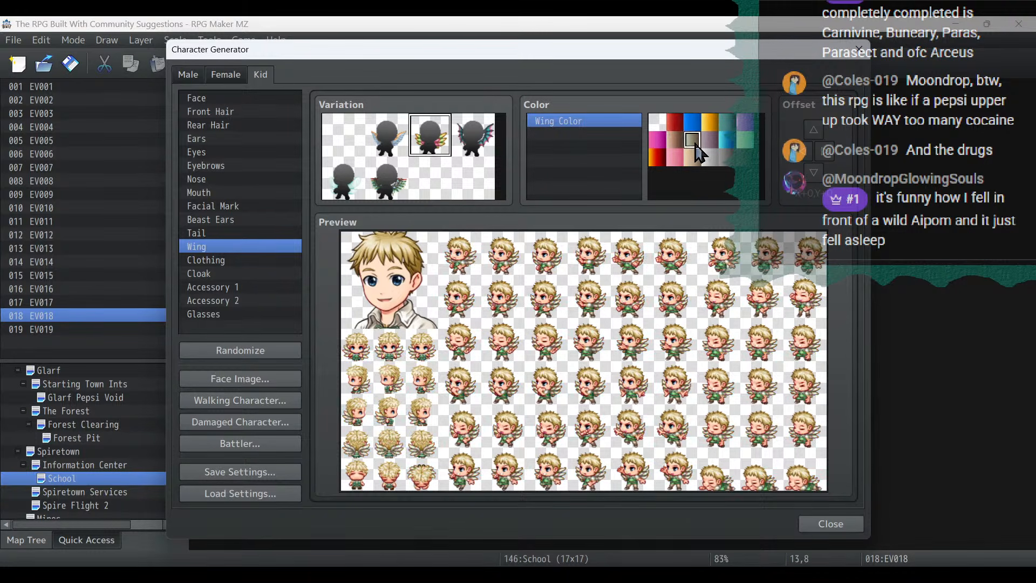
{"action": "left_click", "coordinate": [746, 158]}
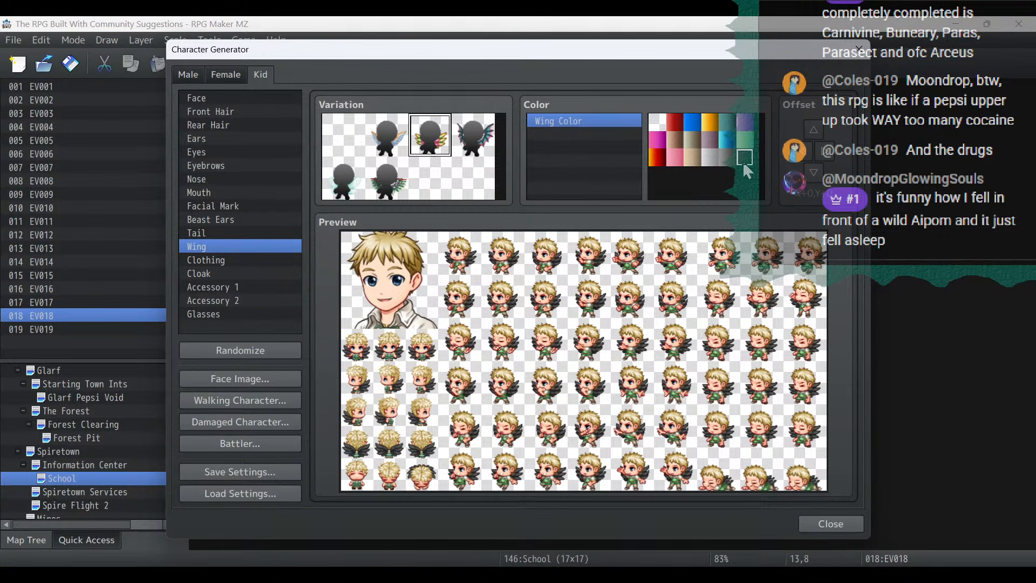
{"action": "left_click", "coordinate": [709, 158]}
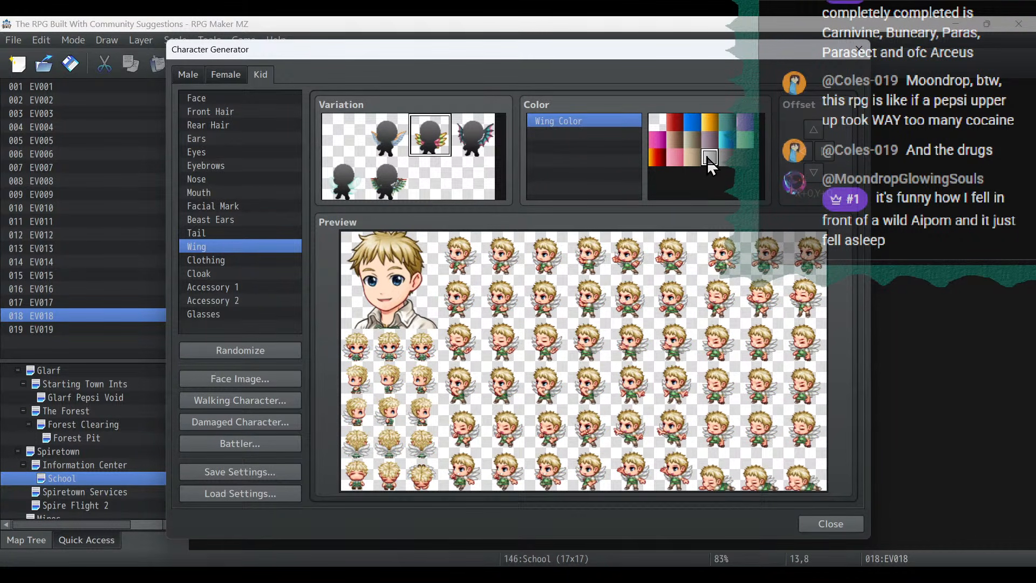
{"action": "left_click", "coordinate": [657, 122]}
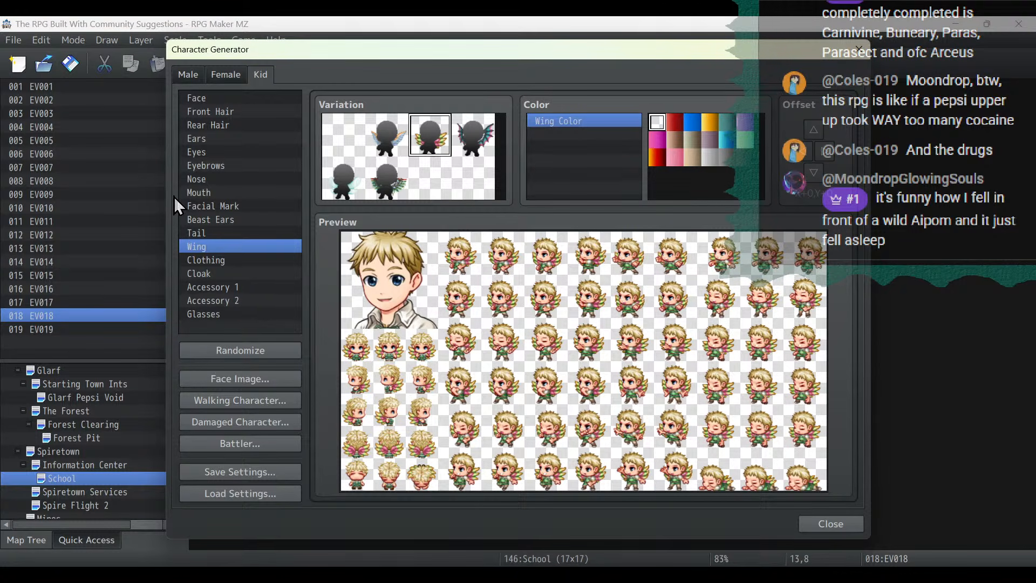
- Give the kid the pale white skin colour and the spiky, swept-up front hair
{"action": "left_click", "coordinate": [283, 101]}
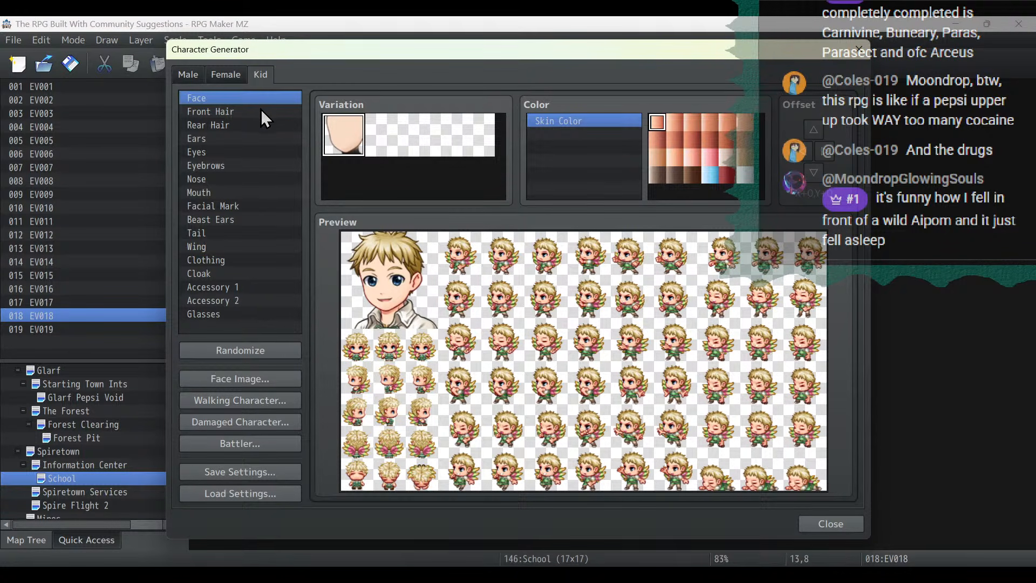
{"action": "left_click", "coordinate": [746, 178]}
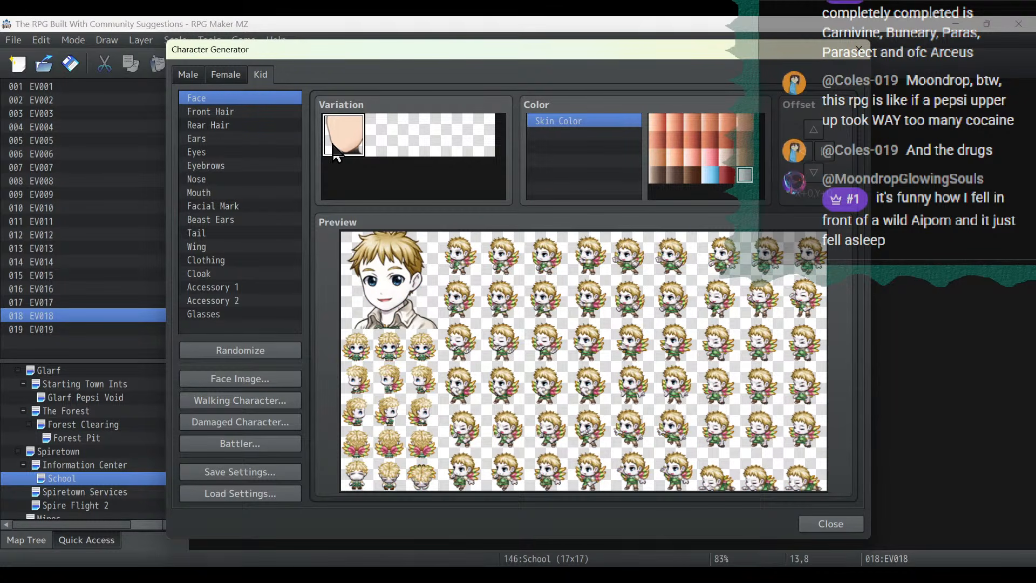
{"action": "left_click", "coordinate": [228, 112]}
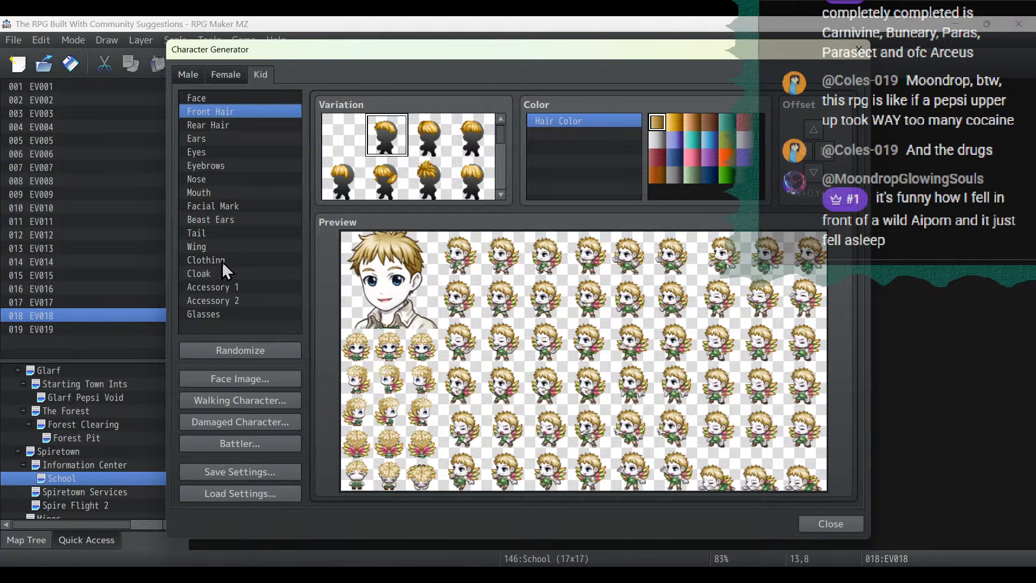
{"action": "left_click", "coordinate": [430, 178]}
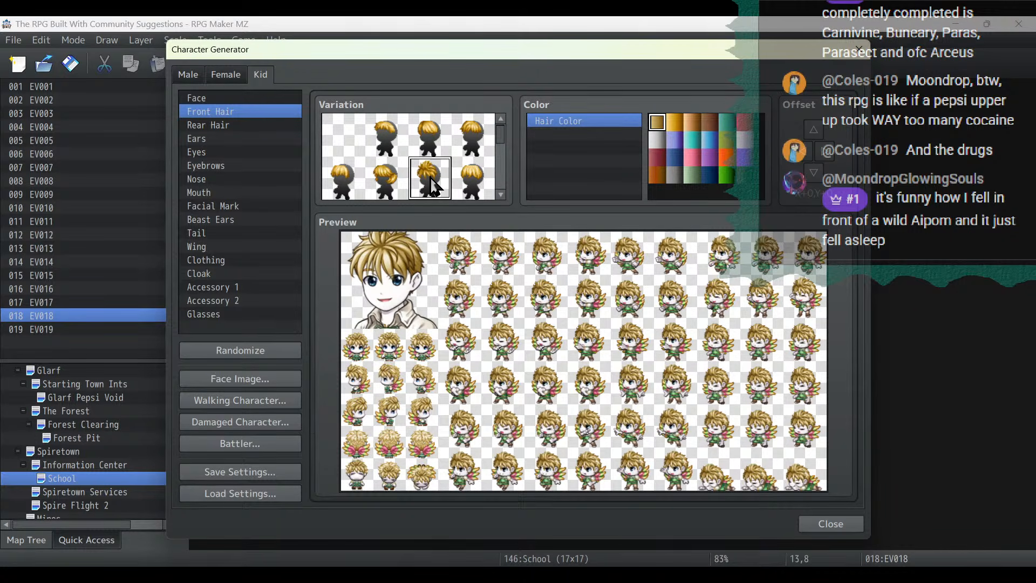
- Add short tousled rear hair to the kid and colour the hair silver-white after comparing orange and pale purple
{"action": "left_click", "coordinate": [246, 123]}
{"action": "scroll", "coordinate": [473, 175], "scroll_direction": "down", "scroll_amount": 2}
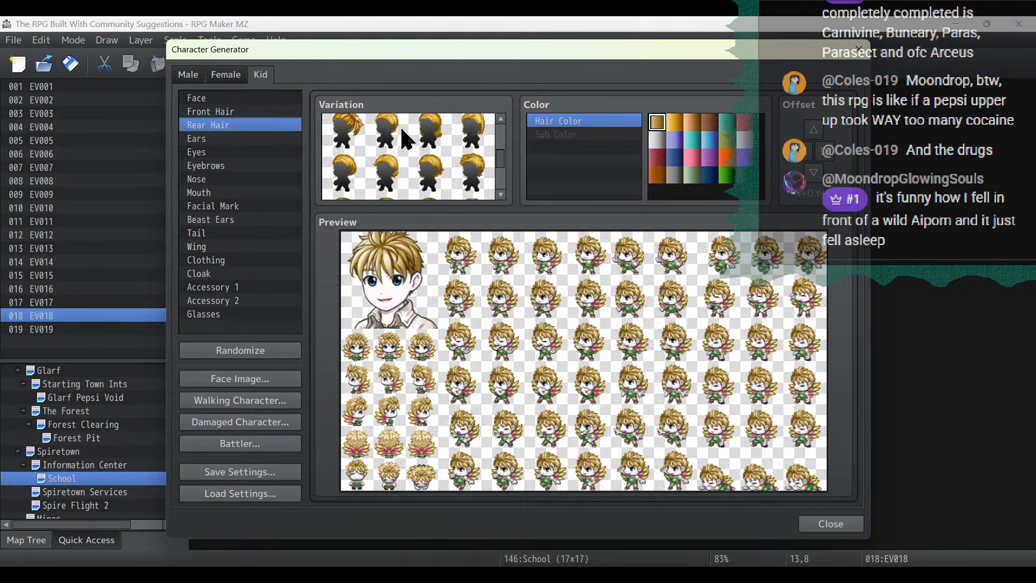
{"action": "left_click", "coordinate": [473, 175]}
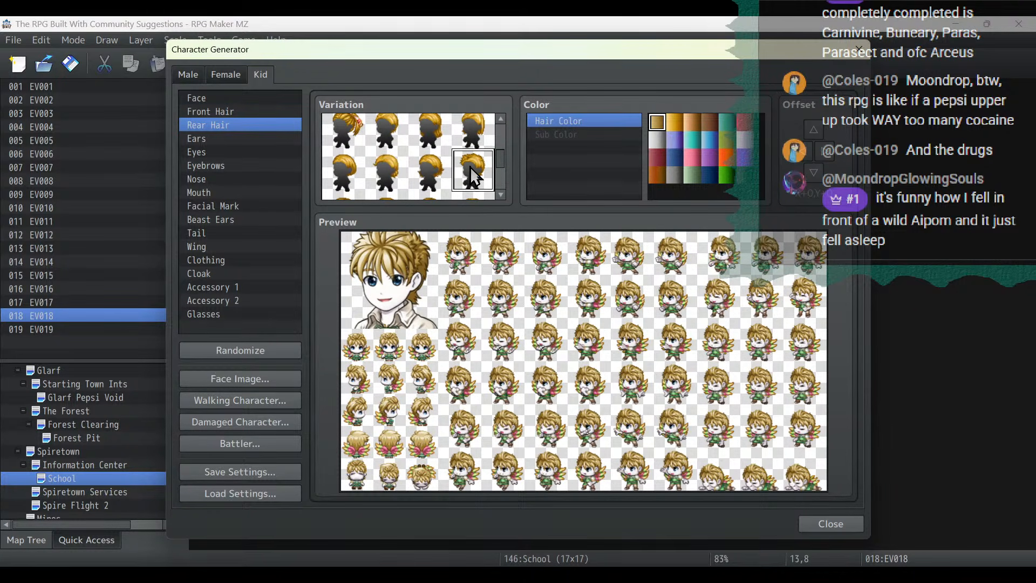
{"action": "left_click", "coordinate": [727, 157]}
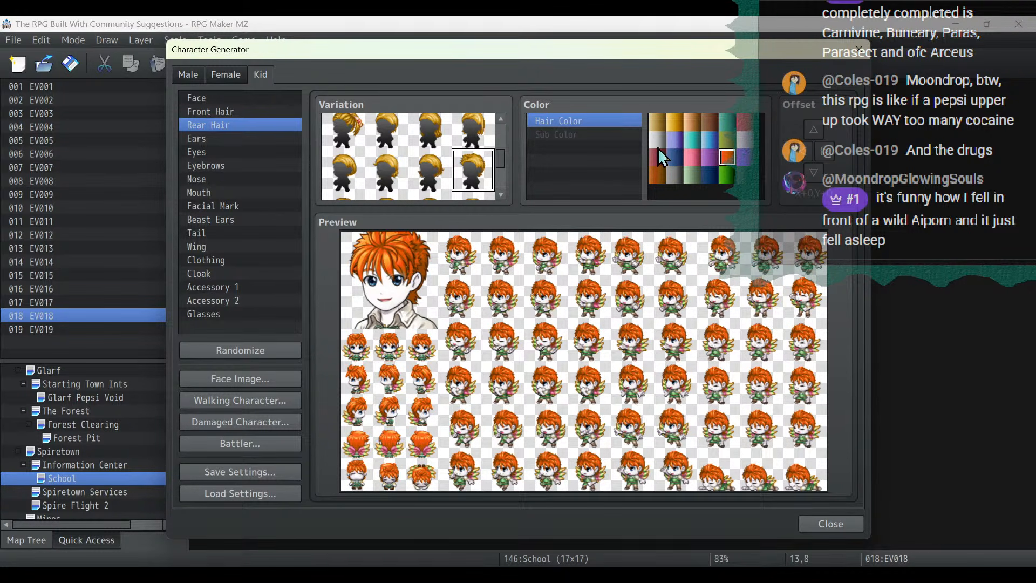
{"action": "left_click", "coordinate": [658, 141]}
{"action": "left_click", "coordinate": [748, 141]}
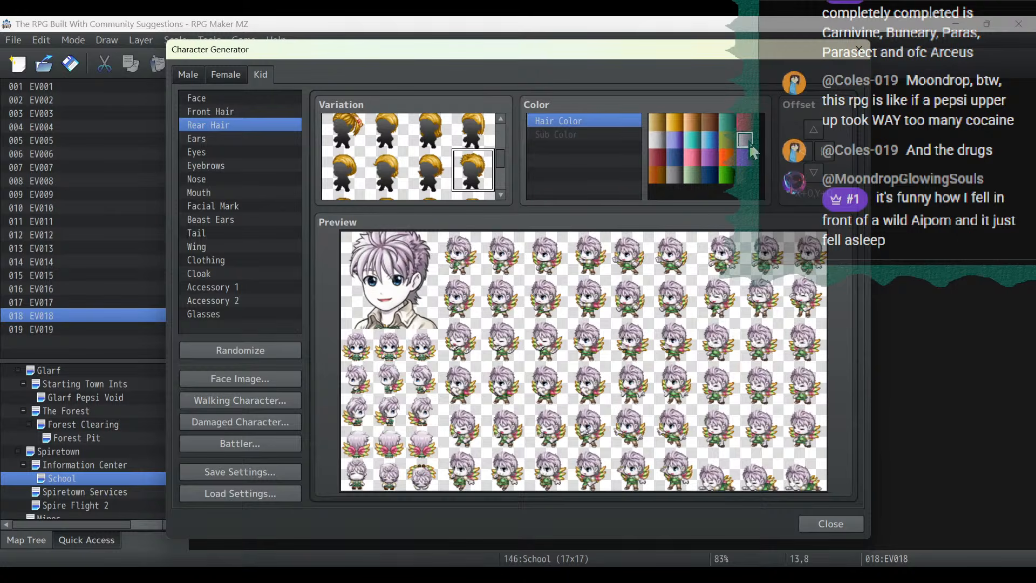
{"action": "left_click", "coordinate": [657, 140]}
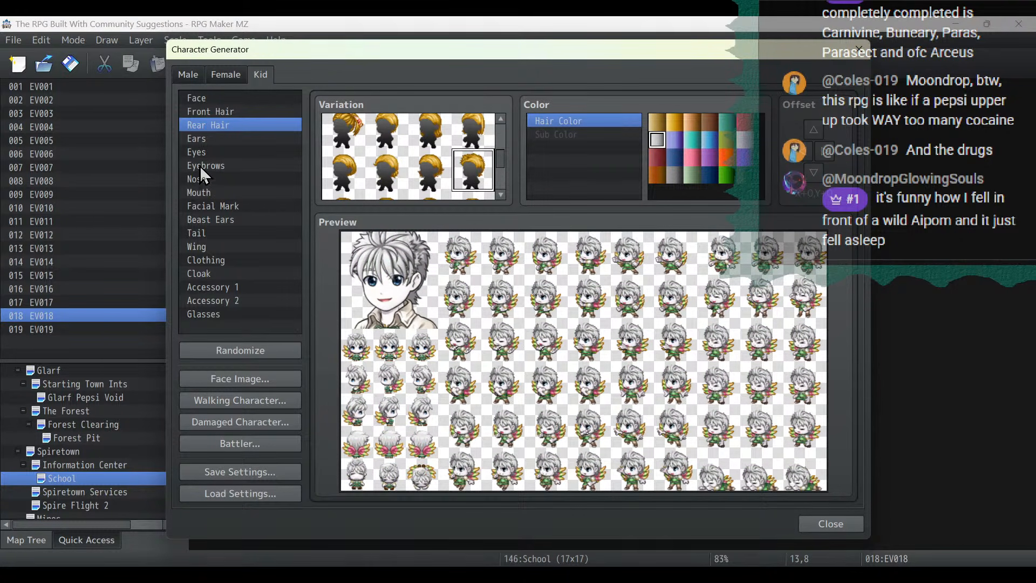
- Give the kid long pointed ears and change the eyes to a different variation from further down the set
{"action": "left_click", "coordinate": [197, 139]}
{"action": "left_click", "coordinate": [385, 141]}
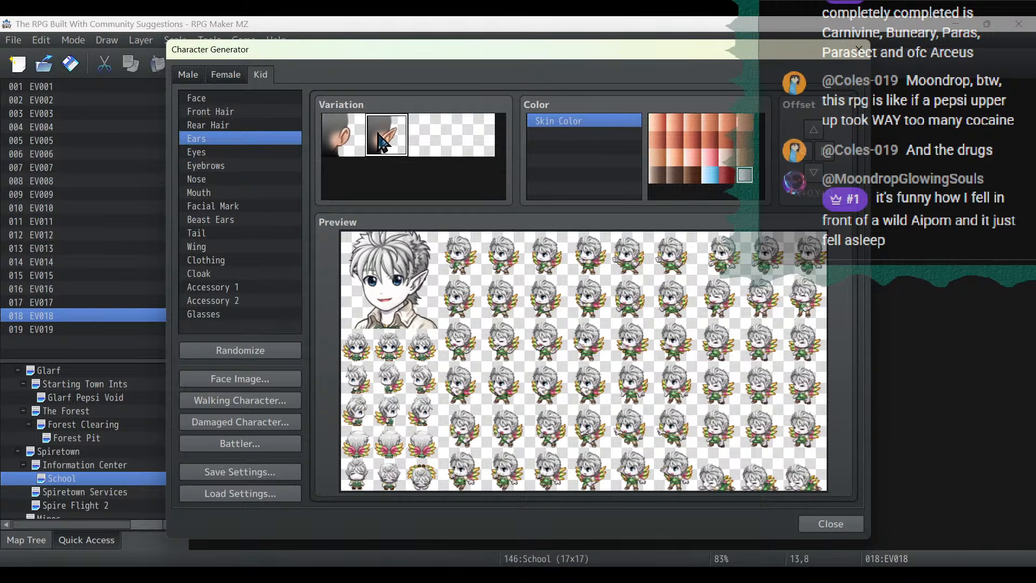
{"action": "left_click", "coordinate": [224, 153]}
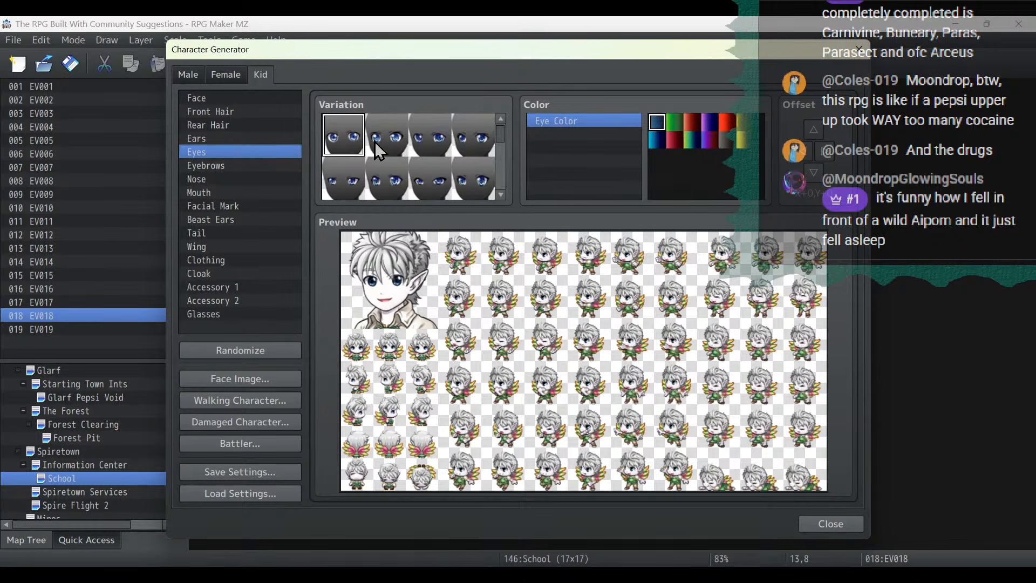
{"action": "scroll", "coordinate": [381, 148], "scroll_direction": "down", "scroll_amount": 2}
{"action": "scroll", "coordinate": [381, 148], "scroll_direction": "down", "scroll_amount": 1}
{"action": "left_click", "coordinate": [344, 160]}
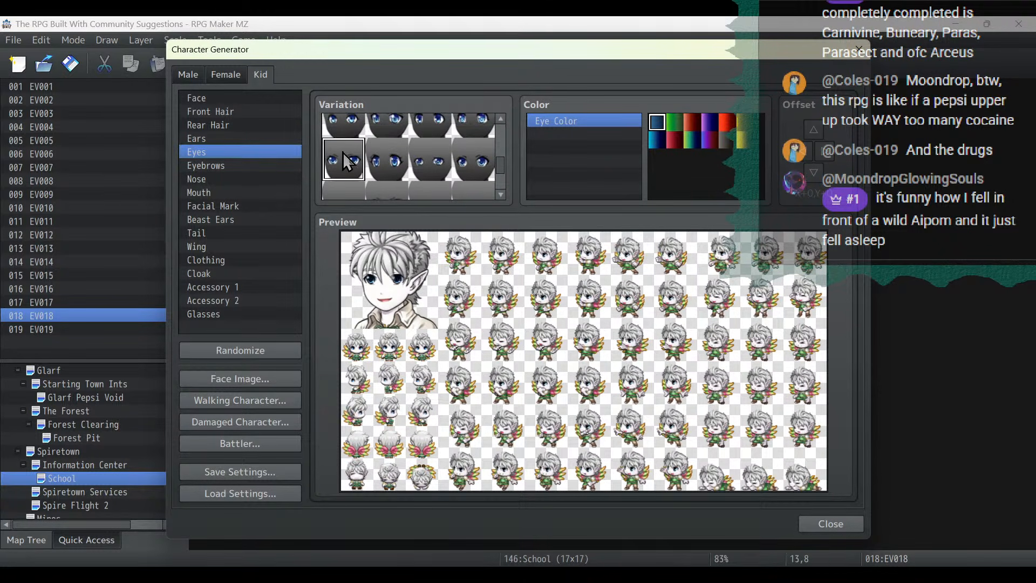
- Give the kid a different slanted eye variation, nudge the eyes' offset and colour them yellow
{"action": "scroll", "coordinate": [344, 159], "scroll_direction": "up", "scroll_amount": 1}
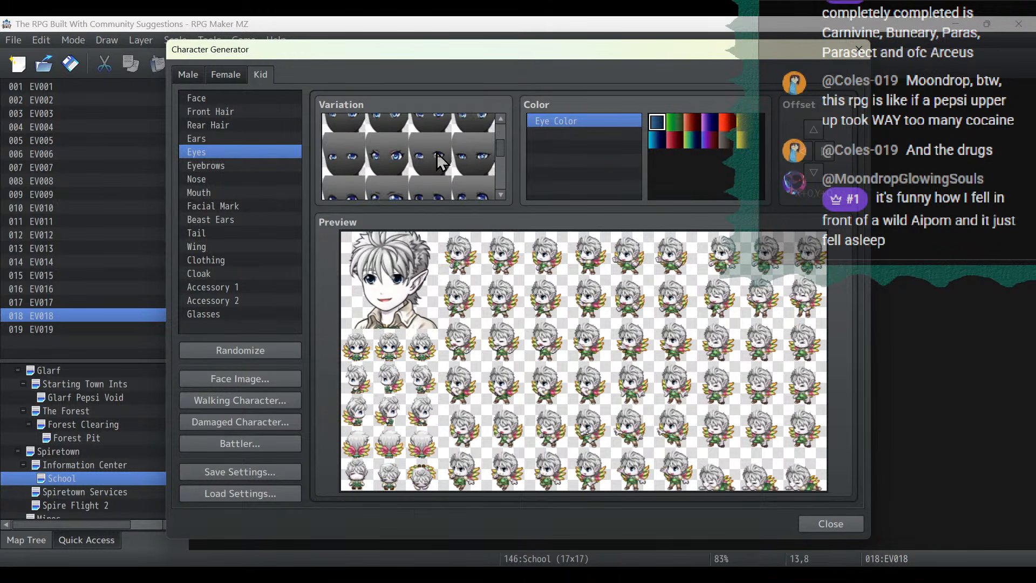
{"action": "left_click", "coordinate": [384, 170]}
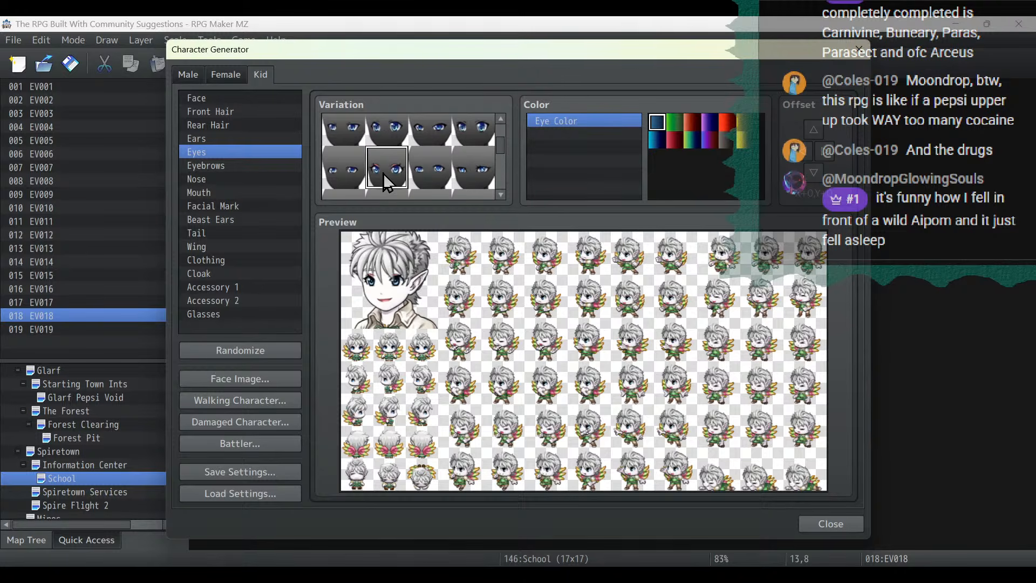
{"action": "left_click", "coordinate": [810, 180]}
{"action": "left_click", "coordinate": [809, 179]}
{"action": "left_click", "coordinate": [834, 155]}
{"action": "left_click", "coordinate": [834, 155]}
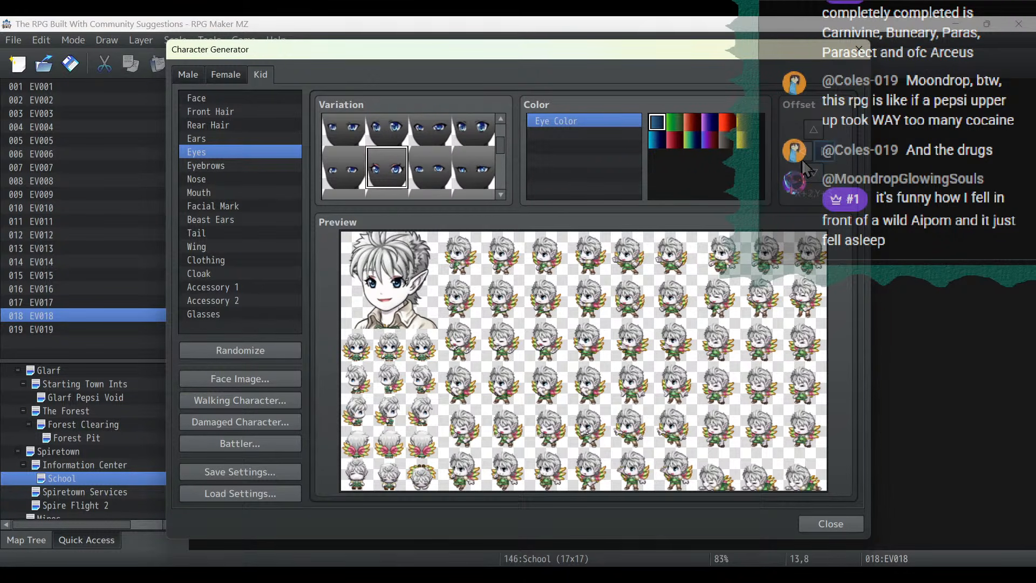
{"action": "left_click", "coordinate": [743, 141]}
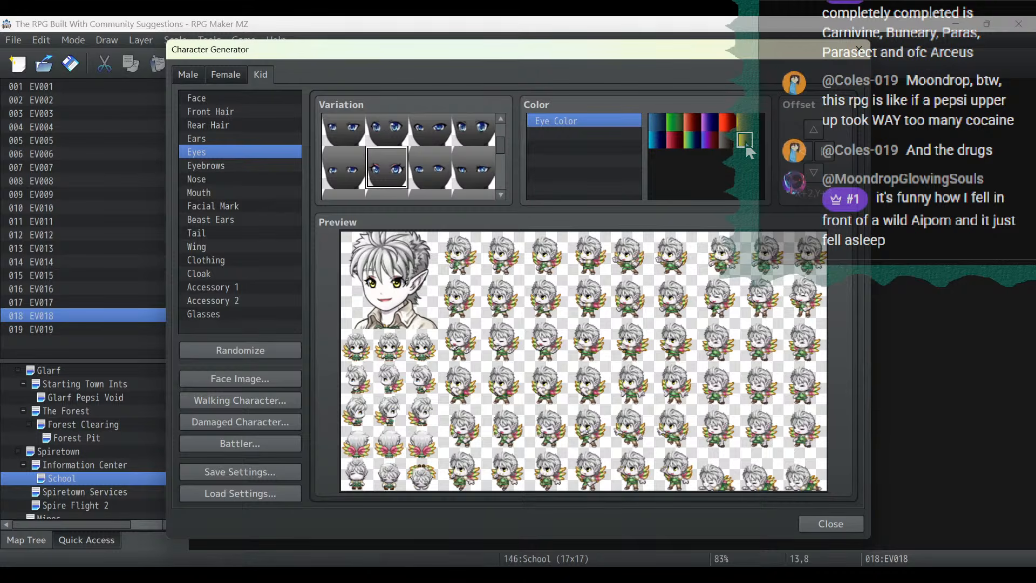
- Set the kid's eyebrows to the second variation, pick a nose further down the set, and choose the small closed mouth
{"action": "left_click", "coordinate": [225, 165]}
{"action": "left_click", "coordinate": [402, 142]}
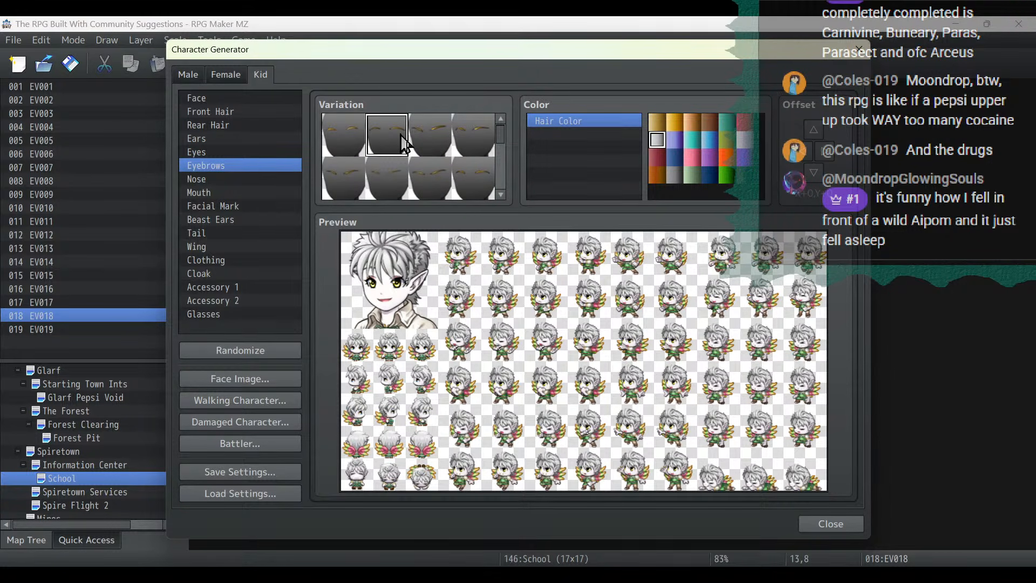
{"action": "left_click", "coordinate": [221, 179]}
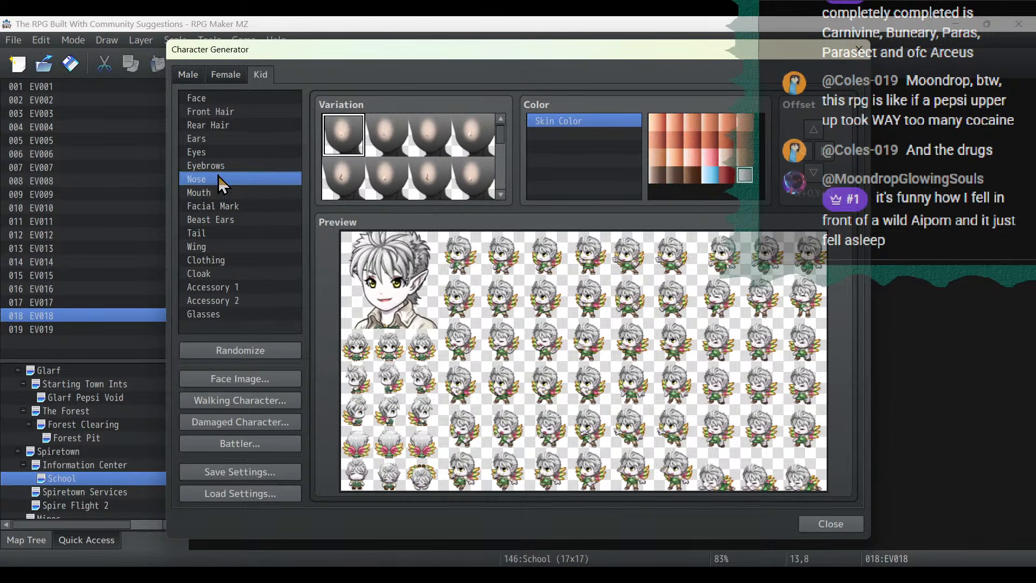
{"action": "scroll", "coordinate": [423, 140], "scroll_direction": "down", "scroll_amount": 1}
{"action": "left_click", "coordinate": [430, 166]}
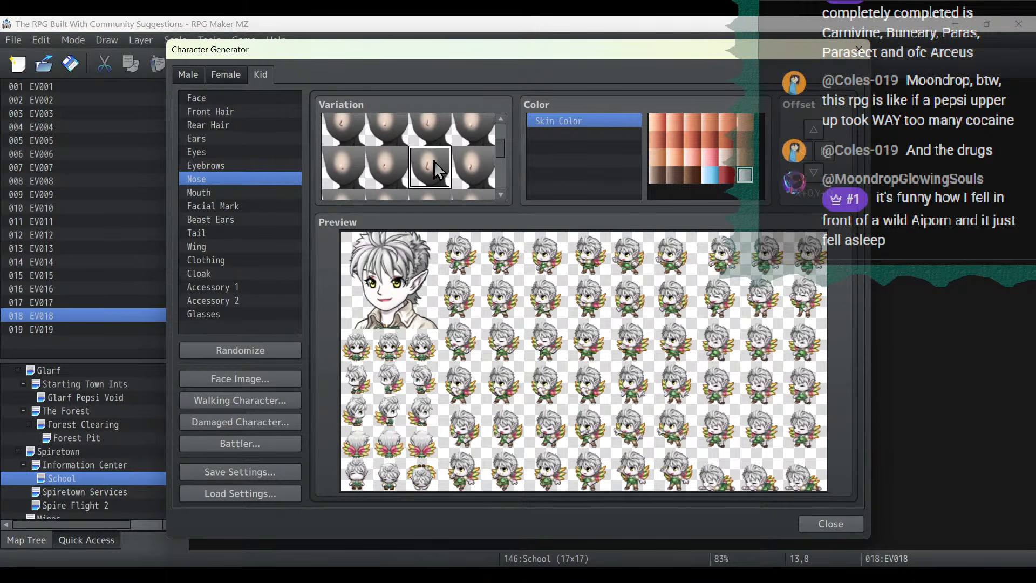
{"action": "left_click", "coordinate": [207, 192]}
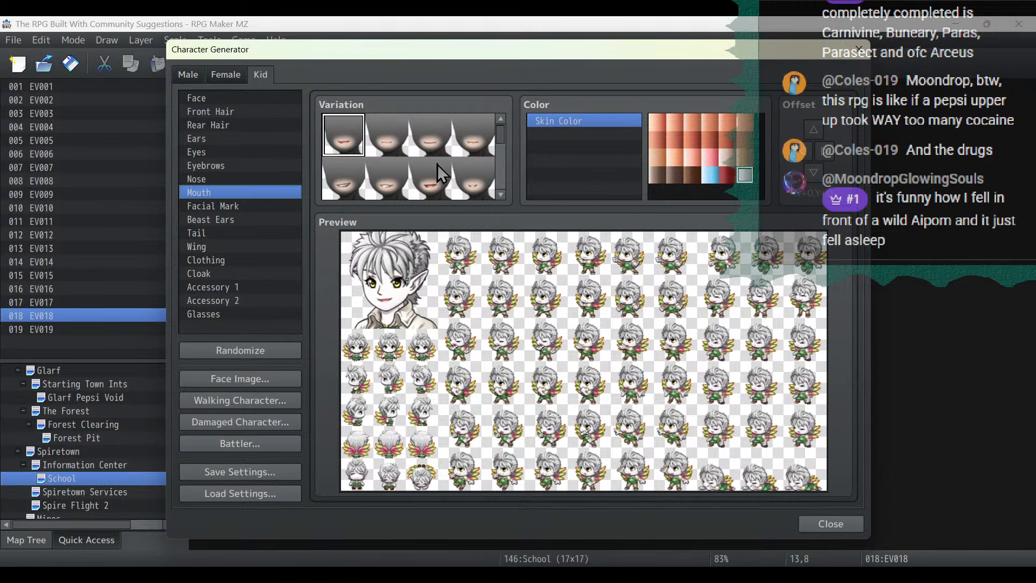
{"action": "left_click", "coordinate": [473, 178]}
- Look through the facial mark, beast ears, tail, wing and clothing options, and try the red cloak before removing it
{"action": "left_click", "coordinate": [212, 204]}
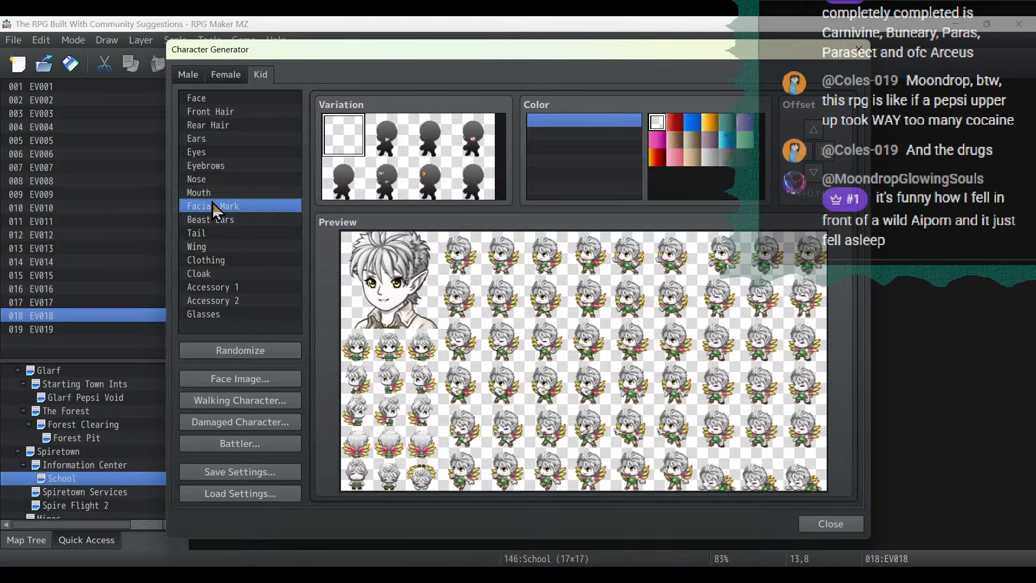
{"action": "left_click", "coordinate": [216, 219]}
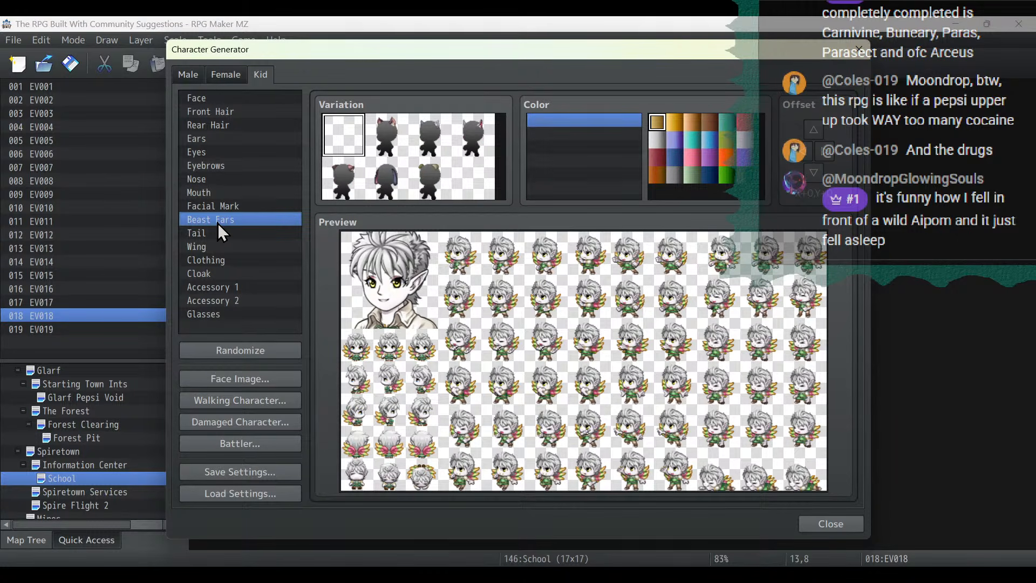
{"action": "left_click", "coordinate": [216, 232]}
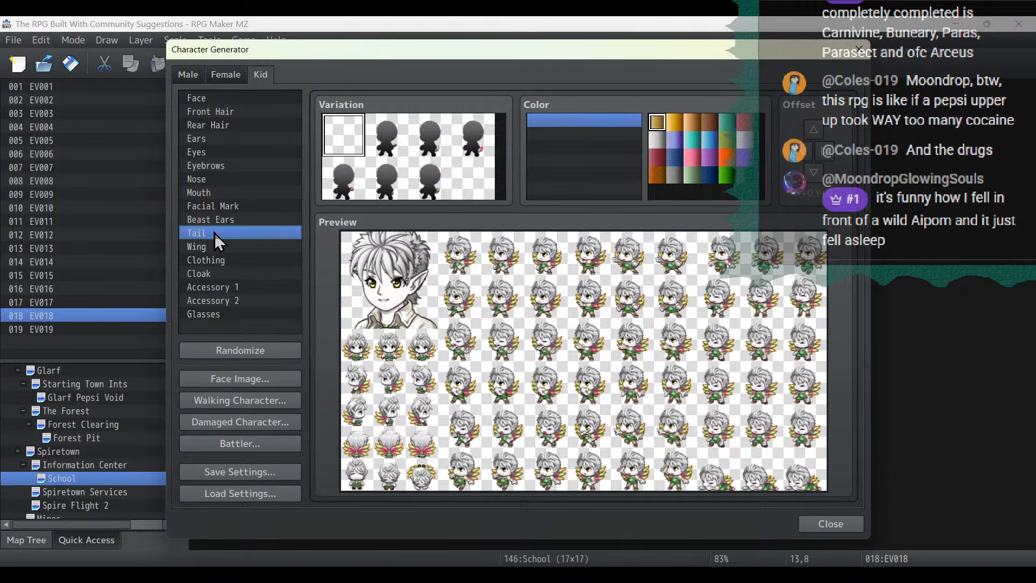
{"action": "left_click", "coordinate": [216, 247]}
{"action": "left_click", "coordinate": [221, 259]}
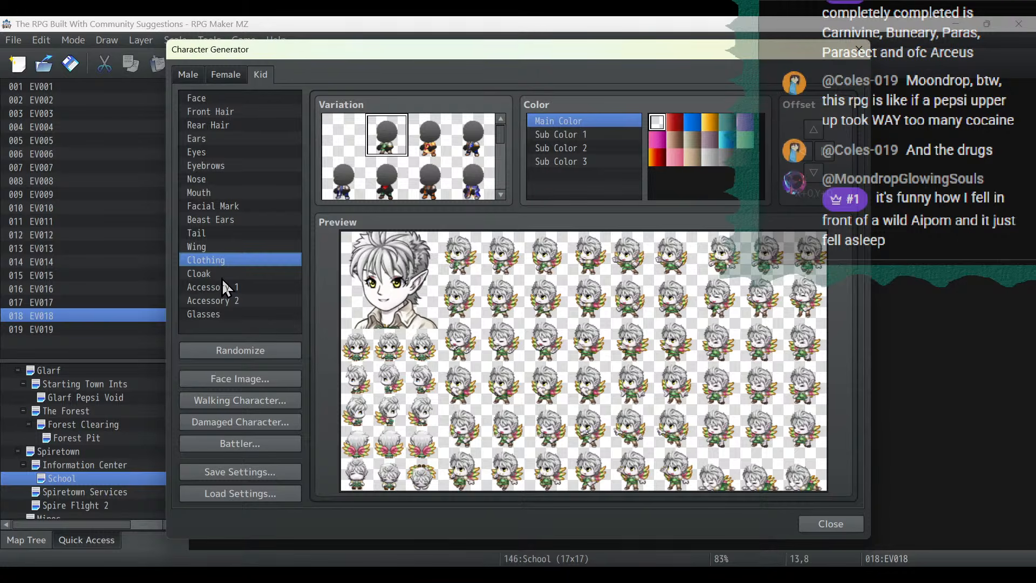
{"action": "left_click", "coordinate": [222, 274]}
{"action": "left_click", "coordinate": [388, 148]}
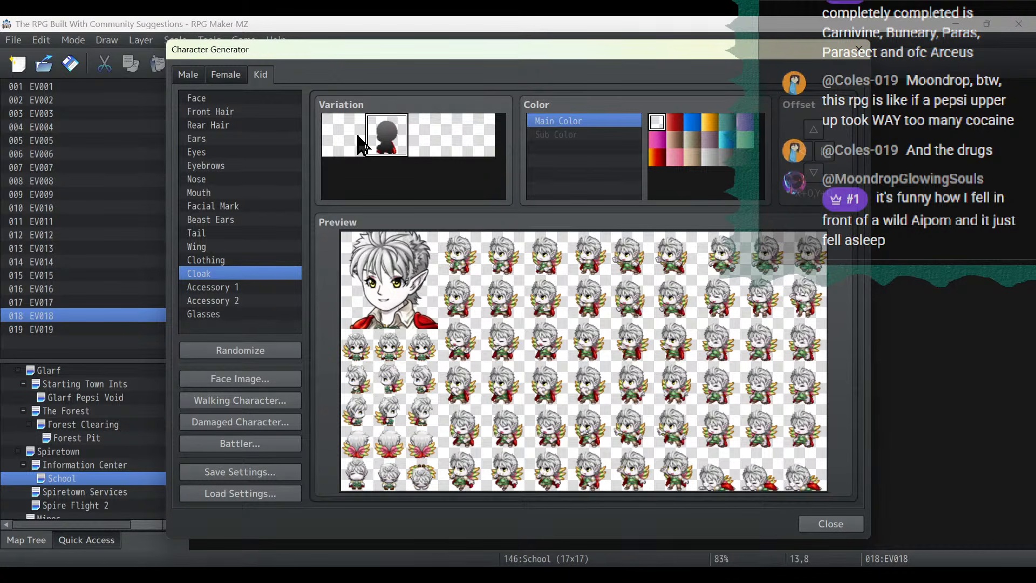
{"action": "left_click", "coordinate": [361, 145]}
- Try the orange-red outfit near the end of the clothing set, and return the kid to the first green outfit
{"action": "left_click", "coordinate": [219, 260]}
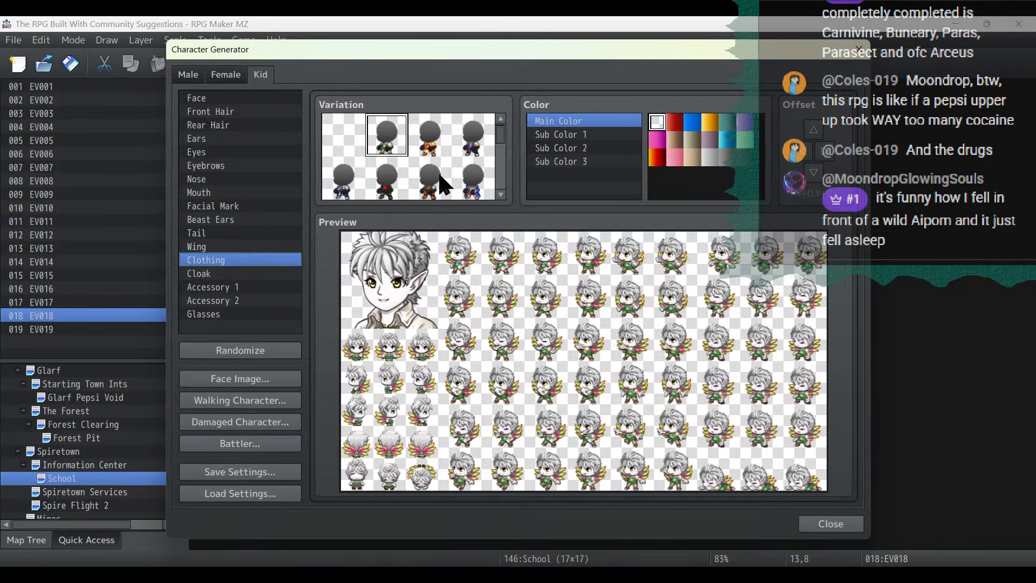
{"action": "scroll", "coordinate": [443, 183], "scroll_direction": "down", "scroll_amount": 5}
{"action": "scroll", "coordinate": [440, 183], "scroll_direction": "down", "scroll_amount": 2}
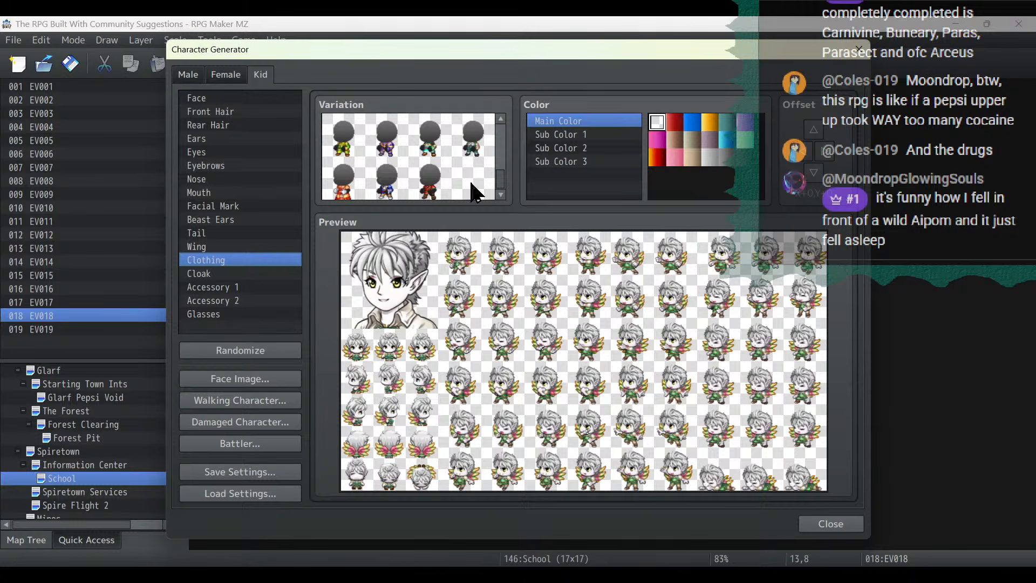
{"action": "left_click", "coordinate": [339, 189]}
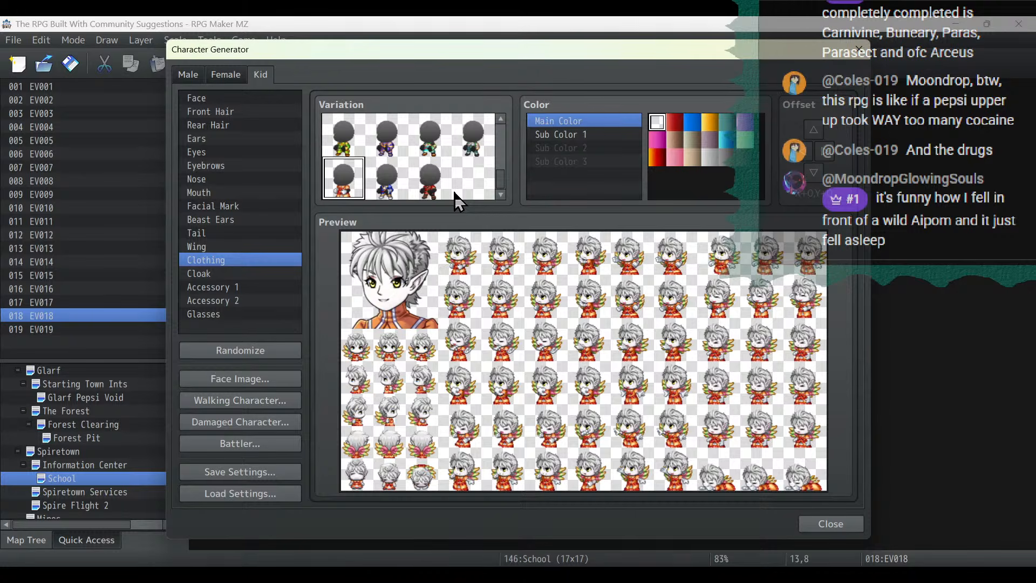
{"action": "scroll", "coordinate": [454, 194], "scroll_direction": "up", "scroll_amount": 3}
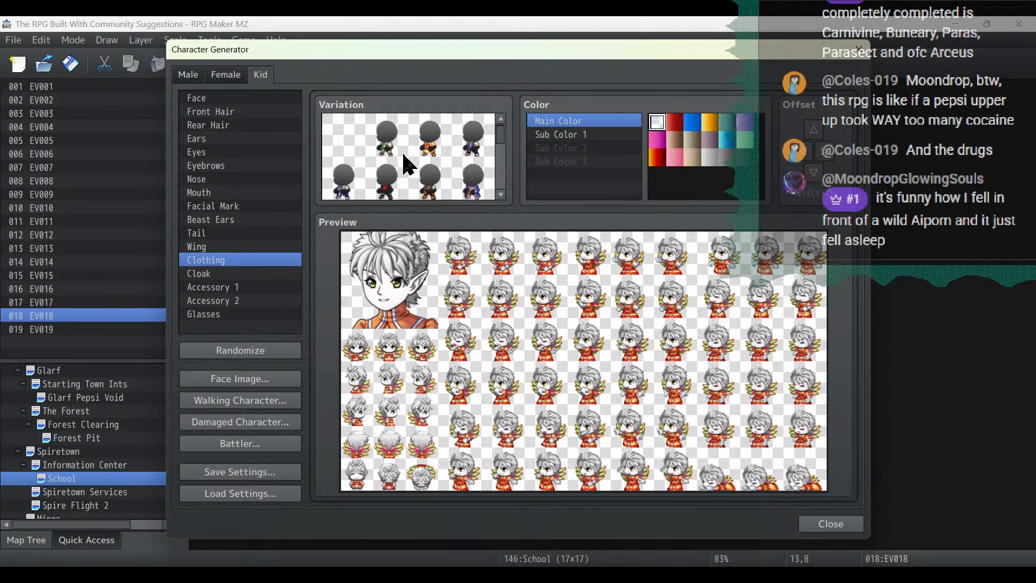
{"action": "left_click", "coordinate": [387, 140]}
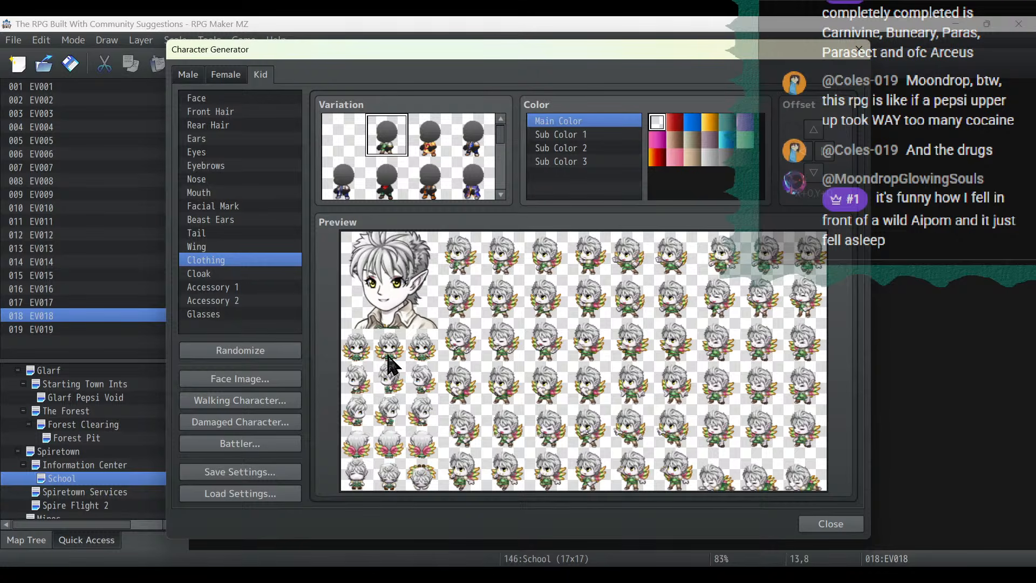
- Export the kid's walking character sprite to the project's characters folder as Fae
{"action": "left_click", "coordinate": [261, 398]}
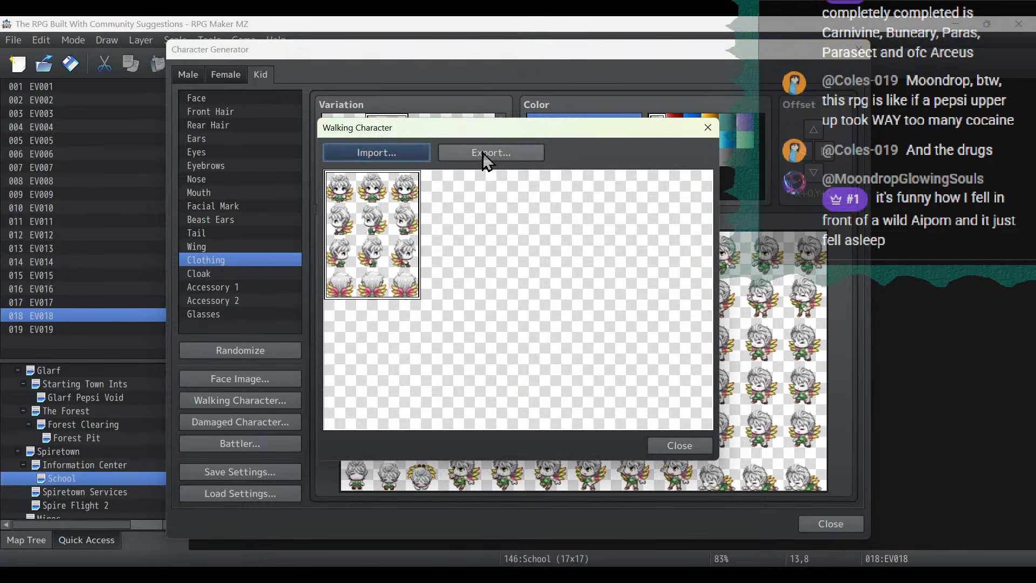
{"action": "left_click", "coordinate": [488, 154]}
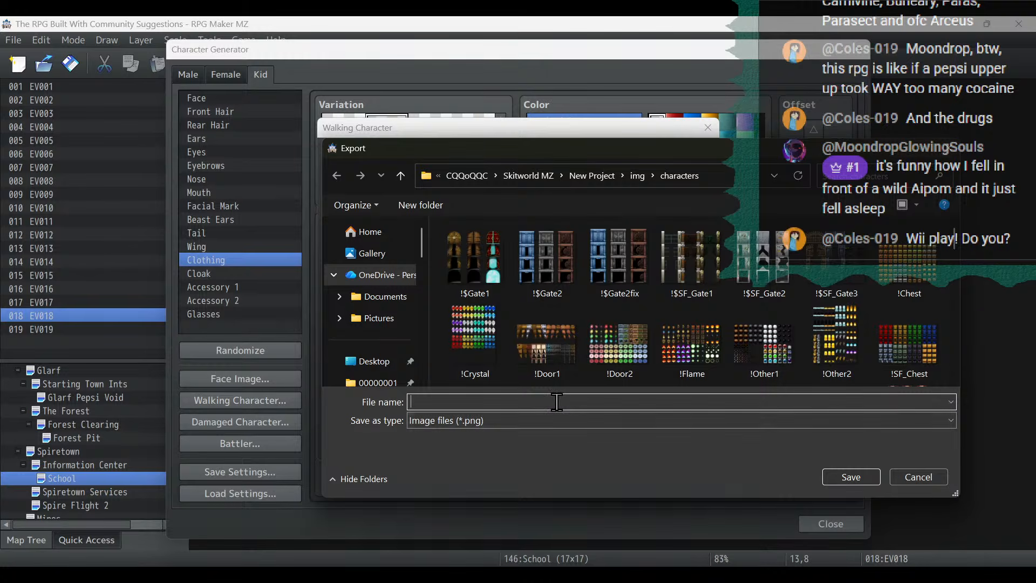
{"action": "type", "text": "Fairies"}
{"action": "key", "text": "BackSpace"}
{"action": "key", "text": "BackSpace"}
{"action": "key", "text": "BackSpace"}
{"action": "key", "text": "BackSpace"}
{"action": "key", "text": "BackSpace"}
{"action": "type", "text": "e"}
{"action": "key", "text": "Return"}
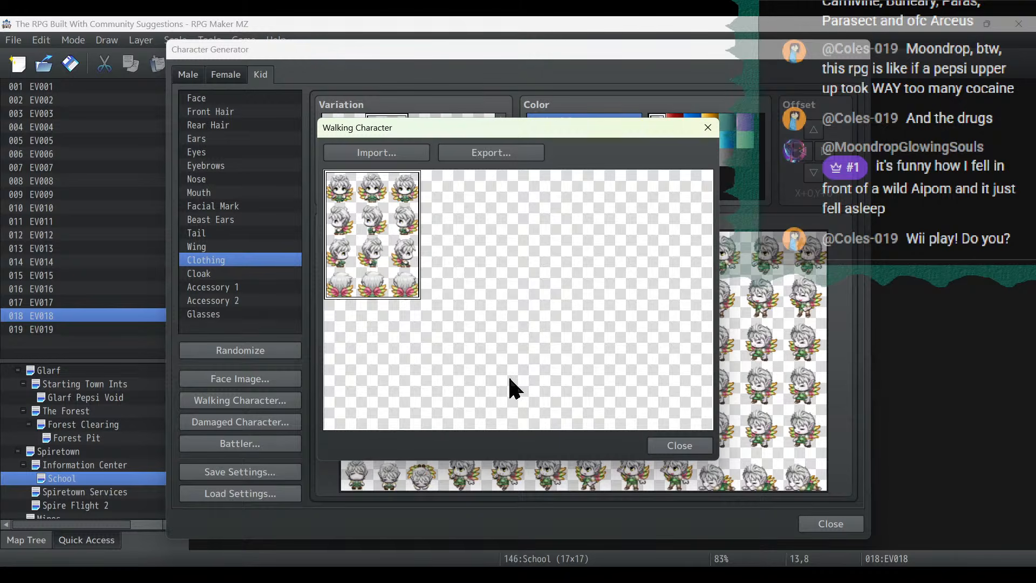
{"action": "left_click", "coordinate": [683, 447]}
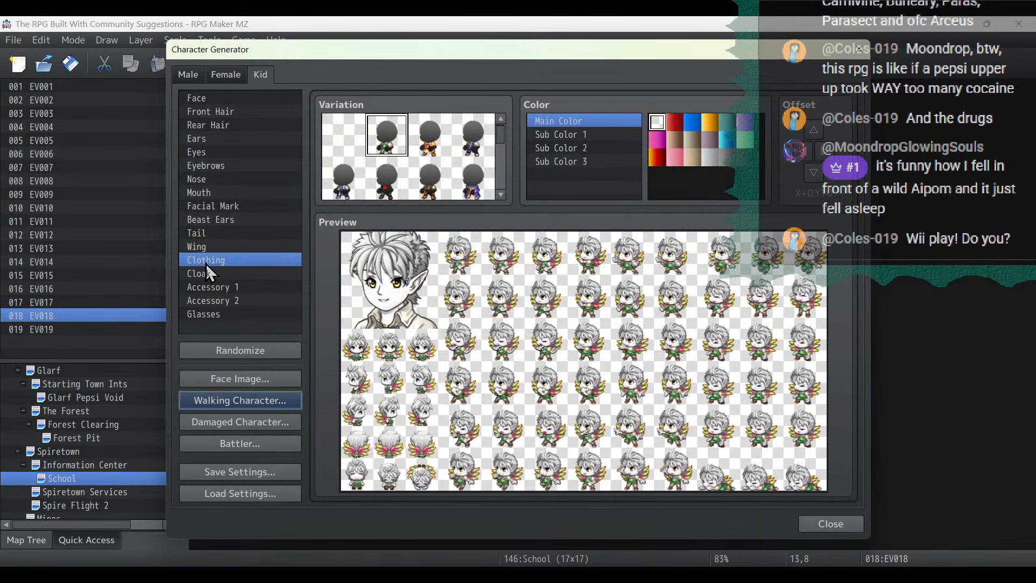
- Restyle the kid with the last rear hair variation and the front hair with long side-swept bangs
{"action": "left_click", "coordinate": [230, 125]}
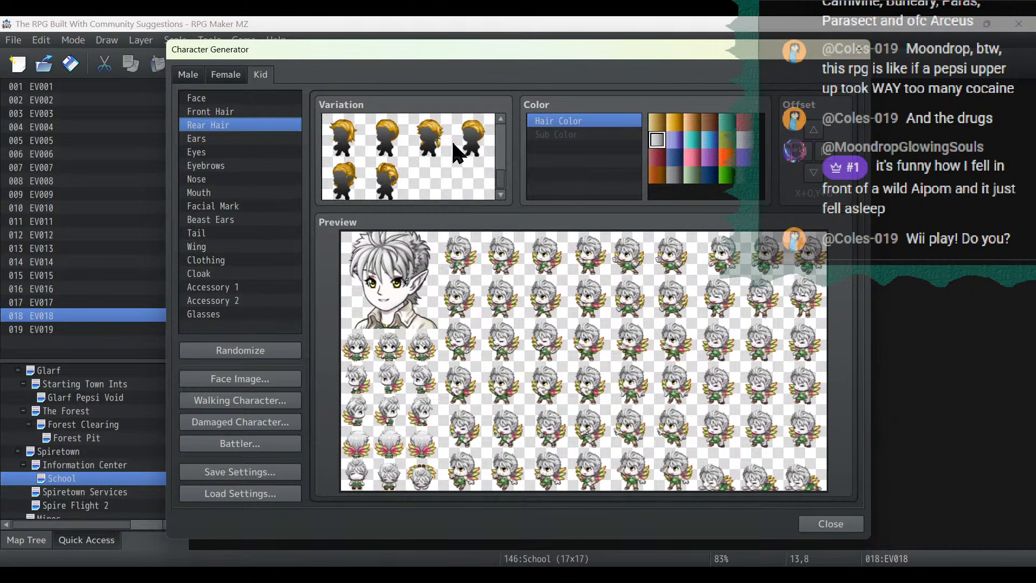
{"action": "left_click", "coordinate": [387, 184]}
{"action": "left_click", "coordinate": [211, 111]}
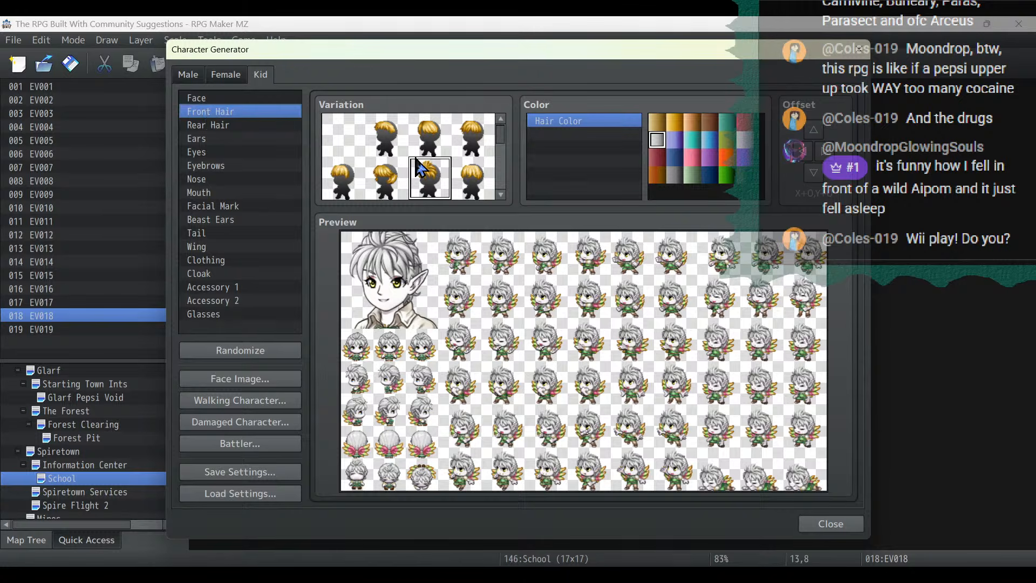
{"action": "scroll", "coordinate": [419, 165], "scroll_direction": "down", "scroll_amount": 1}
{"action": "left_click", "coordinate": [386, 153]}
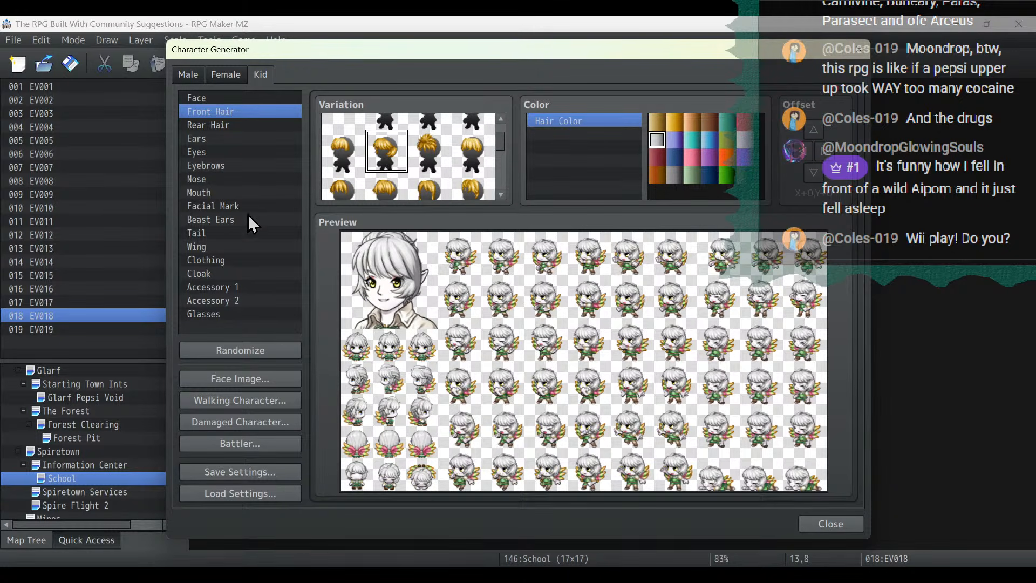
- Dress the kid in the mustard-brown outfit from further down the clothing set
{"action": "left_click", "coordinate": [226, 262]}
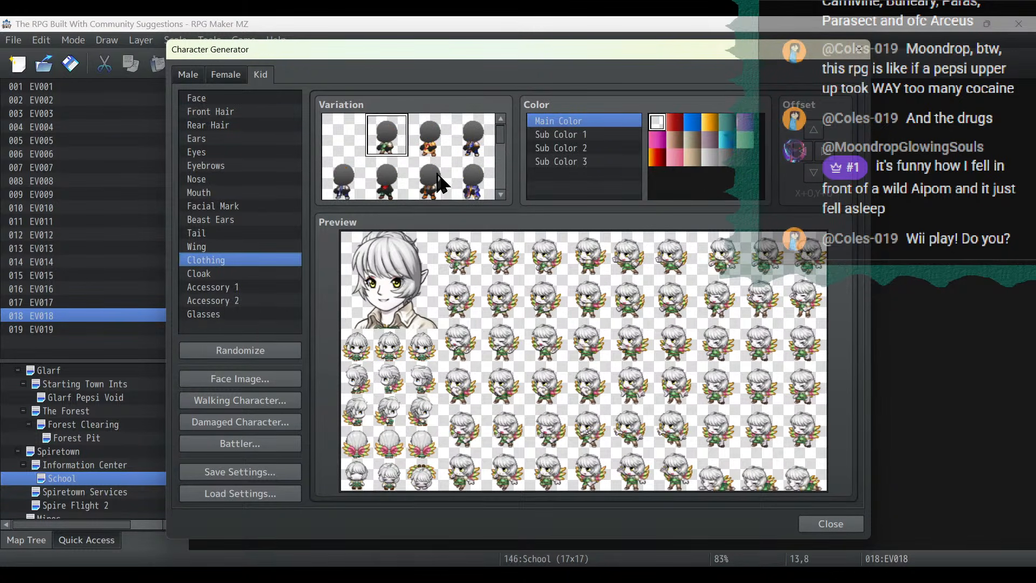
{"action": "scroll", "coordinate": [442, 181], "scroll_direction": "down", "scroll_amount": 2}
{"action": "scroll", "coordinate": [472, 141], "scroll_direction": "up", "scroll_amount": 1}
{"action": "left_click", "coordinate": [473, 135]}
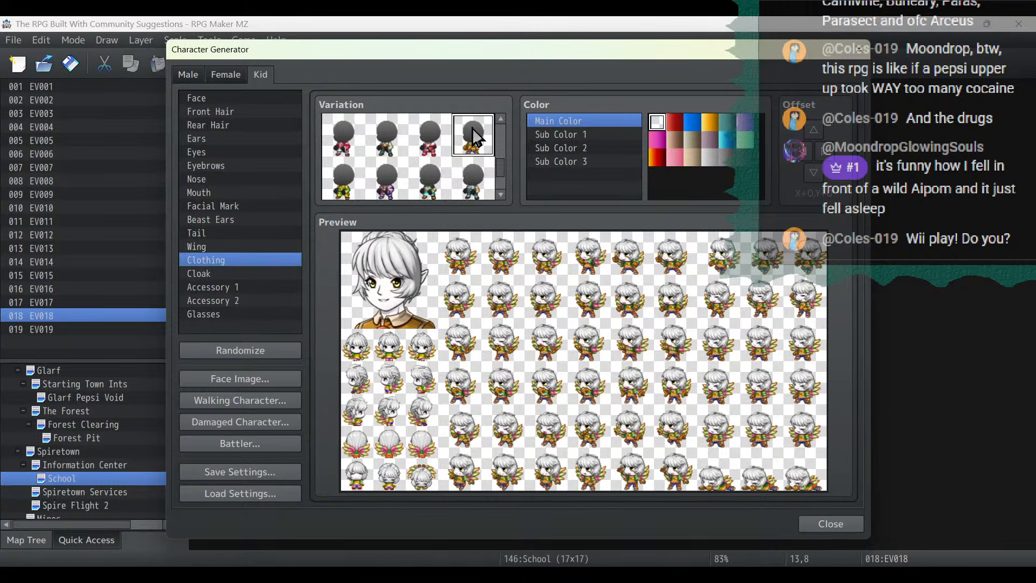
- Import the Fae sheet into the walking character export and place the new kid's sprite in the slot beside the first
{"action": "left_click", "coordinate": [240, 400]}
{"action": "left_click", "coordinate": [385, 156]}
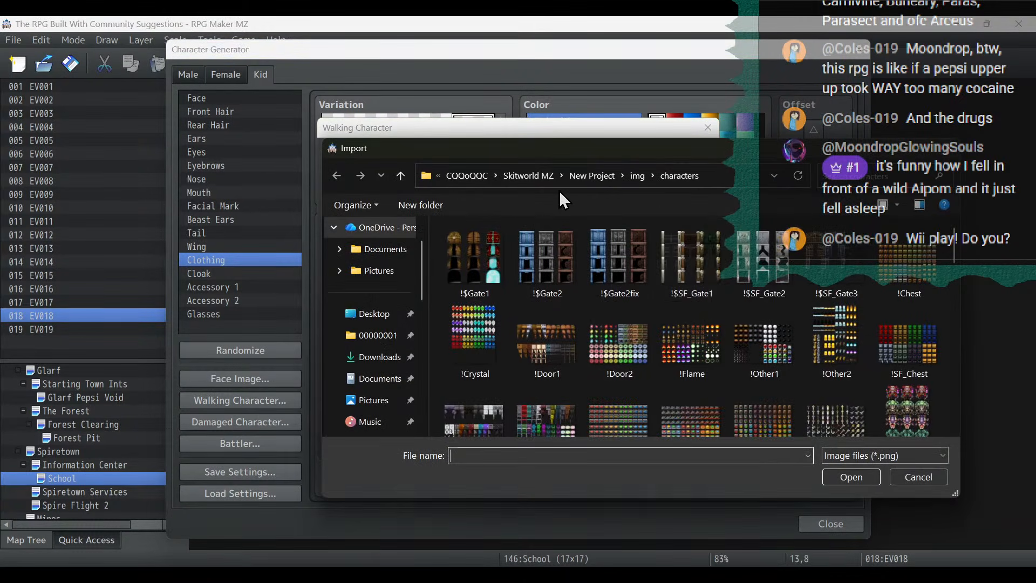
{"action": "scroll", "coordinate": [765, 262], "scroll_direction": "down", "scroll_amount": 1}
{"action": "scroll", "coordinate": [765, 262], "scroll_direction": "down", "scroll_amount": 3}
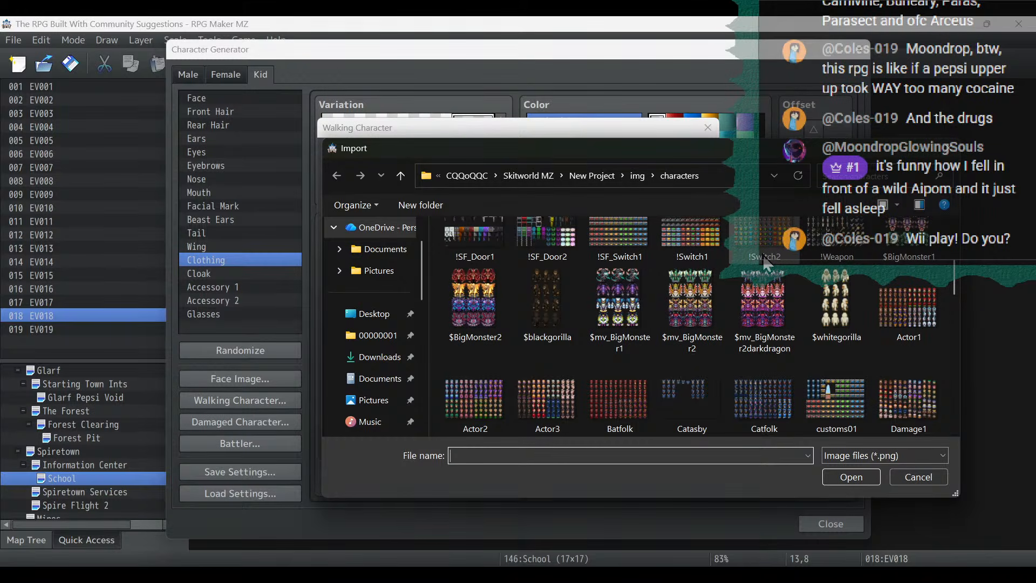
{"action": "scroll", "coordinate": [765, 262], "scroll_direction": "down", "scroll_amount": 3}
{"action": "left_click", "coordinate": [673, 404]}
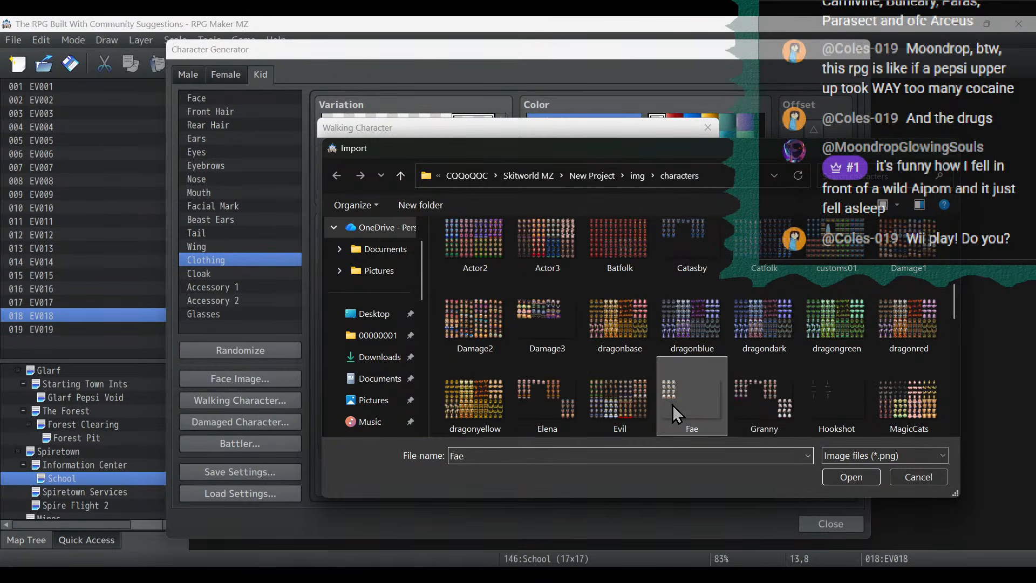
{"action": "double_click", "coordinate": [673, 405]}
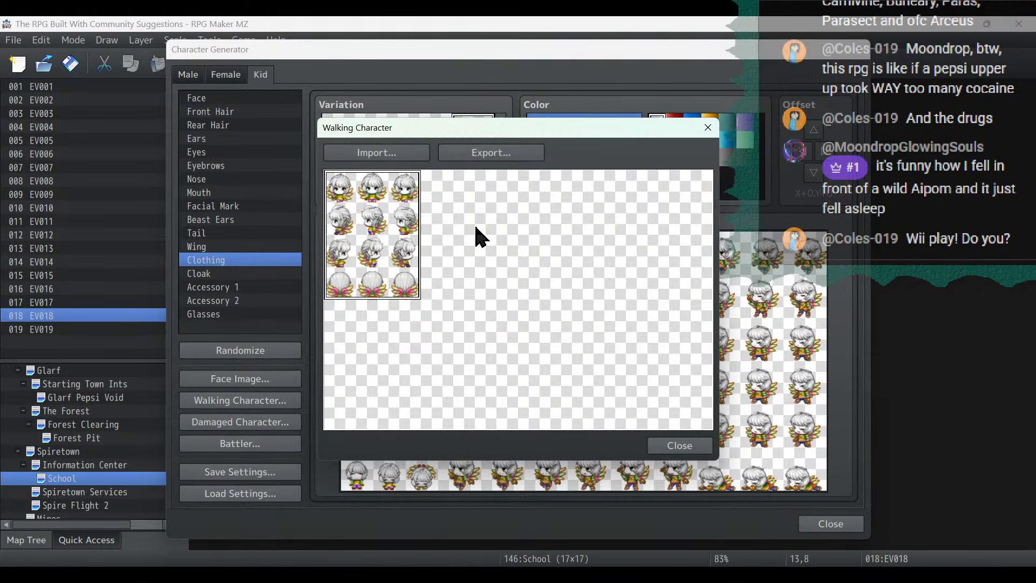
- Export the two-character walking sheet as Fae, replacing the existing Fae.png
{"action": "left_click", "coordinate": [491, 154]}
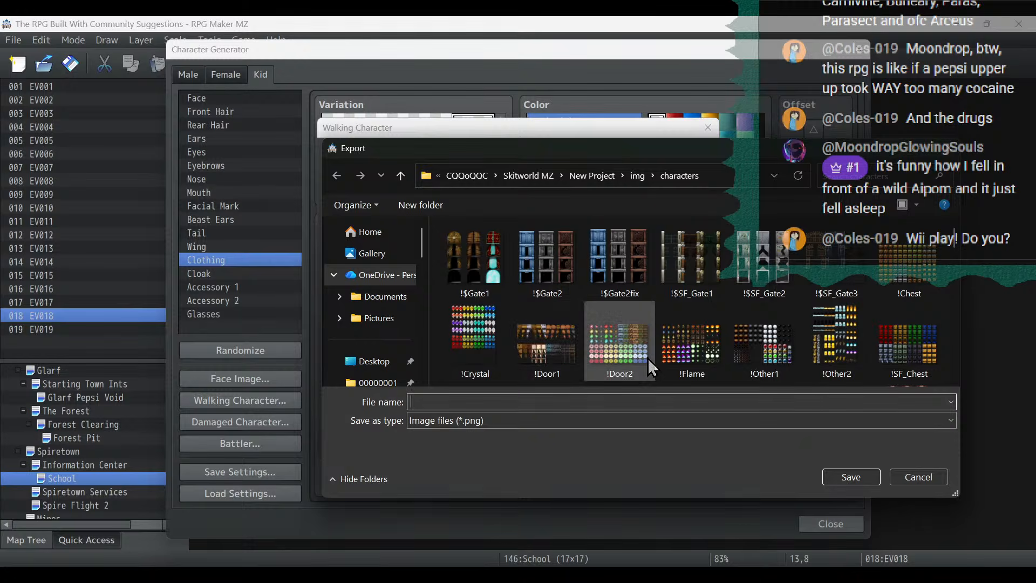
{"action": "scroll", "coordinate": [647, 358], "scroll_direction": "down", "scroll_amount": 5}
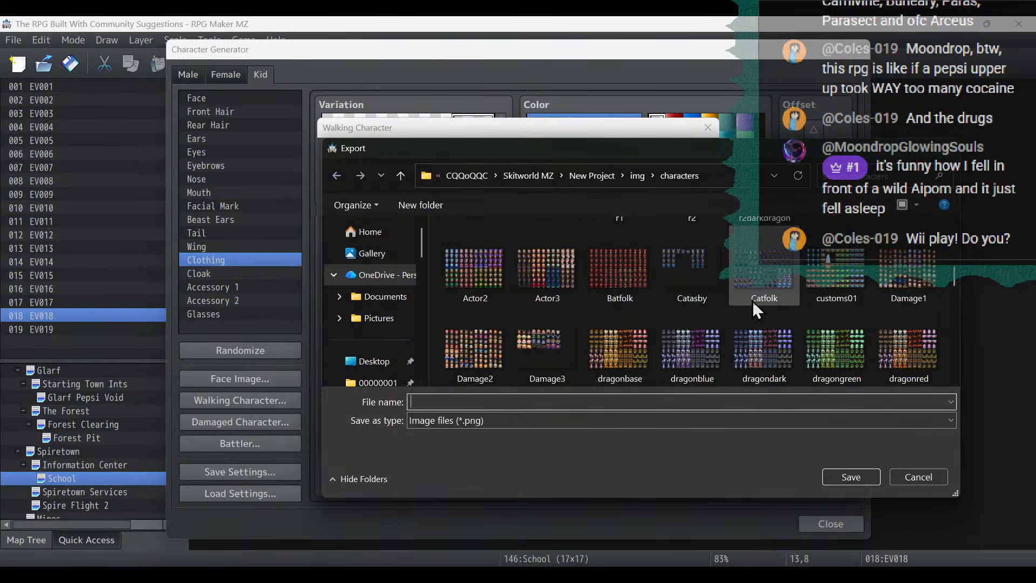
{"action": "scroll", "coordinate": [752, 300], "scroll_direction": "down", "scroll_amount": 2}
{"action": "left_click", "coordinate": [680, 367]}
{"action": "left_click", "coordinate": [852, 477]}
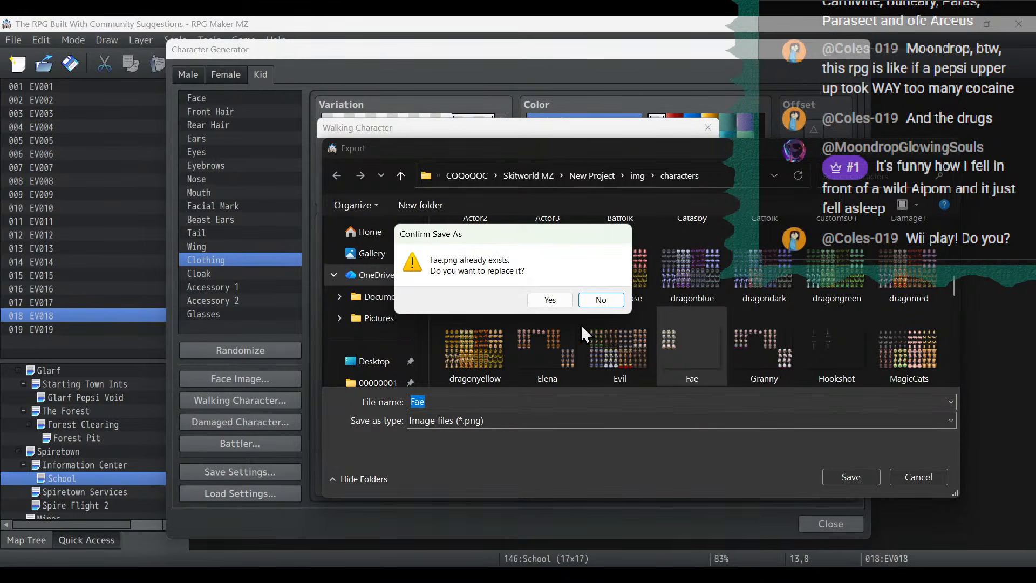
{"action": "left_click", "coordinate": [550, 299]}
{"action": "left_click", "coordinate": [685, 441]}
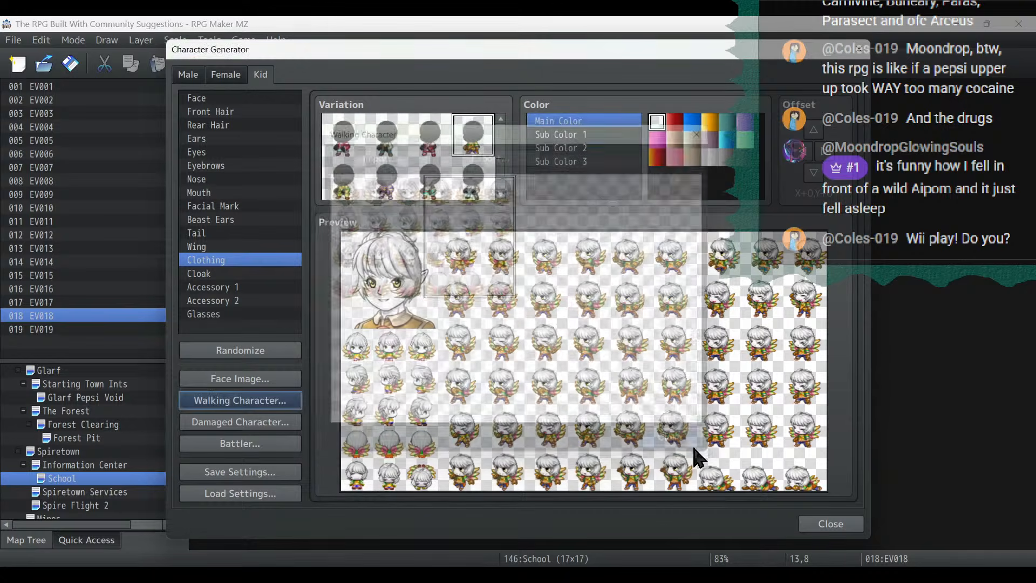
- Dress the kid in the yellow-green collared outfit from the next clothing row and set its Main Color and Sub Color 1 to blue
{"action": "scroll", "coordinate": [345, 180], "scroll_direction": "down", "scroll_amount": 1}
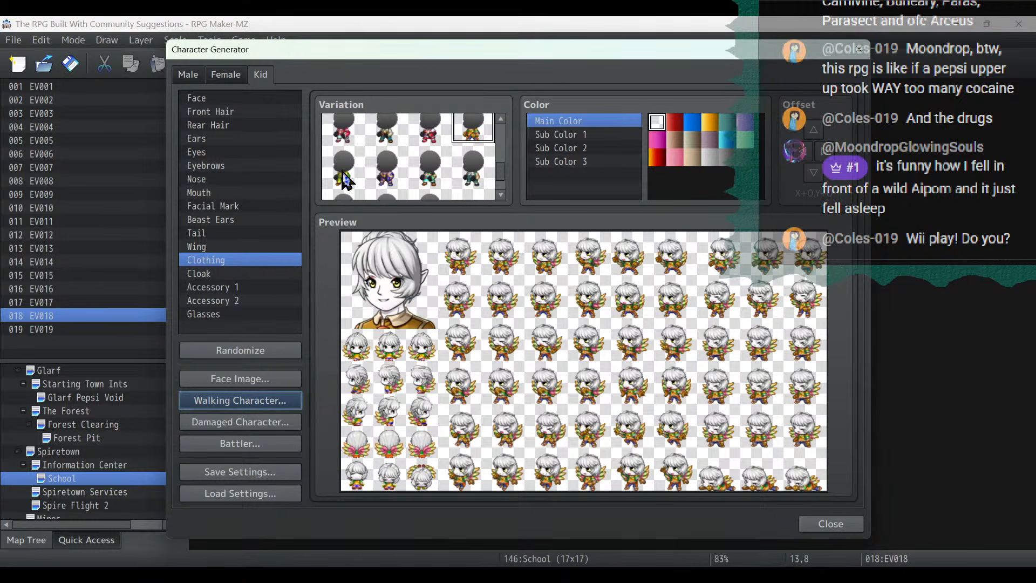
{"action": "left_click", "coordinate": [345, 180]}
{"action": "left_click", "coordinate": [690, 119]}
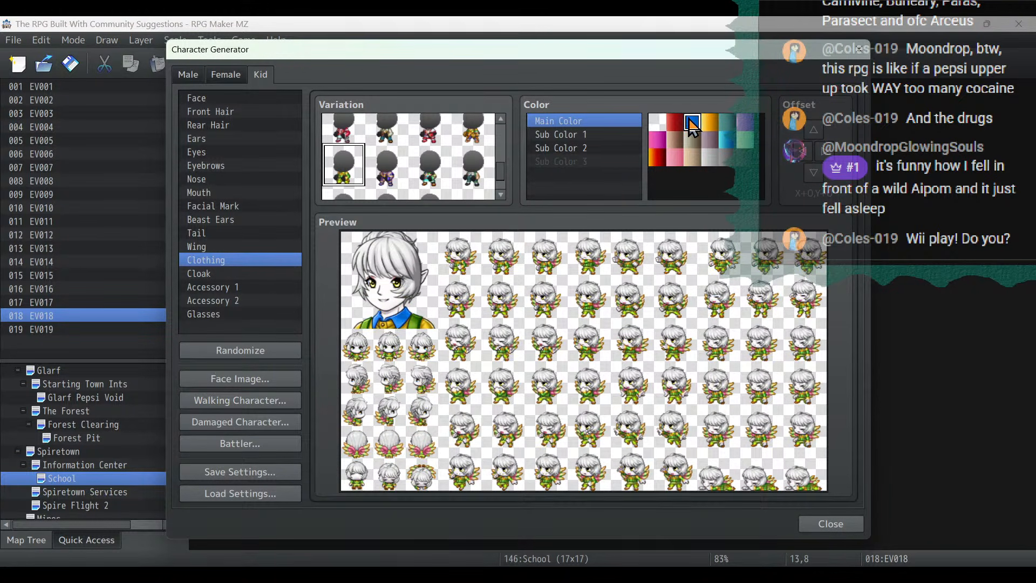
{"action": "left_click", "coordinate": [709, 123]}
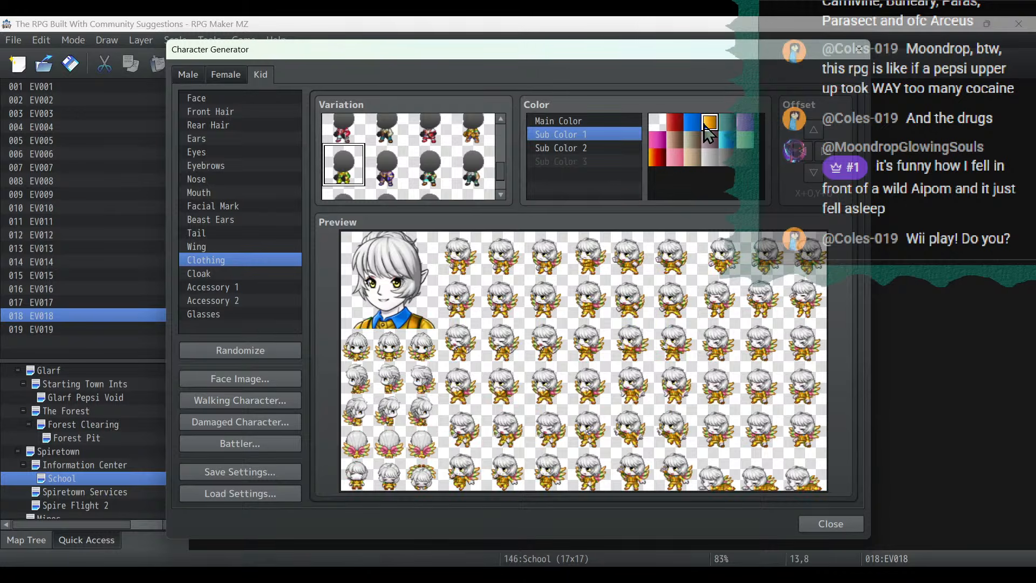
{"action": "left_click", "coordinate": [696, 126]}
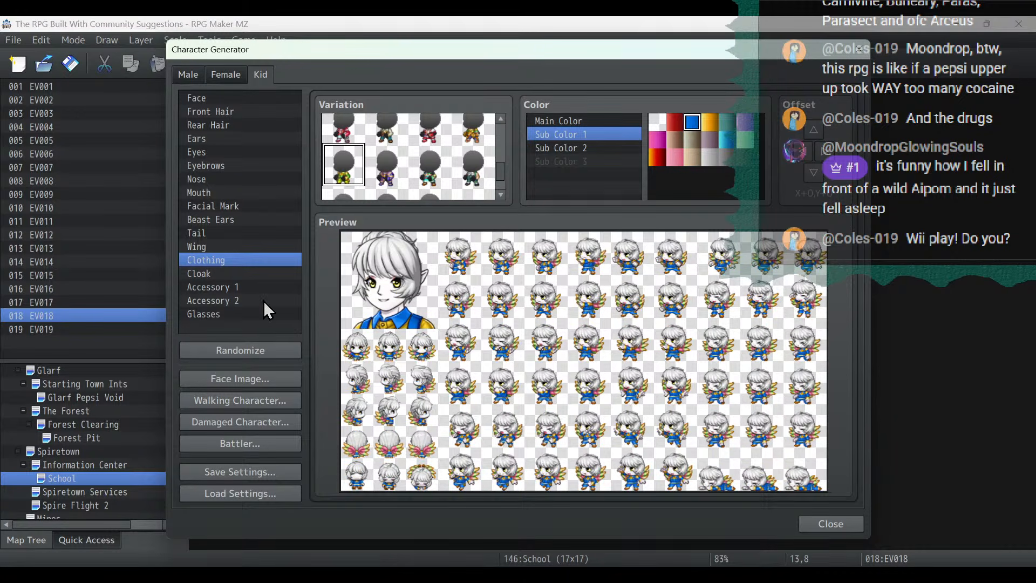
- Restyle the kid with the last front hair variation and the short flared rear hair, and add the pink feather from Accessory 1
{"action": "left_click", "coordinate": [231, 111]}
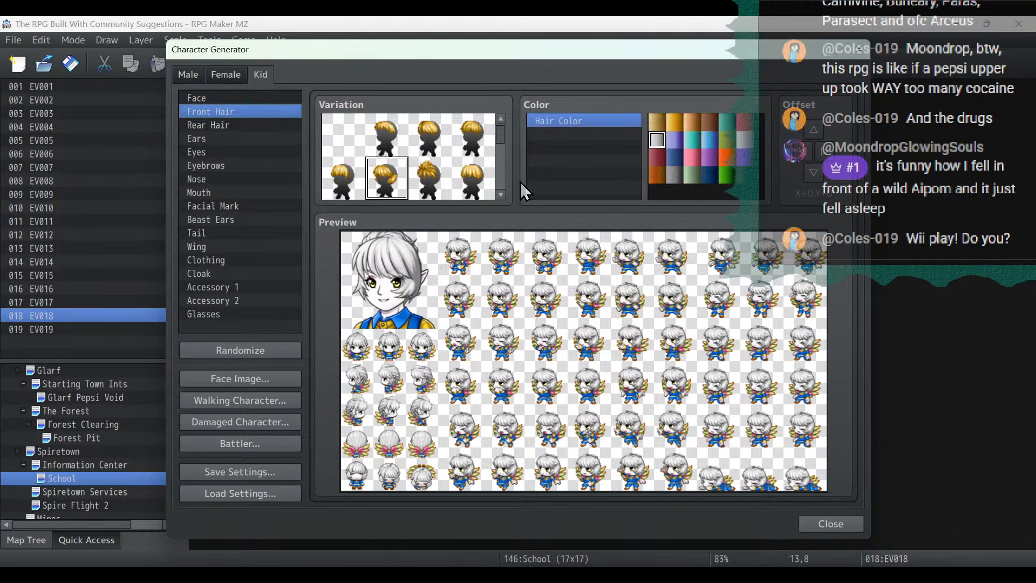
{"action": "scroll", "coordinate": [470, 171], "scroll_direction": "down", "scroll_amount": 2}
{"action": "left_click", "coordinate": [343, 178]}
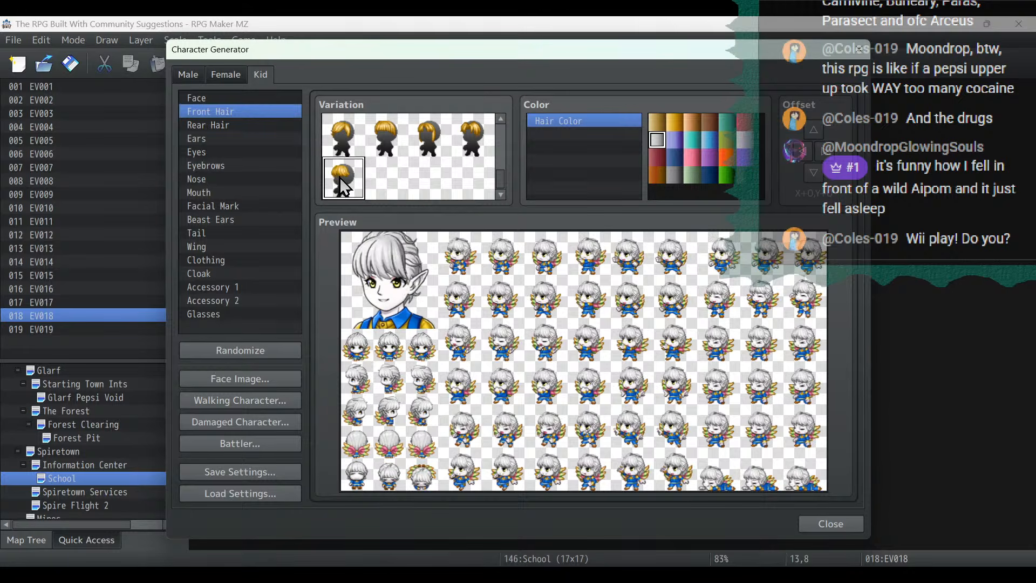
{"action": "left_click", "coordinate": [223, 125]}
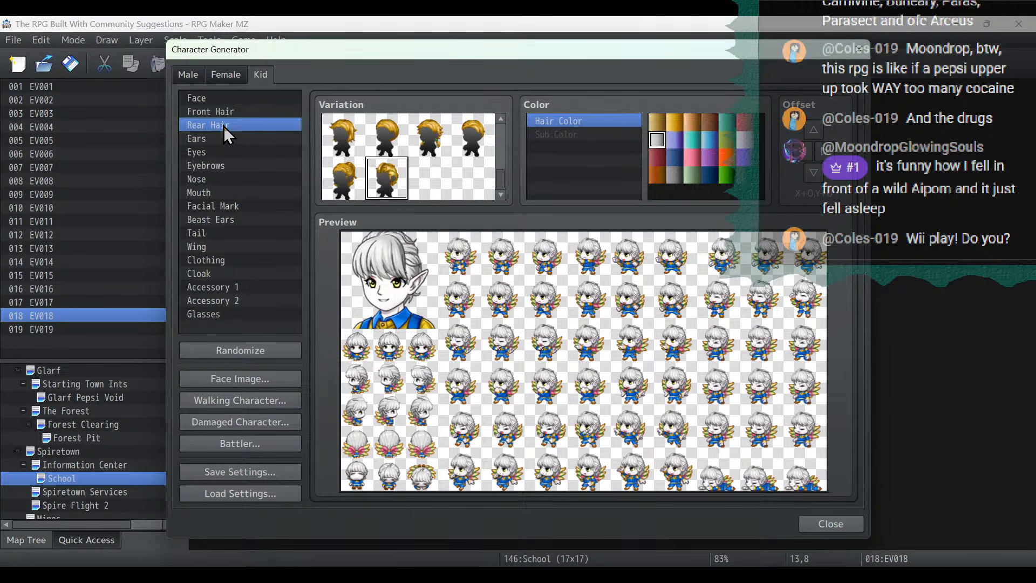
{"action": "left_click", "coordinate": [341, 141]}
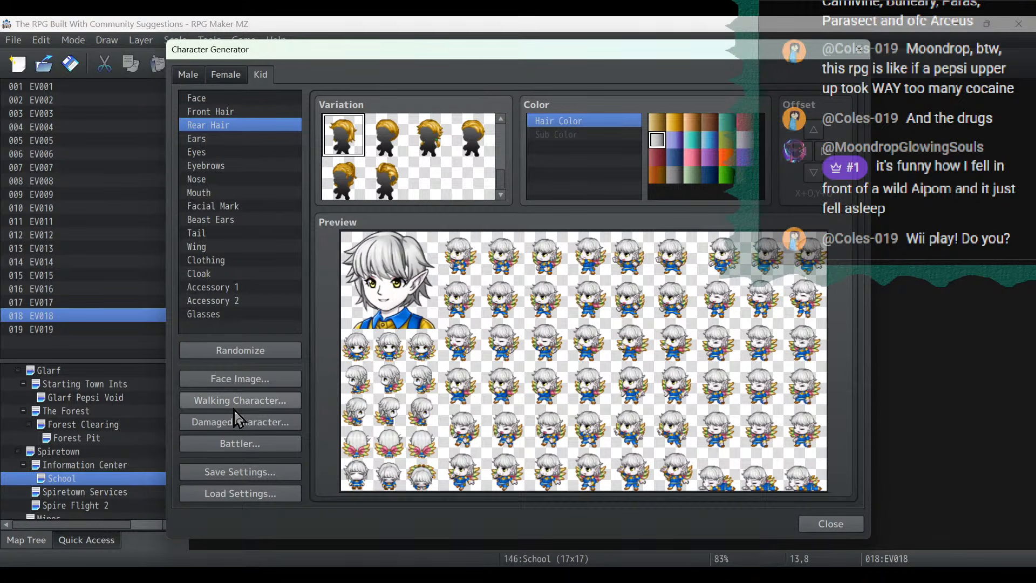
{"action": "left_click", "coordinate": [239, 288]}
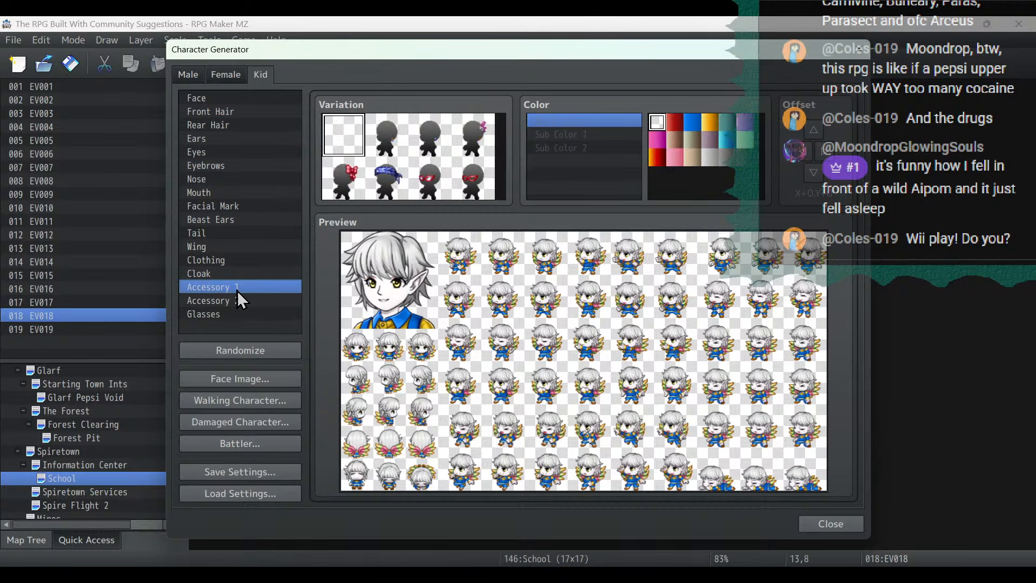
{"action": "left_click", "coordinate": [473, 142]}
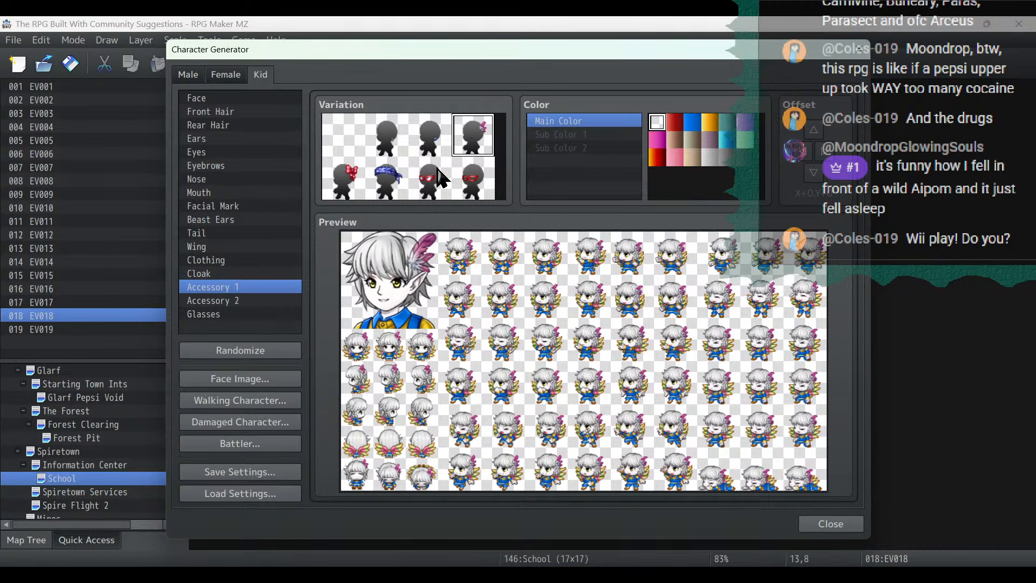
- Import the Fae sheet into the walking character export, with the feathered kid's sprite in the third slot
{"action": "left_click", "coordinate": [245, 402]}
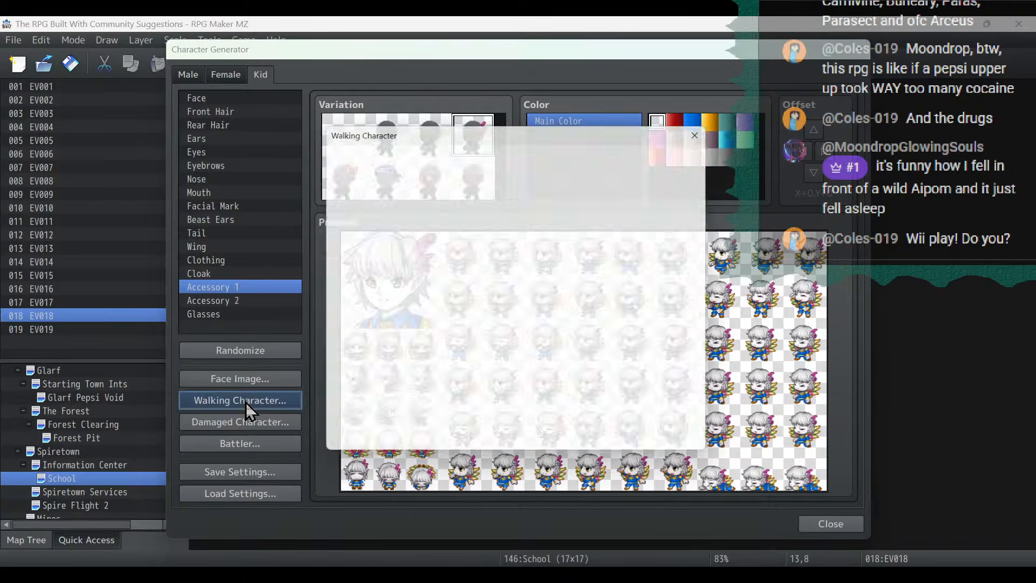
{"action": "left_click", "coordinate": [404, 149]}
{"action": "scroll", "coordinate": [691, 318], "scroll_direction": "down", "scroll_amount": 3}
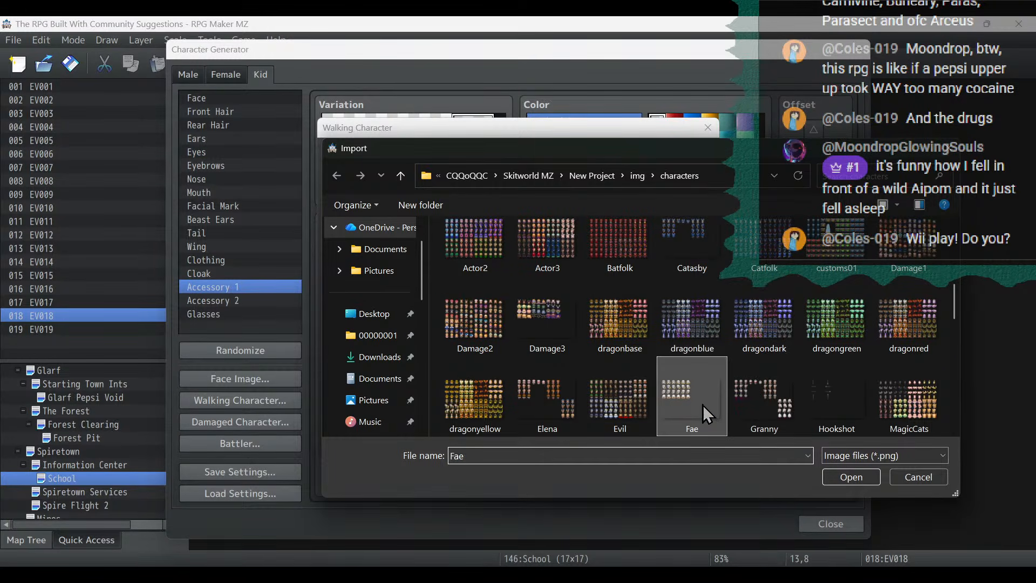
{"action": "double_click", "coordinate": [702, 404]}
- Export the three-character walking sheet as Fae, replacing the existing Fae.png, and return to the generator
{"action": "left_click", "coordinate": [497, 155]}
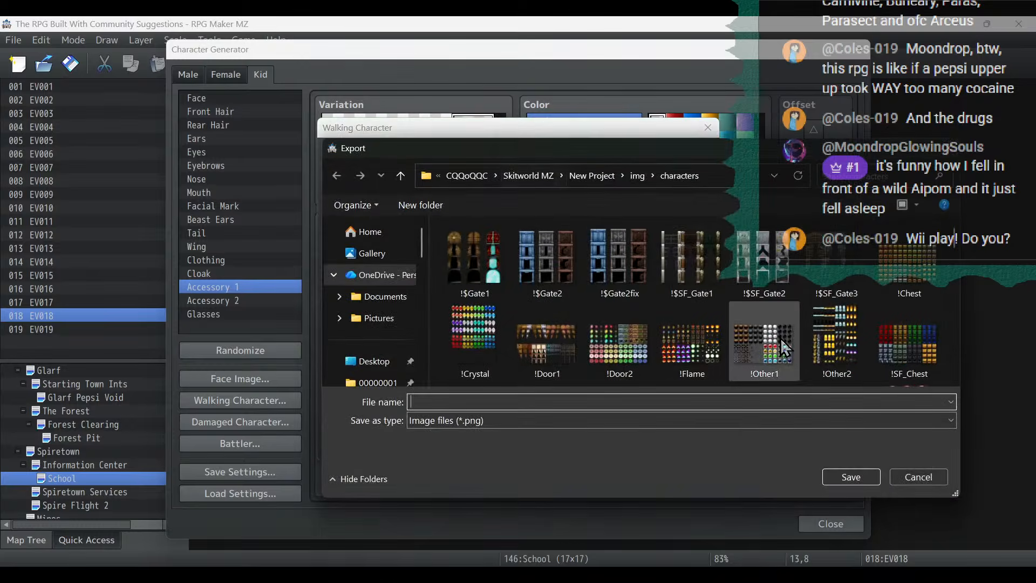
{"action": "scroll", "coordinate": [781, 338], "scroll_direction": "down", "scroll_amount": 5}
{"action": "double_click", "coordinate": [681, 348]}
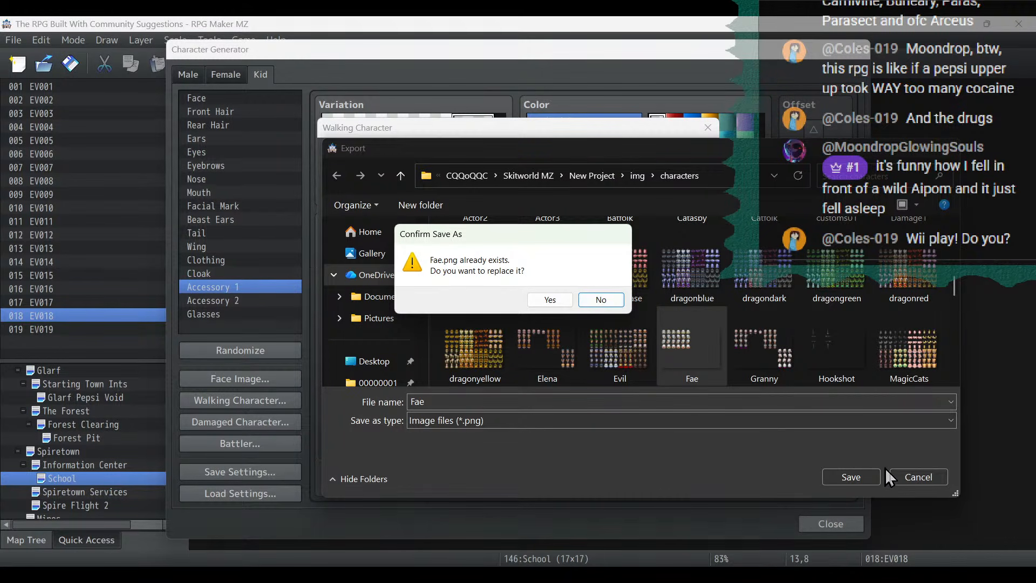
{"action": "left_click", "coordinate": [546, 301]}
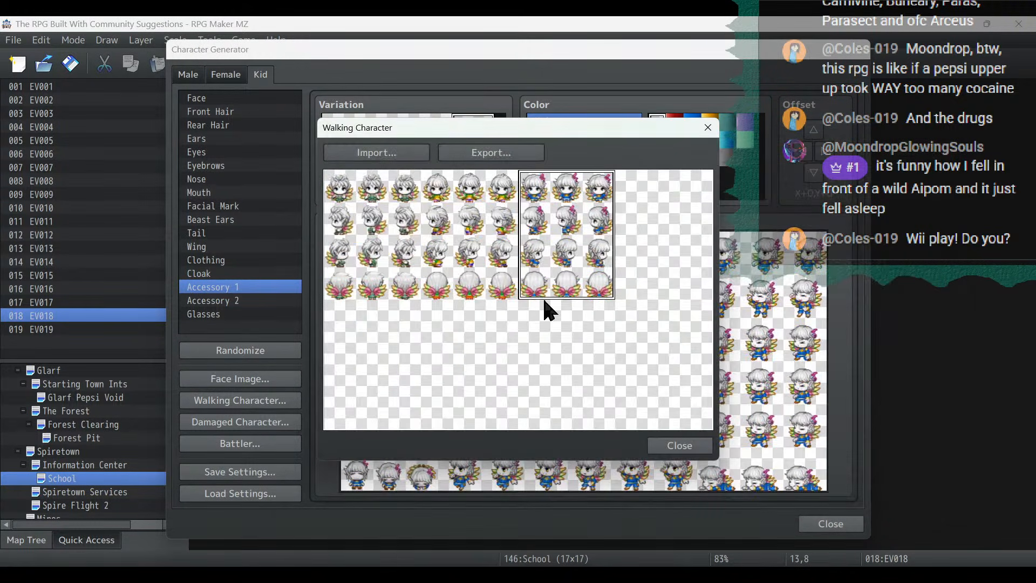
{"action": "left_click", "coordinate": [679, 445]}
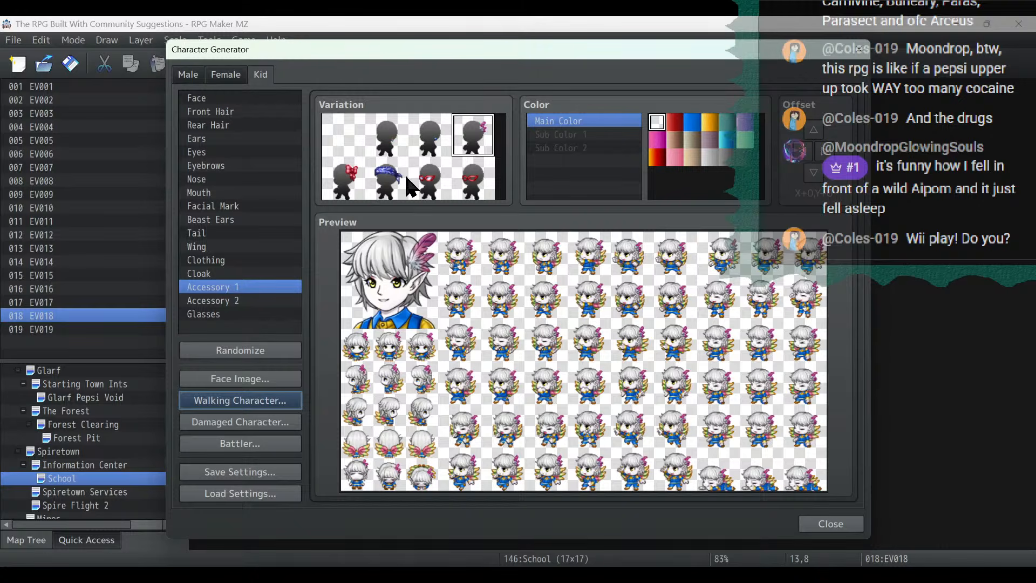
- Swap the feather for the red bow and dress the kid in the white-shirt outfit with Main Color and Sub Color 1 in purple
{"action": "left_click", "coordinate": [347, 183]}
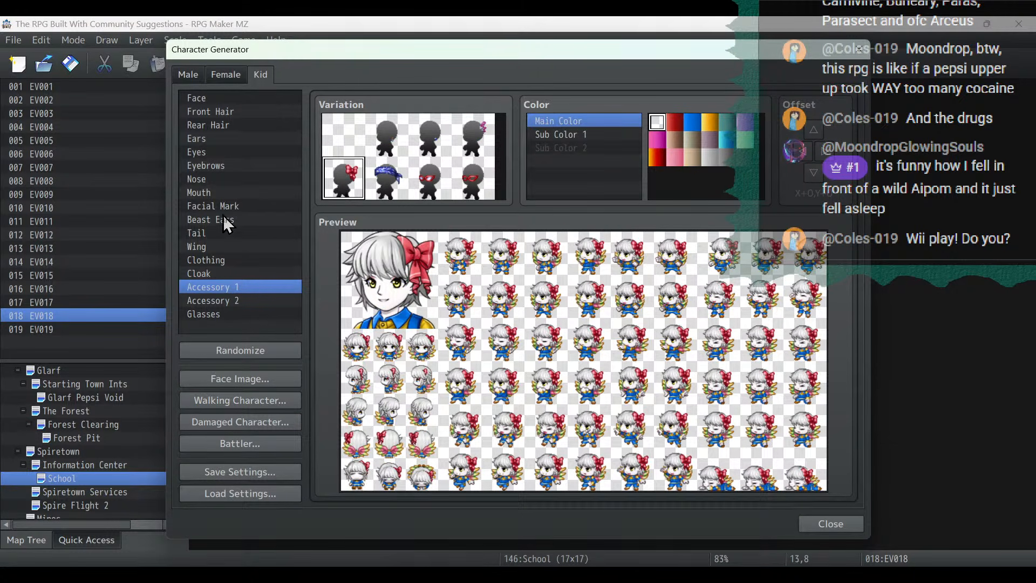
{"action": "left_click", "coordinate": [216, 261]}
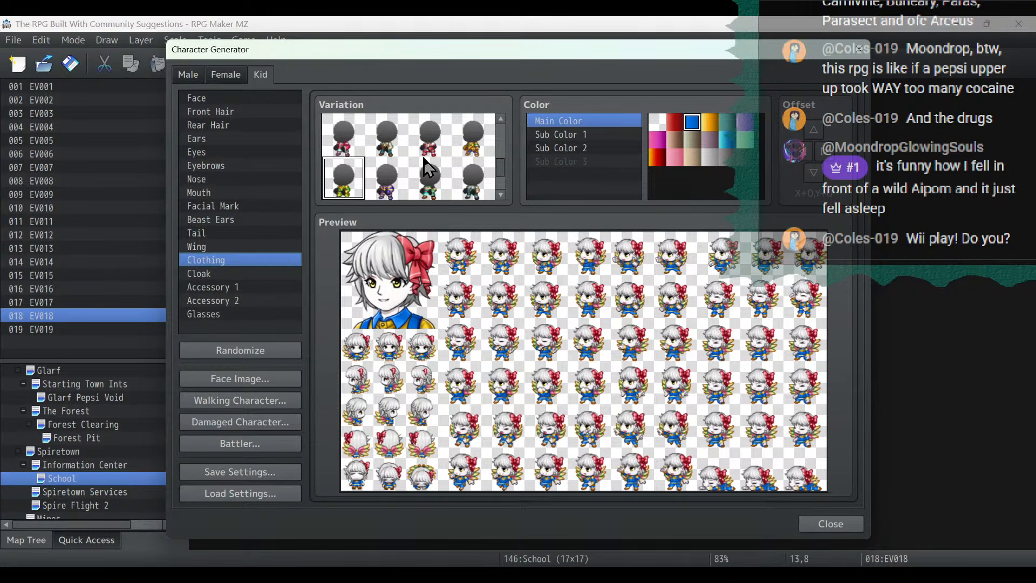
{"action": "left_click", "coordinate": [397, 141]}
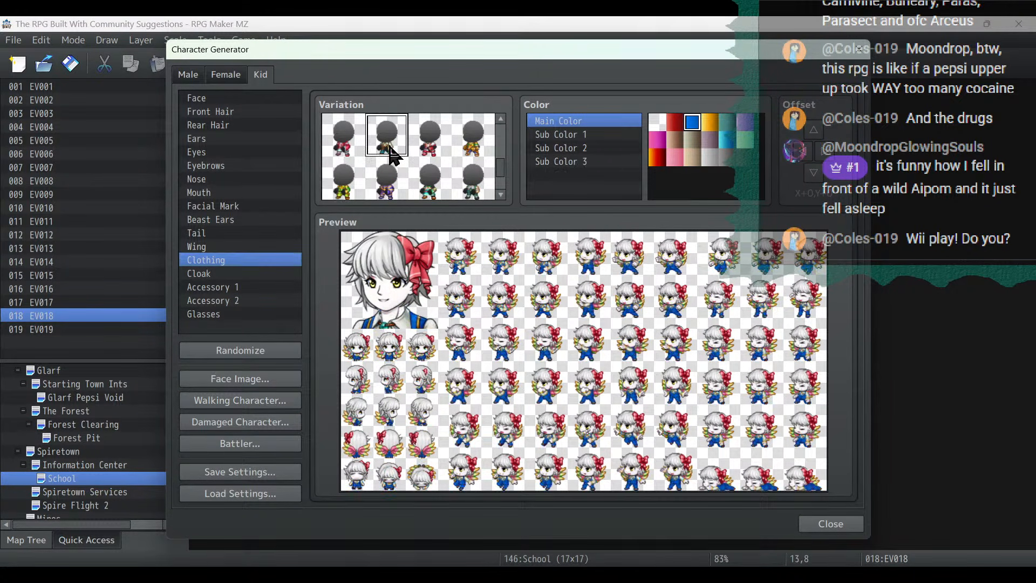
{"action": "left_click", "coordinate": [710, 140]}
{"action": "left_click", "coordinate": [746, 123]}
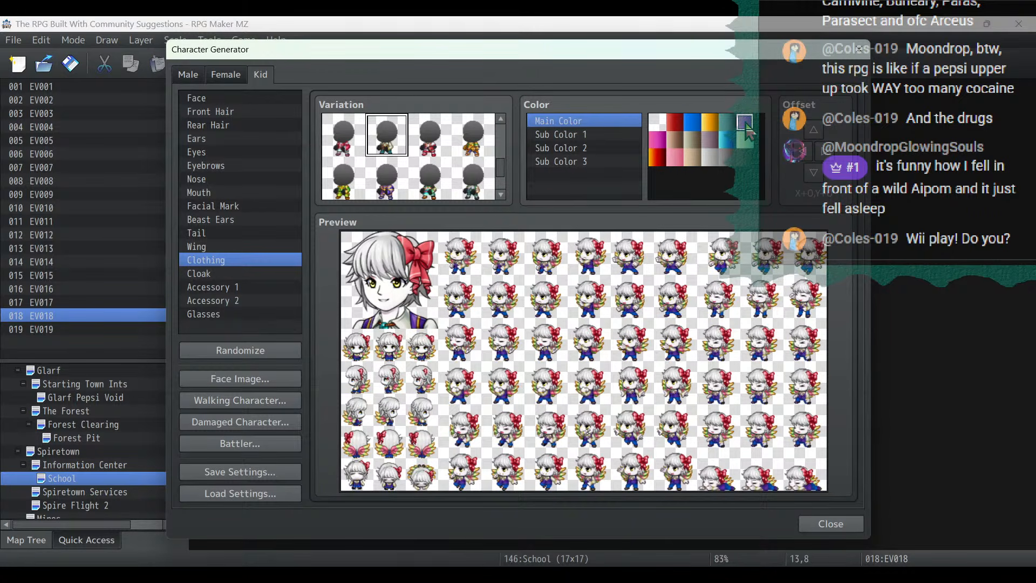
{"action": "left_click", "coordinate": [585, 135]}
{"action": "left_click", "coordinate": [749, 125]}
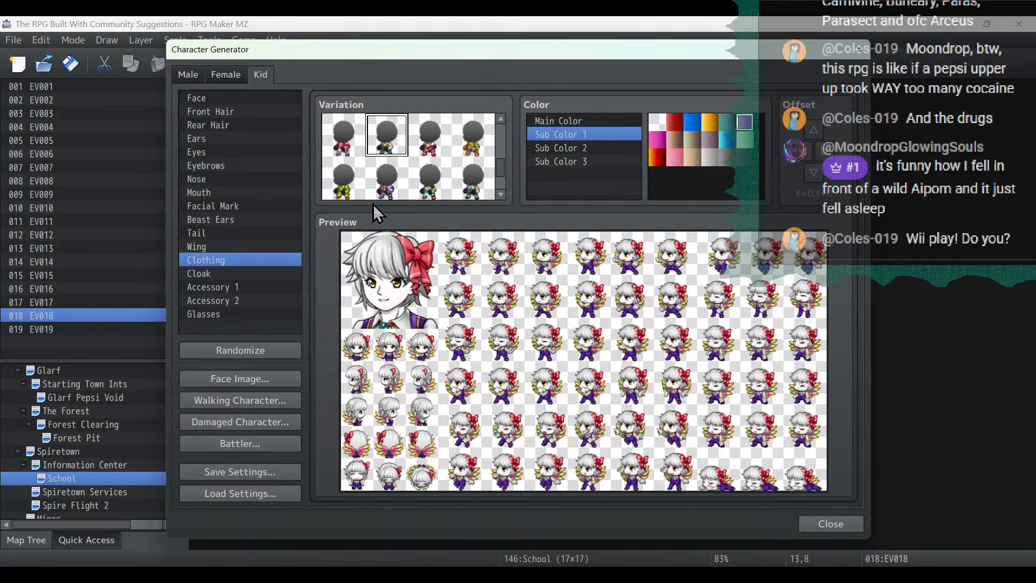
- Give the kid the long wavy rear hair and the center-parted front hair
{"action": "left_click", "coordinate": [231, 111]}
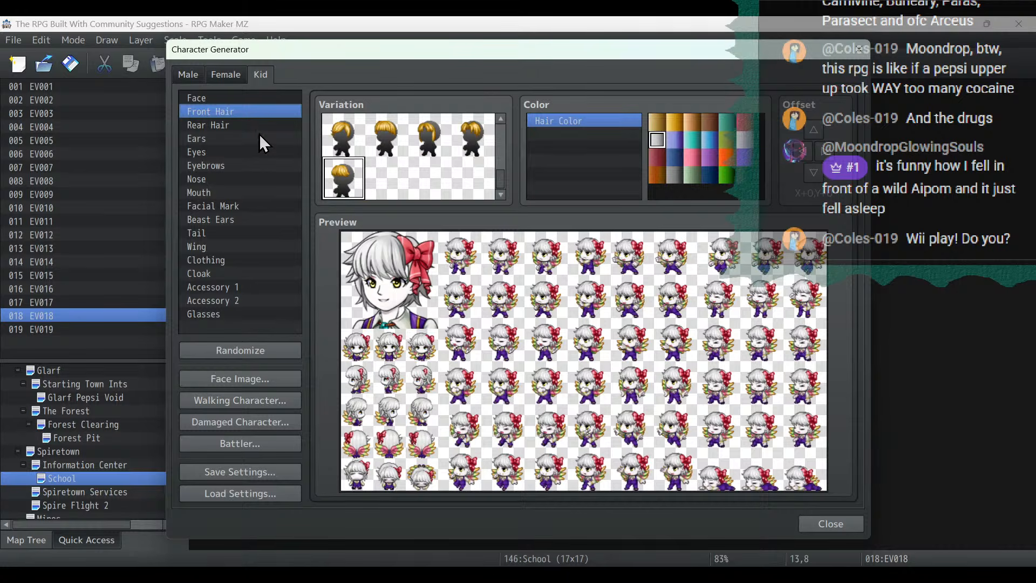
{"action": "left_click", "coordinate": [243, 125]}
{"action": "scroll", "coordinate": [469, 162], "scroll_direction": "up", "scroll_amount": 1}
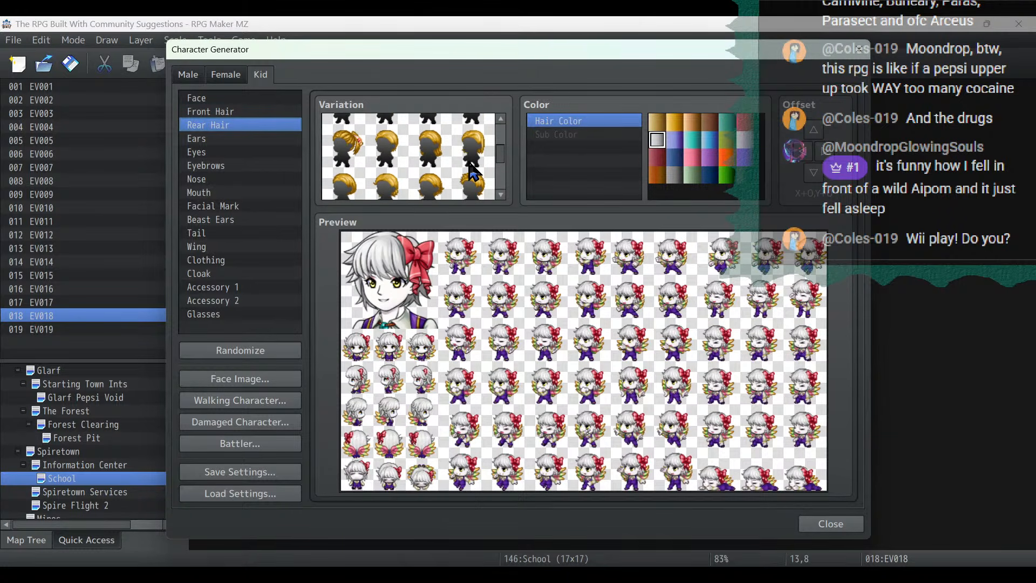
{"action": "left_click", "coordinate": [344, 148]}
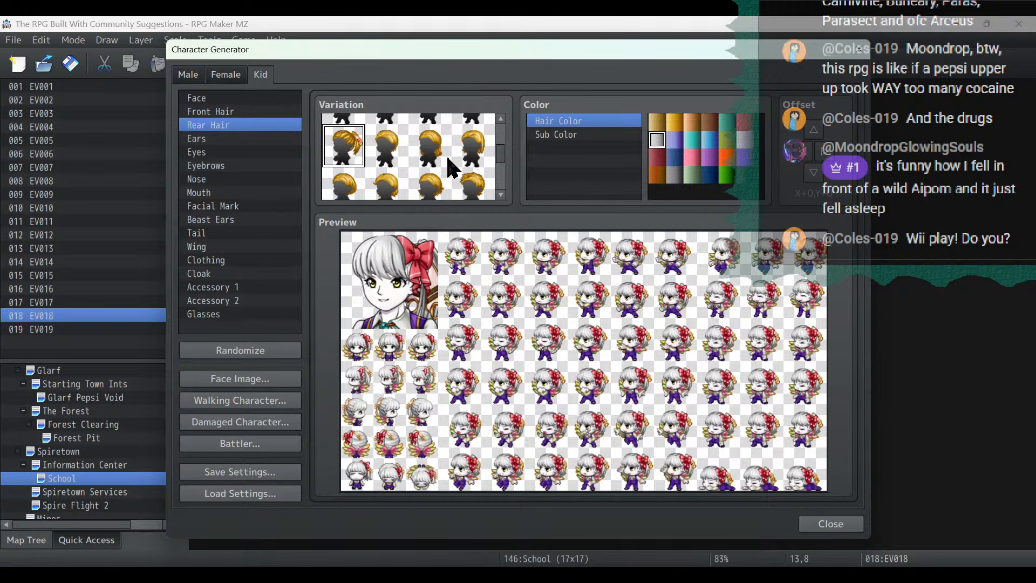
{"action": "left_click", "coordinate": [430, 147]}
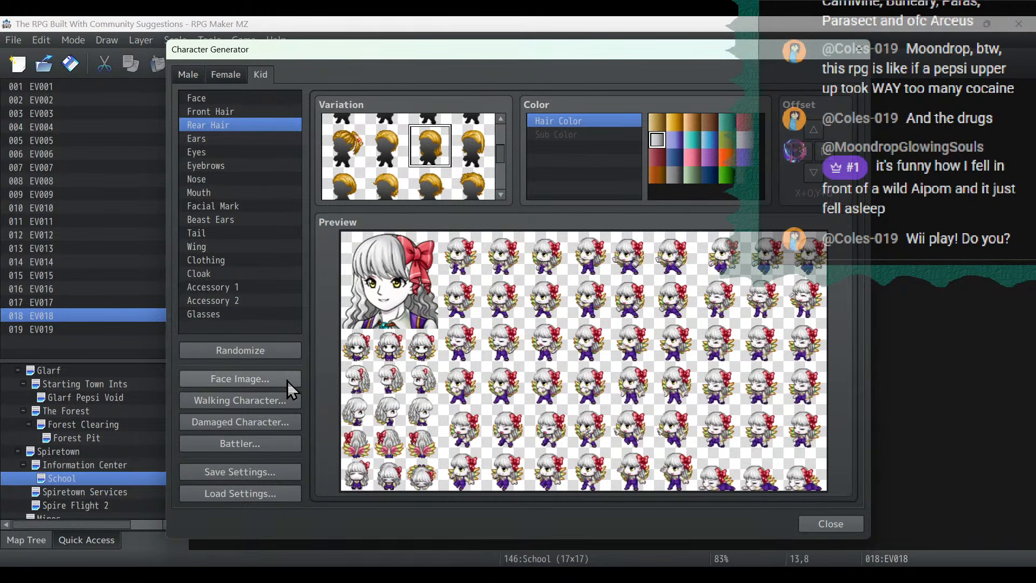
{"action": "left_click", "coordinate": [234, 109]}
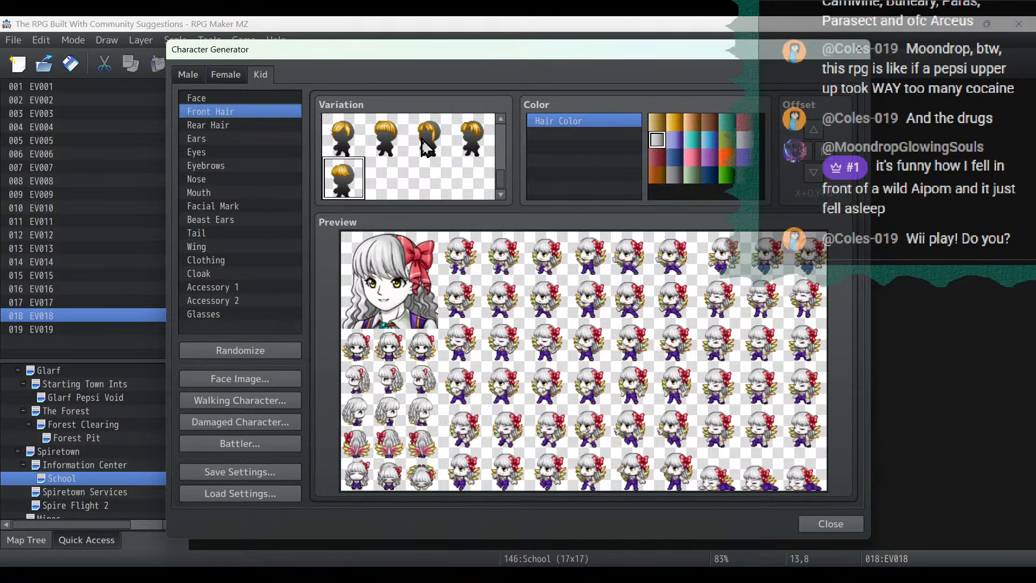
{"action": "left_click", "coordinate": [443, 142]}
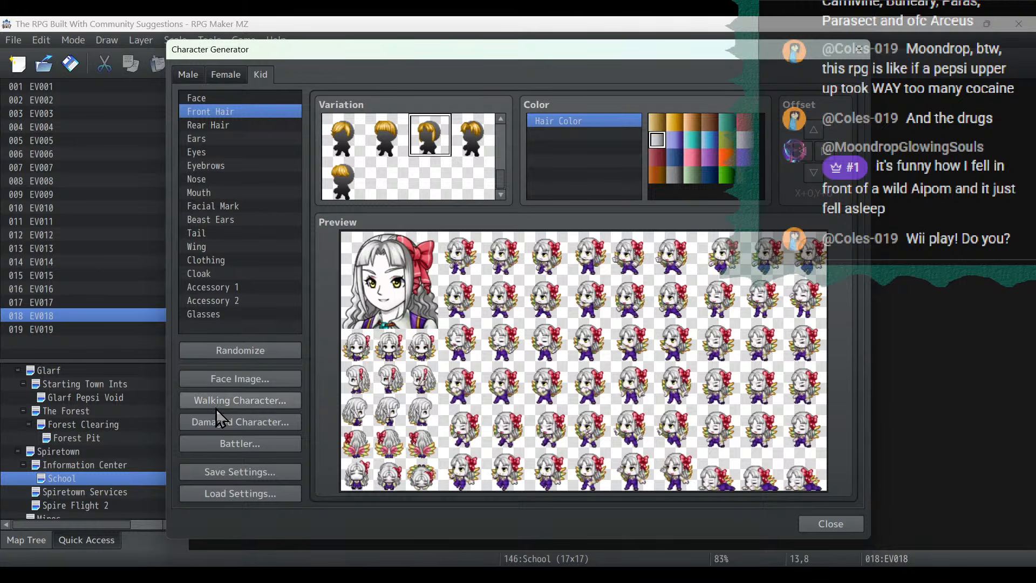
- Import the Fae sheet into the walking character export and place the red-bow kid's sprite in the fourth slot
{"action": "left_click", "coordinate": [265, 402]}
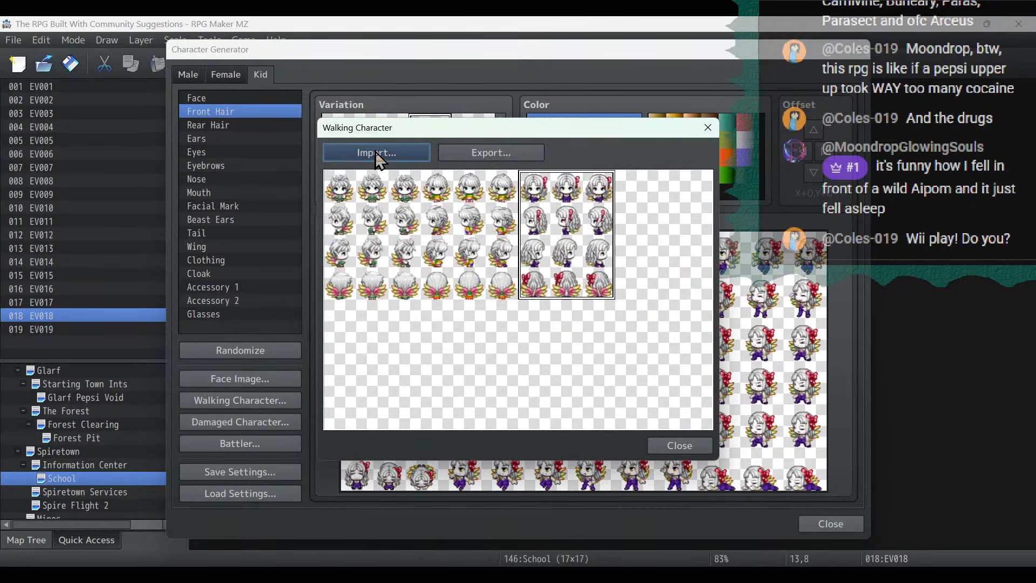
{"action": "left_click", "coordinate": [382, 154]}
{"action": "scroll", "coordinate": [624, 253], "scroll_direction": "down", "scroll_amount": 8}
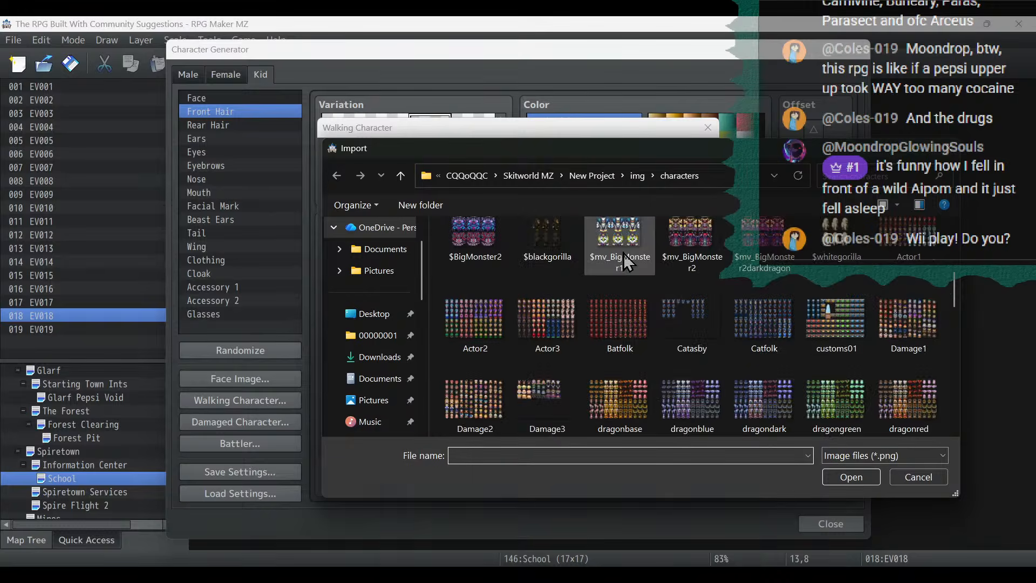
{"action": "double_click", "coordinate": [718, 402]}
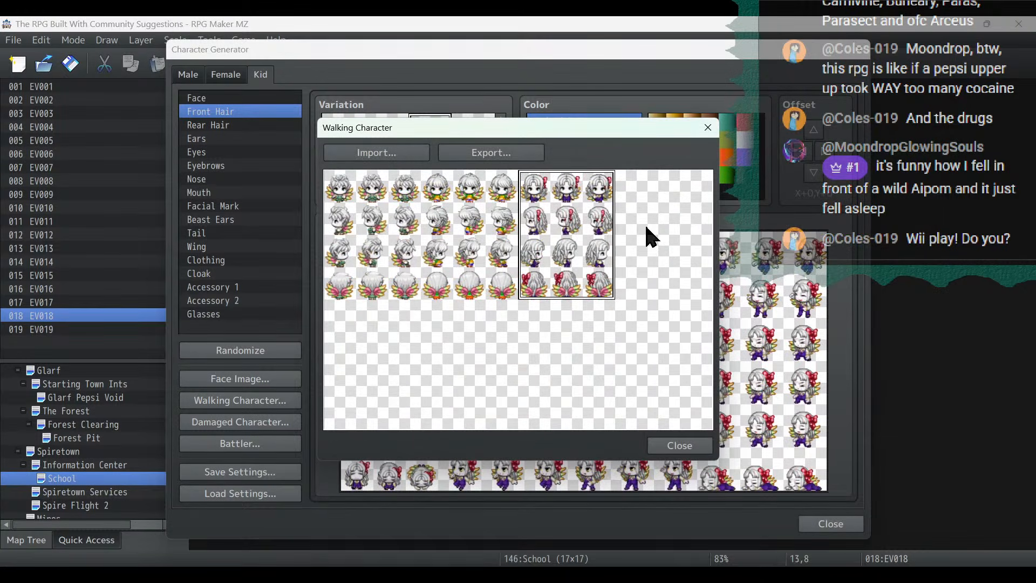
{"action": "left_click", "coordinate": [645, 224]}
- Export the four-character walking sheet as Fae, overwriting Fae.png, and return to the generator
{"action": "left_click", "coordinate": [492, 153]}
{"action": "scroll", "coordinate": [645, 308], "scroll_direction": "down", "scroll_amount": 8}
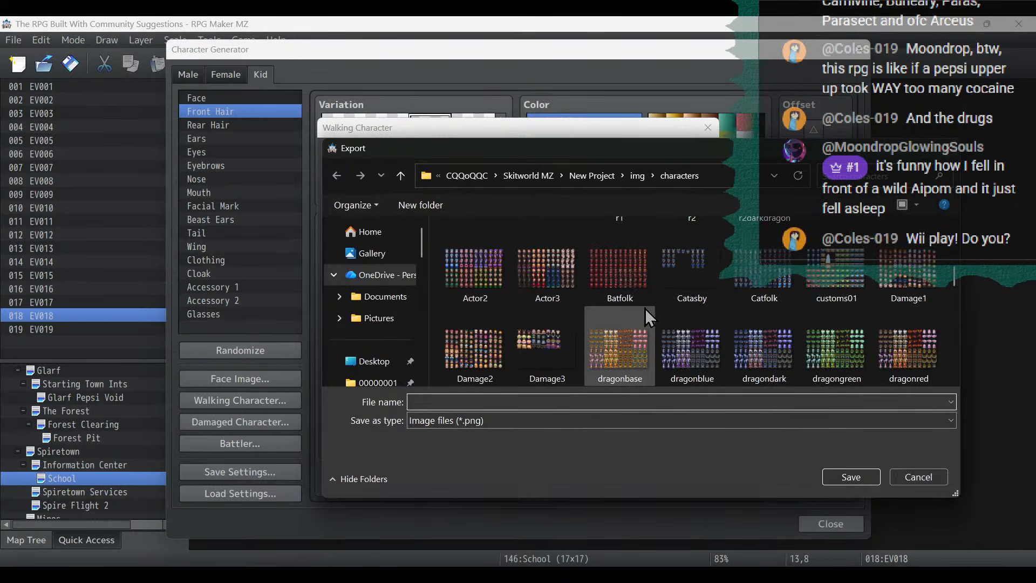
{"action": "double_click", "coordinate": [691, 345]}
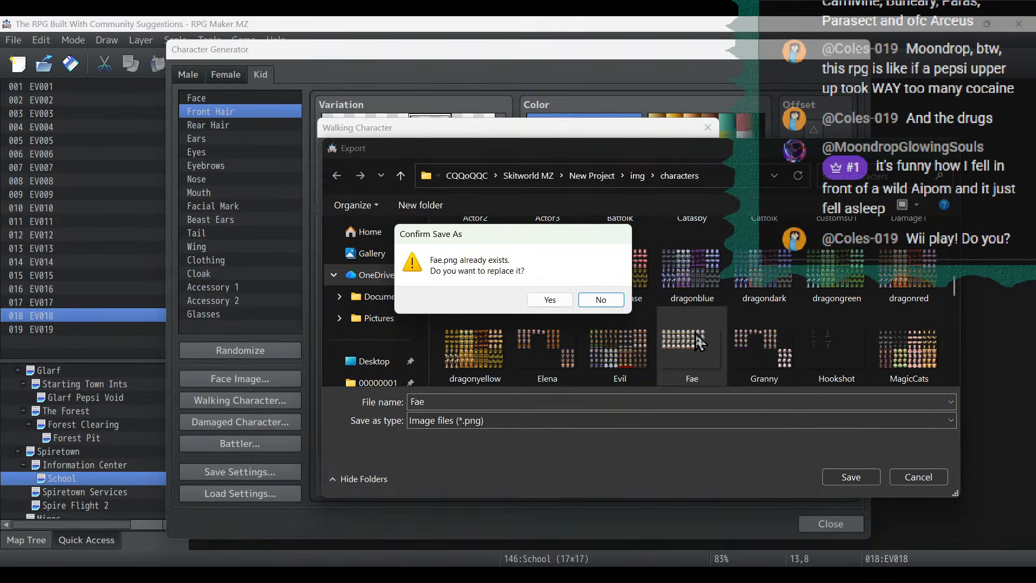
{"action": "left_click", "coordinate": [531, 300]}
{"action": "left_click", "coordinate": [671, 452]}
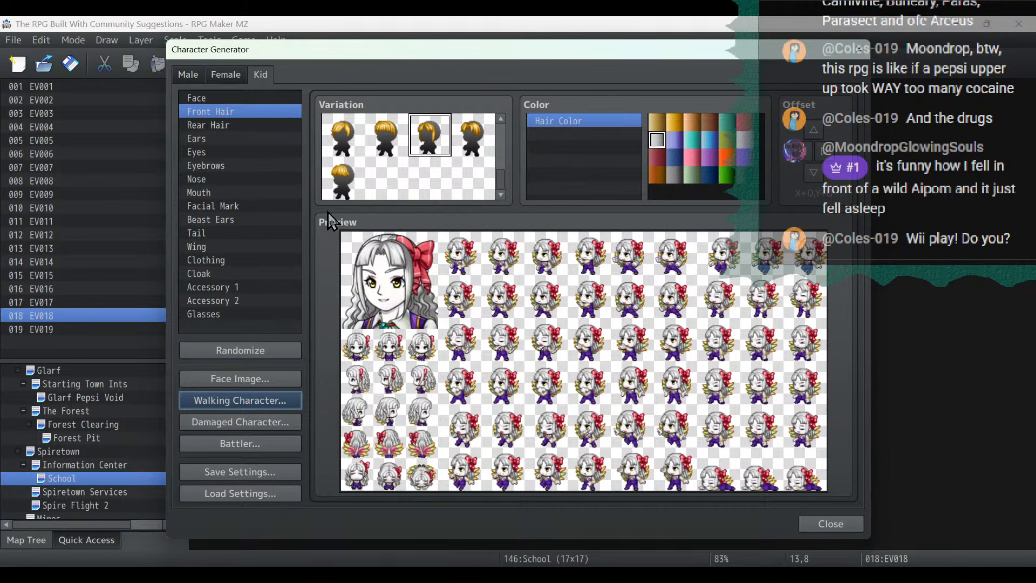
- Give the kid the long rear hair tied with a dark ribbon and the rounded, side-swept front hair
{"action": "left_click", "coordinate": [276, 126]}
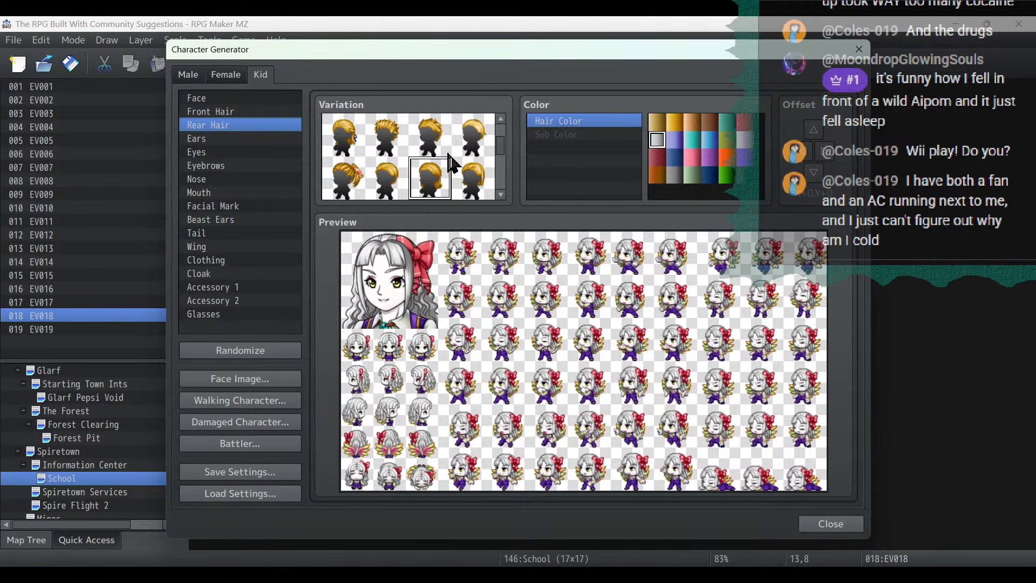
{"action": "left_click", "coordinate": [354, 147]}
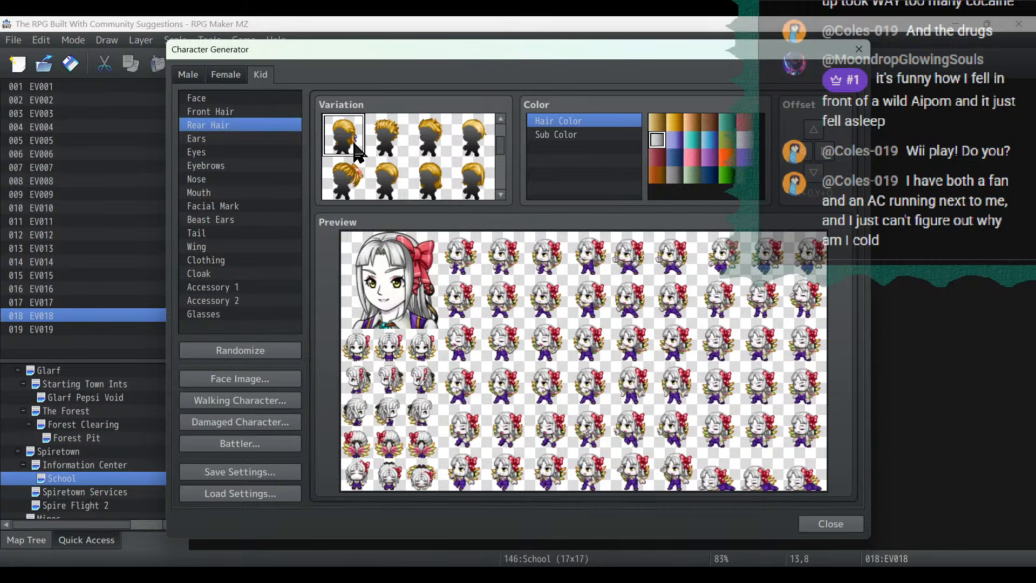
{"action": "left_click", "coordinate": [243, 112]}
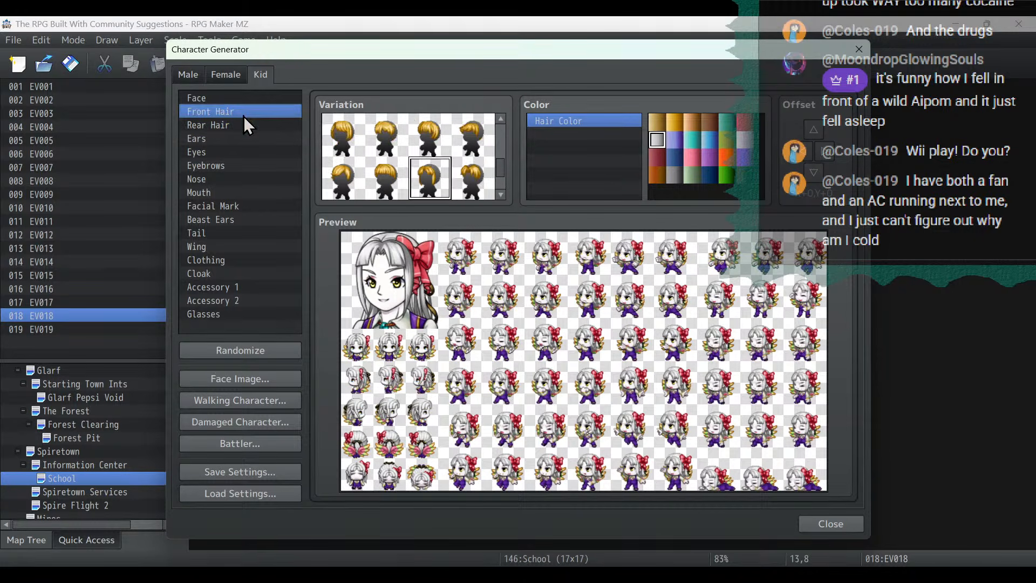
{"action": "left_click", "coordinate": [346, 149]}
- Swap the kid's red bow for the blue patterned head wrap and change the front hair to the jagged bangs
{"action": "left_click", "coordinate": [248, 273]}
{"action": "left_click", "coordinate": [247, 286]}
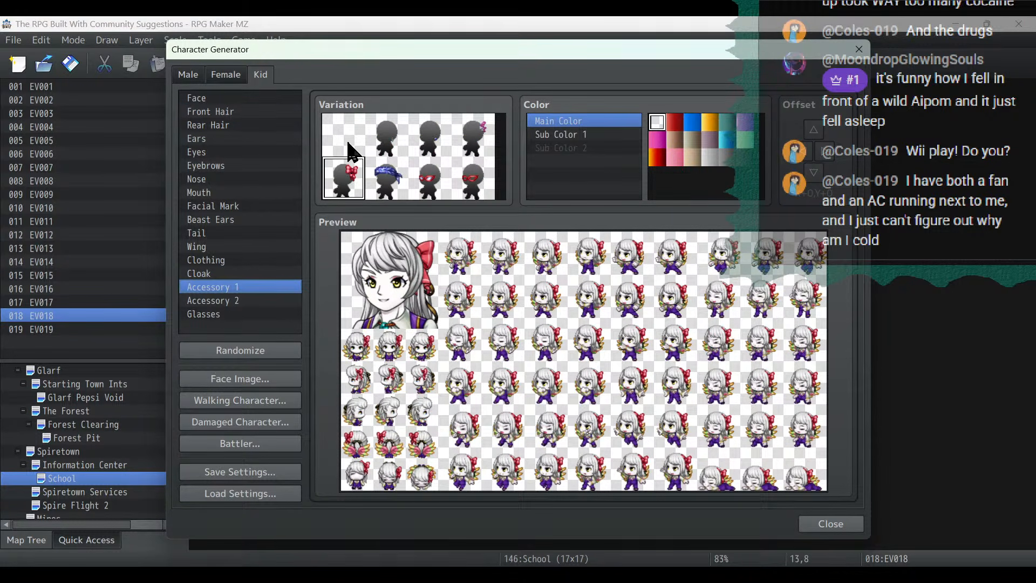
{"action": "left_click", "coordinate": [351, 152]}
{"action": "left_click", "coordinate": [254, 301]}
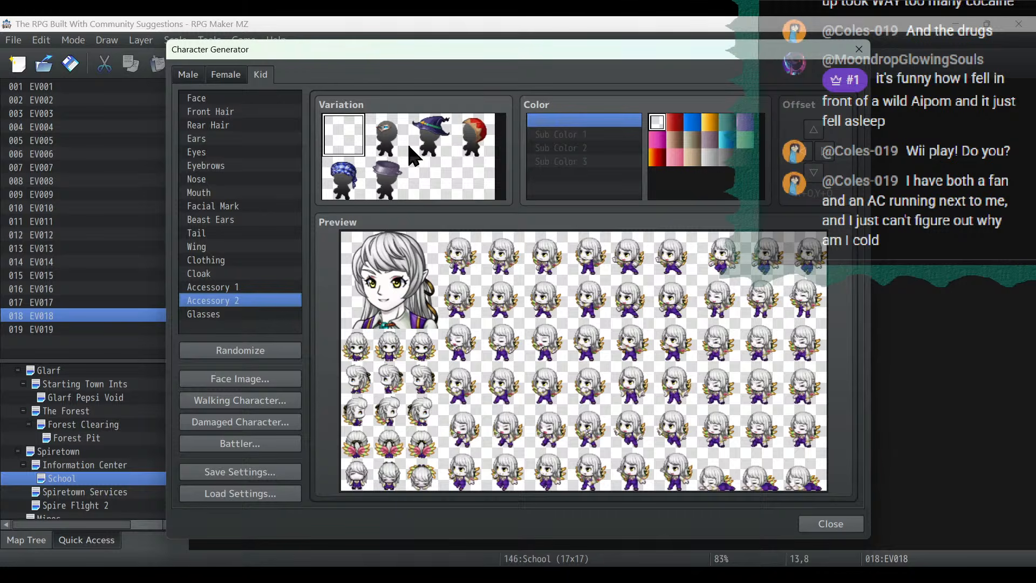
{"action": "left_click", "coordinate": [396, 134]}
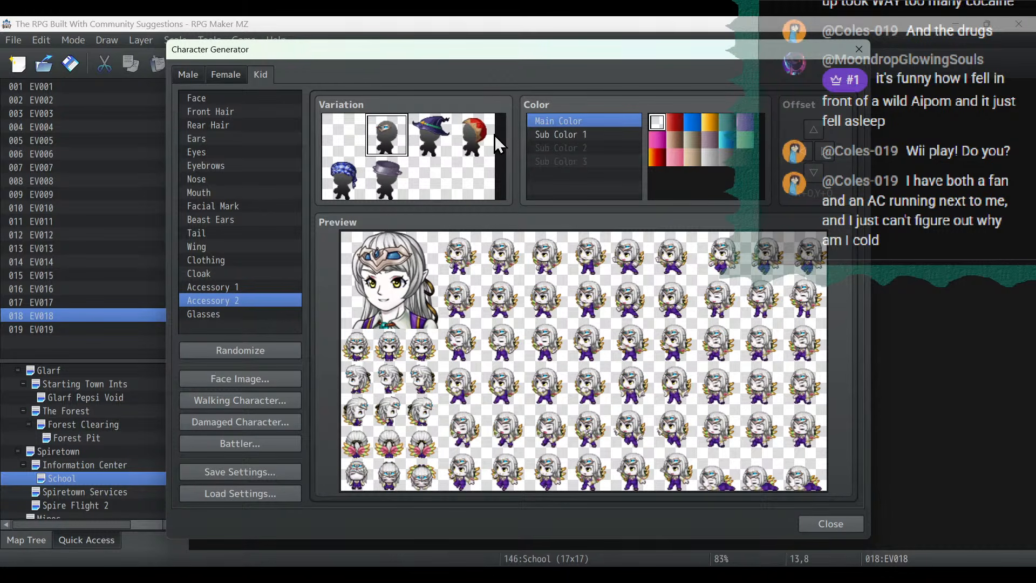
{"action": "left_click", "coordinate": [349, 189]}
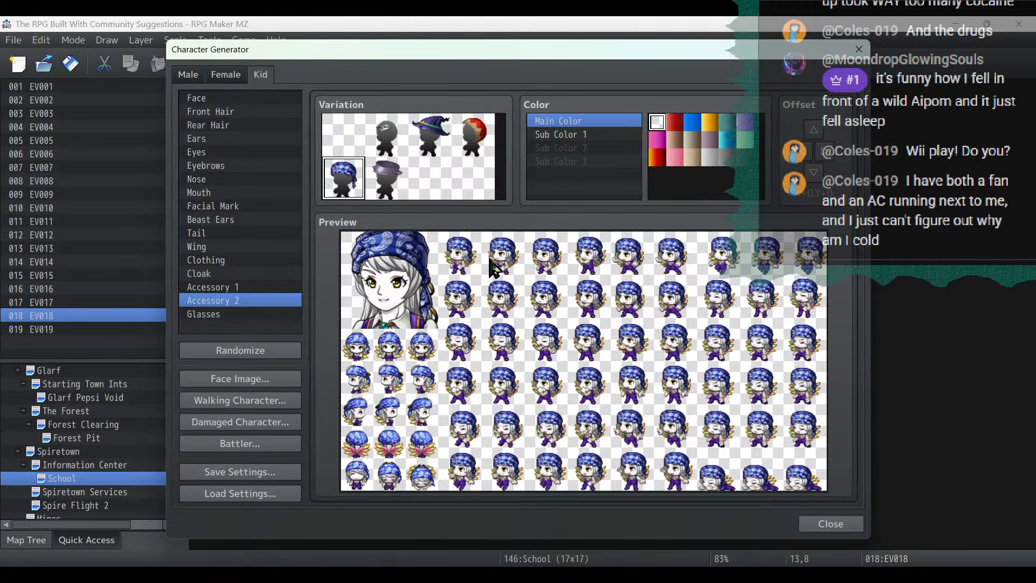
{"action": "left_click", "coordinate": [226, 111]}
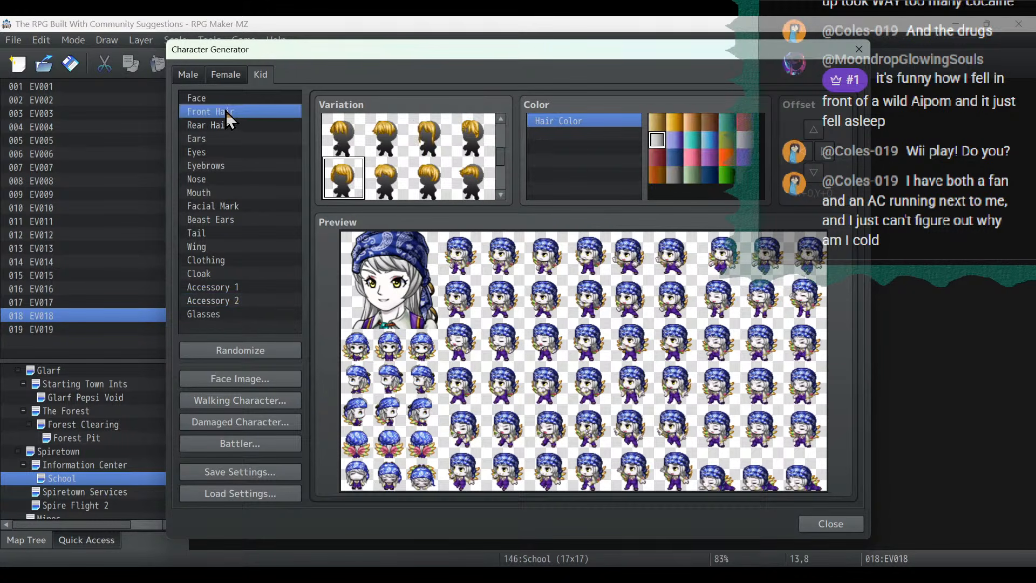
{"action": "left_click", "coordinate": [343, 136]}
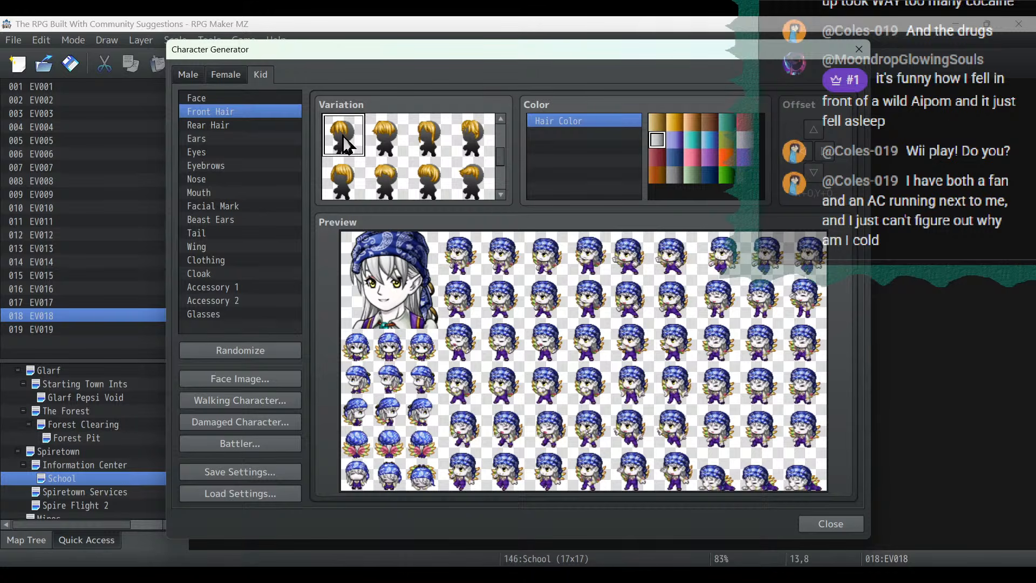
- Import the Fae sheet into the walking character export and place the head-wrap kid's sprite in the fifth slot
{"action": "left_click", "coordinate": [247, 401]}
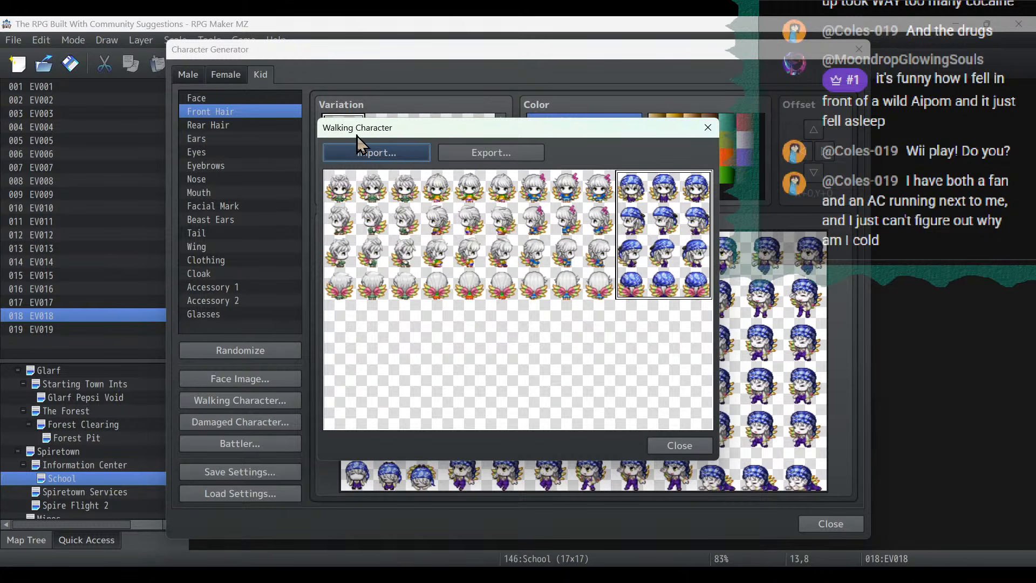
{"action": "left_click", "coordinate": [367, 153]}
{"action": "scroll", "coordinate": [589, 303], "scroll_direction": "down", "scroll_amount": 5}
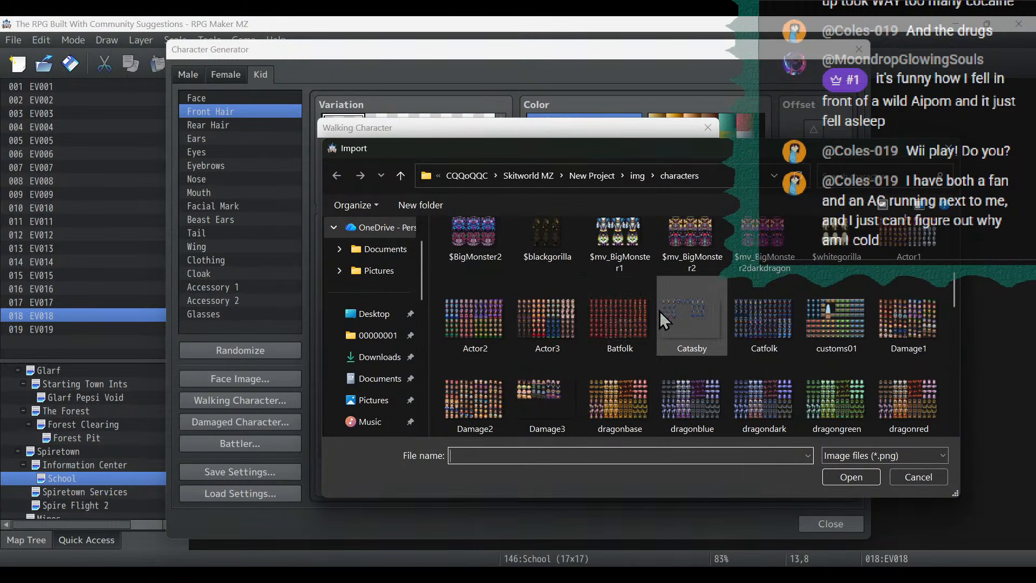
{"action": "double_click", "coordinate": [662, 400]}
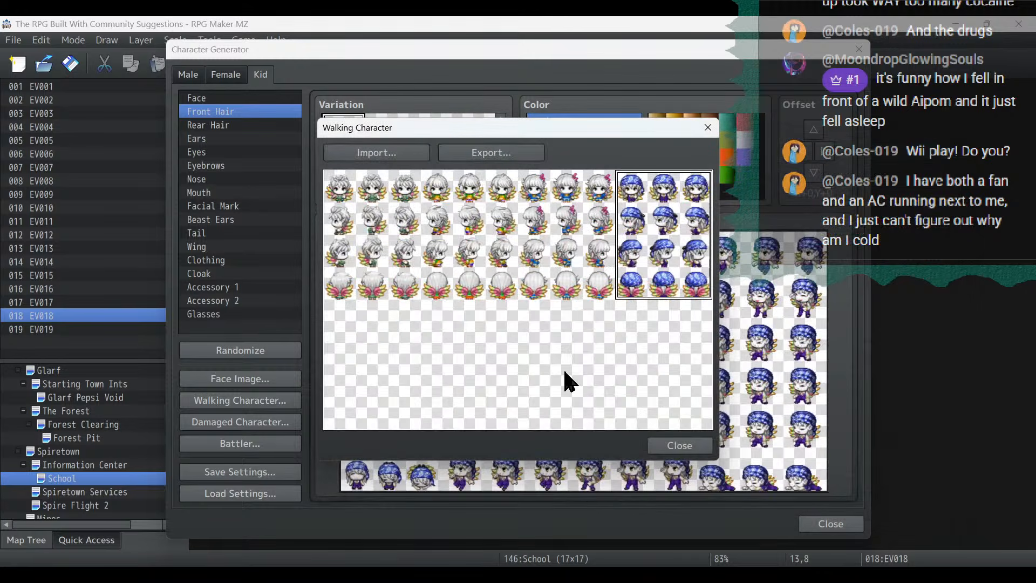
- Export the five-character walking sheet as Fae, overwriting the existing file, and return to the generator
{"action": "left_click", "coordinate": [507, 150]}
{"action": "scroll", "coordinate": [726, 287], "scroll_direction": "down", "scroll_amount": 6}
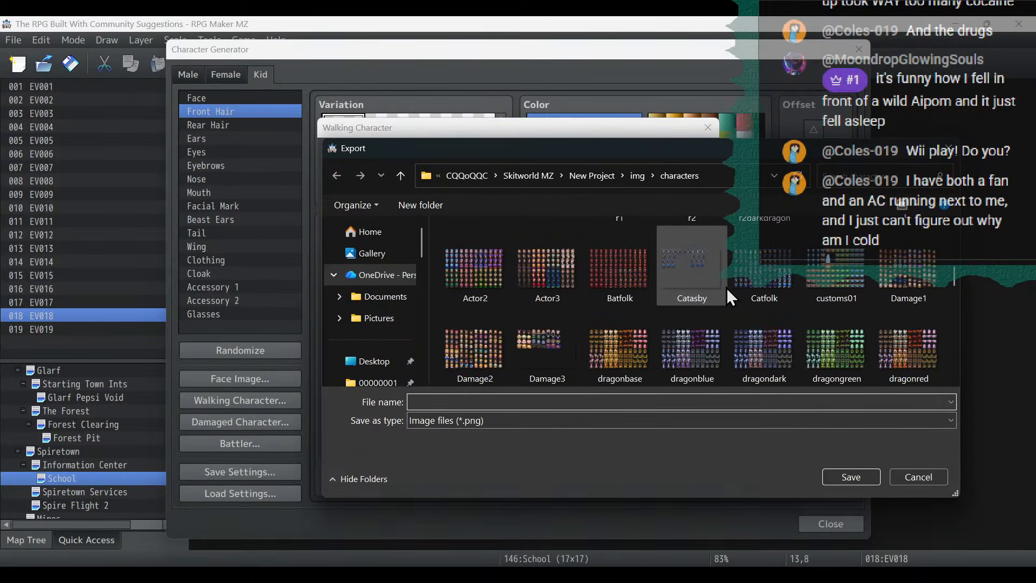
{"action": "left_click", "coordinate": [700, 364]}
{"action": "double_click", "coordinate": [700, 364]}
{"action": "left_click", "coordinate": [524, 296]}
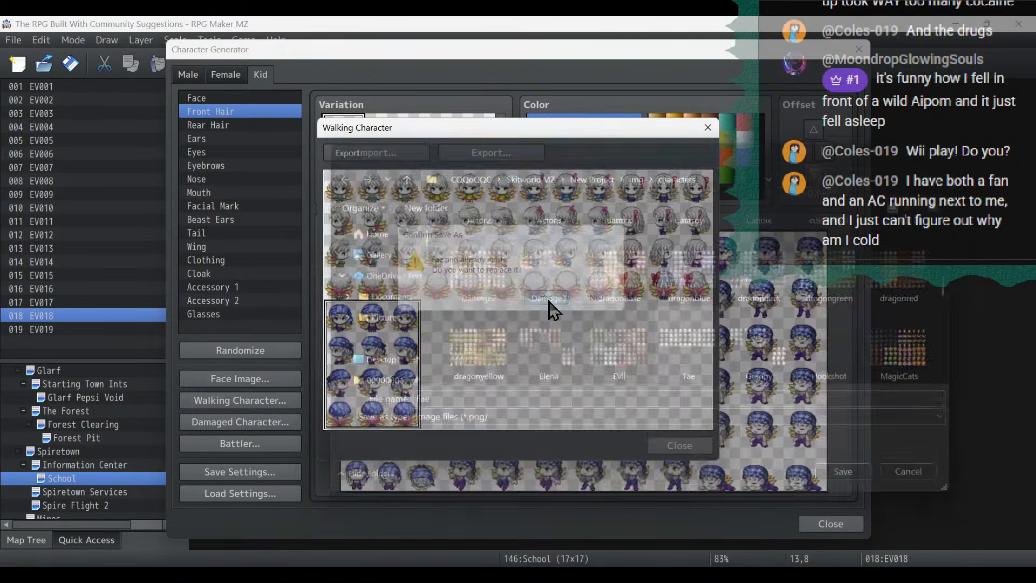
{"action": "left_click", "coordinate": [680, 446]}
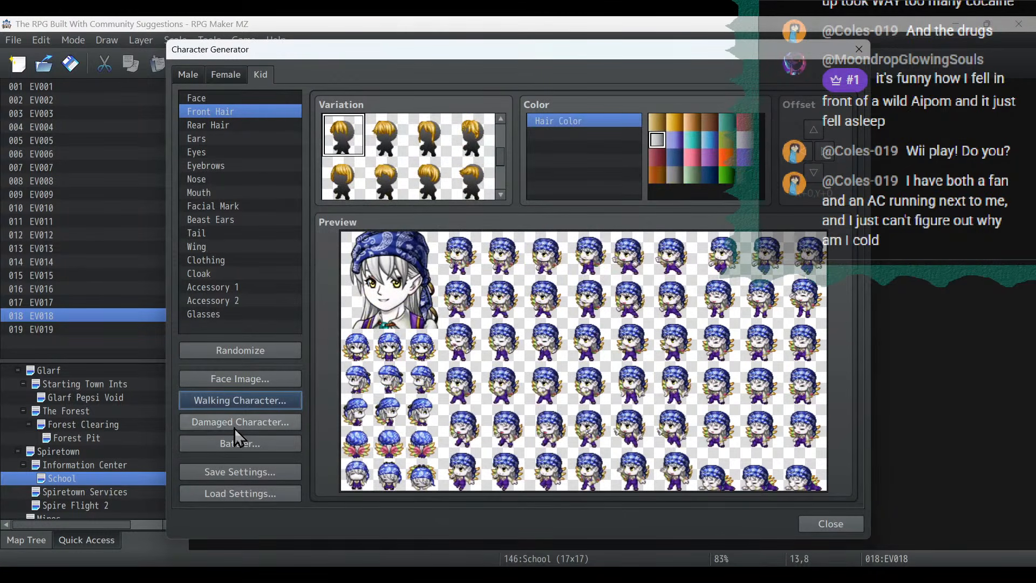
- Remove the blue head wrap and give the kid the pointed red eye mask
{"action": "left_click", "coordinate": [267, 276]}
{"action": "left_click", "coordinate": [267, 298]}
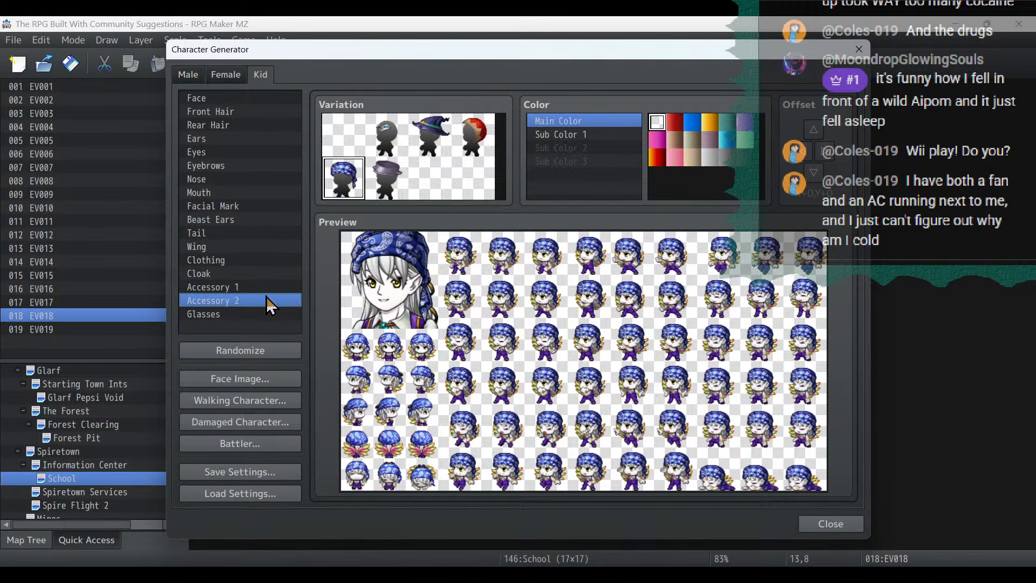
{"action": "left_click", "coordinate": [346, 152]}
{"action": "left_click", "coordinate": [253, 288]}
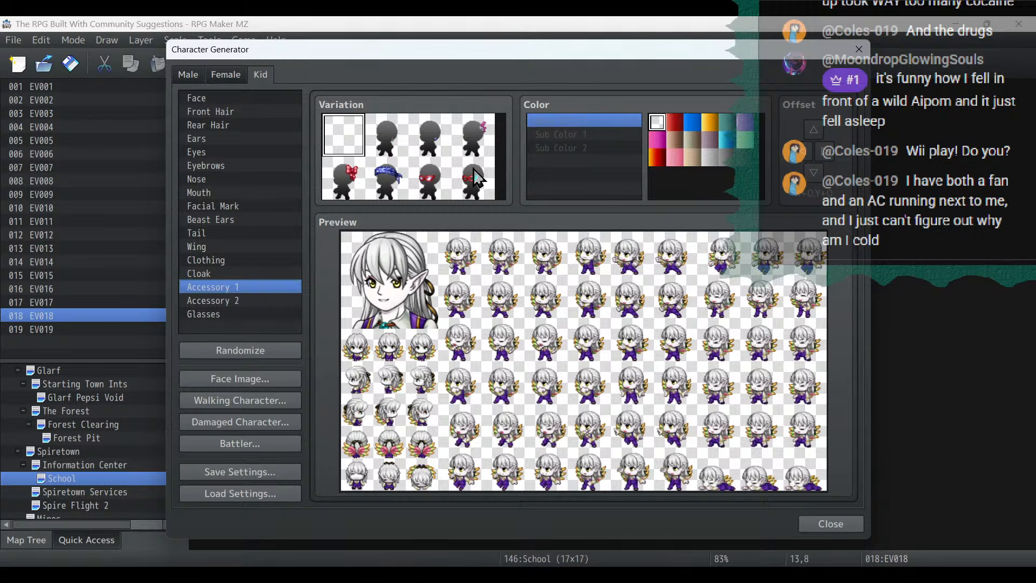
{"action": "left_click", "coordinate": [477, 181]}
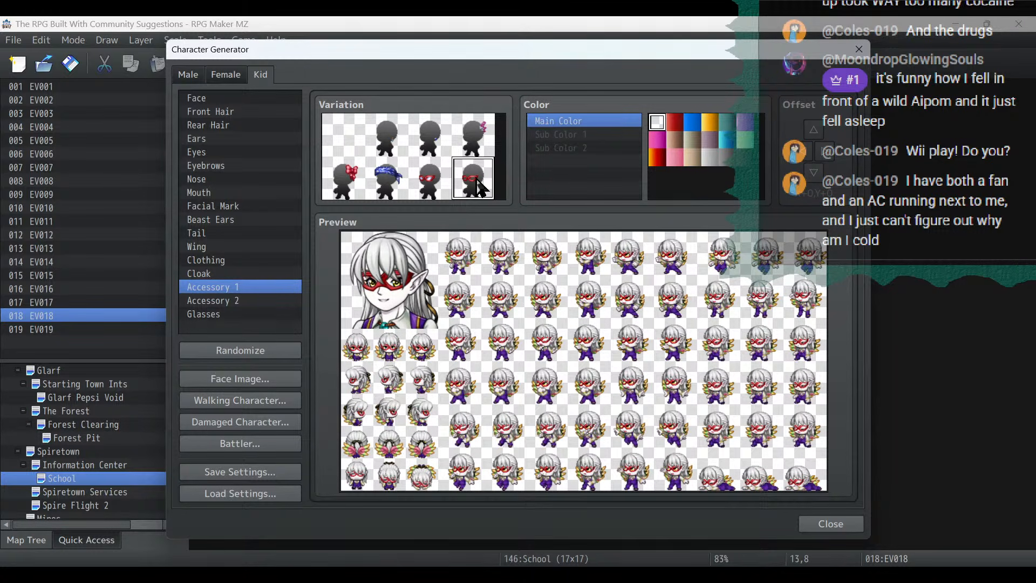
- Dress the masked kid in the high-collared armored outfit with Main Color, Sub Color 1 and Sub Color 2 in dark red
{"action": "left_click", "coordinate": [208, 273]}
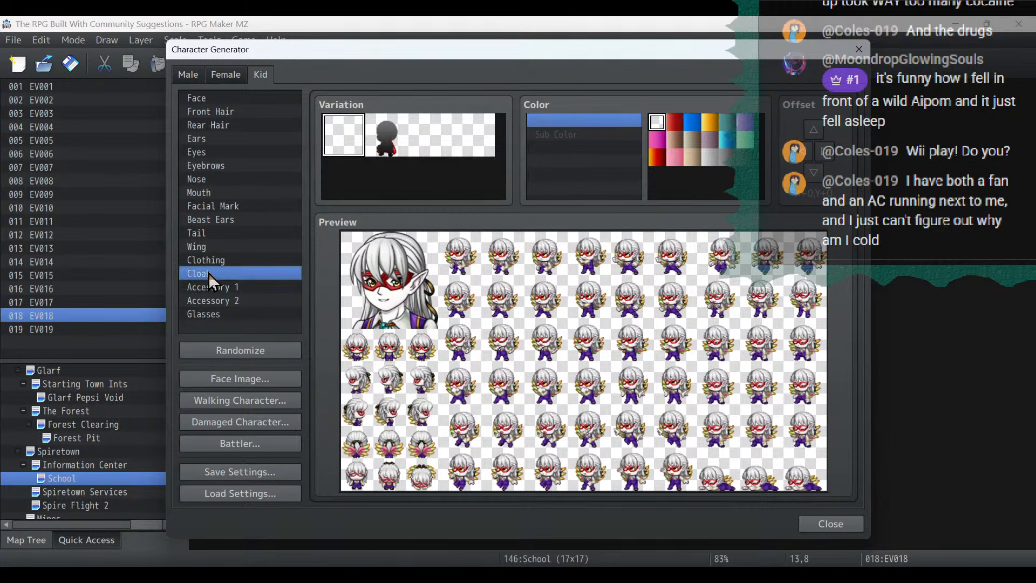
{"action": "left_click", "coordinate": [252, 257]}
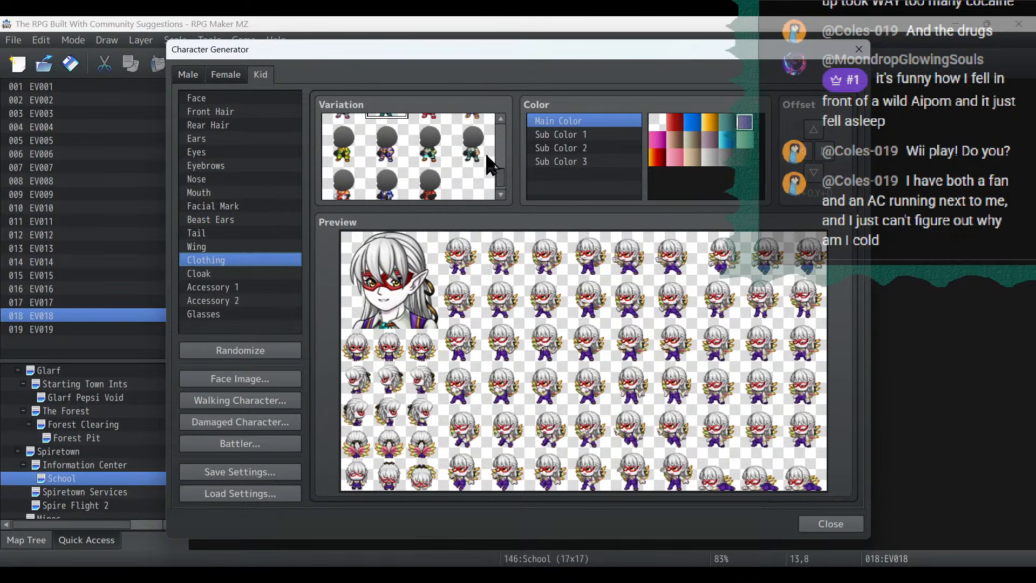
{"action": "left_click", "coordinate": [397, 143]}
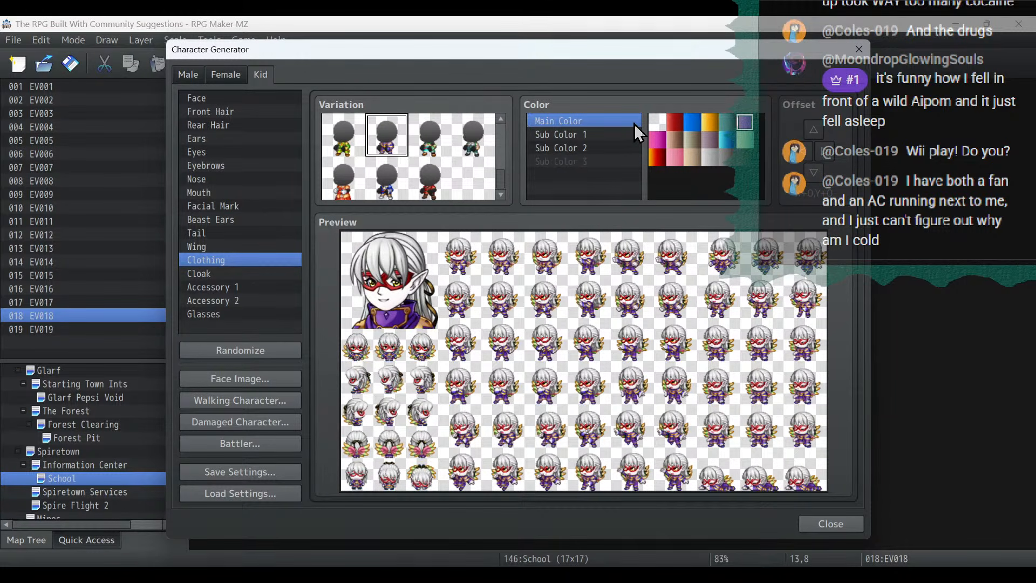
{"action": "left_click", "coordinate": [675, 123]}
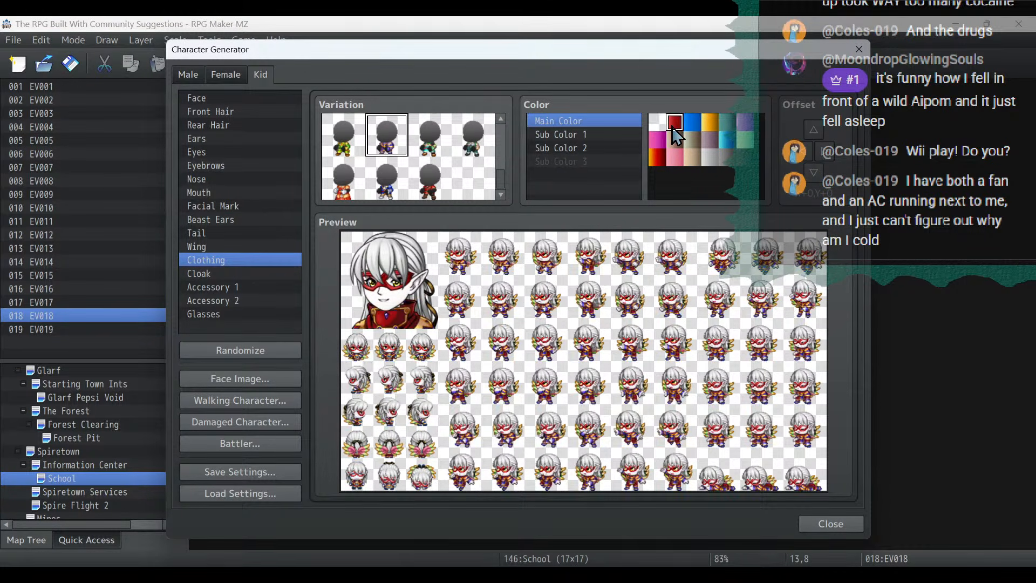
{"action": "left_click", "coordinate": [610, 134]}
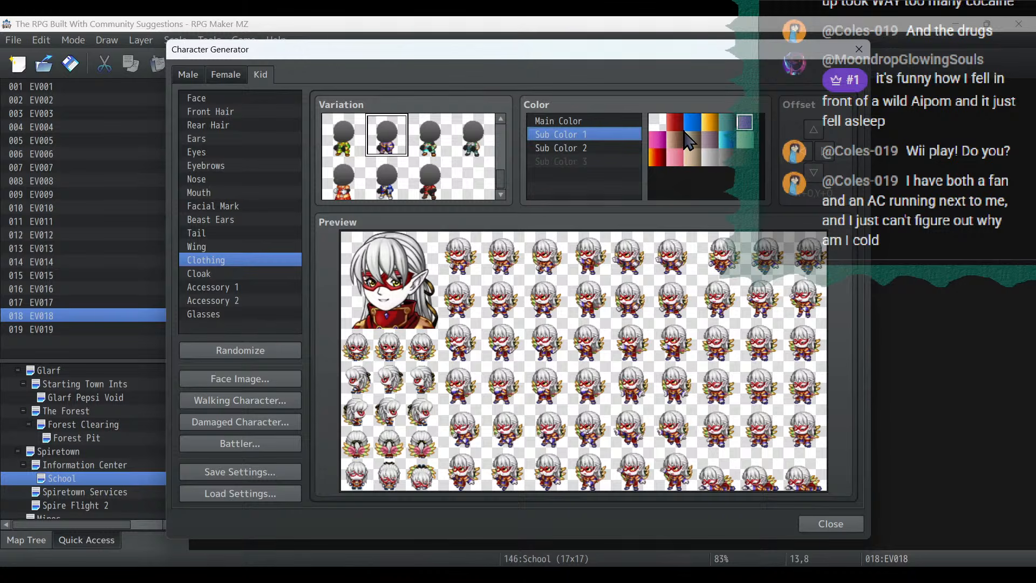
{"action": "left_click", "coordinate": [675, 123]}
{"action": "left_click", "coordinate": [602, 147]}
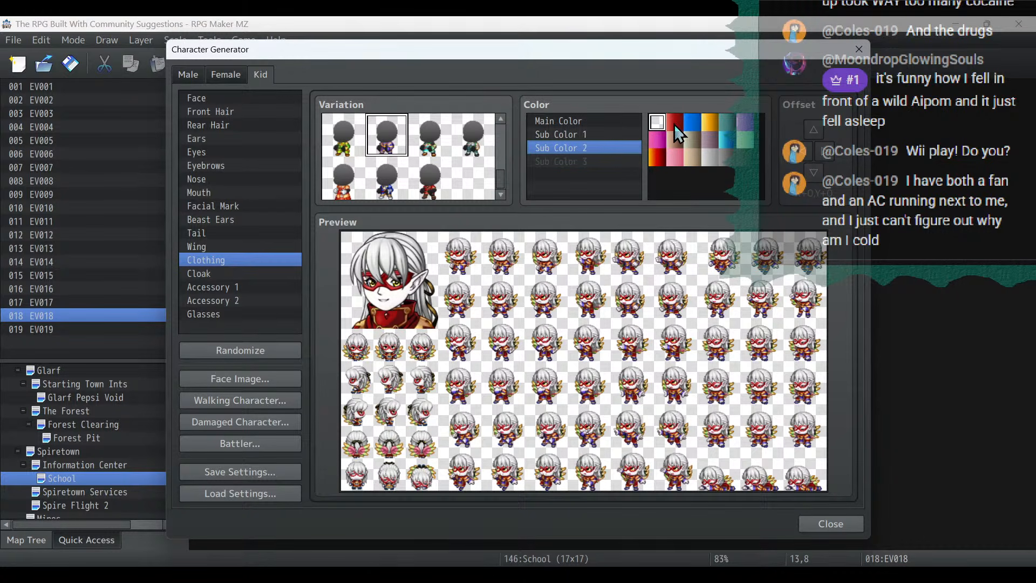
{"action": "left_click", "coordinate": [674, 124]}
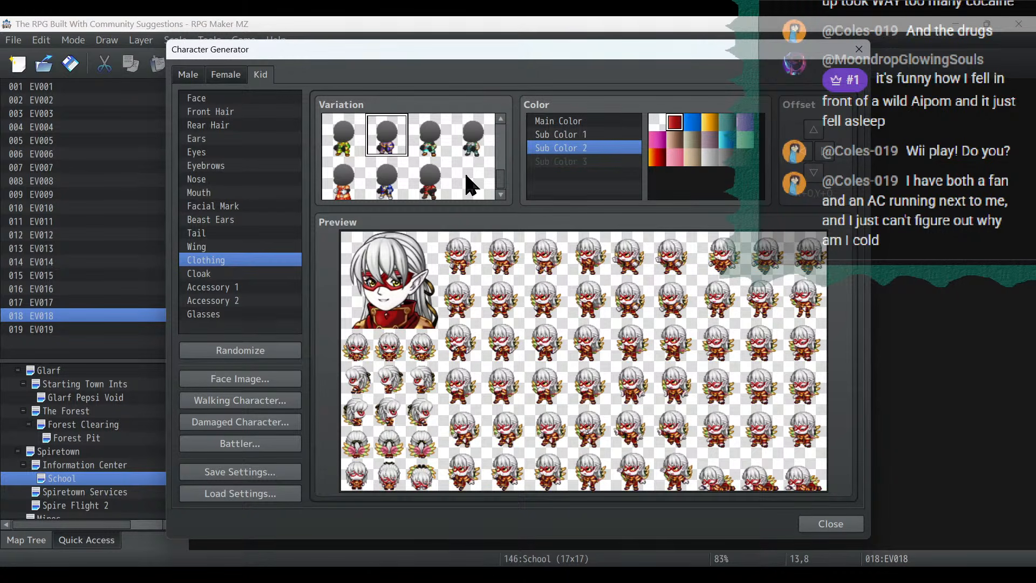
- Remove both the rear hair and the front hair so the masked kid is bald
{"action": "left_click", "coordinate": [232, 125]}
{"action": "left_click", "coordinate": [354, 136]}
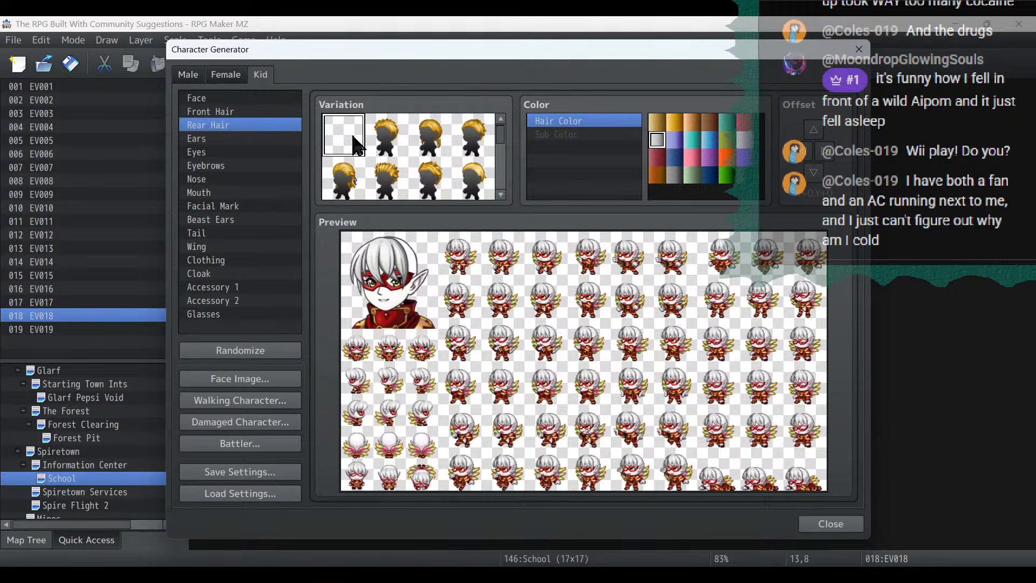
{"action": "left_click", "coordinate": [255, 100]}
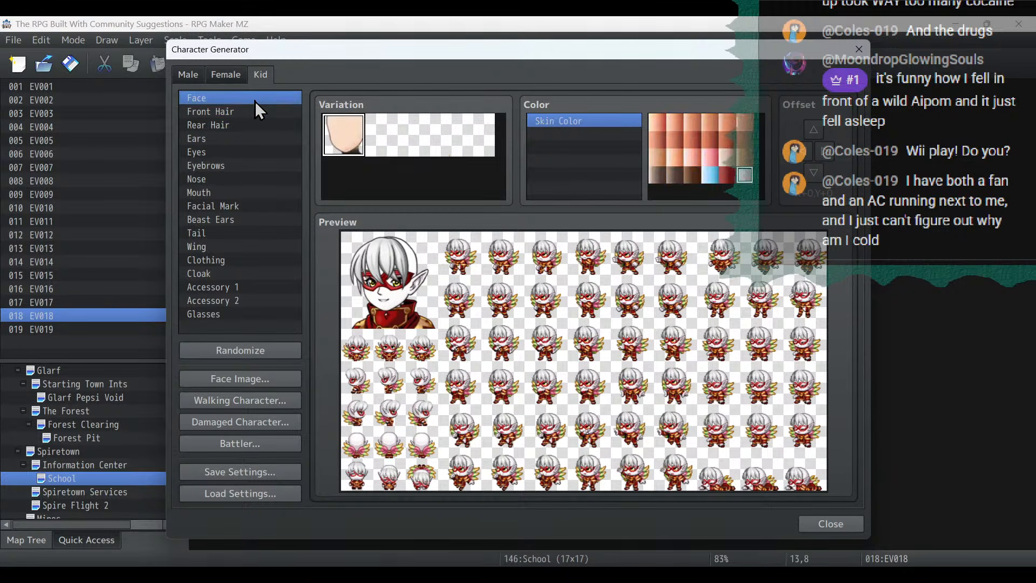
{"action": "left_click", "coordinate": [282, 112]}
{"action": "left_click", "coordinate": [343, 146]}
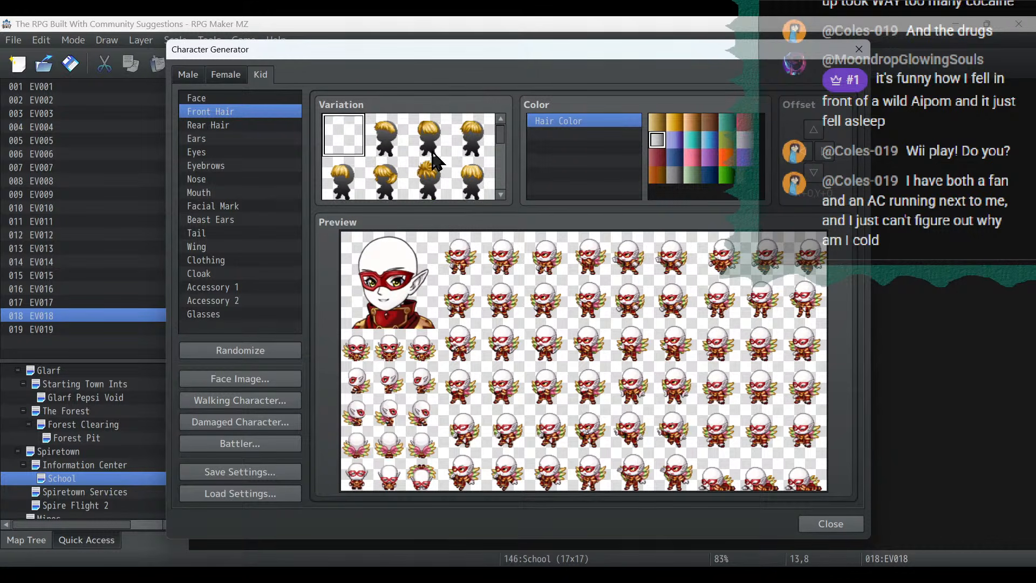
- Give the bald masked kid short white hair, choosing a fringed front style and a smooth short rear style
{"action": "left_click", "coordinate": [478, 141]}
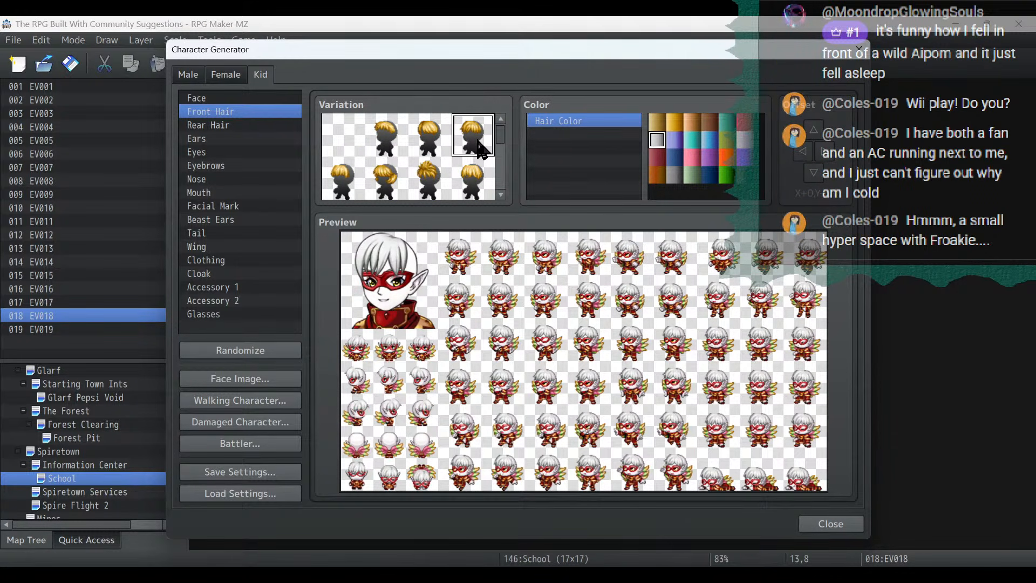
{"action": "left_click", "coordinate": [237, 125]}
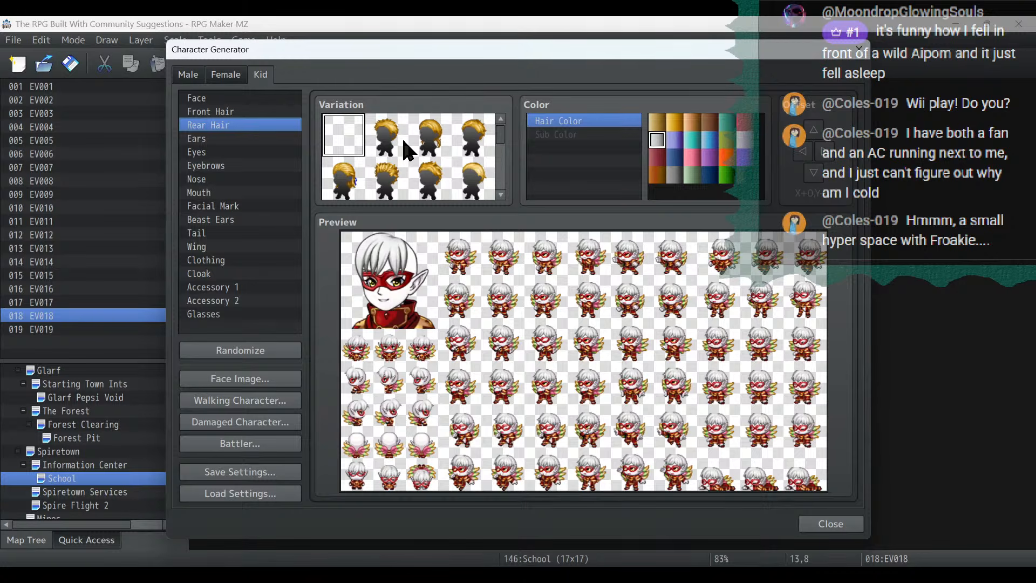
{"action": "left_click", "coordinate": [473, 179]}
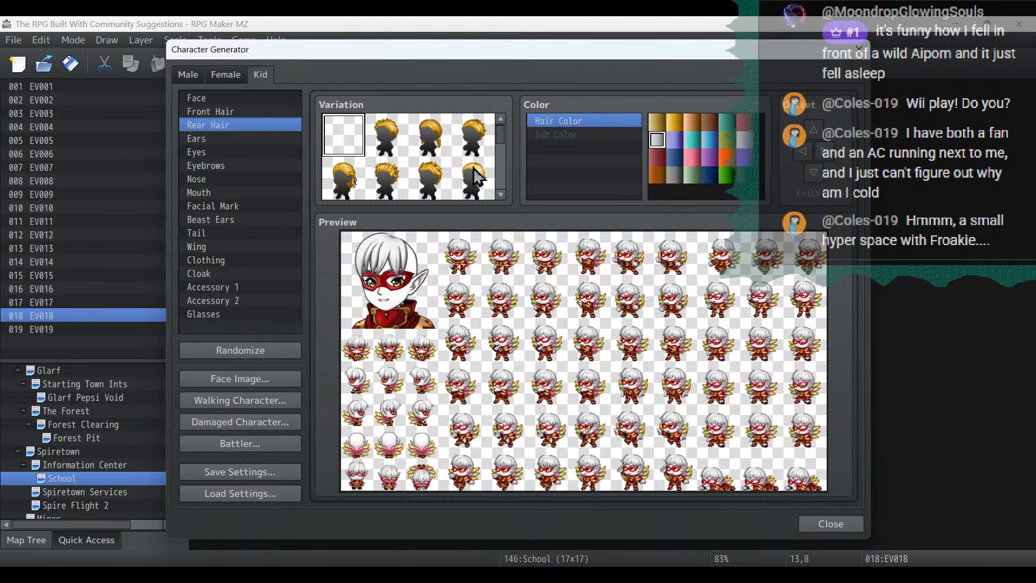
- Import the existing Fae sheet into the masked kid's walking character sheet
{"action": "left_click", "coordinate": [248, 394]}
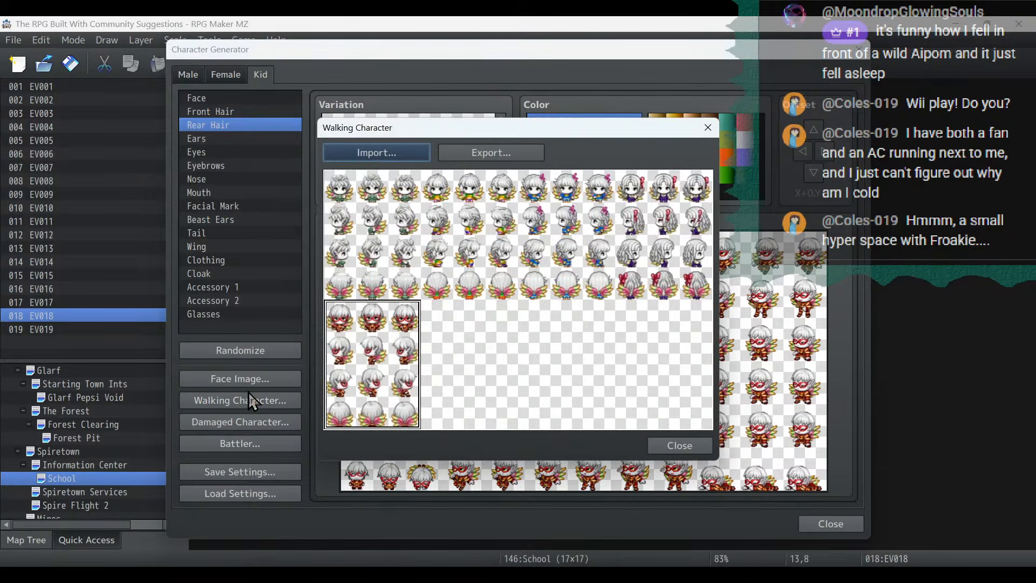
{"action": "left_click", "coordinate": [390, 153]}
{"action": "scroll", "coordinate": [608, 228], "scroll_direction": "down", "scroll_amount": 3}
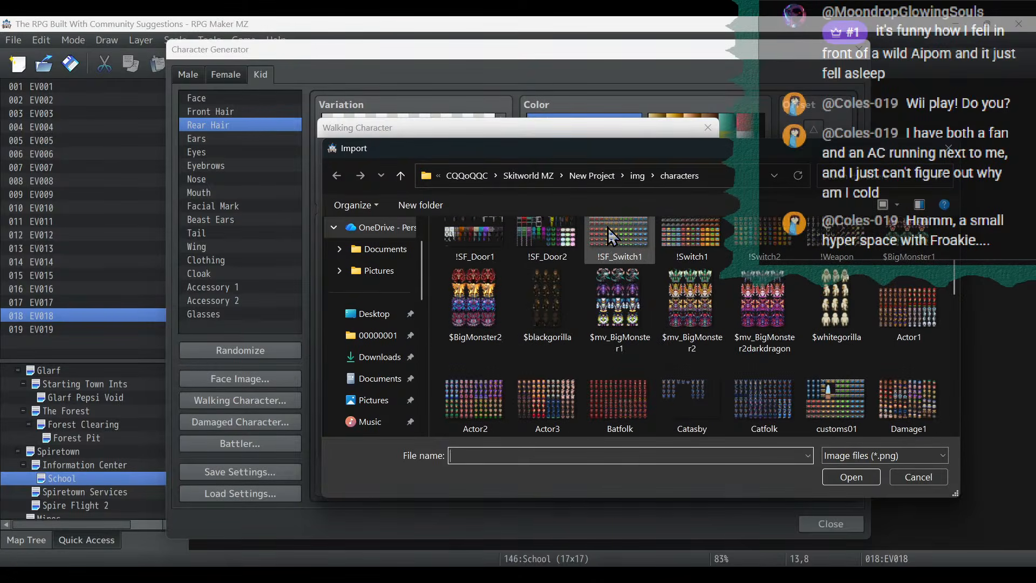
{"action": "scroll", "coordinate": [617, 273], "scroll_direction": "down", "scroll_amount": 4}
{"action": "double_click", "coordinate": [706, 400]}
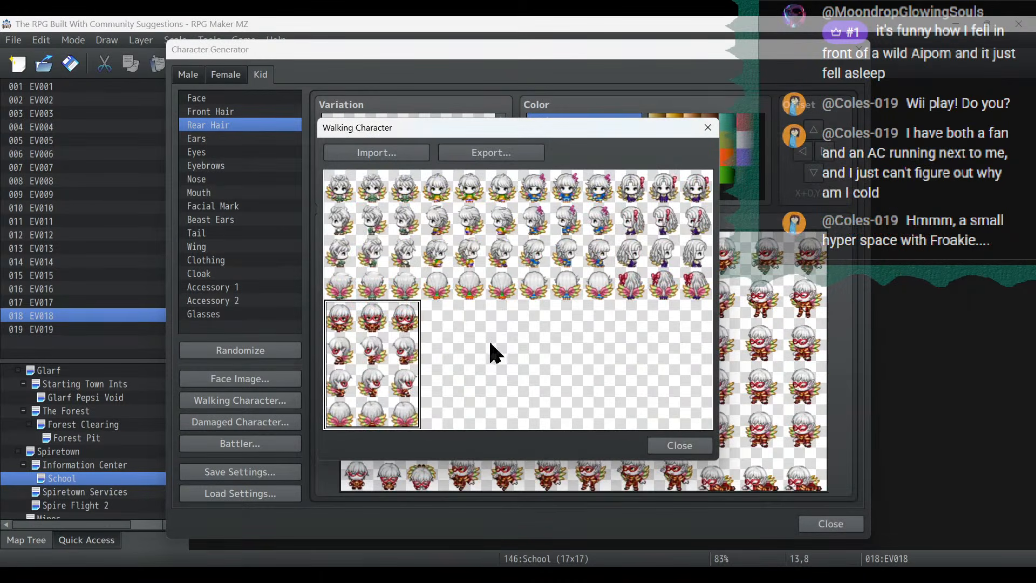
- Export the walking sheet with the masked kid added as Fae, overwriting the existing file, and return to the generator
{"action": "left_click", "coordinate": [510, 149]}
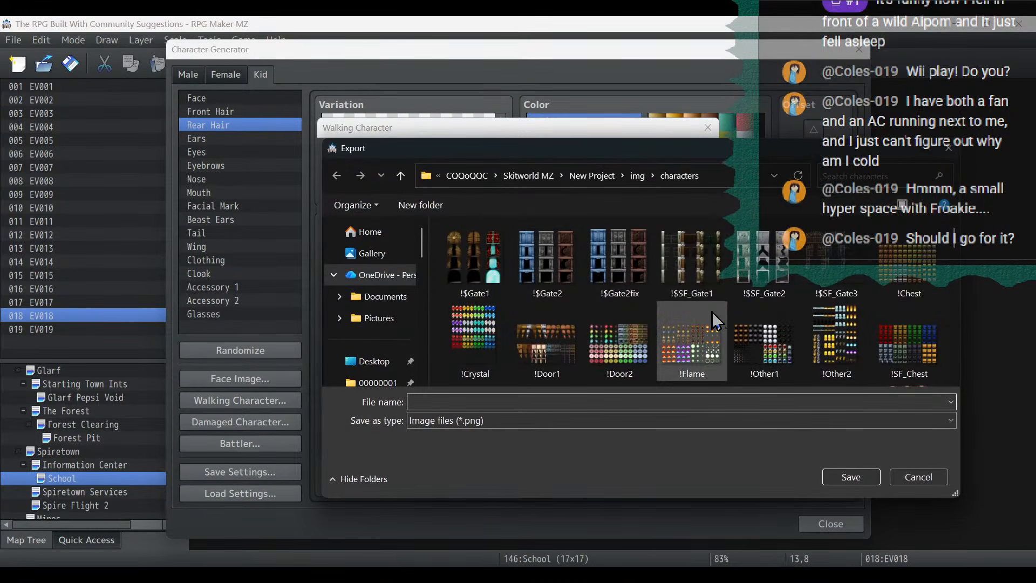
{"action": "scroll", "coordinate": [711, 312], "scroll_direction": "down", "scroll_amount": 8}
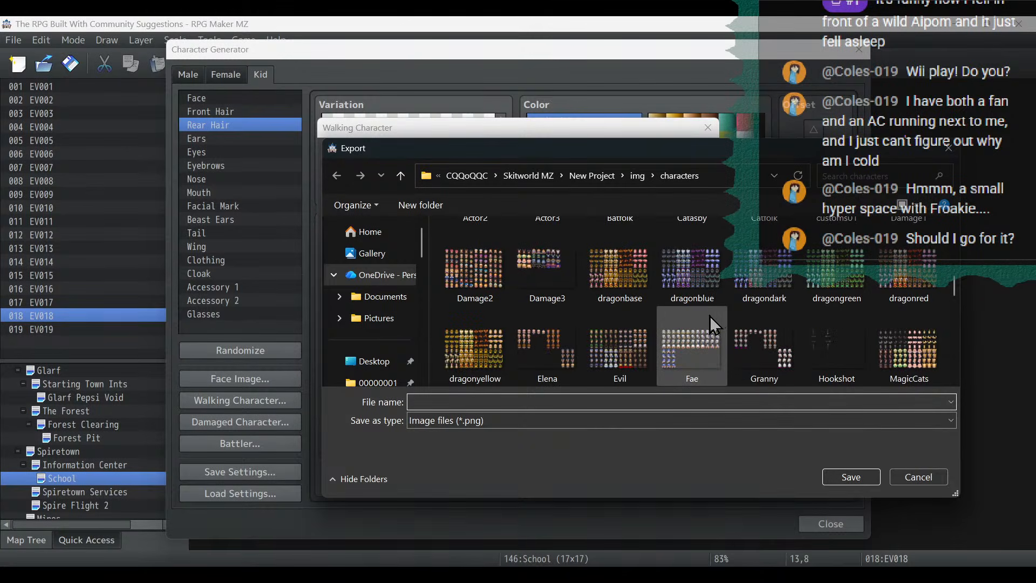
{"action": "double_click", "coordinate": [692, 345]}
{"action": "left_click", "coordinate": [579, 298]}
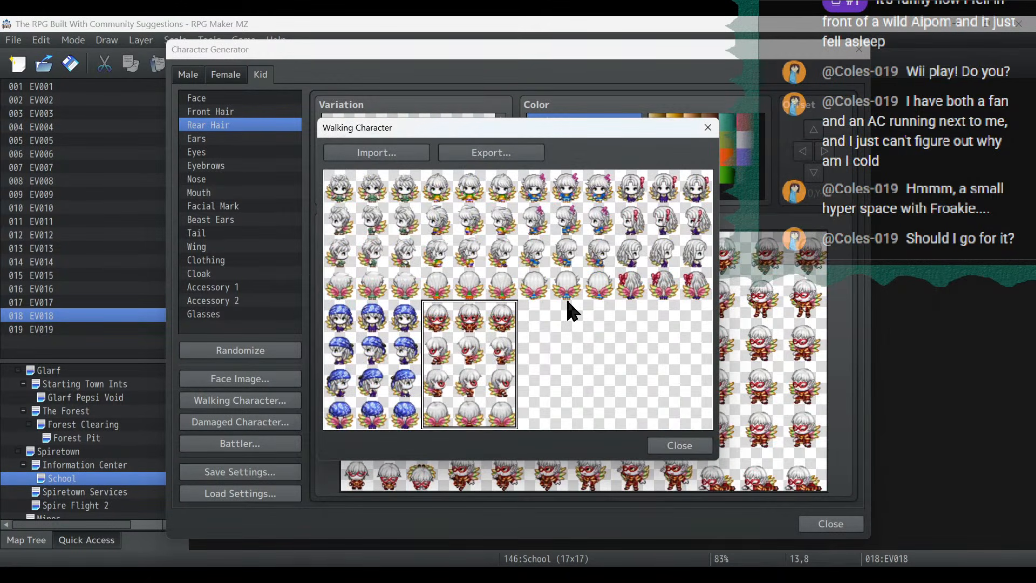
{"action": "left_click", "coordinate": [696, 449]}
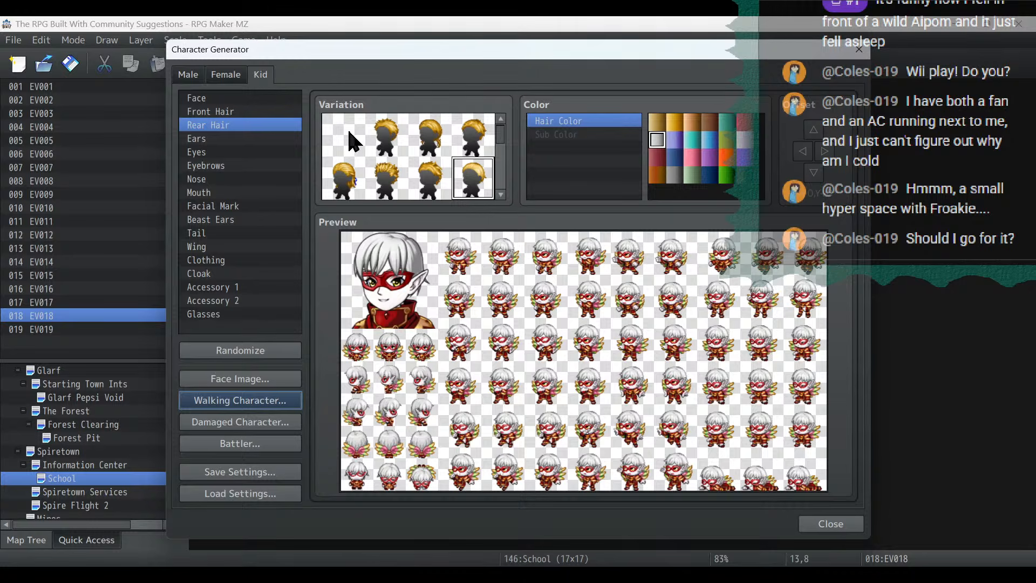
- Change the kid's hair to the spiky rear style and the side-swept front style
{"action": "scroll", "coordinate": [378, 146], "scroll_direction": "down", "scroll_amount": 1}
{"action": "left_click", "coordinate": [387, 142]}
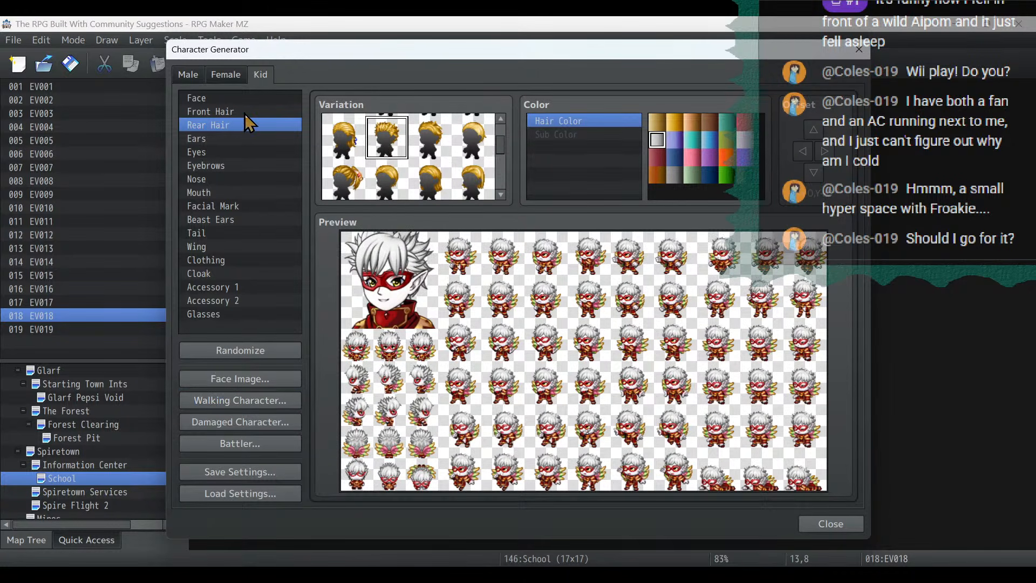
{"action": "left_click", "coordinate": [242, 111]}
{"action": "scroll", "coordinate": [426, 162], "scroll_direction": "down", "scroll_amount": 1}
{"action": "left_click", "coordinate": [428, 165]}
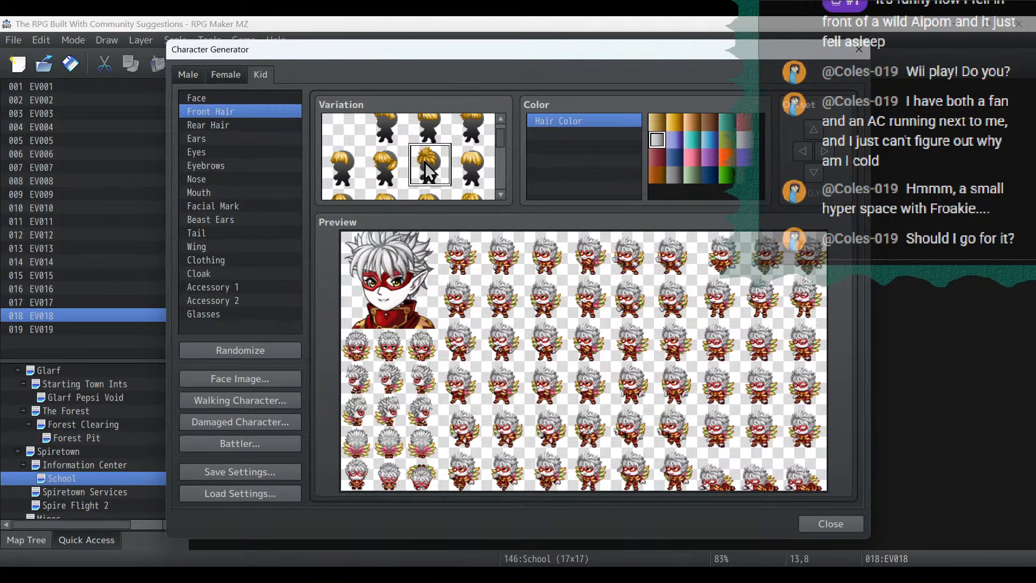
{"action": "scroll", "coordinate": [437, 168], "scroll_direction": "down", "scroll_amount": 1}
{"action": "left_click", "coordinate": [484, 188]}
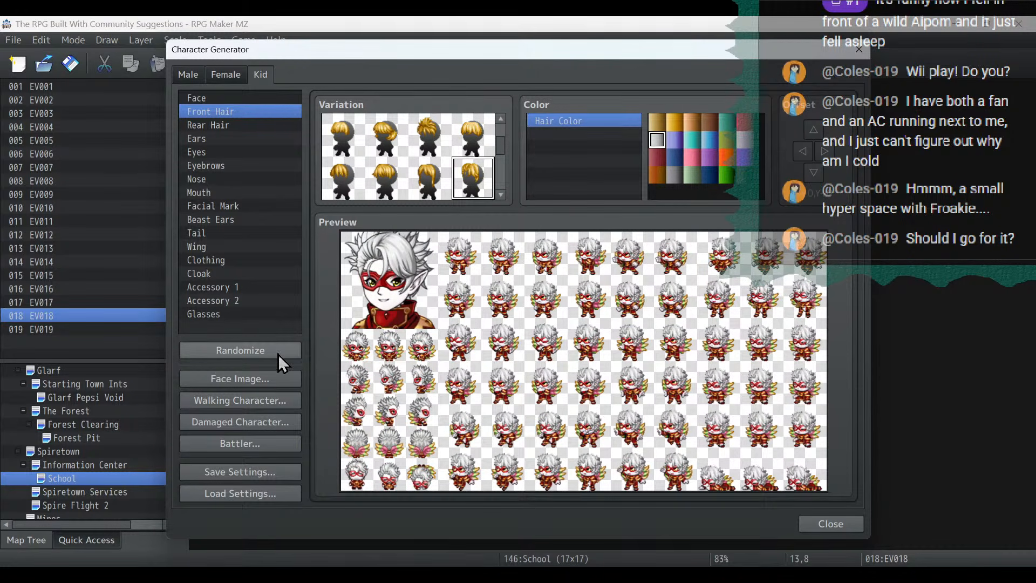
- Remove the red eye mask from the spiky-haired kid and check the second accessory slot
{"action": "left_click", "coordinate": [244, 287]}
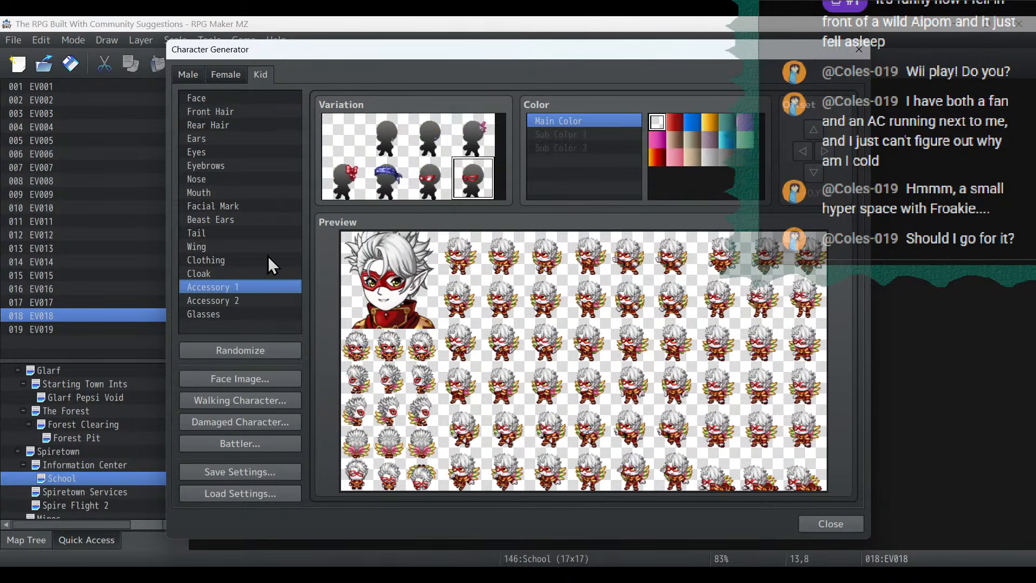
{"action": "left_click", "coordinate": [344, 138]}
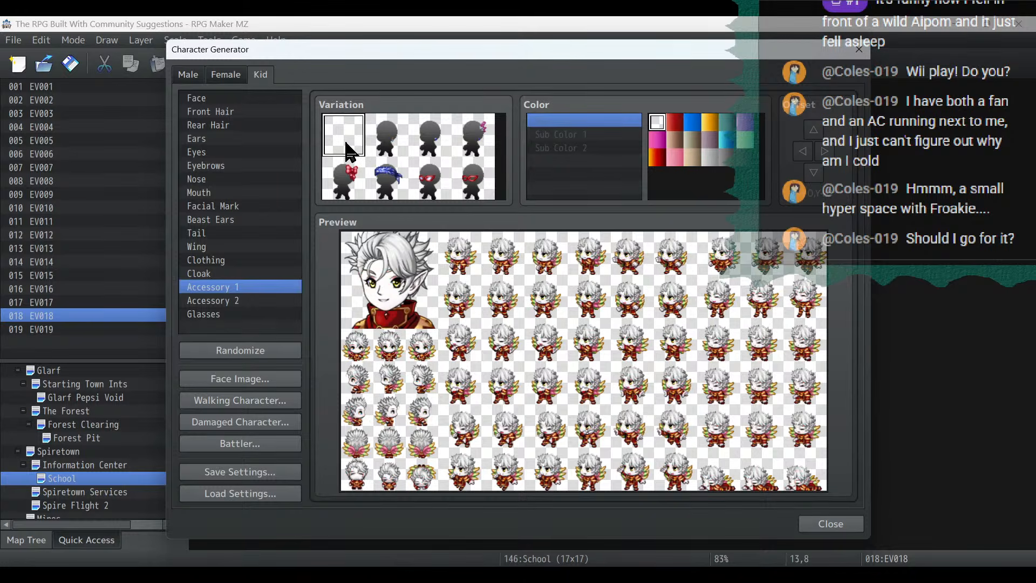
{"action": "left_click", "coordinate": [238, 300]}
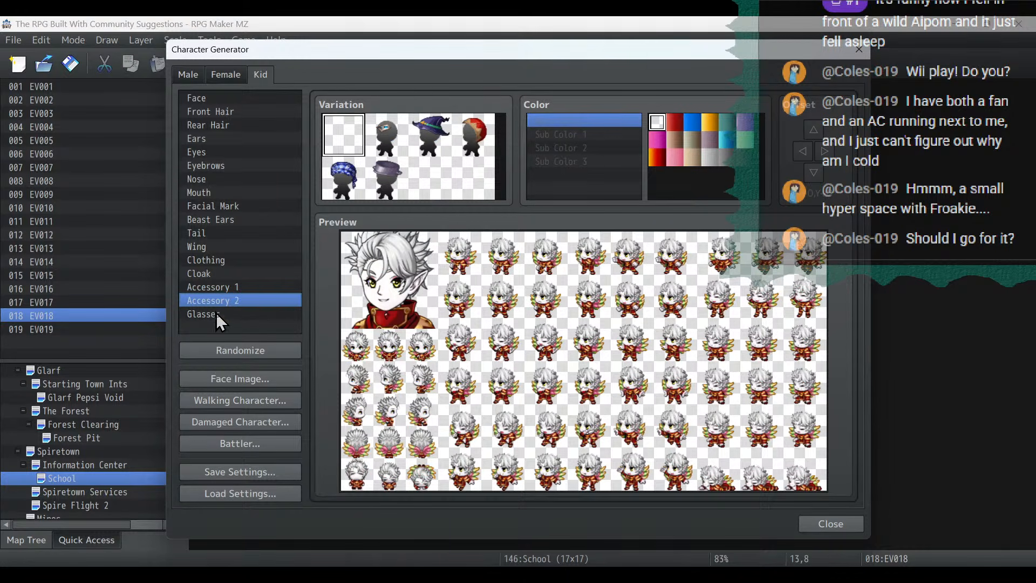
- Try the glasses variations on the kid and settle on the large round pair with a dark green Main Color
{"action": "left_click", "coordinate": [216, 314]}
{"action": "left_click", "coordinate": [474, 141]}
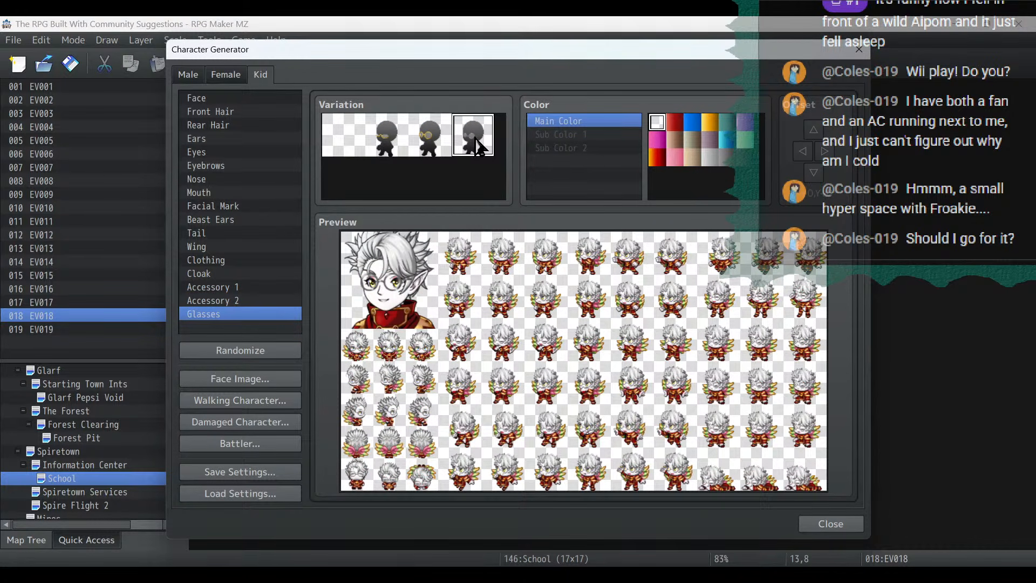
{"action": "left_click", "coordinate": [425, 140]}
{"action": "left_click", "coordinate": [379, 152]}
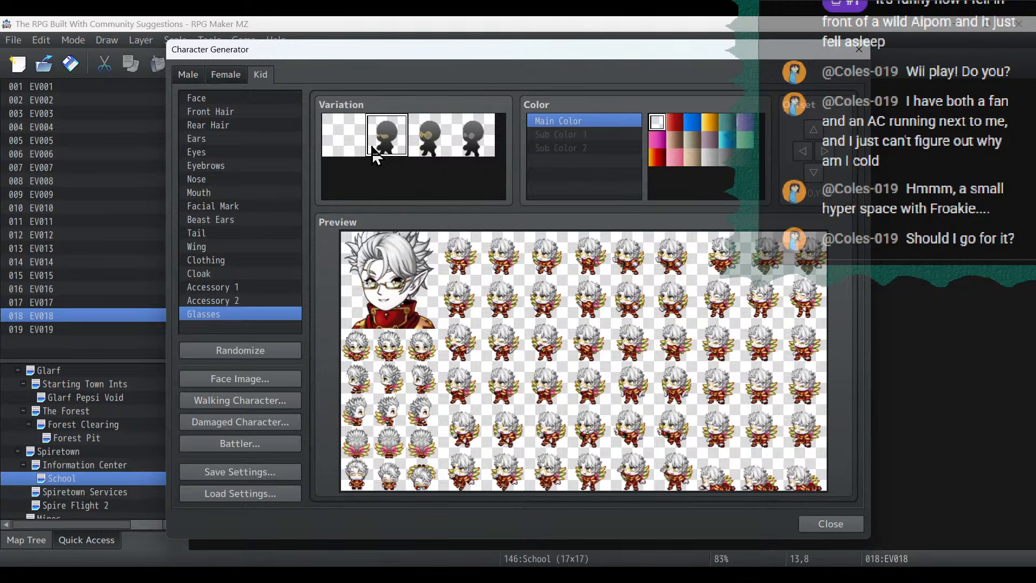
{"action": "left_click", "coordinate": [474, 144]}
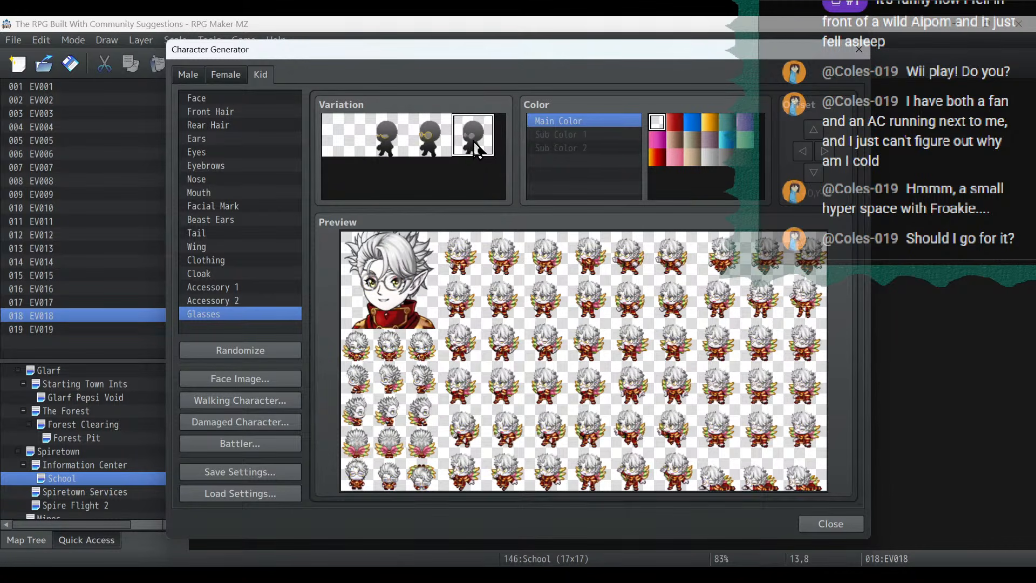
{"action": "left_click", "coordinate": [745, 158]}
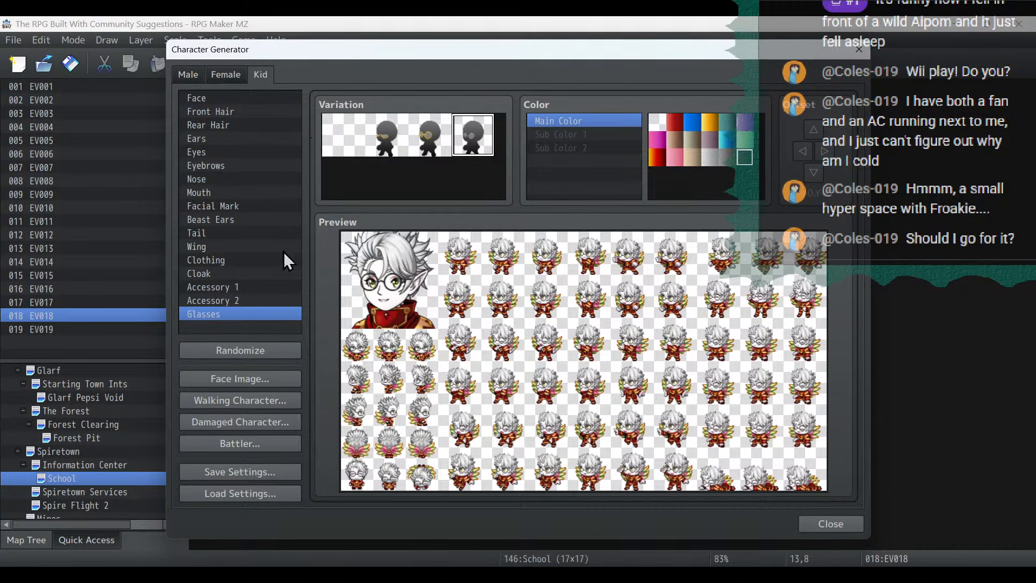
- Replace the high-collared armored clothing with the outfit that has a scarf around the neck
{"action": "left_click", "coordinate": [227, 259]}
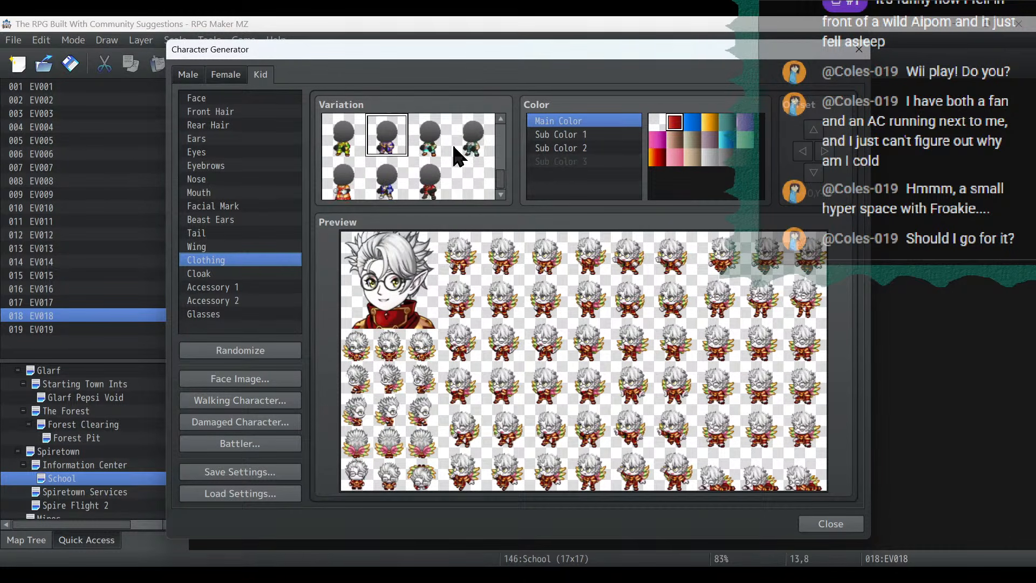
{"action": "scroll", "coordinate": [449, 146], "scroll_direction": "up", "scroll_amount": 2}
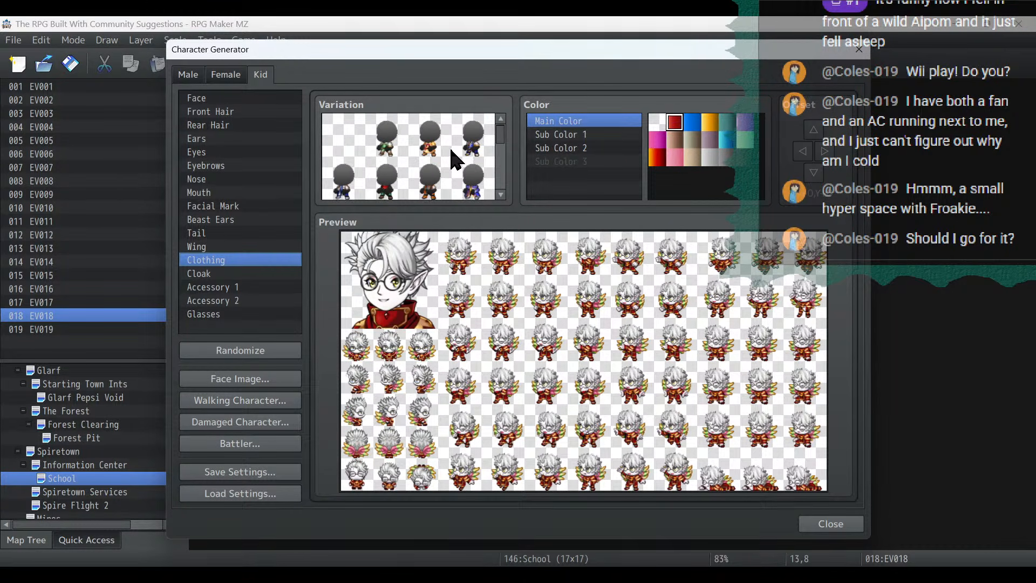
{"action": "left_click", "coordinate": [355, 142]}
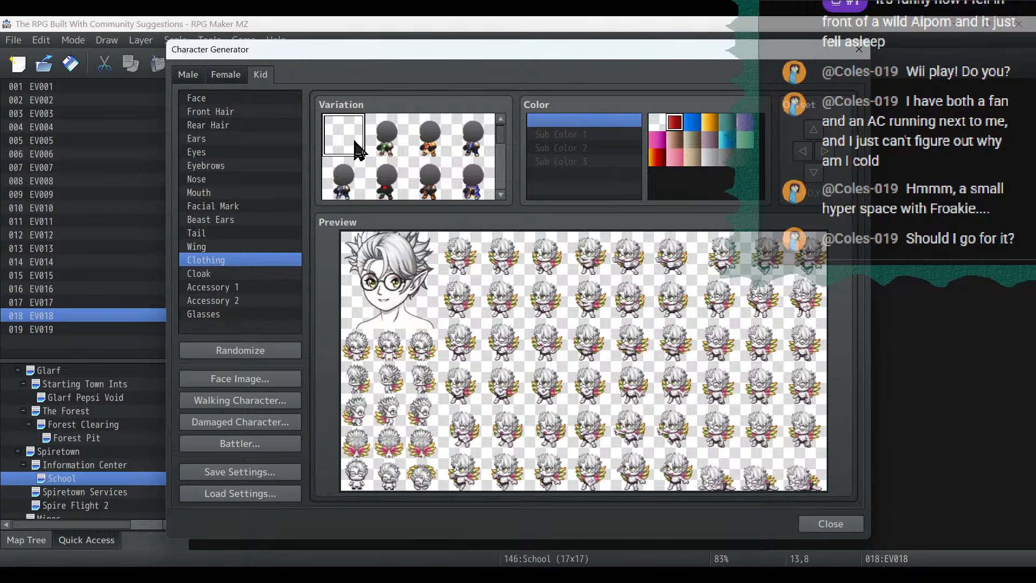
{"action": "left_click", "coordinate": [396, 189]}
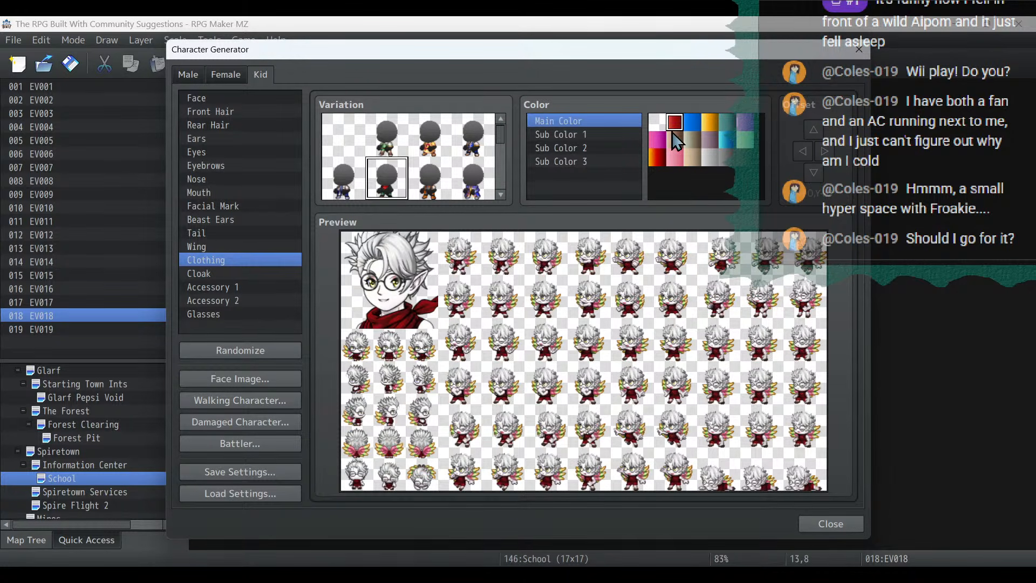
- Color the scarf outfit with orange as Main Color, blue as Sub Color 1, and pink as Sub Color 2 and Sub Color 3
{"action": "left_click", "coordinate": [711, 125]}
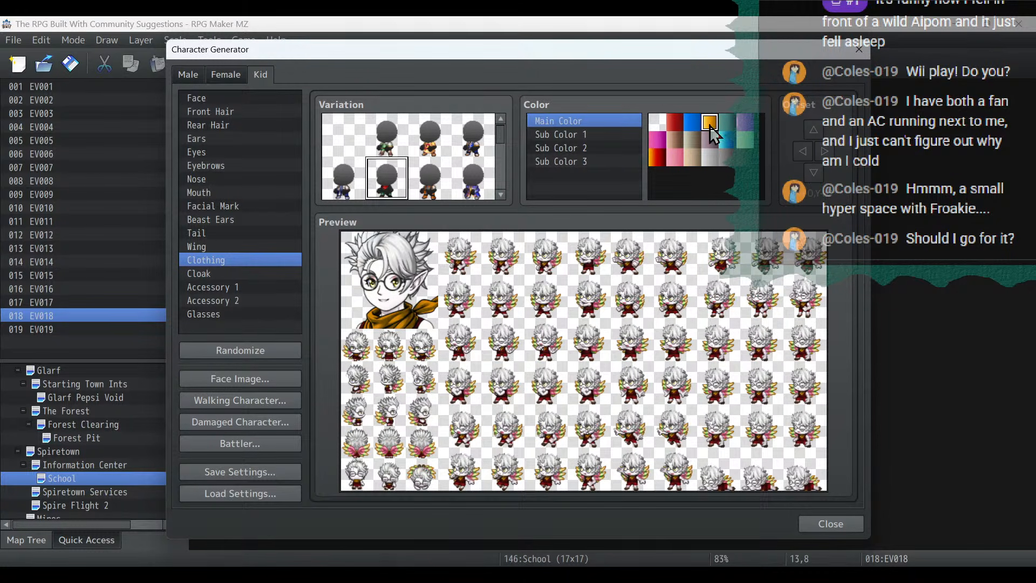
{"action": "left_click", "coordinate": [583, 134]}
{"action": "left_click", "coordinate": [731, 141]}
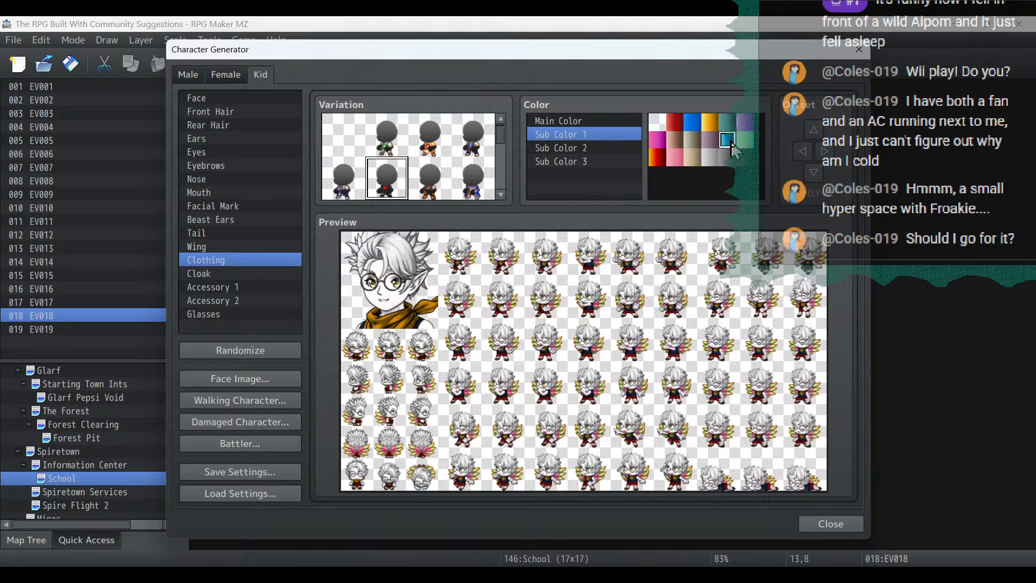
{"action": "left_click", "coordinate": [675, 157]}
{"action": "left_click", "coordinate": [594, 161]}
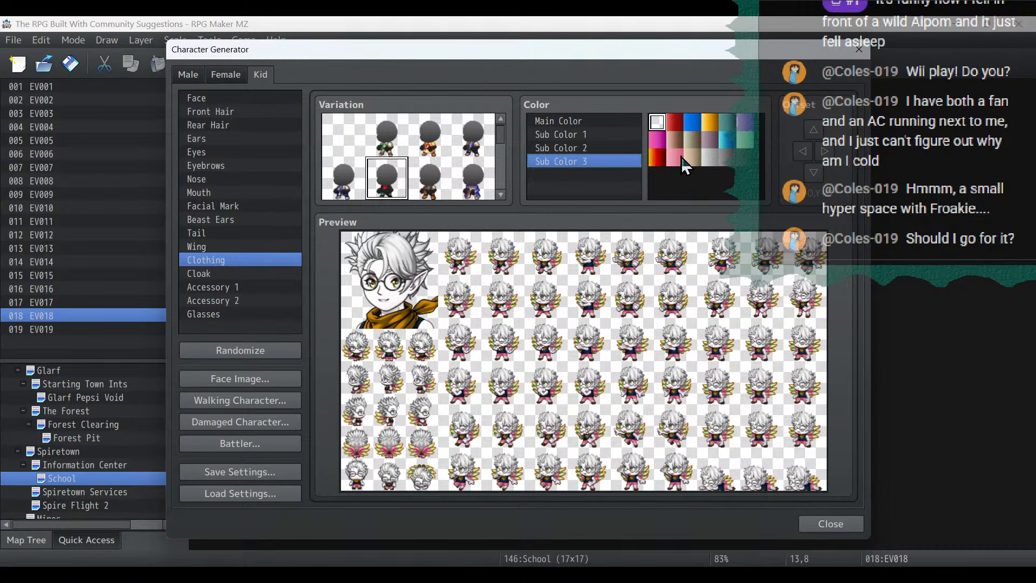
{"action": "left_click", "coordinate": [675, 157]}
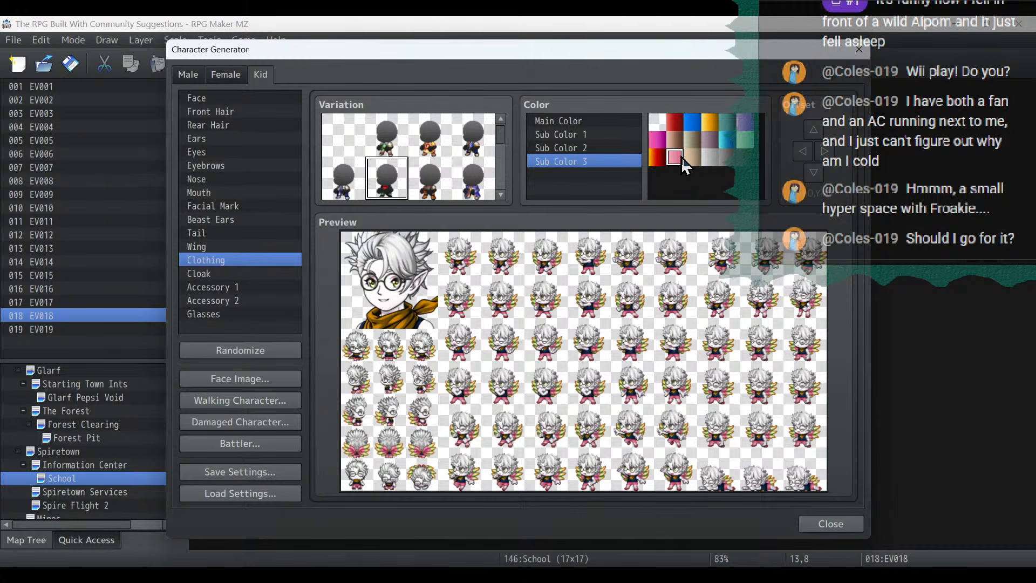
- Load the saved Fae sheet into the walking character sheet for the kid with round glasses
{"action": "left_click", "coordinate": [267, 399]}
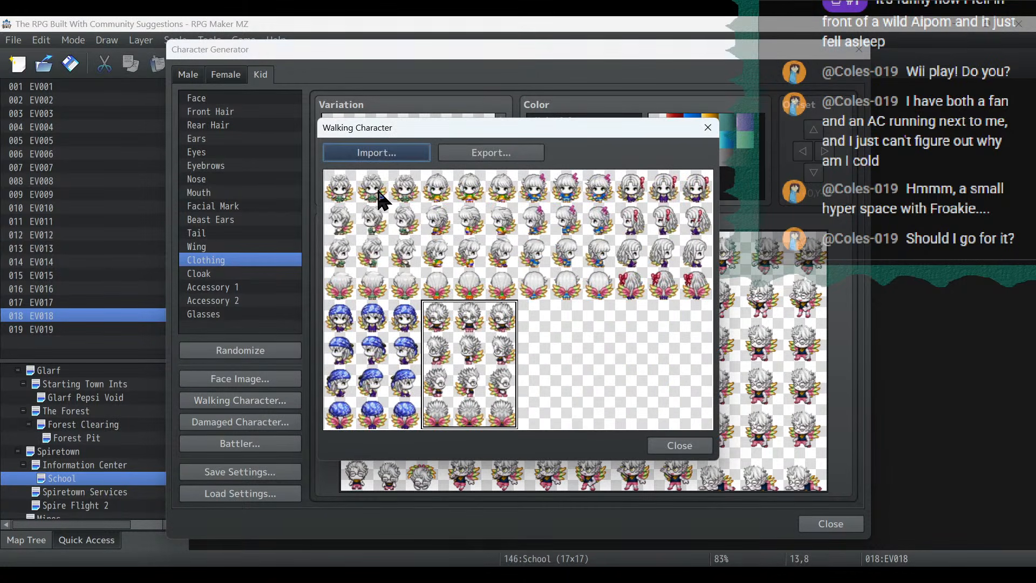
{"action": "left_click", "coordinate": [368, 154]}
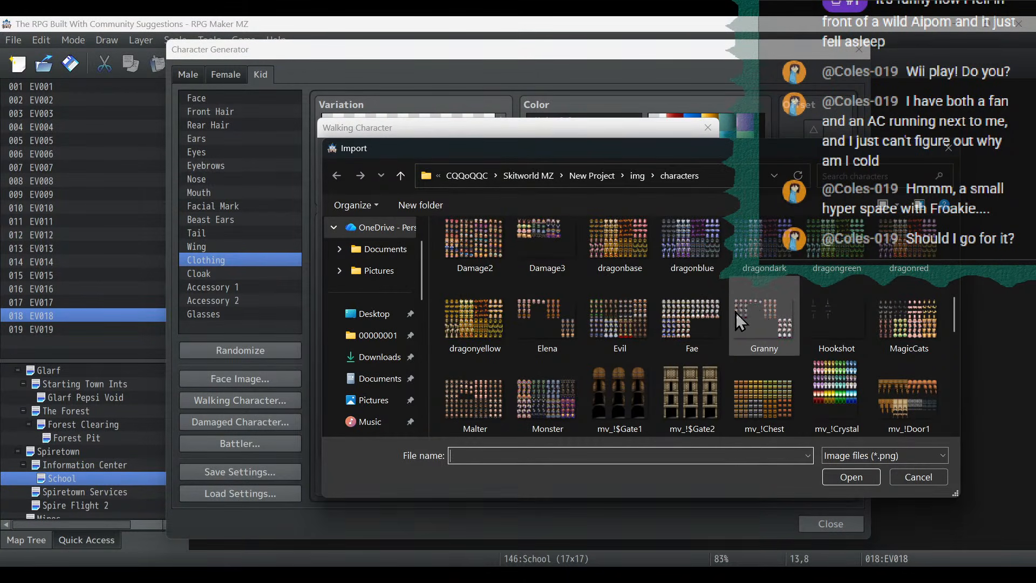
{"action": "double_click", "coordinate": [692, 322]}
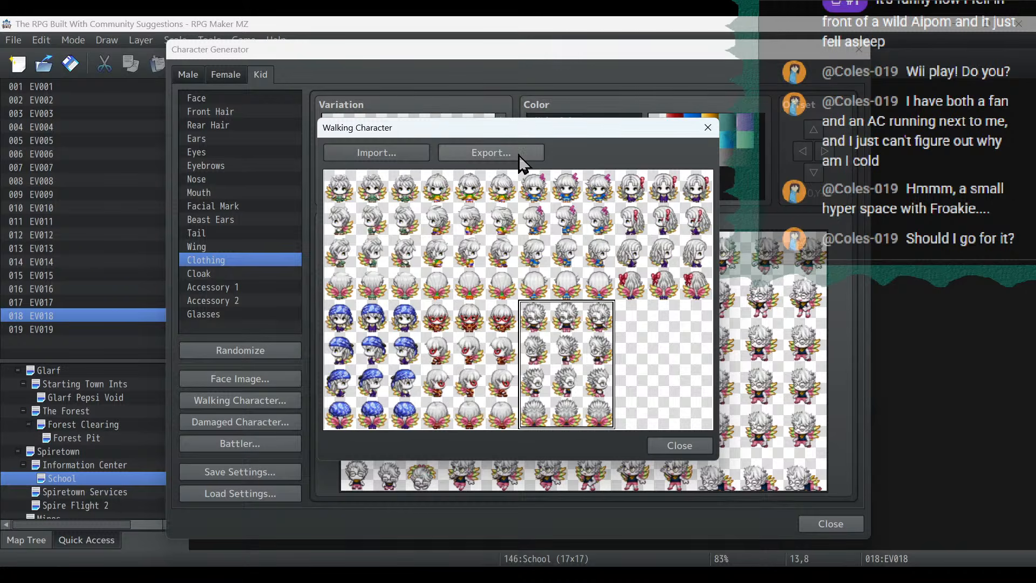
- Export the seven-character walking sheet as Fae, overwriting the existing file, and return to the generator
{"action": "left_click", "coordinate": [491, 154]}
{"action": "scroll", "coordinate": [615, 243], "scroll_direction": "down", "scroll_amount": 5}
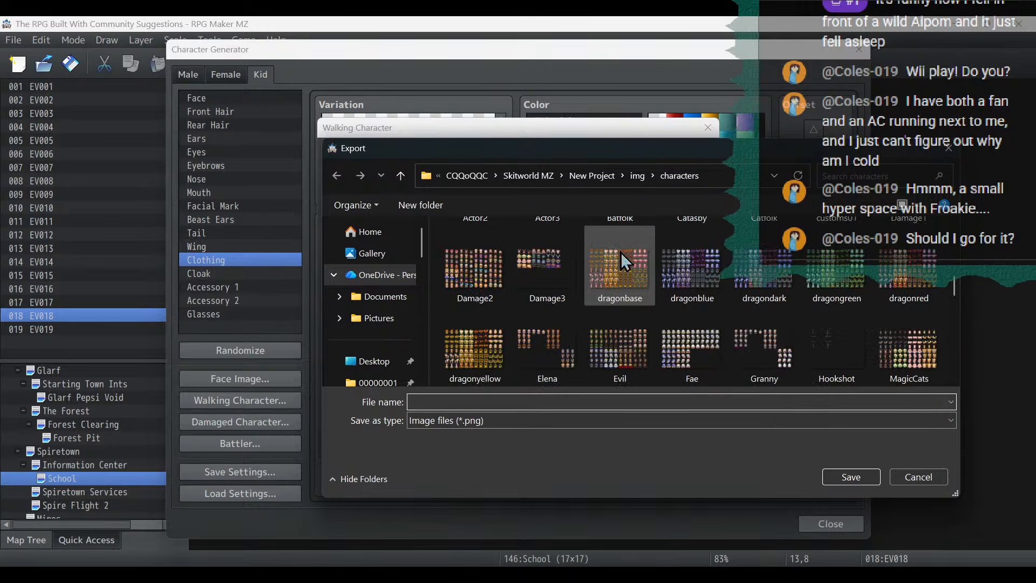
{"action": "double_click", "coordinate": [691, 350]}
{"action": "left_click", "coordinate": [426, 363]}
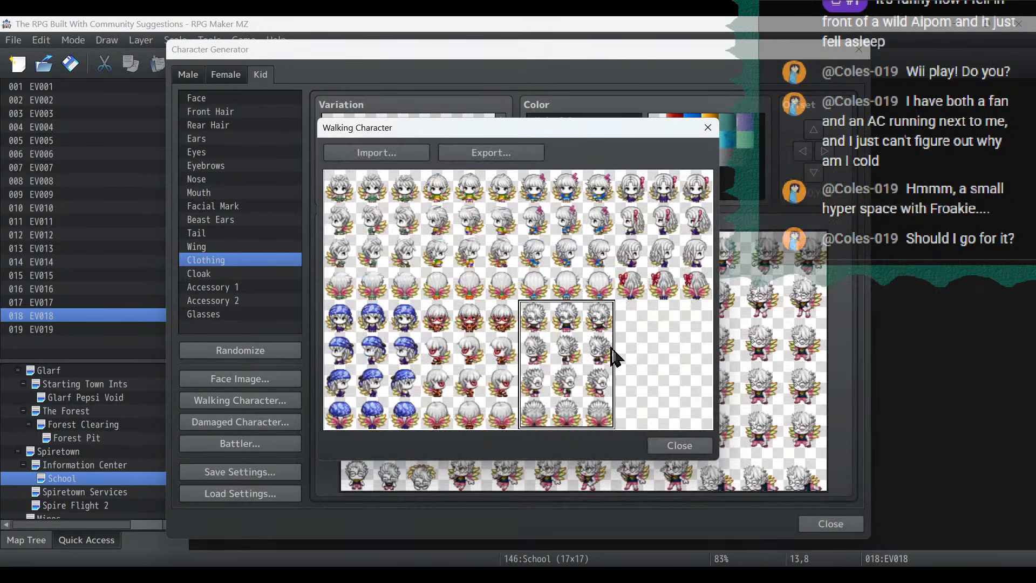
{"action": "left_click", "coordinate": [679, 446]}
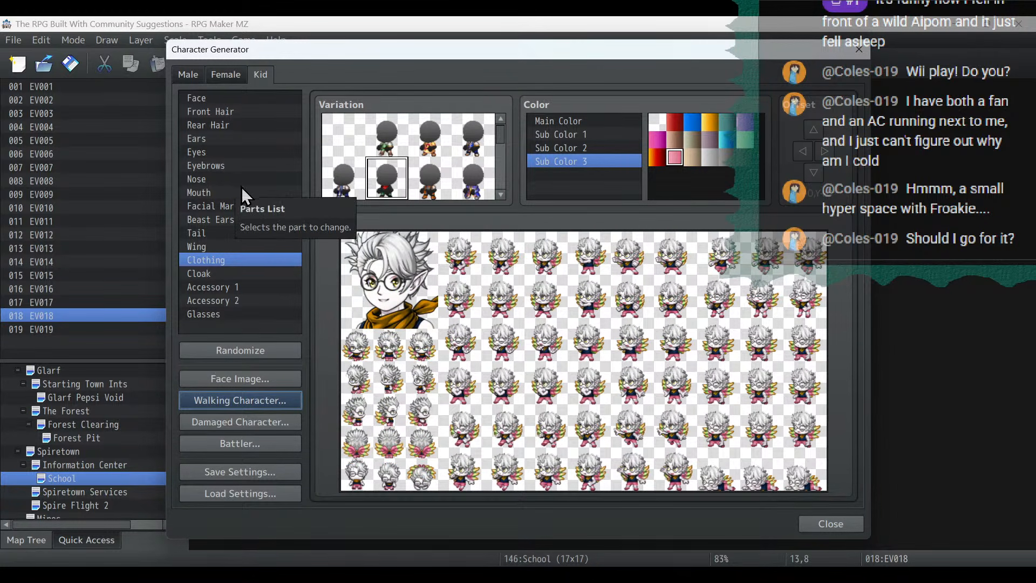
- Remove the round glasses from the kid
{"action": "left_click", "coordinate": [219, 314]}
{"action": "left_click", "coordinate": [343, 135]}
- Try the red cloak over the kid's scarf outfit and take it off again
{"action": "left_click", "coordinate": [238, 273]}
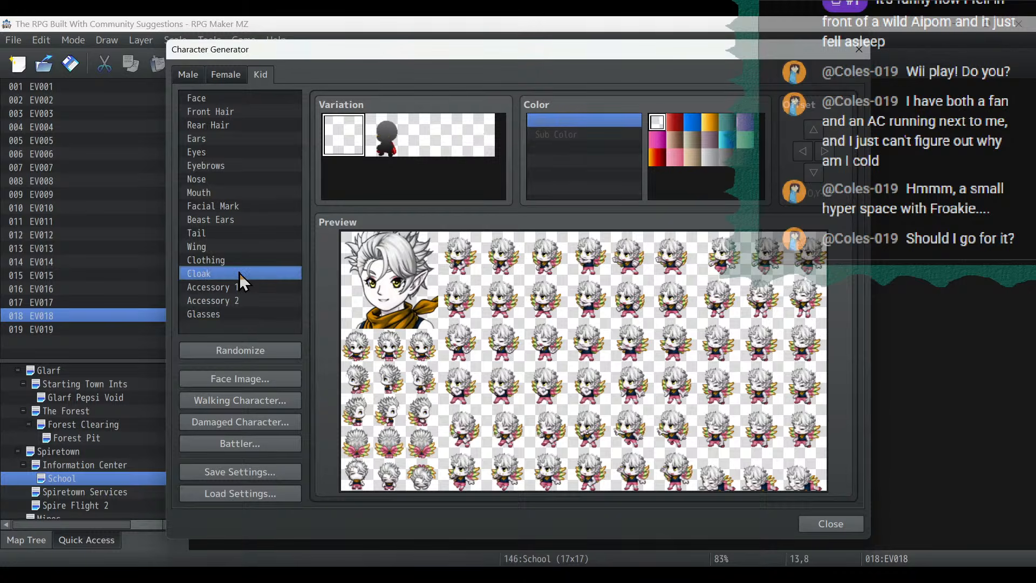
{"action": "left_click", "coordinate": [387, 135]}
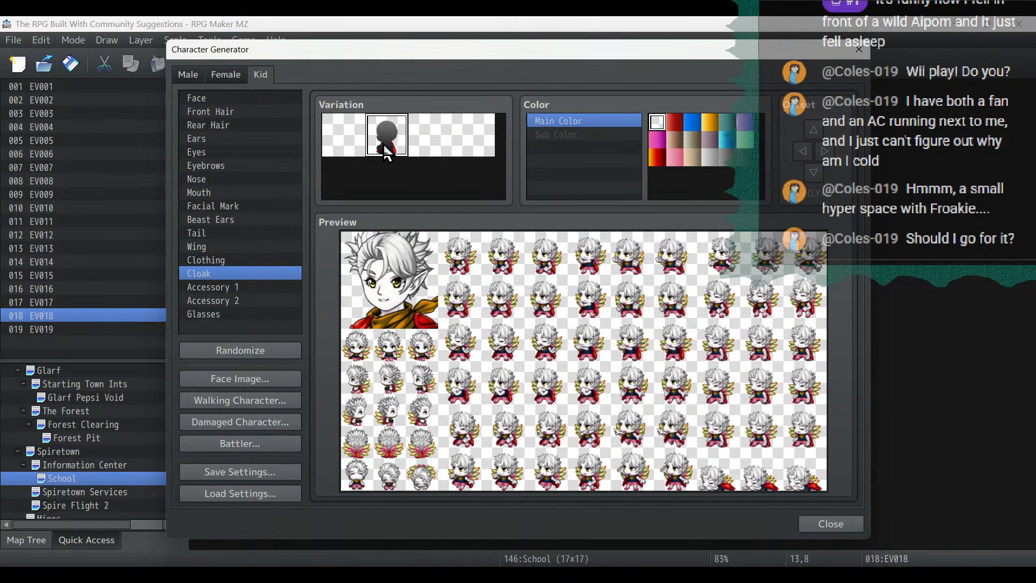
{"action": "left_click", "coordinate": [251, 261]}
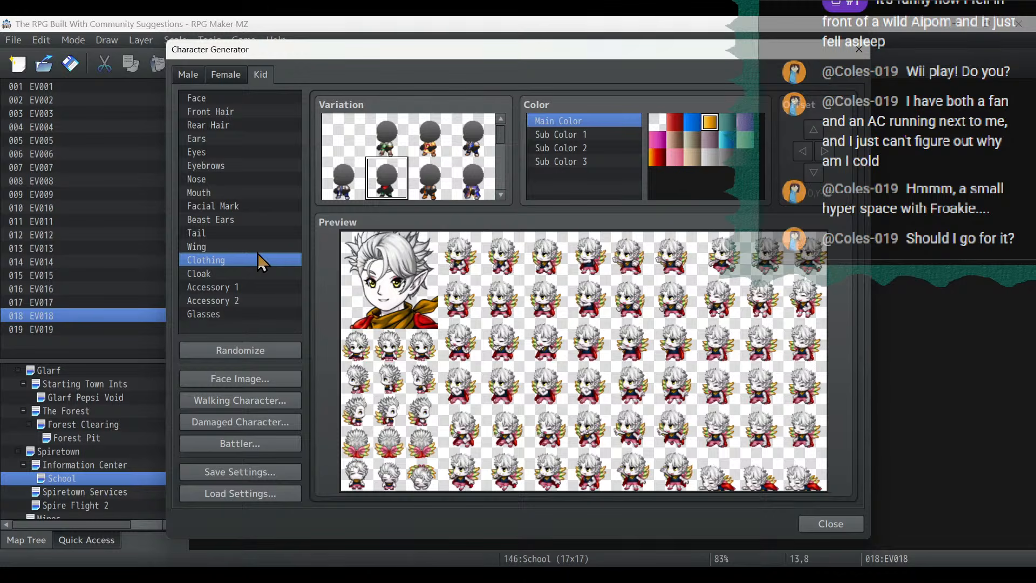
{"action": "left_click", "coordinate": [243, 275]}
{"action": "left_click", "coordinate": [345, 144]}
- Replace the kid's scarf outfit with the high-collared clothing that has a white mantle
{"action": "left_click", "coordinate": [238, 262]}
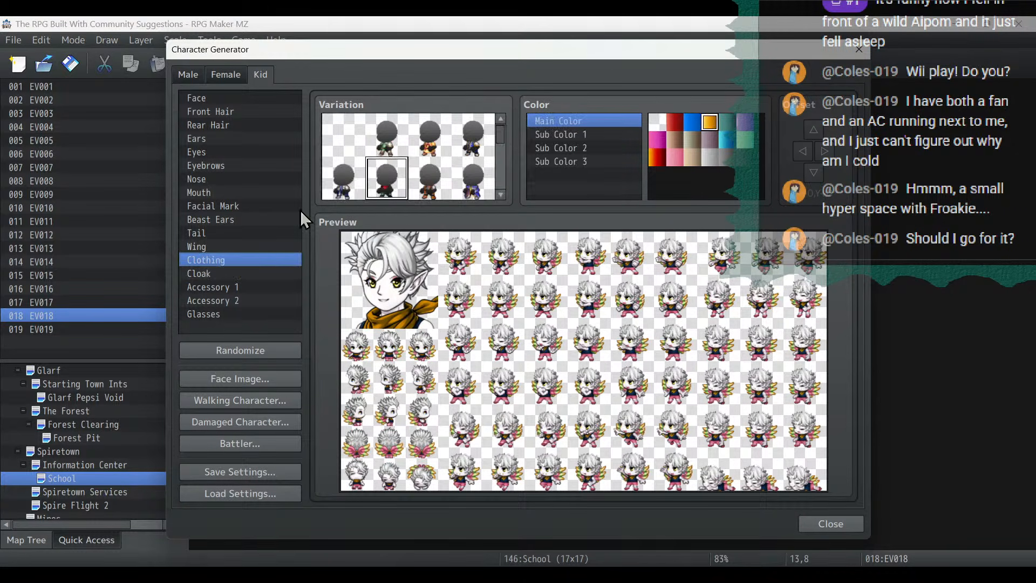
{"action": "scroll", "coordinate": [355, 151], "scroll_direction": "down", "scroll_amount": 2}
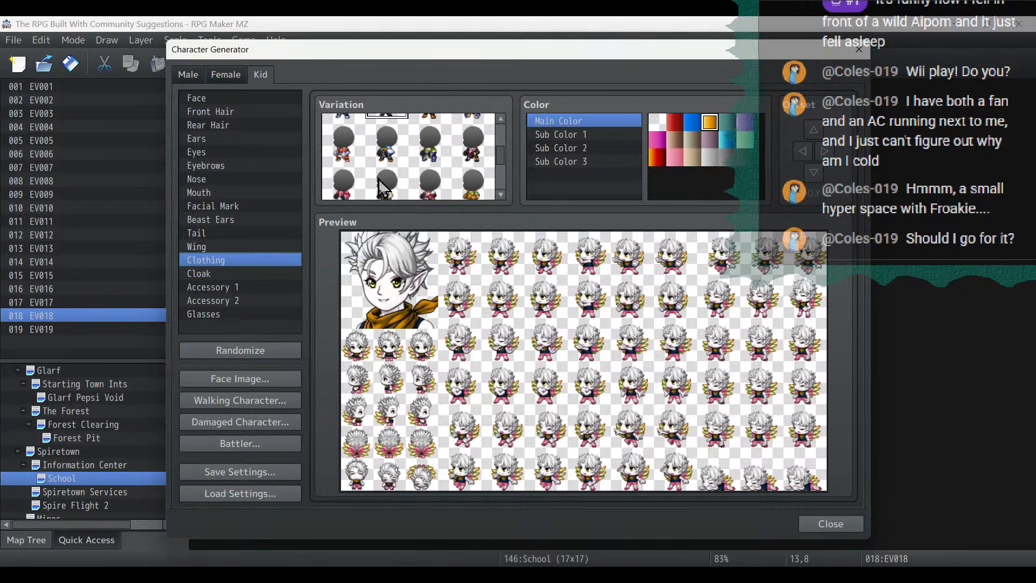
{"action": "left_click", "coordinate": [385, 154]}
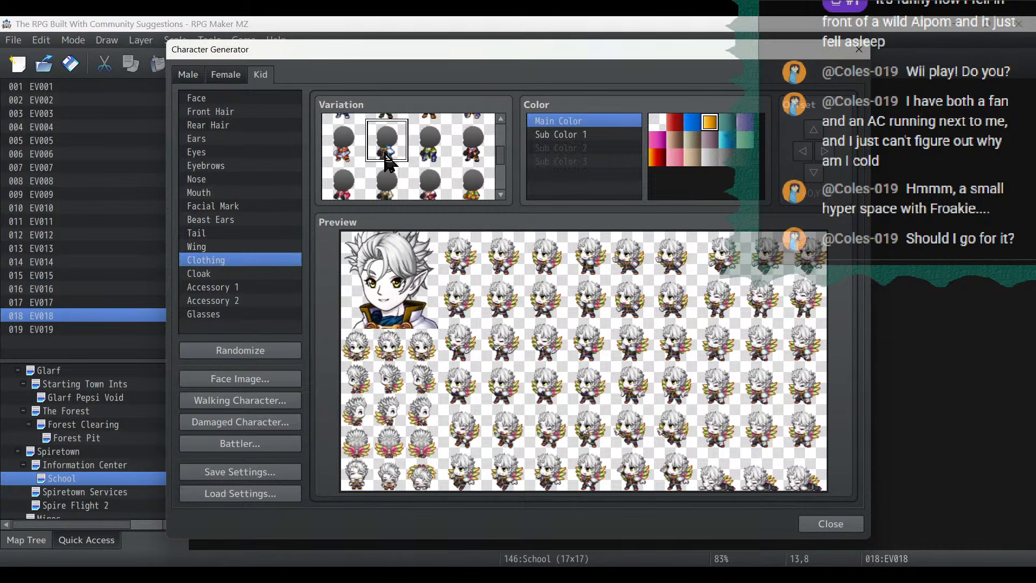
- Color the high-collared outfit green for both Main Color and Sub Color 1
{"action": "left_click", "coordinate": [656, 123]}
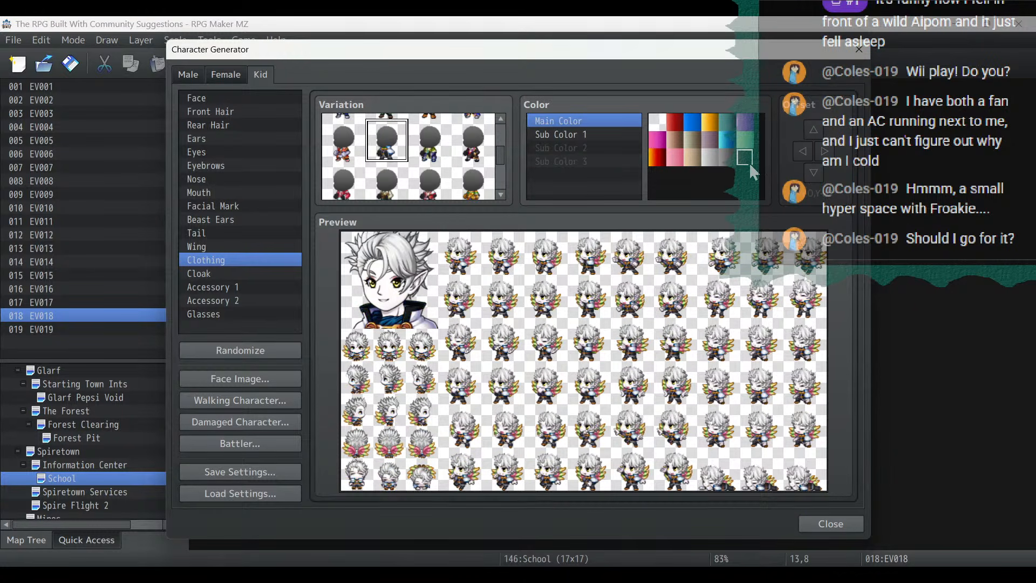
{"action": "left_click", "coordinate": [622, 134]}
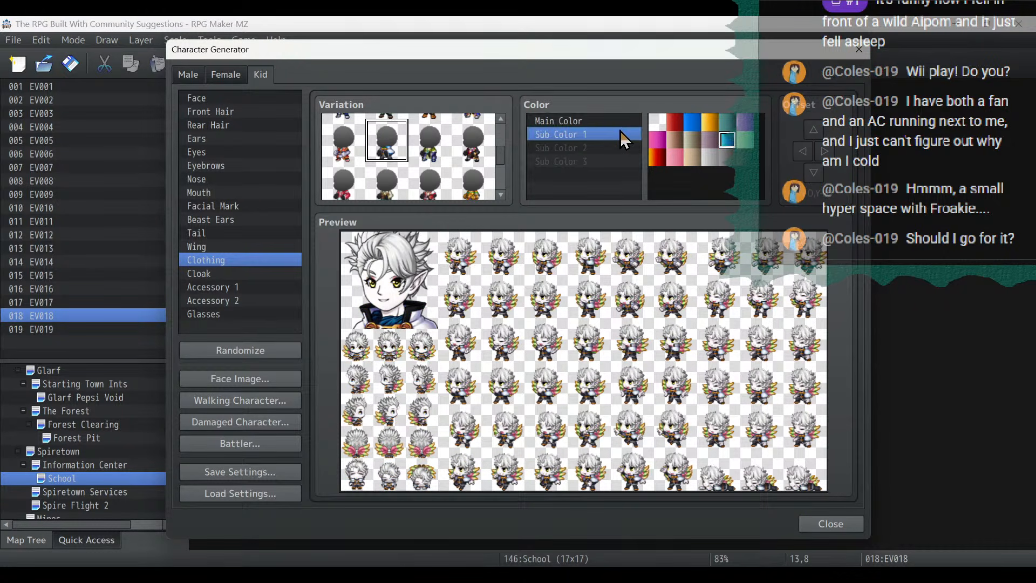
{"action": "left_click", "coordinate": [745, 140]}
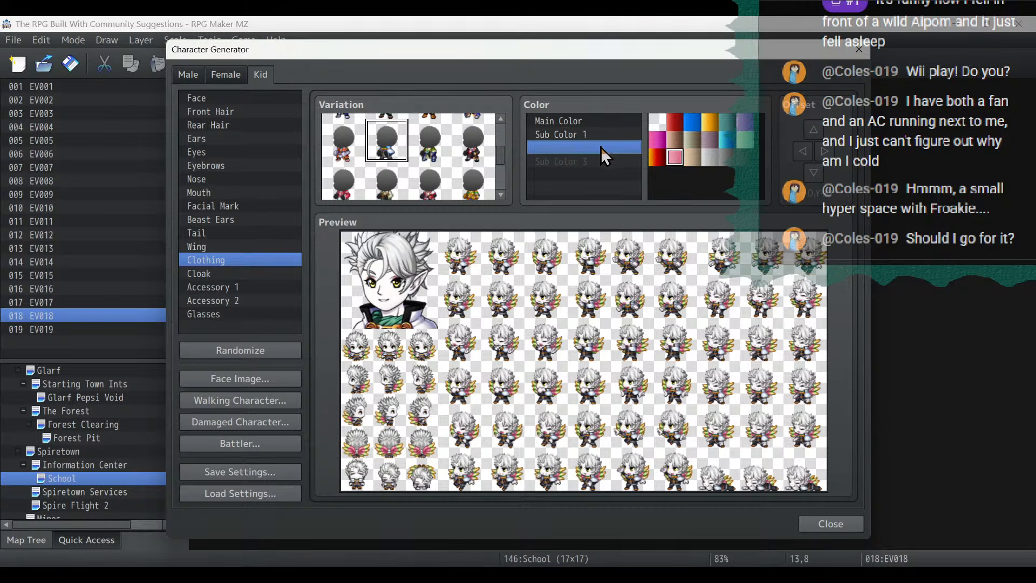
{"action": "left_click", "coordinate": [599, 121]}
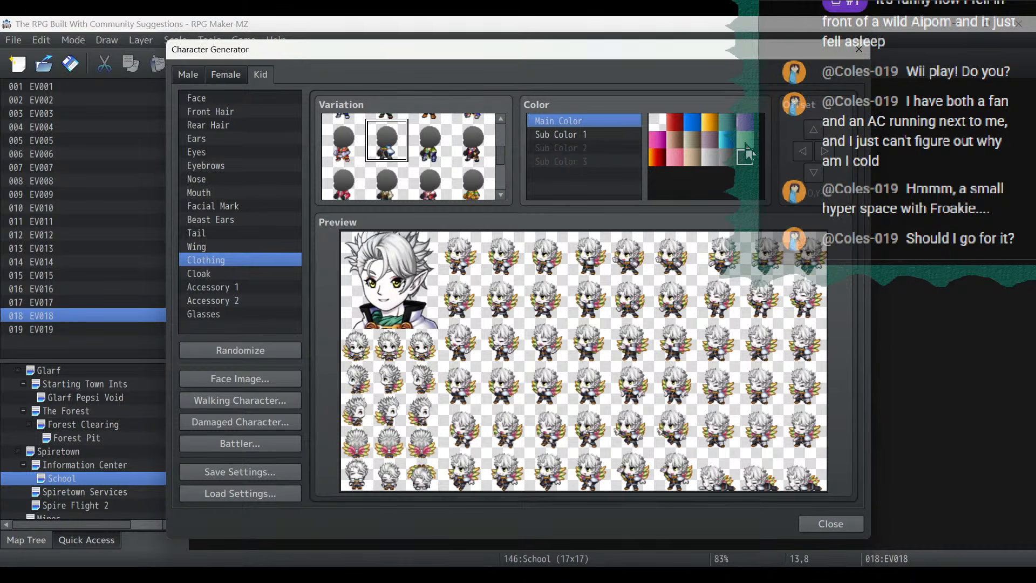
{"action": "left_click", "coordinate": [745, 144]}
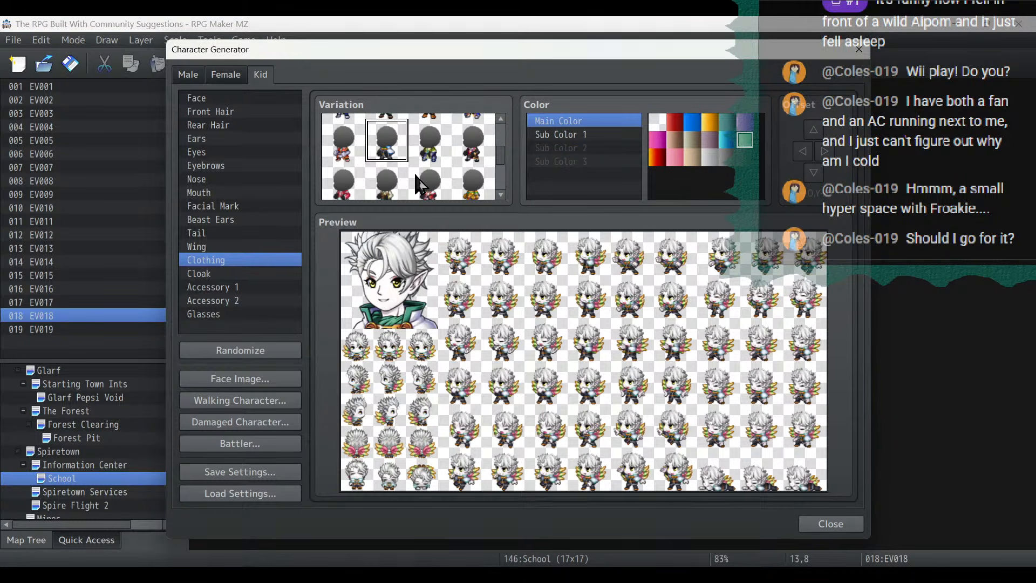
- Change the kid's rear hair from the spiky style to the ponytail with a hair tie
{"action": "left_click", "coordinate": [216, 124]}
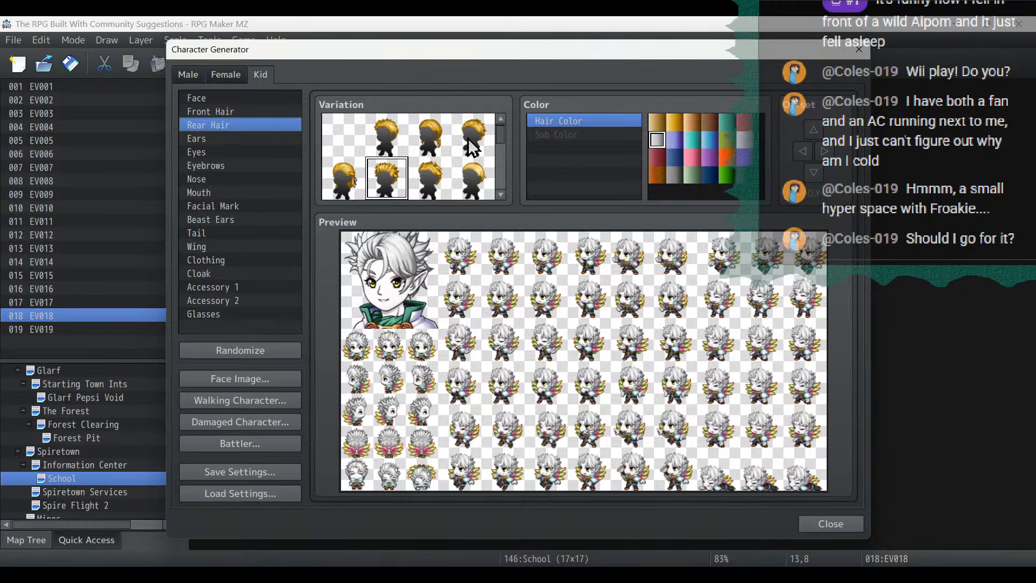
{"action": "scroll", "coordinate": [469, 154], "scroll_direction": "down", "scroll_amount": 2}
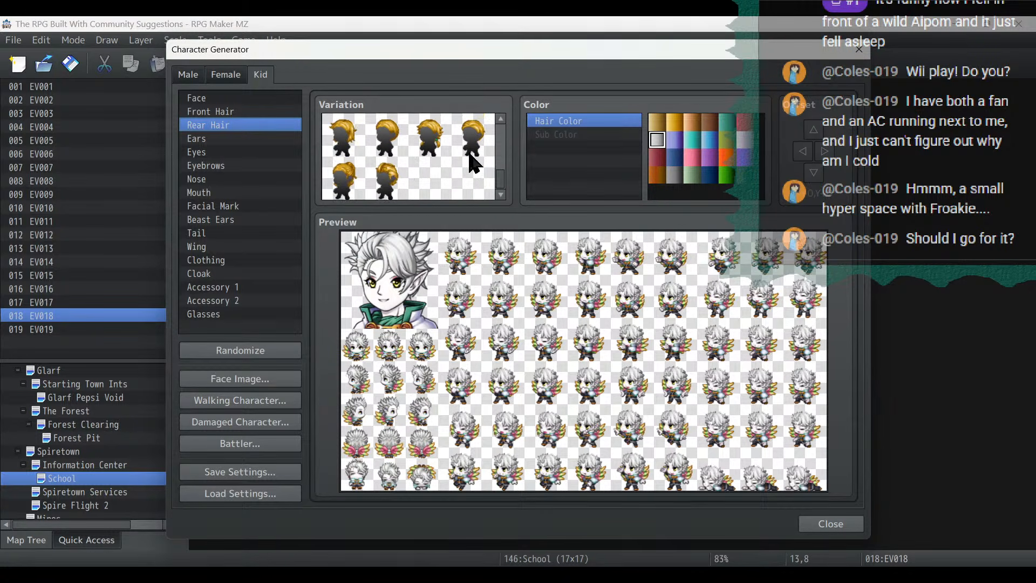
{"action": "left_click", "coordinate": [391, 188]}
{"action": "scroll", "coordinate": [439, 167], "scroll_direction": "up", "scroll_amount": 3}
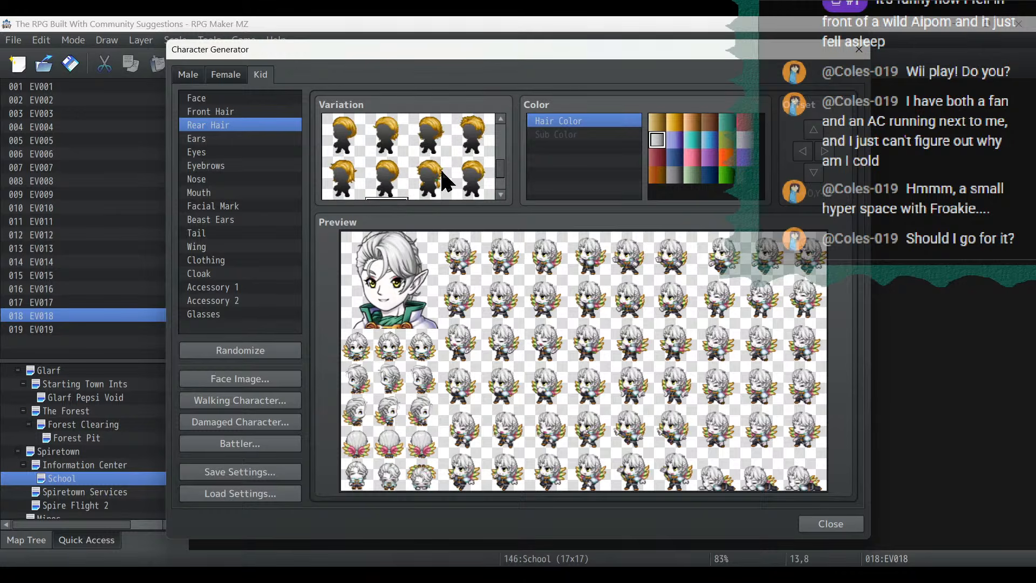
{"action": "left_click", "coordinate": [347, 164]}
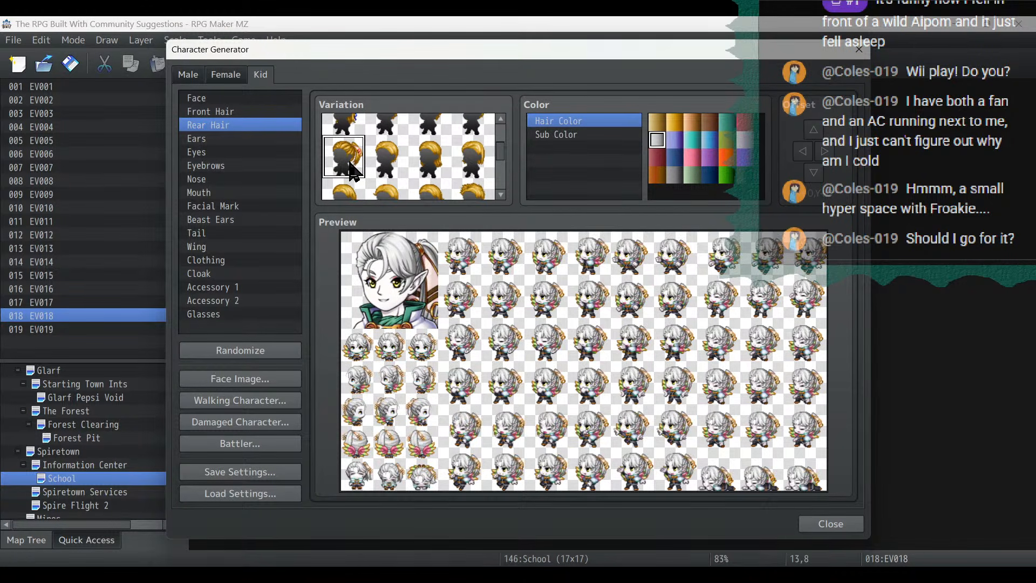
- Change the kid's front hair to the full, straight bangs
{"action": "left_click", "coordinate": [228, 111]}
{"action": "scroll", "coordinate": [443, 173], "scroll_direction": "down", "scroll_amount": 3}
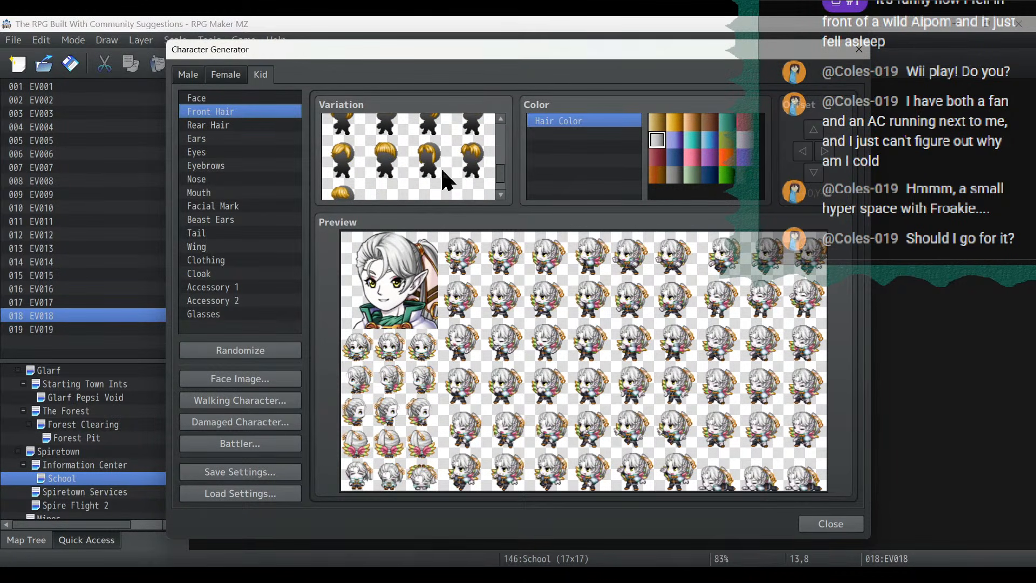
{"action": "scroll", "coordinate": [442, 169], "scroll_direction": "up", "scroll_amount": 2}
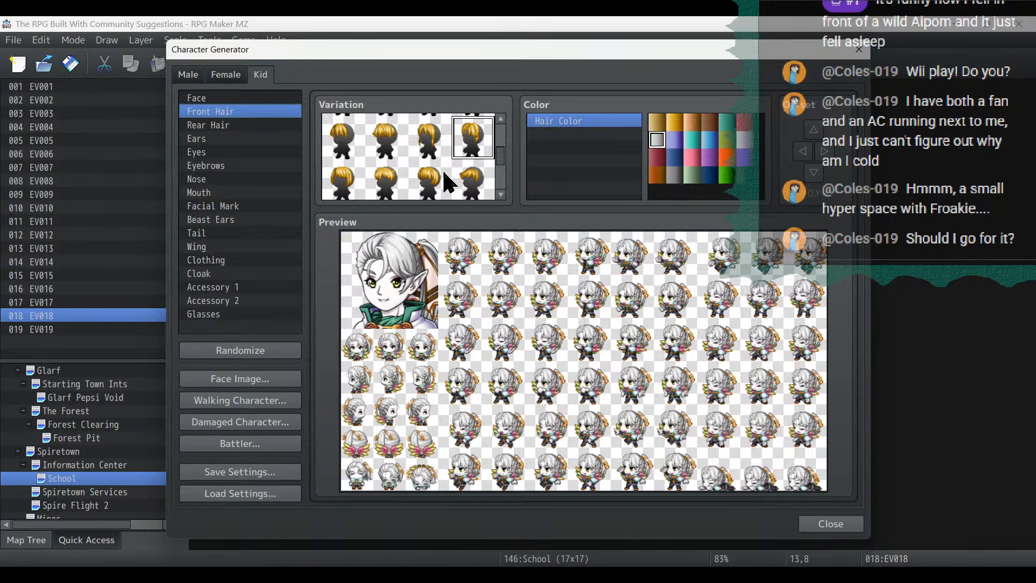
{"action": "left_click", "coordinate": [381, 143]}
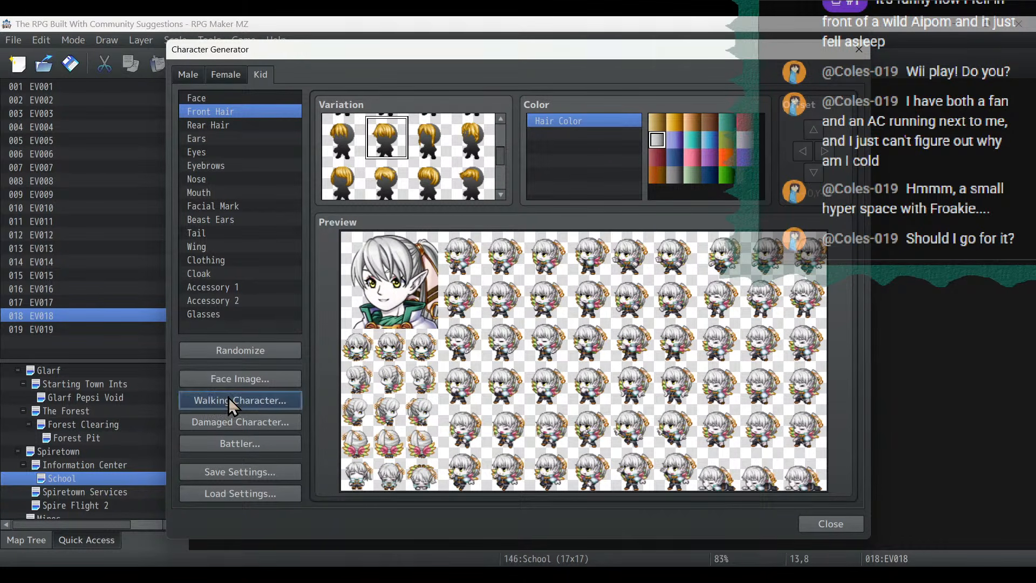
- Import the saved Fae sheet into the walking character sheet for the ponytailed kid
{"action": "left_click", "coordinate": [229, 399]}
{"action": "left_click", "coordinate": [376, 152]}
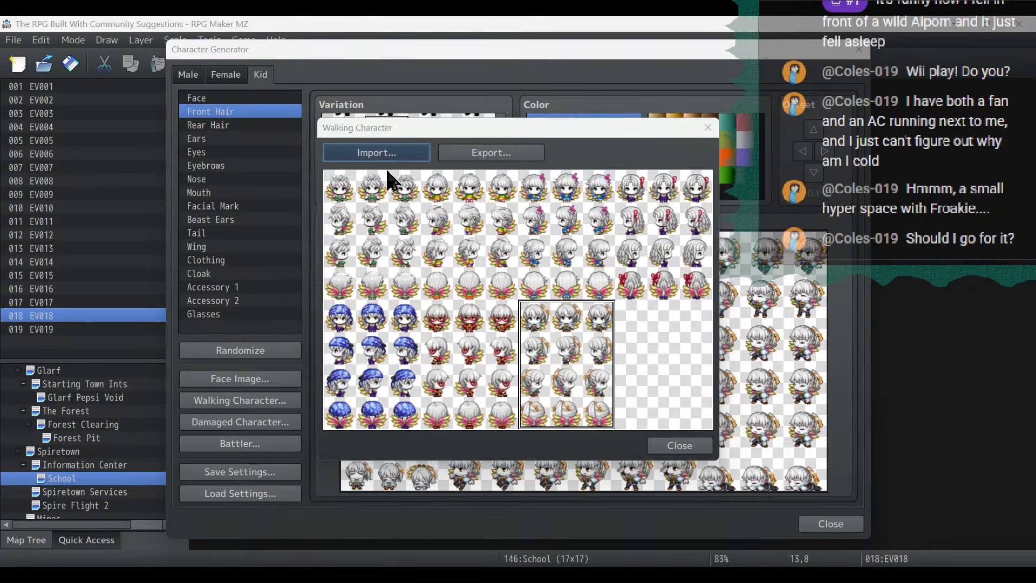
{"action": "scroll", "coordinate": [684, 351], "scroll_direction": "down", "scroll_amount": 3}
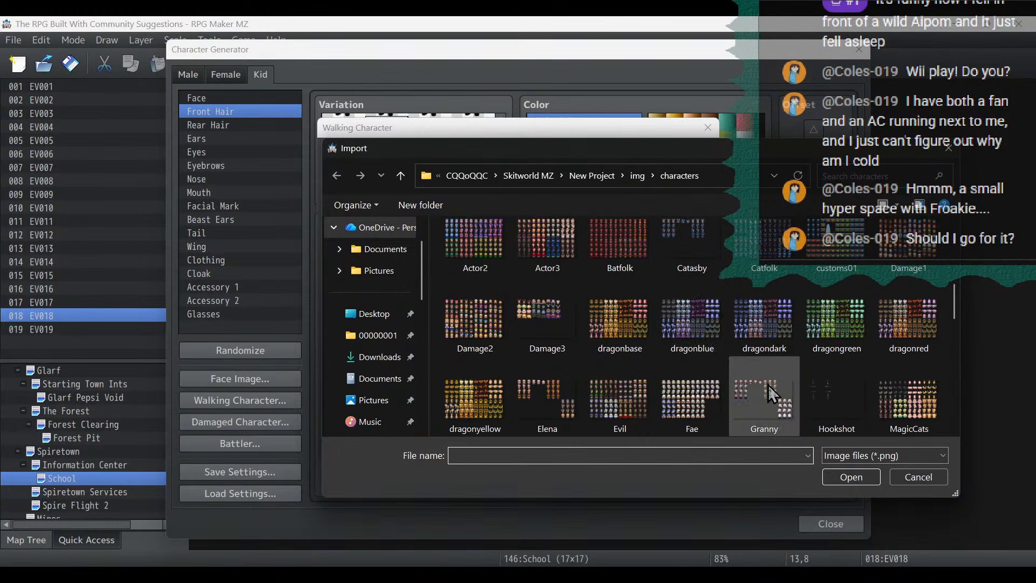
{"action": "scroll", "coordinate": [734, 364], "scroll_direction": "down", "scroll_amount": 1}
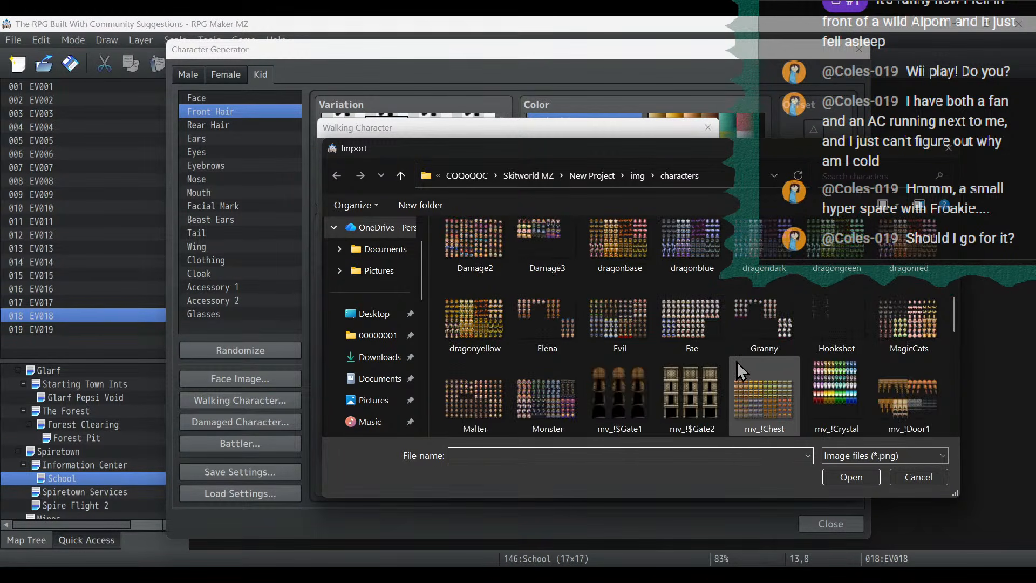
{"action": "scroll", "coordinate": [650, 350], "scroll_direction": "down", "scroll_amount": 2}
{"action": "scroll", "coordinate": [730, 383], "scroll_direction": "up", "scroll_amount": 4}
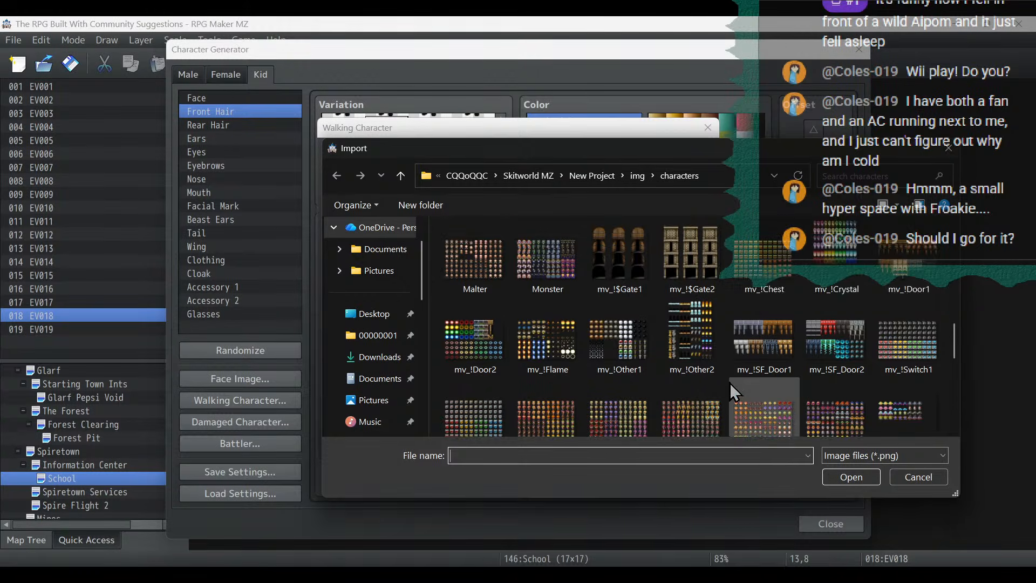
{"action": "scroll", "coordinate": [730, 383], "scroll_direction": "down", "scroll_amount": 3}
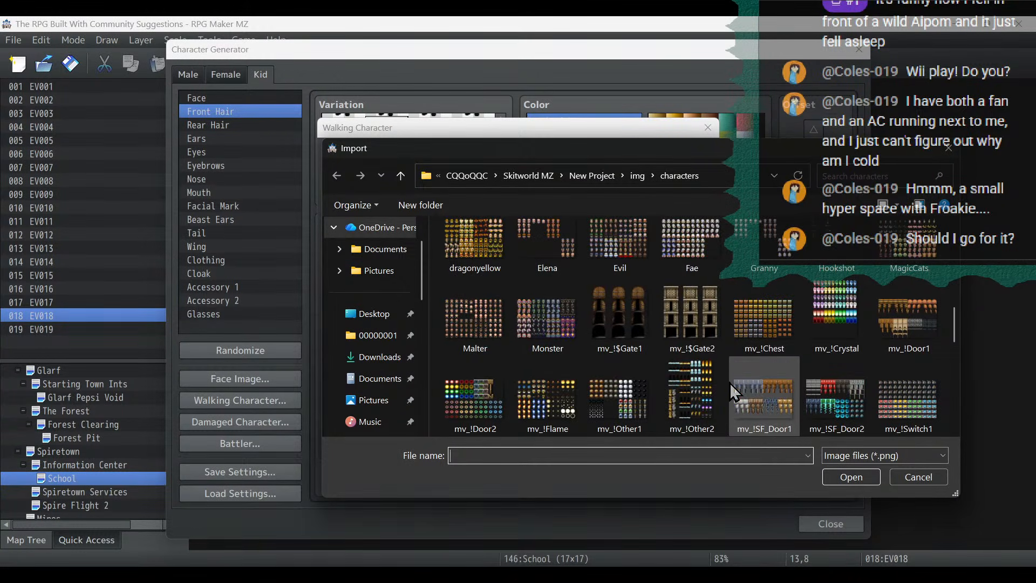
{"action": "double_click", "coordinate": [708, 241]}
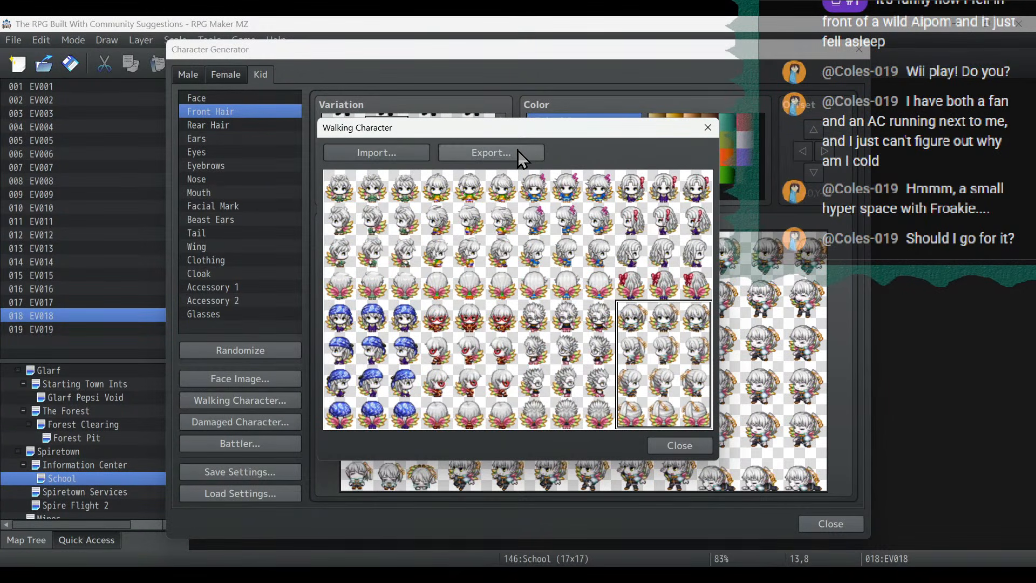
- Export the full walking sheet as Fae, overwriting the existing file, and close the Character Generator
{"action": "left_click", "coordinate": [475, 153]}
{"action": "scroll", "coordinate": [720, 296], "scroll_direction": "down", "scroll_amount": 6}
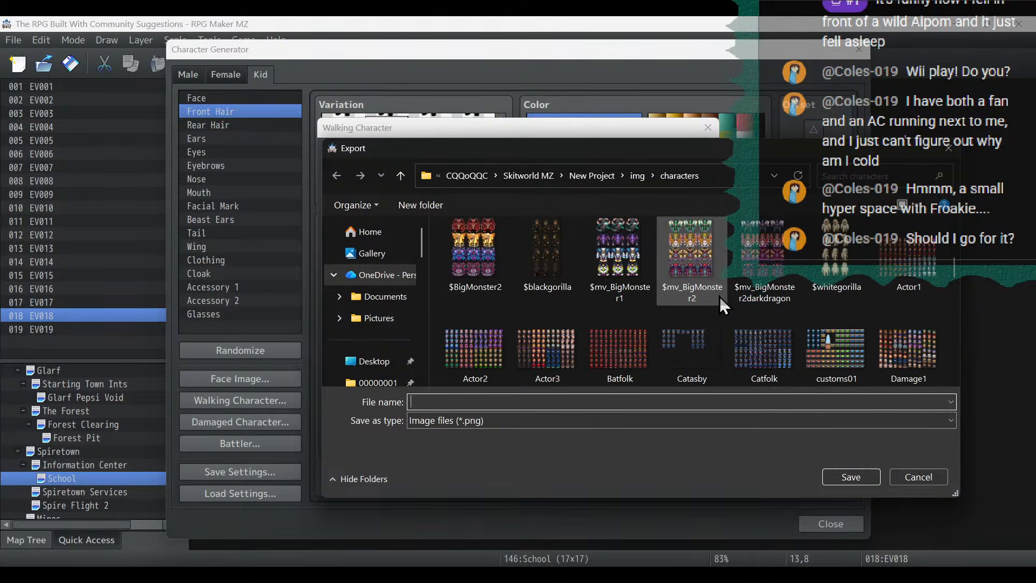
{"action": "double_click", "coordinate": [712, 345]}
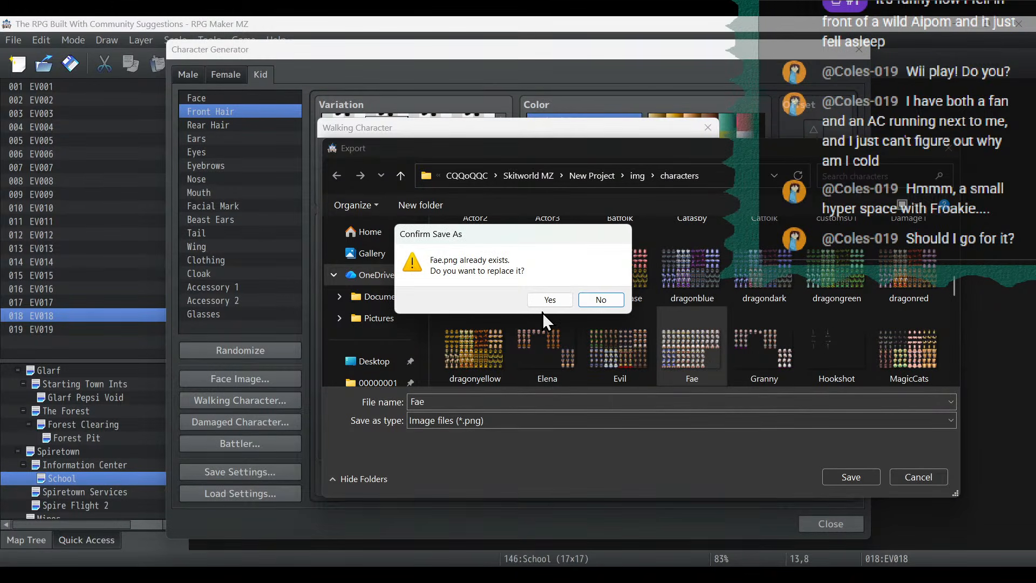
{"action": "left_click", "coordinate": [488, 363]}
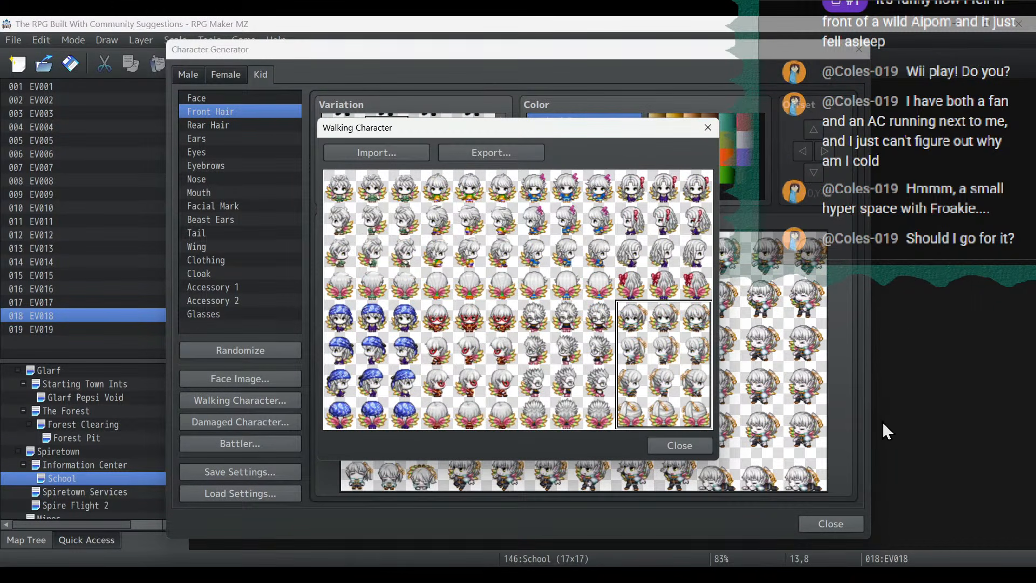
{"action": "left_click", "coordinate": [698, 440]}
{"action": "left_click", "coordinate": [830, 525]}
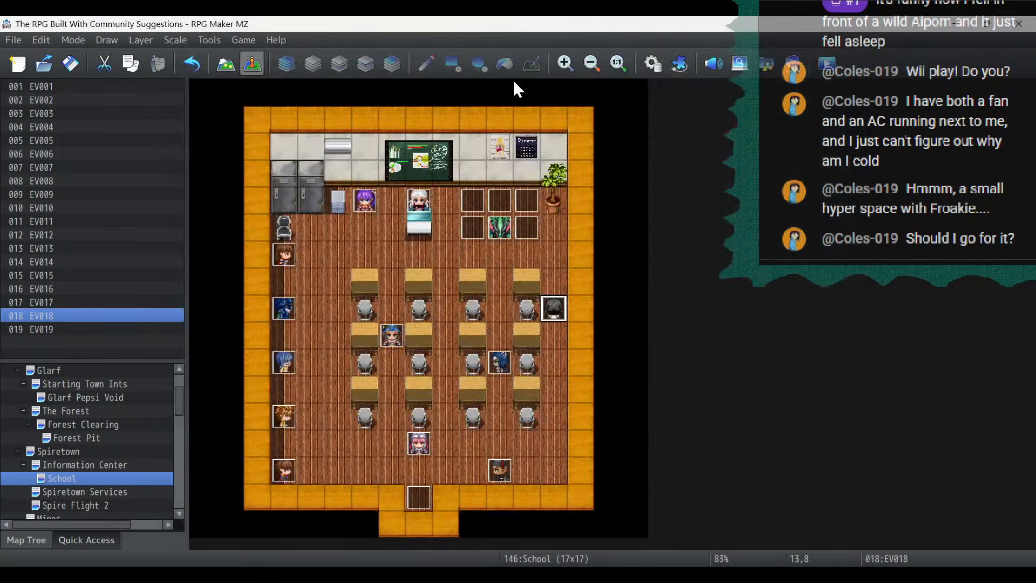
- Check which battler image the Legolass enemy uses in the database, and close the database
{"action": "left_click", "coordinate": [645, 73]}
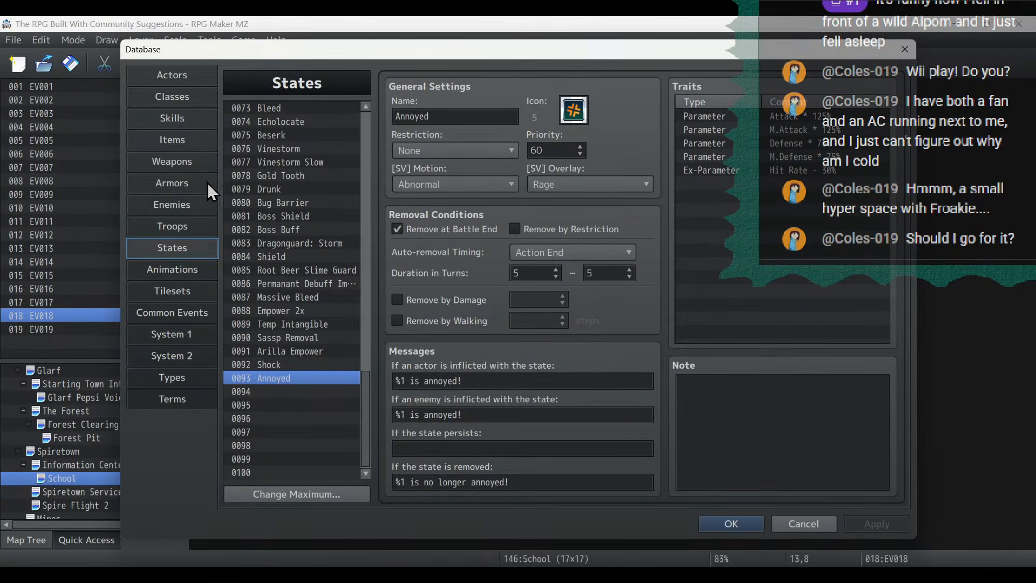
{"action": "left_click", "coordinate": [195, 205]}
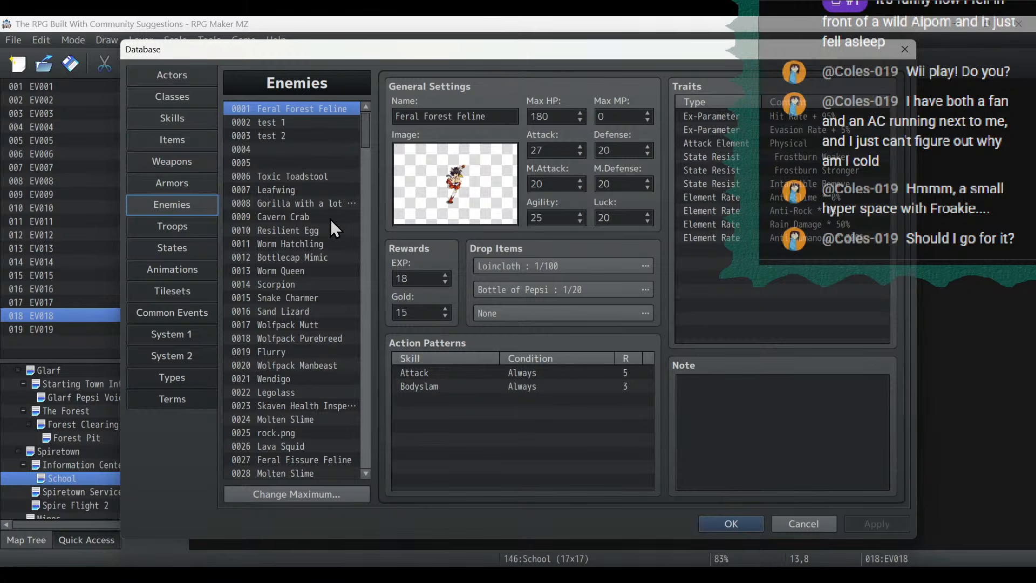
{"action": "left_click", "coordinate": [287, 393]}
{"action": "double_click", "coordinate": [420, 169]}
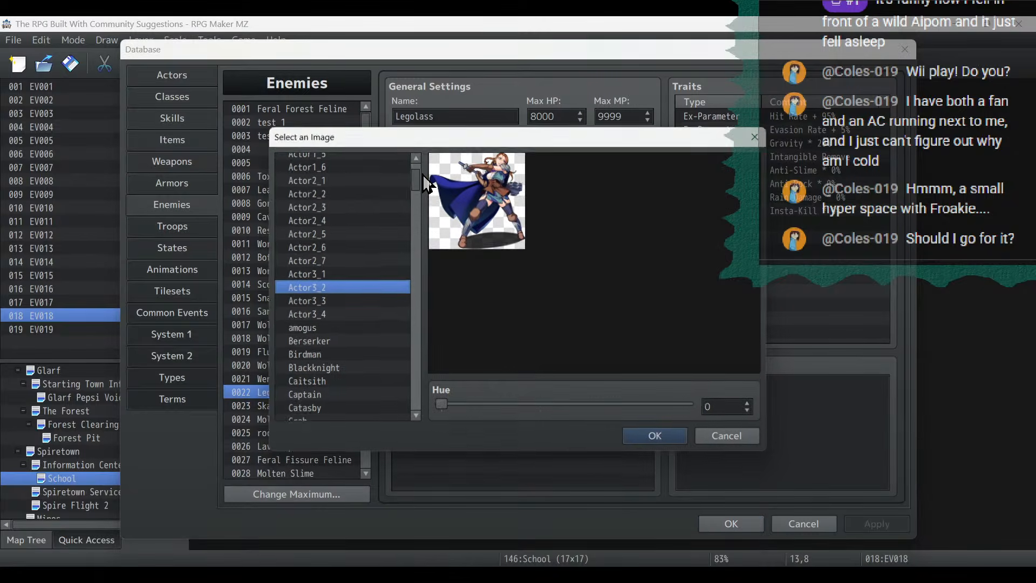
{"action": "left_click", "coordinate": [658, 442]}
{"action": "left_click", "coordinate": [733, 521]}
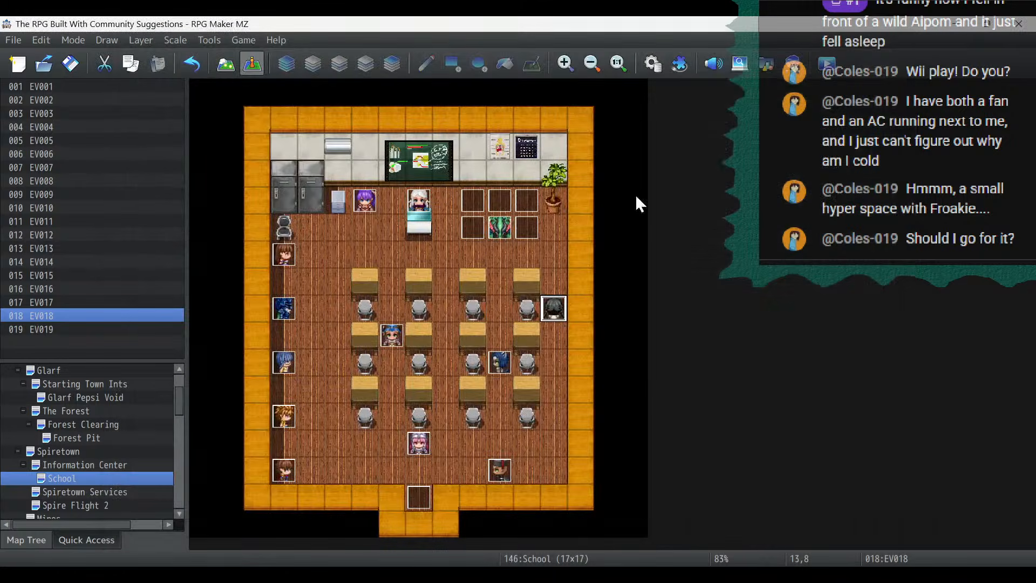
- Look through the Actor2 and Actor3 character images for a new event on the School map, discarding the event
{"action": "double_click", "coordinate": [365, 259]}
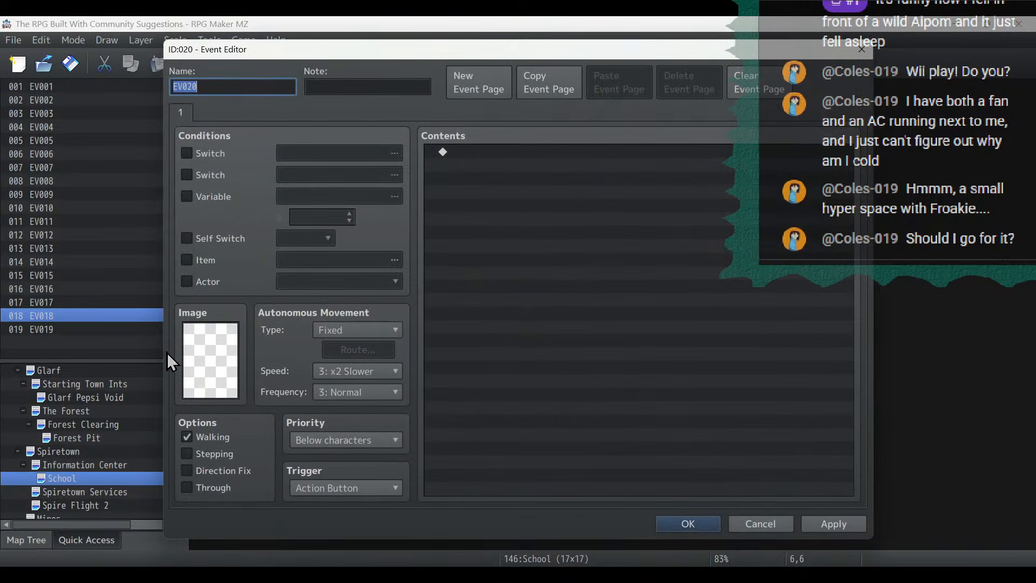
{"action": "double_click", "coordinate": [200, 341]}
{"action": "left_click", "coordinate": [318, 187]}
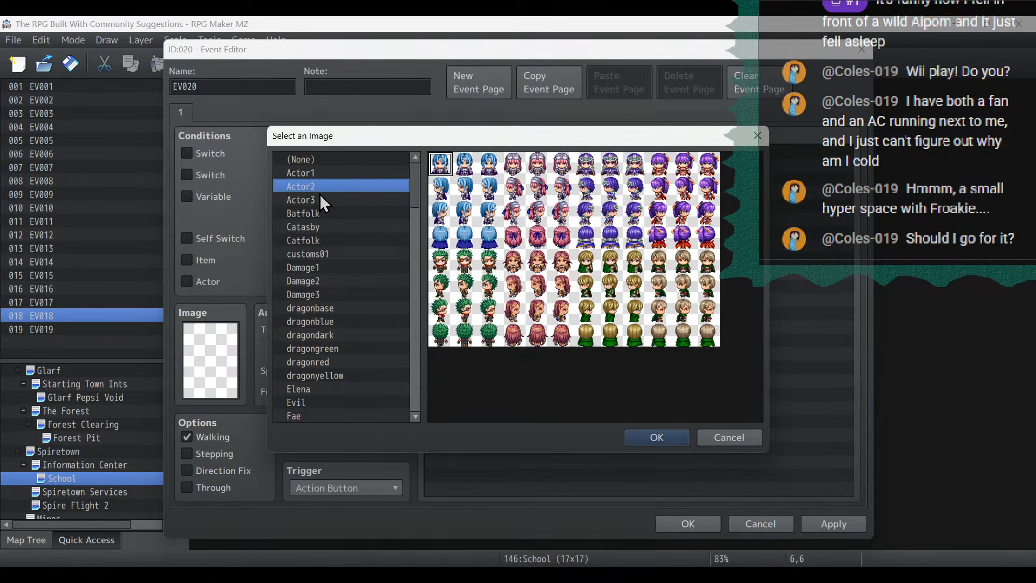
{"action": "left_click", "coordinate": [321, 197]}
{"action": "left_click", "coordinate": [537, 165]}
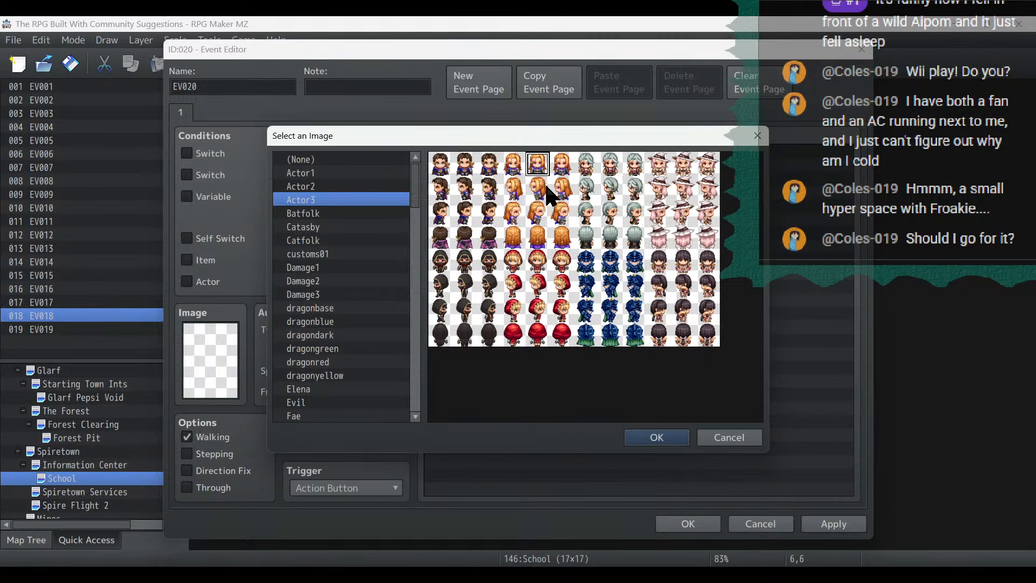
{"action": "left_click", "coordinate": [742, 432]}
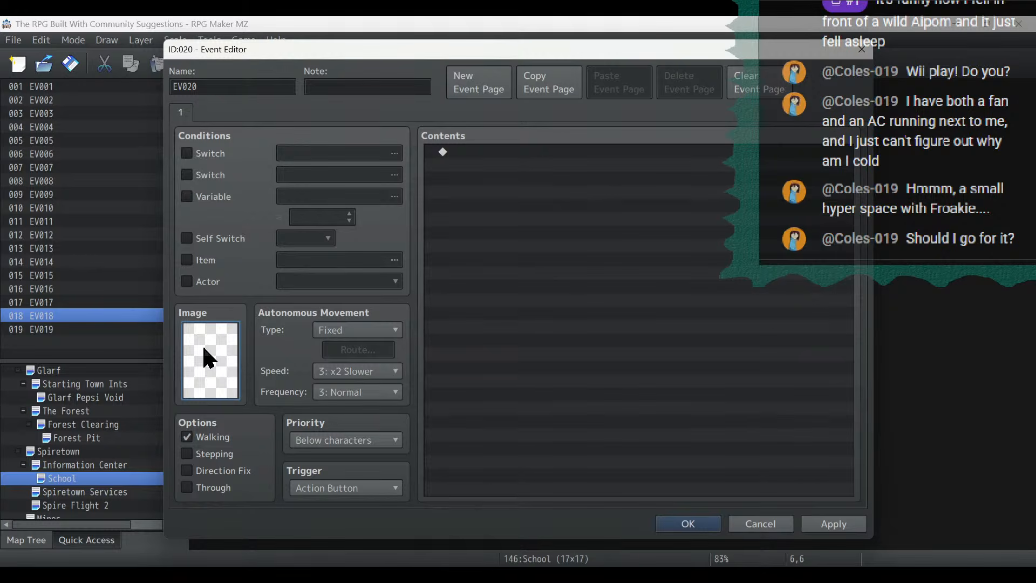
{"action": "left_click", "coordinate": [776, 518]}
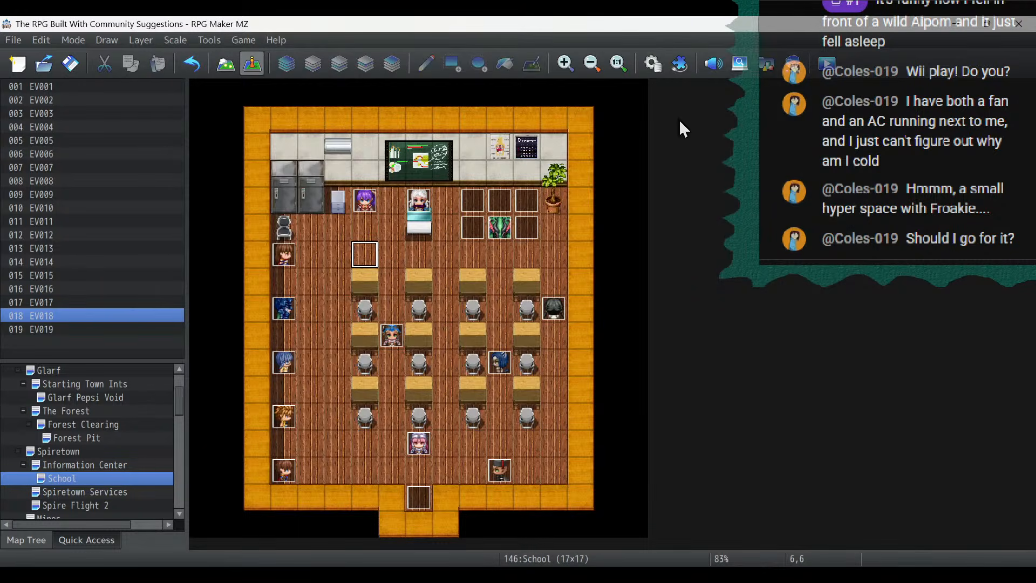
- Browse the side-view battler images for empty actor 0010, from Actor2_1 through Elena, and close the database without changes
{"action": "left_click", "coordinate": [651, 59]}
{"action": "left_click", "coordinate": [193, 75]}
{"action": "left_click", "coordinate": [254, 231]}
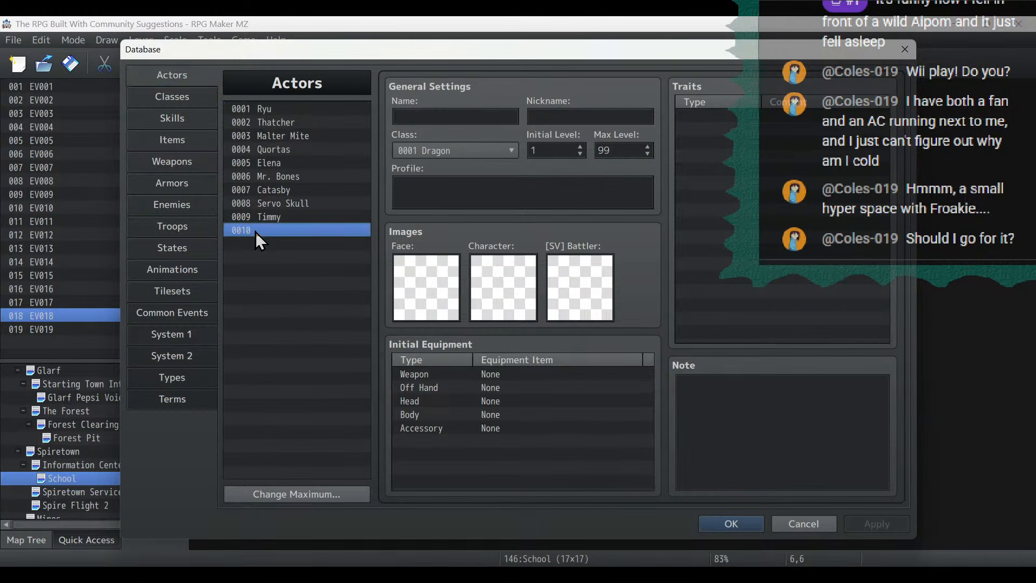
{"action": "double_click", "coordinate": [580, 301]}
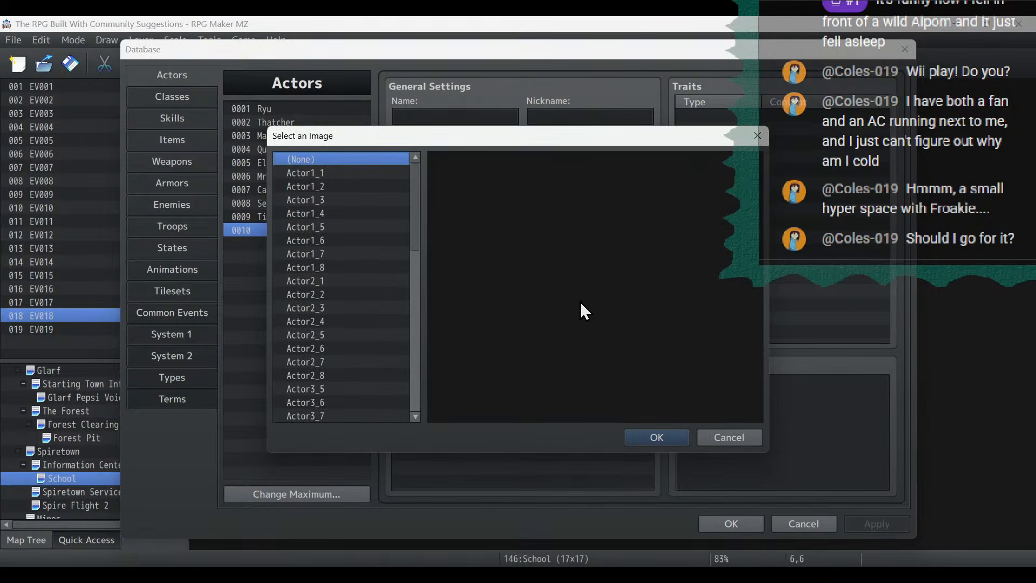
{"action": "scroll", "coordinate": [367, 274], "scroll_direction": "down", "scroll_amount": 2}
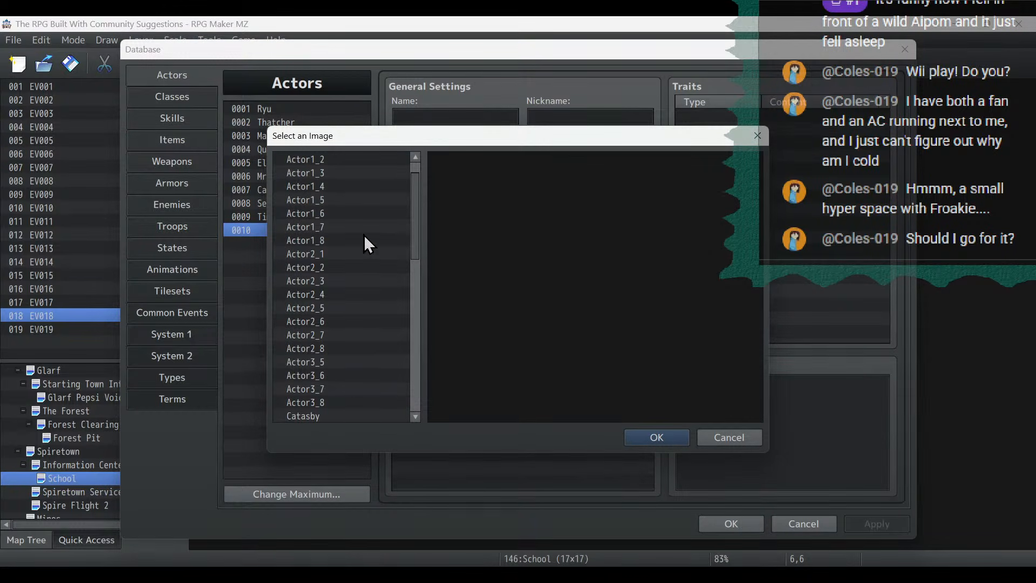
{"action": "left_click", "coordinate": [373, 258]}
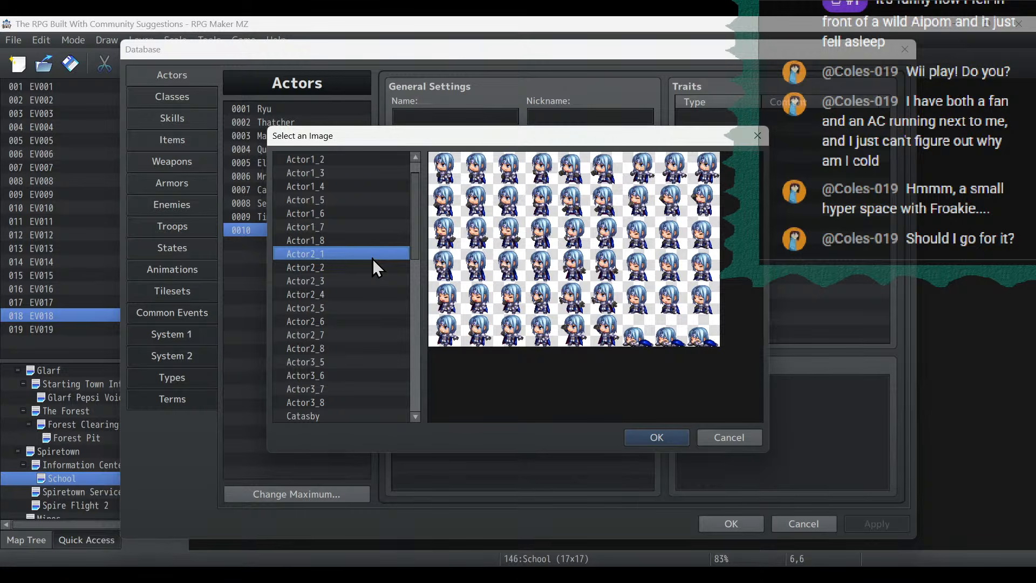
{"action": "key", "text": "Down"}
{"action": "key", "text": "Down"}
{"action": "key", "text": "Down"}
{"action": "key", "text": "Down"}
{"action": "key", "text": "Down"}
{"action": "key", "text": "Down"}
{"action": "key", "text": "Up"}
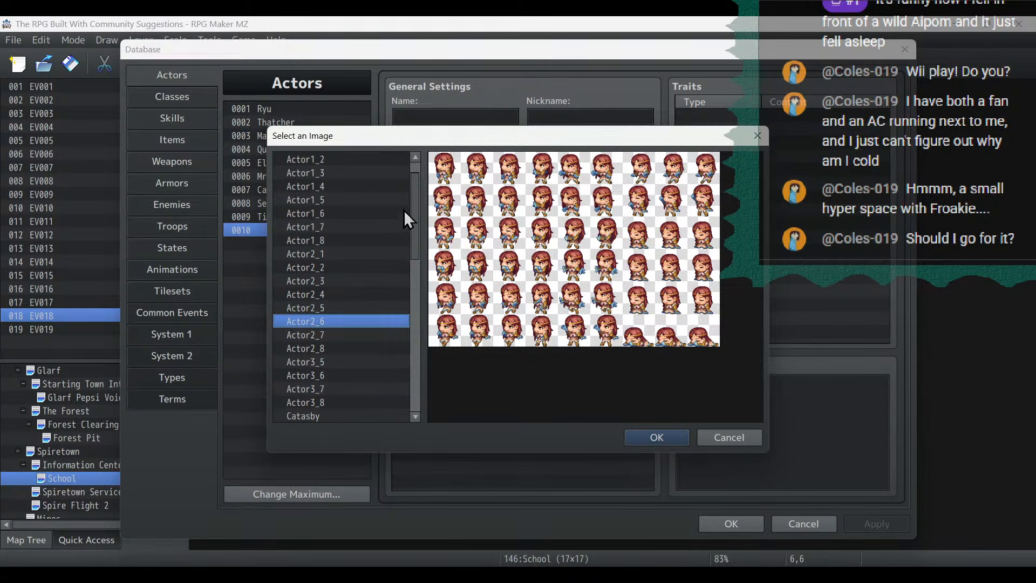
{"action": "scroll", "coordinate": [407, 202], "scroll_direction": "up", "scroll_amount": 1}
{"action": "scroll", "coordinate": [400, 216], "scroll_direction": "down", "scroll_amount": 3}
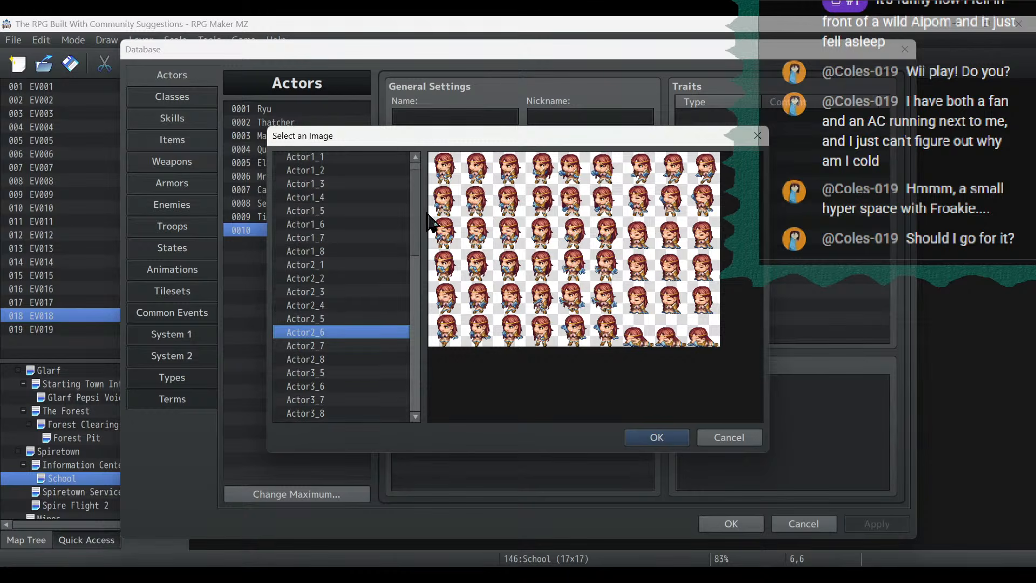
{"action": "left_click", "coordinate": [330, 305]}
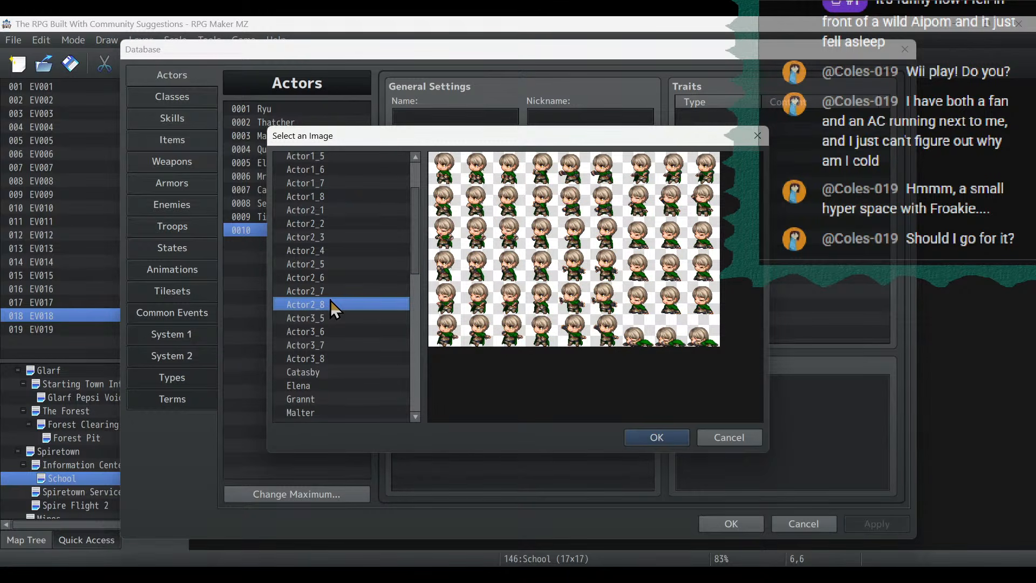
{"action": "key", "text": "Down"}
{"action": "key", "text": "Down"}
{"action": "key", "text": "Down"}
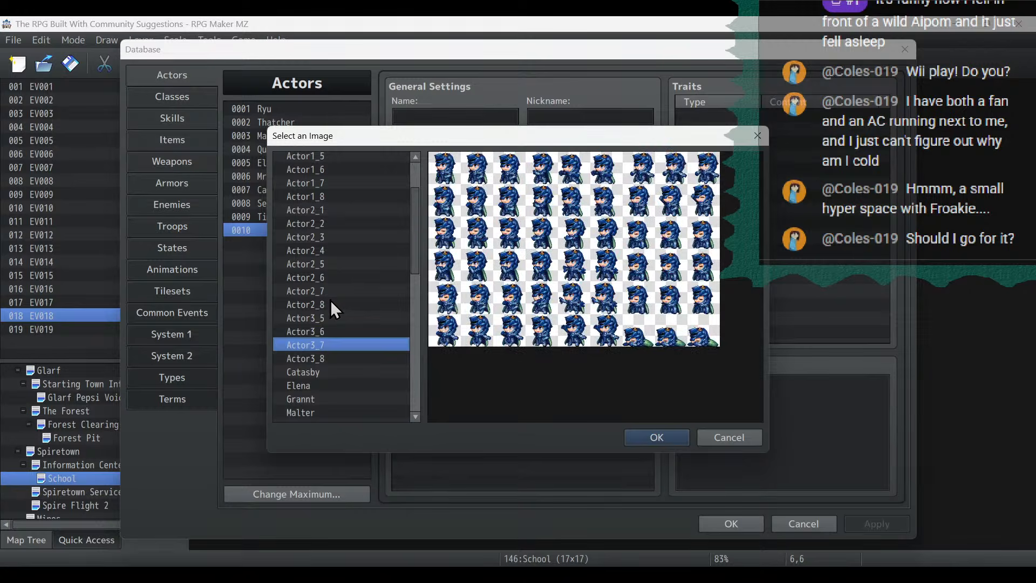
{"action": "key", "text": "Down"}
{"action": "key", "text": "Down"}
{"action": "key", "text": "Down"}
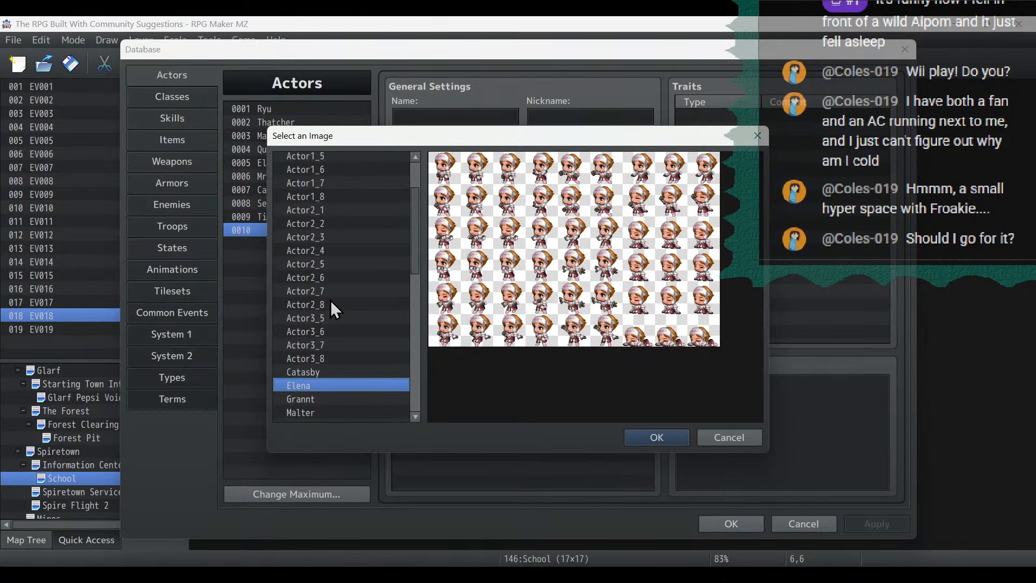
{"action": "left_click_drag", "start_coordinate": [412, 265], "coordinate": [417, 162]}
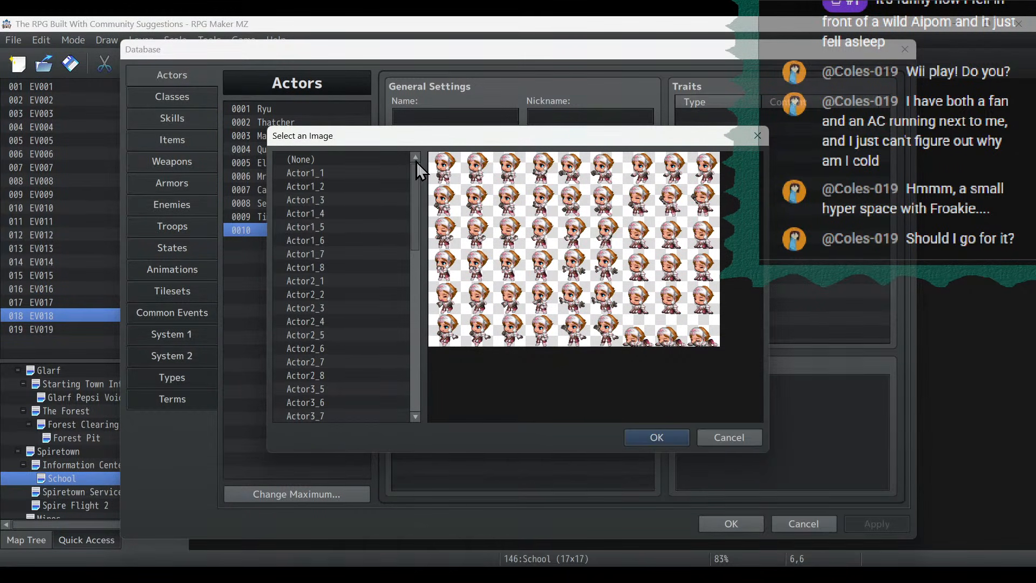
{"action": "left_click", "coordinate": [739, 442]}
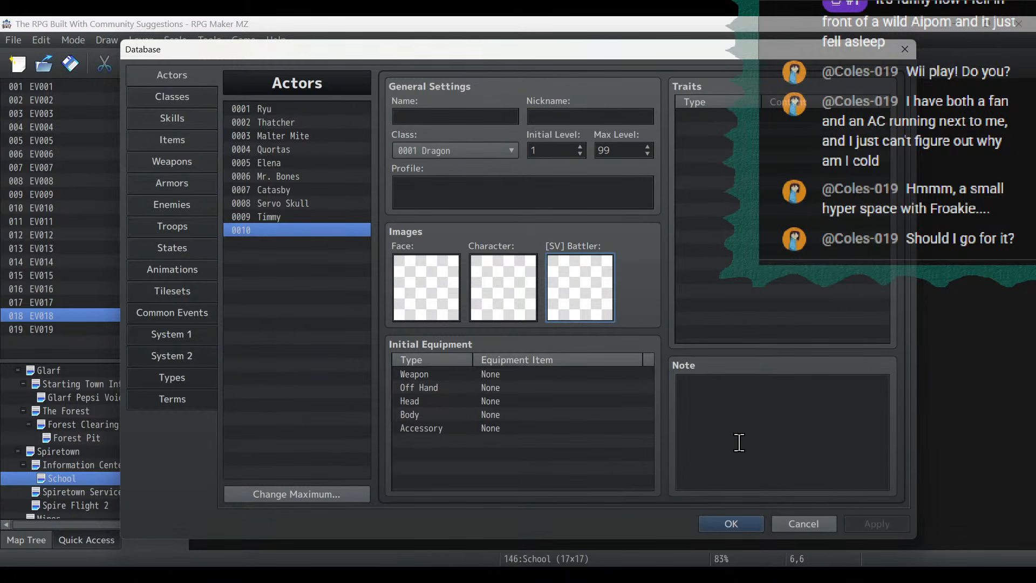
{"action": "left_click", "coordinate": [801, 524]}
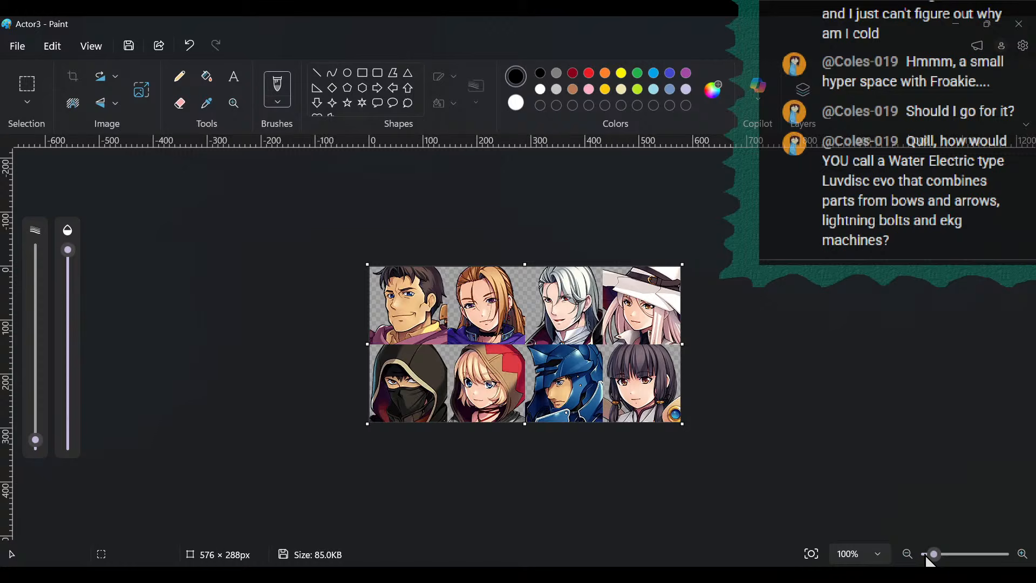
- In Paint, crop the Actor3 walking sheet to one front-facing sprite of the orange-haired woman, 45 × 49 px
{"action": "left_click_drag", "start_coordinate": [934, 554], "coordinate": [951, 554]}
{"action": "scroll", "coordinate": [728, 436], "scroll_direction": "up", "scroll_amount": 2}
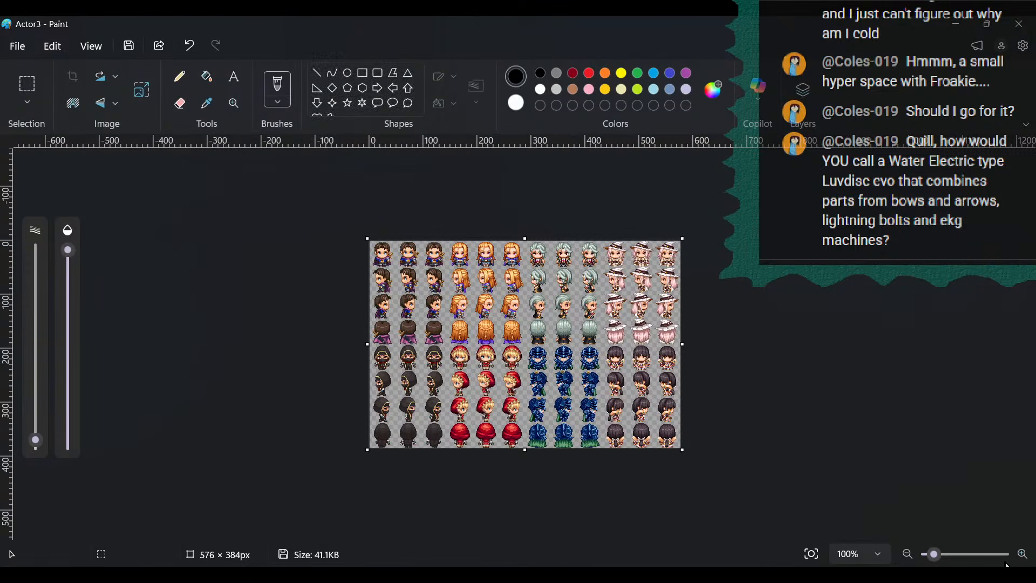
{"action": "left_click_drag", "start_coordinate": [936, 554], "coordinate": [957, 559]}
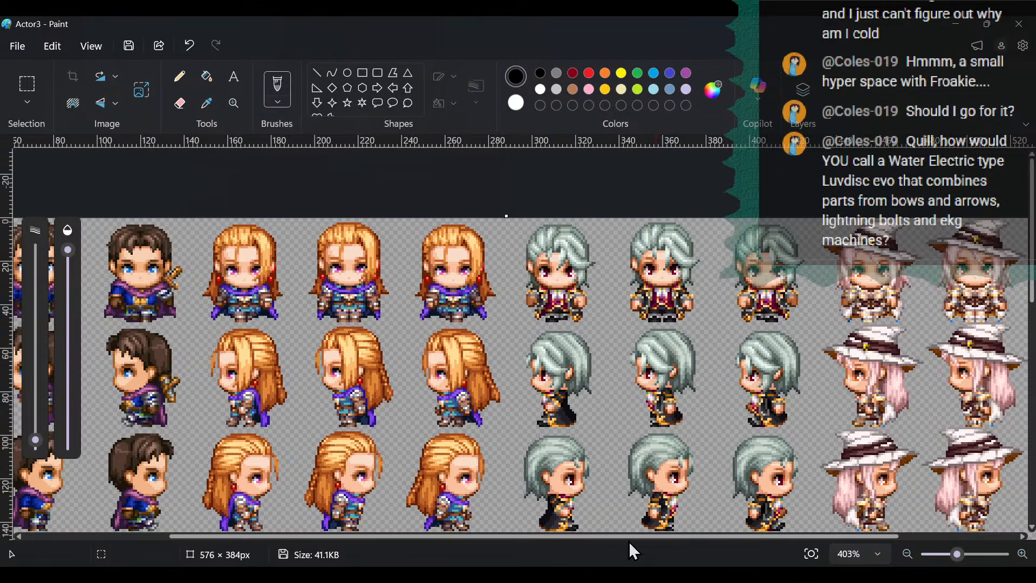
{"action": "left_click_drag", "start_coordinate": [630, 536], "coordinate": [533, 562]}
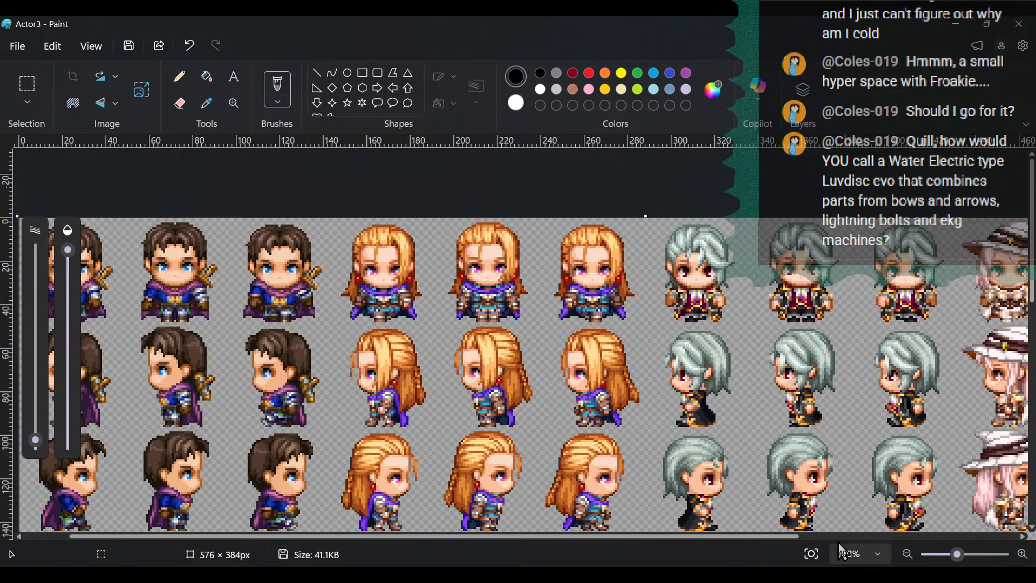
{"action": "mouse_move", "coordinate": [957, 555]}
{"action": "left_mouse_down"}
{"action": "mouse_move", "coordinate": [923, 555]}
{"action": "mouse_move", "coordinate": [936, 564]}
{"action": "left_mouse_up"}
{"action": "left_click", "coordinate": [23, 85]}
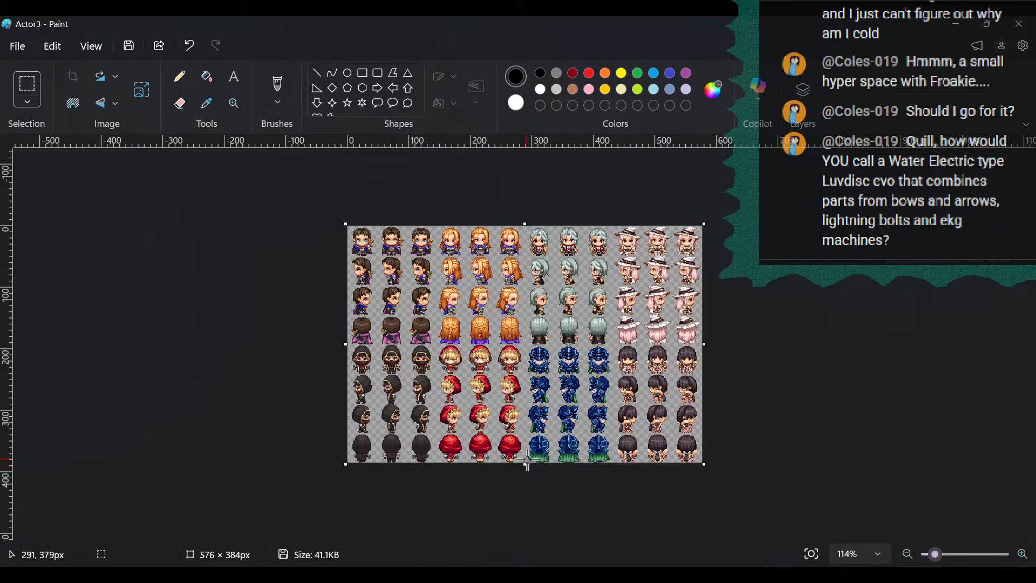
{"action": "left_click_drag", "start_coordinate": [526, 467], "coordinate": [526, 258]}
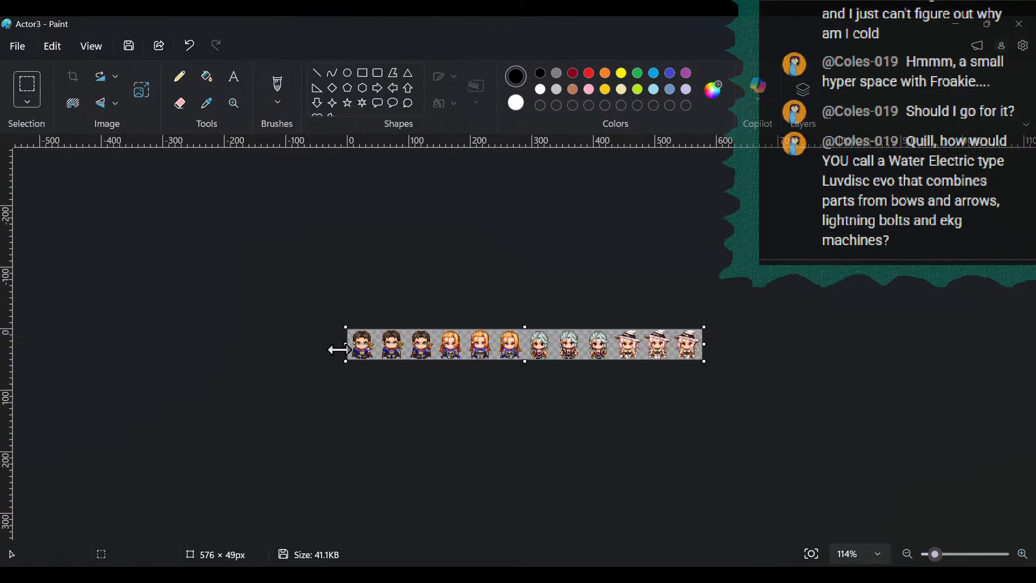
{"action": "left_click_drag", "start_coordinate": [347, 347], "coordinate": [466, 363]}
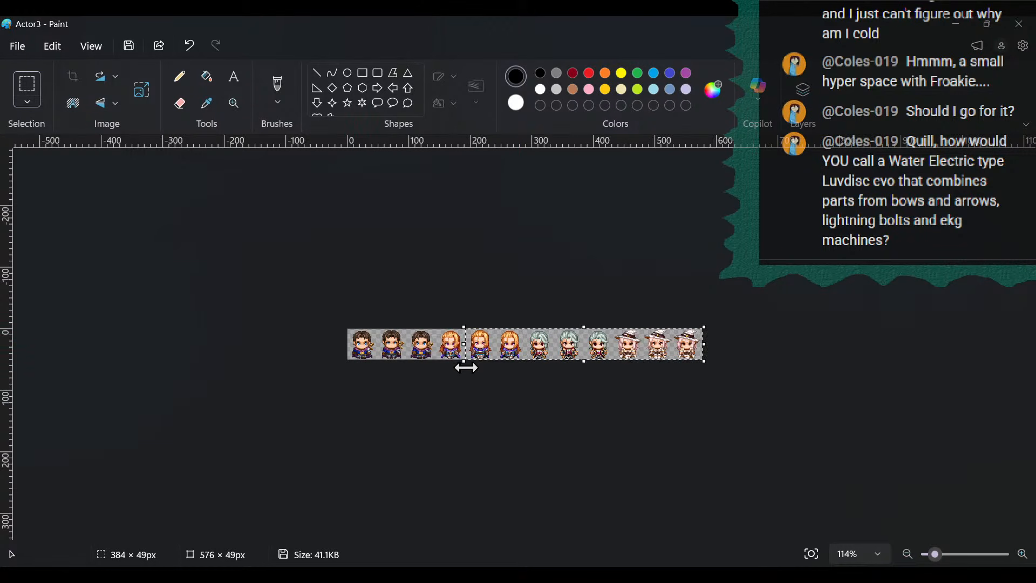
{"action": "key", "text": "ctrl+shift+x"}
{"action": "left_click_drag", "start_coordinate": [645, 346], "coordinate": [433, 368]}
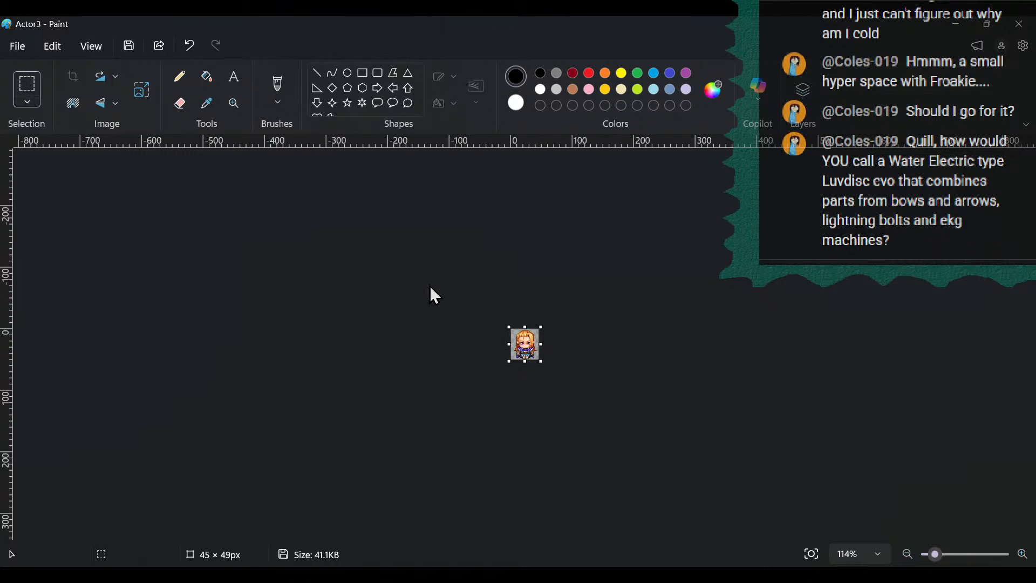
- Copy the cropped sprite of the orange-haired woman
{"action": "left_click", "coordinate": [63, 44]}
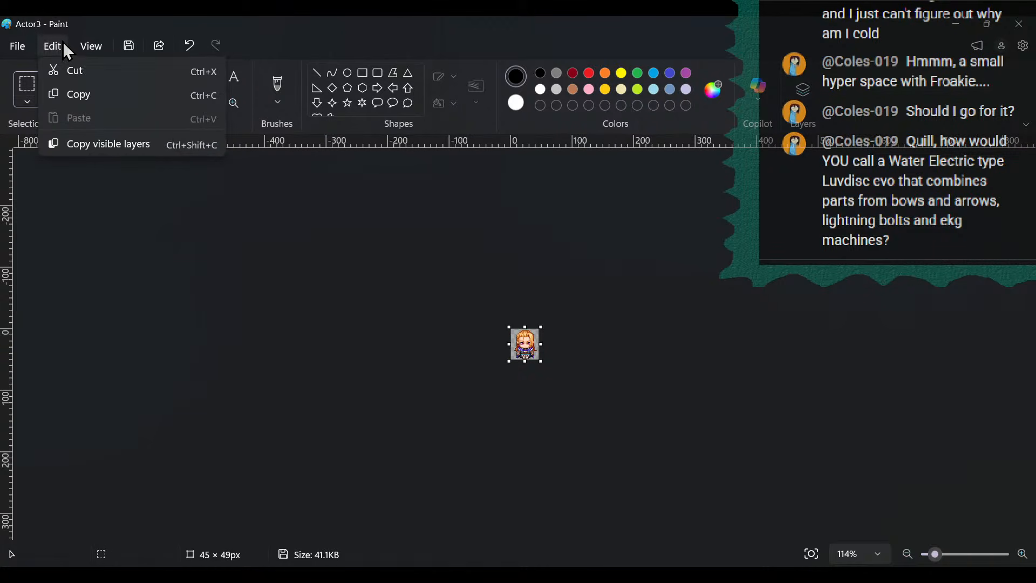
{"action": "left_click", "coordinate": [29, 46]}
{"action": "left_click", "coordinate": [60, 47]}
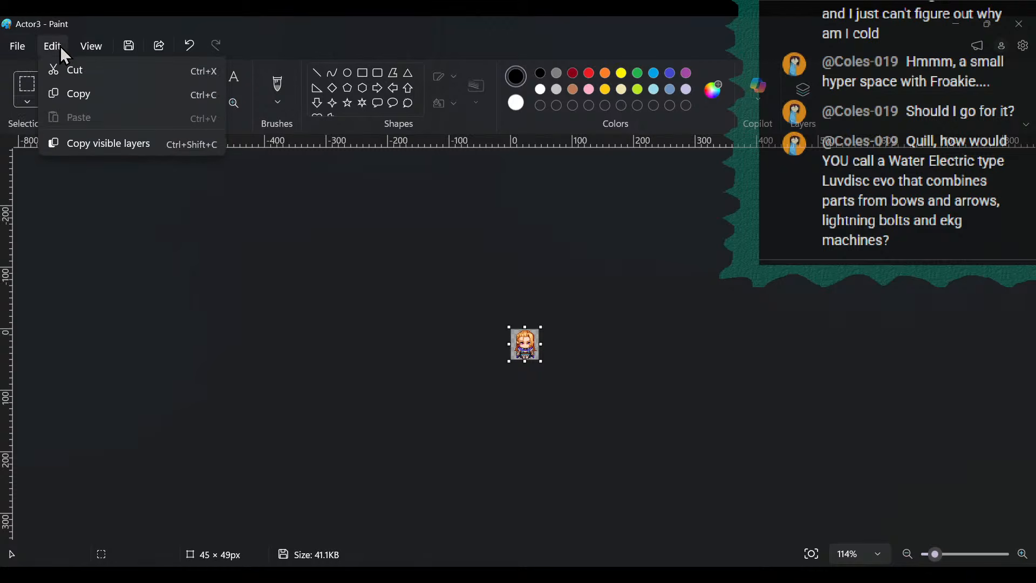
{"action": "left_click", "coordinate": [58, 92]}
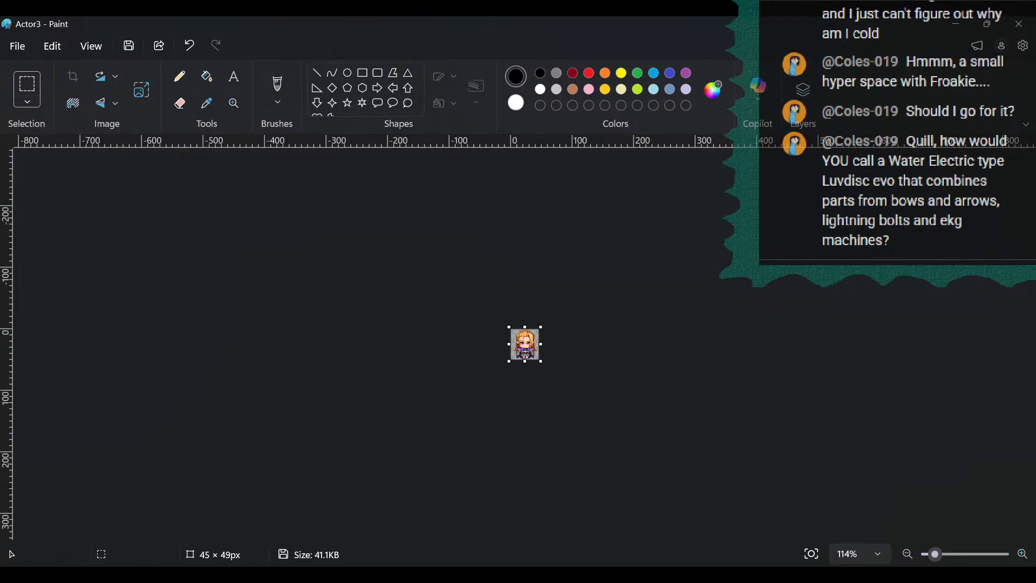
- Switch to the Paint window with the Actor3 face sheet and crop it to the first two portraits of the upper row, 288 × 144 px
{"action": "mouse_move", "coordinate": [151, 575]}
{"action": "left_click", "coordinate": [85, 461]}
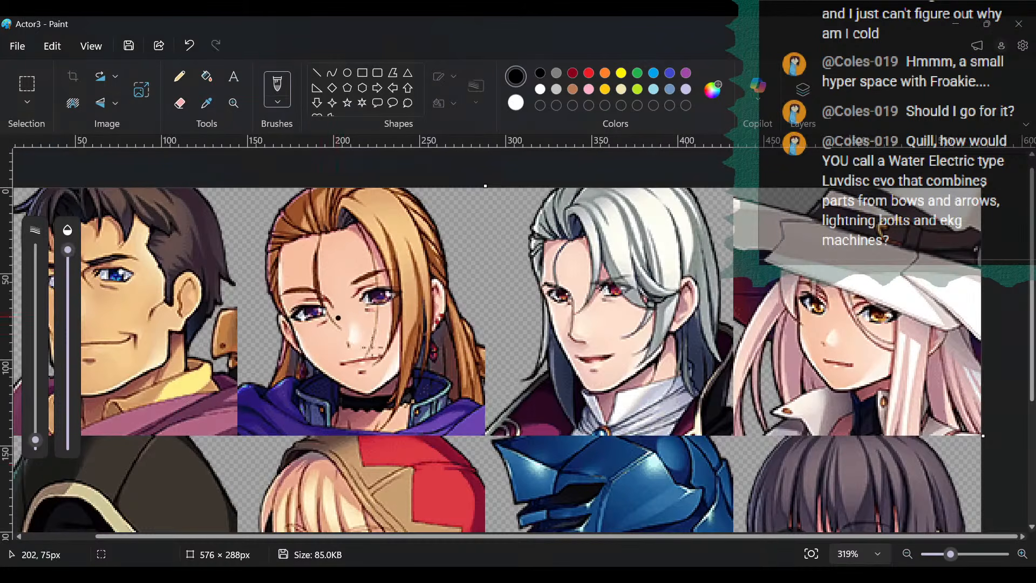
{"action": "left_click", "coordinate": [918, 555]}
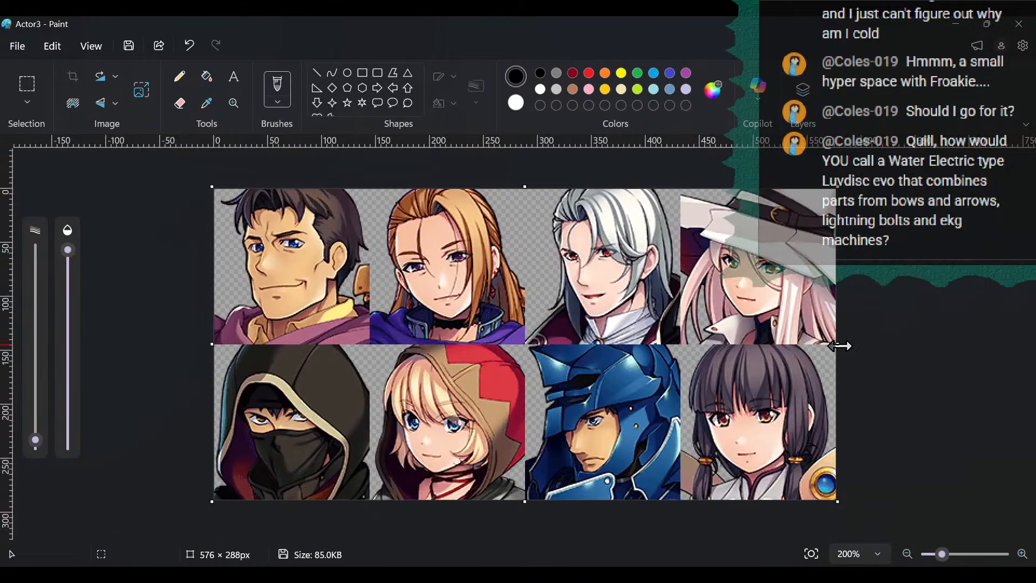
{"action": "left_click_drag", "start_coordinate": [839, 346], "coordinate": [527, 373]}
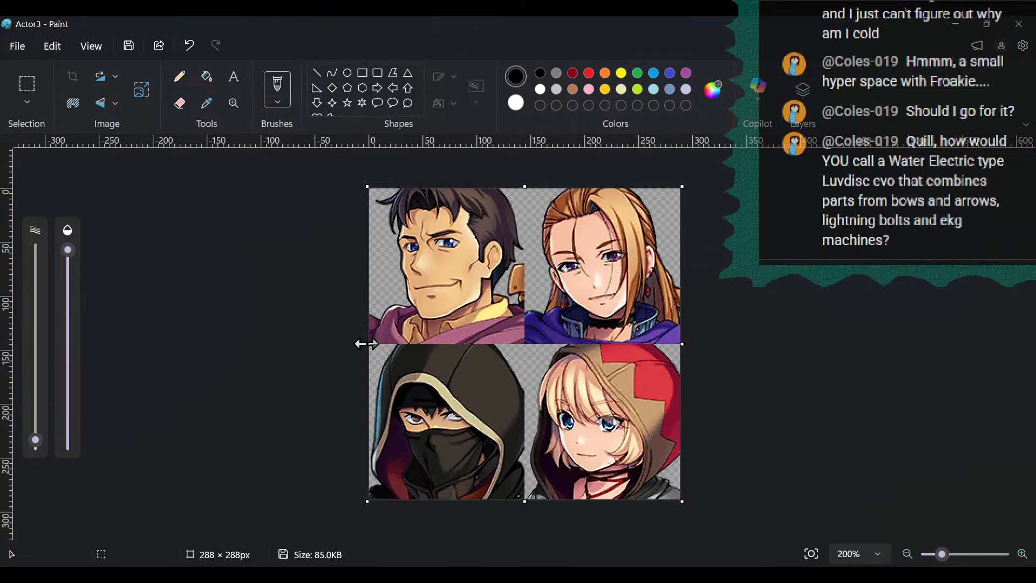
{"action": "left_click_drag", "start_coordinate": [522, 507], "coordinate": [524, 346]}
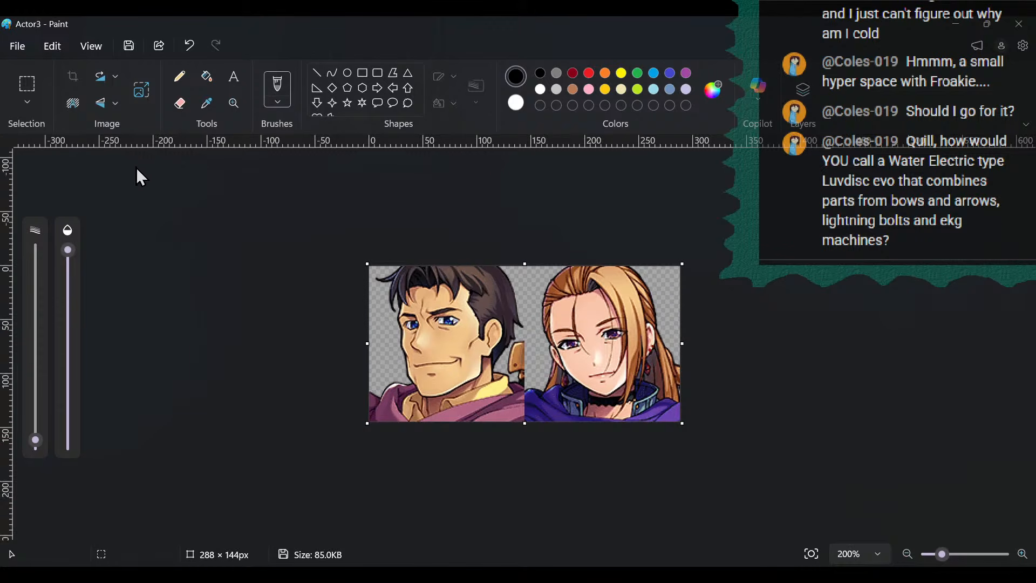
- Erase the dark-haired man's portrait from the cropped face image and paste the copied sprite into the blank area
{"action": "left_click", "coordinate": [27, 86]}
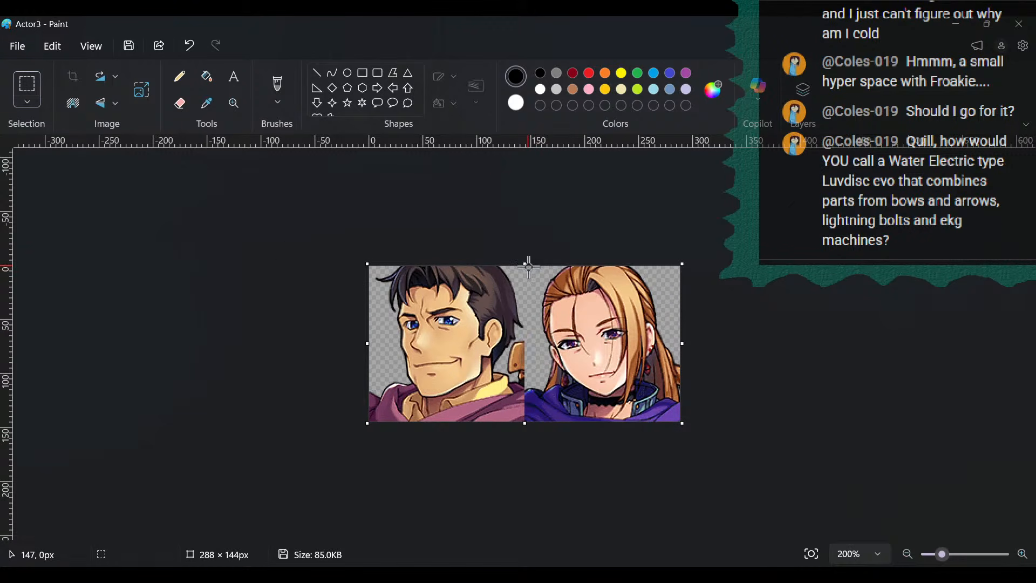
{"action": "left_click_drag", "start_coordinate": [528, 265], "coordinate": [361, 431]}
{"action": "key", "text": "Delete"}
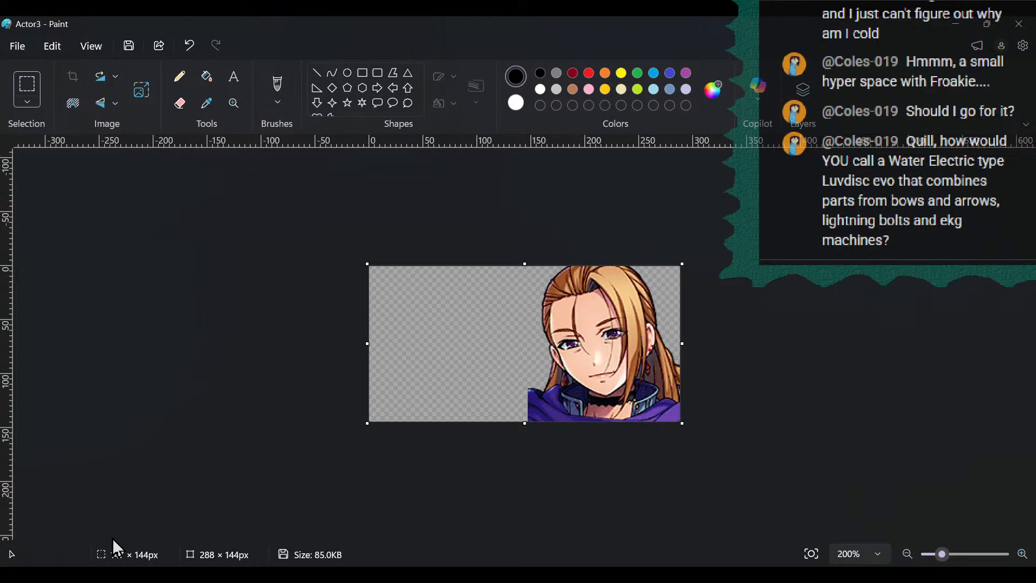
{"action": "left_click", "coordinate": [388, 369]}
{"action": "left_click", "coordinate": [52, 47]}
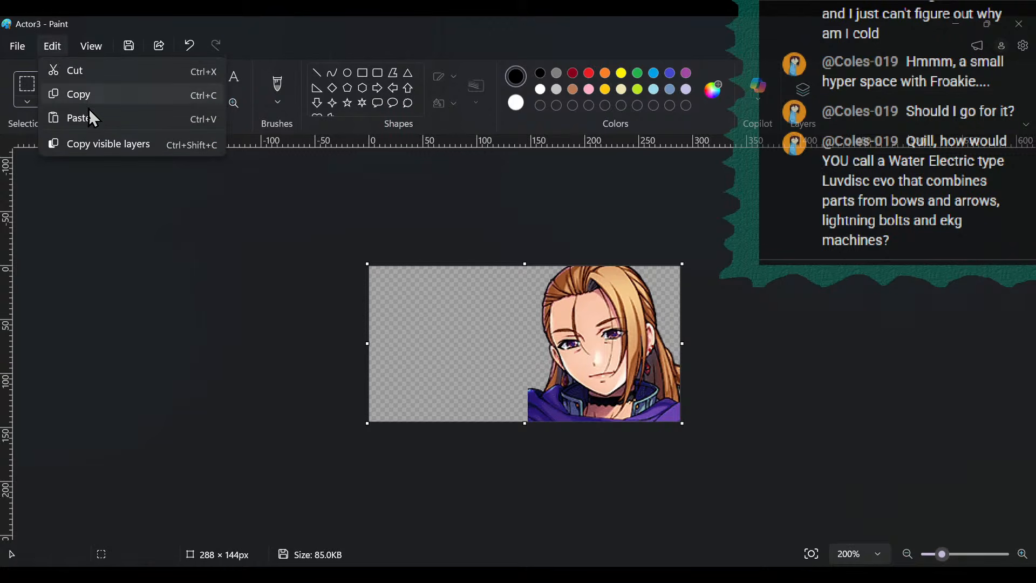
{"action": "left_click", "coordinate": [90, 116]}
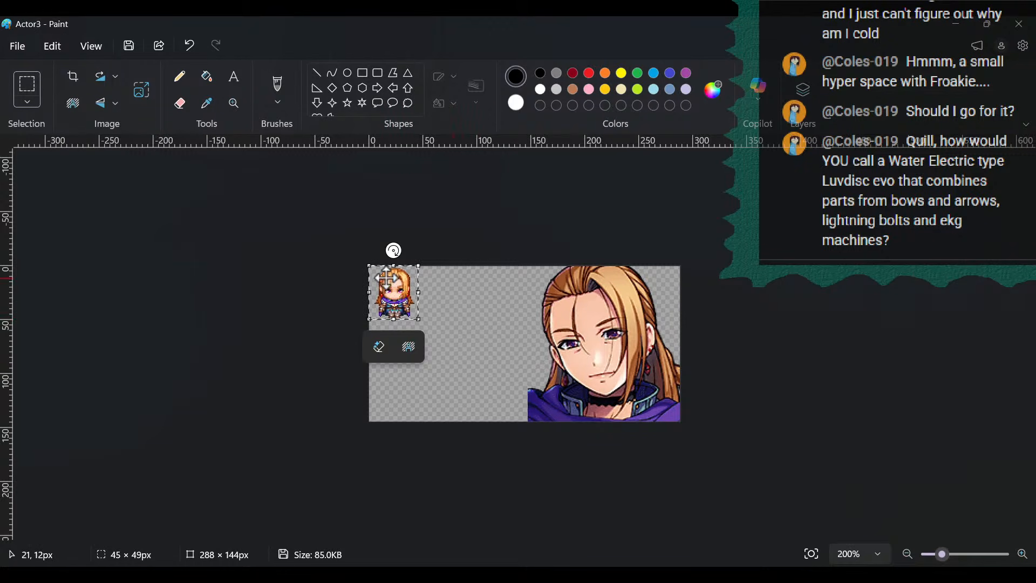
- Move the pasted sprite beside the orange-haired woman's portrait and trim the empty canvas to 175 × 144 px
{"action": "left_click_drag", "start_coordinate": [389, 279], "coordinate": [513, 289]}
{"action": "left_click", "coordinate": [444, 333]}
{"action": "left_click_drag", "start_coordinate": [369, 344], "coordinate": [492, 347]}
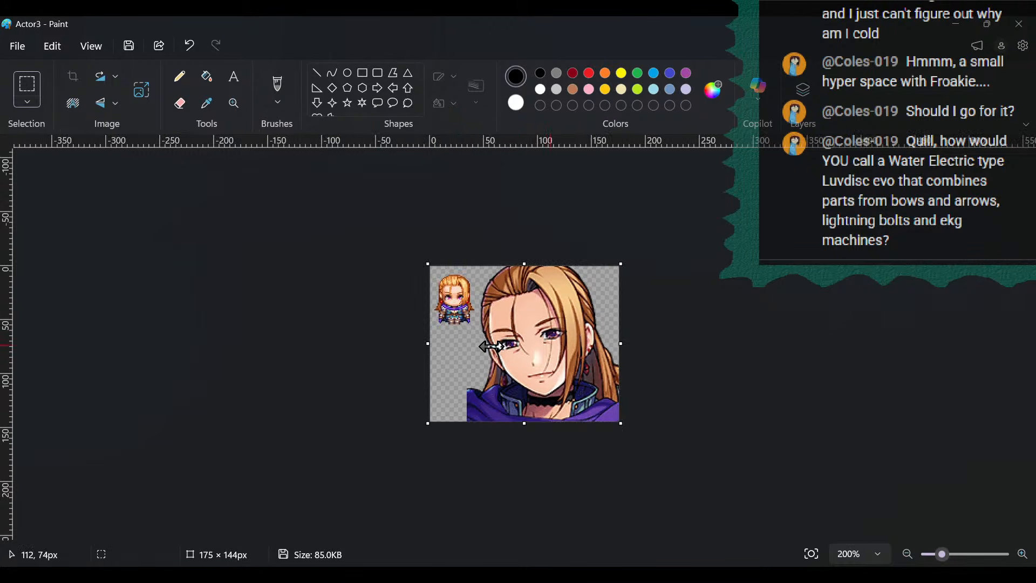
- Close the Paint window holding only the cropped sprite and move the combined reference image's window clear of the RPG Maker map
{"action": "left_click", "coordinate": [996, 24]}
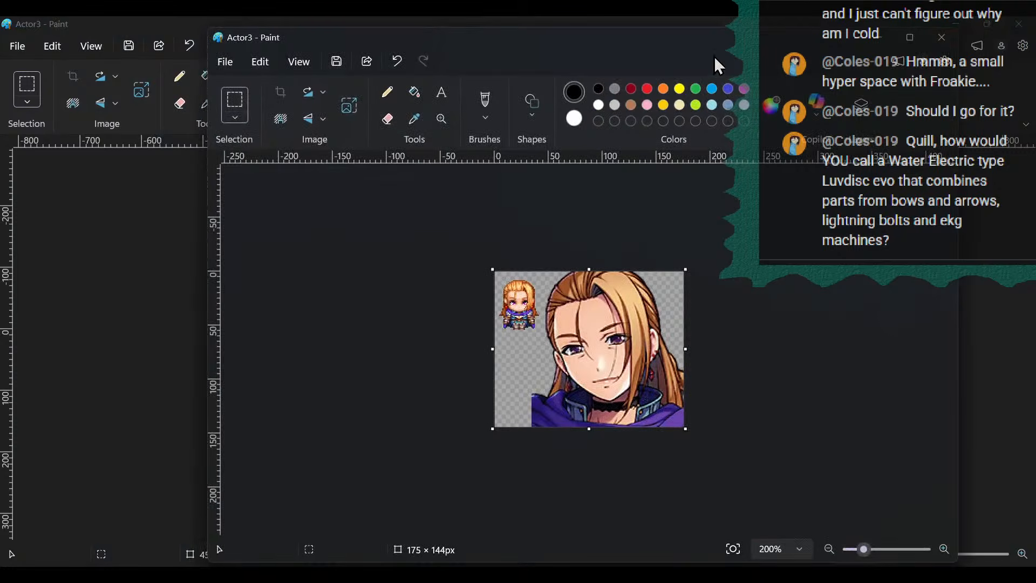
{"action": "mouse_move", "coordinate": [719, 42]}
{"action": "left_mouse_down"}
{"action": "mouse_move", "coordinate": [205, 86]}
{"action": "mouse_move", "coordinate": [5, 87]}
{"action": "mouse_move", "coordinate": [490, 44]}
{"action": "left_mouse_up"}
{"action": "left_click", "coordinate": [1019, 23]}
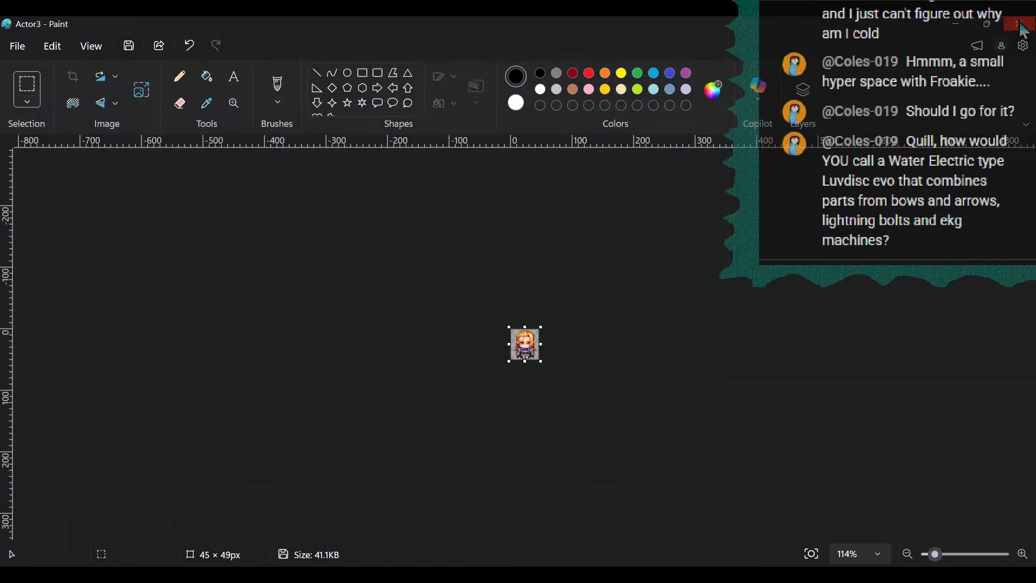
{"action": "left_click", "coordinate": [543, 349]}
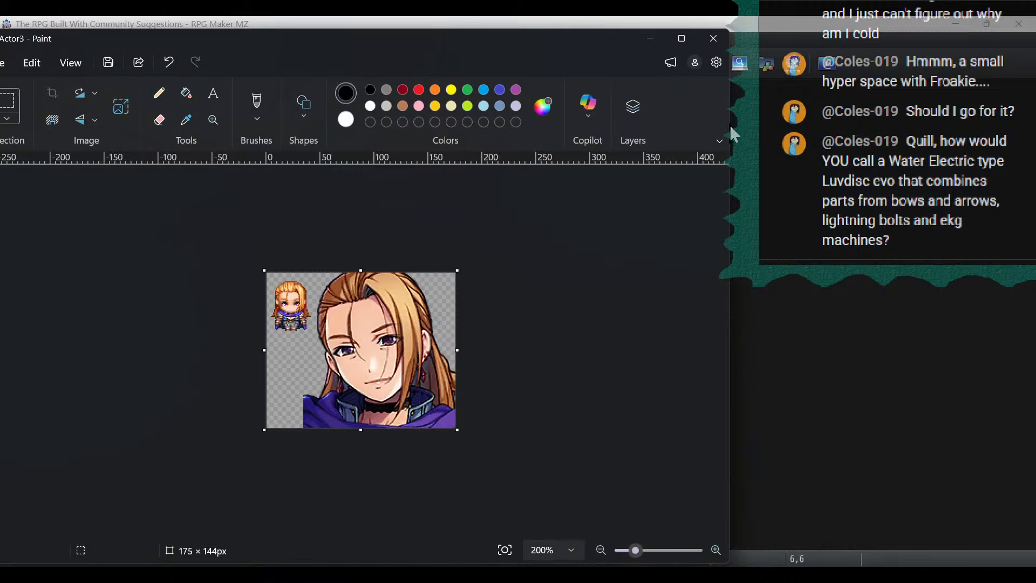
{"action": "left_click_drag", "start_coordinate": [532, 35], "coordinate": [554, 45]}
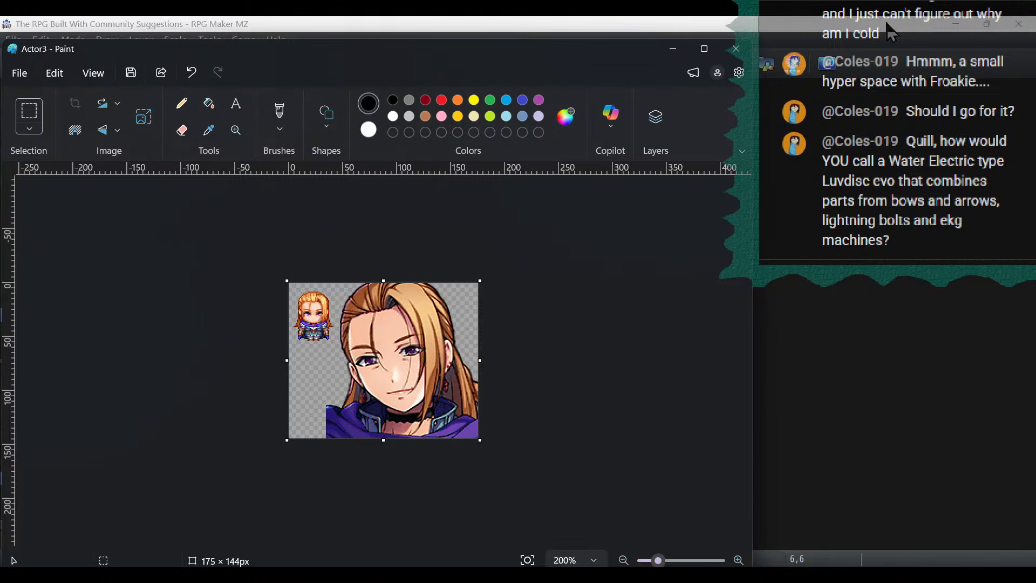
{"action": "mouse_move", "coordinate": [420, 56]}
{"action": "left_mouse_down"}
{"action": "mouse_move", "coordinate": [227, 418]}
{"action": "mouse_move", "coordinate": [1035, 524]}
{"action": "mouse_move", "coordinate": [1035, 540]}
{"action": "left_mouse_up"}
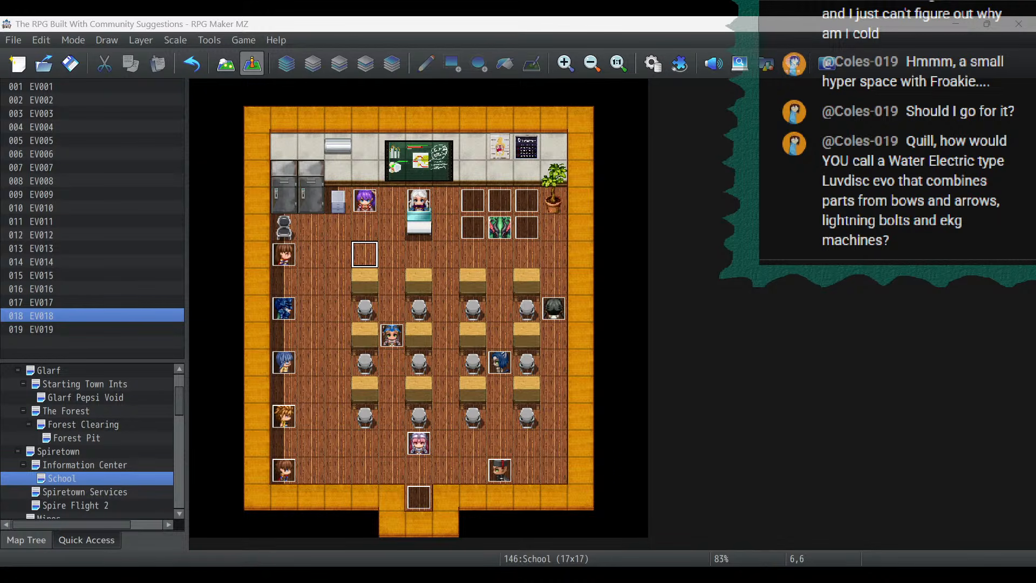
- Open the Character Generator for a female character and choose the fourth face variation in the first row
{"action": "left_click", "coordinate": [769, 65]}
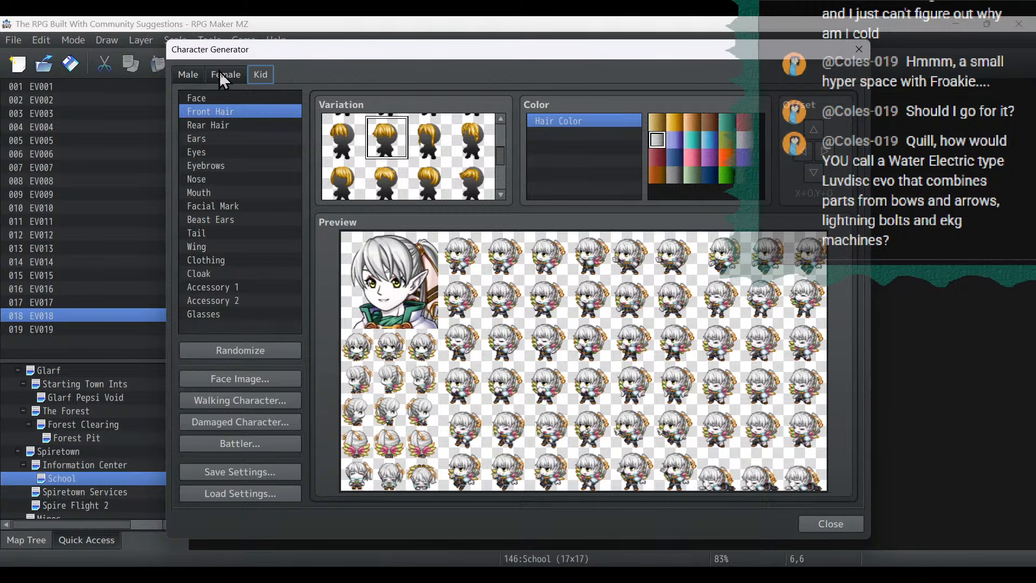
{"action": "left_click", "coordinate": [219, 70]}
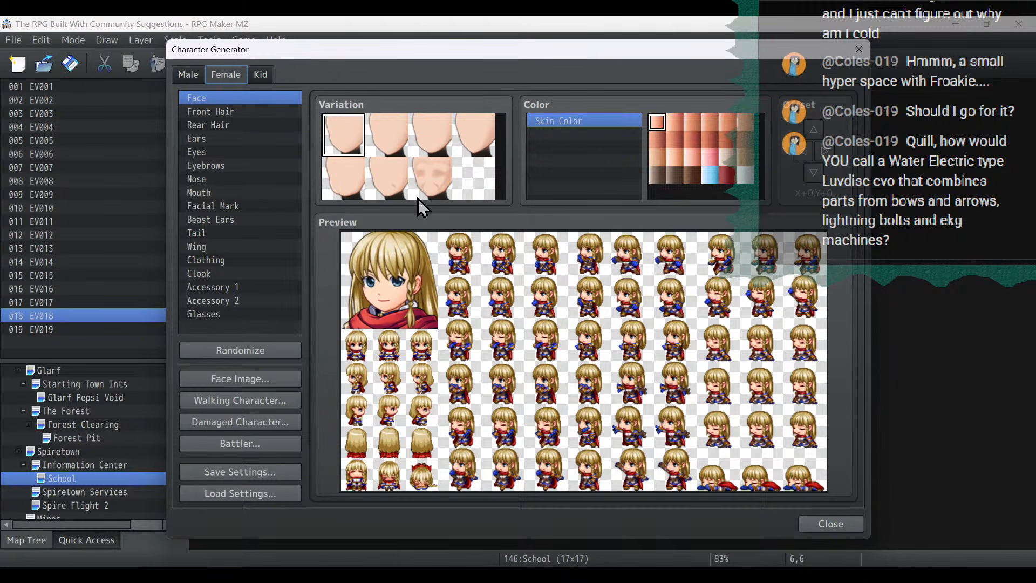
{"action": "left_click", "coordinate": [397, 131]}
{"action": "left_click", "coordinate": [489, 143]}
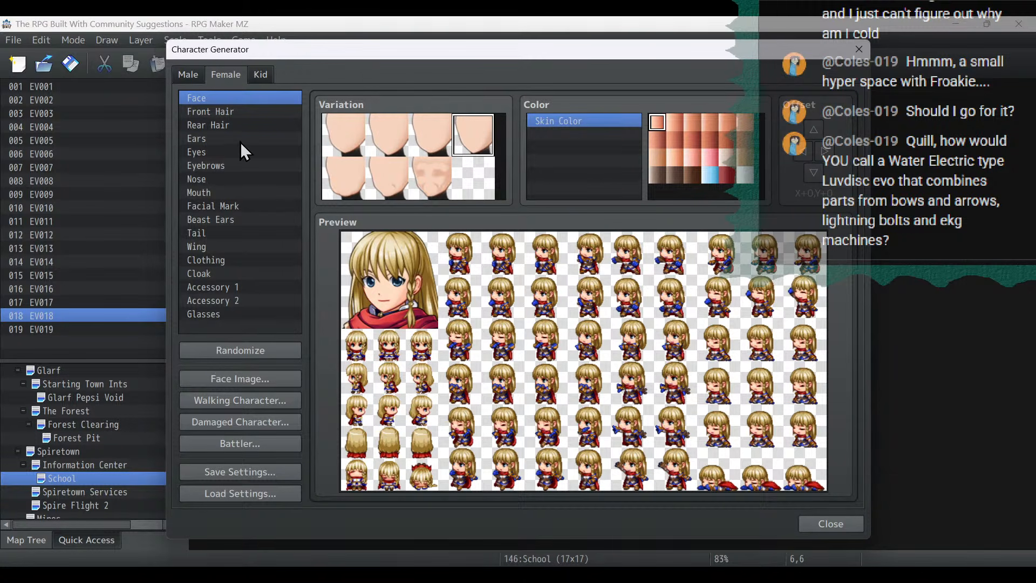
- Try several front hair variations and choose the straight fringe, second in the last row
{"action": "left_click", "coordinate": [223, 113]}
{"action": "scroll", "coordinate": [427, 151], "scroll_direction": "down", "scroll_amount": 3}
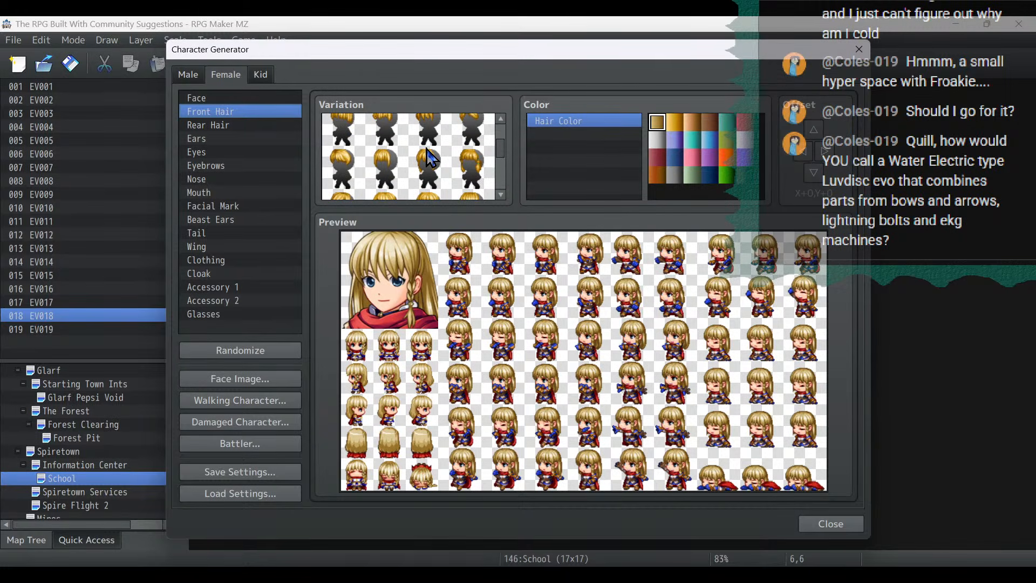
{"action": "left_click", "coordinate": [388, 156]}
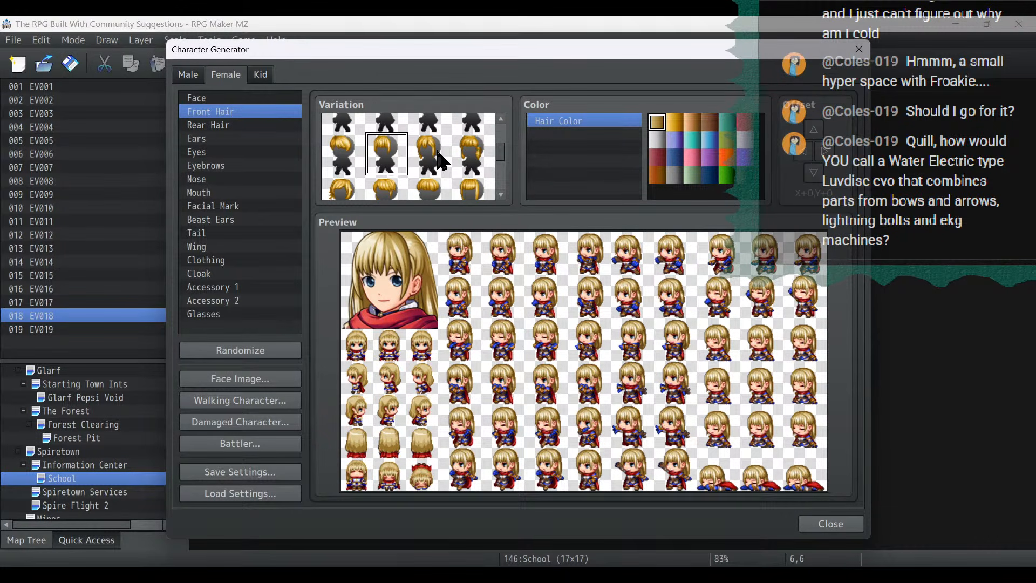
{"action": "scroll", "coordinate": [469, 167], "scroll_direction": "down", "scroll_amount": 3}
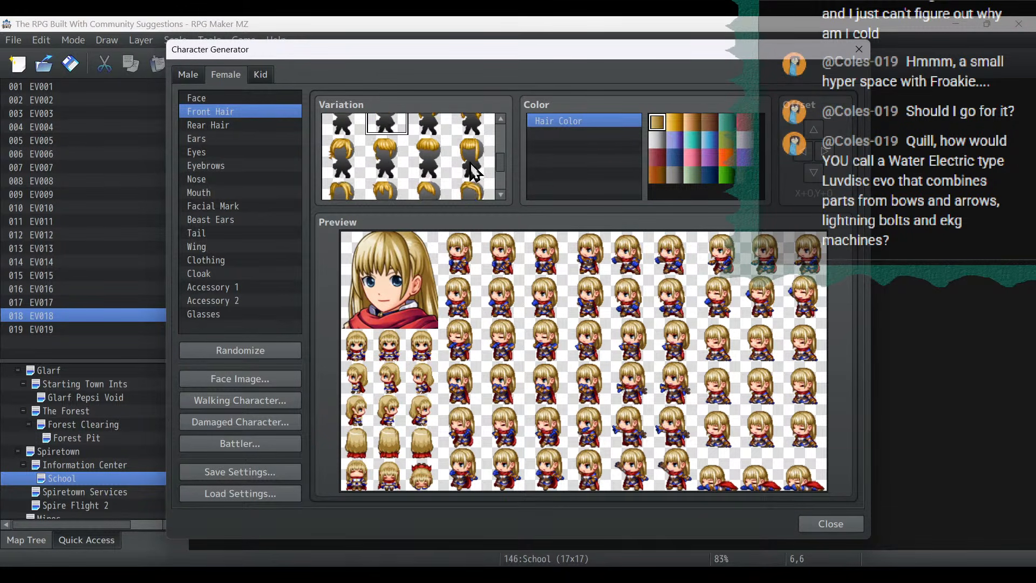
{"action": "scroll", "coordinate": [435, 155], "scroll_direction": "down", "scroll_amount": 1}
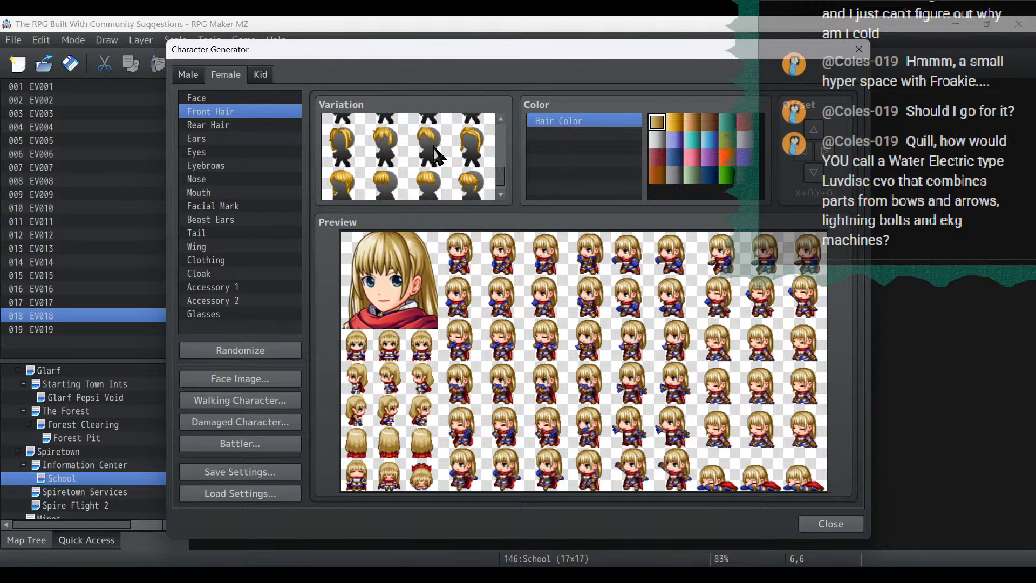
{"action": "left_click", "coordinate": [339, 183]}
{"action": "left_click", "coordinate": [382, 186]}
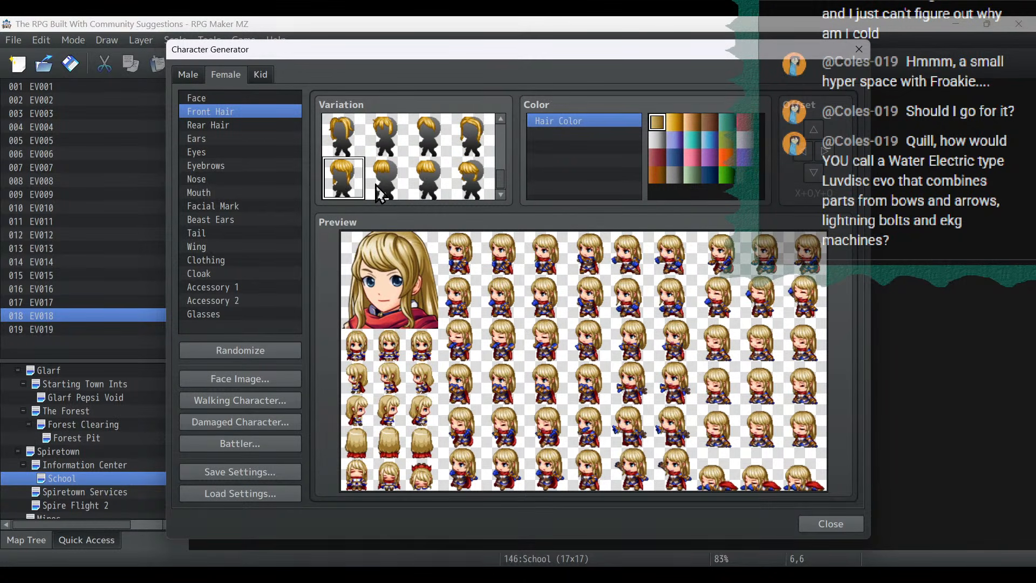
{"action": "scroll", "coordinate": [428, 164], "scroll_direction": "up", "scroll_amount": 2}
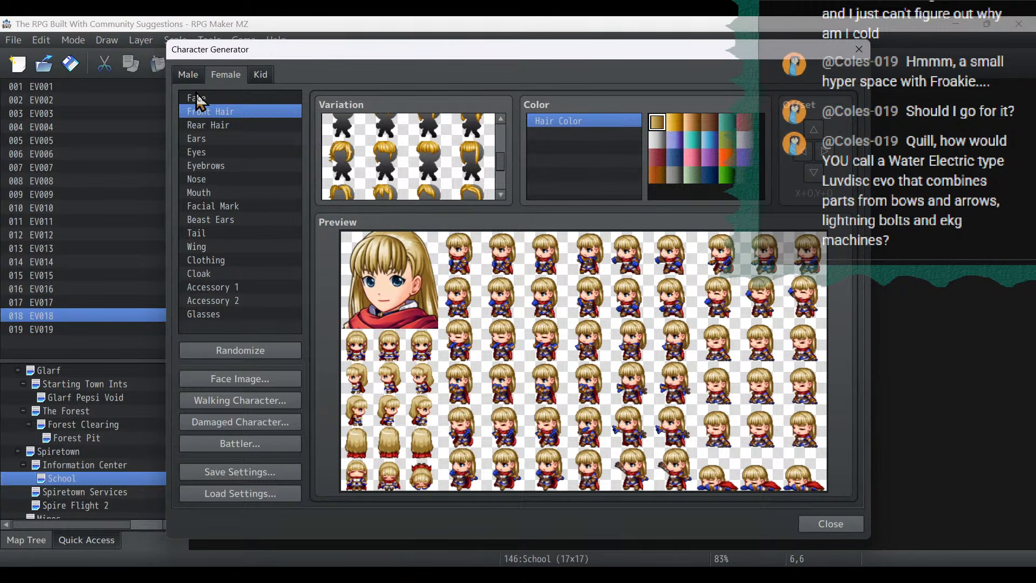
- Set the eye color to indigo and give the character a slightly smiling mouth
{"action": "left_click", "coordinate": [205, 152]}
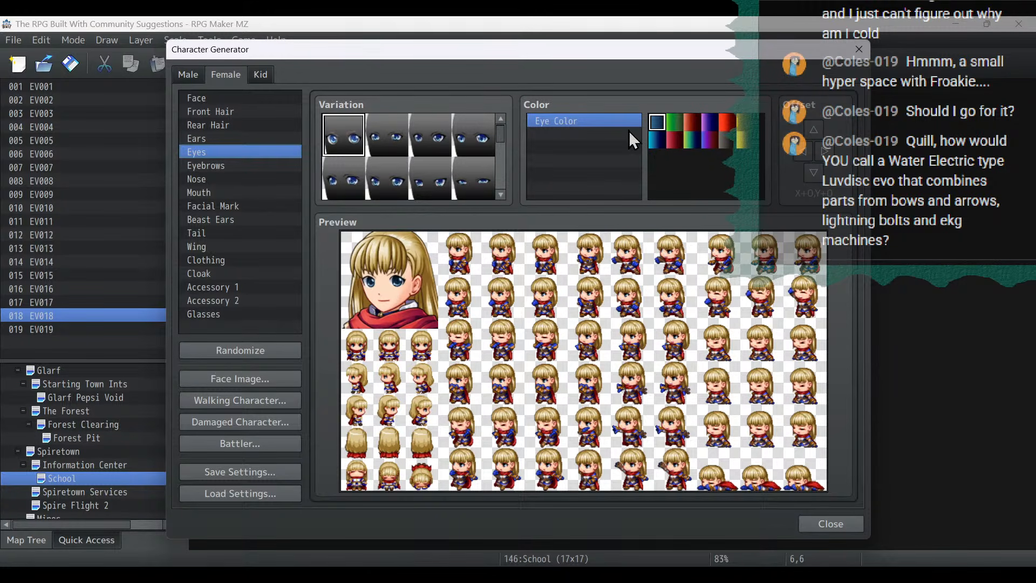
{"action": "left_click", "coordinate": [711, 123]}
{"action": "left_click", "coordinate": [225, 176]}
{"action": "left_click", "coordinate": [225, 193]}
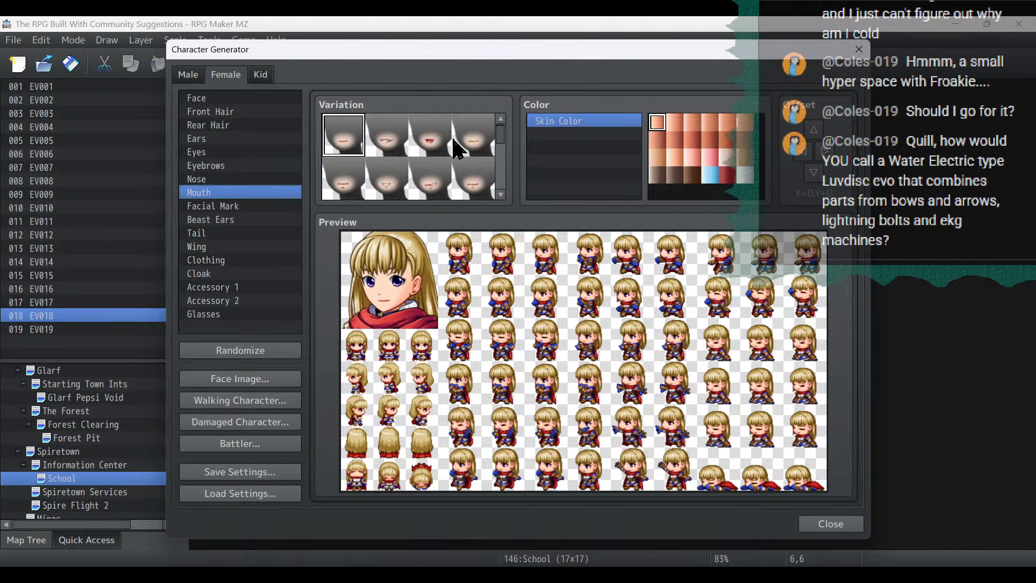
- Choose the third eyebrow variation in the second row
{"action": "left_click", "coordinate": [227, 179]}
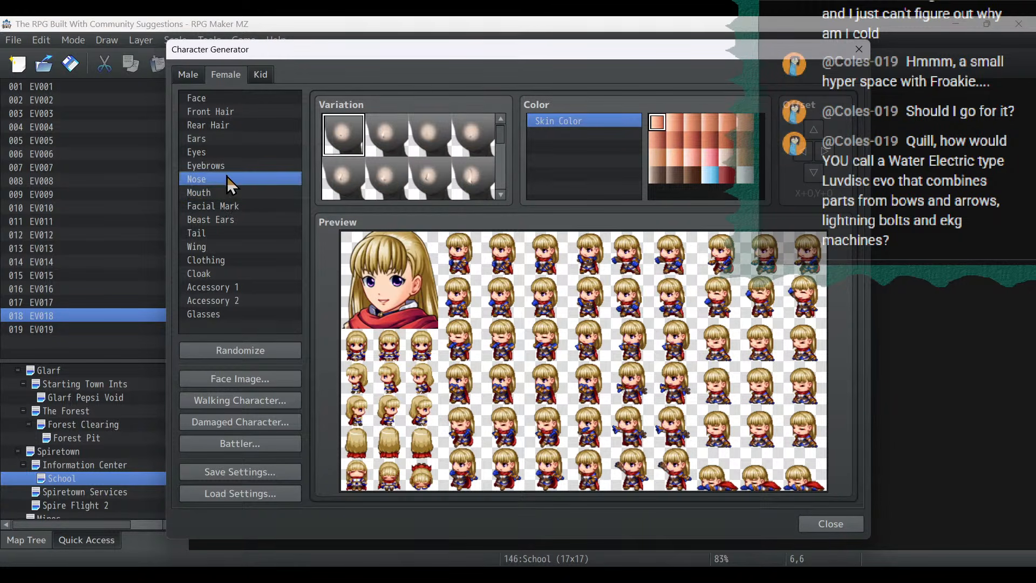
{"action": "left_click", "coordinate": [230, 167]}
{"action": "left_click", "coordinate": [430, 177]}
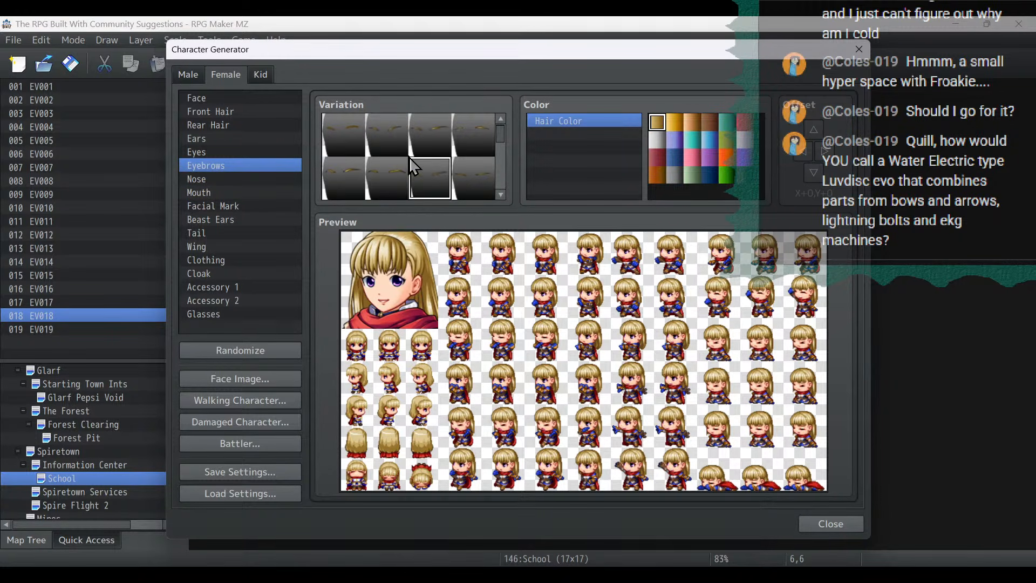
- Choose a long, straight rear hair variation and set the hair color to golden yellow
{"action": "left_click", "coordinate": [230, 125]}
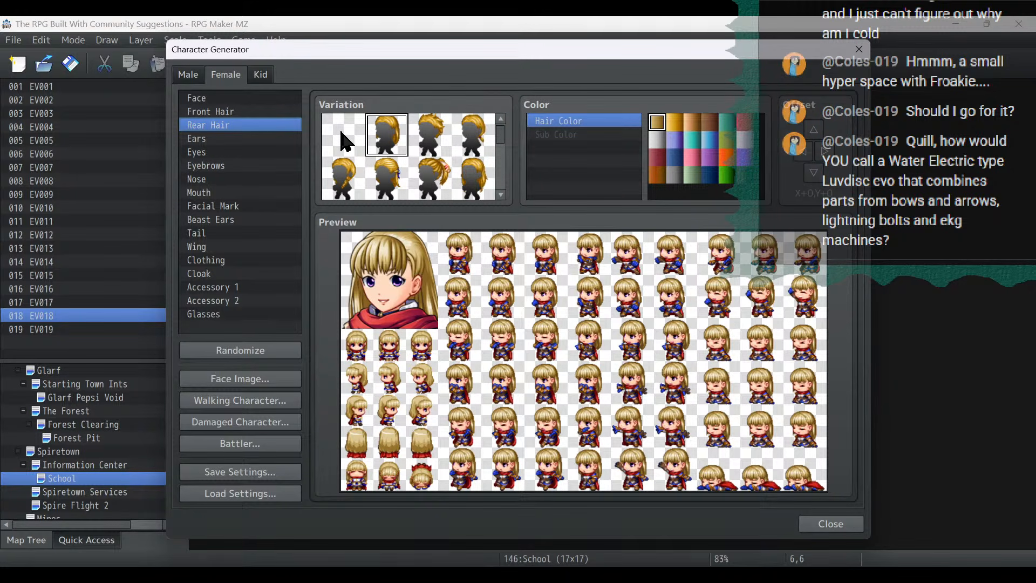
{"action": "scroll", "coordinate": [431, 145], "scroll_direction": "down", "scroll_amount": 3}
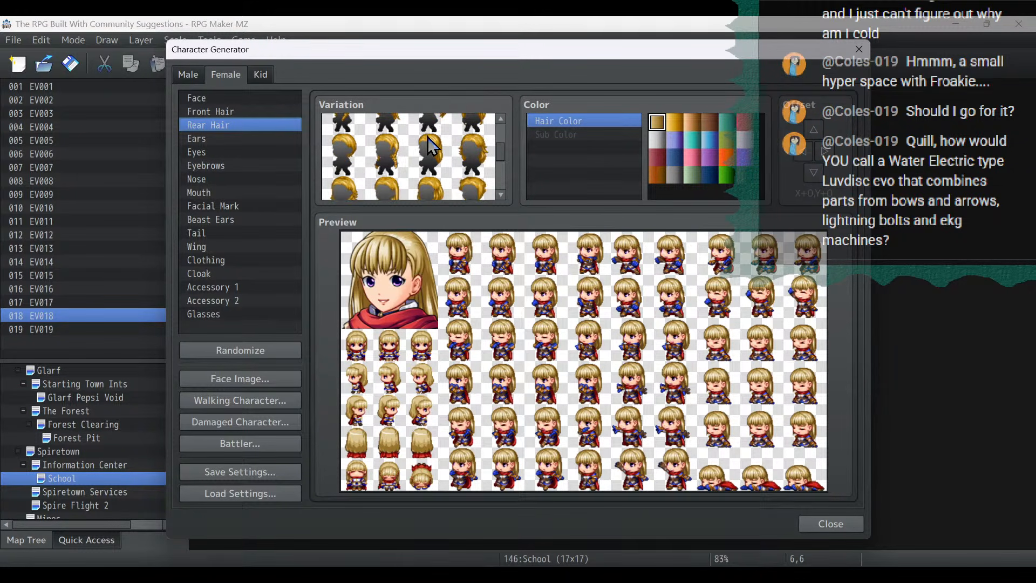
{"action": "left_click", "coordinate": [425, 164]}
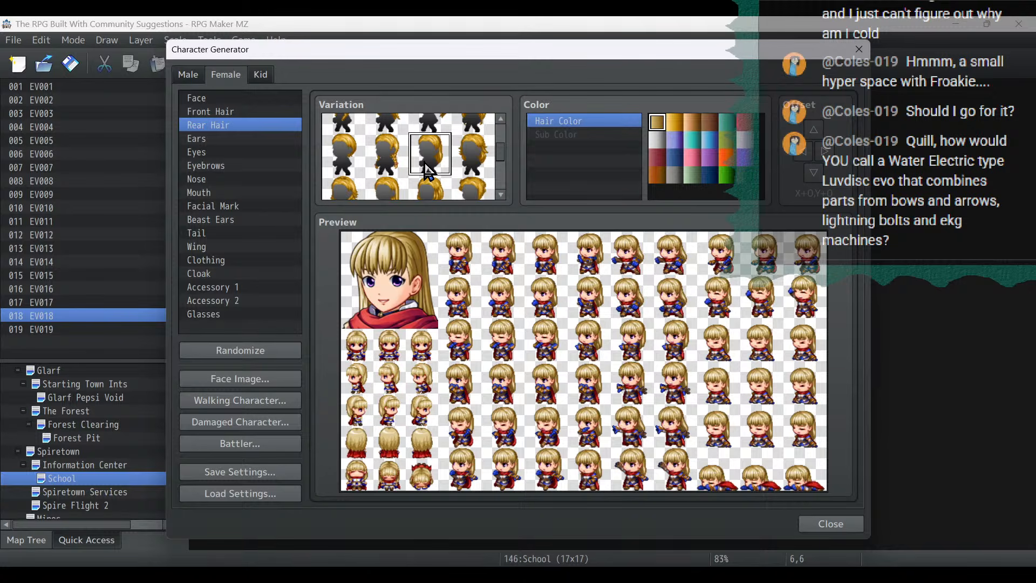
{"action": "left_click", "coordinate": [675, 122]}
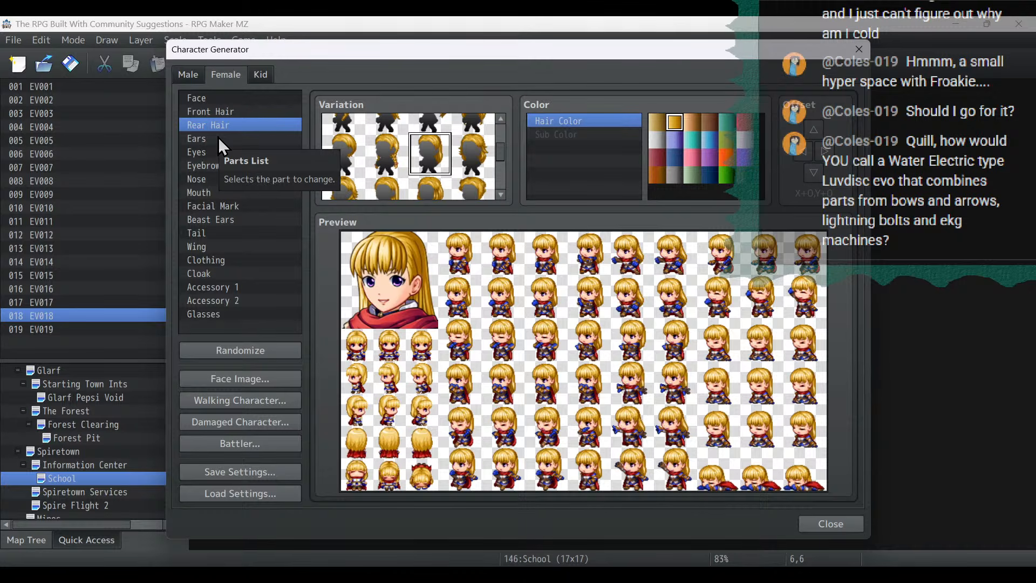
- Compare the first and fourth face variations, keep the fourth, and set the skin color to the second swatch in the third row
{"action": "left_click", "coordinate": [219, 100]}
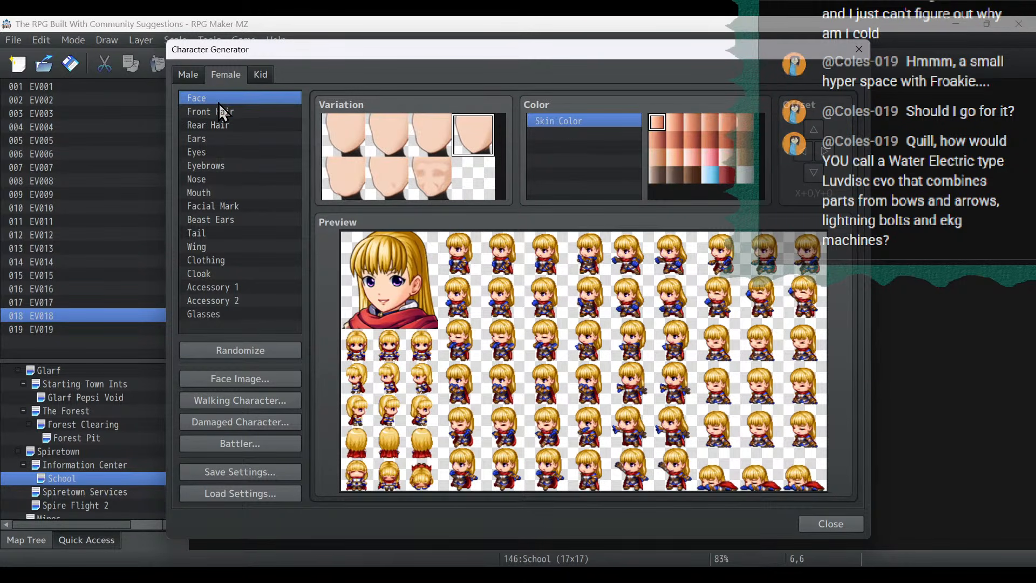
{"action": "left_click", "coordinate": [333, 142]}
{"action": "left_click", "coordinate": [476, 125]}
{"action": "left_click", "coordinate": [674, 129]}
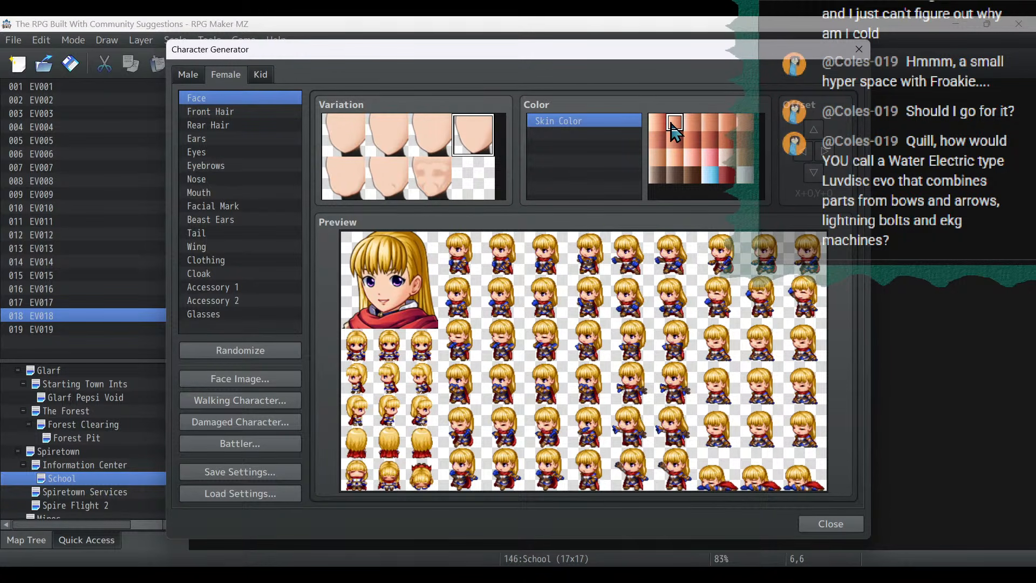
{"action": "left_click", "coordinate": [673, 158]}
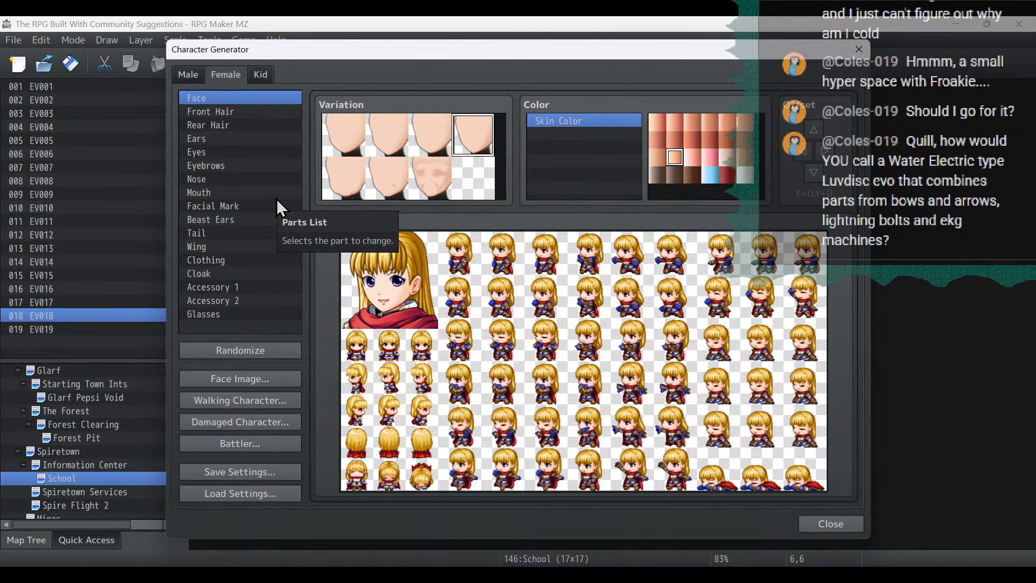
- Try gray and teal as the clothing's main color and settle on bright blue
{"action": "left_click", "coordinate": [225, 264]}
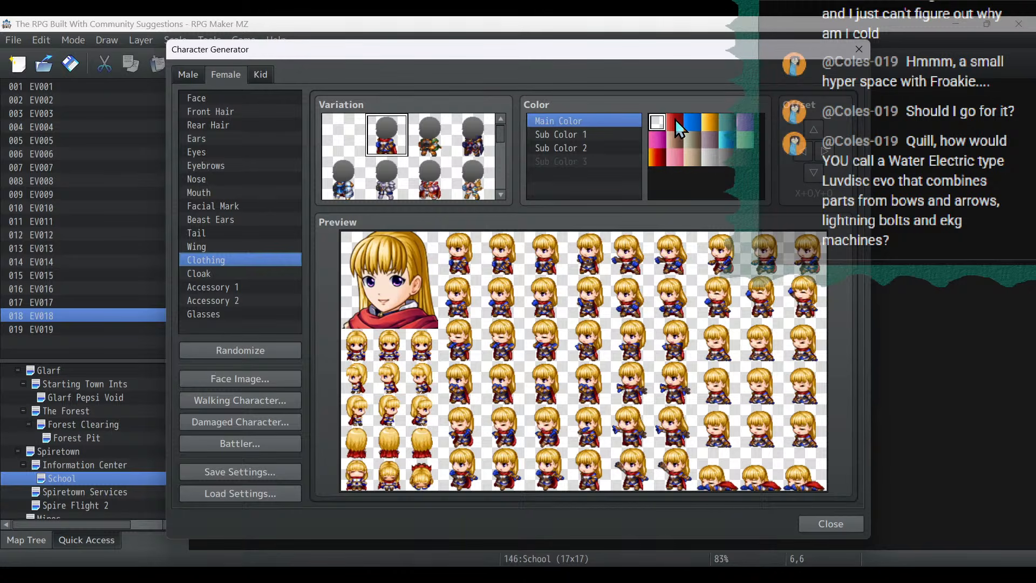
{"action": "left_click", "coordinate": [710, 157]}
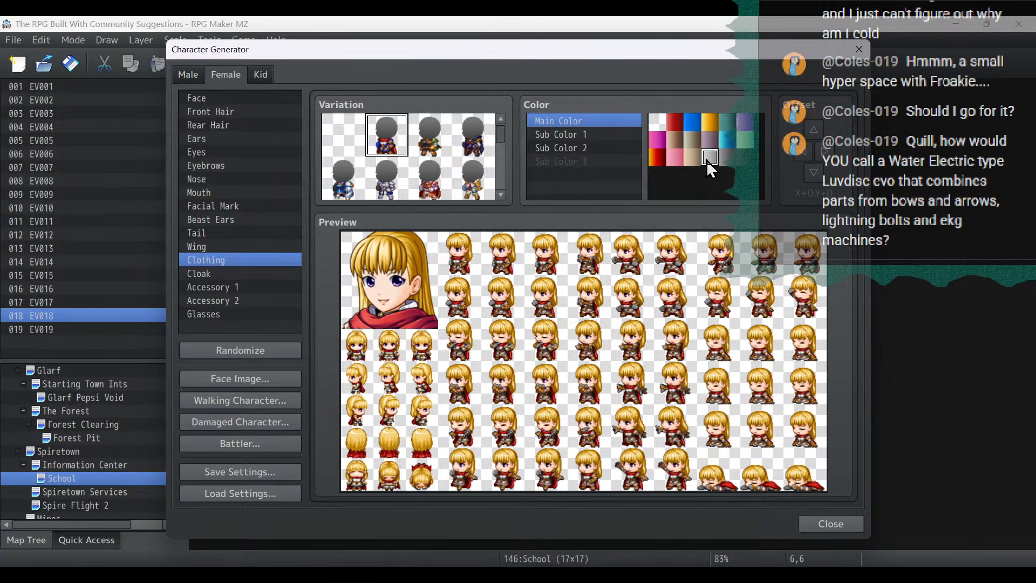
{"action": "left_click", "coordinate": [691, 124]}
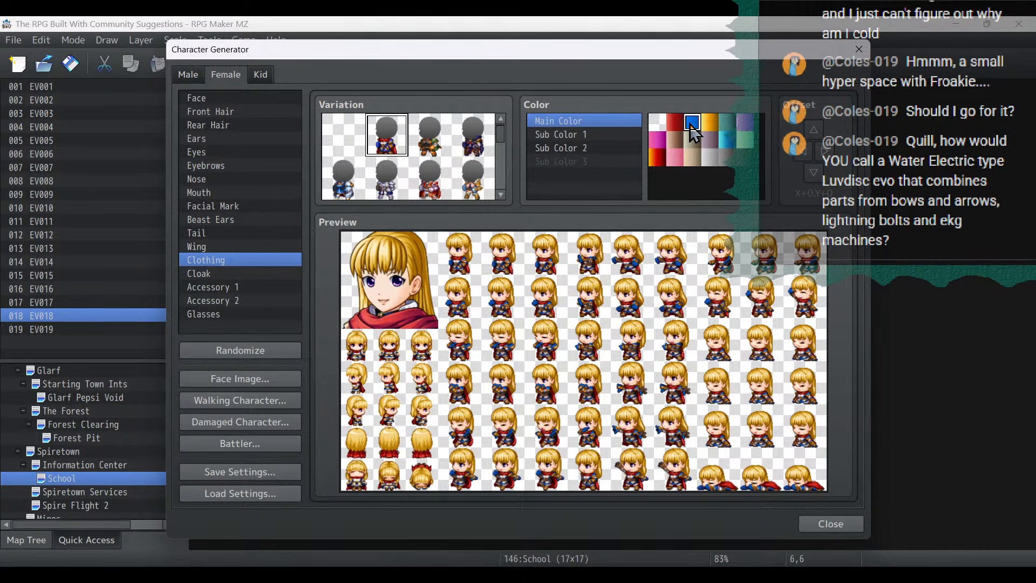
{"action": "left_click", "coordinate": [727, 141]}
{"action": "left_click", "coordinate": [696, 125]}
{"action": "left_click", "coordinate": [211, 272]}
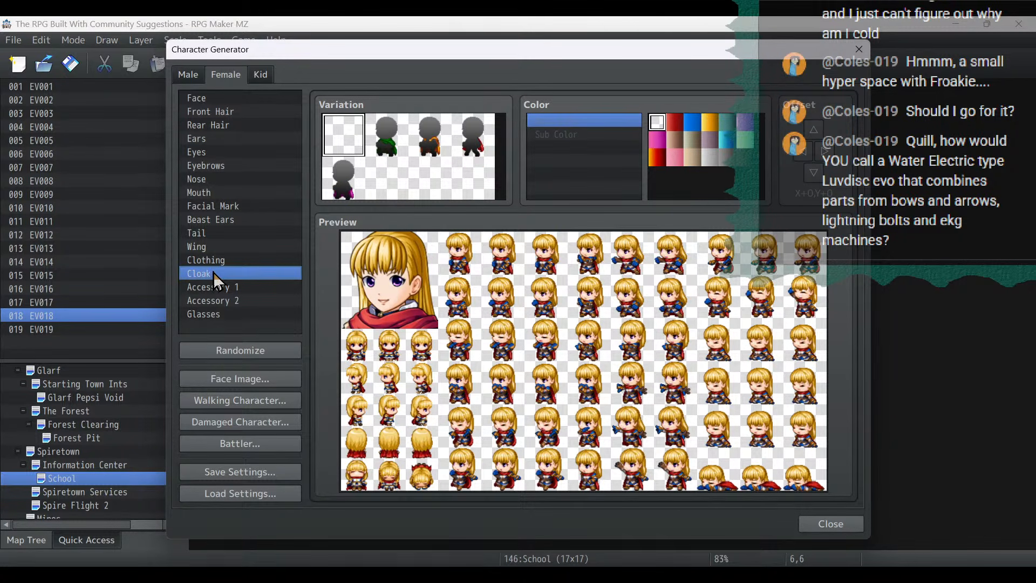
- Set the clothing's Sub Color 1 to muted purple and Sub Color 2 to light gray
{"action": "left_click", "coordinate": [218, 260]}
{"action": "left_click", "coordinate": [574, 134]}
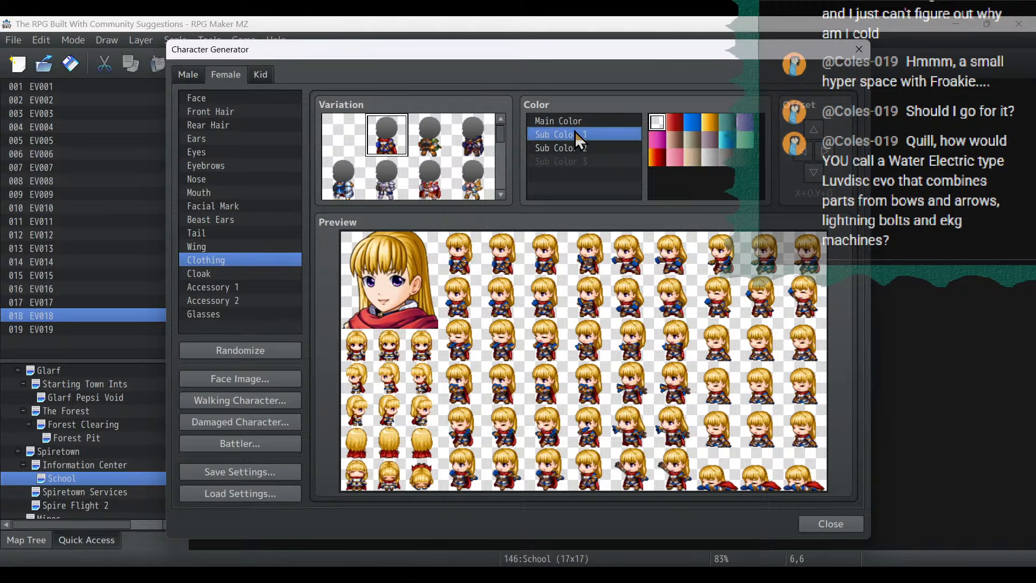
{"action": "left_click", "coordinate": [747, 122]}
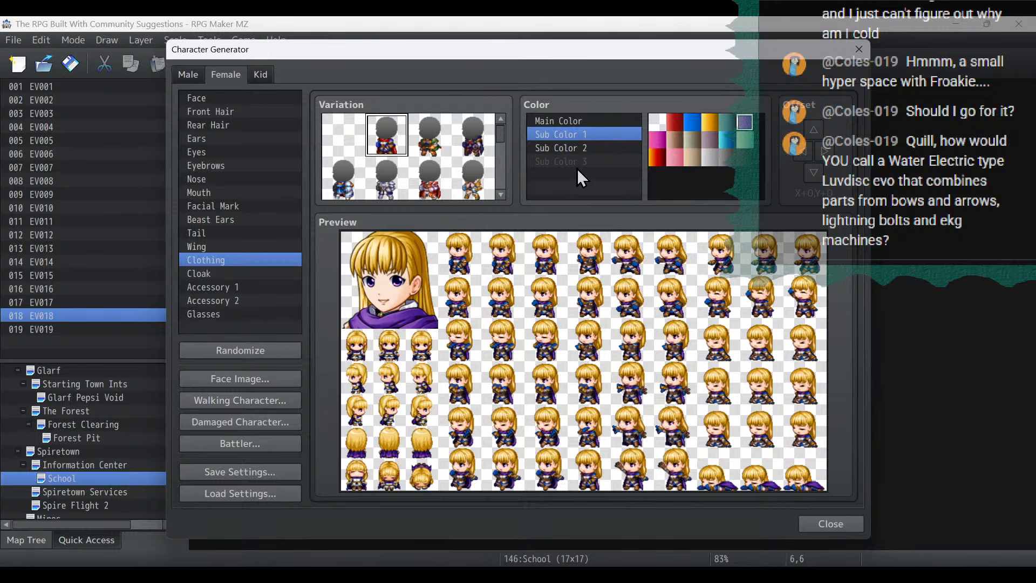
{"action": "left_click", "coordinate": [582, 148]}
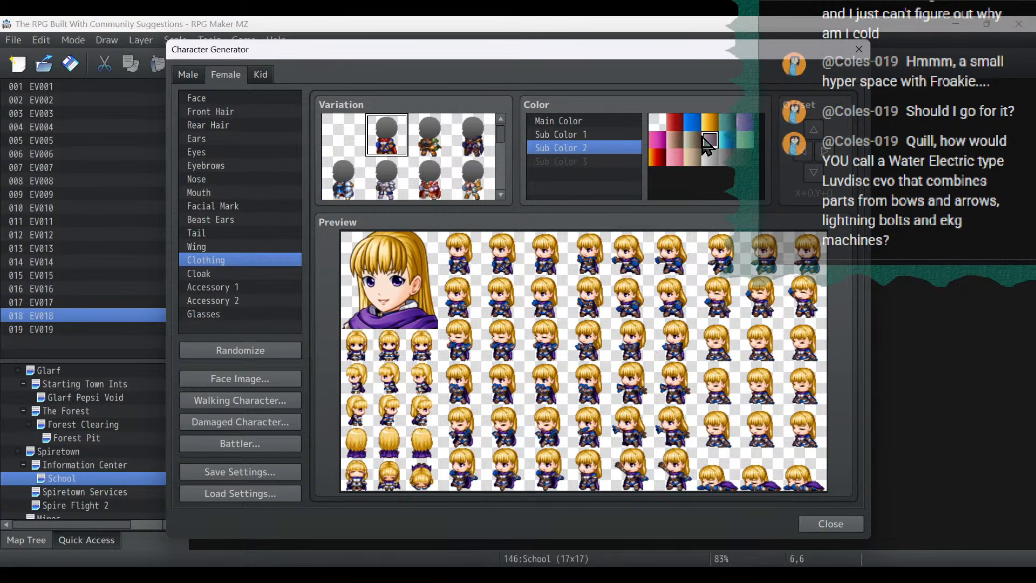
{"action": "left_click", "coordinate": [686, 144]}
{"action": "left_click", "coordinate": [713, 158]}
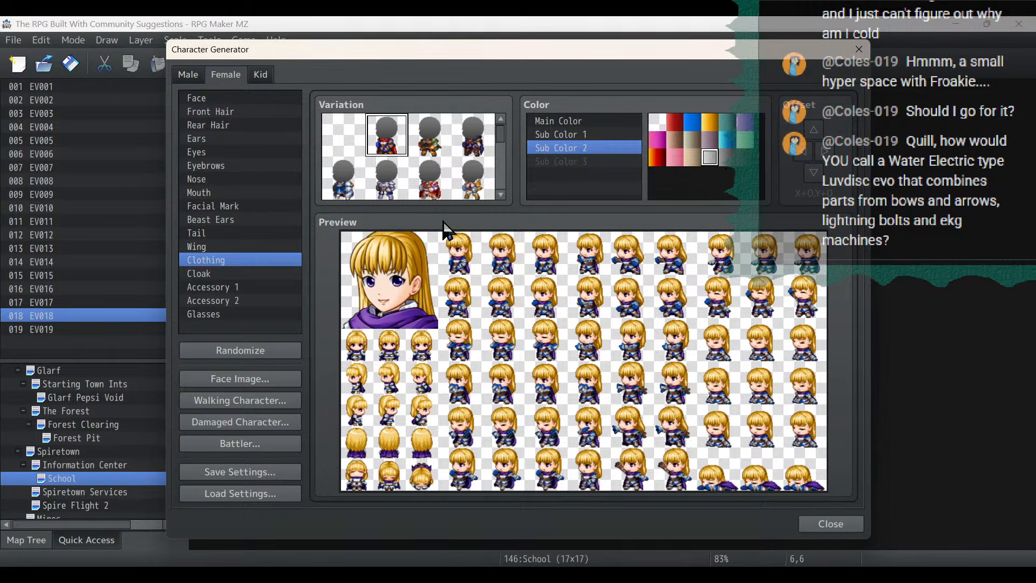
- Choose the fourth variation in the first row for Accessory 1, adding an earring
{"action": "left_click", "coordinate": [225, 285]}
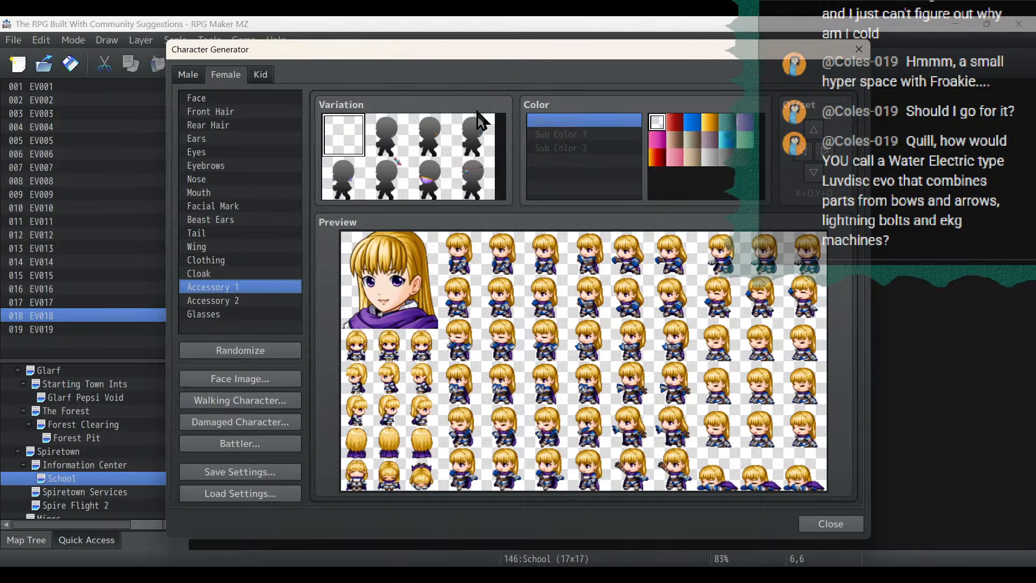
{"action": "left_click", "coordinate": [430, 138]}
{"action": "left_click", "coordinate": [470, 133]}
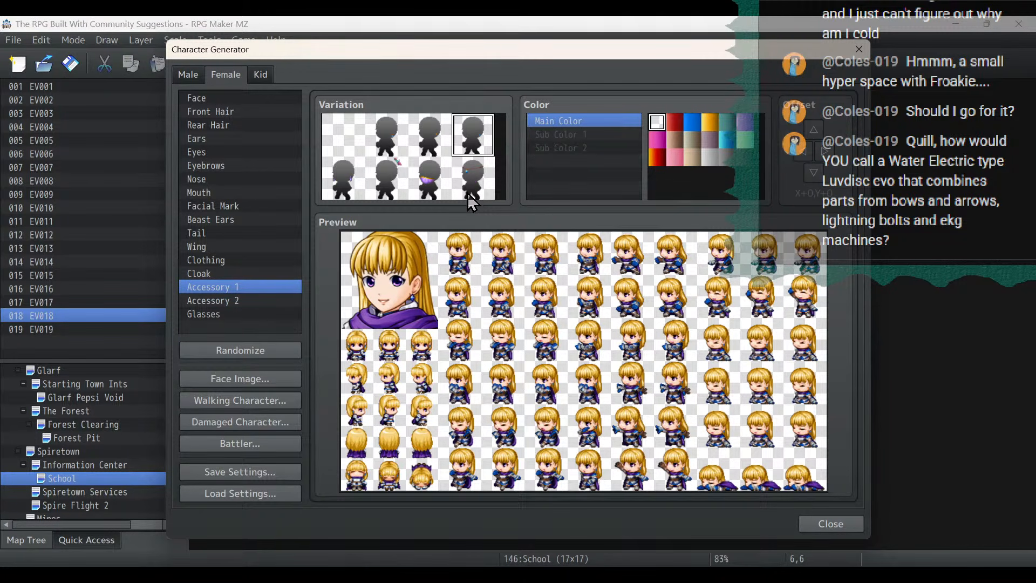
- Color the earring red and export the battler image to the sv_actors folder as Legolass
{"action": "left_click", "coordinate": [388, 145]}
{"action": "left_click", "coordinate": [255, 440]}
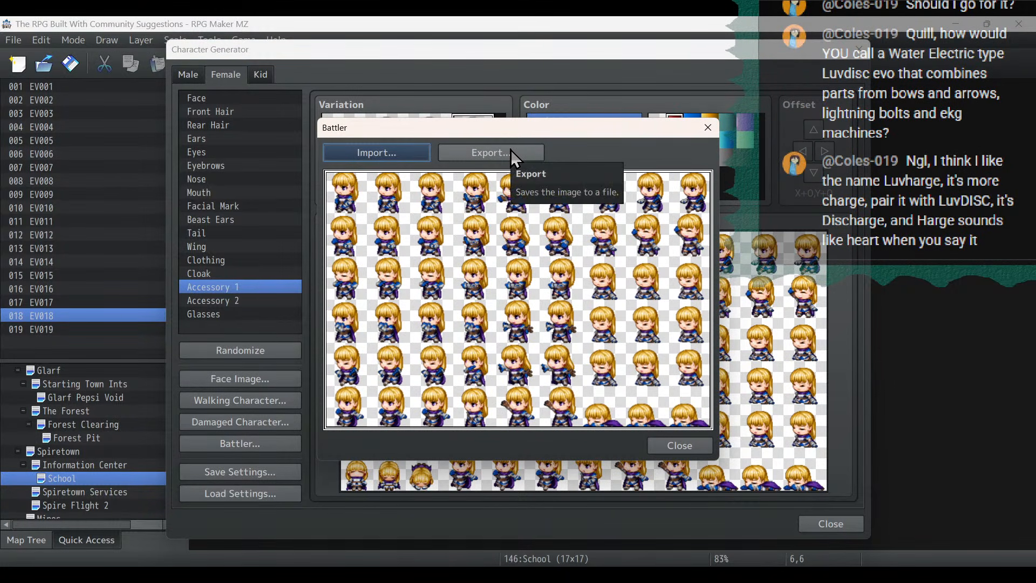
{"action": "left_click", "coordinate": [510, 151]}
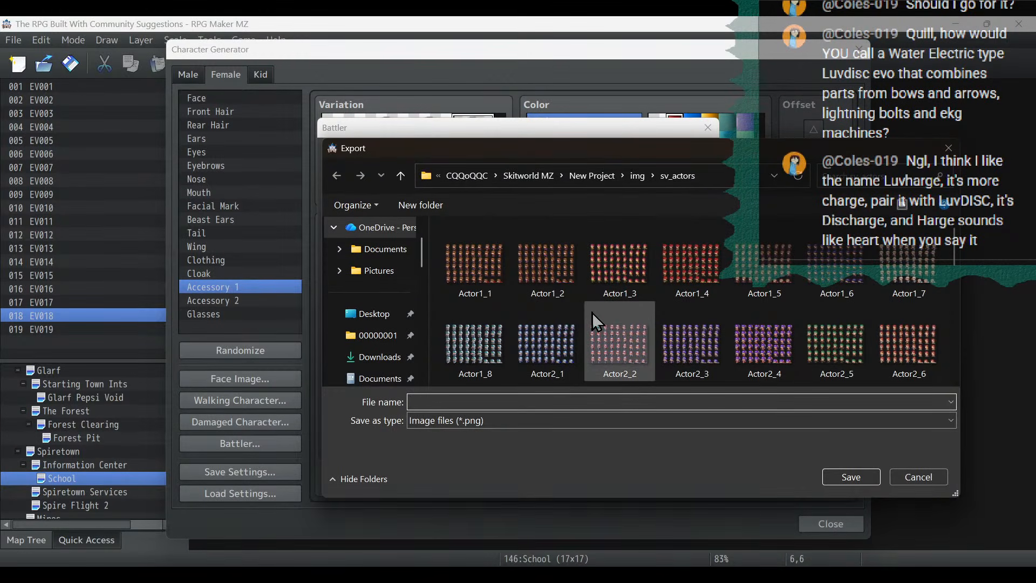
{"action": "type", "text": "Legolass"}
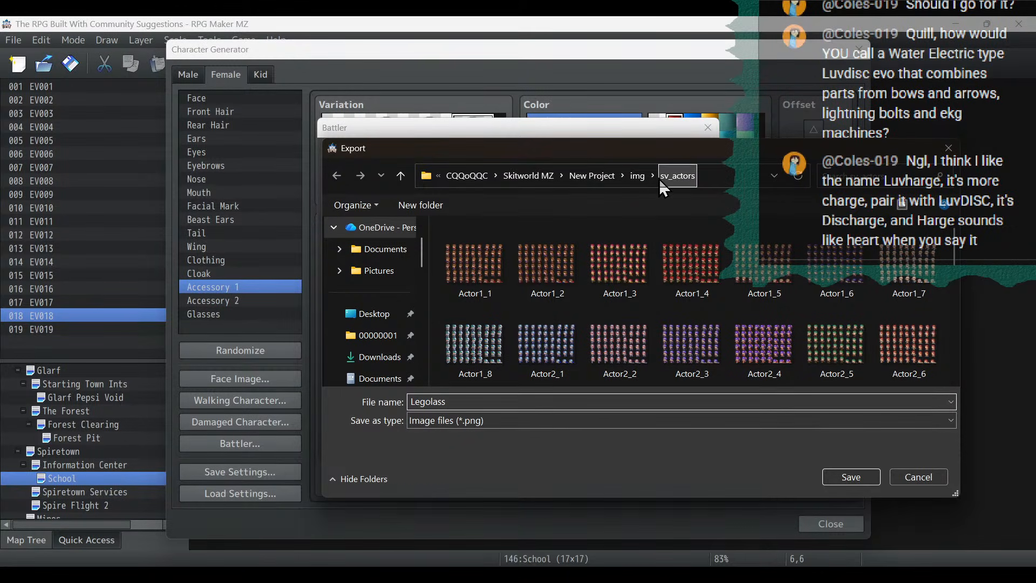
{"action": "left_click", "coordinate": [858, 478]}
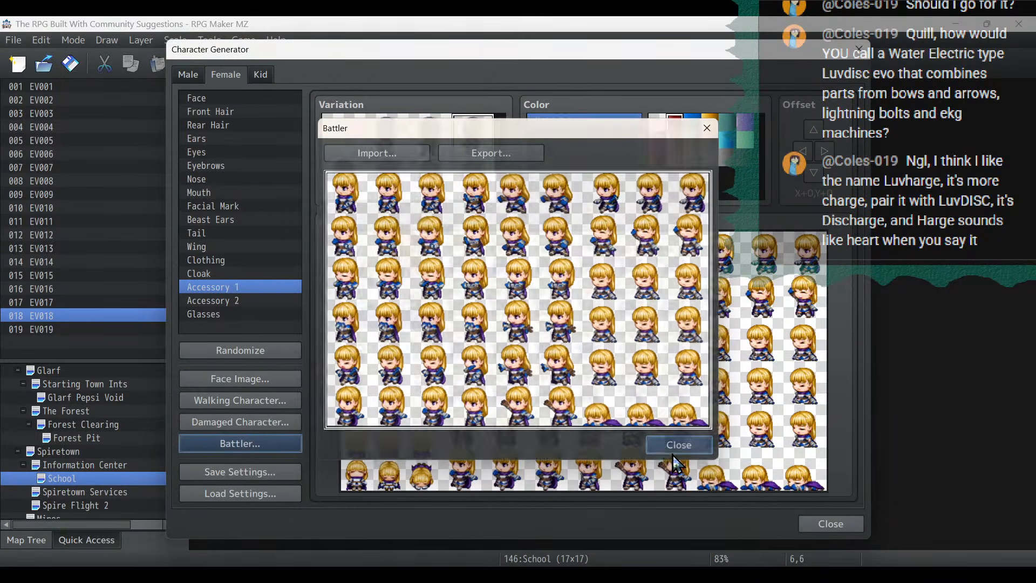
{"action": "left_click", "coordinate": [673, 454]}
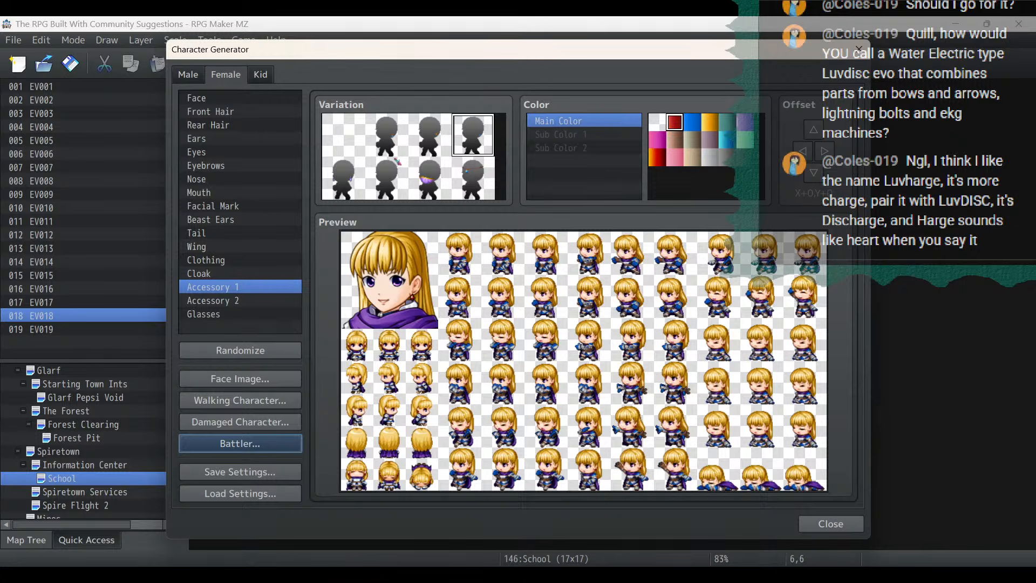
- Switch to the project notes and shorten the last to-do item to "Design Legolass skills"
{"action": "key", "text": "alt+Tab"}
{"action": "left_click", "coordinate": [284, 273]}
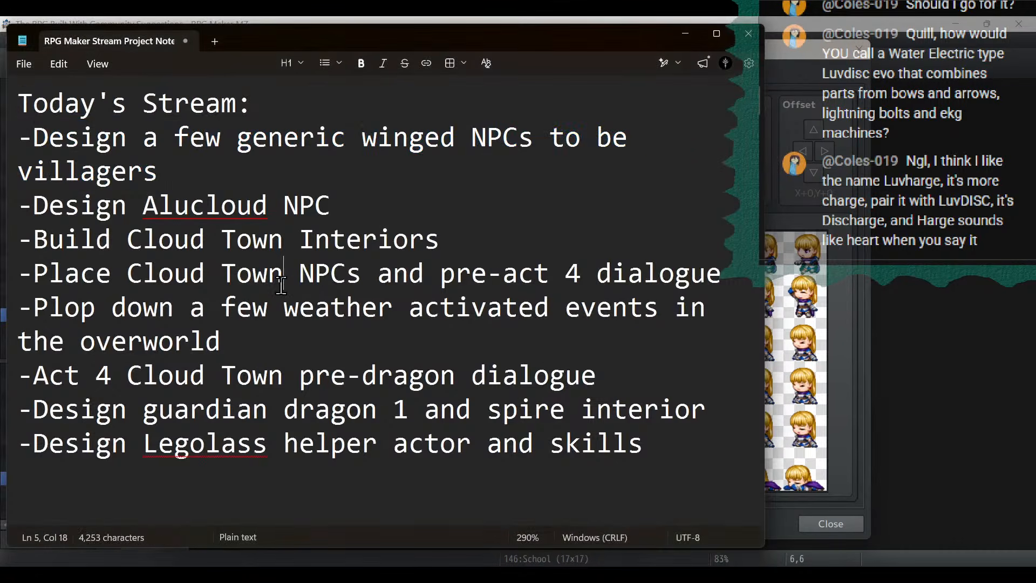
{"action": "left_click_drag", "start_coordinate": [696, 463], "coordinate": [84, 447]}
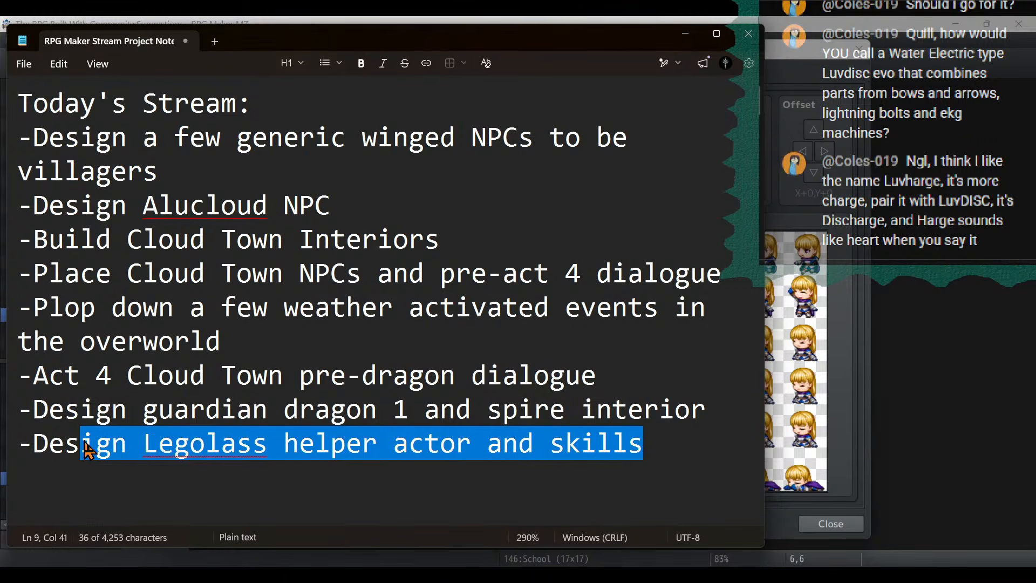
{"action": "left_click", "coordinate": [285, 445]}
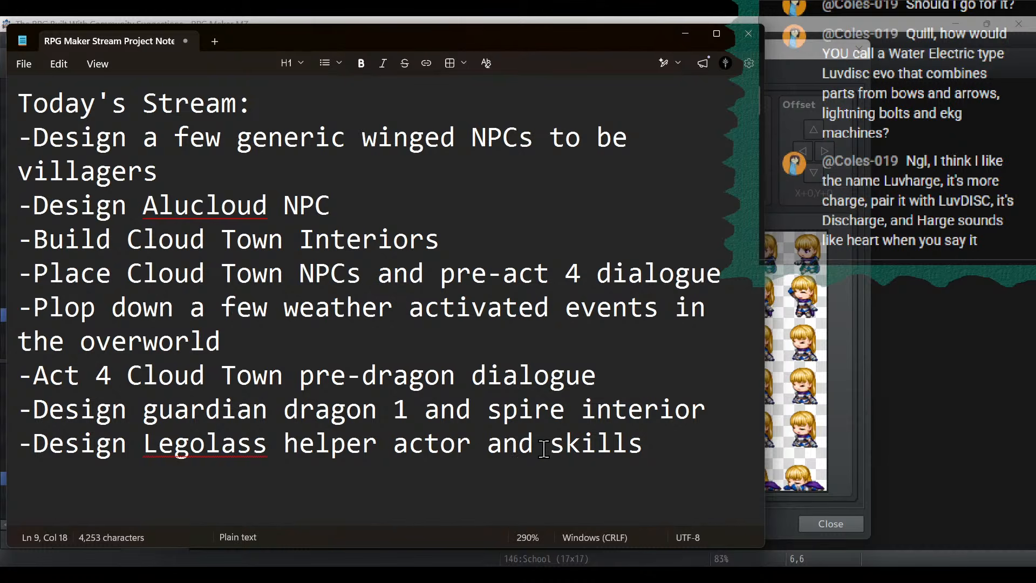
{"action": "left_click_drag", "start_coordinate": [549, 447], "coordinate": [284, 451]}
{"action": "key", "text": "BackSpace"}
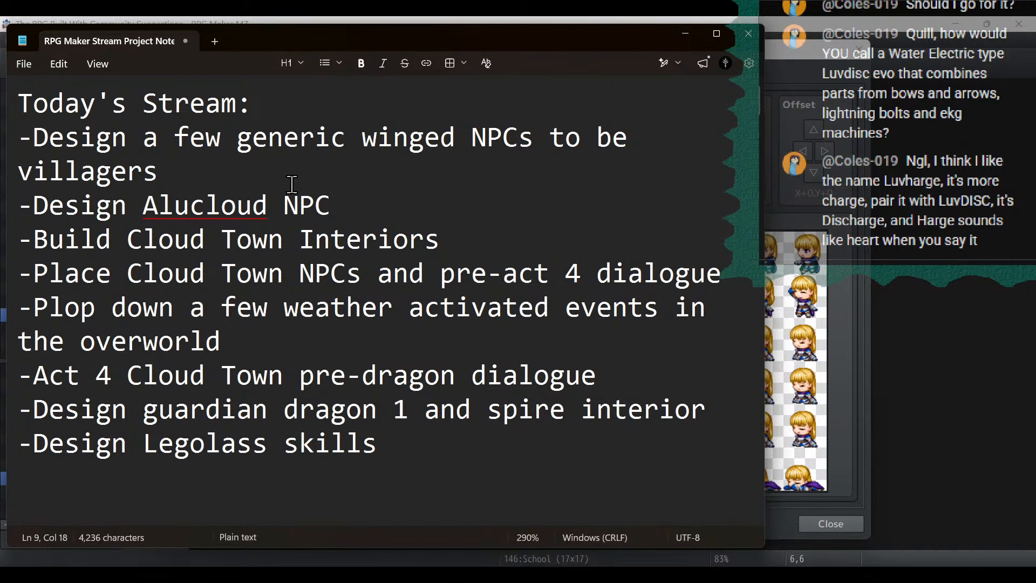
- Delete the generic winged NPCs item from the to-do list, highlight the Alucloud NPC item and return to the Character Generator
{"action": "double_click", "coordinate": [382, 212]}
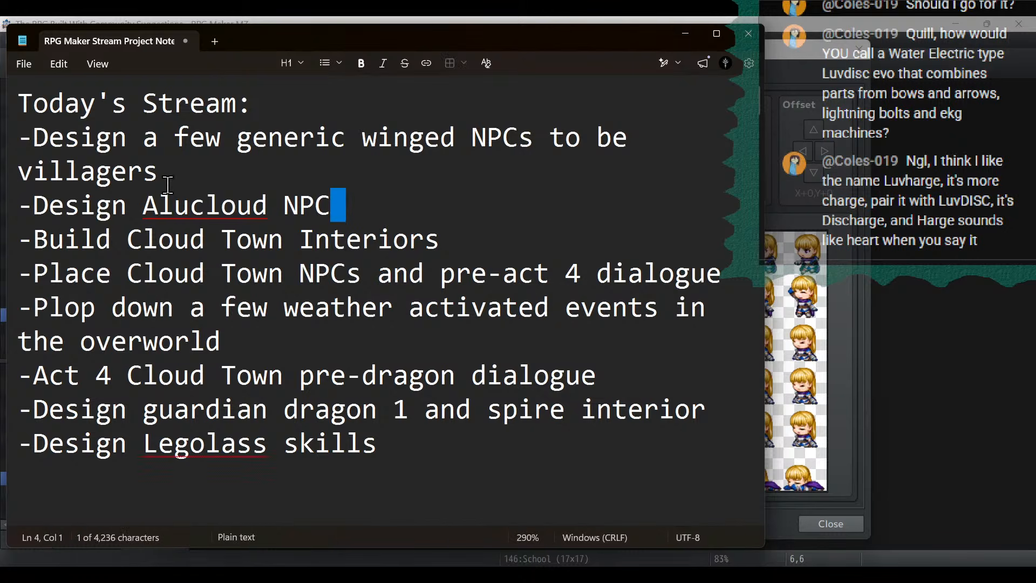
{"action": "left_click_drag", "start_coordinate": [208, 178], "coordinate": [2, 144]}
{"action": "key", "text": "BackSpace"}
{"action": "key", "text": "BackSpace"}
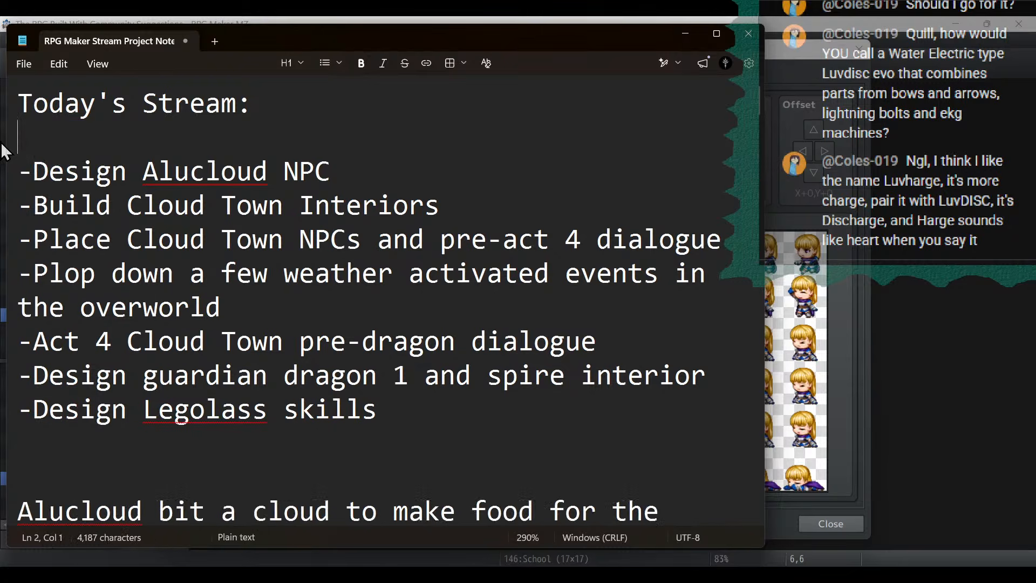
{"action": "left_click_drag", "start_coordinate": [361, 146], "coordinate": [3, 144]}
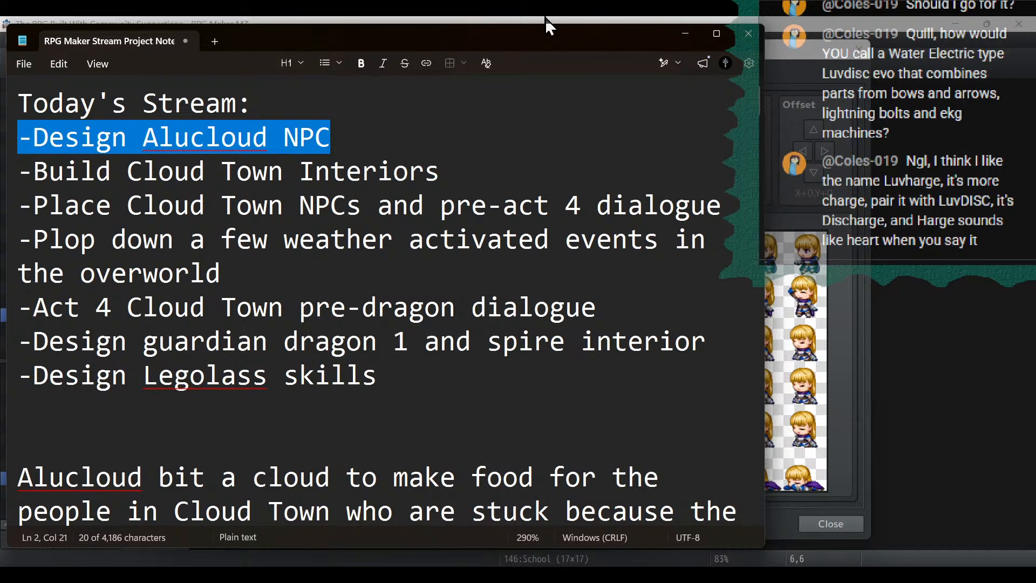
{"action": "left_click", "coordinate": [685, 36]}
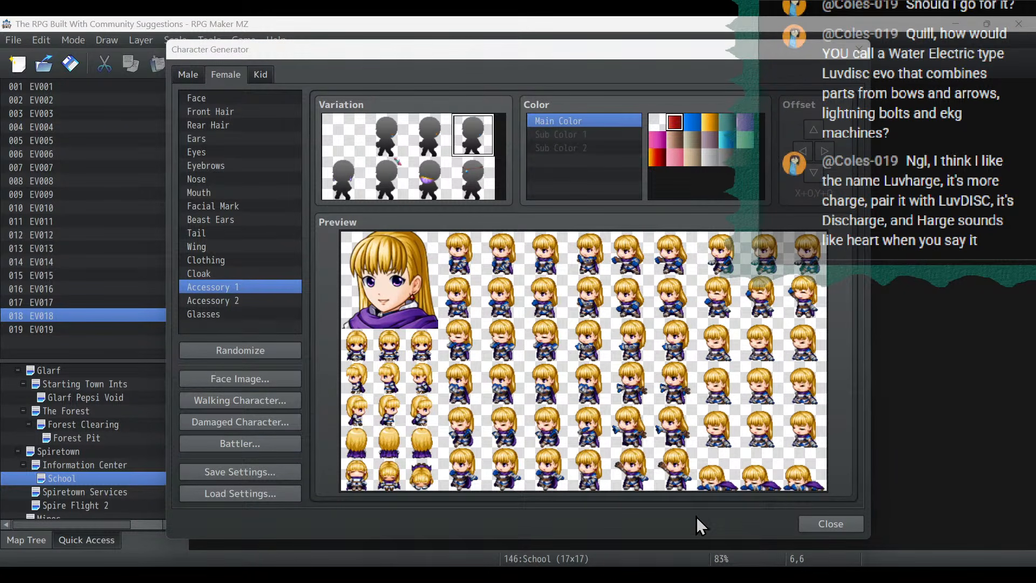
- Switch to the male character and give him the second wing variation in the second row, colored black
{"action": "left_click", "coordinate": [179, 75]}
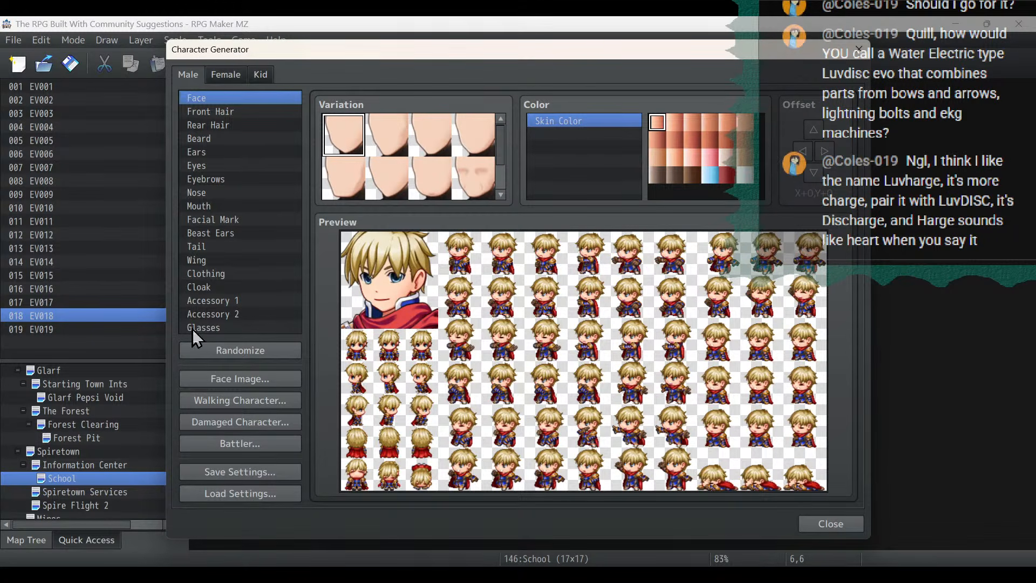
{"action": "left_click", "coordinate": [208, 259]}
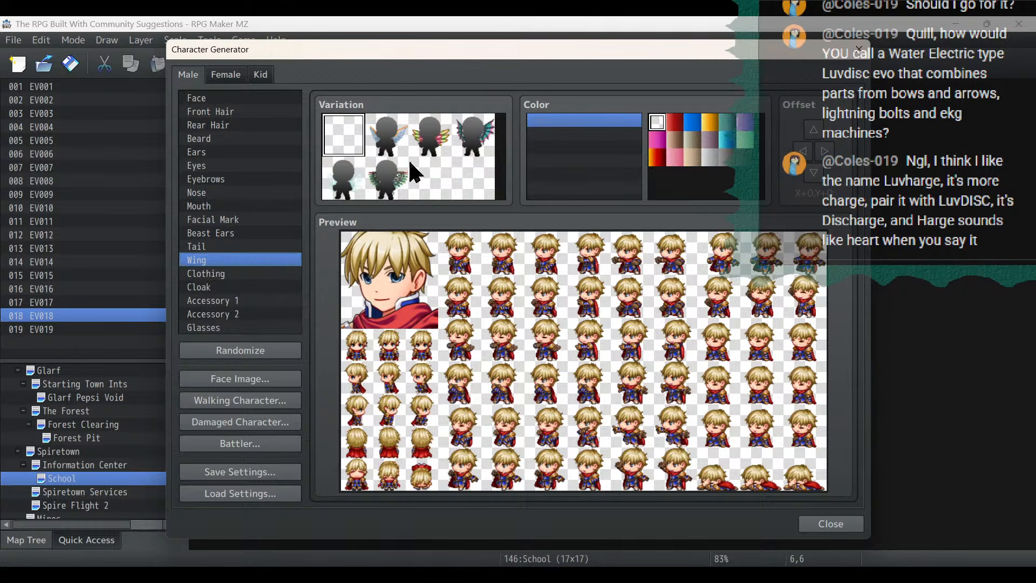
{"action": "left_click", "coordinate": [432, 133]}
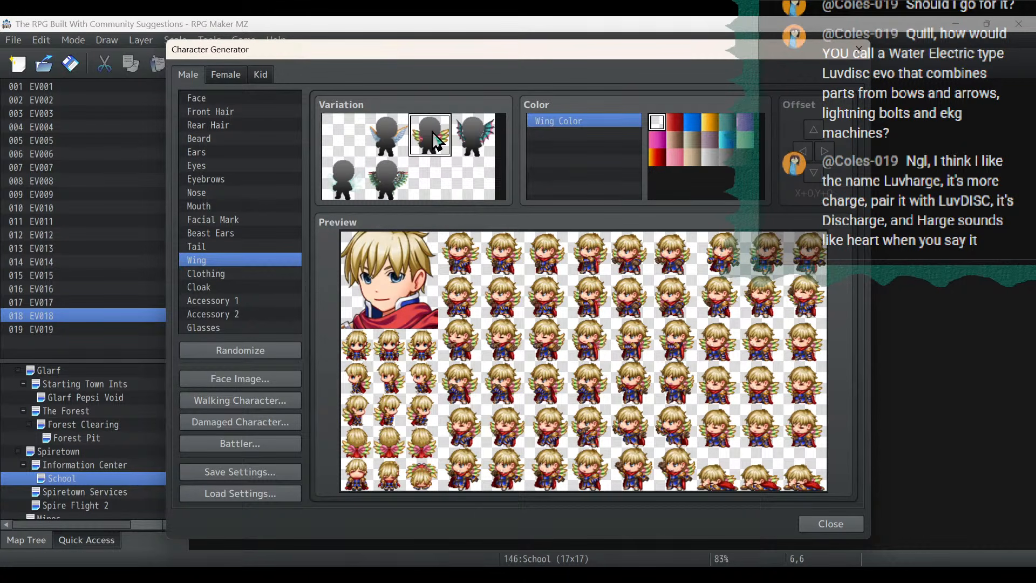
{"action": "left_click", "coordinate": [389, 180]}
{"action": "left_click", "coordinate": [744, 157]}
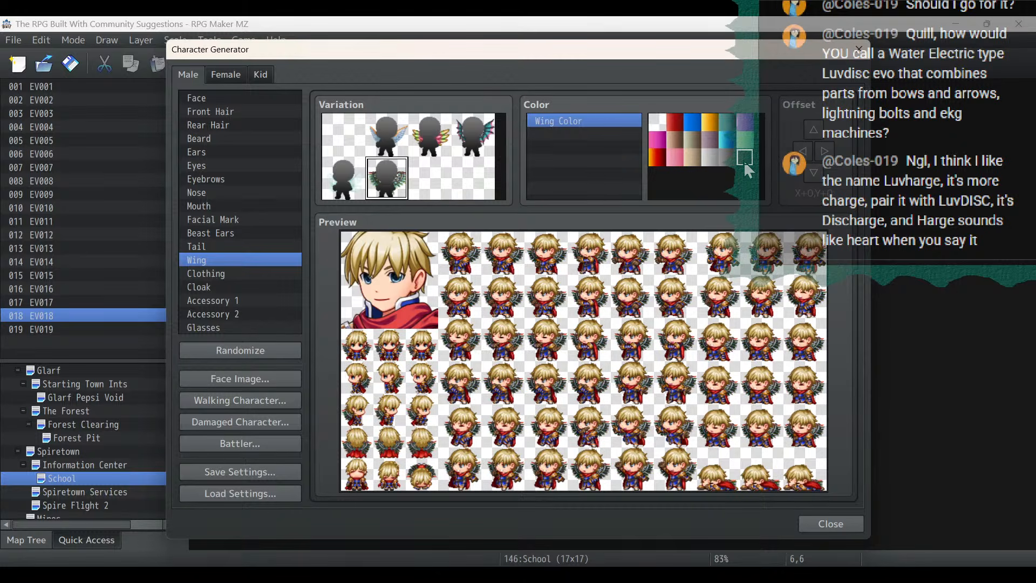
- Choose the clothing variation with the purple scarf and set its main color to black
{"action": "left_click", "coordinate": [244, 273]}
{"action": "scroll", "coordinate": [398, 167], "scroll_direction": "down", "scroll_amount": 3}
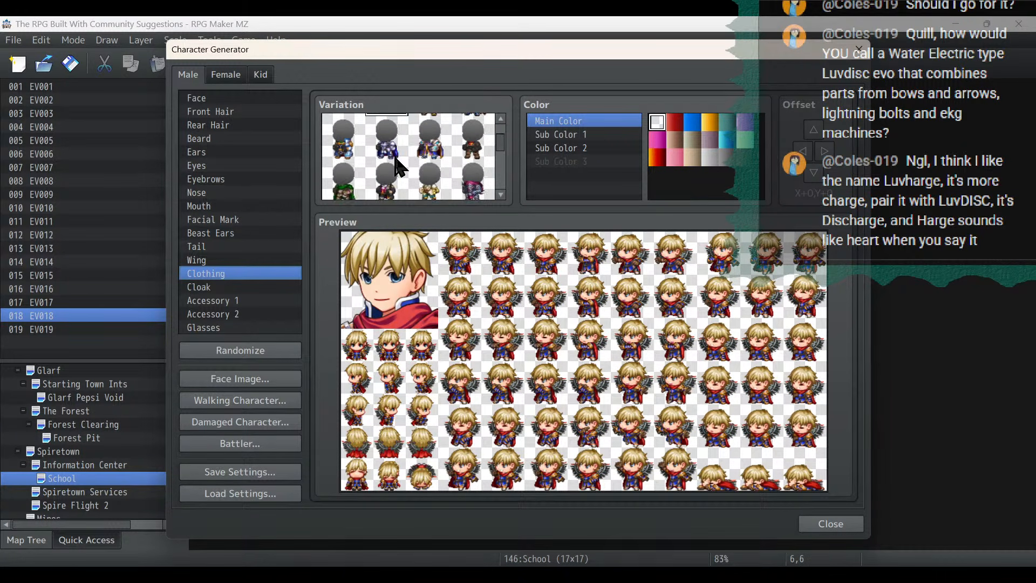
{"action": "left_click", "coordinate": [478, 151]}
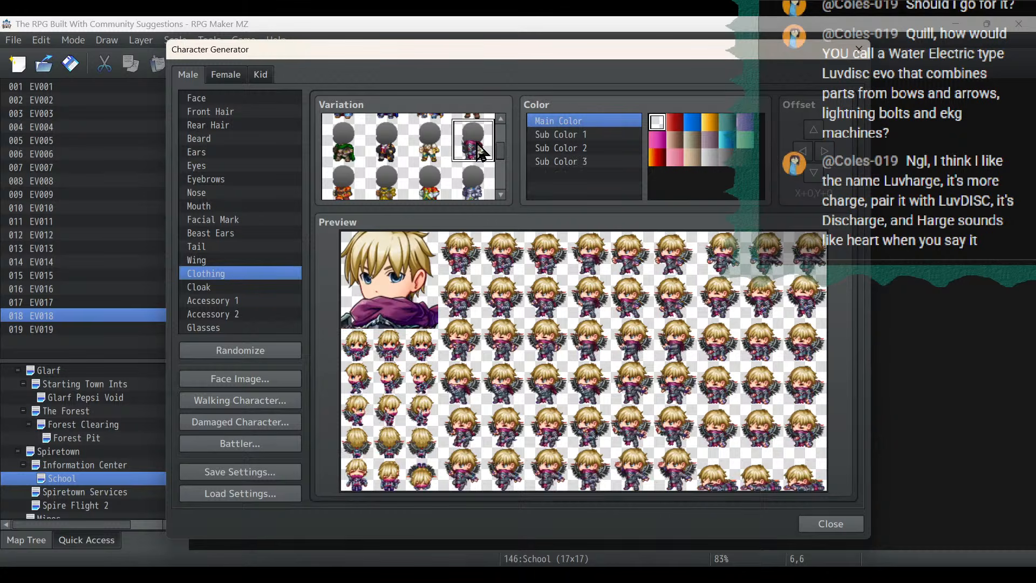
{"action": "left_click", "coordinate": [751, 157]}
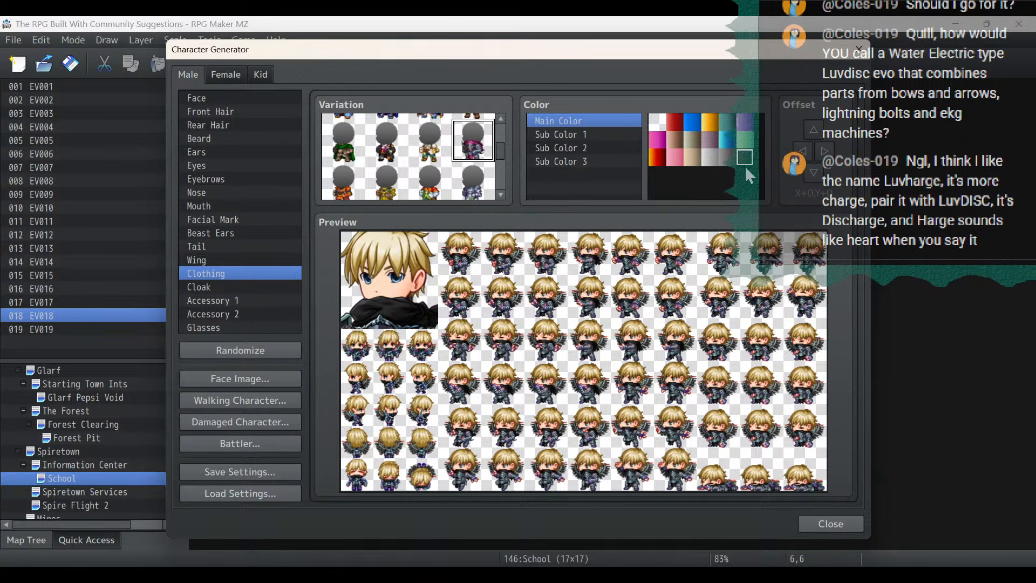
- Set the clothing's Sub Colors 1 and 2 to black and Sub Color 3 to light gray
{"action": "left_click", "coordinate": [571, 136]}
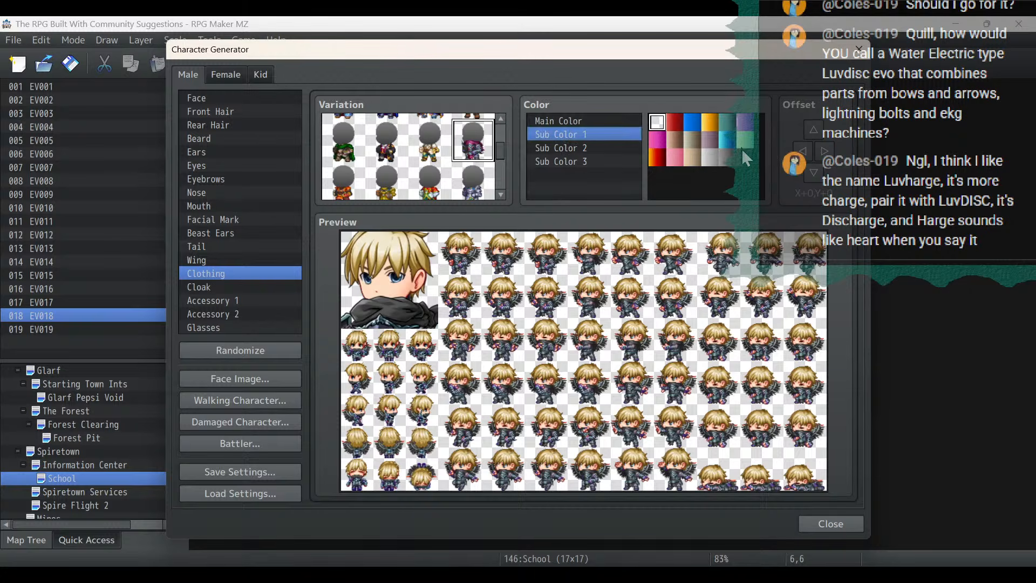
{"action": "left_click", "coordinate": [604, 147]}
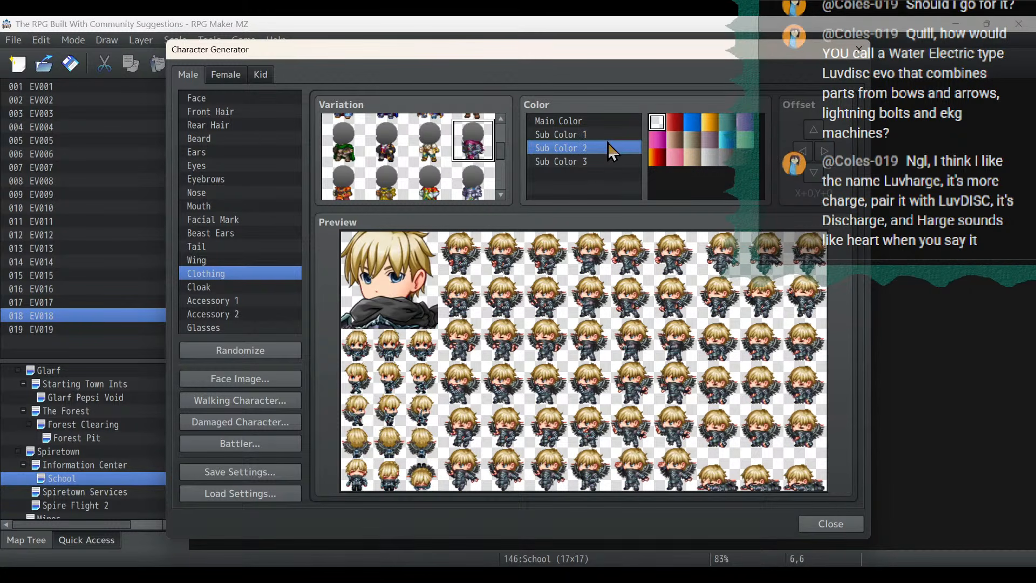
{"action": "left_click", "coordinate": [747, 157]}
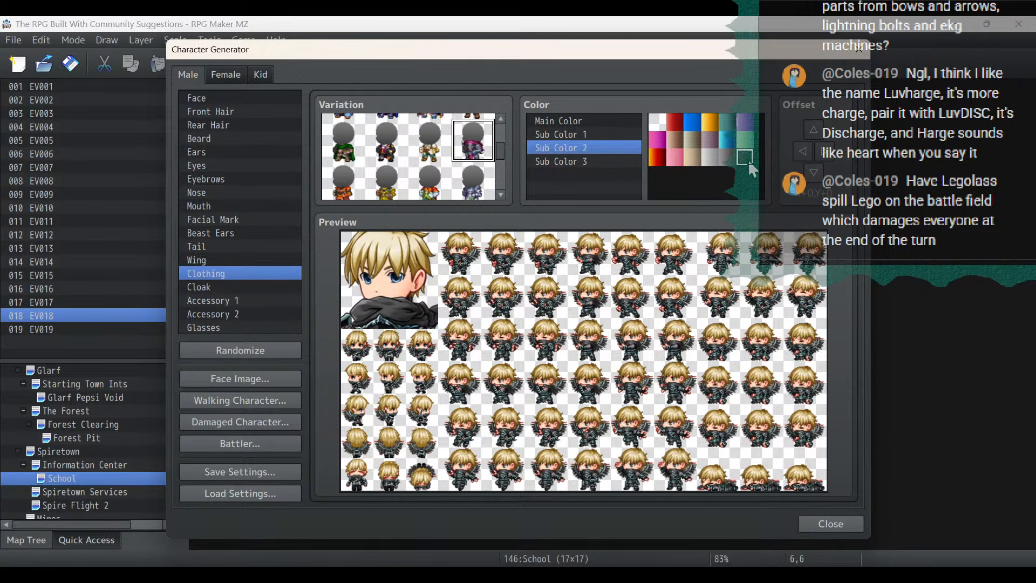
{"action": "left_click", "coordinate": [603, 161]}
{"action": "left_click", "coordinate": [727, 156]}
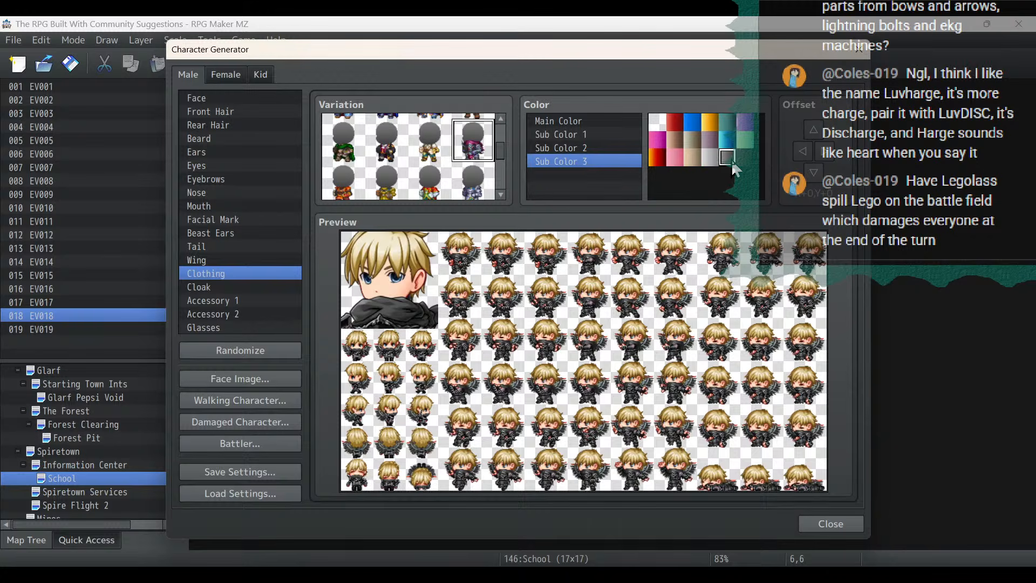
{"action": "left_click", "coordinate": [715, 159]}
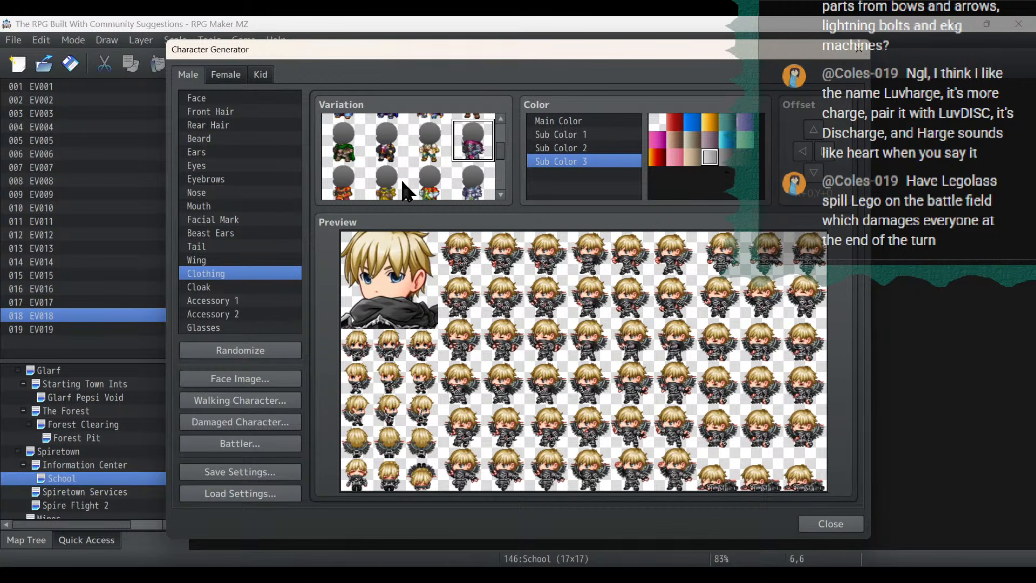
- Try the face mask, headbands and other variations for Accessory 1 and settle on the eyepatch
{"action": "left_click", "coordinate": [222, 291]}
{"action": "left_click", "coordinate": [232, 301]}
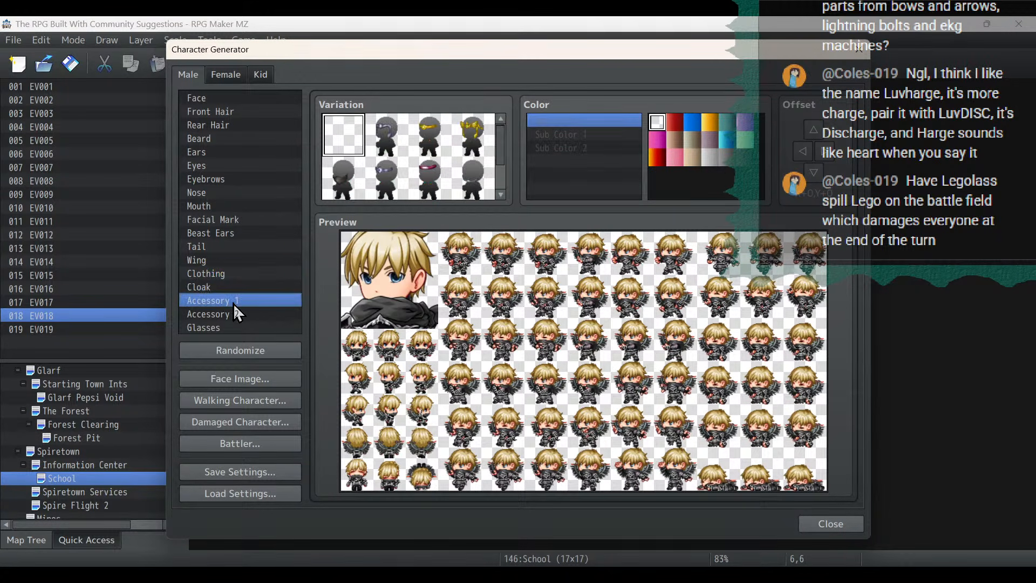
{"action": "left_click", "coordinate": [335, 183]}
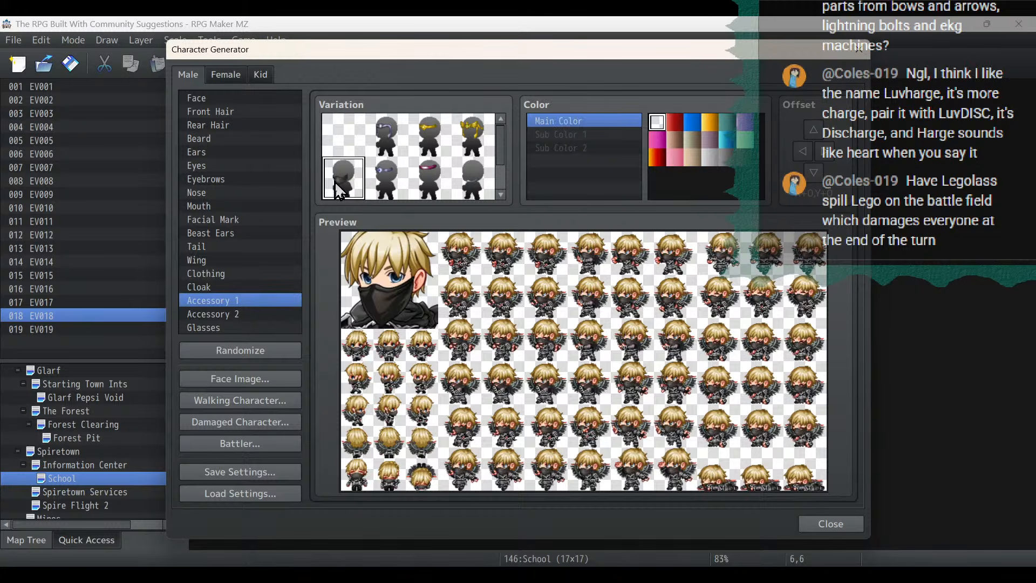
{"action": "left_click", "coordinate": [392, 189]}
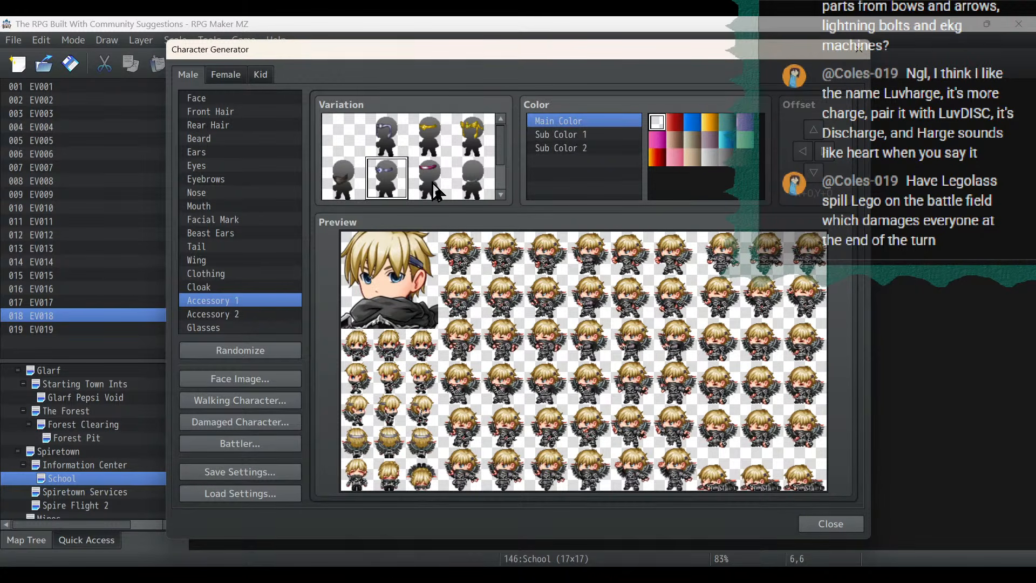
{"action": "left_click", "coordinate": [436, 190]}
{"action": "left_click", "coordinate": [473, 190]}
{"action": "scroll", "coordinate": [470, 189], "scroll_direction": "down", "scroll_amount": 1}
{"action": "scroll", "coordinate": [472, 191], "scroll_direction": "down", "scroll_amount": 1}
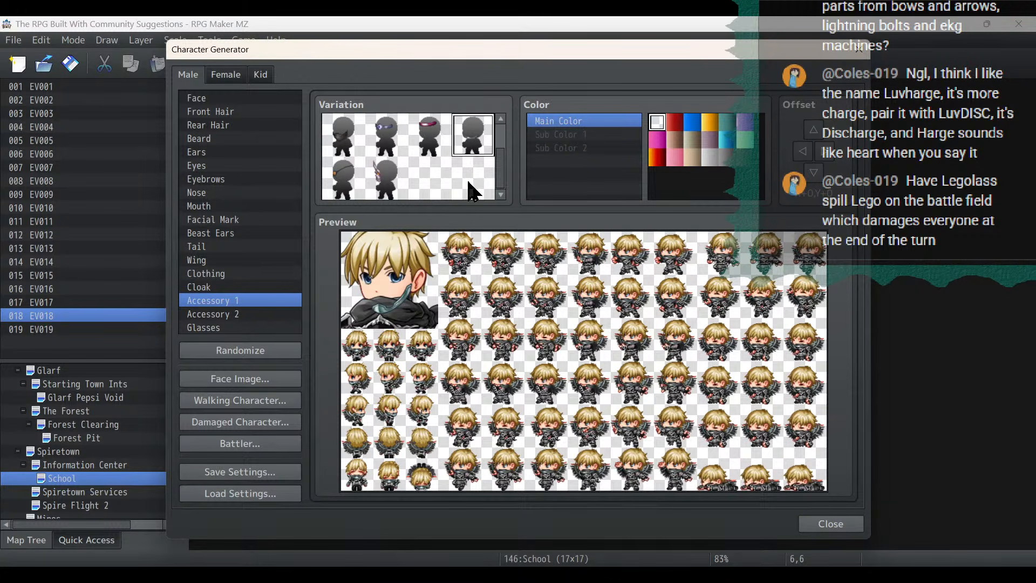
{"action": "left_click", "coordinate": [345, 186]}
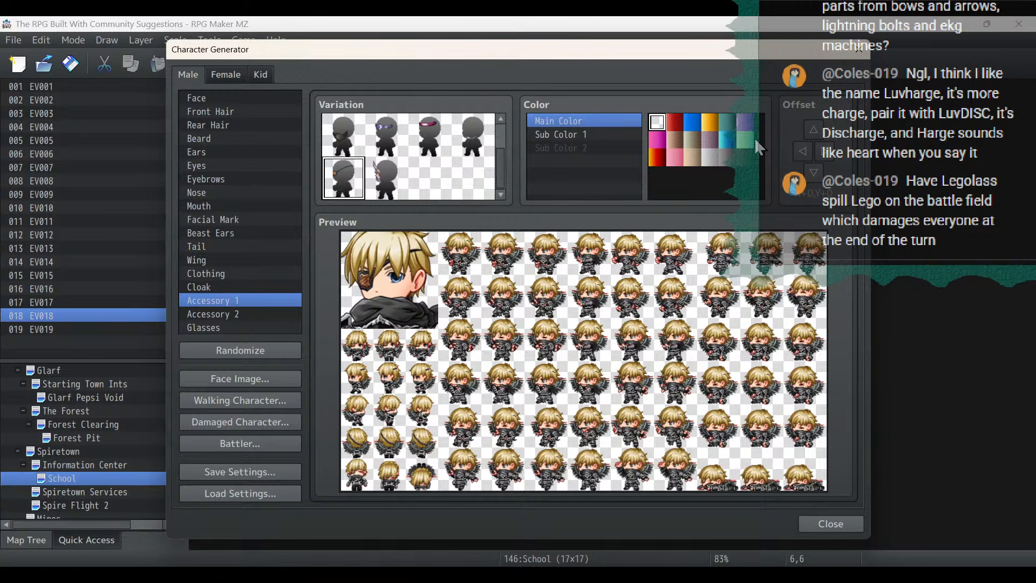
- Try darker main colors for the eyepatch, restore the default swatch, and set Sub Color 1 to black
{"action": "left_click", "coordinate": [747, 162]}
{"action": "left_click", "coordinate": [728, 162]}
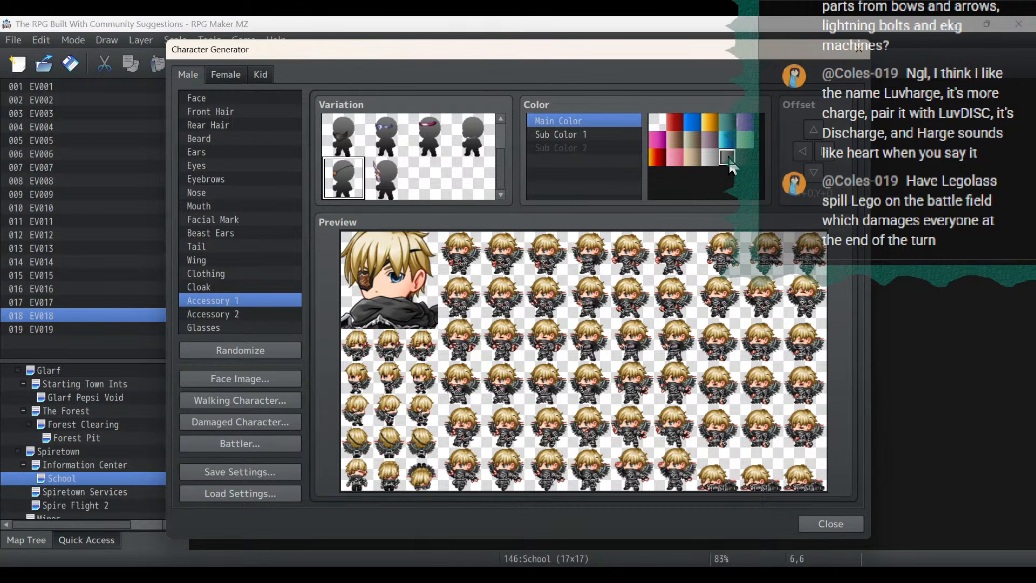
{"action": "left_click", "coordinate": [657, 123]}
{"action": "left_click", "coordinate": [583, 134]}
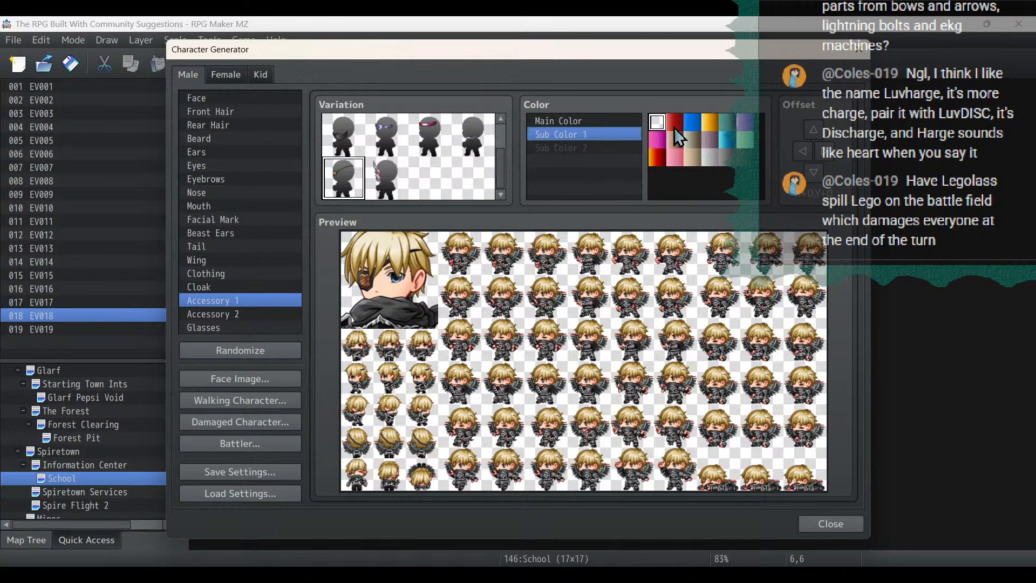
{"action": "left_click", "coordinate": [676, 139]}
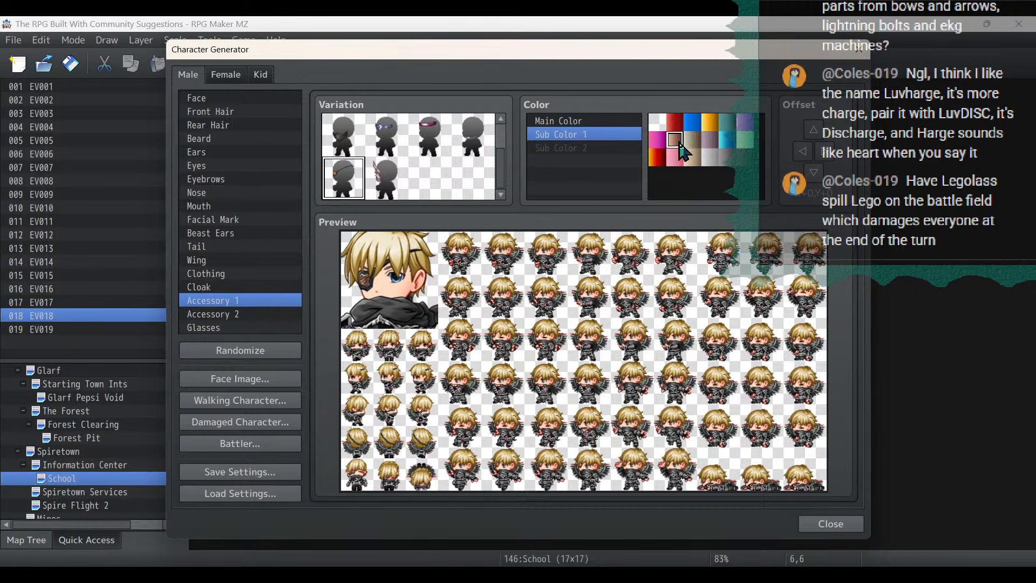
{"action": "left_click", "coordinate": [745, 159]}
- Switch to the project notes and append "- lego based skills" to the Legolass skills item
{"action": "key", "text": "alt+Tab"}
{"action": "left_click", "coordinate": [464, 371]}
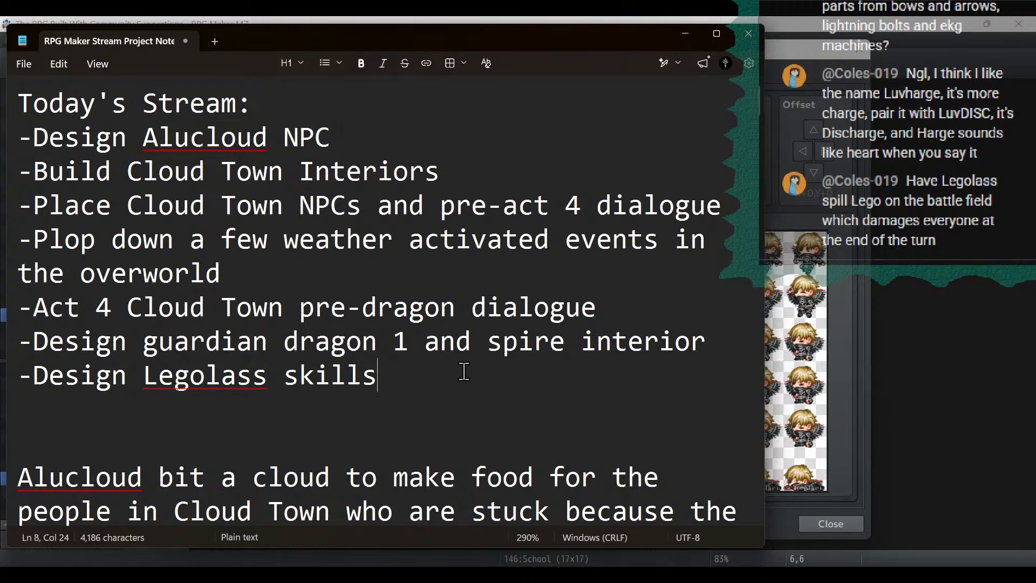
{"action": "type", "text": "- lego ba"}
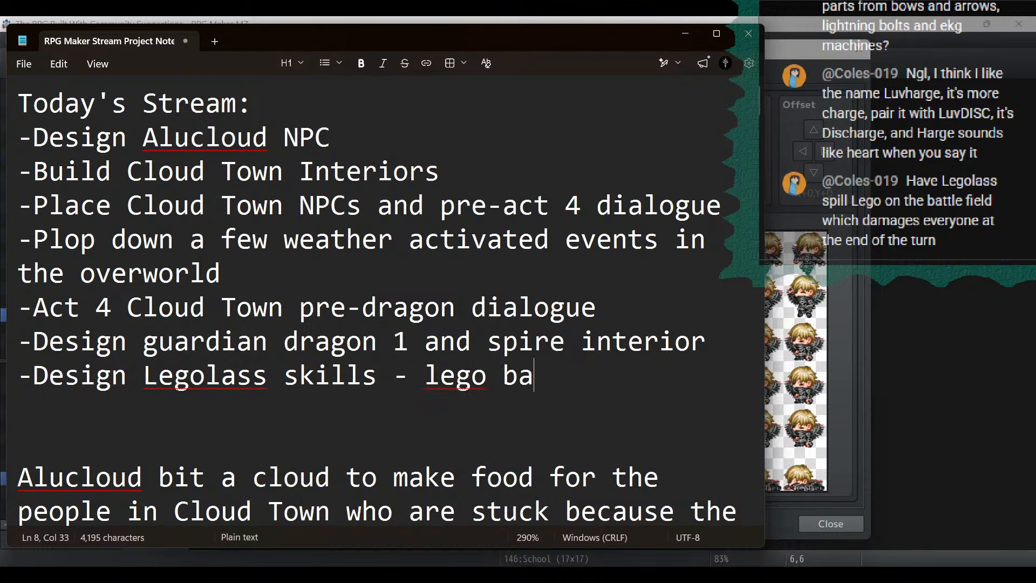
{"action": "type", "text": "sed skills"}
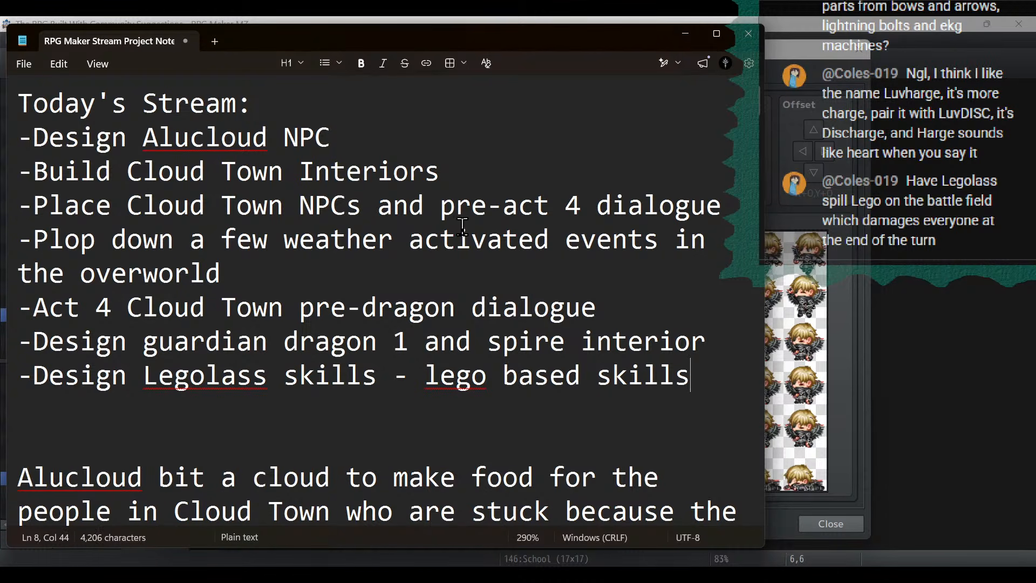
- Return to the Character Generator and set both Front Hair and Rear Hair to the empty variation
{"action": "left_click", "coordinate": [685, 33]}
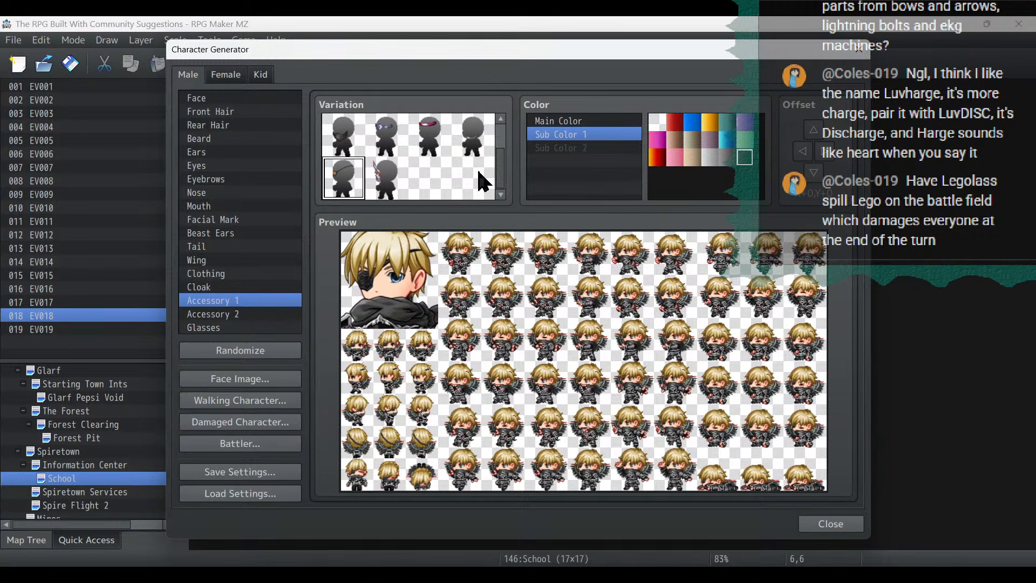
{"action": "left_click", "coordinate": [228, 97]}
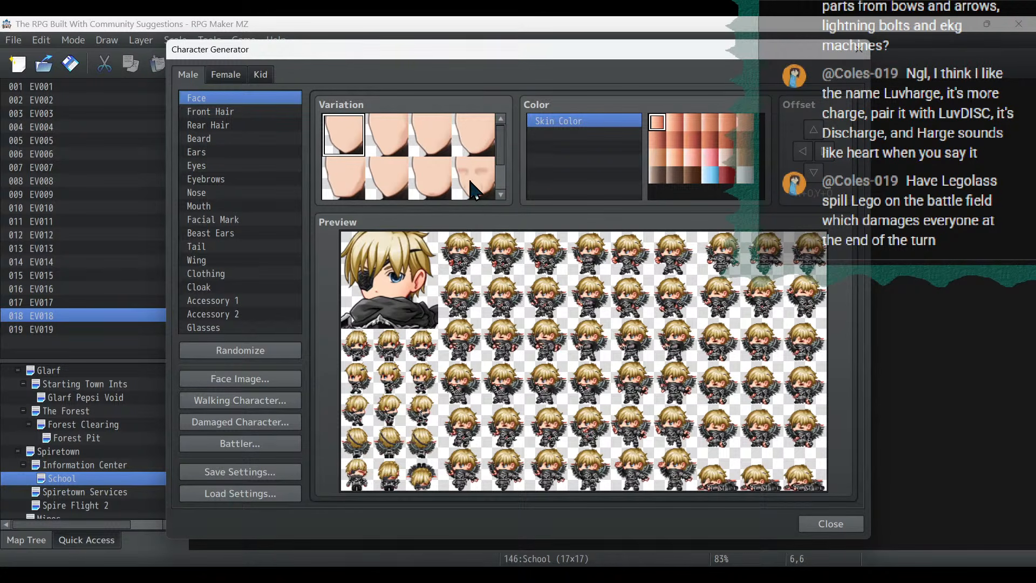
{"action": "left_click", "coordinate": [264, 112]}
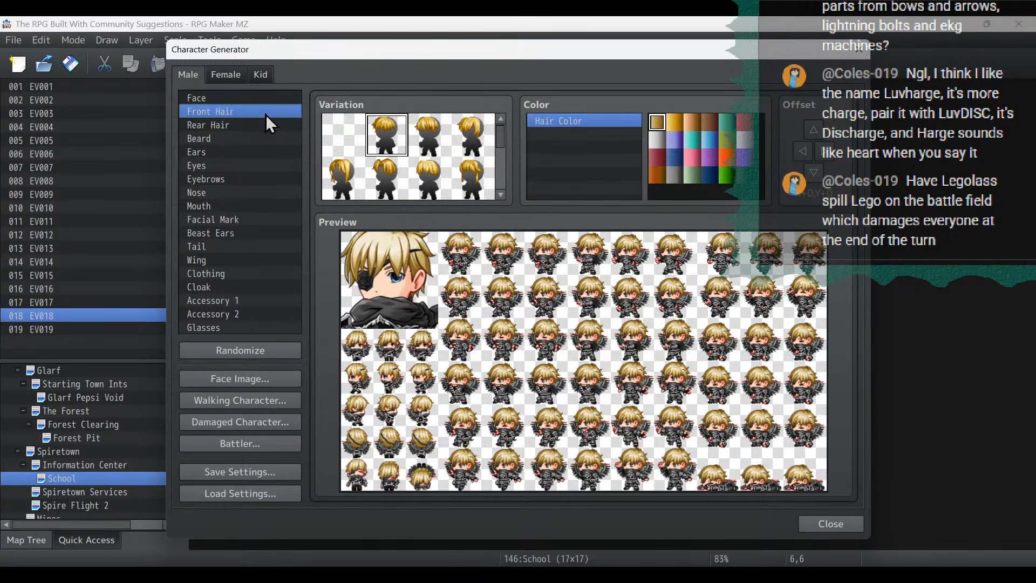
{"action": "left_click", "coordinate": [348, 130]}
{"action": "left_click", "coordinate": [259, 125]}
{"action": "left_click", "coordinate": [345, 128]}
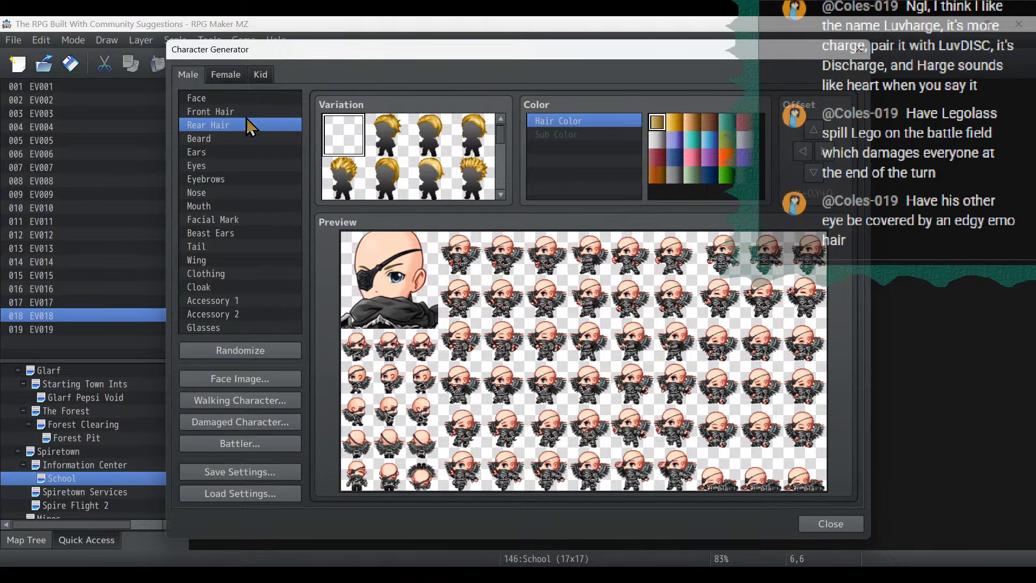
- Look through the Rear Hair variations and choose the short, smooth style
{"action": "scroll", "coordinate": [474, 173], "scroll_direction": "down", "scroll_amount": 5}
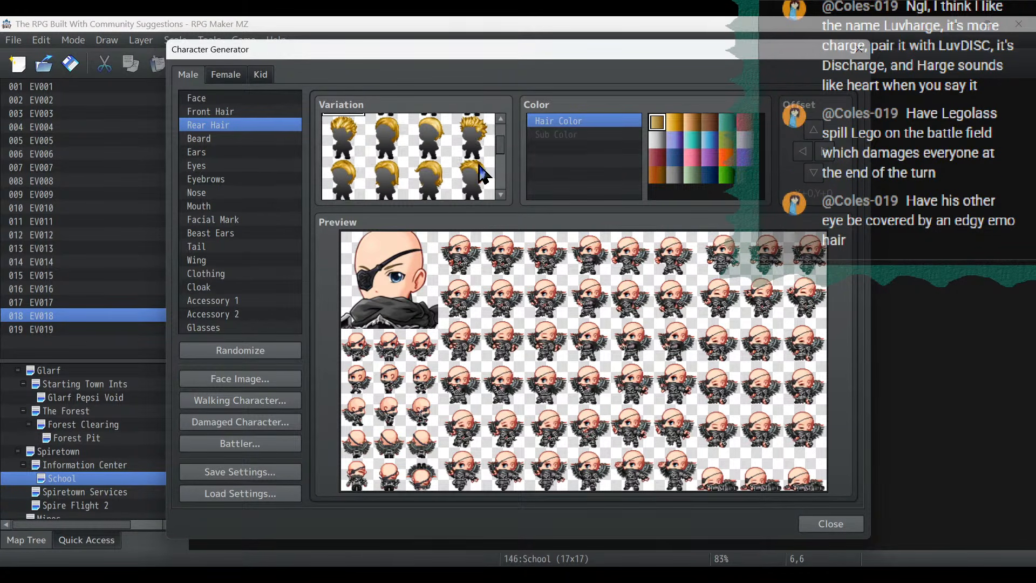
{"action": "scroll", "coordinate": [482, 174], "scroll_direction": "down", "scroll_amount": 2}
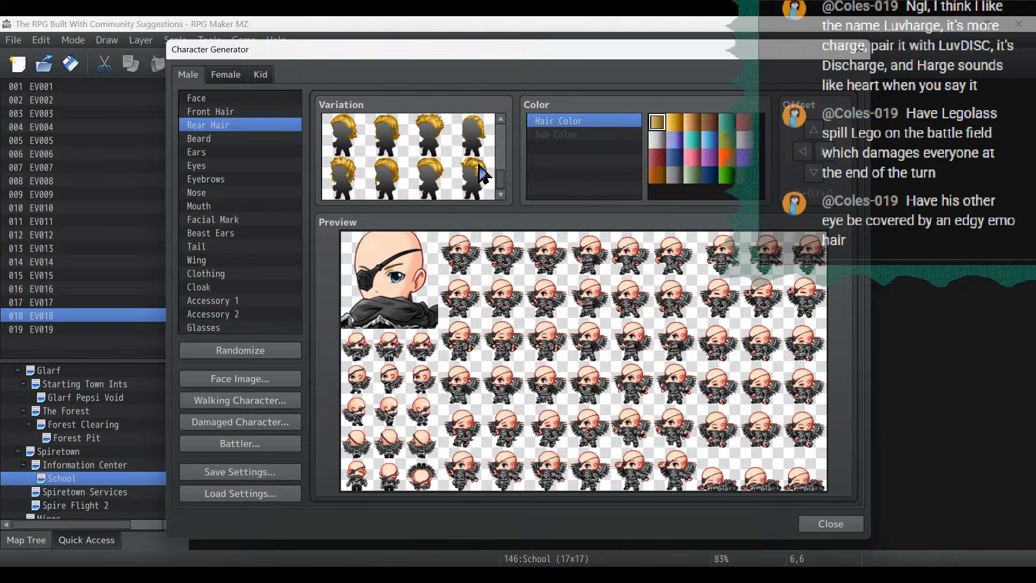
{"action": "scroll", "coordinate": [478, 175], "scroll_direction": "up", "scroll_amount": 7}
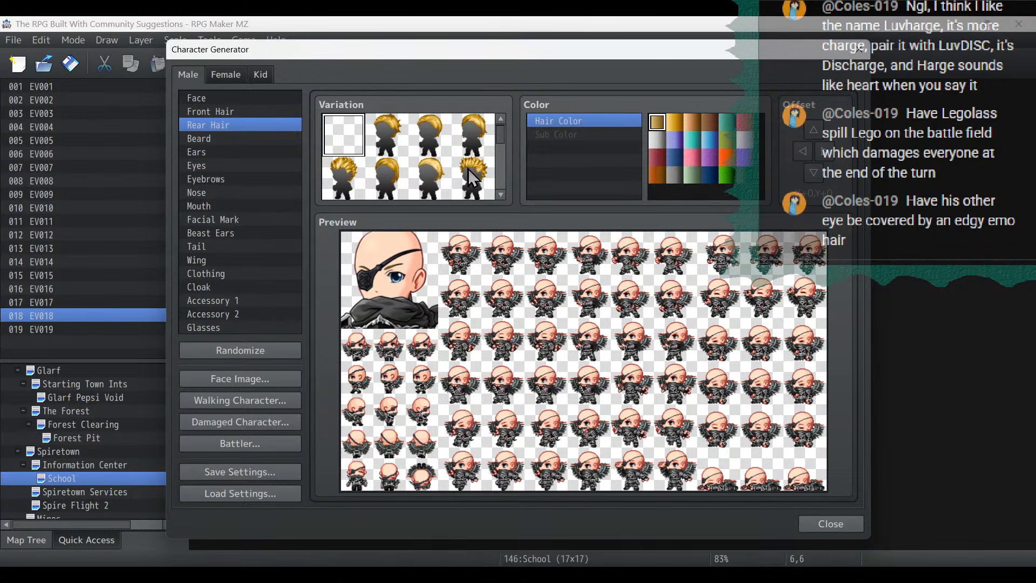
{"action": "left_click", "coordinate": [439, 179]}
- Try several Front Hair variations, settle on the last one with a long tied strand, and set the Hair Color to black
{"action": "left_click", "coordinate": [255, 112]}
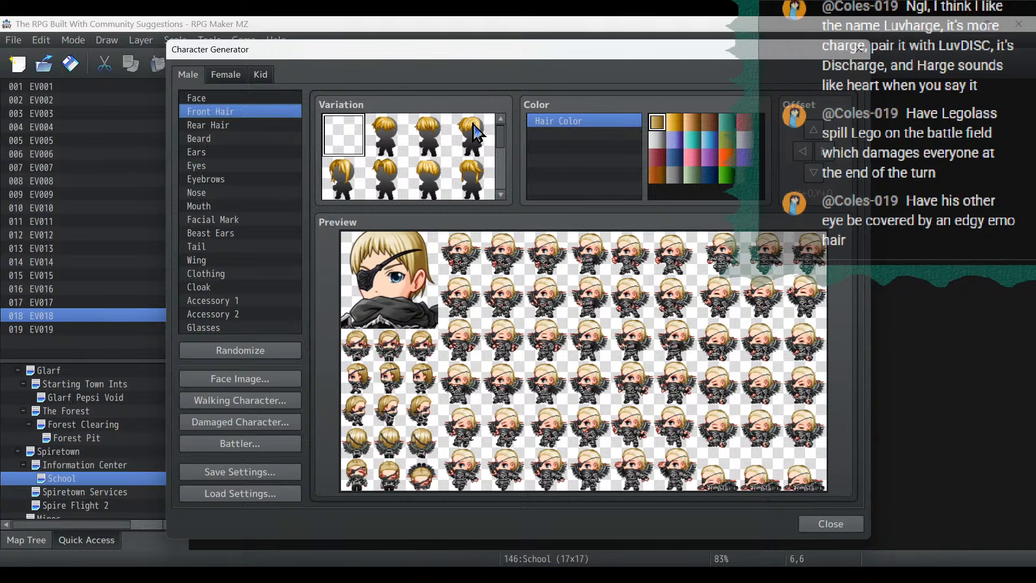
{"action": "left_click", "coordinate": [480, 140]}
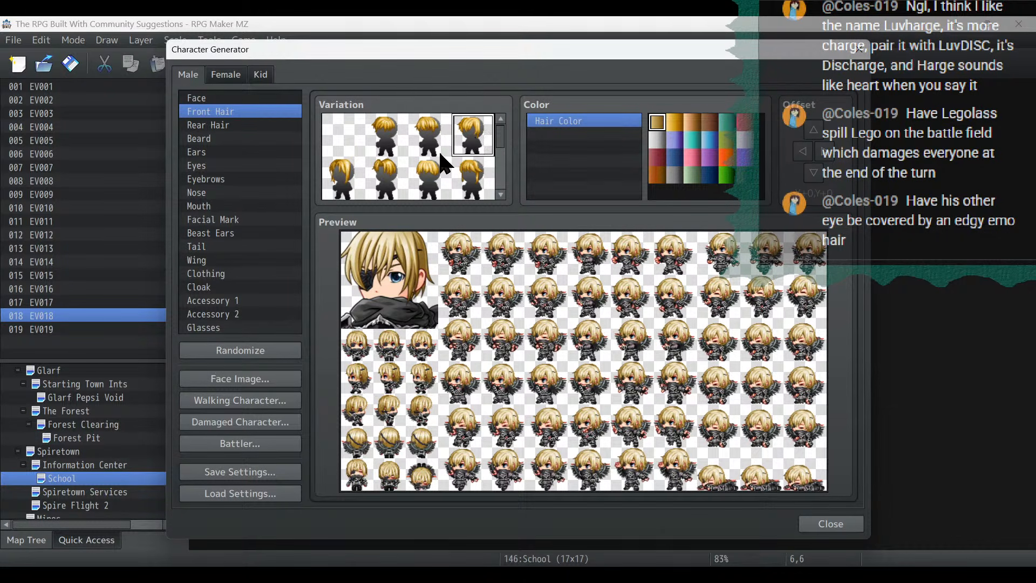
{"action": "left_click", "coordinate": [353, 180]}
{"action": "scroll", "coordinate": [378, 173], "scroll_direction": "down", "scroll_amount": 2}
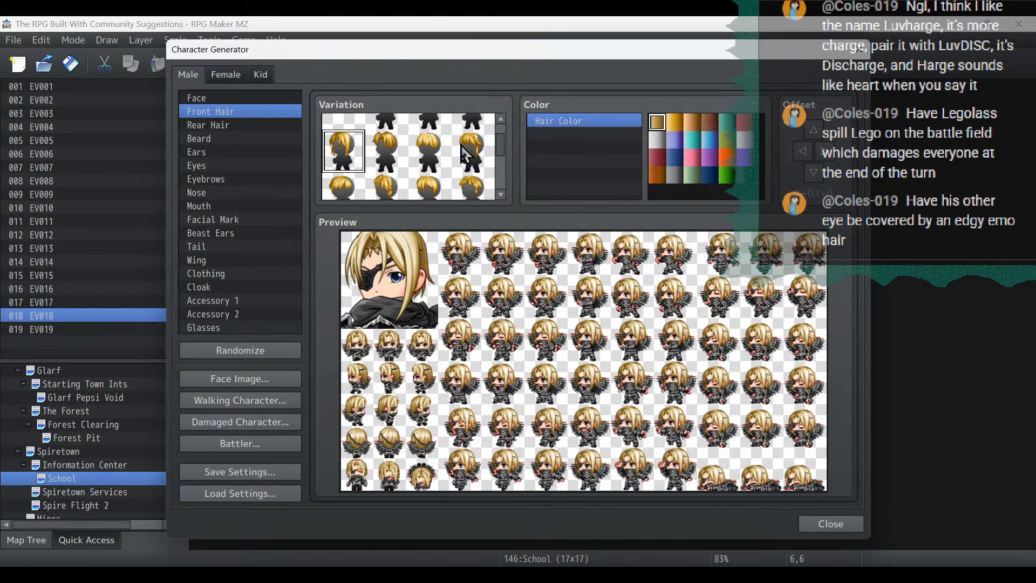
{"action": "left_click", "coordinate": [397, 174]}
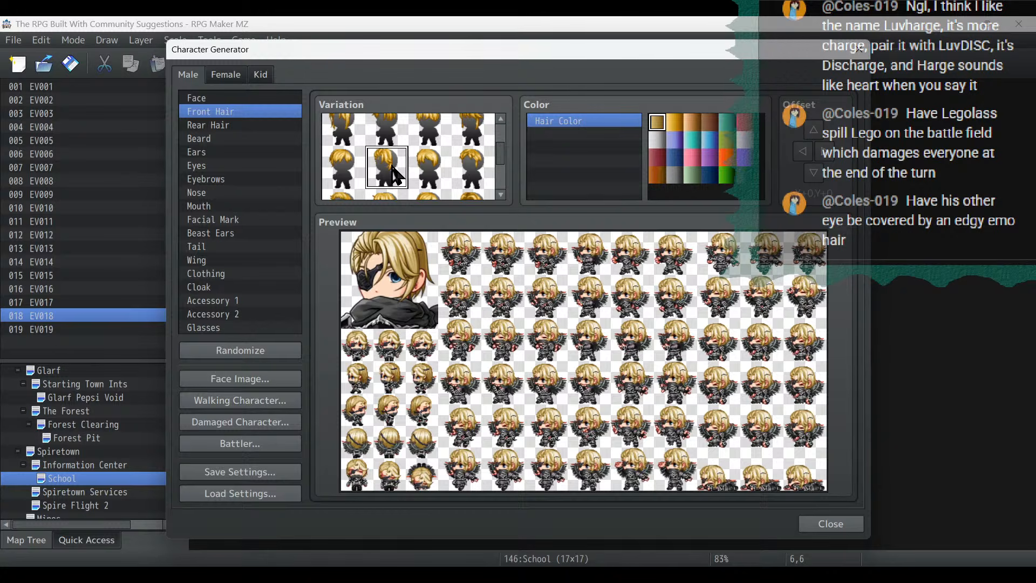
{"action": "scroll", "coordinate": [431, 181], "scroll_direction": "down", "scroll_amount": 3}
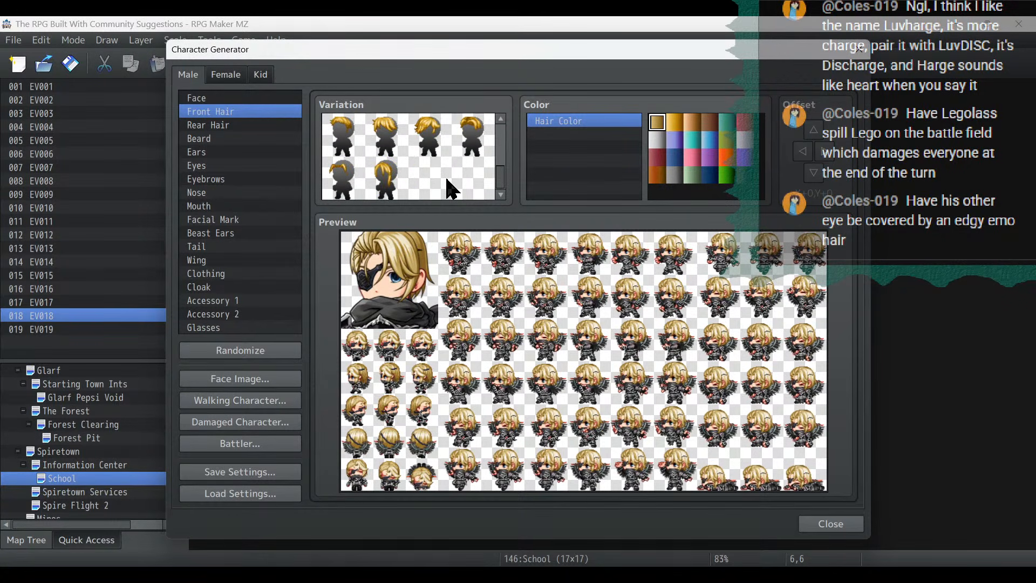
{"action": "left_click", "coordinate": [377, 181]}
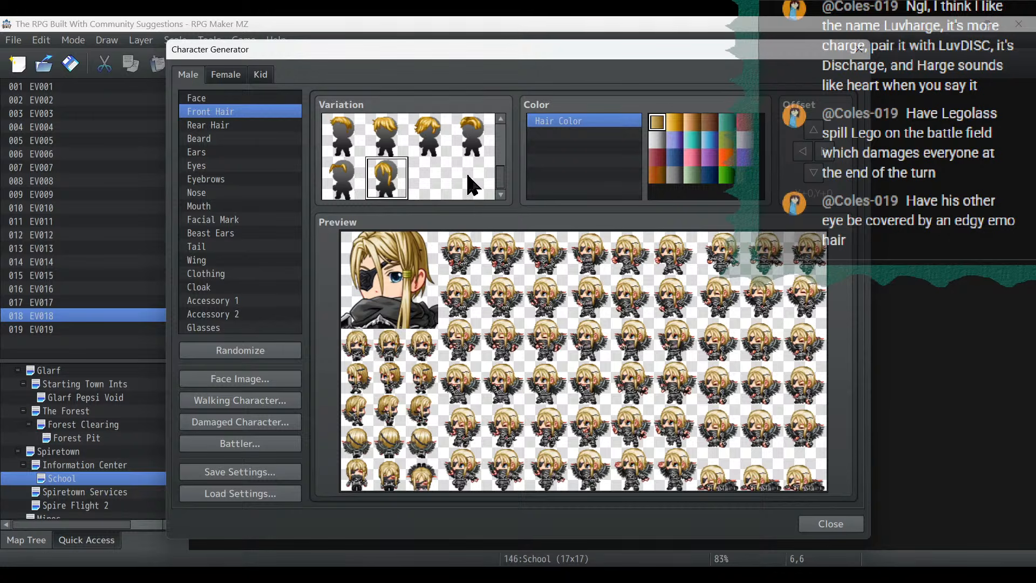
{"action": "left_click", "coordinate": [744, 178]}
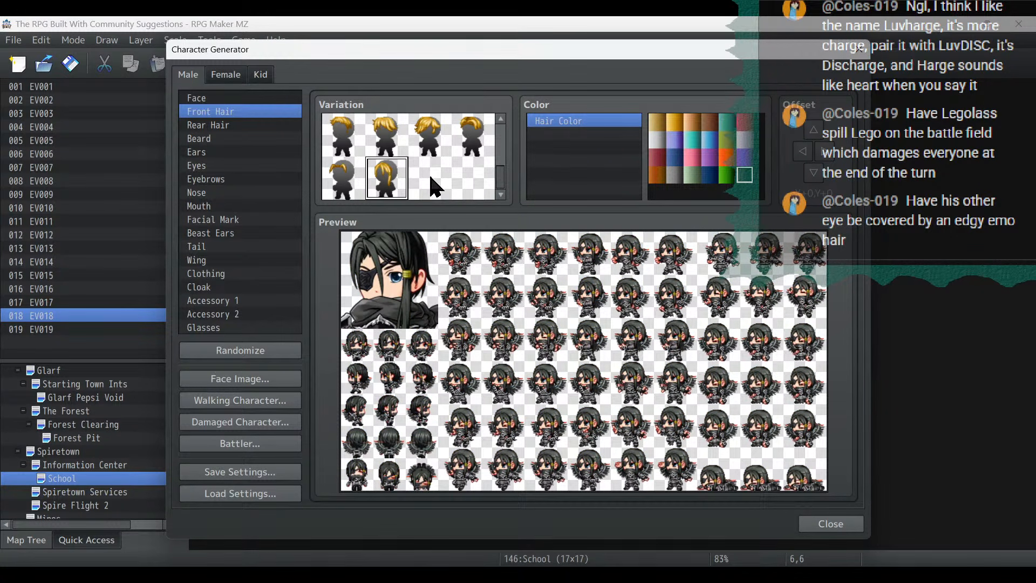
- Compare the short messy bangs with the long tied strand, keep the strand, and change Rear Hair to the longer straight style
{"action": "scroll", "coordinate": [436, 187], "scroll_direction": "up", "scroll_amount": 3}
{"action": "left_click", "coordinate": [474, 144]}
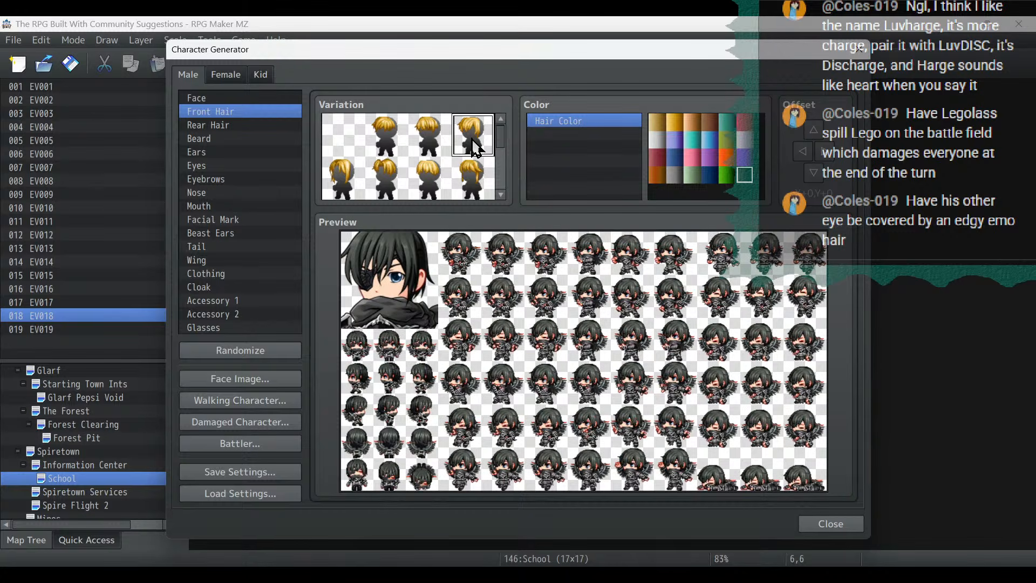
{"action": "scroll", "coordinate": [474, 146], "scroll_direction": "down", "scroll_amount": 3}
{"action": "left_click", "coordinate": [386, 178]}
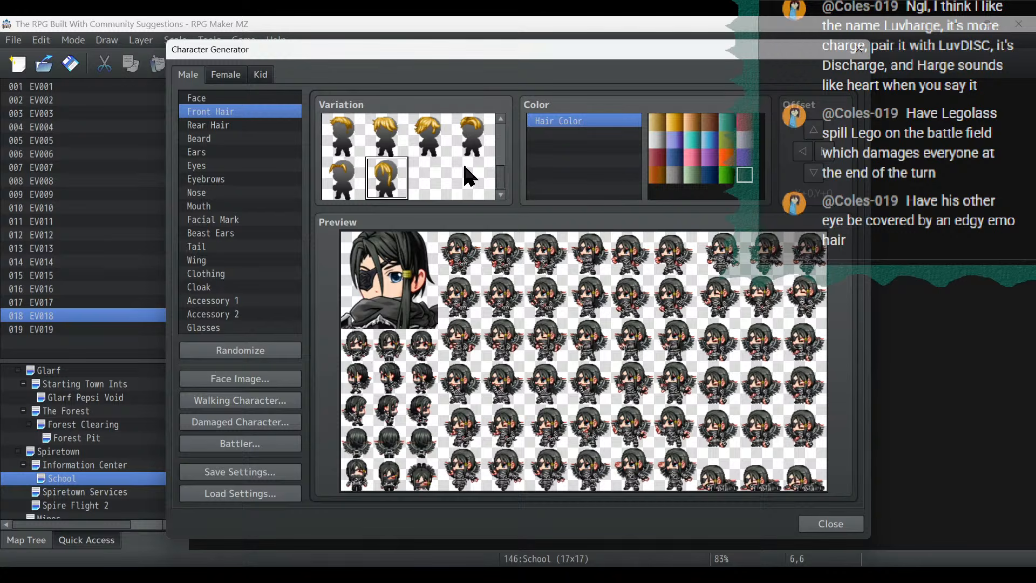
{"action": "left_click", "coordinate": [246, 123]}
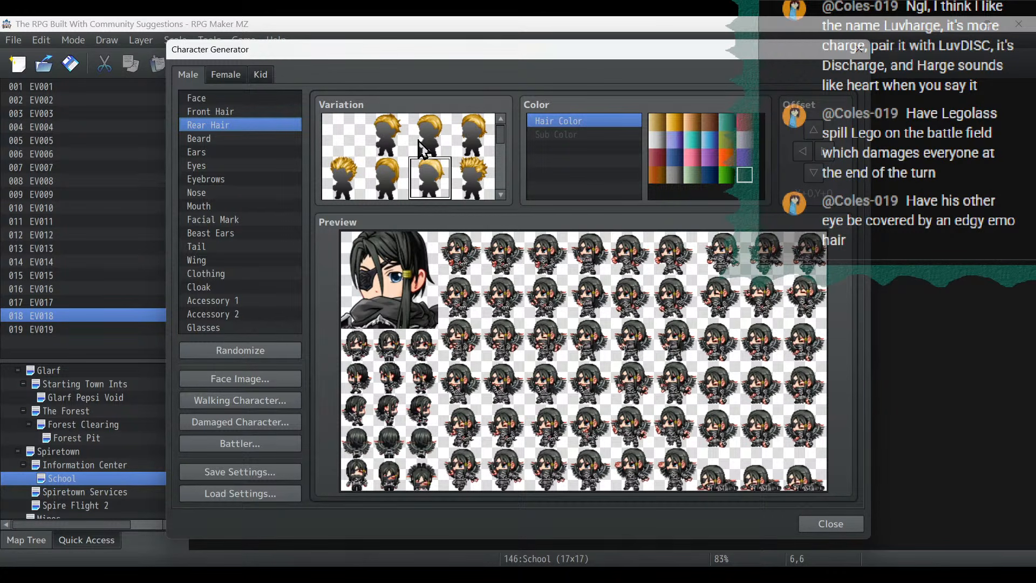
{"action": "left_click", "coordinate": [398, 181]}
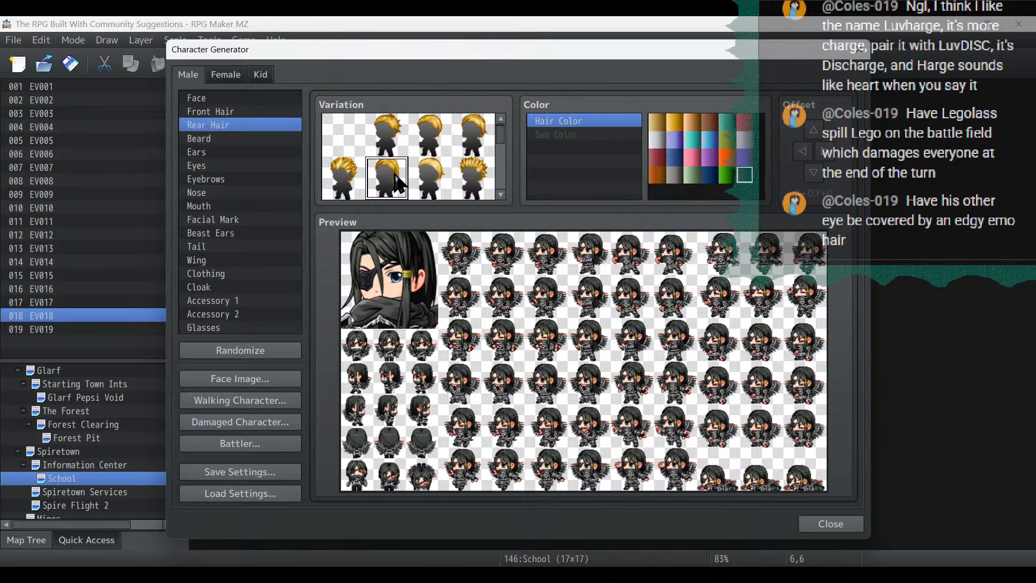
- Give the character pointed ears, try several skin tones, and set the Skin Color to the grayish brown swatch
{"action": "left_click", "coordinate": [227, 137]}
{"action": "left_click", "coordinate": [224, 150]}
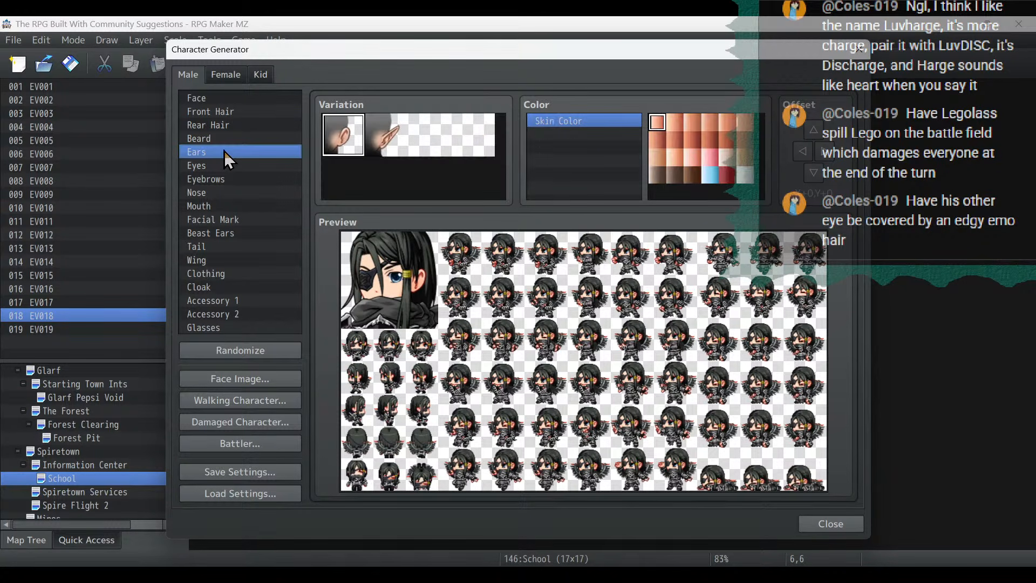
{"action": "left_click", "coordinate": [401, 154]}
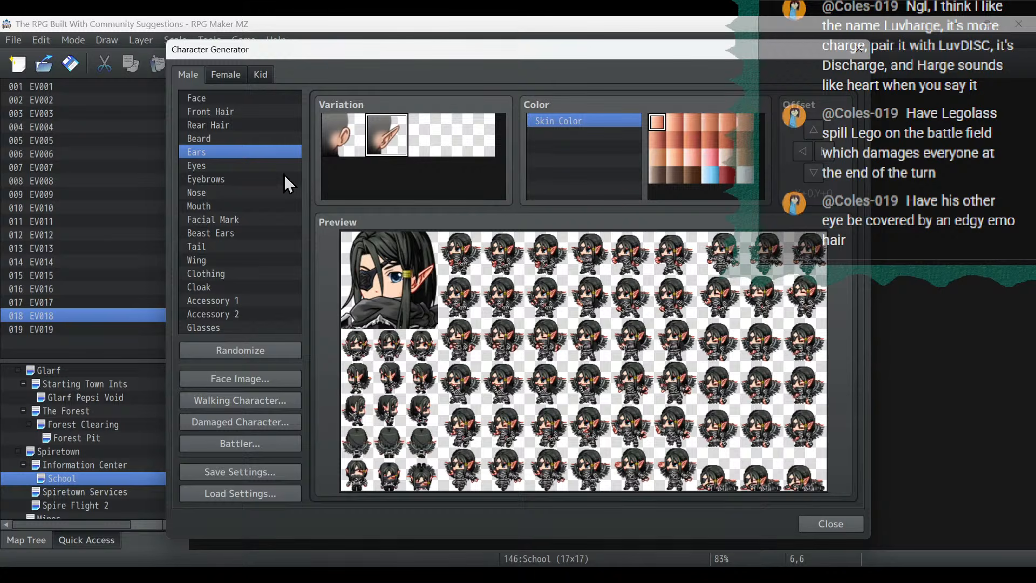
{"action": "left_click", "coordinate": [710, 140]}
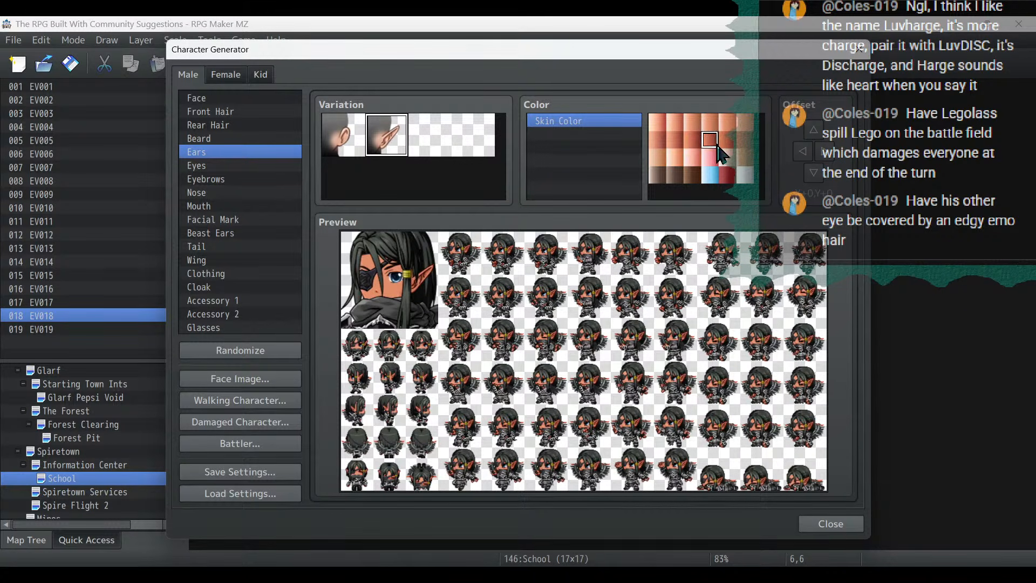
{"action": "left_click", "coordinate": [674, 157]}
{"action": "left_click", "coordinate": [675, 174]}
{"action": "left_click", "coordinate": [657, 174]}
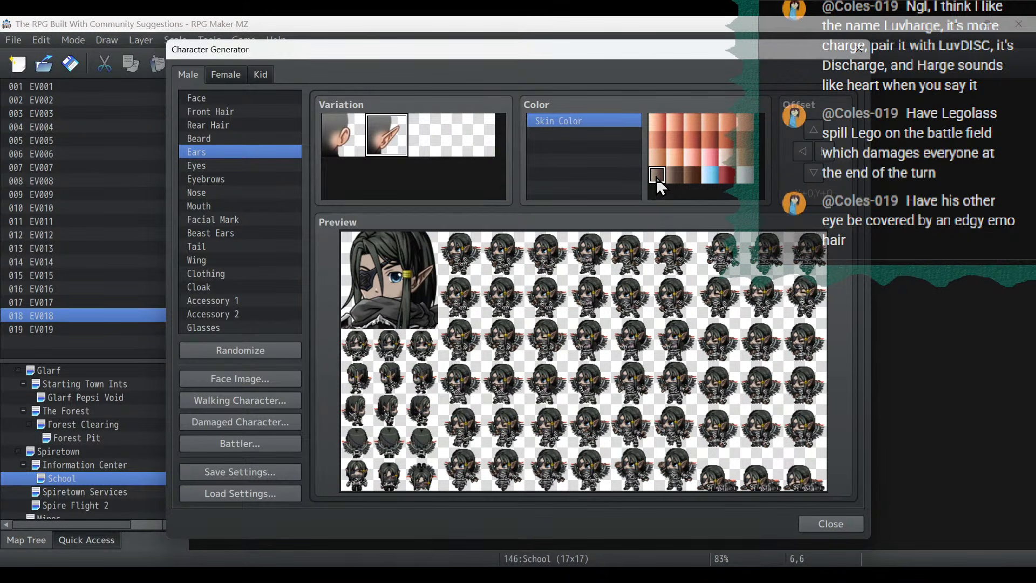
- Set Eyes to the narrow second variation, make the Eye Color bright red, and nudge the eye offset down and right
{"action": "left_click", "coordinate": [200, 166]}
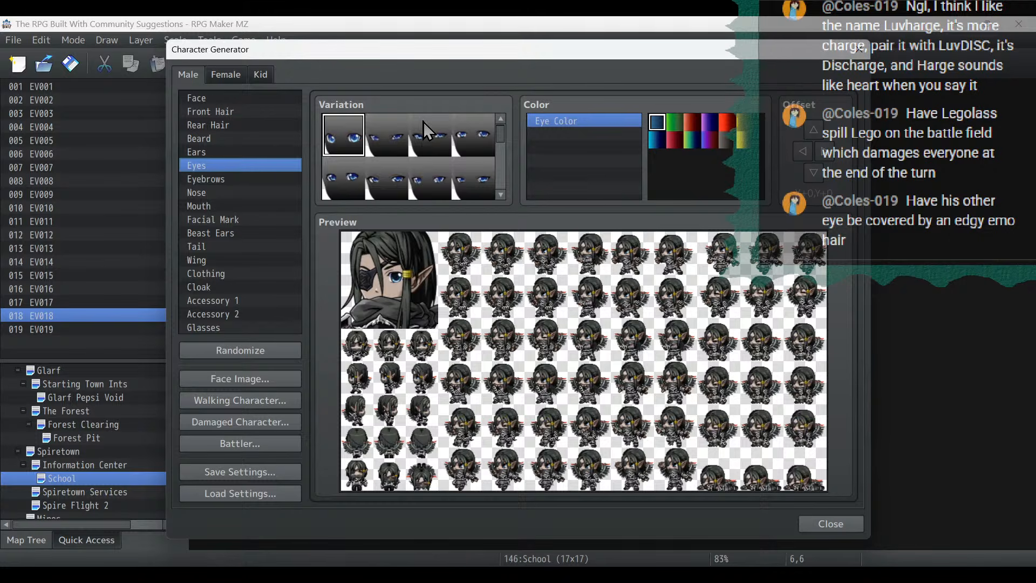
{"action": "left_click", "coordinate": [392, 142]}
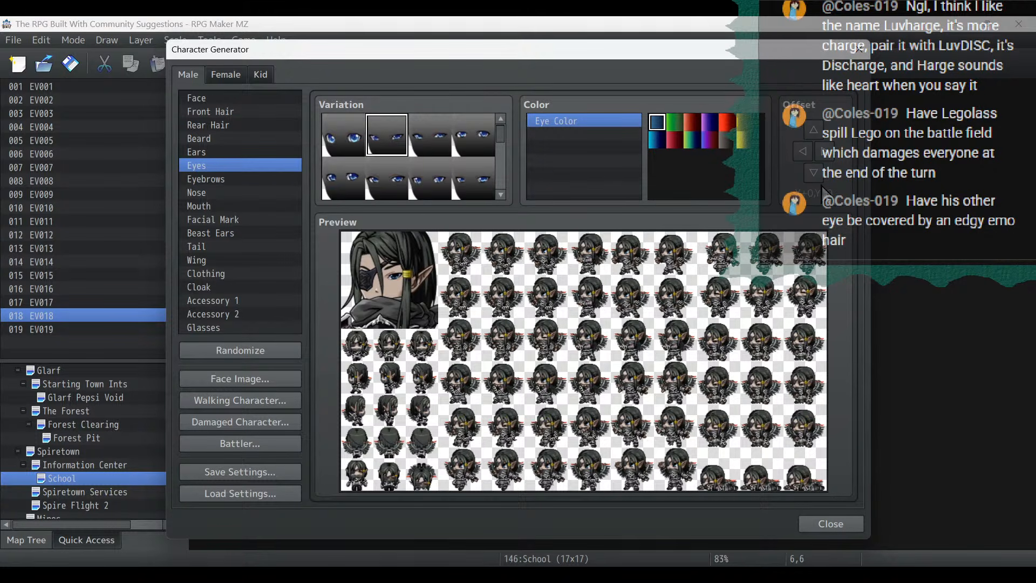
{"action": "left_click", "coordinate": [726, 127]}
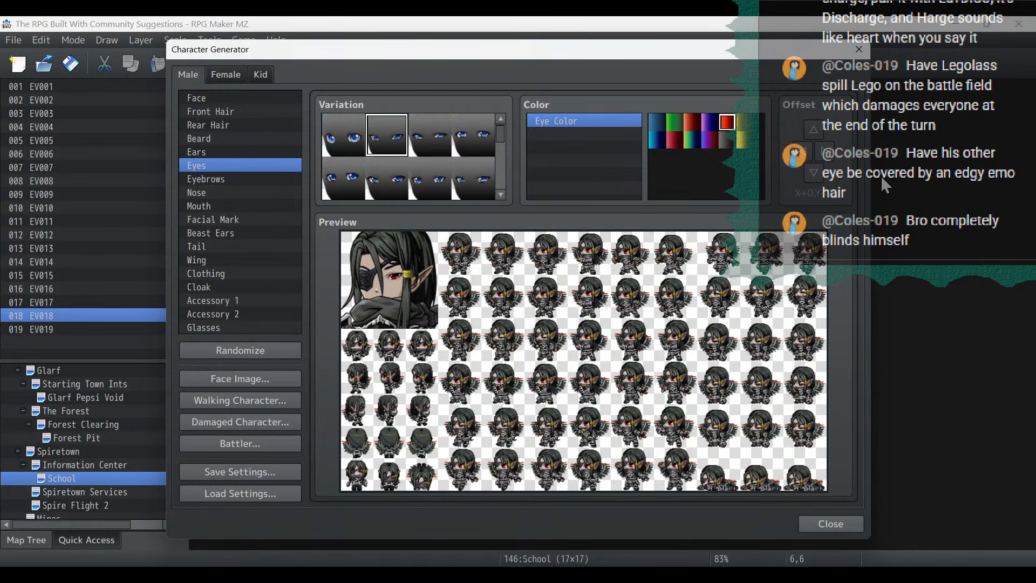
{"action": "left_click", "coordinate": [814, 174]}
{"action": "left_click", "coordinate": [826, 157]}
- Choose thick, angrily slanted eyebrows and the long, narrow nose variation for the character
{"action": "left_click", "coordinate": [250, 178]}
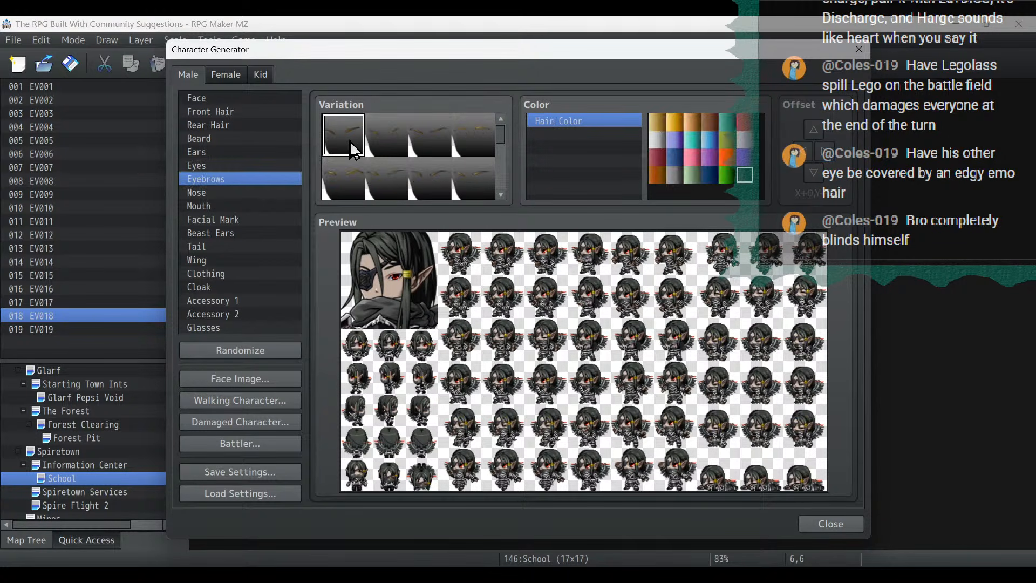
{"action": "scroll", "coordinate": [329, 161], "scroll_direction": "down", "scroll_amount": 3}
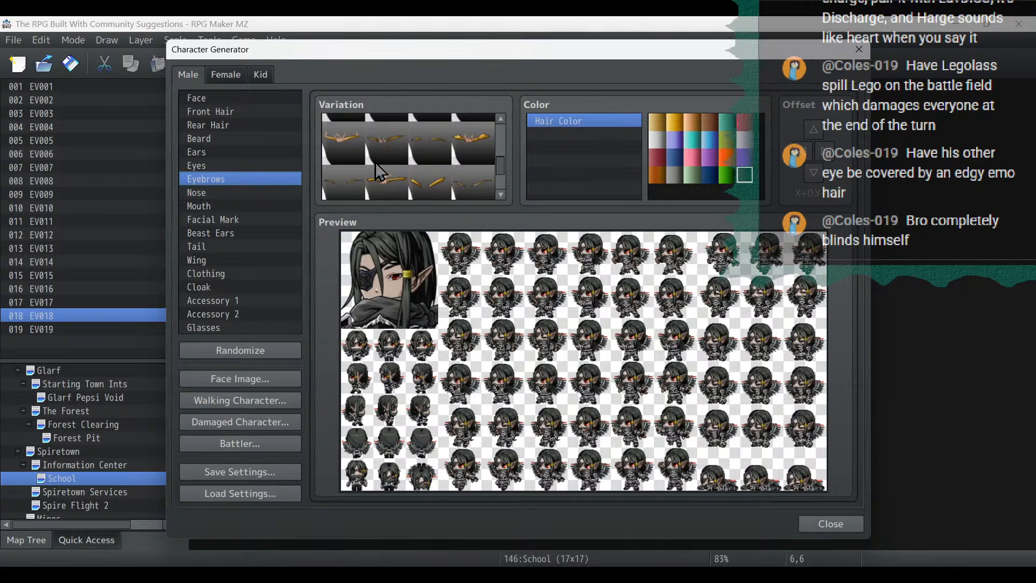
{"action": "left_click", "coordinate": [477, 149]}
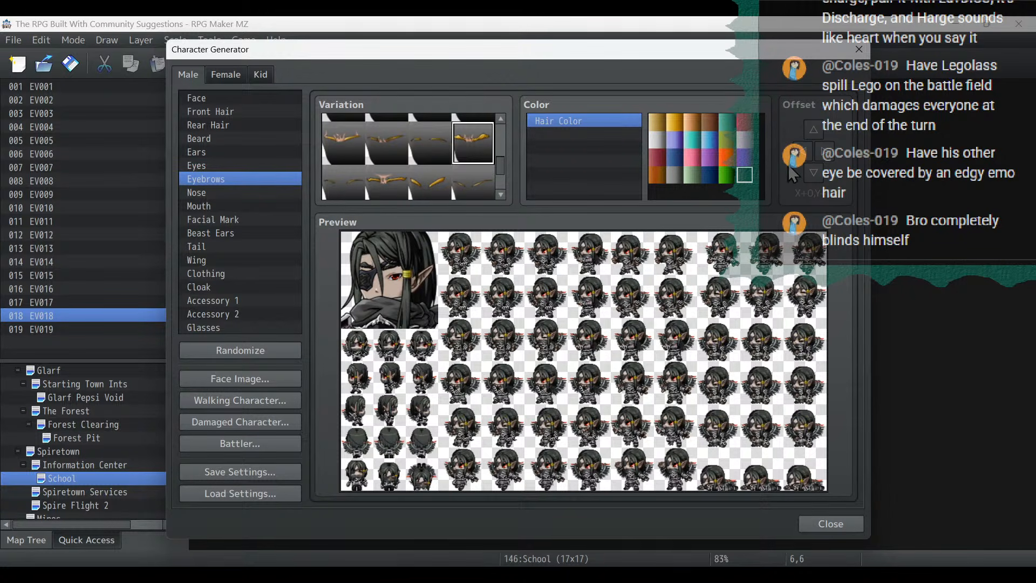
{"action": "left_click", "coordinate": [238, 195]}
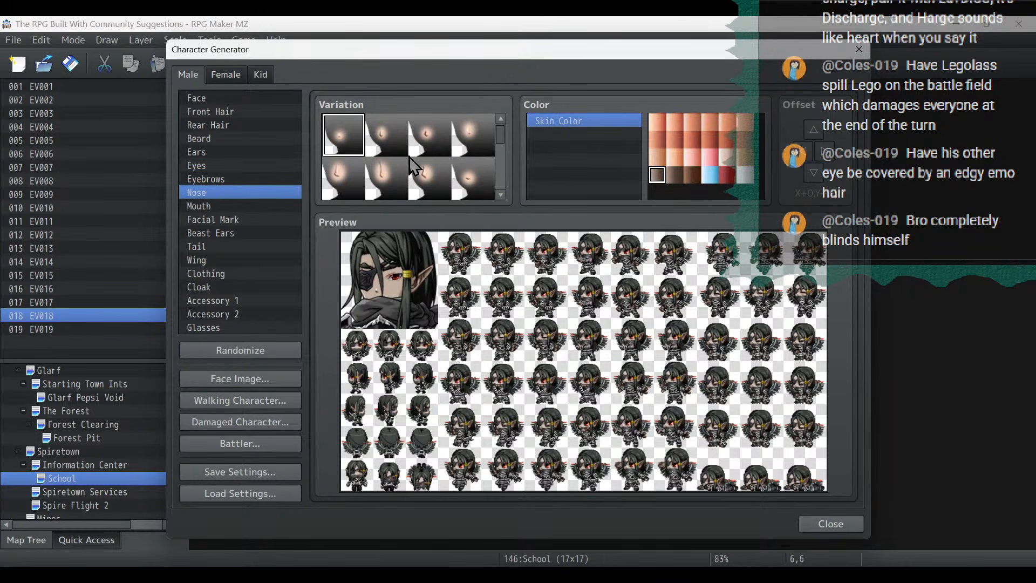
{"action": "left_click", "coordinate": [386, 172]}
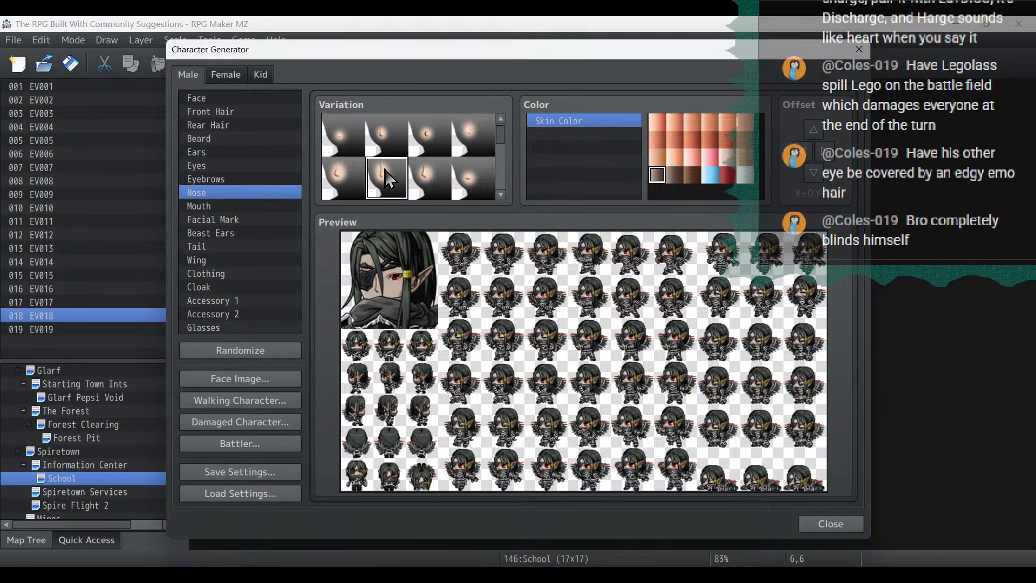
- Set Mouth to the frowning second variation and adjust its vertical offset
{"action": "left_click", "coordinate": [205, 205]}
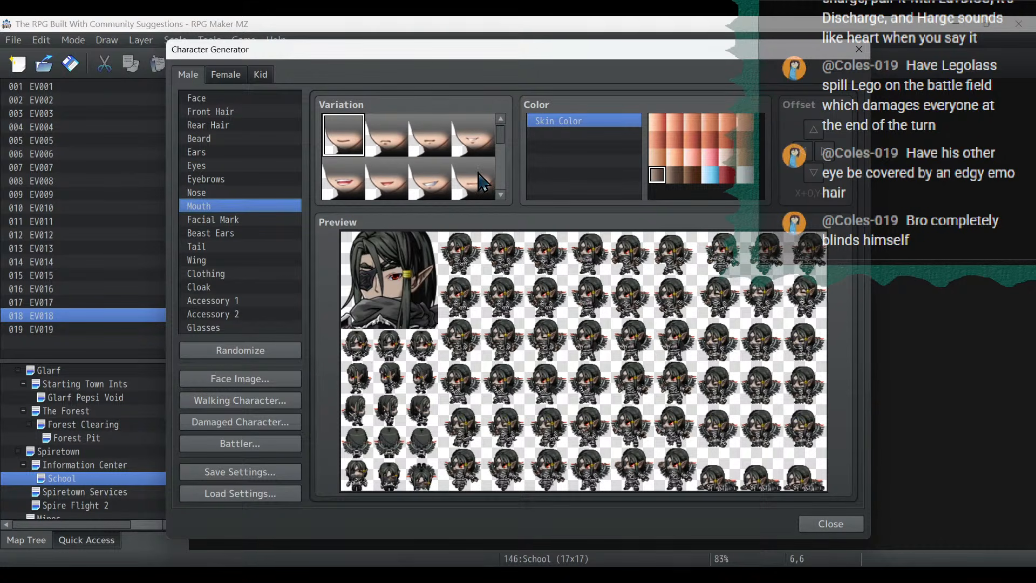
{"action": "left_click", "coordinate": [402, 143]}
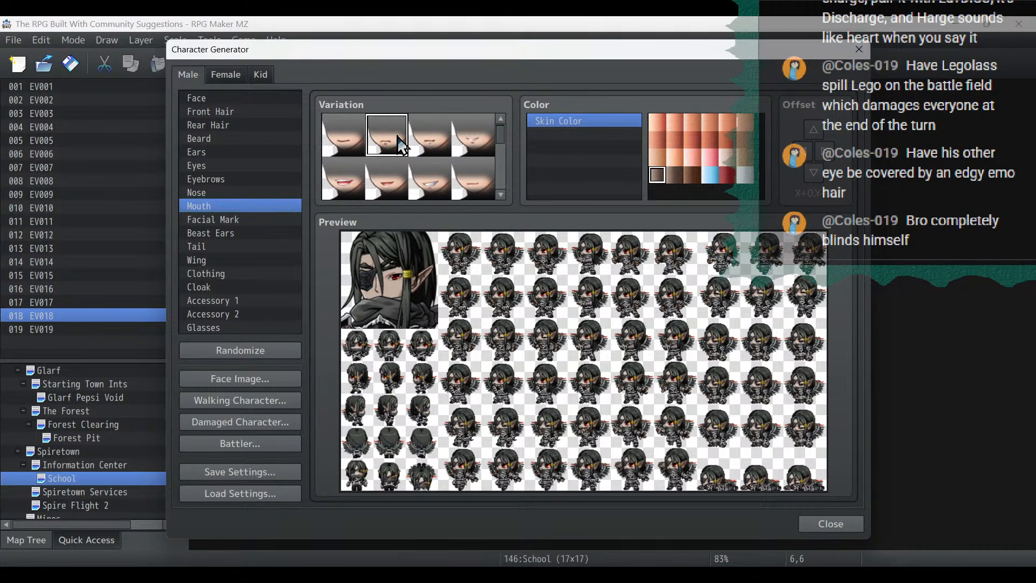
{"action": "left_click", "coordinate": [814, 131]}
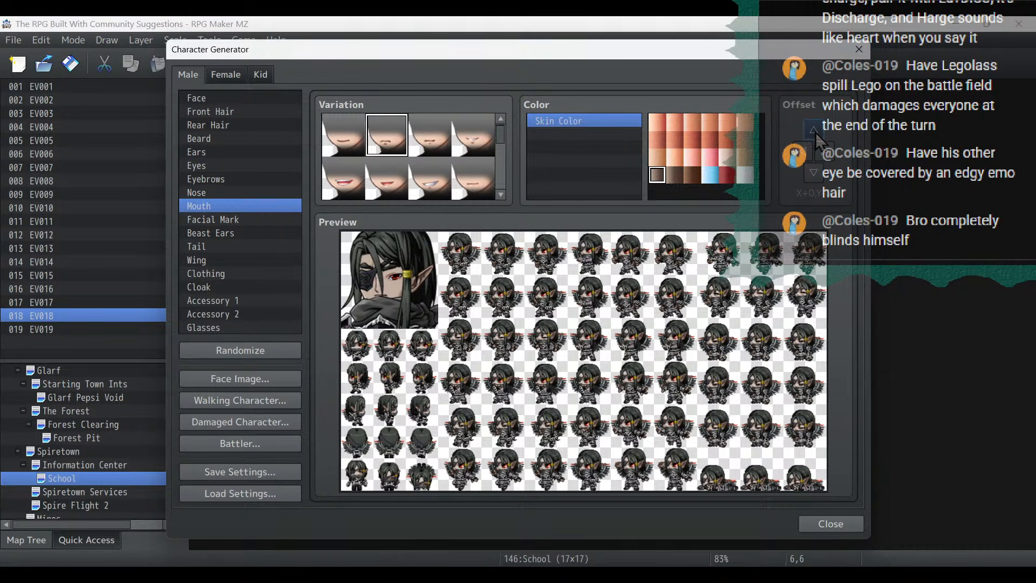
{"action": "left_click", "coordinate": [815, 170]}
- Fine-tune the vertical offset of the character's eyes and recheck the nose and mouth placement
{"action": "left_click", "coordinate": [209, 153]}
{"action": "left_click", "coordinate": [208, 167]}
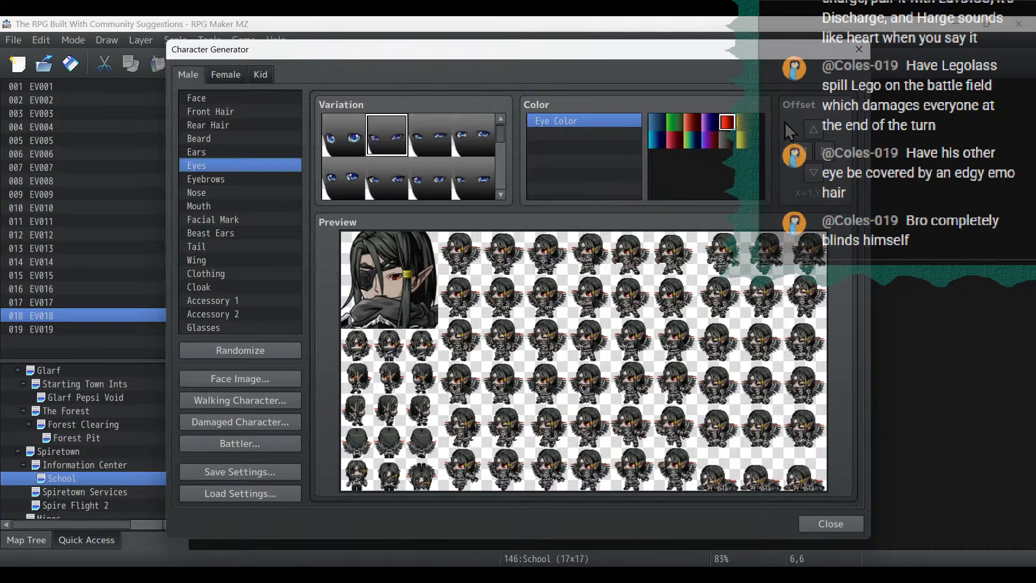
{"action": "left_click", "coordinate": [824, 130]}
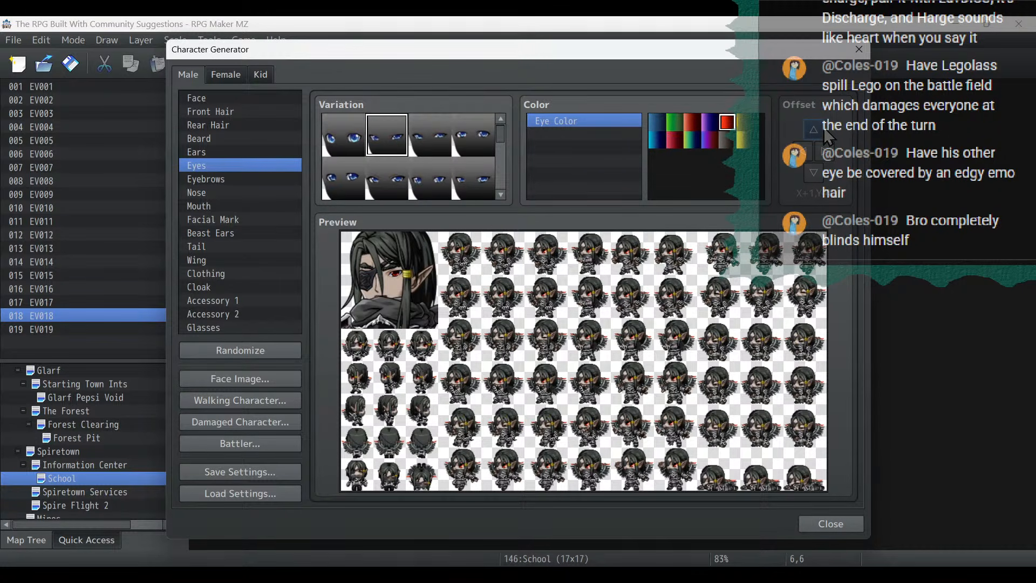
{"action": "left_click", "coordinate": [823, 128]}
{"action": "left_click", "coordinate": [818, 174]}
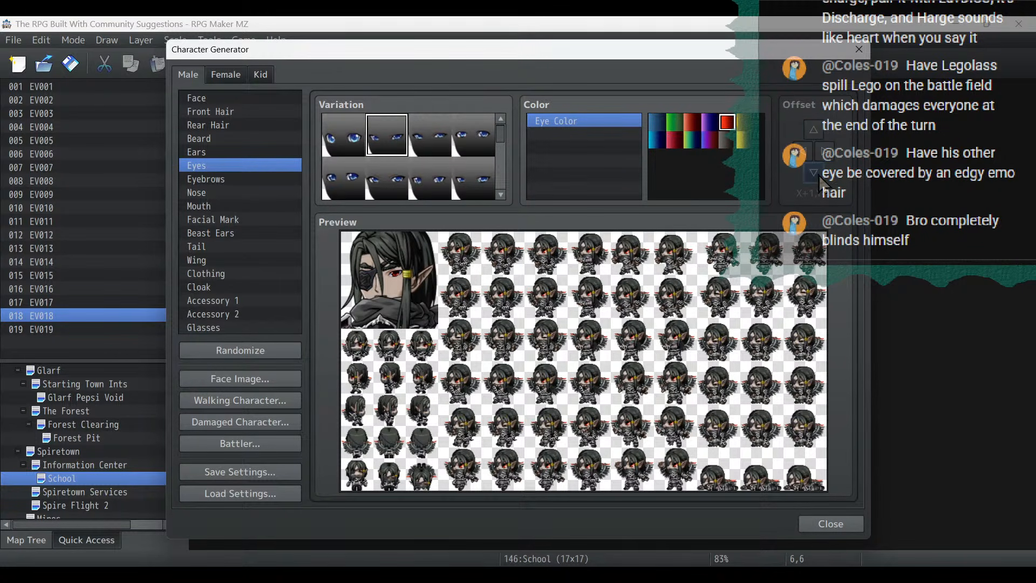
{"action": "left_click", "coordinate": [208, 192]}
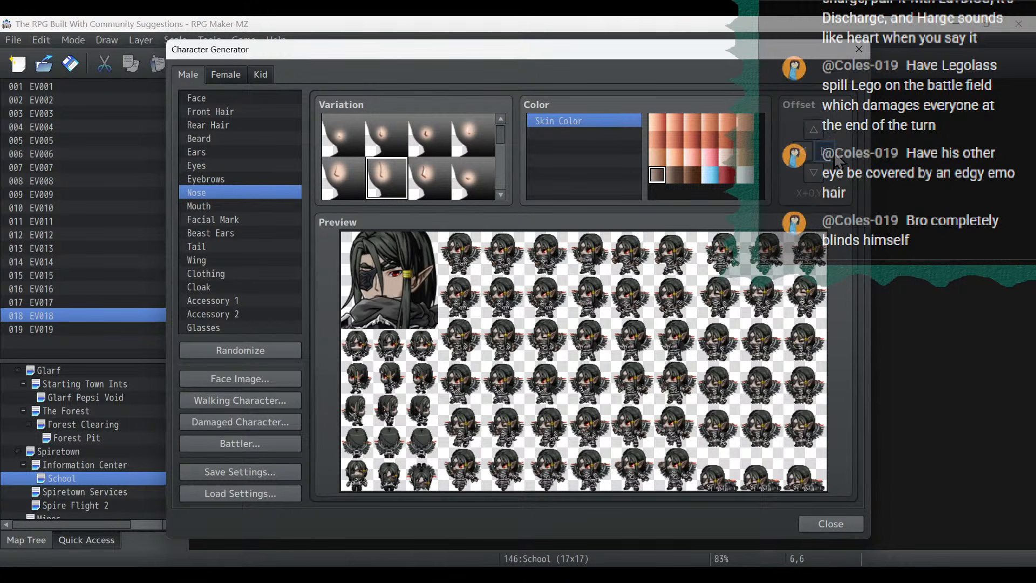
{"action": "left_click", "coordinate": [222, 207]}
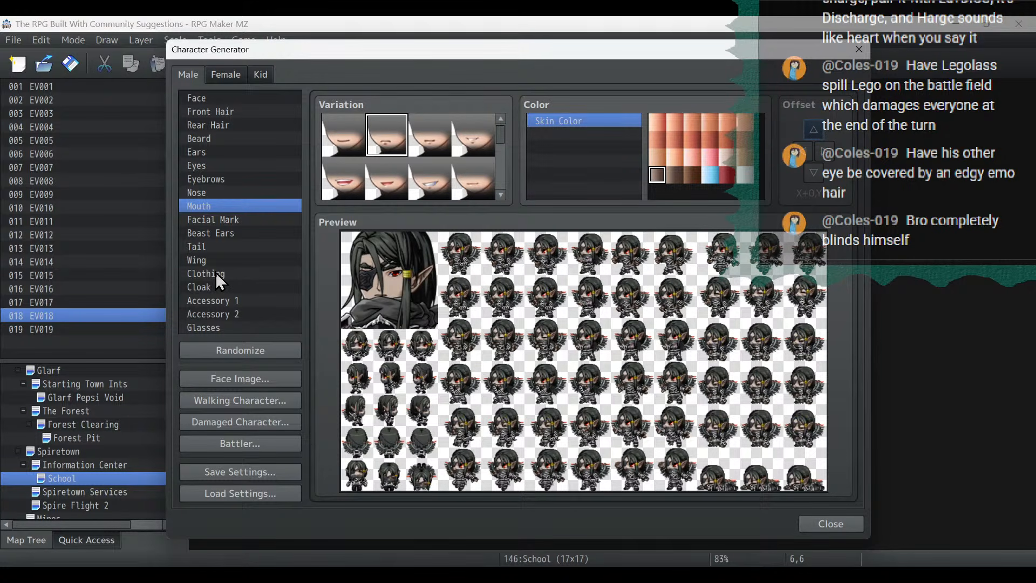
- Compare several facial marks, including the red stripes, and set Facial Mark to the fourth variation
{"action": "left_click", "coordinate": [222, 219]}
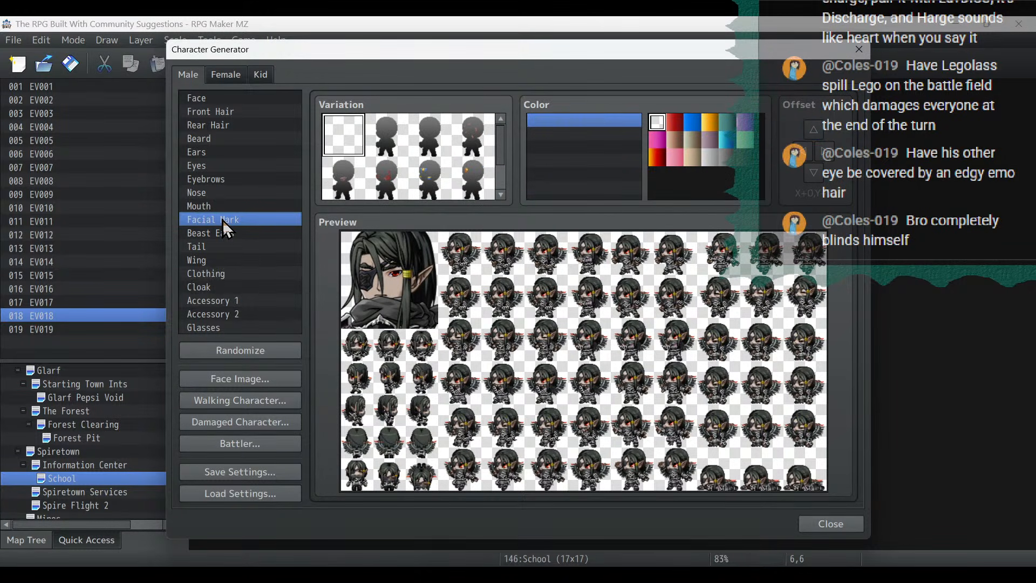
{"action": "left_click", "coordinate": [482, 131]}
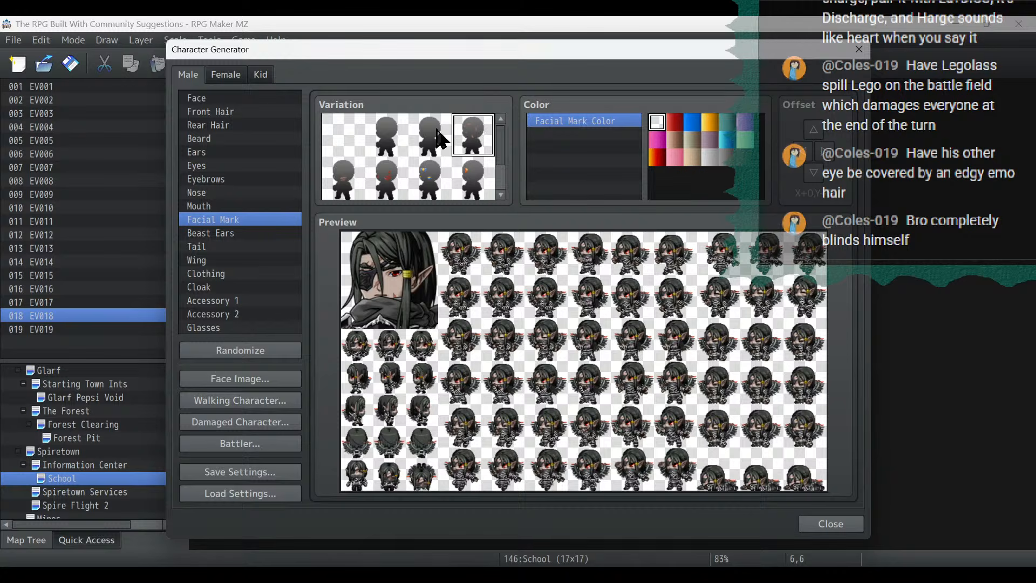
{"action": "left_click", "coordinate": [348, 192]}
{"action": "left_click", "coordinate": [392, 186]}
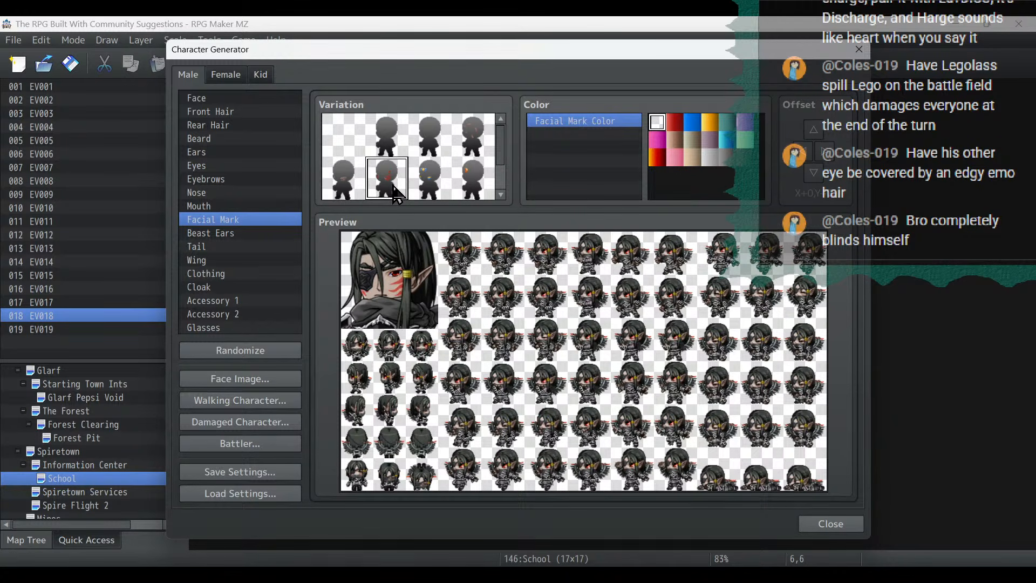
{"action": "left_click", "coordinate": [463, 134]}
- Examine the Beast Ears, Tail, Clothing, Cloak, Accessory 1 and Accessory 2 options for the character
{"action": "left_click", "coordinate": [222, 236]}
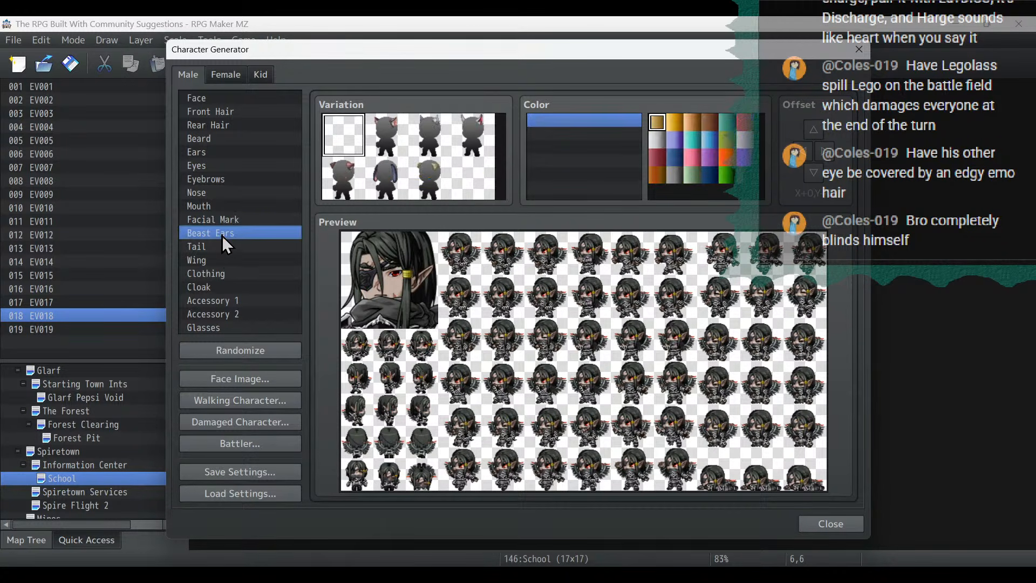
{"action": "left_click", "coordinate": [222, 246]}
{"action": "left_click", "coordinate": [222, 271]}
{"action": "left_click", "coordinate": [223, 287]}
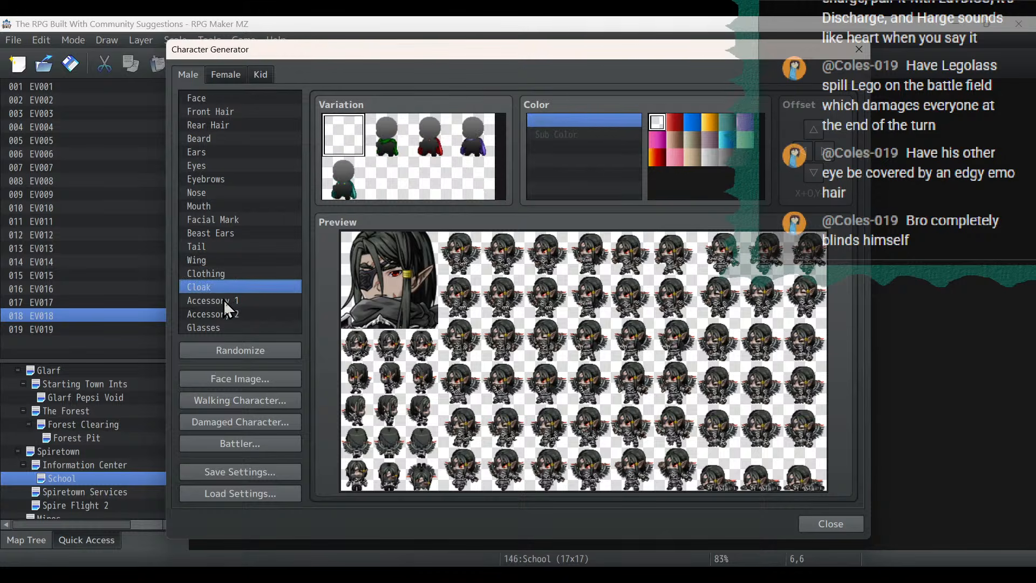
{"action": "left_click", "coordinate": [224, 300]}
{"action": "left_click", "coordinate": [226, 314]}
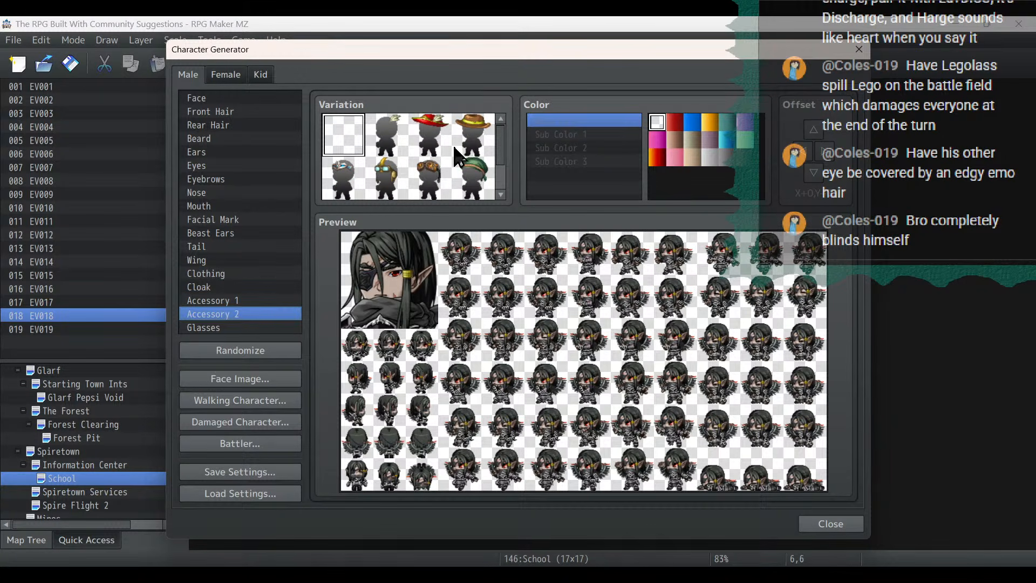
{"action": "scroll", "coordinate": [502, 166], "scroll_direction": "down", "scroll_amount": 1}
{"action": "scroll", "coordinate": [503, 166], "scroll_direction": "down", "scroll_amount": 1}
{"action": "scroll", "coordinate": [502, 134], "scroll_direction": "up", "scroll_amount": 2}
- Try the red-tinted sunglasses and two other glasses variations on the character, and set Glasses back to the empty variation
{"action": "left_click", "coordinate": [269, 328]}
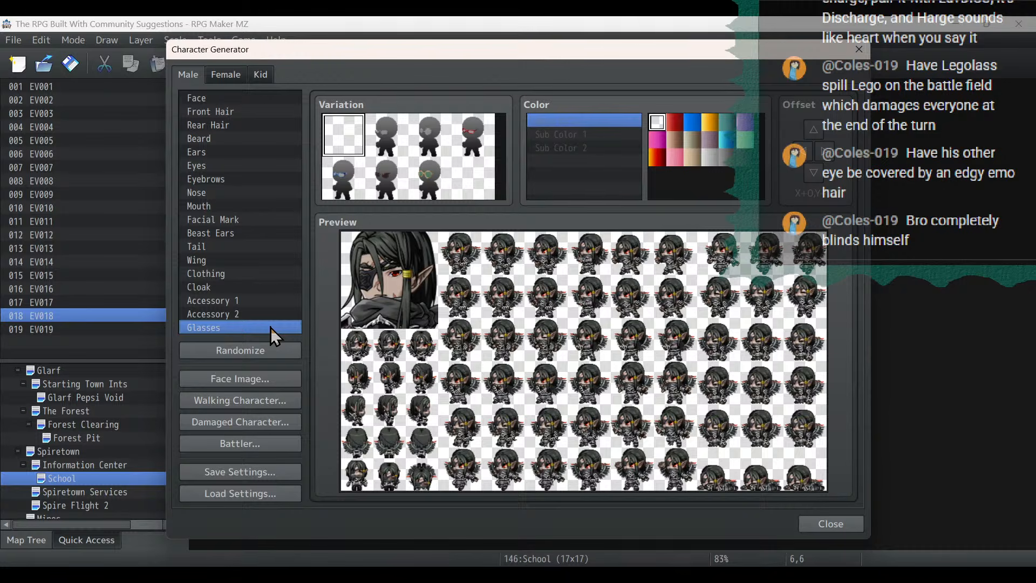
{"action": "left_click", "coordinate": [392, 180]}
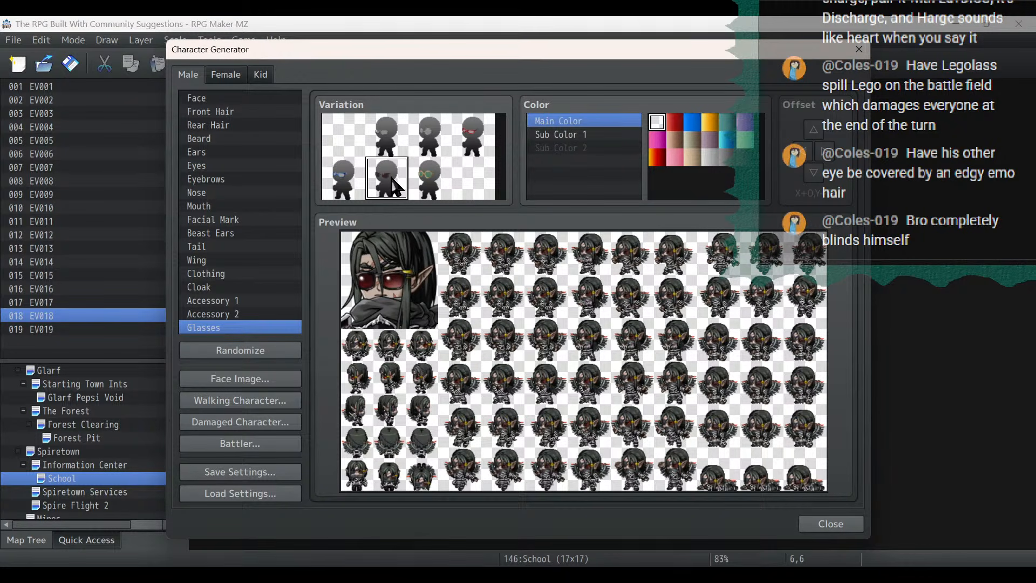
{"action": "left_click", "coordinate": [387, 137]}
{"action": "left_click", "coordinate": [416, 138]}
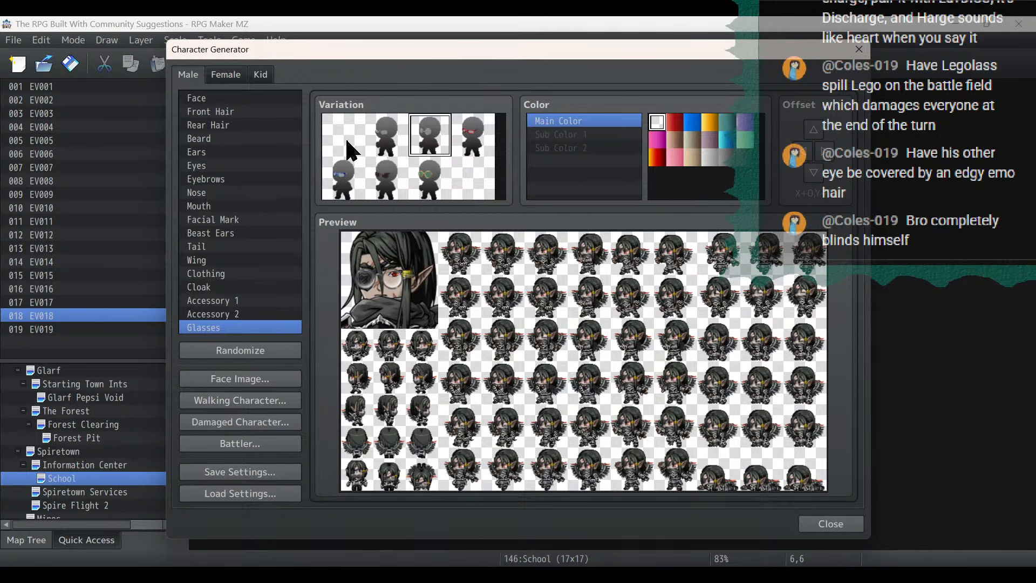
{"action": "left_click", "coordinate": [348, 150]}
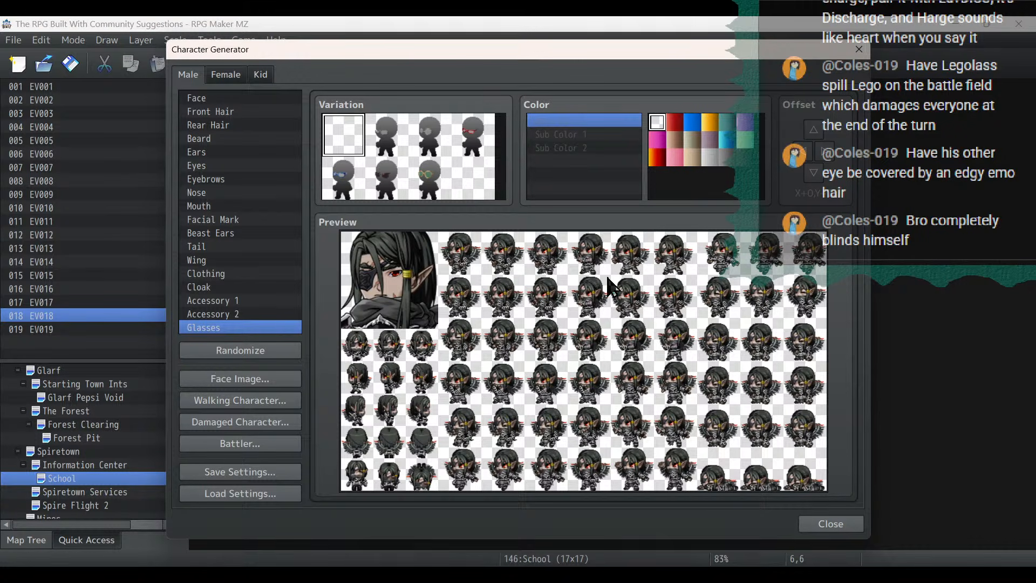
- Try the dark grey and white wing colors on the character, and set Wing Color back to the last dark swatch
{"action": "left_click", "coordinate": [232, 261]}
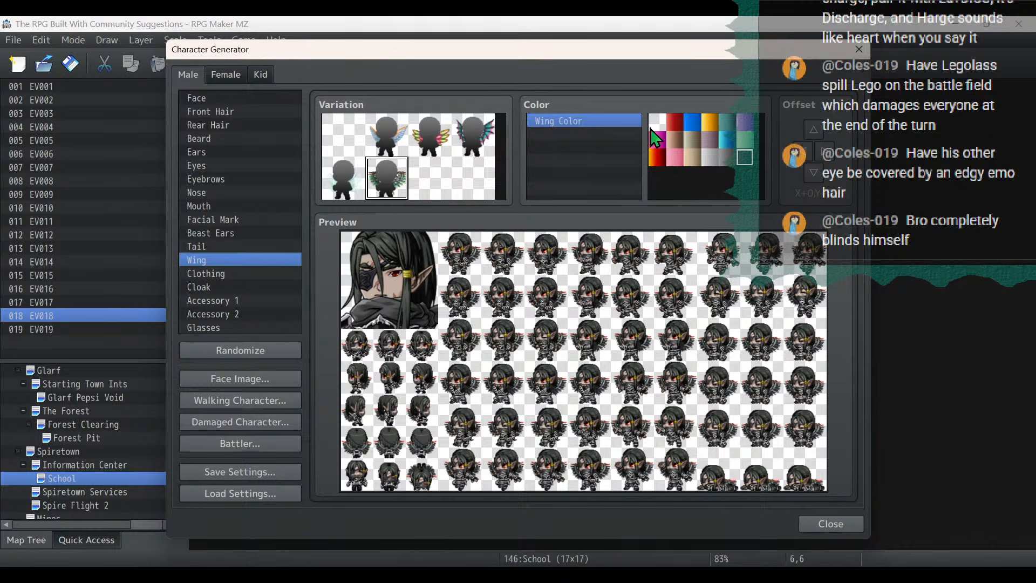
{"action": "left_click", "coordinate": [727, 157]}
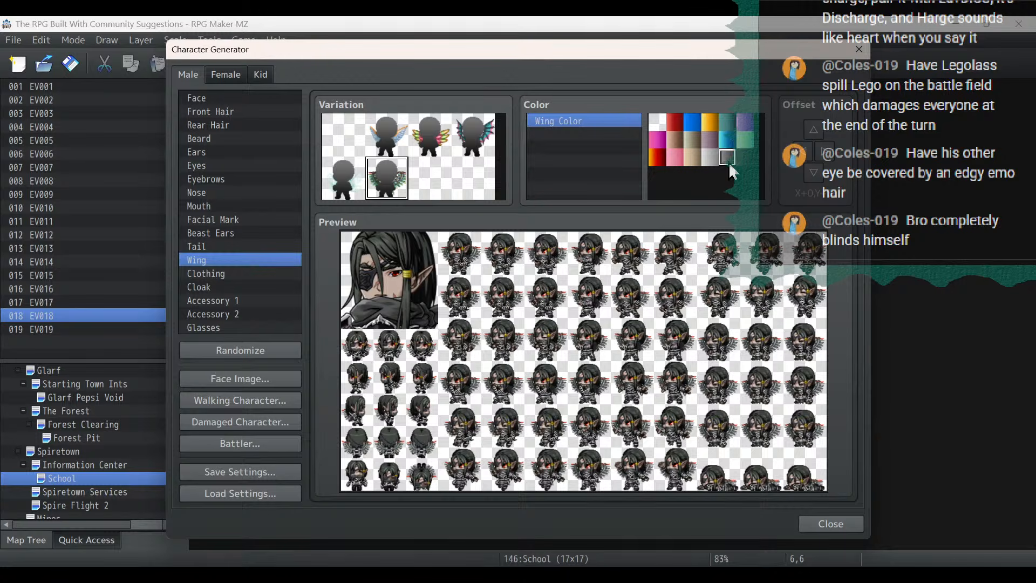
{"action": "left_click", "coordinate": [747, 163]}
{"action": "left_click", "coordinate": [657, 122]}
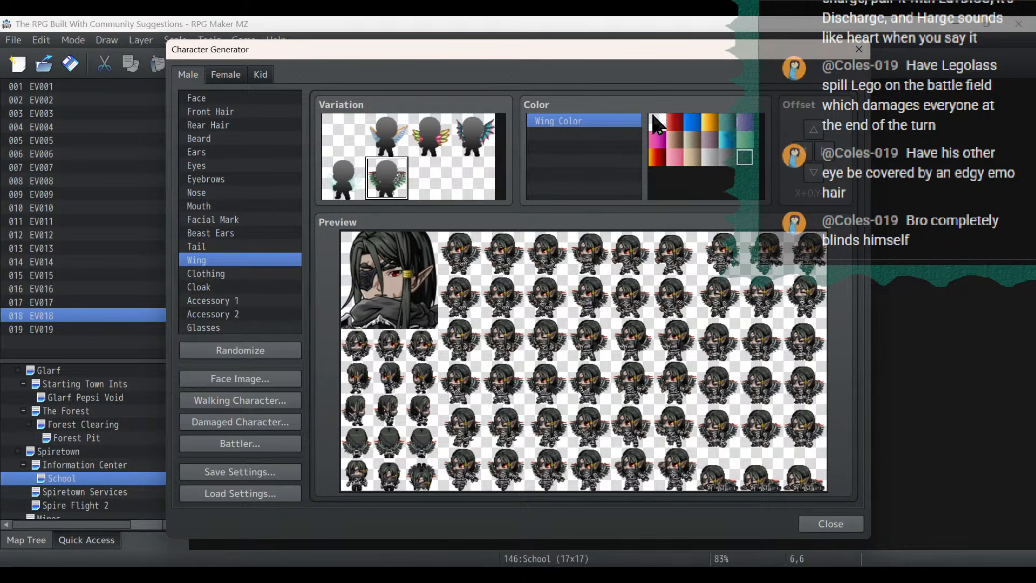
{"action": "left_click", "coordinate": [741, 161]}
- Export the black-haired character's walking sprite to the project's characters folder as Alucloud
{"action": "left_click", "coordinate": [225, 398]}
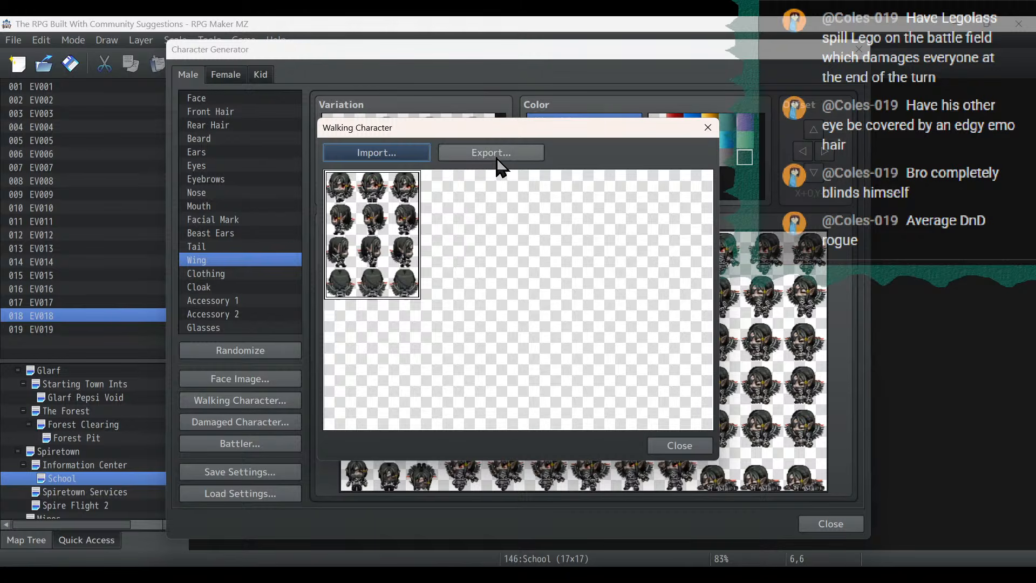
{"action": "left_click", "coordinate": [499, 157]}
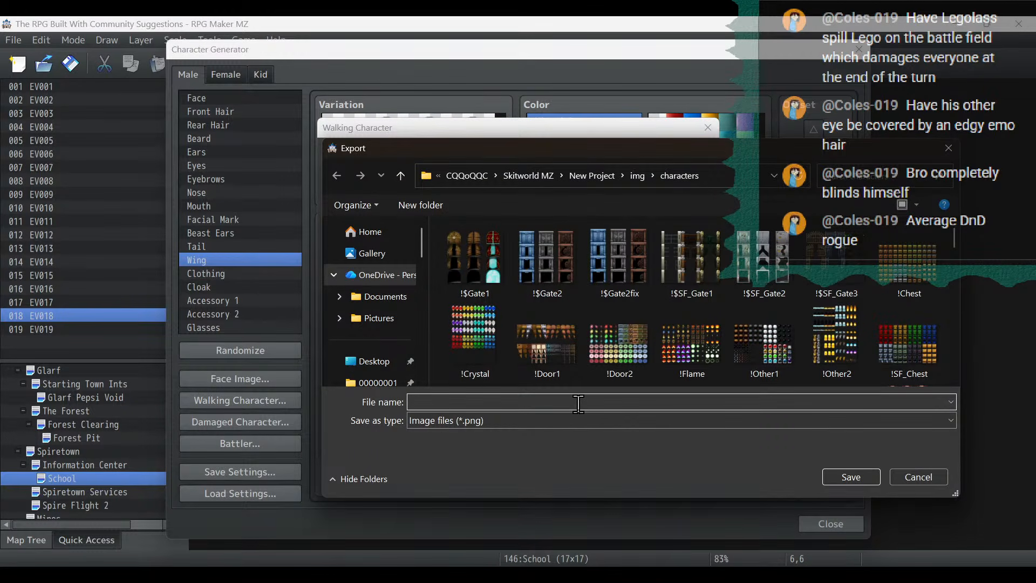
{"action": "type", "text": "a"}
{"action": "key", "text": "BackSpace"}
{"action": "type", "text": "Alucloud"}
{"action": "key", "text": "Return"}
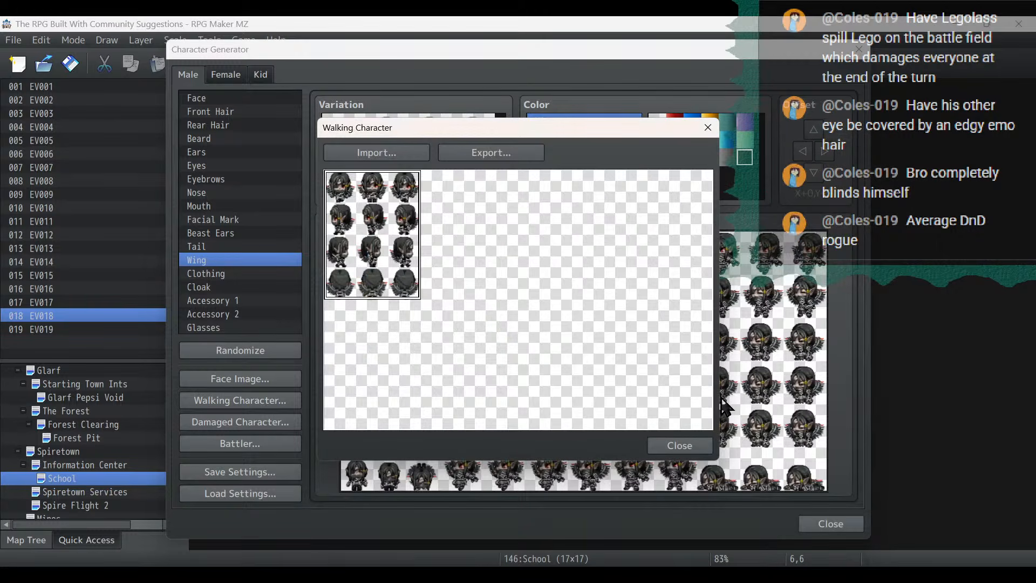
{"action": "left_click", "coordinate": [649, 445]}
- Review the stream notes on Alucloud's story role and the to-do list, and return to the Character Generator
{"action": "key", "text": "alt+Tab"}
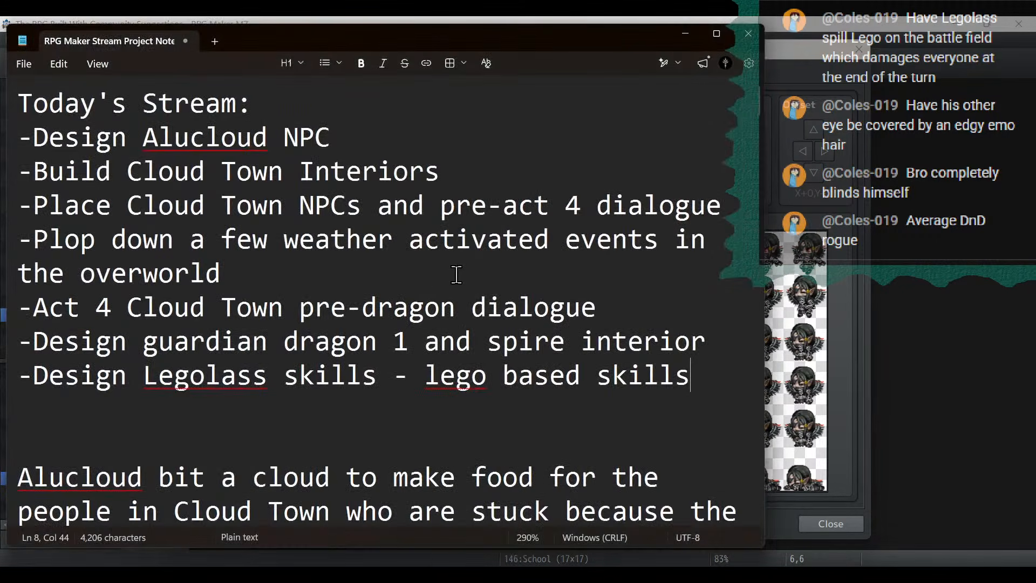
{"action": "scroll", "coordinate": [456, 272], "scroll_direction": "down", "scroll_amount": 4}
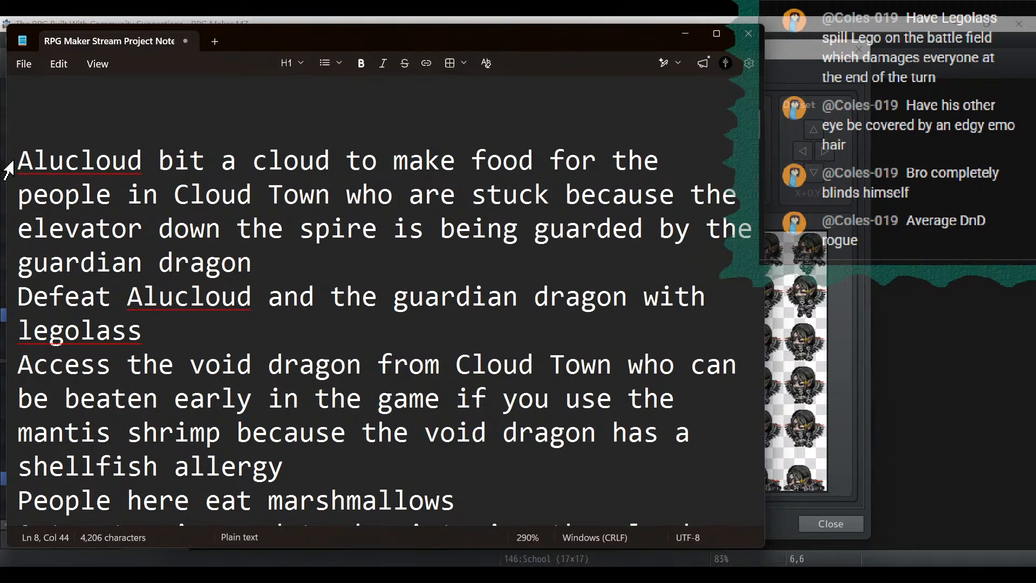
{"action": "left_click_drag", "start_coordinate": [11, 162], "coordinate": [669, 328]}
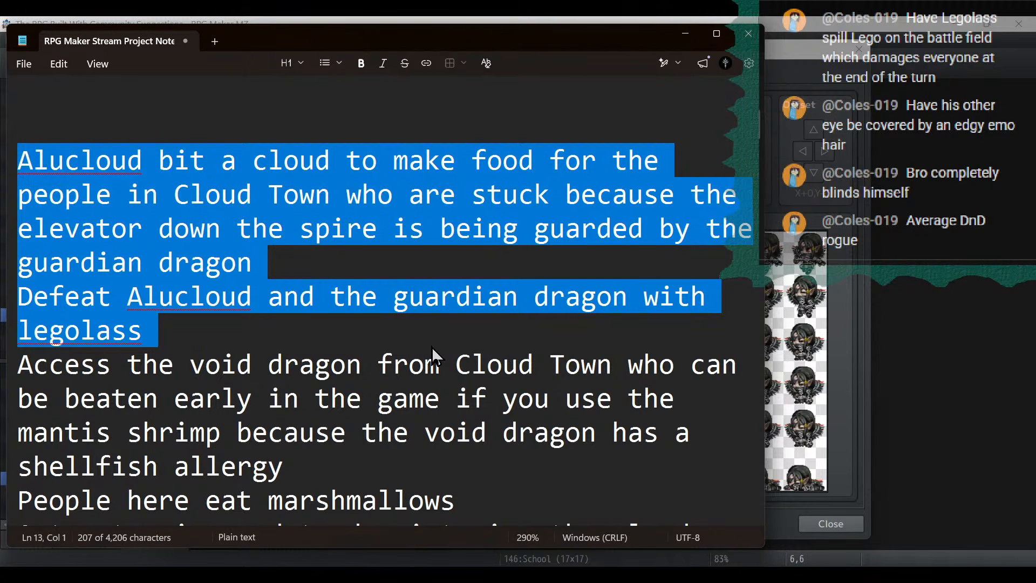
{"action": "scroll", "coordinate": [431, 347], "scroll_direction": "down", "scroll_amount": 3}
{"action": "scroll", "coordinate": [432, 348], "scroll_direction": "up", "scroll_amount": 8}
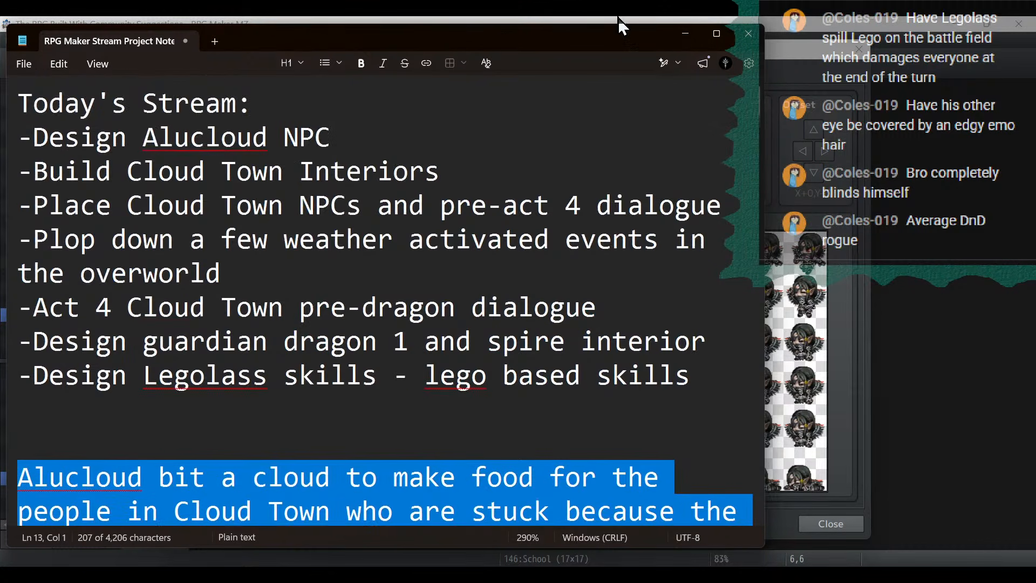
{"action": "left_click", "coordinate": [630, 239]}
{"action": "scroll", "coordinate": [227, 359], "scroll_direction": "down", "scroll_amount": 2}
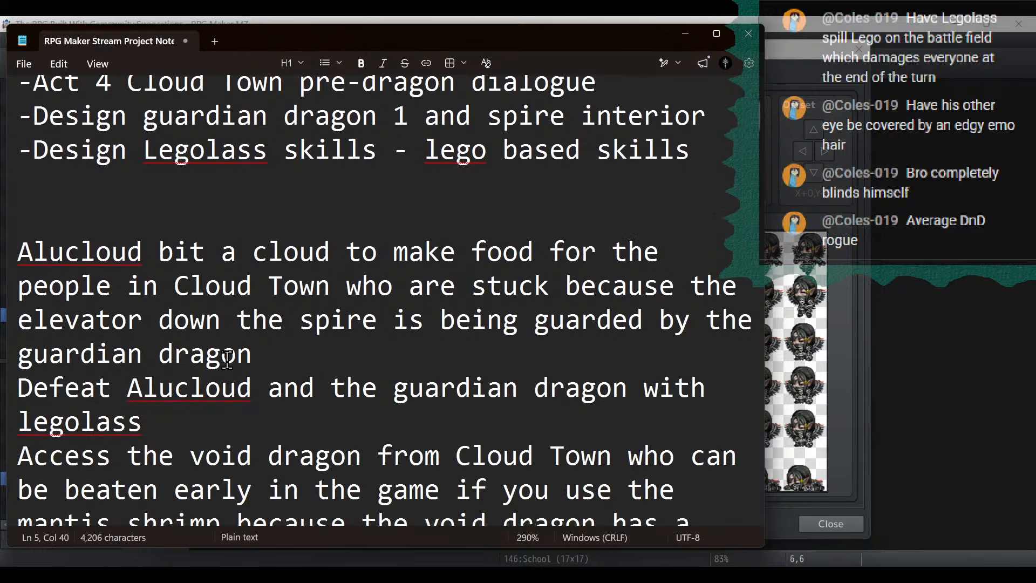
{"action": "left_click", "coordinate": [685, 34]}
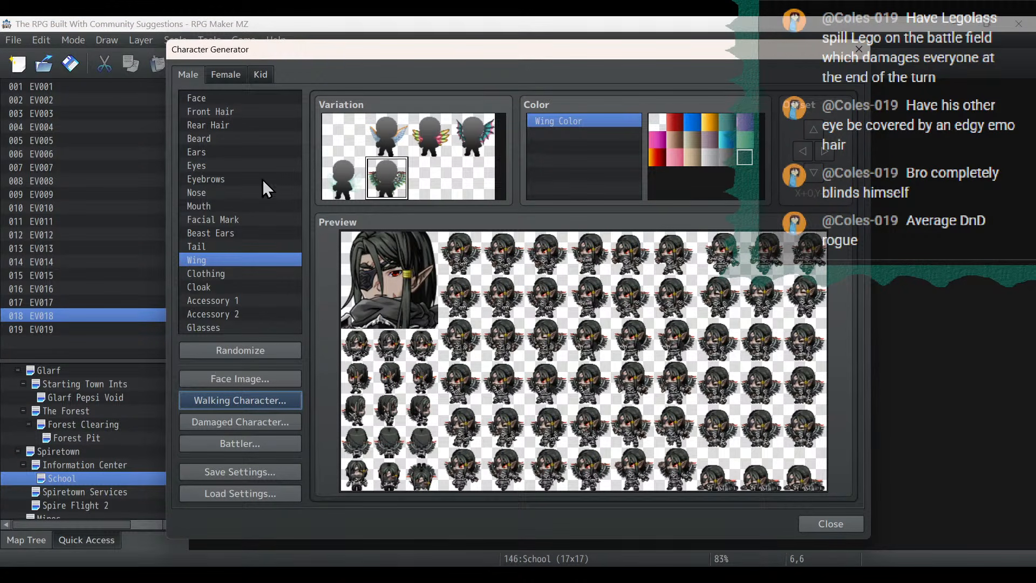
- Compare light hair colors on the character, set Hair Color to white, and check the rear hair
{"action": "left_click", "coordinate": [228, 98]}
{"action": "left_click", "coordinate": [241, 111]}
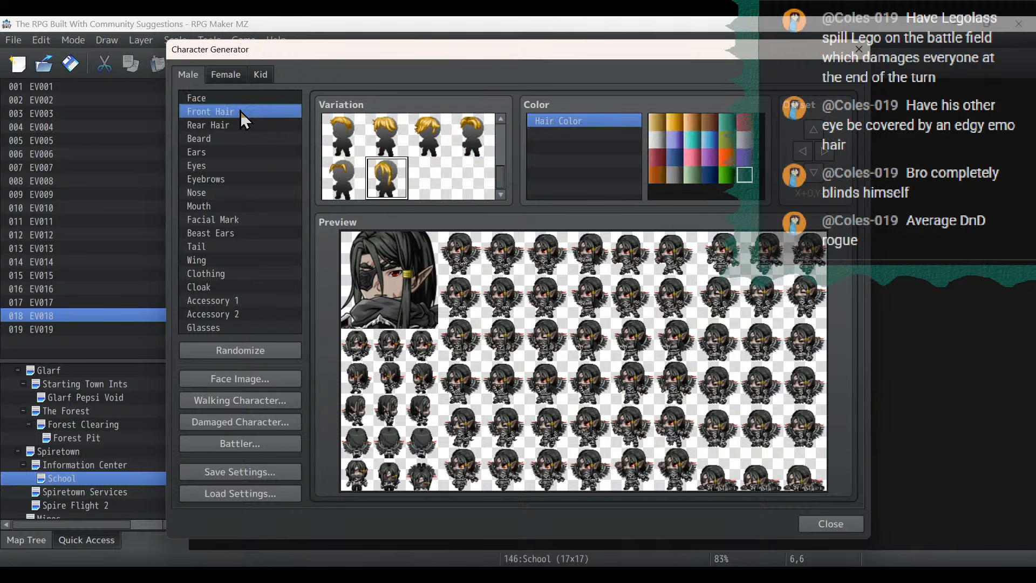
{"action": "left_click", "coordinate": [662, 143]}
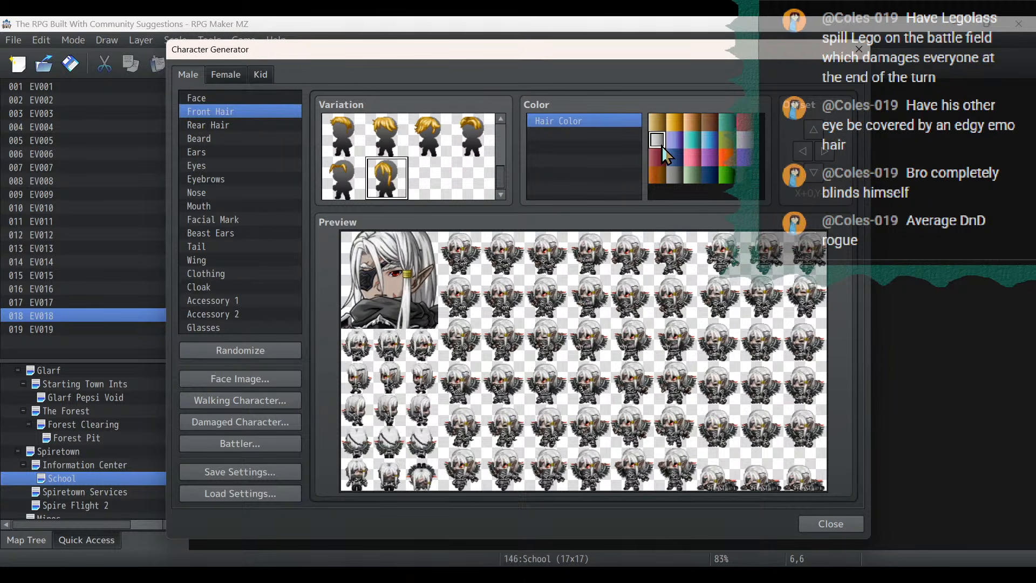
{"action": "left_click", "coordinate": [746, 141]}
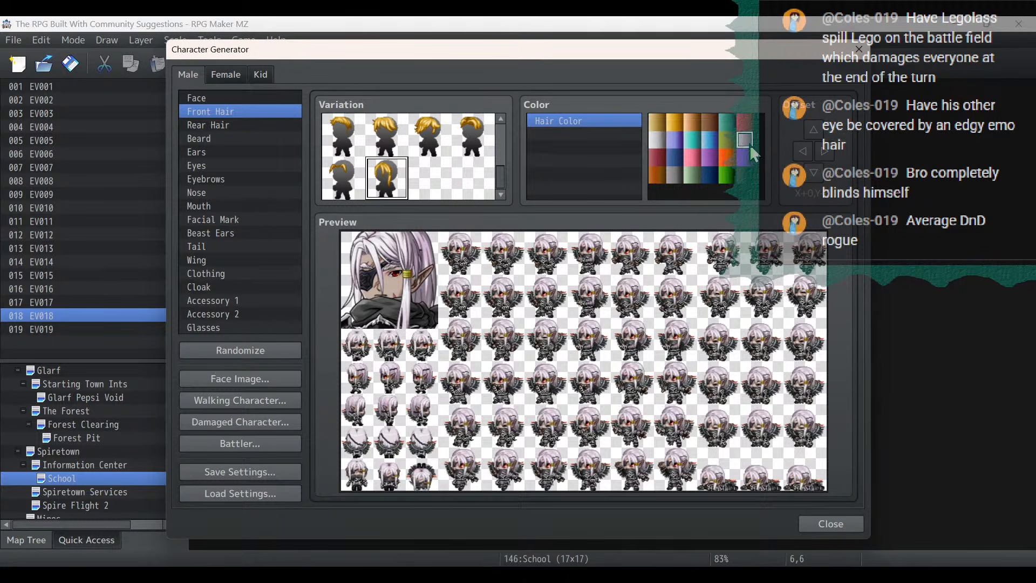
{"action": "left_click", "coordinate": [658, 142]}
{"action": "left_click", "coordinate": [197, 126]}
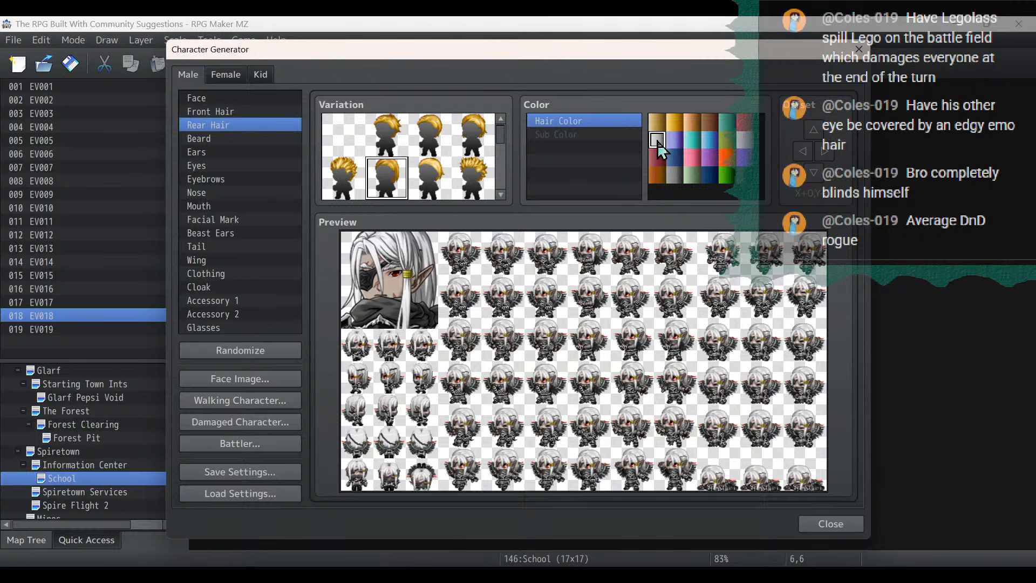
{"action": "left_click", "coordinate": [238, 143]}
- Set the character's wings to the third variation with the first, white Wing Color swatch
{"action": "left_click", "coordinate": [233, 260]}
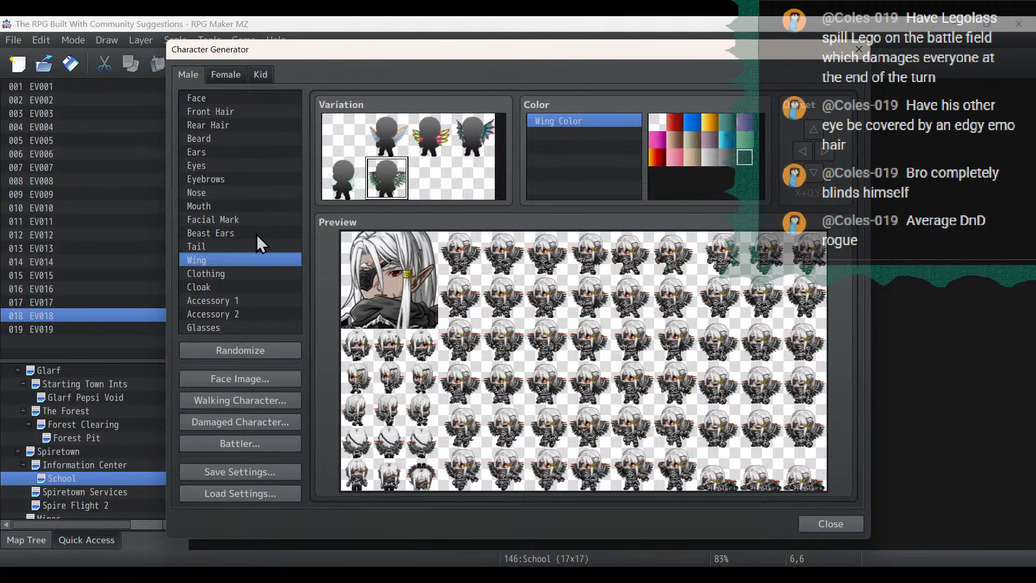
{"action": "left_click", "coordinate": [428, 141]}
{"action": "left_click", "coordinate": [657, 122]}
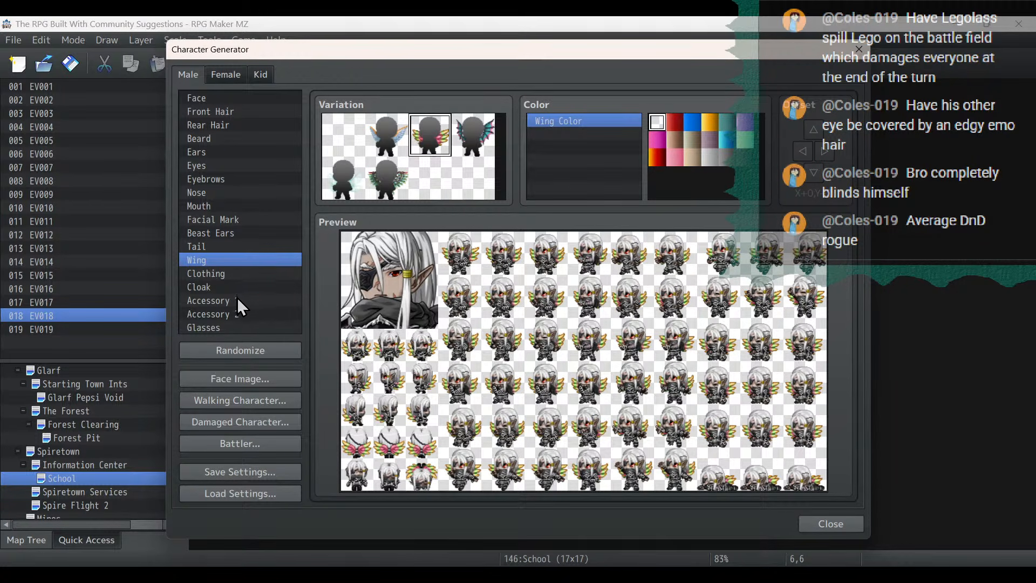
- Change the clothing to the blue suit variation near the end of the list, with Main Color set to light grey
{"action": "left_click", "coordinate": [224, 274]}
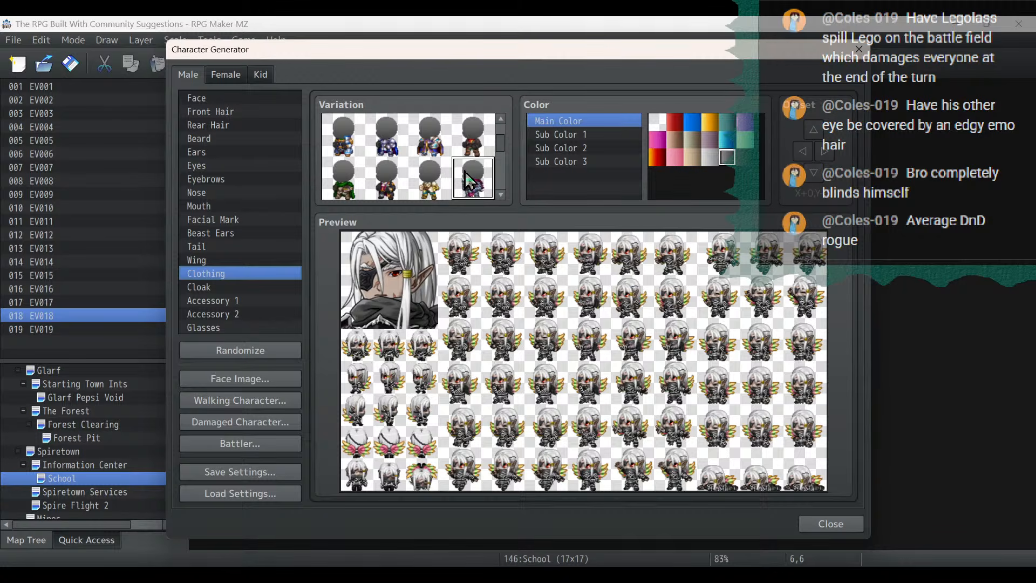
{"action": "scroll", "coordinate": [440, 190], "scroll_direction": "down", "scroll_amount": 2}
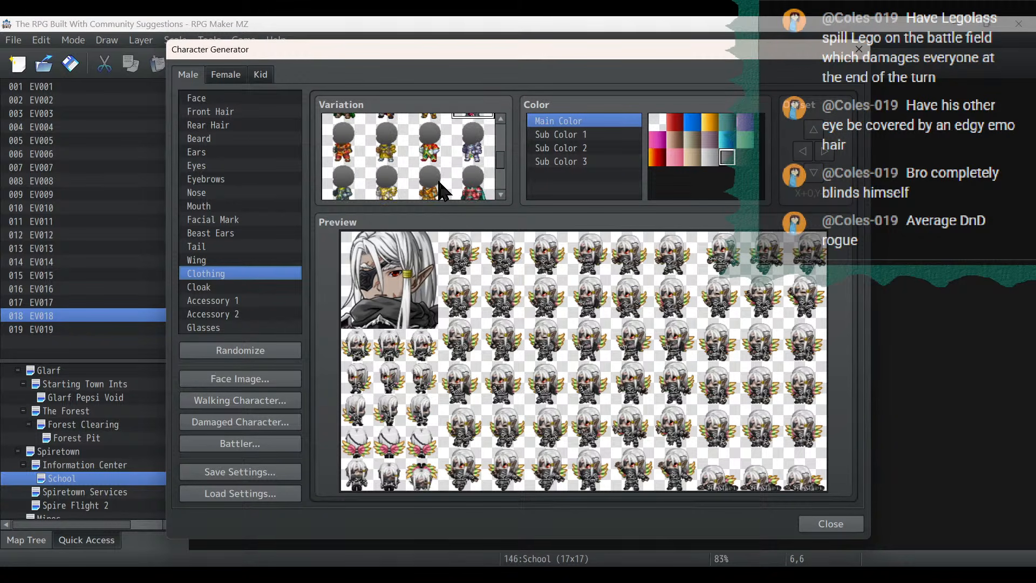
{"action": "scroll", "coordinate": [440, 191], "scroll_direction": "down", "scroll_amount": 1}
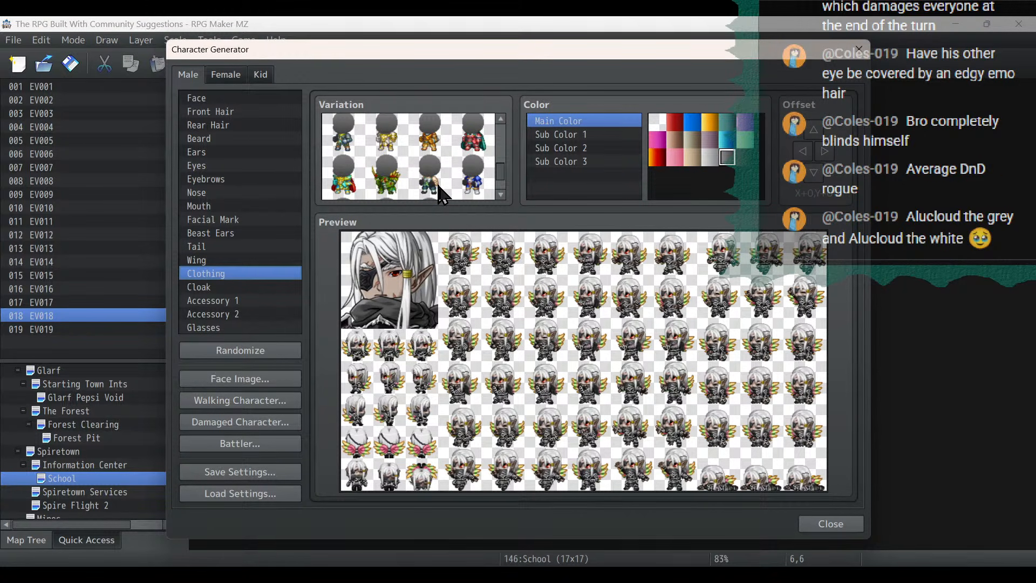
{"action": "scroll", "coordinate": [440, 190], "scroll_direction": "down", "scroll_amount": 1}
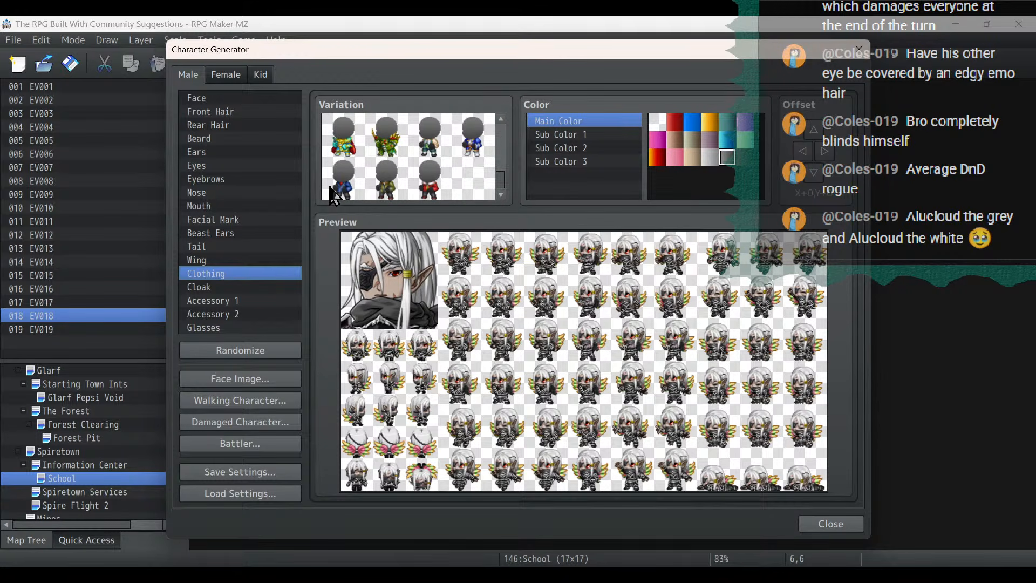
{"action": "left_click", "coordinate": [352, 189]}
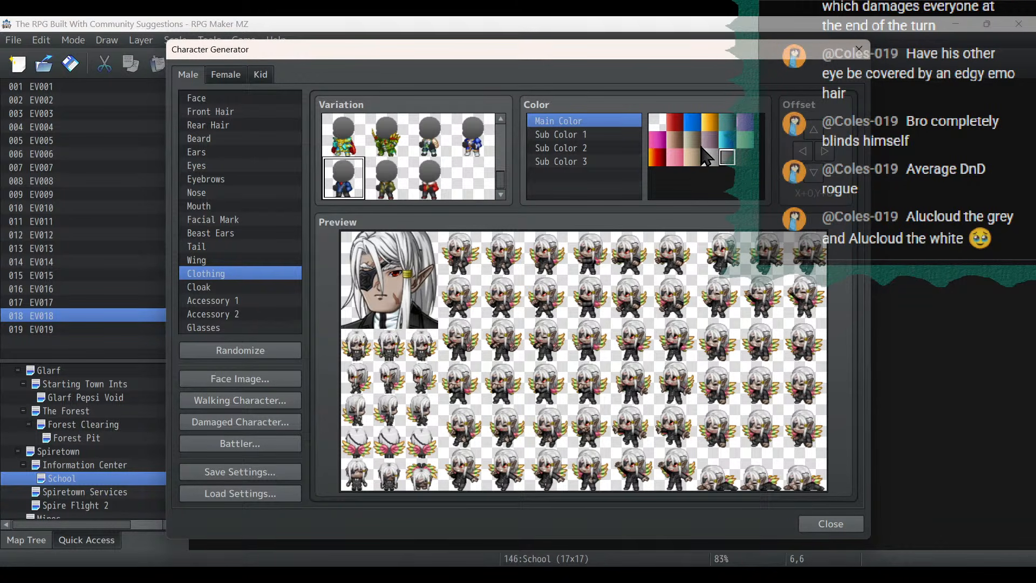
{"action": "left_click", "coordinate": [657, 122]}
{"action": "left_click", "coordinate": [727, 158]}
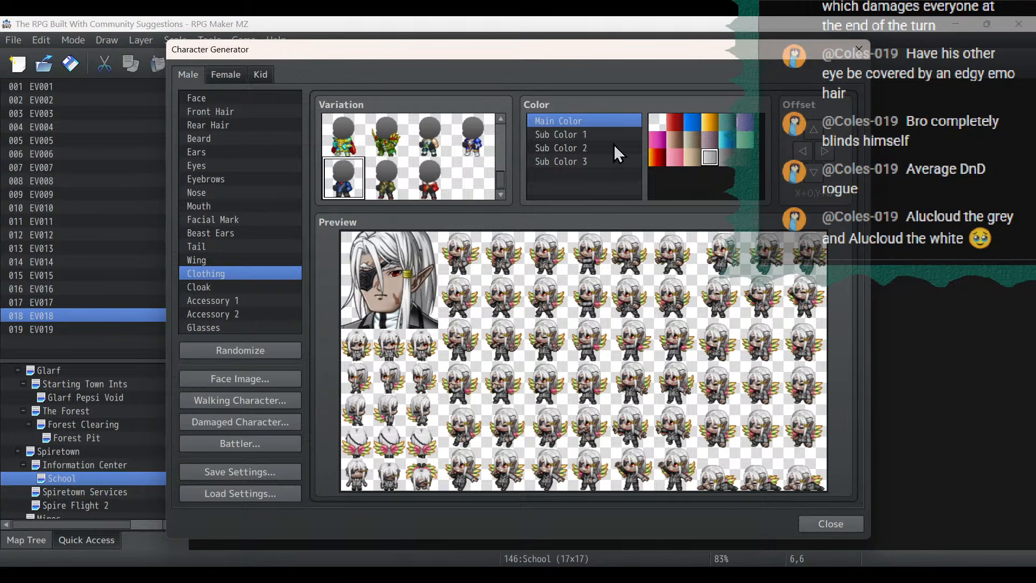
- Set the clothing's Sub Color 1 to red, Sub Color 2 to gold and Sub Color 3 to red
{"action": "left_click", "coordinate": [589, 134]}
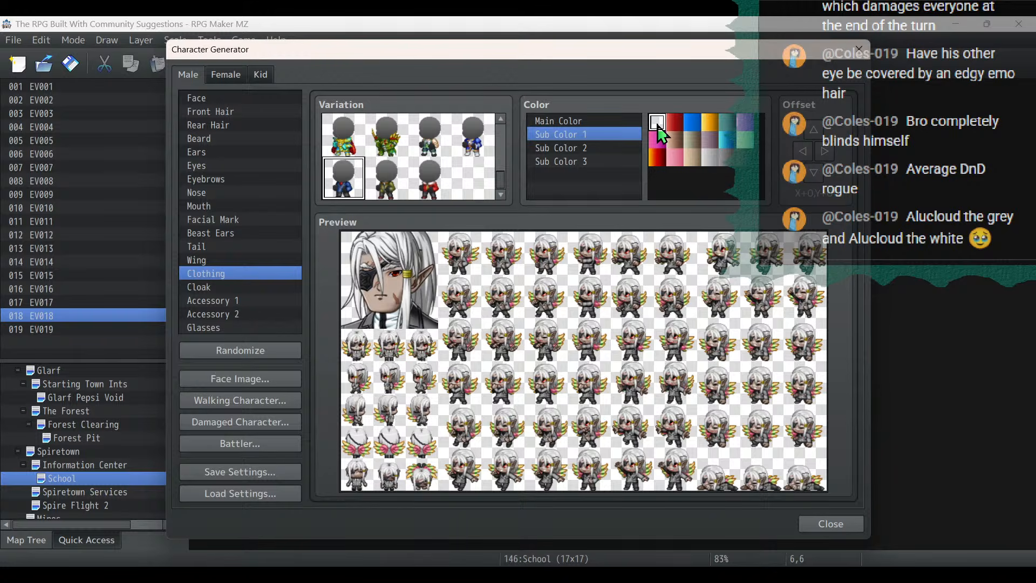
{"action": "left_click", "coordinate": [710, 139]}
{"action": "left_click", "coordinate": [675, 127]}
{"action": "left_click", "coordinate": [585, 147]}
{"action": "left_click", "coordinate": [706, 126]}
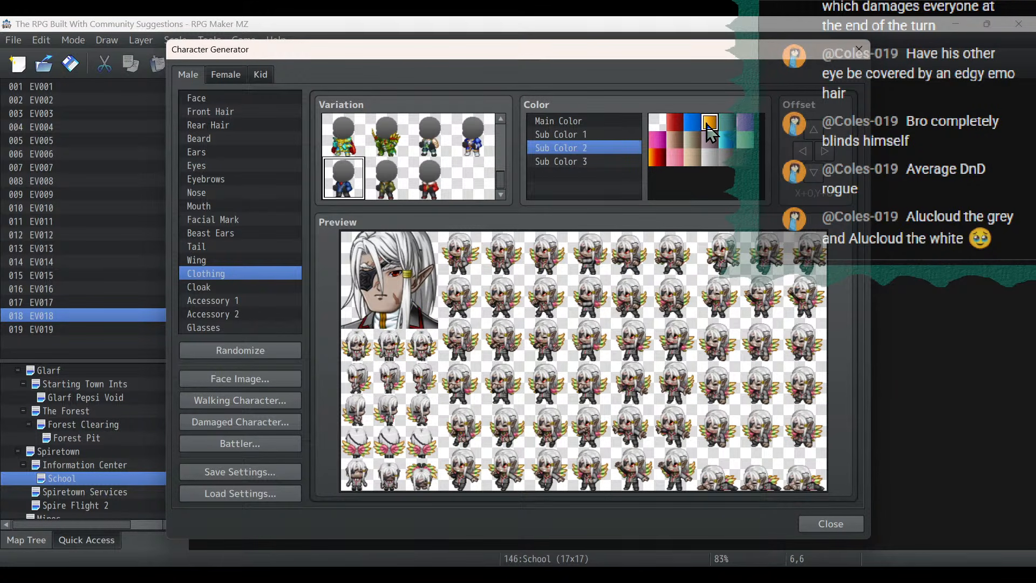
{"action": "left_click", "coordinate": [706, 140]}
{"action": "left_click", "coordinate": [709, 122]}
{"action": "left_click", "coordinate": [573, 161]}
{"action": "left_click", "coordinate": [674, 139]}
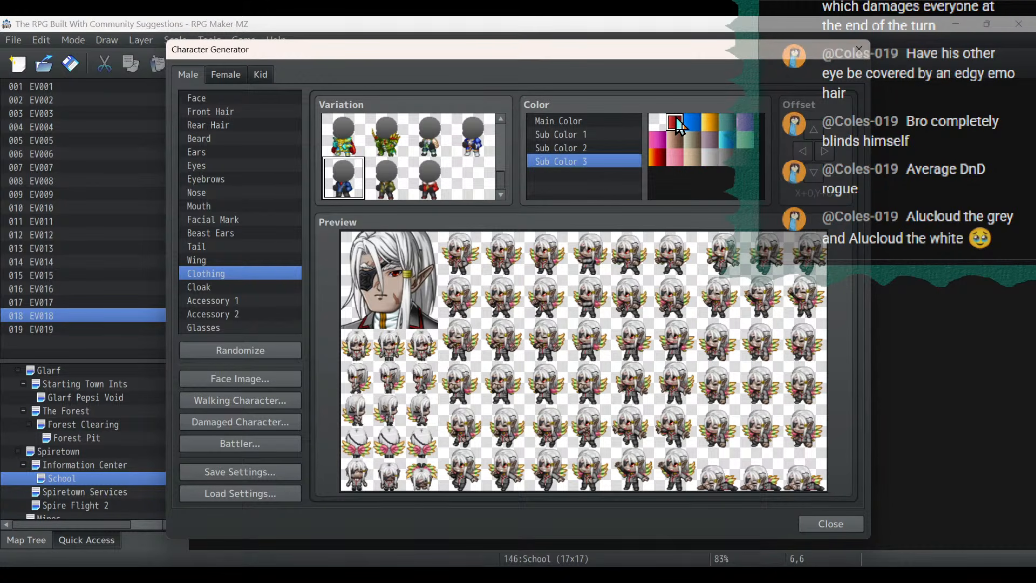
{"action": "left_click", "coordinate": [674, 122]}
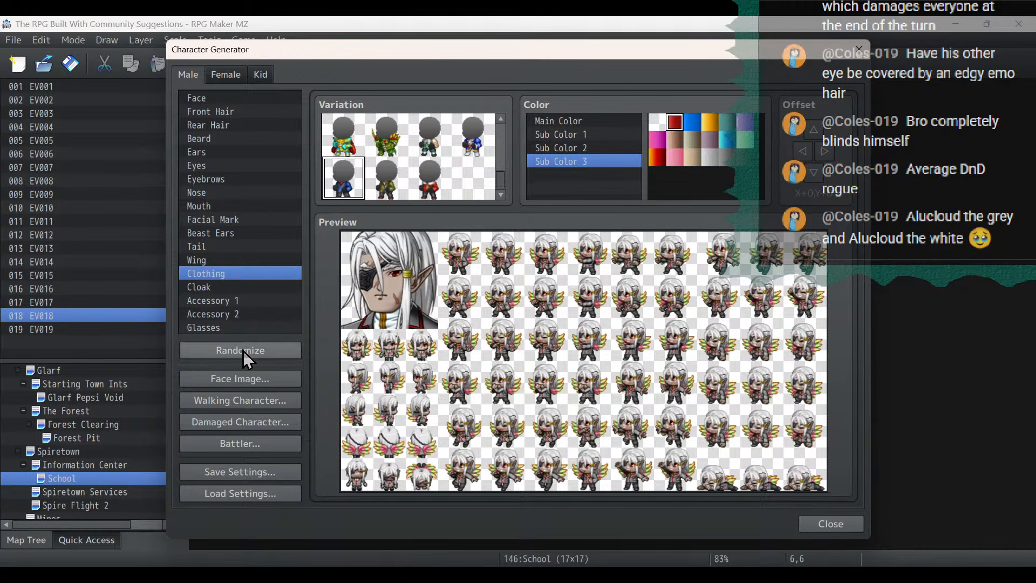
- Import the existing Alucloud sheet into the walking character layout
{"action": "left_click", "coordinate": [252, 400]}
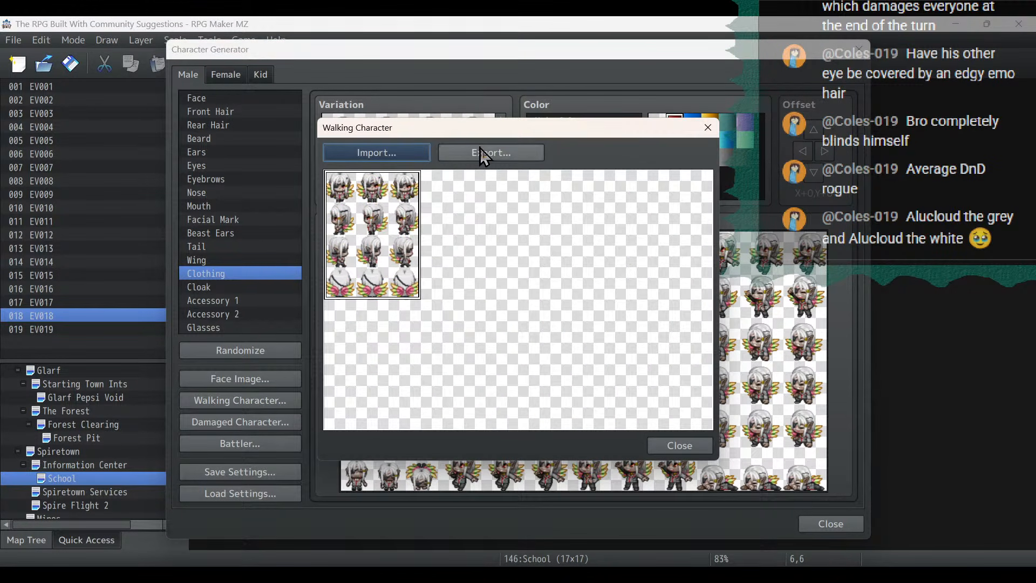
{"action": "left_click", "coordinate": [376, 153]}
{"action": "scroll", "coordinate": [720, 324], "scroll_direction": "down", "scroll_amount": 5}
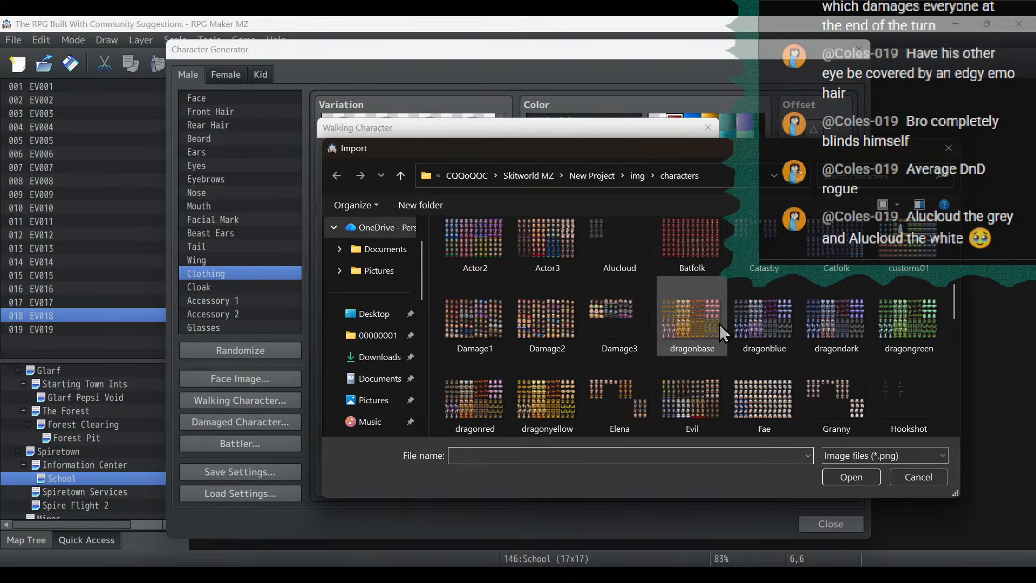
{"action": "double_click", "coordinate": [617, 259]}
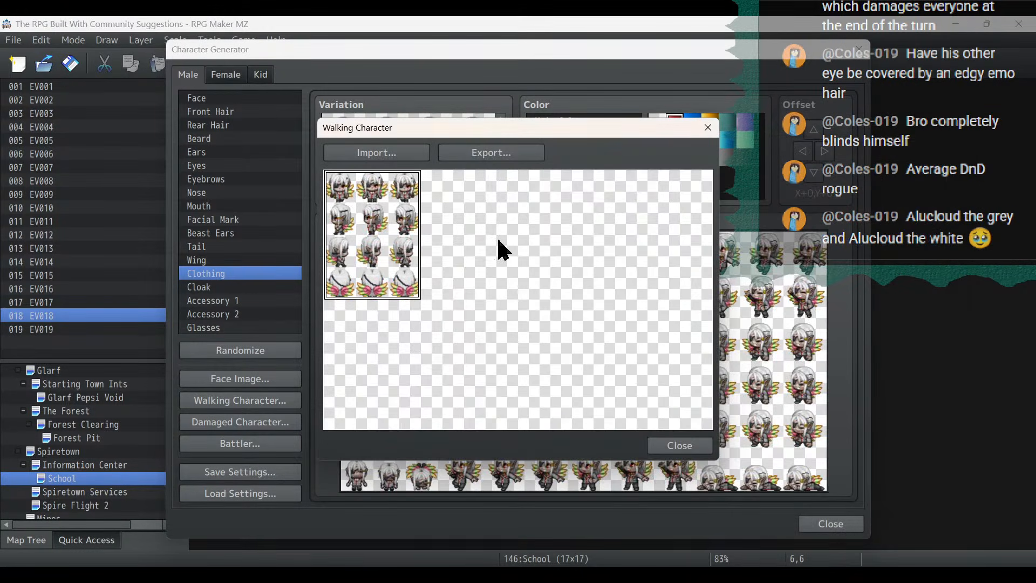
- Export the walking sheet with the white-haired version in the second slot, overwriting the Alucloud file
{"action": "left_click", "coordinate": [521, 152]}
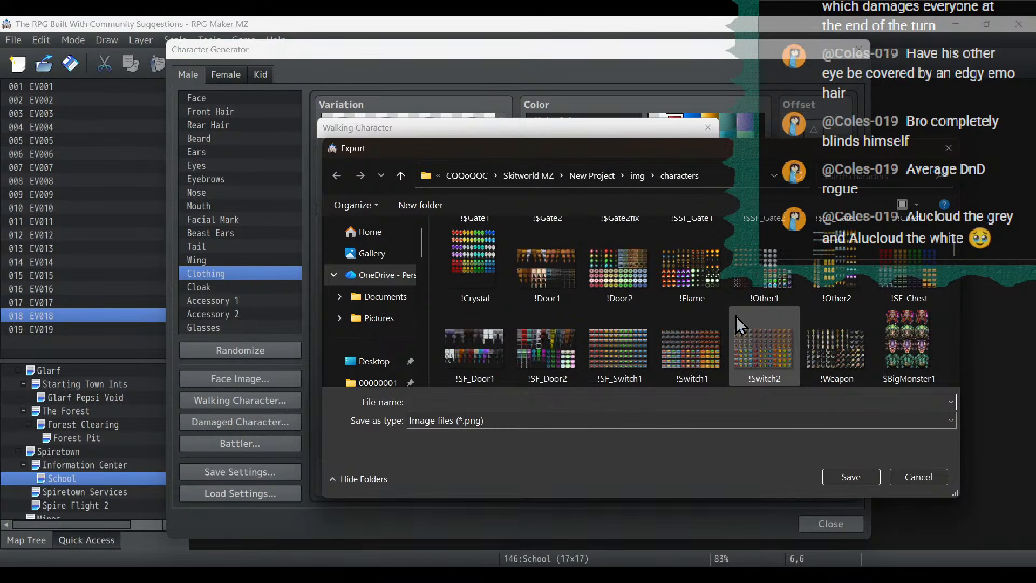
{"action": "scroll", "coordinate": [728, 316], "scroll_direction": "down", "scroll_amount": 3}
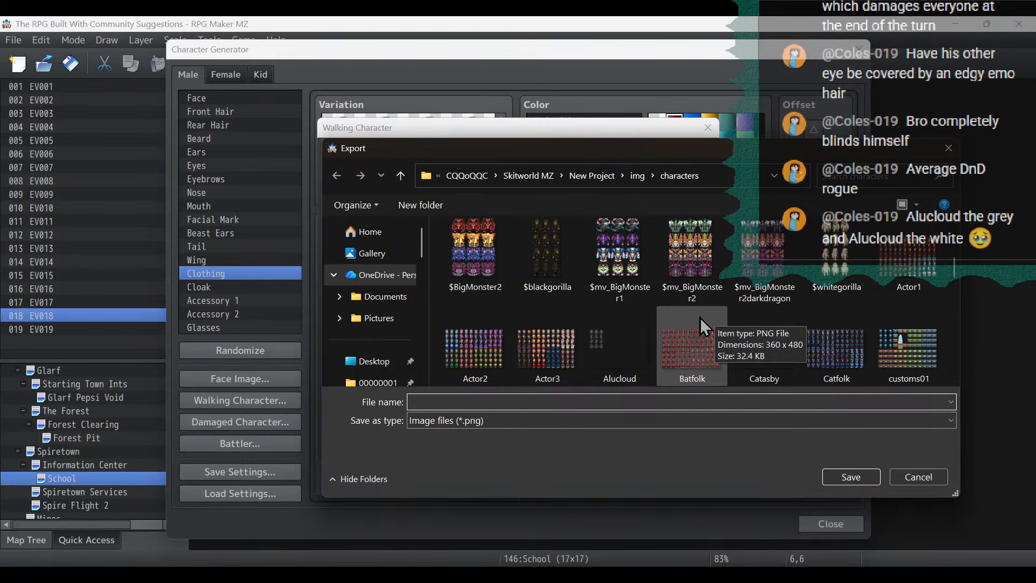
{"action": "double_click", "coordinate": [619, 345]}
{"action": "left_click", "coordinate": [548, 298]}
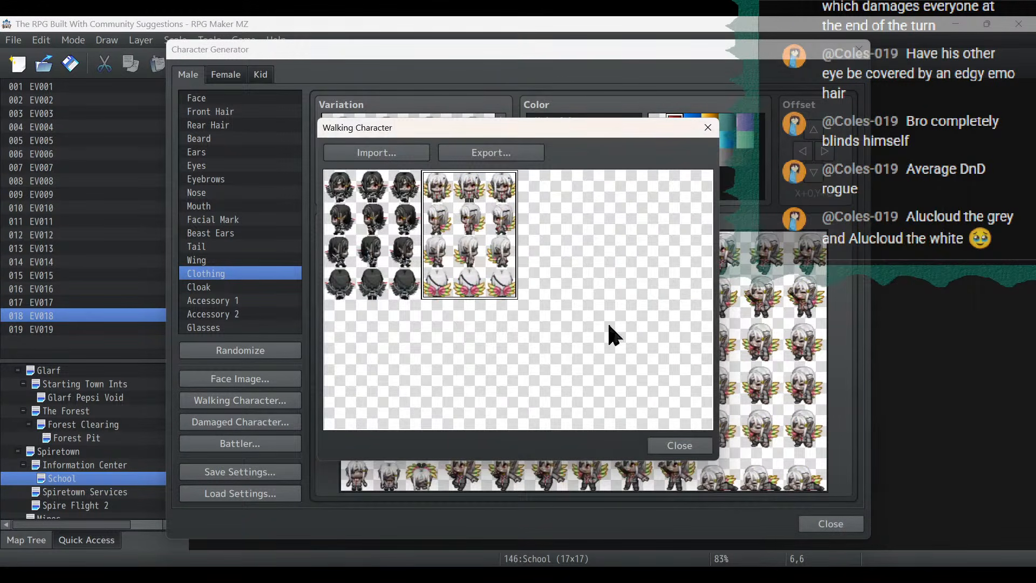
{"action": "left_click", "coordinate": [693, 445]}
- Export the white-haired face image in the second slot of the face sheet under the file name Alucloud
{"action": "left_click", "coordinate": [267, 378]}
{"action": "left_click", "coordinate": [534, 187]}
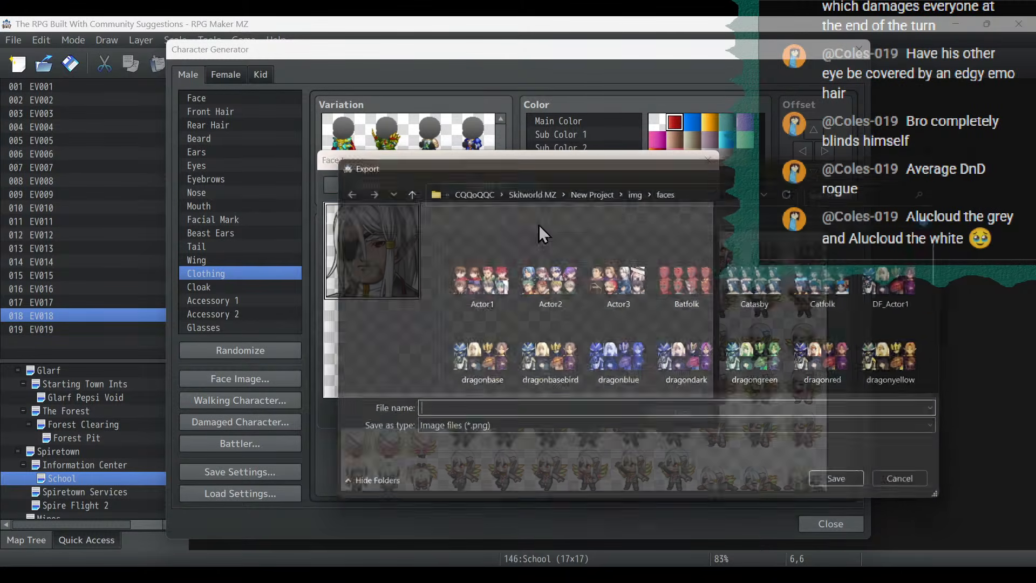
{"action": "type", "text": "Alucloud"}
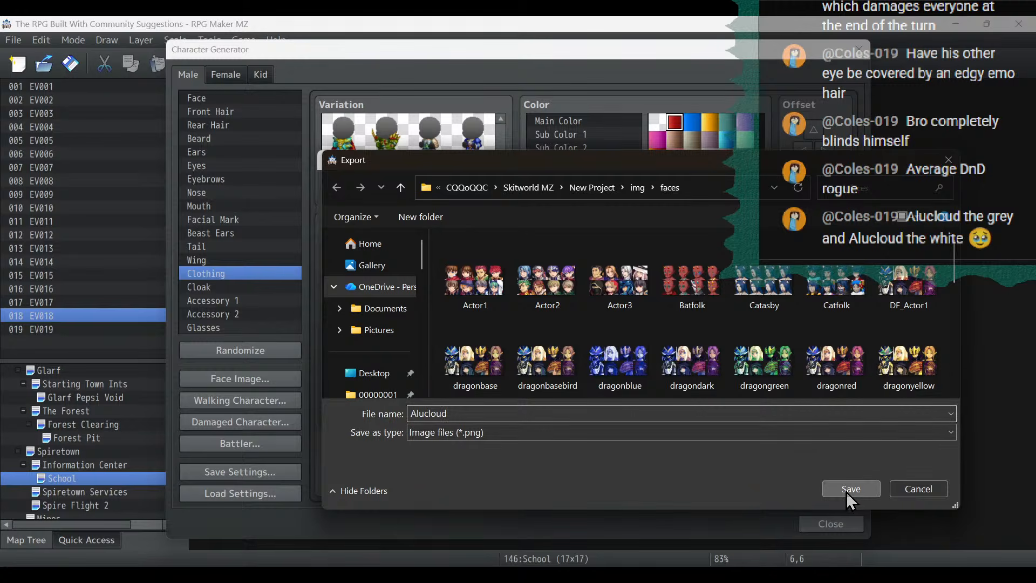
{"action": "key", "text": "Return"}
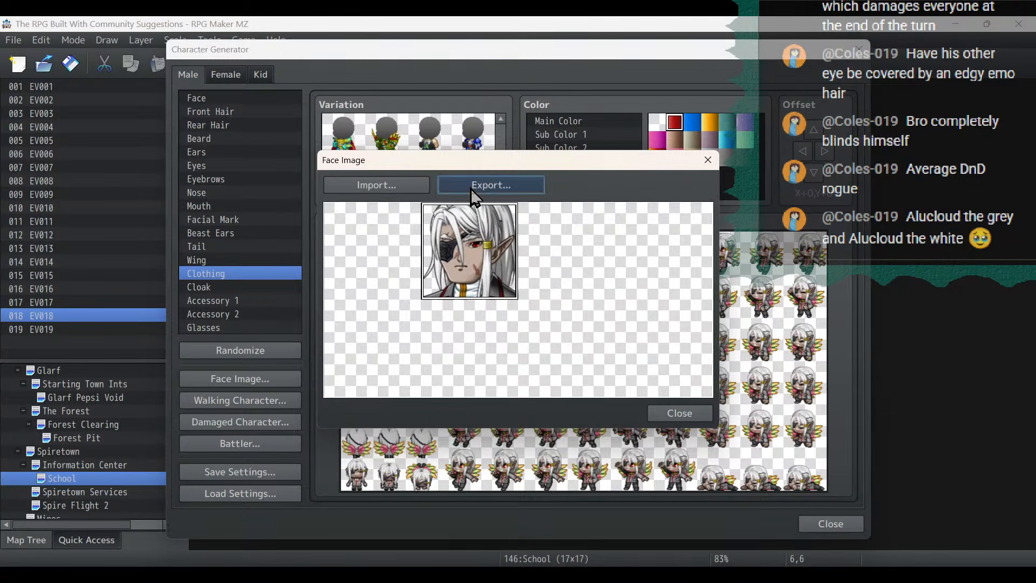
{"action": "left_click", "coordinate": [472, 185]}
{"action": "type", "text": "Alucloud"}
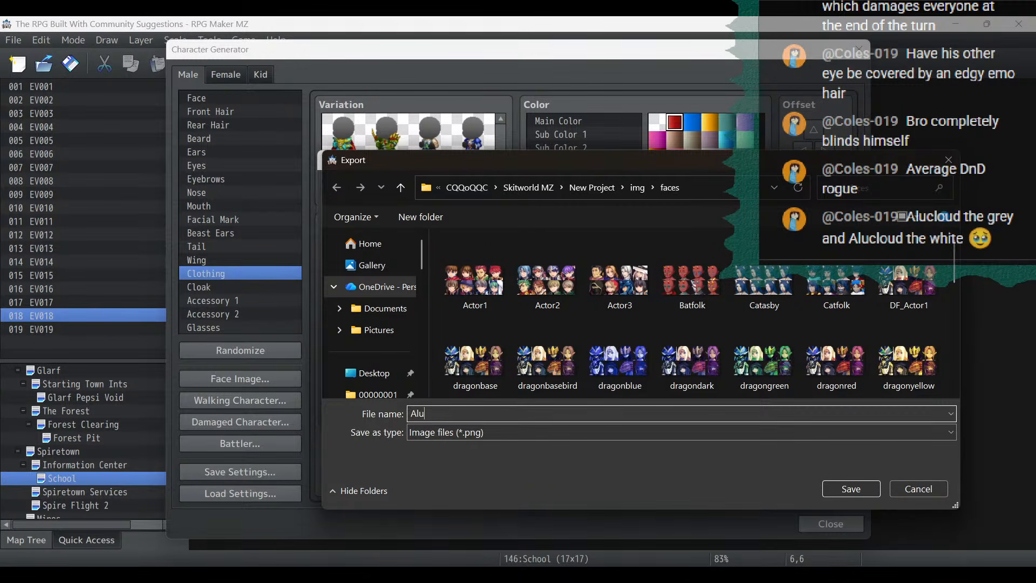
{"action": "left_click", "coordinate": [859, 488]}
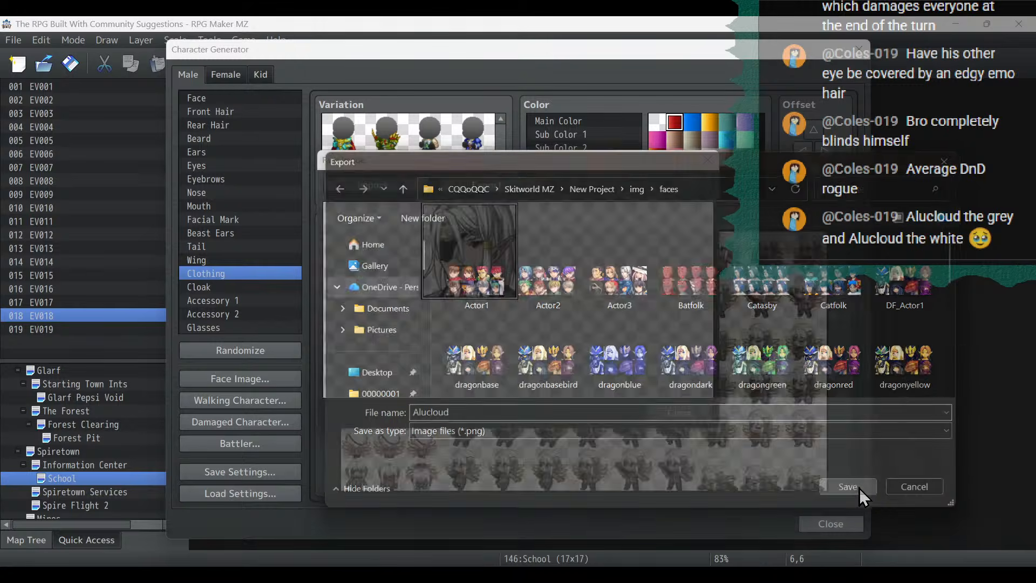
{"action": "left_click", "coordinate": [816, 478]}
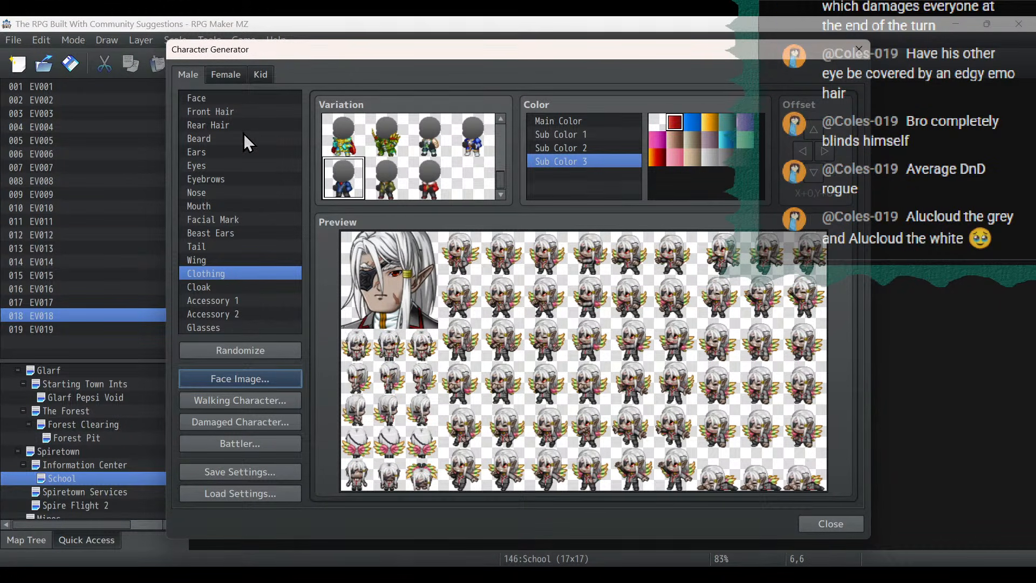
- Set the front hair's Hair Color to black
{"action": "left_click", "coordinate": [235, 97]}
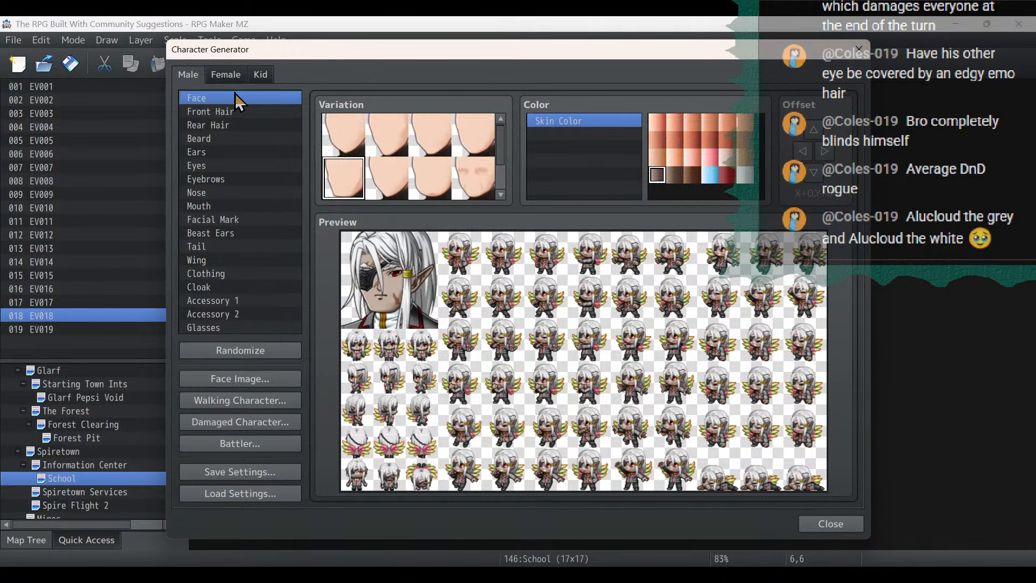
{"action": "left_click", "coordinate": [211, 111]}
{"action": "left_click", "coordinate": [745, 174]}
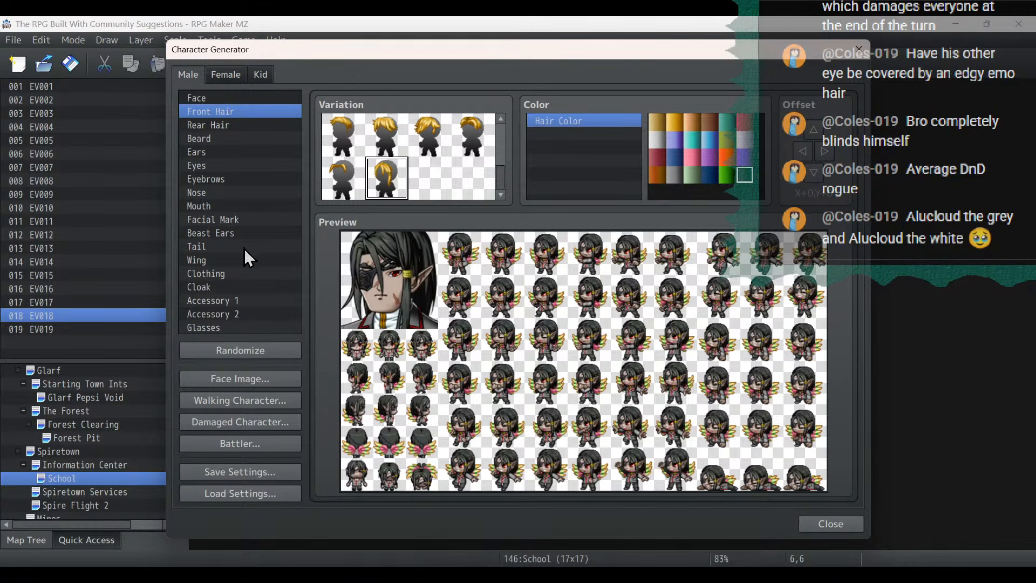
- Change the clothing to the scarf-covered armor variation in the list's upper part, with Main Color set to dark grey
{"action": "left_click", "coordinate": [238, 274]}
{"action": "scroll", "coordinate": [446, 169], "scroll_direction": "down", "scroll_amount": 2}
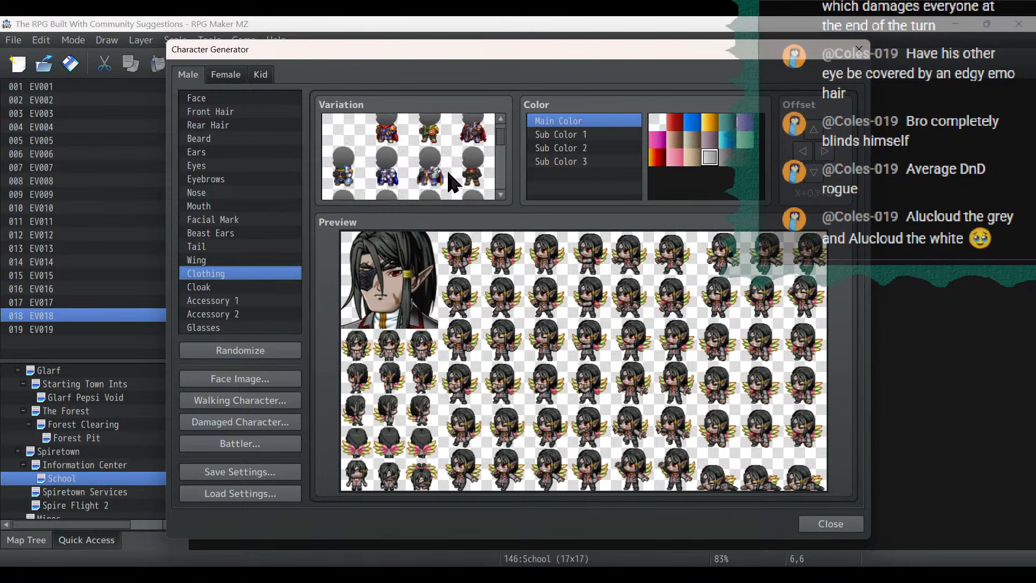
{"action": "scroll", "coordinate": [446, 169], "scroll_direction": "down", "scroll_amount": 2}
{"action": "left_click", "coordinate": [473, 167]}
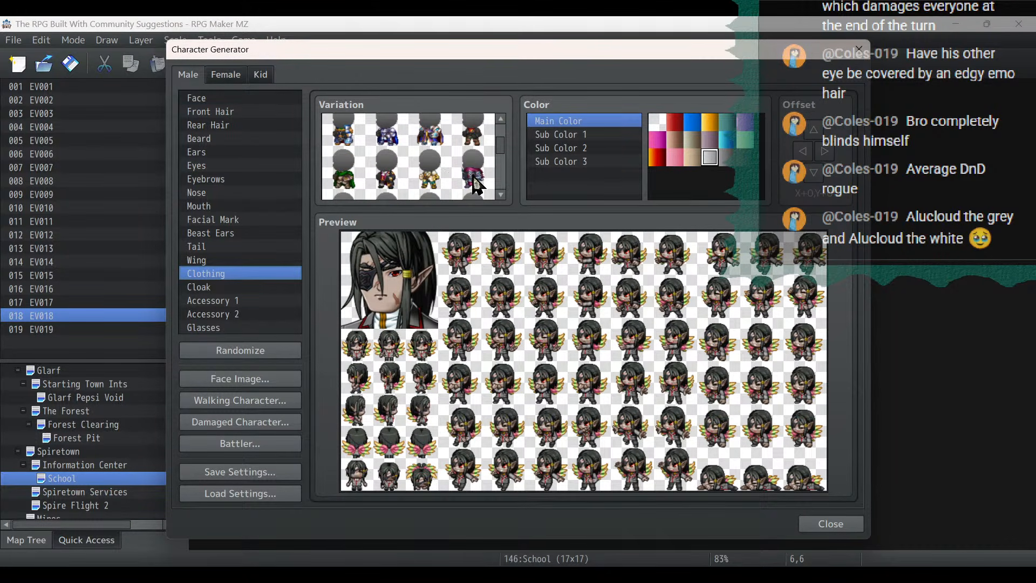
{"action": "left_click", "coordinate": [751, 160]}
{"action": "left_click", "coordinate": [585, 137]}
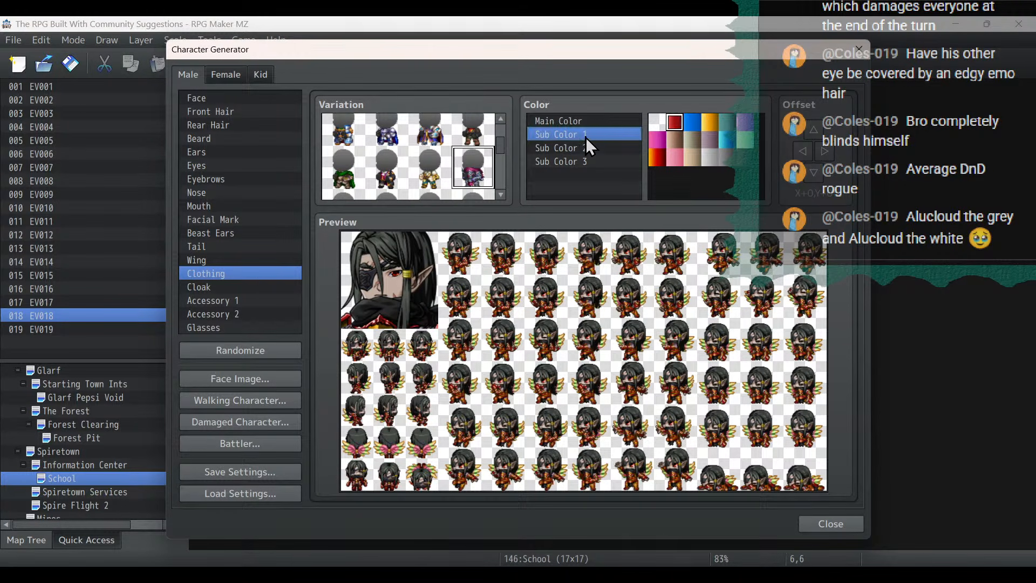
{"action": "left_click", "coordinate": [567, 120]}
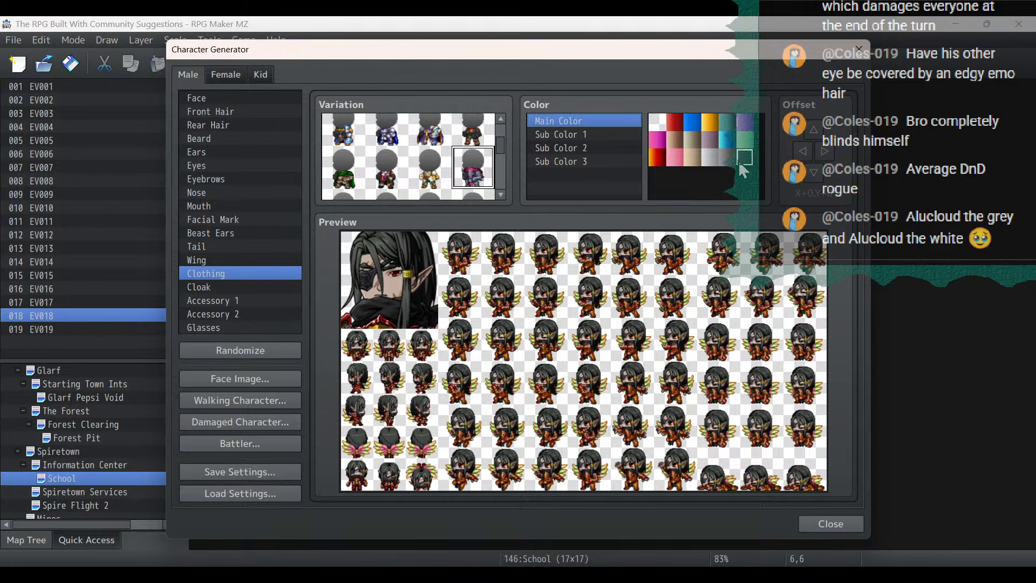
{"action": "left_click", "coordinate": [729, 158]}
- Set the clothing's Sub Color 1 and Sub Color 2 to black and Sub Color 3 to light grey
{"action": "left_click", "coordinate": [588, 134]}
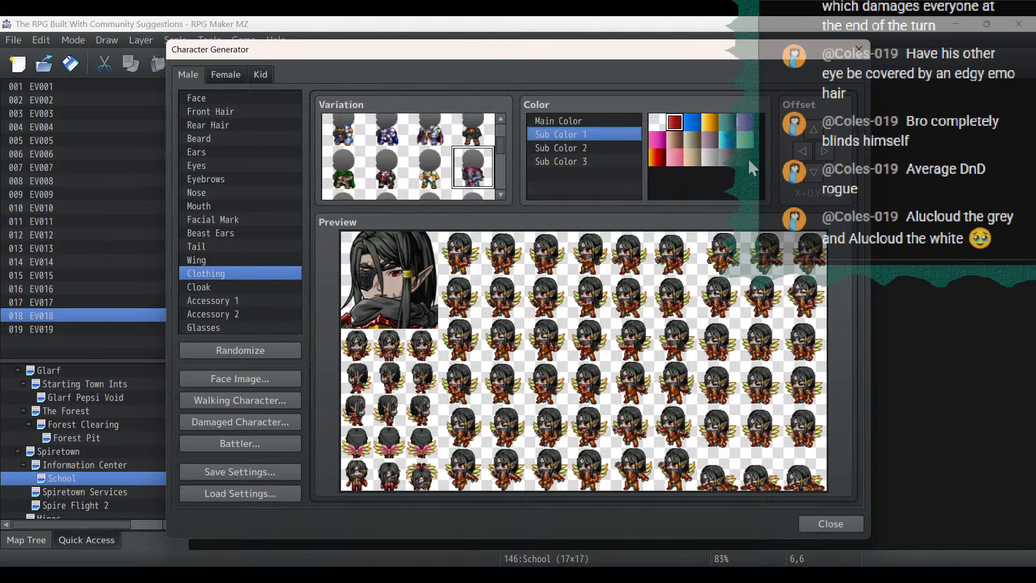
{"action": "left_click", "coordinate": [576, 145]}
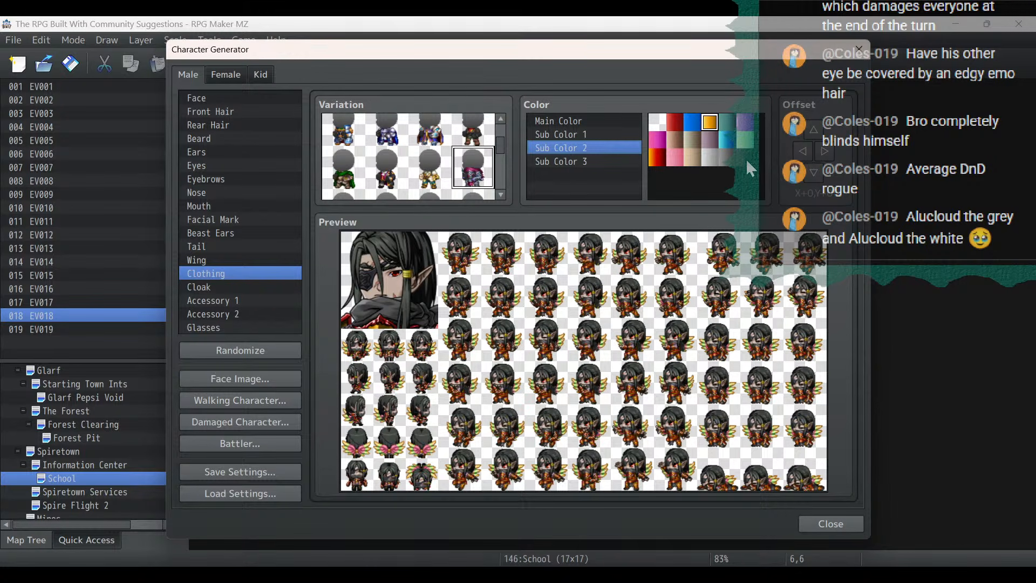
{"action": "left_click", "coordinate": [746, 158]}
{"action": "left_click", "coordinate": [586, 161]}
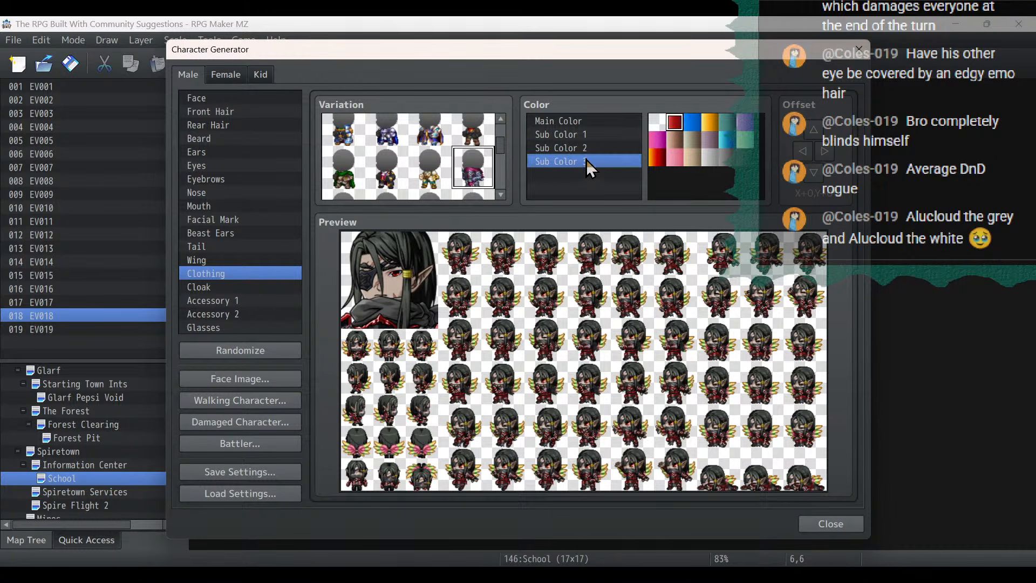
{"action": "left_click", "coordinate": [708, 159]}
{"action": "left_click", "coordinate": [728, 159]}
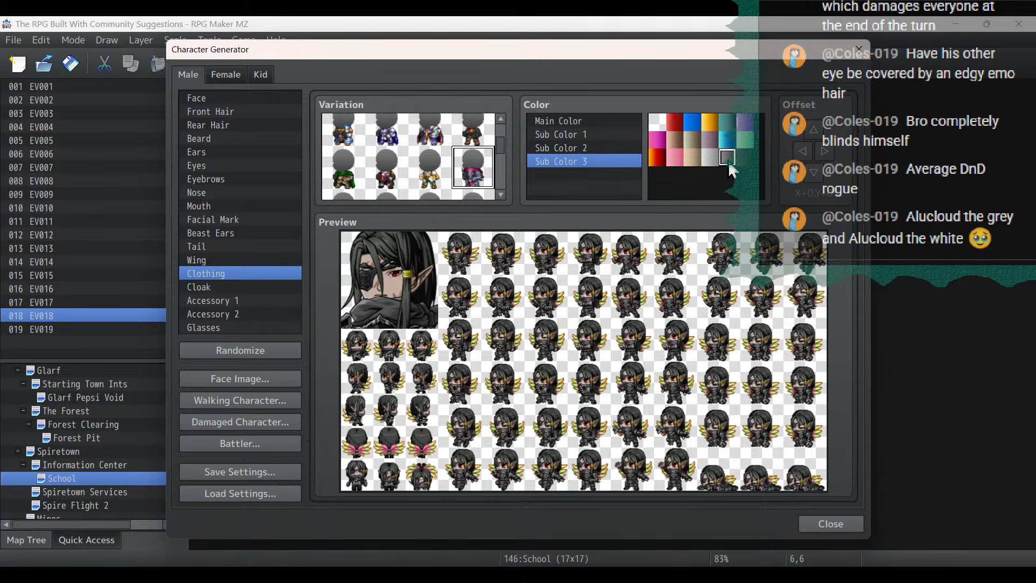
{"action": "left_click", "coordinate": [715, 160]}
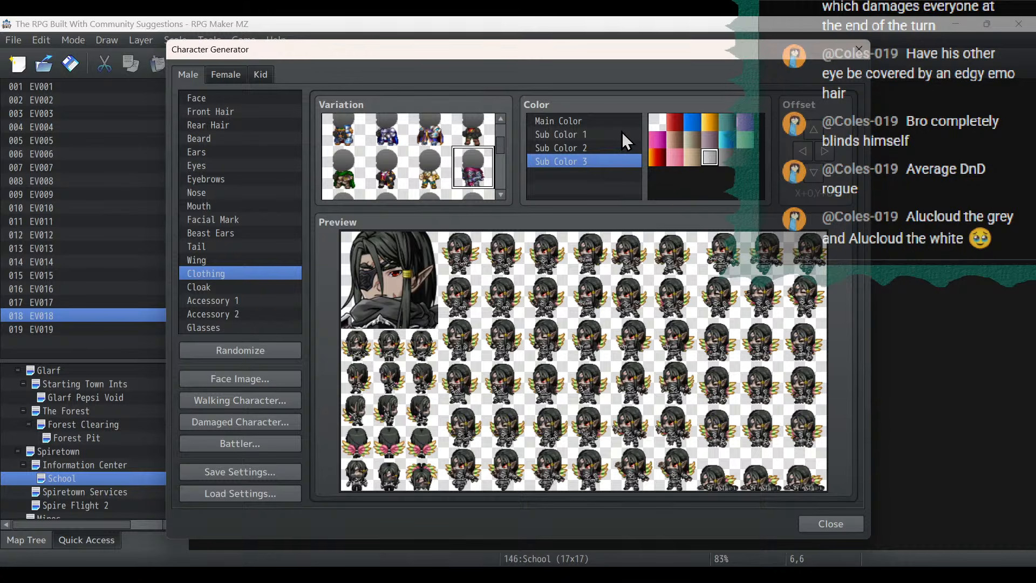
- Change the wings to the last variation and set Wing Color to black
{"action": "left_click", "coordinate": [198, 261]}
{"action": "left_click", "coordinate": [386, 178]}
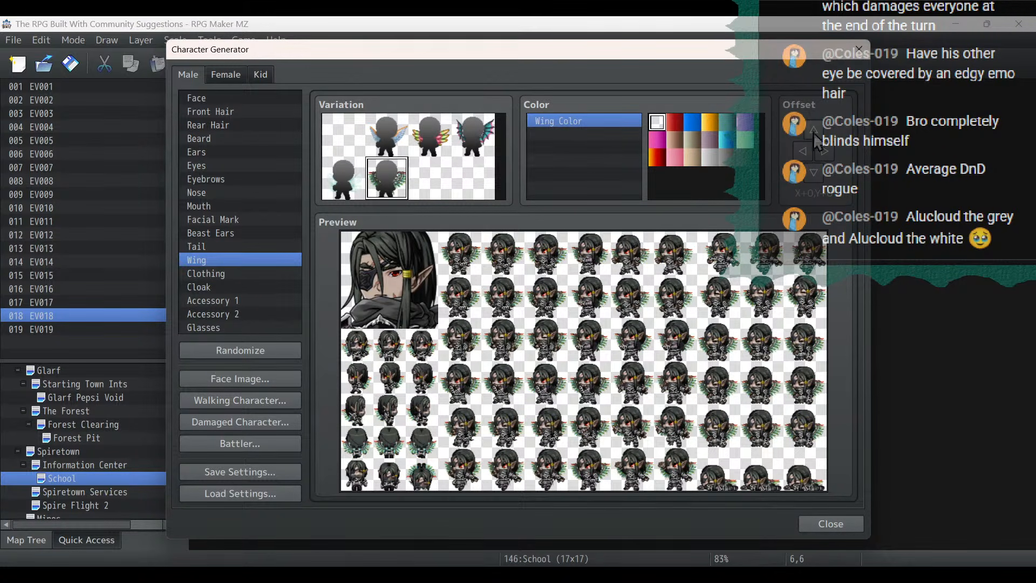
{"action": "left_click", "coordinate": [744, 157]}
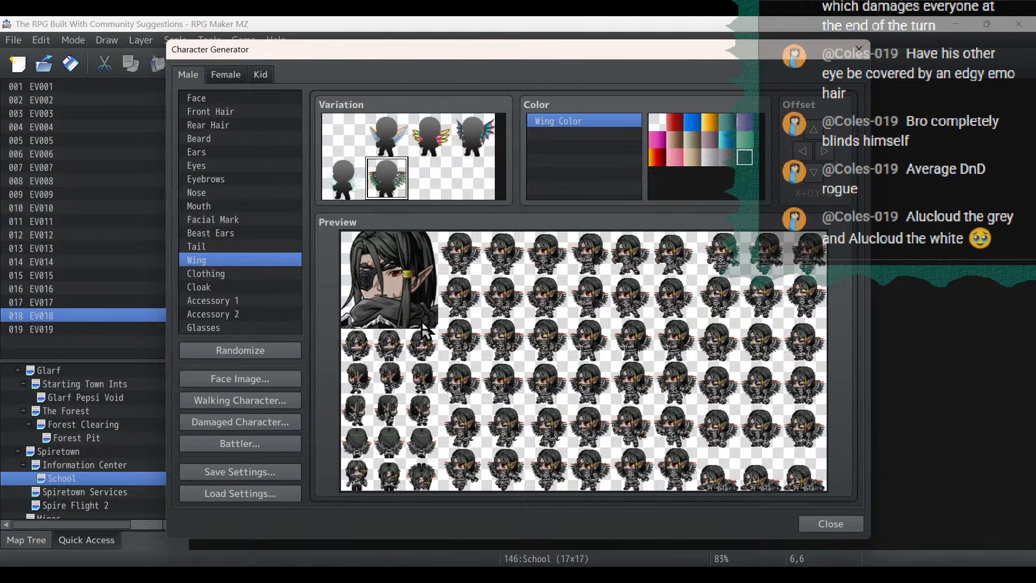
- Import the existing Alucloud face sheet and place the black-haired face in the first slot
{"action": "left_click", "coordinate": [258, 376]}
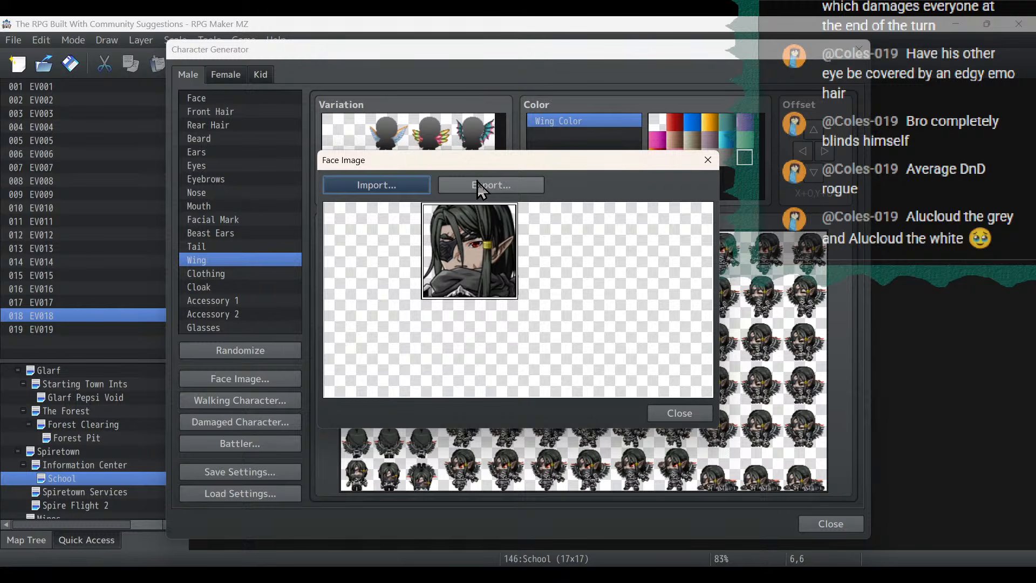
{"action": "left_click", "coordinate": [400, 190]}
{"action": "double_click", "coordinate": [701, 280]}
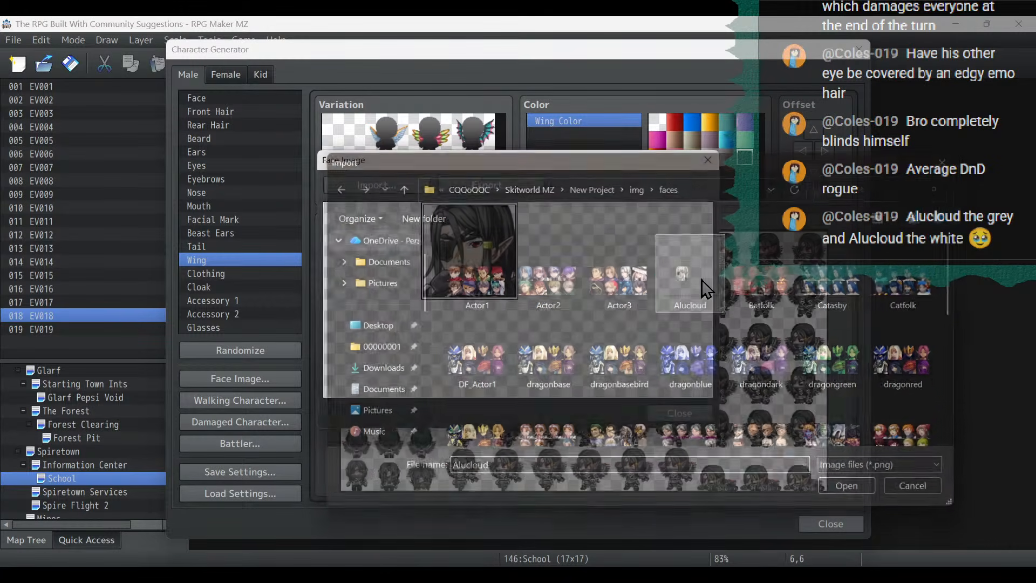
{"action": "left_click", "coordinate": [402, 281]}
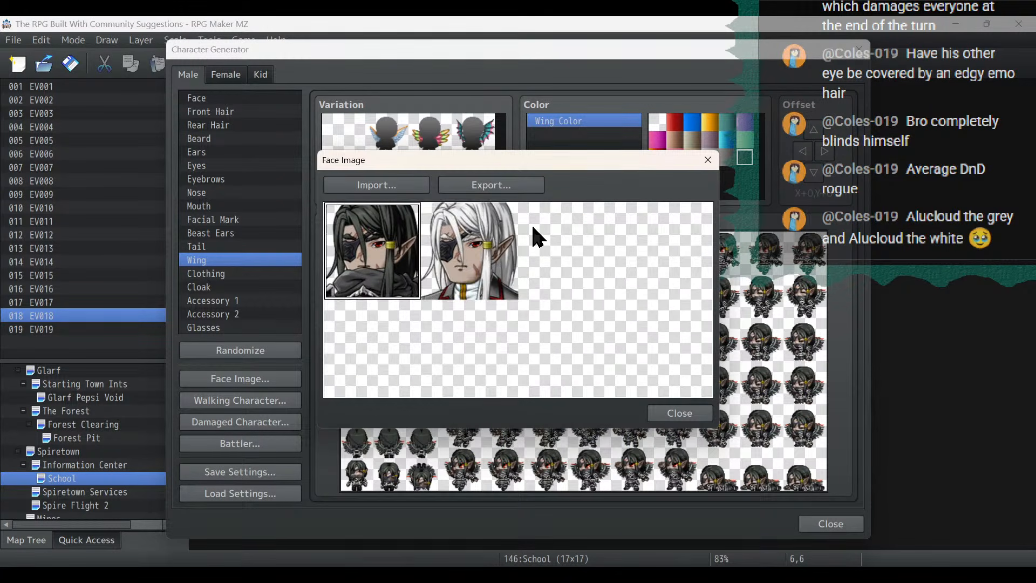
- Export the combined face sheet over the existing Alucloud file and close the Character Generator
{"action": "left_click", "coordinate": [491, 184]}
{"action": "double_click", "coordinate": [684, 278]}
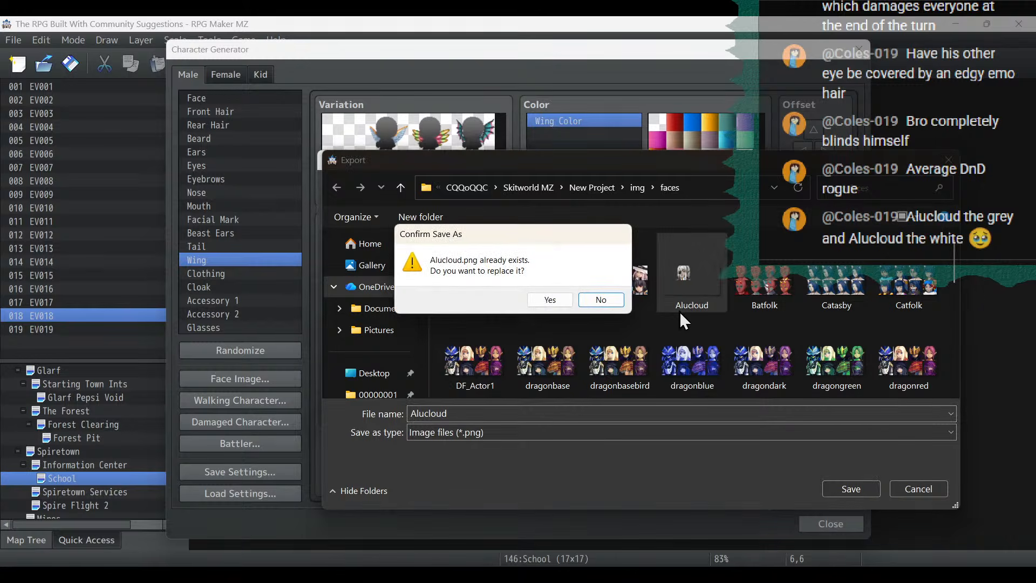
{"action": "left_click", "coordinate": [550, 299]}
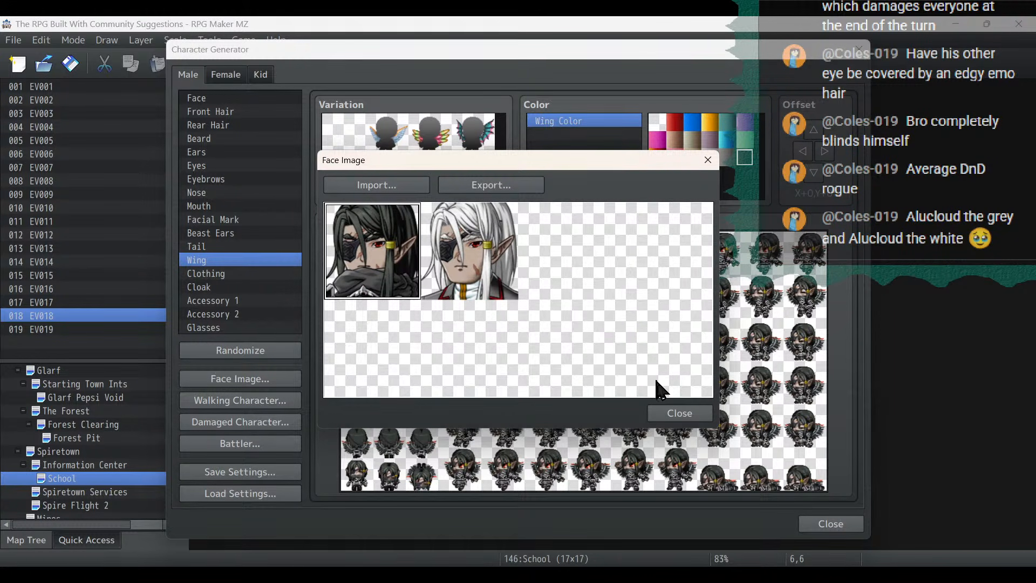
{"action": "left_click", "coordinate": [677, 414]}
{"action": "left_click", "coordinate": [828, 523]}
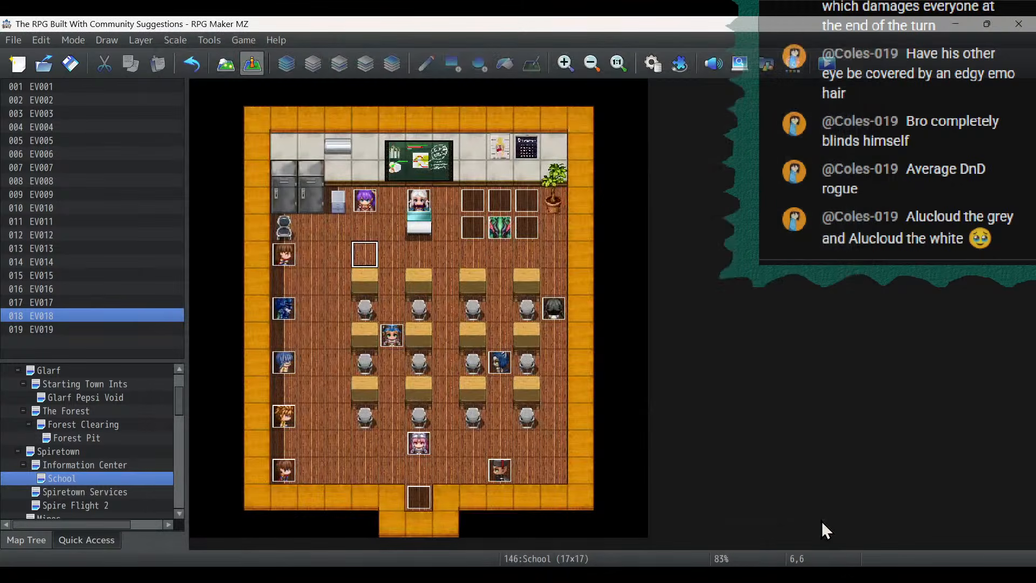
- Switch to the Notepad project notes, delete the first item under Today's Stream and highlight the Build Cloud Town Interiors item
{"action": "key", "text": "alt+Tab"}
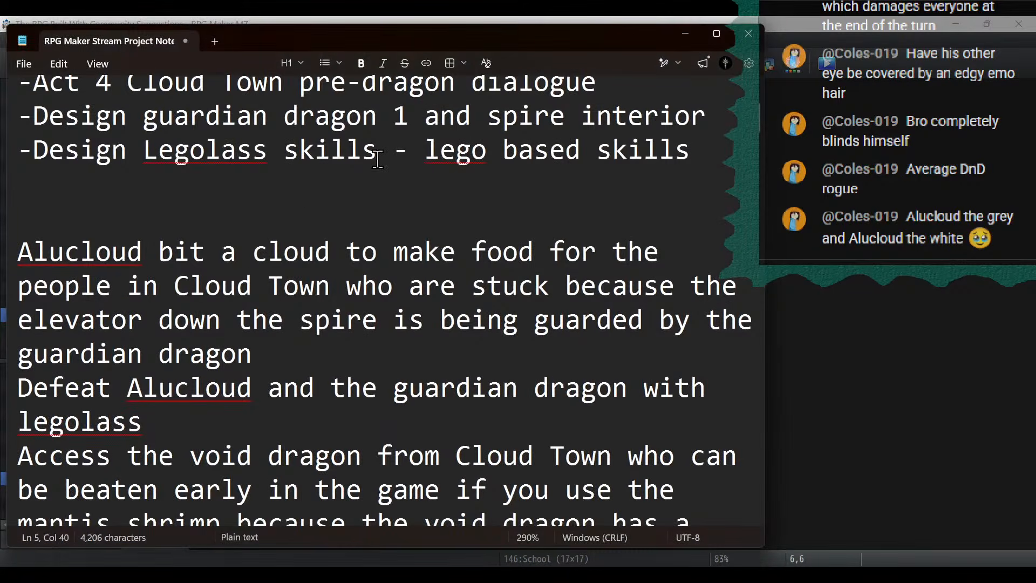
{"action": "scroll", "coordinate": [382, 155], "scroll_direction": "up", "scroll_amount": 3}
{"action": "left_click", "coordinate": [380, 134]}
{"action": "left_click_drag", "start_coordinate": [380, 135], "coordinate": [3, 144]}
{"action": "key", "text": "Delete"}
{"action": "key", "text": "Delete"}
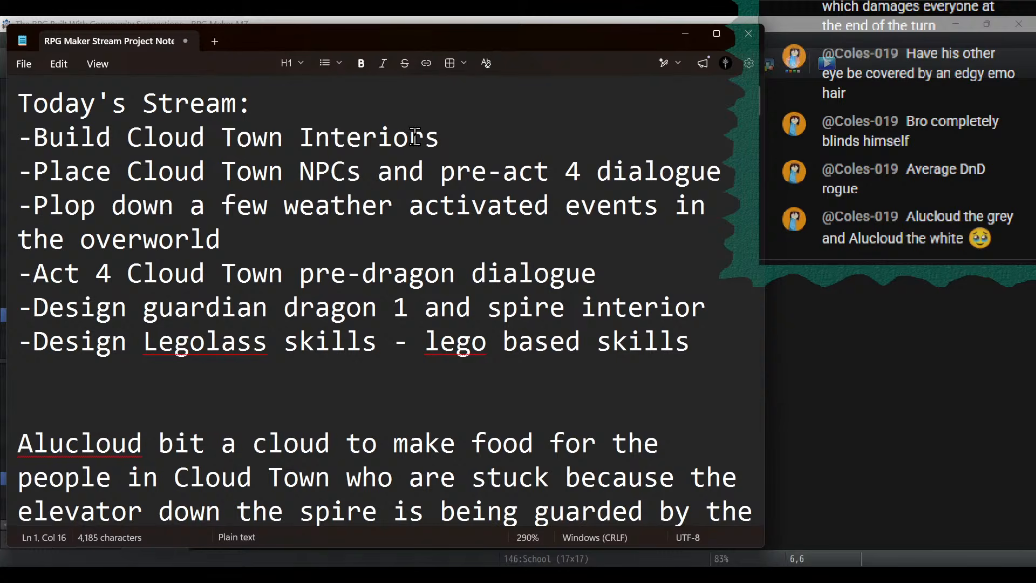
{"action": "left_click_drag", "start_coordinate": [459, 141], "coordinate": [3, 139]}
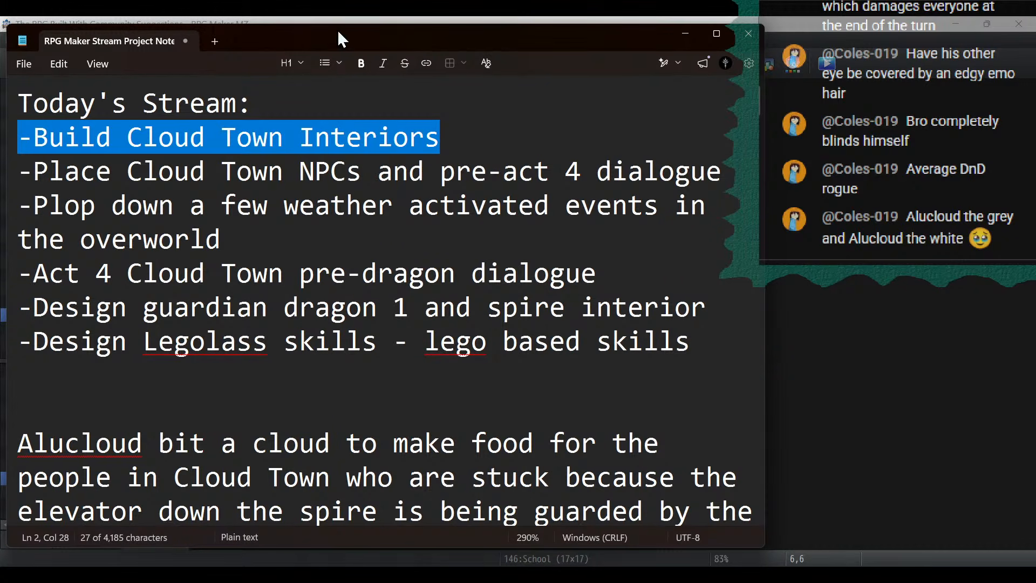
{"action": "left_click", "coordinate": [692, 31]}
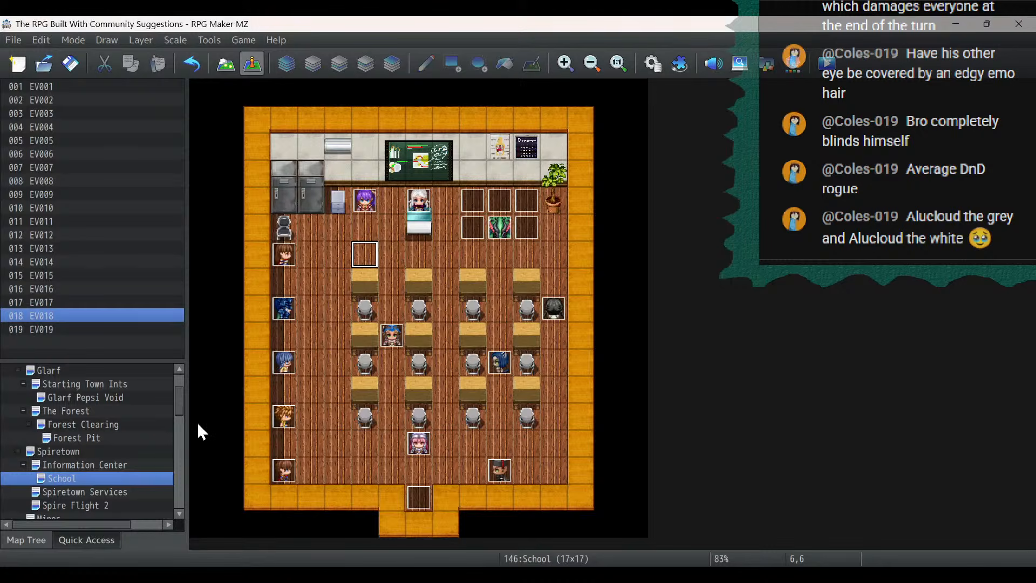
- Collapse ACT 1 in the map tree and open the Cloud Town map under ACT 4, zoomed out to 50%
{"action": "scroll", "coordinate": [180, 400], "scroll_direction": "up", "scroll_amount": 2}
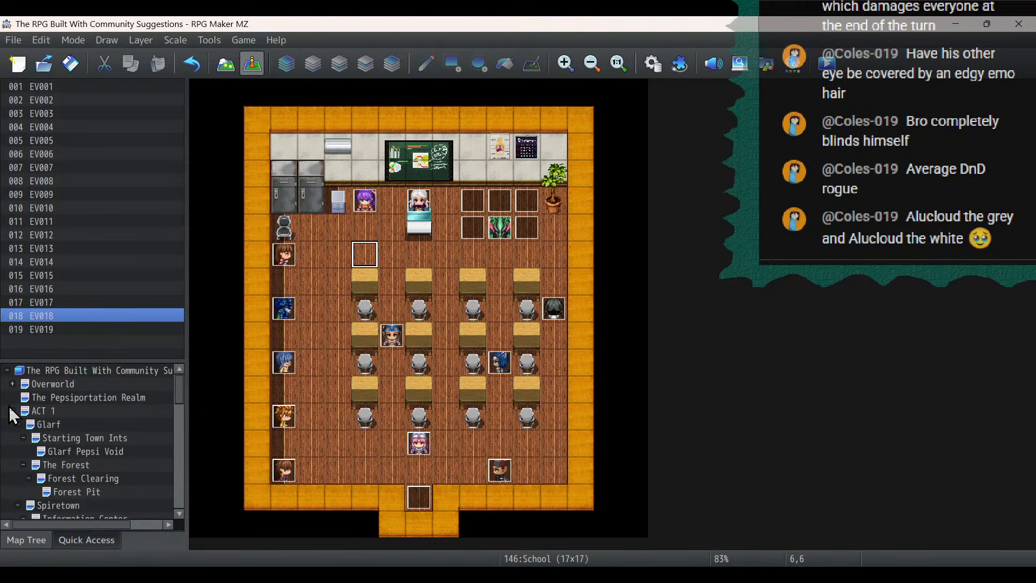
{"action": "double_click", "coordinate": [31, 410]}
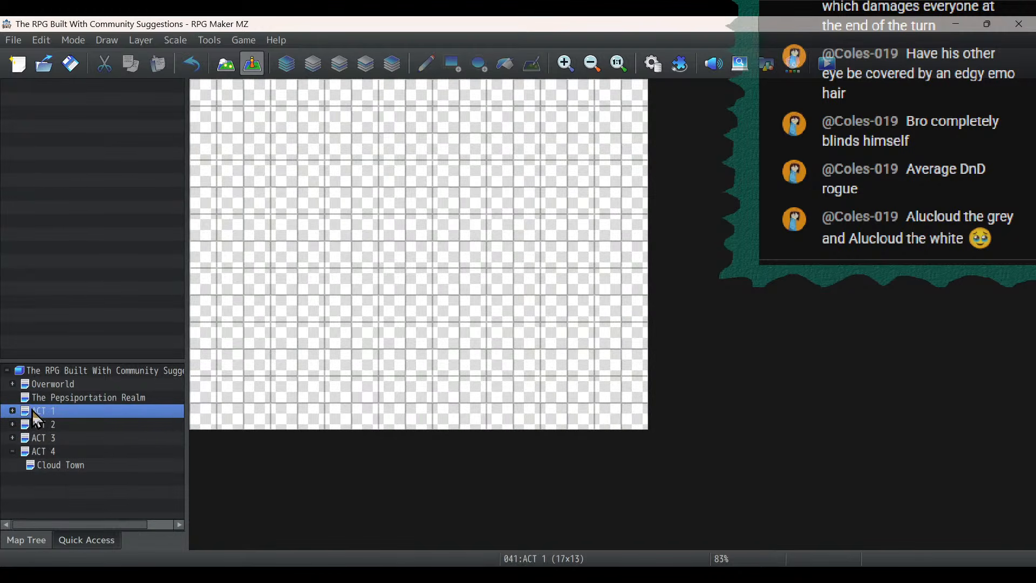
{"action": "left_click", "coordinate": [66, 467]}
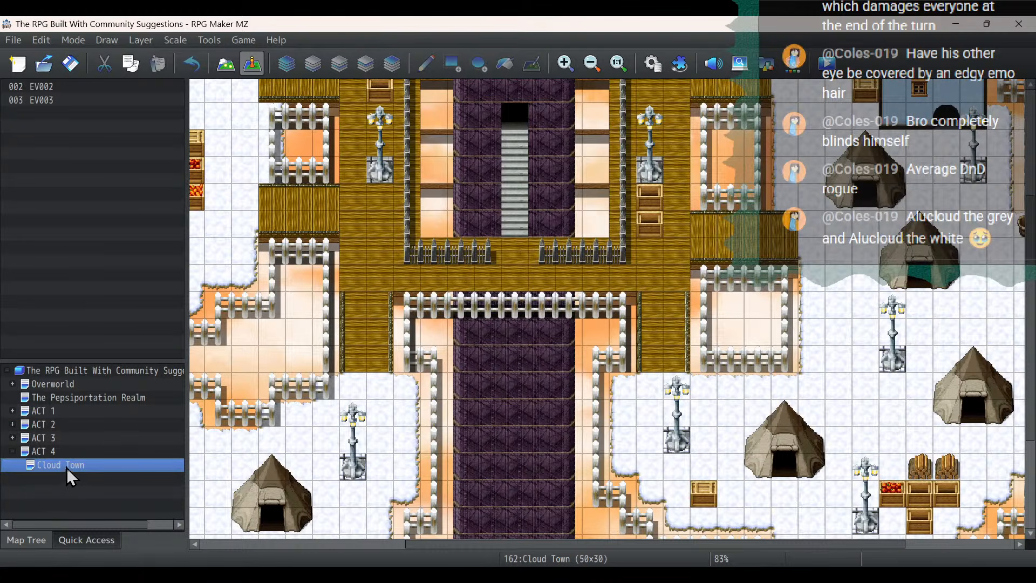
{"action": "left_click", "coordinate": [593, 64]}
{"action": "left_click", "coordinate": [594, 63]}
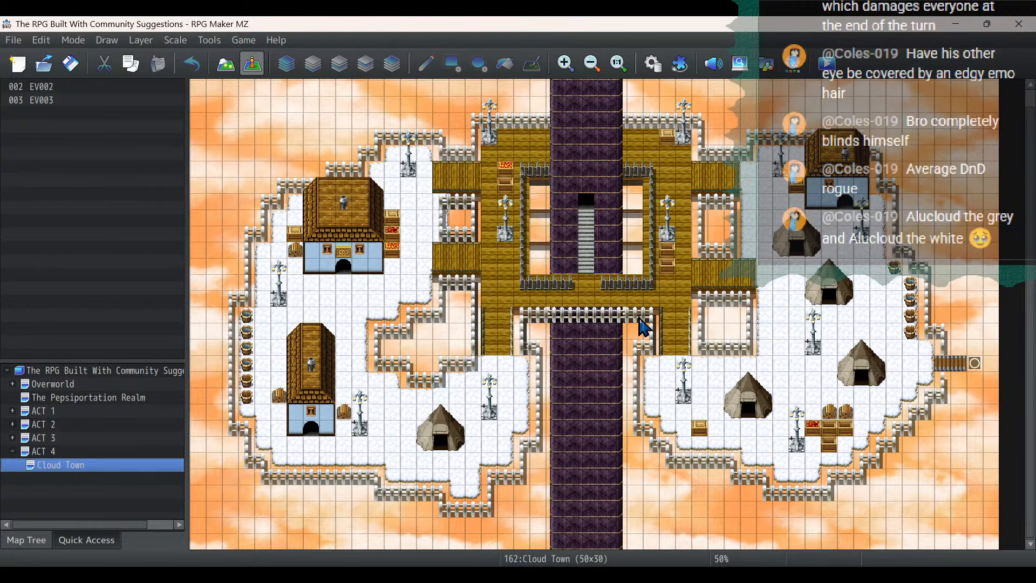
- Copy the Cloud Town map, then create a new map beneath it named Cloud Tent Interiors
{"action": "right_click", "coordinate": [121, 471]}
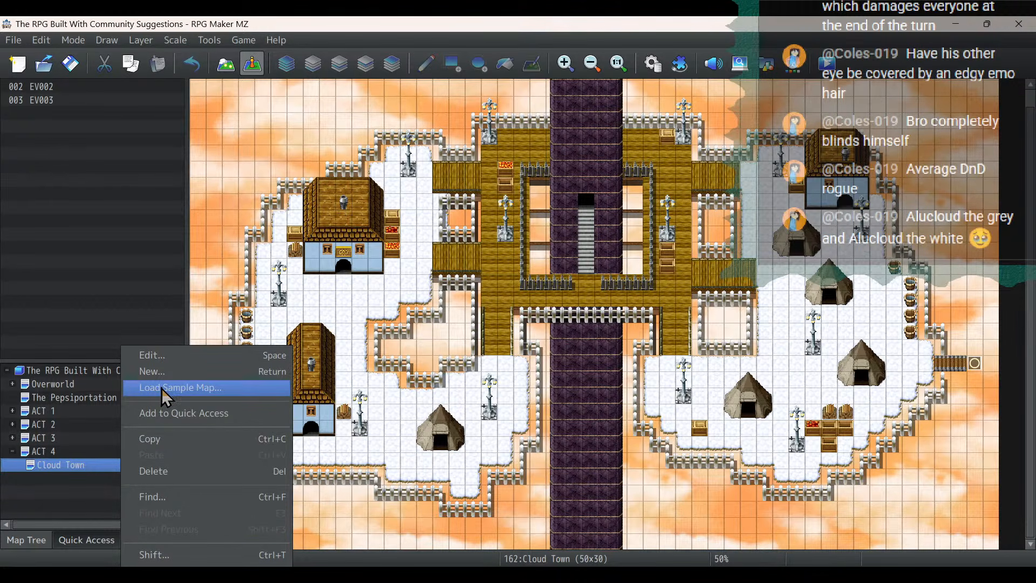
{"action": "left_click", "coordinate": [168, 439]}
{"action": "right_click", "coordinate": [95, 471]}
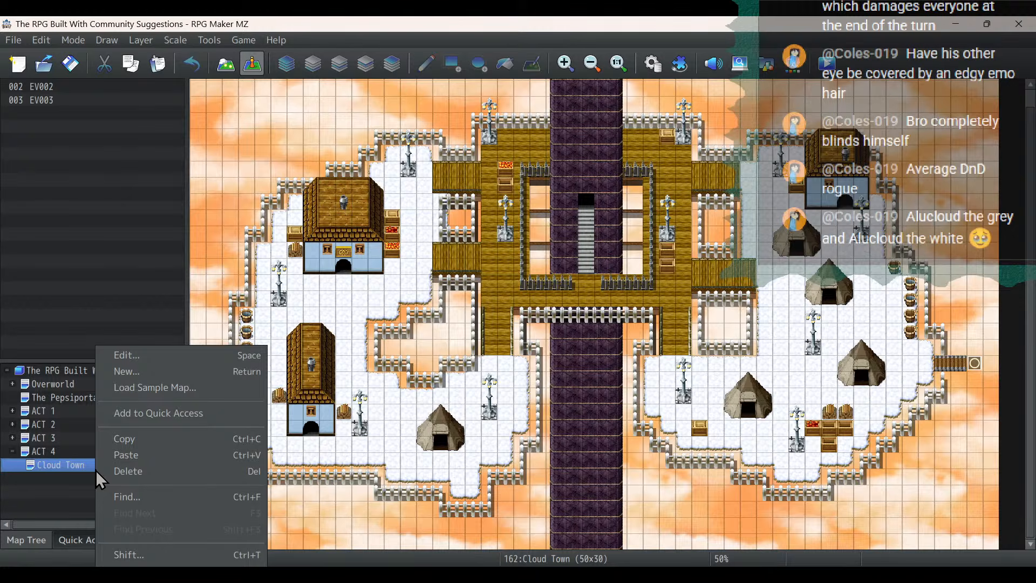
{"action": "left_click", "coordinate": [154, 372]}
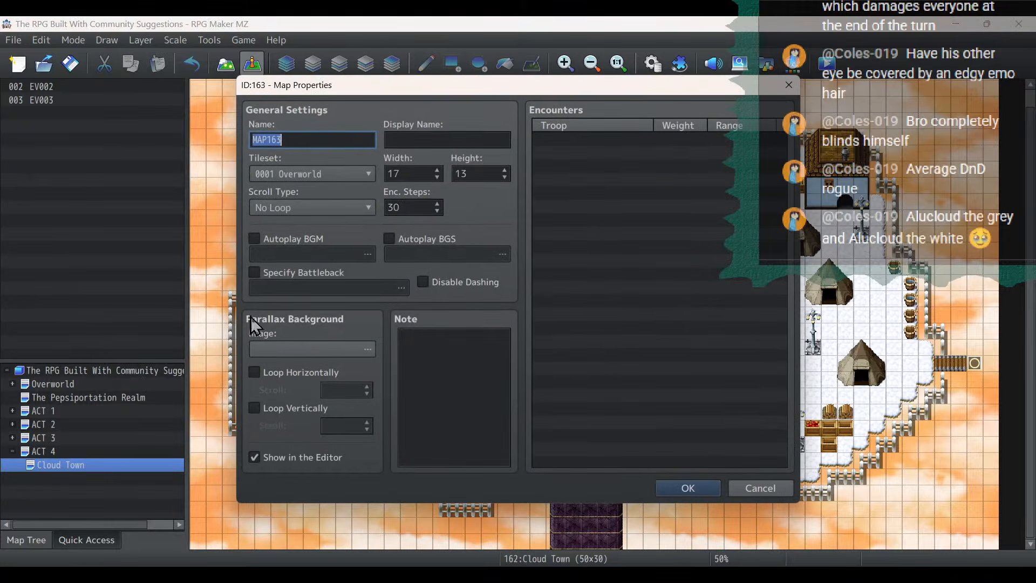
{"action": "left_click", "coordinate": [441, 137]}
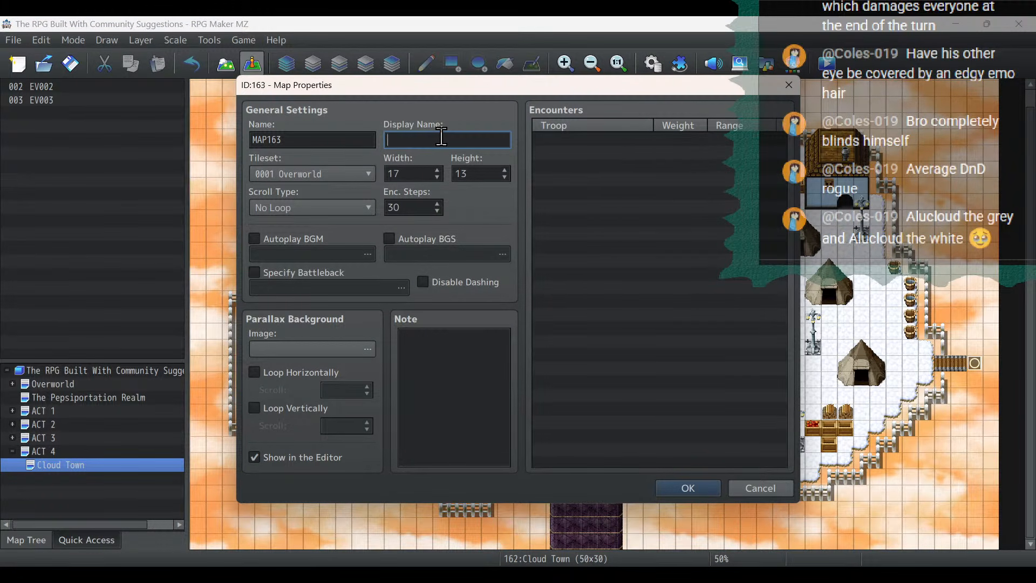
{"action": "double_click", "coordinate": [333, 139]}
{"action": "type", "text": "C"}
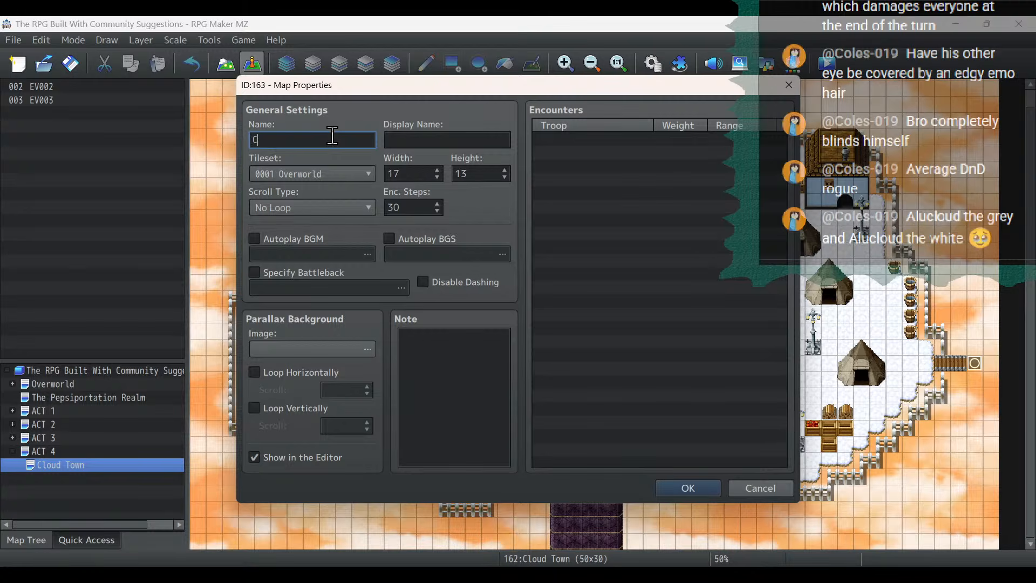
{"action": "type", "text": "loud Tent Interiors"}
- Set the new map's width and height to 60 and its tileset to 0003 Inside
{"action": "double_click", "coordinate": [415, 167]}
{"action": "type", "text": "60"}
{"action": "double_click", "coordinate": [472, 173]}
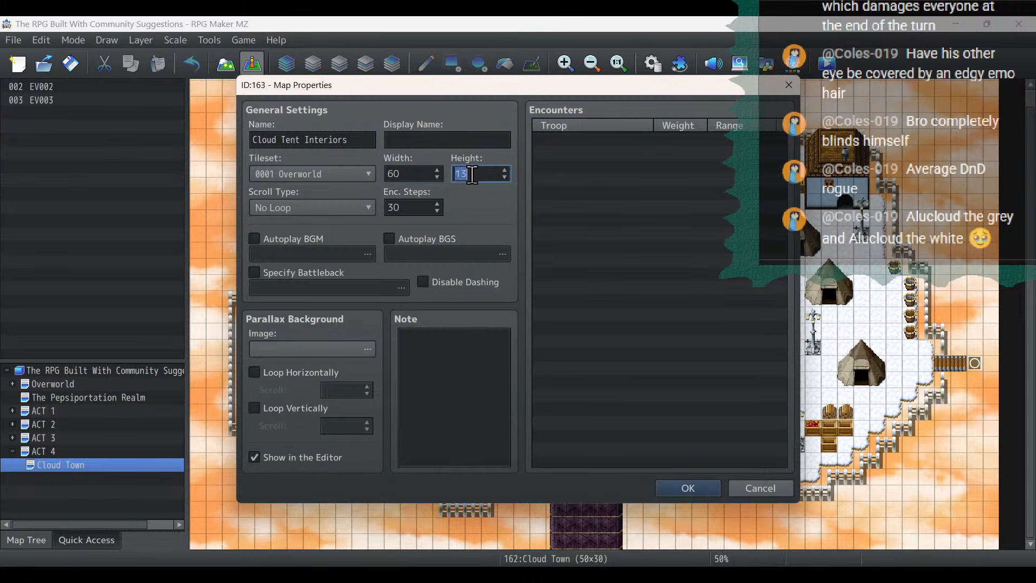
{"action": "type", "text": "60"}
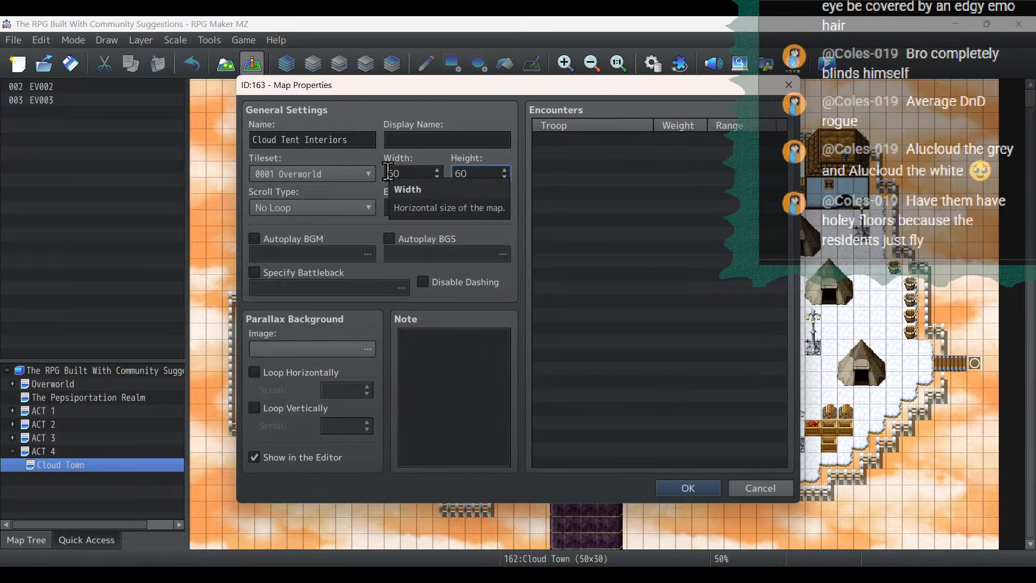
{"action": "left_click", "coordinate": [333, 174]}
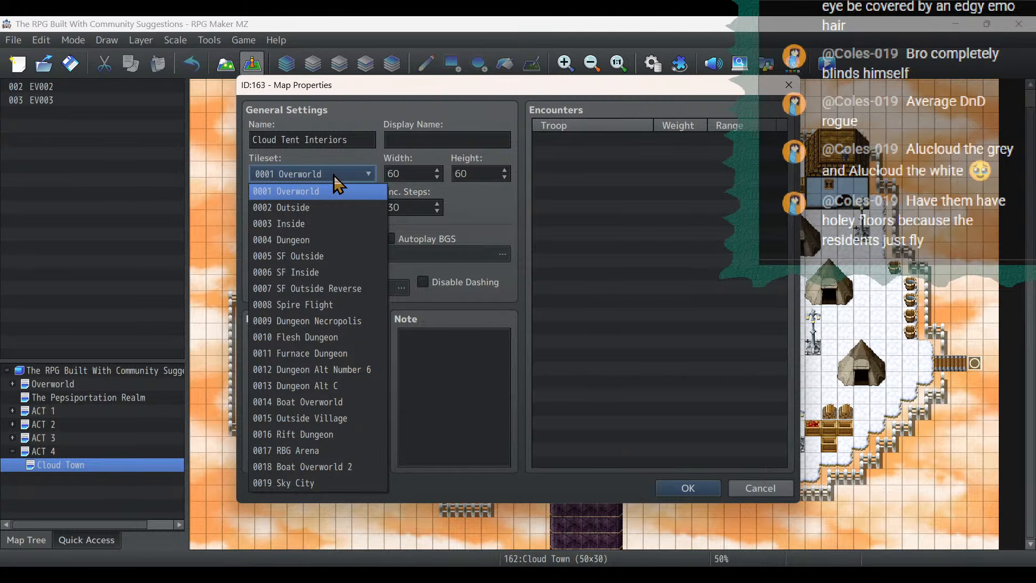
{"action": "left_click", "coordinate": [349, 222]}
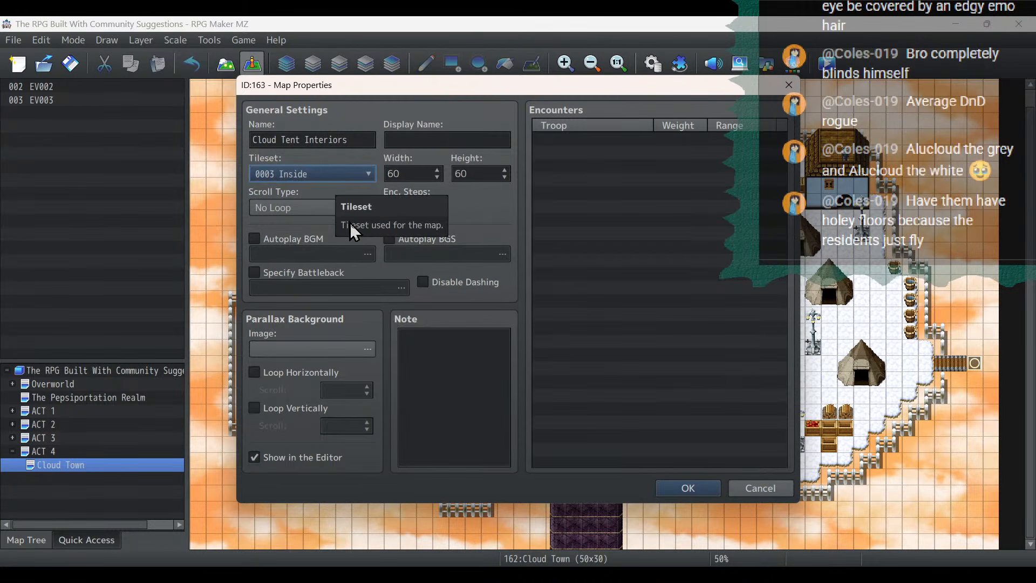
- Enable Specify Battleback, Autoplay BGS and Autoplay BGM for the new map
{"action": "left_click", "coordinate": [290, 273]}
{"action": "left_click", "coordinate": [414, 237]}
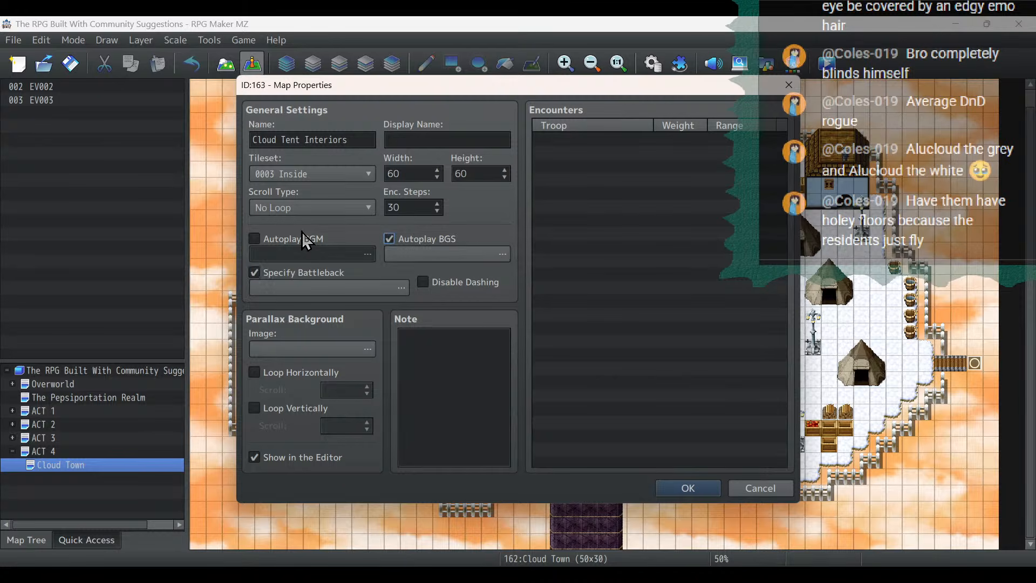
{"action": "left_click", "coordinate": [298, 237]}
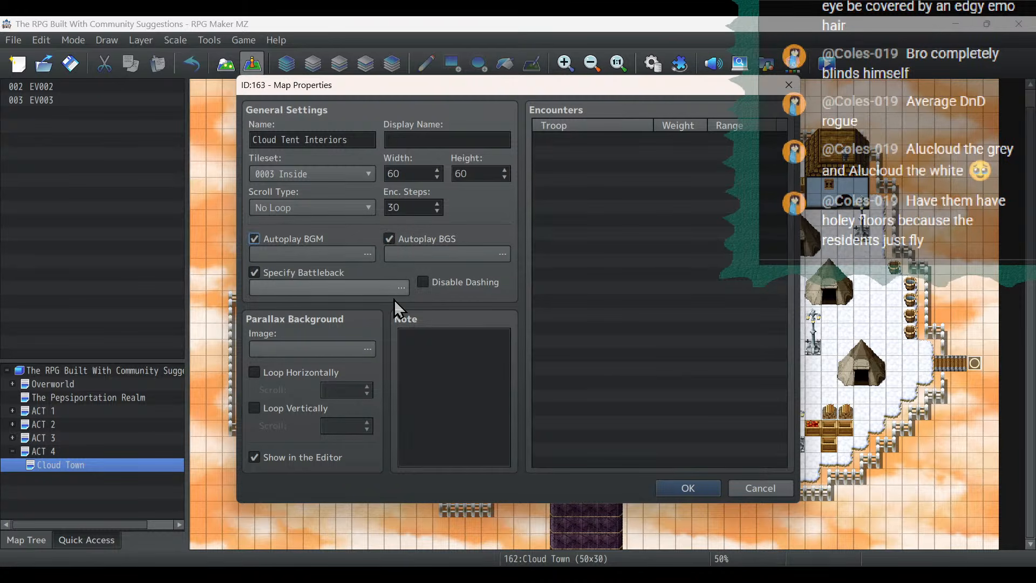
- Choose RedSky as the new map's parallax background and confirm the map's creation
{"action": "left_click", "coordinate": [285, 348]}
{"action": "left_click", "coordinate": [334, 213]}
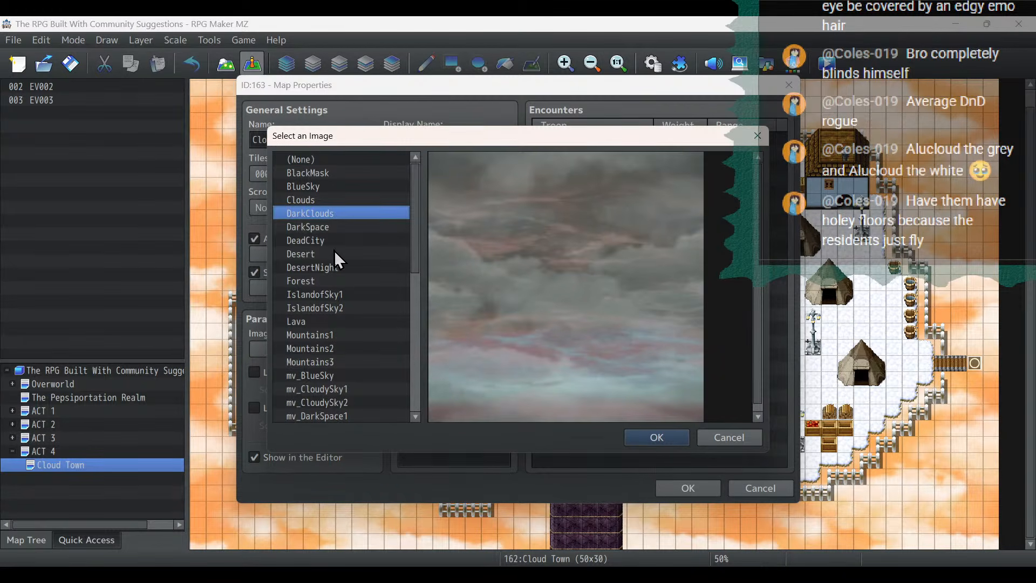
{"action": "scroll", "coordinate": [364, 291], "scroll_direction": "down", "scroll_amount": 5}
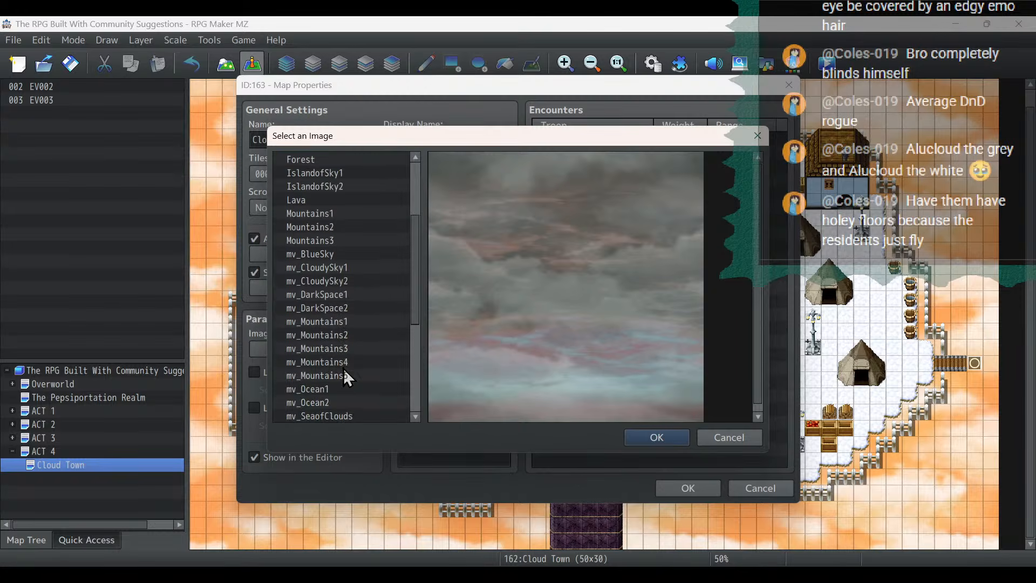
{"action": "left_click", "coordinate": [348, 389]}
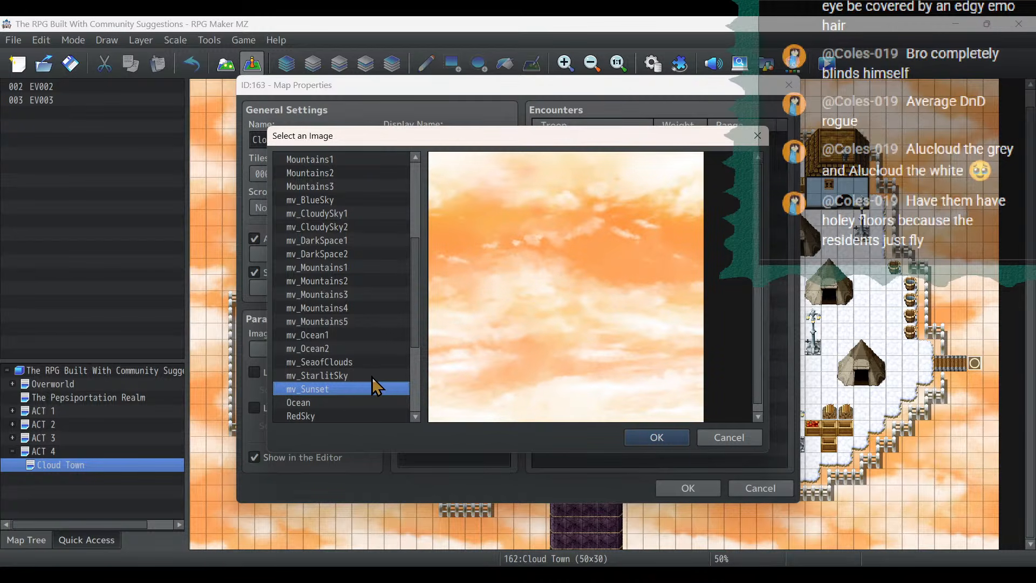
{"action": "scroll", "coordinate": [397, 322], "scroll_direction": "down", "scroll_amount": 4}
{"action": "left_click", "coordinate": [326, 272]}
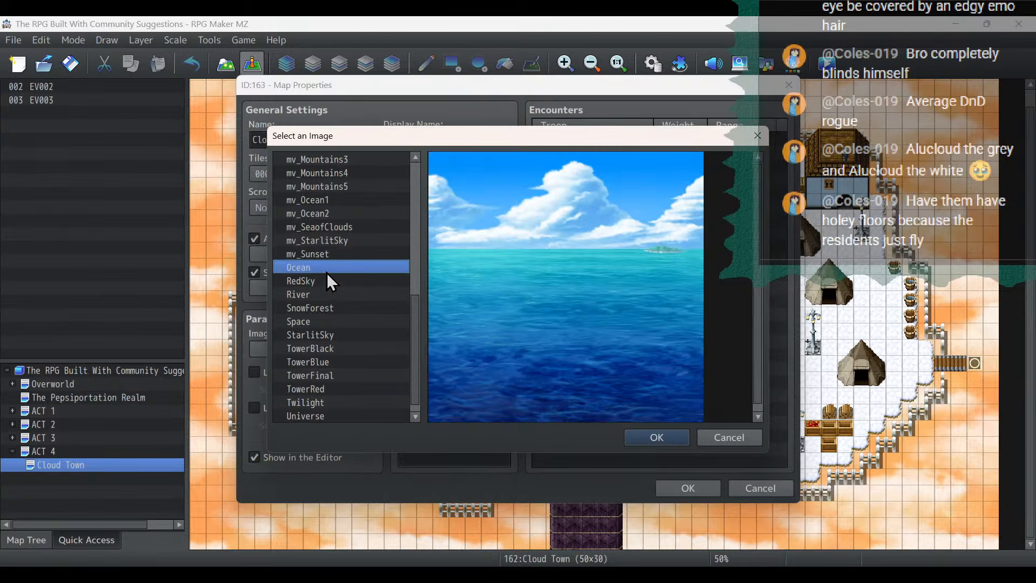
{"action": "left_click", "coordinate": [329, 280]}
{"action": "left_click", "coordinate": [667, 438]}
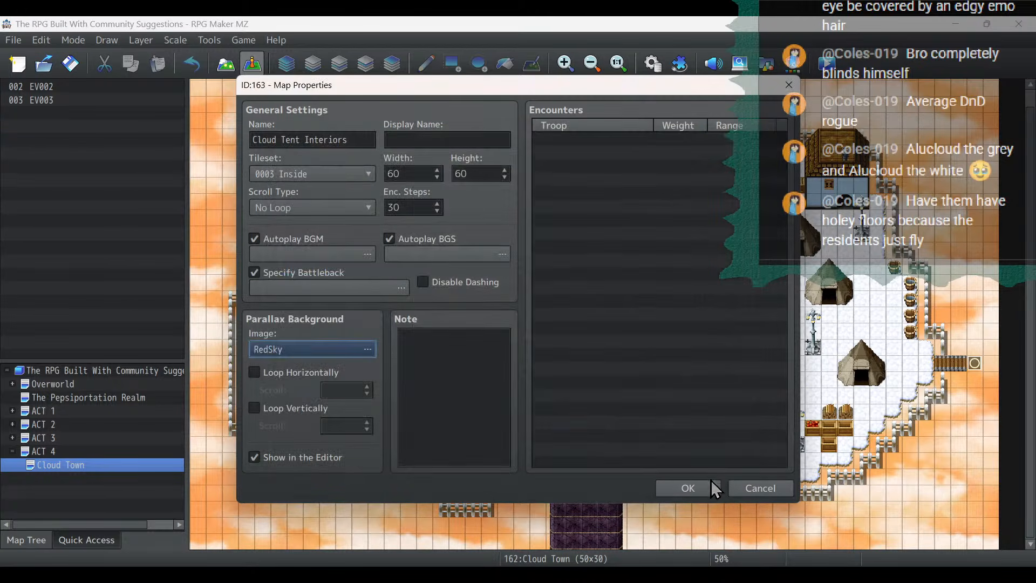
{"action": "left_click", "coordinate": [697, 487]}
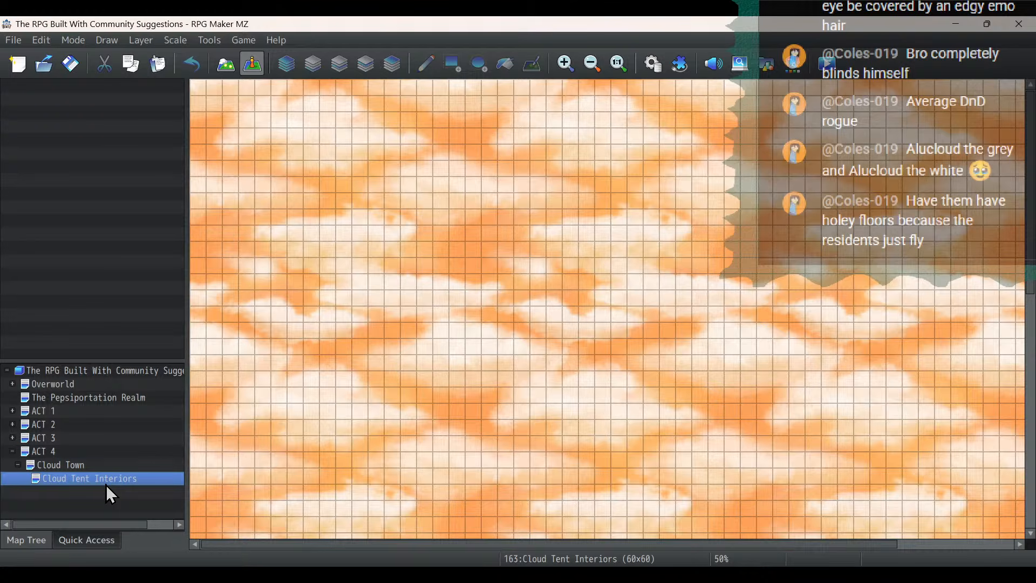
- Review the Cloud Town map's properties, including the tracks and volumes of its background music and background sound
{"action": "left_click", "coordinate": [57, 465]}
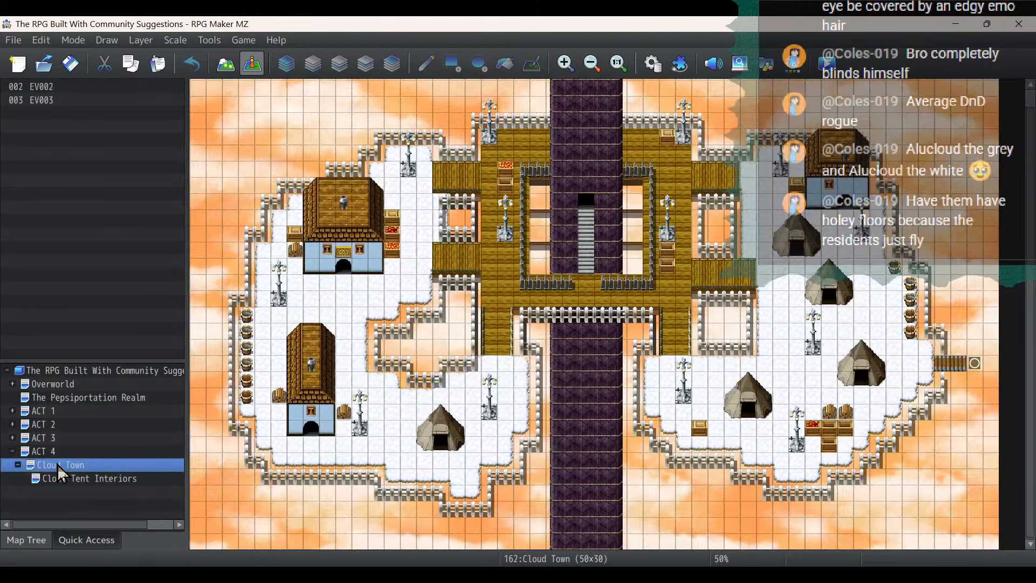
{"action": "right_click", "coordinate": [57, 464]}
{"action": "left_click", "coordinate": [107, 355]}
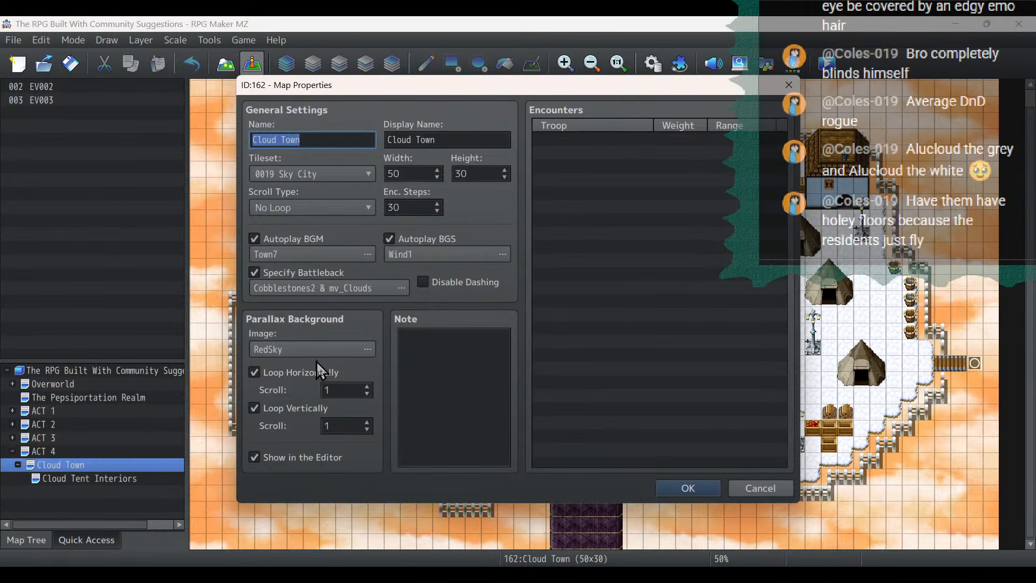
{"action": "left_click", "coordinate": [302, 250]}
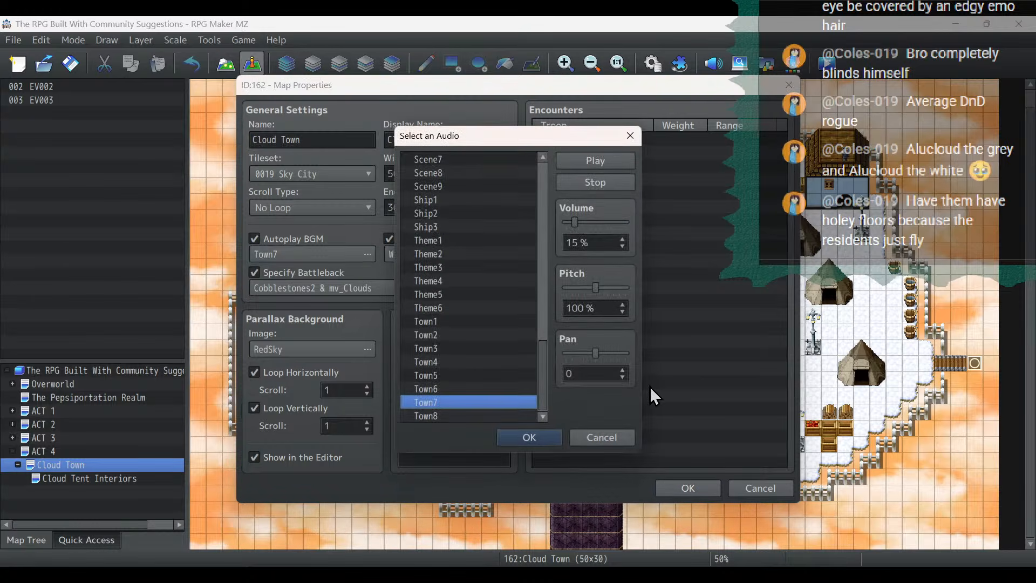
{"action": "left_click", "coordinate": [547, 434]}
{"action": "left_click", "coordinate": [464, 254]}
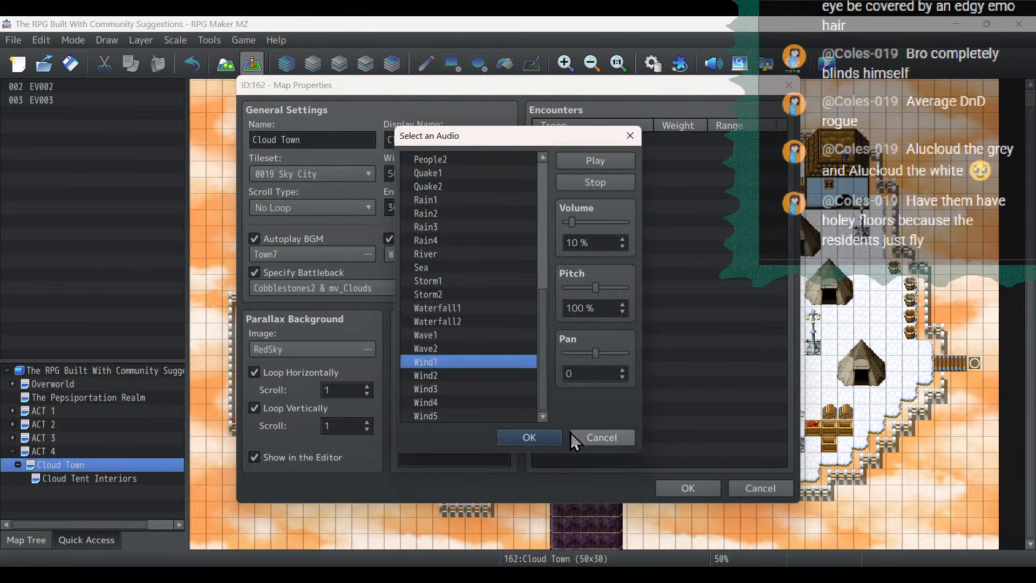
{"action": "left_click", "coordinate": [554, 437]}
{"action": "left_click", "coordinate": [688, 488]}
- Set the Cloud Tent Interiors map's autoplay BGM to Town7 and lower its volume
{"action": "left_click", "coordinate": [81, 478]}
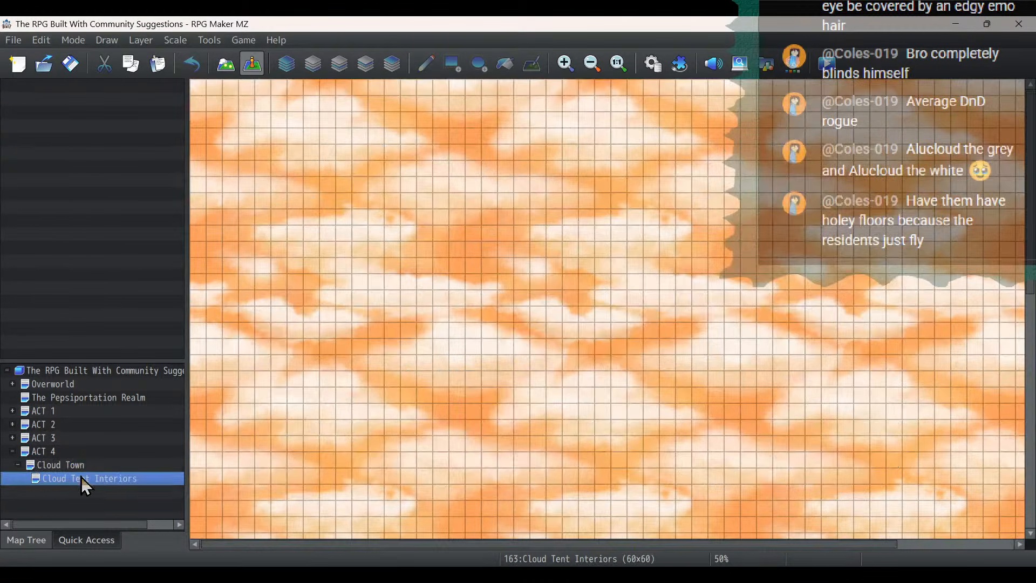
{"action": "right_click", "coordinate": [81, 477]}
{"action": "left_click", "coordinate": [122, 360]}
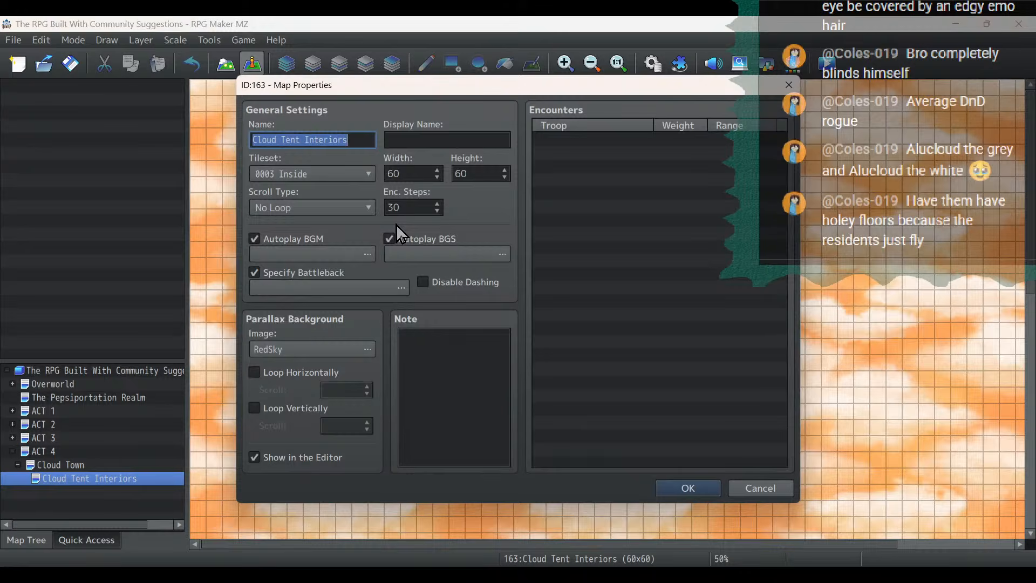
{"action": "left_click", "coordinate": [314, 250]}
{"action": "left_click_drag", "start_coordinate": [543, 183], "coordinate": [540, 393]}
{"action": "left_click", "coordinate": [485, 398]}
{"action": "left_click", "coordinate": [486, 412]}
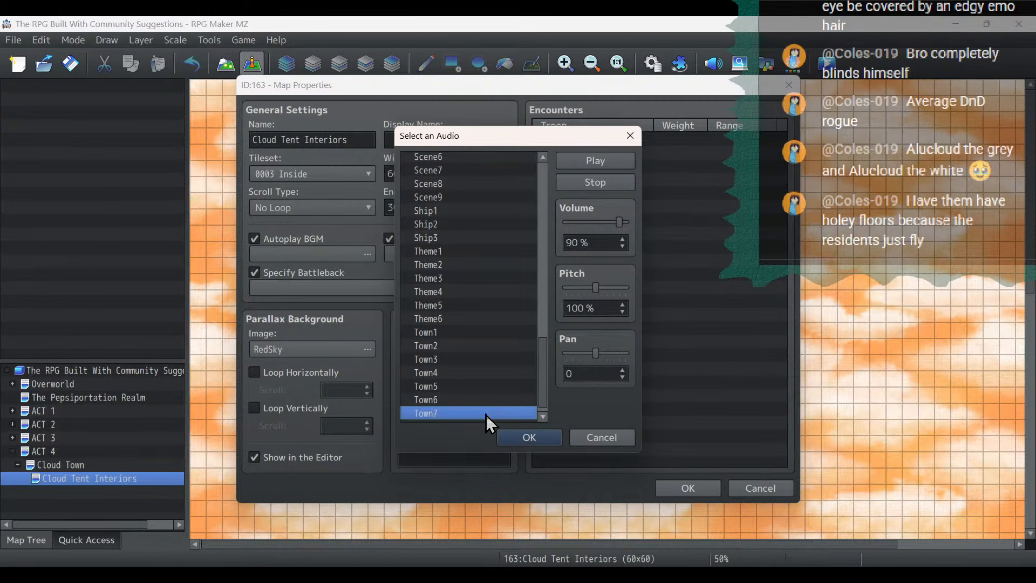
{"action": "left_click_drag", "start_coordinate": [620, 222], "coordinate": [572, 223]}
{"action": "left_click", "coordinate": [550, 435]}
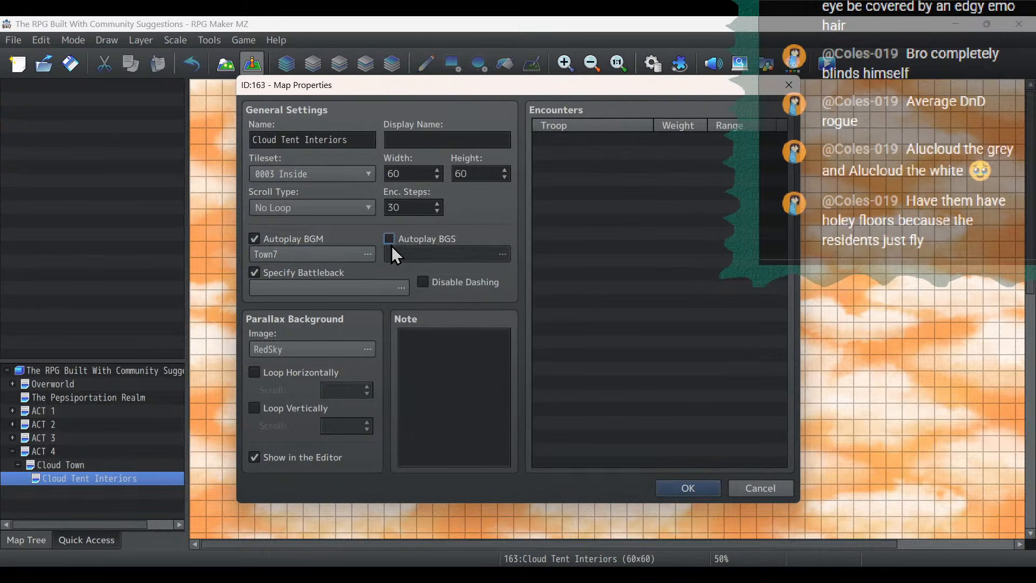
- Set the Cloud Tent Interiors map's autoplay BGS to Wind1 at 10% volume
{"action": "left_click", "coordinate": [390, 238]}
{"action": "left_click", "coordinate": [405, 258]}
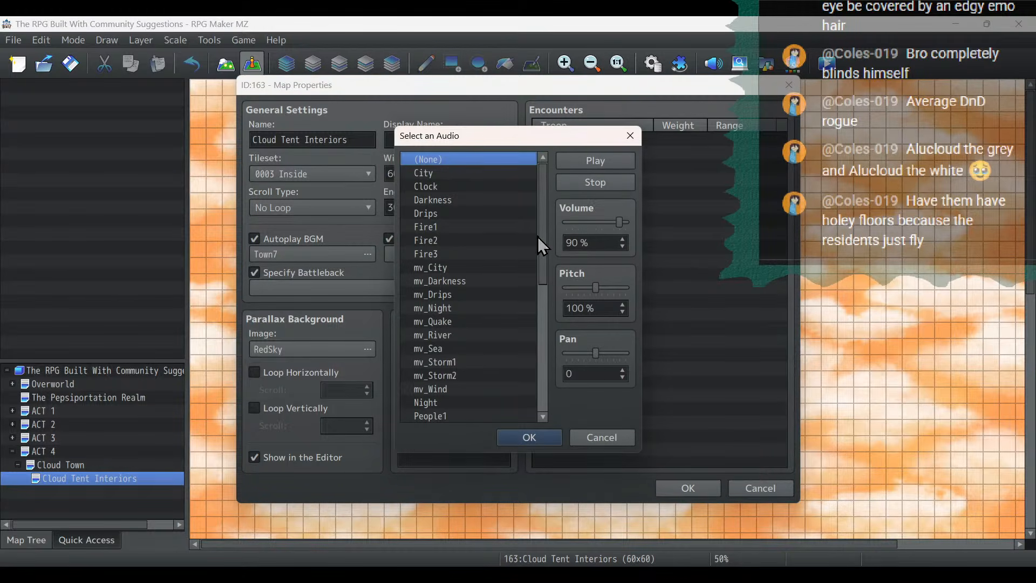
{"action": "left_click_drag", "start_coordinate": [542, 240], "coordinate": [541, 367]}
{"action": "left_click", "coordinate": [483, 335]}
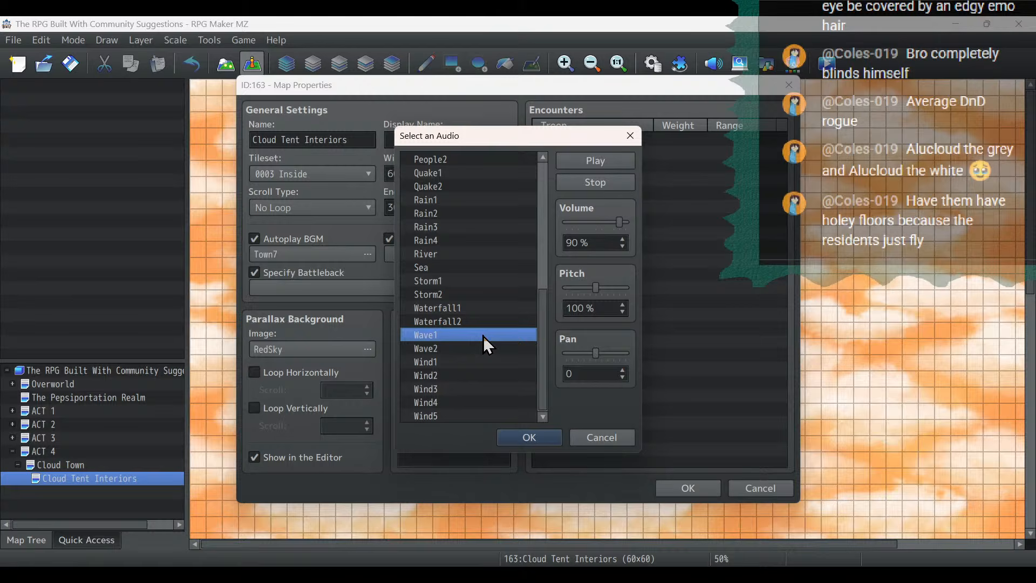
{"action": "left_click", "coordinate": [473, 363]}
{"action": "left_click_drag", "start_coordinate": [620, 222], "coordinate": [570, 222]}
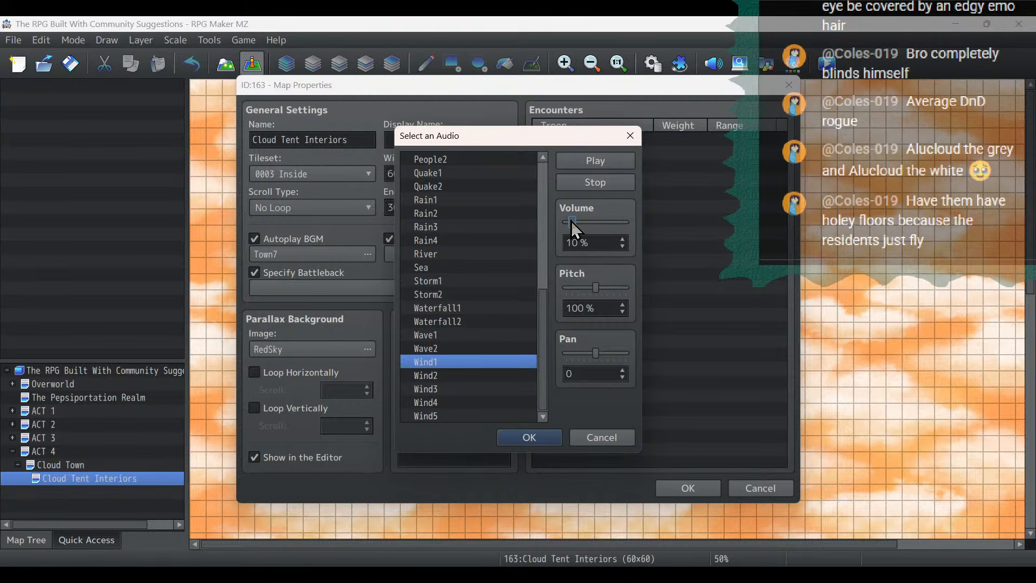
{"action": "left_click", "coordinate": [551, 435]}
- Loop the parallax background horizontally and vertically with a scroll of 1 each, and apply the map properties
{"action": "left_click", "coordinate": [254, 371]}
{"action": "left_click", "coordinate": [254, 408]}
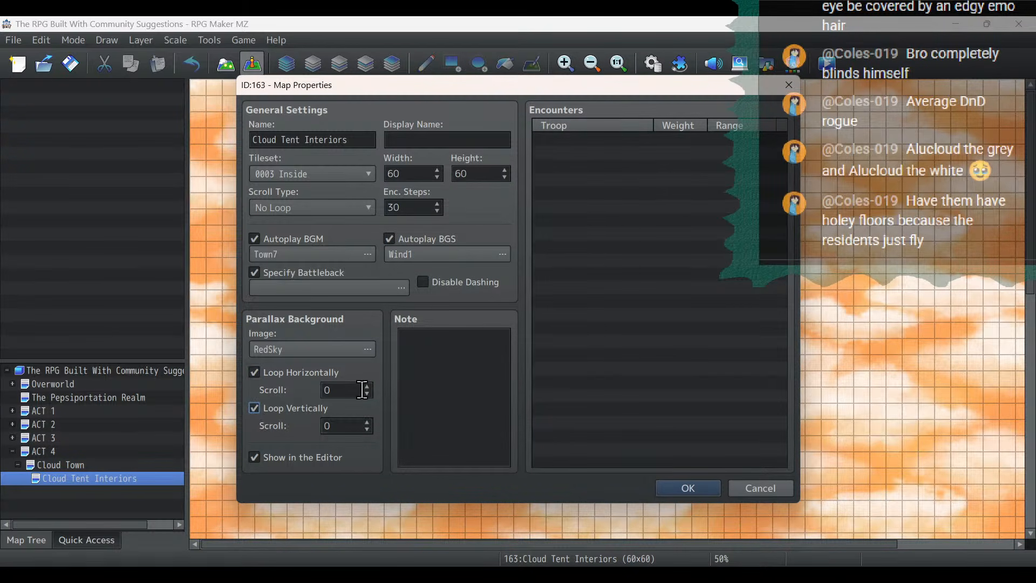
{"action": "left_click", "coordinate": [366, 386]}
{"action": "left_click", "coordinate": [367, 422]}
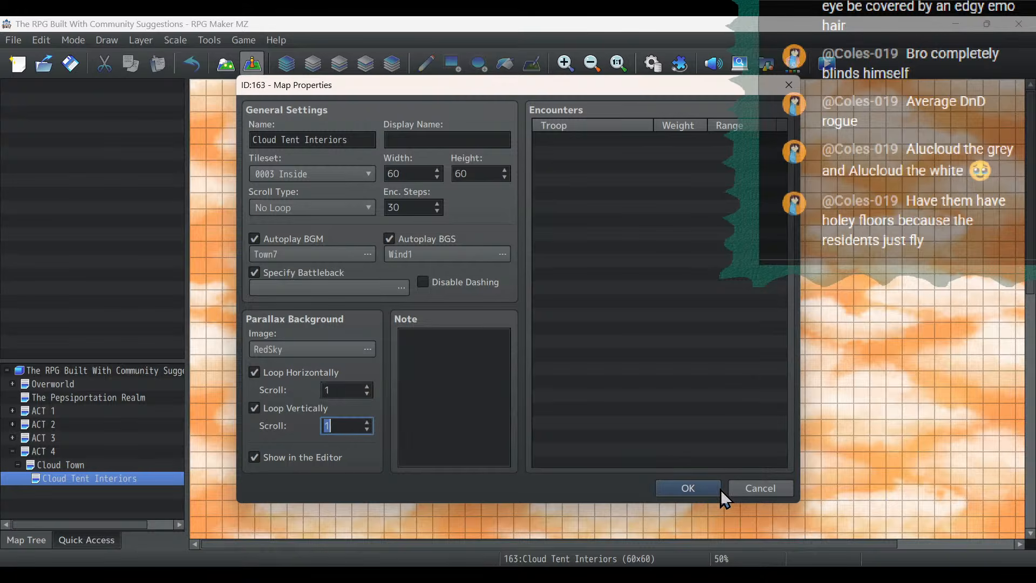
{"action": "left_click", "coordinate": [696, 488]}
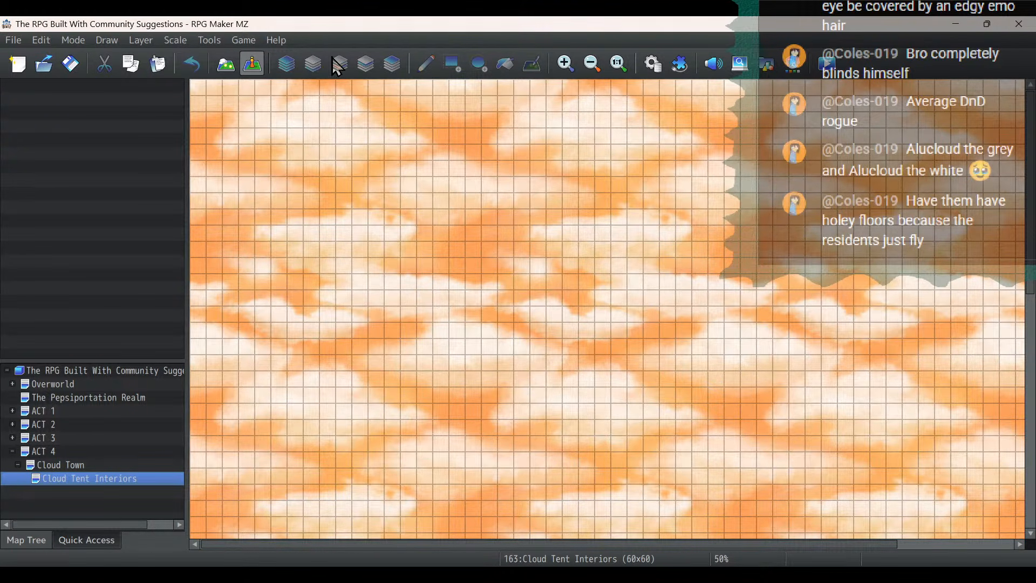
- Switch to map editing and flood-fill Layer 1 of Cloud Tent Interiors with the solid black tile
{"action": "left_click", "coordinate": [229, 72]}
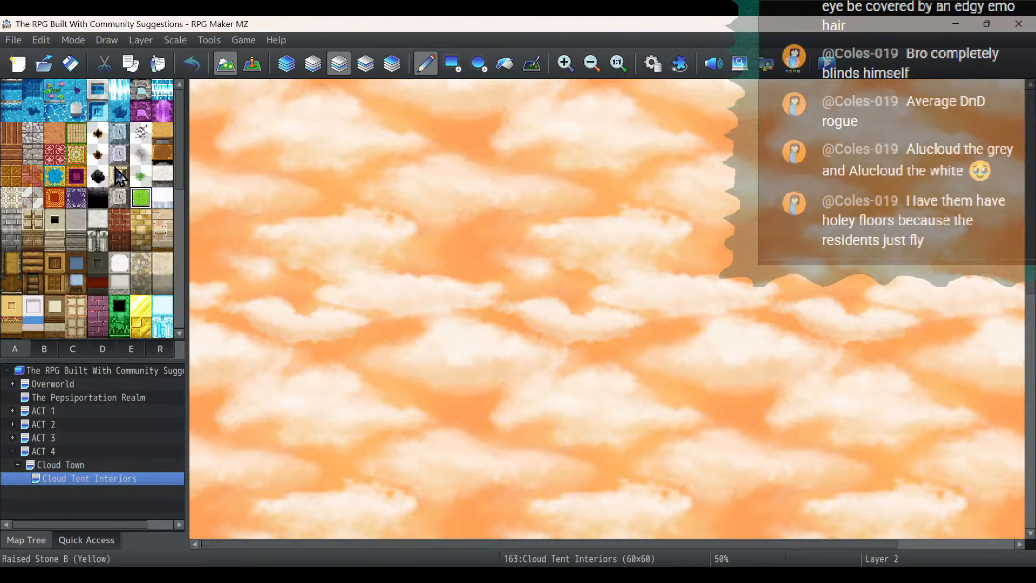
{"action": "scroll", "coordinate": [119, 178], "scroll_direction": "down", "scroll_amount": 3}
{"action": "left_click", "coordinate": [11, 258]}
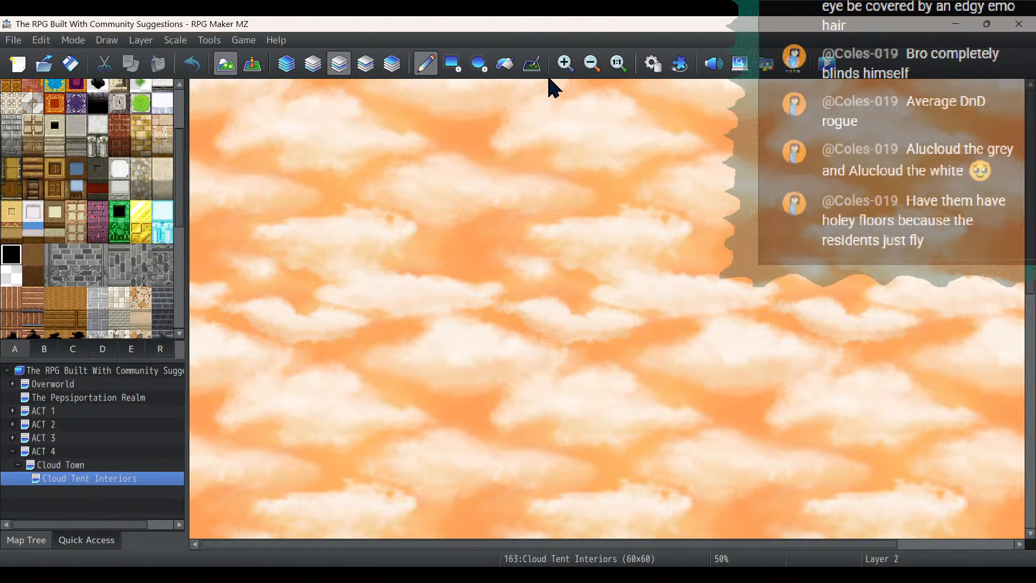
{"action": "left_click", "coordinate": [313, 64]}
{"action": "left_click", "coordinate": [507, 73]}
{"action": "left_click", "coordinate": [651, 273]}
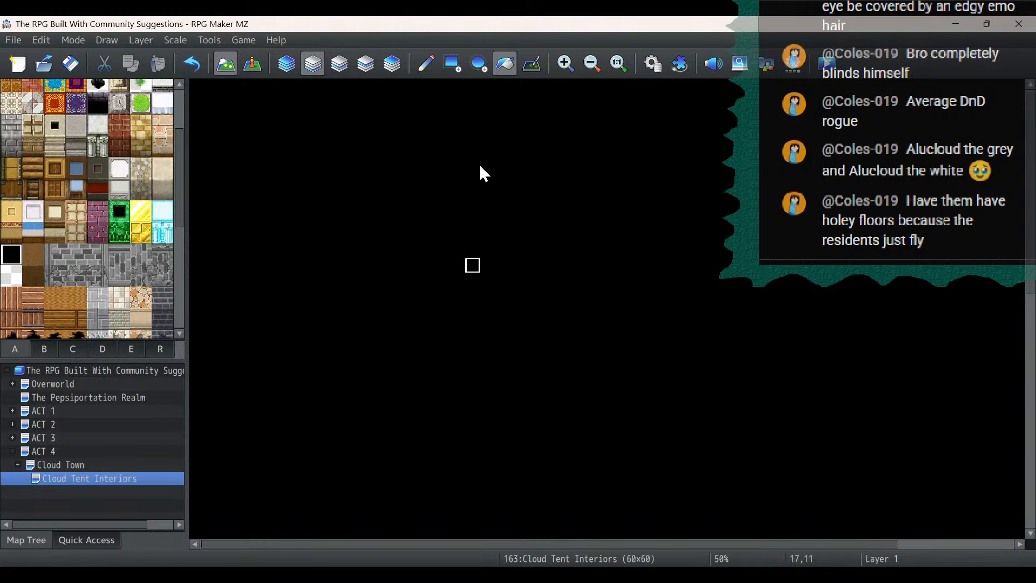
{"action": "scroll", "coordinate": [53, 236], "scroll_direction": "up", "scroll_amount": 3}
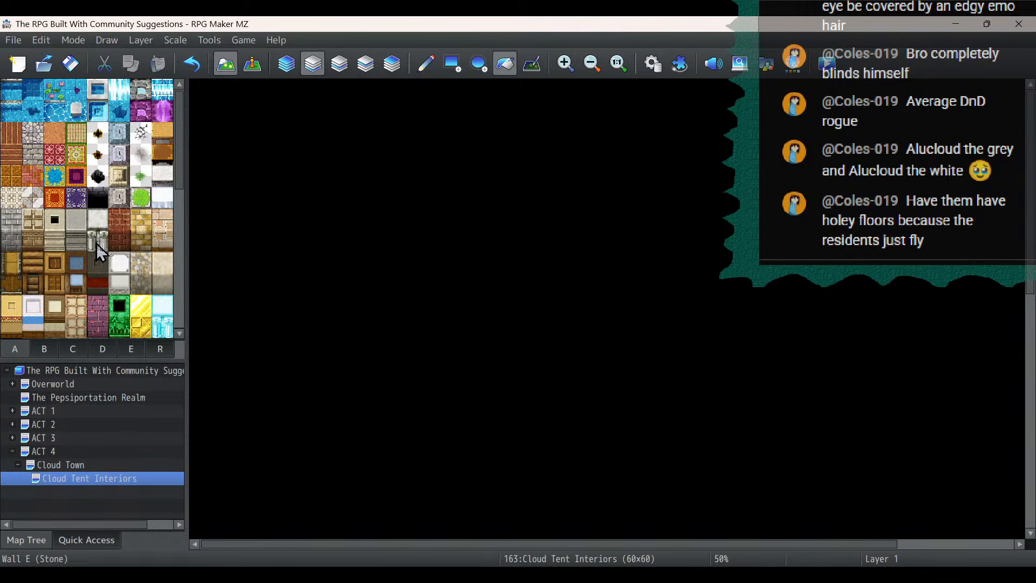
{"action": "scroll", "coordinate": [108, 238], "scroll_direction": "down", "scroll_amount": 1}
{"action": "scroll", "coordinate": [108, 238], "scroll_direction": "down", "scroll_amount": 2}
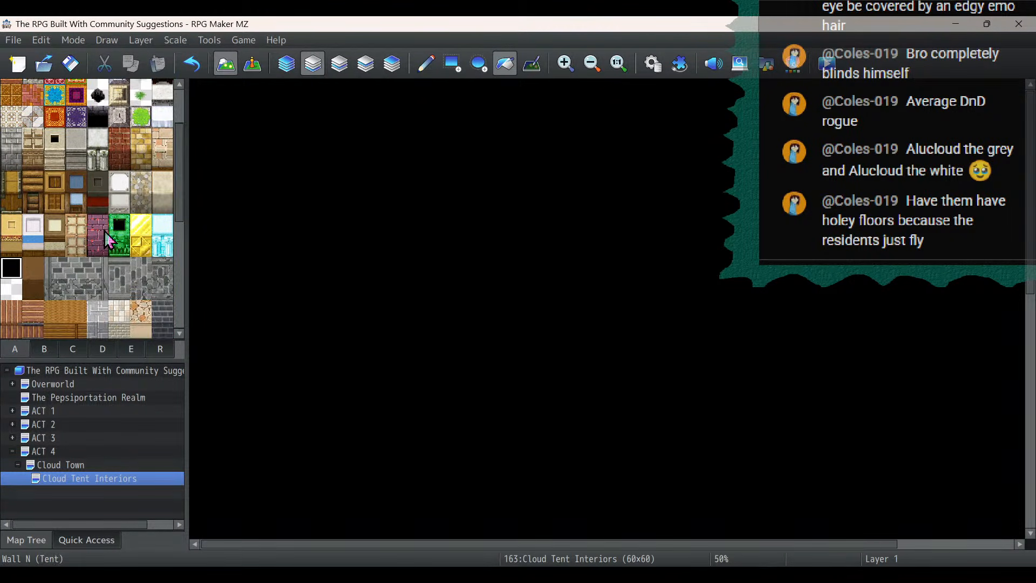
{"action": "left_click", "coordinate": [34, 245]}
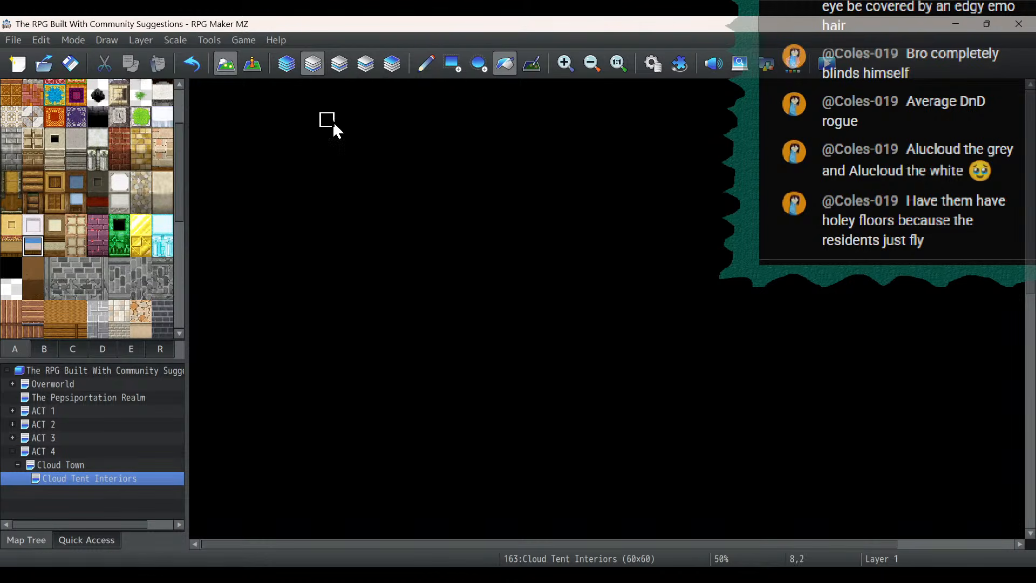
- Draw a round 6-by-6-tile tent floor in the blue rug tile with the ellipse tool, near the map's upper-left corner
{"action": "left_click", "coordinate": [486, 66]}
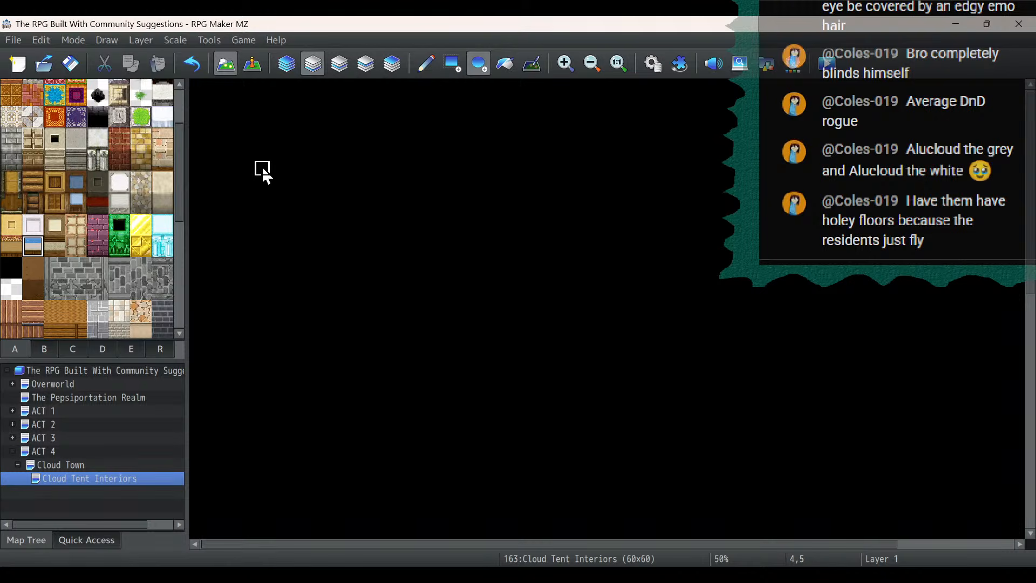
{"action": "left_click", "coordinate": [263, 169]}
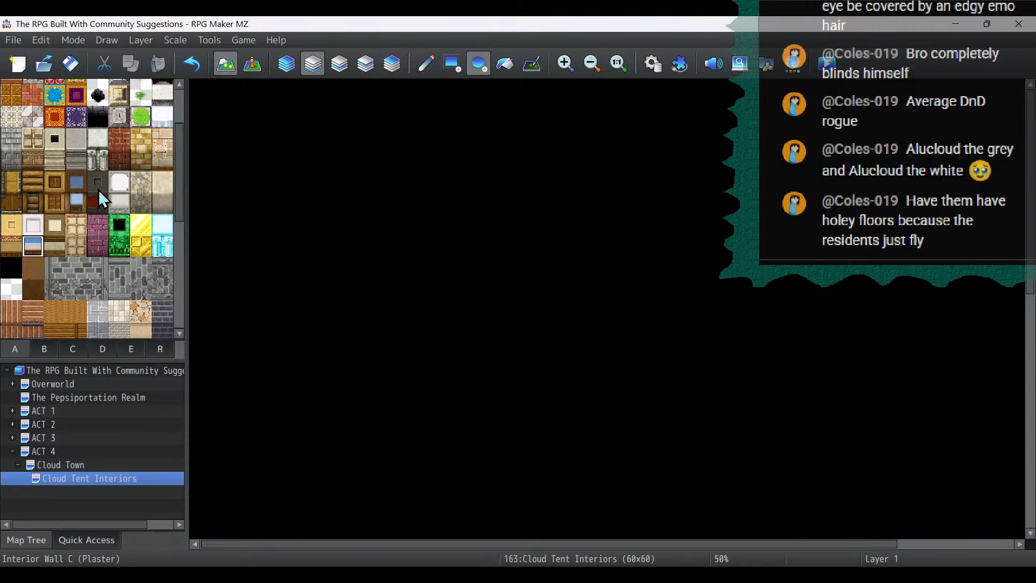
{"action": "scroll", "coordinate": [98, 190], "scroll_direction": "up", "scroll_amount": 3}
{"action": "scroll", "coordinate": [119, 231], "scroll_direction": "up", "scroll_amount": 1}
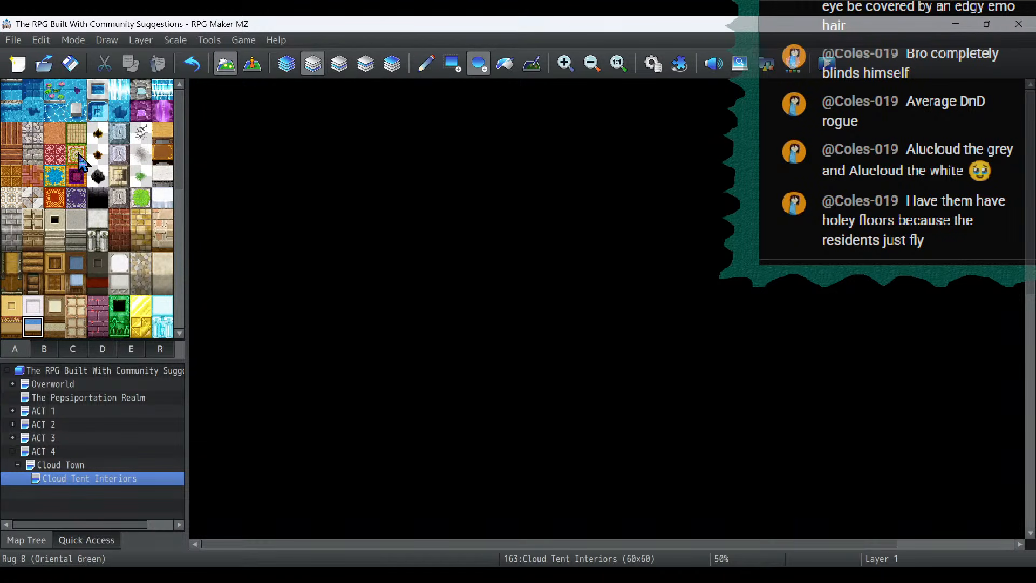
{"action": "left_click", "coordinate": [56, 182]}
{"action": "left_click", "coordinate": [262, 155]}
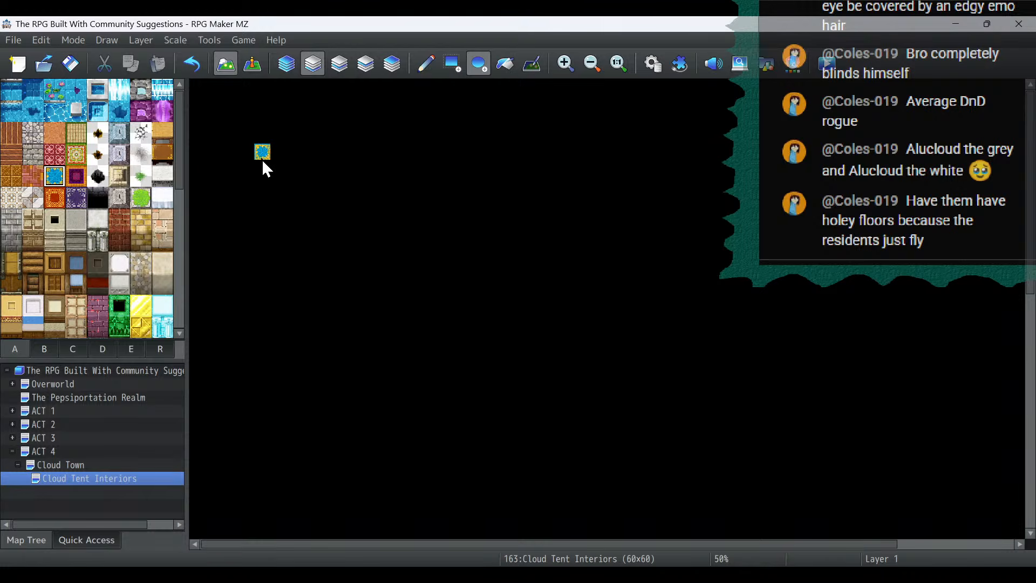
{"action": "left_click_drag", "start_coordinate": [263, 171], "coordinate": [299, 215]}
{"action": "left_click_drag", "start_coordinate": [311, 212], "coordinate": [342, 231]}
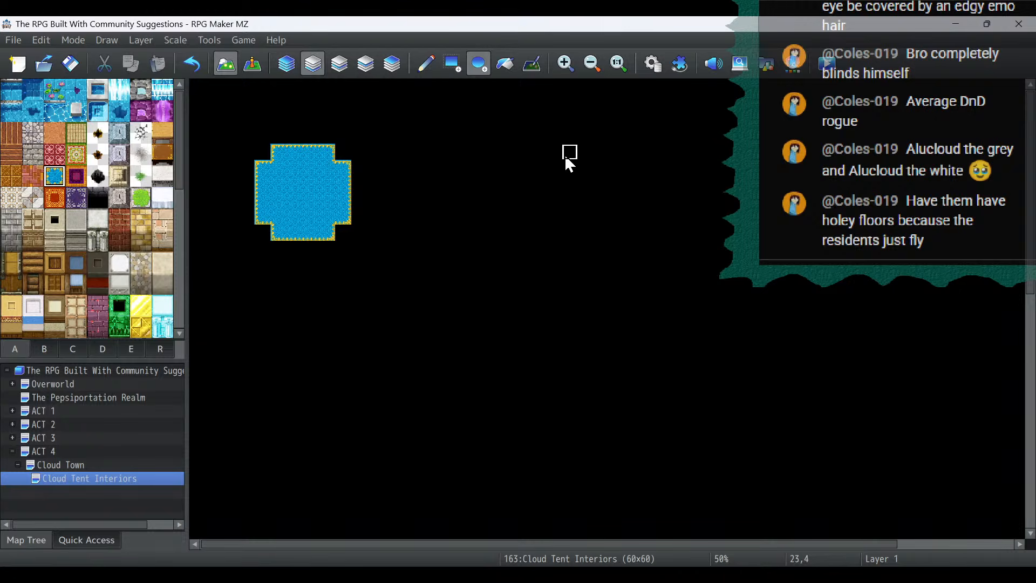
- Draw two more round 6-by-6 blue rug floors along the upper row, starting at tiles 23,4 and 43,4
{"action": "left_click_drag", "start_coordinate": [566, 163], "coordinate": [646, 239]}
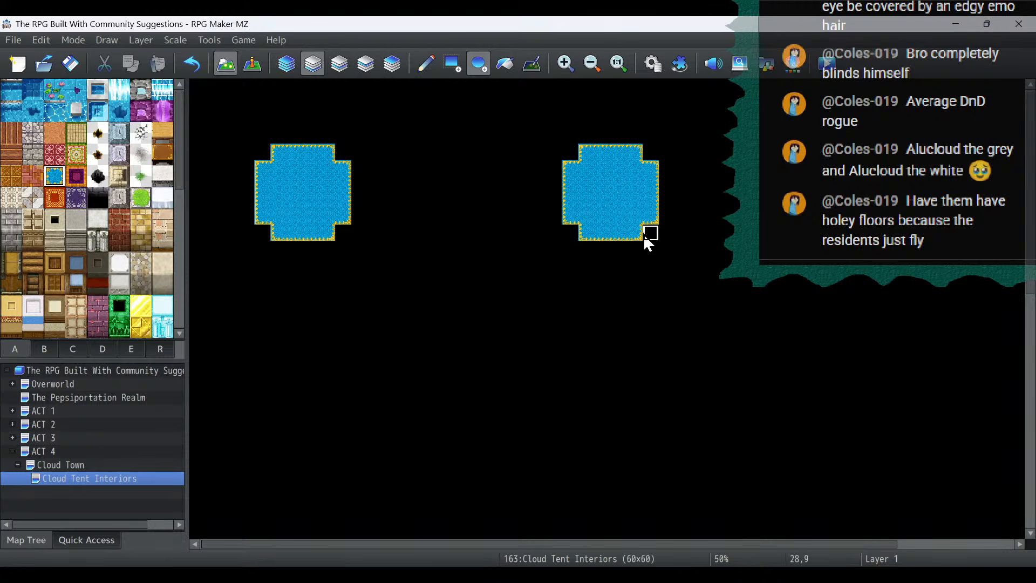
{"action": "left_click_drag", "start_coordinate": [366, 543], "coordinate": [568, 546]}
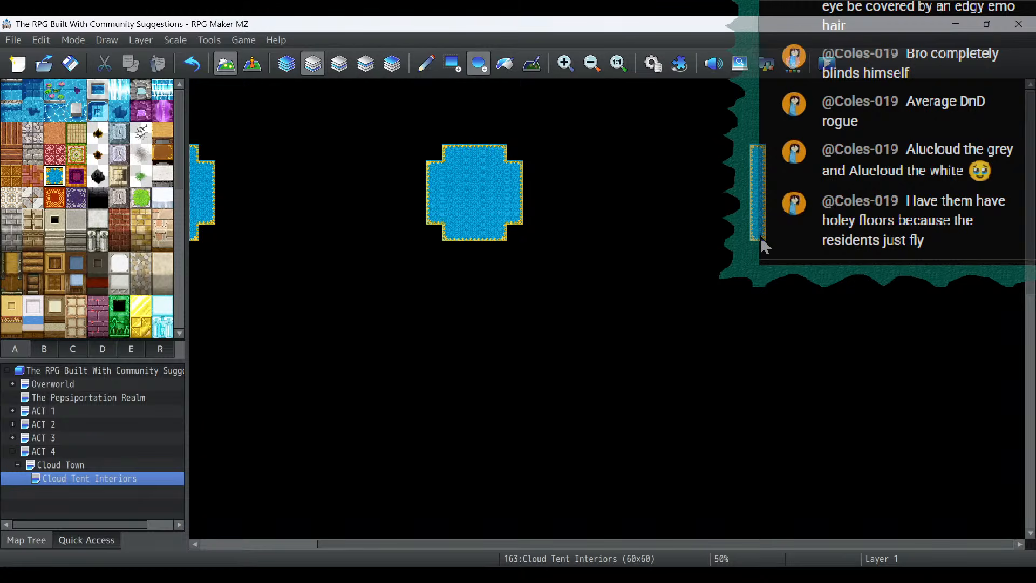
{"action": "left_click_drag", "start_coordinate": [762, 244], "coordinate": [847, 245]}
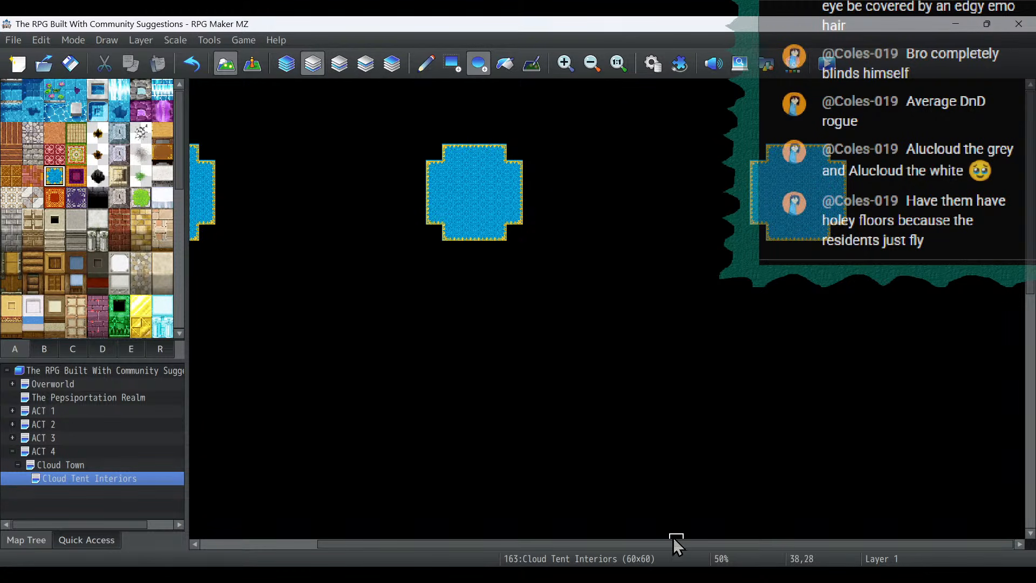
- Draw two round 6-by-6 blue rug floors in a second row below, starting at tiles 4,21 and 22,21
{"action": "left_click_drag", "start_coordinate": [675, 542], "coordinate": [345, 513]}
{"action": "scroll", "coordinate": [261, 375], "scroll_direction": "down", "scroll_amount": 1}
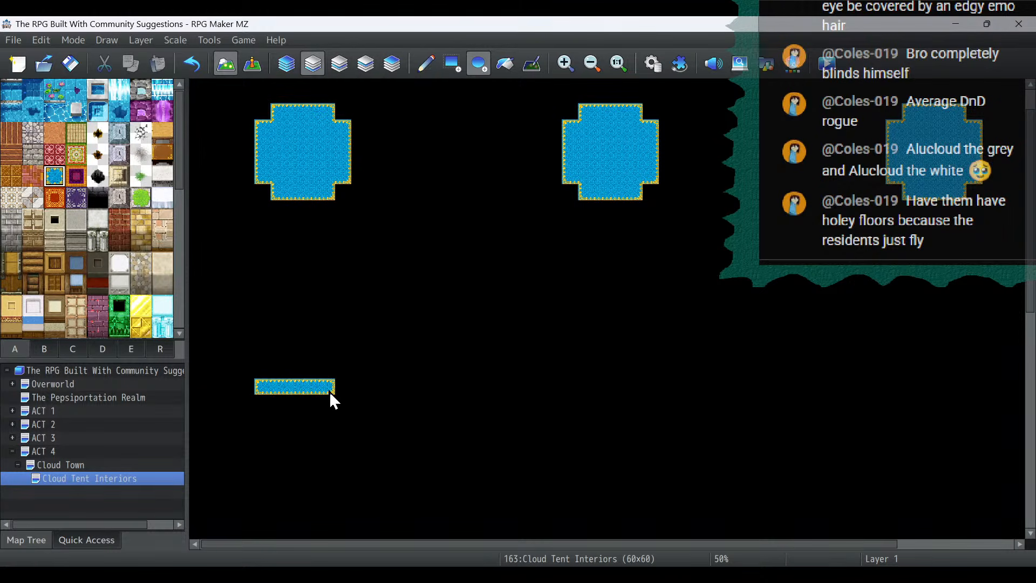
{"action": "mouse_move", "coordinate": [330, 392]}
{"action": "left_mouse_down"}
{"action": "mouse_move", "coordinate": [343, 393]}
{"action": "mouse_move", "coordinate": [342, 468]}
{"action": "left_mouse_up"}
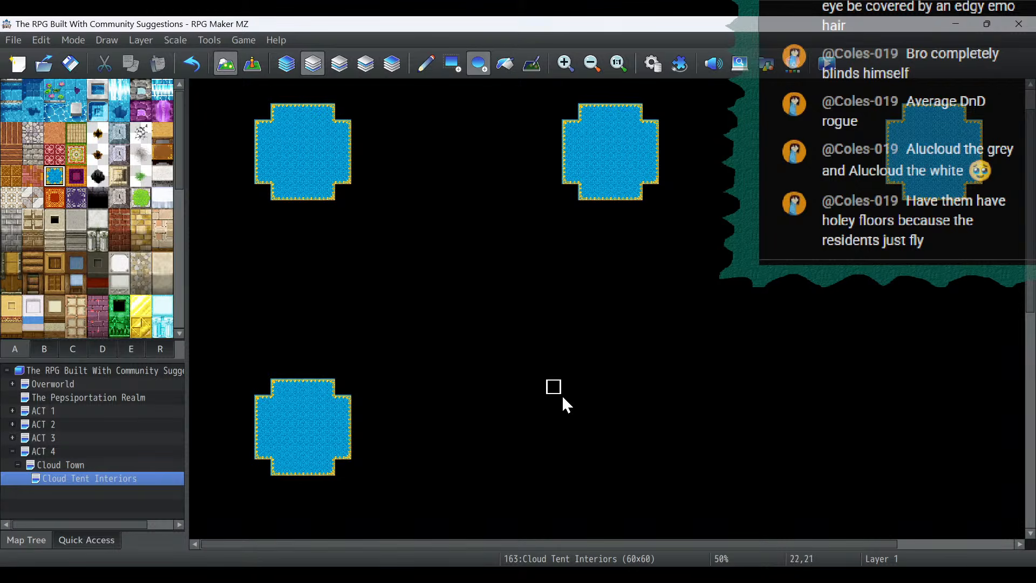
{"action": "mouse_move", "coordinate": [590, 397]}
{"action": "left_mouse_down"}
{"action": "mouse_move", "coordinate": [639, 398]}
{"action": "mouse_move", "coordinate": [637, 474]}
{"action": "left_mouse_up"}
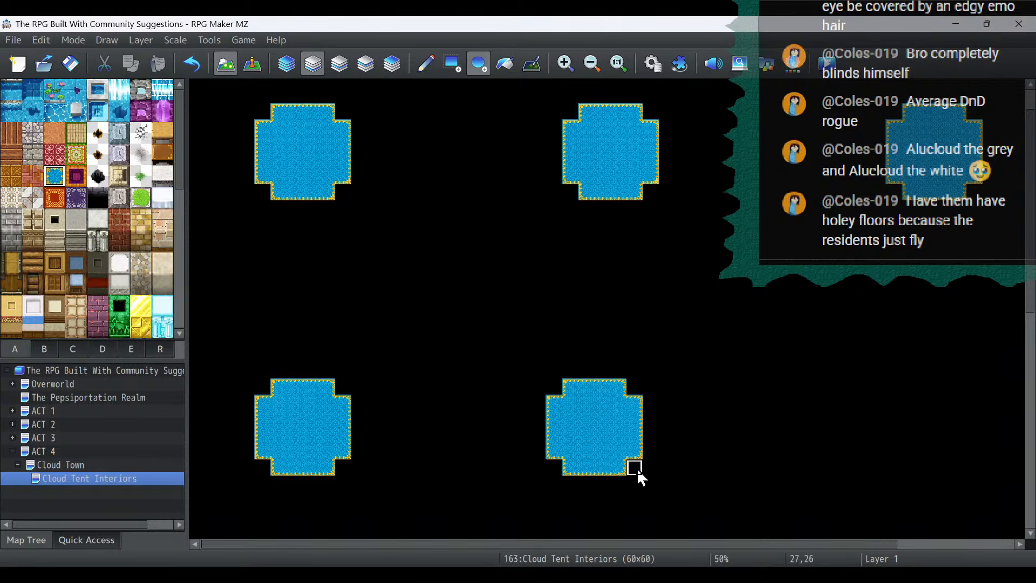
- Place the blue-and-white Interior Wall E (Desert) face along the stepped upper edge of the first tent floor with the rectangle tool
{"action": "scroll", "coordinate": [69, 251], "scroll_direction": "down", "scroll_amount": 1}
{"action": "scroll", "coordinate": [69, 251], "scroll_direction": "down", "scroll_amount": 1}
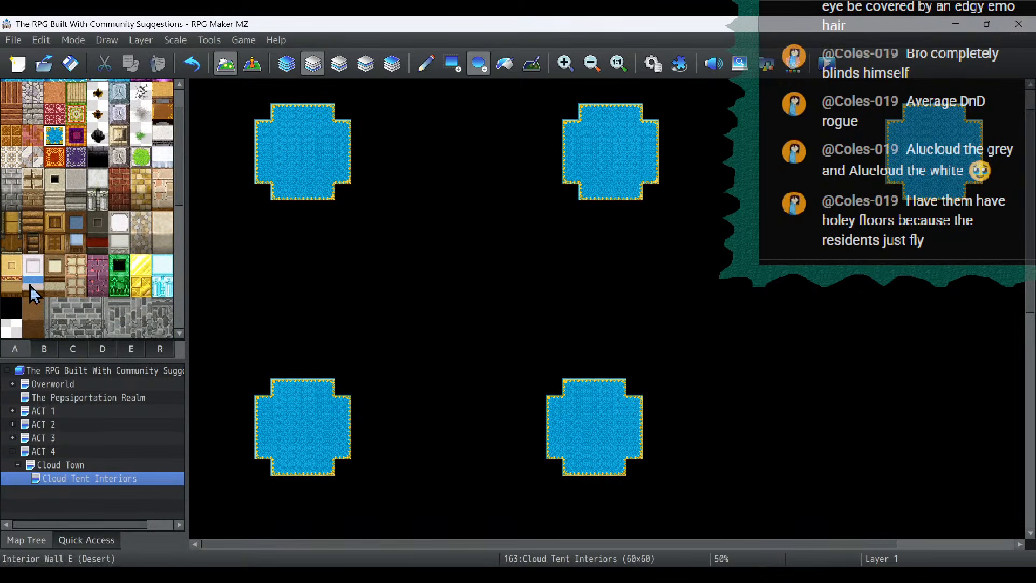
{"action": "left_click", "coordinate": [33, 286]}
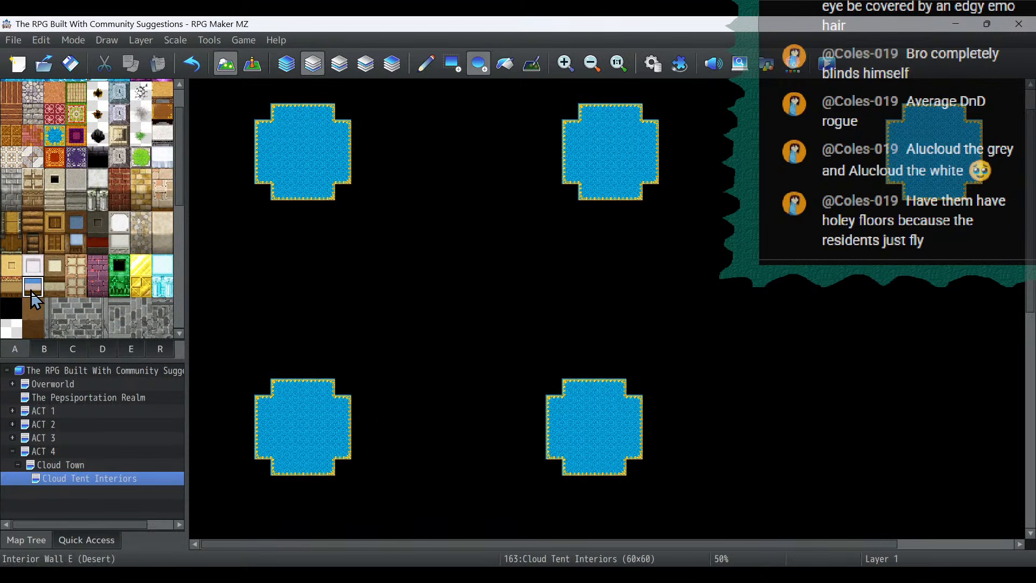
{"action": "left_click", "coordinate": [452, 64]}
{"action": "scroll", "coordinate": [356, 121], "scroll_direction": "up", "scroll_amount": 1}
{"action": "mouse_move", "coordinate": [266, 159]}
{"action": "left_mouse_down"}
{"action": "mouse_move", "coordinate": [262, 143]}
{"action": "mouse_move", "coordinate": [328, 135]}
{"action": "left_mouse_up"}
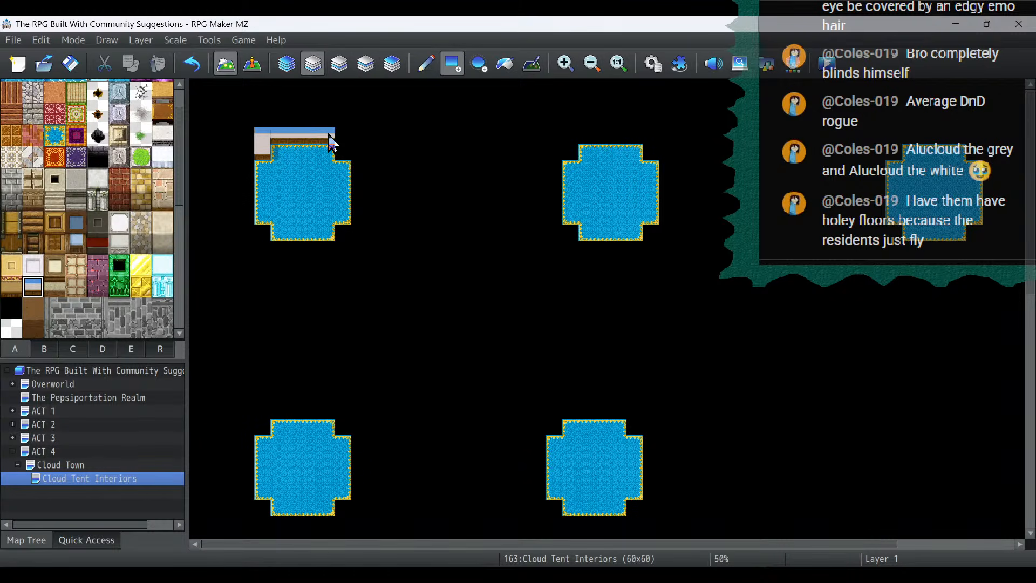
{"action": "left_click", "coordinate": [192, 64]}
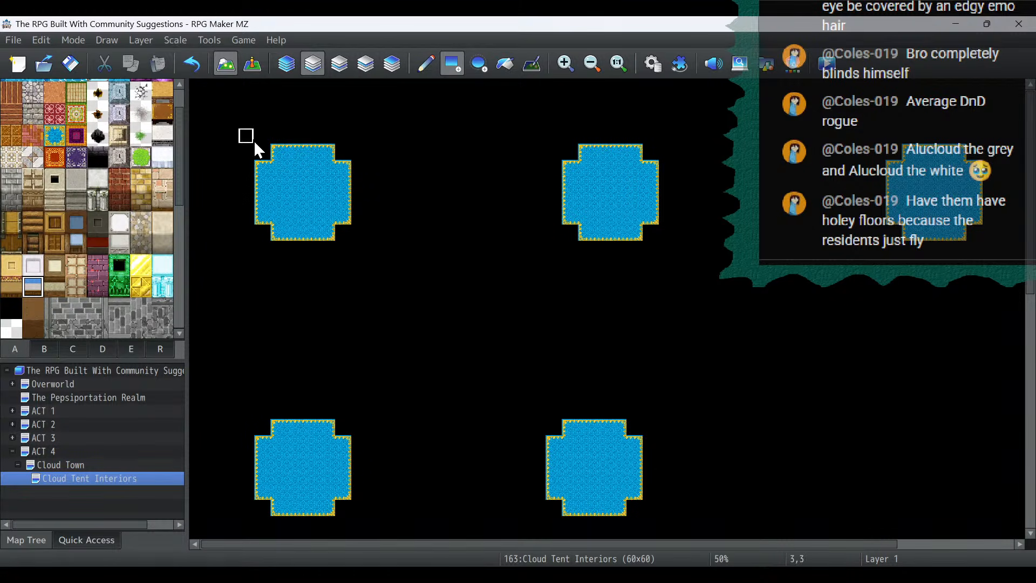
{"action": "left_click_drag", "start_coordinate": [267, 158], "coordinate": [328, 139]}
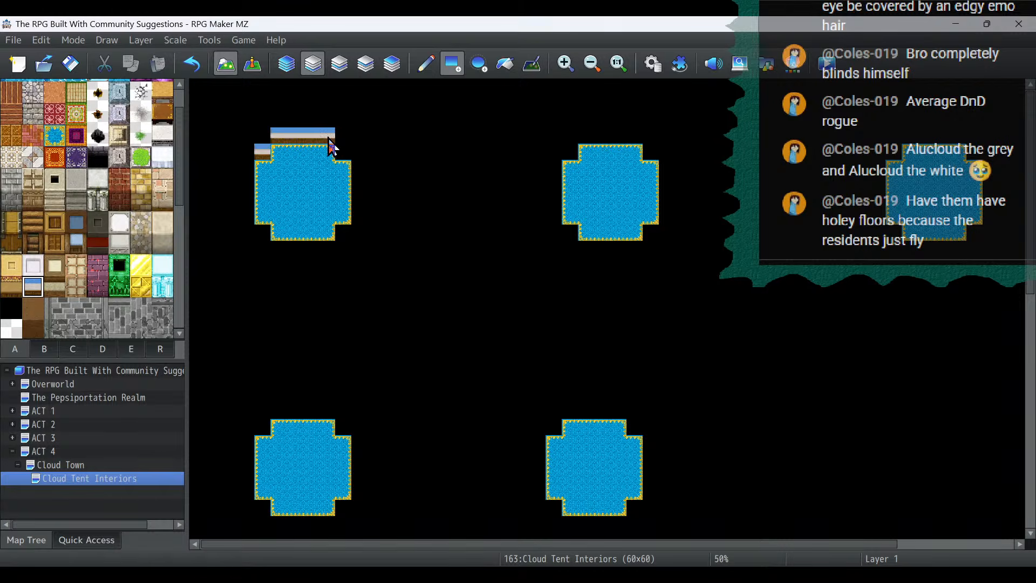
{"action": "left_click", "coordinate": [342, 152]}
- Add the same blue-and-white wall face along the upper edges of the second and third floors in the upper row
{"action": "left_click", "coordinate": [570, 151]}
{"action": "left_click", "coordinate": [601, 138]}
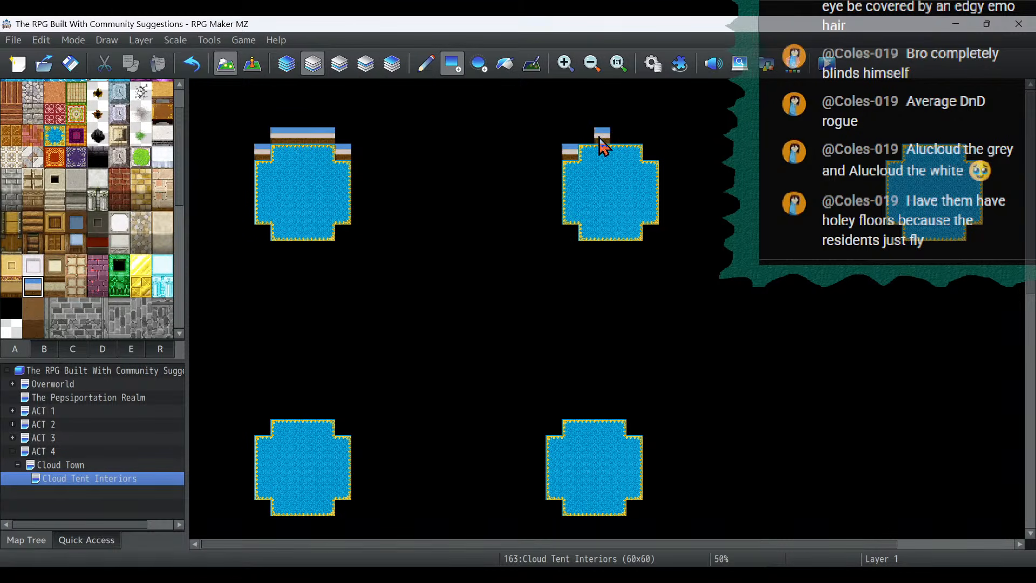
{"action": "left_click_drag", "start_coordinate": [599, 137], "coordinate": [635, 137]}
{"action": "left_click", "coordinate": [650, 153]}
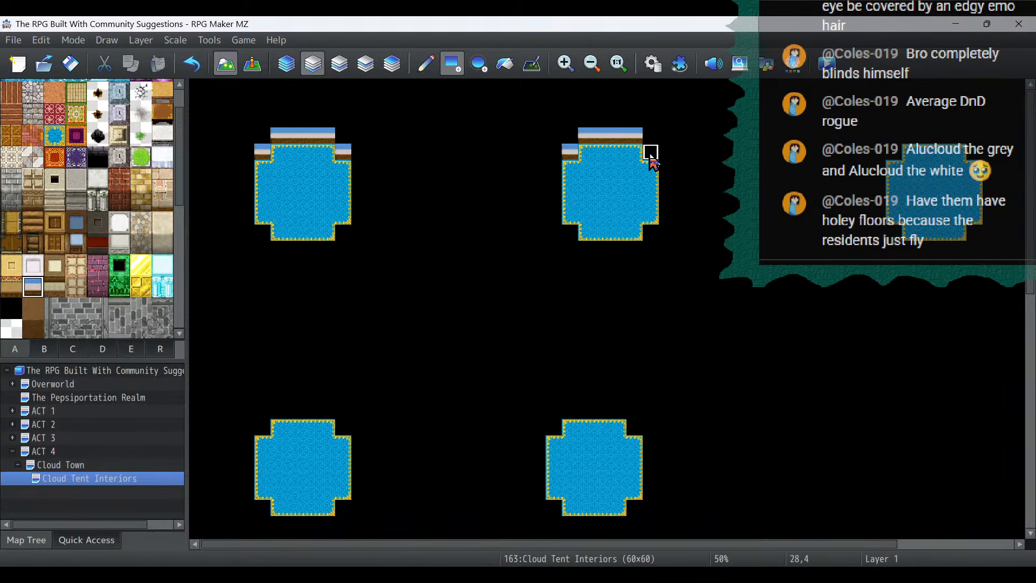
{"action": "left_click", "coordinate": [895, 151]}
{"action": "left_click_drag", "start_coordinate": [911, 136], "coordinate": [956, 134]}
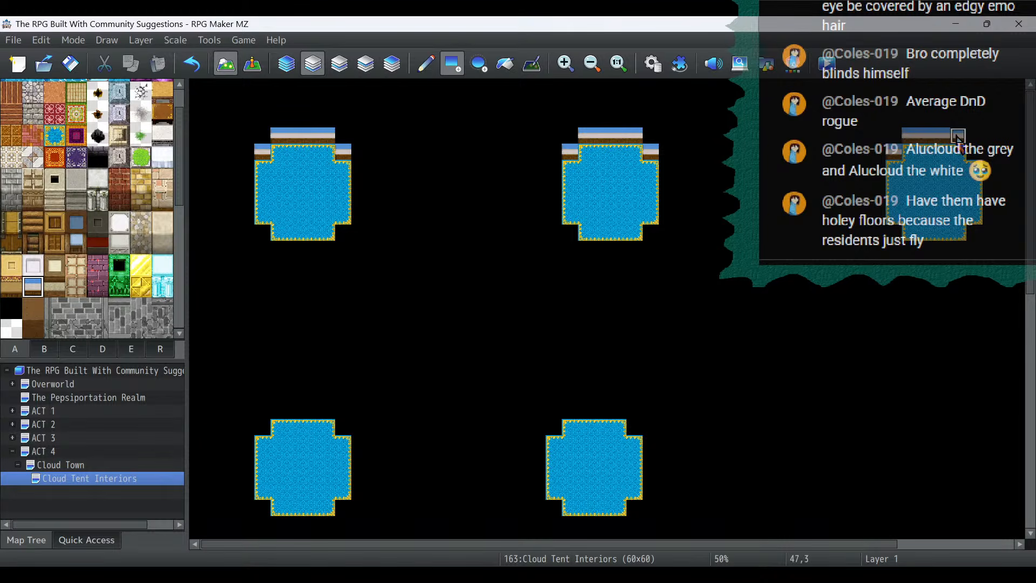
- Add the blue-and-white wall face along the upper edges of both tent floors in the lower row
{"action": "left_click", "coordinate": [270, 429]}
{"action": "left_click_drag", "start_coordinate": [278, 413], "coordinate": [327, 416]}
{"action": "left_click", "coordinate": [342, 428]}
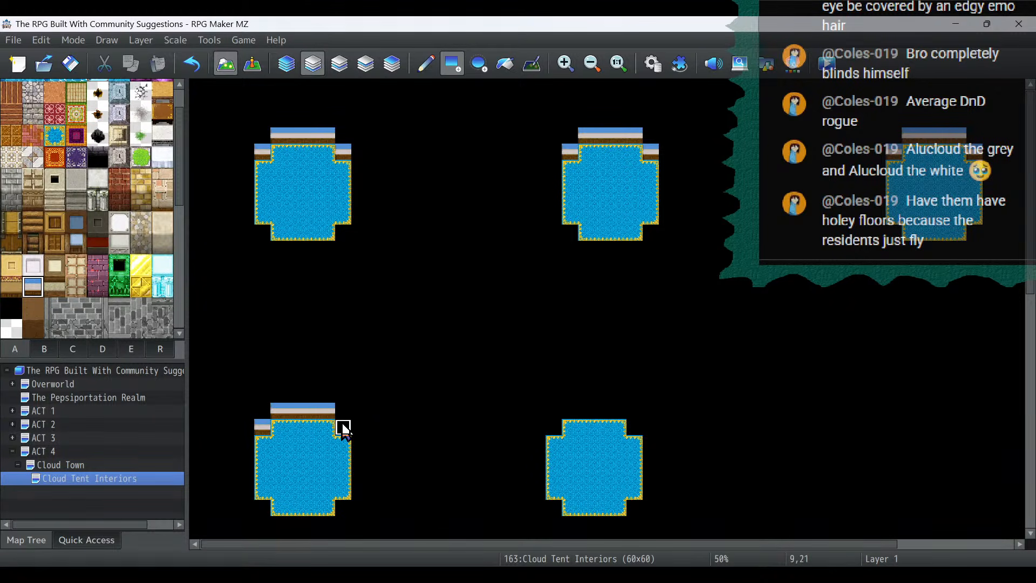
{"action": "left_click", "coordinate": [554, 428]}
{"action": "left_click_drag", "start_coordinate": [570, 412], "coordinate": [618, 413]}
{"action": "left_click", "coordinate": [635, 428]}
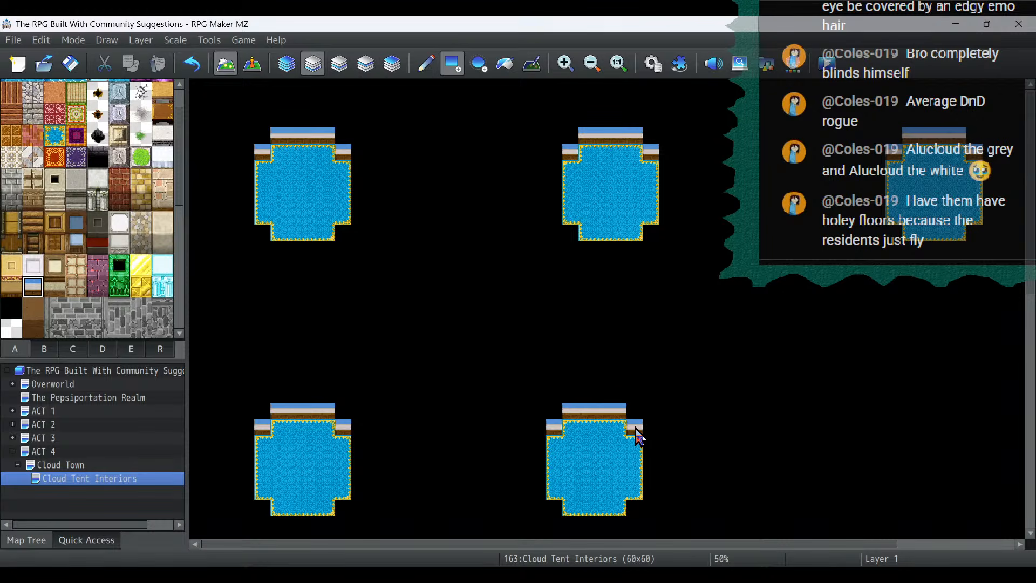
- Try the white wall-top tile as a border above the walls of the lower row's second tent
{"action": "left_click", "coordinate": [119, 221]}
{"action": "scroll", "coordinate": [468, 307], "scroll_direction": "down", "scroll_amount": 2}
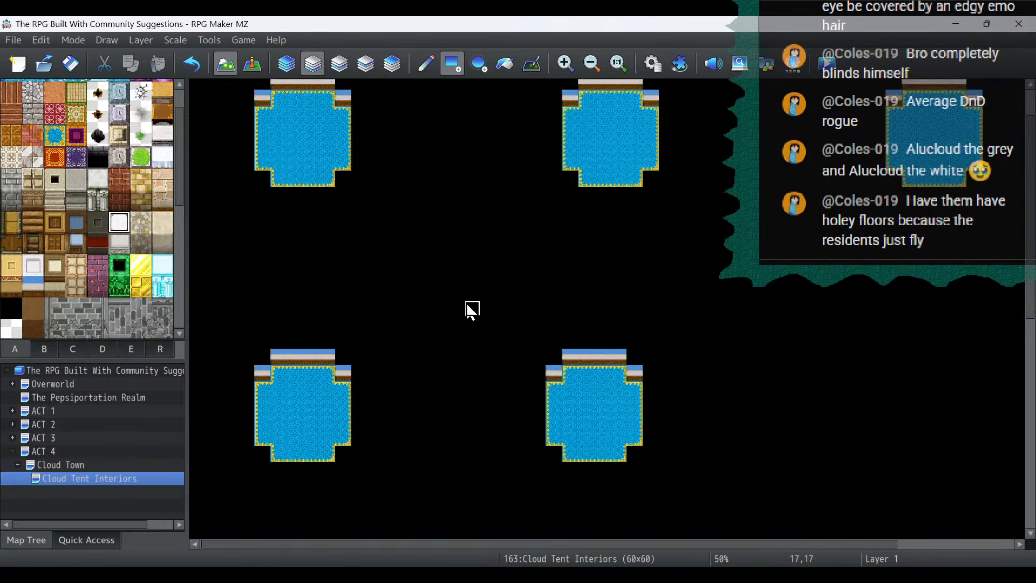
{"action": "left_click", "coordinate": [553, 348]}
{"action": "left_click_drag", "start_coordinate": [572, 348], "coordinate": [629, 350]}
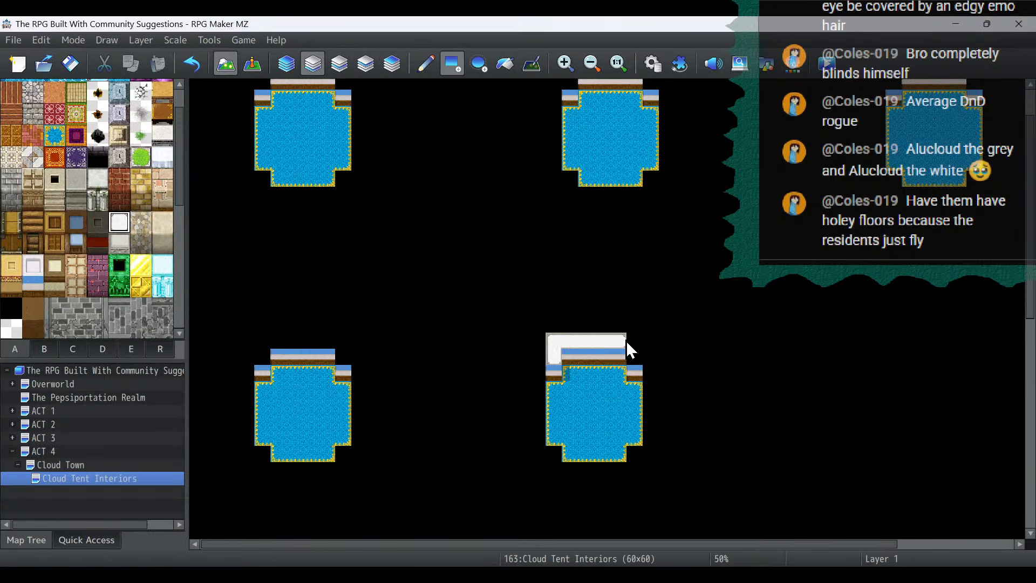
{"action": "left_click", "coordinate": [635, 349]}
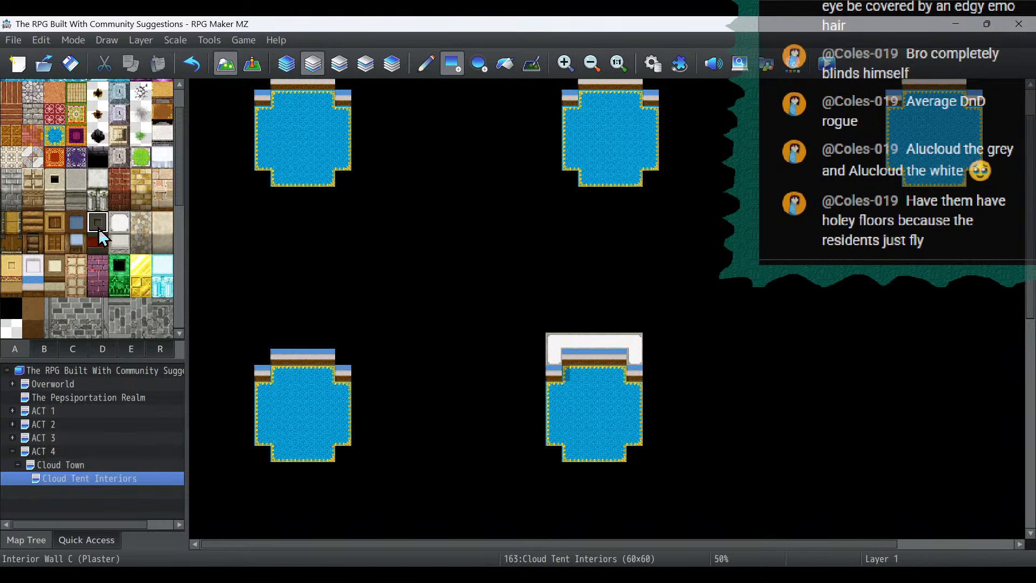
- Surround the lower row's second tent with the dark Interior Wall C (Plaster) top, leaving a one-tile doorway in its bottom edge
{"action": "mouse_move", "coordinate": [557, 357]}
{"action": "left_mouse_down"}
{"action": "mouse_move", "coordinate": [560, 345]}
{"action": "mouse_move", "coordinate": [634, 343]}
{"action": "mouse_move", "coordinate": [639, 353]}
{"action": "left_mouse_up"}
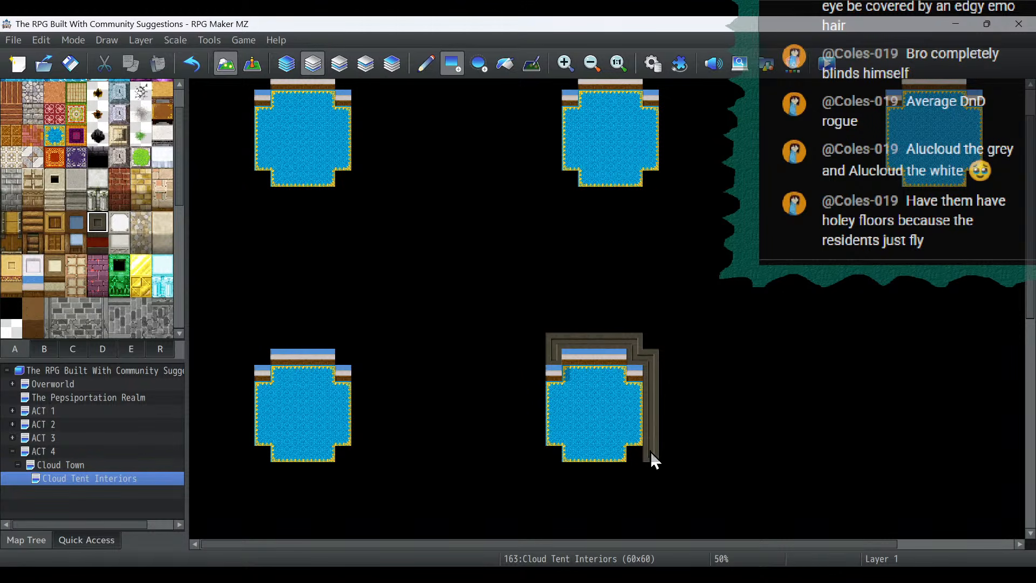
{"action": "left_click_drag", "start_coordinate": [653, 458], "coordinate": [636, 454]}
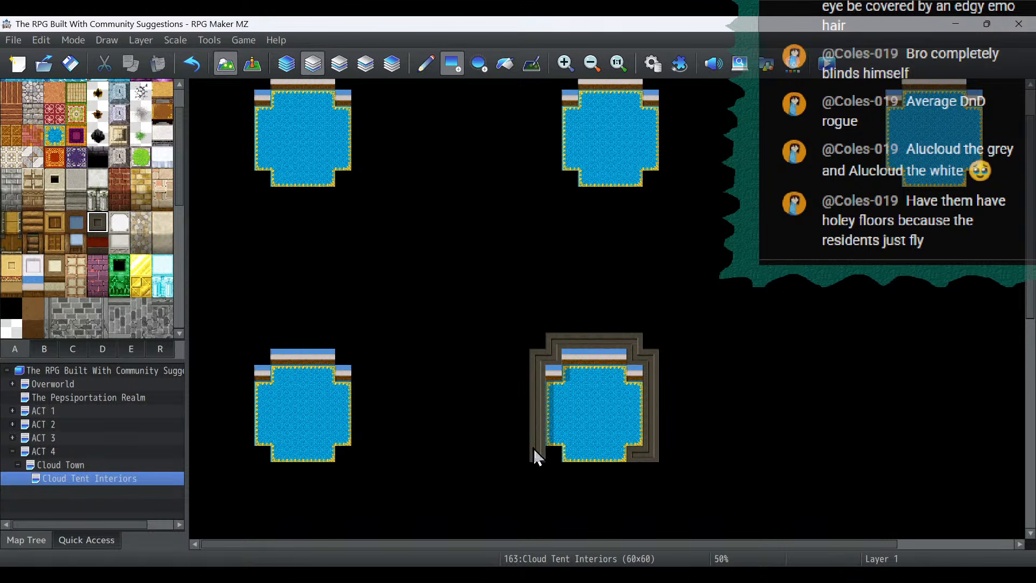
{"action": "left_click_drag", "start_coordinate": [552, 468], "coordinate": [574, 474]}
{"action": "left_click", "coordinate": [636, 473]}
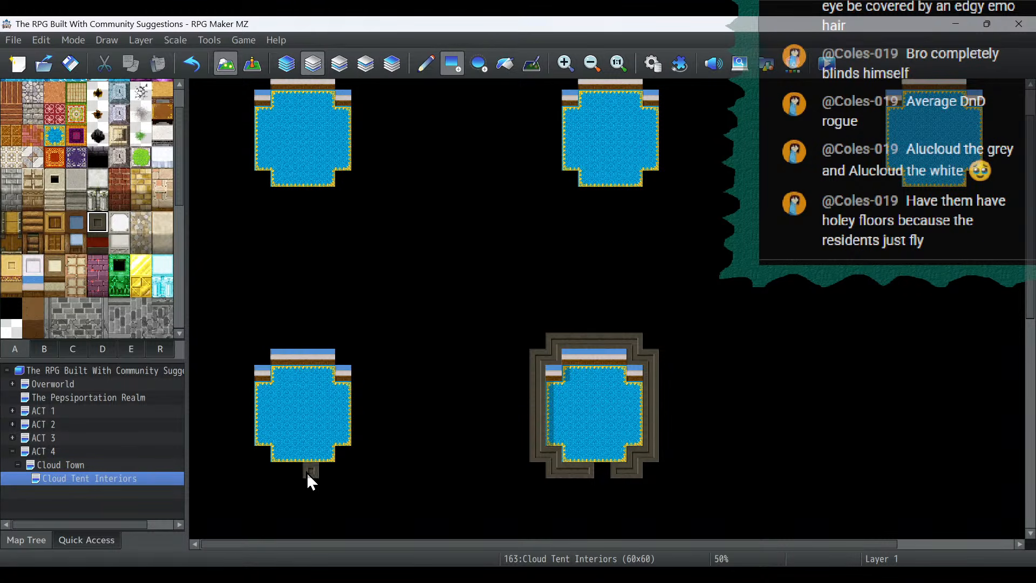
- Surround the first tents of the lower and upper rows with the dark plaster wall top, each with a one-tile bottom doorway
{"action": "mouse_move", "coordinate": [343, 456]}
{"action": "left_mouse_down"}
{"action": "mouse_move", "coordinate": [354, 462]}
{"action": "mouse_move", "coordinate": [358, 358]}
{"action": "mouse_move", "coordinate": [345, 365]}
{"action": "mouse_move", "coordinate": [343, 345]}
{"action": "mouse_move", "coordinate": [262, 344]}
{"action": "mouse_move", "coordinate": [261, 355]}
{"action": "left_mouse_up"}
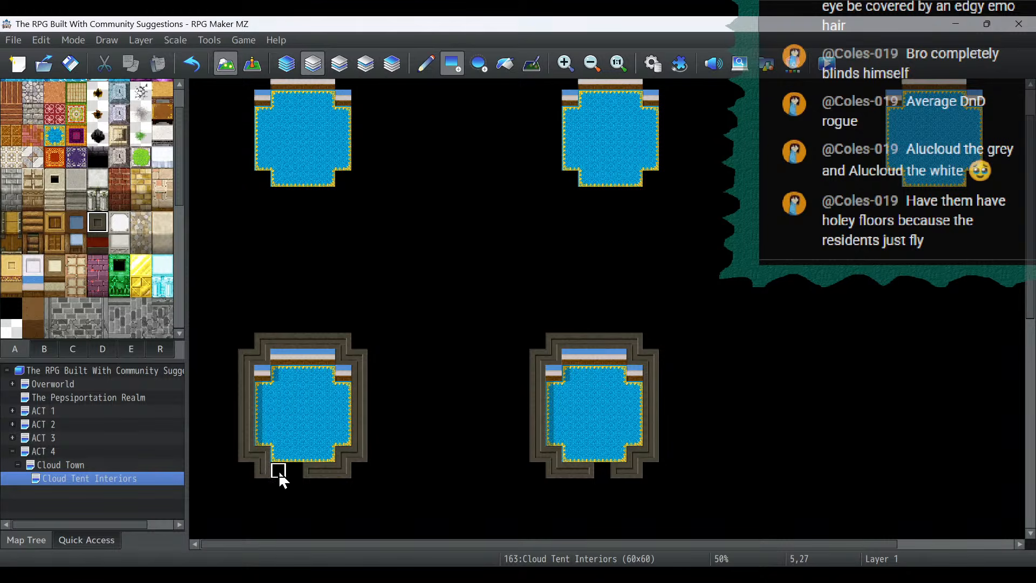
{"action": "scroll", "coordinate": [520, 351], "scroll_direction": "up", "scroll_amount": 2}
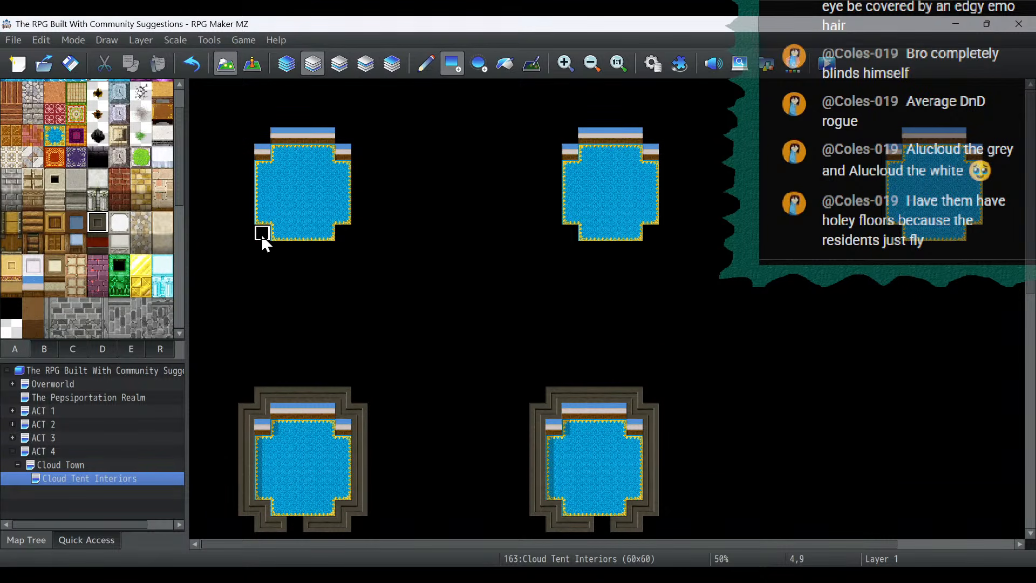
{"action": "left_click_drag", "start_coordinate": [242, 233], "coordinate": [244, 133]}
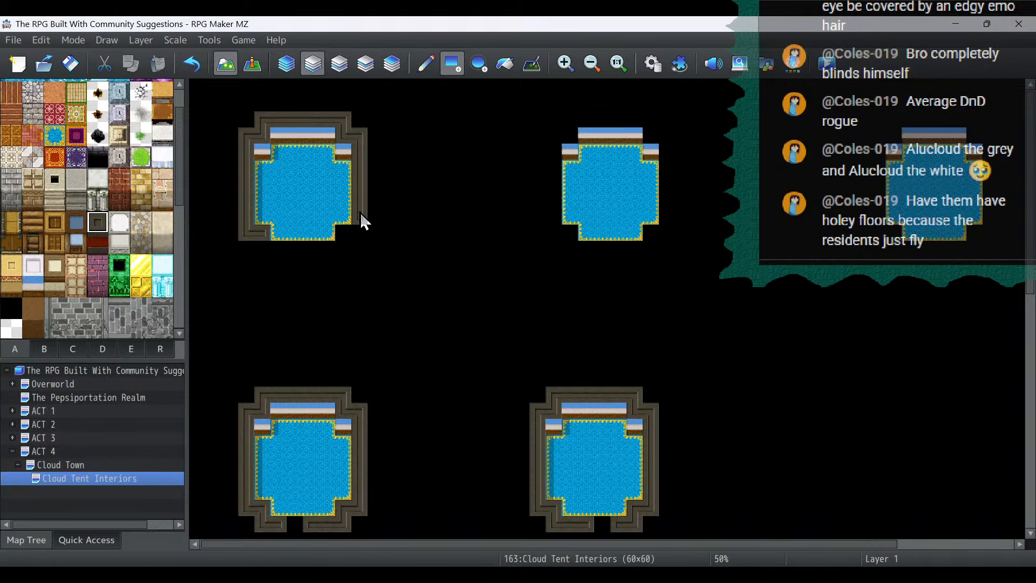
{"action": "left_click", "coordinate": [346, 235]}
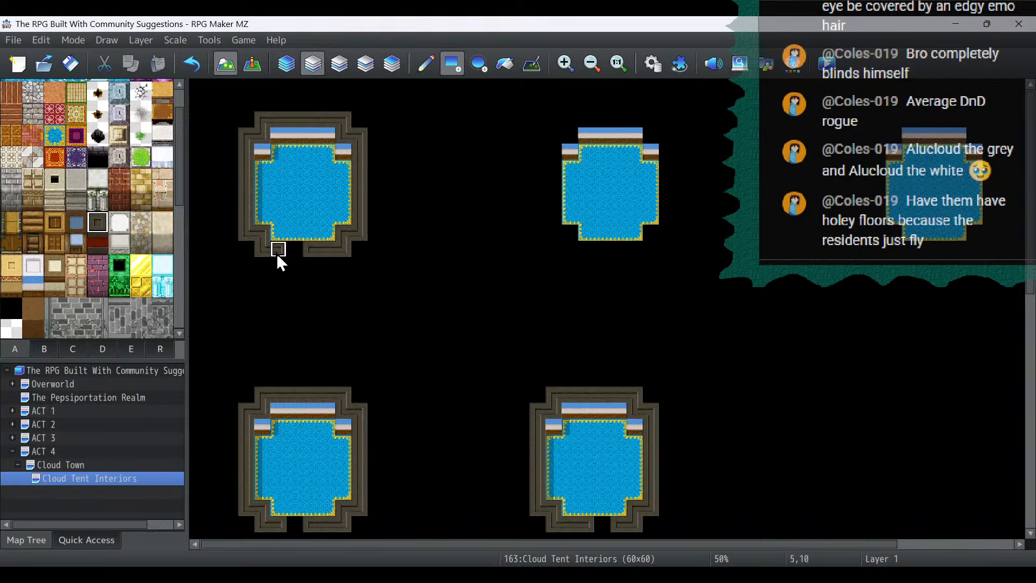
- Surround the upper row's second and third tents with the dark plaster wall top, each with a one-tile bottom doorway
{"action": "left_click", "coordinate": [565, 133]}
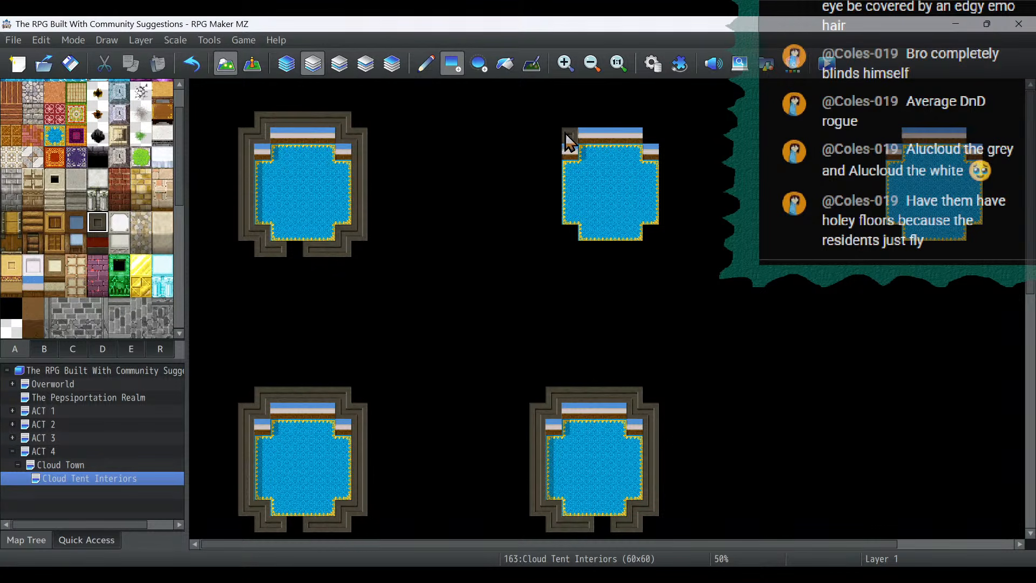
{"action": "mouse_move", "coordinate": [567, 141]}
{"action": "left_mouse_down"}
{"action": "mouse_move", "coordinate": [574, 120]}
{"action": "mouse_move", "coordinate": [633, 125]}
{"action": "left_mouse_up"}
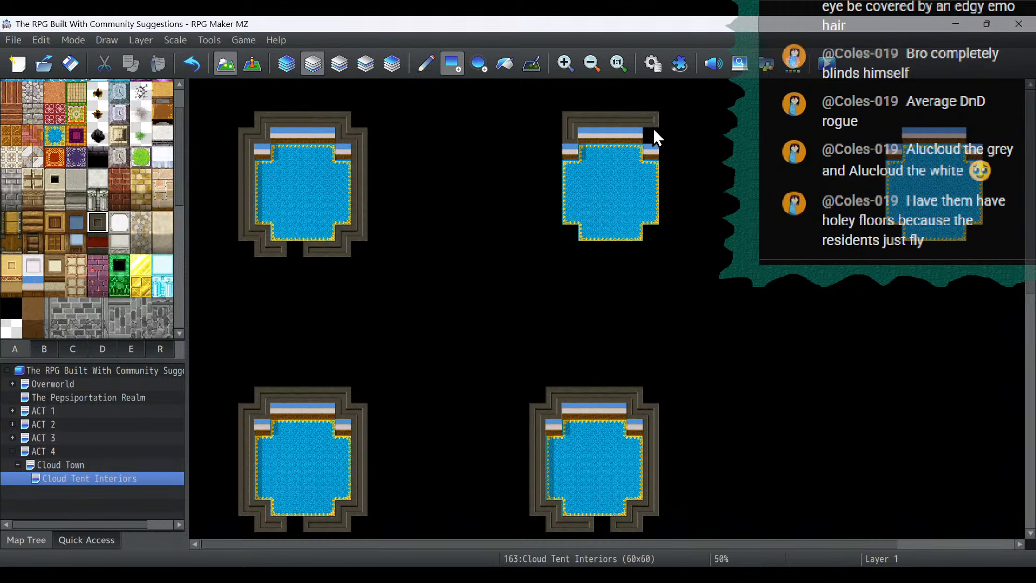
{"action": "left_click", "coordinate": [667, 233]}
{"action": "left_click_drag", "start_coordinate": [554, 137], "coordinate": [561, 216]}
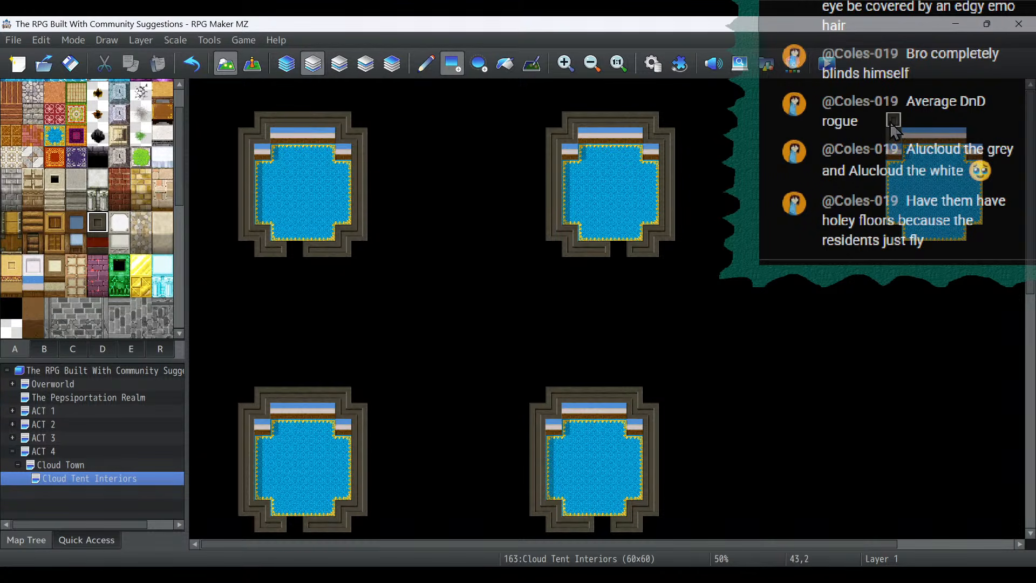
{"action": "mouse_move", "coordinate": [891, 129]}
{"action": "left_mouse_down"}
{"action": "mouse_move", "coordinate": [974, 129]}
{"action": "mouse_move", "coordinate": [994, 161]}
{"action": "mouse_move", "coordinate": [994, 218]}
{"action": "left_mouse_up"}
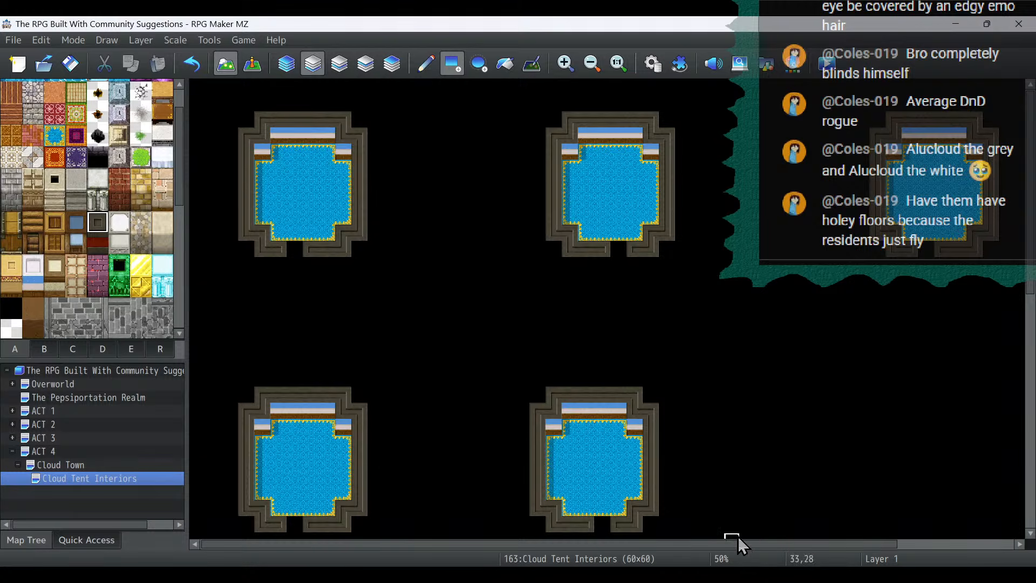
- Check the Cloud Town map, and close off the area below all five tent doorways with three tiles of dark plaster wall top
{"action": "left_click", "coordinate": [65, 465]}
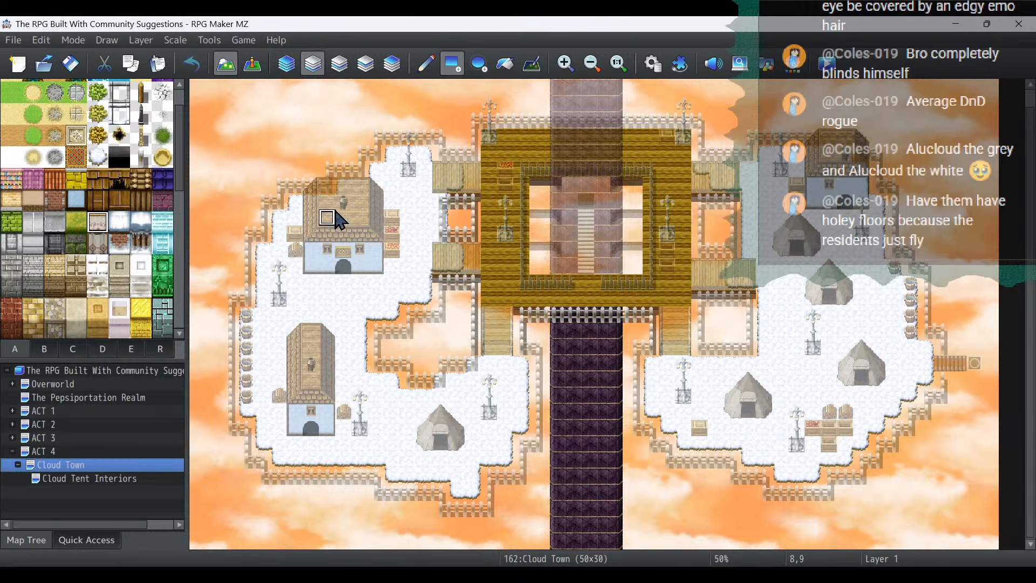
{"action": "left_click", "coordinate": [128, 478]}
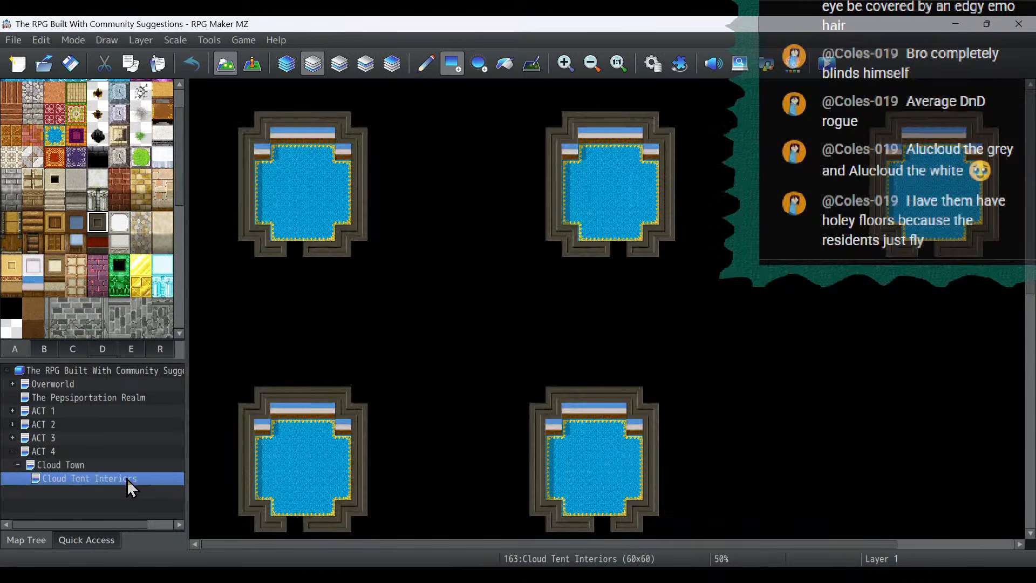
{"action": "left_click", "coordinate": [53, 142]}
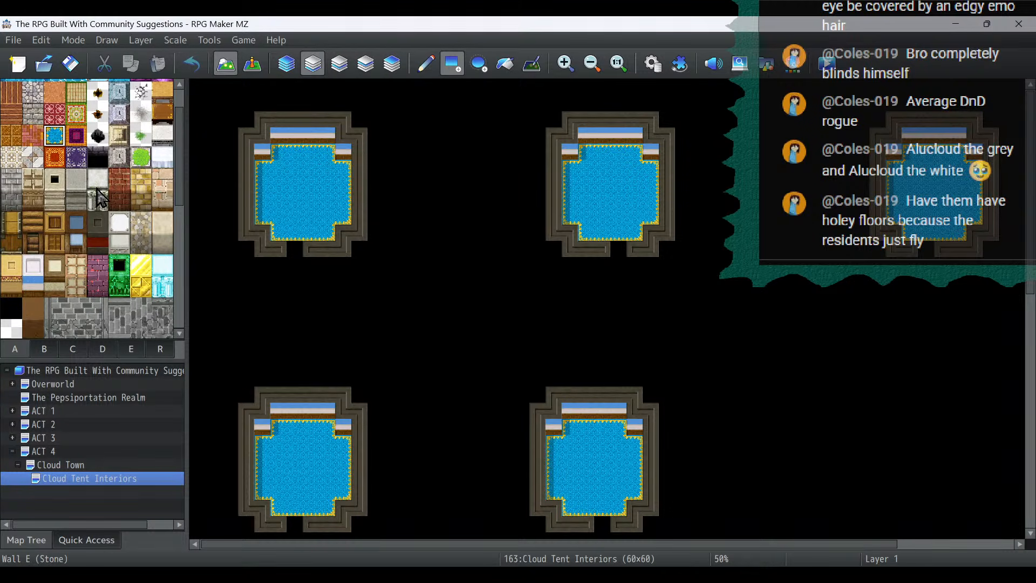
{"action": "left_click", "coordinate": [99, 223]}
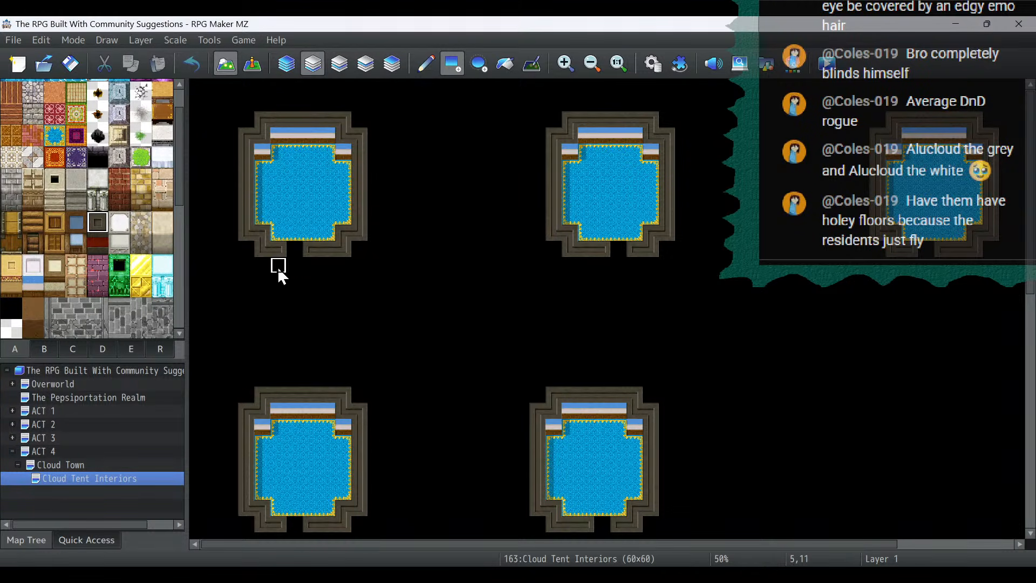
{"action": "left_click", "coordinate": [306, 265]}
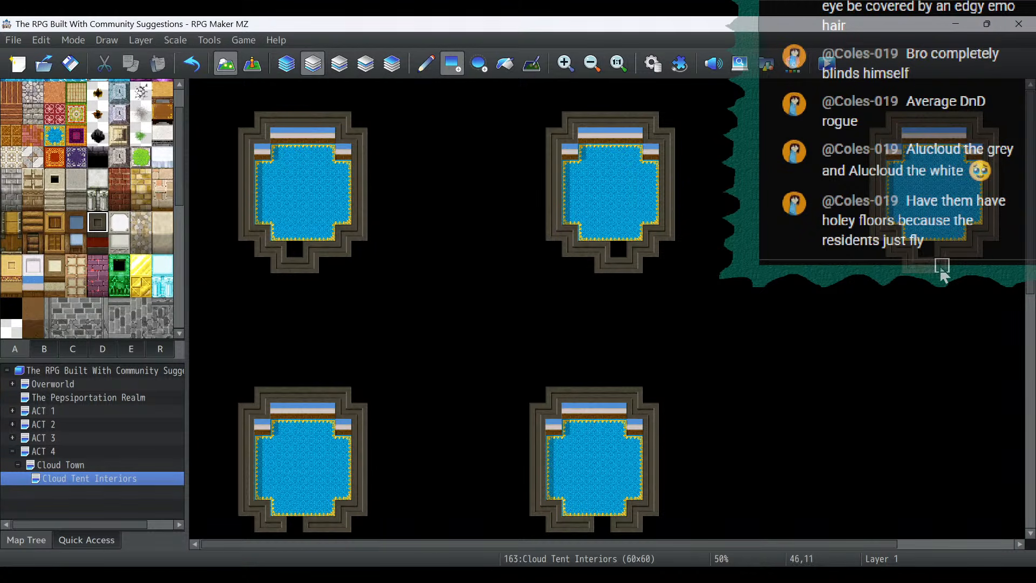
{"action": "scroll", "coordinate": [709, 361], "scroll_direction": "down", "scroll_amount": 5}
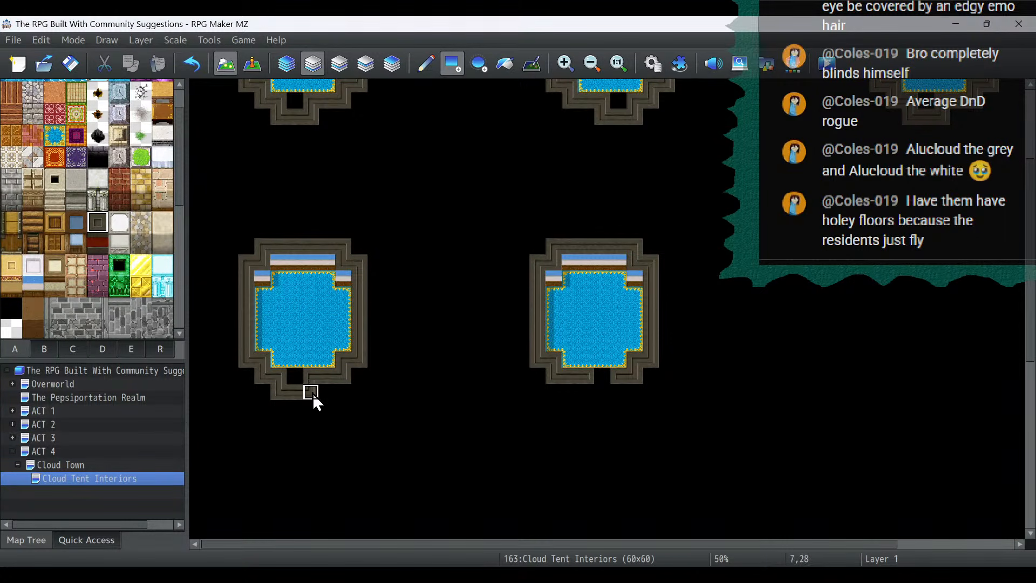
{"action": "left_click", "coordinate": [598, 392]}
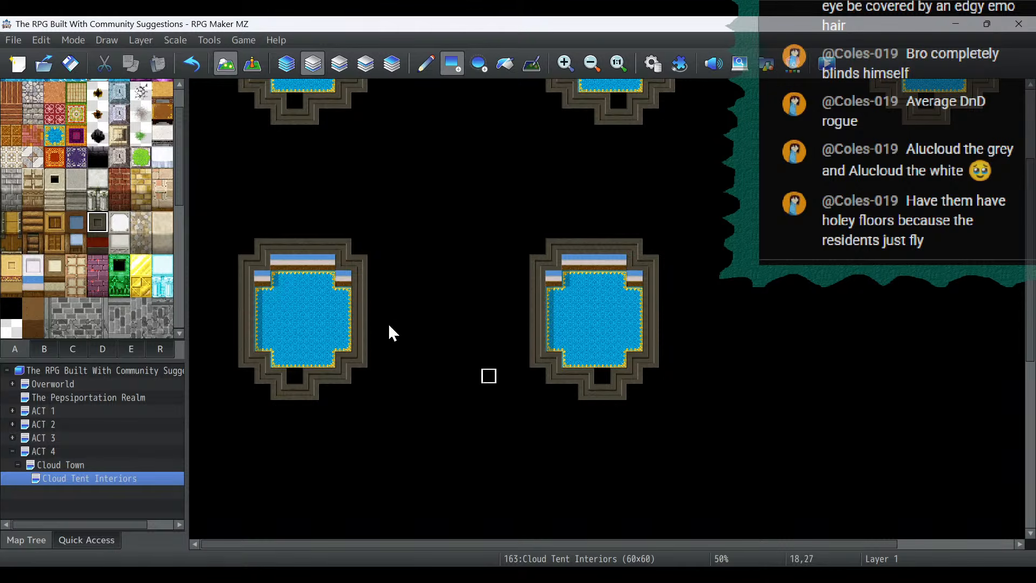
- Try the plain orange floor tile in the doorway of the lower row's first tent
{"action": "scroll", "coordinate": [127, 222], "scroll_direction": "up", "scroll_amount": 2}
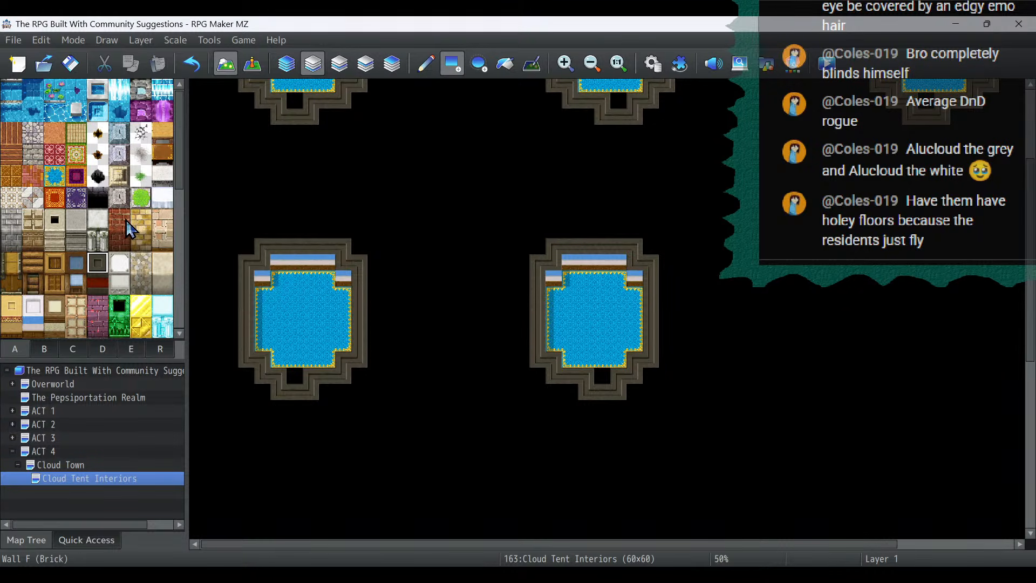
{"action": "left_click", "coordinate": [55, 132]}
{"action": "left_click", "coordinate": [294, 375]}
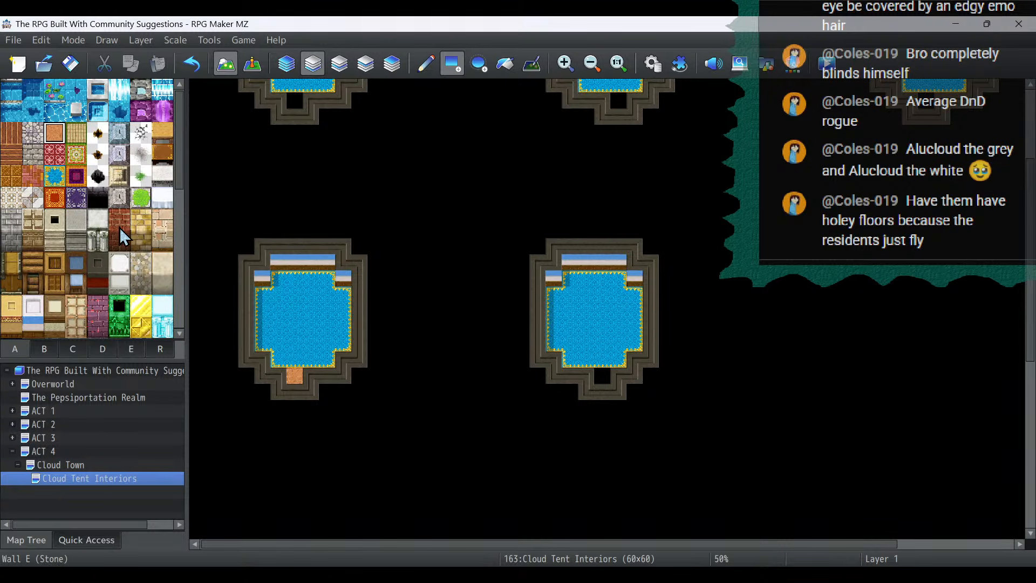
{"action": "scroll", "coordinate": [92, 237], "scroll_direction": "down", "scroll_amount": 2}
{"action": "scroll", "coordinate": [100, 238], "scroll_direction": "down", "scroll_amount": 3}
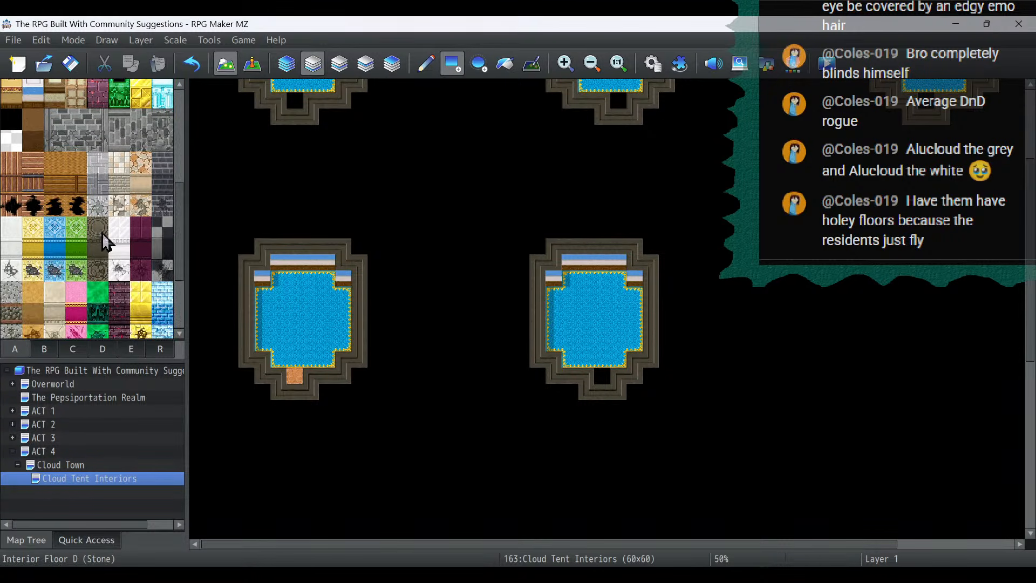
{"action": "scroll", "coordinate": [163, 251], "scroll_direction": "up", "scroll_amount": 8}
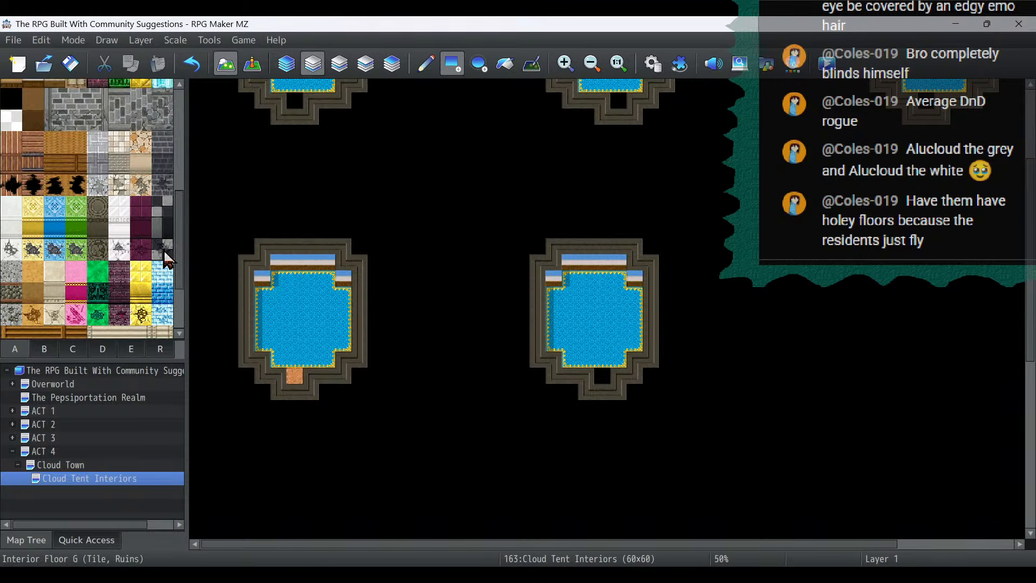
- Fill the one-tile doorway of all five tents with the reddish horizontal wood plank floor
{"action": "left_click", "coordinate": [58, 178]}
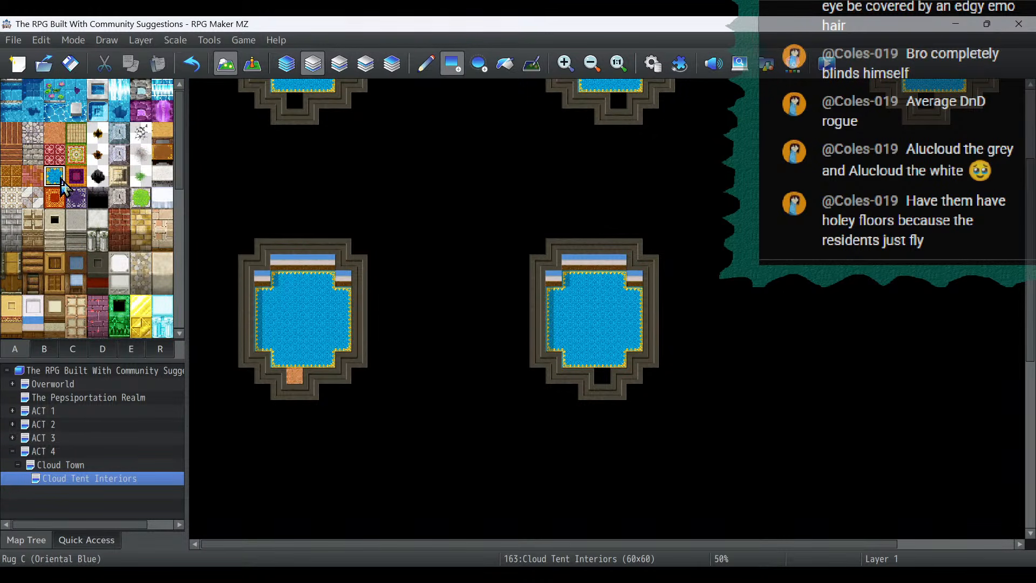
{"action": "left_click", "coordinate": [12, 133]}
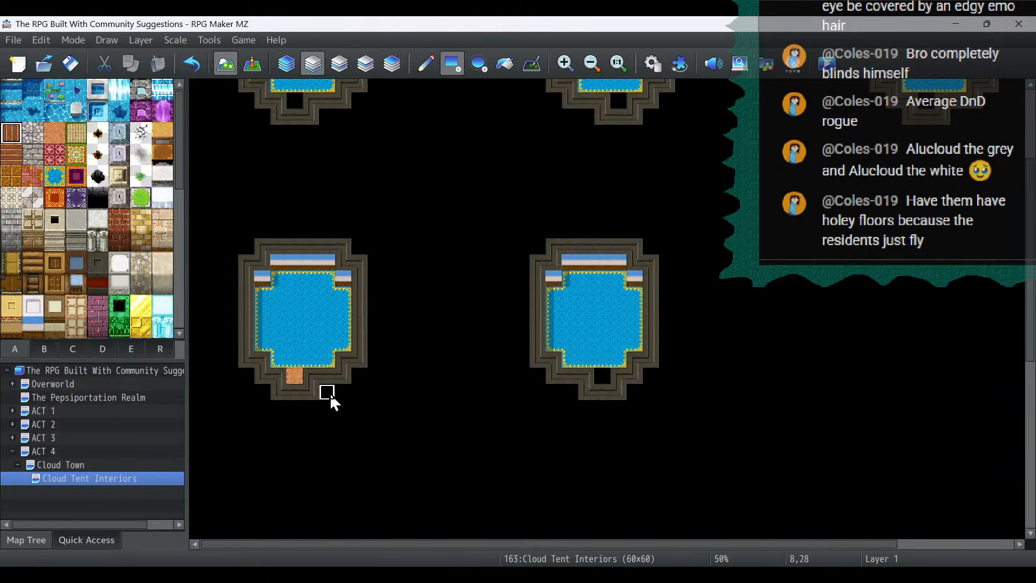
{"action": "left_click", "coordinate": [13, 160]}
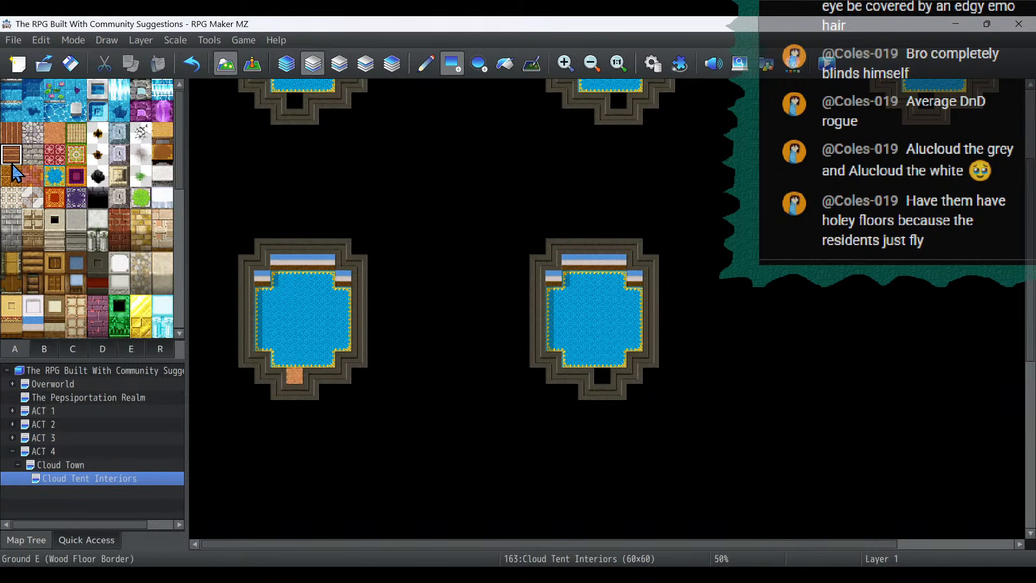
{"action": "left_click", "coordinate": [293, 376]}
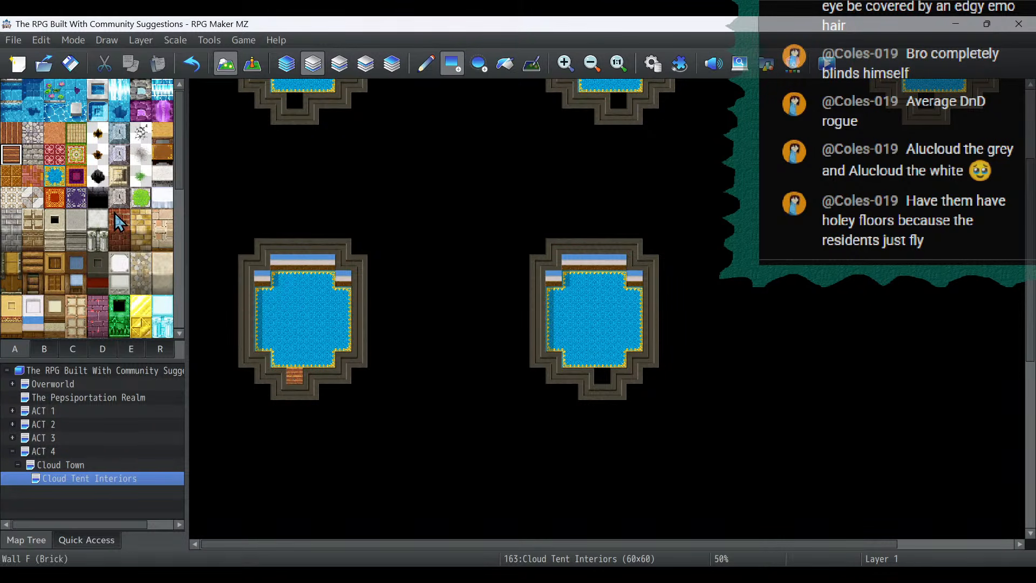
{"action": "left_click", "coordinate": [602, 376]}
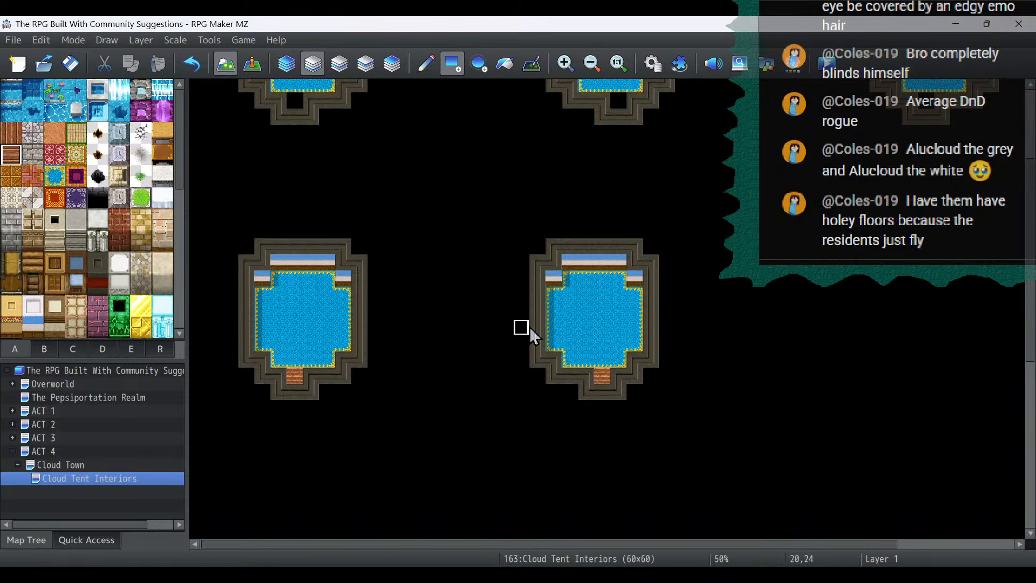
{"action": "scroll", "coordinate": [529, 326], "scroll_direction": "up", "scroll_amount": 3}
{"action": "left_click", "coordinate": [634, 222]}
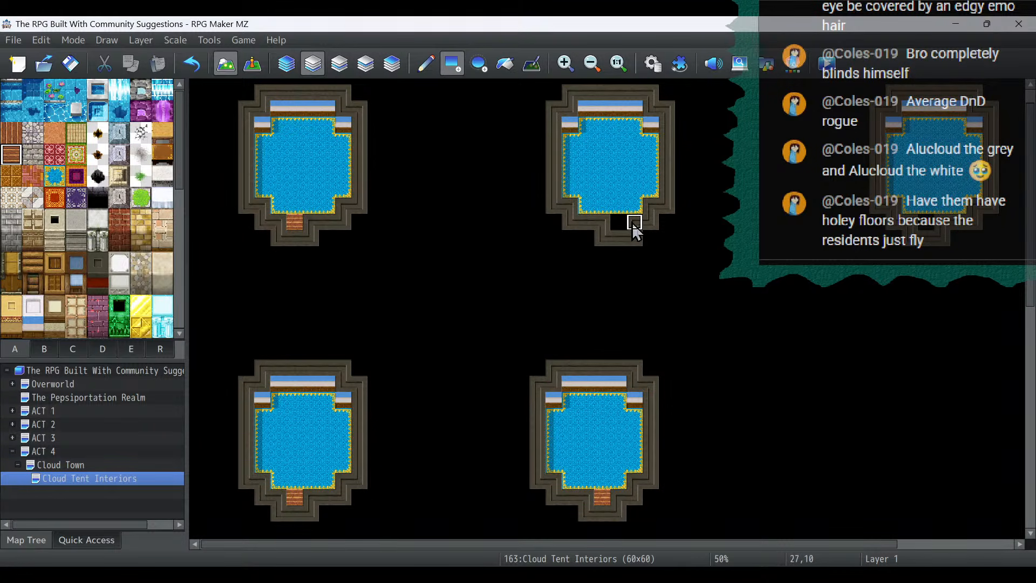
{"action": "left_click", "coordinate": [191, 64]}
{"action": "left_click", "coordinate": [616, 222]}
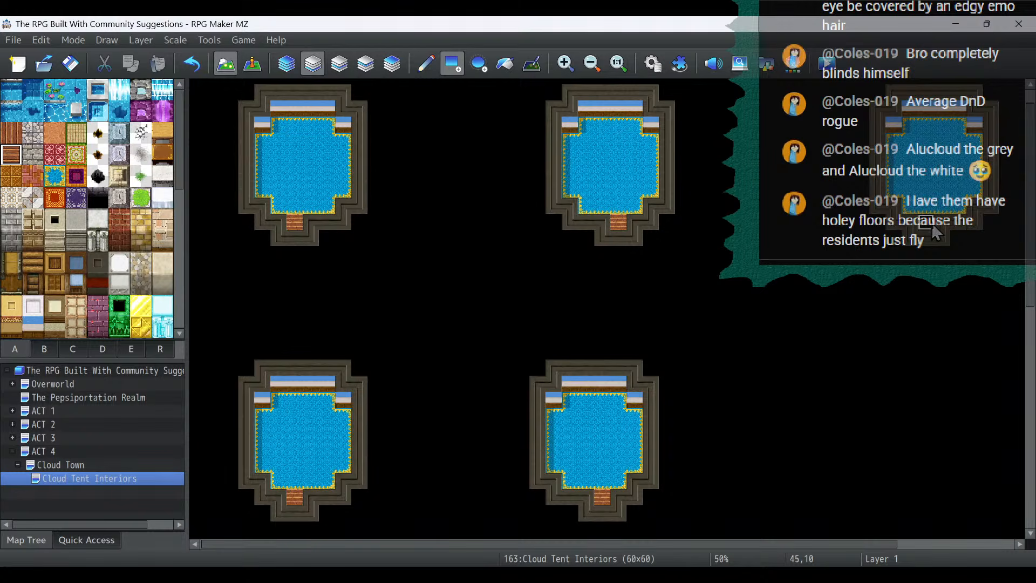
- Cut two-by-two transparent holes in the upper row's floors: first tent's centre, second tent's upper-left corner, third tent's right edge
{"action": "left_click", "coordinate": [458, 61]}
{"action": "scroll", "coordinate": [65, 246], "scroll_direction": "down", "scroll_amount": 5}
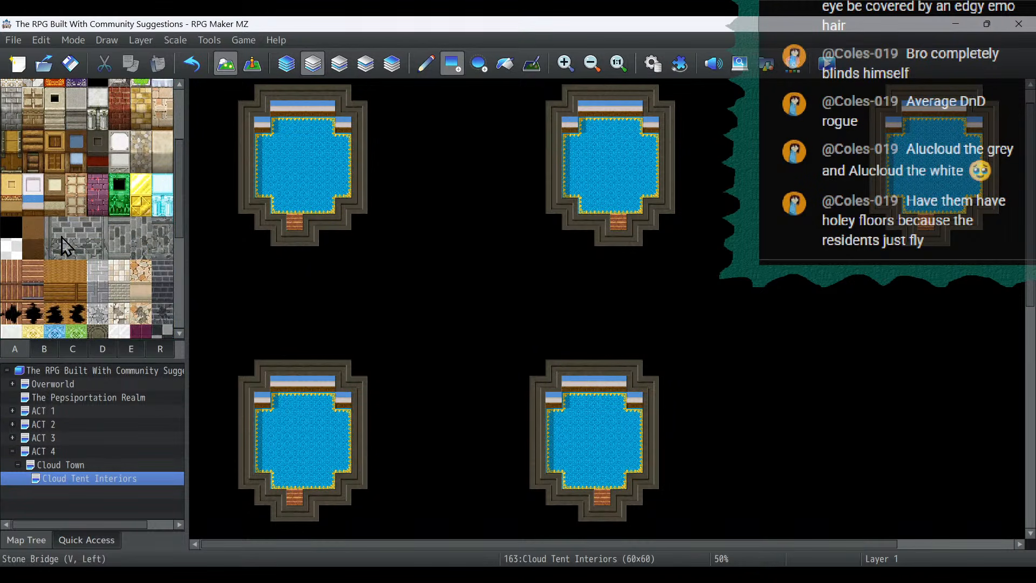
{"action": "scroll", "coordinate": [65, 246], "scroll_direction": "down", "scroll_amount": 1}
{"action": "left_click", "coordinate": [11, 235]}
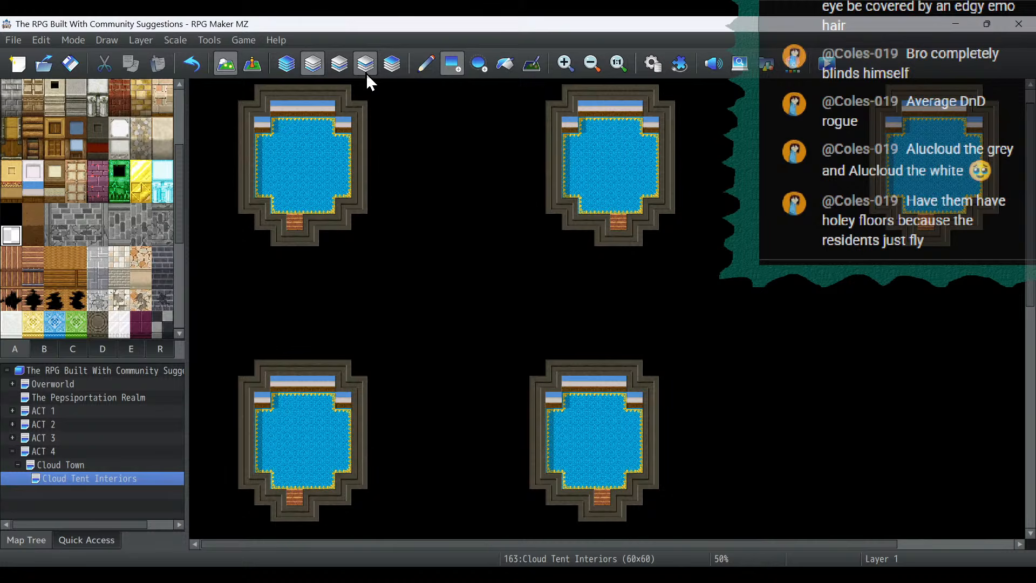
{"action": "left_click", "coordinate": [426, 66]}
{"action": "mouse_move", "coordinate": [294, 161]}
{"action": "left_mouse_down"}
{"action": "mouse_move", "coordinate": [313, 165]}
{"action": "mouse_move", "coordinate": [291, 179]}
{"action": "left_mouse_up"}
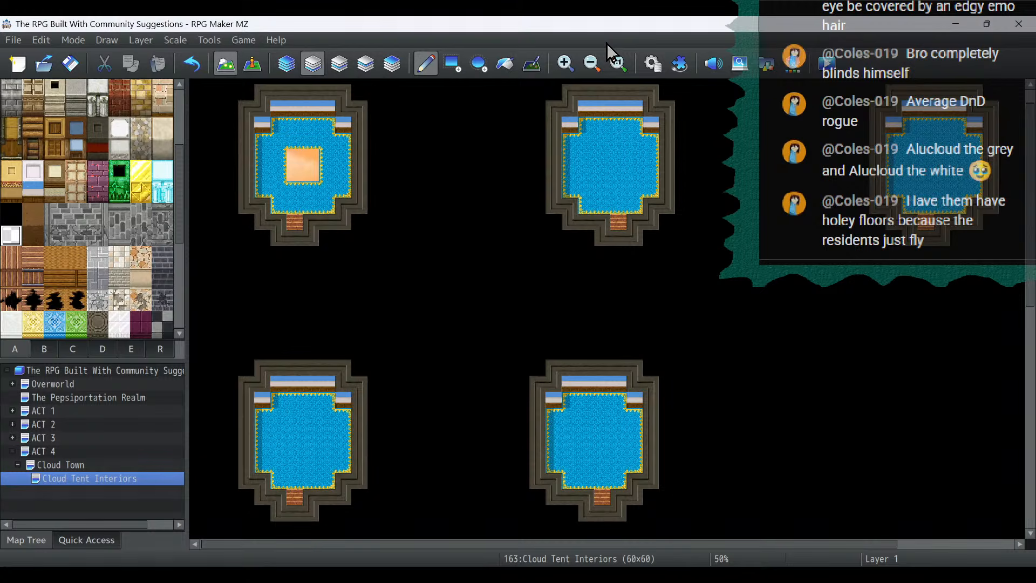
{"action": "left_click", "coordinate": [588, 126]}
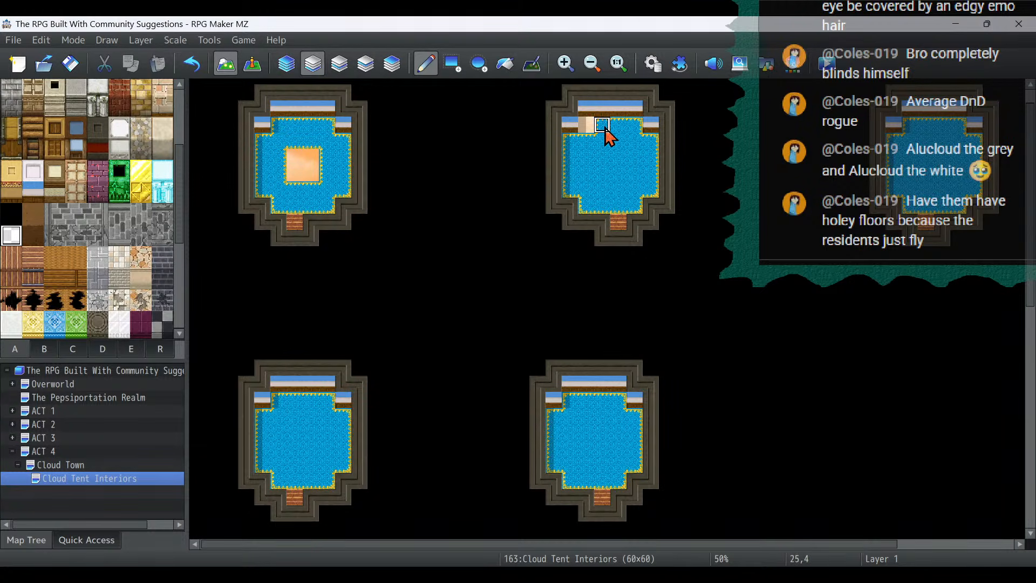
{"action": "mouse_move", "coordinate": [604, 129]}
{"action": "left_mouse_down"}
{"action": "mouse_move", "coordinate": [620, 134]}
{"action": "mouse_move", "coordinate": [585, 141]}
{"action": "left_mouse_up"}
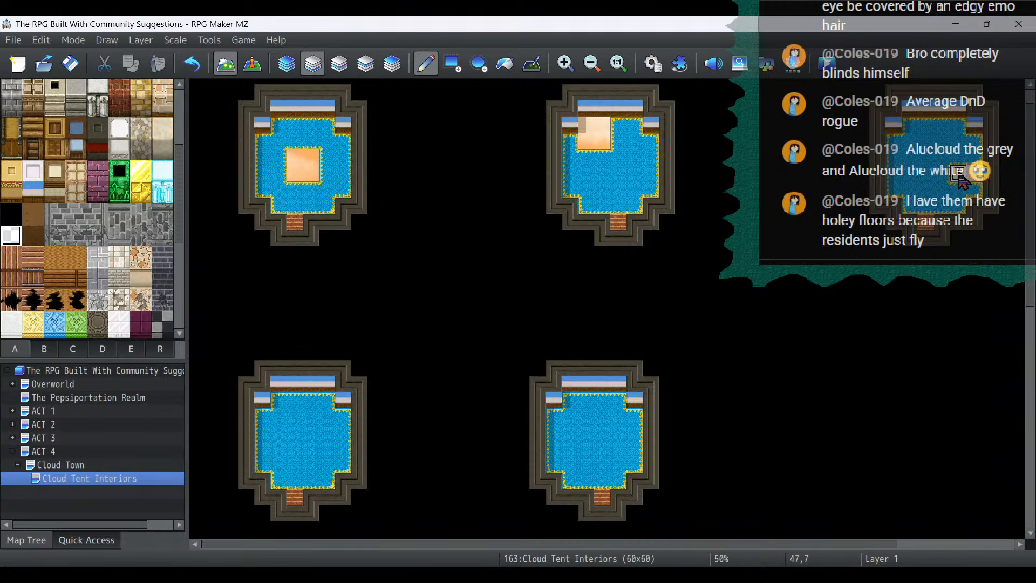
{"action": "mouse_move", "coordinate": [959, 175]}
{"action": "left_mouse_down"}
{"action": "mouse_move", "coordinate": [959, 157]}
{"action": "mouse_move", "coordinate": [974, 157]}
{"action": "left_mouse_up"}
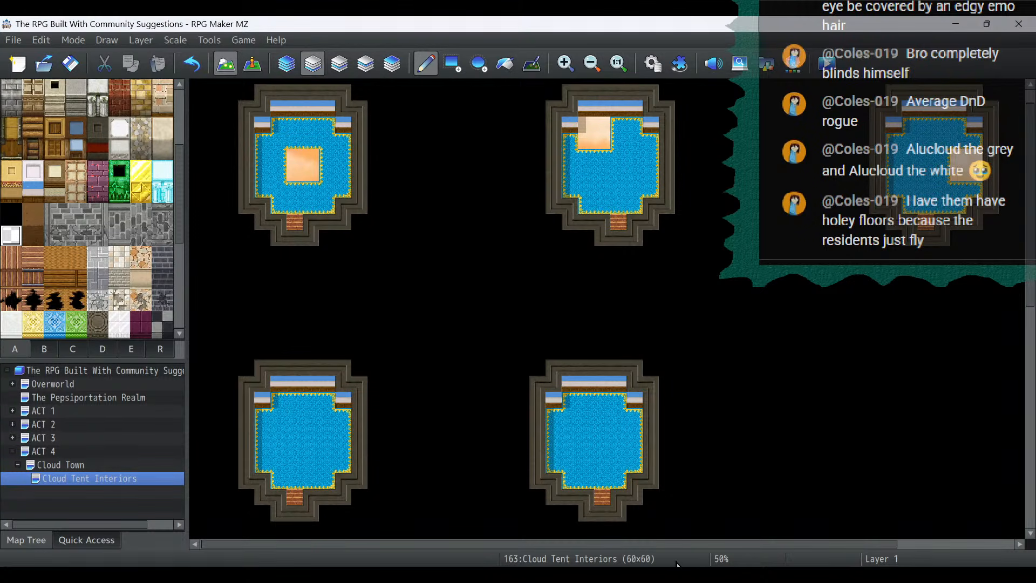
- Cut two-by-two transparent holes in the lower row's floors: upper middle of the first tent, left edge of the second
{"action": "scroll", "coordinate": [665, 294], "scroll_direction": "down", "scroll_amount": 3}
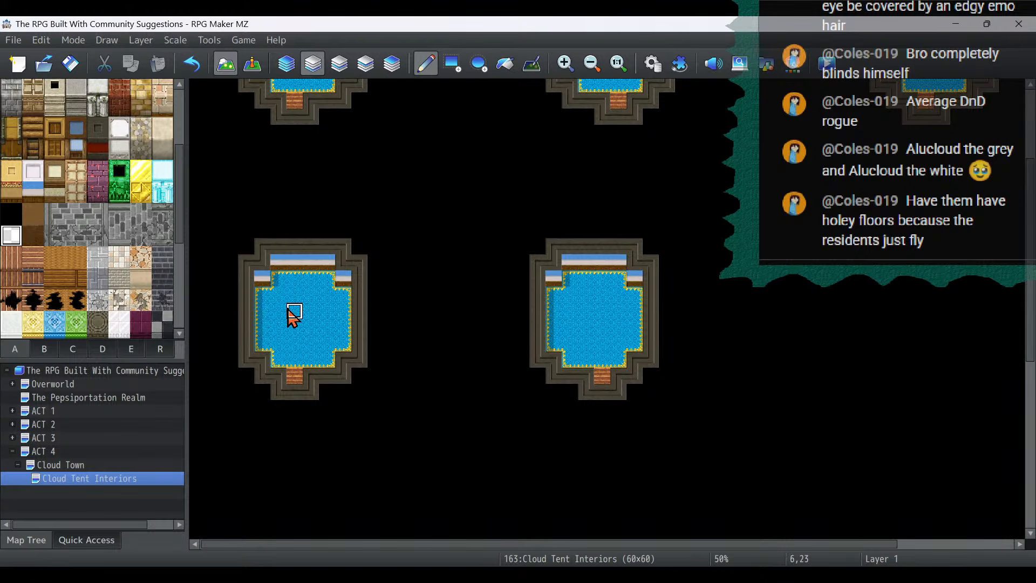
{"action": "mouse_move", "coordinate": [310, 295]}
{"action": "left_mouse_down"}
{"action": "mouse_move", "coordinate": [306, 317]}
{"action": "mouse_move", "coordinate": [290, 290]}
{"action": "left_mouse_up"}
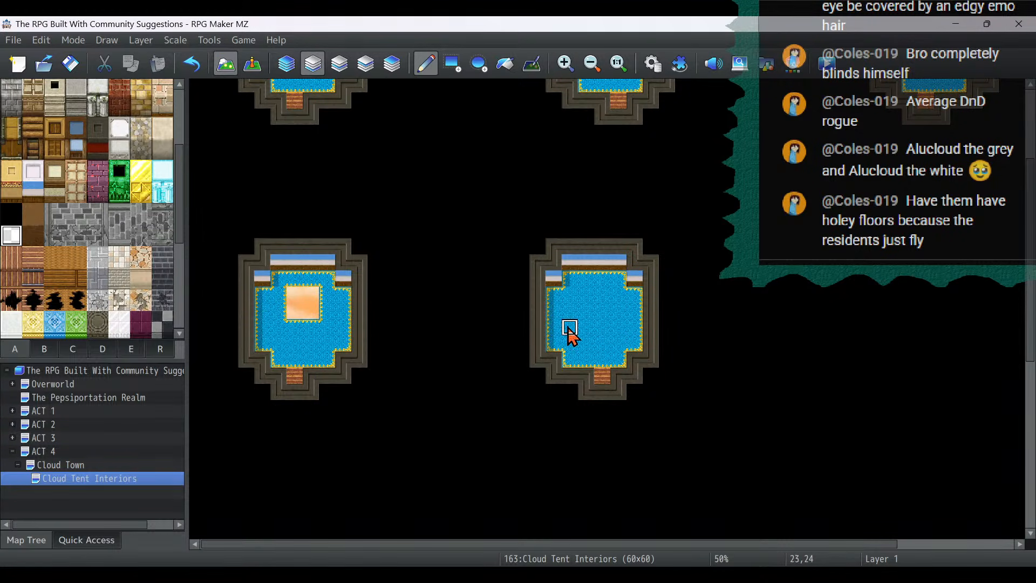
{"action": "mouse_move", "coordinate": [567, 331]}
{"action": "left_mouse_down"}
{"action": "mouse_move", "coordinate": [557, 338]}
{"action": "mouse_move", "coordinate": [575, 305]}
{"action": "left_mouse_up"}
{"action": "scroll", "coordinate": [778, 295], "scroll_direction": "up", "scroll_amount": 5}
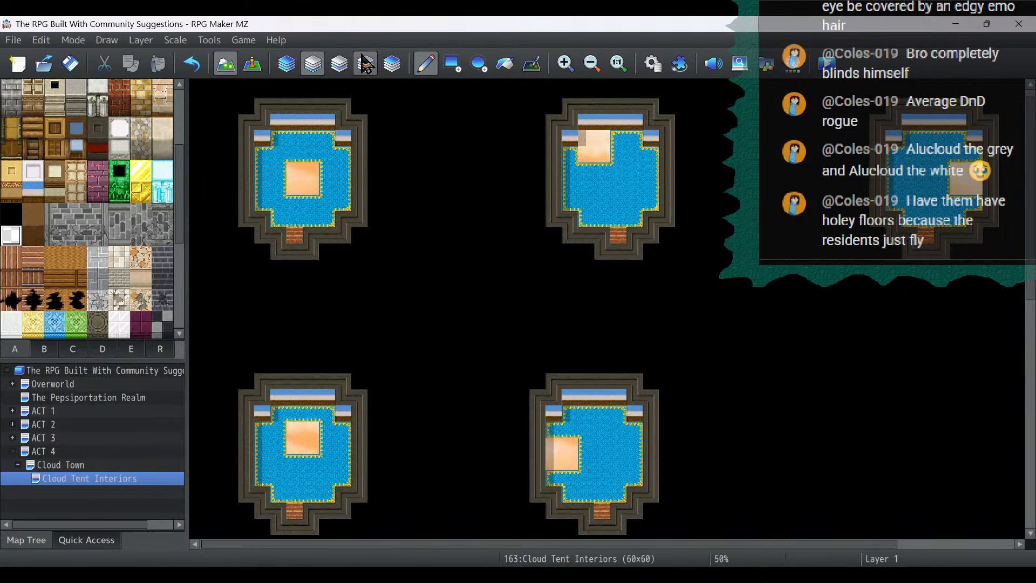
{"action": "scroll", "coordinate": [83, 215], "scroll_direction": "up", "scroll_amount": 3}
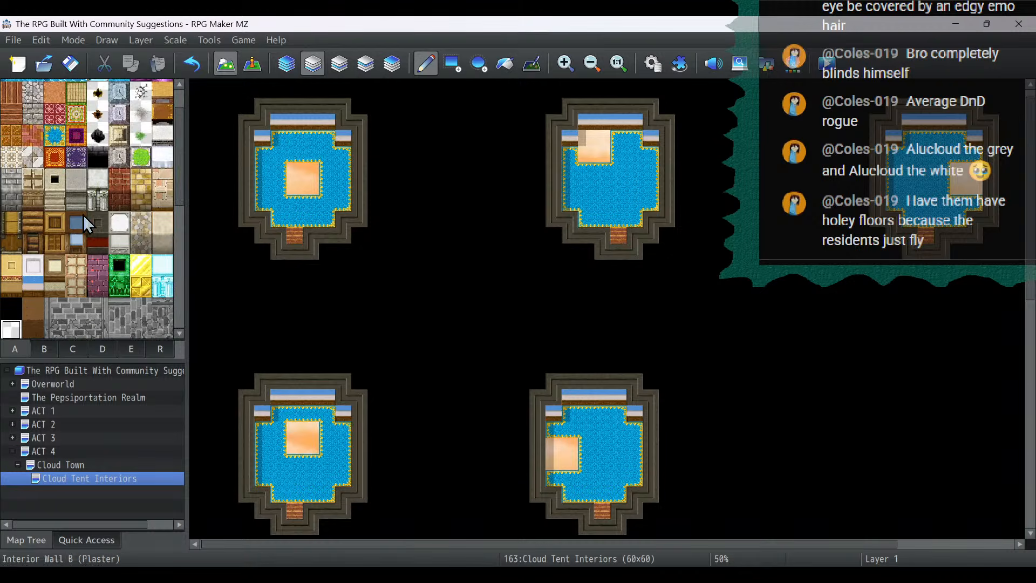
{"action": "scroll", "coordinate": [83, 214], "scroll_direction": "up", "scroll_amount": 2}
{"action": "scroll", "coordinate": [102, 193], "scroll_direction": "down", "scroll_amount": 10}
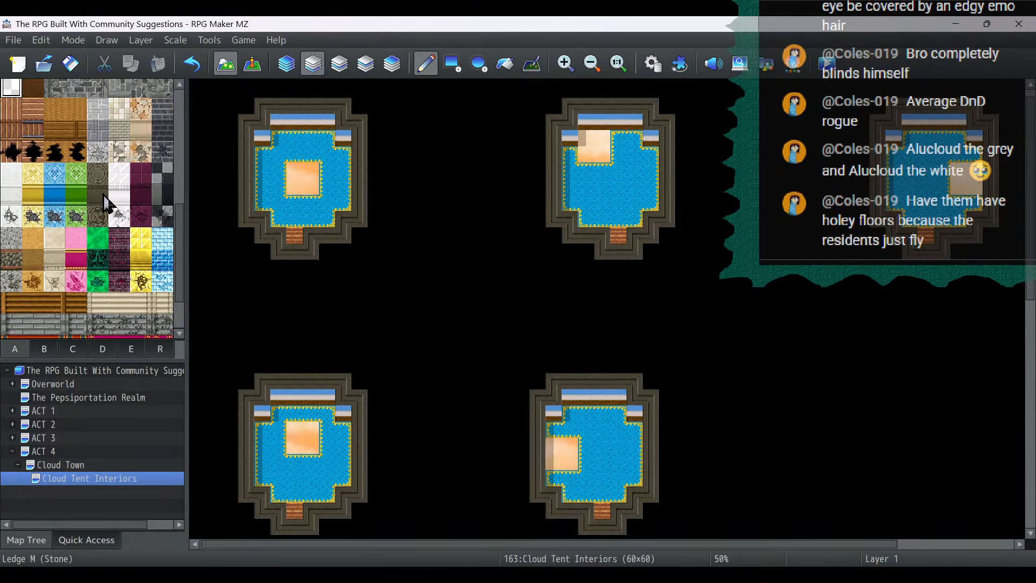
{"action": "scroll", "coordinate": [107, 202], "scroll_direction": "up", "scroll_amount": 3}
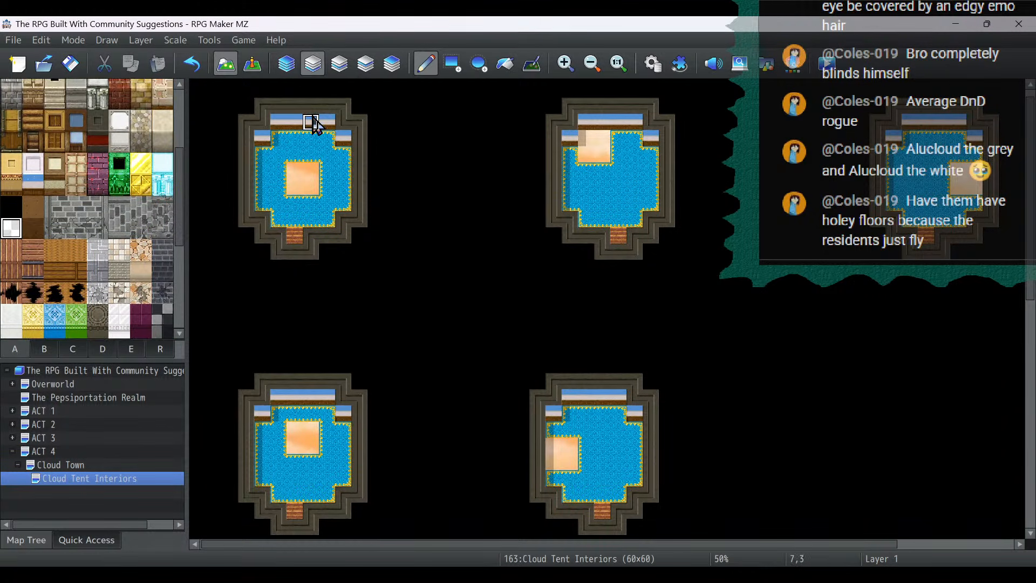
- Try the plain orange floor and the ornate white patterned tile as the fill for the upper row's second tent
{"action": "left_click", "coordinate": [252, 64]}
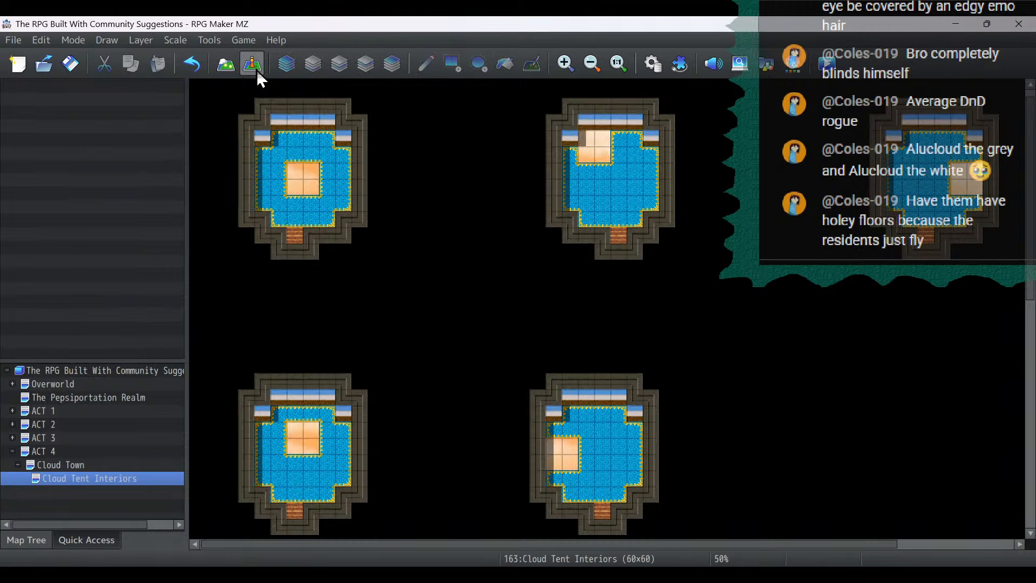
{"action": "left_click", "coordinate": [565, 64]}
{"action": "left_click", "coordinate": [563, 61]}
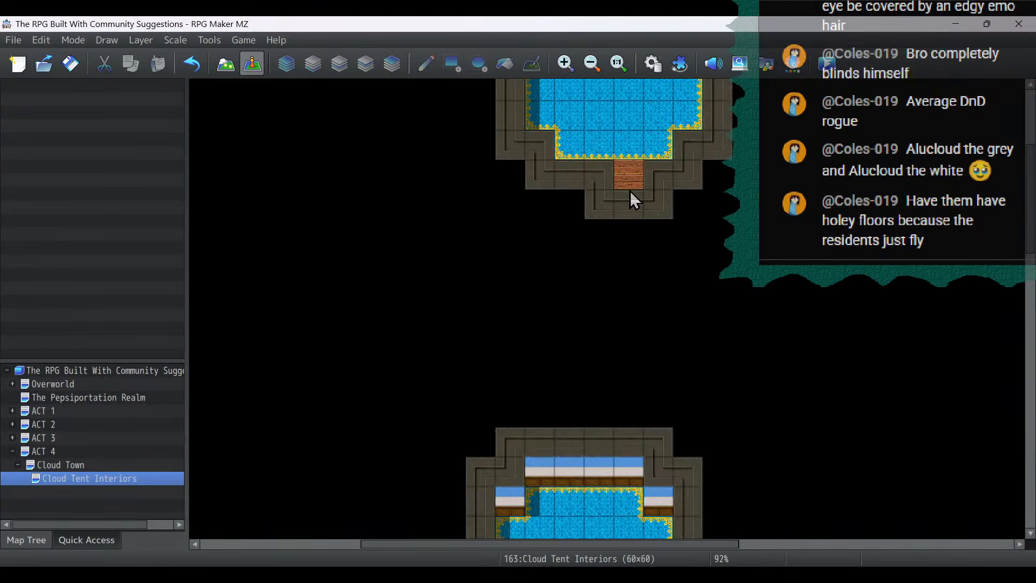
{"action": "scroll", "coordinate": [630, 190], "scroll_direction": "up", "scroll_amount": 4}
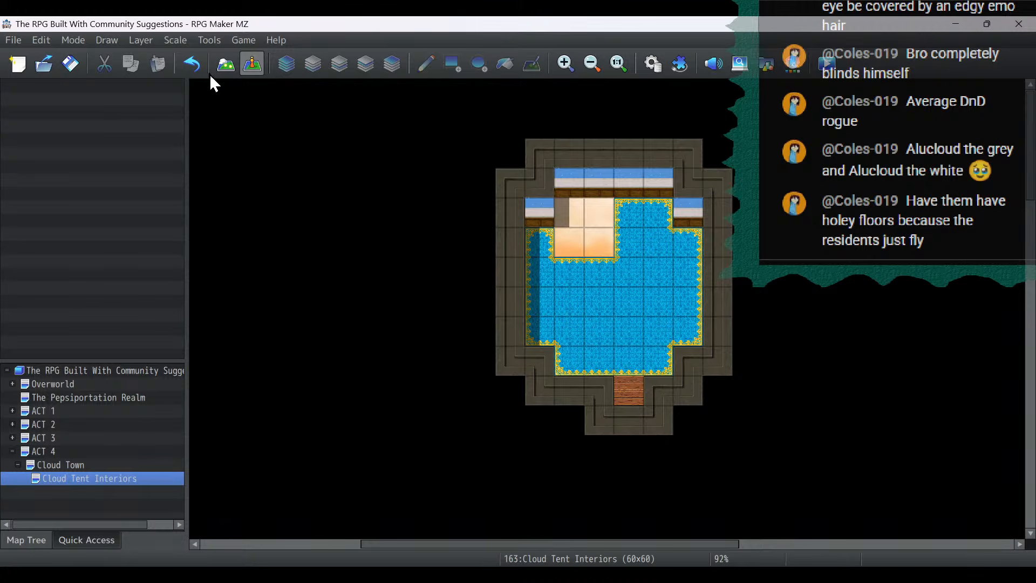
{"action": "left_click", "coordinate": [224, 66]}
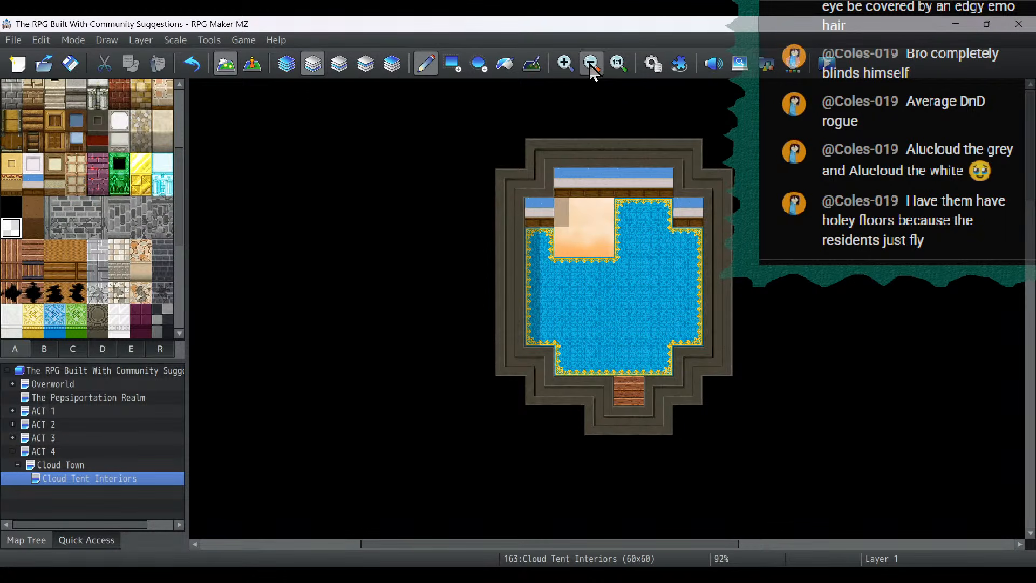
{"action": "scroll", "coordinate": [84, 160], "scroll_direction": "up", "scroll_amount": 3}
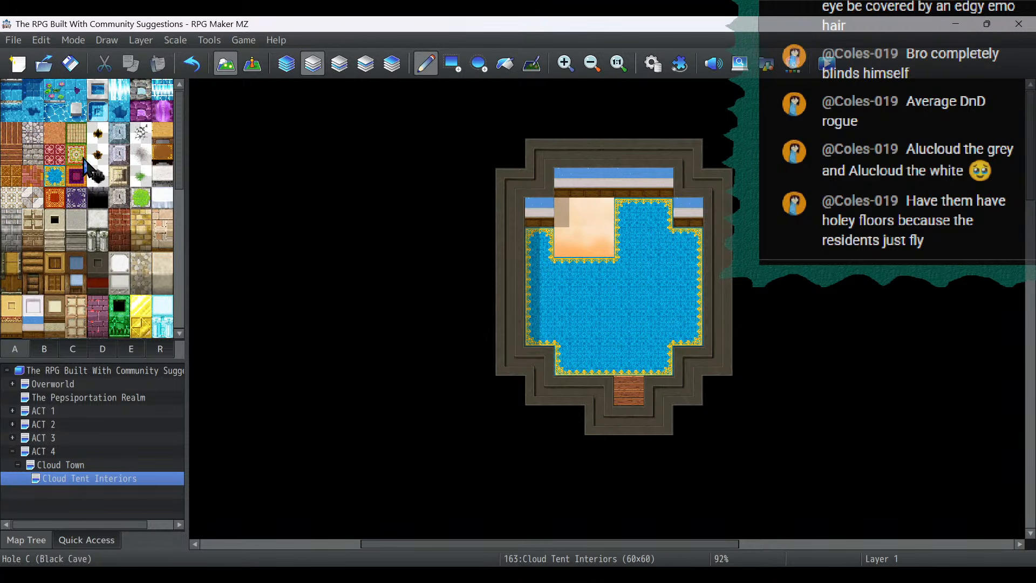
{"action": "left_click", "coordinate": [56, 135]}
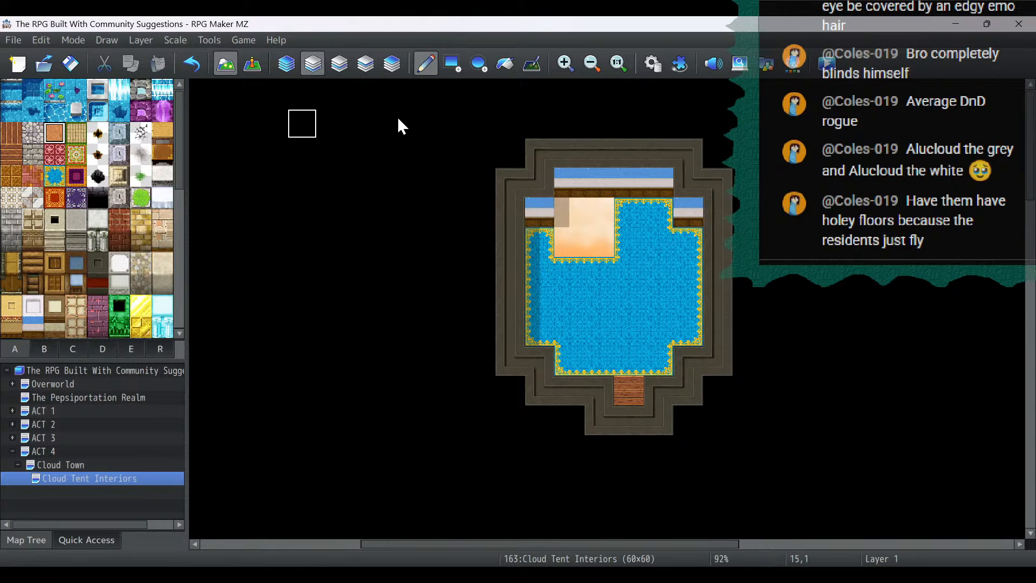
{"action": "left_click", "coordinate": [504, 64]}
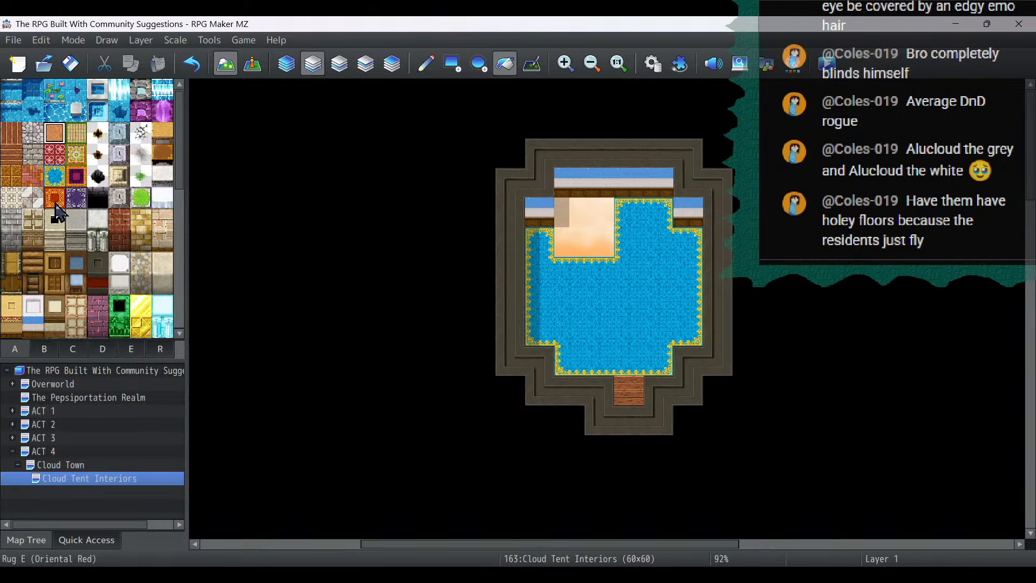
{"action": "left_click", "coordinate": [597, 305]}
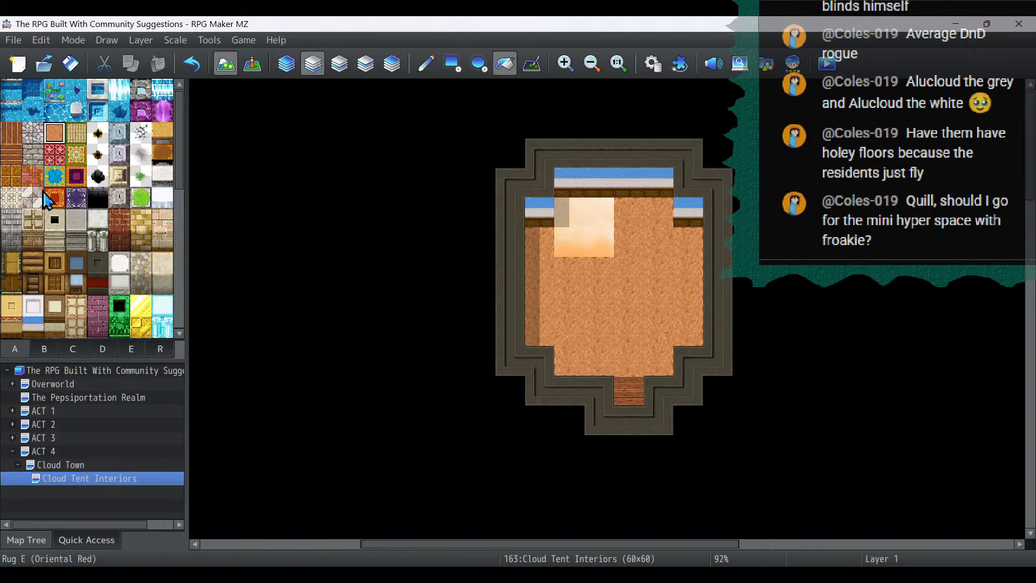
{"action": "left_click", "coordinate": [13, 198]}
{"action": "left_click", "coordinate": [633, 314]}
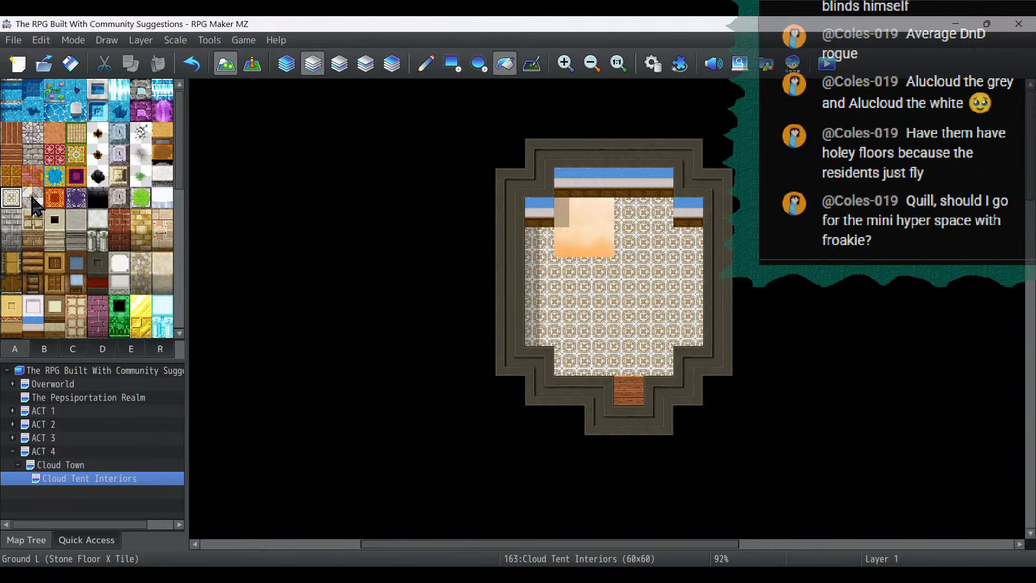
- Fill the floor and doorway of the upper row's second tent with the tan woven mat tile
{"action": "left_click", "coordinate": [76, 132]}
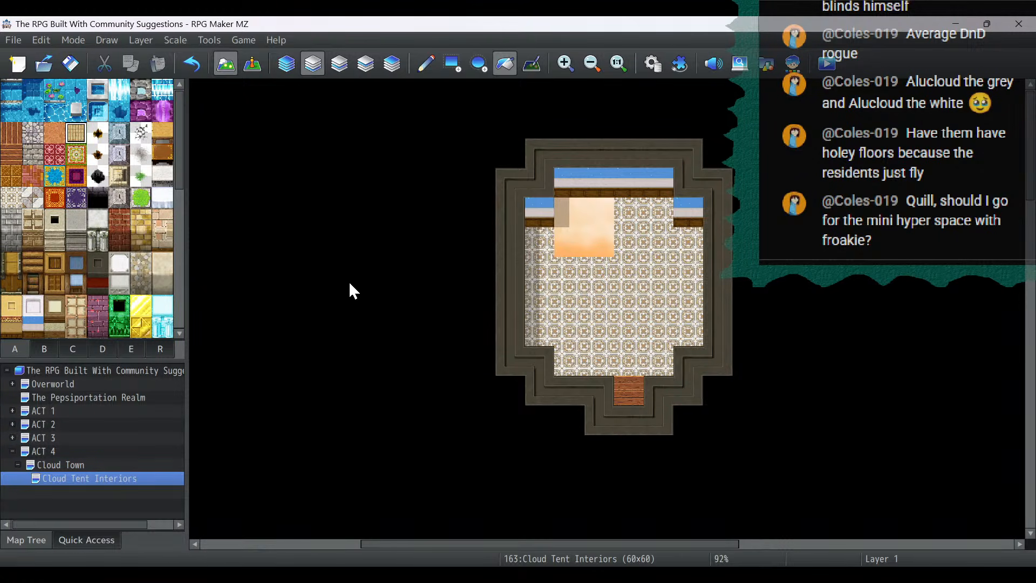
{"action": "left_click", "coordinate": [630, 330]}
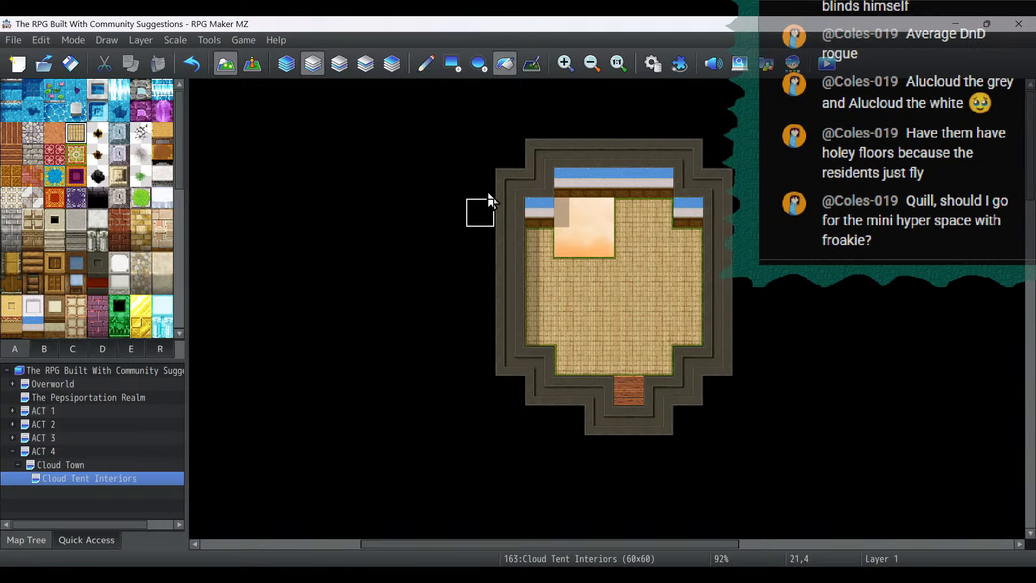
{"action": "left_click", "coordinate": [648, 413]}
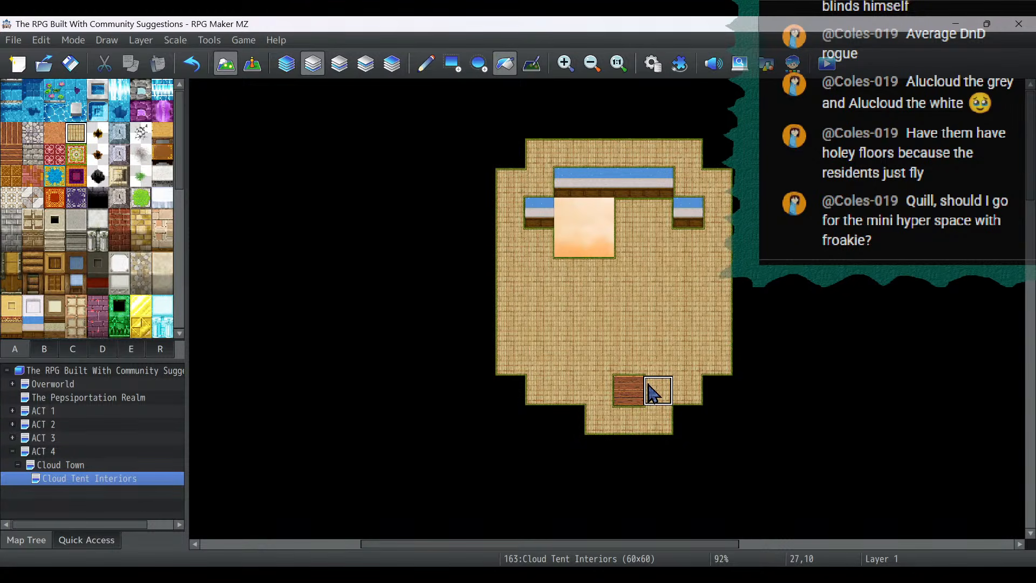
{"action": "left_click", "coordinate": [190, 64]}
{"action": "left_click", "coordinate": [628, 391]}
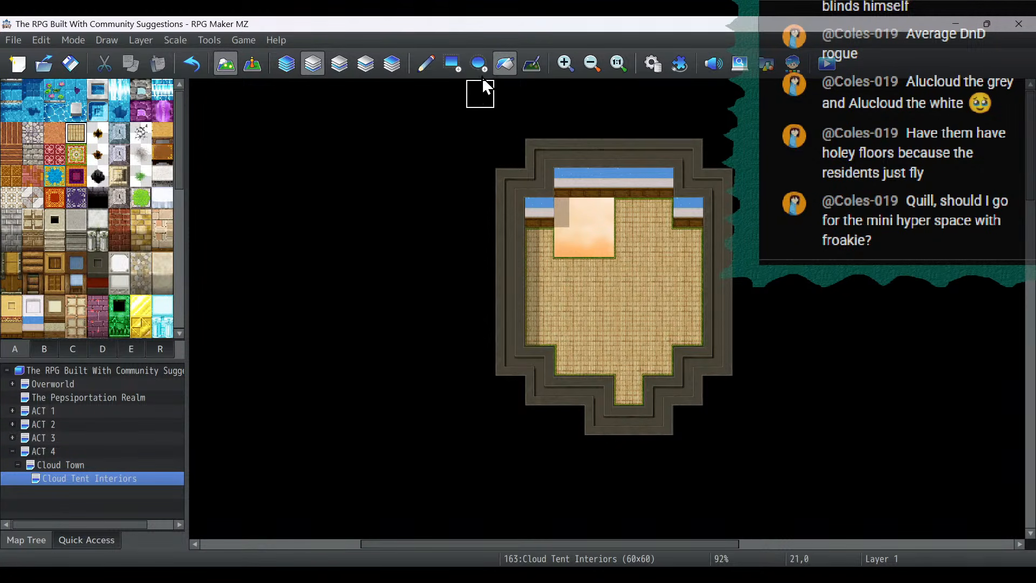
- Fill the floors and doorways of the other four tents with the same tan woven mat tile
{"action": "left_click", "coordinate": [601, 63]}
{"action": "left_click", "coordinate": [602, 63]}
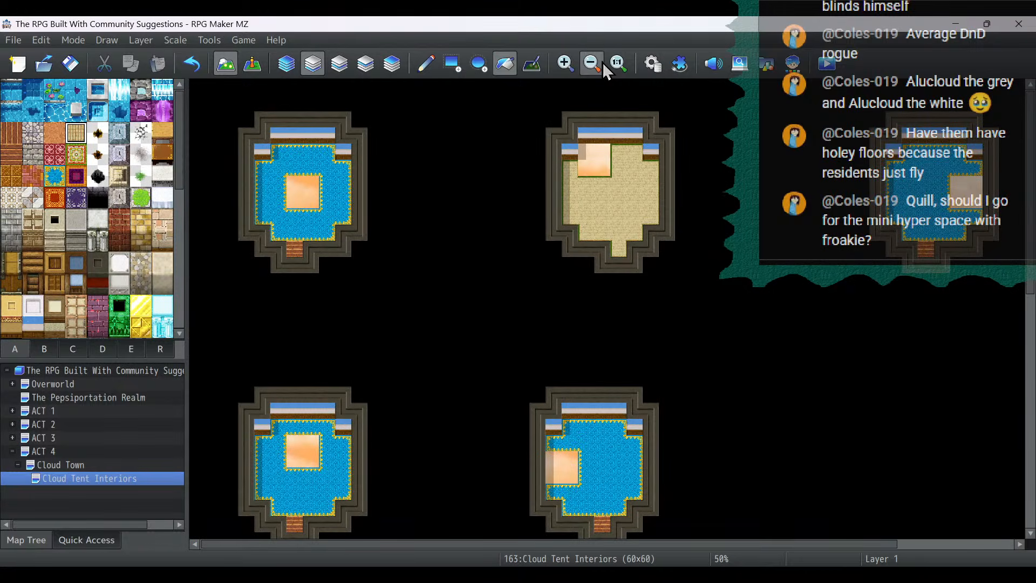
{"action": "left_click", "coordinate": [295, 235]}
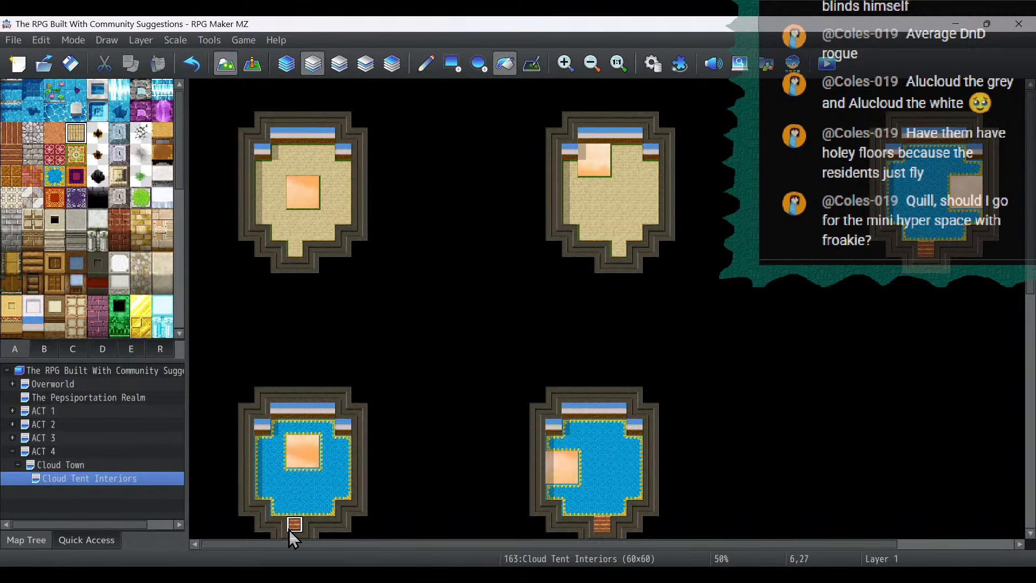
{"action": "left_click", "coordinate": [292, 506]}
{"action": "left_click", "coordinate": [601, 493]}
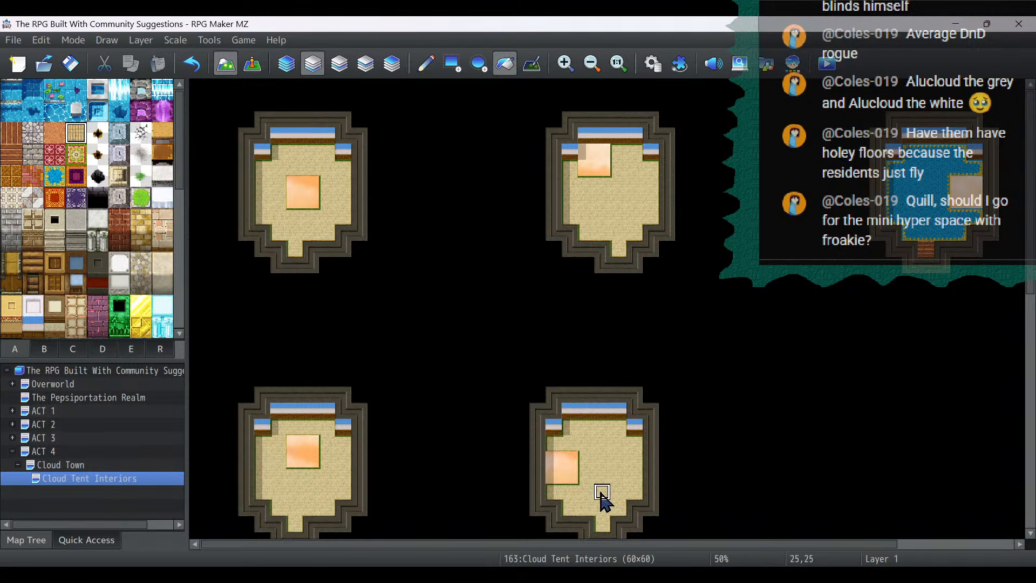
{"action": "left_click", "coordinate": [927, 219]}
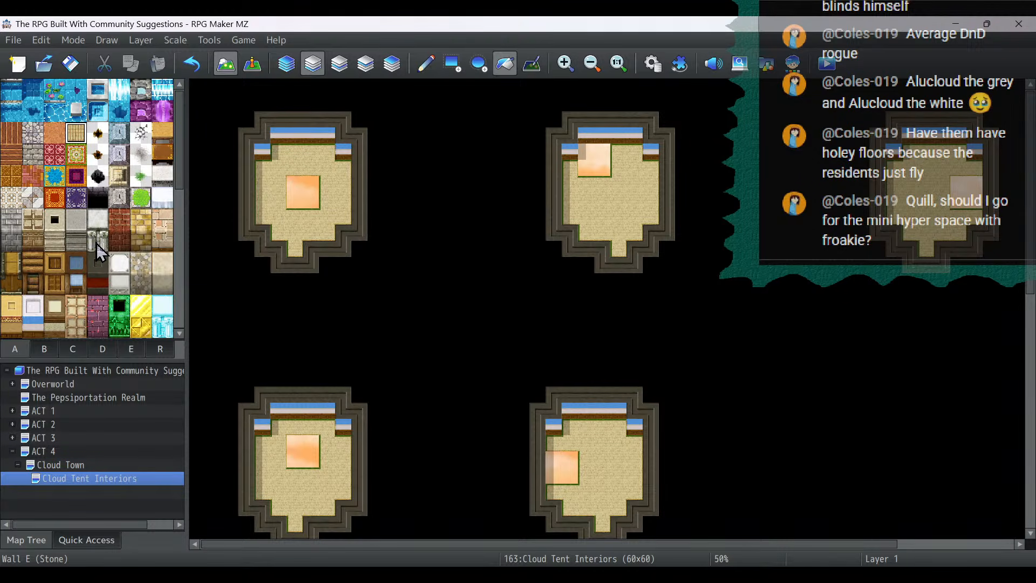
- Look through the A and B tilesets for further interior floors, walls and furnishings
{"action": "left_click", "coordinate": [50, 348]}
{"action": "left_click", "coordinate": [20, 347]}
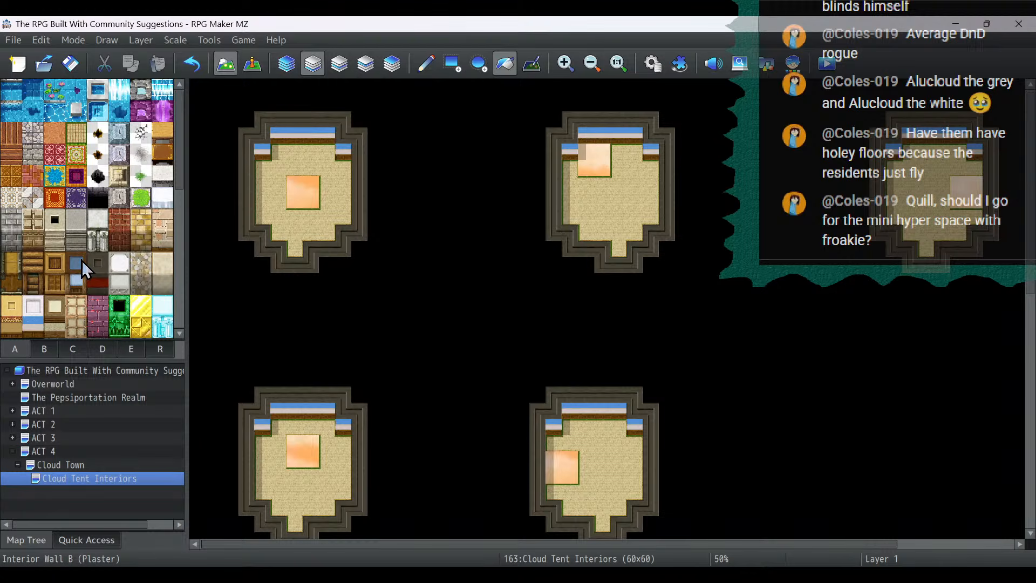
{"action": "scroll", "coordinate": [137, 241], "scroll_direction": "down", "scroll_amount": 2}
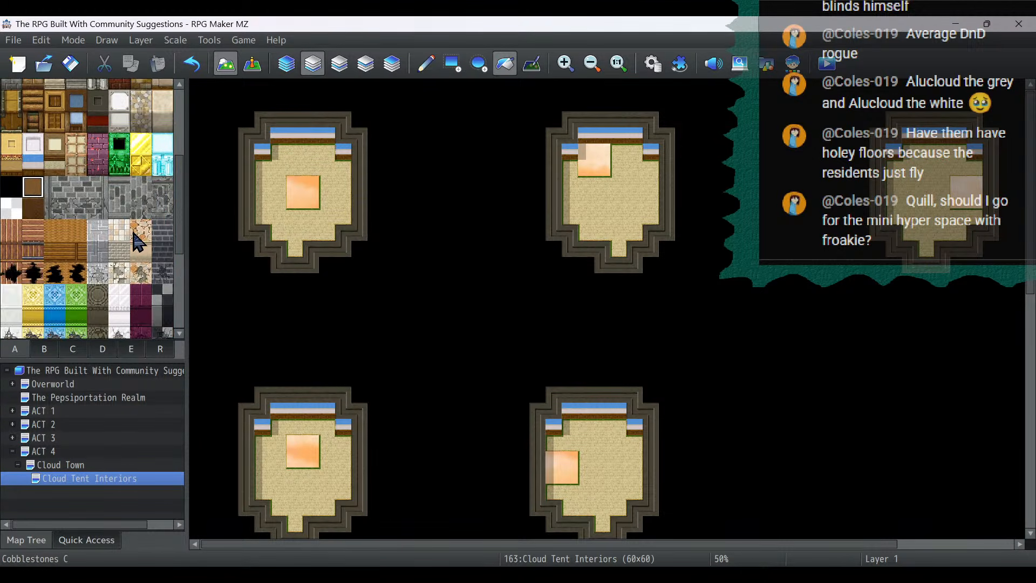
{"action": "scroll", "coordinate": [138, 241], "scroll_direction": "up", "scroll_amount": 1}
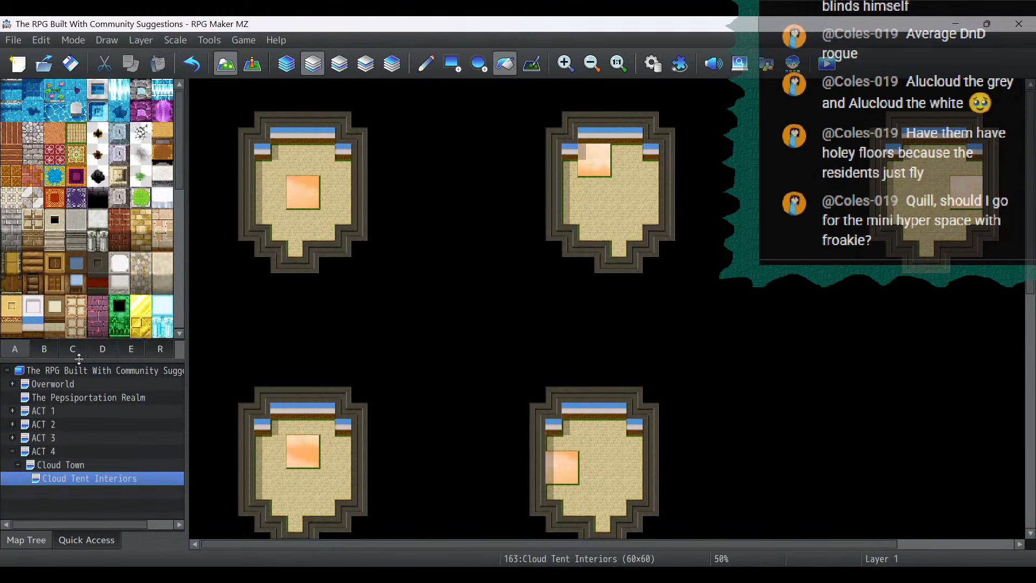
{"action": "left_click", "coordinate": [48, 350]}
{"action": "scroll", "coordinate": [136, 254], "scroll_direction": "down", "scroll_amount": 2}
{"action": "scroll", "coordinate": [132, 246], "scroll_direction": "down", "scroll_amount": 5}
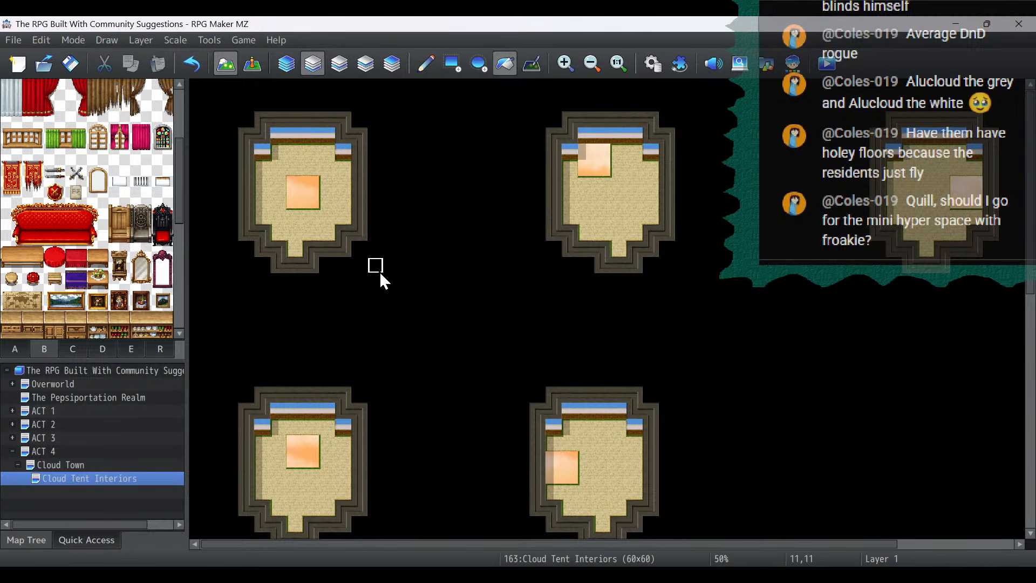
- Examine the empty area around the lower tents and the buildings on the Cloud Town map
{"action": "scroll", "coordinate": [399, 389], "scroll_direction": "down", "scroll_amount": 2}
{"action": "left_click_drag", "start_coordinate": [409, 546], "coordinate": [593, 549]}
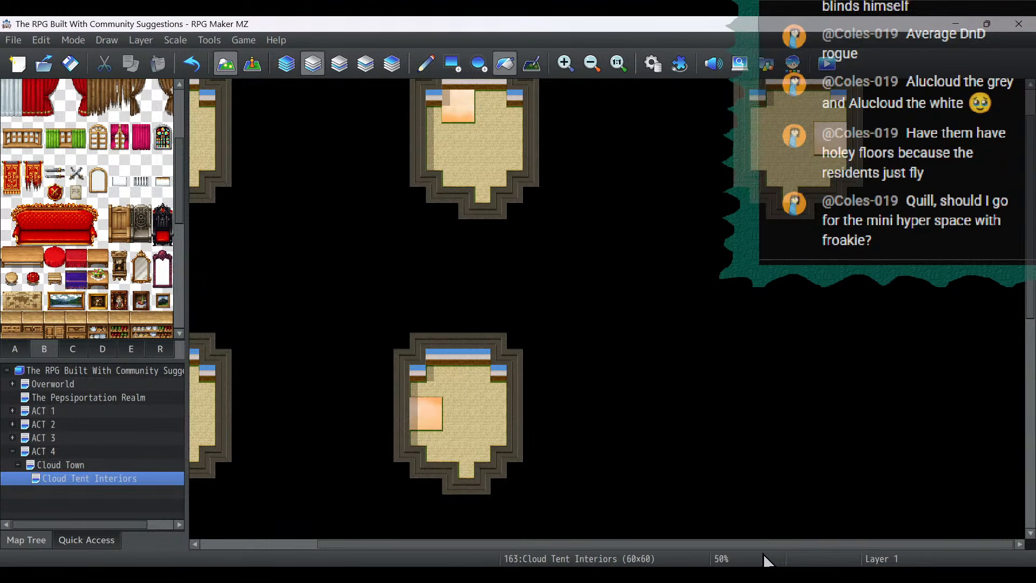
{"action": "scroll", "coordinate": [821, 365], "scroll_direction": "down", "scroll_amount": 10}
{"action": "scroll", "coordinate": [820, 367], "scroll_direction": "up", "scroll_amount": 6}
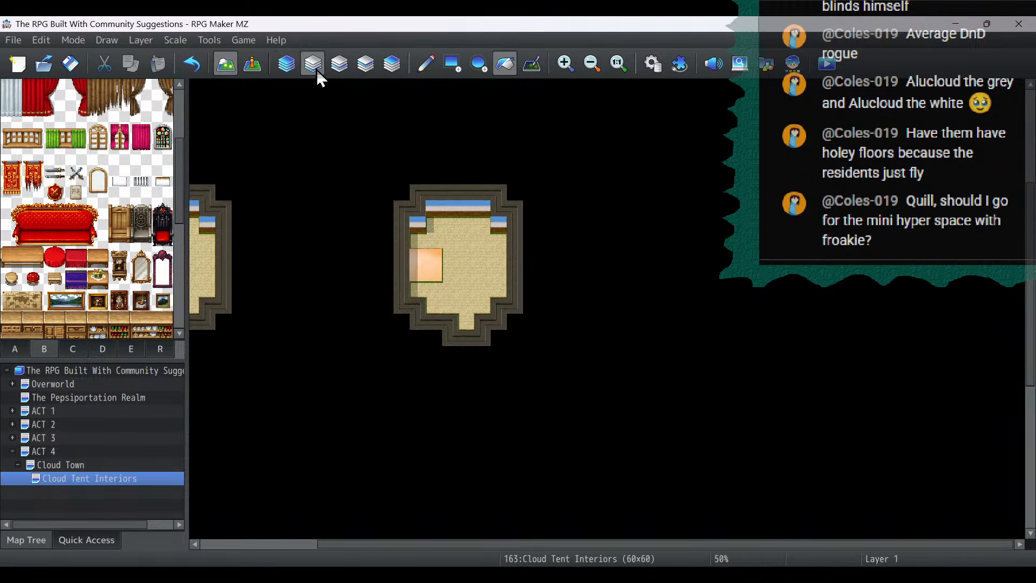
{"action": "left_click", "coordinate": [54, 464]}
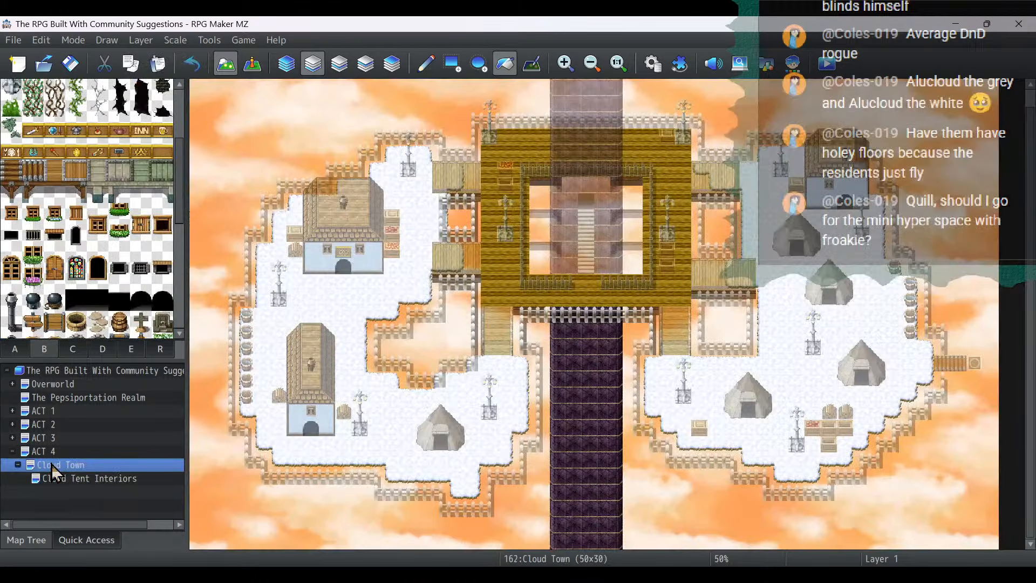
{"action": "left_click", "coordinate": [101, 480]}
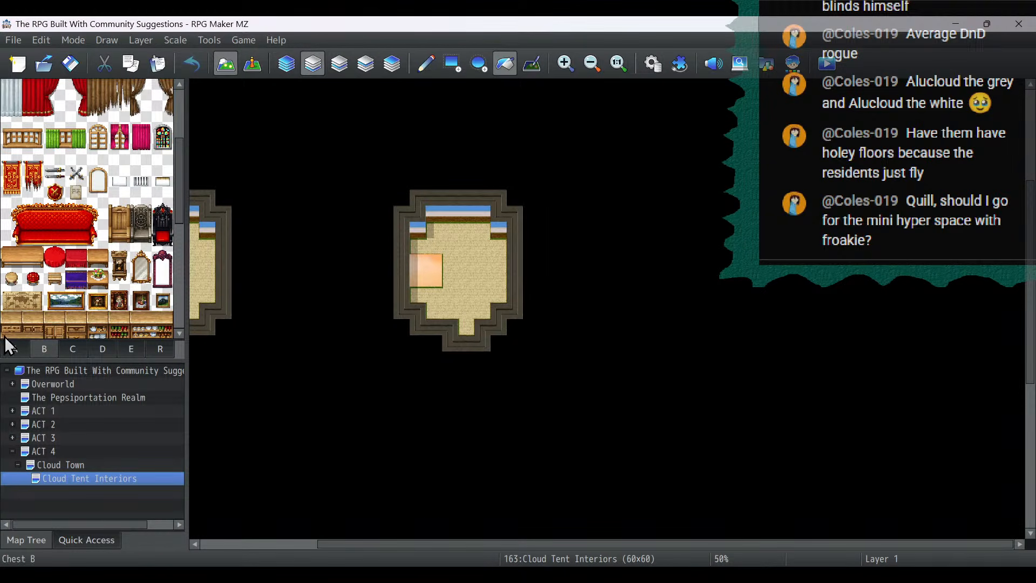
- Lay a 3-by-4-tile horizontal wood plank room east of the lower tents, with one-tile openings on its south and east sides
{"action": "left_click", "coordinate": [16, 349]}
{"action": "left_click", "coordinate": [452, 63]}
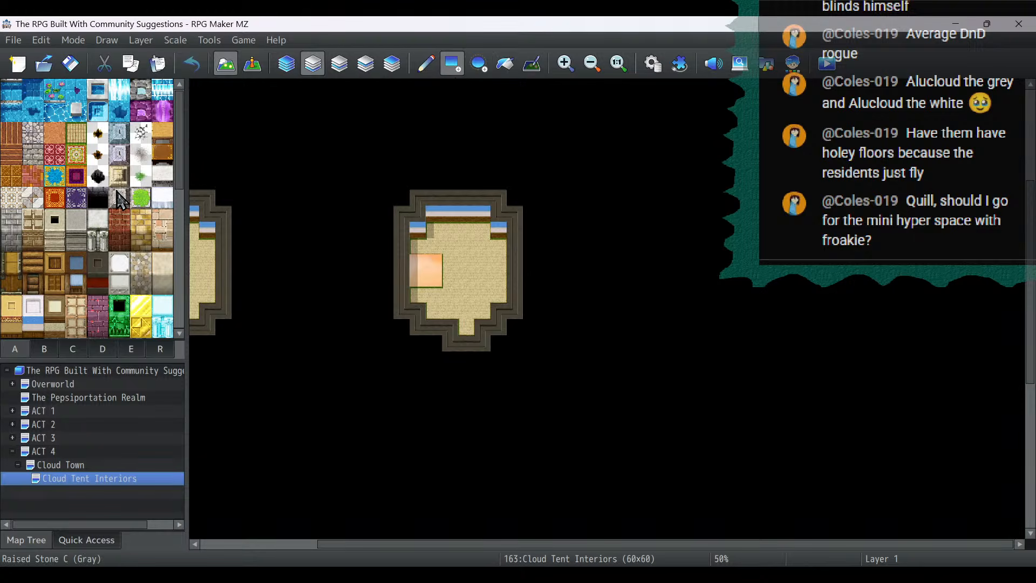
{"action": "left_click", "coordinate": [7, 159]}
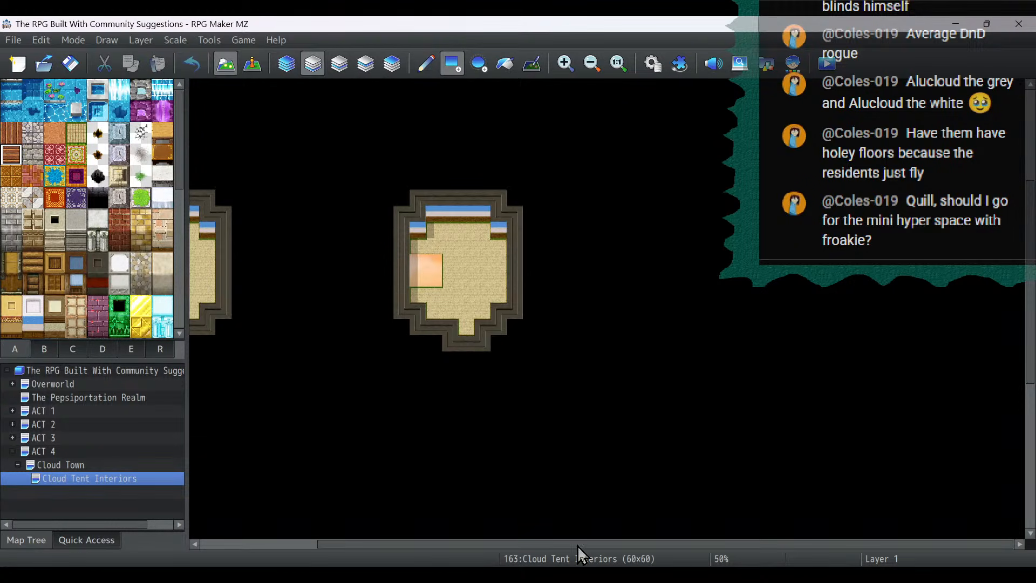
{"action": "scroll", "coordinate": [934, 284], "scroll_direction": "up", "scroll_amount": 2}
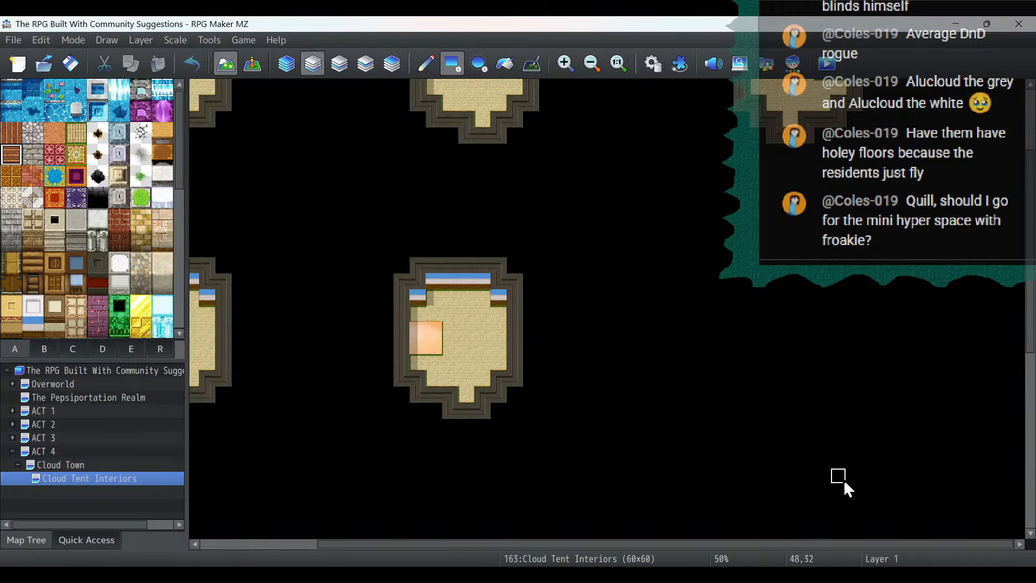
{"action": "left_click", "coordinate": [843, 479]}
{"action": "mouse_move", "coordinate": [843, 465]}
{"action": "left_mouse_down"}
{"action": "mouse_move", "coordinate": [826, 461]}
{"action": "mouse_move", "coordinate": [837, 425]}
{"action": "mouse_move", "coordinate": [821, 428]}
{"action": "mouse_move", "coordinate": [856, 418]}
{"action": "left_mouse_up"}
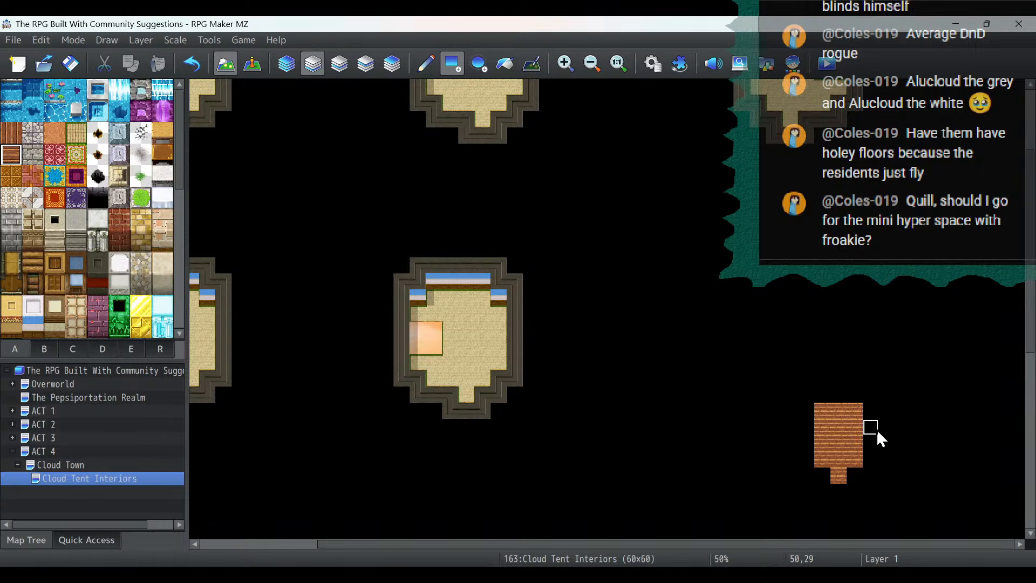
{"action": "left_click", "coordinate": [870, 427]}
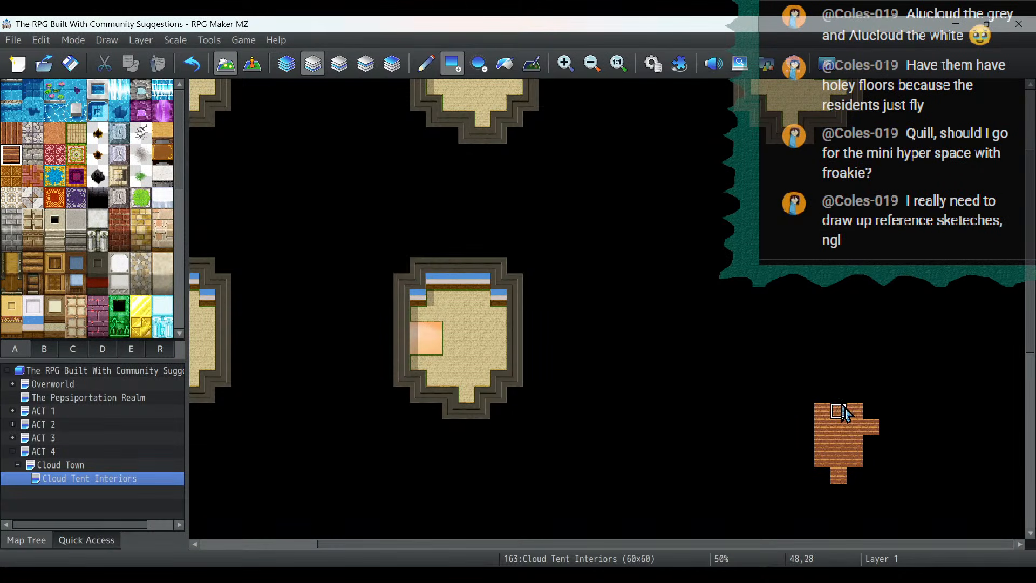
- Add a 4-by-4-tile plank room to the northwest with a one-tile passage, and a 3-by-7-tile plank room to the east
{"action": "mouse_move", "coordinate": [833, 402]}
{"action": "left_mouse_down"}
{"action": "mouse_move", "coordinate": [837, 378]}
{"action": "mouse_move", "coordinate": [814, 381]}
{"action": "mouse_move", "coordinate": [789, 327]}
{"action": "left_mouse_up"}
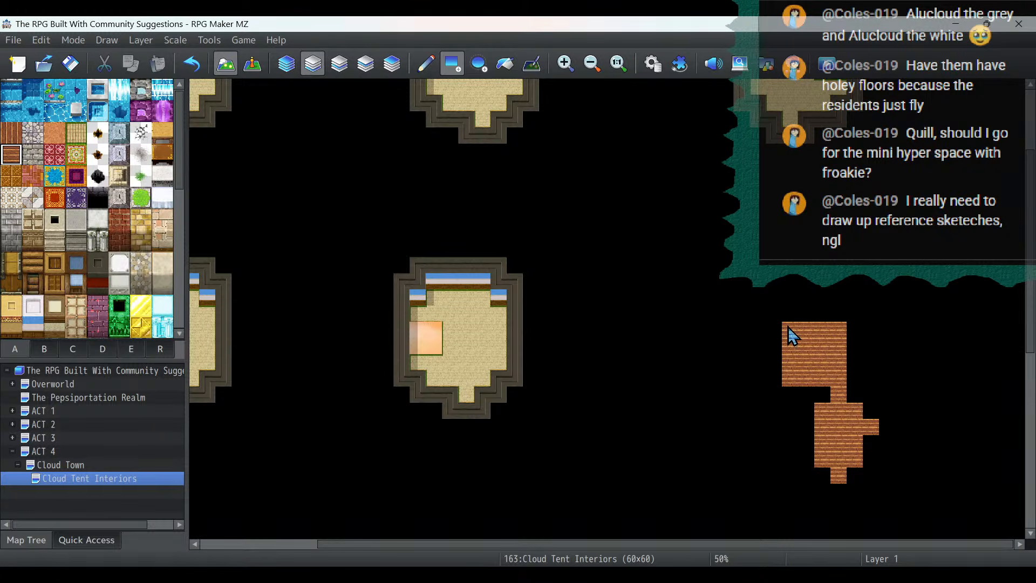
{"action": "mouse_move", "coordinate": [886, 427]}
{"action": "left_mouse_down"}
{"action": "mouse_move", "coordinate": [887, 375]}
{"action": "mouse_move", "coordinate": [916, 353]}
{"action": "left_mouse_up"}
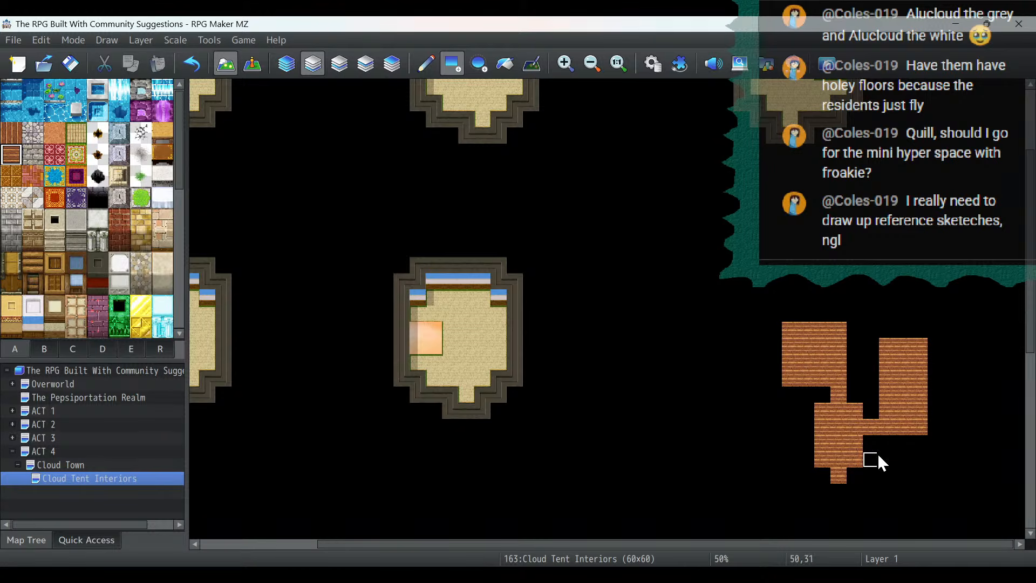
{"action": "left_click_drag", "start_coordinate": [893, 442], "coordinate": [917, 444]}
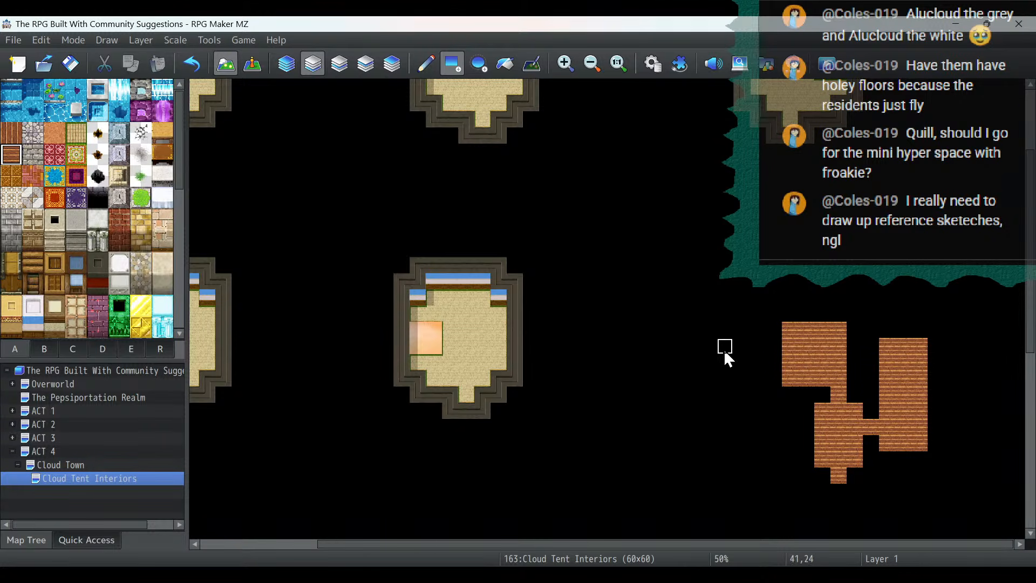
- Build a brown vertical plank wall four tiles wide and two tiles high along the northwest room's north edge
{"action": "left_click", "coordinate": [38, 281]}
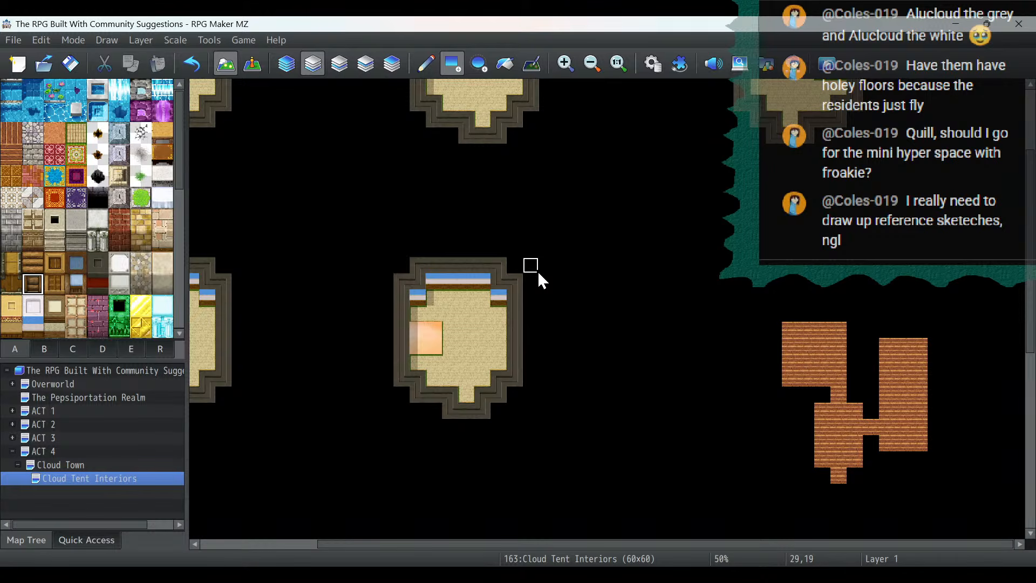
{"action": "left_click", "coordinate": [12, 284]}
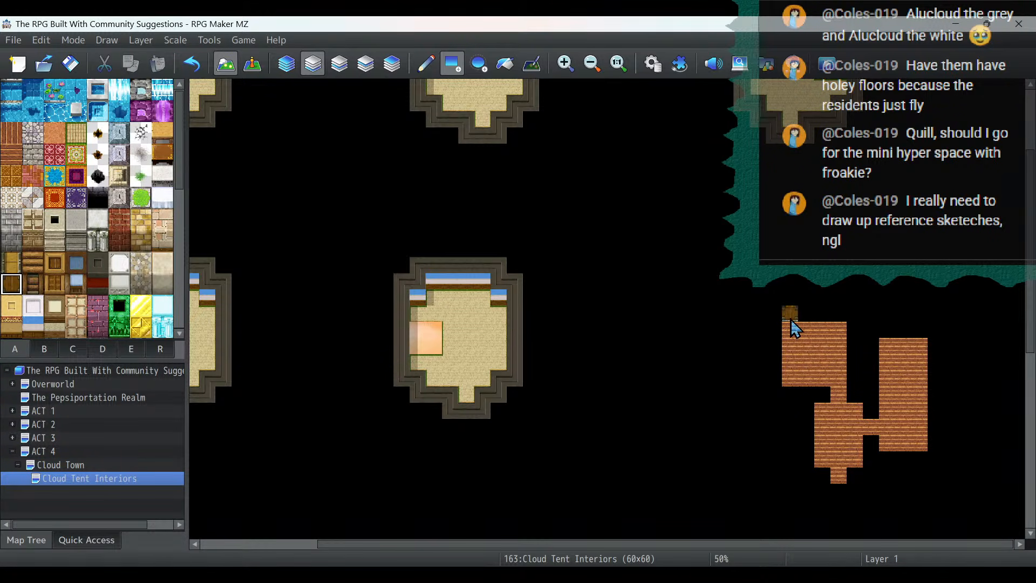
{"action": "left_click_drag", "start_coordinate": [789, 313], "coordinate": [837, 314]}
{"action": "left_click", "coordinate": [839, 310]}
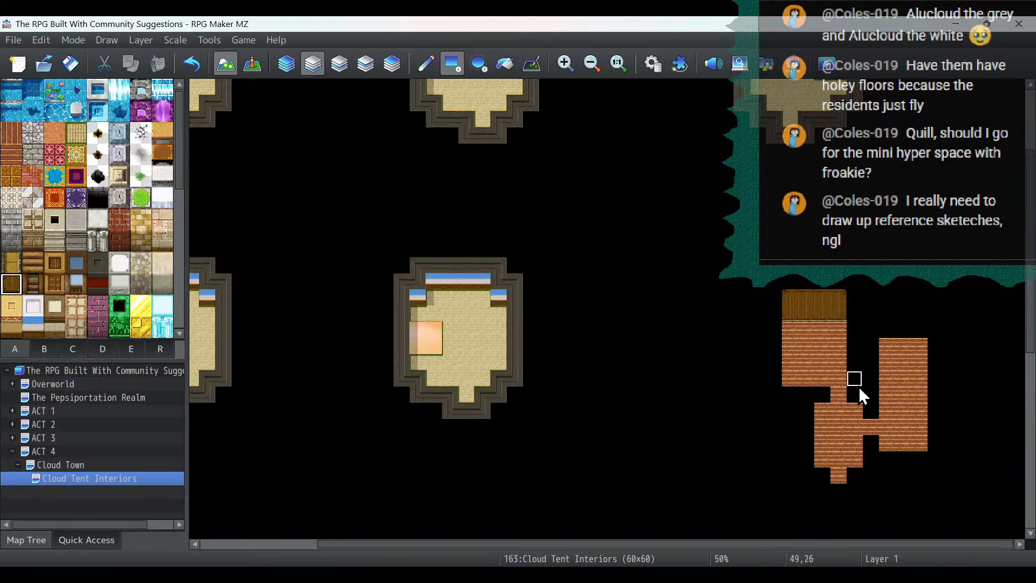
- Add two-tile-high brown plank walls along the east room's north edge, on both sides of the northwest passage, and above the east passage
{"action": "left_click_drag", "start_coordinate": [855, 389], "coordinate": [871, 396]}
{"action": "mouse_move", "coordinate": [886, 330]}
{"action": "left_mouse_down"}
{"action": "mouse_move", "coordinate": [918, 335]}
{"action": "mouse_move", "coordinate": [922, 326]}
{"action": "left_mouse_up"}
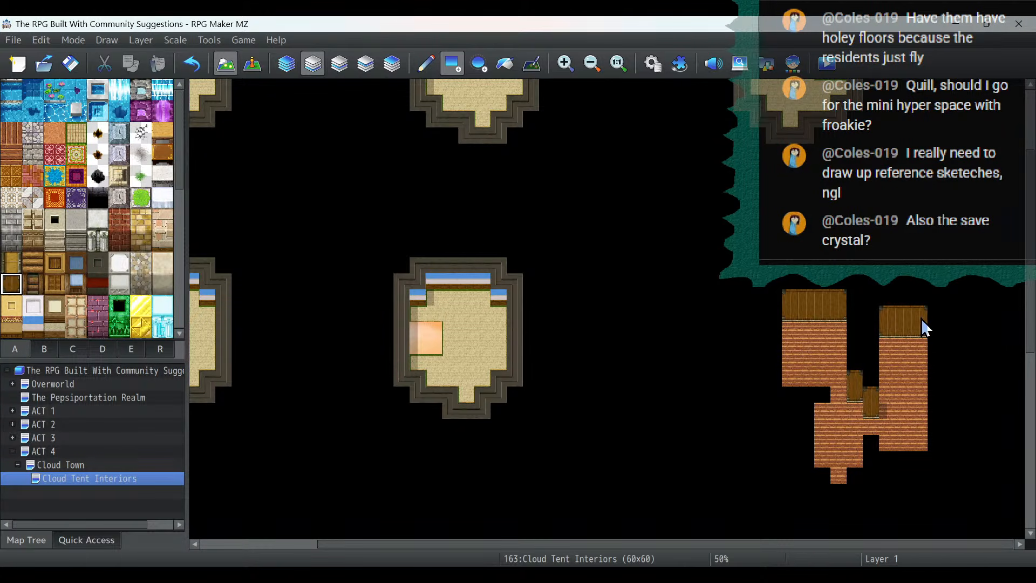
{"action": "left_click", "coordinate": [877, 444]}
{"action": "left_click", "coordinate": [825, 397]}
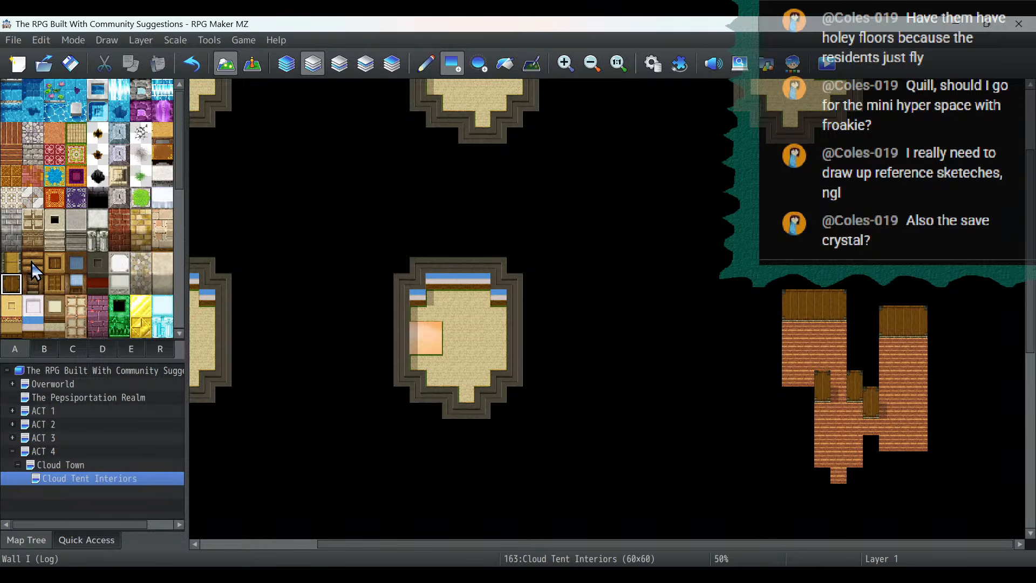
- Outline the three connected rooms with yellow Wall H (Wood) tops and cover the stray floor tile outside with Darkness
{"action": "left_click", "coordinate": [86, 466]}
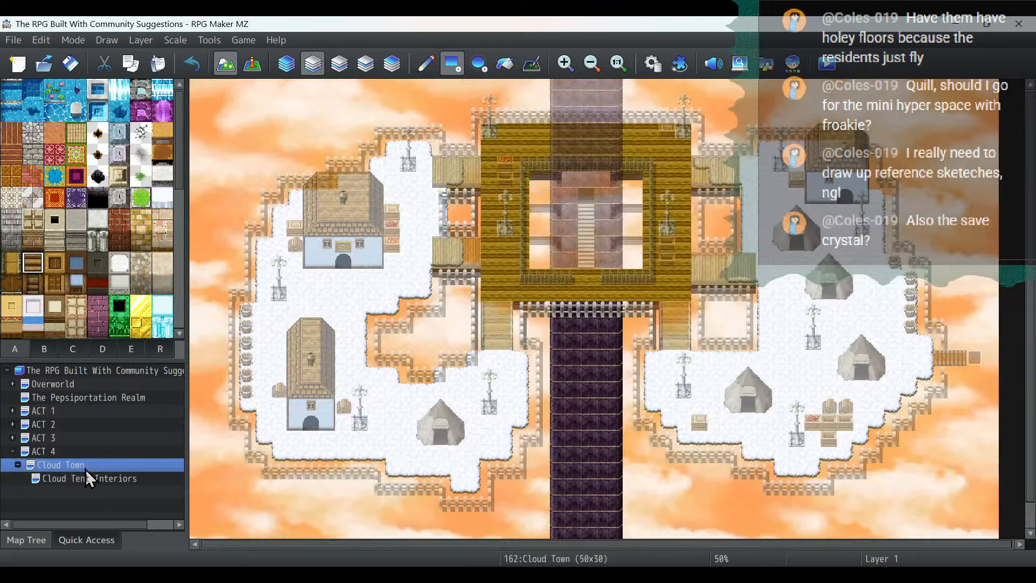
{"action": "left_click", "coordinate": [85, 479]}
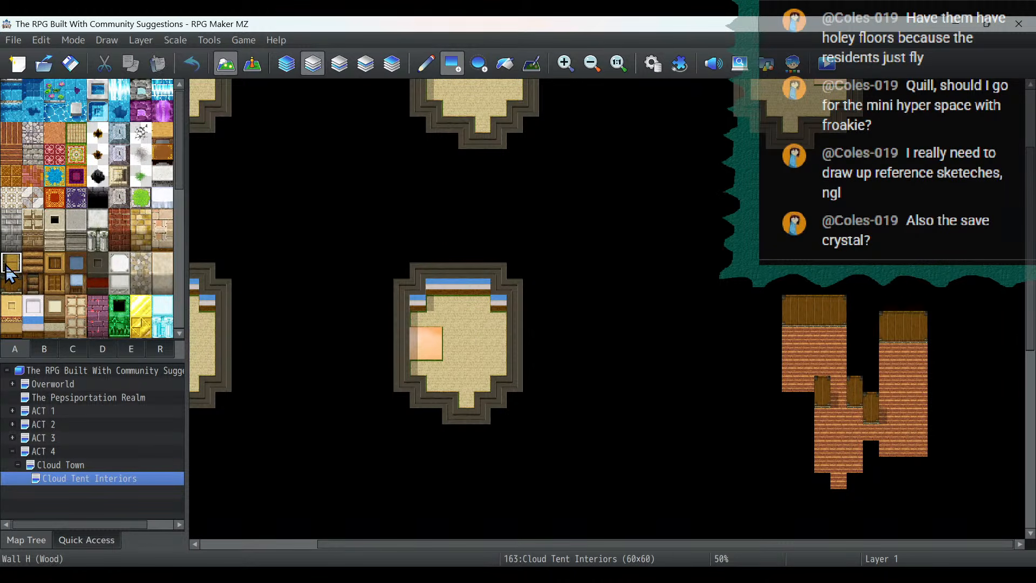
{"action": "mouse_move", "coordinate": [815, 376]}
{"action": "left_mouse_down"}
{"action": "mouse_move", "coordinate": [773, 378]}
{"action": "mouse_move", "coordinate": [768, 317]}
{"action": "mouse_move", "coordinate": [777, 285]}
{"action": "mouse_move", "coordinate": [832, 286]}
{"action": "left_mouse_up"}
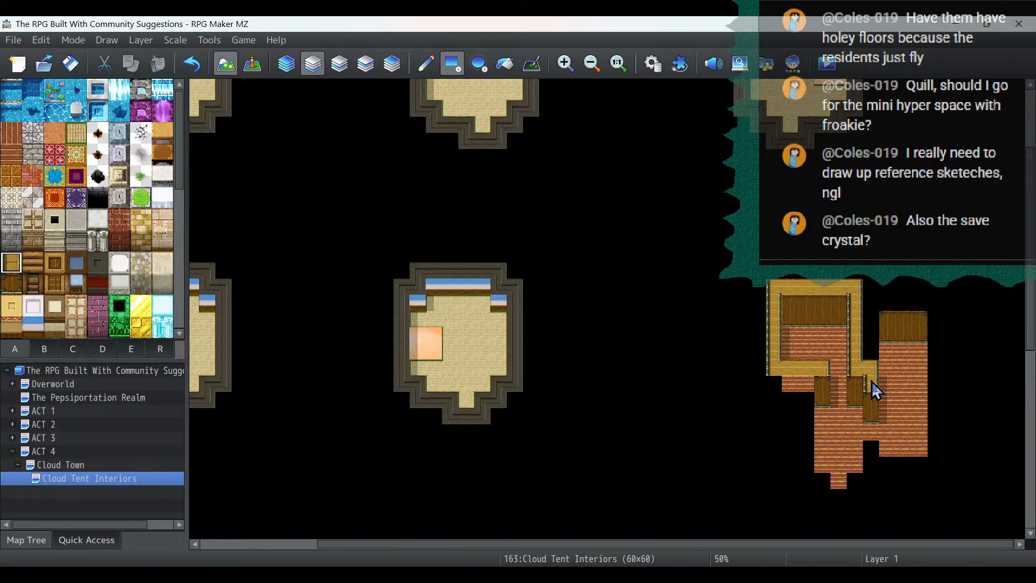
{"action": "mouse_move", "coordinate": [872, 387]}
{"action": "left_mouse_down"}
{"action": "mouse_move", "coordinate": [869, 313]}
{"action": "mouse_move", "coordinate": [931, 306]}
{"action": "left_mouse_up"}
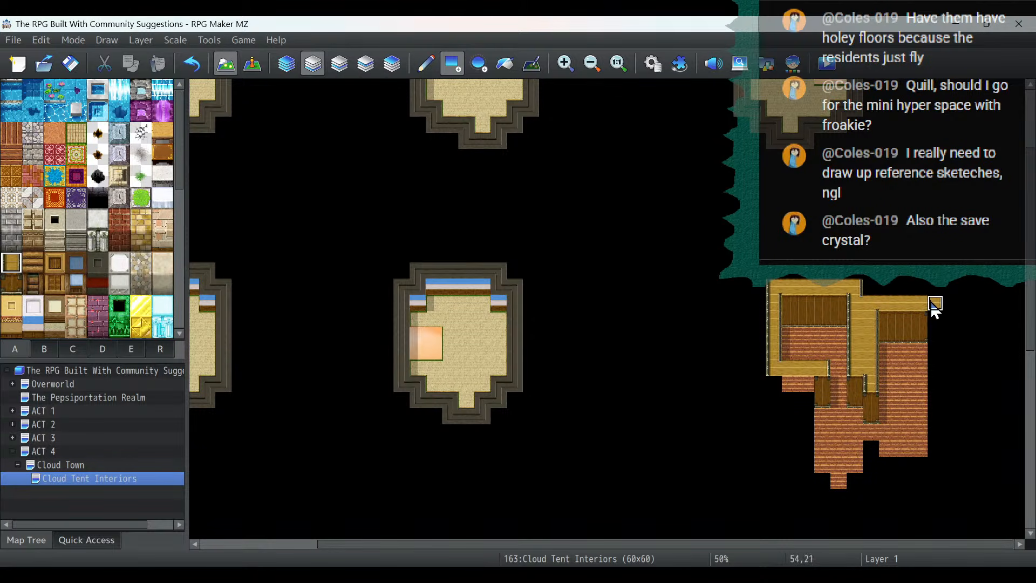
{"action": "mouse_move", "coordinate": [937, 428]}
{"action": "left_mouse_down"}
{"action": "mouse_move", "coordinate": [930, 469]}
{"action": "mouse_move", "coordinate": [872, 459]}
{"action": "mouse_move", "coordinate": [846, 501]}
{"action": "left_mouse_up"}
{"action": "left_click", "coordinate": [822, 484]}
{"action": "left_click", "coordinate": [810, 485]}
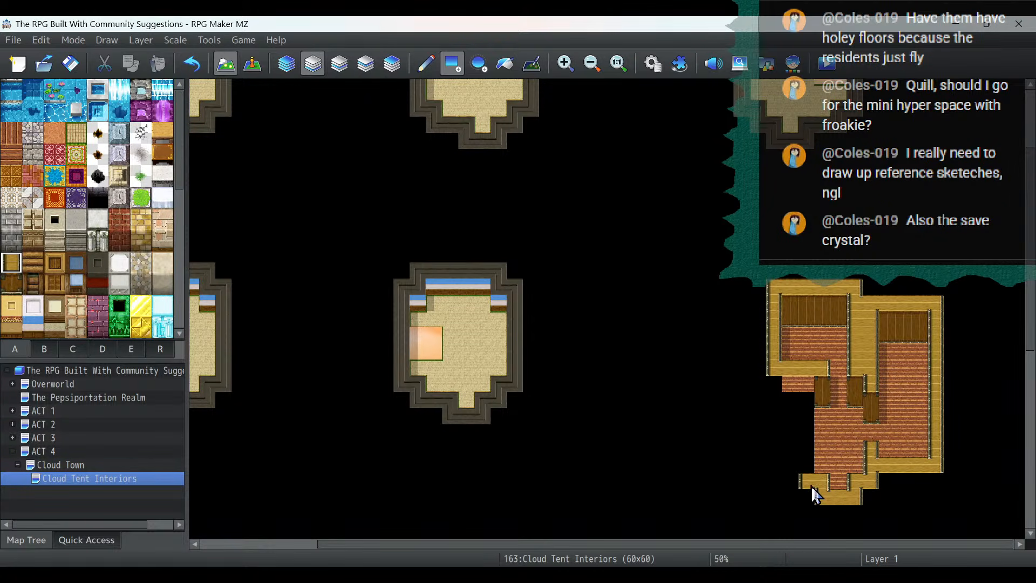
{"action": "left_click_drag", "start_coordinate": [806, 472], "coordinate": [805, 379]}
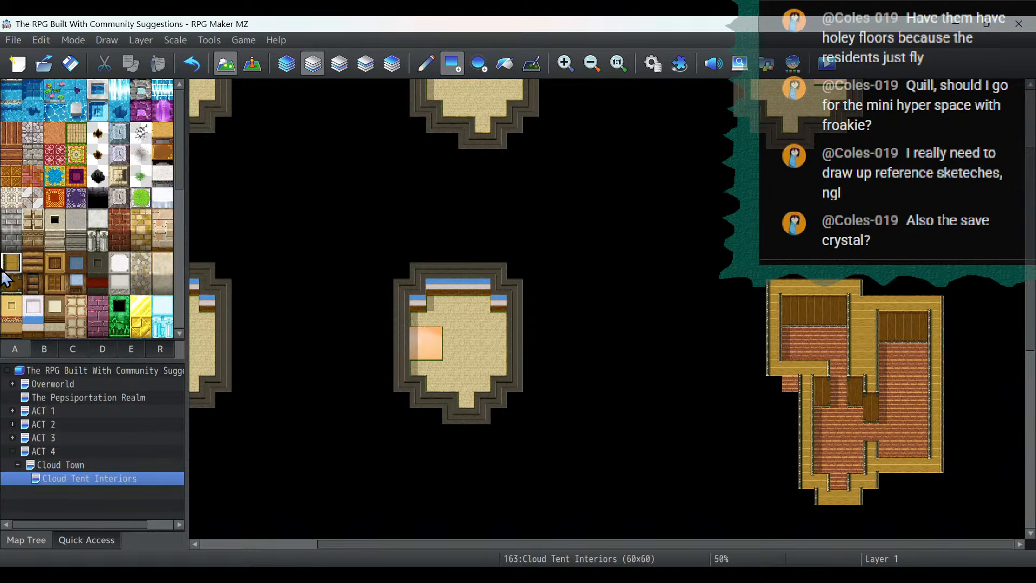
{"action": "scroll", "coordinate": [64, 129], "scroll_direction": "down", "scroll_amount": 3}
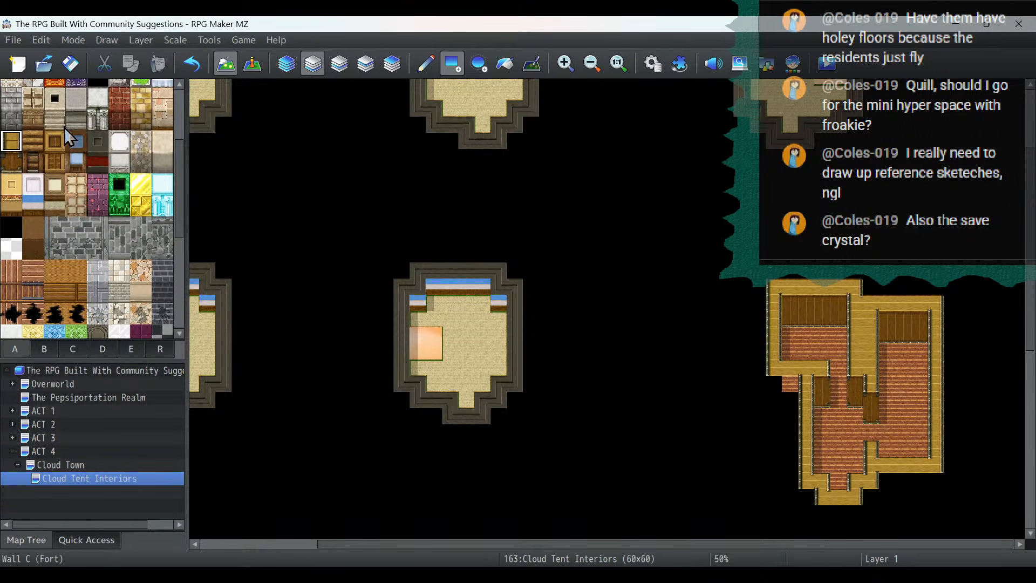
{"action": "left_click", "coordinate": [13, 225]}
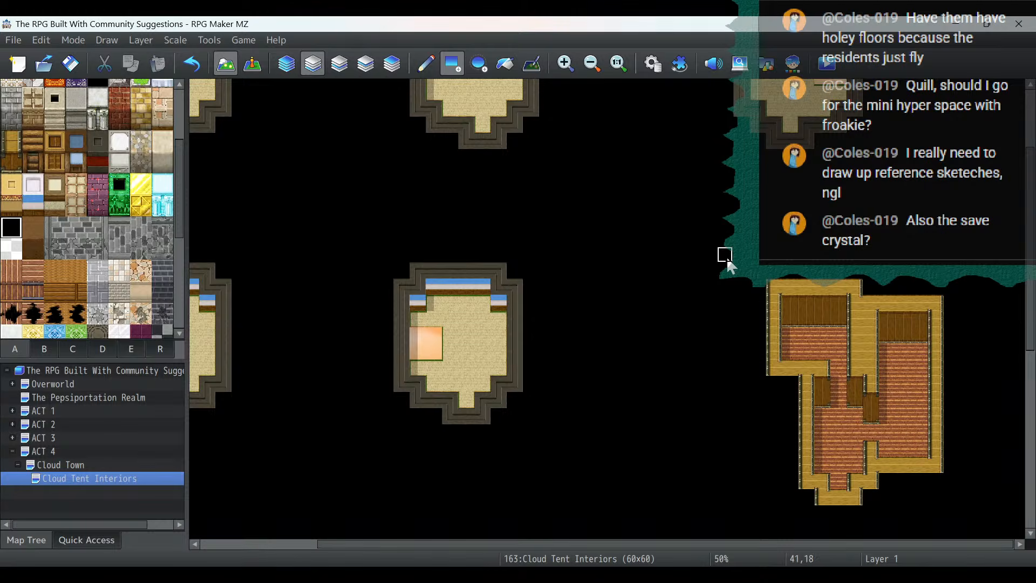
- Extend the northwest room one tile north, shifting its floor edge, brown plank wall and yellow wall top
{"action": "scroll", "coordinate": [21, 176], "scroll_direction": "up", "scroll_amount": 3}
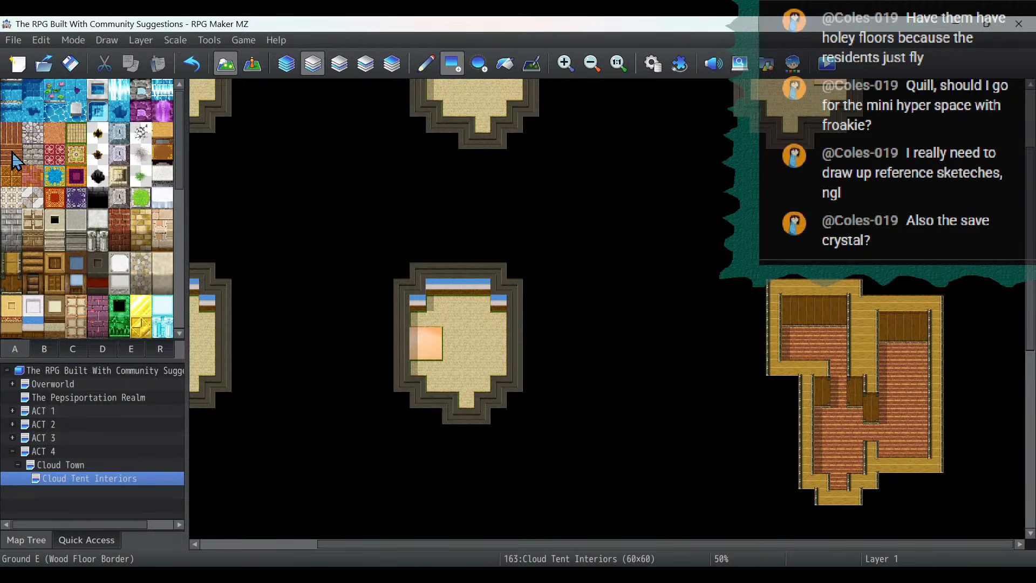
{"action": "left_click", "coordinate": [12, 153]}
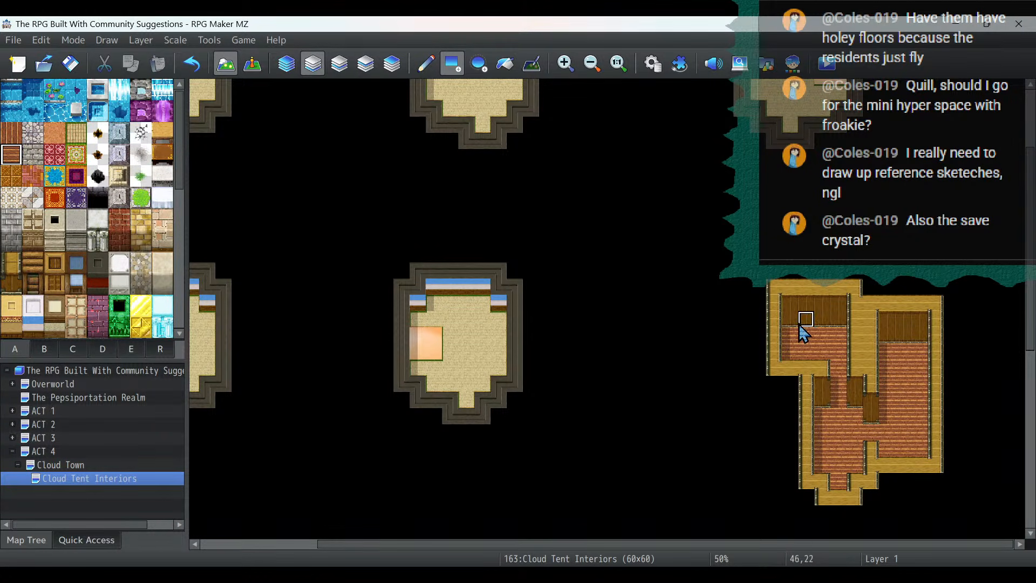
{"action": "left_click_drag", "start_coordinate": [789, 322], "coordinate": [849, 326]}
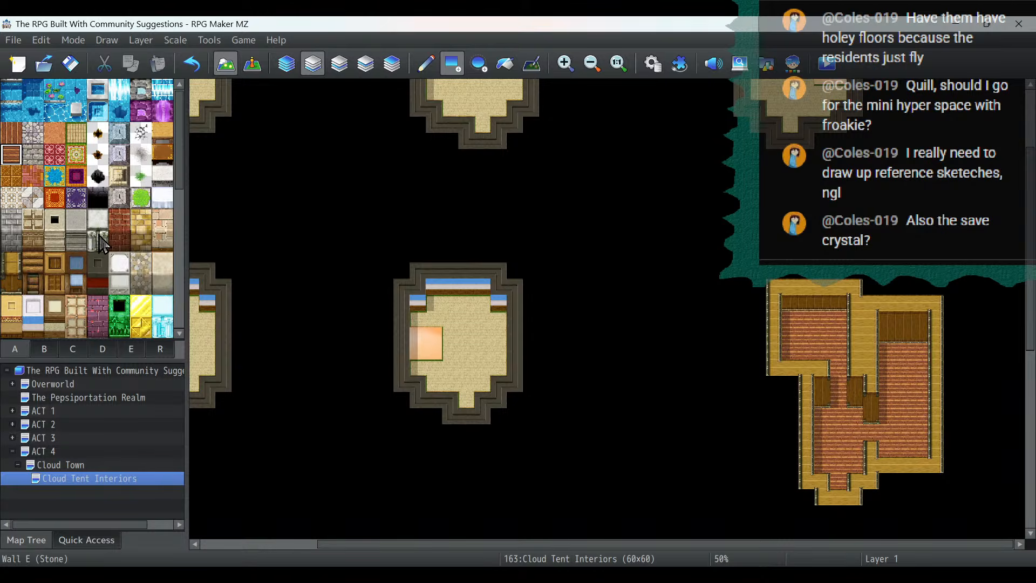
{"action": "left_click", "coordinate": [12, 284]}
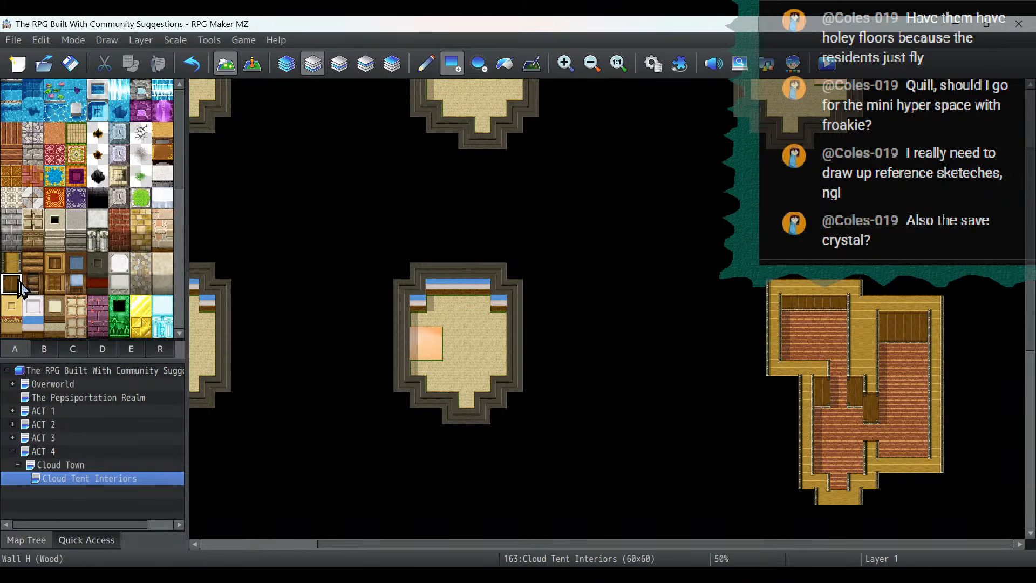
{"action": "left_click_drag", "start_coordinate": [774, 305], "coordinate": [850, 302]}
{"action": "left_click", "coordinate": [12, 262]}
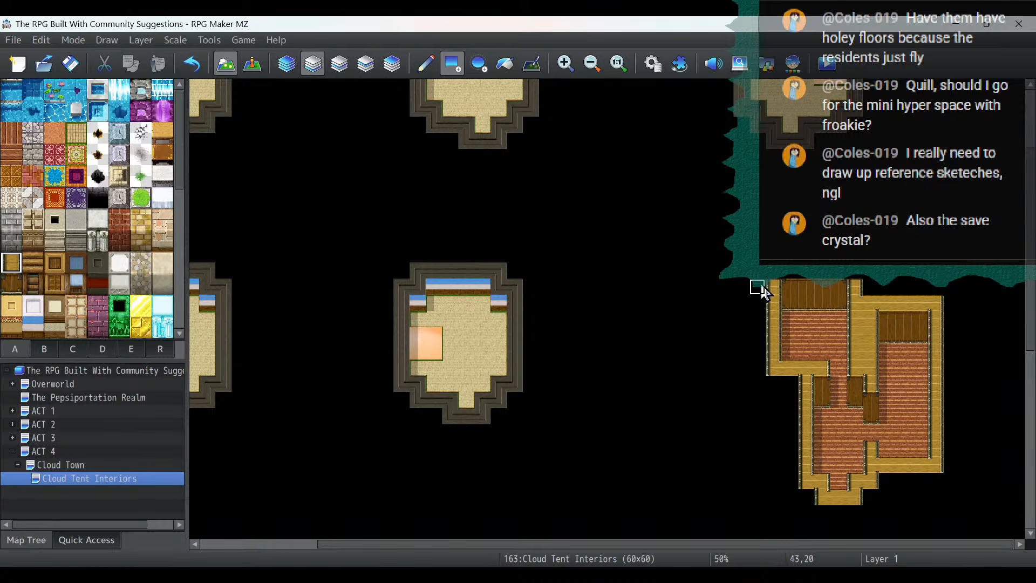
{"action": "left_click_drag", "start_coordinate": [771, 279], "coordinate": [854, 276]}
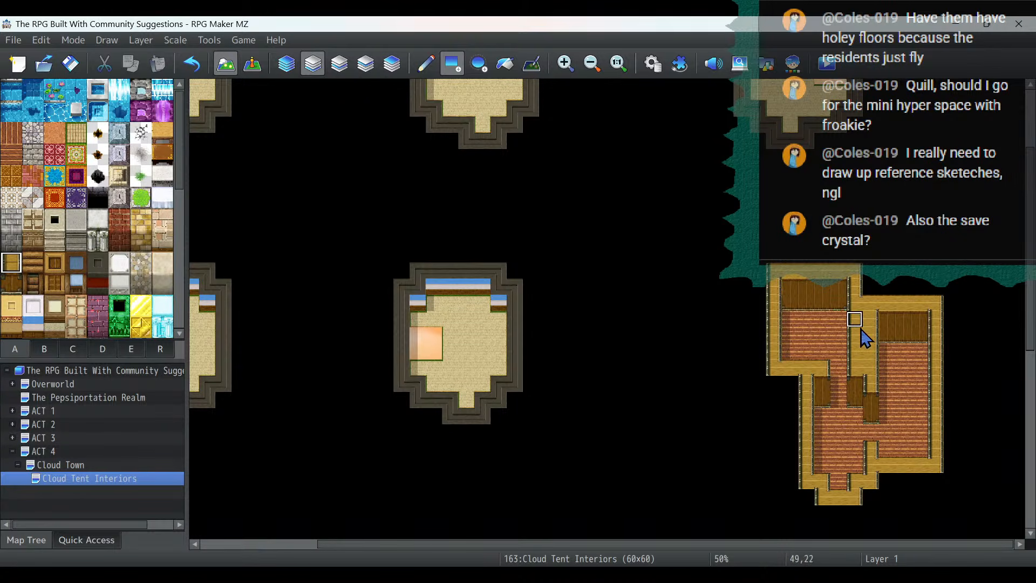
- Flood-fill the house's yellow wall tops with the framed Wall J (Wood) tile
{"action": "left_click", "coordinate": [54, 263]}
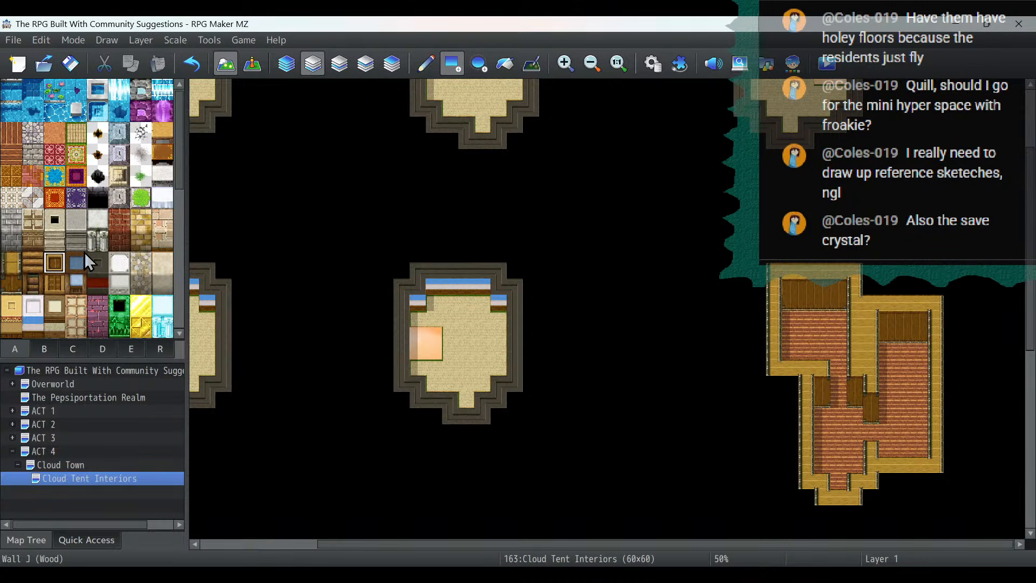
{"action": "left_click", "coordinate": [505, 65]}
{"action": "left_click", "coordinate": [862, 324]}
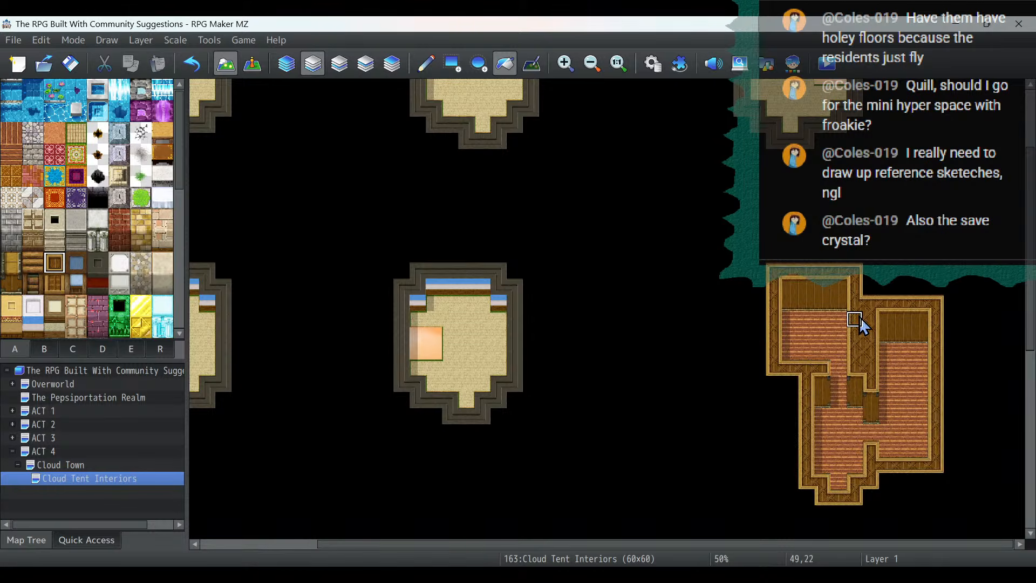
- Examine the wooden house's rooms and walls up close
{"action": "scroll", "coordinate": [937, 369], "scroll_direction": "down", "scroll_amount": 3}
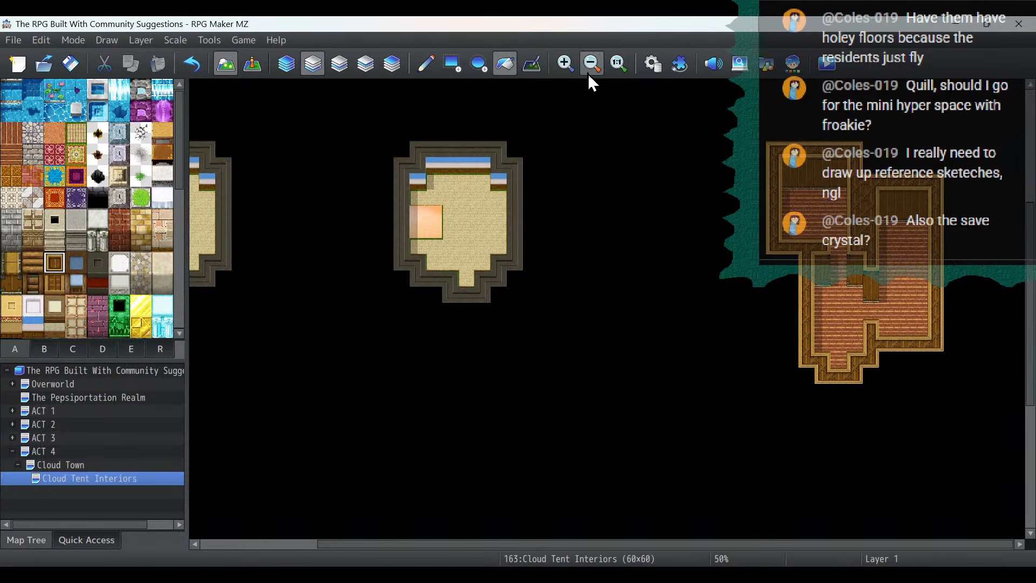
{"action": "left_click", "coordinate": [573, 67]}
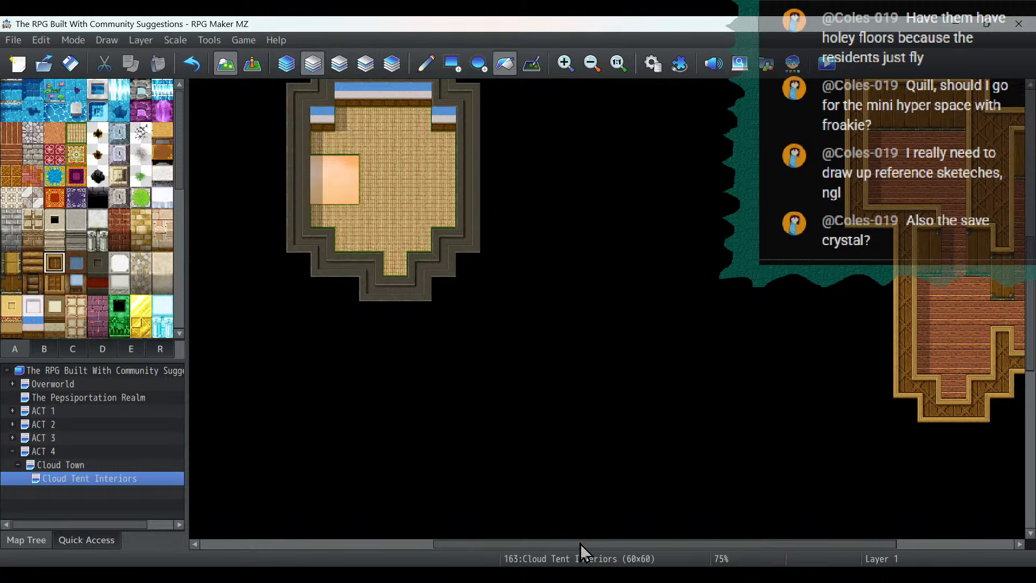
{"action": "left_click_drag", "start_coordinate": [581, 544], "coordinate": [755, 561]}
{"action": "scroll", "coordinate": [888, 411], "scroll_direction": "up", "scroll_amount": 1}
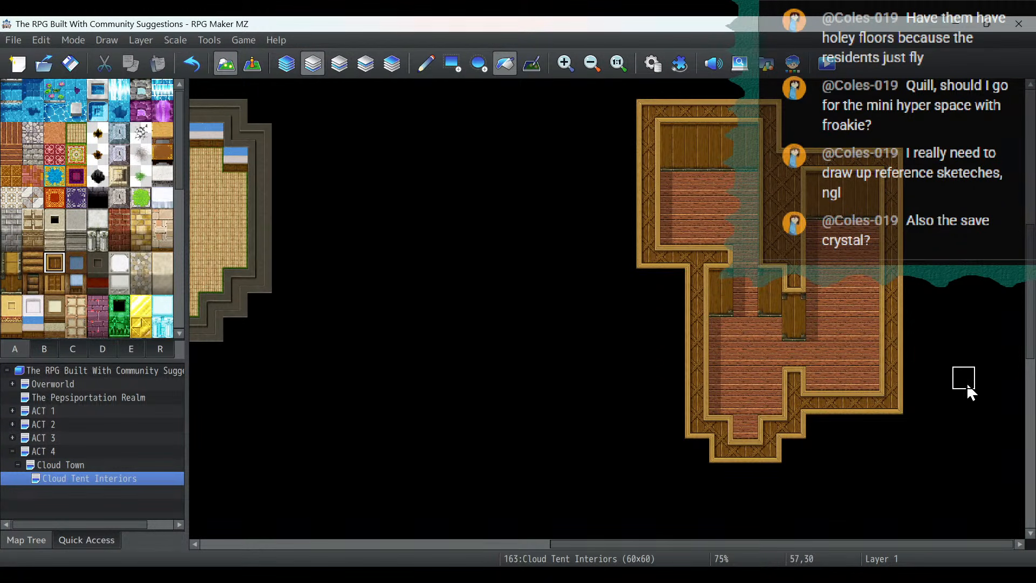
{"action": "scroll", "coordinate": [742, 338], "scroll_direction": "down", "scroll_amount": 1}
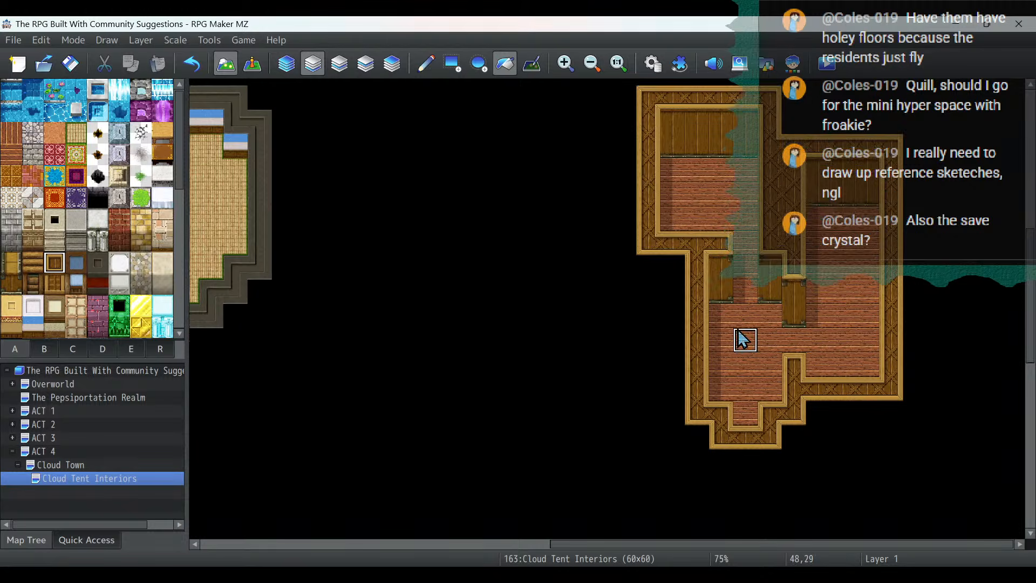
- Lay a 5-by-5-tile wood plank room below the tents with a one-tile south opening, plus a 4-by-5-tile room north through a one-tile passage
{"action": "left_click", "coordinate": [592, 63]}
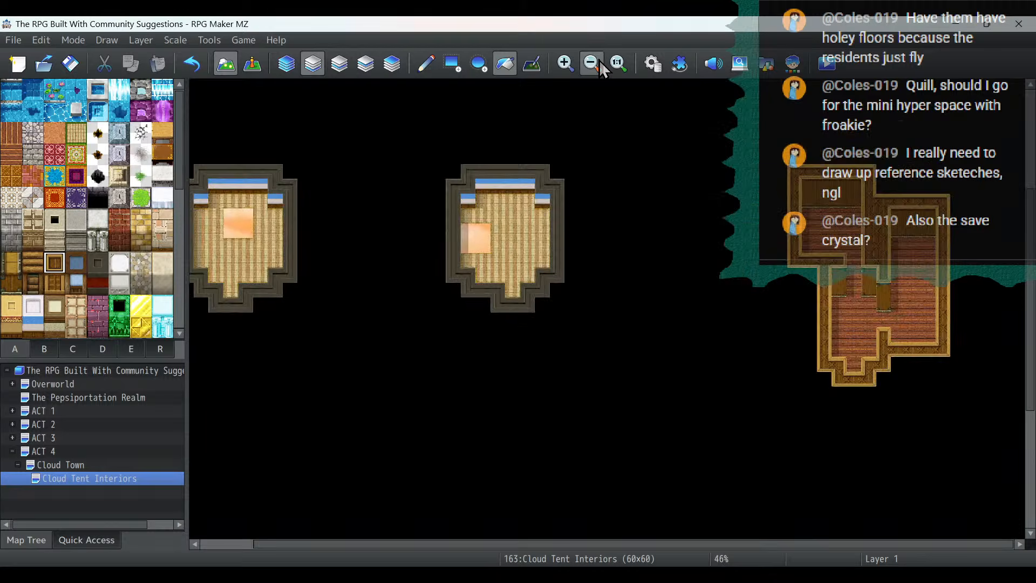
{"action": "left_click", "coordinate": [592, 63]}
{"action": "scroll", "coordinate": [633, 242], "scroll_direction": "down", "scroll_amount": 4}
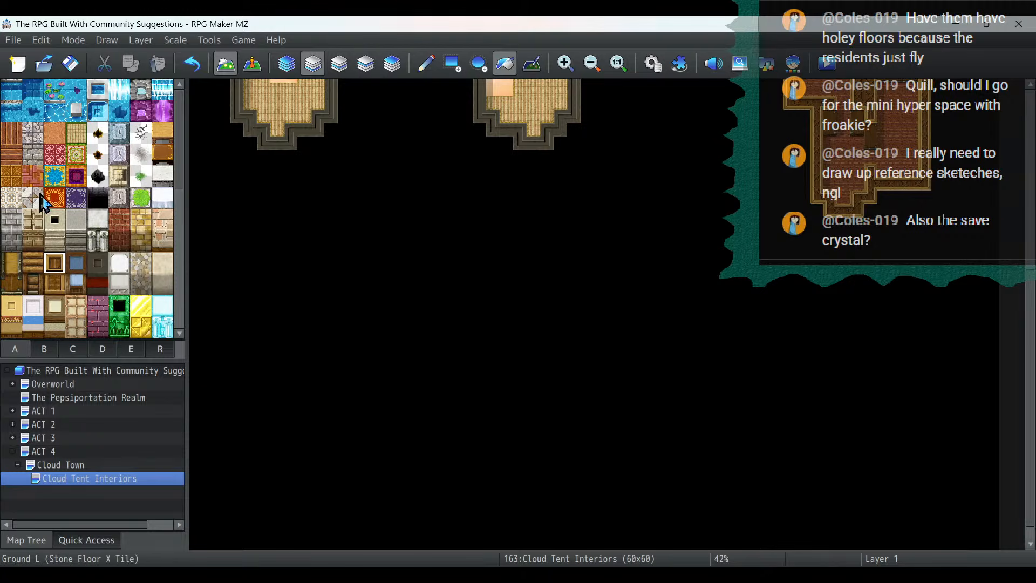
{"action": "left_click", "coordinate": [15, 149]}
{"action": "left_click", "coordinate": [455, 63]}
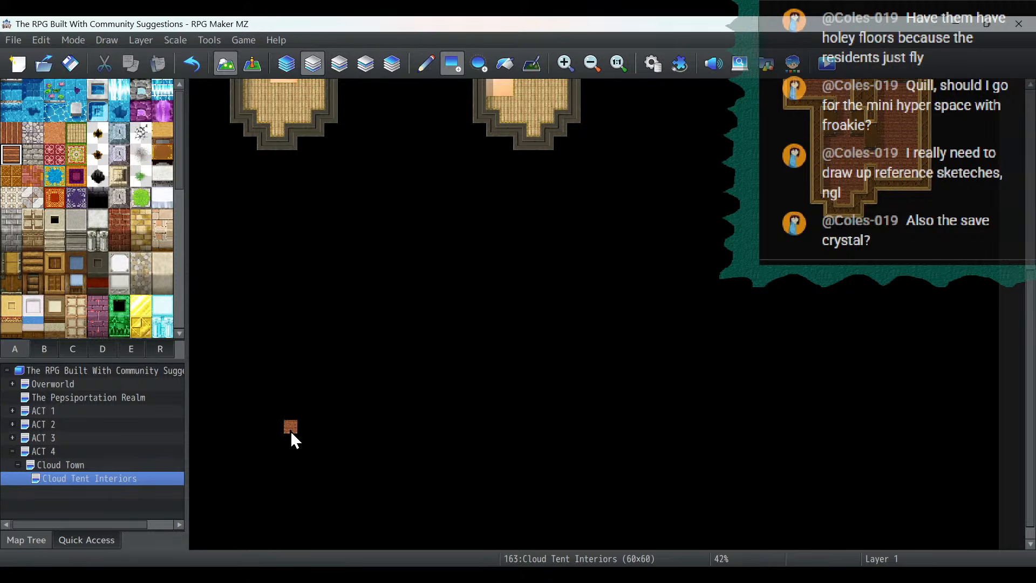
{"action": "left_click_drag", "start_coordinate": [290, 431], "coordinate": [290, 419]}
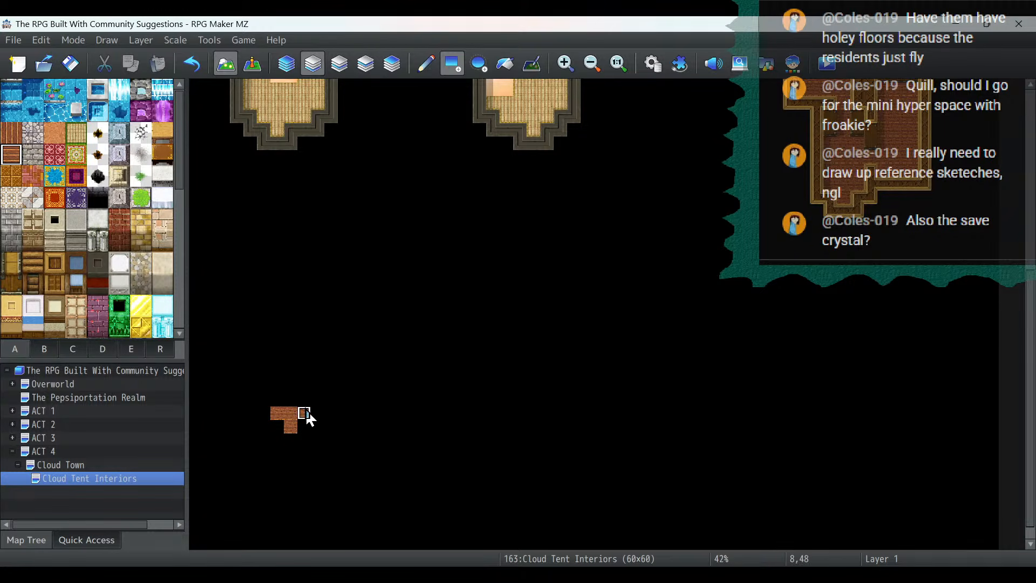
{"action": "left_click", "coordinate": [316, 413]}
{"action": "left_click", "coordinate": [268, 413]}
{"action": "left_click_drag", "start_coordinate": [268, 413], "coordinate": [318, 365]}
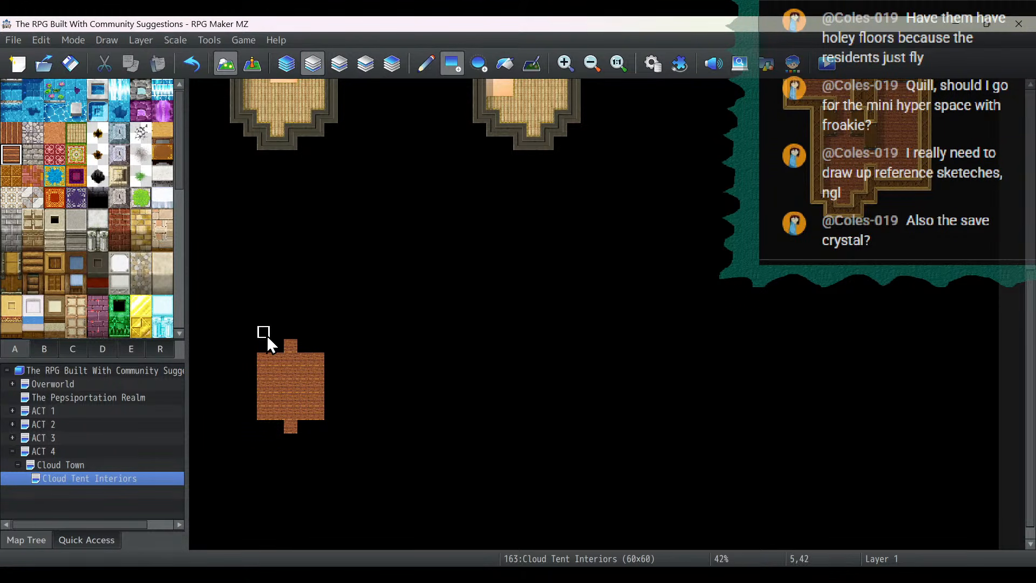
{"action": "left_click_drag", "start_coordinate": [264, 335], "coordinate": [307, 273]}
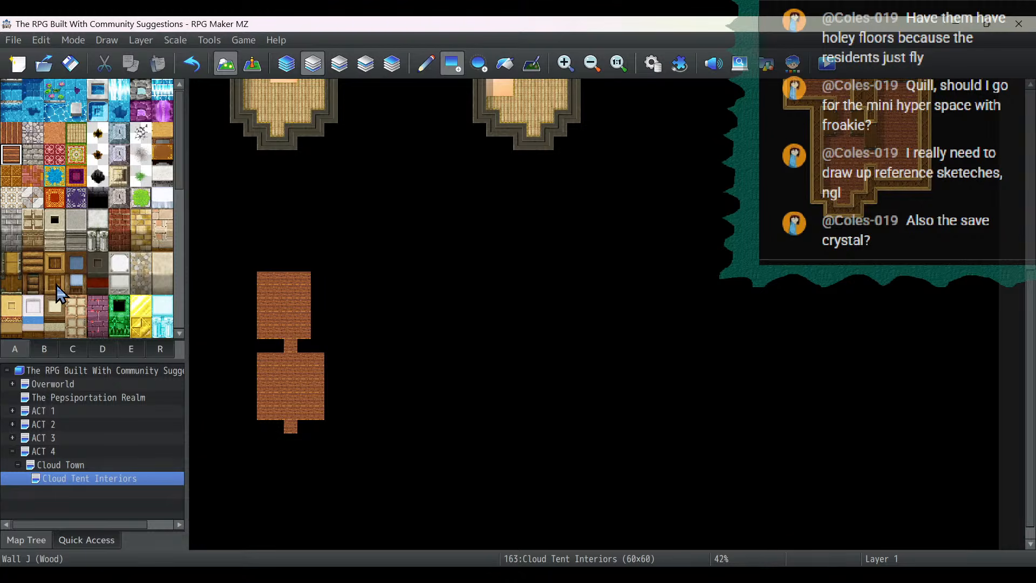
- Build two-tile-high Wall H (Wood) plank walls, two tiles wide on each side of the passage and five tiles wide north of the upper room
{"action": "left_click", "coordinate": [32, 283]}
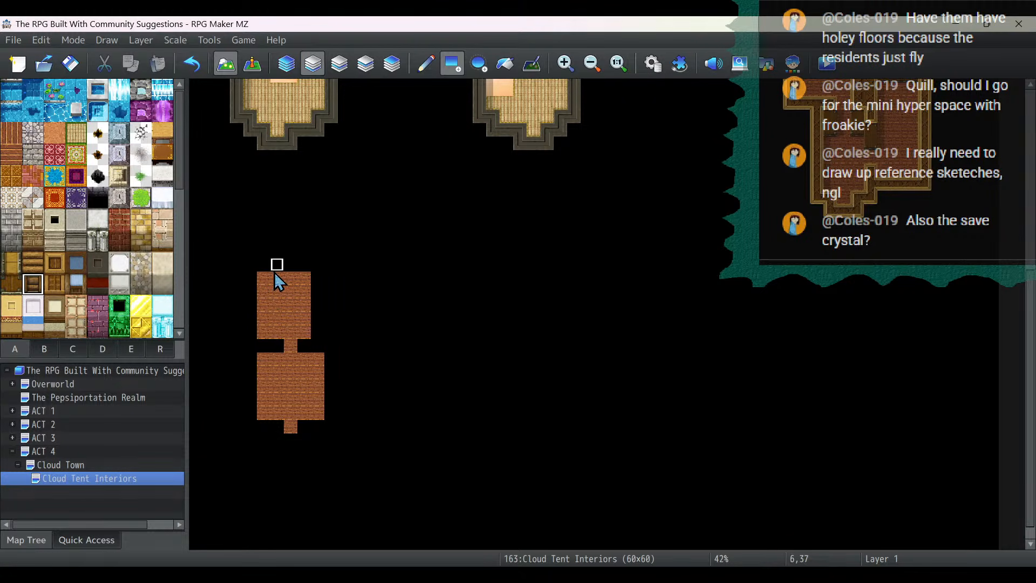
{"action": "left_click", "coordinate": [54, 263]}
{"action": "left_click", "coordinate": [54, 284]}
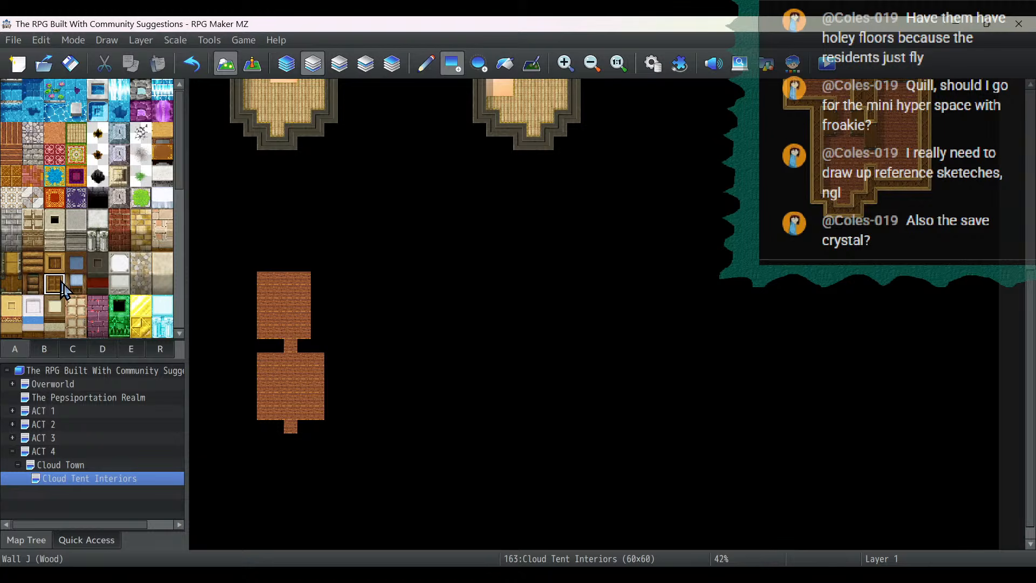
{"action": "left_click", "coordinate": [32, 286]}
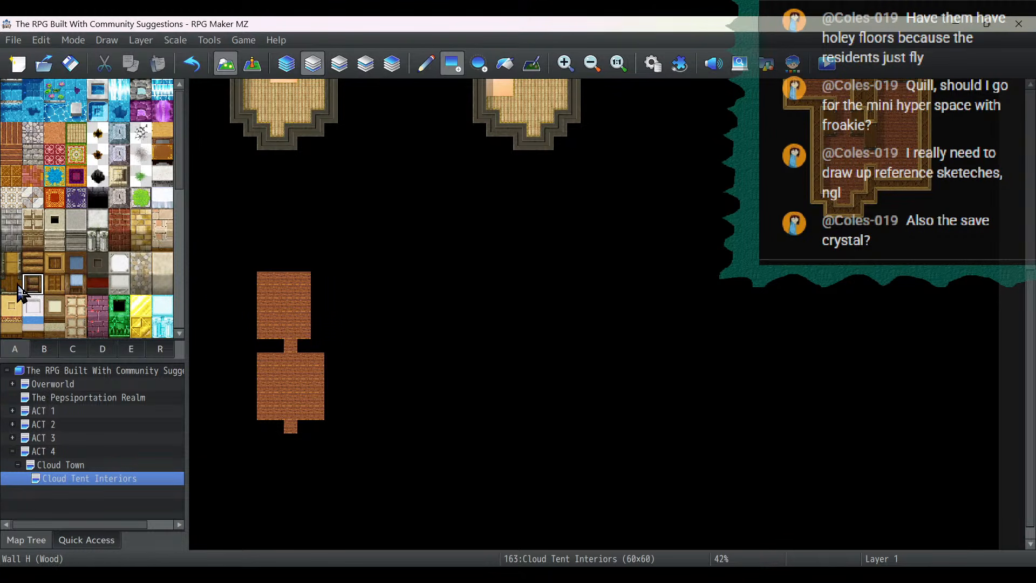
{"action": "left_click", "coordinate": [54, 285]}
{"action": "left_click", "coordinate": [11, 284]}
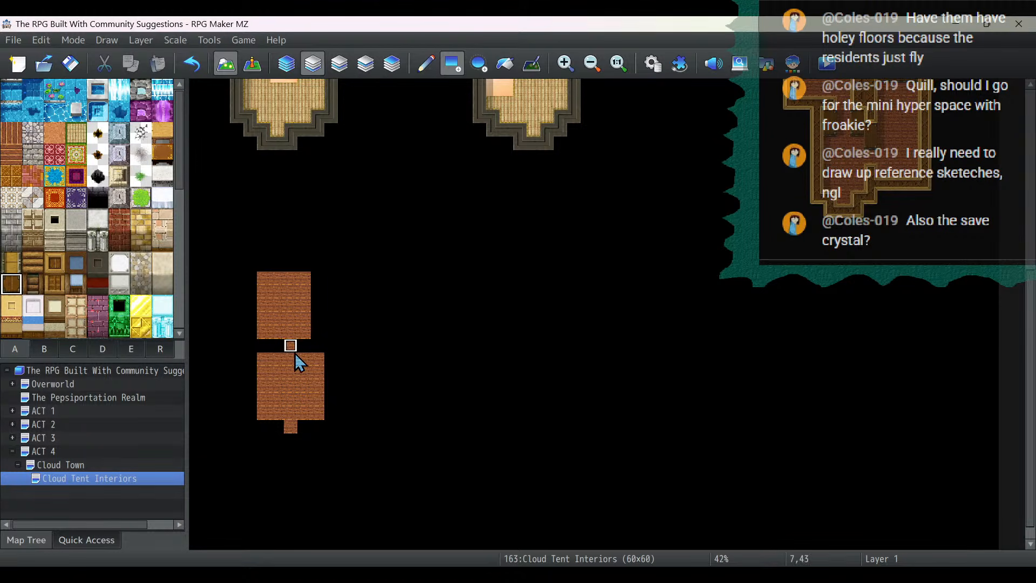
{"action": "left_click_drag", "start_coordinate": [282, 349], "coordinate": [262, 348]}
{"action": "left_click", "coordinate": [311, 348]}
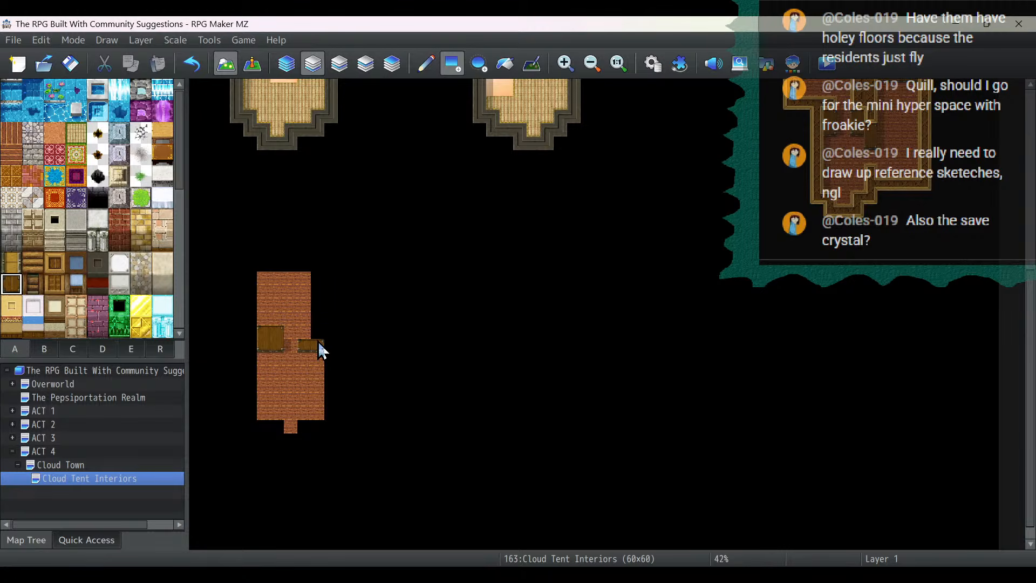
{"action": "left_click", "coordinate": [264, 251]}
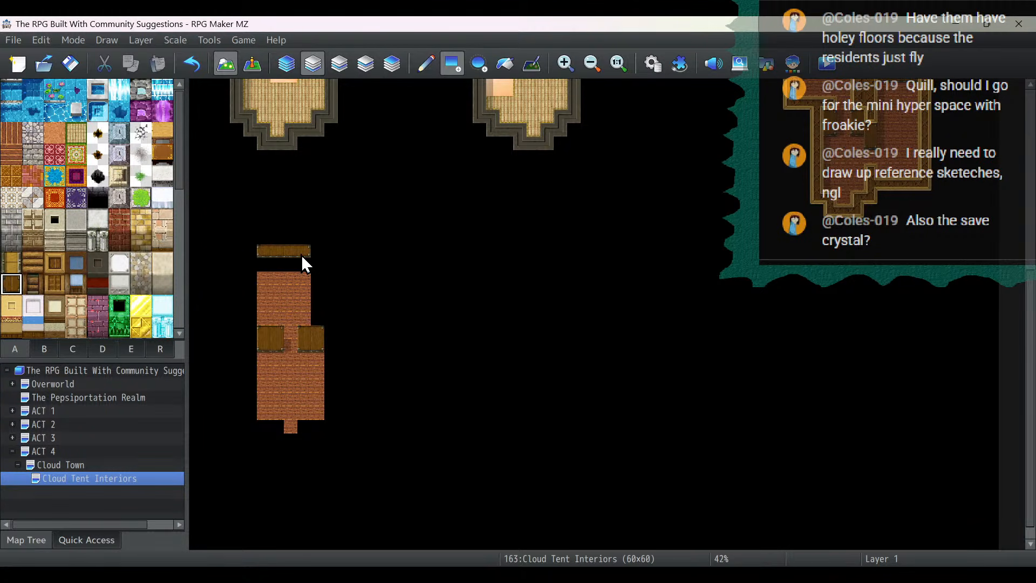
{"action": "left_click_drag", "start_coordinate": [312, 254], "coordinate": [318, 243]}
- Outline both rooms of the second house with Wall J (Wood) tops and fill the gap below the north wall with wood floor
{"action": "left_click", "coordinate": [55, 263]}
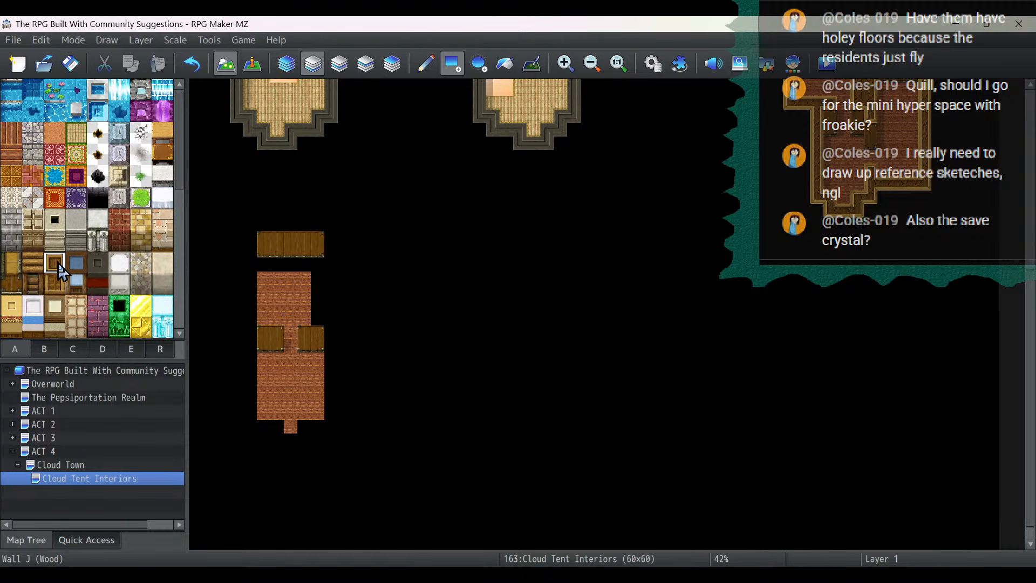
{"action": "left_click", "coordinate": [323, 305]}
{"action": "mouse_move", "coordinate": [328, 291]}
{"action": "left_mouse_down"}
{"action": "mouse_move", "coordinate": [319, 234]}
{"action": "mouse_move", "coordinate": [264, 232]}
{"action": "mouse_move", "coordinate": [265, 318]}
{"action": "mouse_move", "coordinate": [252, 384]}
{"action": "mouse_move", "coordinate": [274, 428]}
{"action": "mouse_move", "coordinate": [254, 425]}
{"action": "mouse_move", "coordinate": [298, 439]}
{"action": "mouse_move", "coordinate": [311, 425]}
{"action": "mouse_move", "coordinate": [336, 429]}
{"action": "mouse_move", "coordinate": [335, 340]}
{"action": "left_mouse_up"}
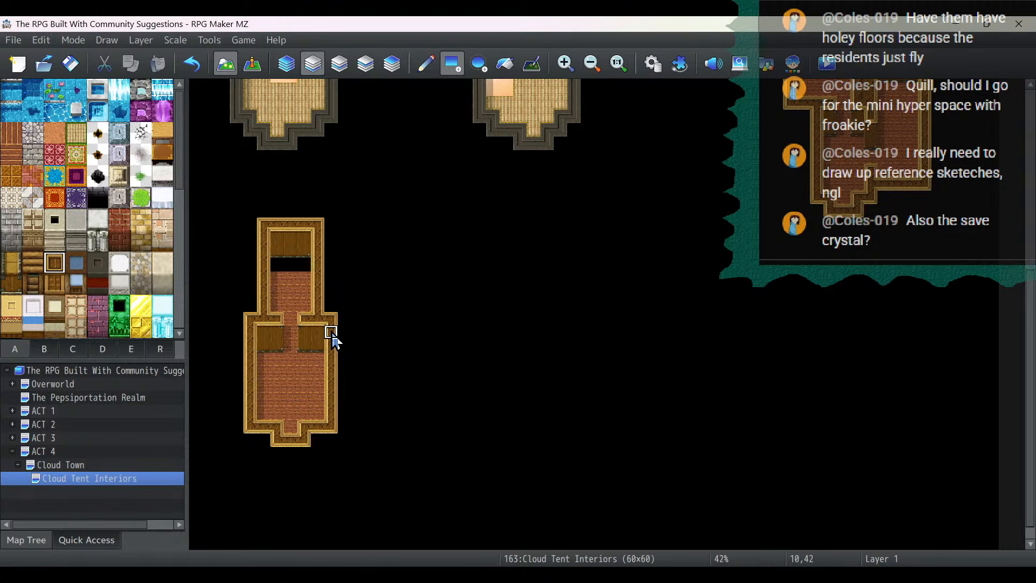
{"action": "left_click", "coordinate": [11, 161]}
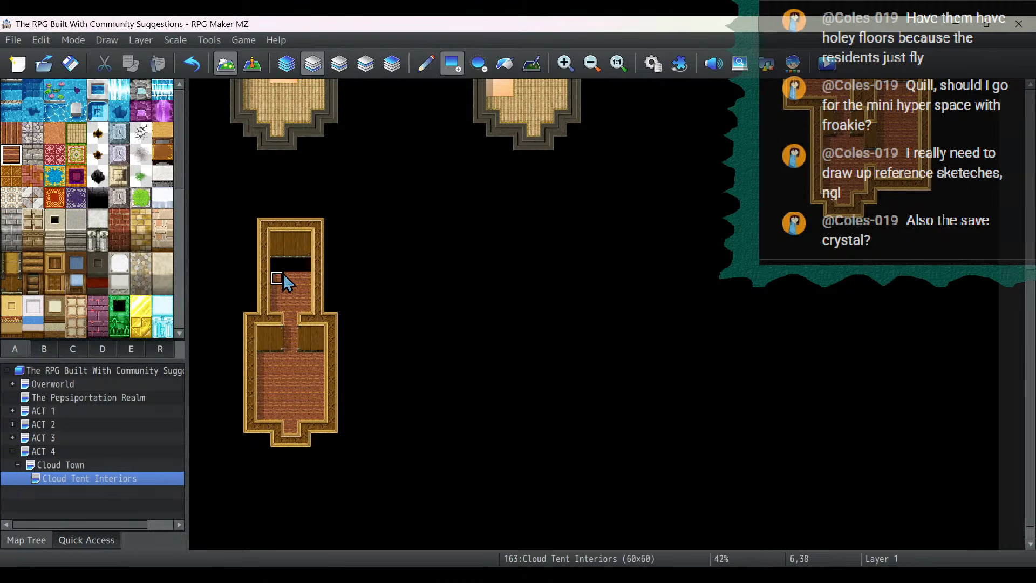
{"action": "left_click_drag", "start_coordinate": [282, 270], "coordinate": [308, 268]}
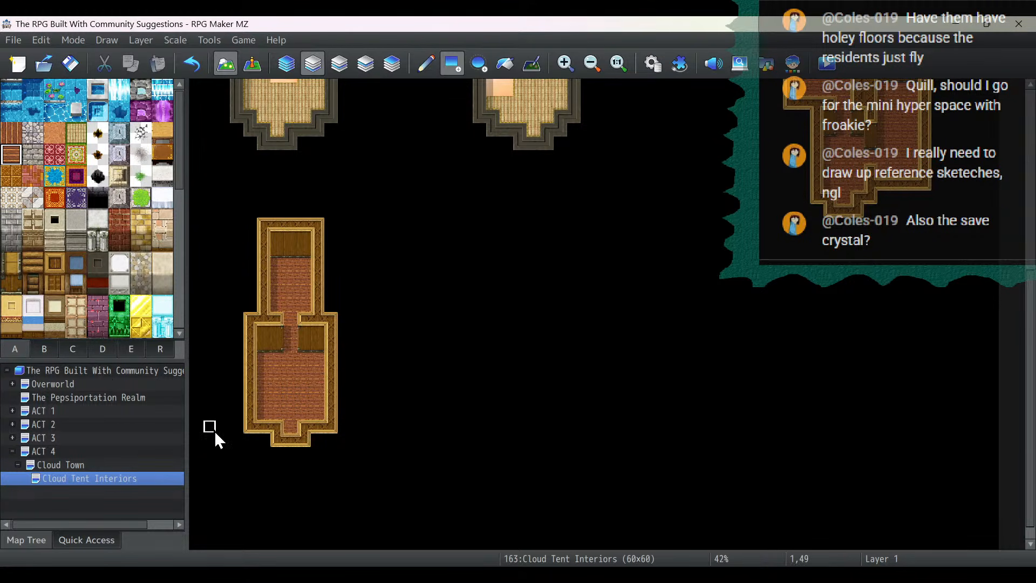
- Lay a 5-by-5-tile wood plank floor with a one-tile south opening east of the second wooden house, using the Cloud Town exterior as reference
{"action": "left_click", "coordinate": [56, 465]}
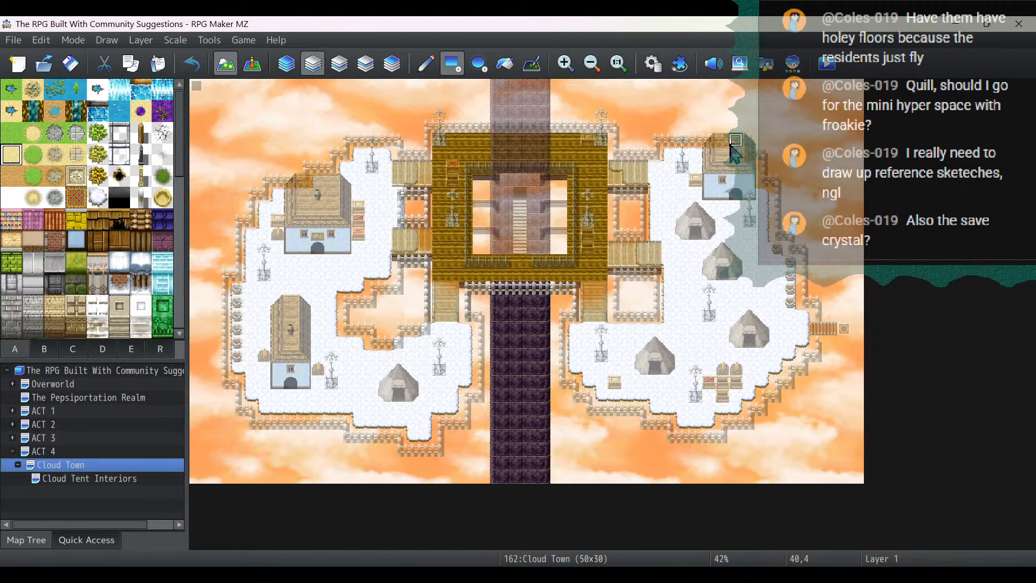
{"action": "left_click", "coordinate": [118, 480]}
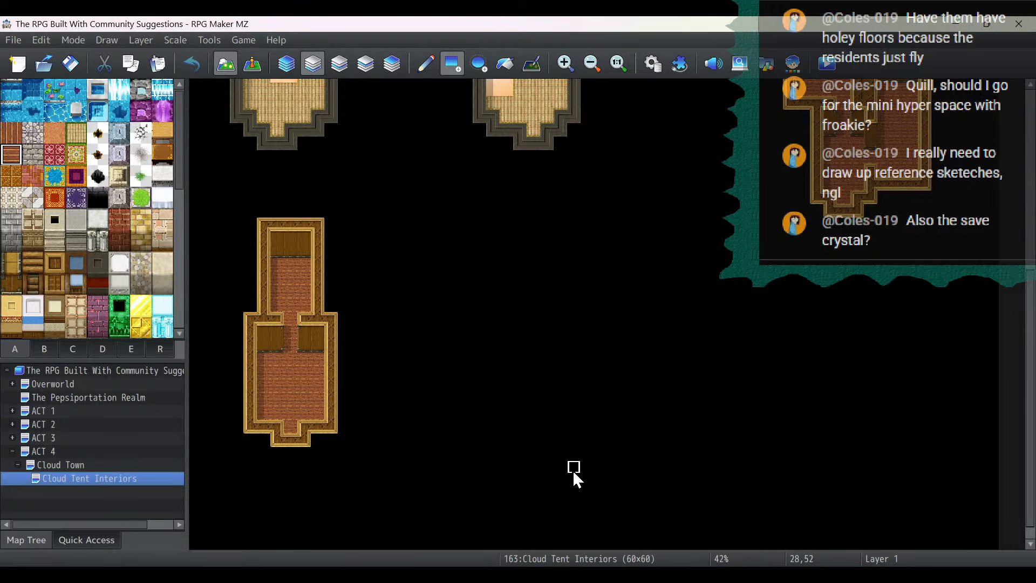
{"action": "mouse_move", "coordinate": [585, 446]}
{"action": "left_mouse_down"}
{"action": "mouse_move", "coordinate": [580, 430]}
{"action": "mouse_move", "coordinate": [613, 427]}
{"action": "mouse_move", "coordinate": [570, 427]}
{"action": "left_mouse_up"}
{"action": "mouse_move", "coordinate": [603, 396]}
{"action": "left_mouse_down"}
{"action": "mouse_move", "coordinate": [613, 370]}
{"action": "mouse_move", "coordinate": [588, 373]}
{"action": "left_mouse_up"}
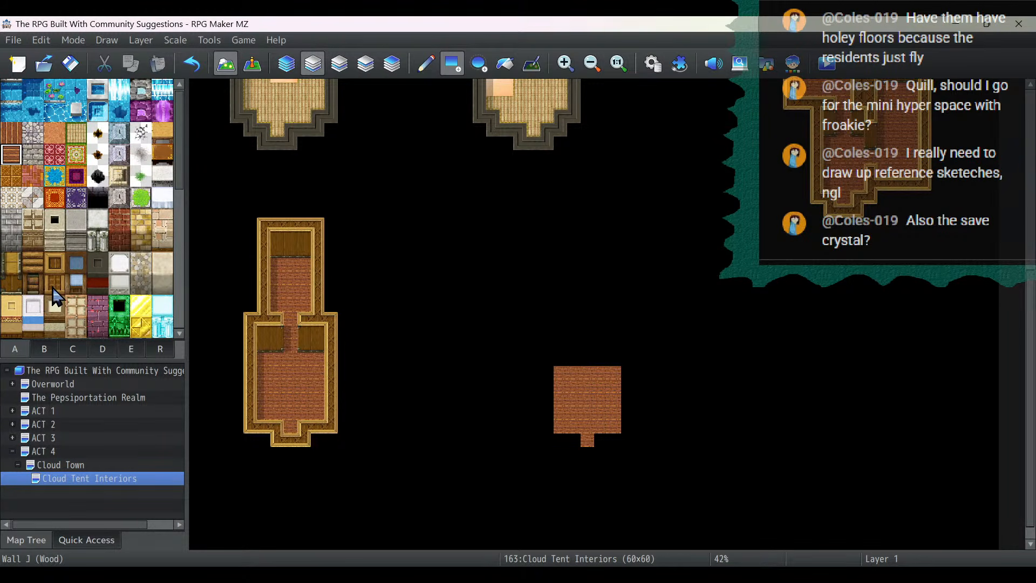
- Build a two-tile-high Wall H (Wood) plank wall across the new room's north side and outline the room with Wall J (Wood) tops
{"action": "left_click", "coordinate": [11, 284]}
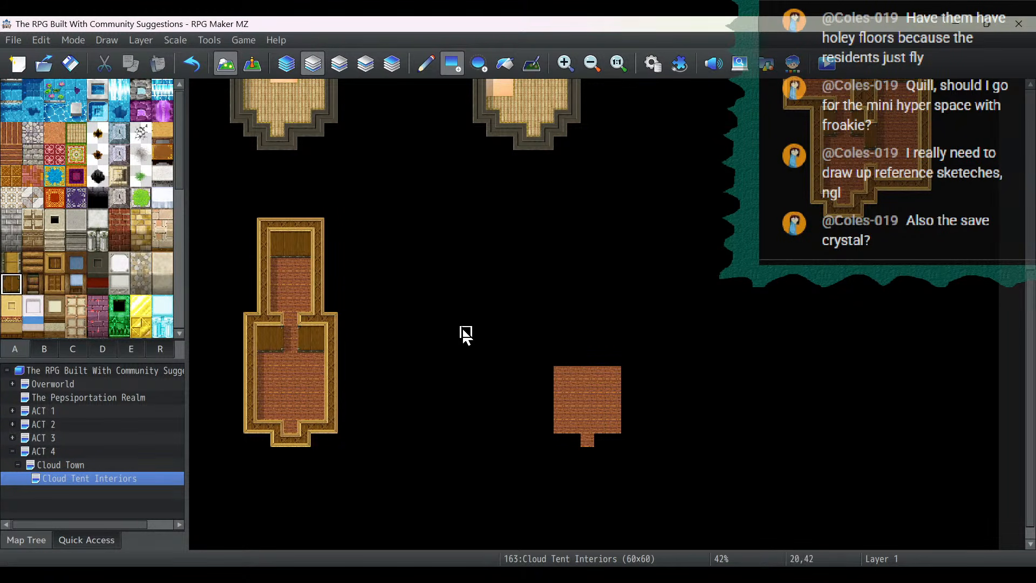
{"action": "mouse_move", "coordinate": [558, 360]}
{"action": "left_mouse_down"}
{"action": "mouse_move", "coordinate": [614, 362]}
{"action": "mouse_move", "coordinate": [558, 349]}
{"action": "mouse_move", "coordinate": [633, 331]}
{"action": "mouse_move", "coordinate": [642, 414]}
{"action": "mouse_move", "coordinate": [627, 440]}
{"action": "mouse_move", "coordinate": [578, 457]}
{"action": "mouse_move", "coordinate": [576, 447]}
{"action": "mouse_move", "coordinate": [542, 442]}
{"action": "mouse_move", "coordinate": [550, 345]}
{"action": "left_mouse_up"}
{"action": "left_click", "coordinate": [56, 262]}
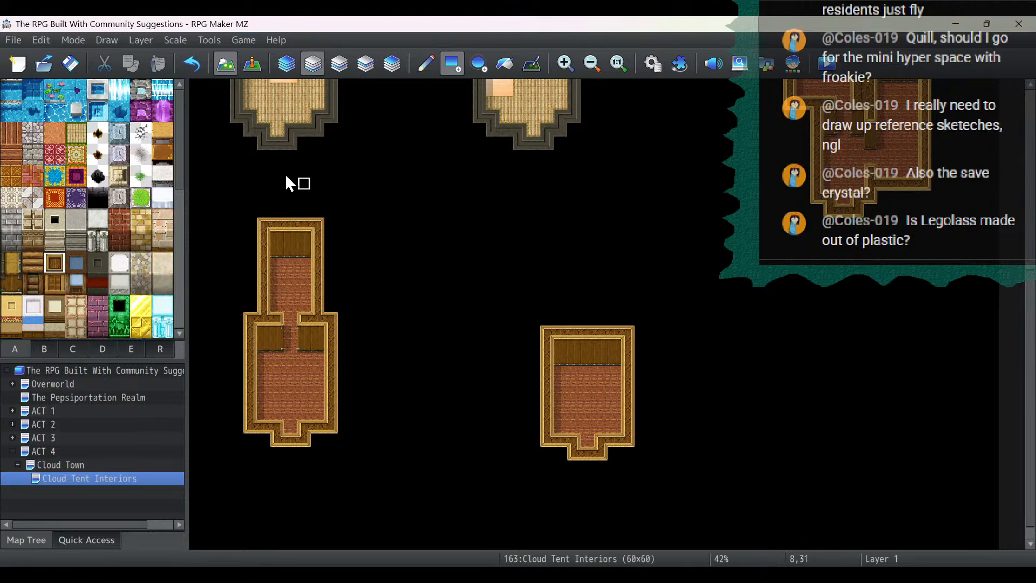
- Set the height of the Cloud Tent Interiors map to 55 tiles
{"action": "scroll", "coordinate": [237, 301], "scroll_direction": "down", "scroll_amount": 1}
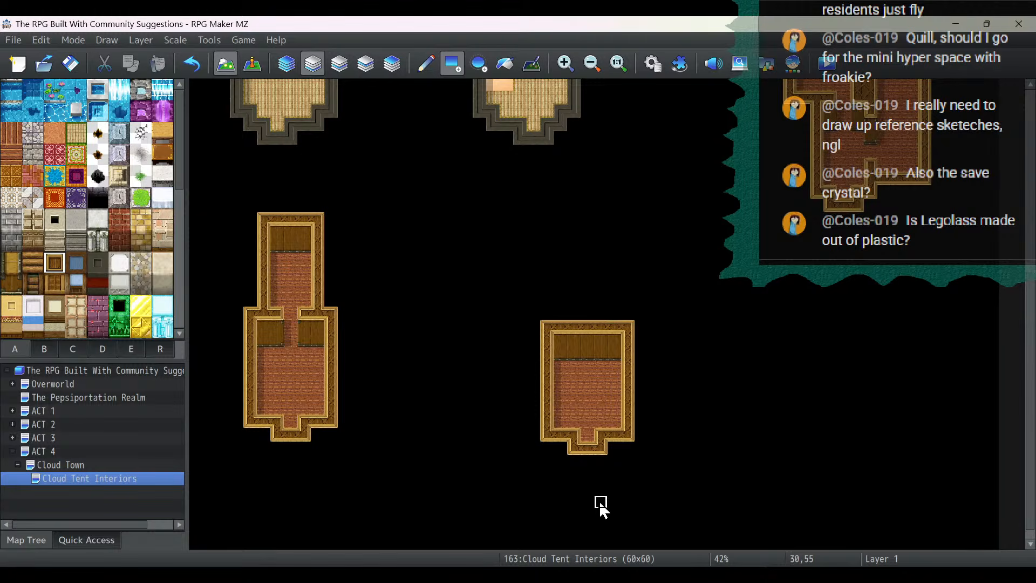
{"action": "right_click", "coordinate": [68, 467]}
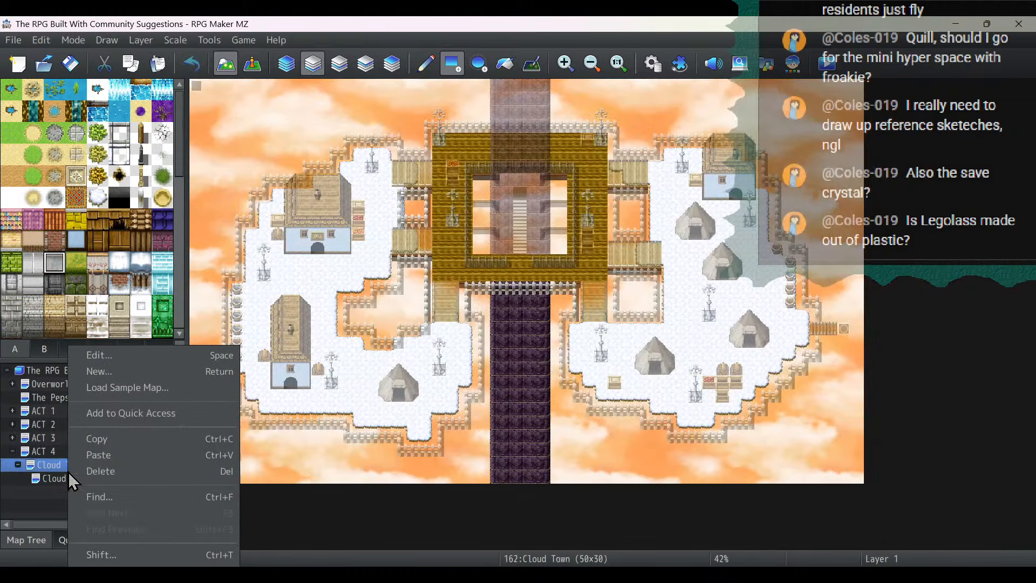
{"action": "right_click", "coordinate": [53, 479]}
{"action": "left_click", "coordinate": [107, 355]}
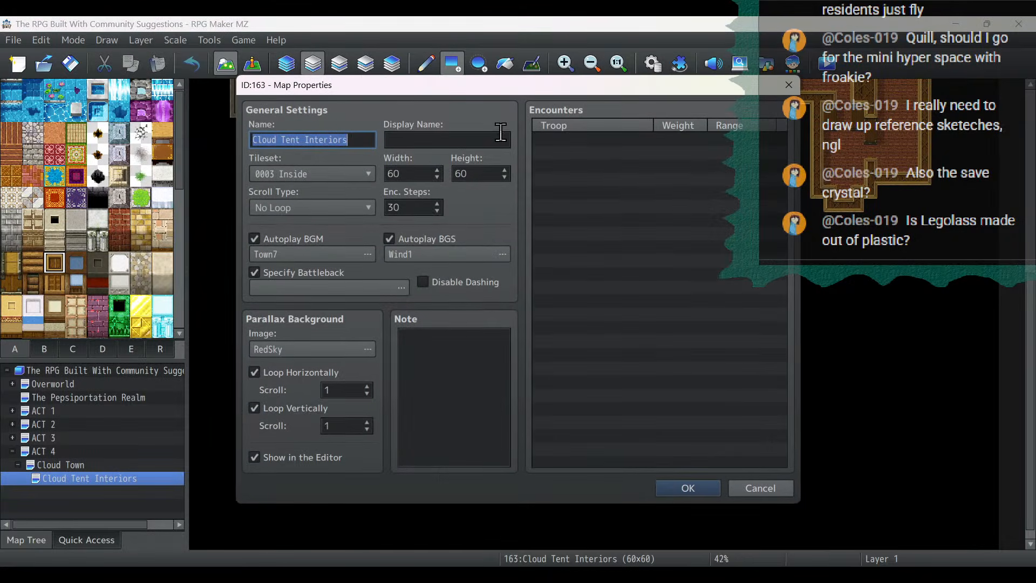
{"action": "scroll", "coordinate": [482, 181], "scroll_direction": "down", "scroll_amount": 1}
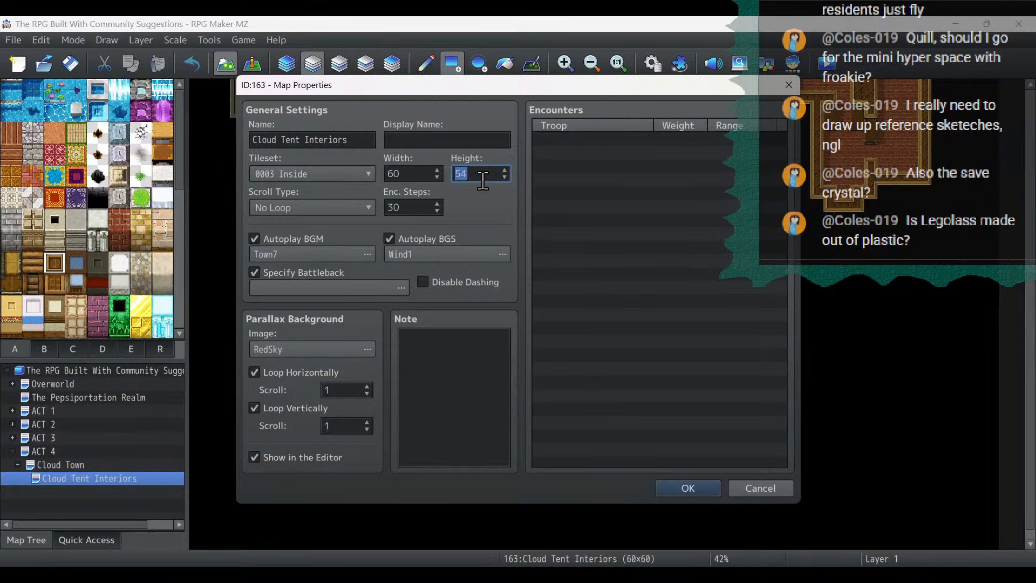
{"action": "scroll", "coordinate": [482, 181], "scroll_direction": "up", "scroll_amount": 1}
{"action": "left_click", "coordinate": [707, 492]}
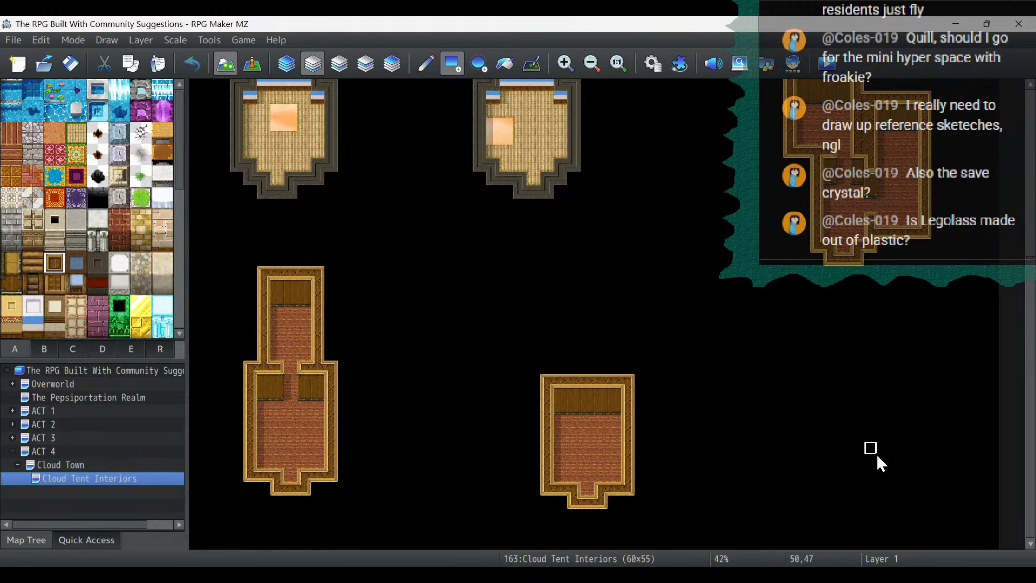
- Look over the finished interiors, switch to event editing and open the Spiretown map under ACT 1
{"action": "scroll", "coordinate": [878, 457], "scroll_direction": "up", "scroll_amount": 5}
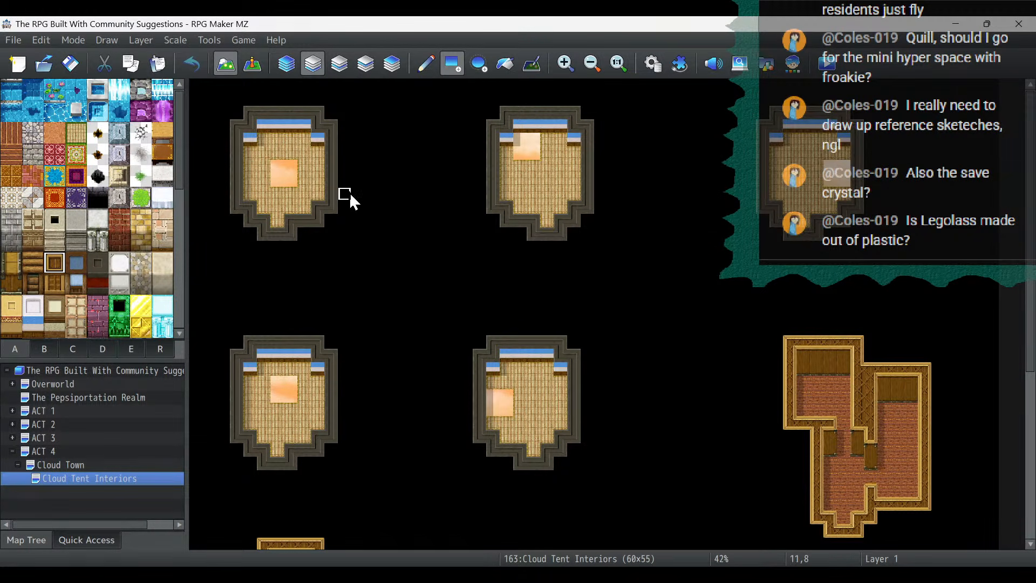
{"action": "scroll", "coordinate": [350, 197], "scroll_direction": "down", "scroll_amount": 3}
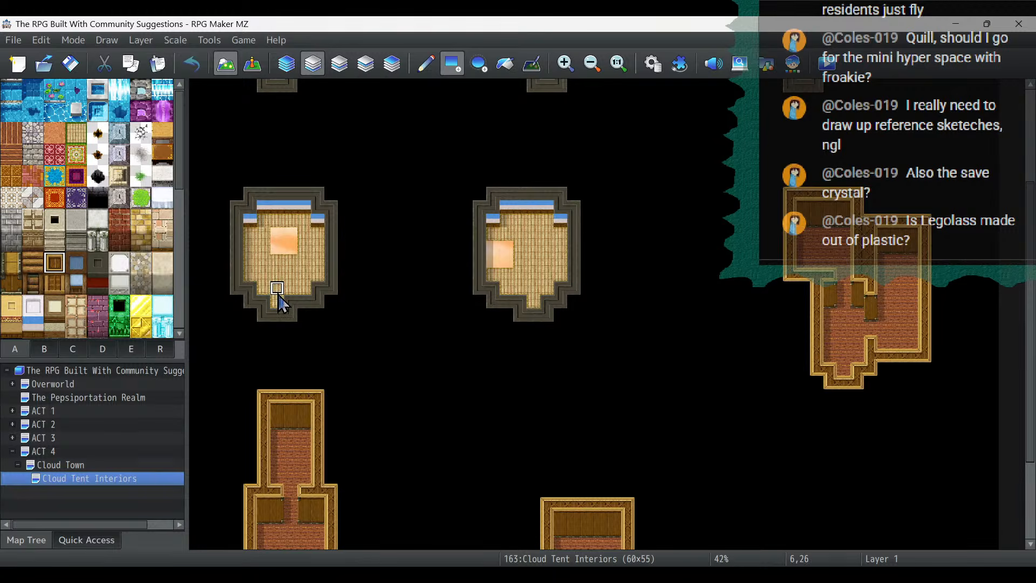
{"action": "left_click", "coordinate": [252, 64]}
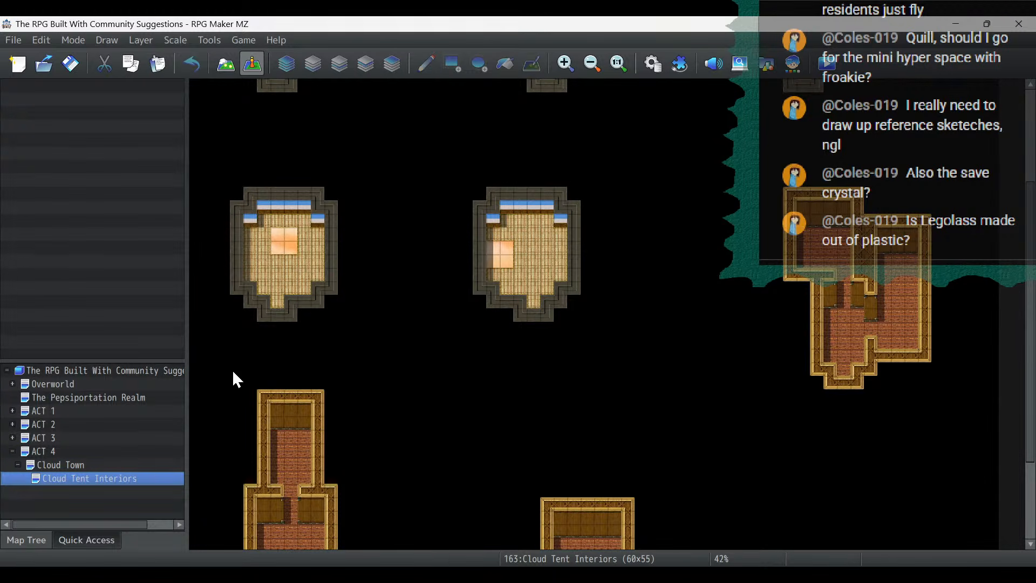
{"action": "left_click", "coordinate": [21, 411]}
{"action": "left_click", "coordinate": [60, 466]}
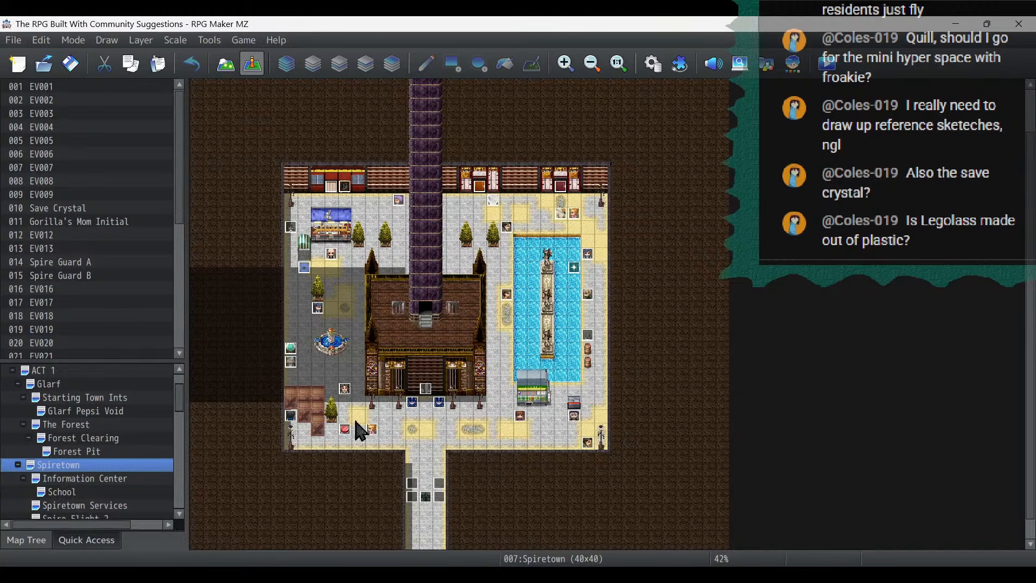
- Redirect the red button event's player transfer in southwest Spiretown to Cloud Tent Interiors (5,24), inside the second-row west tent
{"action": "double_click", "coordinate": [338, 432]}
{"action": "double_click", "coordinate": [531, 151]}
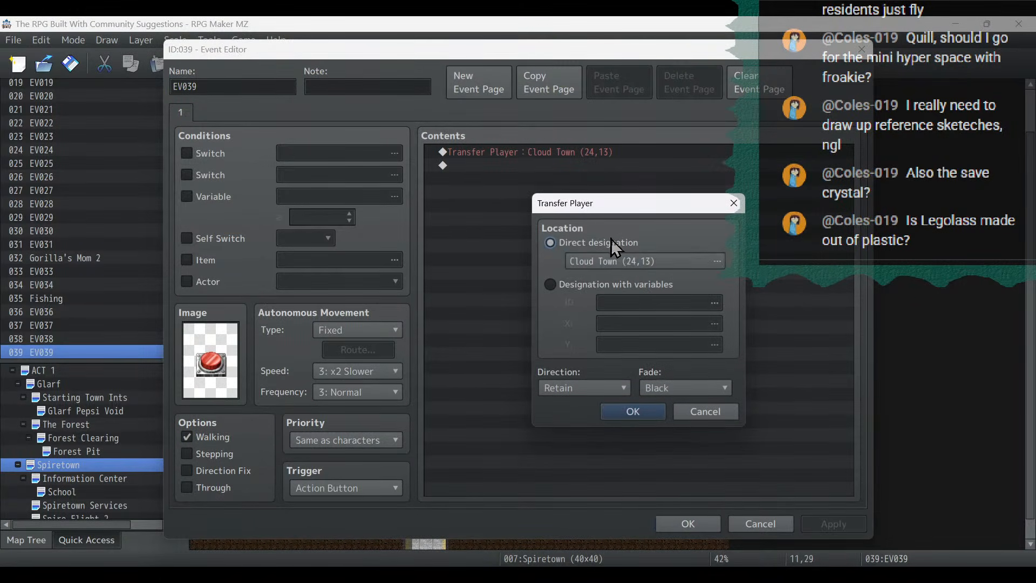
{"action": "left_click", "coordinate": [621, 258]}
{"action": "scroll", "coordinate": [353, 465], "scroll_direction": "down", "scroll_amount": 1}
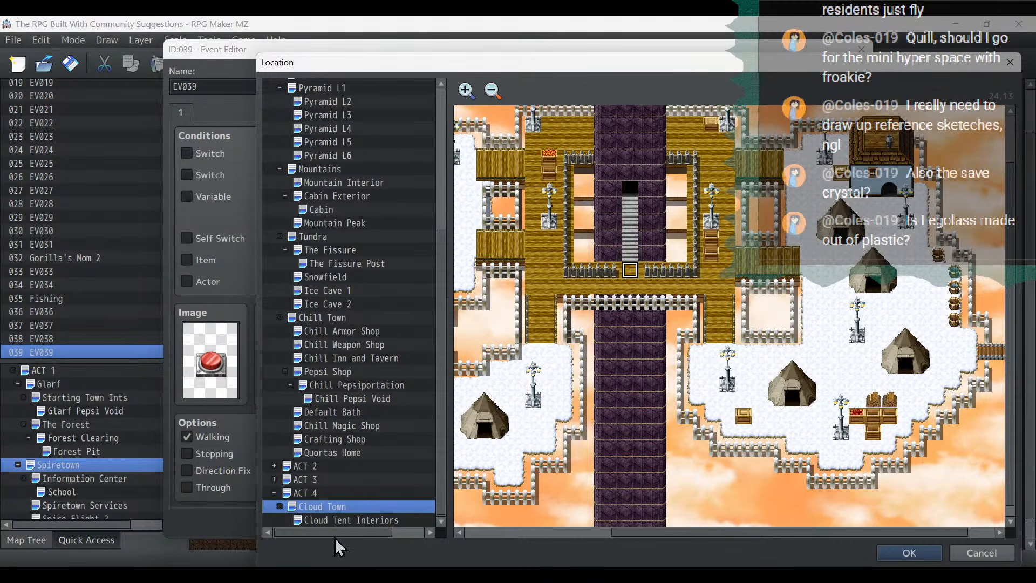
{"action": "left_click", "coordinate": [348, 519]}
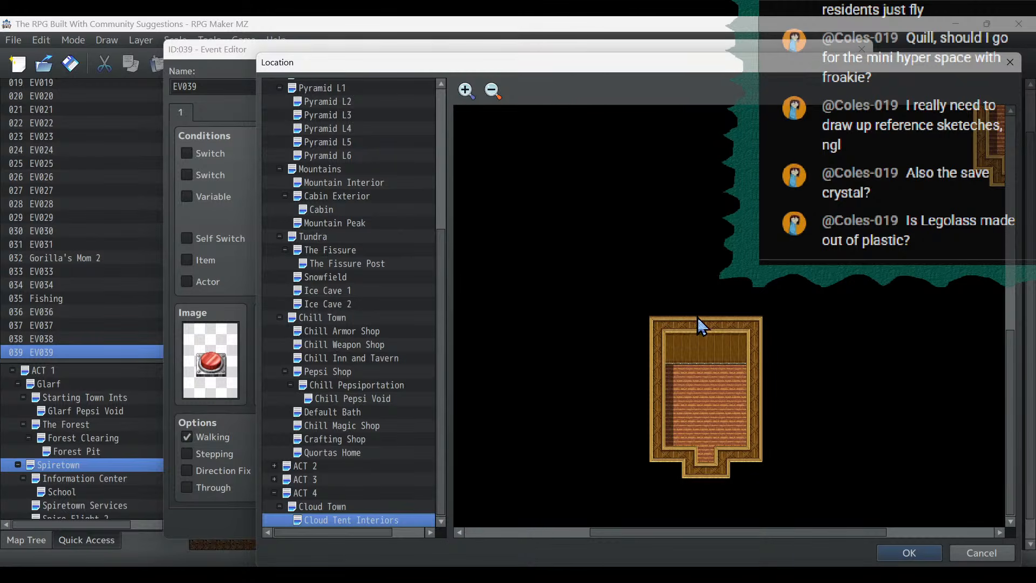
{"action": "scroll", "coordinate": [722, 332], "scroll_direction": "up", "scroll_amount": 13}
{"action": "scroll", "coordinate": [720, 330], "scroll_direction": "down", "scroll_amount": 3}
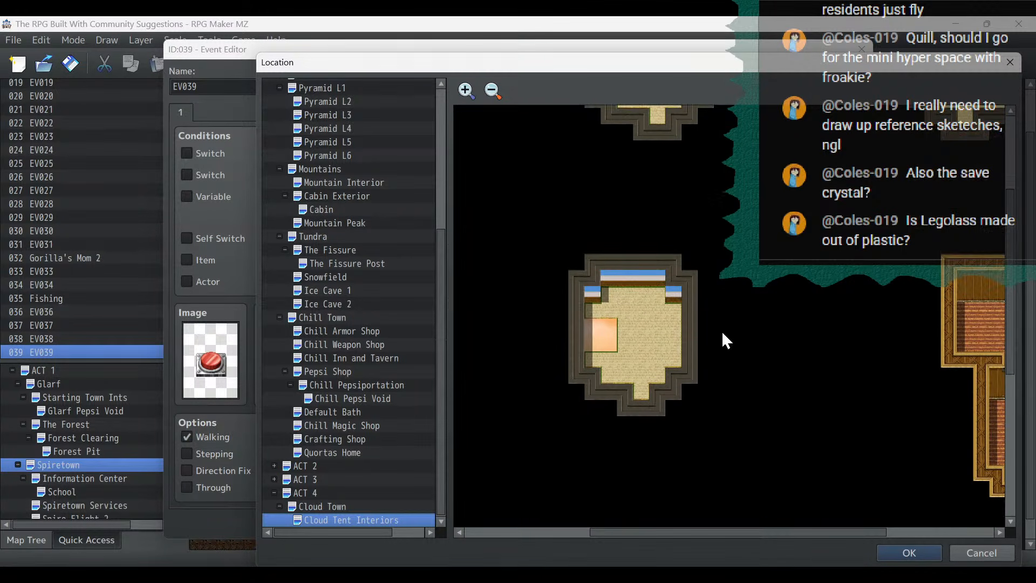
{"action": "left_click_drag", "start_coordinate": [704, 532], "coordinate": [542, 535]}
{"action": "scroll", "coordinate": [643, 389], "scroll_direction": "down", "scroll_amount": 5}
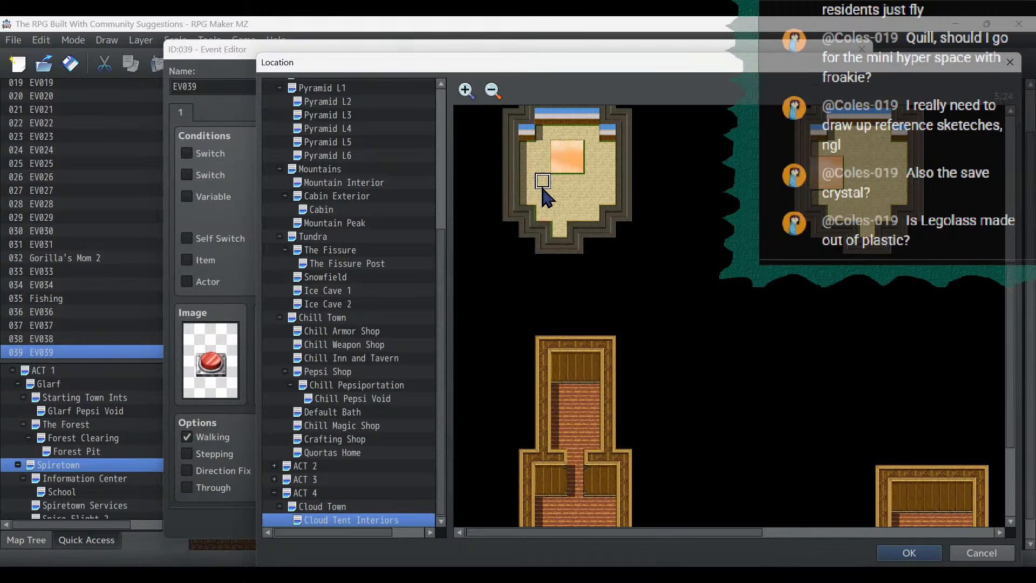
{"action": "double_click", "coordinate": [543, 182]}
{"action": "left_click", "coordinate": [695, 411]}
{"action": "left_click", "coordinate": [842, 526]}
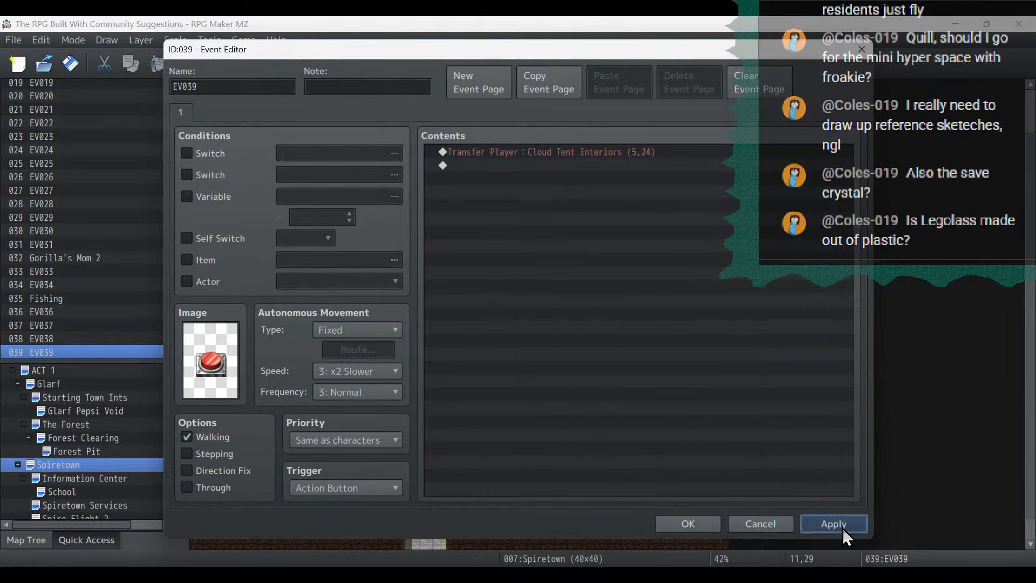
{"action": "left_click", "coordinate": [683, 524]}
- Start a playtest, saving the changes to the game, and load save File 3
{"action": "left_click", "coordinate": [826, 64]}
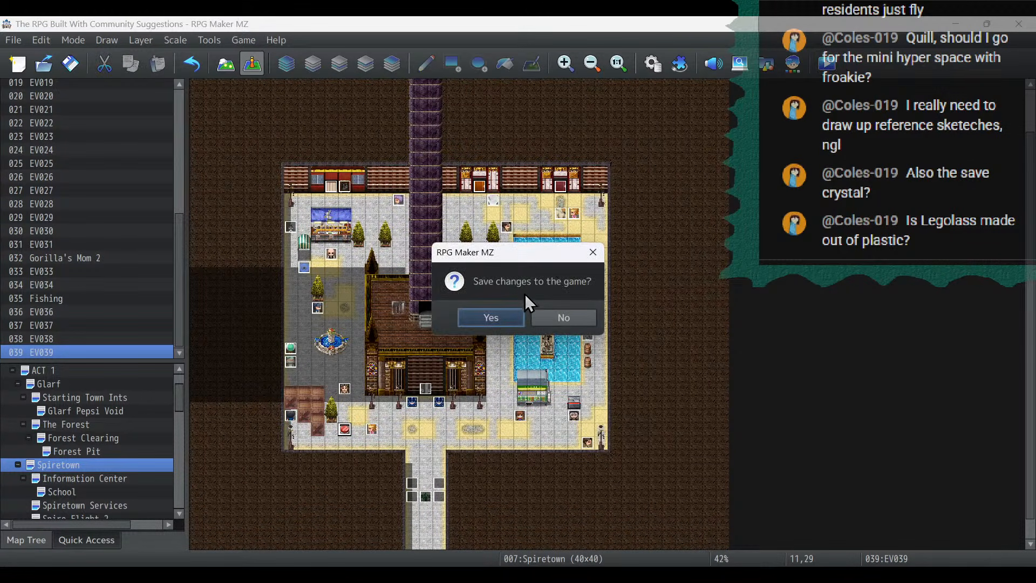
{"action": "left_click", "coordinate": [500, 322]}
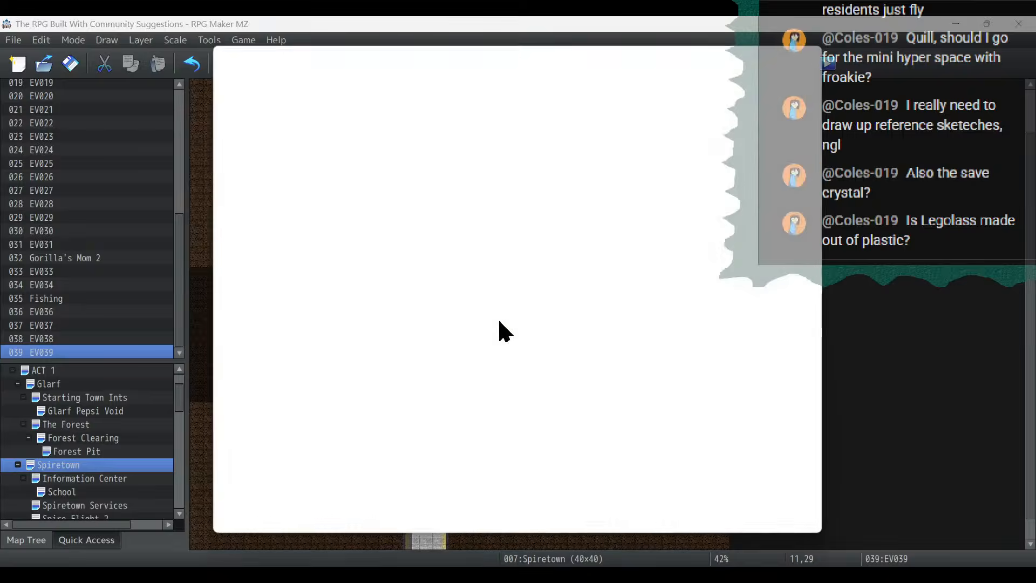
{"action": "key", "text": "Return"}
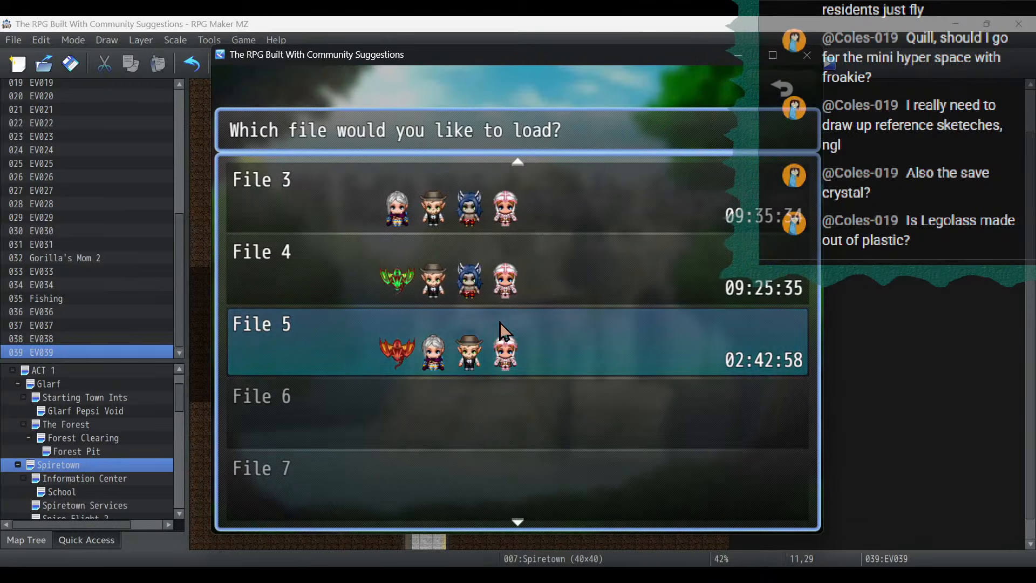
{"action": "key", "text": "Up"}
{"action": "key", "text": "Up"}
{"action": "key", "text": "Up"}
{"action": "key", "text": "Up"}
{"action": "key", "text": "Up"}
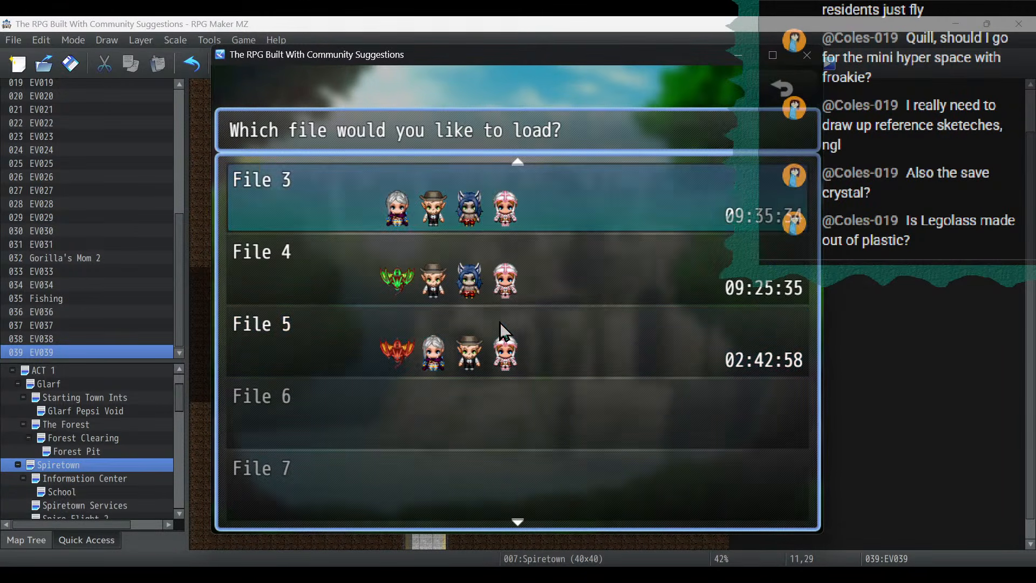
{"action": "key", "text": "Down"}
{"action": "key", "text": "Down"}
{"action": "key", "text": "Down"}
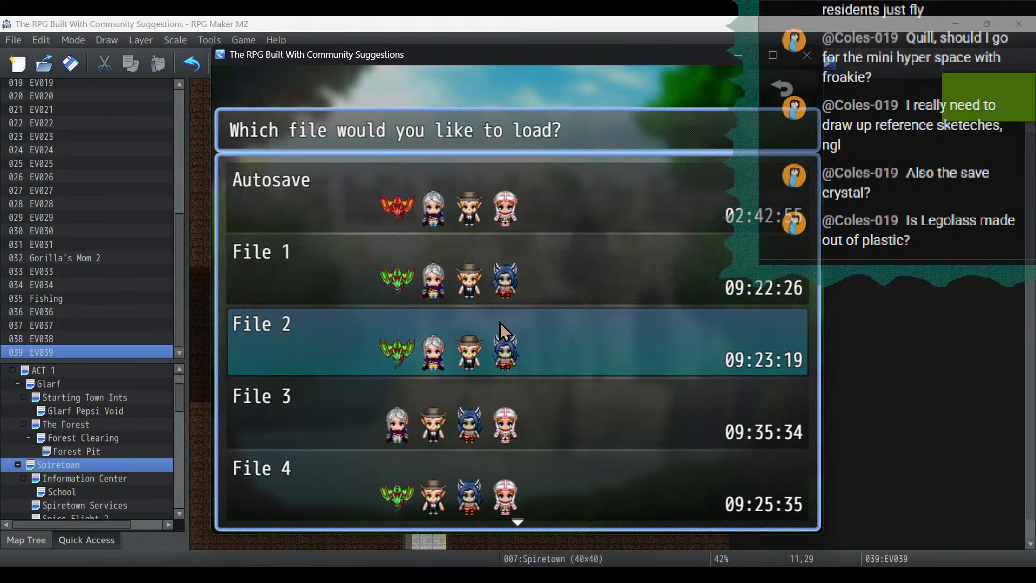
{"action": "key", "text": "Return"}
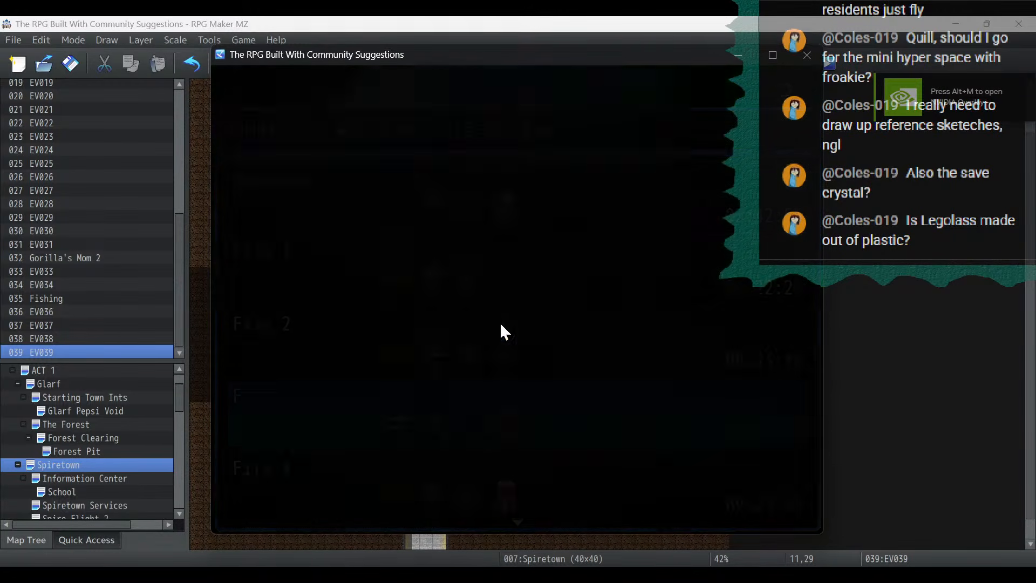
- Transfer into the tent with the red button and walk to its south opening and west side to check the floor
{"action": "key", "text": "Down"}
{"action": "key", "text": "Down"}
{"action": "key", "text": "Down"}
{"action": "key", "text": "Down"}
{"action": "key", "text": "Down"}
{"action": "key", "text": "Down"}
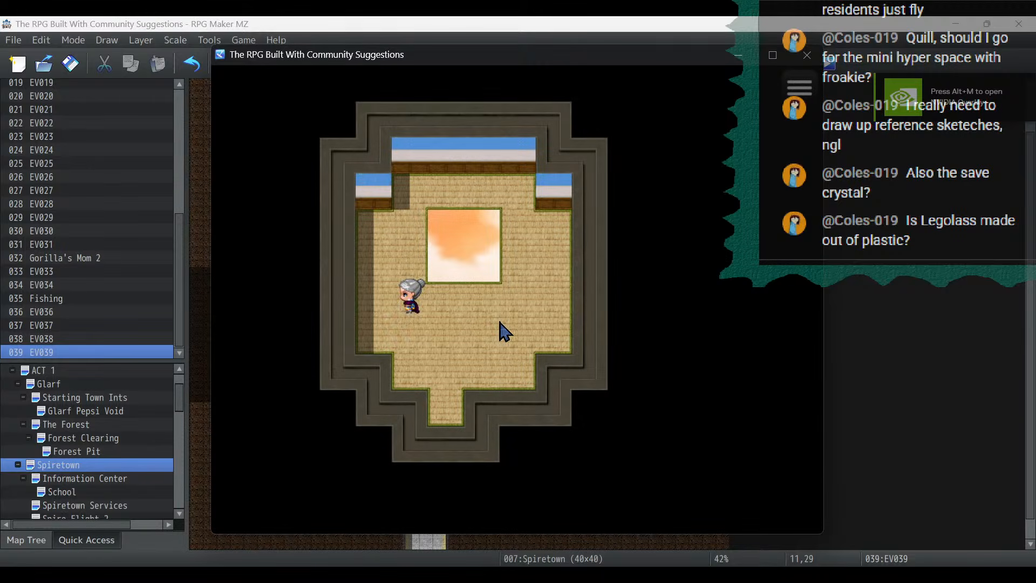
{"action": "key", "text": "Down"}
{"action": "key", "text": "Down"}
{"action": "key", "text": "Down"}
{"action": "key", "text": "Right"}
{"action": "key", "text": "Up"}
{"action": "key", "text": "Up"}
{"action": "key", "text": "Up"}
{"action": "key", "text": "Up"}
{"action": "key", "text": "Up"}
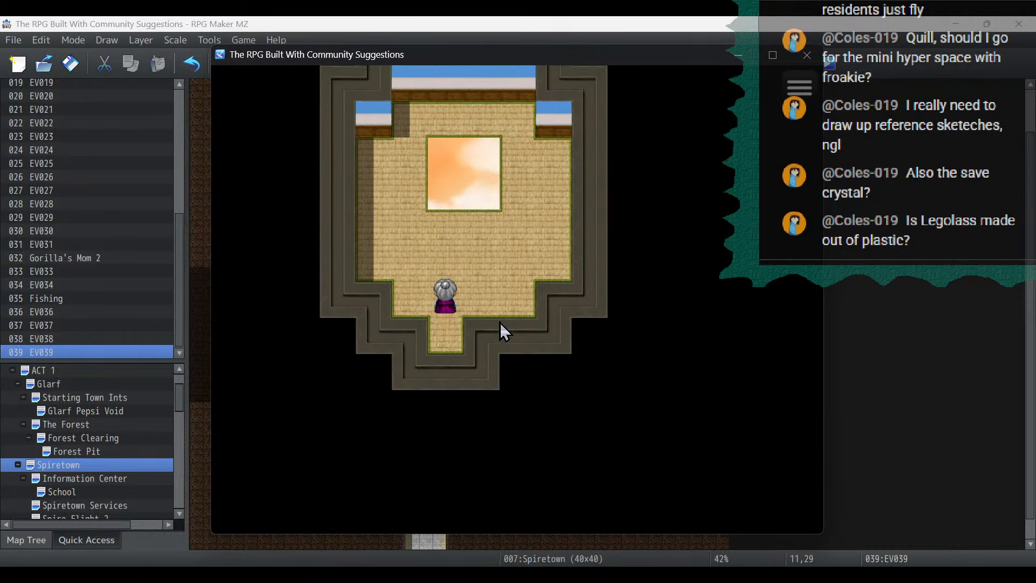
{"action": "key", "text": "Left"}
- Walk around and over the tent's floor hole to test its passability, and end the playtest
{"action": "key", "text": "Left"}
{"action": "key", "text": "Left"}
{"action": "key", "text": "Down"}
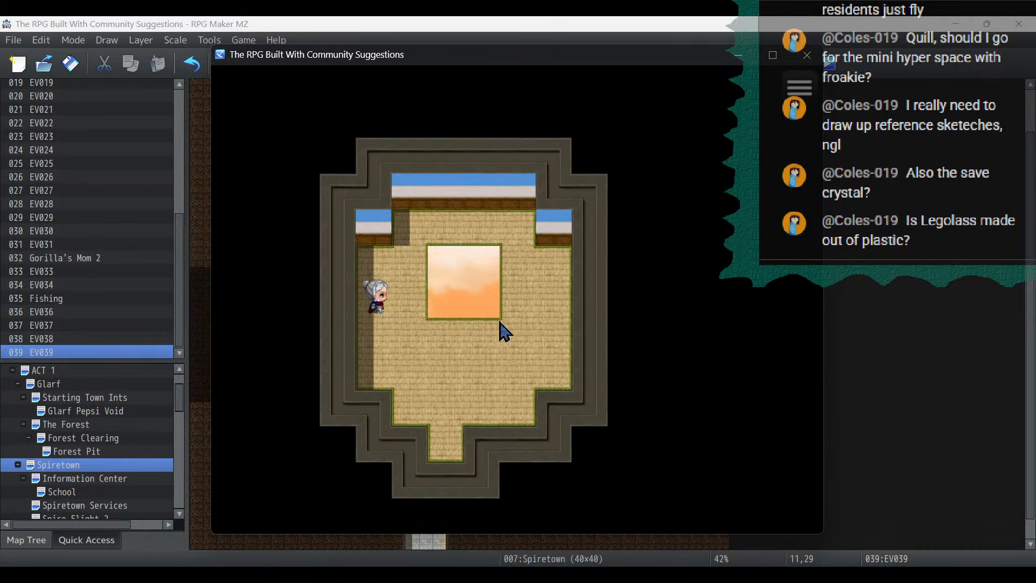
{"action": "key", "text": "Right"}
{"action": "key", "text": "Right"}
{"action": "key", "text": "Right"}
{"action": "key", "text": "Right"}
{"action": "key", "text": "Up"}
{"action": "key", "text": "Up"}
{"action": "key", "text": "Left"}
{"action": "key", "text": "Left"}
{"action": "key", "text": "Down"}
{"action": "key", "text": "Down"}
{"action": "key", "text": "Up"}
{"action": "key", "text": "Right"}
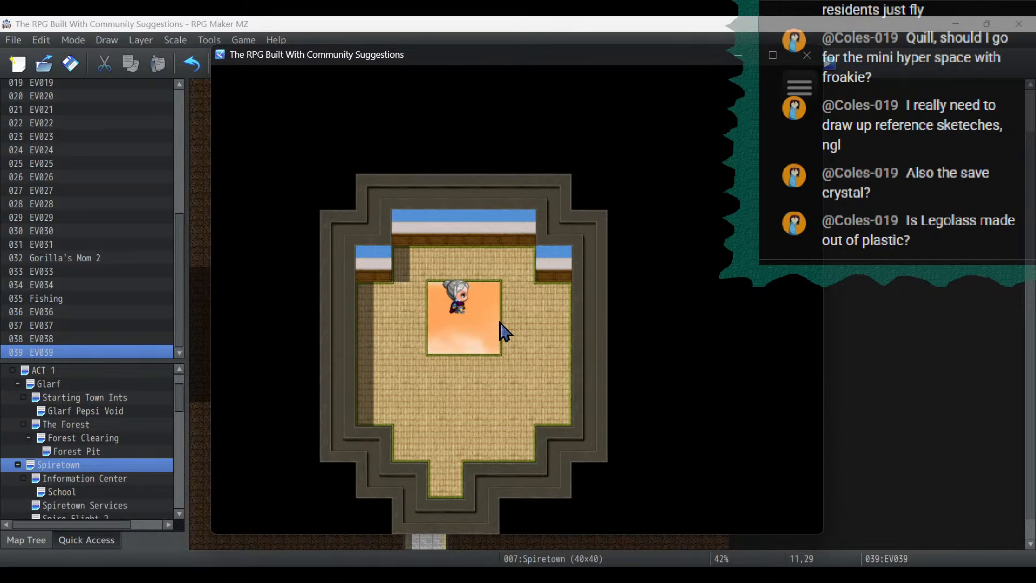
{"action": "key", "text": "Down"}
{"action": "key", "text": "Down"}
{"action": "key", "text": "Left"}
{"action": "key", "text": "Left"}
{"action": "key", "text": "Up"}
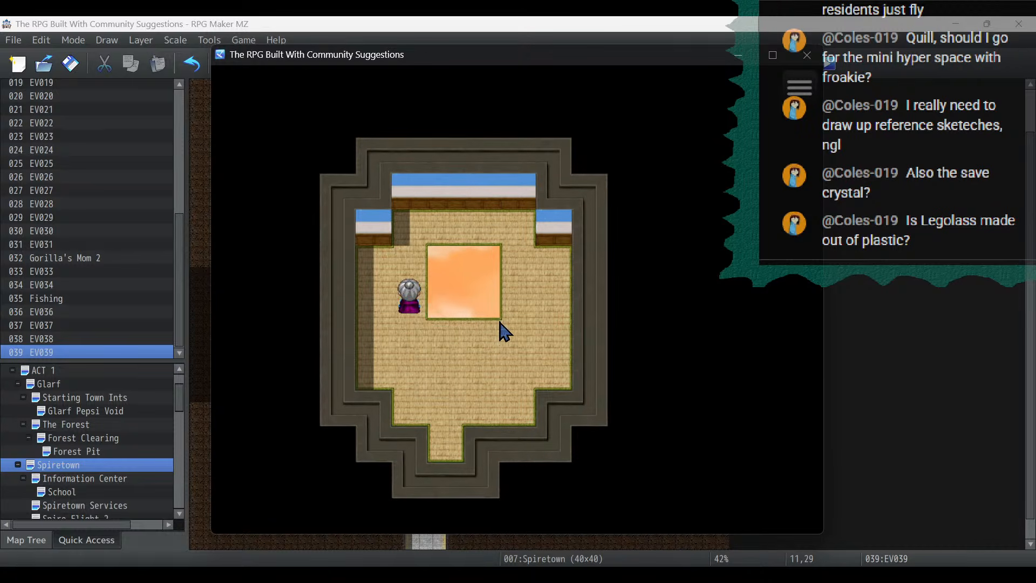
{"action": "left_click", "coordinate": [806, 56]}
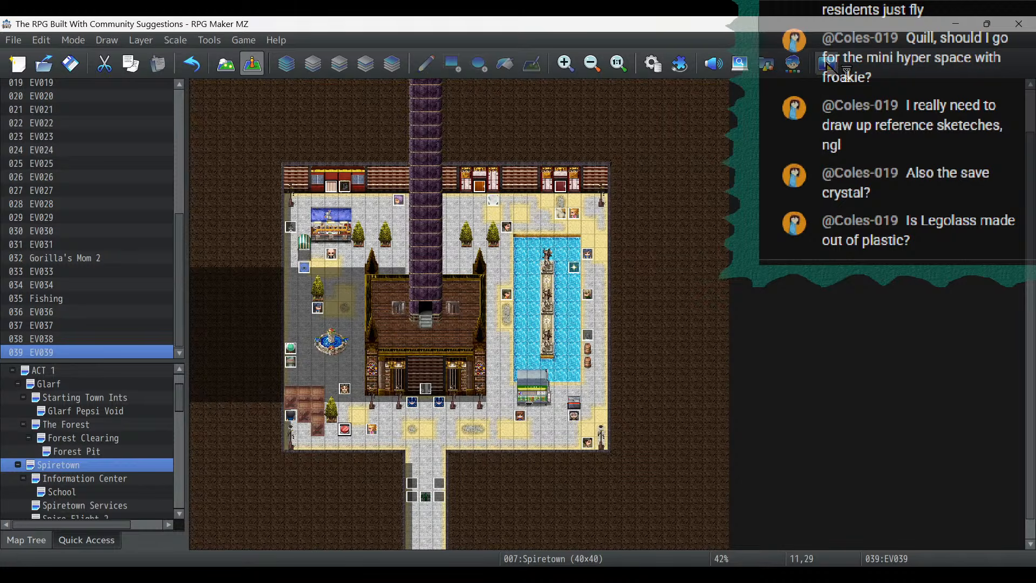
- Start another playtest and load save File 4
{"action": "left_click", "coordinate": [829, 65]}
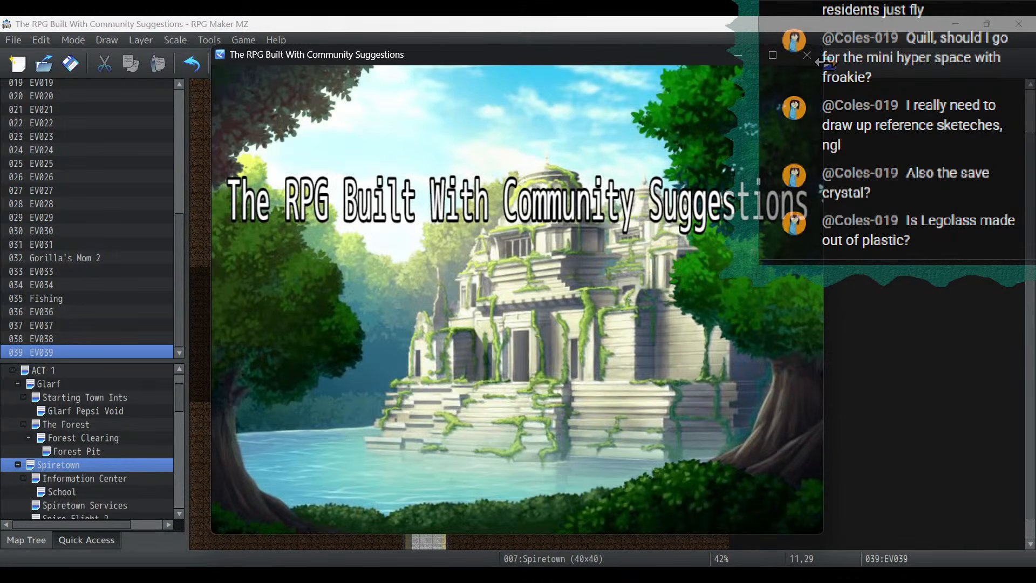
{"action": "key", "text": "Return"}
{"action": "key", "text": "Up"}
{"action": "key", "text": "Up"}
{"action": "key", "text": "Down"}
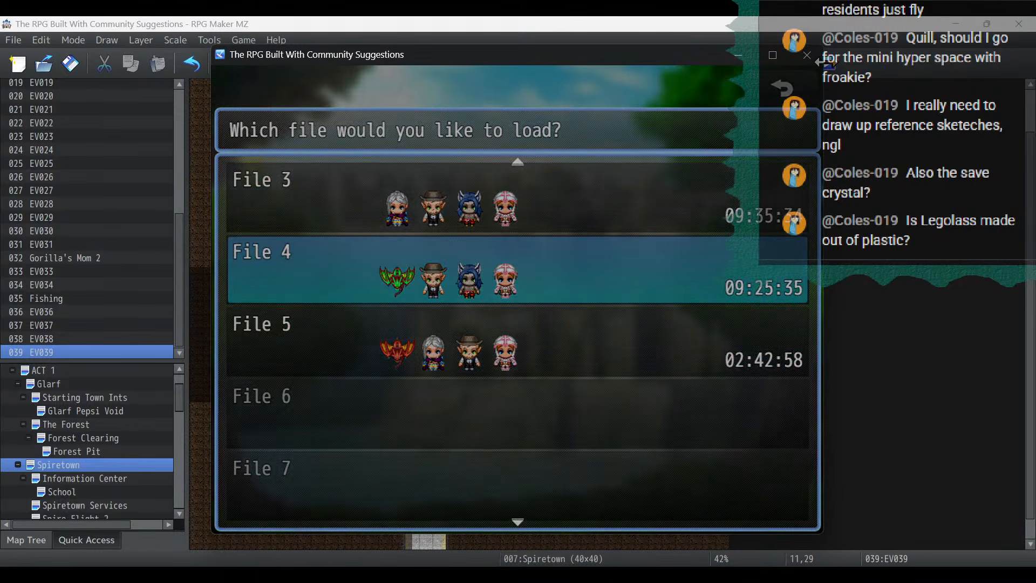
{"action": "key", "text": "Return"}
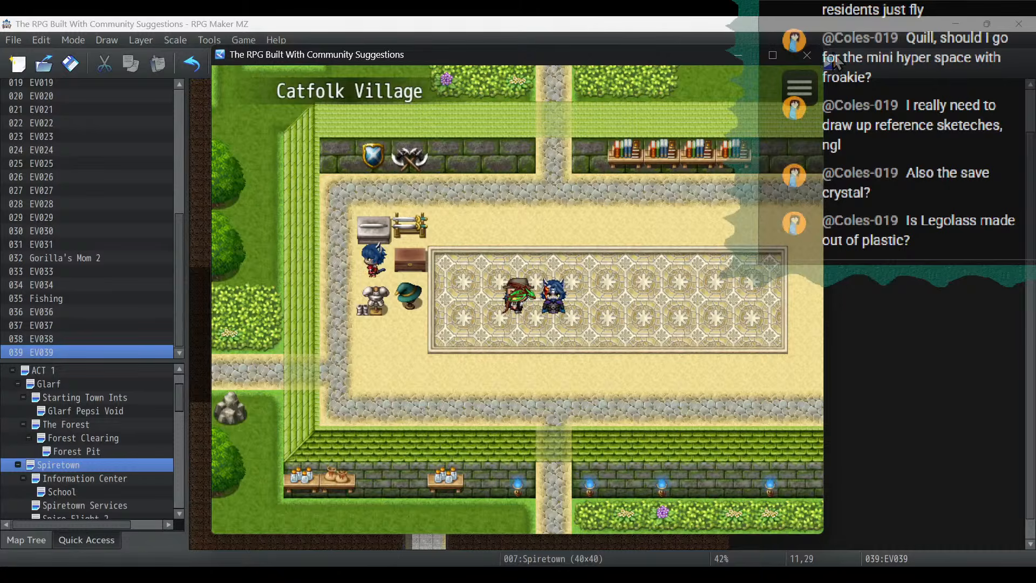
- Return the running playtest to the title screen and load save File 3
{"action": "key", "text": "Escape"}
{"action": "key", "text": "Up"}
{"action": "key", "text": "Return"}
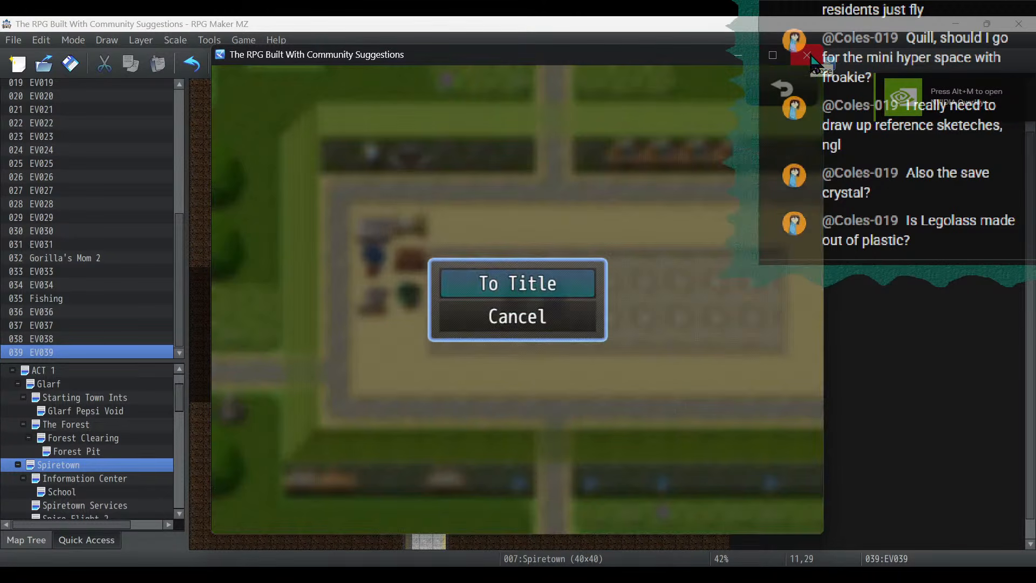
{"action": "key", "text": "Return"}
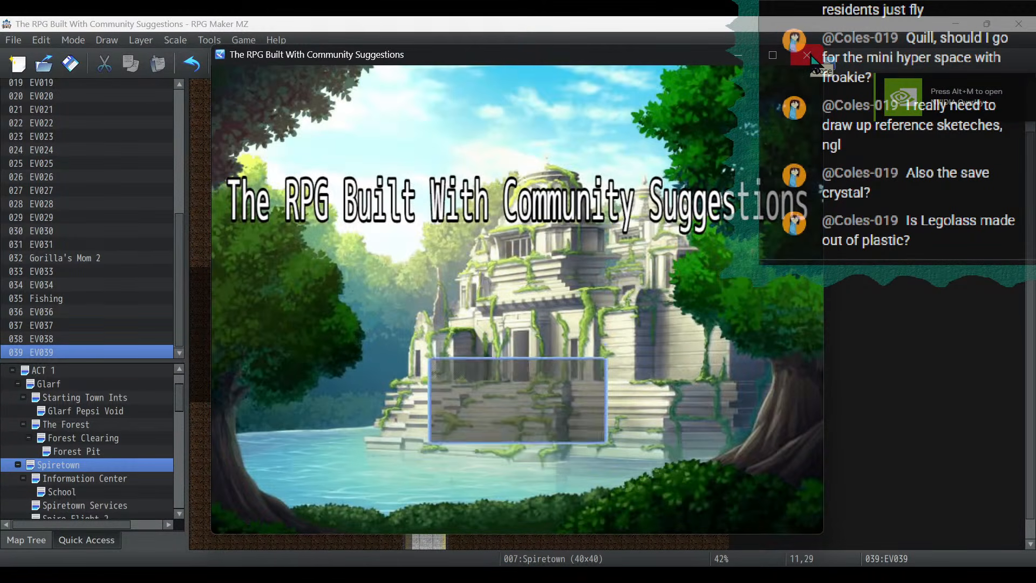
{"action": "key", "text": "Return"}
{"action": "key", "text": "Up"}
{"action": "key", "text": "Up"}
{"action": "key", "text": "Up"}
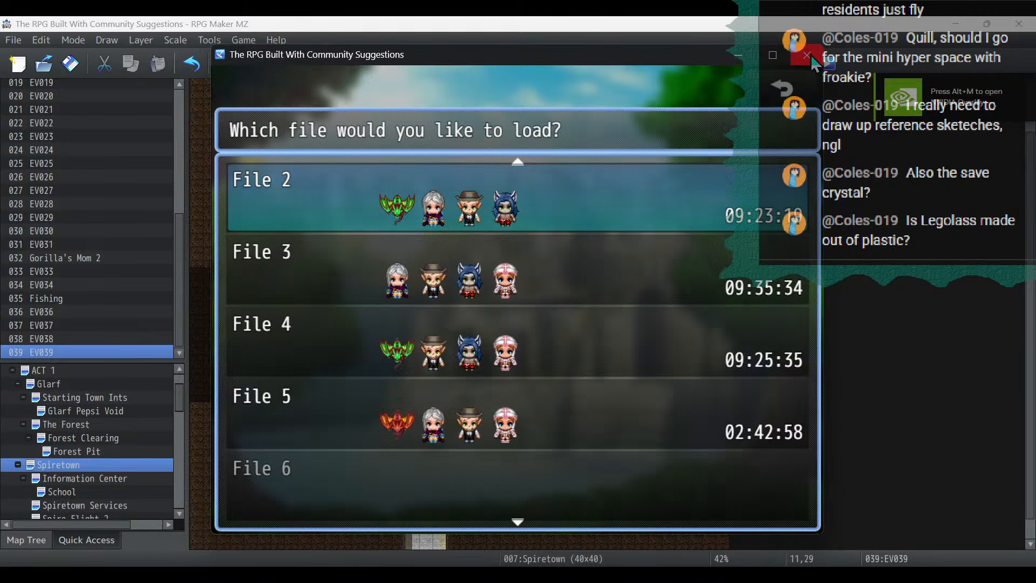
{"action": "key", "text": "Up"}
{"action": "key", "text": "Down"}
{"action": "key", "text": "Down"}
{"action": "key", "text": "Return"}
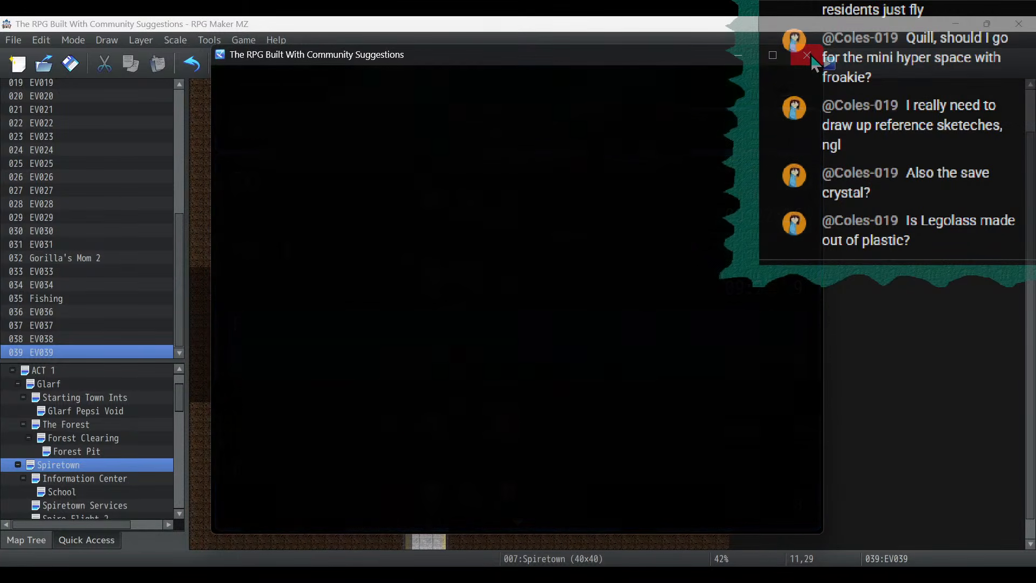
- Check the party menu of the loaded save and end the playtest
{"action": "key", "text": "Escape"}
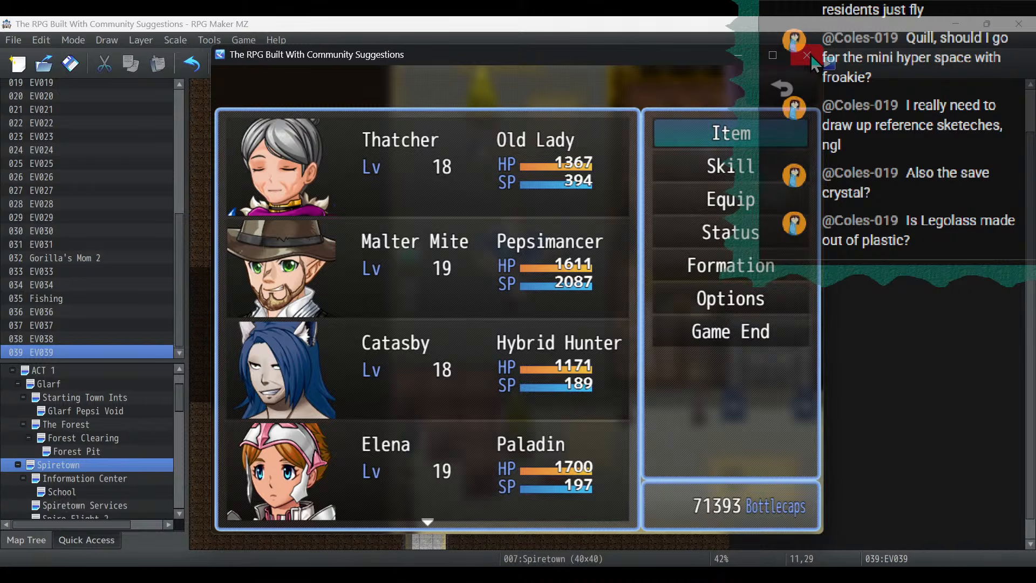
{"action": "key", "text": "Down"}
{"action": "key", "text": "Down"}
{"action": "key", "text": "Down"}
{"action": "key", "text": "Down"}
{"action": "key", "text": "Down"}
{"action": "key", "text": "Down"}
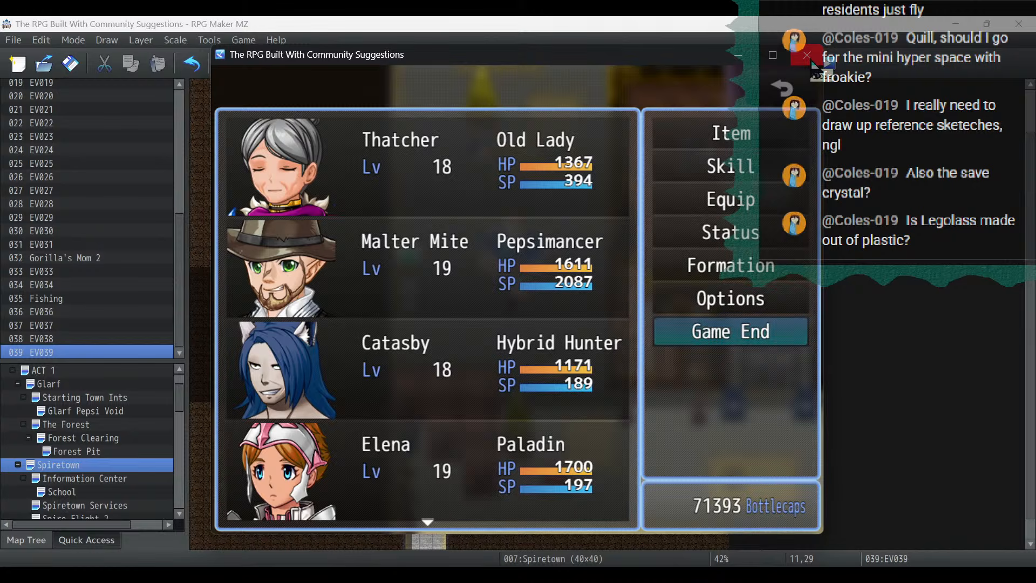
{"action": "key", "text": "Up"}
{"action": "key", "text": "Up"}
{"action": "key", "text": "Up"}
{"action": "key", "text": "Up"}
{"action": "key", "text": "Up"}
{"action": "key", "text": "Up"}
{"action": "left_click", "coordinate": [808, 56]}
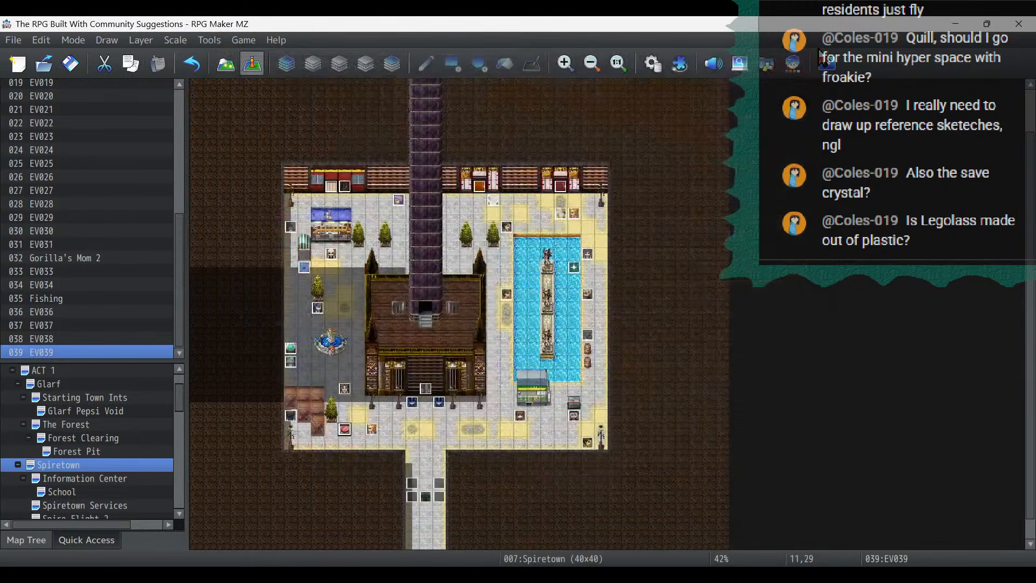
- Change the red button event's player transfer in Spiretown to Cloud Town at (4,17), west of the southwestern house
{"action": "double_click", "coordinate": [348, 432]}
{"action": "double_click", "coordinate": [542, 154]}
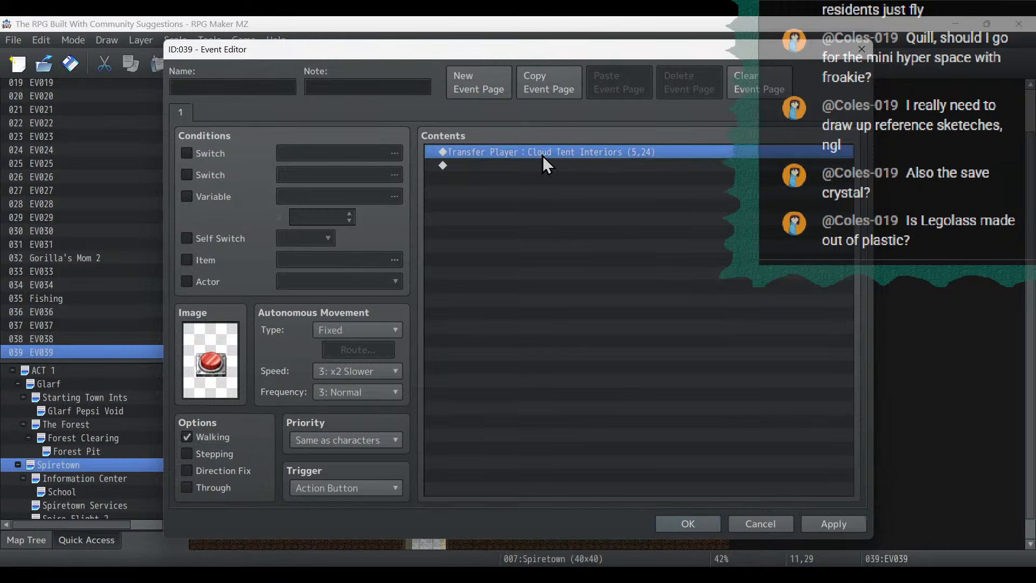
{"action": "left_click", "coordinate": [603, 265]}
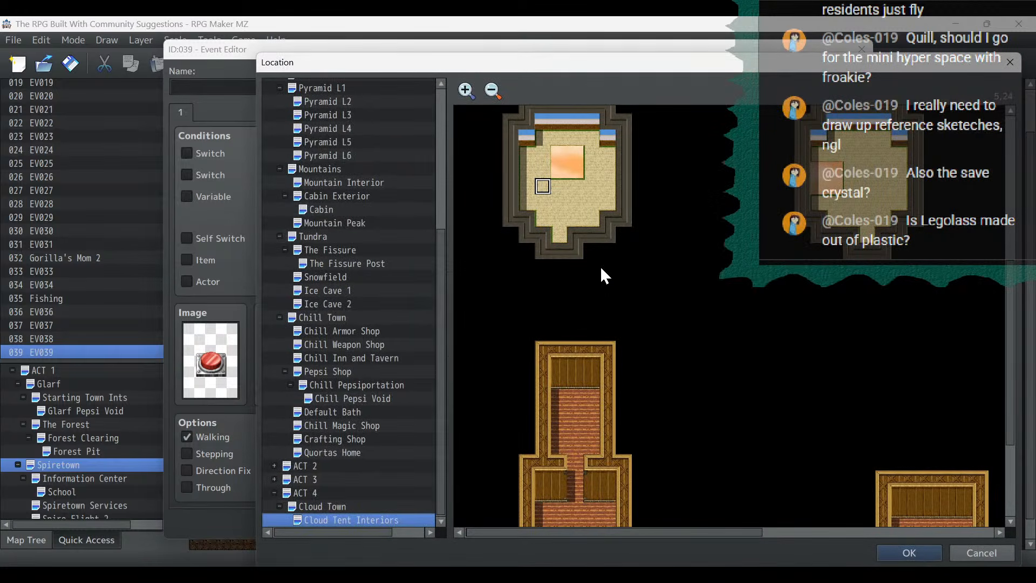
{"action": "left_click", "coordinate": [319, 502]}
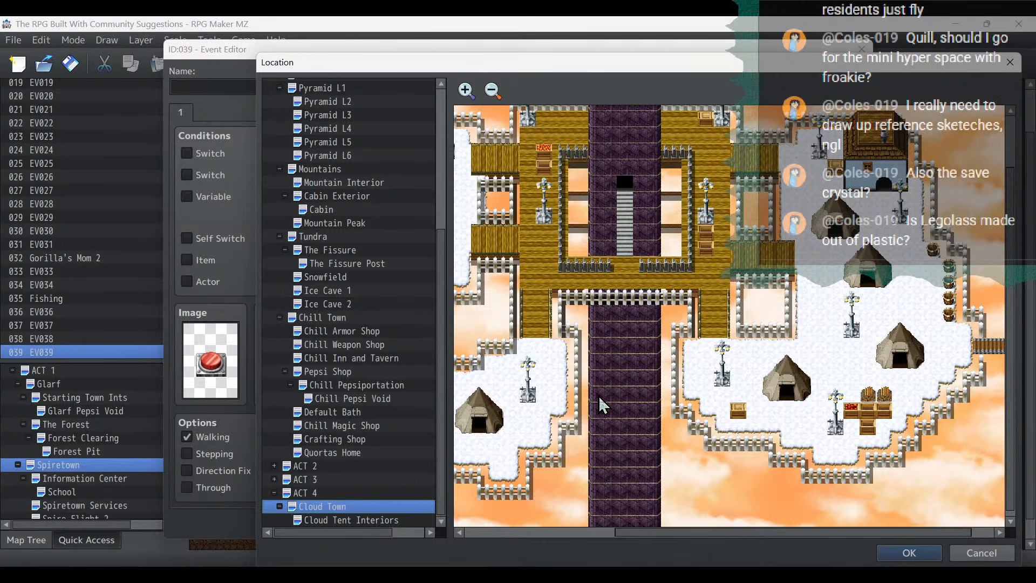
{"action": "left_click_drag", "start_coordinate": [638, 531], "coordinate": [514, 543]}
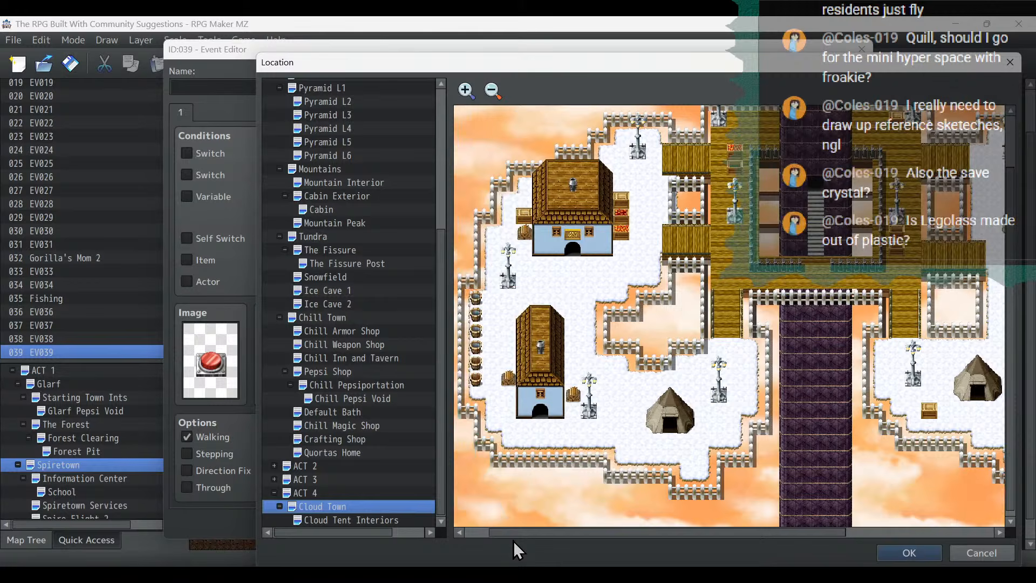
{"action": "double_click", "coordinate": [498, 326]}
{"action": "left_click", "coordinate": [624, 411]}
{"action": "left_click", "coordinate": [836, 524]}
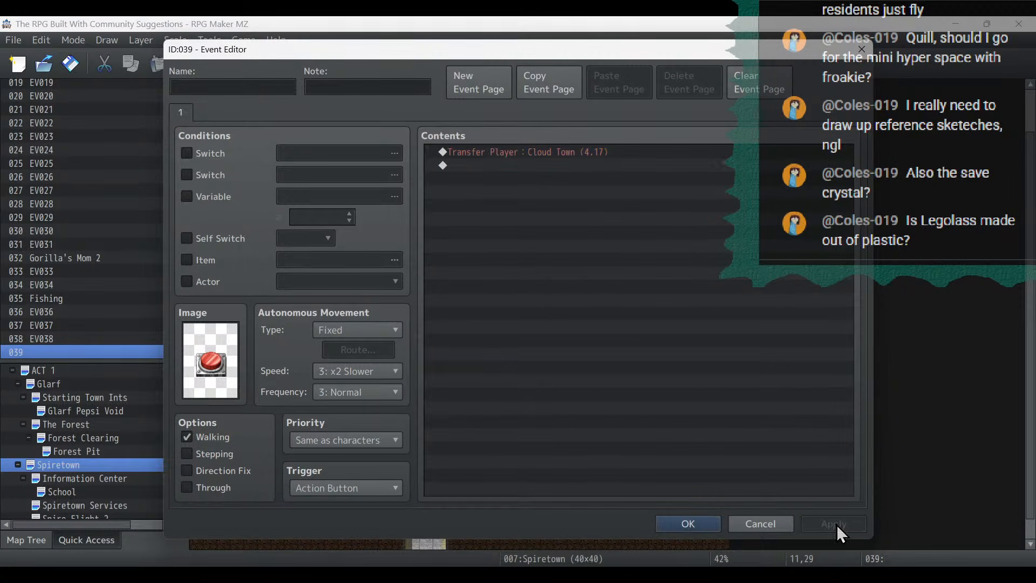
{"action": "left_click", "coordinate": [689, 528]}
- Start a playtest, saving the changes to the game, and load save File 5
{"action": "left_click", "coordinate": [825, 64]}
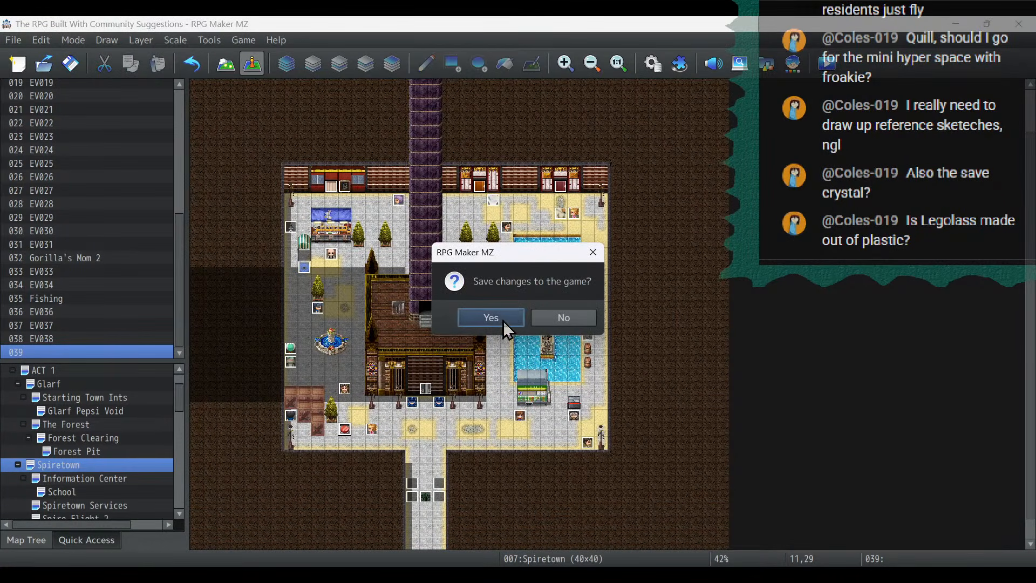
{"action": "left_click", "coordinate": [506, 323]}
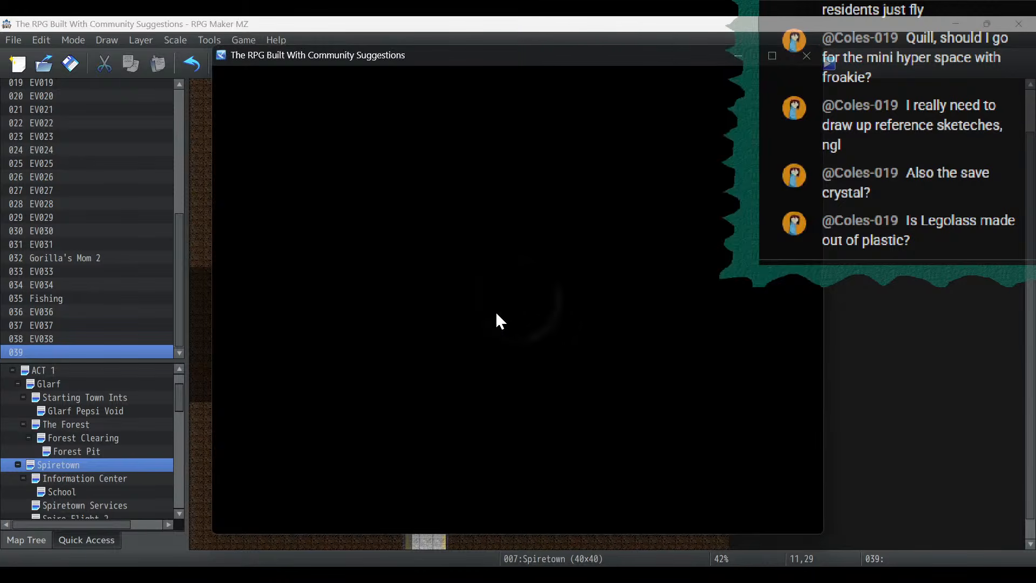
{"action": "key", "text": "Return"}
{"action": "key", "text": "Return"}
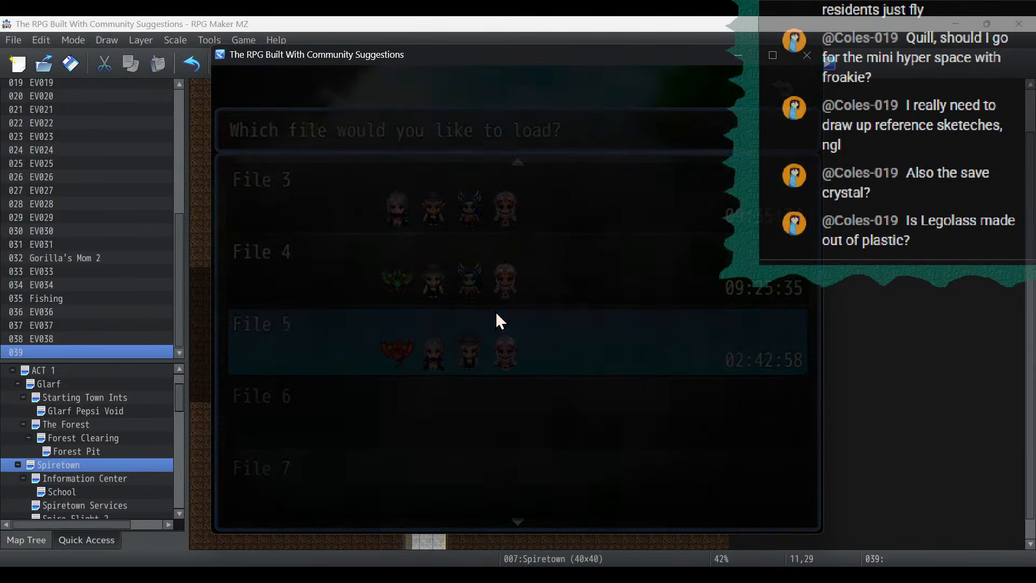
{"action": "key", "text": "alt+Tab"}
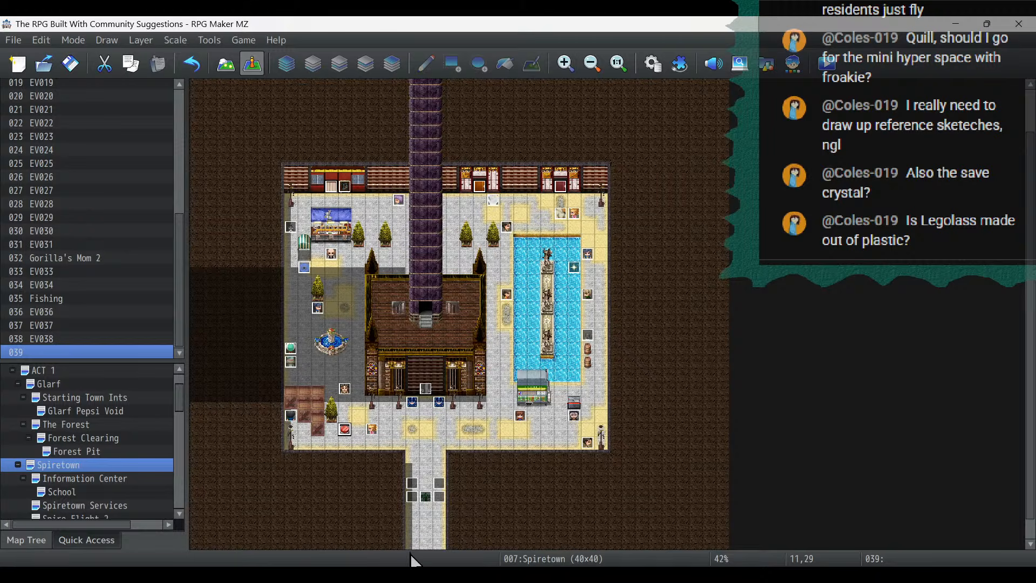
{"action": "key", "text": "alt+Tab"}
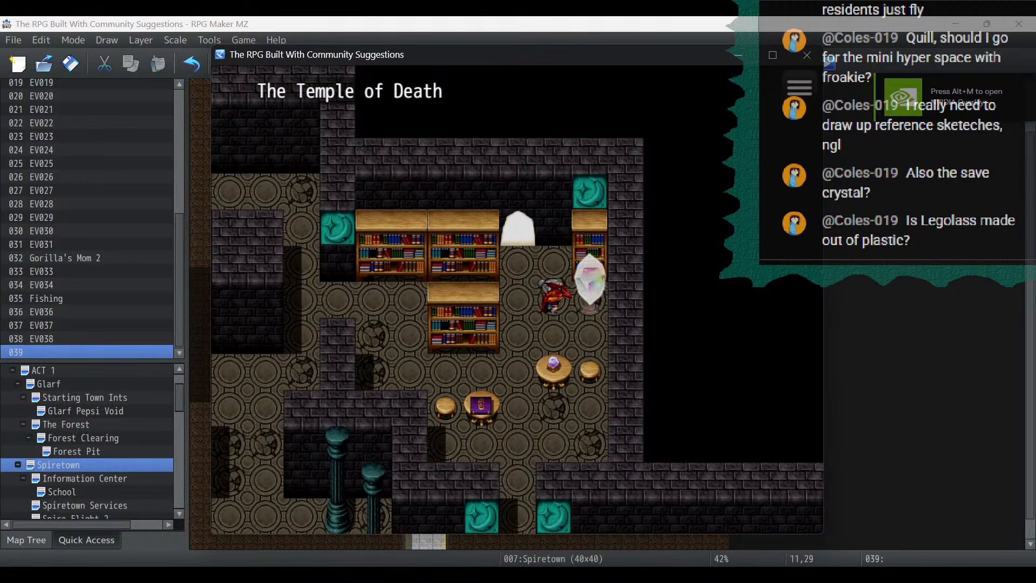
{"action": "key", "text": "alt+Tab"}
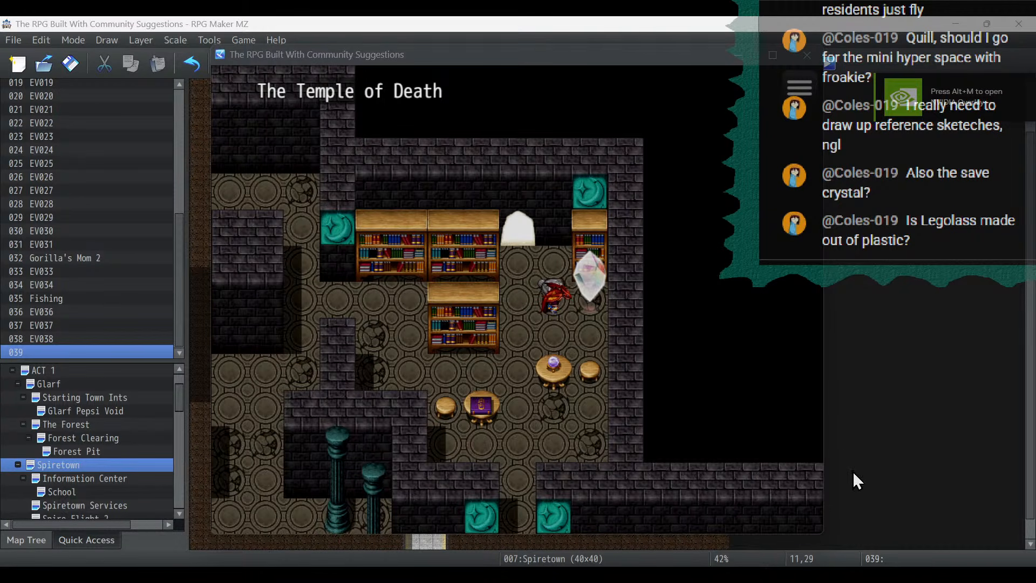
{"action": "left_click", "coordinate": [730, 105]}
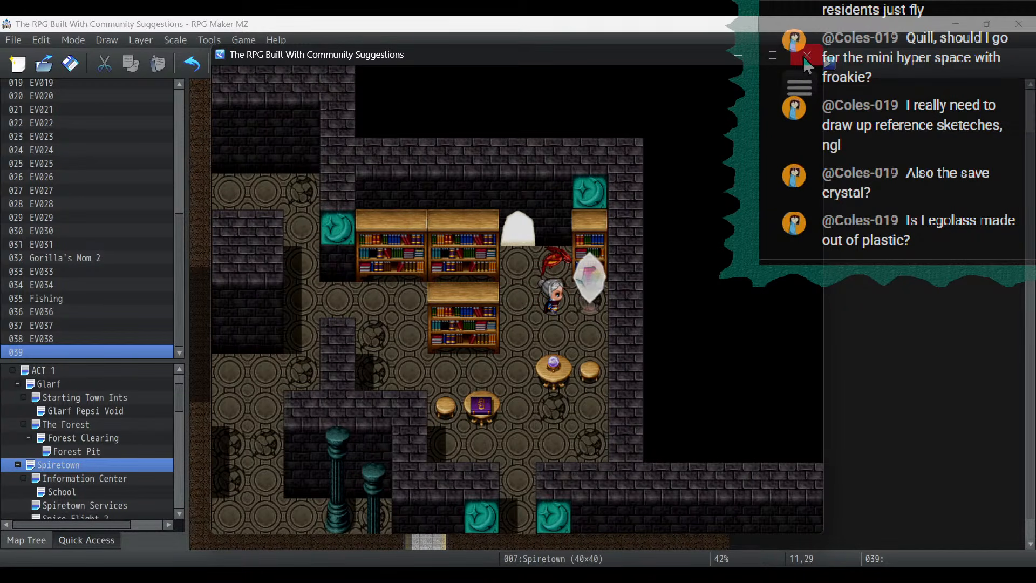
{"action": "left_click", "coordinate": [807, 56]}
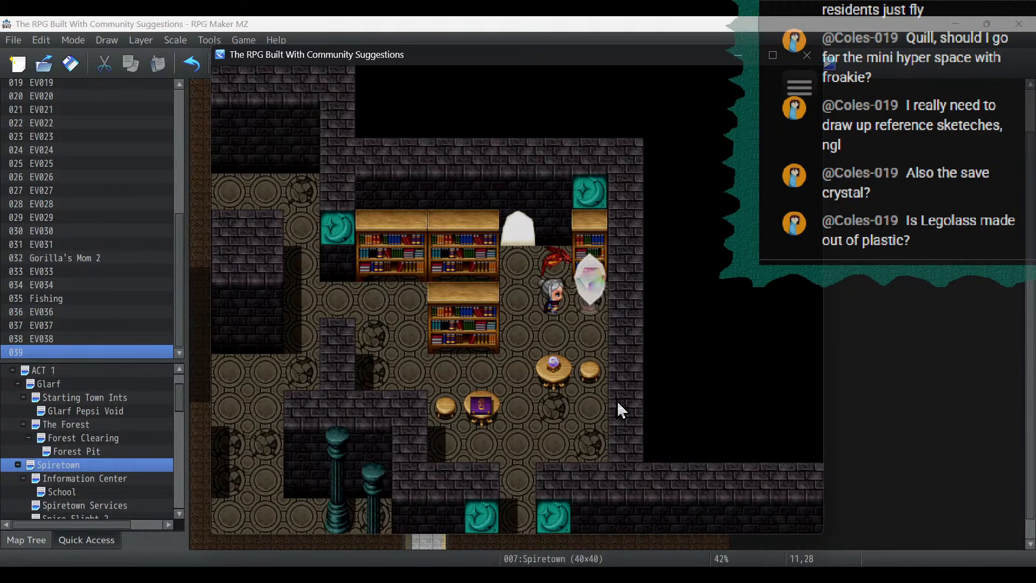
- Return from the Temple of Death to the title screen and load save File 3
{"action": "left_click", "coordinate": [725, 323]}
{"action": "right_click", "coordinate": [725, 323]}
{"action": "left_click", "coordinate": [725, 323]}
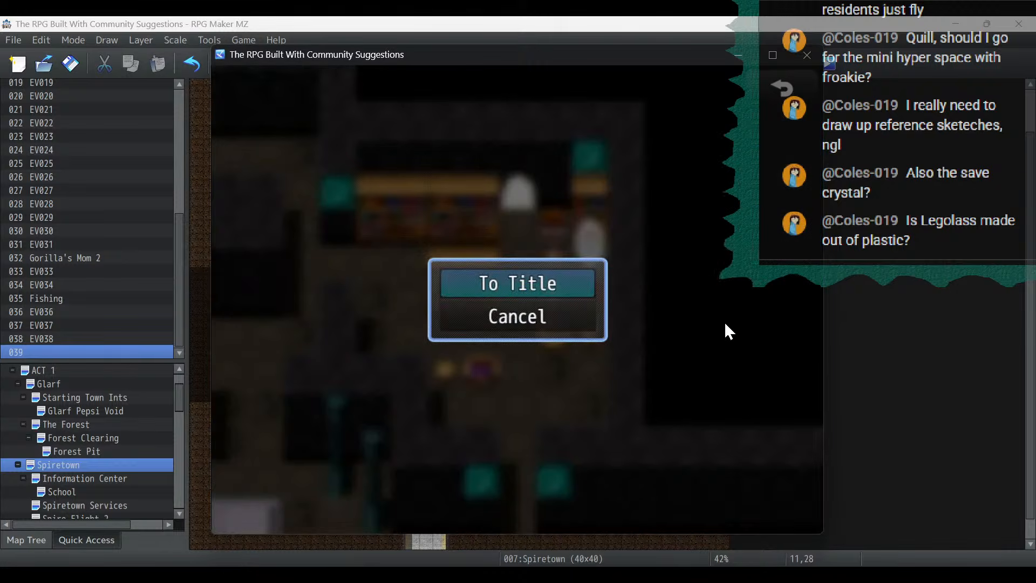
{"action": "key", "text": "Return"}
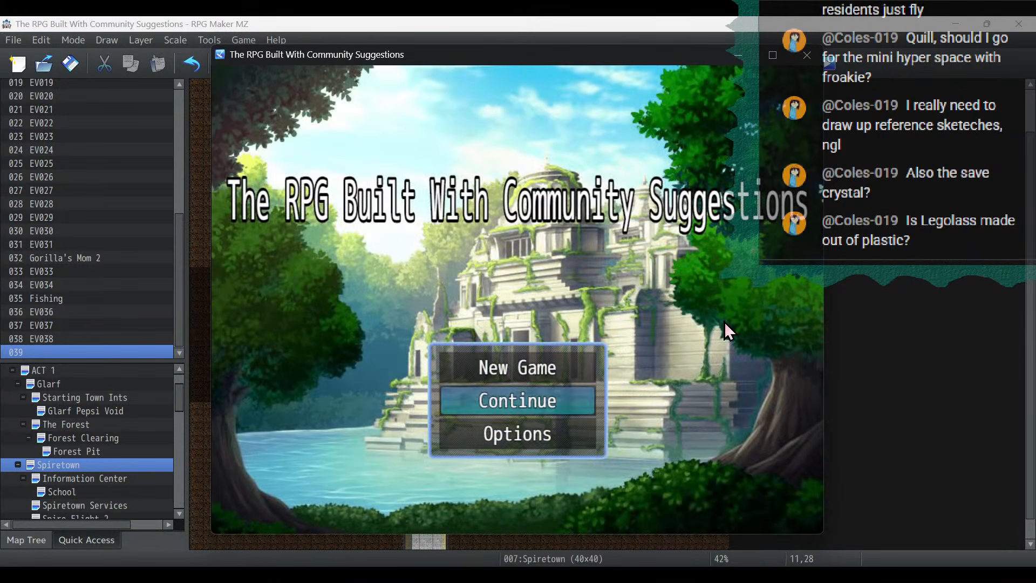
{"action": "key", "text": "Return"}
{"action": "key", "text": "Up"}
{"action": "key", "text": "Up"}
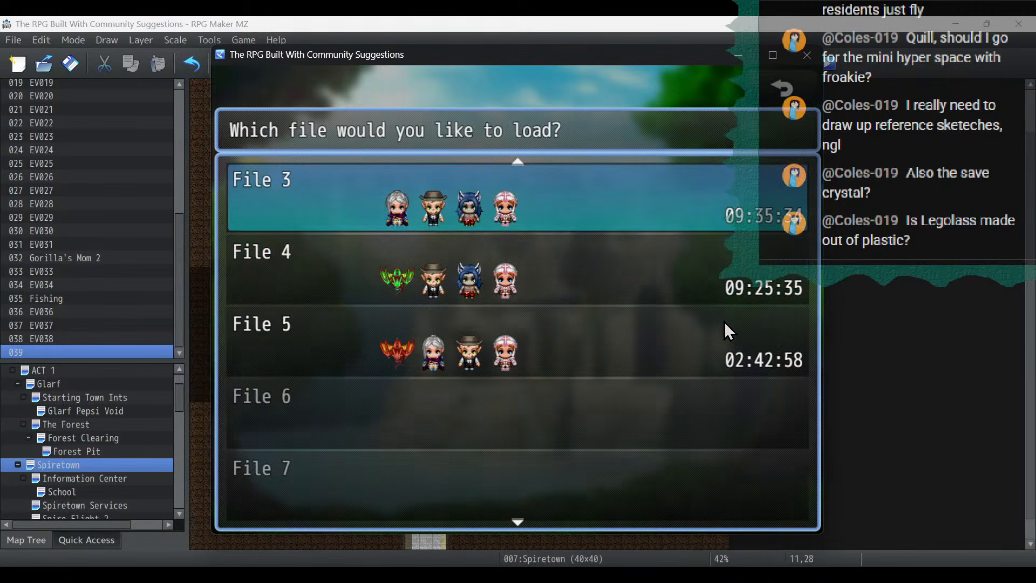
{"action": "key", "text": "Return"}
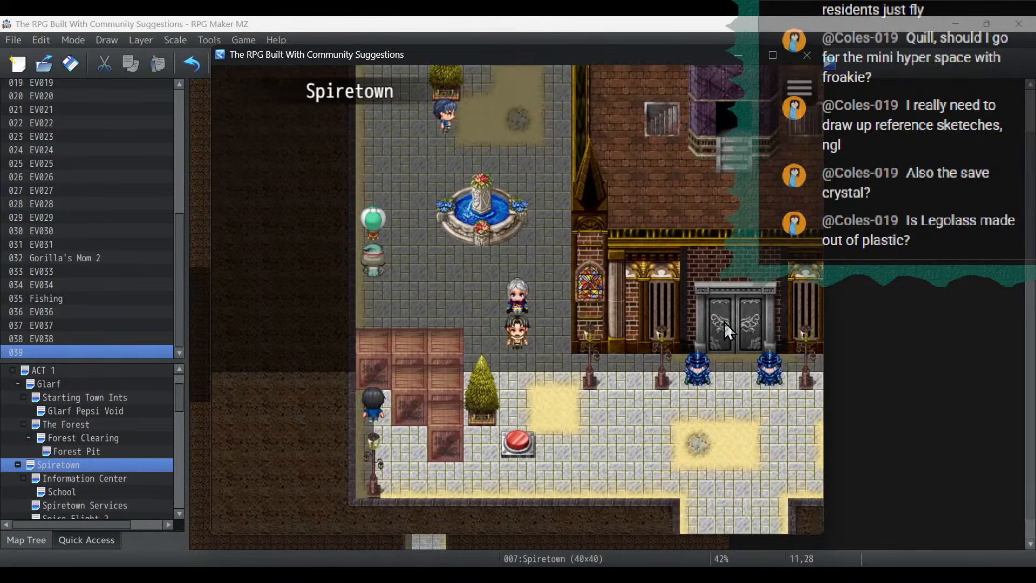
- Transfer to Cloud Town with the red button, walk around the north of the narrow house, and end the playtest
{"action": "key", "text": "Right"}
{"action": "key", "text": "Down"}
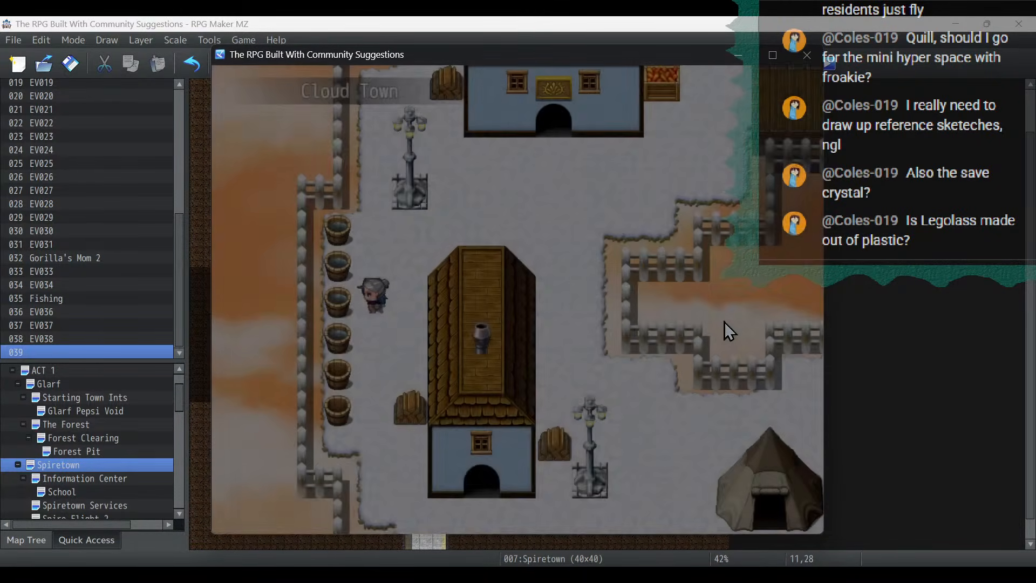
{"action": "key", "text": "Right"}
{"action": "key", "text": "Up"}
{"action": "key", "text": "Right"}
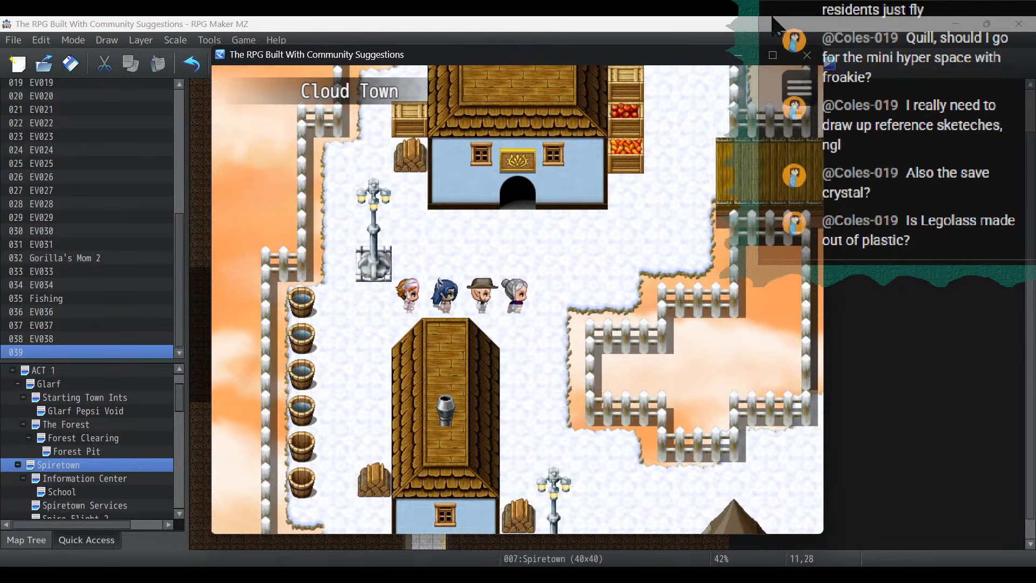
{"action": "left_click", "coordinate": [807, 56]}
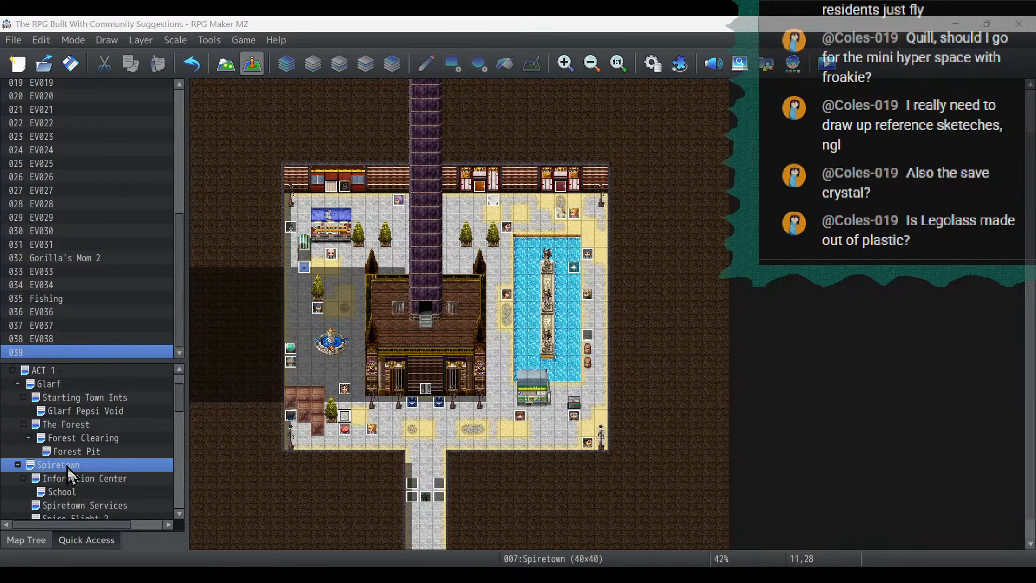
- Copy door event EV024 from Spiretown's north wall and paste it onto the doorway of Cloud Town's southwestern house
{"action": "scroll", "coordinate": [74, 424], "scroll_direction": "down", "scroll_amount": 10}
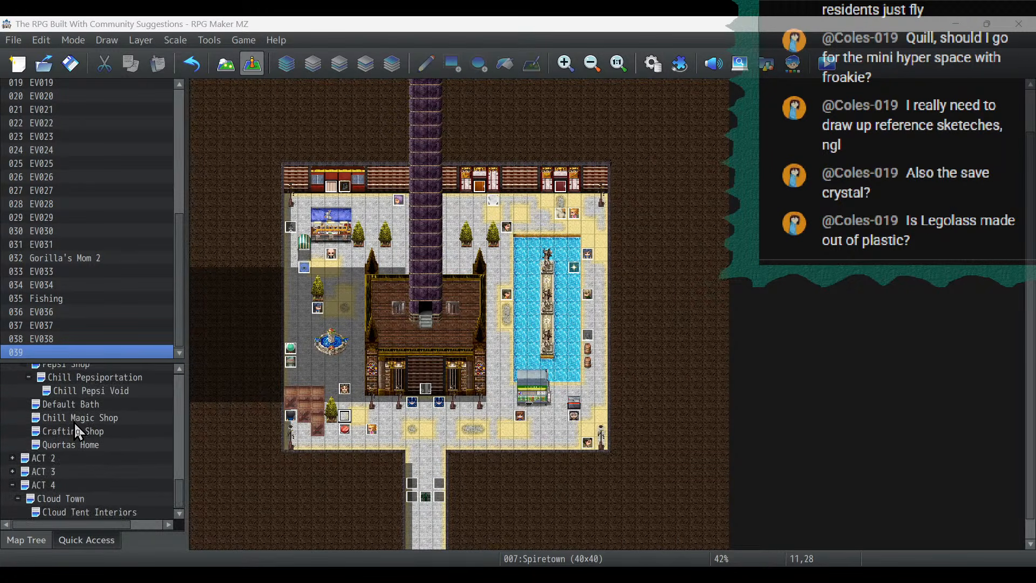
{"action": "right_click", "coordinate": [481, 186]}
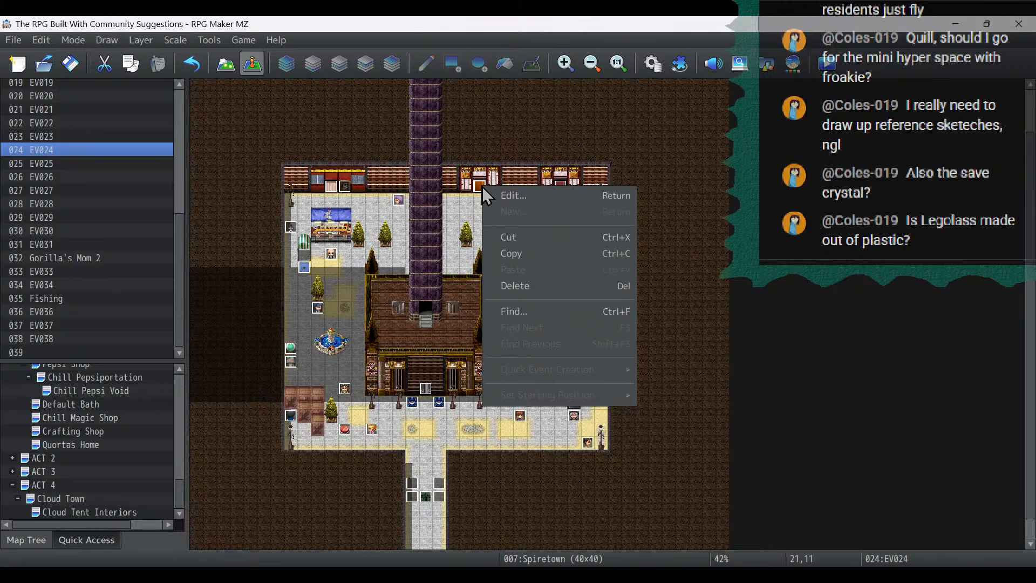
{"action": "left_click", "coordinate": [506, 260]}
{"action": "left_click", "coordinate": [85, 513]}
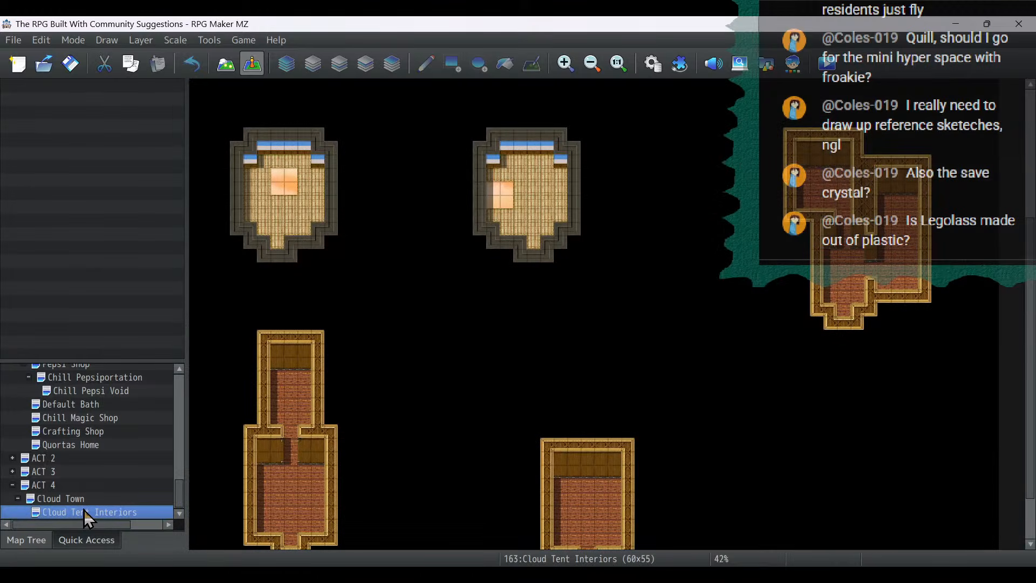
{"action": "left_click", "coordinate": [70, 498]}
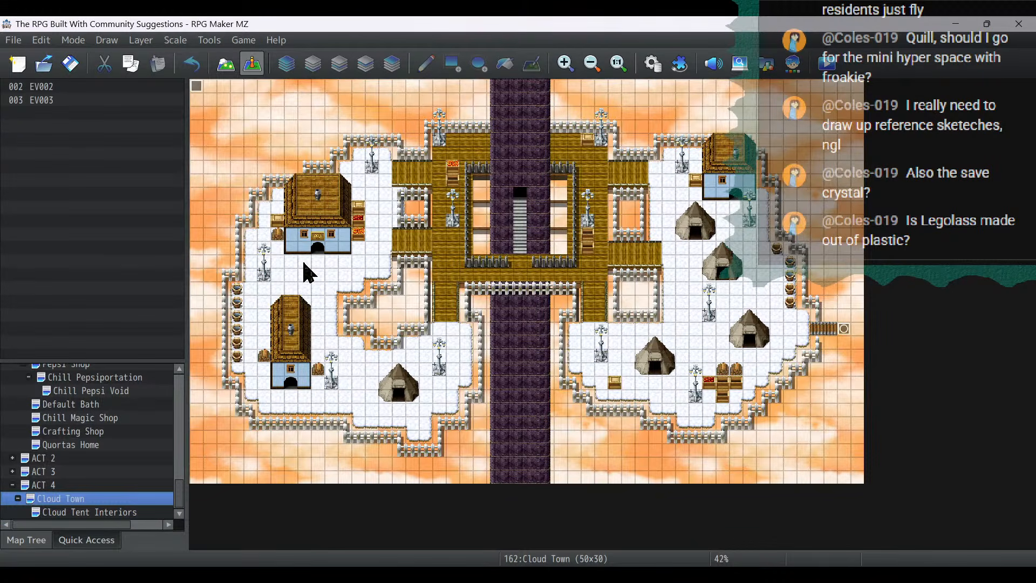
{"action": "right_click", "coordinate": [295, 386]}
{"action": "left_click", "coordinate": [334, 456]}
- Change the image of the southwestern house's door event to the round wooden door with the handle on its left from mv_!Door1
{"action": "double_click", "coordinate": [293, 385]}
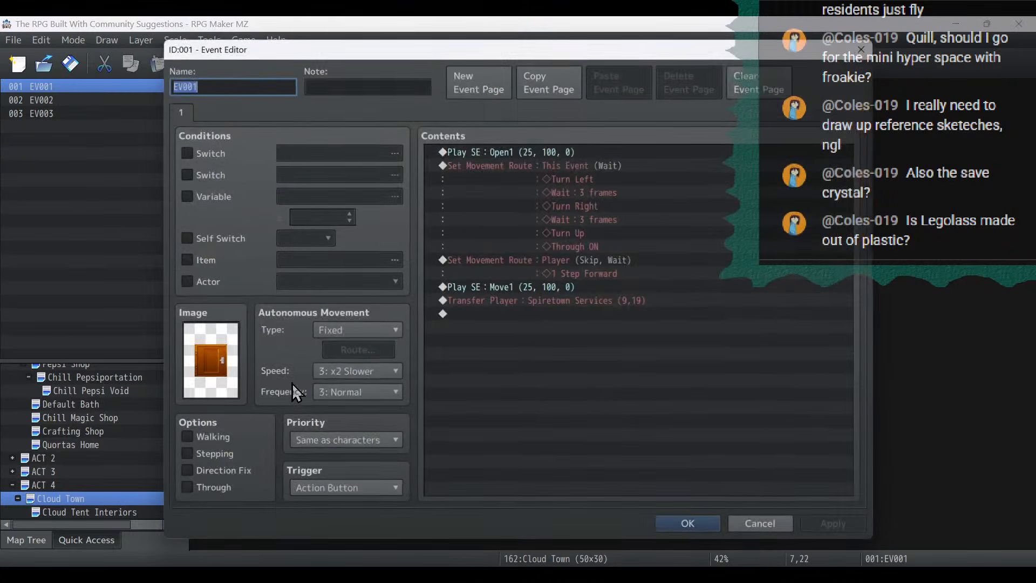
{"action": "double_click", "coordinate": [233, 357]}
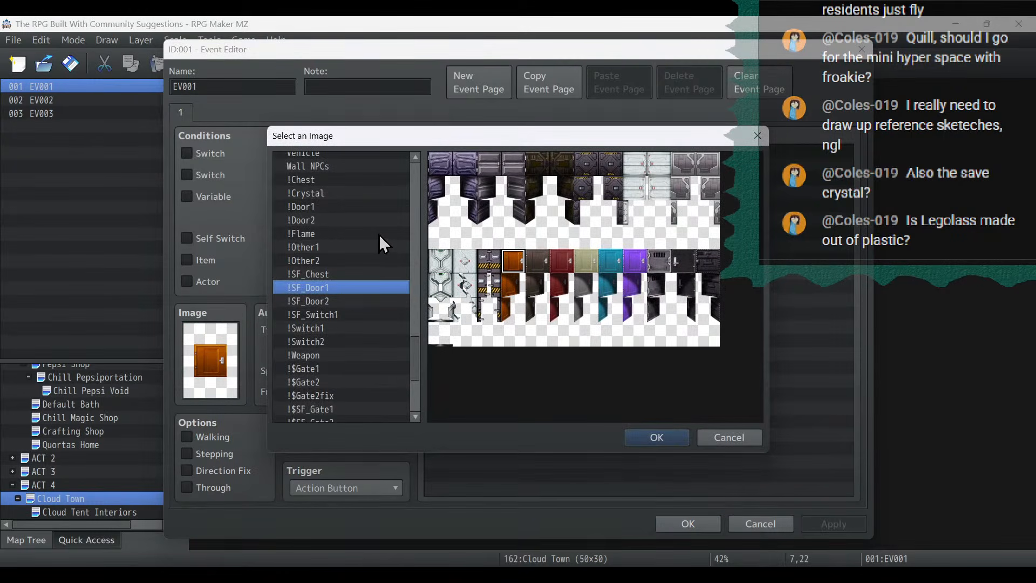
{"action": "left_click", "coordinate": [348, 301]}
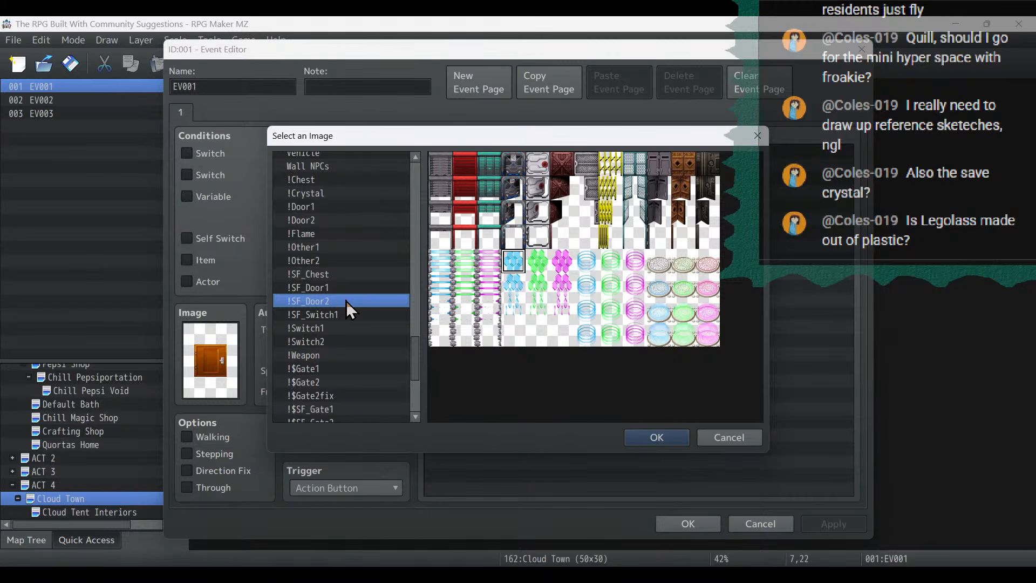
{"action": "scroll", "coordinate": [350, 281], "scroll_direction": "down", "scroll_amount": 3}
{"action": "scroll", "coordinate": [356, 284], "scroll_direction": "up", "scroll_amount": 5}
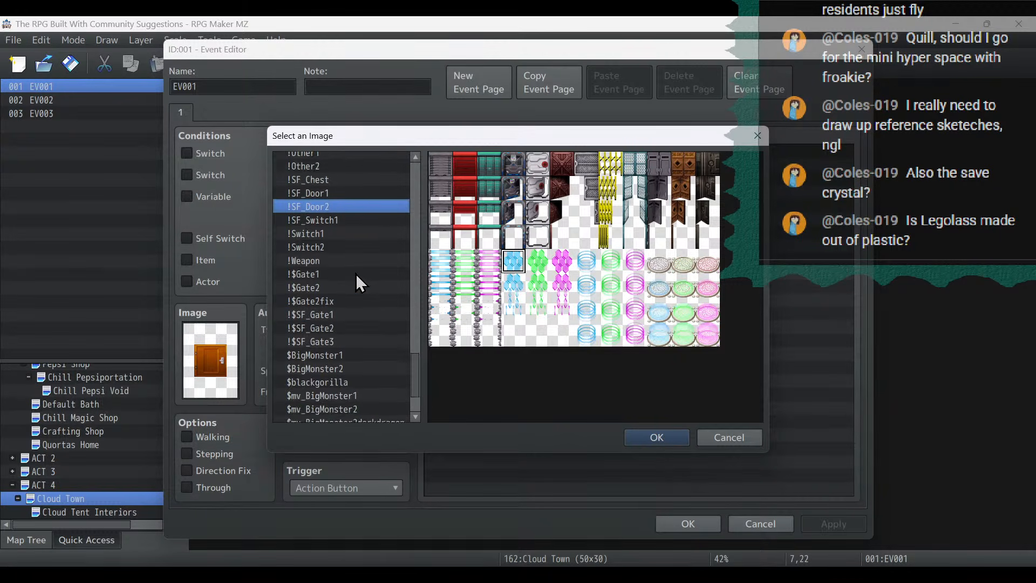
{"action": "scroll", "coordinate": [357, 275], "scroll_direction": "up", "scroll_amount": 10}
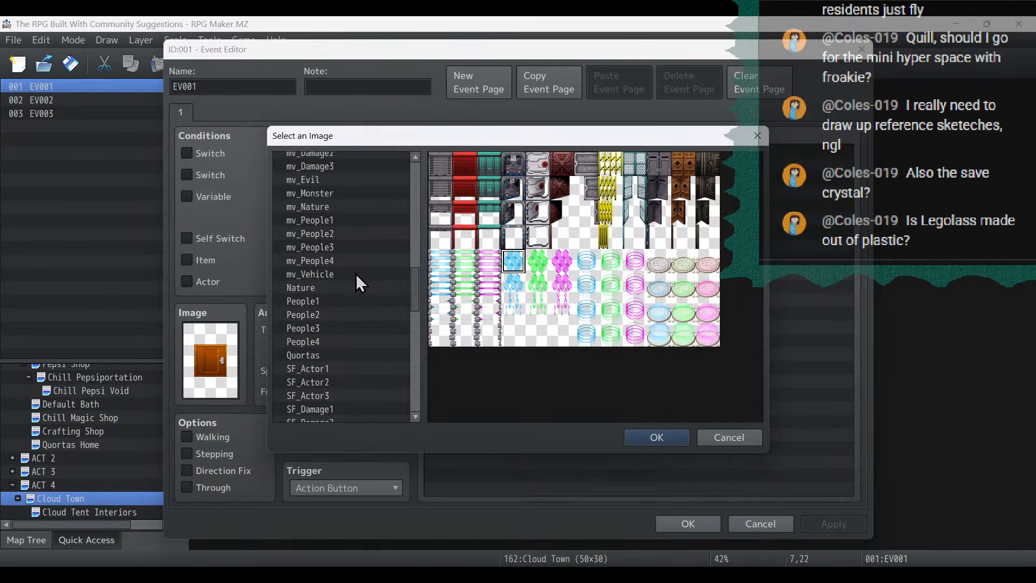
{"action": "scroll", "coordinate": [367, 262], "scroll_direction": "up", "scroll_amount": 4}
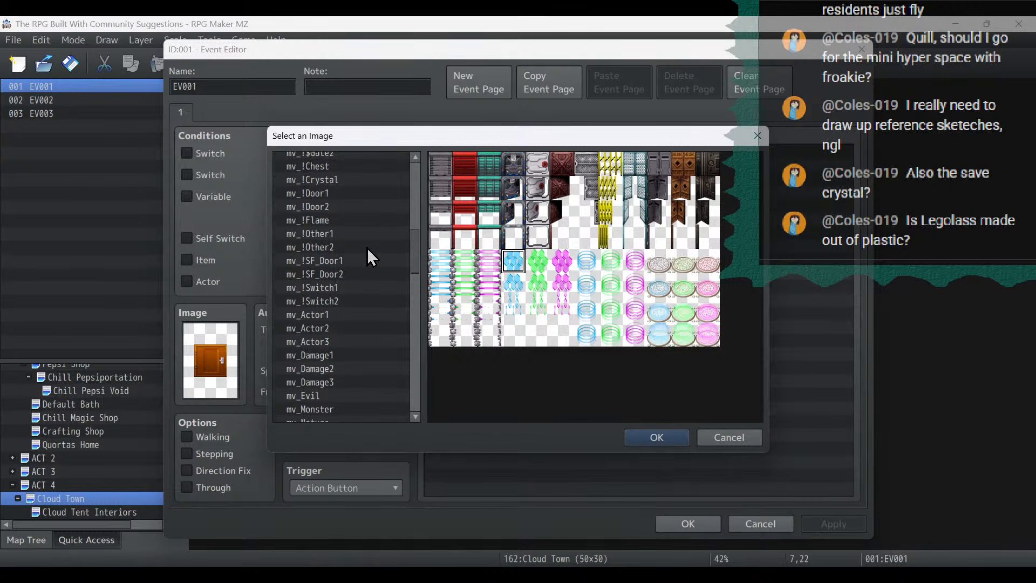
{"action": "left_click", "coordinate": [328, 208]}
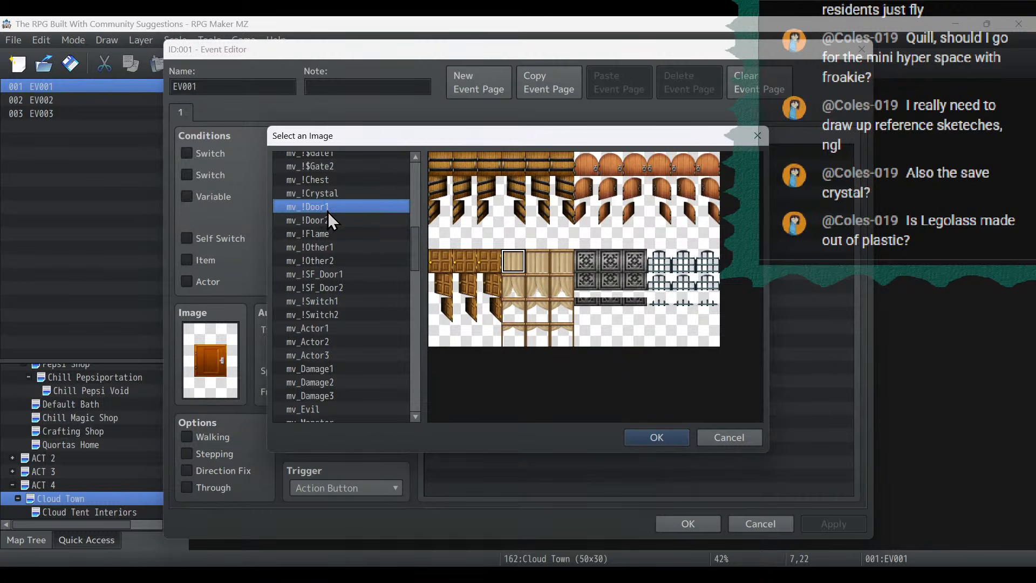
{"action": "left_click", "coordinate": [330, 217]}
{"action": "left_click", "coordinate": [329, 212]}
{"action": "double_click", "coordinate": [660, 163]}
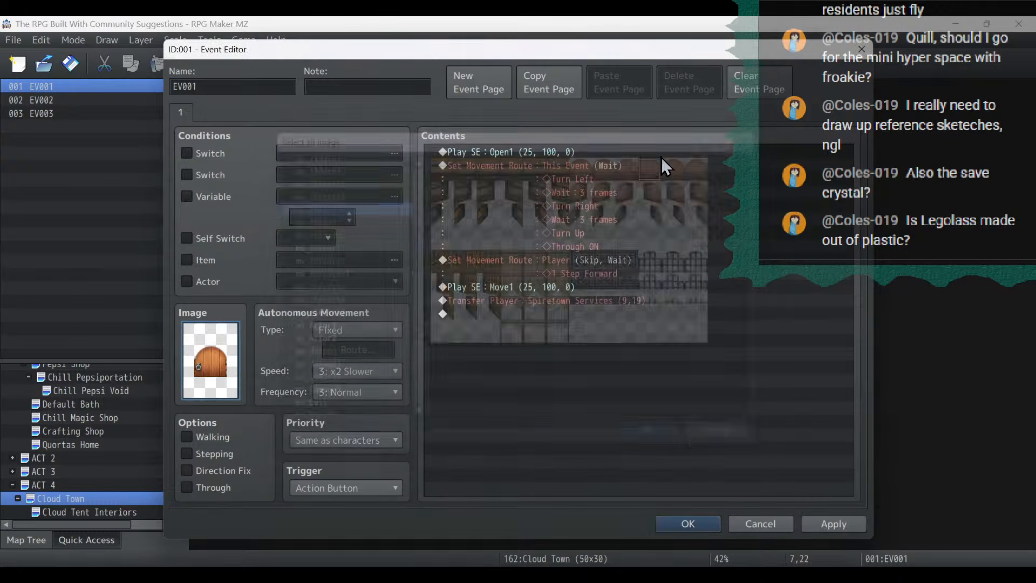
- Set the southwestern door's player transfer to Cloud Tent Interiors (7,48) with direction Up, and save the event
{"action": "double_click", "coordinate": [554, 303]}
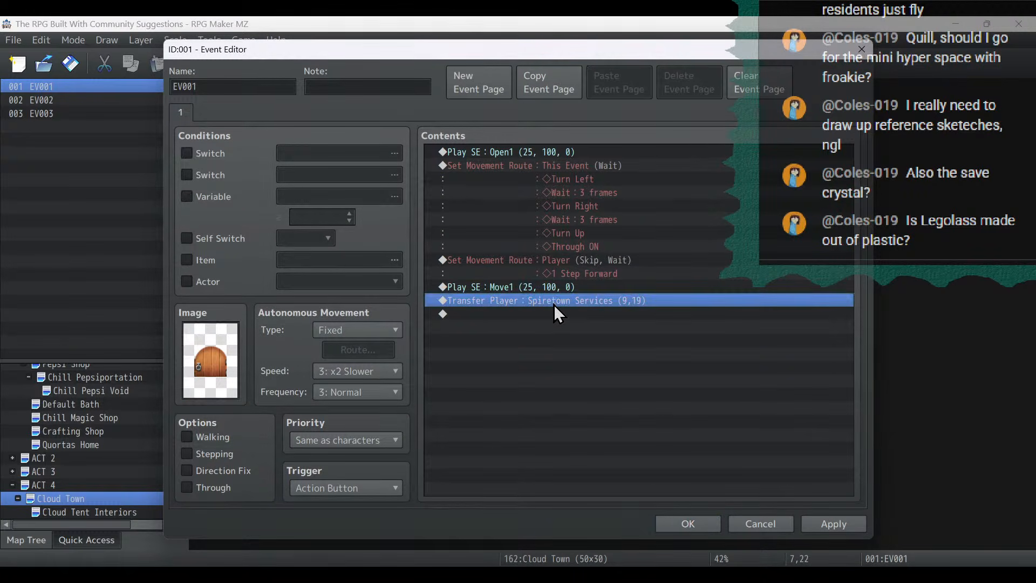
{"action": "left_click", "coordinate": [614, 275]}
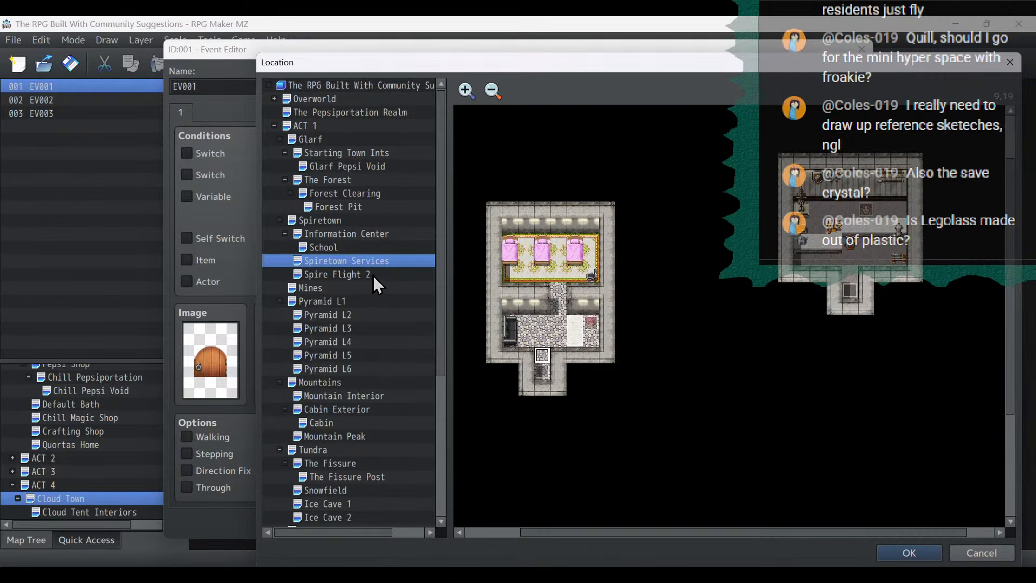
{"action": "scroll", "coordinate": [373, 275], "scroll_direction": "down", "scroll_amount": 5}
{"action": "left_click", "coordinate": [356, 519]}
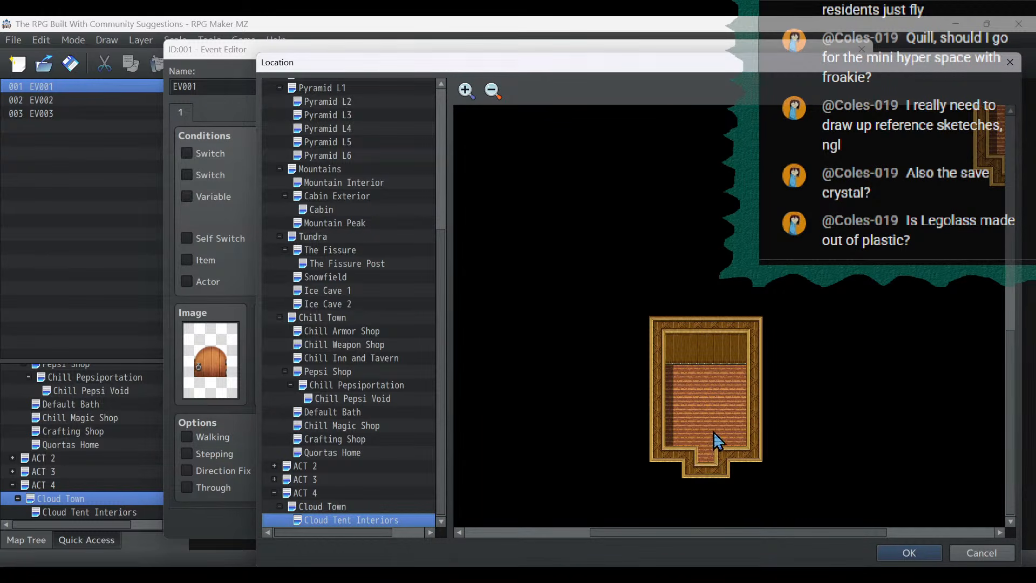
{"action": "left_click_drag", "start_coordinate": [606, 526], "coordinate": [482, 542]}
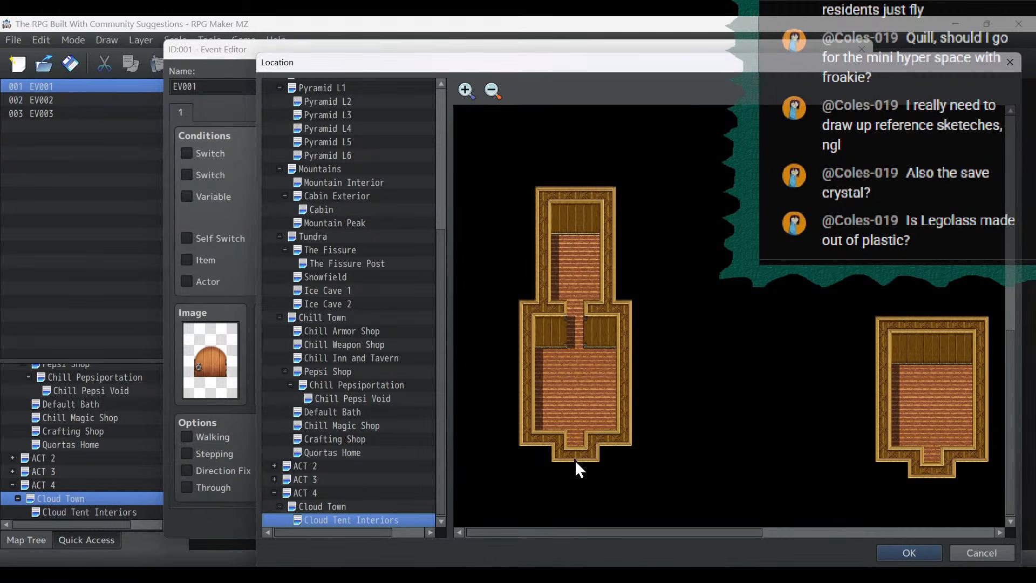
{"action": "double_click", "coordinate": [575, 423]}
{"action": "left_click", "coordinate": [606, 385]}
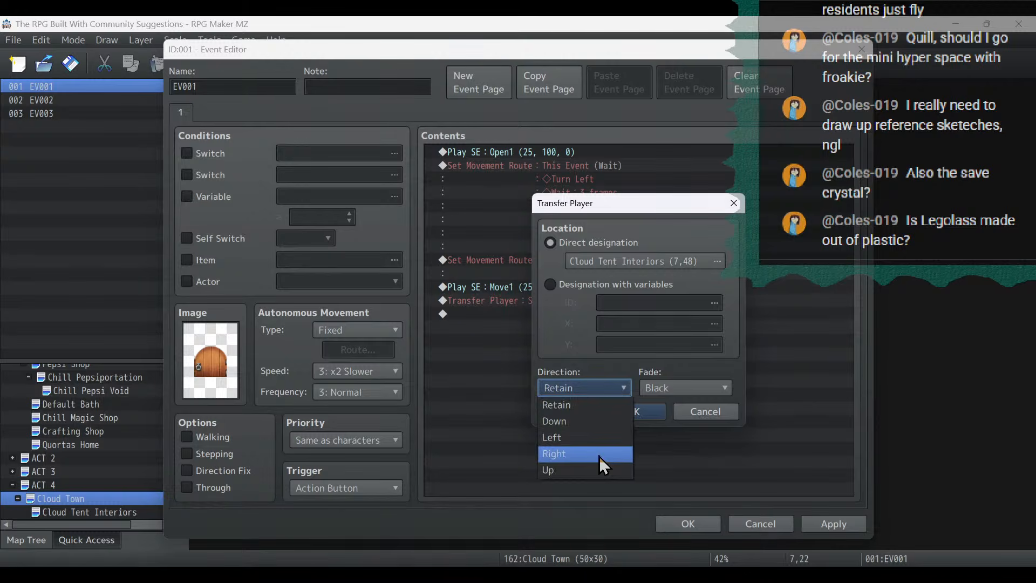
{"action": "left_click", "coordinate": [597, 471]}
{"action": "left_click", "coordinate": [643, 411]}
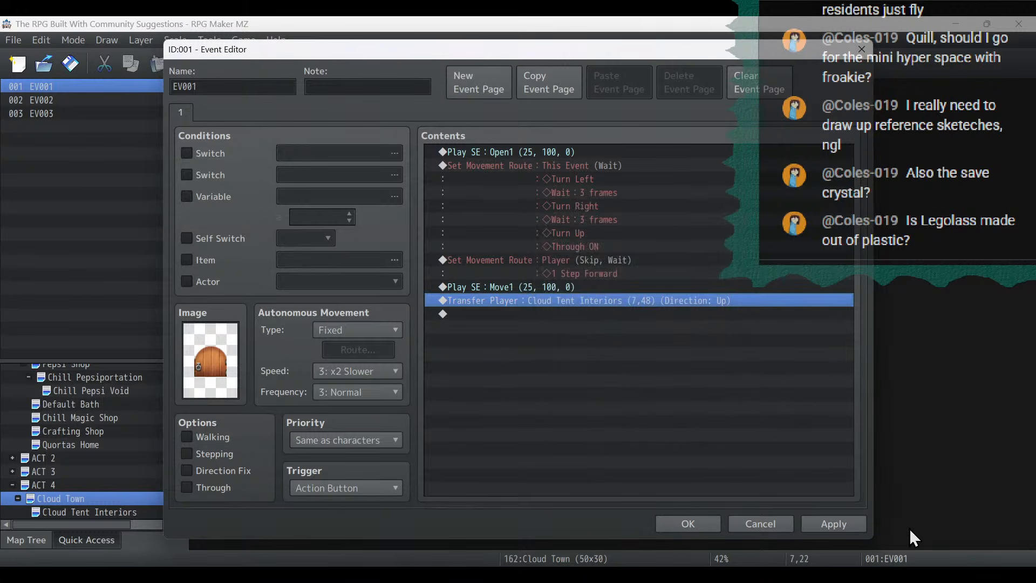
{"action": "left_click", "coordinate": [689, 526]}
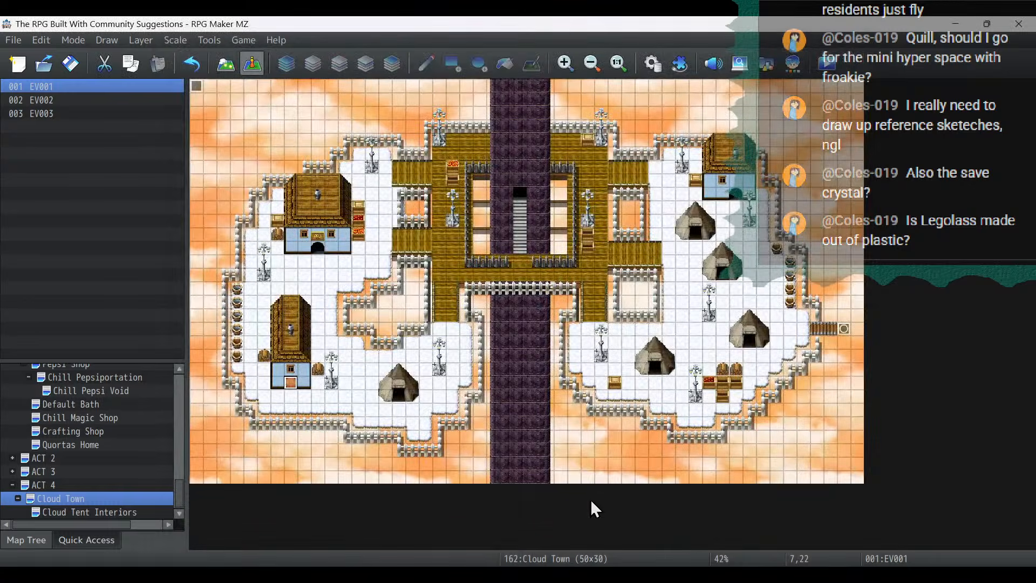
- Copy the southwestern house's door event and paste it onto the doorway of the northwestern house
{"action": "right_click", "coordinate": [287, 384]}
{"action": "left_click", "coordinate": [318, 444]}
{"action": "left_click", "coordinate": [320, 251]}
{"action": "key", "text": "ctrl+v"}
- Set the northwestern door's player transfer to Cloud Tent Interiors (48,31), inside the entrance of the multi-room house, and save the event
{"action": "double_click", "coordinate": [320, 250]}
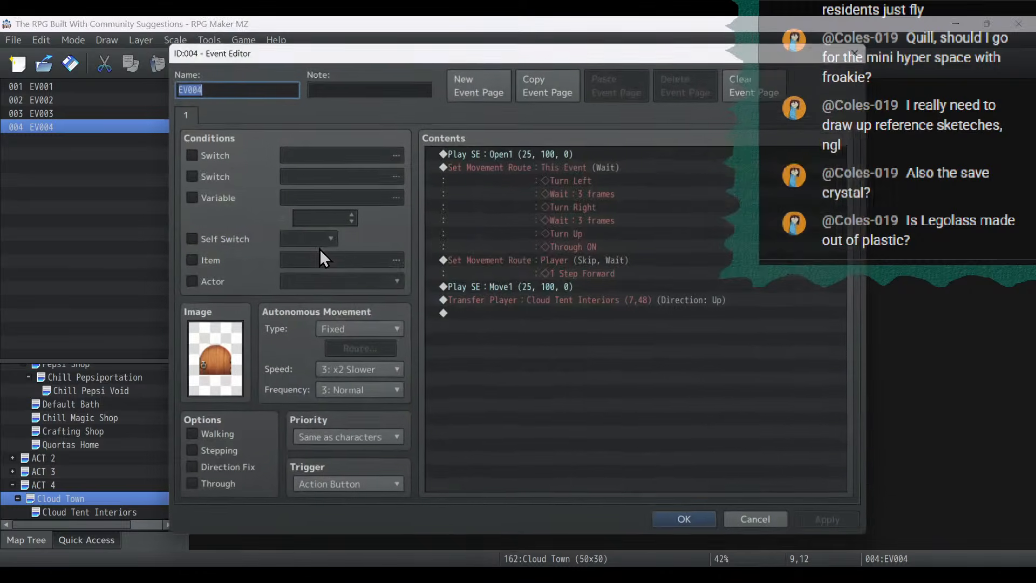
{"action": "left_click", "coordinate": [526, 293]}
{"action": "double_click", "coordinate": [527, 296]}
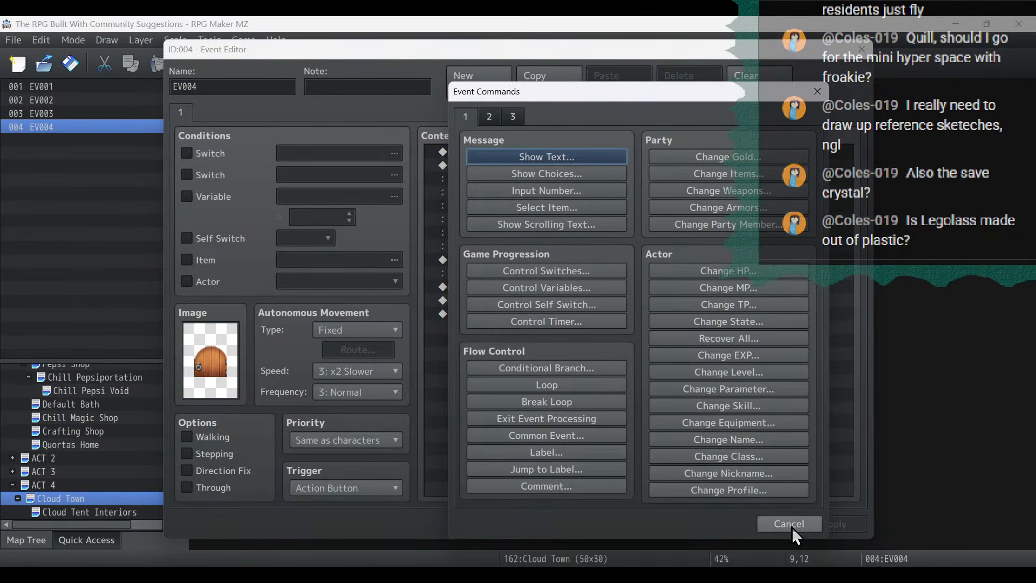
{"action": "left_click", "coordinate": [791, 527]}
{"action": "double_click", "coordinate": [539, 302]}
{"action": "left_click", "coordinate": [625, 257]}
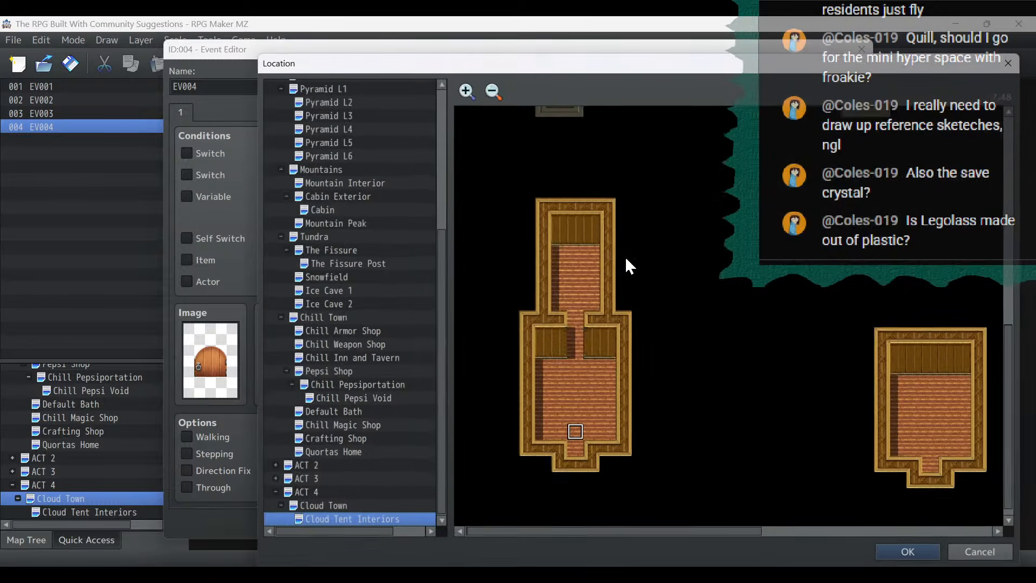
{"action": "scroll", "coordinate": [655, 296], "scroll_direction": "up", "scroll_amount": 4}
{"action": "scroll", "coordinate": [651, 357], "scroll_direction": "down", "scroll_amount": 3}
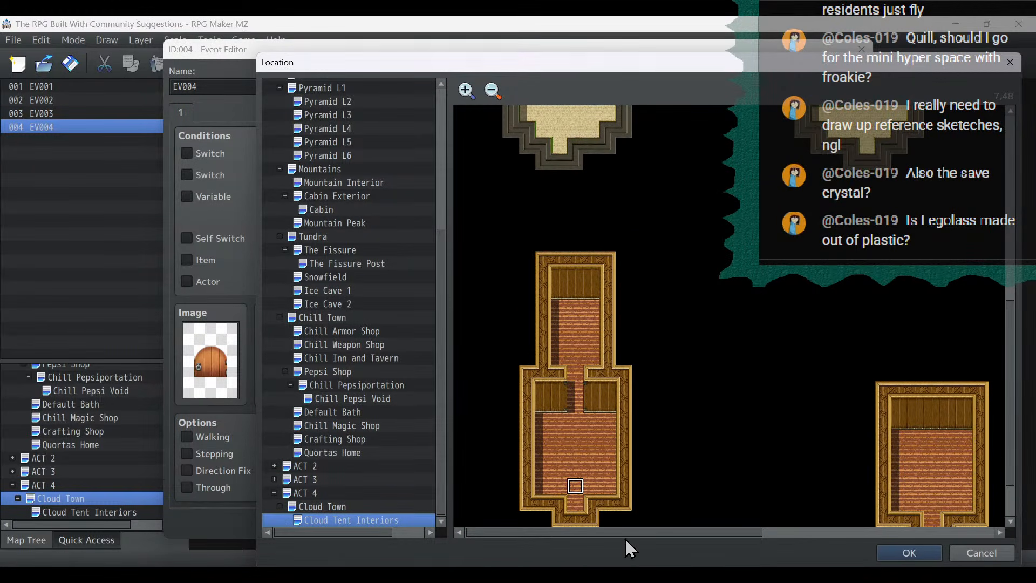
{"action": "left_click_drag", "start_coordinate": [626, 539], "coordinate": [950, 552]}
{"action": "scroll", "coordinate": [922, 335], "scroll_direction": "up", "scroll_amount": 3}
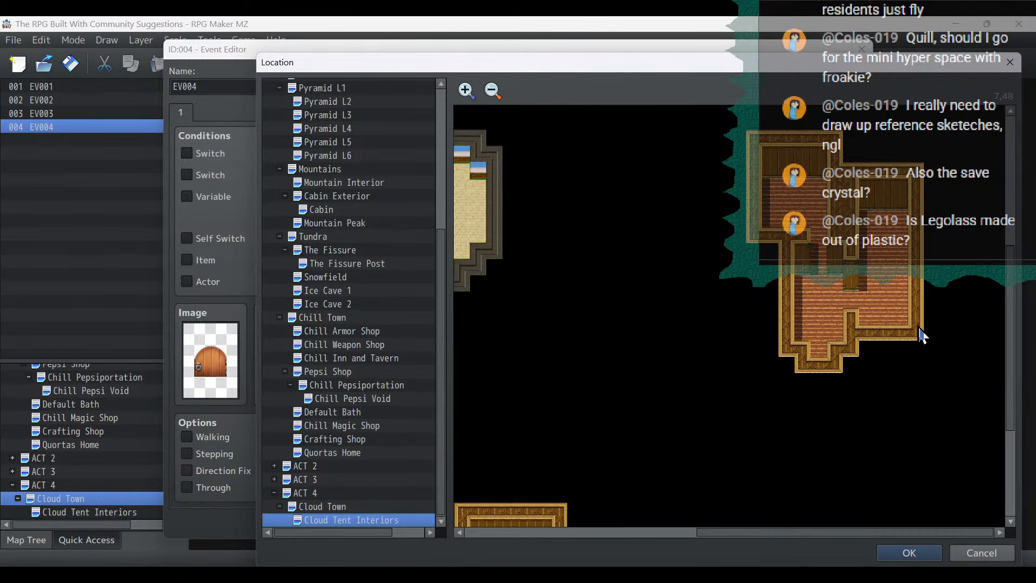
{"action": "double_click", "coordinate": [818, 333]}
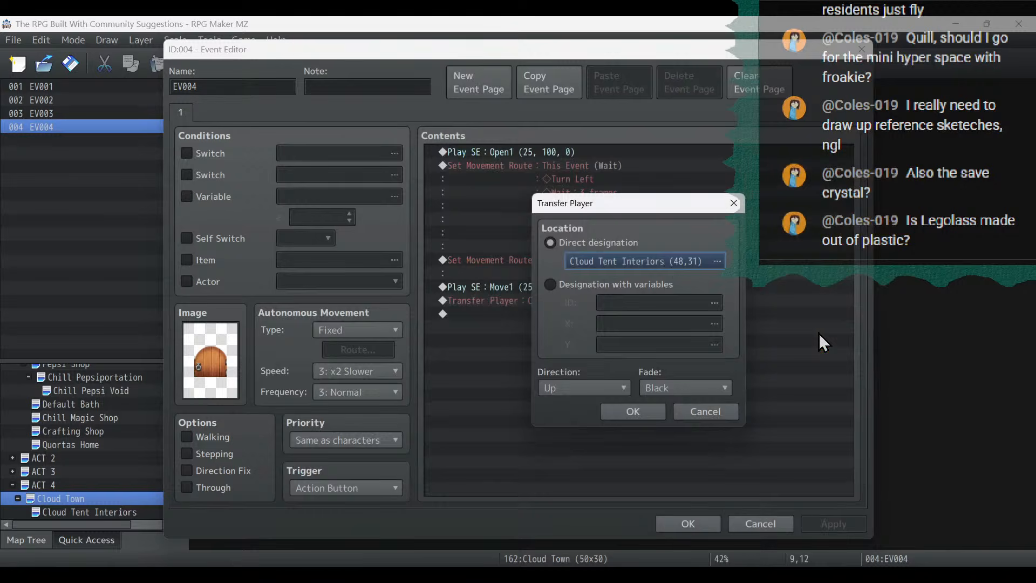
{"action": "left_click", "coordinate": [636, 410]}
{"action": "left_click", "coordinate": [816, 521]}
{"action": "left_click", "coordinate": [686, 523]}
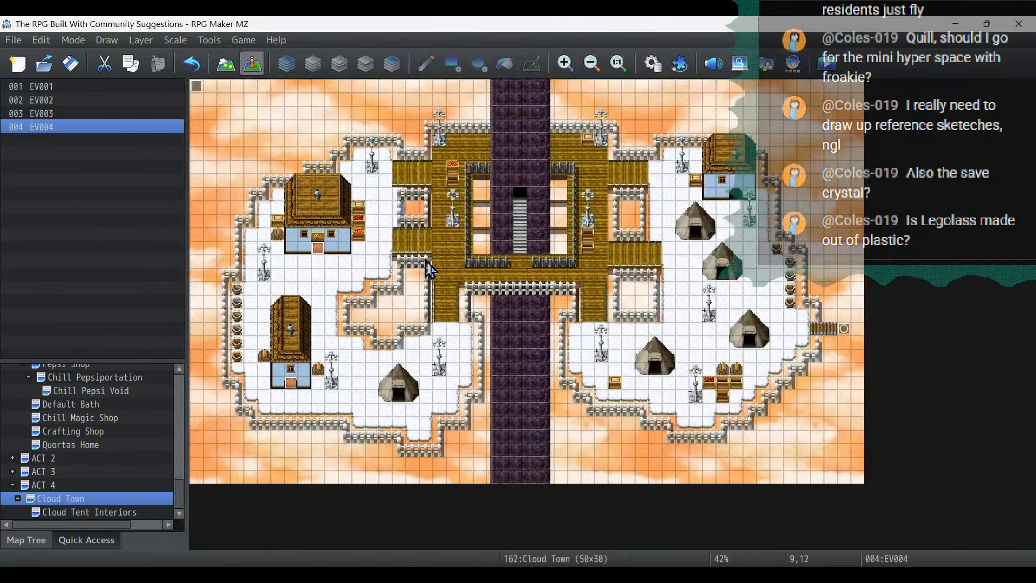
- Copy the northwestern house's door event and paste it onto the northeastern house at 40,8
{"action": "right_click", "coordinate": [320, 249]}
{"action": "left_click", "coordinate": [345, 319]}
{"action": "left_click", "coordinate": [737, 193]}
{"action": "key", "text": "ctrl+v"}
- Set the northeastern door's player transfer to Cloud Tent Interiors (29,49), inside the single-room house, and save the event
{"action": "double_click", "coordinate": [737, 193]}
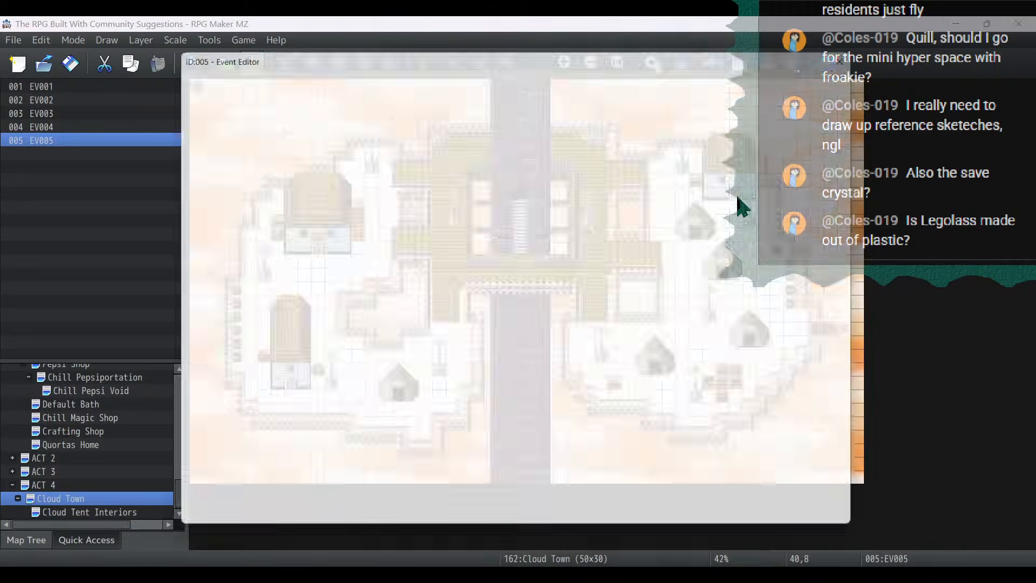
{"action": "double_click", "coordinate": [520, 299]}
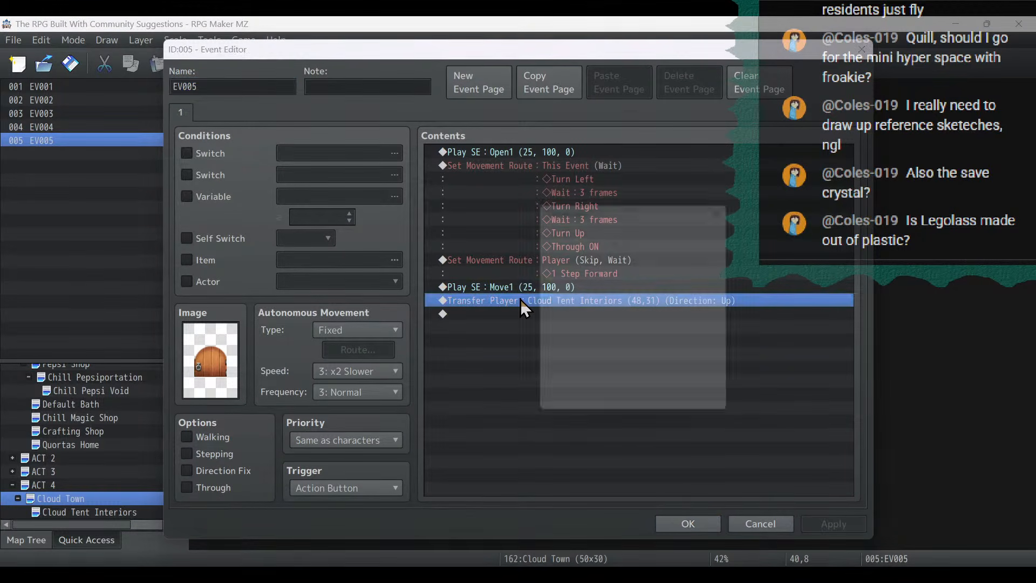
{"action": "left_click", "coordinate": [663, 264]}
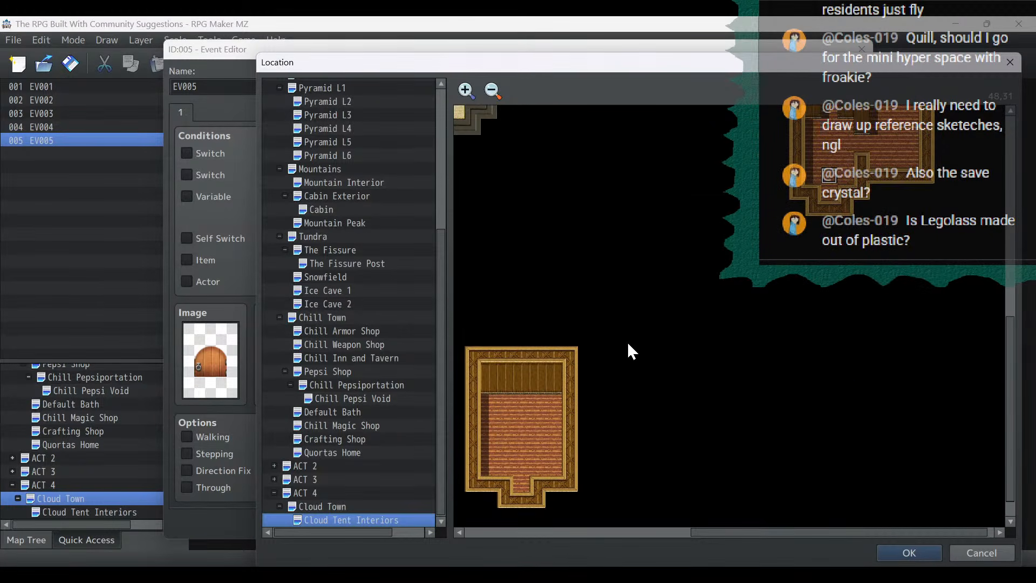
{"action": "double_click", "coordinate": [521, 444]}
{"action": "left_click", "coordinate": [622, 417]}
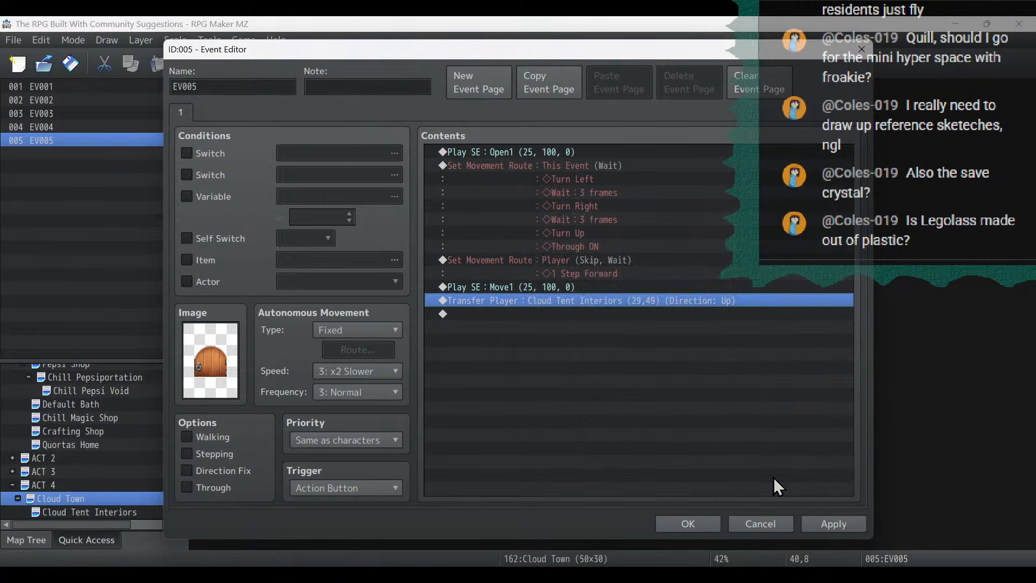
{"action": "left_click", "coordinate": [851, 526]}
{"action": "left_click", "coordinate": [666, 524]}
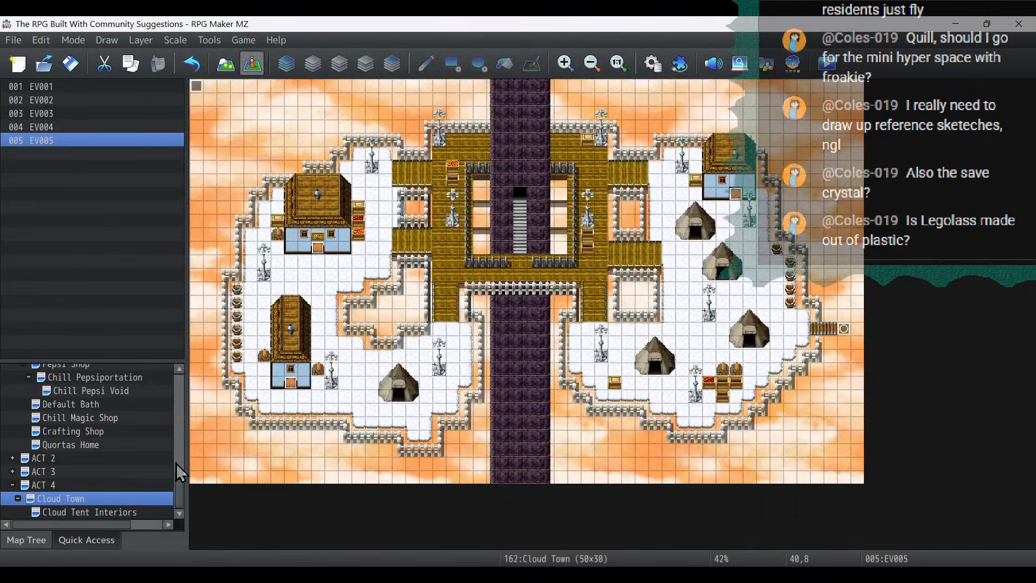
- Look through the Overworld, Contributor Town and Cloud Tent Interiors maps for a reusable entrance transfer event
{"action": "left_click_drag", "start_coordinate": [176, 463], "coordinate": [157, 376]}
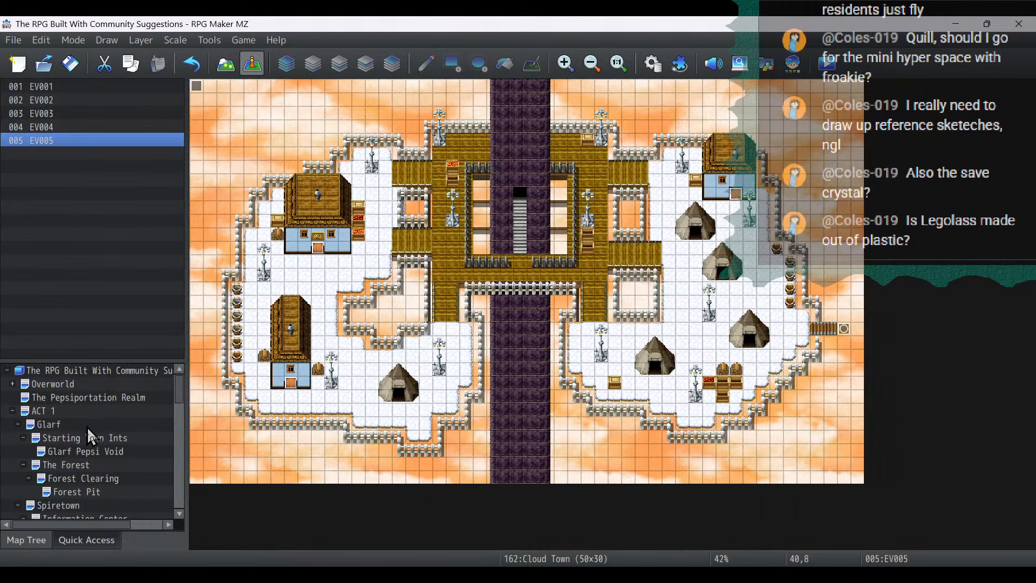
{"action": "double_click", "coordinate": [20, 385]}
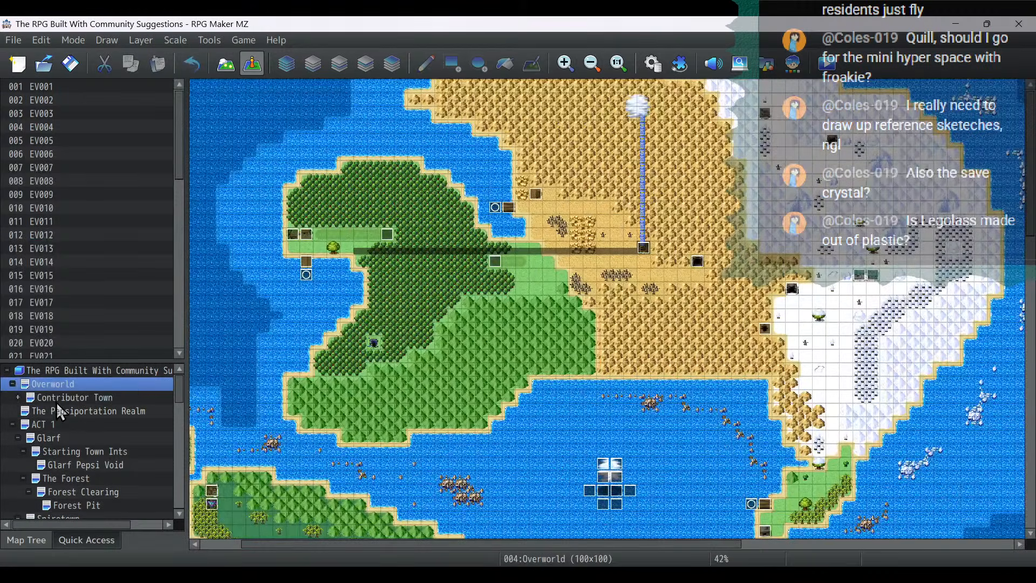
{"action": "left_click", "coordinate": [59, 400]}
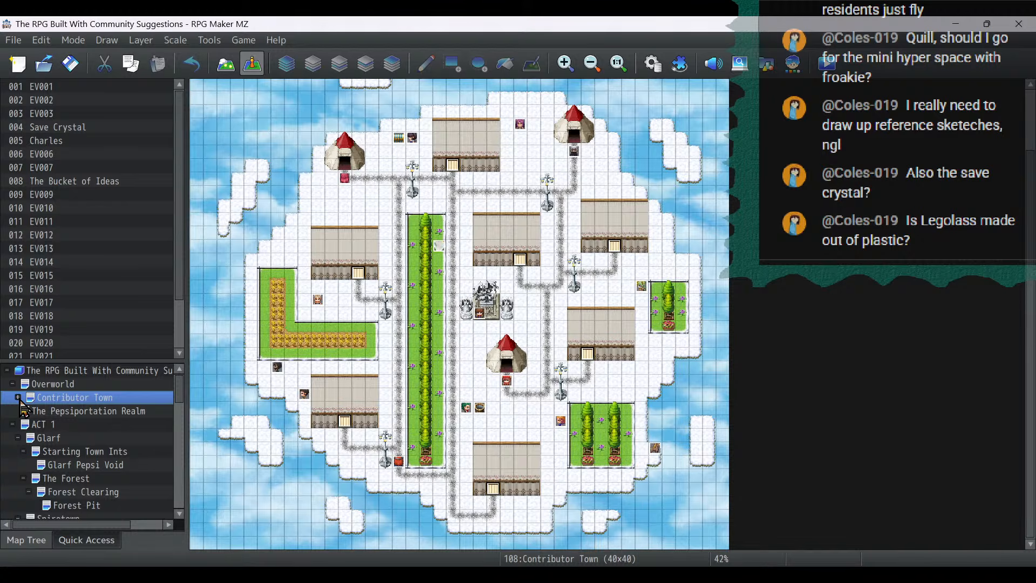
{"action": "scroll", "coordinate": [104, 474], "scroll_direction": "down", "scroll_amount": 15}
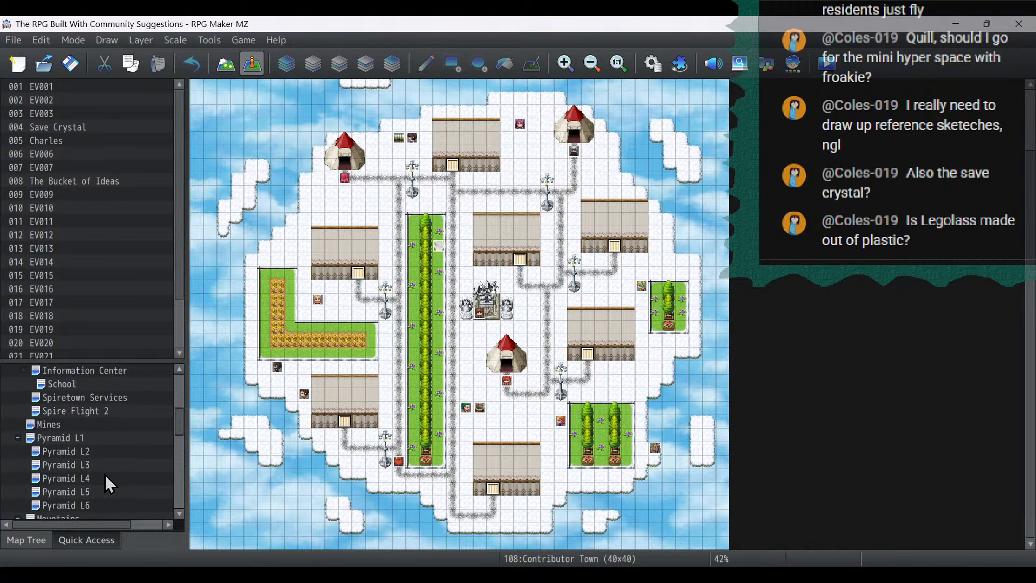
{"action": "left_click", "coordinate": [110, 512]}
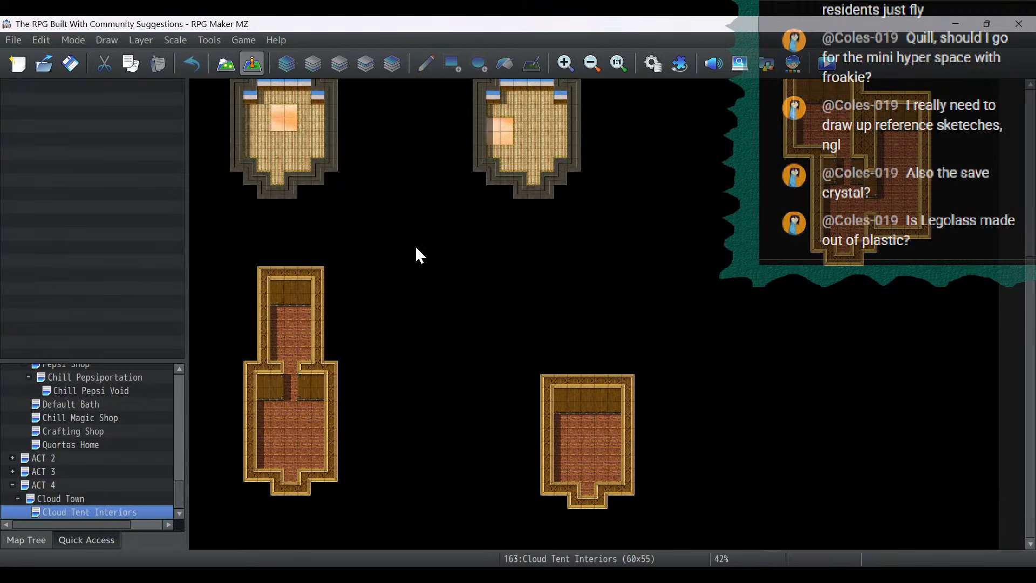
{"action": "left_click", "coordinate": [69, 500]}
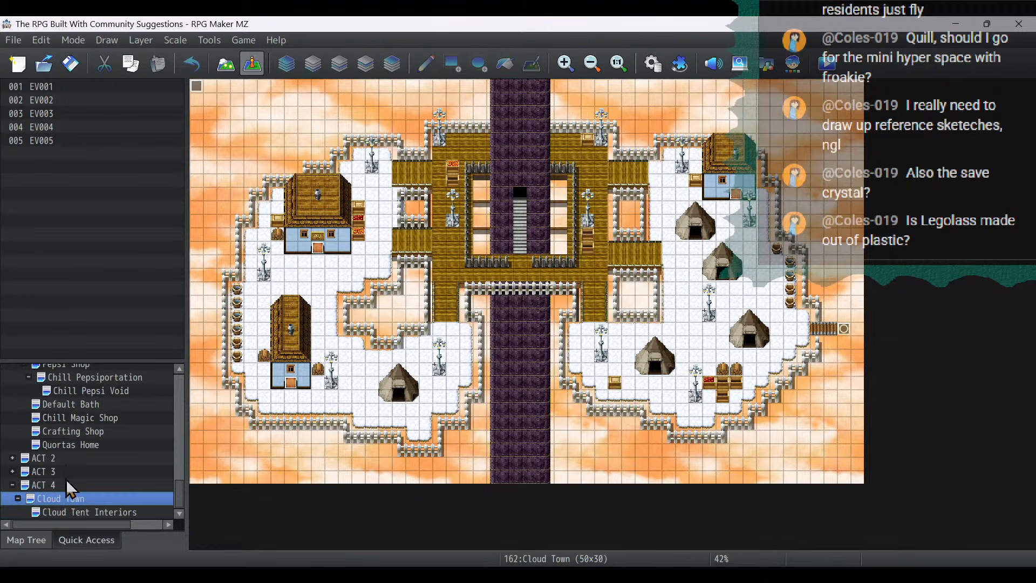
- Copy the exit event at 6,23 in Chill Magic Shop and paste it onto the southwestern tent's doorway in Cloud Town at 15,23
{"action": "left_click", "coordinate": [75, 418]}
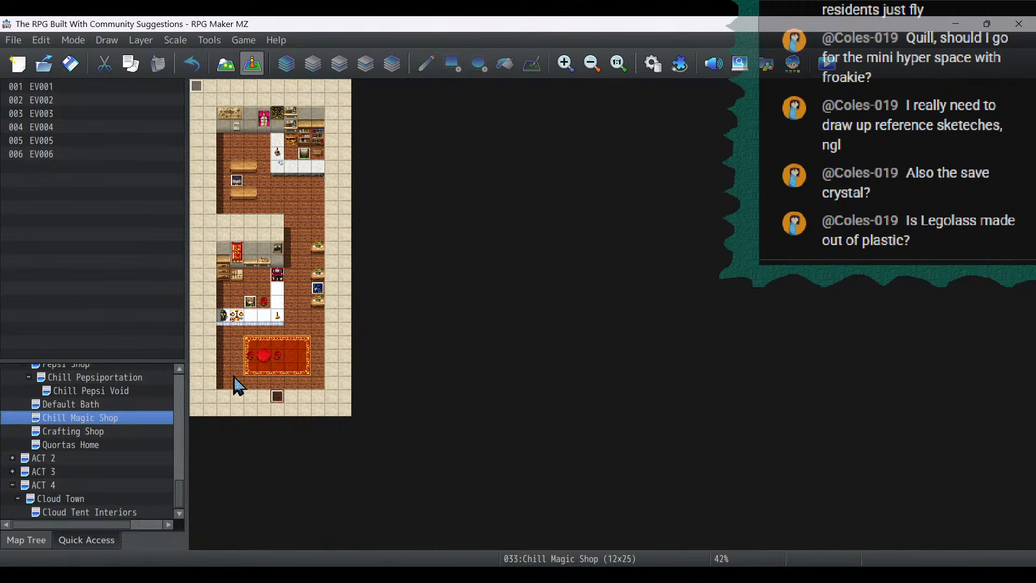
{"action": "right_click", "coordinate": [278, 396]}
{"action": "left_click", "coordinate": [331, 445]}
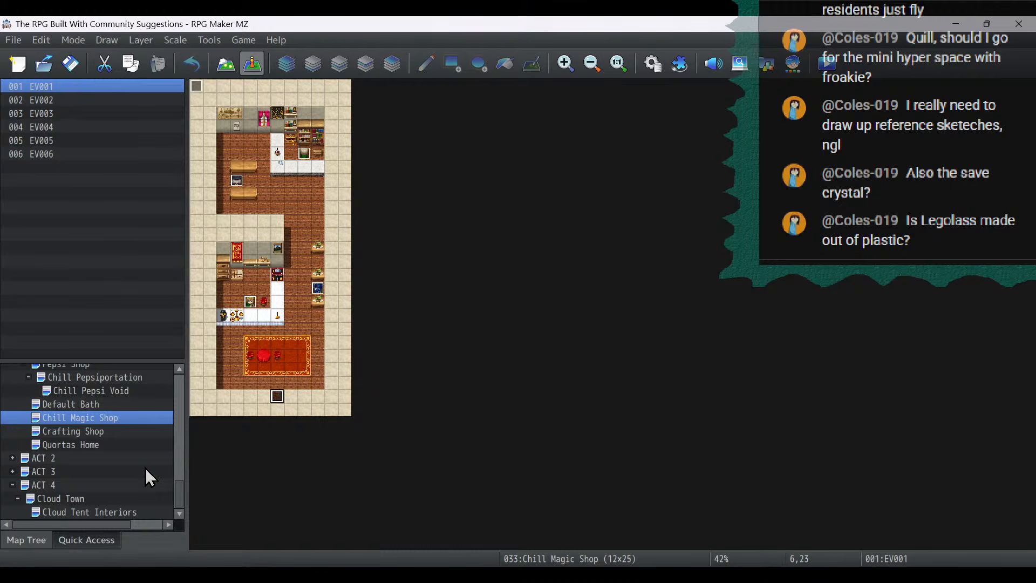
{"action": "left_click", "coordinate": [81, 497]}
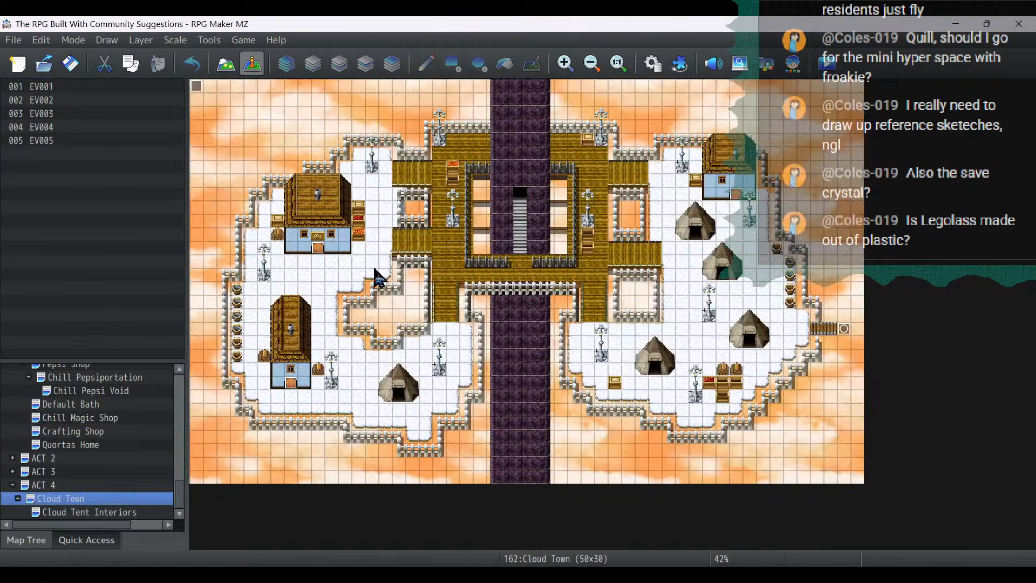
{"action": "left_click", "coordinate": [399, 397]}
{"action": "key", "text": "ctrl+v"}
- Set the southwestern tent's player transfer location to Cloud Tent Interiors (6,9), inside the entrance of the upper-left tent room
{"action": "double_click", "coordinate": [400, 398]}
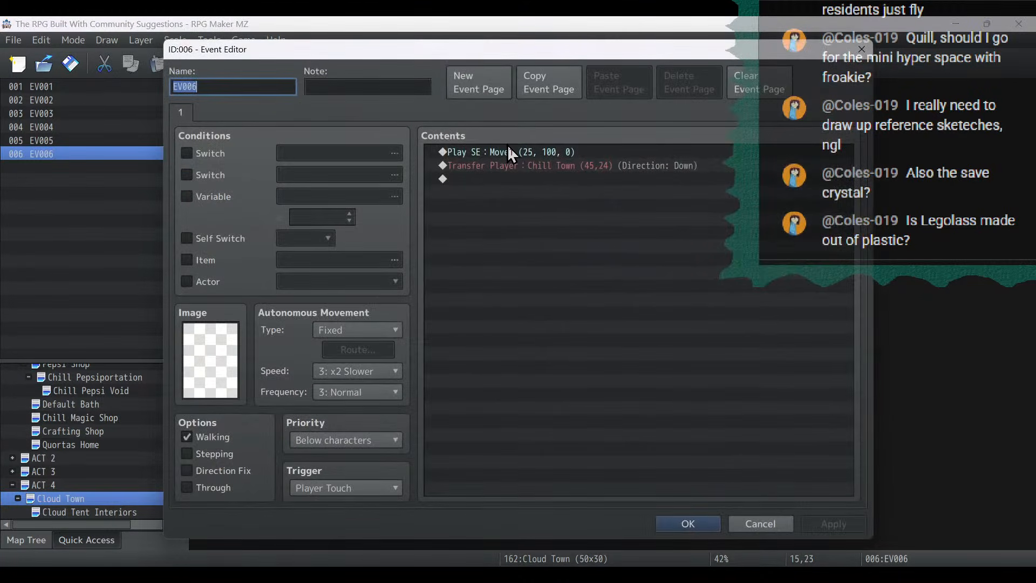
{"action": "double_click", "coordinate": [517, 167]}
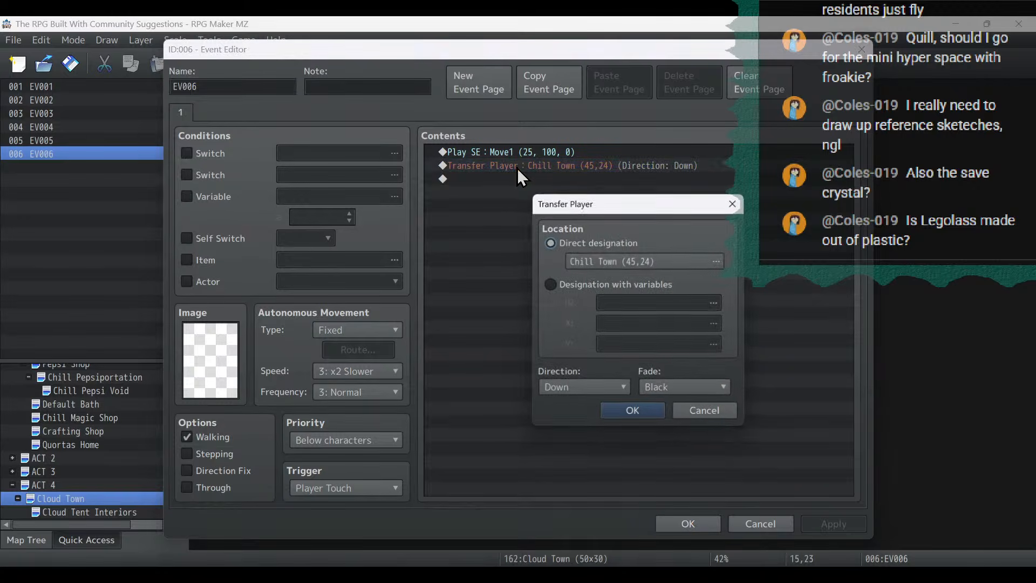
{"action": "left_click", "coordinate": [641, 261]}
{"action": "scroll", "coordinate": [322, 410], "scroll_direction": "down", "scroll_amount": 5}
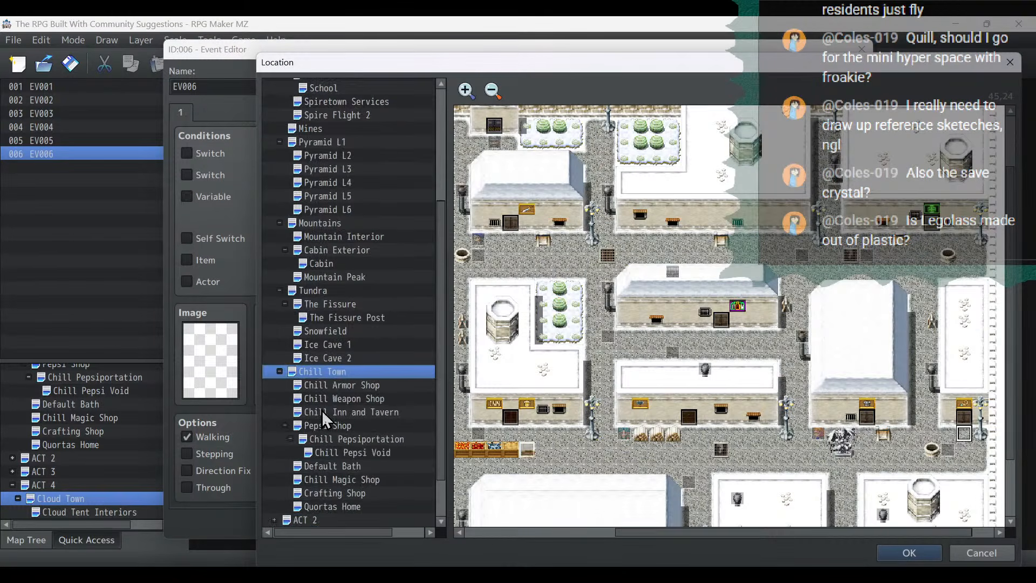
{"action": "left_click", "coordinate": [322, 507]}
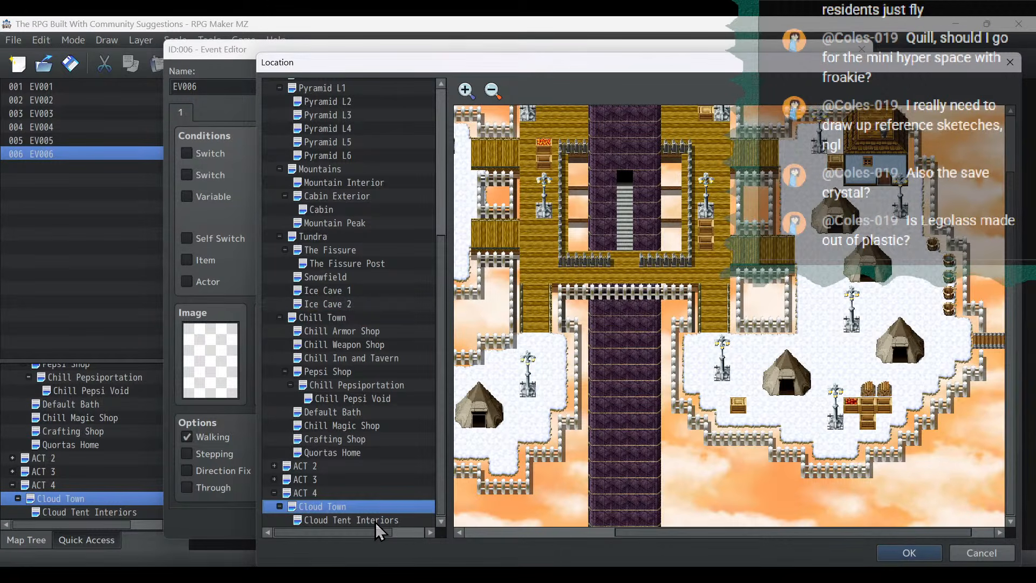
{"action": "left_click", "coordinate": [350, 520]}
{"action": "left_click_drag", "start_coordinate": [604, 534], "coordinate": [397, 540]}
{"action": "scroll", "coordinate": [568, 330], "scroll_direction": "up", "scroll_amount": 5}
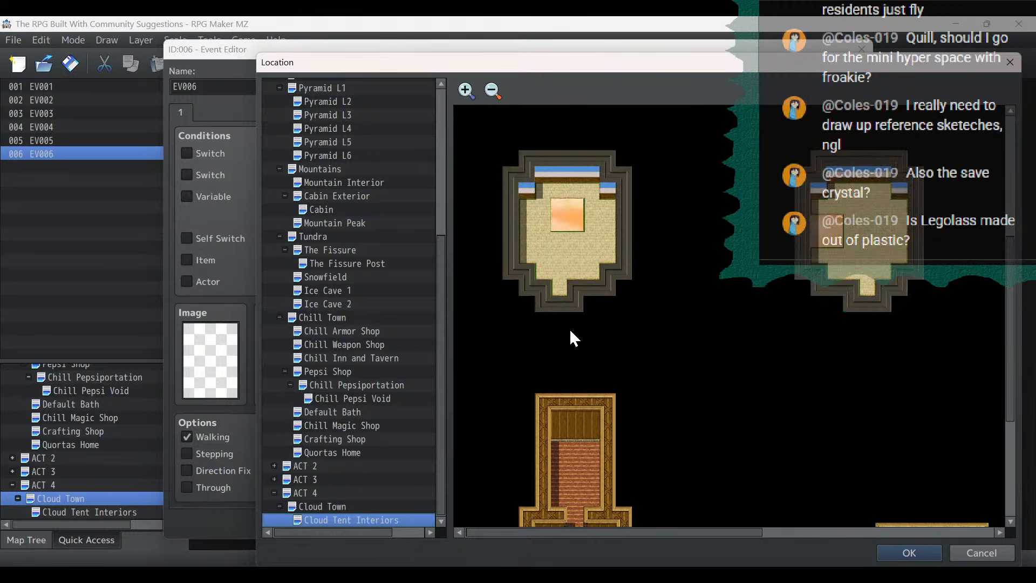
{"action": "scroll", "coordinate": [583, 340], "scroll_direction": "up", "scroll_amount": 1}
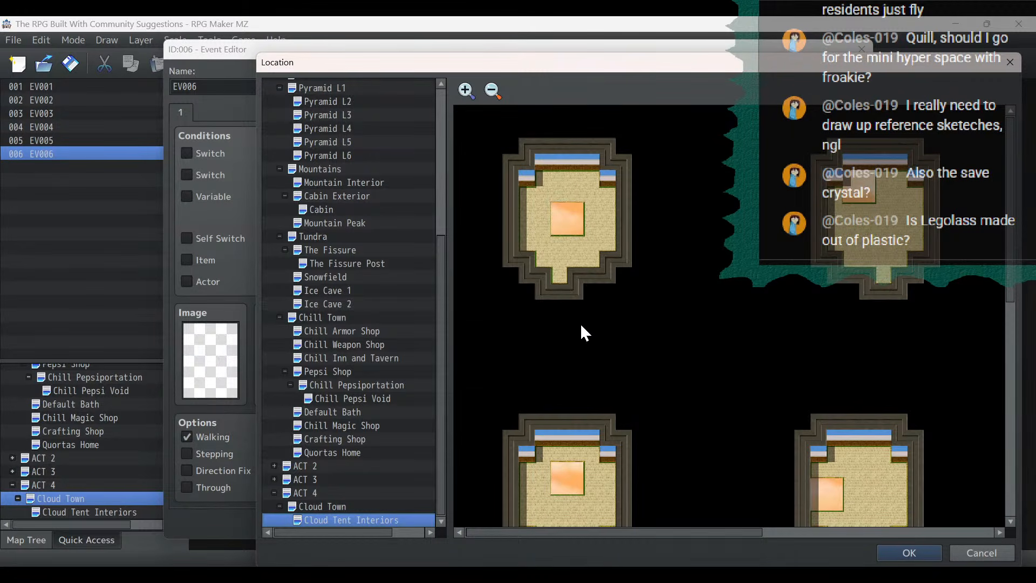
{"action": "double_click", "coordinate": [567, 264]}
- Set the southwestern tent transfer's direction to Up and save the event
{"action": "left_click", "coordinate": [621, 393]}
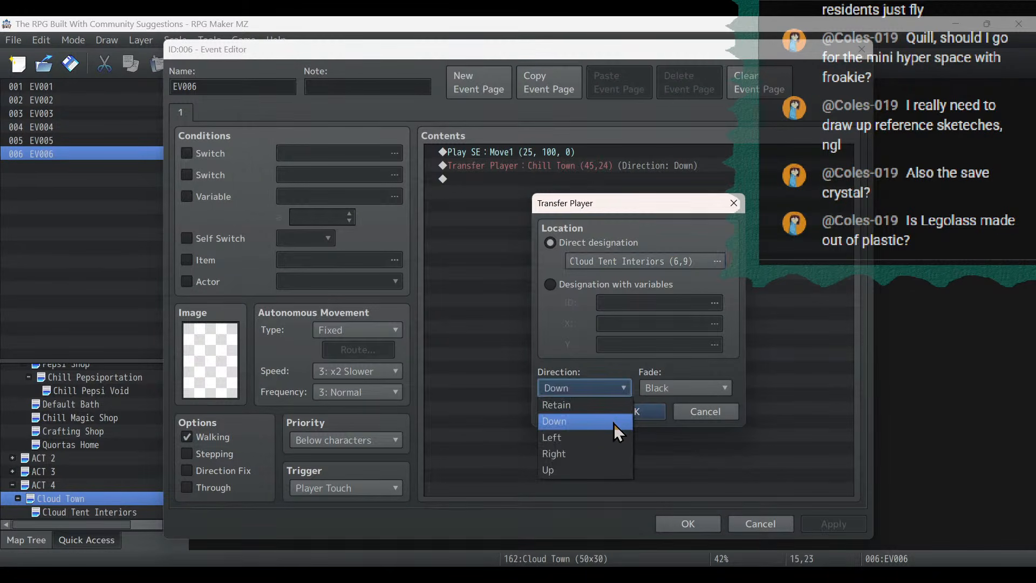
{"action": "left_click", "coordinate": [606, 471]}
{"action": "left_click", "coordinate": [621, 412]}
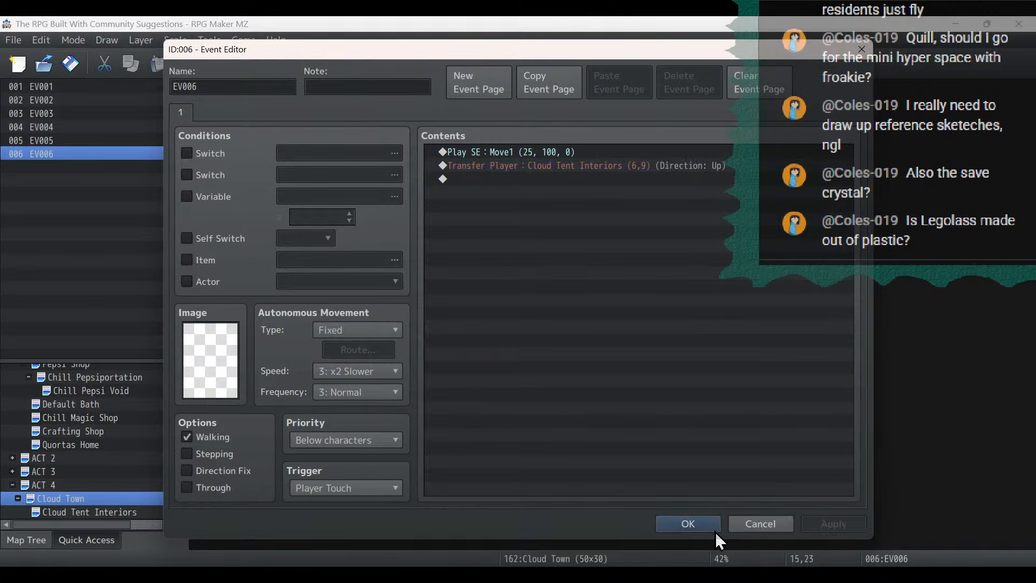
{"action": "left_click", "coordinate": [713, 527]}
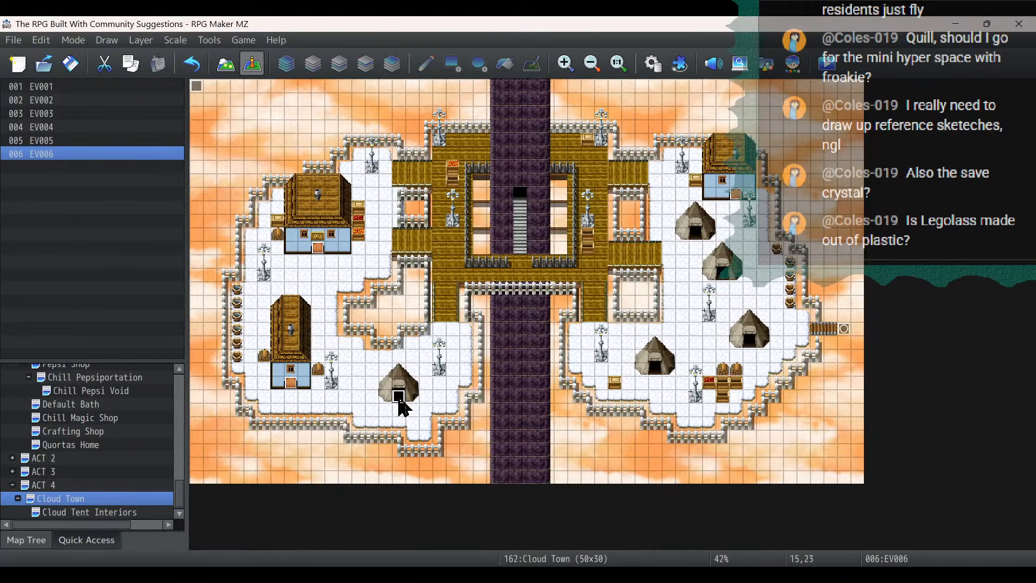
- Copy the southwestern tent's door event onto the tent at 34,21, set its transfer to Cloud Tent Interiors (26,9), and save it
{"action": "key", "text": "ctrl+c"}
{"action": "left_click", "coordinate": [655, 372]}
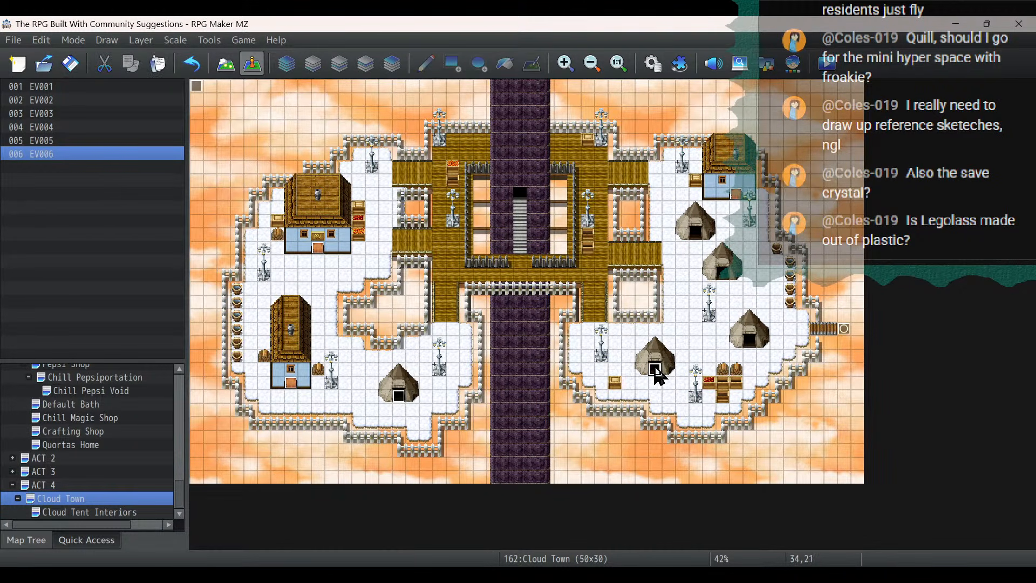
{"action": "key", "text": "ctrl+v"}
{"action": "double_click", "coordinate": [655, 371]}
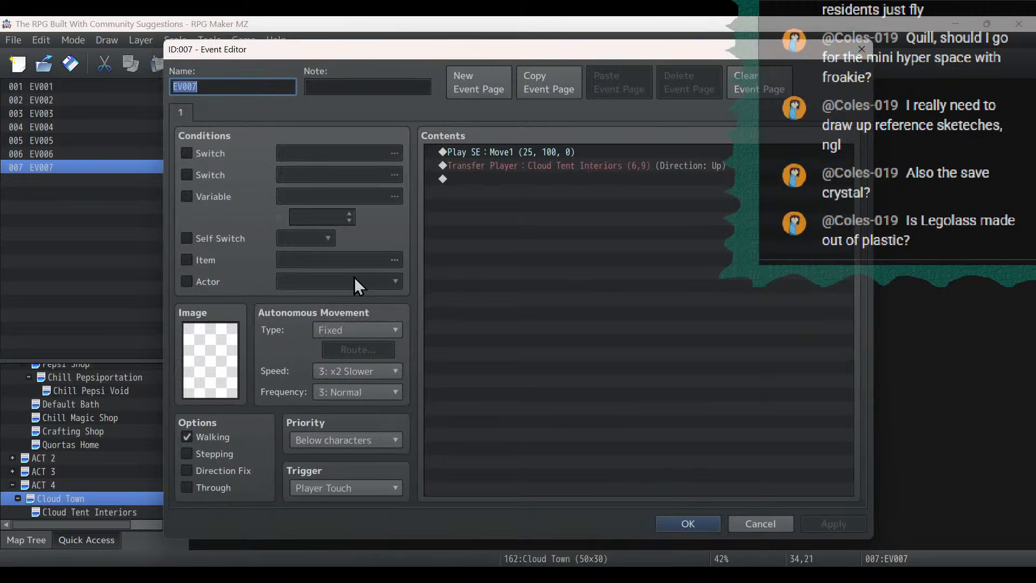
{"action": "double_click", "coordinate": [538, 164]}
{"action": "left_click", "coordinate": [637, 264]}
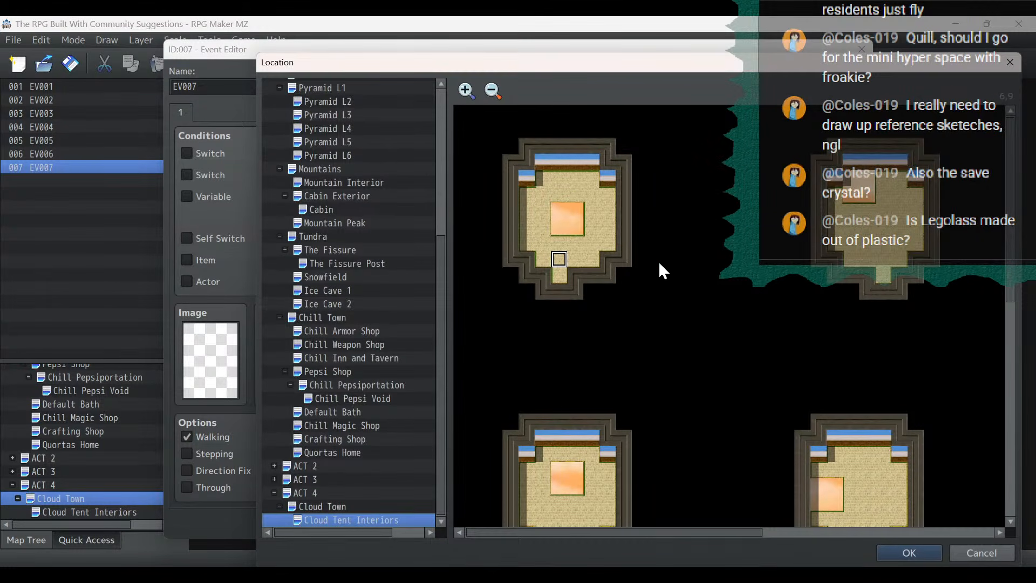
{"action": "left_click", "coordinate": [884, 259]}
{"action": "double_click", "coordinate": [883, 260]}
{"action": "left_click", "coordinate": [637, 413]}
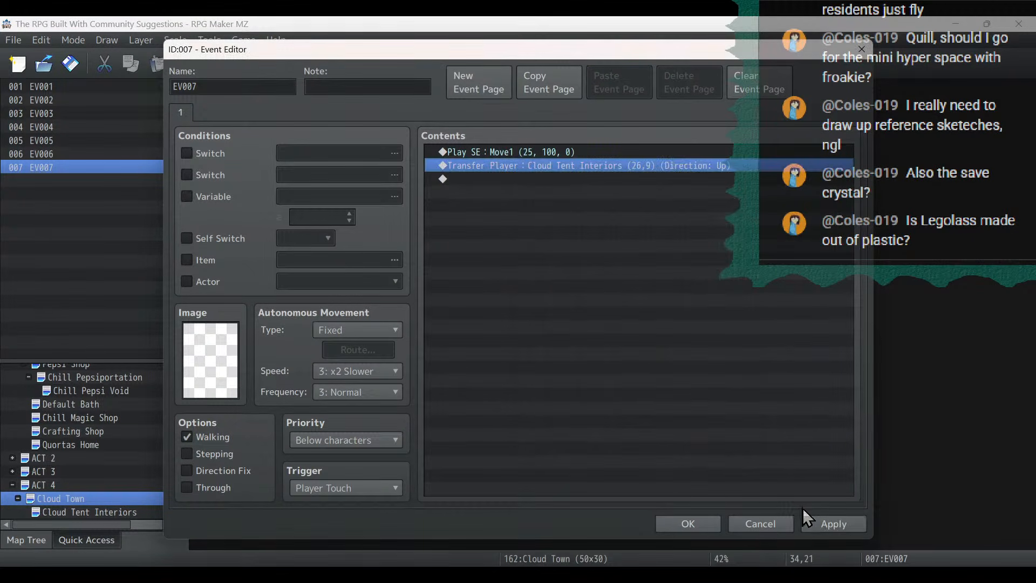
{"action": "left_click", "coordinate": [687, 524]}
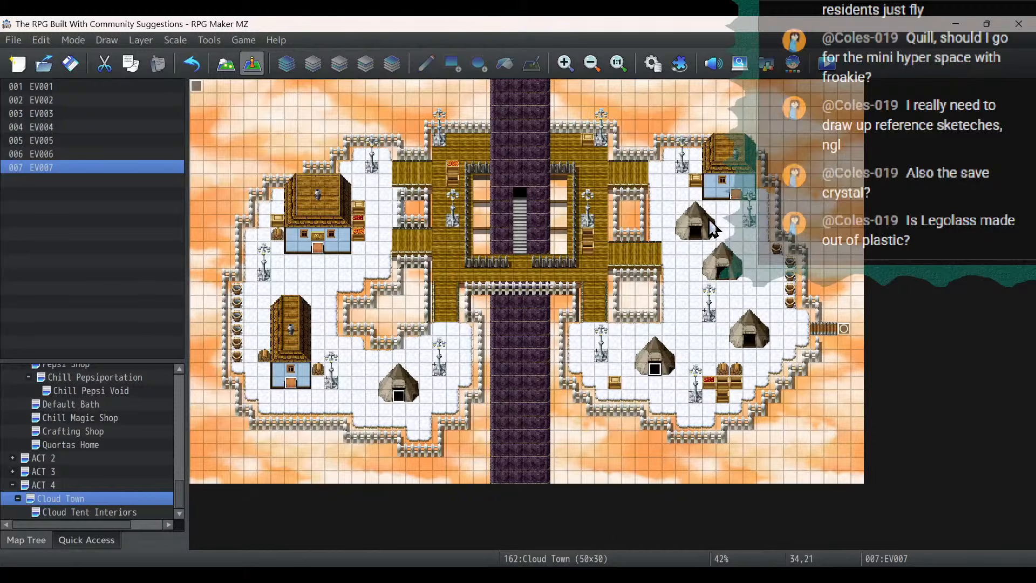
- Paste the tent door event onto the tent at 37,11 and save it with its transfer set to Cloud Tent Interiors (45,9)
{"action": "key", "text": "ctrl+v"}
{"action": "double_click", "coordinate": [695, 233]}
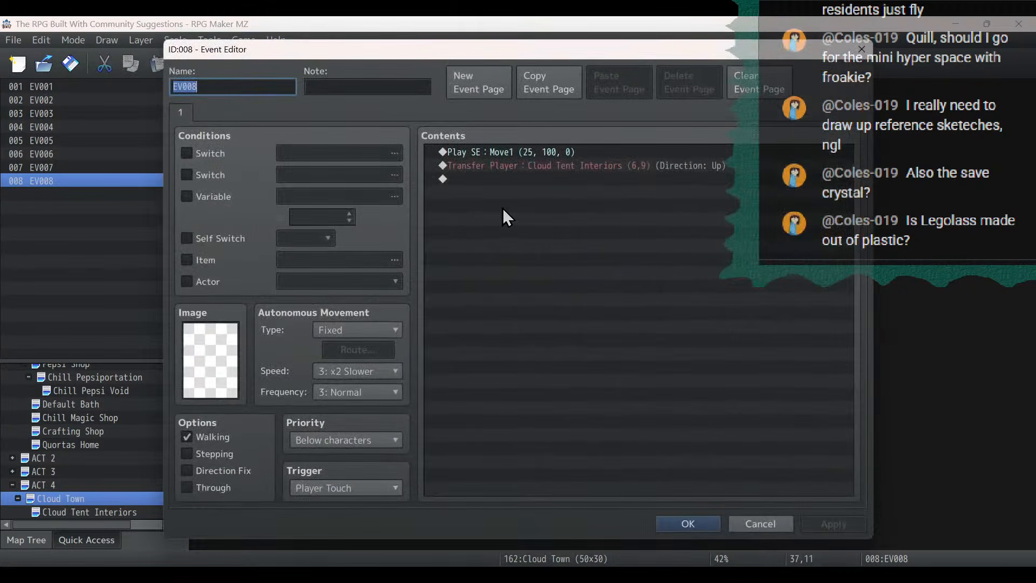
{"action": "double_click", "coordinate": [527, 165]}
{"action": "left_click", "coordinate": [639, 263]}
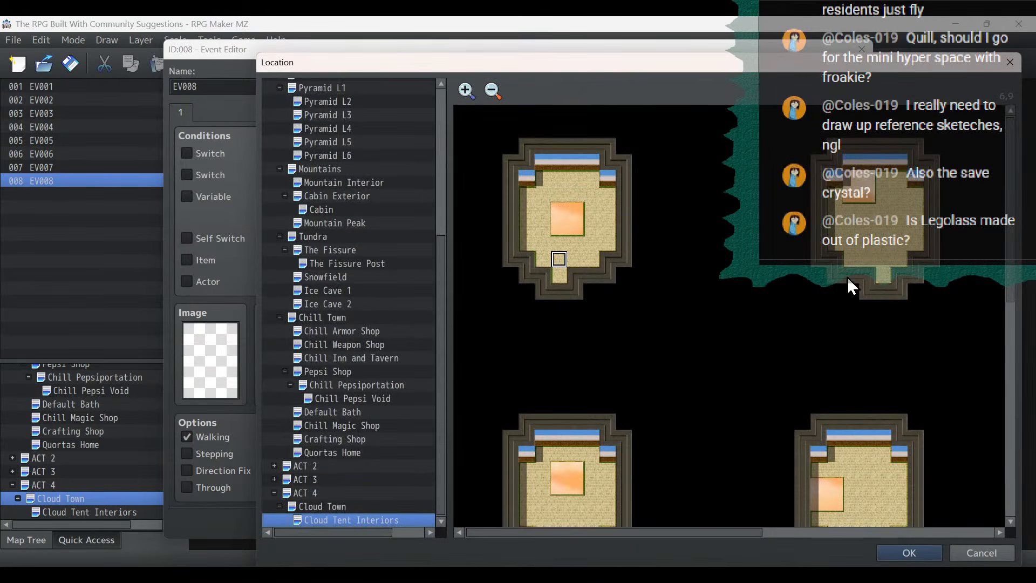
{"action": "left_click_drag", "start_coordinate": [683, 533], "coordinate": [958, 531]}
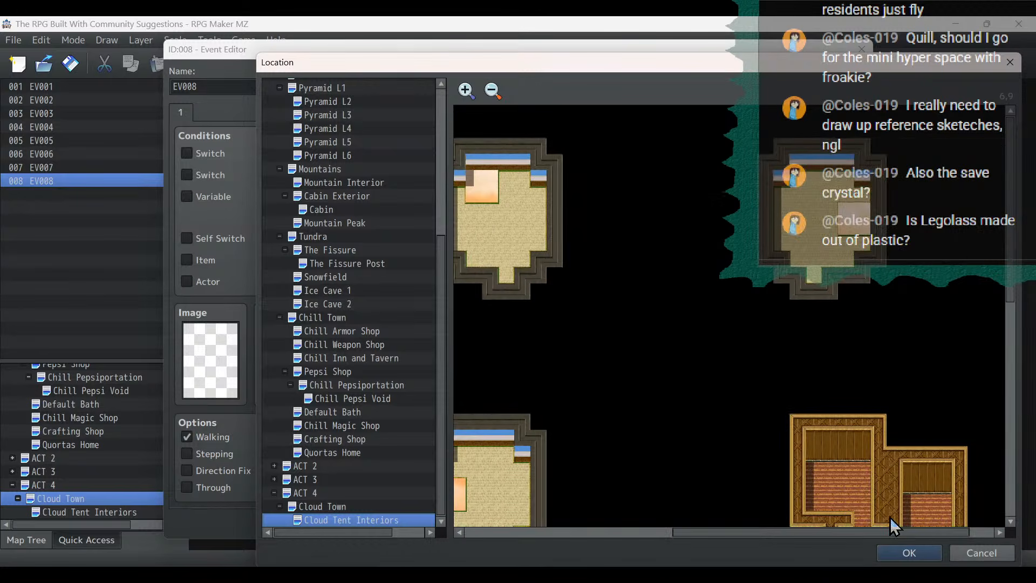
{"action": "double_click", "coordinate": [814, 257]}
{"action": "left_click", "coordinate": [633, 411]}
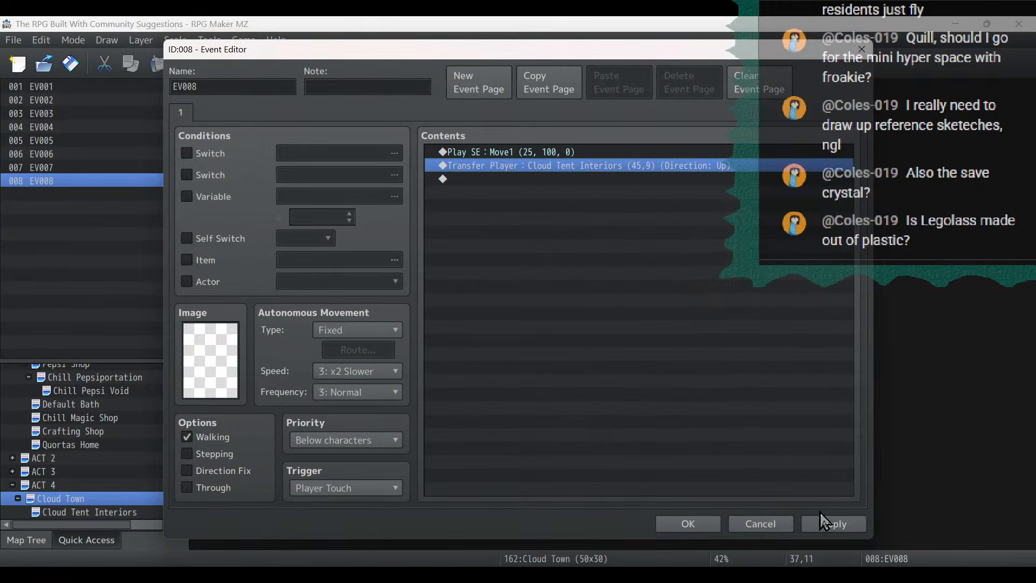
{"action": "left_click", "coordinate": [842, 523]}
{"action": "left_click", "coordinate": [700, 527]}
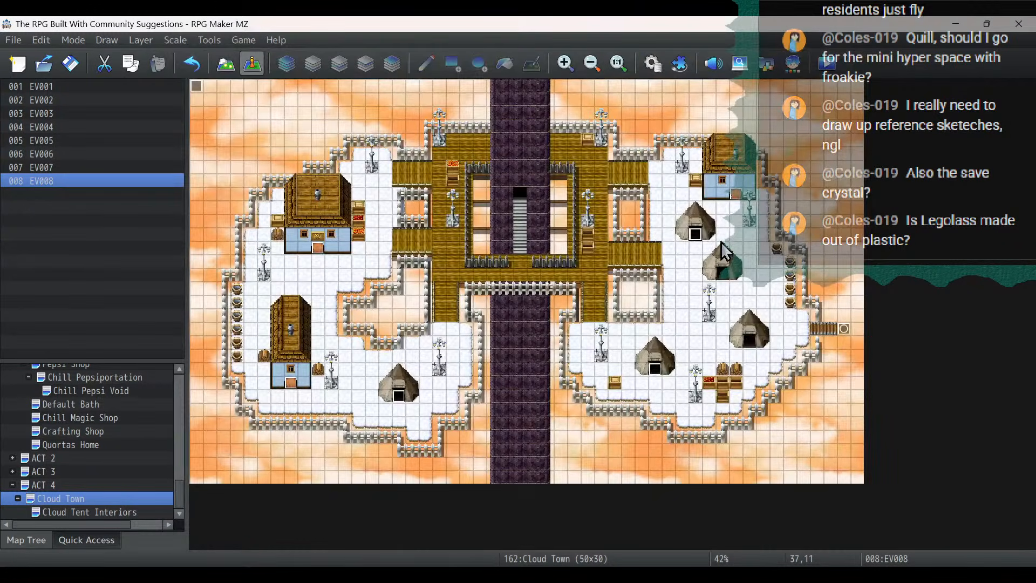
- Paste the tent door event onto the tent at 39,14 and save it with its transfer set to Cloud Tent Interiors (6,26)
{"action": "left_click", "coordinate": [726, 277]}
{"action": "key", "text": "ctrl+v"}
{"action": "double_click", "coordinate": [726, 277]}
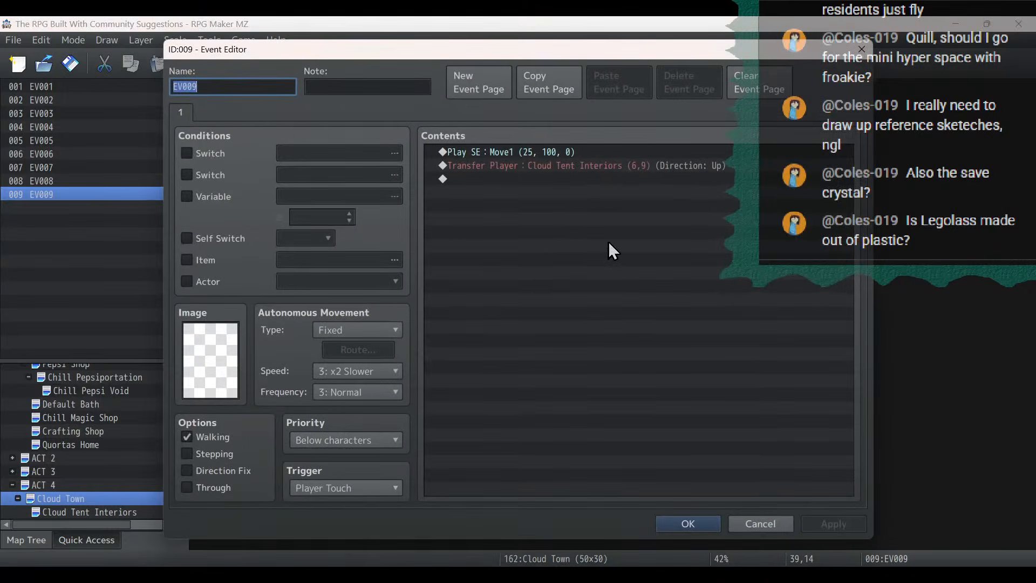
{"action": "double_click", "coordinate": [597, 164]}
{"action": "left_click", "coordinate": [669, 263]}
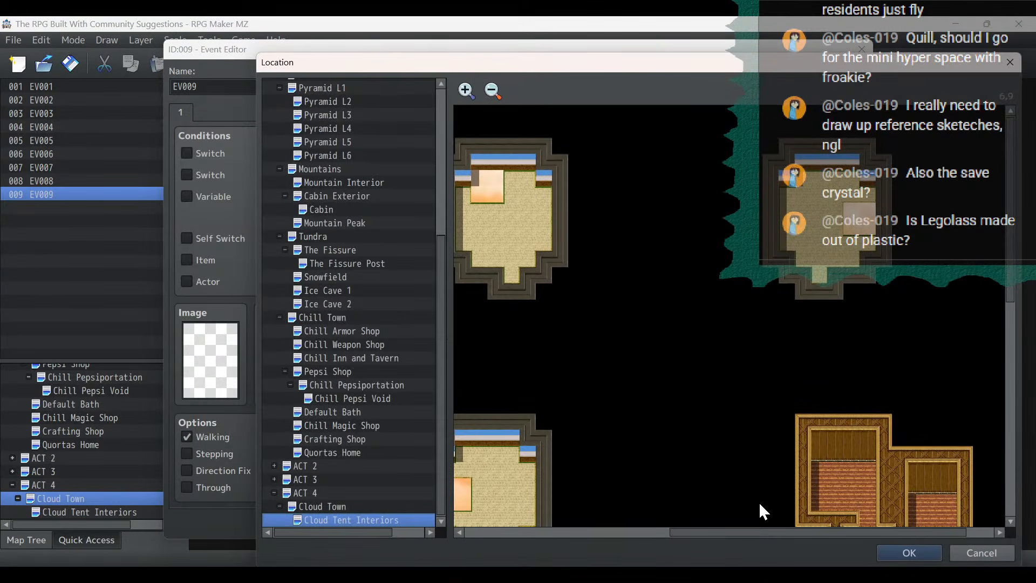
{"action": "left_click_drag", "start_coordinate": [752, 532], "coordinate": [529, 519]}
{"action": "scroll", "coordinate": [602, 398], "scroll_direction": "down", "scroll_amount": 3}
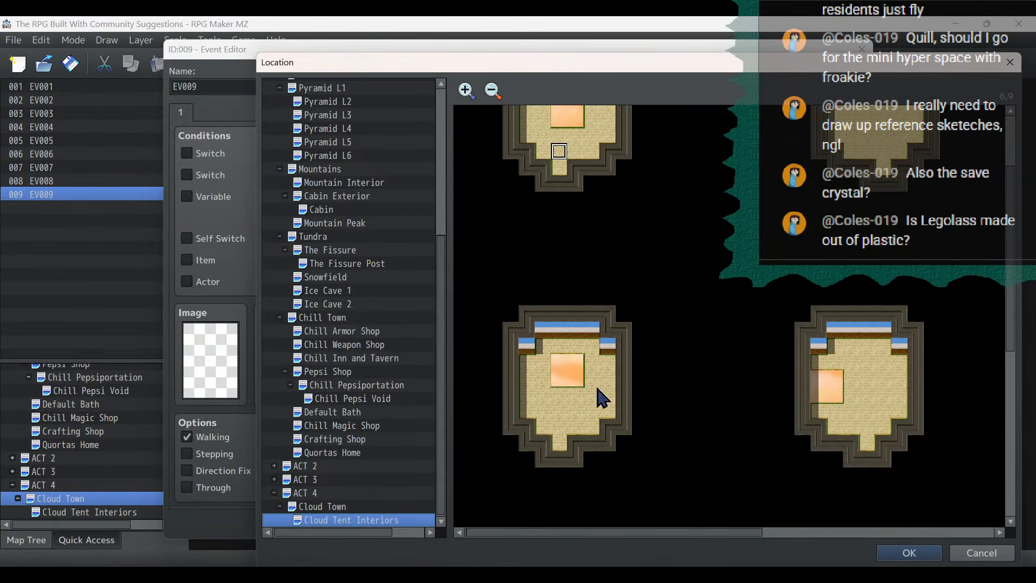
{"action": "double_click", "coordinate": [559, 427]}
{"action": "left_click", "coordinate": [621, 410]}
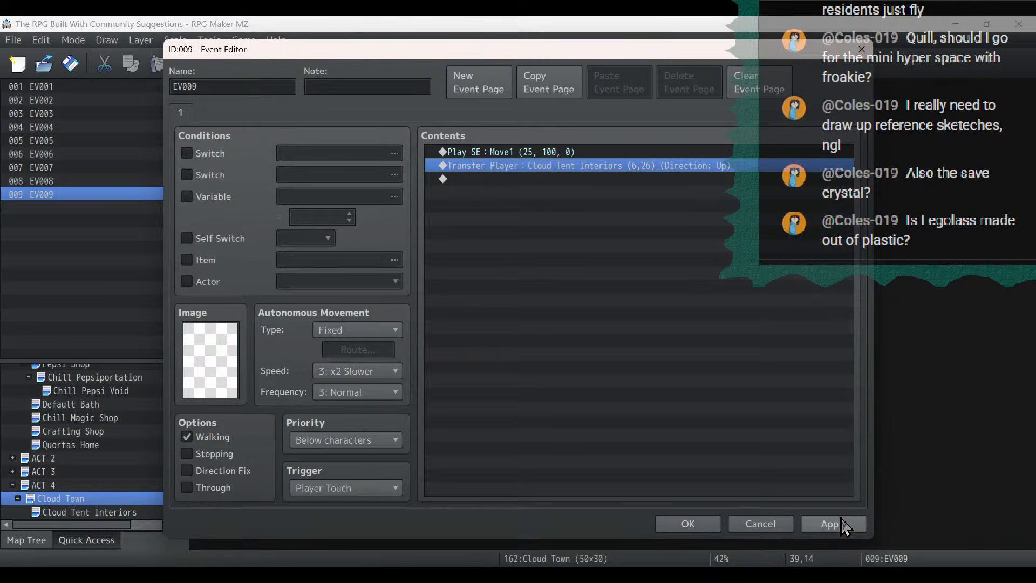
{"action": "left_click", "coordinate": [688, 523]}
- Paste the tent door event onto the tent at 41,19 and save it with its transfer set to Cloud Tent Interiors (25,26)
{"action": "key", "text": "ctrl+v"}
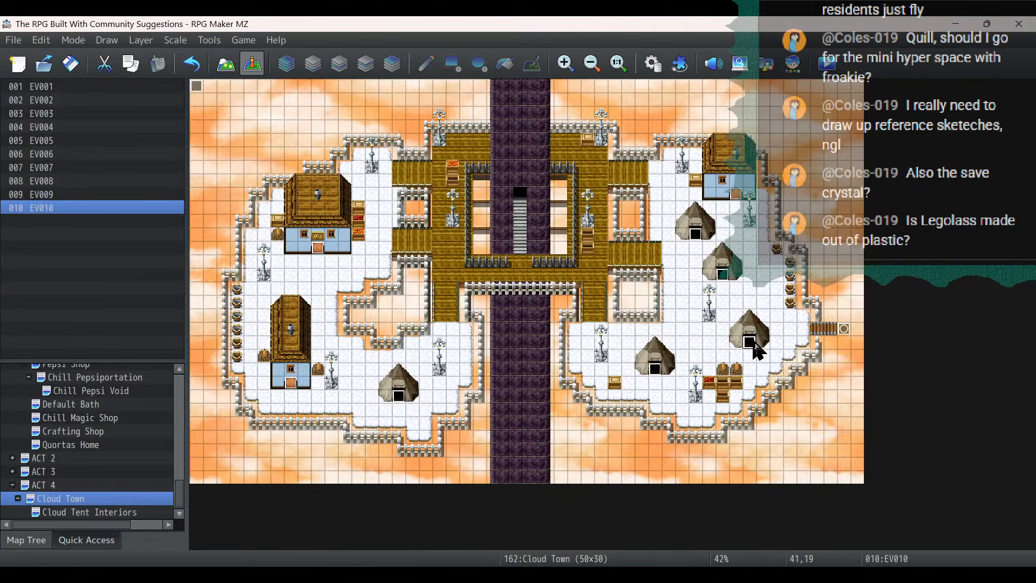
{"action": "double_click", "coordinate": [754, 346]}
{"action": "double_click", "coordinate": [503, 167]}
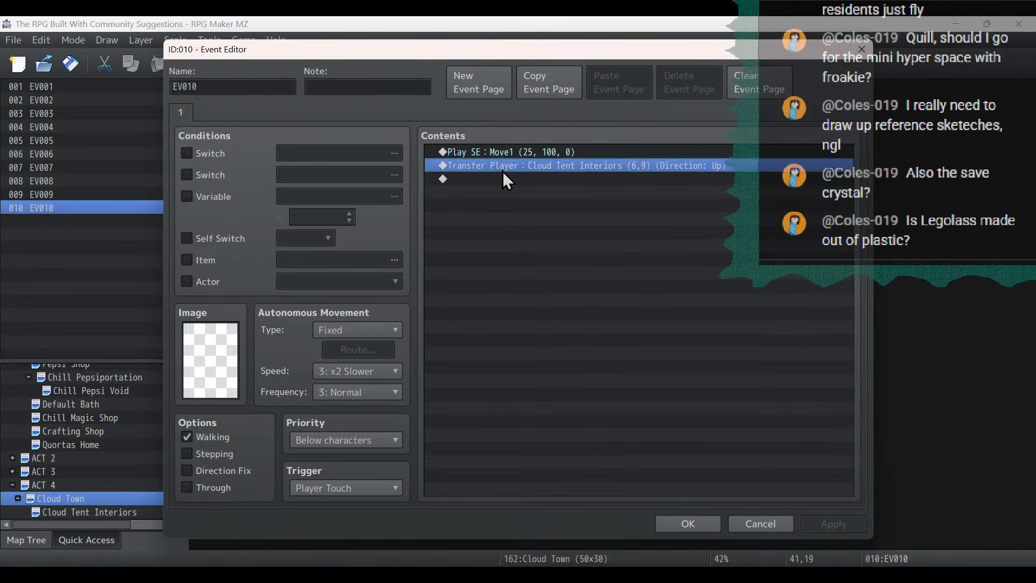
{"action": "left_click", "coordinate": [593, 393]}
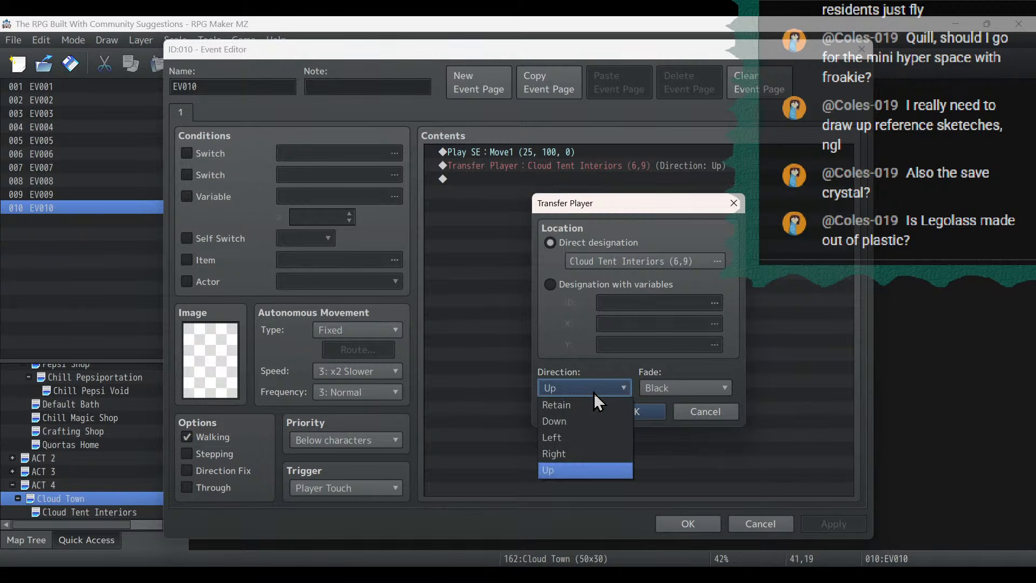
{"action": "left_click", "coordinate": [593, 393]}
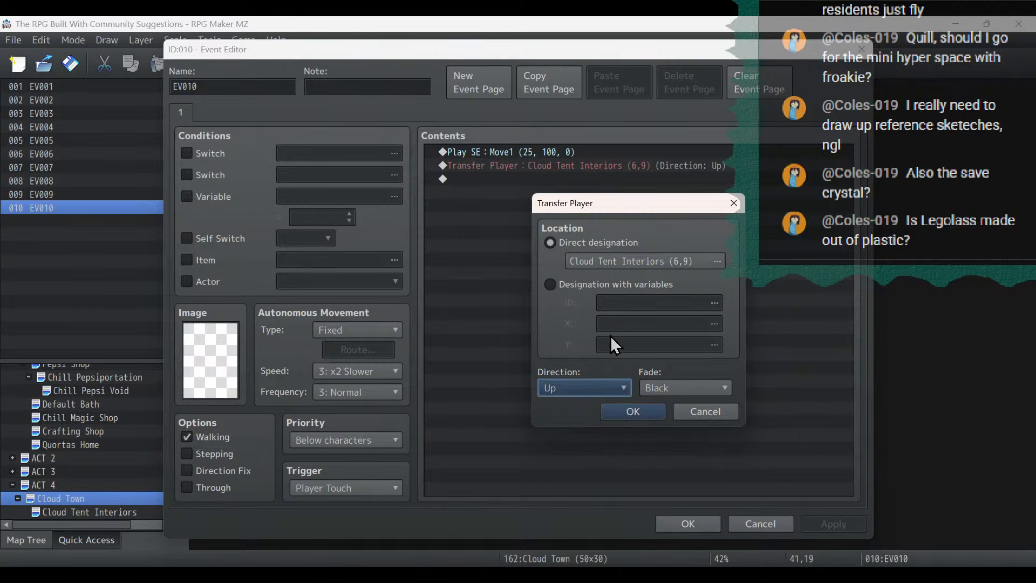
{"action": "left_click", "coordinate": [616, 259]}
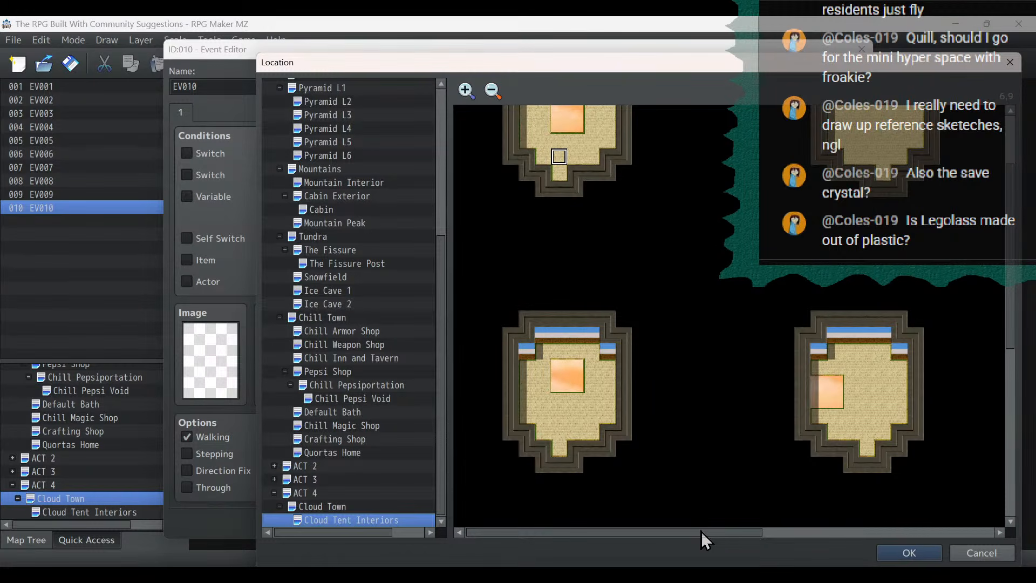
{"action": "left_click_drag", "start_coordinate": [701, 531], "coordinate": [795, 538]}
{"action": "double_click", "coordinate": [700, 436]}
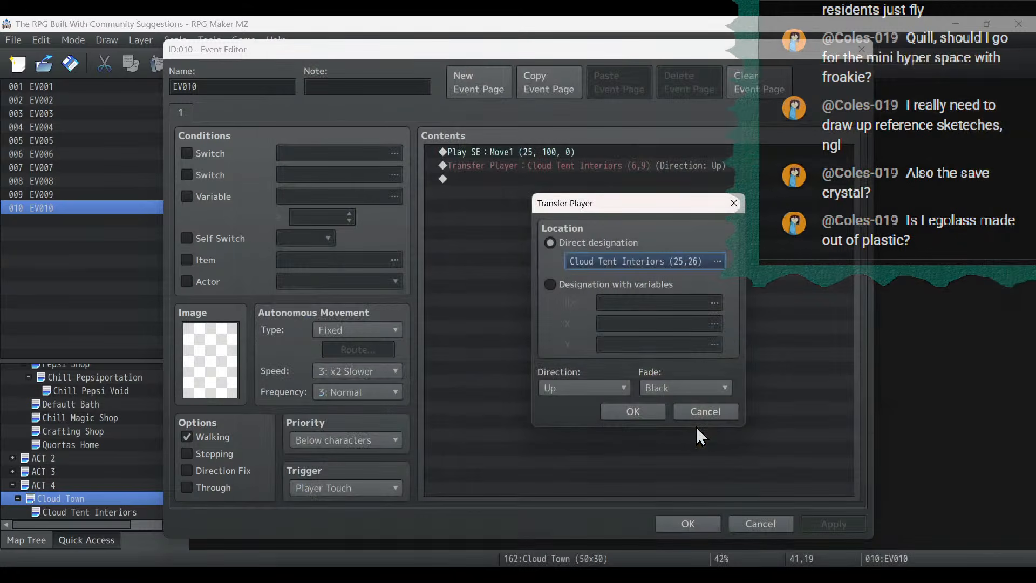
{"action": "left_click", "coordinate": [641, 411]}
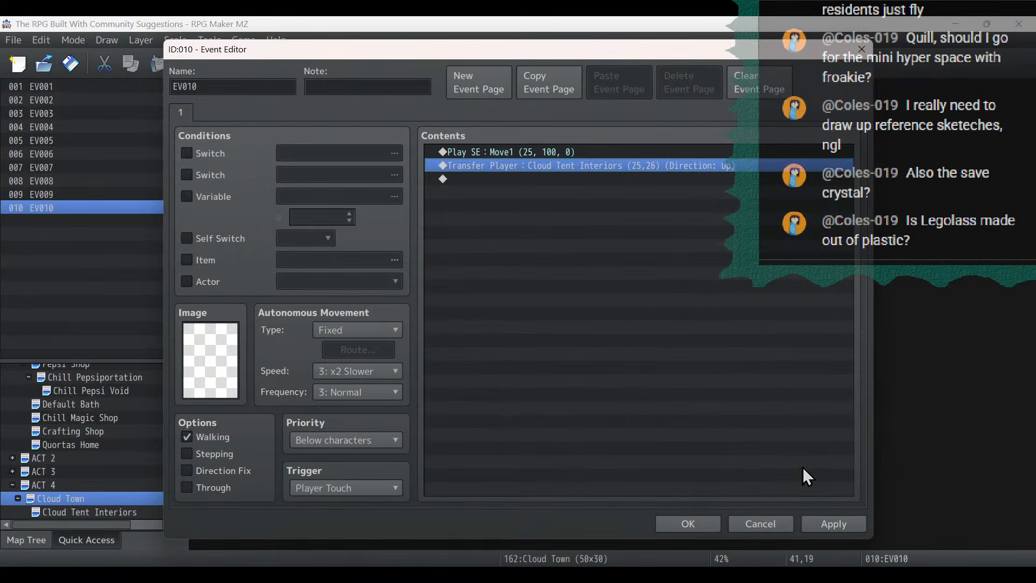
{"action": "left_click", "coordinate": [835, 524]}
{"action": "left_click", "coordinate": [707, 525]}
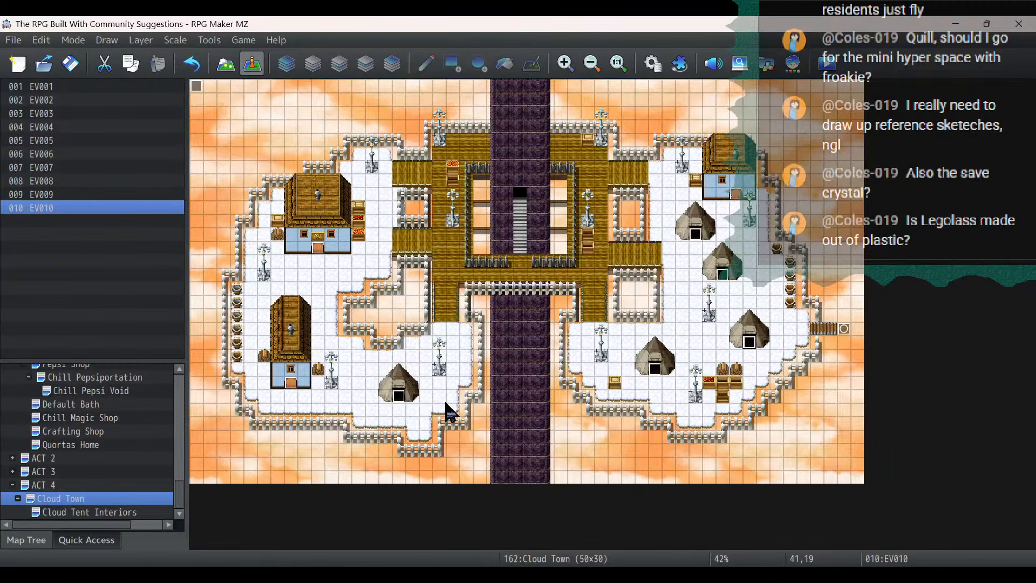
- Copy the southwestern tent's door event from Cloud Town onto the first tent interior's doorway at 6,10 in Cloud Tent Interiors
{"action": "left_click", "coordinate": [401, 395]}
{"action": "right_click", "coordinate": [403, 395]}
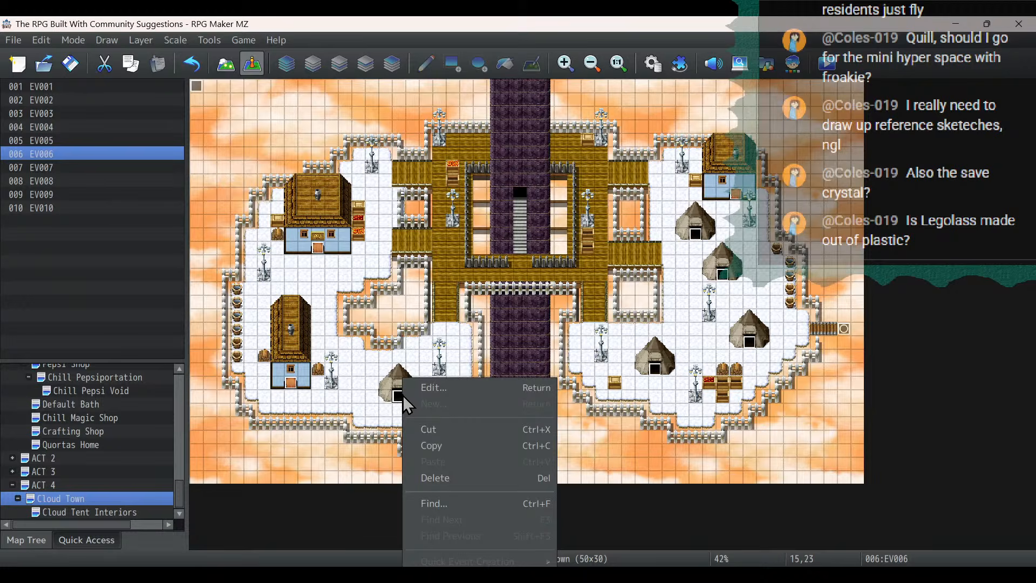
{"action": "left_click", "coordinate": [452, 446]}
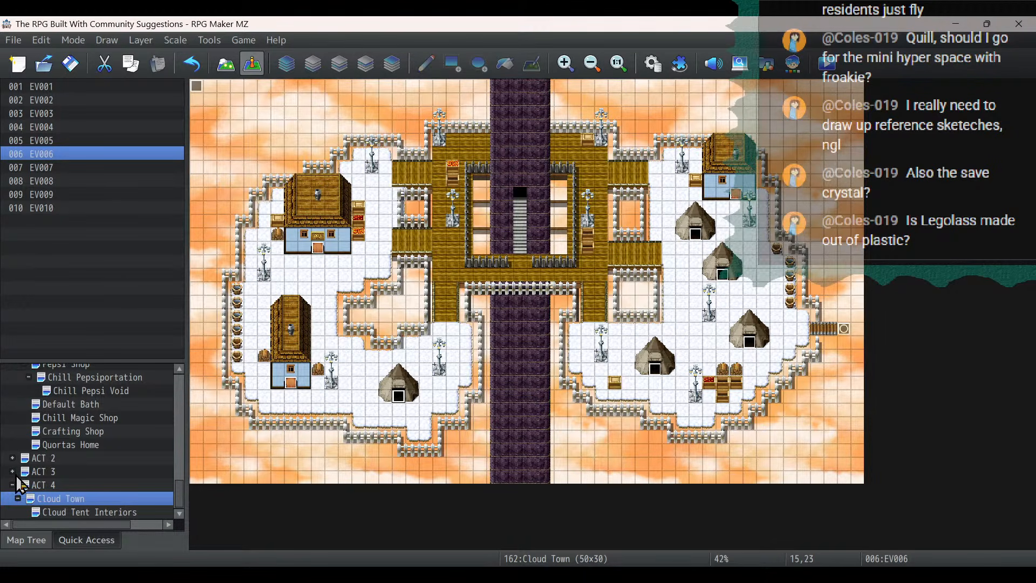
{"action": "left_click", "coordinate": [53, 512]}
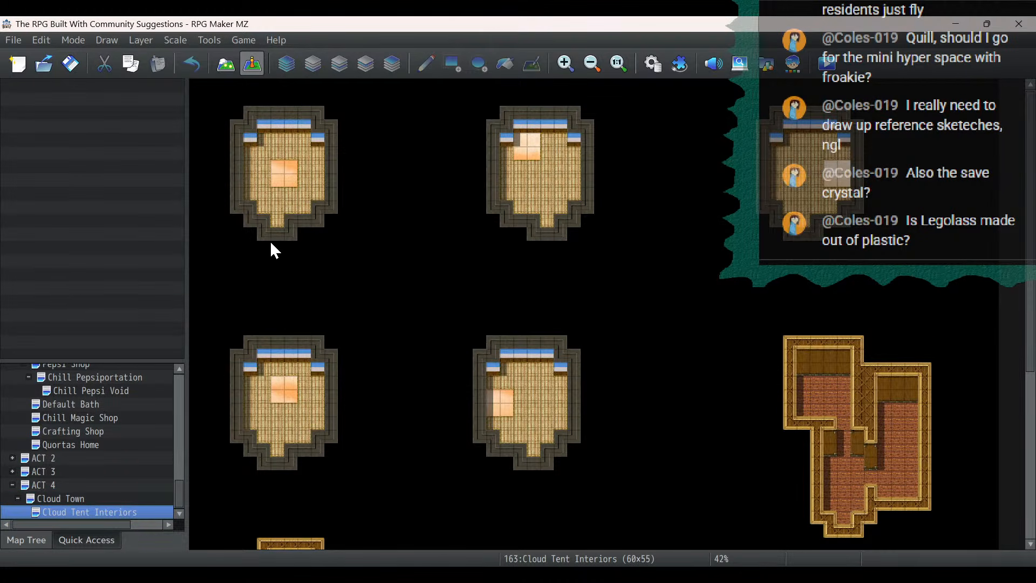
{"action": "left_click", "coordinate": [278, 221]}
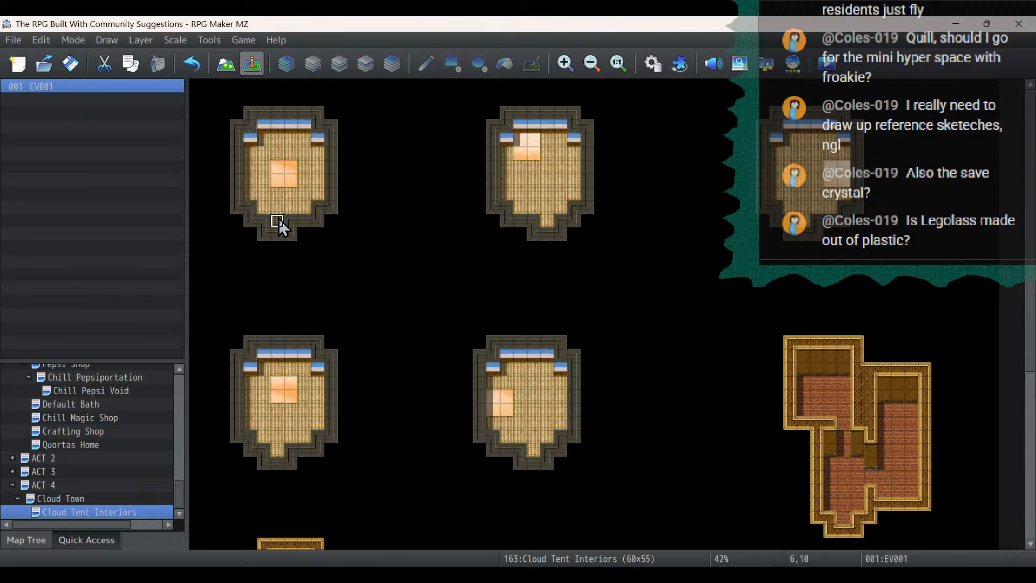
- Set the exit event at 6,10 to transfer to Cloud Town (15,24) with direction Down, and save it
{"action": "double_click", "coordinate": [278, 221]}
{"action": "double_click", "coordinate": [537, 165]}
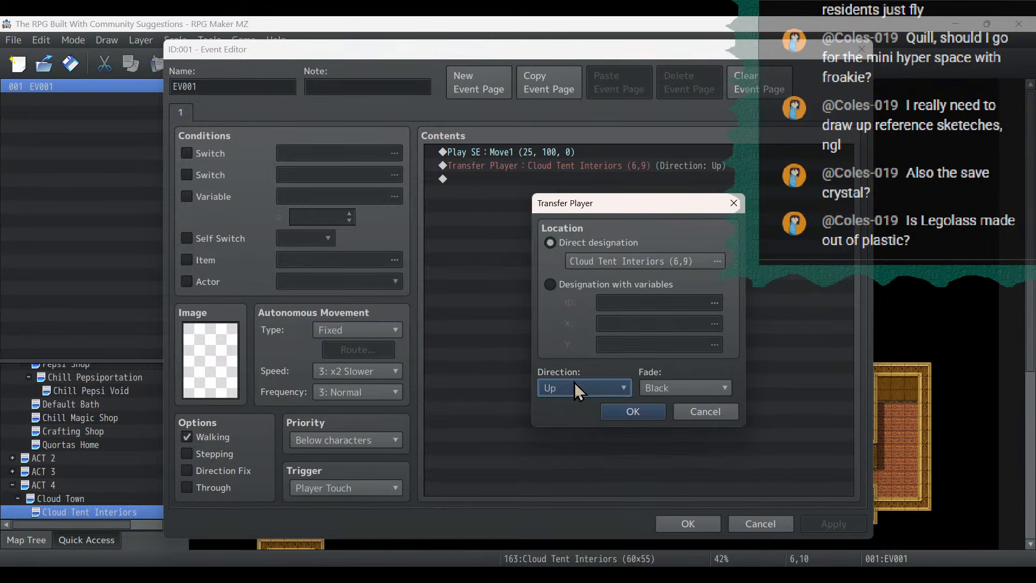
{"action": "left_click", "coordinate": [575, 382]}
{"action": "left_click", "coordinate": [572, 419]}
{"action": "left_click", "coordinate": [619, 261]}
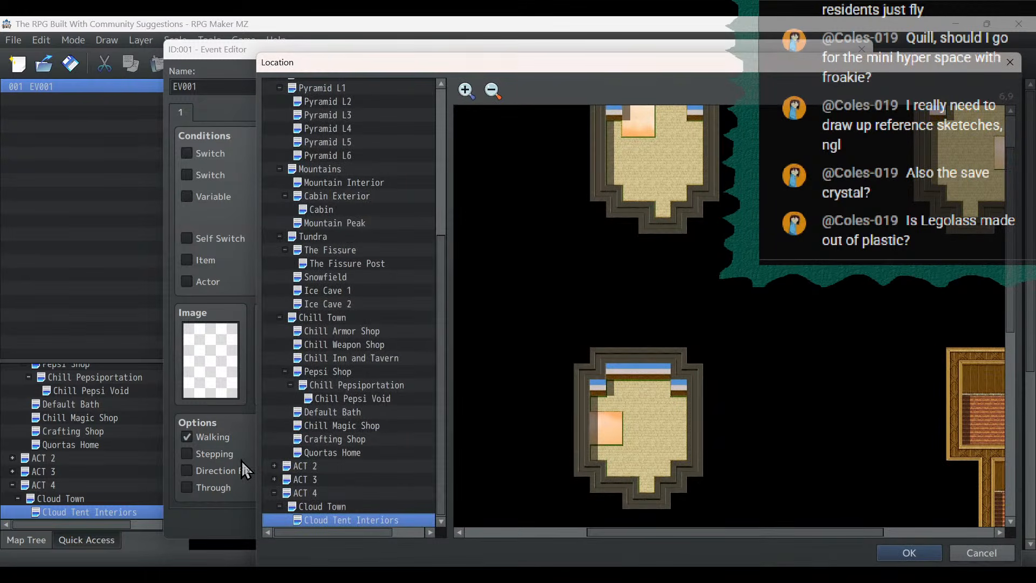
{"action": "left_click", "coordinate": [324, 506]}
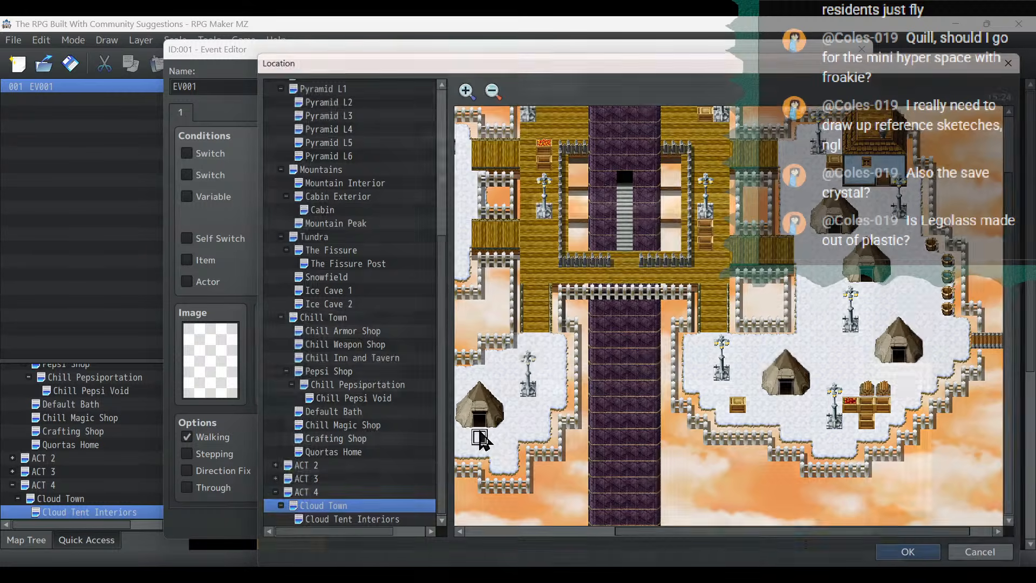
{"action": "double_click", "coordinate": [478, 440]}
{"action": "left_click", "coordinate": [645, 411]}
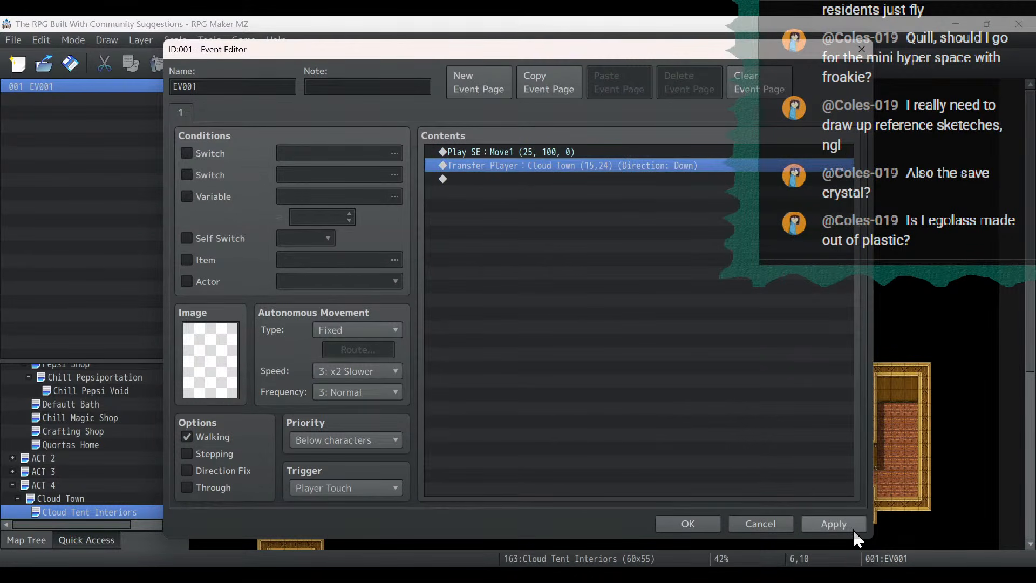
{"action": "left_click", "coordinate": [681, 526]}
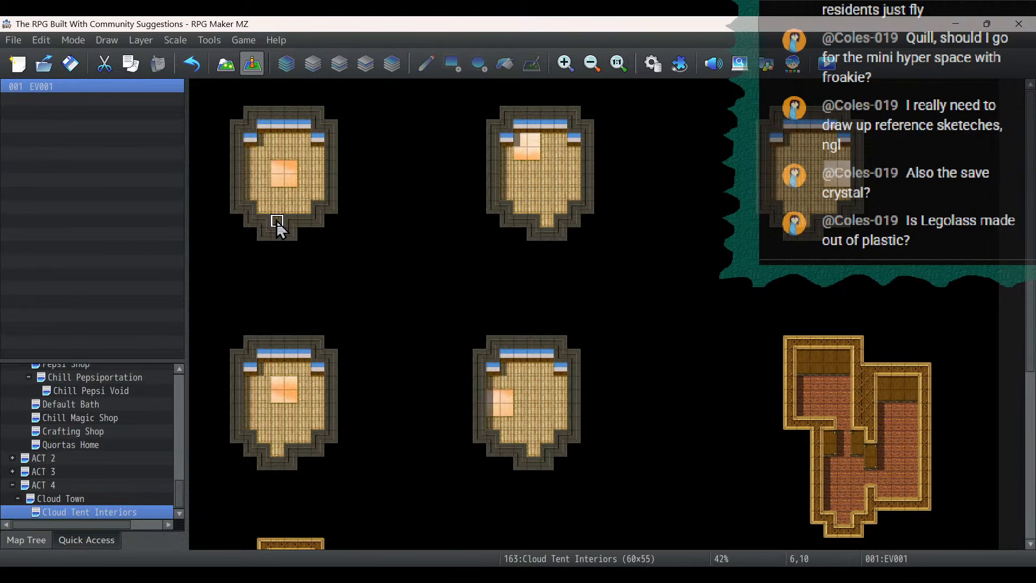
- Copy the exit event onto the tent interior doorway at 26,10, set its transfer to Cloud Town (34,22), and save it
{"action": "left_click", "coordinate": [546, 220]}
{"action": "key", "text": "ctrl+v"}
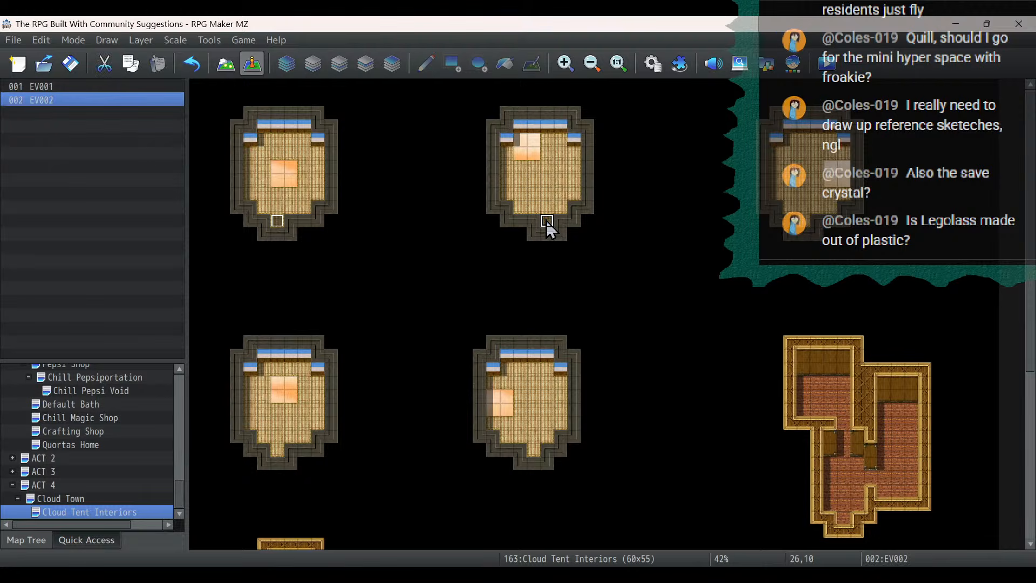
{"action": "double_click", "coordinate": [546, 220]}
{"action": "double_click", "coordinate": [542, 162]}
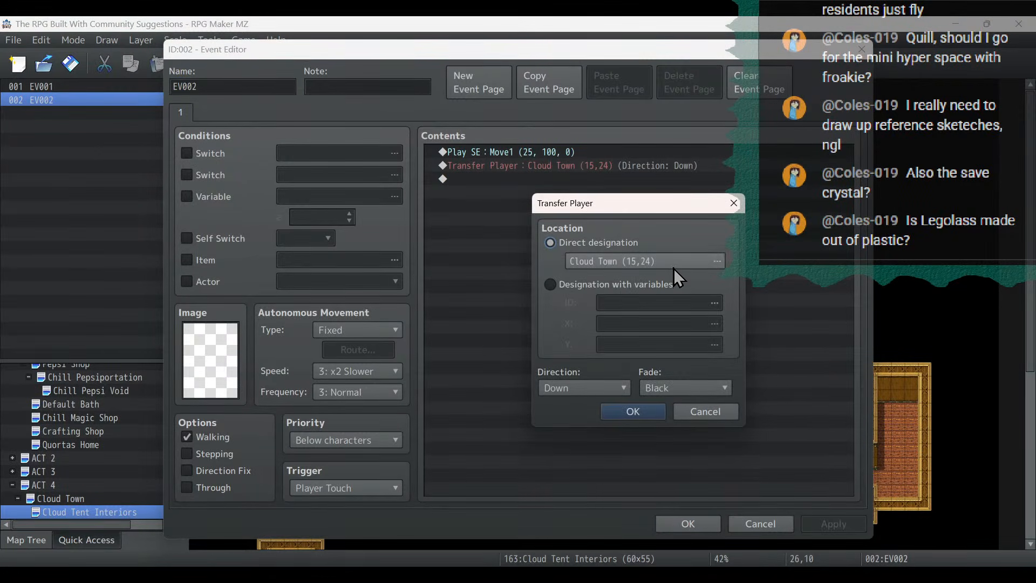
{"action": "left_click", "coordinate": [673, 266]}
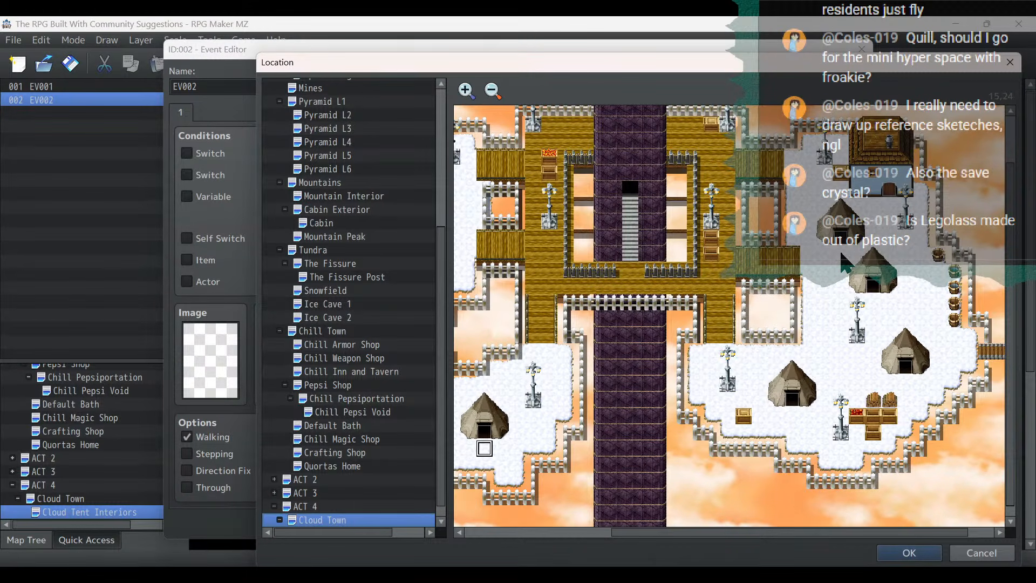
{"action": "double_click", "coordinate": [792, 418]}
{"action": "left_click", "coordinate": [635, 411]}
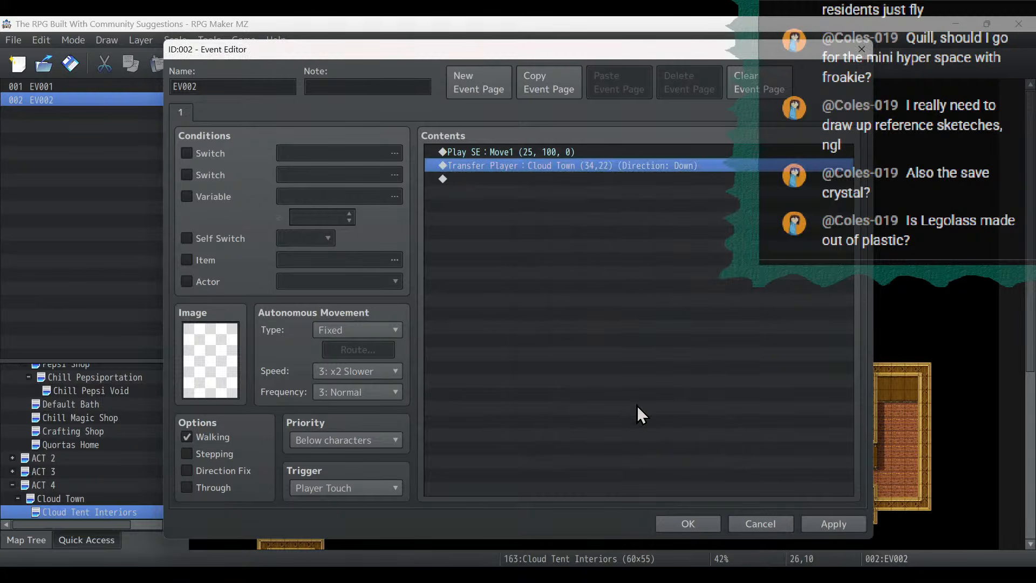
{"action": "left_click", "coordinate": [835, 523]}
{"action": "left_click", "coordinate": [693, 524]}
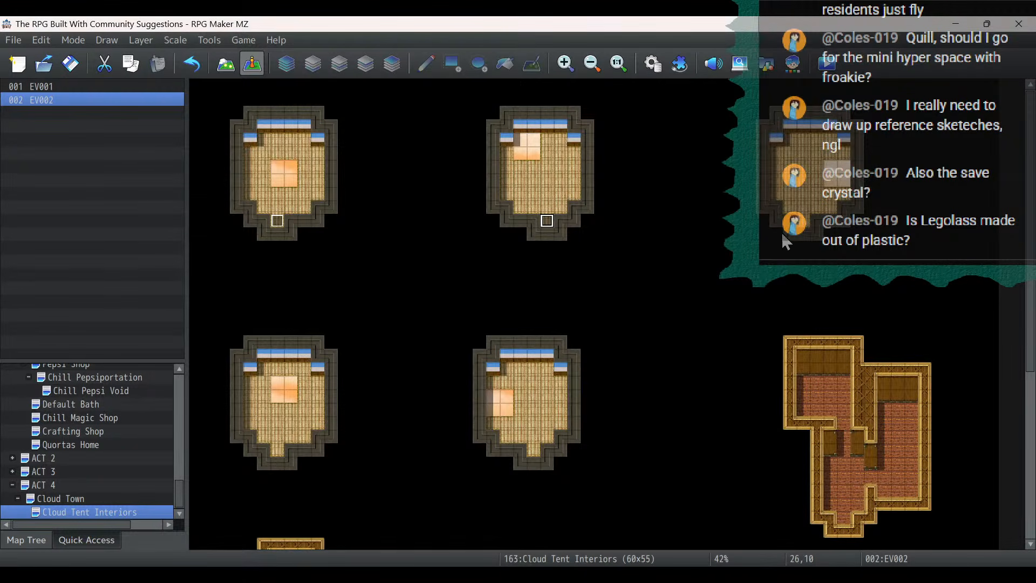
- Paste the exit event onto the tent interior doorway at 45,10 and save it with its transfer set to Cloud Town (37,12)
{"action": "left_click", "coordinate": [797, 229]}
{"action": "key", "text": "ctrl+v"}
{"action": "double_click", "coordinate": [798, 229]}
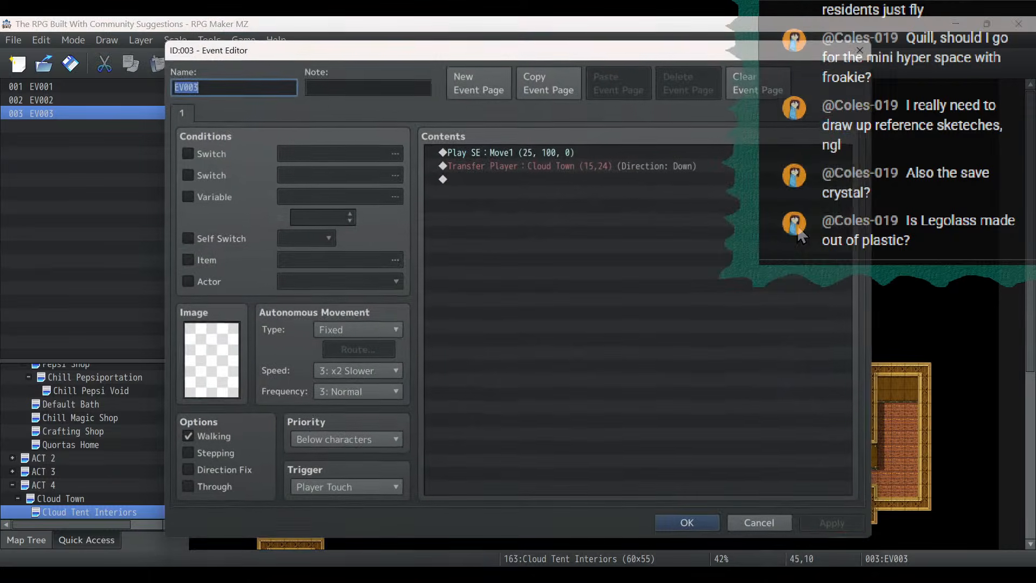
{"action": "double_click", "coordinate": [543, 164]}
{"action": "left_click", "coordinate": [624, 260]}
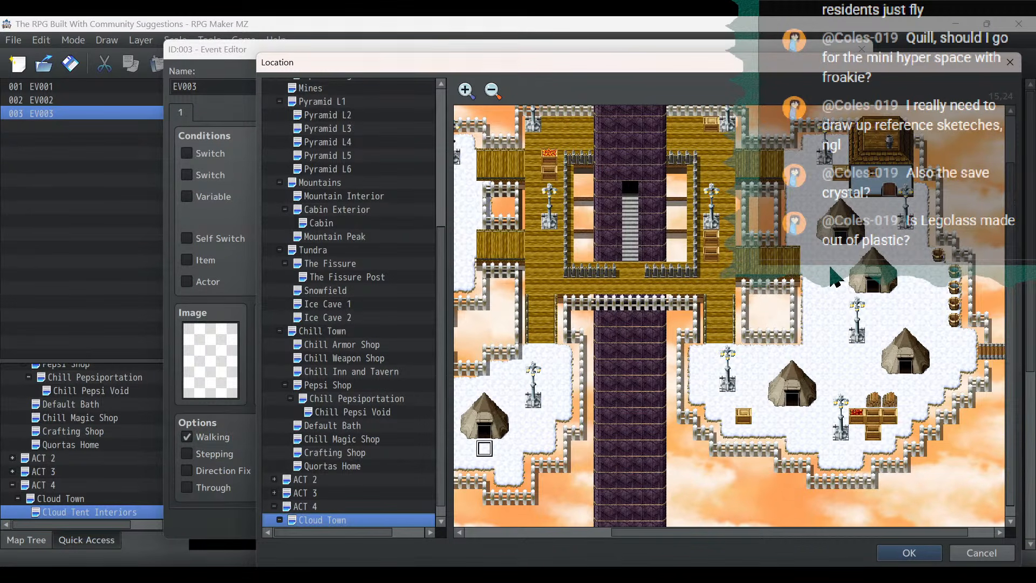
{"action": "double_click", "coordinate": [840, 255]}
{"action": "left_click", "coordinate": [703, 413]}
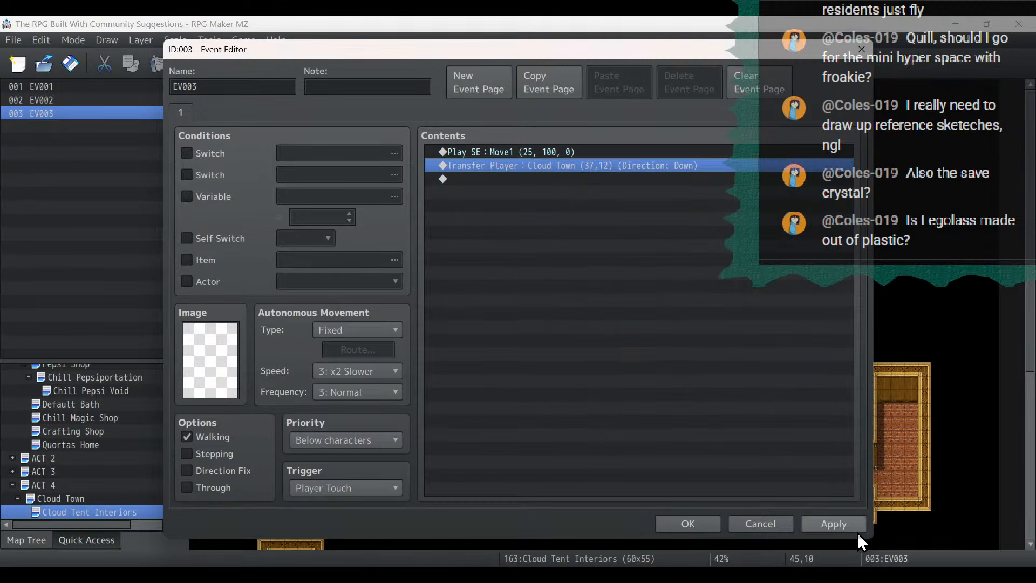
{"action": "left_click", "coordinate": [701, 525]}
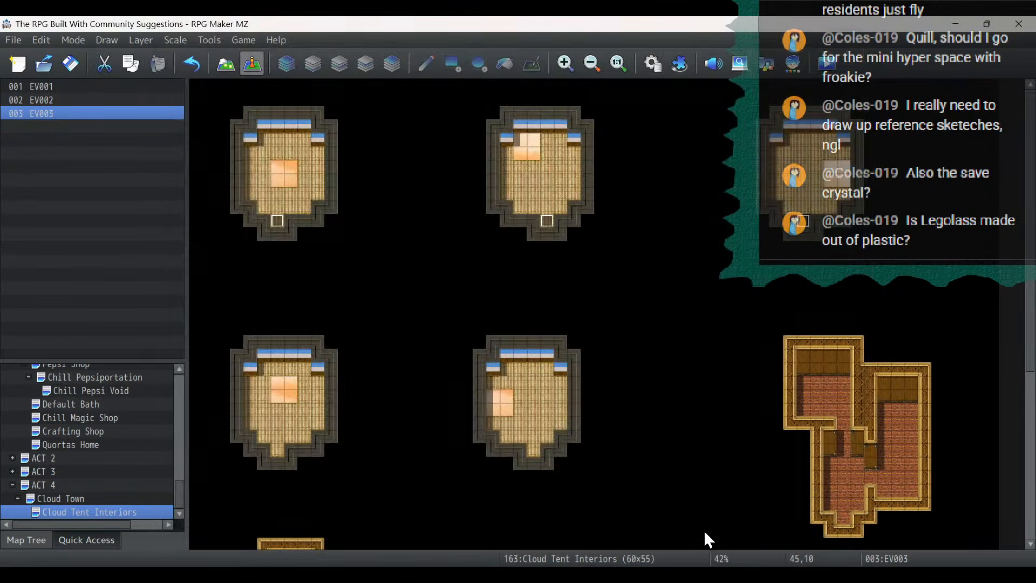
- Paste the exit event onto the tent interior doorway at 6,27 and save it with its transfer set to Cloud Town (39,15)
{"action": "left_click", "coordinate": [281, 450]}
{"action": "key", "text": "ctrl+v"}
{"action": "double_click", "coordinate": [281, 450]}
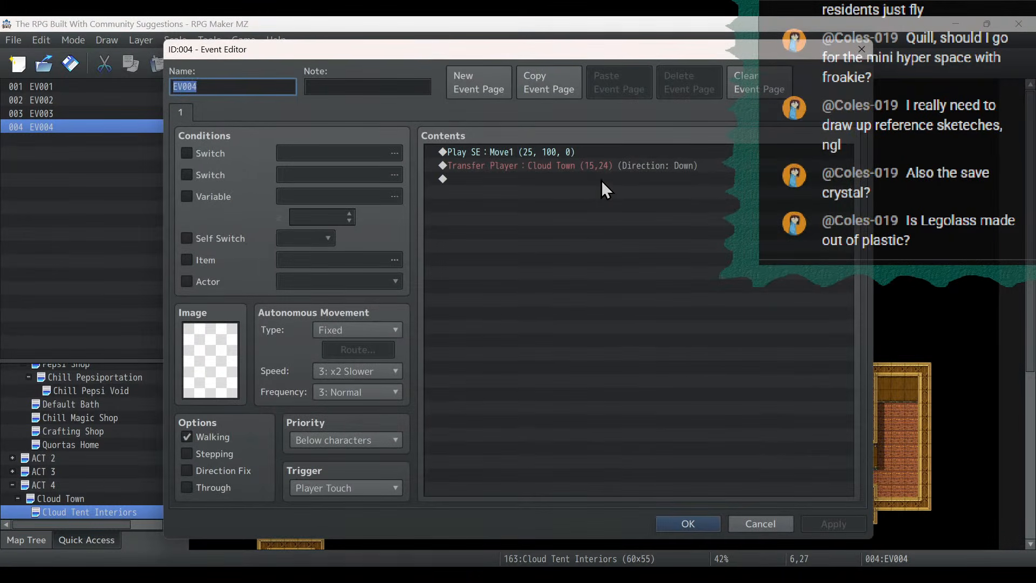
{"action": "double_click", "coordinate": [601, 171]}
{"action": "left_click", "coordinate": [647, 267]}
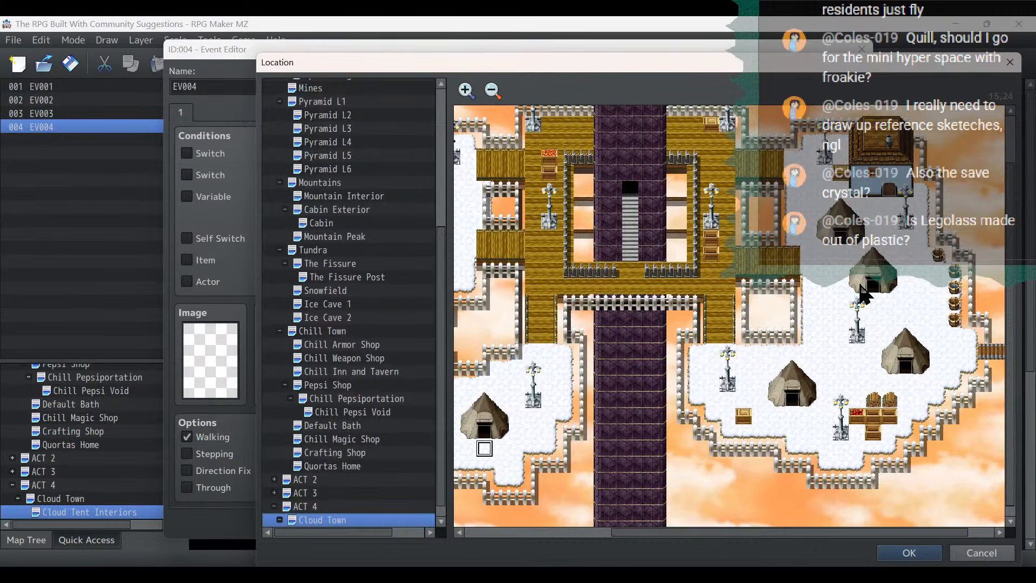
{"action": "double_click", "coordinate": [873, 301]}
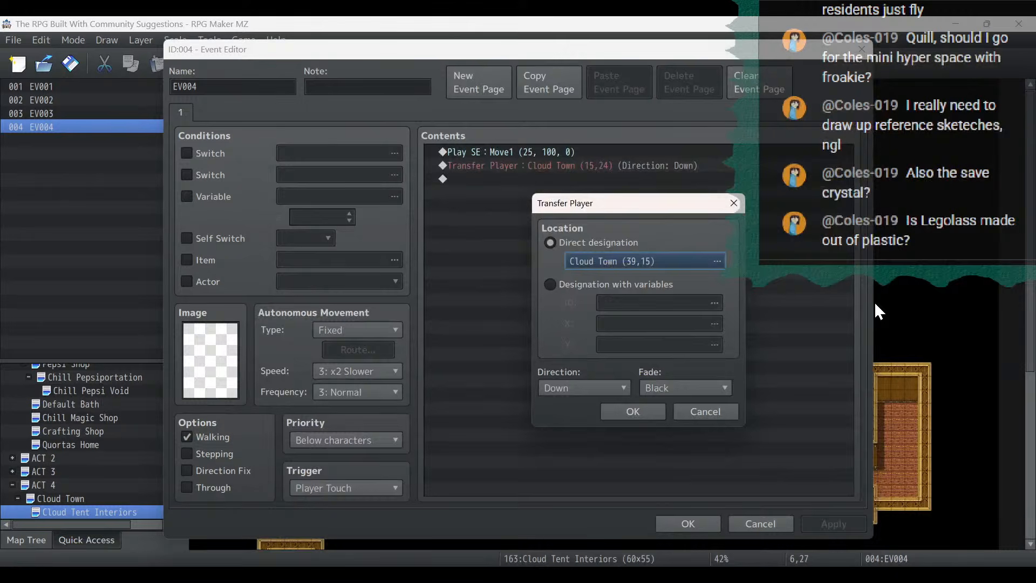
{"action": "left_click", "coordinate": [644, 411]}
{"action": "left_click", "coordinate": [821, 527]}
{"action": "left_click", "coordinate": [705, 524]}
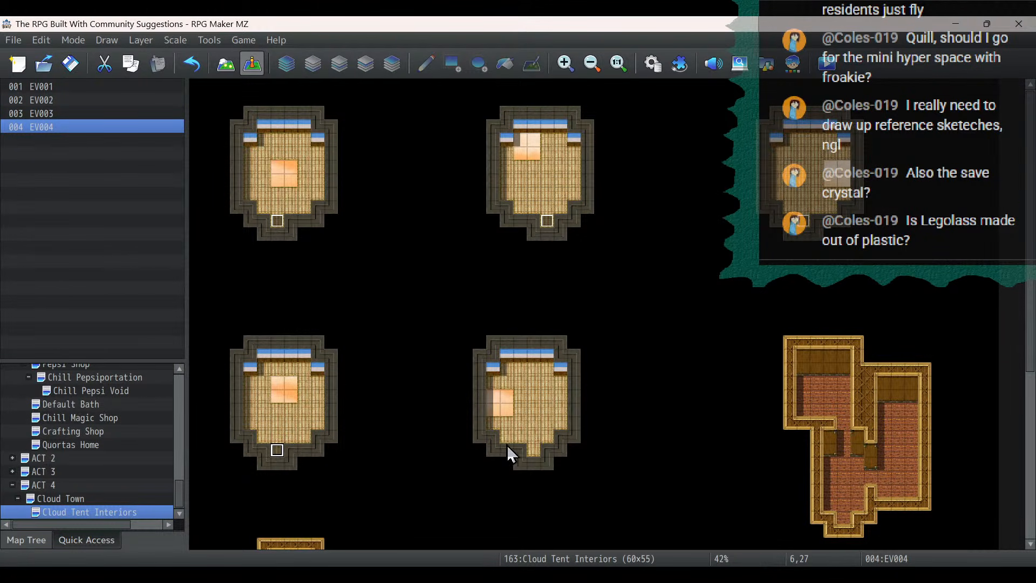
- Paste the exit event onto the tent interior doorway at 25,27 and save it with its transfer set to Cloud Town (41,20)
{"action": "left_click", "coordinate": [533, 450]}
{"action": "key", "text": "ctrl+v"}
{"action": "double_click", "coordinate": [540, 449]}
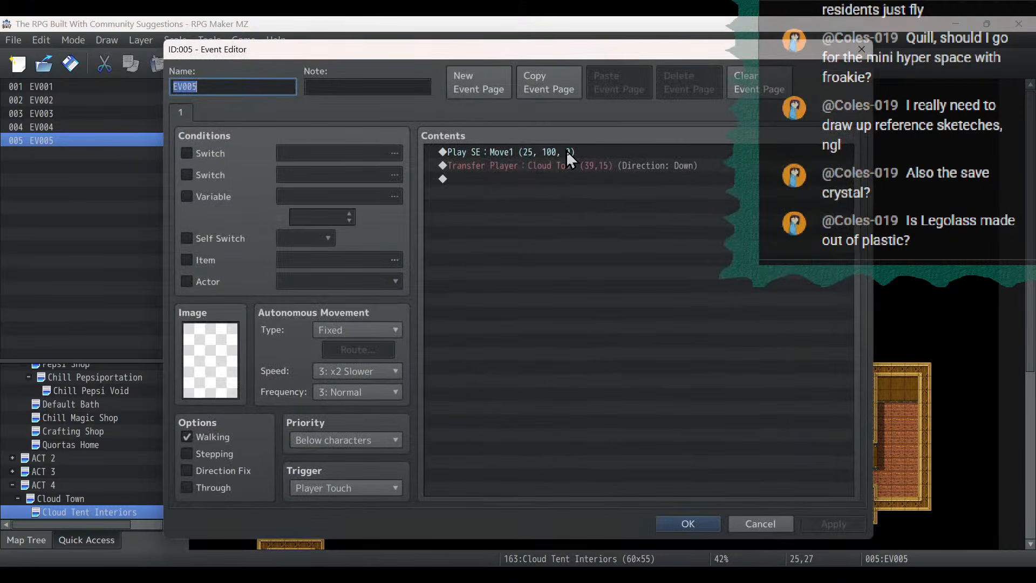
{"action": "double_click", "coordinate": [568, 168]}
{"action": "left_click", "coordinate": [634, 260]}
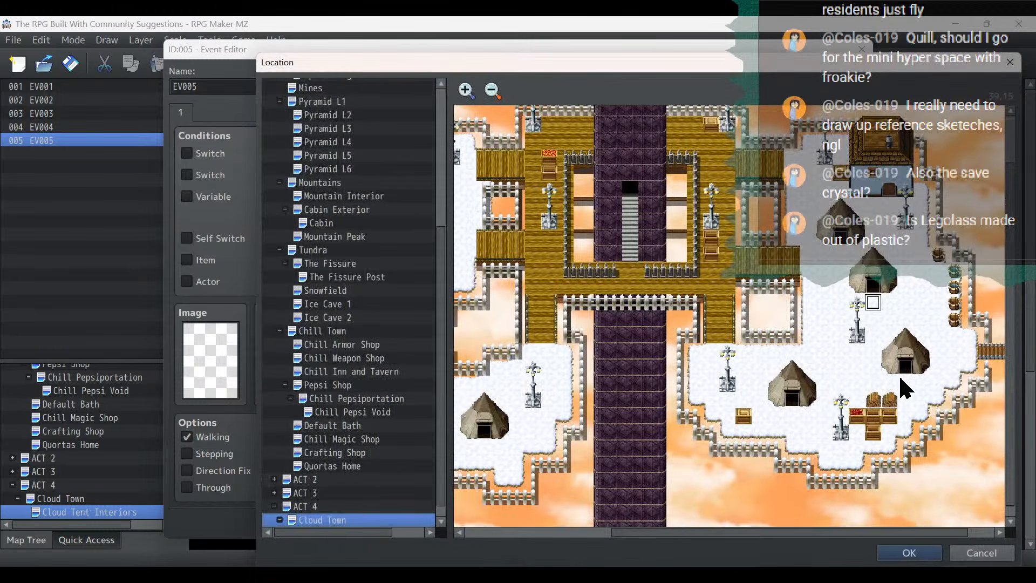
{"action": "double_click", "coordinate": [907, 387]}
{"action": "left_click", "coordinate": [629, 414]}
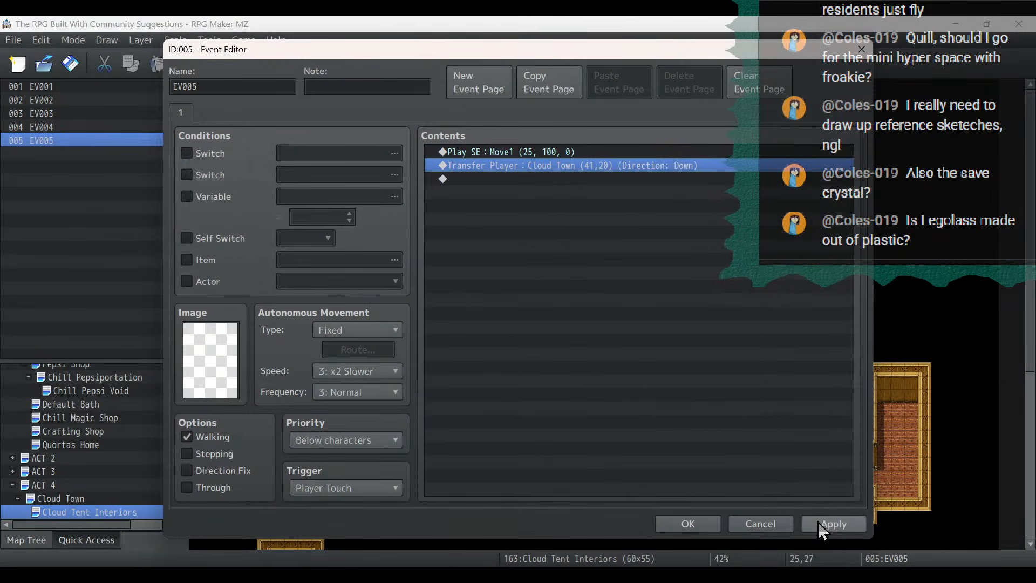
{"action": "left_click", "coordinate": [668, 523]}
- Paste the exit event onto the house interior doorway at 48,32 and save it with its transfer set to Cloud Town (9,13)
{"action": "scroll", "coordinate": [669, 356], "scroll_direction": "down", "scroll_amount": 3}
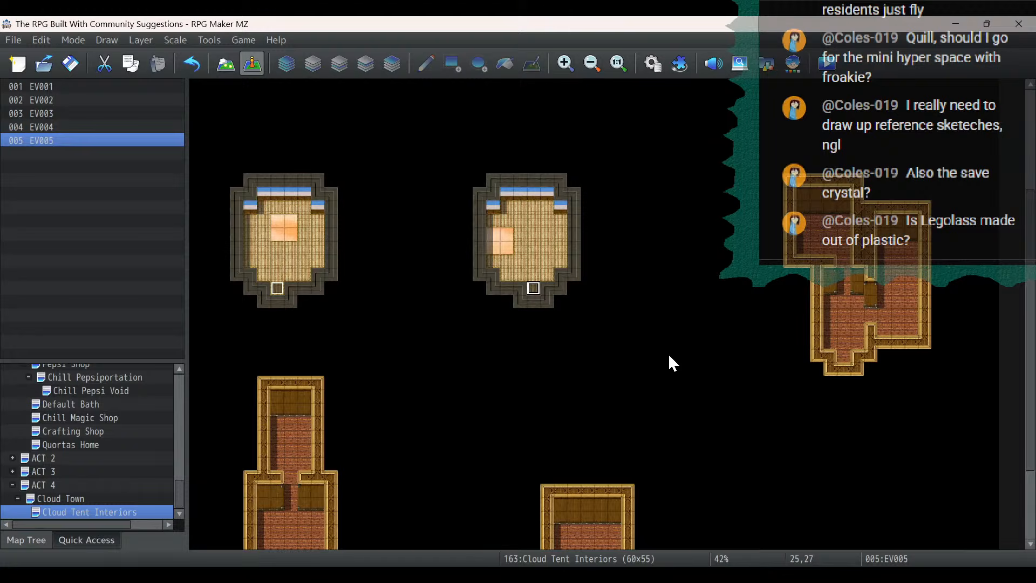
{"action": "right_click", "coordinate": [844, 355]}
{"action": "left_click", "coordinate": [876, 437]}
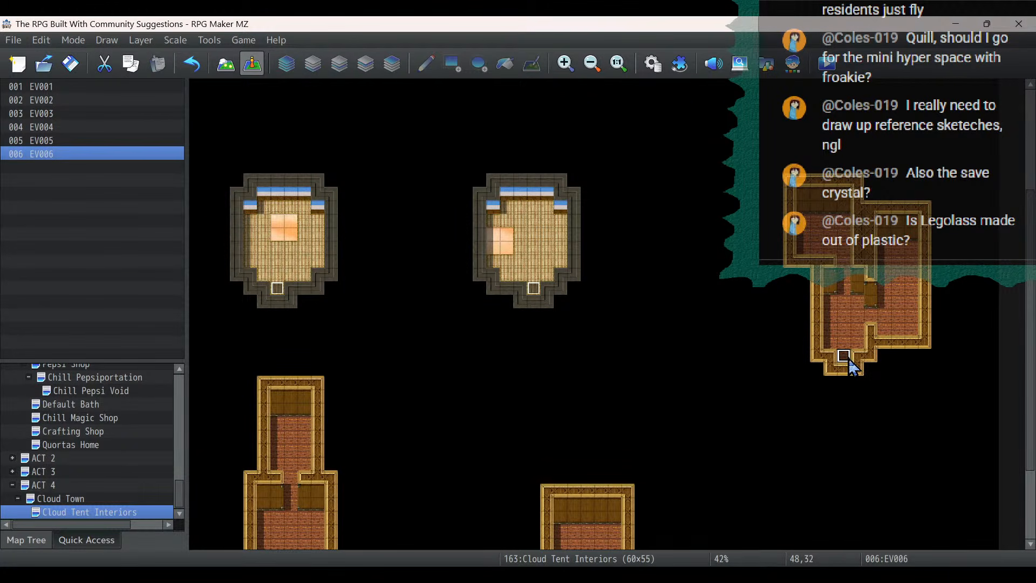
{"action": "double_click", "coordinate": [851, 362]}
{"action": "left_click", "coordinate": [627, 175]}
{"action": "double_click", "coordinate": [633, 166]}
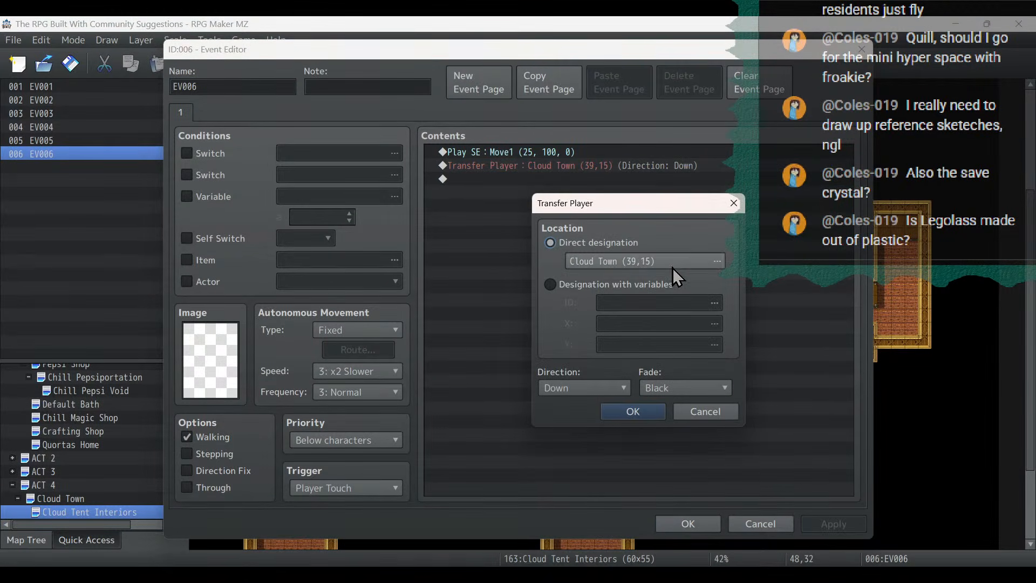
{"action": "left_click", "coordinate": [672, 264]}
{"action": "left_click_drag", "start_coordinate": [639, 534], "coordinate": [514, 544]}
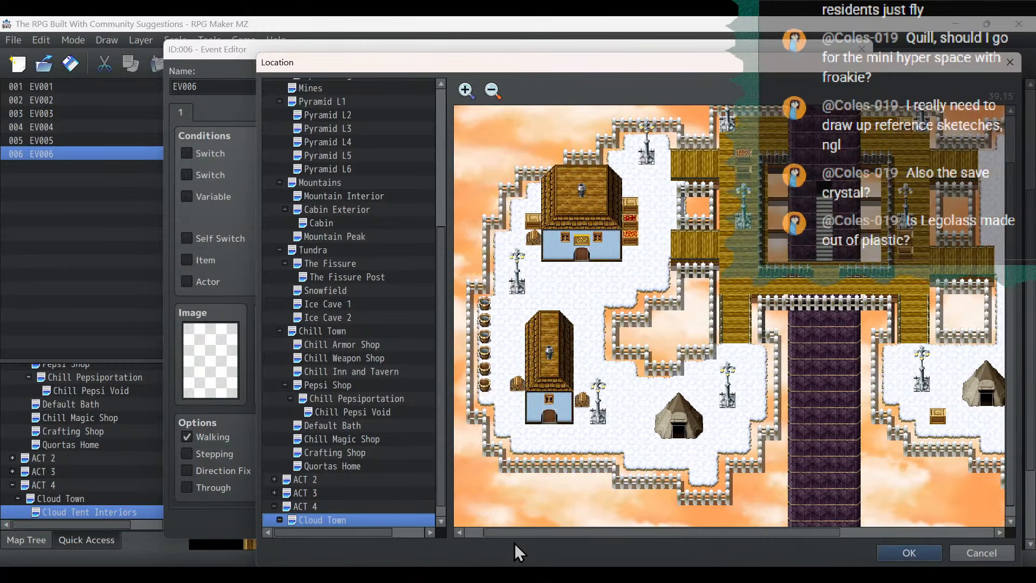
{"action": "double_click", "coordinate": [580, 266]}
{"action": "left_click", "coordinate": [628, 411]}
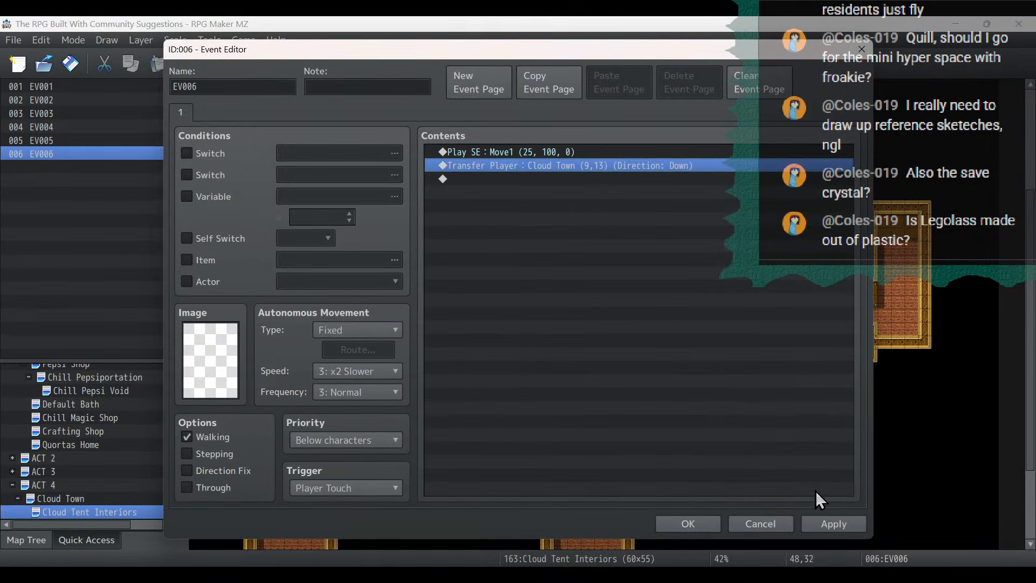
{"action": "left_click", "coordinate": [686, 524]}
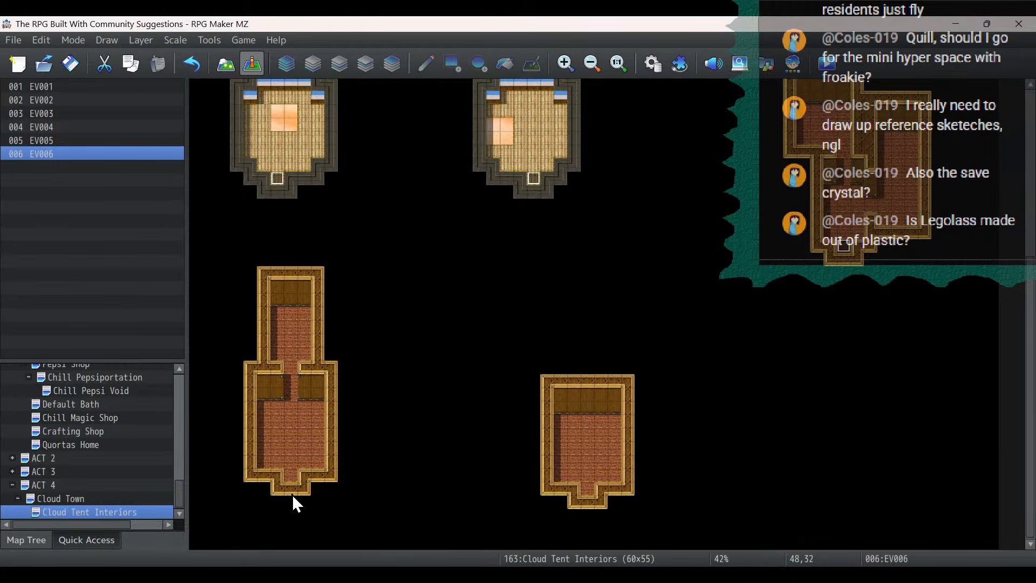
- Paste the exit event onto the house interior doorway at 7,49 and save it with its transfer set to Cloud Town (7,23)
{"action": "left_click", "coordinate": [290, 476]}
{"action": "key", "text": "ctrl+v"}
{"action": "double_click", "coordinate": [290, 475]}
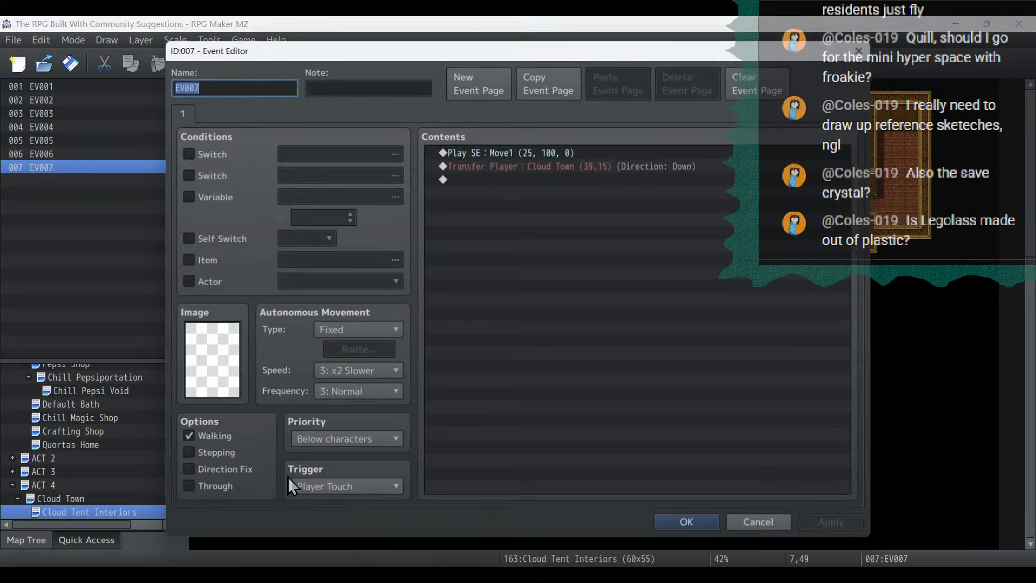
{"action": "double_click", "coordinate": [502, 166]}
{"action": "left_click", "coordinate": [642, 261]}
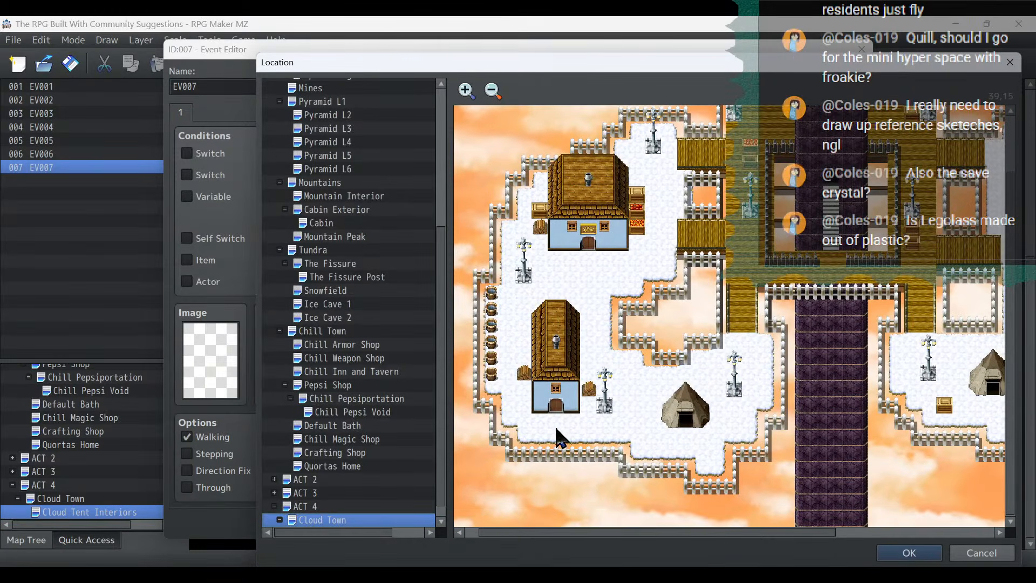
{"action": "double_click", "coordinate": [553, 416]}
{"action": "left_click", "coordinate": [626, 412]}
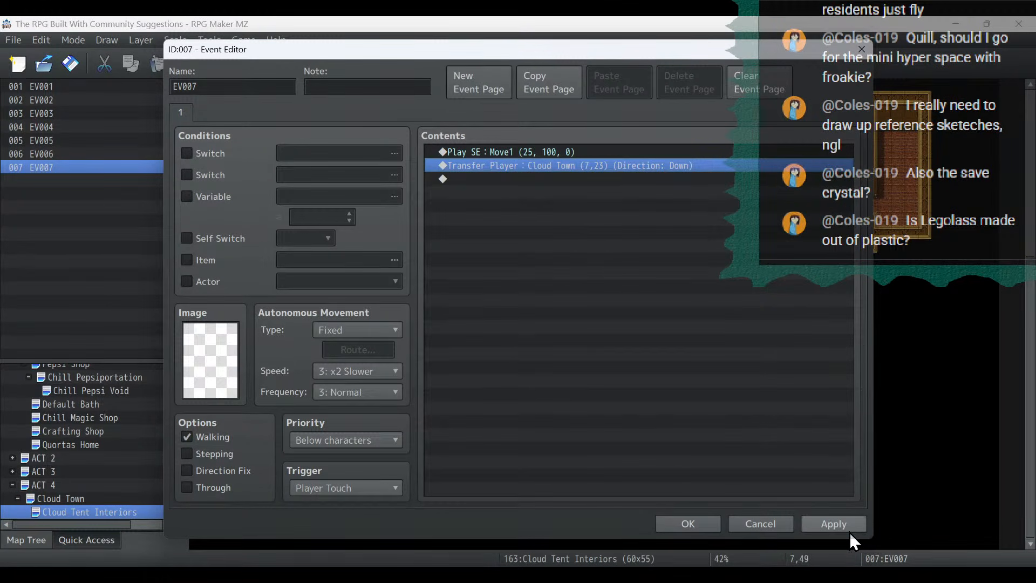
{"action": "left_click", "coordinate": [696, 525]}
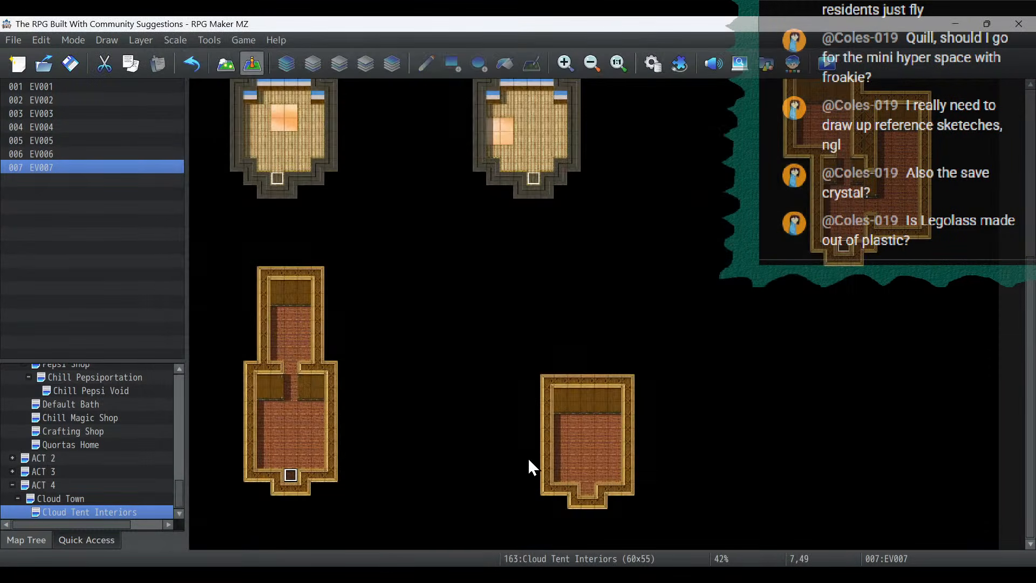
- Paste the exit event onto the house interior doorway at 29,50 and save it with its transfer set to Cloud Town (40,9)
{"action": "key", "text": "ctrl+c"}
{"action": "key", "text": "ctrl+v"}
{"action": "double_click", "coordinate": [590, 491]}
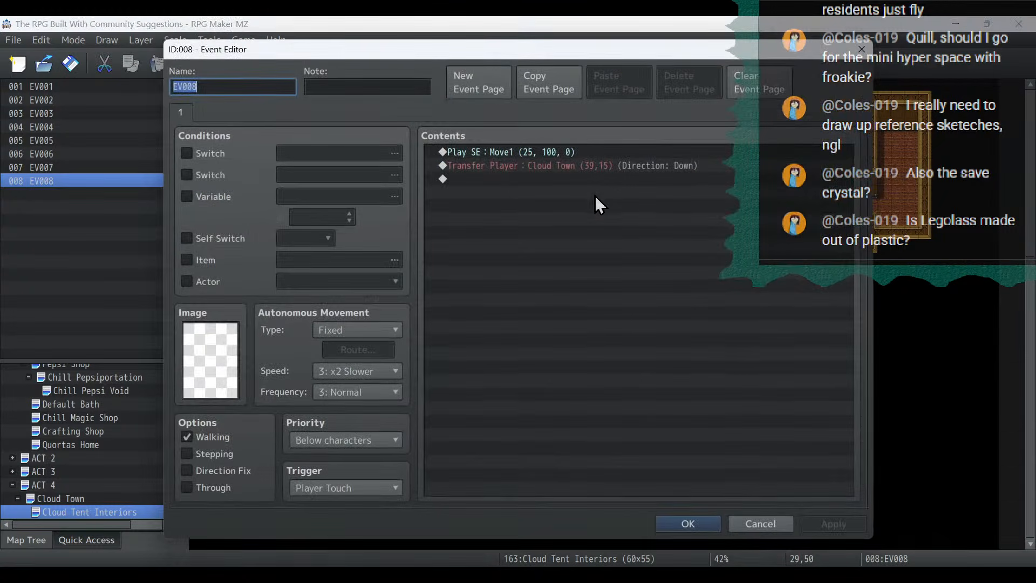
{"action": "double_click", "coordinate": [613, 167]}
{"action": "left_click", "coordinate": [647, 261]}
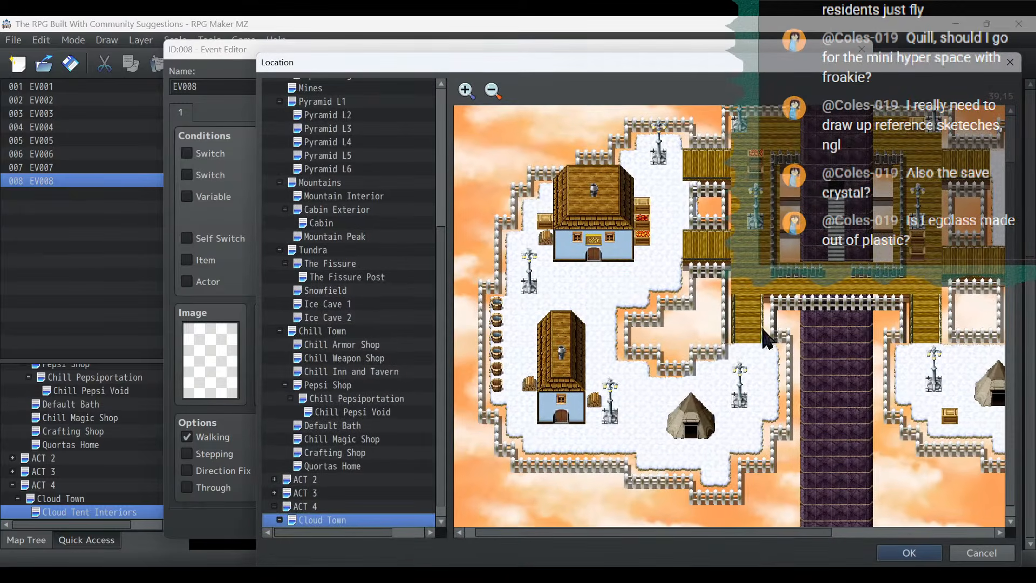
{"action": "left_click_drag", "start_coordinate": [824, 535], "coordinate": [977, 535]}
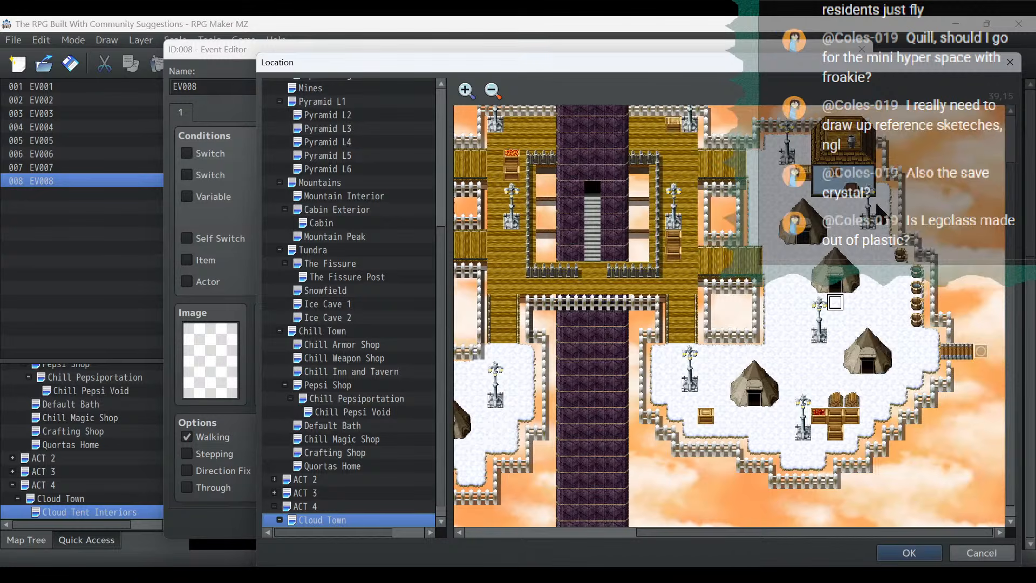
{"action": "double_click", "coordinate": [637, 410]}
{"action": "left_click", "coordinate": [639, 411]}
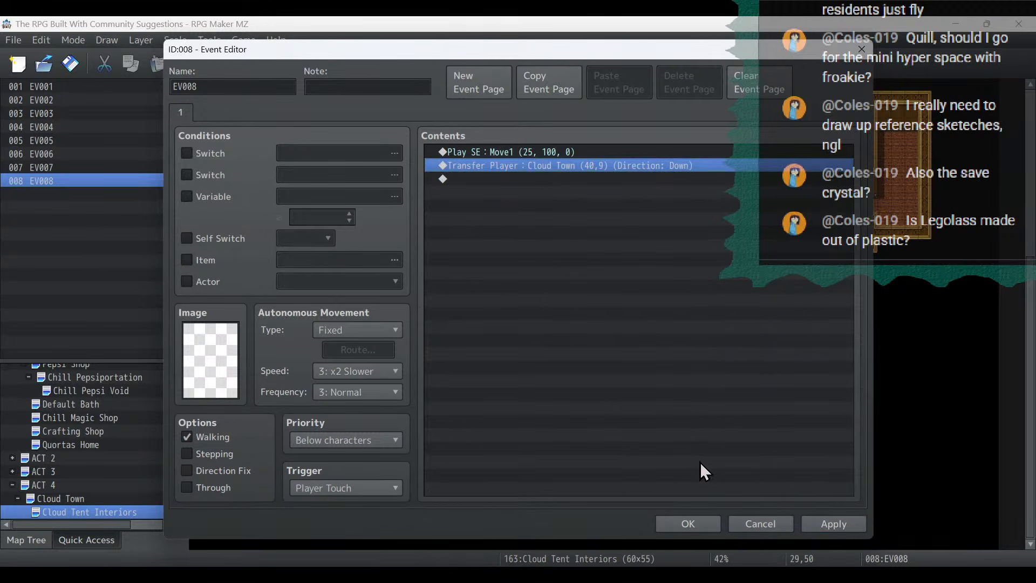
{"action": "left_click", "coordinate": [834, 524]}
{"action": "left_click", "coordinate": [696, 523]}
- Start a playtest with the project changes saved and load the File 3 save
{"action": "left_click", "coordinate": [826, 64]}
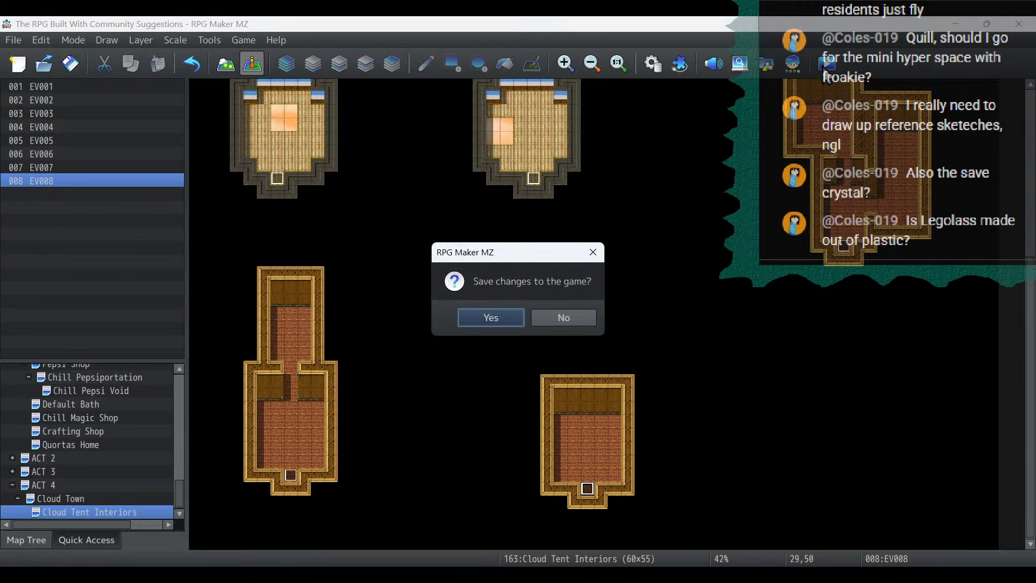
{"action": "key", "text": "Return"}
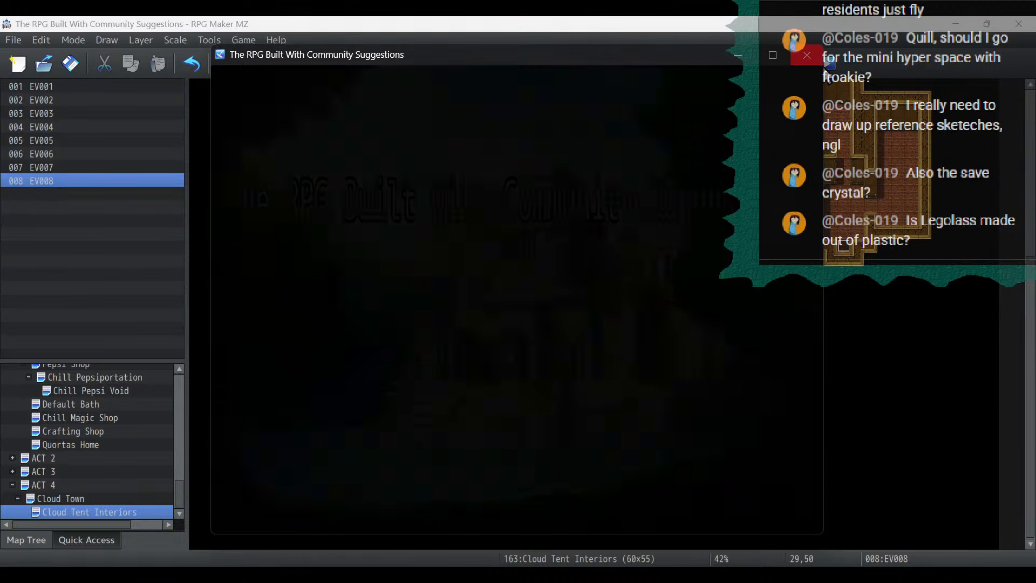
{"action": "key", "text": "Return"}
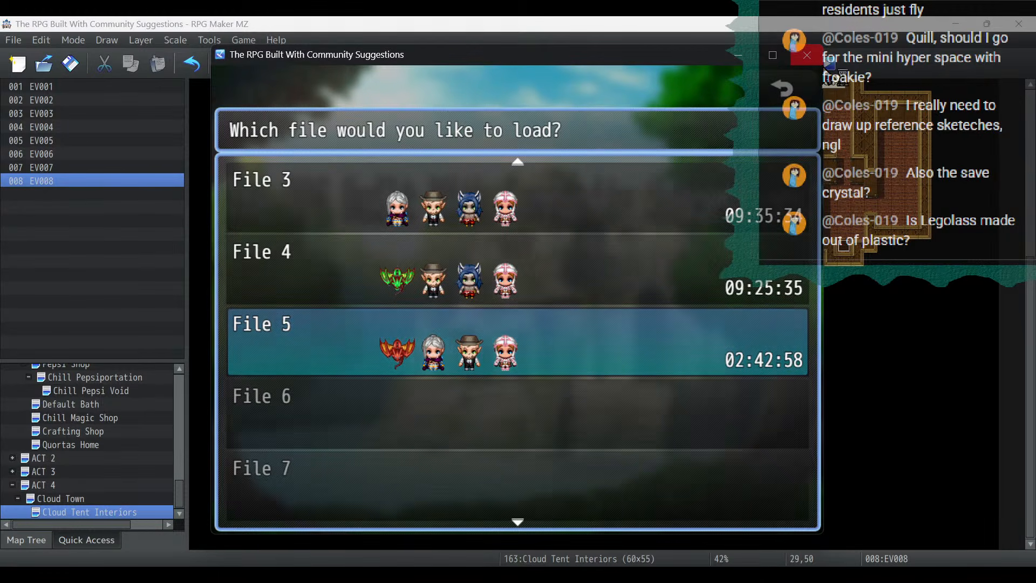
{"action": "key", "text": "Up"}
{"action": "key", "text": "Up"}
{"action": "key", "text": "Return"}
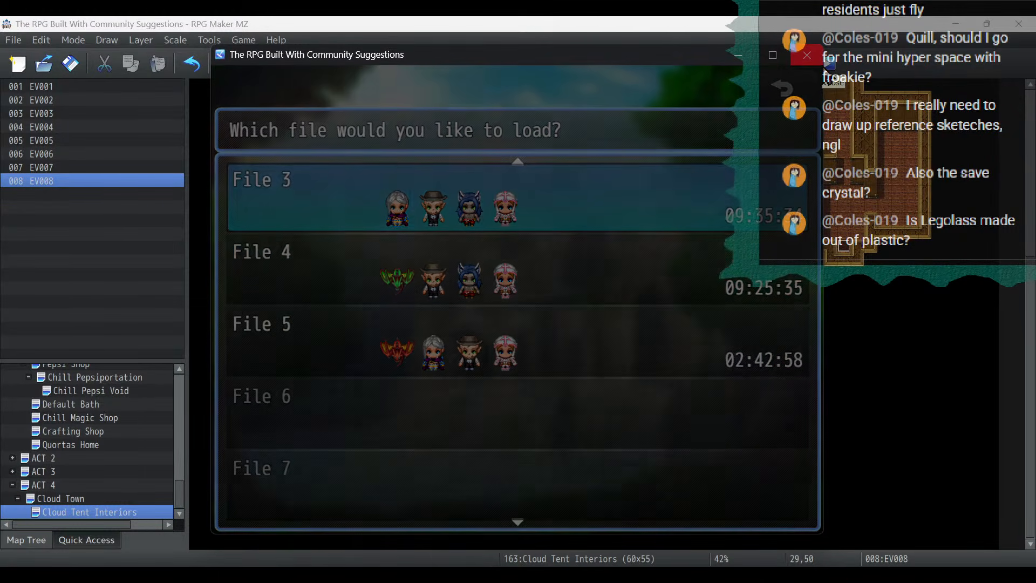
- Walk through Spiretown, talk to the hooded villager beside the balloon, and head up past the tower
{"action": "key", "text": "Right"}
{"action": "key", "text": "Down"}
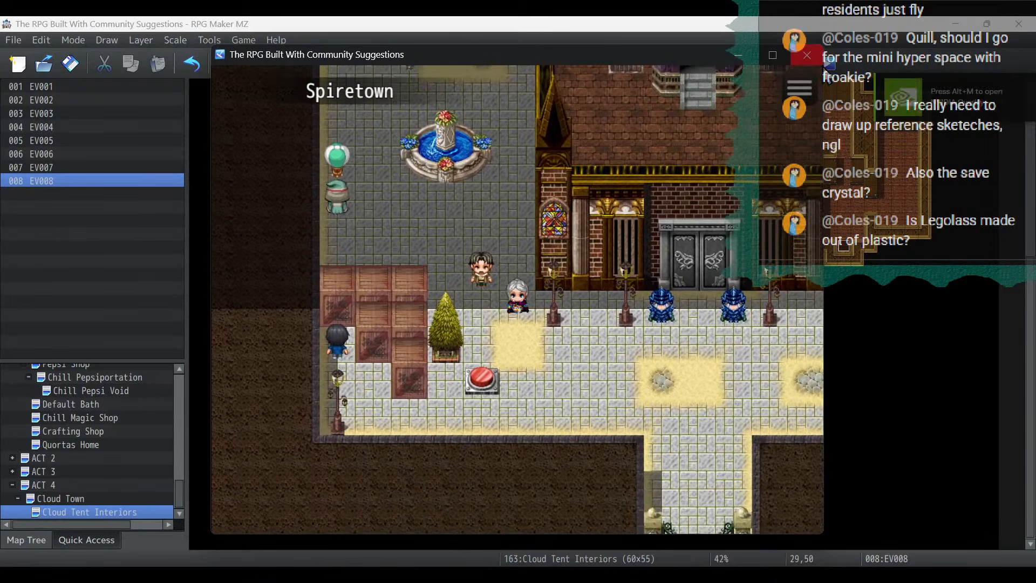
{"action": "key", "text": "Up"}
{"action": "key", "text": "Left"}
{"action": "key", "text": "Left"}
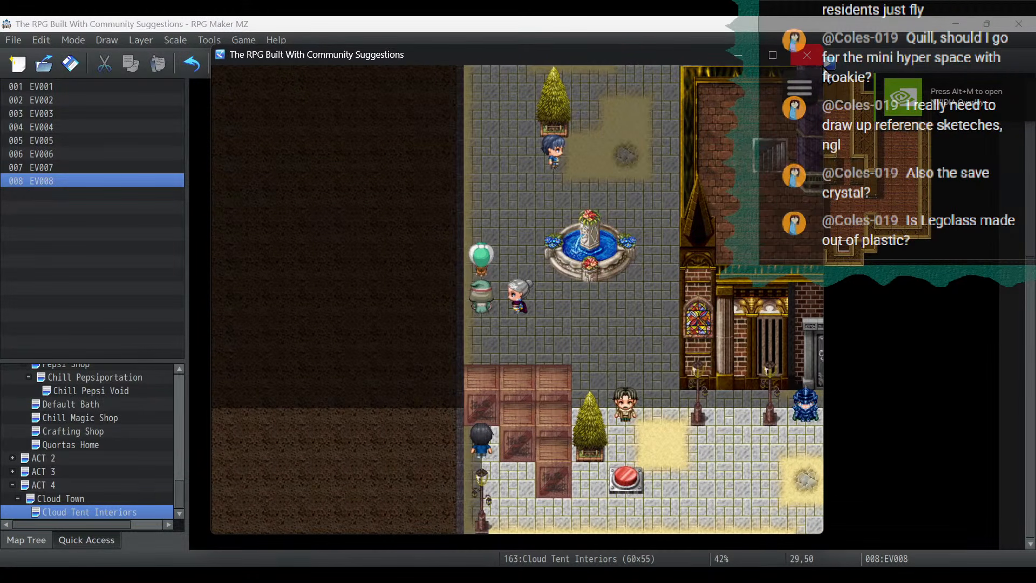
{"action": "key", "text": "Return"}
{"action": "key", "text": "Return"}
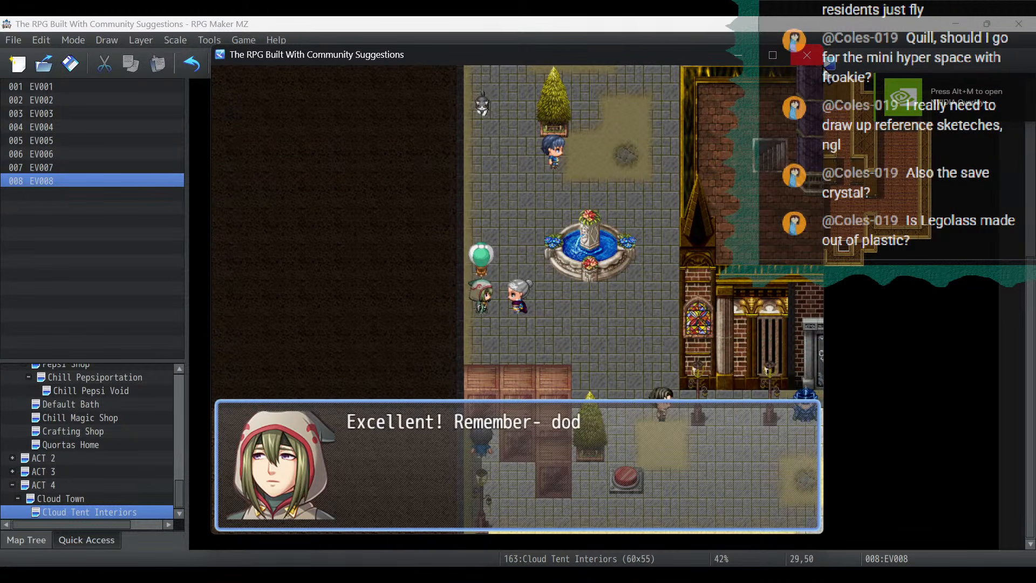
{"action": "key", "text": "Return"}
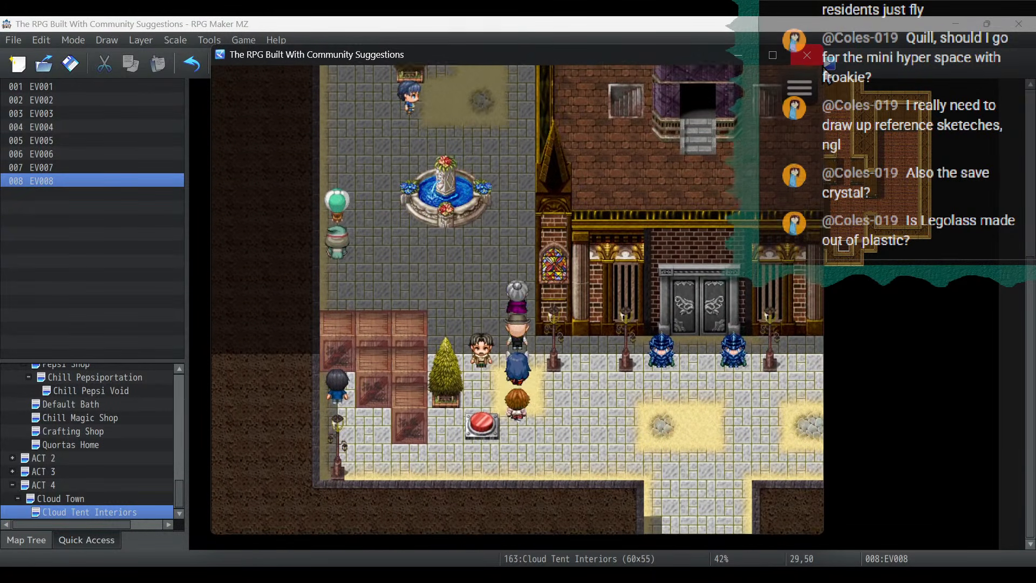
{"action": "key", "text": "Right"}
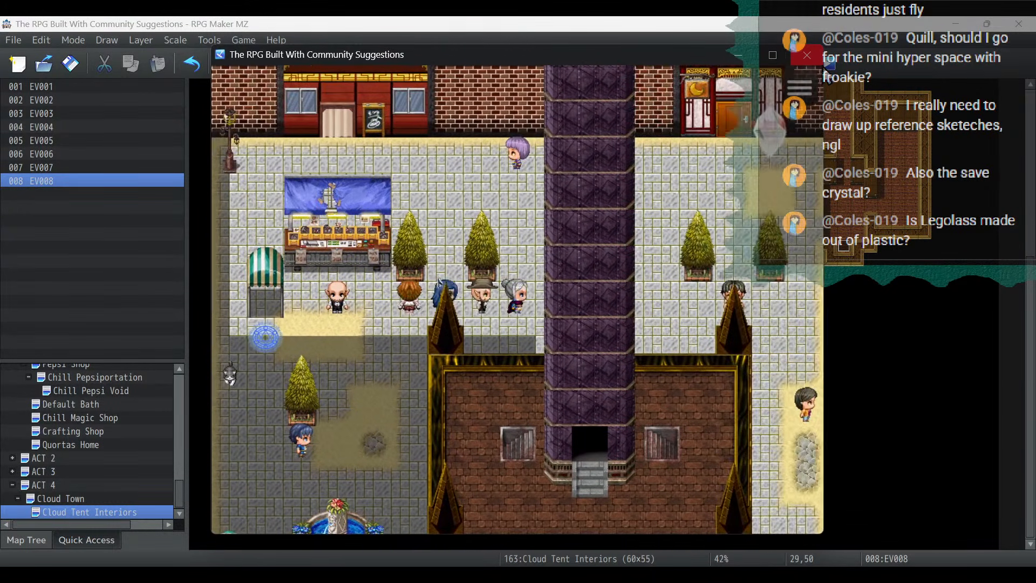
{"action": "key", "text": "Up"}
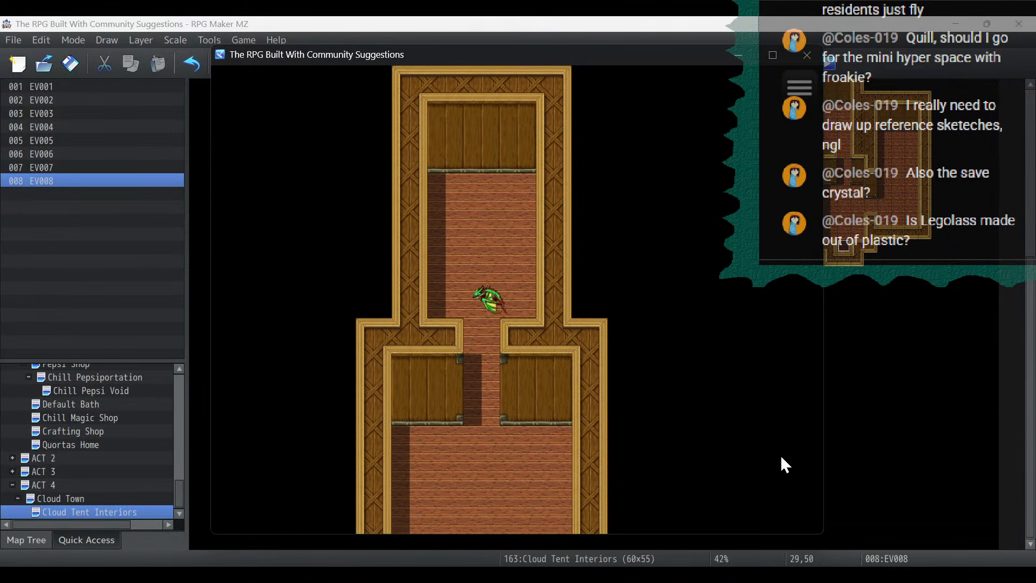
- Leave the narrow two-room house through its doorway to test its exit transfer to Cloud Town
{"action": "key", "text": "Down"}
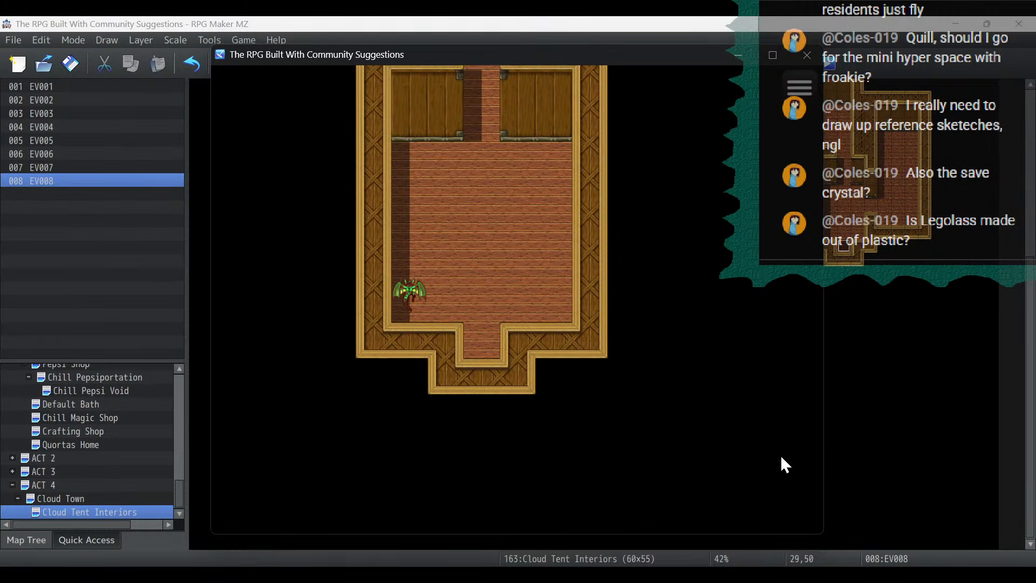
{"action": "key", "text": "Right"}
{"action": "key", "text": "Right"}
{"action": "key", "text": "Down"}
{"action": "key", "text": "Down"}
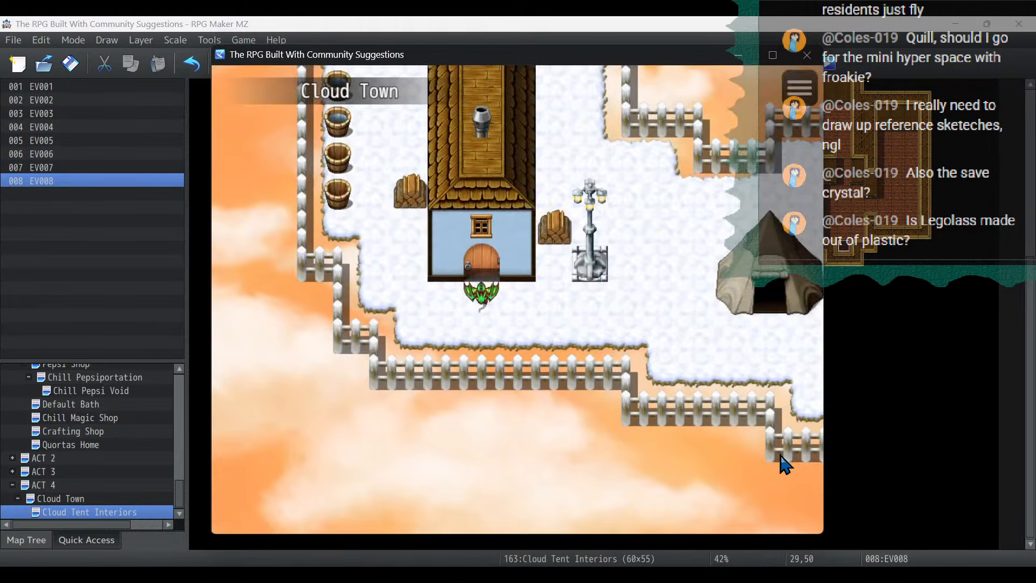
- Enter the tent beside the narrow house and leave it again to test both transfers
{"action": "key", "text": "Right"}
{"action": "key", "text": "Right"}
{"action": "key", "text": "Up"}
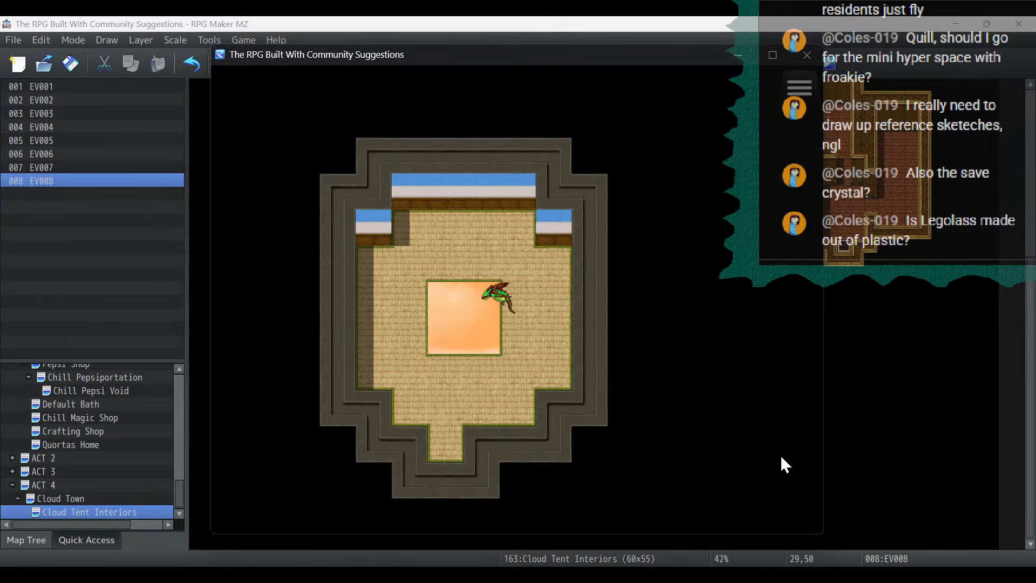
{"action": "key", "text": "Down"}
{"action": "key", "text": "Left"}
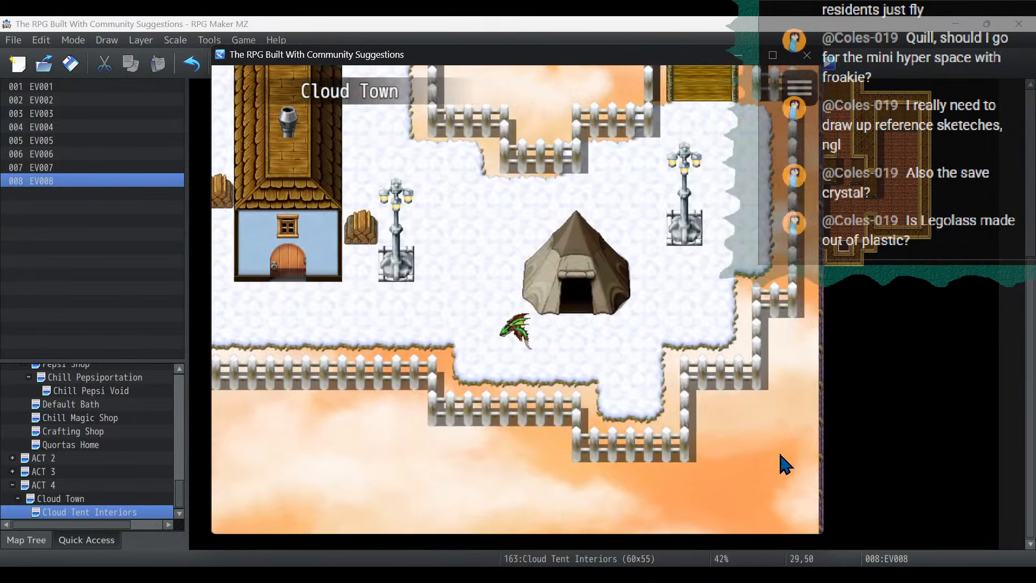
- Walk to the large house with the gold sign and test its entrance
{"action": "key", "text": "Up"}
{"action": "key", "text": "Left"}
{"action": "key", "text": "Up"}
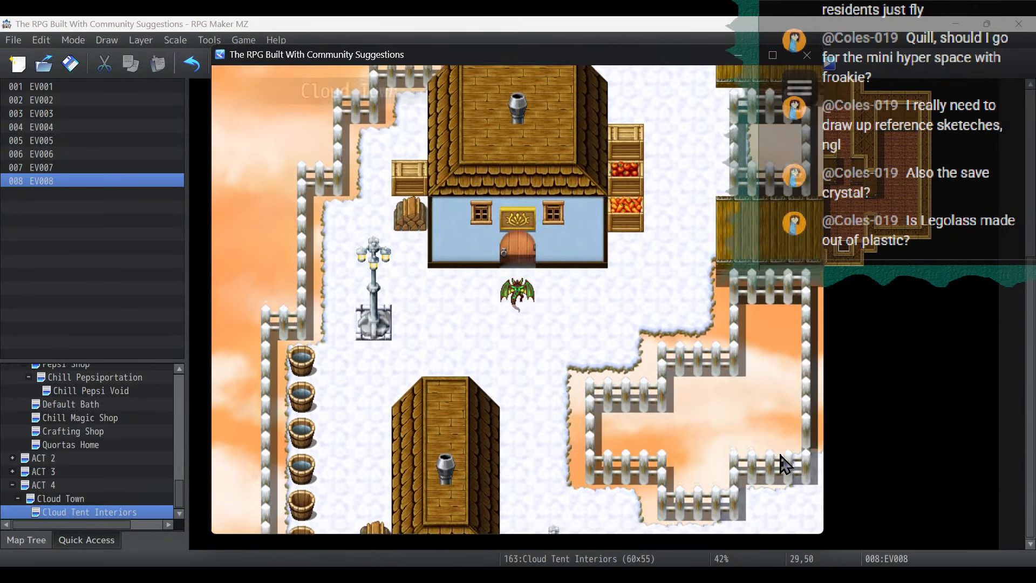
{"action": "key", "text": "Up"}
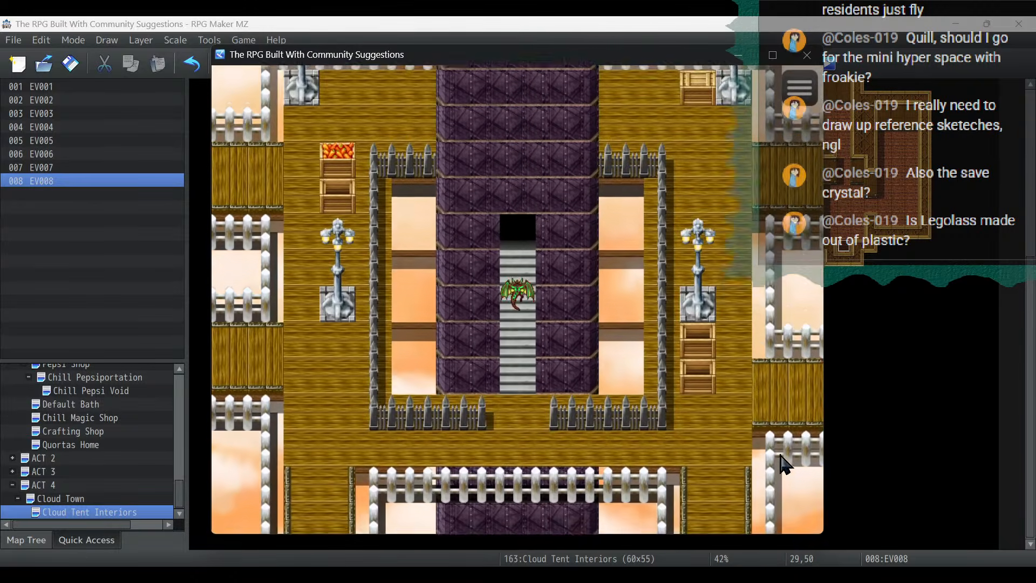
- Walk from the tower stairs to the southeastern tent area and test entering and leaving two of its tents
{"action": "key", "text": "Down"}
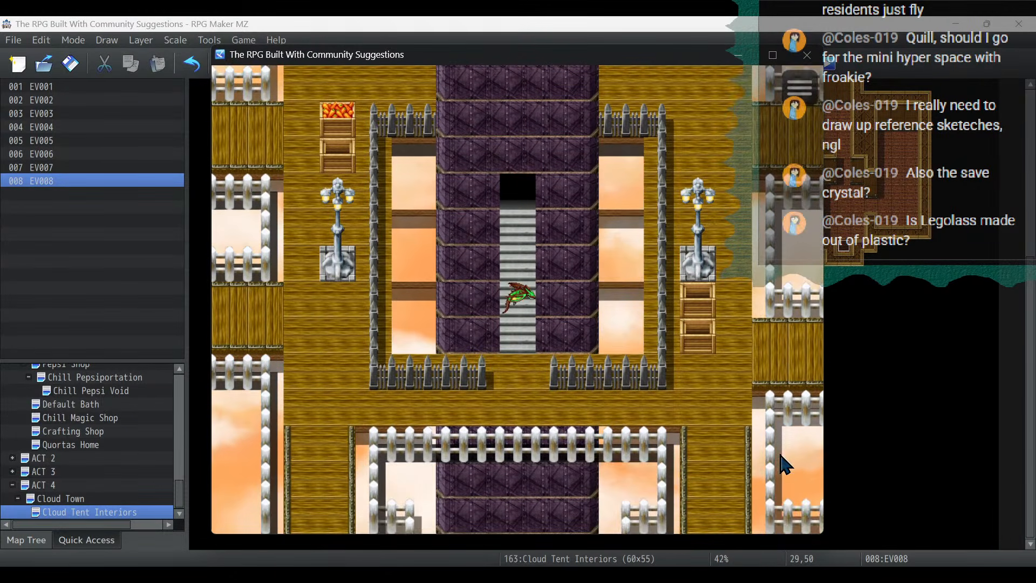
{"action": "key", "text": "Down"}
{"action": "key", "text": "Right"}
{"action": "key", "text": "Down"}
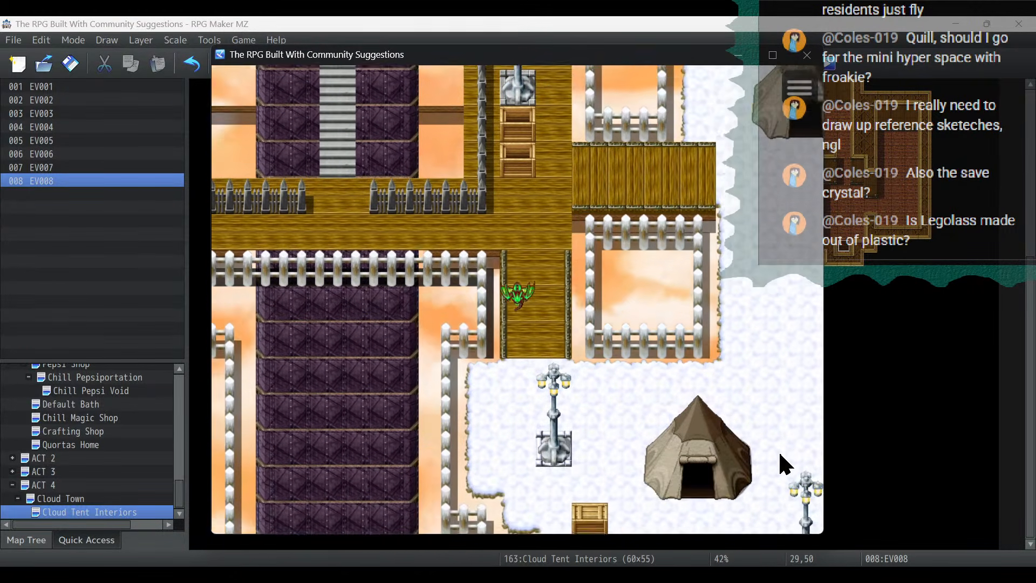
{"action": "key", "text": "Down"}
{"action": "key", "text": "Right"}
{"action": "key", "text": "Down"}
{"action": "key", "text": "Right"}
{"action": "key", "text": "Up"}
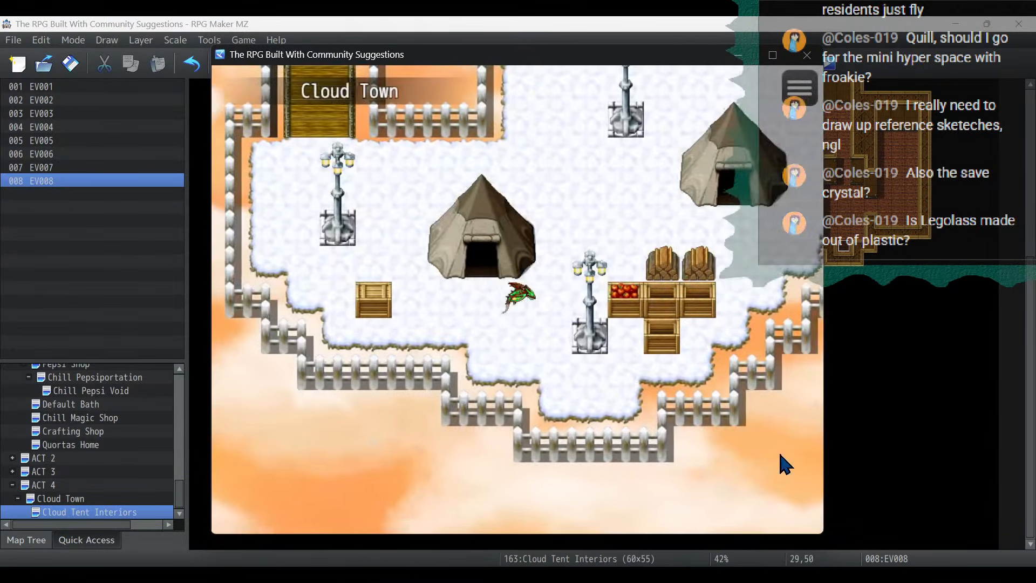
{"action": "key", "text": "Up"}
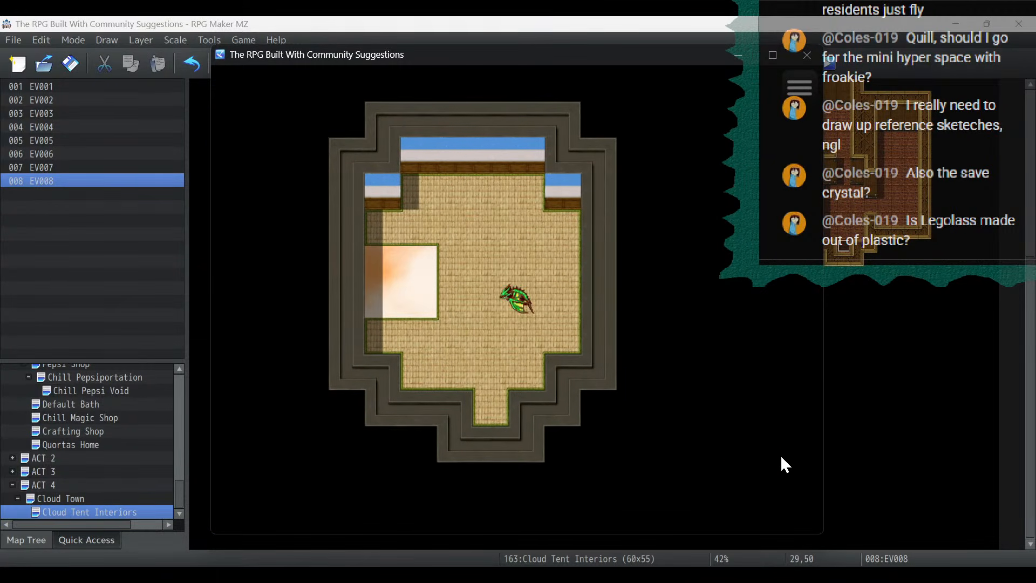
{"action": "key", "text": "Down"}
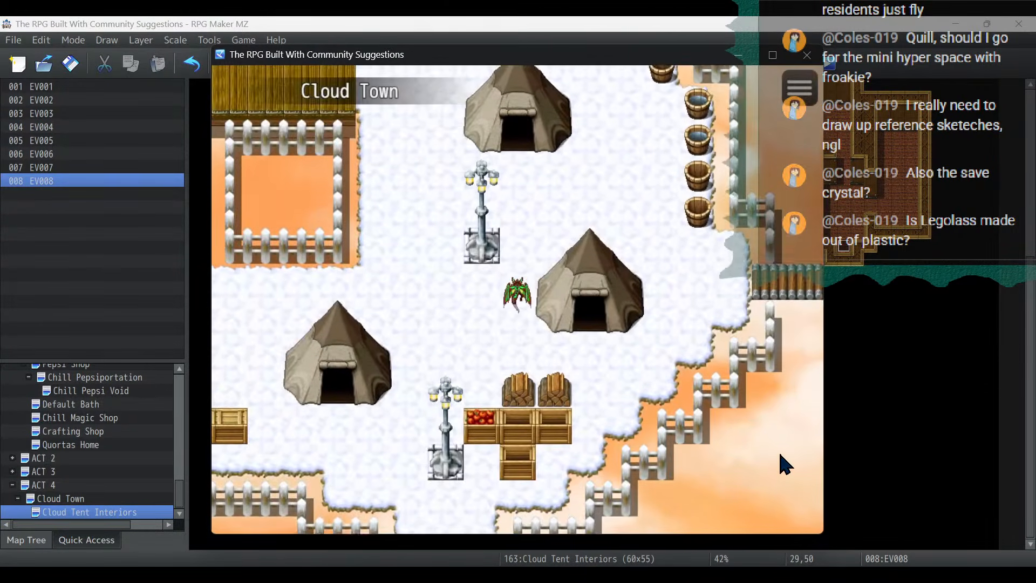
- Enter and leave the next two tents in the eastern tent area to test their door and exit transfers
{"action": "key", "text": "Up"}
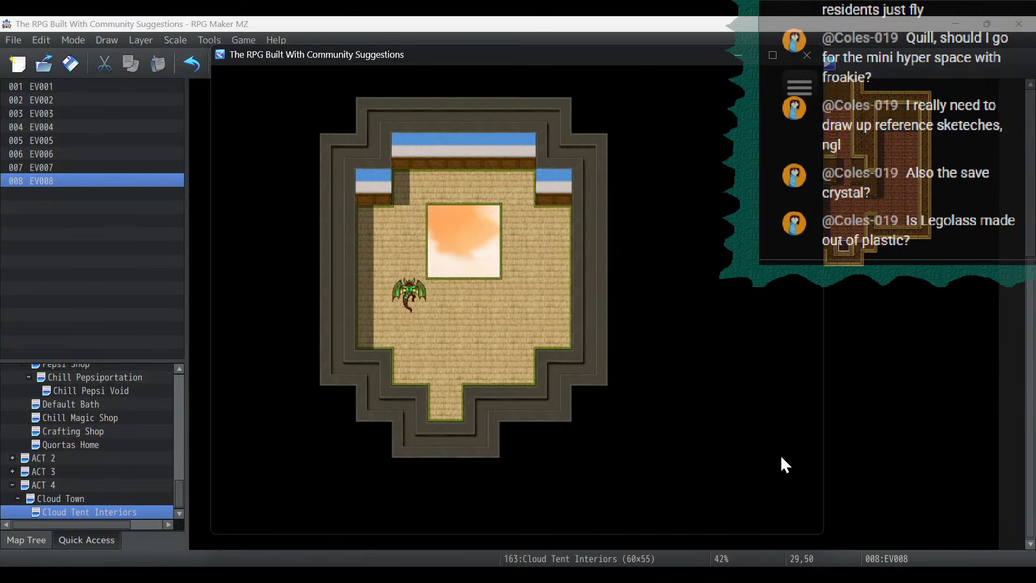
{"action": "key", "text": "Right"}
{"action": "key", "text": "Down"}
{"action": "key", "text": "Left"}
{"action": "key", "text": "Down"}
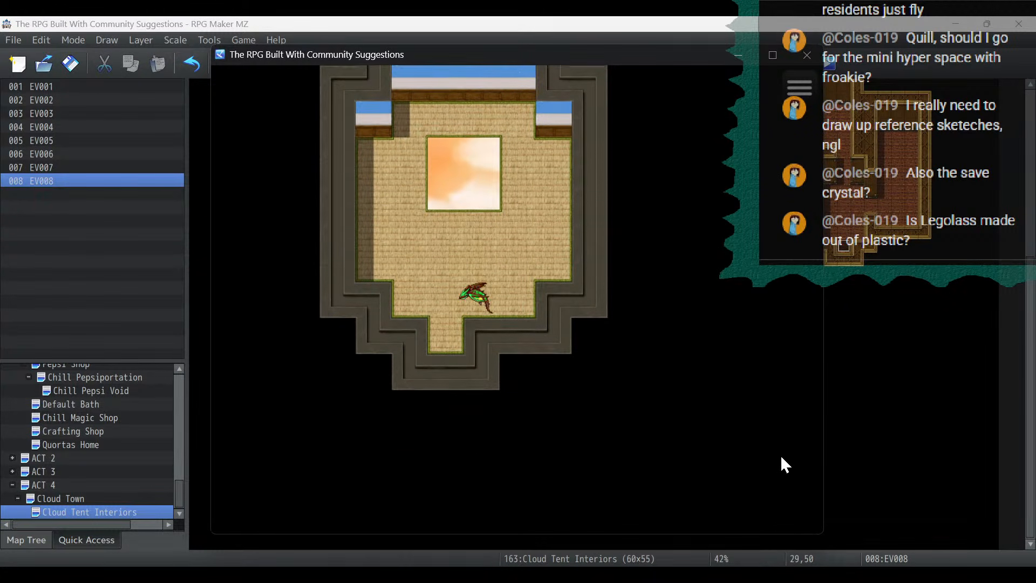
{"action": "key", "text": "Down"}
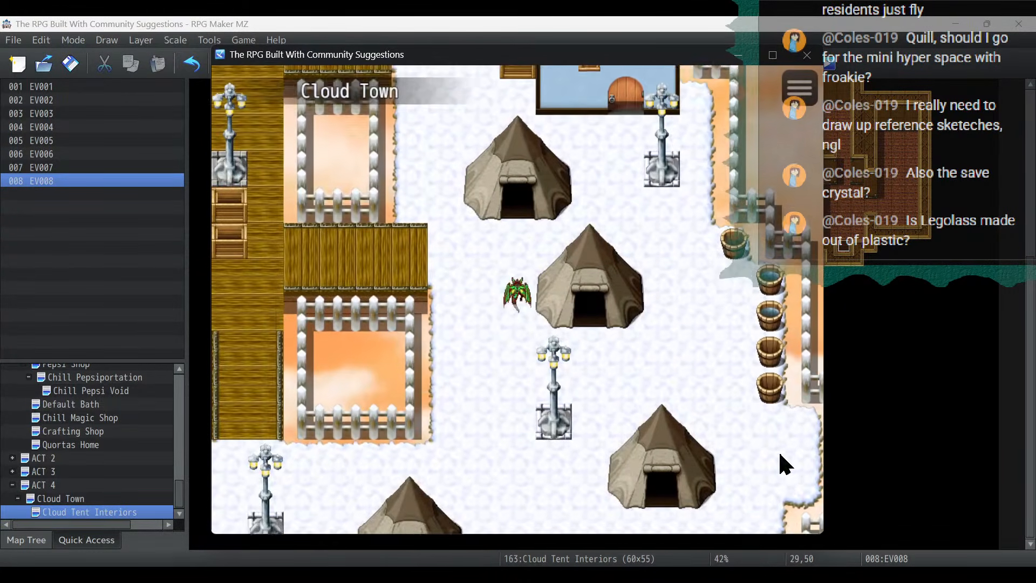
{"action": "key", "text": "Up"}
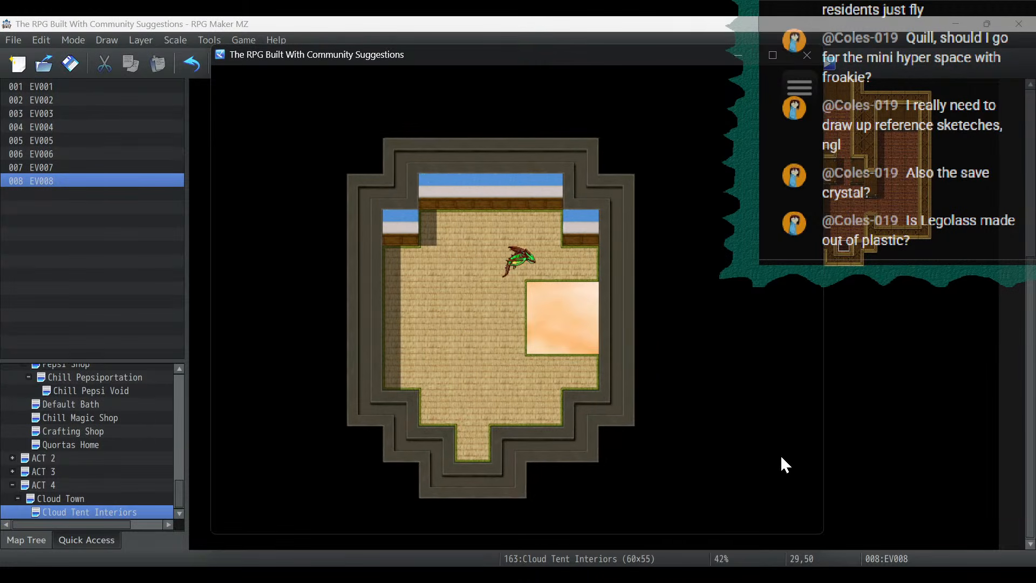
{"action": "key", "text": "Down"}
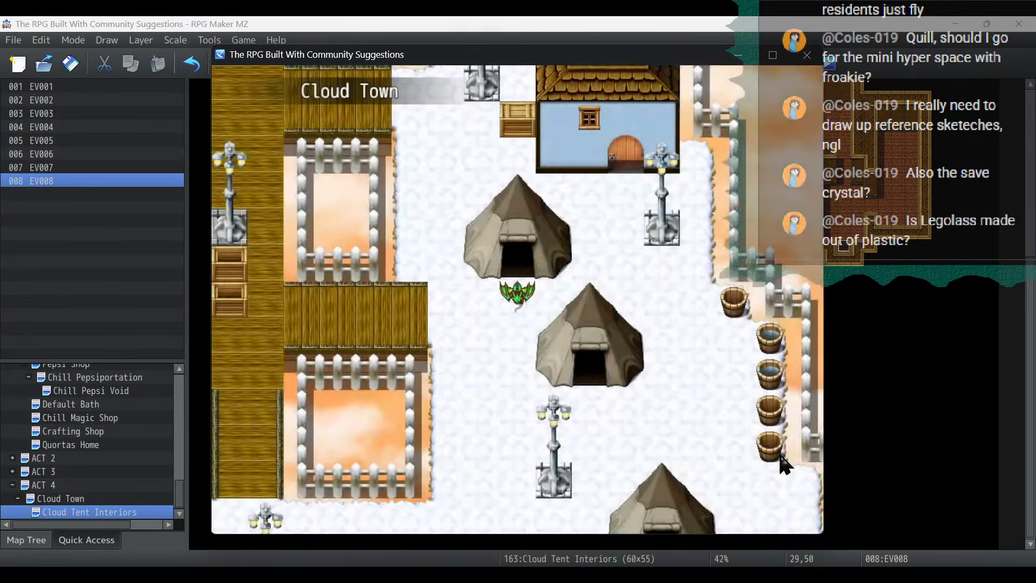
- Walk north to the blue house, enter it, cross its single room and leave to test both transfers
{"action": "key", "text": "Up"}
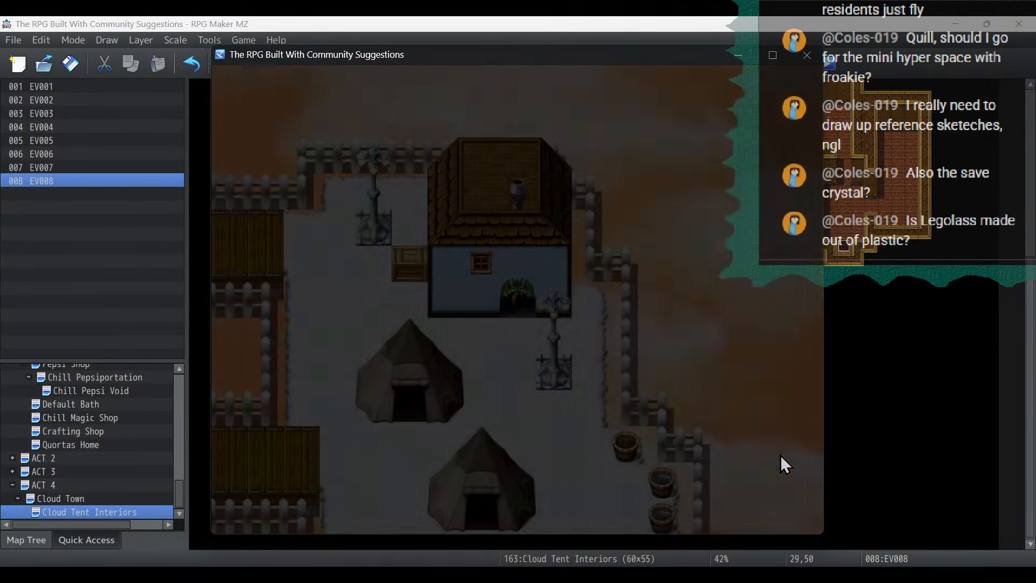
{"action": "key", "text": "Up"}
{"action": "key", "text": "Right"}
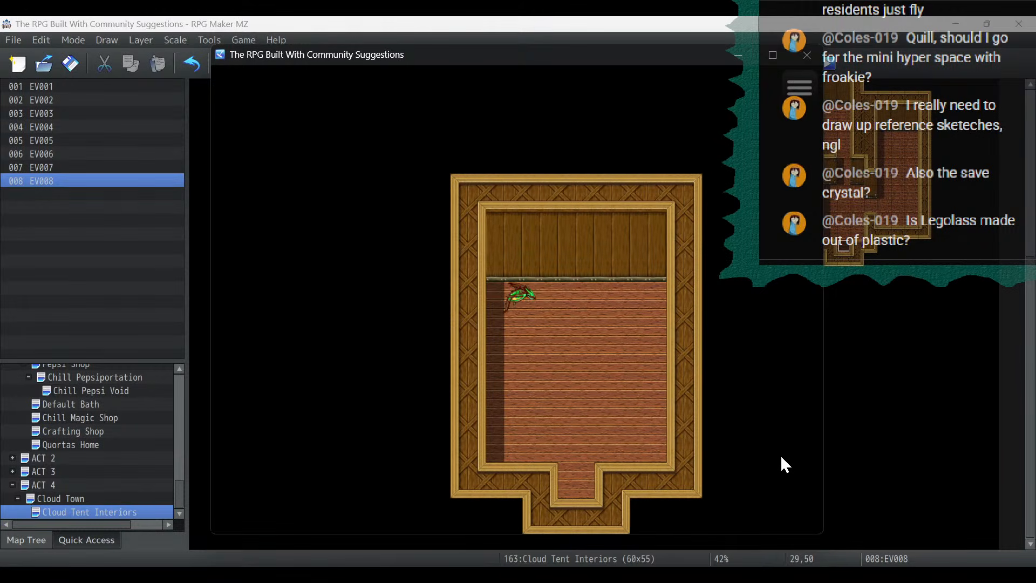
{"action": "key", "text": "Down"}
{"action": "key", "text": "Left"}
{"action": "key", "text": "Down"}
{"action": "key", "text": "Right"}
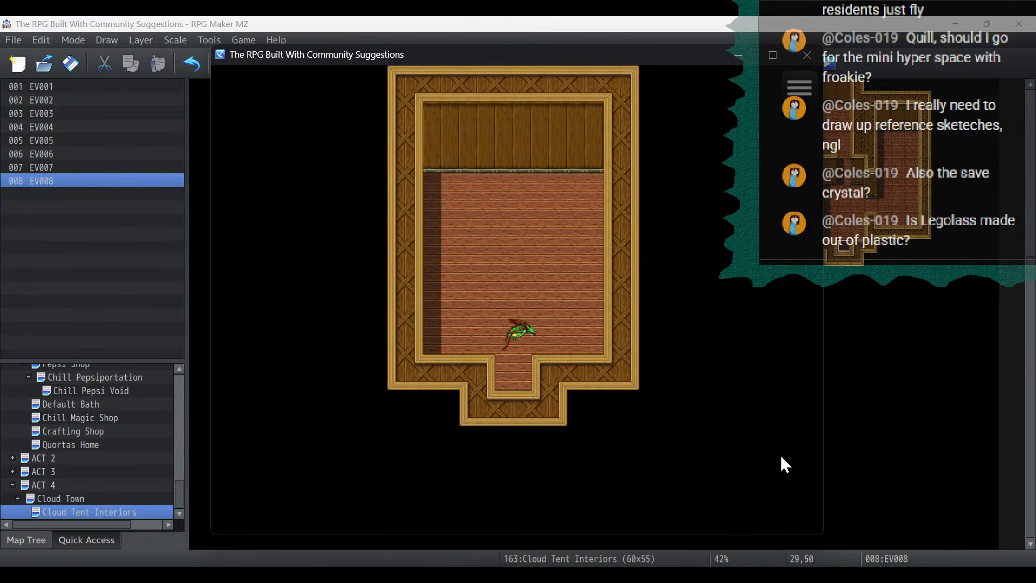
{"action": "key", "text": "Left"}
{"action": "key", "text": "Down"}
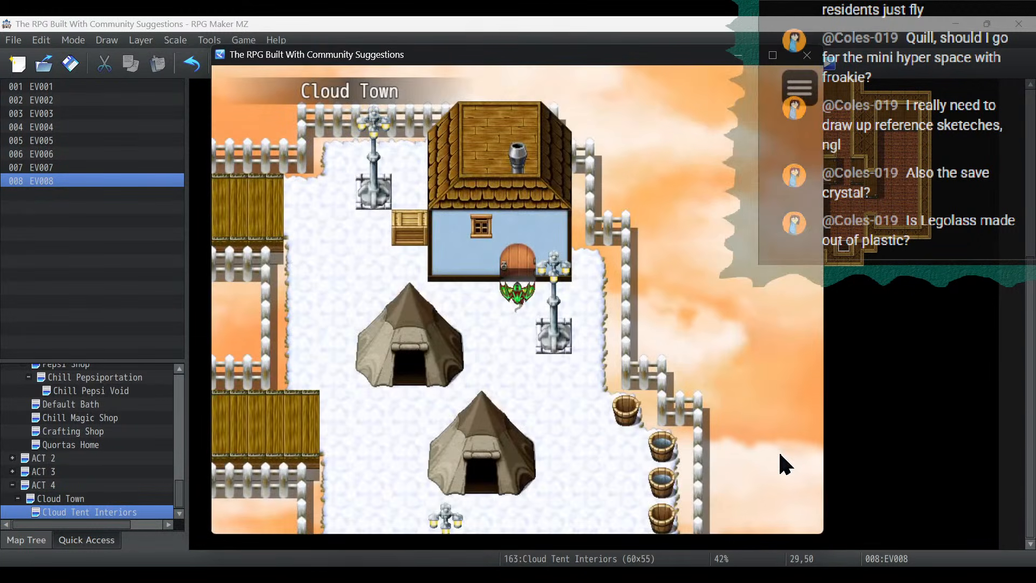
- Walk to the plank dock on Cloud Town's eastern edge, travel to Spiretown, and check the party menu
{"action": "left_click", "coordinate": [785, 464]}
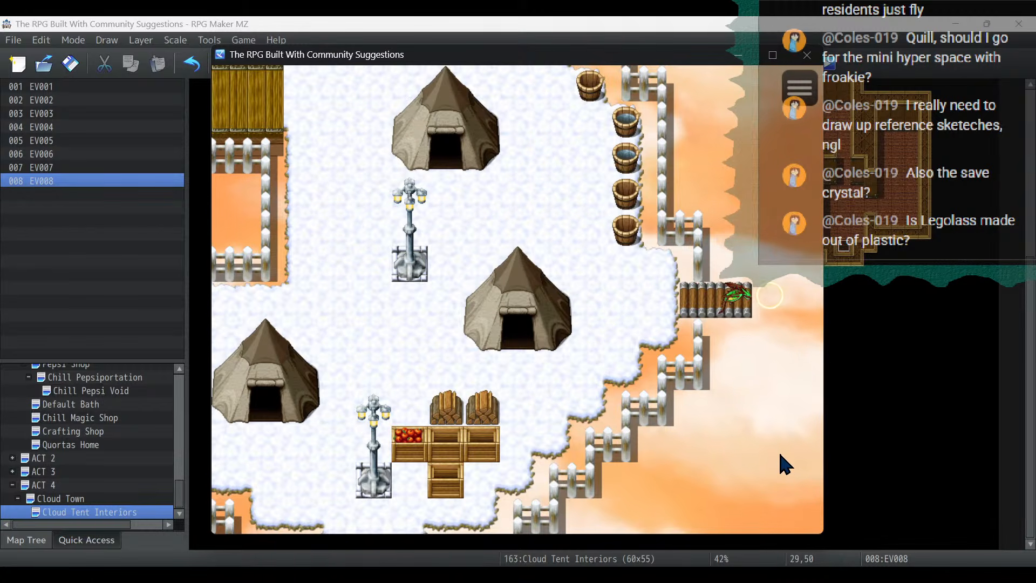
{"action": "key", "text": "Return"}
{"action": "key", "text": "Return"}
{"action": "key", "text": "Return"}
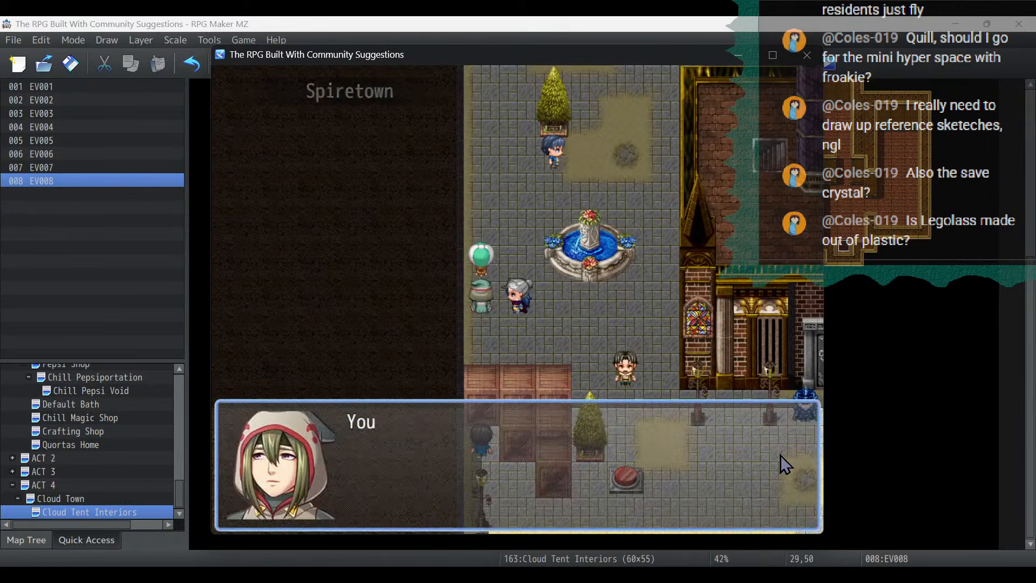
{"action": "key", "text": "Return"}
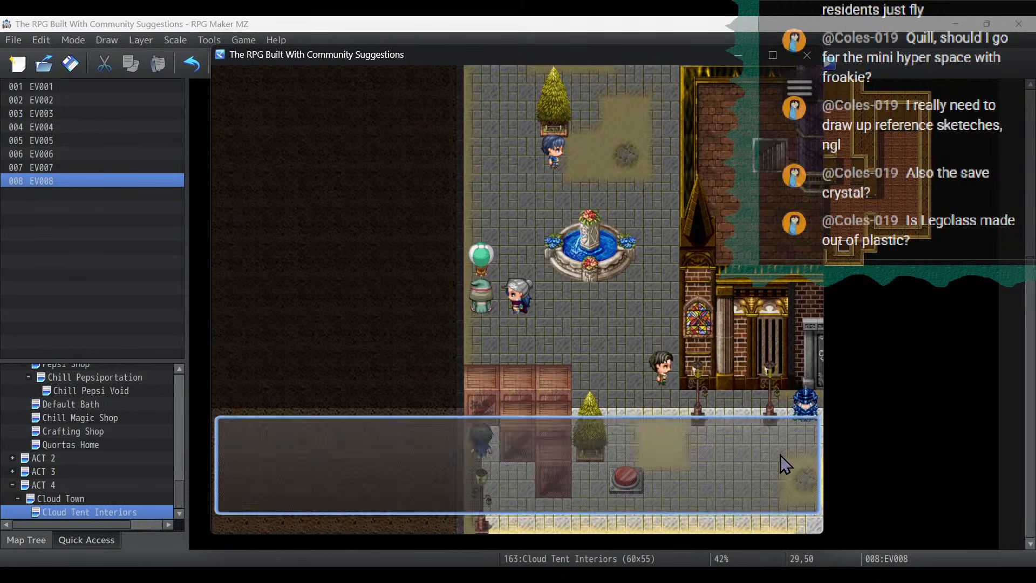
{"action": "key", "text": "Escape"}
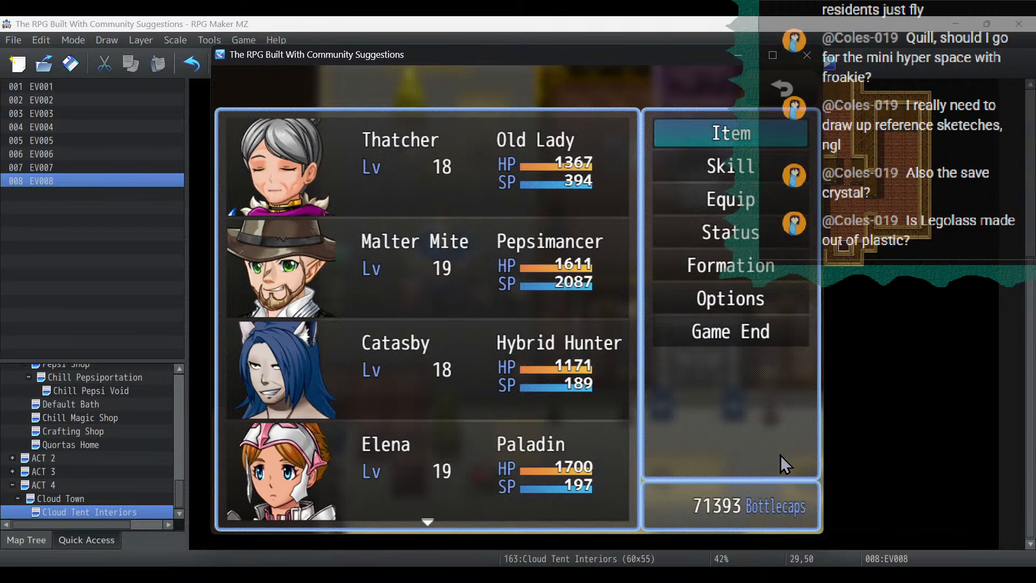
{"action": "key", "text": "Escape"}
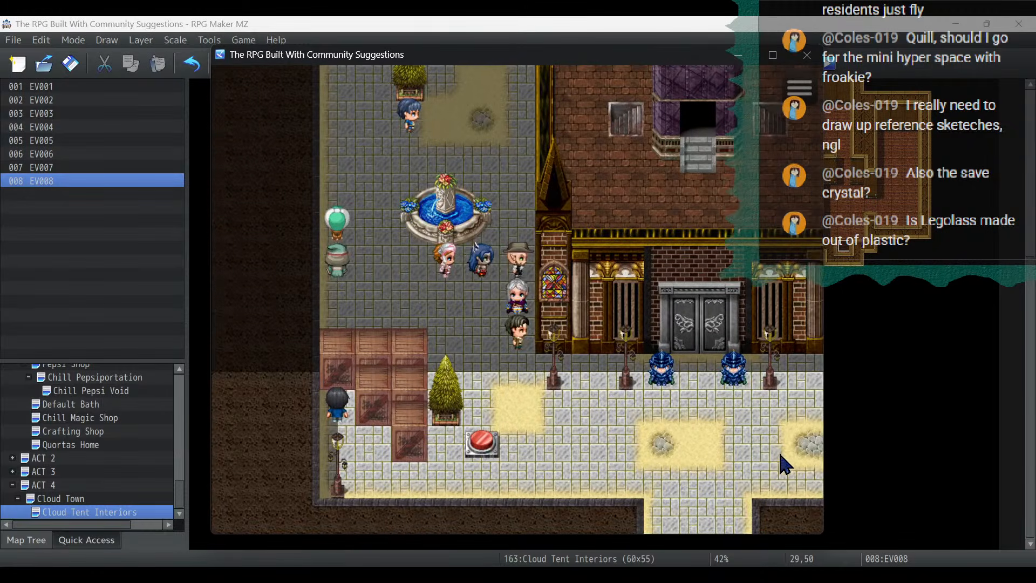
- Go from Spiretown to the Pepsiportation Grid and walk southwest to the domed building's platform
{"action": "key", "text": "Up"}
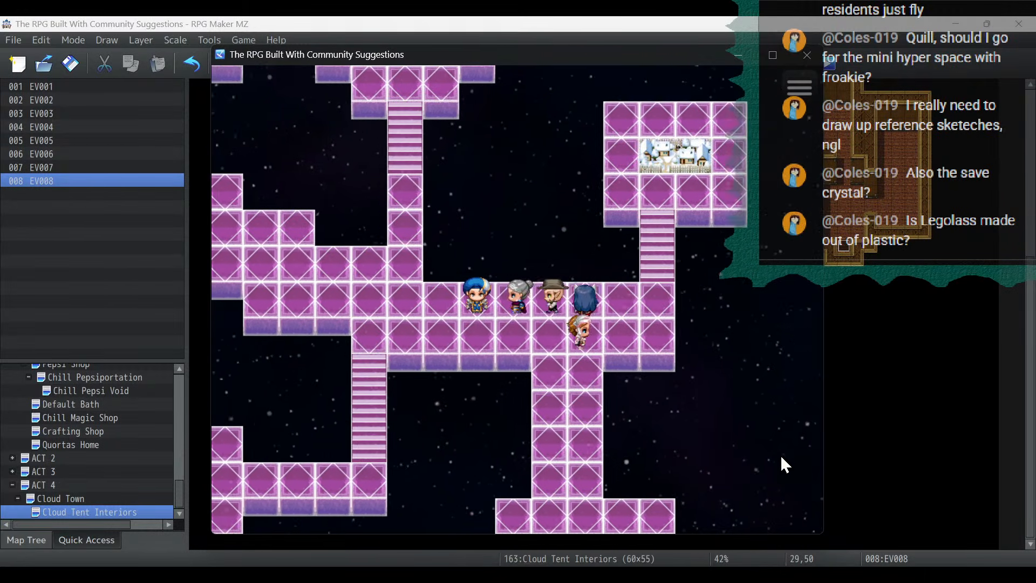
{"action": "key", "text": "Down"}
{"action": "key", "text": "Left"}
{"action": "key", "text": "Down"}
{"action": "key", "text": "Left"}
{"action": "key", "text": "Down"}
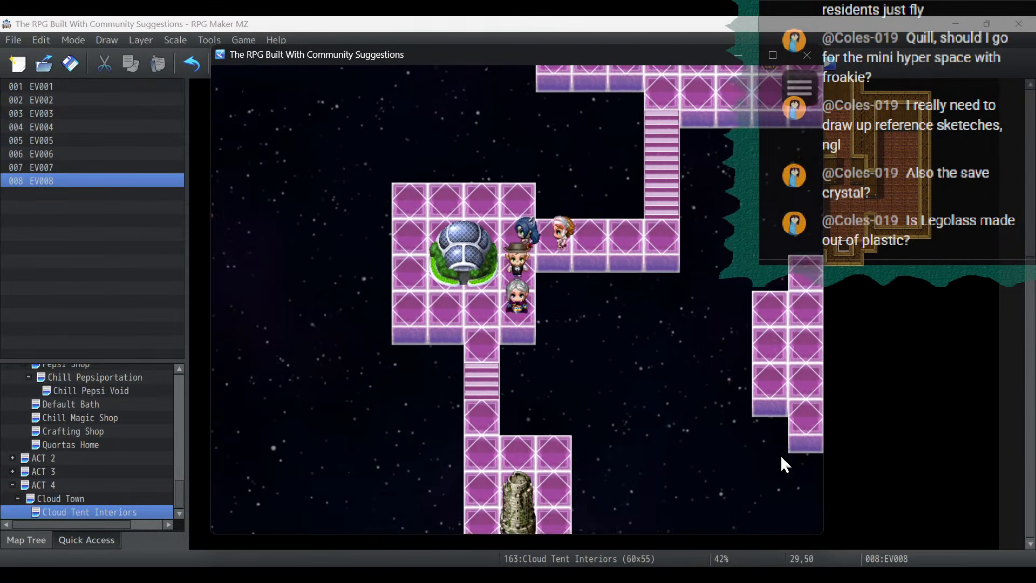
- Continue south from the domed building to visit the library area, then return to the Pepsiportation Grid
{"action": "key", "text": "Left"}
{"action": "key", "text": "Down"}
{"action": "key", "text": "Right"}
{"action": "key", "text": "Return"}
{"action": "key", "text": "Return"}
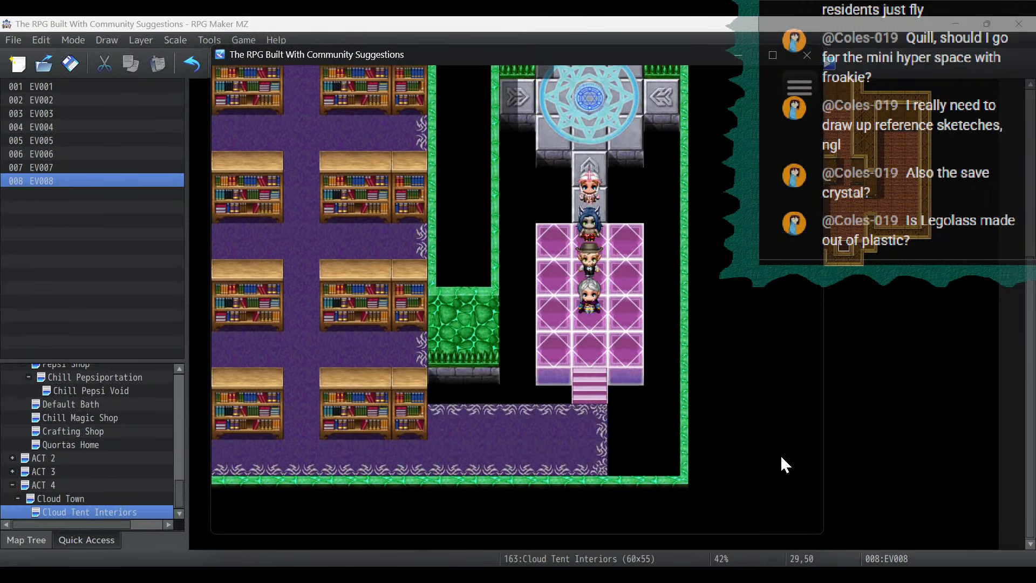
{"action": "key", "text": "Return"}
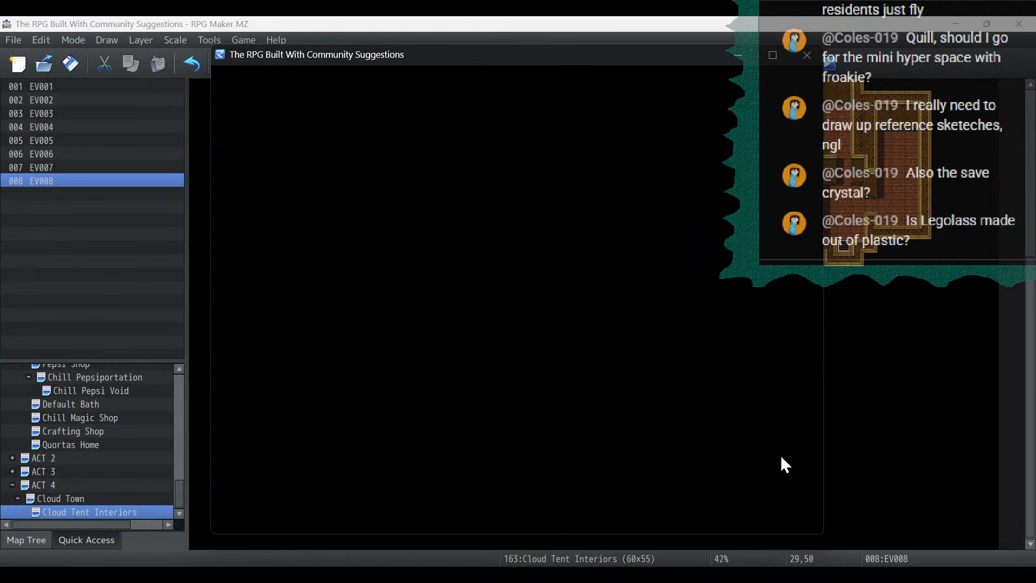
- Walk back across the Pepsiportation Grid to the northern blue spire and travel to Spiretown
{"action": "key", "text": "Up"}
{"action": "key", "text": "Right"}
{"action": "key", "text": "Up"}
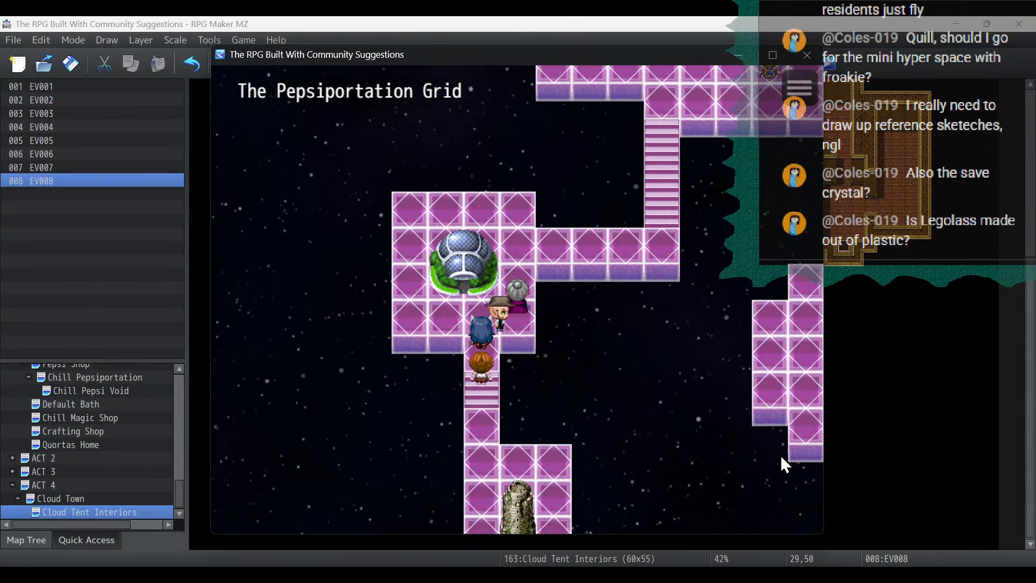
{"action": "key", "text": "Right"}
{"action": "key", "text": "Right"}
{"action": "key", "text": "Up"}
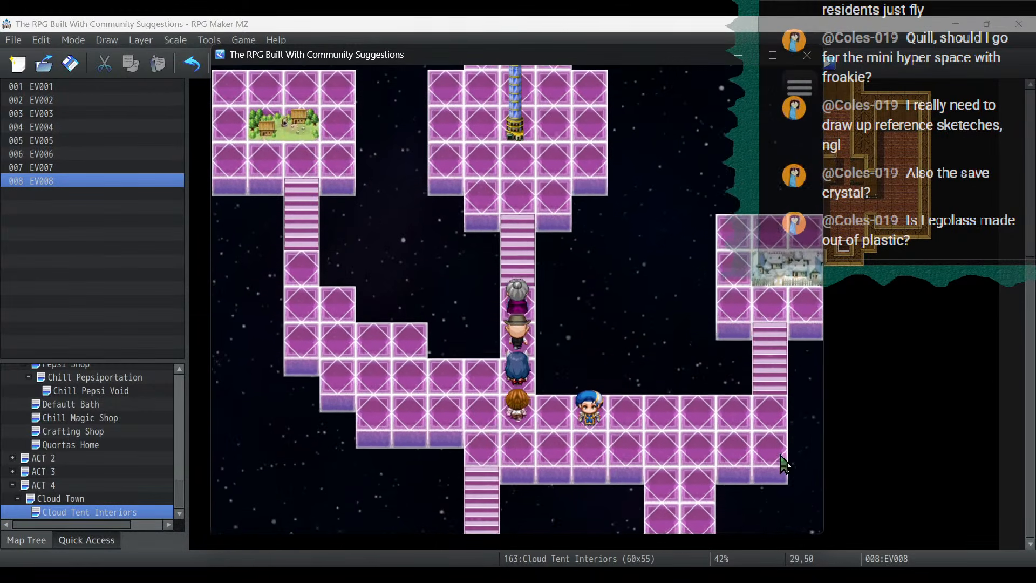
{"action": "key", "text": "Return"}
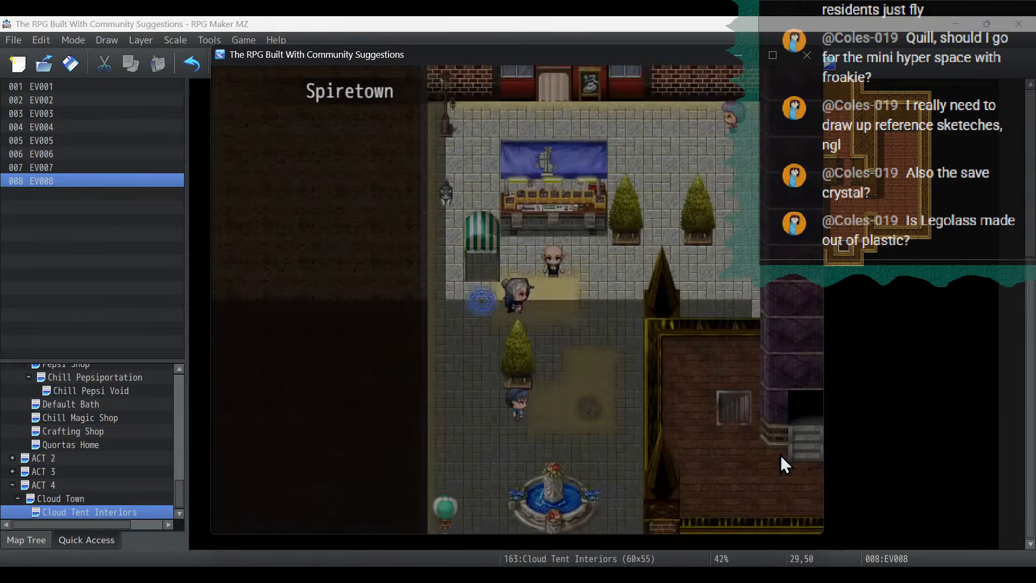
- Walk through northern Spiretown to the save crystal beside the moon-sign shop and use it
{"action": "key", "text": "Right"}
{"action": "key", "text": "Up"}
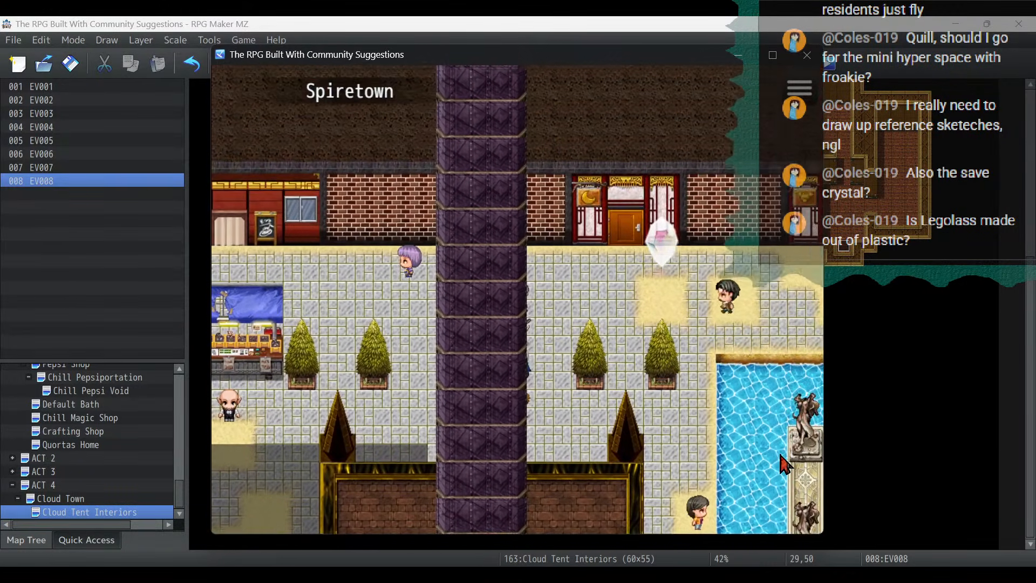
{"action": "key", "text": "Right"}
{"action": "key", "text": "Return"}
{"action": "key", "text": "Return"}
{"action": "key", "text": "Left"}
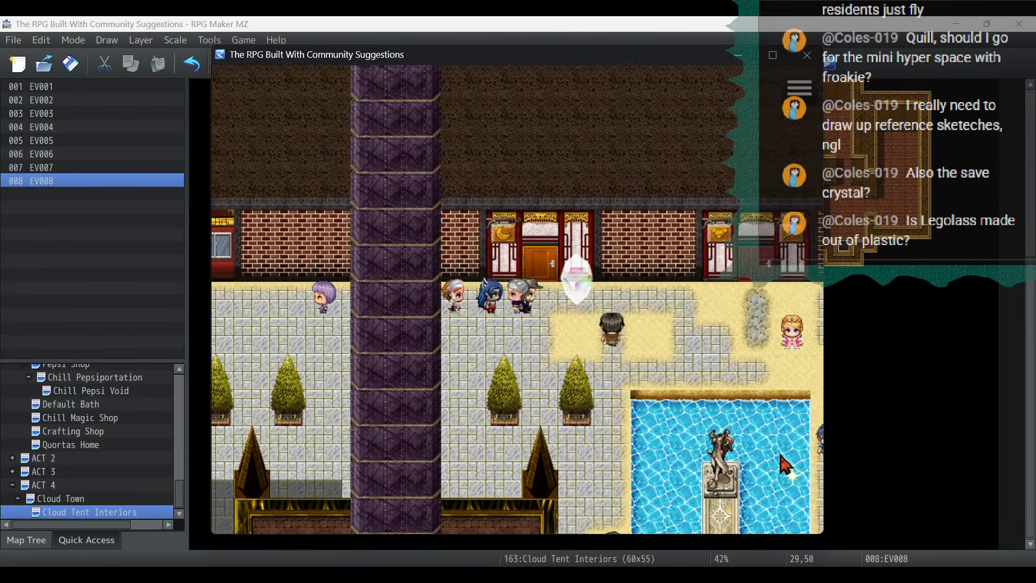
- Walk back southwest through Spiretown to the area just below the fountain
{"action": "key", "text": "Left"}
{"action": "key", "text": "Down"}
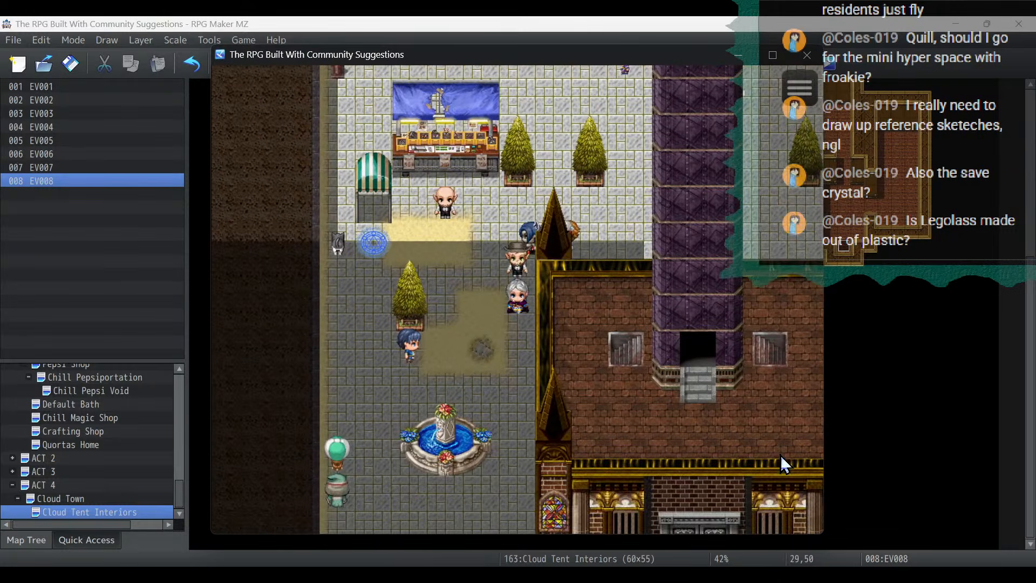
{"action": "key", "text": "Down"}
{"action": "key", "text": "Left"}
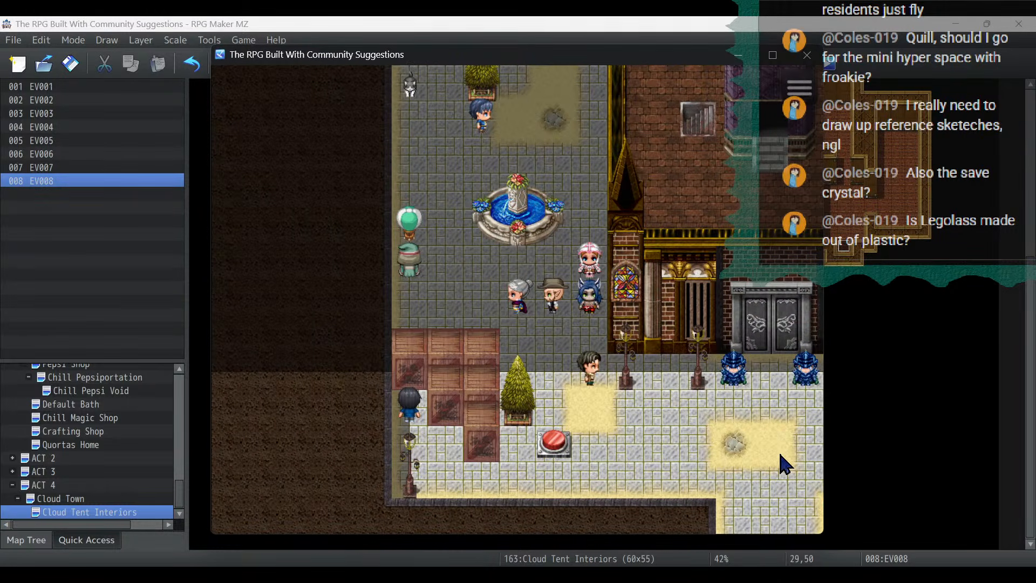
- End the running game to the title screen and close the playtest window
{"action": "key", "text": "Escape"}
{"action": "key", "text": "Return"}
{"action": "key", "text": "Return"}
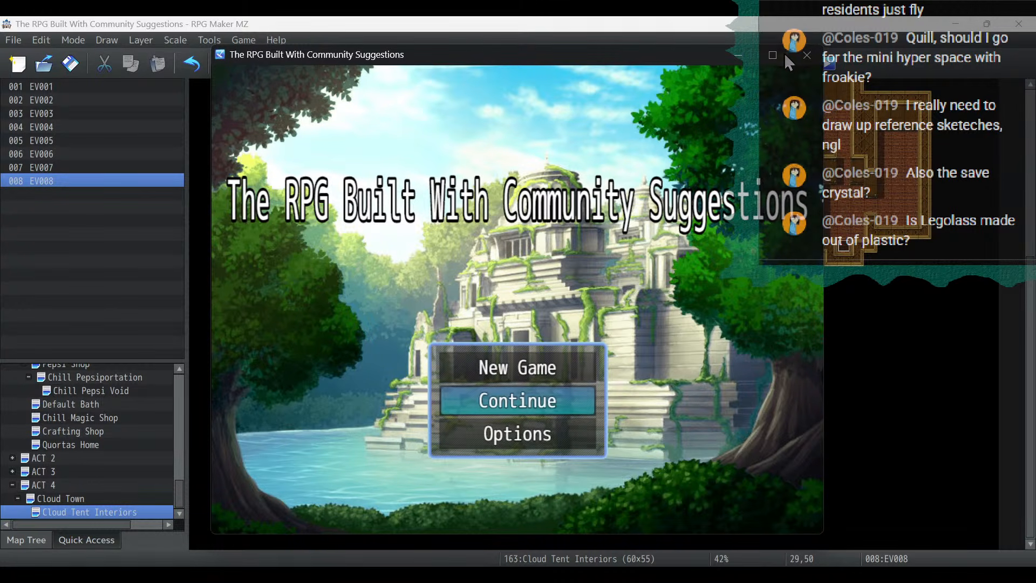
{"action": "left_click", "coordinate": [808, 55]}
{"action": "scroll", "coordinate": [579, 285], "scroll_direction": "up", "scroll_amount": 5}
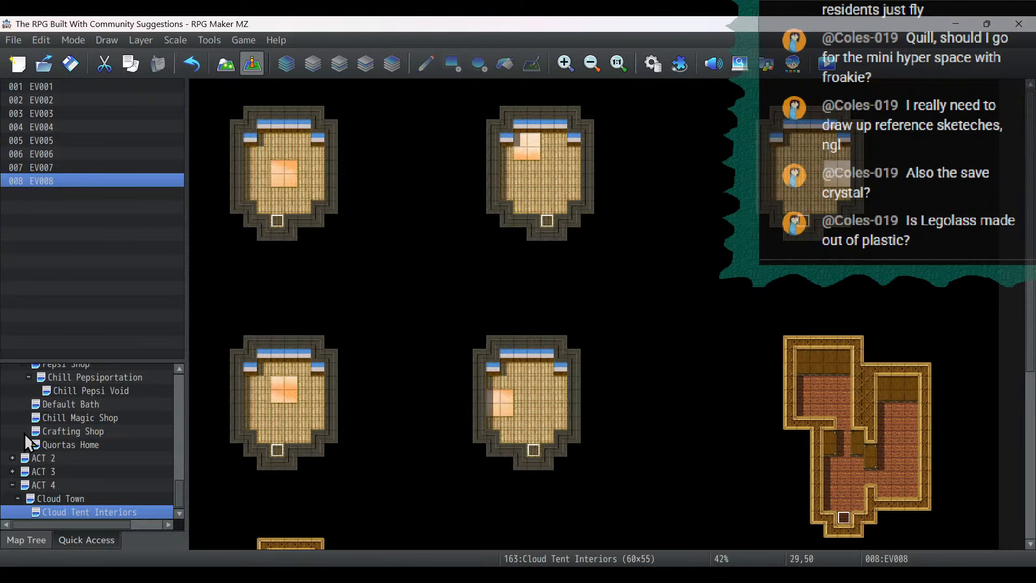
- Switch Cloud Tent Interiors to map editing and examine the A and B tile sets for suitable interior tiles
{"action": "left_click", "coordinate": [226, 65]}
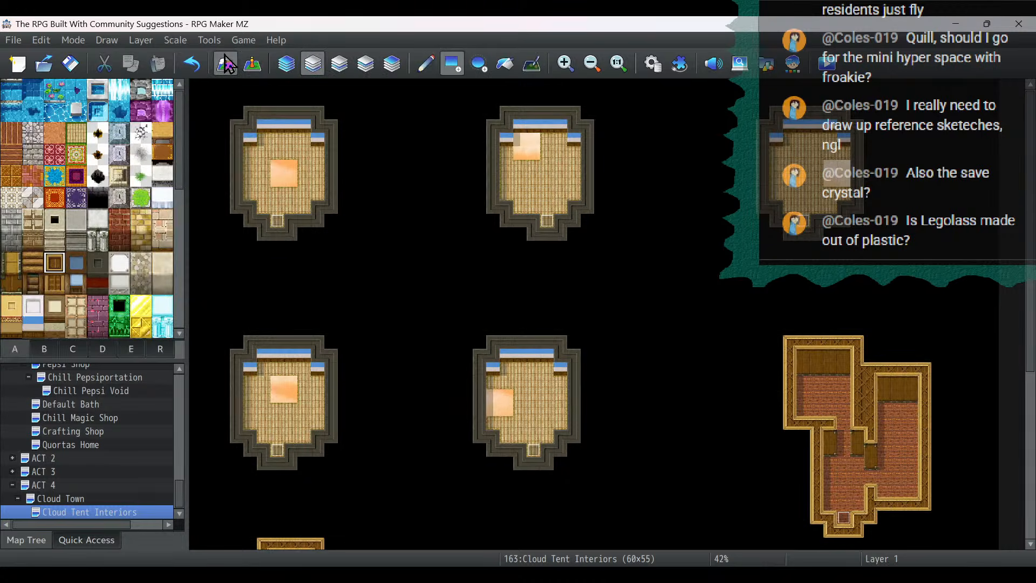
{"action": "scroll", "coordinate": [16, 246], "scroll_direction": "down", "scroll_amount": 2}
{"action": "left_click", "coordinate": [15, 254]}
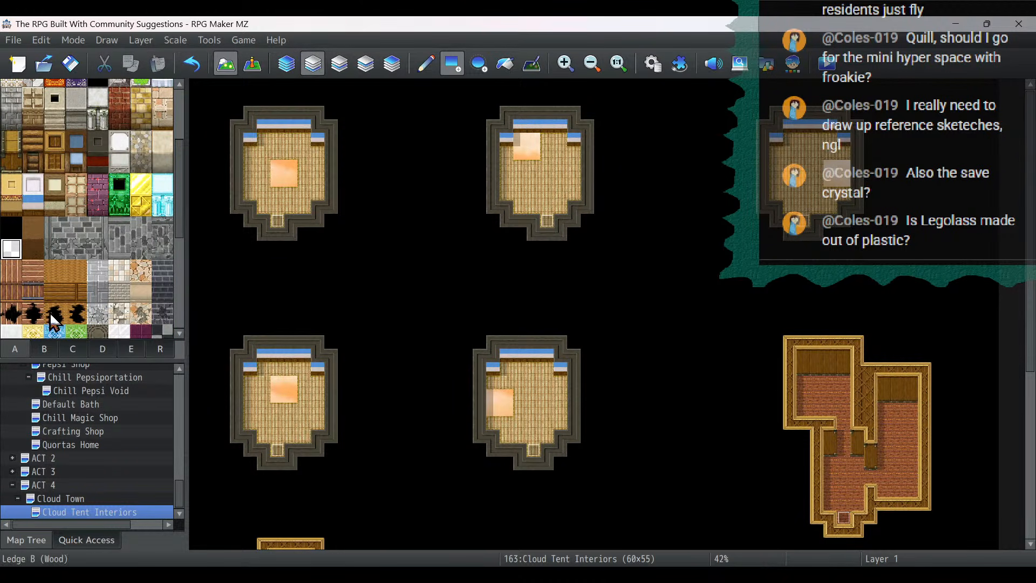
{"action": "left_click", "coordinate": [43, 350]}
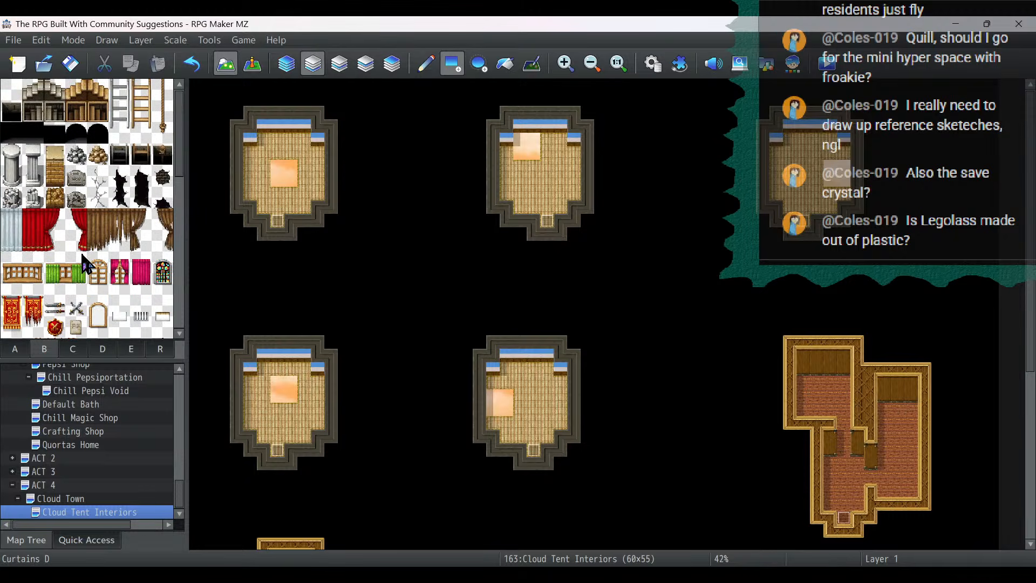
{"action": "left_click", "coordinate": [20, 350]}
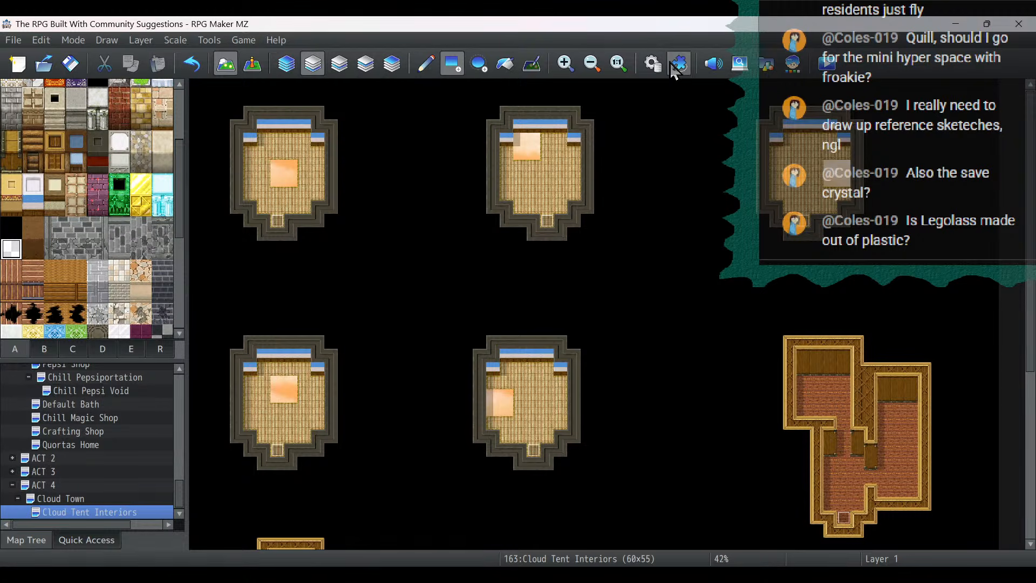
- Inspect the Inside tileset's B tiles in the database, close it without changes, and return to event editing
{"action": "left_click", "coordinate": [653, 65]}
{"action": "left_click", "coordinate": [186, 293]}
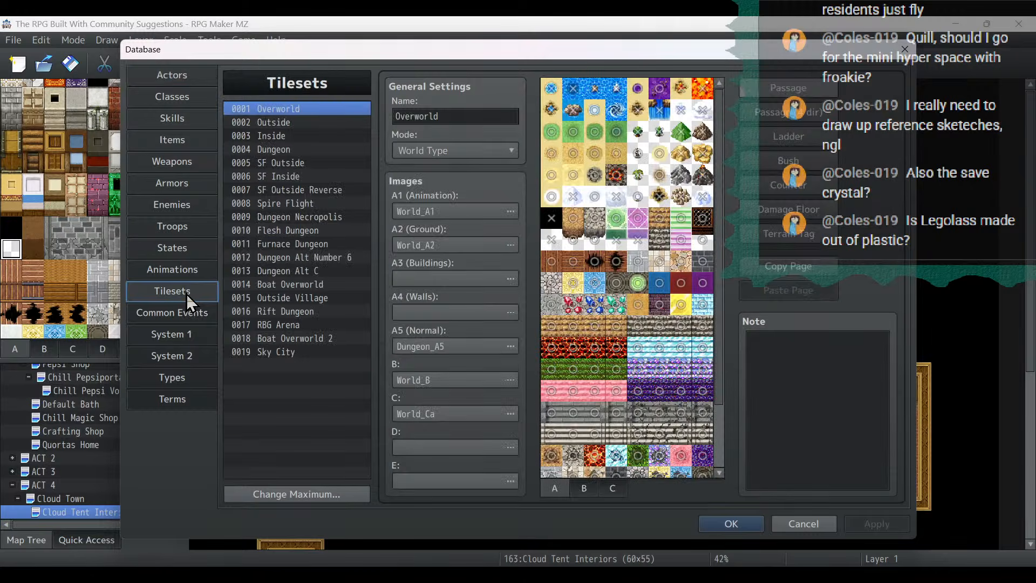
{"action": "left_click", "coordinate": [324, 136]}
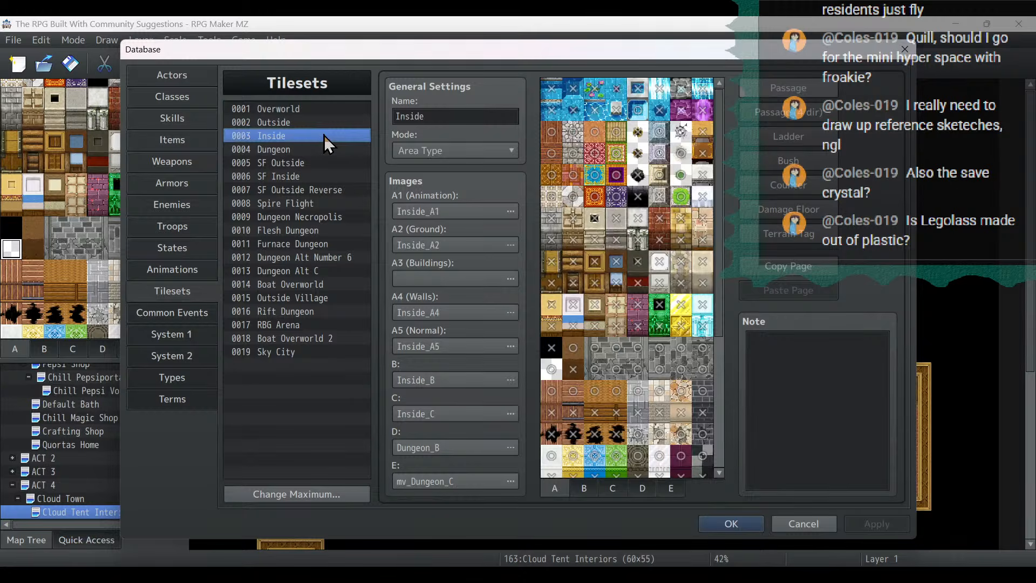
{"action": "left_click", "coordinate": [587, 488]}
{"action": "left_click", "coordinate": [803, 523]}
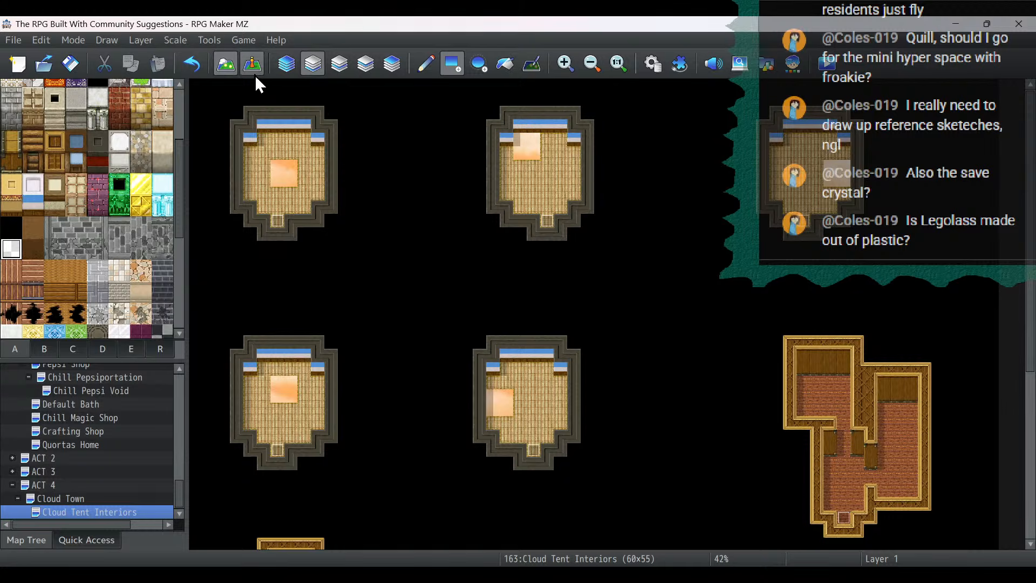
{"action": "left_click", "coordinate": [251, 73]}
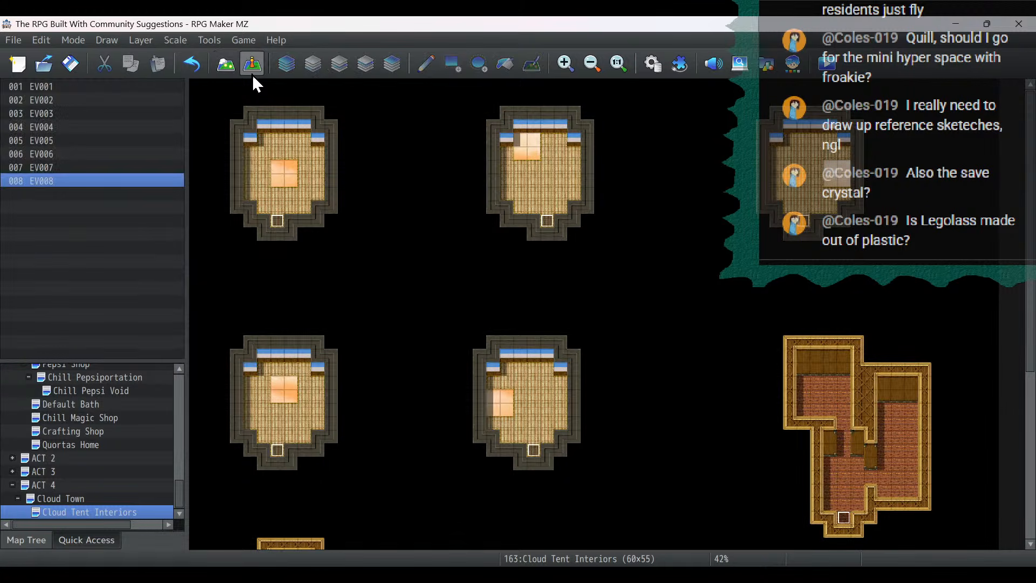
- Create an event with Same as characters priority on the upper-left tile of the northwest tent's floor opening
{"action": "double_click", "coordinate": [279, 169]}
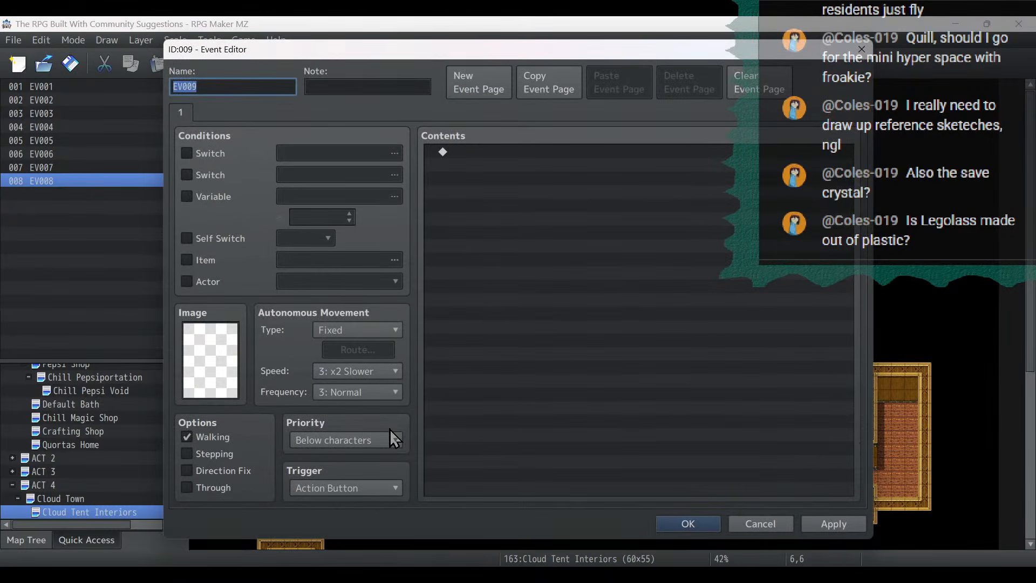
{"action": "left_click", "coordinate": [371, 436]}
{"action": "left_click", "coordinate": [365, 472]}
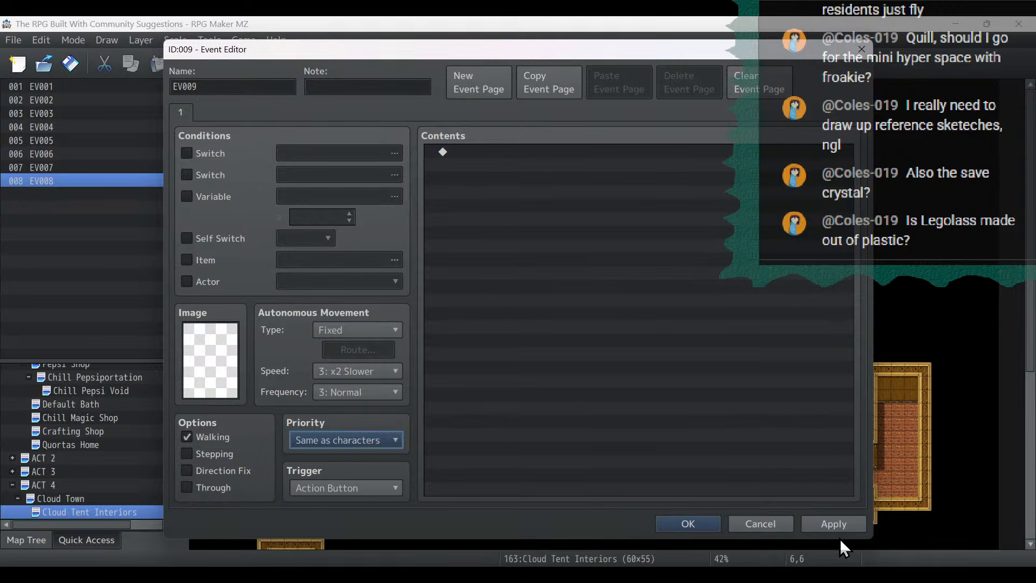
{"action": "left_click", "coordinate": [714, 523]}
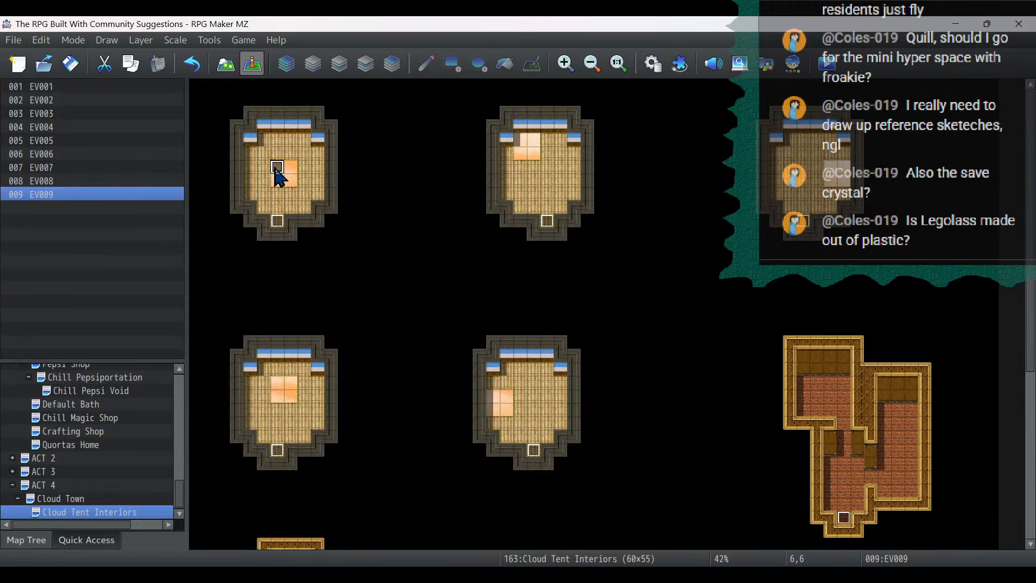
- Copy the blocking event onto the remaining three tiles of the northwest tent's floor opening
{"action": "key", "text": "Right"}
{"action": "key", "text": "ctrl+v"}
{"action": "key", "text": "Down"}
{"action": "key", "text": "ctrl+v"}
{"action": "key", "text": "Left"}
- Fill the 2×2 floor opening of the upper middle tent with copies of the blocking event
{"action": "key", "text": "ctrl+v"}
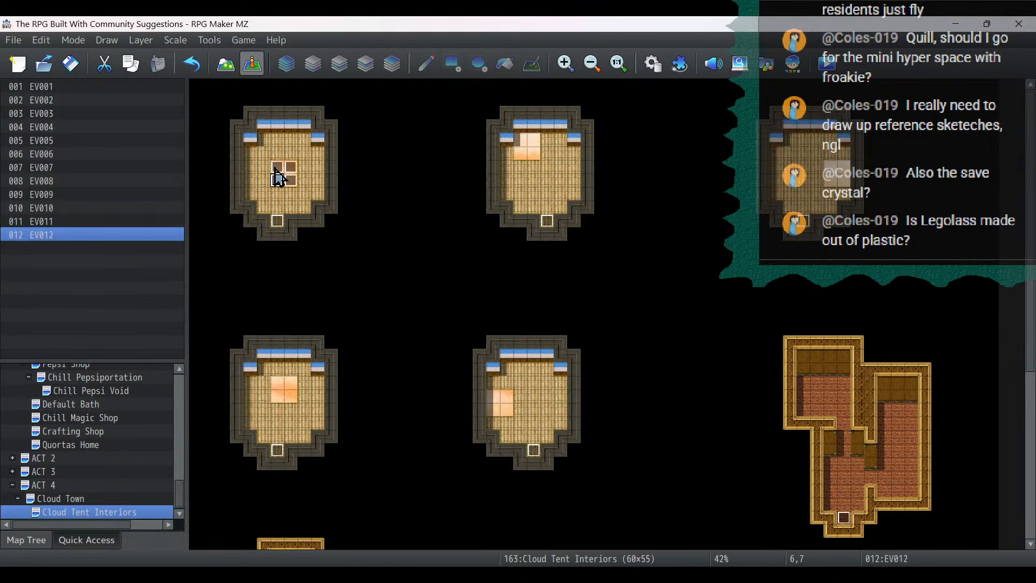
{"action": "left_click", "coordinate": [521, 141]}
{"action": "key", "text": "ctrl+v"}
{"action": "key", "text": "Right"}
{"action": "key", "text": "ctrl+v"}
{"action": "key", "text": "Down"}
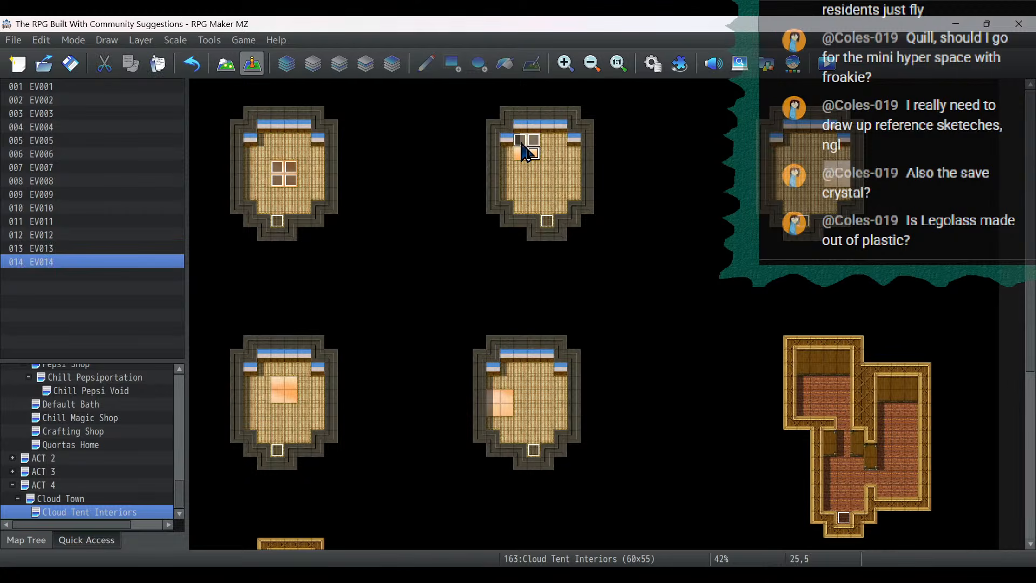
{"action": "key", "text": "ctrl+v"}
{"action": "key", "text": "Left"}
{"action": "key", "text": "ctrl+v"}
- Fill the 2×2 floor opening of the northeast tent with copies of the blocking event
{"action": "left_click", "coordinate": [833, 168]}
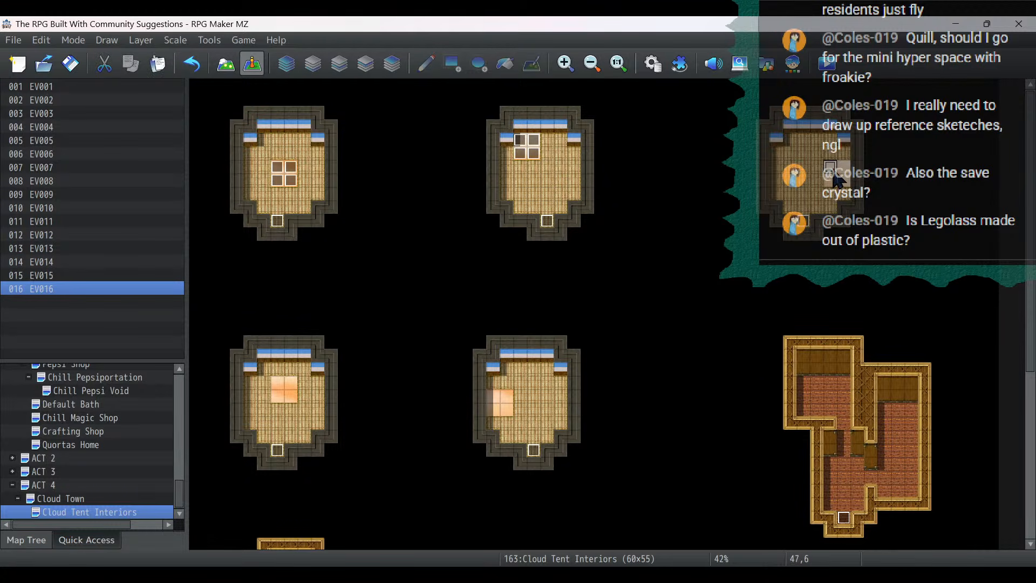
{"action": "key", "text": "ctrl+v"}
{"action": "key", "text": "Right"}
{"action": "key", "text": "ctrl+v"}
{"action": "key", "text": "Down"}
{"action": "key", "text": "ctrl+v"}
{"action": "key", "text": "Left"}
- Fill the 2×2 floor opening of the lower middle tent with copies of the blocking event
{"action": "key", "text": "ctrl+v"}
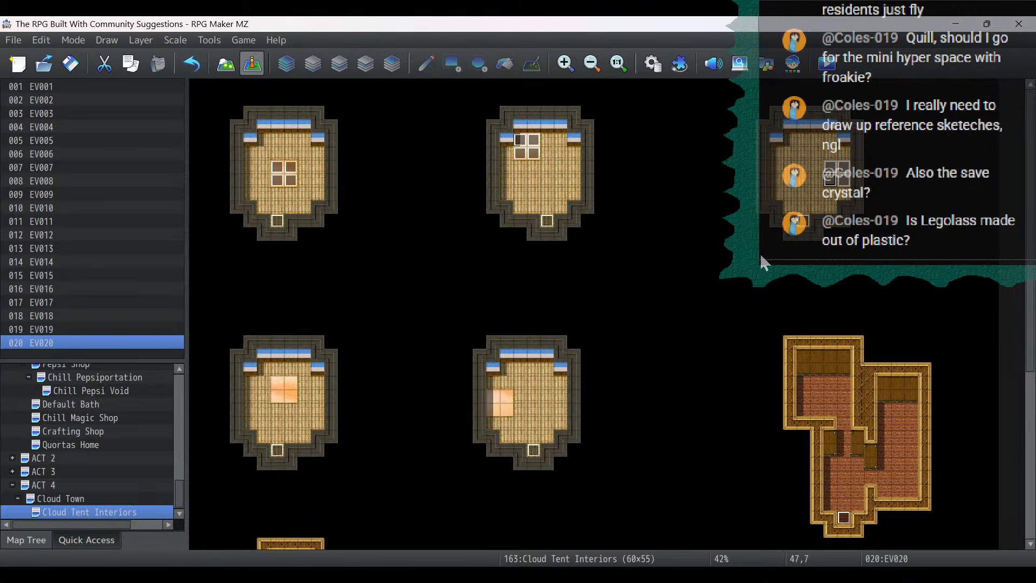
{"action": "left_click", "coordinate": [490, 399]}
{"action": "key", "text": "ctrl+v"}
{"action": "key", "text": "Right"}
- Fill the 2×2 floor opening of the lower-left tent with copies of the blocking event
{"action": "key", "text": "ctrl+v"}
{"action": "key", "text": "Down"}
{"action": "key", "text": "ctrl+v"}
{"action": "key", "text": "Left"}
{"action": "key", "text": "ctrl+v"}
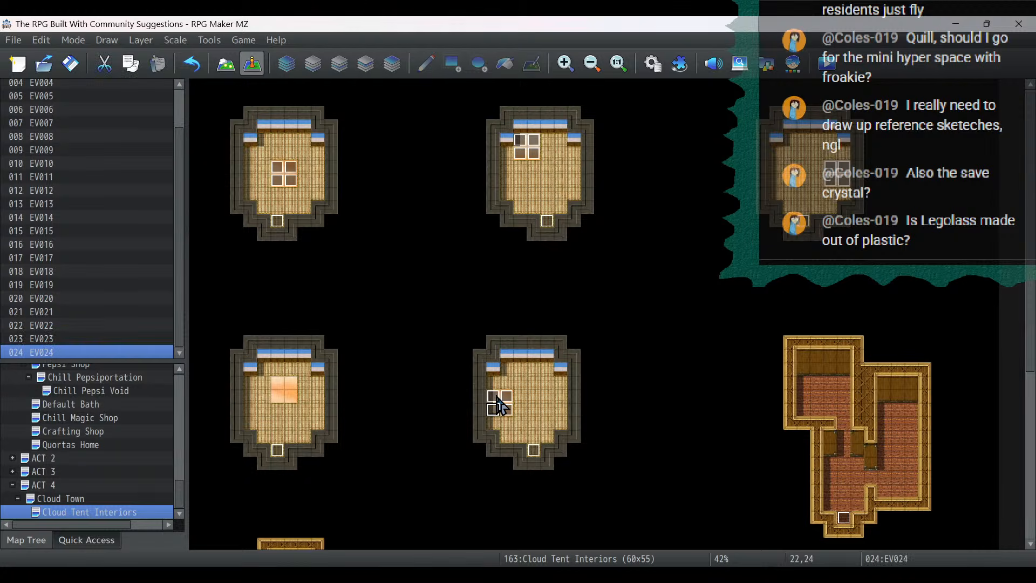
{"action": "left_click", "coordinate": [277, 383]}
{"action": "key", "text": "ctrl+v"}
{"action": "key", "text": "Right"}
{"action": "key", "text": "ctrl+v"}
{"action": "key", "text": "Down"}
{"action": "key", "text": "ctrl+v"}
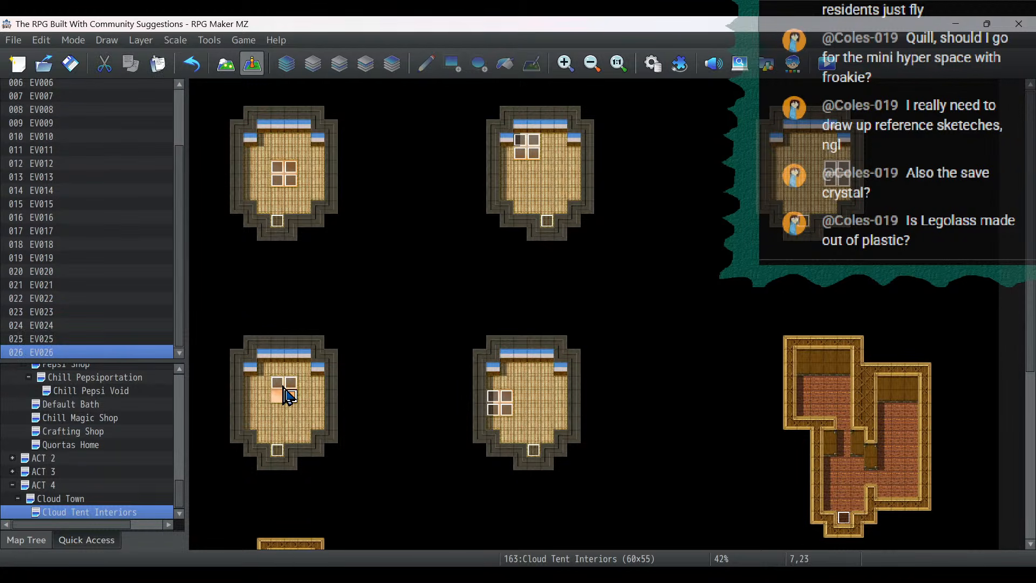
{"action": "key", "text": "Left"}
{"action": "key", "text": "ctrl+v"}
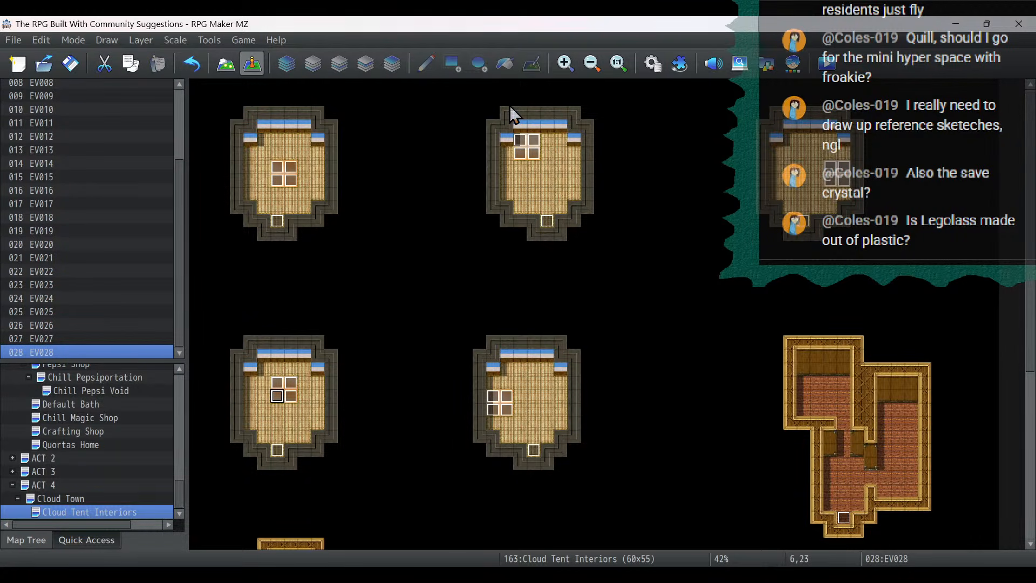
- Return to map editing on Layer 2 with the Pencil tool and show the B tiles
{"action": "left_click", "coordinate": [226, 68]}
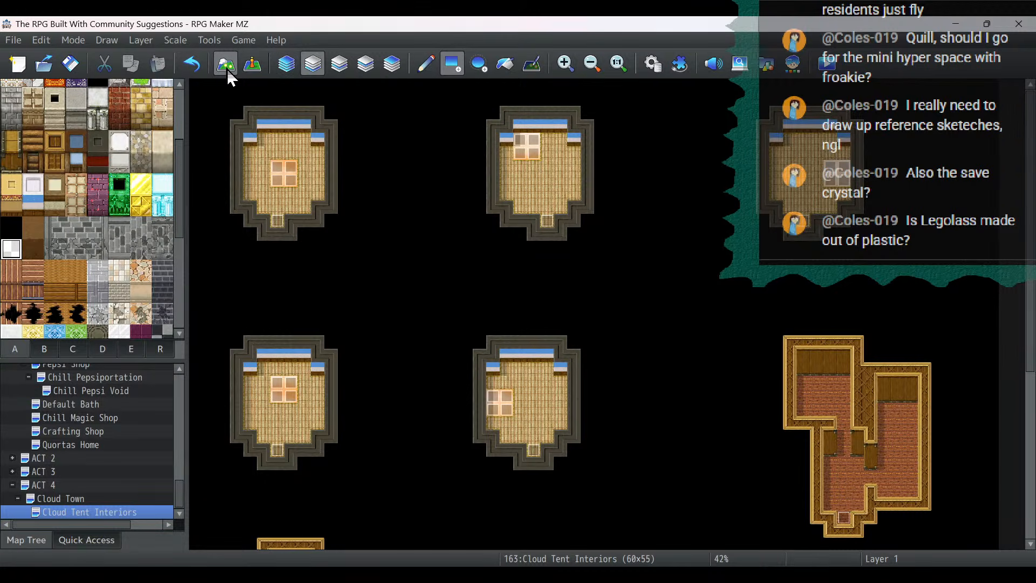
{"action": "left_click", "coordinate": [339, 64]}
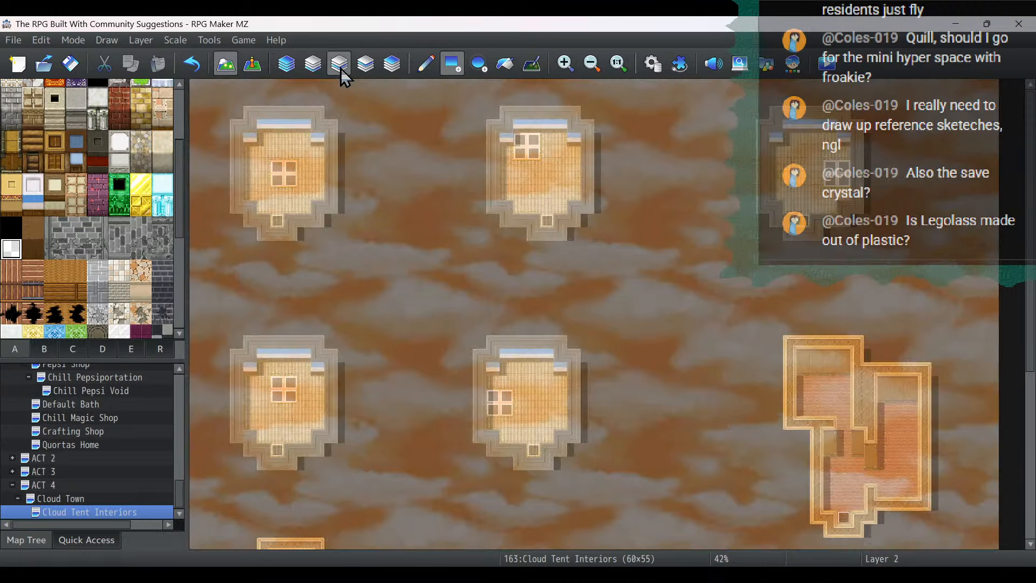
{"action": "left_click", "coordinate": [432, 63]}
{"action": "left_click", "coordinate": [48, 350]}
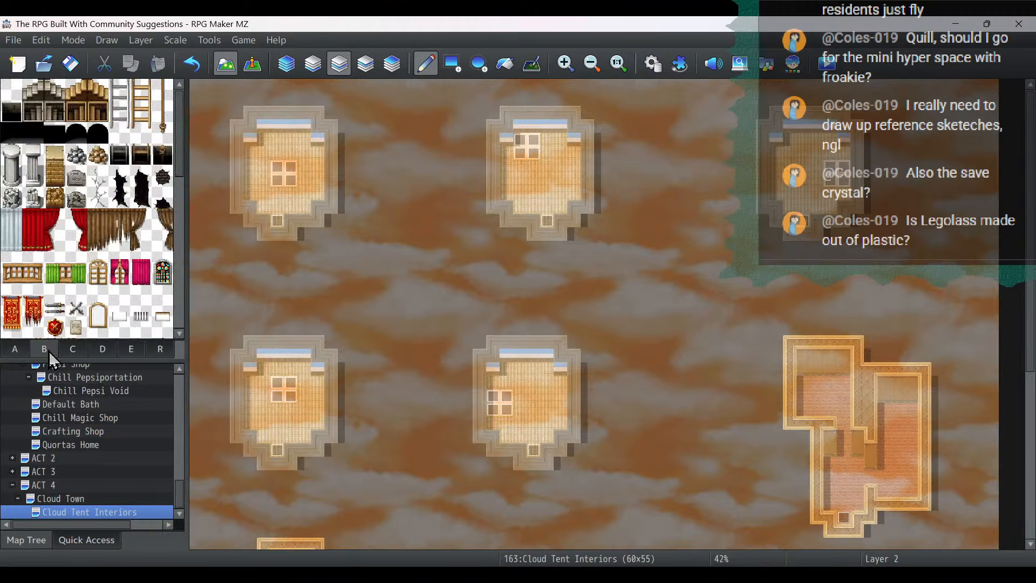
- Place two dark Straw Beds diagonally side by side in the northeast corner of the northwest tent
{"action": "left_click", "coordinate": [568, 63]}
{"action": "left_click", "coordinate": [568, 63]}
{"action": "left_click", "coordinate": [568, 63]}
{"action": "left_click", "coordinate": [568, 64]}
{"action": "left_click", "coordinate": [568, 64]}
{"action": "left_click", "coordinate": [568, 64]}
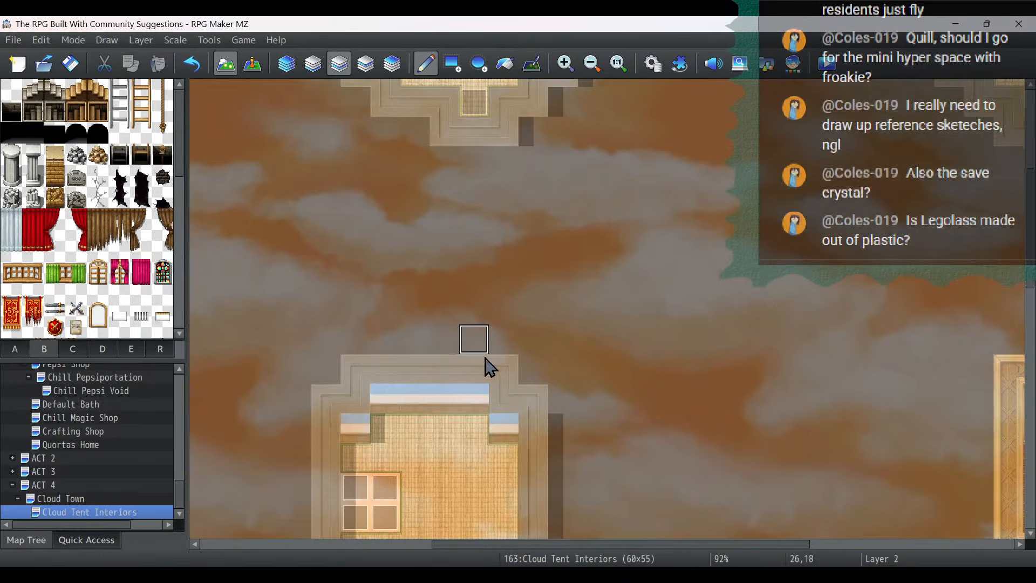
{"action": "scroll", "coordinate": [485, 358], "scroll_direction": "up", "scroll_amount": 4}
{"action": "scroll", "coordinate": [485, 359], "scroll_direction": "up", "scroll_amount": 1}
{"action": "left_click_drag", "start_coordinate": [578, 545], "coordinate": [348, 545]}
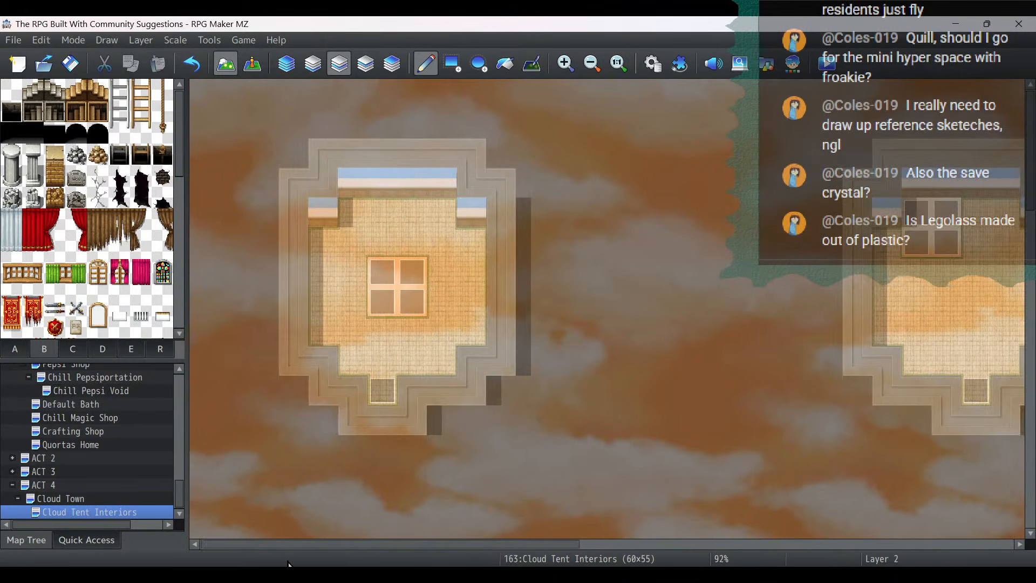
{"action": "scroll", "coordinate": [113, 221], "scroll_direction": "down", "scroll_amount": 3}
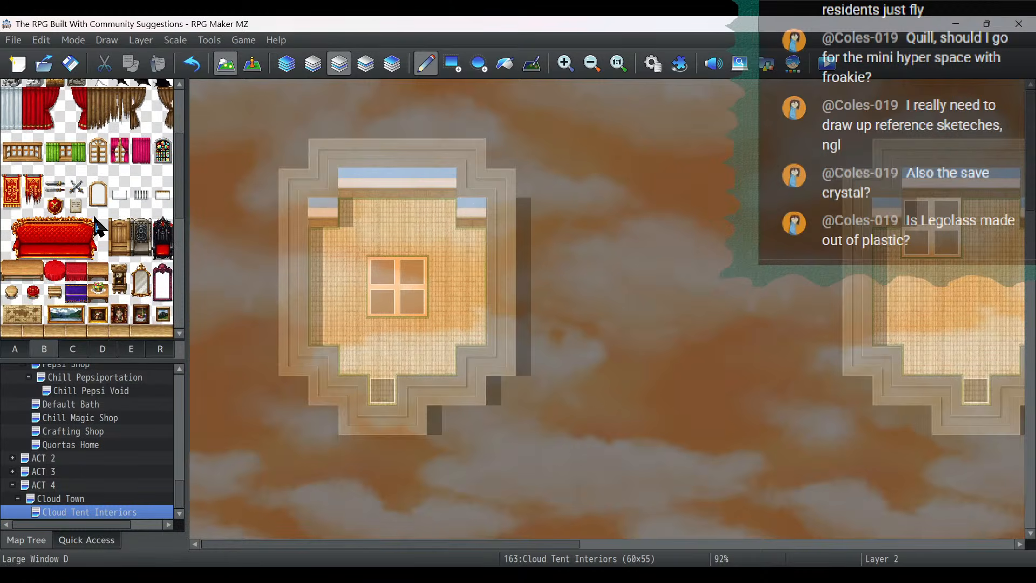
{"action": "scroll", "coordinate": [113, 221], "scroll_direction": "down", "scroll_amount": 3}
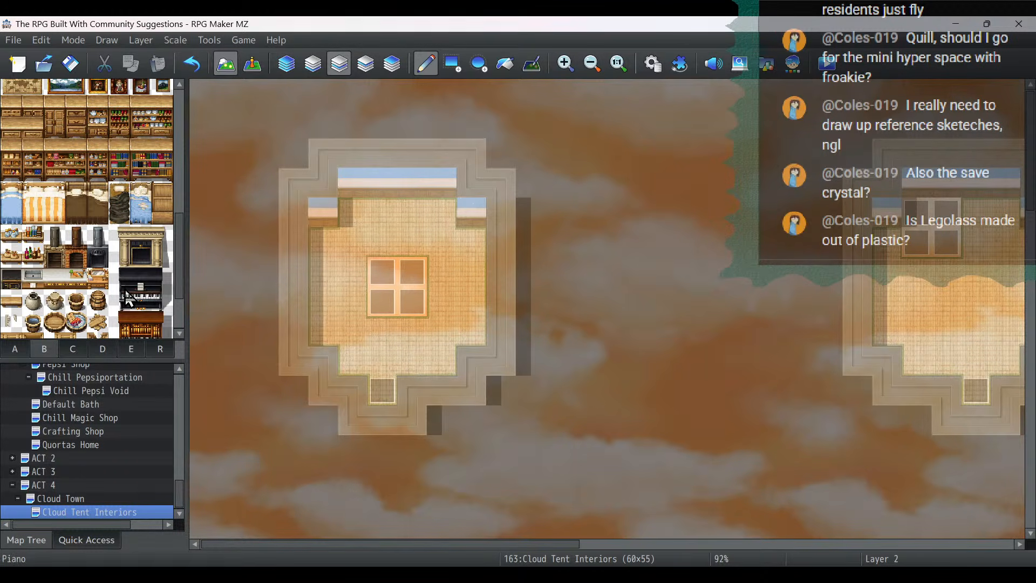
{"action": "left_click", "coordinate": [126, 199]}
{"action": "left_click", "coordinate": [472, 242]}
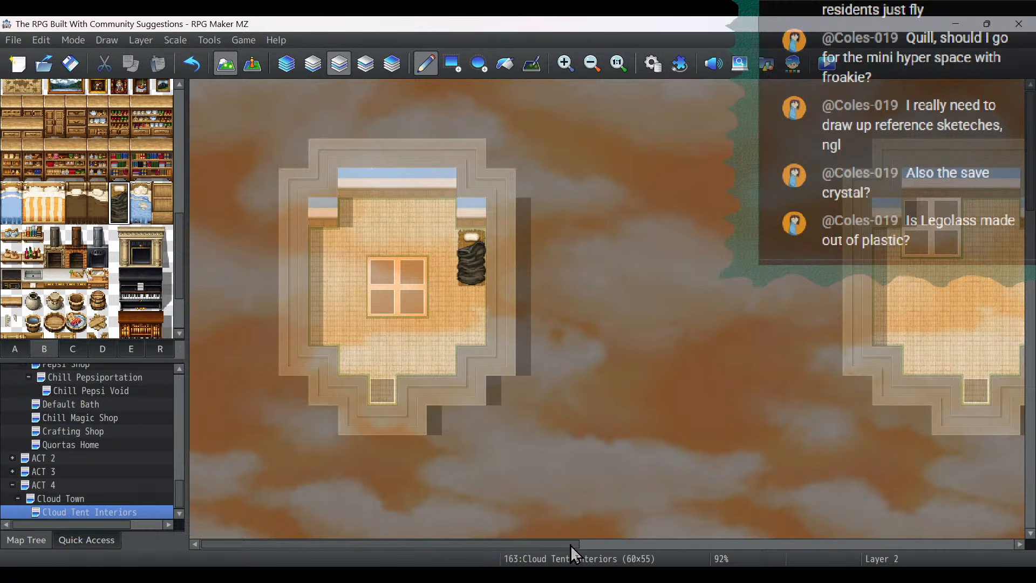
{"action": "left_click", "coordinate": [442, 214]}
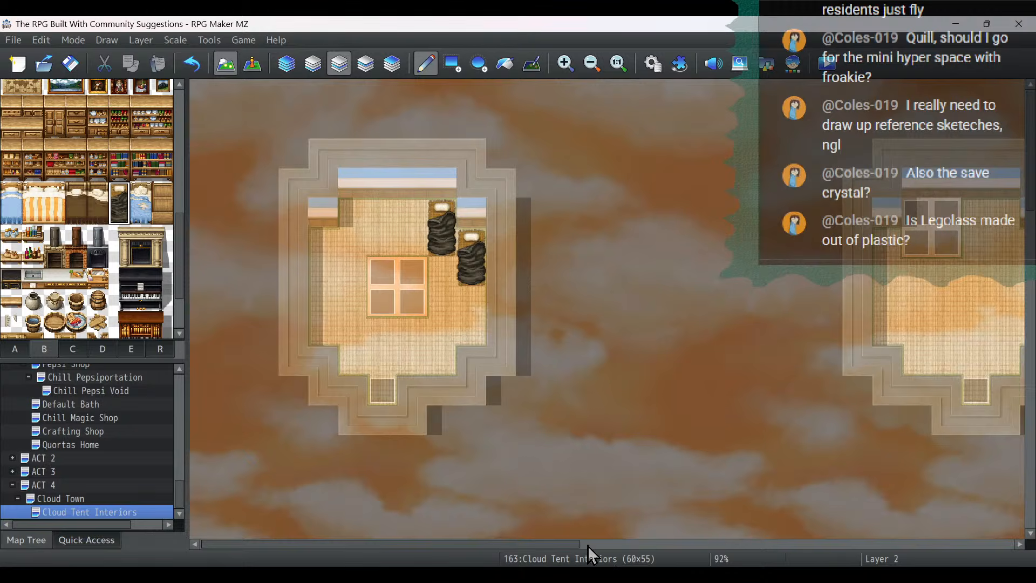
- Place two Straw Beds one below the other along the east wall of the upper middle tent
{"action": "left_click_drag", "start_coordinate": [587, 545], "coordinate": [733, 545]}
{"action": "left_click", "coordinate": [631, 218]}
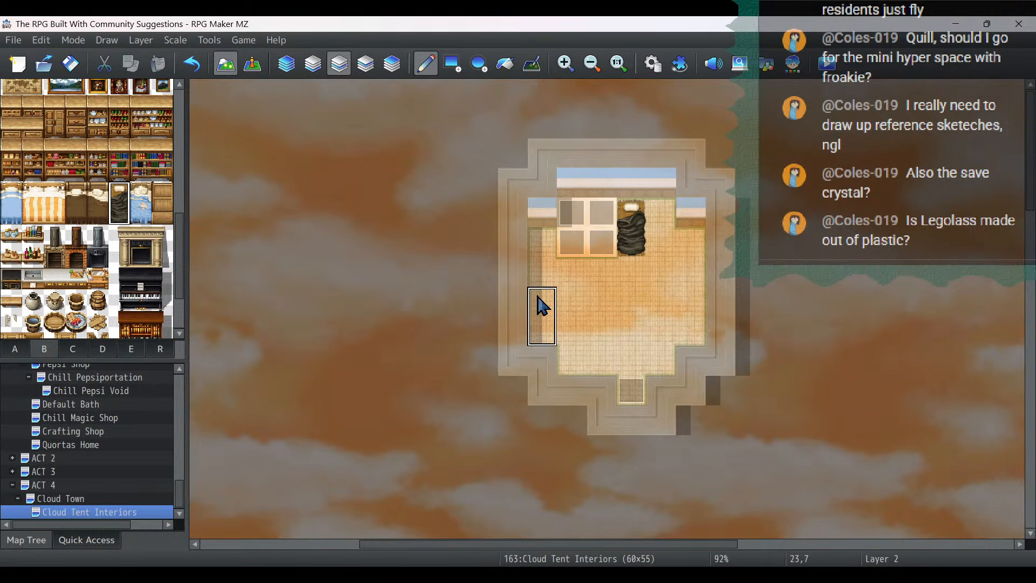
{"action": "left_click", "coordinate": [197, 62]}
{"action": "left_click", "coordinate": [691, 247]}
{"action": "left_click", "coordinate": [691, 305]}
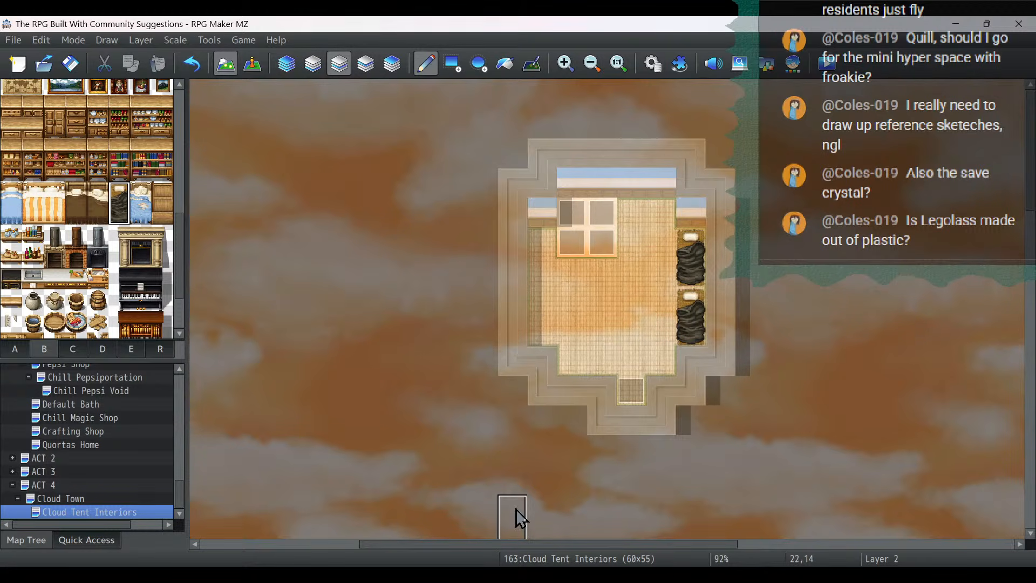
- Place two Straw Beds one below the other along the west wall of the northeast tent
{"action": "left_click_drag", "start_coordinate": [537, 544], "coordinate": [829, 543]}
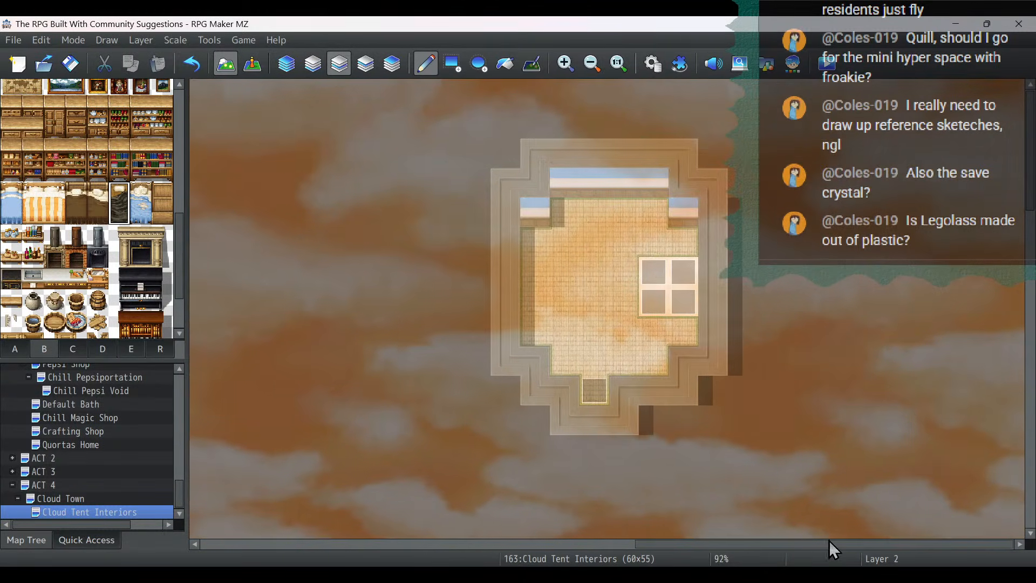
{"action": "left_click", "coordinate": [536, 254]}
{"action": "left_click", "coordinate": [537, 310]}
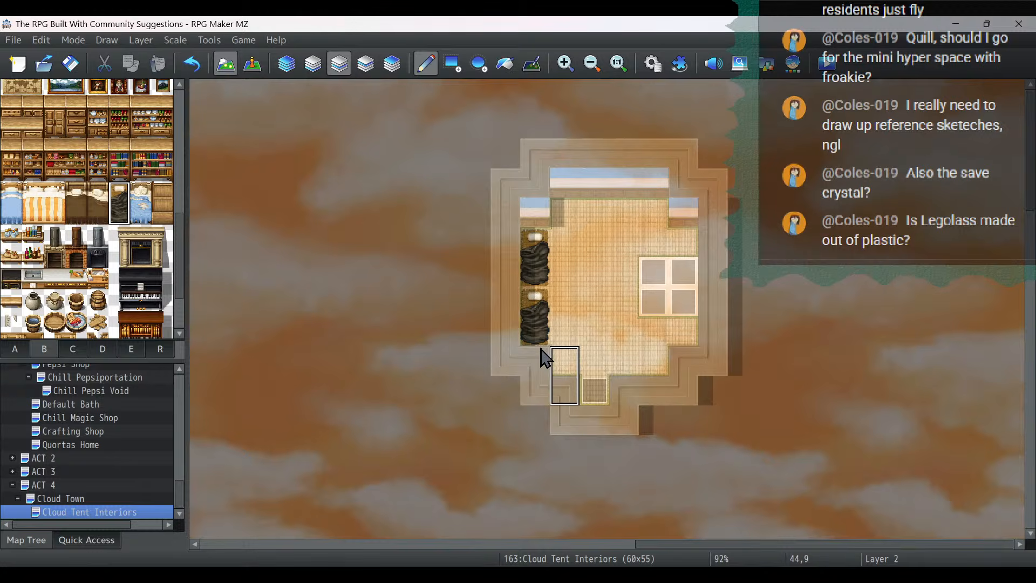
- Place two Straw Beds diagonally side by side in the northeast corner of the lower middle tent
{"action": "scroll", "coordinate": [504, 303], "scroll_direction": "down", "scroll_amount": 5}
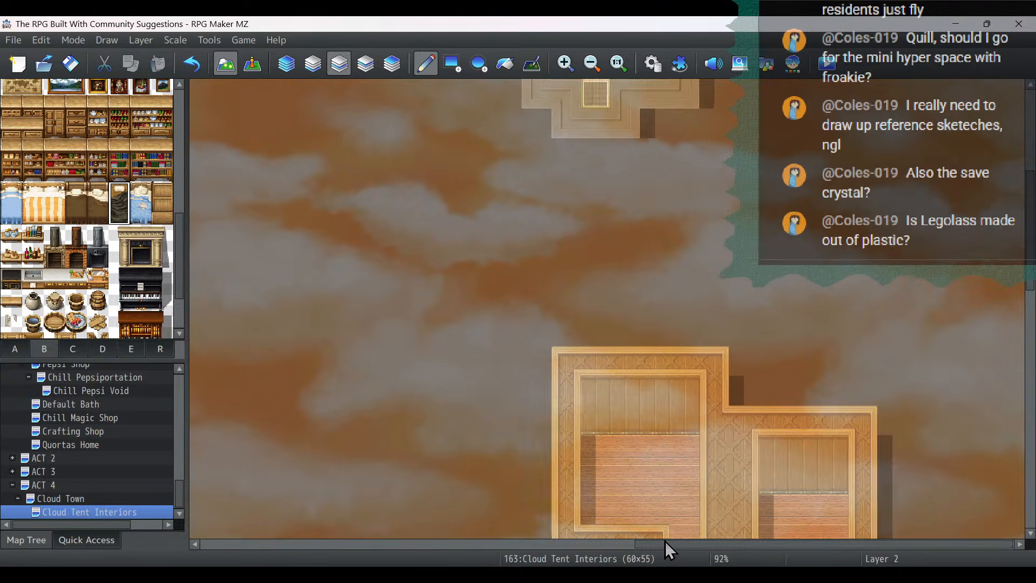
{"action": "left_click_drag", "start_coordinate": [664, 542], "coordinate": [435, 542]}
{"action": "scroll", "coordinate": [485, 397], "scroll_direction": "down", "scroll_amount": 3}
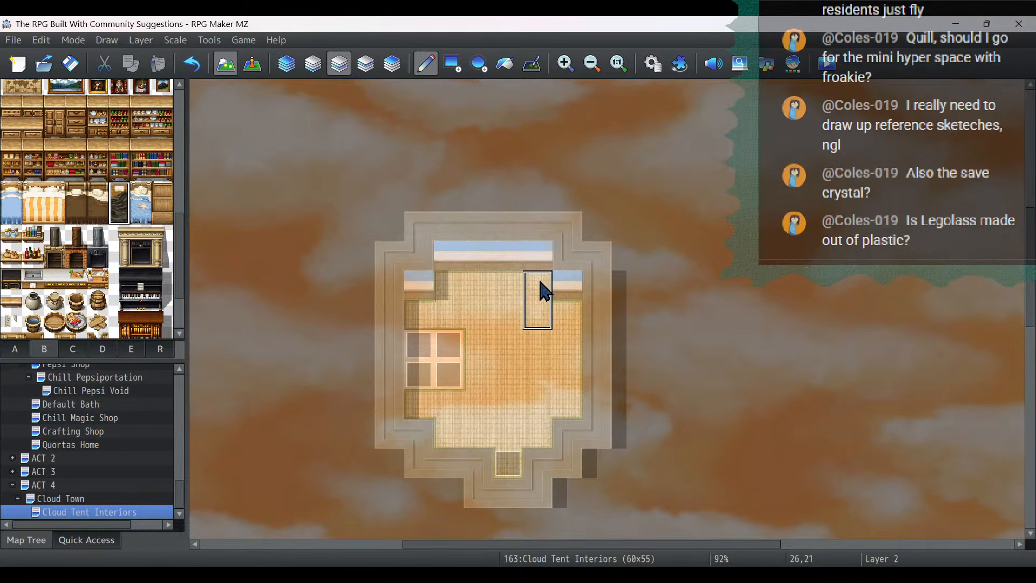
{"action": "left_click", "coordinate": [537, 300]}
{"action": "left_click", "coordinate": [566, 330]}
- Place one Straw Bed against the east wall and one against the west wall of the lower-left tent
{"action": "left_click_drag", "start_coordinate": [630, 546], "coordinate": [362, 545]}
{"action": "left_click", "coordinate": [471, 335]}
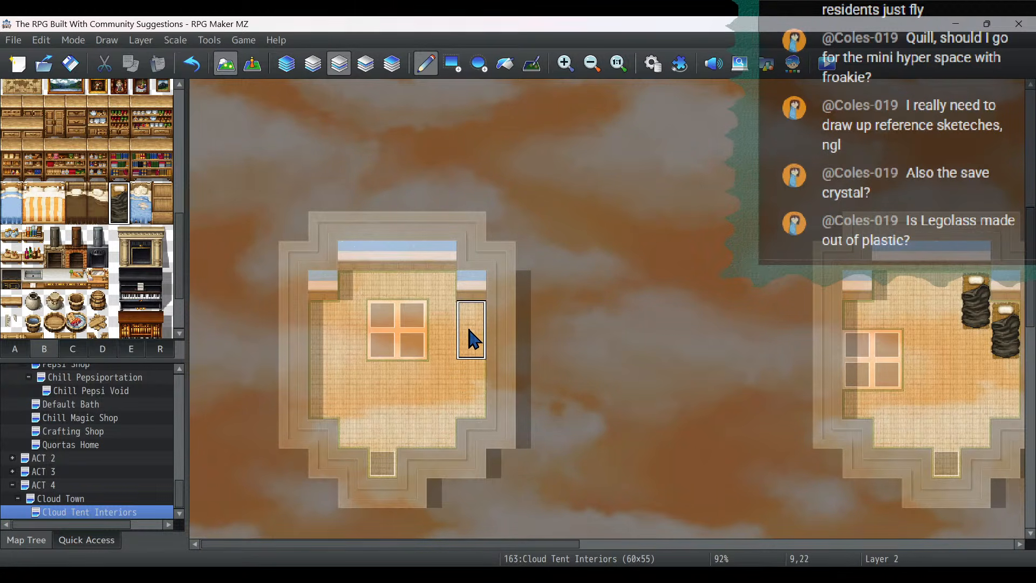
{"action": "left_click", "coordinate": [322, 368]}
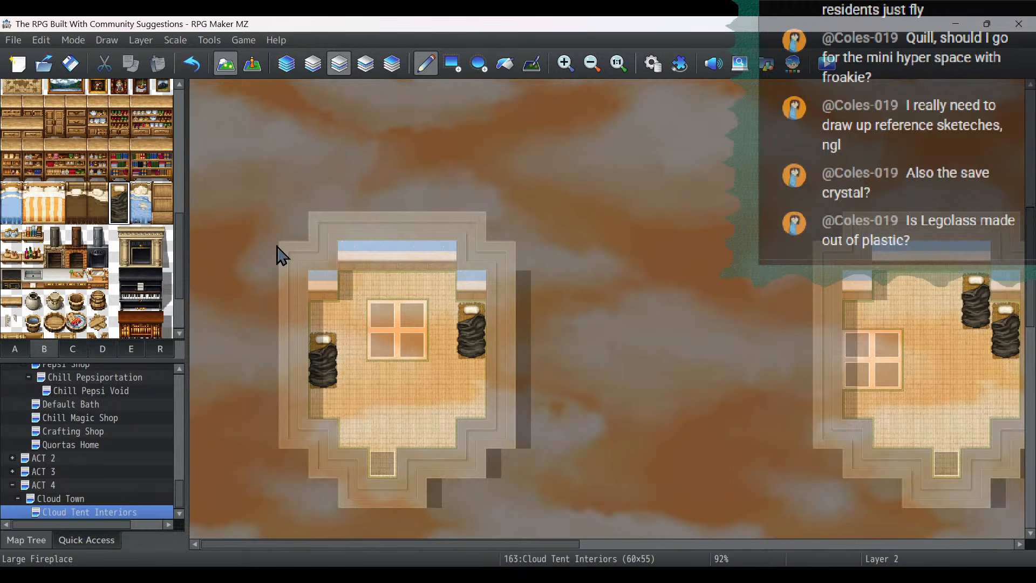
- Hang a book shelf and a bottle shelf side by side on the north wall of the northwest tent
{"action": "scroll", "coordinate": [389, 231], "scroll_direction": "up", "scroll_amount": 8}
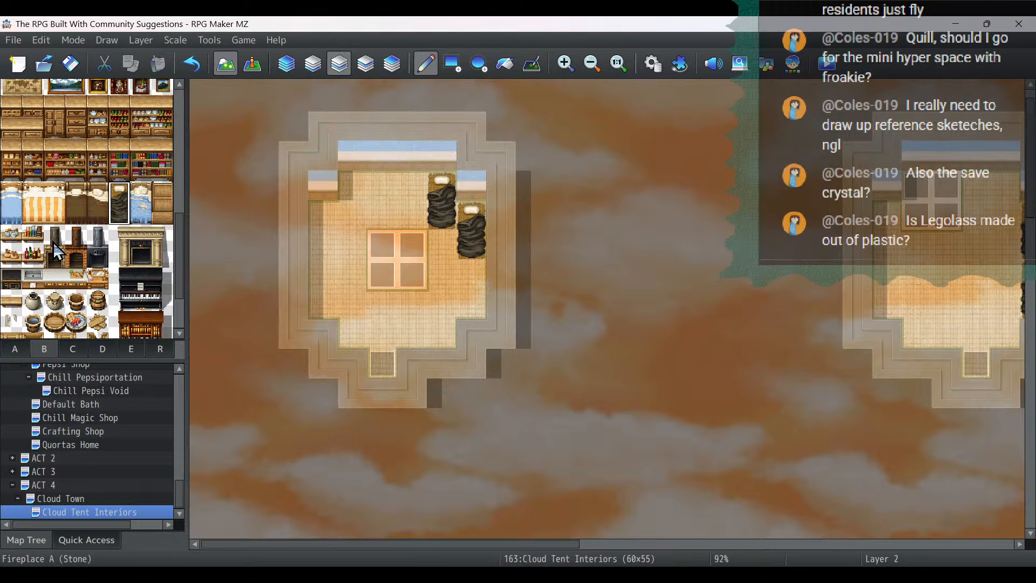
{"action": "left_click", "coordinate": [33, 235]}
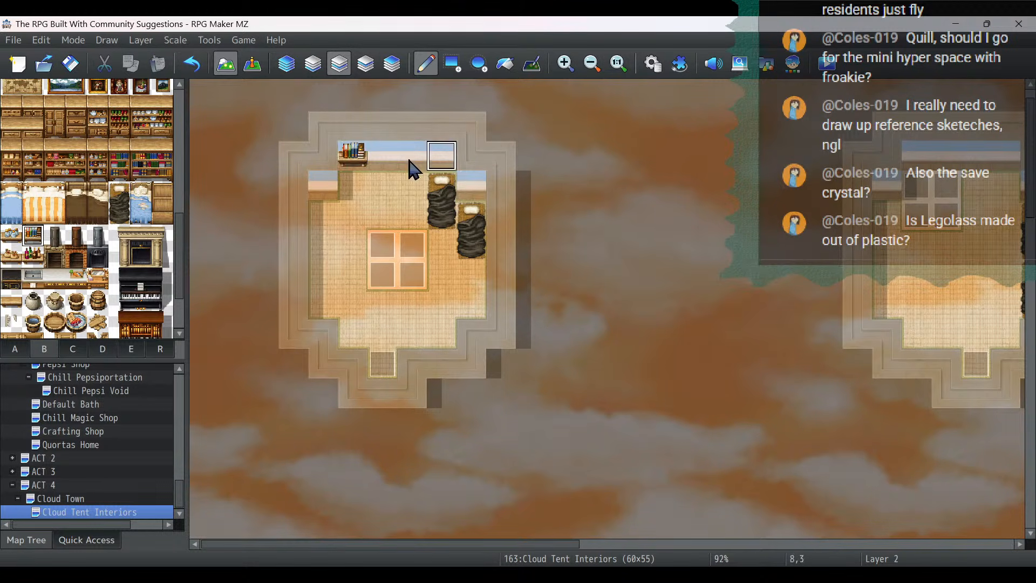
{"action": "left_click", "coordinate": [33, 257]}
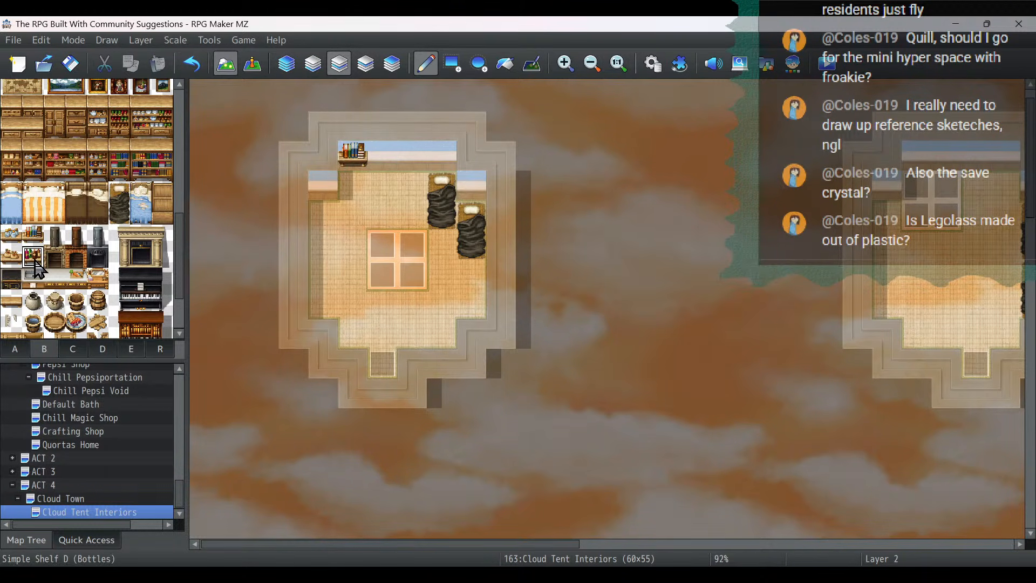
{"action": "left_click", "coordinate": [383, 153]}
- Hang a sack shelf and a book shelf on the upper middle tent's north wall, plus a dish shelf on its northwest wall segment
{"action": "left_click_drag", "start_coordinate": [521, 544], "coordinate": [710, 545]}
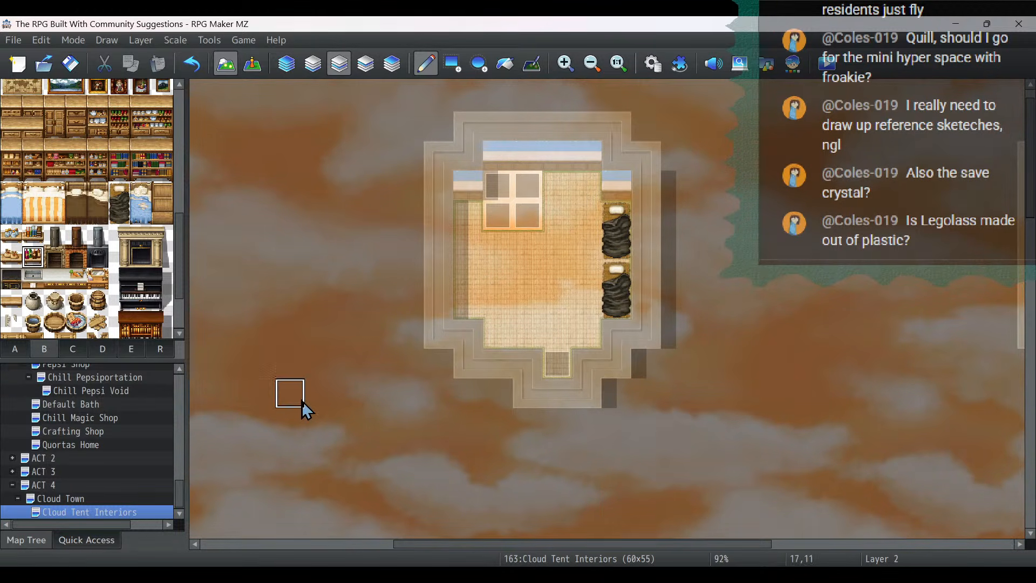
{"action": "left_click_drag", "start_coordinate": [473, 547], "coordinate": [529, 542]}
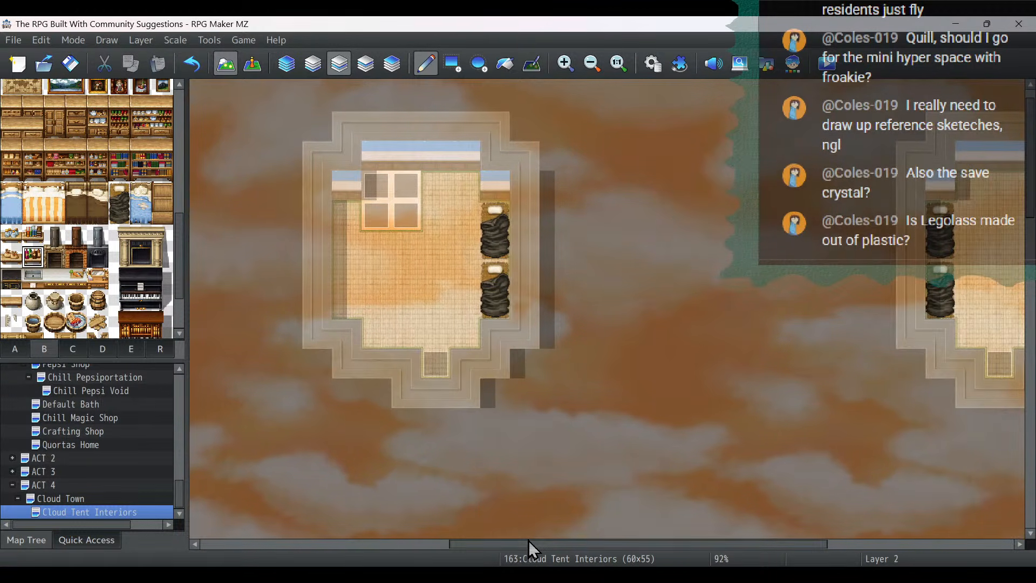
{"action": "left_click", "coordinate": [11, 256]}
{"action": "left_click", "coordinate": [465, 155]}
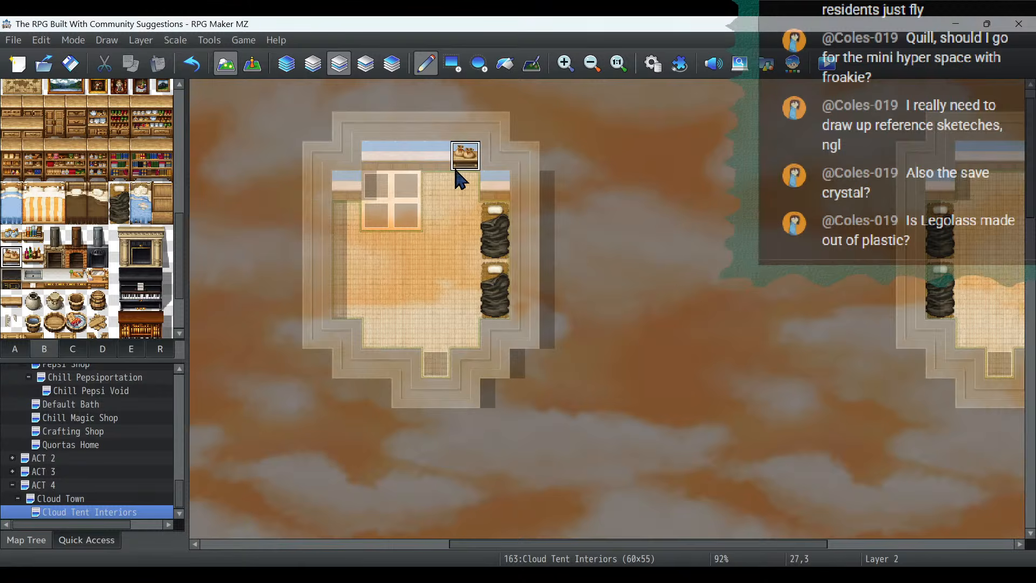
{"action": "left_click", "coordinate": [32, 235]}
{"action": "left_click", "coordinate": [435, 152]}
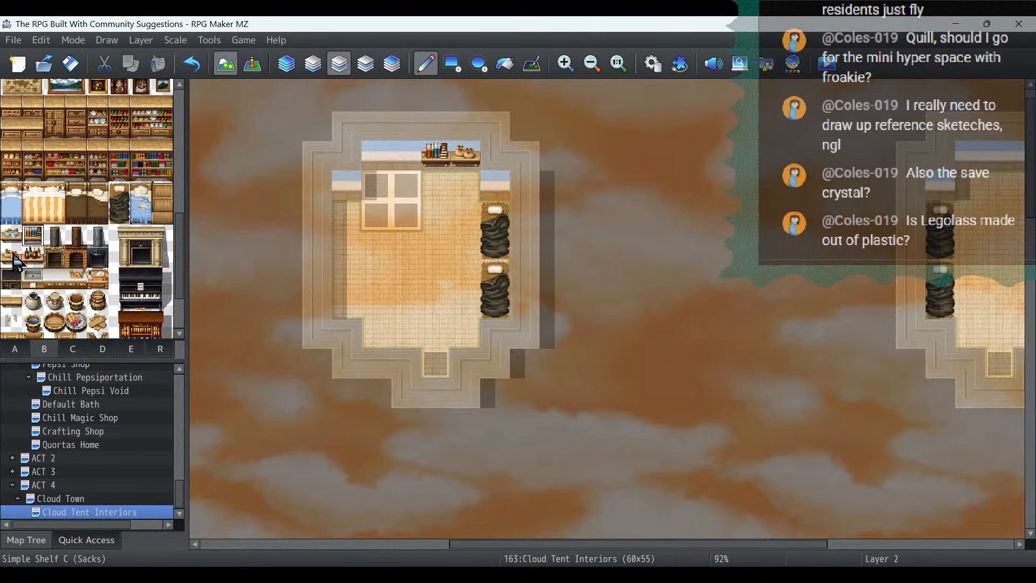
{"action": "left_click", "coordinate": [11, 234]}
{"action": "left_click", "coordinate": [346, 186]}
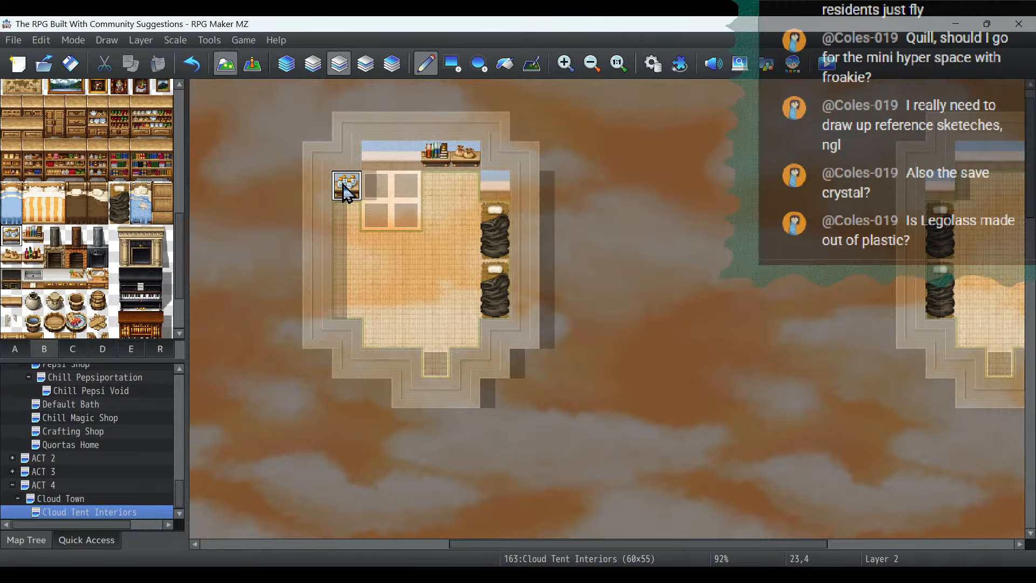
- Hang two dish shelves and two bottle shelves side by side along the northeast tent's north wall
{"action": "left_click_drag", "start_coordinate": [593, 543], "coordinate": [780, 543]}
{"action": "mouse_move", "coordinate": [578, 162]}
{"action": "left_mouse_down"}
{"action": "mouse_move", "coordinate": [597, 153]}
{"action": "mouse_move", "coordinate": [671, 167]}
{"action": "left_mouse_up"}
{"action": "left_click", "coordinate": [42, 258]}
- Hang a sack shelf and a book shelf on the lower middle tent's north wall, plus a book shelf on its northeast wall segment
{"action": "scroll", "coordinate": [620, 213], "scroll_direction": "down", "scroll_amount": 5}
{"action": "scroll", "coordinate": [620, 212], "scroll_direction": "down", "scroll_amount": 3}
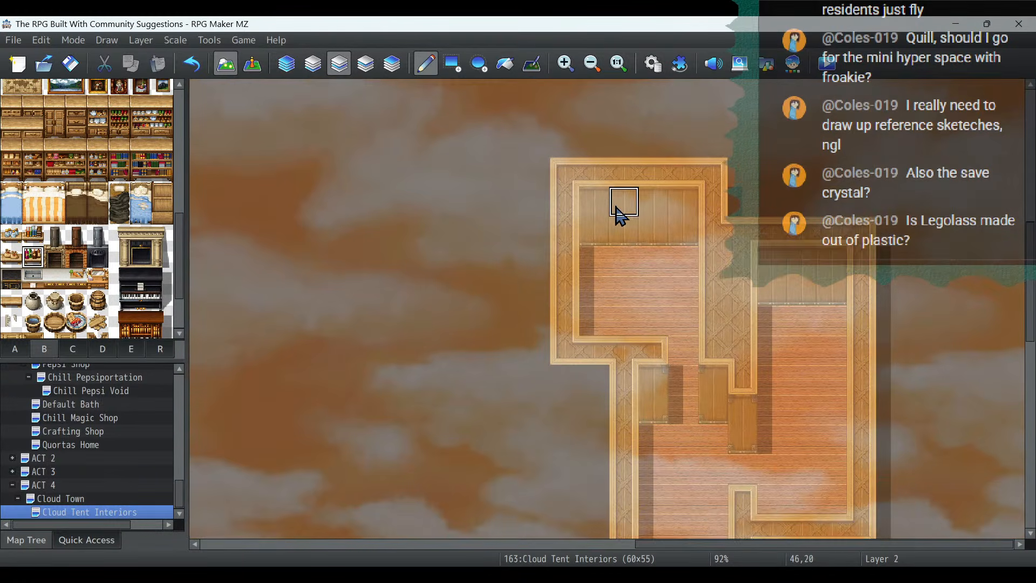
{"action": "left_click_drag", "start_coordinate": [659, 542], "coordinate": [449, 543]}
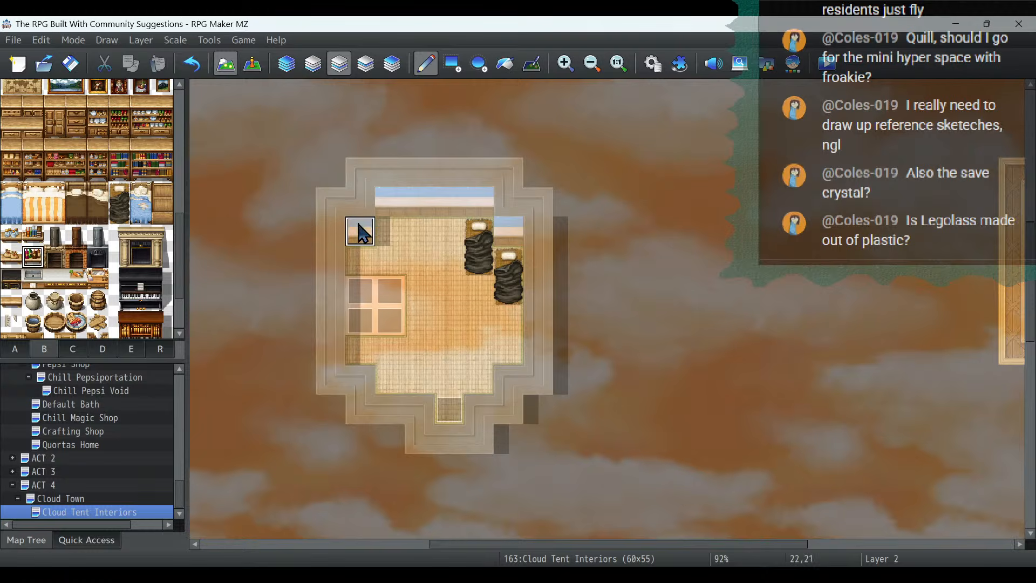
{"action": "left_click", "coordinate": [420, 204]}
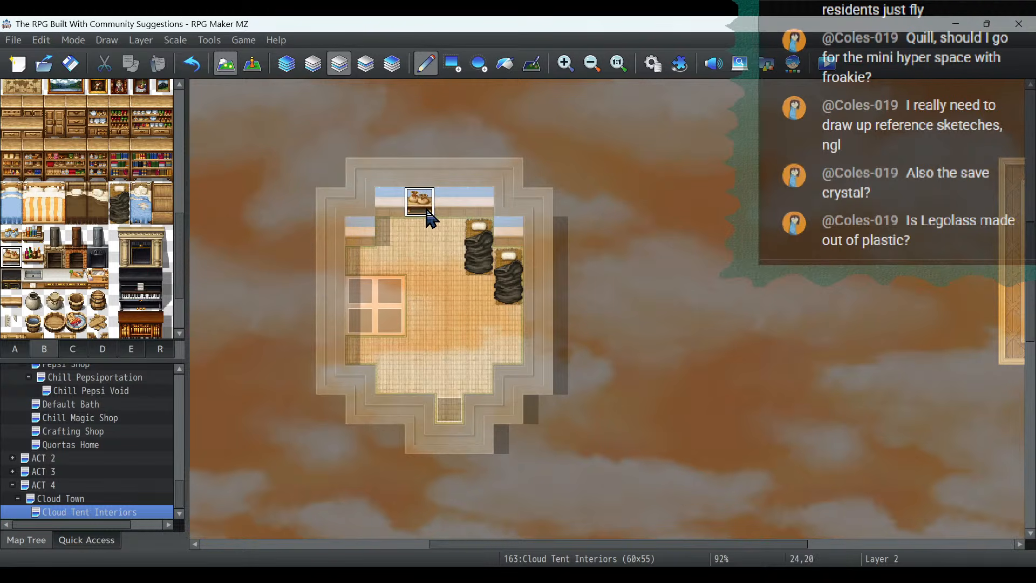
{"action": "left_click", "coordinate": [38, 240]}
{"action": "left_click", "coordinate": [449, 204]}
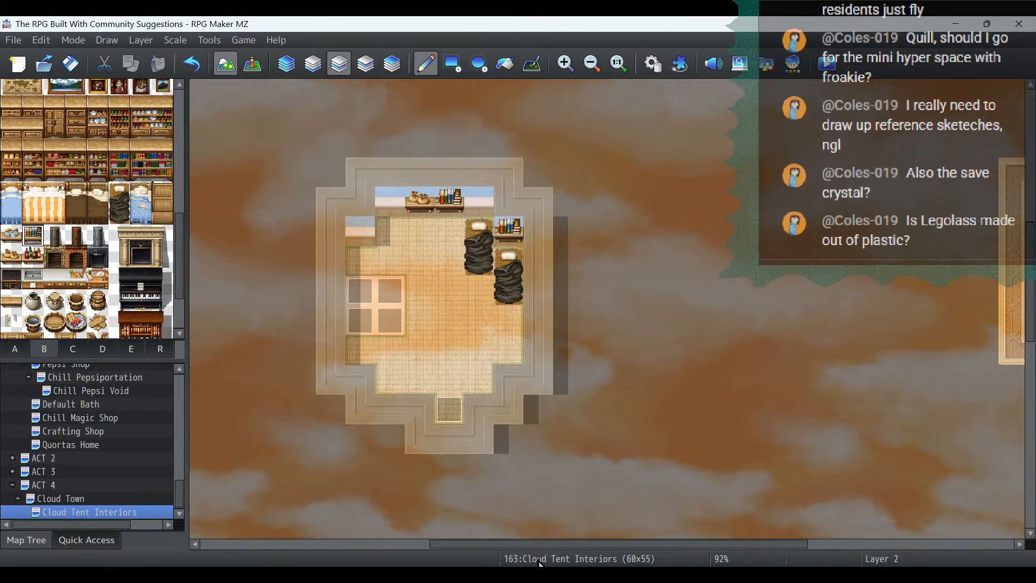
- Hang three bottle shelves in a row on the lower-left tent's north wall, starting at its west end
{"action": "left_click_drag", "start_coordinate": [536, 542], "coordinate": [302, 554]}
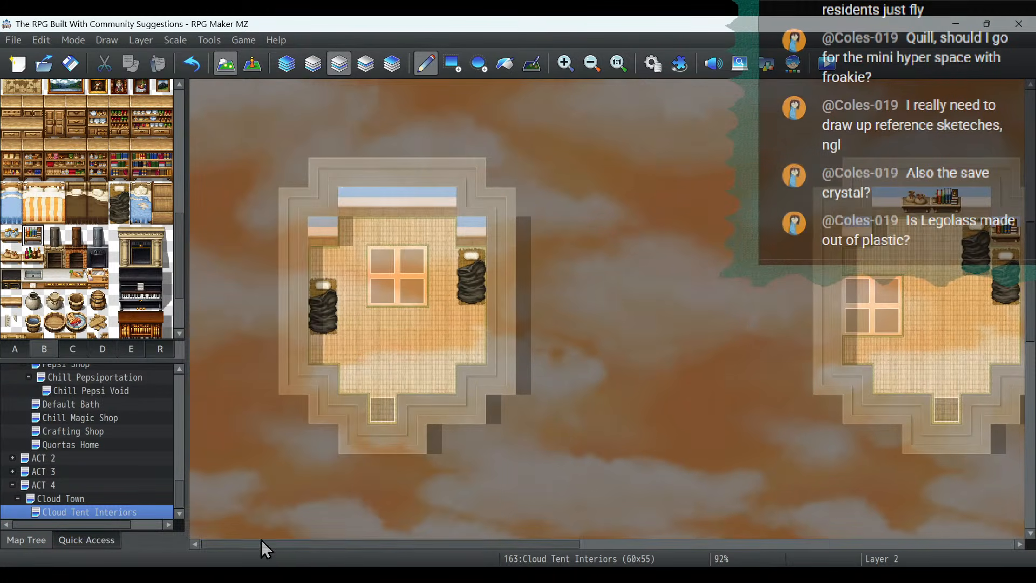
{"action": "left_click", "coordinate": [33, 256]}
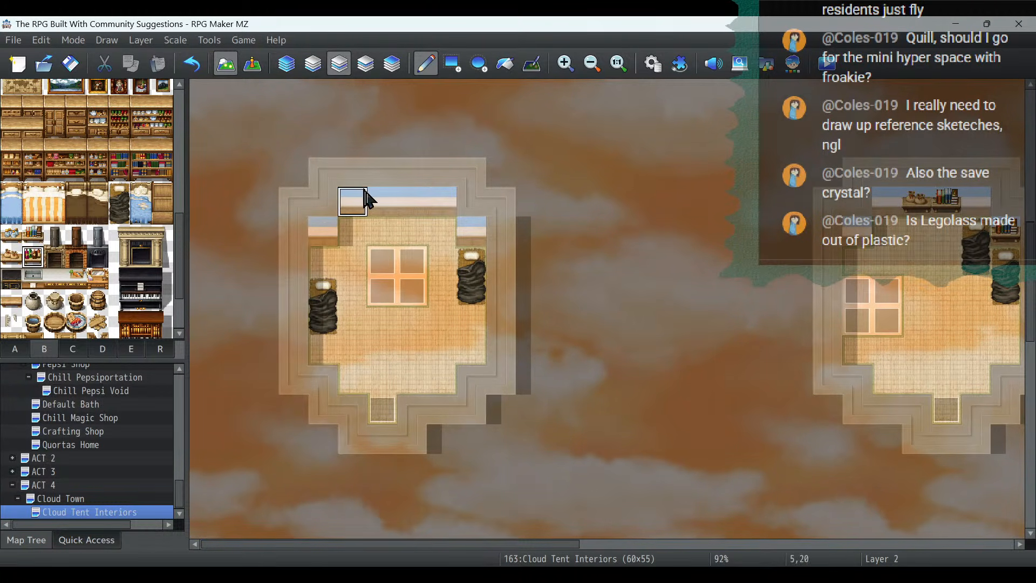
{"action": "left_click", "coordinate": [352, 200]}
{"action": "left_click", "coordinate": [382, 201]}
{"action": "left_click", "coordinate": [412, 201]}
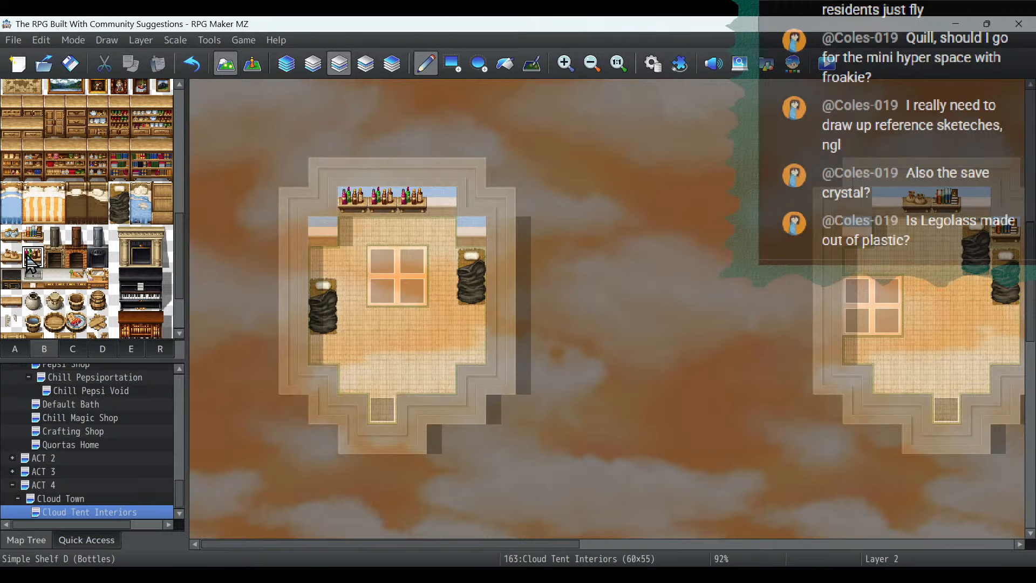
- Hang a dish shelf on the northwest wall segment of the northwest tent
{"action": "scroll", "coordinate": [421, 232], "scroll_direction": "up", "scroll_amount": 6}
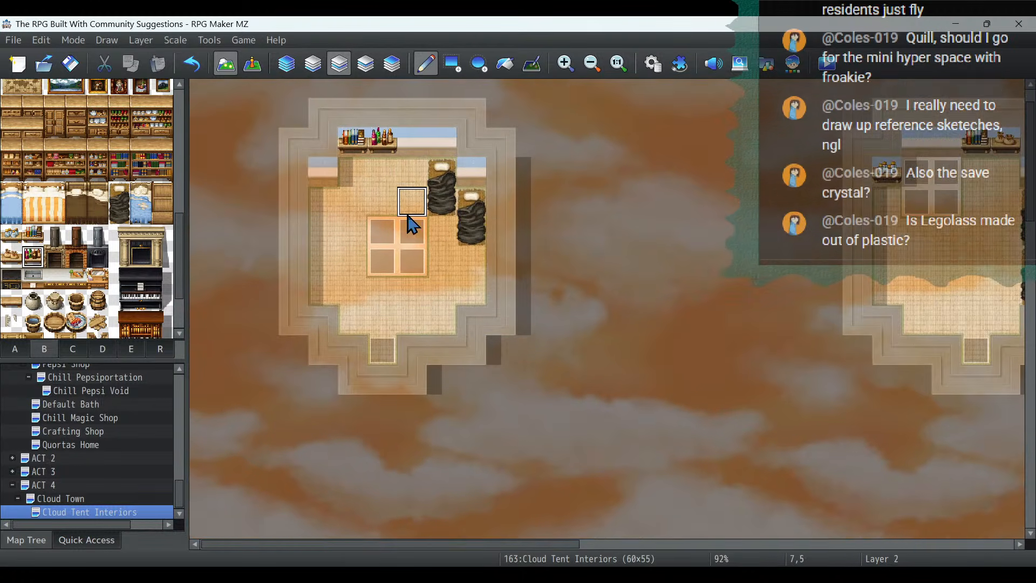
{"action": "scroll", "coordinate": [407, 216], "scroll_direction": "up", "scroll_amount": 1}
{"action": "scroll", "coordinate": [407, 215], "scroll_direction": "down", "scroll_amount": 1}
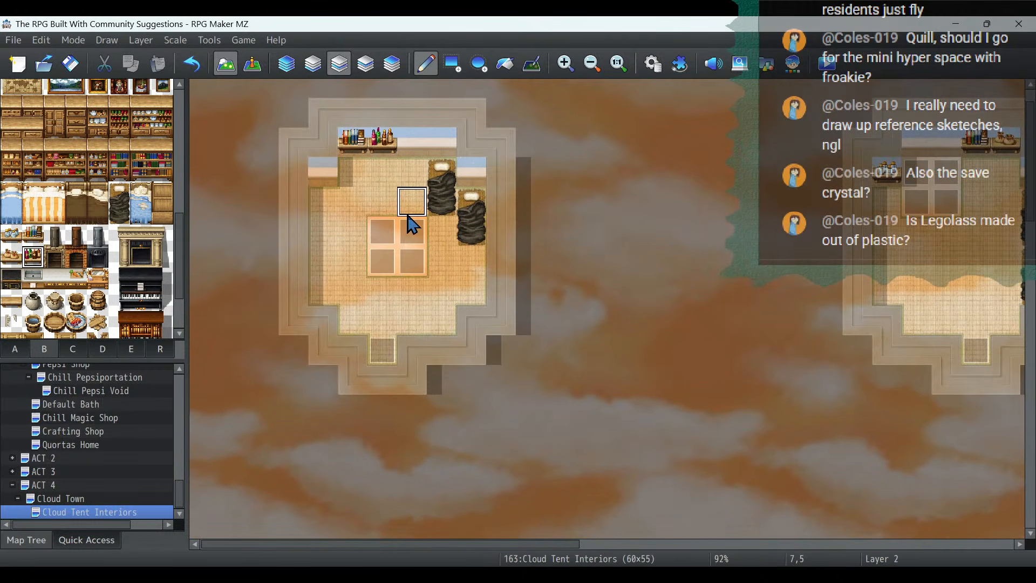
{"action": "left_click", "coordinate": [11, 236]}
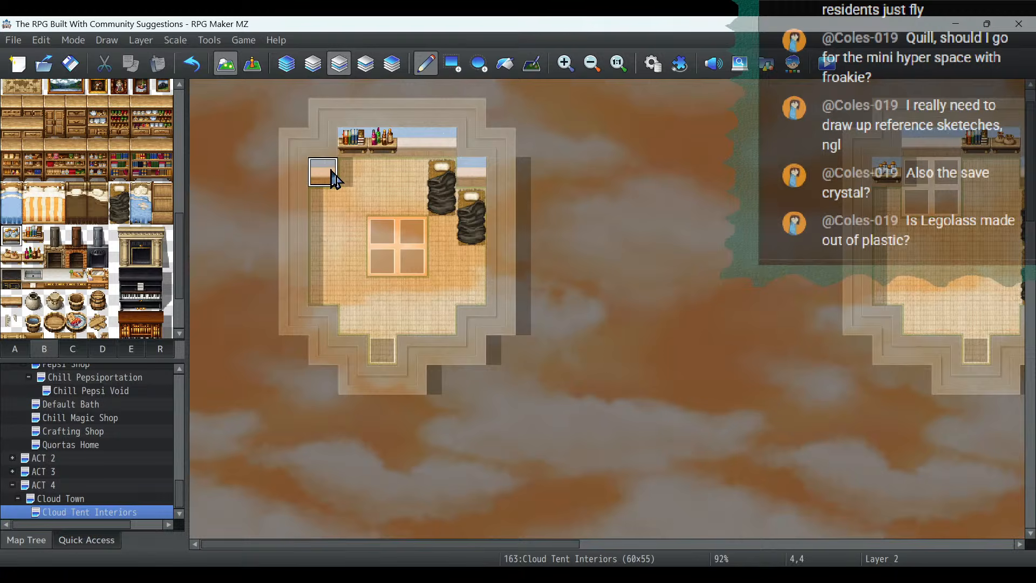
{"action": "left_click", "coordinate": [322, 171]}
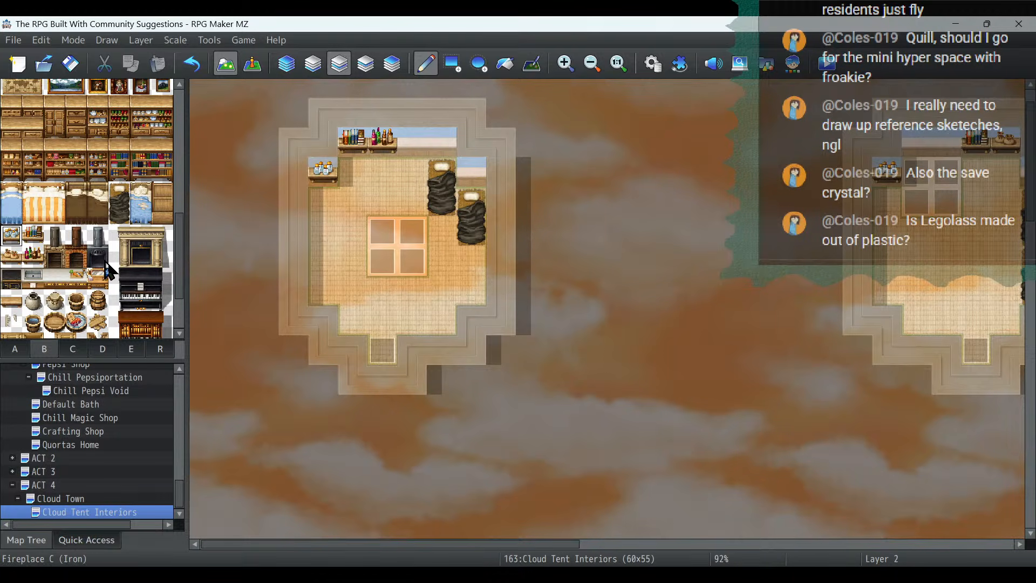
- Place a filled tub on the floor just north of the floor opening in the northwest tent
{"action": "scroll", "coordinate": [107, 270], "scroll_direction": "down", "scroll_amount": 3}
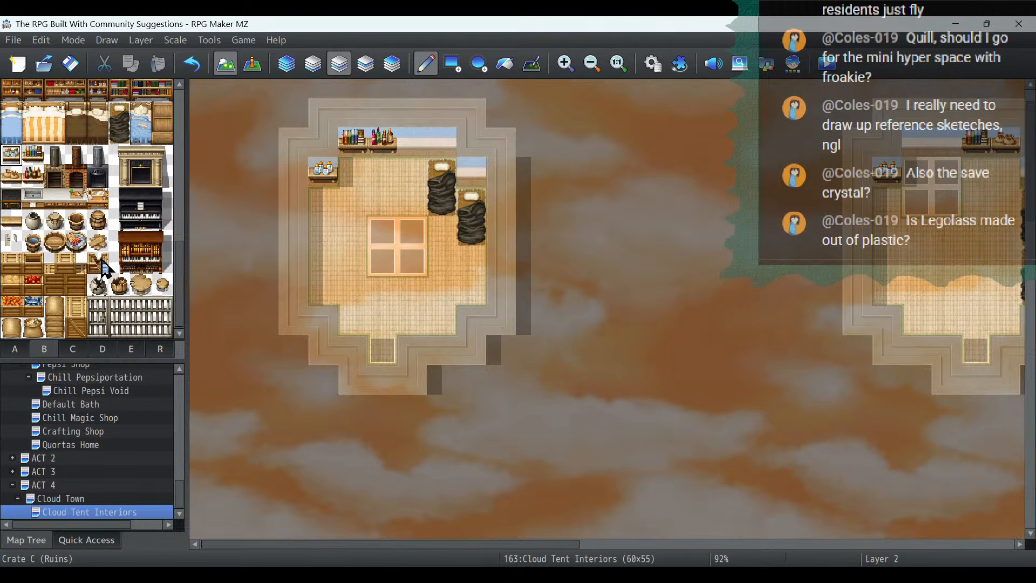
{"action": "left_click", "coordinate": [76, 243]}
{"action": "left_click", "coordinate": [379, 211]}
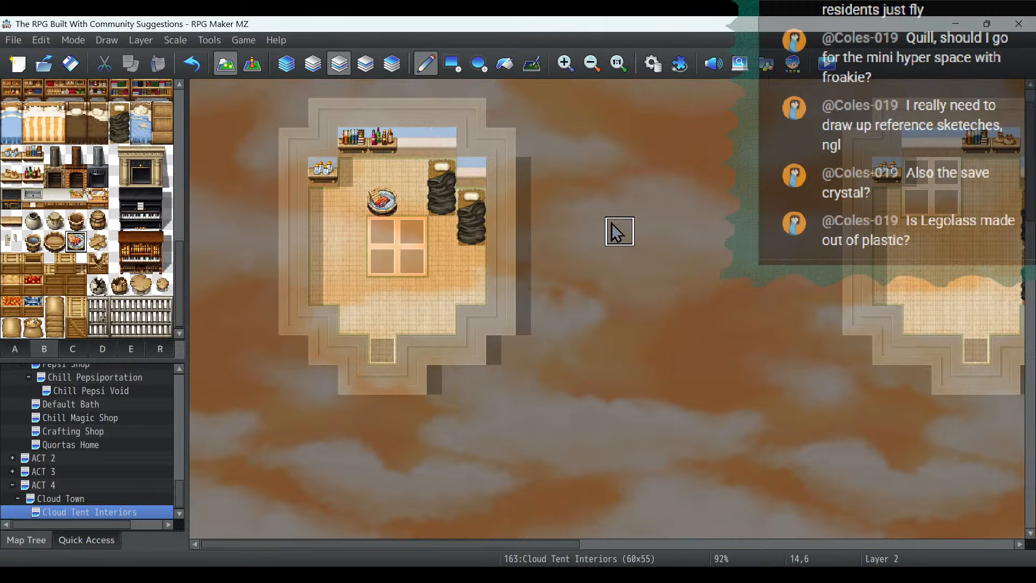
- Place a covered pot in the lower-left tent's northeast corner and hang an empty shelf at the east end of its north wall
{"action": "scroll", "coordinate": [530, 354], "scroll_direction": "down", "scroll_amount": 10}
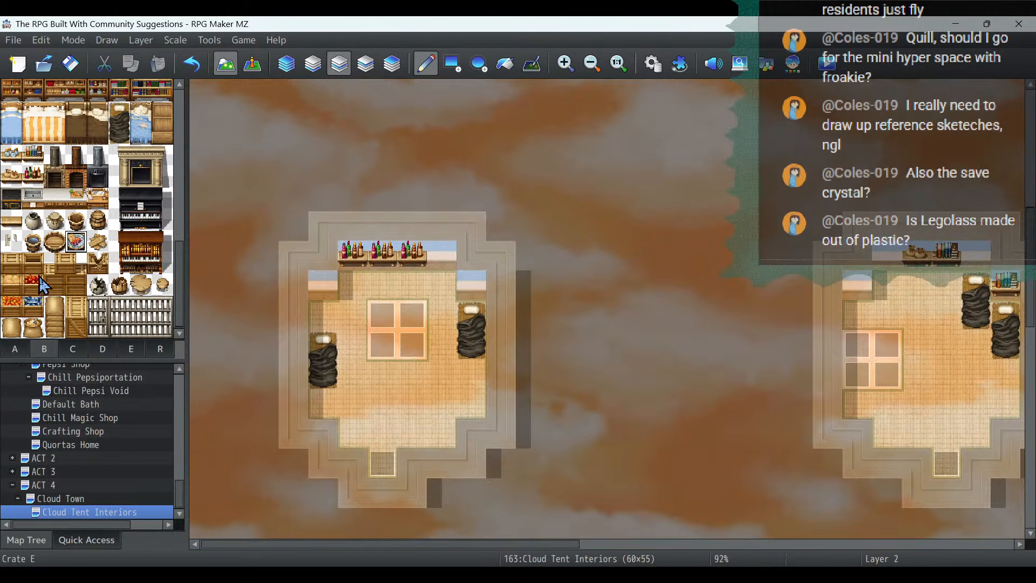
{"action": "left_click", "coordinate": [441, 286]}
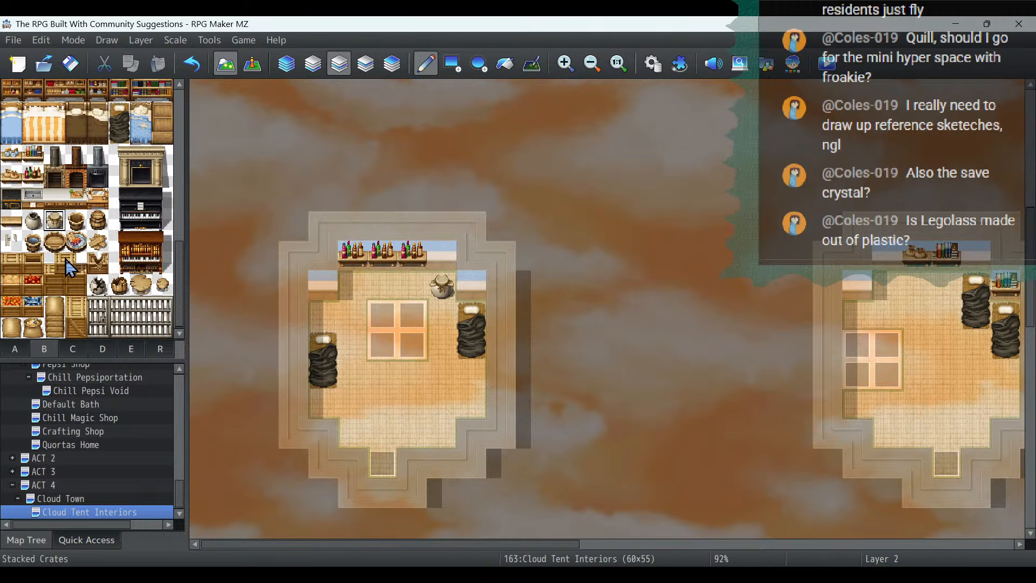
{"action": "left_click", "coordinate": [10, 221]}
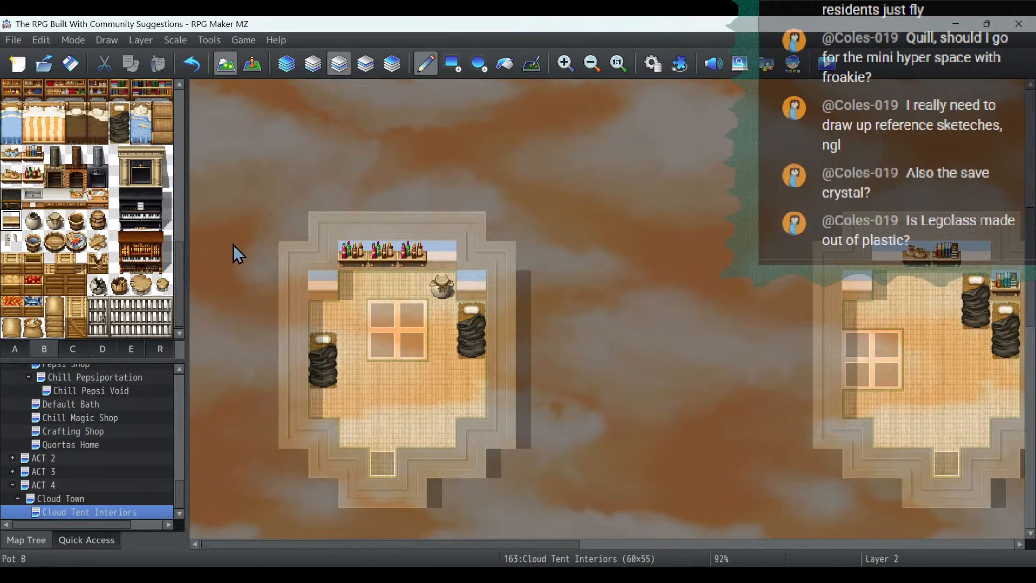
{"action": "left_click", "coordinate": [441, 254]}
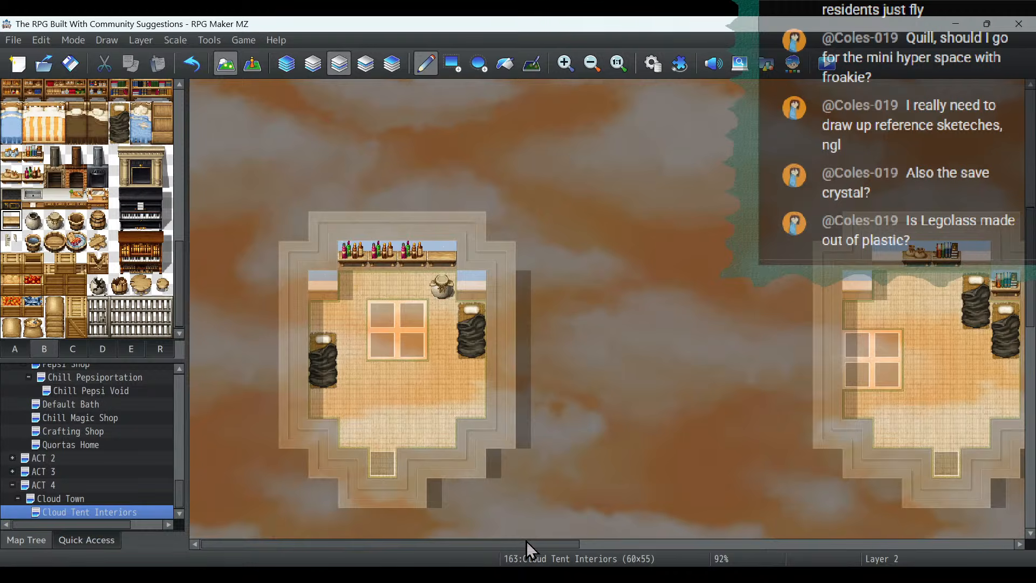
- Hang empty shelves on the lower middle tent's north wall and northwest wall segment, and place a barrel in the corner beside them
{"action": "left_click_drag", "start_coordinate": [526, 542], "coordinate": [794, 543]}
{"action": "left_click", "coordinate": [308, 256]}
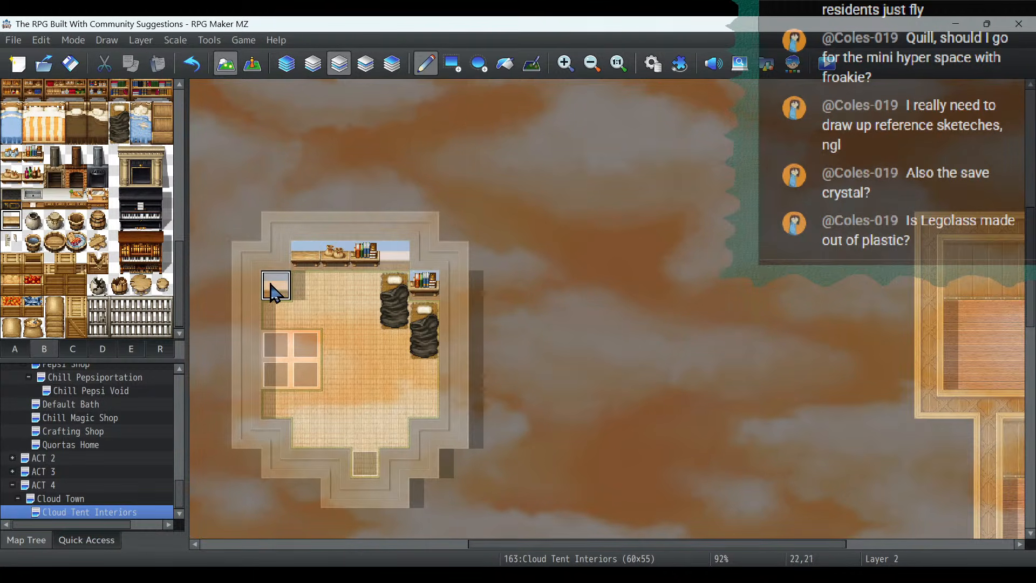
{"action": "left_click", "coordinate": [275, 286]}
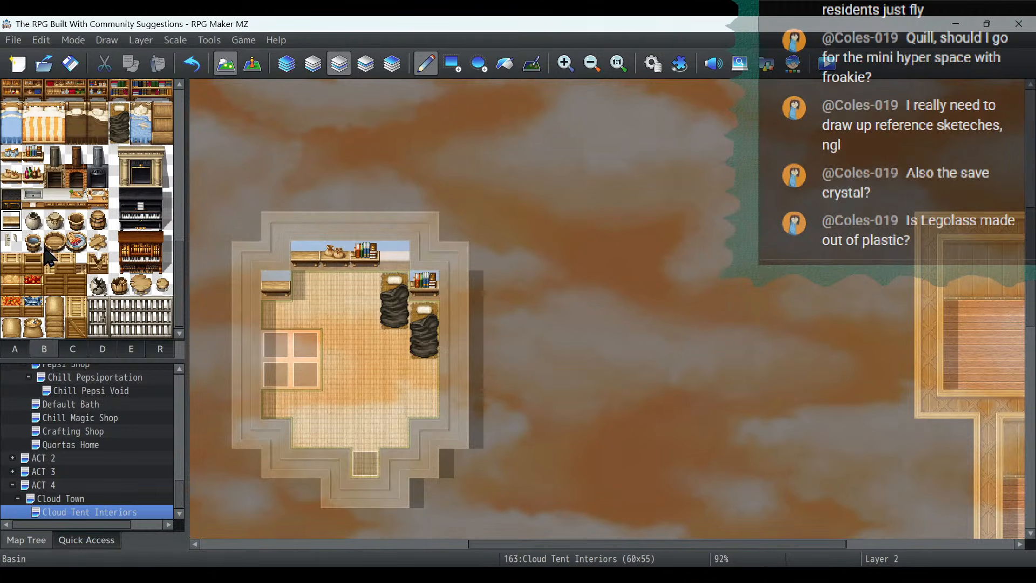
{"action": "left_click", "coordinate": [98, 220]}
{"action": "left_click", "coordinate": [305, 286]}
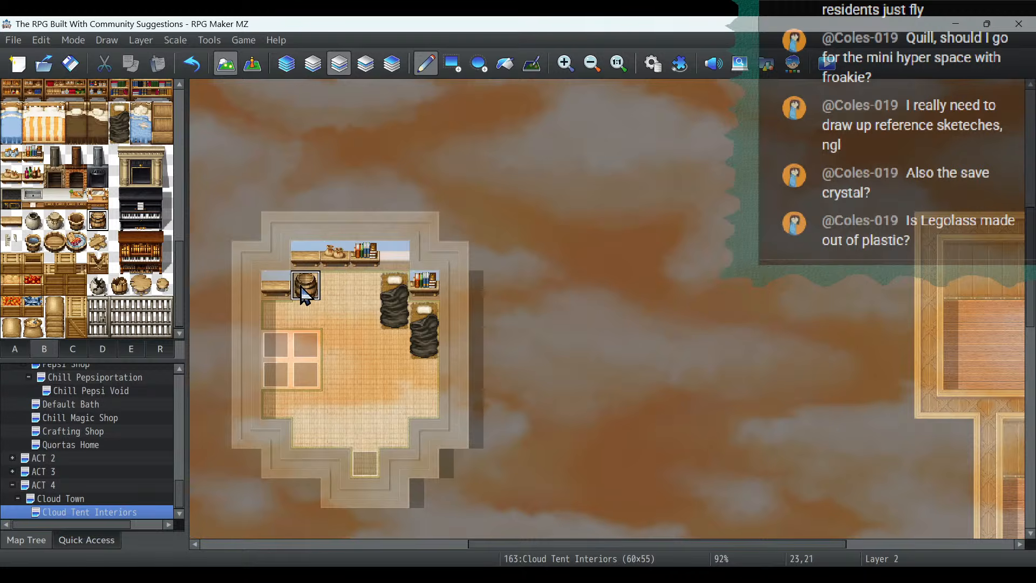
- Place two open buckets in the upper middle tent, one in the southwest corner and one near the exit
{"action": "scroll", "coordinate": [774, 345], "scroll_direction": "up", "scroll_amount": 5}
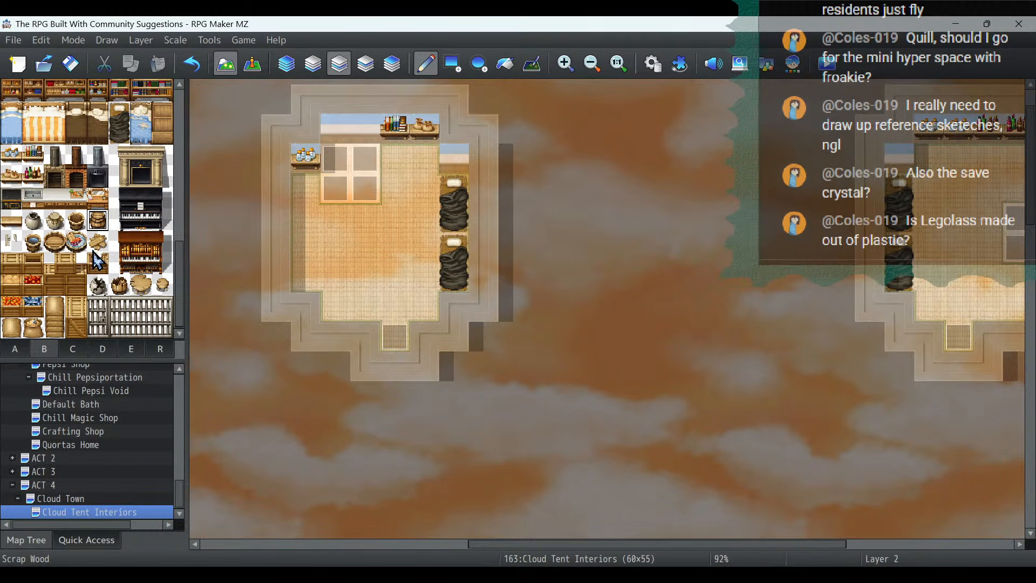
{"action": "left_click", "coordinate": [76, 222]}
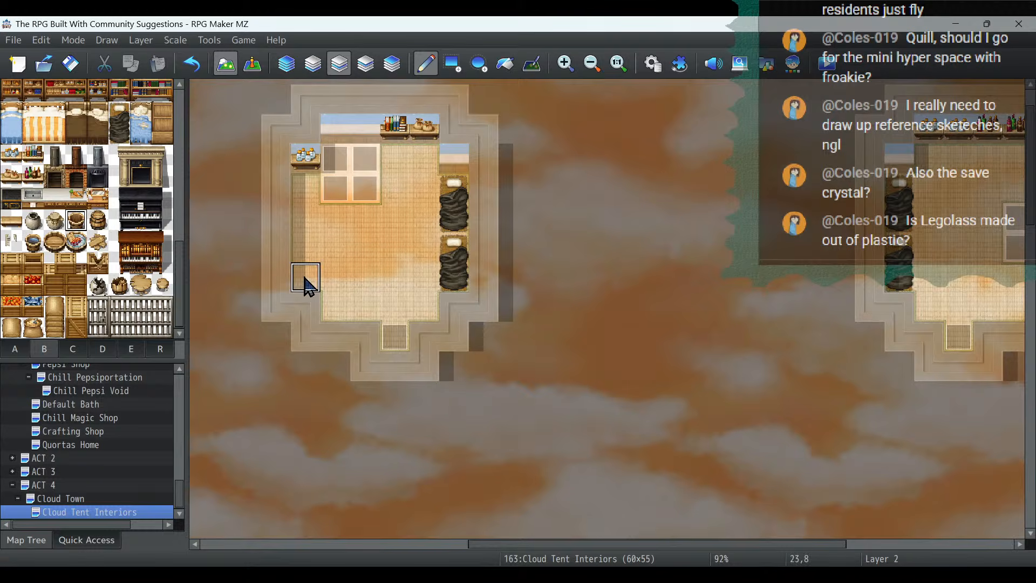
{"action": "left_click", "coordinate": [305, 280]}
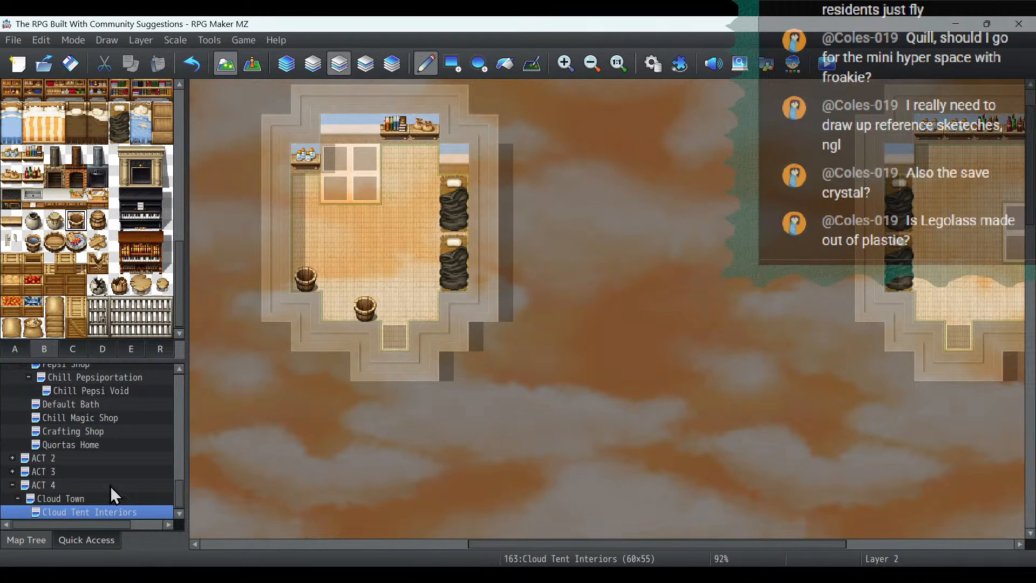
{"action": "left_click_drag", "start_coordinate": [545, 545], "coordinate": [787, 544]}
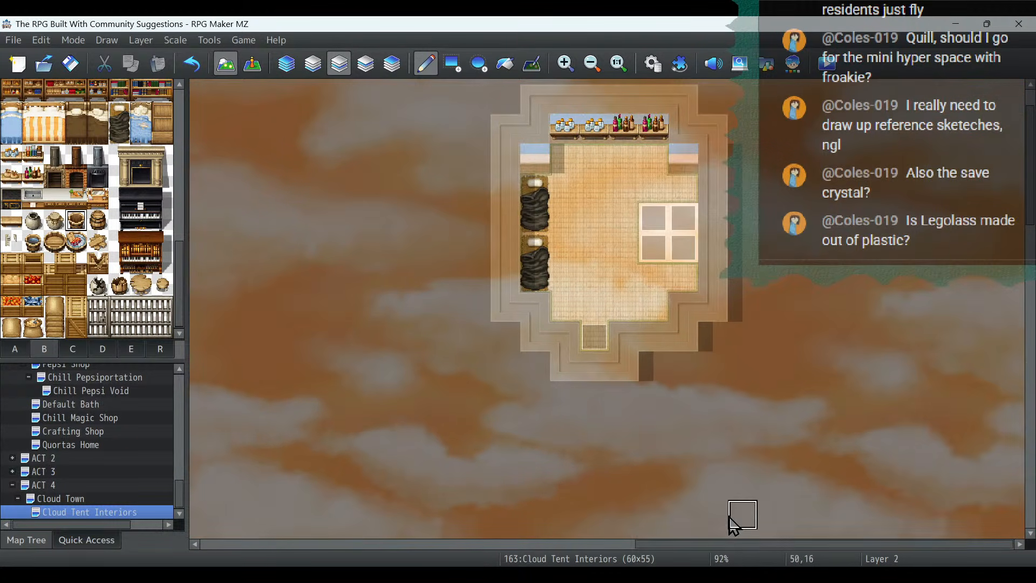
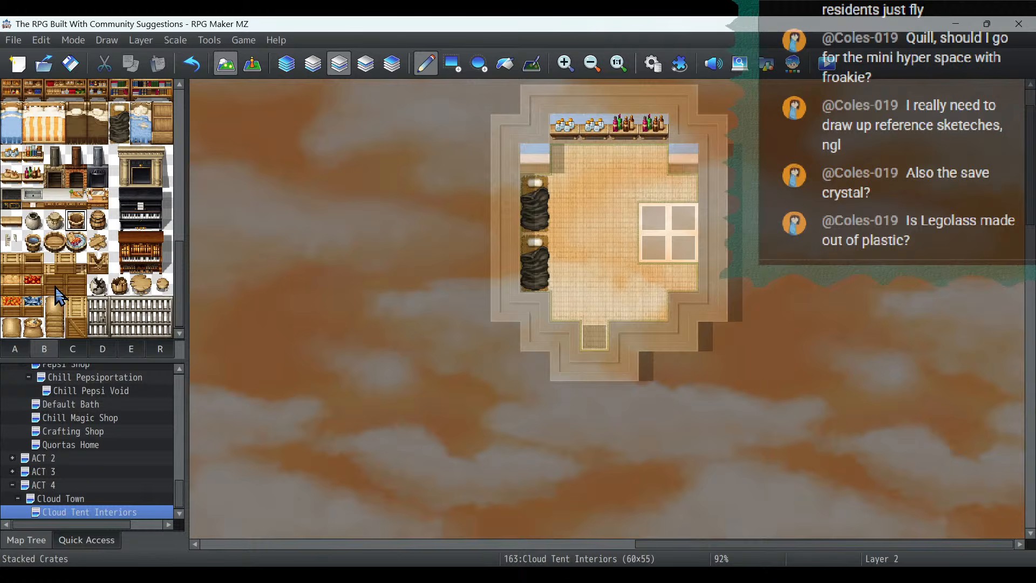
- Place an open sack in the northeast corner of the easternmost tent room, just below the bottle shelves
{"action": "left_click", "coordinate": [39, 331]}
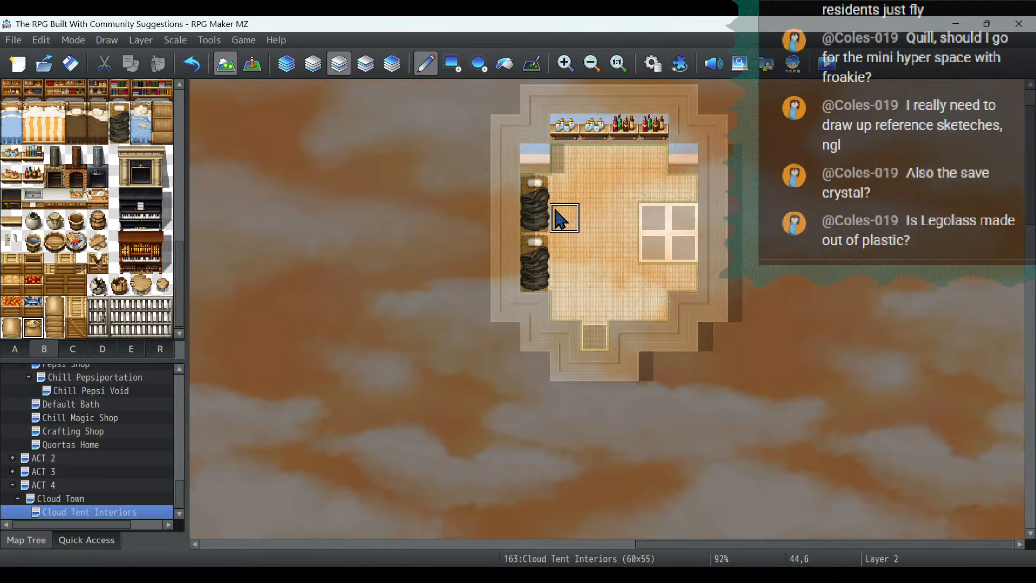
{"action": "left_click", "coordinate": [624, 219]}
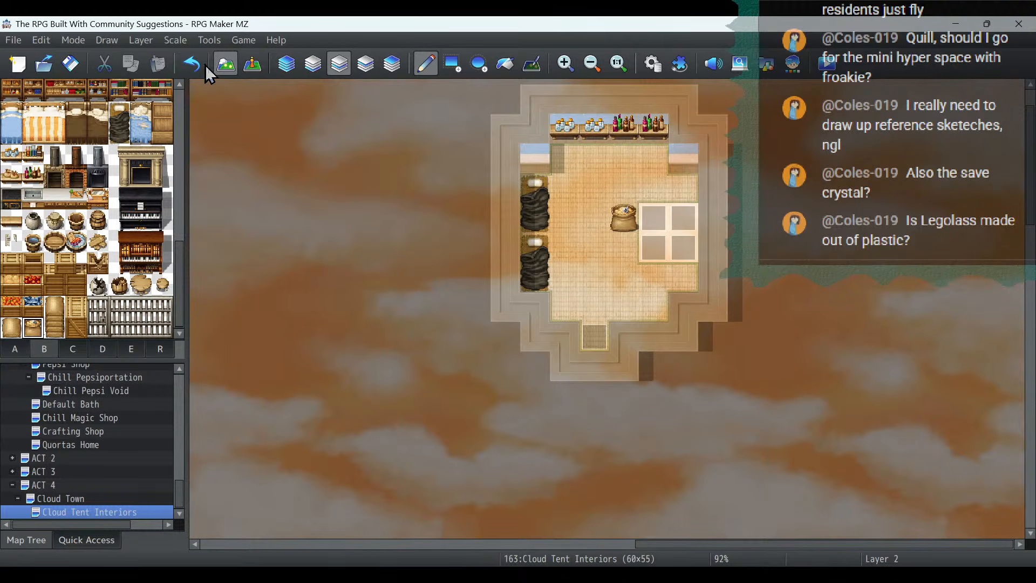
{"action": "left_click", "coordinate": [192, 64]}
{"action": "left_click", "coordinate": [653, 162]}
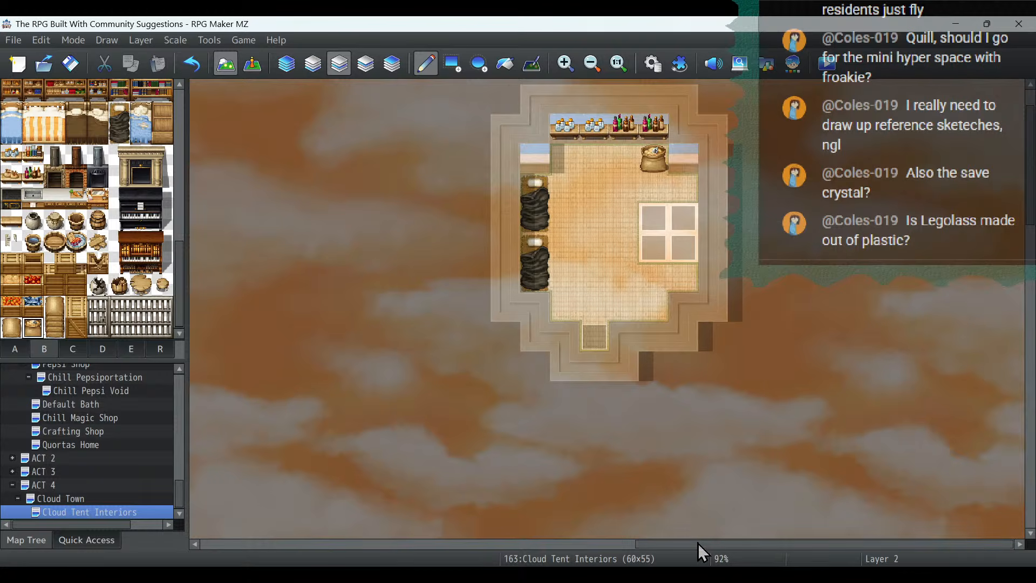
- Place an empty wall shelf above the two bedrolls in the upper middle tent
{"action": "left_click_drag", "start_coordinate": [698, 543], "coordinate": [520, 543]}
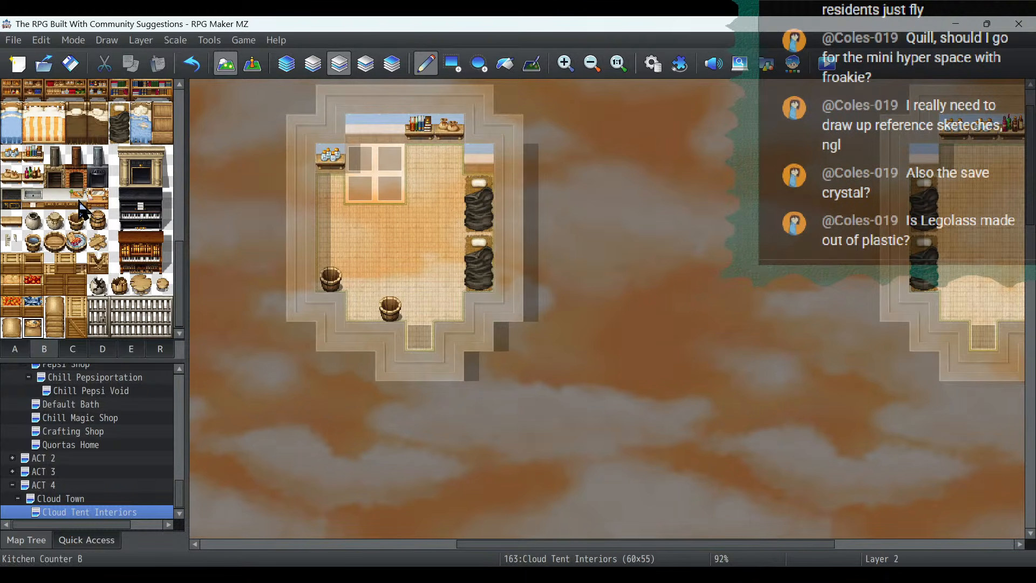
{"action": "left_click", "coordinate": [12, 220]}
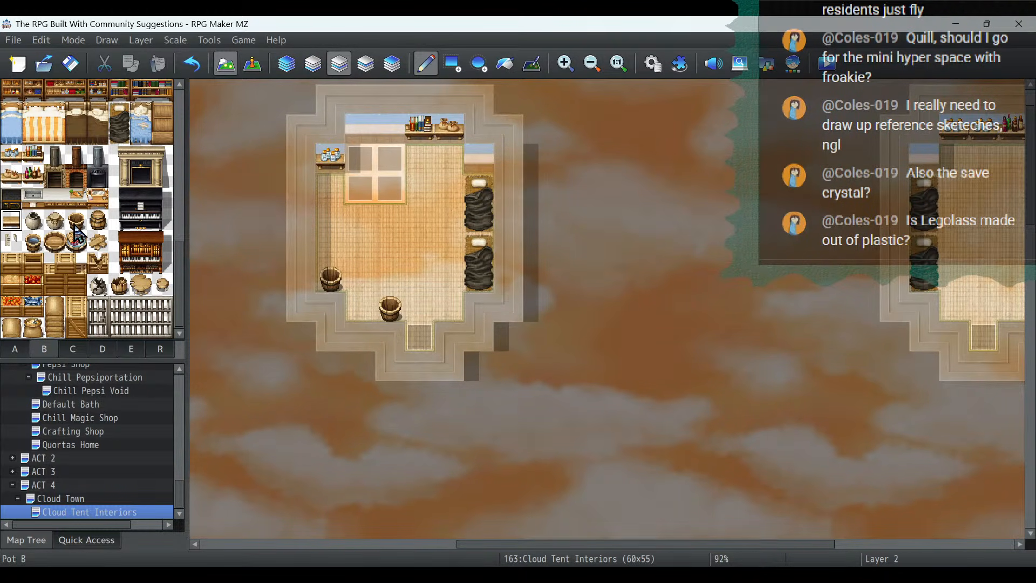
{"action": "scroll", "coordinate": [672, 186], "scroll_direction": "down", "scroll_amount": 3}
{"action": "scroll", "coordinate": [672, 187], "scroll_direction": "down", "scroll_amount": 3}
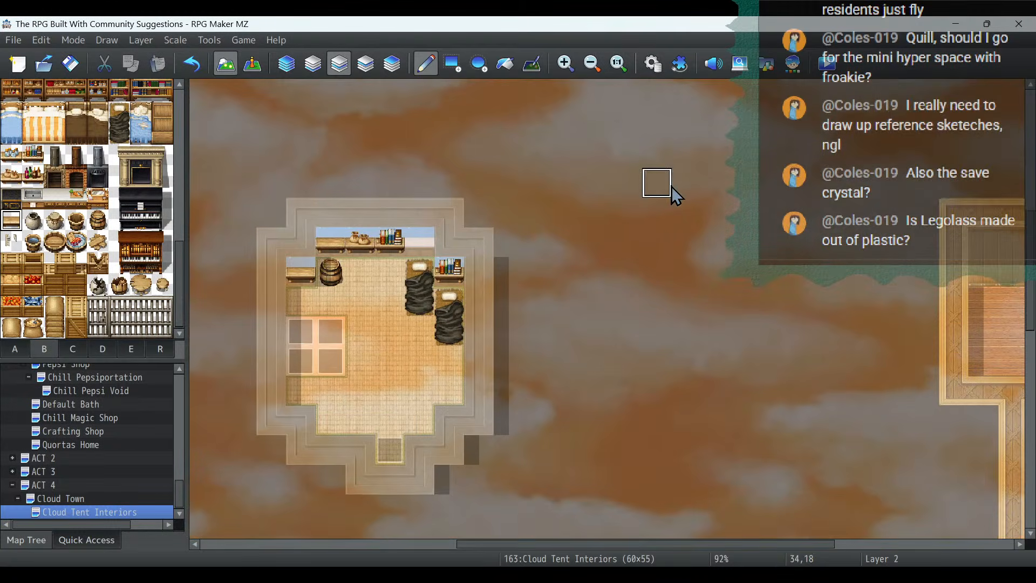
{"action": "scroll", "coordinate": [647, 190], "scroll_direction": "up", "scroll_amount": 1}
{"action": "scroll", "coordinate": [650, 197], "scroll_direction": "up", "scroll_amount": 5}
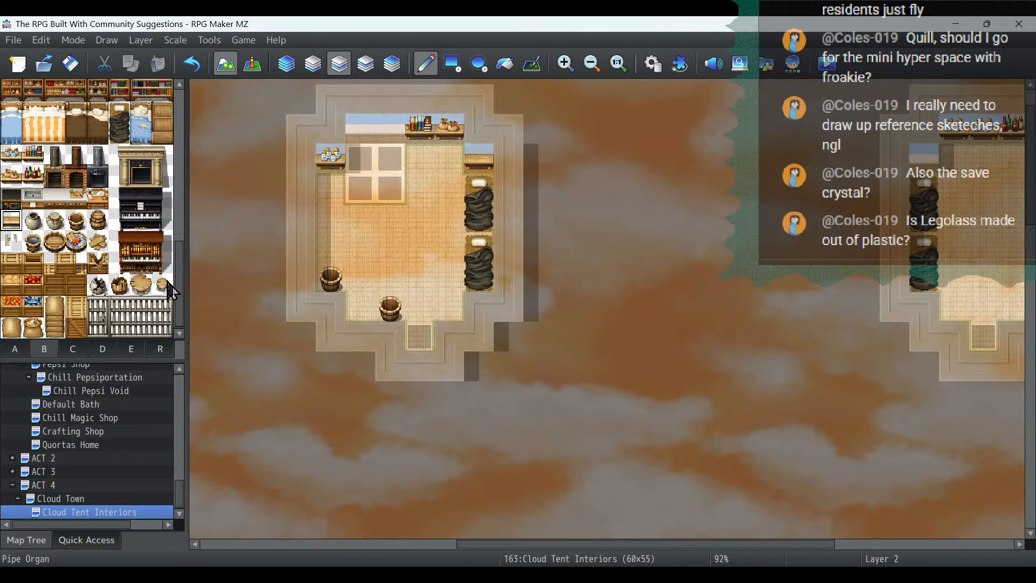
- Place a small wooden table in the upper middle tent and another in the easternmost tent below the shelves
{"action": "scroll", "coordinate": [145, 273], "scroll_direction": "up", "scroll_amount": 5}
{"action": "scroll", "coordinate": [145, 273], "scroll_direction": "up", "scroll_amount": 4}
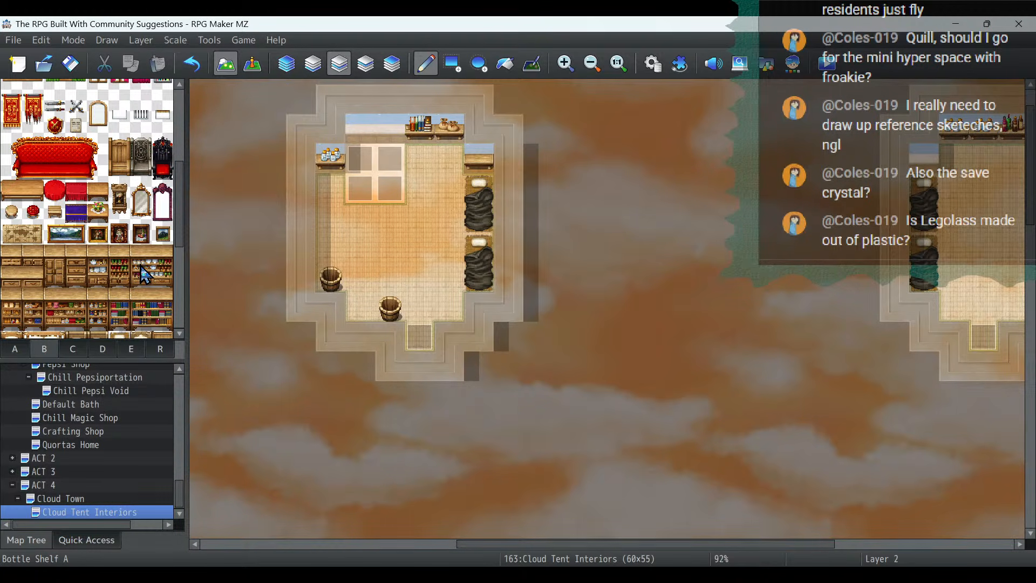
{"action": "scroll", "coordinate": [145, 273], "scroll_direction": "up", "scroll_amount": 1}
{"action": "left_click", "coordinate": [96, 222]}
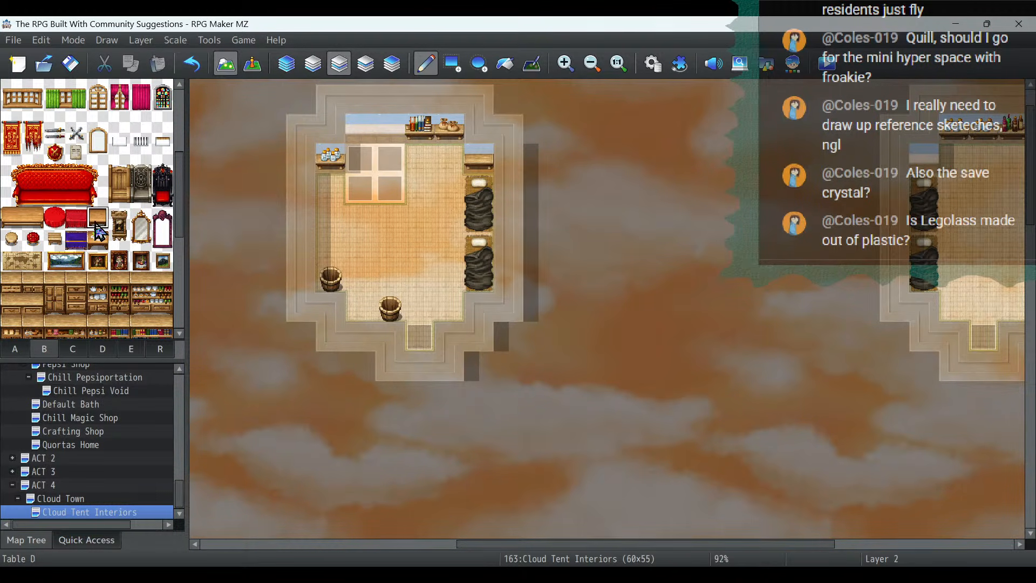
{"action": "left_click", "coordinate": [389, 249]}
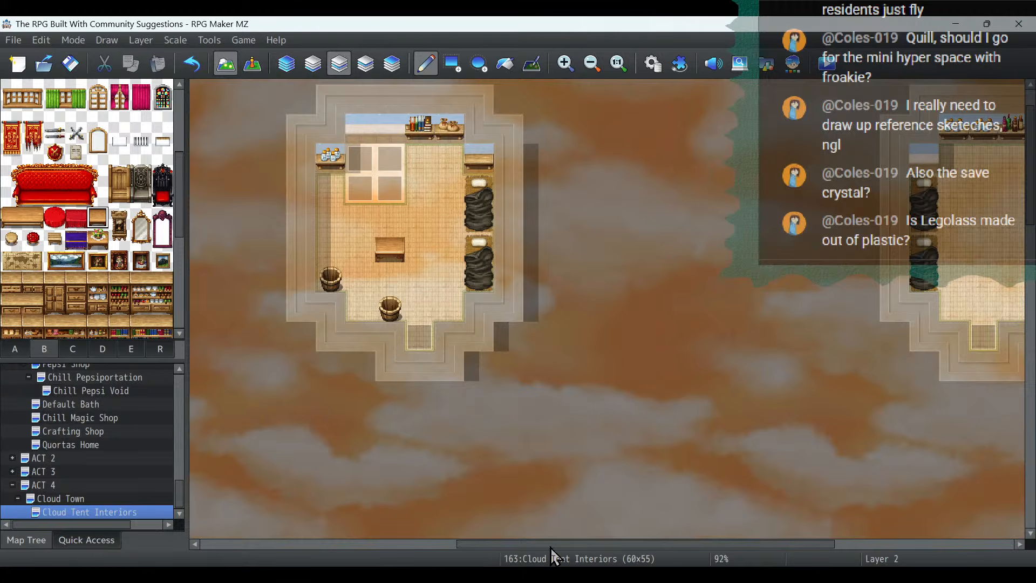
{"action": "left_click_drag", "start_coordinate": [550, 548], "coordinate": [733, 551]}
{"action": "left_click", "coordinate": [600, 189]}
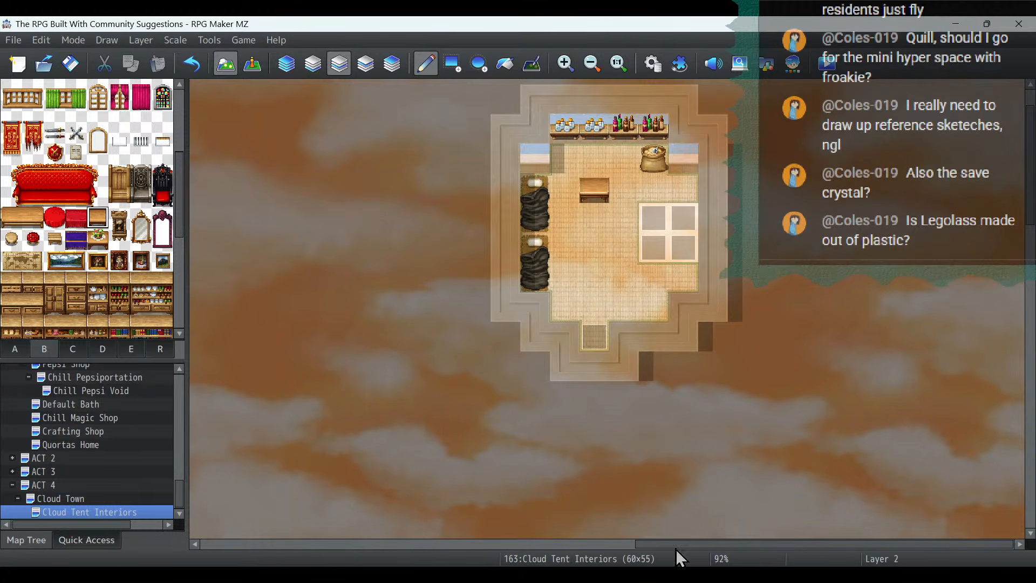
- Place small wooden tables in the remaining tents: by the west wall, in the southeast corner and beside the barrel
{"action": "left_click_drag", "start_coordinate": [650, 543], "coordinate": [216, 515]}
{"action": "scroll", "coordinate": [407, 218], "scroll_direction": "down", "scroll_amount": 5}
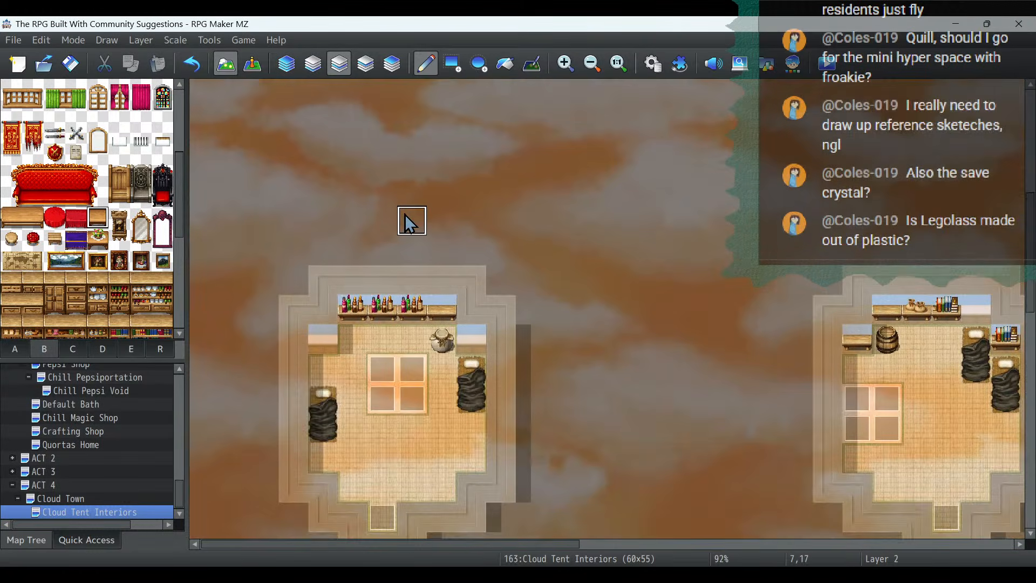
{"action": "left_click", "coordinate": [436, 329]}
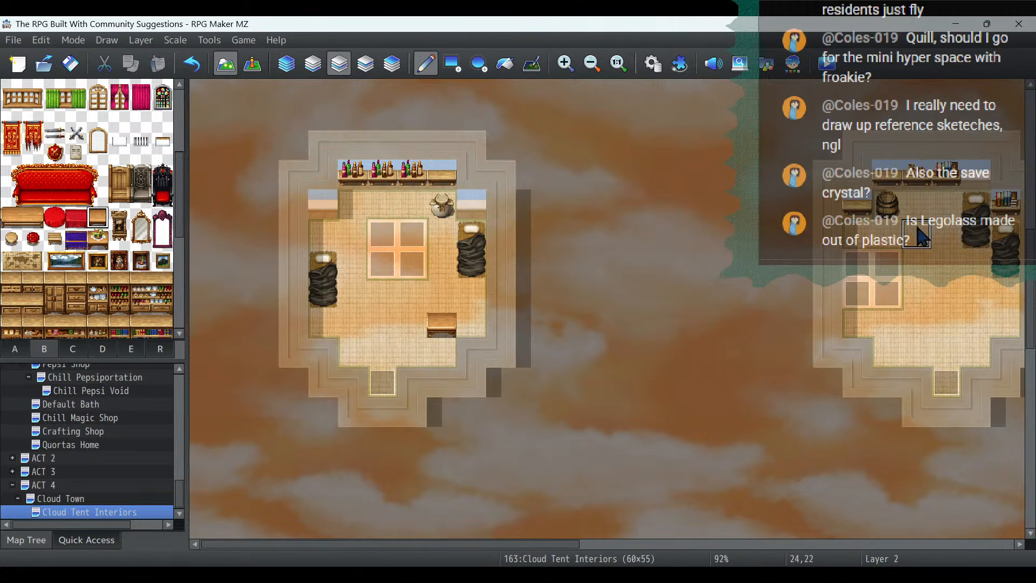
{"action": "left_click", "coordinate": [916, 204]}
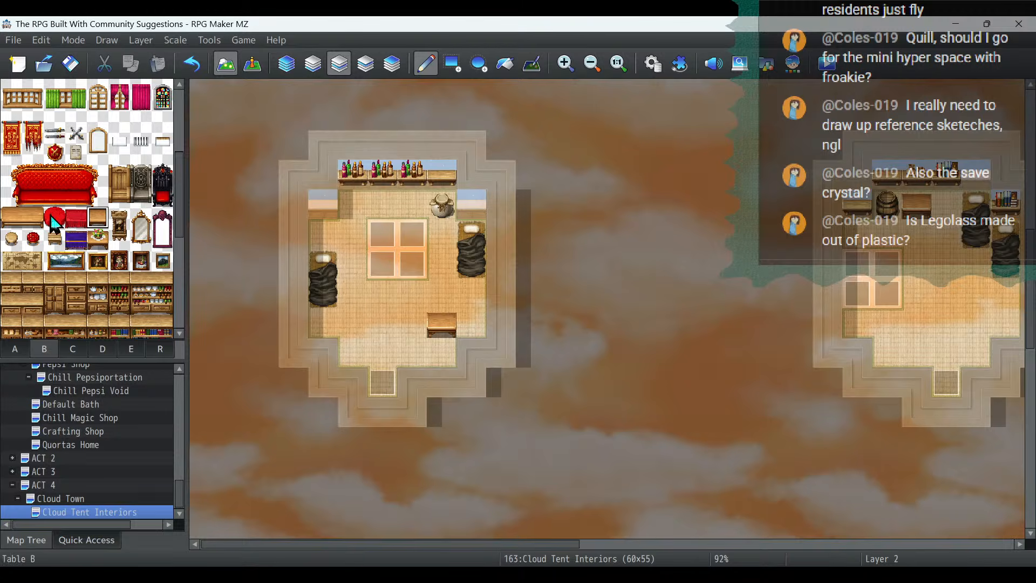
- Place a round wooden stool below the table in the lower west tent and one beside the lower middle tent's table
{"action": "left_click", "coordinate": [11, 238]}
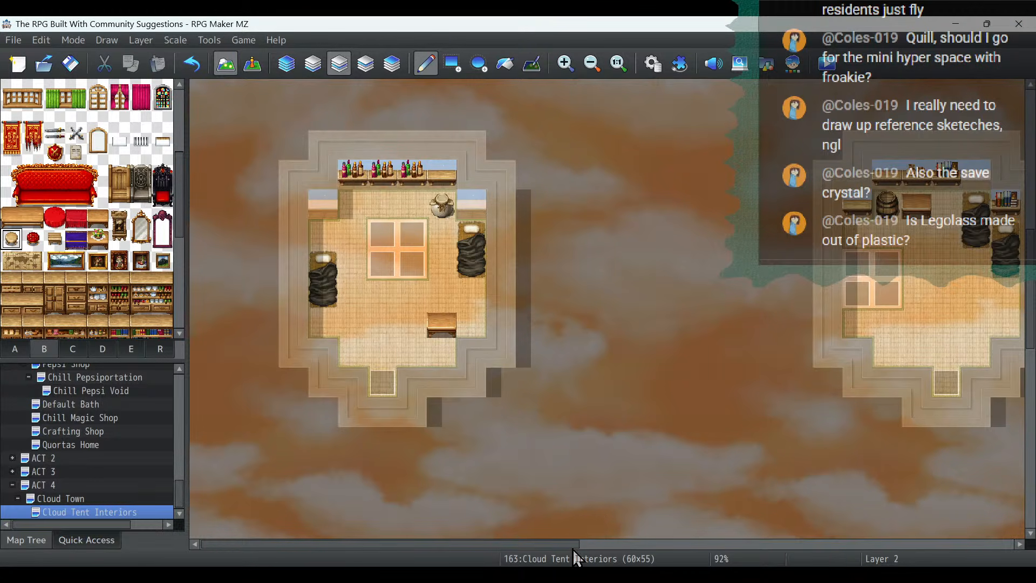
{"action": "left_click_drag", "start_coordinate": [572, 545], "coordinate": [623, 545]}
{"action": "left_click", "coordinate": [331, 355]}
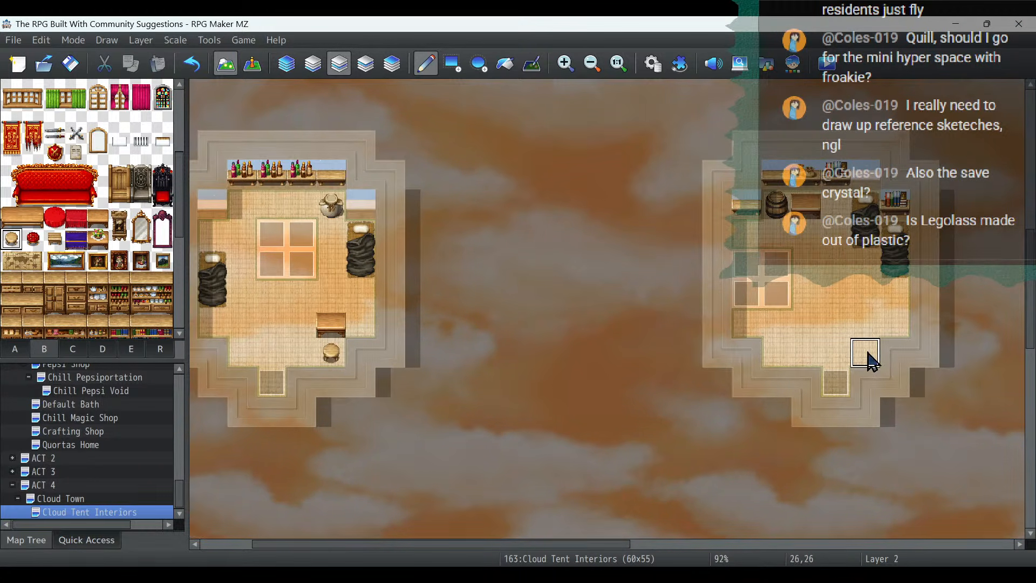
{"action": "left_click", "coordinate": [833, 211]}
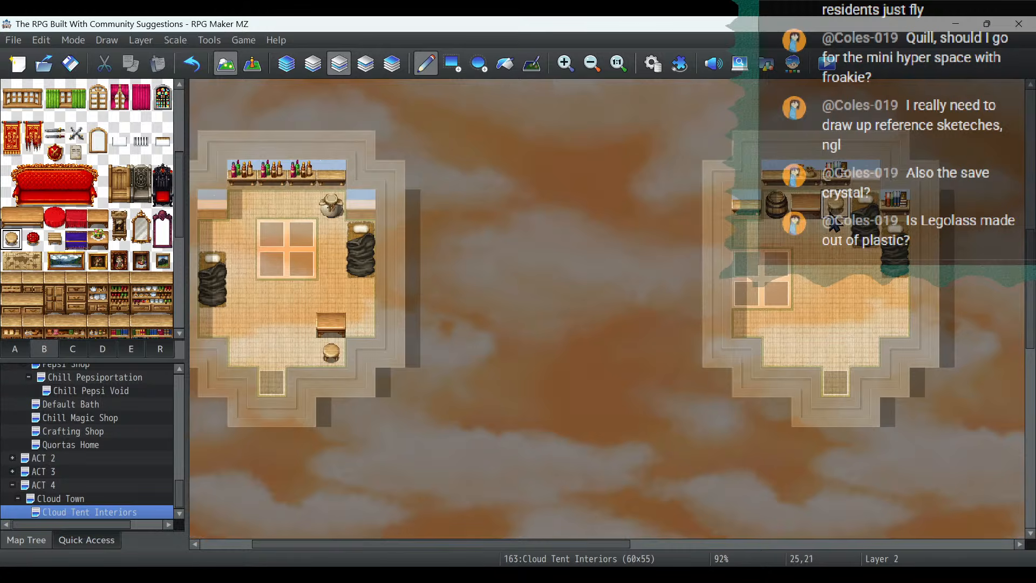
- Add round wooden stools around the tables in the upper middle, upper west and easternmost tents
{"action": "scroll", "coordinate": [844, 309], "scroll_direction": "up", "scroll_amount": 5}
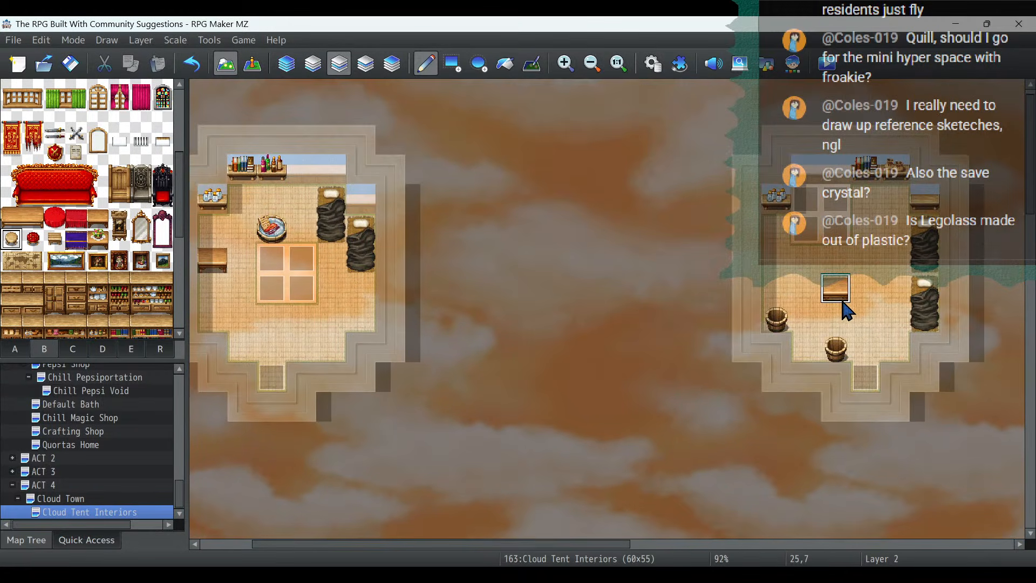
{"action": "left_click", "coordinate": [806, 290]}
{"action": "left_click", "coordinate": [844, 318]}
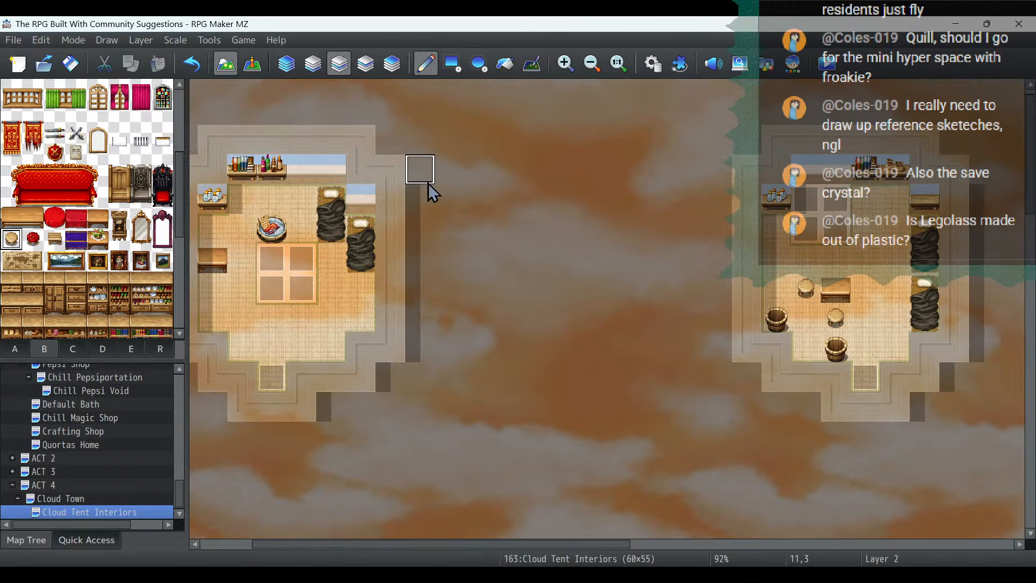
{"action": "left_click", "coordinate": [210, 291]}
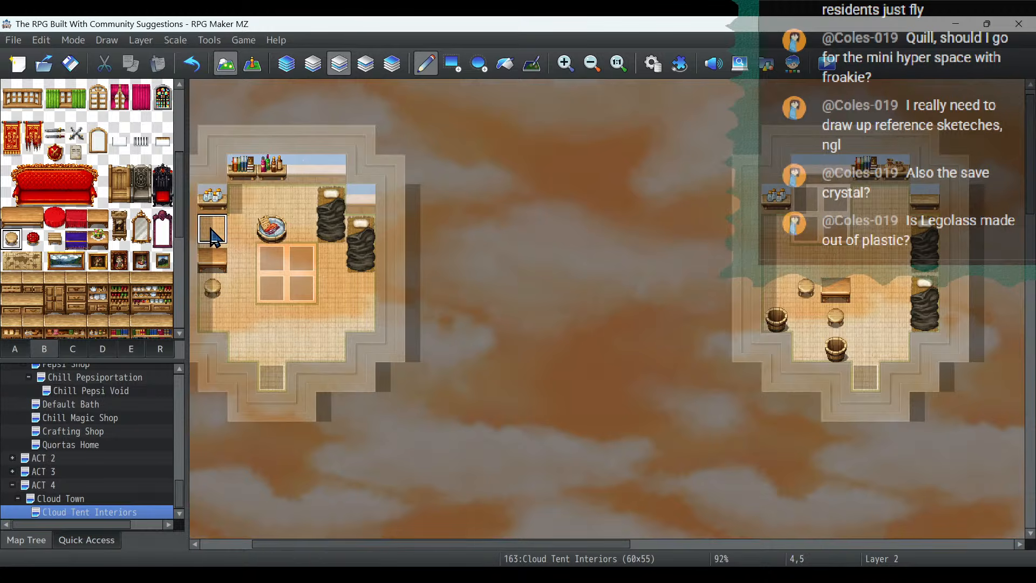
{"action": "scroll", "coordinate": [624, 378], "scroll_direction": "up", "scroll_amount": 1}
{"action": "left_click_drag", "start_coordinate": [599, 544], "coordinate": [852, 555]}
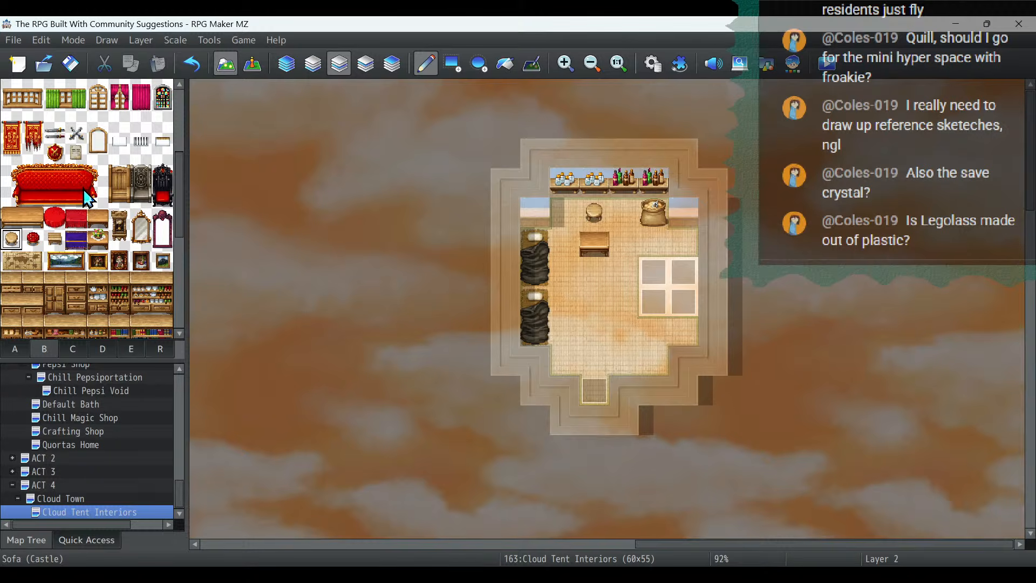
- Browse the B and C tilesets for further decorations suited to the tent interiors
{"action": "scroll", "coordinate": [83, 189], "scroll_direction": "down", "scroll_amount": 10}
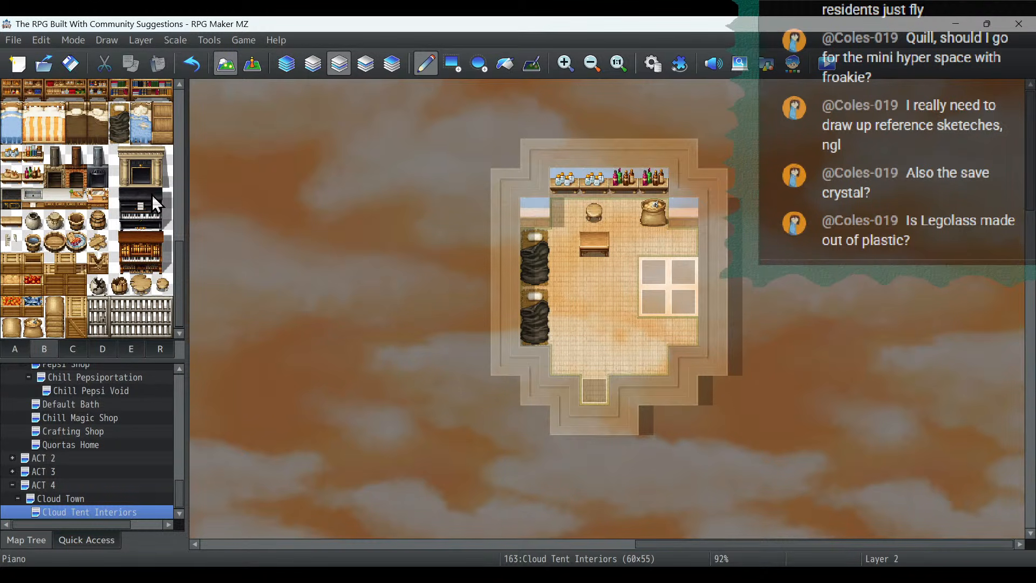
{"action": "scroll", "coordinate": [151, 194], "scroll_direction": "up", "scroll_amount": 12}
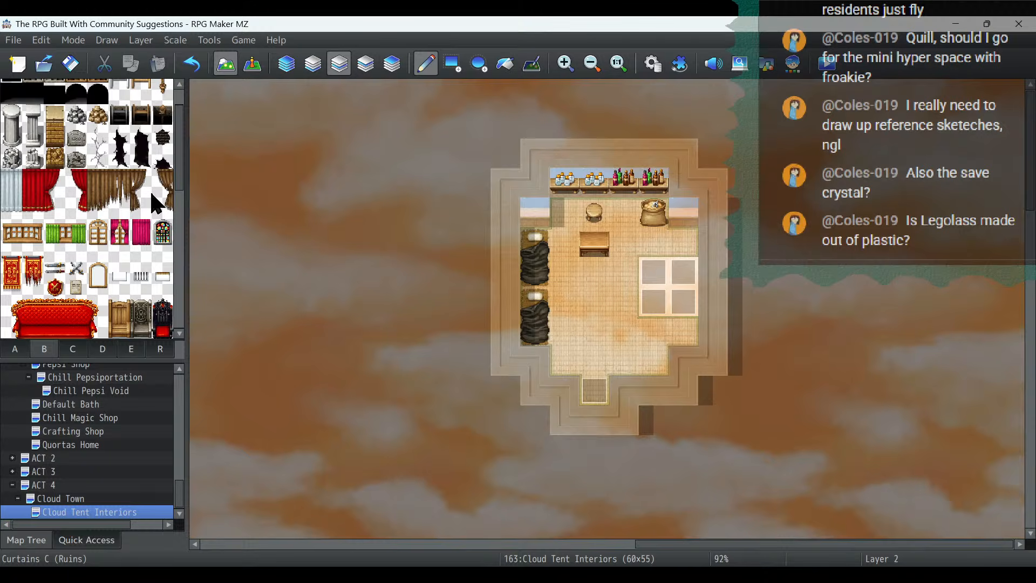
{"action": "scroll", "coordinate": [150, 193], "scroll_direction": "up", "scroll_amount": 2}
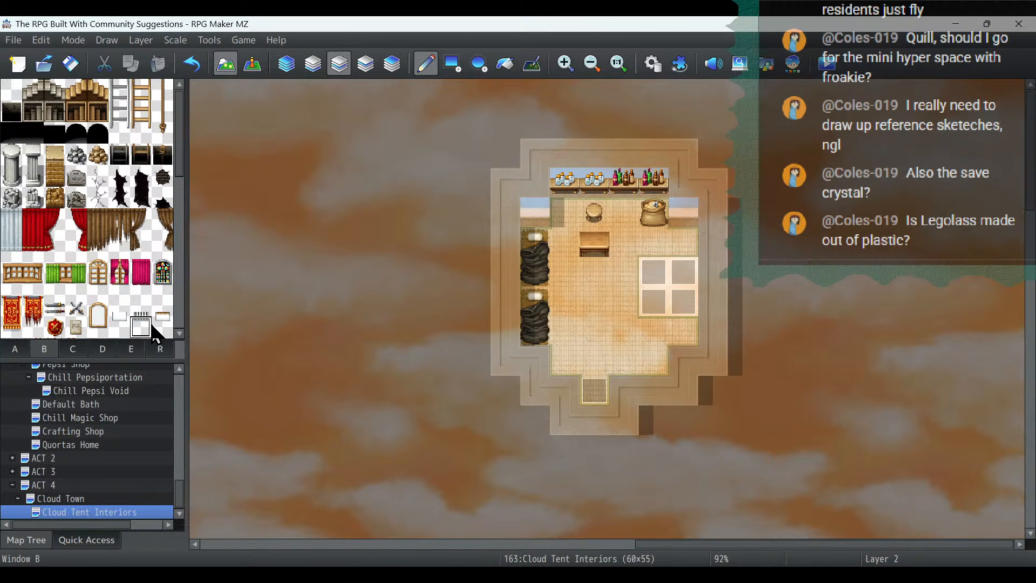
{"action": "left_click", "coordinate": [170, 325]}
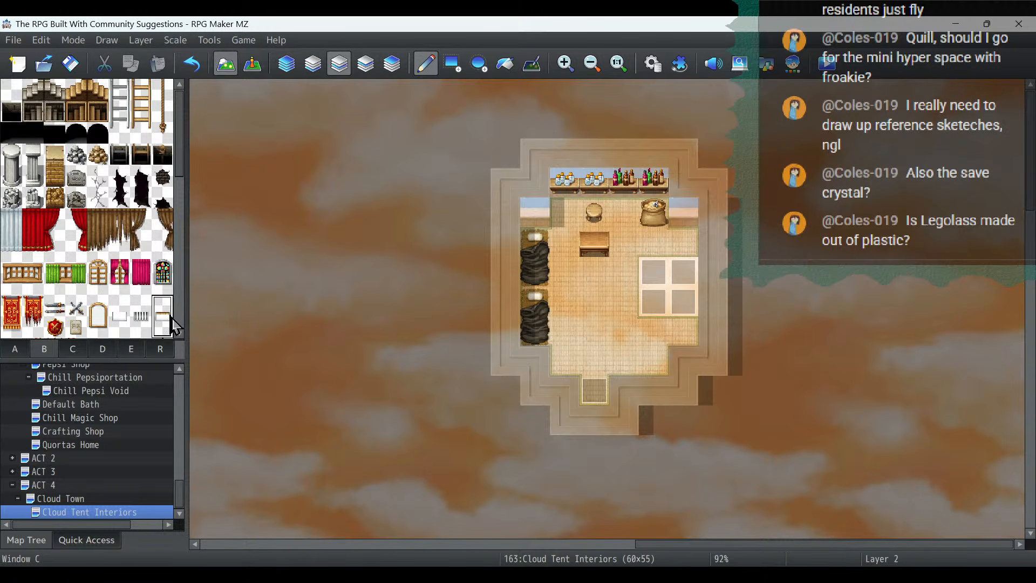
{"action": "left_click", "coordinate": [75, 349]}
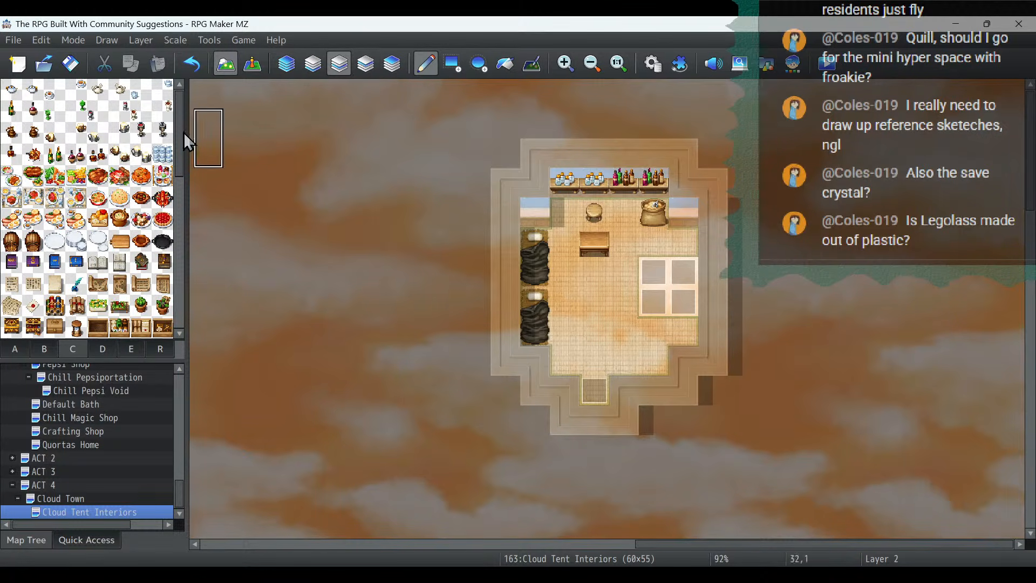
{"action": "scroll", "coordinate": [80, 194], "scroll_direction": "down", "scroll_amount": 3}
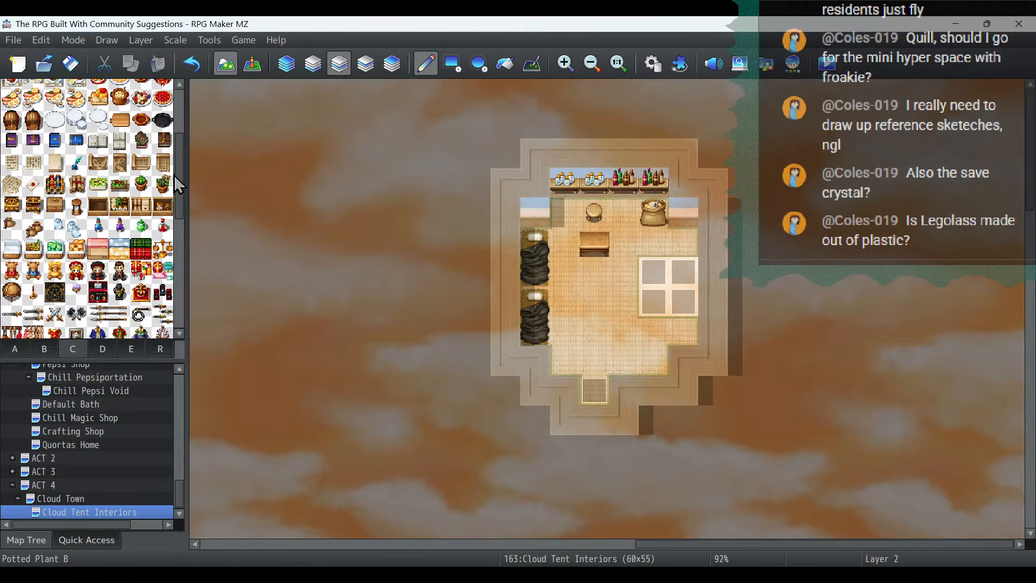
{"action": "scroll", "coordinate": [175, 175], "scroll_direction": "down", "scroll_amount": 5}
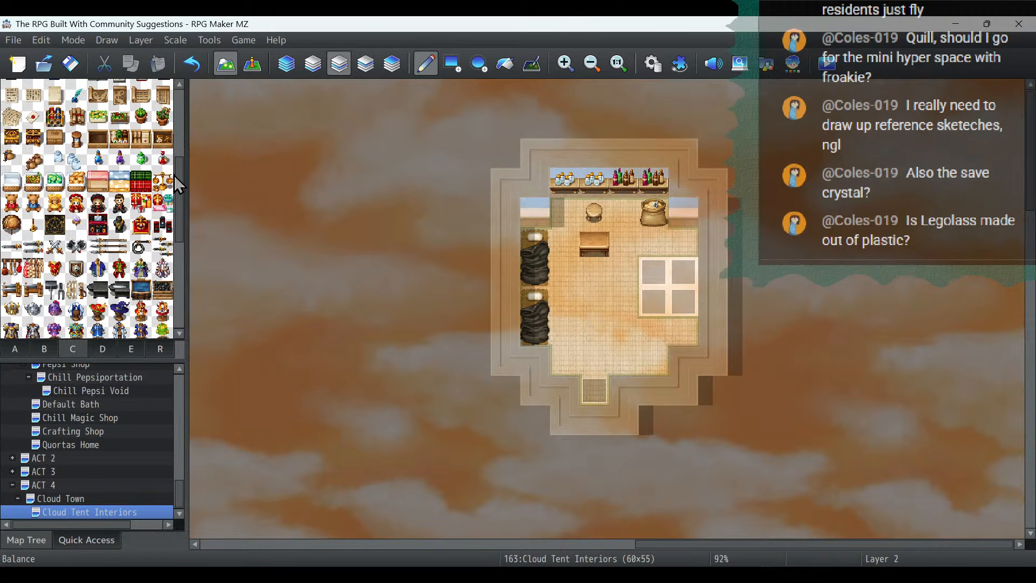
{"action": "scroll", "coordinate": [174, 175], "scroll_direction": "down", "scroll_amount": 3}
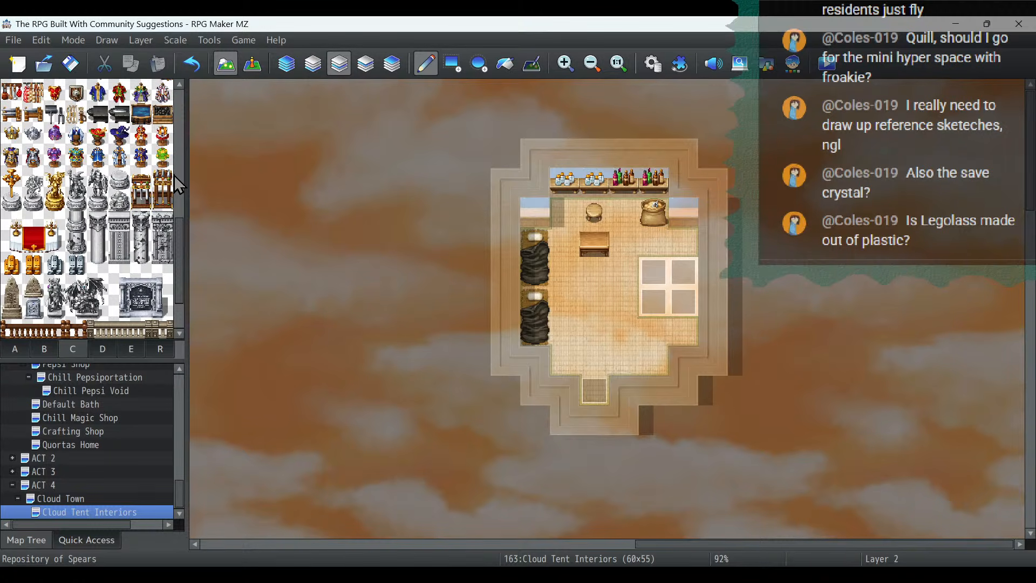
{"action": "scroll", "coordinate": [173, 174], "scroll_direction": "down", "scroll_amount": 3}
{"action": "scroll", "coordinate": [174, 175], "scroll_direction": "up", "scroll_amount": 4}
{"action": "scroll", "coordinate": [174, 175], "scroll_direction": "up", "scroll_amount": 3}
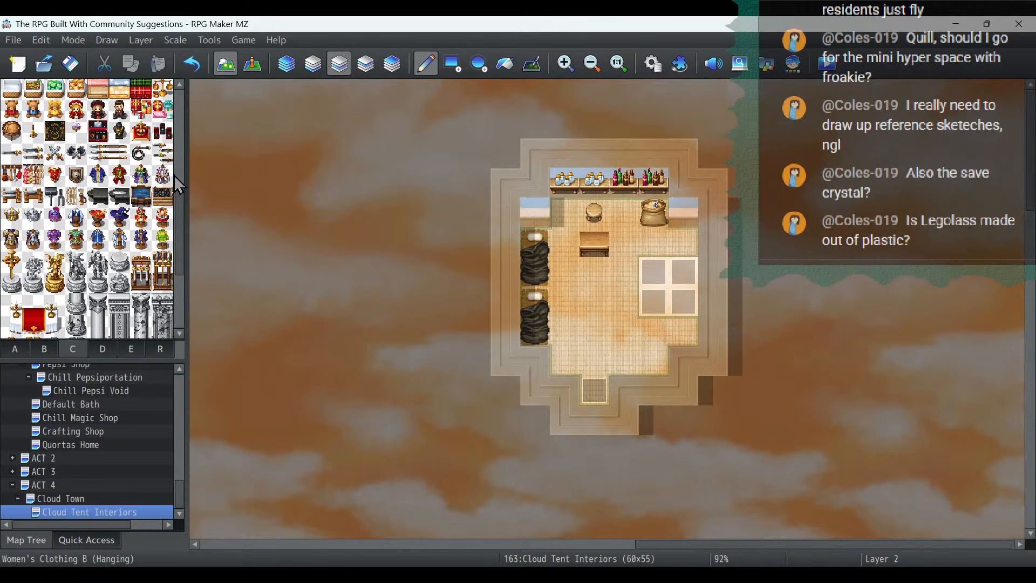
{"action": "scroll", "coordinate": [174, 175], "scroll_direction": "up", "scroll_amount": 6}
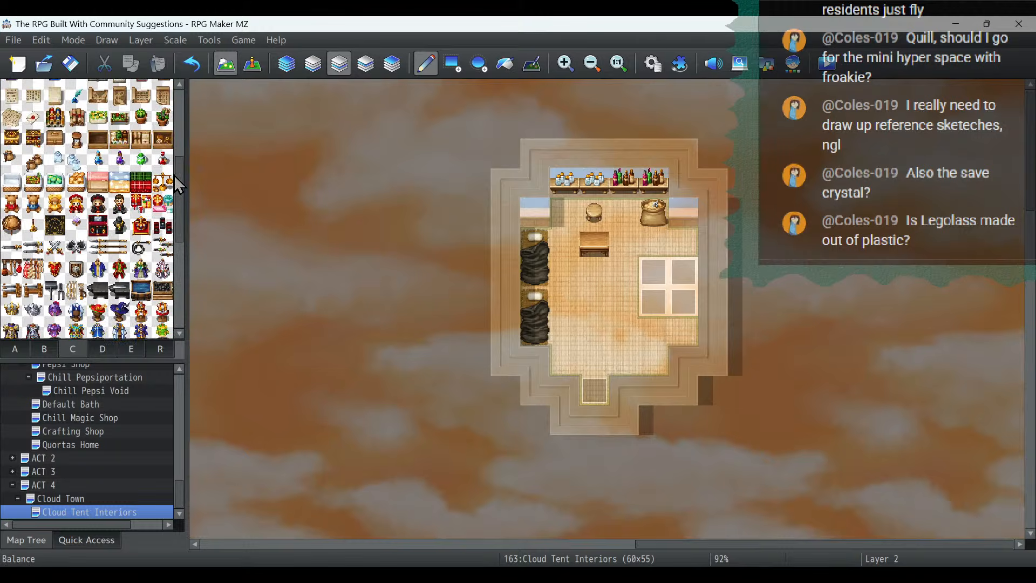
- Switch the Cloud Tent Interiors map to event editing and review the layout of the furnished tents
{"action": "left_click", "coordinate": [252, 64]}
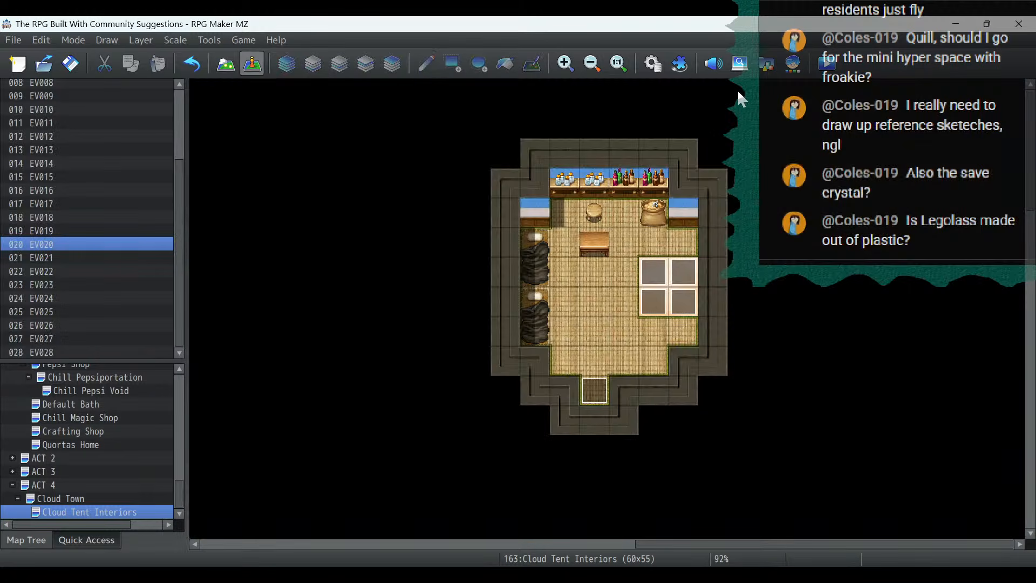
{"action": "left_click", "coordinate": [589, 63]}
{"action": "left_click", "coordinate": [586, 64]}
{"action": "left_click", "coordinate": [586, 63]}
{"action": "left_click", "coordinate": [586, 64]}
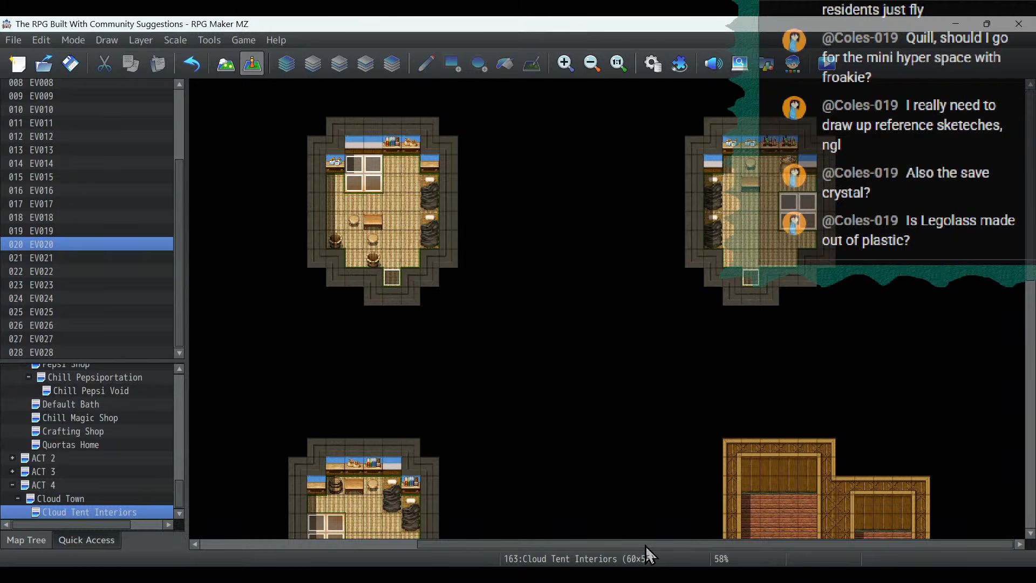
{"action": "left_click_drag", "start_coordinate": [646, 546], "coordinate": [348, 559]}
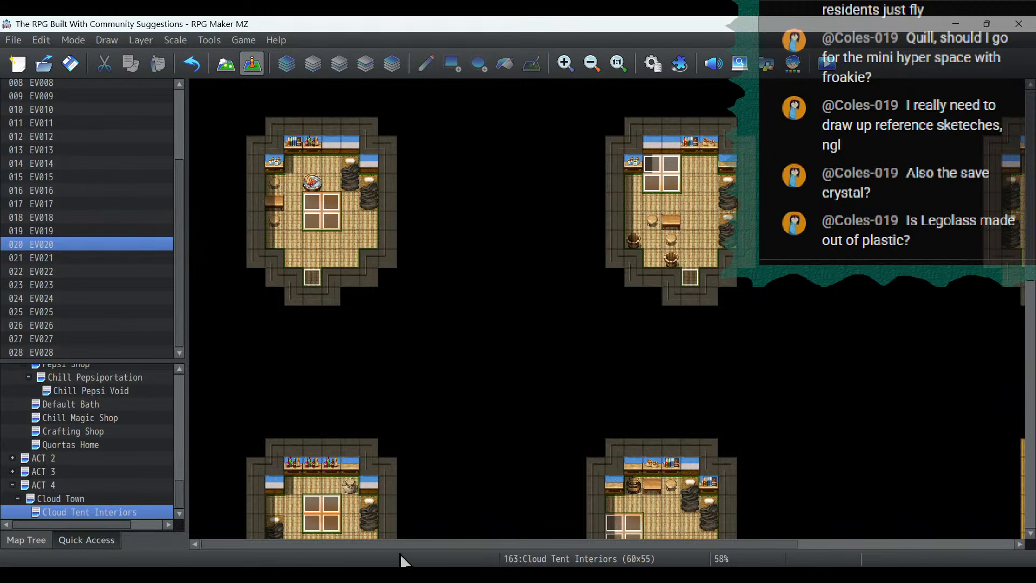
{"action": "scroll", "coordinate": [522, 465], "scroll_direction": "down", "scroll_amount": 3}
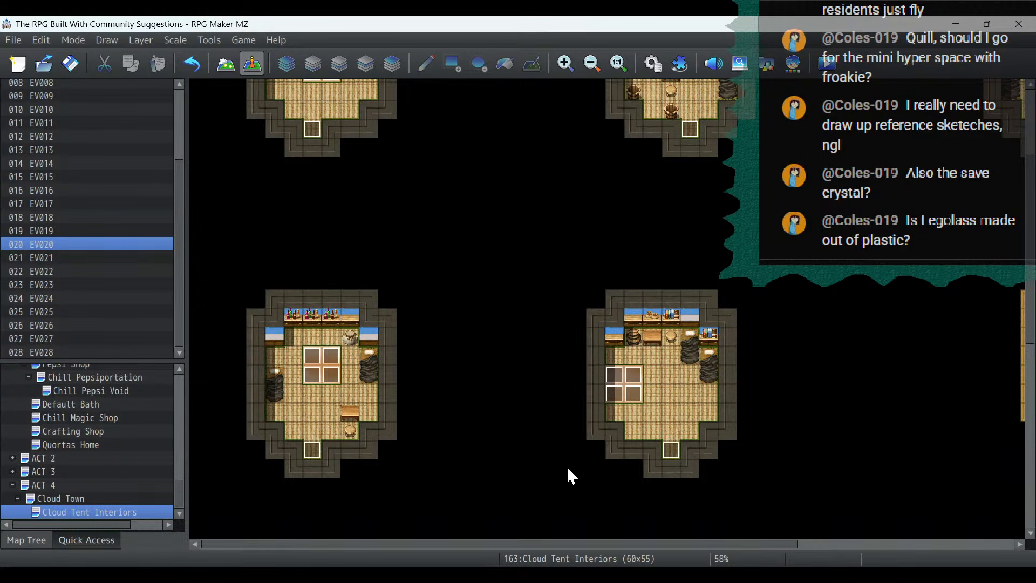
- Look over the unfurnished wooden houses along the southern and eastern parts of the Cloud Tent Interiors map
{"action": "scroll", "coordinate": [568, 468], "scroll_direction": "down", "scroll_amount": 9}
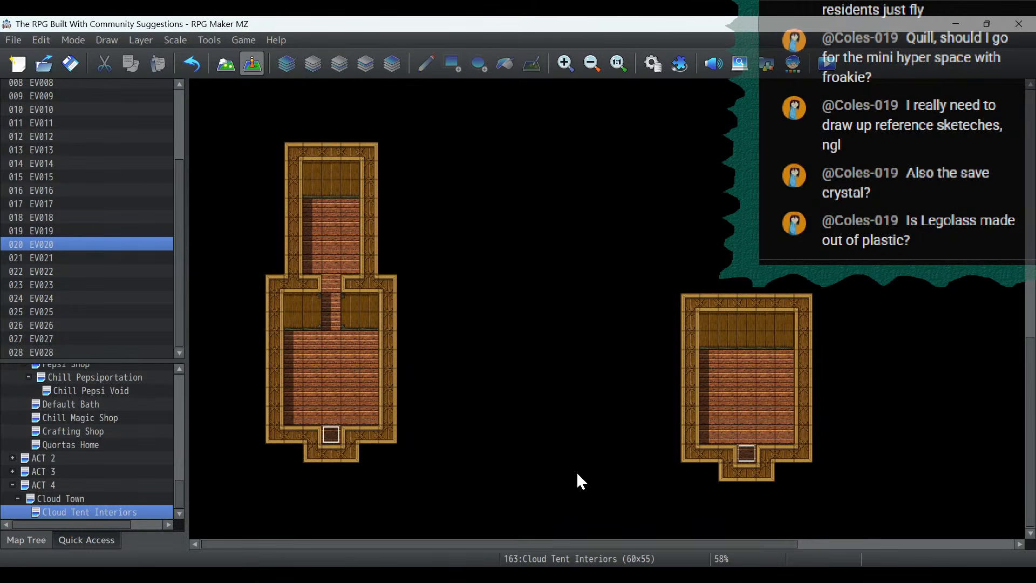
{"action": "left_click_drag", "start_coordinate": [582, 542], "coordinate": [809, 543]}
{"action": "scroll", "coordinate": [957, 385], "scroll_direction": "up", "scroll_amount": 5}
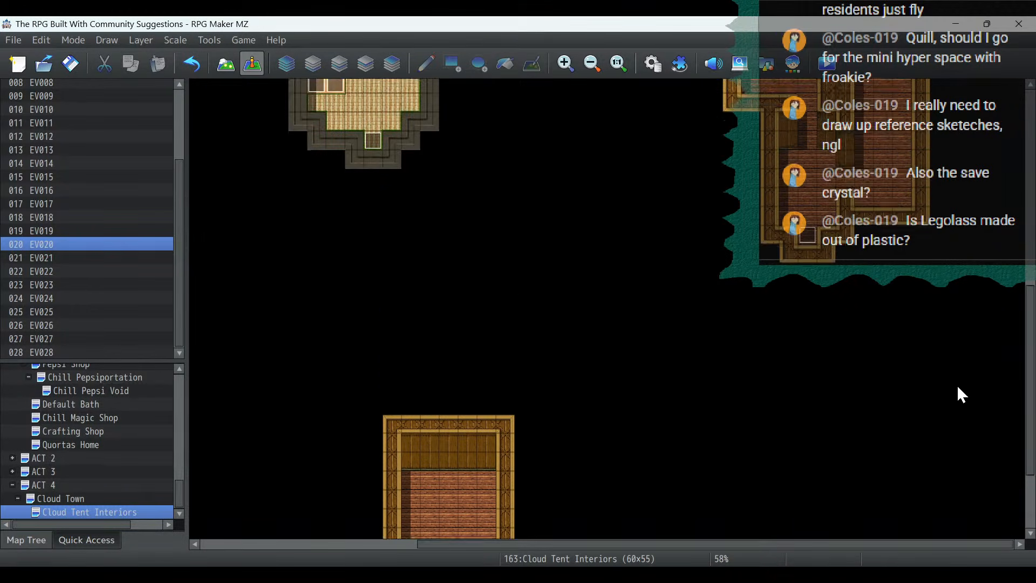
{"action": "scroll", "coordinate": [957, 384], "scroll_direction": "up", "scroll_amount": 2}
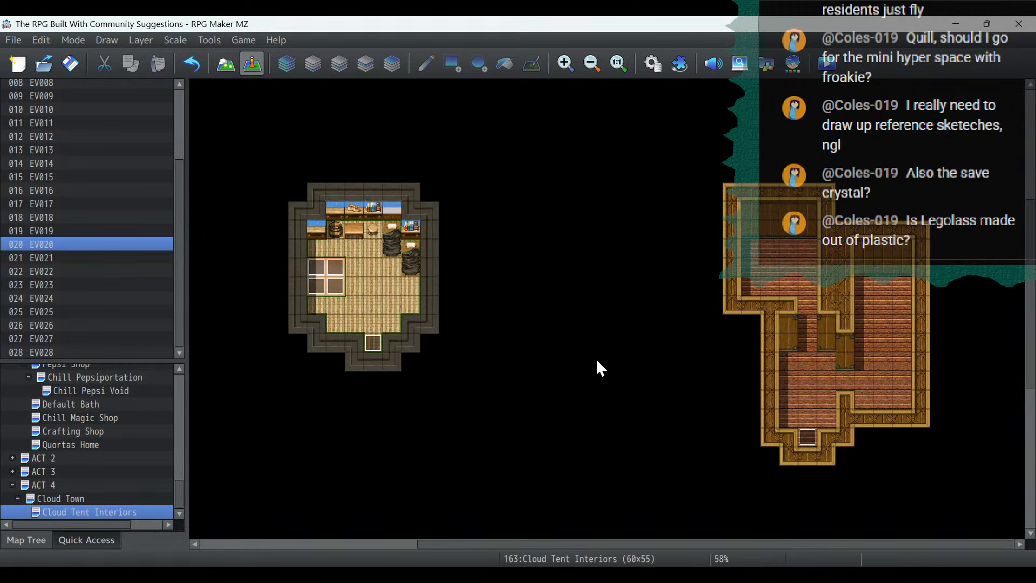
{"action": "mouse_move", "coordinate": [81, 575]}
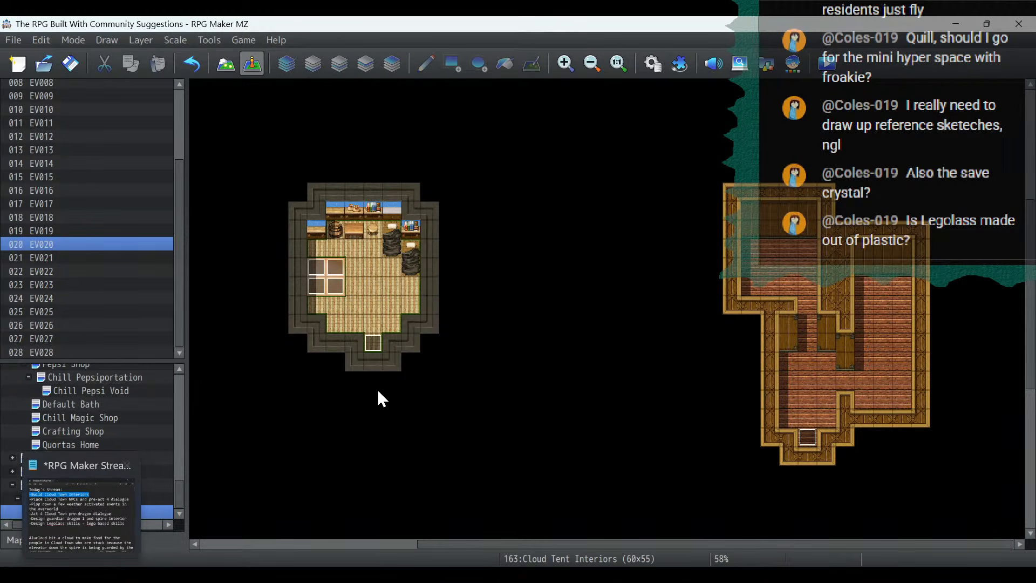
{"action": "scroll", "coordinate": [391, 391], "scroll_direction": "down", "scroll_amount": 8}
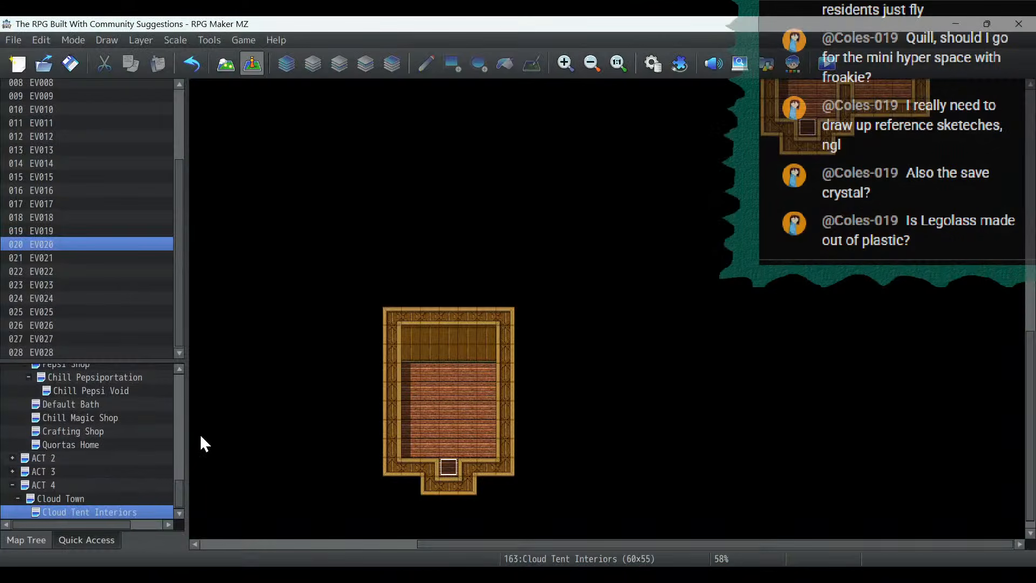
- Switch to the RPG Maker stream notes and read today's task list and the Cloud Town story notes
{"action": "key", "text": "alt+Tab"}
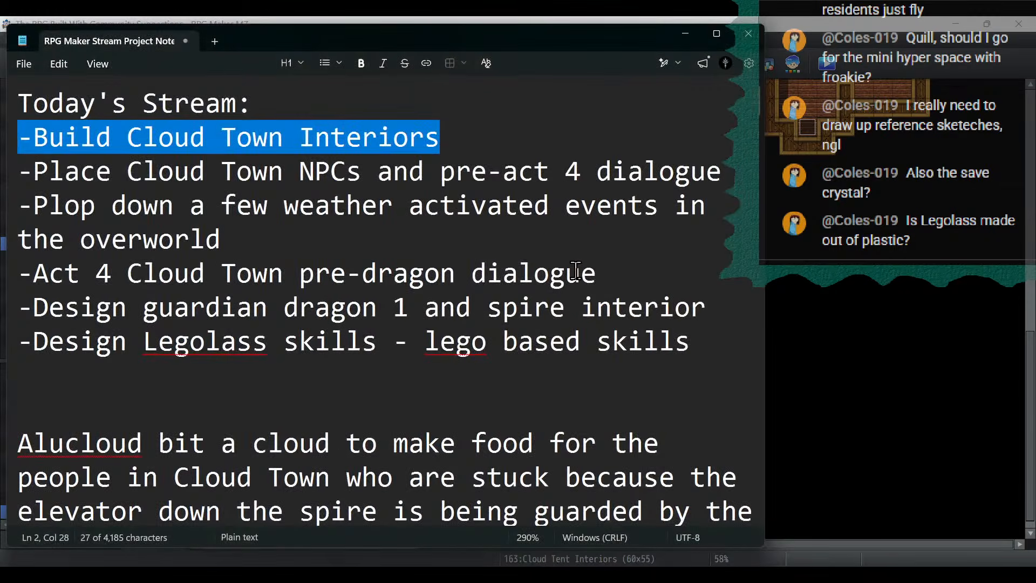
{"action": "left_click", "coordinate": [548, 238]}
{"action": "scroll", "coordinate": [583, 253], "scroll_direction": "down", "scroll_amount": 3}
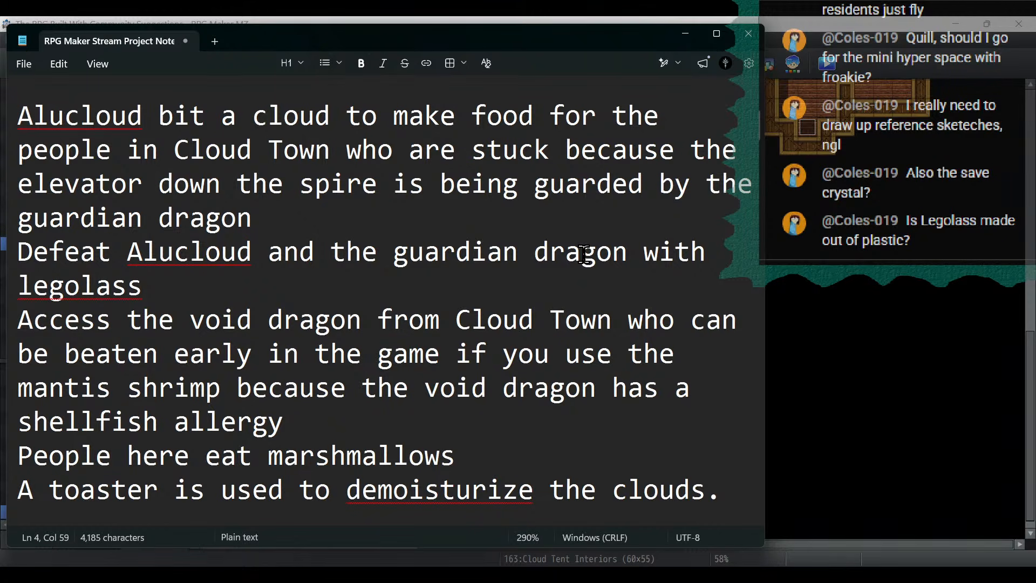
{"action": "key", "text": "alt+Tab"}
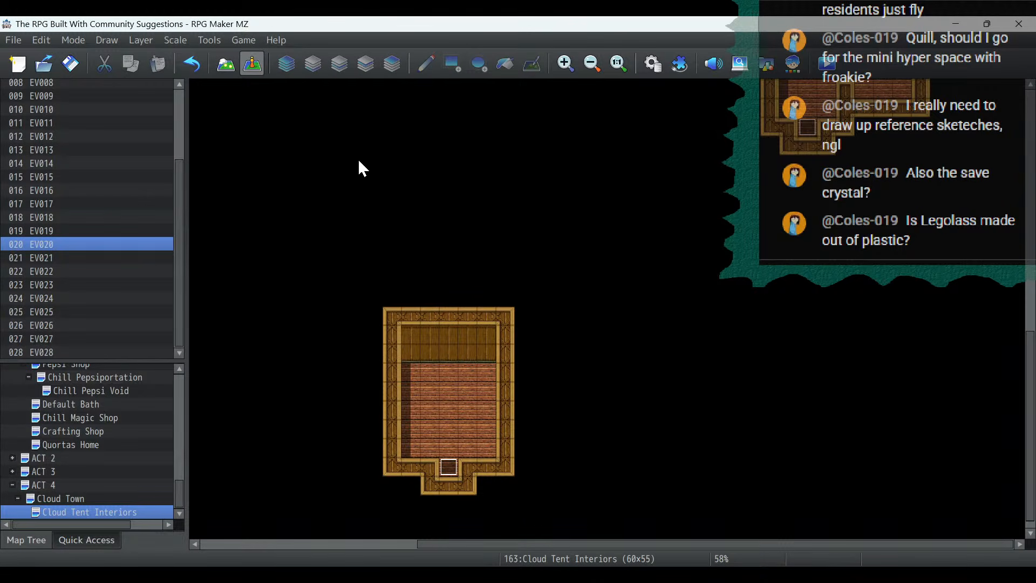
- On map layer 2, draw two parallel vertical Table B (Dark Wood) tables, three tiles long, in the front room of the southwest wooden house
{"action": "left_click", "coordinate": [231, 69]}
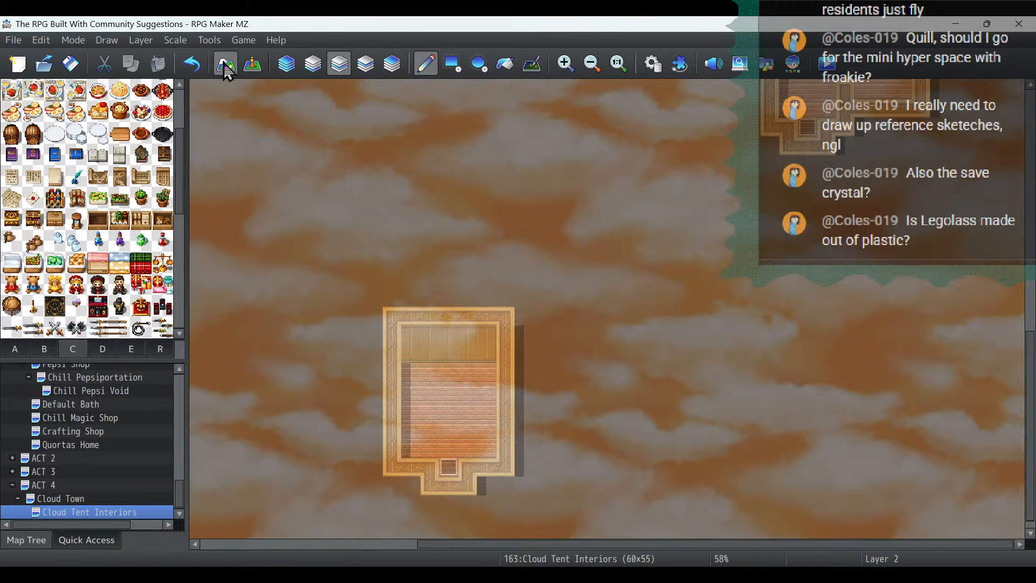
{"action": "left_click_drag", "start_coordinate": [640, 546], "coordinate": [435, 559]}
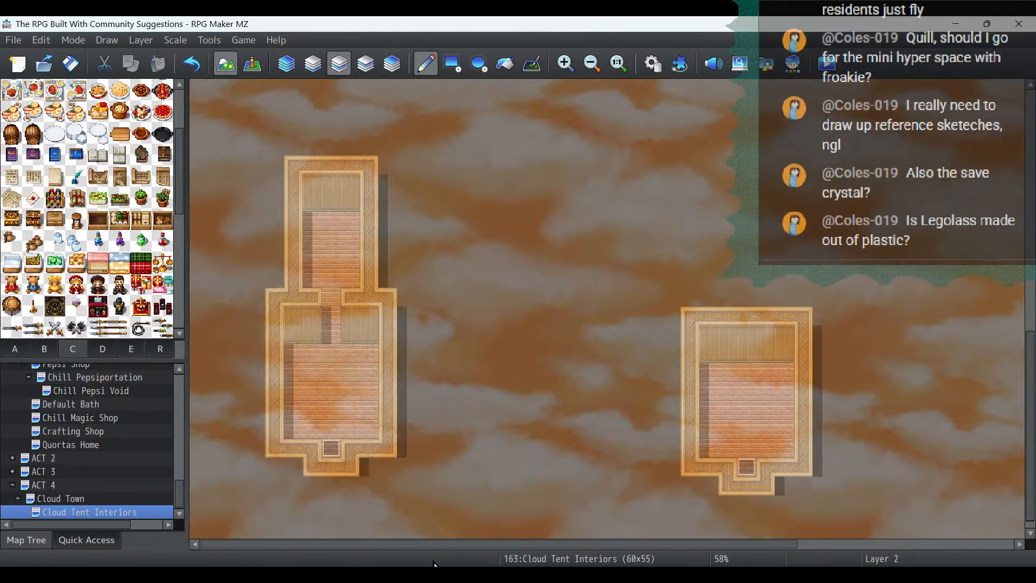
{"action": "left_click", "coordinate": [312, 69]}
{"action": "left_click", "coordinate": [339, 70]}
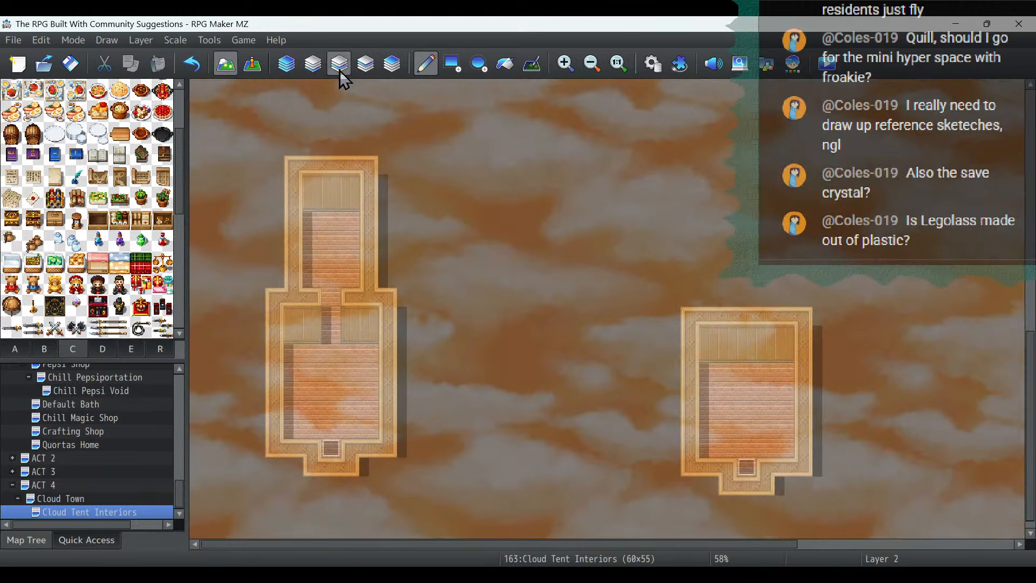
{"action": "left_click", "coordinate": [14, 348]}
{"action": "left_click", "coordinate": [163, 154]}
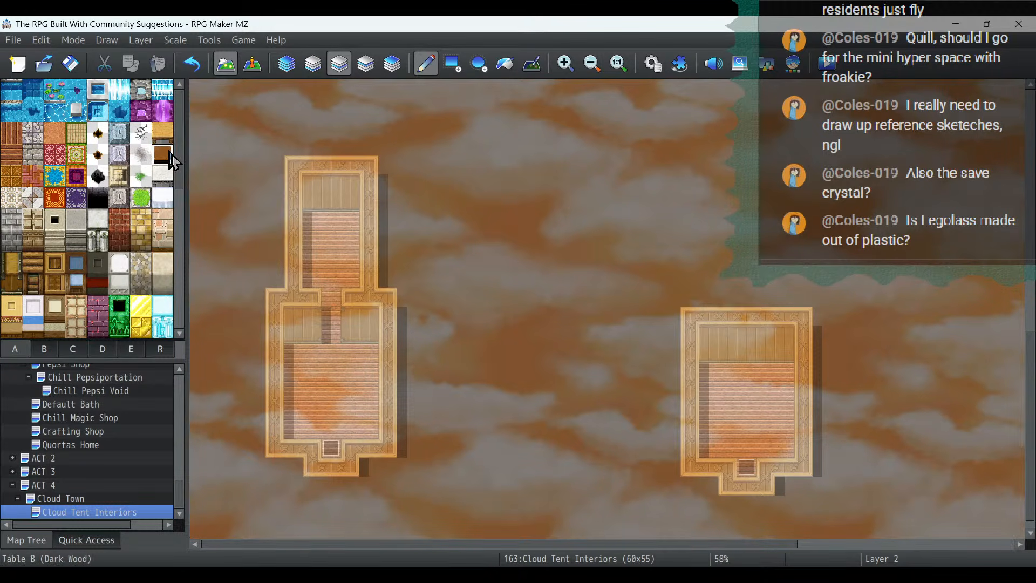
{"action": "scroll", "coordinate": [367, 158], "scroll_direction": "down", "scroll_amount": 1}
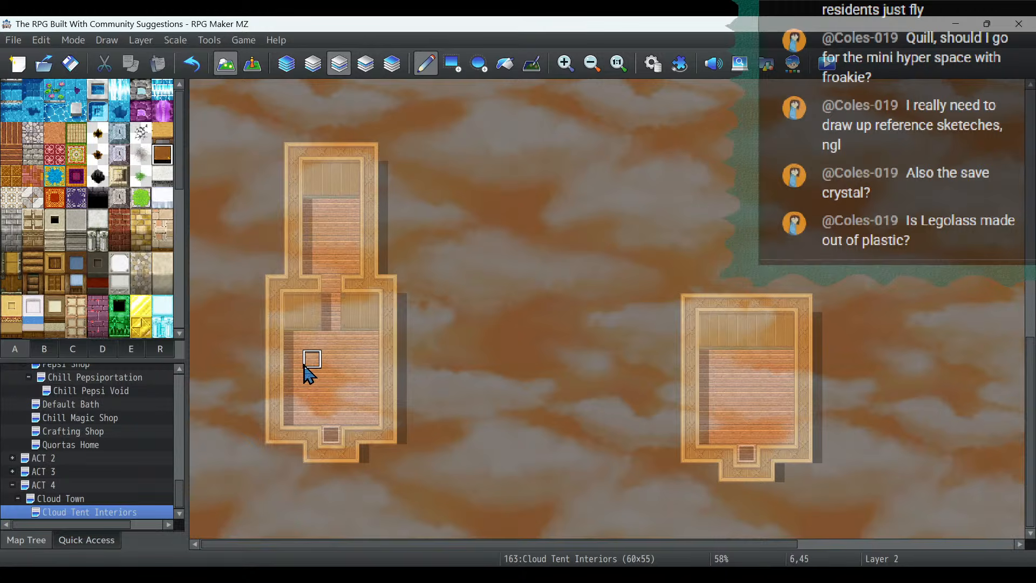
{"action": "left_click_drag", "start_coordinate": [310, 358], "coordinate": [312, 406]}
{"action": "left_click", "coordinate": [351, 364]}
{"action": "left_click_drag", "start_coordinate": [351, 364], "coordinate": [349, 406]}
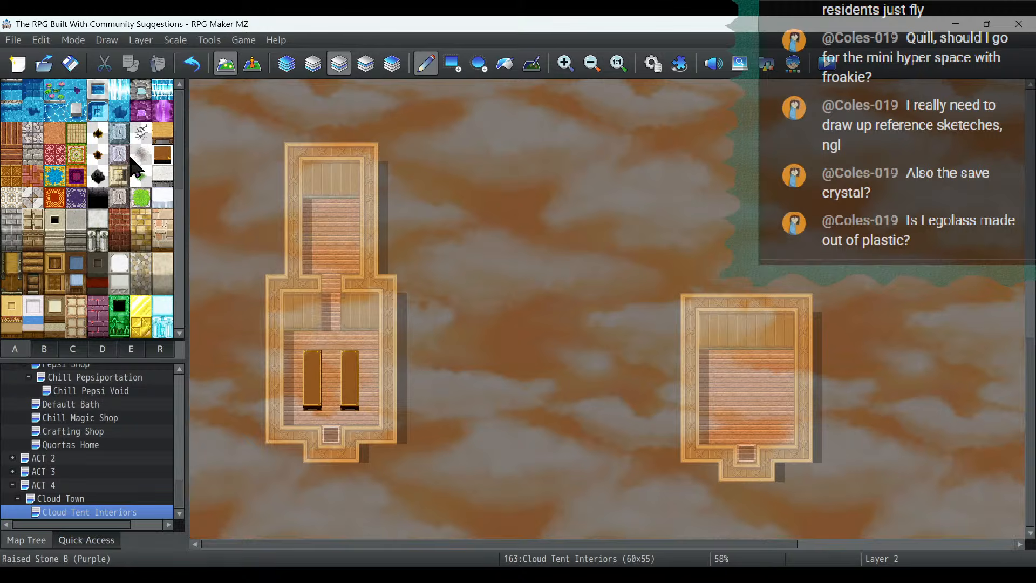
- Place three round wooden stools along the outer side of each long table in the southwest house
{"action": "left_click", "coordinate": [44, 350]}
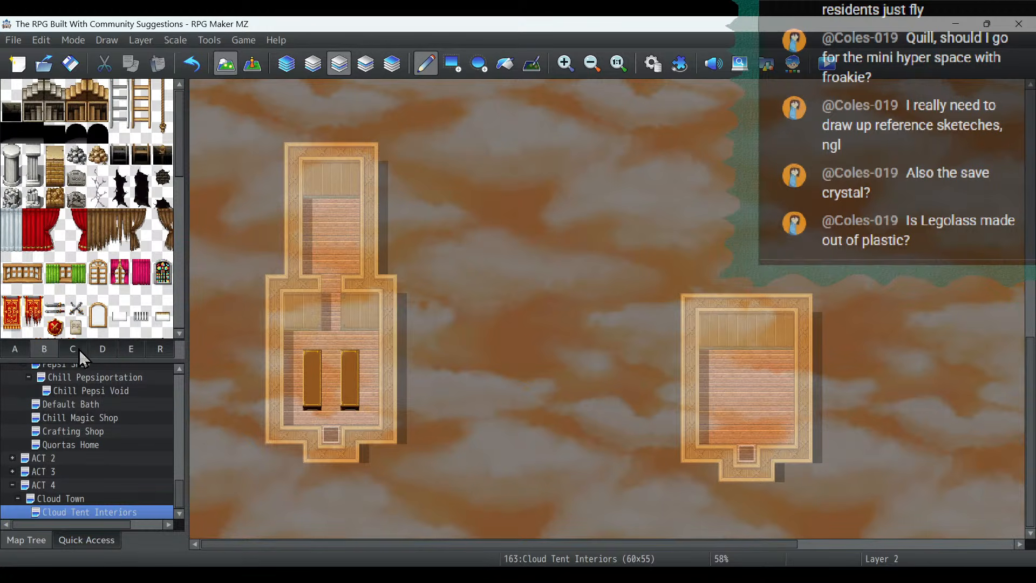
{"action": "scroll", "coordinate": [92, 243], "scroll_direction": "down", "scroll_amount": 3}
{"action": "left_click", "coordinate": [11, 265]}
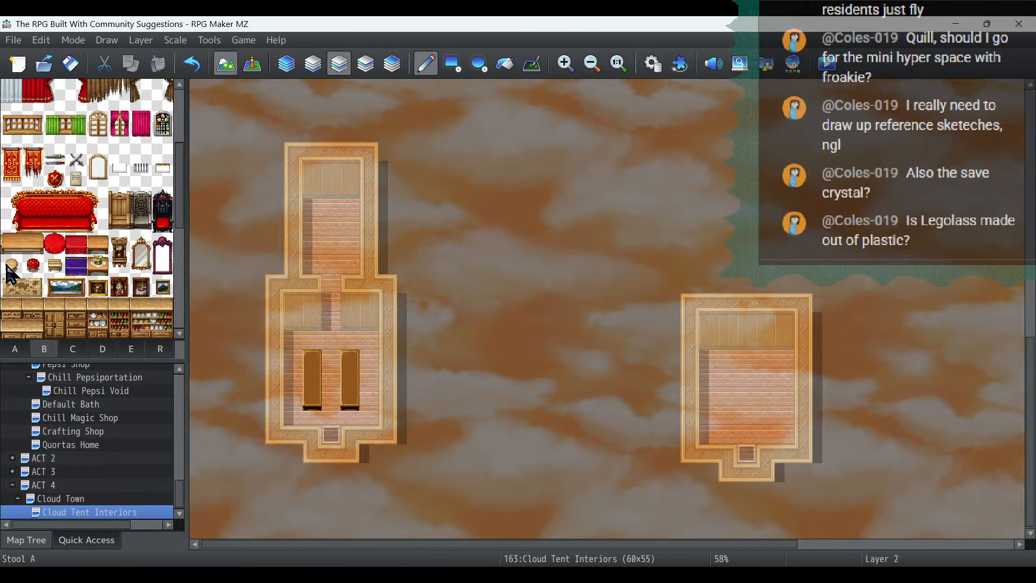
{"action": "left_click", "coordinate": [295, 383]}
{"action": "left_click", "coordinate": [294, 361]}
{"action": "left_click", "coordinate": [294, 399]}
{"action": "left_click", "coordinate": [370, 399]}
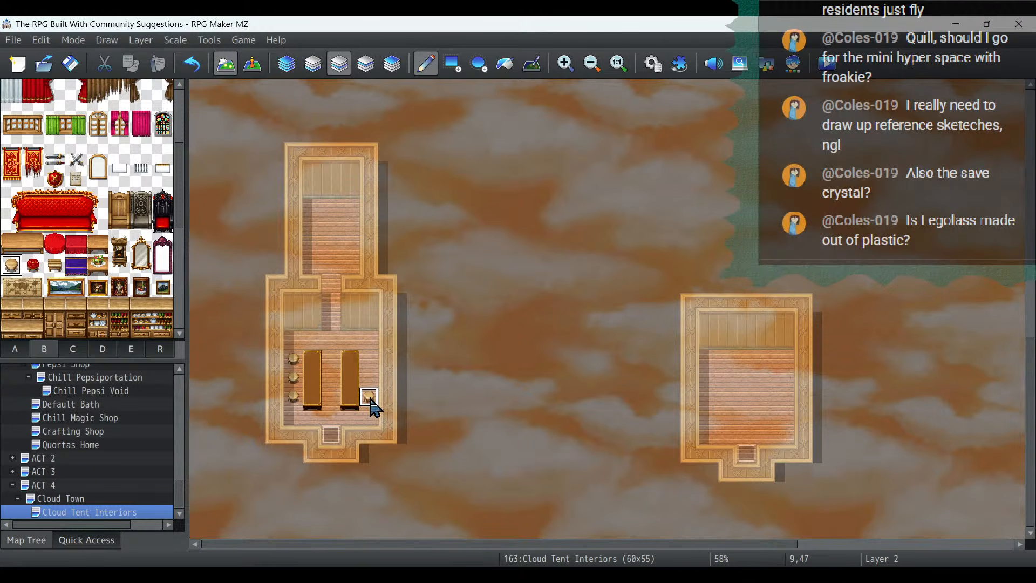
{"action": "left_click", "coordinate": [369, 376]}
{"action": "left_click", "coordinate": [369, 359]}
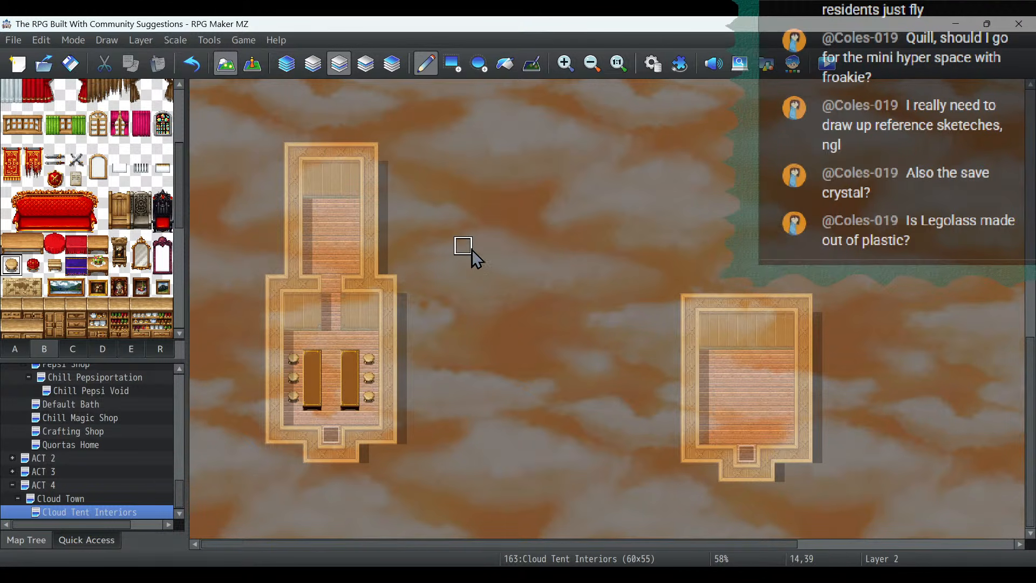
- Place a Fireplace B (Brick) against the west end of the back room's rear wall in the southwest house
{"action": "left_click", "coordinate": [78, 348]}
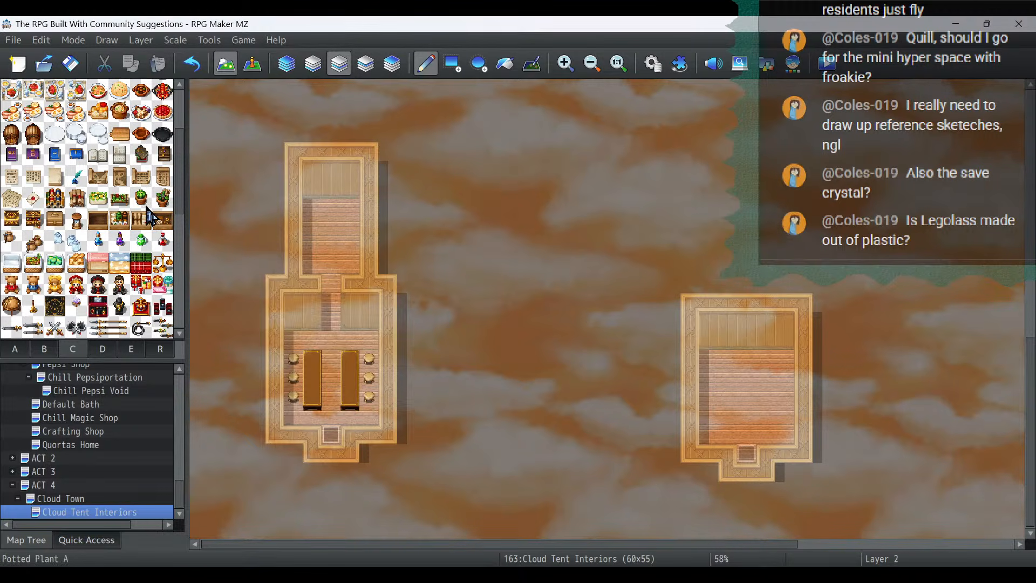
{"action": "left_click", "coordinate": [72, 355]}
{"action": "left_click", "coordinate": [48, 350]}
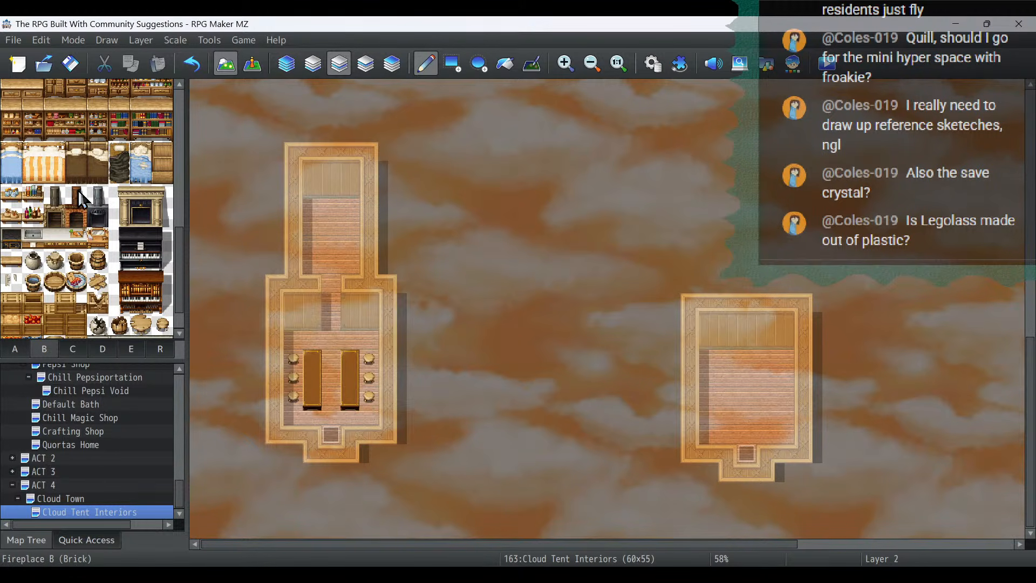
{"action": "left_click_drag", "start_coordinate": [76, 194], "coordinate": [76, 216]}
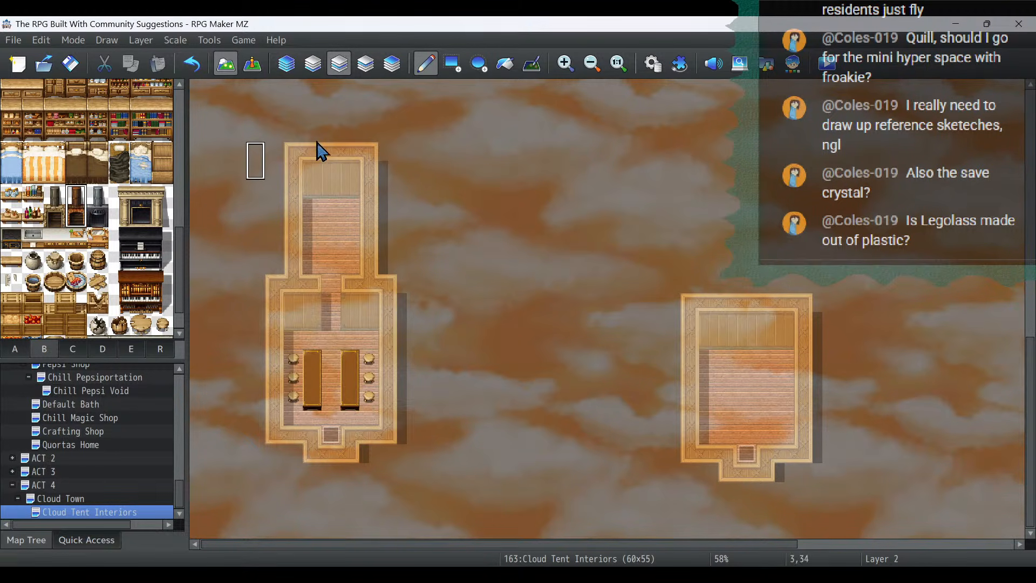
{"action": "left_click", "coordinate": [313, 186]}
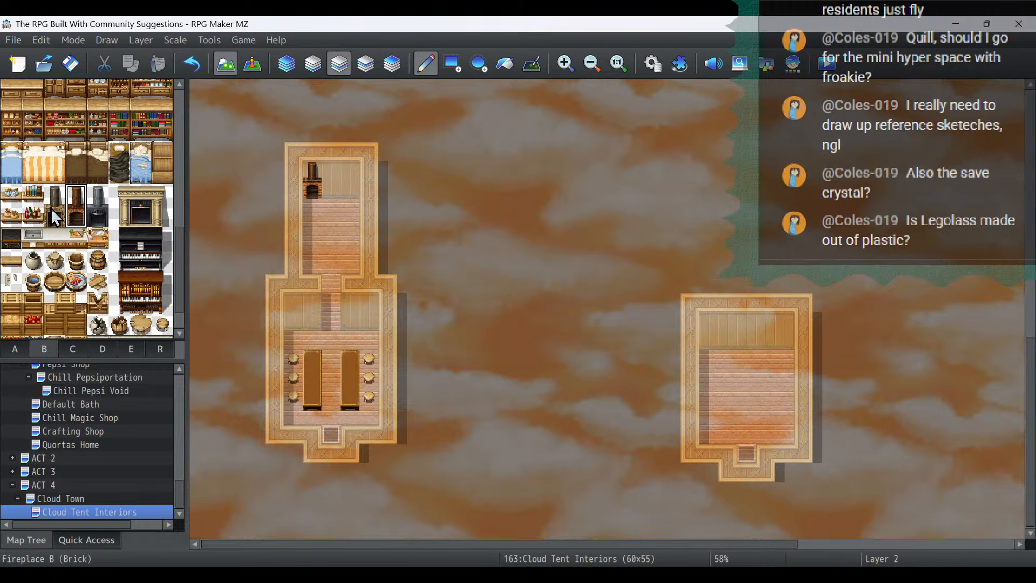
- Add a sink and a food preparation counter beside the brick fireplace, and a two-tile Kitchen Counter A farther down the room
{"action": "left_click", "coordinate": [33, 238]}
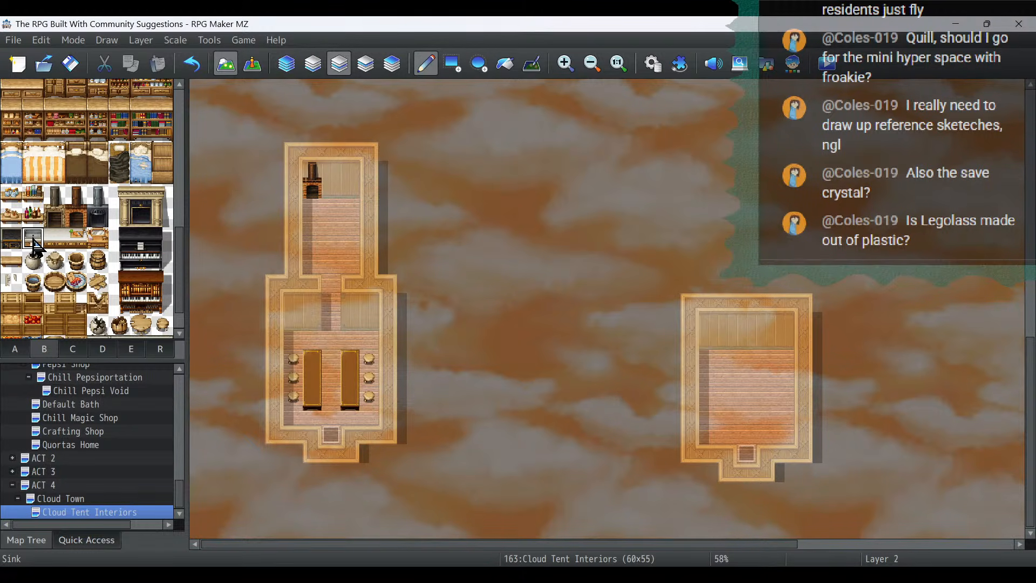
{"action": "left_click", "coordinate": [334, 210]}
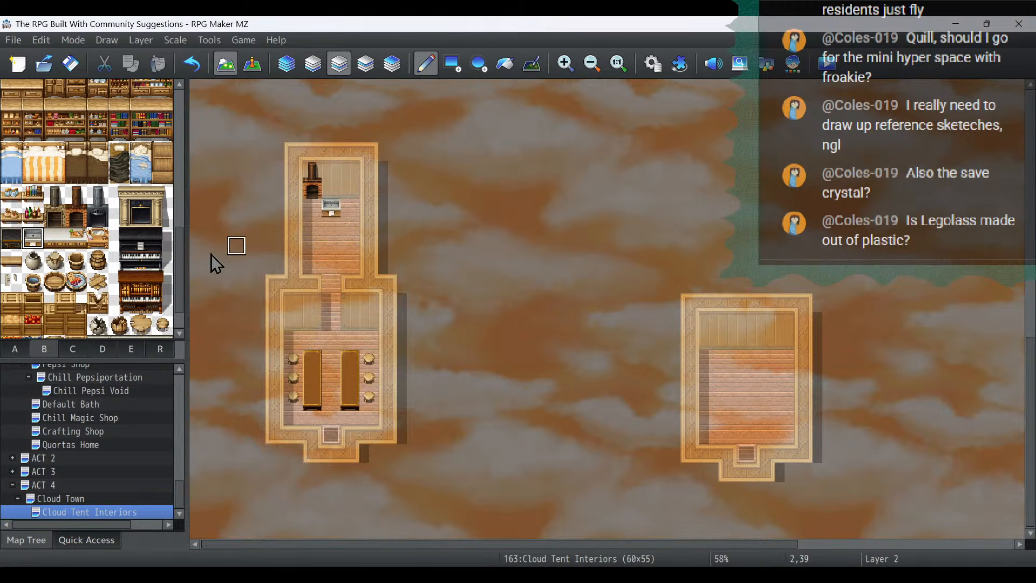
{"action": "left_click", "coordinate": [76, 238]}
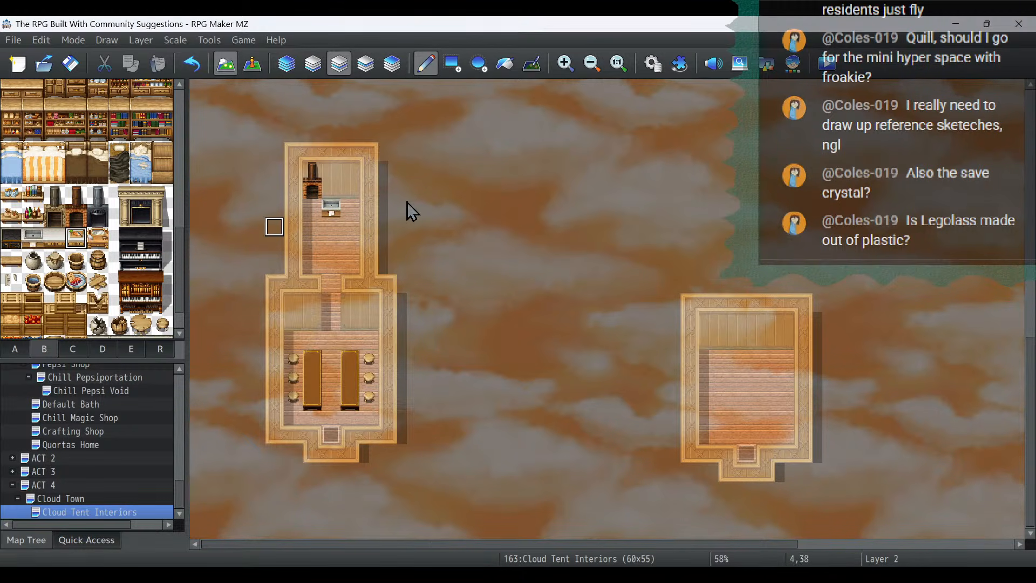
{"action": "left_click", "coordinate": [350, 207]}
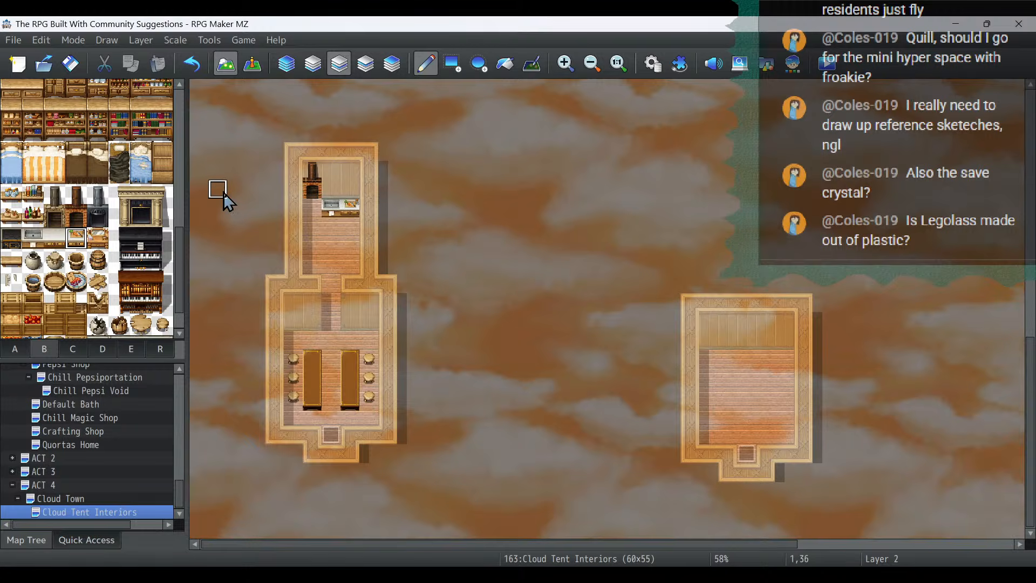
{"action": "left_click", "coordinate": [55, 237]}
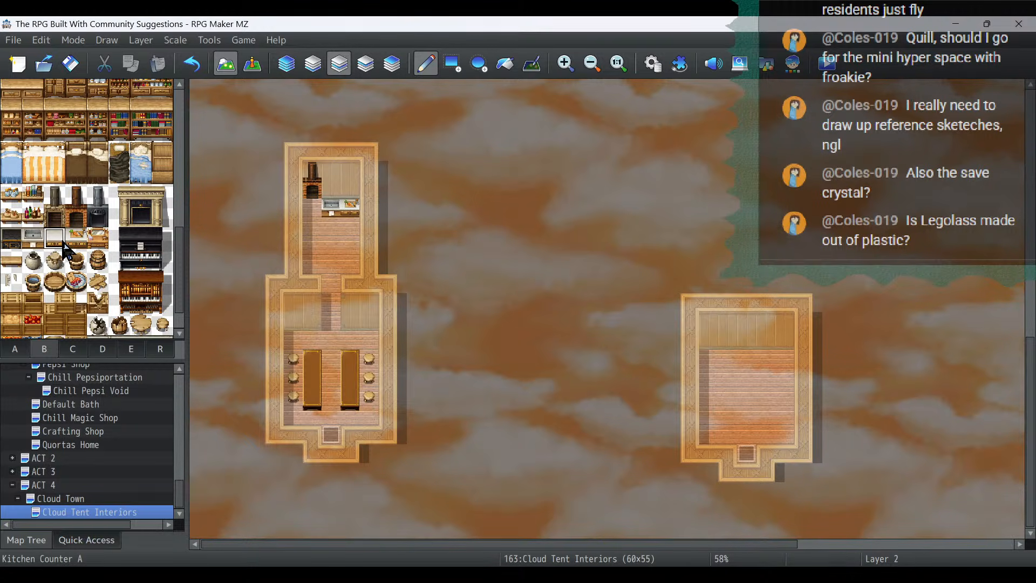
{"action": "left_click_drag", "start_coordinate": [312, 245], "coordinate": [330, 246]}
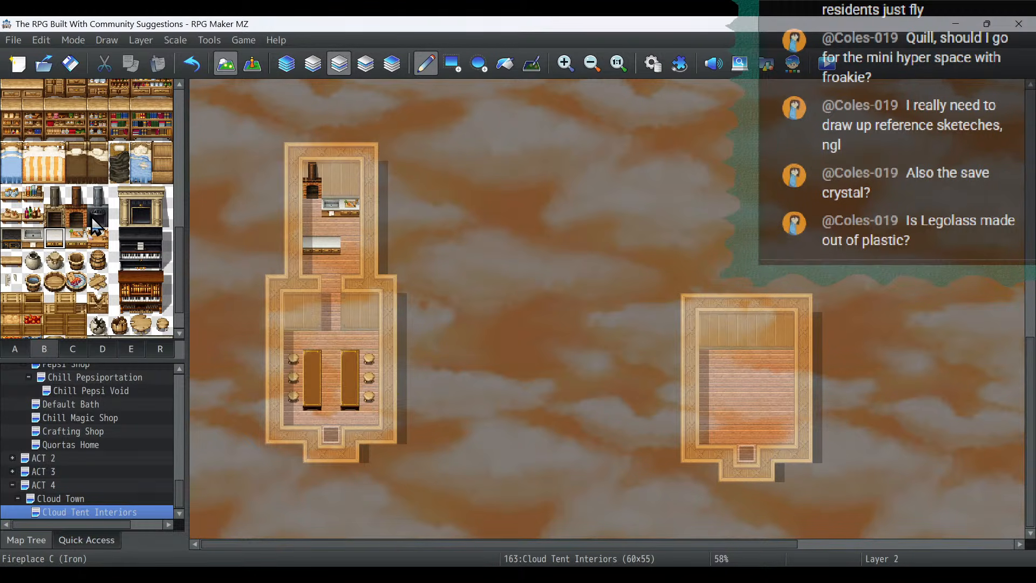
- Switch to event editing and inspect the southwest house's kitchen and dining room at 83% zoom
{"action": "left_click", "coordinate": [261, 71]}
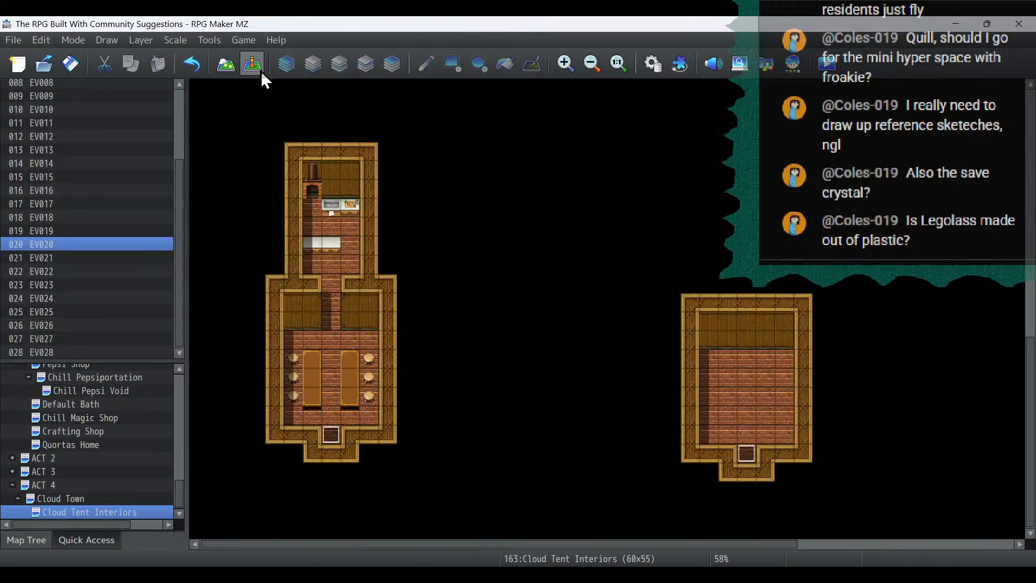
{"action": "left_click", "coordinate": [565, 63]}
{"action": "left_click", "coordinate": [565, 63]}
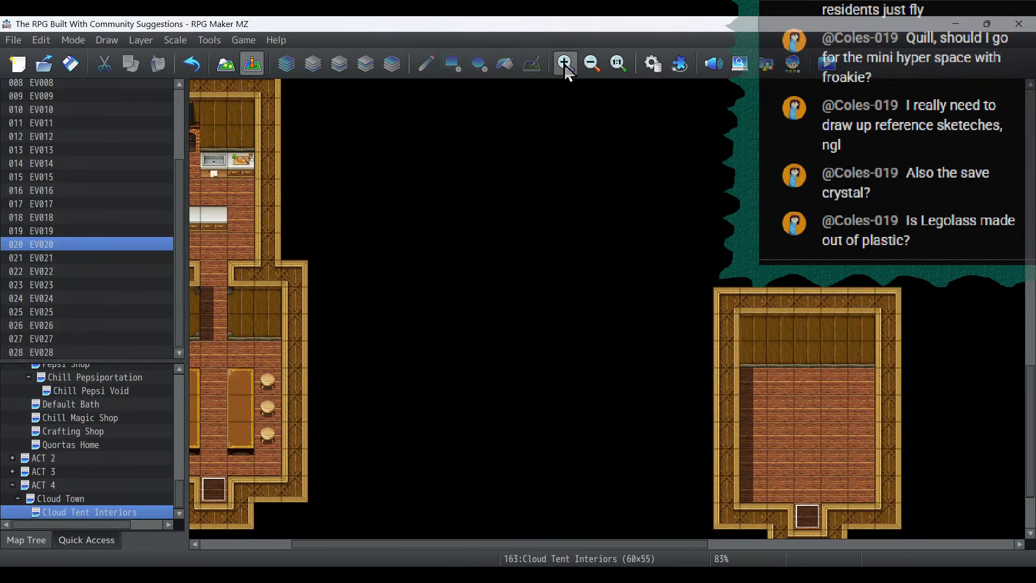
{"action": "left_click_drag", "start_coordinate": [442, 546], "coordinate": [384, 551]}
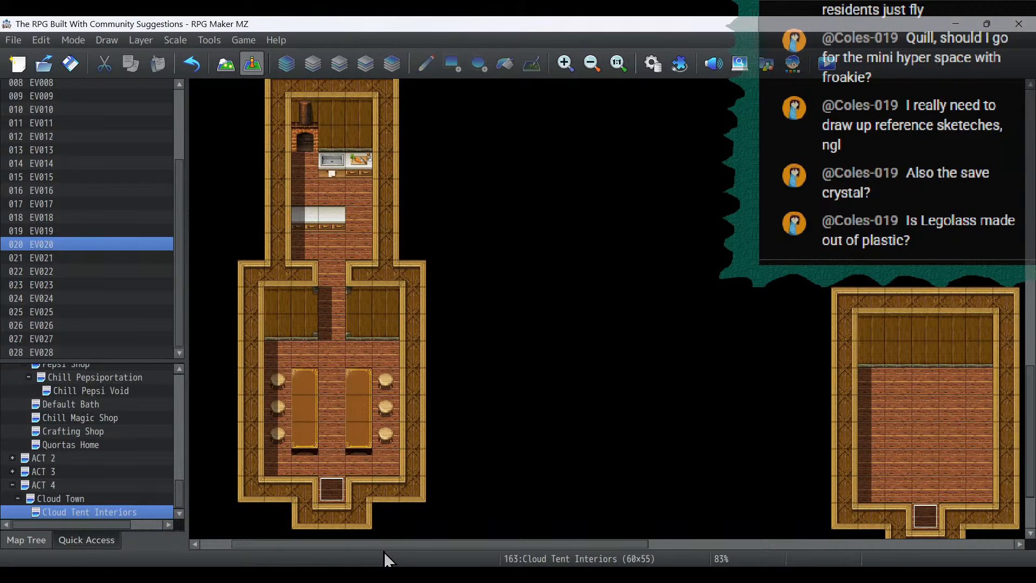
- Return to map drawing and try a single green bottle on the white kitchen counter on layer 4, undoing the placement
{"action": "left_click", "coordinate": [225, 64]}
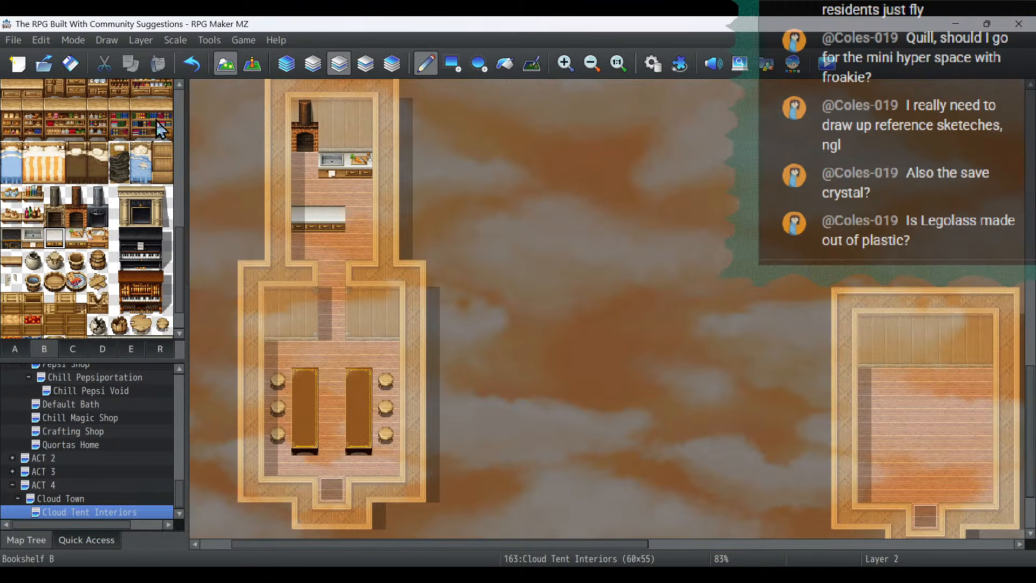
{"action": "scroll", "coordinate": [121, 244], "scroll_direction": "up", "scroll_amount": 3}
{"action": "left_click", "coordinate": [367, 68]}
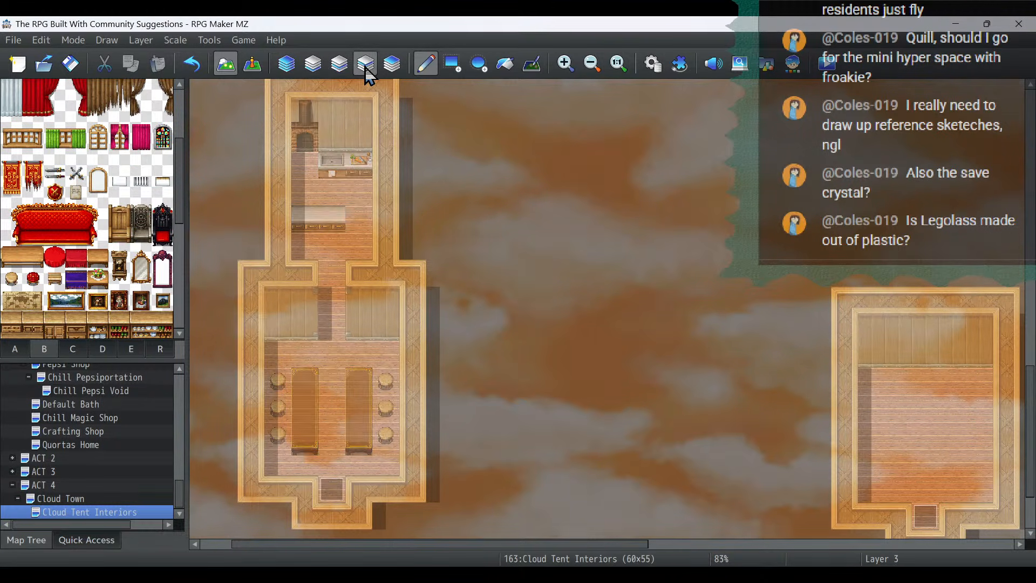
{"action": "left_click", "coordinate": [382, 68]}
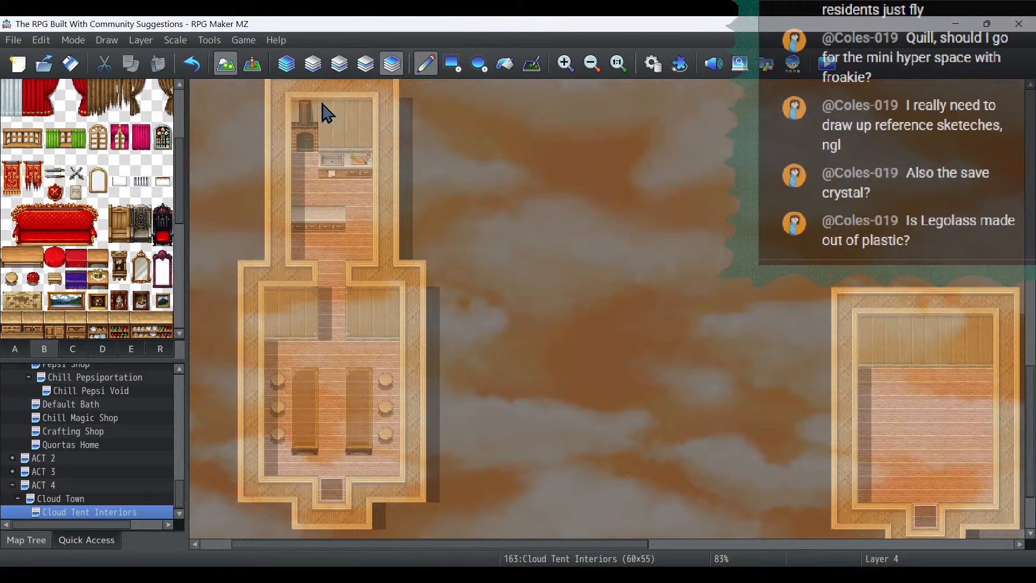
{"action": "left_click", "coordinate": [80, 348]}
{"action": "scroll", "coordinate": [120, 266], "scroll_direction": "up", "scroll_amount": 5}
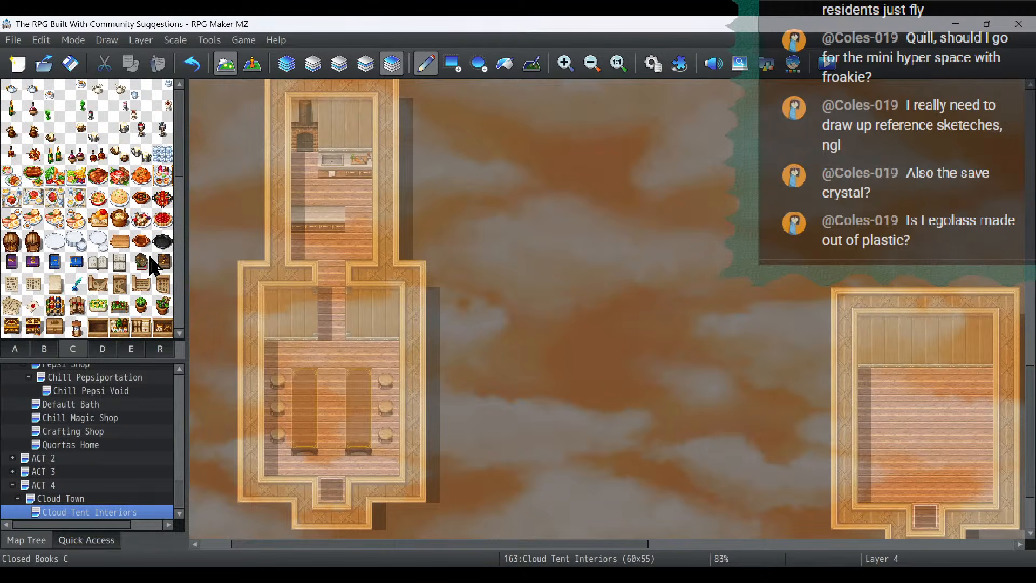
{"action": "left_click", "coordinate": [17, 108]}
{"action": "left_click", "coordinate": [305, 217]}
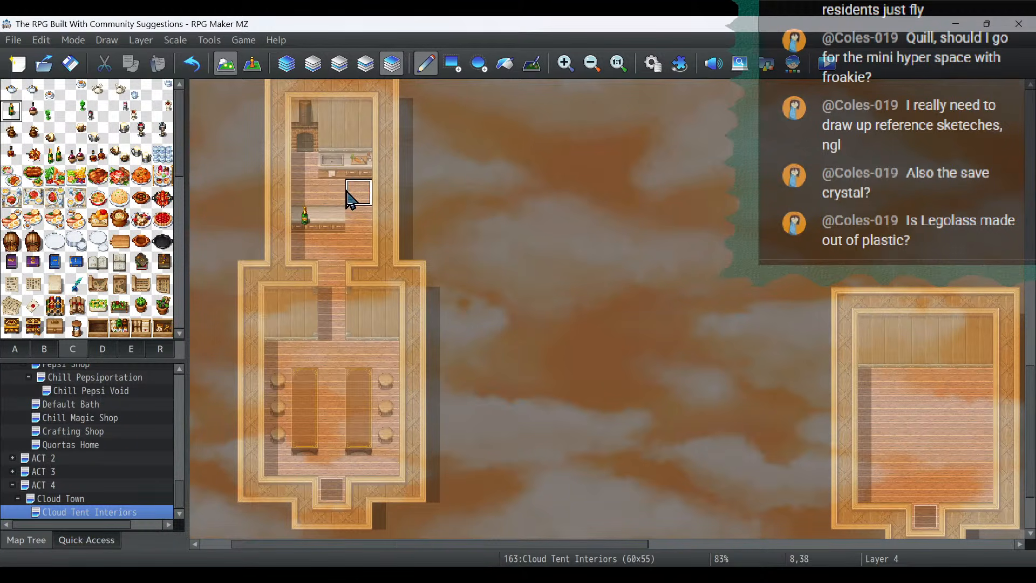
{"action": "left_click", "coordinate": [192, 64]}
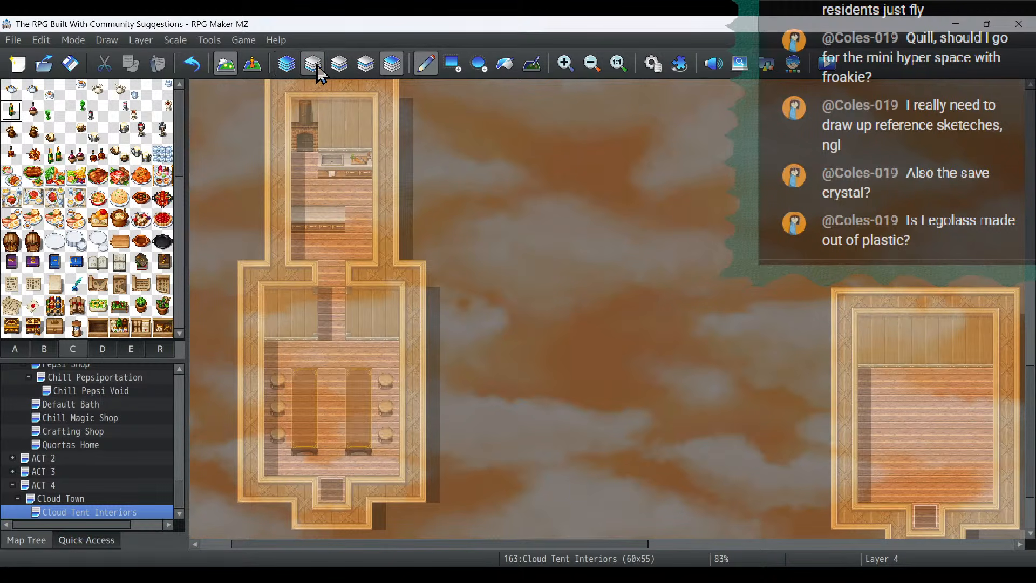
- On layer 2, replace the two-tile kitchen counter in the southwest house with a two-tile white-topped table
{"action": "left_click", "coordinate": [342, 69]}
{"action": "left_click", "coordinate": [13, 349]}
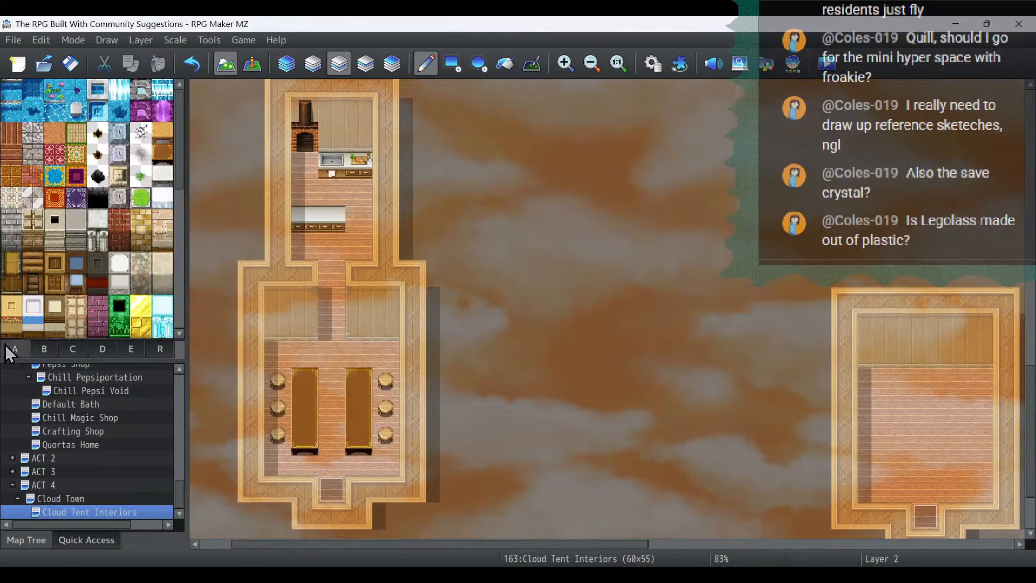
{"action": "left_click", "coordinate": [162, 175]}
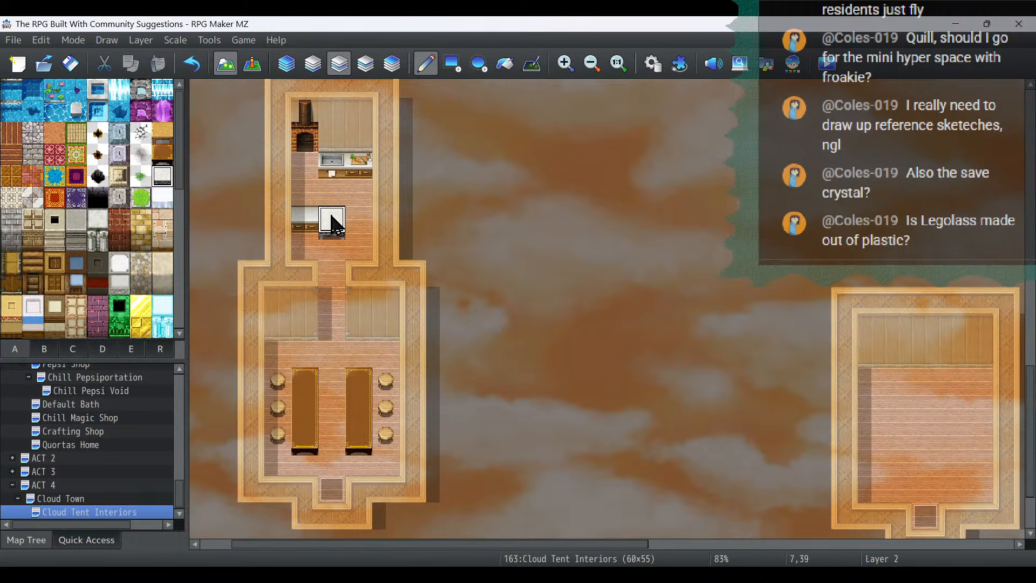
{"action": "left_click_drag", "start_coordinate": [331, 222], "coordinate": [305, 222]}
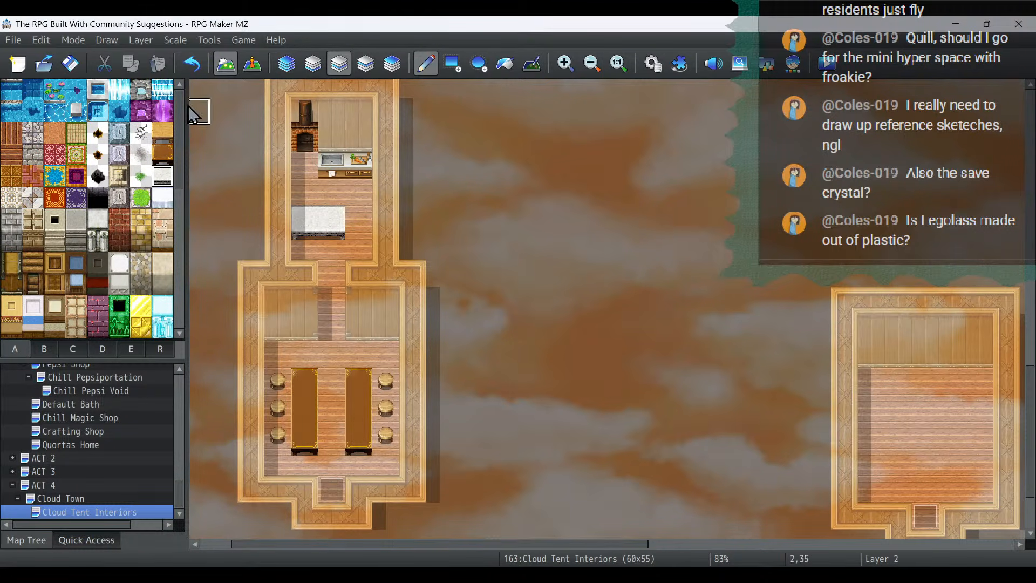
- On layer 3, place a brown jug on the white kitchen table's west tile and a pair of green bottles on its east tile
{"action": "left_click", "coordinate": [367, 67]}
{"action": "left_click", "coordinate": [74, 349]}
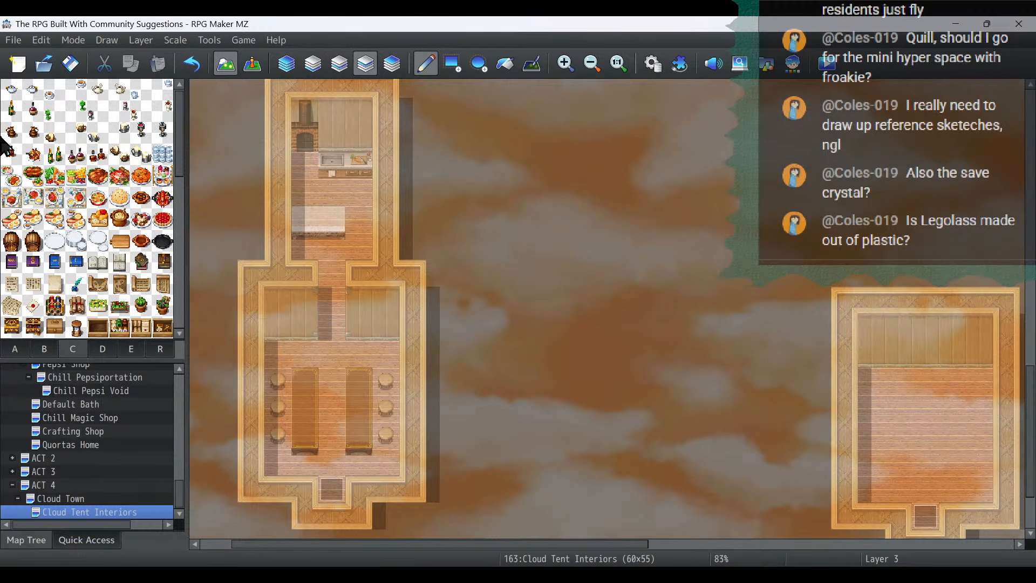
{"action": "left_click", "coordinate": [27, 135]}
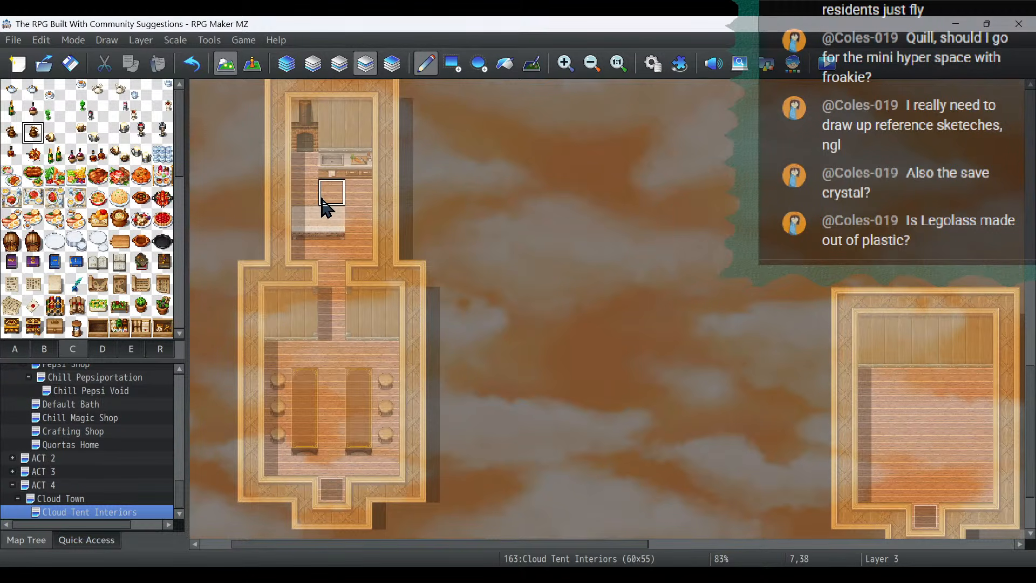
{"action": "left_click", "coordinate": [304, 222]}
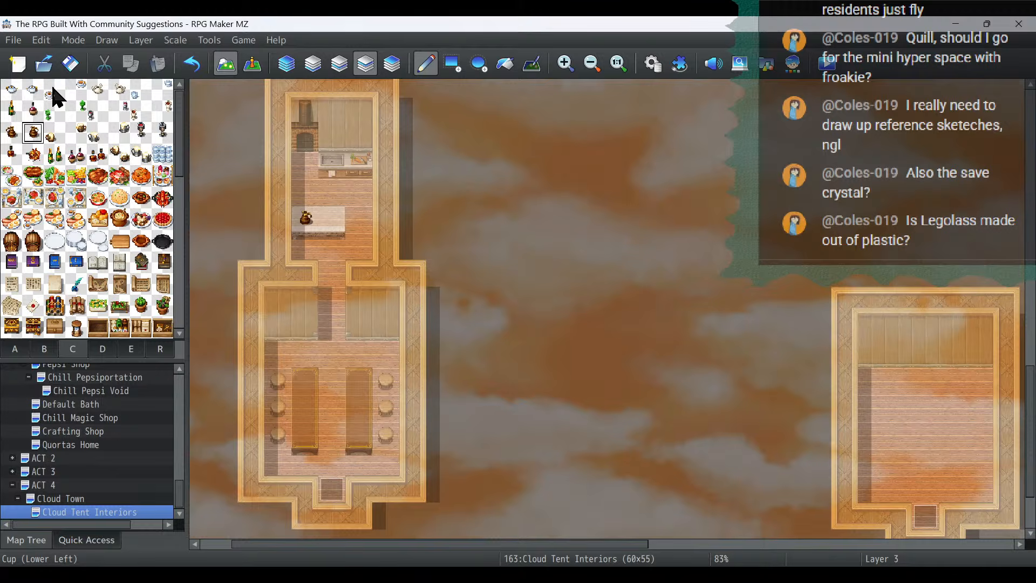
{"action": "left_click", "coordinate": [55, 155]}
{"action": "left_click", "coordinate": [330, 220]}
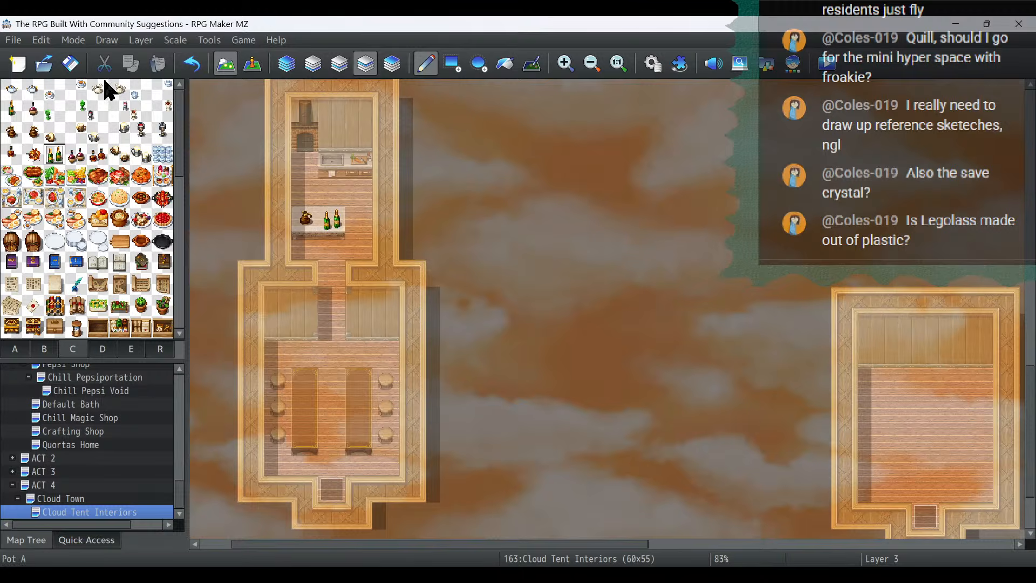
- Place a small white cup on the upper part of the west dining table and a pair of mugs midway along the east one
{"action": "left_click", "coordinate": [54, 90]}
{"action": "left_click", "coordinate": [312, 385]}
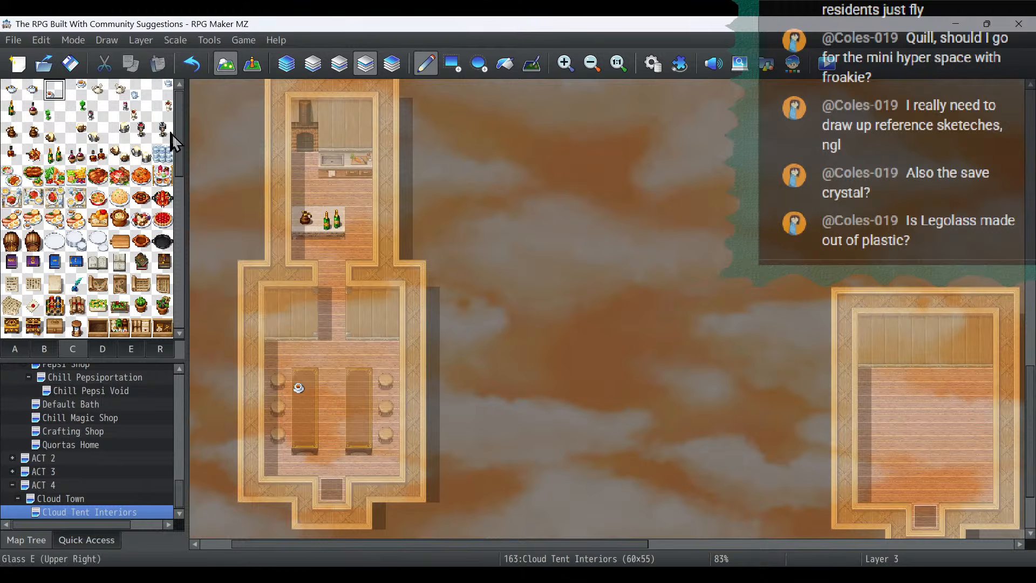
{"action": "left_click", "coordinate": [141, 155]}
{"action": "left_click", "coordinate": [370, 402]}
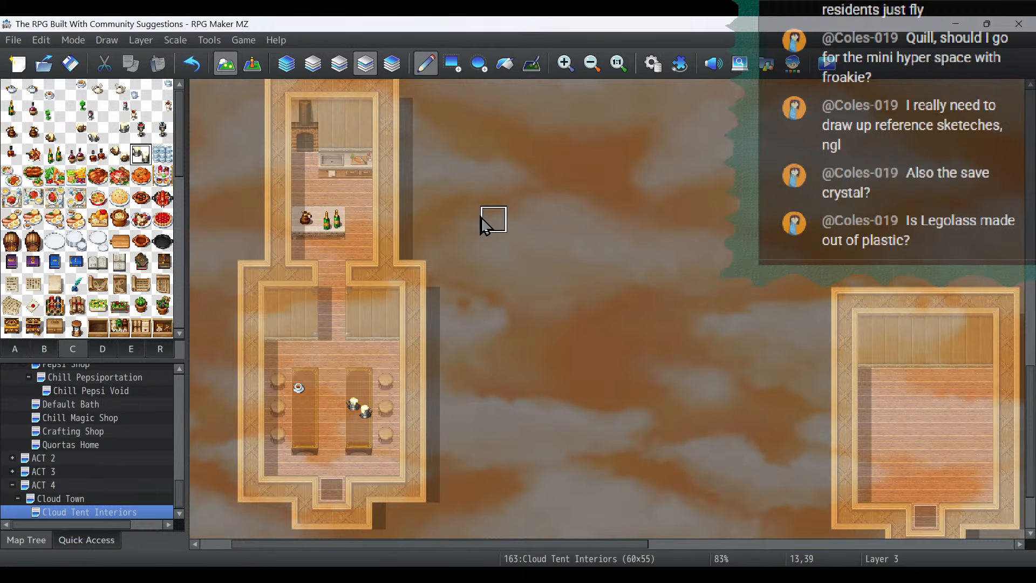
- Create an event on the middle of the west dining table using the empty brown cooking dish from Tileset C as its image
{"action": "left_click", "coordinate": [252, 63]}
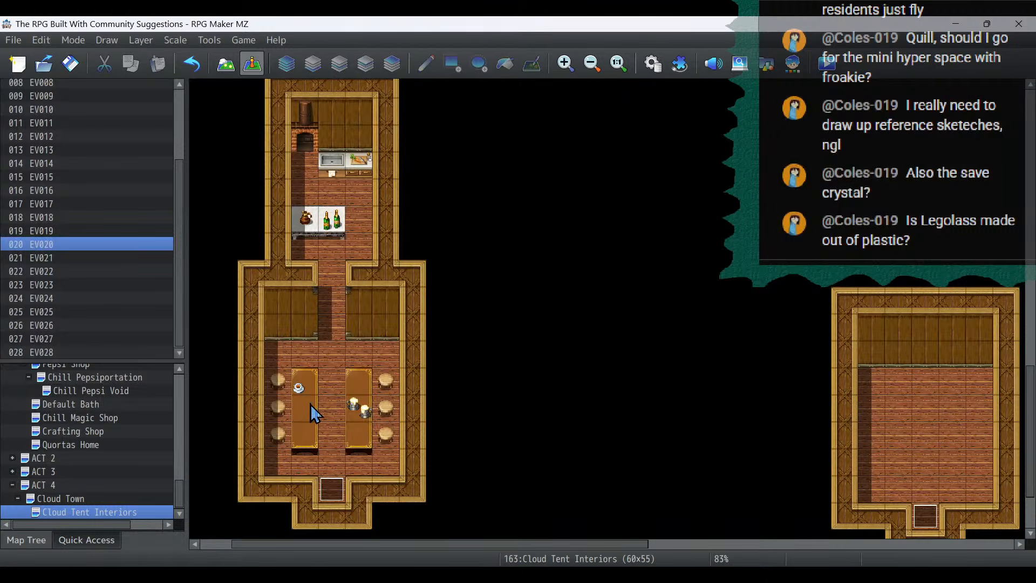
{"action": "double_click", "coordinate": [303, 418]}
{"action": "double_click", "coordinate": [216, 345]}
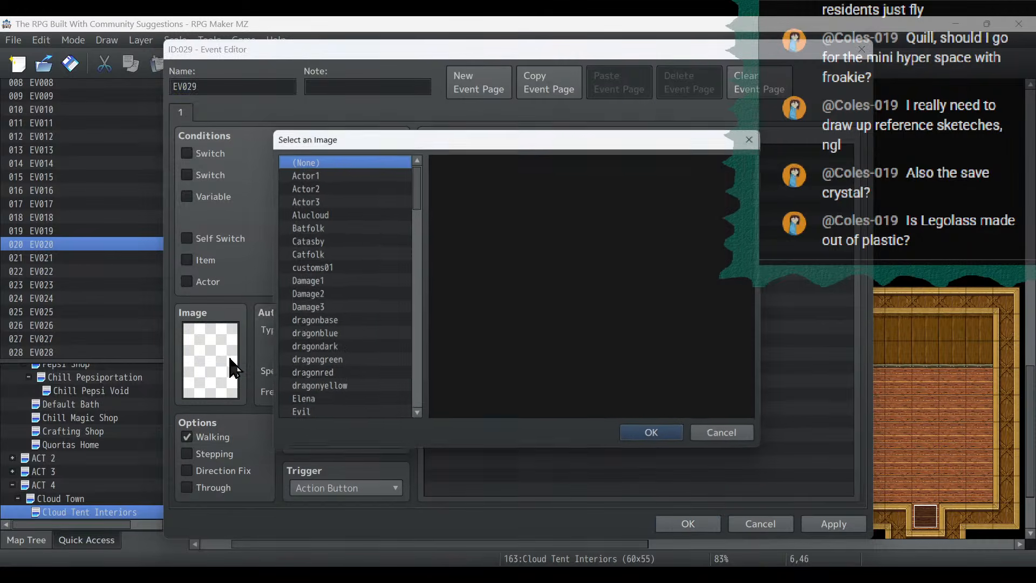
{"action": "scroll", "coordinate": [396, 224], "scroll_direction": "down", "scroll_amount": 3}
{"action": "scroll", "coordinate": [396, 224], "scroll_direction": "down", "scroll_amount": 4}
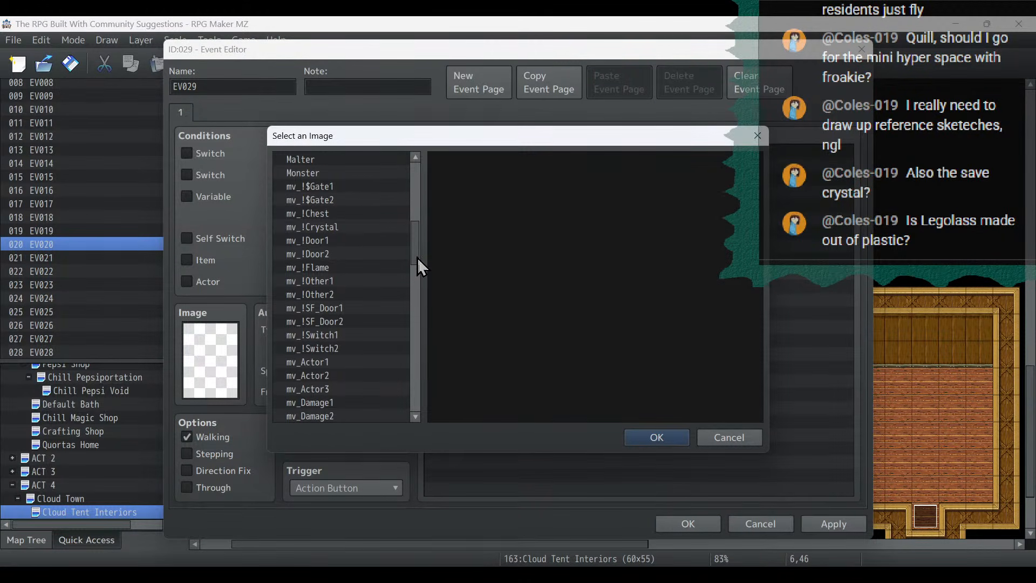
{"action": "left_click_drag", "start_coordinate": [416, 258], "coordinate": [420, 436]}
{"action": "left_click", "coordinate": [380, 400]}
{"action": "left_click", "coordinate": [368, 388]}
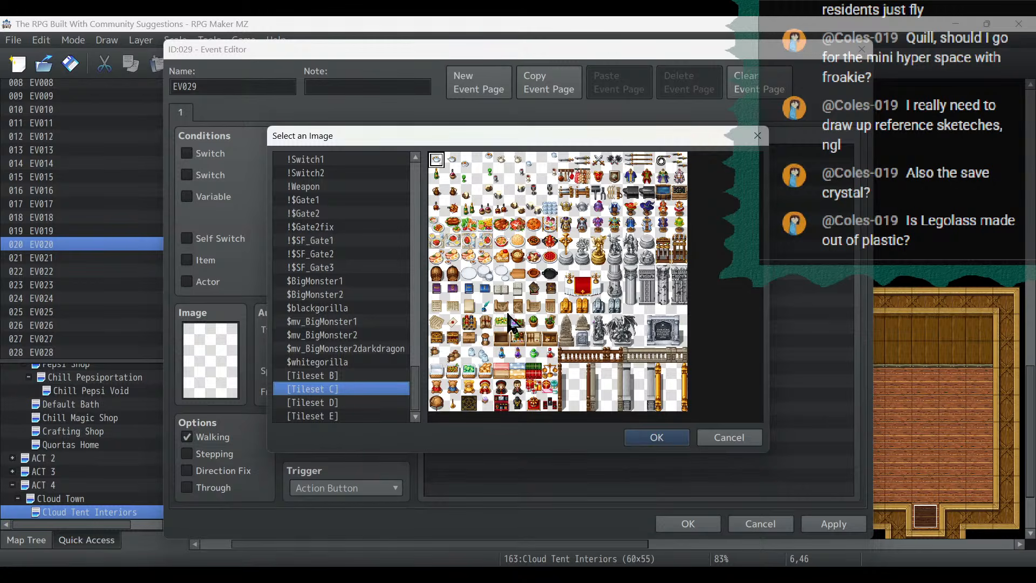
{"action": "double_click", "coordinate": [534, 273]}
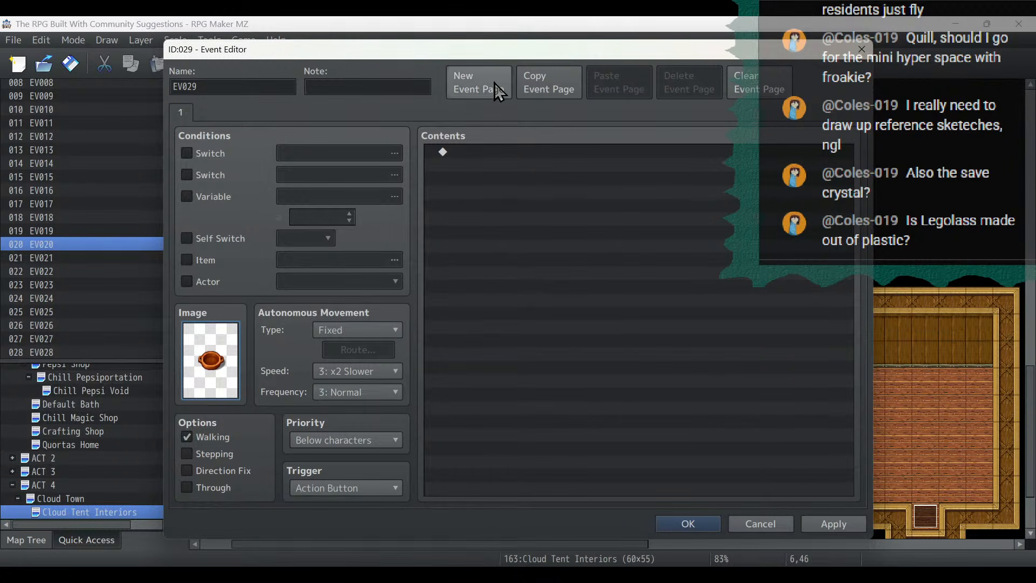
- Add a second event page conditioned on switch 0310, naming that switch Cloud Town Open
{"action": "left_click", "coordinate": [499, 91]}
{"action": "left_click", "coordinate": [213, 154]}
{"action": "left_click", "coordinate": [326, 155]}
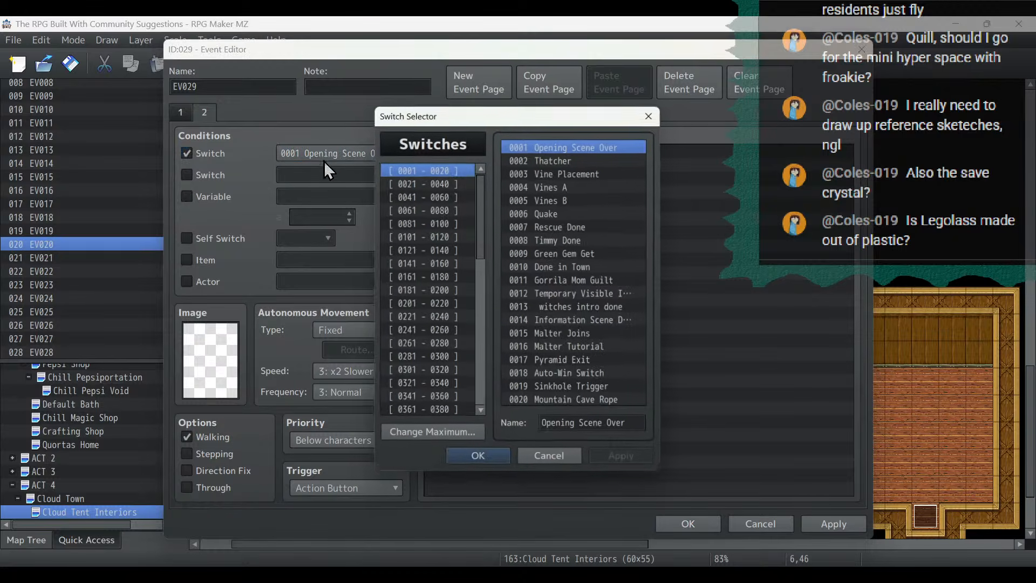
{"action": "left_click", "coordinate": [450, 369]}
{"action": "left_click", "coordinate": [542, 267]}
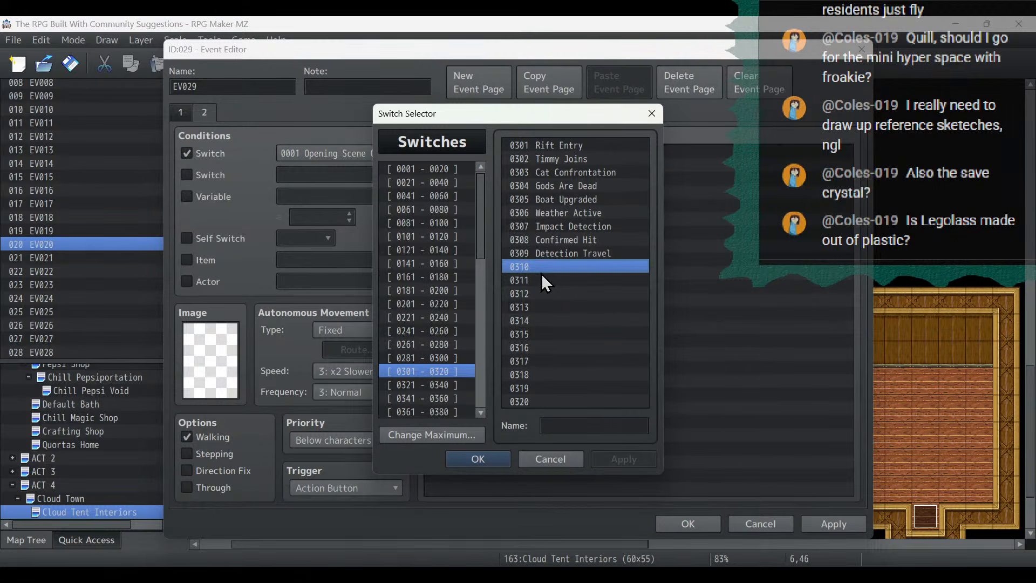
{"action": "left_click", "coordinate": [596, 422]}
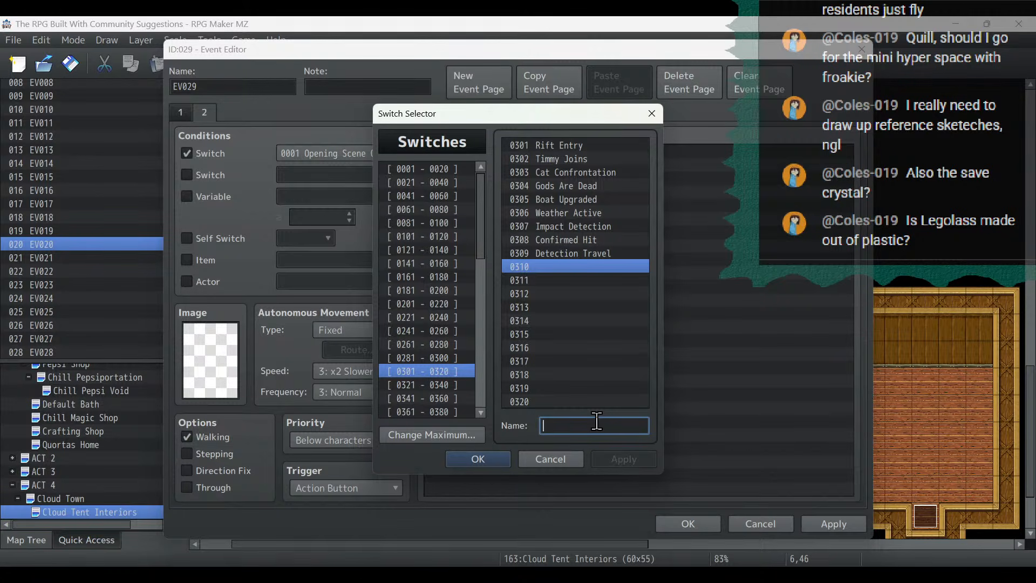
{"action": "type", "text": "Cloud Town Open"}
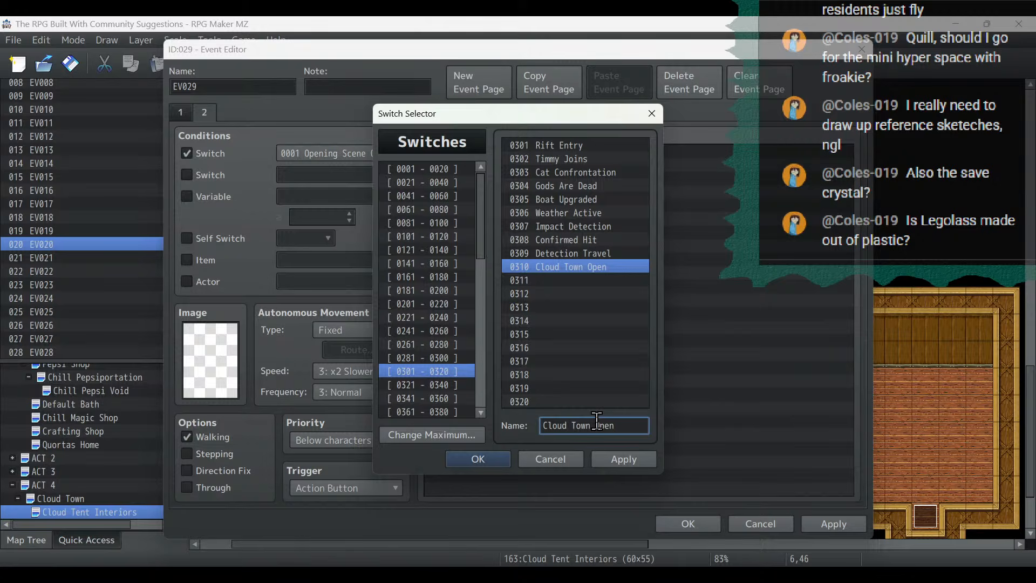
{"action": "left_click", "coordinate": [614, 464]}
{"action": "left_click", "coordinate": [482, 456]}
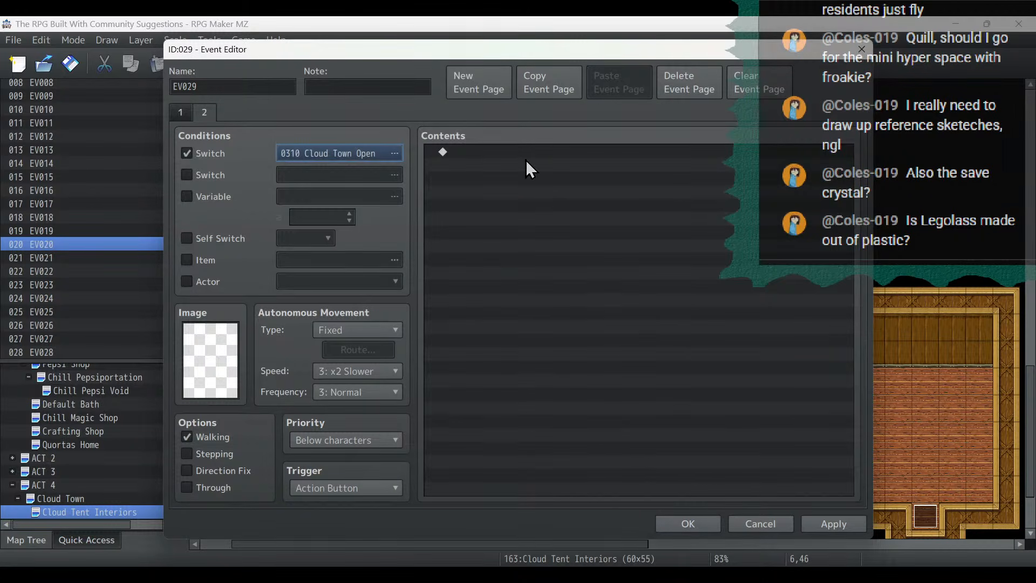
- Set the second page's image to the filled brown dish from Tileset C and save the event
{"action": "double_click", "coordinate": [211, 365]}
{"action": "left_click_drag", "start_coordinate": [413, 194], "coordinate": [418, 413]}
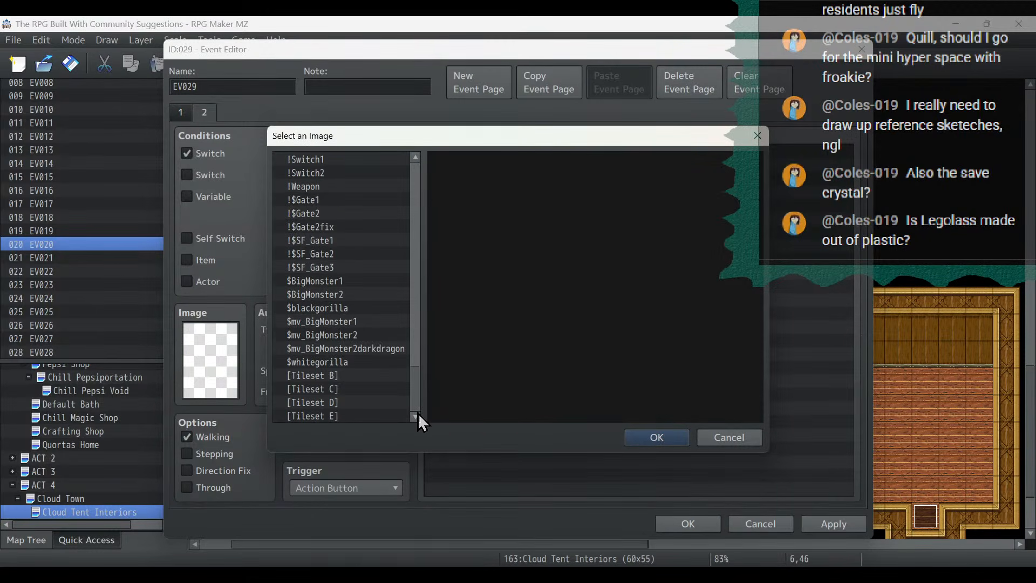
{"action": "left_click", "coordinate": [366, 419]}
{"action": "left_click", "coordinate": [365, 404]}
{"action": "left_click", "coordinate": [365, 390]}
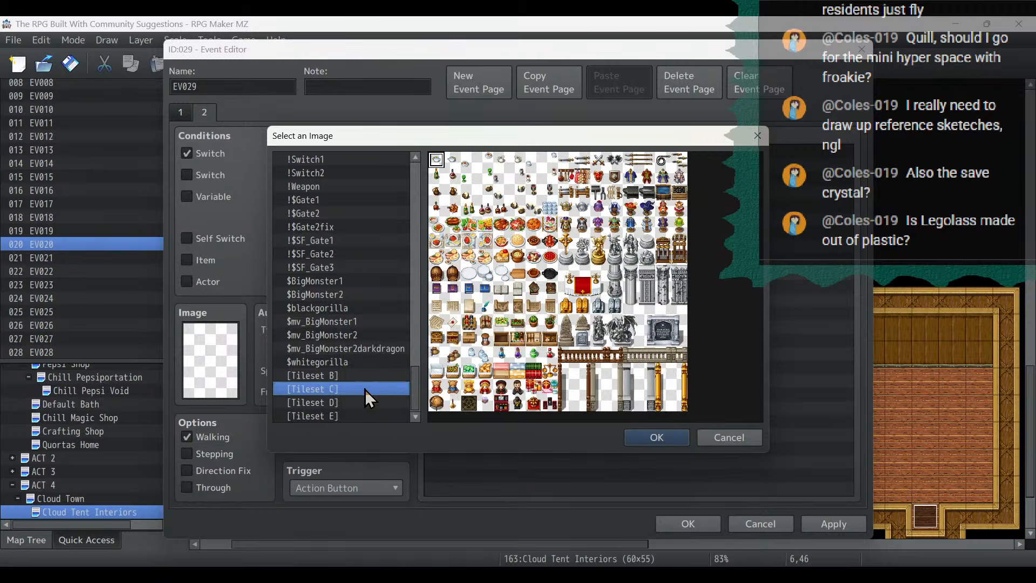
{"action": "double_click", "coordinate": [533, 240]}
{"action": "left_click", "coordinate": [846, 517]}
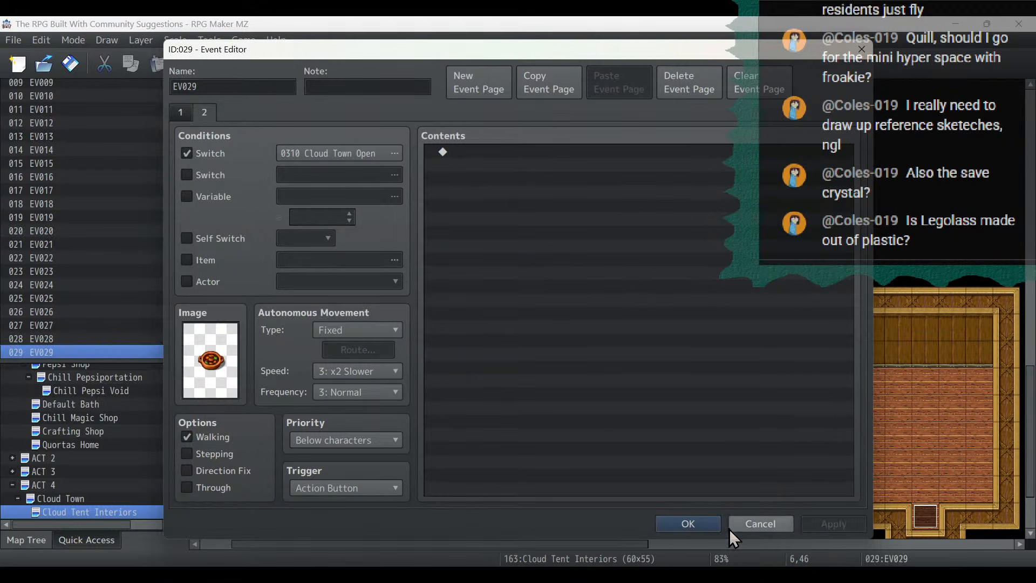
{"action": "left_click", "coordinate": [699, 524]}
- Copy the dish event from the west dining table onto the north end of the east dining table
{"action": "right_click", "coordinate": [305, 418]}
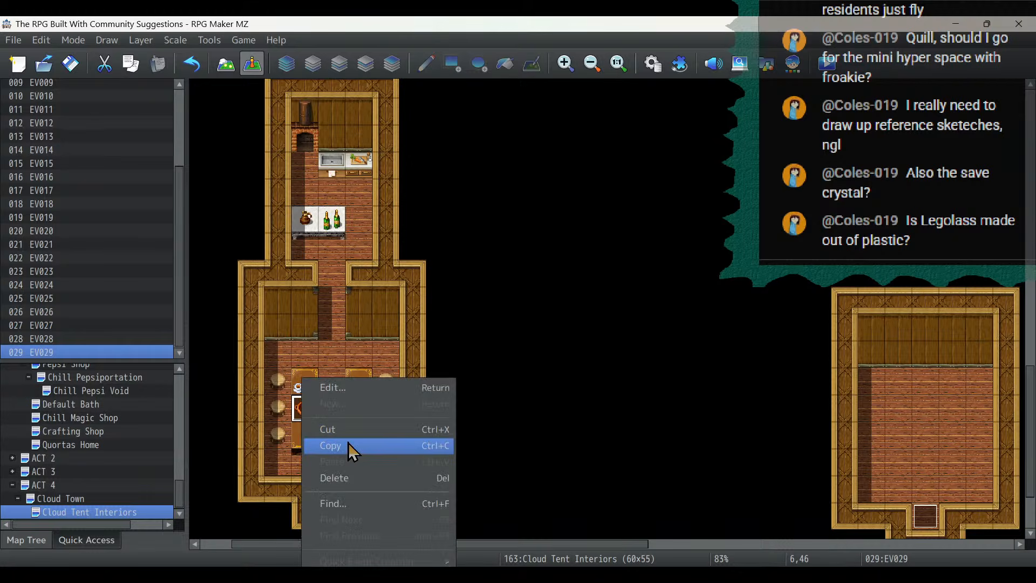
{"action": "left_click", "coordinate": [348, 445]}
{"action": "left_click", "coordinate": [358, 381]}
{"action": "key", "text": "ctrl+v"}
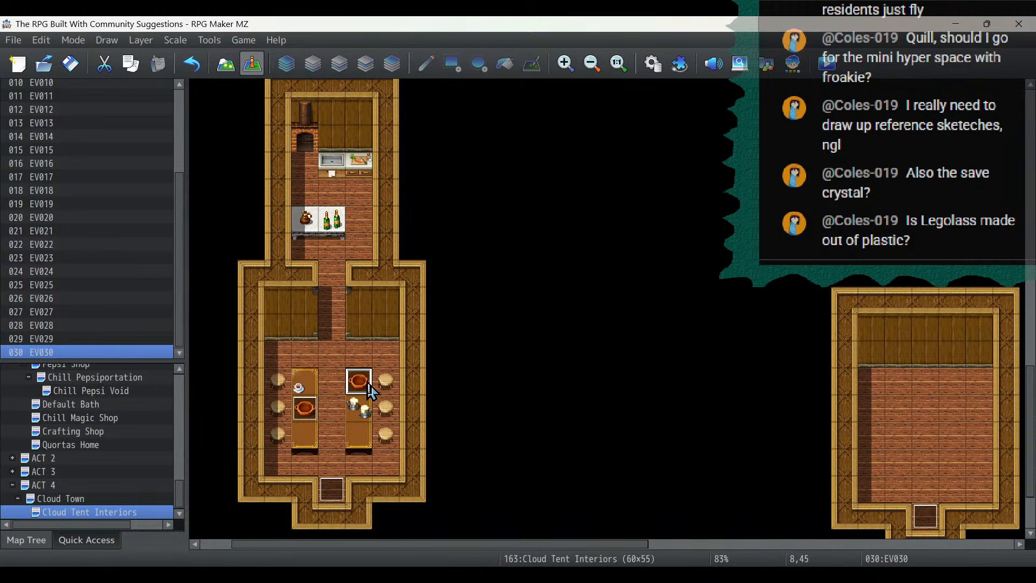
- Change the copied event's second-page image to the plated red meat dish from Tileset C and save the event
{"action": "double_click", "coordinate": [363, 382]}
{"action": "double_click", "coordinate": [211, 374]}
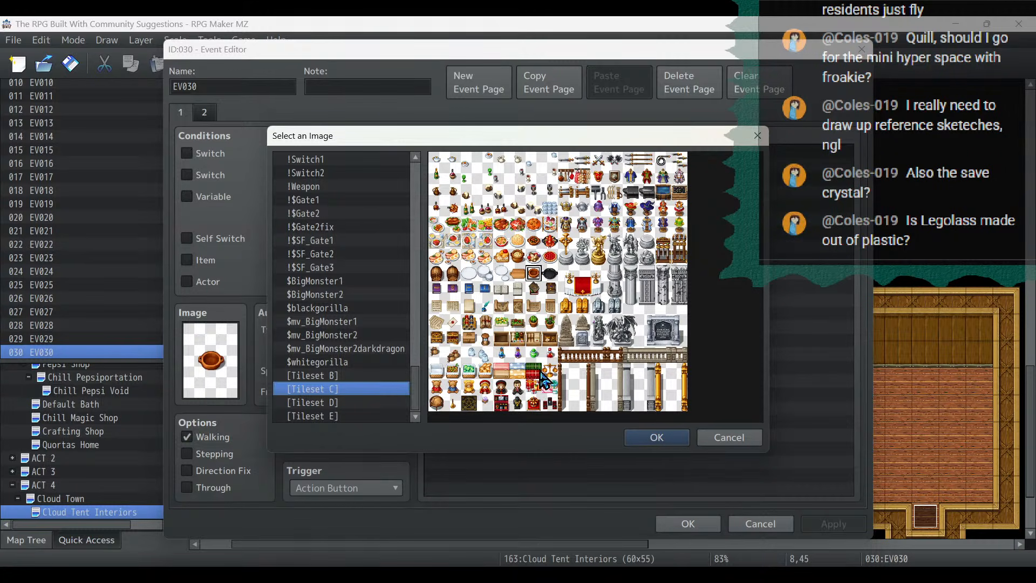
{"action": "left_click", "coordinate": [736, 433]}
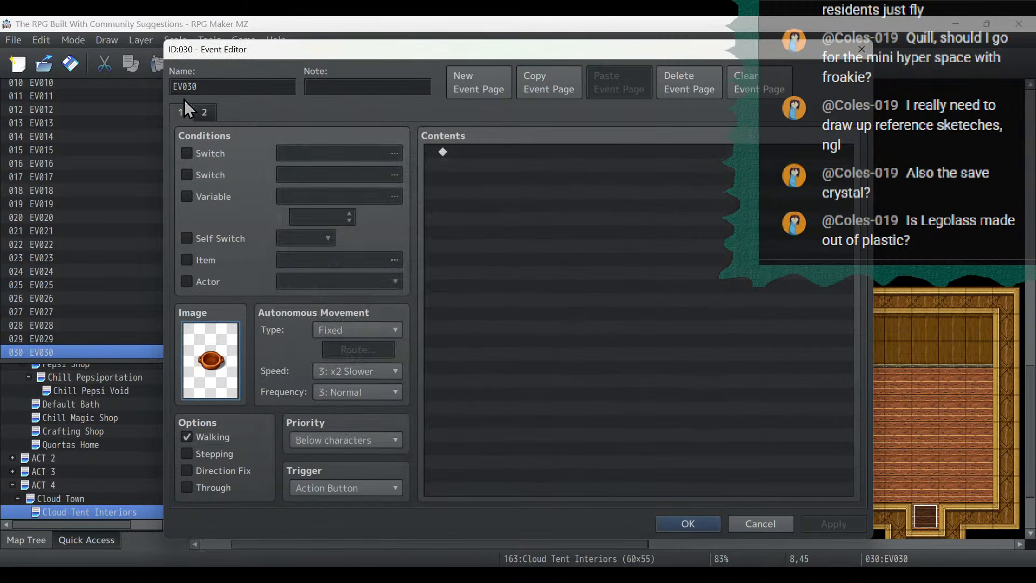
{"action": "left_click", "coordinate": [209, 154]}
{"action": "double_click", "coordinate": [203, 396]}
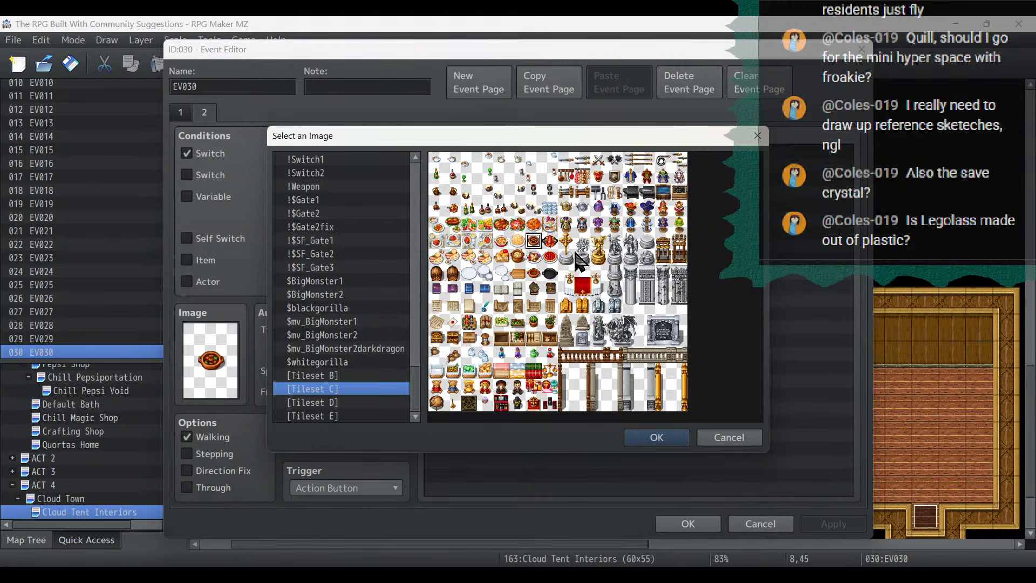
{"action": "double_click", "coordinate": [517, 223]}
{"action": "left_click", "coordinate": [825, 523]}
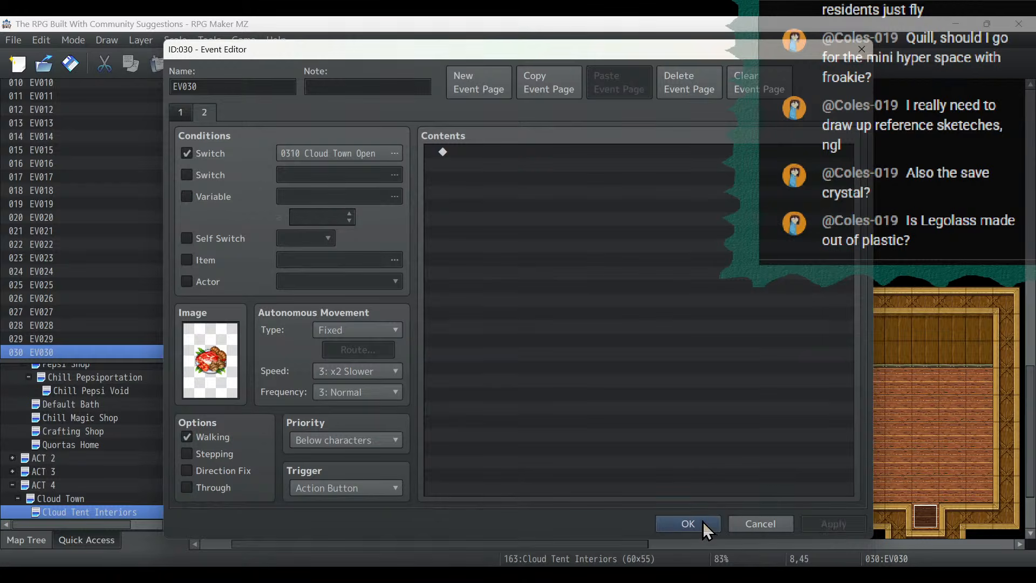
{"action": "left_click", "coordinate": [688, 523]}
- Widen the kitchen by painting a one-tile column of Ground E (Wood Floor Border) over its east wall on layer 1
{"action": "right_click", "coordinate": [358, 381]}
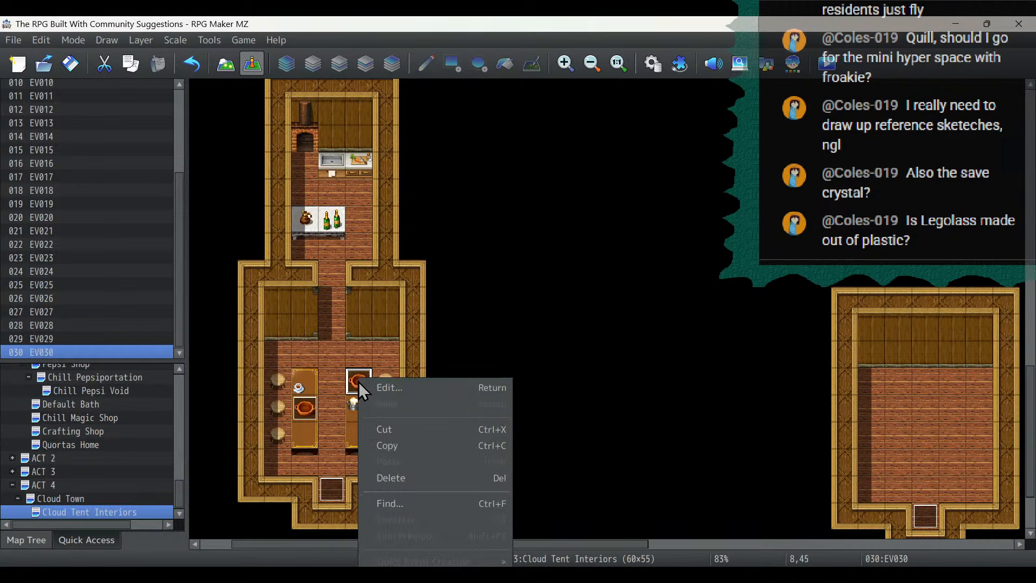
{"action": "left_click", "coordinate": [384, 445]}
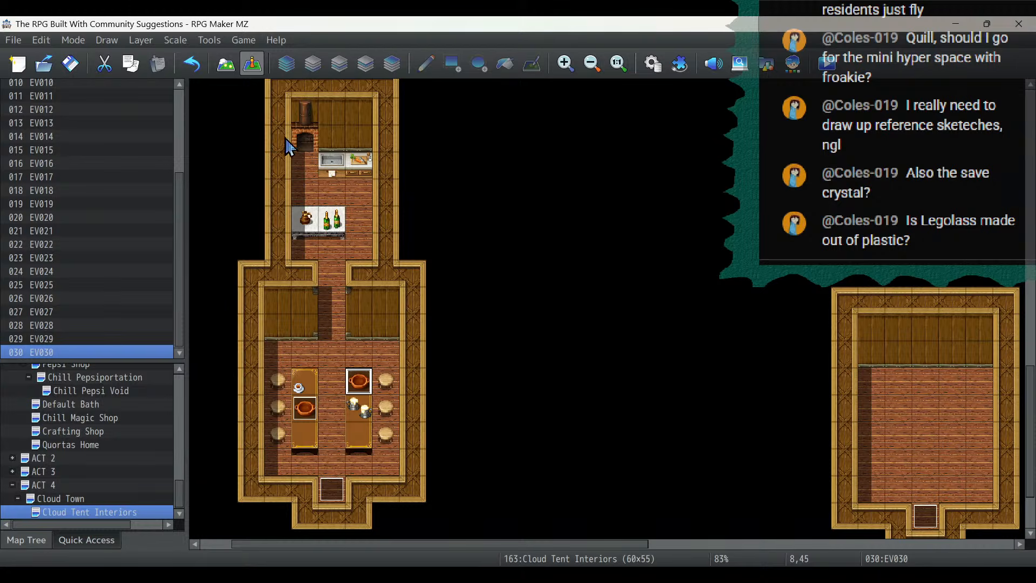
{"action": "left_click", "coordinate": [221, 74]}
{"action": "scroll", "coordinate": [413, 202], "scroll_direction": "up", "scroll_amount": 3}
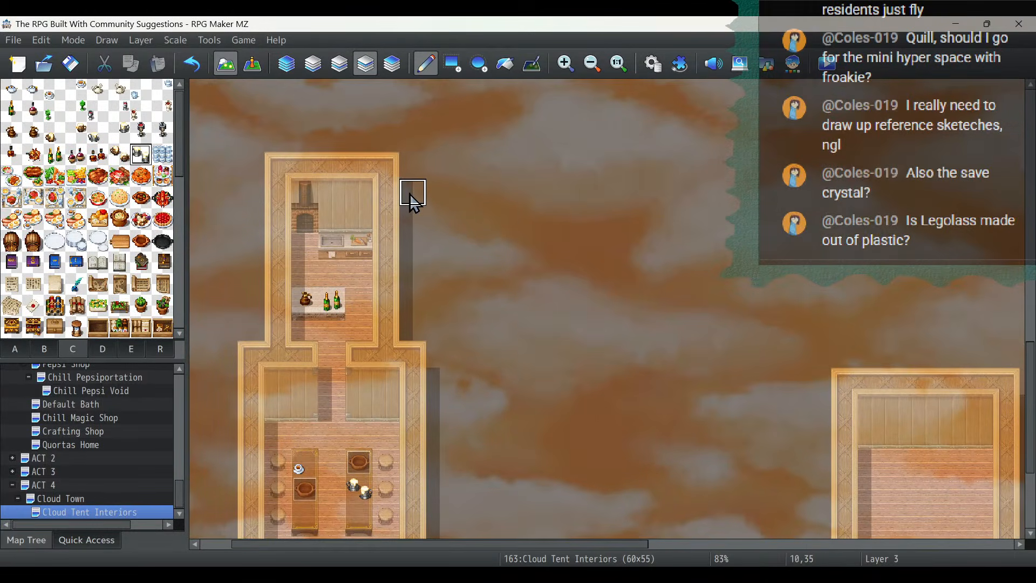
{"action": "left_click", "coordinate": [312, 65]}
{"action": "left_click", "coordinate": [15, 348]}
{"action": "left_click", "coordinate": [13, 160]}
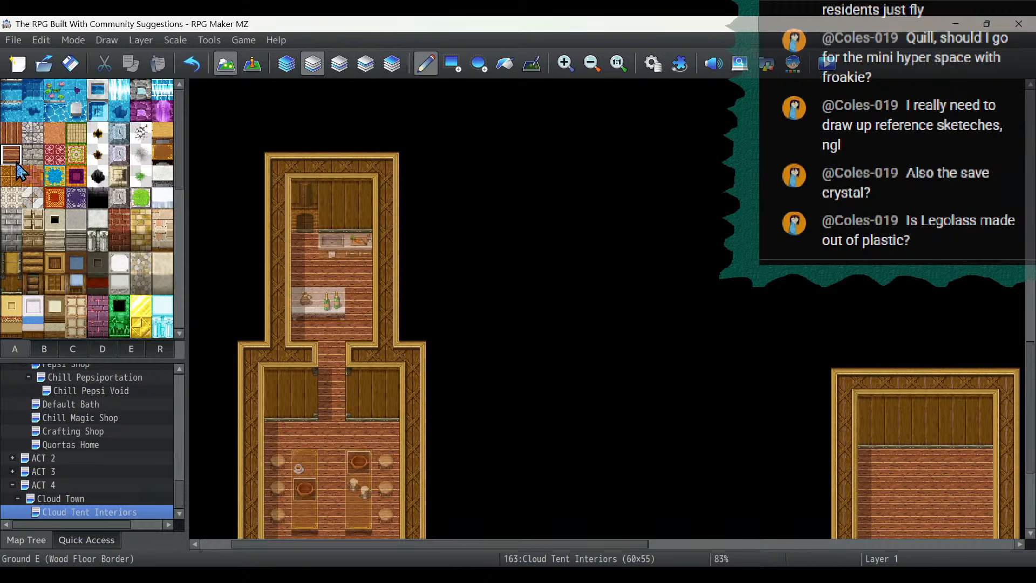
{"action": "left_click_drag", "start_coordinate": [402, 240], "coordinate": [394, 324]}
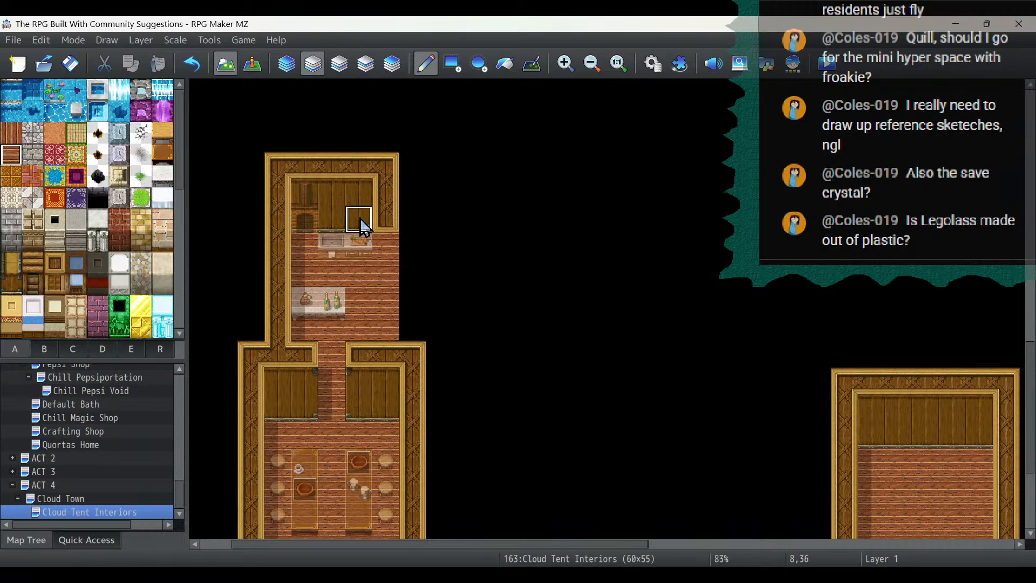
- Extend the kitchen's north wall one tile east with Wall H (Wood) and rebuild the east wall border one column further out
{"action": "left_click", "coordinate": [15, 283]}
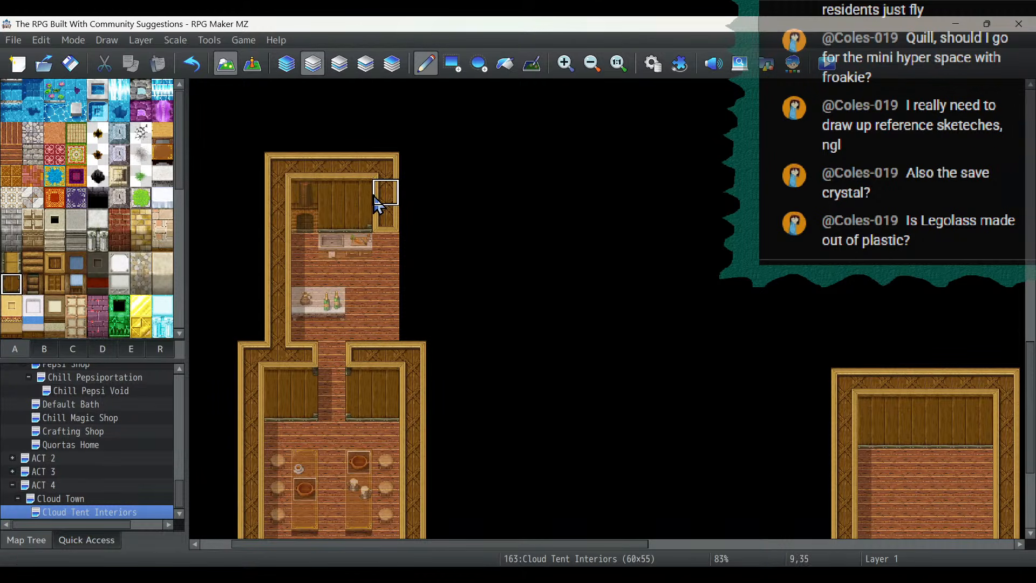
{"action": "left_click_drag", "start_coordinate": [380, 220], "coordinate": [383, 194]}
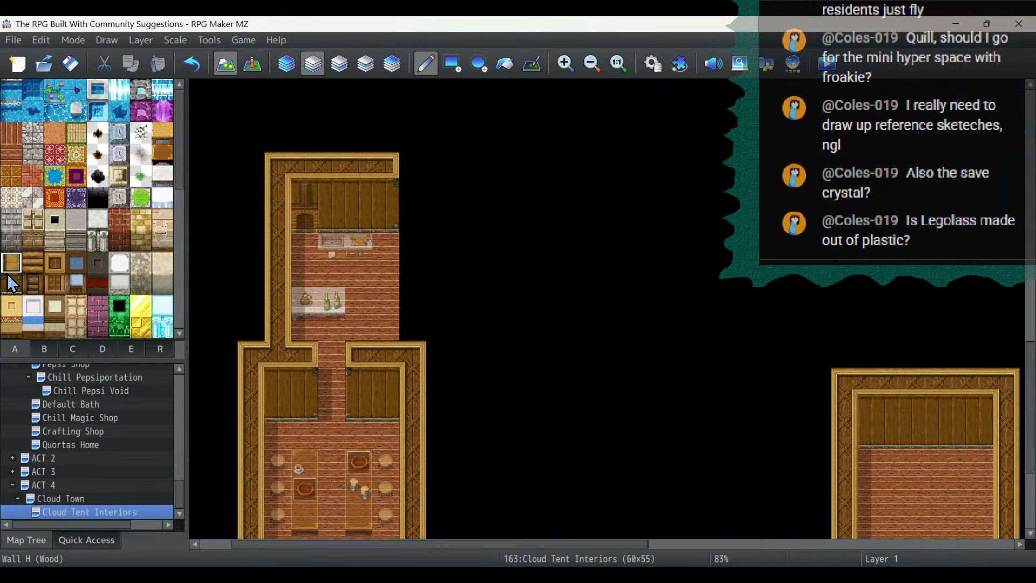
{"action": "left_click", "coordinate": [54, 263]}
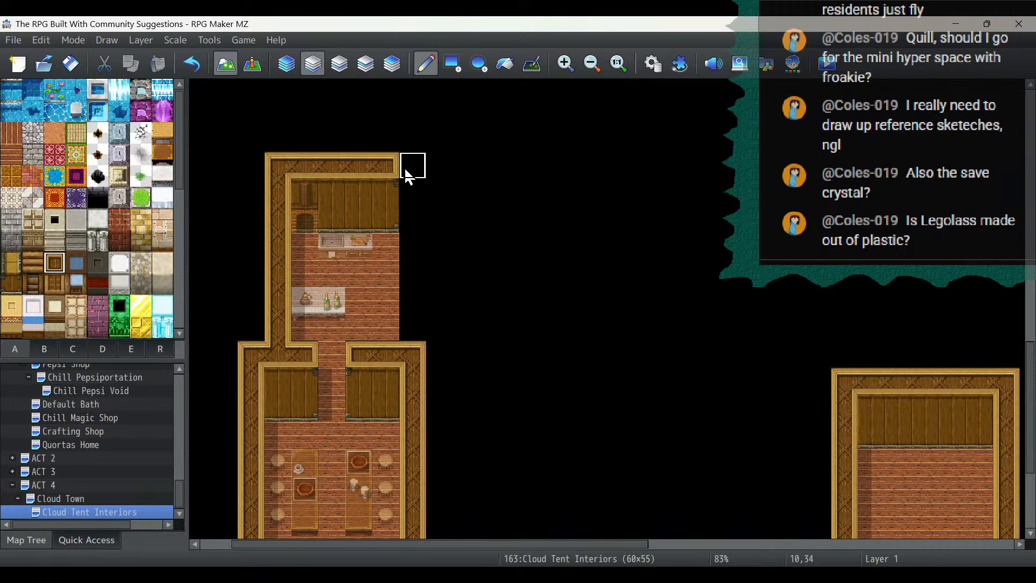
{"action": "left_click_drag", "start_coordinate": [407, 173], "coordinate": [411, 338]}
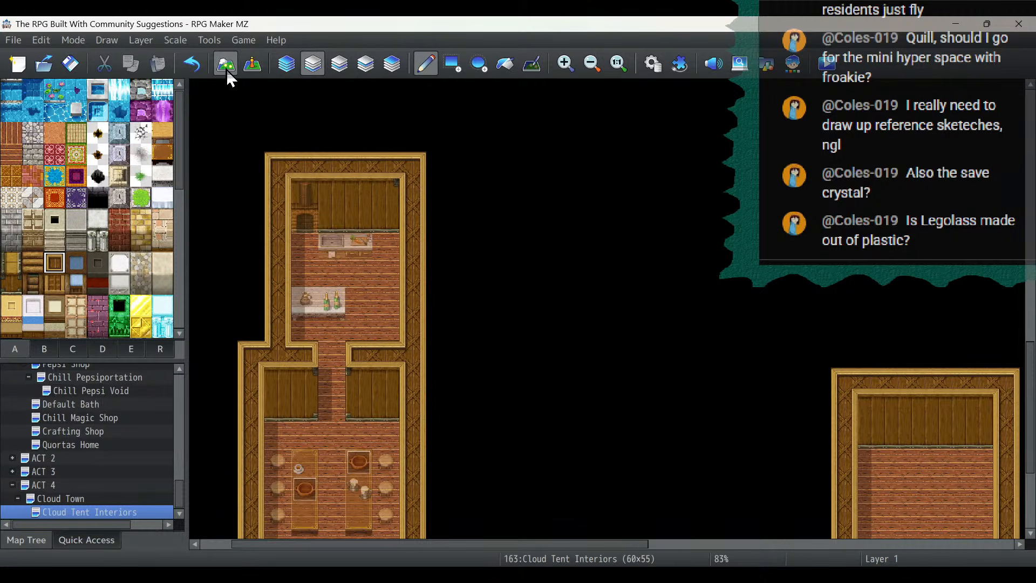
- Place two wooden barrels from tileset C on layer 3, stacked in the kitchen's southeast corner against the east wall
{"action": "left_click", "coordinate": [250, 64]}
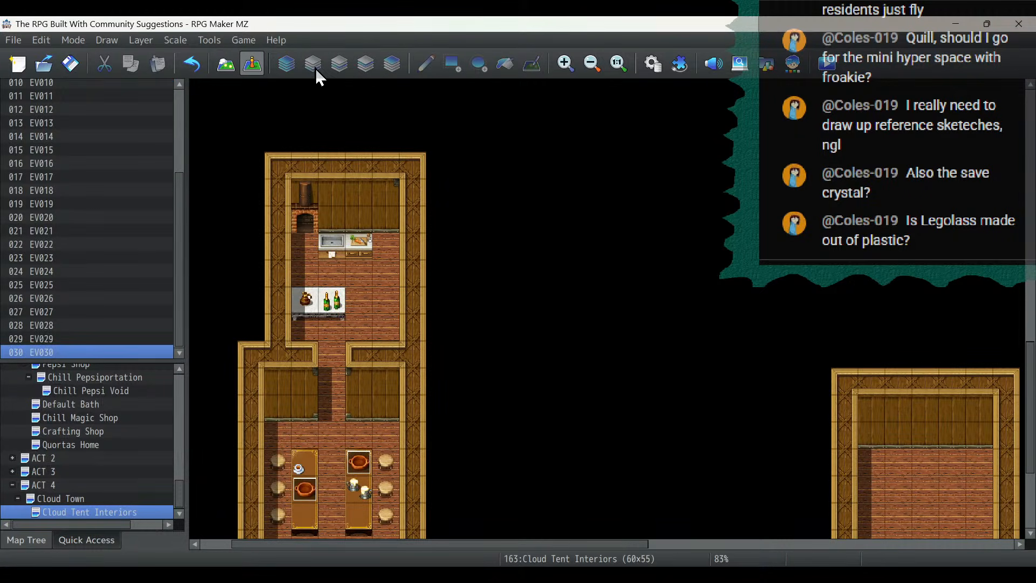
{"action": "left_click", "coordinate": [233, 67]}
{"action": "left_click", "coordinate": [365, 64]}
{"action": "left_click", "coordinate": [73, 349]}
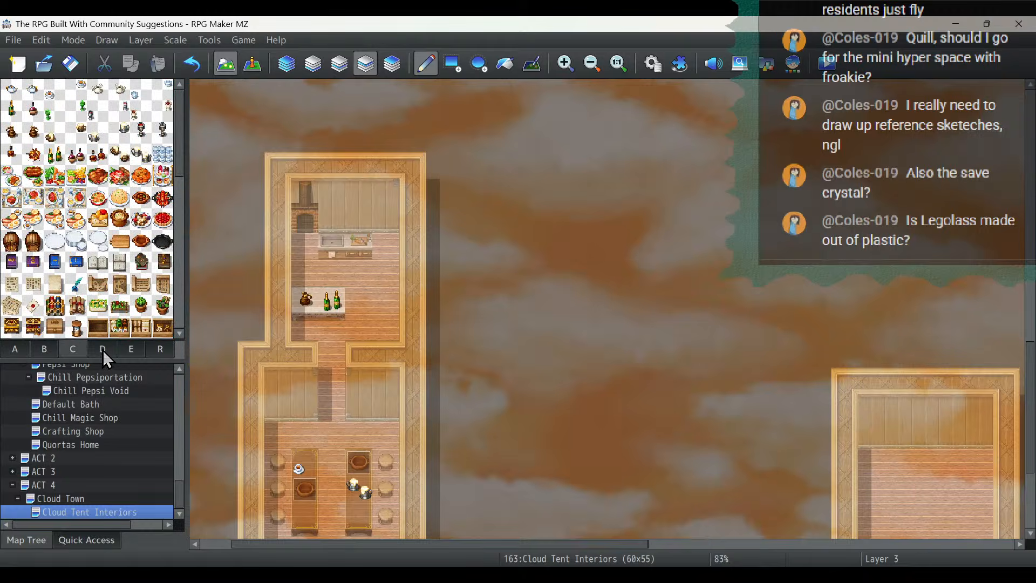
{"action": "left_click", "coordinate": [102, 350]}
{"action": "left_click", "coordinate": [72, 348]}
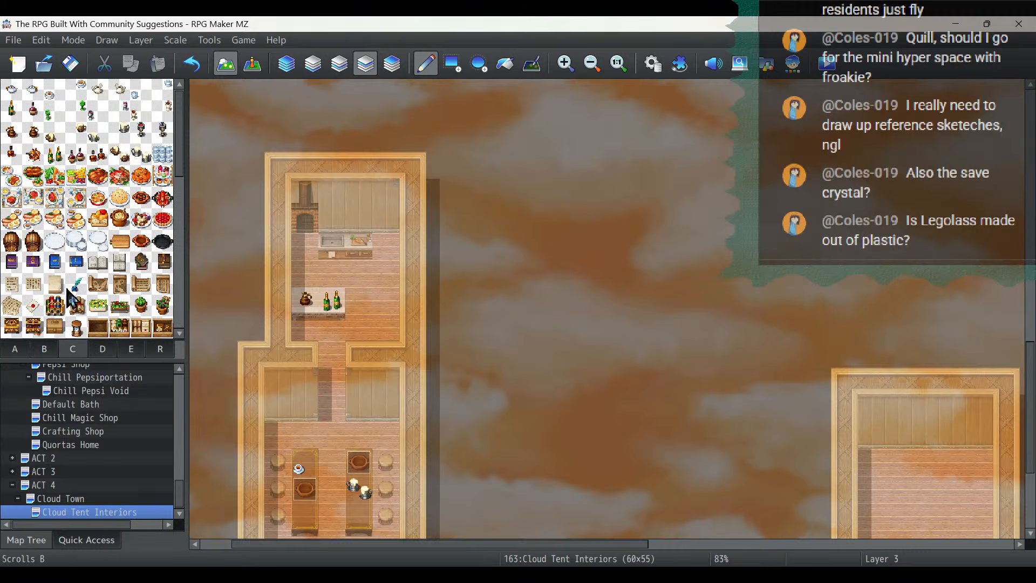
{"action": "left_click", "coordinate": [33, 241]}
{"action": "left_click", "coordinate": [386, 327]}
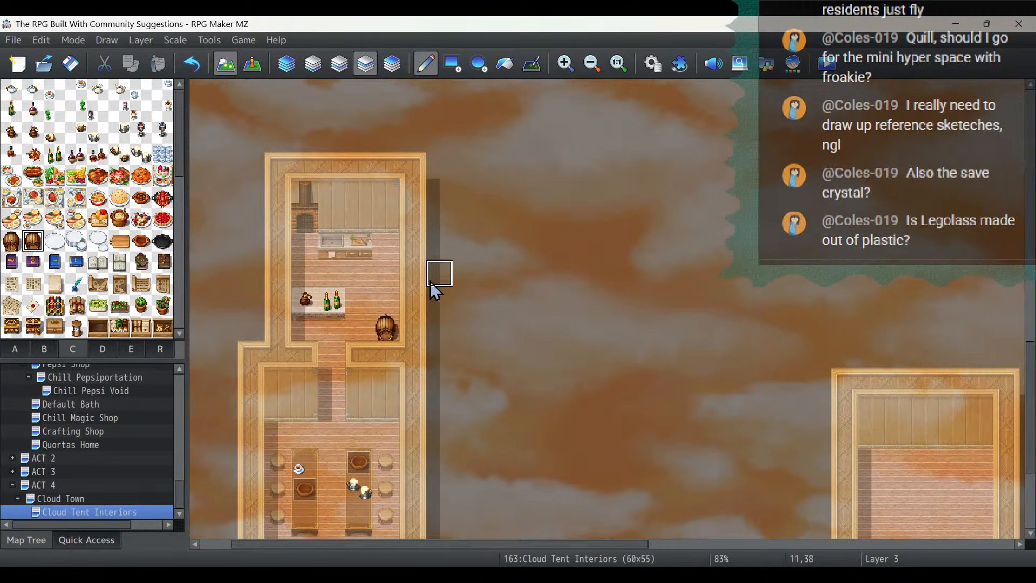
{"action": "left_click", "coordinate": [388, 300]}
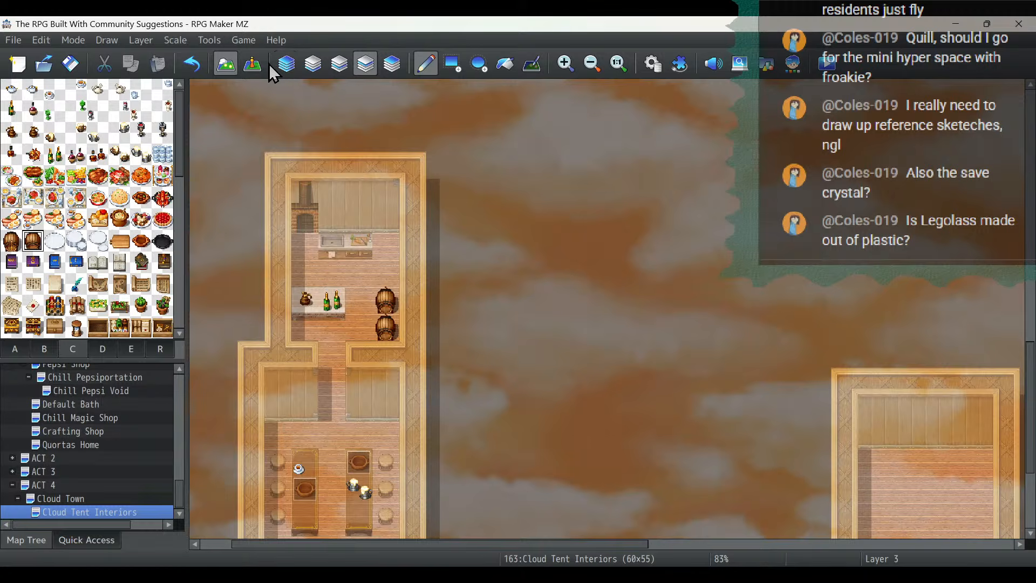
- Copy the dish event from the north end of the east dining table onto the table's south end
{"action": "scroll", "coordinate": [286, 138], "scroll_direction": "down", "scroll_amount": 3}
{"action": "left_click", "coordinate": [252, 64]}
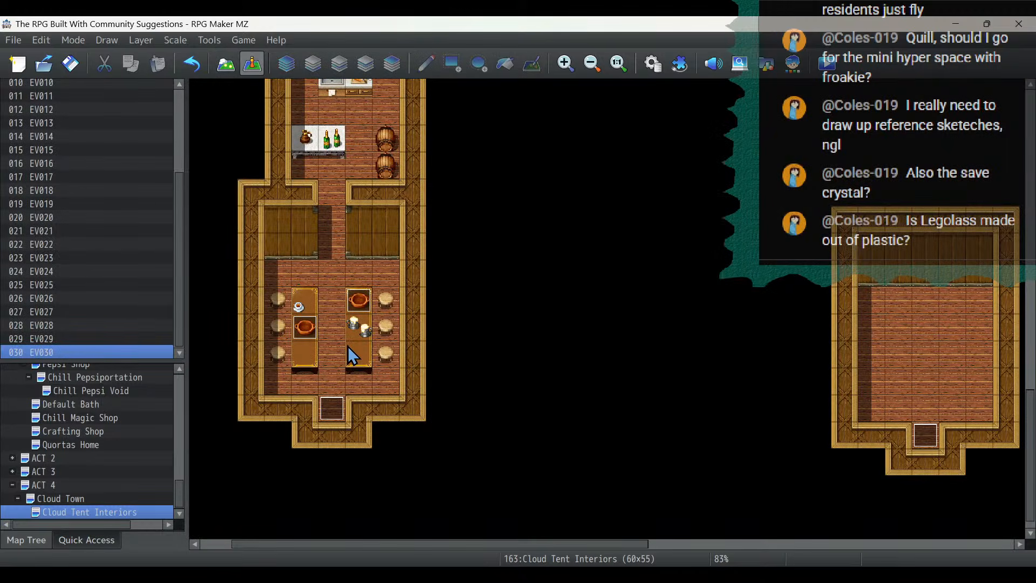
{"action": "right_click", "coordinate": [358, 303]}
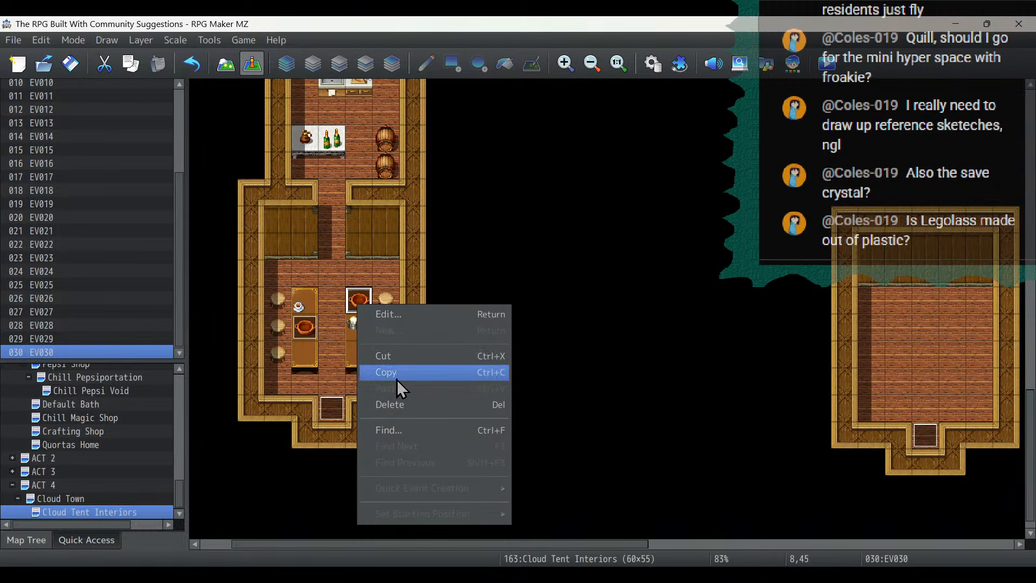
{"action": "left_click", "coordinate": [397, 377]}
{"action": "right_click", "coordinate": [359, 354]}
{"action": "left_click", "coordinate": [388, 436]}
- Change the copied event's first-page image to the empty black pan from Tileset C
{"action": "double_click", "coordinate": [360, 359]}
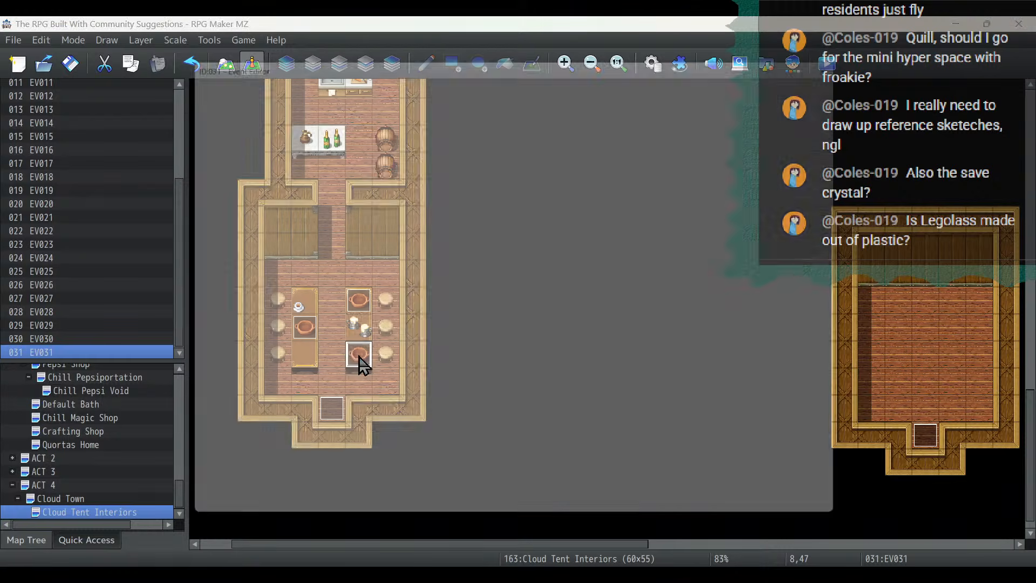
{"action": "double_click", "coordinate": [219, 358]}
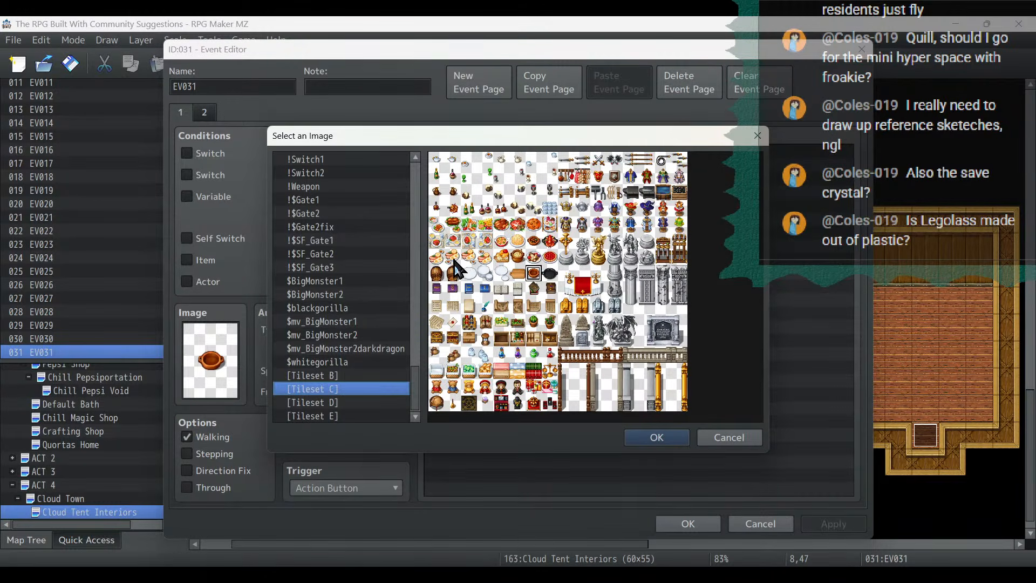
{"action": "double_click", "coordinate": [550, 274]}
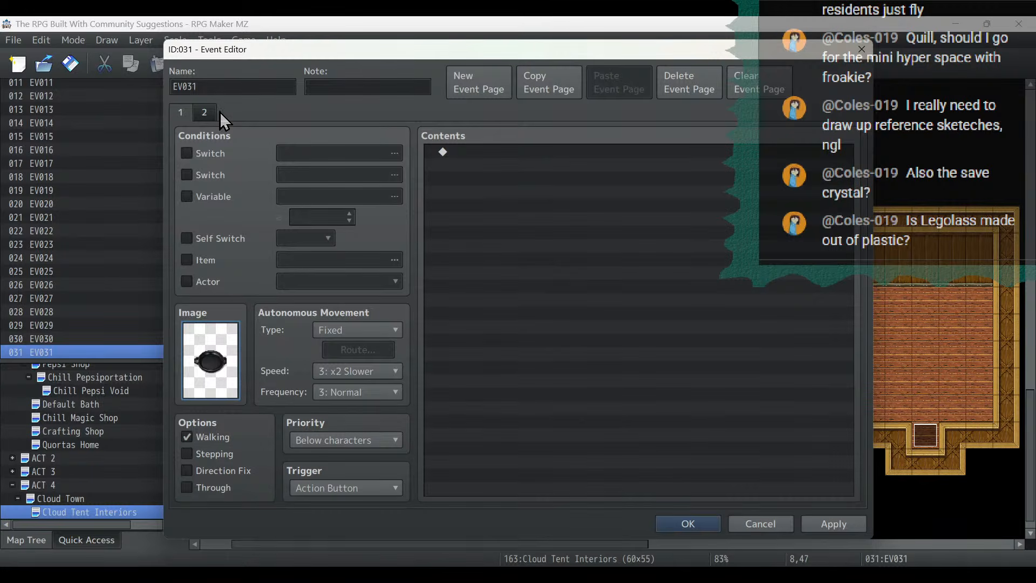
- Set the event's second-page image to the set meal with a red dish from Tileset C, then save the event and the project
{"action": "left_click", "coordinate": [210, 110]}
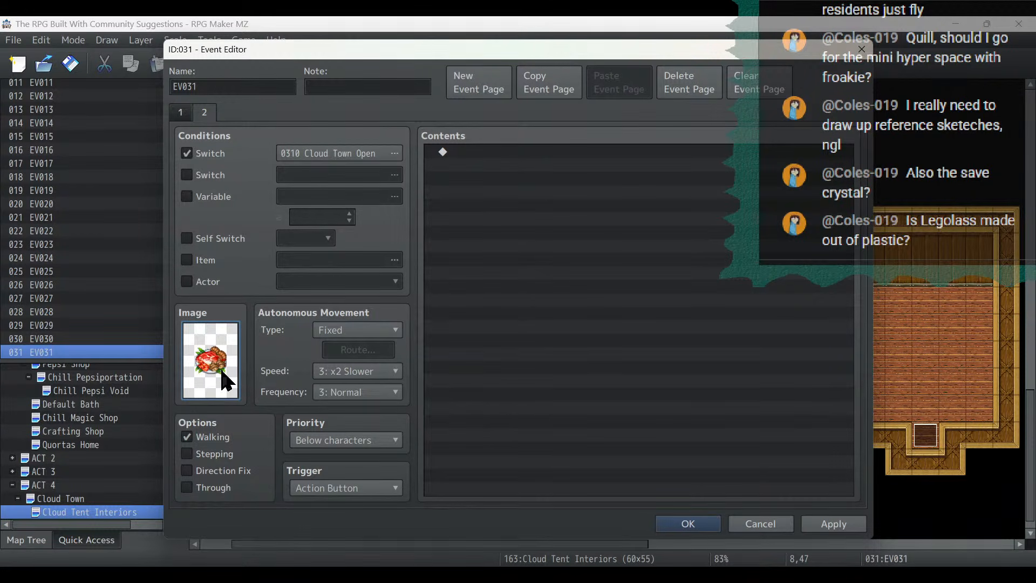
{"action": "double_click", "coordinate": [227, 381]}
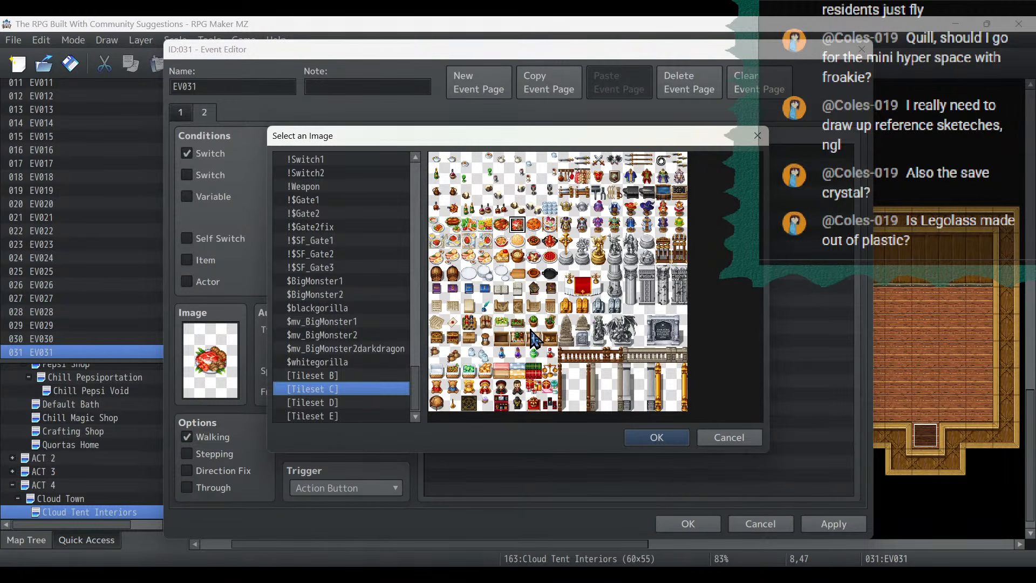
{"action": "double_click", "coordinate": [490, 244]}
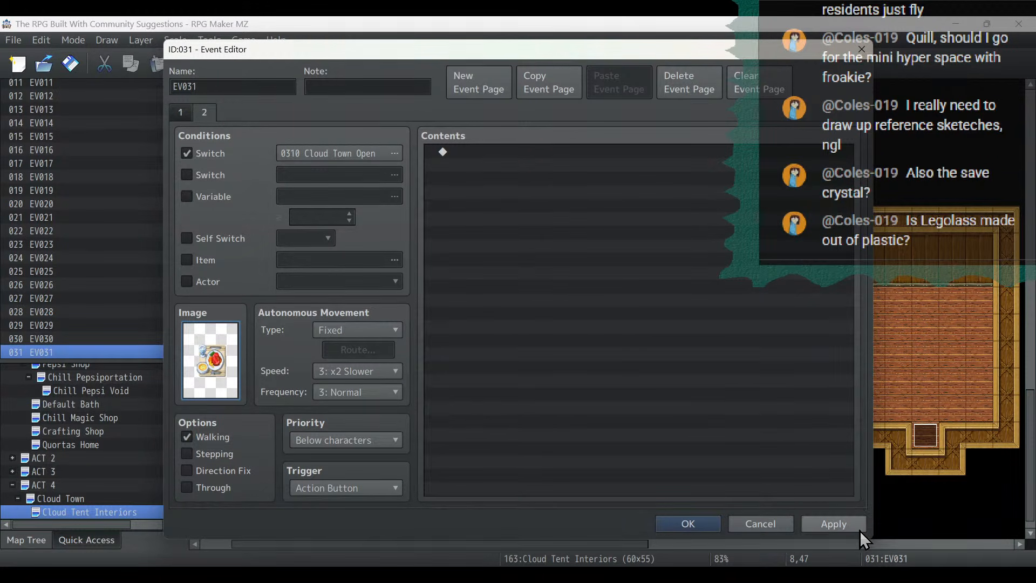
{"action": "left_click", "coordinate": [834, 524]}
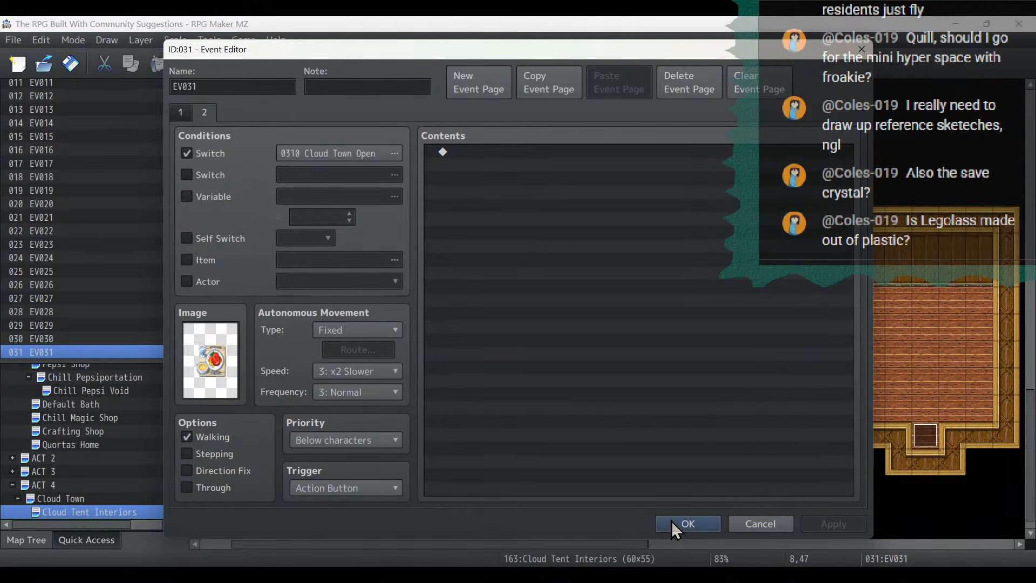
{"action": "double_click", "coordinate": [210, 354]}
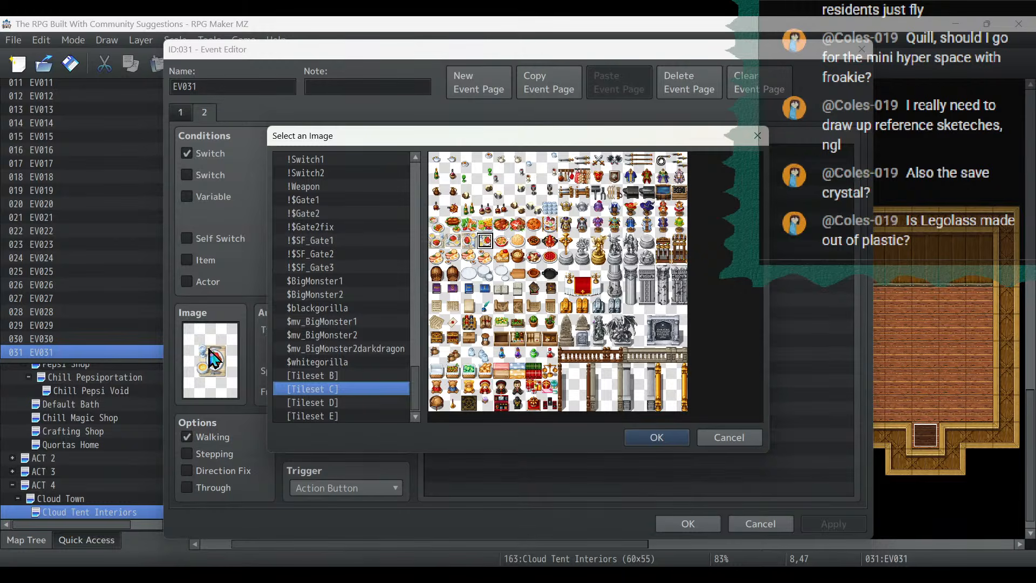
{"action": "left_click", "coordinate": [653, 433]}
{"action": "left_click", "coordinate": [696, 524]}
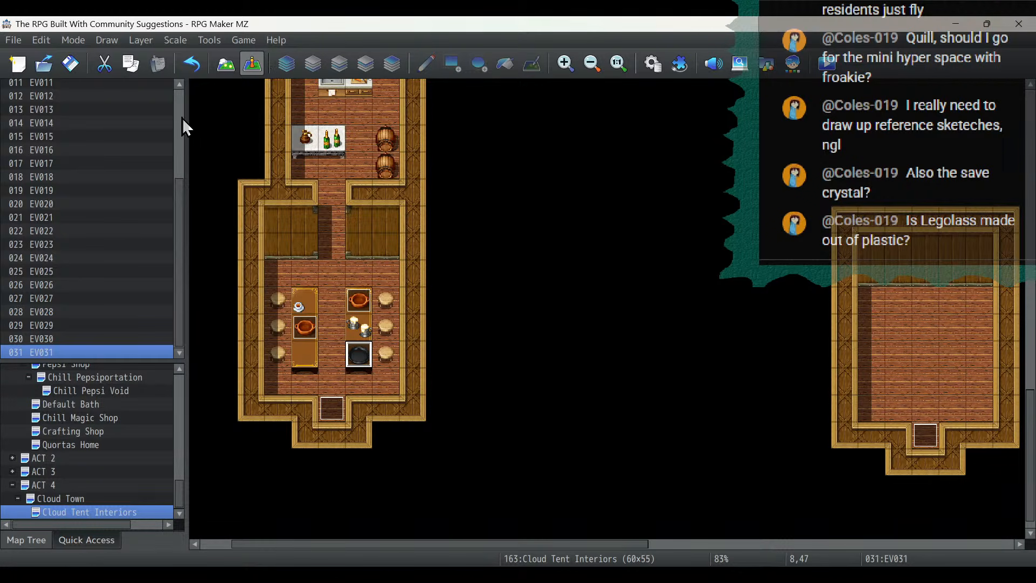
{"action": "left_click", "coordinate": [75, 69]}
- Place the black throne from tileset B on layer 2, centred against the north wall of the easternmost house's east room
{"action": "scroll", "coordinate": [613, 289], "scroll_direction": "up", "scroll_amount": 3}
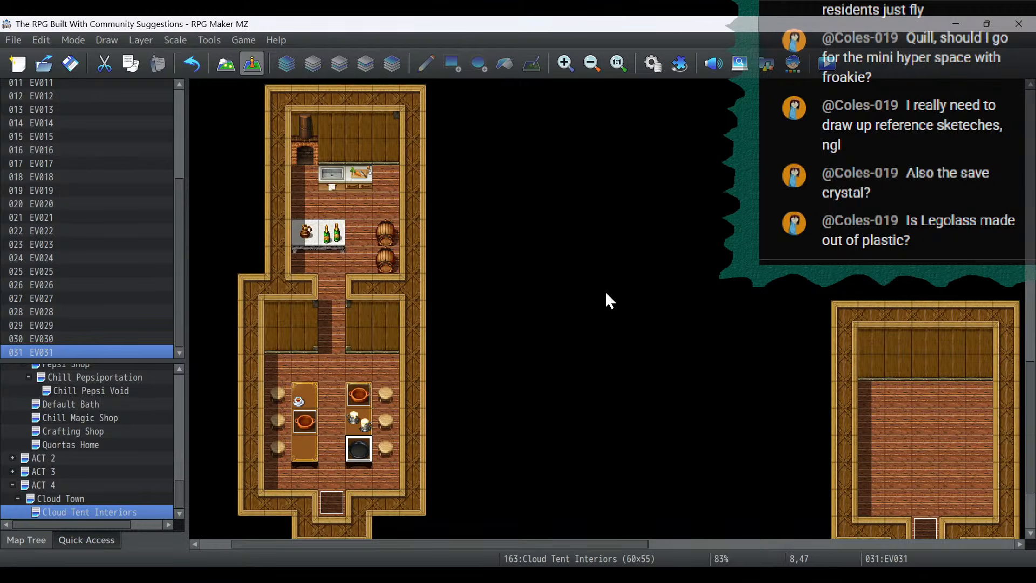
{"action": "scroll", "coordinate": [605, 293], "scroll_direction": "up", "scroll_amount": 3}
{"action": "scroll", "coordinate": [605, 293], "scroll_direction": "down", "scroll_amount": 4}
{"action": "left_click_drag", "start_coordinate": [478, 544], "coordinate": [944, 551]}
{"action": "scroll", "coordinate": [899, 378], "scroll_direction": "up", "scroll_amount": 5}
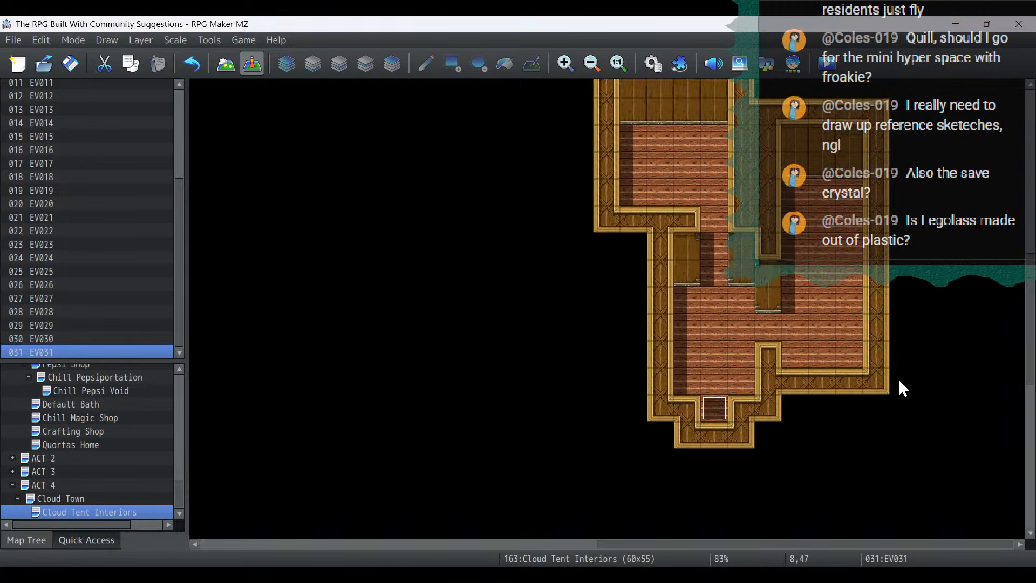
{"action": "scroll", "coordinate": [898, 378], "scroll_direction": "up", "scroll_amount": 1}
{"action": "scroll", "coordinate": [756, 319], "scroll_direction": "up", "scroll_amount": 1}
{"action": "left_click", "coordinate": [225, 64]}
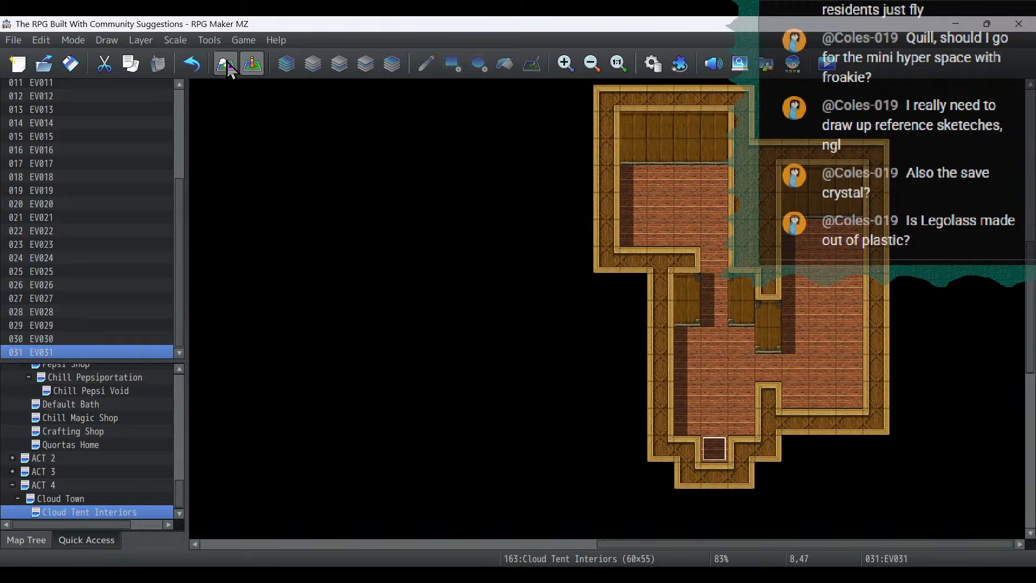
{"action": "left_click", "coordinate": [313, 64]}
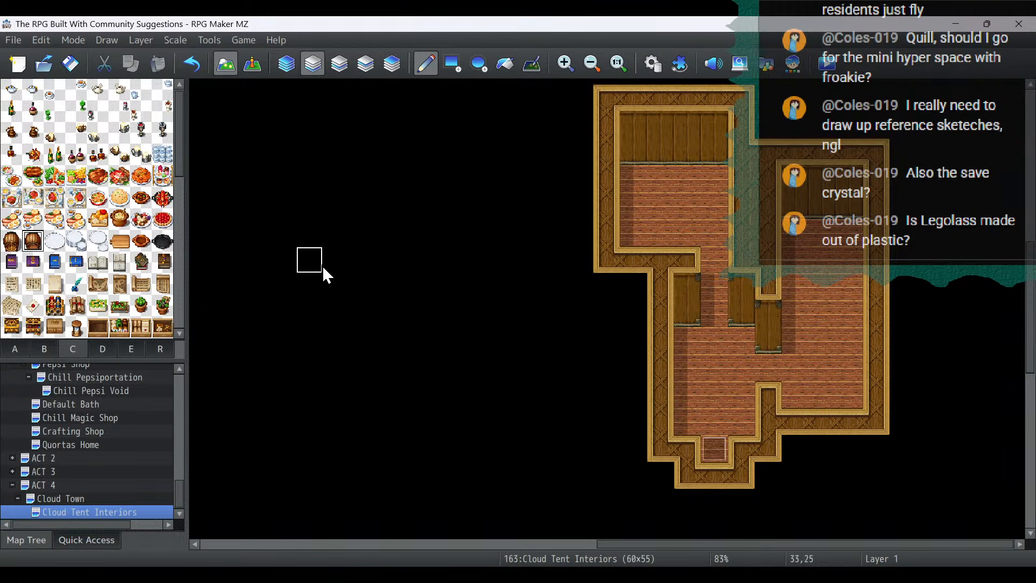
{"action": "left_click", "coordinate": [44, 349]}
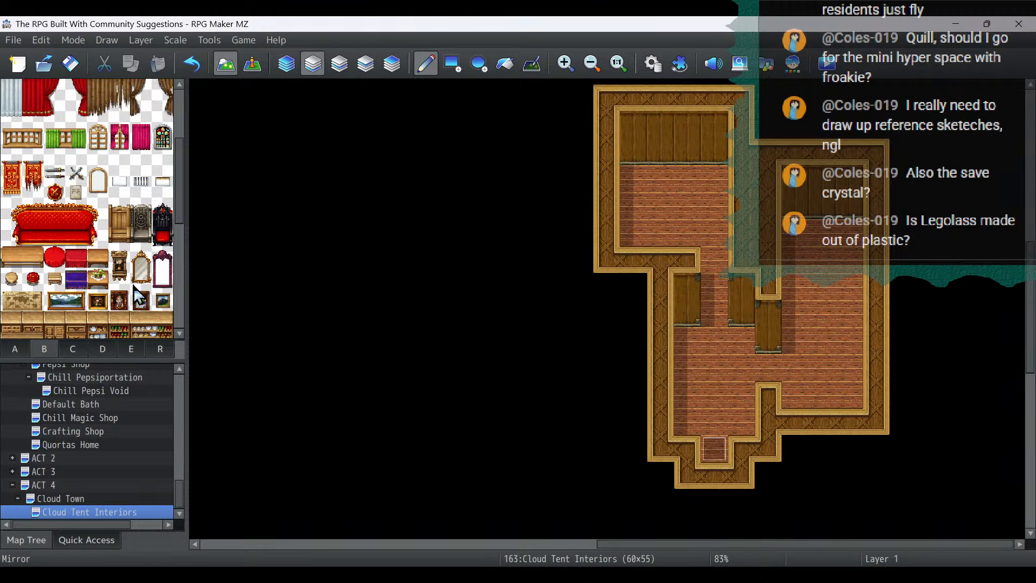
{"action": "left_click_drag", "start_coordinate": [165, 240], "coordinate": [165, 242]}
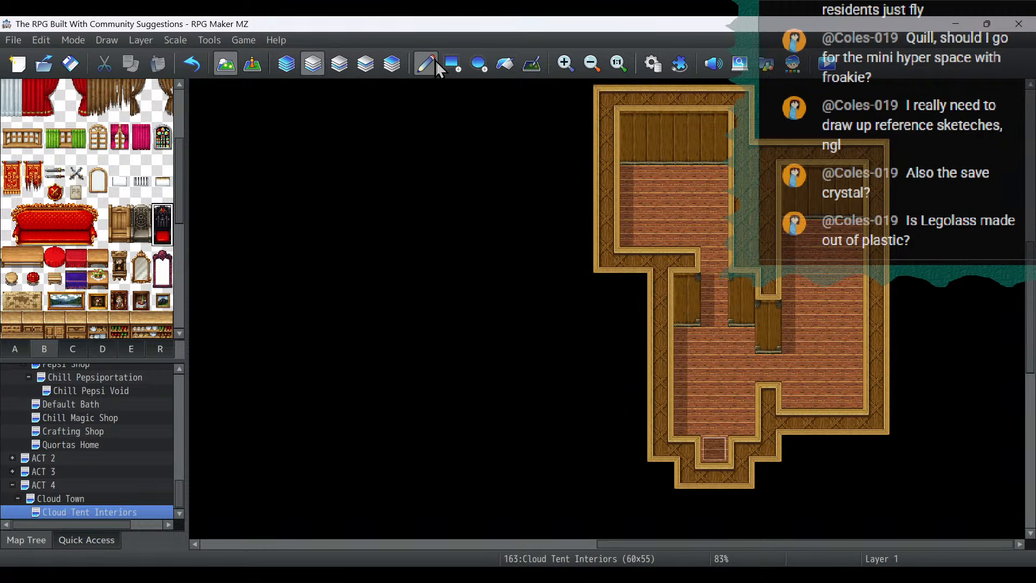
{"action": "left_click", "coordinate": [339, 64]}
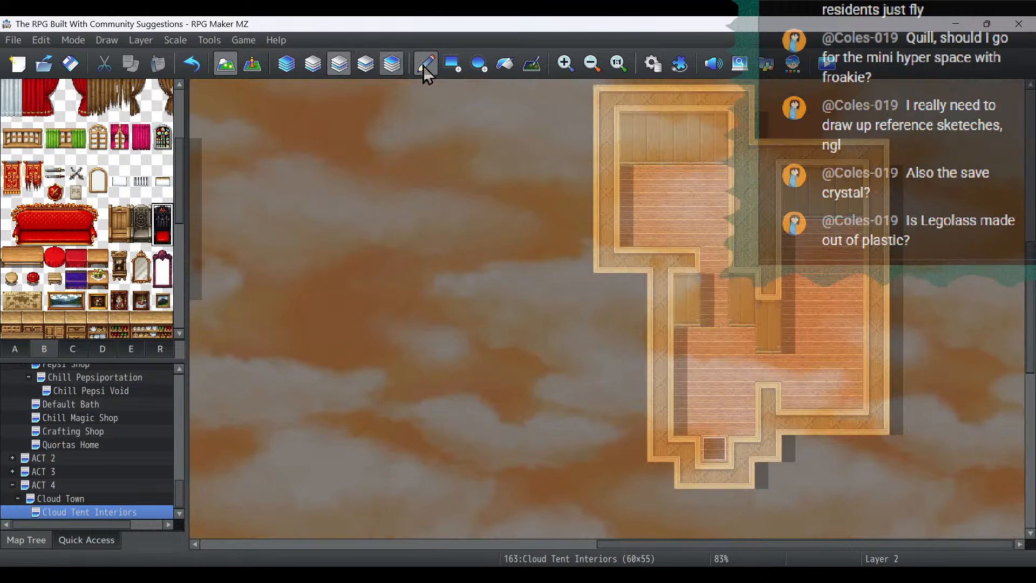
{"action": "left_click", "coordinate": [825, 218]}
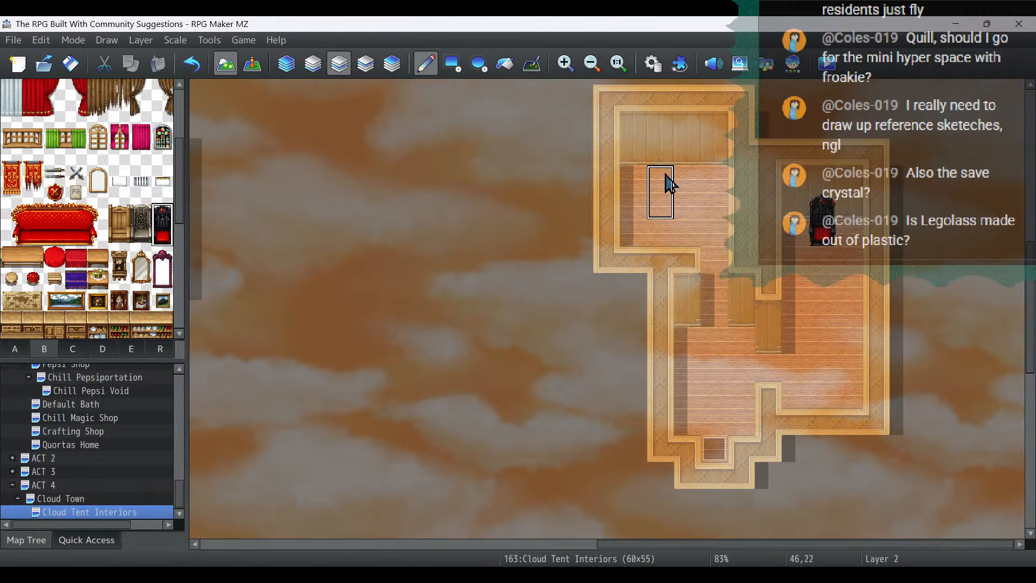
- Paint a purple gold-edged carpet, three tiles wide and four tiles long, on layer 1 beneath and in front of the throne
{"action": "left_click", "coordinate": [312, 66]}
{"action": "left_click", "coordinate": [15, 348]}
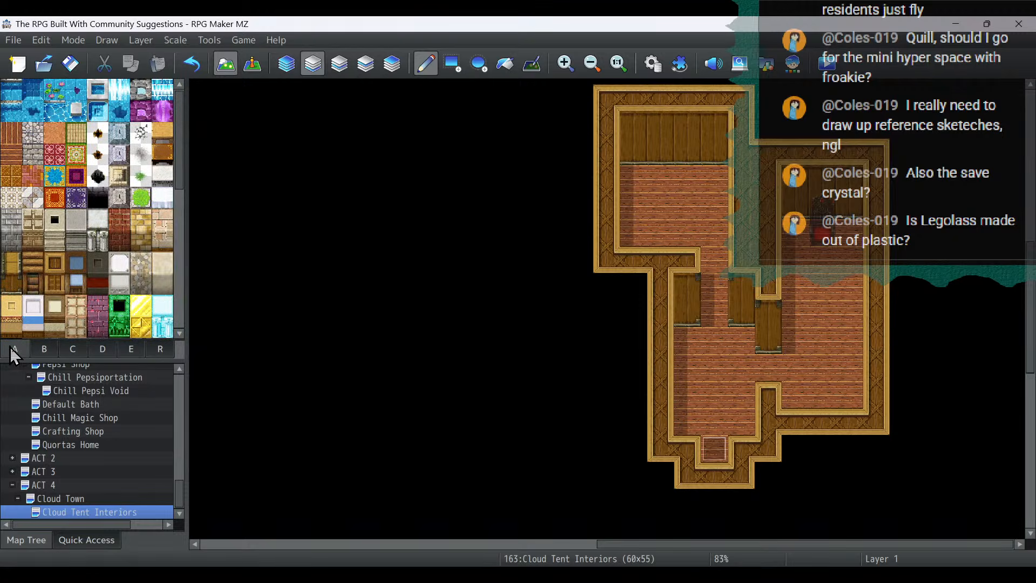
{"action": "left_click", "coordinate": [76, 176]}
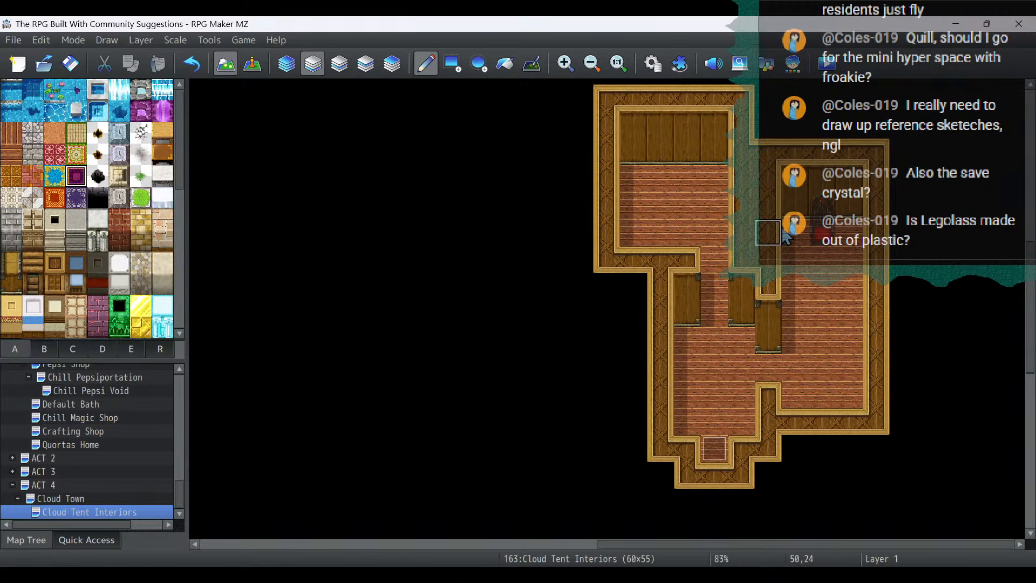
{"action": "mouse_move", "coordinate": [822, 233]}
{"action": "left_mouse_down"}
{"action": "mouse_move", "coordinate": [852, 264]}
{"action": "mouse_move", "coordinate": [851, 327]}
{"action": "mouse_move", "coordinate": [815, 324]}
{"action": "mouse_move", "coordinate": [798, 264]}
{"action": "mouse_move", "coordinate": [822, 303]}
{"action": "left_mouse_up"}
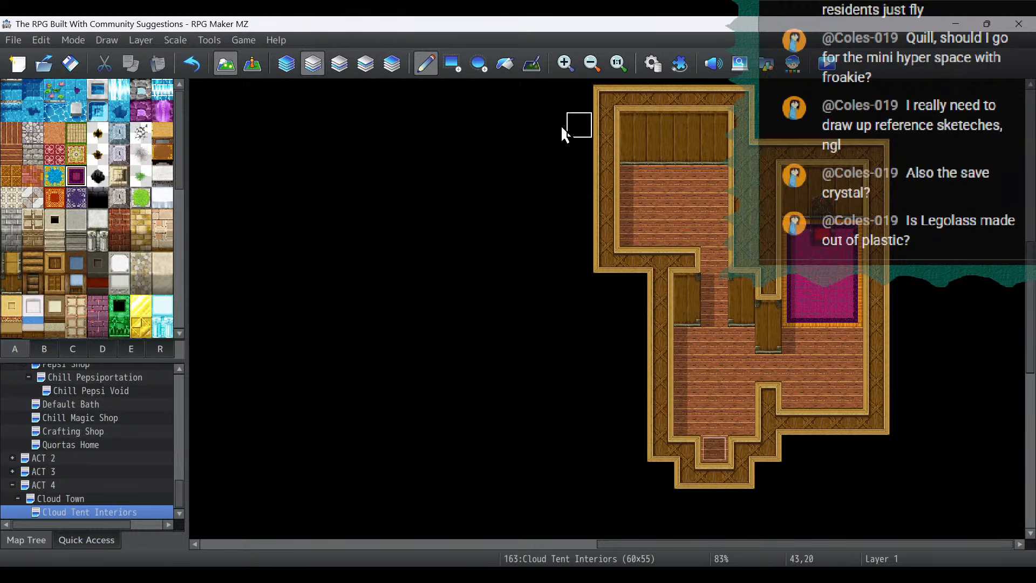
- Decorate the north wall above the throne on layer 2 with two dark gold-patterned squares from tileset C and a coiled whip between them
{"action": "left_click", "coordinate": [340, 64]}
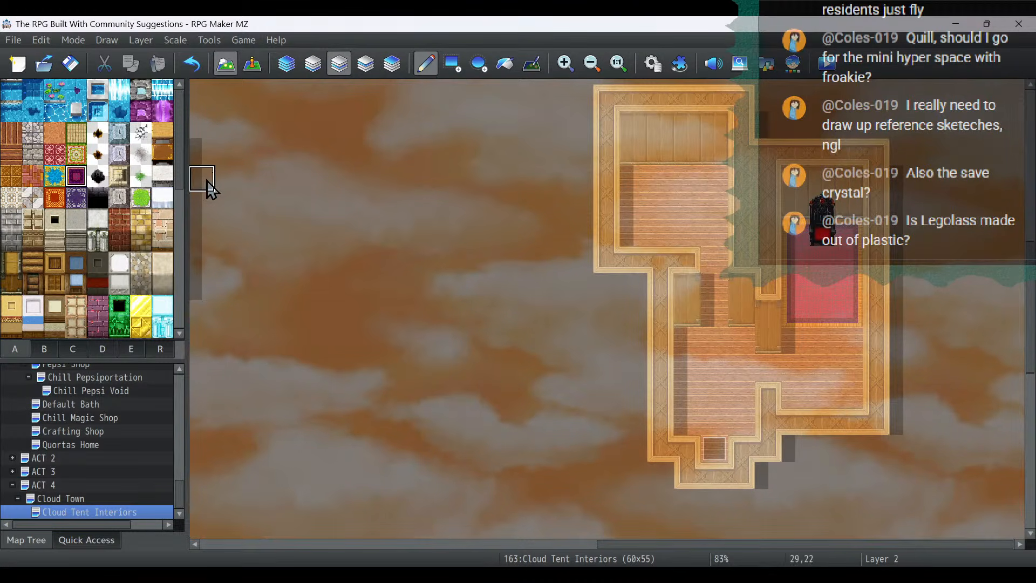
{"action": "left_click", "coordinate": [44, 351]}
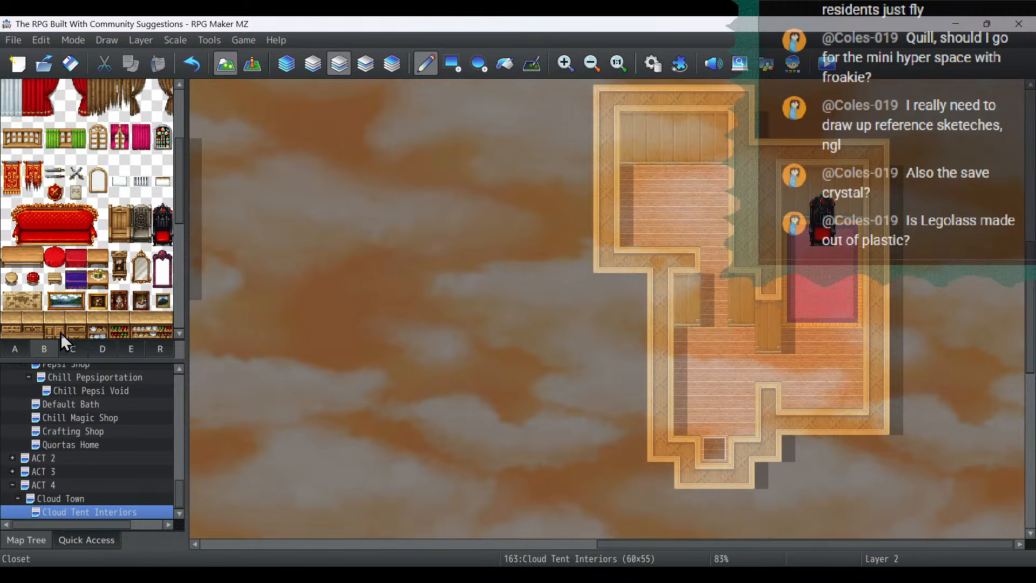
{"action": "scroll", "coordinate": [128, 249], "scroll_direction": "down", "scroll_amount": 5}
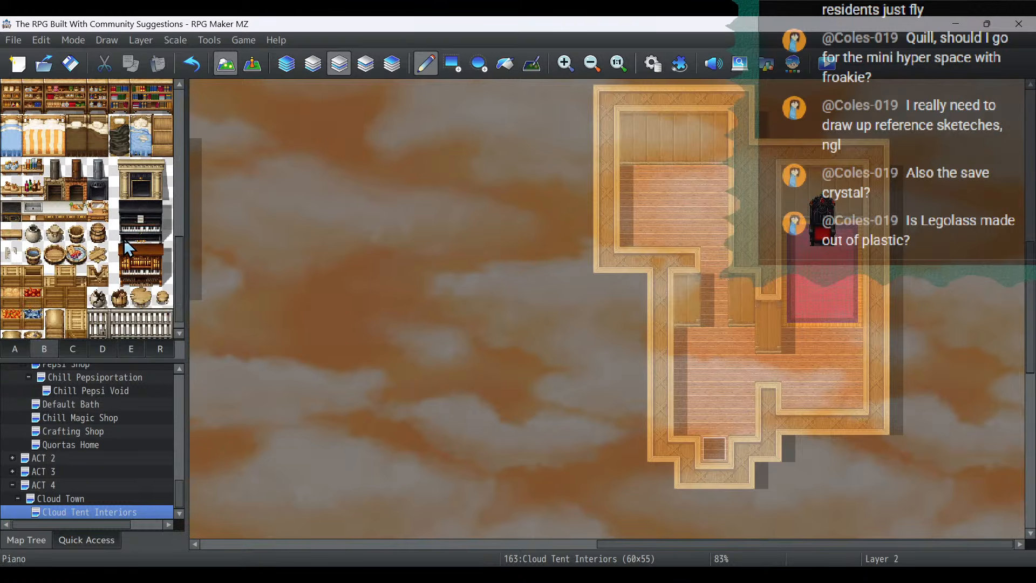
{"action": "scroll", "coordinate": [128, 248], "scroll_direction": "down", "scroll_amount": 2}
{"action": "left_click", "coordinate": [74, 350]}
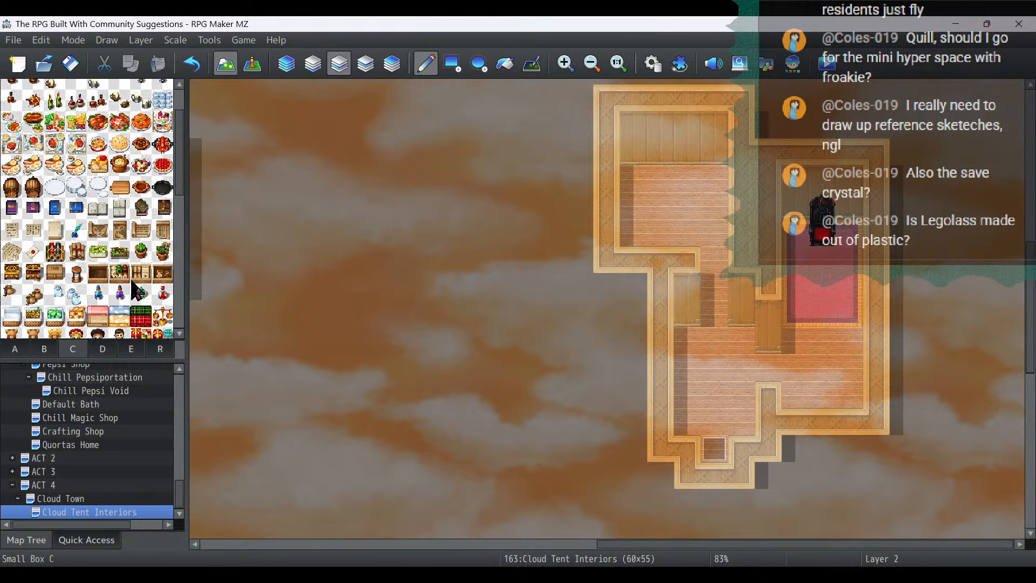
{"action": "scroll", "coordinate": [138, 292], "scroll_direction": "down", "scroll_amount": 4}
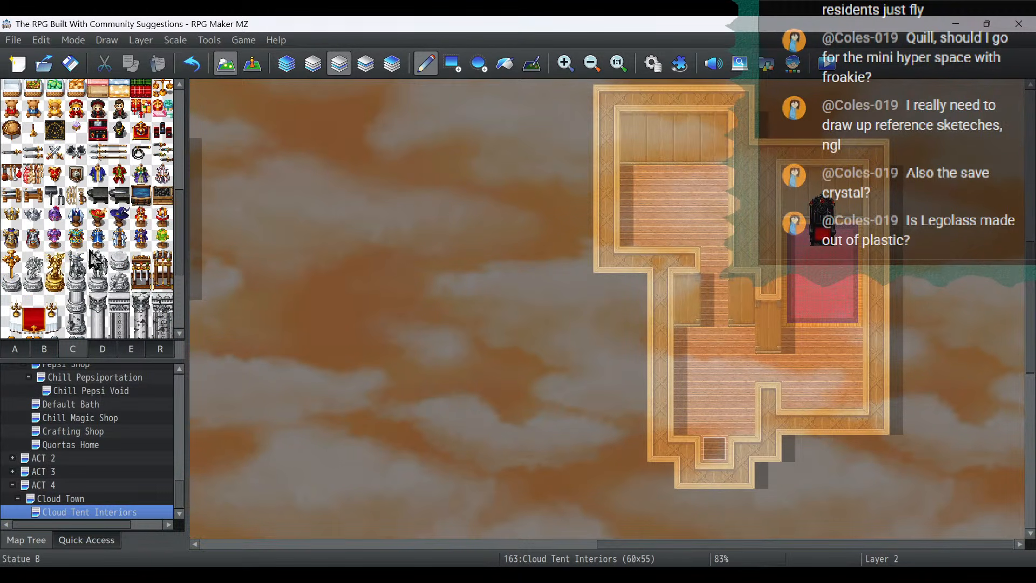
{"action": "left_click", "coordinate": [55, 130]}
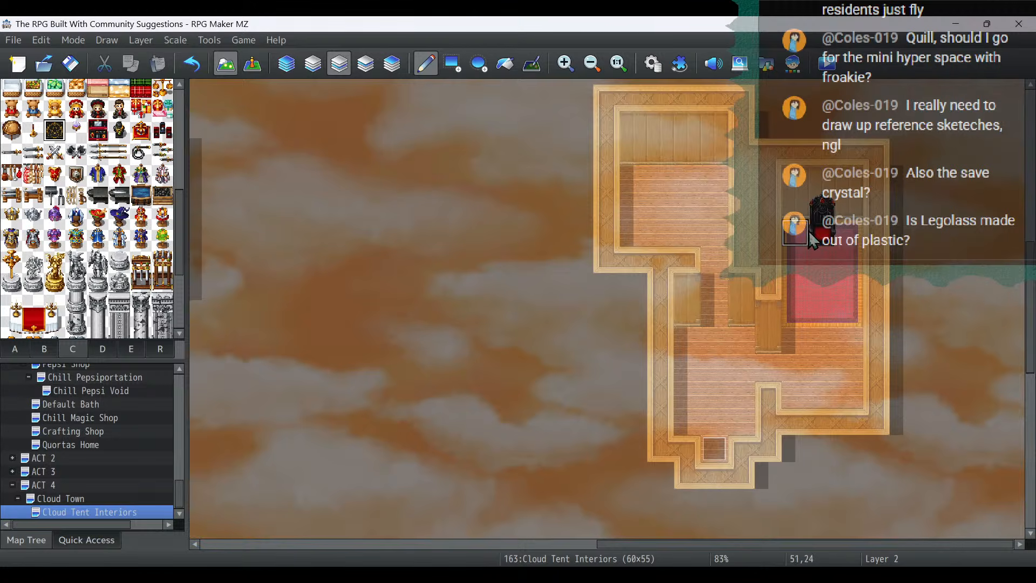
{"action": "left_click", "coordinate": [796, 179]}
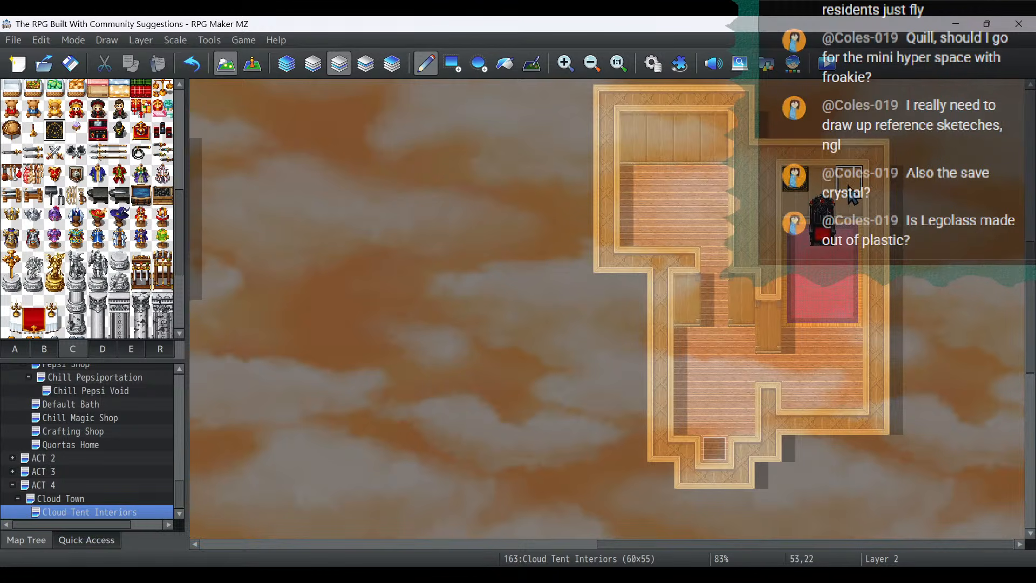
{"action": "left_click", "coordinate": [849, 185]}
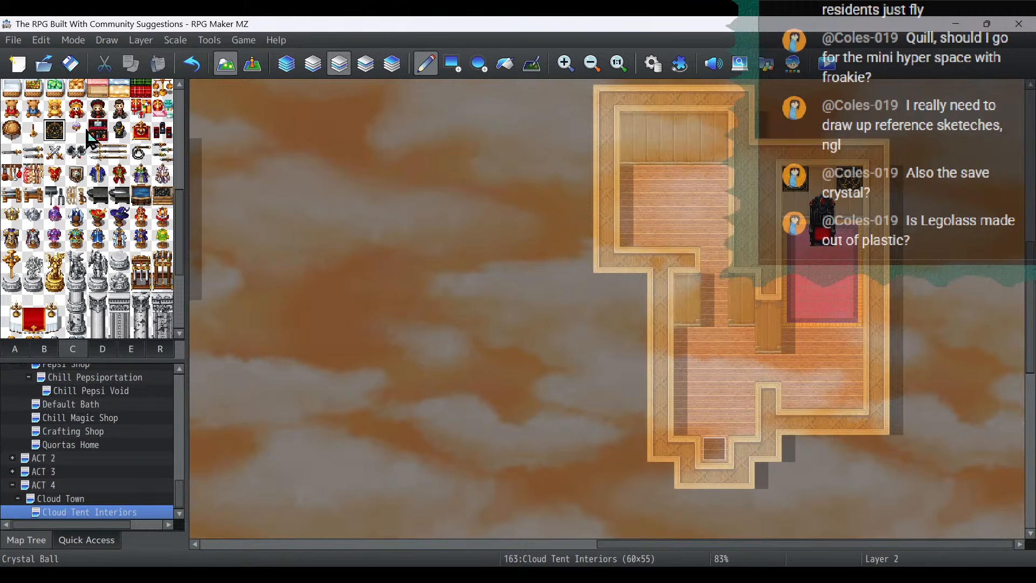
{"action": "left_click", "coordinate": [142, 154]}
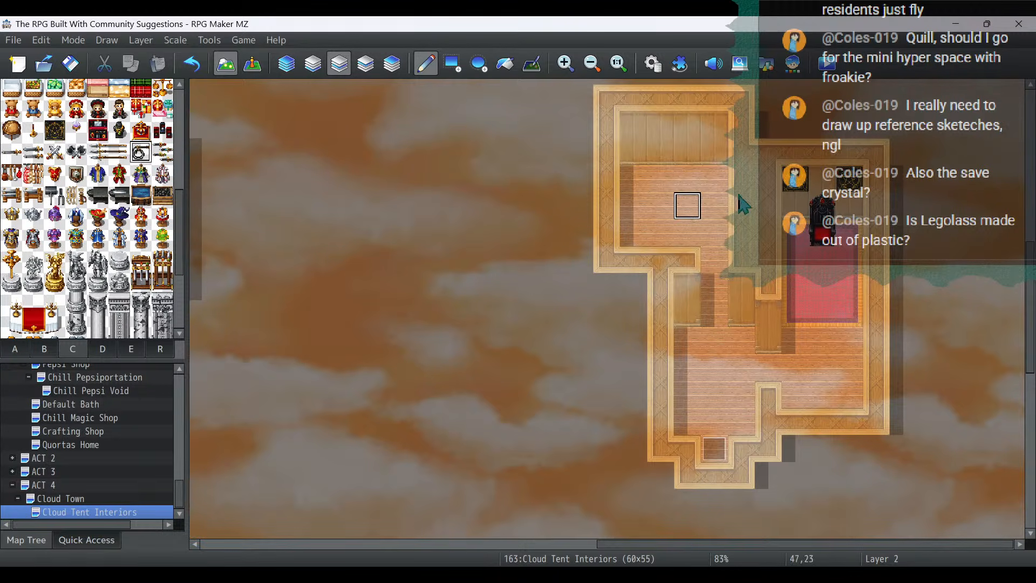
{"action": "left_click", "coordinate": [821, 181]}
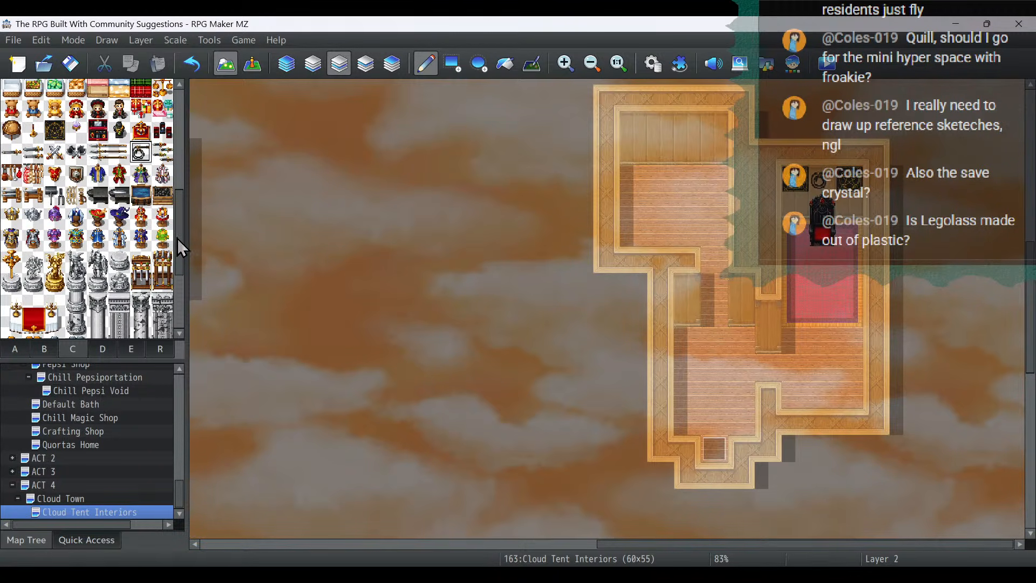
- Place a two-tile-high grey stone statue from tileset C on each side of the throne
{"action": "scroll", "coordinate": [103, 249], "scroll_direction": "down", "scroll_amount": 6}
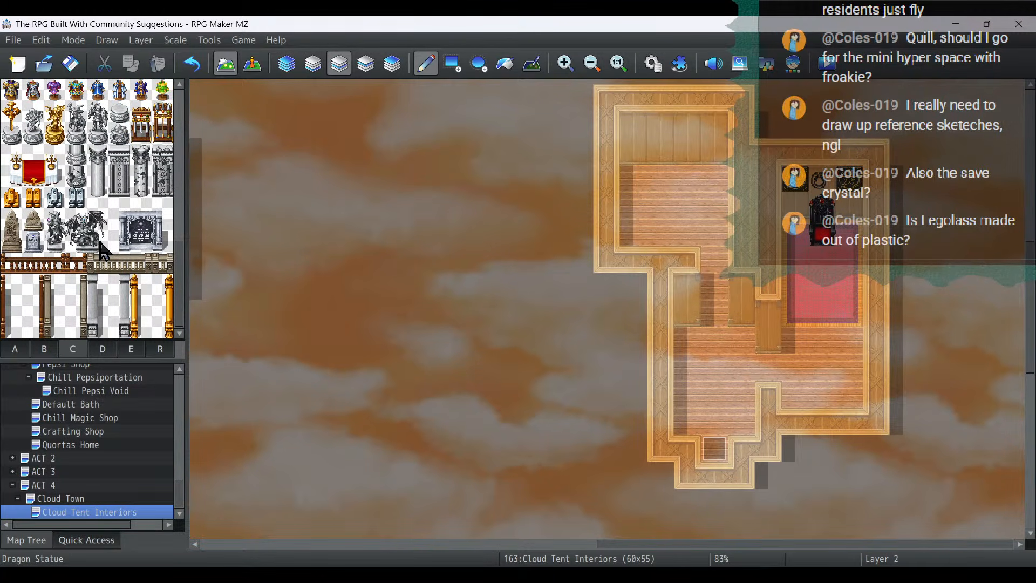
{"action": "left_click", "coordinate": [63, 232]}
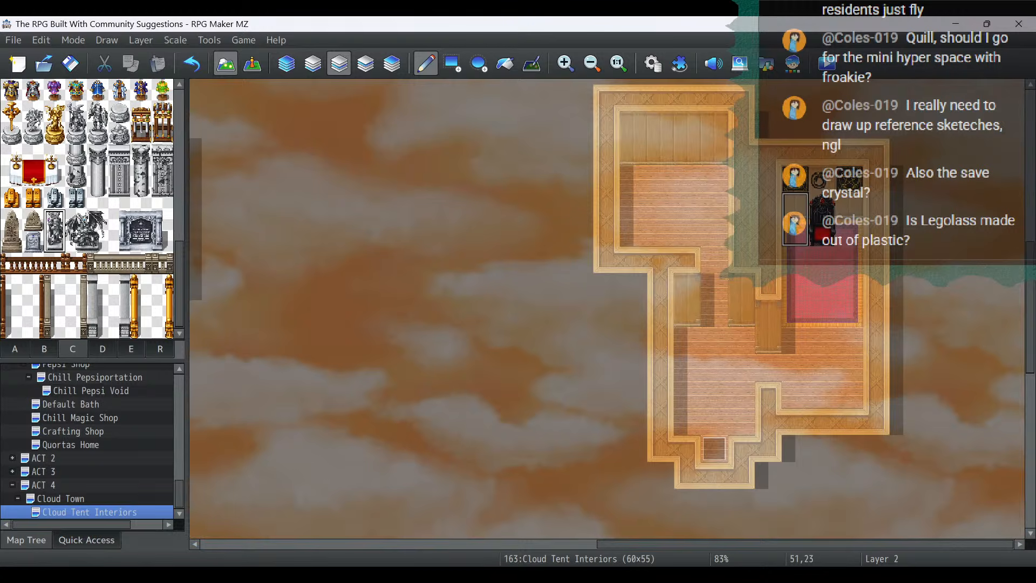
{"action": "left_click", "coordinate": [796, 219]}
{"action": "left_click", "coordinate": [850, 220]}
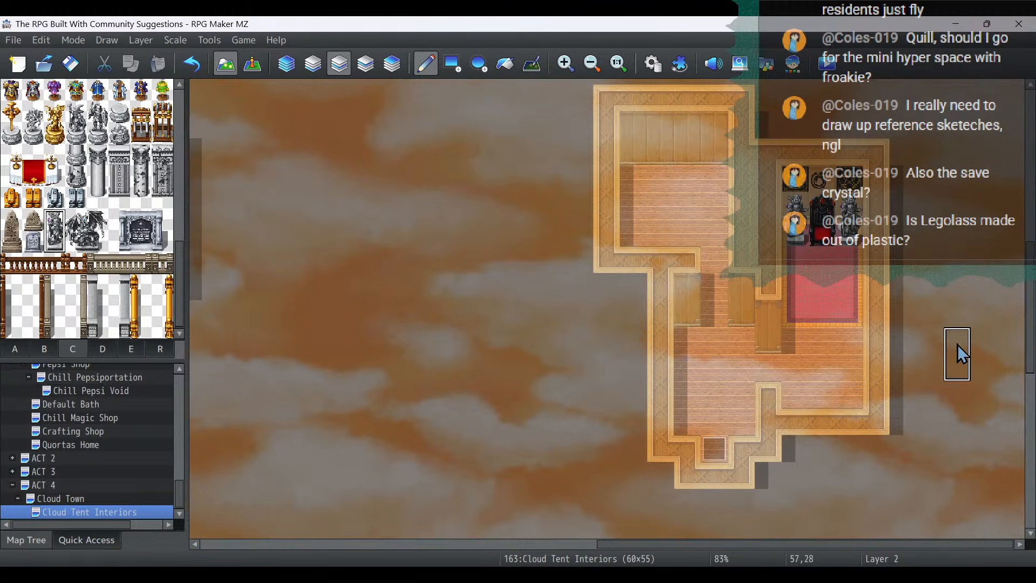
- Look through tilesets D and C for more statues and decorations suited to the throne room
{"action": "left_click", "coordinate": [103, 348]}
{"action": "scroll", "coordinate": [125, 259], "scroll_direction": "down", "scroll_amount": 8}
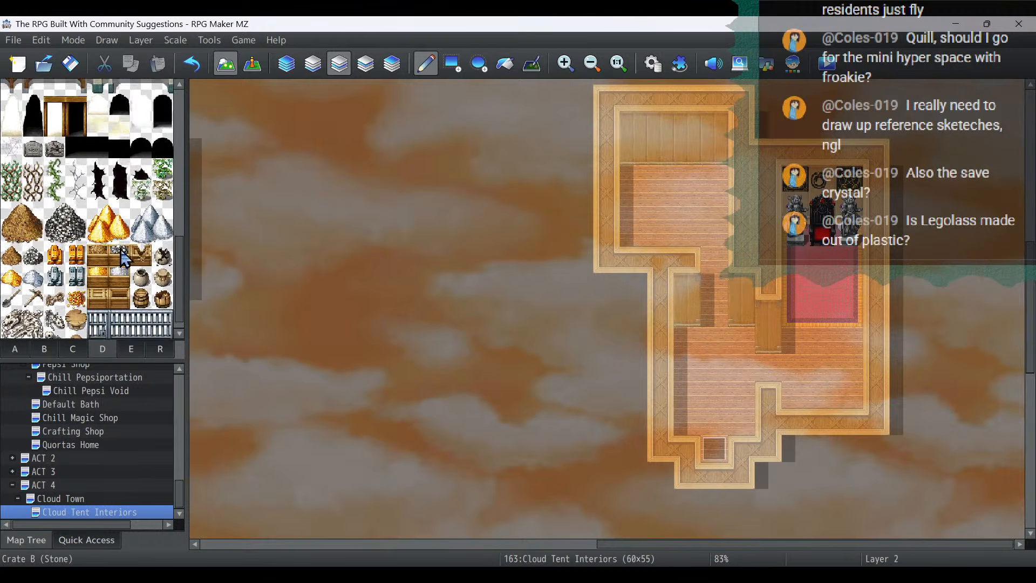
{"action": "scroll", "coordinate": [125, 259], "scroll_direction": "up", "scroll_amount": 3}
{"action": "scroll", "coordinate": [123, 253], "scroll_direction": "down", "scroll_amount": 9}
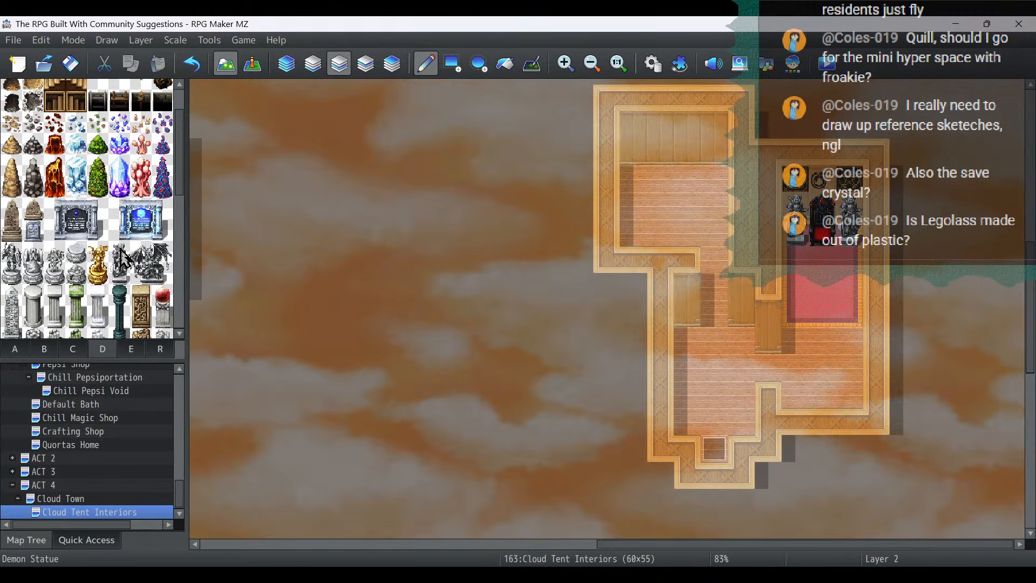
{"action": "scroll", "coordinate": [121, 252], "scroll_direction": "up", "scroll_amount": 5}
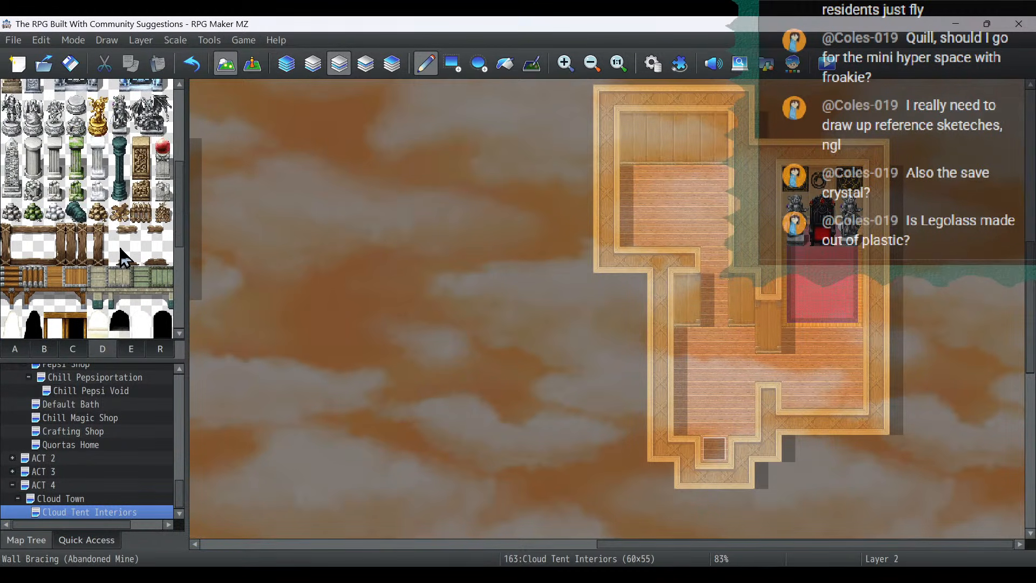
{"action": "scroll", "coordinate": [123, 258], "scroll_direction": "down", "scroll_amount": 10}
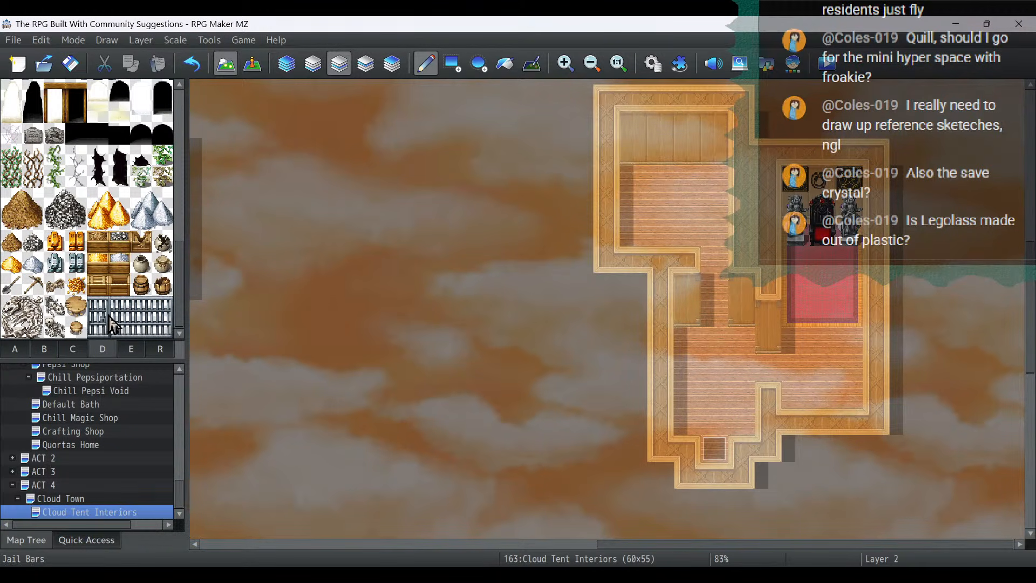
{"action": "scroll", "coordinate": [123, 308], "scroll_direction": "up", "scroll_amount": 12}
{"action": "scroll", "coordinate": [157, 270], "scroll_direction": "up", "scroll_amount": 5}
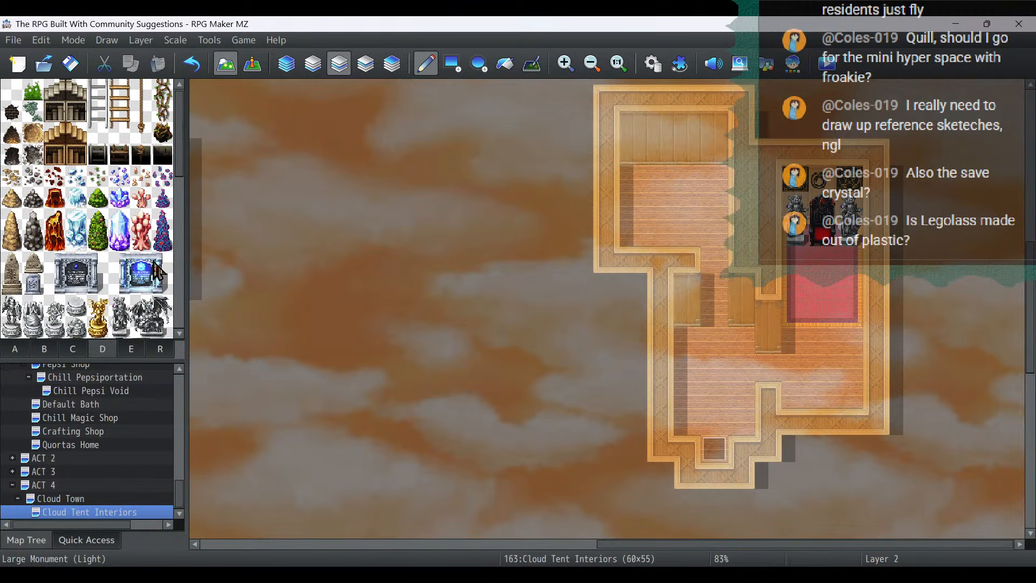
{"action": "left_click", "coordinate": [79, 348]}
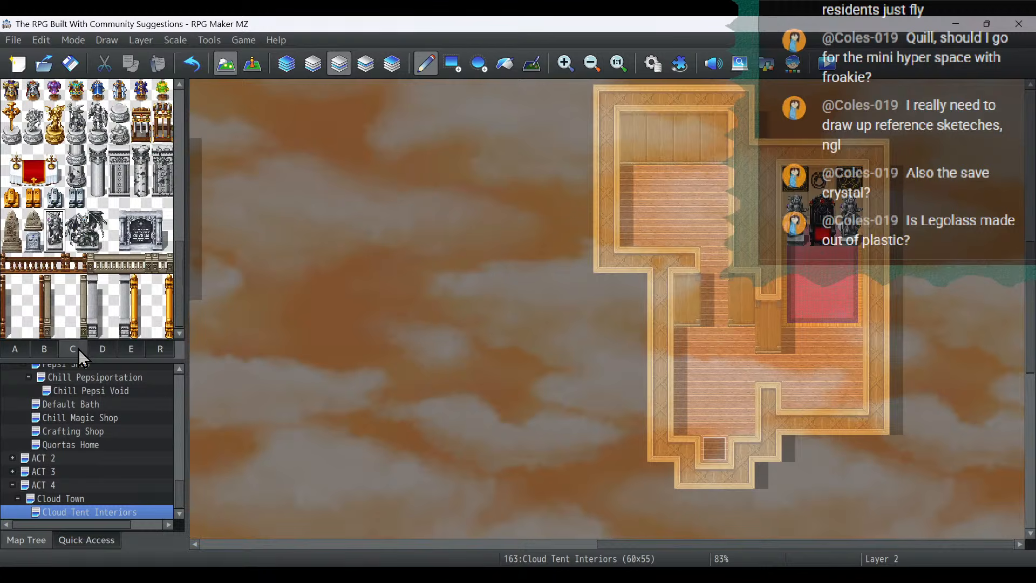
{"action": "scroll", "coordinate": [82, 305], "scroll_direction": "up", "scroll_amount": 6}
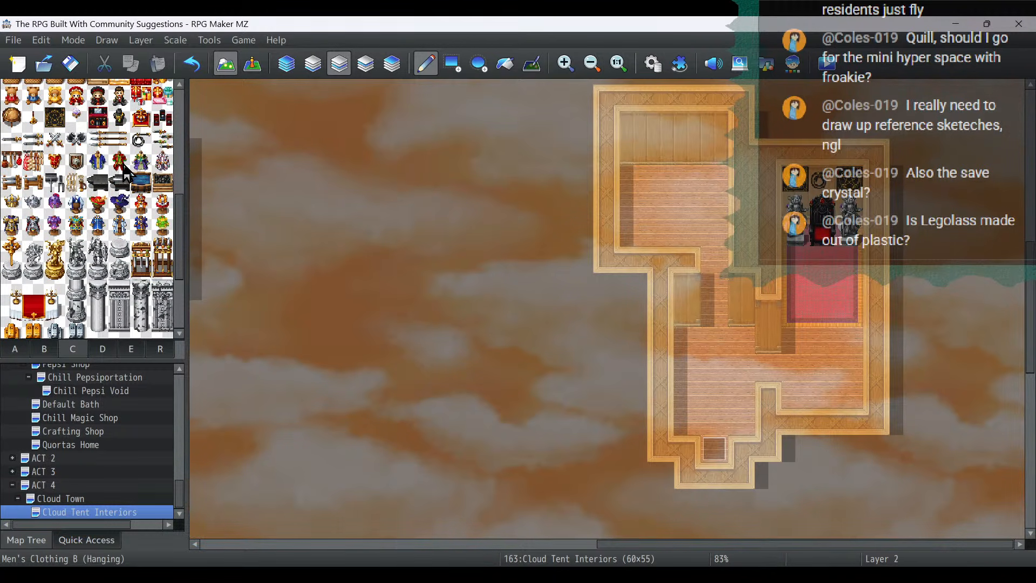
- Place the brown Cheap Bed A from tileset B in the northwest corner of the house's northwest room
{"action": "left_click", "coordinate": [45, 349]}
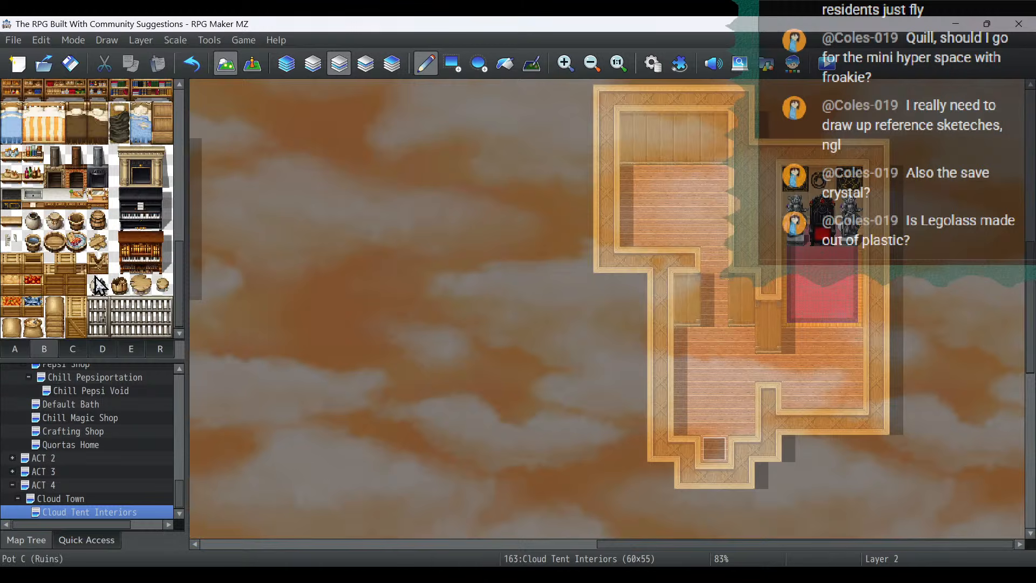
{"action": "scroll", "coordinate": [99, 285], "scroll_direction": "up", "scroll_amount": 3}
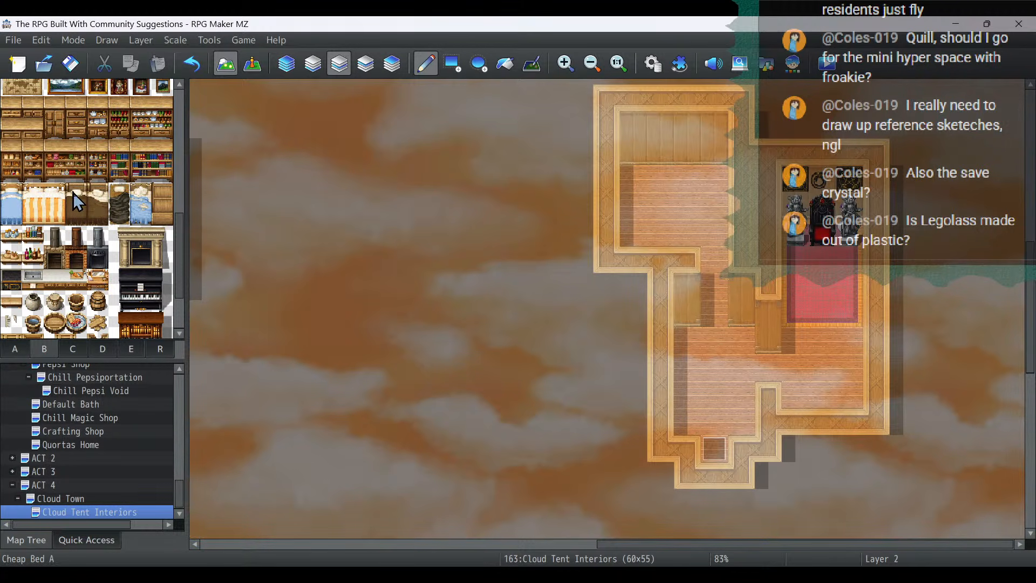
{"action": "left_click_drag", "start_coordinate": [76, 195], "coordinate": [81, 215]}
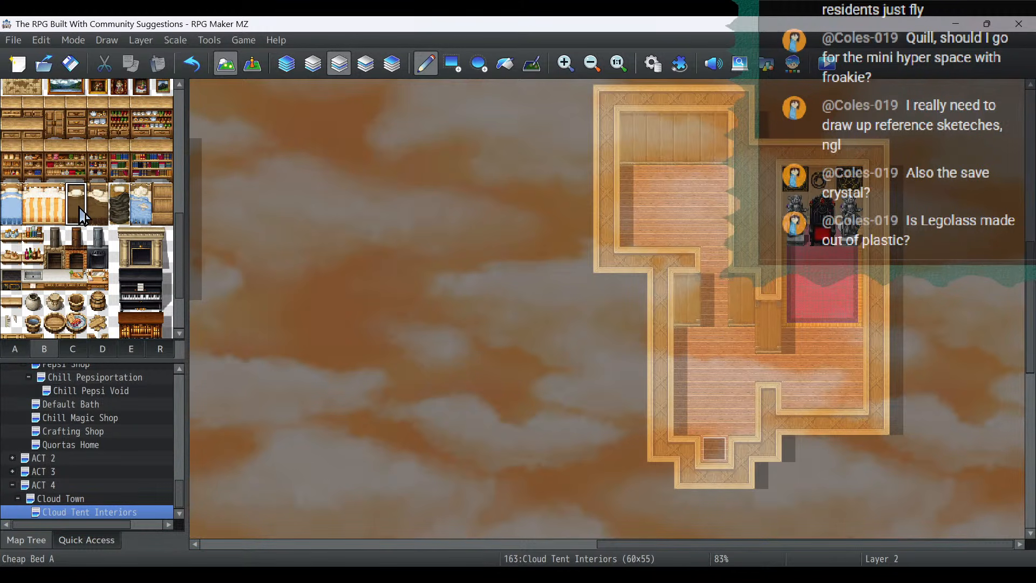
{"action": "left_click", "coordinate": [634, 188]}
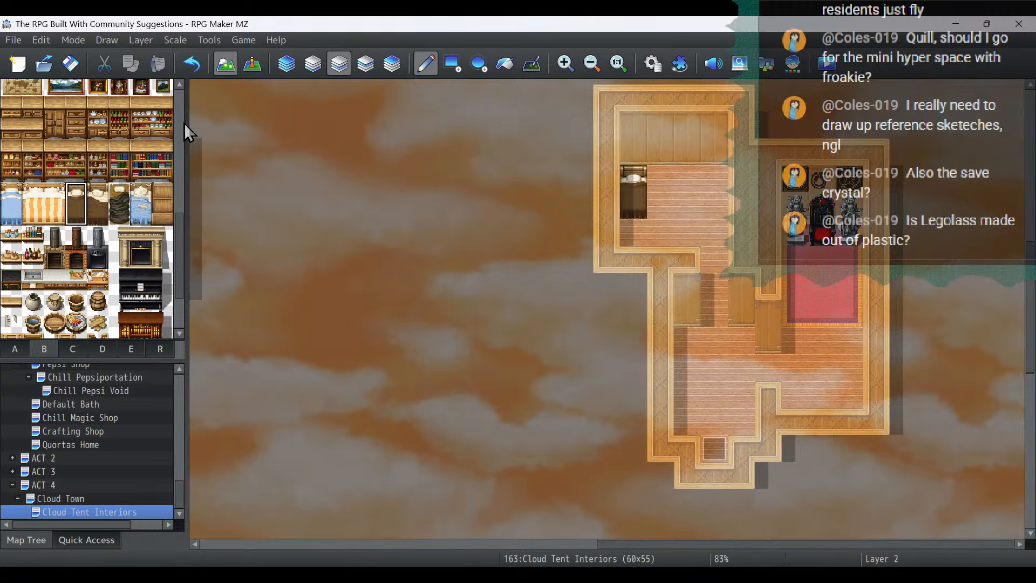
- Place the black-and-gold cabinet tile from tileset B against the bedroom's north wall, leaving a one-tile gap east of the bed
{"action": "scroll", "coordinate": [144, 261], "scroll_direction": "down", "scroll_amount": 2}
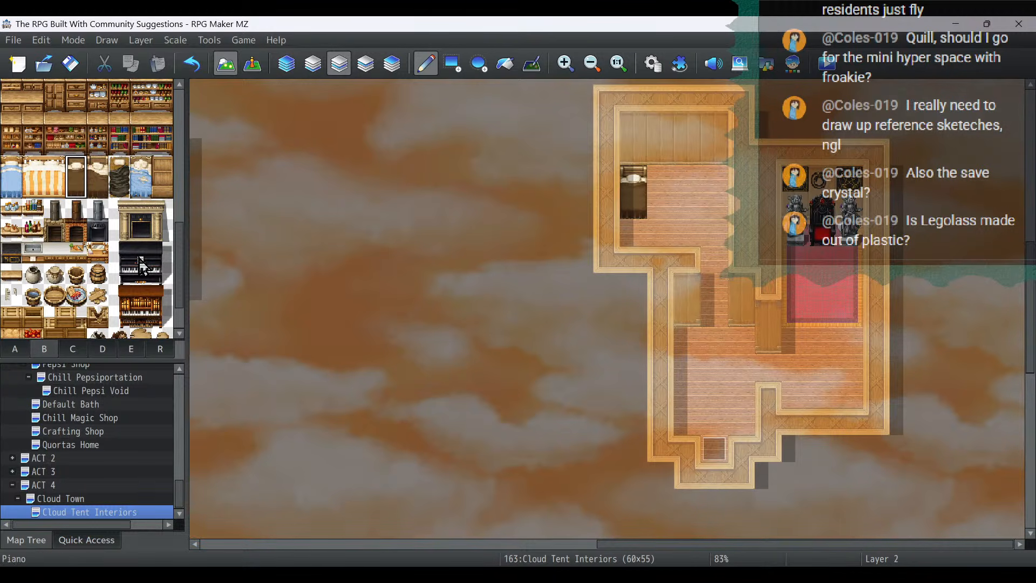
{"action": "left_click", "coordinate": [15, 256]}
{"action": "left_click", "coordinate": [662, 181]}
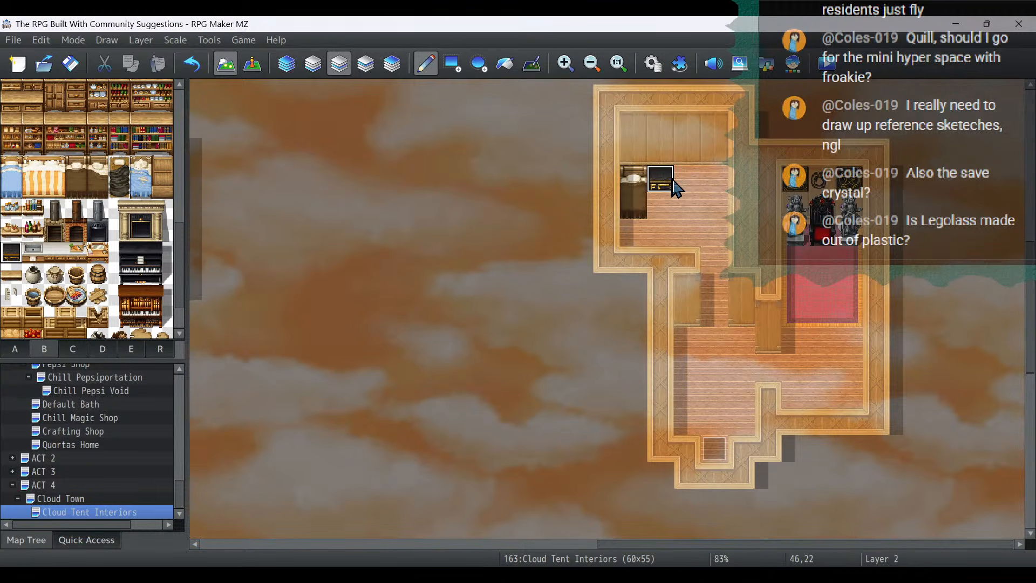
{"action": "left_click", "coordinate": [192, 63]}
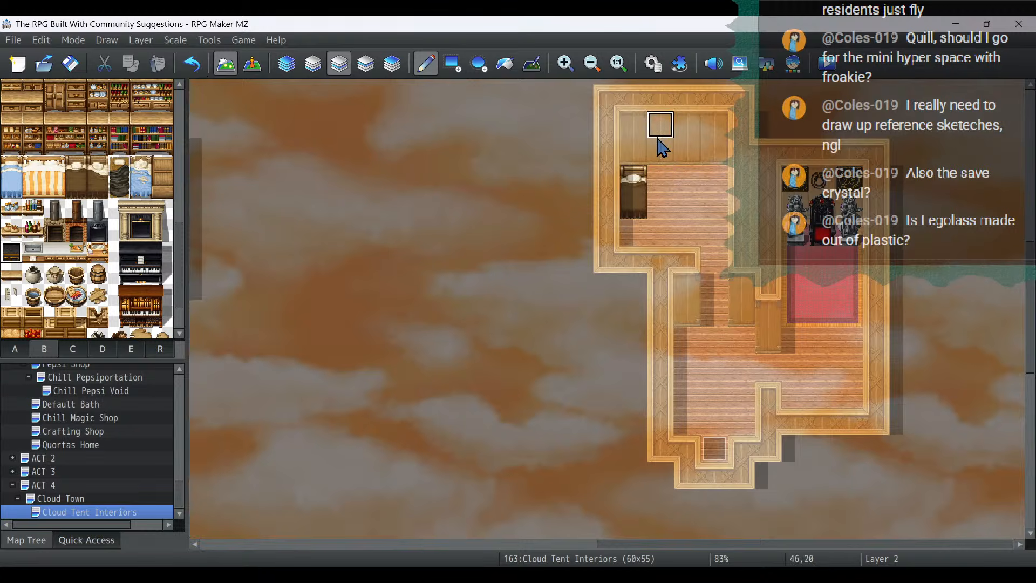
{"action": "left_click", "coordinate": [686, 180]}
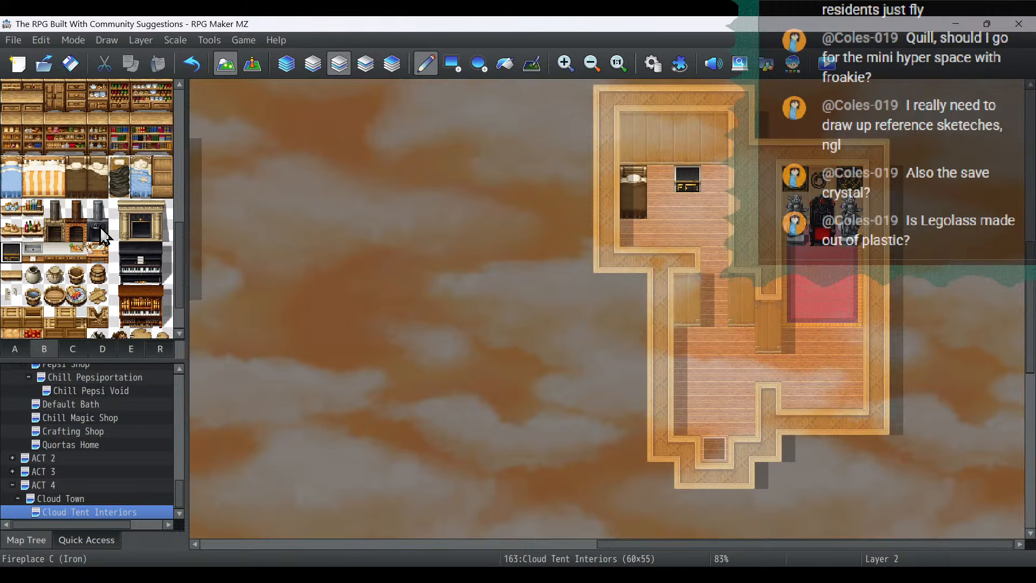
- Place a small table with a blue cloth south of the throne carpet, with red stools on its north and east sides
{"action": "scroll", "coordinate": [103, 236], "scroll_direction": "up", "scroll_amount": 5}
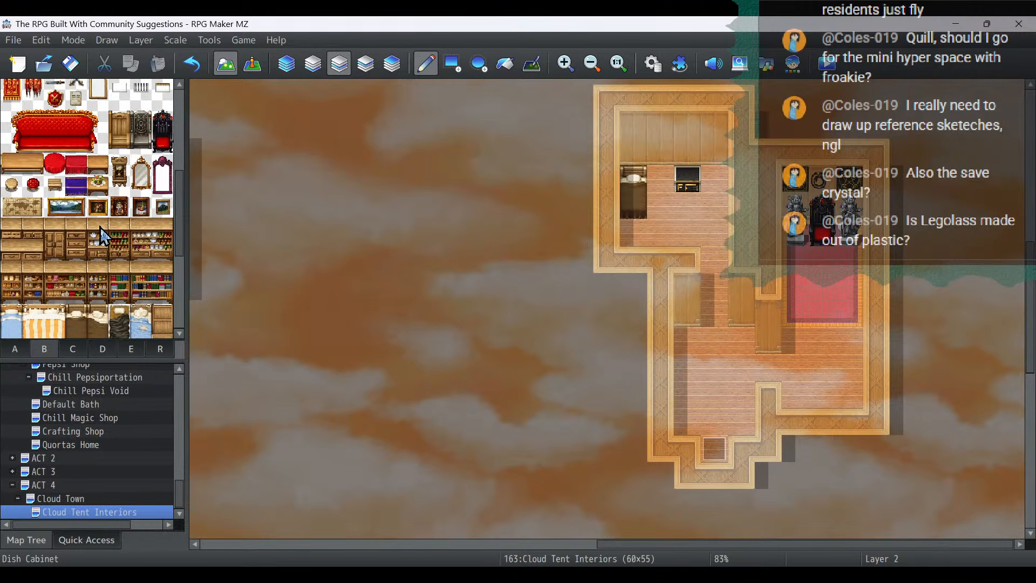
{"action": "left_click", "coordinate": [75, 184]}
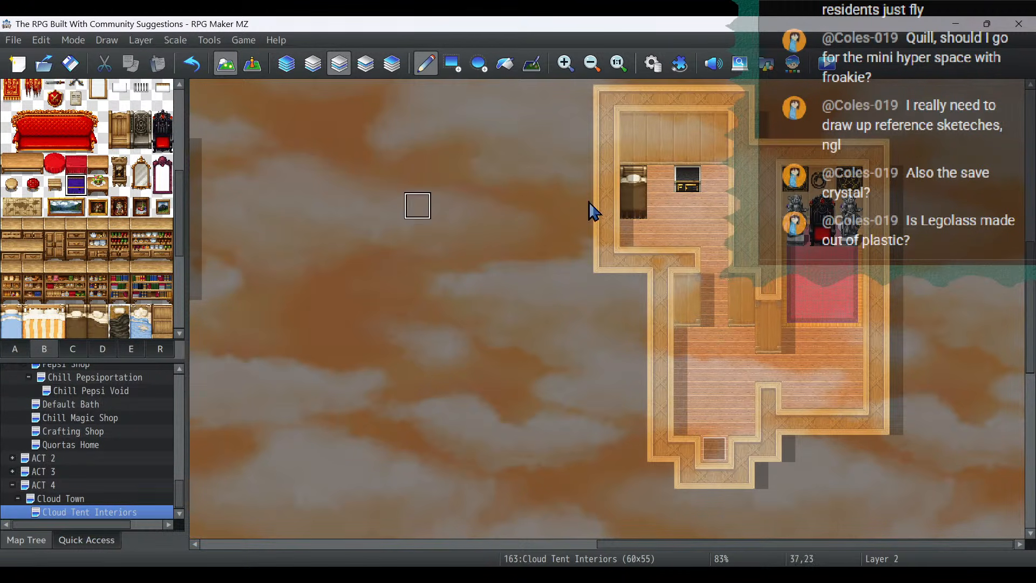
{"action": "left_click", "coordinate": [821, 369]}
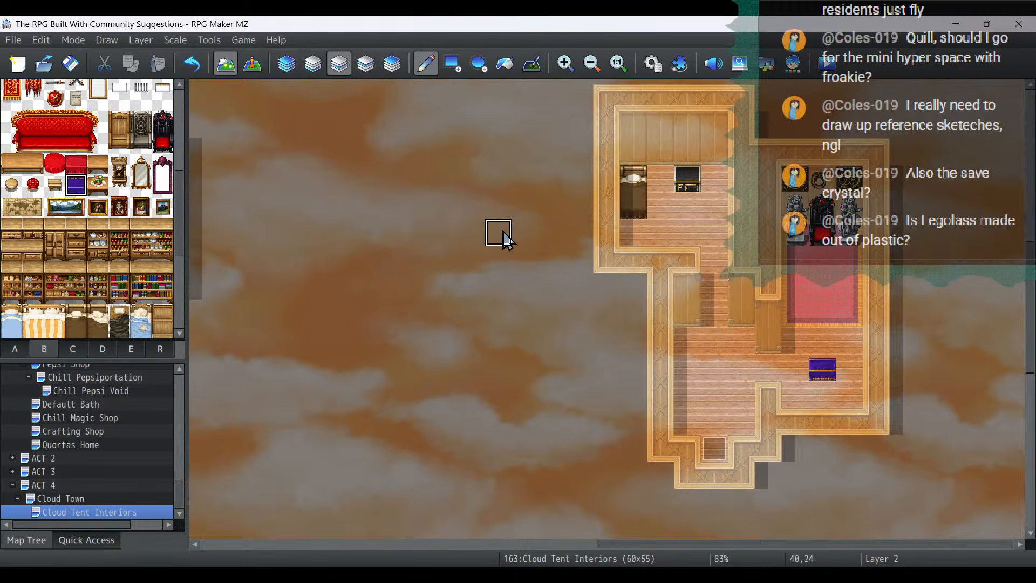
{"action": "left_click", "coordinate": [33, 185]}
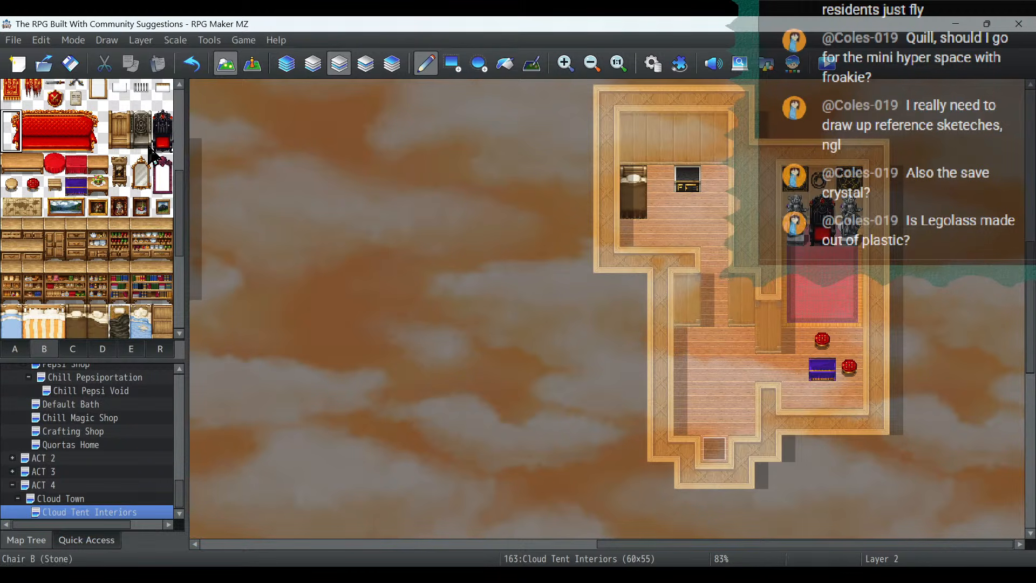
- Hang the crossed swords from tileset B on the bedroom's north wall directly above the bed
{"action": "scroll", "coordinate": [142, 157], "scroll_direction": "up", "scroll_amount": 2}
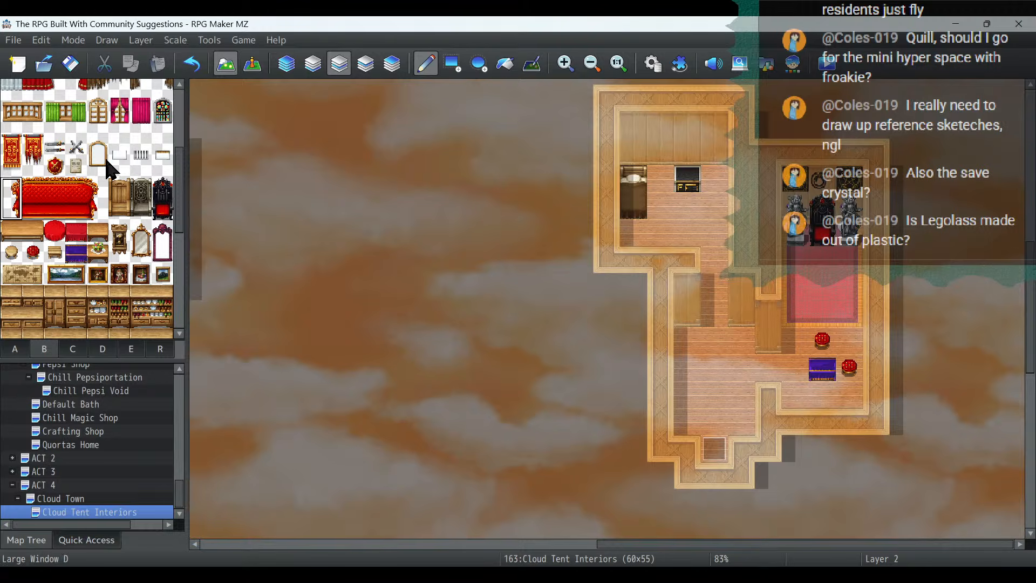
{"action": "left_click", "coordinate": [75, 146]}
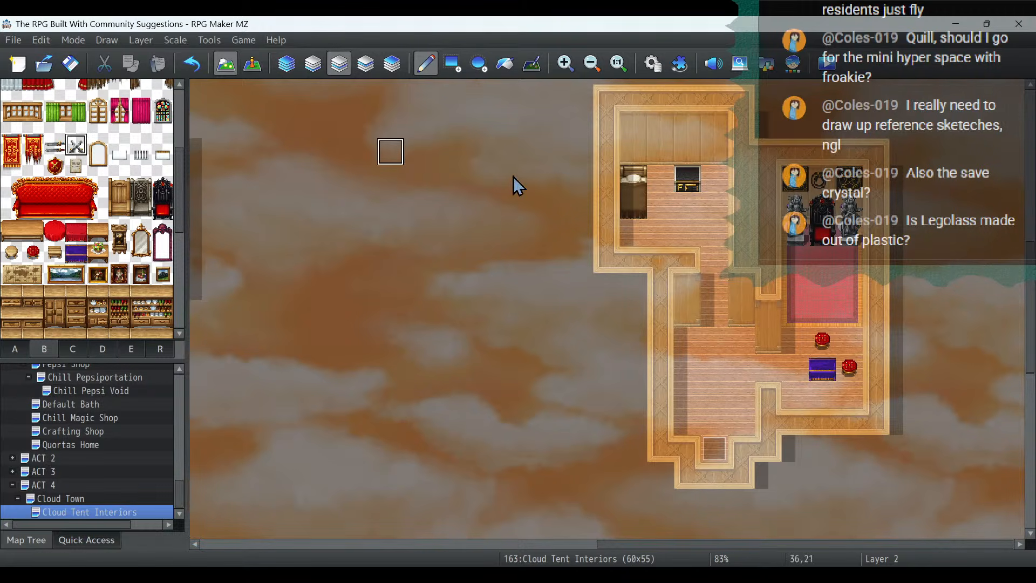
{"action": "left_click", "coordinate": [634, 152]}
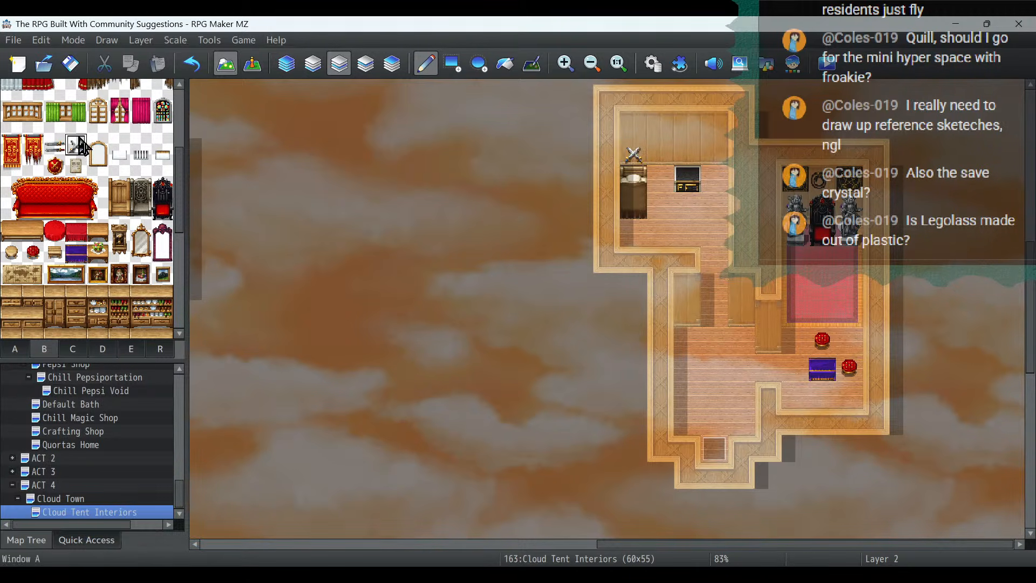
- Hang the horizontal sword pair and two small stocked shelves from tileset B on the bedroom's north wall, and one shelf on each hallway wall section
{"action": "left_click", "coordinate": [54, 145]}
{"action": "left_click", "coordinate": [667, 136]}
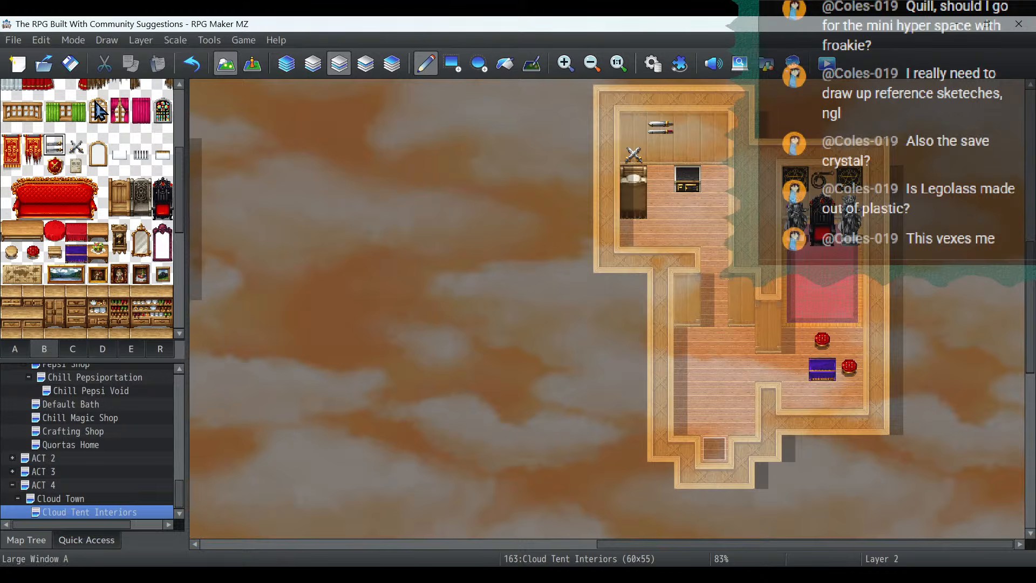
{"action": "scroll", "coordinate": [124, 218], "scroll_direction": "up", "scroll_amount": 3}
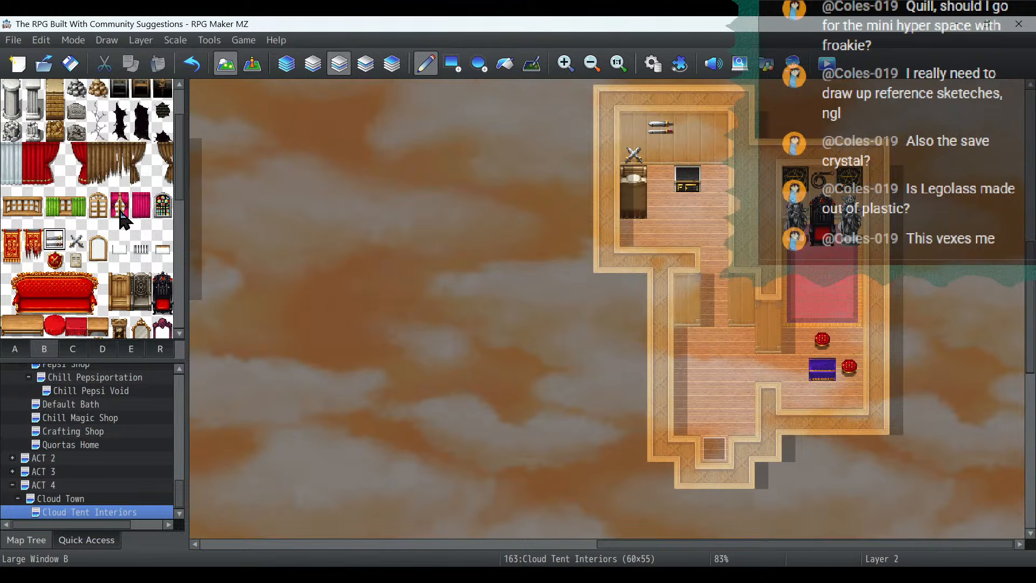
{"action": "scroll", "coordinate": [124, 218], "scroll_direction": "up", "scroll_amount": 2}
{"action": "scroll", "coordinate": [124, 219], "scroll_direction": "down", "scroll_amount": 3}
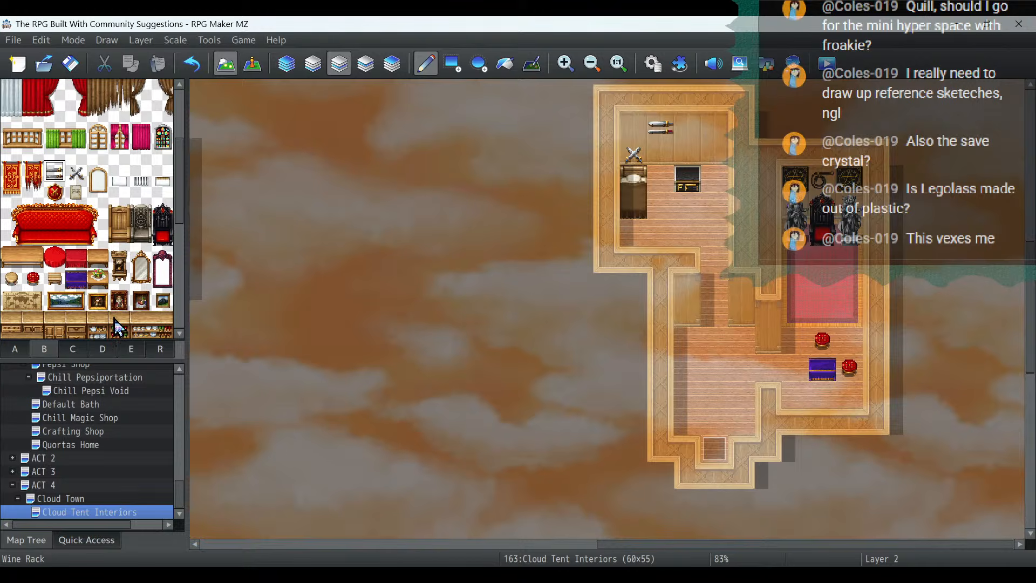
{"action": "scroll", "coordinate": [117, 326], "scroll_direction": "down", "scroll_amount": 2}
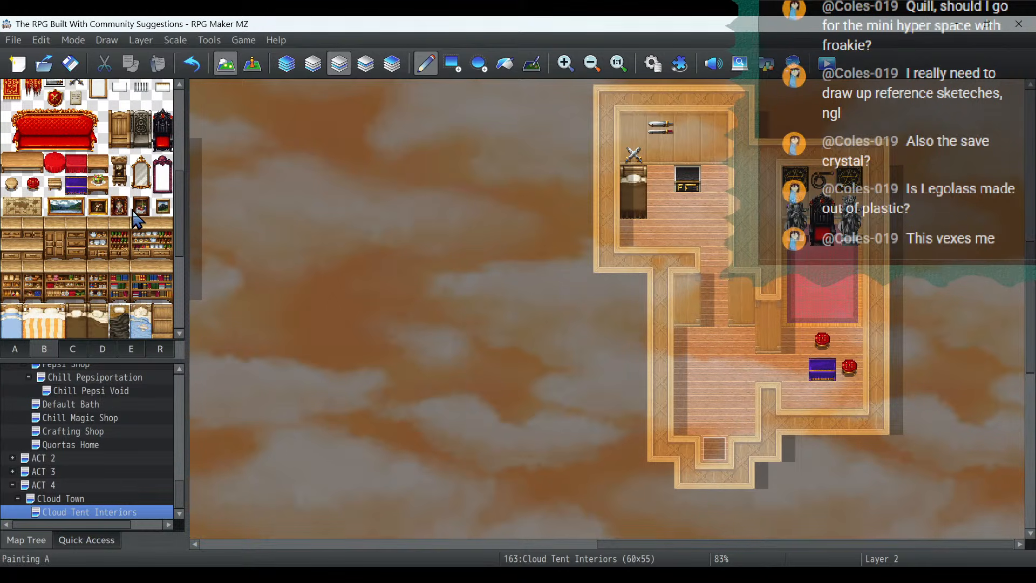
{"action": "scroll", "coordinate": [108, 216], "scroll_direction": "down", "scroll_amount": 4}
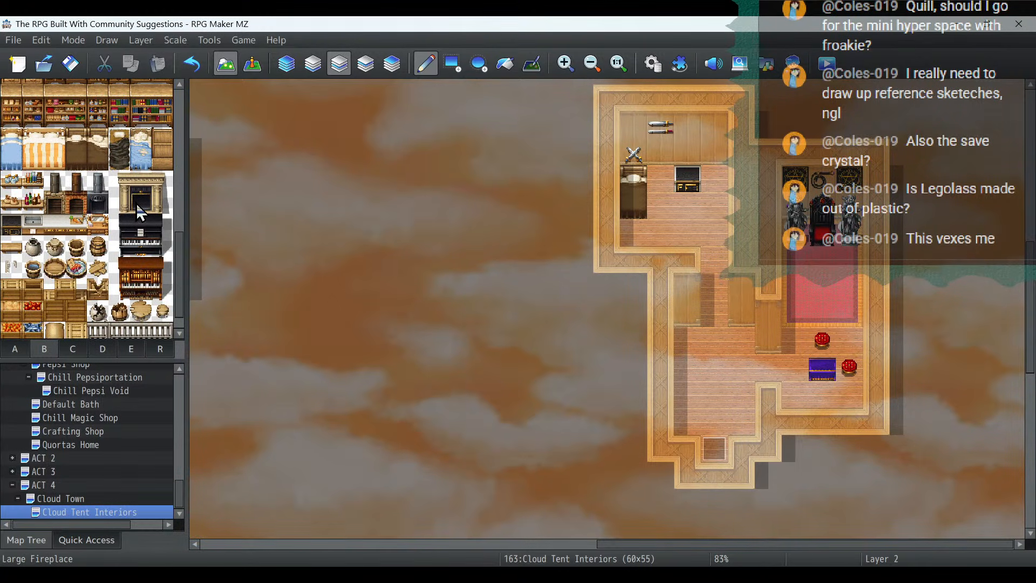
{"action": "left_click", "coordinate": [30, 184]}
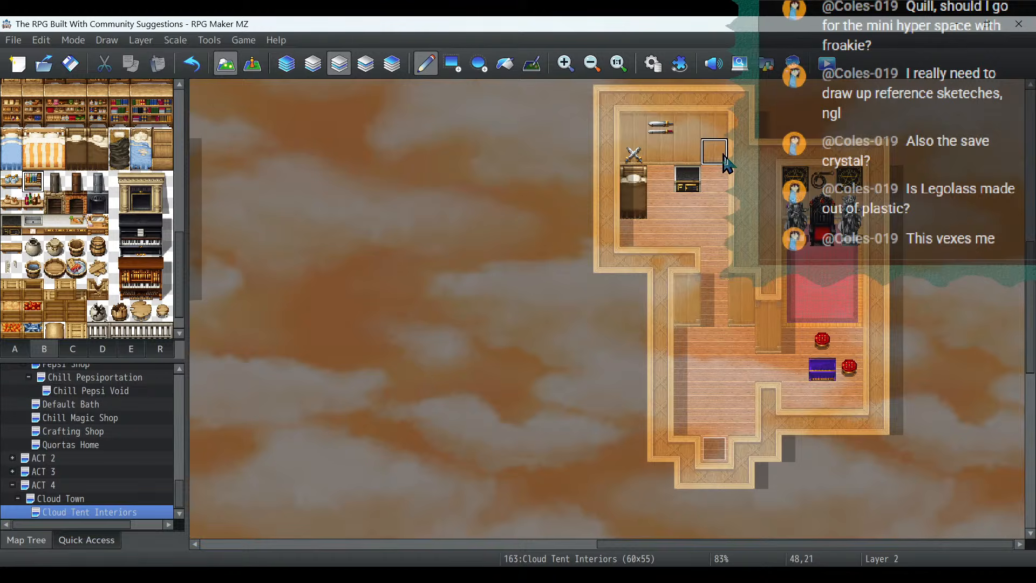
{"action": "left_click", "coordinate": [660, 151]}
{"action": "left_click", "coordinate": [714, 151]}
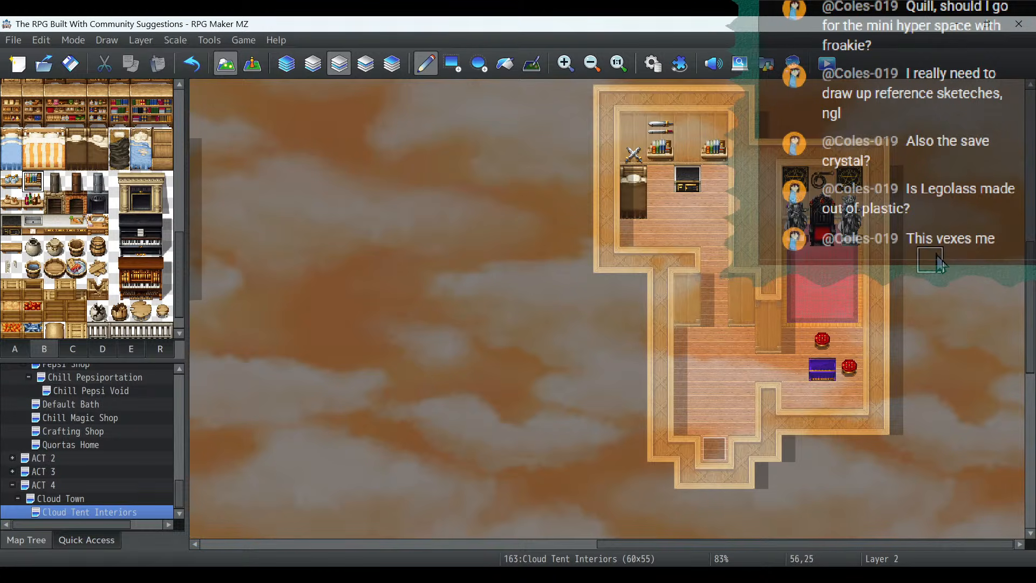
{"action": "left_click", "coordinate": [687, 312]}
{"action": "left_click", "coordinate": [741, 312]}
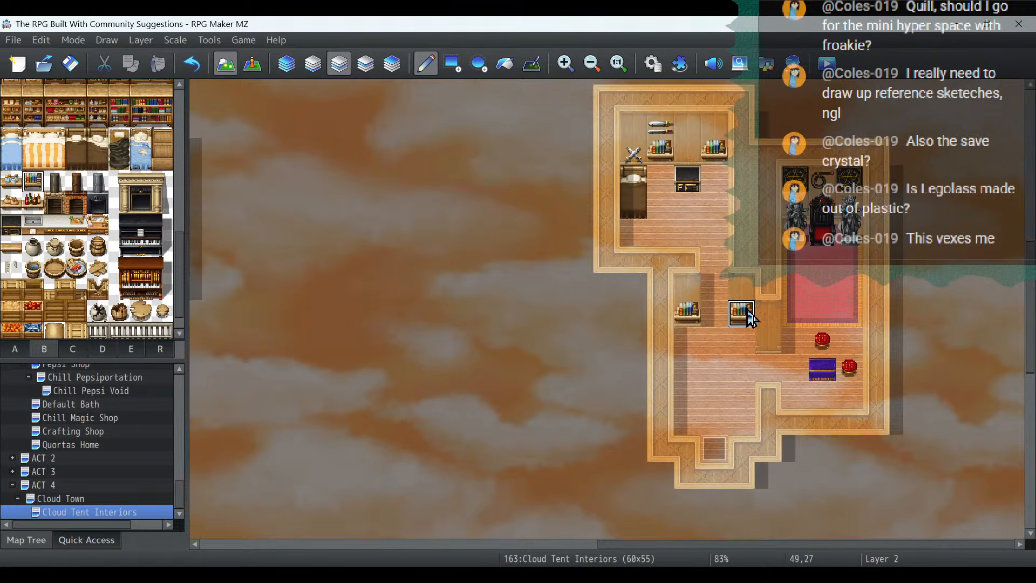
- On layer 1, cover the whole throne room floor with Rug F (Oriental Purple) and the bedroom floor with the magenta rug from tileset A
{"action": "left_click", "coordinate": [318, 68]}
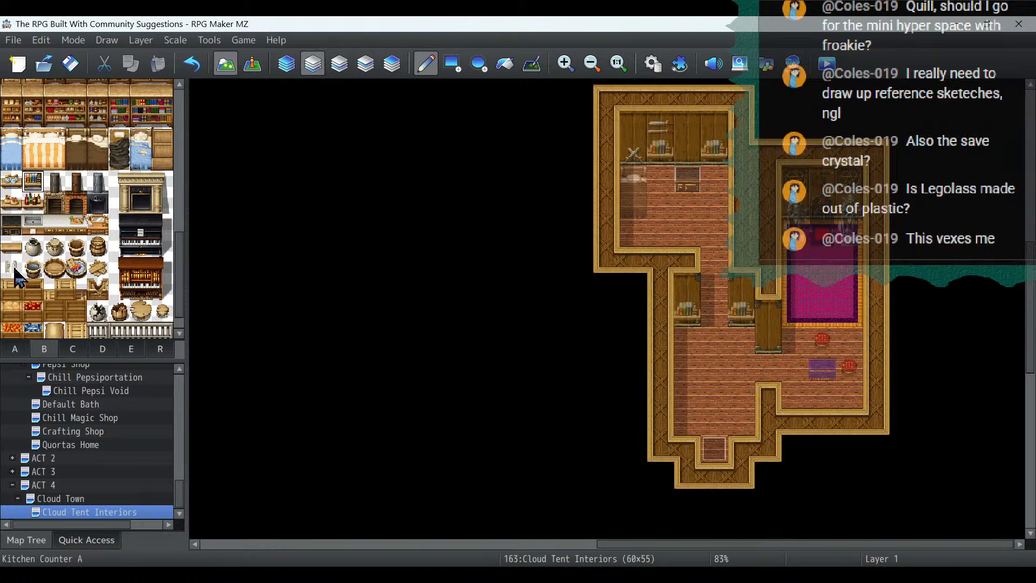
{"action": "left_click", "coordinate": [8, 355]}
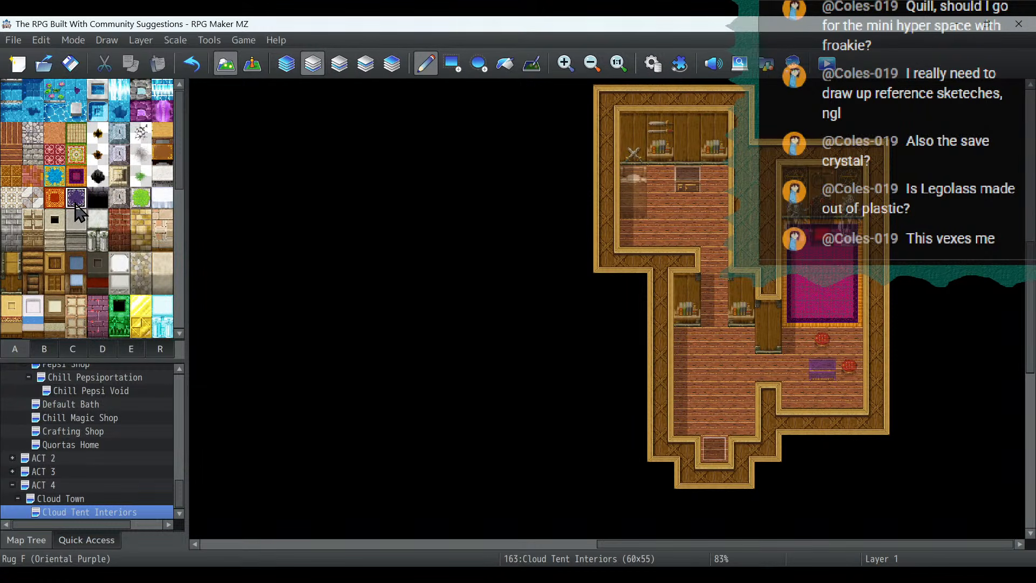
{"action": "mouse_move", "coordinate": [800, 237]}
{"action": "left_mouse_down"}
{"action": "mouse_move", "coordinate": [830, 235]}
{"action": "mouse_move", "coordinate": [842, 271]}
{"action": "mouse_move", "coordinate": [821, 292]}
{"action": "mouse_move", "coordinate": [800, 273]}
{"action": "mouse_move", "coordinate": [794, 309]}
{"action": "mouse_move", "coordinate": [840, 321]}
{"action": "mouse_move", "coordinate": [848, 372]}
{"action": "mouse_move", "coordinate": [823, 393]}
{"action": "mouse_move", "coordinate": [814, 354]}
{"action": "mouse_move", "coordinate": [793, 342]}
{"action": "mouse_move", "coordinate": [794, 388]}
{"action": "mouse_move", "coordinate": [809, 402]}
{"action": "left_mouse_up"}
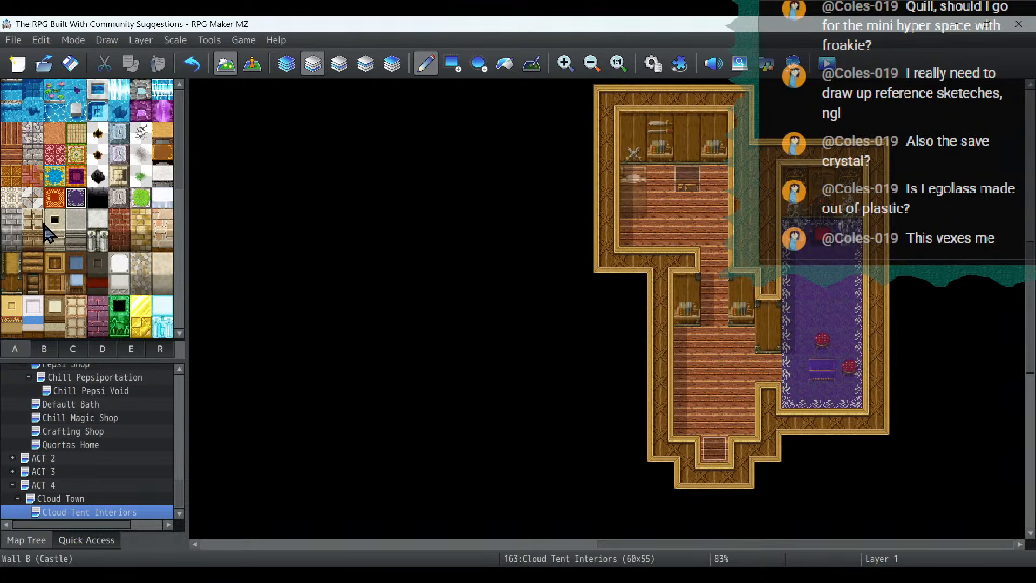
{"action": "left_click", "coordinate": [76, 176]}
{"action": "mouse_move", "coordinate": [629, 186]}
{"action": "left_mouse_down"}
{"action": "mouse_move", "coordinate": [692, 182]}
{"action": "mouse_move", "coordinate": [710, 210]}
{"action": "mouse_move", "coordinate": [641, 232]}
{"action": "mouse_move", "coordinate": [687, 203]}
{"action": "mouse_move", "coordinate": [702, 213]}
{"action": "left_mouse_up"}
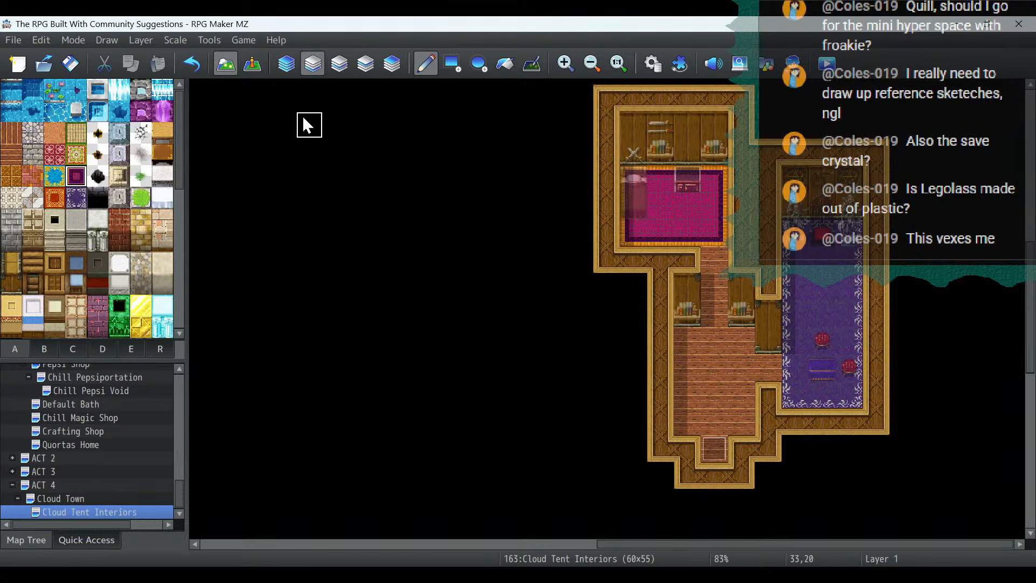
- Flood-fill the north walls of the bedroom and the throne room with the dark red wall tile from tileset A
{"action": "left_click", "coordinate": [221, 62]}
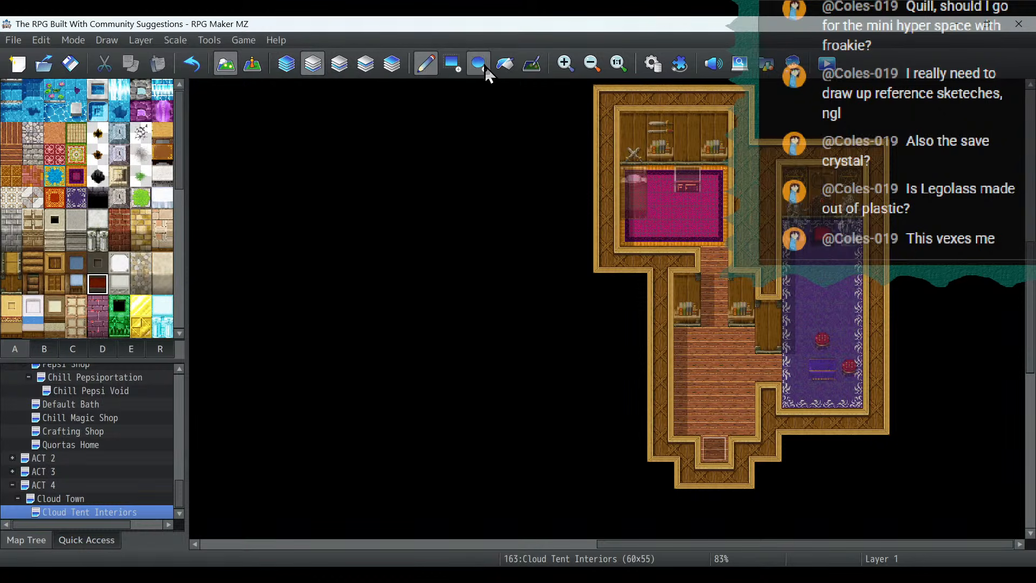
{"action": "left_click", "coordinate": [505, 64]}
{"action": "left_click", "coordinate": [696, 132]}
{"action": "left_click", "coordinate": [828, 189]}
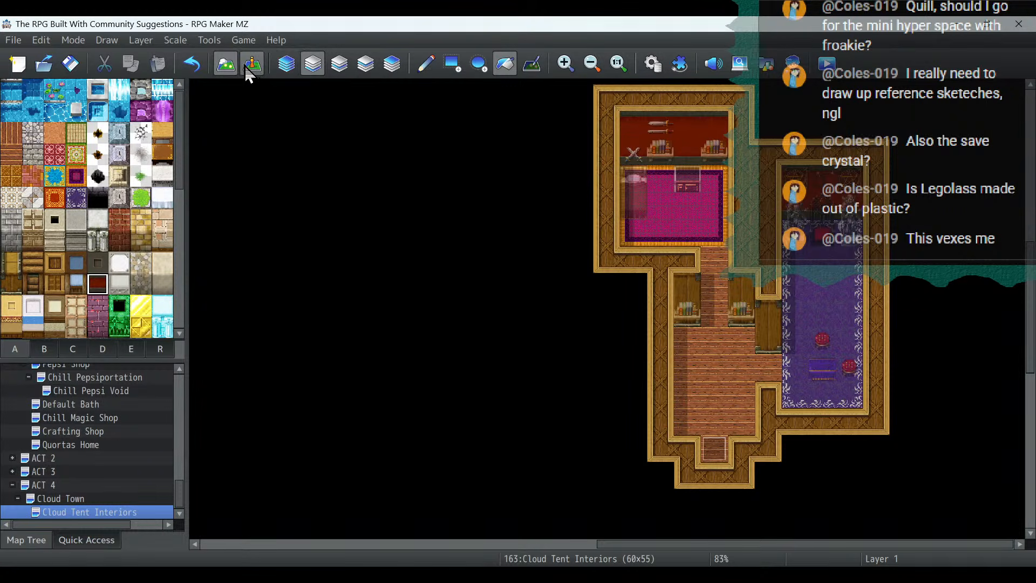
- On layer 2, replace the brown bed in the bedroom's northwest corner with the upright purple coffin from tileset E
{"action": "left_click", "coordinate": [346, 66]}
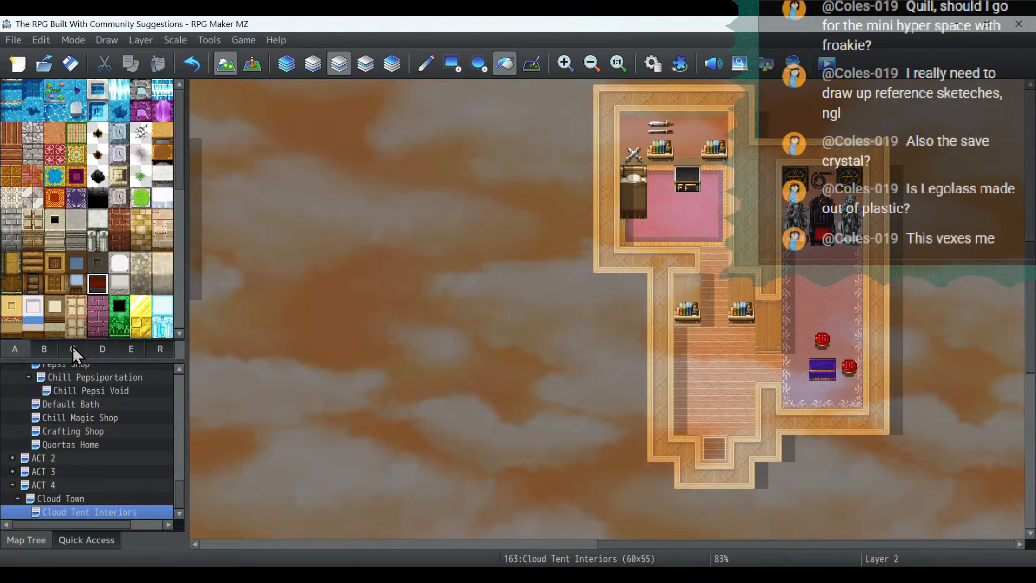
{"action": "left_click", "coordinate": [89, 349]}
{"action": "scroll", "coordinate": [126, 302], "scroll_direction": "down", "scroll_amount": 5}
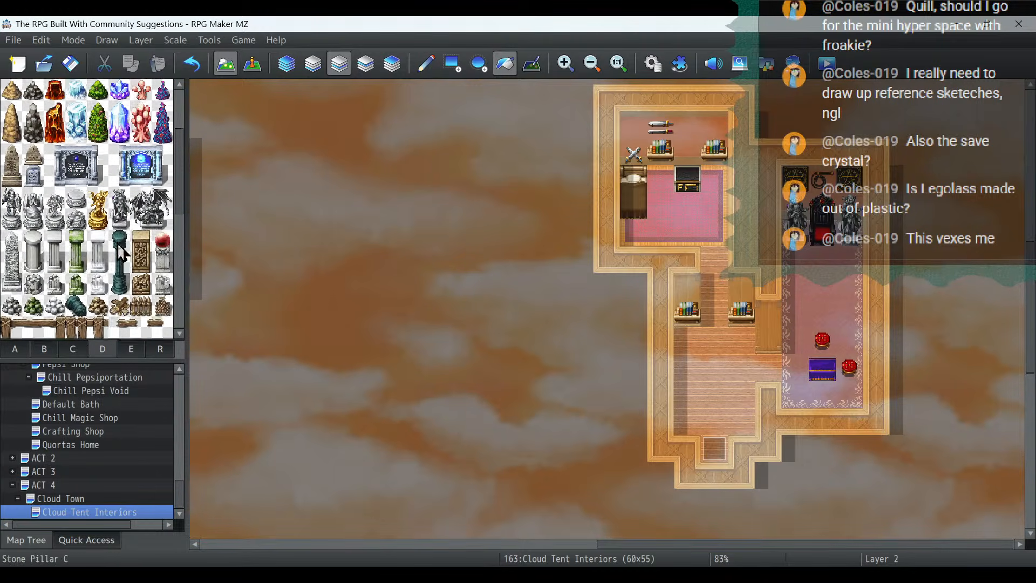
{"action": "left_click", "coordinate": [133, 348]}
{"action": "scroll", "coordinate": [132, 290], "scroll_direction": "down", "scroll_amount": 3}
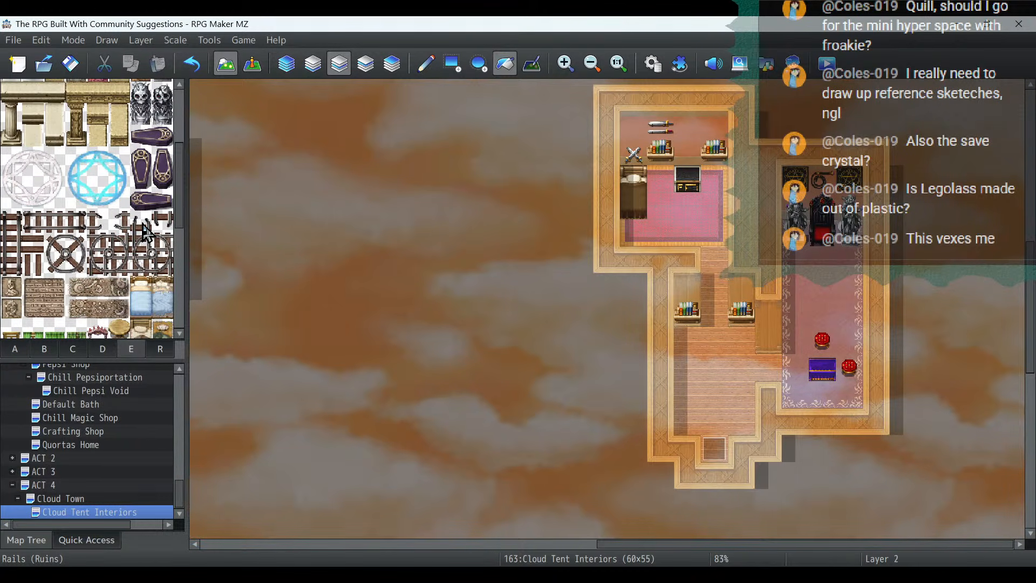
{"action": "left_click", "coordinate": [148, 176]}
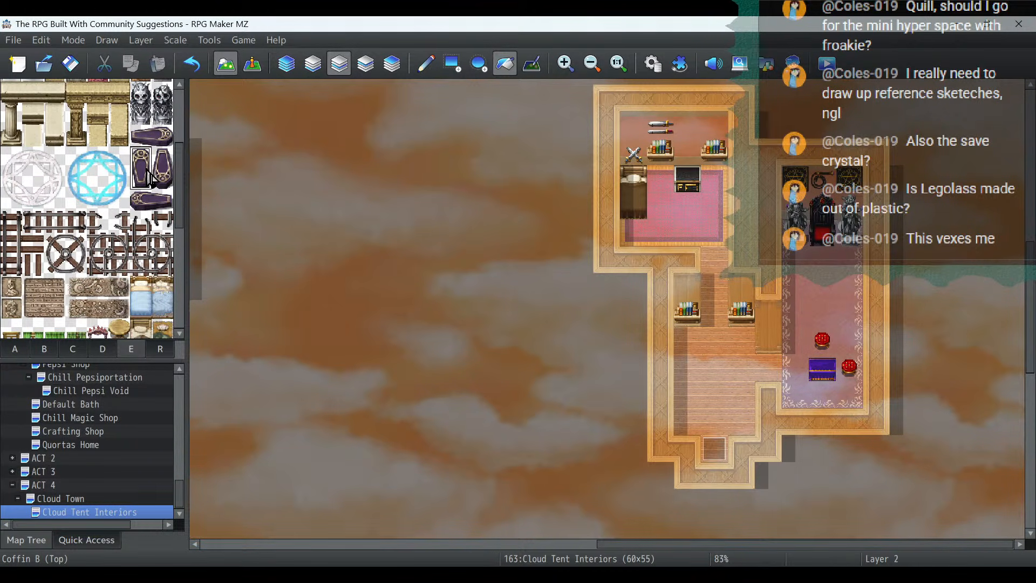
{"action": "left_click", "coordinate": [426, 65]}
{"action": "left_click", "coordinate": [626, 173]}
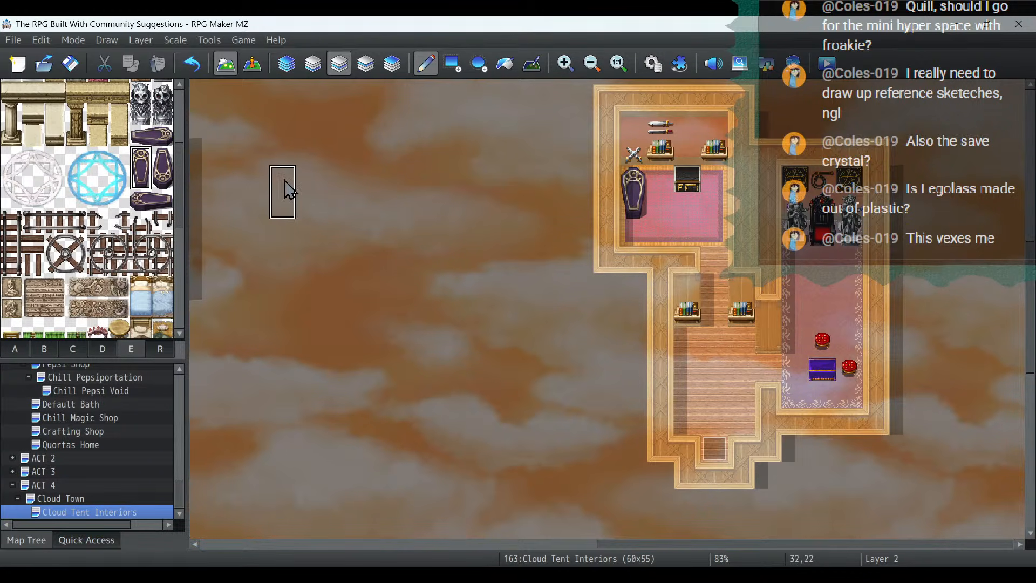
- Try the ornate framed mirror from tileset E on the bedroom's north wall above the cabinet, and undo its placement
{"action": "scroll", "coordinate": [97, 208], "scroll_direction": "down", "scroll_amount": 3}
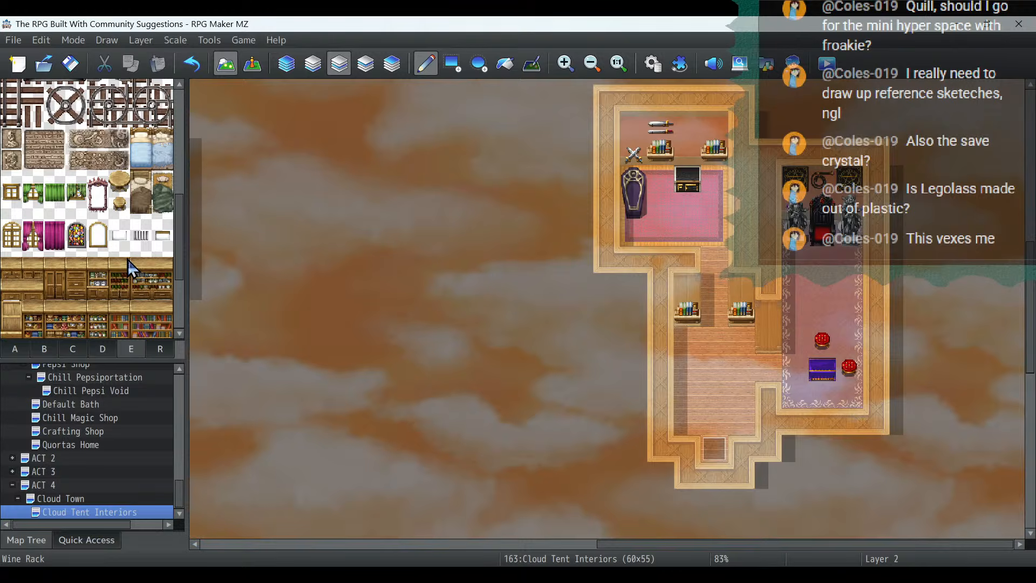
{"action": "left_click", "coordinate": [100, 194]}
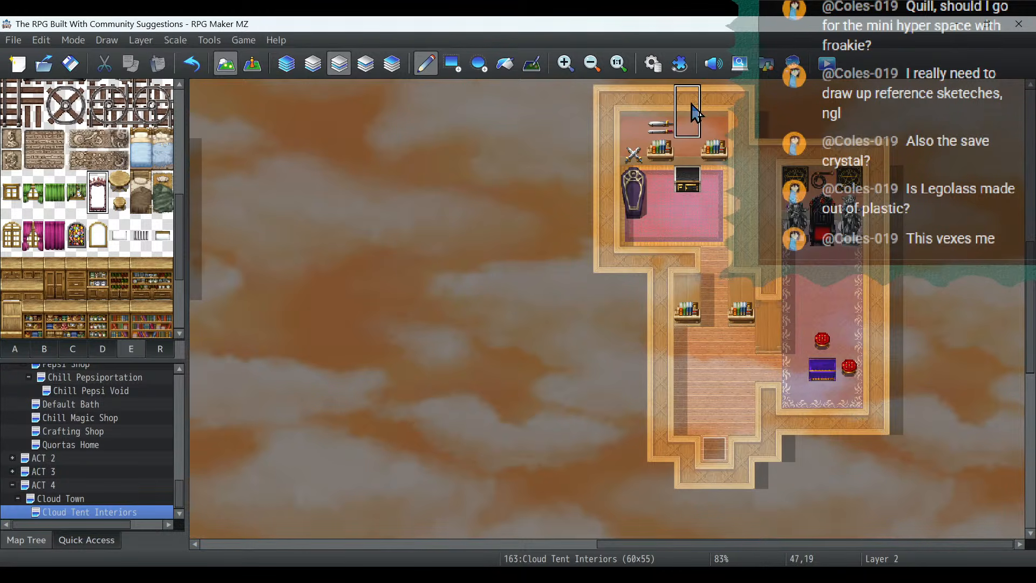
{"action": "left_click", "coordinate": [688, 130]}
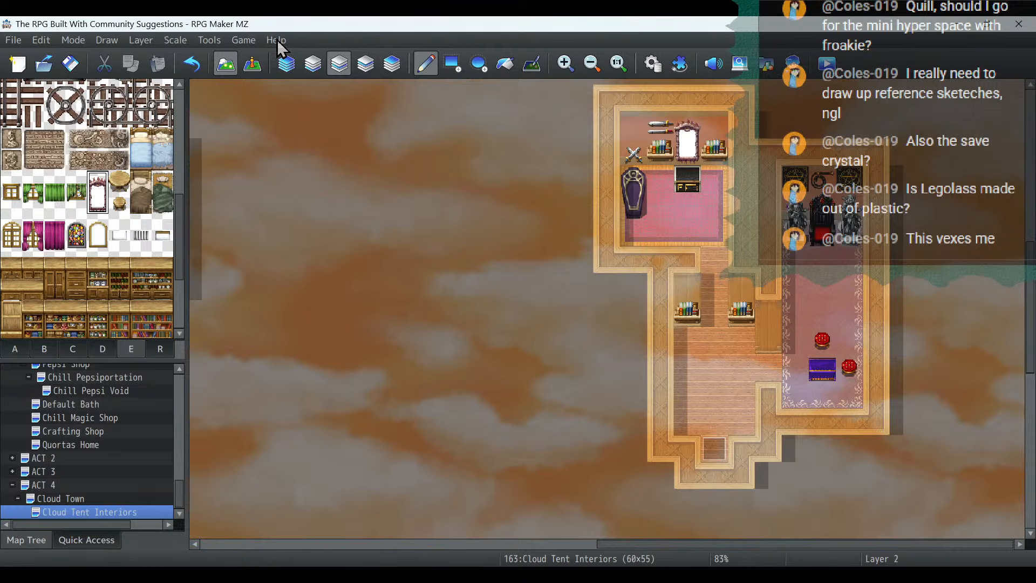
{"action": "left_click", "coordinate": [185, 62]}
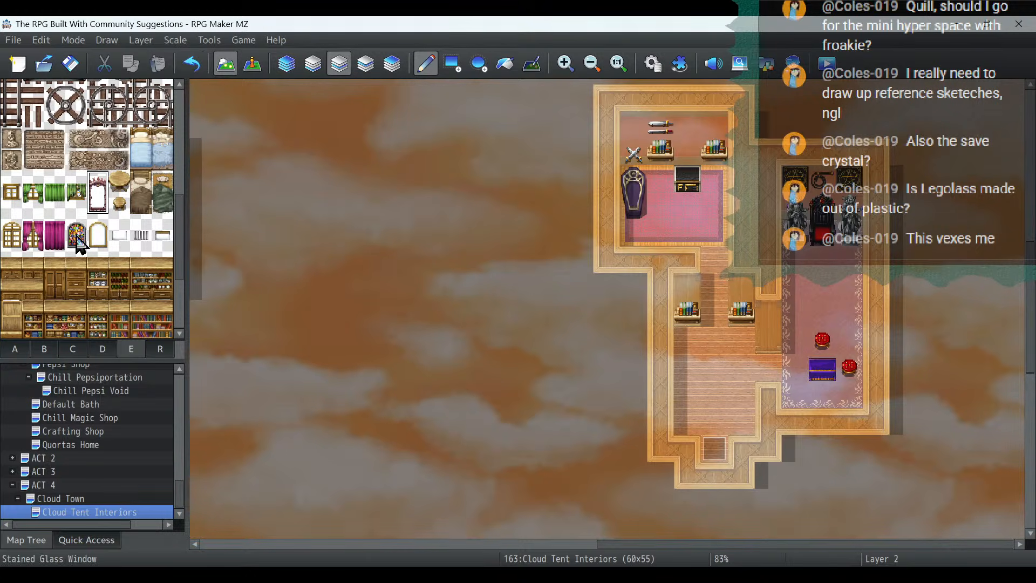
- Hang the closed magenta curtain window from tileset E on the bedroom's north wall, directly above the black-and-gold cabinet
{"action": "left_click", "coordinate": [57, 232]}
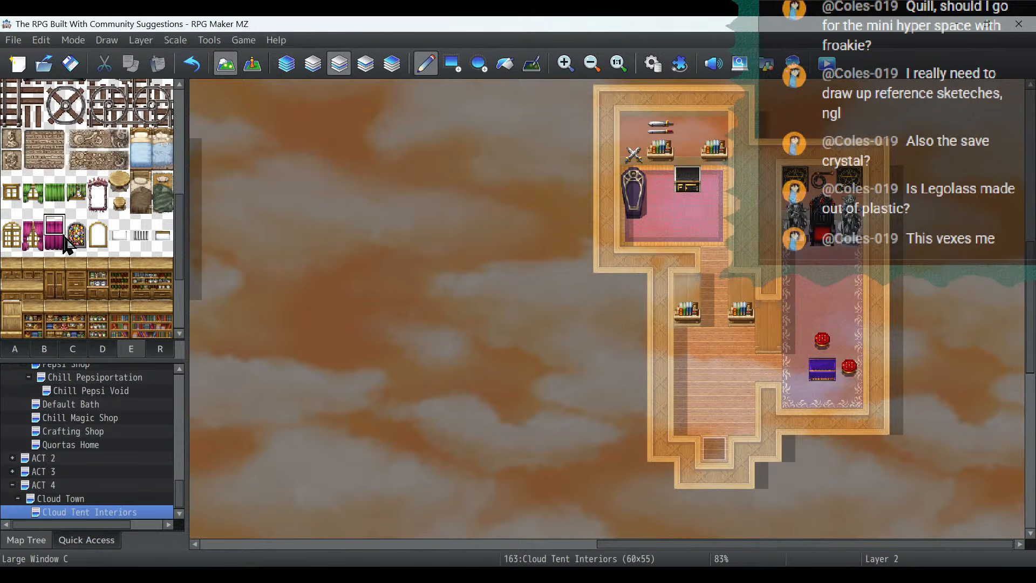
{"action": "left_click", "coordinate": [687, 128]}
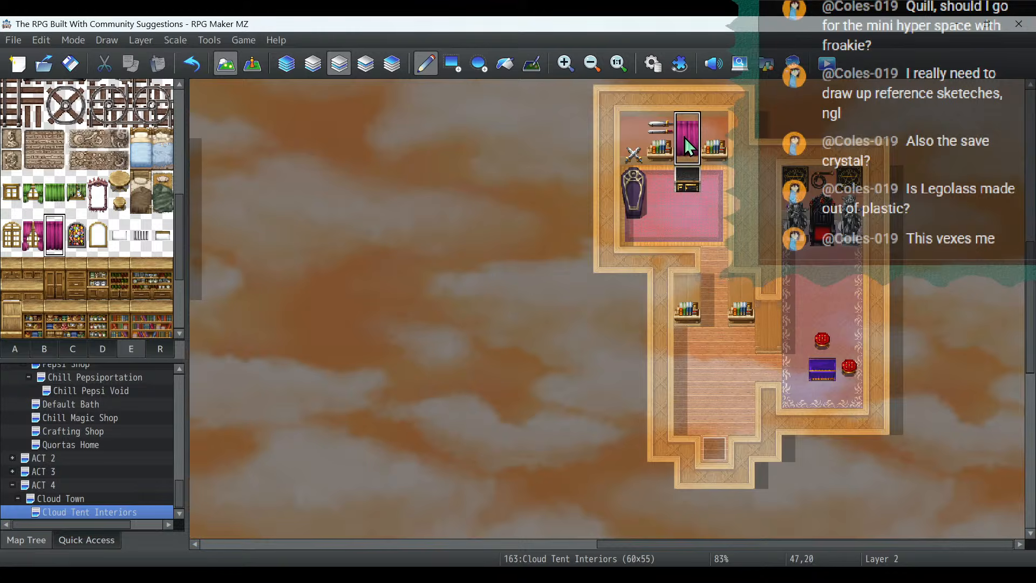
{"action": "scroll", "coordinate": [94, 214], "scroll_direction": "down", "scroll_amount": 2}
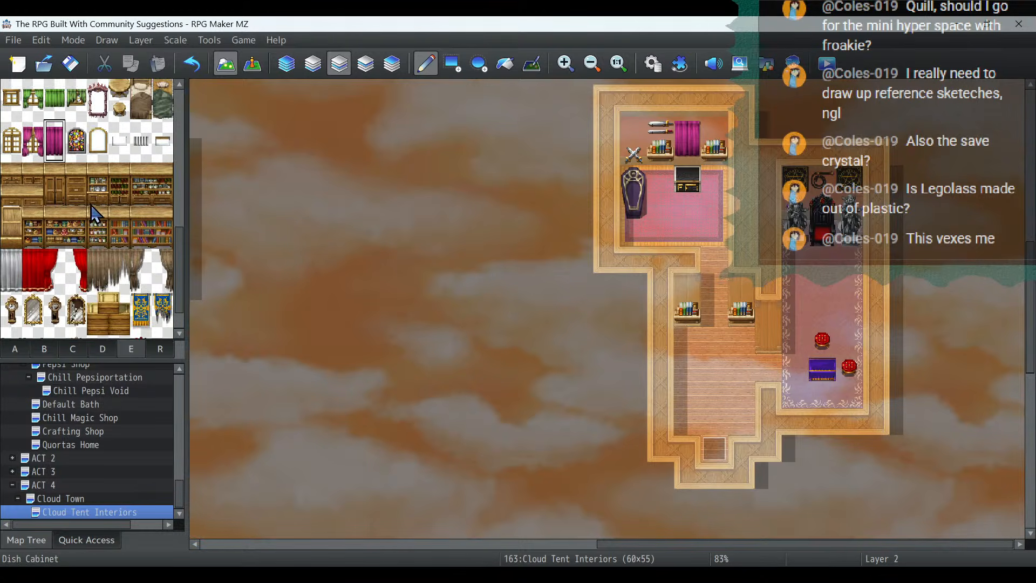
{"action": "scroll", "coordinate": [156, 215], "scroll_direction": "down", "scroll_amount": 1}
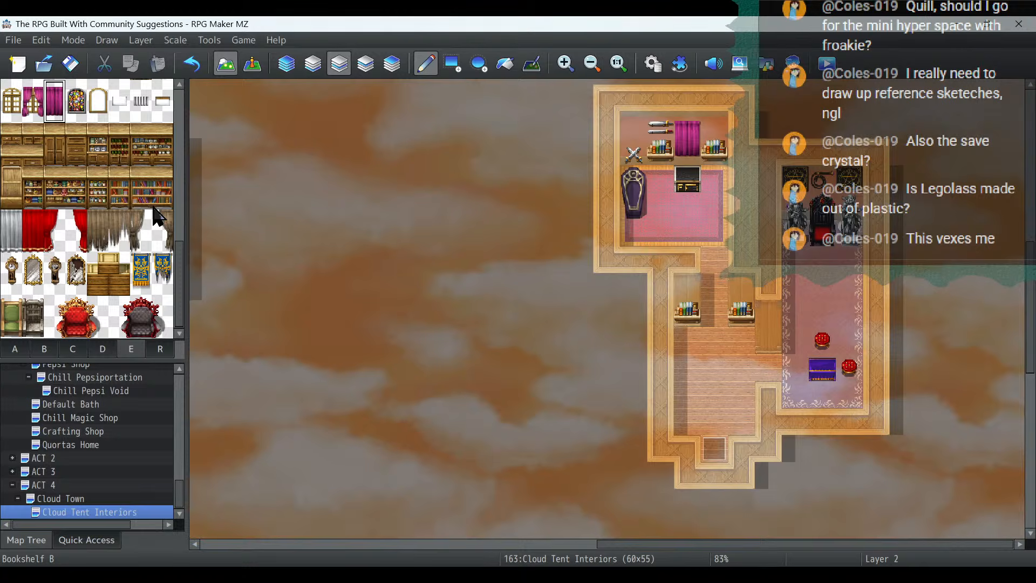
{"action": "left_click", "coordinate": [138, 310]}
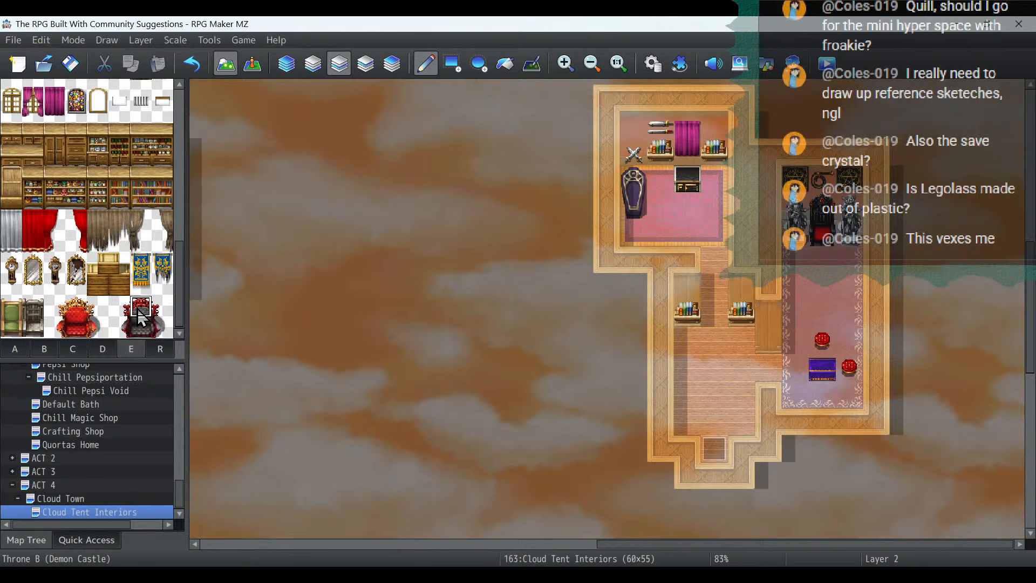
{"action": "left_click_drag", "start_coordinate": [137, 308], "coordinate": [157, 329]}
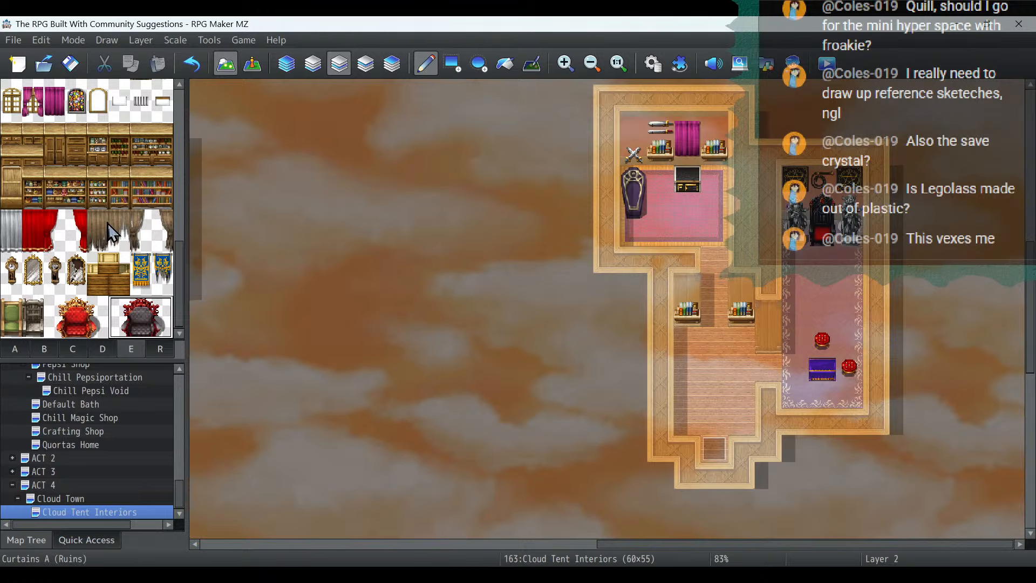
- Place the complete three-by-three Hexagram (Lit) from tileset E on the throne room floor, south of the throne
{"action": "scroll", "coordinate": [108, 223], "scroll_direction": "up", "scroll_amount": 10}
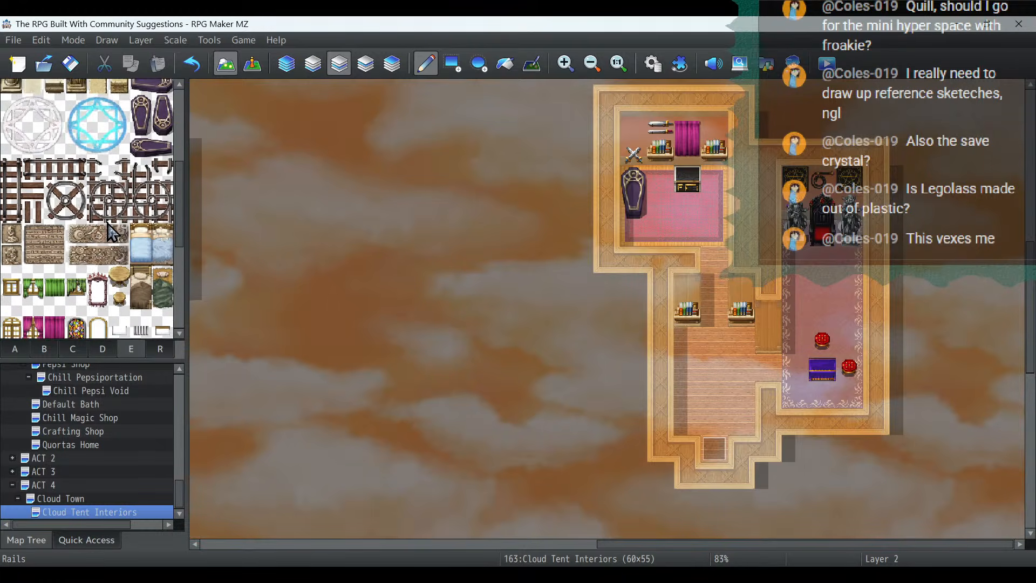
{"action": "scroll", "coordinate": [111, 234], "scroll_direction": "up", "scroll_amount": 2}
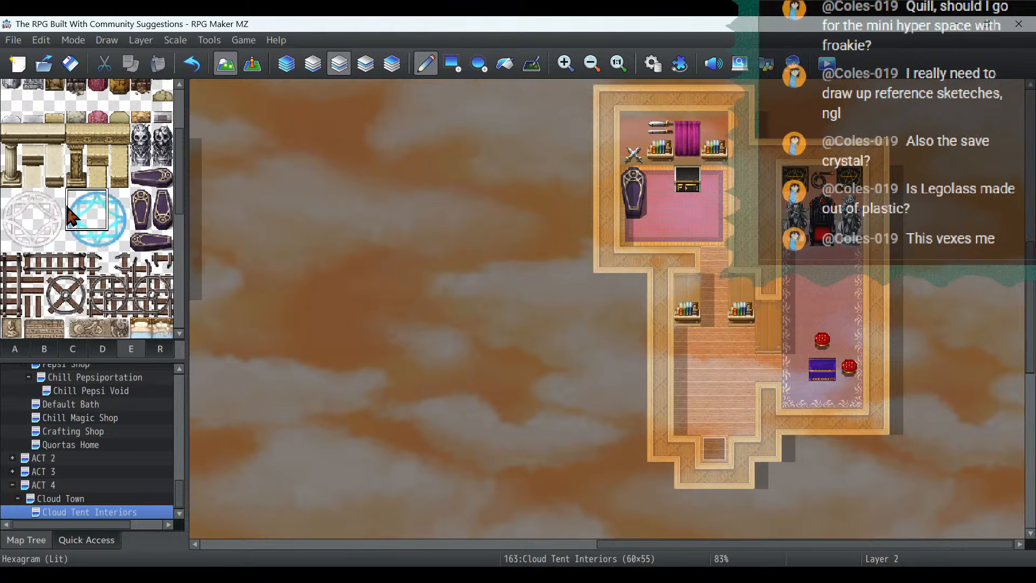
{"action": "left_click_drag", "start_coordinate": [76, 208], "coordinate": [112, 246]}
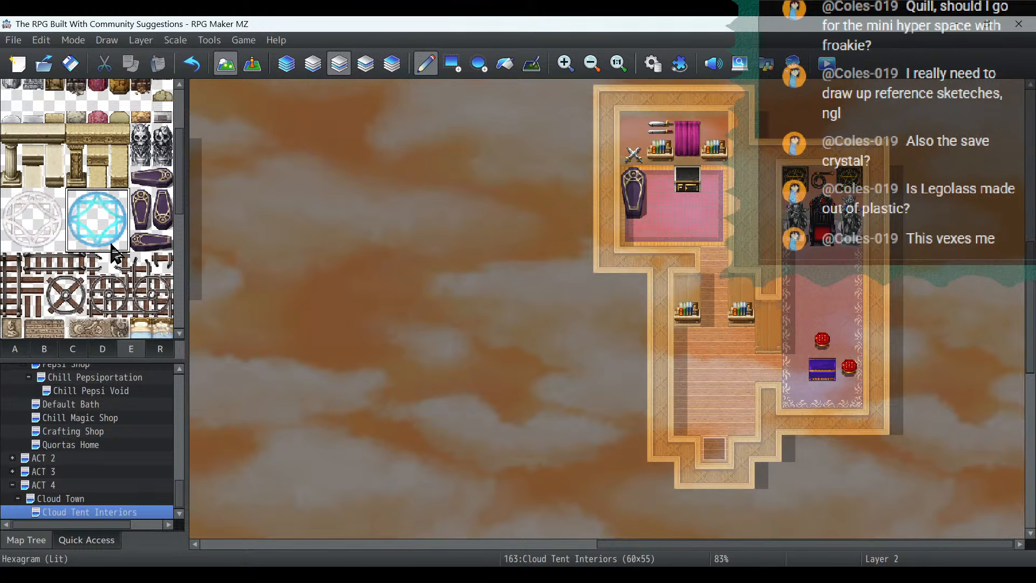
{"action": "left_click", "coordinate": [801, 276]}
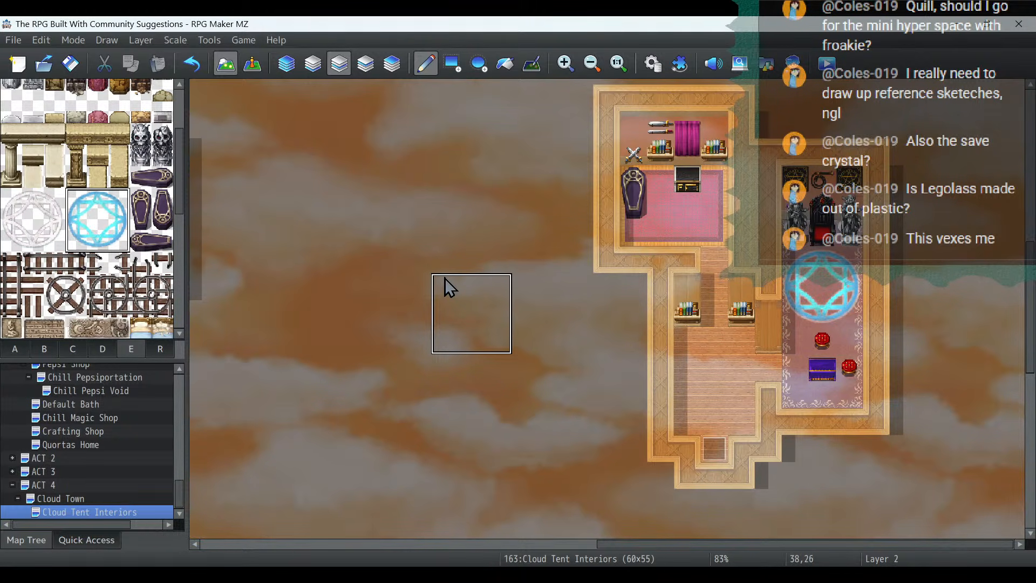
- Place a skull statue from tileset E against each side of the entrance hall, south of the bookshelves, on layer 2
{"action": "scroll", "coordinate": [67, 223], "scroll_direction": "up", "scroll_amount": 3}
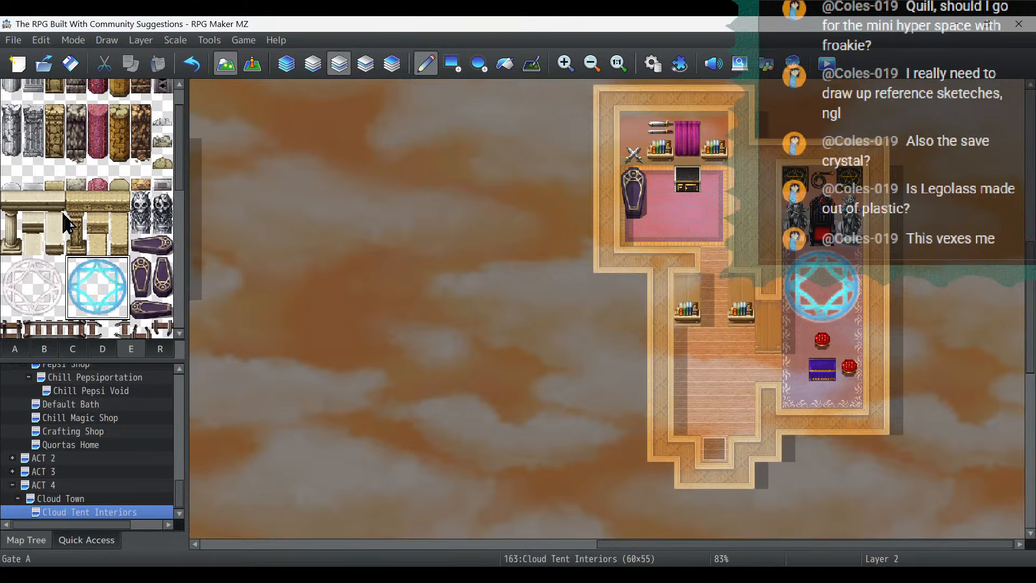
{"action": "left_click", "coordinate": [141, 213]}
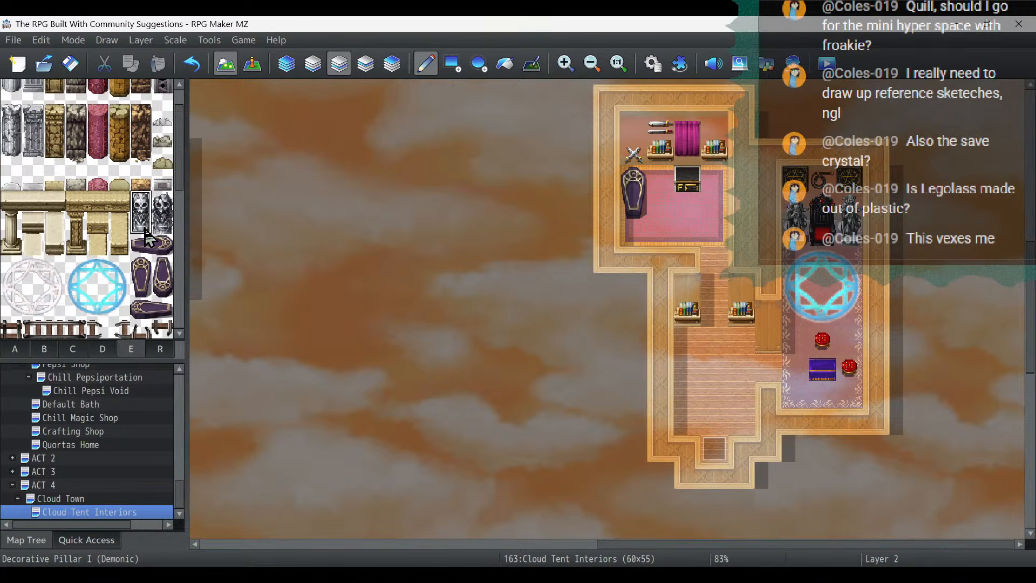
{"action": "left_click", "coordinate": [693, 371]}
{"action": "left_click", "coordinate": [746, 371]}
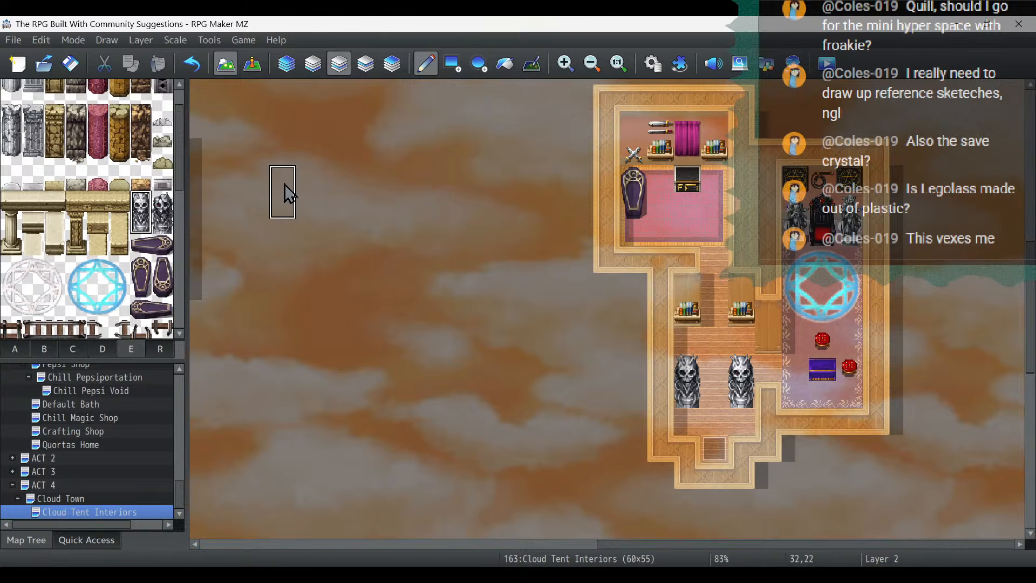
- Add the bottom tile of tileset E's first grey stone pillar directly beneath each skull statue in the entrance hall
{"action": "scroll", "coordinate": [33, 134], "scroll_direction": "up", "scroll_amount": 1}
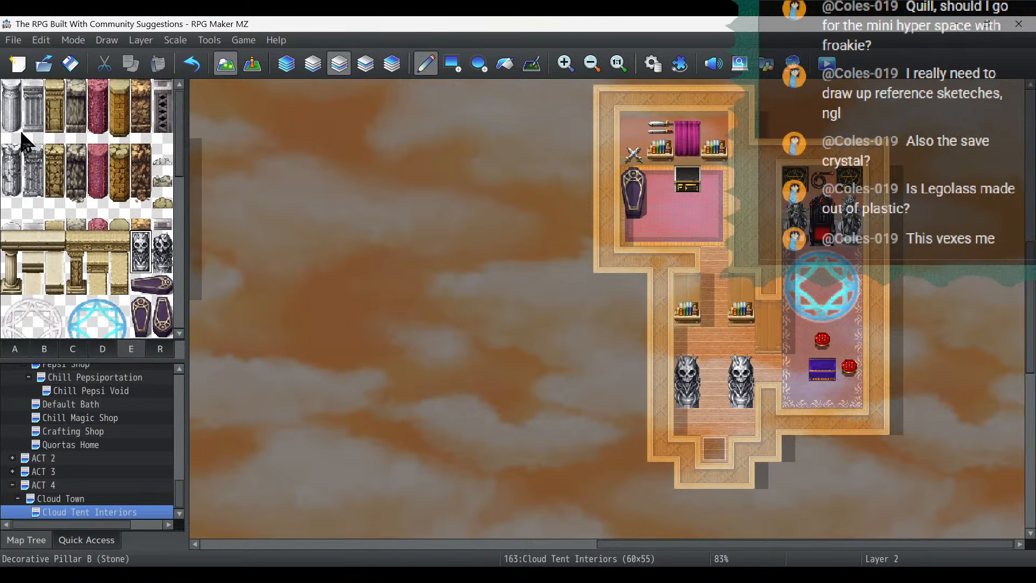
{"action": "left_click", "coordinate": [10, 132]}
{"action": "left_click", "coordinate": [686, 414]}
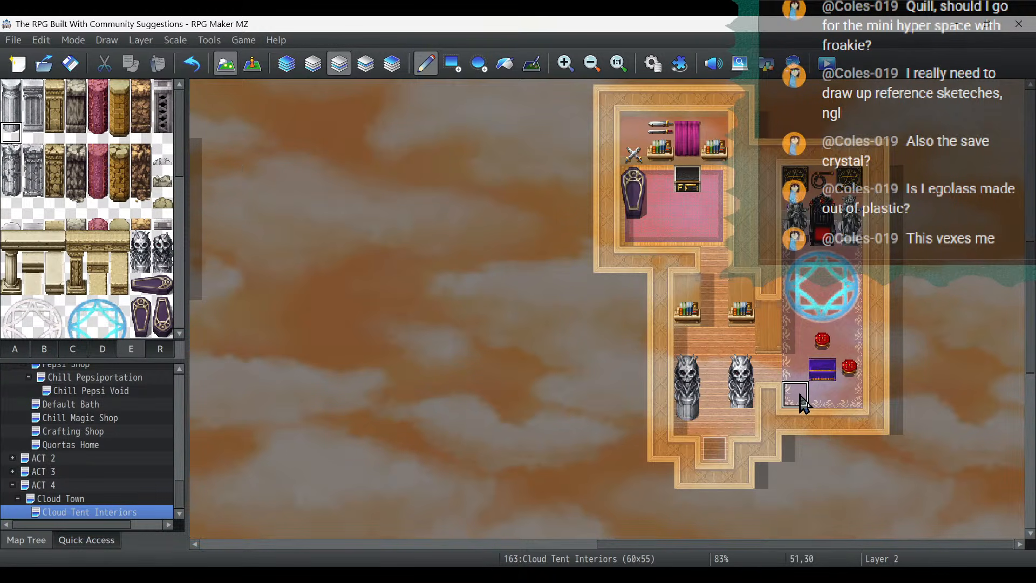
{"action": "left_click", "coordinate": [740, 414]}
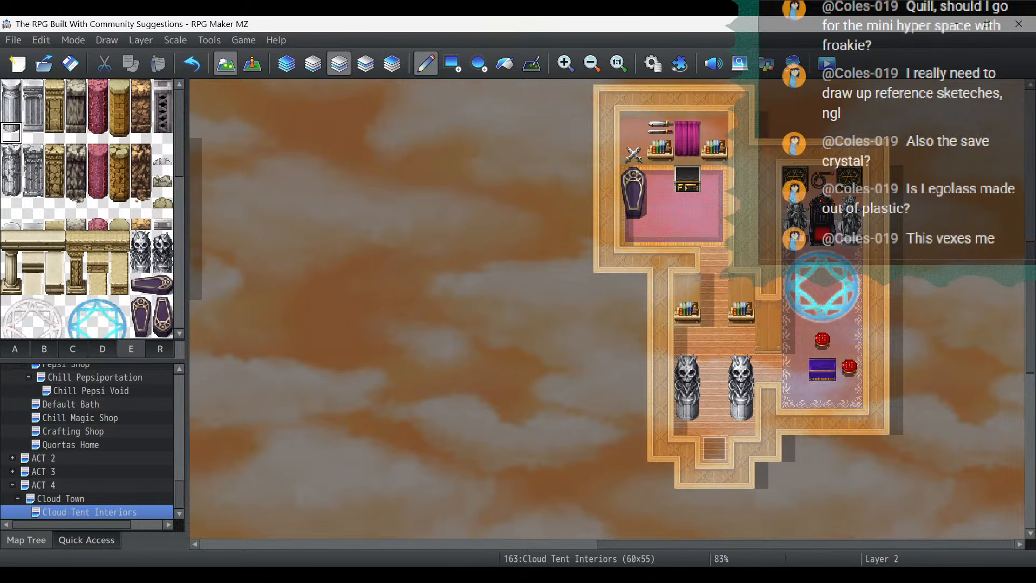
- Open the Cloud Town map for tile editing and look through tilesets B and C
{"action": "left_click", "coordinate": [250, 65]}
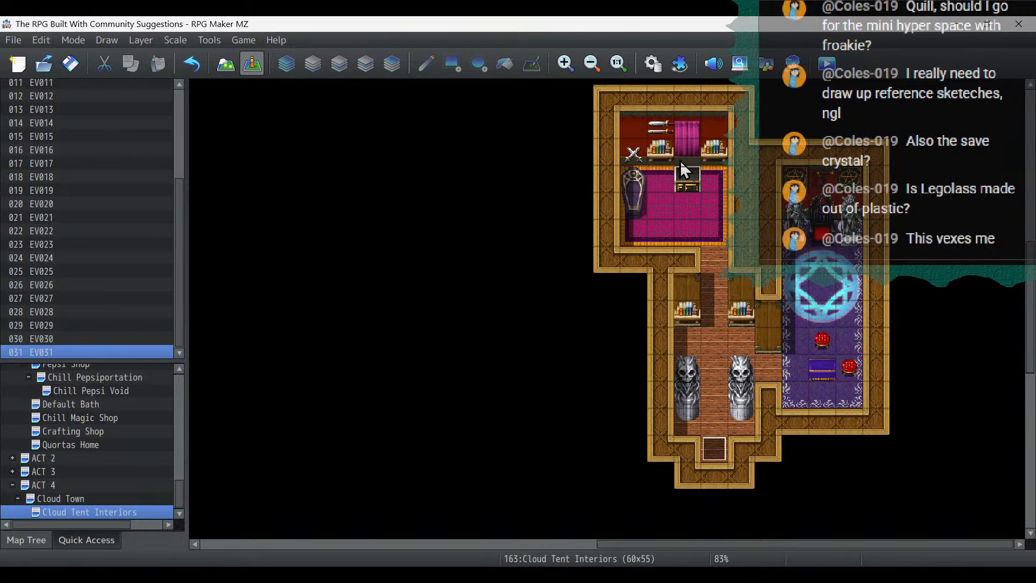
{"action": "left_click", "coordinate": [591, 64]}
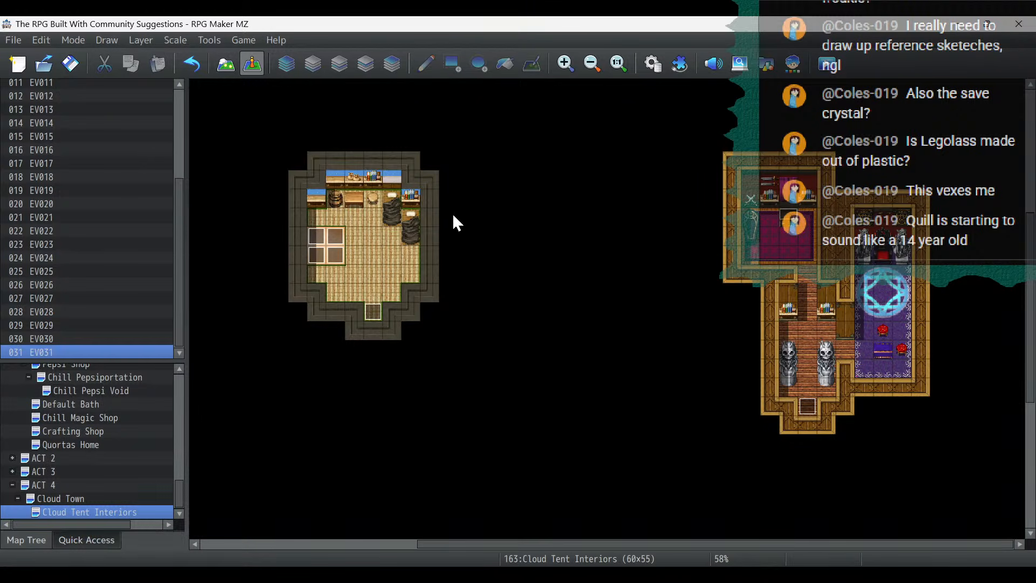
{"action": "scroll", "coordinate": [612, 268], "scroll_direction": "down", "scroll_amount": 6}
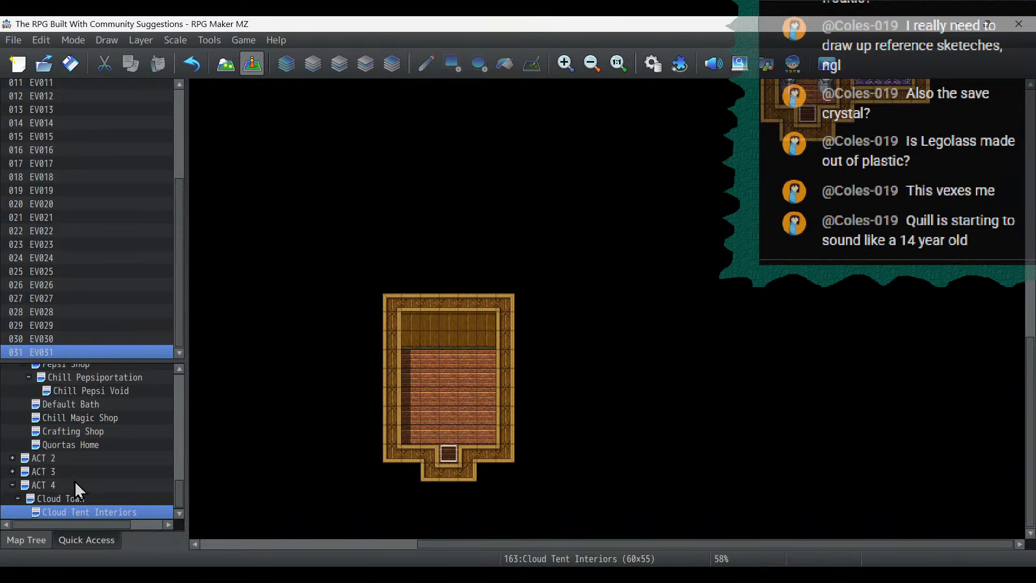
{"action": "left_click", "coordinate": [65, 498]}
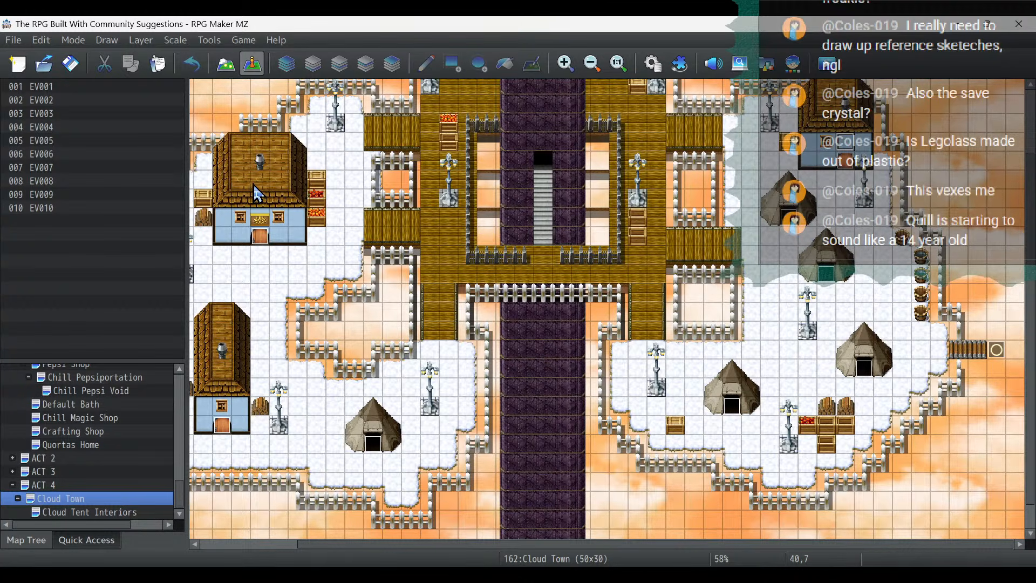
{"action": "left_click", "coordinate": [225, 66]}
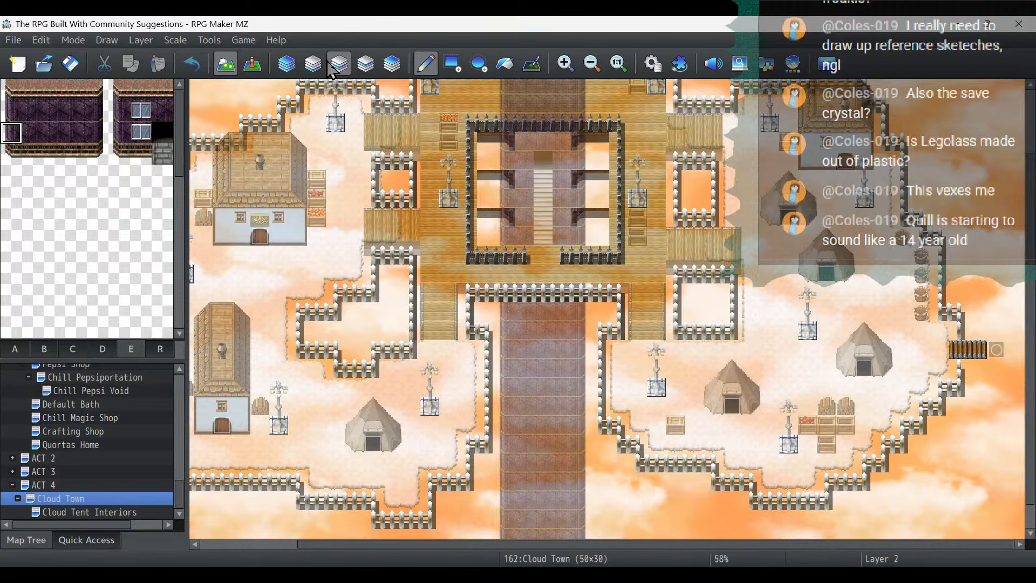
{"action": "left_click", "coordinate": [48, 350]}
{"action": "left_click", "coordinate": [73, 349]}
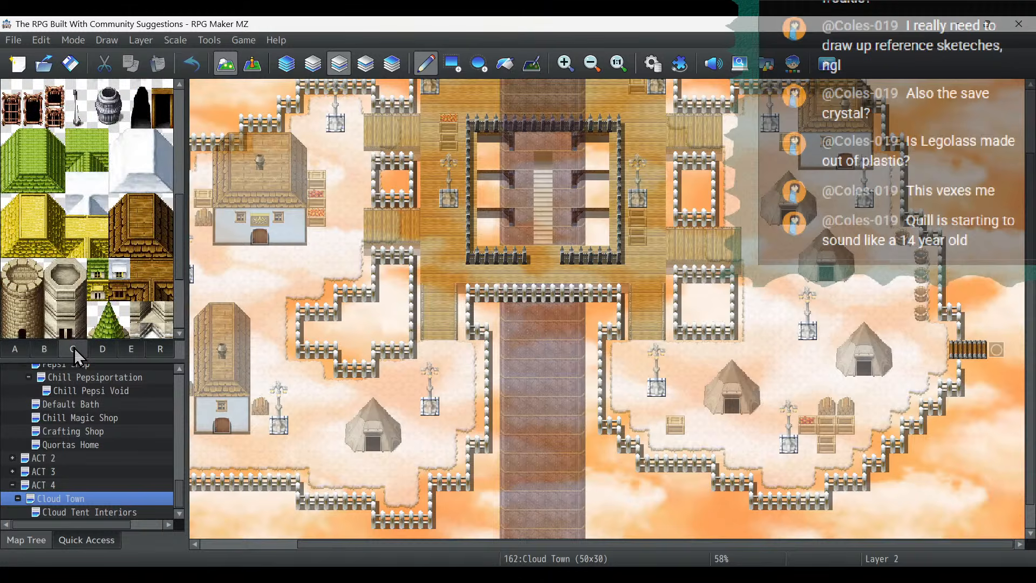
{"action": "scroll", "coordinate": [101, 268], "scroll_direction": "down", "scroll_amount": 5}
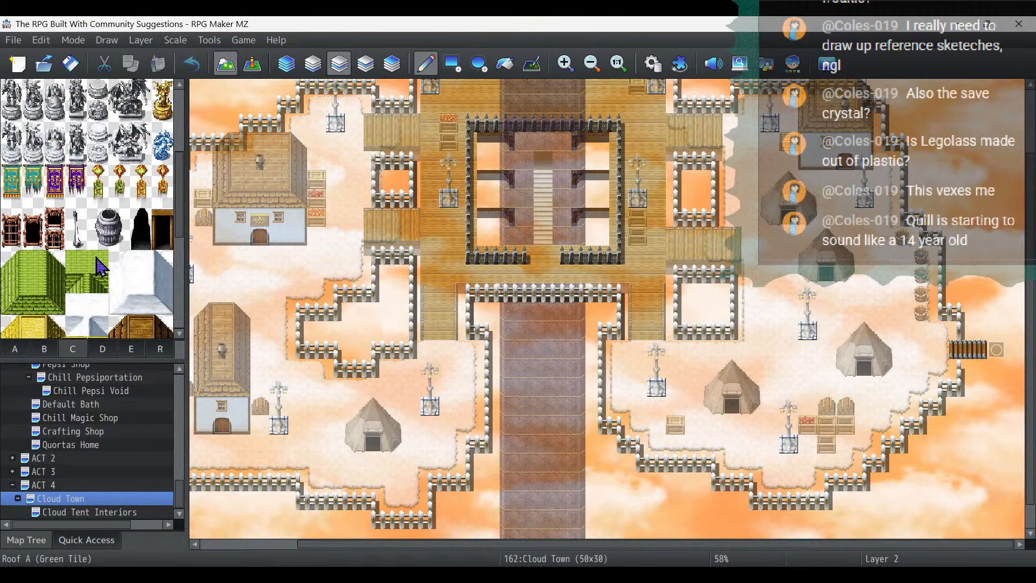
- Undo a layer 1 fill at the large western house, and flood-fill its blue walls with Outer Wall H (Demon Castle) on layer 3
{"action": "left_click", "coordinate": [16, 350]}
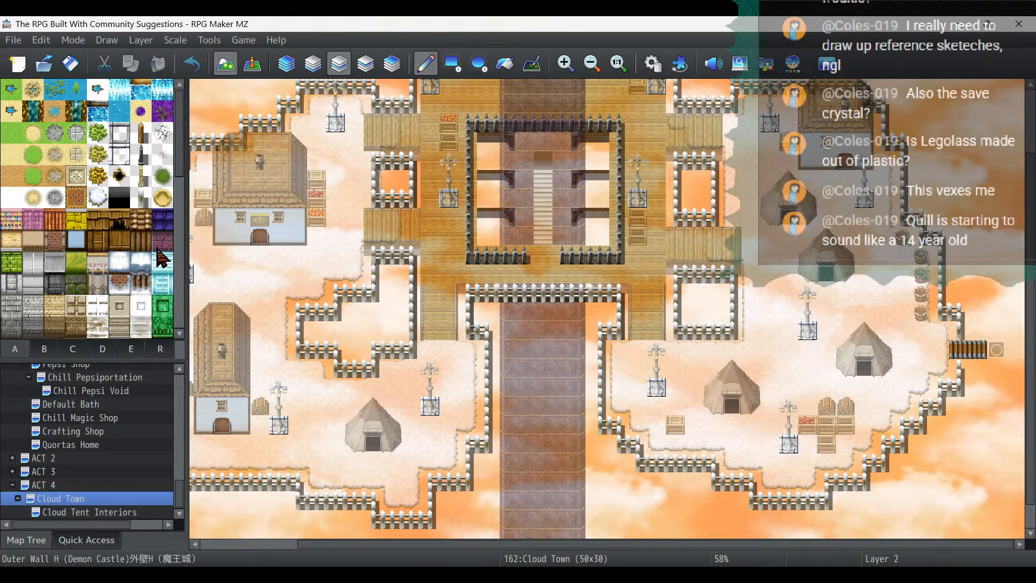
{"action": "scroll", "coordinate": [161, 258], "scroll_direction": "down", "scroll_amount": 3}
{"action": "scroll", "coordinate": [162, 243], "scroll_direction": "up", "scroll_amount": 2}
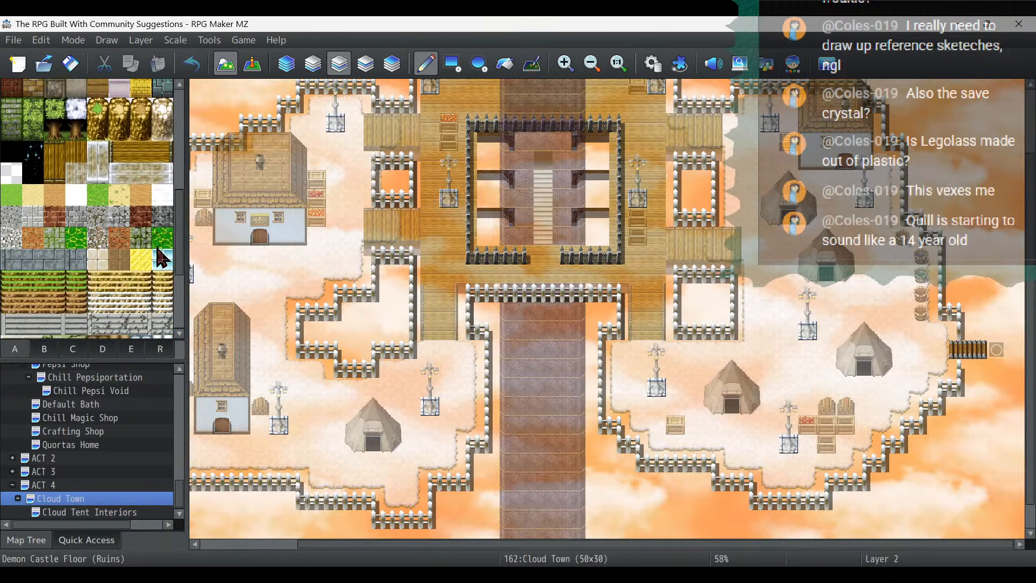
{"action": "left_click", "coordinate": [164, 166]}
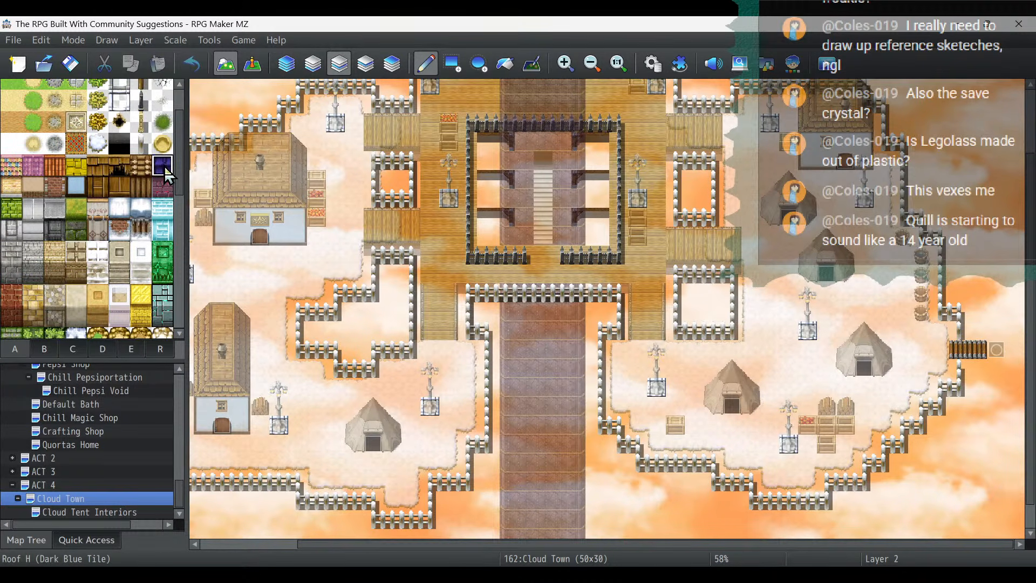
{"action": "left_click", "coordinate": [156, 189]}
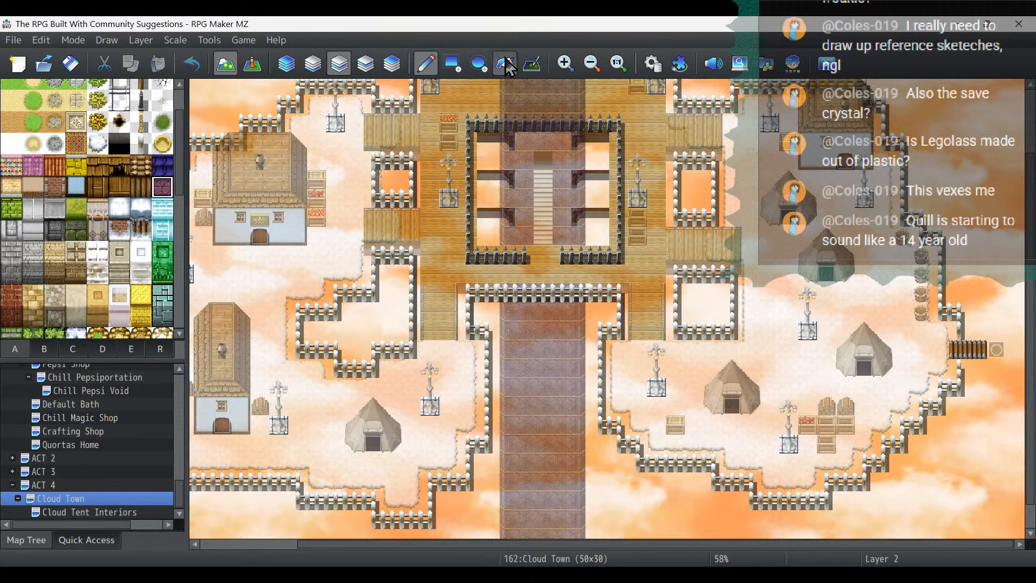
{"action": "left_click", "coordinate": [505, 63]}
{"action": "left_click", "coordinate": [316, 67]}
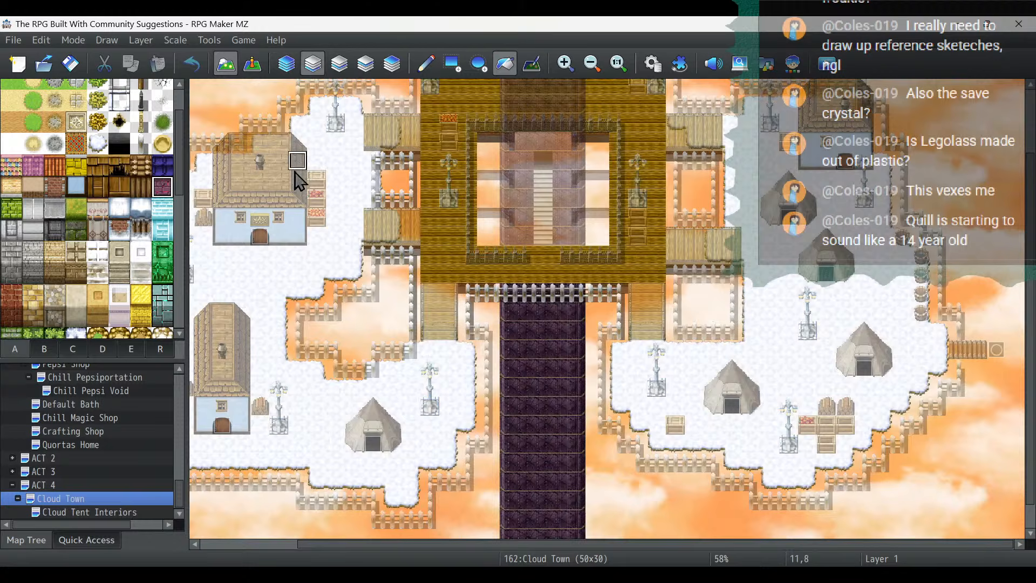
{"action": "left_click", "coordinate": [296, 238]}
{"action": "left_click", "coordinate": [191, 64]}
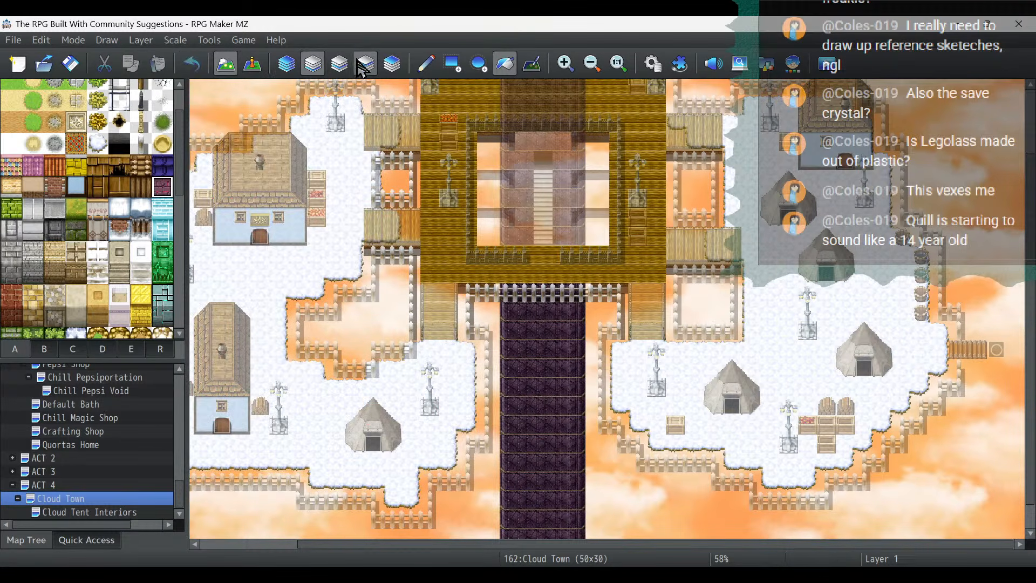
{"action": "left_click", "coordinate": [345, 69]}
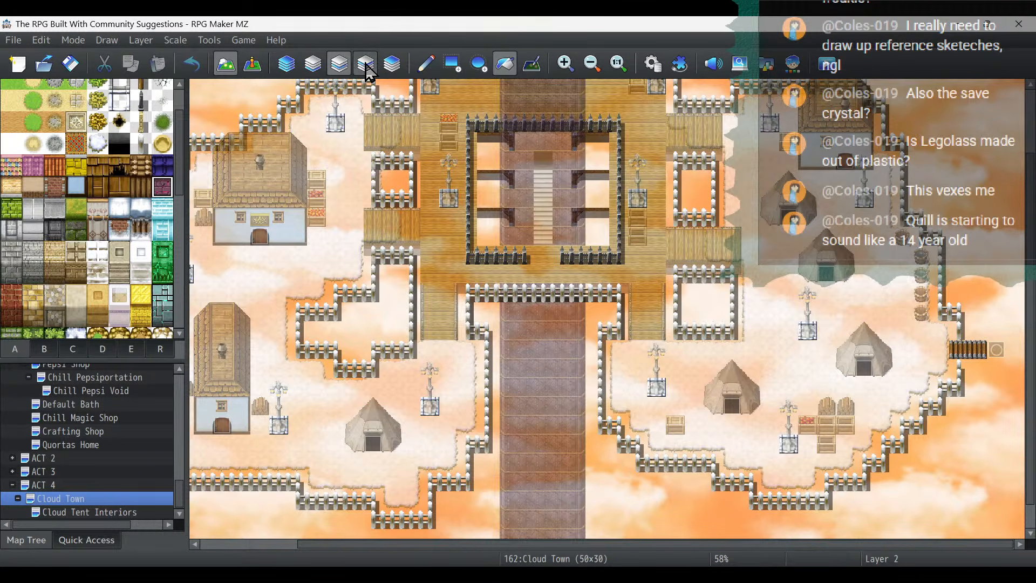
{"action": "left_click", "coordinate": [365, 66]}
{"action": "left_click", "coordinate": [292, 231]}
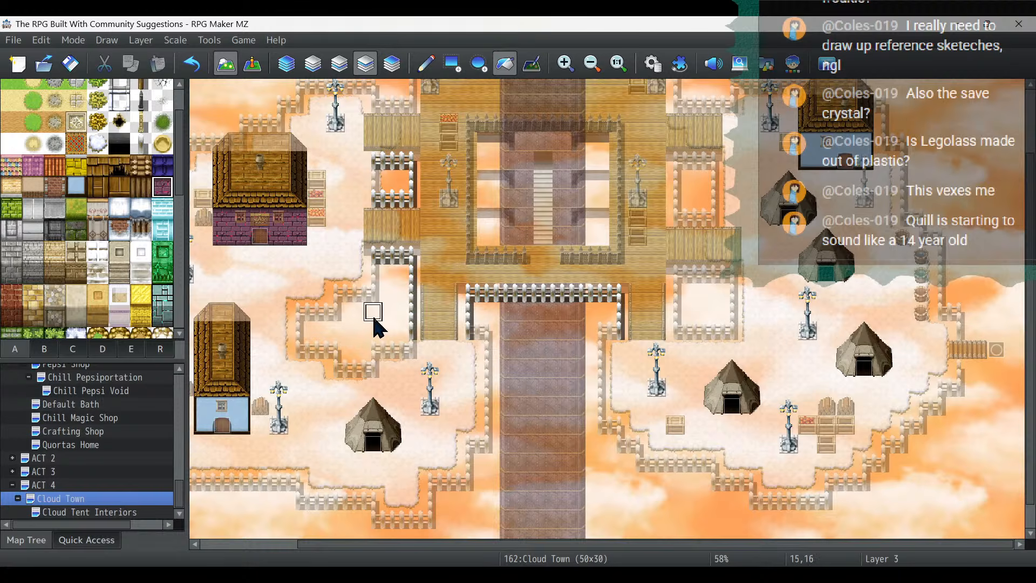
- Erase both windows from the purple-walled house on layer 4 using the empty tile from tileset B
{"action": "left_click", "coordinate": [115, 355]}
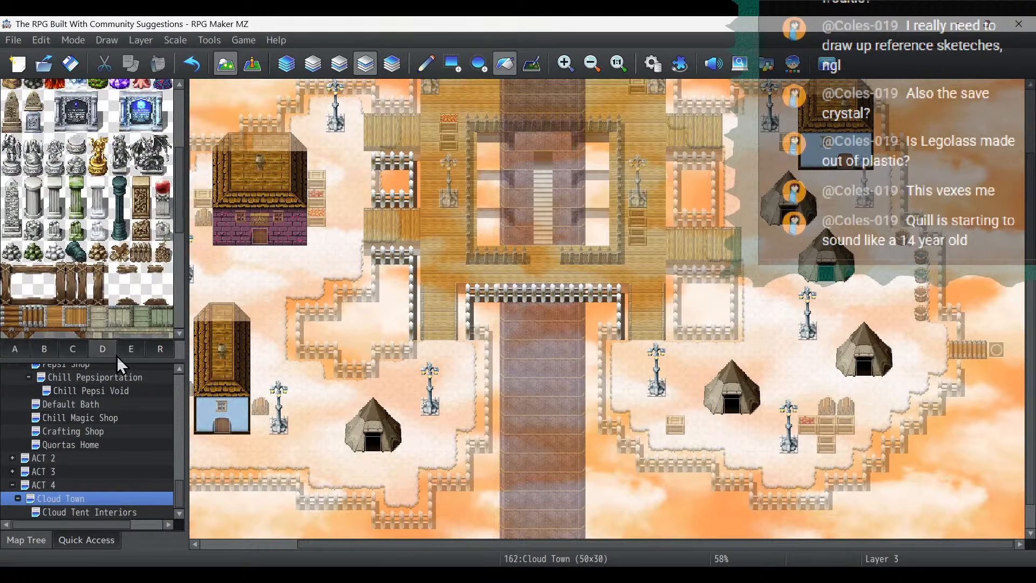
{"action": "scroll", "coordinate": [146, 256], "scroll_direction": "down", "scroll_amount": 3}
{"action": "left_click", "coordinate": [134, 350]}
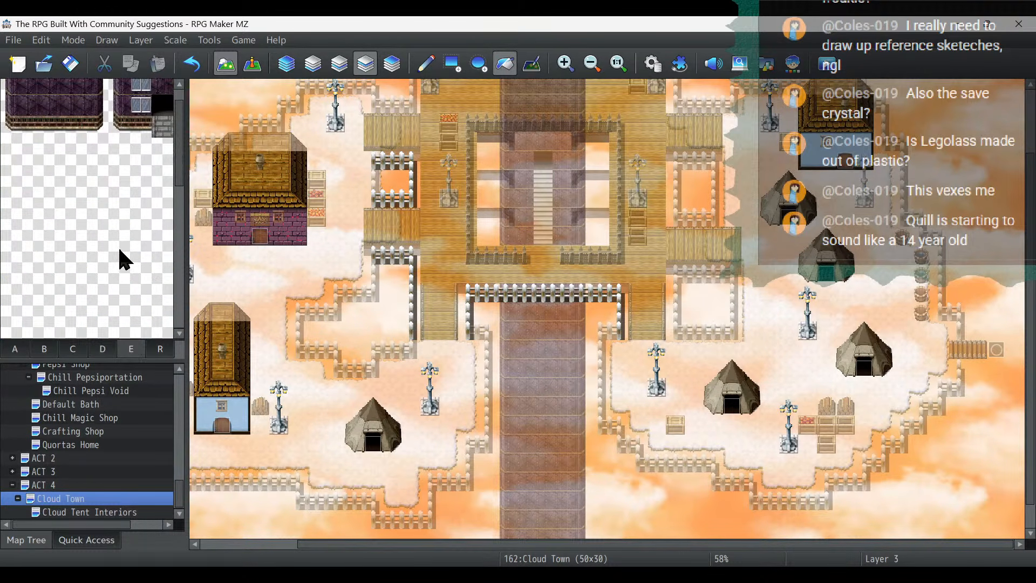
{"action": "left_click", "coordinate": [81, 350]}
{"action": "scroll", "coordinate": [113, 246], "scroll_direction": "down", "scroll_amount": 3}
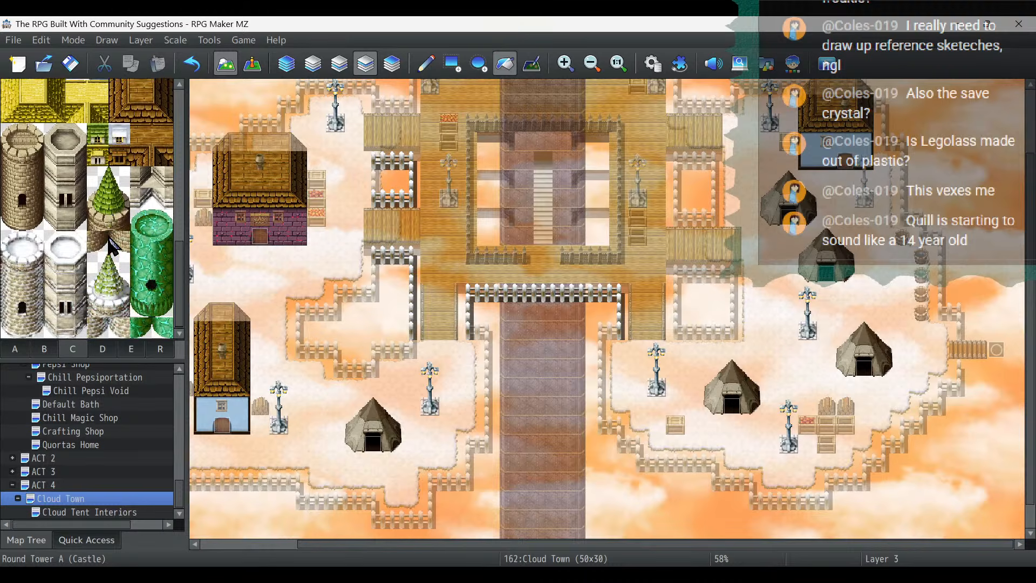
{"action": "scroll", "coordinate": [112, 245], "scroll_direction": "up", "scroll_amount": 3}
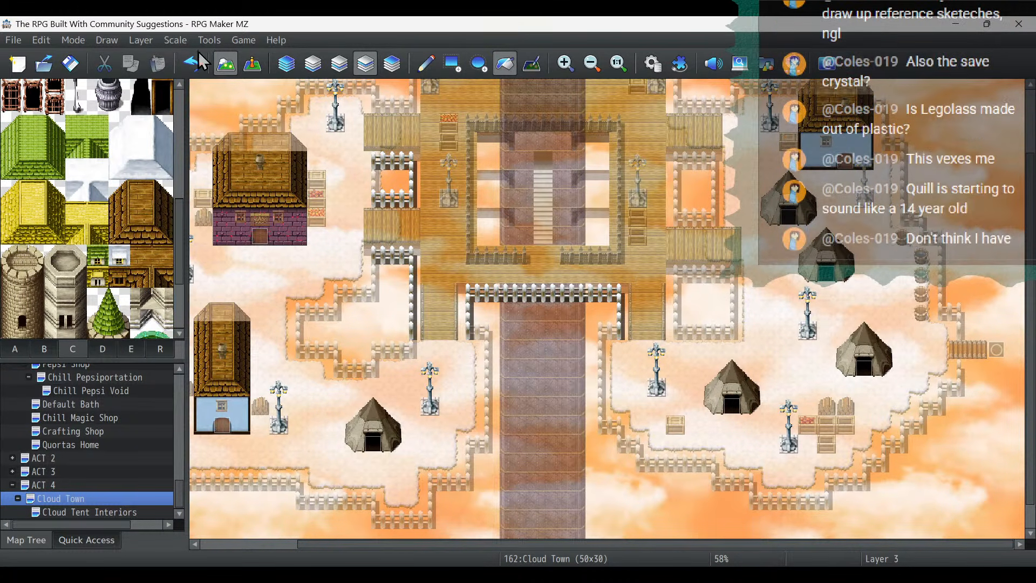
{"action": "left_click", "coordinate": [251, 64]}
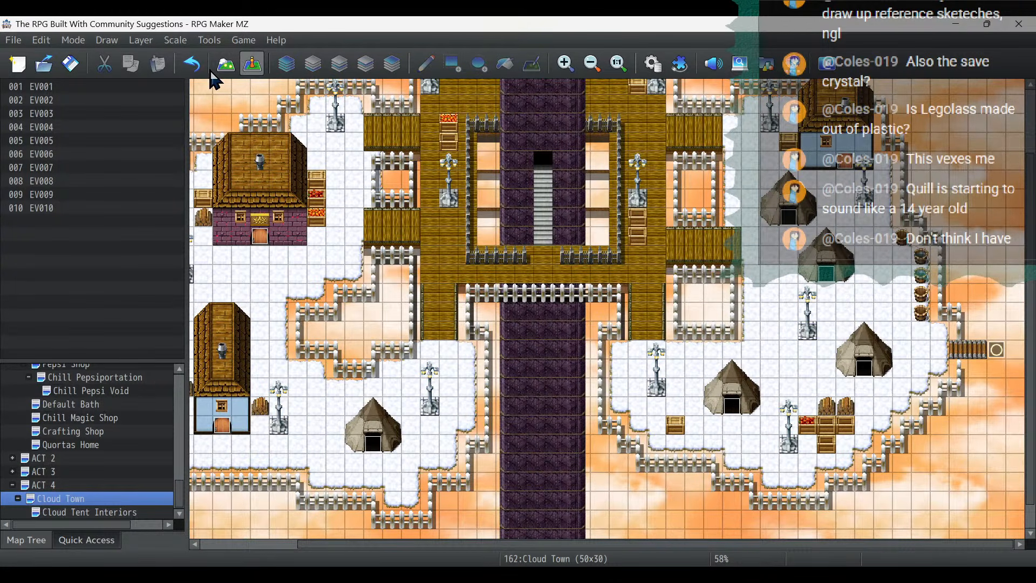
{"action": "left_click", "coordinate": [227, 67]}
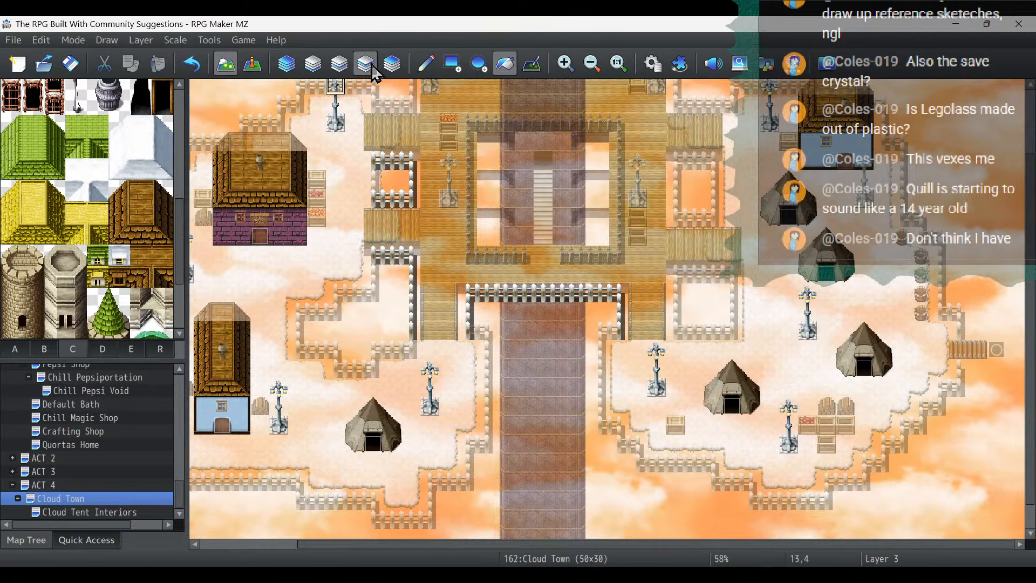
{"action": "left_click", "coordinate": [391, 65]}
{"action": "left_click", "coordinate": [44, 348]}
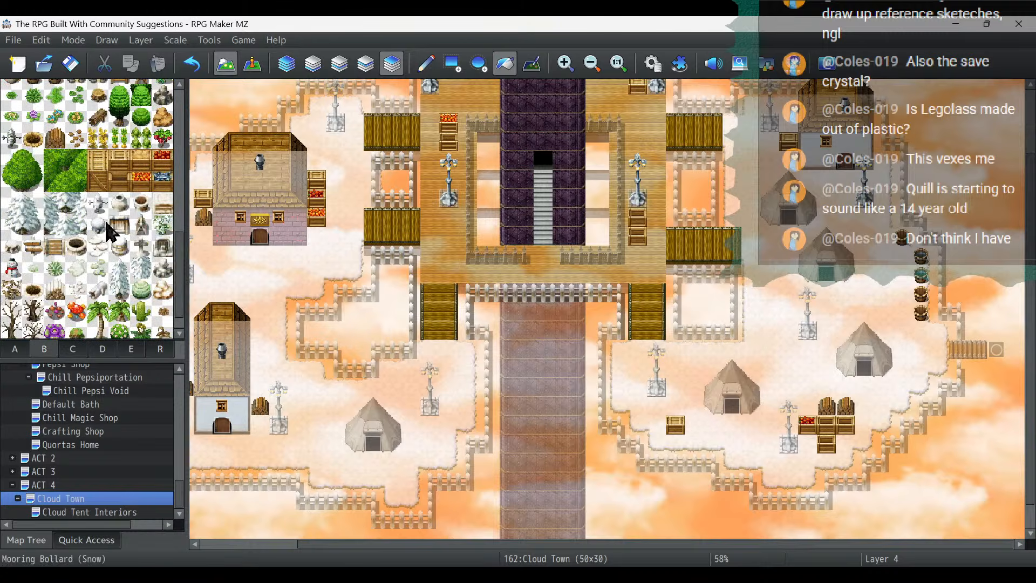
{"action": "scroll", "coordinate": [113, 216], "scroll_direction": "down", "scroll_amount": 5}
{"action": "scroll", "coordinate": [113, 213], "scroll_direction": "up", "scroll_amount": 3}
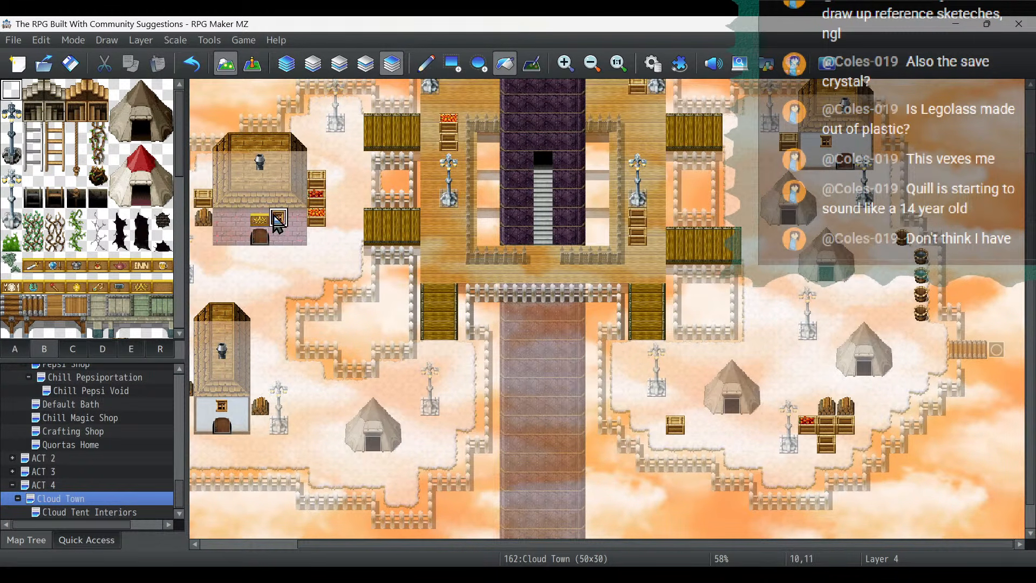
- Place a Demon Statue from tileset D on each side of the purple-walled house's doorway on layer 4
{"action": "scroll", "coordinate": [138, 235], "scroll_direction": "down", "scroll_amount": 5}
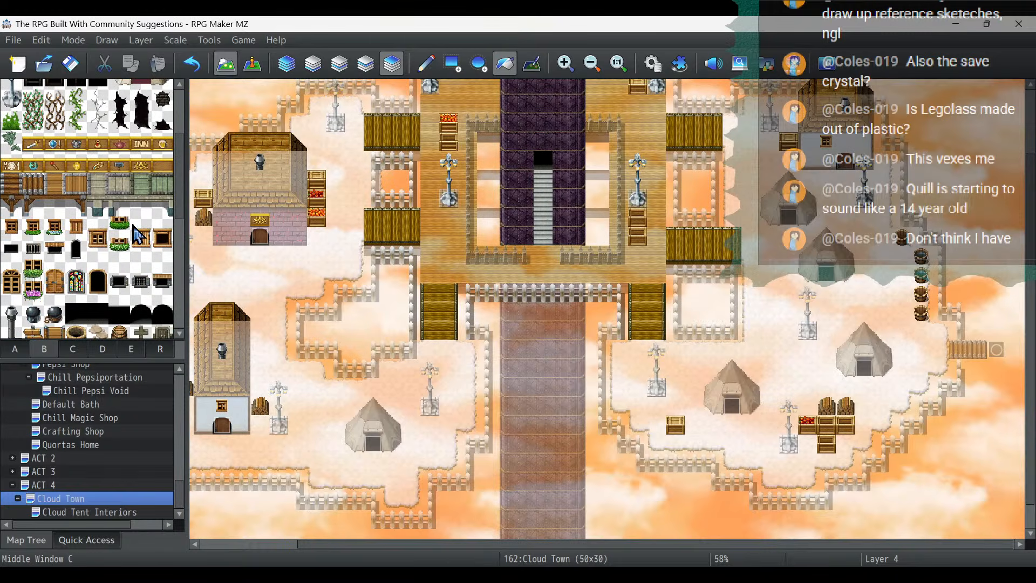
{"action": "scroll", "coordinate": [135, 229], "scroll_direction": "down", "scroll_amount": 6}
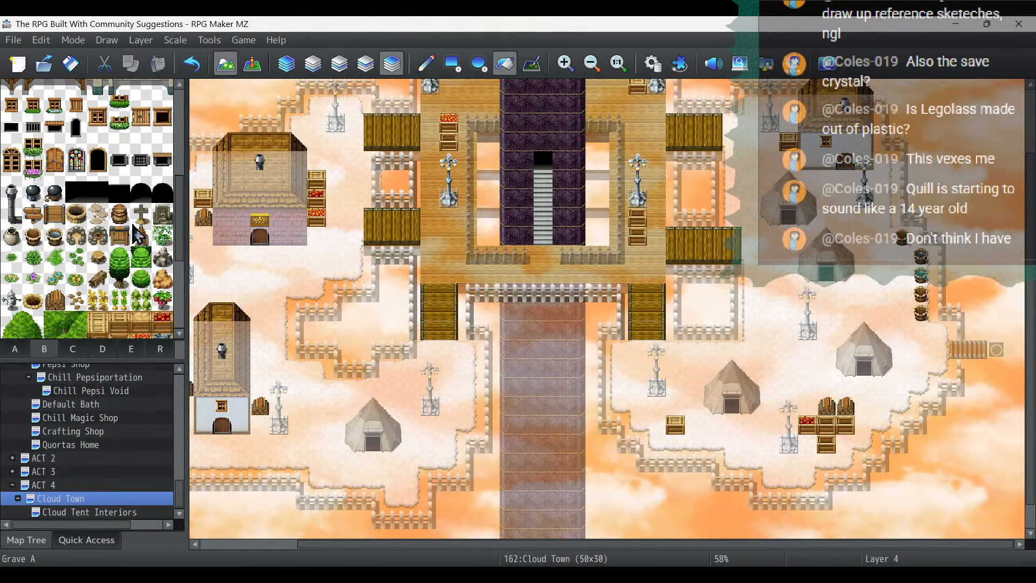
{"action": "left_click", "coordinate": [75, 349]}
{"action": "scroll", "coordinate": [135, 291], "scroll_direction": "down", "scroll_amount": 2}
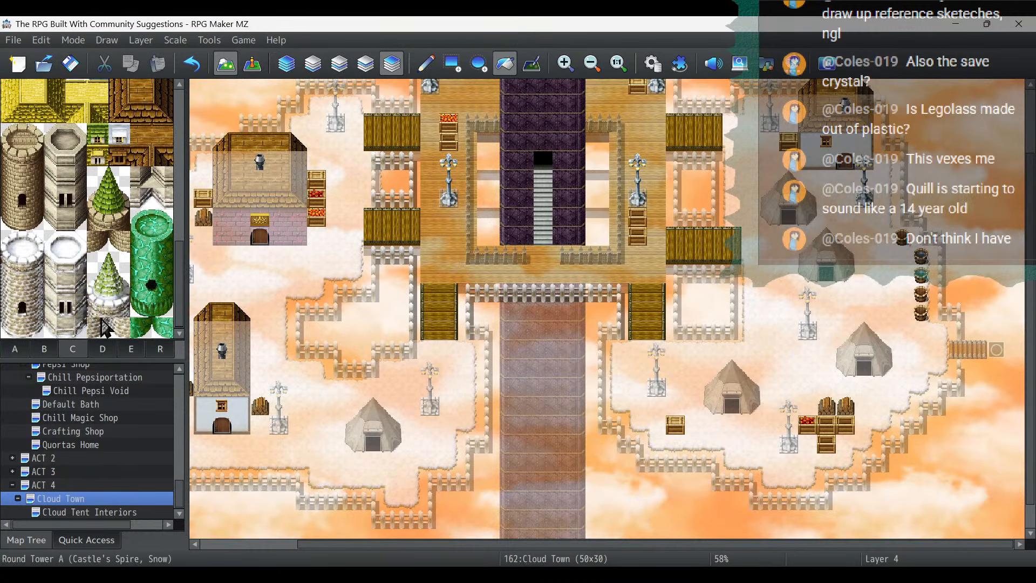
{"action": "left_click", "coordinate": [103, 349]}
{"action": "scroll", "coordinate": [135, 292], "scroll_direction": "down", "scroll_amount": 3}
{"action": "scroll", "coordinate": [135, 292], "scroll_direction": "up", "scroll_amount": 6}
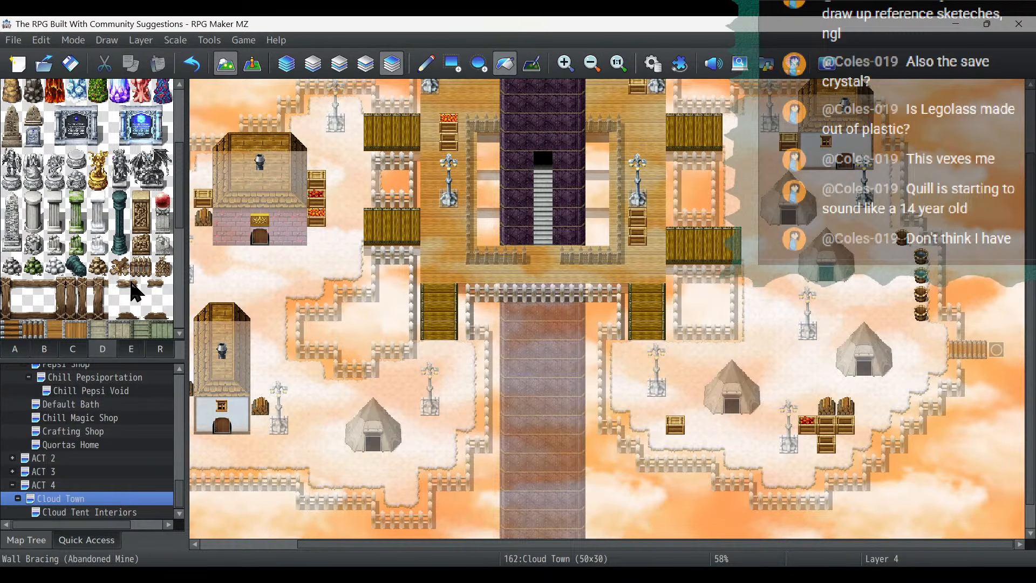
{"action": "left_click", "coordinate": [120, 168]}
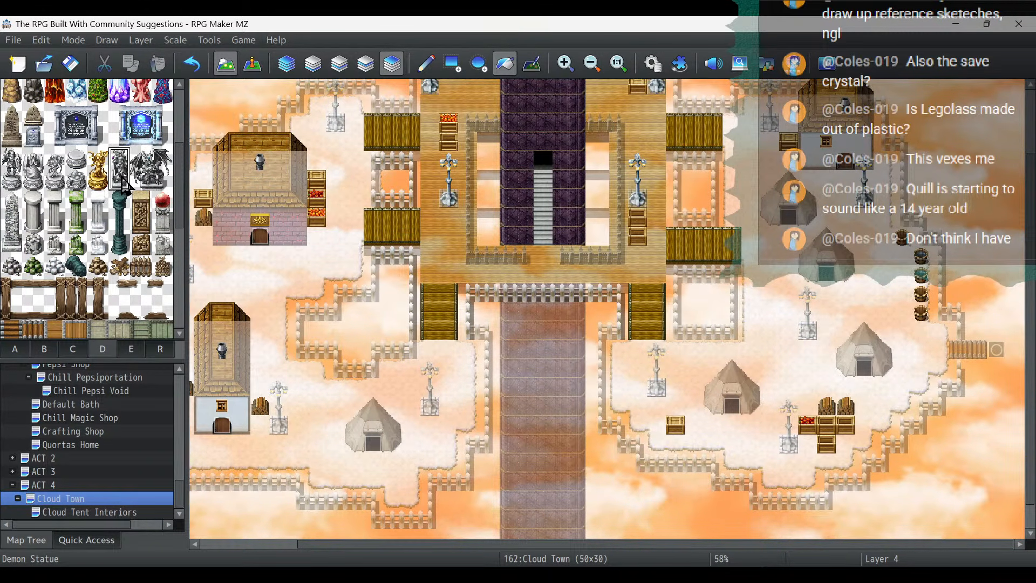
{"action": "left_click", "coordinate": [427, 64]}
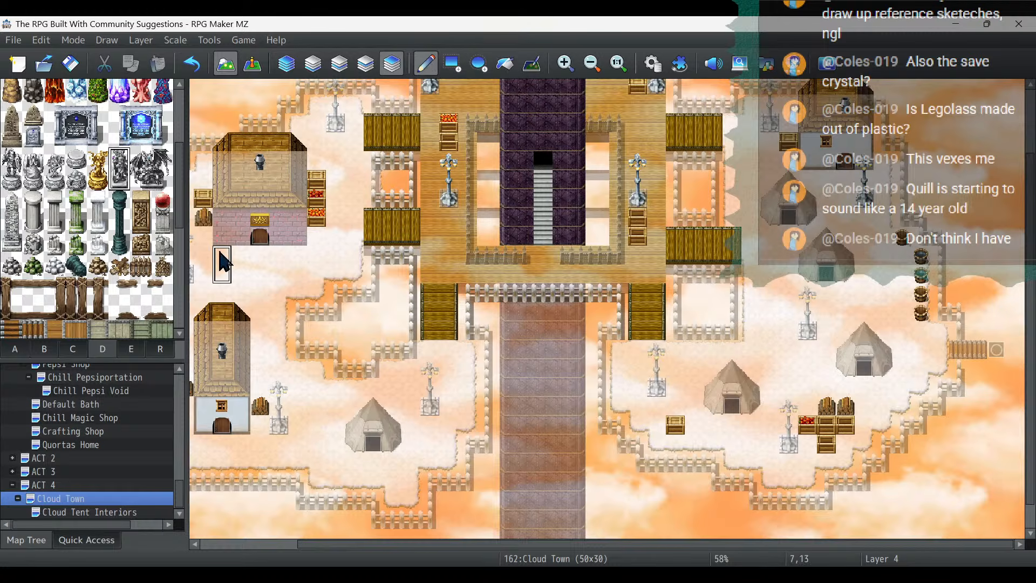
{"action": "left_click", "coordinate": [241, 238]}
{"action": "left_click", "coordinate": [279, 246]}
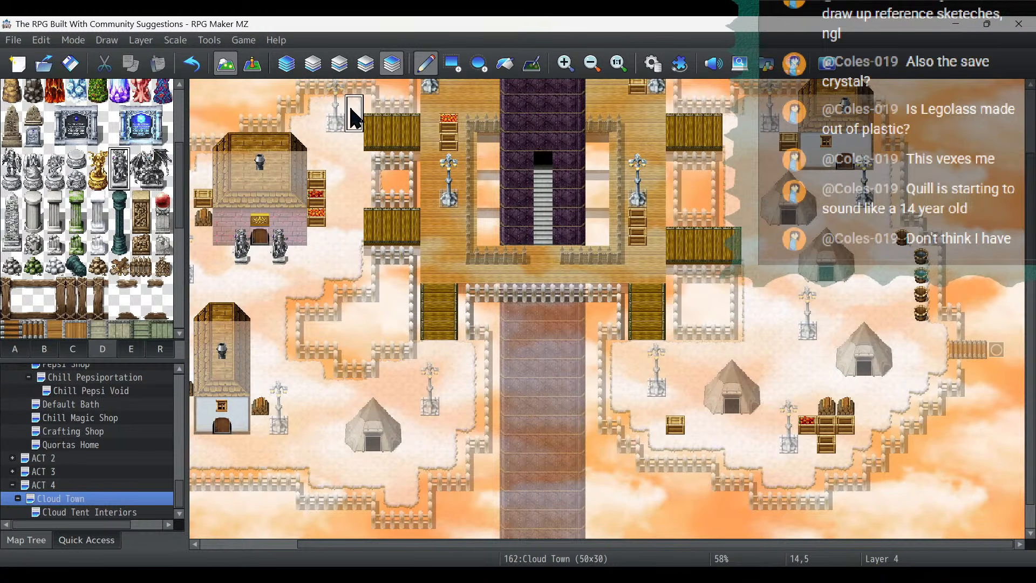
- Try Wall Vines A from tileset D on the purple-walled house's western wall section, and undo it
{"action": "scroll", "coordinate": [150, 170], "scroll_direction": "up", "scroll_amount": 1}
{"action": "scroll", "coordinate": [150, 170], "scroll_direction": "down", "scroll_amount": 15}
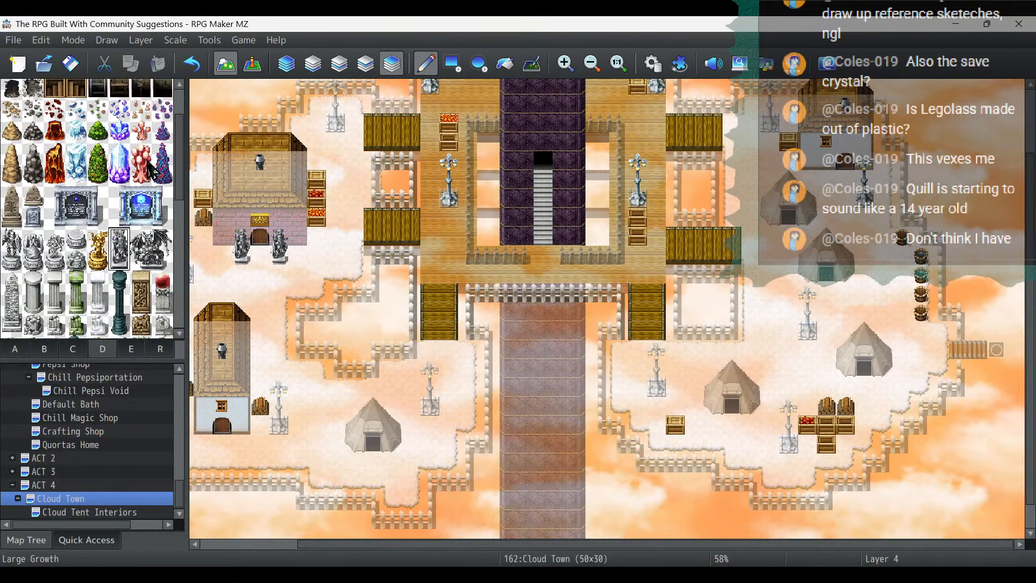
{"action": "scroll", "coordinate": [149, 167], "scroll_direction": "down", "scroll_amount": 4}
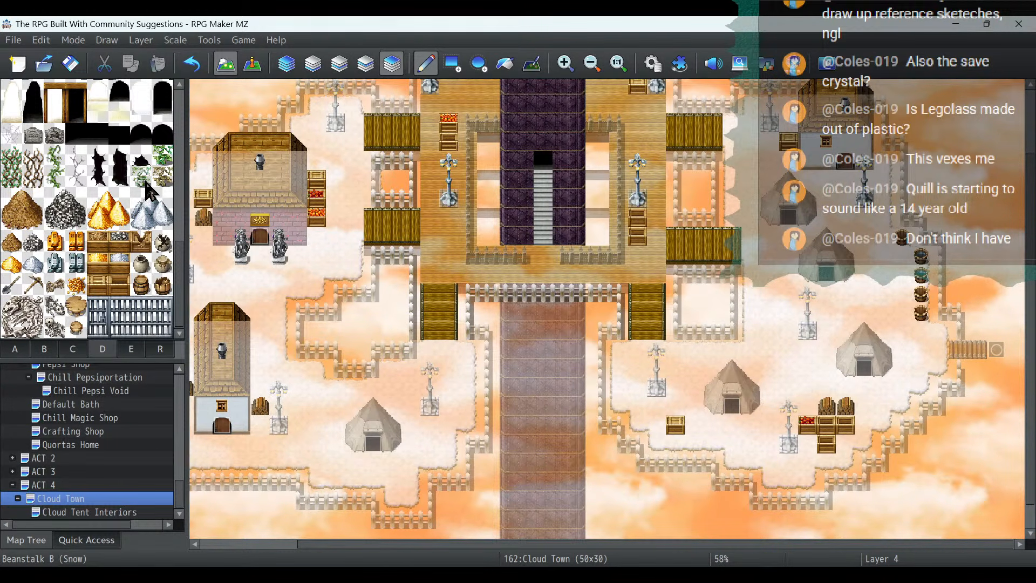
{"action": "left_click", "coordinate": [14, 171]}
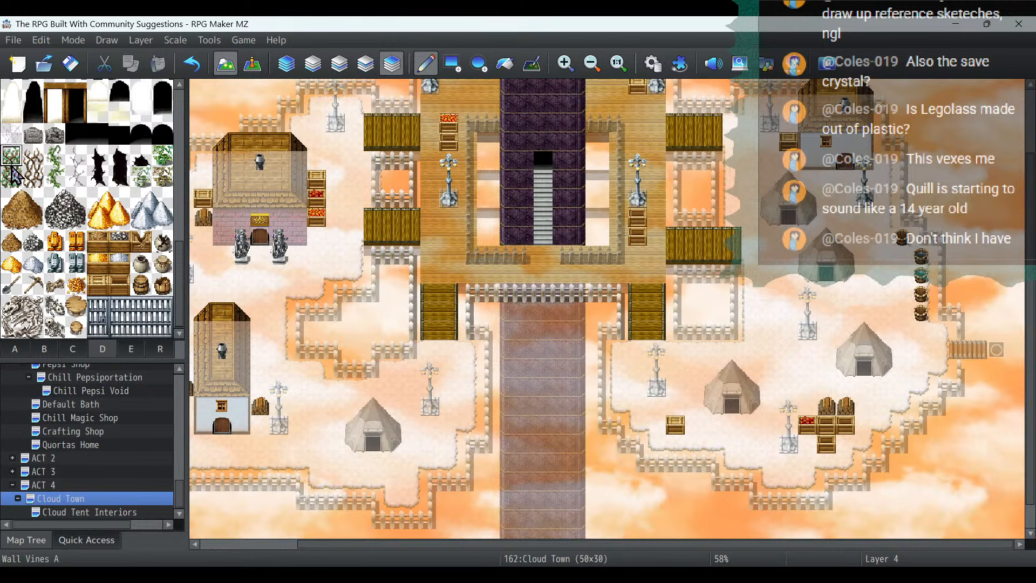
{"action": "left_click", "coordinate": [222, 227]}
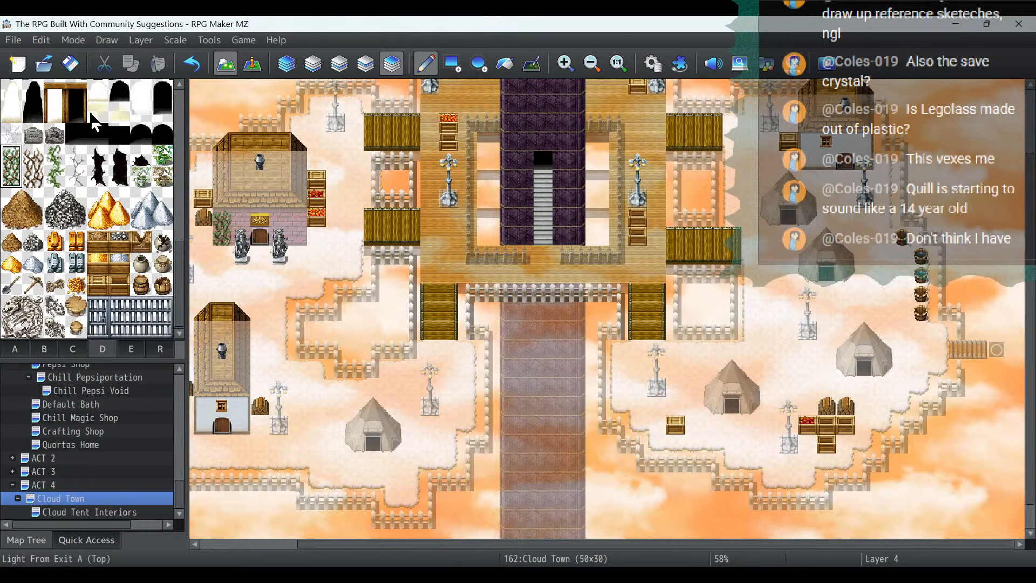
{"action": "left_click", "coordinate": [192, 64]}
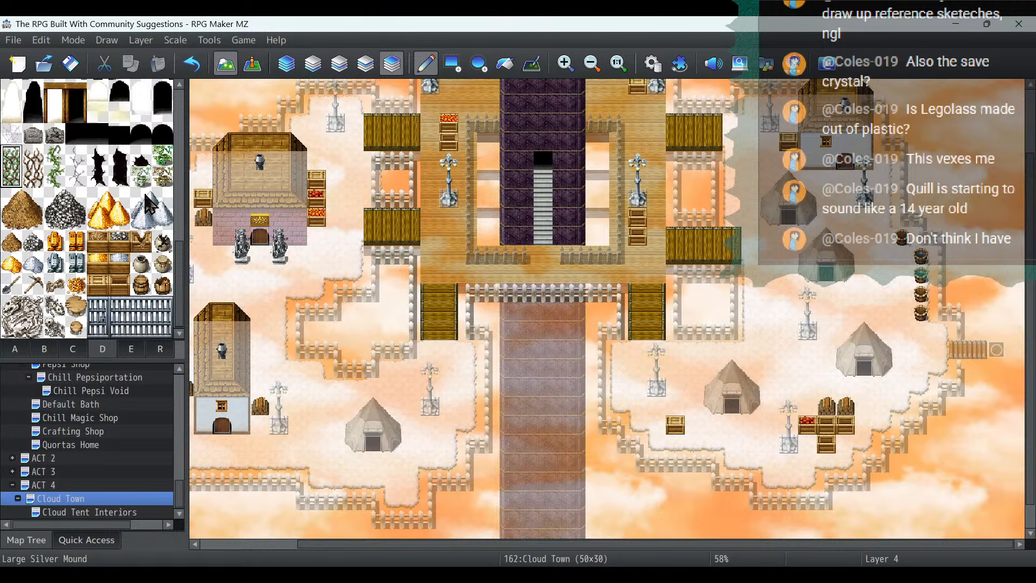
- Try tileset D's white fissure tiles at both ends of the purple-walled house's front wall, and undo them
{"action": "left_click", "coordinate": [76, 155]}
{"action": "left_click", "coordinate": [216, 242]}
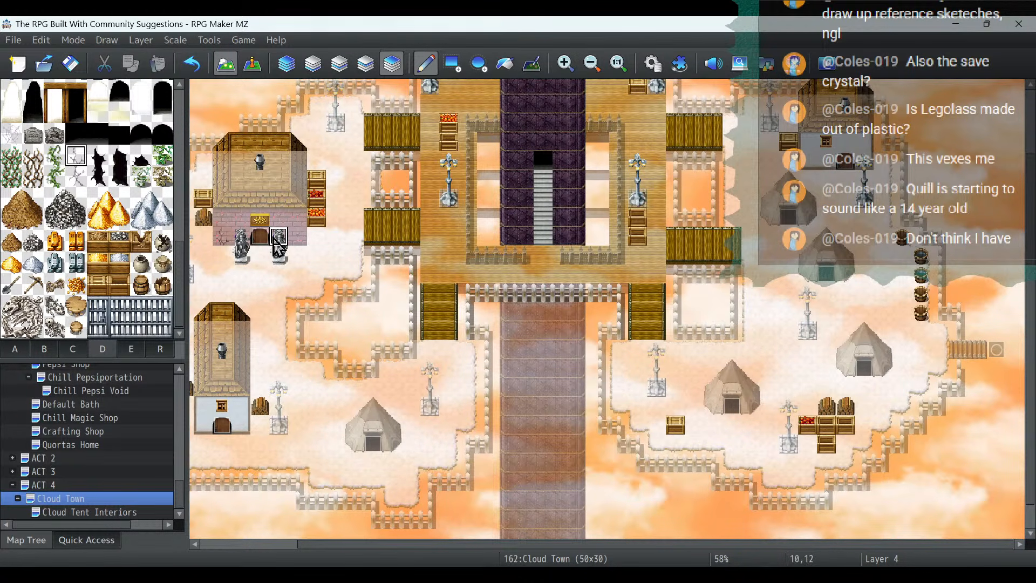
{"action": "left_click_drag", "start_coordinate": [75, 177], "coordinate": [77, 158]}
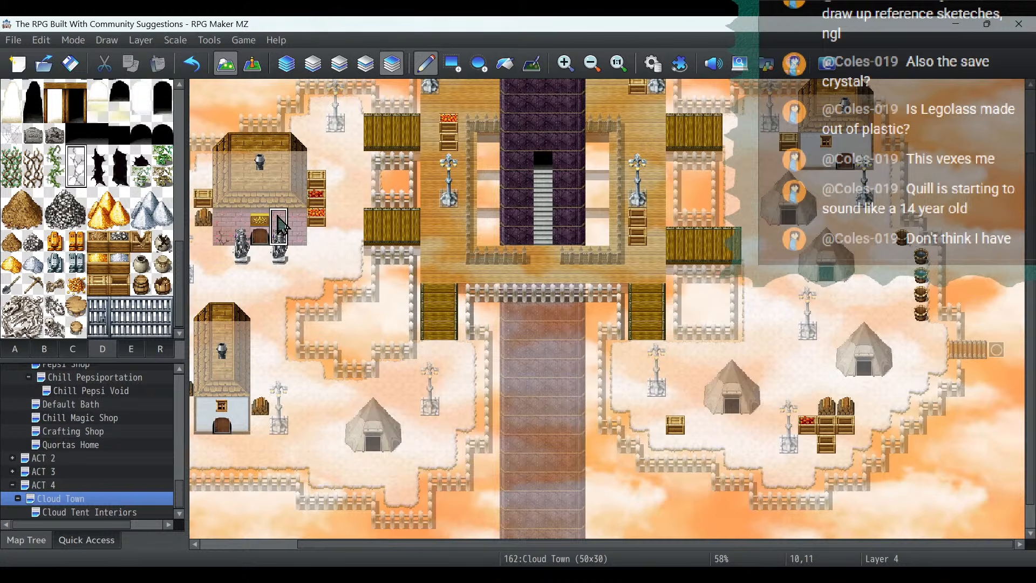
{"action": "left_click", "coordinate": [298, 225]}
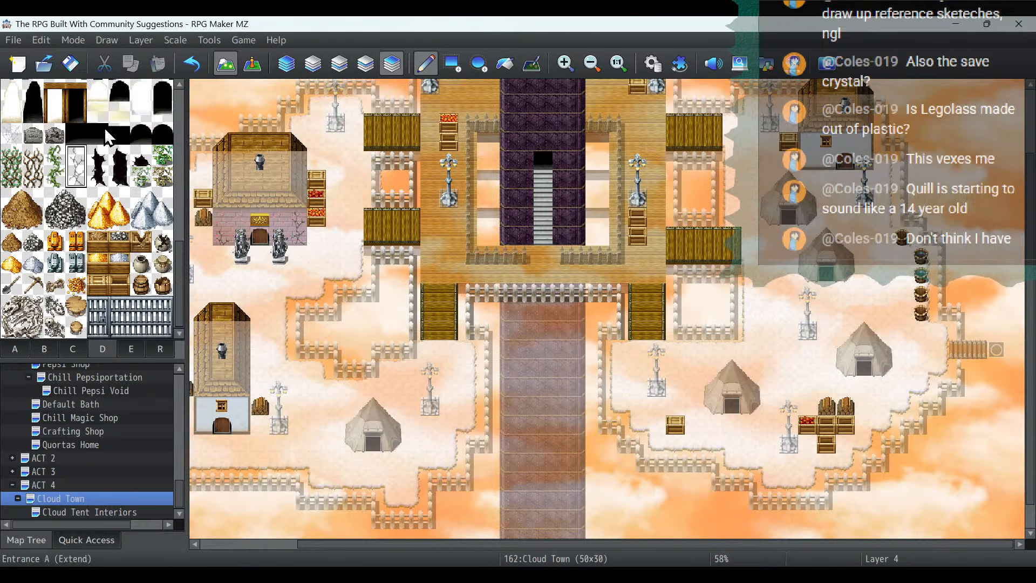
{"action": "left_click", "coordinate": [193, 65]}
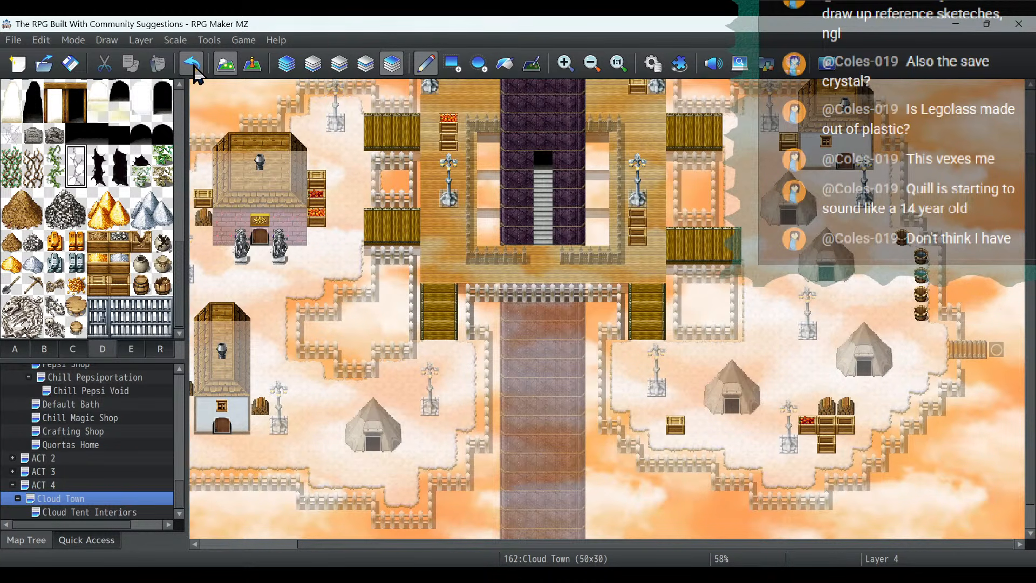
- Add tileset D's cobweb tile to the purple house's front wall and to the vampire-like interior in Cloud Tent Interiors
{"action": "left_click", "coordinate": [12, 133]}
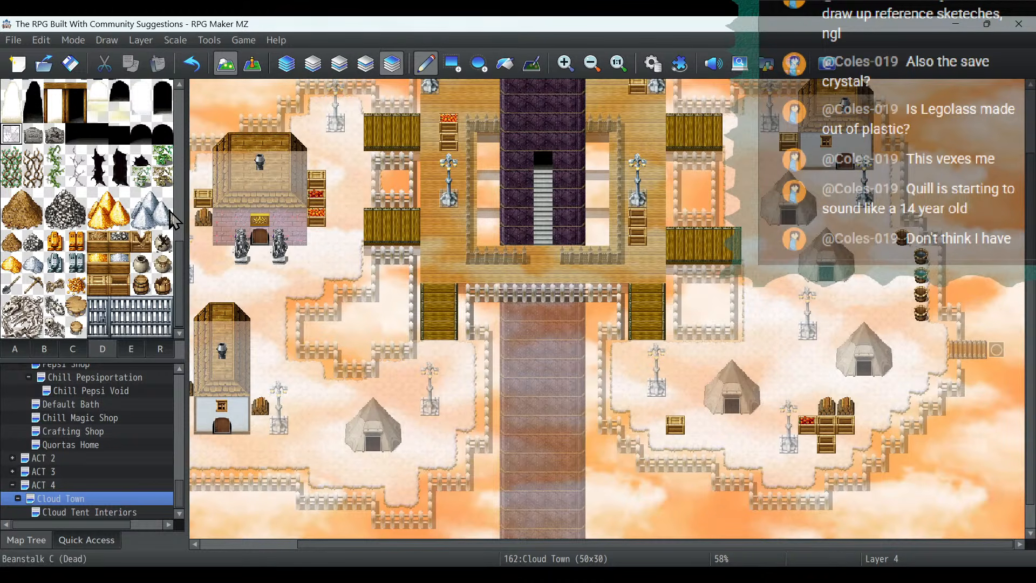
{"action": "left_click", "coordinate": [76, 512]}
{"action": "scroll", "coordinate": [847, 294], "scroll_direction": "up", "scroll_amount": 3}
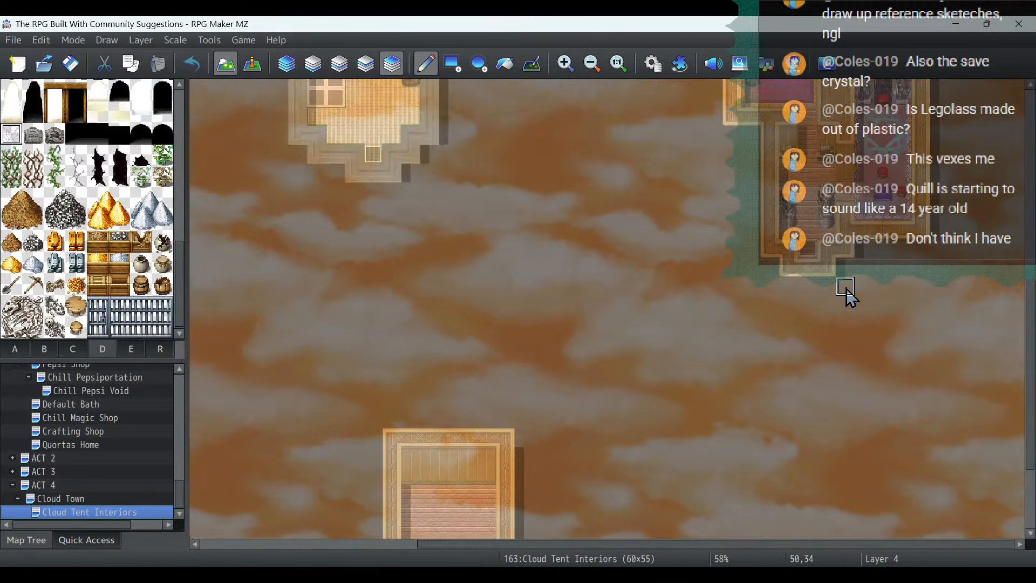
{"action": "scroll", "coordinate": [847, 295], "scroll_direction": "up", "scroll_amount": 5}
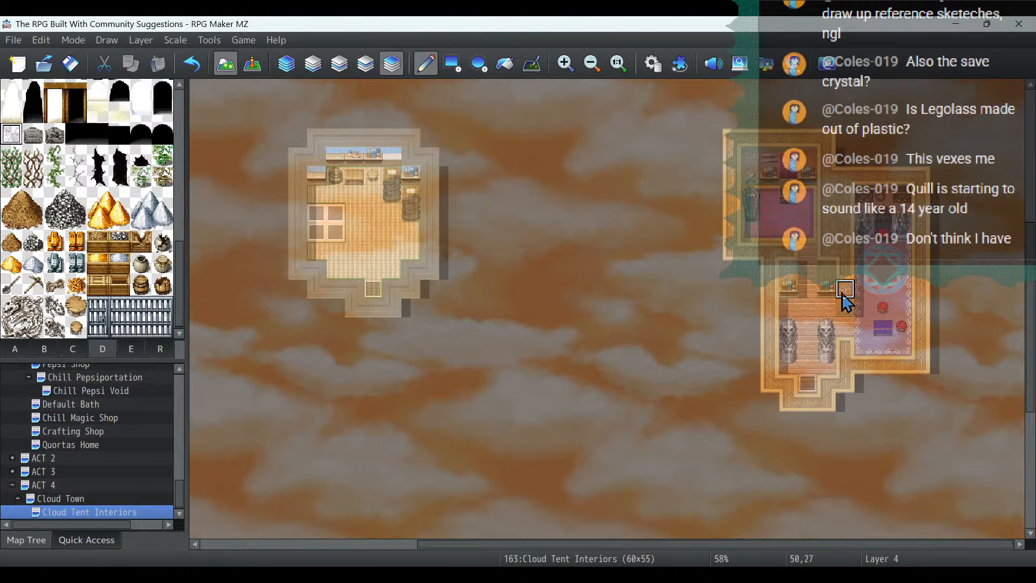
- Review the Cloud Town and Cloud Tent Interiors maps in event mode, and locate the unfurnished single wooden room
{"action": "left_click", "coordinate": [252, 65]}
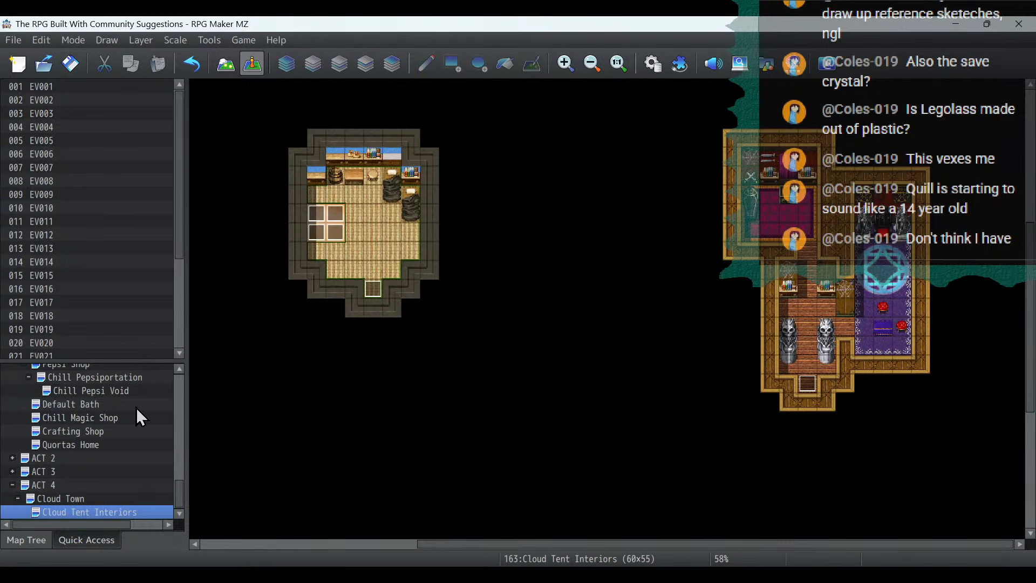
{"action": "left_click", "coordinate": [67, 496]}
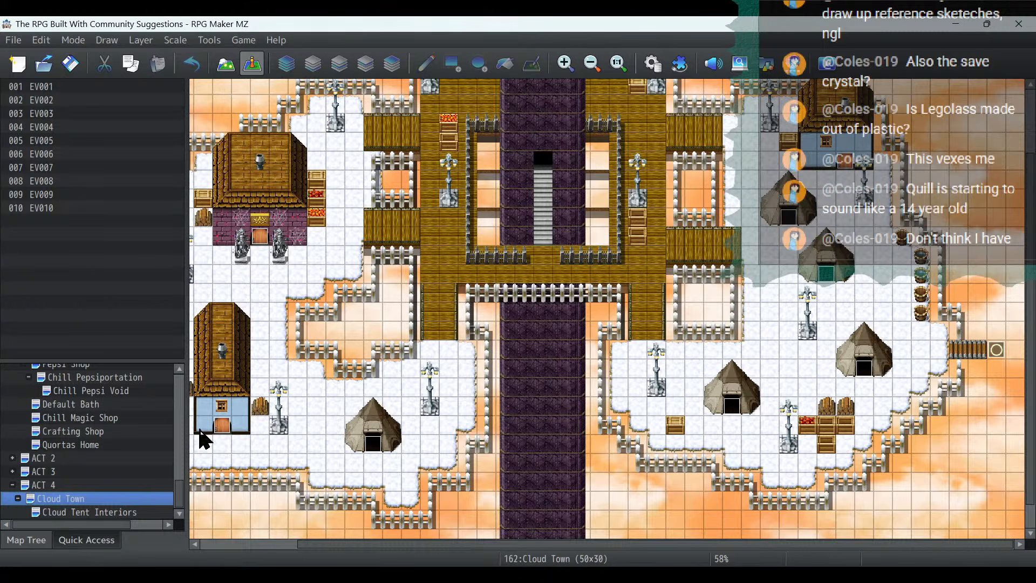
{"action": "left_click", "coordinate": [116, 510]}
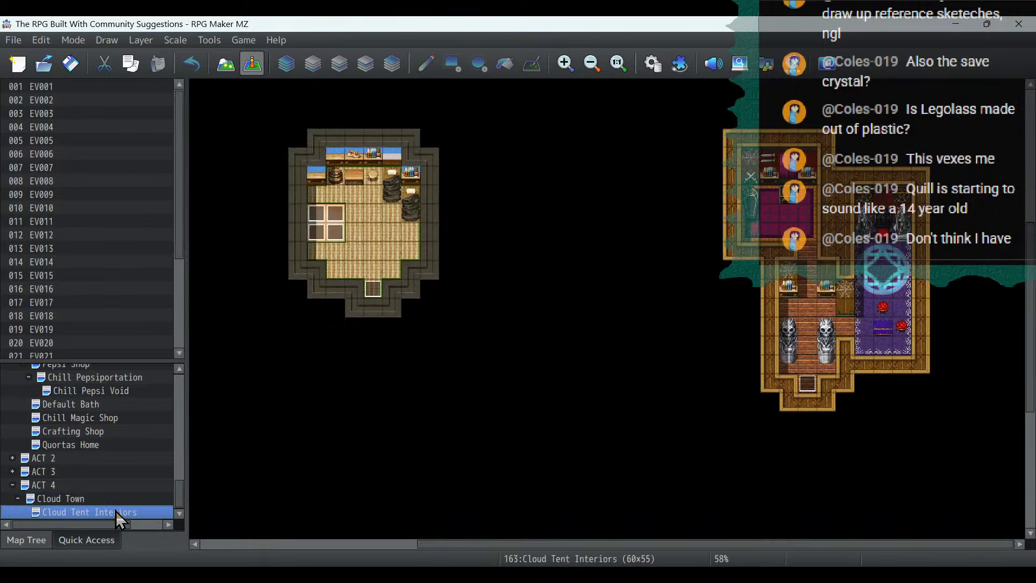
{"action": "left_click_drag", "start_coordinate": [605, 541], "coordinate": [496, 540]}
{"action": "scroll", "coordinate": [529, 406], "scroll_direction": "down", "scroll_amount": 3}
{"action": "scroll", "coordinate": [530, 406], "scroll_direction": "down", "scroll_amount": 2}
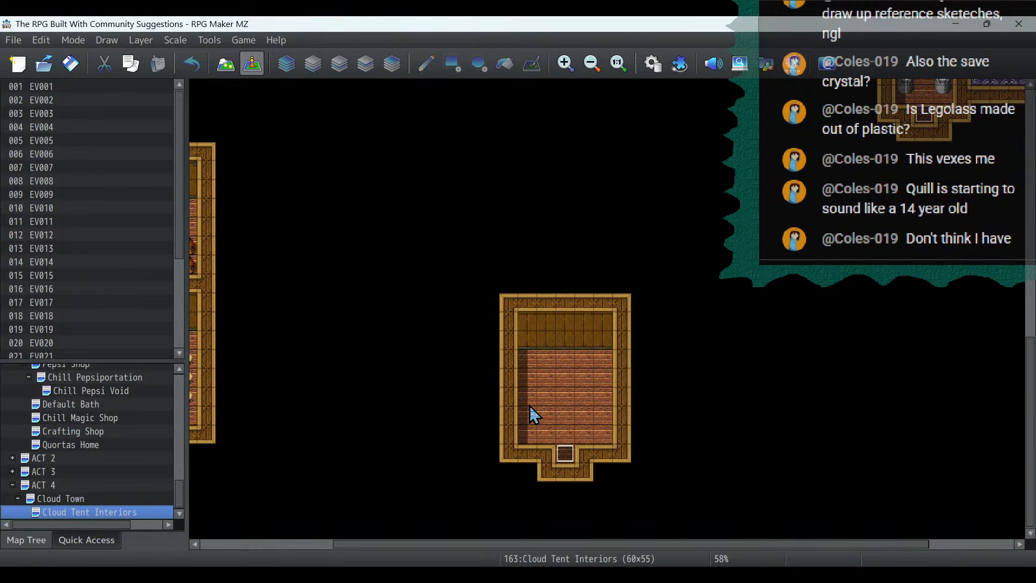
- Place a Closet from tileset B on layer 2 in the upper-left corner of the empty wooden room
{"action": "left_click", "coordinate": [222, 69]}
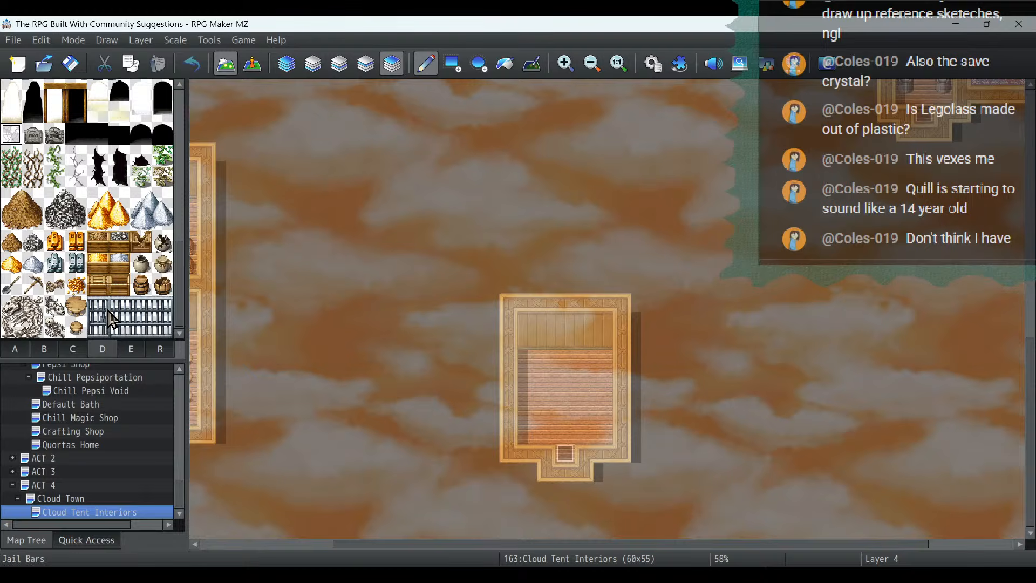
{"action": "left_click", "coordinate": [49, 352]}
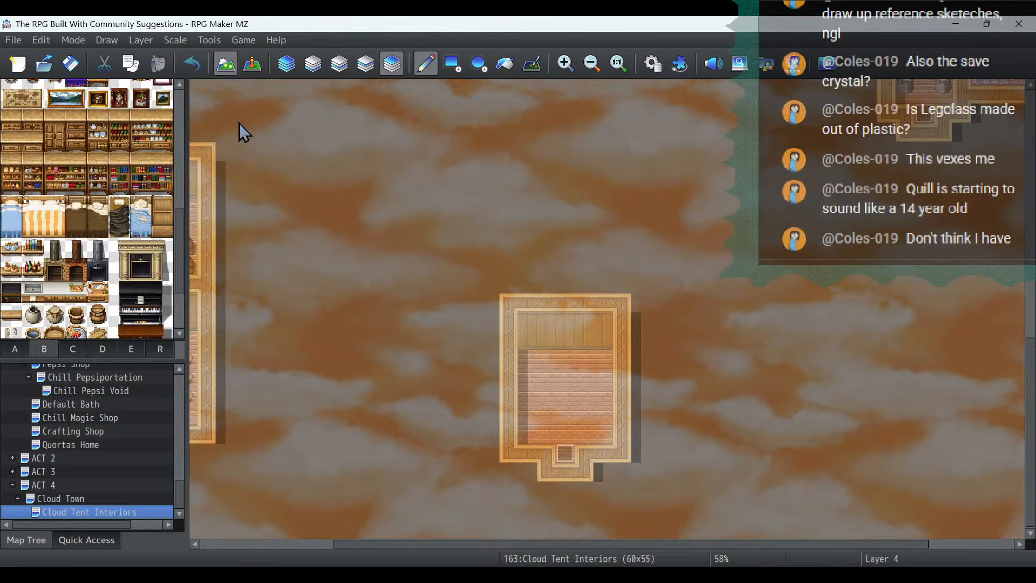
{"action": "left_click", "coordinate": [355, 65]}
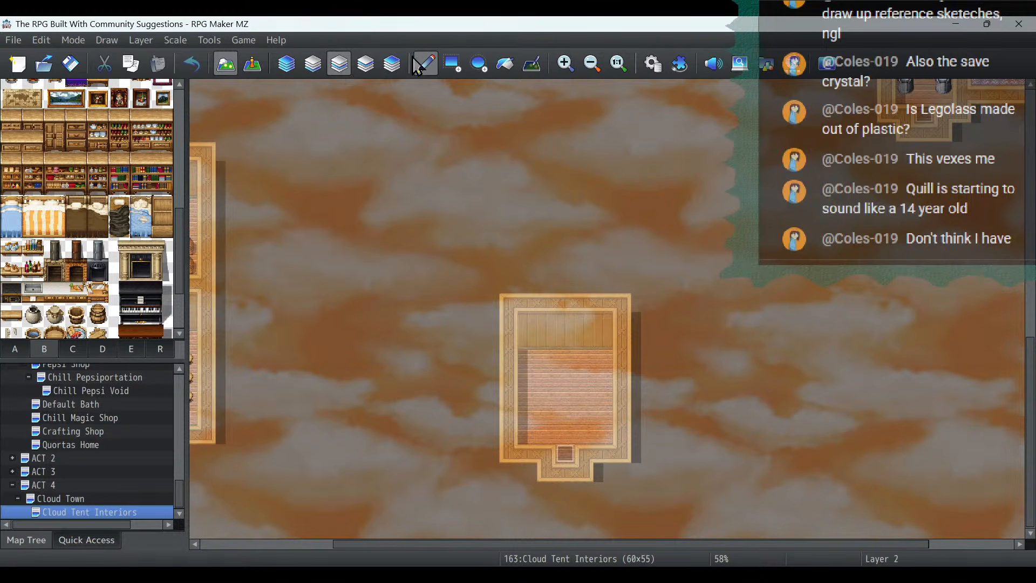
{"action": "left_click", "coordinate": [453, 63]}
{"action": "scroll", "coordinate": [93, 186], "scroll_direction": "down", "scroll_amount": 4}
{"action": "scroll", "coordinate": [93, 186], "scroll_direction": "up", "scroll_amount": 5}
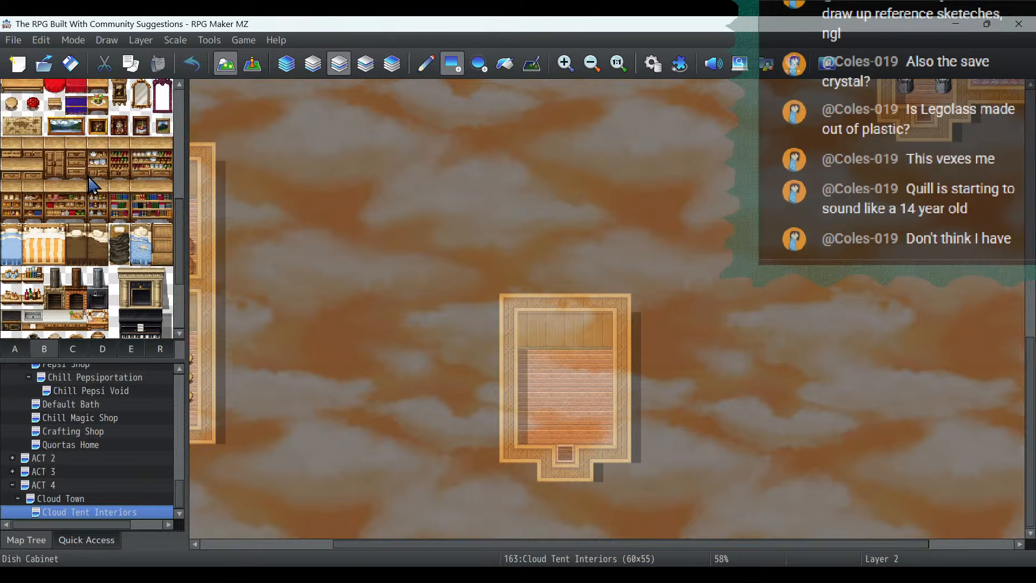
{"action": "left_click", "coordinate": [54, 159]}
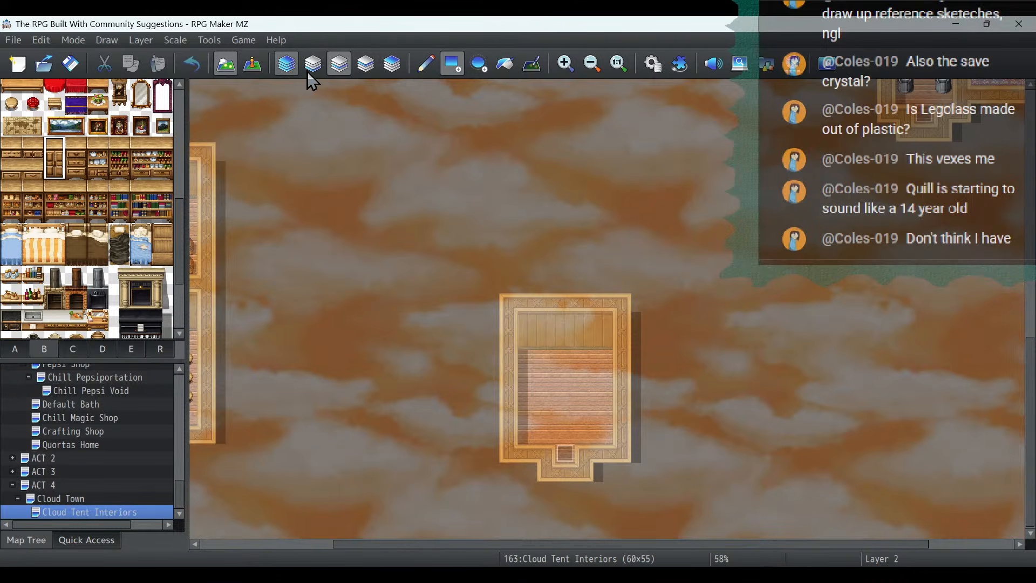
{"action": "left_click", "coordinate": [426, 64]}
{"action": "left_click", "coordinate": [522, 336]}
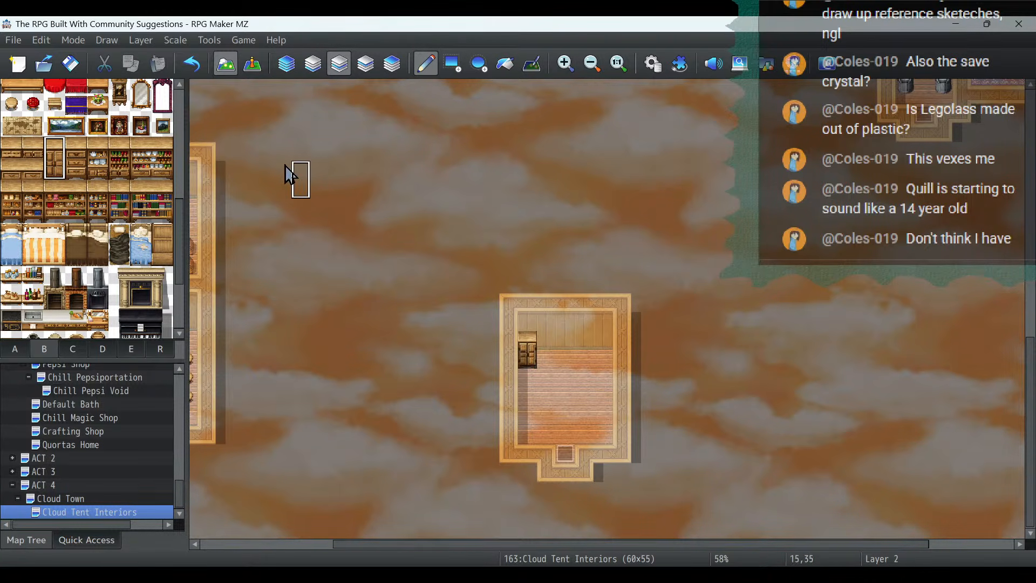
- Add tileset B's crockery cupboard and a Medicine Shelf in a row directly right of the closet
{"action": "left_click", "coordinate": [98, 165]}
{"action": "left_click", "coordinate": [560, 349]}
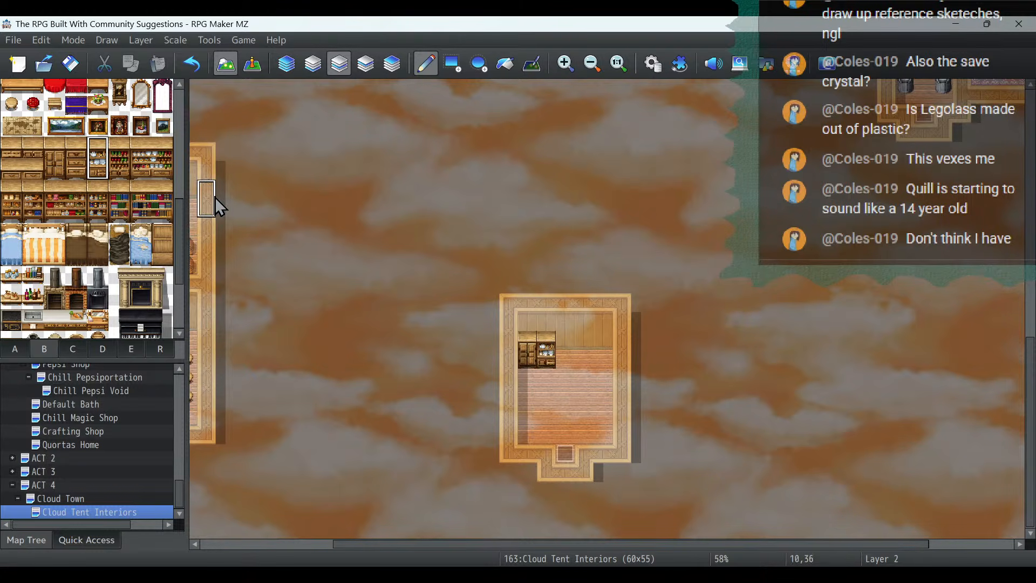
{"action": "left_click", "coordinate": [112, 196]}
{"action": "left_click_drag", "start_coordinate": [98, 190], "coordinate": [99, 210]}
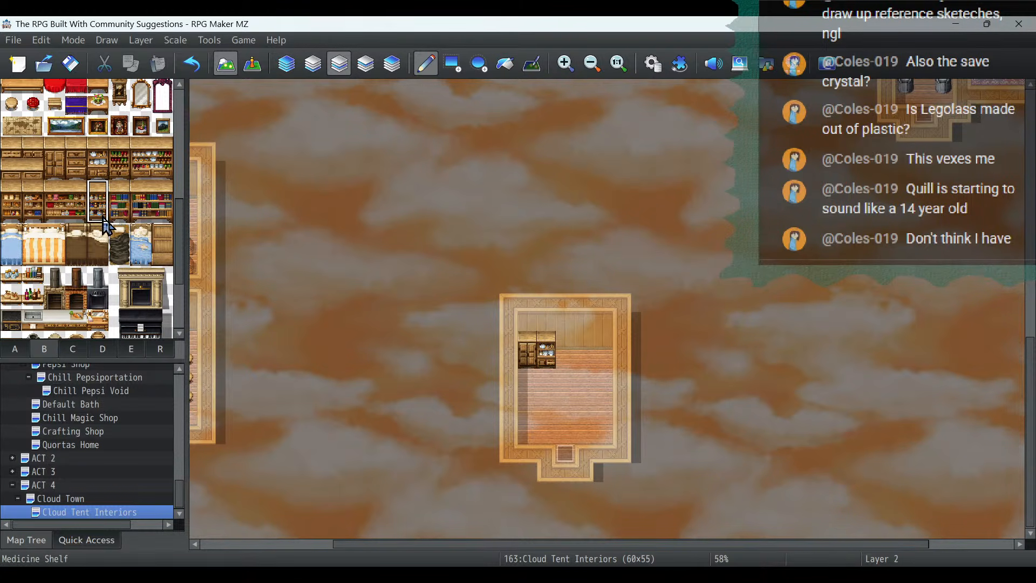
{"action": "left_click", "coordinate": [565, 342]}
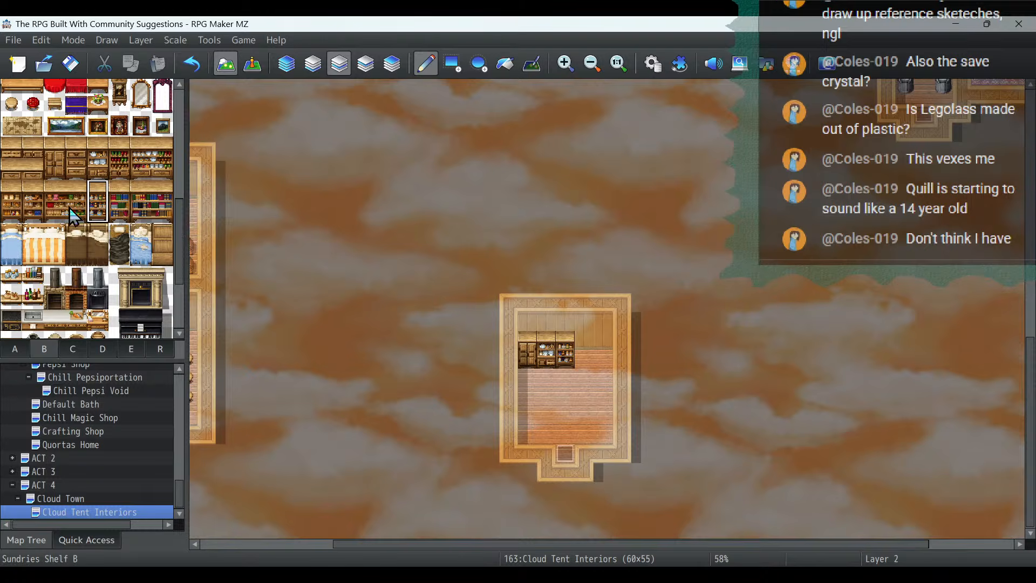
- Complete the cupboard row along the wooden room's back wall with a single-width goods shelf and a Wine Rack on layer 2
{"action": "left_click_drag", "start_coordinate": [11, 193], "coordinate": [13, 213]}
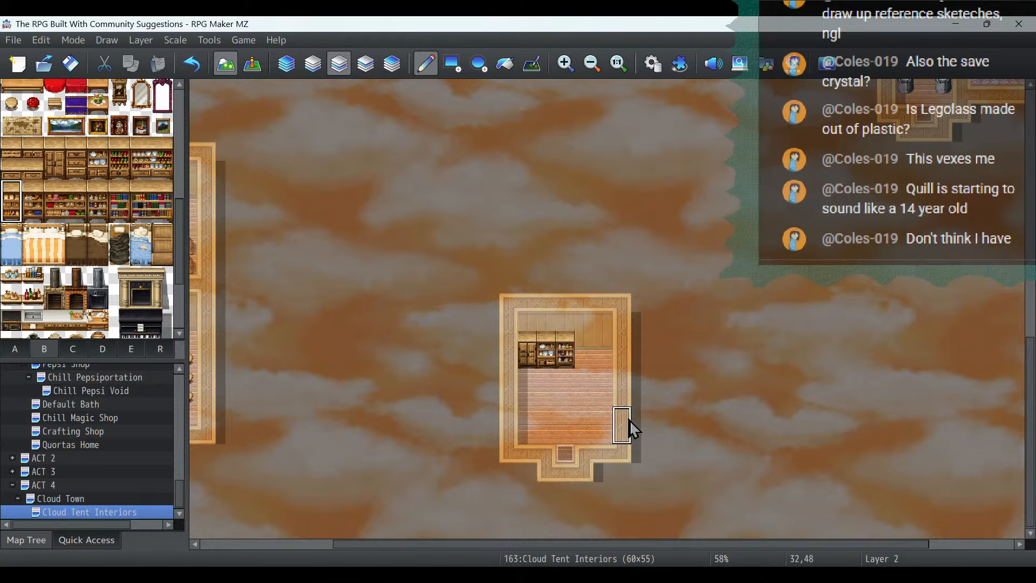
{"action": "left_click", "coordinate": [588, 352]}
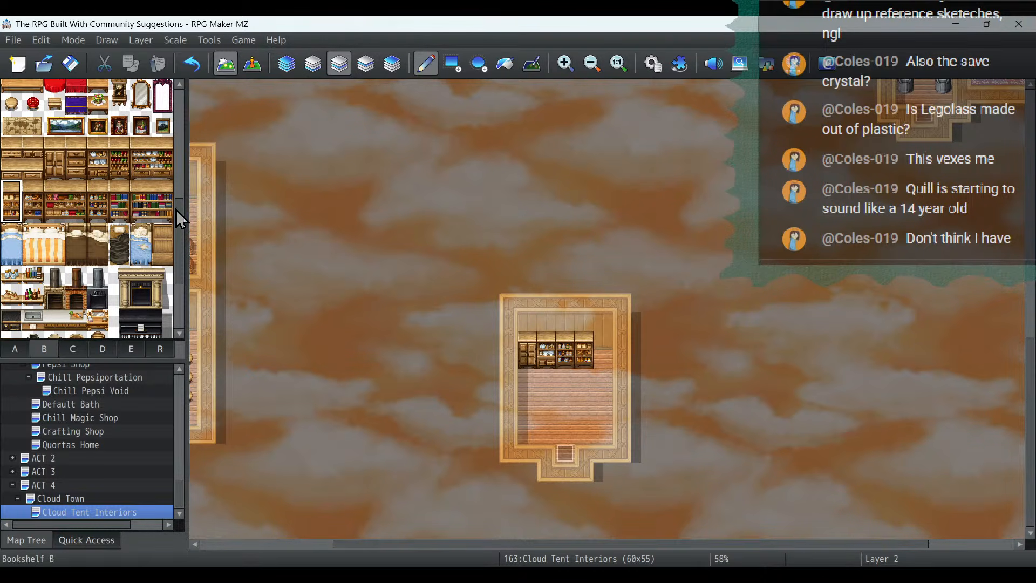
{"action": "left_click", "coordinate": [121, 168]}
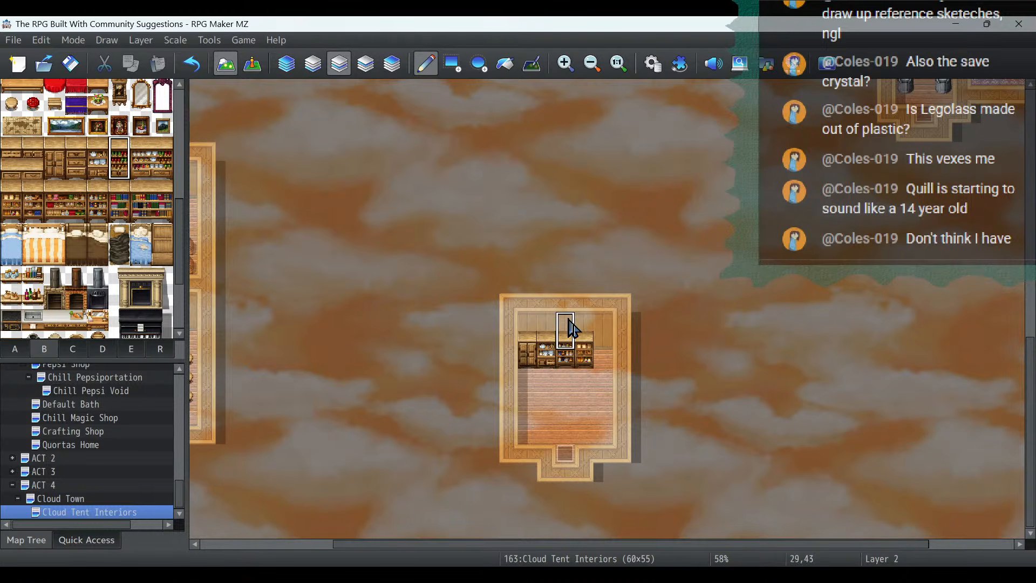
{"action": "left_click", "coordinate": [605, 347]}
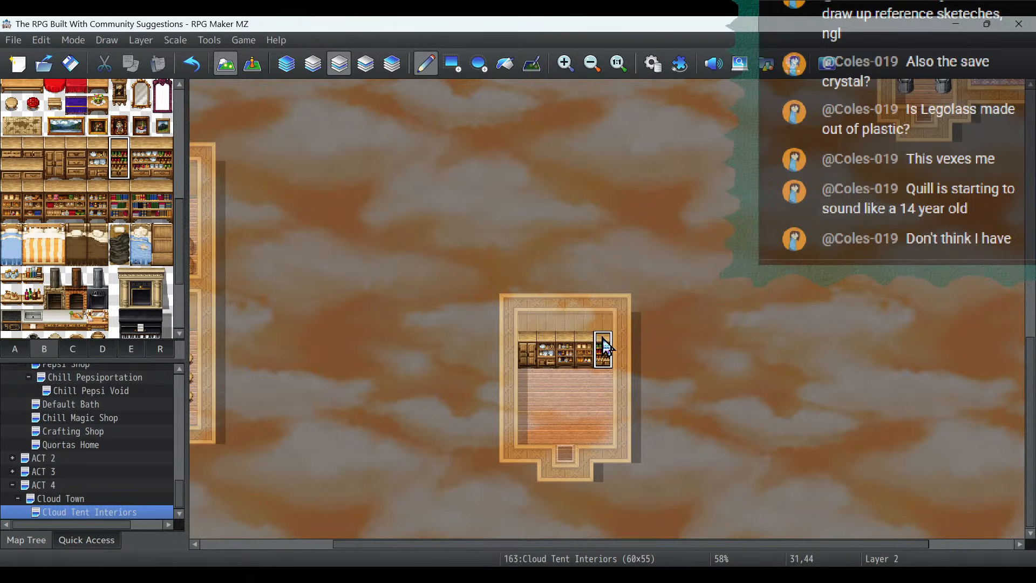
- Place tileset B's 2x2 stack of crates on layer 3 directly below the cupboards, against the room's left wall
{"action": "left_click", "coordinate": [363, 67]}
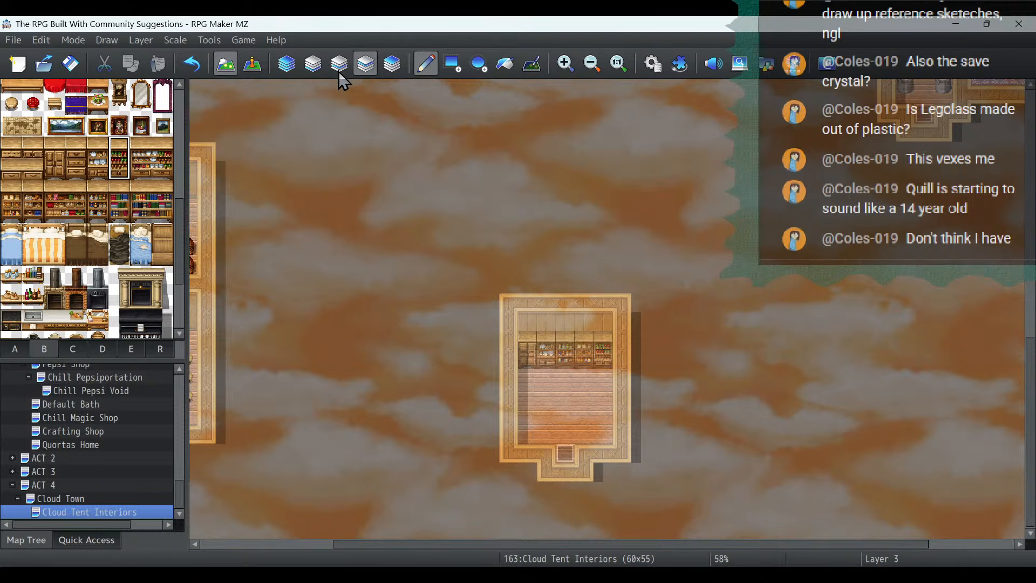
{"action": "scroll", "coordinate": [136, 275], "scroll_direction": "down", "scroll_amount": 3}
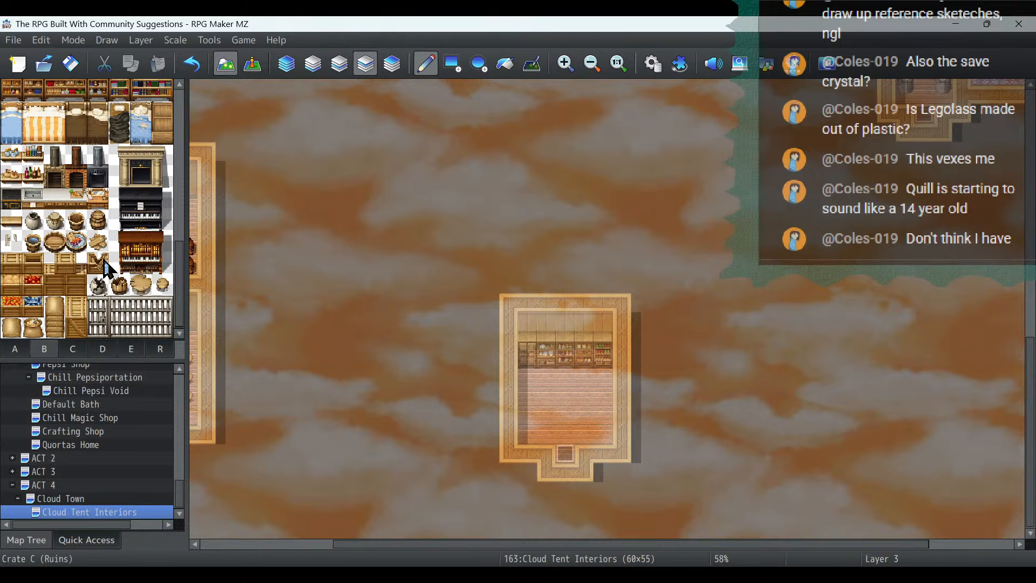
{"action": "left_click_drag", "start_coordinate": [56, 264], "coordinate": [75, 284]}
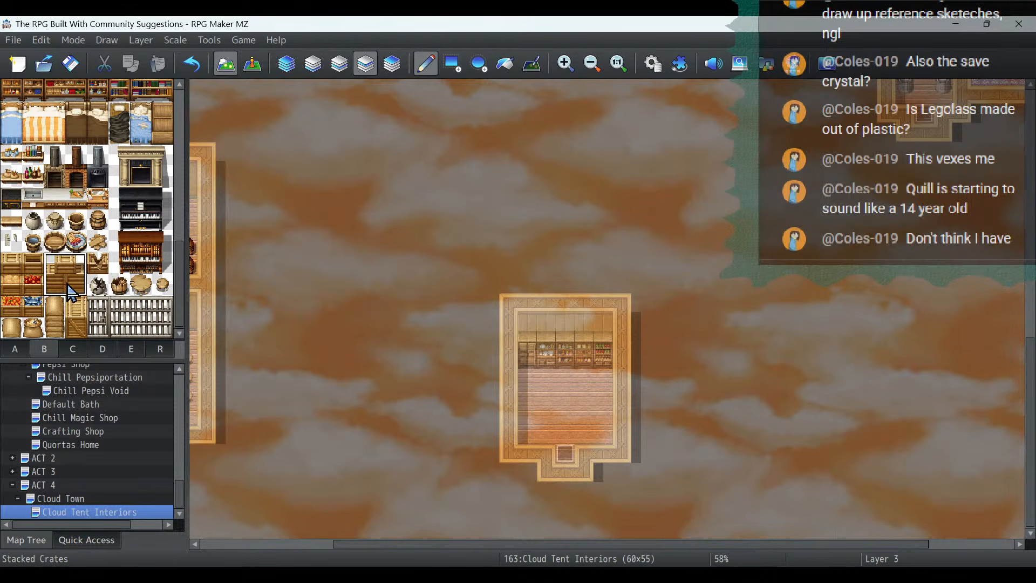
{"action": "left_click", "coordinate": [535, 379]}
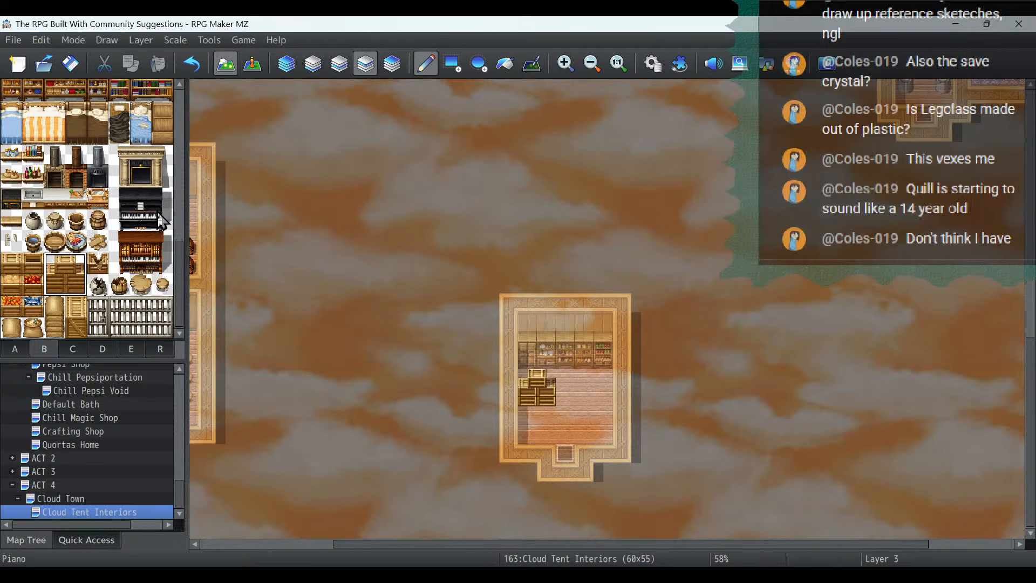
- Place two tall sack piles side by side along the right wall on layer 3, extending both one tile lower on layer 4
{"action": "left_click_drag", "start_coordinate": [54, 305], "coordinate": [57, 326]}
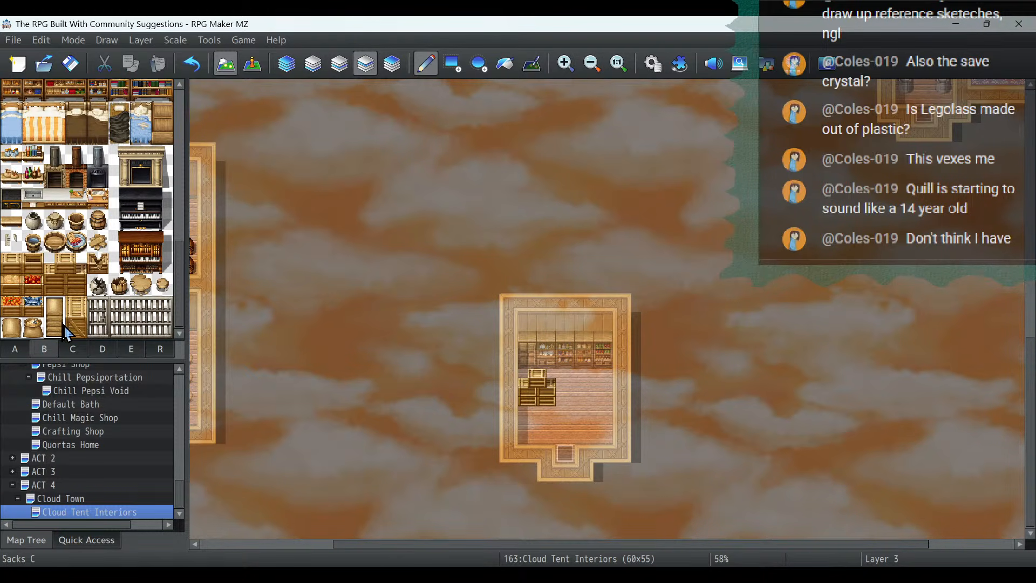
{"action": "left_click", "coordinate": [608, 402]}
{"action": "left_click", "coordinate": [587, 404]}
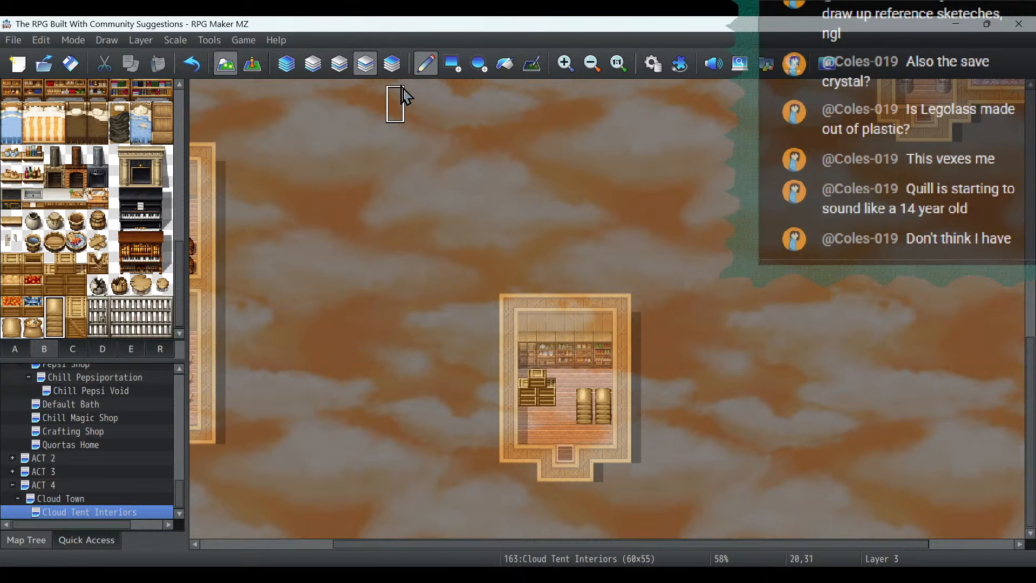
{"action": "left_click", "coordinate": [392, 63]}
{"action": "left_click", "coordinate": [589, 413]}
{"action": "left_click", "coordinate": [601, 415]}
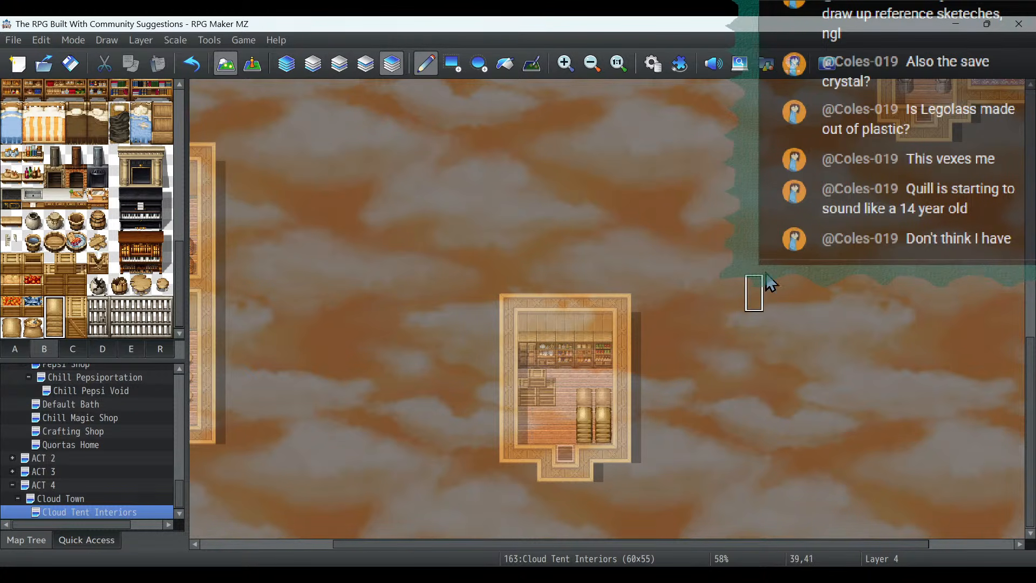
- Check the furnished interiors in event mode, and delete the "-Build Cloud Town Interiors" item from the project notes in Notepad
{"action": "left_click", "coordinate": [253, 64]}
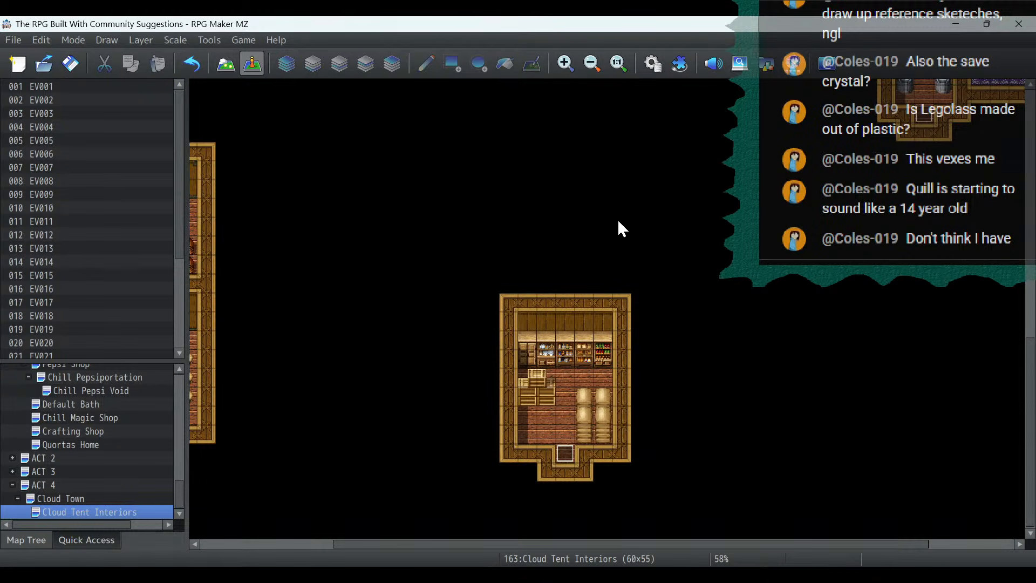
{"action": "left_click", "coordinate": [588, 72]}
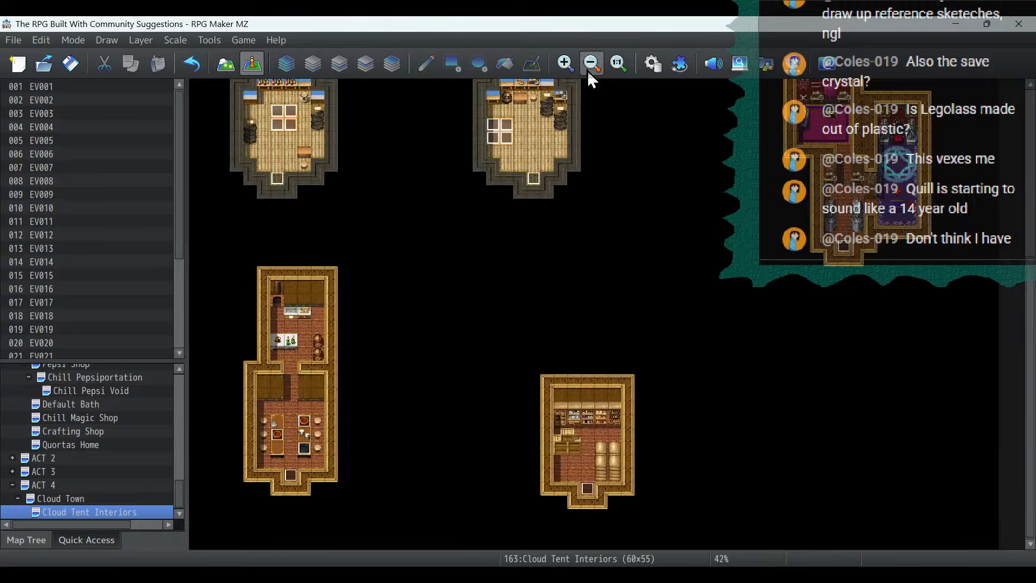
{"action": "scroll", "coordinate": [761, 433], "scroll_direction": "up", "scroll_amount": 5}
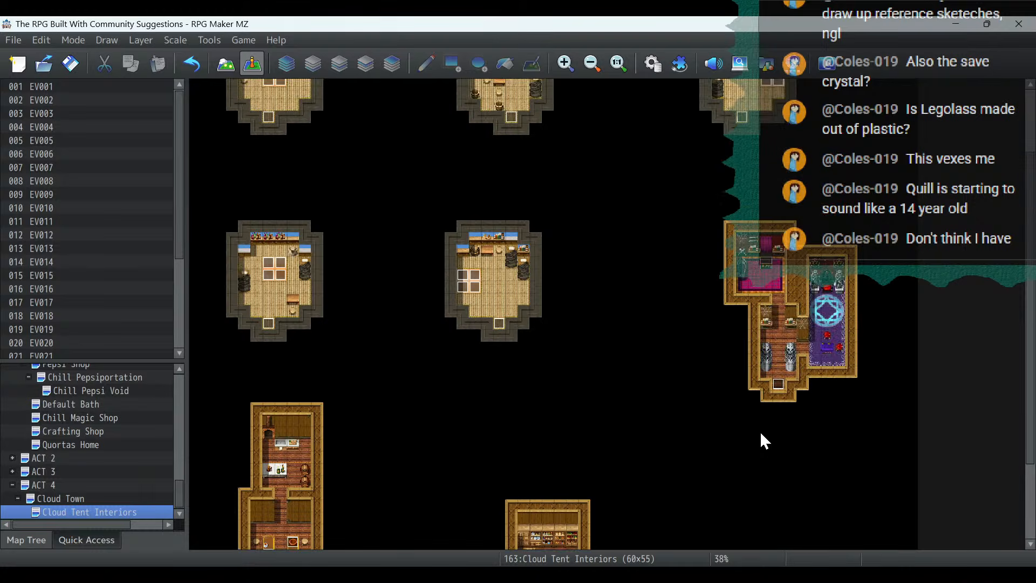
{"action": "scroll", "coordinate": [659, 259], "scroll_direction": "down", "scroll_amount": 5}
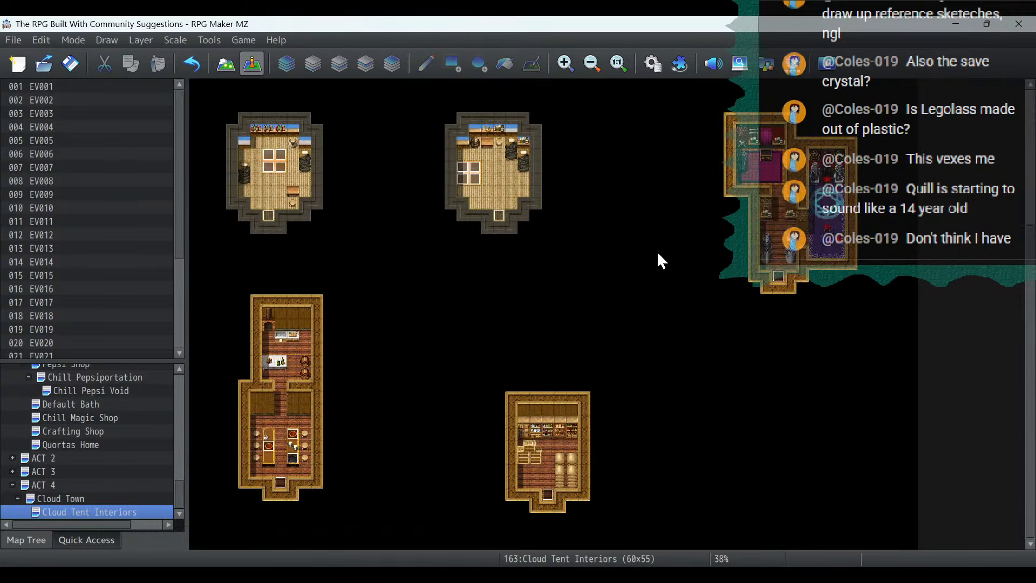
{"action": "key", "text": "alt+Tab"}
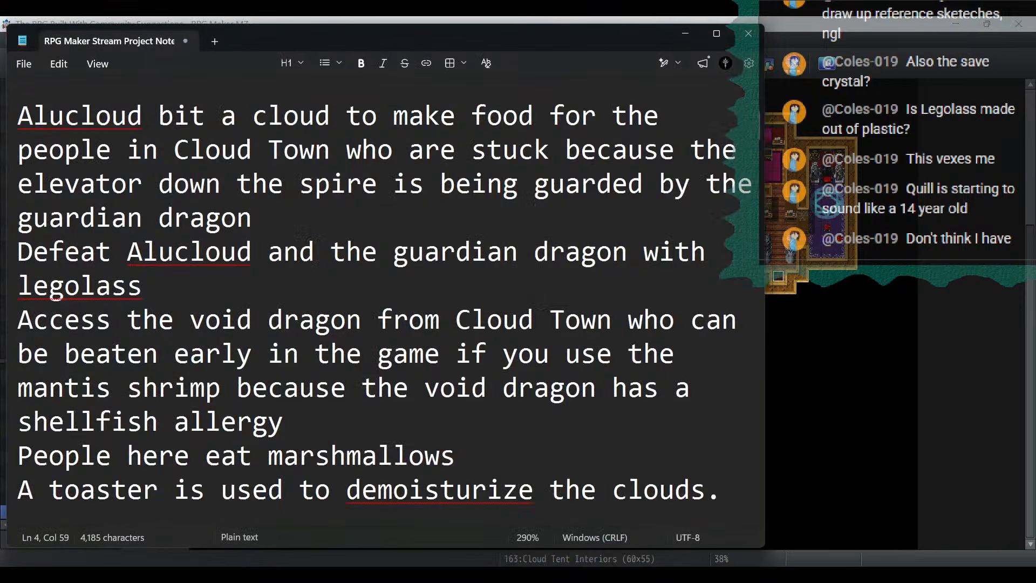
{"action": "left_click", "coordinate": [350, 193]}
{"action": "scroll", "coordinate": [349, 198], "scroll_direction": "up", "scroll_amount": 4}
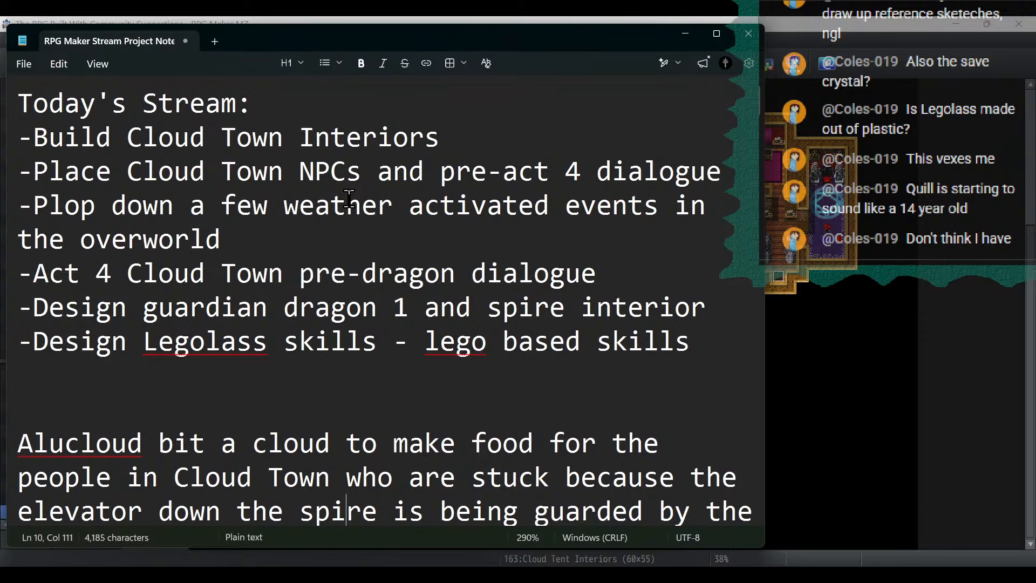
{"action": "triple_click", "coordinate": [453, 136]}
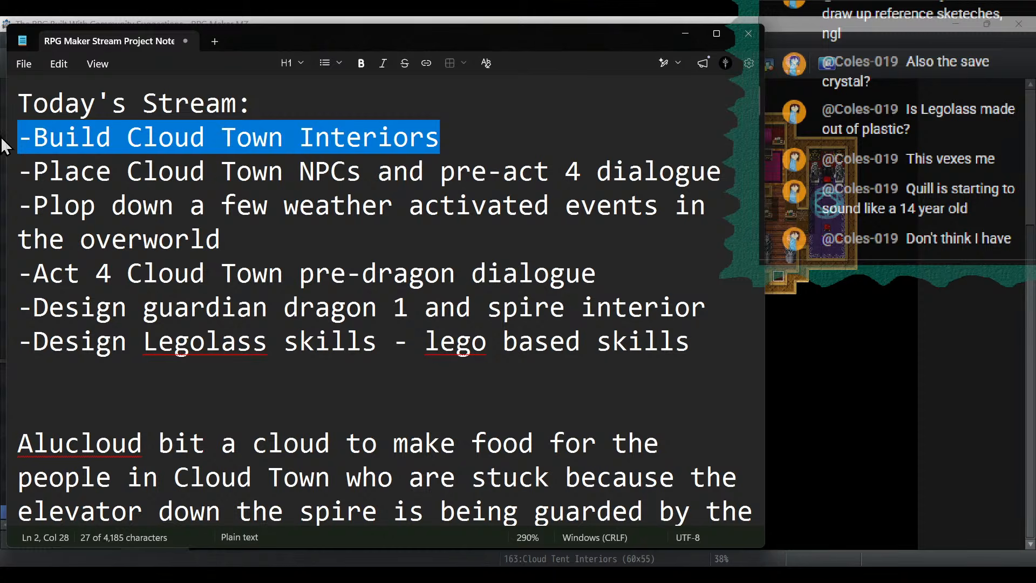
{"action": "key", "text": "BackSpace"}
{"action": "key", "text": "BackSpace"}
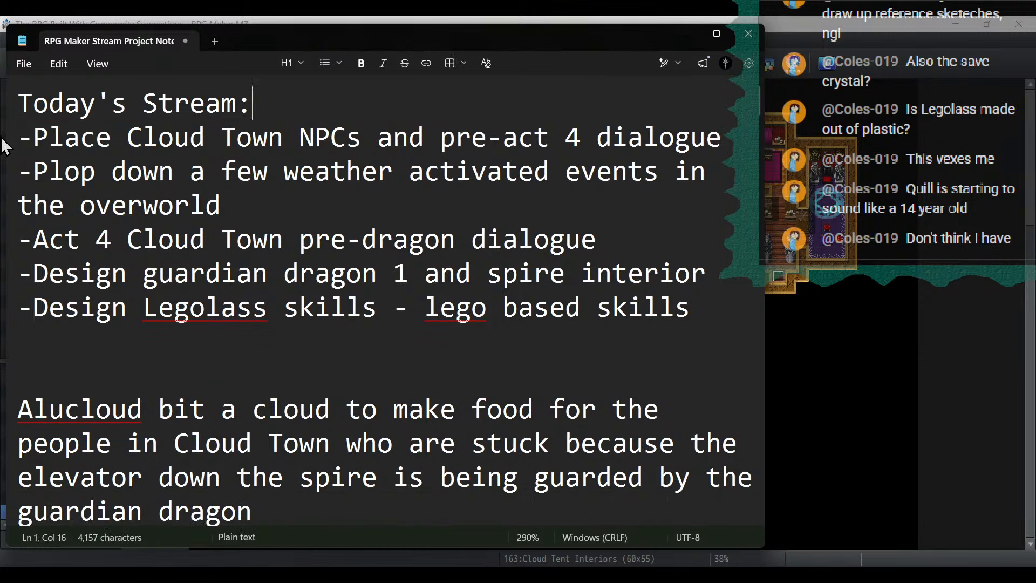
- Highlight the "-Place Cloud Town NPCs and pre-act 4 dialogue" note, and bring up the Cloud Town map in RPG Maker MZ
{"action": "left_click_drag", "start_coordinate": [744, 141], "coordinate": [4, 137]}
{"action": "left_click", "coordinate": [448, 19]}
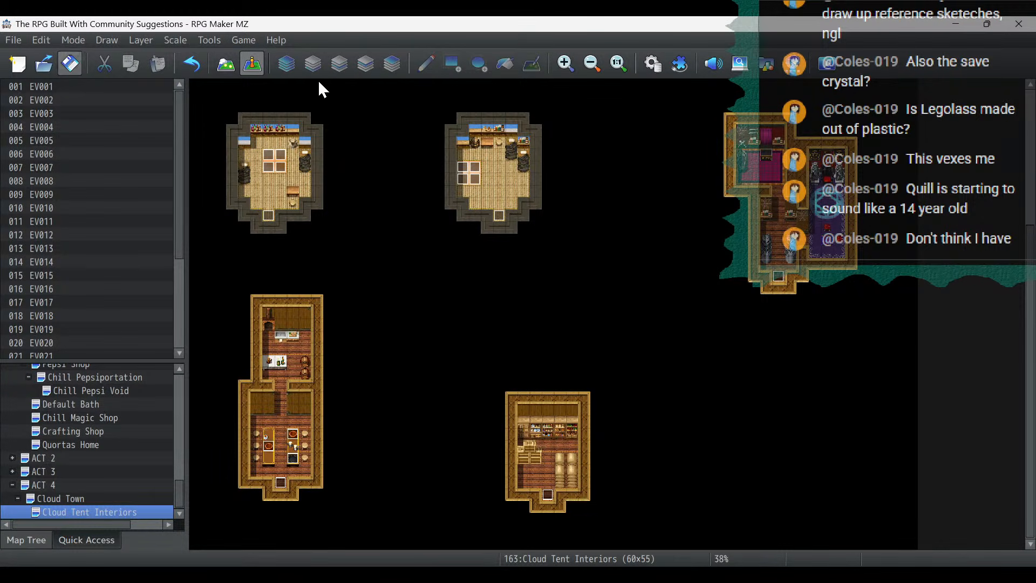
{"action": "left_click", "coordinate": [66, 483]}
{"action": "left_click", "coordinate": [69, 499]}
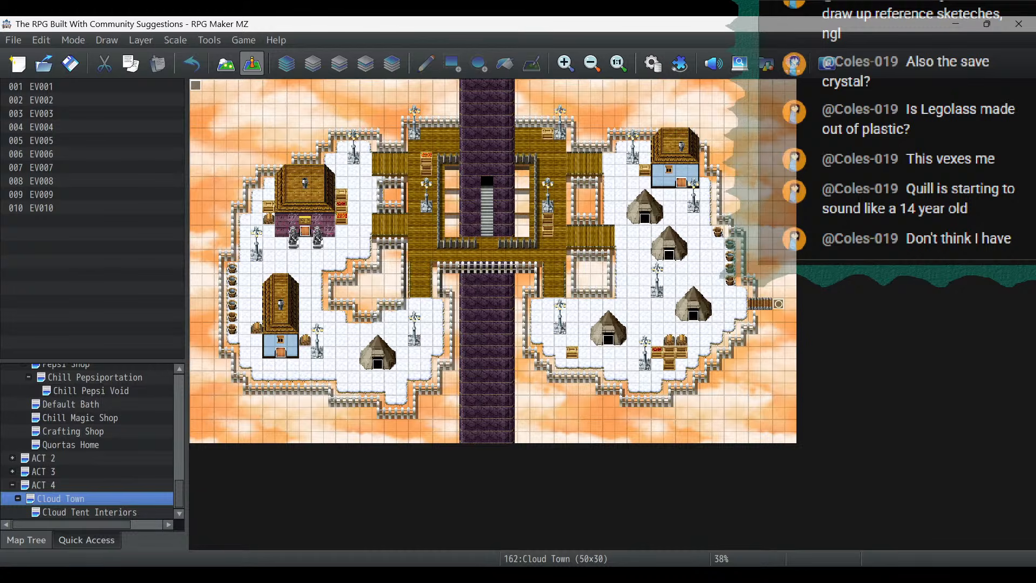
{"action": "key", "text": "alt+Tab"}
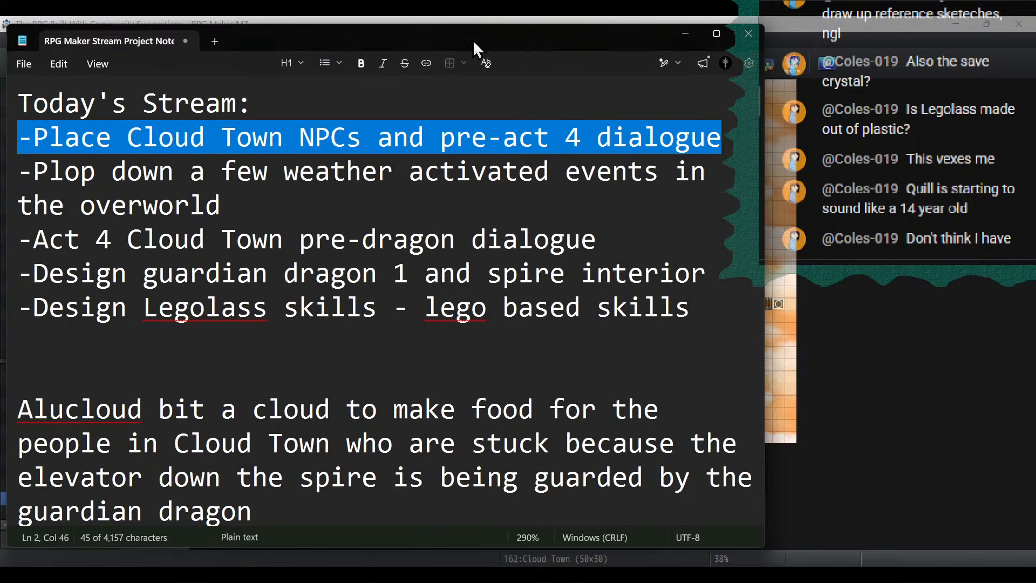
{"action": "left_click", "coordinate": [499, 19]}
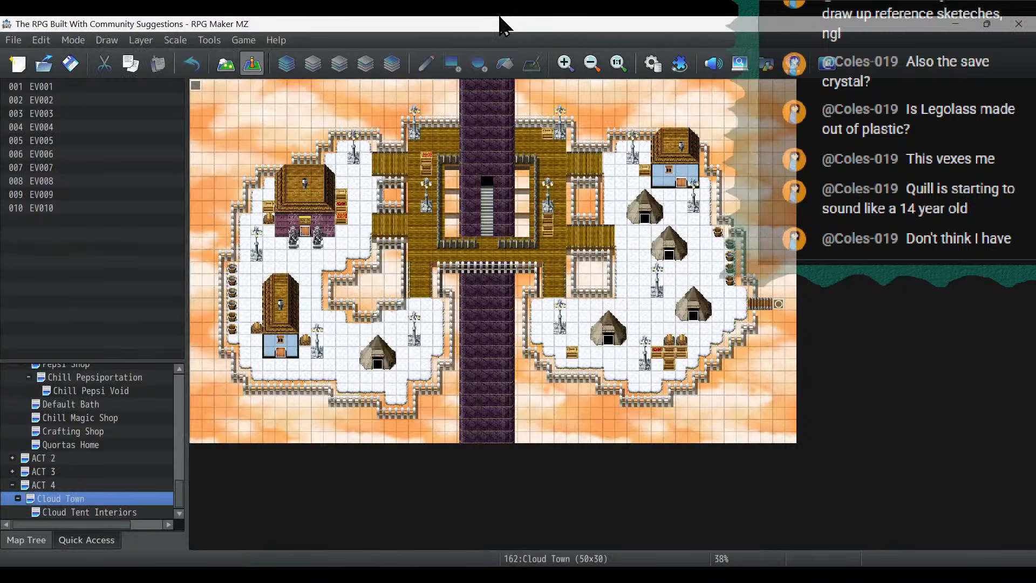
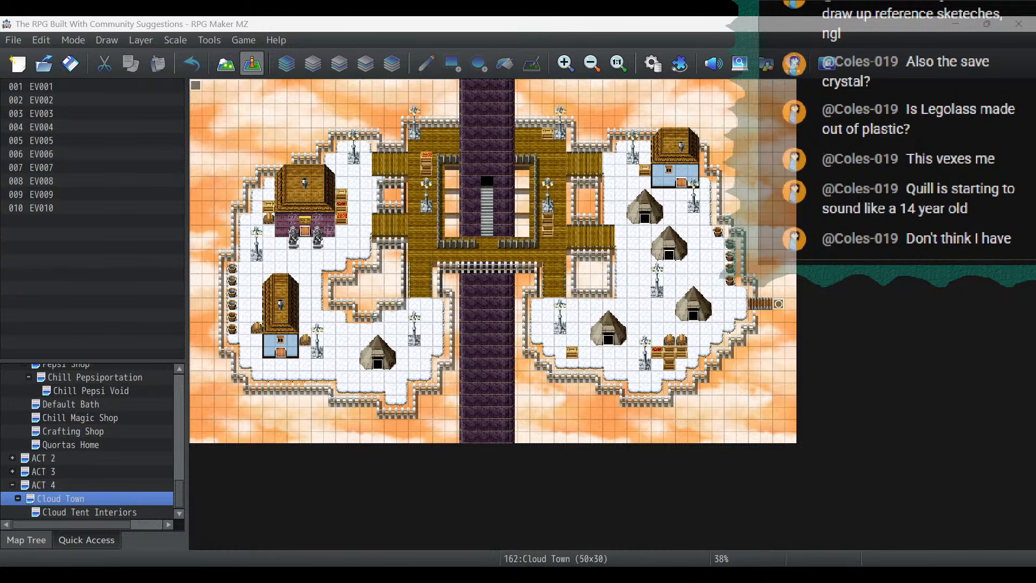
- Check which autoplay BGM track is chosen in the Cloud Town map properties, leaving the settings as they are
{"action": "right_click", "coordinate": [94, 501]}
{"action": "left_click", "coordinate": [128, 355]}
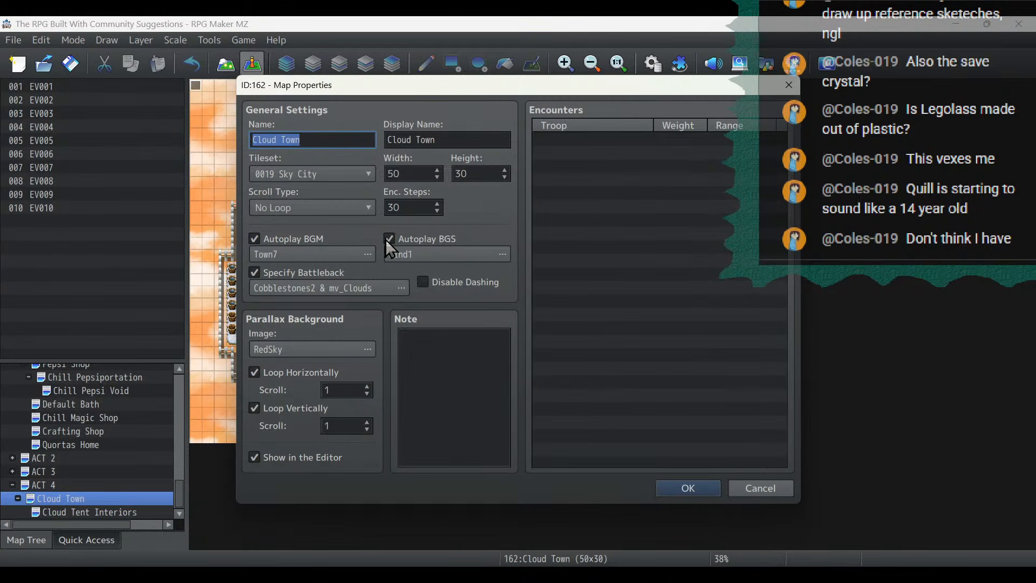
{"action": "left_click", "coordinate": [368, 254]}
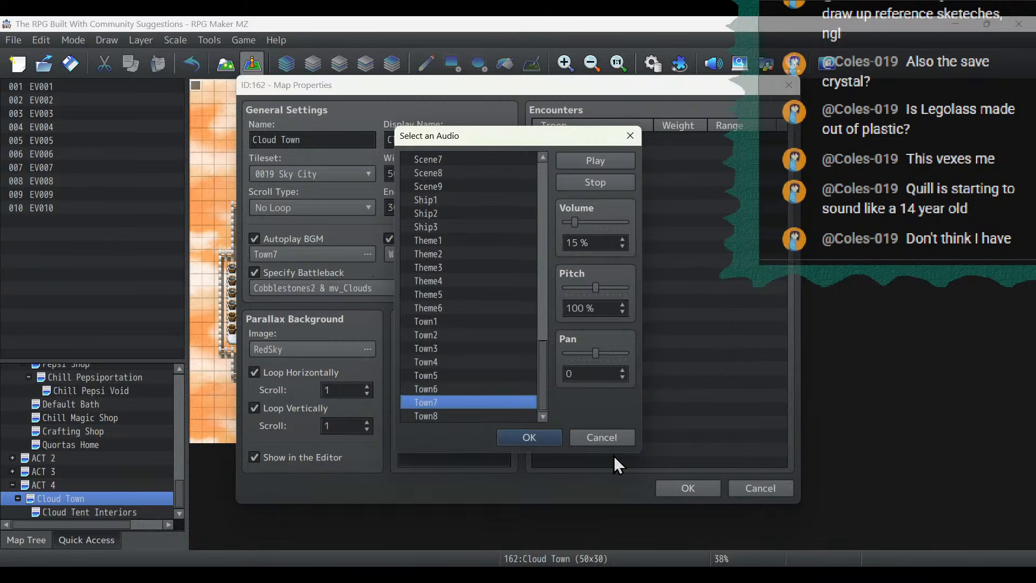
{"action": "left_click", "coordinate": [601, 437]}
{"action": "left_click", "coordinate": [791, 488]}
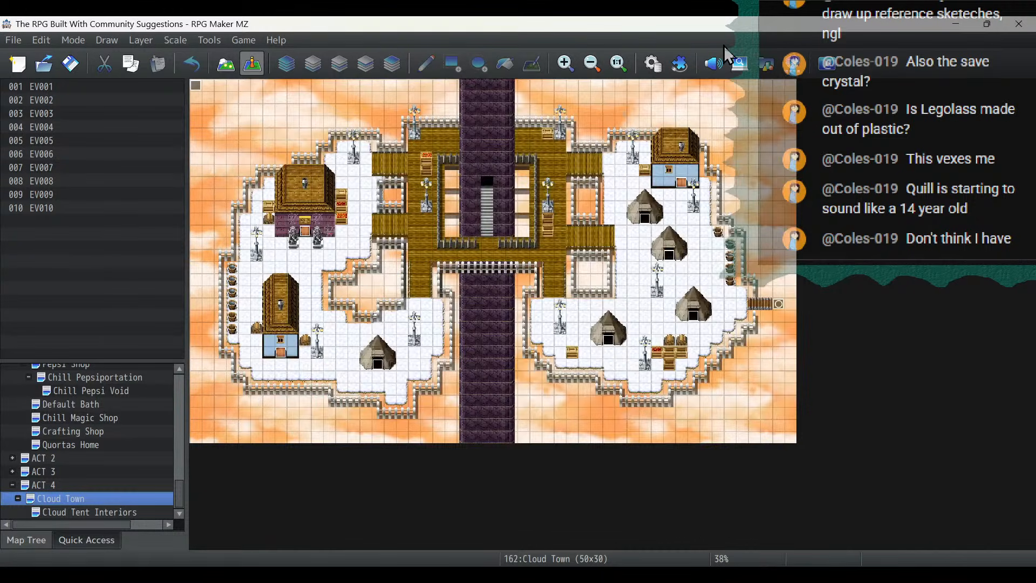
- Look through the BGM list in the sound test, and review the stream task list in the Notepad project notes
{"action": "left_click", "coordinate": [713, 65]}
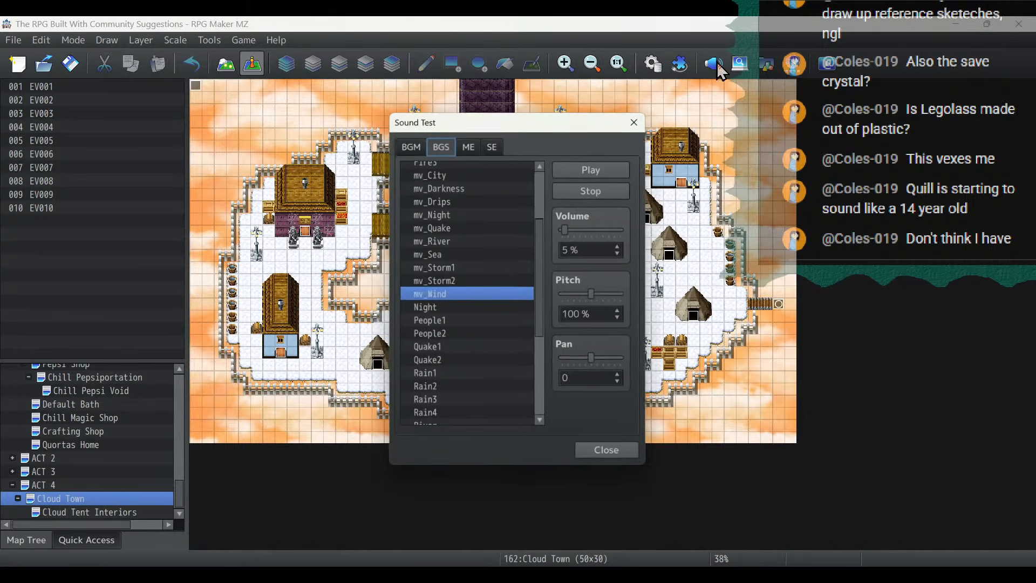
{"action": "left_click", "coordinate": [403, 145]}
{"action": "left_click", "coordinate": [610, 454]}
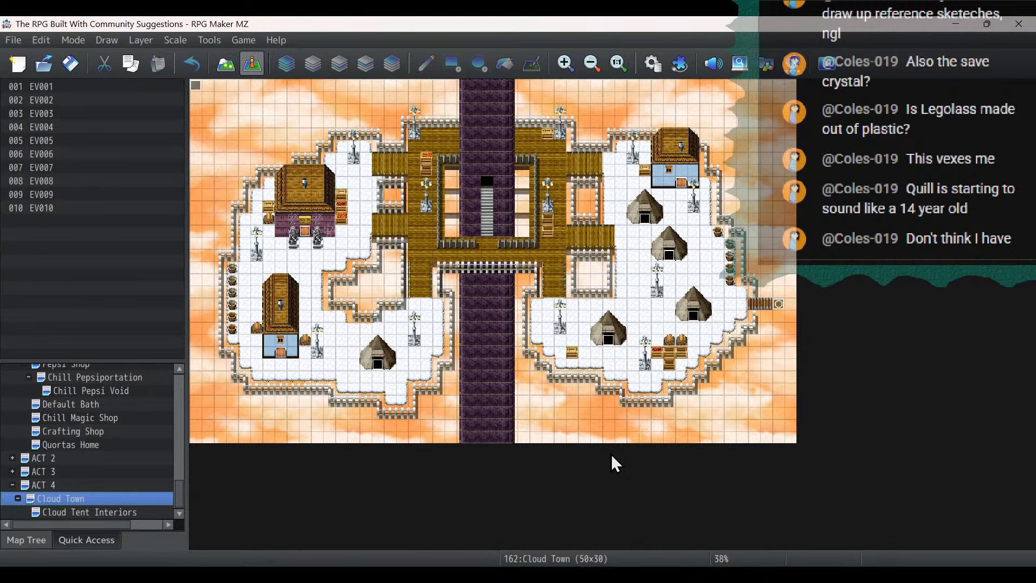
{"action": "key", "text": "alt+Tab"}
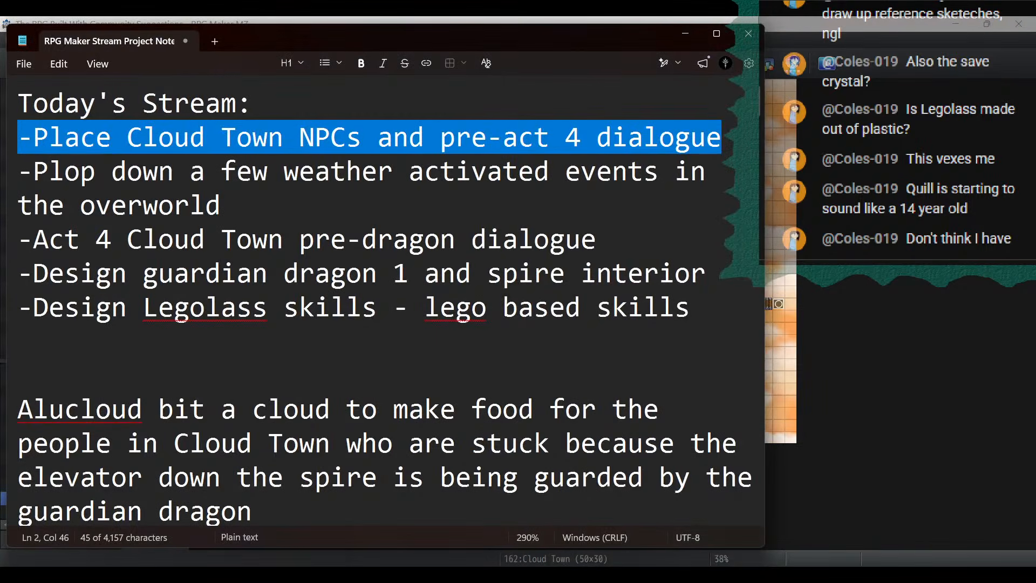
{"action": "left_click", "coordinate": [574, 18]}
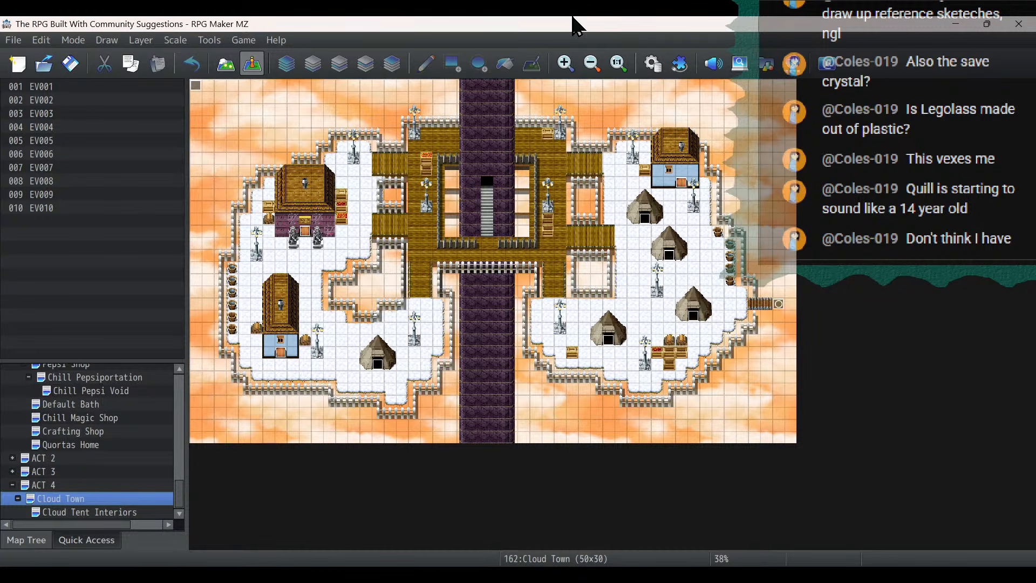
- Open the Generate Patterns event at (15,16) on the Spire Flight 2 map under Spiretown
{"action": "scroll", "coordinate": [64, 419], "scroll_direction": "up", "scroll_amount": 5}
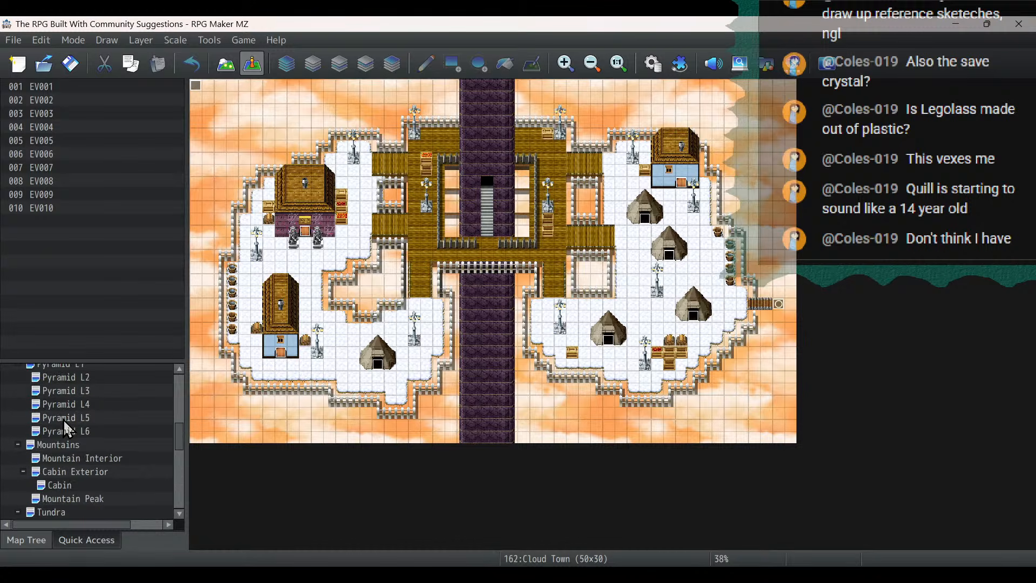
{"action": "scroll", "coordinate": [63, 429], "scroll_direction": "up", "scroll_amount": 5}
{"action": "scroll", "coordinate": [74, 465], "scroll_direction": "down", "scroll_amount": 1}
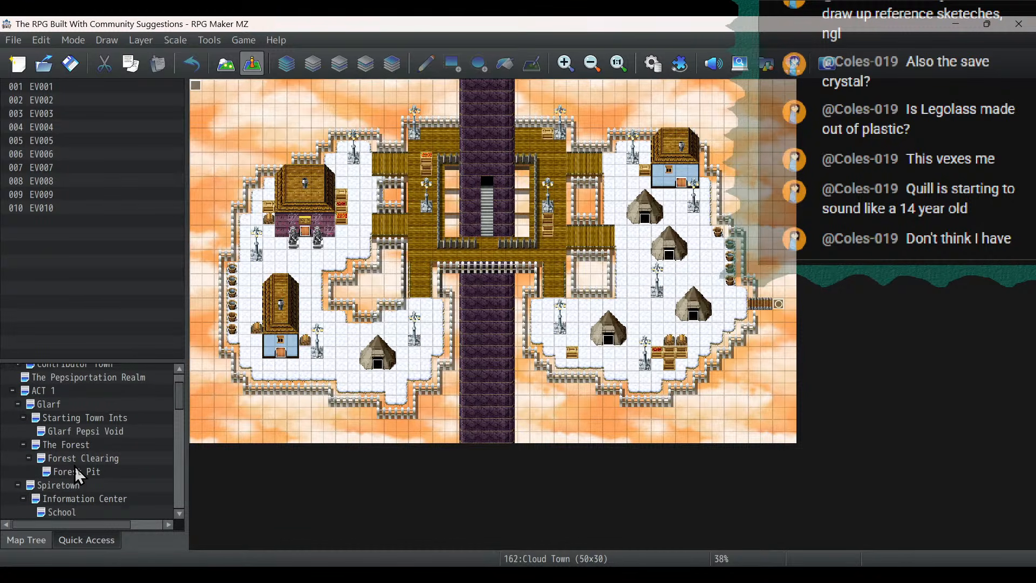
{"action": "scroll", "coordinate": [75, 465], "scroll_direction": "down", "scroll_amount": 3}
{"action": "left_click", "coordinate": [59, 459]}
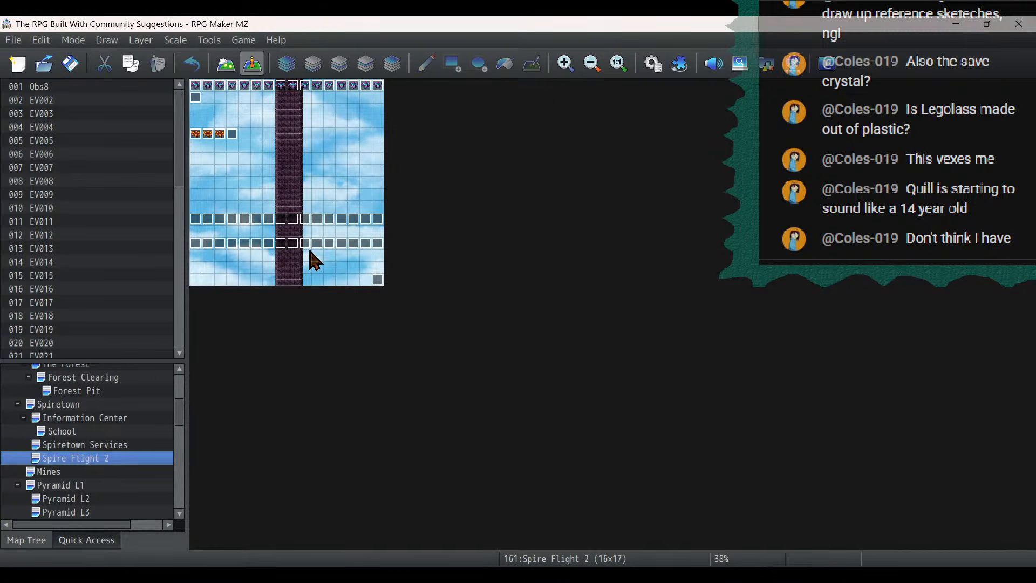
{"action": "left_click", "coordinate": [376, 271]}
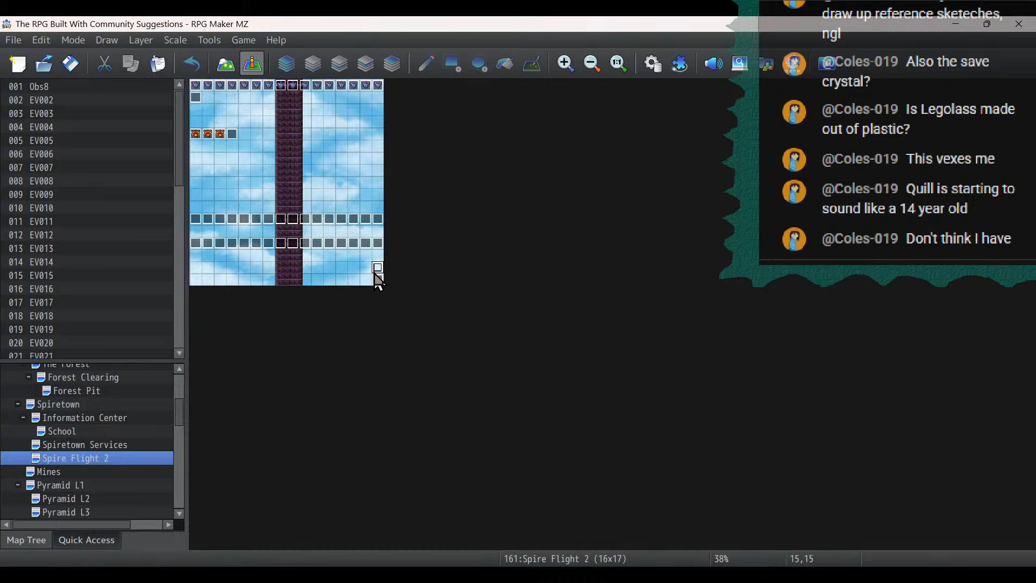
{"action": "double_click", "coordinate": [379, 284]}
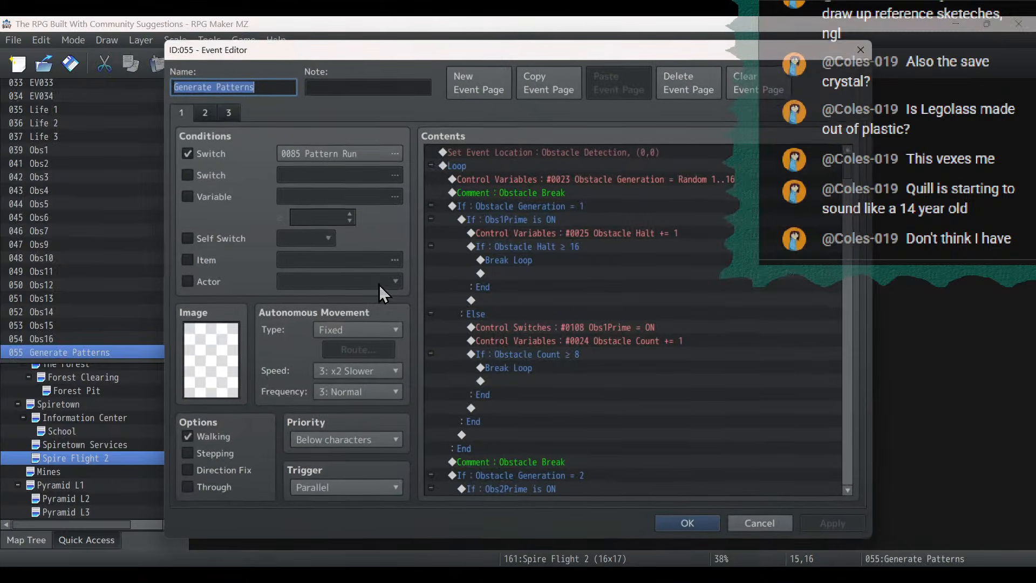
- On event page 3, inspect the destination of the first Transfer Player command in the landing choice's Yes branch
{"action": "left_click", "coordinate": [228, 112]}
{"action": "scroll", "coordinate": [854, 246], "scroll_direction": "down", "scroll_amount": 4}
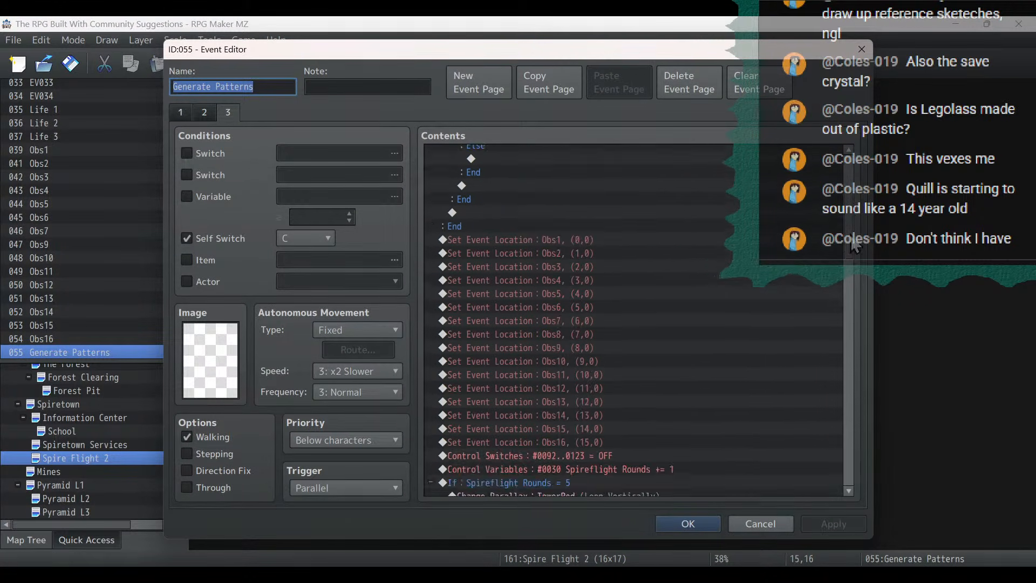
{"action": "left_click_drag", "start_coordinate": [854, 246], "coordinate": [847, 299]}
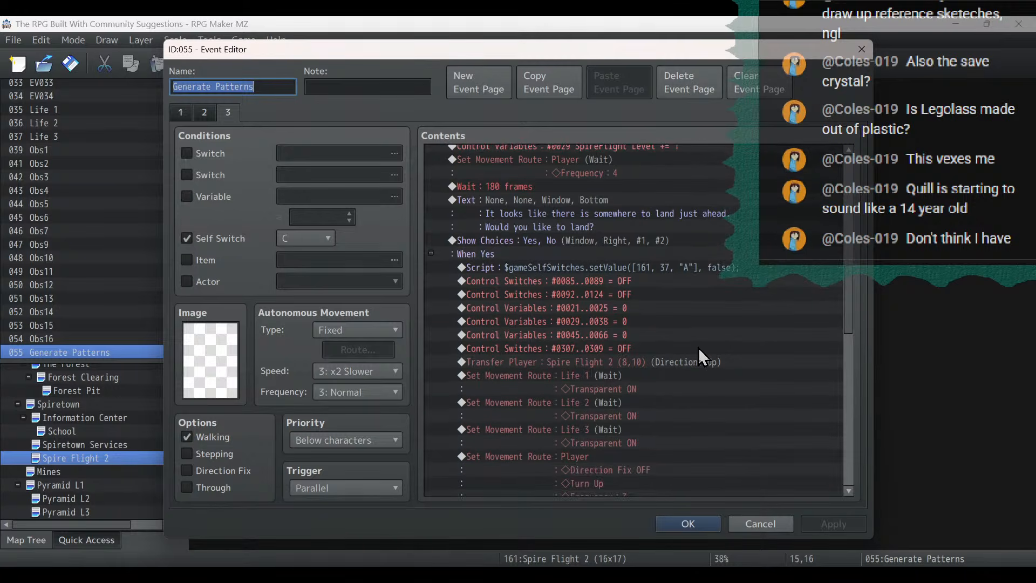
{"action": "double_click", "coordinate": [696, 359]}
{"action": "double_click", "coordinate": [655, 261]}
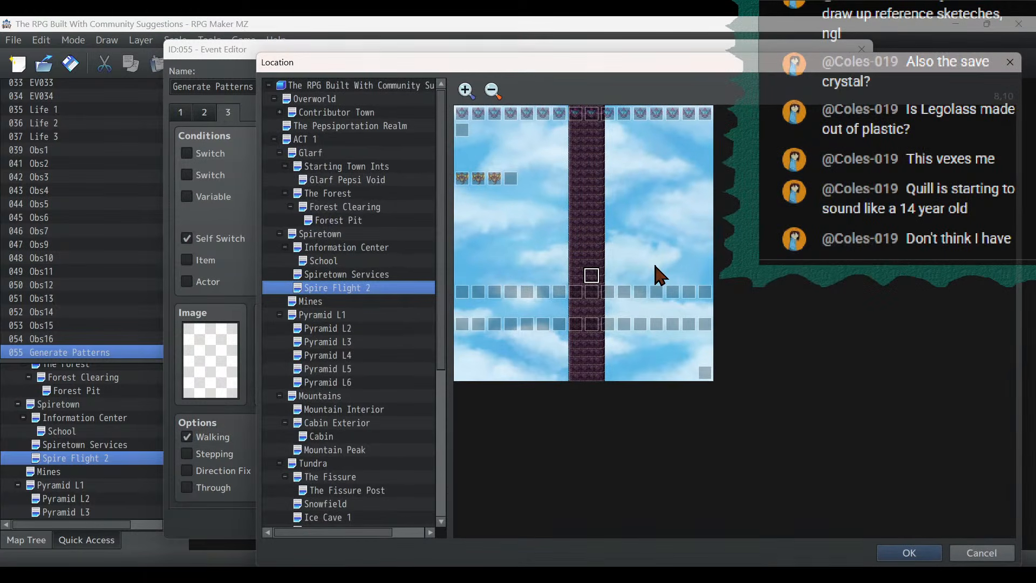
{"action": "left_click", "coordinate": [975, 552]}
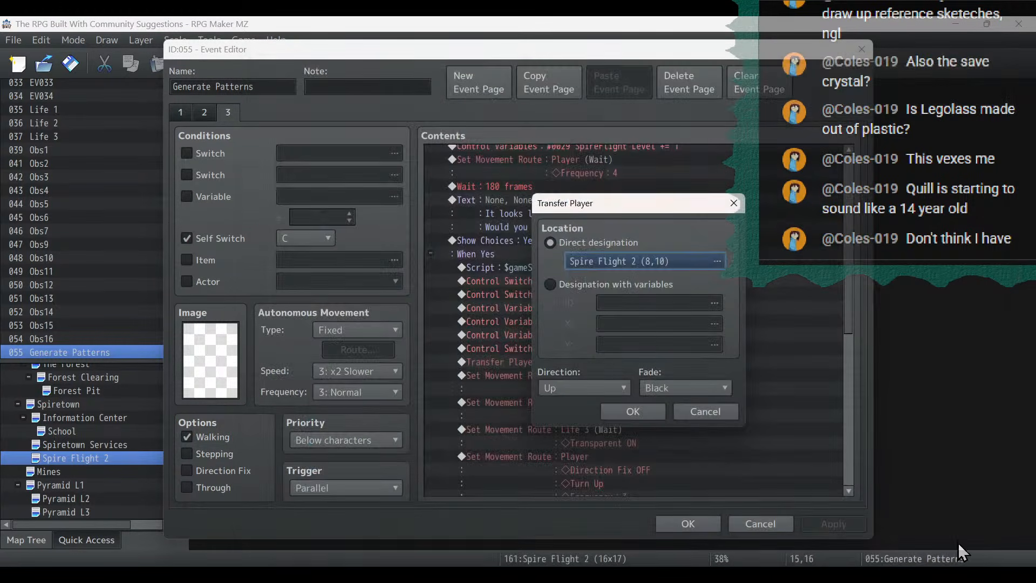
{"action": "left_click", "coordinate": [707, 419]}
- Check where the Yes branch's final Transfer Player command lands on the Cloud Town map, keep tile (24,13), and apply and close the event
{"action": "scroll", "coordinate": [660, 321], "scroll_direction": "down", "scroll_amount": 6}
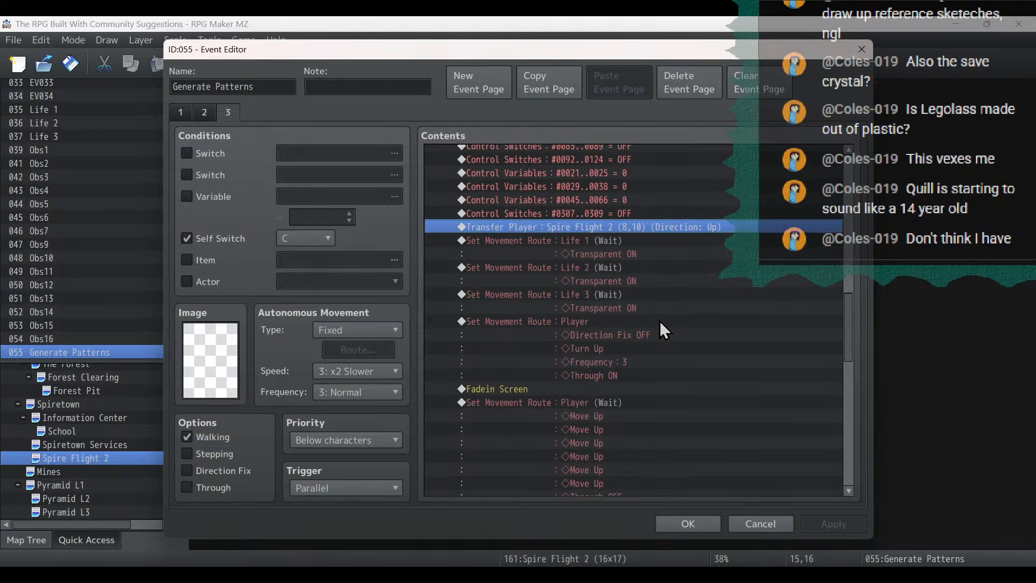
{"action": "scroll", "coordinate": [660, 320], "scroll_direction": "up", "scroll_amount": 5}
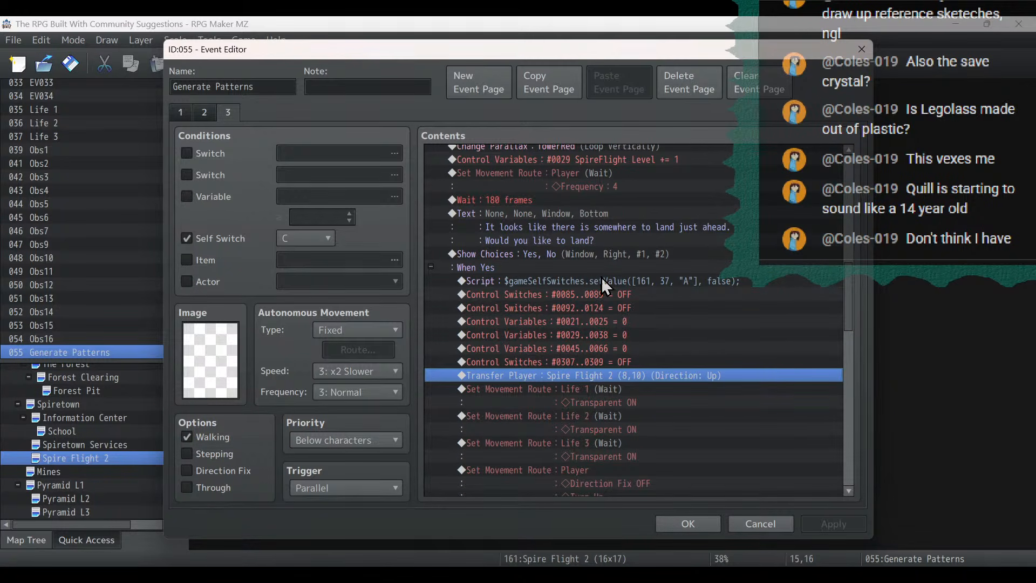
{"action": "scroll", "coordinate": [601, 276], "scroll_direction": "down", "scroll_amount": 3}
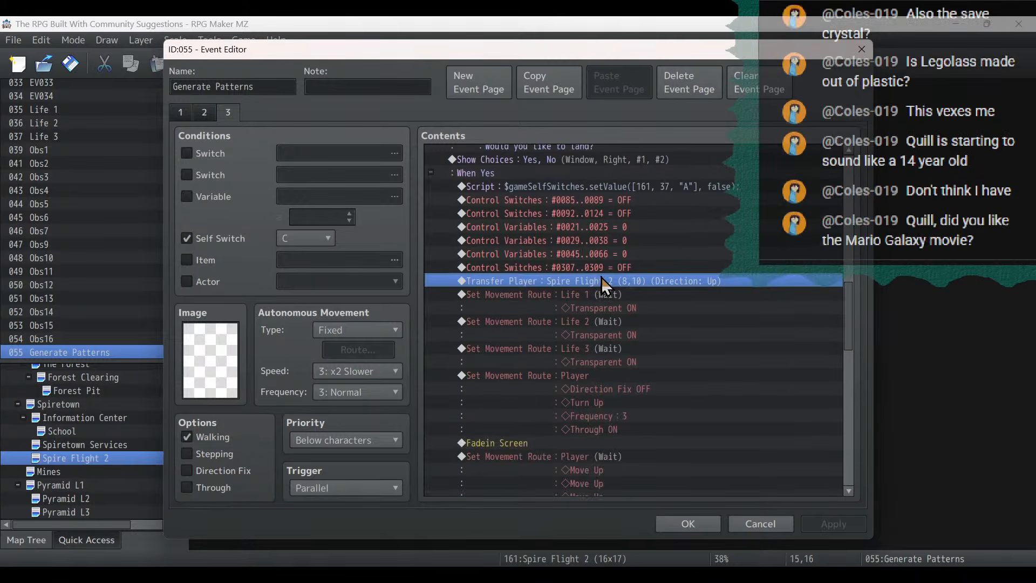
{"action": "scroll", "coordinate": [601, 276], "scroll_direction": "down", "scroll_amount": 8}
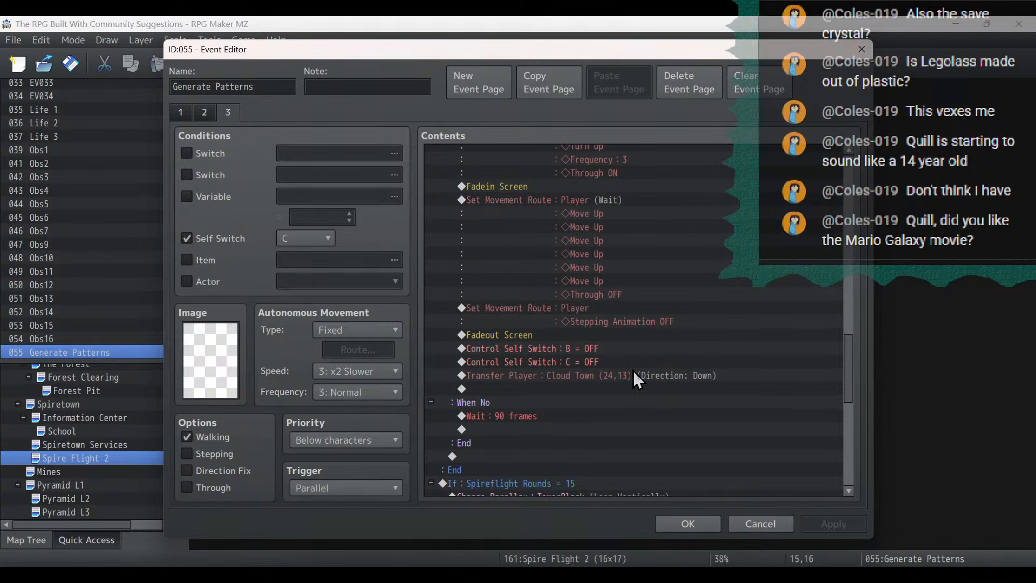
{"action": "double_click", "coordinate": [634, 370]}
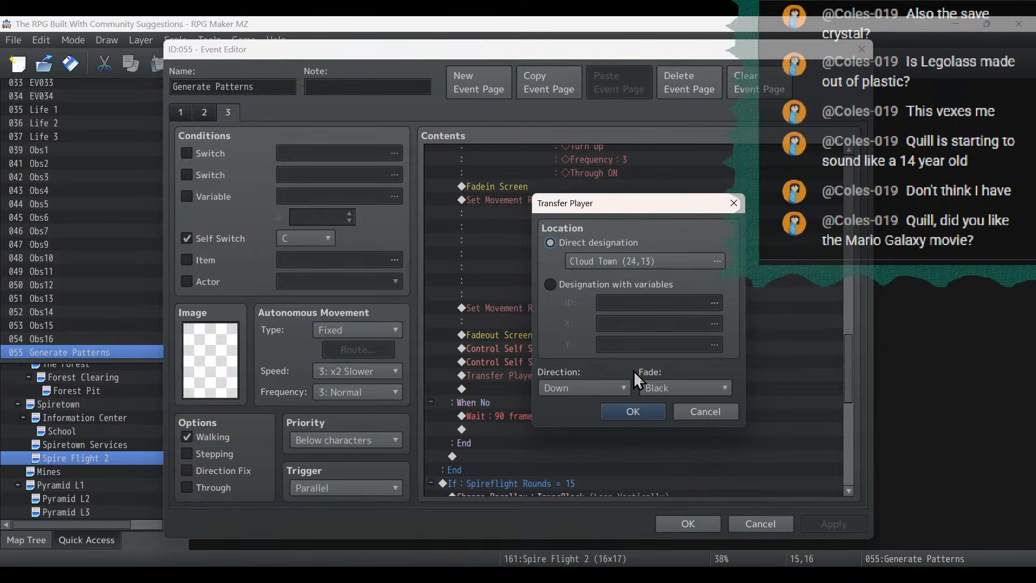
{"action": "left_click", "coordinate": [627, 260]}
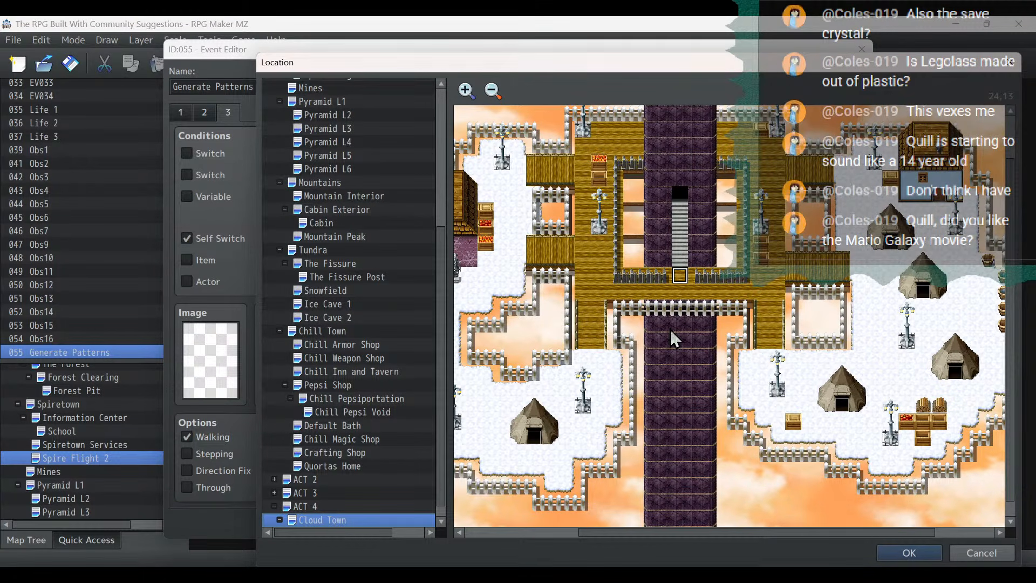
{"action": "left_click_drag", "start_coordinate": [619, 537], "coordinate": [582, 546]}
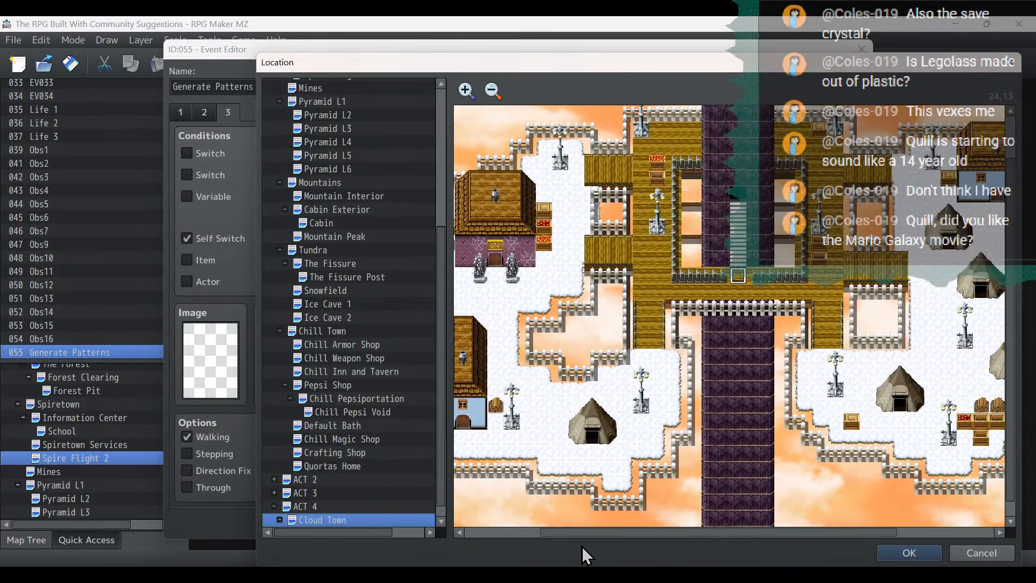
{"action": "double_click", "coordinate": [741, 276]}
{"action": "left_click", "coordinate": [651, 413]}
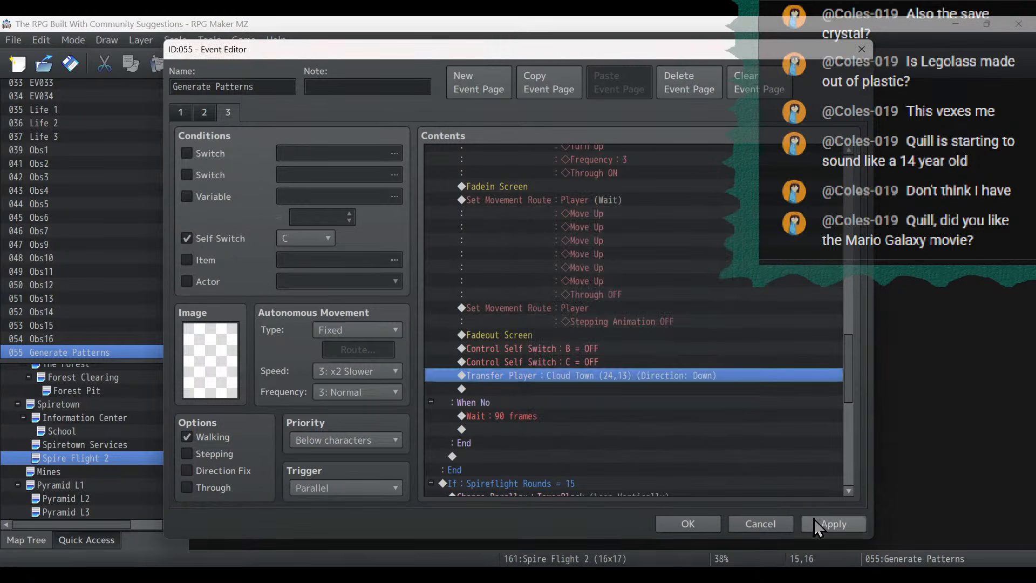
{"action": "left_click", "coordinate": [817, 522]}
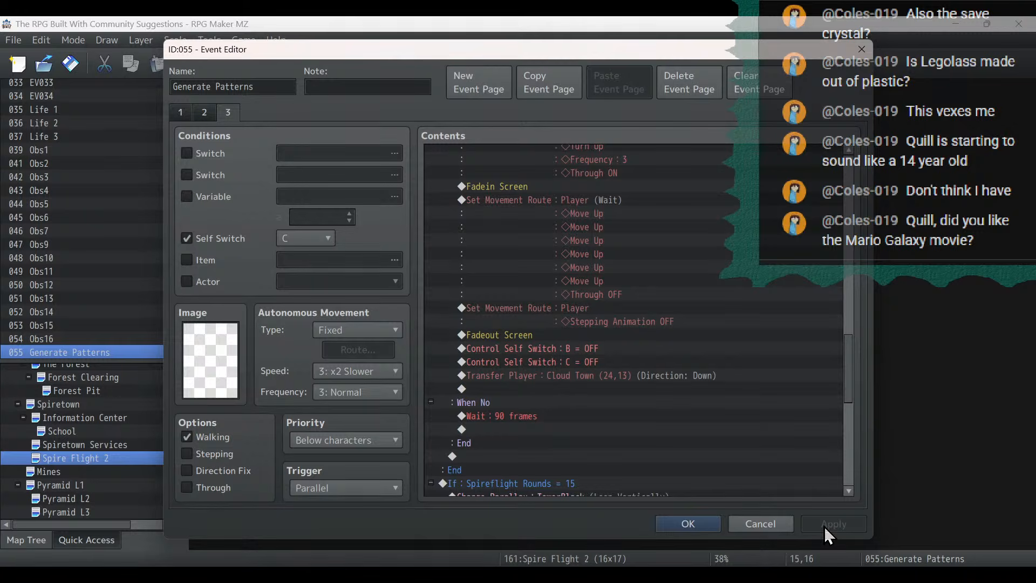
{"action": "left_click", "coordinate": [711, 523]}
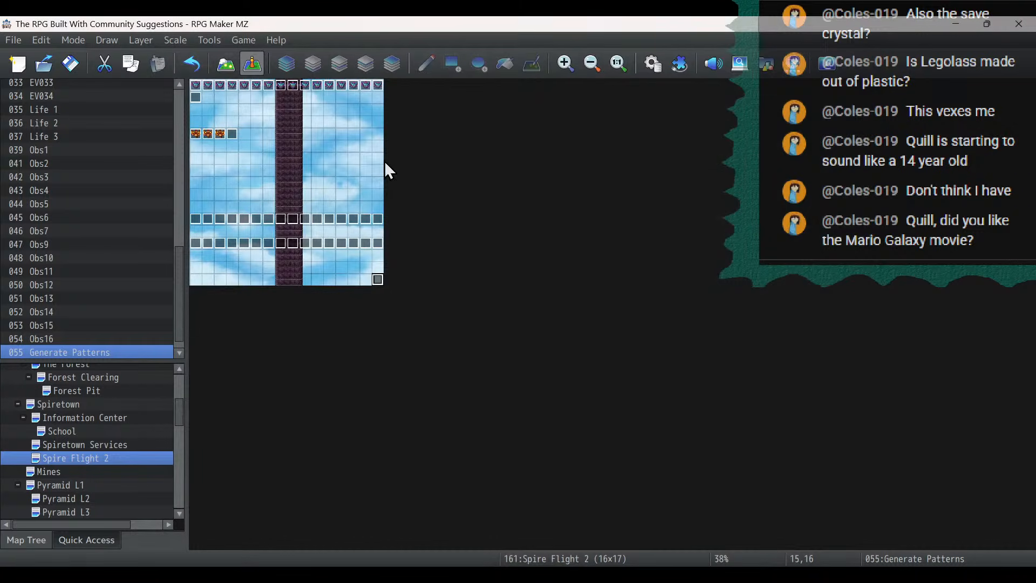
- Return to the Cloud Town map and create a new event at (30,13) on the central wooden platform
{"action": "scroll", "coordinate": [140, 442], "scroll_direction": "down", "scroll_amount": 6}
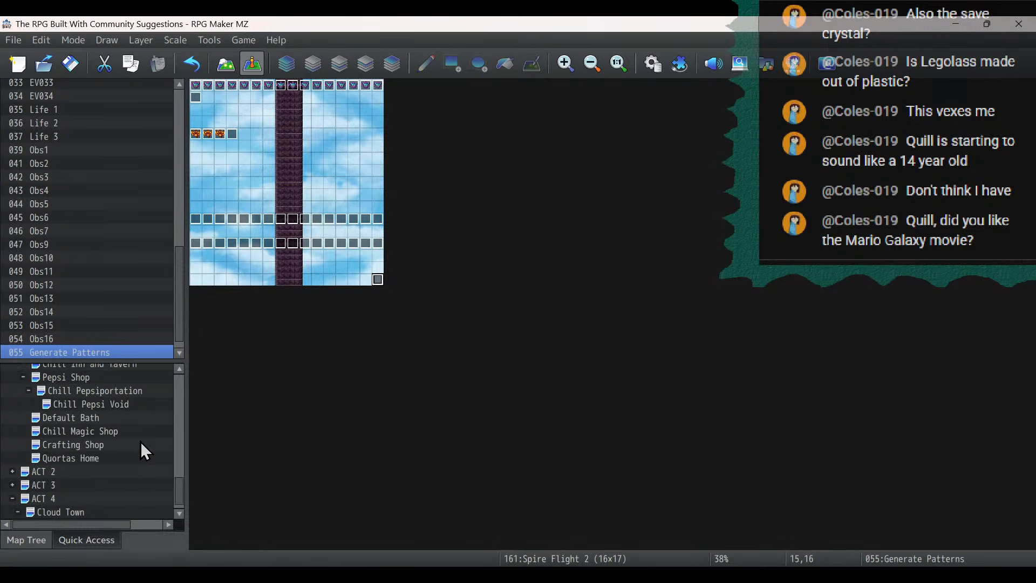
{"action": "left_click", "coordinate": [118, 500]}
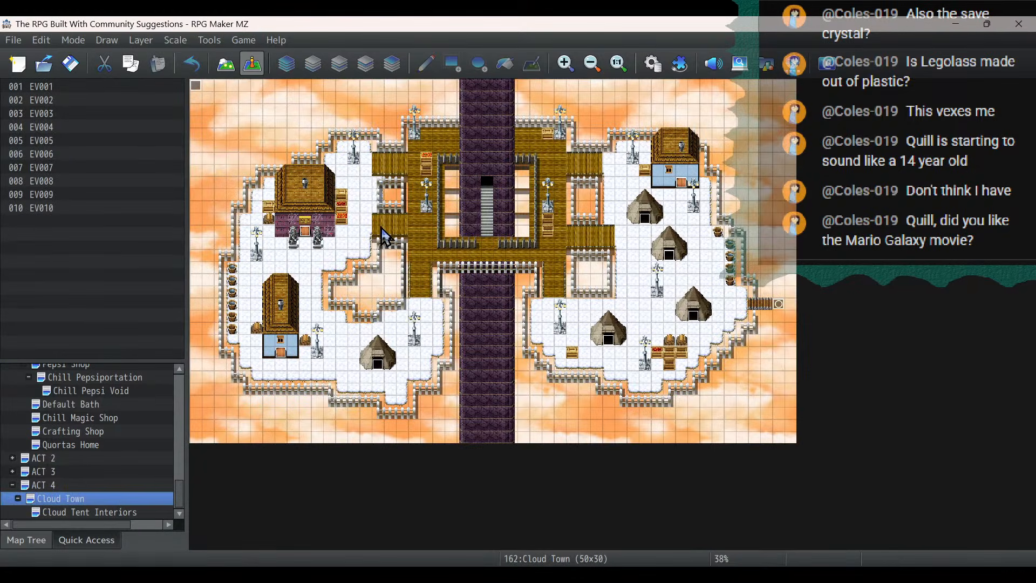
{"action": "left_click", "coordinate": [487, 243]}
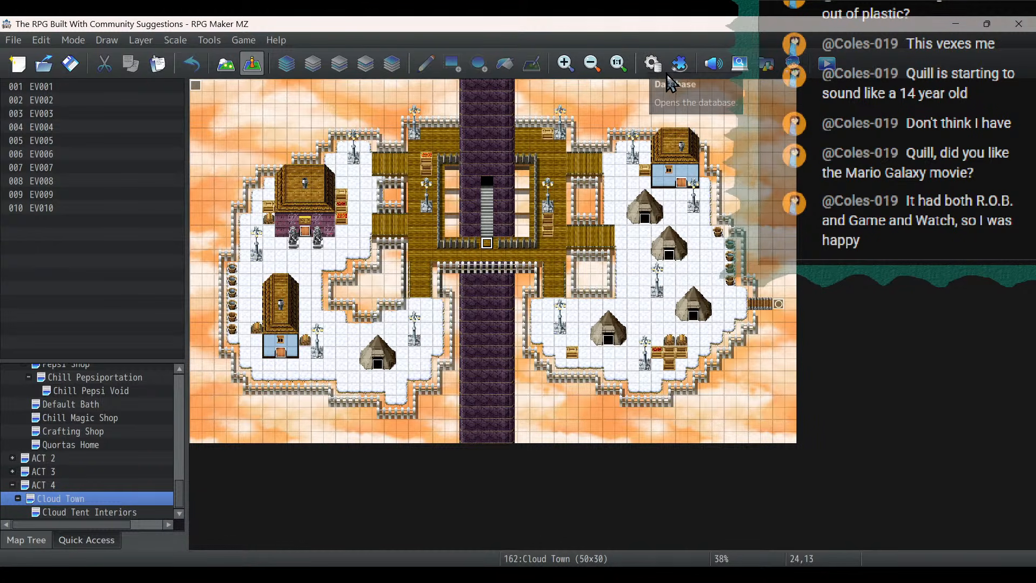
{"action": "double_click", "coordinate": [559, 246]}
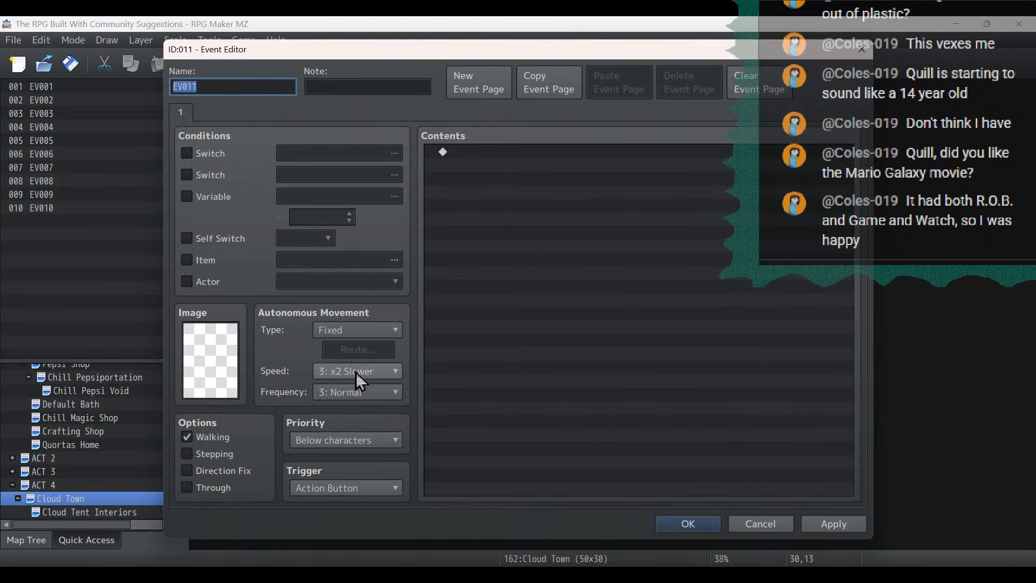
- Set the new event's autonomous movement to the Random type with frequency 4: Higher
{"action": "left_click", "coordinate": [357, 386]}
{"action": "left_click", "coordinate": [357, 387]}
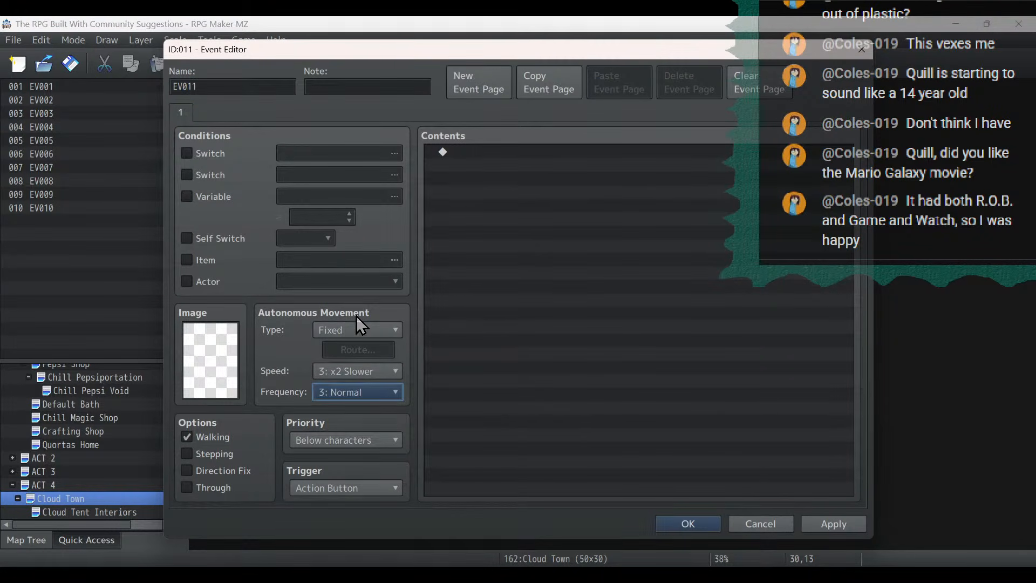
{"action": "left_click", "coordinate": [349, 392]}
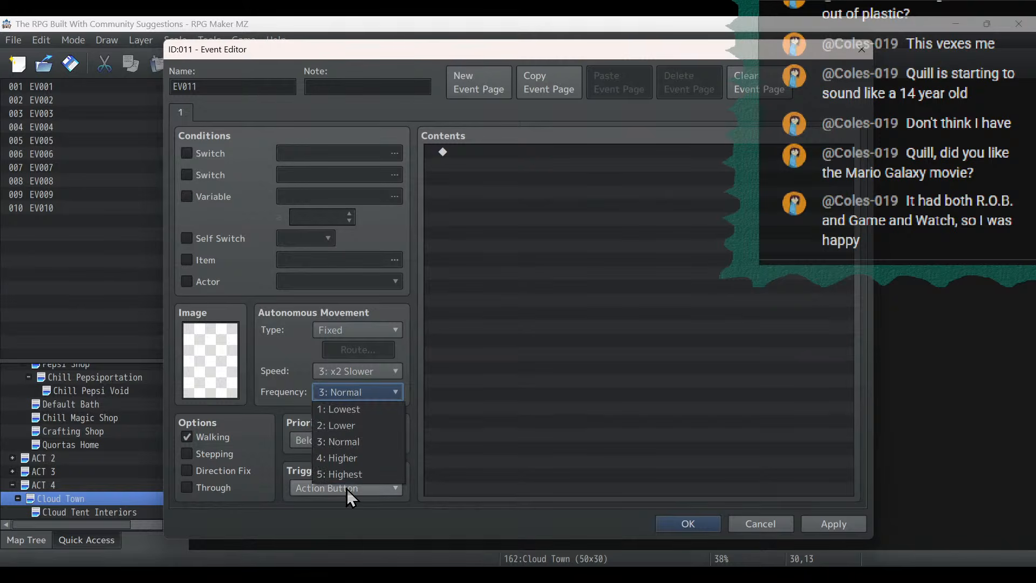
{"action": "left_click", "coordinate": [347, 475]}
{"action": "left_click", "coordinate": [355, 391]}
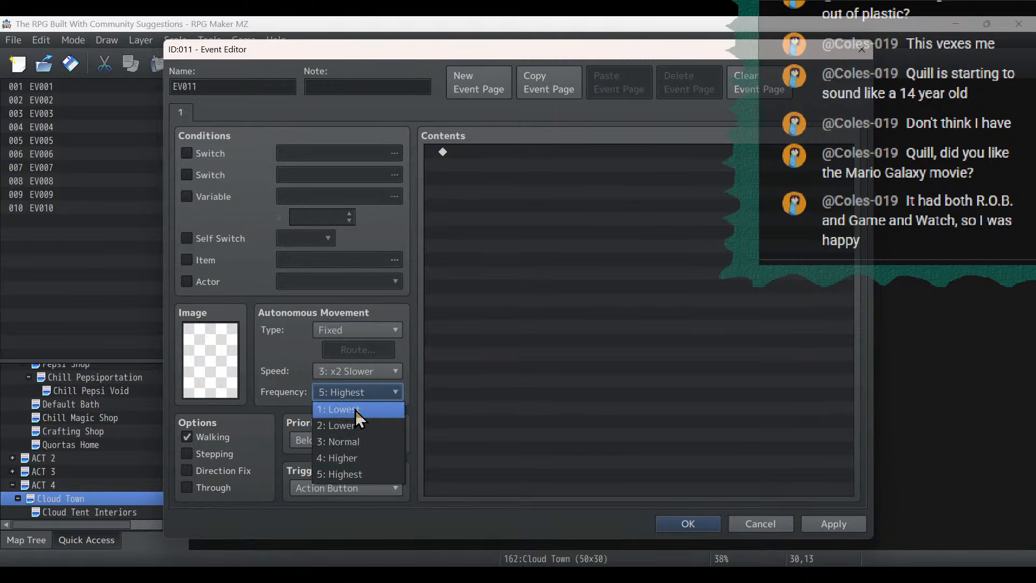
{"action": "left_click", "coordinate": [353, 454]}
{"action": "left_click", "coordinate": [363, 330]}
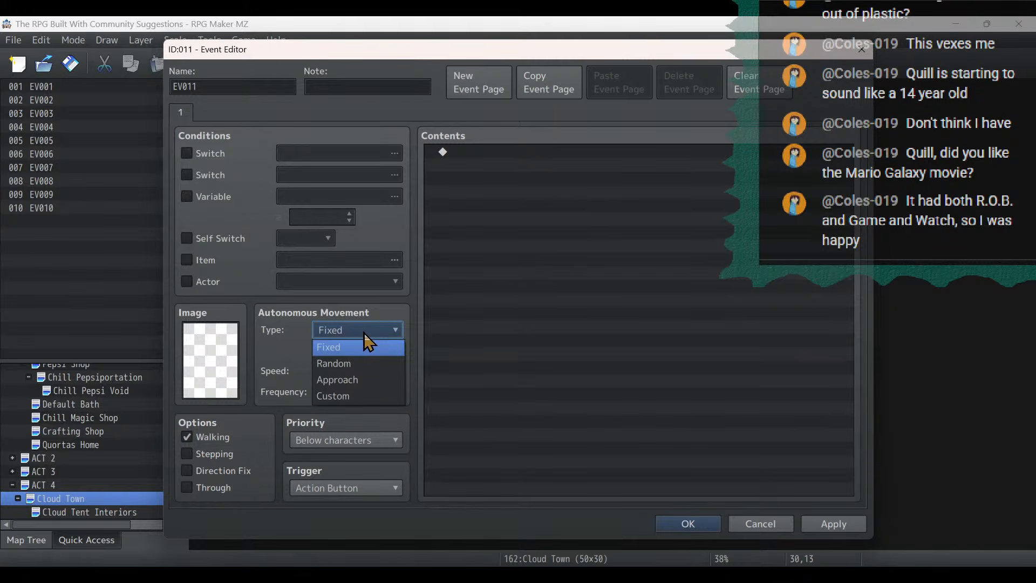
{"action": "left_click", "coordinate": [364, 363]}
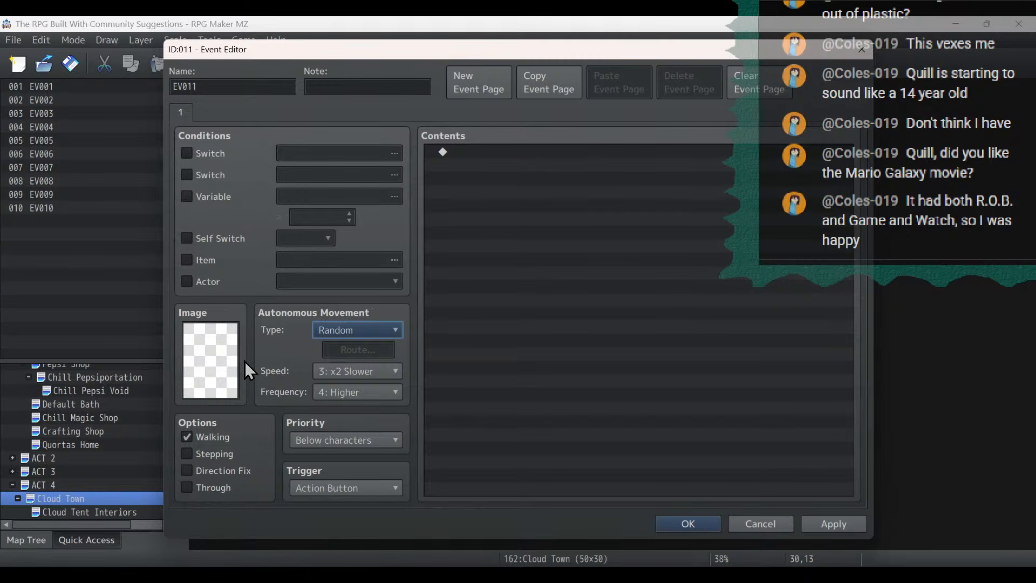
- Set the event's image to the front-facing blue-haired character from the Fae sprite sheet
{"action": "double_click", "coordinate": [219, 359]}
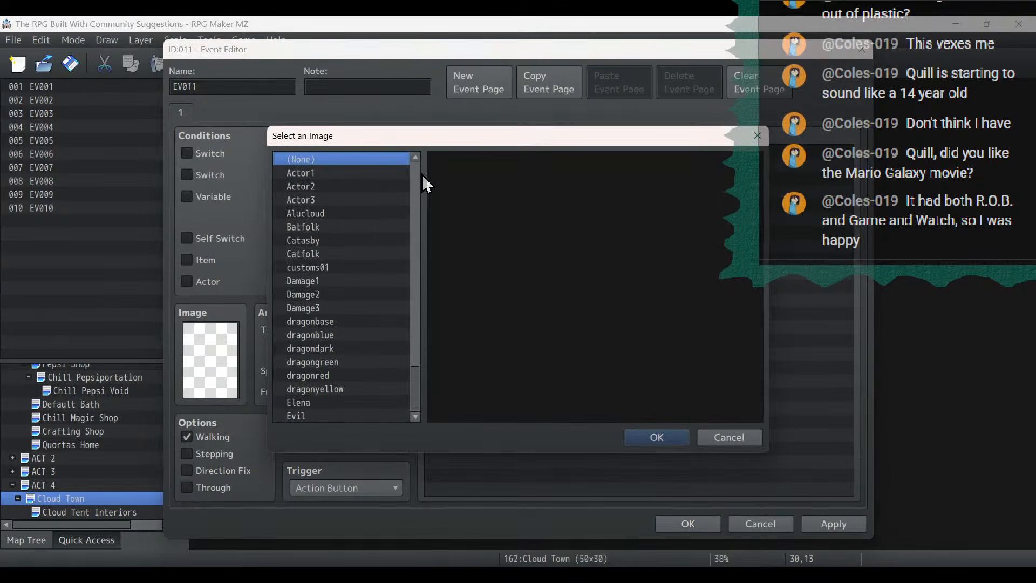
{"action": "left_click", "coordinate": [343, 352]}
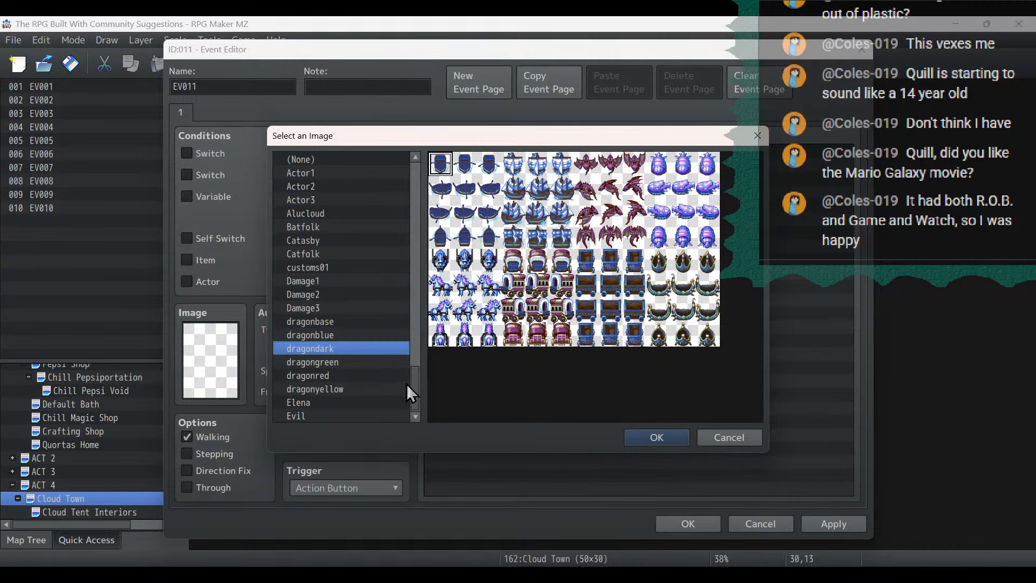
{"action": "left_click_drag", "start_coordinate": [410, 387], "coordinate": [427, 138]}
{"action": "scroll", "coordinate": [352, 338], "scroll_direction": "down", "scroll_amount": 1}
{"action": "scroll", "coordinate": [352, 340], "scroll_direction": "down", "scroll_amount": 3}
{"action": "left_click", "coordinate": [320, 377]}
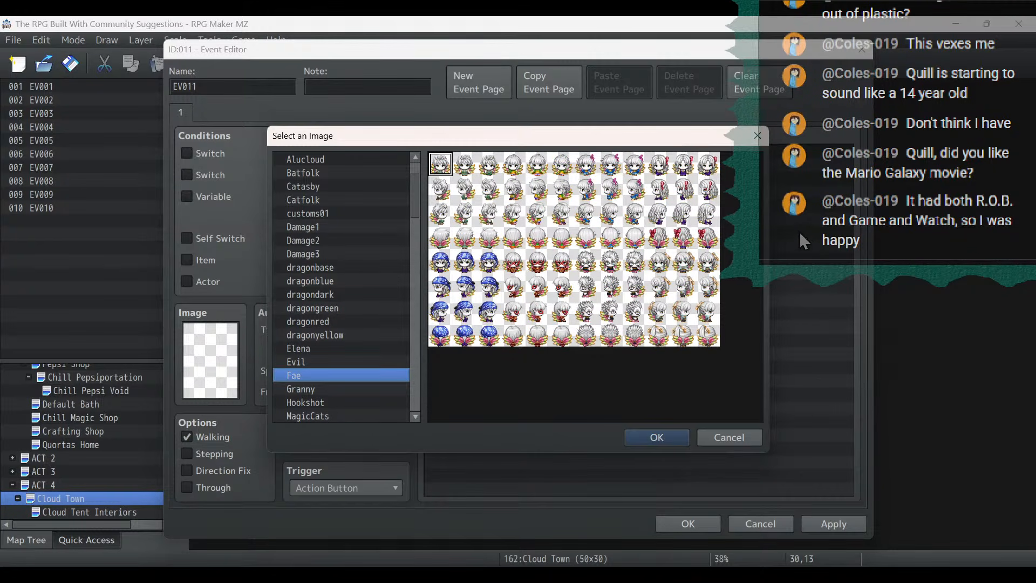
{"action": "double_click", "coordinate": [467, 273]}
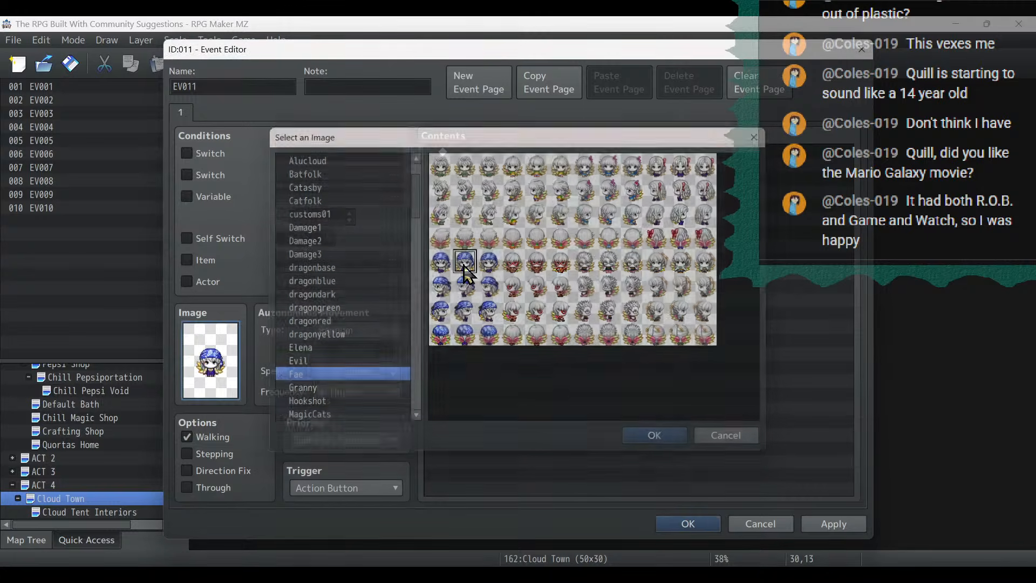
- Add a Show Text command reading "AH! Another dragon?!? / ...wait... / ...you seem friendly? Are you a good dragon?" and save the event
{"action": "double_click", "coordinate": [466, 173]}
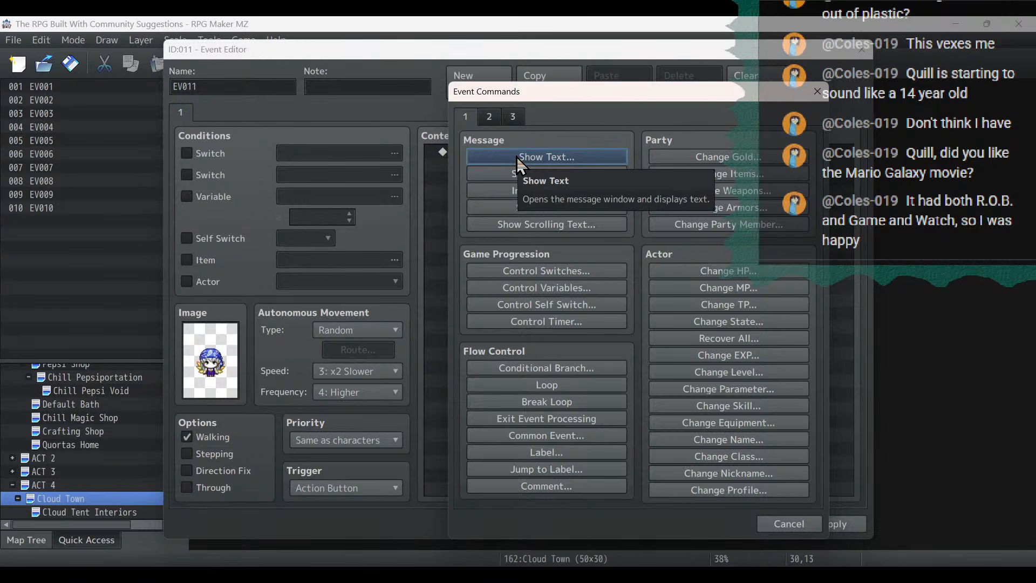
{"action": "left_click", "coordinate": [516, 157]}
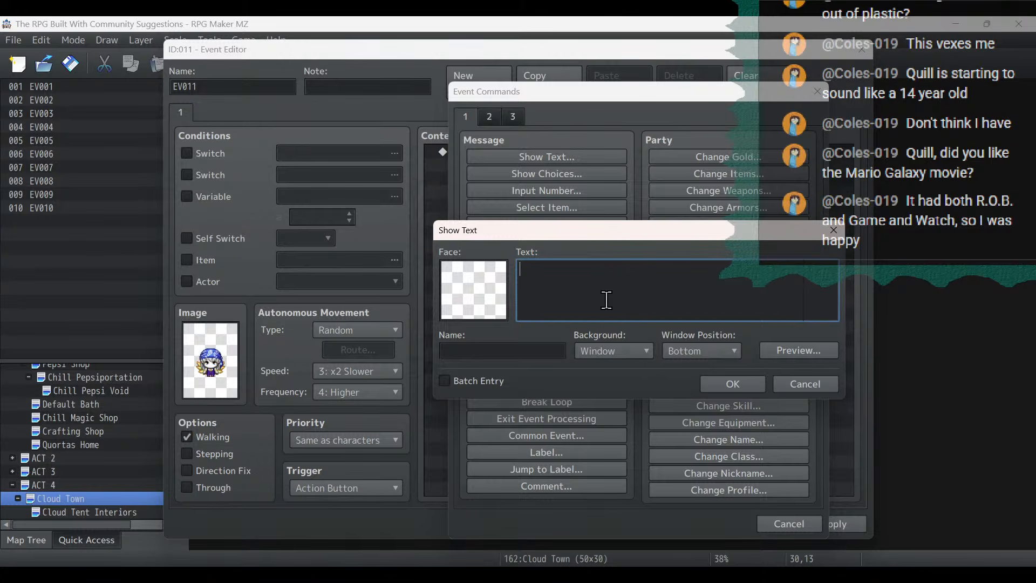
{"action": "type", "text": "AH! Another dragon??"}
{"action": "key", "text": "Left"}
{"action": "type", "text": "!? "}
{"action": "type", "text": "...wait... "}
{"action": "type", "text": "...you seem"}
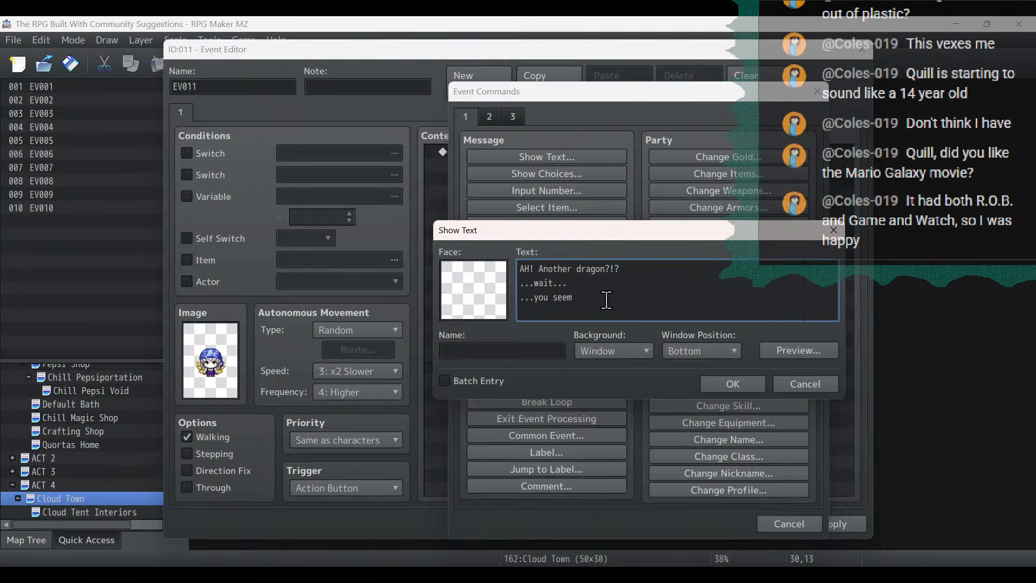
{"action": "type", "text": " friendly? Are you a good dragon?"}
{"action": "left_click", "coordinate": [724, 380]}
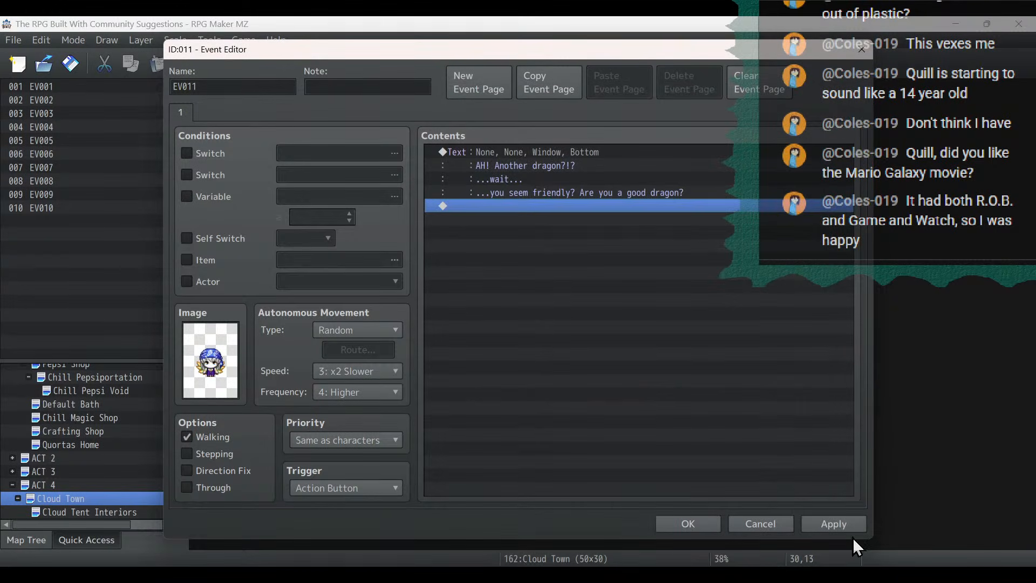
{"action": "left_click", "coordinate": [853, 532]}
{"action": "left_click", "coordinate": [689, 524]}
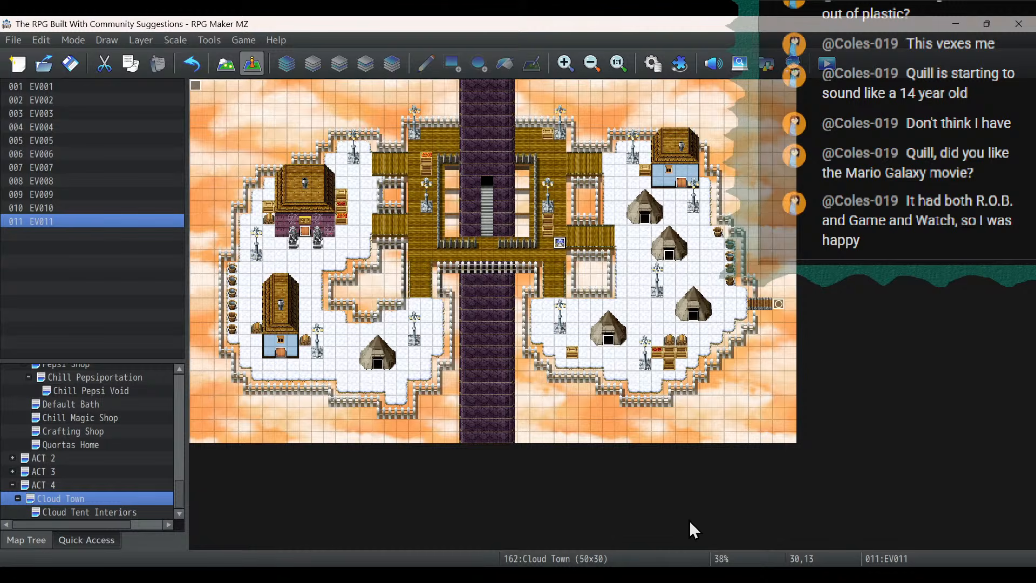
- Rename the event at (30,13) on the wooden platform to NPC, and apply and close it
{"action": "double_click", "coordinate": [559, 246]}
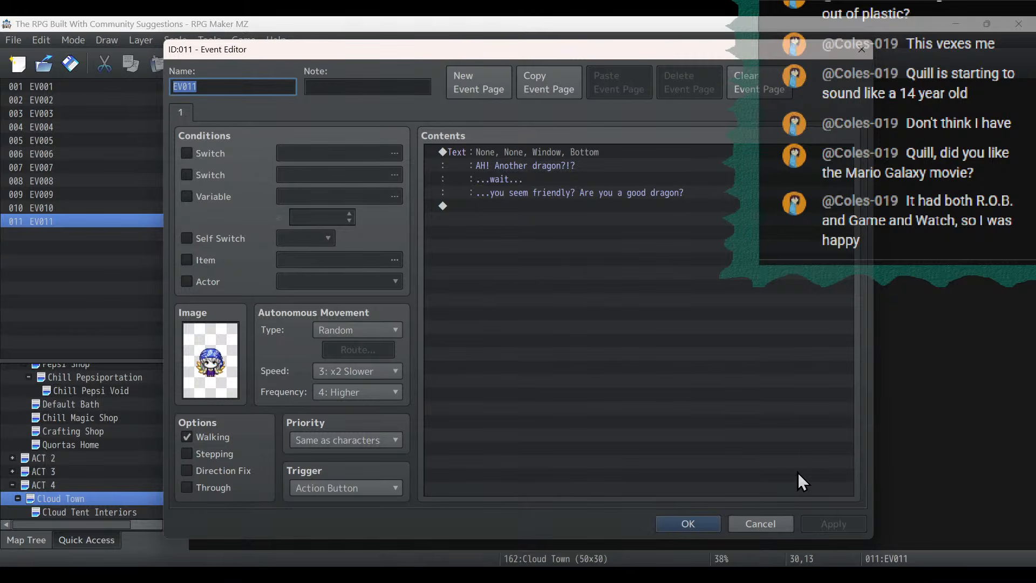
{"action": "left_click", "coordinate": [691, 521]}
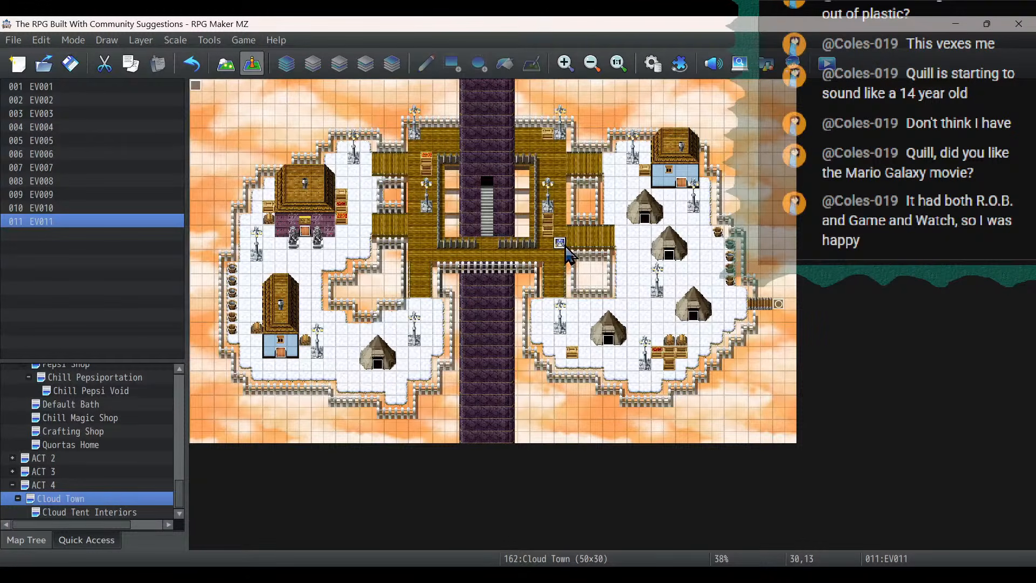
{"action": "right_click", "coordinate": [50, 221]}
{"action": "left_click", "coordinate": [75, 229]}
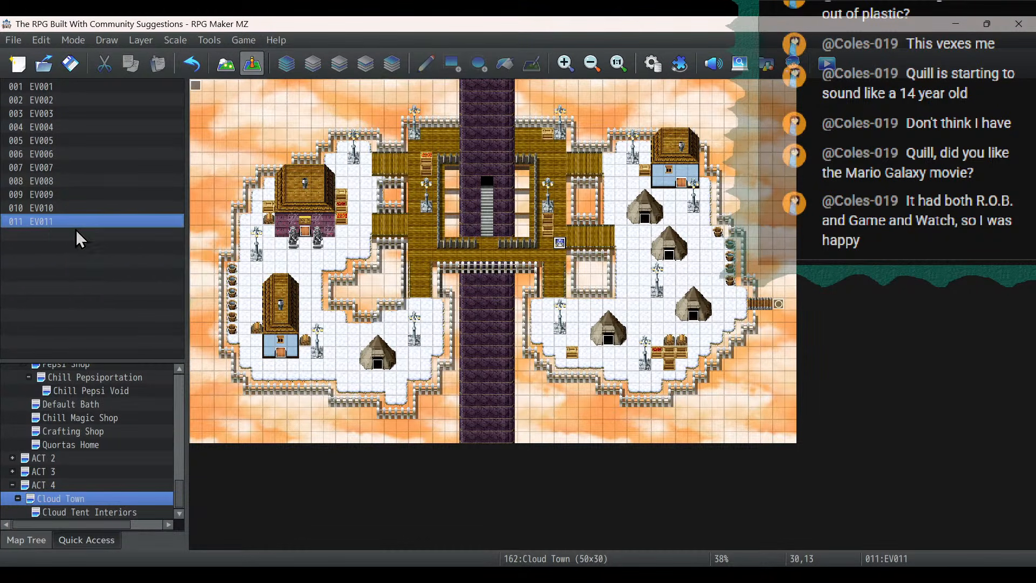
{"action": "type", "text": "NPC"}
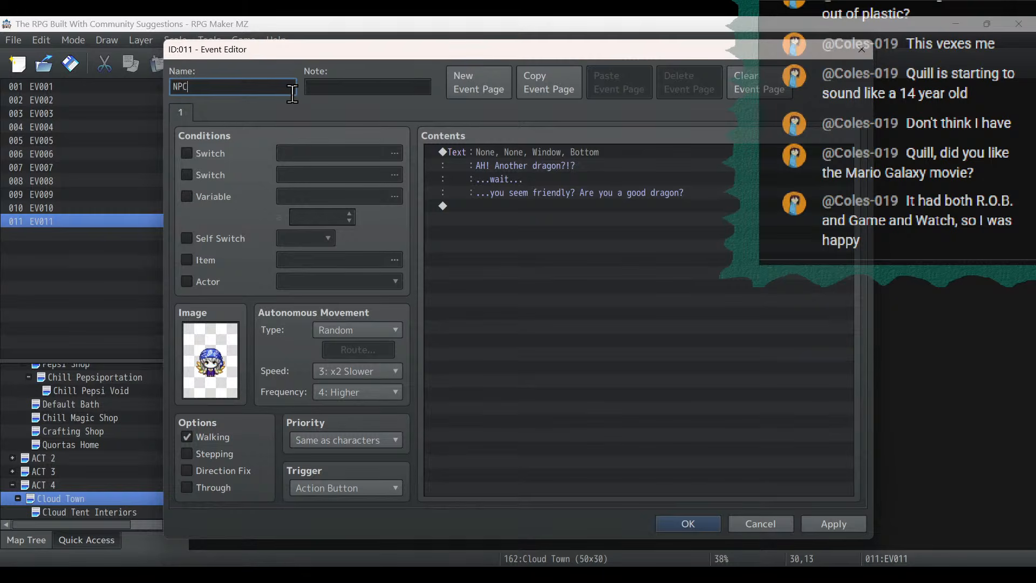
{"action": "left_click", "coordinate": [827, 522]}
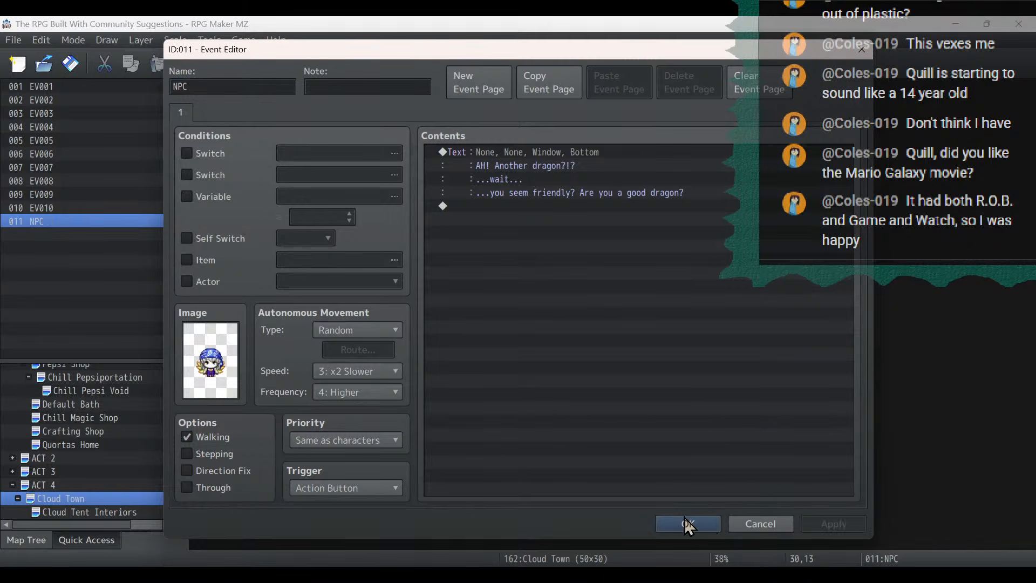
{"action": "left_click", "coordinate": [685, 519]}
- Copy the NPC event at (30,13) and paste it at (7,14), below the purple-walled house
{"action": "left_click", "coordinate": [561, 245]}
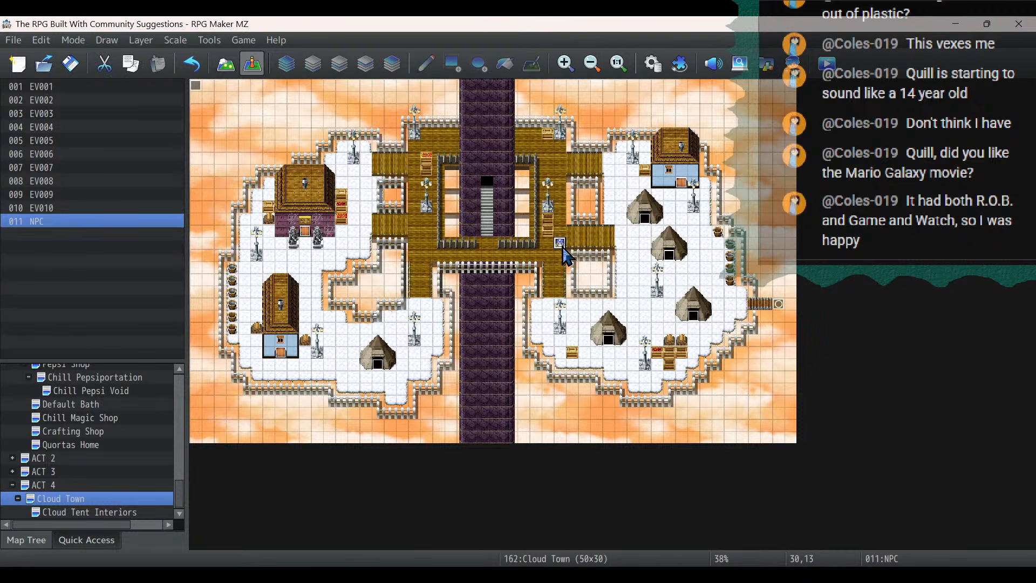
{"action": "right_click", "coordinate": [561, 246]}
{"action": "left_click", "coordinate": [591, 313]}
{"action": "left_click", "coordinate": [286, 253]}
{"action": "key", "text": "ctrl+v"}
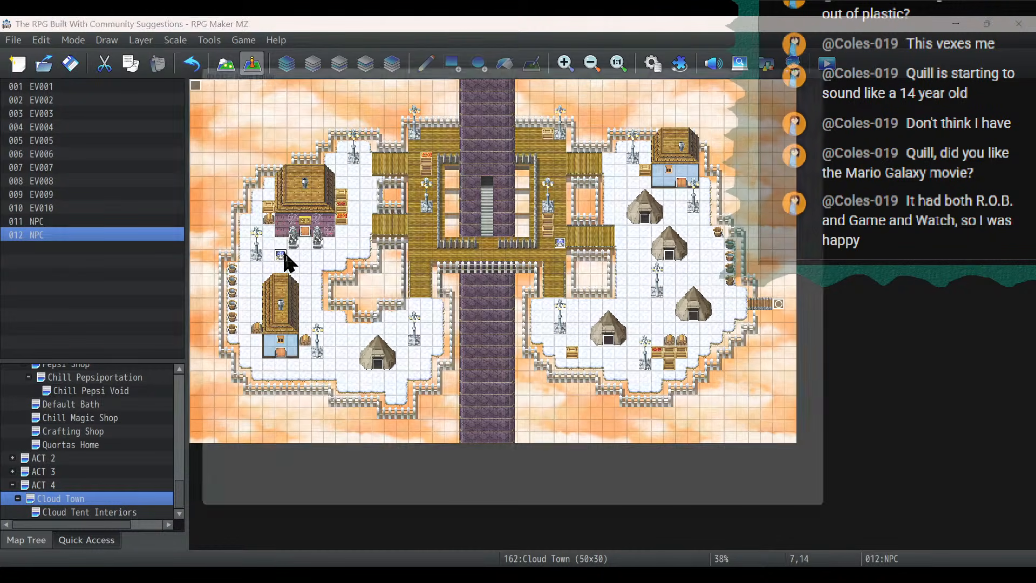
- Change the image of the NPC at (7,14) to the first Fae sheet character facing right
{"action": "double_click", "coordinate": [286, 255]}
{"action": "double_click", "coordinate": [216, 353]}
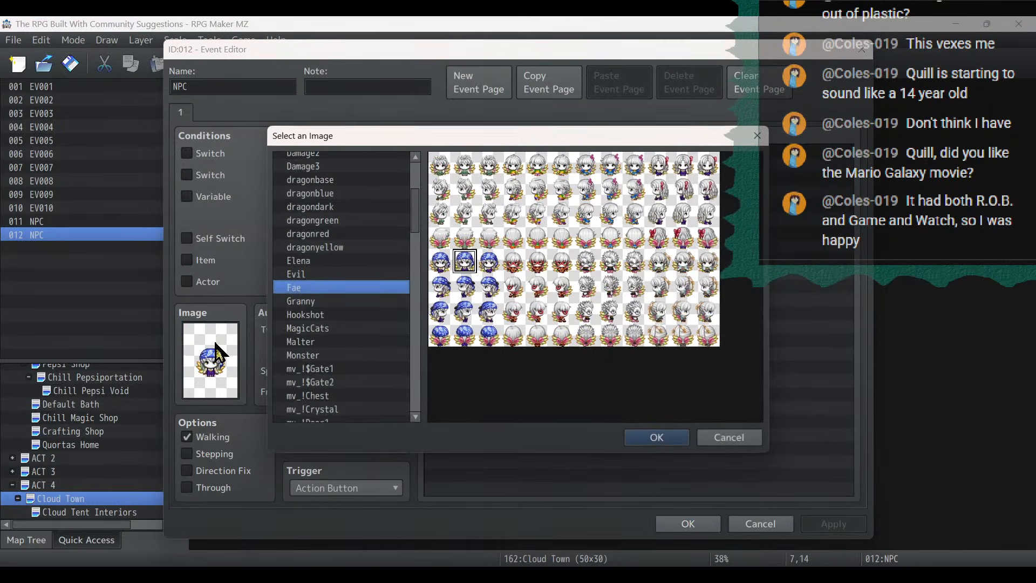
{"action": "double_click", "coordinate": [466, 212]}
- Replace this NPC's dialogue with "This is where the vampire Alucloud lives." and a second line "He's pretty weird, but he's ok."
{"action": "double_click", "coordinate": [482, 157]}
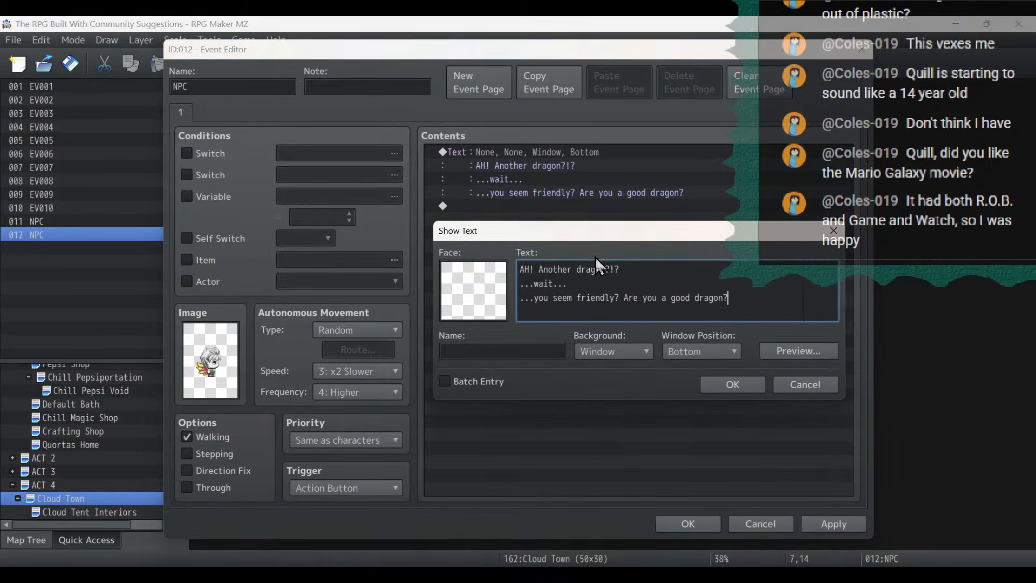
{"action": "key", "text": "ctrl+a"}
{"action": "type", "text": "This is where "}
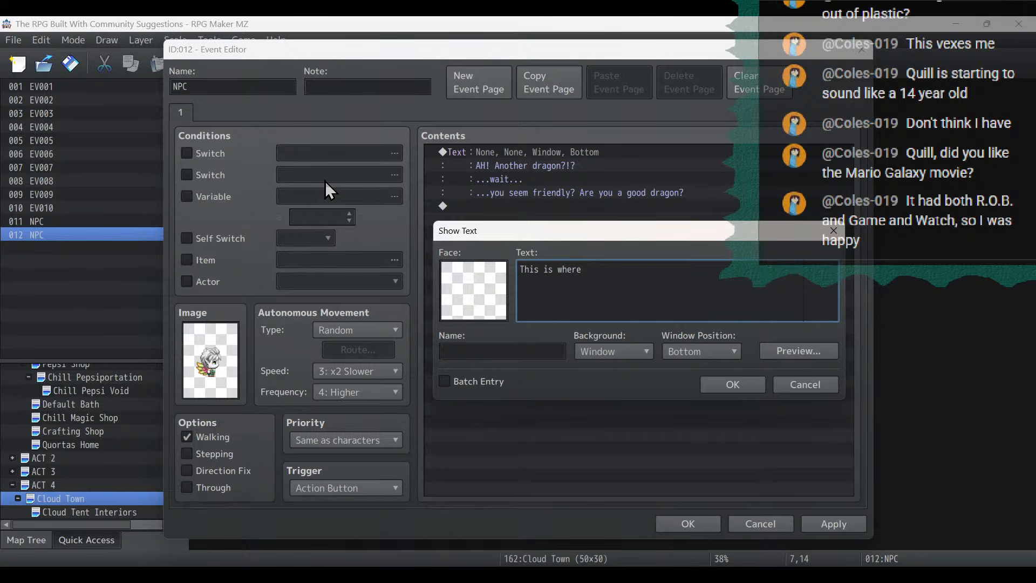
{"action": "type", "text": "the vampire Alucloud lives."}
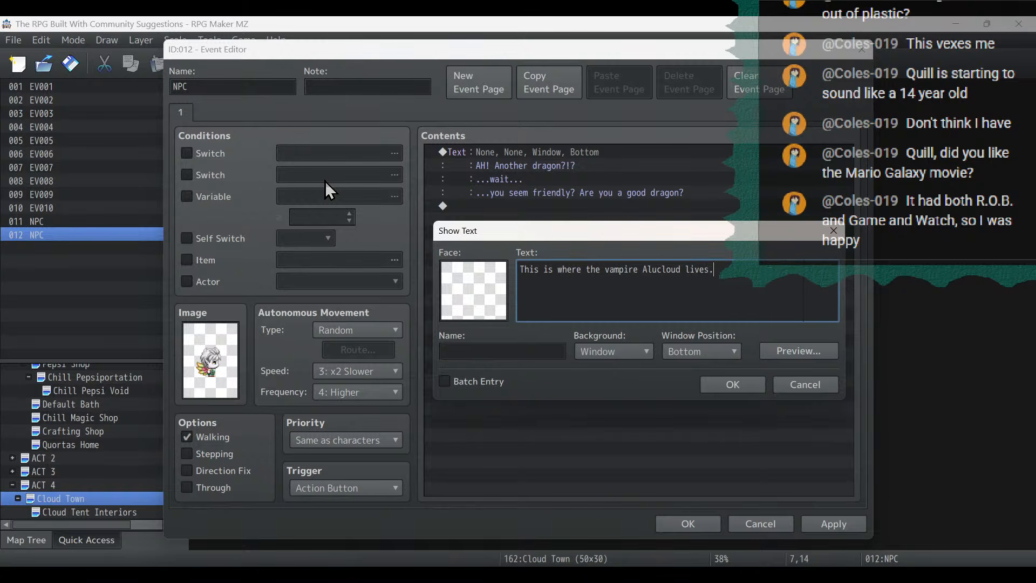
{"action": "key", "text": "Return"}
{"action": "type", "text": "He's pretty weird, but he's ok."}
{"action": "left_click", "coordinate": [755, 387]}
- Set this NPC's autonomous movement type to Fixed, enable Stepping, and apply and close the event
{"action": "left_click", "coordinate": [345, 334]}
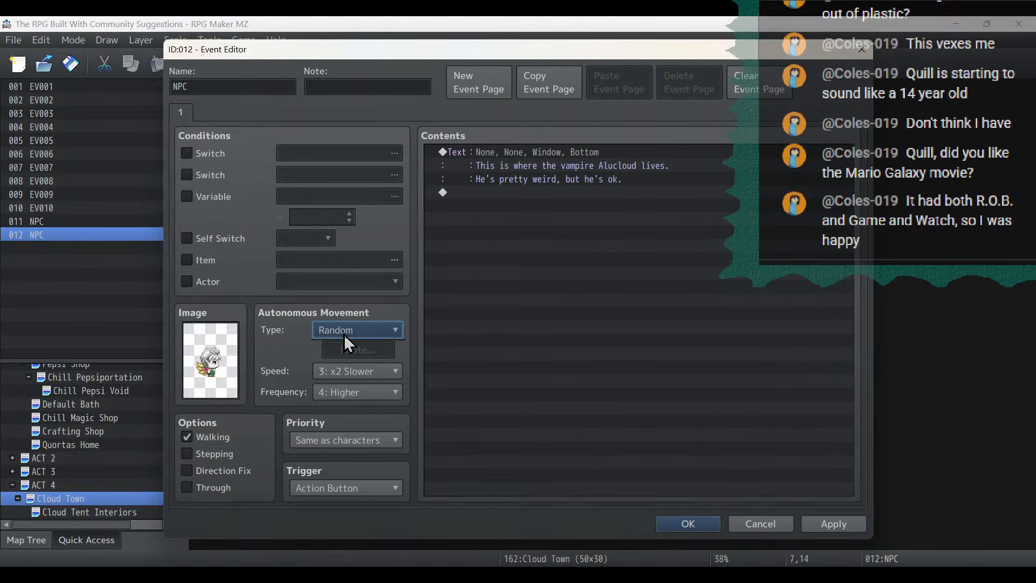
{"action": "left_click", "coordinate": [350, 345]}
{"action": "left_click", "coordinate": [208, 456]}
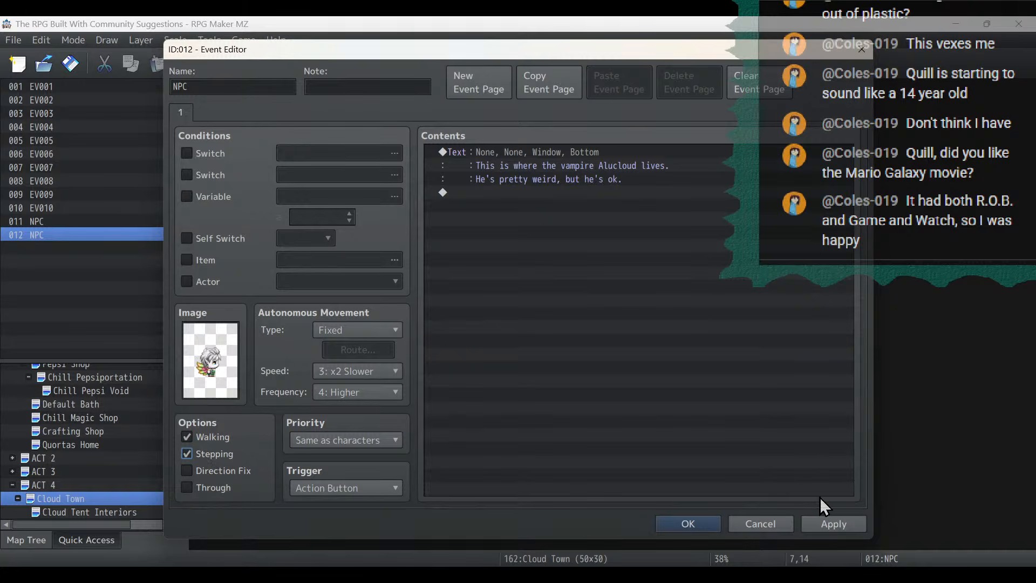
{"action": "left_click", "coordinate": [832, 527]}
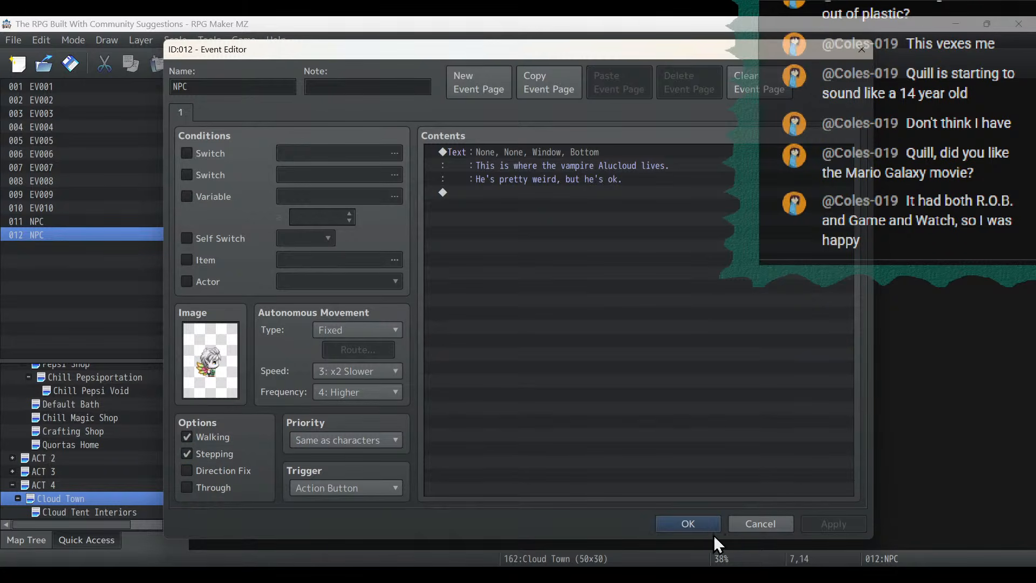
{"action": "left_click", "coordinate": [696, 526]}
- Enable the Stepping option on the NPC event at (30,13) and save the event
{"action": "double_click", "coordinate": [562, 251]}
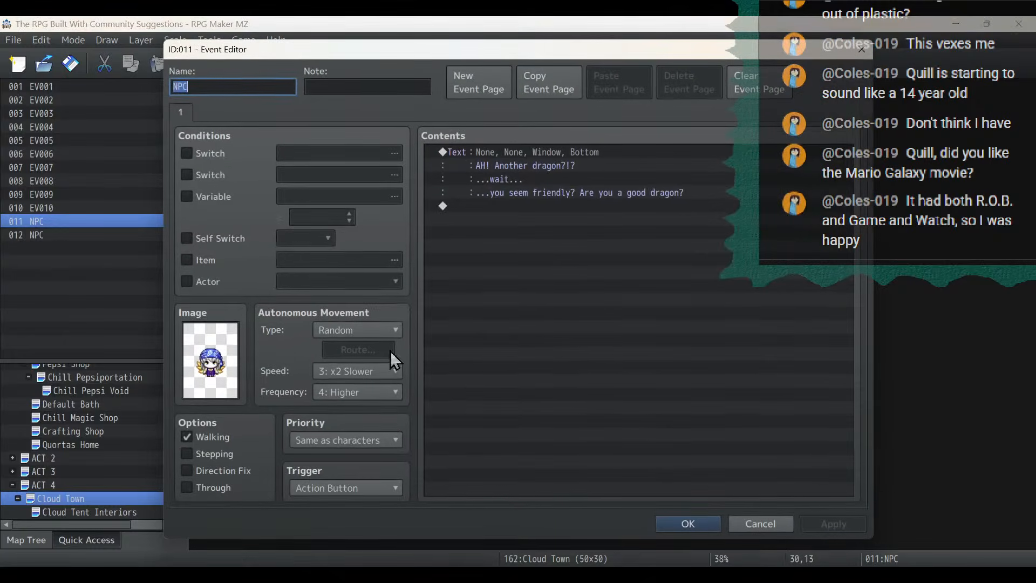
{"action": "left_click", "coordinate": [228, 456]}
{"action": "left_click", "coordinate": [831, 524]}
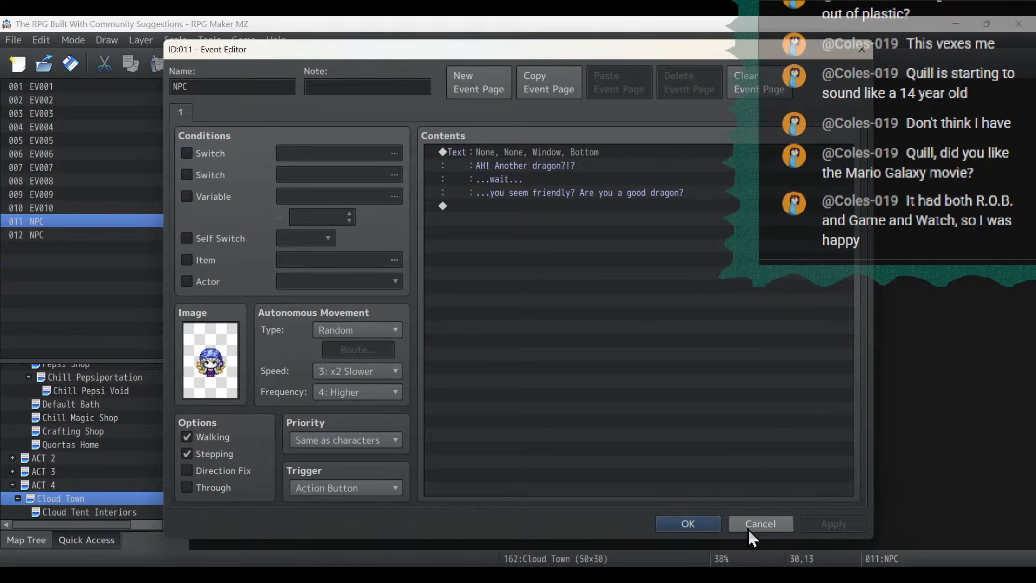
{"action": "left_click", "coordinate": [696, 525]}
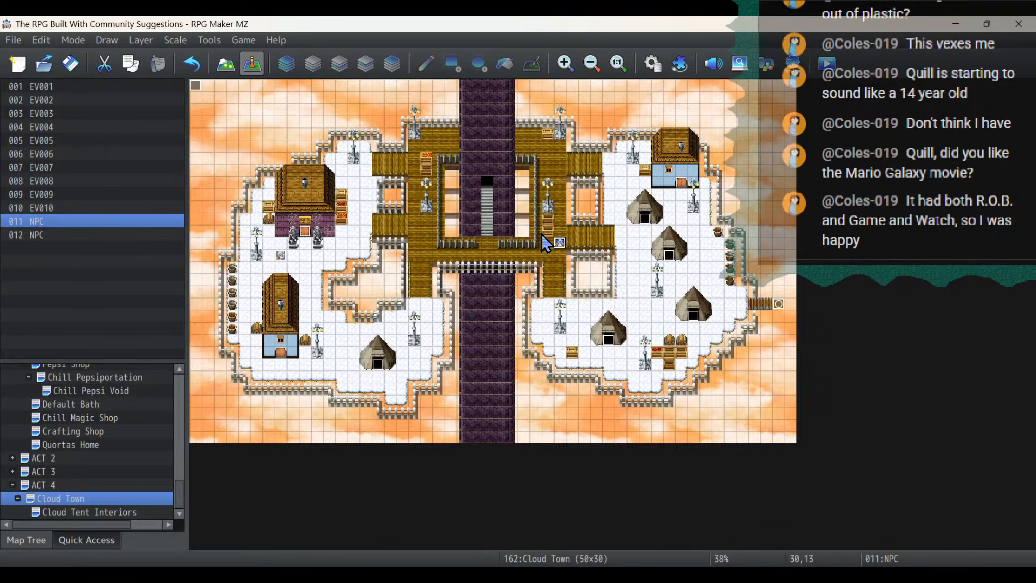
- Turn the Stepping option of the NPC at (30,13) back off and save the event
{"action": "double_click", "coordinate": [561, 244]}
{"action": "left_click", "coordinate": [187, 453]}
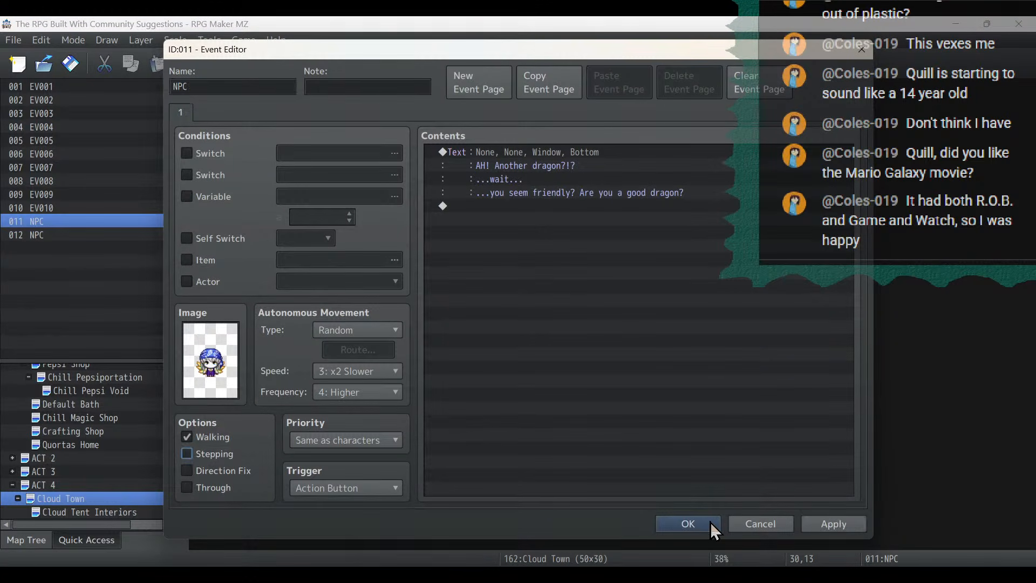
{"action": "left_click", "coordinate": [837, 524]}
{"action": "left_click", "coordinate": [713, 521]}
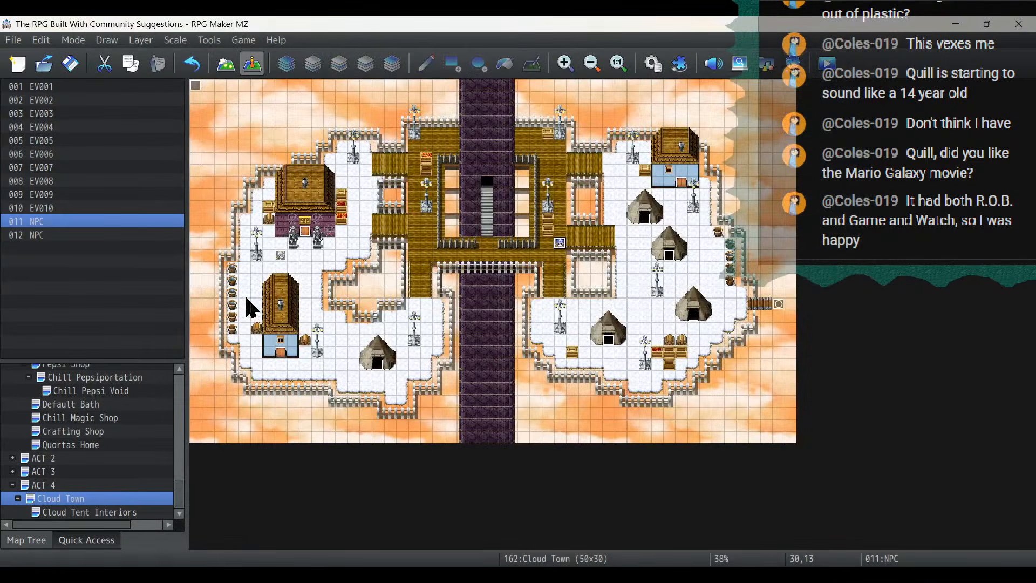
{"action": "left_click", "coordinate": [280, 255]}
{"action": "right_click", "coordinate": [283, 258]}
{"action": "left_click", "coordinate": [313, 325]}
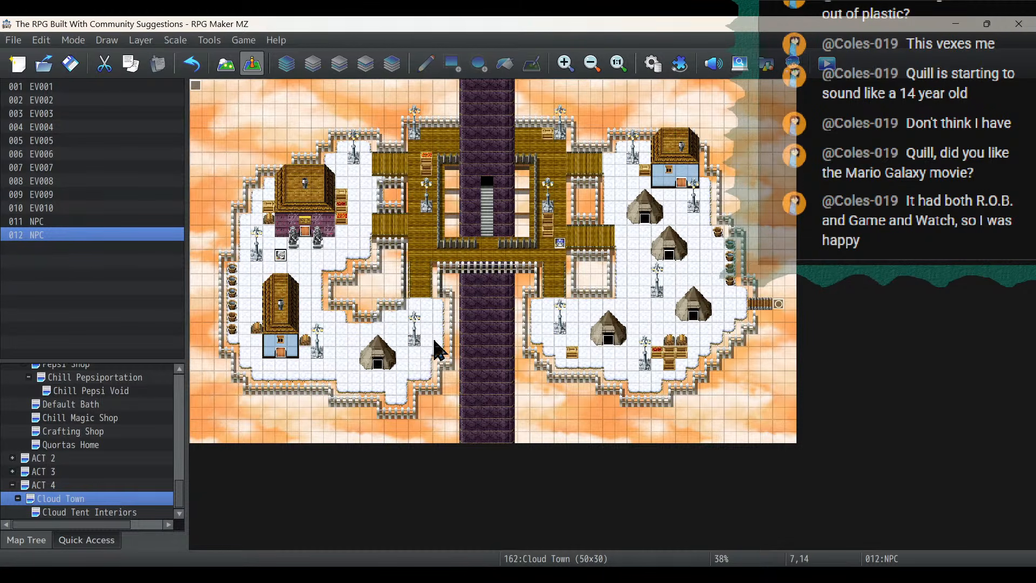
- Copy the blue-haired NPC at (30,13) and paste it at (36,16) on the eastern cloud
{"action": "left_click", "coordinate": [560, 244]}
{"action": "right_click", "coordinate": [561, 245]}
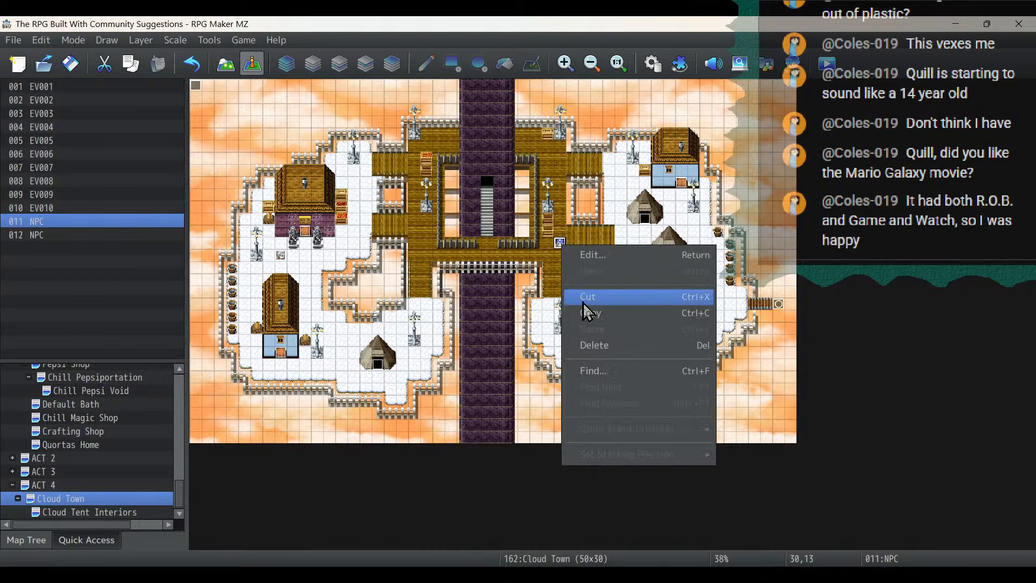
{"action": "left_click", "coordinate": [712, 291]}
{"action": "left_click", "coordinate": [633, 276]}
{"action": "right_click", "coordinate": [633, 276]}
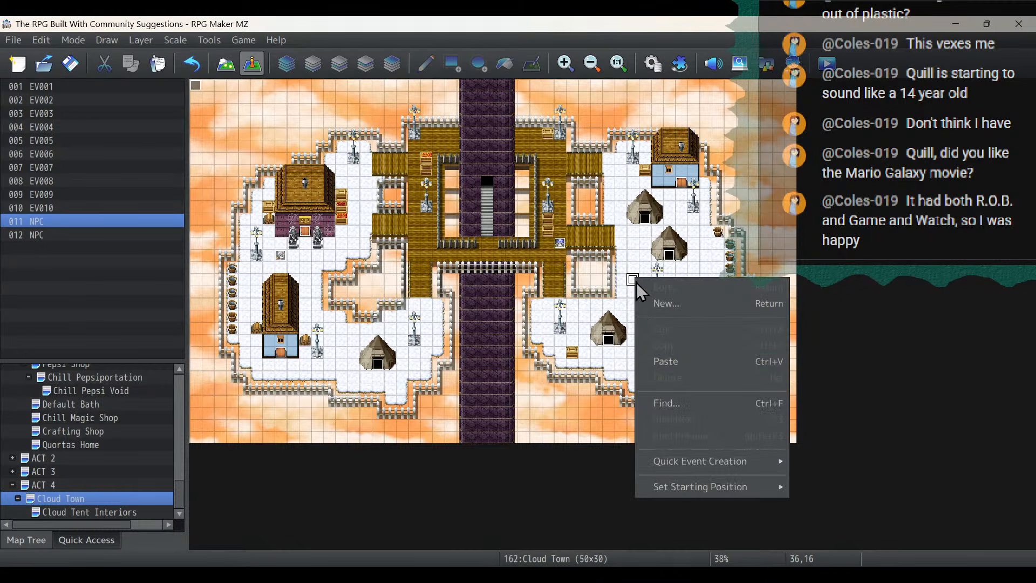
{"action": "left_click", "coordinate": [666, 361]}
- Change the image of the NPC at (36,16) to the front-facing second character in the Fae sheet's upper row
{"action": "double_click", "coordinate": [633, 280]}
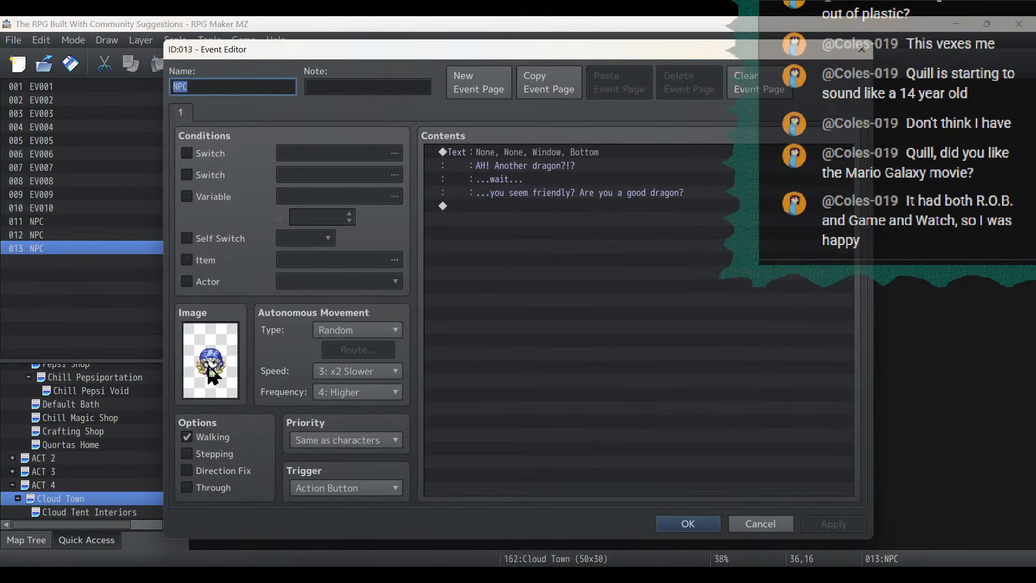
{"action": "double_click", "coordinate": [209, 371]}
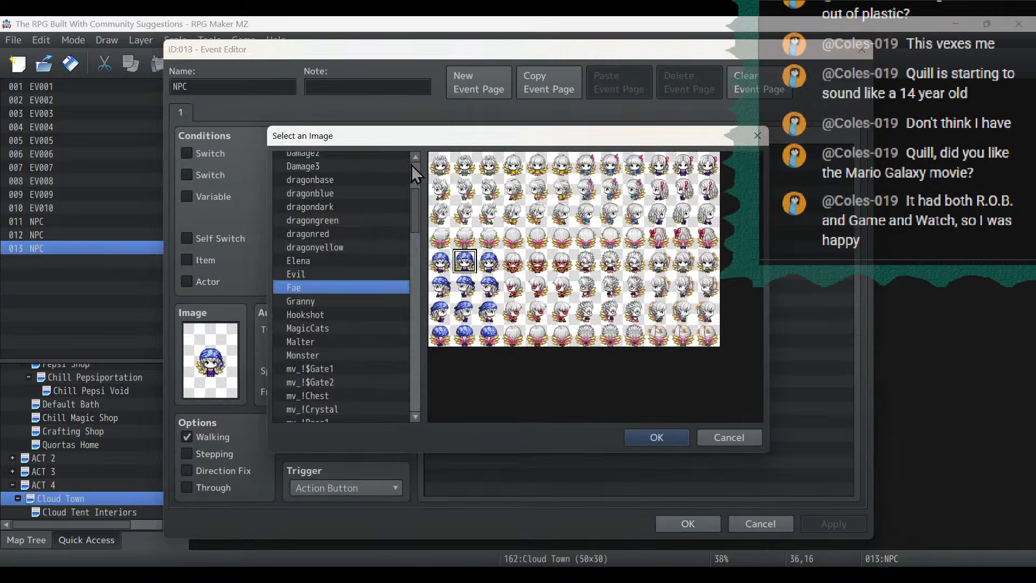
{"action": "double_click", "coordinate": [537, 164]}
- Replace the dialogue of the NPC at (36,16) with the line "If you're able to fly, you can leave Cloud Town by diving"
{"action": "left_click", "coordinate": [544, 157]}
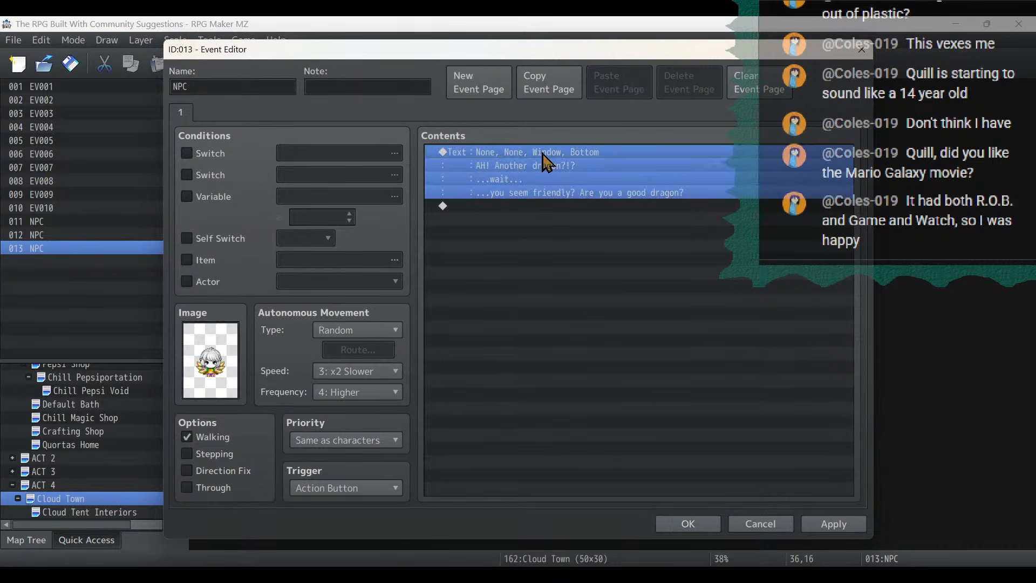
{"action": "double_click", "coordinate": [545, 161]}
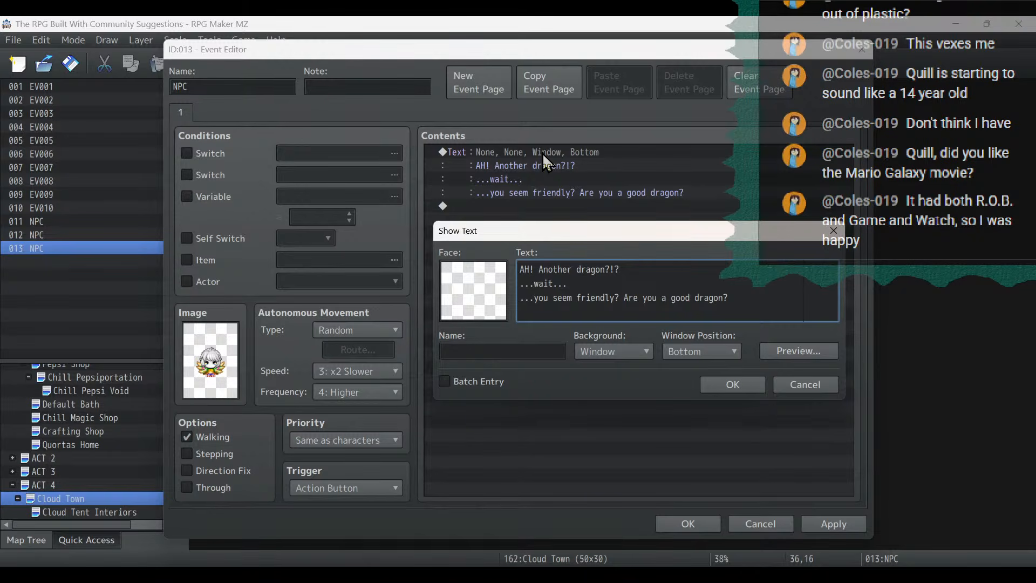
{"action": "key", "text": "ctrl+a"}
{"action": "type", "text": "If you're"}
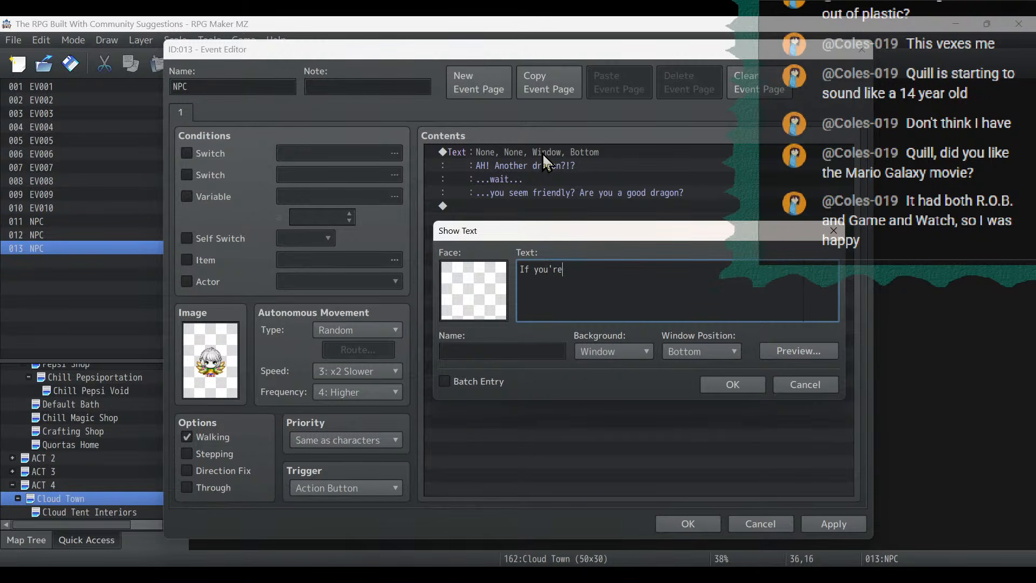
{"action": "type", "text": " able to fly, you can leave Cloud T"}
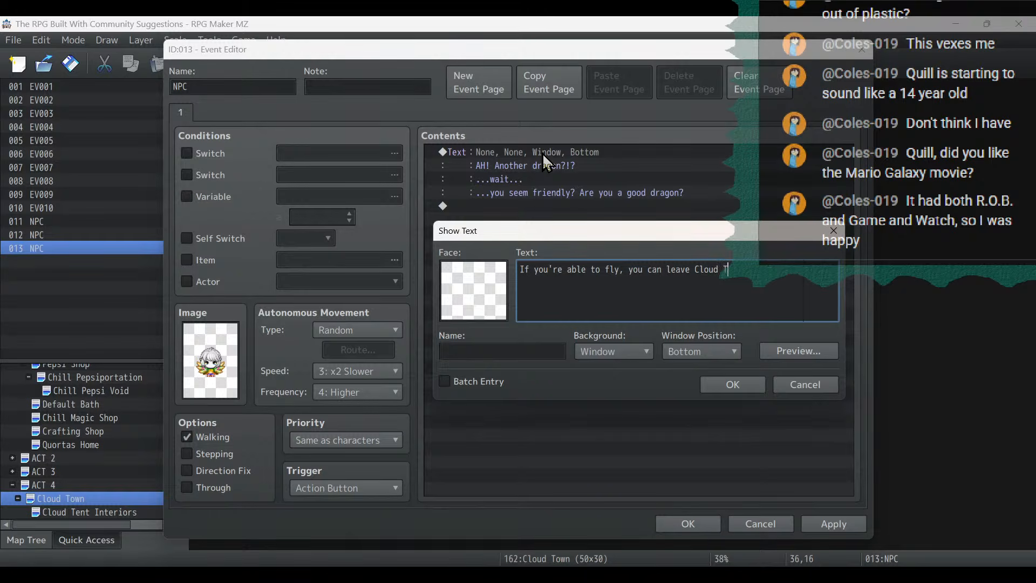
{"action": "type", "text": "own by ju"}
{"action": "key", "text": "BackSpace"}
{"action": "key", "text": "BackSpace"}
{"action": "type", "text": "diving"}
{"action": "key", "text": "Return"}
- Add the second dialogue line "off the little dock on the east side of town." and save the NPC event at (36,16)
{"action": "type", "text": "off the little dock "}
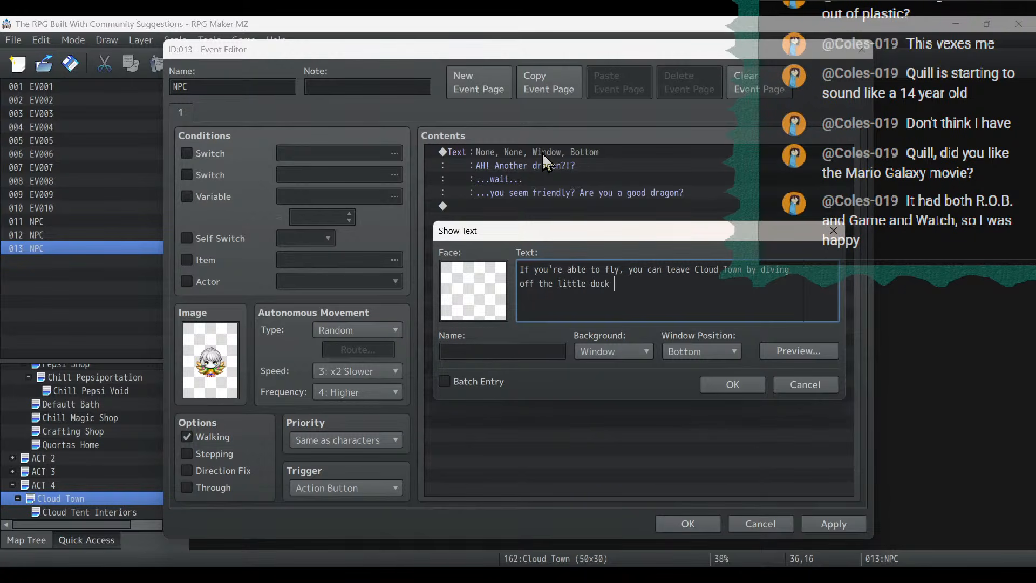
{"action": "type", "text": "on the east side of town."}
{"action": "left_click", "coordinate": [723, 386]}
{"action": "left_click", "coordinate": [857, 521]}
{"action": "left_click", "coordinate": [705, 522]}
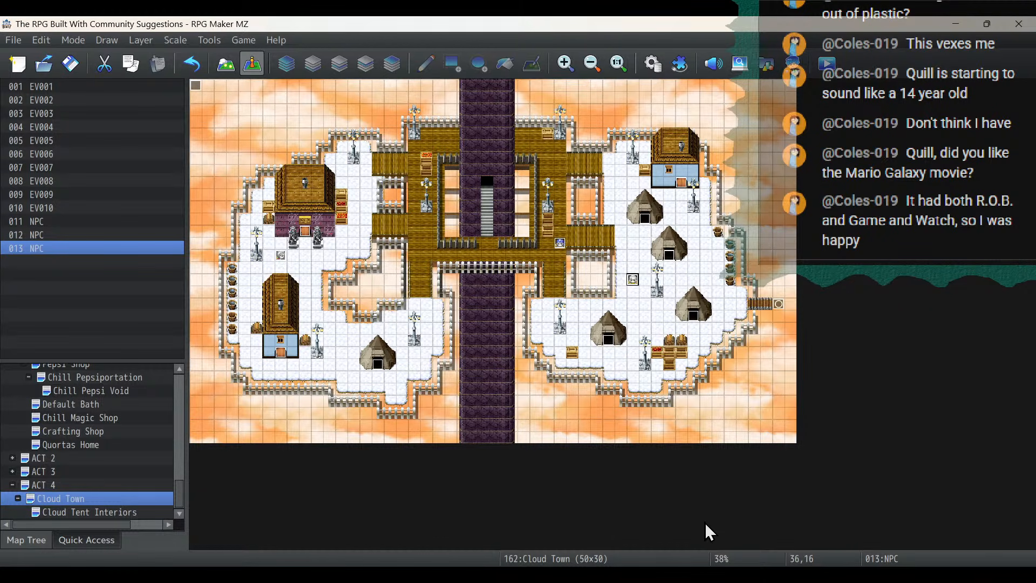
{"action": "double_click", "coordinate": [630, 280]}
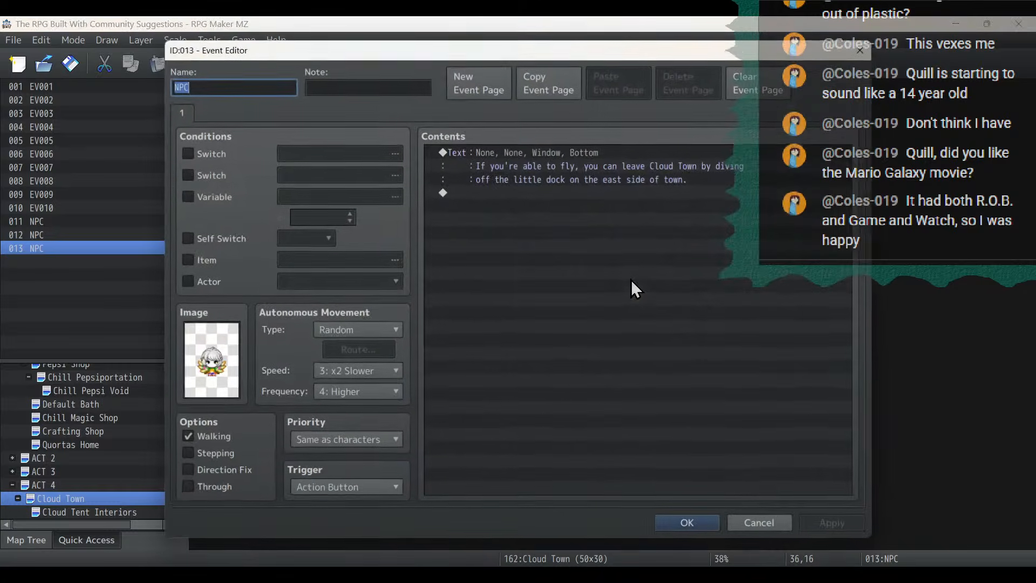
{"action": "left_click", "coordinate": [688, 524]}
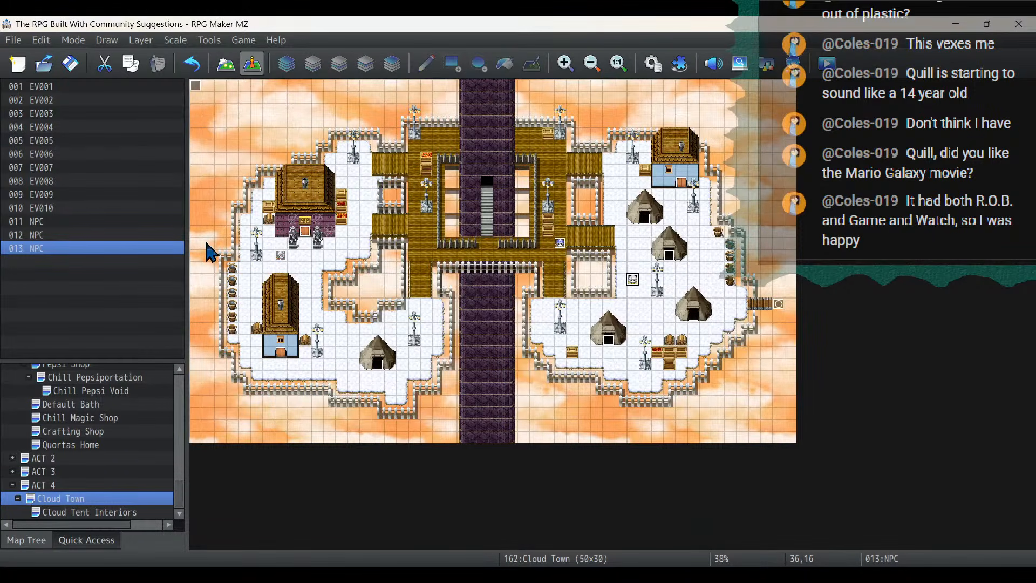
- Copy the NPC at (7,14) on the western cloud and paste it at (19,12) on the wooden walkway
{"action": "left_click", "coordinate": [279, 256]}
{"action": "right_click", "coordinate": [279, 258]}
{"action": "left_click", "coordinate": [332, 323]}
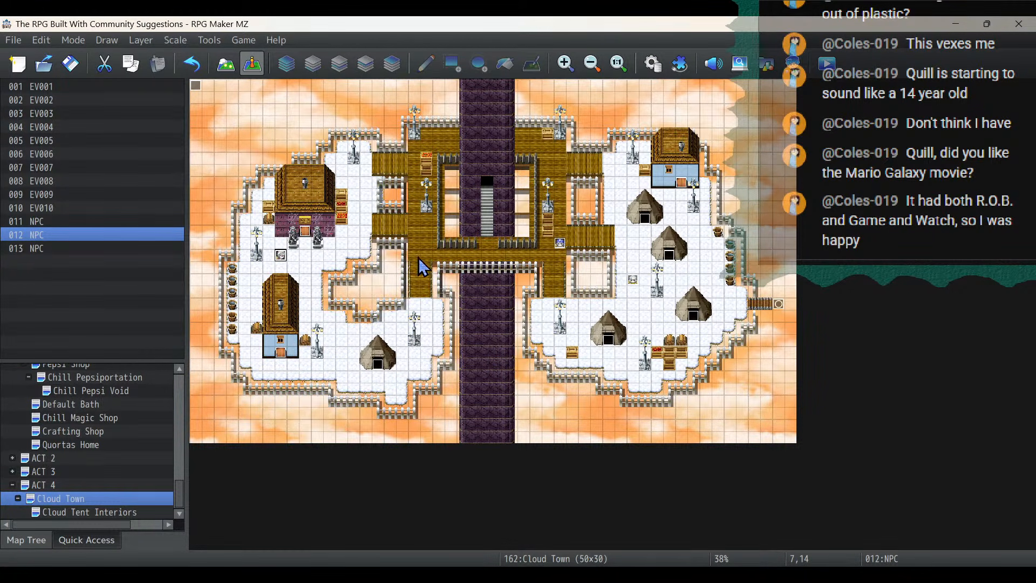
{"action": "left_click", "coordinate": [438, 231]}
{"action": "right_click", "coordinate": [426, 234]}
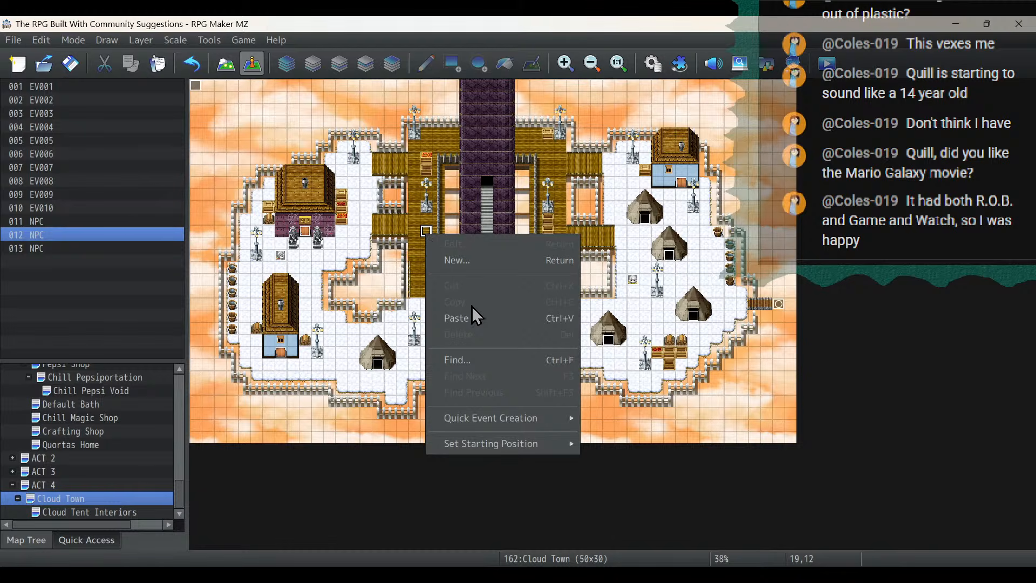
{"action": "left_click", "coordinate": [472, 317]}
- Change the image of the NPC at (19,12) to the front-facing second character in the Fae sheet's lower row
{"action": "double_click", "coordinate": [427, 232]}
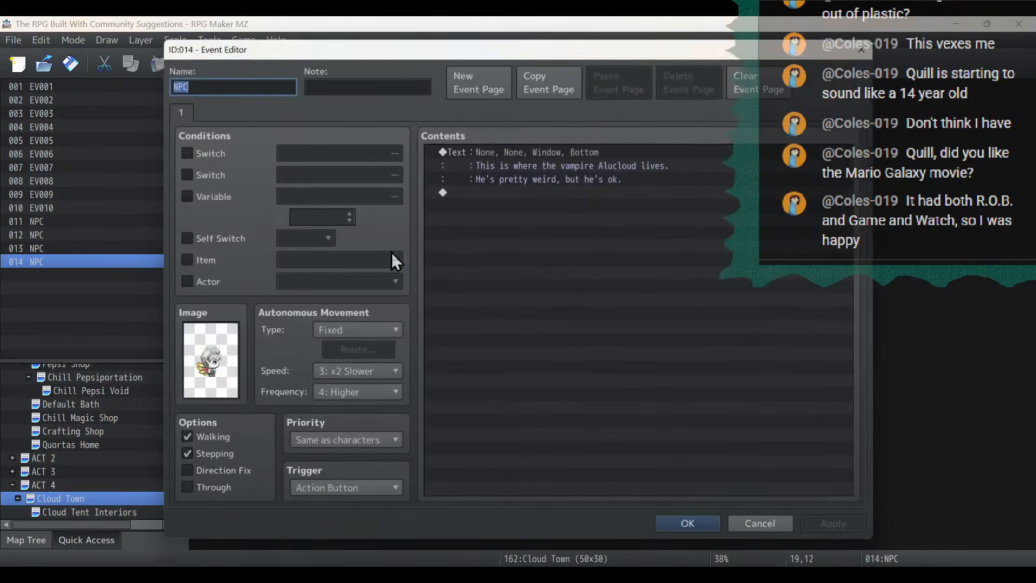
{"action": "double_click", "coordinate": [232, 340]}
{"action": "double_click", "coordinate": [542, 264]}
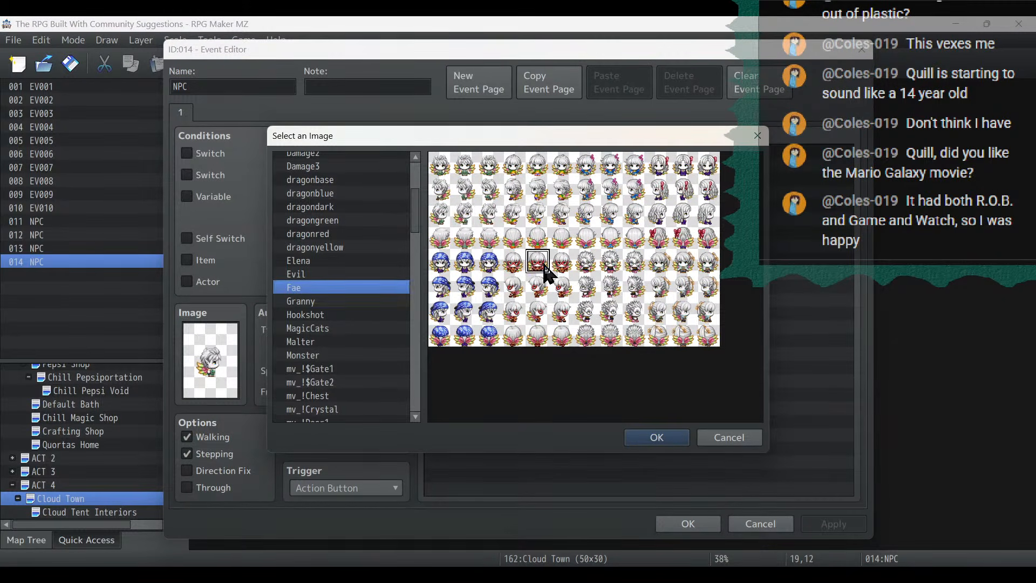
- Replace the dialogue of the NPC at (19,12) with the line "Welcome to Cloud Town! We fairies live at the highest"
{"action": "left_click", "coordinate": [493, 152]}
{"action": "double_click", "coordinate": [494, 151]}
{"action": "key", "text": "ctrl+a"}
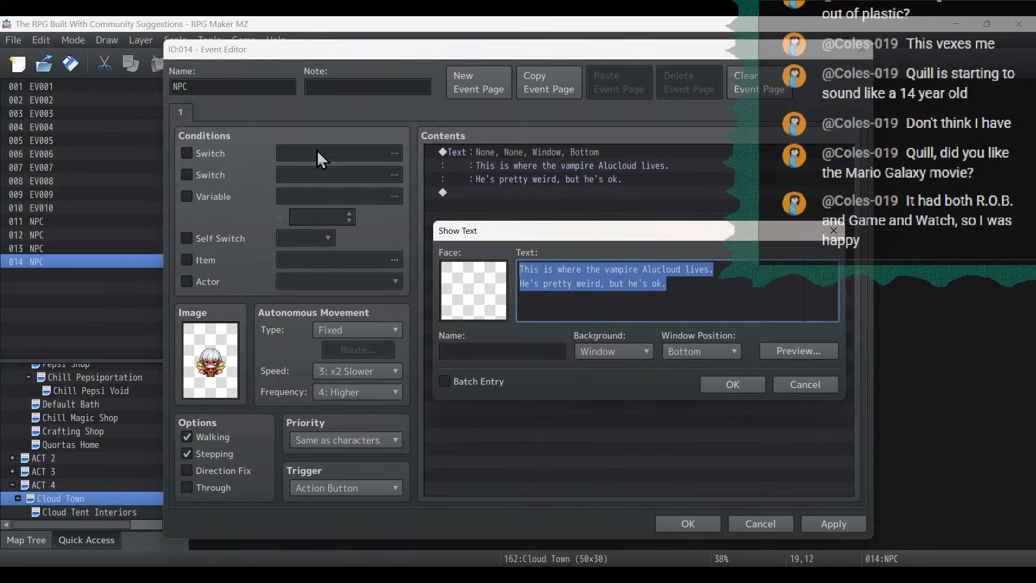
{"action": "type", "text": "Welcome to "}
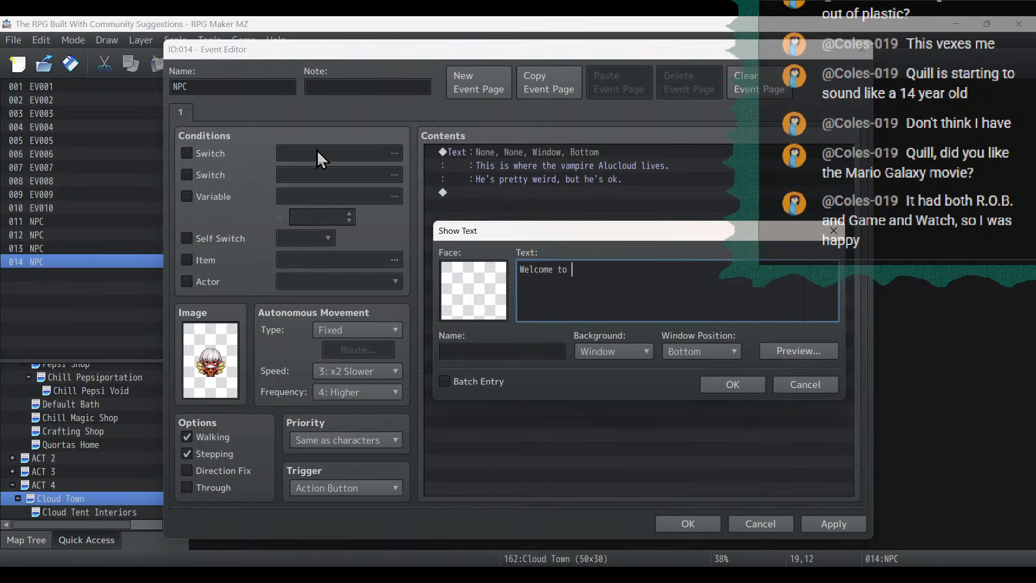
{"action": "type", "text": "Cloud Town! We fairies liee at the hig"}
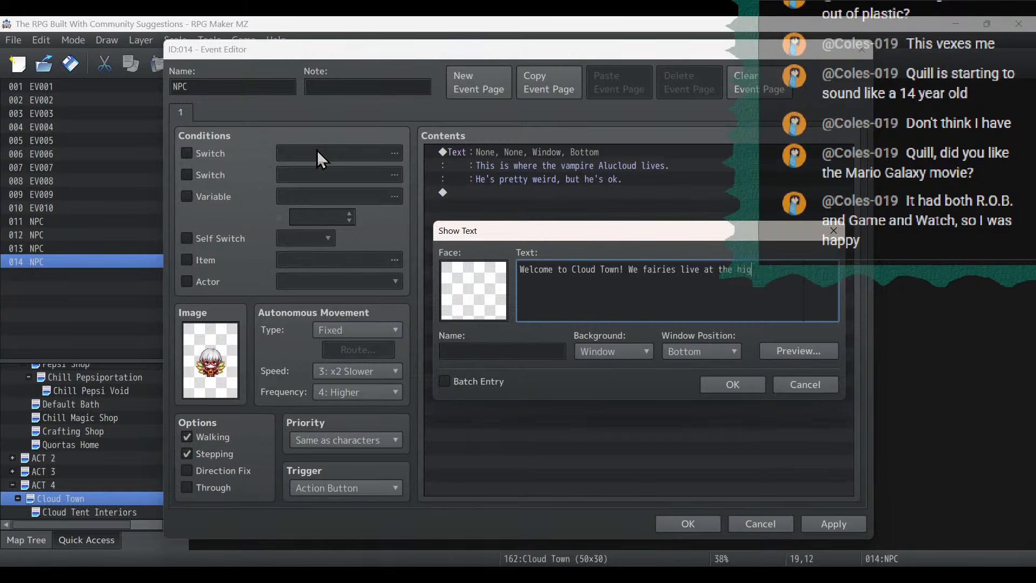
{"action": "type", "text": "hestpoint you can reach o"}
- Add the second dialogue line "point you can reach on the spire before the cold and" to the NPC at (19,12)
{"action": "type", "text": "n the spire before the cold and"}
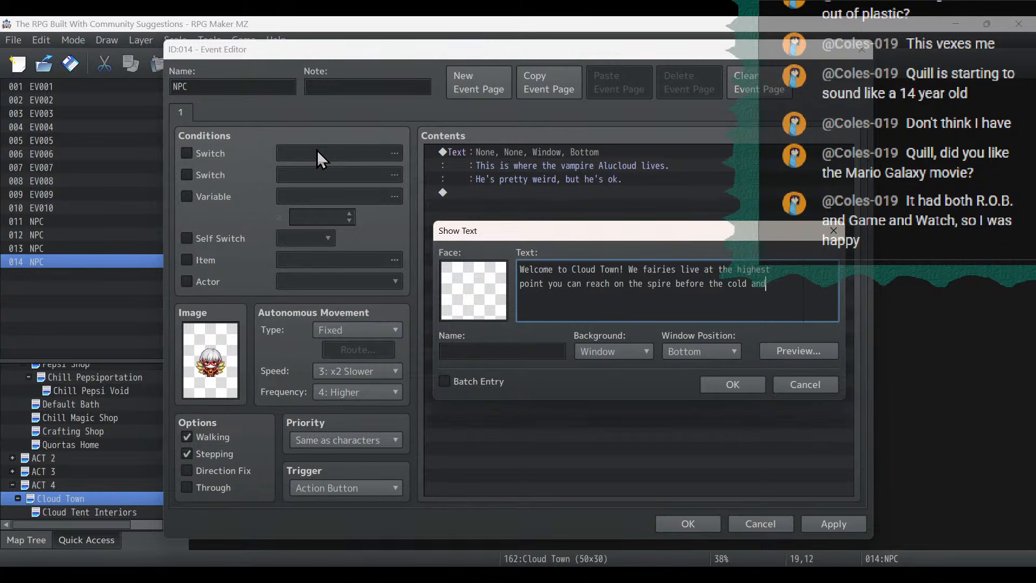
{"action": "key", "text": "Return"}
- Finish the dialogue with the third line "the lack of oxygen becomes dangerous." and save the NPC event at (19,12)
{"action": "type", "text": "the lack of oxygen becomes dangerous."}
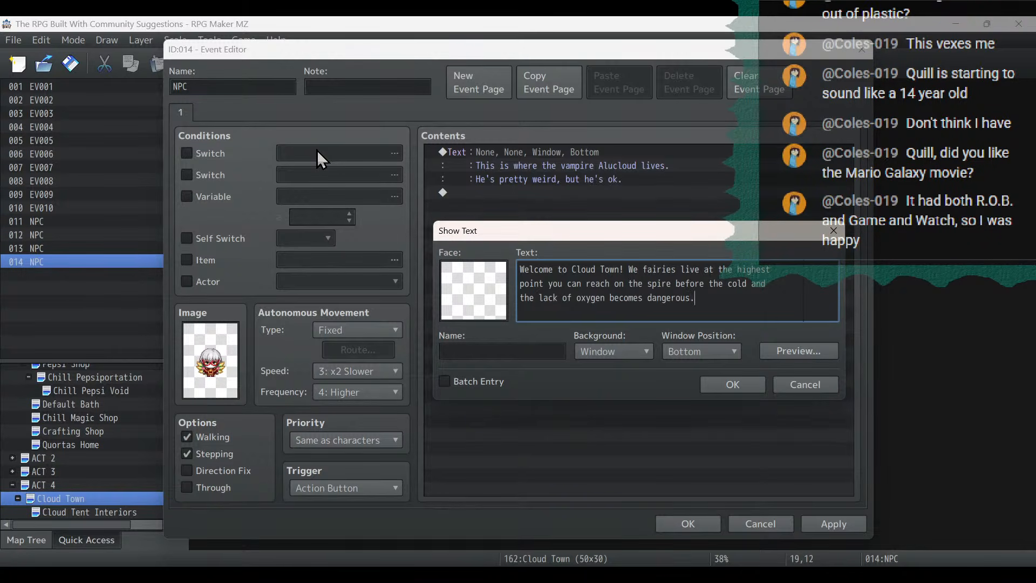
{"action": "left_click", "coordinate": [733, 384]}
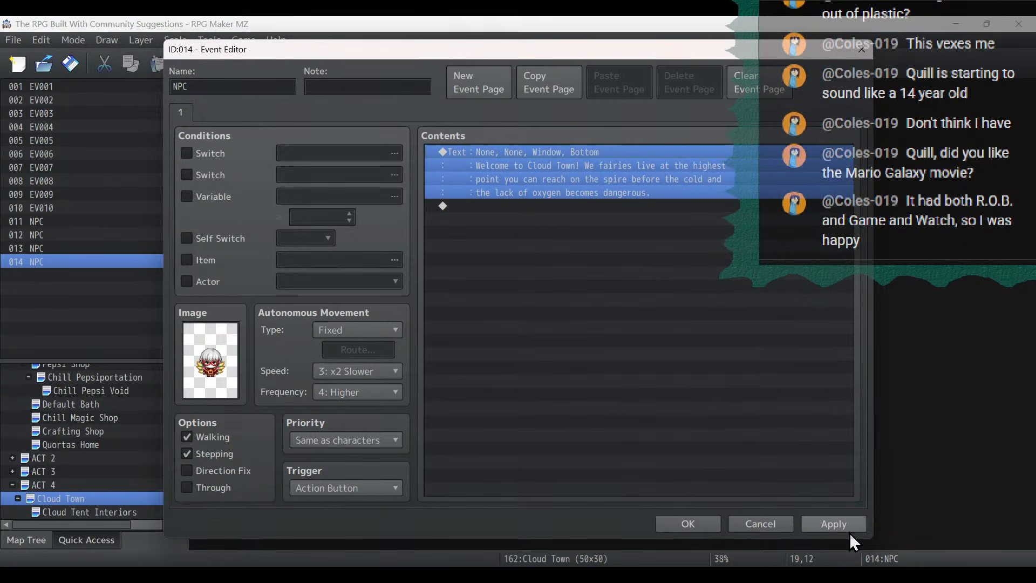
{"action": "left_click", "coordinate": [833, 524]}
{"action": "left_click", "coordinate": [688, 524]}
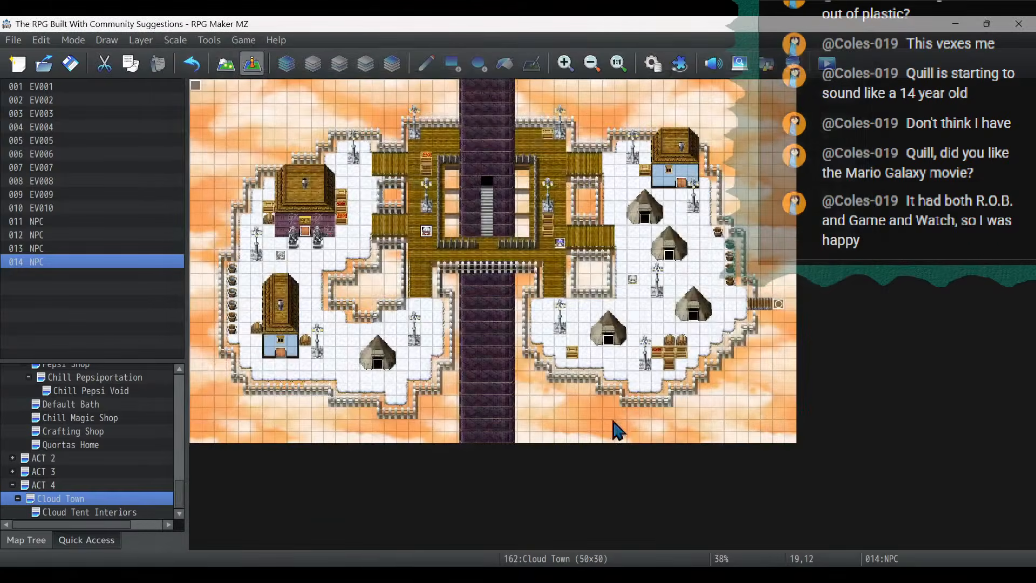
- Copy the NPC at (19,12) and paste it at (45,17) beside the eastern dock
{"action": "right_click", "coordinate": [426, 232]}
{"action": "left_click", "coordinate": [461, 307]}
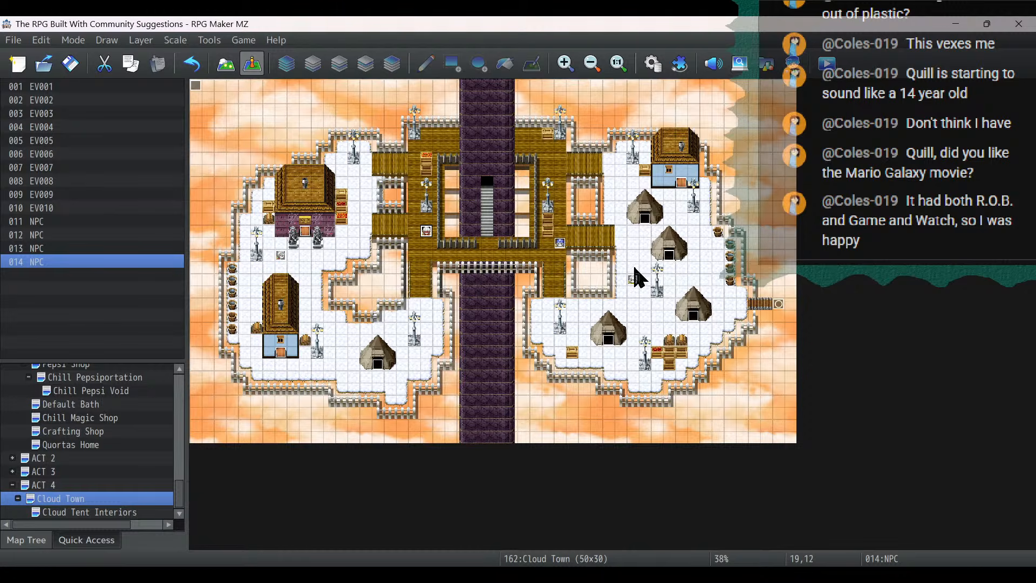
{"action": "left_click", "coordinate": [742, 293]}
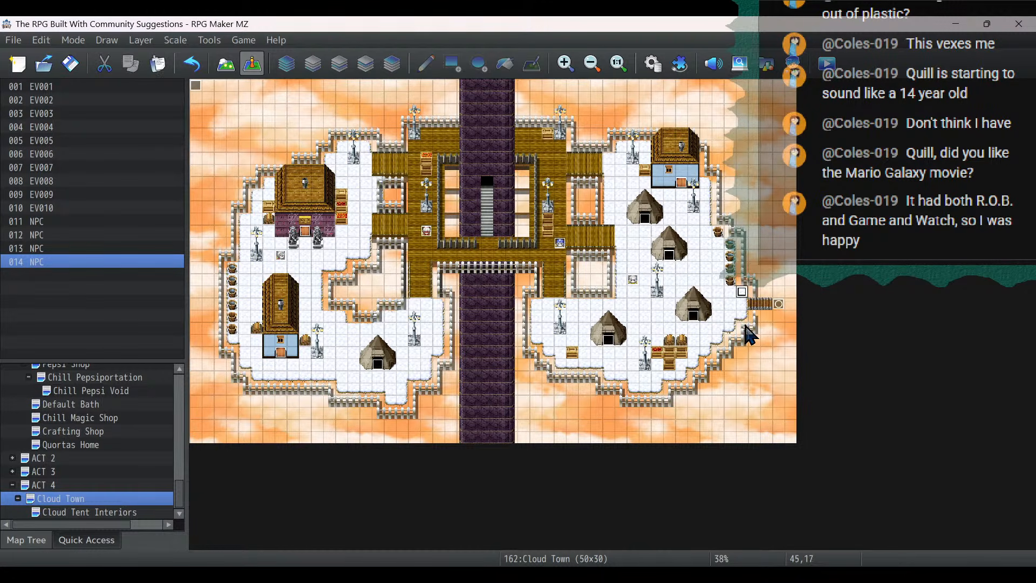
{"action": "right_click", "coordinate": [743, 294]}
{"action": "left_click", "coordinate": [776, 378]}
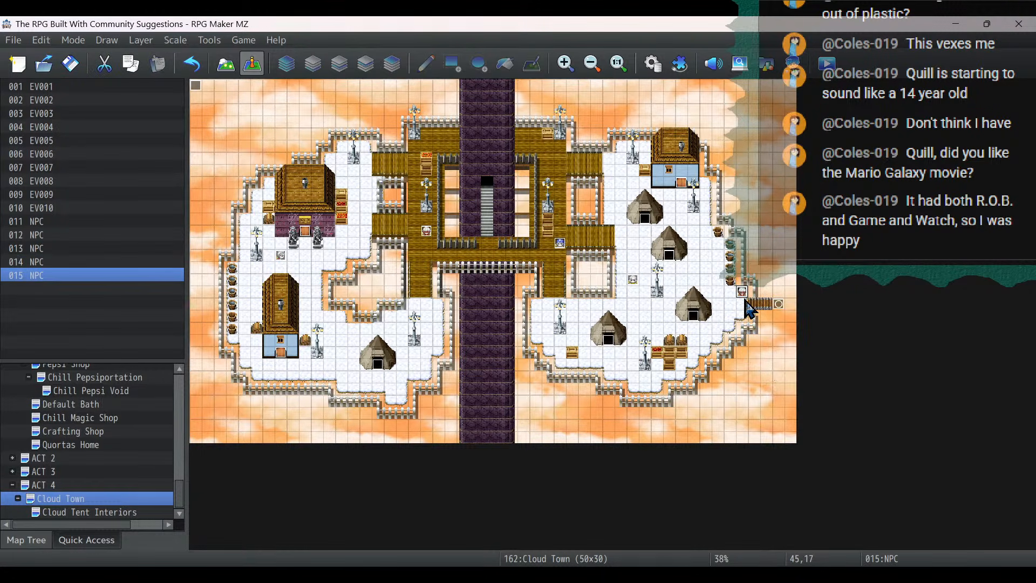
- Change the image of the NPC at (45,17) to the left-facing third character in the Fae sheet's upper row
{"action": "double_click", "coordinate": [743, 293]}
{"action": "double_click", "coordinate": [193, 365]}
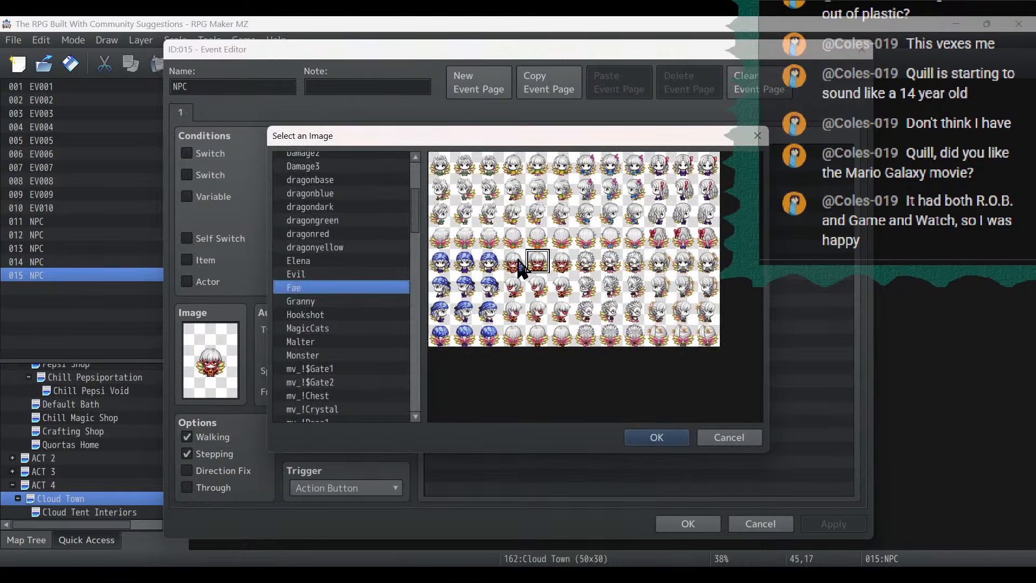
{"action": "double_click", "coordinate": [612, 197]}
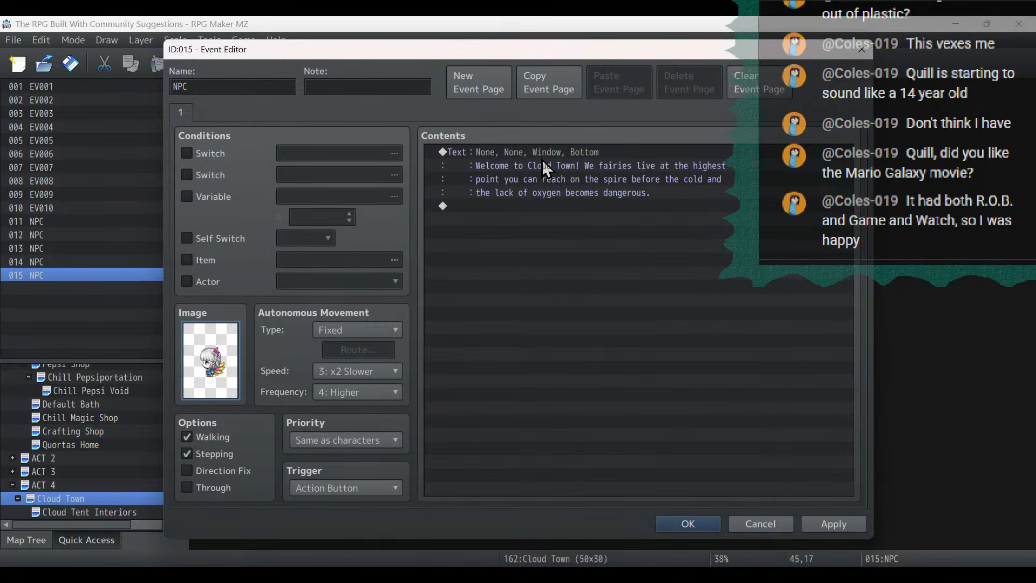
- Replace the dialogue of the NPC at (45,17) with "You can fly back down to Spiretown if you dive off here." and save the event
{"action": "double_click", "coordinate": [545, 168]}
{"action": "left_click_drag", "start_coordinate": [744, 306], "coordinate": [368, 189]}
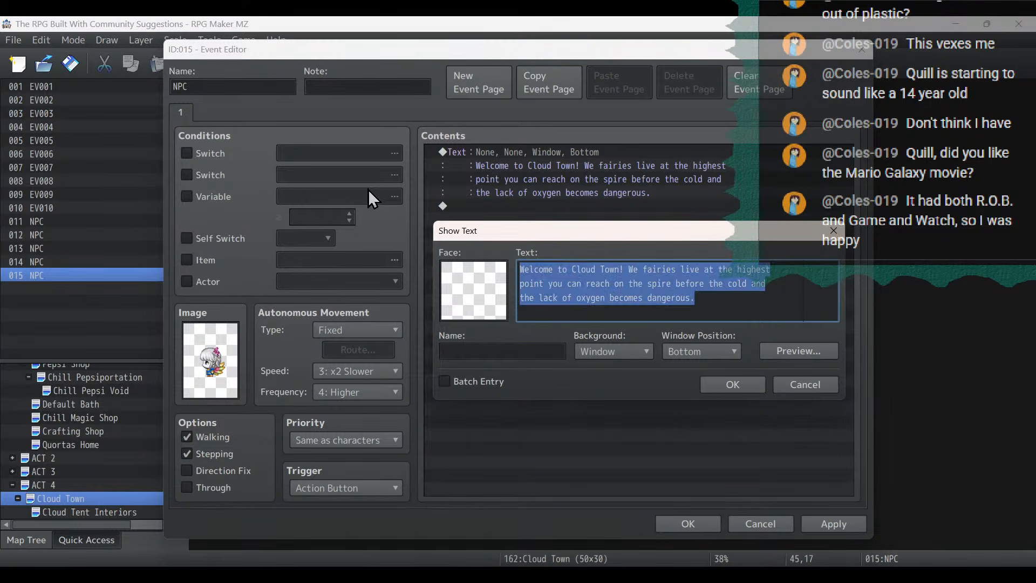
{"action": "type", "text": "You can g"}
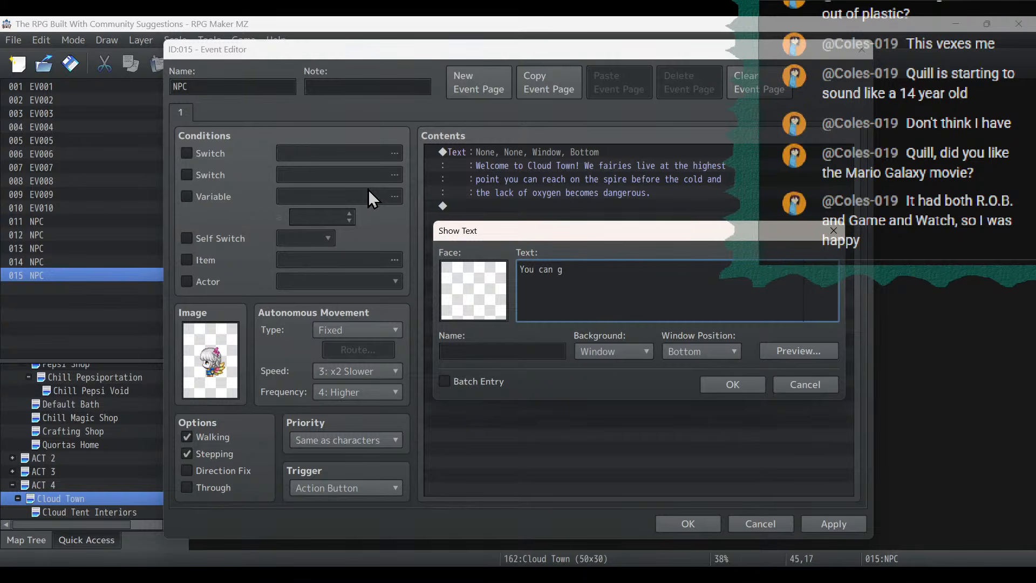
{"action": "key", "text": "BackSpace"}
{"action": "type", "text": "fly back down to Spiretown if you dive off "}
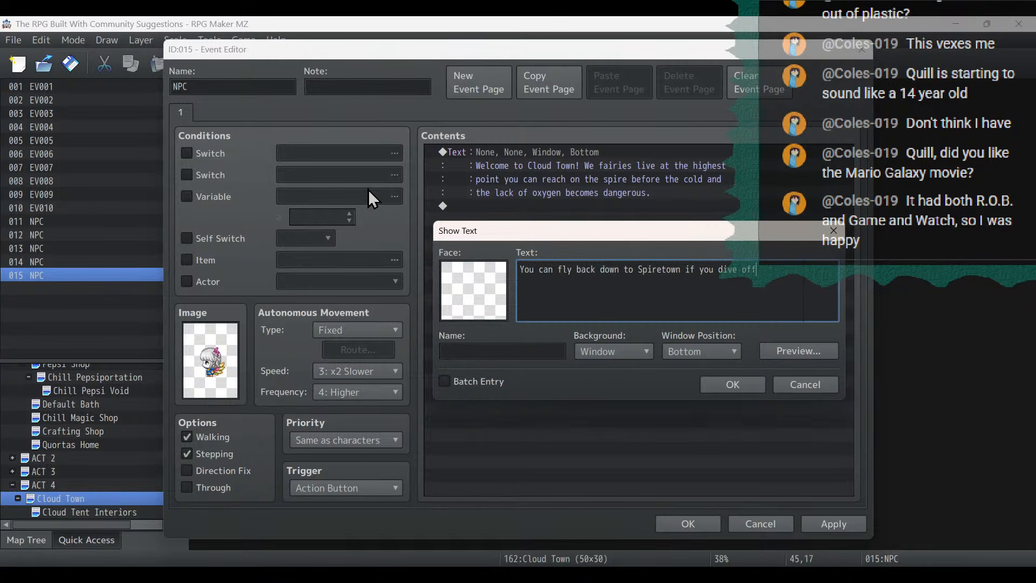
{"action": "type", "text": "here."}
{"action": "left_click", "coordinate": [732, 384]}
{"action": "left_click", "coordinate": [831, 525]}
{"action": "left_click", "coordinate": [681, 523]}
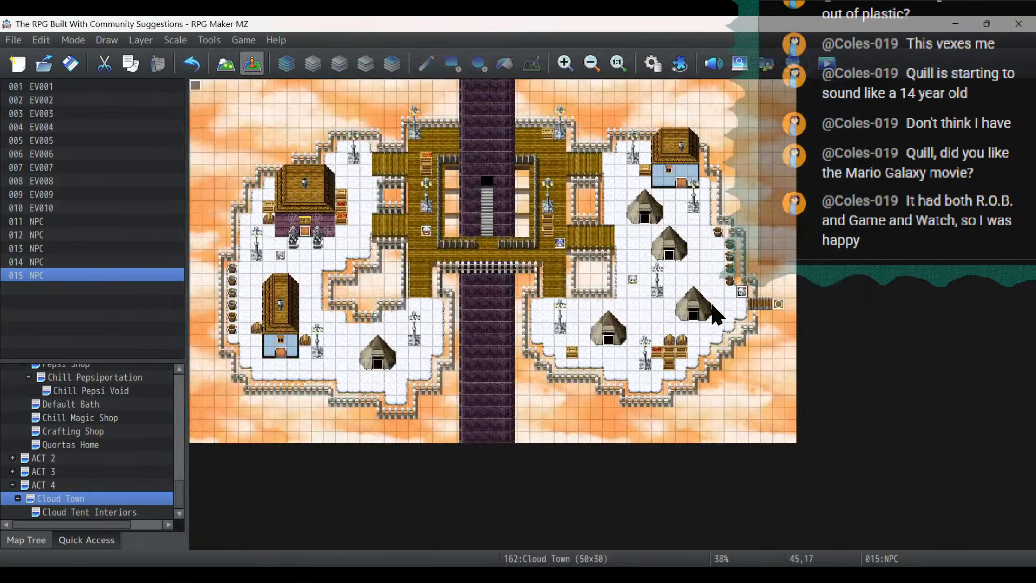
- Copy the NPC at (36,16) and paste it at (12,21) on the western cloud
{"action": "double_click", "coordinate": [633, 279]}
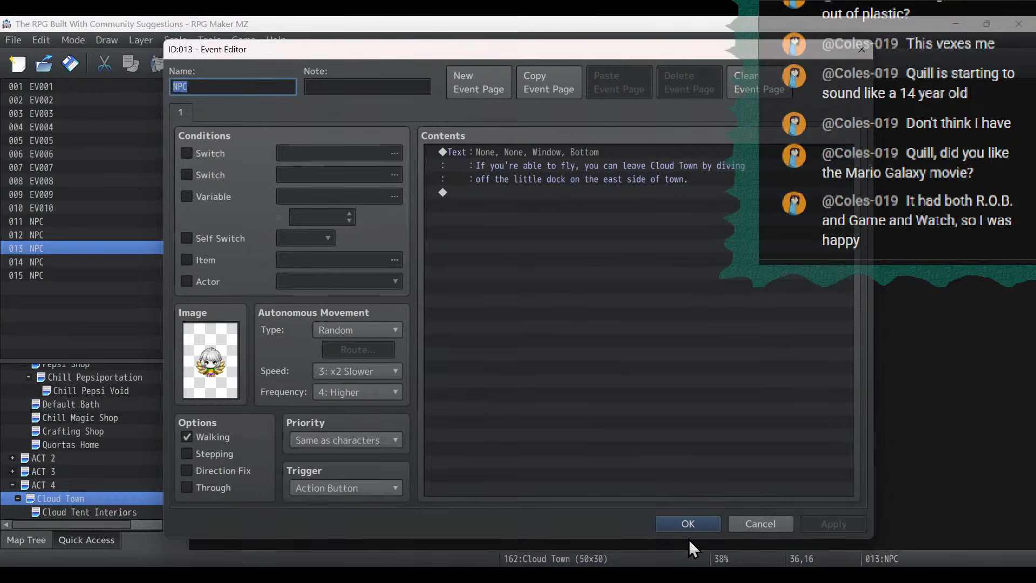
{"action": "left_click", "coordinate": [685, 524]}
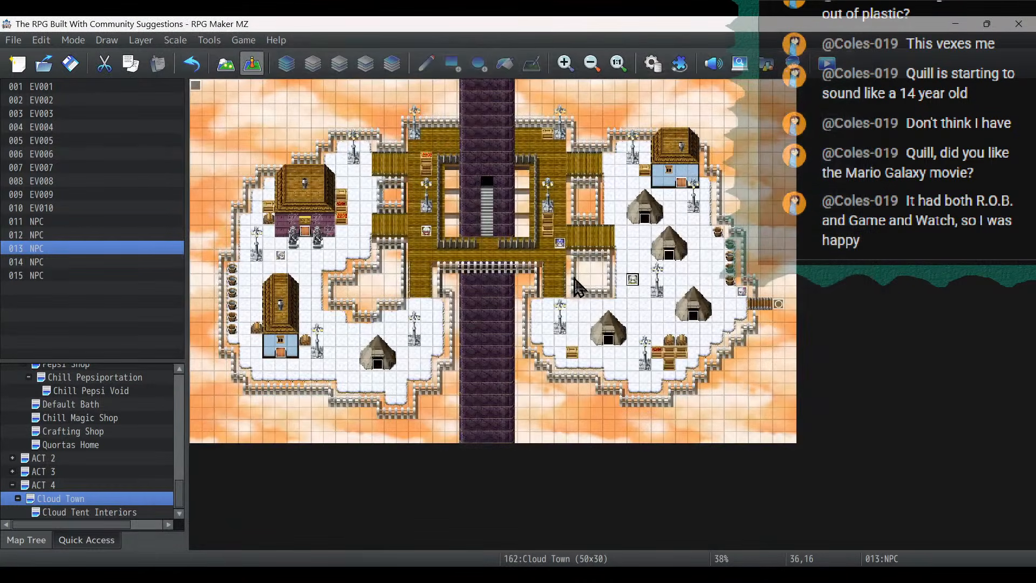
{"action": "right_click", "coordinate": [632, 278]}
{"action": "left_click", "coordinate": [669, 347]}
{"action": "right_click", "coordinate": [342, 338]}
{"action": "left_click", "coordinate": [377, 422]}
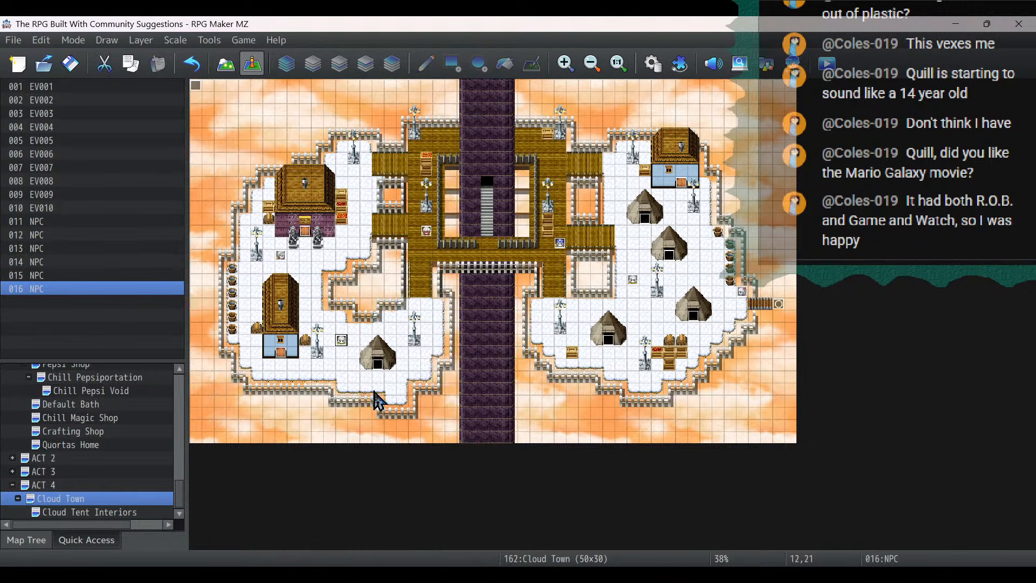
- Change the image of the NPC at (12,21) to the back-facing third character in the Fae sheet's lower row
{"action": "double_click", "coordinate": [343, 340]}
{"action": "double_click", "coordinate": [210, 359]}
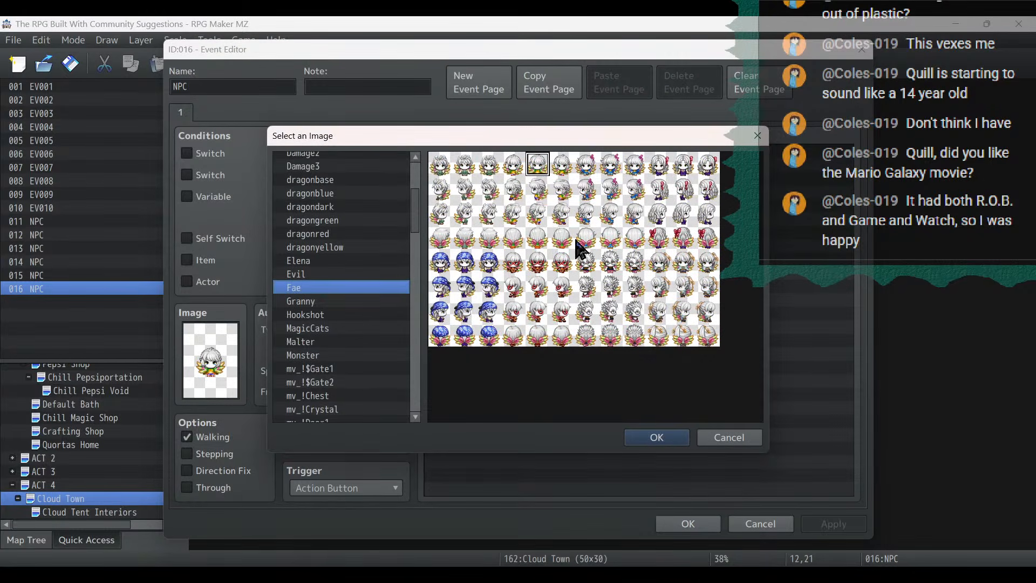
{"action": "double_click", "coordinate": [617, 330]}
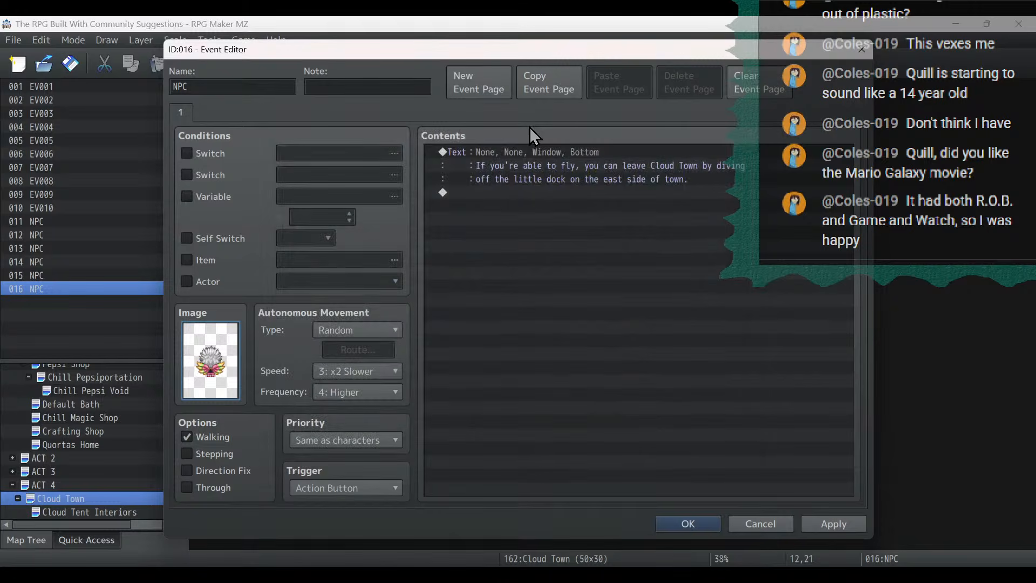
- Replace the dialogue of the NPC at (12,21) with "It's been a while since we were able to get supplies from the surface."
{"action": "double_click", "coordinate": [531, 159]}
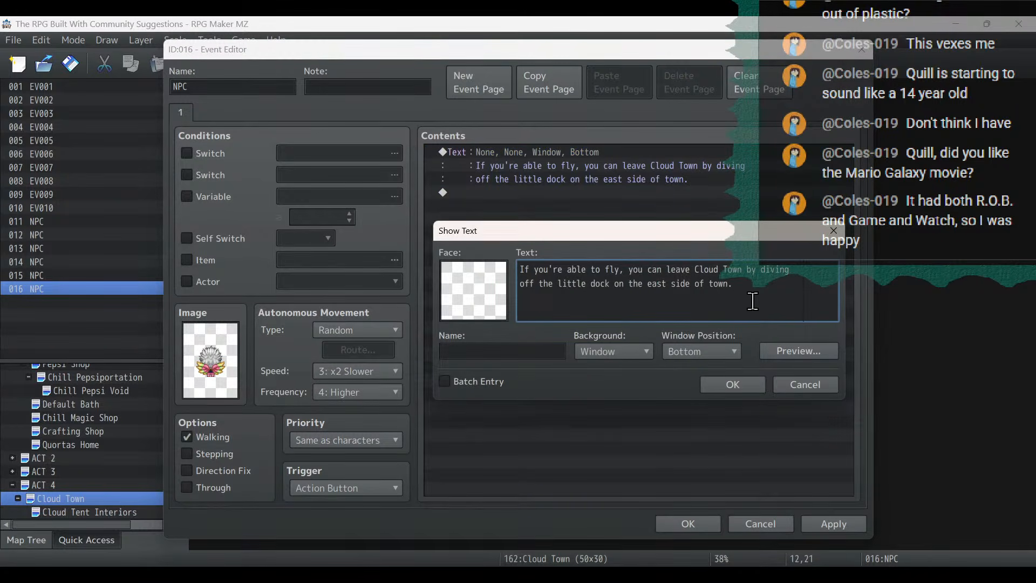
{"action": "key", "text": "ctrl+a"}
{"action": "type", "text": "I"}
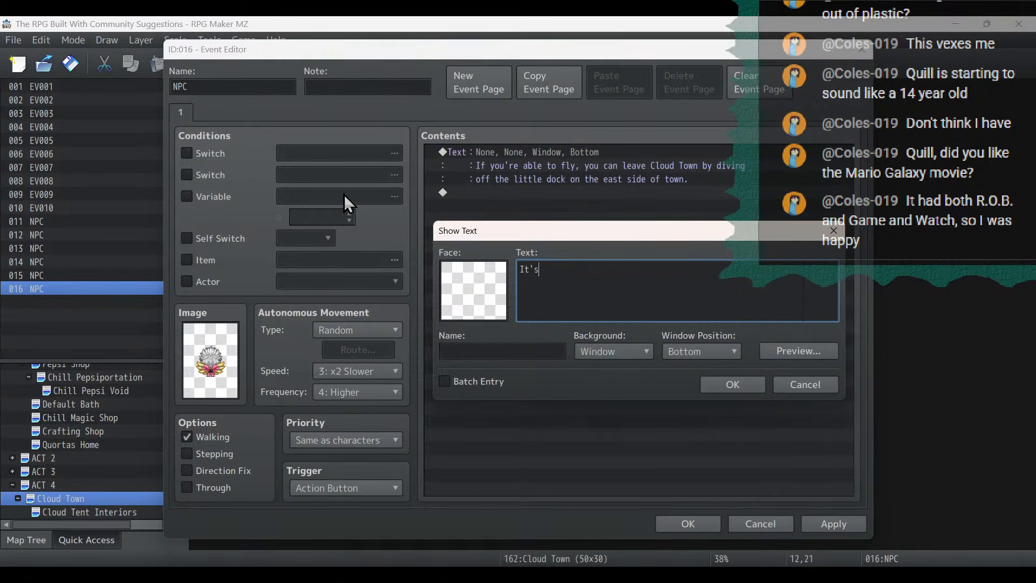
{"action": "type", "text": "t's been a while since we were able to get su"}
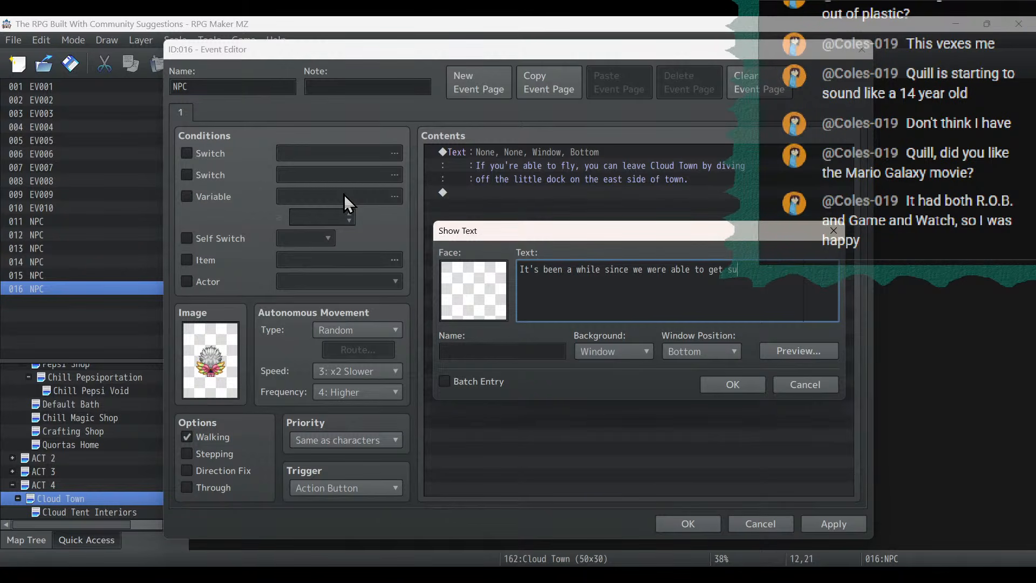
{"action": "type", "text": "pplies from"}
{"action": "key", "text": "Return"}
{"action": "type", "text": "the surface. There is a dra"}
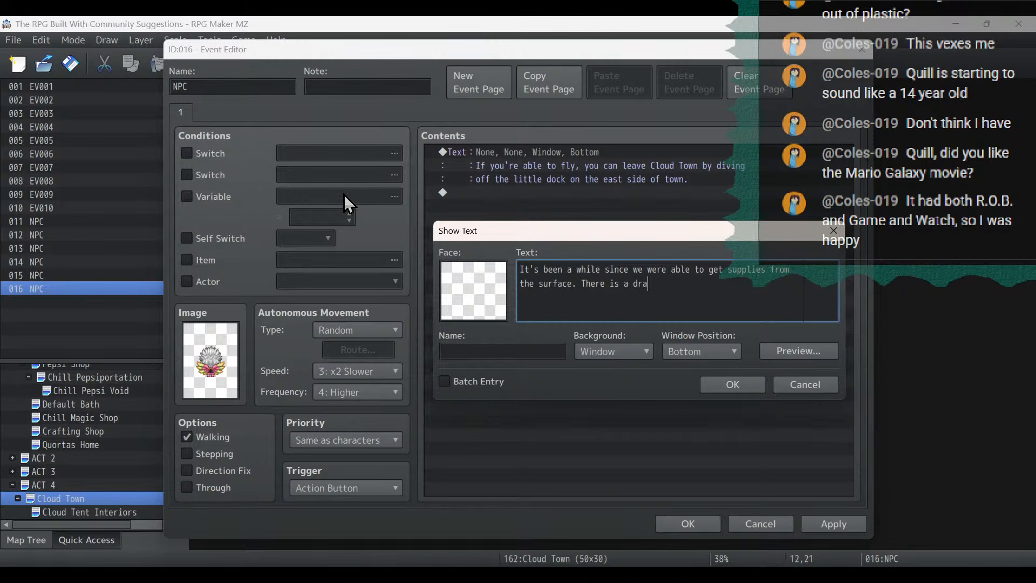
{"action": "type", "text": "gon g"}
{"action": "type", "text": "locking the elevator inside"}
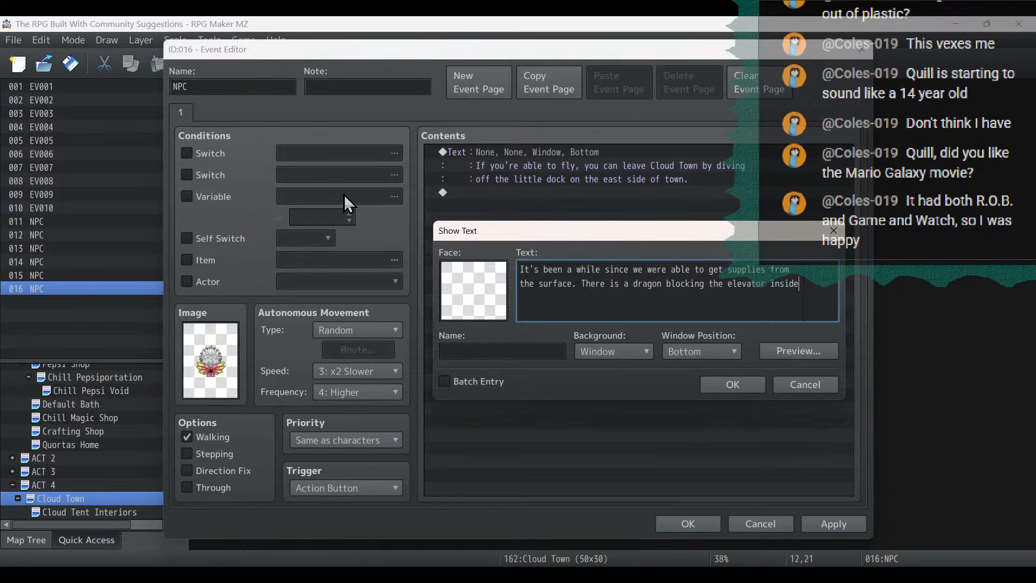
- Add "There is a dragon blocking the elevator inside the Spire." to the dialogue, starting a new line at "inside", and save the event
{"action": "key", "text": "BackSpace"}
{"action": "key", "text": "BackSpace"}
{"action": "key", "text": "BackSpace"}
{"action": "key", "text": "Return"}
{"action": "type", "text": "inside the Spire."}
{"action": "left_click", "coordinate": [733, 385]}
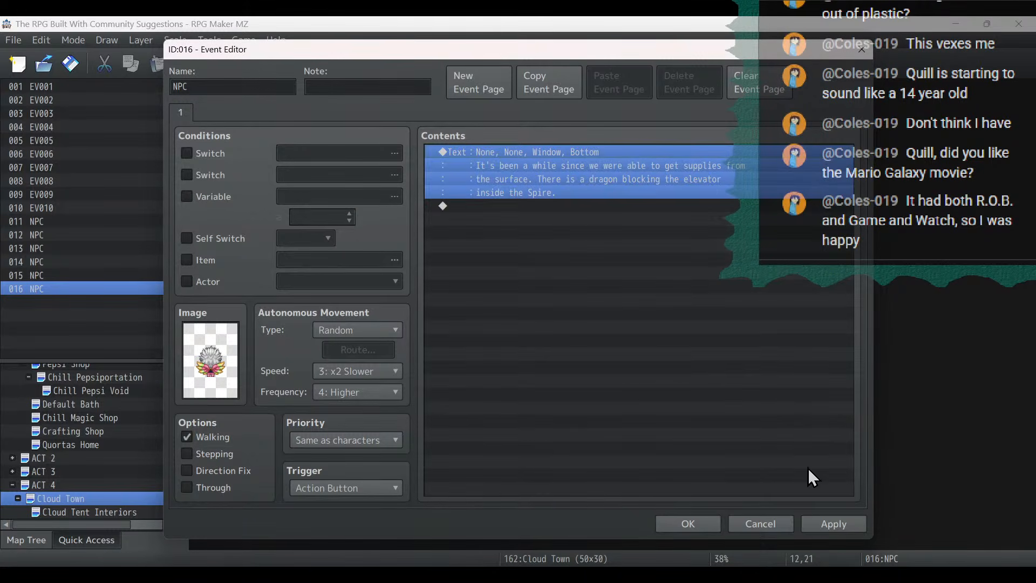
{"action": "left_click", "coordinate": [833, 524]}
{"action": "left_click", "coordinate": [684, 524]}
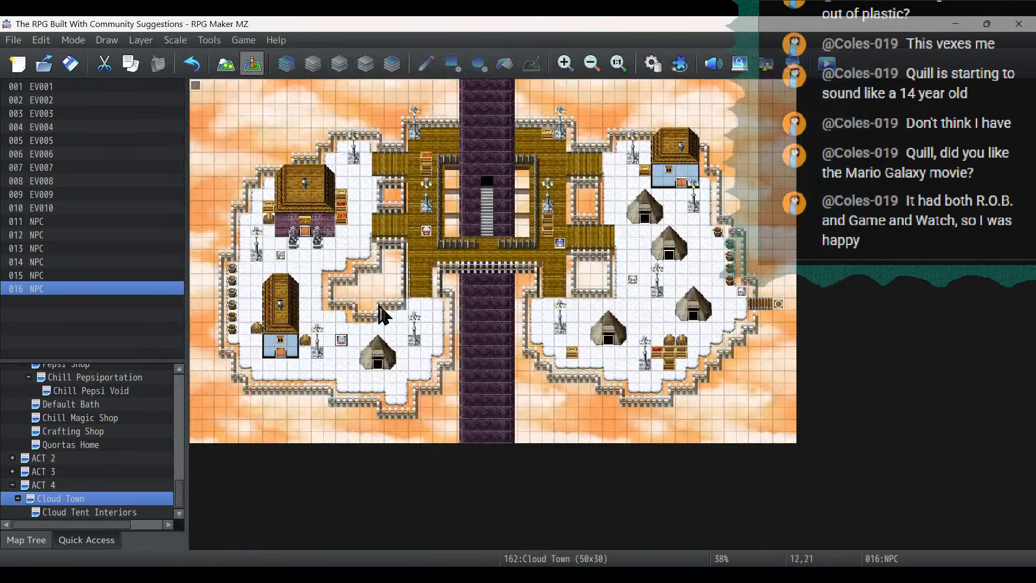
- Copy the NPC at (12,21) and paste it at (29,46) in the storeroom on the Cloud Tent Interiors map
{"action": "right_click", "coordinate": [345, 340]}
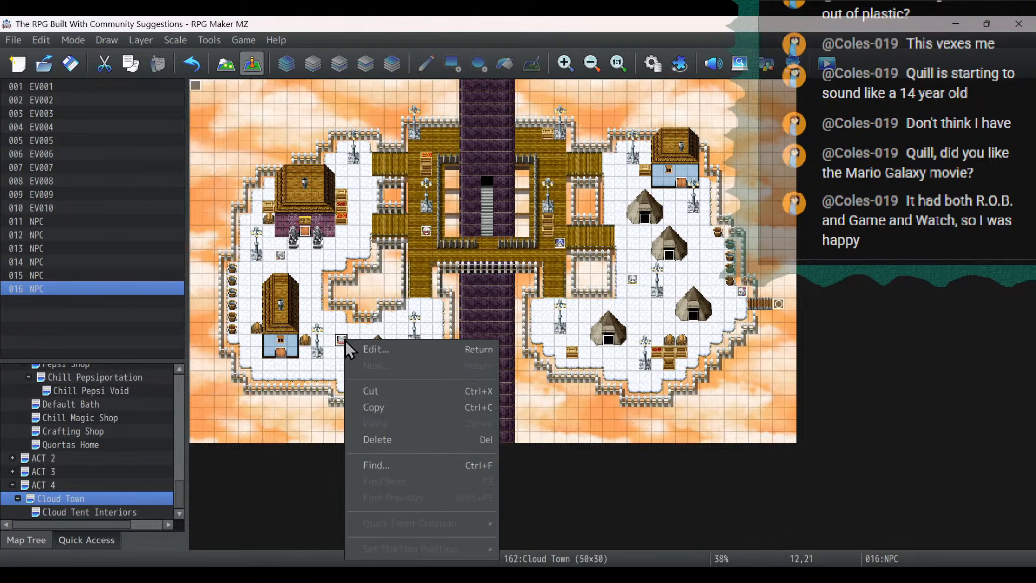
{"action": "left_click", "coordinate": [390, 409]}
{"action": "left_click", "coordinate": [138, 507]}
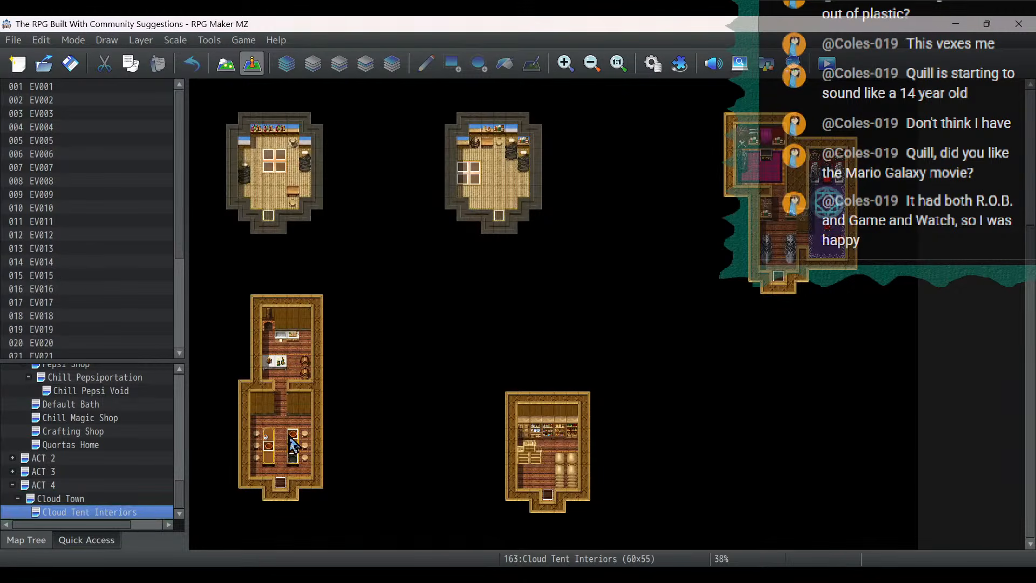
{"action": "left_click", "coordinate": [549, 446]}
{"action": "right_click", "coordinate": [556, 456]}
{"action": "left_click", "coordinate": [574, 461]}
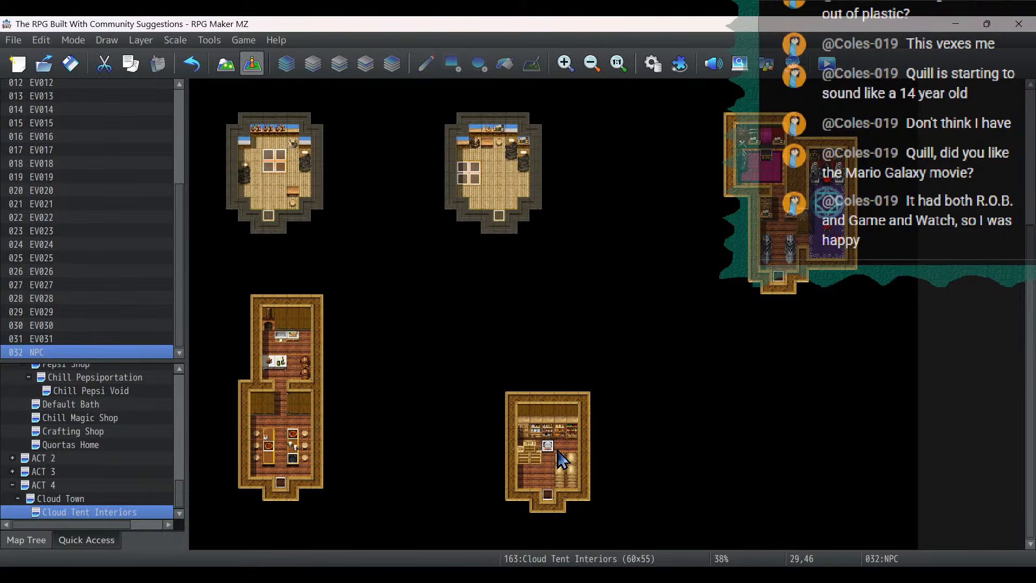
- Change the image of the NPC at (29,46) to the front-facing fourth character in the Fae sheet's upper row
{"action": "double_click", "coordinate": [549, 448]}
{"action": "double_click", "coordinate": [204, 371]}
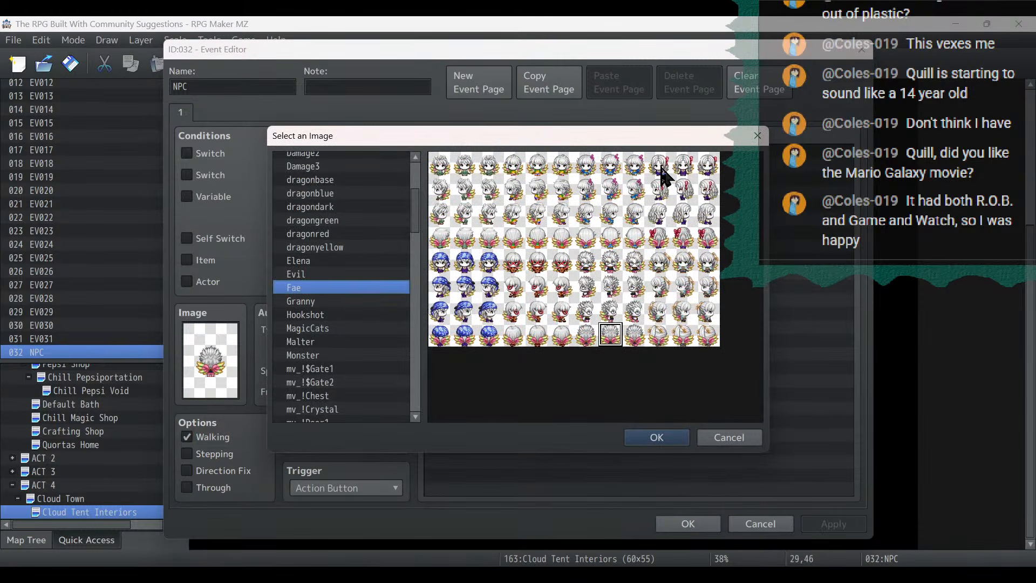
{"action": "double_click", "coordinate": [682, 164]}
- Replace this NPC's dialogue with "We are pretty self-sufficient, but we still need to get a number of basic supplies from the surface."
{"action": "left_click", "coordinate": [623, 152]}
{"action": "double_click", "coordinate": [624, 152]}
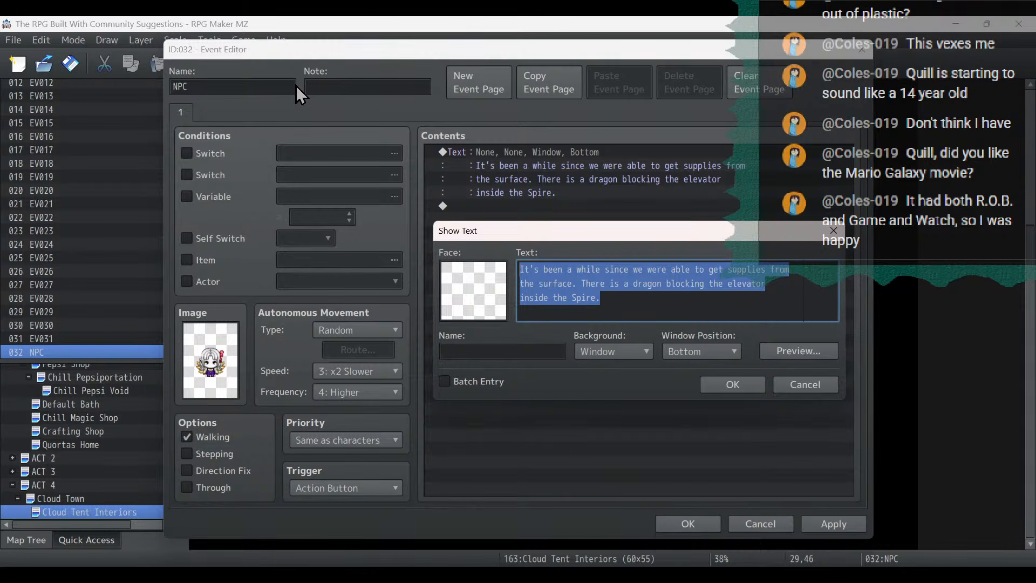
{"action": "type", "text": "W"}
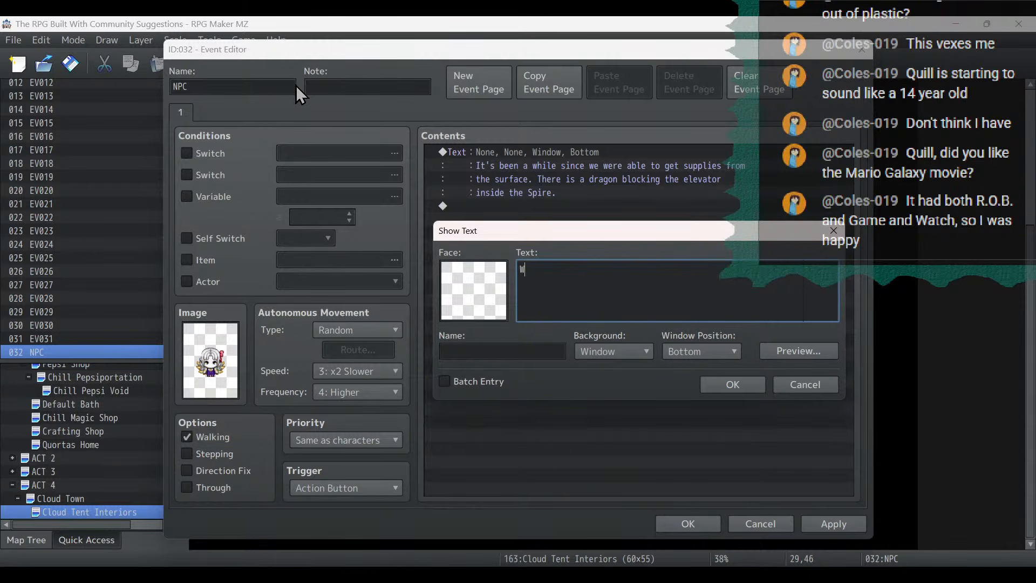
{"action": "type", "text": "e are pretty self-sufficient, but wi"}
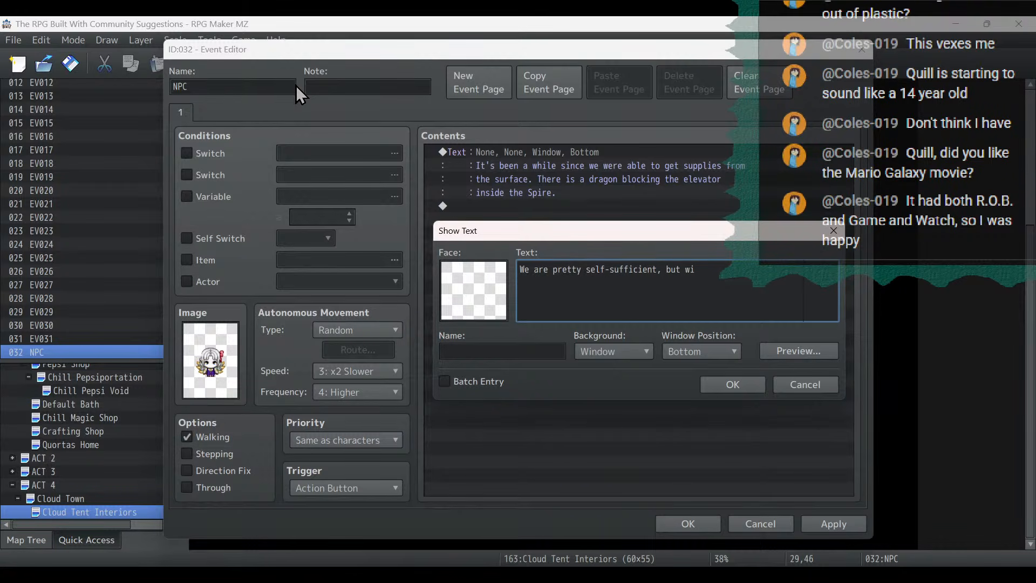
{"action": "key", "text": "BackSpace"}
{"action": "type", "text": "e st"}
{"action": "type", "text": "ill need "}
{"action": "type", "text": "to get"}
{"action": "type", "text": "a number of basic"}
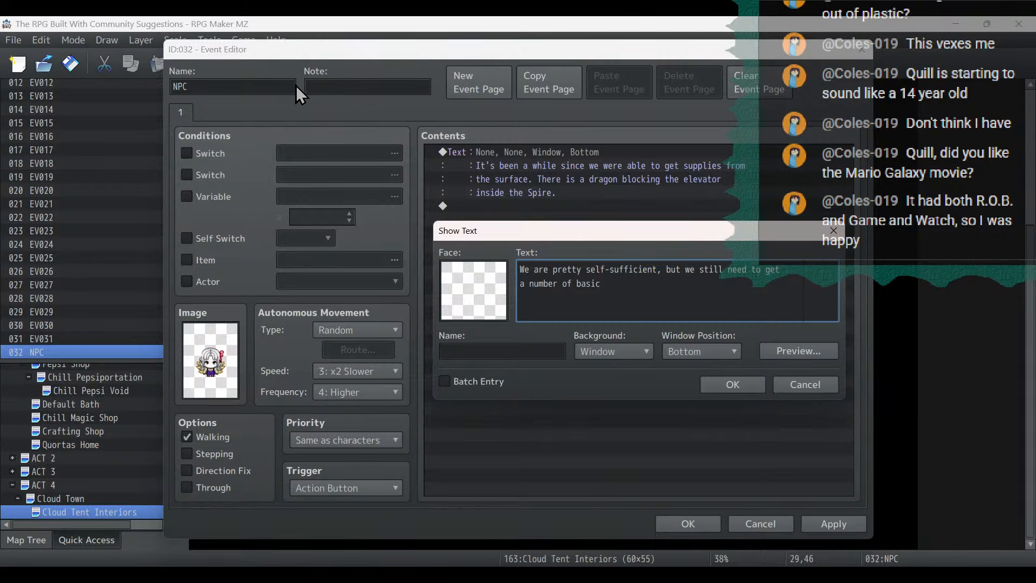
{"action": "type", "text": " supplies from the surface. If"}
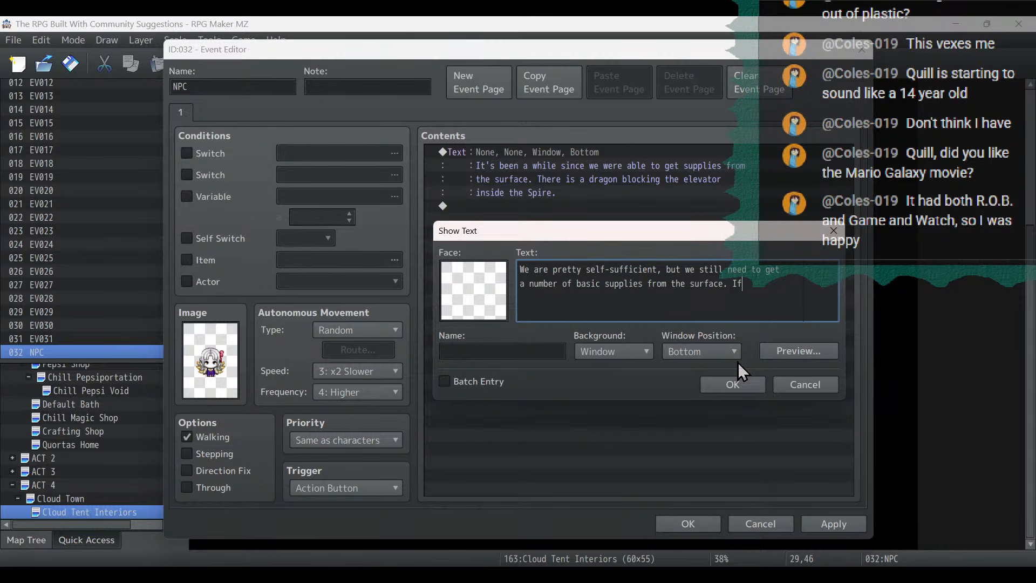
{"action": "type", "text": " only we"}
- Add "If only we could get that dragon to move out of the Spire." to the dialogue and save the event
{"action": "key", "text": "Return"}
{"action": "type", "text": "could get that dragon to"}
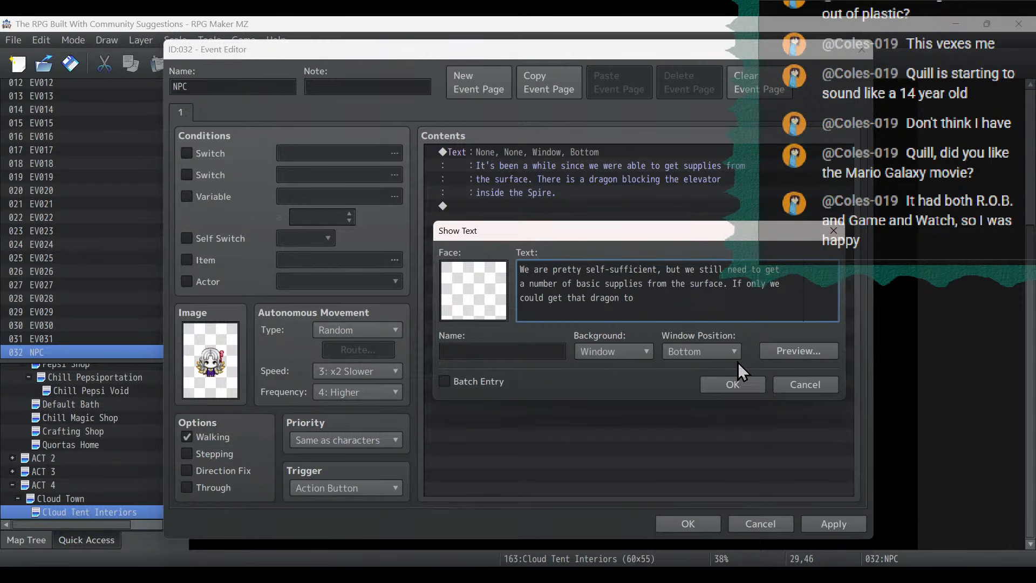
{"action": "type", "text": " move out of the Spire."}
{"action": "left_click", "coordinate": [723, 384]}
{"action": "left_click", "coordinate": [844, 534]}
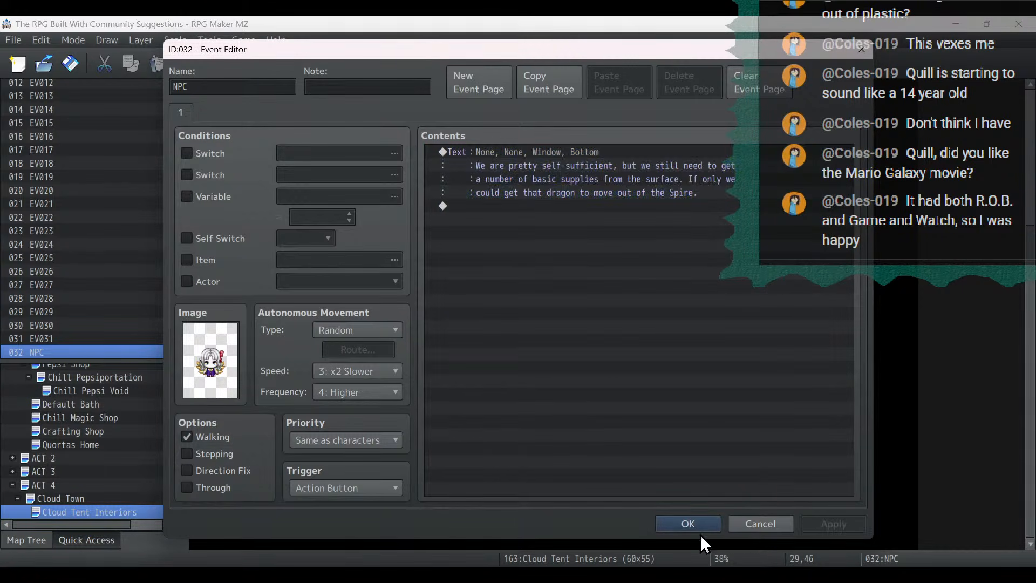
{"action": "left_click", "coordinate": [697, 528]}
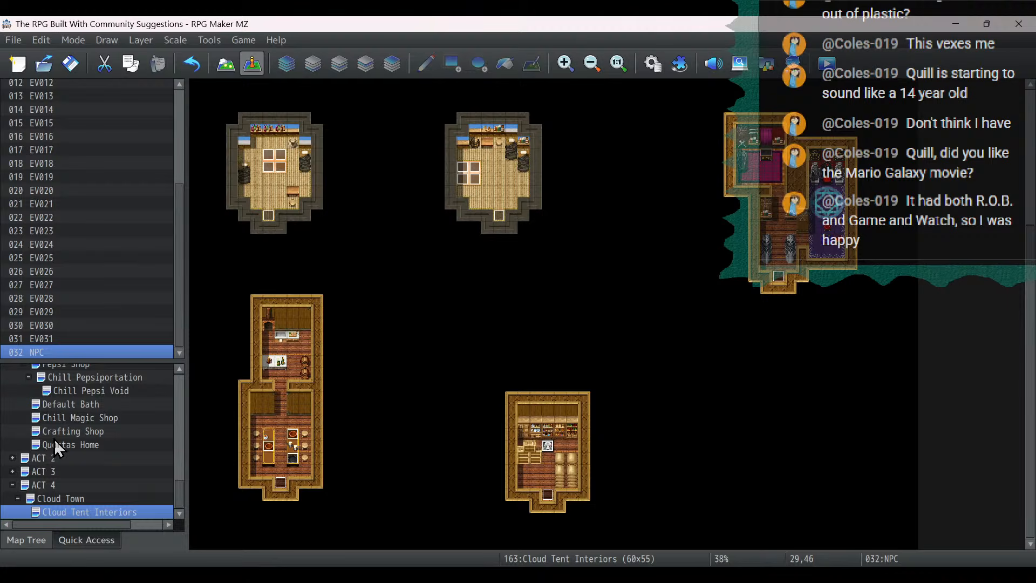
- Copy the Cloud Town NPC at (7,14) and paste it at (24,23) in a tent on the Cloud Tent Interiors map
{"action": "left_click", "coordinate": [66, 499]}
{"action": "left_click", "coordinate": [282, 259]}
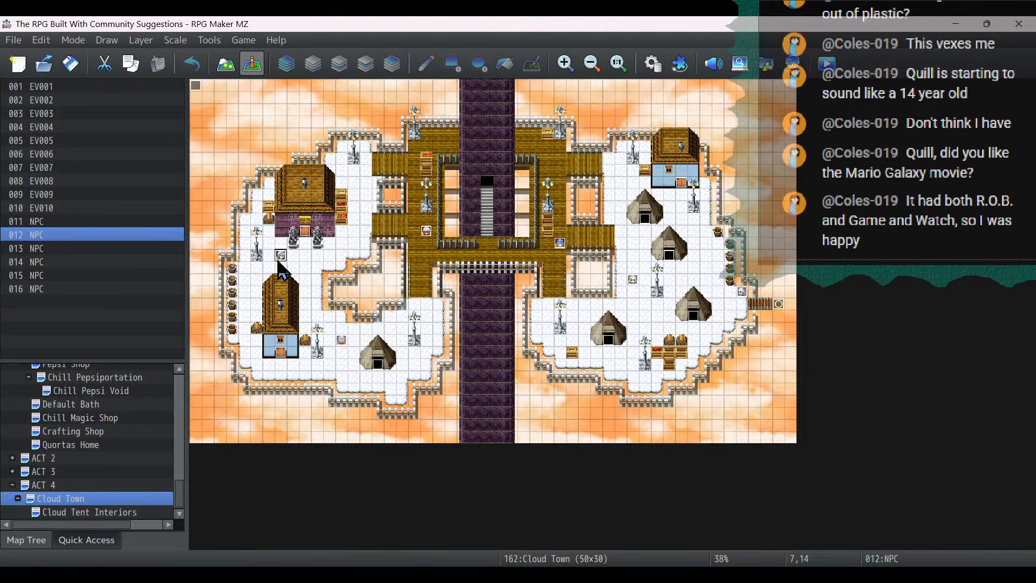
{"action": "right_click", "coordinate": [279, 260]}
{"action": "left_click", "coordinate": [309, 328]}
{"action": "left_click", "coordinate": [117, 512]}
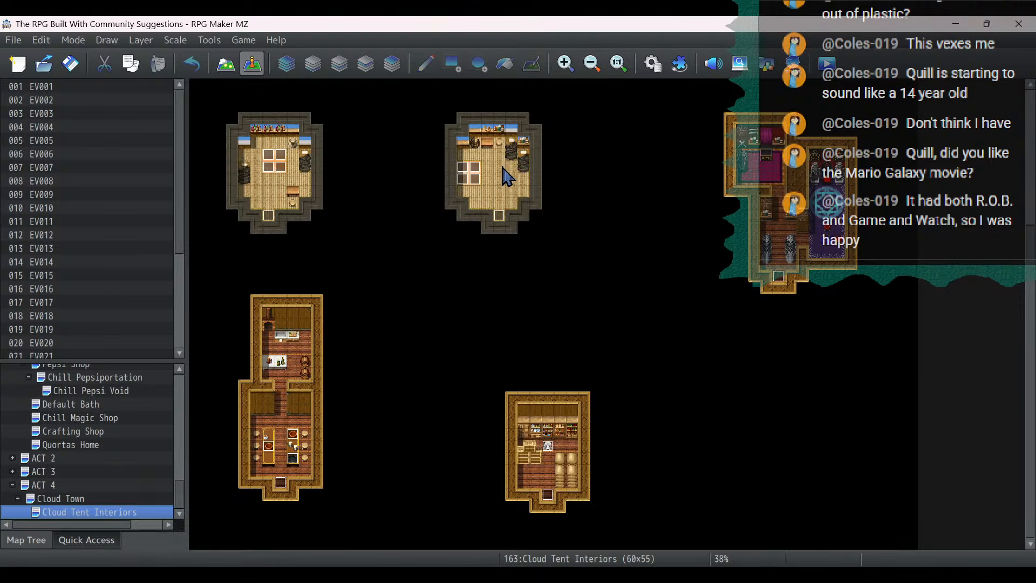
{"action": "left_click", "coordinate": [492, 168]}
{"action": "right_click", "coordinate": [492, 167]}
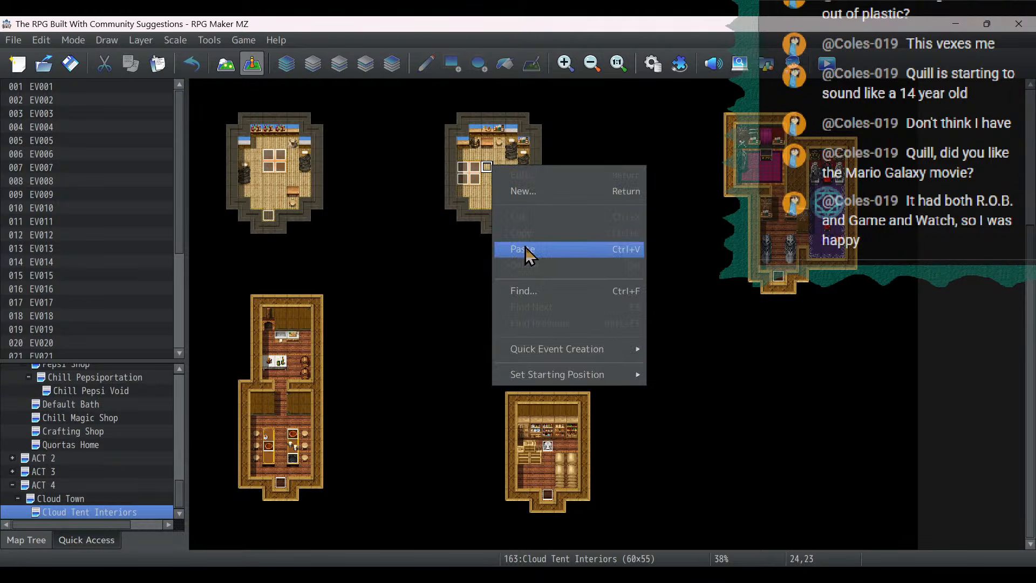
{"action": "left_click", "coordinate": [525, 248]}
- Change the image of the NPC at (24,23) to the left-facing fourth character in the Fae sheet's lower row
{"action": "double_click", "coordinate": [488, 167]}
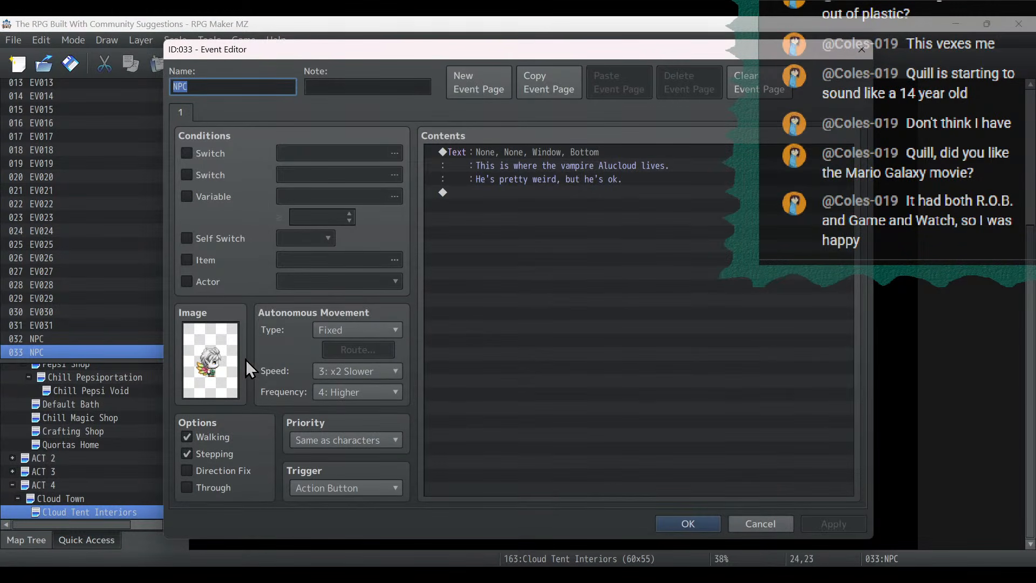
{"action": "double_click", "coordinate": [227, 360]}
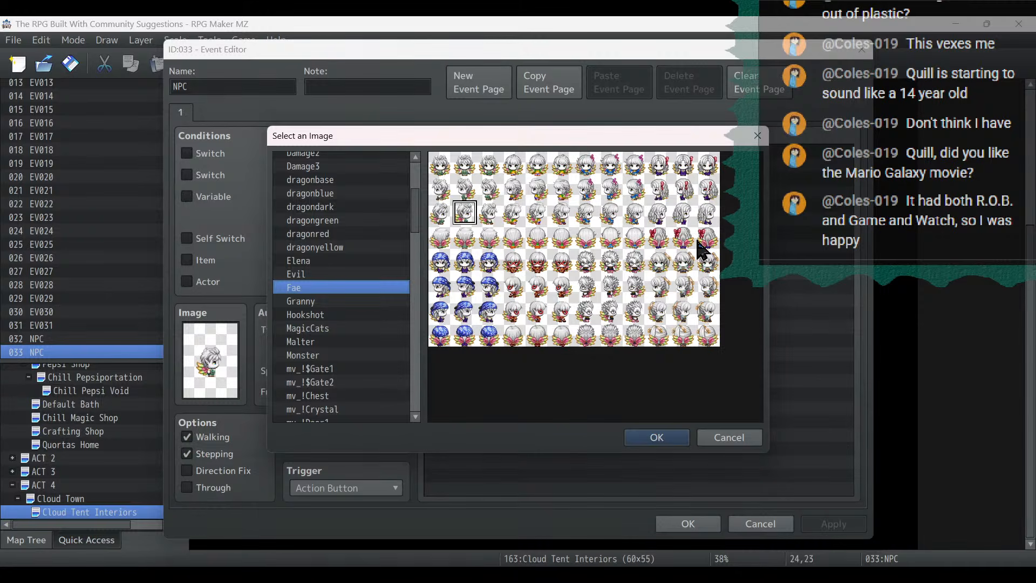
{"action": "double_click", "coordinate": [688, 302]}
- Replace the dialogue of the NPC at (24,23) with "We keep holes in our homes so we can quickly fly around." and save the event
{"action": "double_click", "coordinate": [532, 164]}
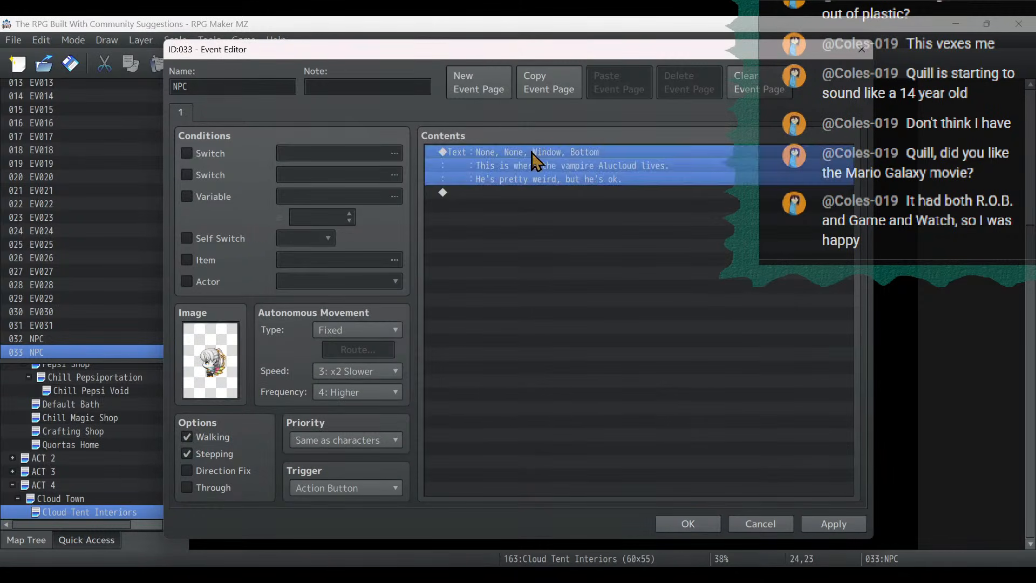
{"action": "key", "text": "ctrl+a"}
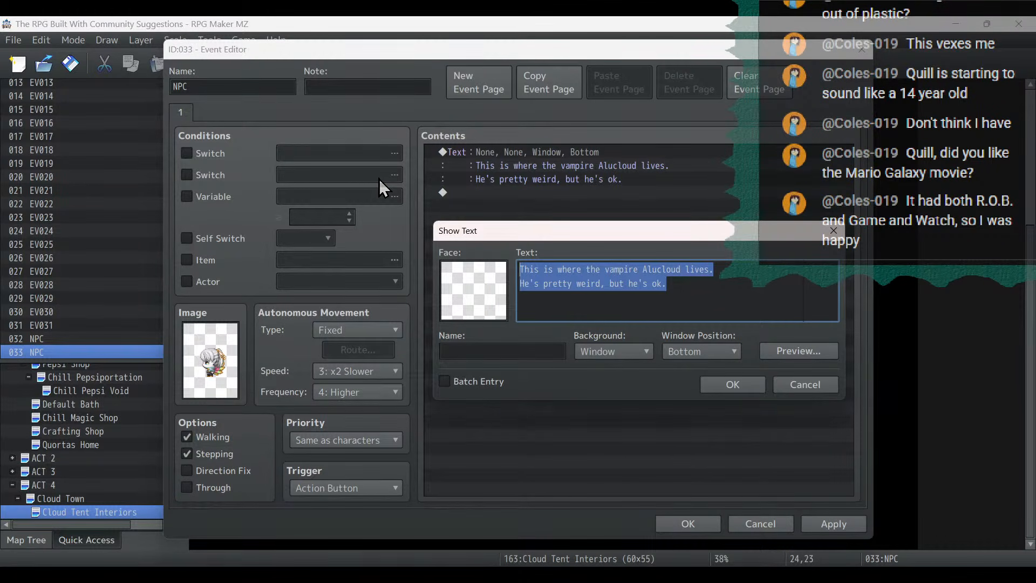
{"action": "type", "text": "We "}
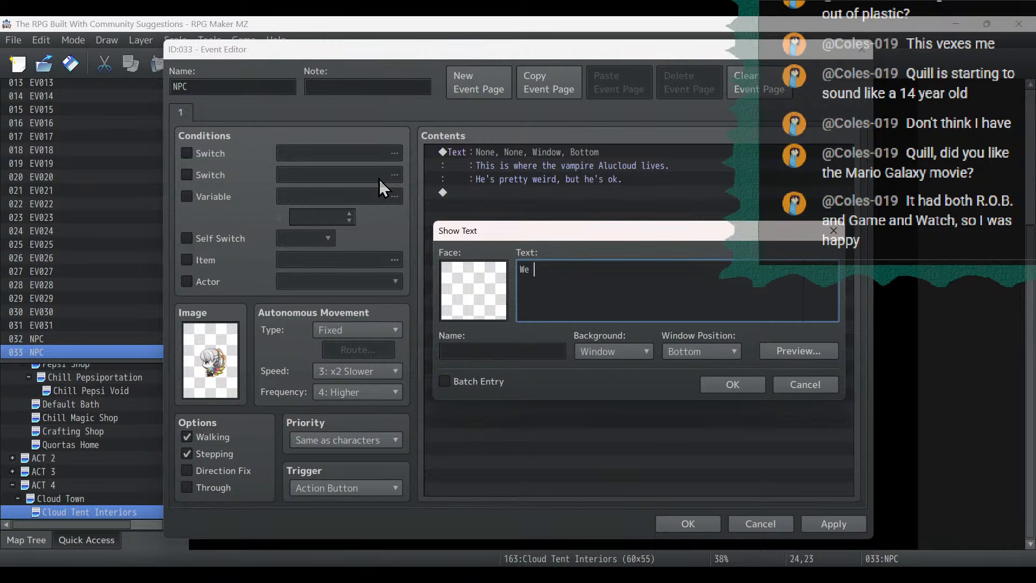
{"action": "type", "text": "keep holes in our homes so we c"}
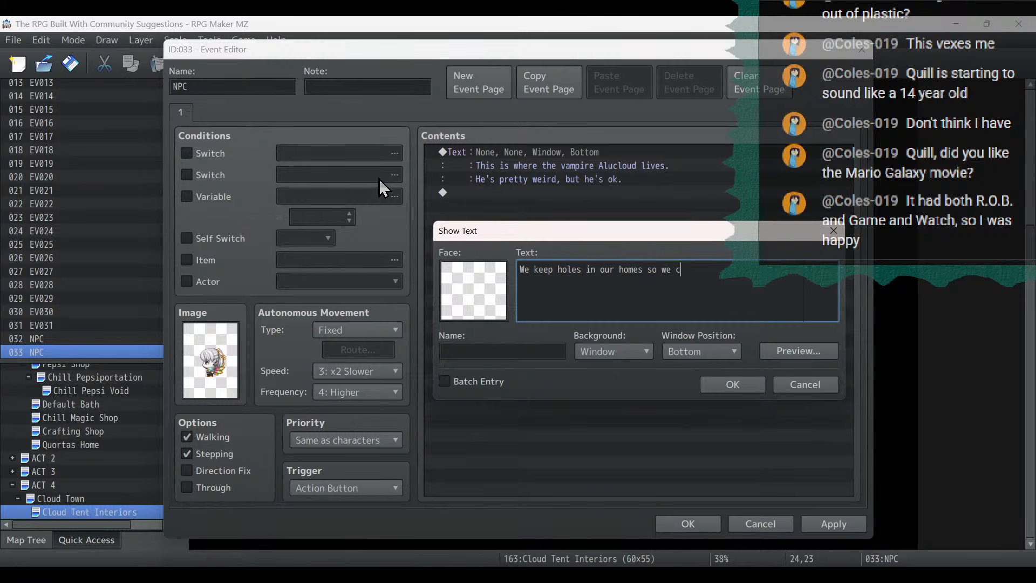
{"action": "type", "text": "an quickly fly around"}
{"action": "type", "text": "."}
{"action": "left_click", "coordinate": [747, 385]}
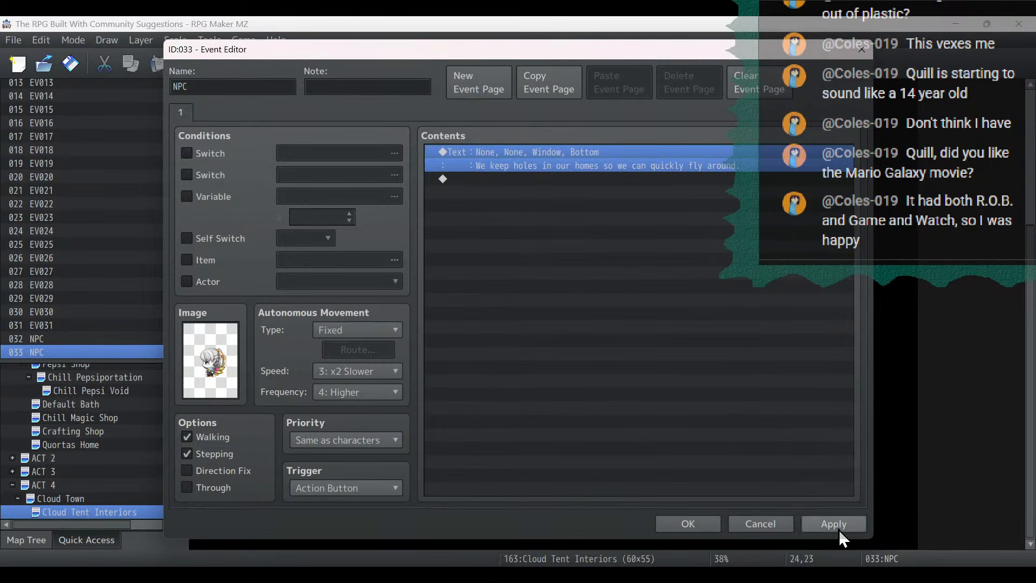
{"action": "left_click", "coordinate": [703, 529]}
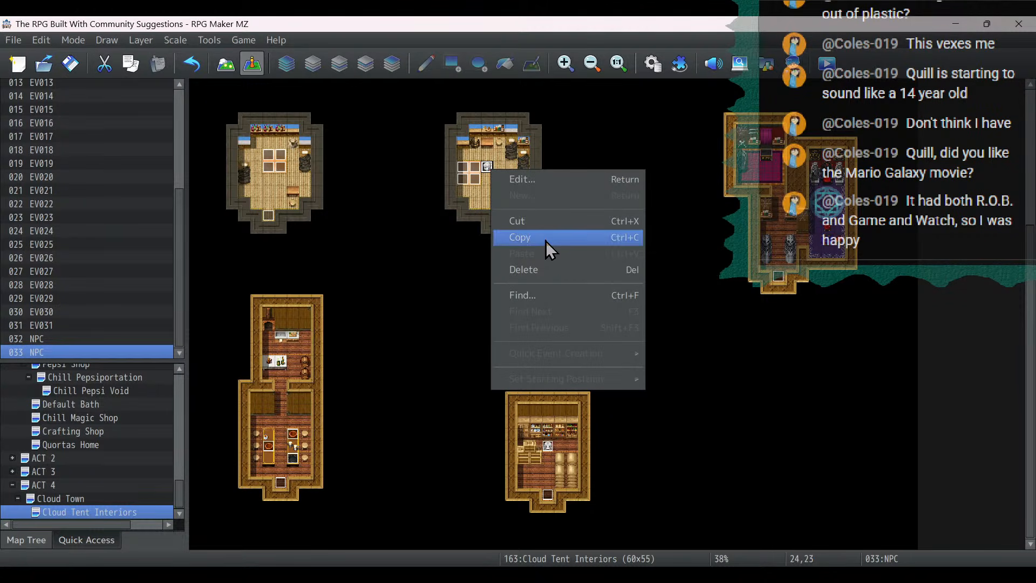
- Copy the NPC at (24,23) and paste it at (23,5) in the upper middle tent
{"action": "left_click", "coordinate": [545, 241]}
{"action": "scroll", "coordinate": [670, 258], "scroll_direction": "up", "scroll_amount": 3}
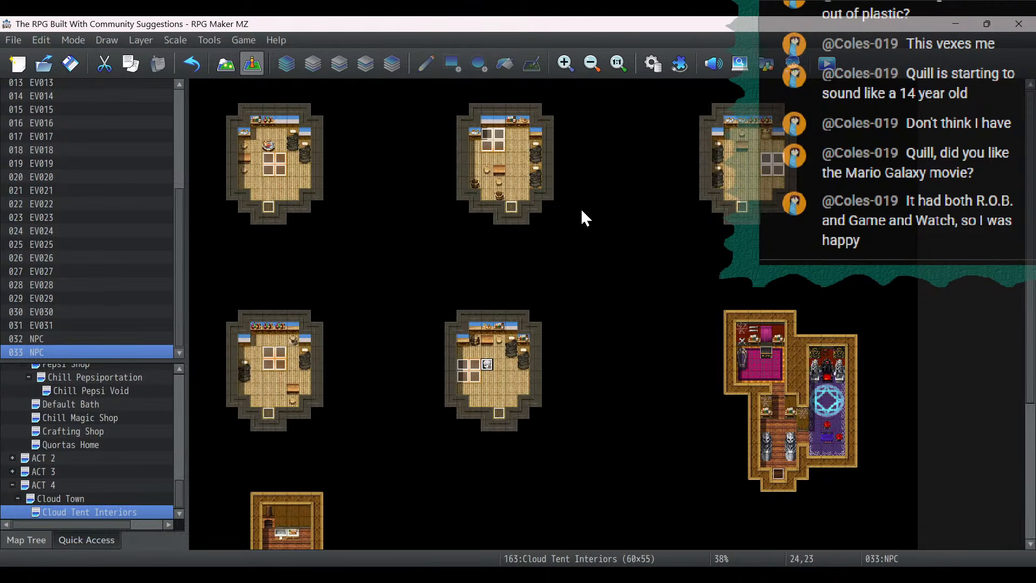
{"action": "left_click", "coordinate": [498, 160]}
{"action": "key", "text": "ctrl+v"}
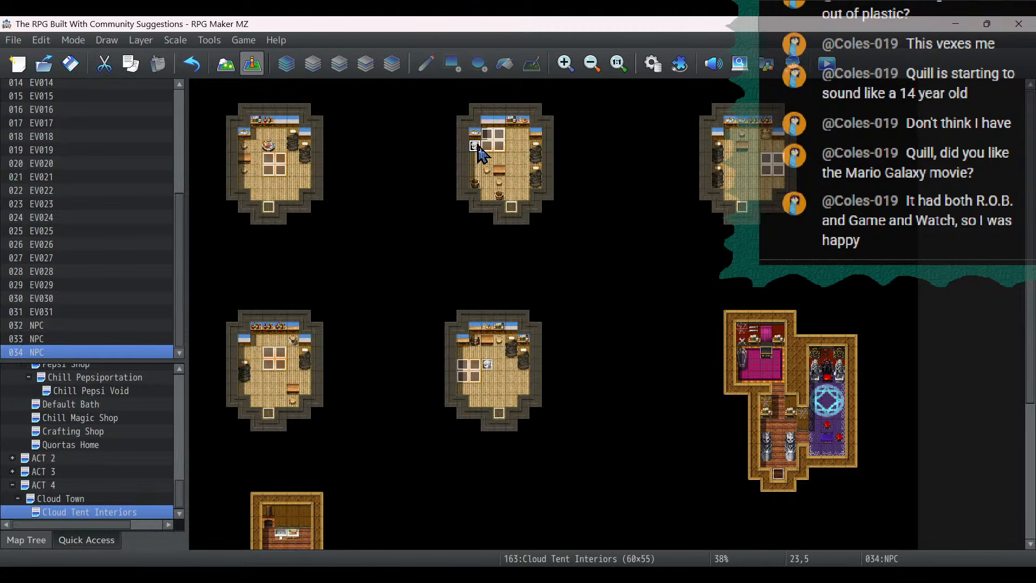
- Change the image of the NPC at (23,5) to the front-facing first character in the Fae sheet's upper row
{"action": "key", "text": "Return"}
{"action": "double_click", "coordinate": [200, 363]}
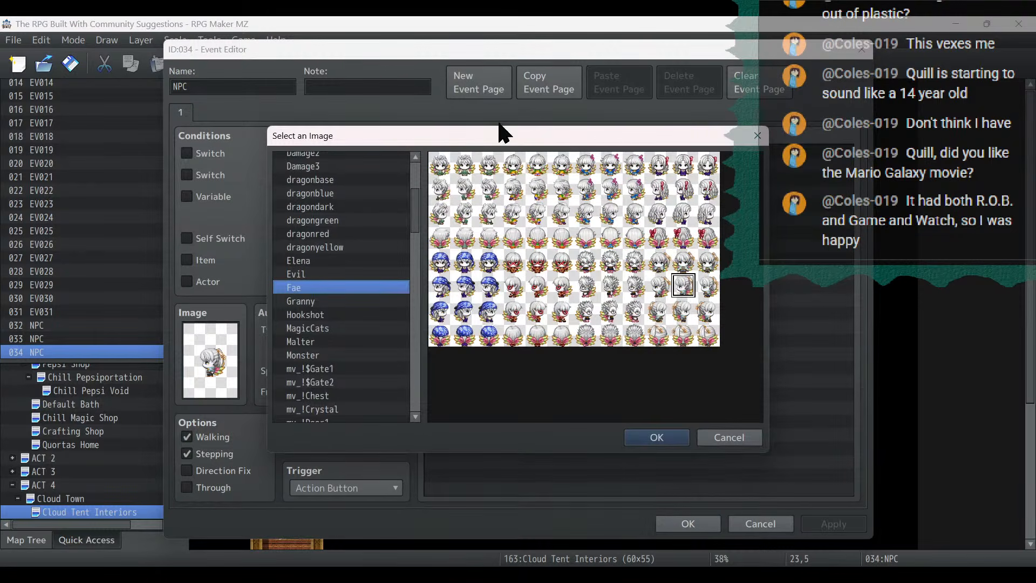
{"action": "double_click", "coordinate": [461, 173]}
{"action": "key", "text": "Return"}
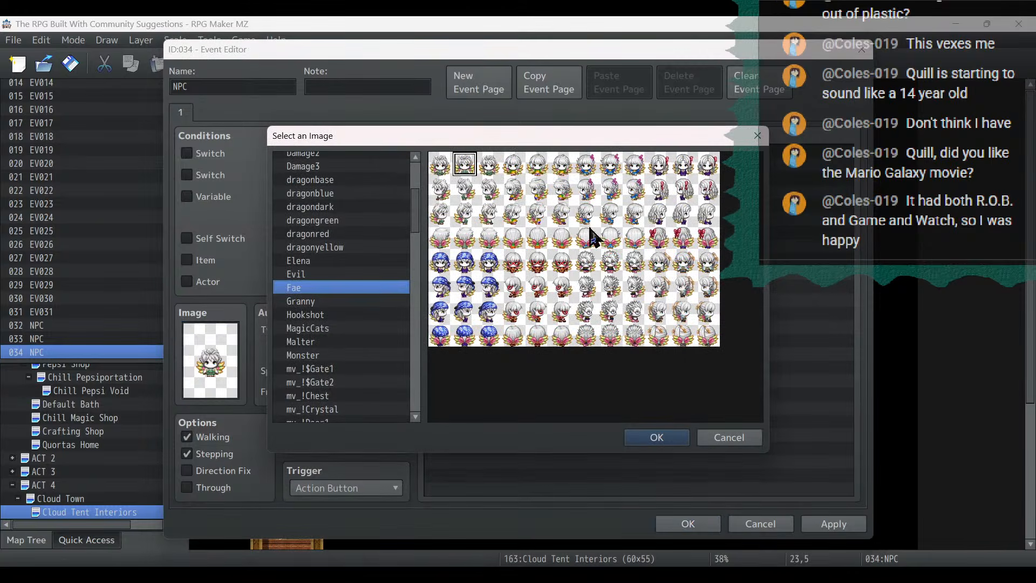
{"action": "left_click", "coordinate": [734, 441]}
- Replace the dialogue of the NPC at (23,5) with "There's a dragon in the Spire, and another that lives way higher"
{"action": "double_click", "coordinate": [593, 165]}
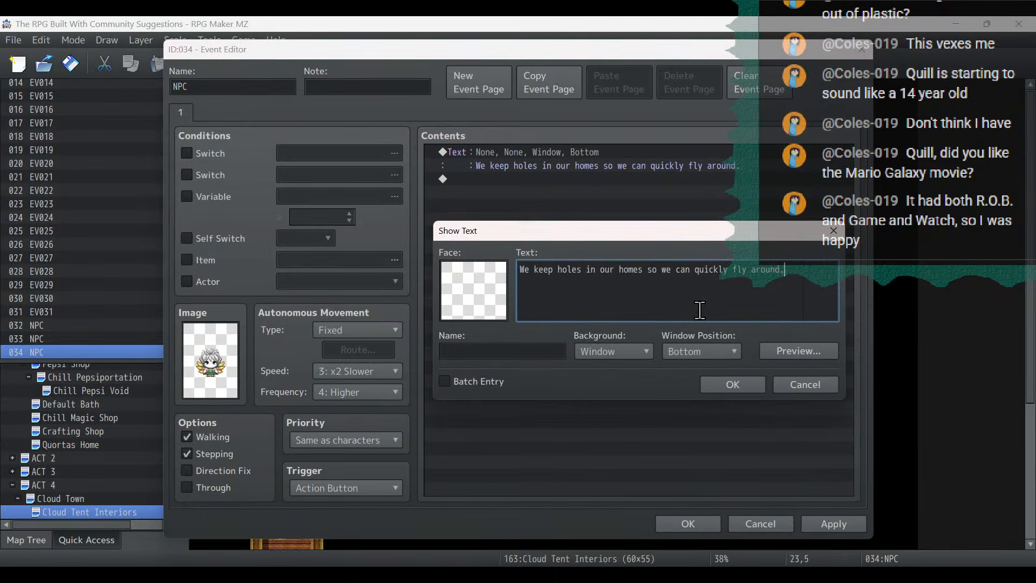
{"action": "key", "text": "ctrl+a"}
{"action": "key", "text": "BackSpace"}
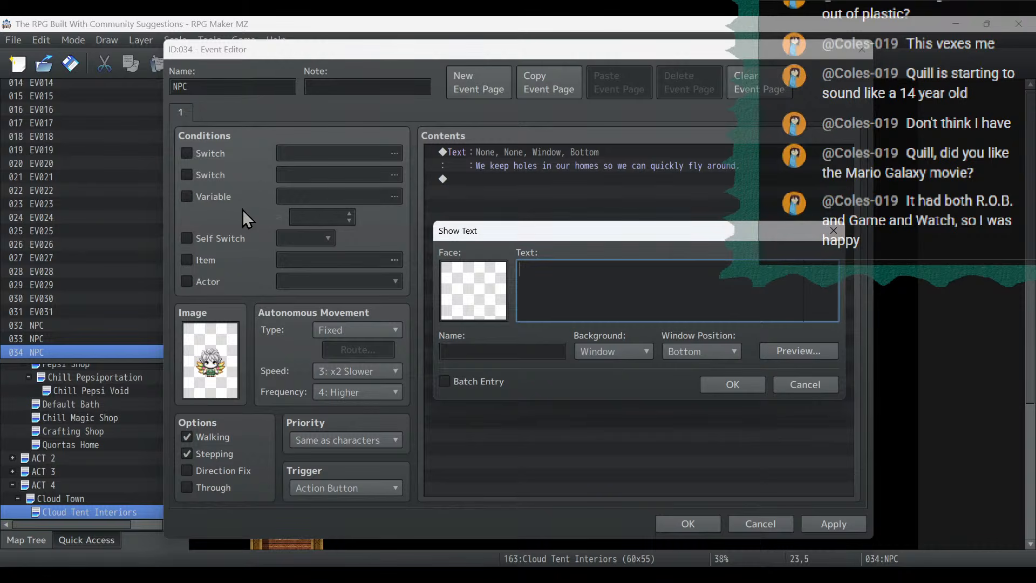
{"action": "type", "text": "There's a dragon in the Spire, "}
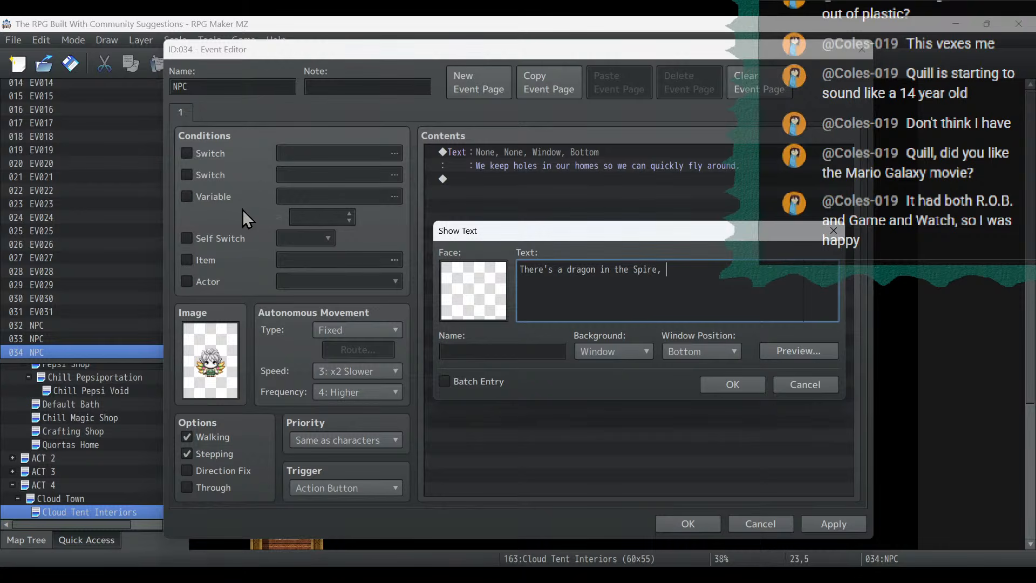
{"action": "type", "text": "and another that lives way high"}
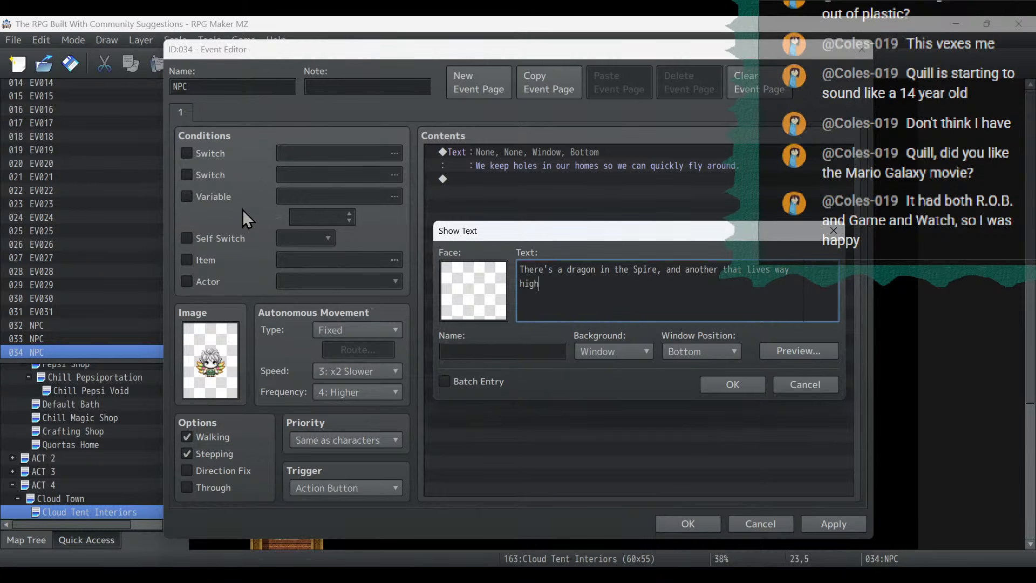
{"action": "type", "text": "er up and attacks us sometime"}
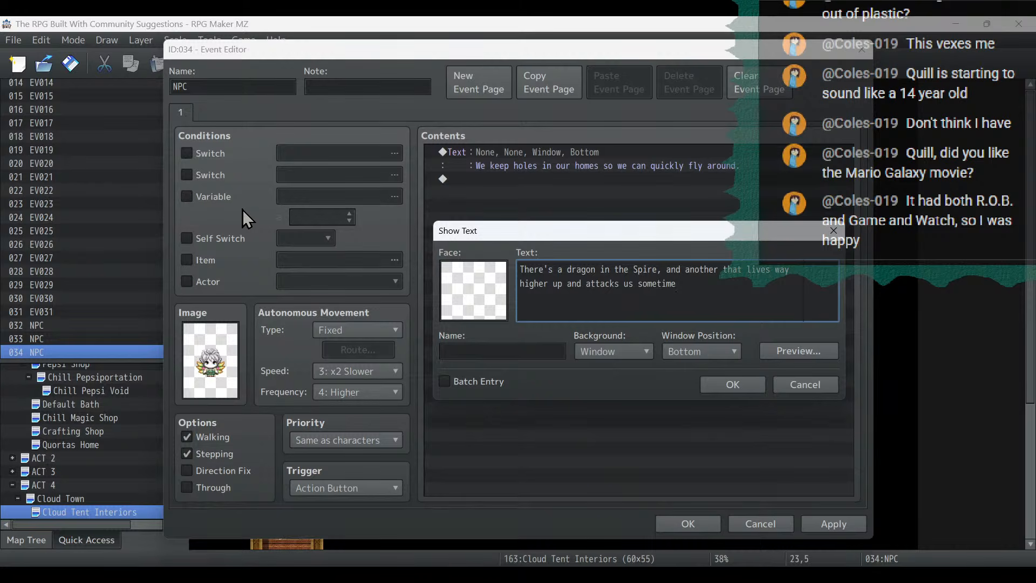
{"action": "type", "text": "s. It's not all sunwhin"}
- Complete the dialogue with "up and attacks us sometimes. It's not all sunshine and rainbows in Cloud Town." and save the event
{"action": "key", "text": "BackSpace"}
{"action": "key", "text": "BackSpace"}
{"action": "key", "text": "BackSpace"}
{"action": "key", "text": "BackSpace"}
{"action": "type", "text": "shine"}
{"action": "key", "text": "Return"}
{"action": "type", "text": "and rainbows in C"}
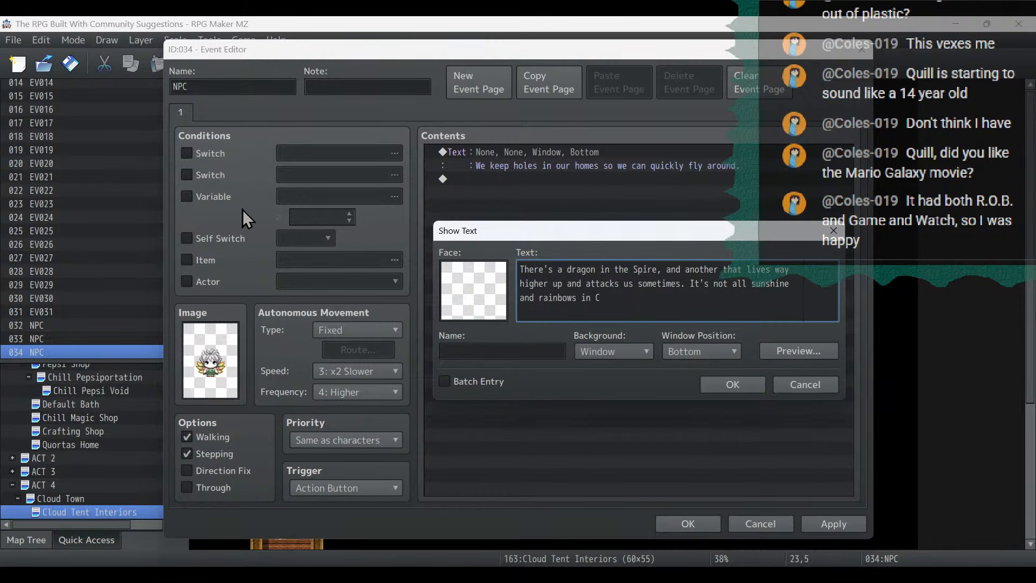
{"action": "type", "text": "loud Town."}
{"action": "left_click", "coordinate": [756, 385]}
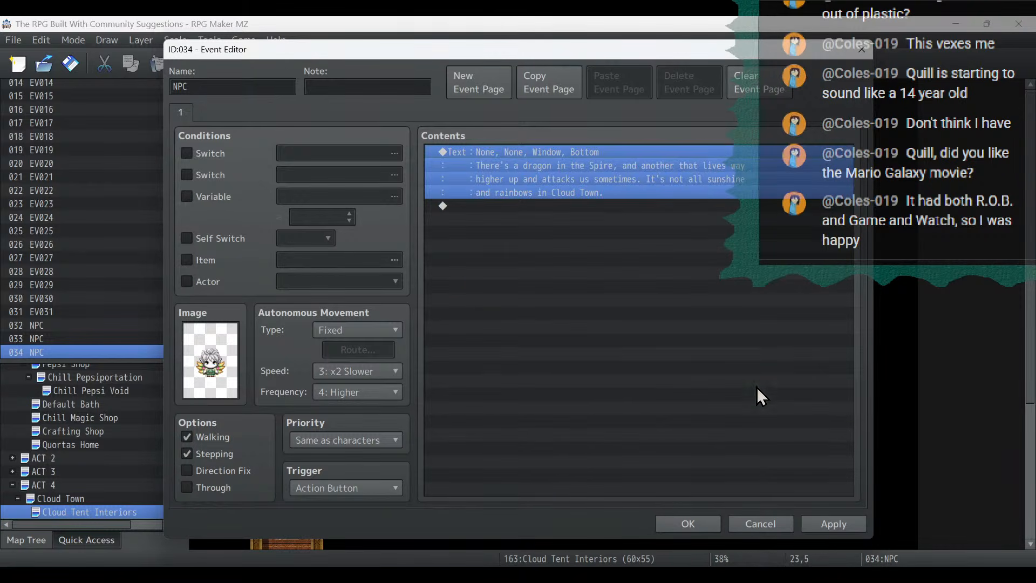
{"action": "left_click", "coordinate": [831, 525]}
{"action": "left_click", "coordinate": [688, 523]}
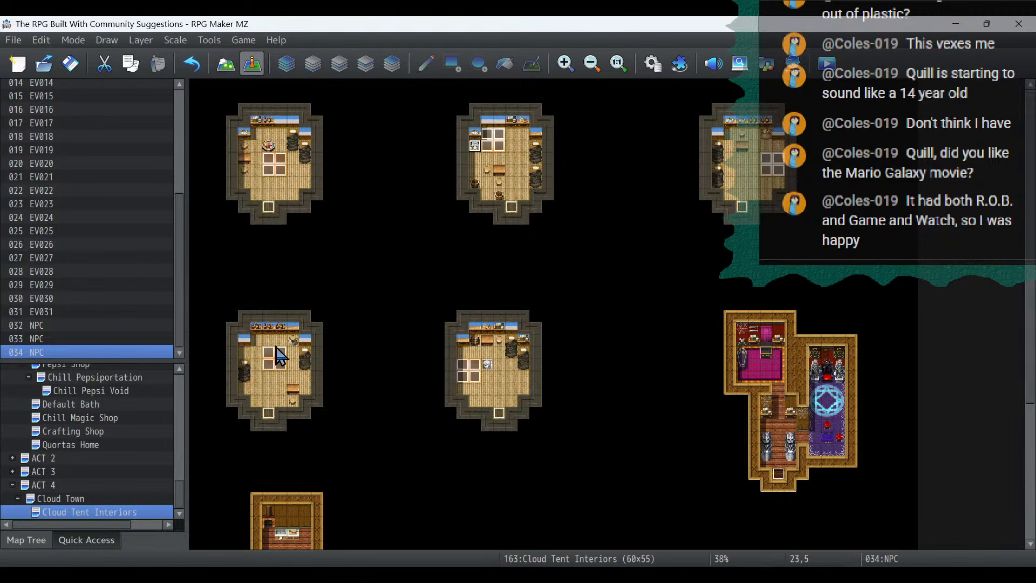
- Copy the NPC at (23,5) and paste it at (44,6) in the upper right tent
{"action": "right_click", "coordinate": [476, 144]}
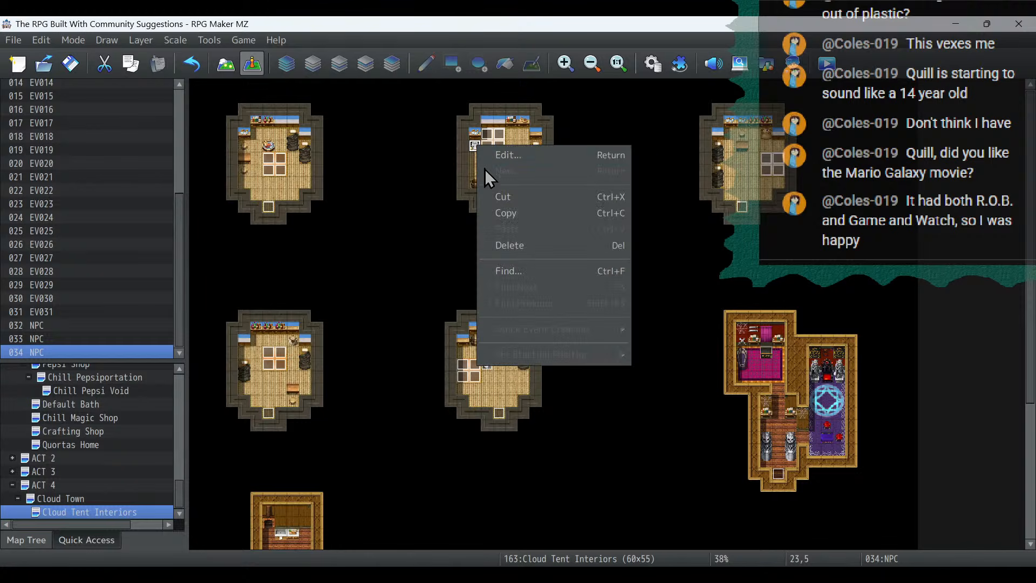
{"action": "left_click", "coordinate": [506, 212]}
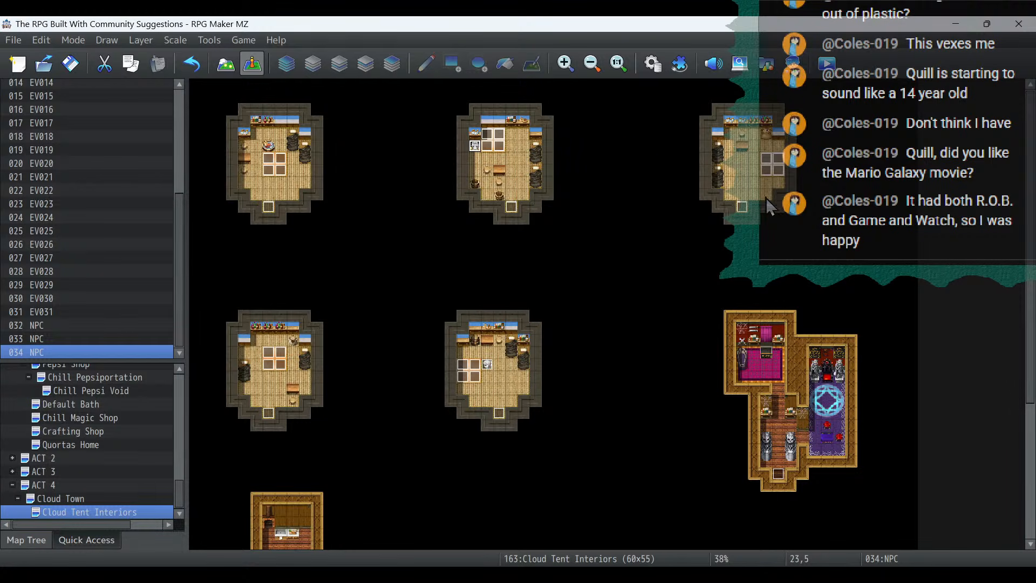
{"action": "left_click", "coordinate": [730, 158]}
{"action": "key", "text": "ctrl+v"}
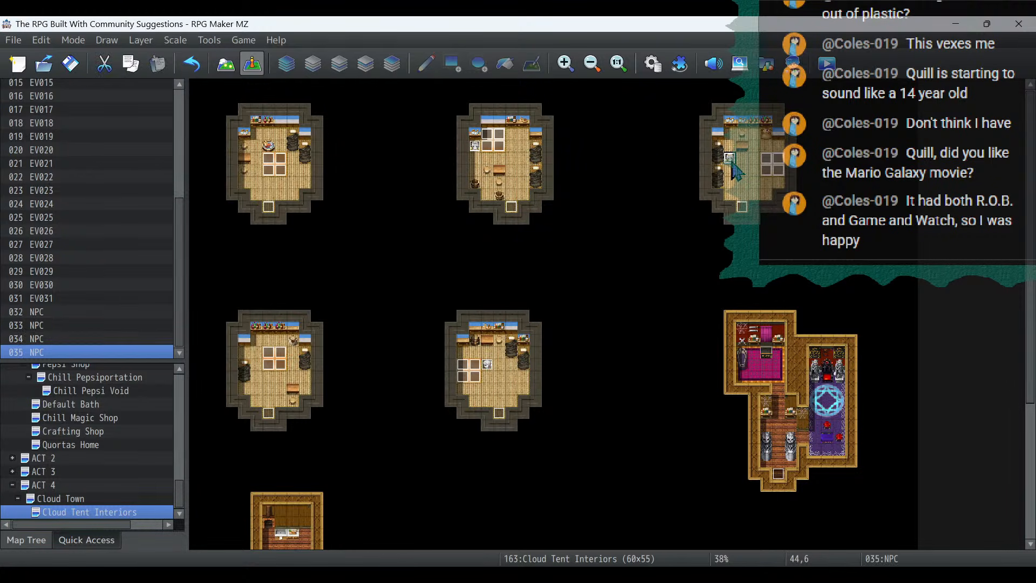
- Change the image of the NPC at (44,6) to the right-facing first character in the Fae sheet's lower row
{"action": "double_click", "coordinate": [731, 161]}
{"action": "double_click", "coordinate": [221, 372]}
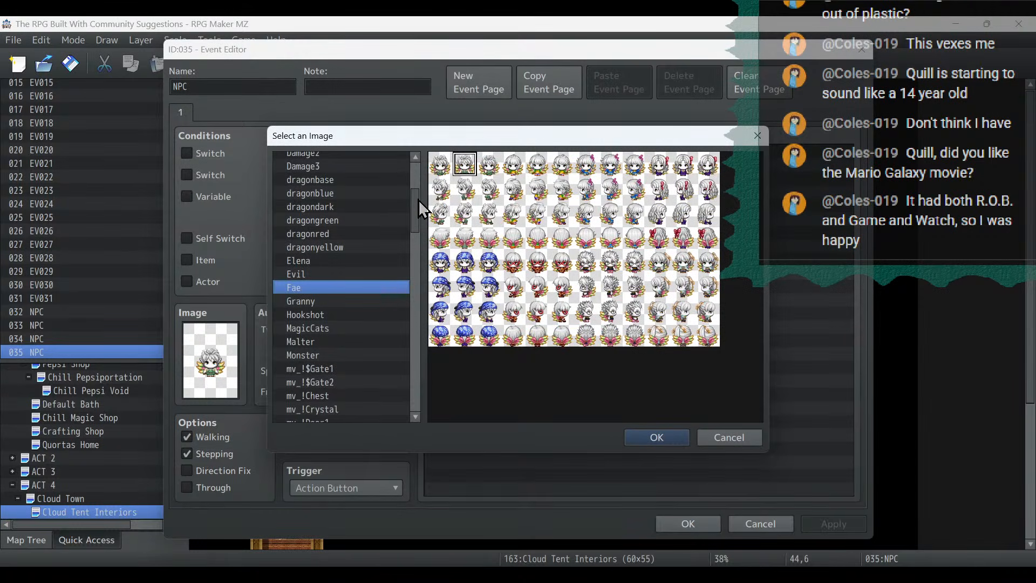
{"action": "double_click", "coordinate": [465, 311]}
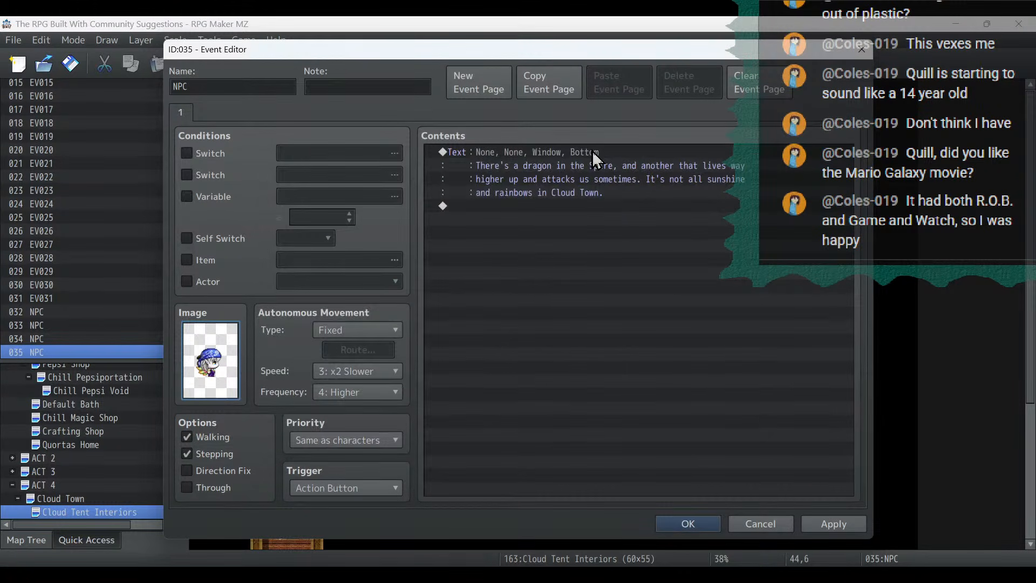
- Replace the dialogue of the NPC at (44,6) with "We've tried to get rid of the dragon blocking the Spire, but nothing has worked"
{"action": "double_click", "coordinate": [592, 150]}
{"action": "left_click_drag", "start_coordinate": [751, 306], "coordinate": [275, 121]}
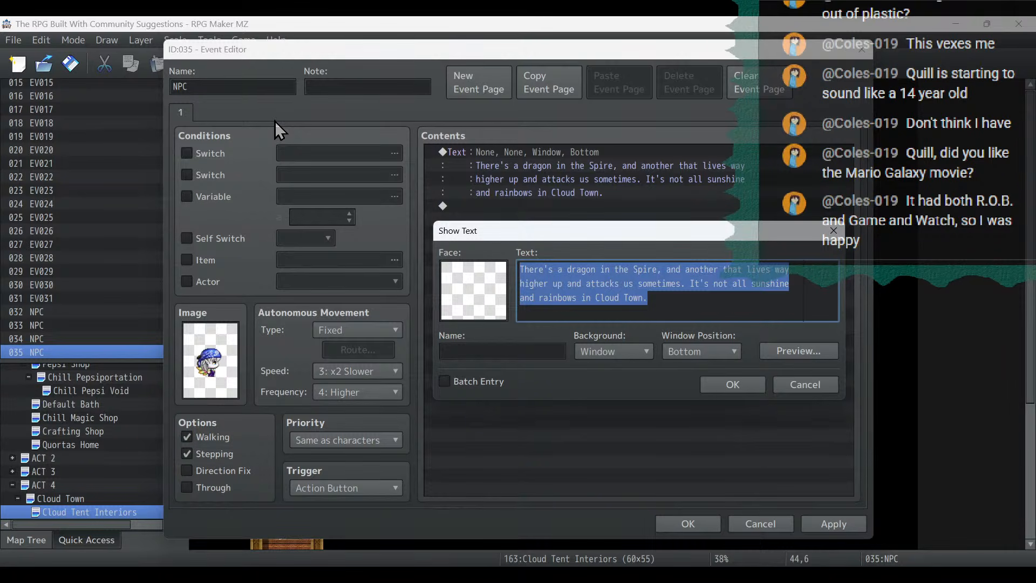
{"action": "type", "text": "We've tri"}
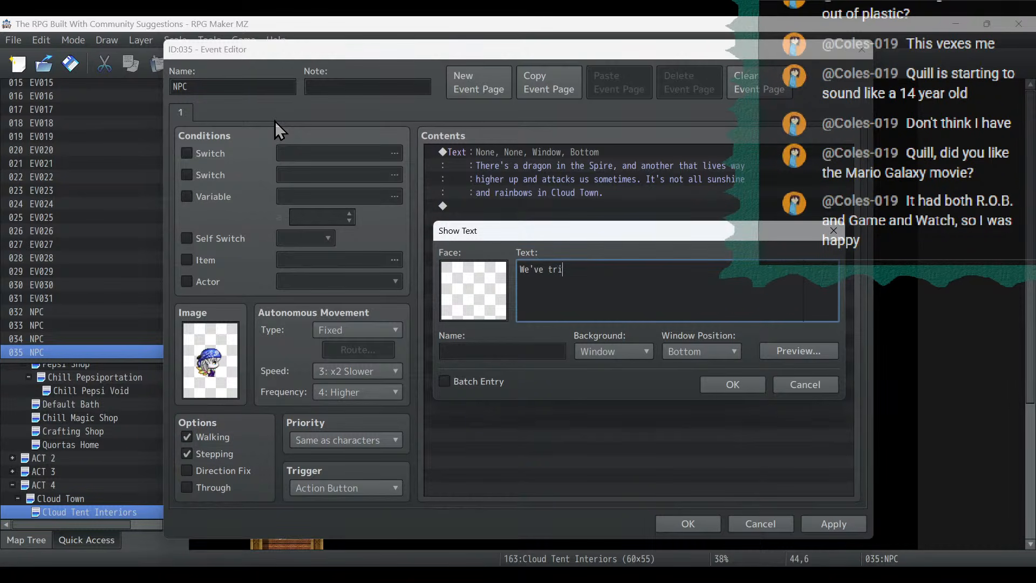
{"action": "type", "text": "ed to get rid of the dragon bloc"}
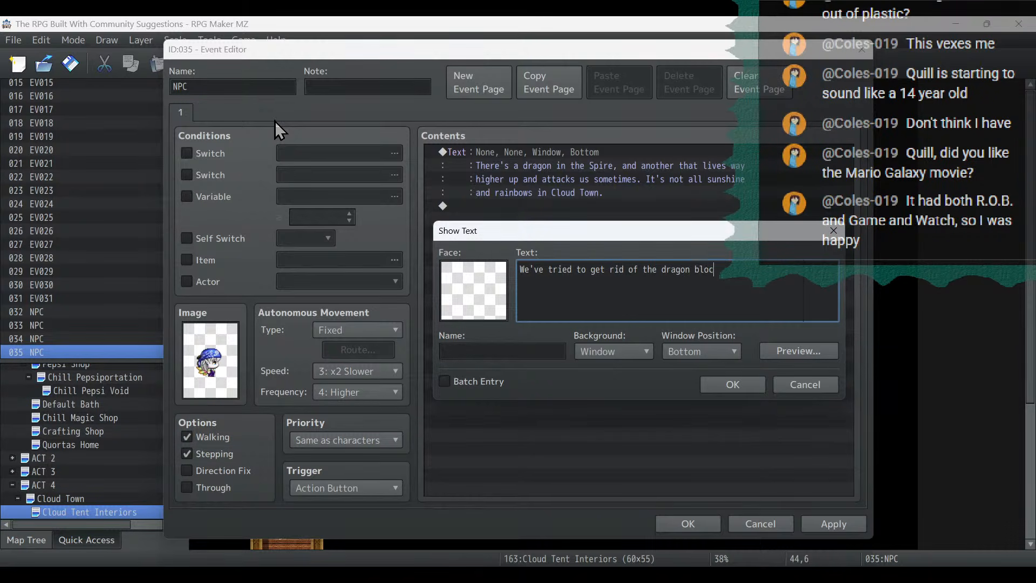
{"action": "type", "text": "king the Spire"}
{"action": "type", "text": ", "}
{"action": "type", "text": "but "}
{"action": "type", "text": "nothing has work"}
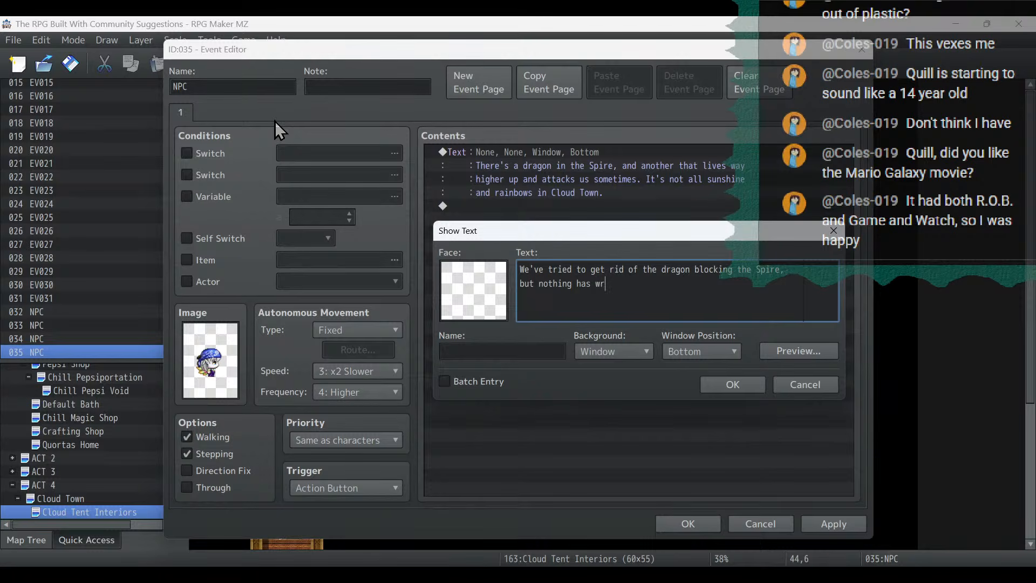
{"action": "type", "text": "ed! There must be some kind of trick"}
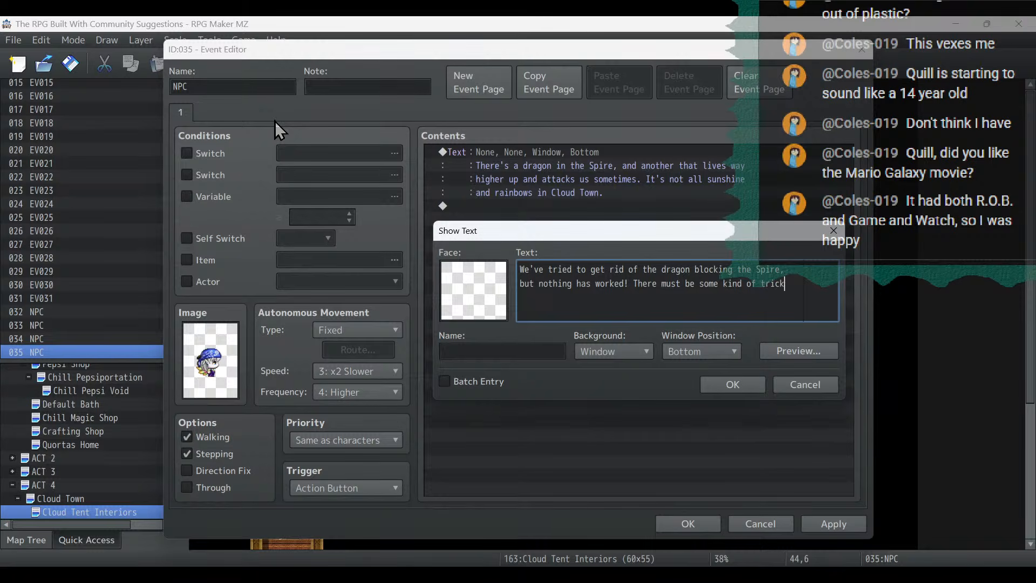
- Complete the dialogue with "! There must be some kind of trick to it. We need an expert dragonslayer, or something!" and save the event
{"action": "key", "text": "Return"}
{"action": "type", "text": "to it. We need an expert dra"}
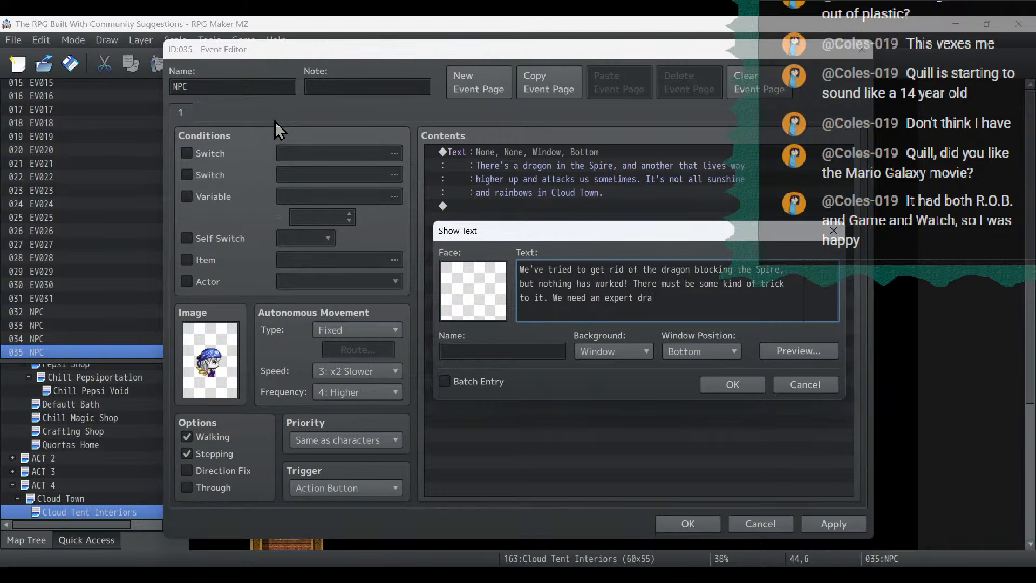
{"action": "type", "text": "gonslayer "}
{"action": "type", "text": " or something!"}
{"action": "left_click", "coordinate": [733, 385]}
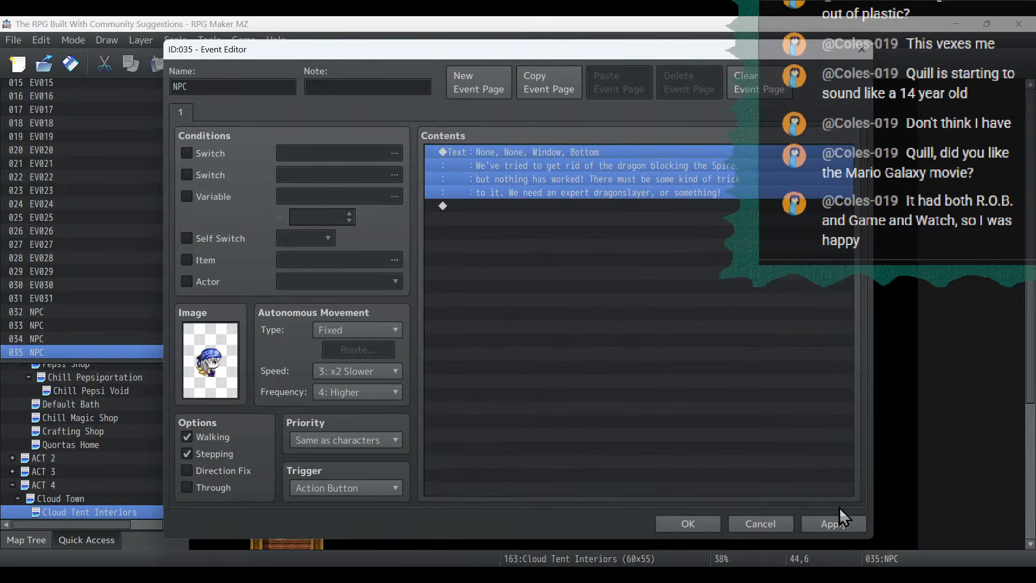
{"action": "left_click", "coordinate": [833, 524]}
{"action": "left_click", "coordinate": [681, 523]}
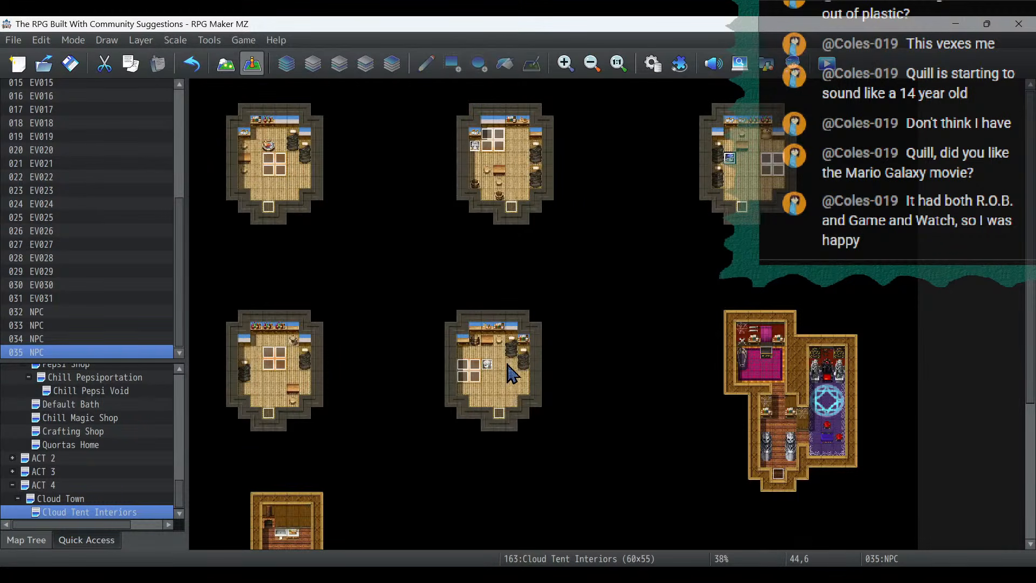
- Copy the NPC at (29,46) in the storage room and paste it at (8,7) in the upper left tent
{"action": "scroll", "coordinate": [527, 372], "scroll_direction": "down", "scroll_amount": 5}
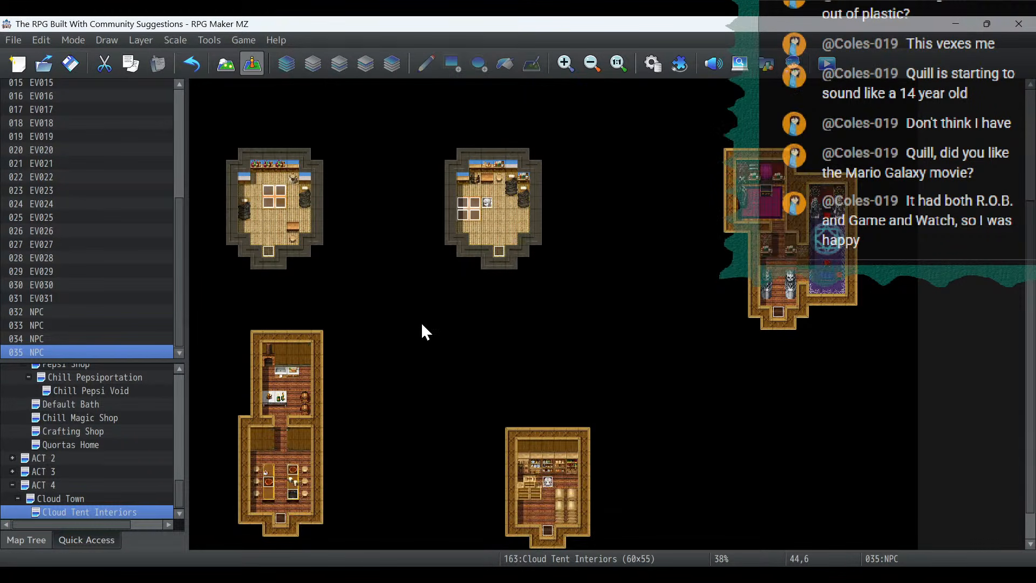
{"action": "right_click", "coordinate": [548, 480]}
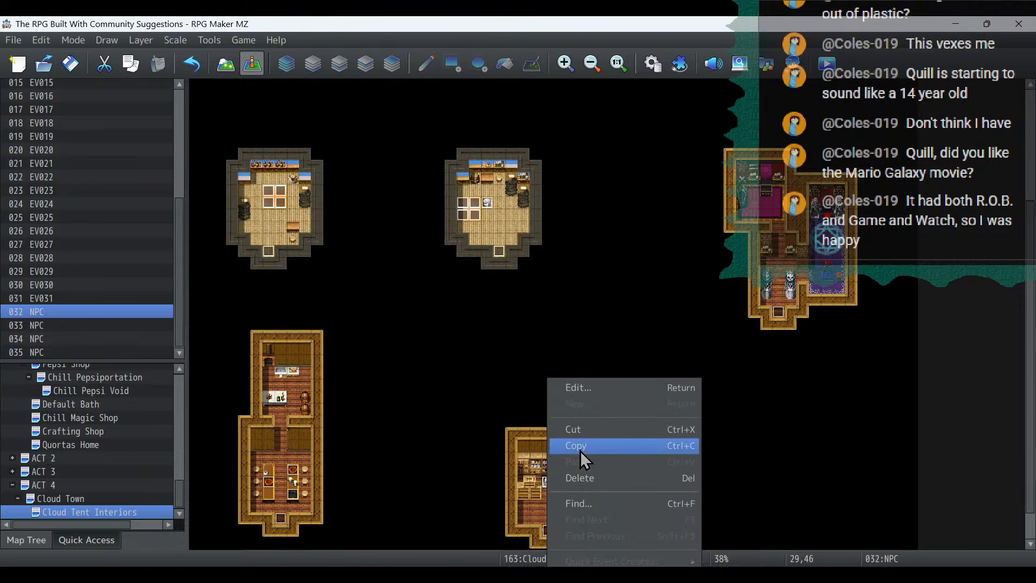
{"action": "left_click", "coordinate": [581, 445]}
{"action": "scroll", "coordinate": [581, 442], "scroll_direction": "up", "scroll_amount": 5}
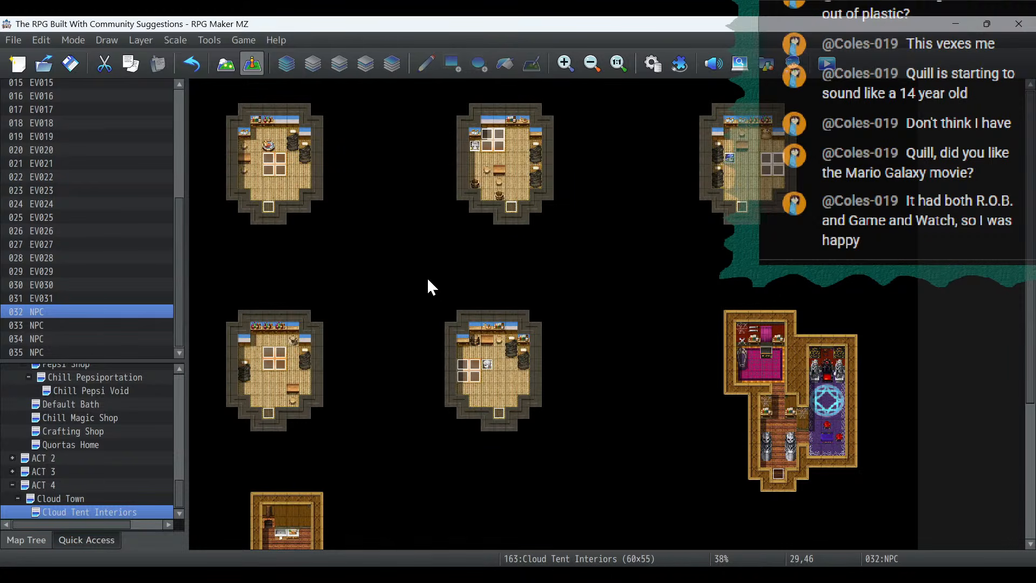
{"action": "left_click", "coordinate": [294, 171]}
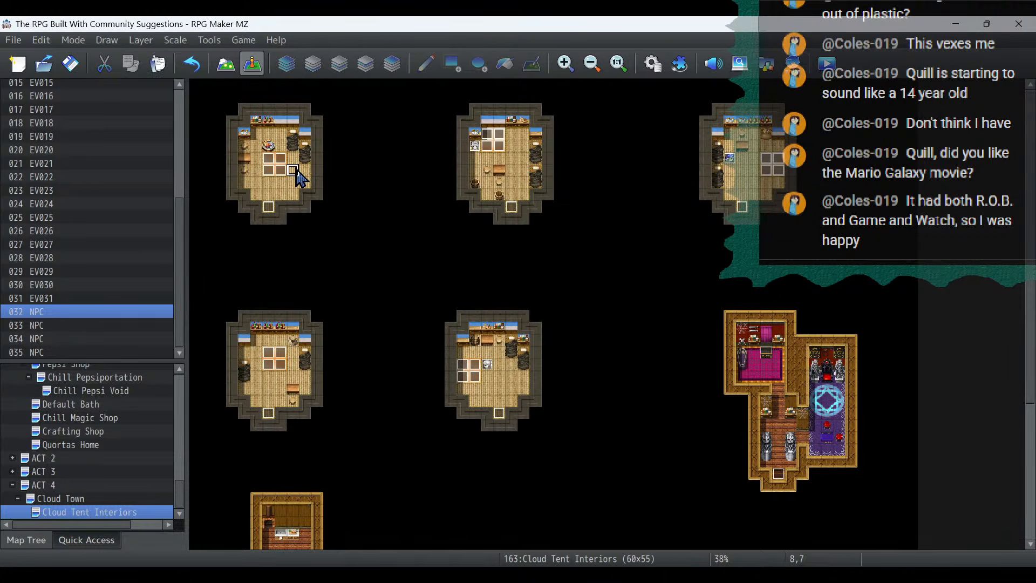
{"action": "key", "text": "ctrl+v"}
- Change the image of the NPC at (8,7) to the left-facing second character in the Fae sheet's upper row
{"action": "double_click", "coordinate": [296, 169]}
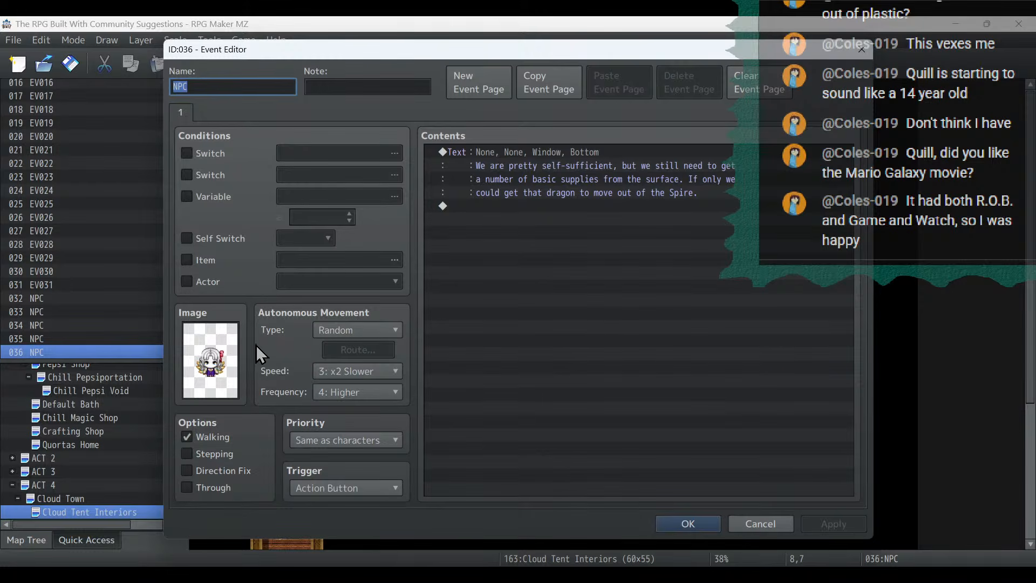
{"action": "double_click", "coordinate": [221, 359]}
{"action": "left_click", "coordinate": [538, 189]}
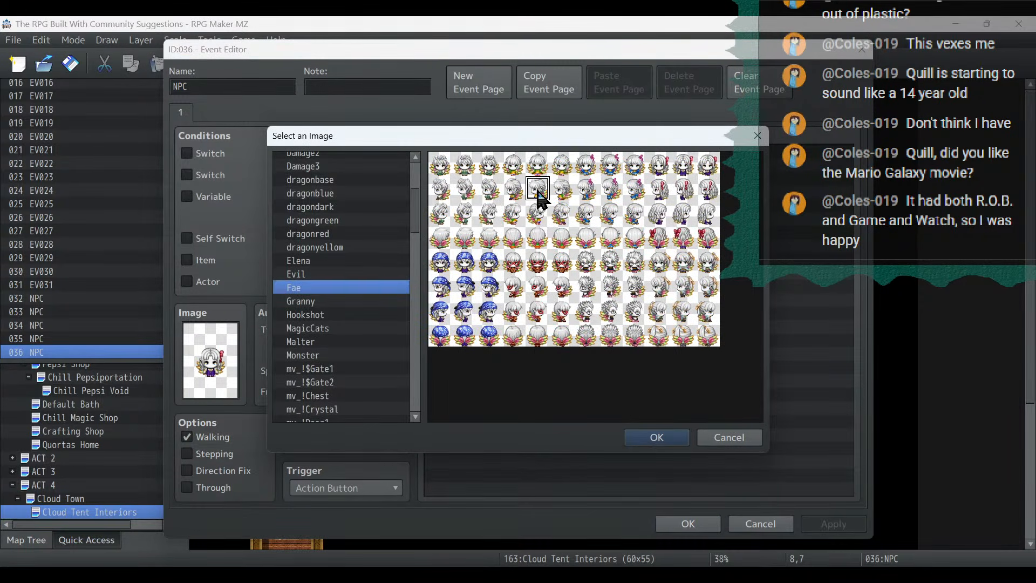
{"action": "double_click", "coordinate": [538, 190]}
- Replace the dialogue of the NPC at (8,7) with "With the supplies from the surface cut off, we have"
{"action": "double_click", "coordinate": [542, 165]}
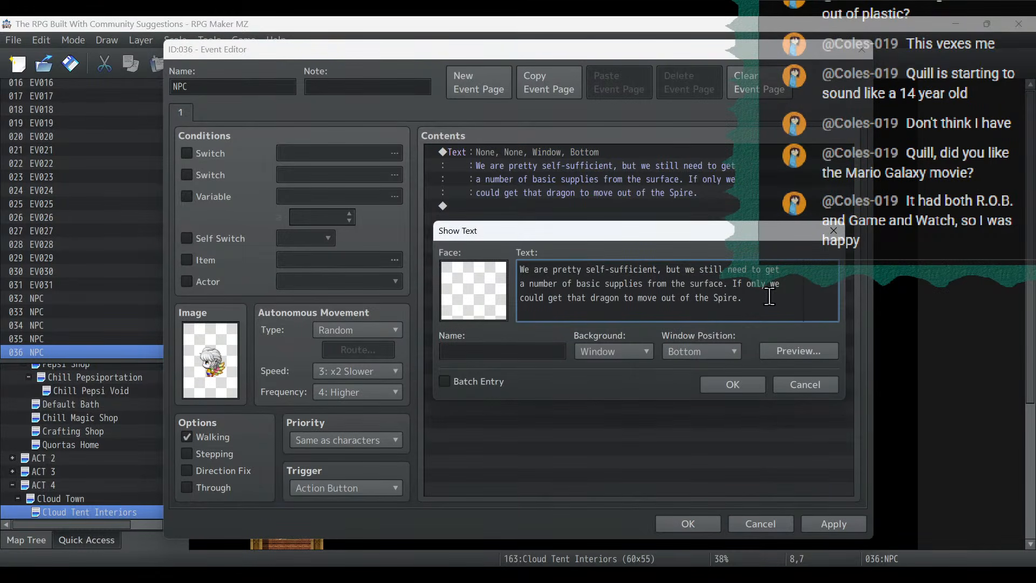
{"action": "key", "text": "ctrl+a"}
{"action": "key", "text": "Delete"}
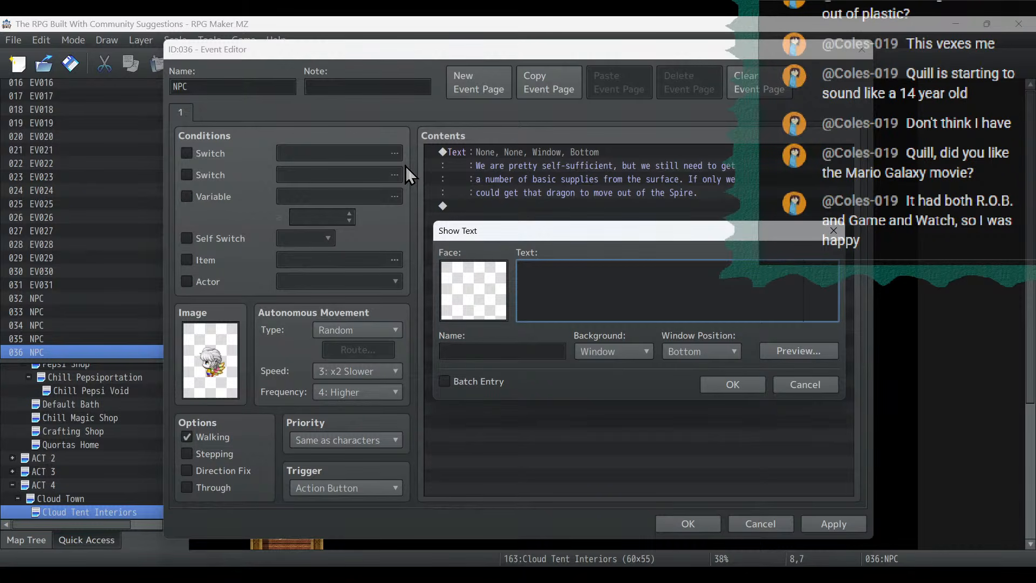
{"action": "type", "text": "With the supplies from the surf"}
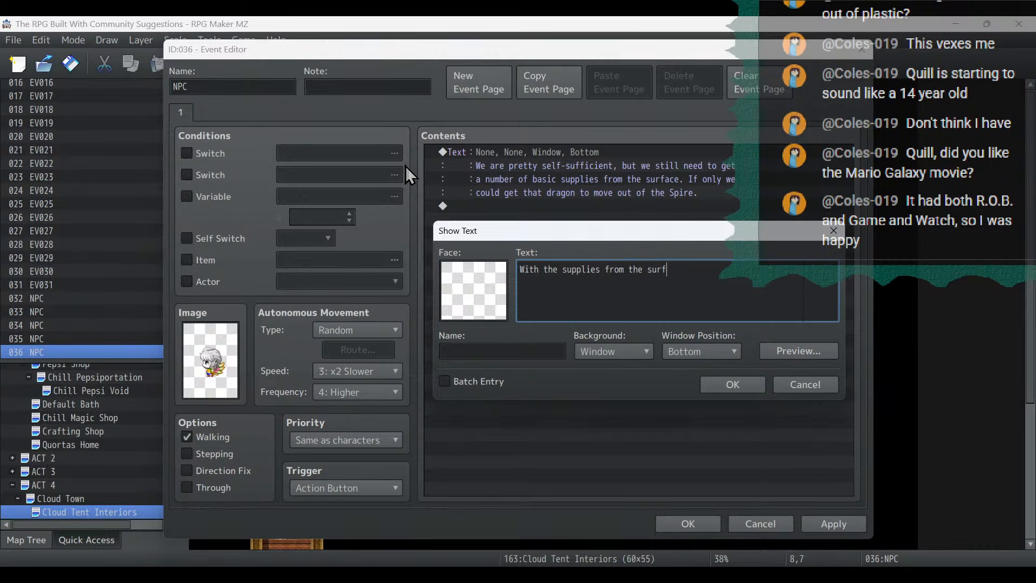
{"action": "type", "text": "ace cut off, we have"}
- Complete the dialogue on a new line with "had to ration much of what we have left." and save the event
{"action": "key", "text": "Return"}
{"action": "type", "text": "had ti"}
{"action": "key", "text": "BackSpace"}
{"action": "type", "text": "o ration"}
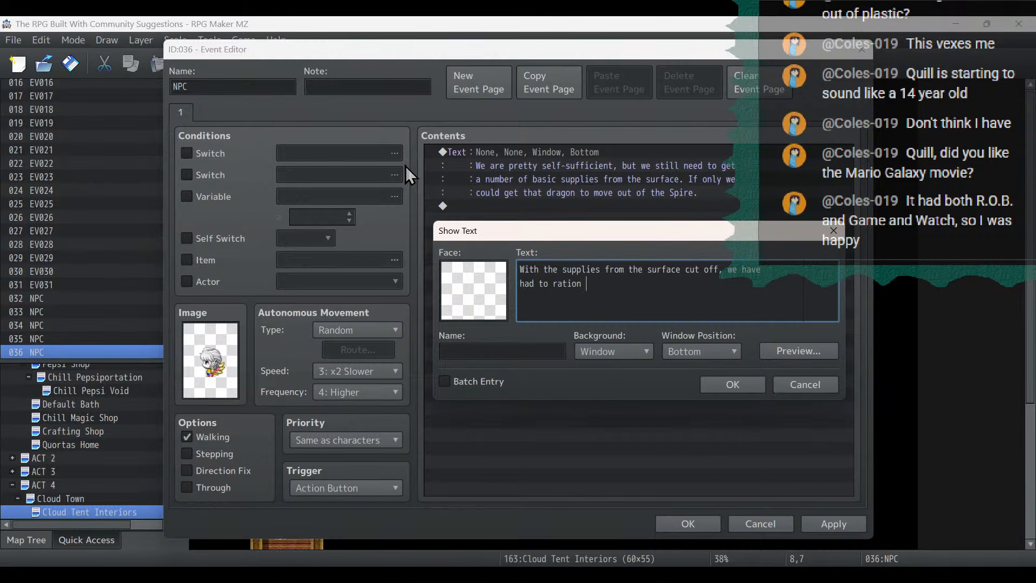
{"action": "type", "text": " much of what we have left."}
{"action": "left_click", "coordinate": [734, 385]}
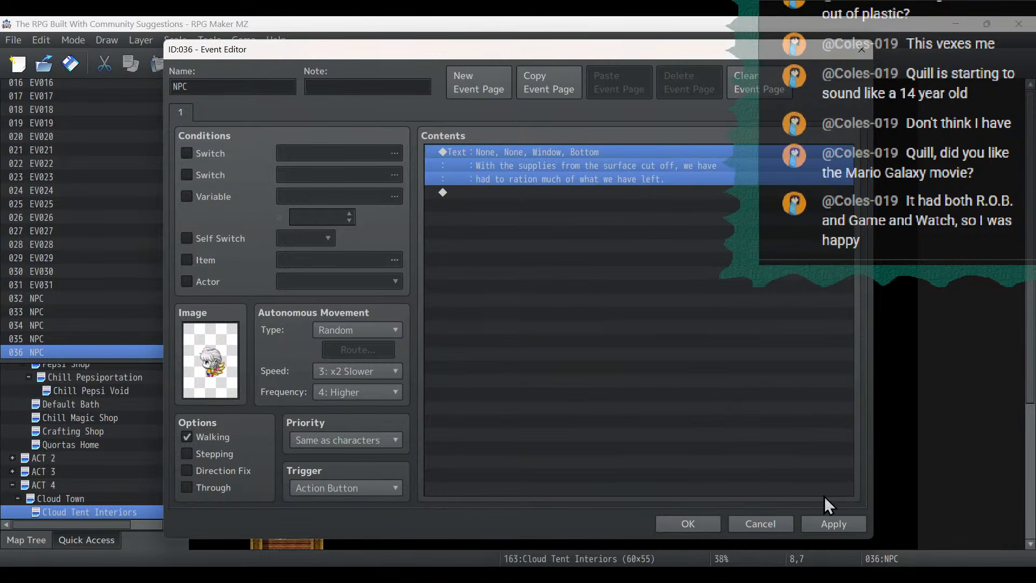
{"action": "left_click", "coordinate": [834, 523]}
{"action": "left_click", "coordinate": [690, 523]}
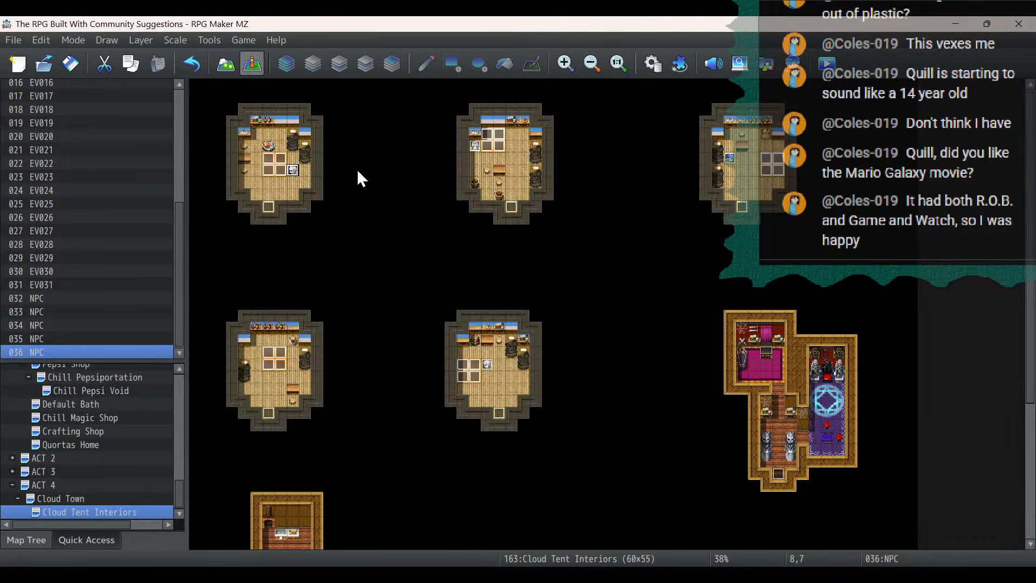
- Copy the NPC at (8,7) and paste it at (5,22) in the tent directly below
{"action": "right_click", "coordinate": [294, 171]}
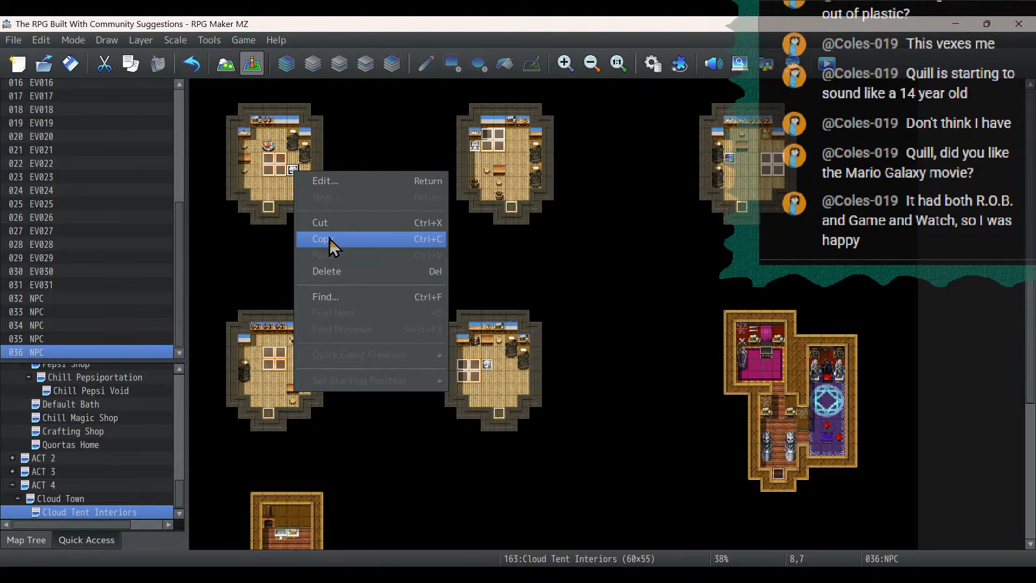
{"action": "left_click", "coordinate": [232, 208]}
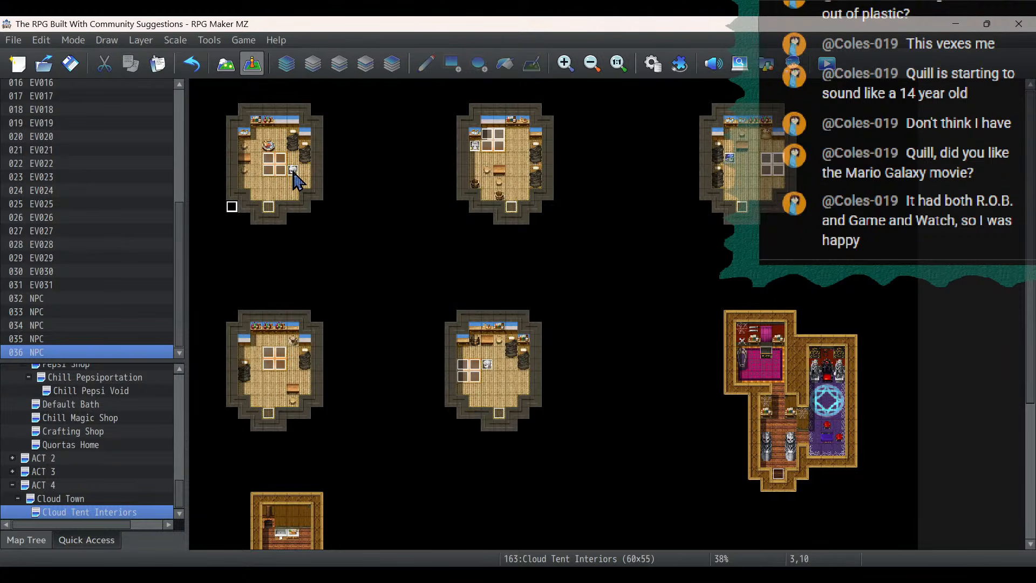
{"action": "right_click", "coordinate": [294, 171]}
{"action": "left_click", "coordinate": [329, 241]}
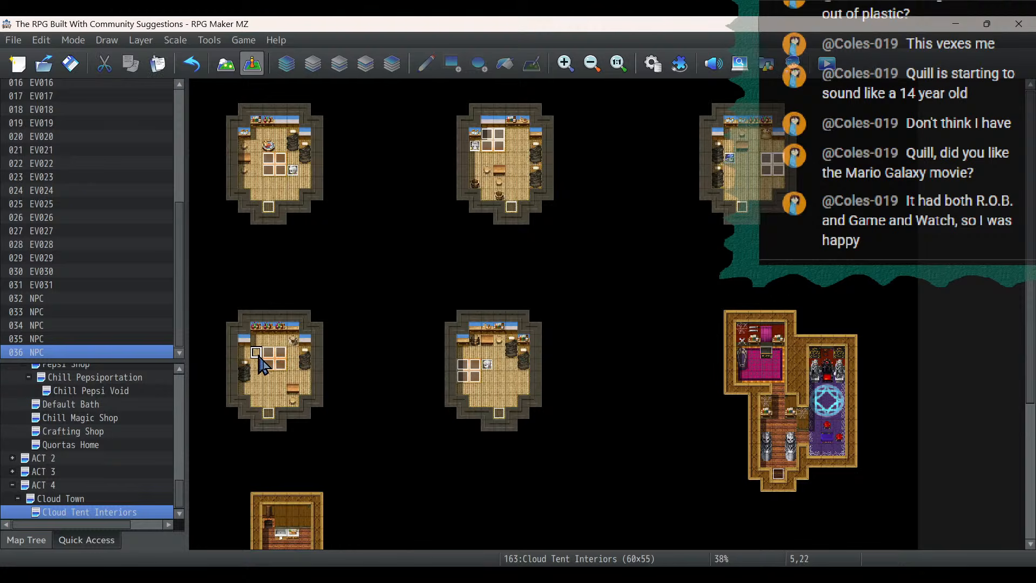
{"action": "right_click", "coordinate": [257, 354]}
{"action": "left_click", "coordinate": [281, 438]}
- Change the image of the NPC at (5,22) to the front-facing second character in the Fae sheet's lower row
{"action": "double_click", "coordinate": [256, 357]}
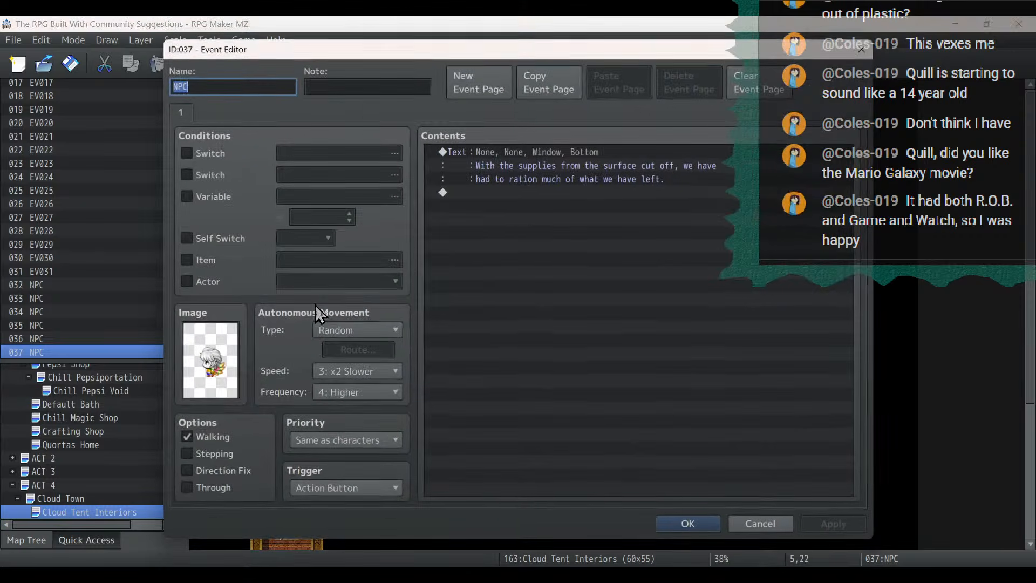
{"action": "double_click", "coordinate": [210, 360]}
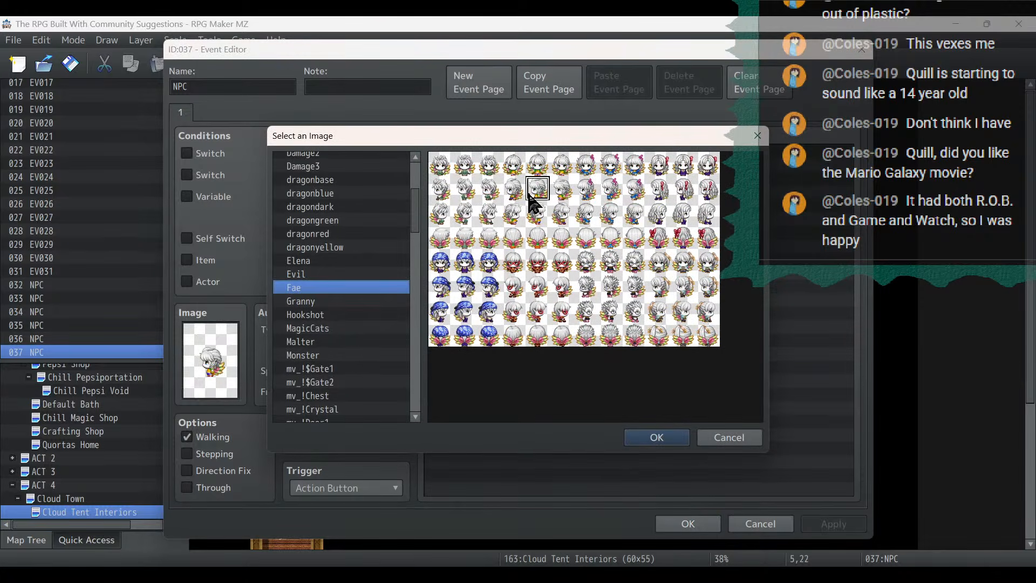
{"action": "double_click", "coordinate": [538, 262]}
- Open the dialogue of the NPC at (5,22) and select all of its text for replacement
{"action": "double_click", "coordinate": [589, 165]}
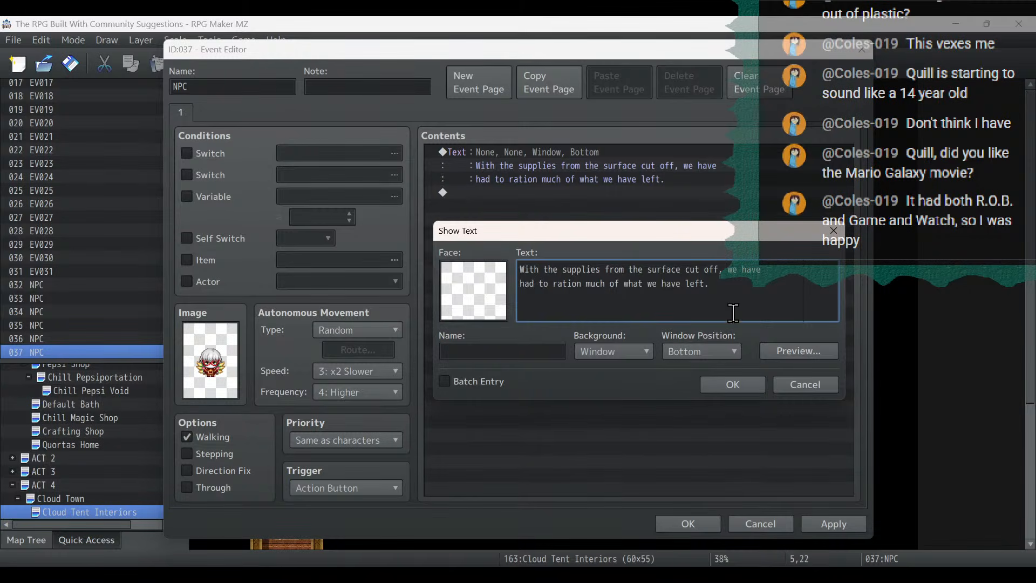
{"action": "key", "text": "ctrl+a"}
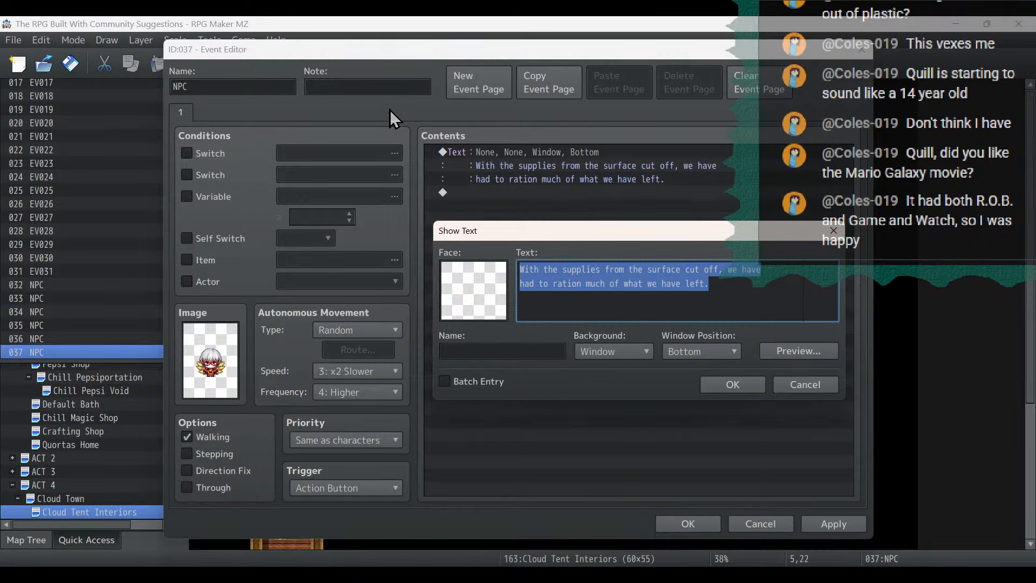
- Replace the dialogue with "If you are feeling unattached to living, you can try" and, on a new line, "ringing the bell on the north end of town."
{"action": "type", "text": "I"}
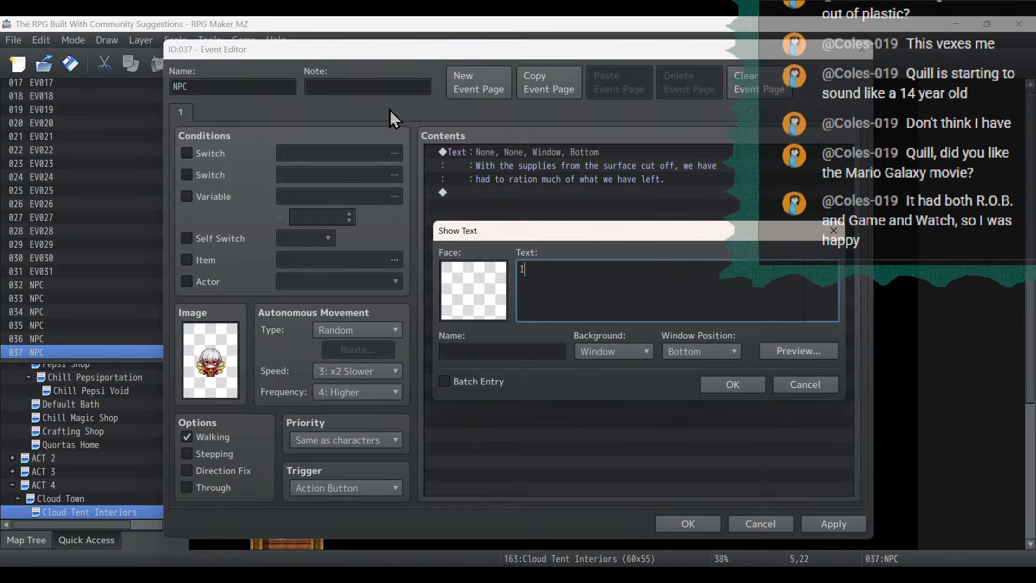
{"action": "type", "text": "f yu"}
{"action": "key", "text": "BackSpace"}
{"action": "type", "text": "ou are feeling un"}
{"action": "key", "text": "BackSpace"}
{"action": "type", "text": "unattached"}
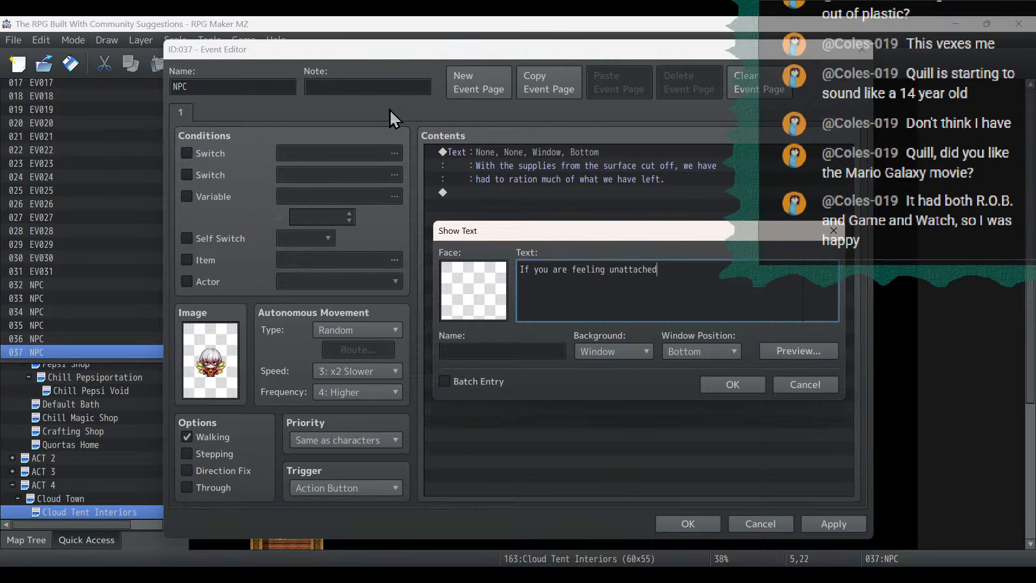
{"action": "type", "text": " to living, "}
{"action": "type", "text": "you can tr"}
{"action": "type", "text": "y ri"}
{"action": "type", "text": "ringing the bell"}
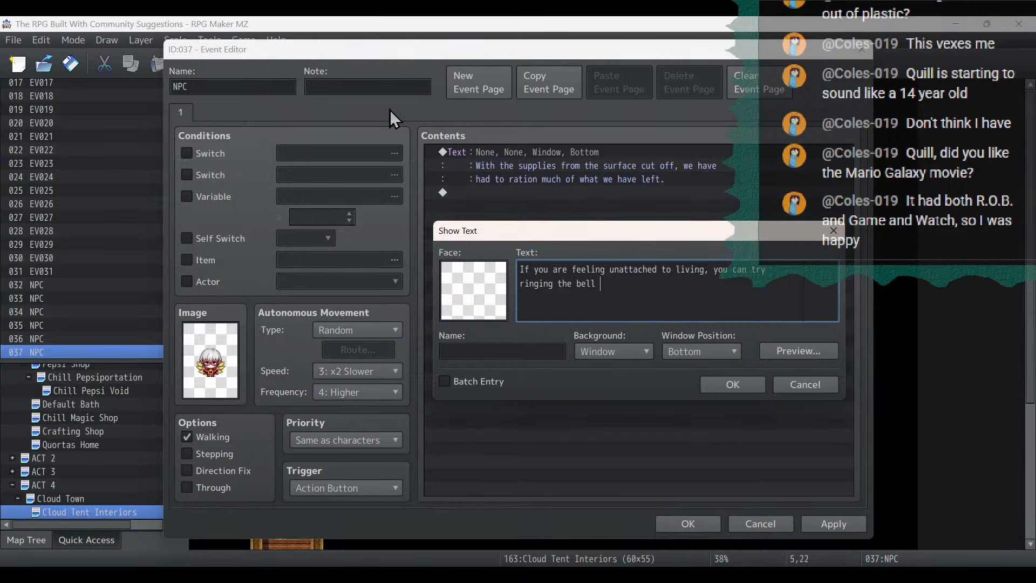
{"action": "type", "text": " on the north end of town. It calls the"}
- Finish the dialogue with "It calls the" and, on a third line, "dragon that lives way up higher. That thing is a monster!", saving the event
{"action": "key", "text": "Return"}
{"action": "type", "text": "dragon that lives"}
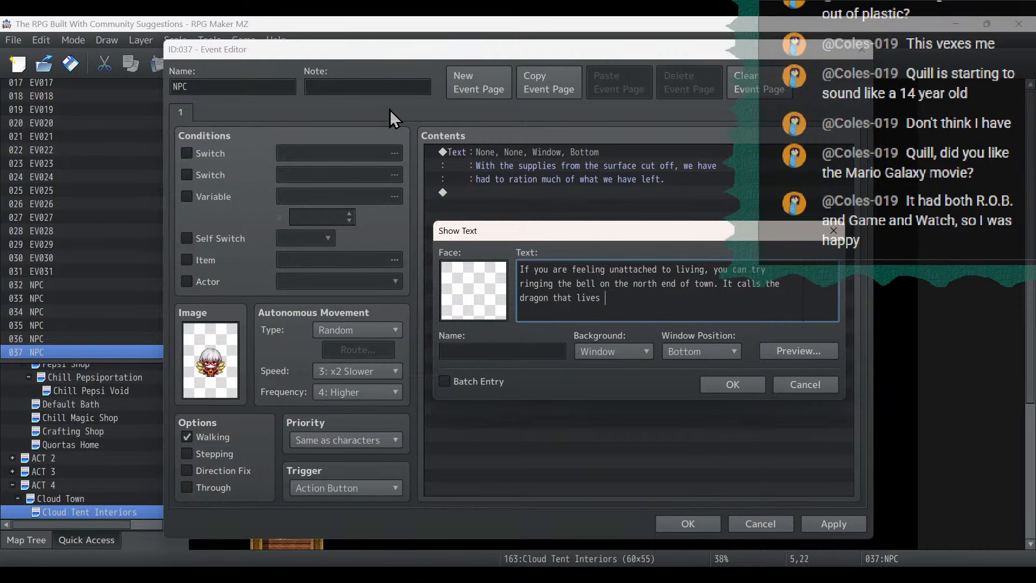
{"action": "type", "text": " up"}
{"action": "key", "text": "BackSpace"}
{"action": "key", "text": "BackSpace"}
{"action": "key", "text": "BackSpace"}
{"action": "key", "text": "BackSpace"}
{"action": "key", "text": "BackSpace"}
{"action": "type", "text": "es way up higher"}
{"action": "key", "text": "BackSpace"}
{"action": "key", "text": "BackSpace"}
{"action": "key", "text": "BackSpace"}
{"action": "type", "text": "That thing"}
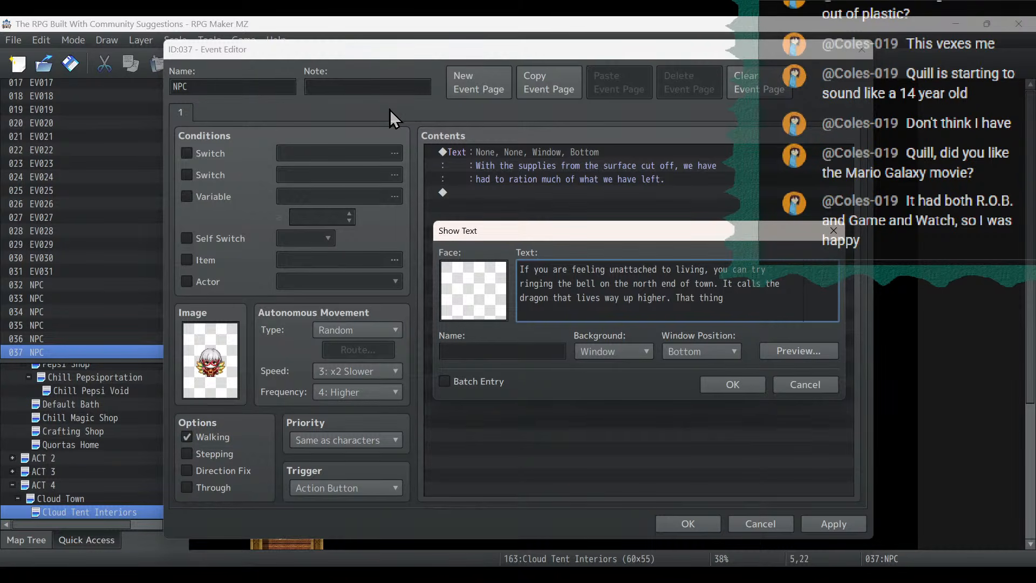
{"action": "type", "text": " is a monster!"}
{"action": "left_click", "coordinate": [758, 386]}
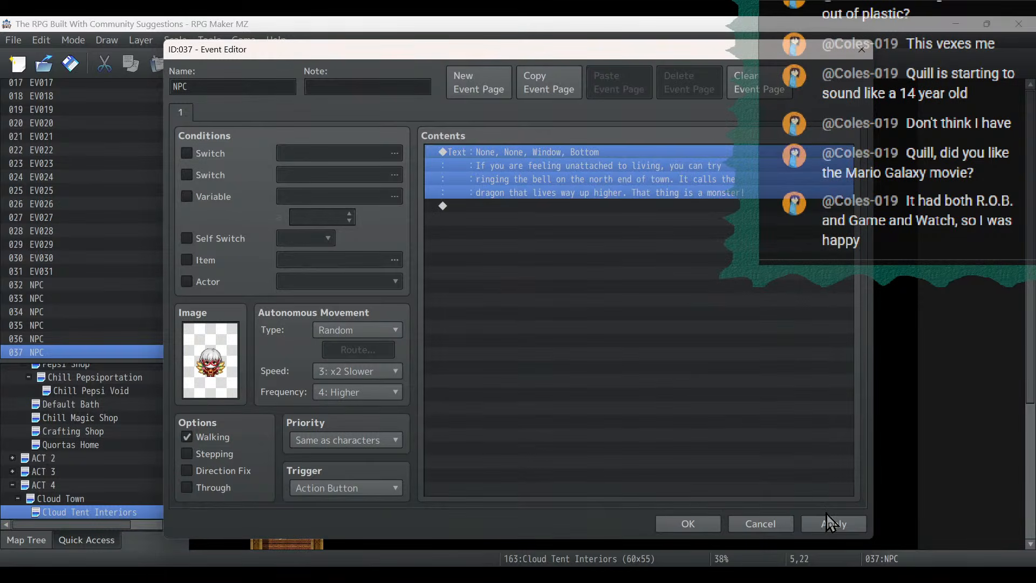
{"action": "left_click", "coordinate": [689, 524]}
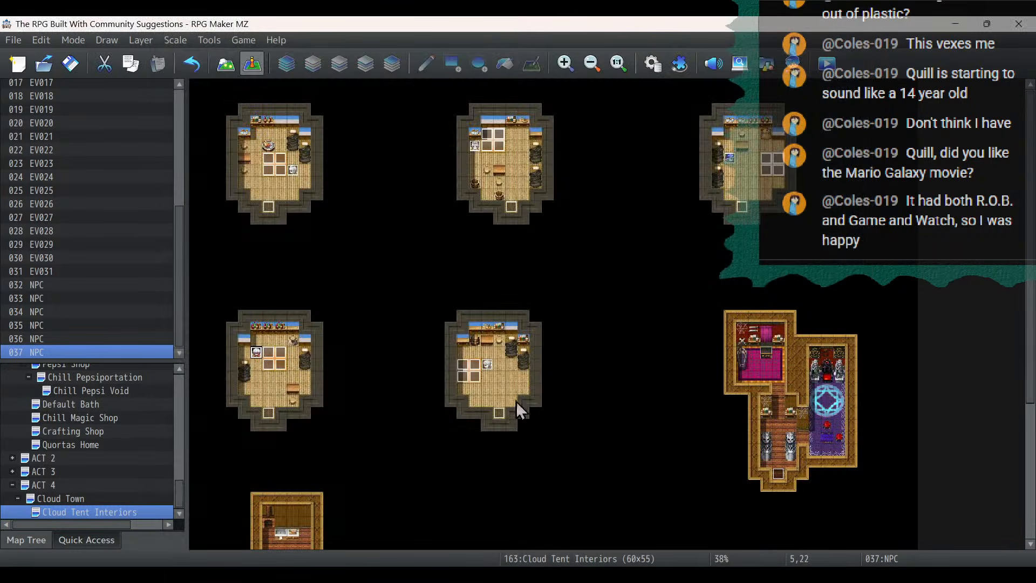
- Copy the NPC at (5,22) and paste it at (8,38) in the kitchen of the wooden building below
{"action": "right_click", "coordinate": [254, 354]}
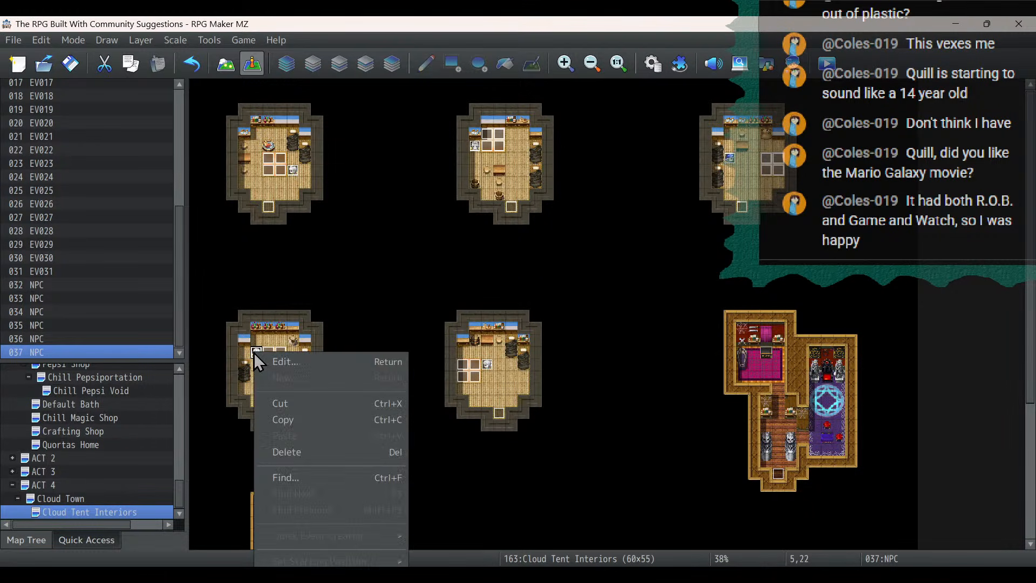
{"action": "left_click", "coordinate": [300, 424]}
{"action": "scroll", "coordinate": [583, 208], "scroll_direction": "down", "scroll_amount": 5}
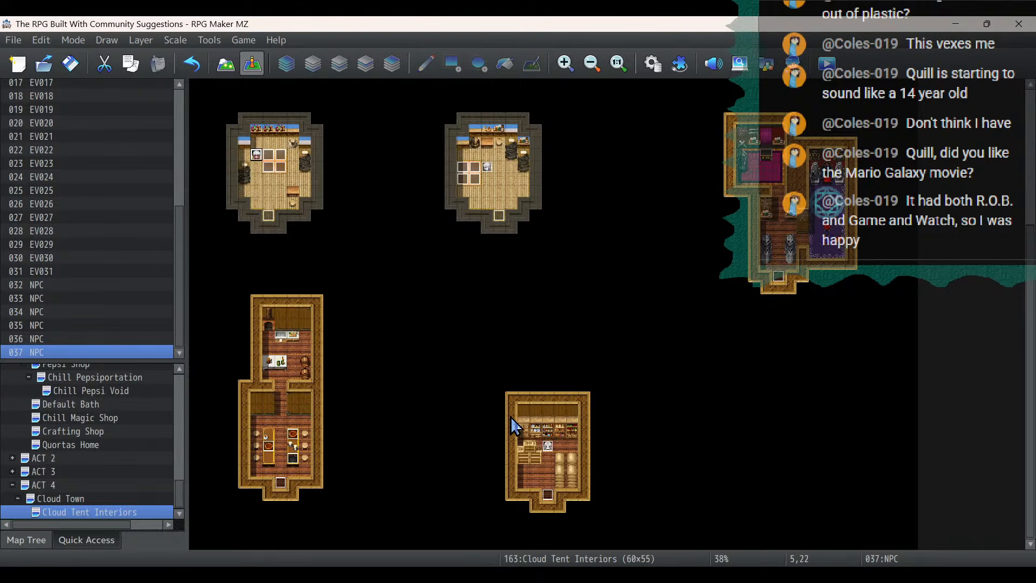
{"action": "left_click", "coordinate": [291, 351]}
{"action": "right_click", "coordinate": [289, 352]}
{"action": "left_click", "coordinate": [332, 432]}
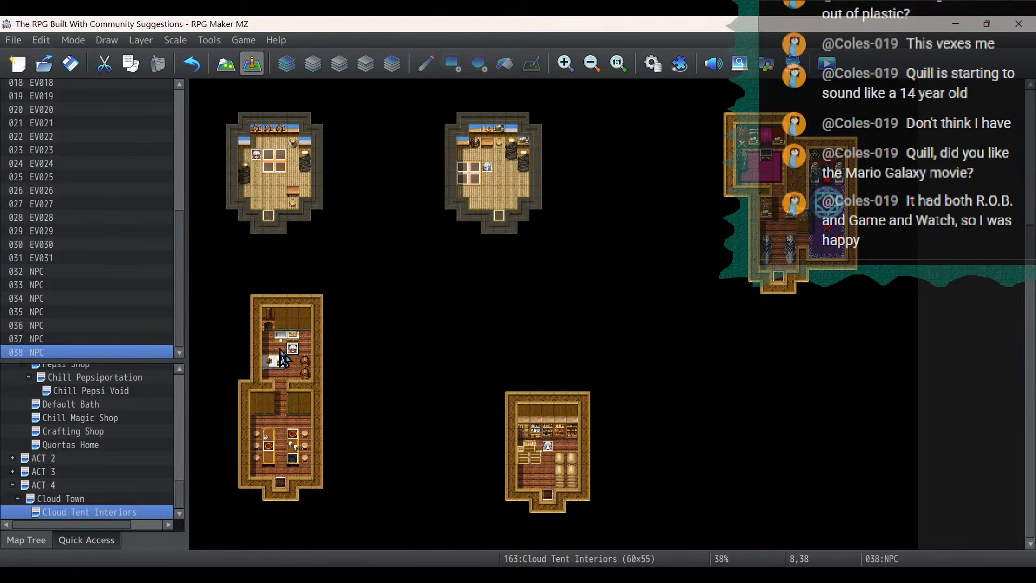
- Give the NPC at (8,38) Fixed movement, enable Stepping, and use the back-facing third character in the Fae sheet's upper row
{"action": "double_click", "coordinate": [294, 350]}
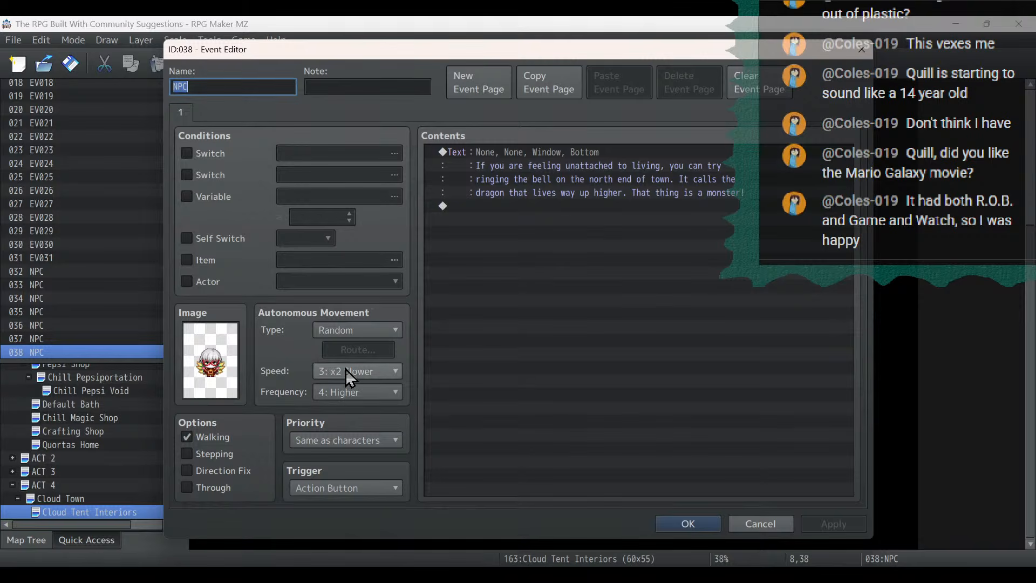
{"action": "left_click", "coordinate": [349, 330]}
{"action": "left_click", "coordinate": [349, 336]}
{"action": "left_click", "coordinate": [354, 347]}
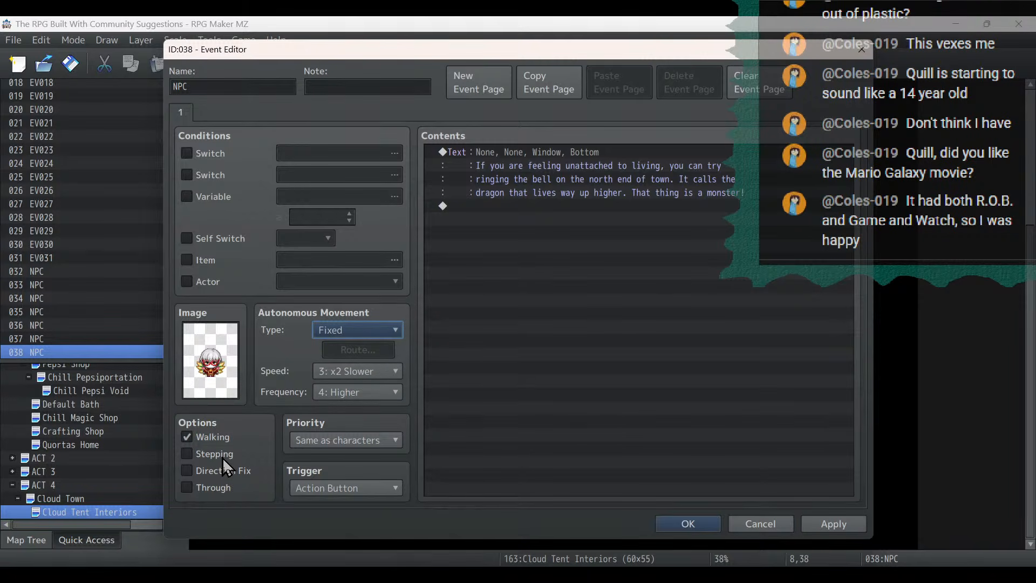
{"action": "left_click", "coordinate": [223, 457]}
{"action": "double_click", "coordinate": [211, 361]}
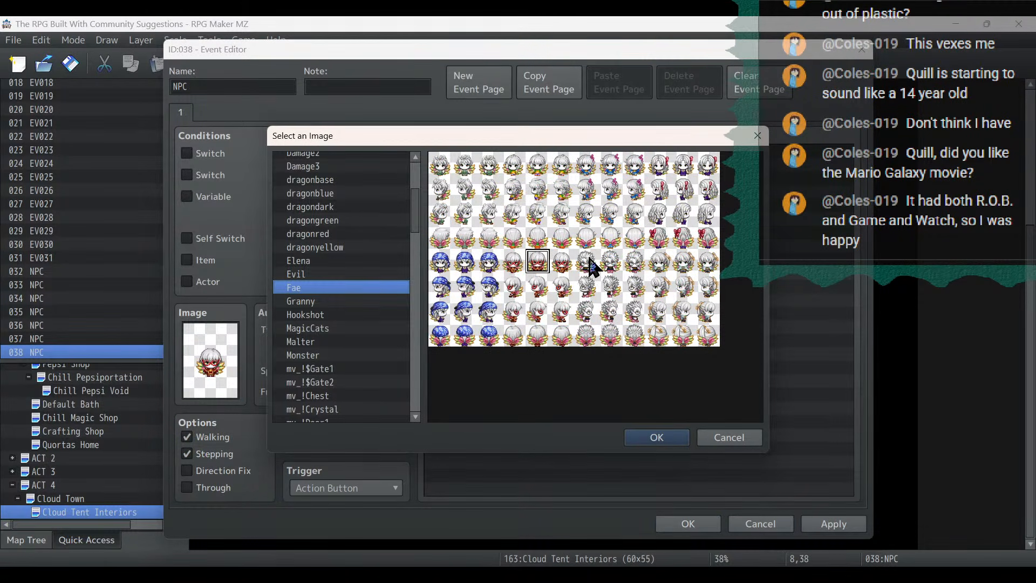
{"action": "double_click", "coordinate": [610, 237]}
- Replace the dialogue of the NPC at (8,38) with "Welcome to the Cloud Town Bar and Grill!" and save the event
{"action": "double_click", "coordinate": [478, 167]}
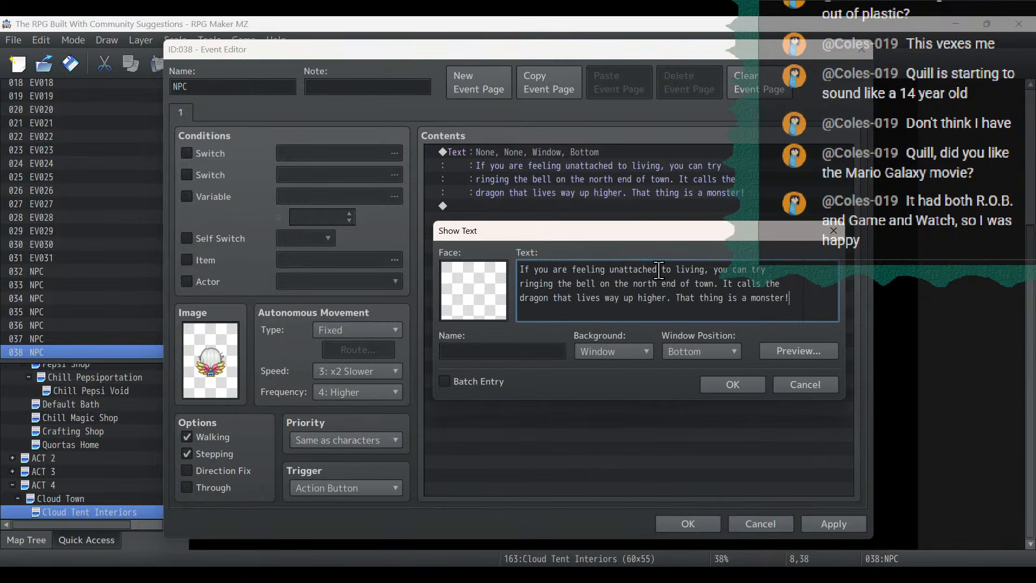
{"action": "left_click_drag", "start_coordinate": [832, 308], "coordinate": [439, 231]}
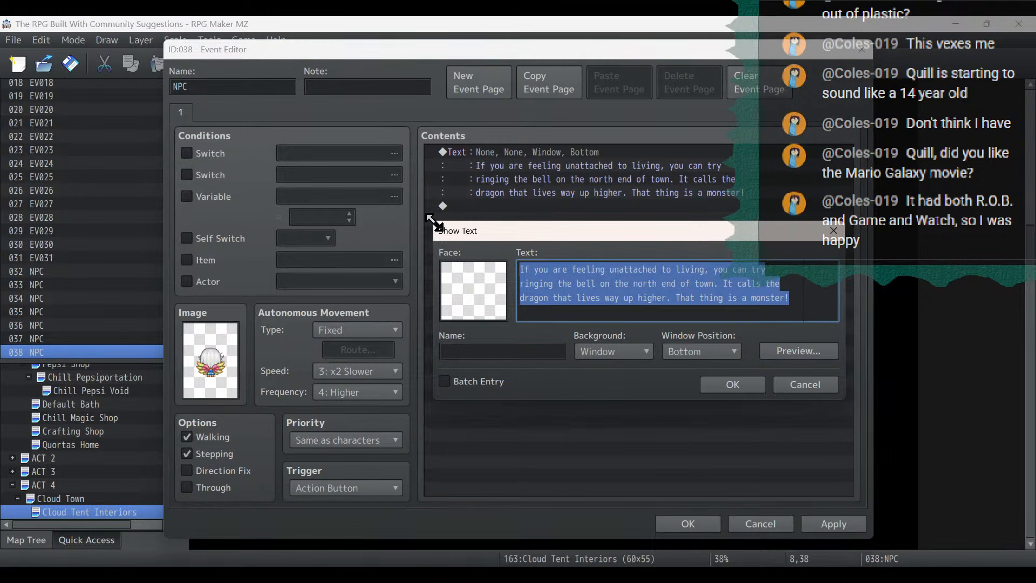
{"action": "type", "text": "We"}
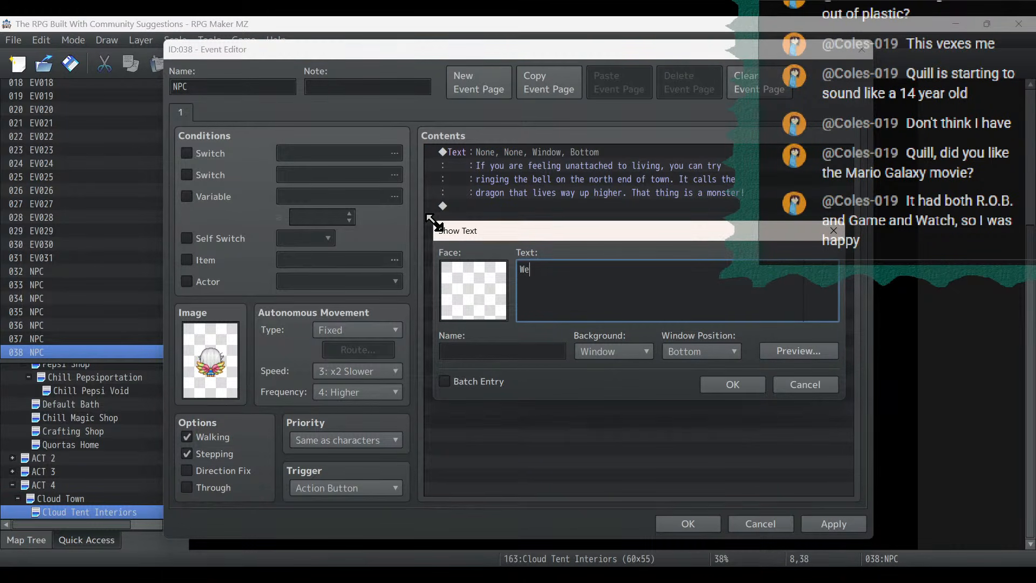
{"action": "type", "text": "lcome to the Cloud Town Bar"}
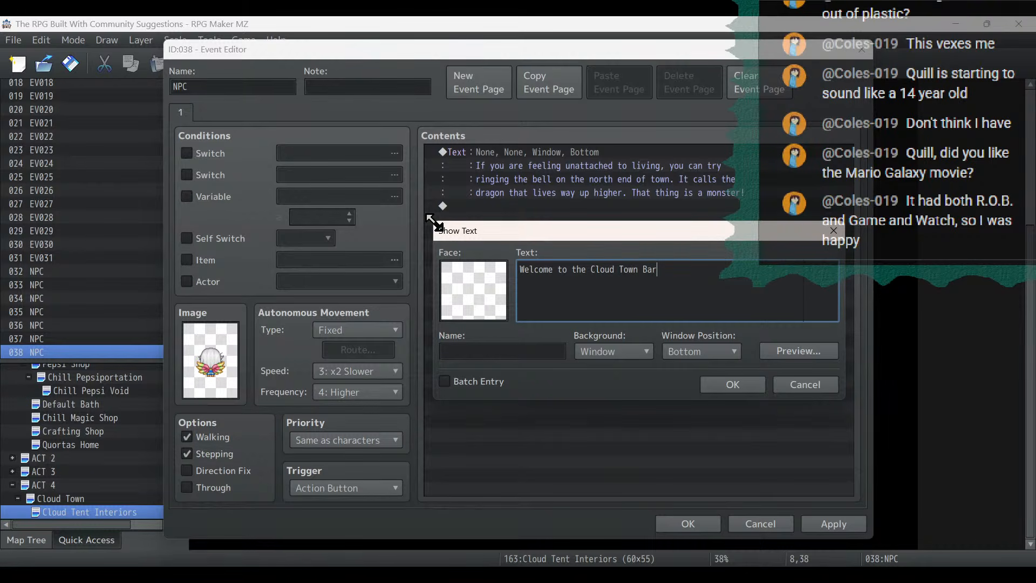
{"action": "type", "text": " and Grill!@"}
{"action": "key", "text": "BackSpace"}
{"action": "left_click", "coordinate": [756, 388]}
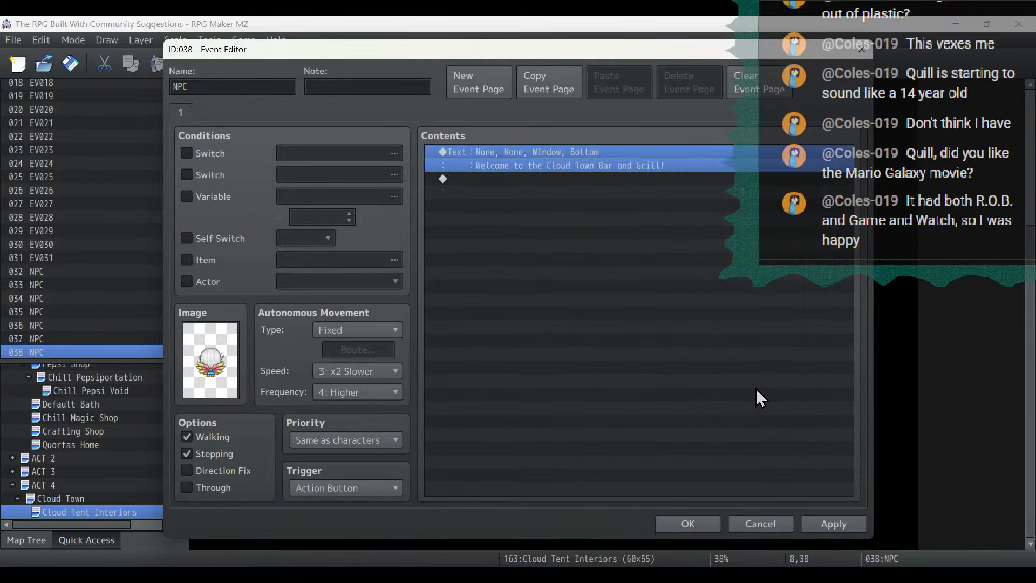
{"action": "left_click", "coordinate": [821, 525]}
{"action": "left_click", "coordinate": [718, 524]}
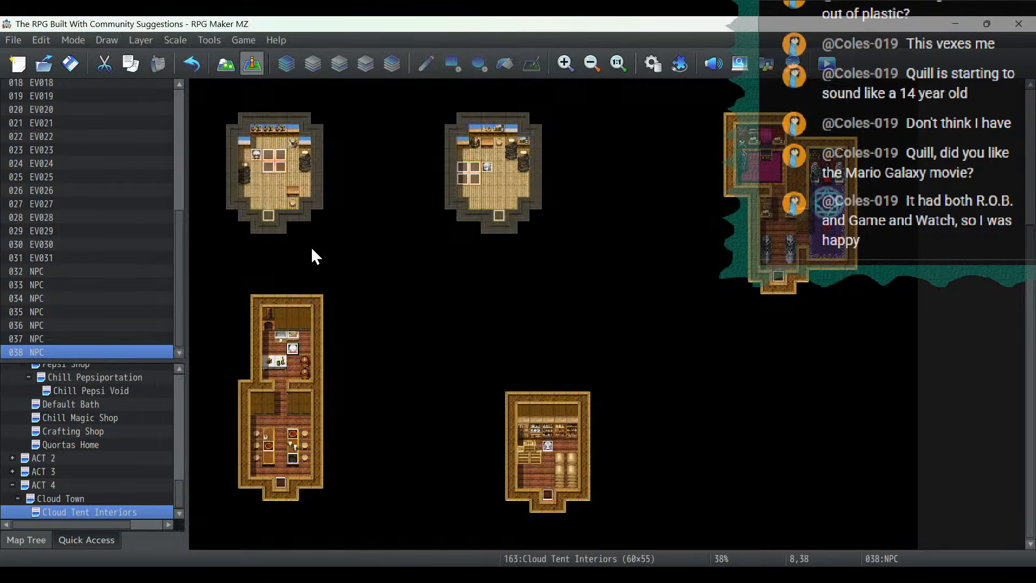
- Copy the kitchen NPC at (8,38) and paste it onto the dining-room stool at (9,46)
{"action": "right_click", "coordinate": [294, 350]}
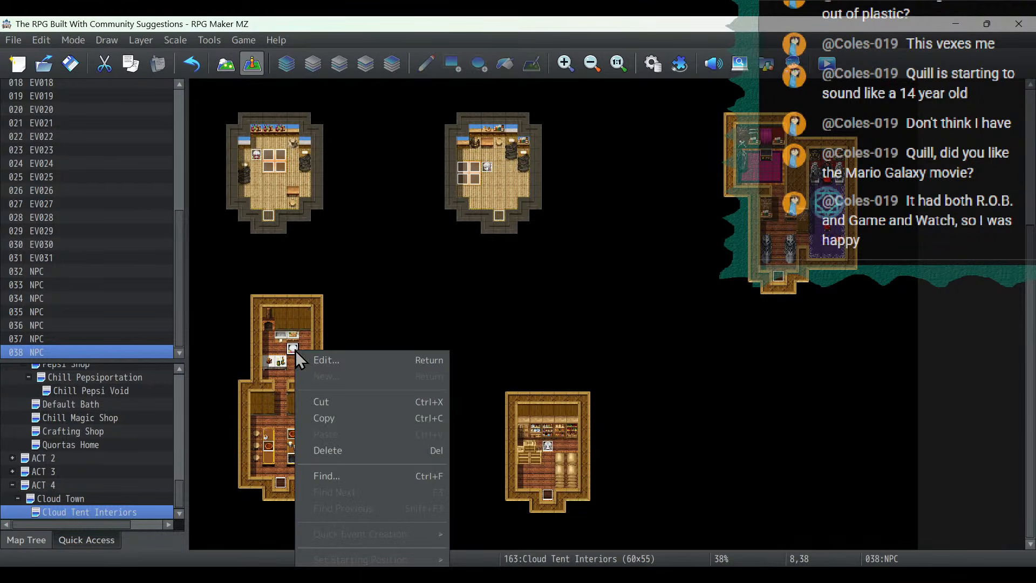
{"action": "left_click", "coordinate": [321, 419]}
{"action": "left_click", "coordinate": [305, 447]}
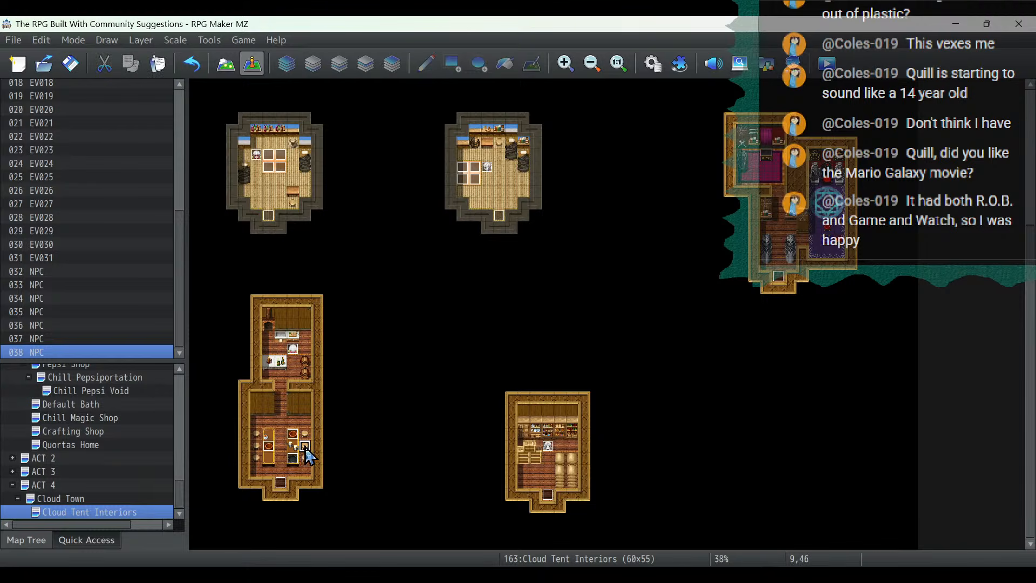
{"action": "right_click", "coordinate": [306, 448]}
{"action": "left_click", "coordinate": [327, 463]}
- Change the image of the NPC at (9,46) to the left-facing third character in the Fae sheet's lower row
{"action": "double_click", "coordinate": [305, 448]}
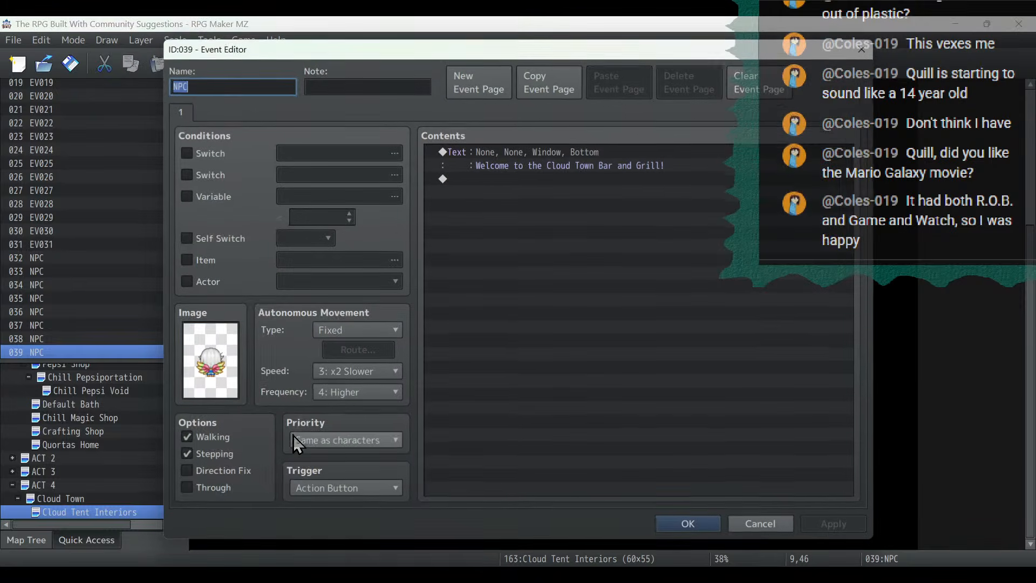
{"action": "double_click", "coordinate": [211, 361]}
{"action": "double_click", "coordinate": [608, 285]}
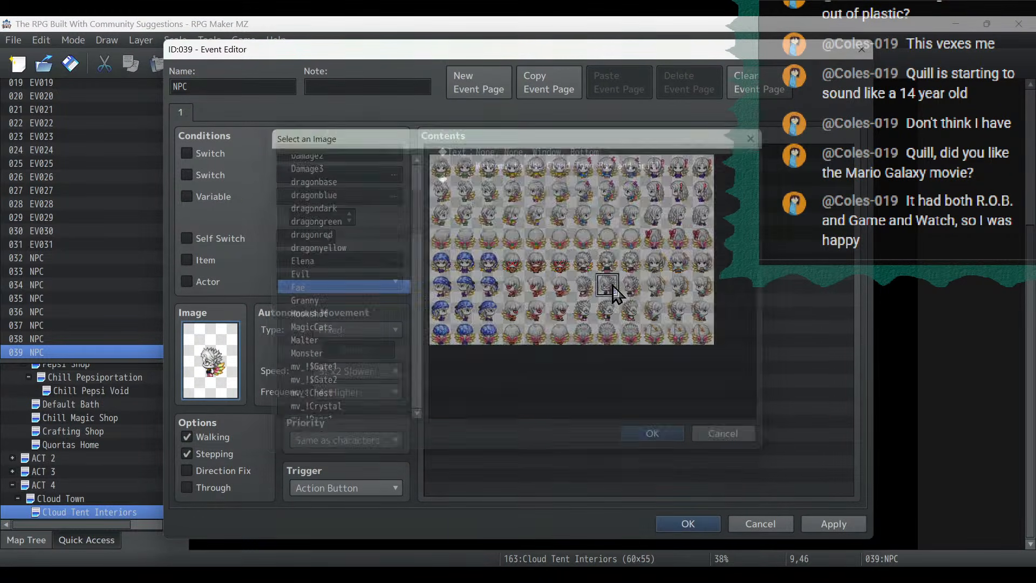
- Replace the dialogue of the NPC at (9,46) with "Normally this place serves some of the best food!"
{"action": "double_click", "coordinate": [579, 154]}
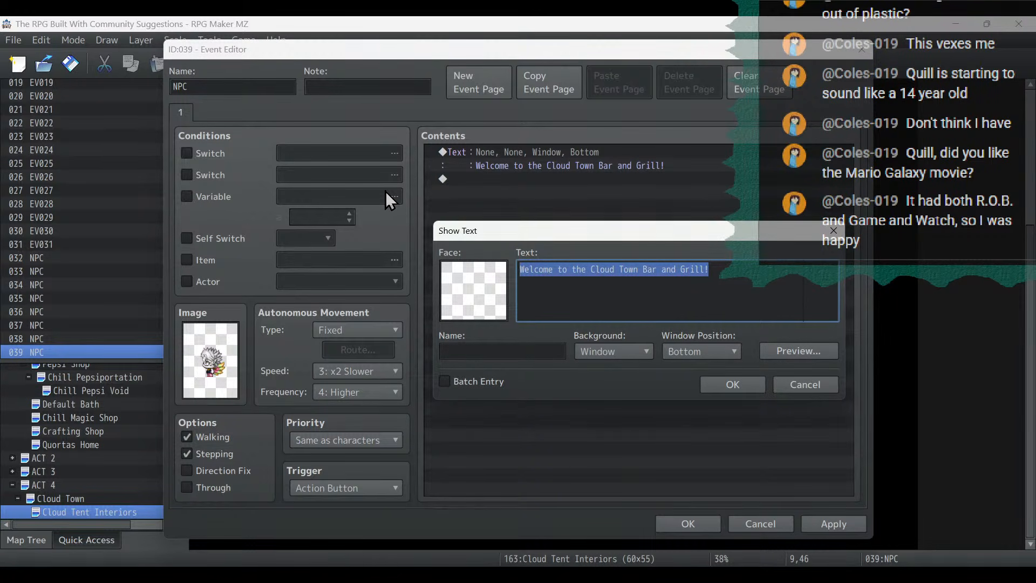
{"action": "type", "text": "Until"}
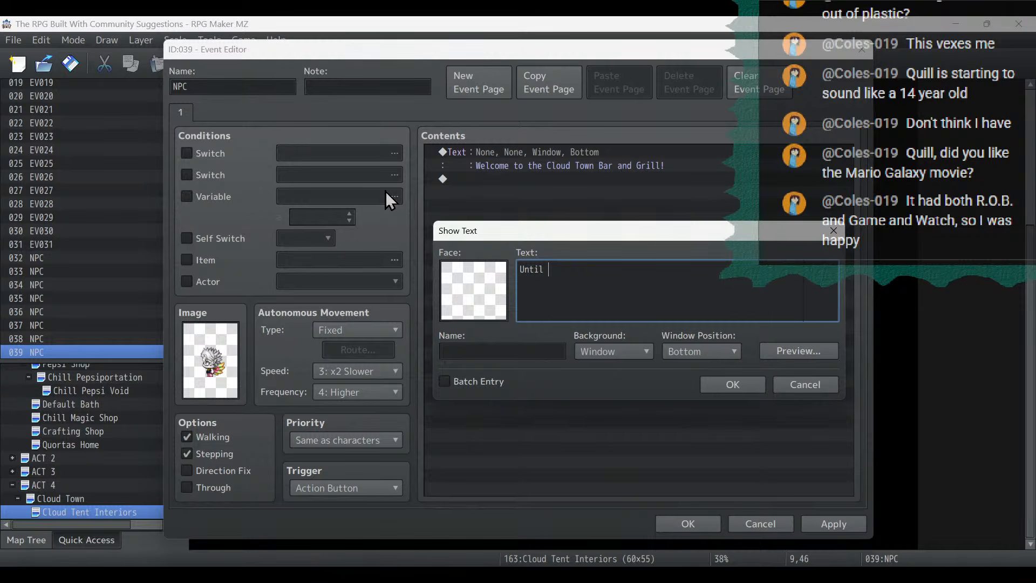
{"action": "key", "text": "BackSpace"}
{"action": "key", "text": "BackSpace"}
{"action": "key", "text": "BackSpace"}
{"action": "key", "text": "BackSpace"}
{"action": "key", "text": "BackSpace"}
{"action": "type", "text": "Normally this place serves some of"}
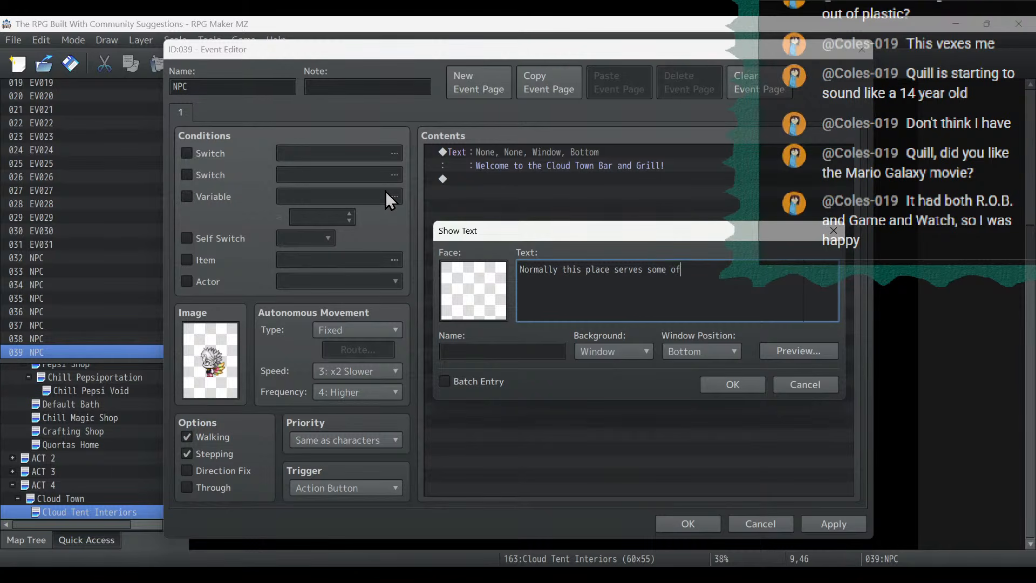
{"action": "type", "text": " the best food!"}
{"action": "type", "text": " The"}
- Complete the dialogue with "The" and, on a new line, "menu is a little more sparse at the moment.", and save the event
{"action": "key", "text": "Return"}
{"action": "type", "text": "menu is a little m"}
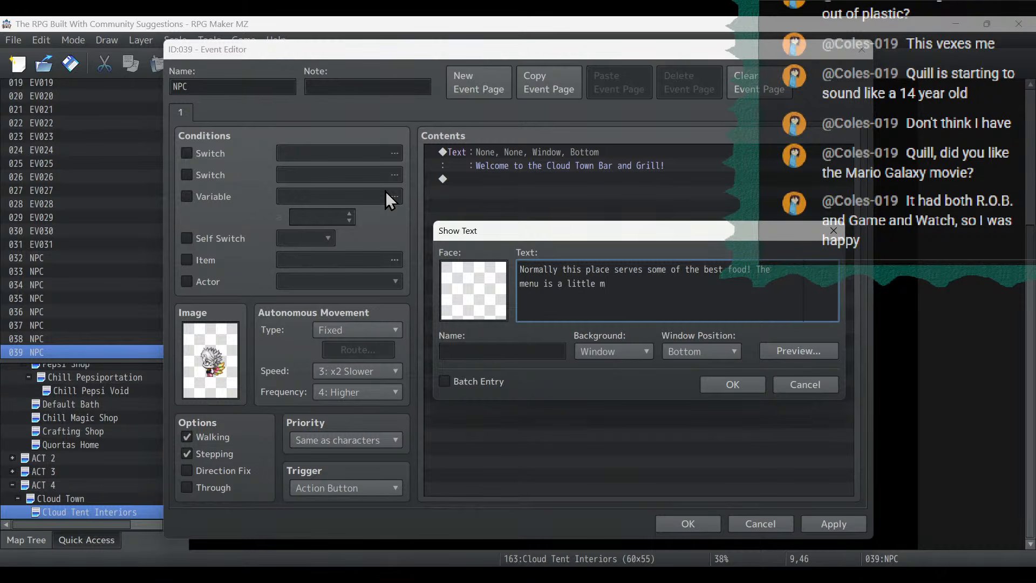
{"action": "type", "text": "ore sparse at the moment."}
{"action": "left_click", "coordinate": [753, 387]}
{"action": "left_click", "coordinate": [834, 524]}
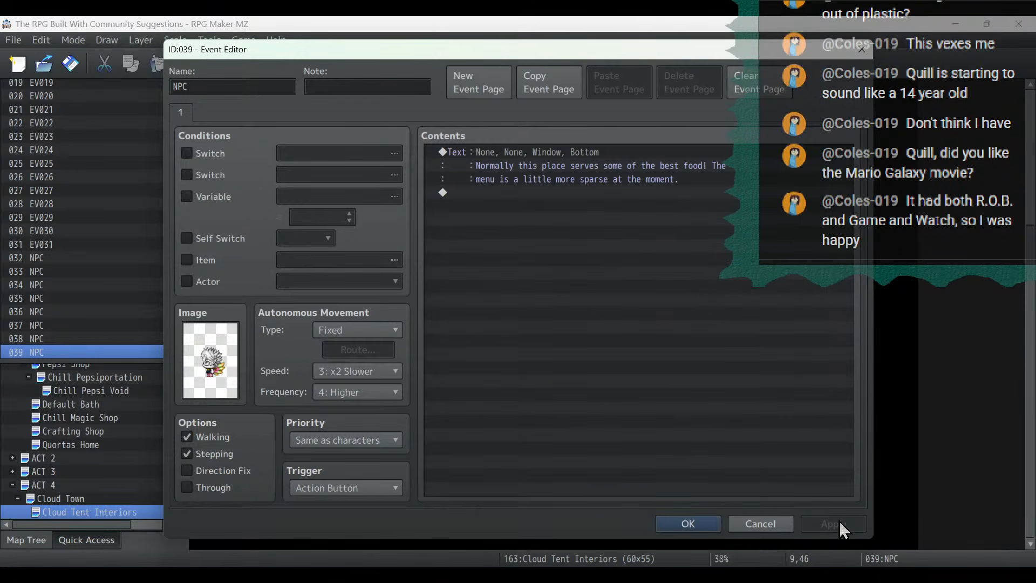
{"action": "left_click", "coordinate": [669, 522]}
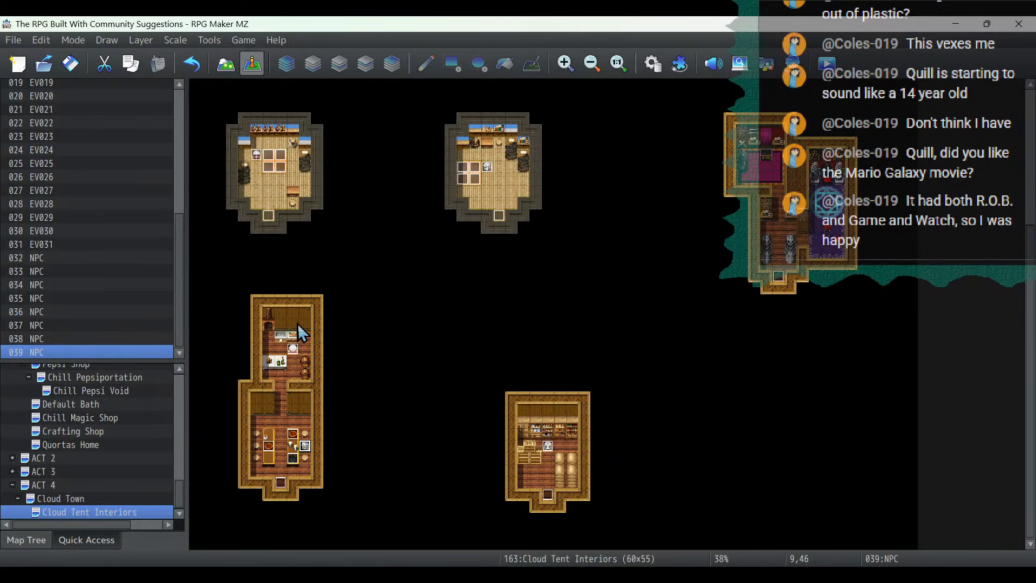
- Copy the NPC at (9,46) onto the opposite stool at (5,46), and move the original to (9,45)
{"action": "right_click", "coordinate": [305, 452]}
{"action": "left_click", "coordinate": [347, 445]}
{"action": "right_click", "coordinate": [263, 450]}
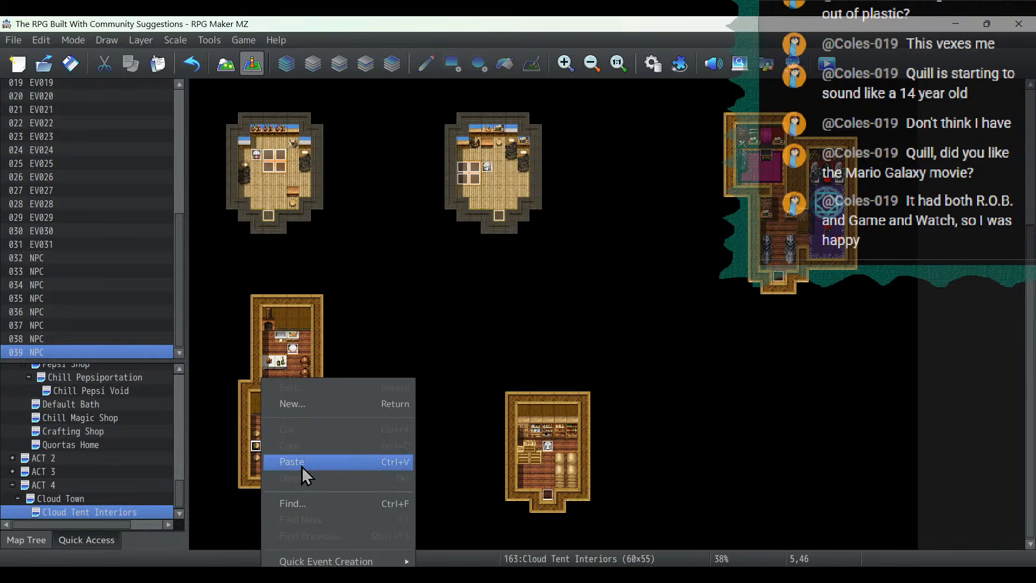
{"action": "left_click", "coordinate": [302, 463]}
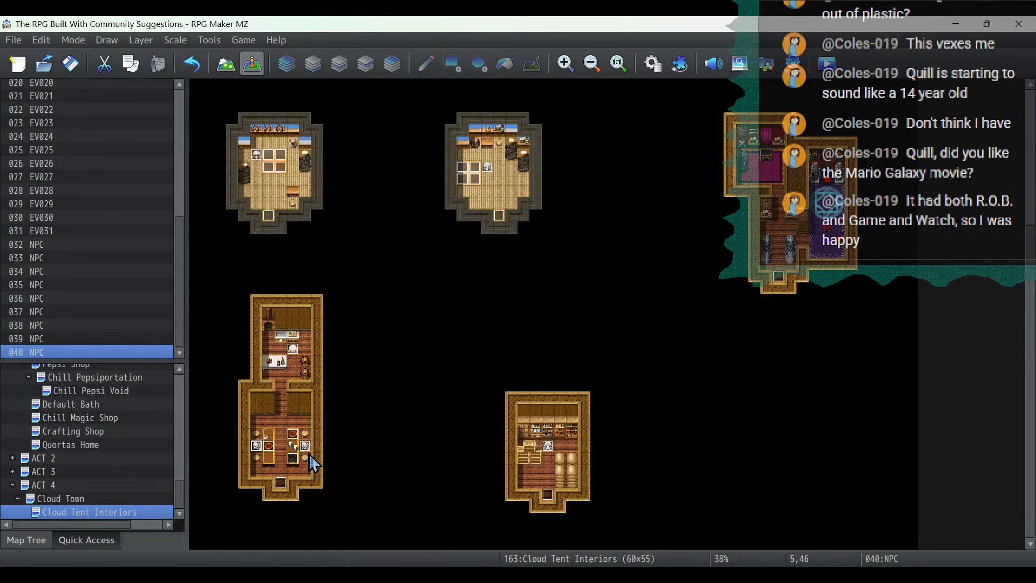
- Change the image of the NPC at (5,46) to the right-facing fourth character in the Fae sheet's upper row
{"action": "double_click", "coordinate": [262, 449]}
{"action": "double_click", "coordinate": [210, 360]}
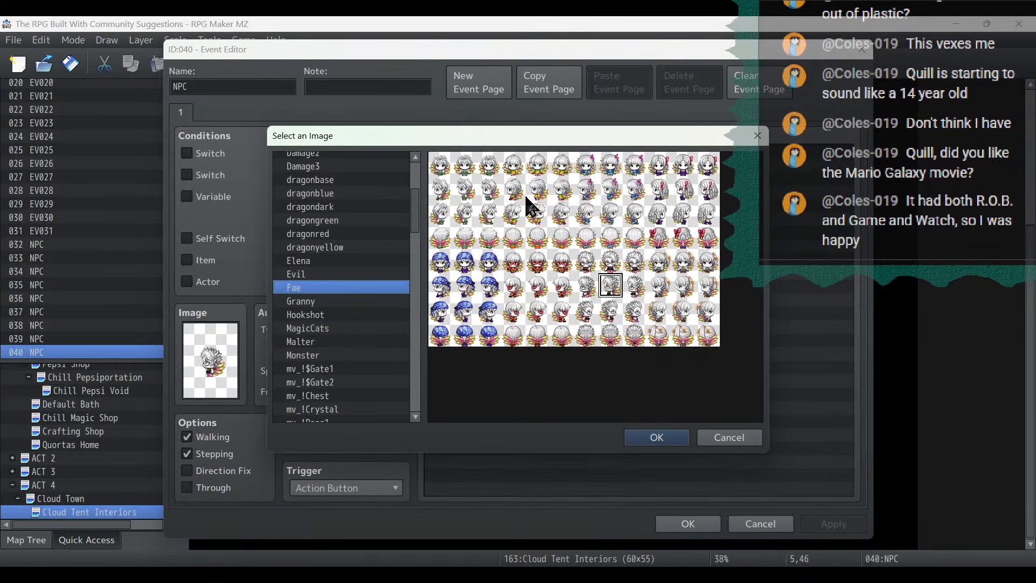
{"action": "double_click", "coordinate": [684, 219]}
- Replace the dialogue of the NPC at (5,46) with "I hope we can start getting more supplies again soon." and save the event
{"action": "double_click", "coordinate": [534, 159]}
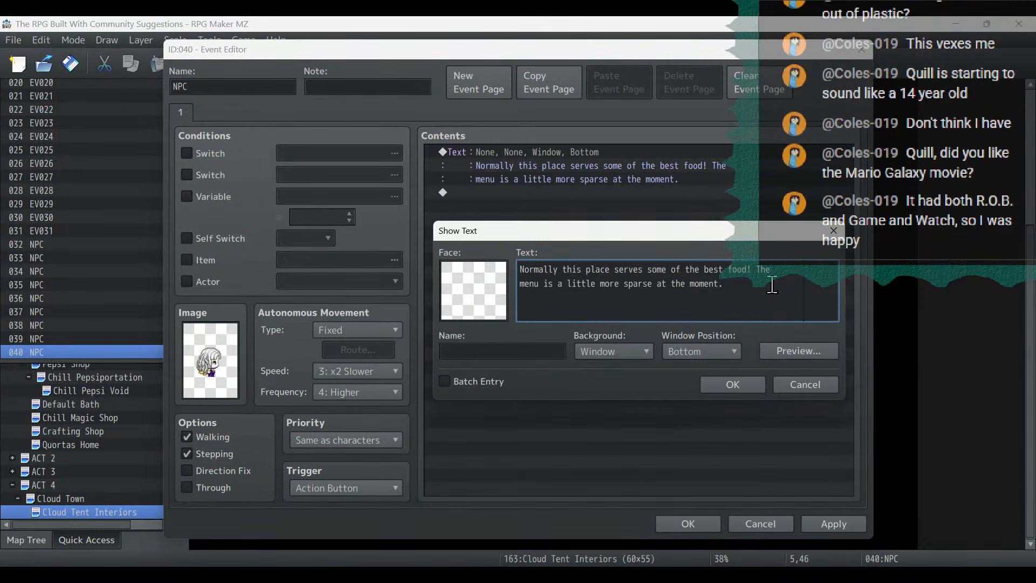
{"action": "key", "text": "ctrl+a"}
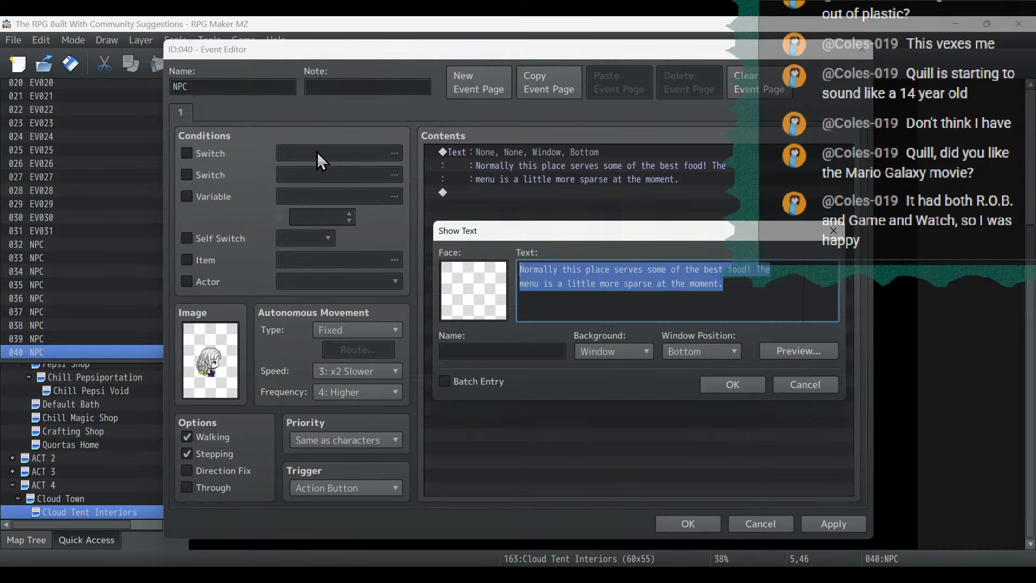
{"action": "type", "text": "I hope we ca"}
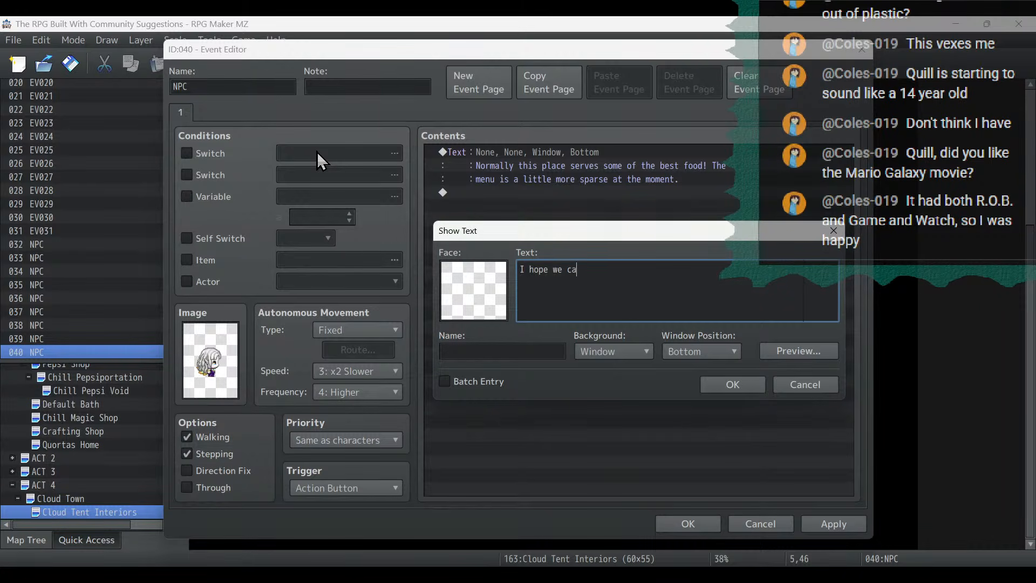
{"action": "type", "text": "n start getting more supplies again s"}
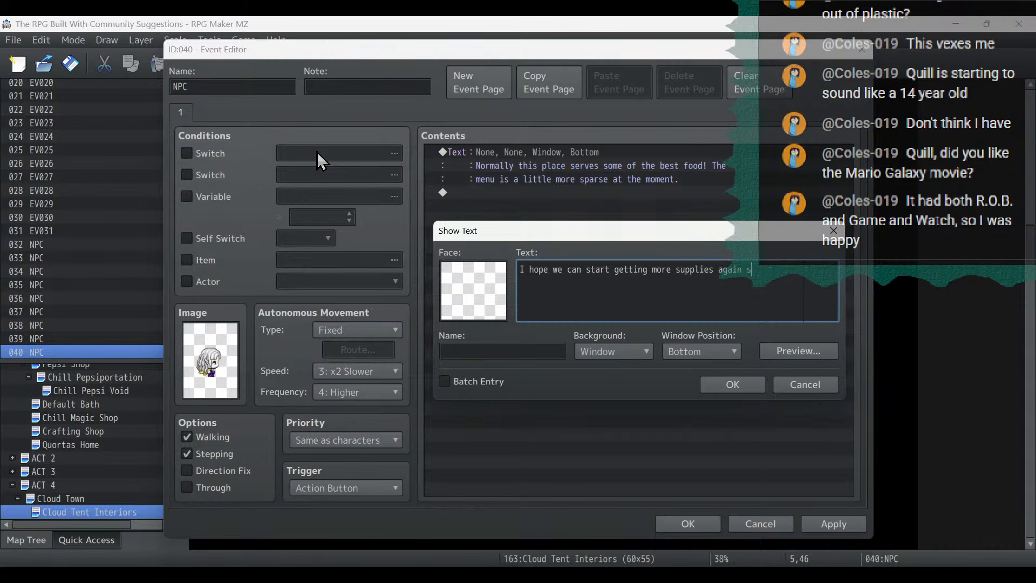
{"action": "type", "text": "oon."}
{"action": "left_click", "coordinate": [729, 385]}
{"action": "left_click", "coordinate": [849, 530]}
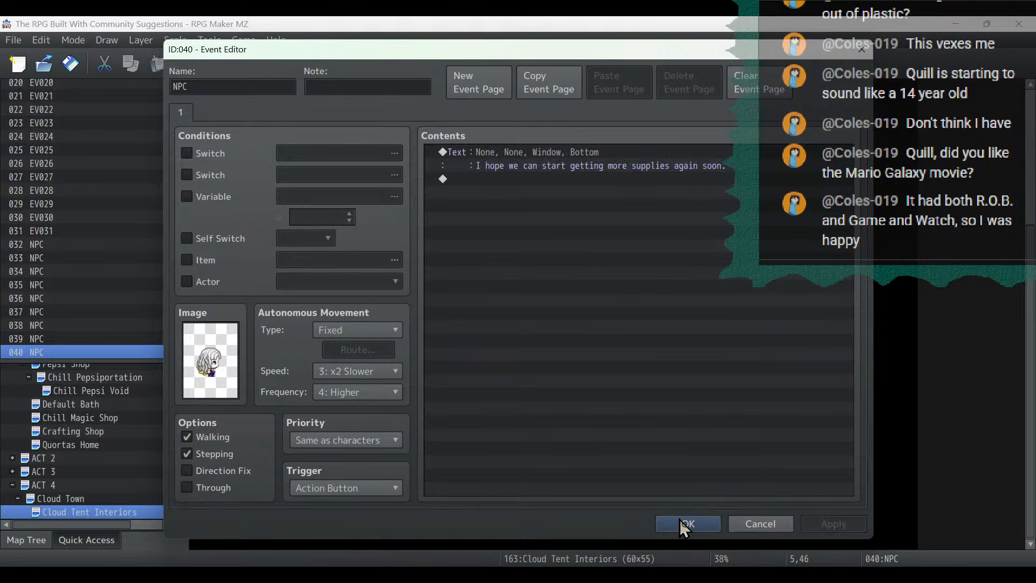
{"action": "left_click", "coordinate": [680, 521]}
- Create an event at (52,25) above the magic circle and give it the back-facing dark-haired character from the Alucloud sheet
{"action": "scroll", "coordinate": [557, 356], "scroll_direction": "up", "scroll_amount": 3}
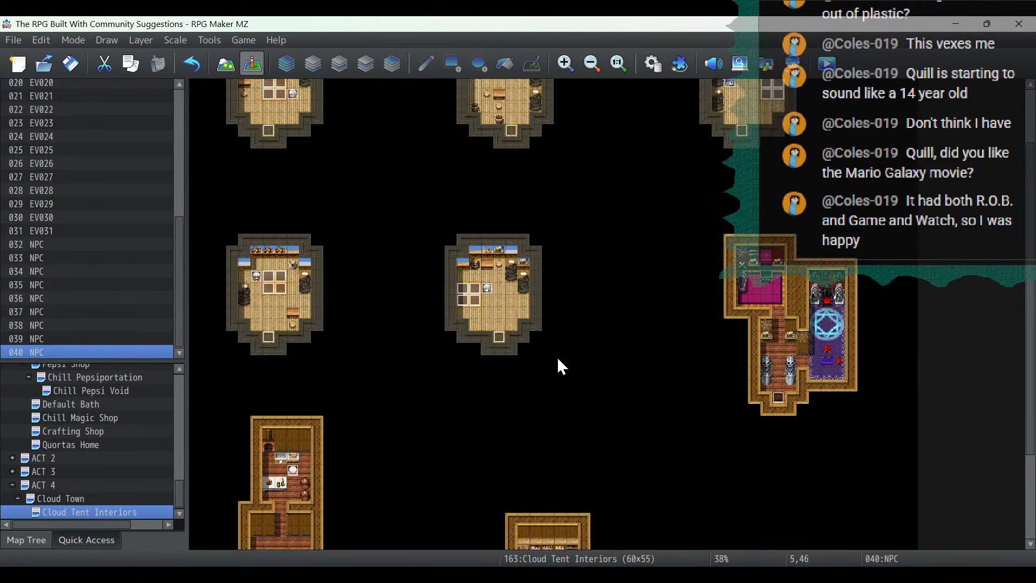
{"action": "scroll", "coordinate": [557, 356], "scroll_direction": "down", "scroll_amount": 1}
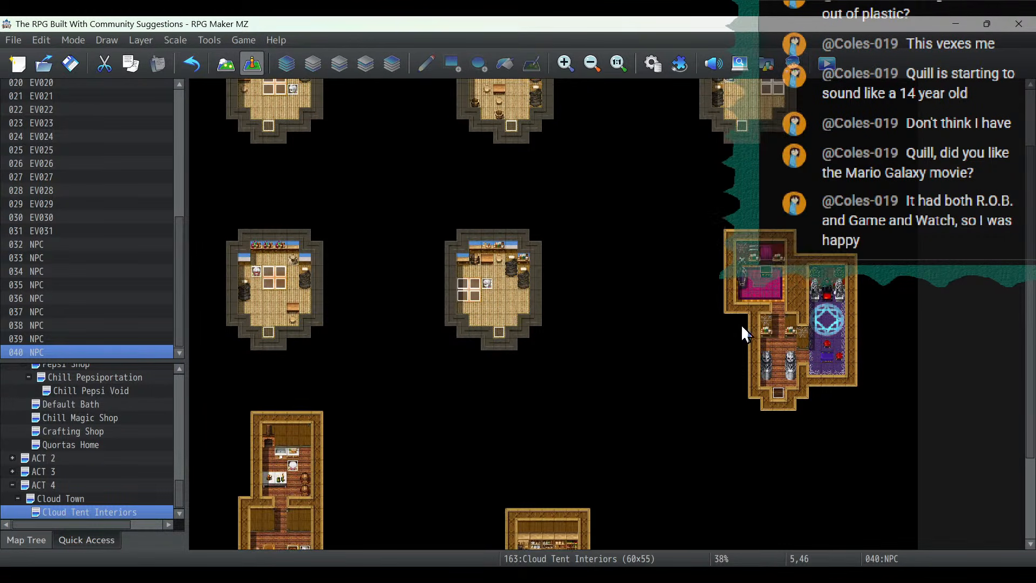
{"action": "left_click", "coordinate": [826, 309]}
{"action": "double_click", "coordinate": [826, 311]}
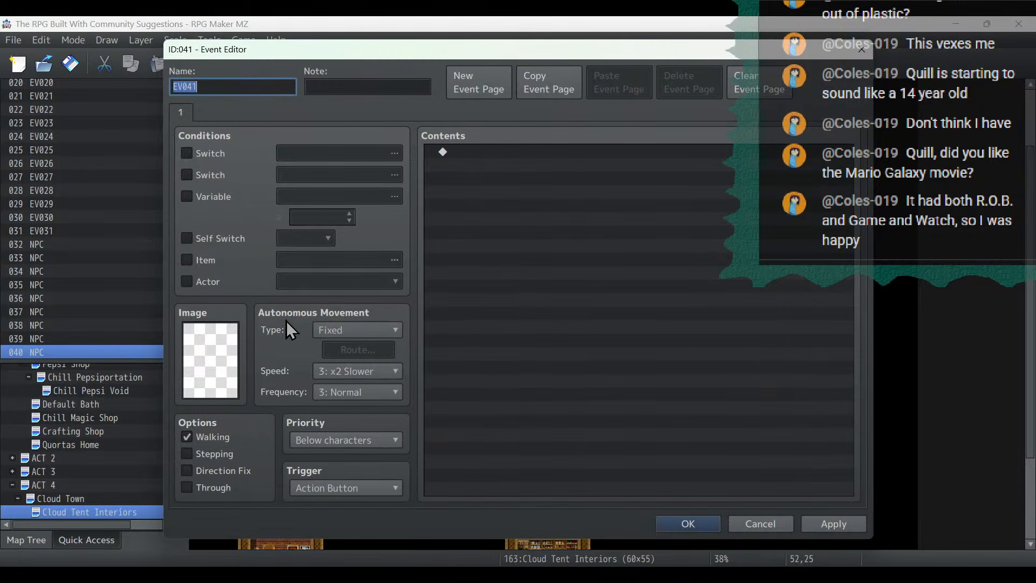
{"action": "double_click", "coordinate": [213, 352]}
{"action": "left_click", "coordinate": [337, 213]}
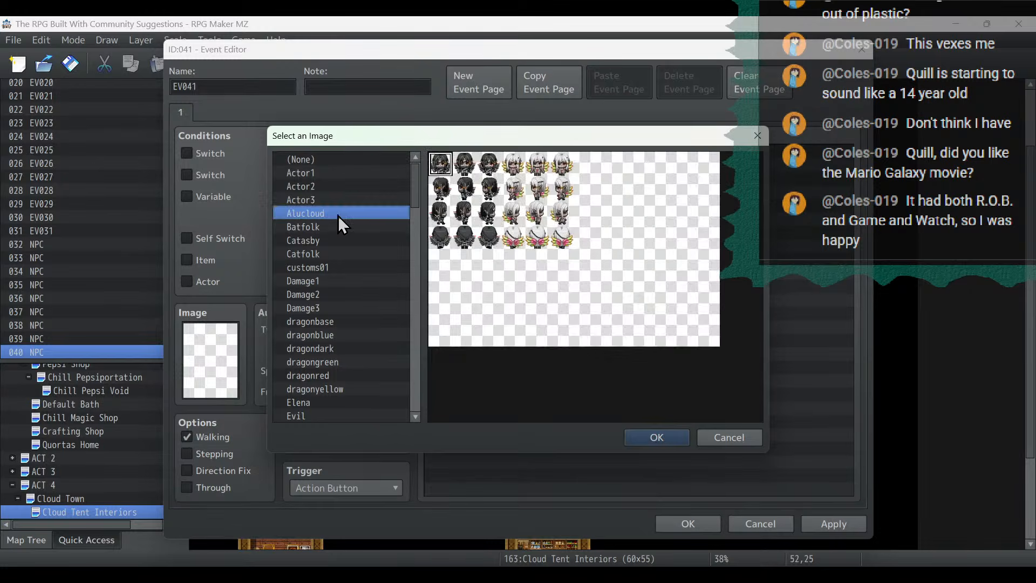
{"action": "double_click", "coordinate": [468, 238]}
- Add a Show Text command to the event with the dark-haired Alucloud face
{"action": "left_click", "coordinate": [482, 152]}
{"action": "double_click", "coordinate": [482, 150]}
{"action": "left_click", "coordinate": [526, 156]}
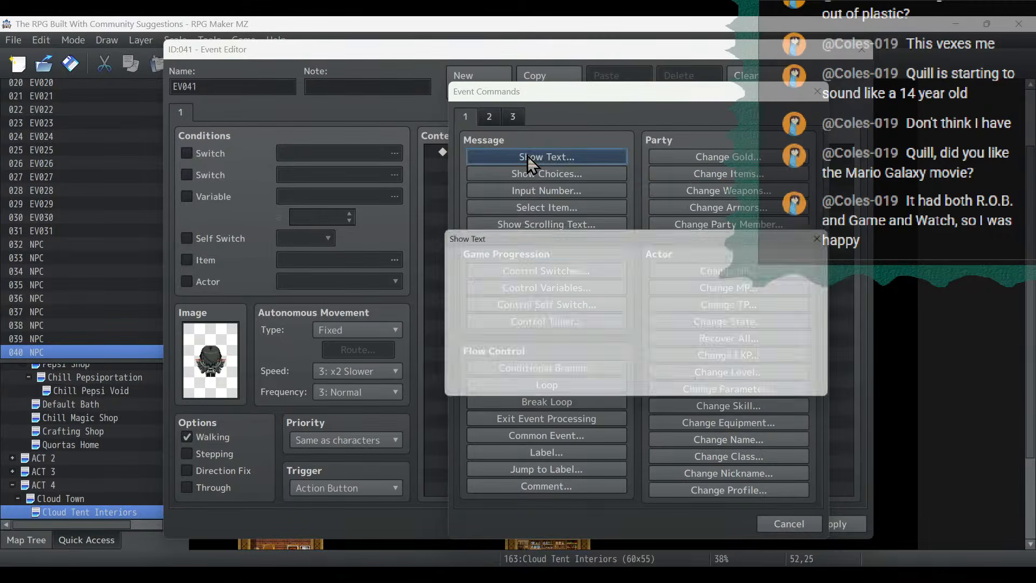
{"action": "double_click", "coordinate": [447, 287]}
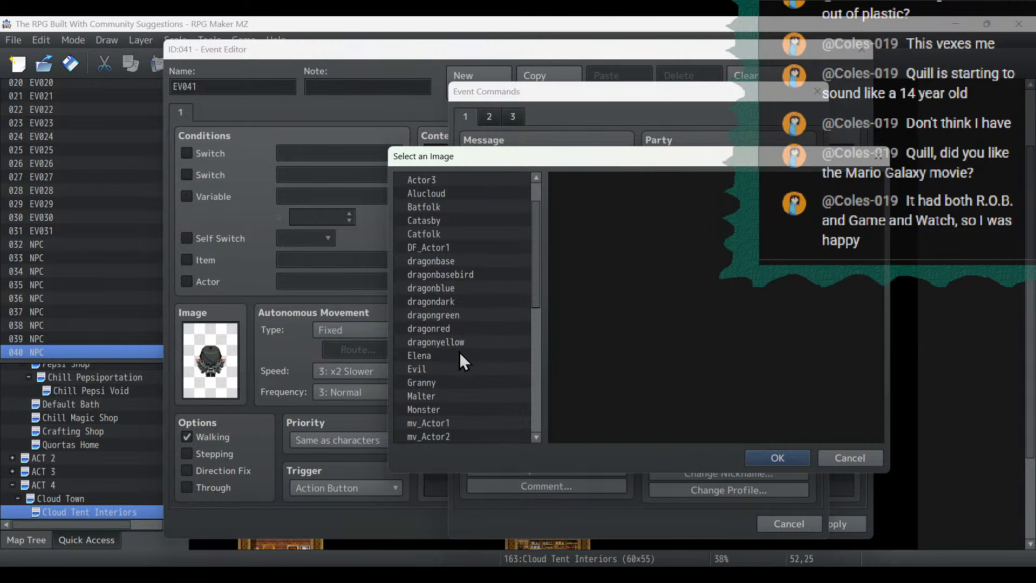
{"action": "left_click", "coordinate": [452, 234]}
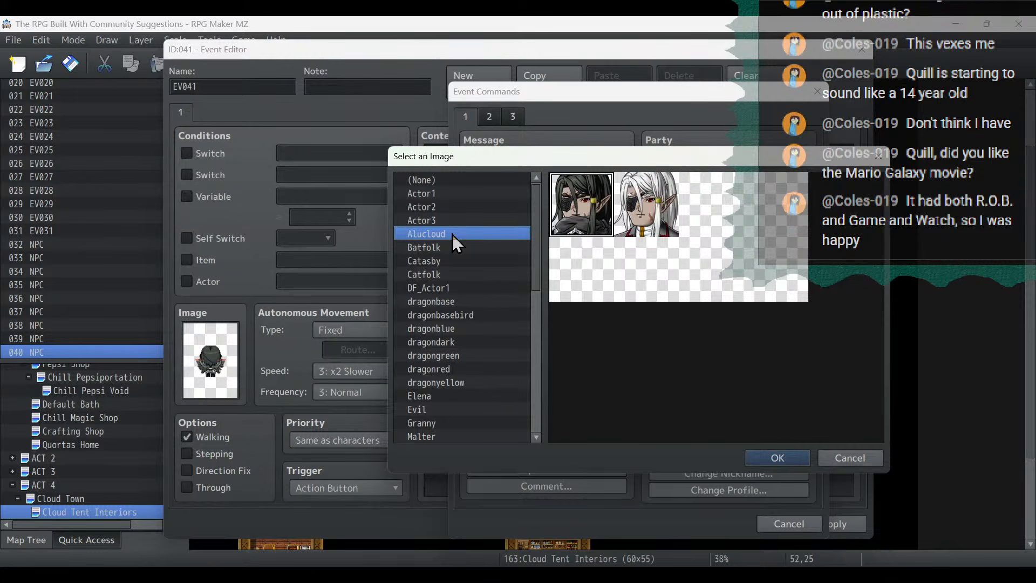
{"action": "double_click", "coordinate": [586, 229]}
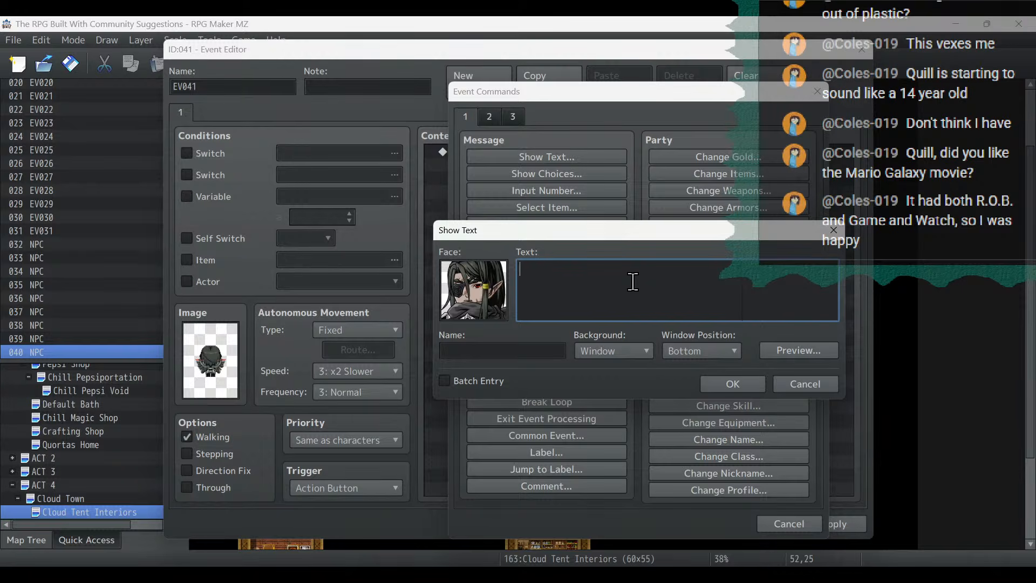
- Enter the message "You dare enter the home of Alucloud the Dark" and, on a new line, "Vampire uninvited?"
{"action": "type", "text": "You dare enter the home of Alucloud th"}
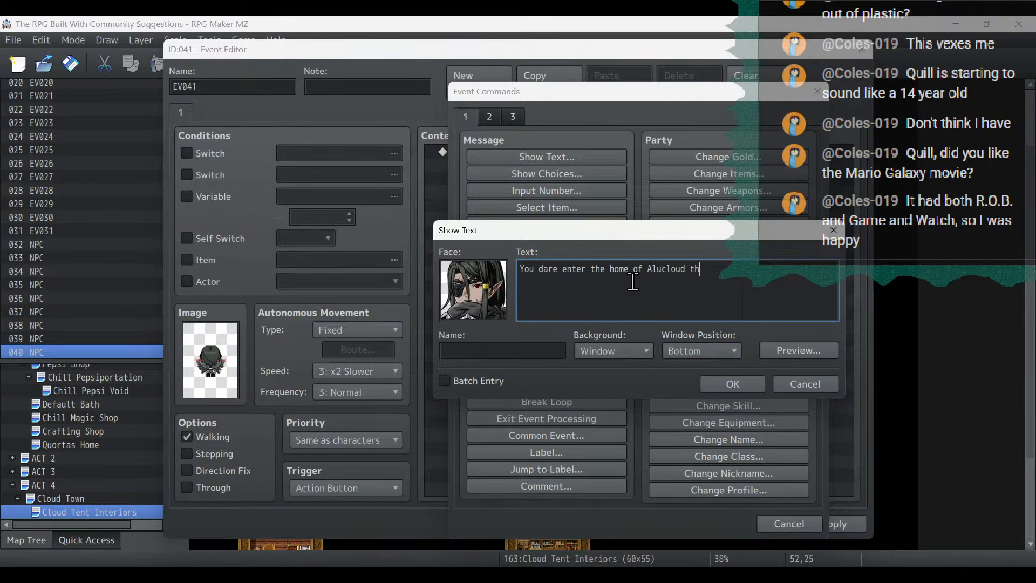
{"action": "type", "text": "e Dark"}
{"action": "key", "text": "Return"}
{"action": "type", "text": "Vampire uninvte"}
{"action": "key", "text": "BackSpace"}
{"action": "key", "text": "BackSpace"}
{"action": "type", "text": "ited?"}
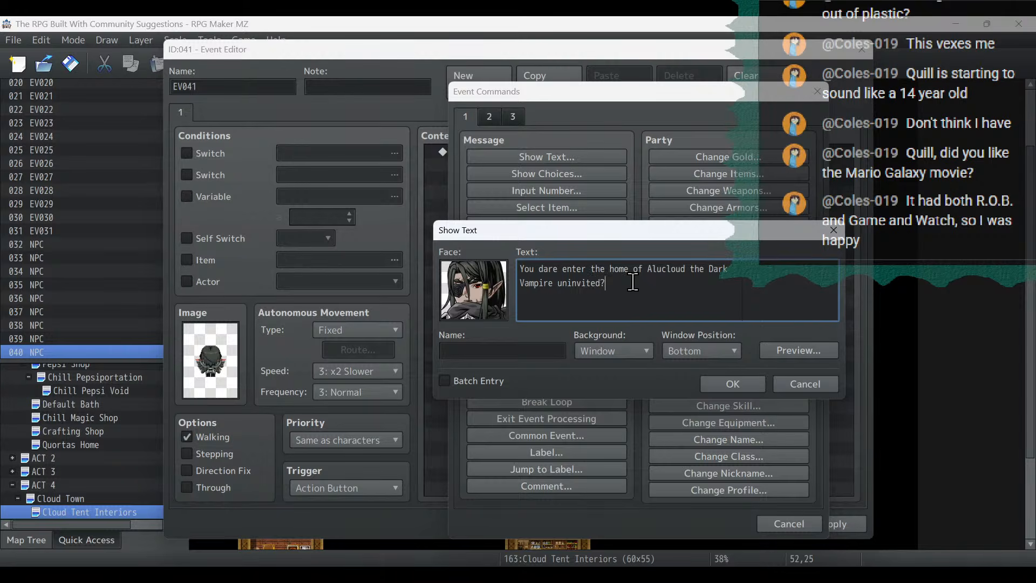
{"action": "type", "text": " By what right would you"}
- Continue the message with "By what right would you" and, on a new line, "intrude upon my brooding, mortal?", and confirm it
{"action": "key", "text": "Return"}
{"action": "type", "text": "intrude upon "}
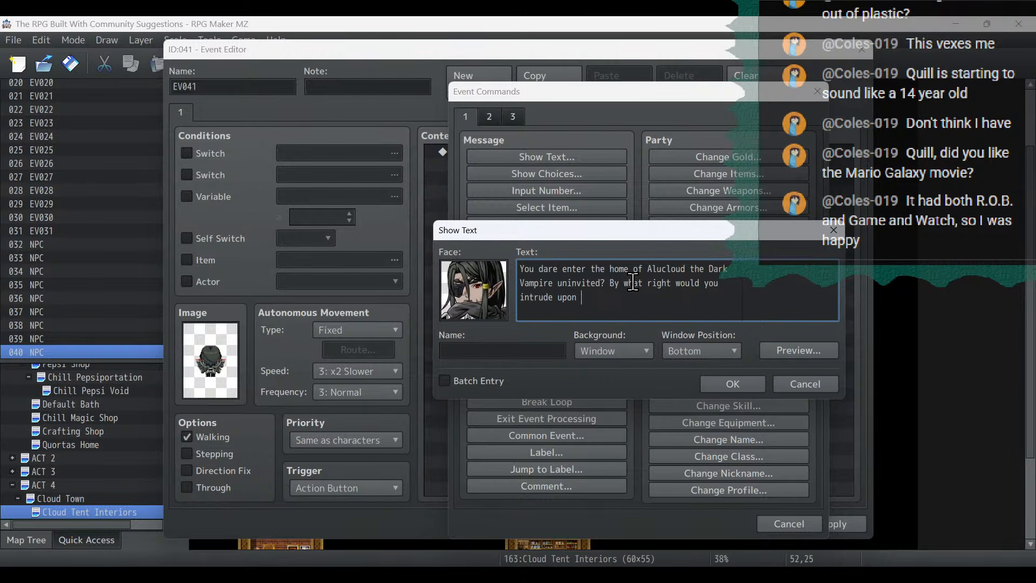
{"action": "type", "text": "my brooding, mortal?"}
{"action": "left_click", "coordinate": [749, 380]}
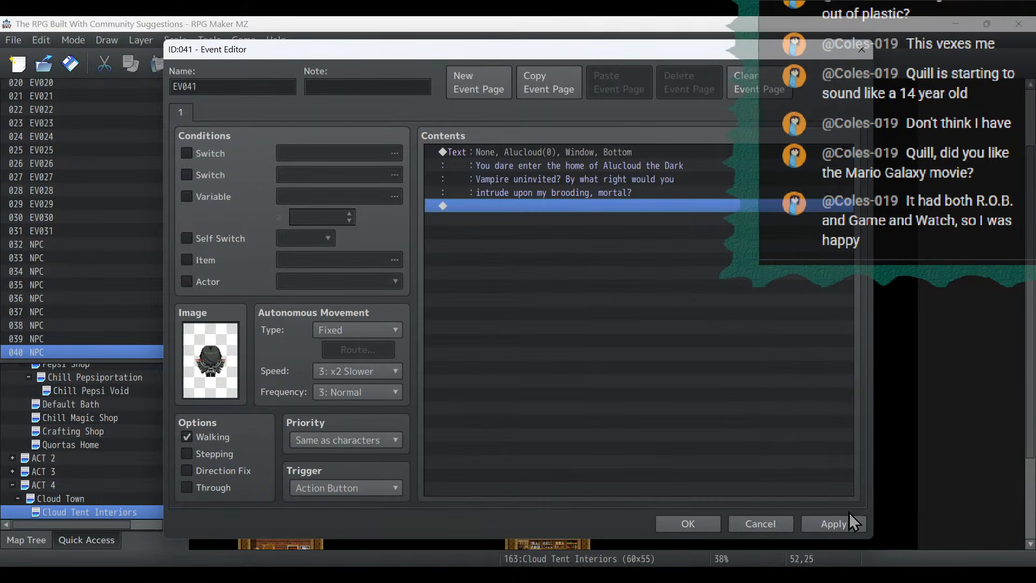
- Extend the message with "Begone" and, on a new line, "from my sight!", and save the event
{"action": "double_click", "coordinate": [705, 171]}
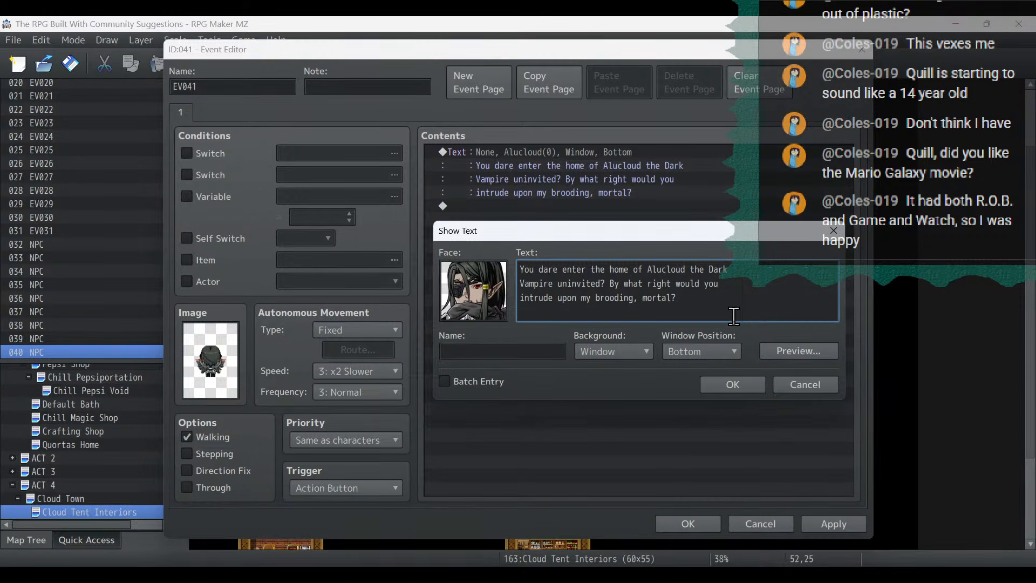
{"action": "type", "text": "Begone from my sigh"}
{"action": "left_click", "coordinate": [750, 382]}
{"action": "left_click", "coordinate": [830, 522]}
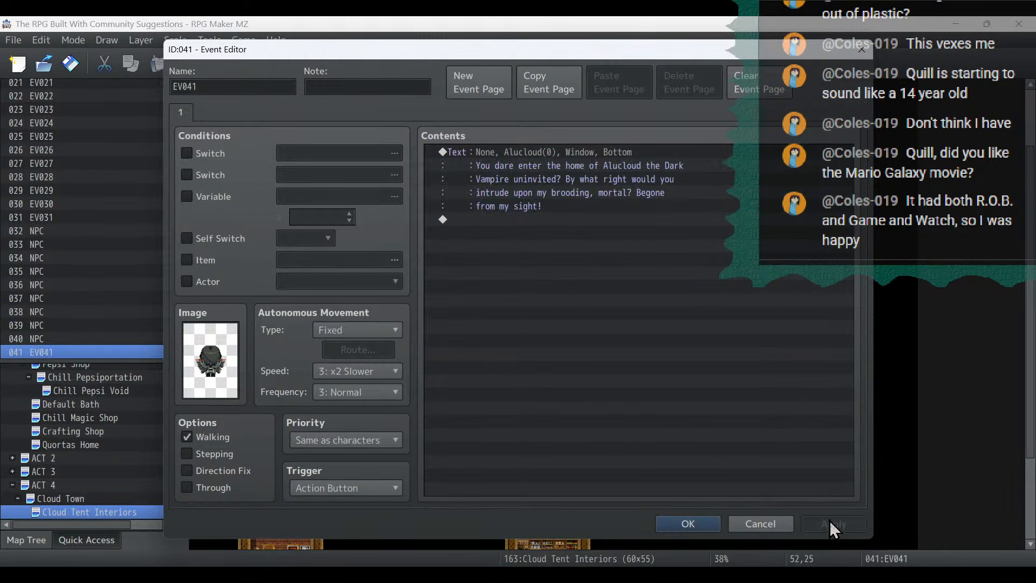
{"action": "left_click", "coordinate": [696, 524]}
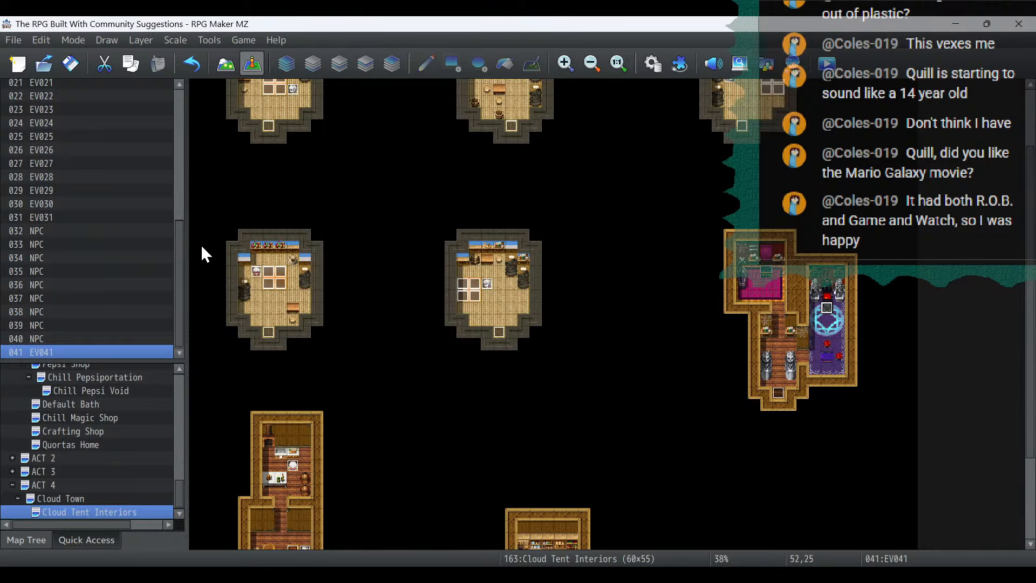
- Rename the event at (52,25) as Alucloud and save it
{"action": "double_click", "coordinate": [827, 308]}
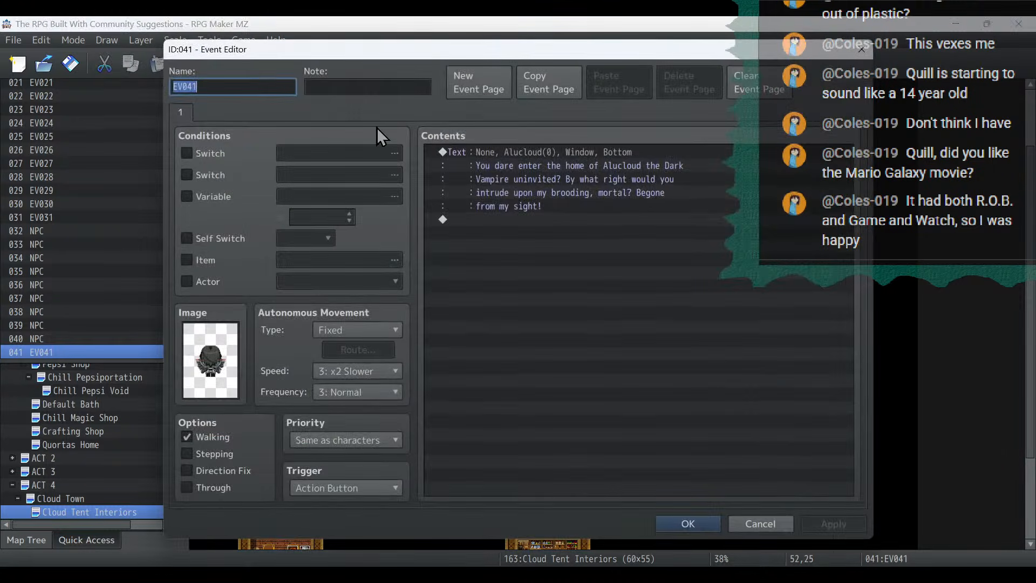
{"action": "type", "text": "Aluc"}
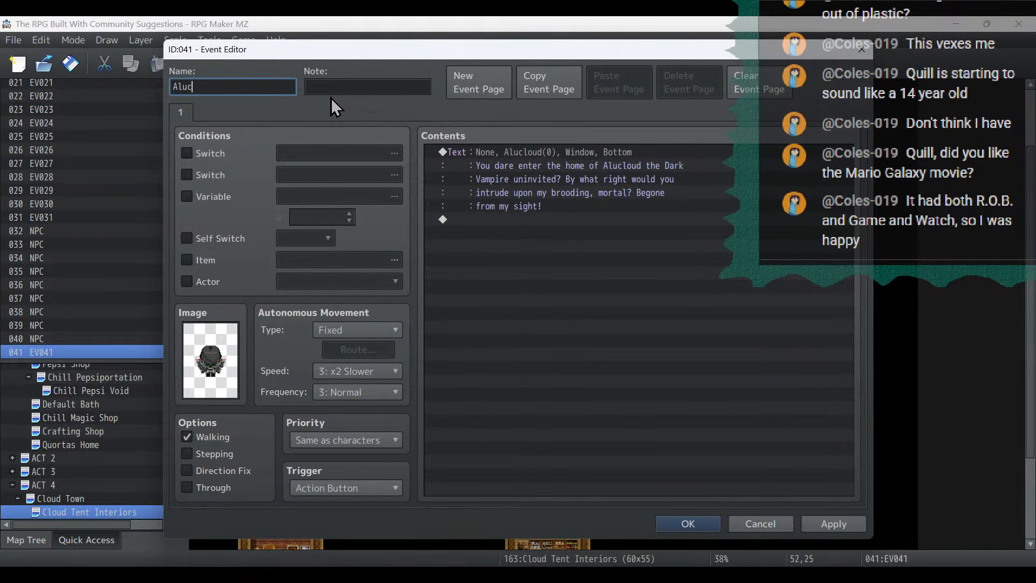
{"action": "type", "text": "loud"}
{"action": "left_click", "coordinate": [858, 528]}
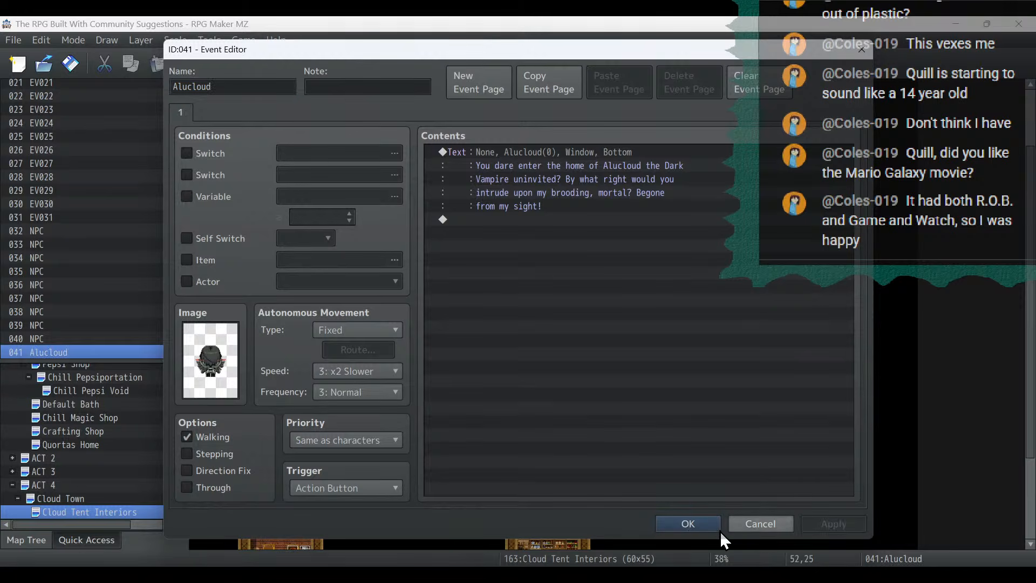
{"action": "left_click", "coordinate": [681, 524]}
- Switch to the Cloud Town map and examine the object tiles in its B, C, D and E sets
{"action": "left_click", "coordinate": [60, 497]}
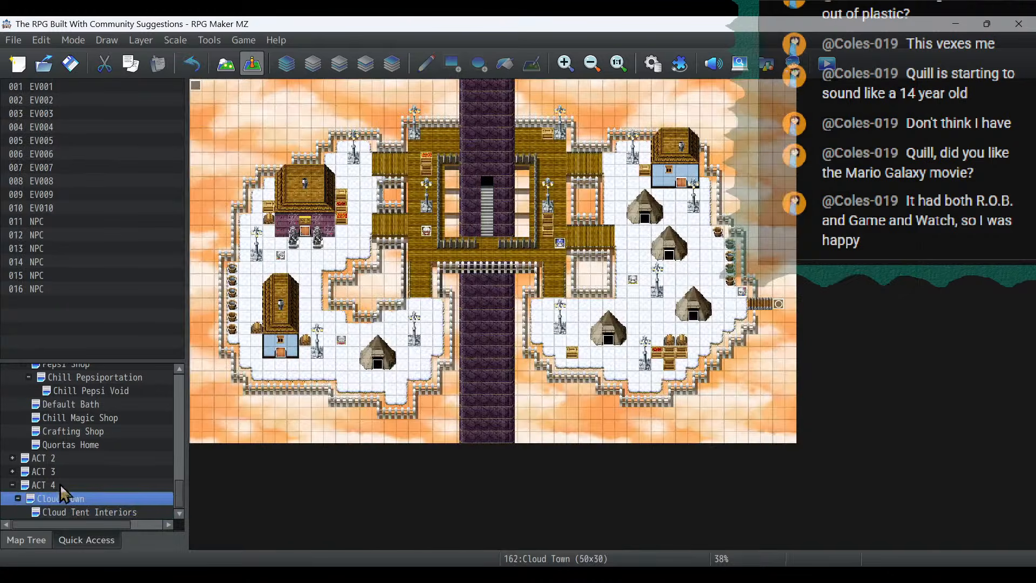
{"action": "left_click", "coordinate": [225, 63]}
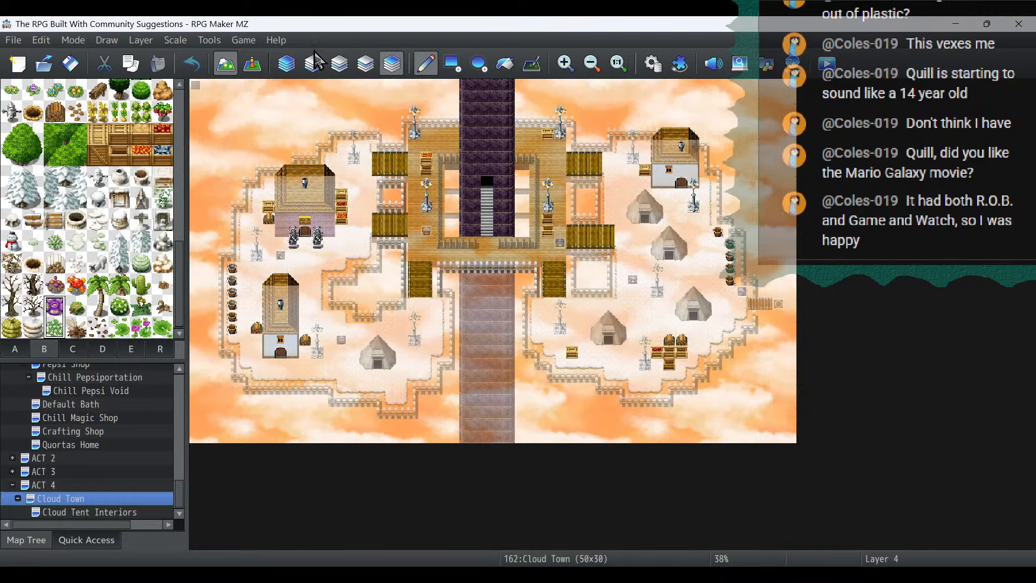
{"action": "left_click", "coordinate": [76, 351]}
{"action": "left_click", "coordinate": [104, 351]}
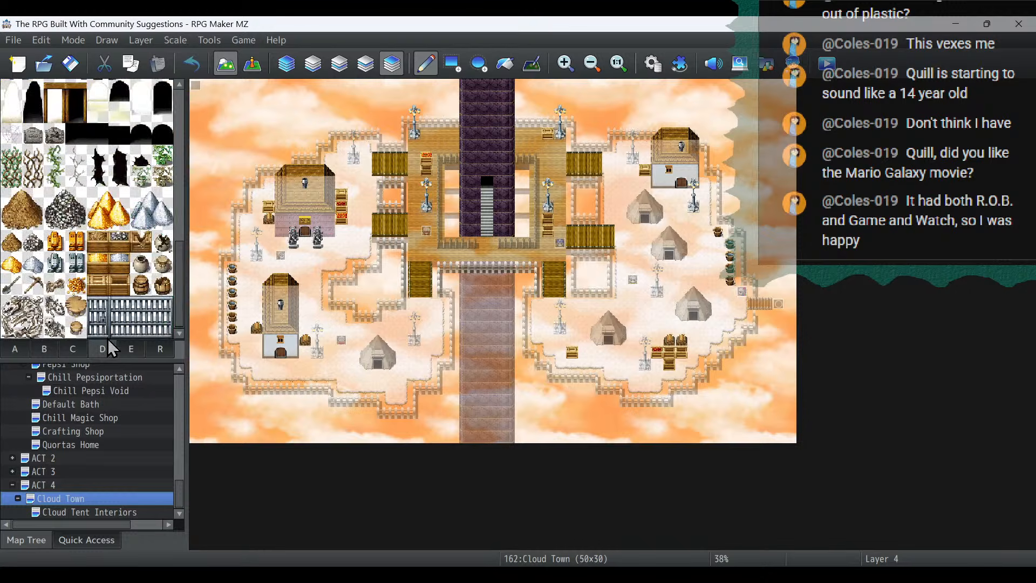
{"action": "scroll", "coordinate": [120, 318], "scroll_direction": "up", "scroll_amount": 10}
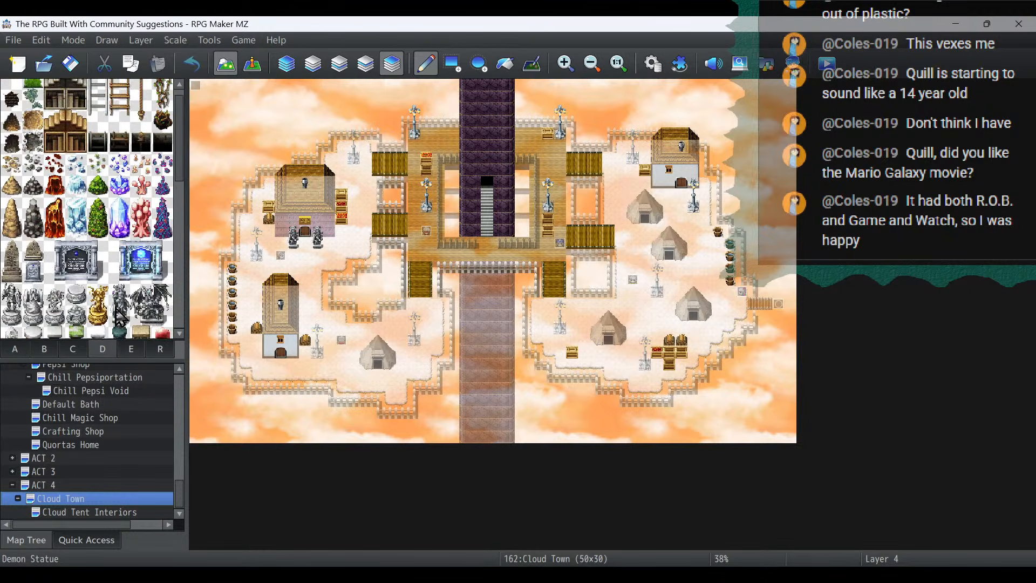
{"action": "left_click", "coordinate": [132, 348]}
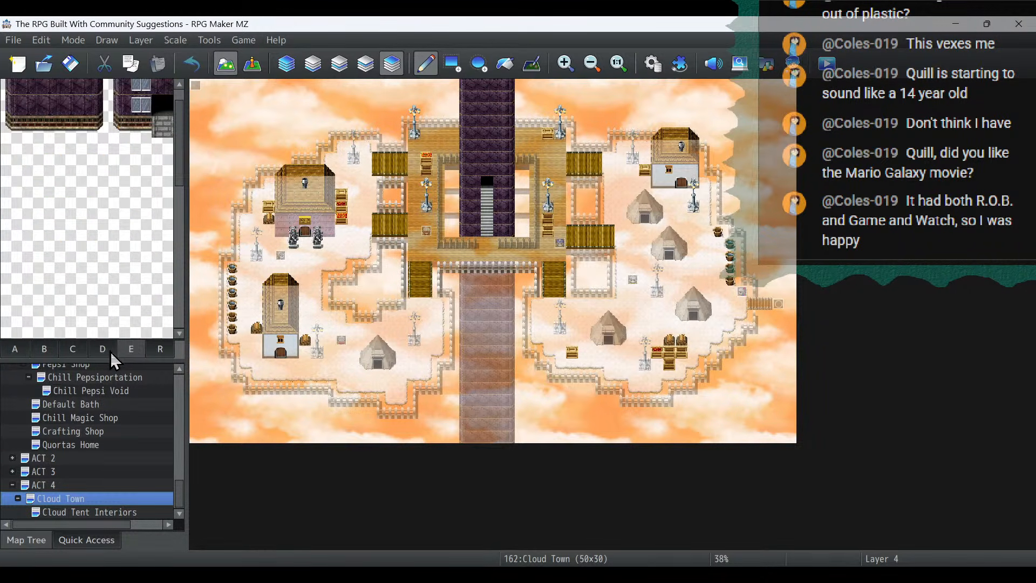
{"action": "left_click", "coordinate": [71, 349]}
{"action": "scroll", "coordinate": [140, 218], "scroll_direction": "up", "scroll_amount": 10}
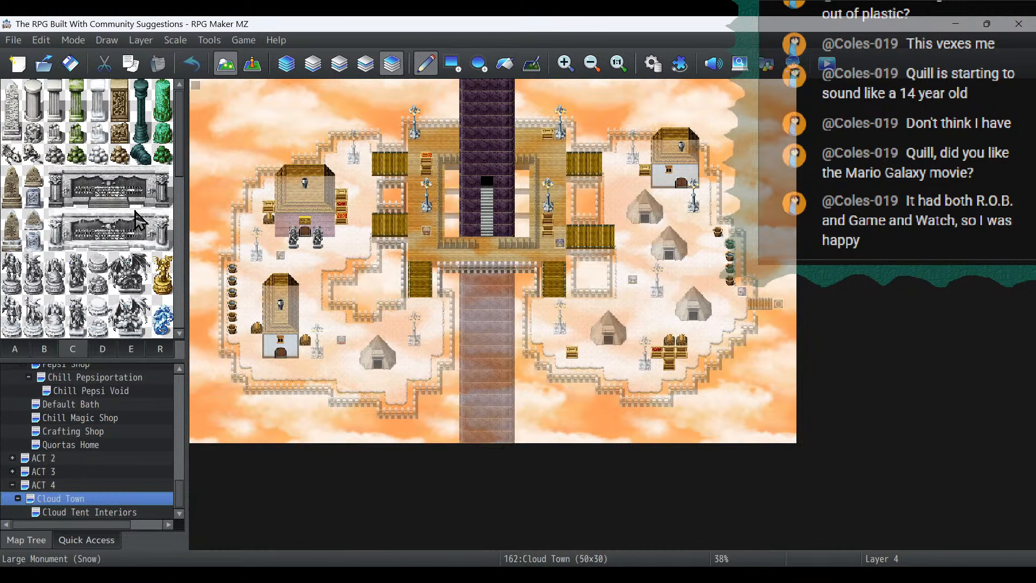
{"action": "left_click", "coordinate": [54, 347]}
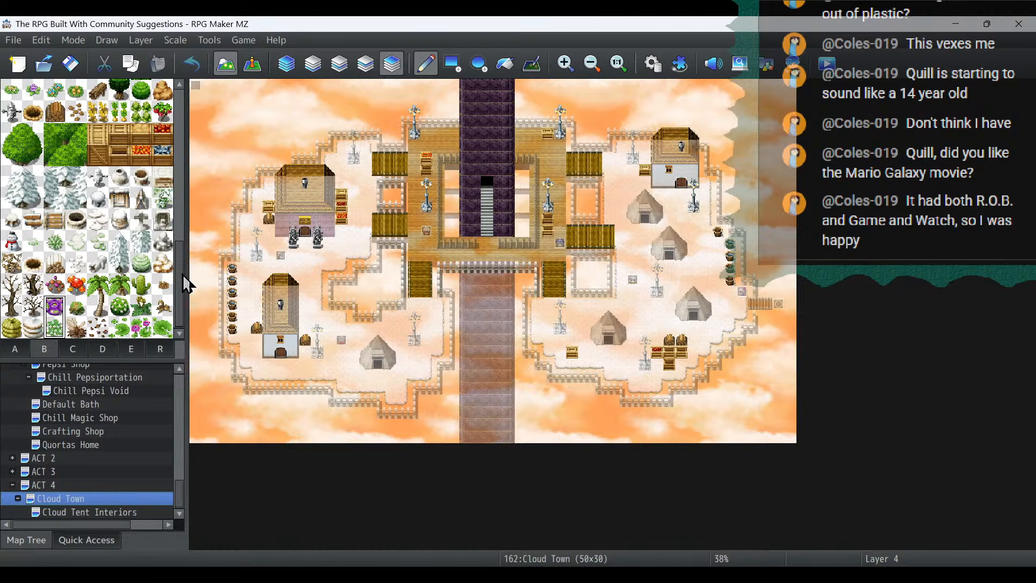
{"action": "left_click_drag", "start_coordinate": [181, 273], "coordinate": [168, 310]}
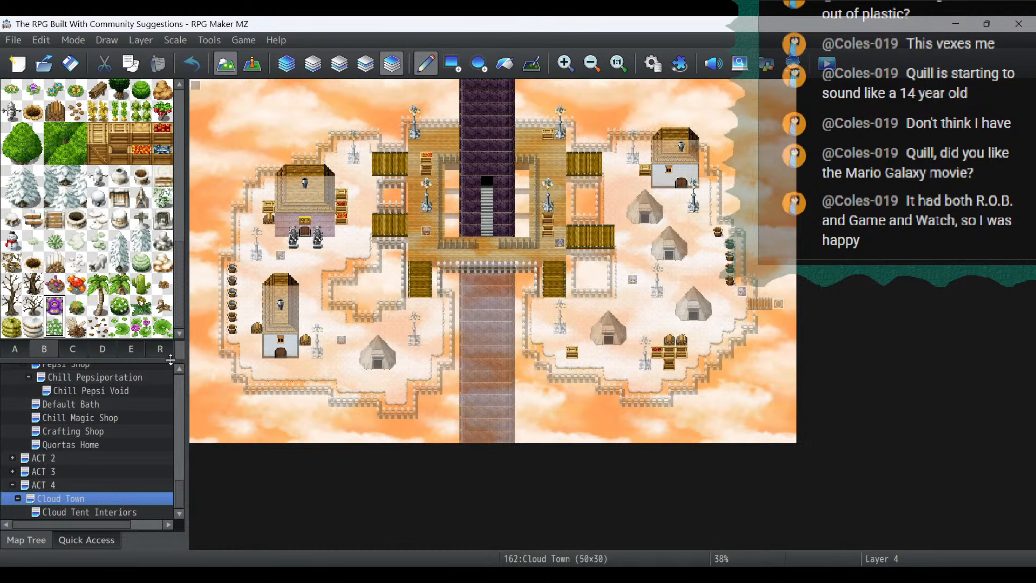
{"action": "left_click_drag", "start_coordinate": [179, 302], "coordinate": [198, 115]}
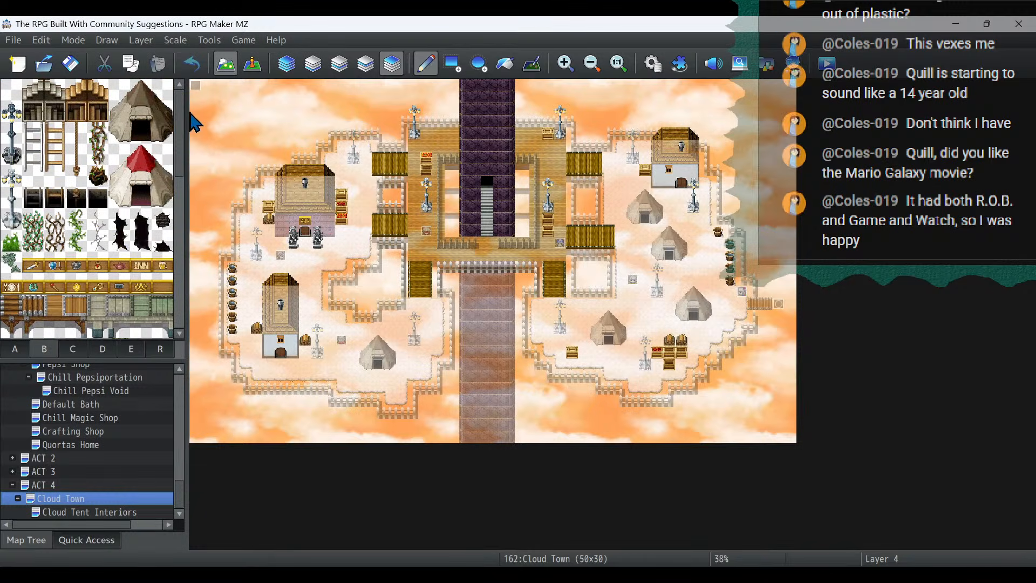
{"action": "left_click", "coordinate": [74, 352]}
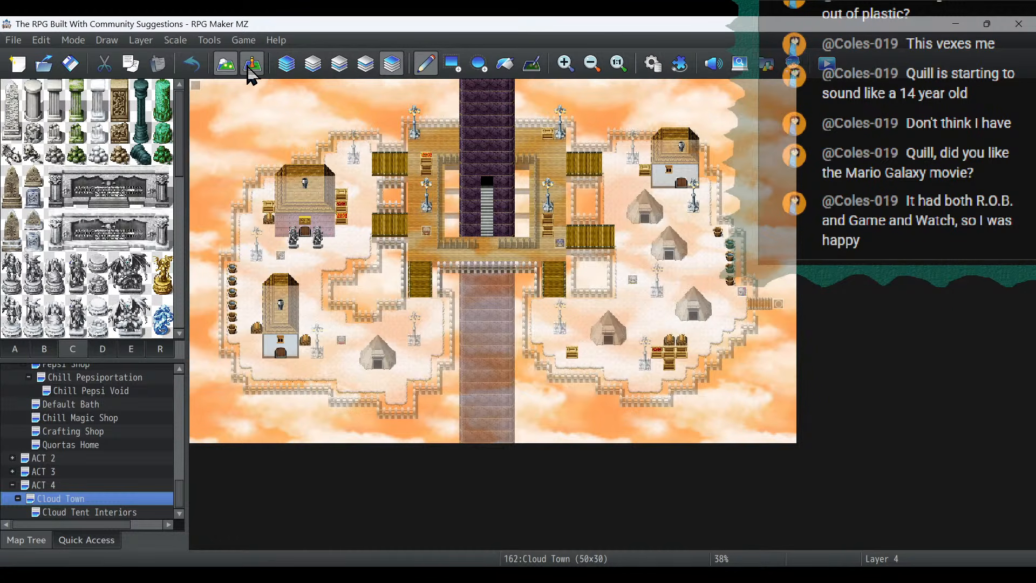
{"action": "left_click", "coordinate": [116, 353]}
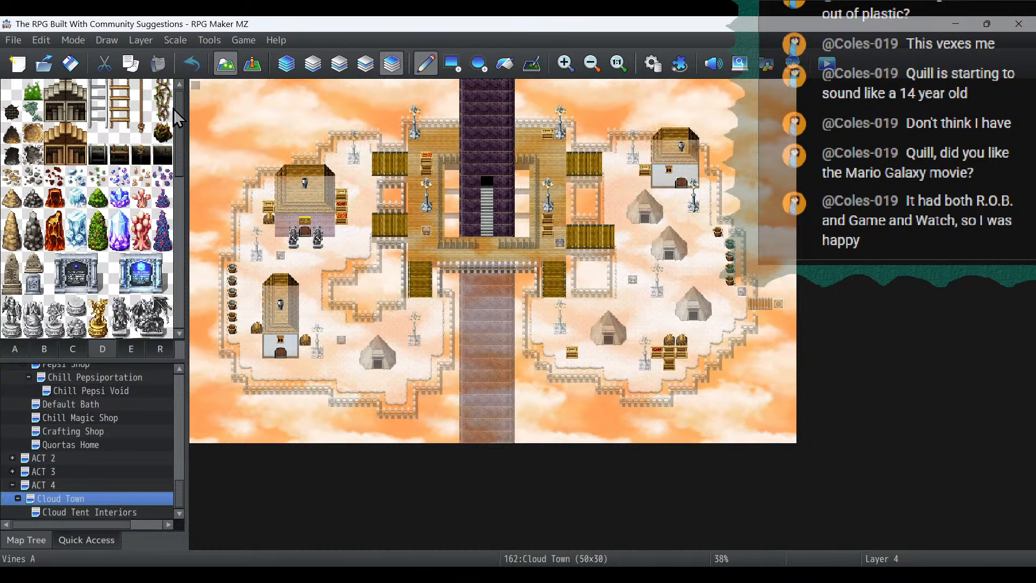
{"action": "left_click", "coordinate": [252, 64]}
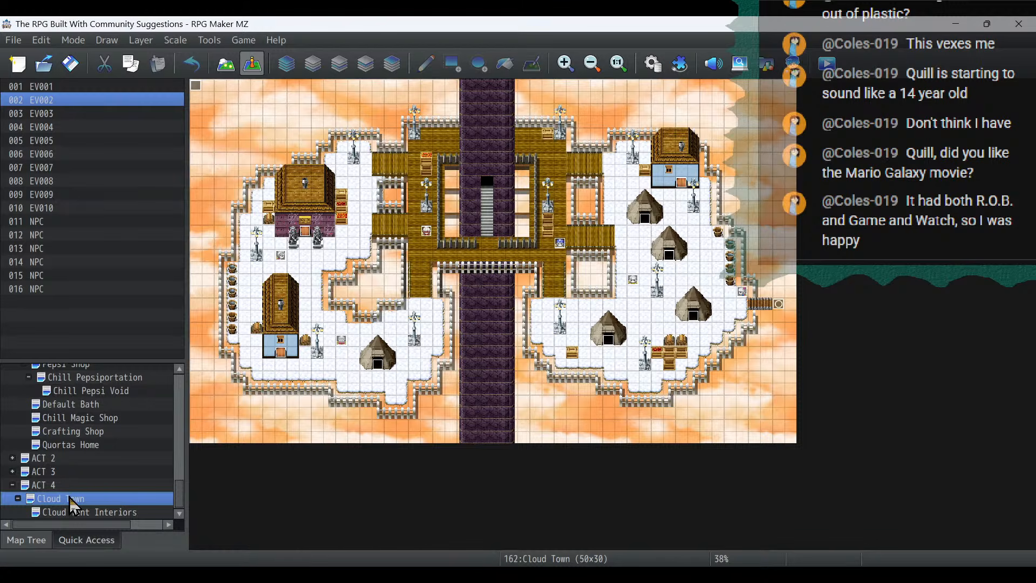
- Review the dialogue of the NPC events at (24,23), (23,5) and (44,6) in the Cloud Tent Interiors map
{"action": "left_click", "coordinate": [71, 510]}
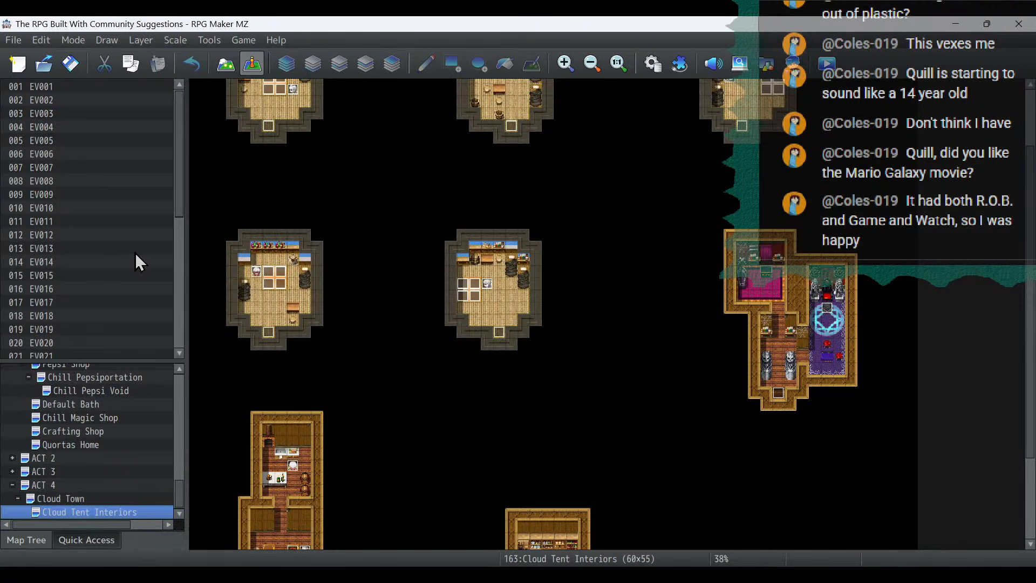
{"action": "double_click", "coordinate": [490, 286]}
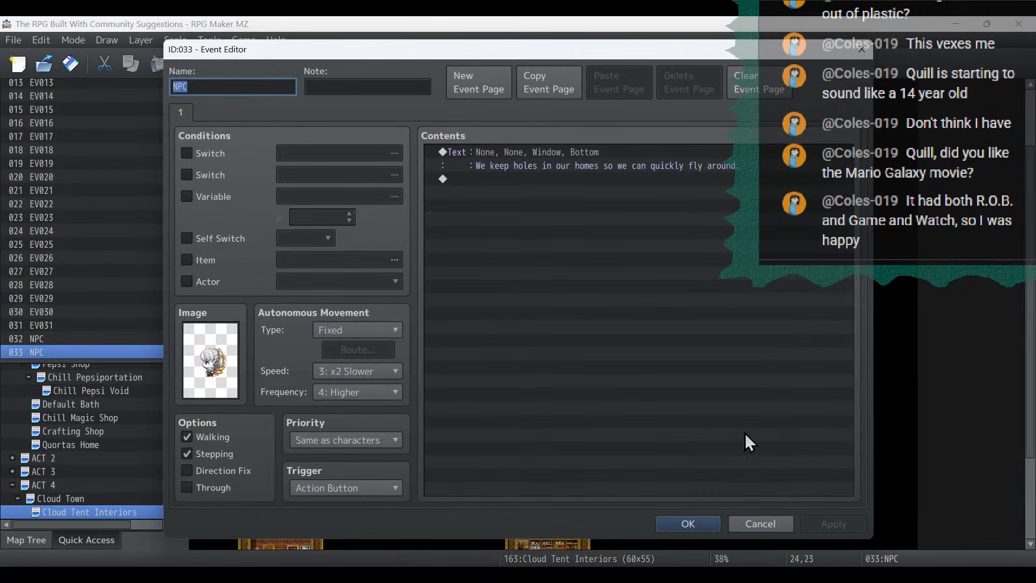
{"action": "left_click", "coordinate": [688, 523]}
{"action": "scroll", "coordinate": [675, 431], "scroll_direction": "up", "scroll_amount": 2}
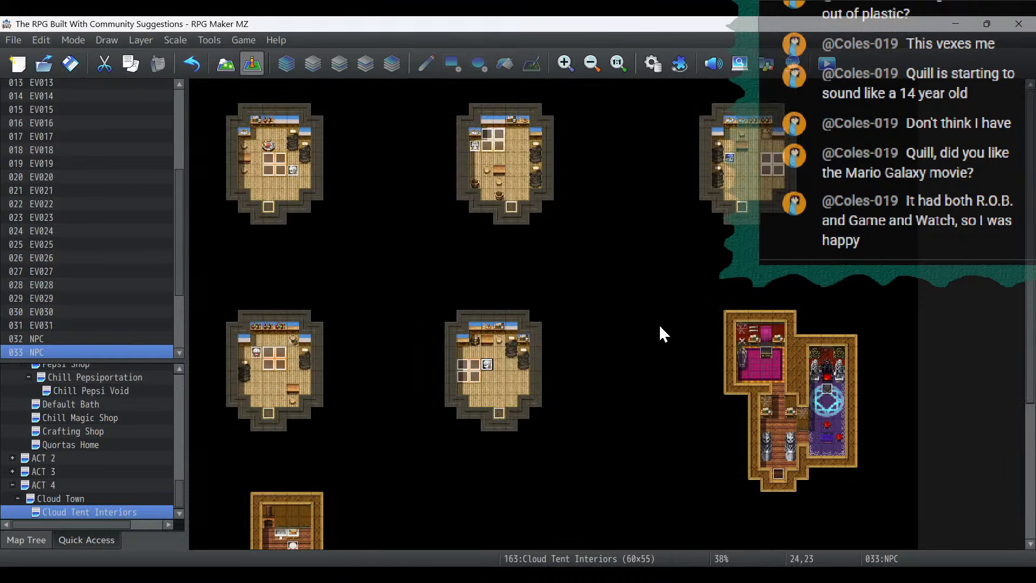
{"action": "key", "text": "ctrl+v"}
{"action": "double_click", "coordinate": [478, 148]}
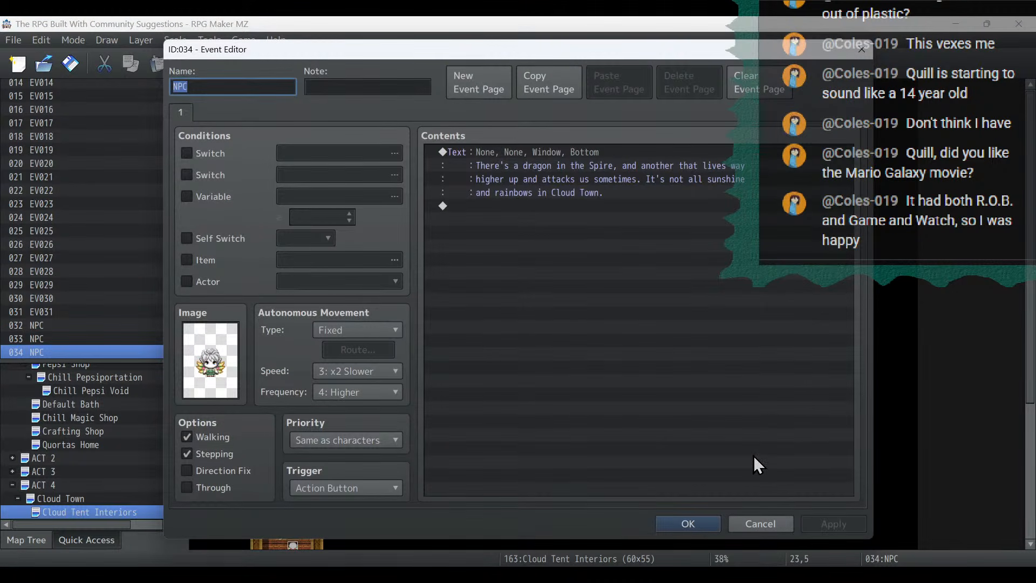
{"action": "left_click", "coordinate": [701, 523]}
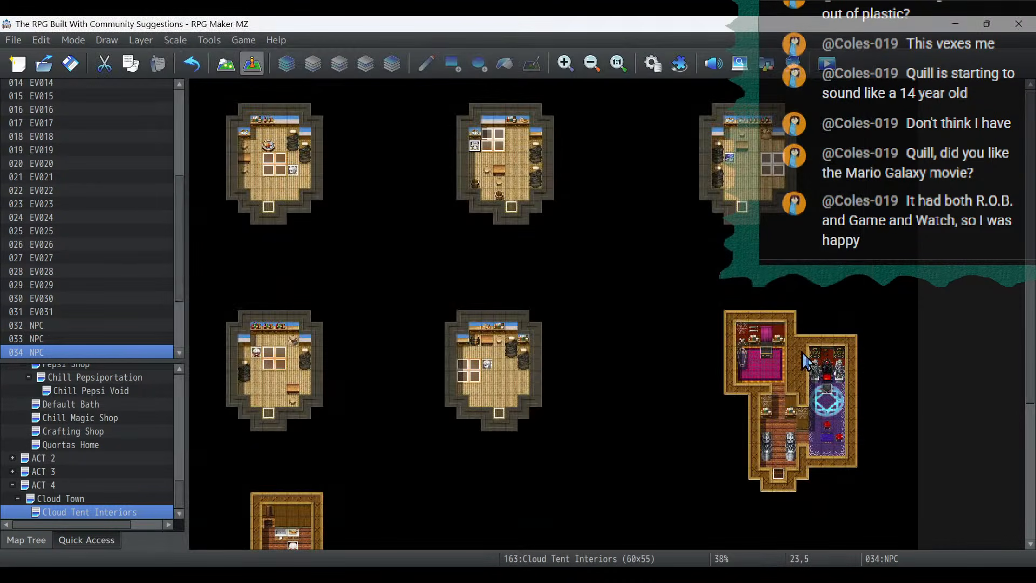
{"action": "key", "text": "ctrl+v"}
{"action": "double_click", "coordinate": [728, 161]}
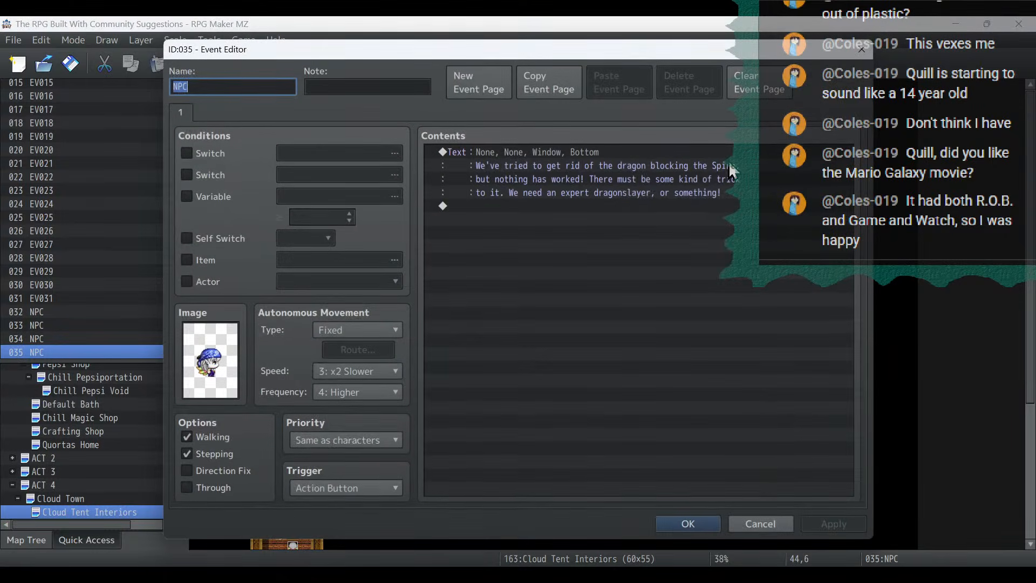
{"action": "left_click", "coordinate": [688, 523]}
{"action": "key", "text": "ctrl+v"}
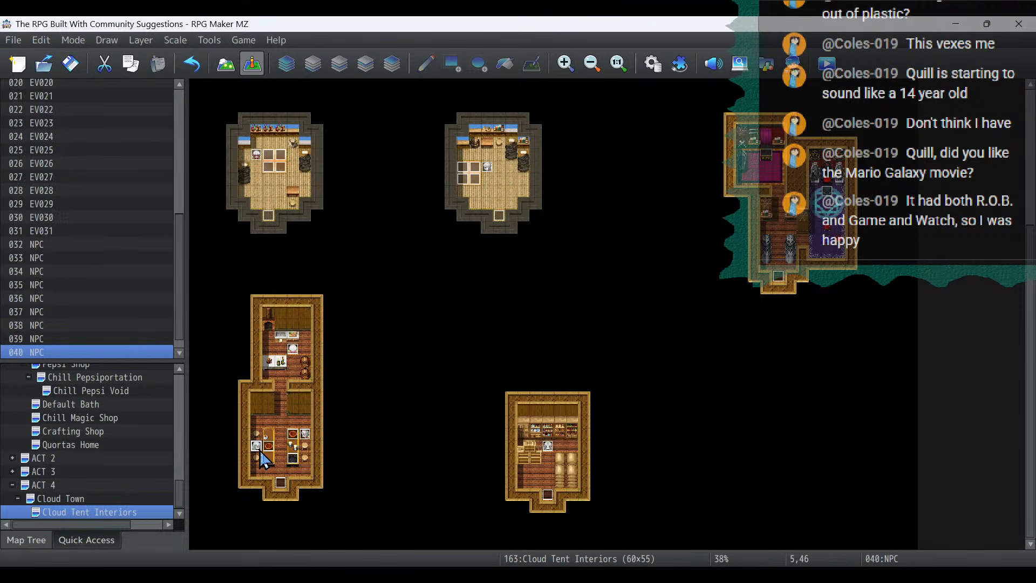
- Replace the message of the NPC at (5,46) with "I heard that the Void Dragon is allergic to shellfish" and save the event
{"action": "double_click", "coordinate": [262, 453]}
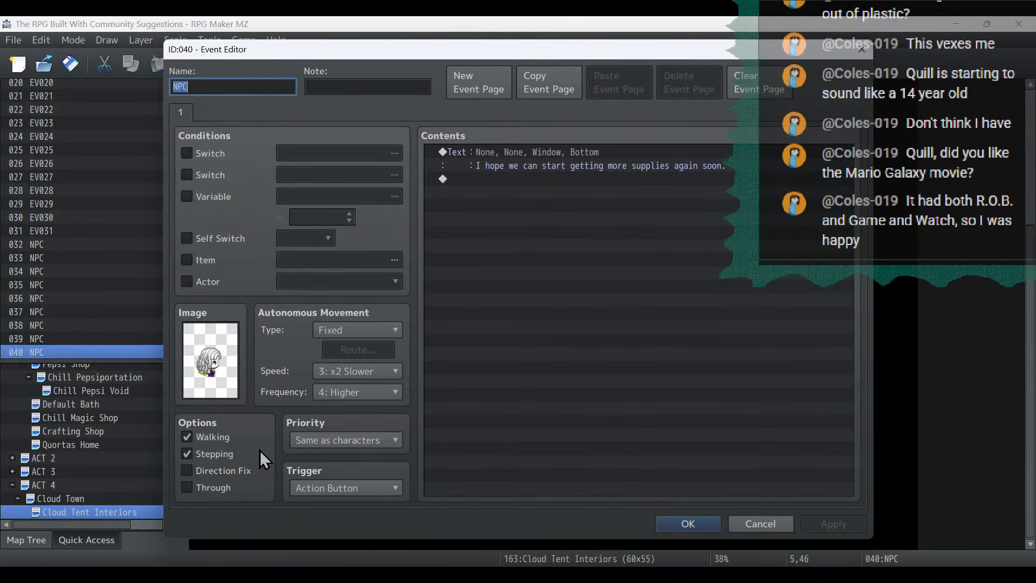
{"action": "double_click", "coordinate": [585, 153]}
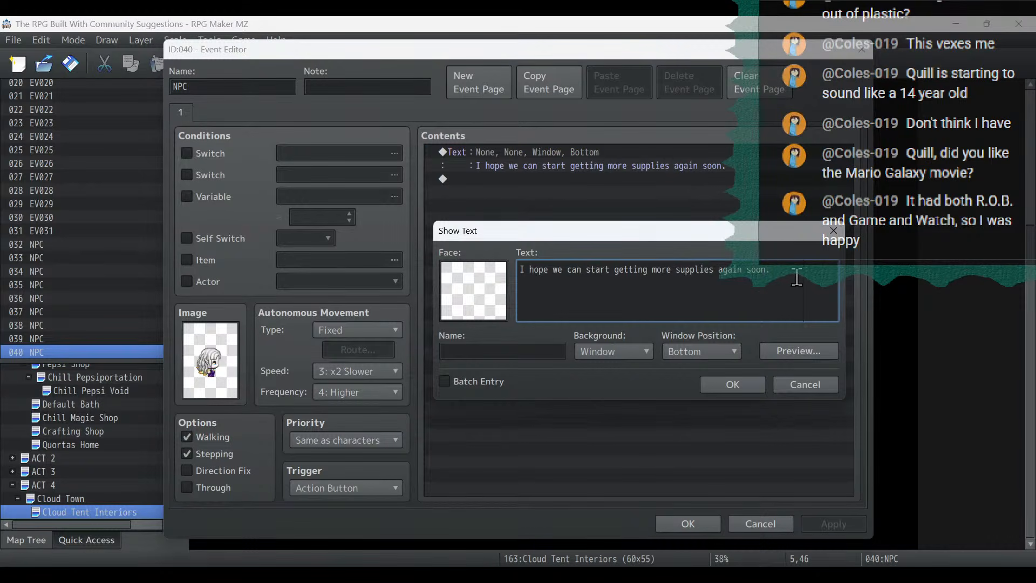
{"action": "key", "text": "ctrl+a"}
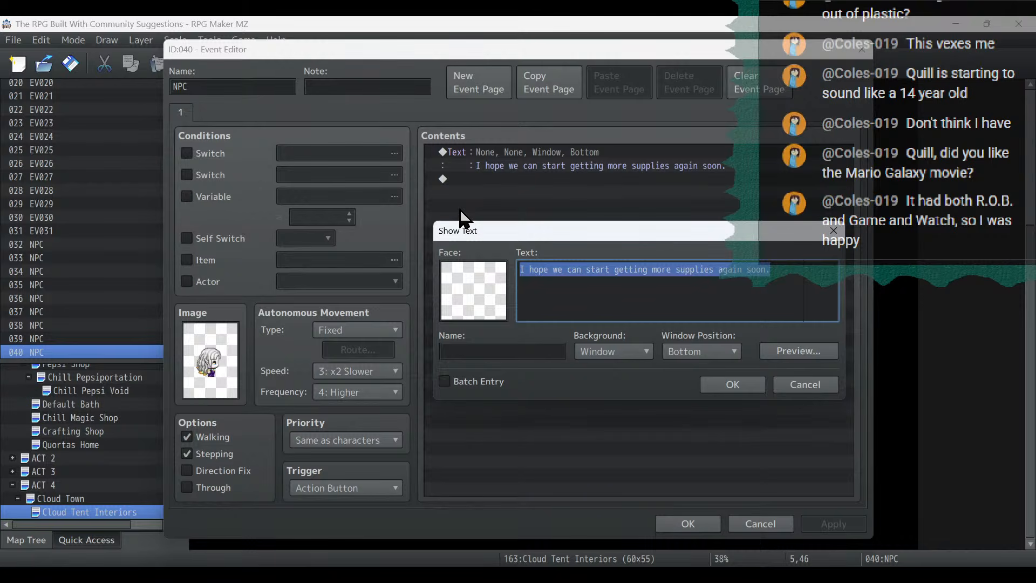
{"action": "type", "text": "I heard th"}
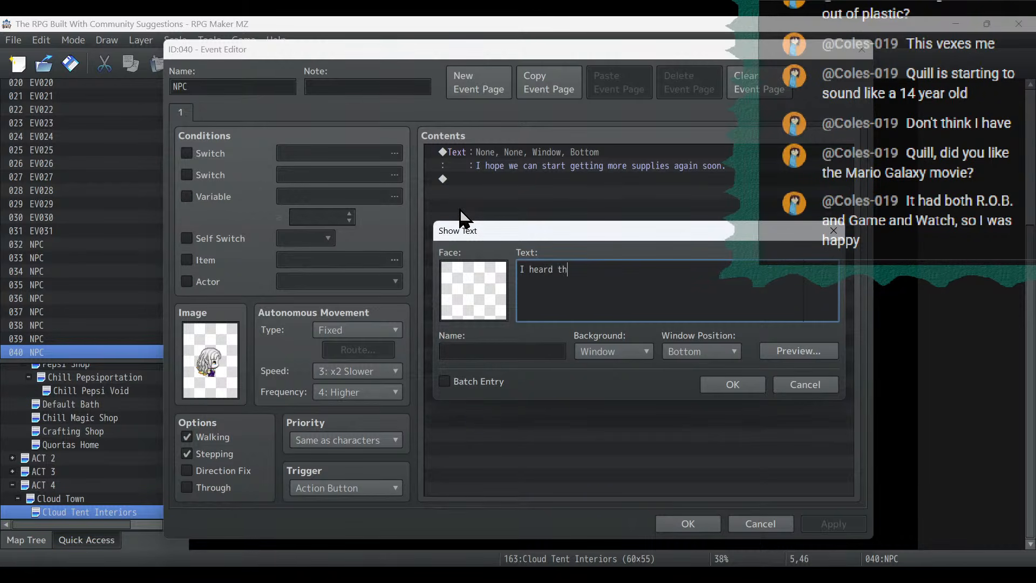
{"action": "type", "text": "at the Void Dragon is allergic to shell"}
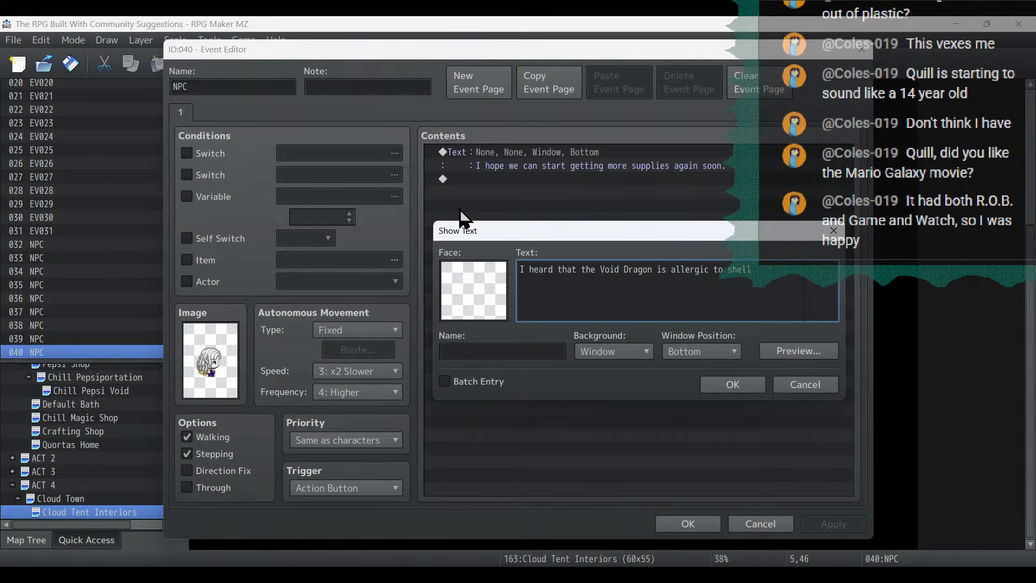
{"action": "type", "text": "fish."}
{"action": "left_click", "coordinate": [728, 384]}
{"action": "left_click", "coordinate": [845, 524]}
{"action": "left_click", "coordinate": [697, 521]}
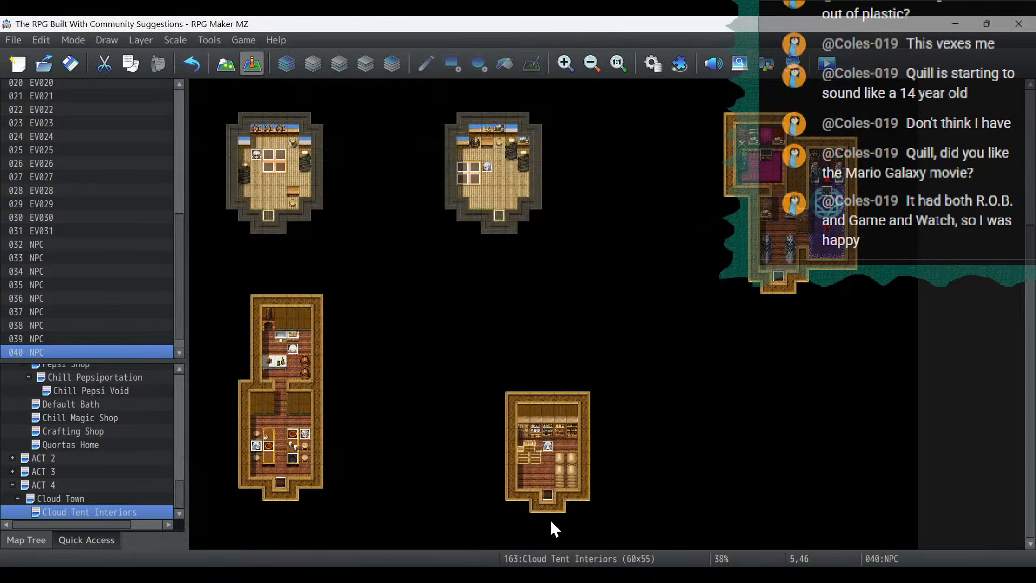
{"action": "left_click", "coordinate": [100, 495]}
{"action": "left_click", "coordinate": [226, 66]}
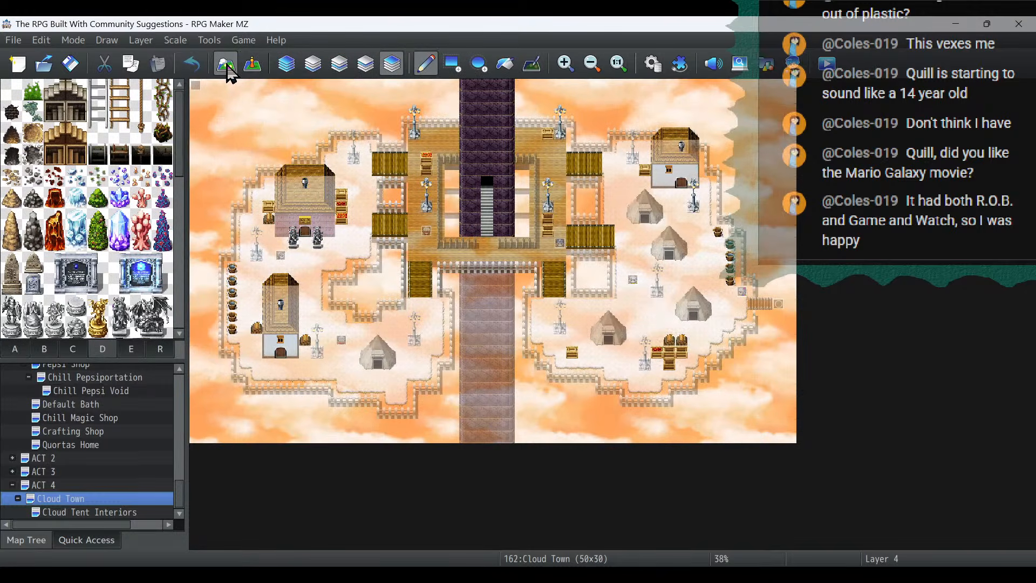
{"action": "left_click", "coordinate": [78, 511]}
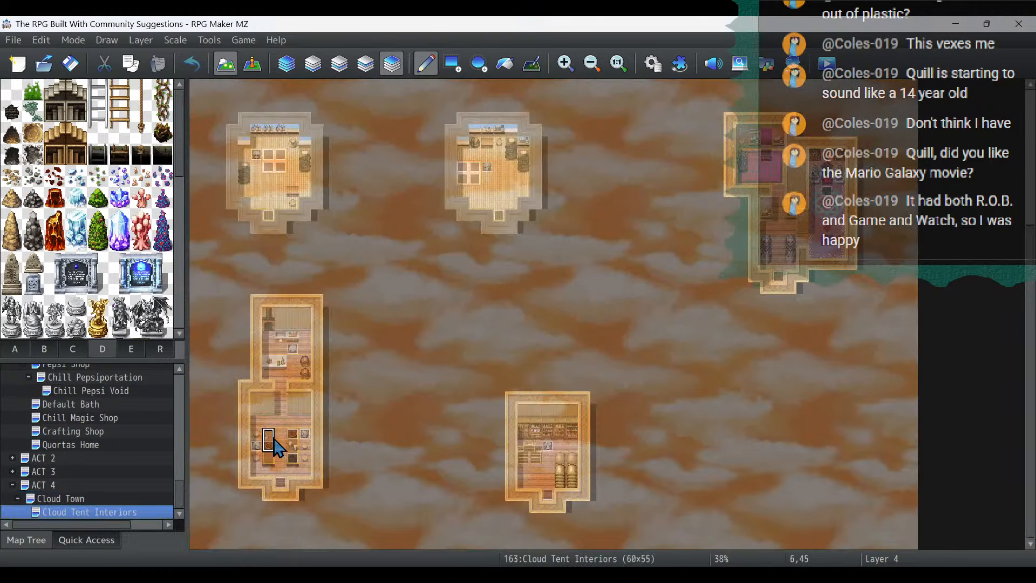
{"action": "left_click", "coordinate": [252, 64]}
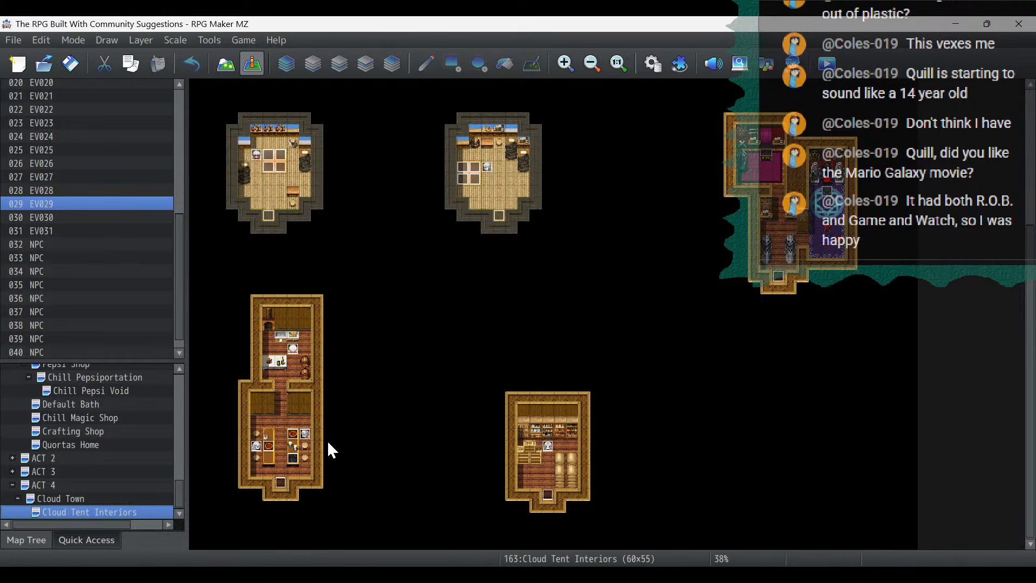
- Replace the last two message lines of the NPC at (5,22) with "calling the Void Dragon by placing an offering on the"
{"action": "double_click", "coordinate": [258, 156]}
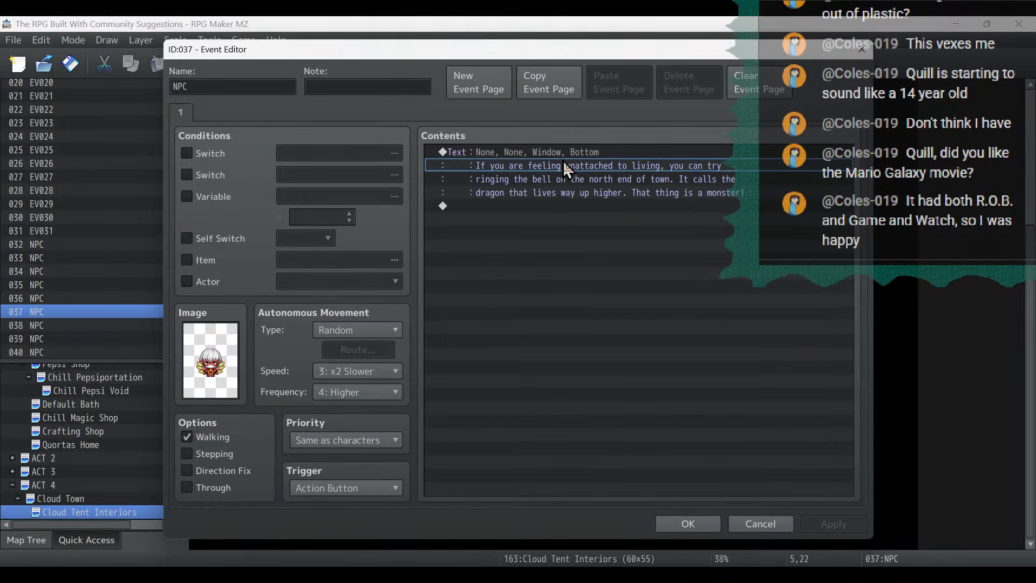
{"action": "double_click", "coordinate": [562, 168]}
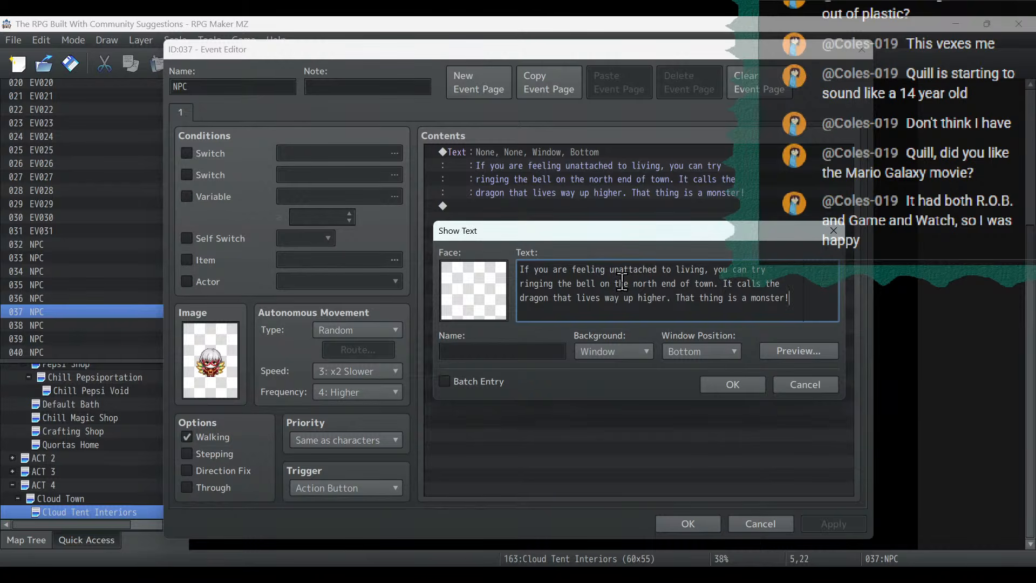
{"action": "left_click_drag", "start_coordinate": [716, 313], "coordinate": [447, 278]}
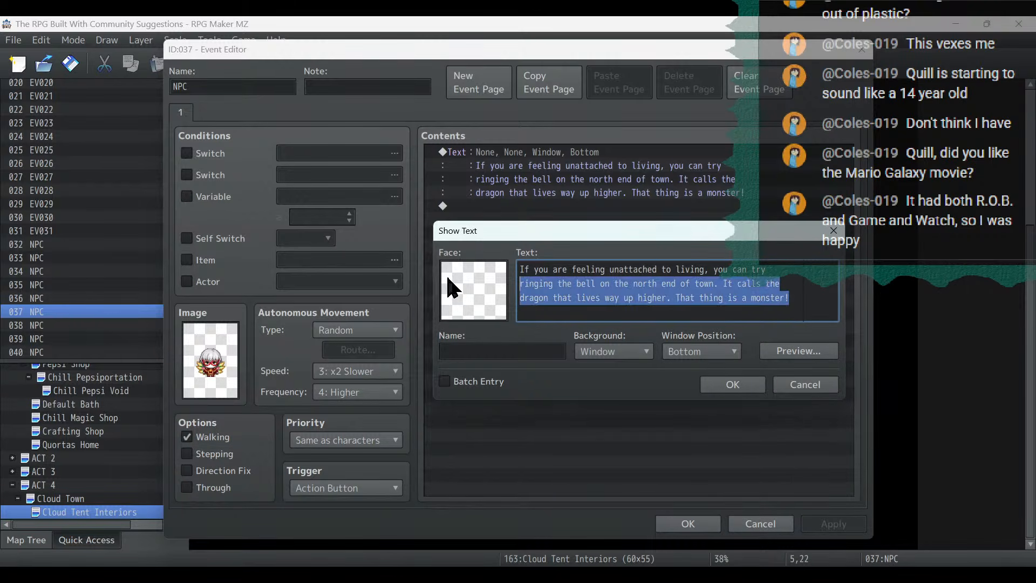
{"action": "type", "text": "calling th"}
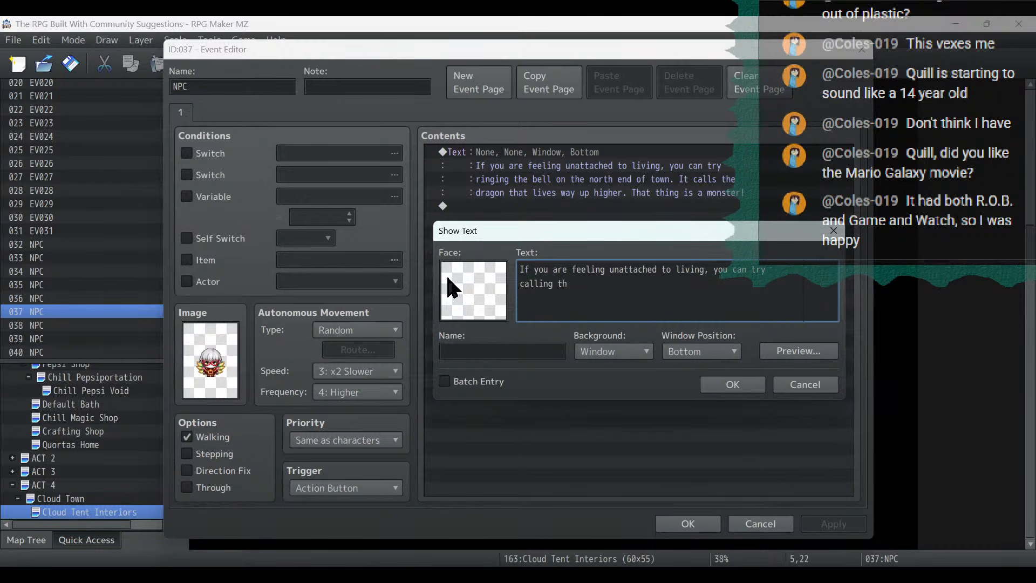
{"action": "type", "text": "e Void Dragon by placing an offering on the al"}
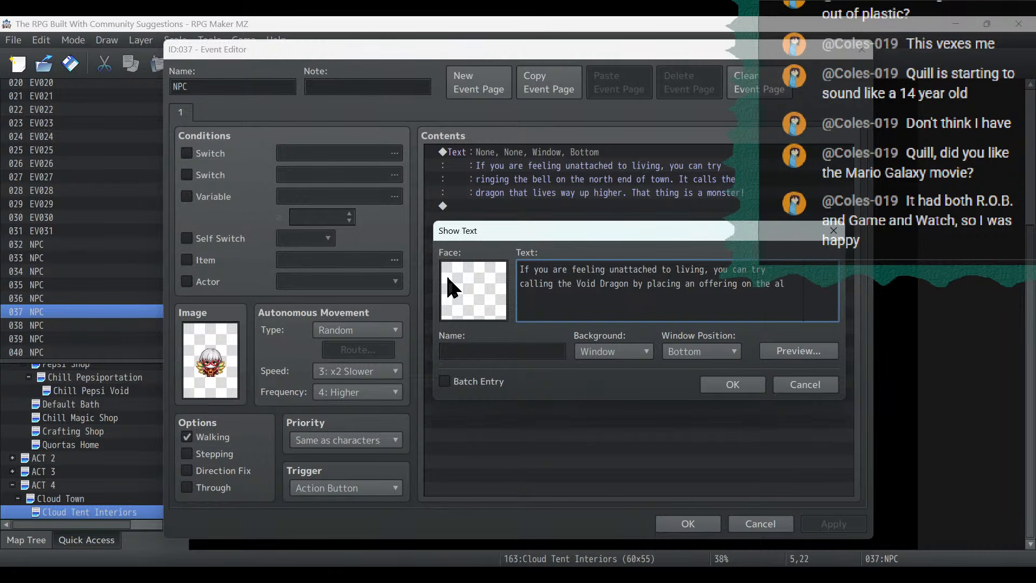
- Finish the message with the line "altar at the north end of town." and save the event
{"action": "type", "text": "tar at the north end of town."}
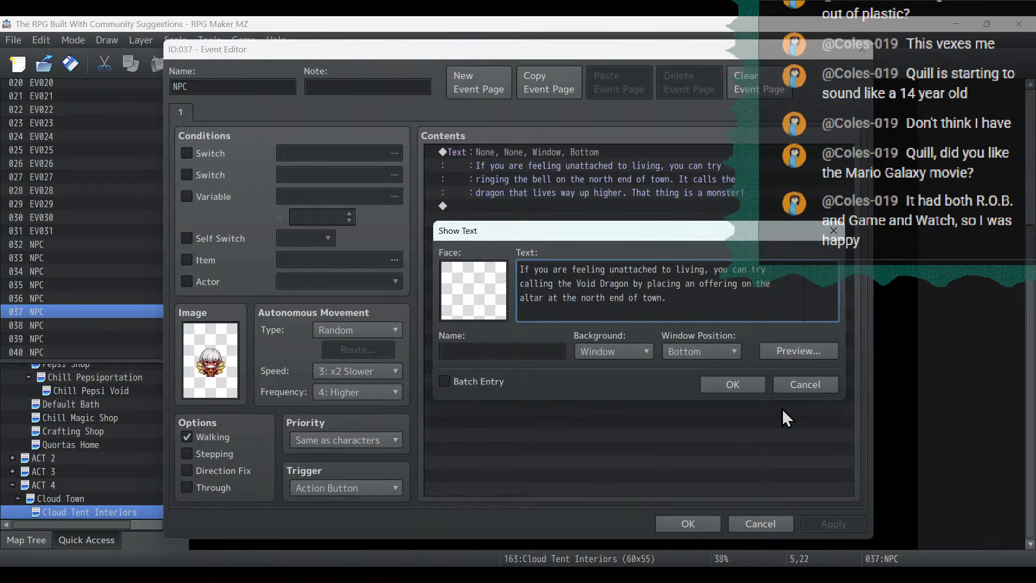
{"action": "left_click", "coordinate": [740, 377]}
{"action": "left_click", "coordinate": [834, 523]}
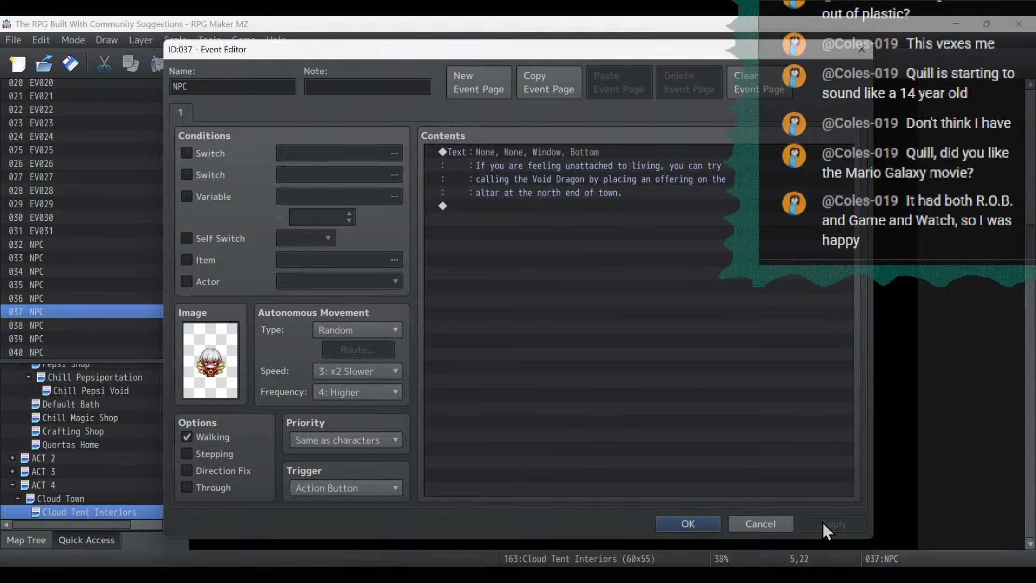
{"action": "left_click", "coordinate": [689, 523]}
- Browse the object tiles in the B, C, D and E sets of the Cloud Town map for an altar
{"action": "left_click", "coordinate": [75, 497]}
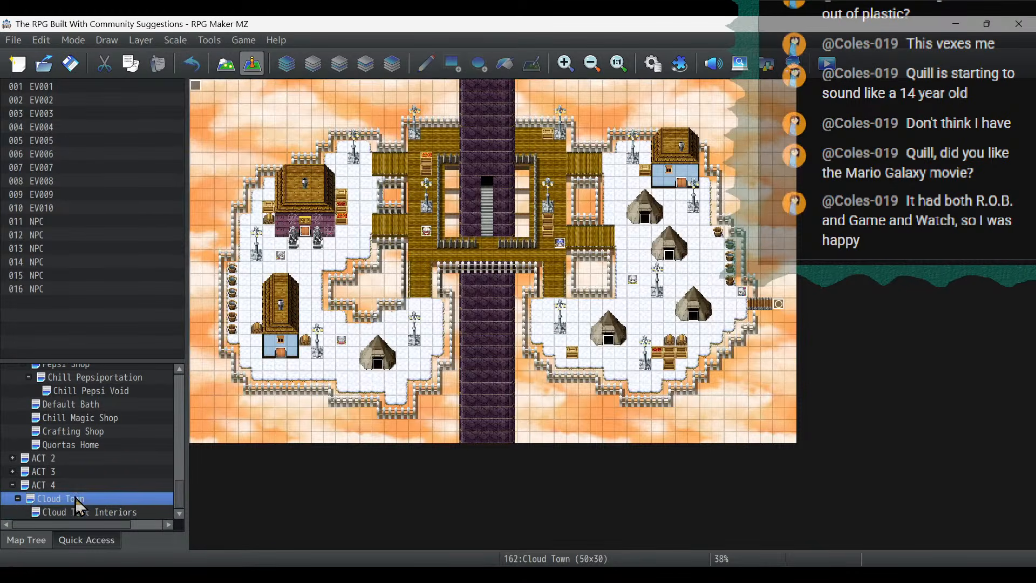
{"action": "left_click", "coordinate": [226, 64]}
{"action": "left_click", "coordinate": [131, 348]}
{"action": "scroll", "coordinate": [136, 242], "scroll_direction": "down", "scroll_amount": 5}
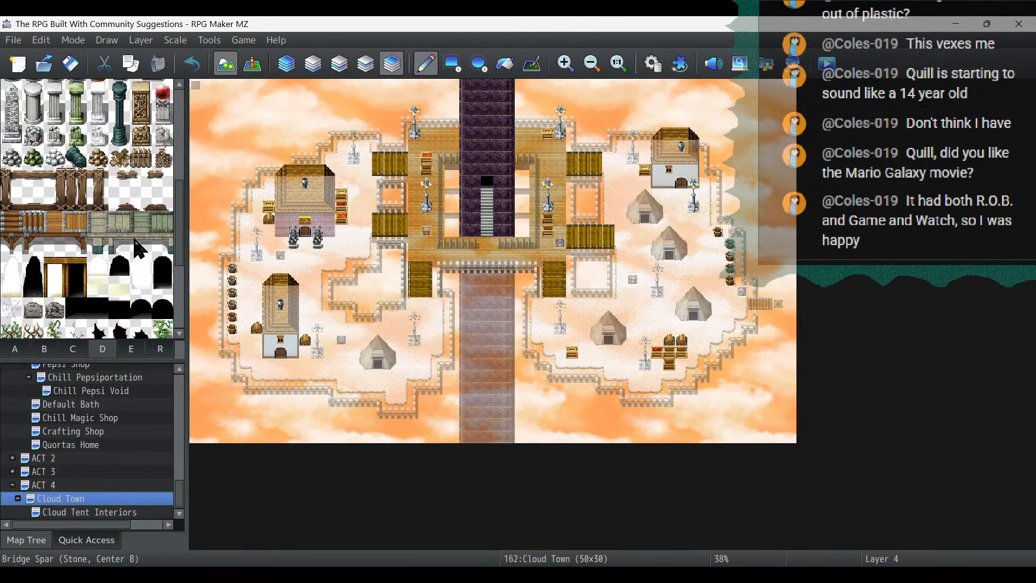
{"action": "left_click", "coordinate": [131, 350]}
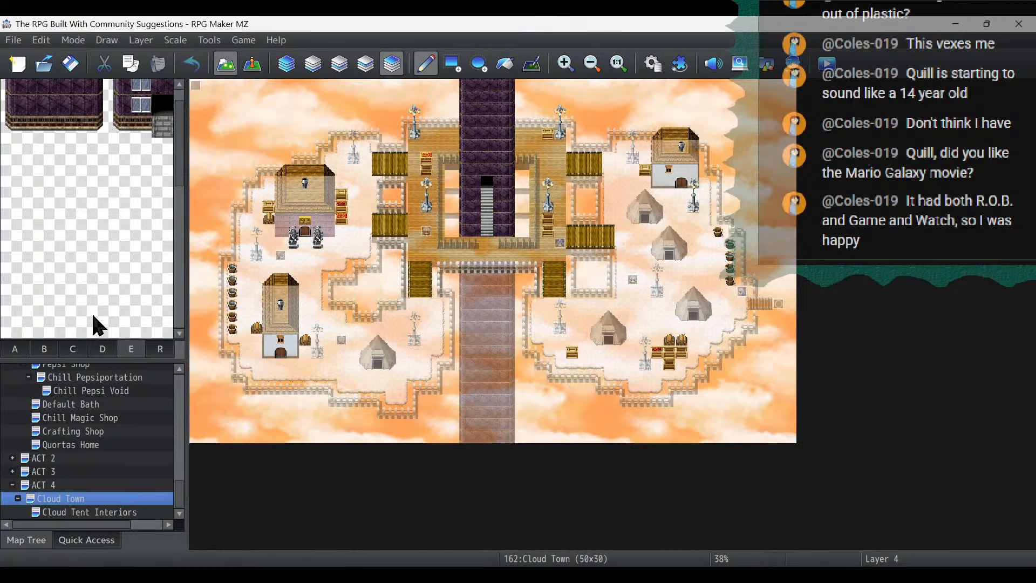
{"action": "left_click", "coordinate": [100, 351]}
{"action": "left_click", "coordinate": [55, 350]}
{"action": "scroll", "coordinate": [111, 198], "scroll_direction": "down", "scroll_amount": 3}
{"action": "scroll", "coordinate": [112, 199], "scroll_direction": "up", "scroll_amount": 3}
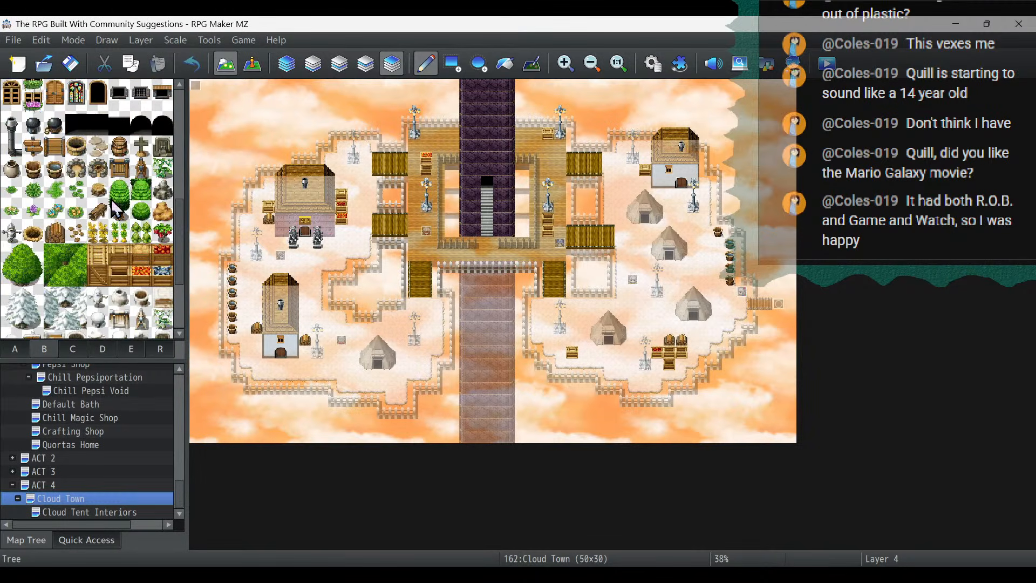
{"action": "left_click", "coordinate": [77, 348]}
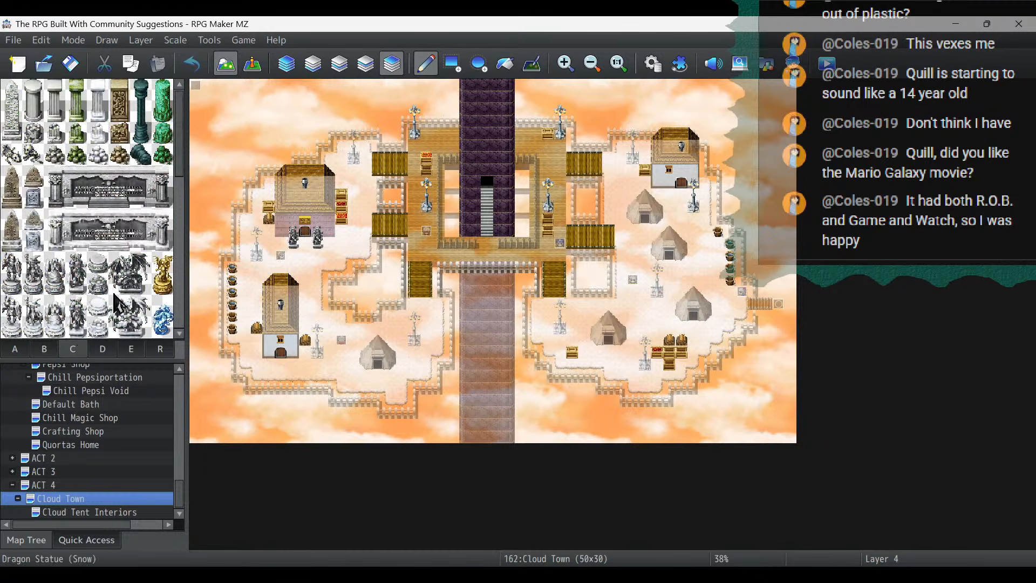
{"action": "scroll", "coordinate": [120, 263], "scroll_direction": "down", "scroll_amount": 10}
{"action": "scroll", "coordinate": [120, 263], "scroll_direction": "up", "scroll_amount": 8}
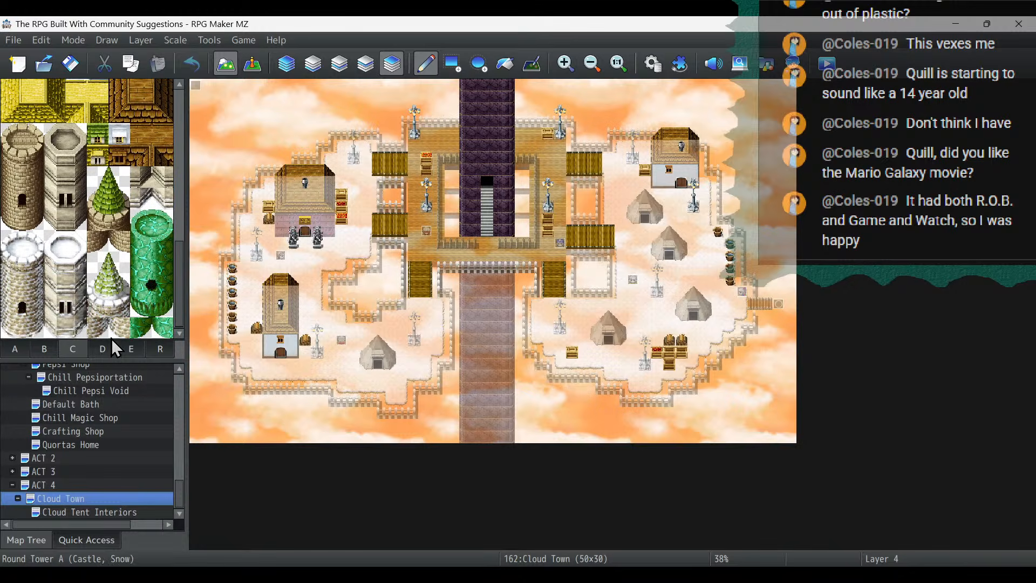
{"action": "scroll", "coordinate": [135, 280], "scroll_direction": "down", "scroll_amount": 1}
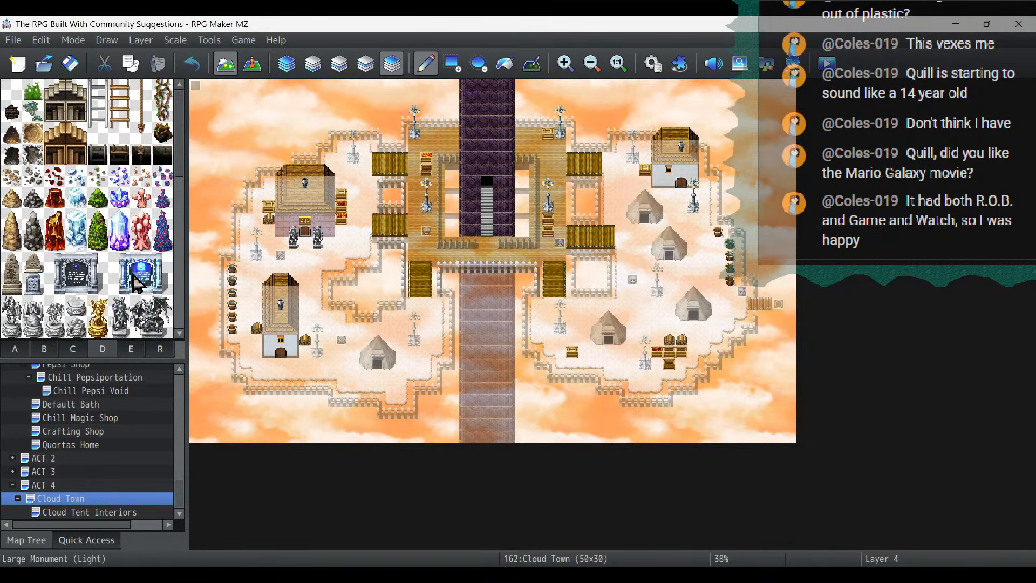
{"action": "scroll", "coordinate": [151, 241], "scroll_direction": "down", "scroll_amount": 2}
{"action": "scroll", "coordinate": [150, 231], "scroll_direction": "down", "scroll_amount": 6}
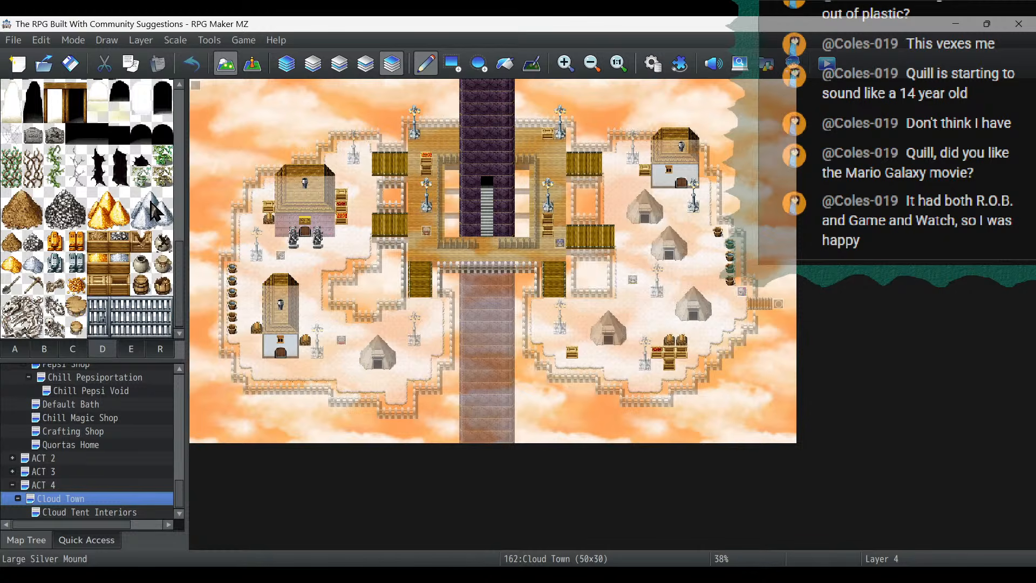
{"action": "left_click", "coordinate": [70, 349]}
{"action": "scroll", "coordinate": [116, 257], "scroll_direction": "up", "scroll_amount": 4}
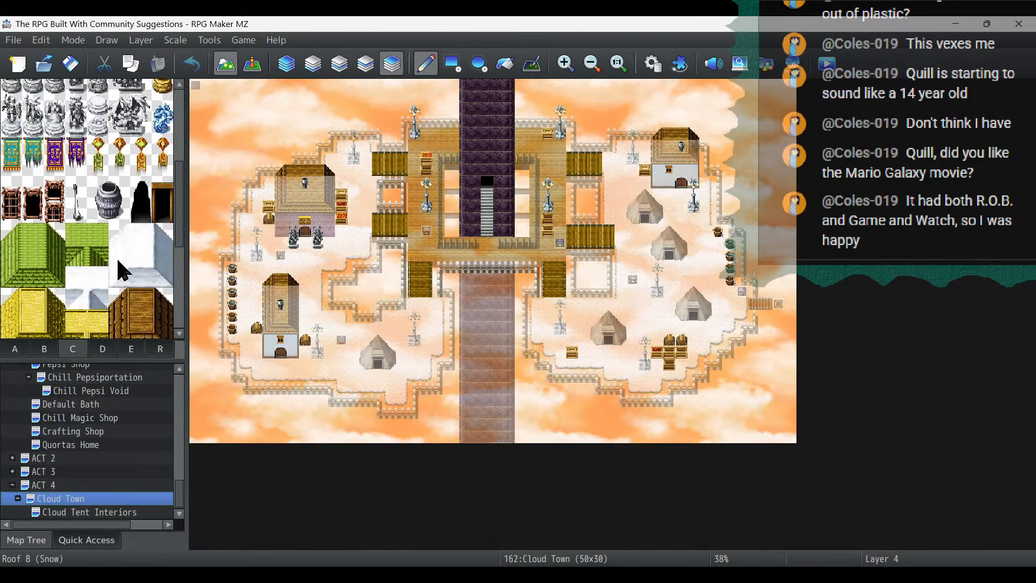
{"action": "scroll", "coordinate": [118, 260], "scroll_direction": "up", "scroll_amount": 6}
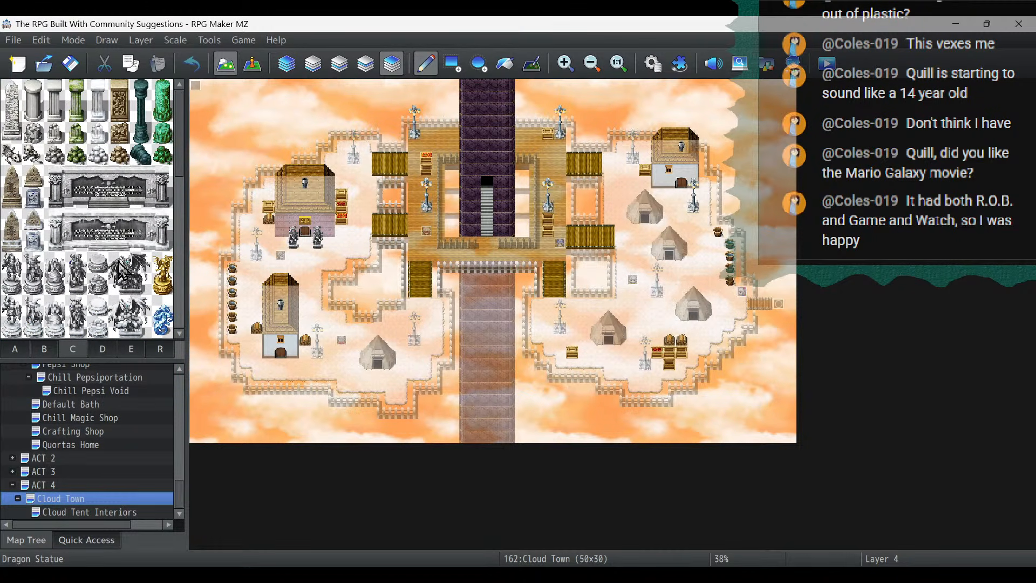
- Place the round stone pedestal tile on layer 2 at (13,6), in place of the streetlight base
{"action": "left_click", "coordinate": [98, 263]}
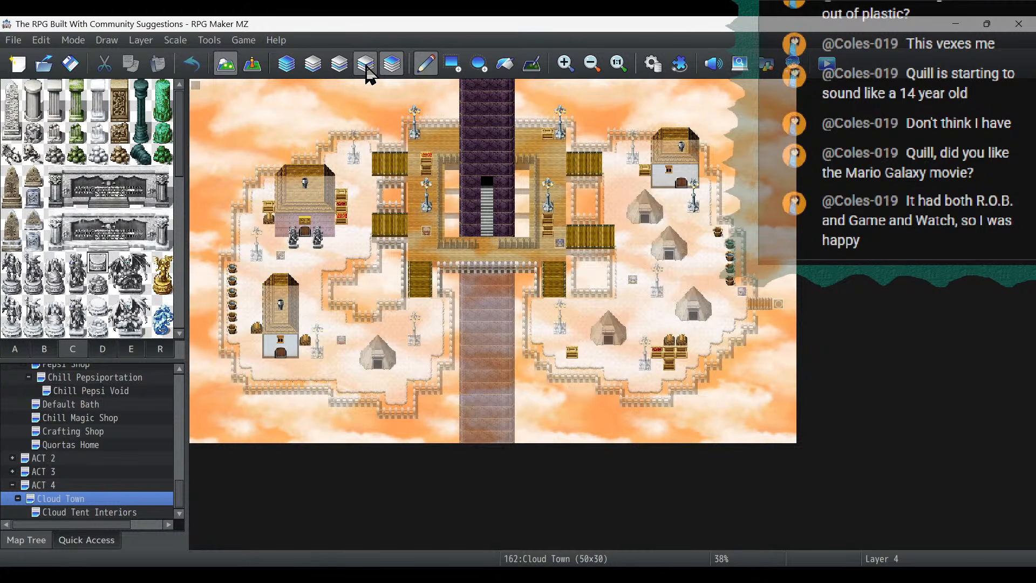
{"action": "left_click", "coordinate": [339, 64]}
{"action": "left_click", "coordinate": [562, 65]}
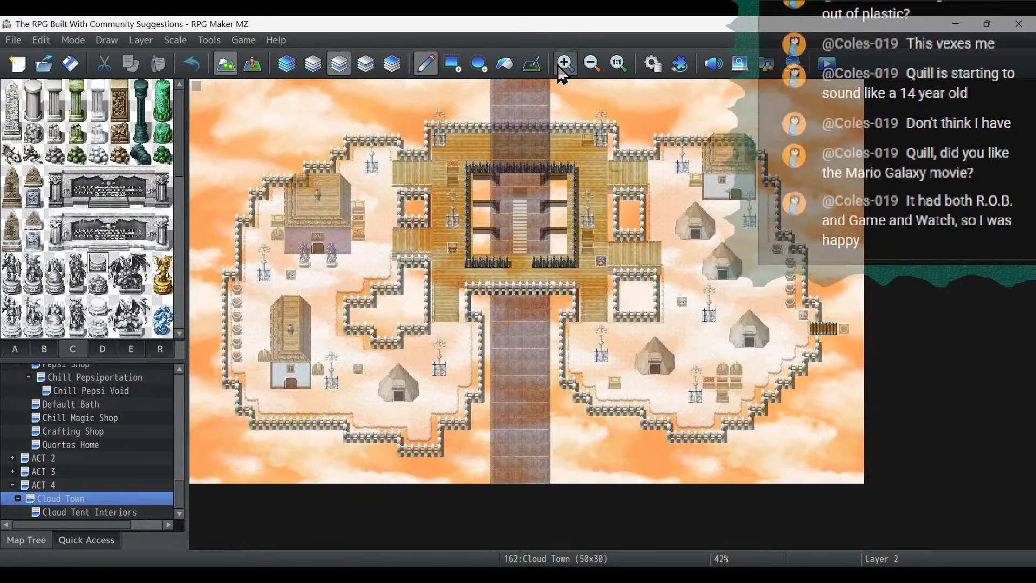
{"action": "left_click", "coordinate": [565, 64]}
{"action": "left_click", "coordinate": [564, 63]}
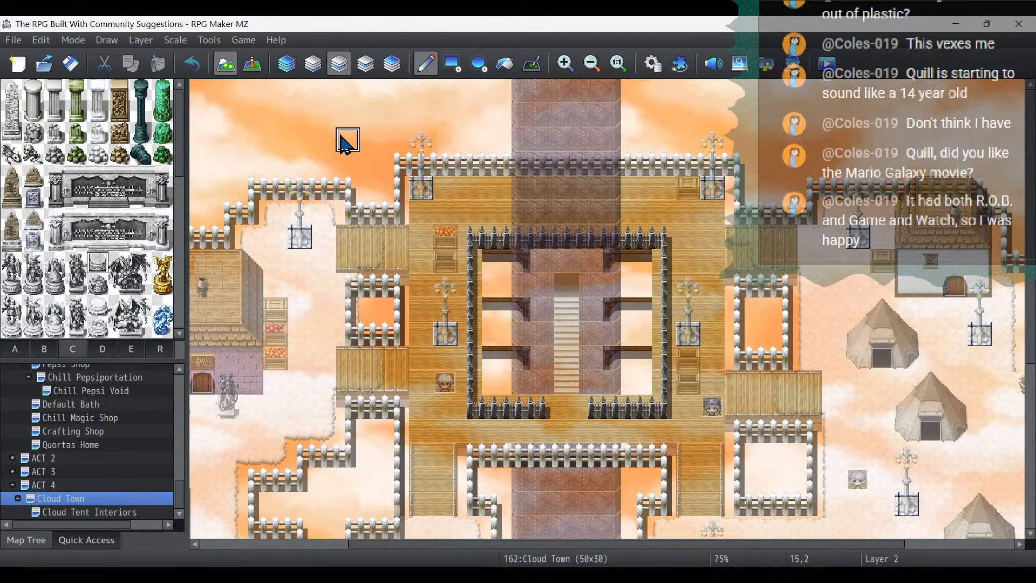
{"action": "left_click", "coordinate": [278, 219]}
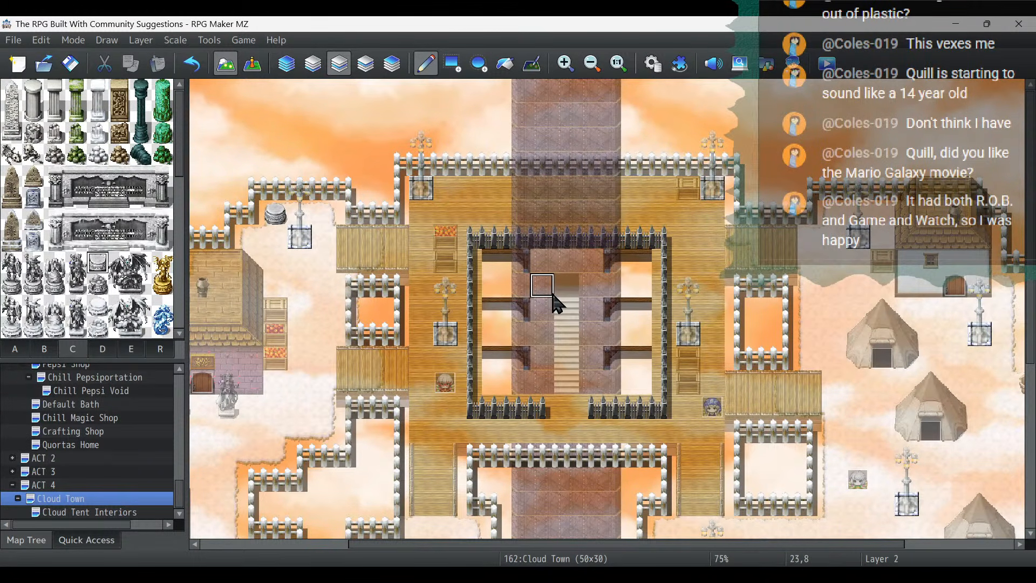
{"action": "left_click", "coordinate": [192, 64]}
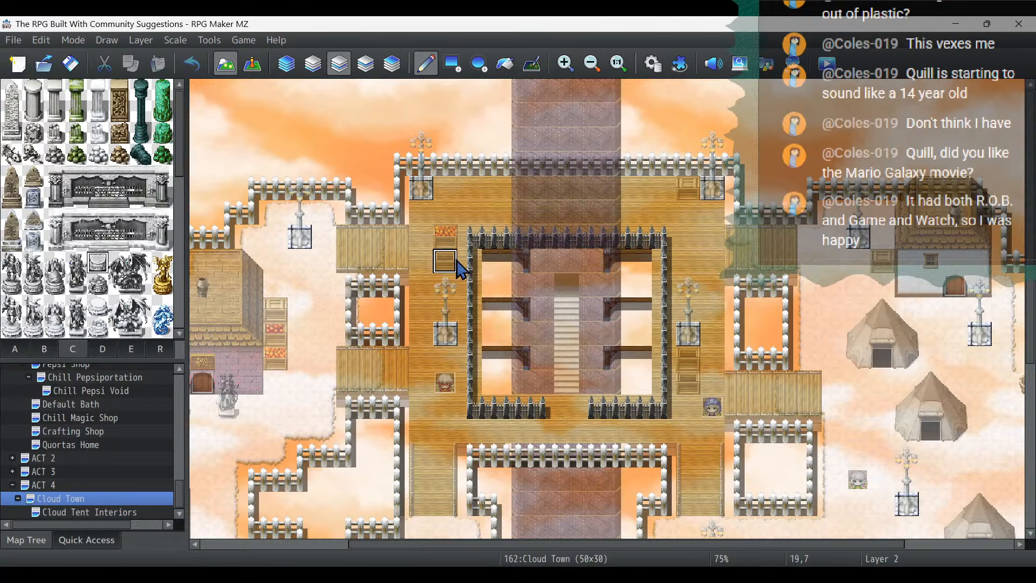
{"action": "left_click", "coordinate": [302, 239]}
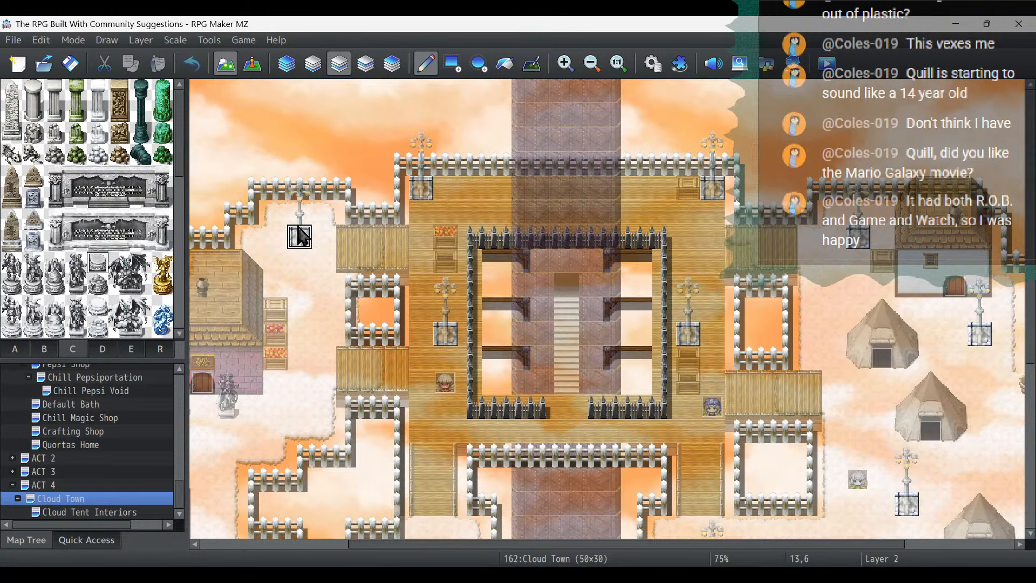
- Erase the streetlight tiles on layer 3 above the pedestal, down to (13,6), using the blank tile from set B
{"action": "left_click", "coordinate": [365, 63]}
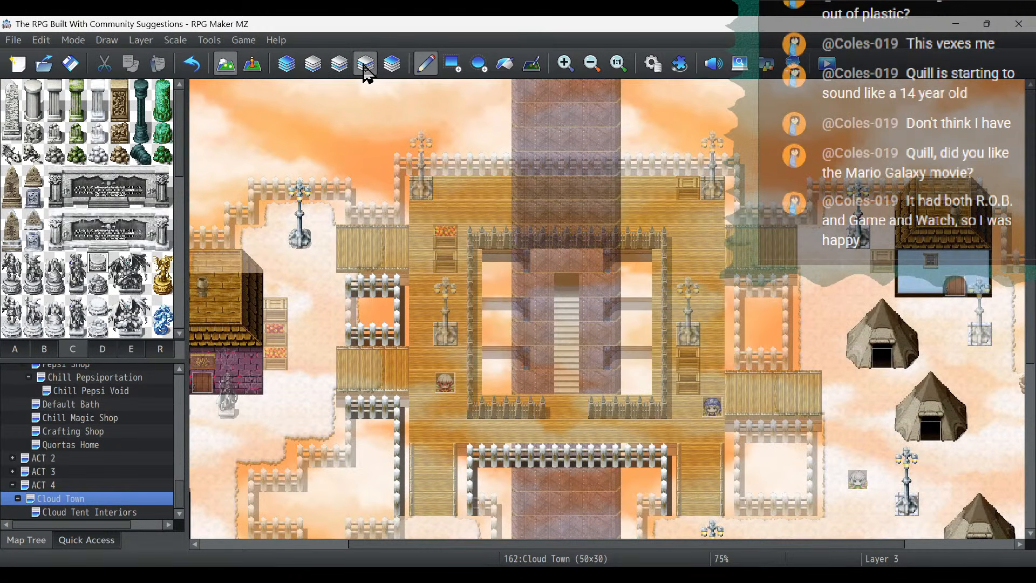
{"action": "left_click", "coordinate": [50, 353]}
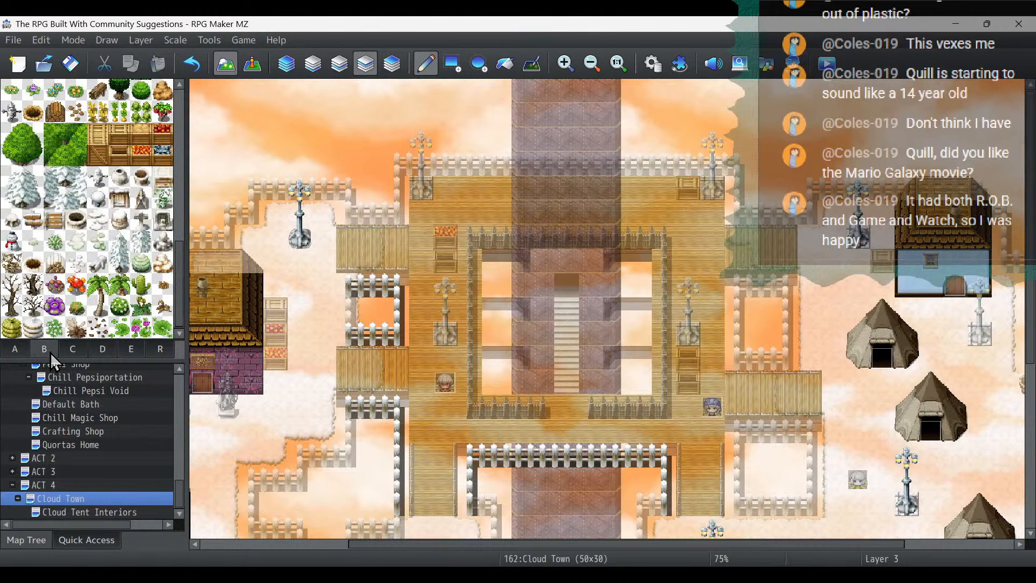
{"action": "scroll", "coordinate": [10, 141], "scroll_direction": "up", "scroll_amount": 2}
{"action": "scroll", "coordinate": [10, 146], "scroll_direction": "up", "scroll_amount": 5}
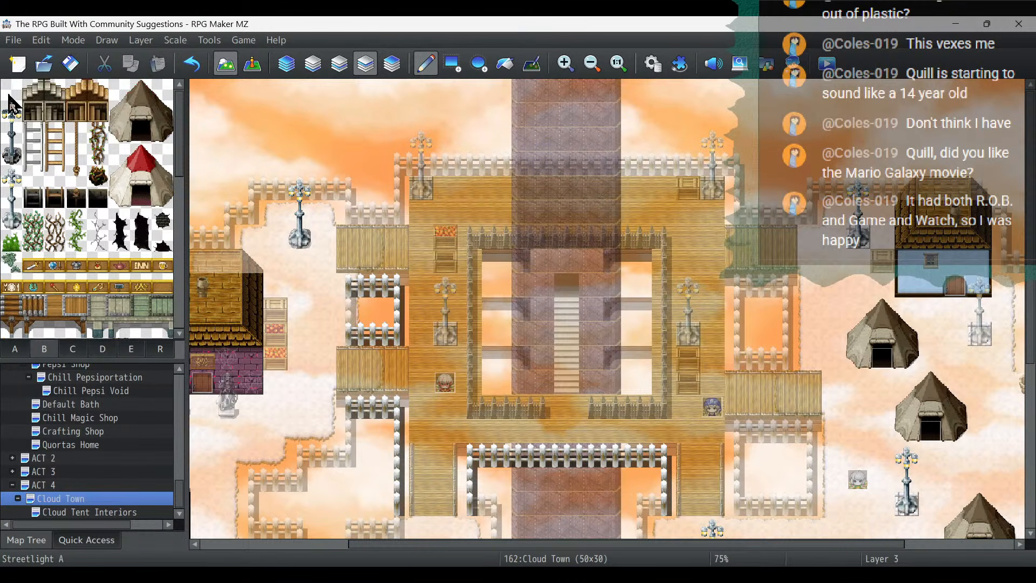
{"action": "left_click", "coordinate": [11, 89]}
{"action": "left_click_drag", "start_coordinate": [300, 186], "coordinate": [301, 243]}
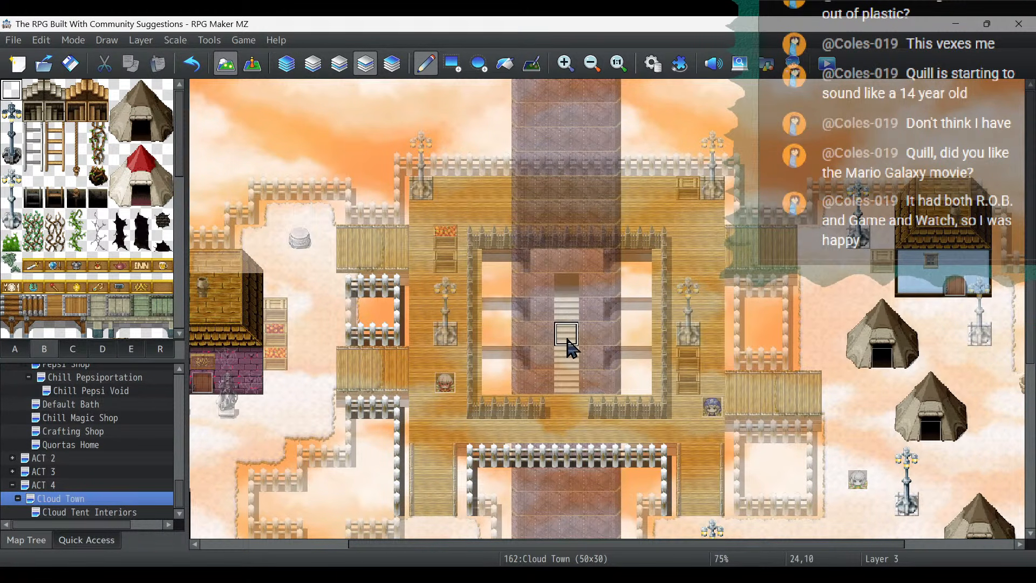
{"action": "left_click", "coordinate": [315, 71]}
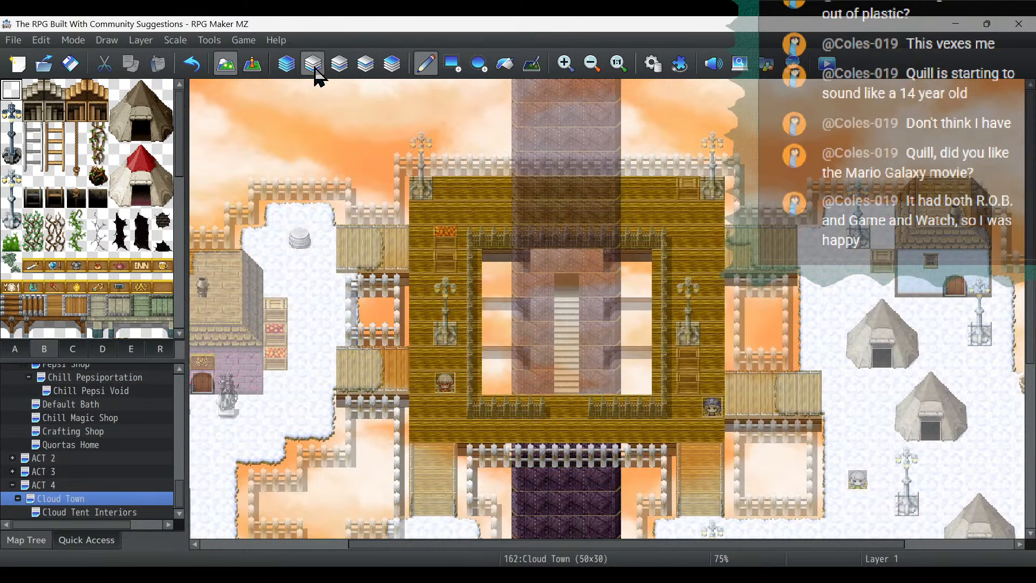
{"action": "left_click", "coordinate": [337, 66]}
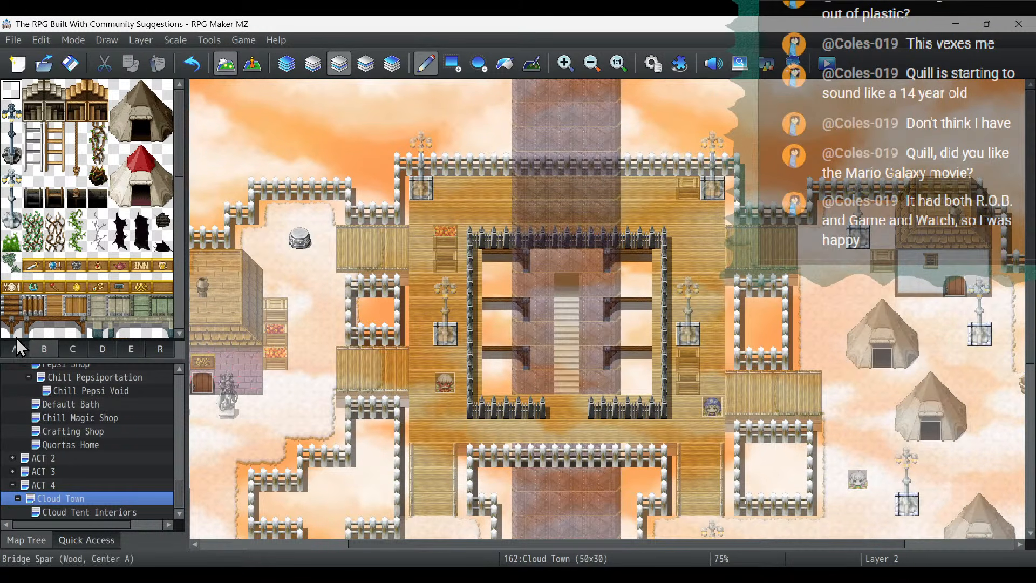
- Copy the NPC event at (19,12) and place the copy just below the pedestal at (13,7)
{"action": "left_click", "coordinate": [254, 67]}
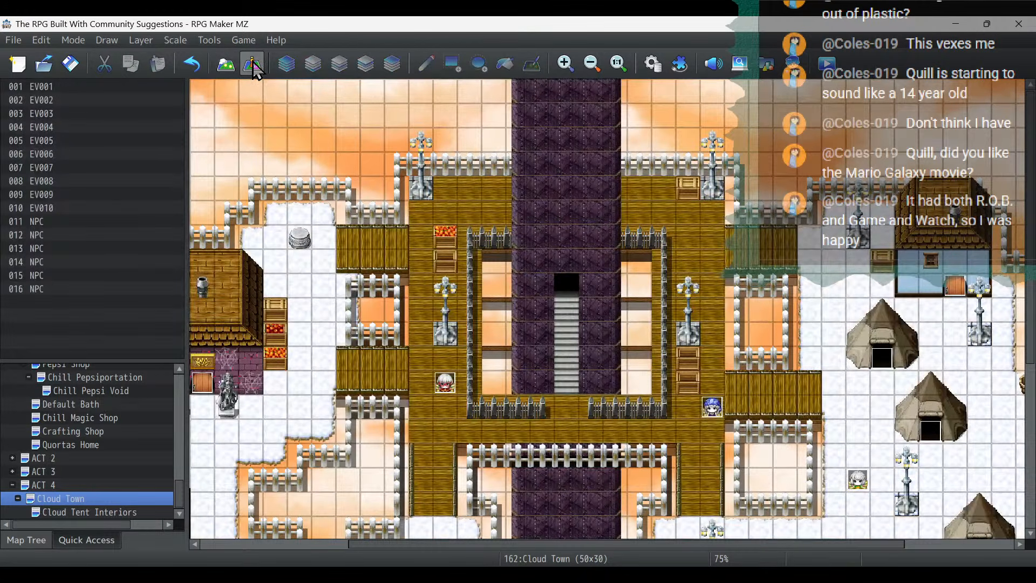
{"action": "left_click", "coordinate": [226, 65]}
{"action": "left_click", "coordinate": [253, 65]}
{"action": "double_click", "coordinate": [452, 392]}
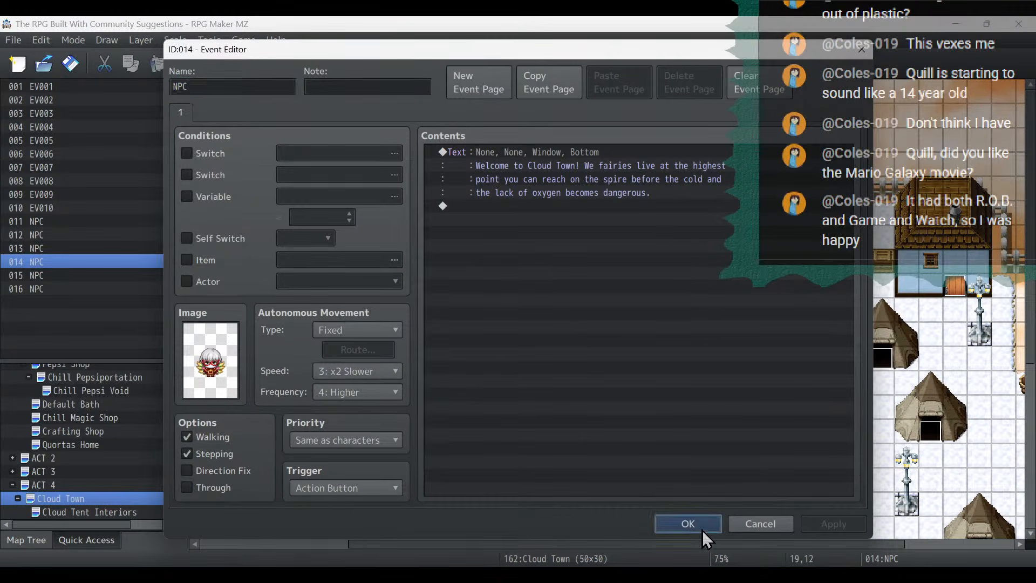
{"action": "left_click", "coordinate": [686, 523]}
{"action": "right_click", "coordinate": [443, 377]}
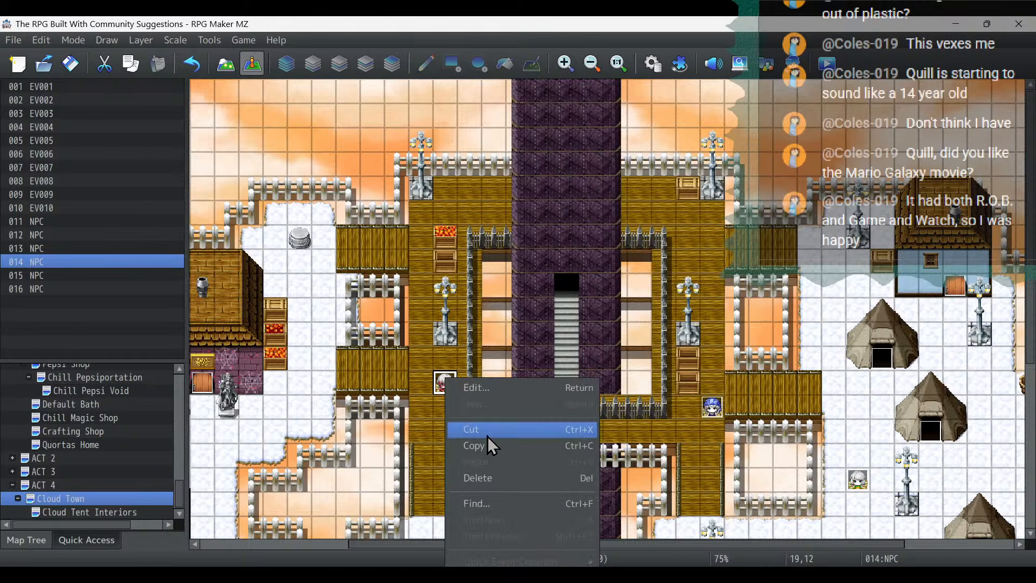
{"action": "left_click", "coordinate": [430, 387]}
{"action": "left_click", "coordinate": [281, 244]}
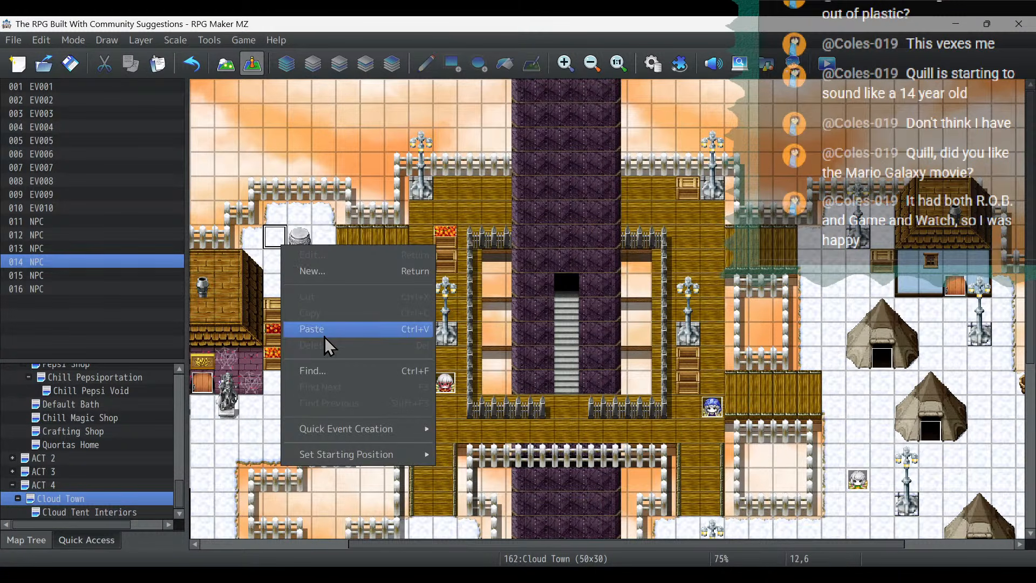
{"action": "left_click", "coordinate": [312, 328]}
{"action": "left_click_drag", "start_coordinate": [275, 236], "coordinate": [301, 264]}
- Change the sprite of the NPC at (13,7) to the white-haired fairy in the white and gold outfit
{"action": "double_click", "coordinate": [300, 265]}
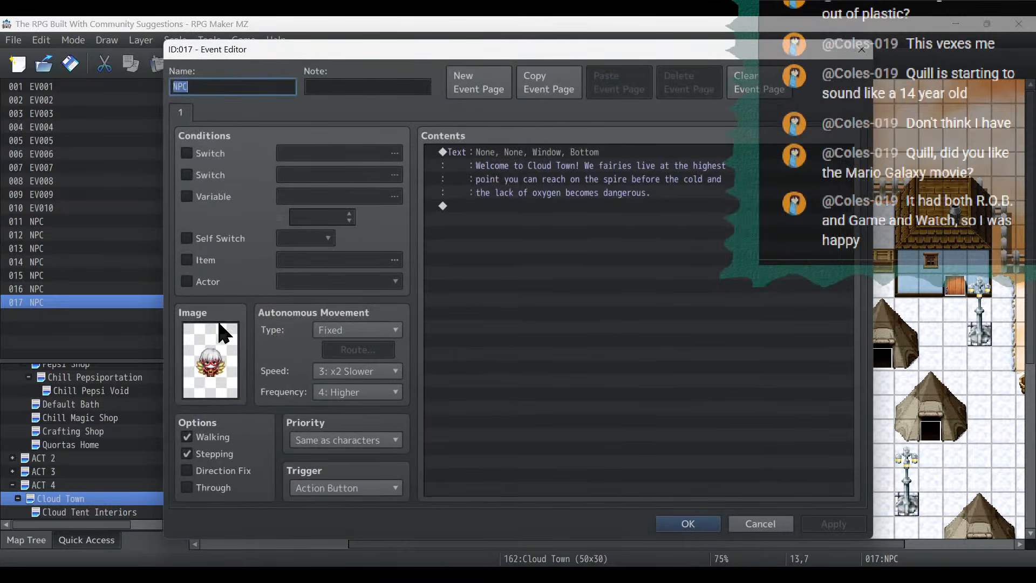
{"action": "double_click", "coordinate": [213, 345]}
{"action": "double_click", "coordinate": [682, 261]}
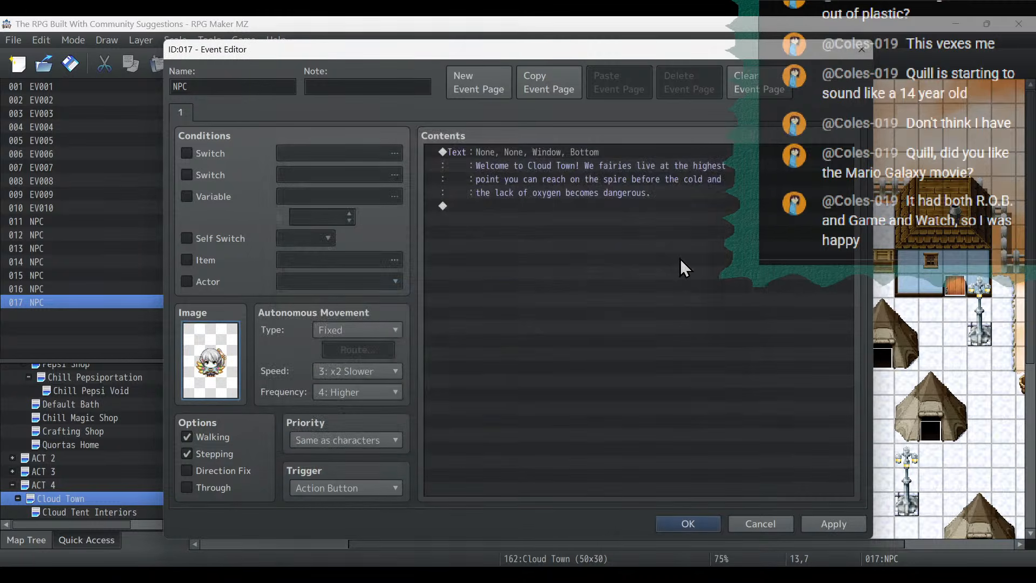
- Replace the NPC's message with the line "We use this altar to give offerings to the Void Dragon"
{"action": "double_click", "coordinate": [571, 155]}
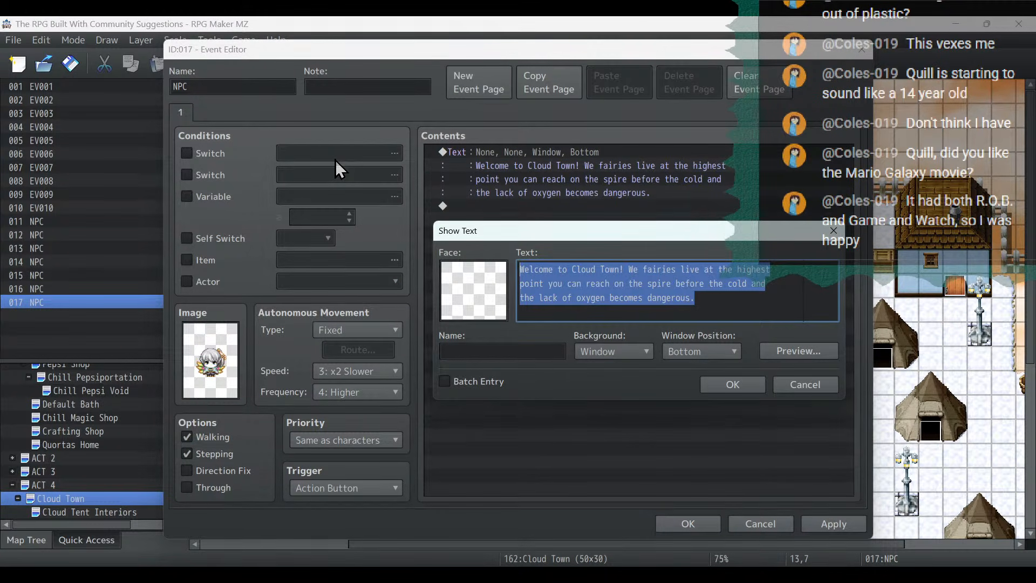
{"action": "type", "text": "We us"}
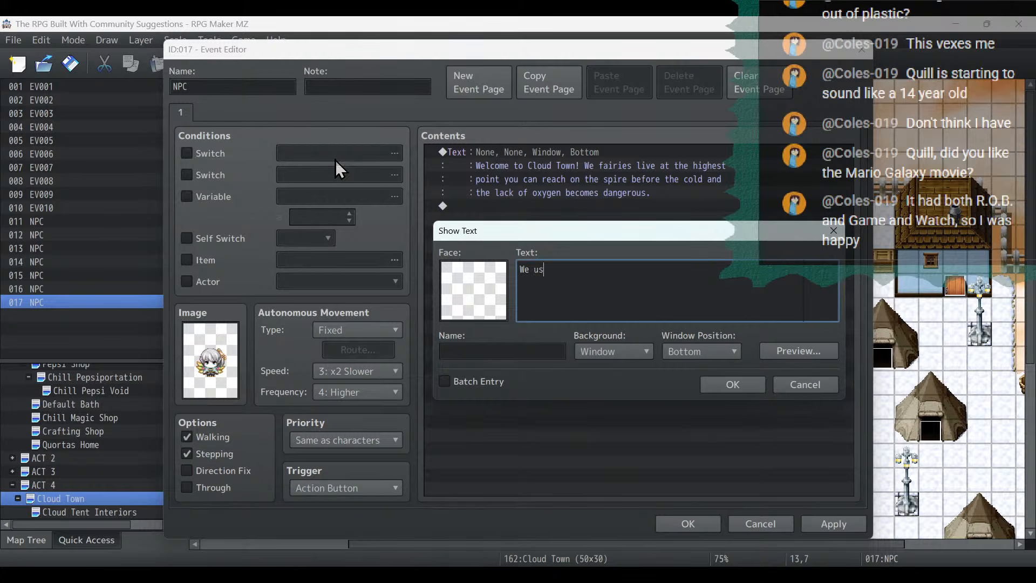
{"action": "type", "text": "e tohis altar to give offerings to th"}
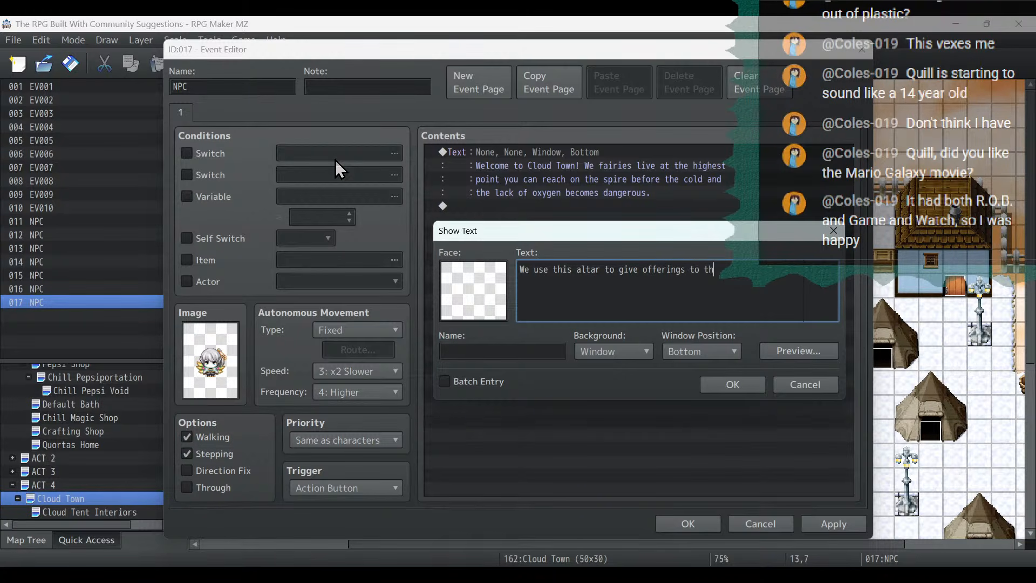
{"action": "type", "text": "e Voud"}
{"action": "type", "text": "id Dragon"}
- Add the second message line "so that he will not attack us (as often)." and save the event
{"action": "key", "text": "Return"}
{"action": "type", "text": "so that he will"}
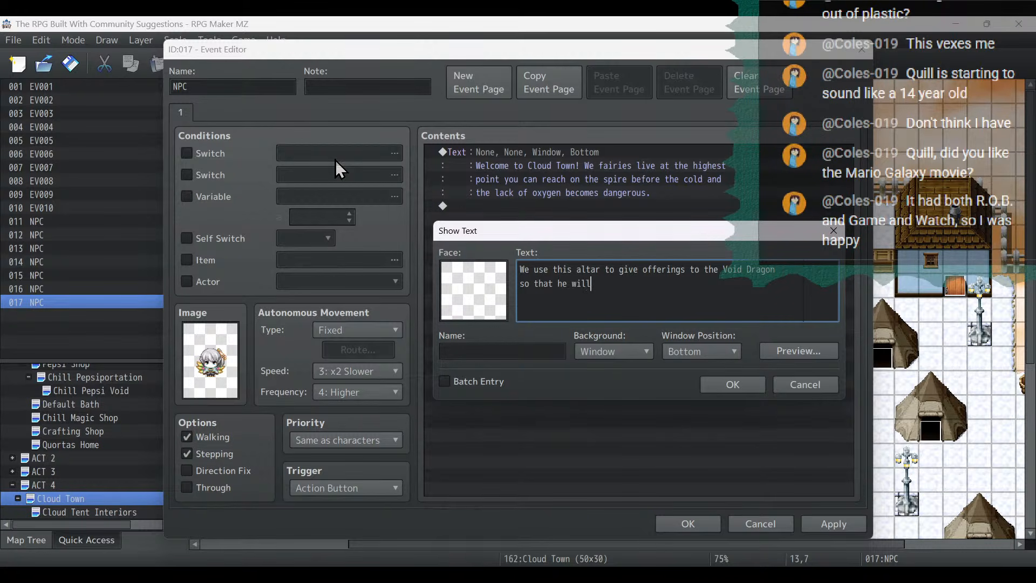
{"action": "type", "text": "tack us ("}
{"action": "type", "text": "as often)."}
{"action": "left_click", "coordinate": [747, 383]}
{"action": "left_click", "coordinate": [830, 528]}
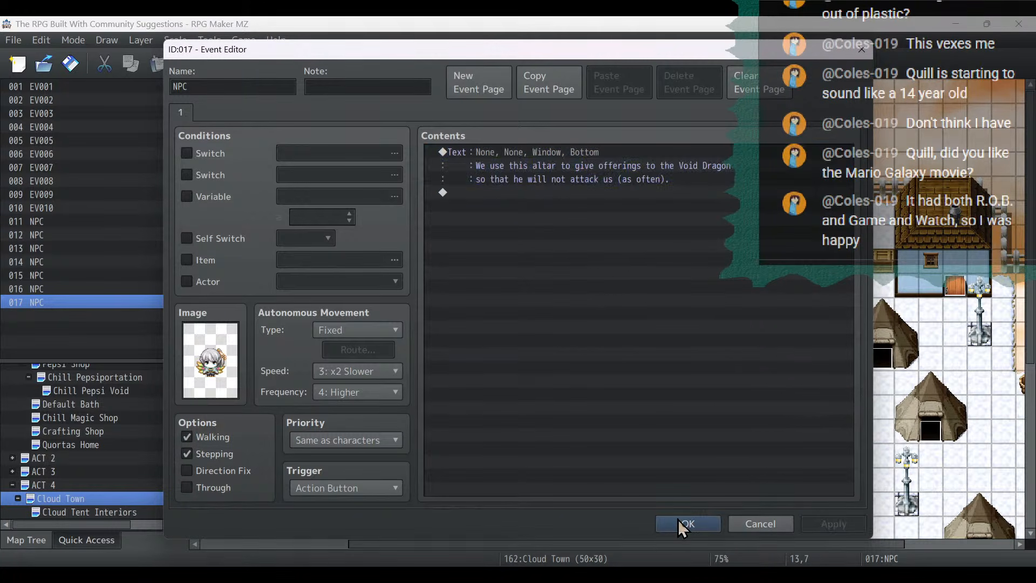
{"action": "left_click", "coordinate": [681, 522]}
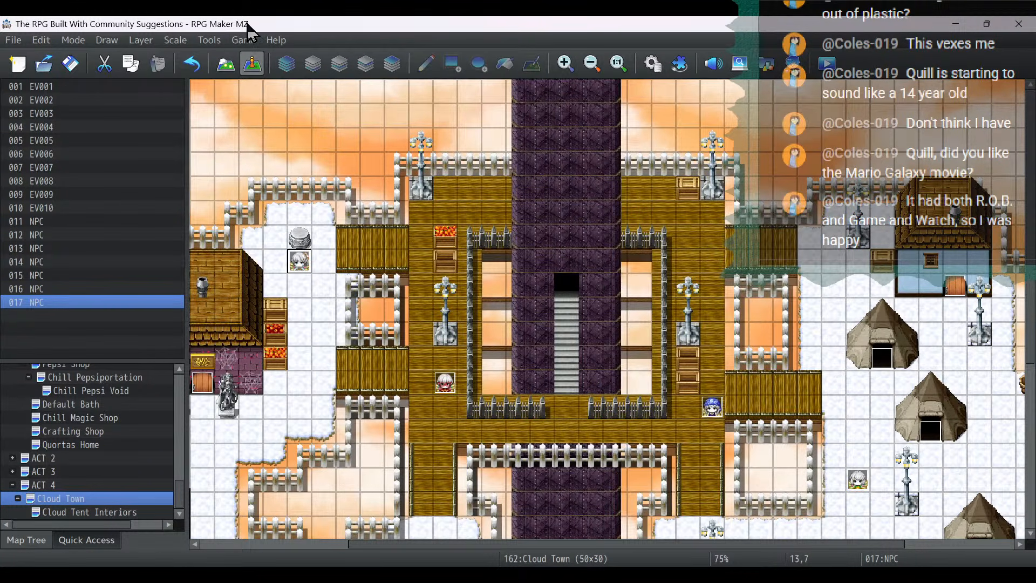
- Duplicate the altar message command in the NPC event at (13,7)
{"action": "double_click", "coordinate": [302, 264]}
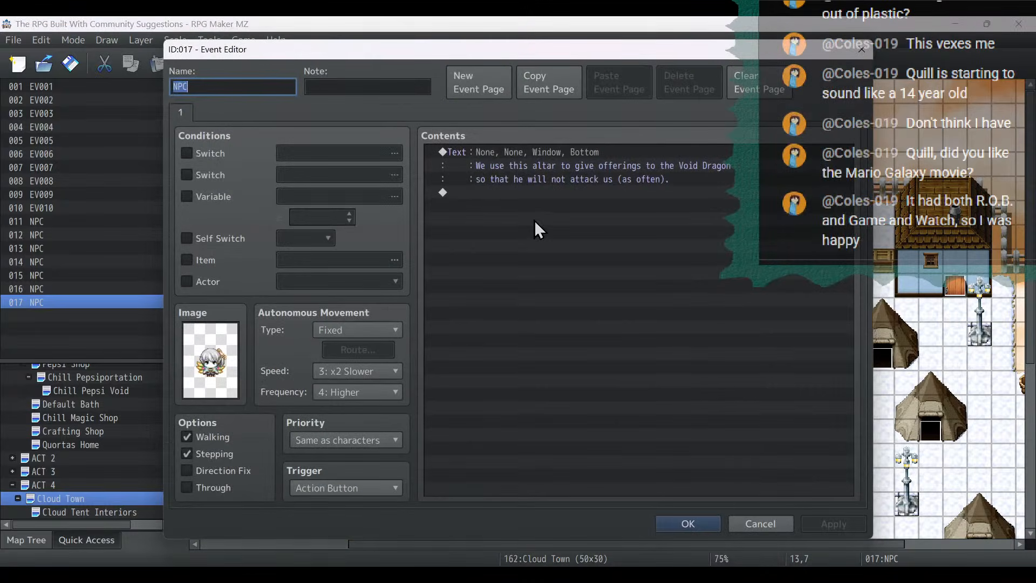
{"action": "left_click", "coordinate": [551, 153]}
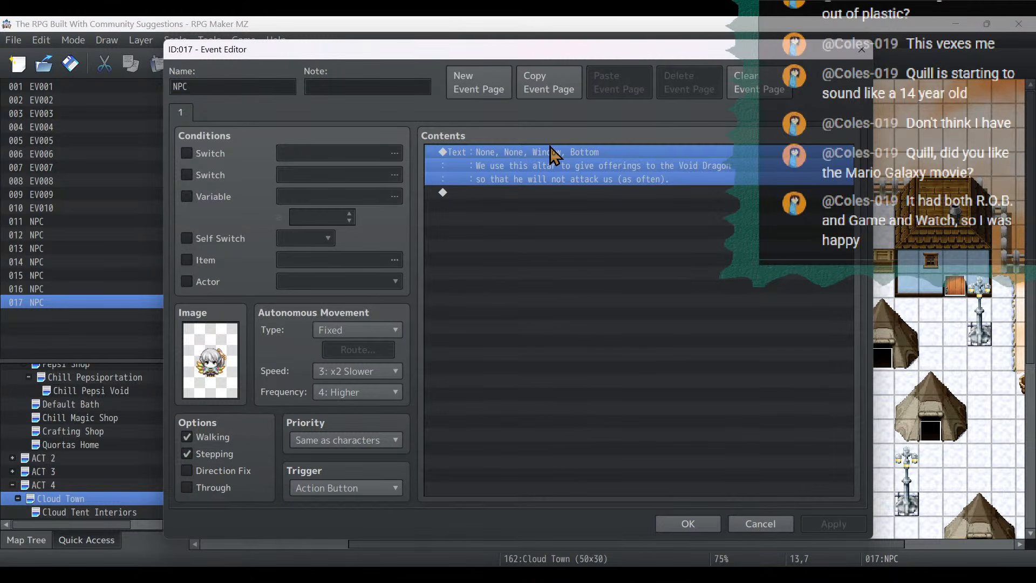
{"action": "key", "text": "ctrl+c"}
{"action": "key", "text": "ctrl+v"}
- Replace the text of the first message with "There is a great Void Dragon that lives far, far above"
{"action": "double_click", "coordinate": [549, 148]}
{"action": "left_click_drag", "start_coordinate": [747, 288], "coordinate": [208, 158]}
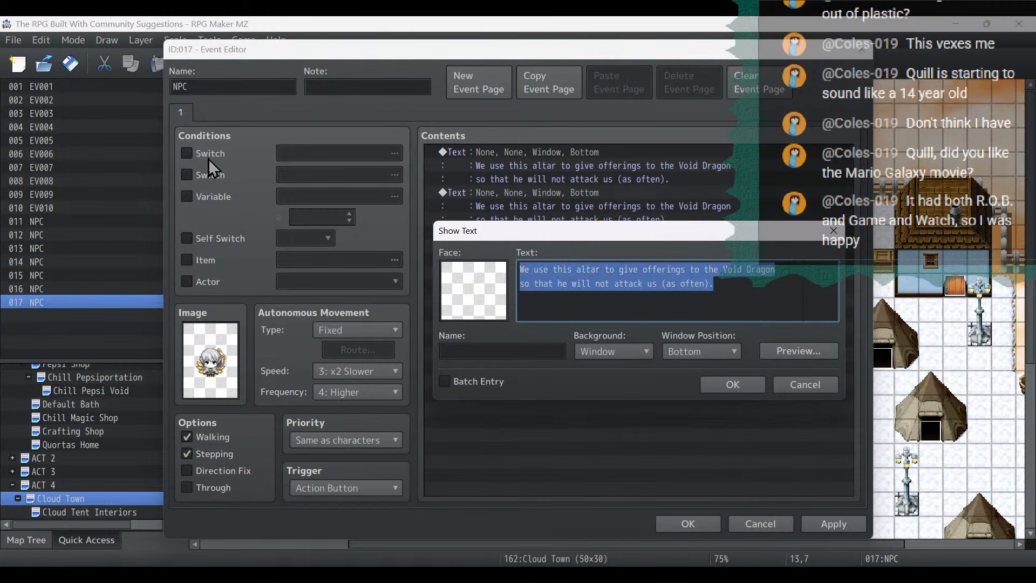
{"action": "type", "text": "There is a"}
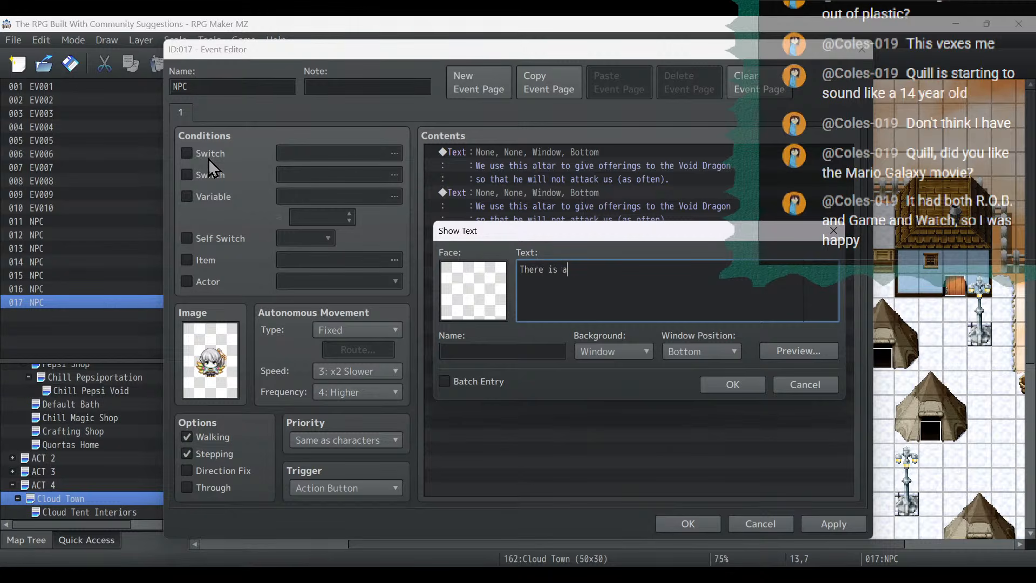
{"action": "type", "text": " great Void Dragon that lives "}
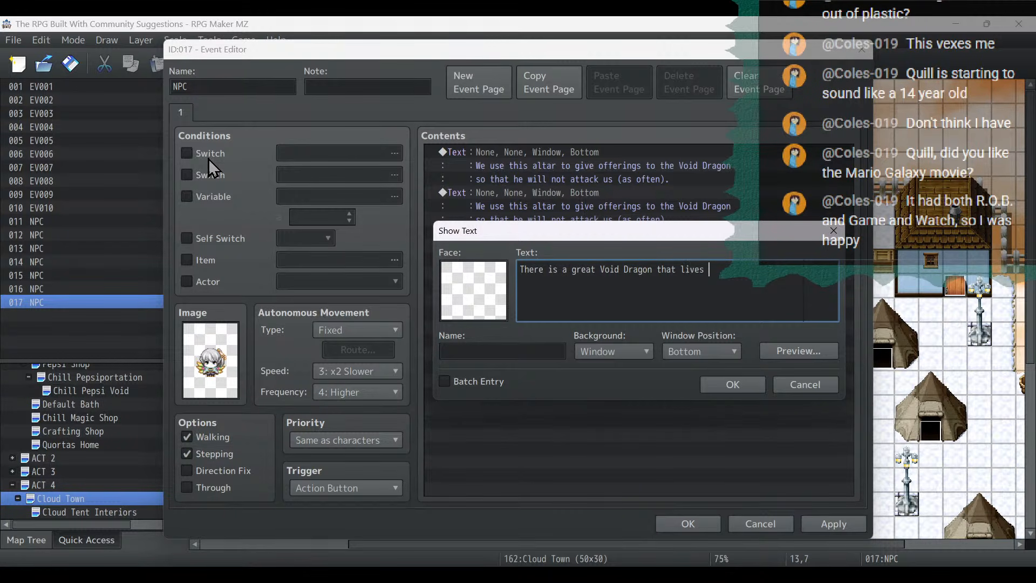
{"action": "type", "text": "far, far above"}
- Finish the first message with the line "this place. He is powerful and dangerous." and apply the change
{"action": "key", "text": "Return"}
{"action": "type", "text": "th"}
{"action": "type", "text": "is plac"}
{"action": "type", "text": "e. Hei"}
{"action": "type", "text": "is power"}
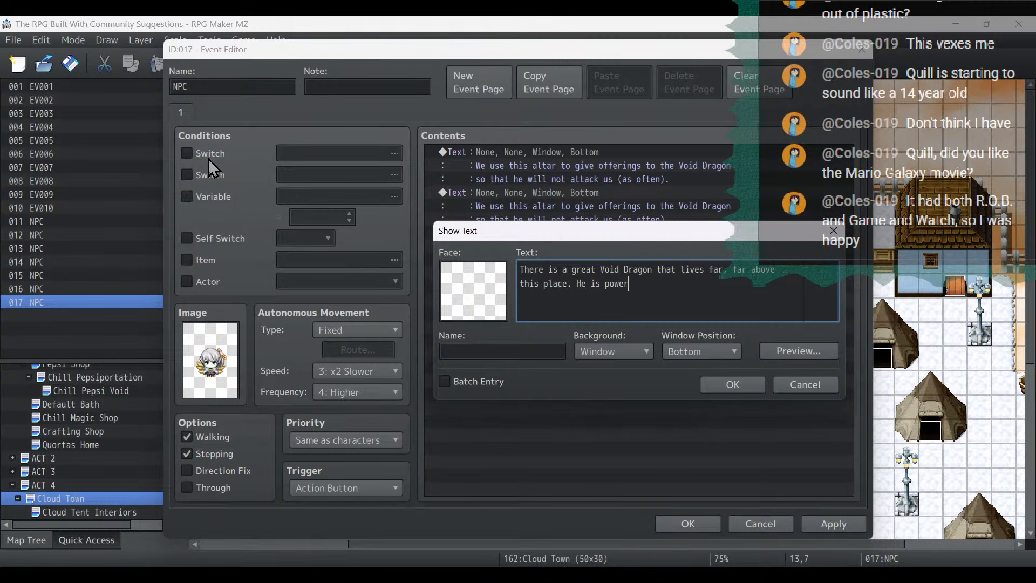
{"action": "type", "text": "ful and dangerous."}
{"action": "left_click", "coordinate": [748, 387]}
{"action": "left_click", "coordinate": [861, 525]}
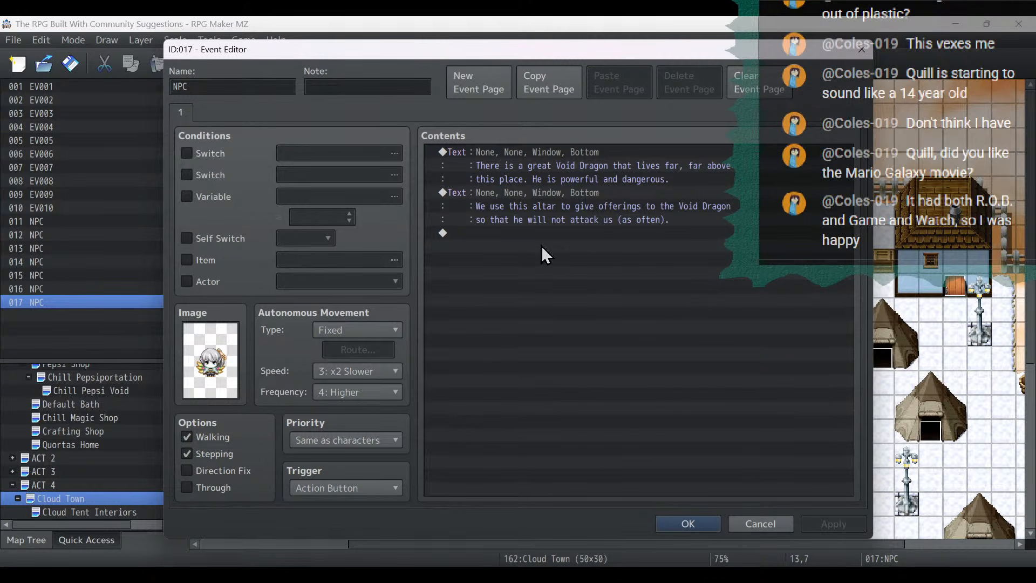
{"action": "left_click", "coordinate": [548, 205]}
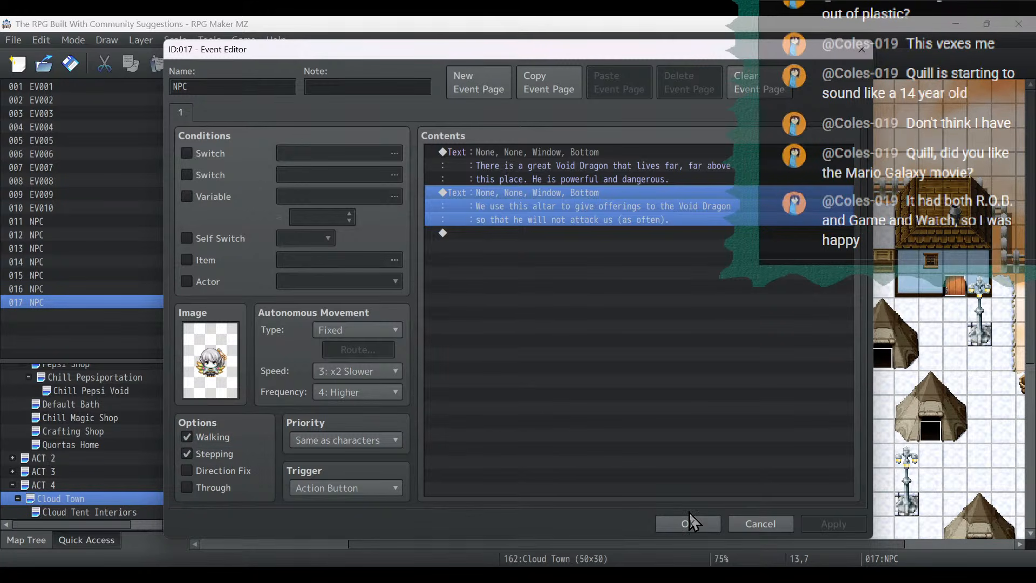
- Rename the event at (13,7) to "Dragon Offer" and save it
{"action": "double_click", "coordinate": [231, 88]}
{"action": "type", "text": "Dr"}
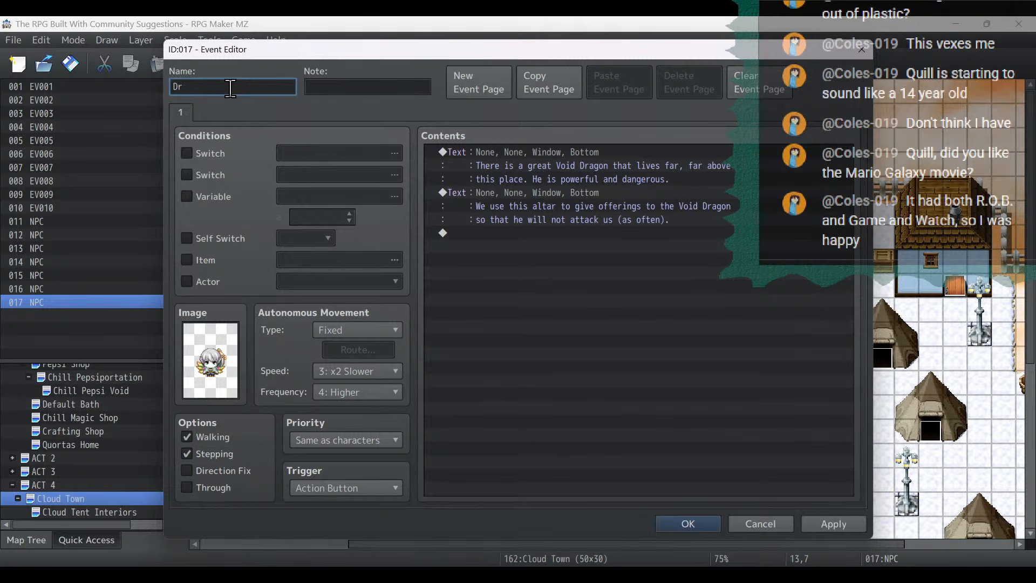
{"action": "type", "text": "agon Offer"}
{"action": "left_click", "coordinate": [842, 523]}
{"action": "left_click", "coordinate": [685, 519]}
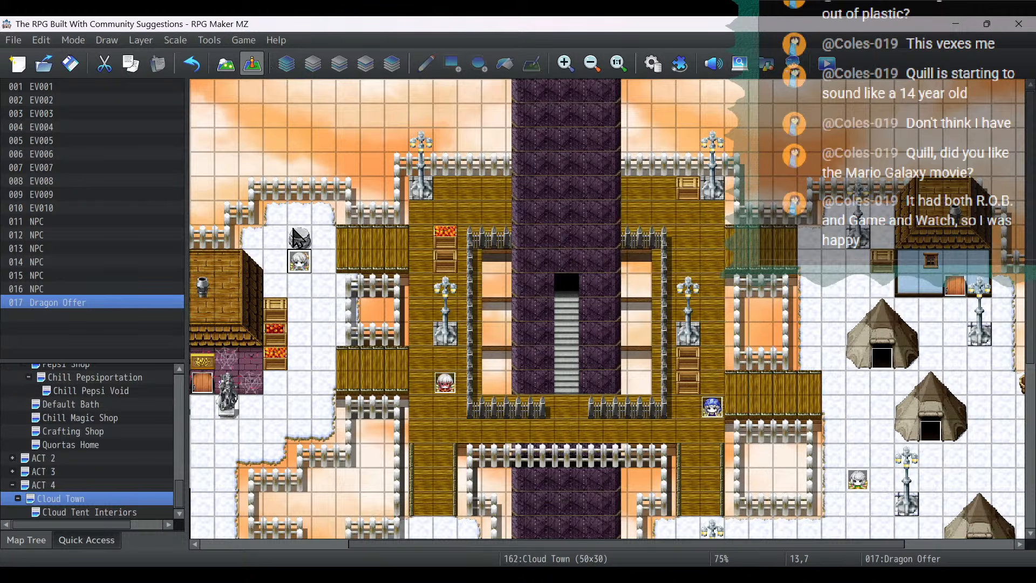
{"action": "double_click", "coordinate": [292, 230]}
{"action": "double_click", "coordinate": [218, 381]}
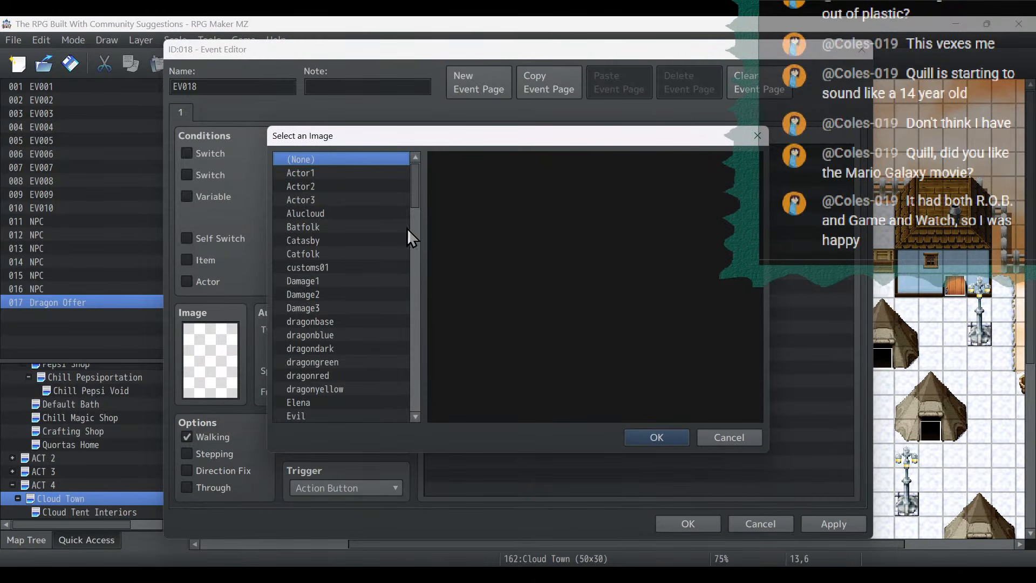
{"action": "scroll", "coordinate": [367, 334], "scroll_direction": "down", "scroll_amount": 15}
{"action": "left_click", "coordinate": [339, 224]}
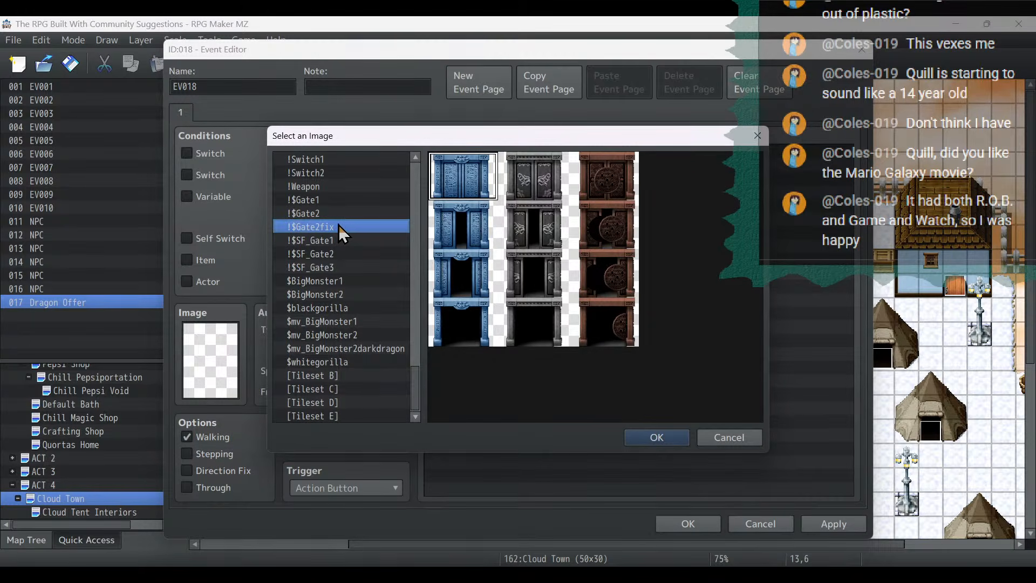
{"action": "key", "text": "Up"}
{"action": "key", "text": "Up"}
{"action": "key", "text": "Up"}
{"action": "key", "text": "Up"}
{"action": "key", "text": "Up"}
{"action": "key", "text": "Up"}
{"action": "key", "text": "Up"}
{"action": "key", "text": "Up"}
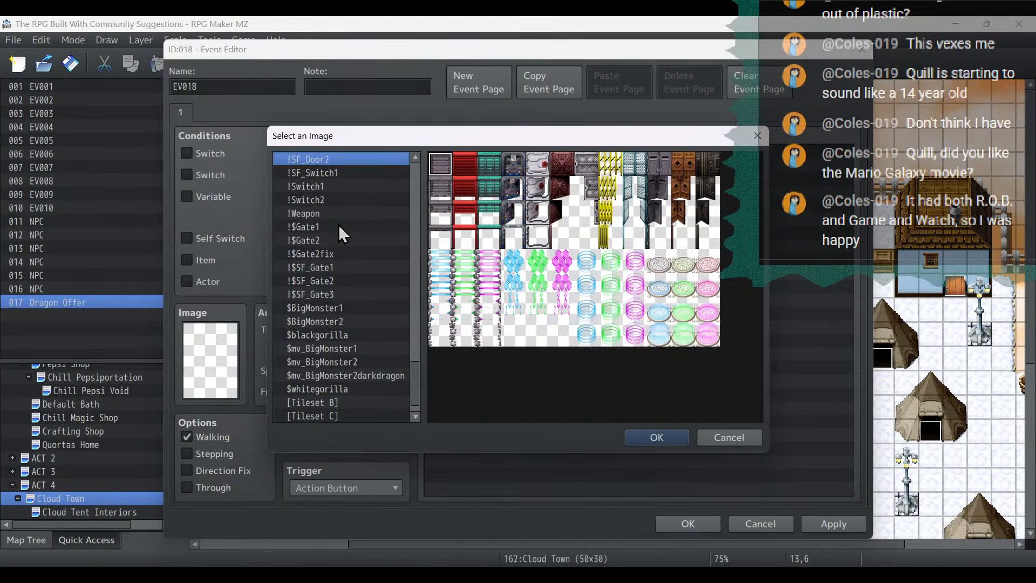
{"action": "key", "text": "Down"}
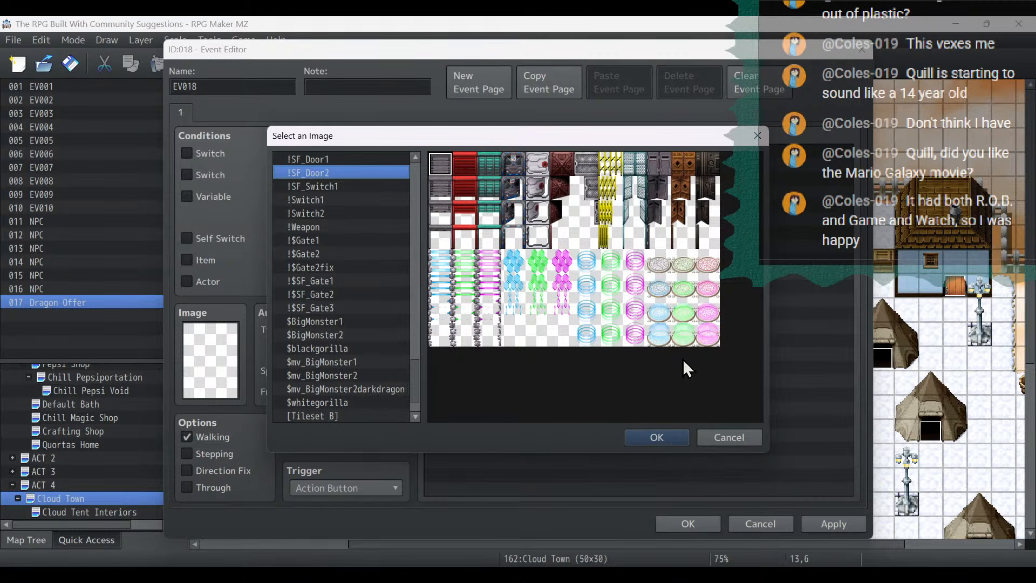
{"action": "left_click", "coordinate": [683, 311]}
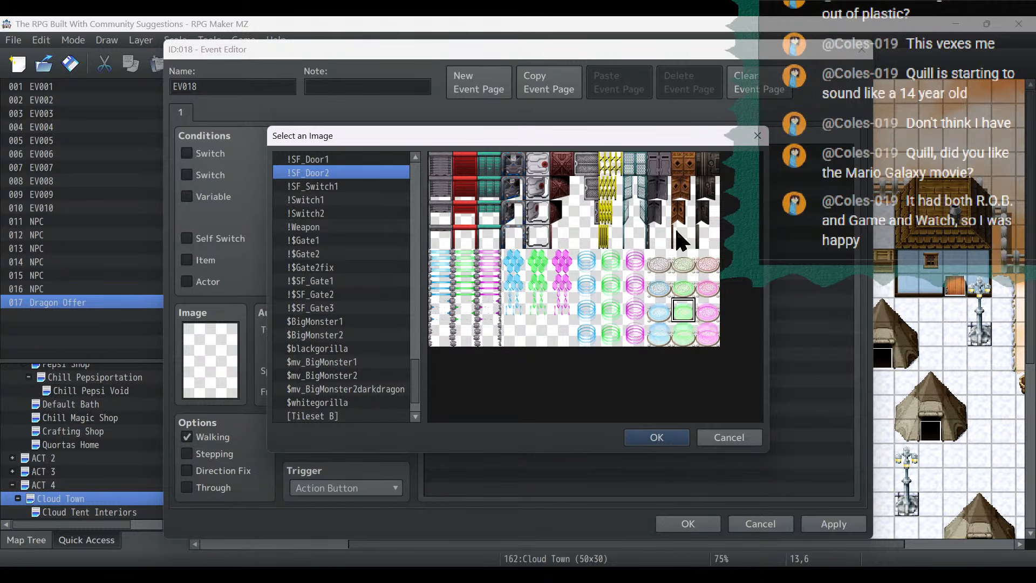
{"action": "left_click", "coordinate": [587, 263]}
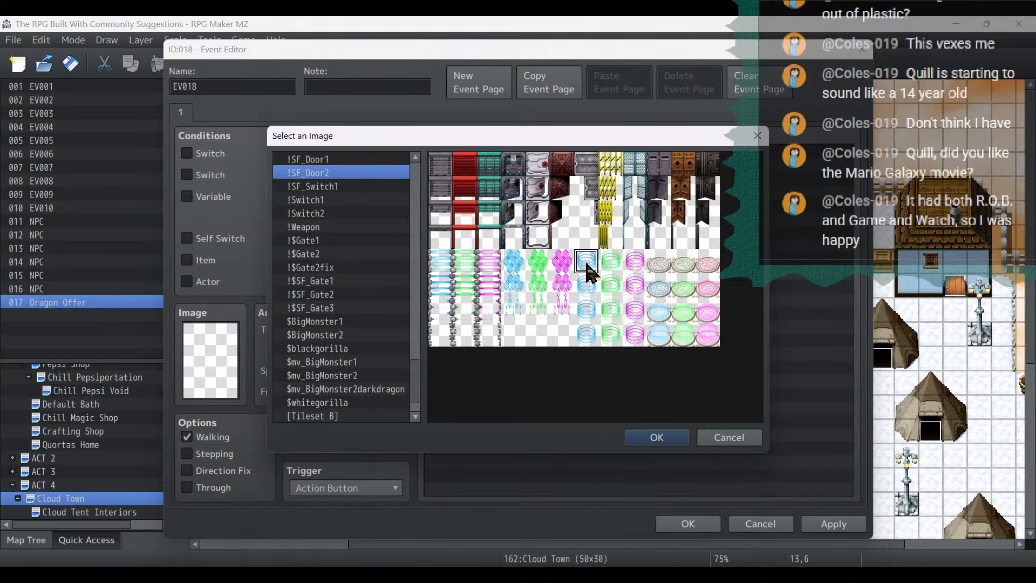
{"action": "left_click", "coordinate": [721, 442]}
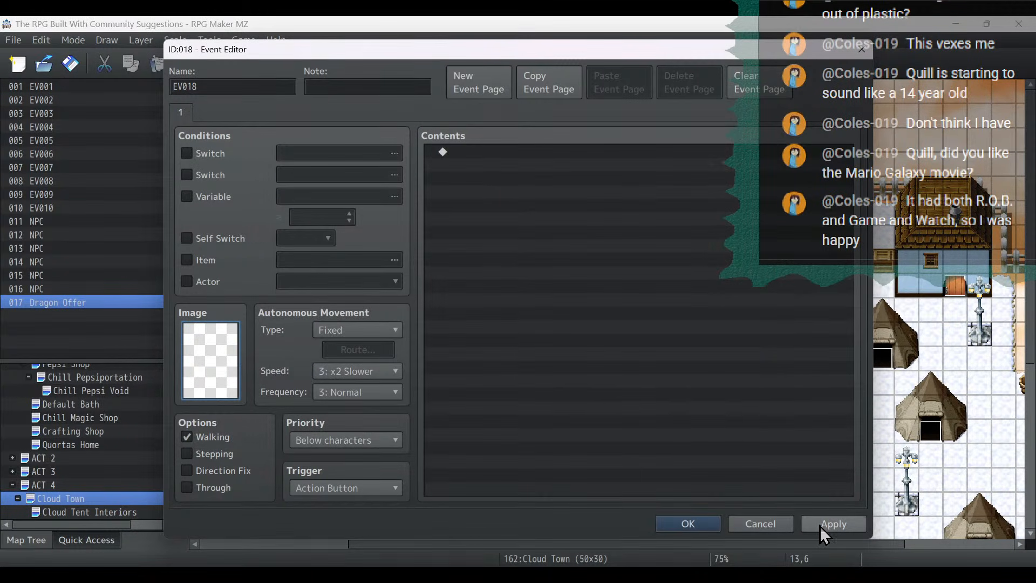
{"action": "left_click", "coordinate": [834, 523]}
{"action": "left_click", "coordinate": [688, 524]}
{"action": "scroll", "coordinate": [736, 467], "scroll_direction": "down", "scroll_amount": 1}
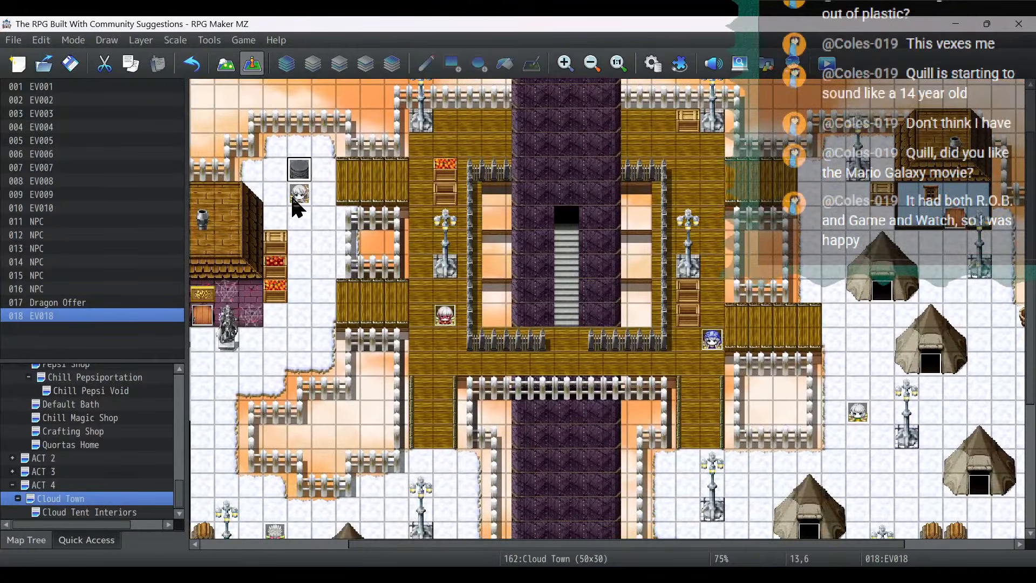
{"action": "key", "text": "Delete"}
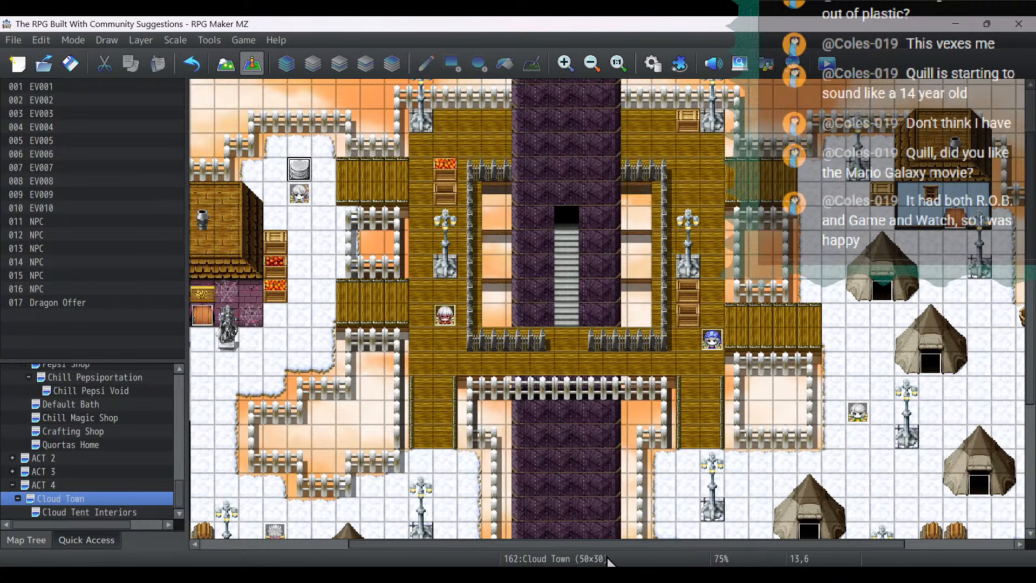
- Examine the image, options and commands of the fly-back event at (48,18) without changing it
{"action": "scroll", "coordinate": [594, 492], "scroll_direction": "right", "scroll_amount": 5}
{"action": "left_click", "coordinate": [988, 460]}
{"action": "double_click", "coordinate": [990, 465]}
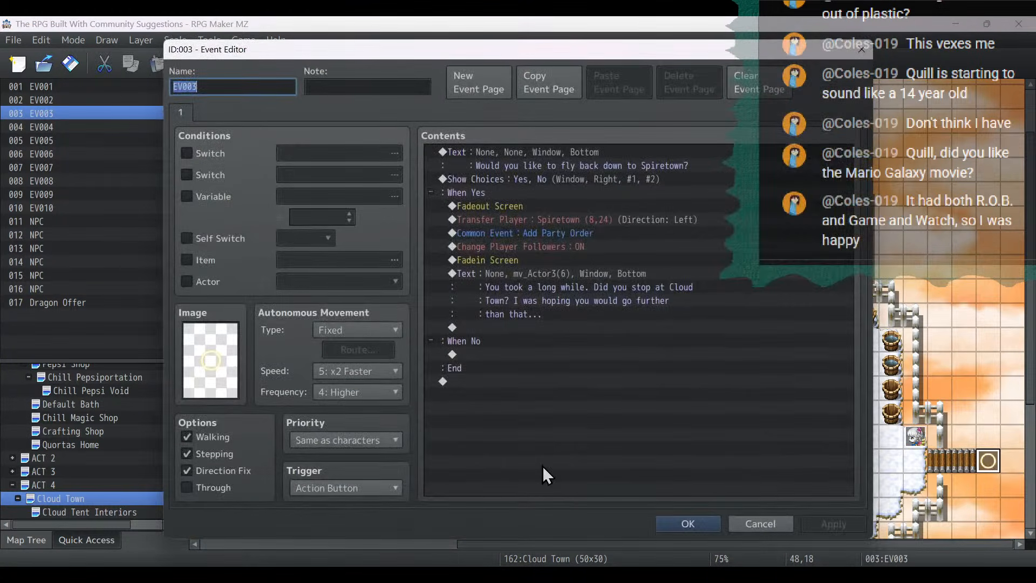
{"action": "left_click", "coordinate": [779, 523]}
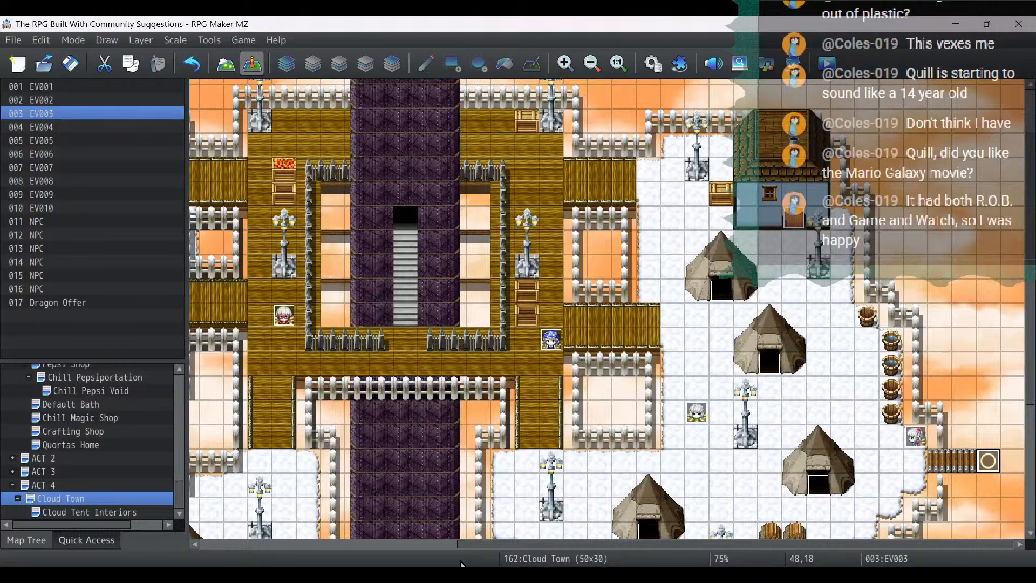
- Create a new event on the altar tile at (13,6) and name it "Void Altar"
{"action": "left_click_drag", "start_coordinate": [525, 545], "coordinate": [273, 545]}
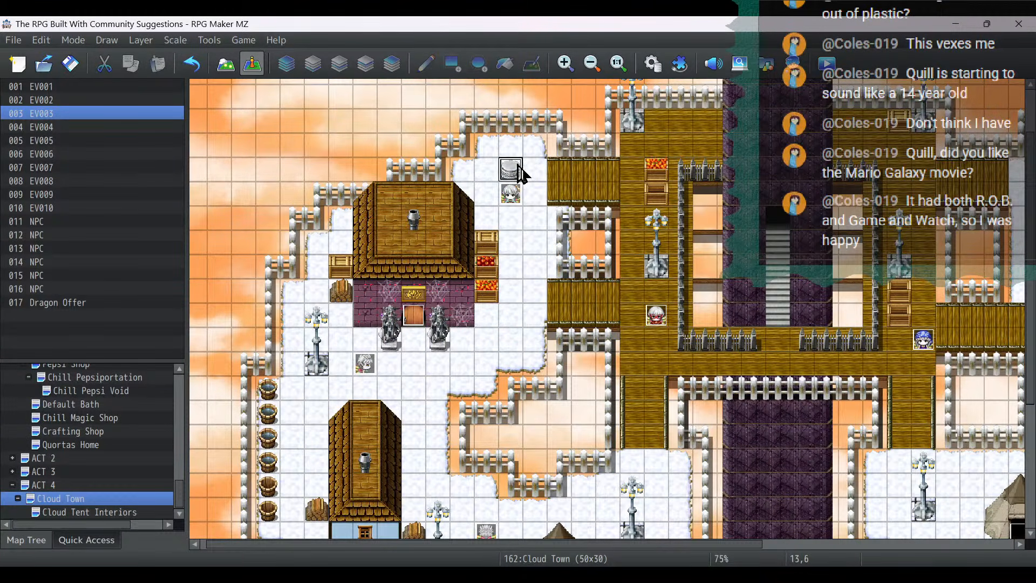
{"action": "double_click", "coordinate": [515, 171]}
{"action": "type", "text": "Void"}
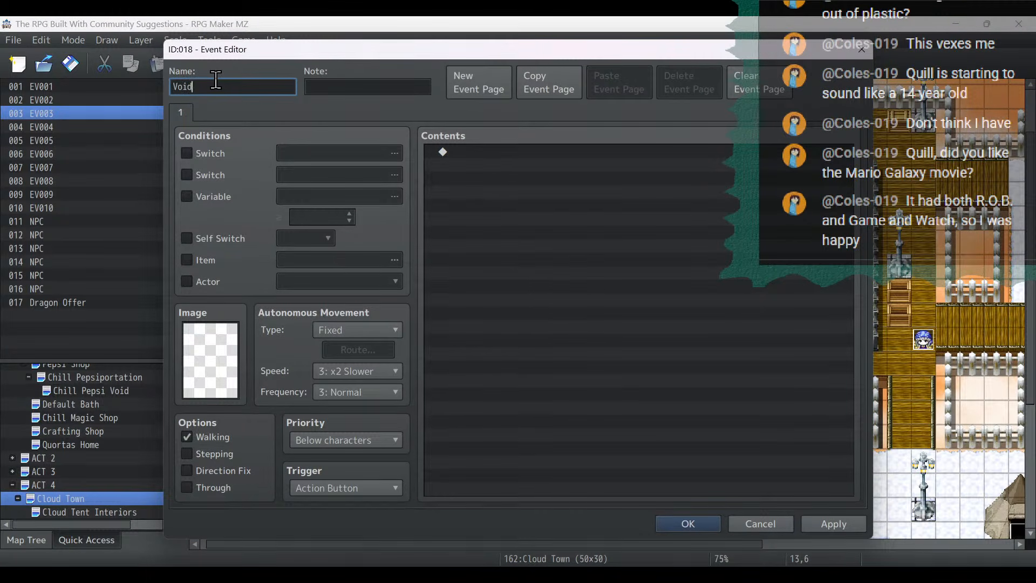
{"action": "type", "text": " Altar"}
- Browse the mv_ character sheets for a graphic suitable for the Void Altar event
{"action": "double_click", "coordinate": [212, 342]}
{"action": "left_click_drag", "start_coordinate": [414, 200], "coordinate": [423, 308]}
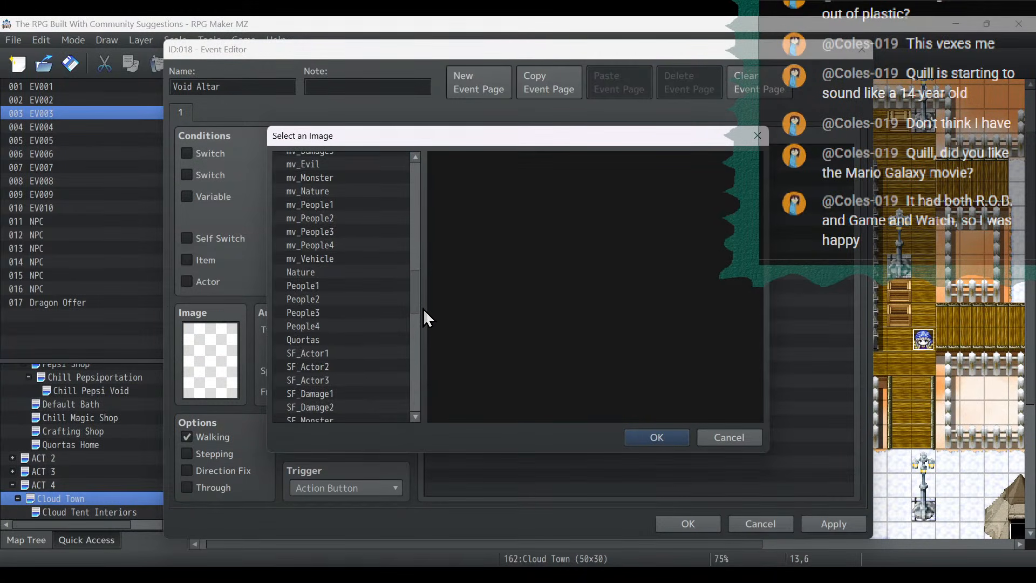
{"action": "scroll", "coordinate": [383, 228], "scroll_direction": "up", "scroll_amount": 4}
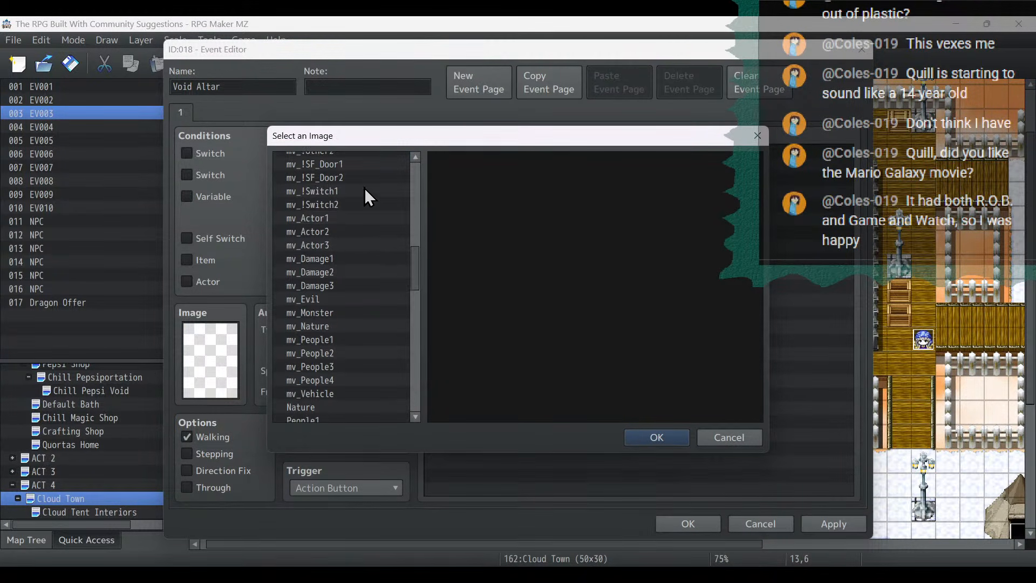
{"action": "left_click", "coordinate": [364, 159]}
{"action": "key", "text": "Down"}
{"action": "key", "text": "Down"}
{"action": "key", "text": "Up"}
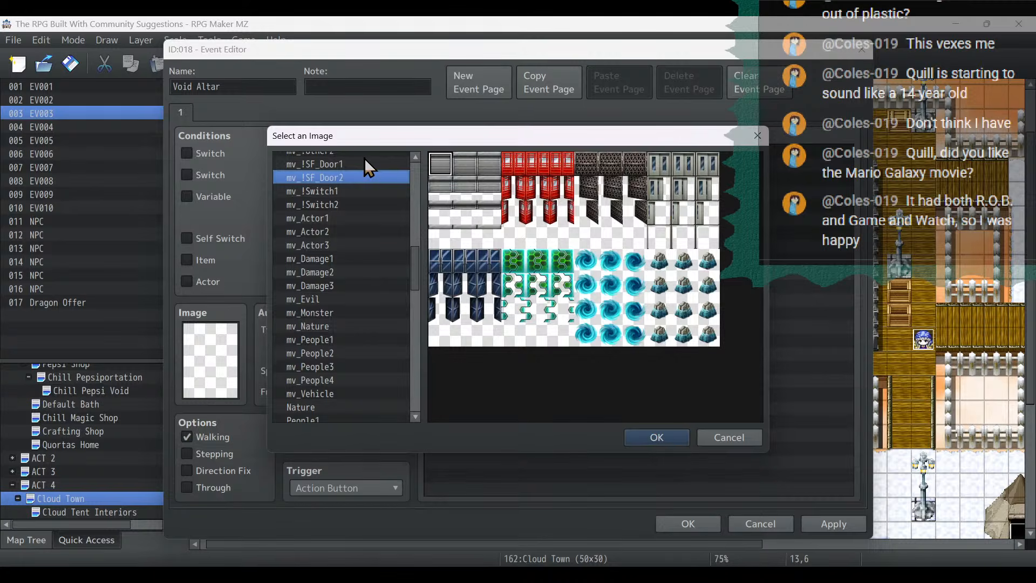
{"action": "key", "text": "Down"}
{"action": "key", "text": "Down"}
{"action": "key", "text": "Down"}
{"action": "key", "text": "Down"}
{"action": "key", "text": "Down"}
{"action": "key", "text": "Down"}
{"action": "key", "text": "Down"}
{"action": "key", "text": "Down"}
{"action": "key", "text": "Down"}
{"action": "key", "text": "Down"}
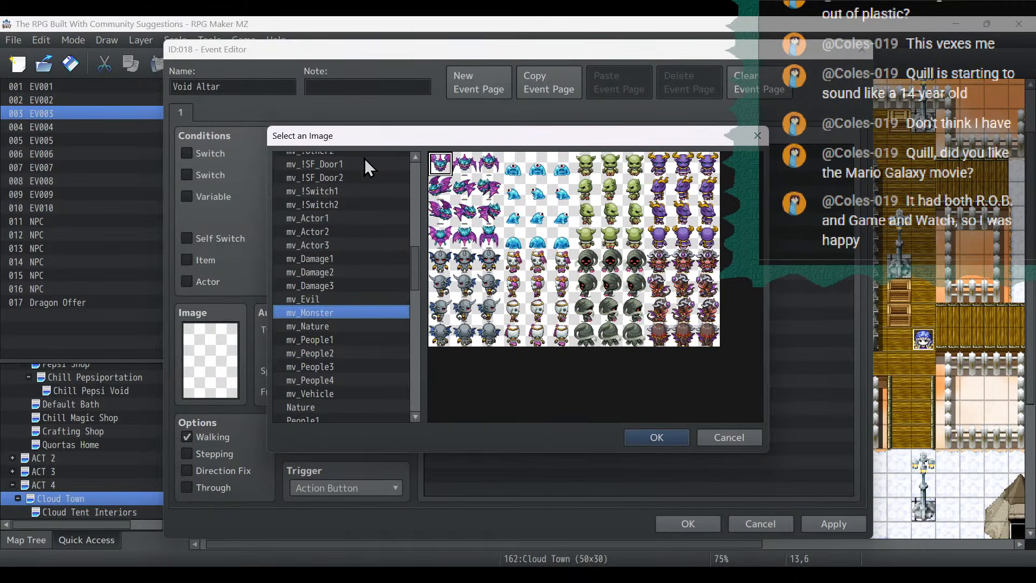
{"action": "left_click", "coordinate": [354, 179]}
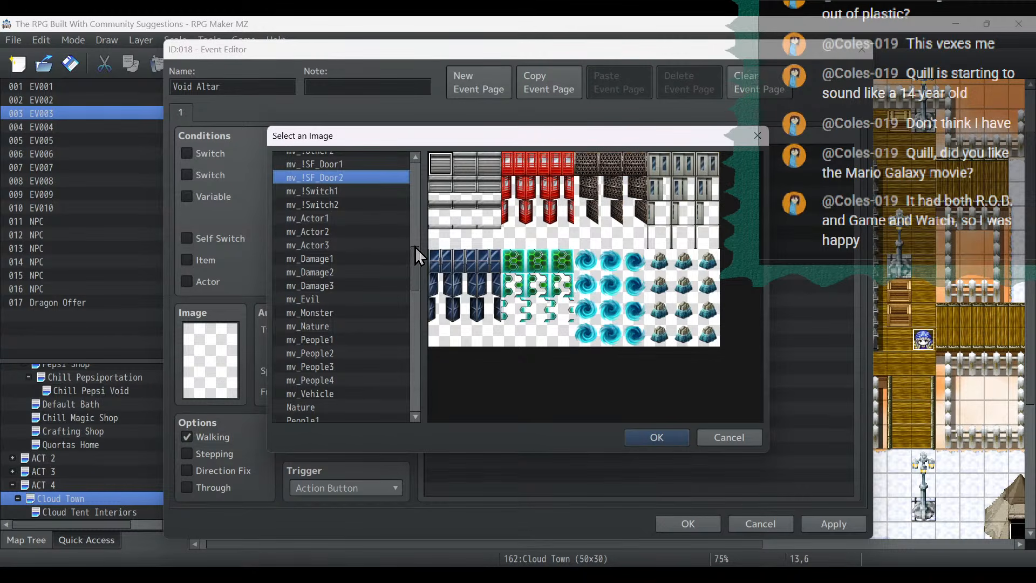
- Set the Void Altar event's image to the unlit pink circular pad from !SF_Door2 and save the event
{"action": "left_click_drag", "start_coordinate": [416, 247], "coordinate": [419, 366]}
{"action": "left_click", "coordinate": [349, 302]}
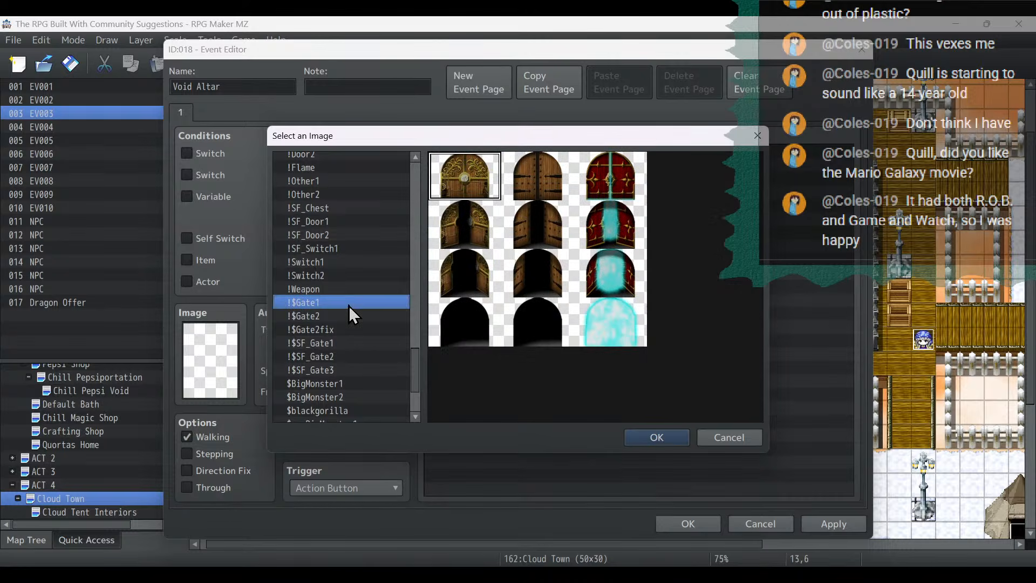
{"action": "key", "text": "Down"}
{"action": "key", "text": "Down"}
{"action": "key", "text": "Down"}
{"action": "key", "text": "Down"}
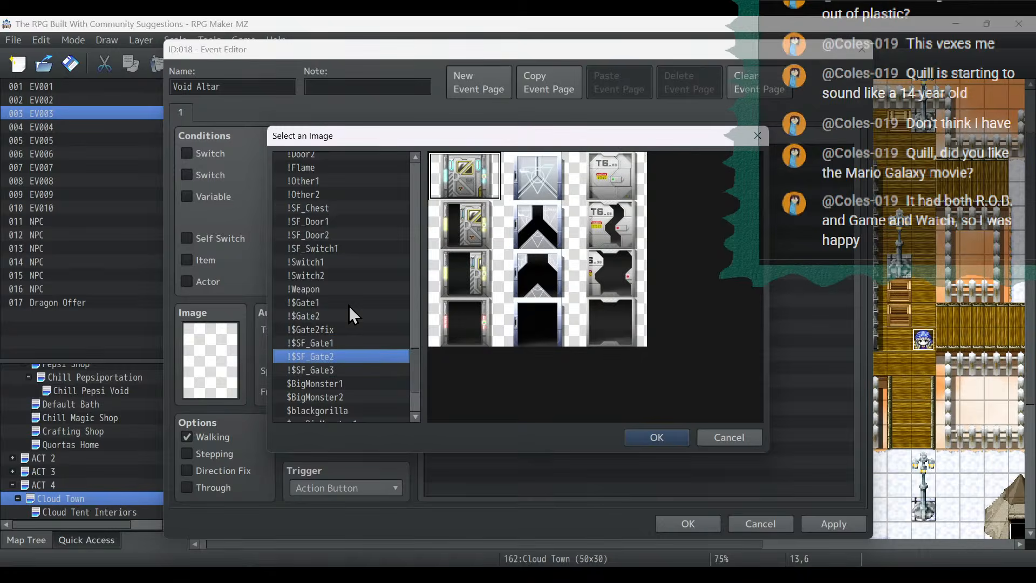
{"action": "key", "text": "Up"}
{"action": "key", "text": "Up"}
{"action": "key", "text": "Up"}
{"action": "key", "text": "Up"}
{"action": "key", "text": "Up"}
{"action": "key", "text": "Up"}
{"action": "key", "text": "Up"}
{"action": "key", "text": "Up"}
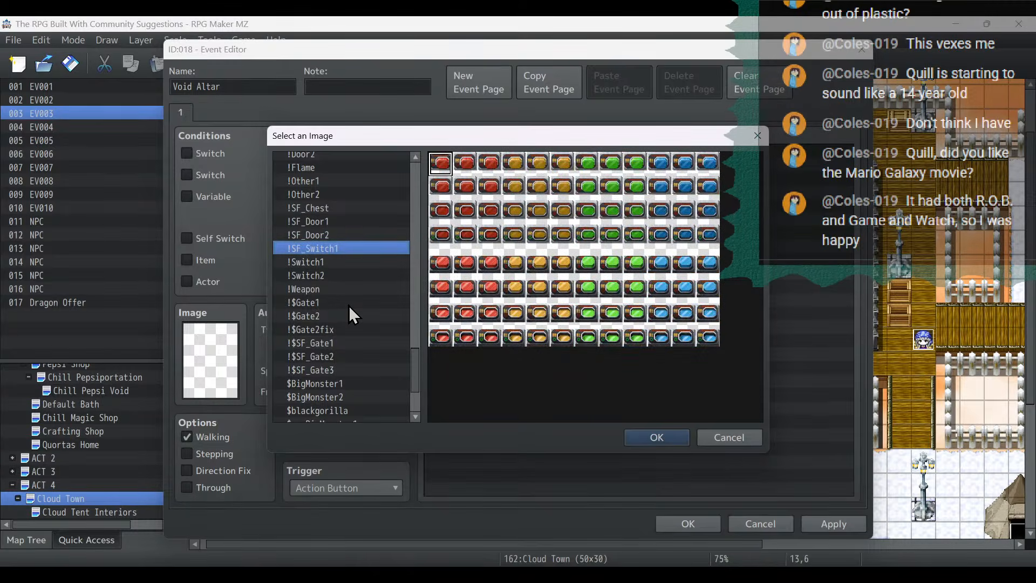
{"action": "key", "text": "Up"}
{"action": "left_click", "coordinate": [667, 262]}
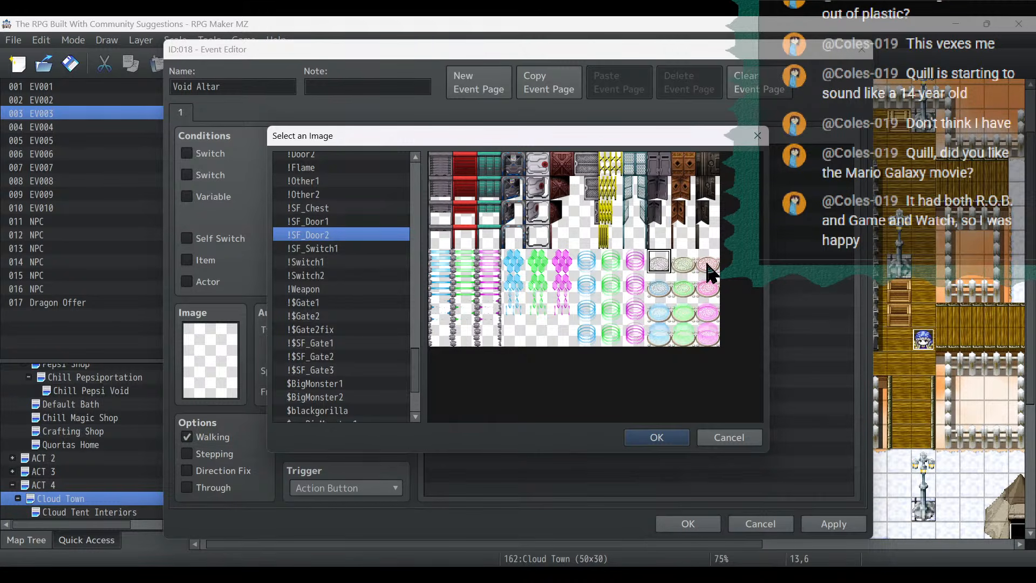
{"action": "double_click", "coordinate": [707, 263]}
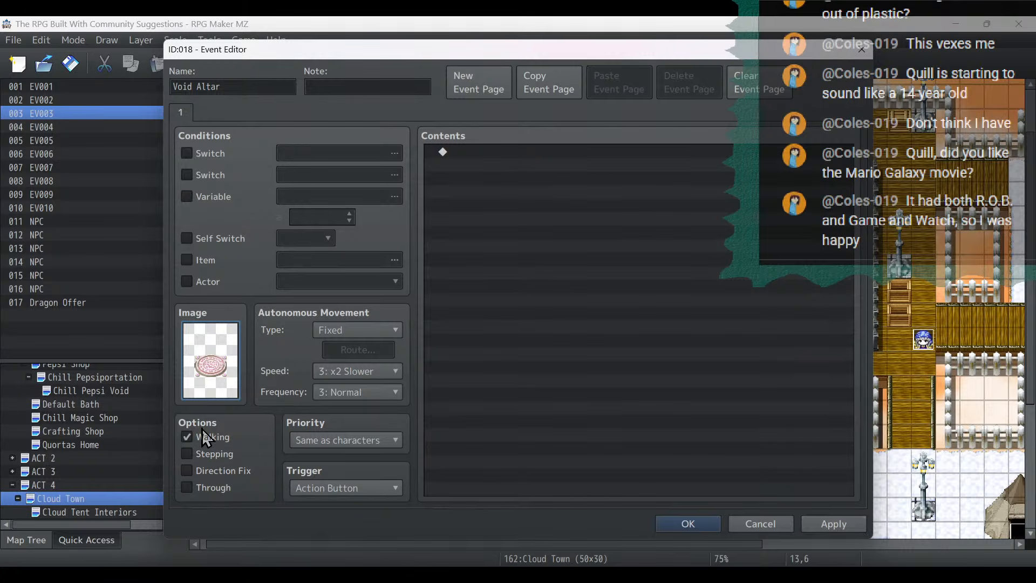
{"action": "left_click", "coordinate": [835, 525]}
{"action": "left_click", "coordinate": [682, 522]}
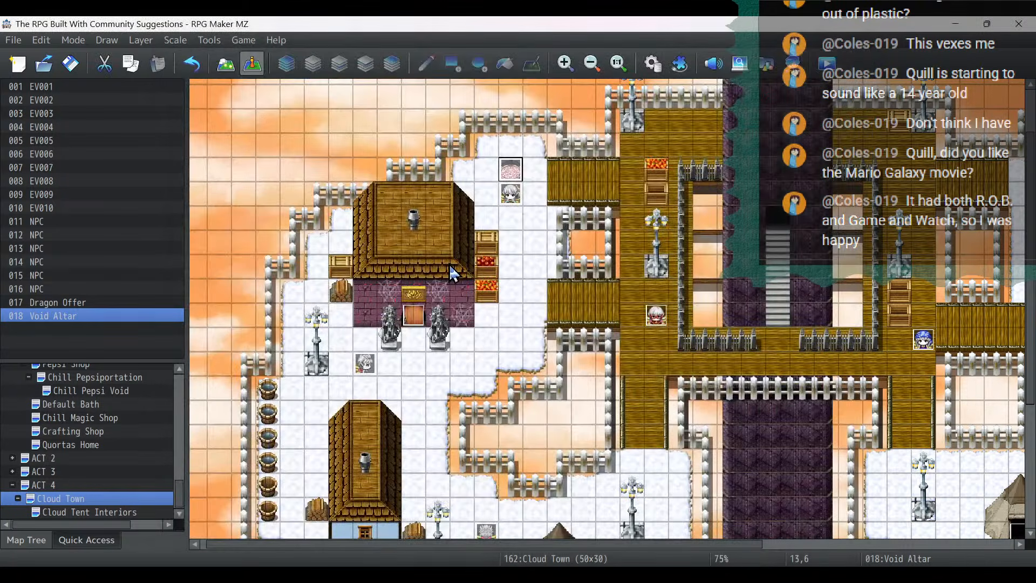
- Erase the altar tile beneath the Void Altar event at (13,6) by painting the transparent tile on layer 2
{"action": "mouse_move", "coordinate": [506, 170]}
{"action": "left_mouse_down"}
{"action": "mouse_move", "coordinate": [480, 177]}
{"action": "mouse_move", "coordinate": [507, 173]}
{"action": "left_mouse_up"}
{"action": "left_click", "coordinate": [225, 64]}
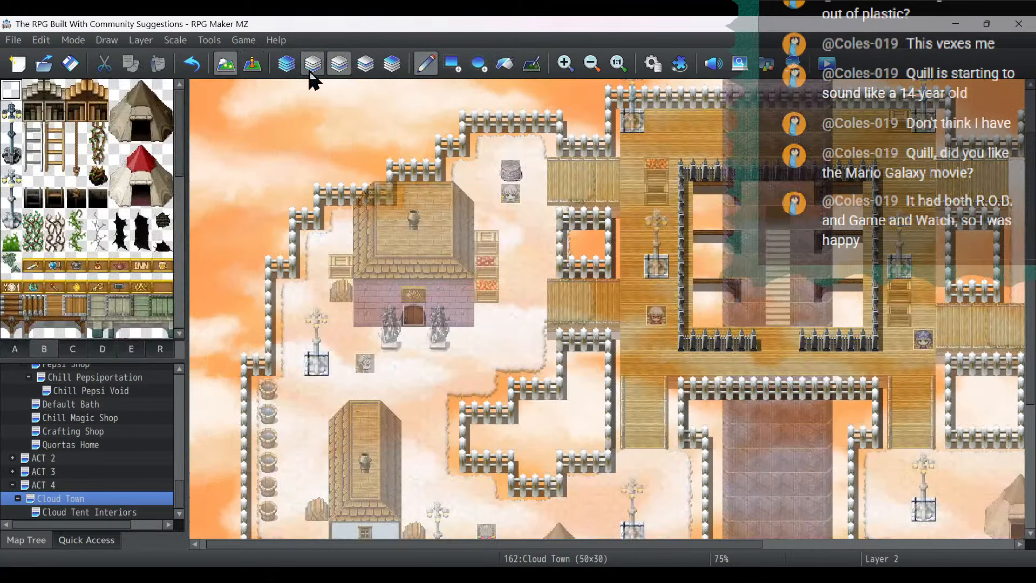
{"action": "left_click", "coordinate": [313, 64]}
{"action": "left_click", "coordinate": [337, 66]}
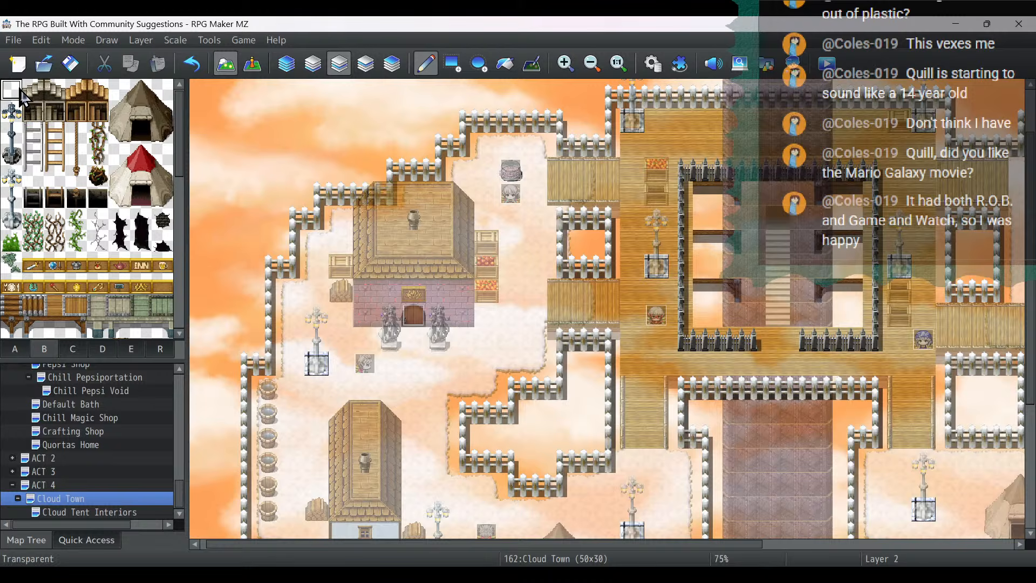
{"action": "left_click", "coordinate": [511, 170]}
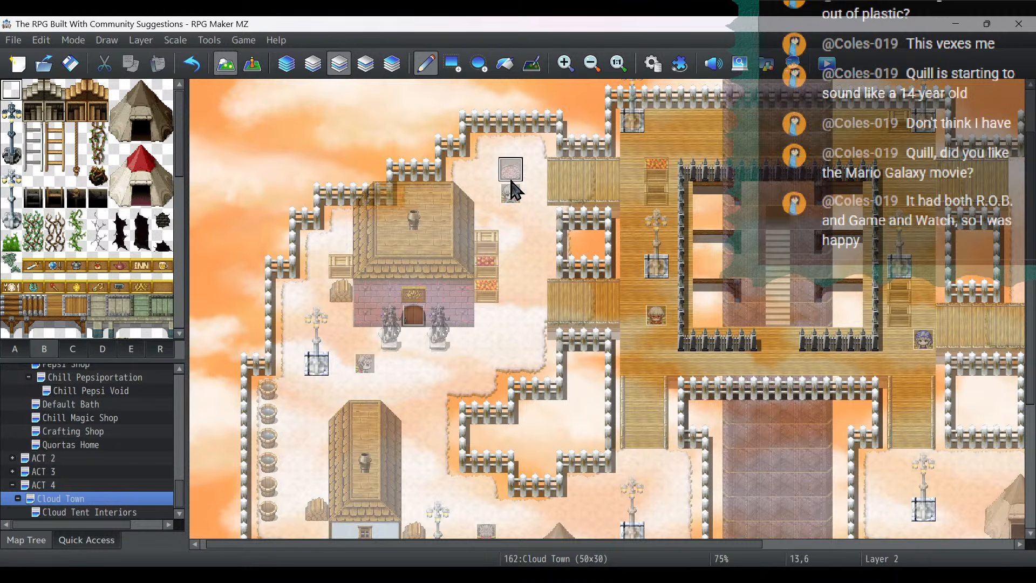
- Place a two-tile-high grey stone statue from tileset C on layer 2, directly west of the Void Altar, with its upper half at (12,5)
{"action": "left_click", "coordinate": [313, 64]}
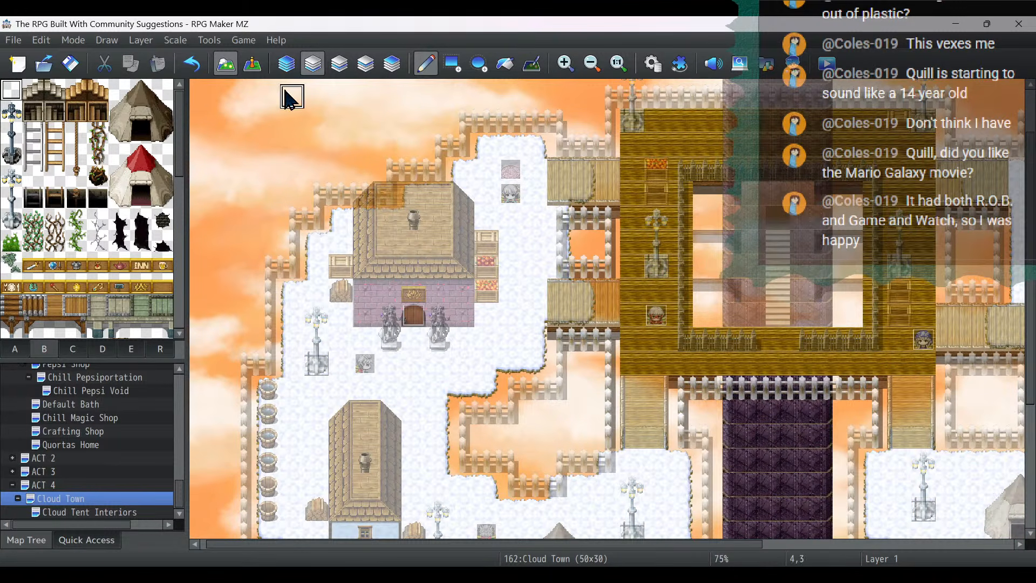
{"action": "left_click", "coordinate": [338, 64]}
{"action": "left_click", "coordinate": [15, 350]}
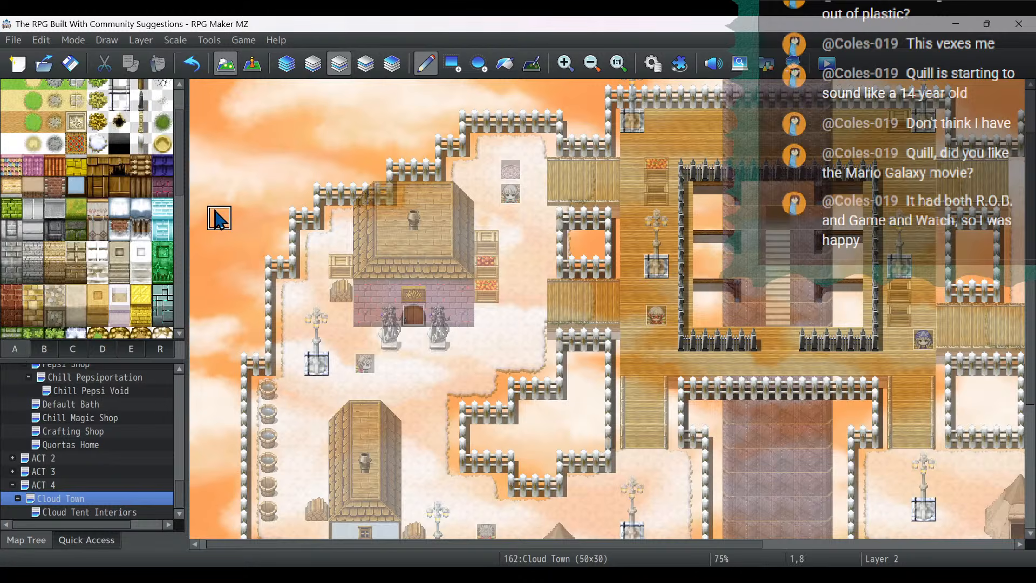
{"action": "scroll", "coordinate": [127, 192], "scroll_direction": "up", "scroll_amount": 3}
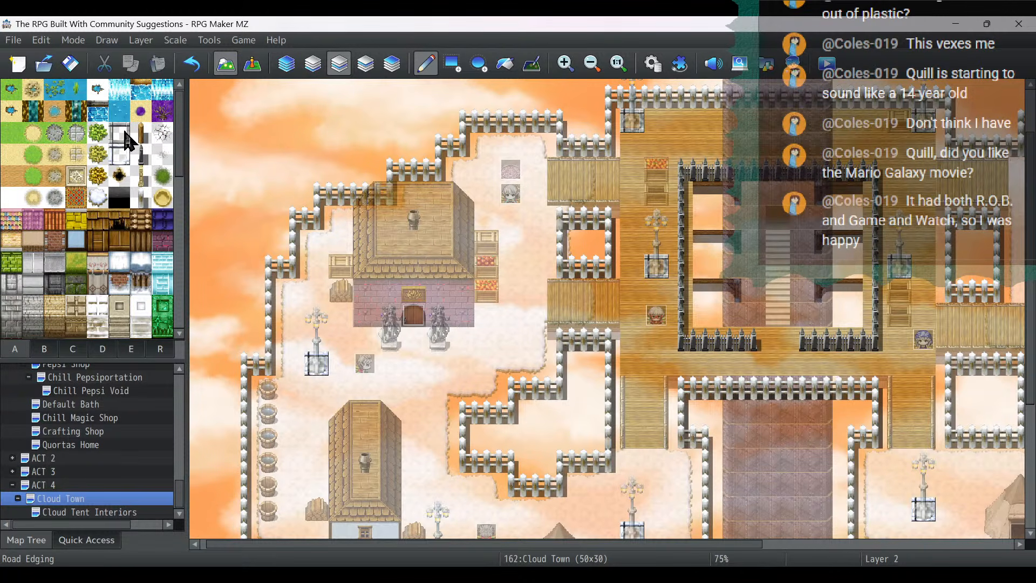
{"action": "left_click", "coordinate": [45, 350]}
{"action": "left_click", "coordinate": [73, 350]}
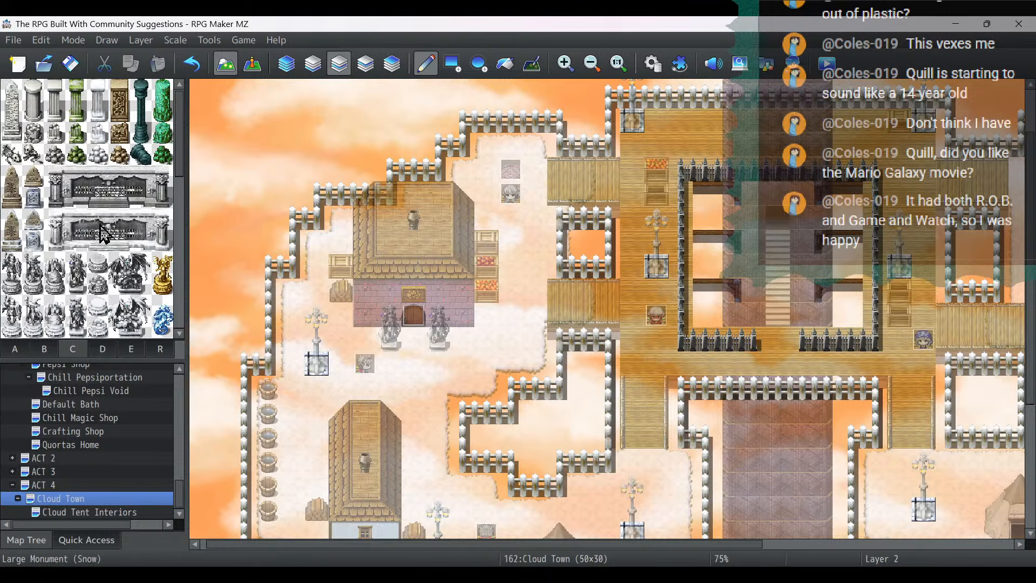
{"action": "left_click_drag", "start_coordinate": [55, 305], "coordinate": [57, 326]}
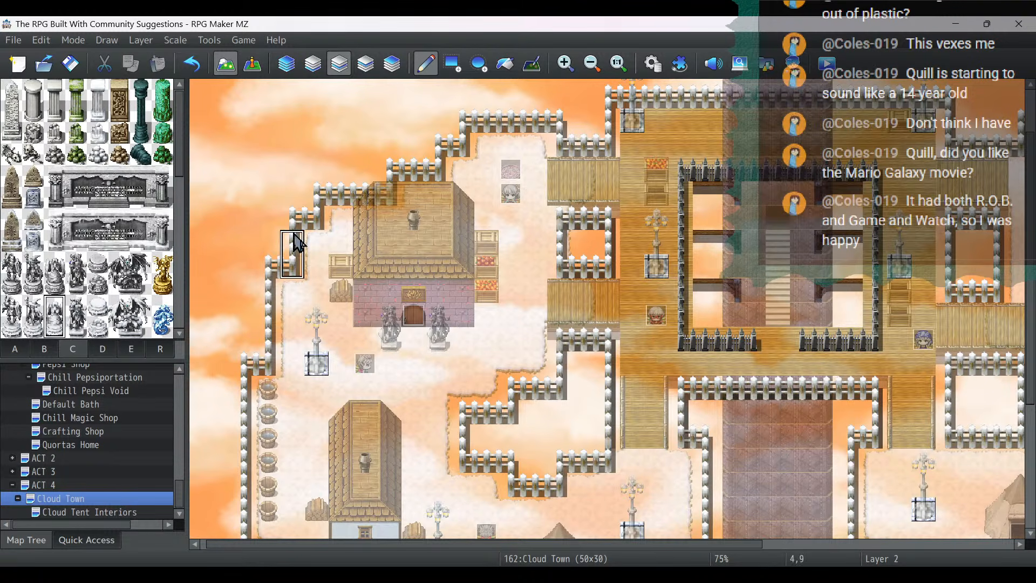
{"action": "left_click", "coordinate": [494, 172]}
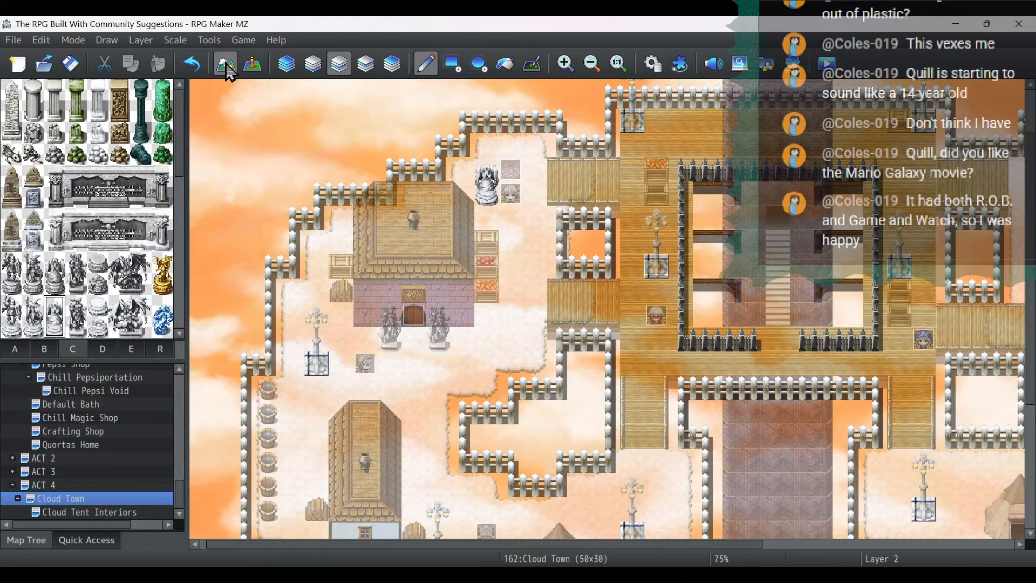
{"action": "left_click", "coordinate": [193, 67]}
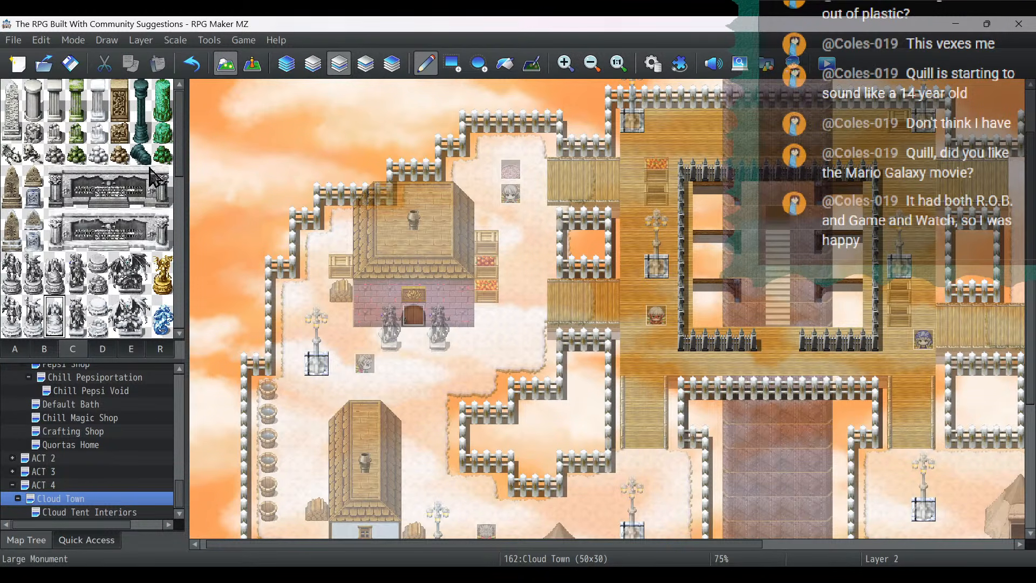
{"action": "left_click", "coordinate": [486, 145]}
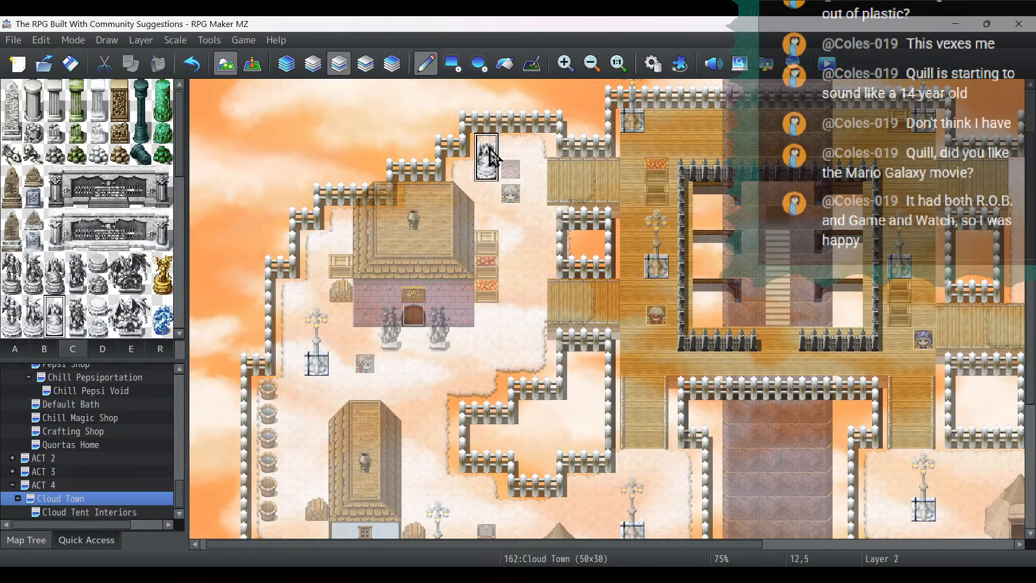
- Review the placement of the NPCs and other events across Cloud Town in event editing mode
{"action": "left_click", "coordinate": [254, 65]}
{"action": "scroll", "coordinate": [596, 183], "scroll_direction": "up", "scroll_amount": 3}
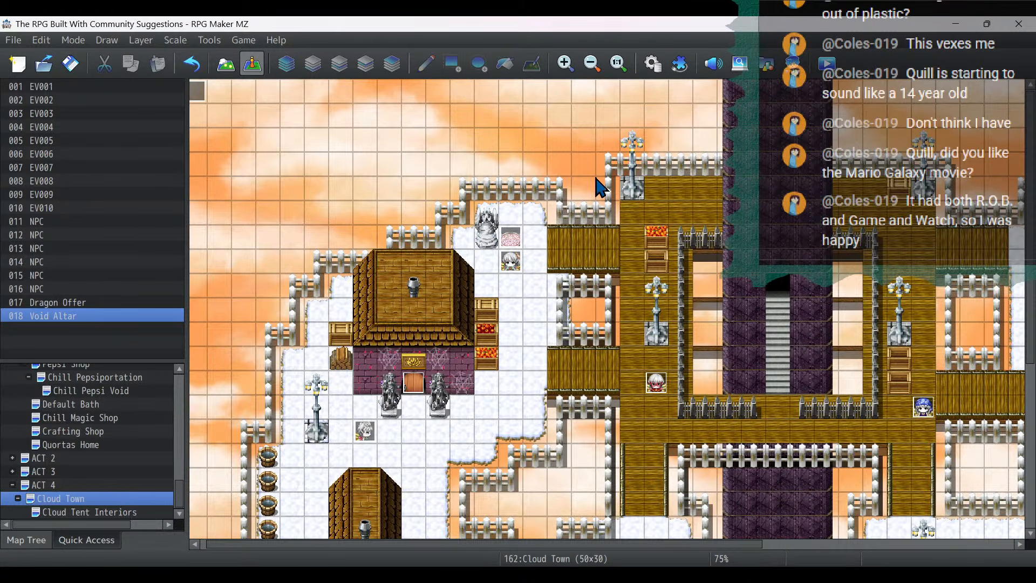
{"action": "scroll", "coordinate": [603, 273], "scroll_direction": "down", "scroll_amount": 10}
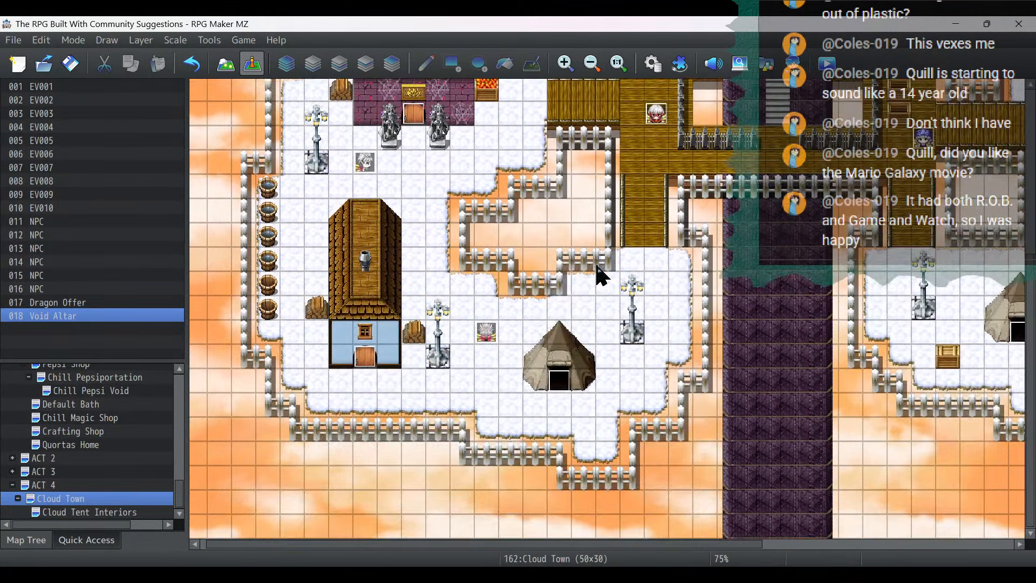
{"action": "left_click_drag", "start_coordinate": [597, 545], "coordinate": [739, 491]}
{"action": "scroll", "coordinate": [567, 231], "scroll_direction": "up", "scroll_amount": 6}
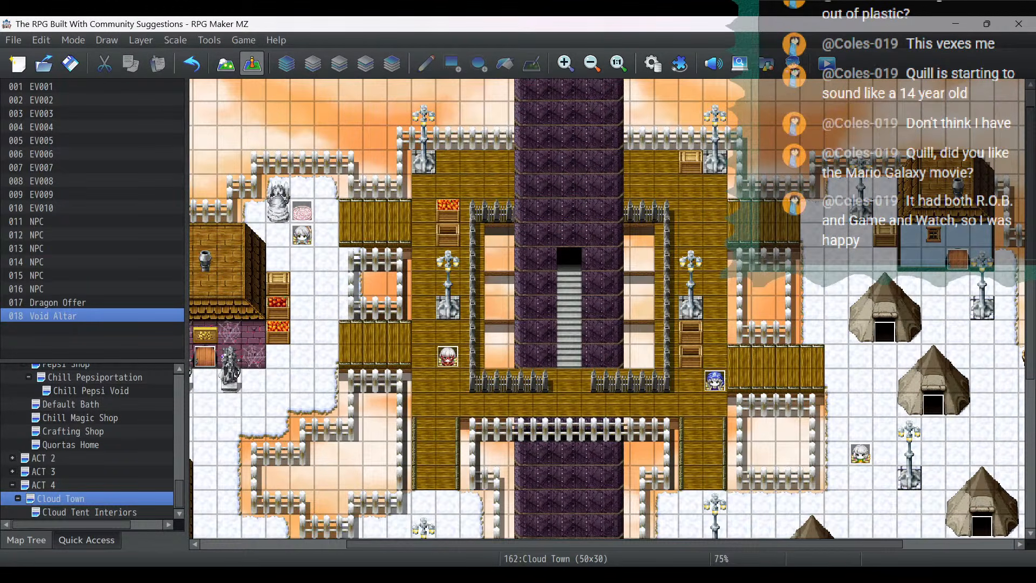
- Switch to the Notepad stream notes and remove the "Place Cloud Town NPCs and pre-act 4 dialogue" entry from the list
{"action": "key", "text": "alt+Tab"}
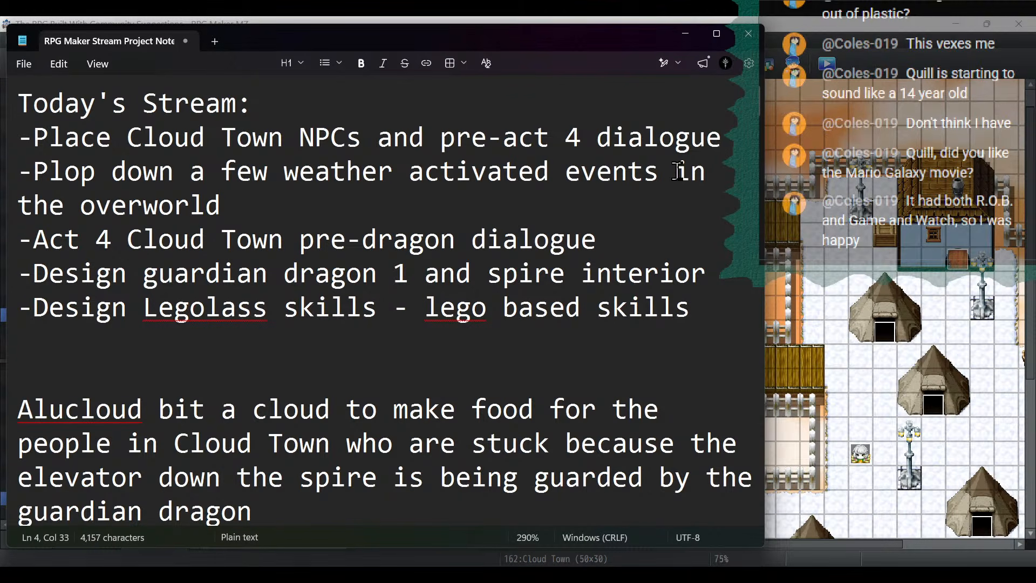
{"action": "left_click_drag", "start_coordinate": [742, 139], "coordinate": [4, 135]}
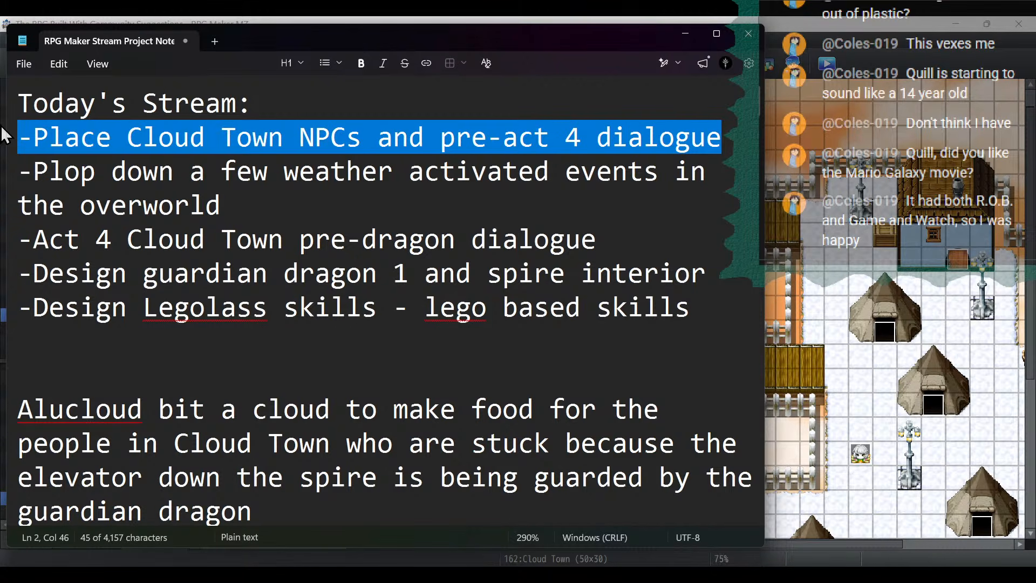
{"action": "key", "text": "BackSpace"}
{"action": "key", "text": "BackSpace"}
- Move the "Design guardian dragon 1 and spire interior" line to the start of the Today's Stream list
{"action": "left_click", "coordinate": [723, 241]}
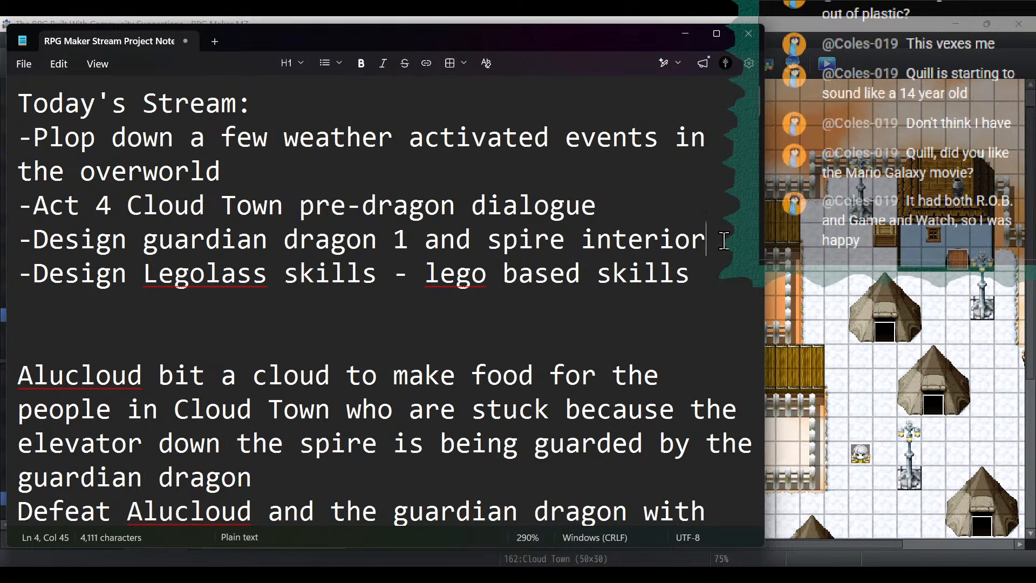
{"action": "left_click_drag", "start_coordinate": [723, 241], "coordinate": [3, 237]}
{"action": "key", "text": "ctrl+c"}
{"action": "key", "text": "BackSpace"}
{"action": "key", "text": "BackSpace"}
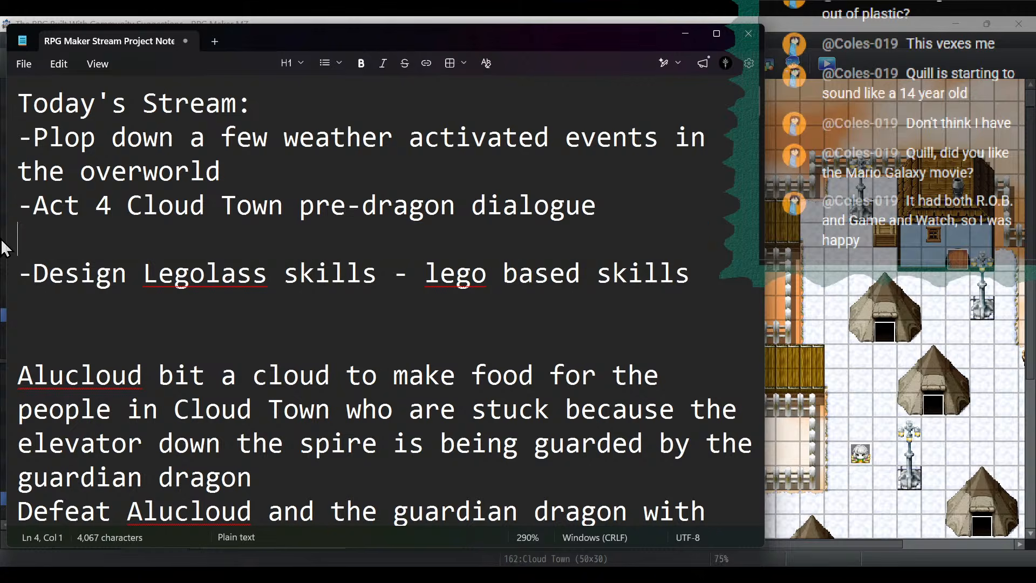
{"action": "left_click", "coordinate": [284, 105]}
{"action": "key", "text": "Return"}
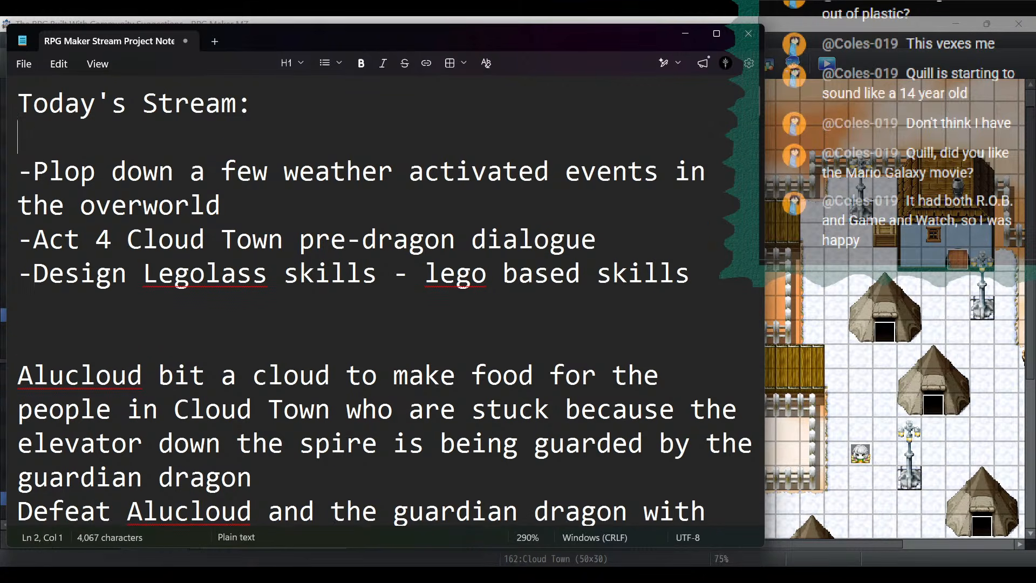
{"action": "key", "text": "ctrl+v"}
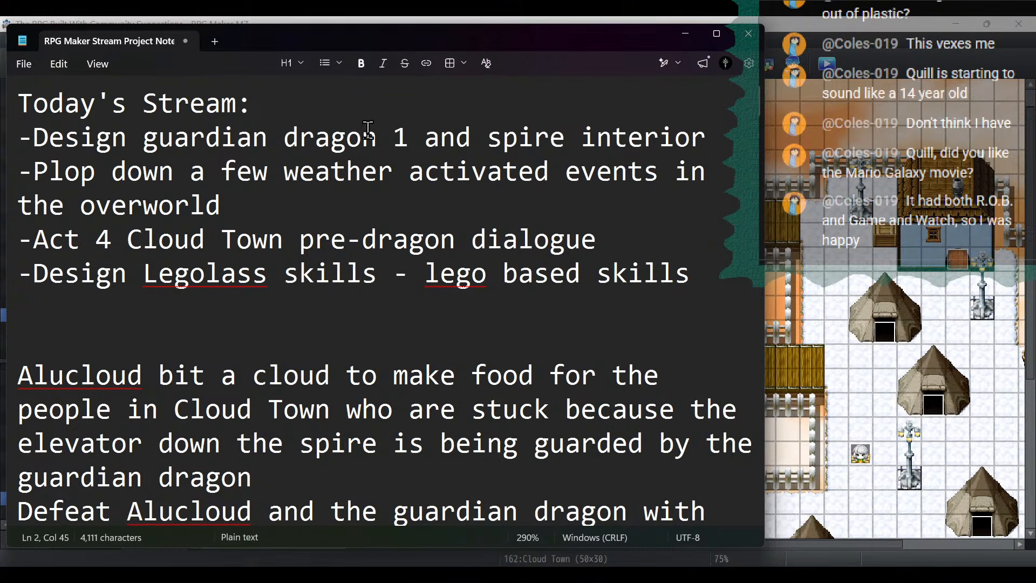
- Return to RPG Maker MZ and start a new map under Cloud Town with the 0004 Dungeon tileset, sized 15 by 15
{"action": "left_click", "coordinate": [504, 20]}
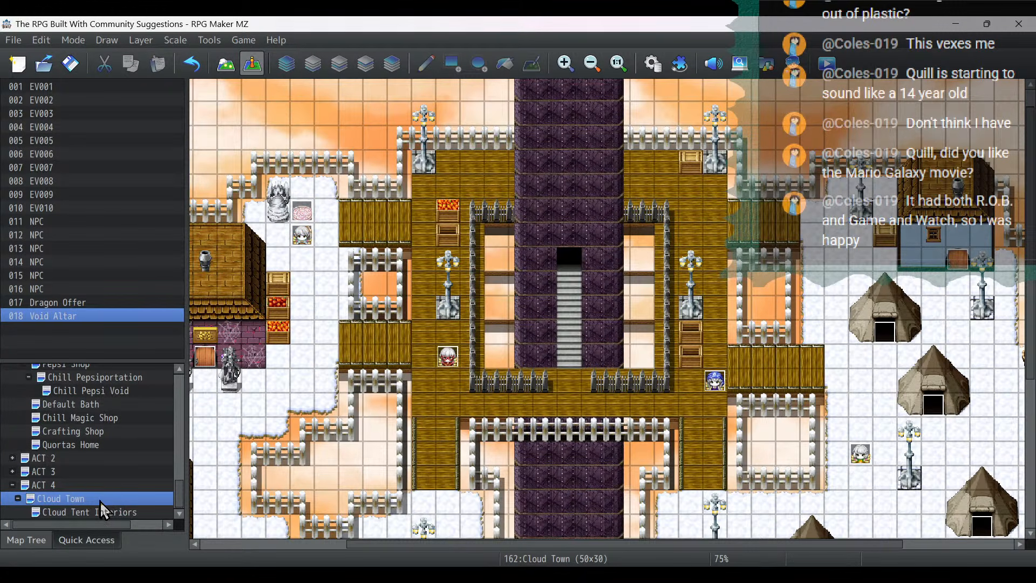
{"action": "right_click", "coordinate": [97, 516]}
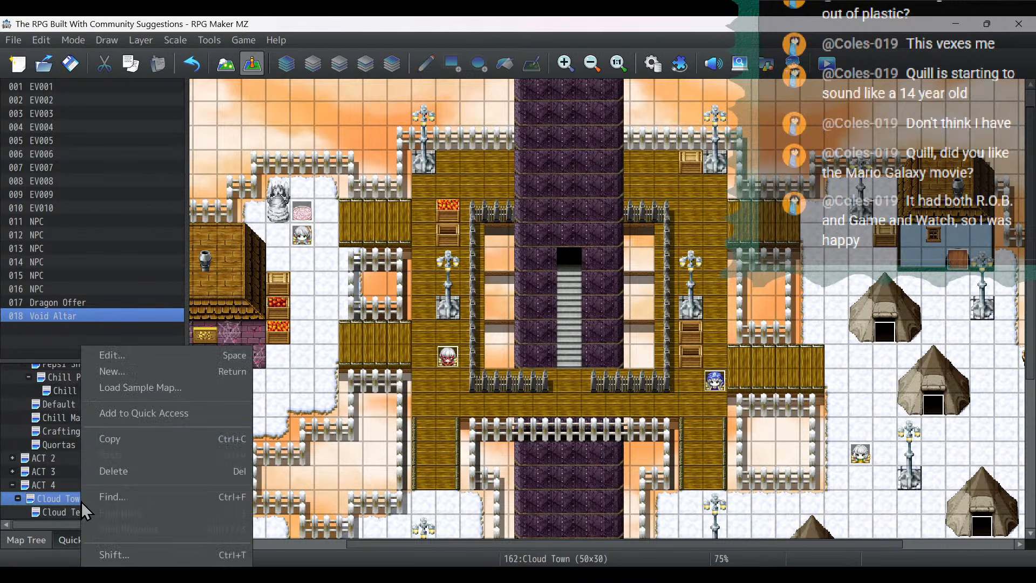
{"action": "left_click", "coordinate": [122, 372]}
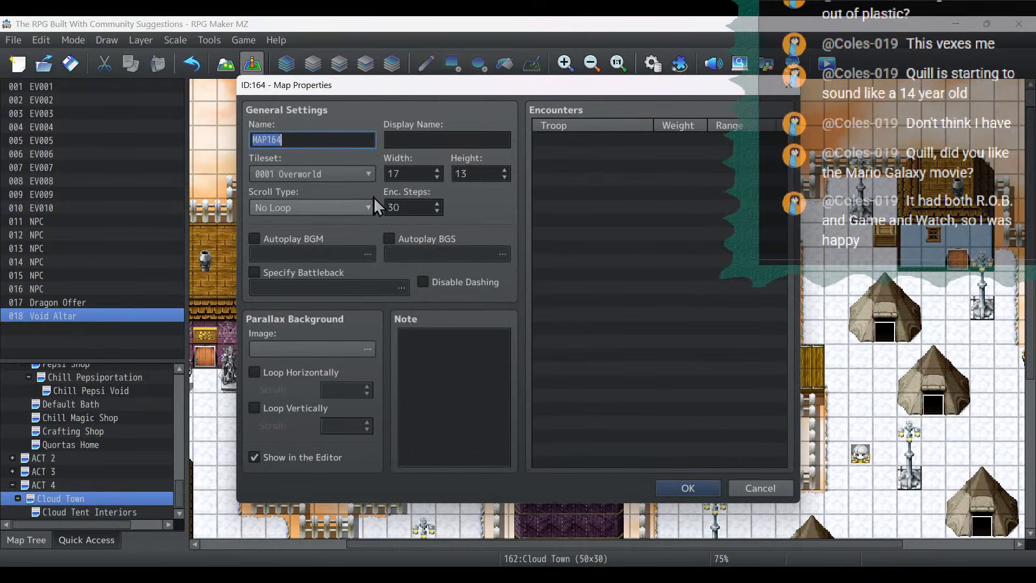
{"action": "left_click", "coordinate": [335, 171]}
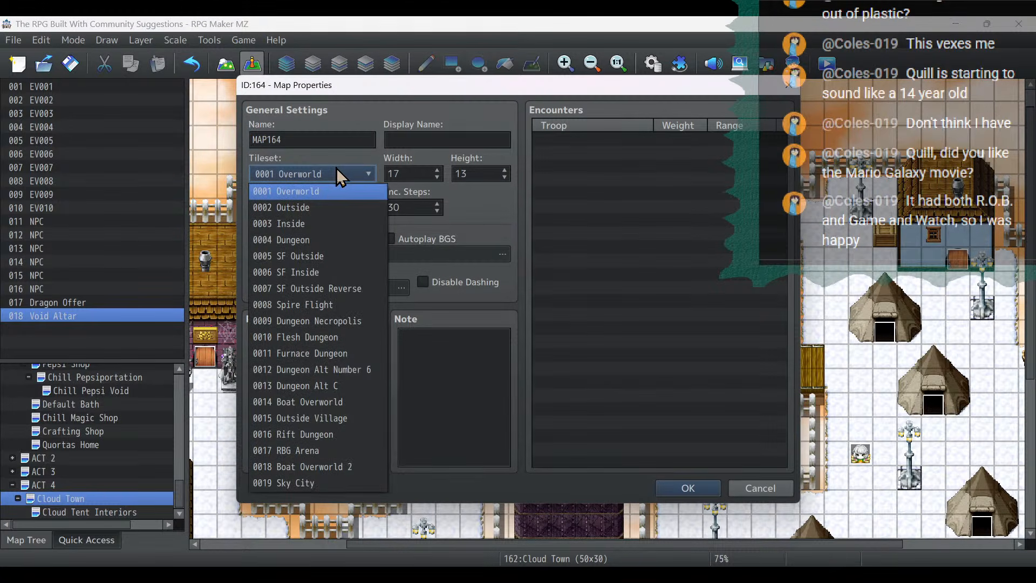
{"action": "left_click", "coordinate": [330, 240]}
{"action": "double_click", "coordinate": [406, 174]}
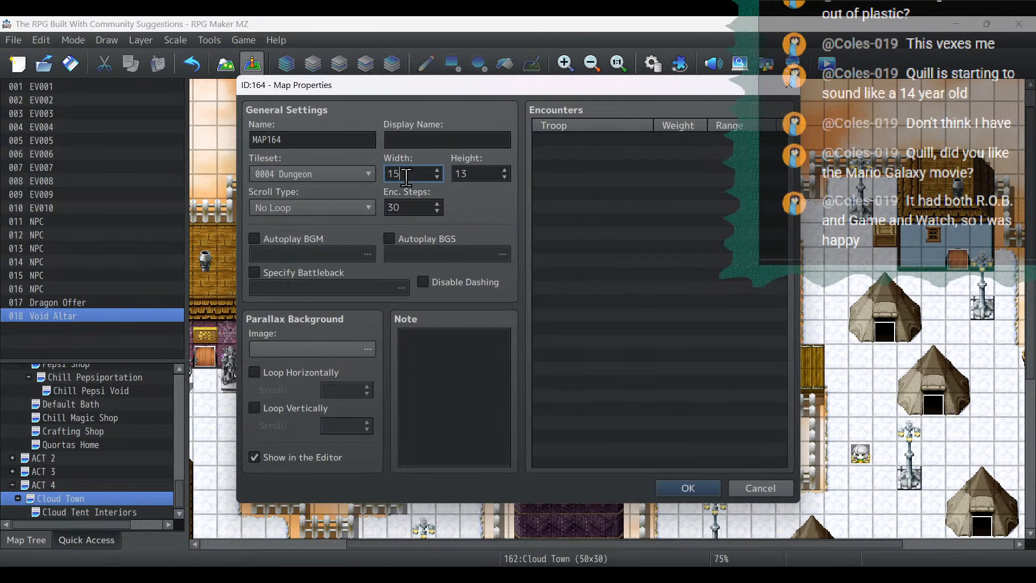
{"action": "double_click", "coordinate": [494, 170]}
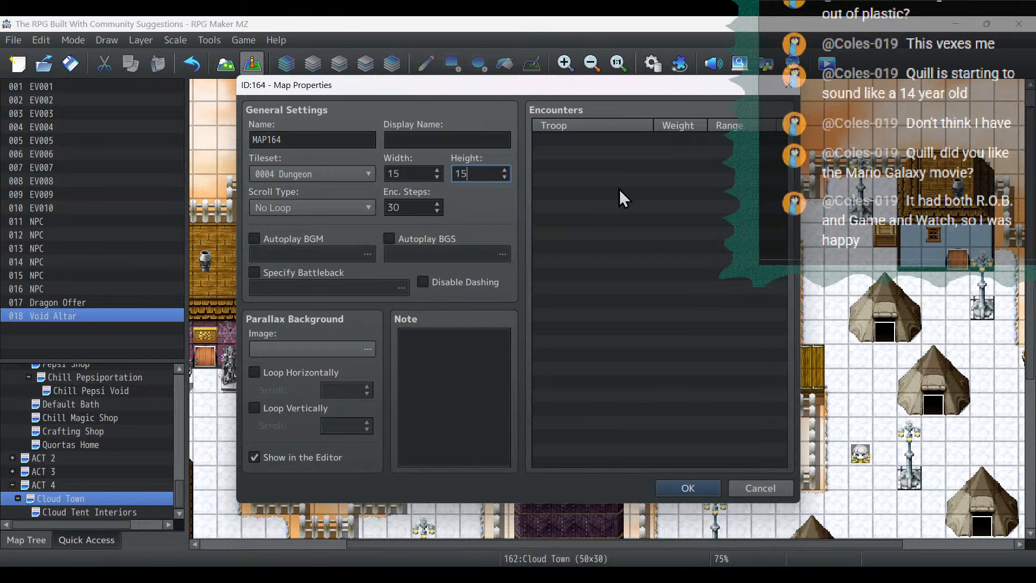
- Name the new map Spire Interior with display name "Inside the Spire", enable autoplay BGM, autoplay BGS and a specified battleback, and create it
{"action": "left_click", "coordinate": [456, 138]}
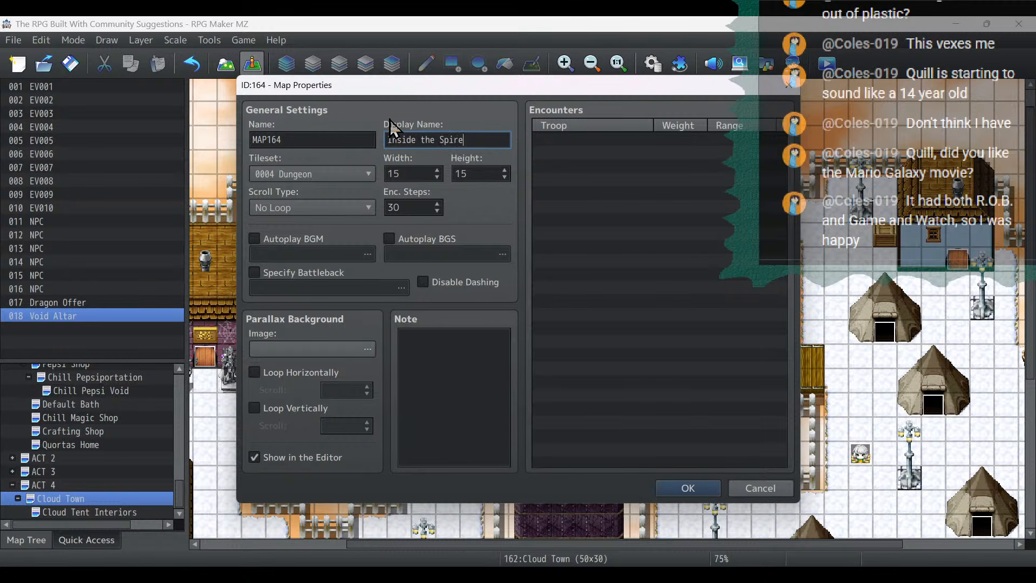
{"action": "double_click", "coordinate": [303, 139]}
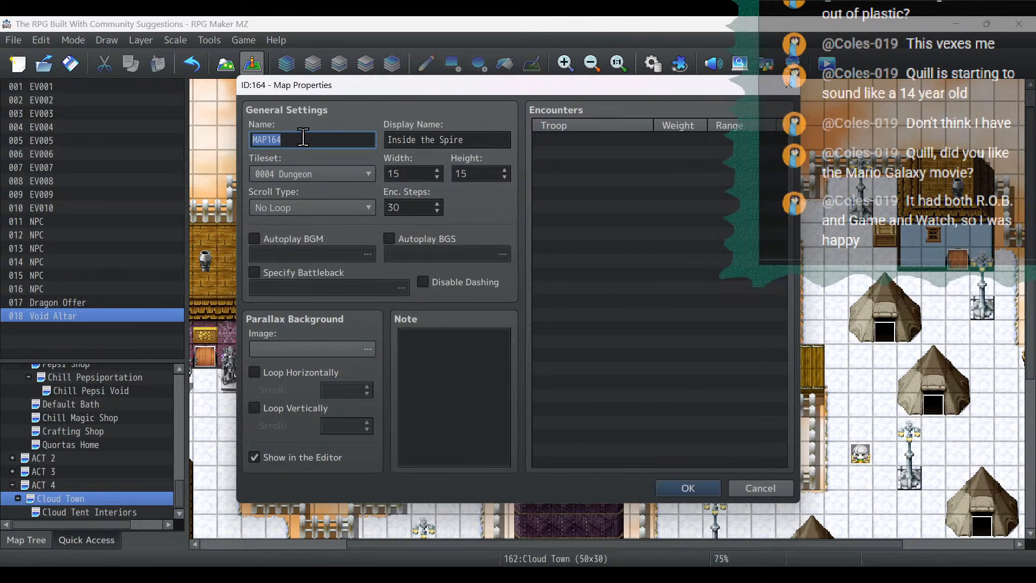
{"action": "type", "text": "Spire Interior"}
{"action": "left_click", "coordinate": [311, 273]}
{"action": "left_click", "coordinate": [324, 238]}
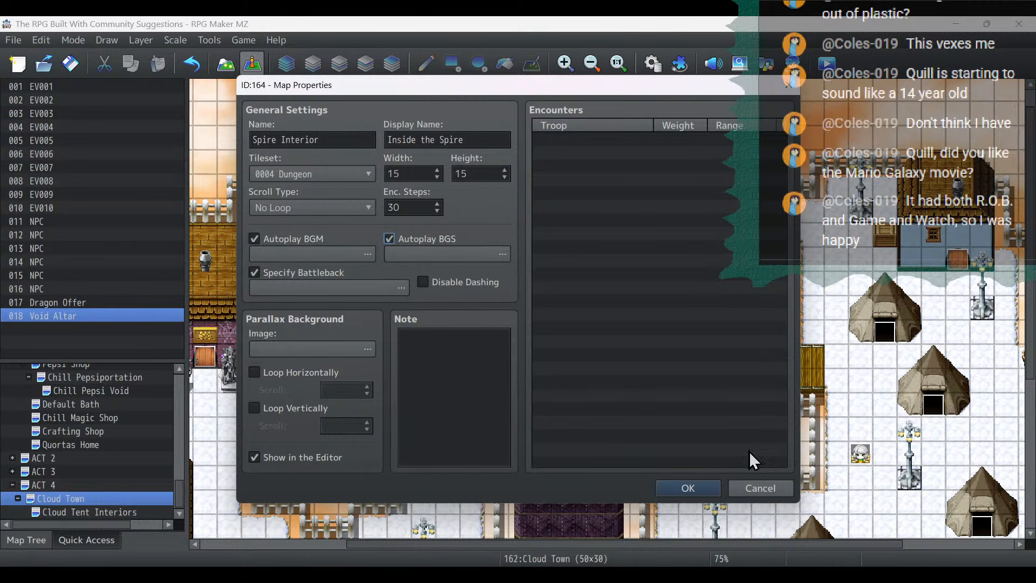
{"action": "left_click", "coordinate": [687, 489]}
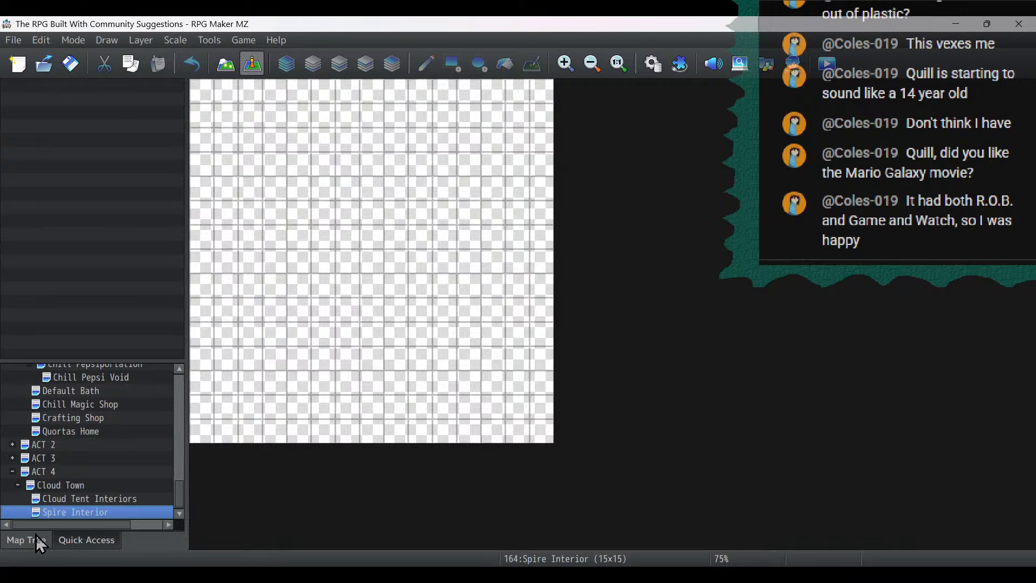
- Check which battleback images the Cloud Town map uses in its properties
{"action": "right_click", "coordinate": [73, 485]}
{"action": "left_click", "coordinate": [102, 354]}
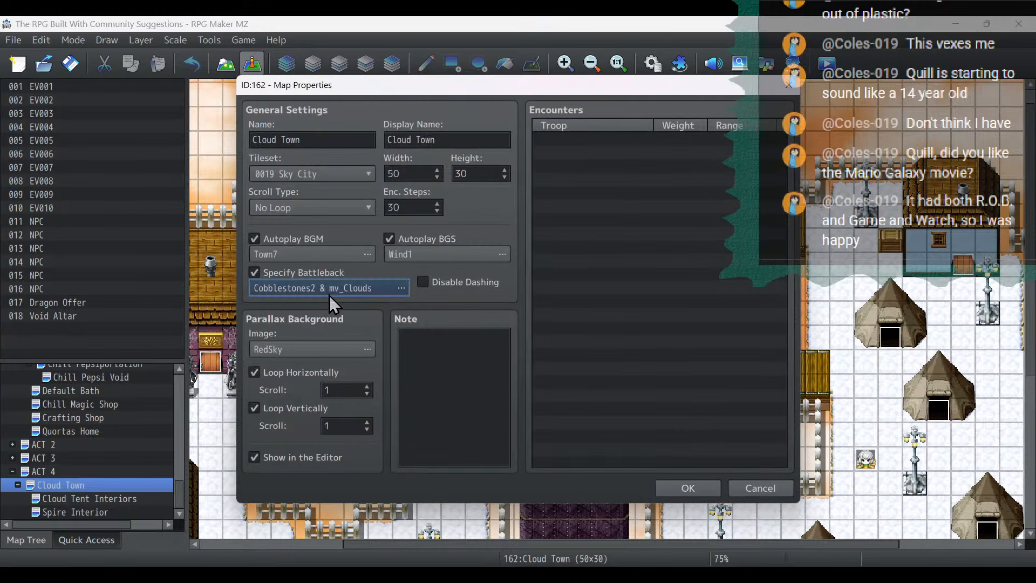
{"action": "double_click", "coordinate": [330, 294]}
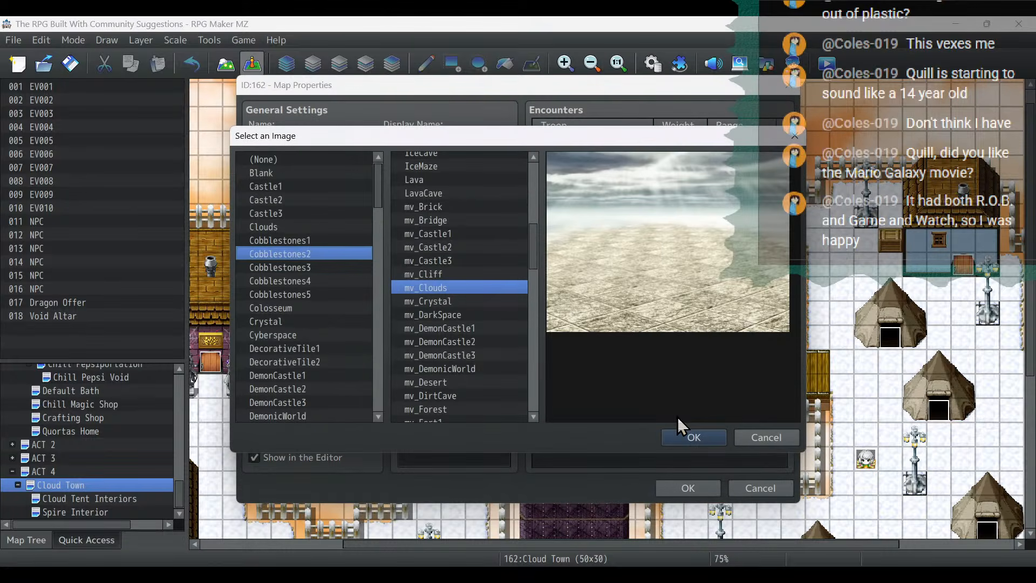
{"action": "left_click", "coordinate": [695, 440]}
{"action": "left_click", "coordinate": [708, 494]}
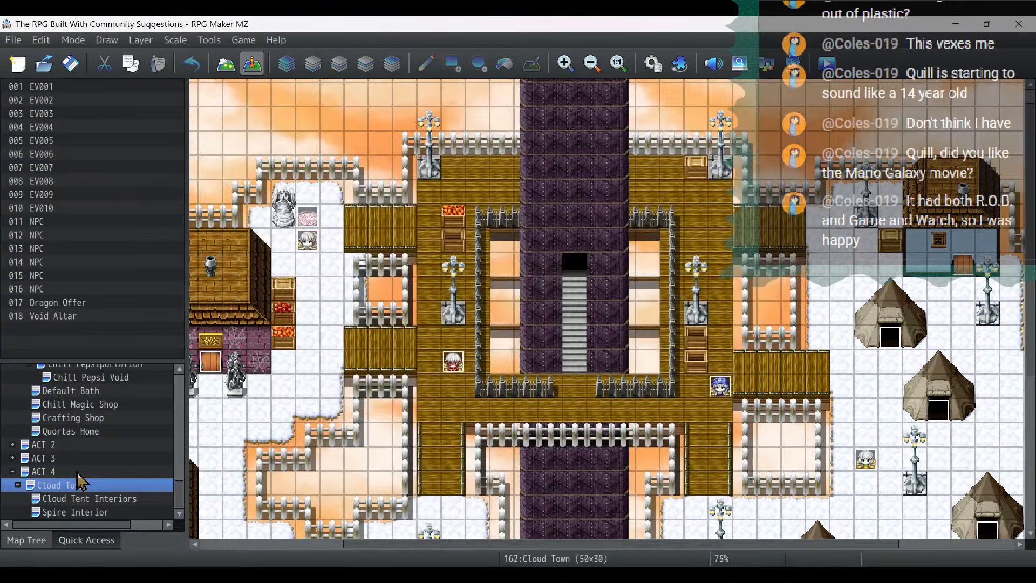
- Set the Spire Interior map's battleback to Colosseum with Castle1 and save the map properties
{"action": "left_click", "coordinate": [83, 511]}
{"action": "right_click", "coordinate": [85, 512]}
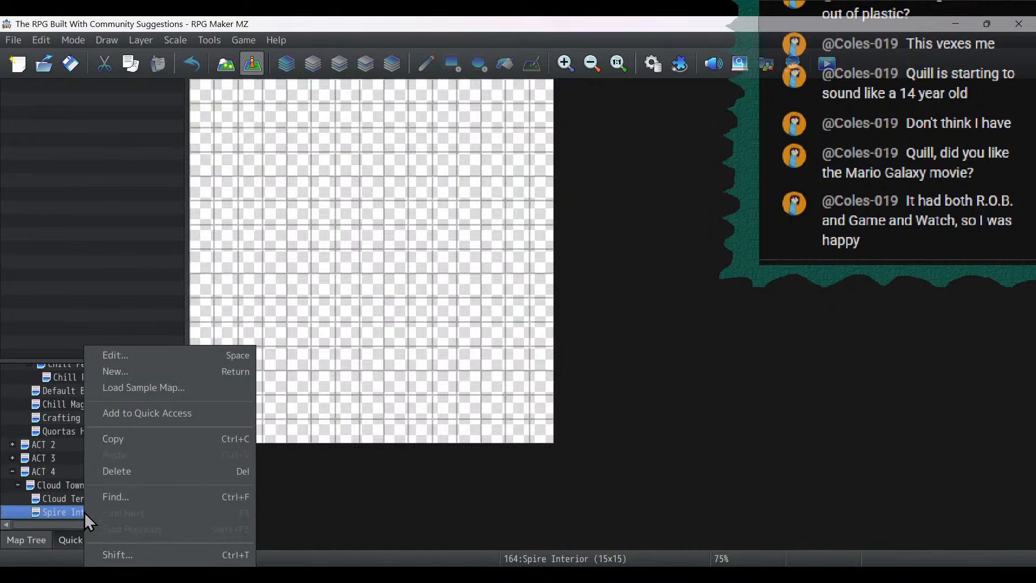
{"action": "left_click", "coordinate": [123, 351]}
{"action": "left_click", "coordinate": [360, 293]}
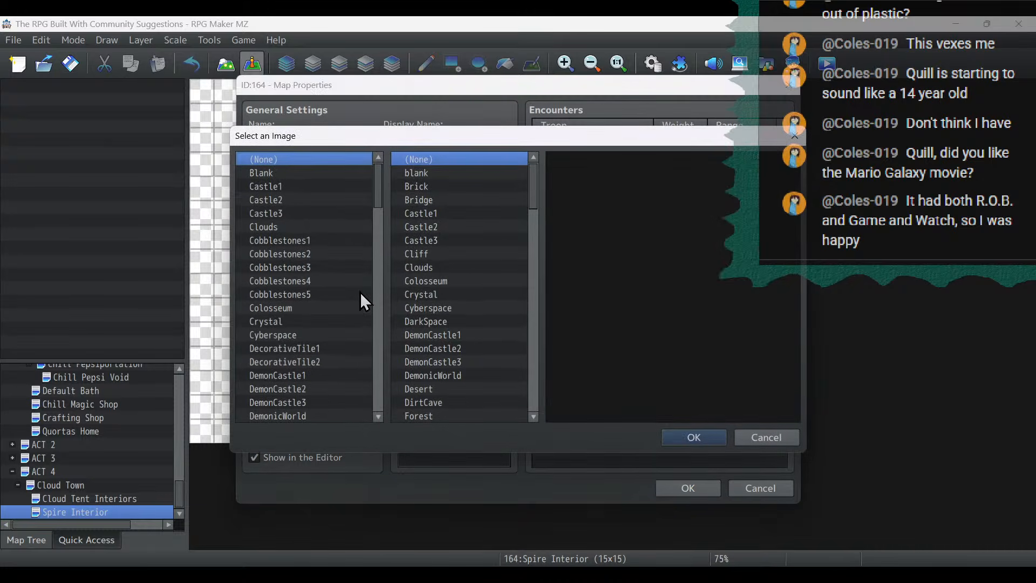
{"action": "left_click", "coordinate": [497, 222]}
{"action": "left_click", "coordinate": [281, 280]}
{"action": "key", "text": "Down"}
{"action": "key", "text": "Down"}
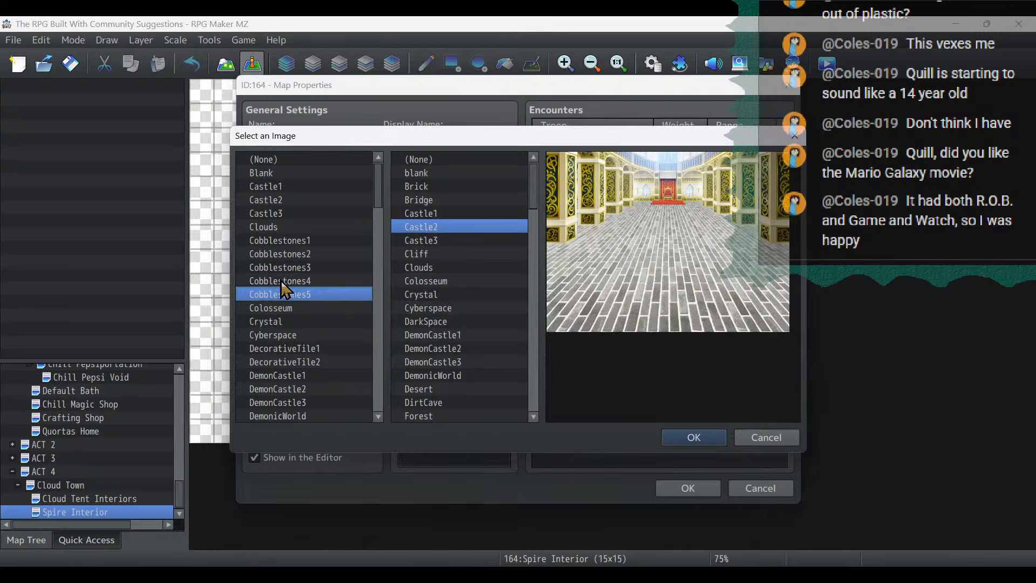
{"action": "left_click", "coordinate": [467, 164]}
{"action": "key", "text": "Down"}
{"action": "key", "text": "Down"}
{"action": "key", "text": "Down"}
{"action": "key", "text": "Down"}
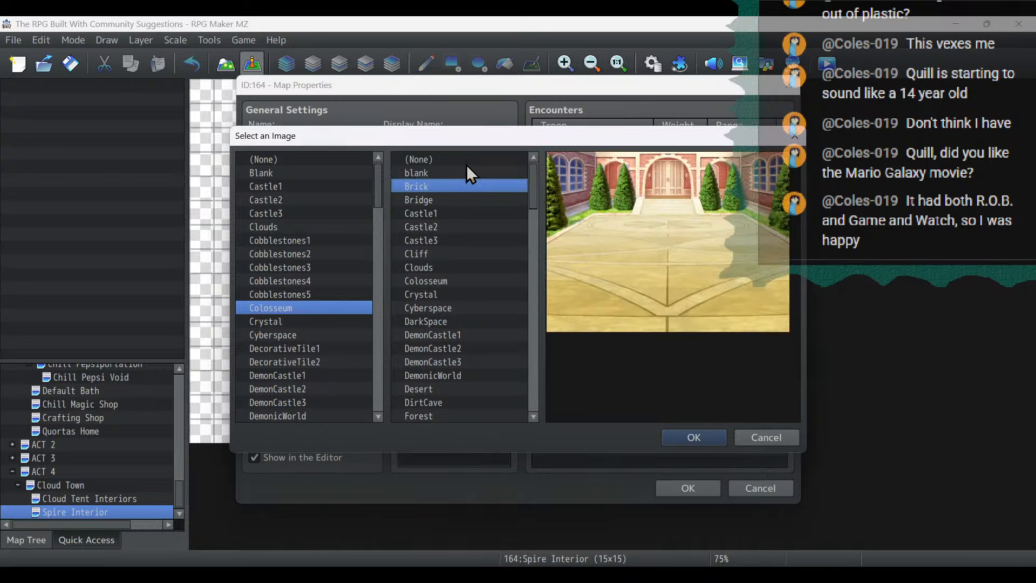
{"action": "left_click", "coordinate": [689, 437]}
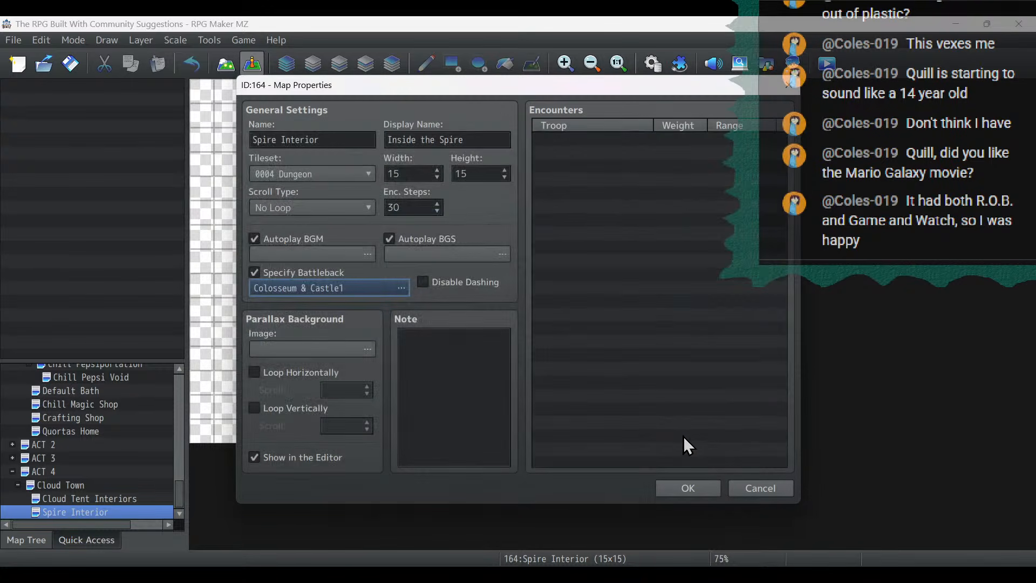
{"action": "left_click", "coordinate": [689, 488]}
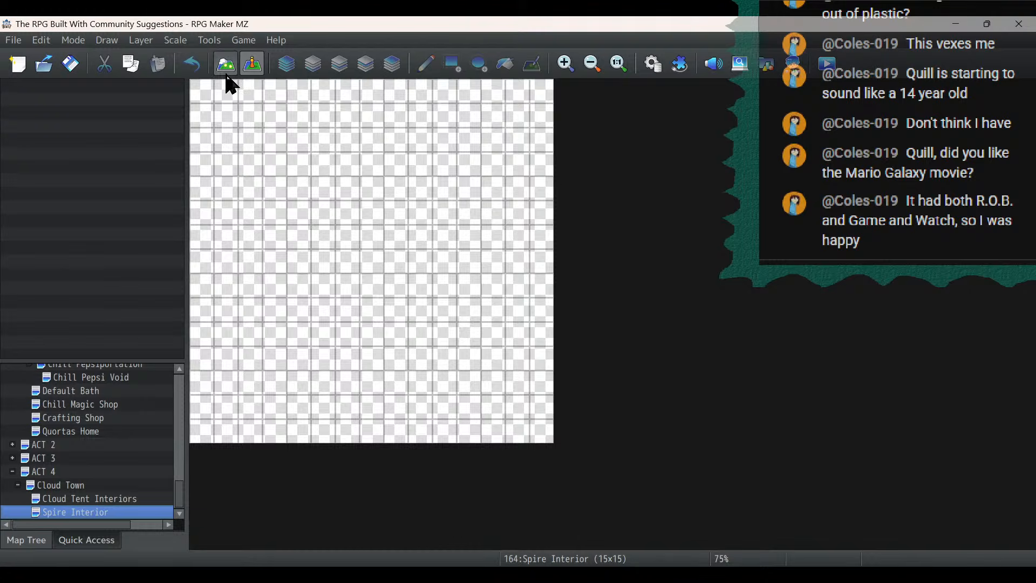
- Switch Spire Interior to map editing and choose the teal stone wall-face tile from tileset A
{"action": "left_click", "coordinate": [226, 67]}
{"action": "left_click", "coordinate": [12, 351]}
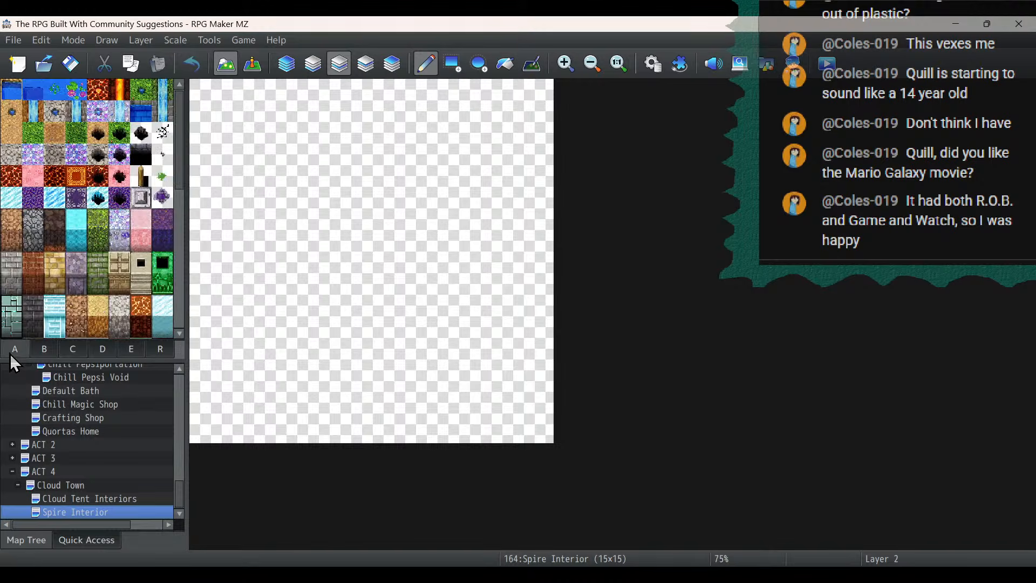
{"action": "scroll", "coordinate": [164, 208], "scroll_direction": "down", "scroll_amount": 3}
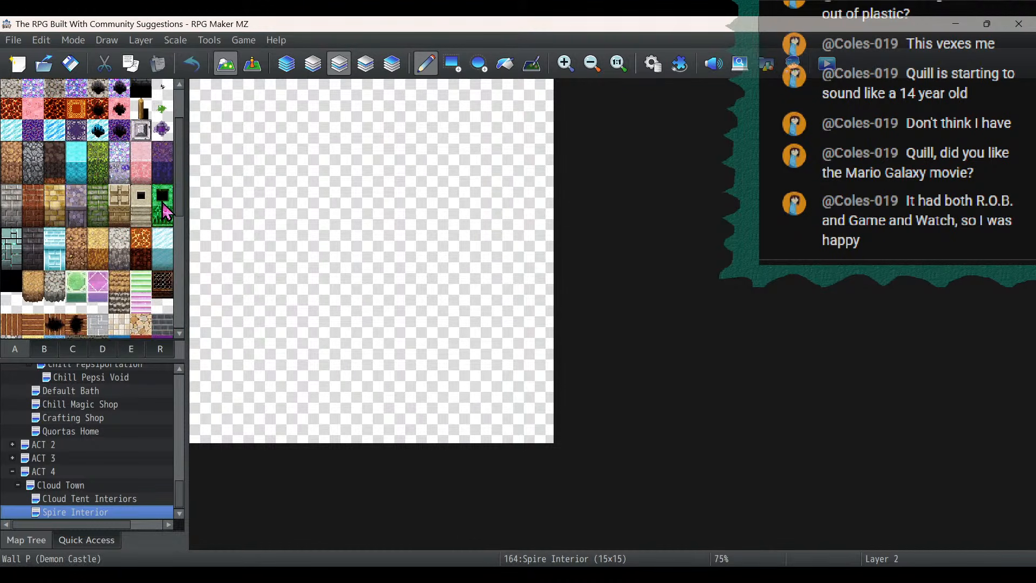
{"action": "scroll", "coordinate": [147, 206], "scroll_direction": "down", "scroll_amount": 3}
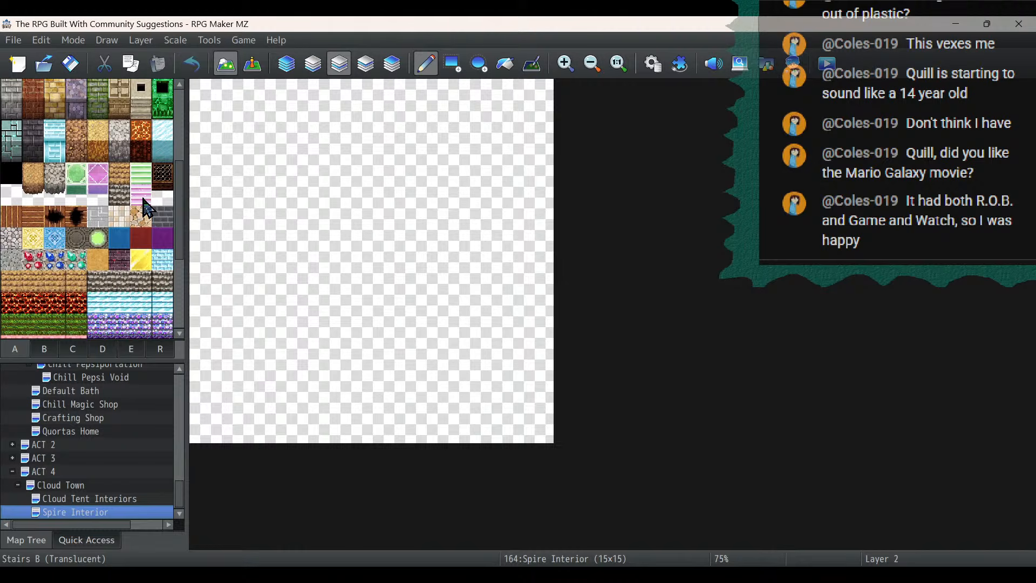
{"action": "left_click", "coordinate": [3, 157]}
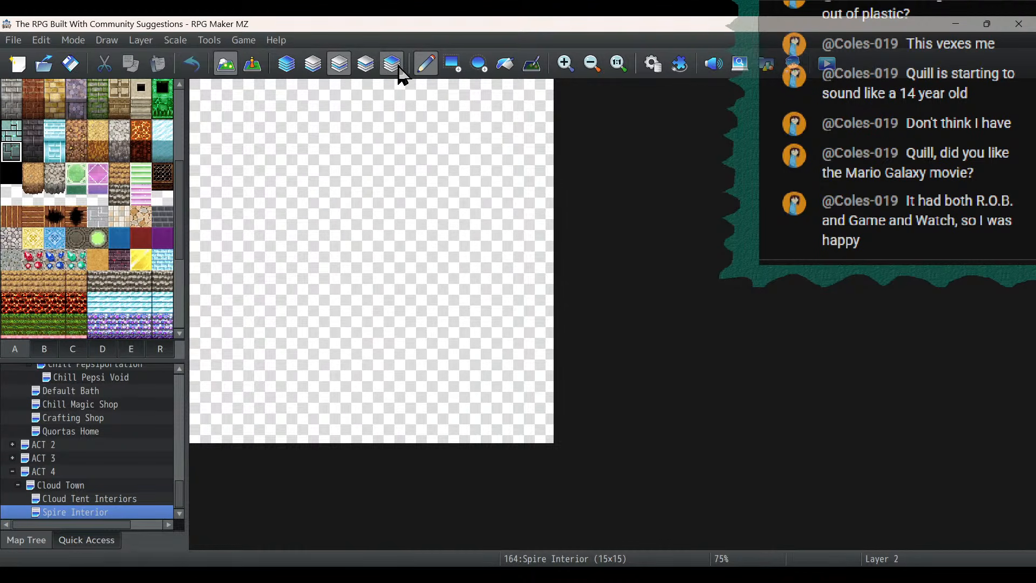
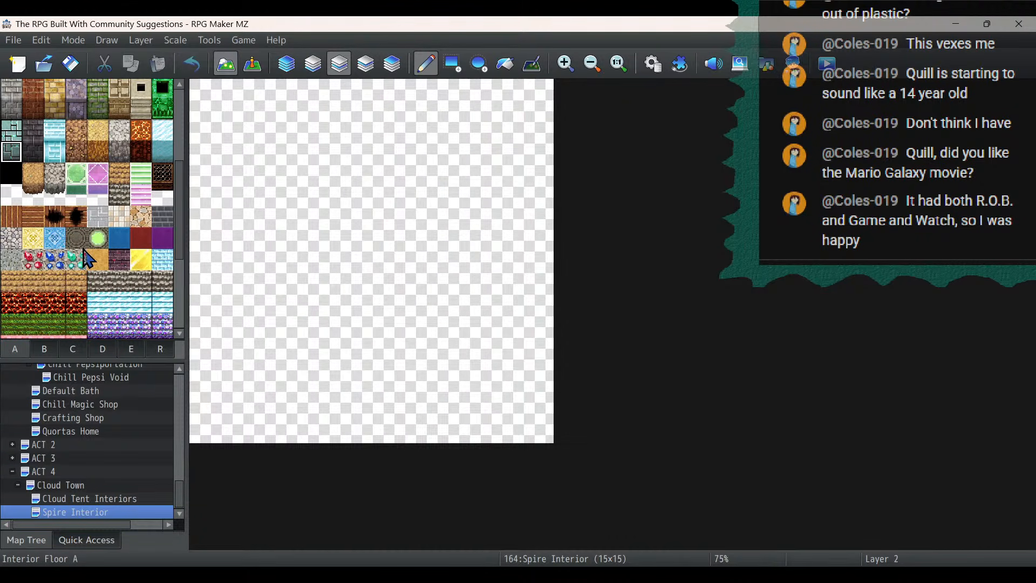
- Place six copies of the Large Relief Floor Tile on Layer 1 of Spire Interior, arranged in a hexagonal ring
{"action": "scroll", "coordinate": [88, 258], "scroll_direction": "down", "scroll_amount": 3}
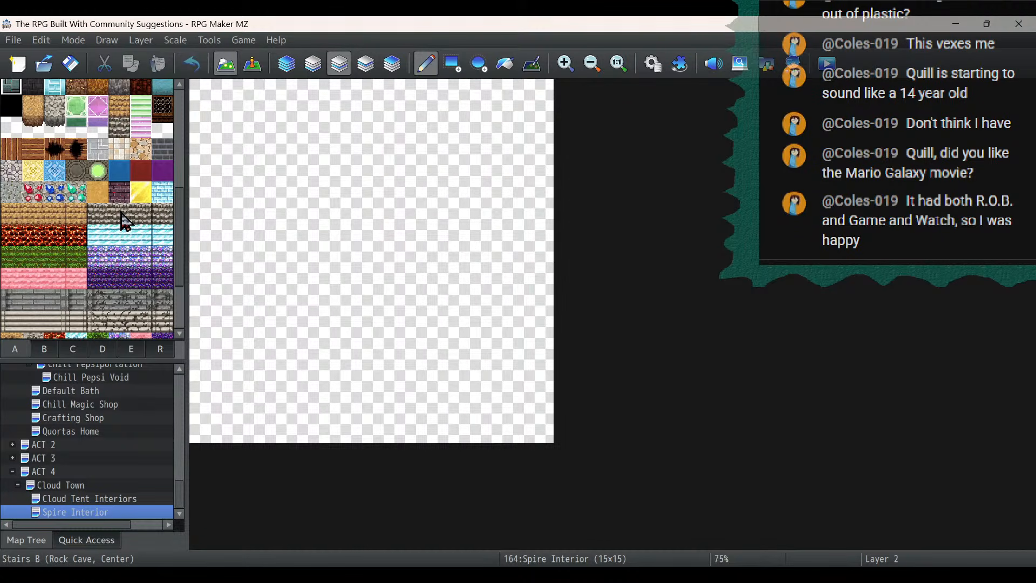
{"action": "scroll", "coordinate": [124, 220], "scroll_direction": "down", "scroll_amount": 5}
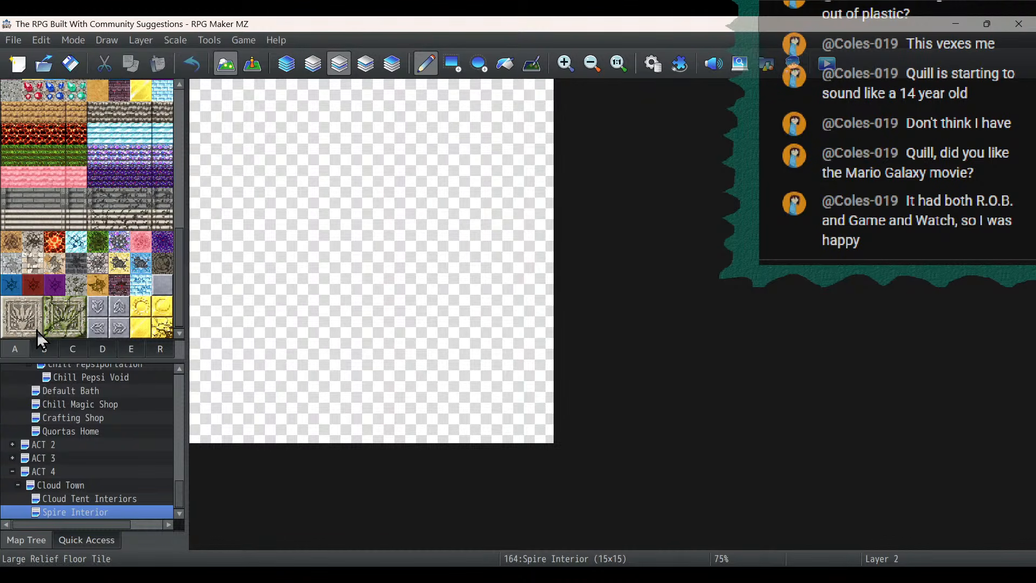
{"action": "left_click", "coordinate": [32, 310]}
{"action": "left_click_drag", "start_coordinate": [30, 324], "coordinate": [18, 330]}
{"action": "left_click", "coordinate": [313, 64]}
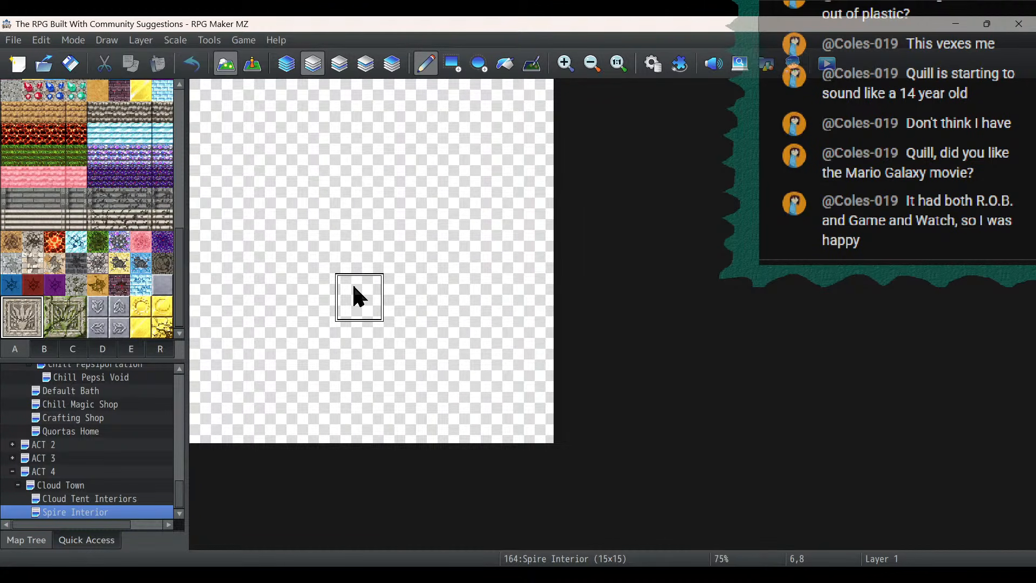
{"action": "left_click", "coordinate": [353, 286]}
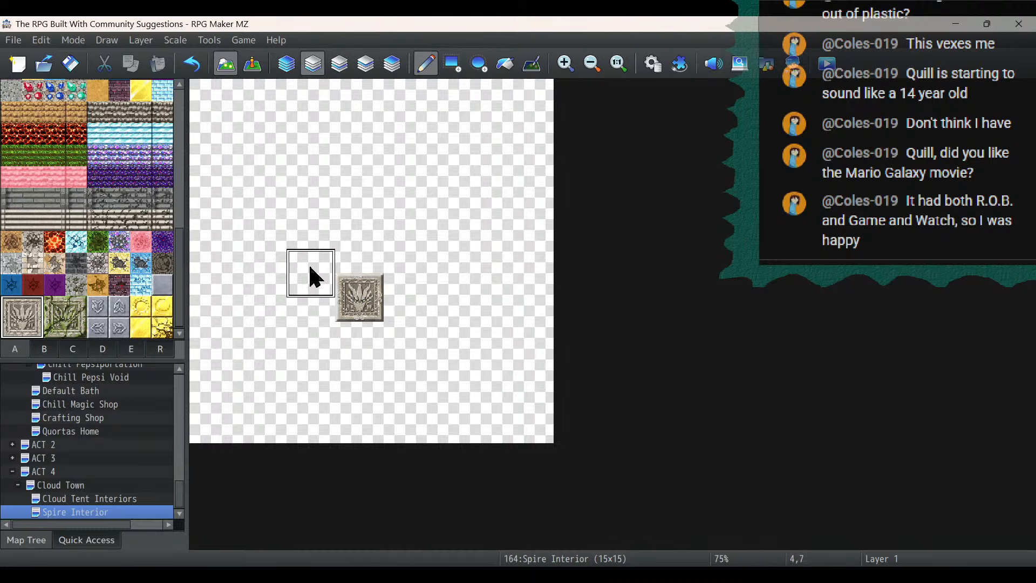
{"action": "left_click", "coordinate": [286, 248]}
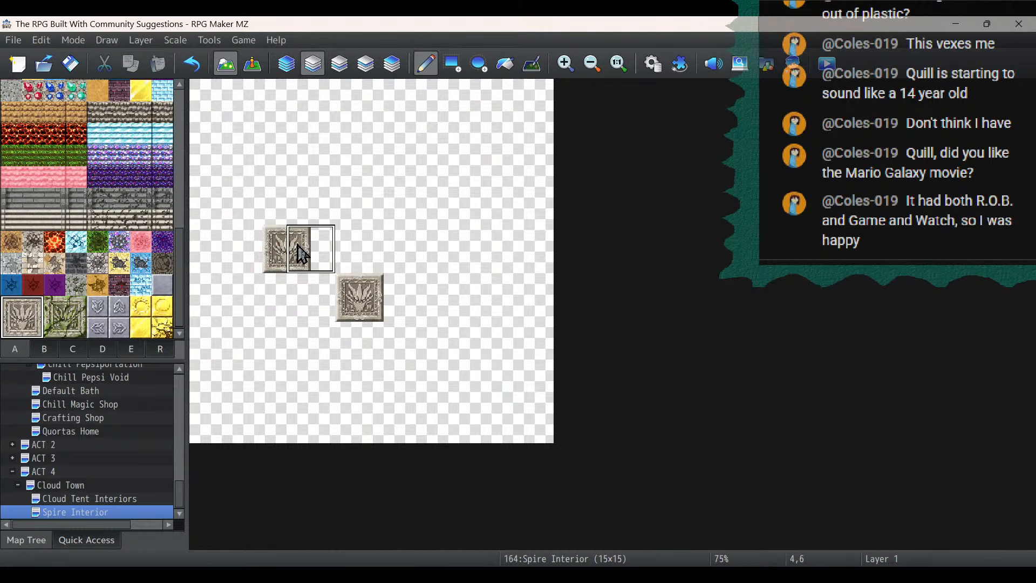
{"action": "left_click", "coordinate": [432, 248]}
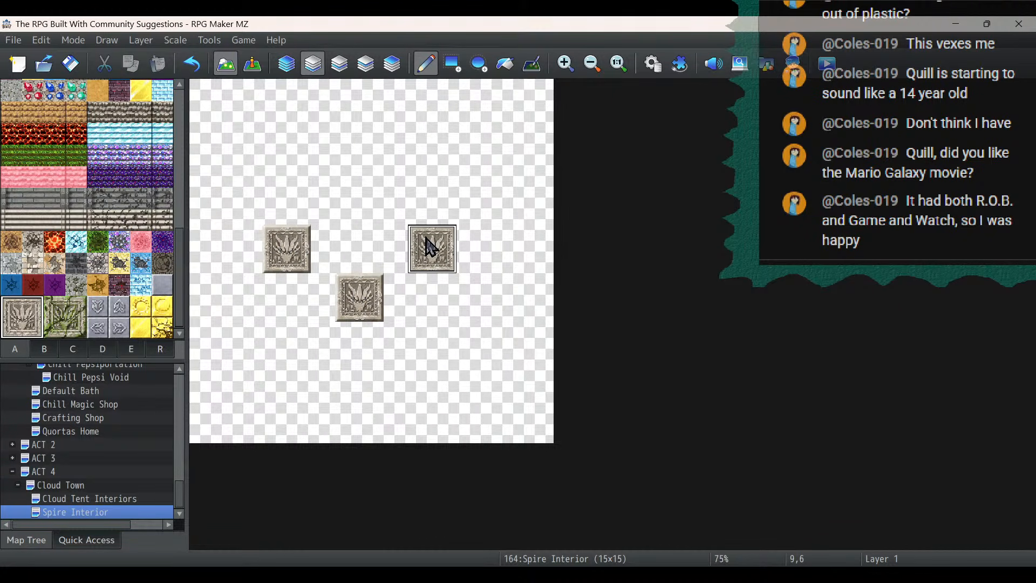
{"action": "left_click", "coordinate": [426, 174]}
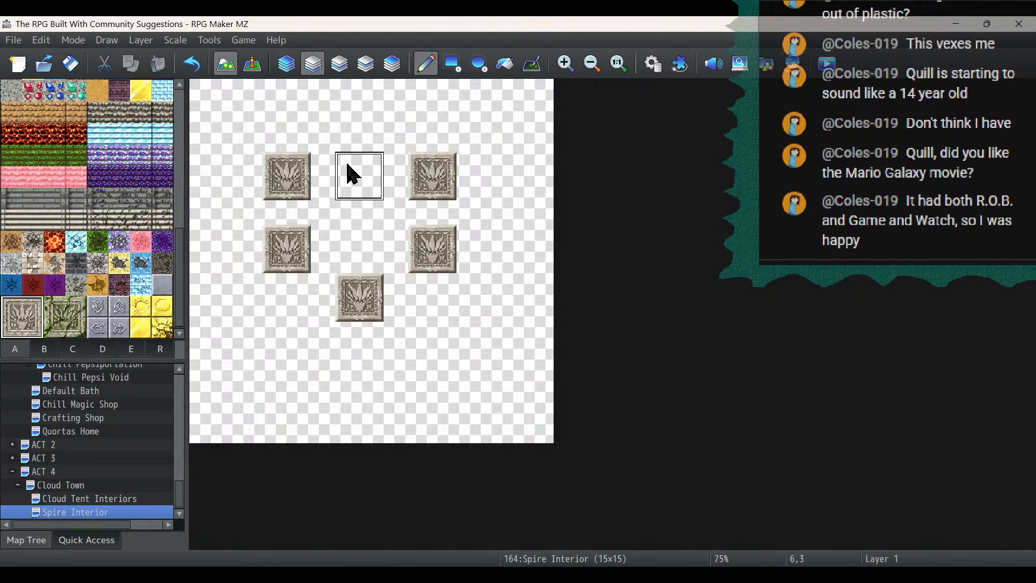
{"action": "left_click", "coordinate": [346, 127]}
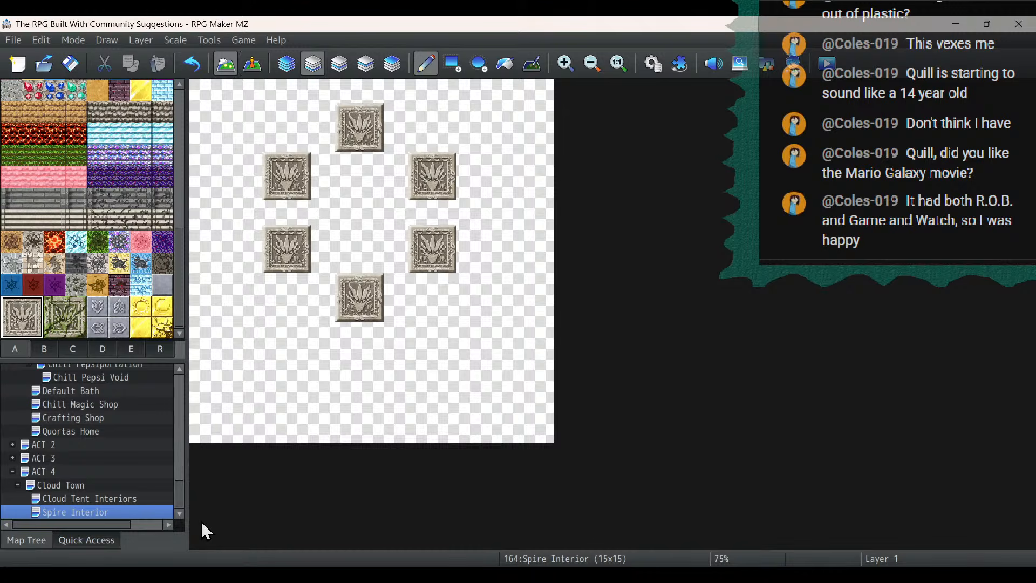
{"action": "right_click", "coordinate": [151, 513]}
{"action": "left_click", "coordinate": [168, 355]}
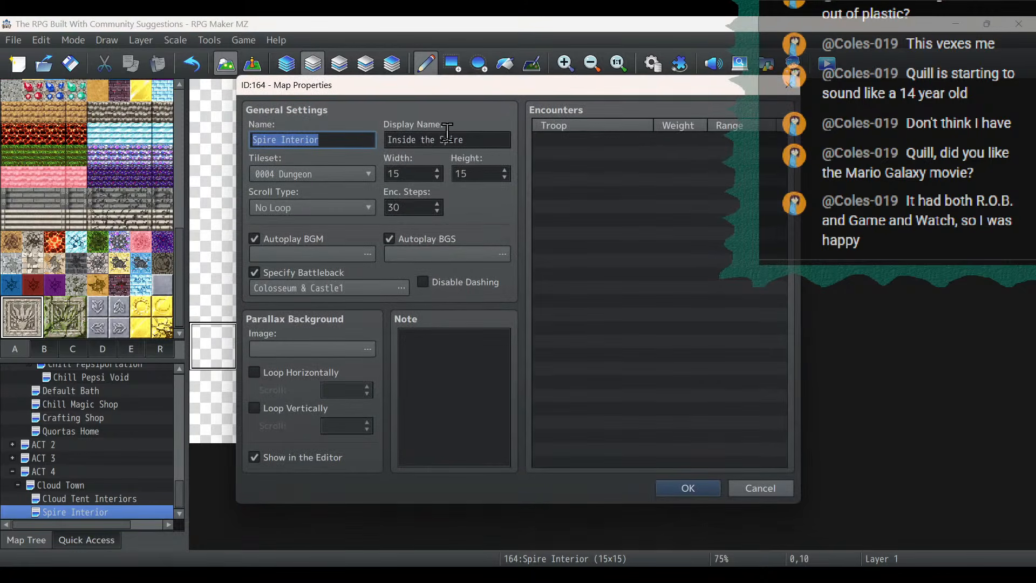
{"action": "left_click", "coordinate": [766, 486]}
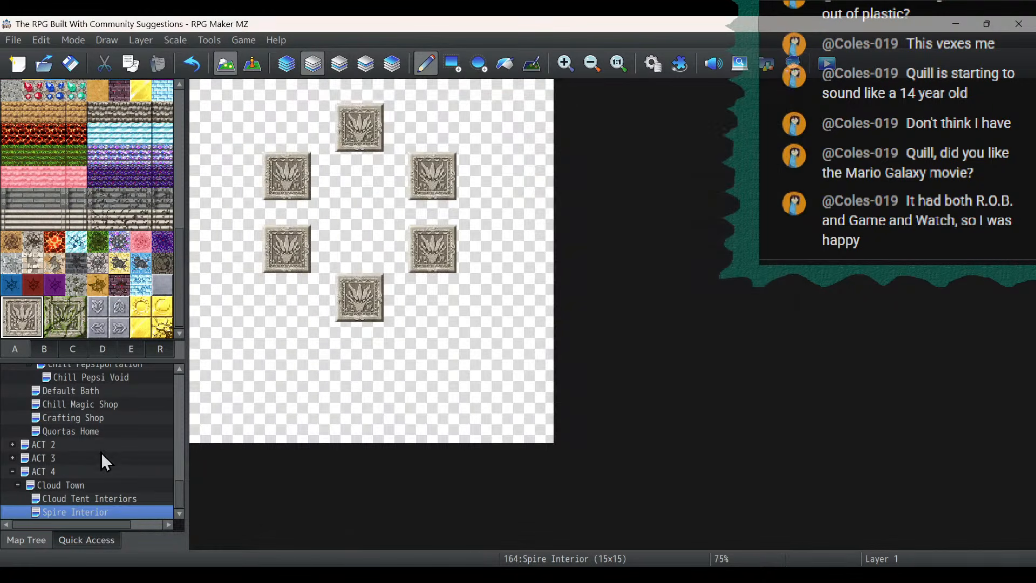
- Shift the Spire Interior map by an offset of X 1 and Y 4
{"action": "right_click", "coordinate": [85, 516]}
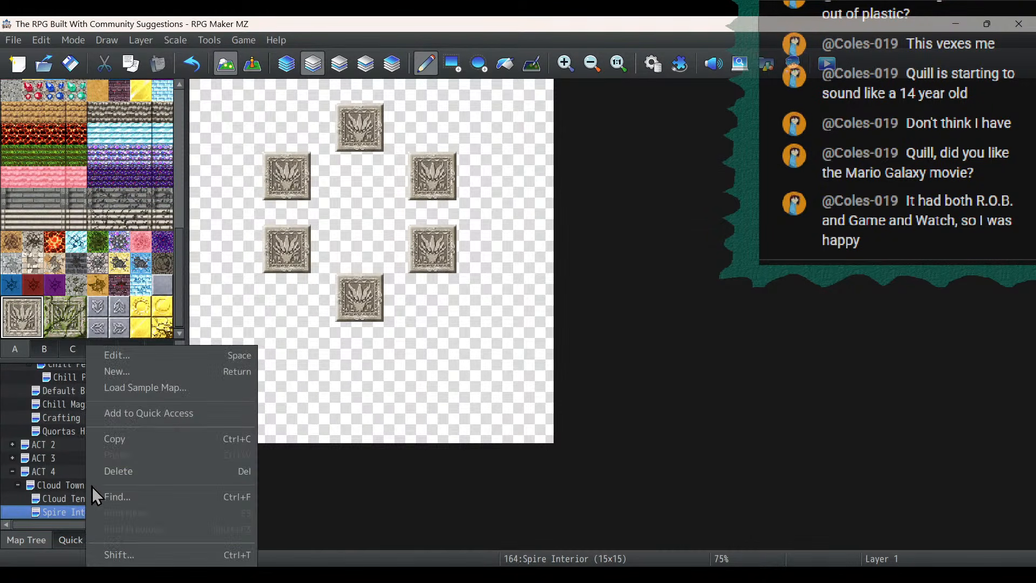
{"action": "left_click", "coordinate": [130, 557]}
{"action": "key", "text": "Tab"}
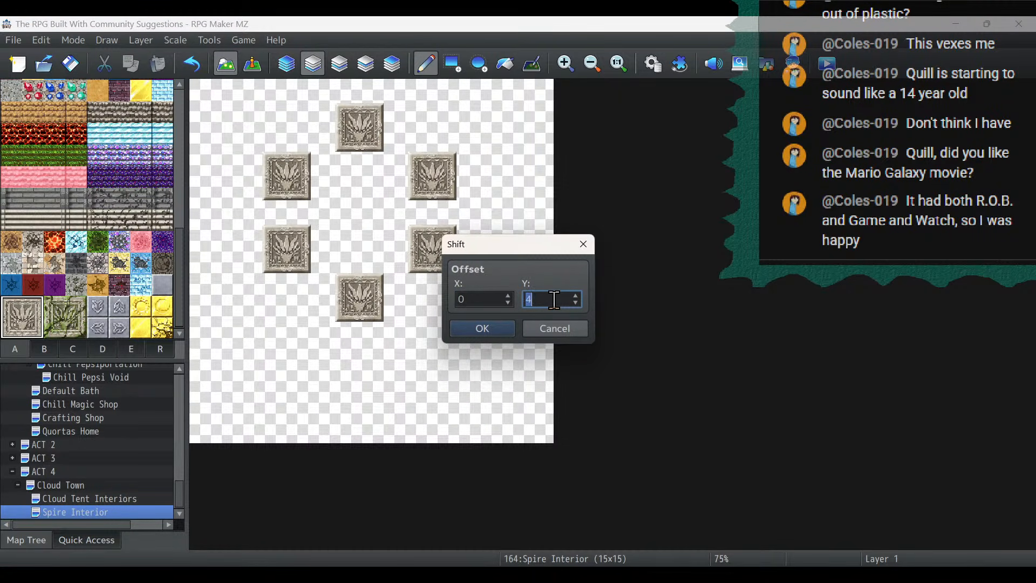
{"action": "double_click", "coordinate": [497, 302]}
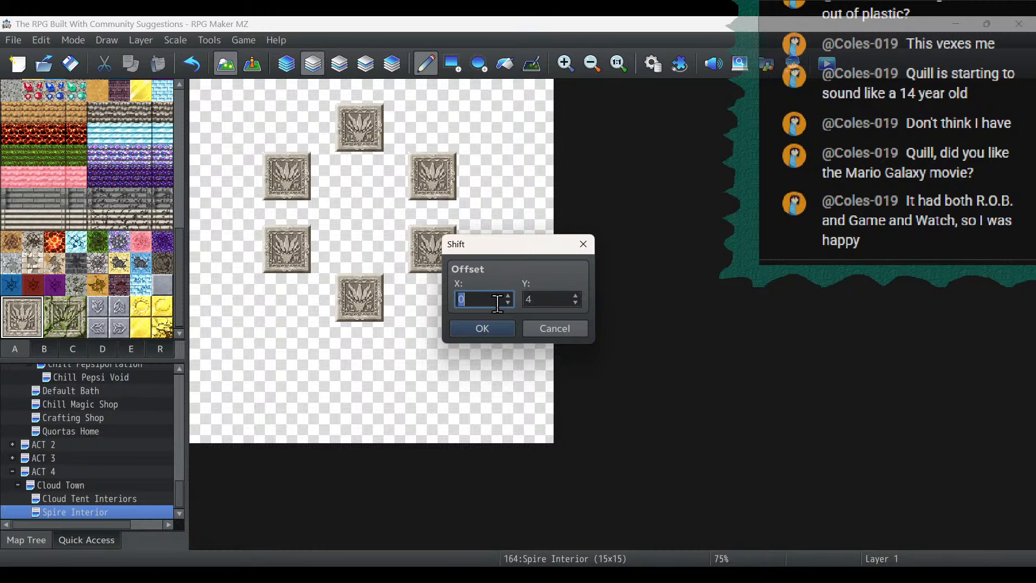
{"action": "type", "text": "1"}
{"action": "left_click", "coordinate": [497, 330]}
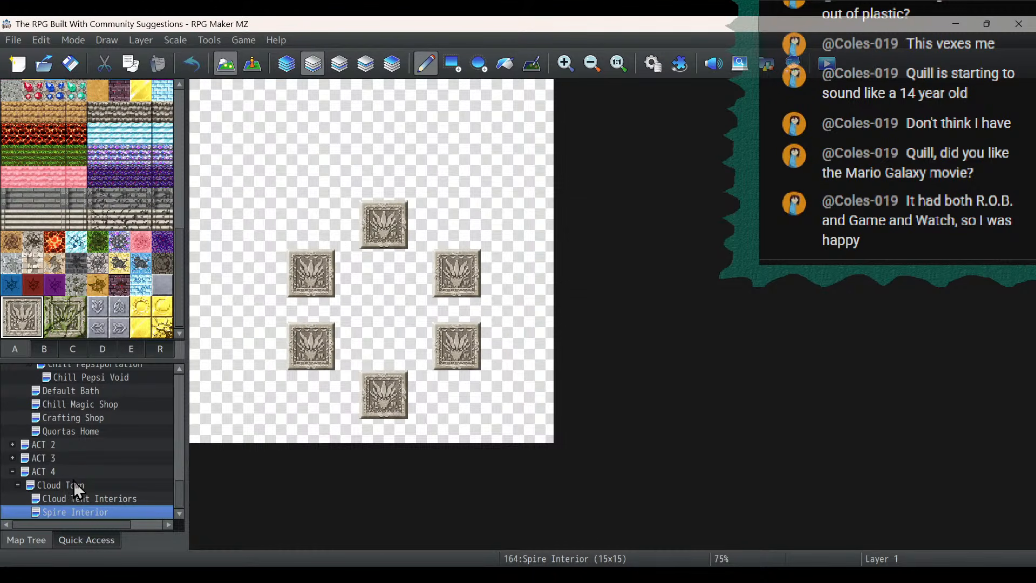
- Shift the Spire Interior map by an offset of Y -2
{"action": "right_click", "coordinate": [93, 514]}
{"action": "left_click", "coordinate": [126, 554]}
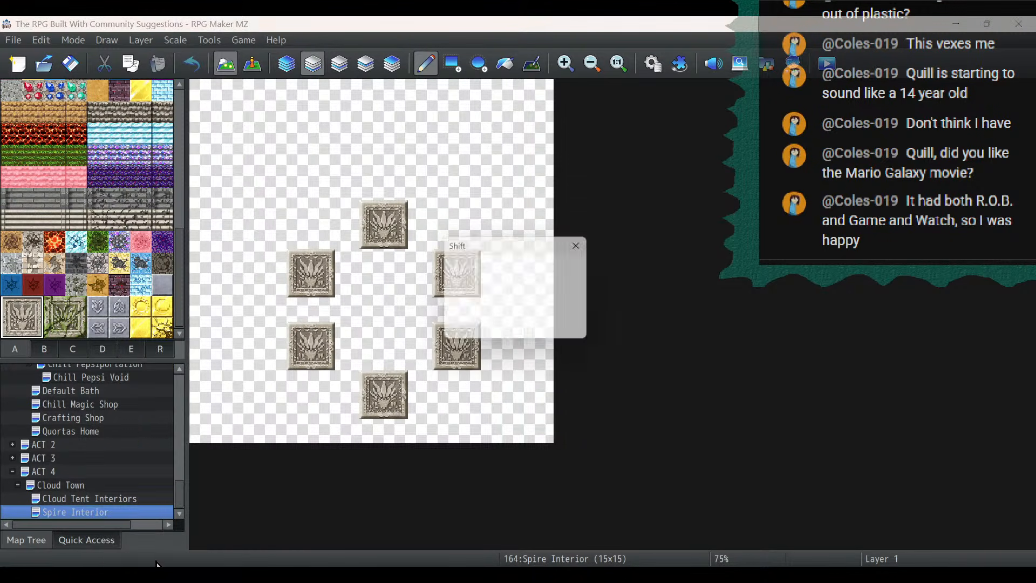
{"action": "double_click", "coordinate": [545, 302]}
{"action": "scroll", "coordinate": [544, 302], "scroll_direction": "down", "scroll_amount": 2}
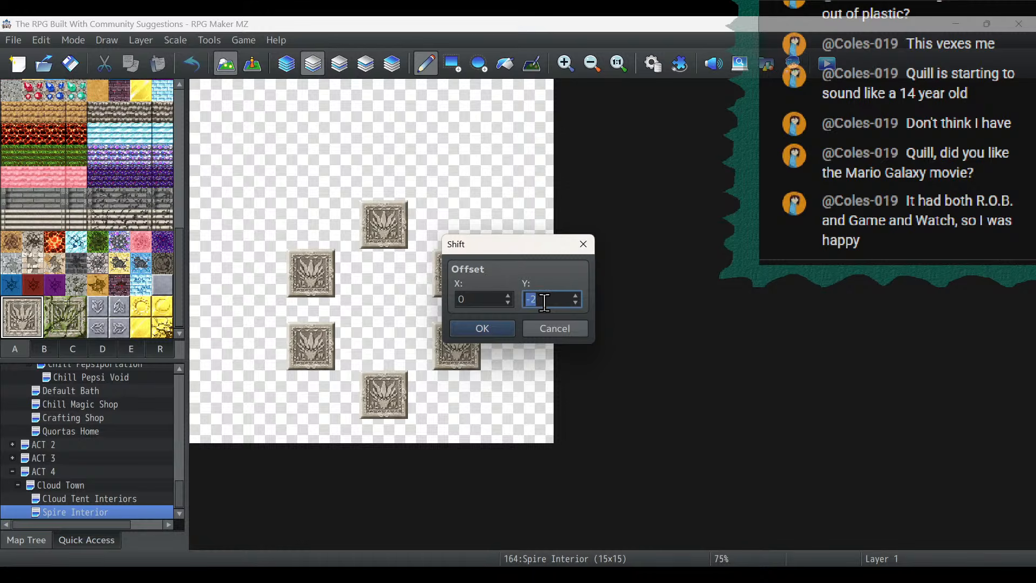
{"action": "left_click", "coordinate": [492, 329]}
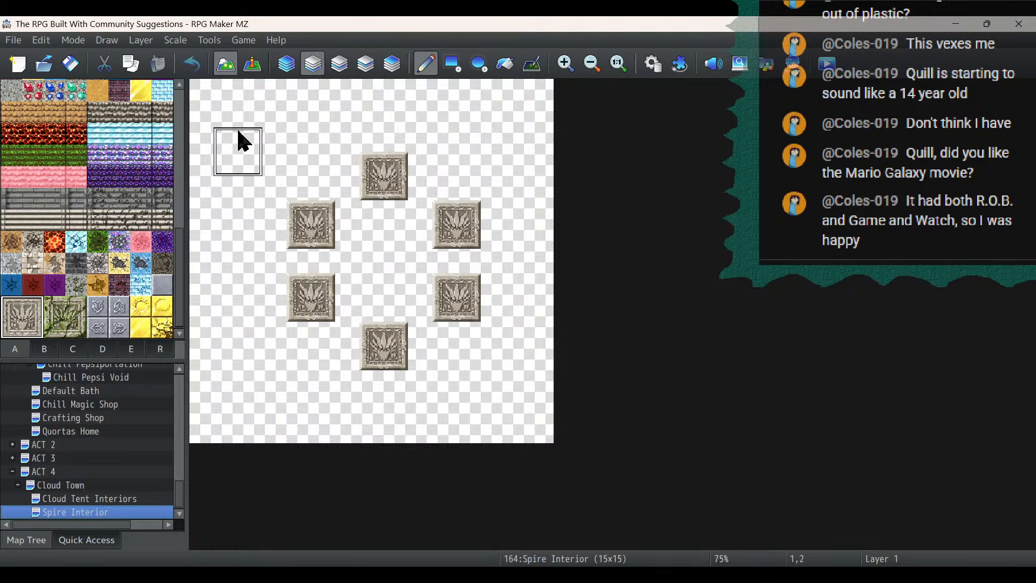
- Place six Interior Floor B (Light) tiles on Layer 1 along the ring's inner sides, in columns 6 and 9 at rows 4, 7 and 9
{"action": "left_click", "coordinate": [290, 65]}
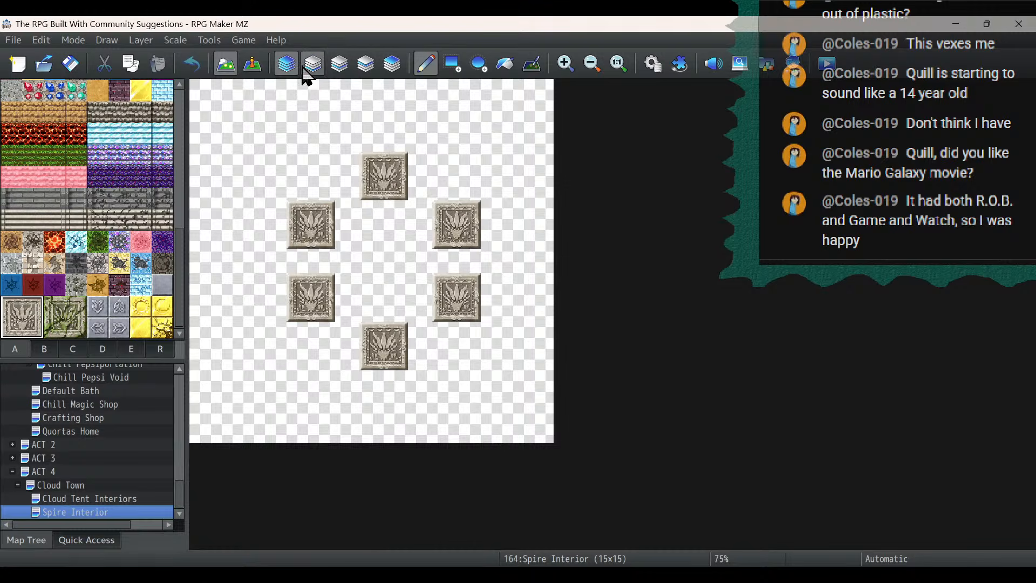
{"action": "left_click", "coordinate": [311, 67]}
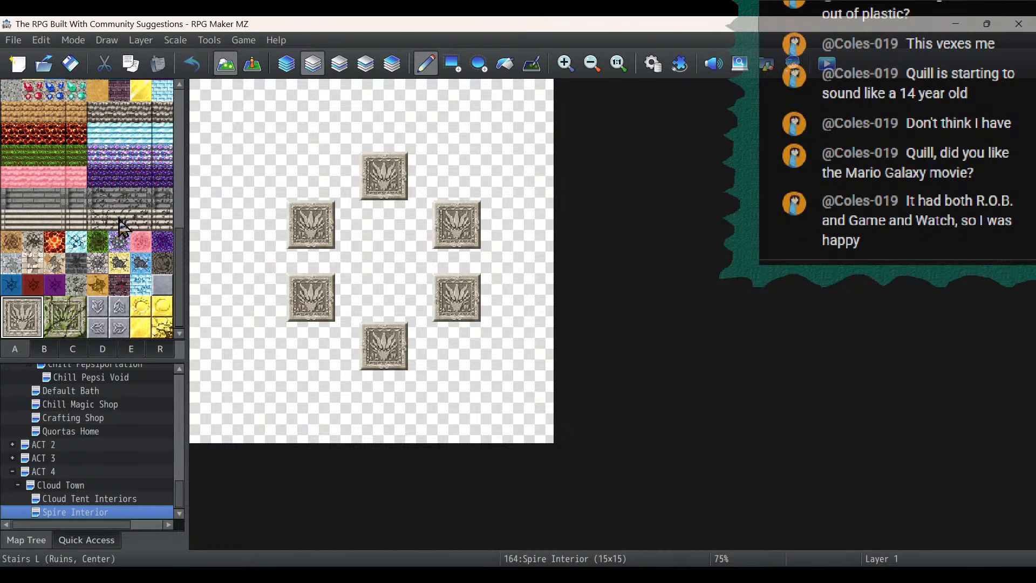
{"action": "scroll", "coordinate": [122, 227], "scroll_direction": "up", "scroll_amount": 3}
{"action": "scroll", "coordinate": [121, 227], "scroll_direction": "up", "scroll_amount": 1}
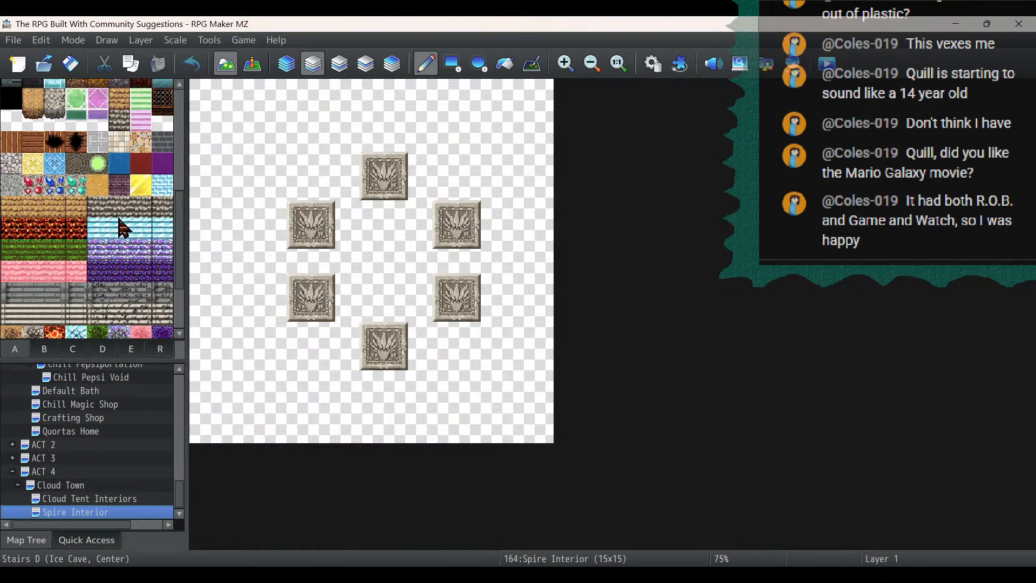
{"action": "left_click", "coordinate": [98, 163]}
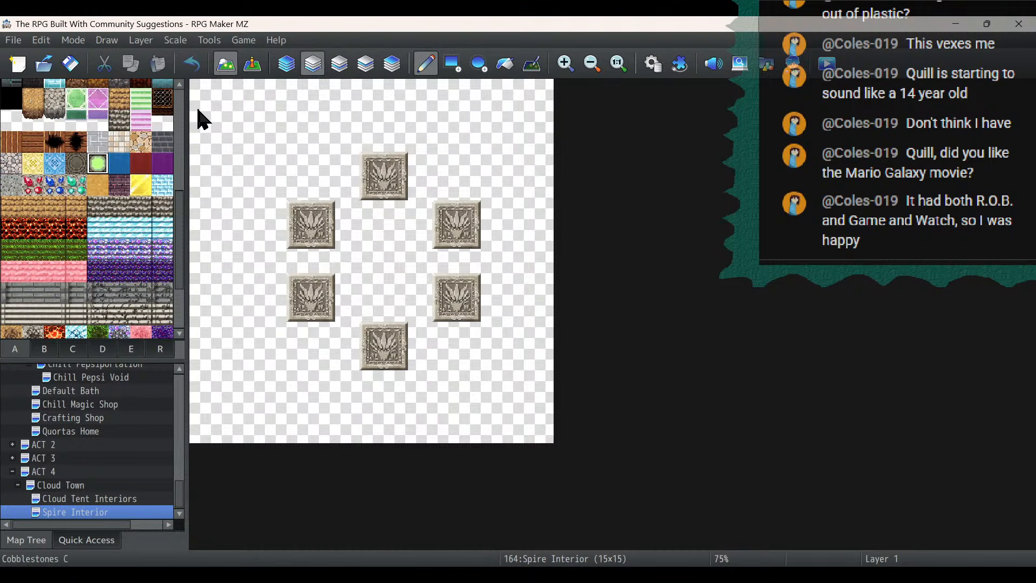
{"action": "left_click", "coordinate": [347, 198]}
{"action": "left_click", "coordinate": [346, 261]}
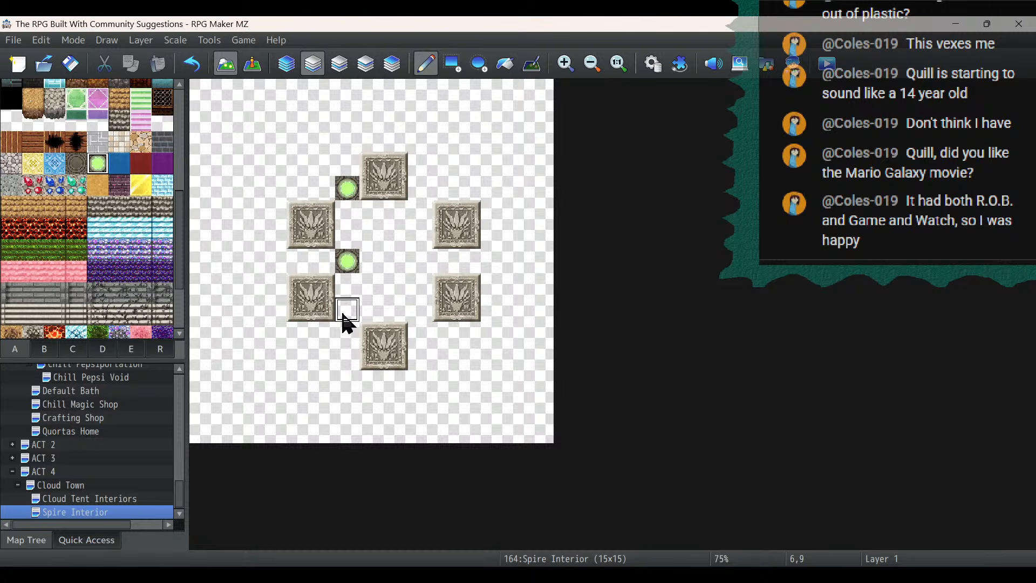
{"action": "left_click", "coordinate": [345, 312]}
{"action": "left_click", "coordinate": [416, 192]}
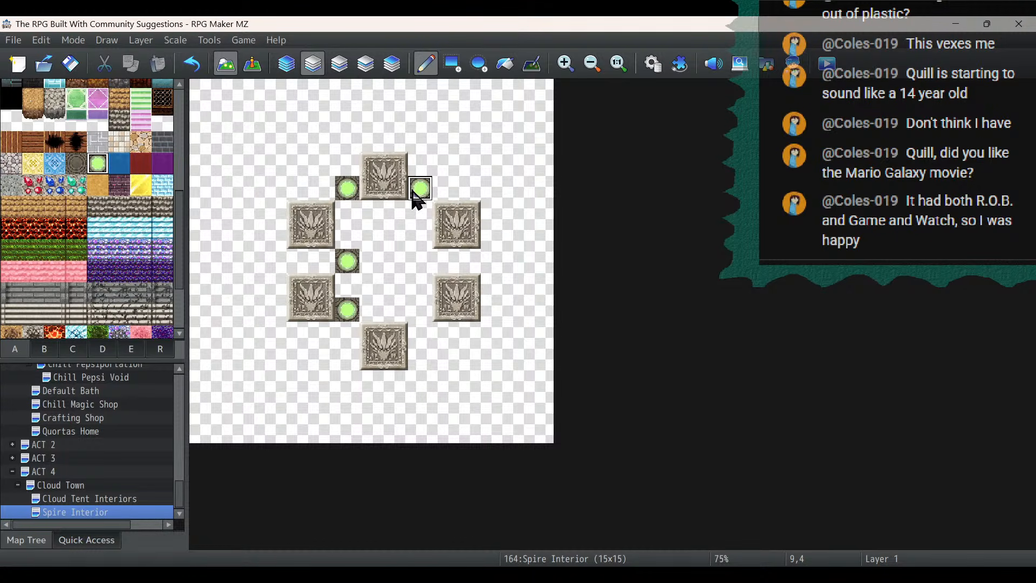
{"action": "left_click", "coordinate": [422, 264]}
{"action": "left_click", "coordinate": [423, 312]}
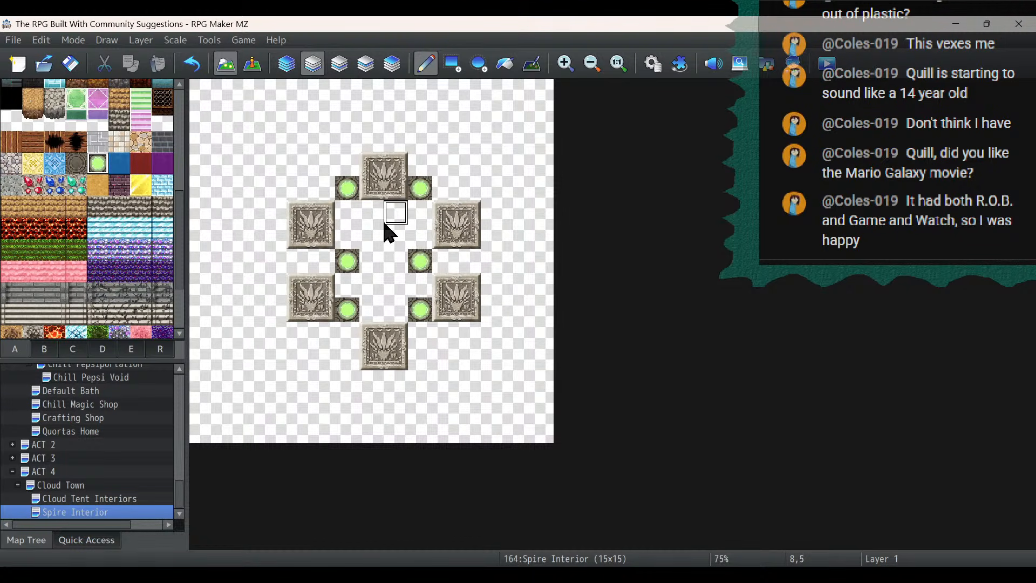
- Add light floor tiles along the ring's outer sides, in columns 4 and 11 at rows 4 and 7, undoing the extra one at 4,10
{"action": "left_click", "coordinate": [463, 196]}
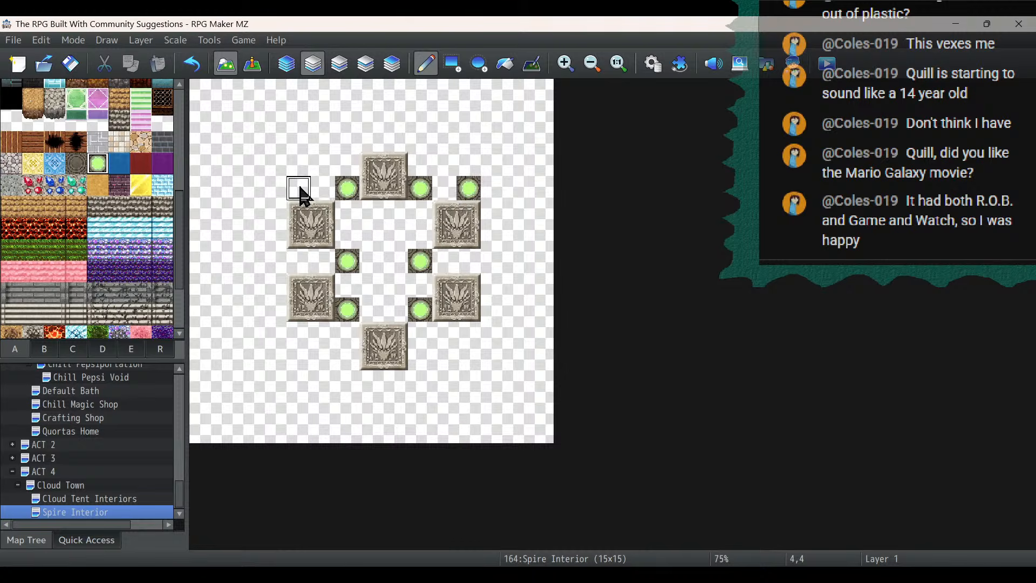
{"action": "left_click", "coordinate": [300, 190]}
{"action": "left_click", "coordinate": [298, 263]}
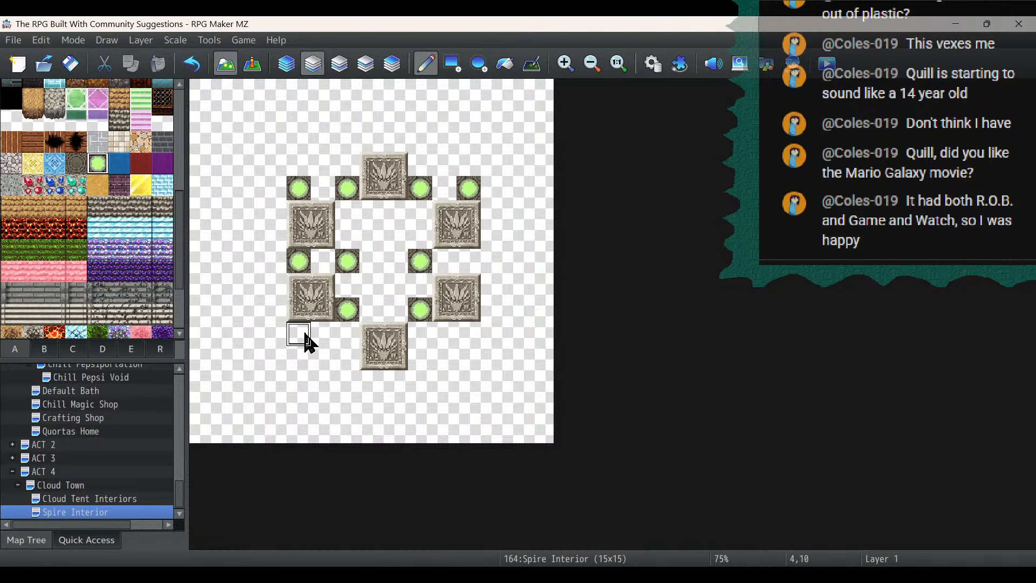
{"action": "left_click", "coordinate": [303, 336]}
{"action": "left_click", "coordinate": [191, 64]}
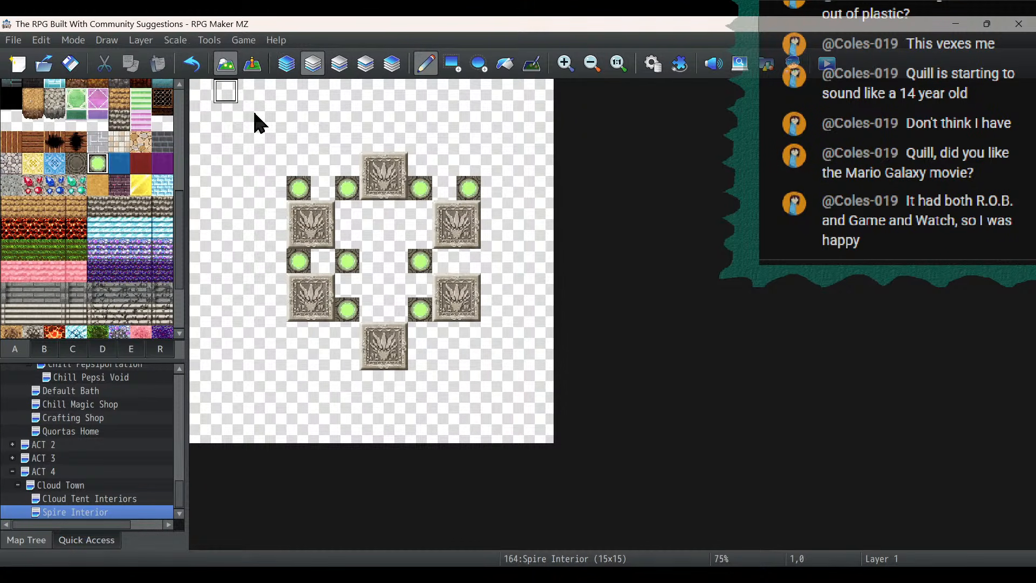
{"action": "left_click", "coordinate": [469, 263]}
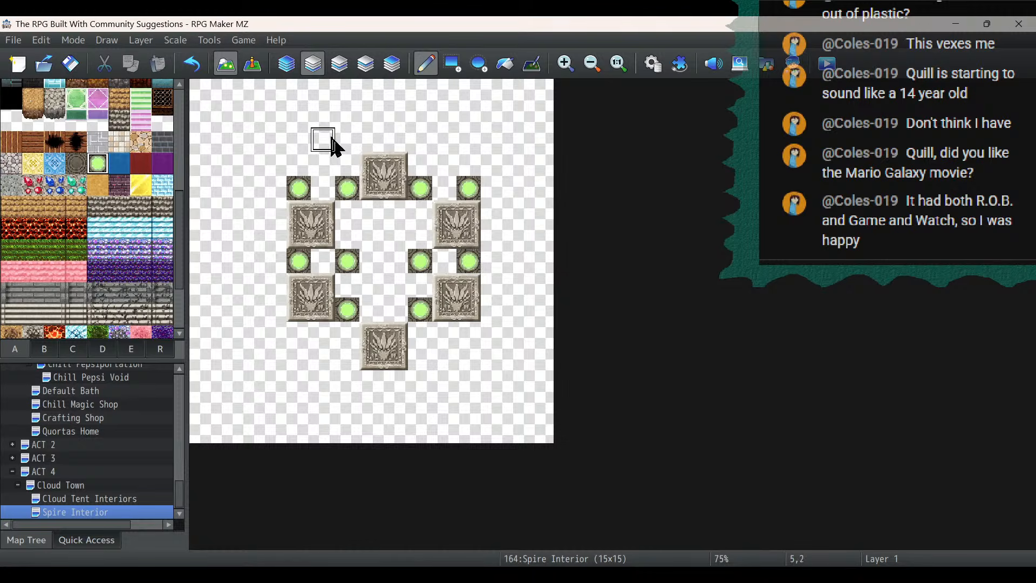
- Choose the teal stone wall-face tile from tileset A and switch to the Rectangle drawing tool
{"action": "scroll", "coordinate": [121, 202], "scroll_direction": "up", "scroll_amount": 3}
{"action": "scroll", "coordinate": [124, 205], "scroll_direction": "up", "scroll_amount": 3}
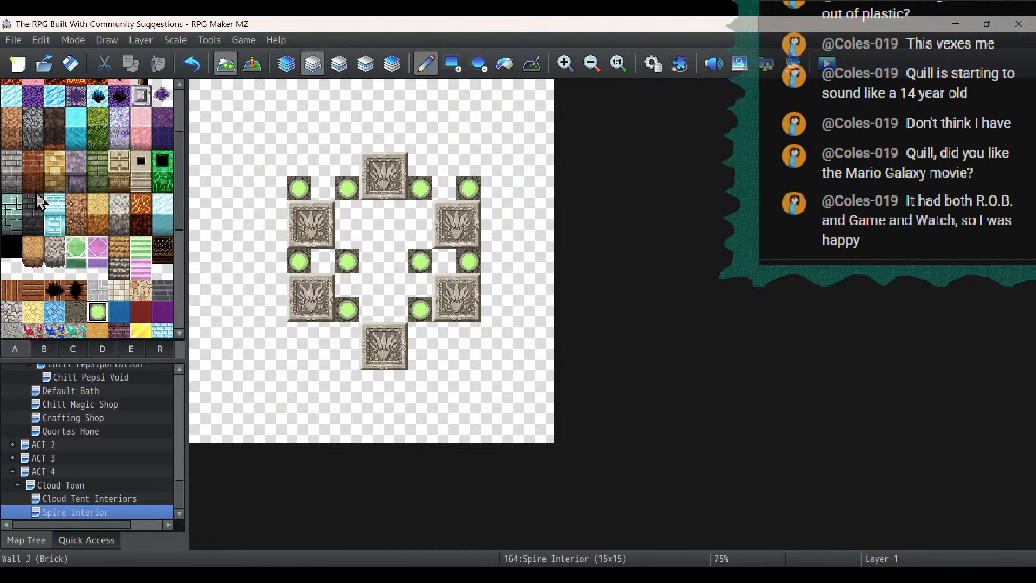
{"action": "left_click", "coordinate": [11, 225]}
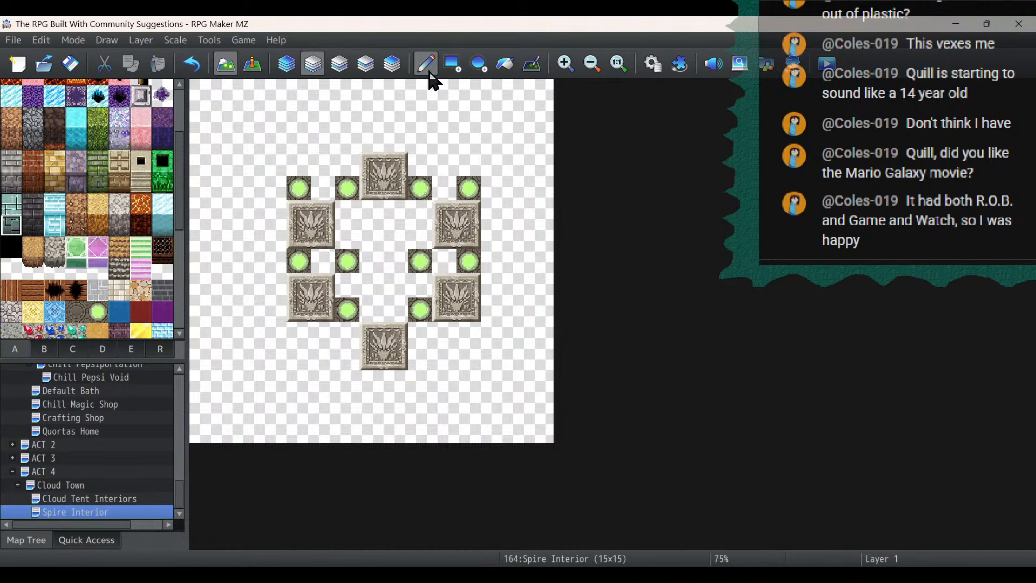
{"action": "left_click", "coordinate": [452, 65]}
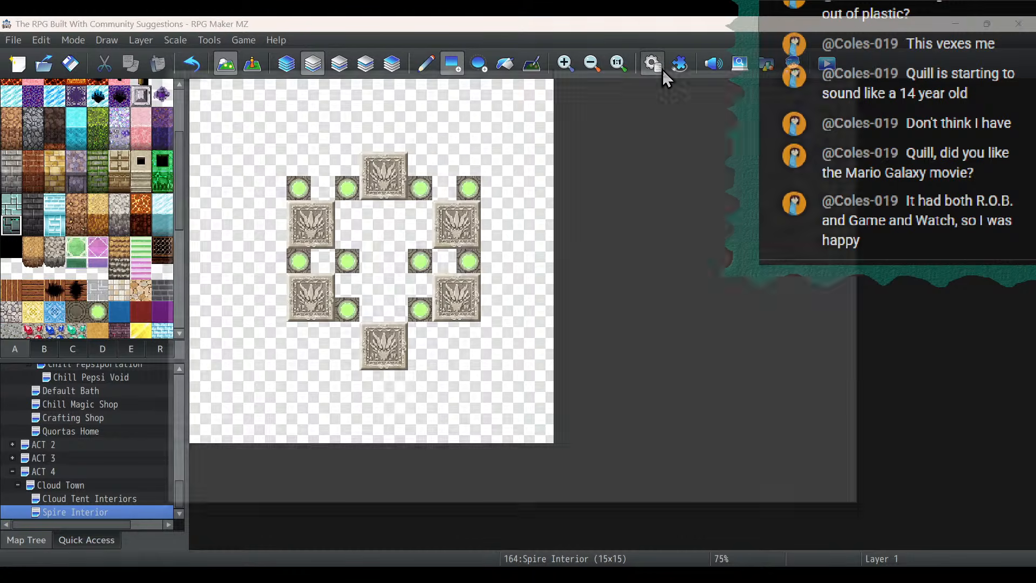
- Check the Dungeon tileset's images and tile passability in the database
{"action": "left_click", "coordinate": [654, 66]}
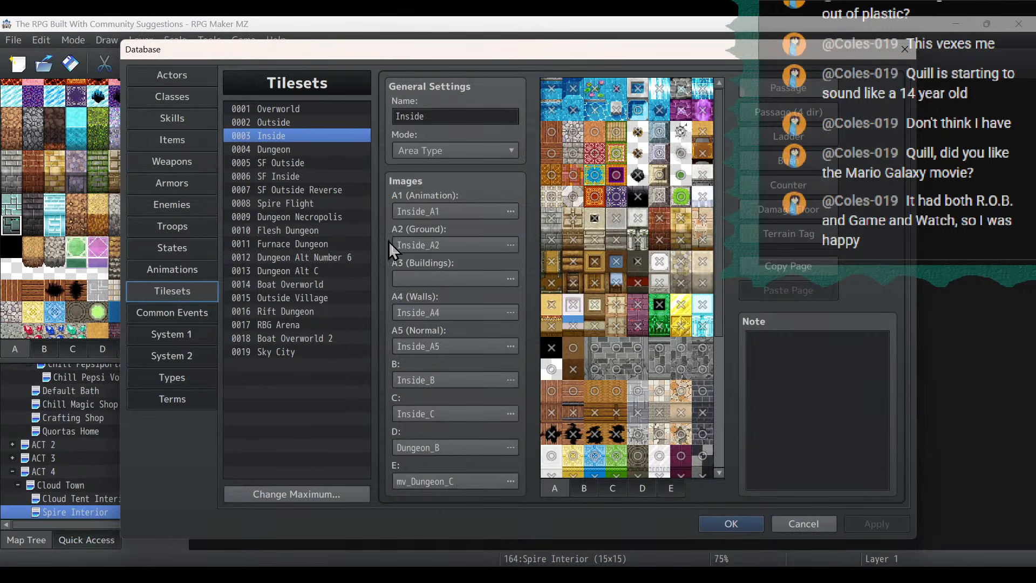
{"action": "left_click", "coordinate": [319, 150]}
{"action": "scroll", "coordinate": [659, 397], "scroll_direction": "down", "scroll_amount": 5}
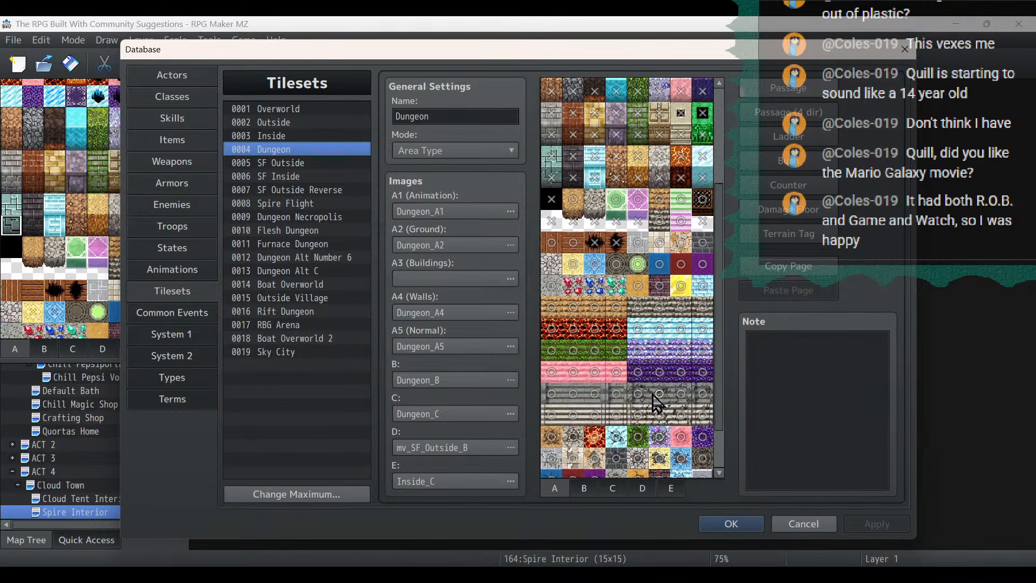
{"action": "left_click", "coordinate": [734, 526]}
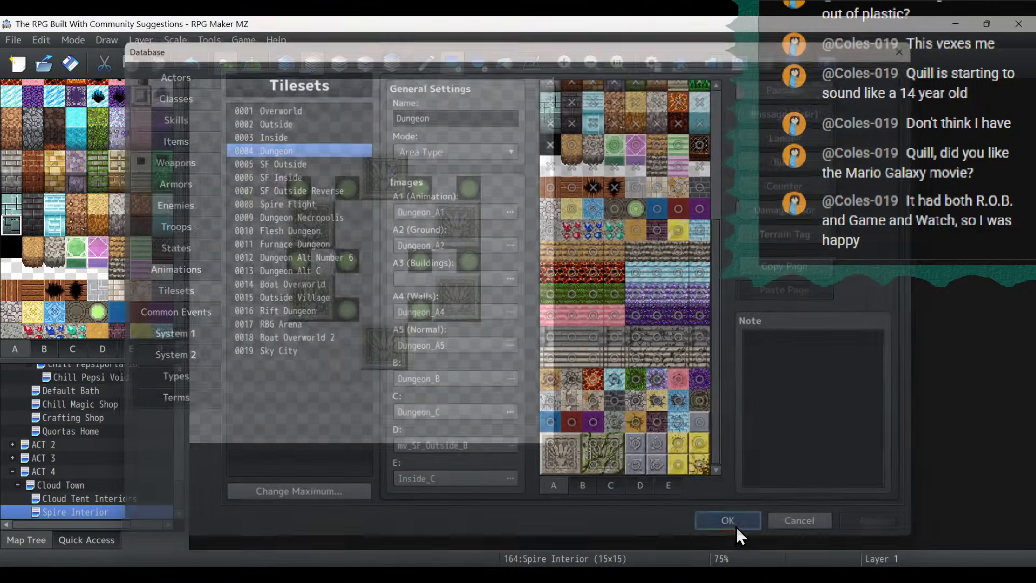
- Draw a teal stone wall block 2 tiles wide and 3 tiles high directly above the northernmost relief floor tile
{"action": "mouse_move", "coordinate": [371, 139]}
{"action": "left_mouse_down"}
{"action": "mouse_move", "coordinate": [402, 146]}
{"action": "mouse_move", "coordinate": [397, 89]}
{"action": "left_mouse_up"}
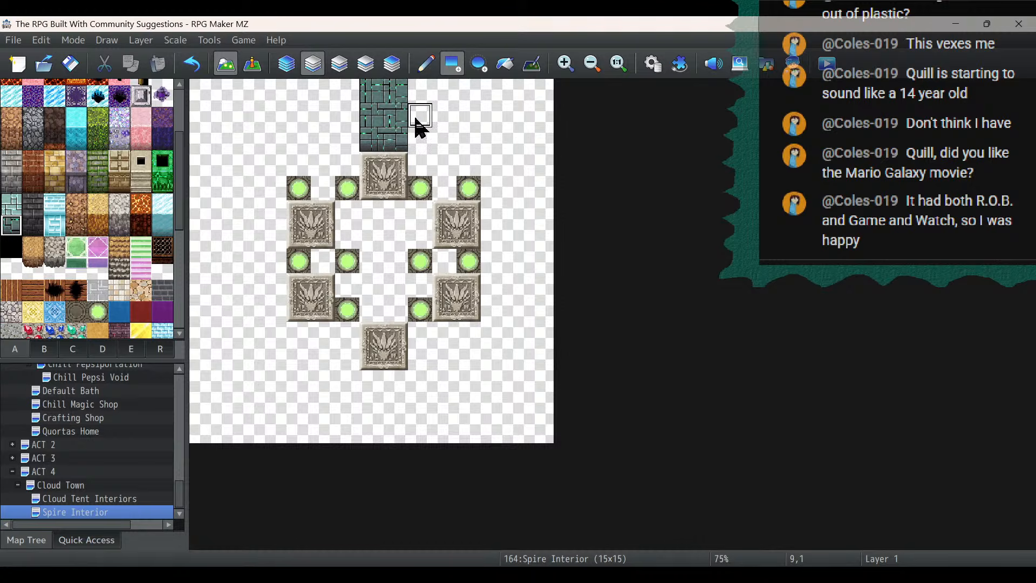
- Draw 3-by-3 teal stone wall-face blocks on both sides of the central wall block, undoing the misplaced first one
{"action": "left_click_drag", "start_coordinate": [421, 148], "coordinate": [434, 152]}
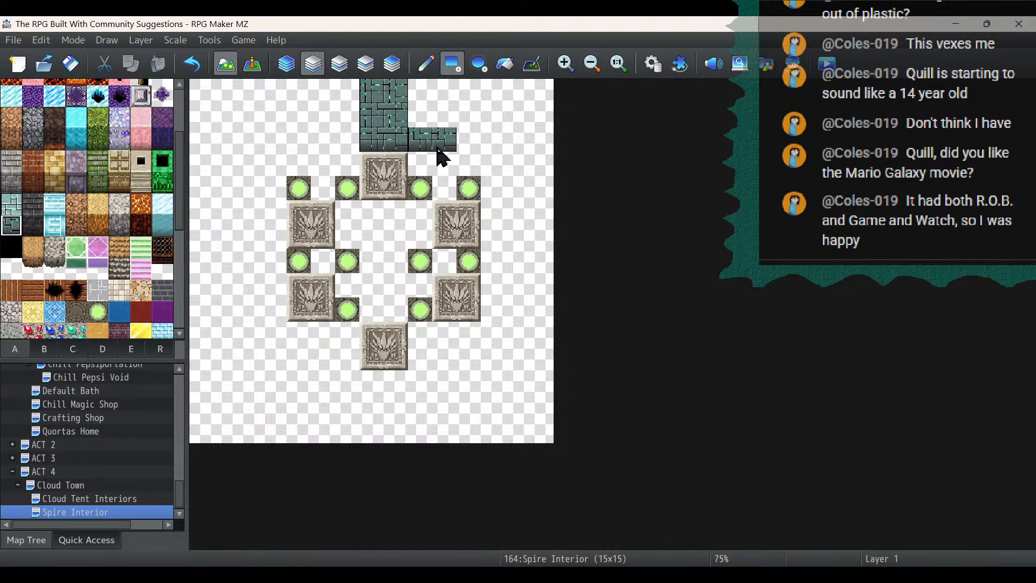
{"action": "left_click", "coordinate": [192, 64]}
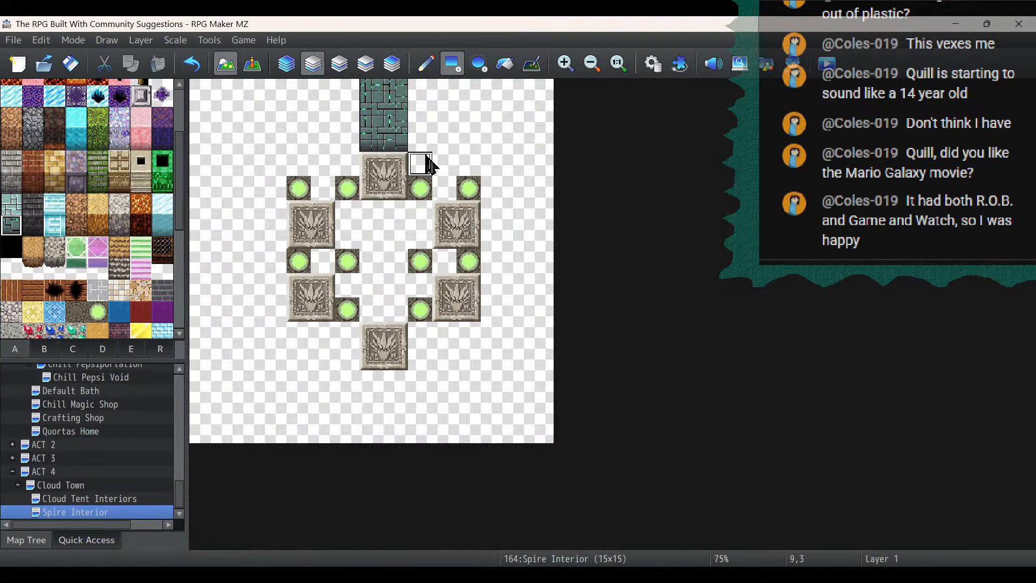
{"action": "left_click_drag", "start_coordinate": [430, 165], "coordinate": [465, 127]}
{"action": "left_click", "coordinate": [350, 166]}
{"action": "left_click_drag", "start_coordinate": [350, 165], "coordinate": [299, 116]}
- Outline the room with light teal wall-top tiles along both sides and in steps around the southernmost relief platform
{"action": "left_click", "coordinate": [11, 204]}
{"action": "mouse_move", "coordinate": [347, 90]}
{"action": "left_mouse_down"}
{"action": "mouse_move", "coordinate": [356, 97]}
{"action": "mouse_move", "coordinate": [262, 90]}
{"action": "mouse_move", "coordinate": [277, 111]}
{"action": "mouse_move", "coordinate": [270, 331]}
{"action": "mouse_move", "coordinate": [327, 341]}
{"action": "left_mouse_up"}
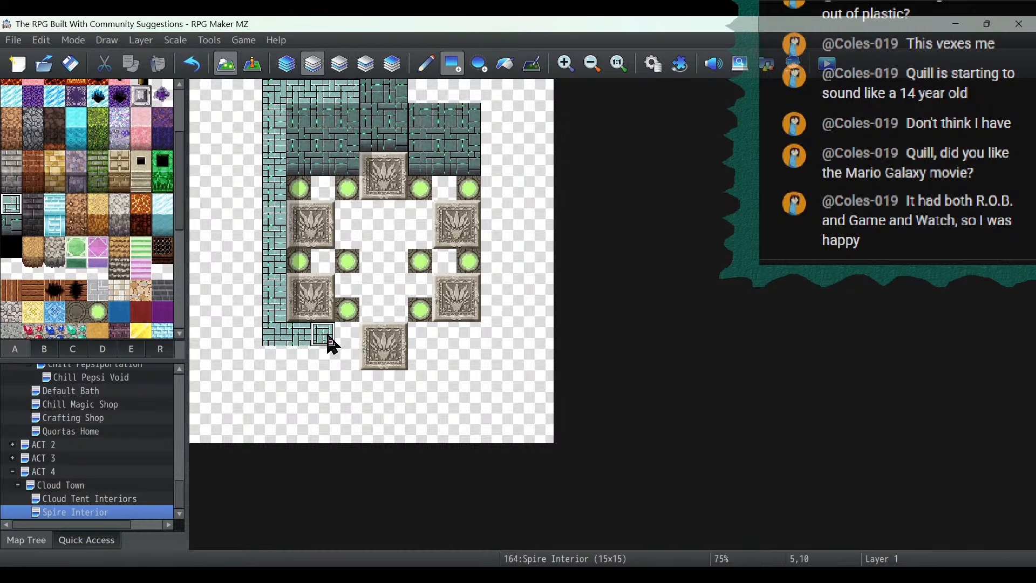
{"action": "mouse_move", "coordinate": [440, 335]}
{"action": "left_mouse_down"}
{"action": "mouse_move", "coordinate": [499, 335]}
{"action": "mouse_move", "coordinate": [495, 104]}
{"action": "mouse_move", "coordinate": [486, 92]}
{"action": "mouse_move", "coordinate": [423, 84]}
{"action": "left_mouse_up"}
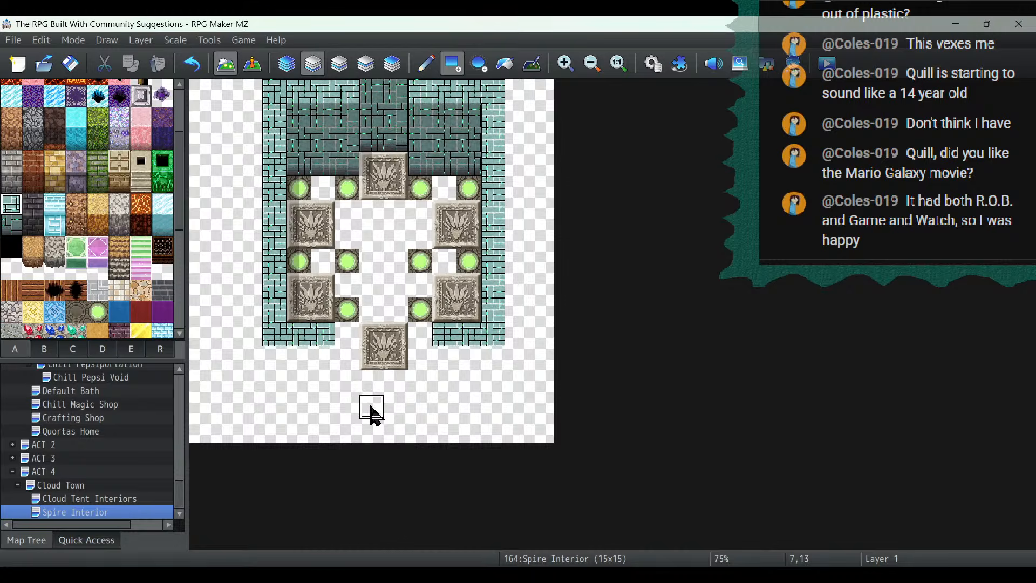
{"action": "left_click_drag", "start_coordinate": [350, 407], "coordinate": [430, 409]}
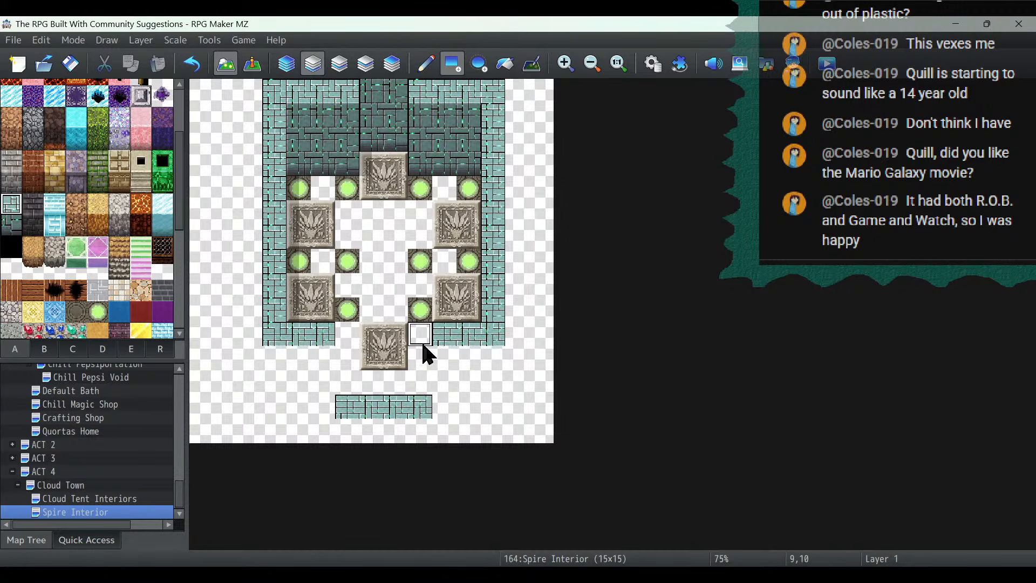
{"action": "mouse_move", "coordinate": [442, 356]}
{"action": "left_mouse_down"}
{"action": "mouse_move", "coordinate": [443, 381]}
{"action": "mouse_move", "coordinate": [317, 386]}
{"action": "mouse_move", "coordinate": [324, 347]}
{"action": "left_mouse_up"}
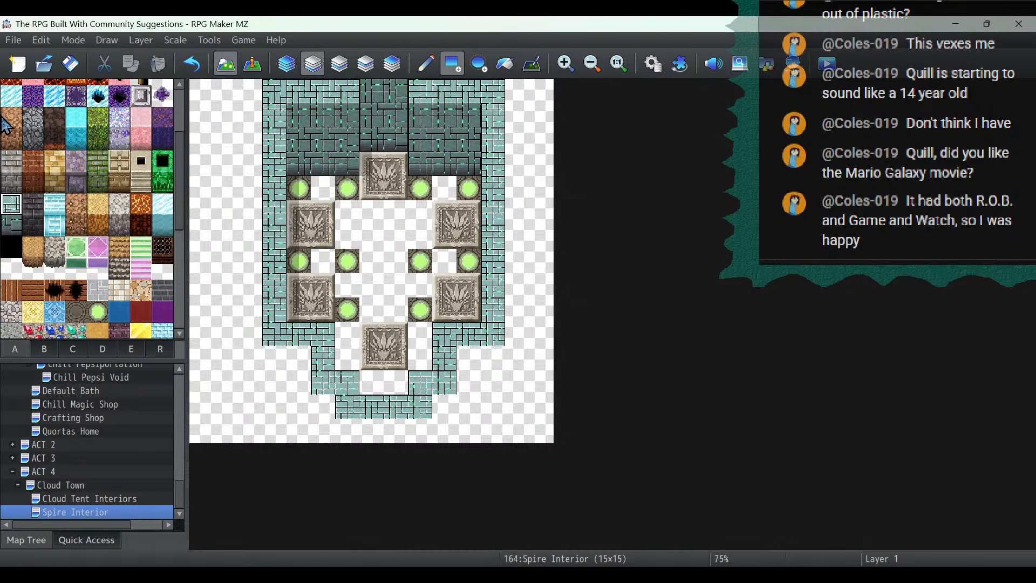
- Flood-fill every empty floor area inside the walls with the brown circular-patterned ground tile
{"action": "left_click", "coordinate": [77, 315]}
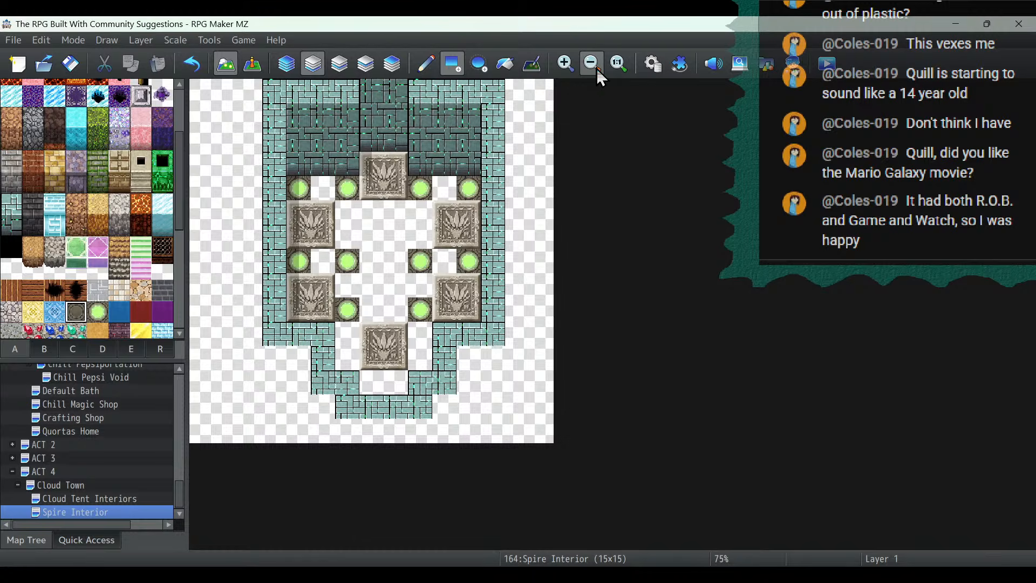
{"action": "left_click", "coordinate": [505, 64]}
{"action": "left_click", "coordinate": [415, 223]}
{"action": "left_click", "coordinate": [326, 193]}
{"action": "left_click", "coordinate": [331, 268]}
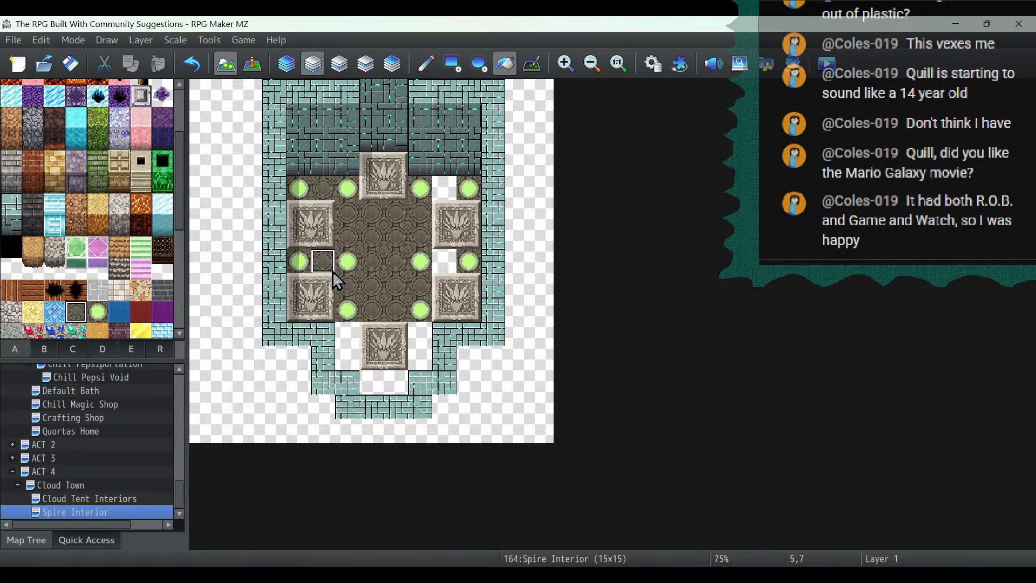
{"action": "left_click", "coordinate": [446, 191]}
{"action": "left_click", "coordinate": [439, 267]}
{"action": "left_click", "coordinate": [422, 345]}
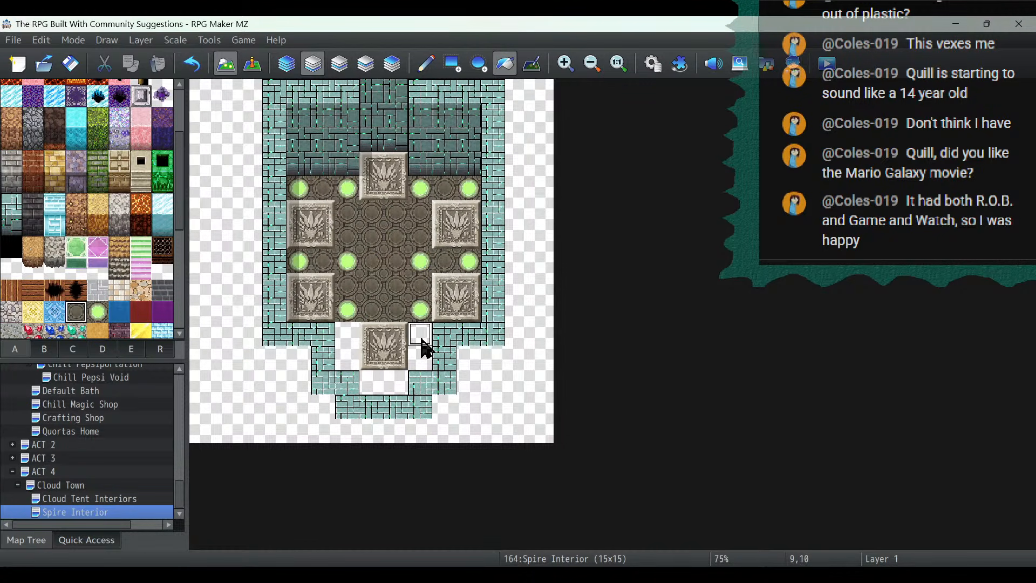
{"action": "left_click", "coordinate": [347, 353]}
{"action": "left_click", "coordinate": [378, 384]}
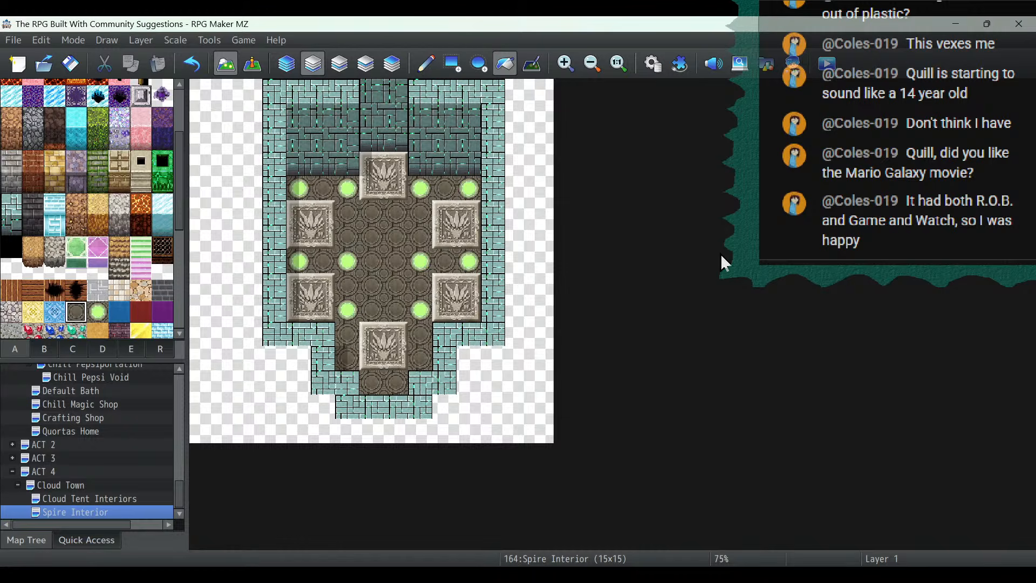
{"action": "left_click", "coordinate": [312, 65]}
{"action": "left_click", "coordinate": [254, 66]}
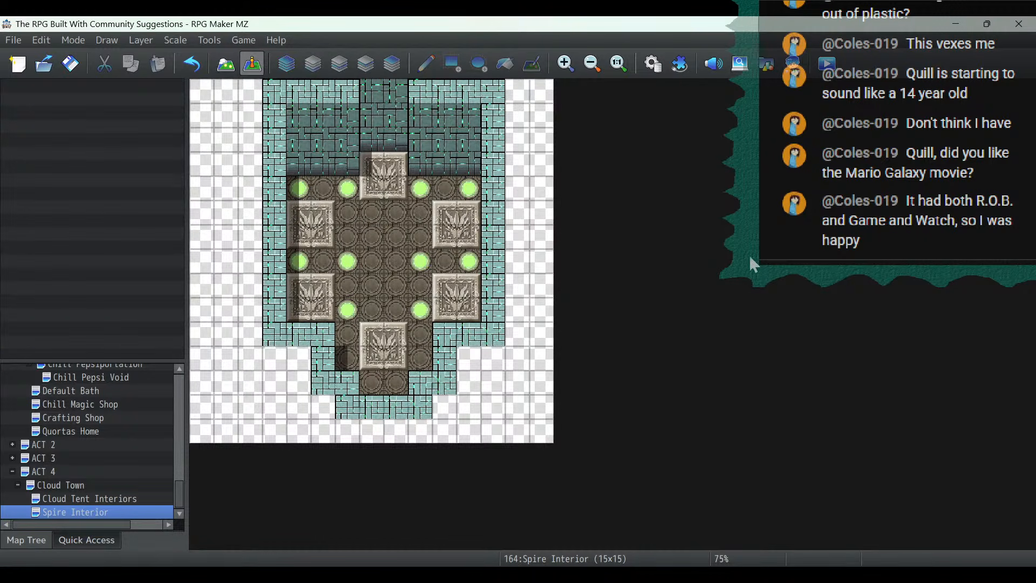
{"action": "left_click", "coordinate": [222, 67]}
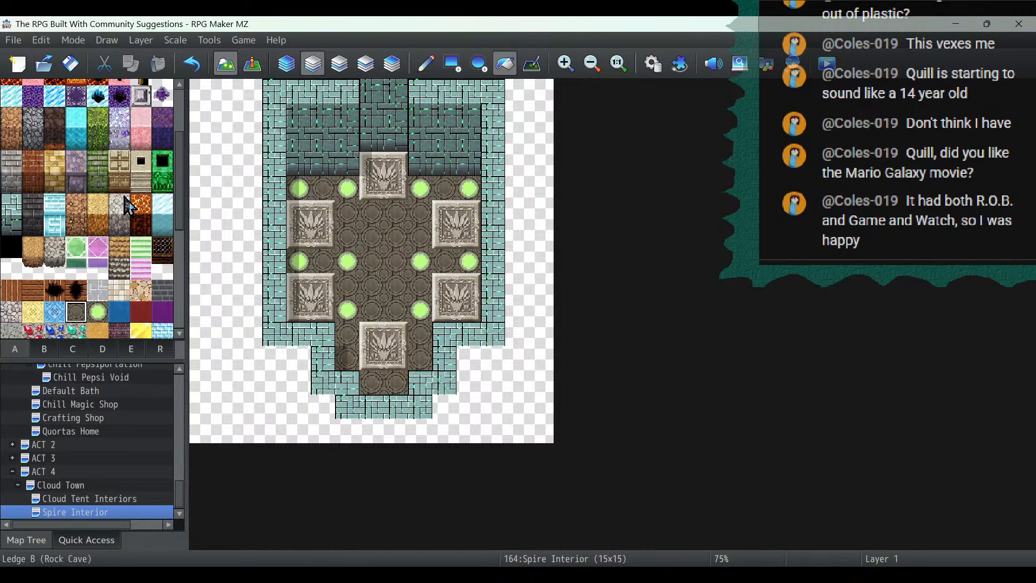
{"action": "scroll", "coordinate": [128, 205], "scroll_direction": "up", "scroll_amount": 4}
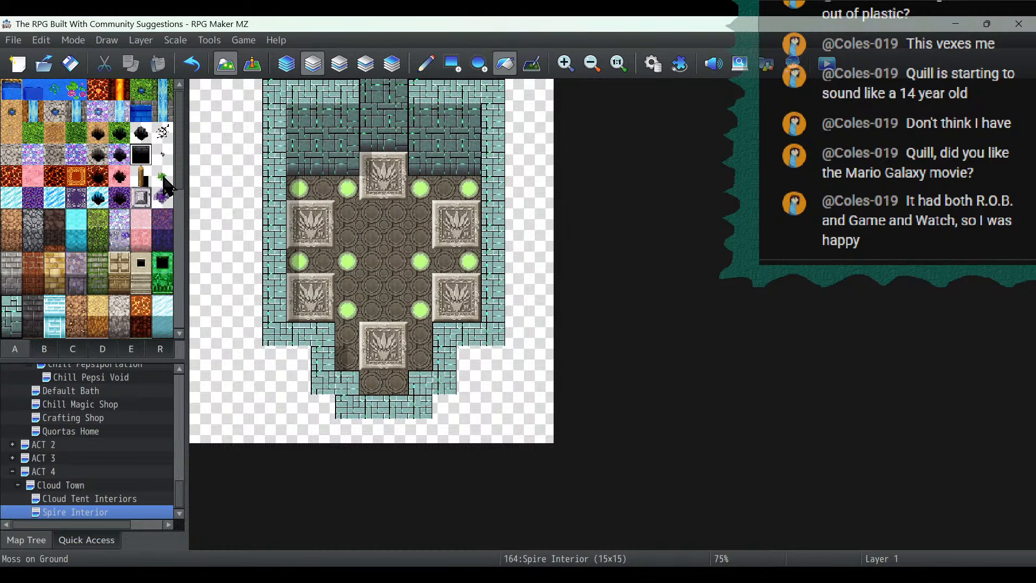
{"action": "scroll", "coordinate": [64, 181], "scroll_direction": "down", "scroll_amount": 3}
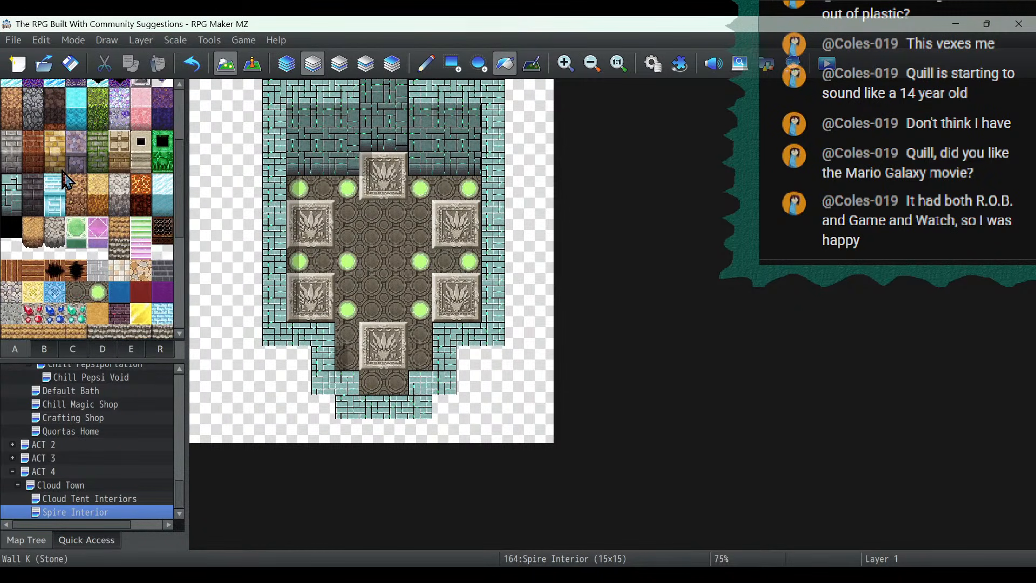
{"action": "left_click", "coordinate": [251, 64]}
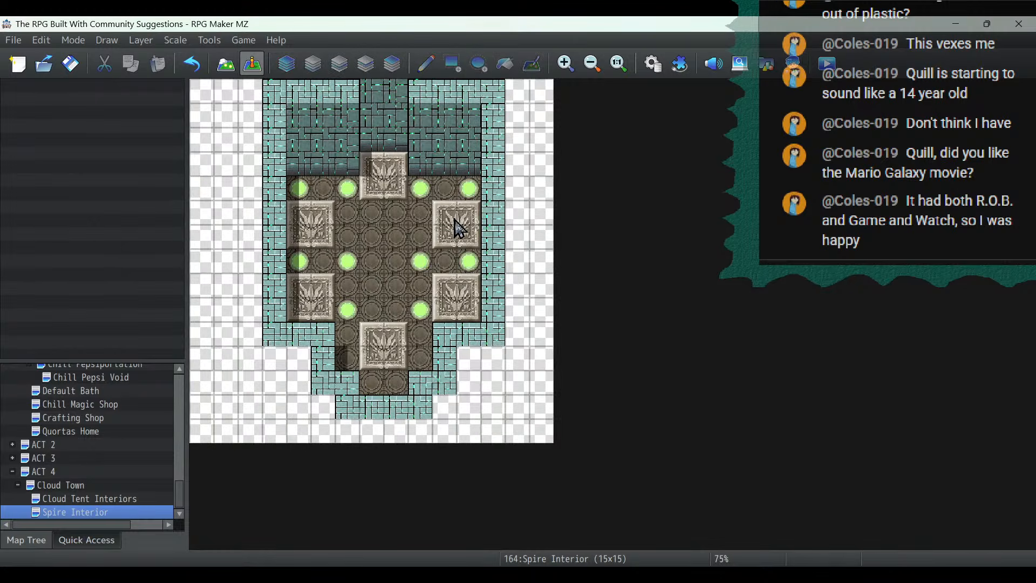
{"action": "left_click", "coordinate": [225, 64]}
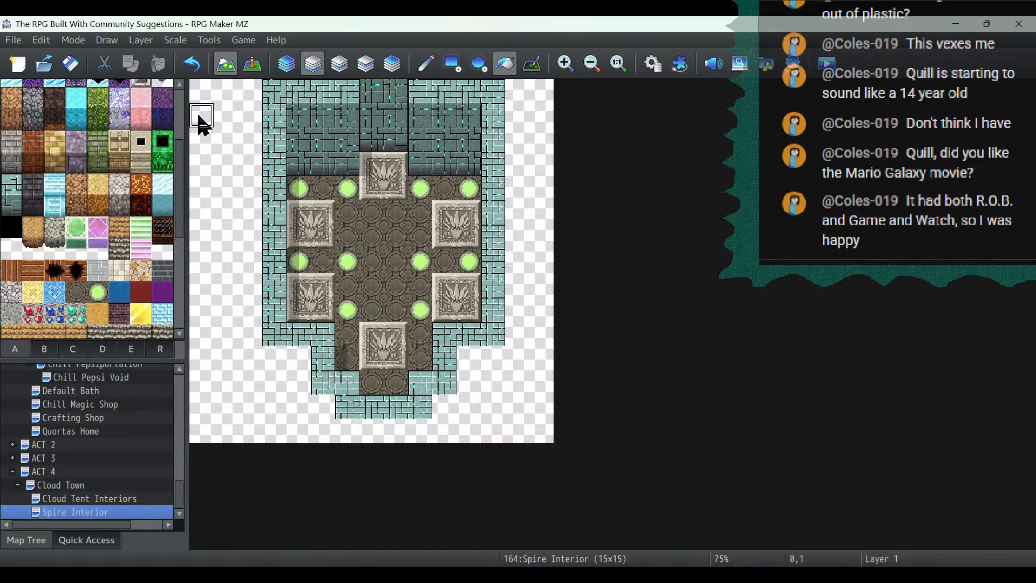
- Try the plain grey decorative floor tile in the room's centre, undo that fill, and cover the northernmost relief platform with it instead
{"action": "scroll", "coordinate": [52, 276], "scroll_direction": "down", "scroll_amount": 5}
{"action": "scroll", "coordinate": [110, 245], "scroll_direction": "down", "scroll_amount": 2}
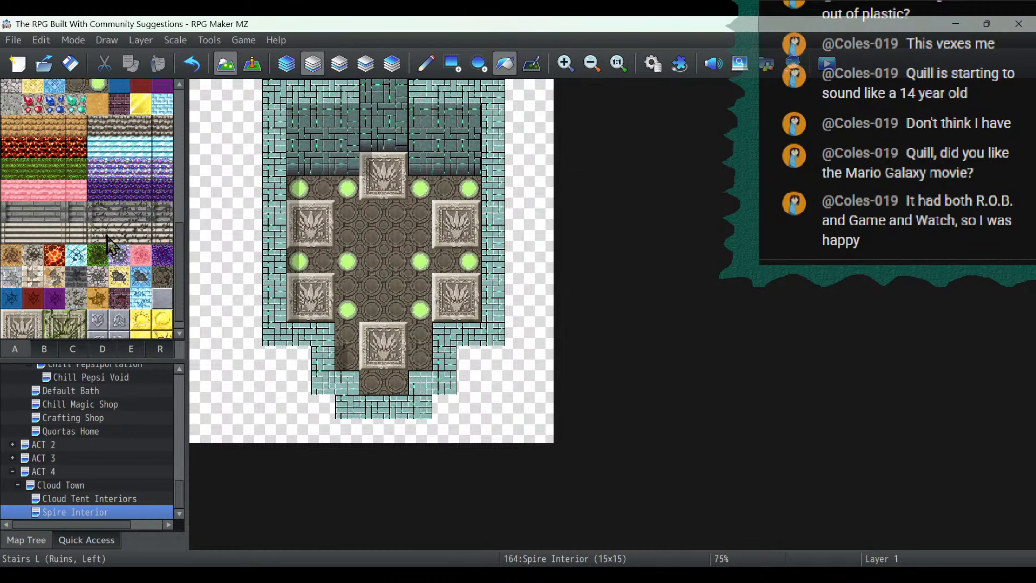
{"action": "scroll", "coordinate": [111, 246], "scroll_direction": "down", "scroll_amount": 2}
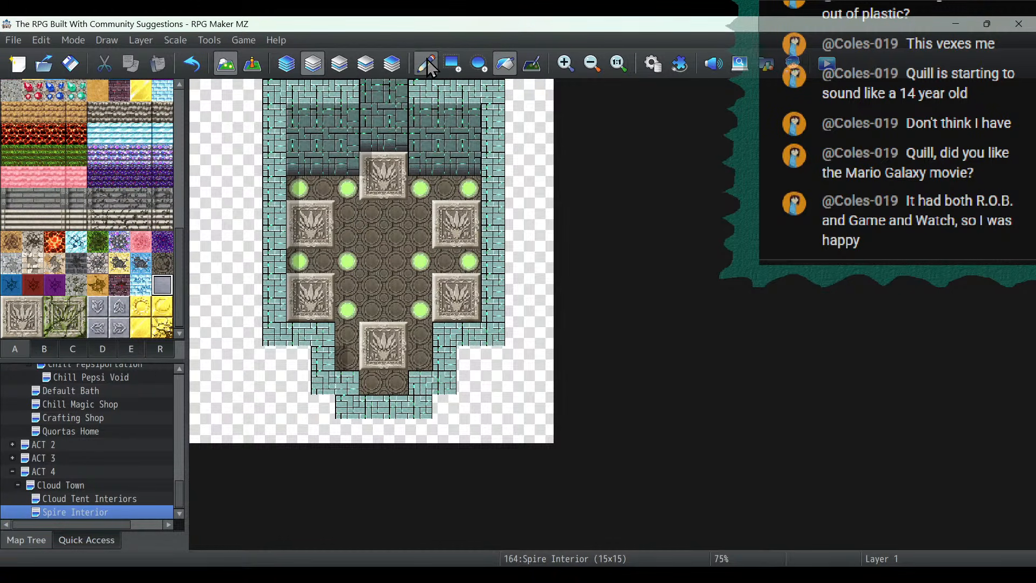
{"action": "left_click", "coordinate": [393, 220]}
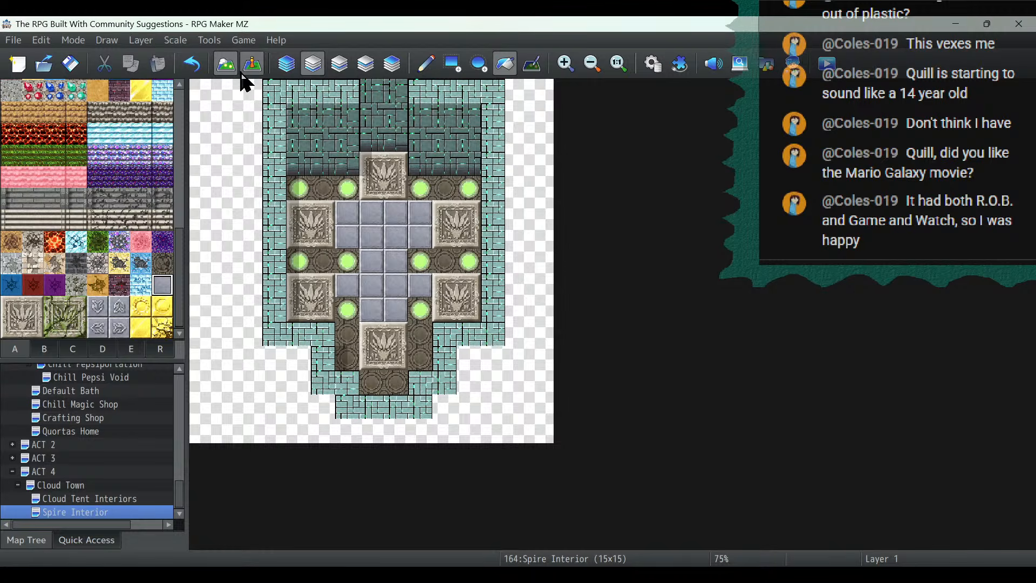
{"action": "left_click", "coordinate": [202, 70]}
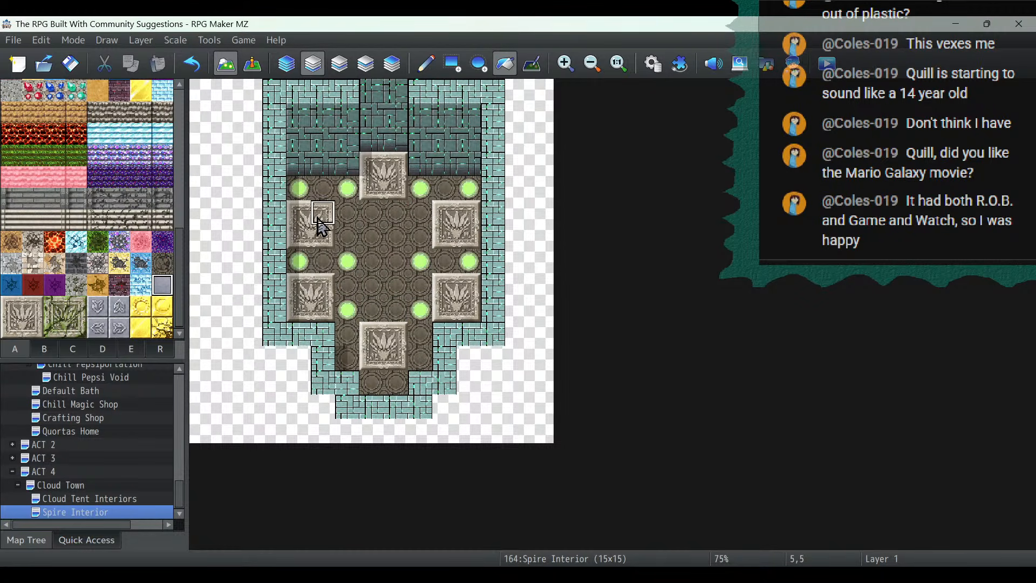
{"action": "left_click", "coordinate": [394, 192]}
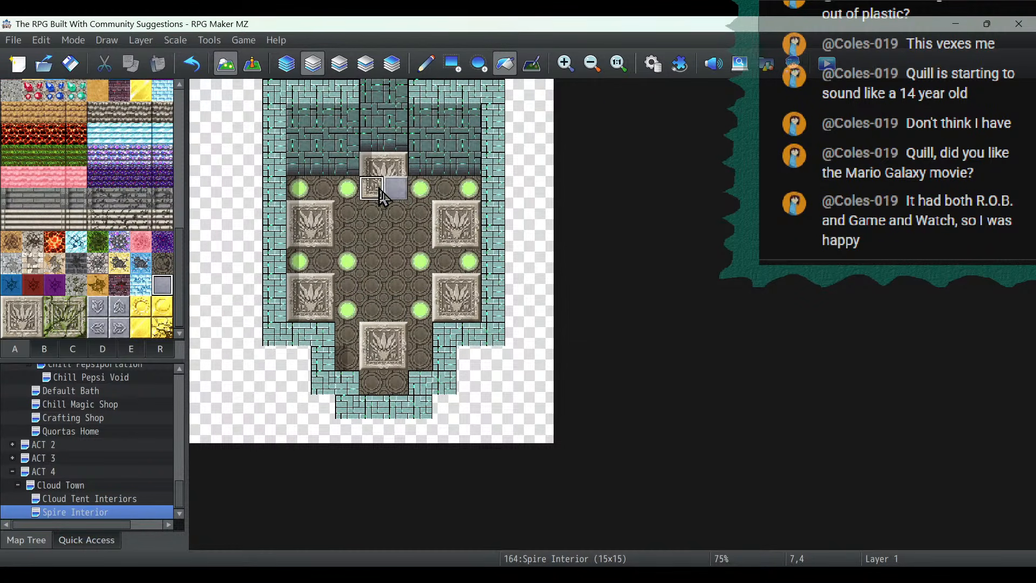
{"action": "mouse_move", "coordinate": [366, 174]}
{"action": "left_mouse_down"}
{"action": "mouse_move", "coordinate": [396, 163]}
{"action": "mouse_move", "coordinate": [377, 190]}
{"action": "left_mouse_up"}
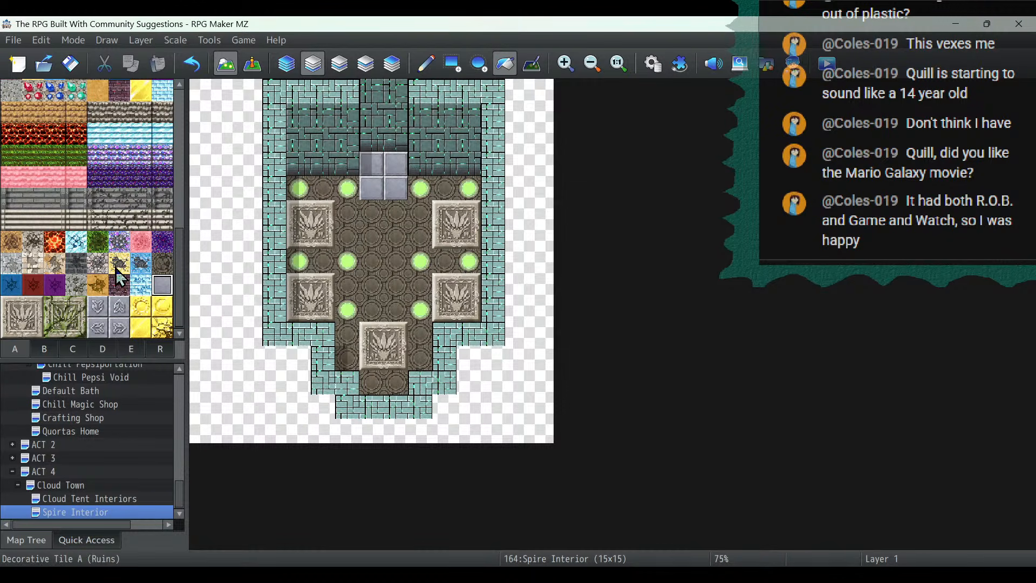
- Cover the grey tiles, all relief platforms and all light tiles with the brown circular-patterned ground tile
{"action": "scroll", "coordinate": [118, 270], "scroll_direction": "up", "scroll_amount": 3}
{"action": "left_click", "coordinate": [76, 217]}
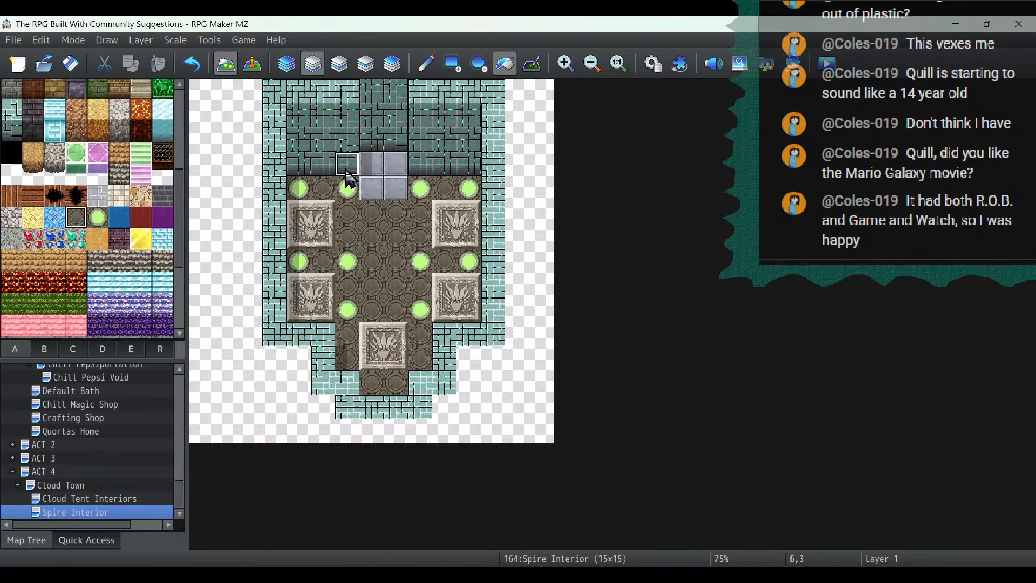
{"action": "left_click", "coordinate": [393, 165]}
{"action": "mouse_move", "coordinate": [308, 222]}
{"action": "left_mouse_down"}
{"action": "mouse_move", "coordinate": [322, 222]}
{"action": "mouse_move", "coordinate": [298, 234]}
{"action": "mouse_move", "coordinate": [299, 303]}
{"action": "mouse_move", "coordinate": [319, 299]}
{"action": "left_mouse_up"}
{"action": "left_click", "coordinate": [453, 65]}
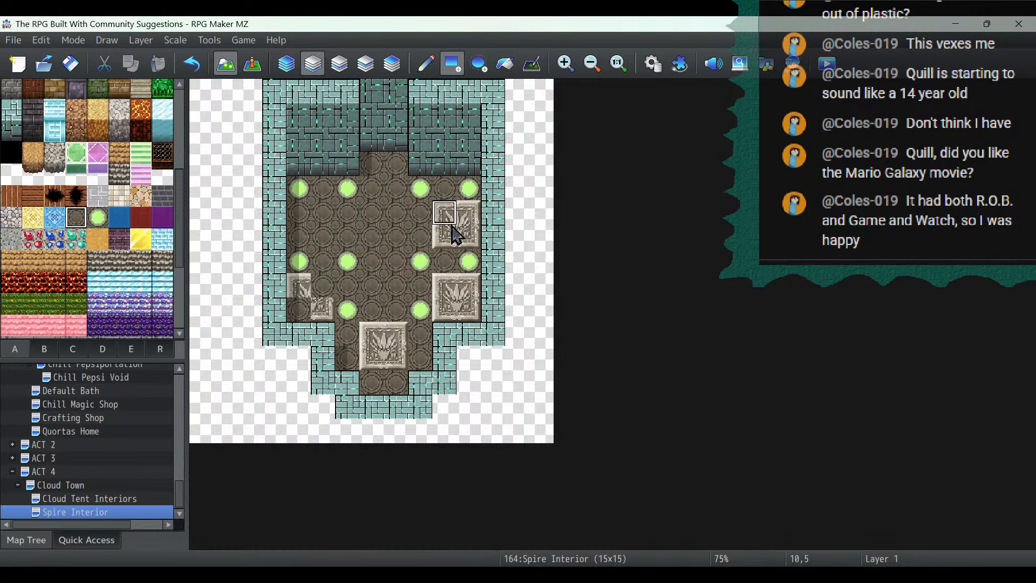
{"action": "mouse_move", "coordinate": [445, 213]}
{"action": "left_mouse_down"}
{"action": "mouse_move", "coordinate": [447, 237]}
{"action": "mouse_move", "coordinate": [470, 241]}
{"action": "left_mouse_up"}
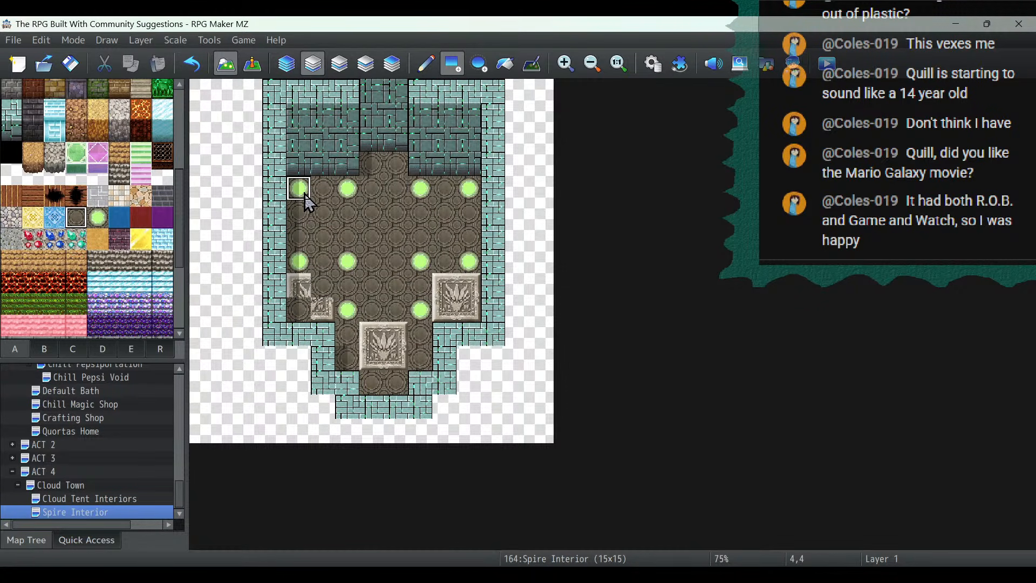
{"action": "mouse_move", "coordinate": [307, 202]}
{"action": "left_mouse_down"}
{"action": "mouse_move", "coordinate": [393, 284]}
{"action": "mouse_move", "coordinate": [462, 308]}
{"action": "left_mouse_up"}
{"action": "left_click_drag", "start_coordinate": [342, 338], "coordinate": [396, 361]}
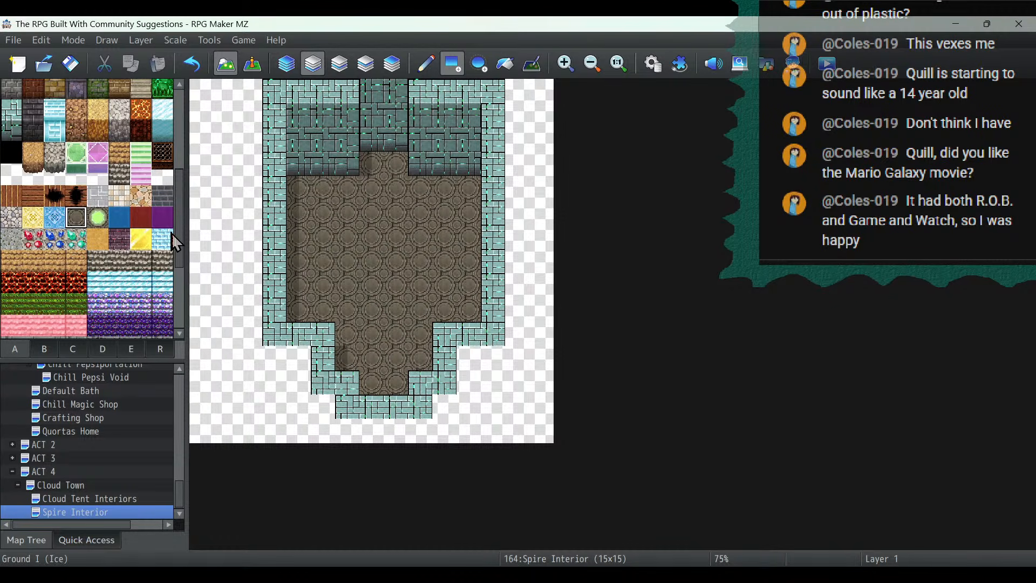
- Flood-fill the whole room floor with the plain grey decorative tile
{"action": "scroll", "coordinate": [166, 246], "scroll_direction": "down", "scroll_amount": 5}
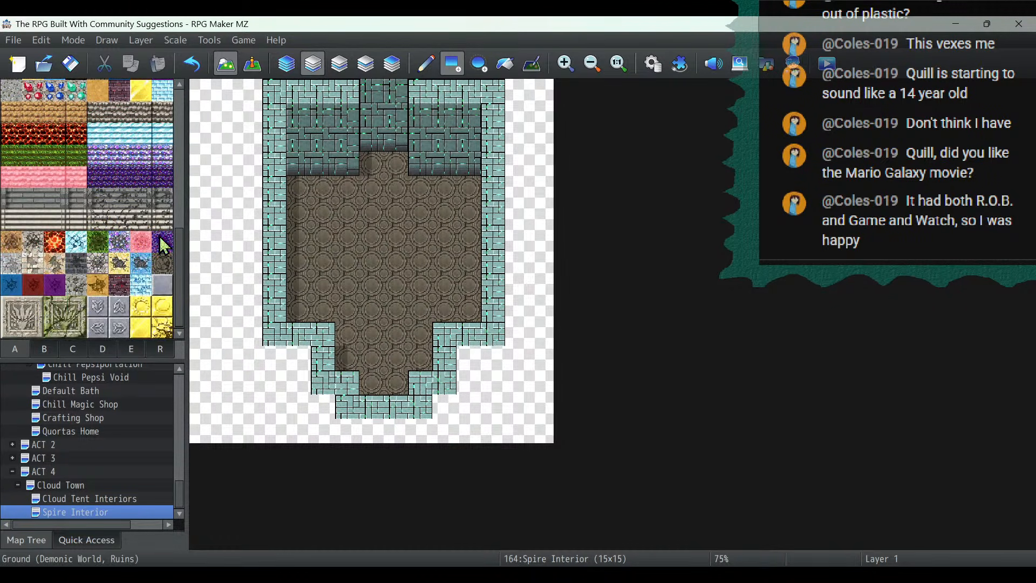
{"action": "left_click", "coordinate": [161, 285]}
{"action": "left_click", "coordinate": [503, 64]}
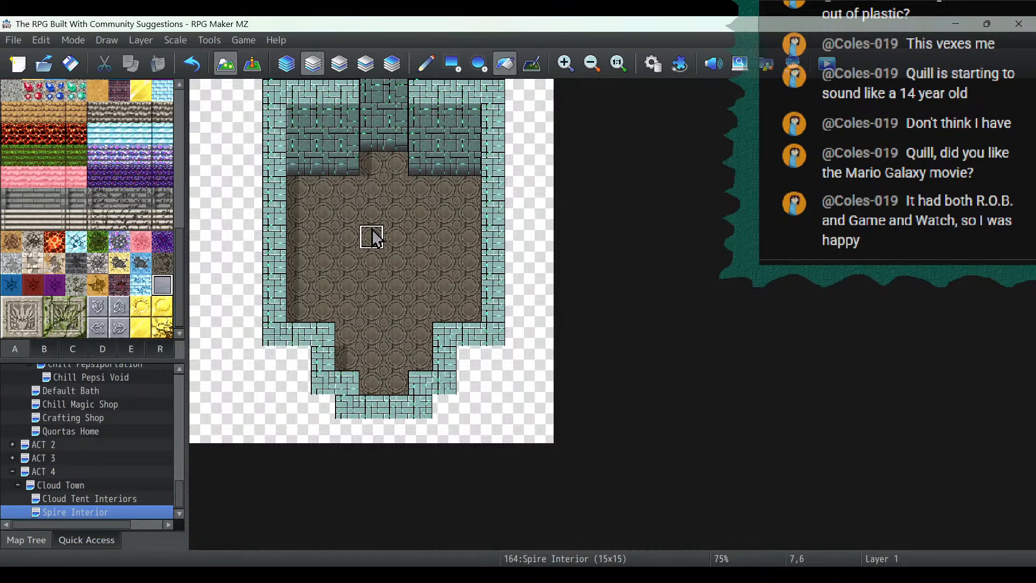
{"action": "left_click", "coordinate": [372, 235]}
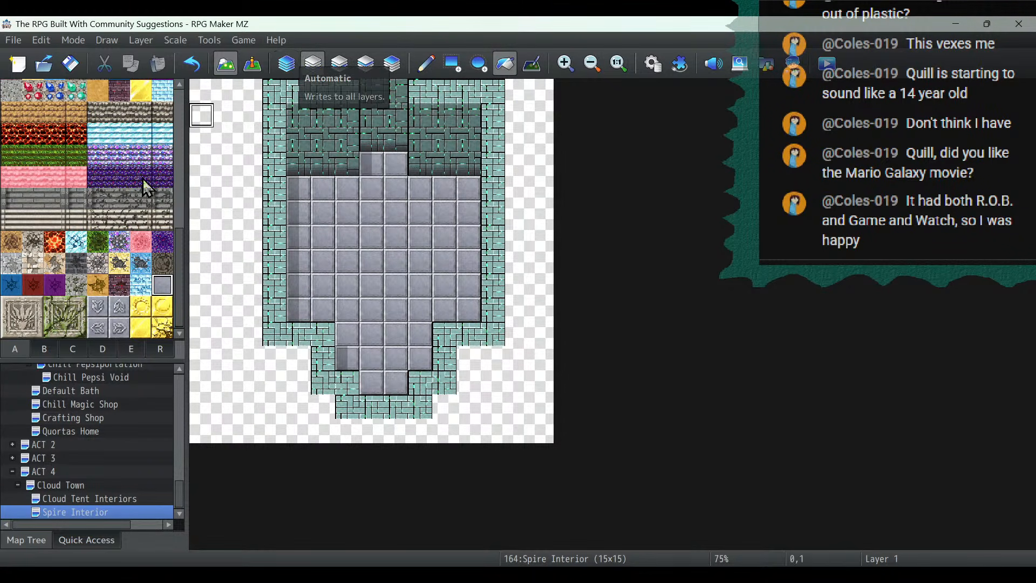
- Flood-fill the empty area around the room and all teal walls with the Darkness tile
{"action": "scroll", "coordinate": [8, 310], "scroll_direction": "up", "scroll_amount": 5}
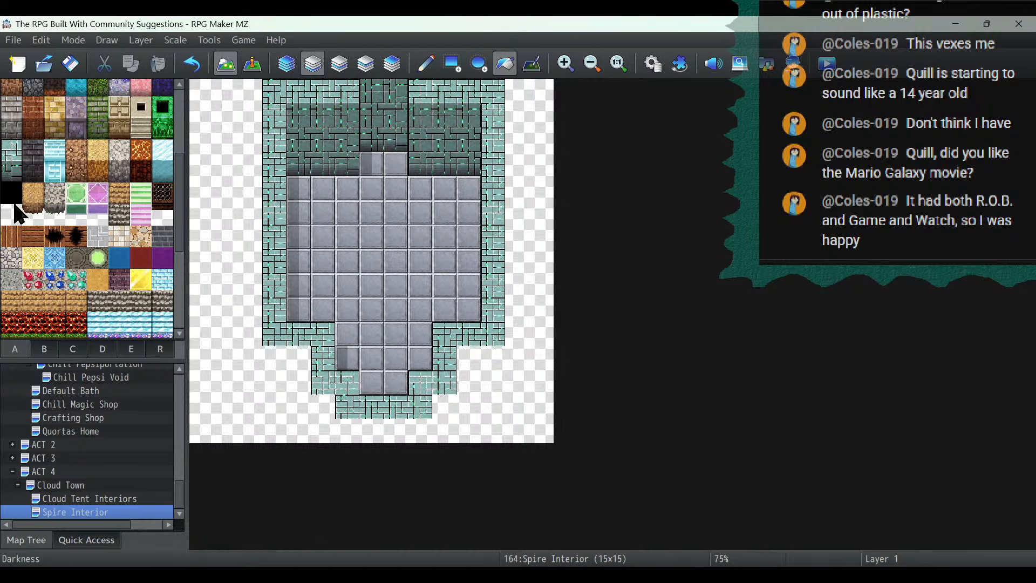
{"action": "left_click", "coordinate": [515, 358]}
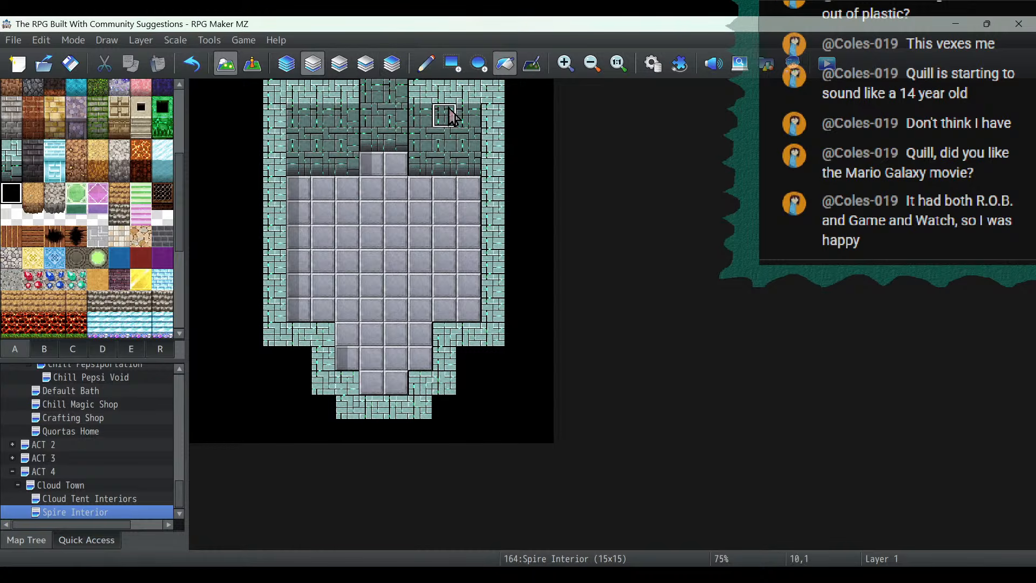
{"action": "left_click", "coordinate": [324, 123]}
{"action": "left_click", "coordinate": [299, 101]}
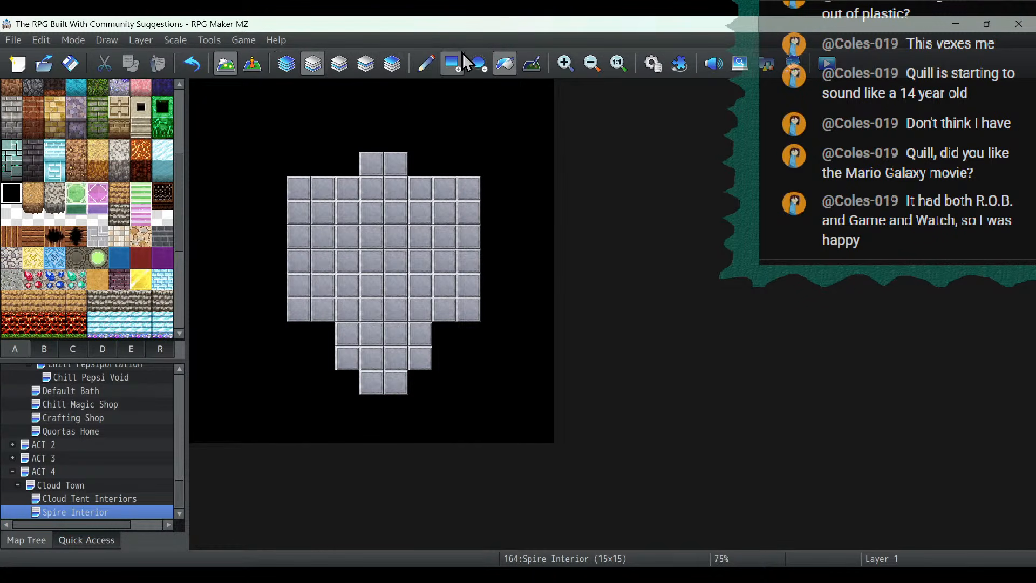
- Extend the floor with the plain grey tile along its west side, down to a southern tip, and across the northernmost row
{"action": "left_click", "coordinate": [426, 64]}
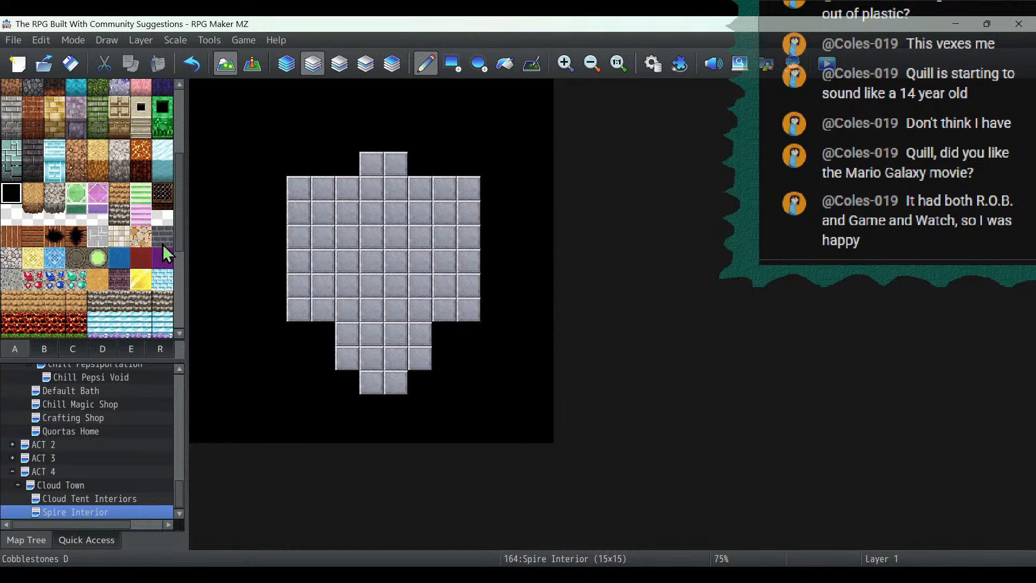
{"action": "scroll", "coordinate": [154, 228], "scroll_direction": "down", "scroll_amount": 5}
{"action": "left_click", "coordinate": [165, 290]}
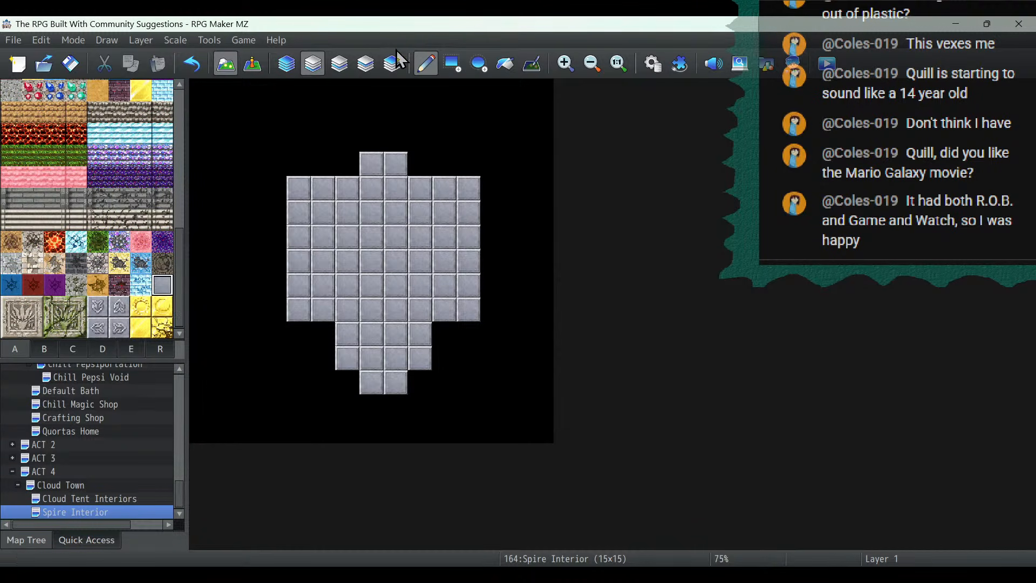
{"action": "mouse_move", "coordinate": [369, 409]}
{"action": "left_mouse_down"}
{"action": "mouse_move", "coordinate": [343, 386]}
{"action": "mouse_move", "coordinate": [322, 335]}
{"action": "left_mouse_up"}
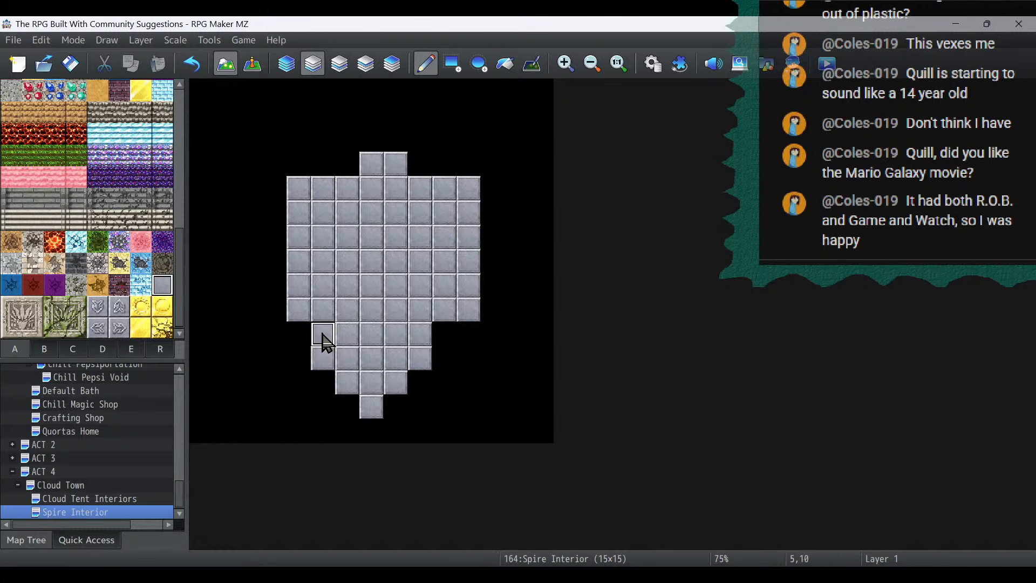
{"action": "left_click", "coordinate": [277, 305]}
{"action": "left_click_drag", "start_coordinate": [278, 293], "coordinate": [273, 193]}
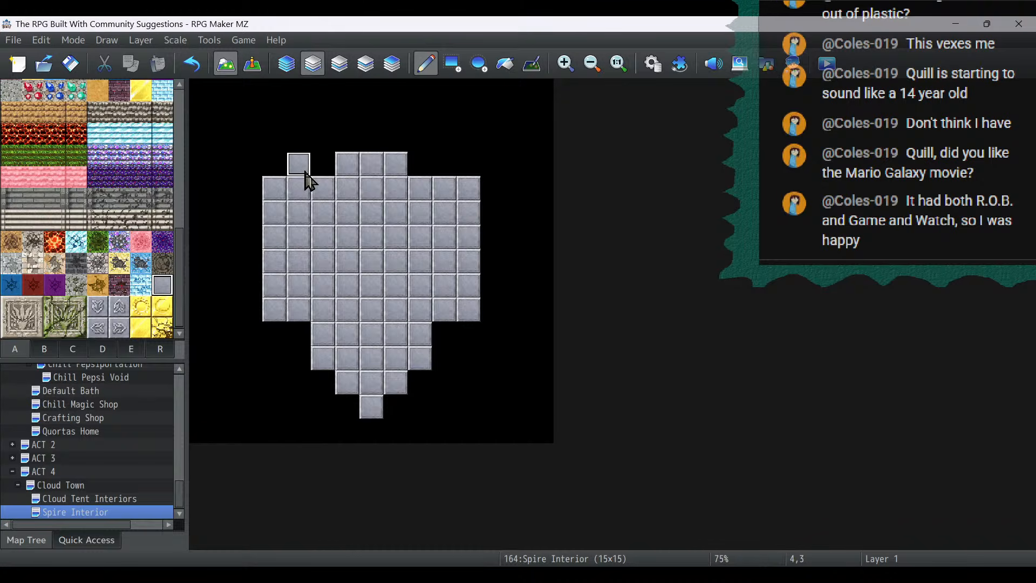
{"action": "left_click_drag", "start_coordinate": [305, 172], "coordinate": [442, 166]}
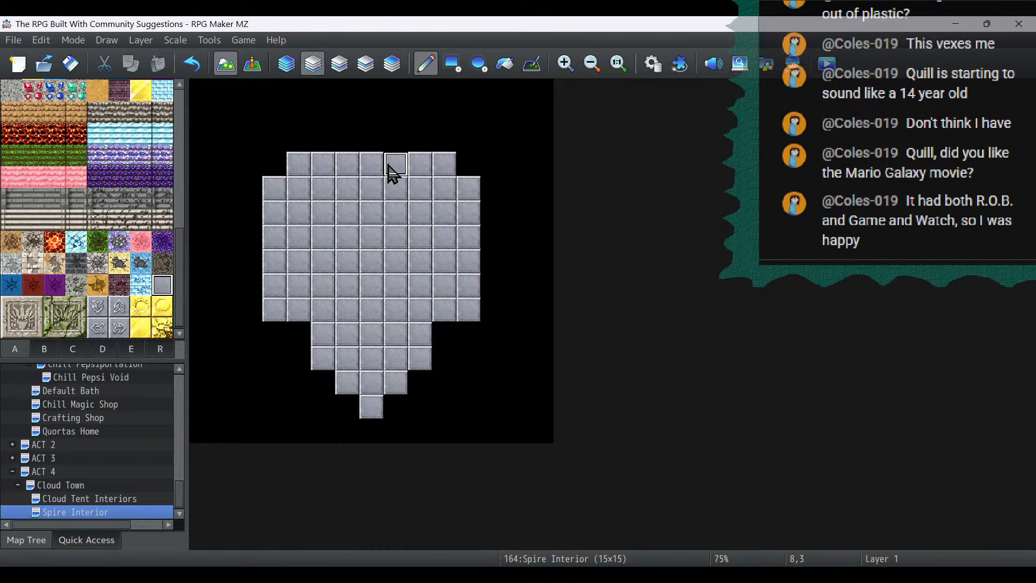
- Trim the floor's stepped corners with the Darkness tile so both sides taper symmetrically toward the north and south
{"action": "scroll", "coordinate": [50, 233], "scroll_direction": "up", "scroll_amount": 3}
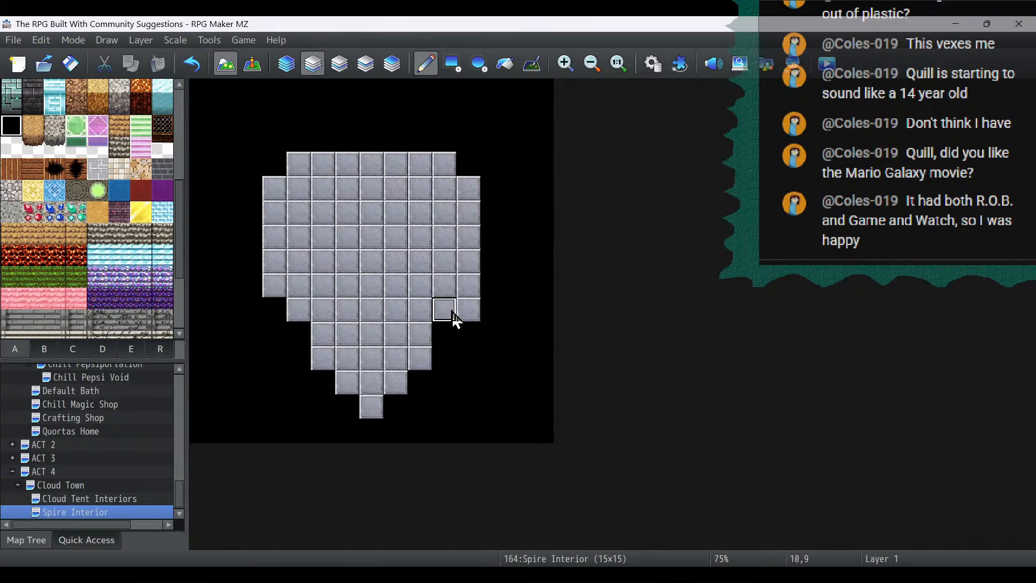
{"action": "left_click", "coordinate": [469, 312]}
{"action": "left_click", "coordinate": [468, 188]}
{"action": "left_click", "coordinate": [445, 164]}
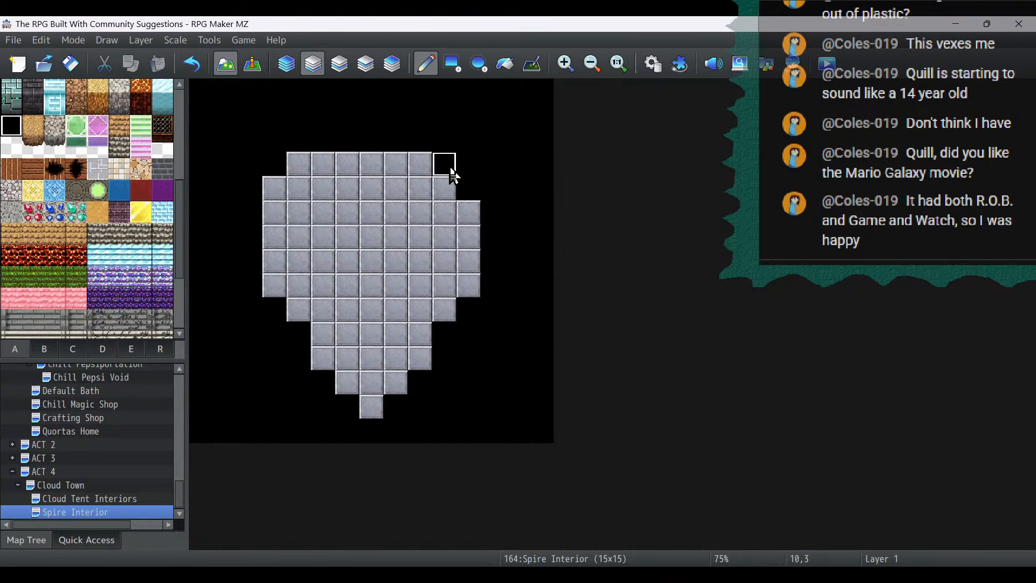
{"action": "left_click", "coordinate": [274, 189]}
{"action": "left_click", "coordinate": [298, 164]}
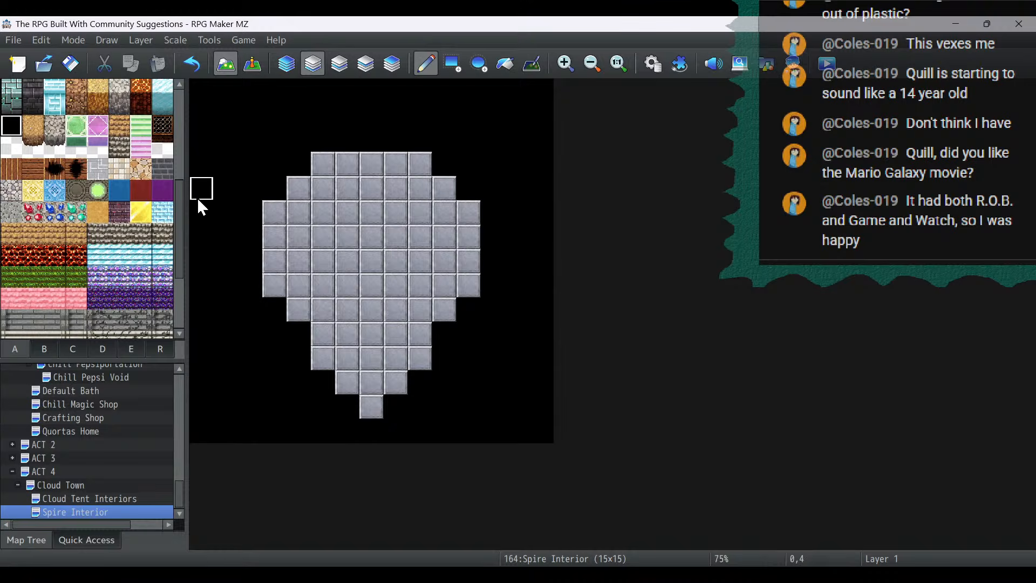
{"action": "left_click", "coordinate": [275, 213]}
{"action": "left_click", "coordinate": [298, 189]}
{"action": "left_click", "coordinate": [322, 164]}
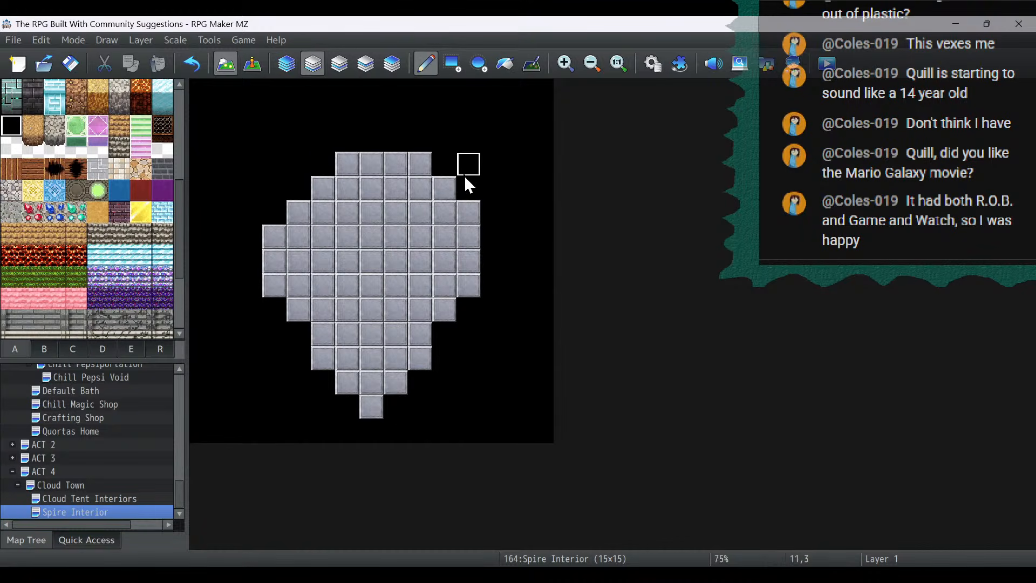
{"action": "left_click", "coordinate": [445, 188]}
{"action": "left_click", "coordinate": [420, 164]}
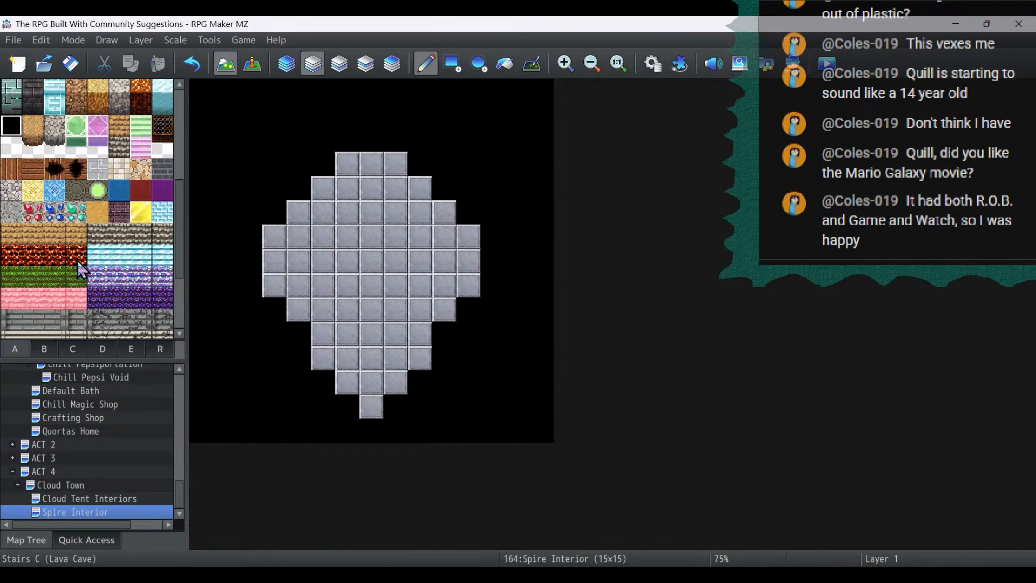
- Add one plain grey floor tile at 7,2 as the room's northern tip
{"action": "scroll", "coordinate": [89, 265], "scroll_direction": "down", "scroll_amount": 3}
{"action": "left_click", "coordinate": [162, 284]}
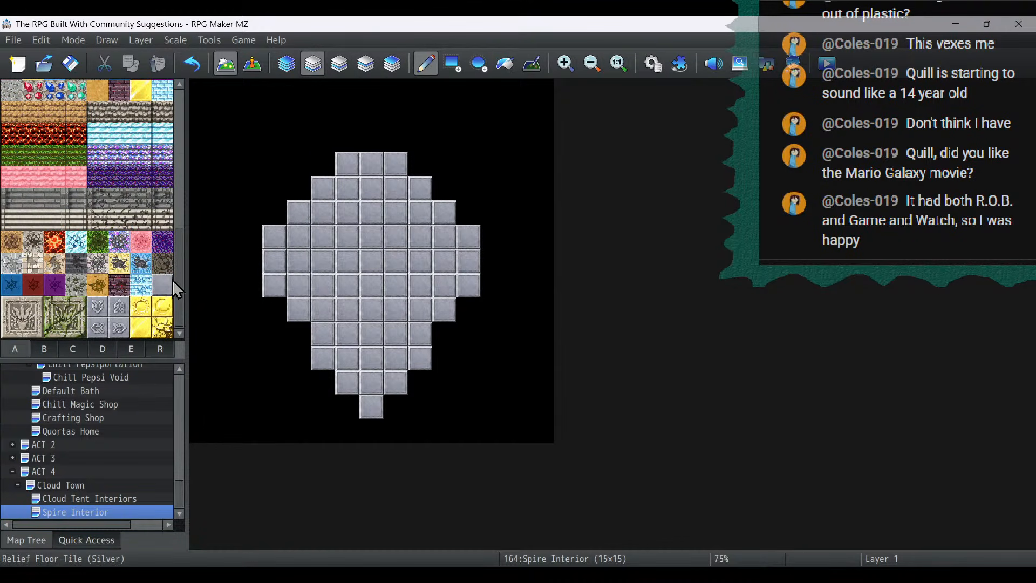
{"action": "left_click", "coordinate": [371, 140]}
- Build two-tile-high dark teal brick walls along the floor's stepped northern edge on both sides
{"action": "scroll", "coordinate": [94, 222], "scroll_direction": "up", "scroll_amount": 3}
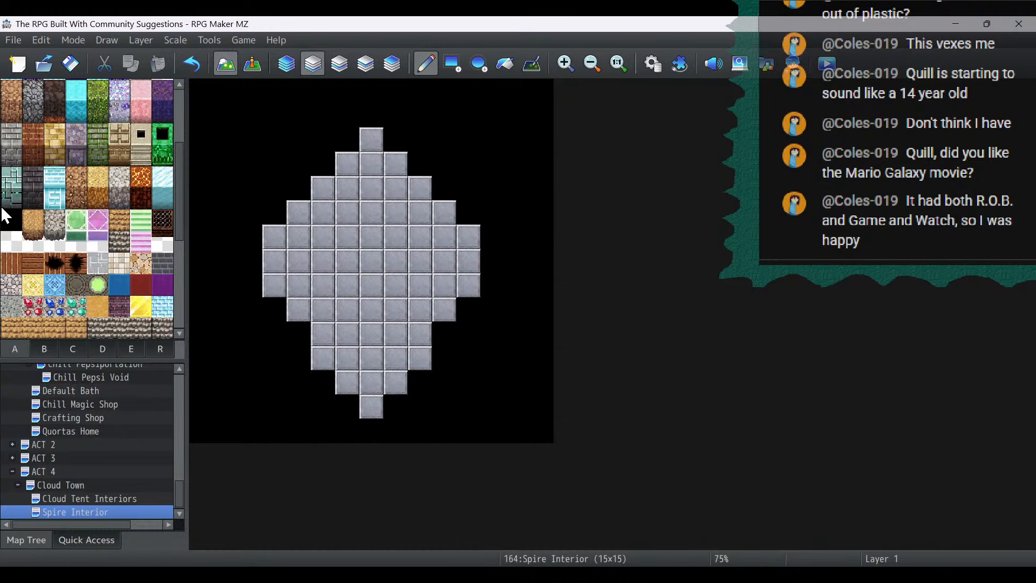
{"action": "left_click", "coordinate": [452, 63]}
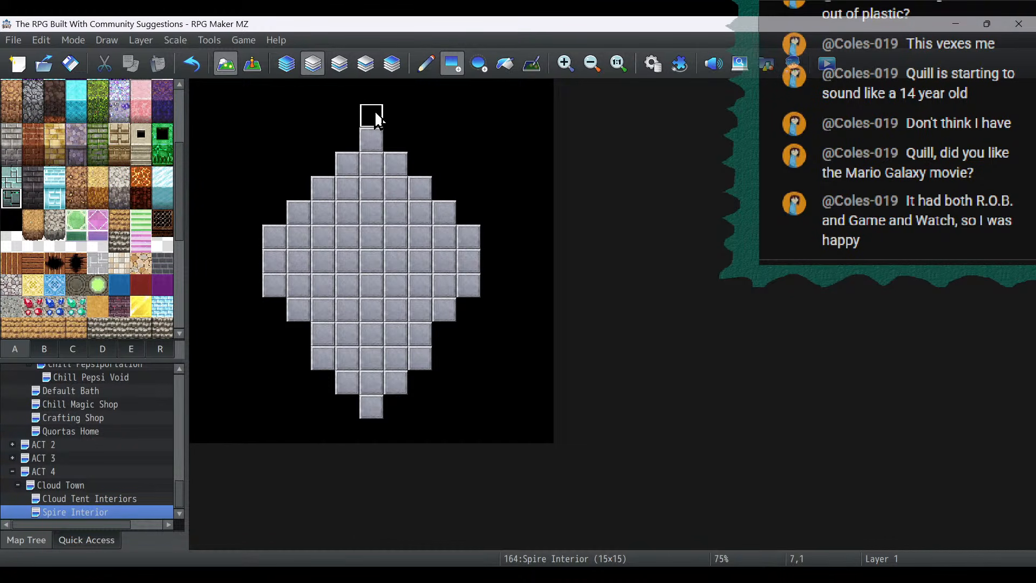
{"action": "left_click_drag", "start_coordinate": [392, 138], "coordinate": [396, 91]}
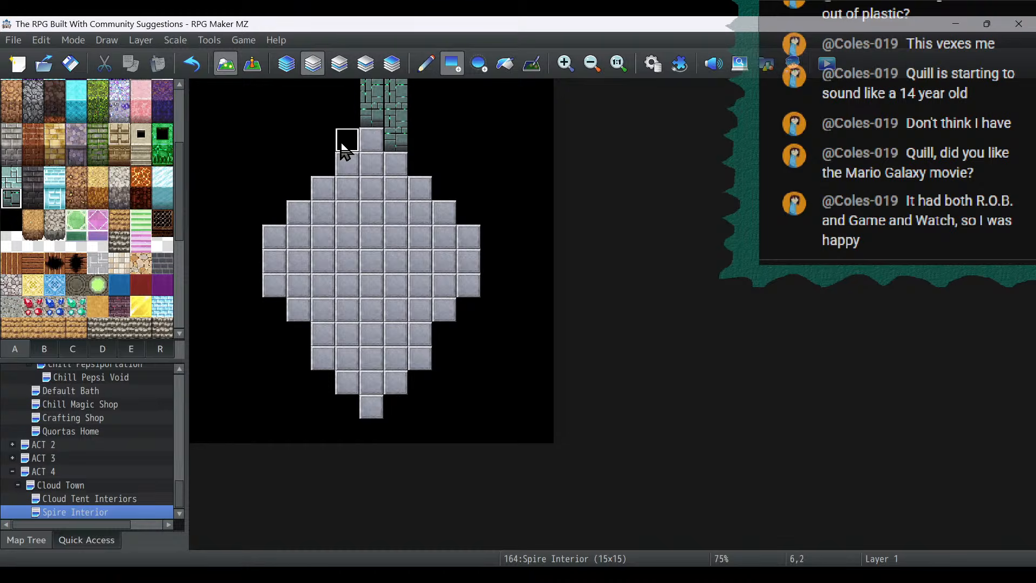
{"action": "left_click_drag", "start_coordinate": [342, 142], "coordinate": [346, 89]}
{"action": "left_click_drag", "start_coordinate": [324, 164], "coordinate": [319, 122]}
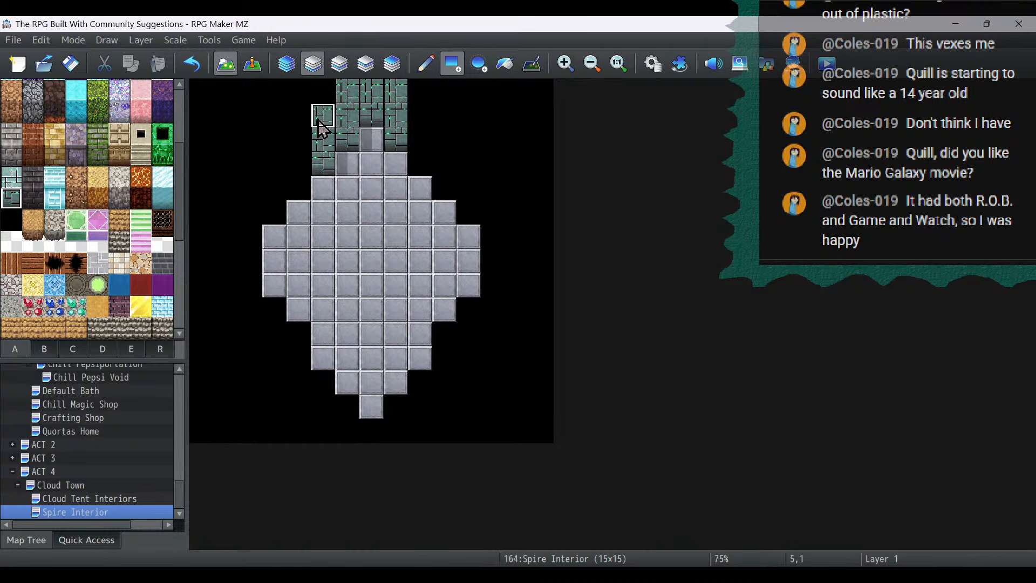
{"action": "left_click_drag", "start_coordinate": [300, 160], "coordinate": [299, 143]}
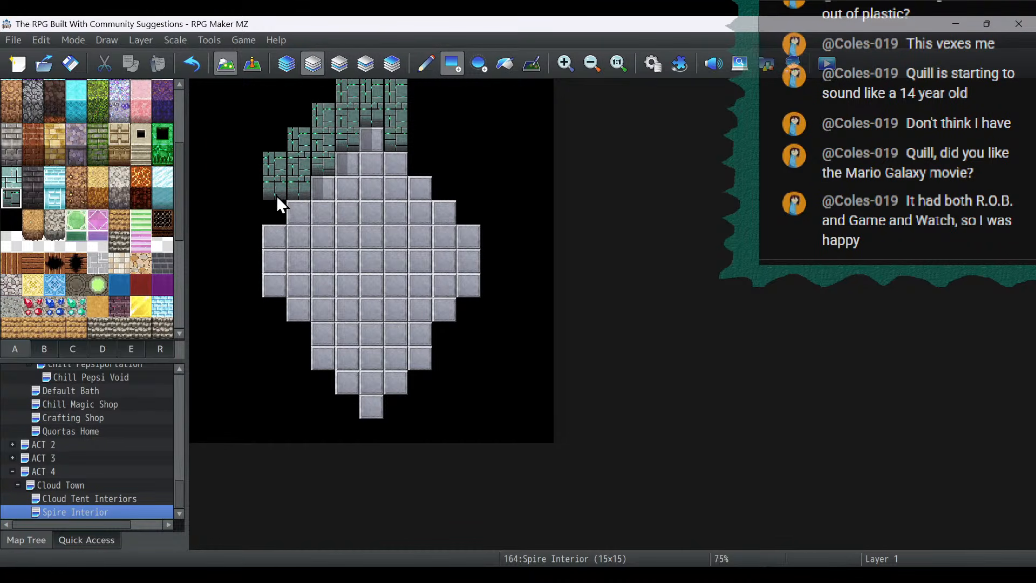
{"action": "mouse_move", "coordinate": [421, 162]}
{"action": "left_mouse_down"}
{"action": "mouse_move", "coordinate": [424, 113]}
{"action": "mouse_move", "coordinate": [457, 177]}
{"action": "left_mouse_up"}
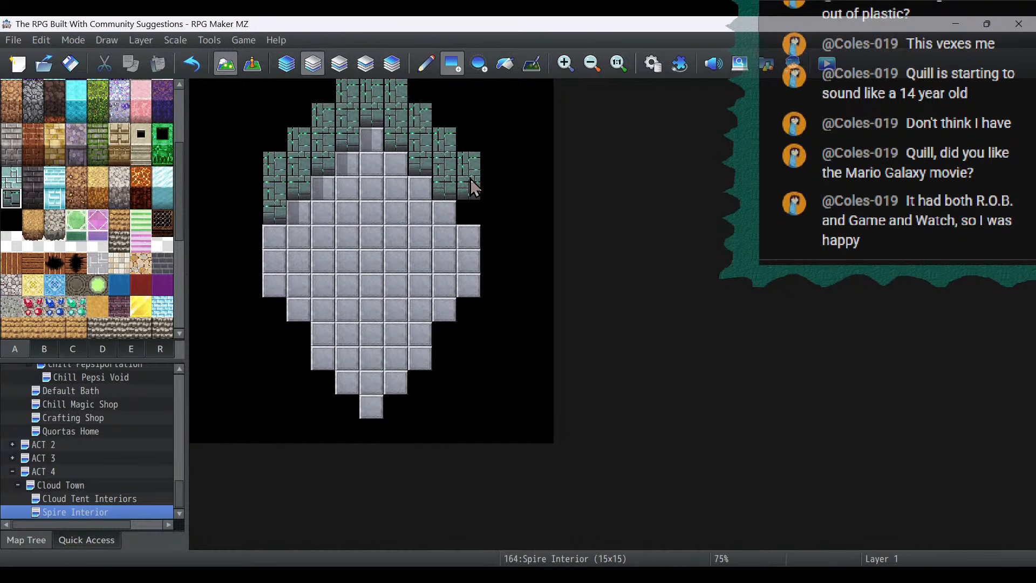
- Surround the room with the light teal wall-top tile and replace the outer northwest corner tile with Darkness
{"action": "left_click", "coordinate": [12, 176]}
{"action": "mouse_move", "coordinate": [324, 91]}
{"action": "left_mouse_down"}
{"action": "mouse_move", "coordinate": [292, 93]}
{"action": "mouse_move", "coordinate": [298, 122]}
{"action": "mouse_move", "coordinate": [271, 116]}
{"action": "mouse_move", "coordinate": [270, 133]}
{"action": "mouse_move", "coordinate": [245, 139]}
{"action": "mouse_move", "coordinate": [241, 294]}
{"action": "mouse_move", "coordinate": [298, 334]}
{"action": "left_mouse_up"}
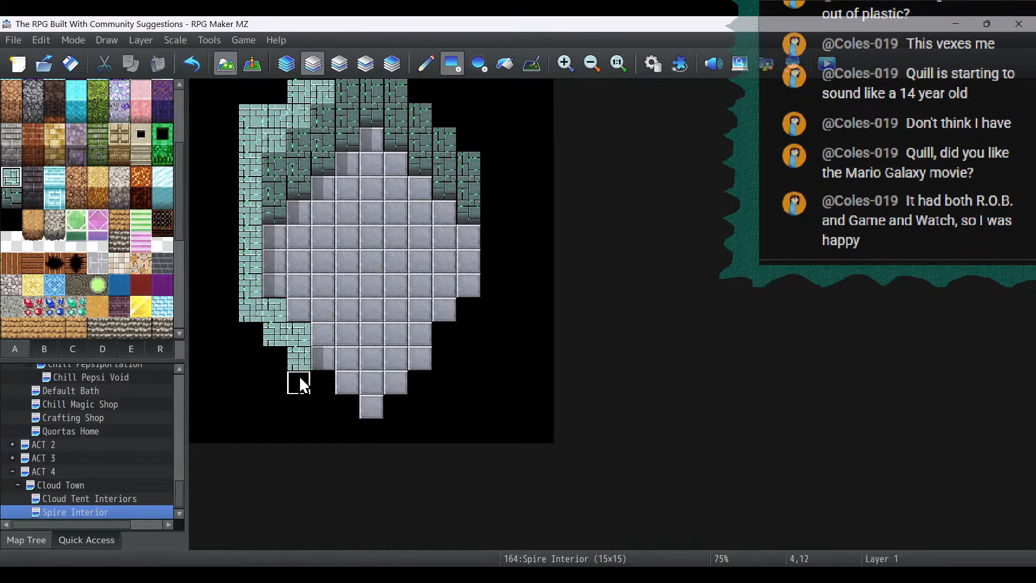
{"action": "mouse_move", "coordinate": [324, 386]}
{"action": "left_mouse_down"}
{"action": "mouse_move", "coordinate": [326, 405]}
{"action": "mouse_move", "coordinate": [356, 407]}
{"action": "mouse_move", "coordinate": [359, 422]}
{"action": "mouse_move", "coordinate": [386, 426]}
{"action": "mouse_move", "coordinate": [394, 412]}
{"action": "mouse_move", "coordinate": [421, 411]}
{"action": "mouse_move", "coordinate": [451, 342]}
{"action": "mouse_move", "coordinate": [492, 310]}
{"action": "mouse_move", "coordinate": [488, 143]}
{"action": "mouse_move", "coordinate": [471, 146]}
{"action": "mouse_move", "coordinate": [465, 120]}
{"action": "mouse_move", "coordinate": [412, 97]}
{"action": "left_mouse_up"}
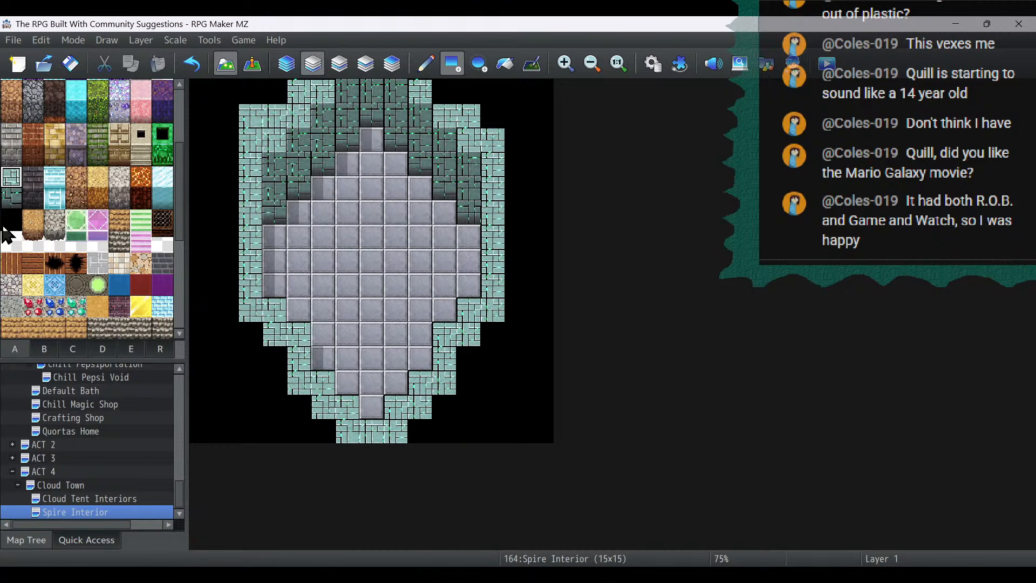
{"action": "left_click", "coordinate": [11, 220]}
{"action": "left_click", "coordinate": [254, 114]}
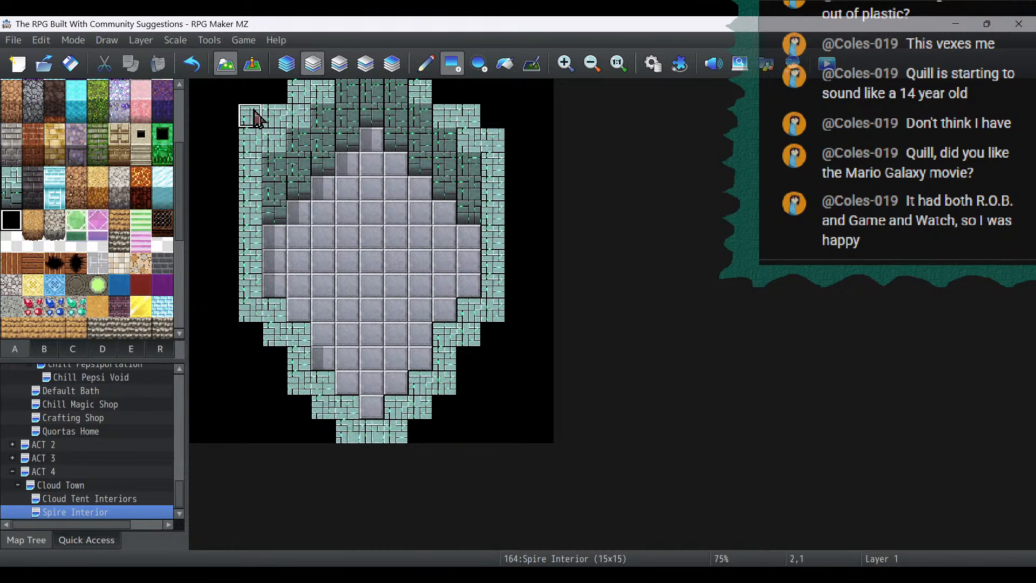
{"action": "left_click", "coordinate": [256, 71]}
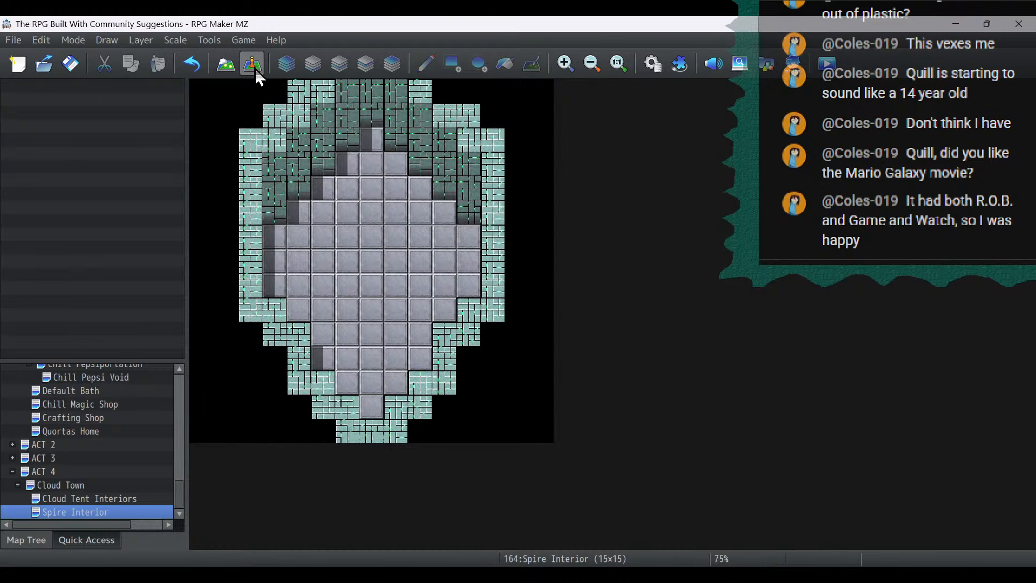
{"action": "left_click", "coordinate": [235, 68]}
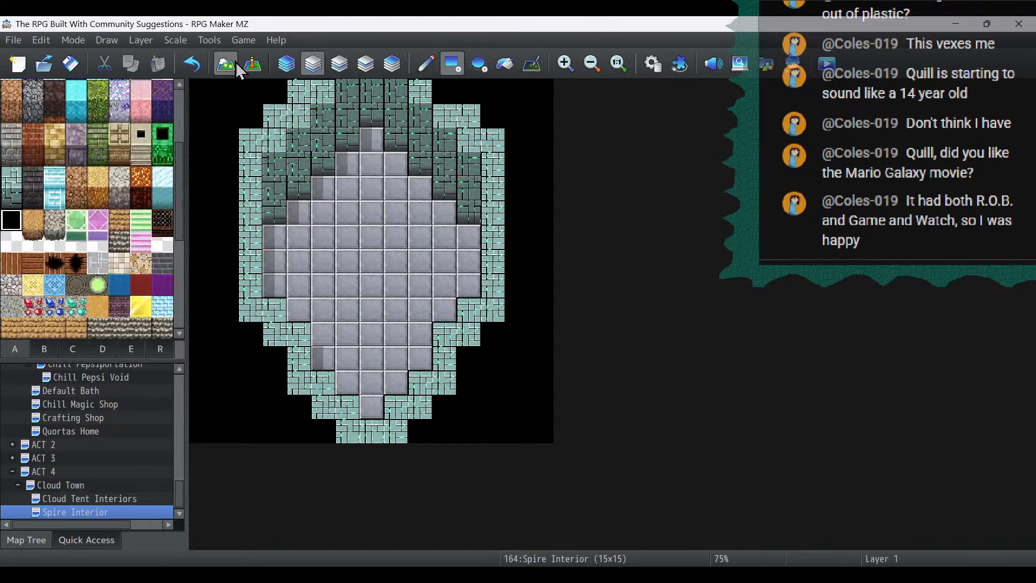
{"action": "left_click", "coordinate": [49, 350]}
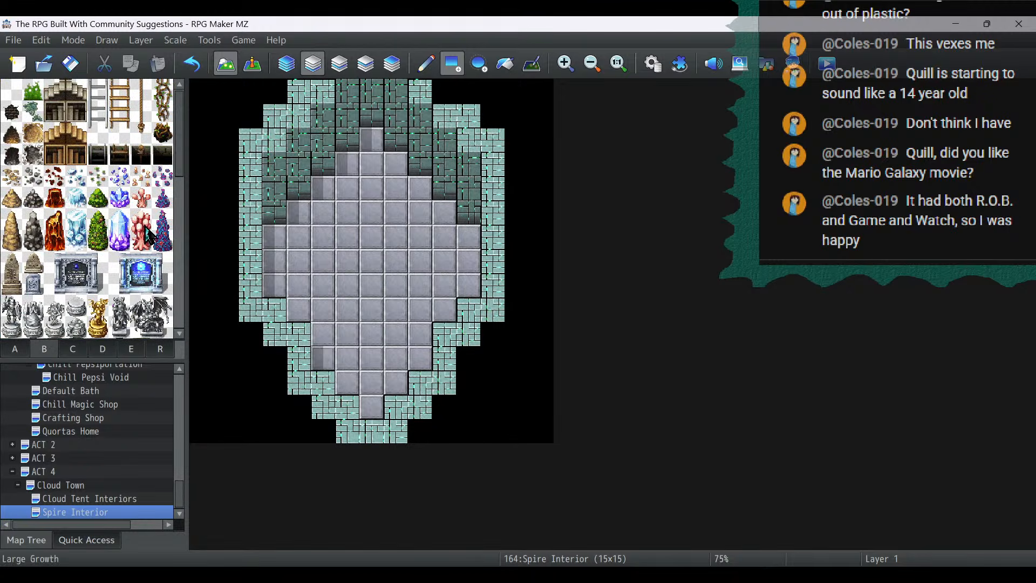
- Cover the northern part of the floor with the black pit tile, from the tip through the row at y=5
{"action": "left_click", "coordinate": [15, 350]}
{"action": "scroll", "coordinate": [156, 178], "scroll_direction": "up", "scroll_amount": 5}
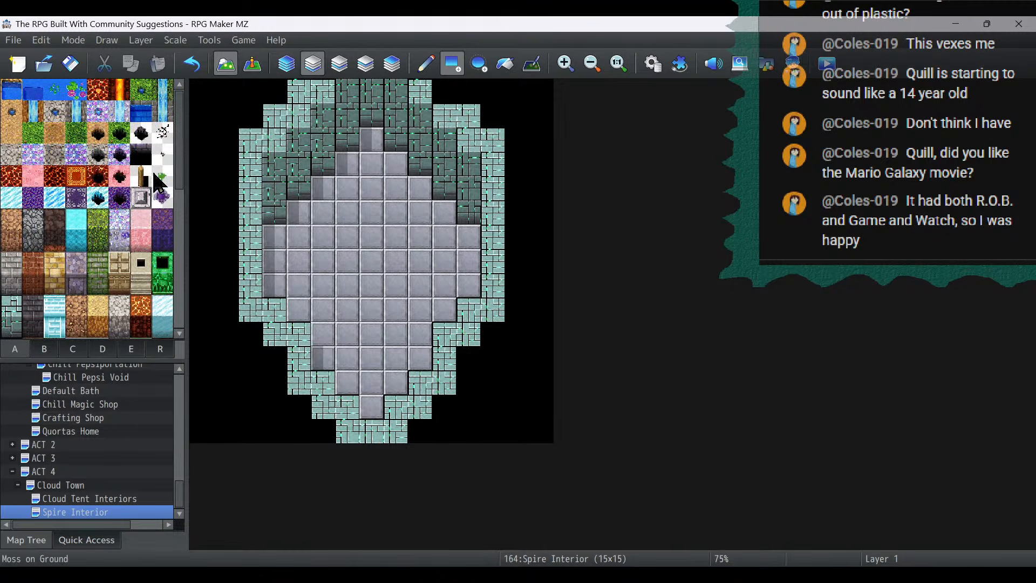
{"action": "left_click", "coordinate": [141, 154]}
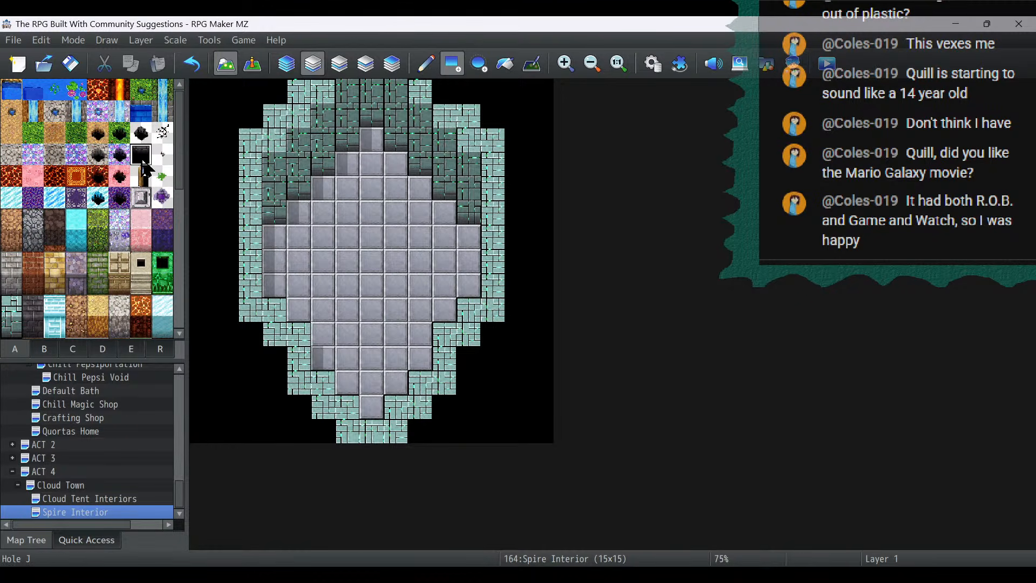
{"action": "left_click", "coordinate": [423, 68]}
{"action": "left_click", "coordinate": [367, 142]}
{"action": "left_click_drag", "start_coordinate": [354, 159], "coordinate": [382, 160]}
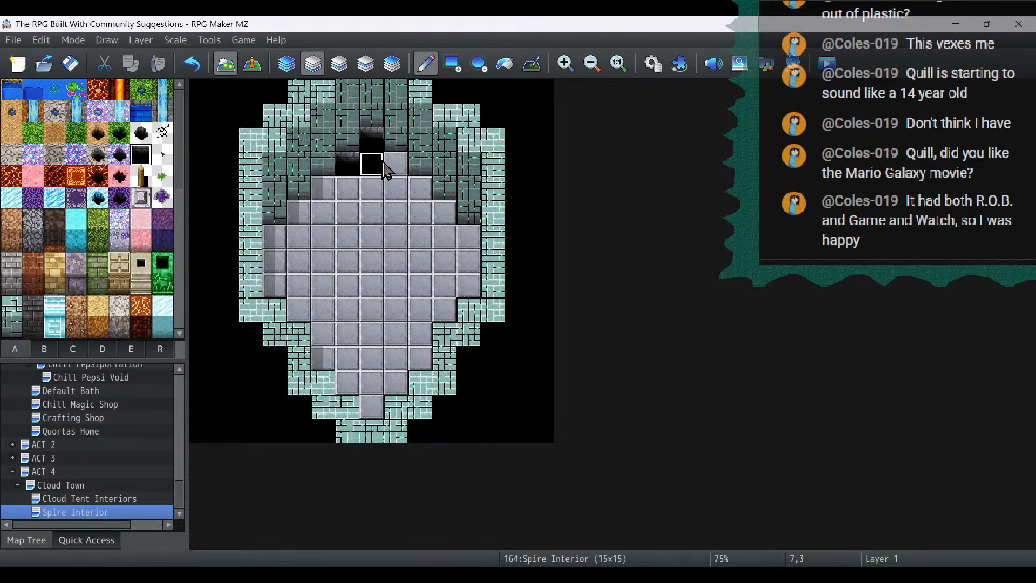
{"action": "left_click", "coordinate": [396, 164]}
{"action": "left_click_drag", "start_coordinate": [322, 187], "coordinate": [427, 187]}
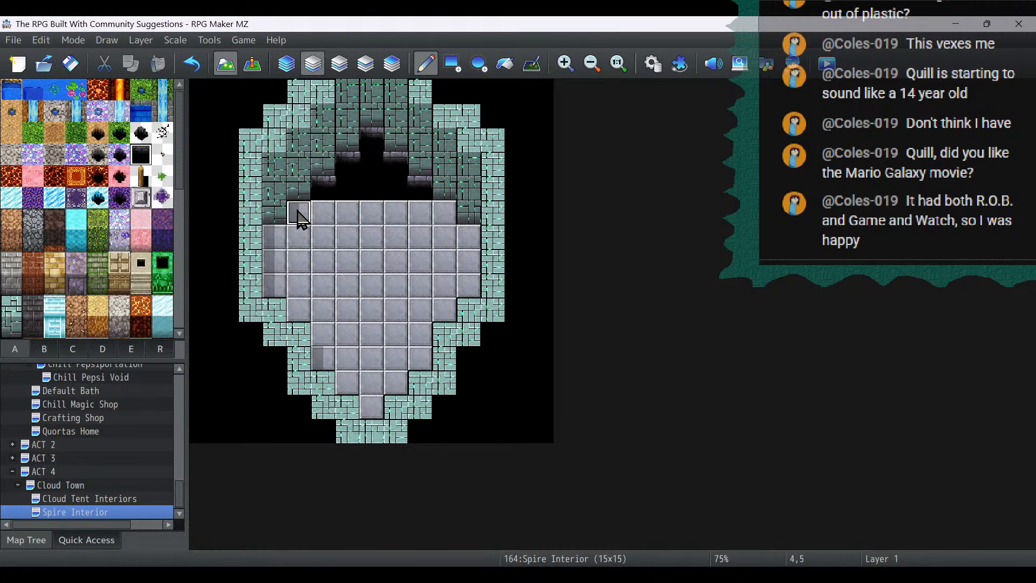
{"action": "left_click_drag", "start_coordinate": [299, 213], "coordinate": [450, 218]}
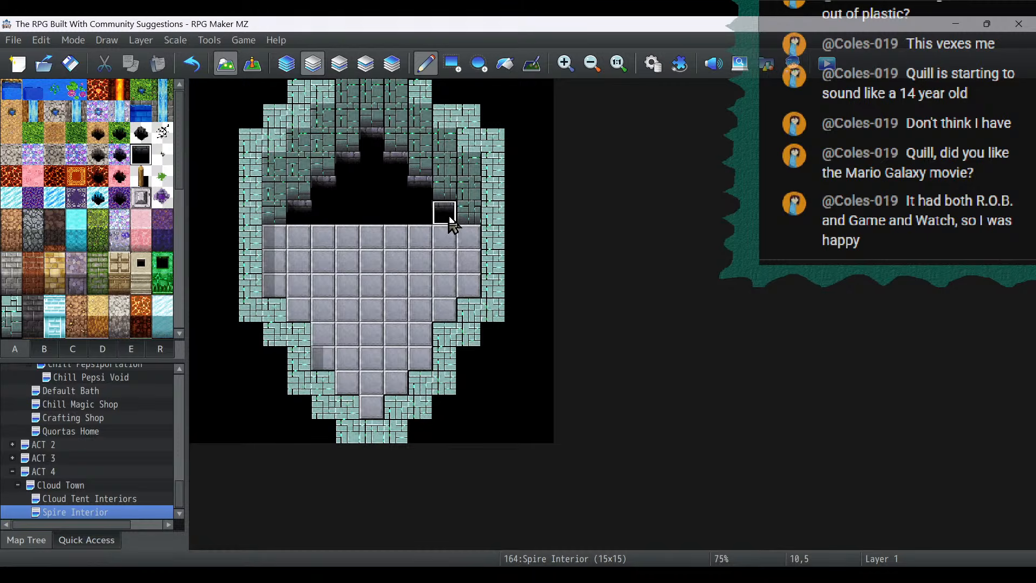
- Place a two-tile vertical stone bridge on layer 2 in the room's middle column, starting at the pit's southern row
{"action": "left_click", "coordinate": [342, 65]}
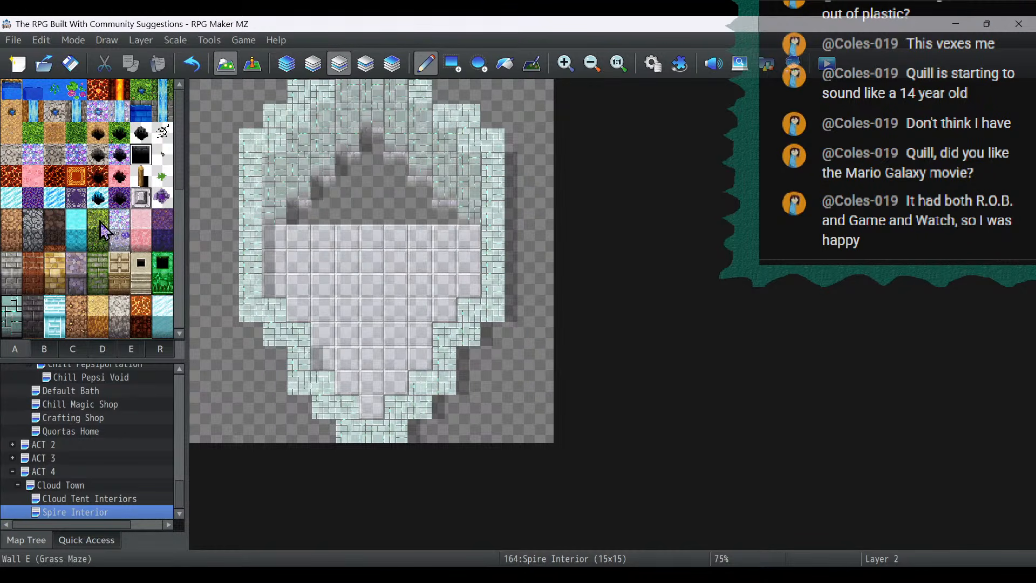
{"action": "left_click", "coordinate": [50, 353]}
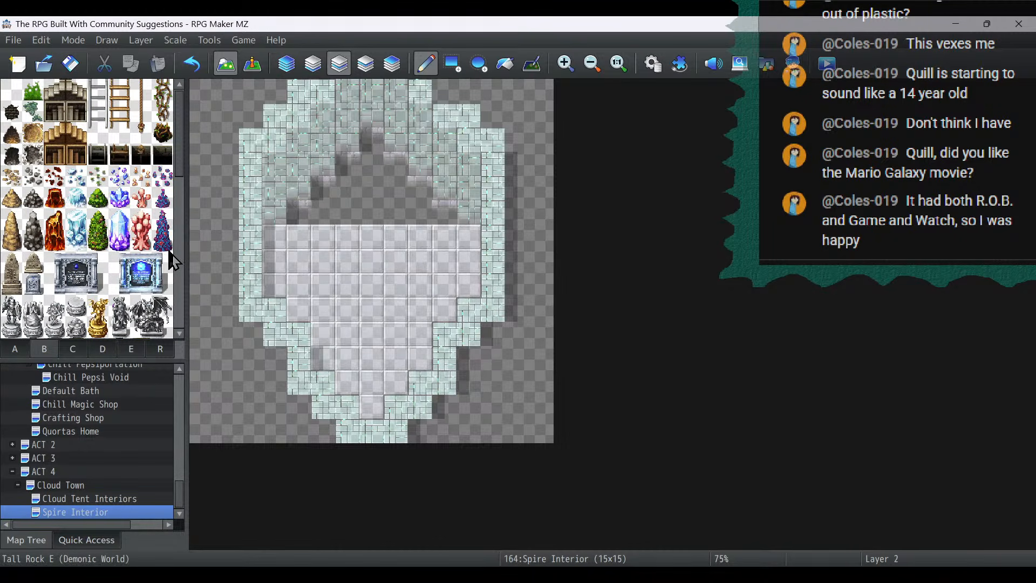
{"action": "scroll", "coordinate": [173, 261], "scroll_direction": "down", "scroll_amount": 10}
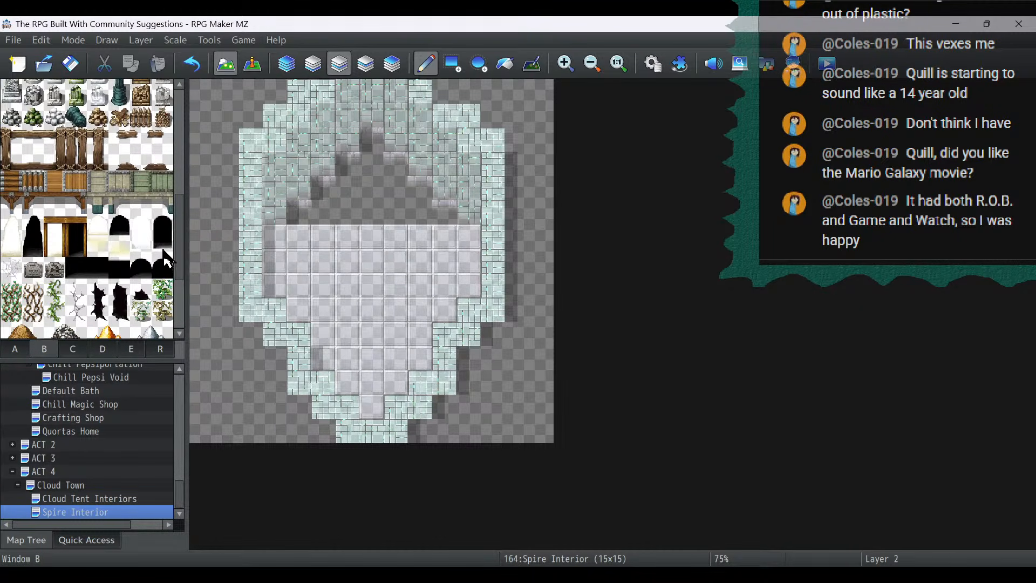
{"action": "left_click", "coordinate": [141, 181]}
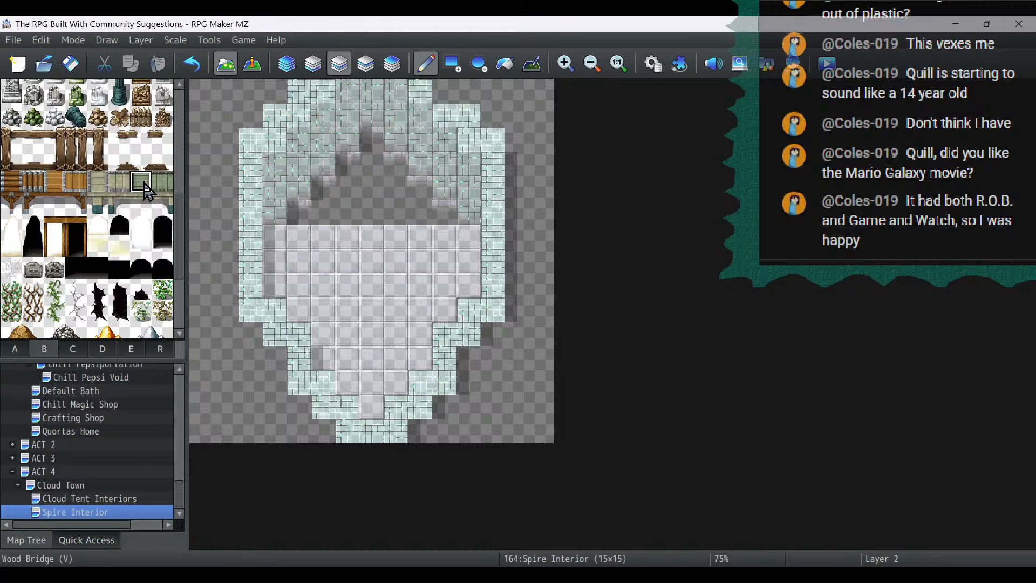
{"action": "left_click", "coordinate": [376, 225]}
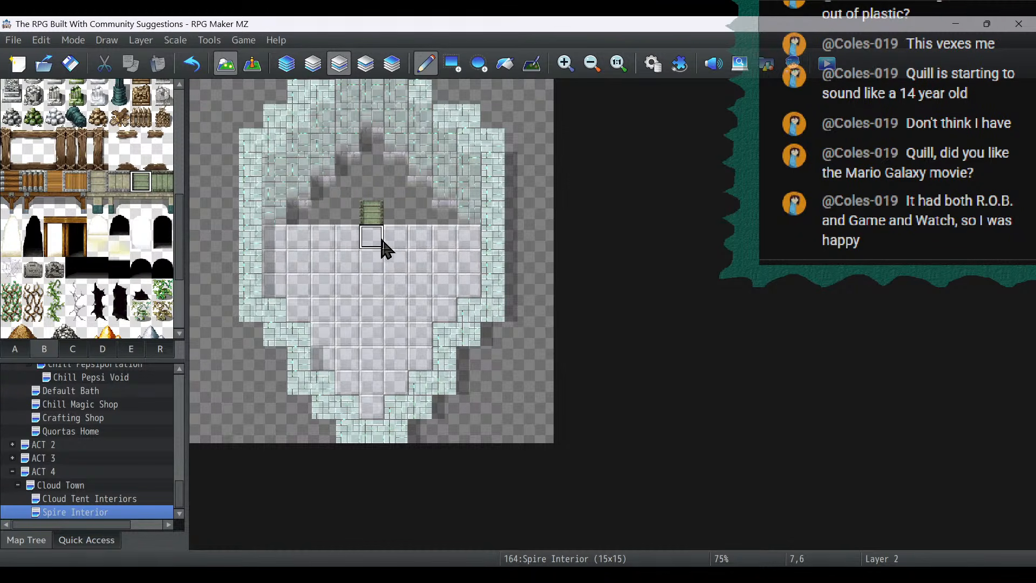
- Extend the black pit on layer 1 by one full-width row to the south, beneath the bridge
{"action": "left_click", "coordinate": [312, 65]}
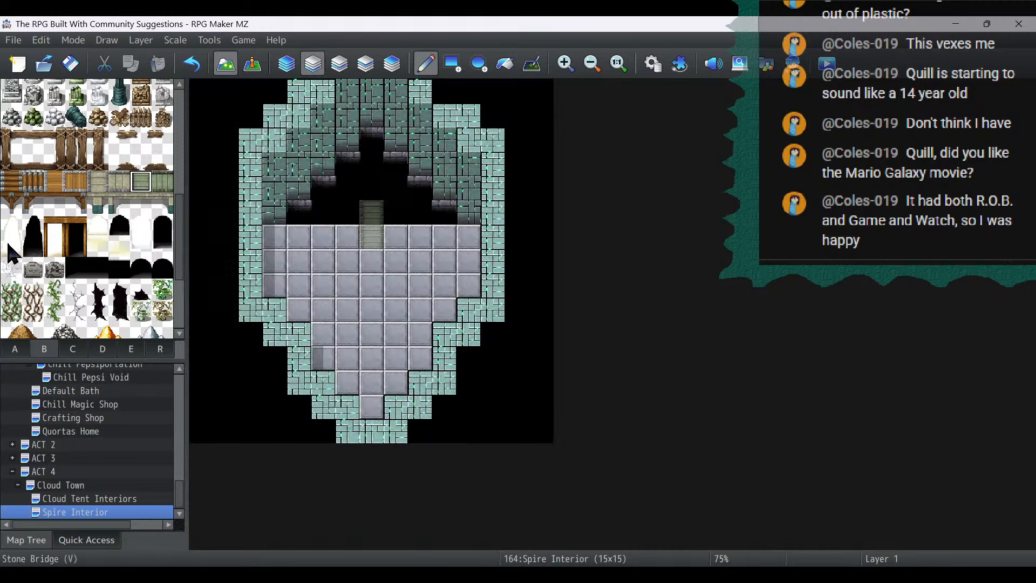
{"action": "left_click", "coordinate": [15, 349]}
{"action": "left_click", "coordinate": [142, 156]}
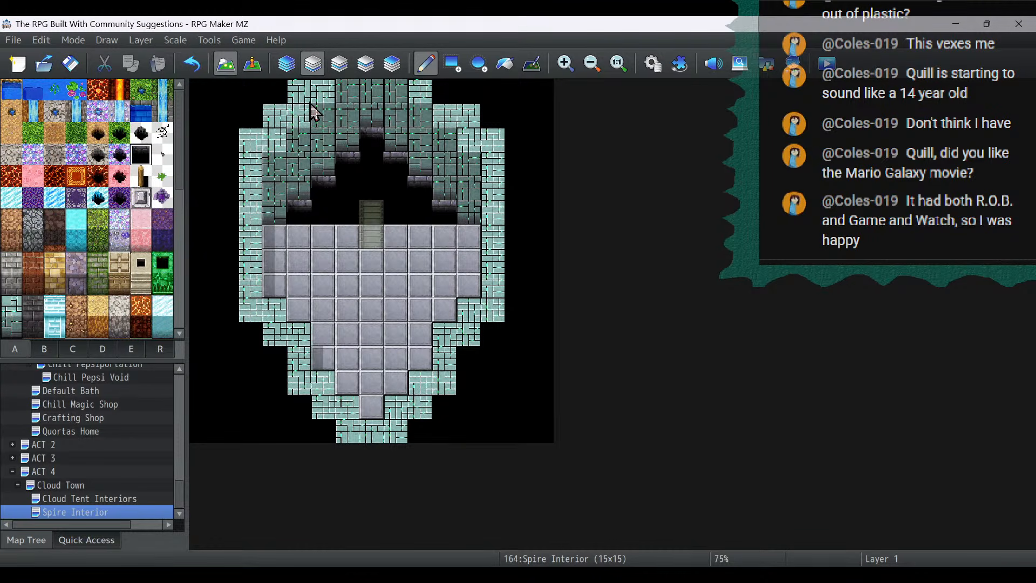
{"action": "mouse_move", "coordinate": [431, 240]}
{"action": "left_mouse_down"}
{"action": "mouse_move", "coordinate": [482, 244]}
{"action": "mouse_move", "coordinate": [280, 235]}
{"action": "left_mouse_up"}
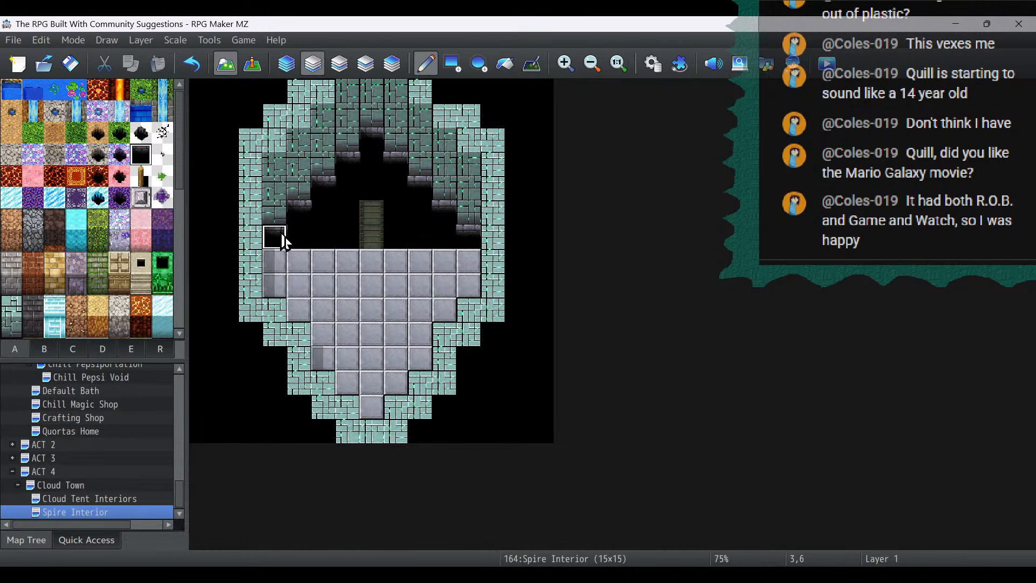
- Create an event at the bridge's north end (7,4) and give it the pale green disc image from !SF_Door2
{"action": "left_click", "coordinate": [254, 68]}
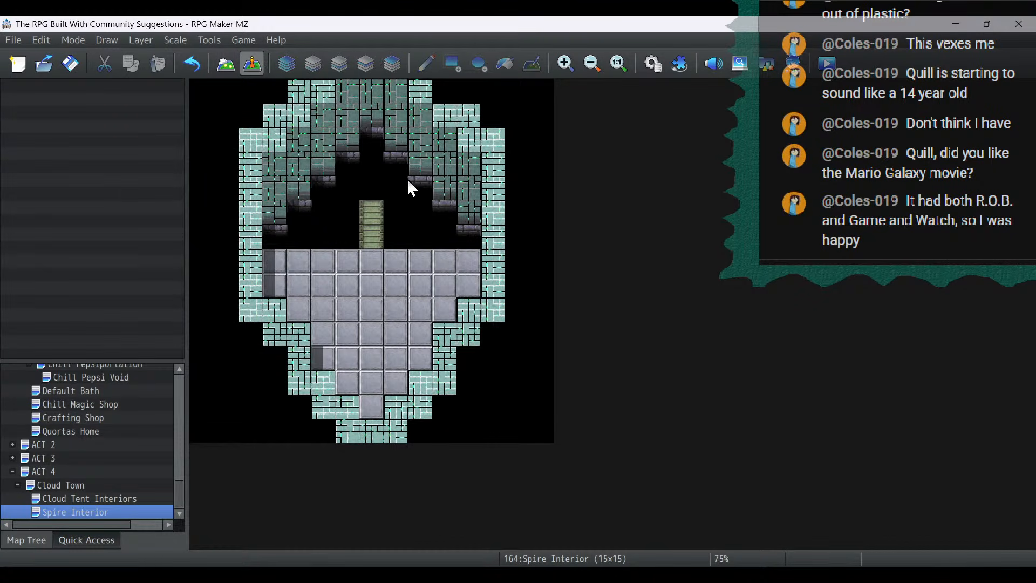
{"action": "double_click", "coordinate": [370, 198]}
{"action": "double_click", "coordinate": [220, 361]}
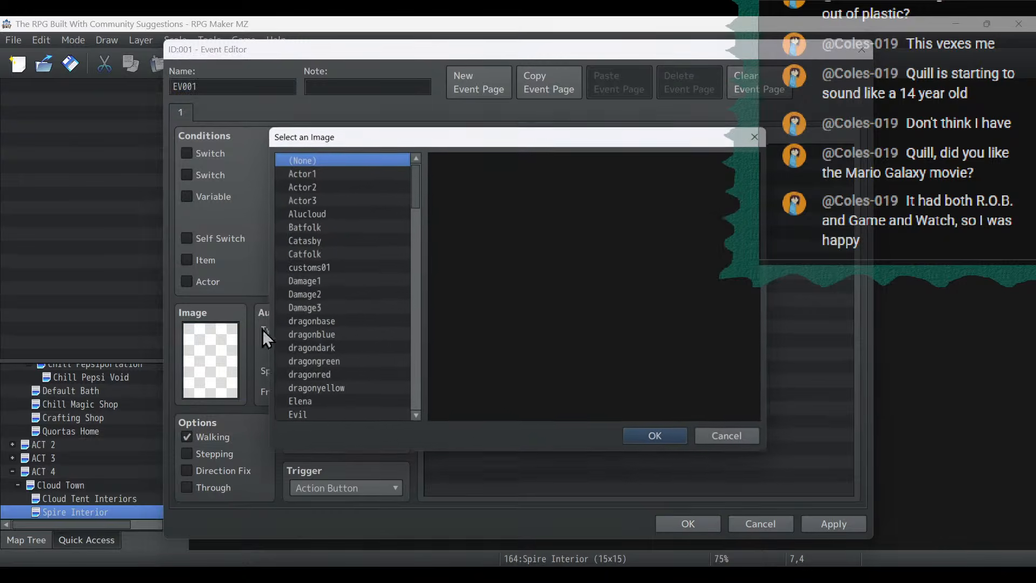
{"action": "left_click_drag", "start_coordinate": [417, 262], "coordinate": [419, 436]}
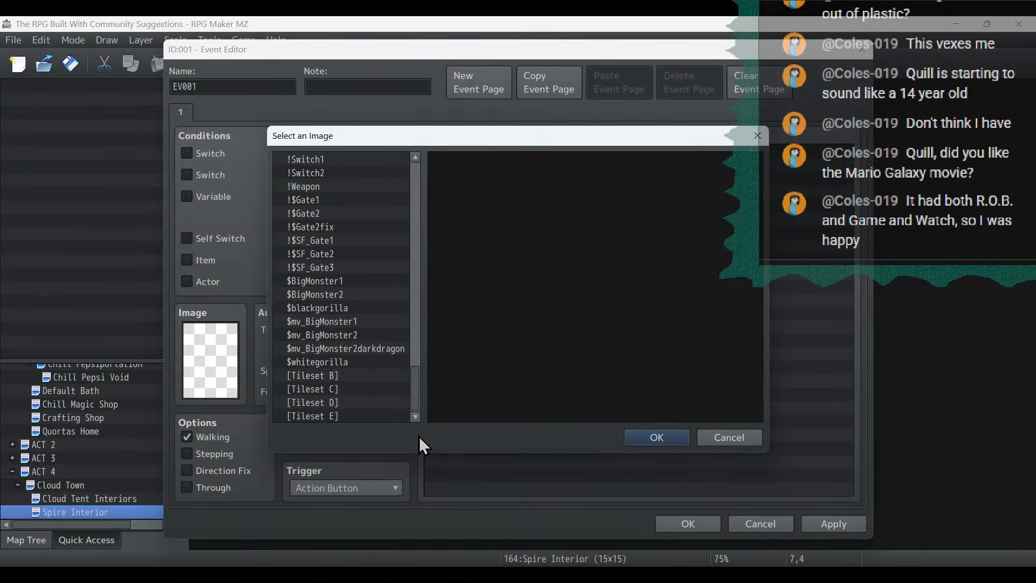
{"action": "left_click", "coordinate": [347, 415]}
{"action": "left_click", "coordinate": [347, 402]}
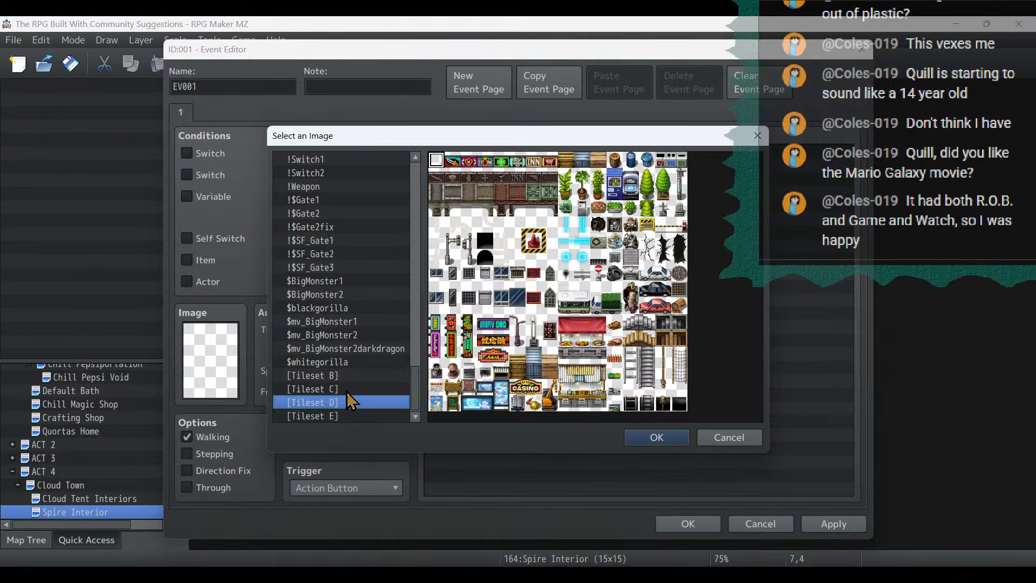
{"action": "left_click", "coordinate": [346, 389]}
{"action": "left_click", "coordinate": [348, 376]}
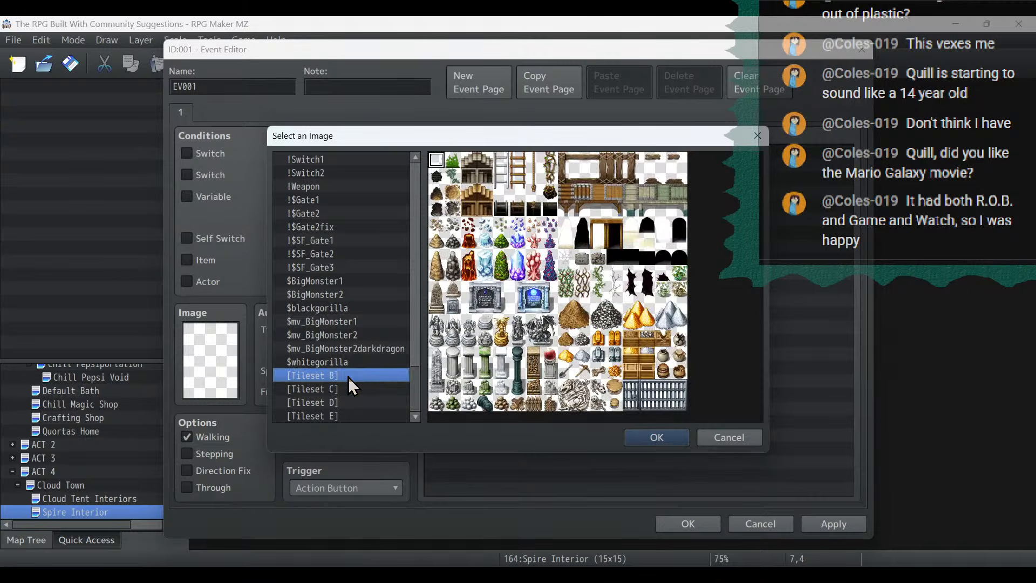
{"action": "key", "text": "Up"}
{"action": "key", "text": "Up"}
{"action": "key", "text": "Up"}
{"action": "key", "text": "Up"}
{"action": "key", "text": "Up"}
{"action": "key", "text": "Up"}
{"action": "key", "text": "Up"}
{"action": "key", "text": "Up"}
{"action": "key", "text": "Up"}
{"action": "key", "text": "Up"}
{"action": "key", "text": "Up"}
{"action": "key", "text": "Up"}
{"action": "key", "text": "Up"}
{"action": "key", "text": "Up"}
{"action": "key", "text": "Up"}
{"action": "key", "text": "Up"}
{"action": "key", "text": "Up"}
{"action": "key", "text": "Up"}
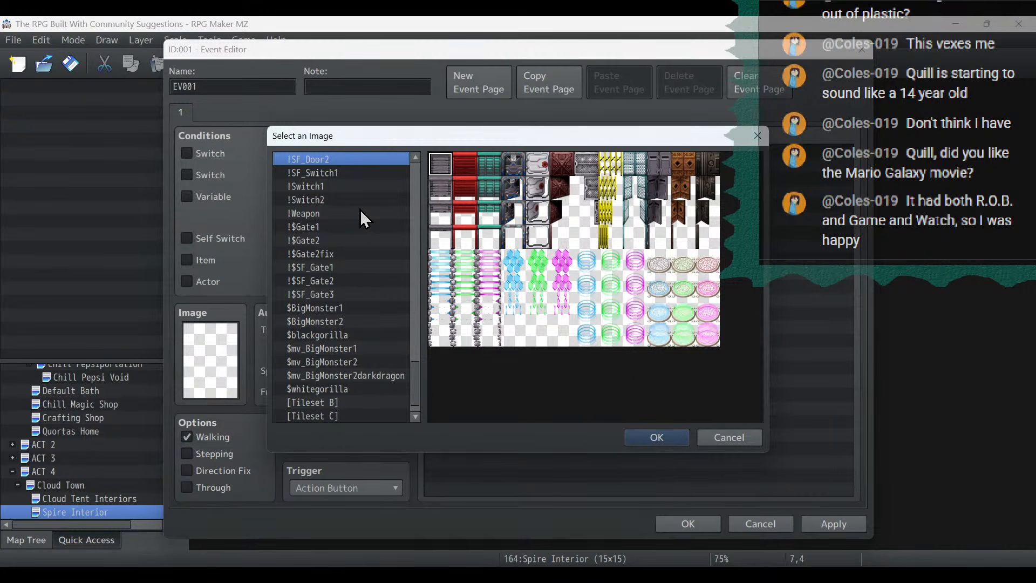
{"action": "double_click", "coordinate": [683, 267]}
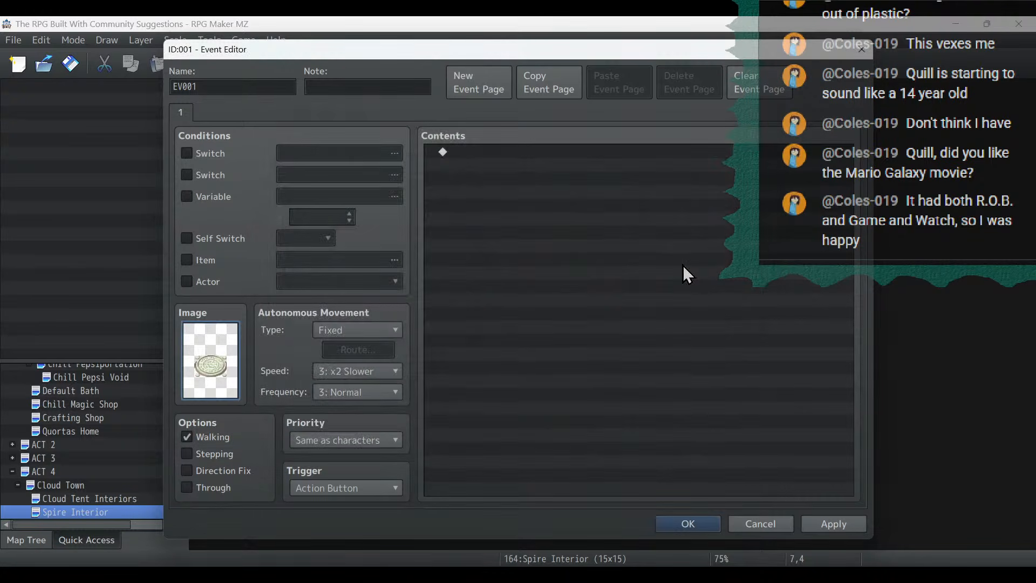
- Set the disc event's autonomous movement to a Custom route starting with Wait 3 frames, Turn Left, Wait 3 frames, Turn Right
{"action": "left_click", "coordinate": [355, 330]}
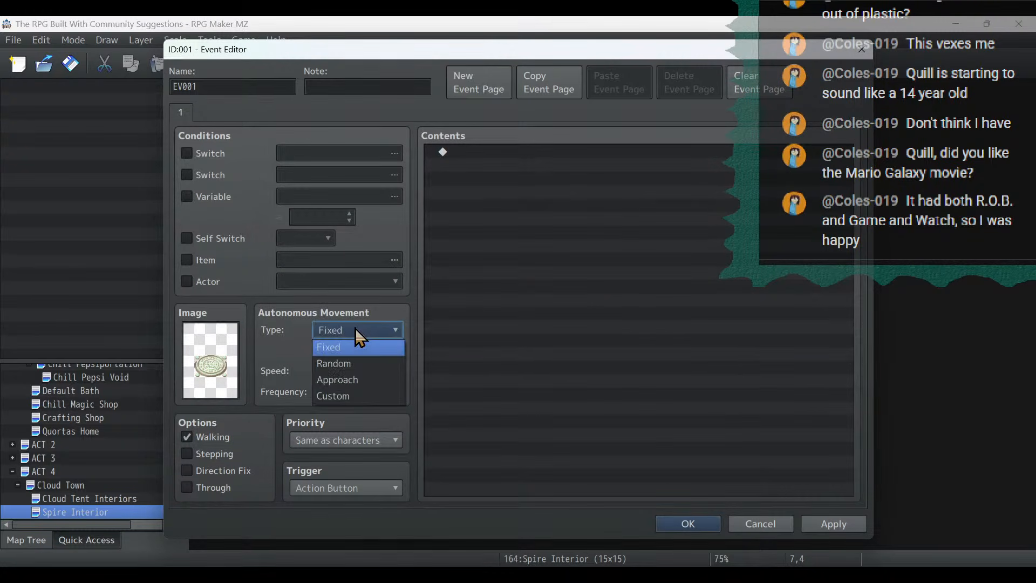
{"action": "left_click", "coordinate": [353, 391]}
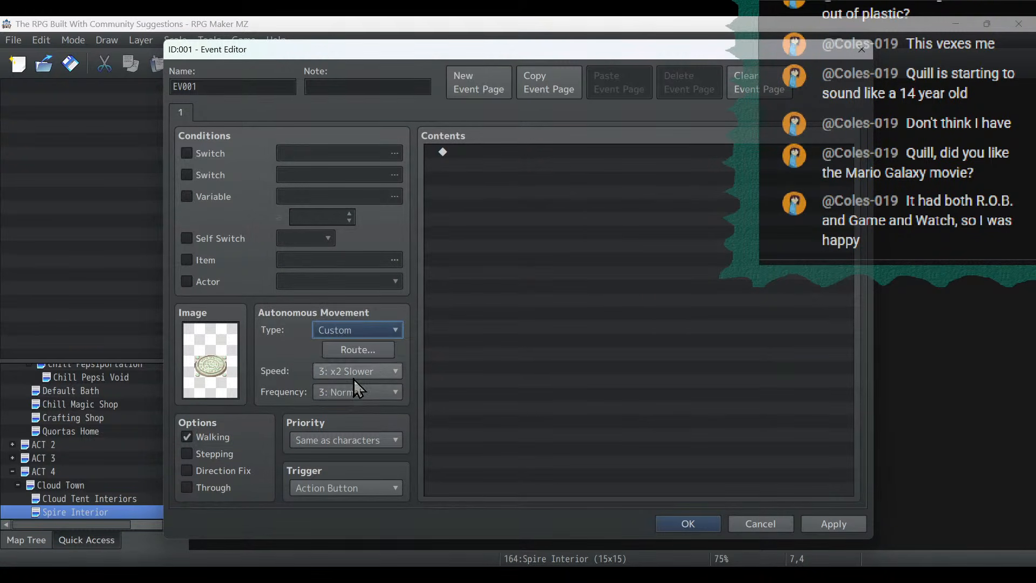
{"action": "left_click", "coordinate": [357, 350]}
{"action": "left_click", "coordinate": [456, 414]}
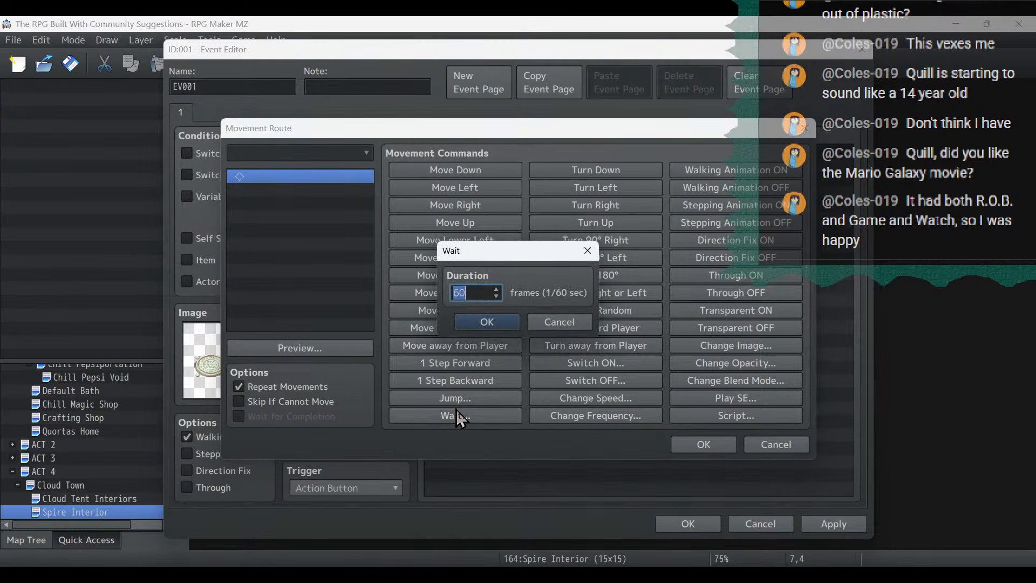
{"action": "type", "text": "3"}
{"action": "left_click", "coordinate": [487, 323]}
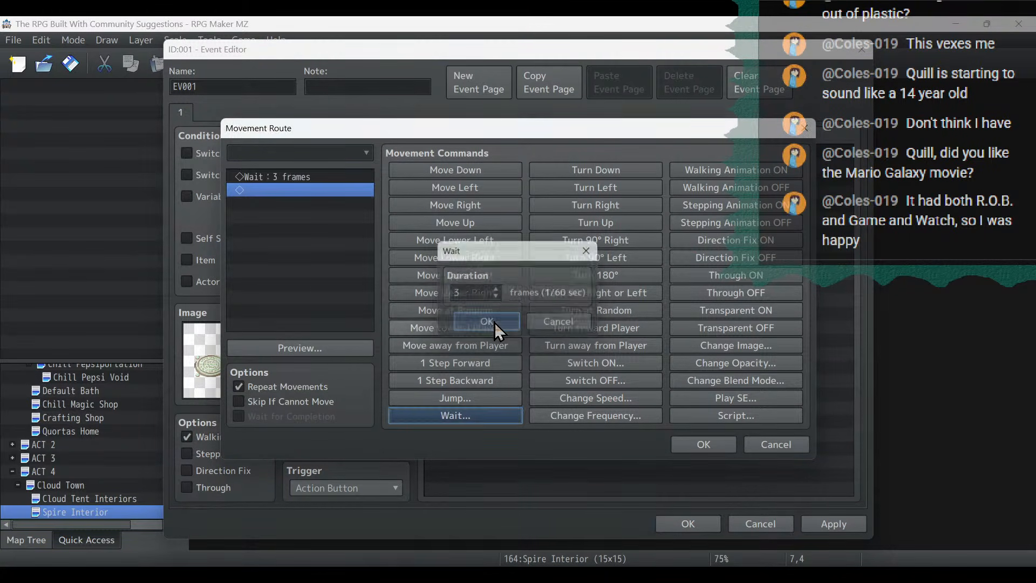
{"action": "left_click", "coordinate": [598, 187]}
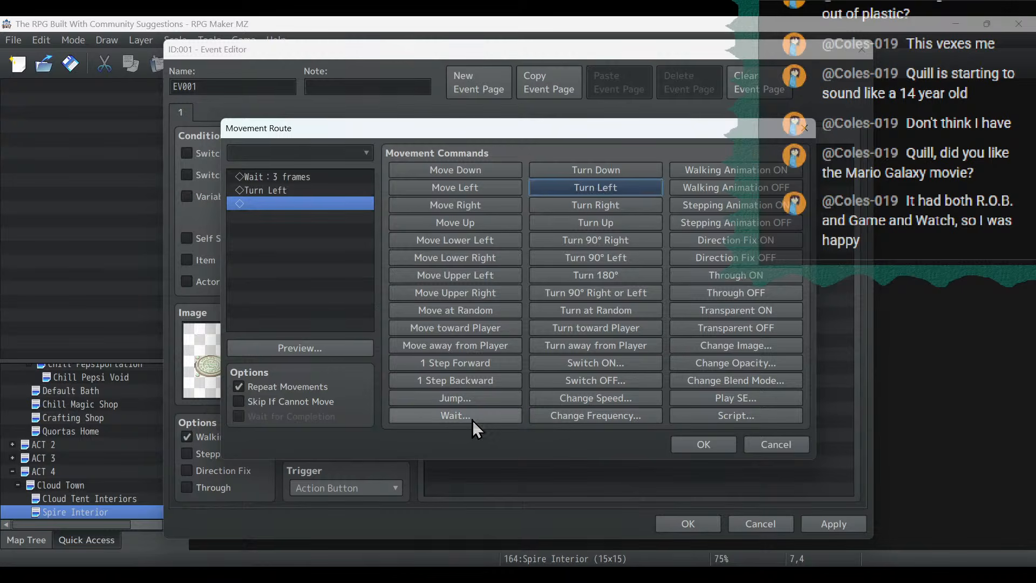
{"action": "left_click", "coordinate": [471, 421]}
{"action": "type", "text": "3"}
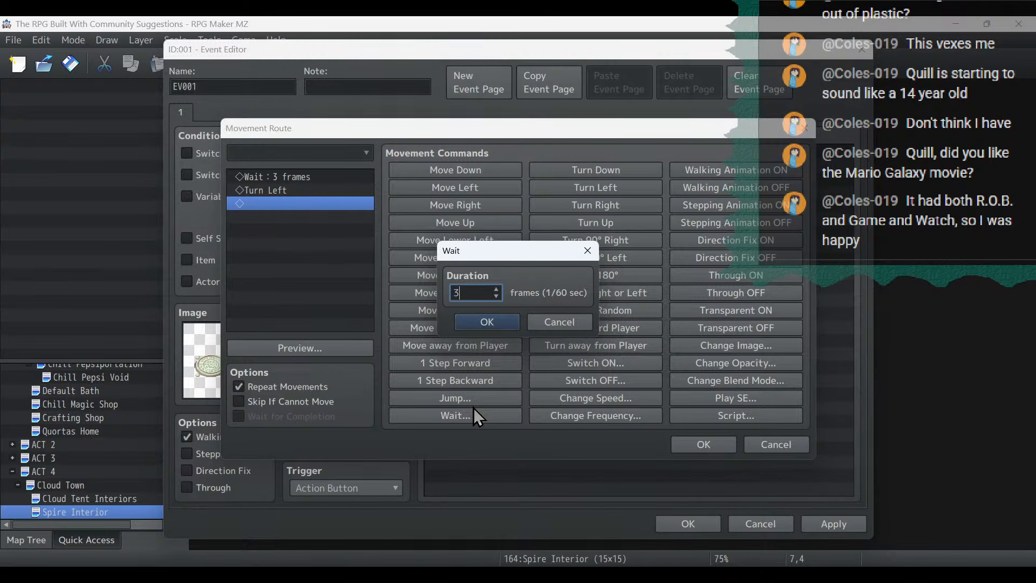
{"action": "left_click", "coordinate": [489, 321]}
{"action": "left_click", "coordinate": [594, 205]}
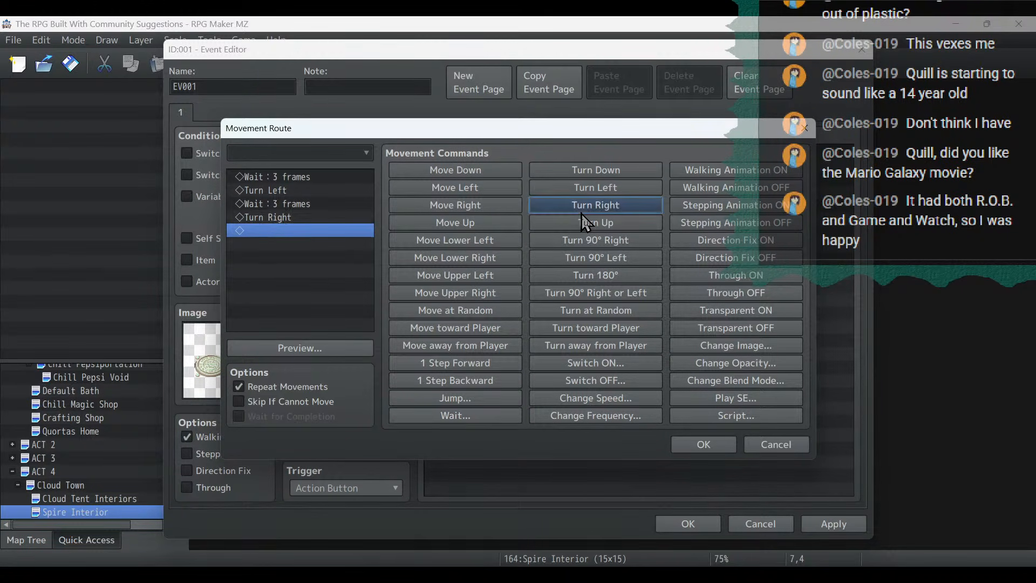
- Finish the movement route with Wait 3 frames, Turn Up, Wait 3 frames, Turn Down, and preview it before accepting
{"action": "left_click", "coordinate": [499, 414]}
{"action": "type", "text": "3"}
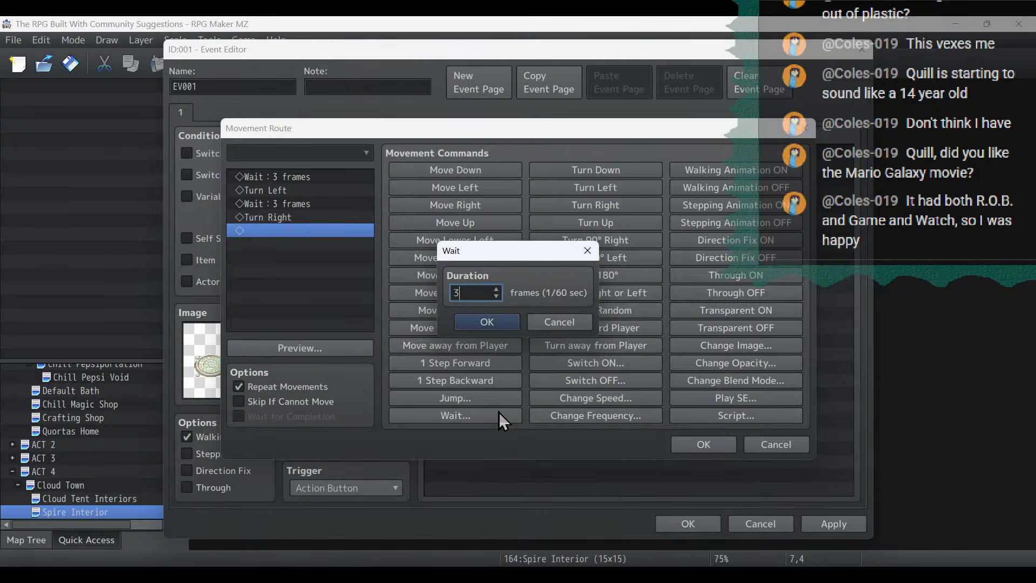
{"action": "left_click", "coordinate": [498, 326]}
{"action": "left_click", "coordinate": [594, 226]}
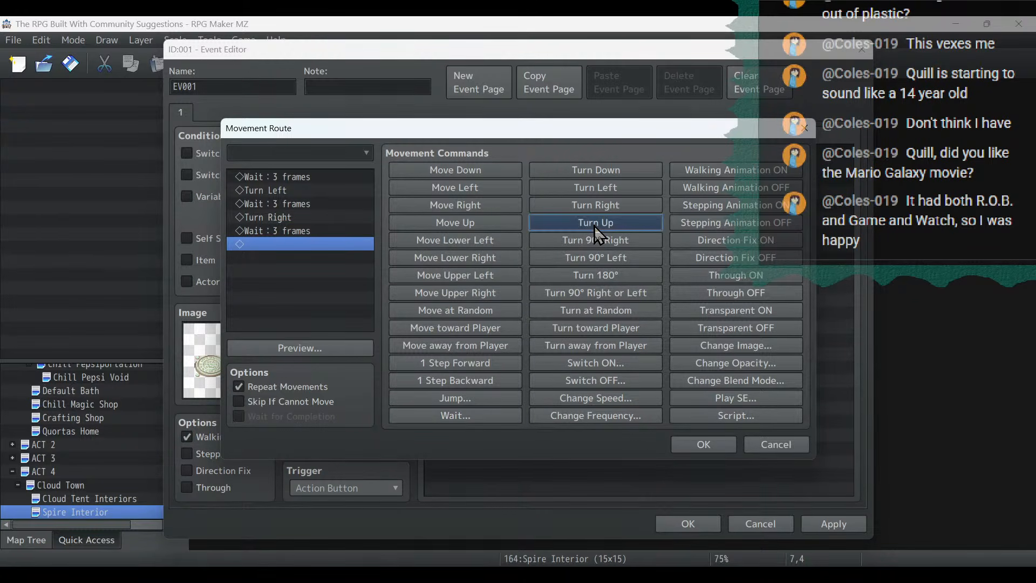
{"action": "left_click", "coordinate": [480, 414]}
{"action": "type", "text": "3"}
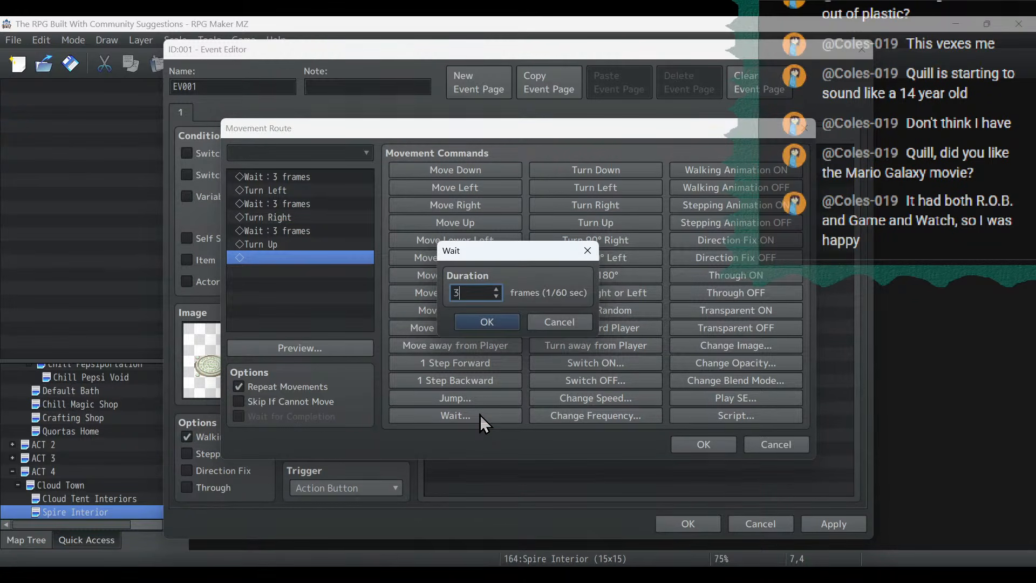
{"action": "left_click", "coordinate": [492, 324]}
{"action": "left_click", "coordinate": [594, 169]}
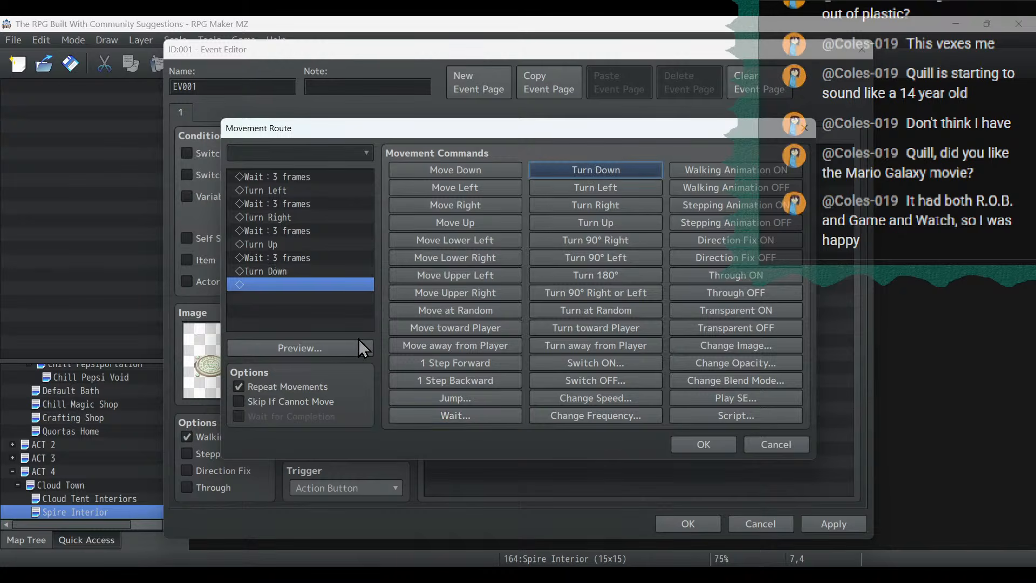
{"action": "left_click", "coordinate": [339, 353]}
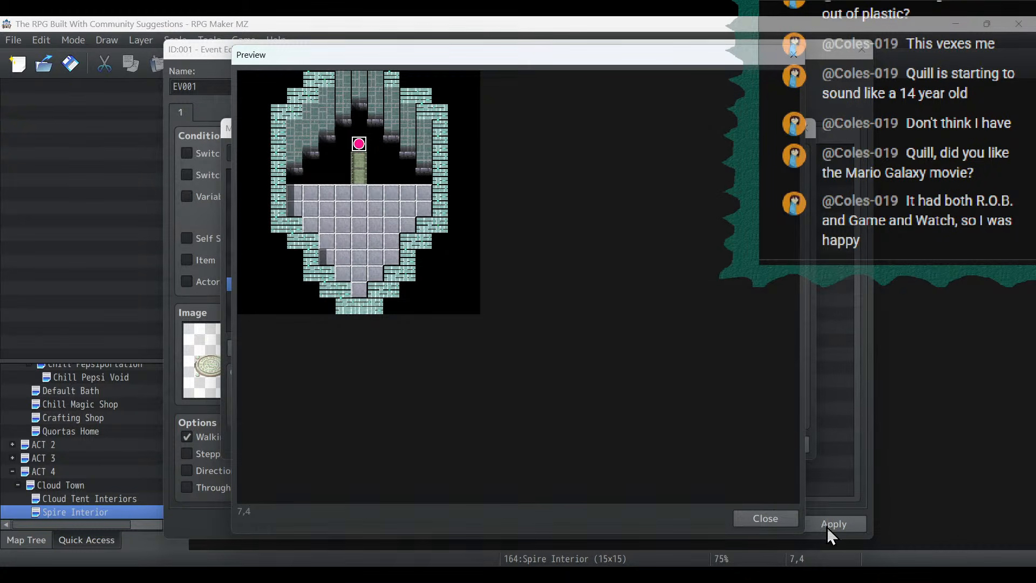
{"action": "left_click", "coordinate": [769, 516]}
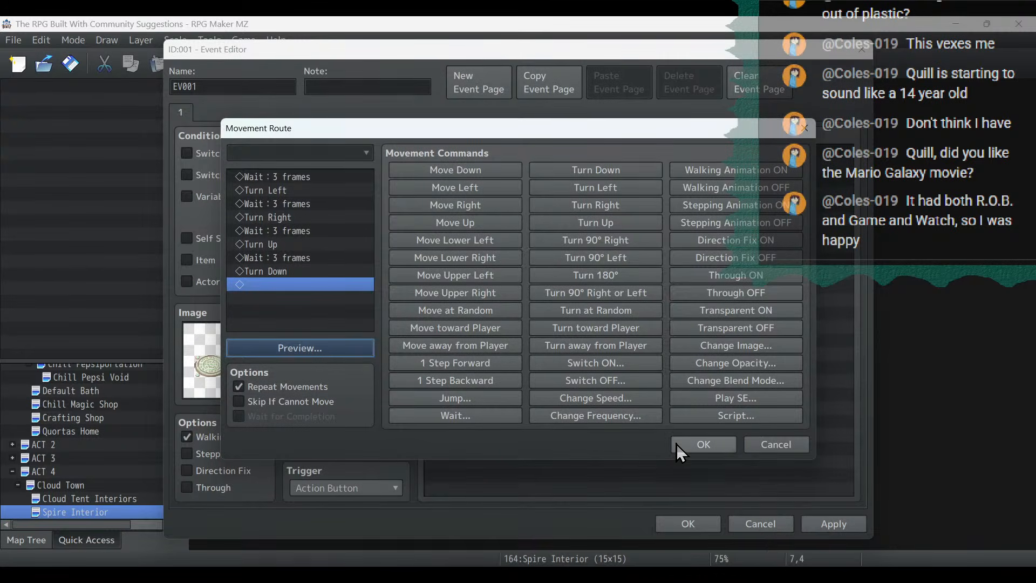
{"action": "left_click", "coordinate": [700, 444]}
{"action": "double_click", "coordinate": [221, 372]}
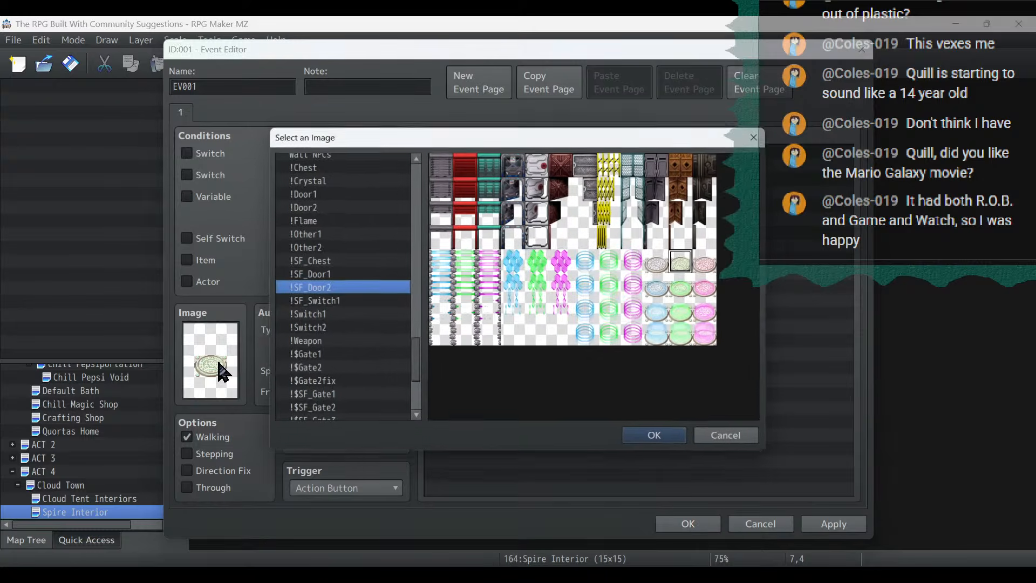
{"action": "scroll", "coordinate": [347, 407], "scroll_direction": "down", "scroll_amount": 4}
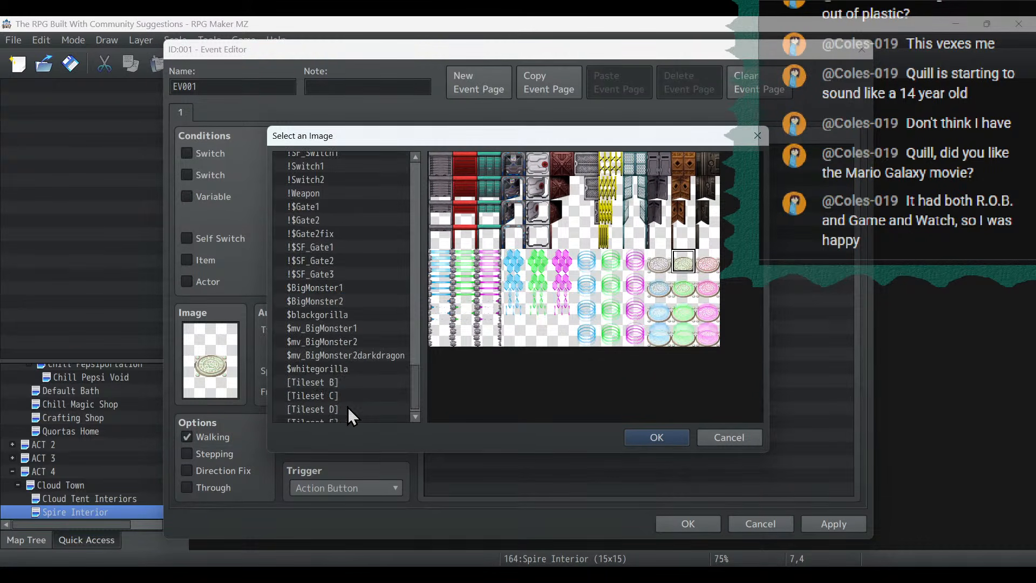
{"action": "left_click", "coordinate": [342, 393]}
{"action": "left_click", "coordinate": [339, 371]}
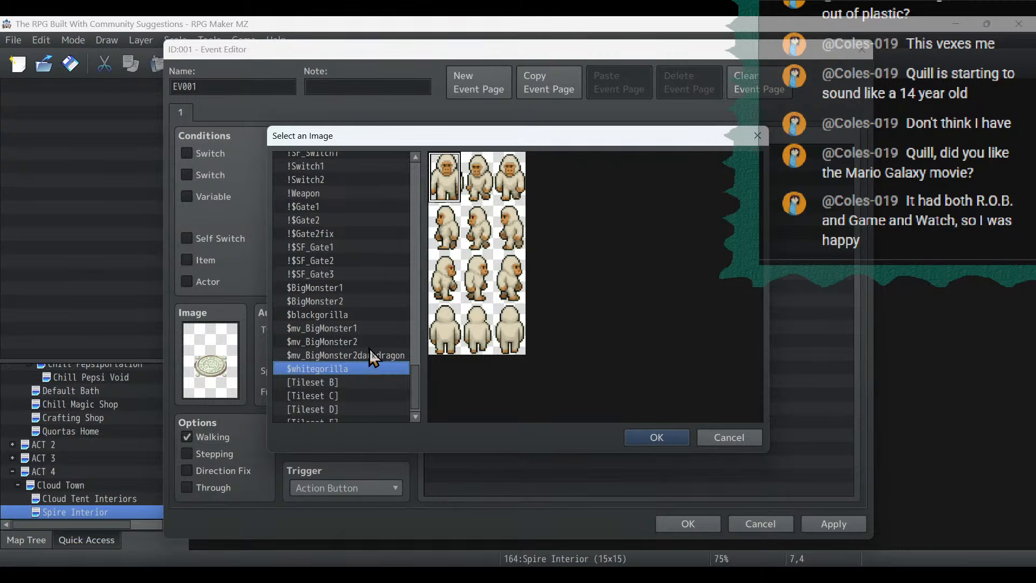
{"action": "left_click", "coordinate": [729, 437]}
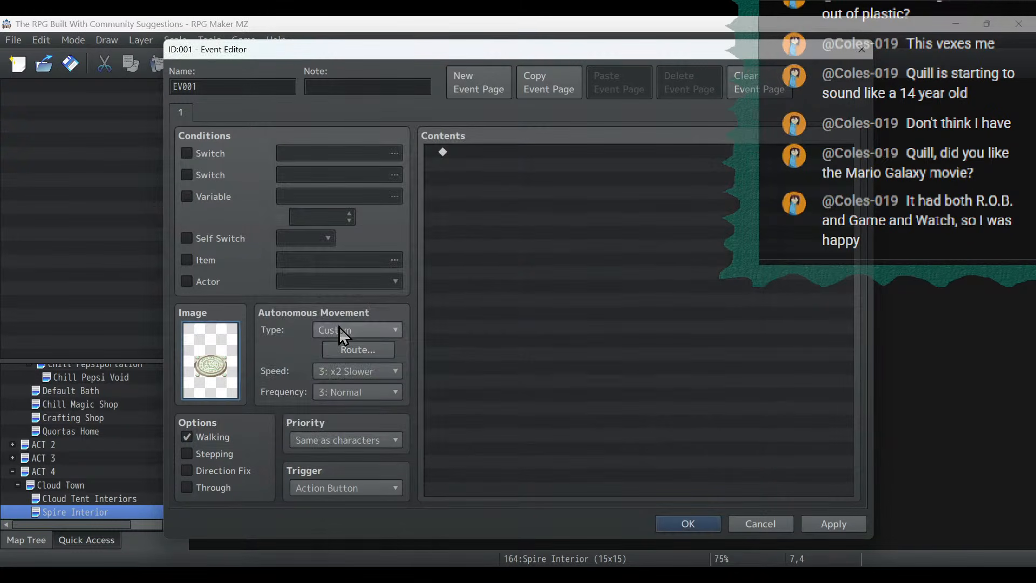
{"action": "left_click", "coordinate": [358, 349]}
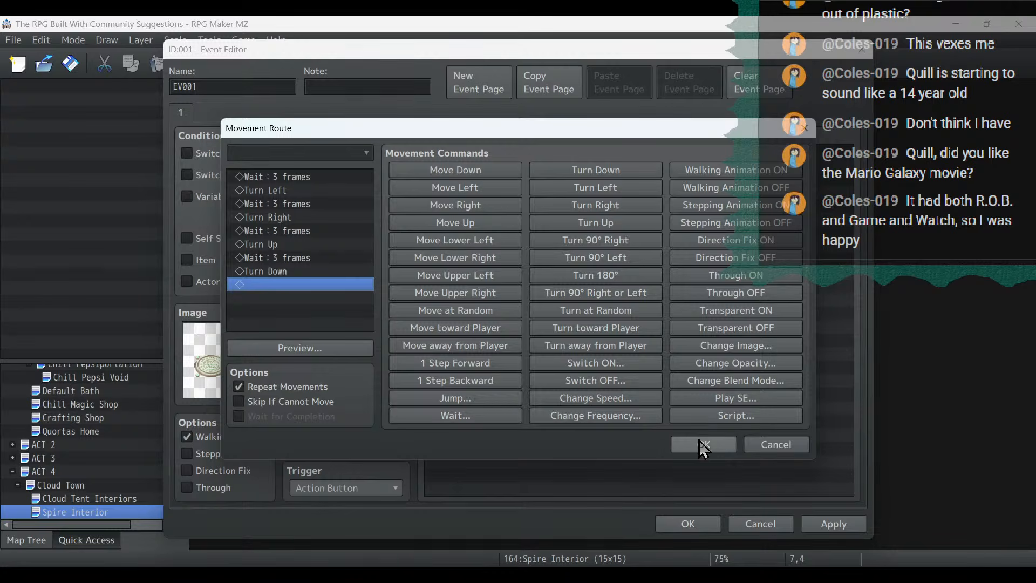
{"action": "left_click", "coordinate": [717, 443]}
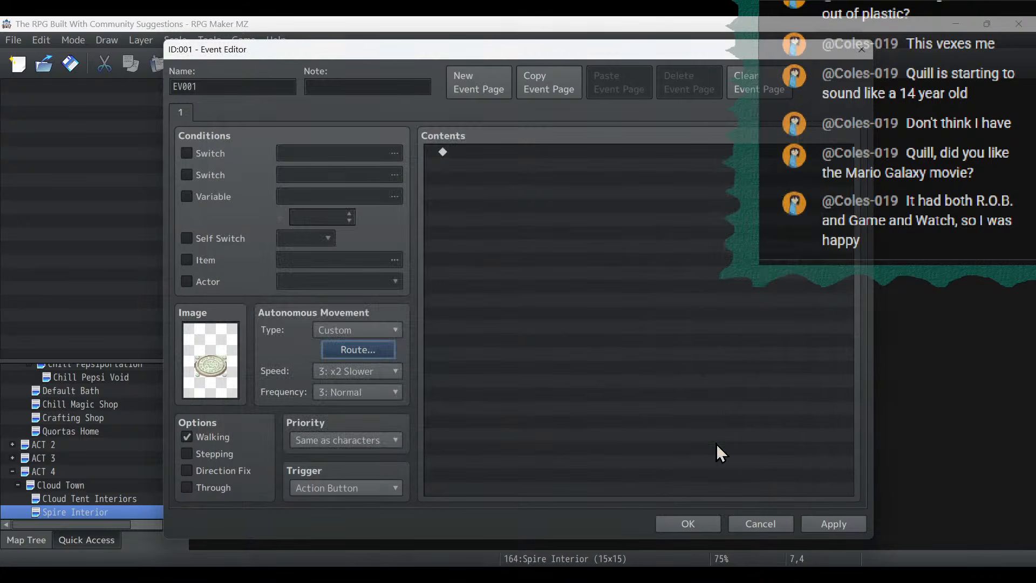
- Apply the event's settings, name it Spire Elevator, and close its editor
{"action": "left_click", "coordinate": [839, 528]}
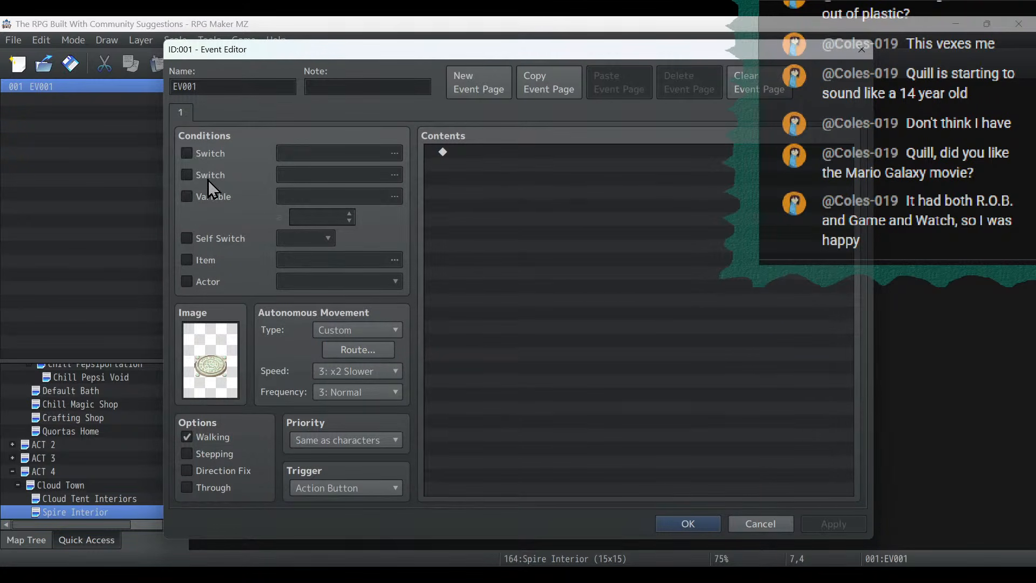
{"action": "double_click", "coordinate": [239, 95]}
{"action": "type", "text": "Tel"}
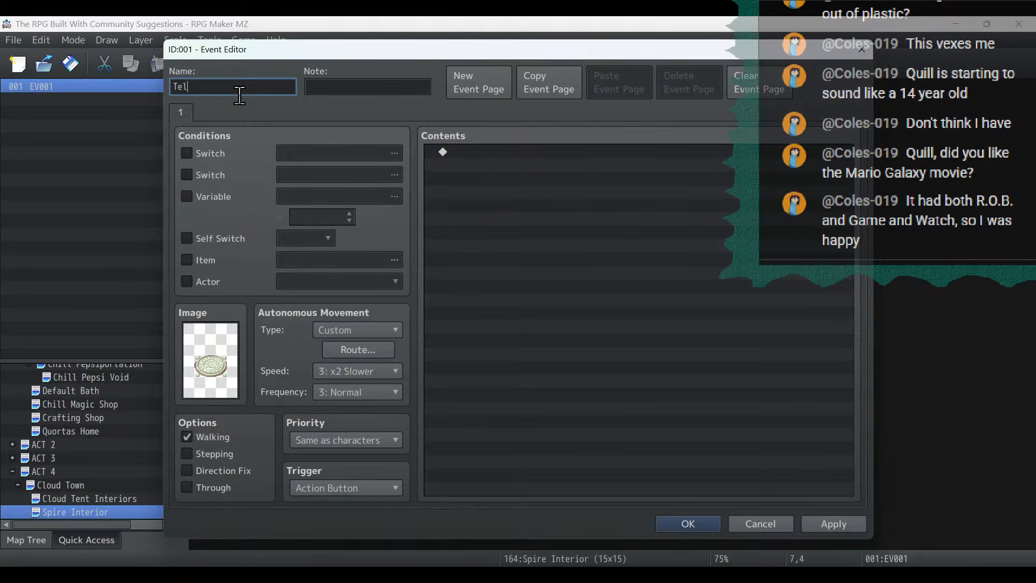
{"action": "key", "text": "BackSpace"}
{"action": "key", "text": "BackSpace"}
{"action": "key", "text": "BackSpace"}
{"action": "type", "text": "Spire Elevator"}
{"action": "left_click", "coordinate": [686, 523]}
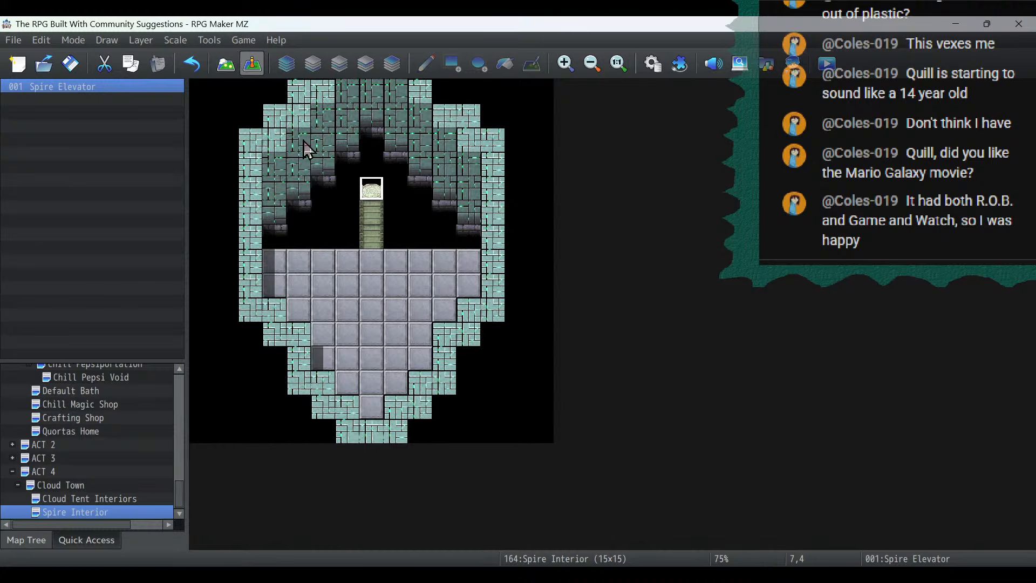
- Copy the exit event EV005 from the Cloud Tent Interiors map and paste it on Spire Interior's southernmost floor tile at (7,13)
{"action": "left_click", "coordinate": [378, 234]}
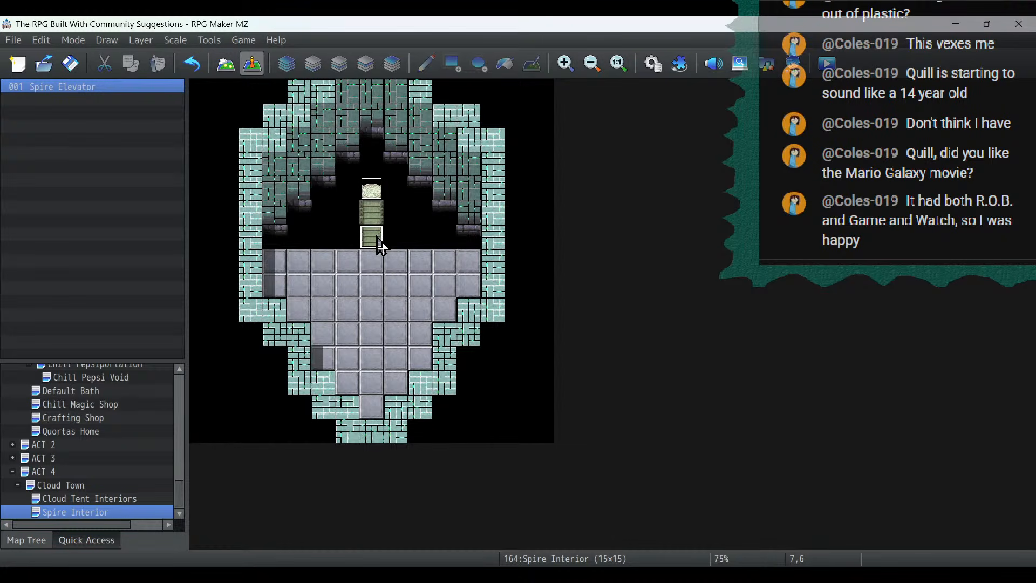
{"action": "left_click", "coordinate": [70, 497]}
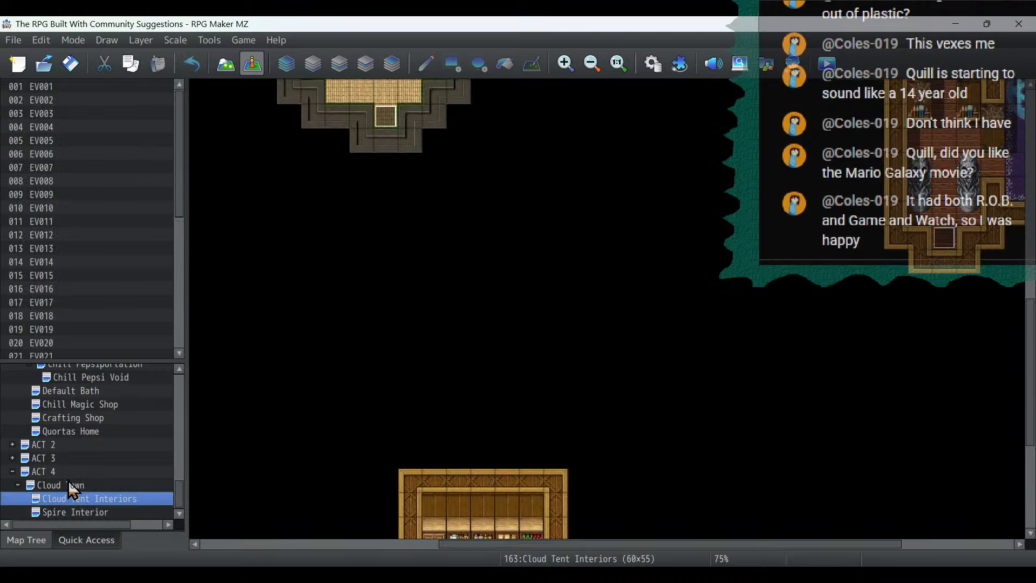
{"action": "right_click", "coordinate": [387, 113]}
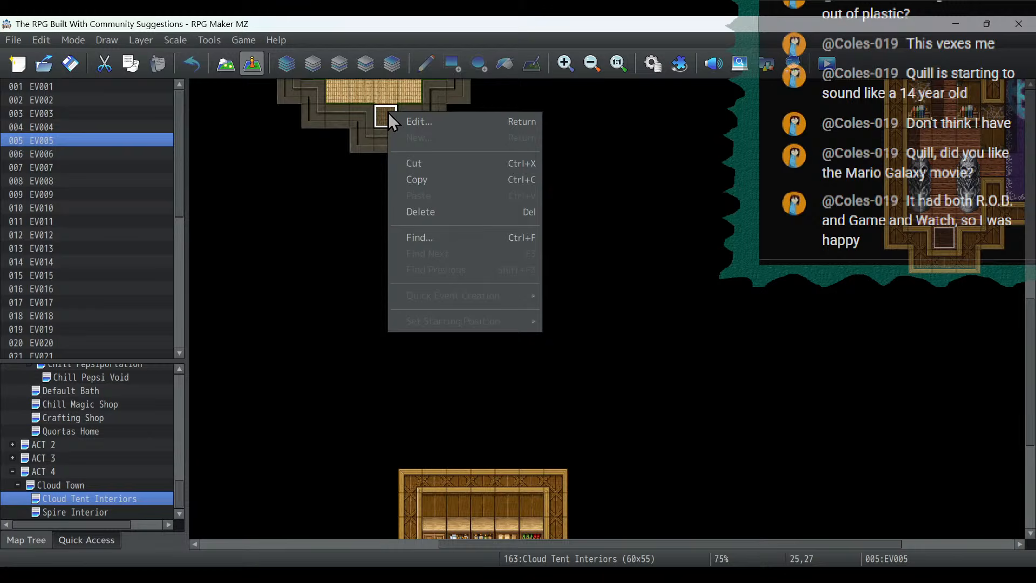
{"action": "left_click", "coordinate": [422, 183]}
{"action": "left_click", "coordinate": [103, 514]}
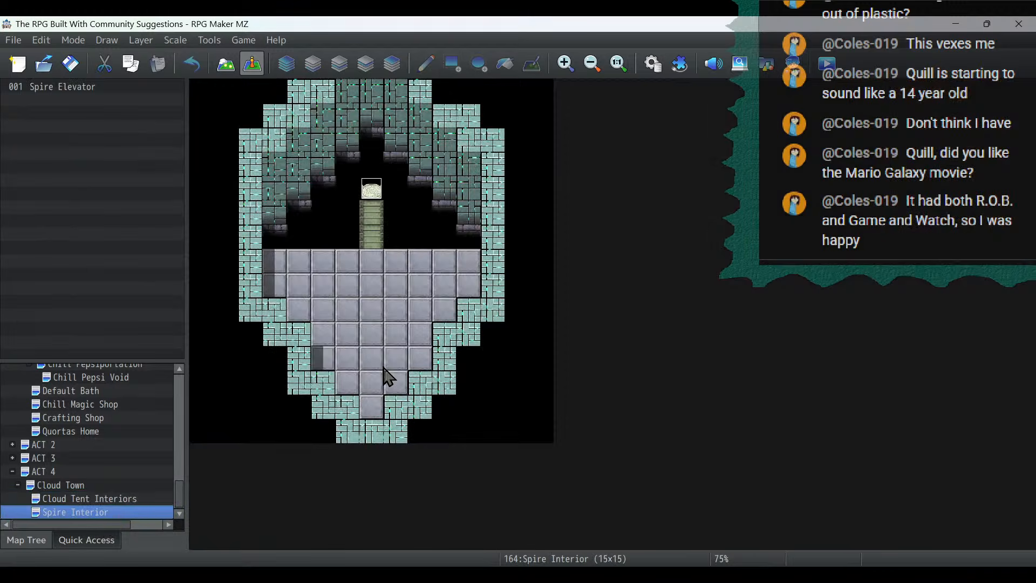
{"action": "right_click", "coordinate": [372, 407]}
{"action": "left_click", "coordinate": [409, 462]}
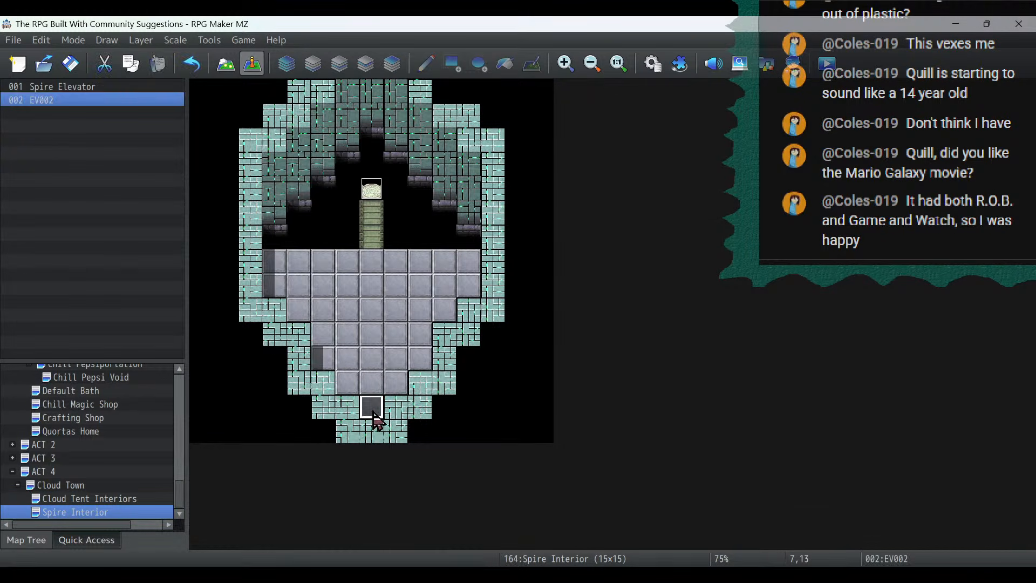
- Change the transfer destination of the exit event at (7,13) to Cloud Town (24,9) and save the event
{"action": "double_click", "coordinate": [367, 408]}
{"action": "double_click", "coordinate": [500, 165]}
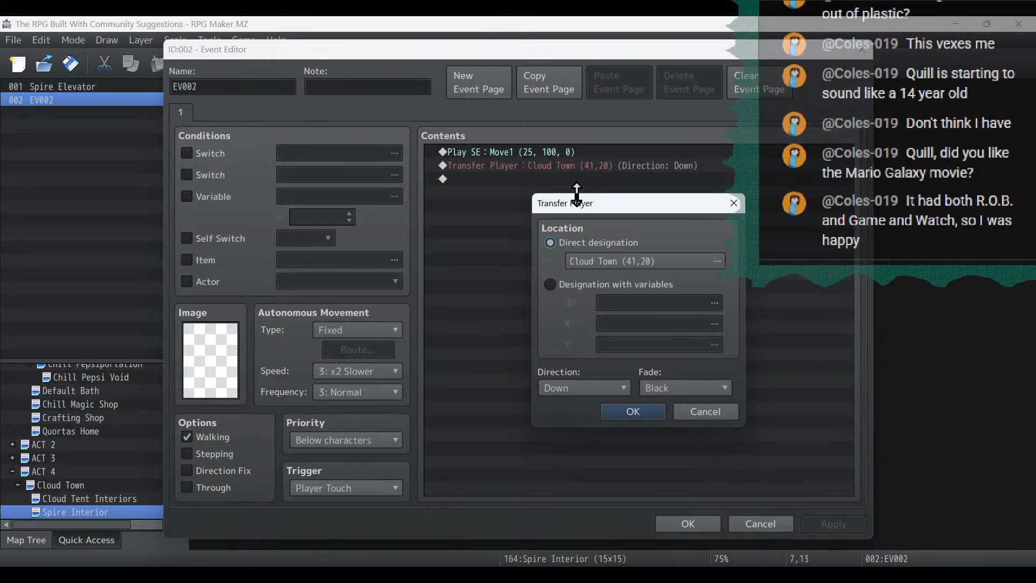
{"action": "left_click", "coordinate": [593, 253]}
{"action": "double_click", "coordinate": [709, 260]}
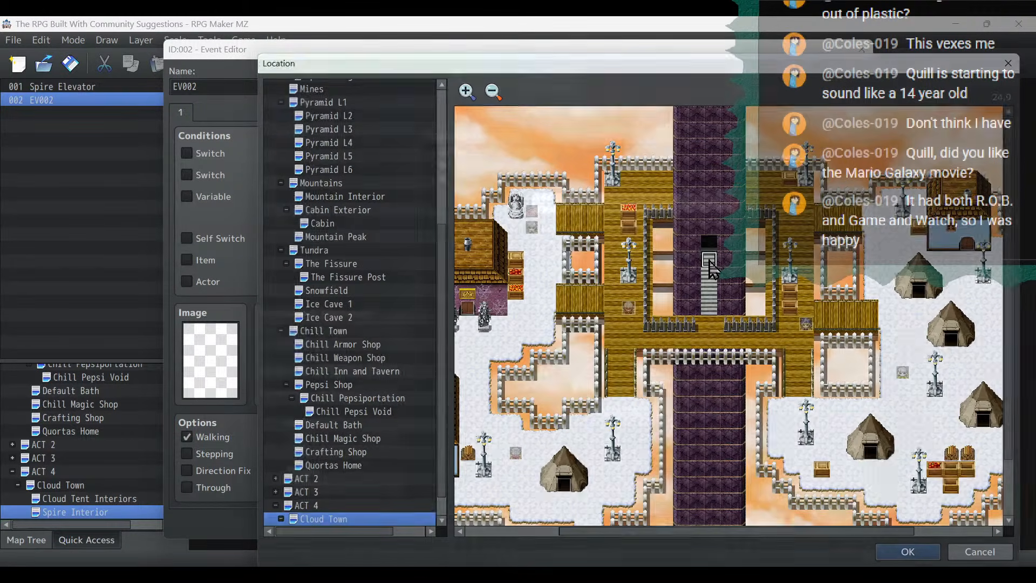
{"action": "left_click", "coordinate": [647, 412]}
{"action": "left_click", "coordinate": [844, 523]}
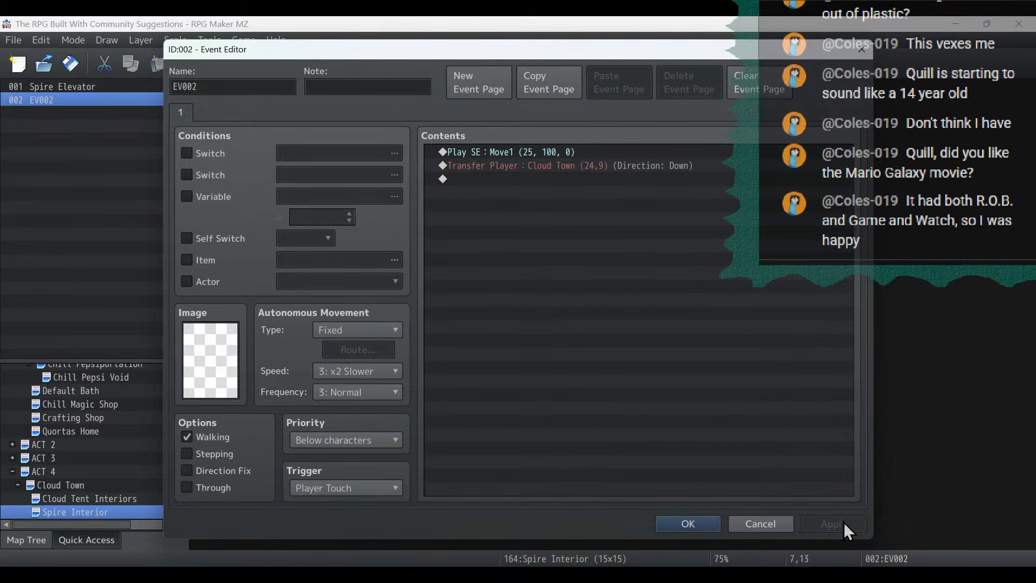
{"action": "left_click", "coordinate": [714, 523]}
- Create an event at (7,7) on Spire Interior and give it the green dragon image from $mv_BigMonster2
{"action": "double_click", "coordinate": [377, 270]}
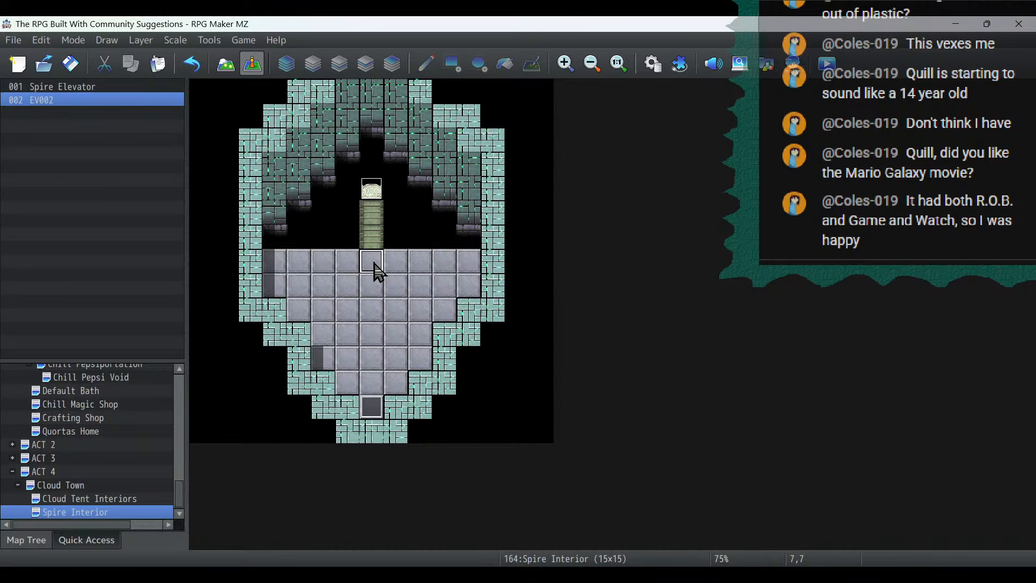
{"action": "double_click", "coordinate": [211, 364]}
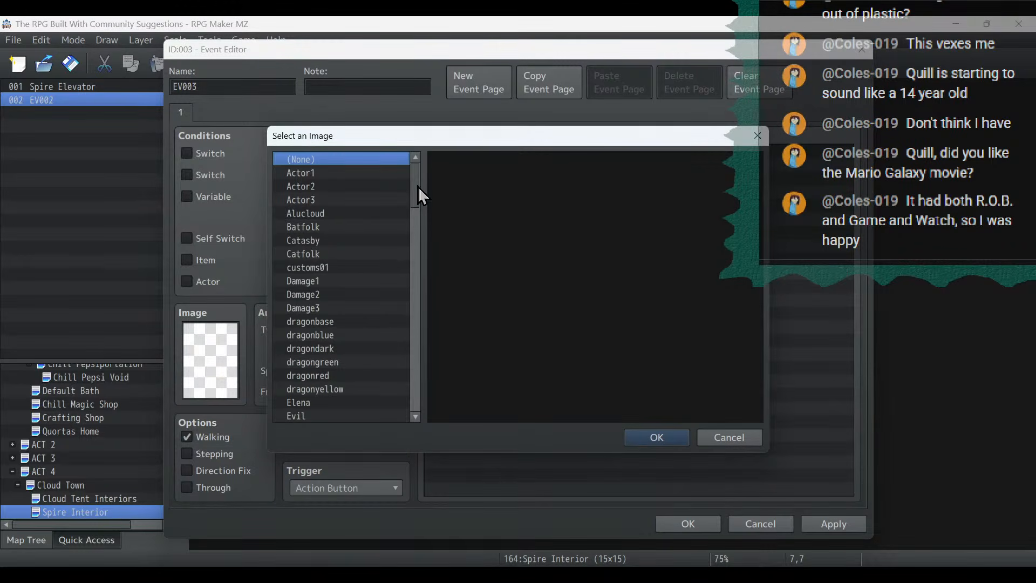
{"action": "left_click_drag", "start_coordinate": [418, 189], "coordinate": [426, 271]}
{"action": "left_click", "coordinate": [312, 321]}
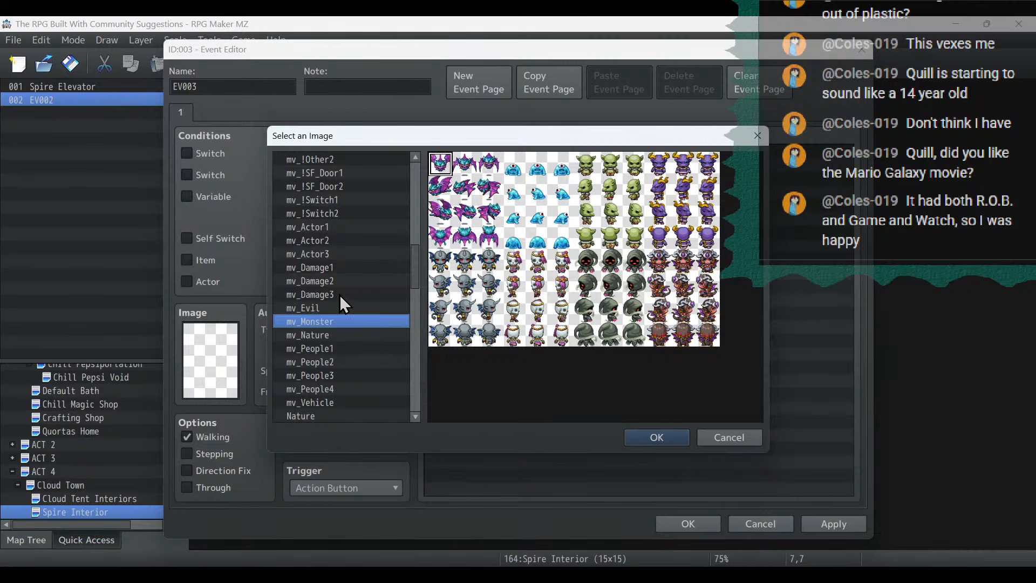
{"action": "scroll", "coordinate": [374, 298], "scroll_direction": "down", "scroll_amount": 9}
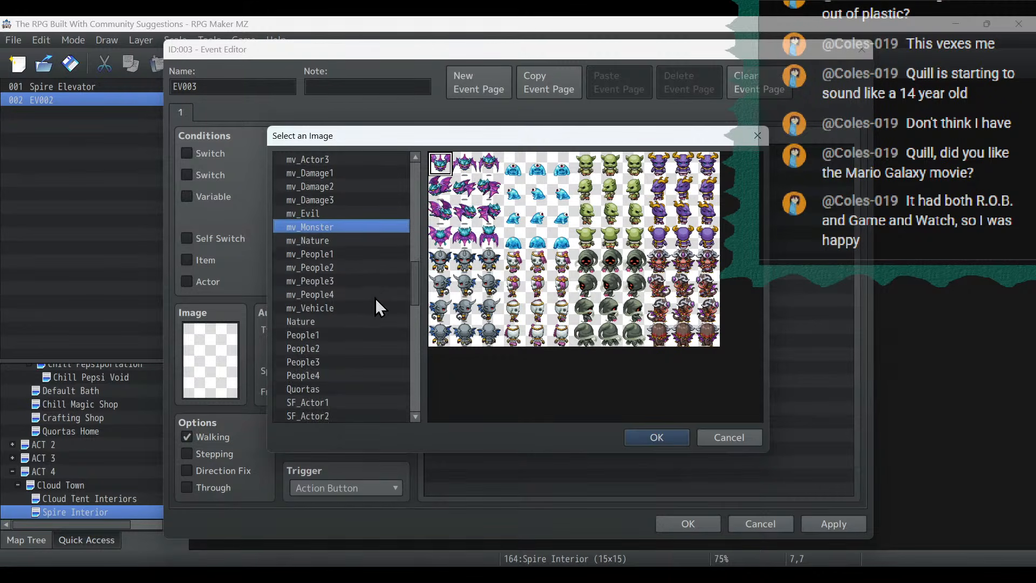
{"action": "scroll", "coordinate": [375, 298], "scroll_direction": "down", "scroll_amount": 8}
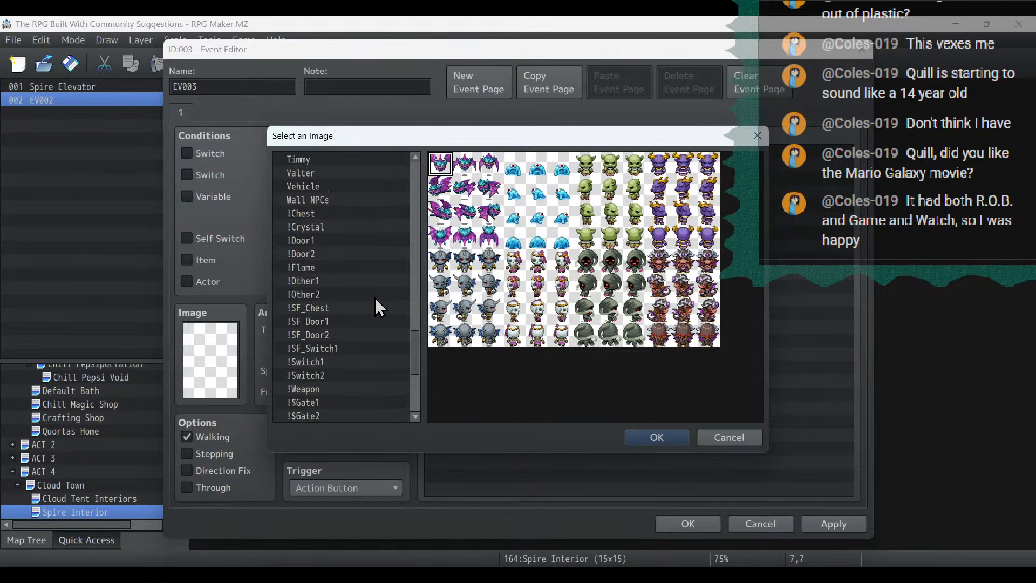
{"action": "left_click", "coordinate": [355, 279]}
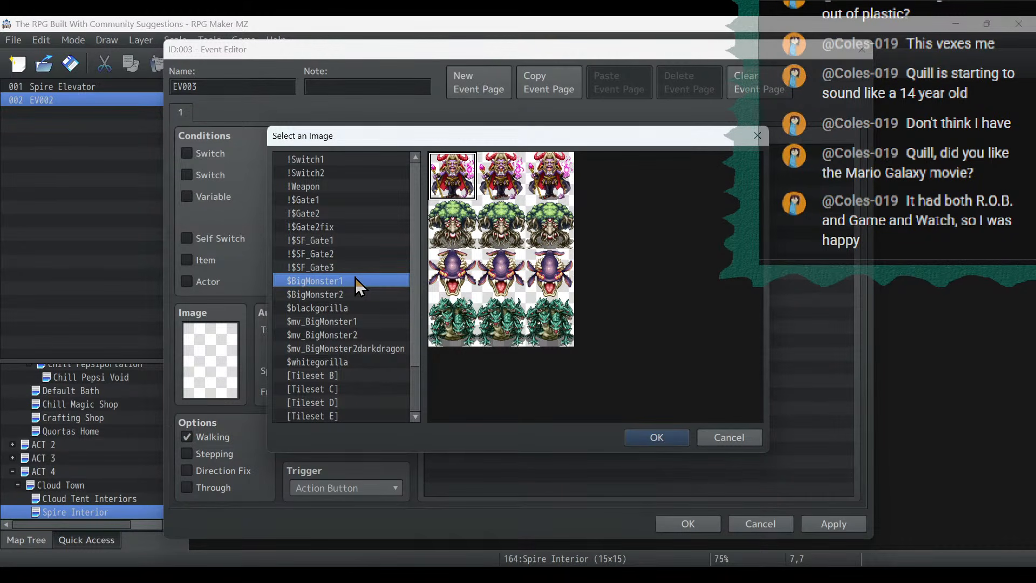
{"action": "key", "text": "Down"}
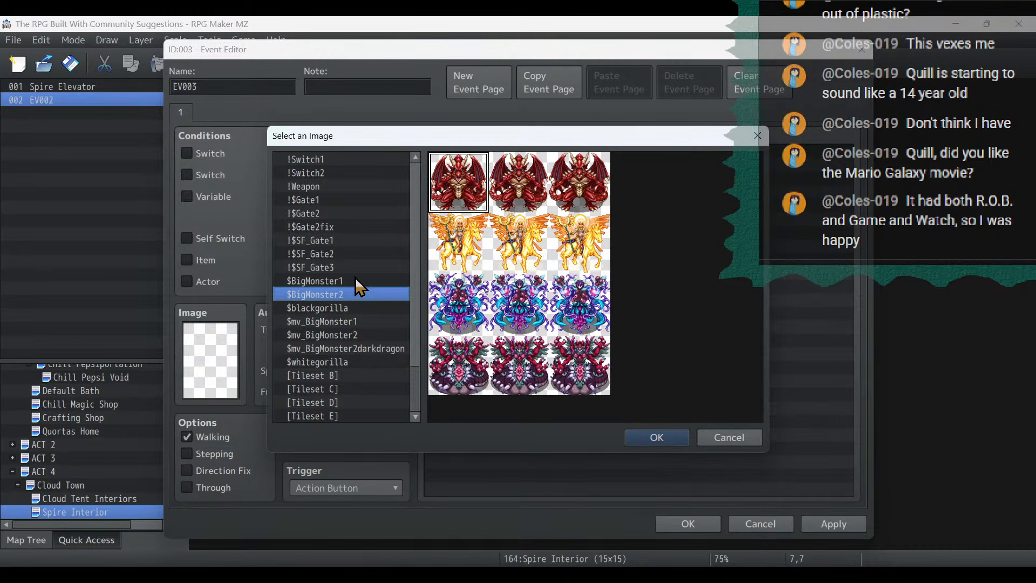
{"action": "key", "text": "Down"}
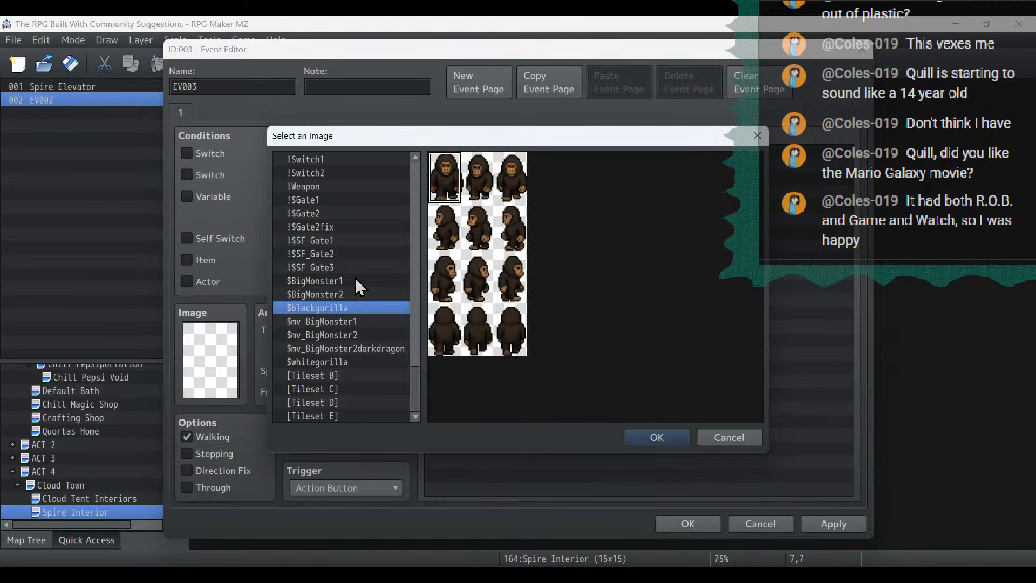
{"action": "key", "text": "Down"}
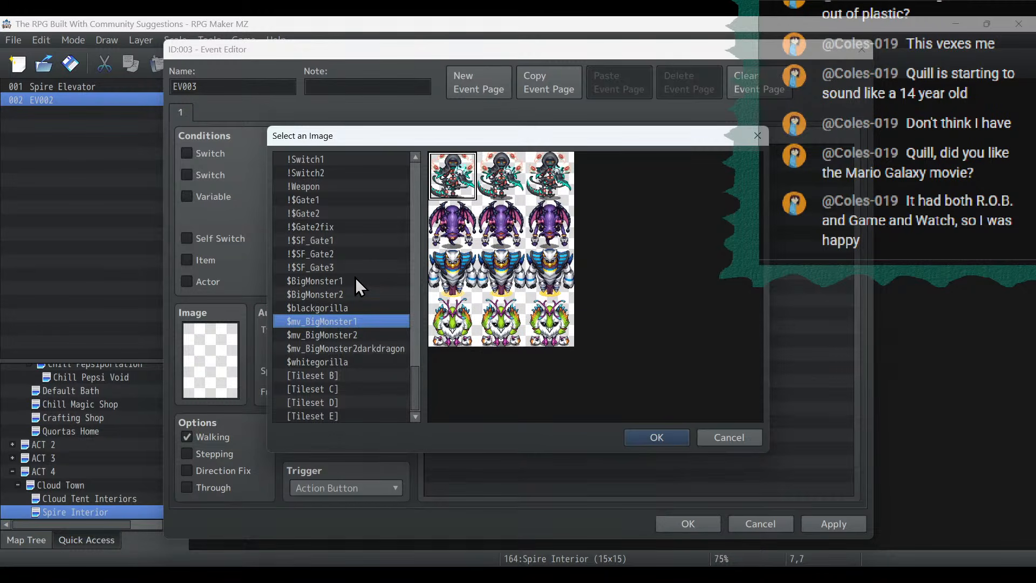
{"action": "key", "text": "Down"}
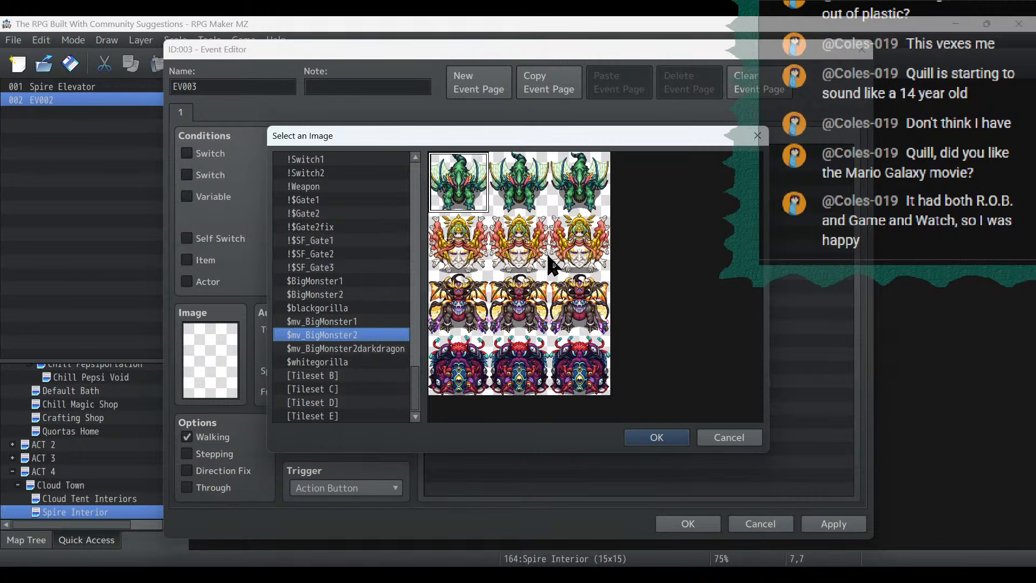
{"action": "double_click", "coordinate": [472, 186]}
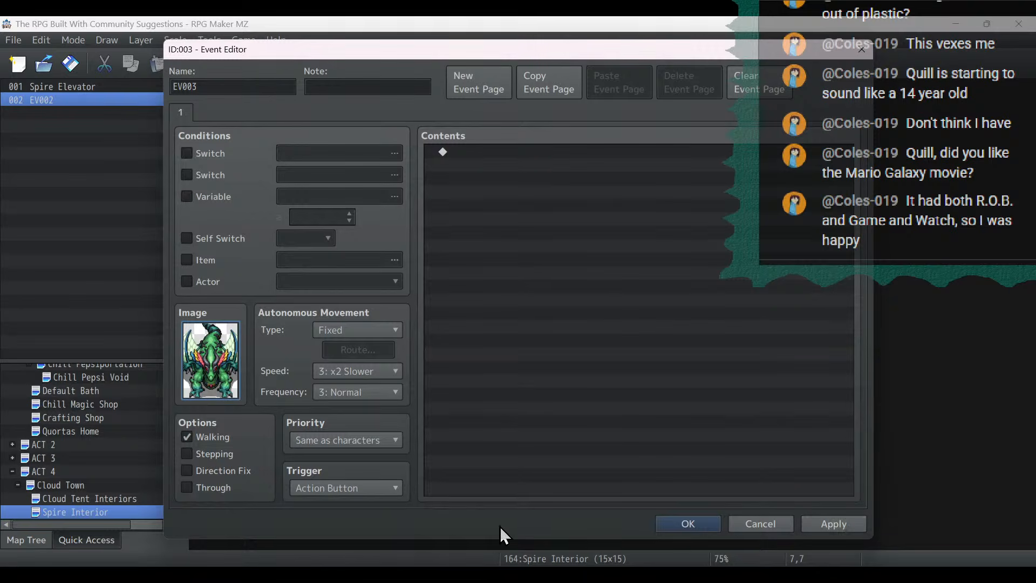
- Enable the Stepping animation for the green dragon event, apply the settings and close its editor
{"action": "left_click", "coordinate": [219, 452]}
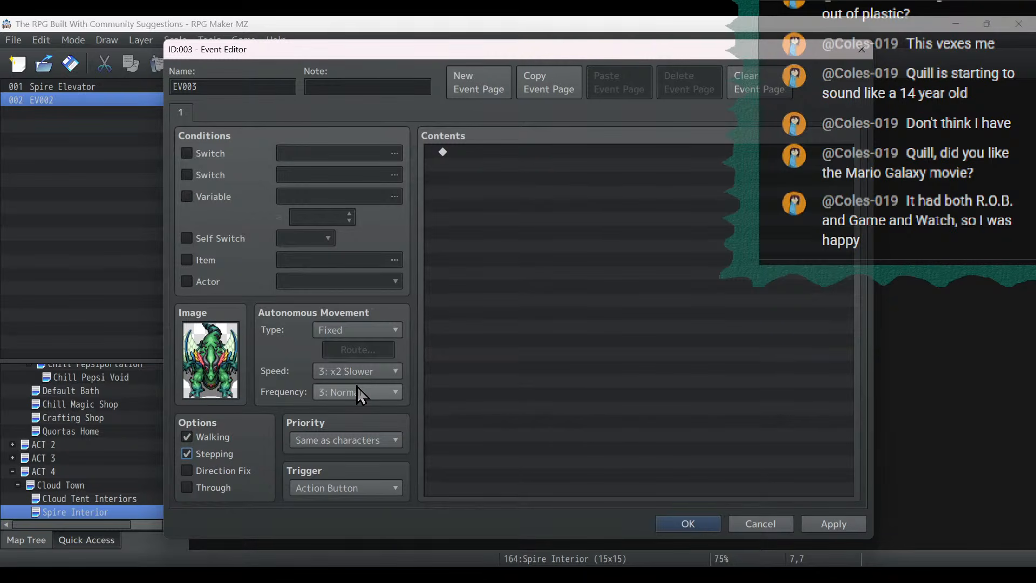
{"action": "left_click", "coordinate": [837, 519]}
{"action": "left_click", "coordinate": [672, 520]}
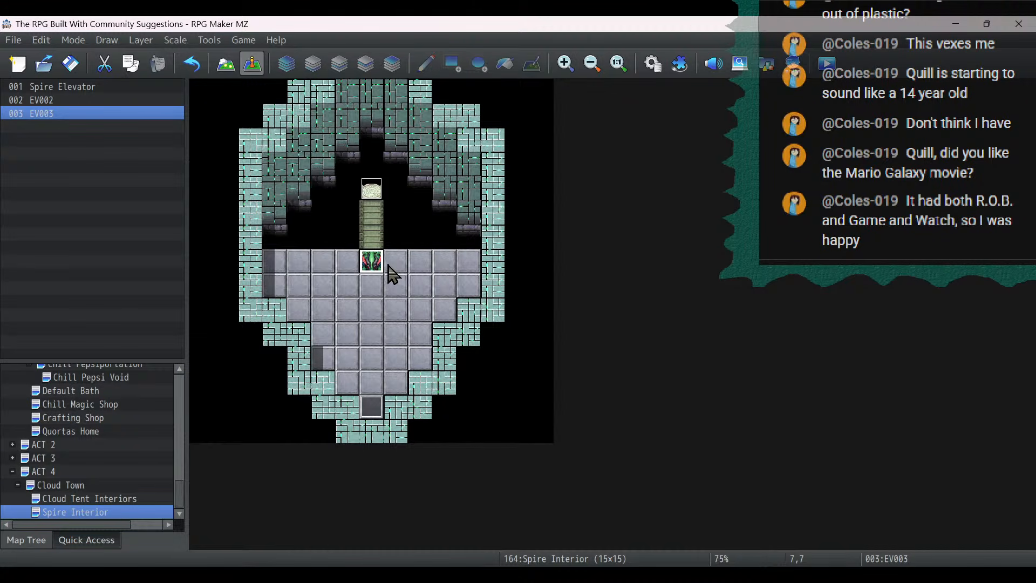
- Rename the green dragon event as Guardian Dragon and save it
{"action": "double_click", "coordinate": [360, 263]}
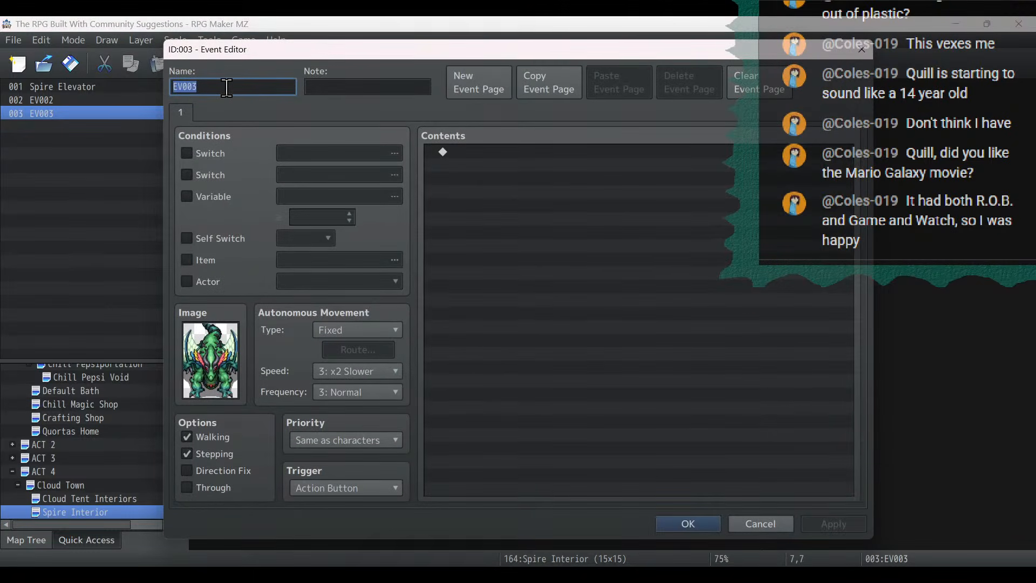
{"action": "type", "text": "Guardian"}
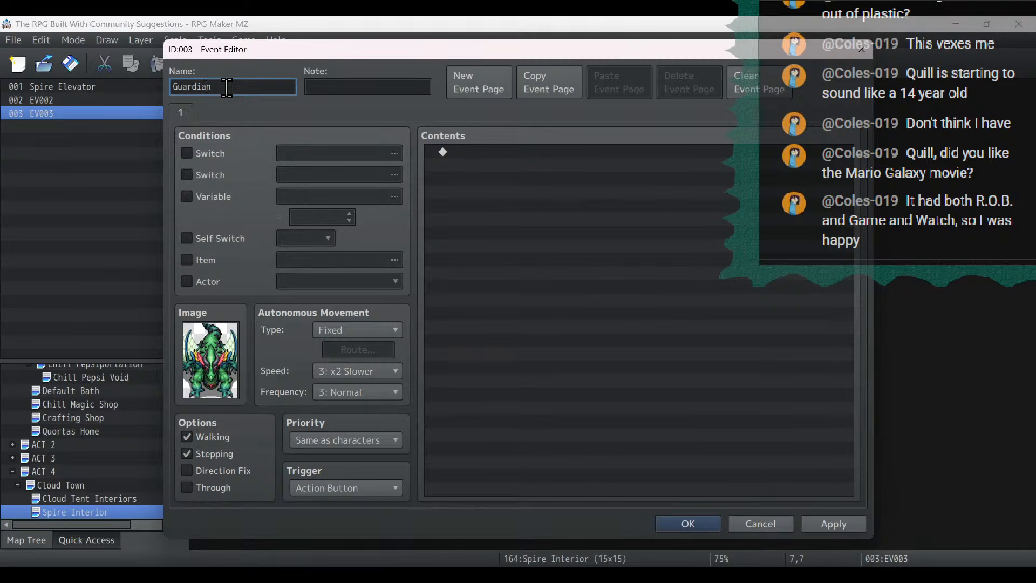
{"action": "type", "text": " Dragon"}
{"action": "left_click", "coordinate": [834, 524]}
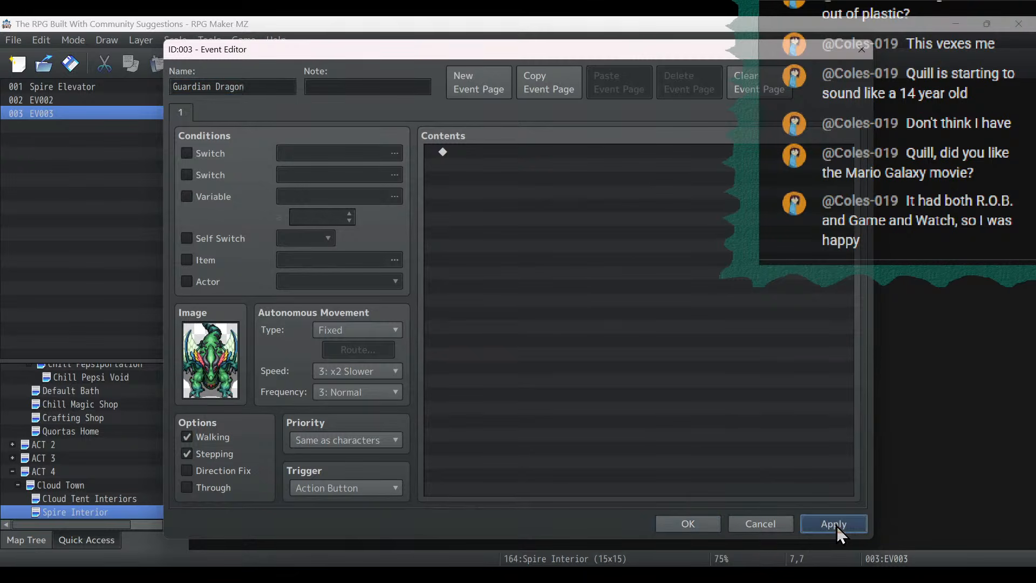
{"action": "left_click", "coordinate": [682, 522]}
- Create an empty event named Void Dragon at (13,0) on the Cloud Town map
{"action": "left_click", "coordinate": [59, 485]}
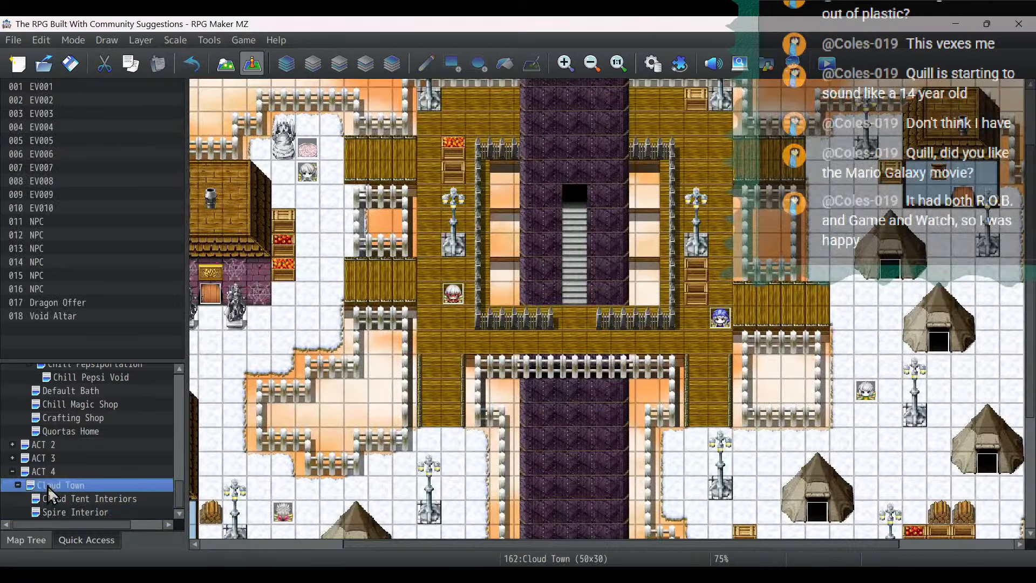
{"action": "left_click_drag", "start_coordinate": [446, 545], "coordinate": [385, 543]}
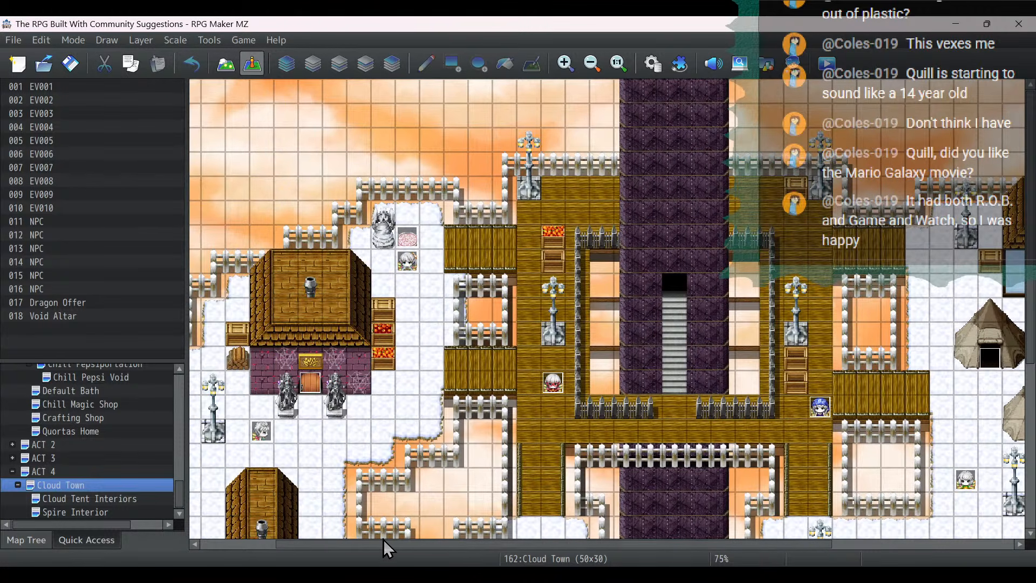
{"action": "double_click", "coordinate": [402, 86]}
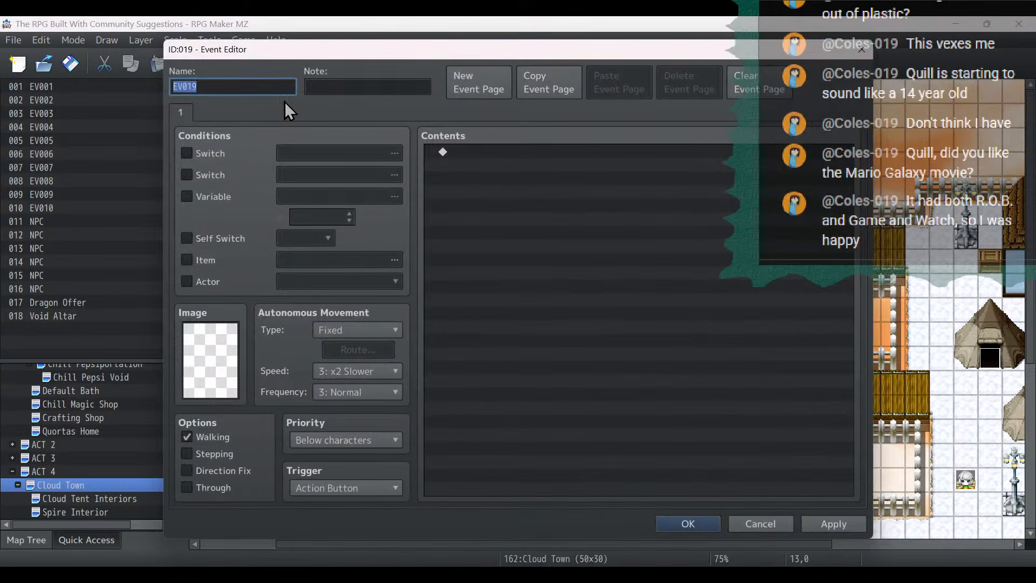
{"action": "type", "text": "Void Dragon"}
{"action": "left_click", "coordinate": [823, 523]}
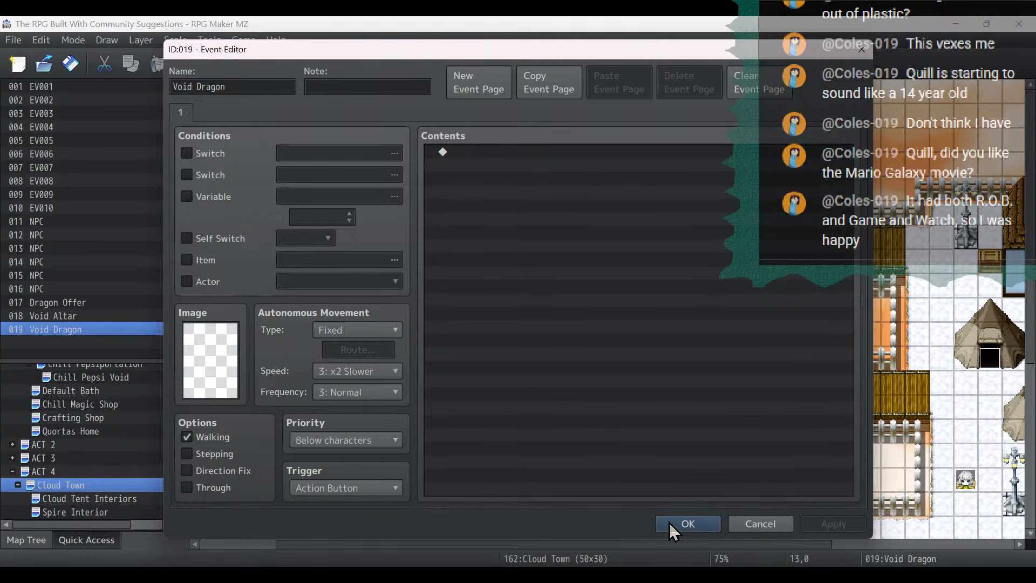
{"action": "left_click", "coordinate": [669, 522]}
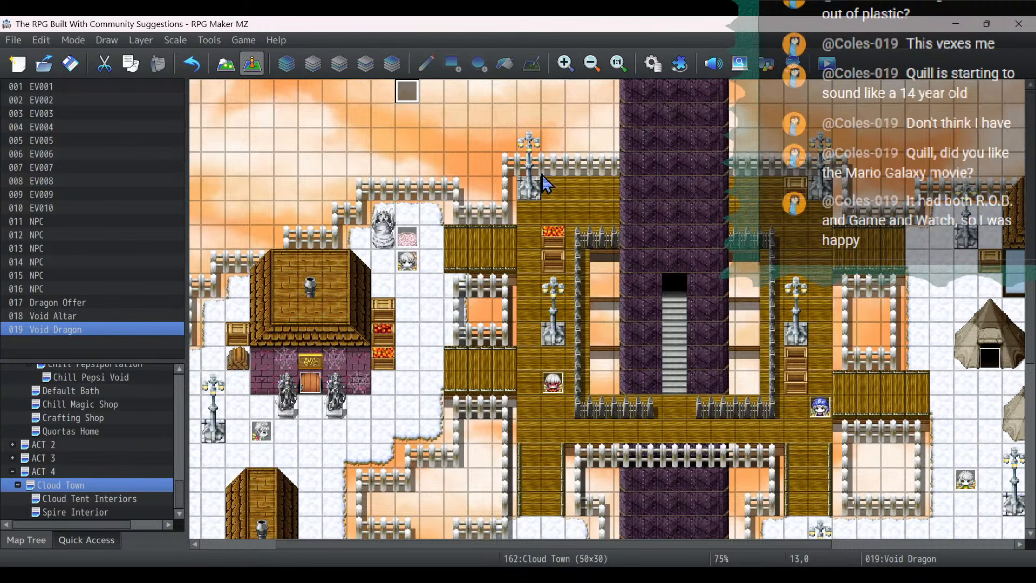
{"action": "scroll", "coordinate": [540, 178], "scroll_direction": "down", "scroll_amount": 3}
{"action": "scroll", "coordinate": [521, 211], "scroll_direction": "up", "scroll_amount": 3}
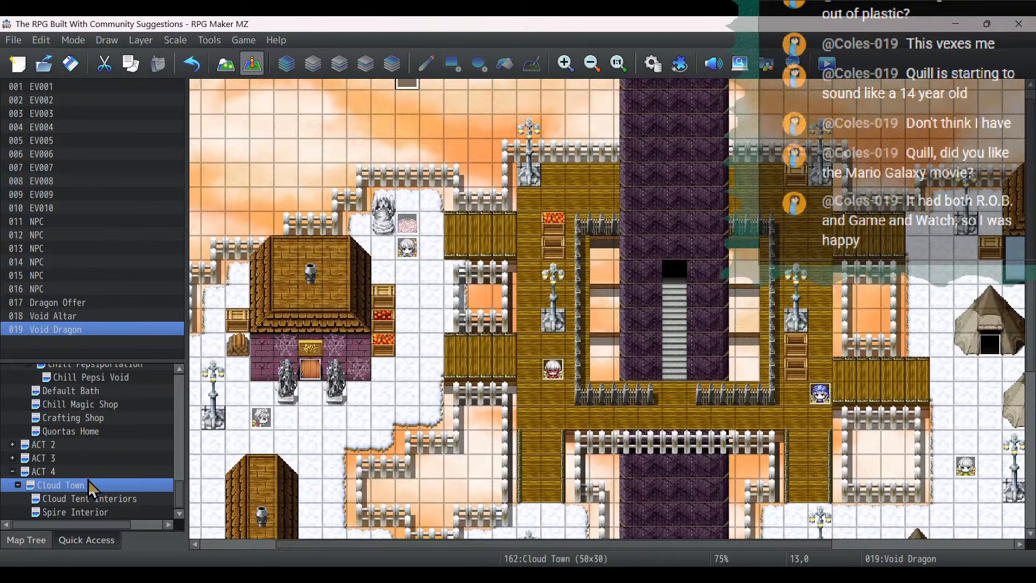
- Return to the Spire Interior map, review the Guardian Dragon event's settings and close its editor
{"action": "left_click", "coordinate": [92, 511]}
{"action": "double_click", "coordinate": [377, 273]}
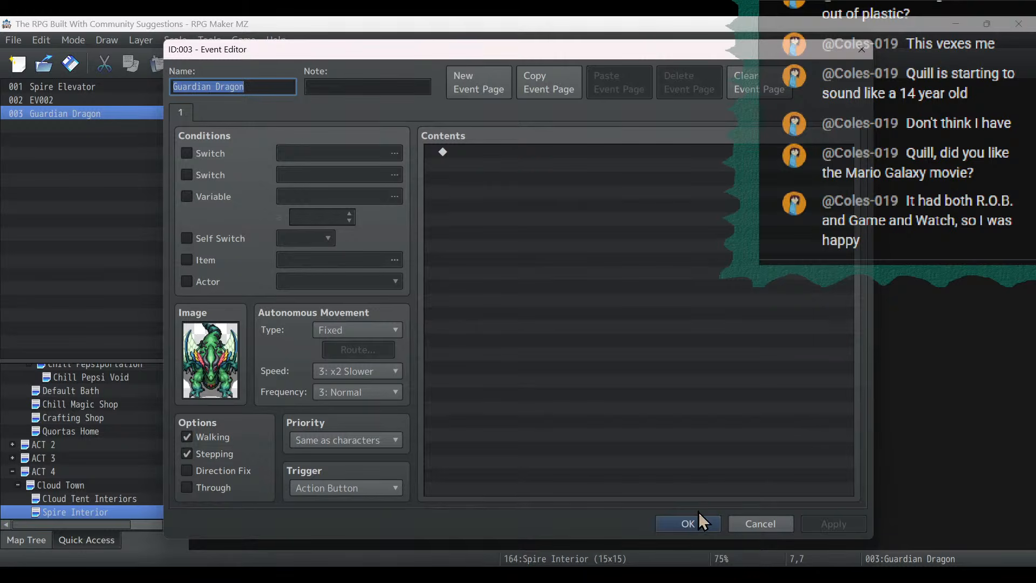
{"action": "left_click", "coordinate": [688, 523]}
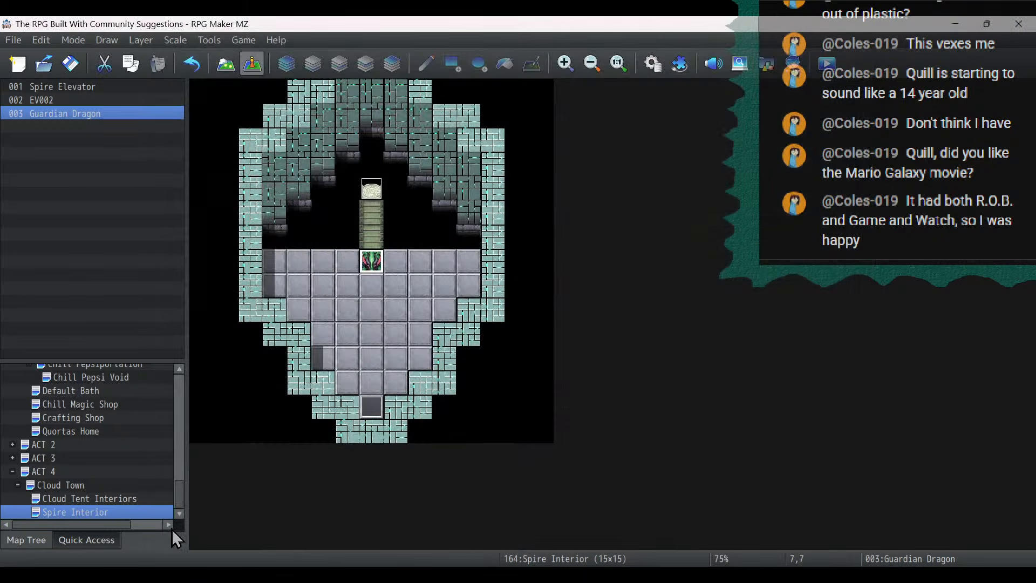
- Switch to the project notes, delete "and spire interior" from the guardian dragon task, and return to RPG Maker MZ
{"action": "key", "text": "alt+Tab"}
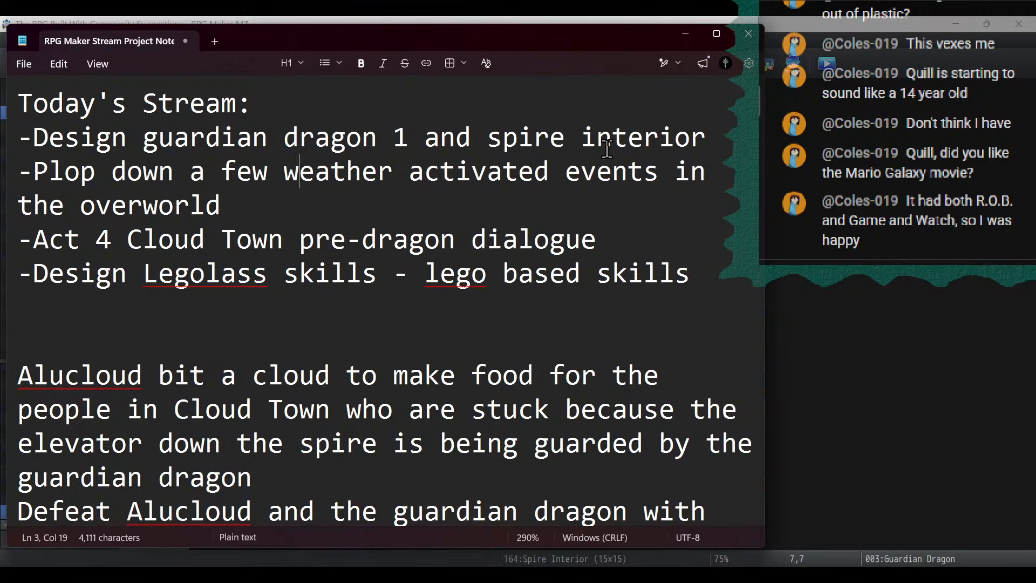
{"action": "left_click_drag", "start_coordinate": [706, 138], "coordinate": [401, 138]}
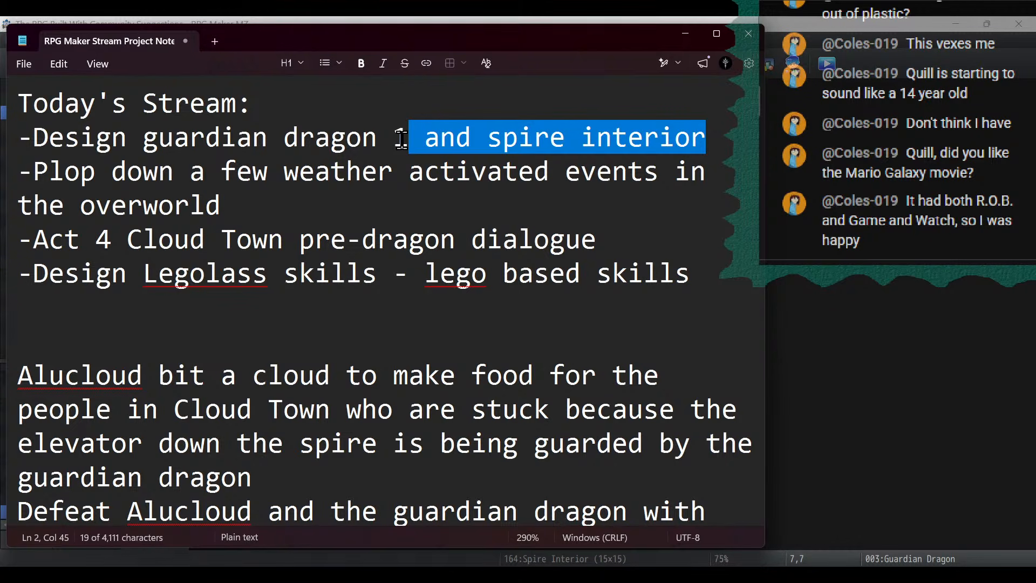
{"action": "key", "text": "BackSpace"}
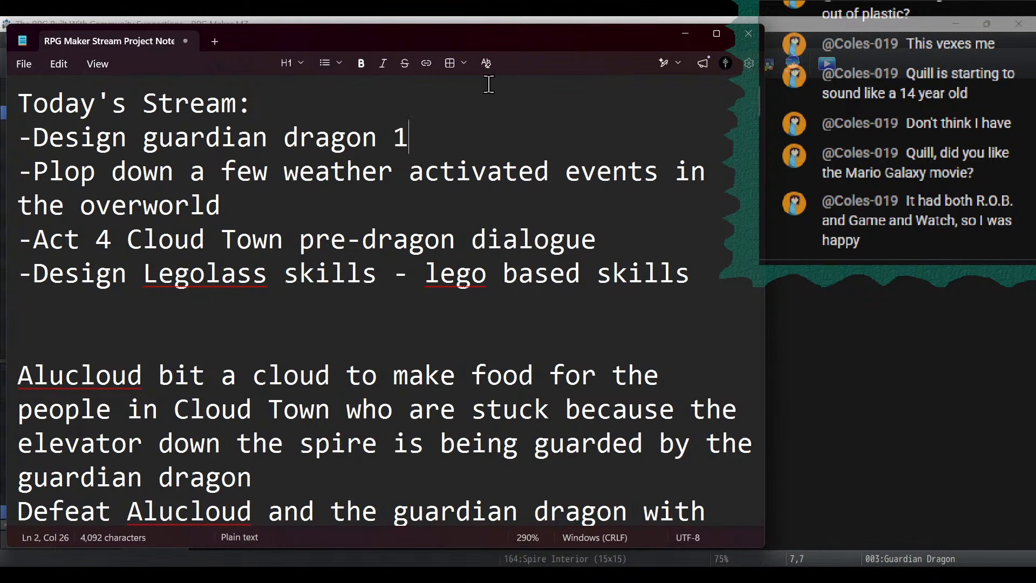
{"action": "left_click", "coordinate": [687, 33]}
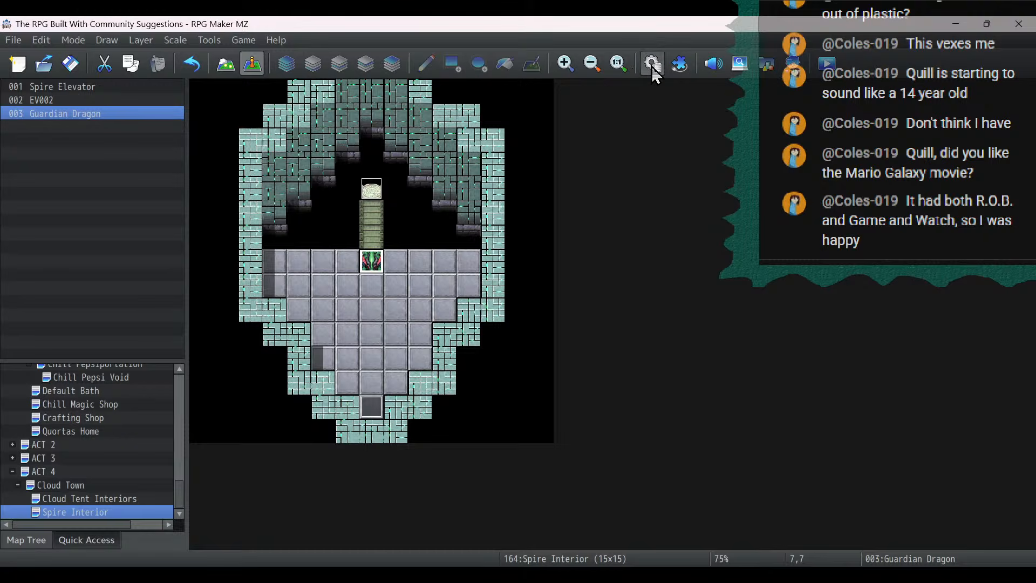
- Copy the Haywire Probe enemy in the database into the empty enemy slot 0137
{"action": "left_click", "coordinate": [652, 64]}
{"action": "left_click", "coordinate": [186, 205]}
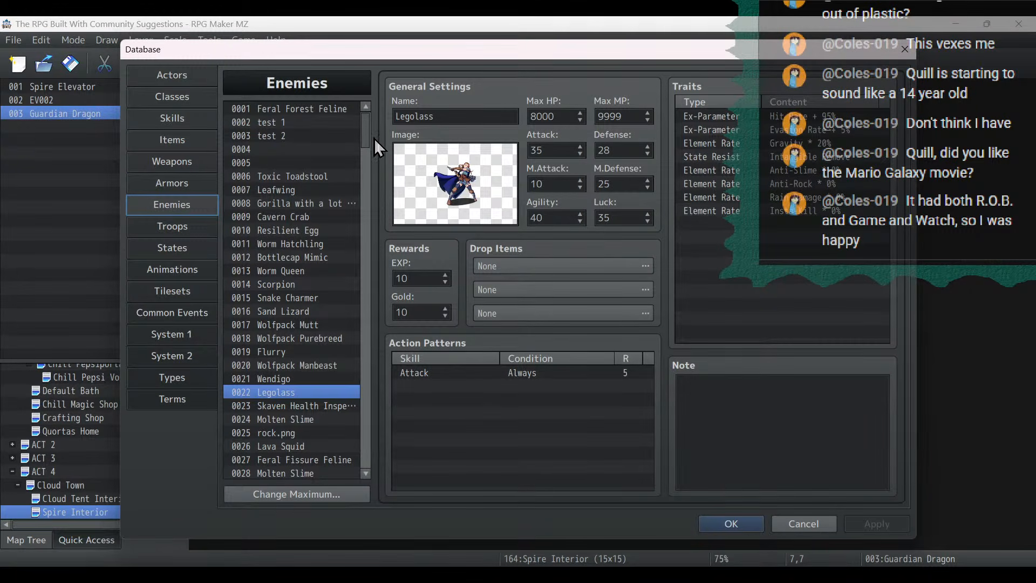
{"action": "left_click_drag", "start_coordinate": [364, 145], "coordinate": [364, 290]}
{"action": "left_click", "coordinate": [312, 289]}
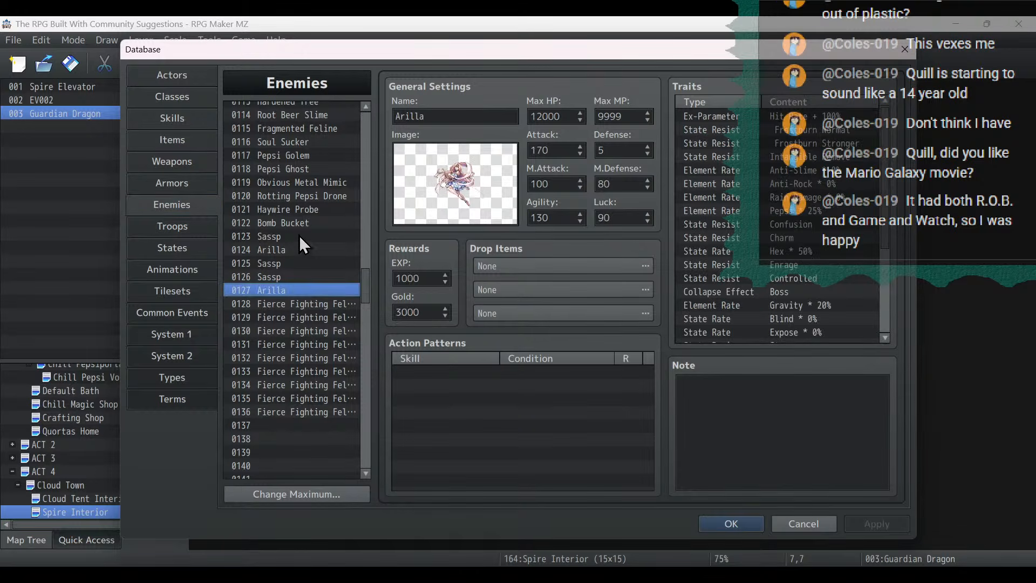
{"action": "left_click", "coordinate": [301, 237]}
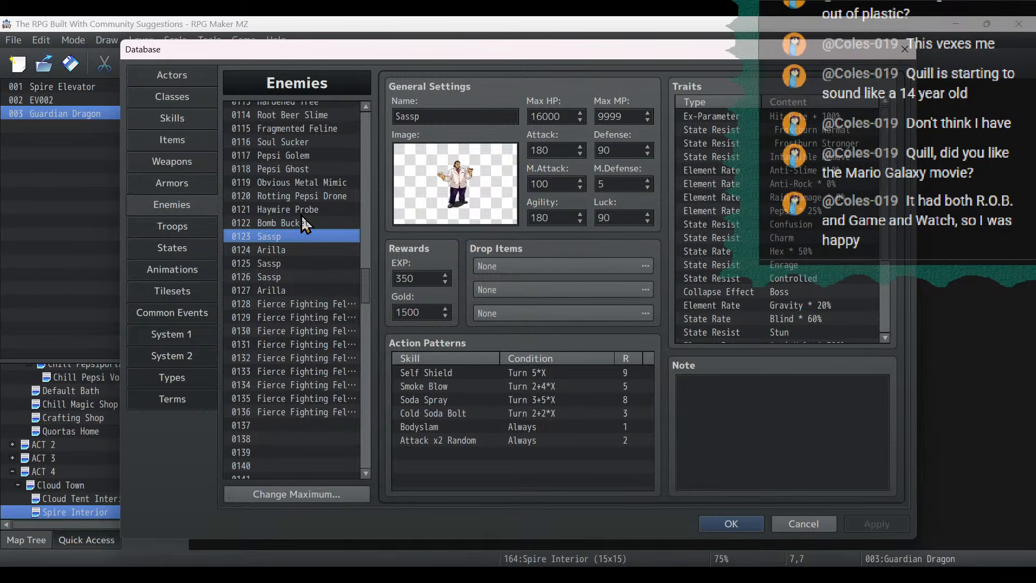
{"action": "left_click", "coordinate": [302, 210]}
{"action": "right_click", "coordinate": [304, 207]}
{"action": "left_click", "coordinate": [333, 216]}
{"action": "scroll", "coordinate": [329, 236], "scroll_direction": "down", "scroll_amount": 2}
{"action": "left_click", "coordinate": [289, 357]}
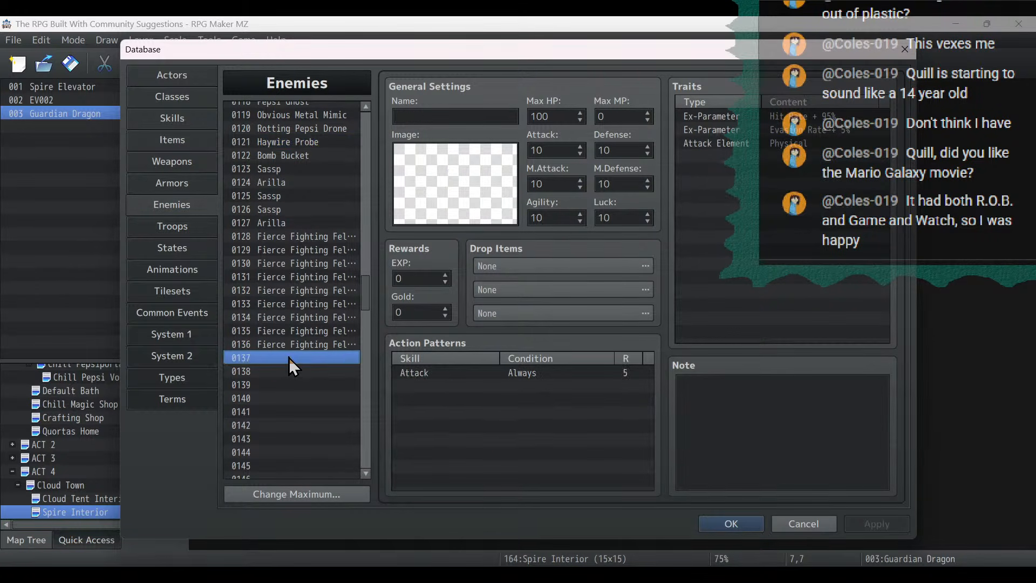
{"action": "right_click", "coordinate": [289, 358]}
{"action": "left_click", "coordinate": [329, 385]}
- Rename enemy 0137 as Guardian Dragon and apply the change
{"action": "triple_click", "coordinate": [482, 113]}
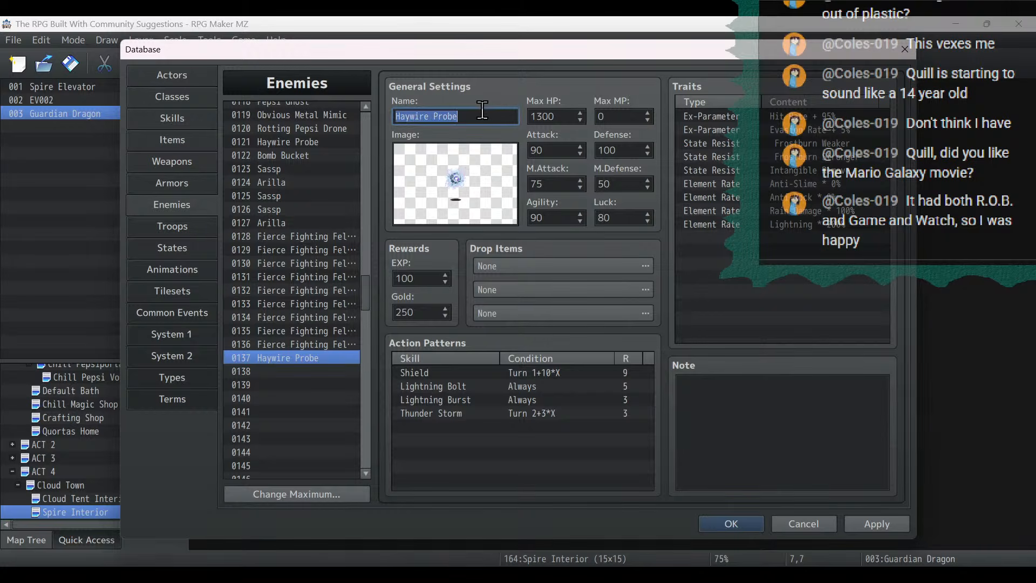
{"action": "type", "text": "Guar"}
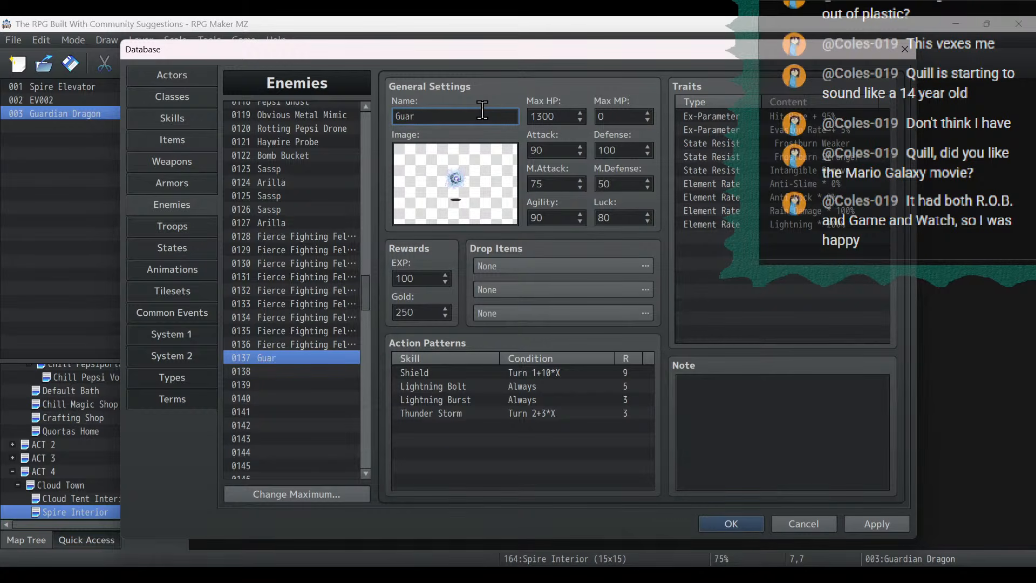
{"action": "type", "text": "dian Dragon"}
{"action": "left_click", "coordinate": [877, 523]}
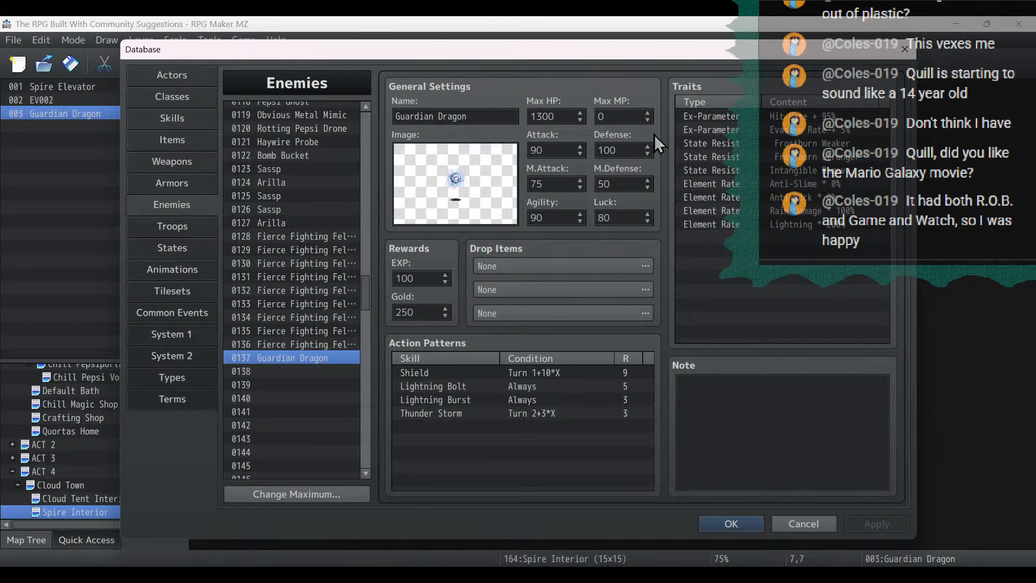
- Set the Guardian Dragon's Max HP to 9999 and both its Defense and M.Defense to 999
{"action": "left_click", "coordinate": [580, 112]}
{"action": "type", "text": "9999"}
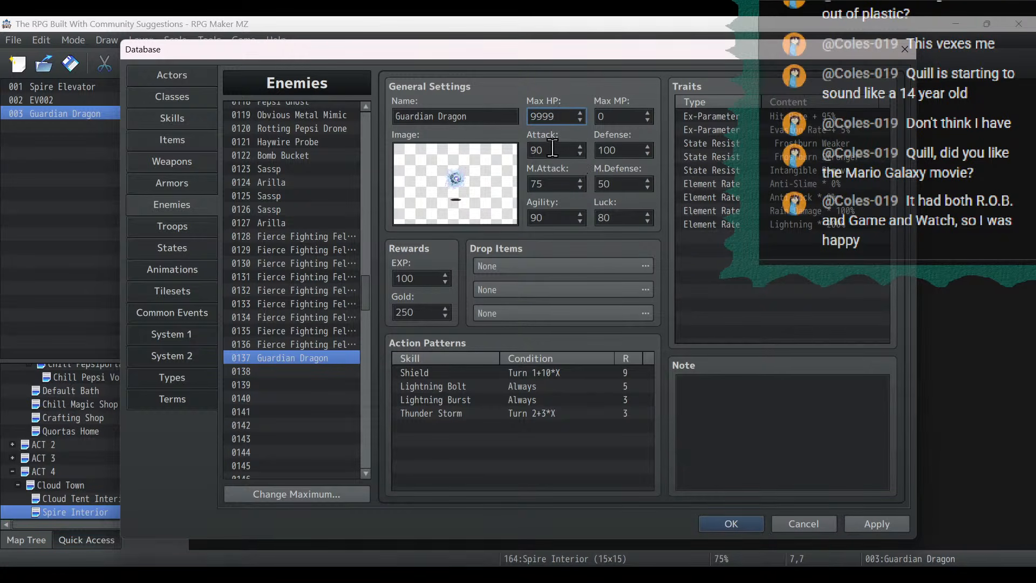
{"action": "left_click", "coordinate": [626, 151]}
{"action": "type", "text": "999"}
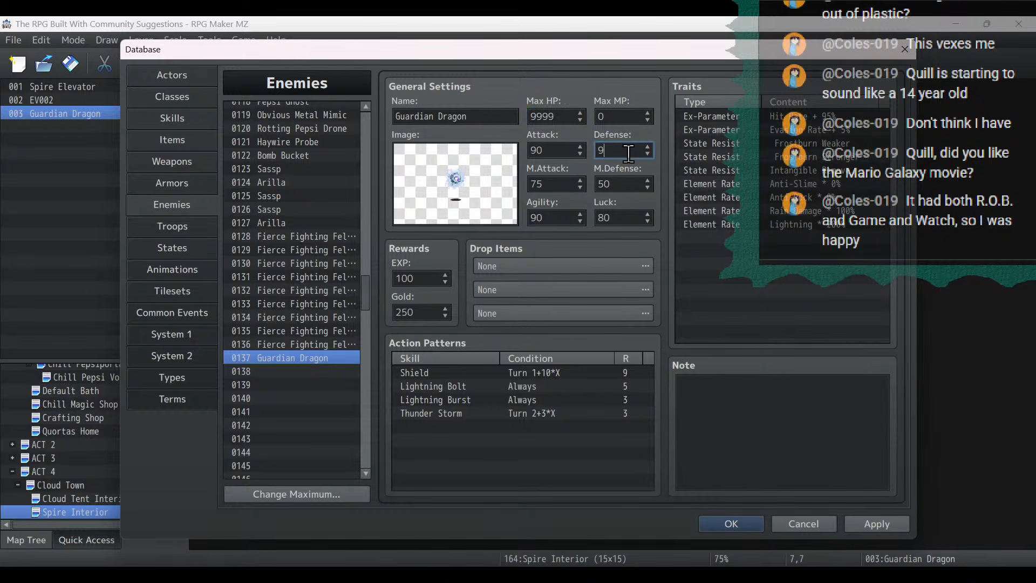
{"action": "left_click", "coordinate": [633, 180]}
{"action": "type", "text": "999"}
- Copy the Insta-Kill * 0% element rate trait from the Arilla enemy 0127
{"action": "left_click", "coordinate": [843, 184]}
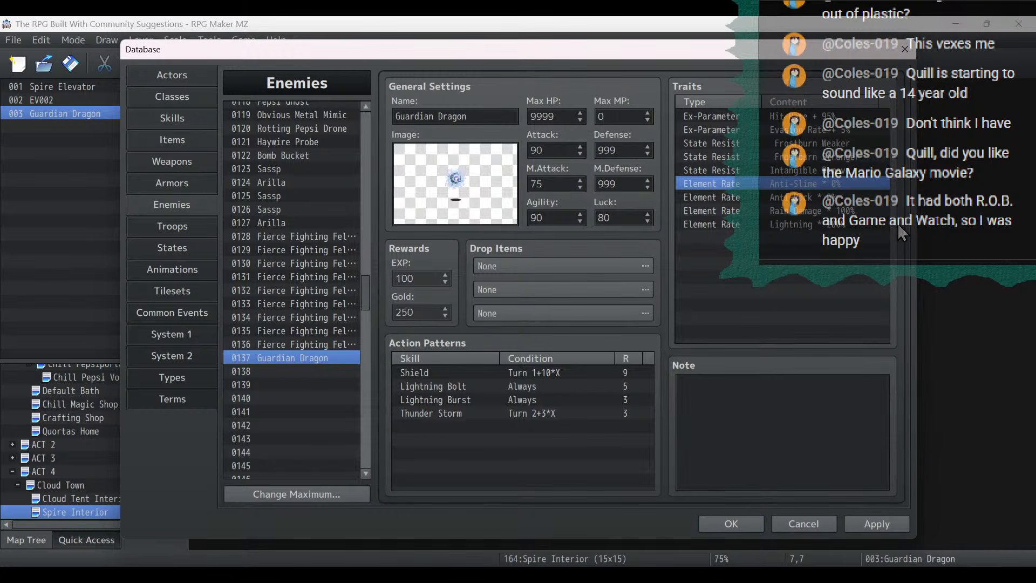
{"action": "left_click", "coordinate": [291, 223]}
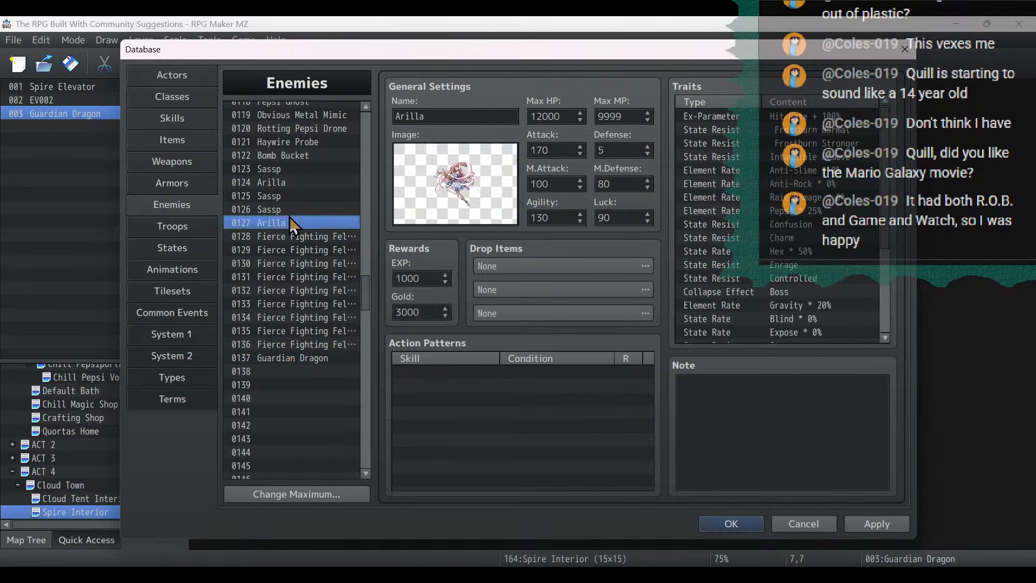
{"action": "scroll", "coordinate": [698, 257], "scroll_direction": "down", "scroll_amount": 3}
{"action": "left_click", "coordinate": [769, 296]}
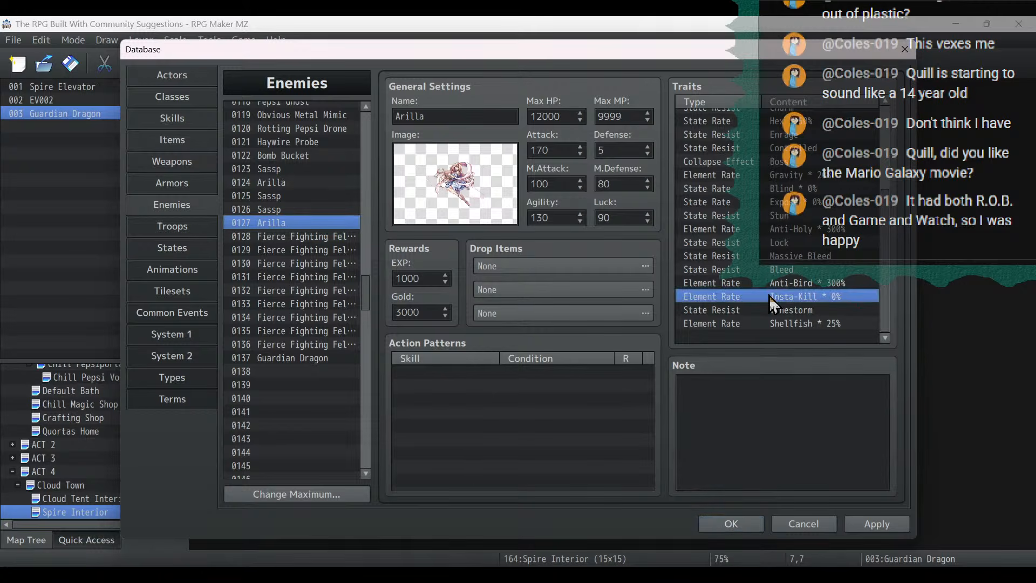
{"action": "right_click", "coordinate": [769, 296]}
{"action": "left_click", "coordinate": [793, 345]}
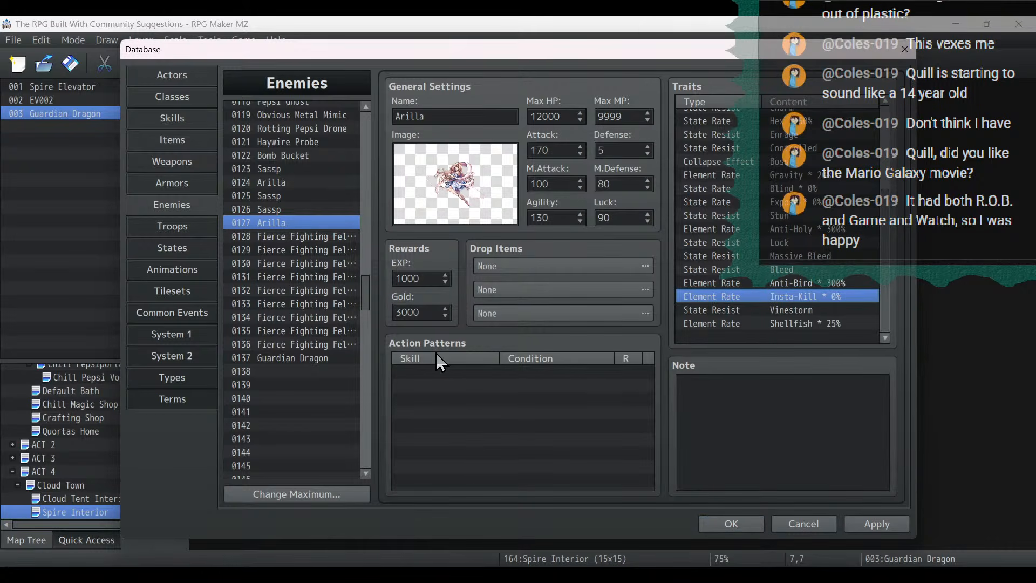
- Replace the Guardian Dragon's four element rate traits, from Anti-Slime to Lightning, with the copied Insta-Kill * 0% trait
{"action": "left_click", "coordinate": [266, 358]}
{"action": "left_click", "coordinate": [813, 184]}
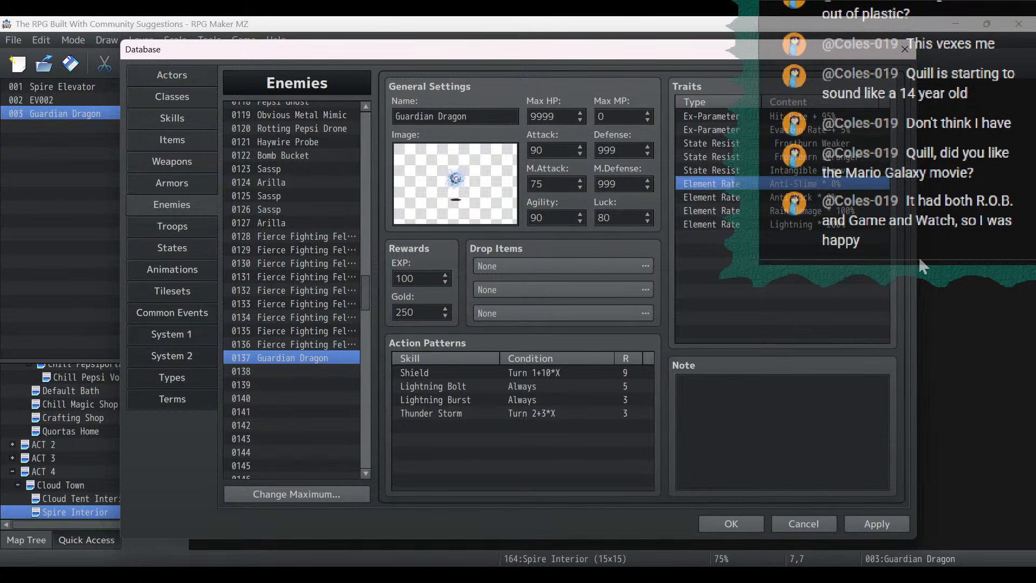
{"action": "key", "text": "Delete"}
{"action": "key", "text": "Delete"}
{"action": "key", "text": "Delete"}
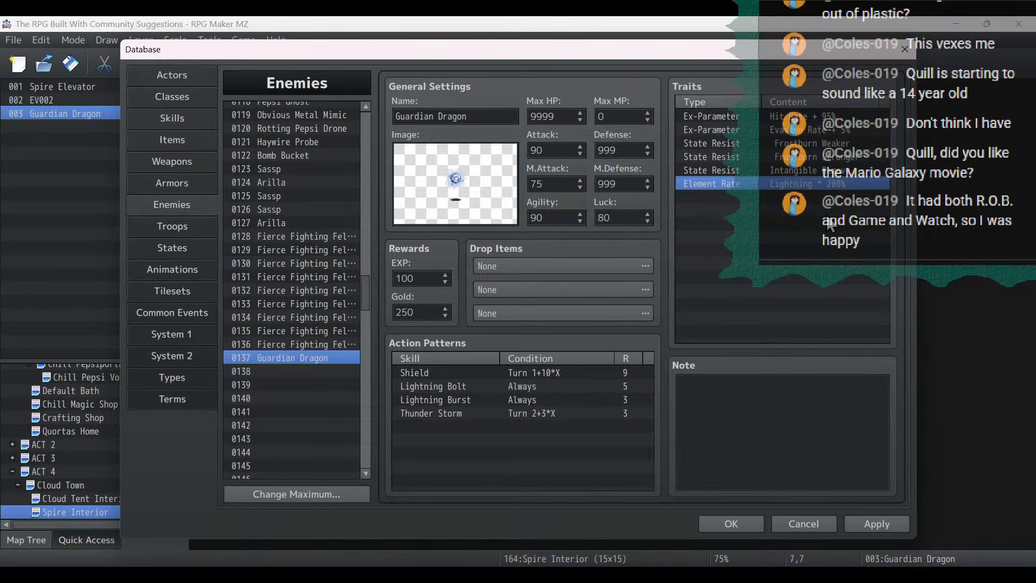
{"action": "key", "text": "Delete"}
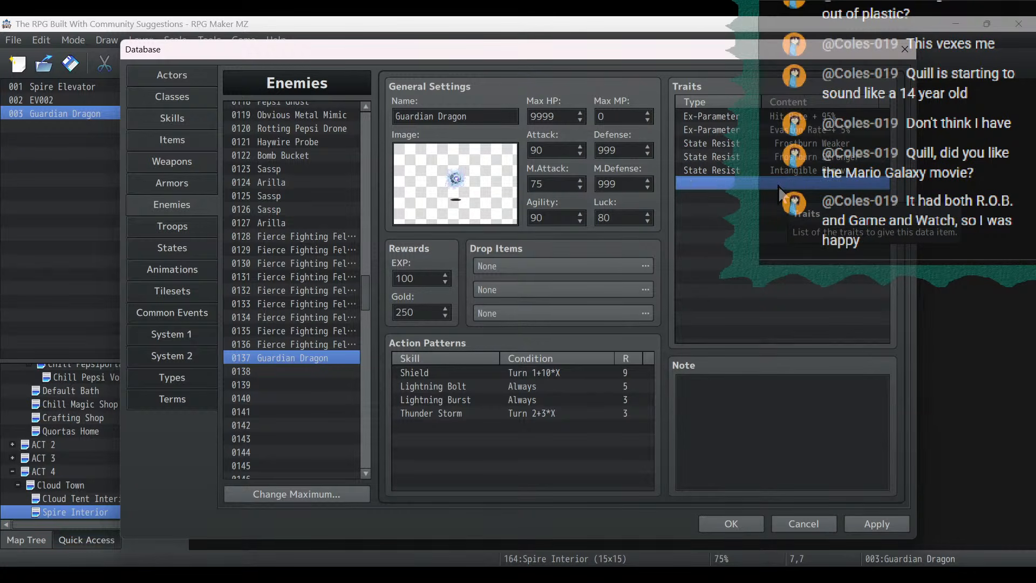
{"action": "right_click", "coordinate": [780, 185]}
{"action": "left_click", "coordinate": [825, 254]}
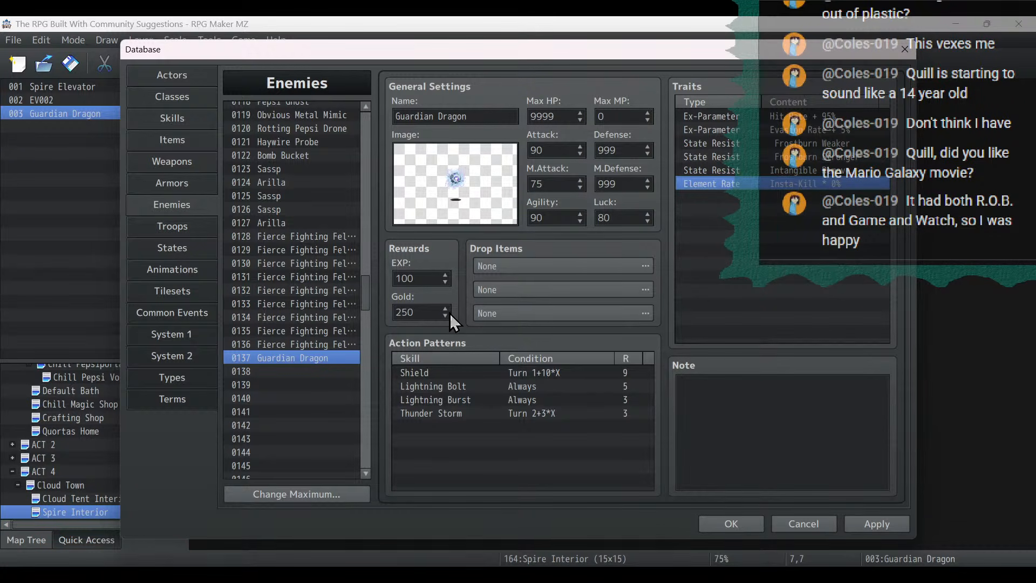
- Compare the EXP and gold rewards of the Arilla and Sassp enemies with the Guardian Dragon's
{"action": "left_click", "coordinate": [423, 278]}
{"action": "left_click", "coordinate": [274, 222]}
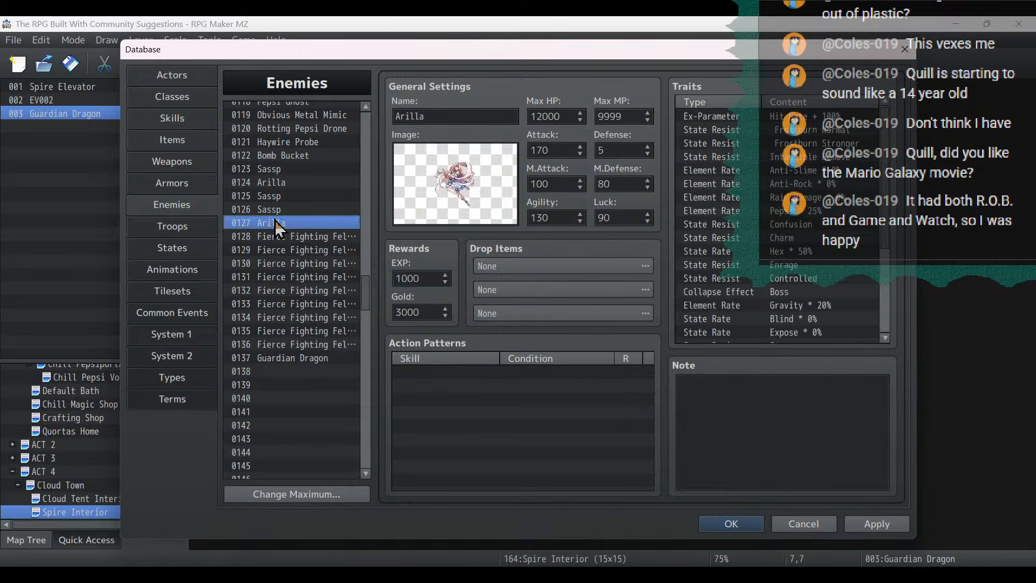
{"action": "left_click", "coordinate": [276, 192]}
{"action": "left_click", "coordinate": [277, 169]}
{"action": "left_click", "coordinate": [300, 357]}
{"action": "left_click", "coordinate": [433, 278]}
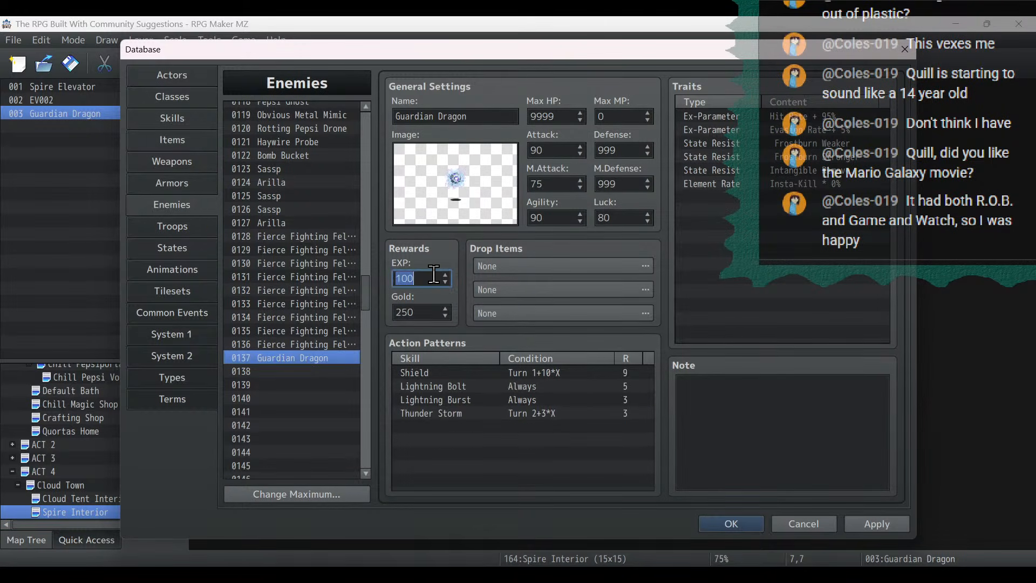
{"action": "type", "text": "12"}
{"action": "key", "text": "BackSpace"}
{"action": "left_click", "coordinate": [309, 169]}
{"action": "left_click", "coordinate": [306, 223]}
{"action": "left_click", "coordinate": [336, 357]}
- Set the Guardian Dragon's rewards to 1500 EXP and 3000 gold
{"action": "double_click", "coordinate": [419, 277]}
{"action": "type", "text": "1500"}
{"action": "double_click", "coordinate": [430, 317]}
{"action": "type", "text": "3000"}
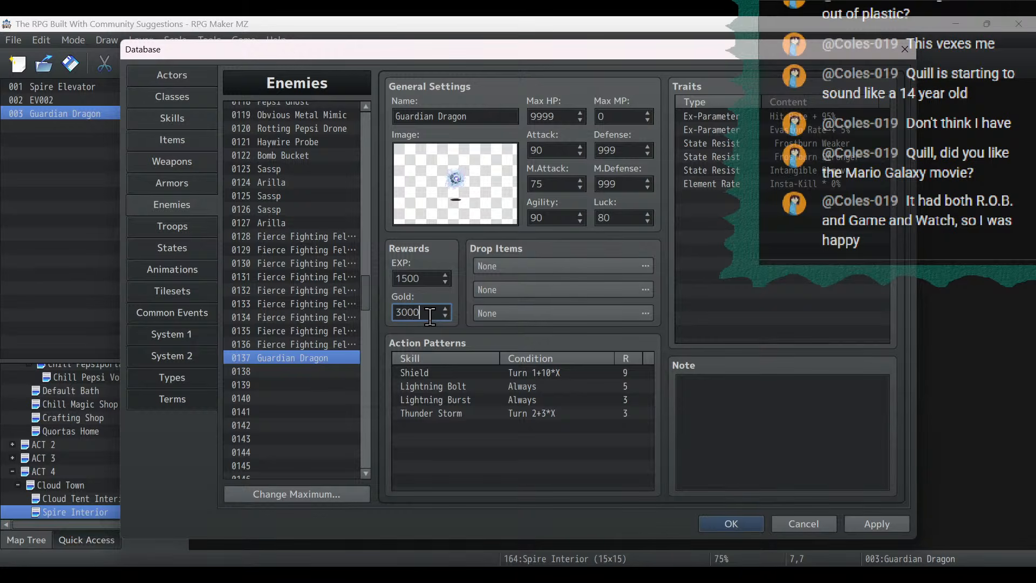
- Delete all four inherited action patterns from the Guardian Dragon and apply the changes
{"action": "left_click", "coordinate": [511, 373]}
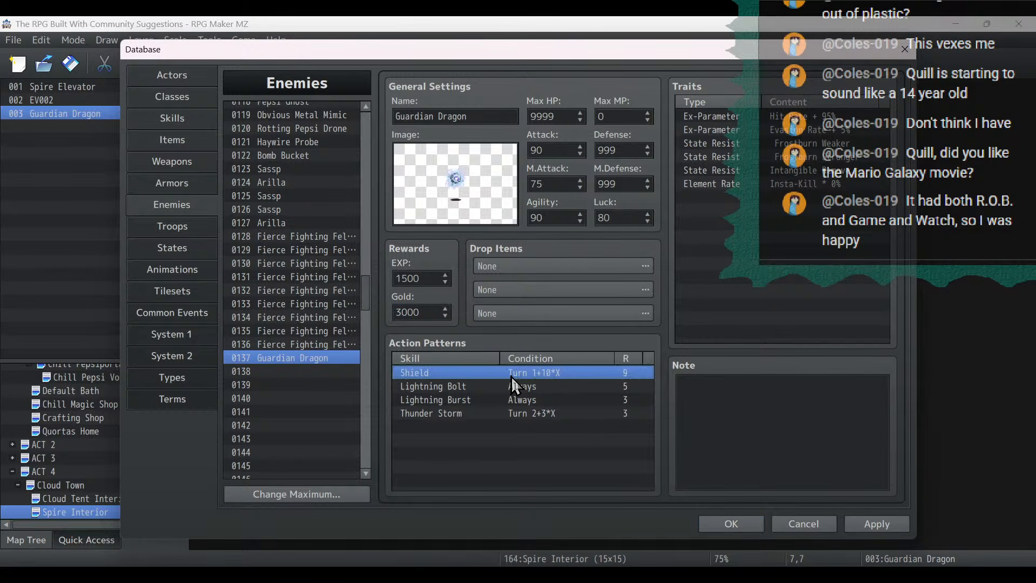
{"action": "key", "text": "Delete"}
{"action": "key", "text": "Delete"}
{"action": "key", "text": "Delete"}
{"action": "key", "text": "Delete"}
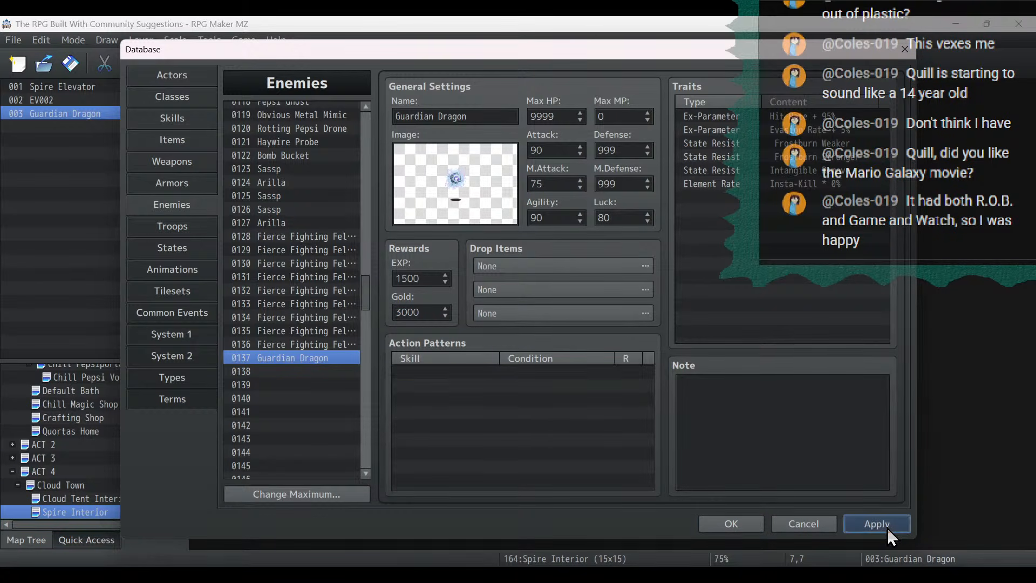
{"action": "left_click", "coordinate": [887, 526]}
- Set the Guardian Dragon's Agility to 200, M.Attack to 100 and Attack to 150
{"action": "double_click", "coordinate": [555, 216]}
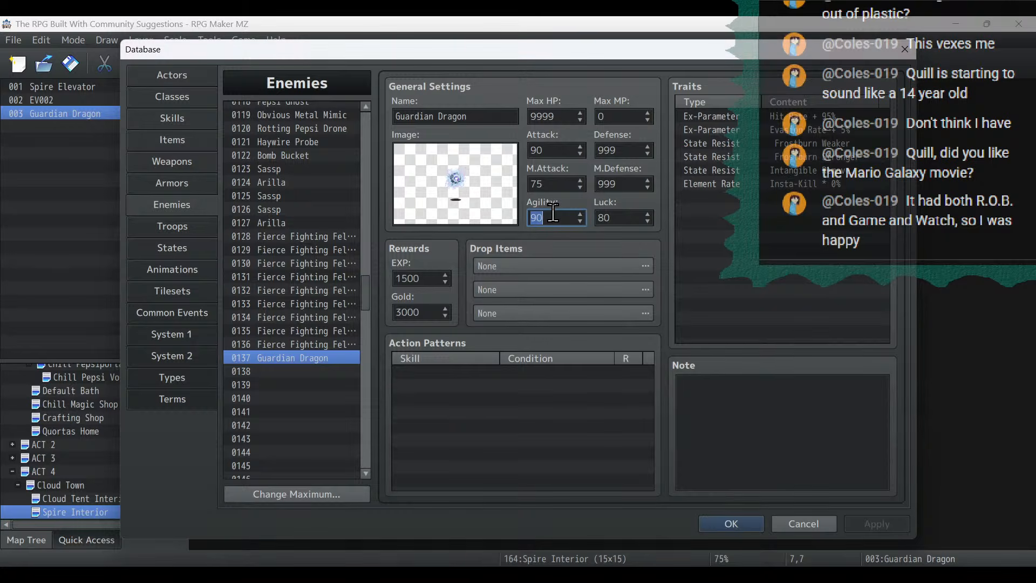
{"action": "type", "text": "200"}
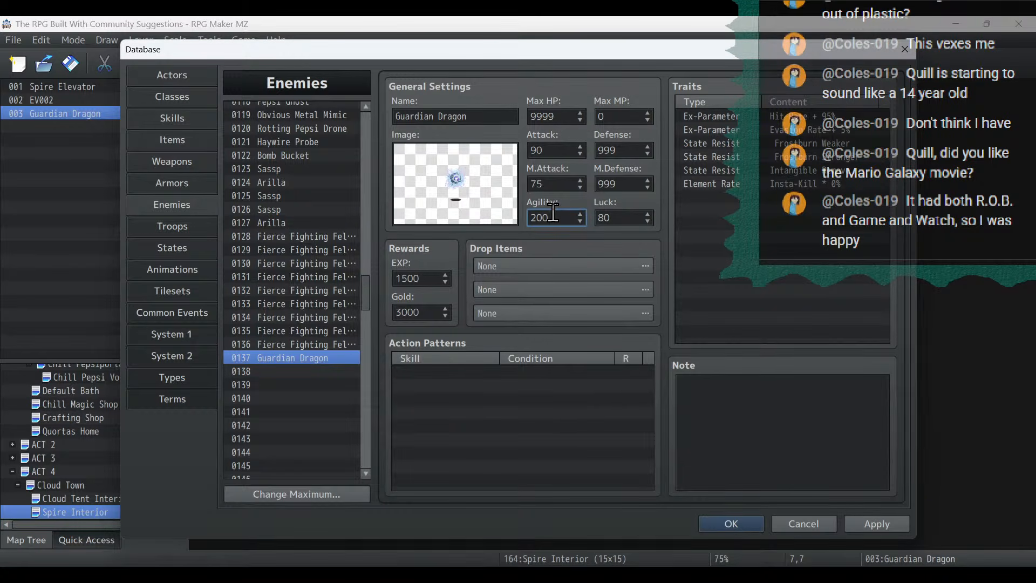
{"action": "double_click", "coordinate": [550, 183]}
{"action": "type", "text": "100"}
{"action": "double_click", "coordinate": [554, 150]}
{"action": "type", "text": "150"}
- Choose the Dragon picture as the Guardian Dragon's enemy image
{"action": "left_click", "coordinate": [464, 169]}
{"action": "double_click", "coordinate": [464, 170]}
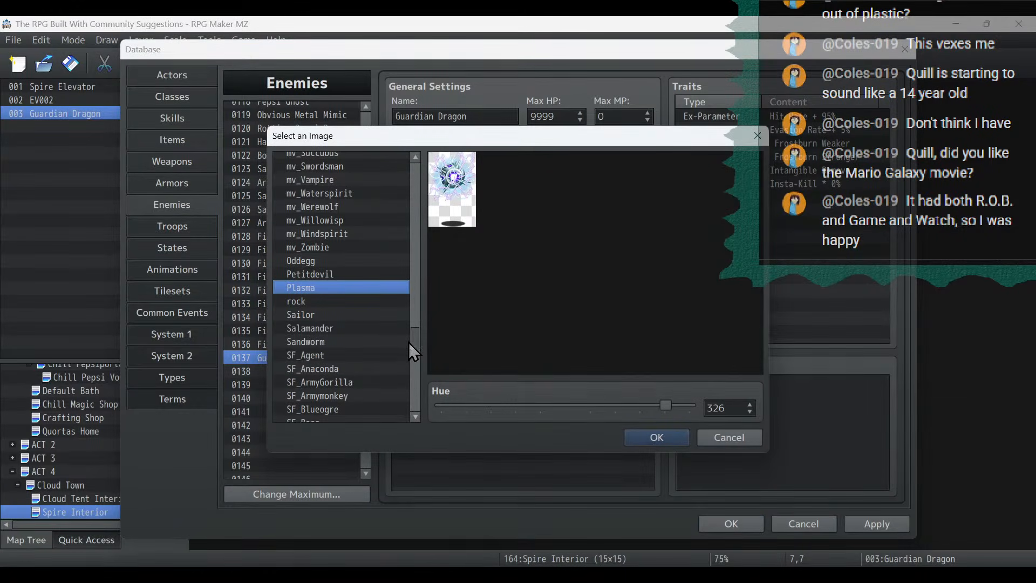
{"action": "left_click", "coordinate": [408, 329]}
{"action": "left_click_drag", "start_coordinate": [413, 341], "coordinate": [413, 174]}
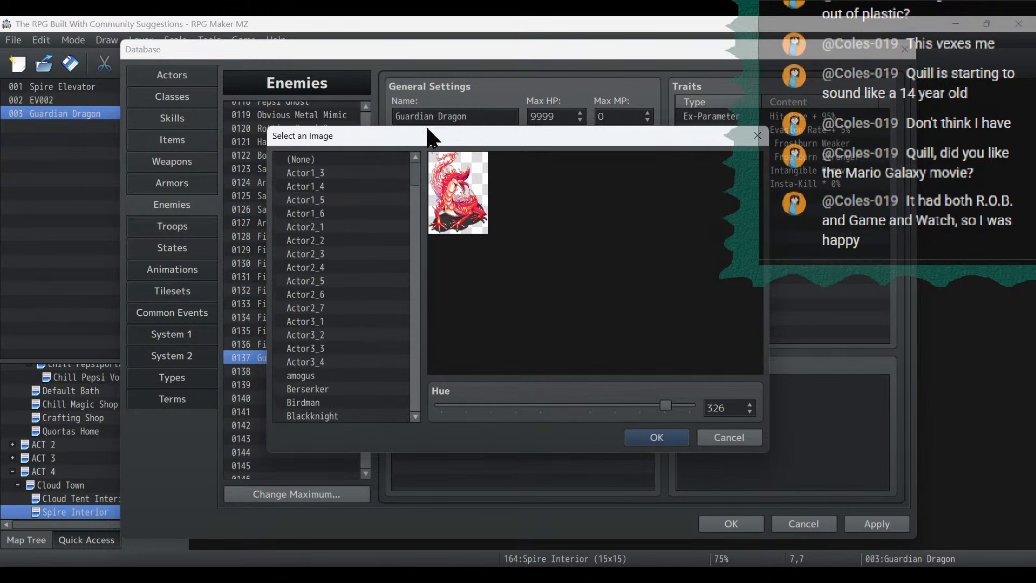
{"action": "left_click", "coordinate": [382, 155]}
{"action": "key", "text": "Down"}
{"action": "key", "text": "Down"}
{"action": "key", "text": "Down"}
{"action": "key", "text": "Down"}
{"action": "key", "text": "Down"}
{"action": "key", "text": "Down"}
{"action": "key", "text": "Down"}
{"action": "key", "text": "Down"}
{"action": "key", "text": "Down"}
{"action": "key", "text": "Down"}
{"action": "key", "text": "Down"}
{"action": "key", "text": "Down"}
{"action": "key", "text": "Down"}
{"action": "key", "text": "Down"}
{"action": "key", "text": "Down"}
{"action": "key", "text": "Down"}
{"action": "key", "text": "Down"}
{"action": "key", "text": "Down"}
{"action": "key", "text": "Down"}
{"action": "key", "text": "Down"}
{"action": "key", "text": "Down"}
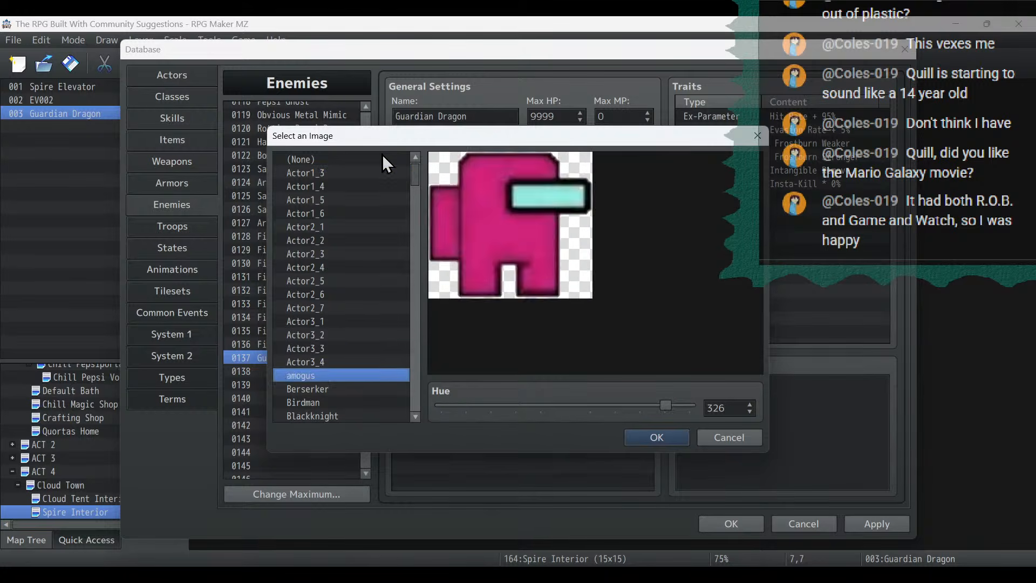
{"action": "key", "text": "Down"}
{"action": "key", "text": "Down"}
{"action": "key", "text": "Down"}
{"action": "key", "text": "Down"}
{"action": "key", "text": "Down"}
{"action": "key", "text": "Down"}
{"action": "key", "text": "Down"}
{"action": "key", "text": "Down"}
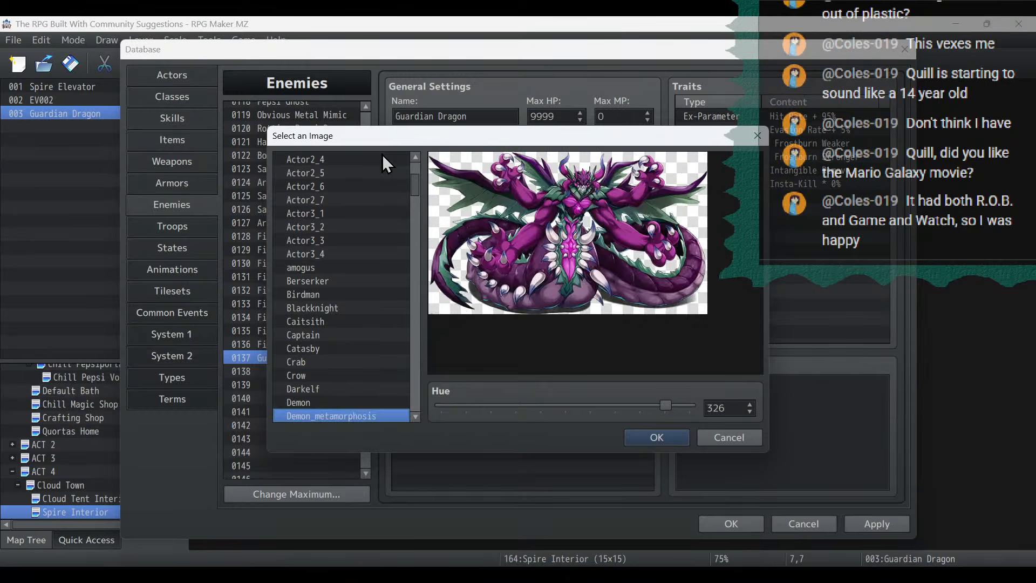
{"action": "key", "text": "Up"}
{"action": "key", "text": "Up"}
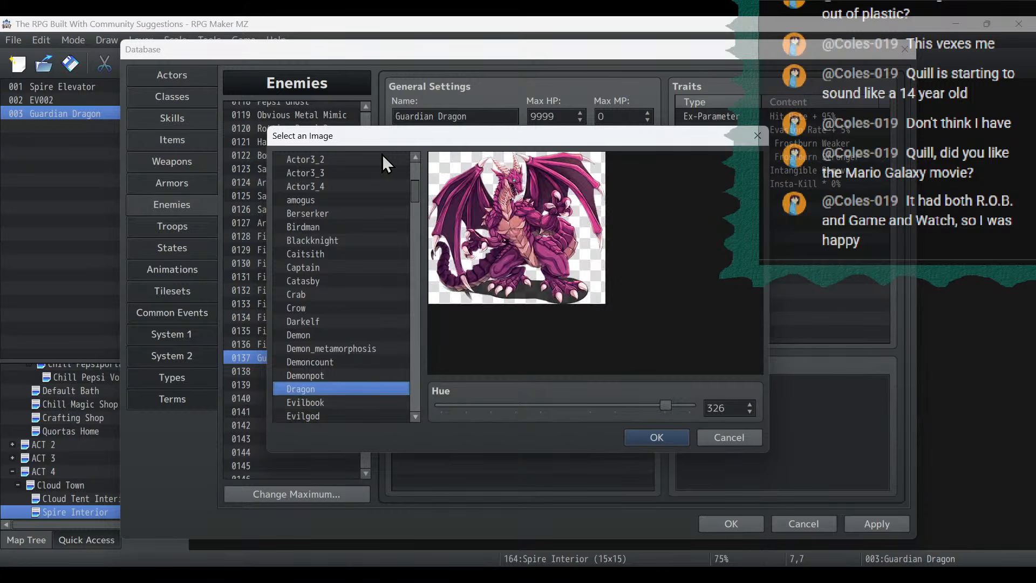
- Recolor the dragon image green with a hue of 125 and apply the enemy changes
{"action": "left_click_drag", "start_coordinate": [665, 405], "coordinate": [526, 426]}
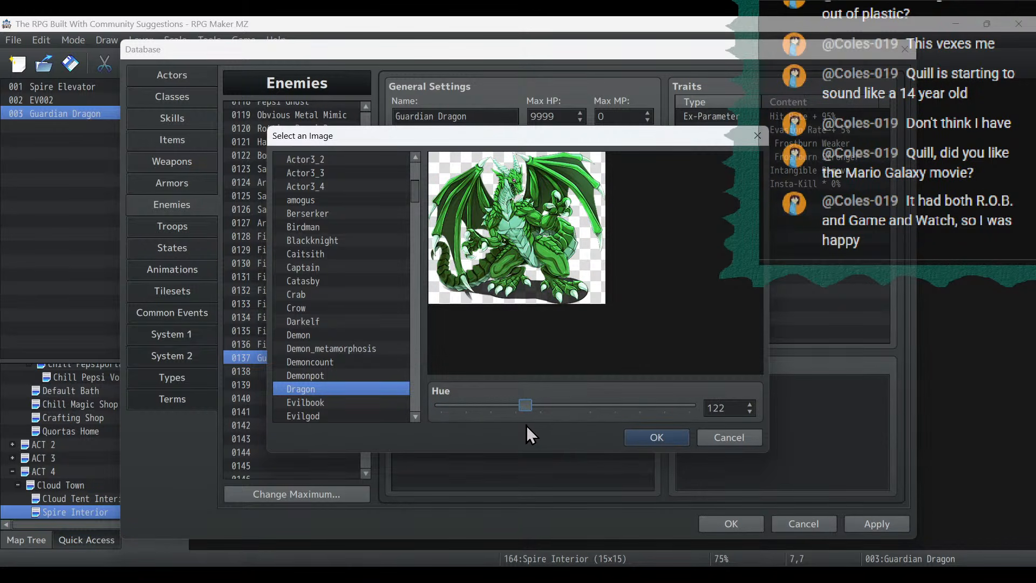
{"action": "left_click", "coordinate": [665, 442]}
{"action": "left_click", "coordinate": [888, 525]}
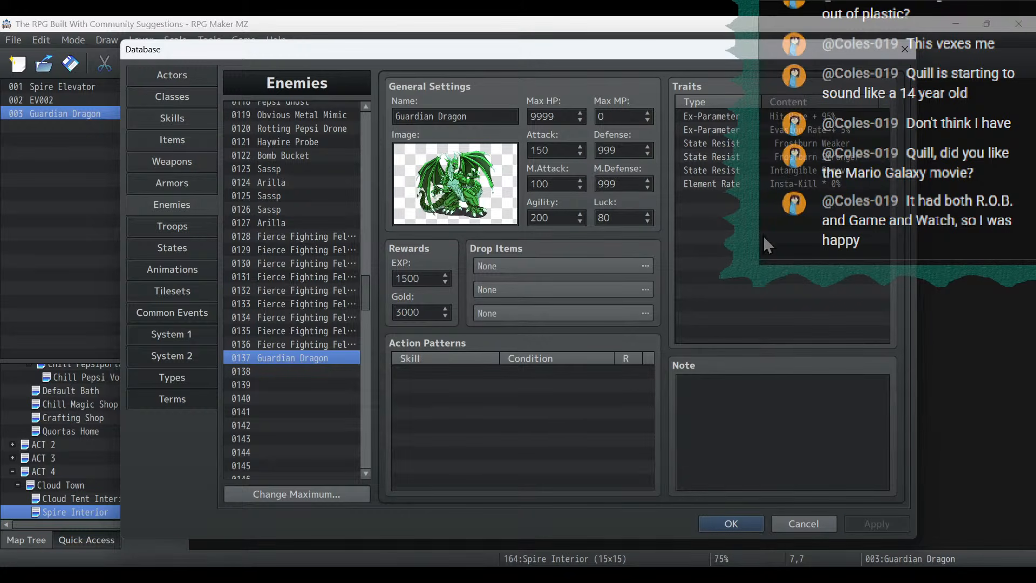
- Add an Attack x2 Random action with rating 5 and the Always condition to the Guardian Dragon
{"action": "double_click", "coordinate": [439, 378]}
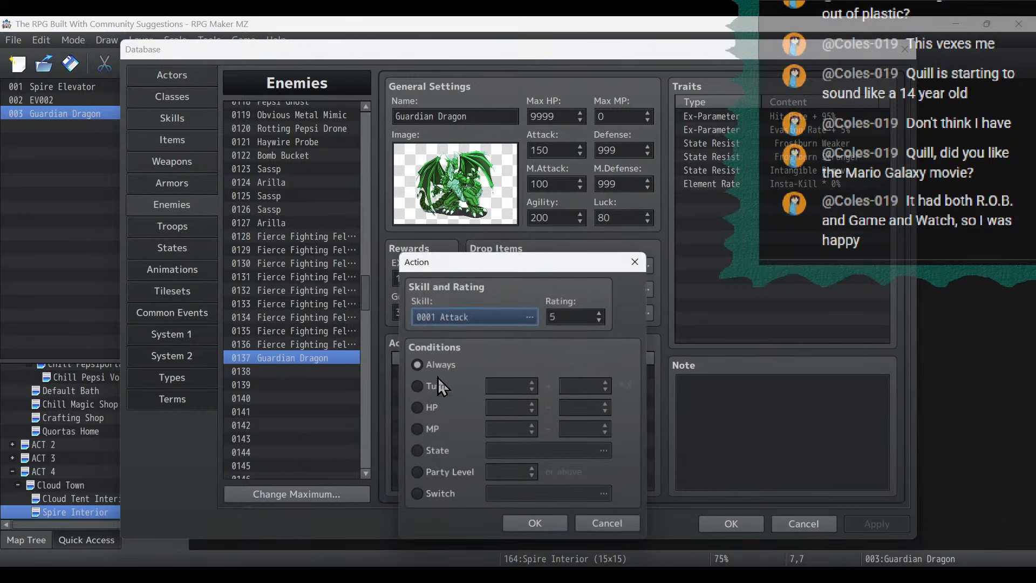
{"action": "left_click", "coordinate": [467, 316]}
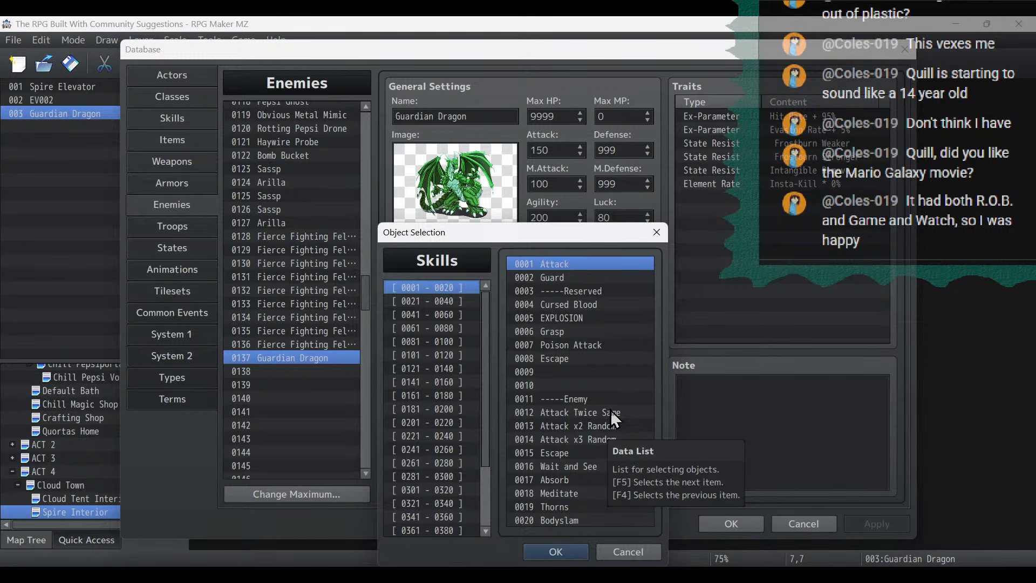
{"action": "double_click", "coordinate": [610, 425]}
{"action": "left_click", "coordinate": [519, 522]}
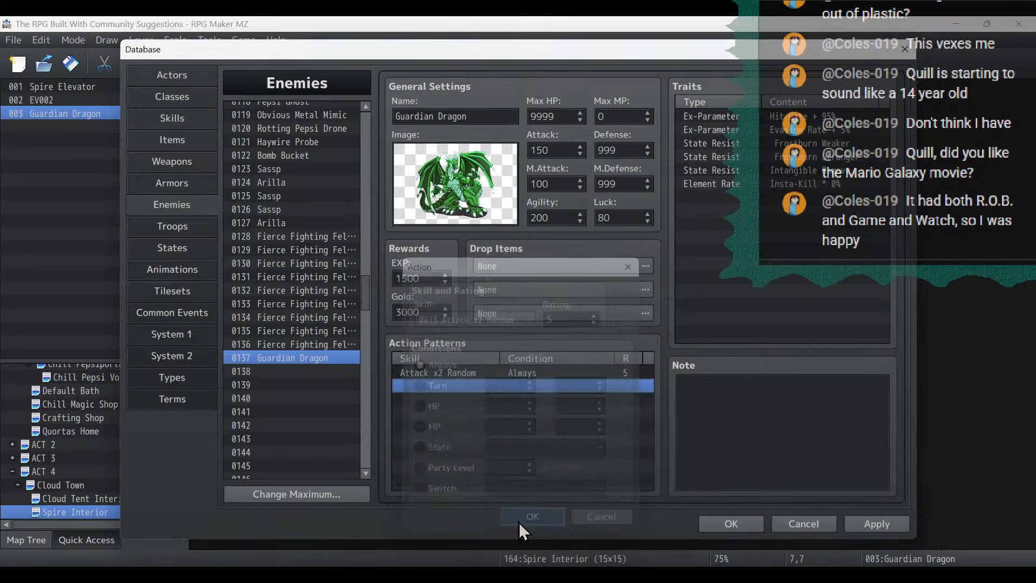
- Add an Attack x3 Random action with rating 3 and the Always condition to the Guardian Dragon
{"action": "double_click", "coordinate": [504, 391]}
{"action": "left_click", "coordinate": [516, 317]}
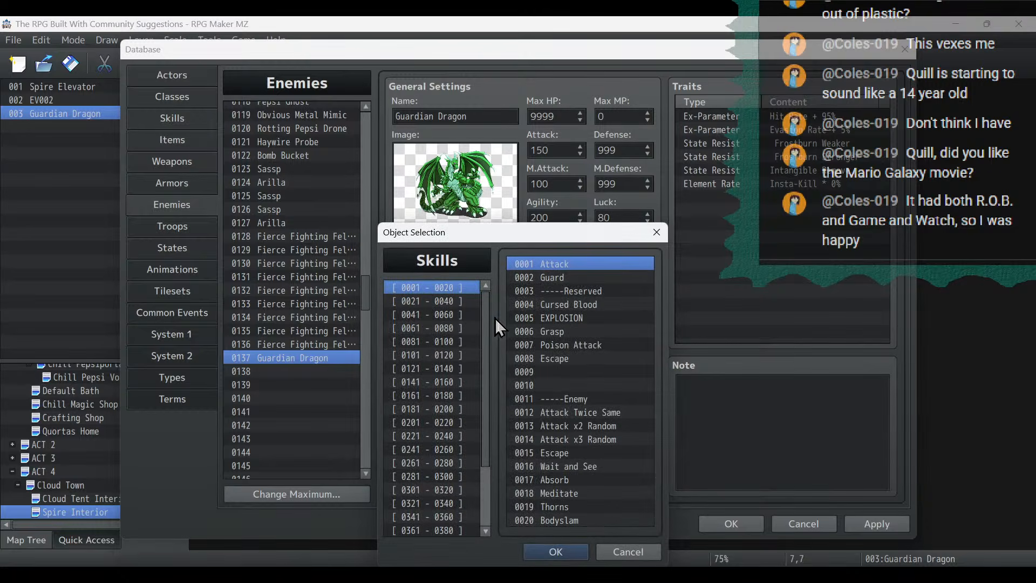
{"action": "double_click", "coordinate": [565, 439]}
{"action": "double_click", "coordinate": [600, 320]}
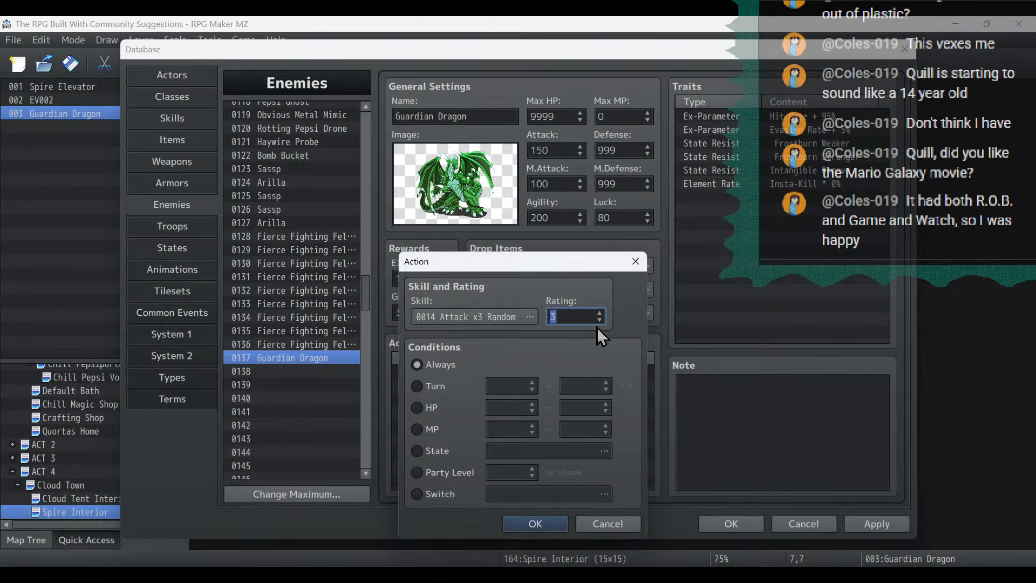
{"action": "left_click", "coordinate": [540, 528]}
- Add a Fire Breath action with rating 5 and the Always condition, and apply the enemy changes
{"action": "double_click", "coordinate": [484, 403]}
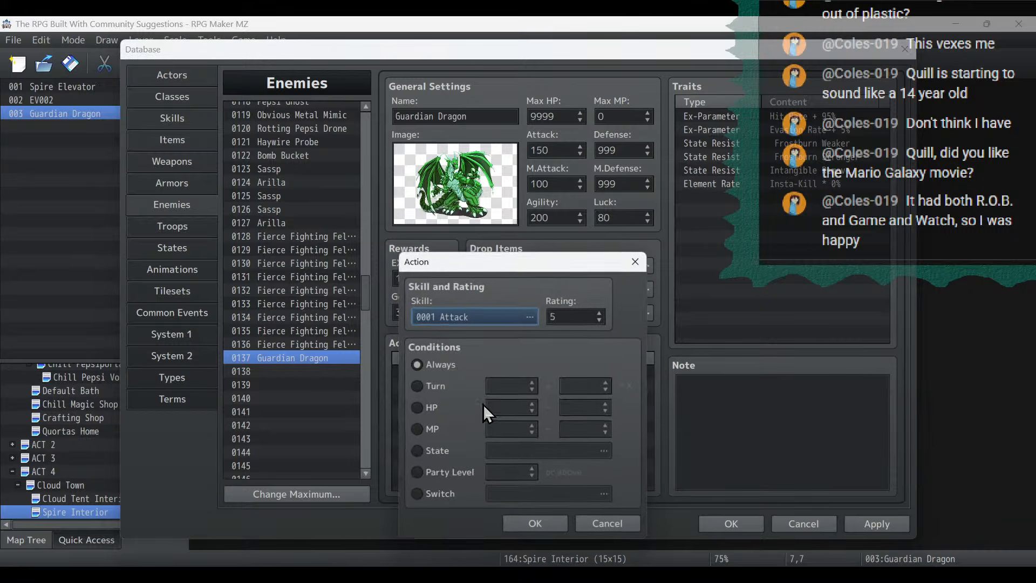
{"action": "left_click", "coordinate": [510, 312]}
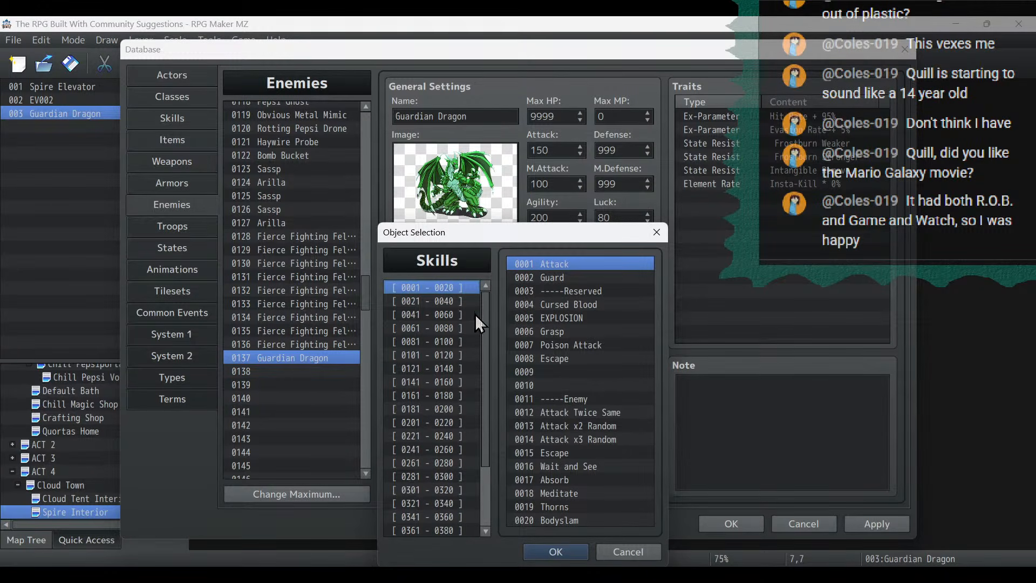
{"action": "left_click", "coordinate": [459, 300]}
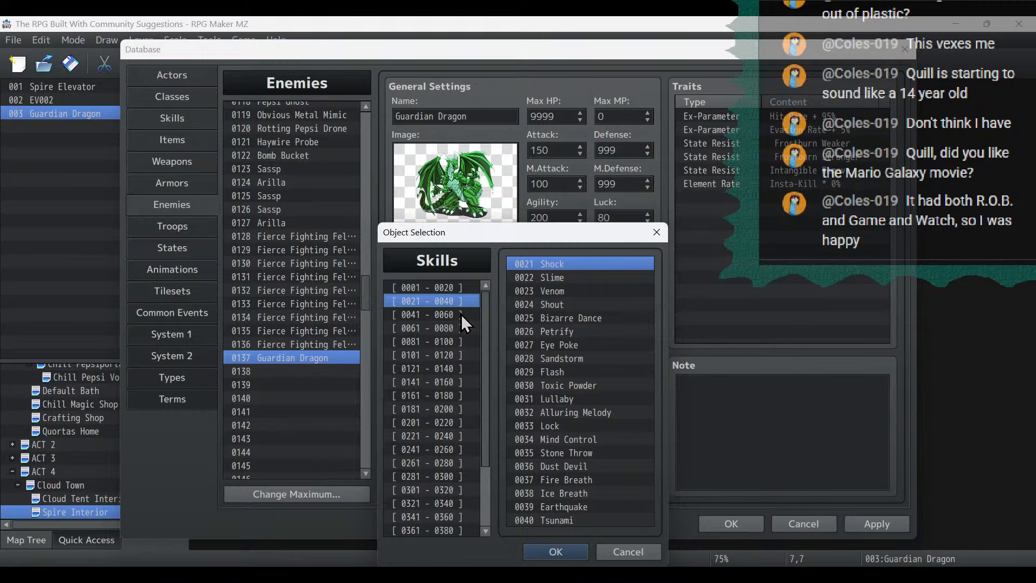
{"action": "double_click", "coordinate": [586, 481]}
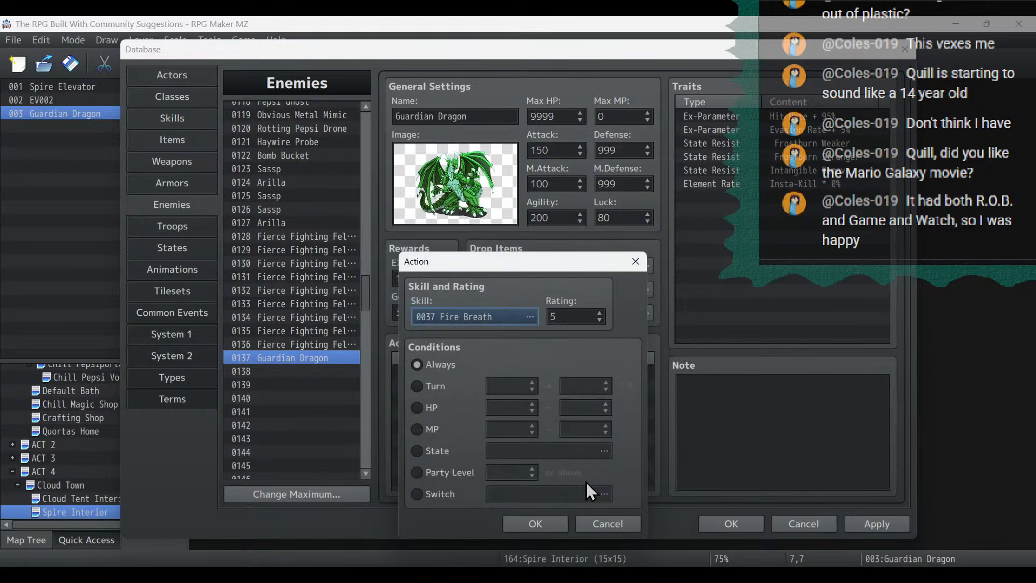
{"action": "left_click", "coordinate": [538, 524]}
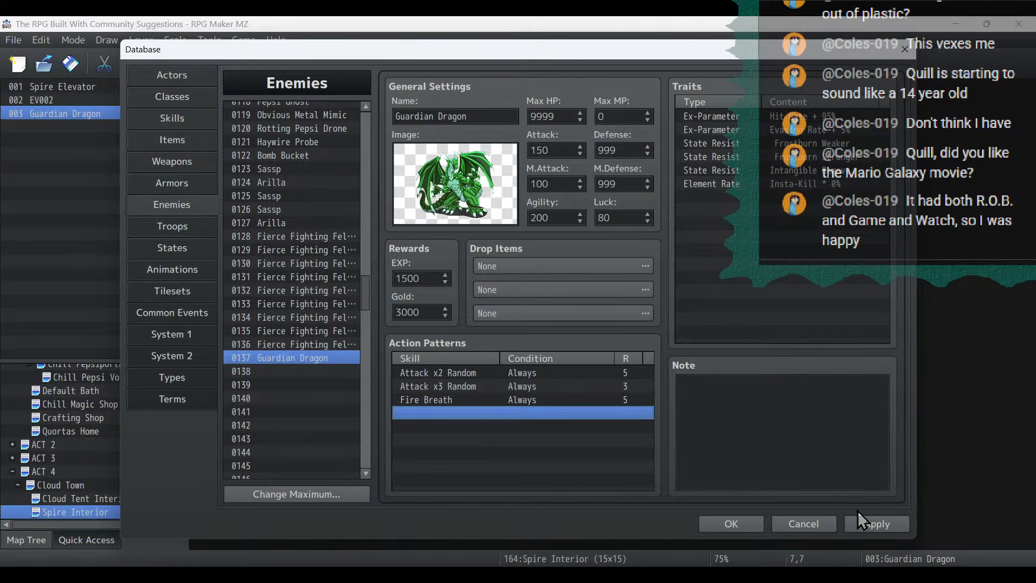
{"action": "left_click", "coordinate": [865, 529]}
- Change the Fire Breath action to rating 4 with a Turn condition of 3 + 3 * X
{"action": "double_click", "coordinate": [532, 401]}
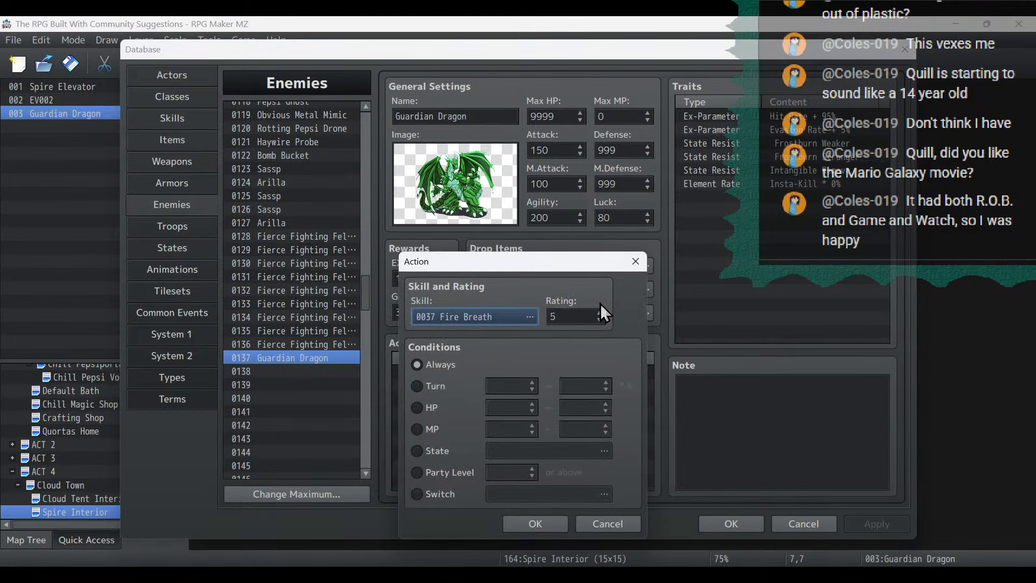
{"action": "left_click", "coordinate": [600, 320]}
{"action": "left_click", "coordinate": [437, 380]}
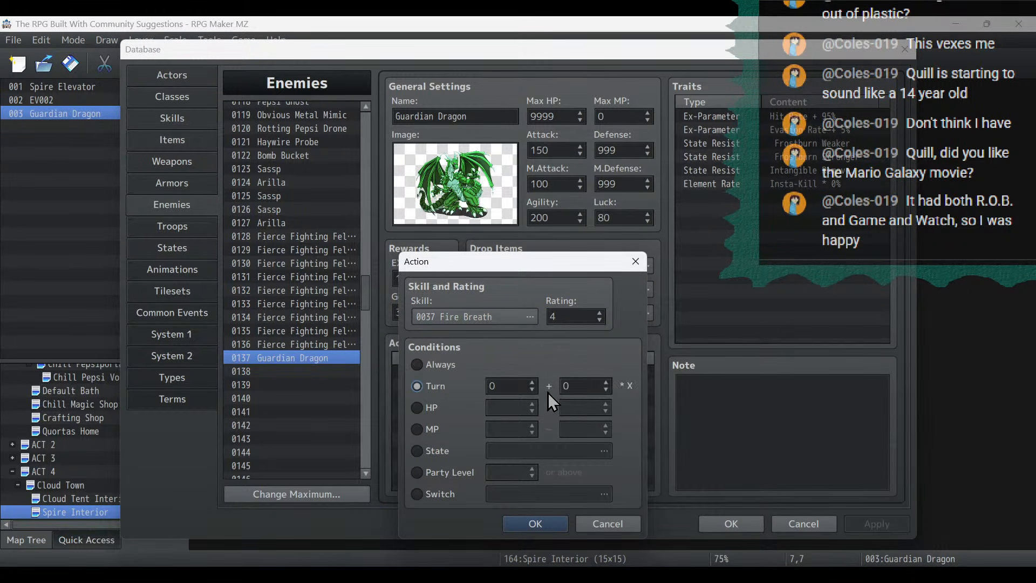
{"action": "left_click", "coordinate": [532, 381]}
{"action": "left_click", "coordinate": [532, 381]}
{"action": "left_click", "coordinate": [532, 381]}
{"action": "left_click", "coordinate": [606, 381]}
{"action": "left_click", "coordinate": [605, 381]}
{"action": "left_click", "coordinate": [606, 381]}
{"action": "left_click", "coordinate": [519, 522]}
- Create another action pattern for the Guardian Dragon and choose 0352 Wing Buffet as its skill
{"action": "double_click", "coordinate": [454, 415]}
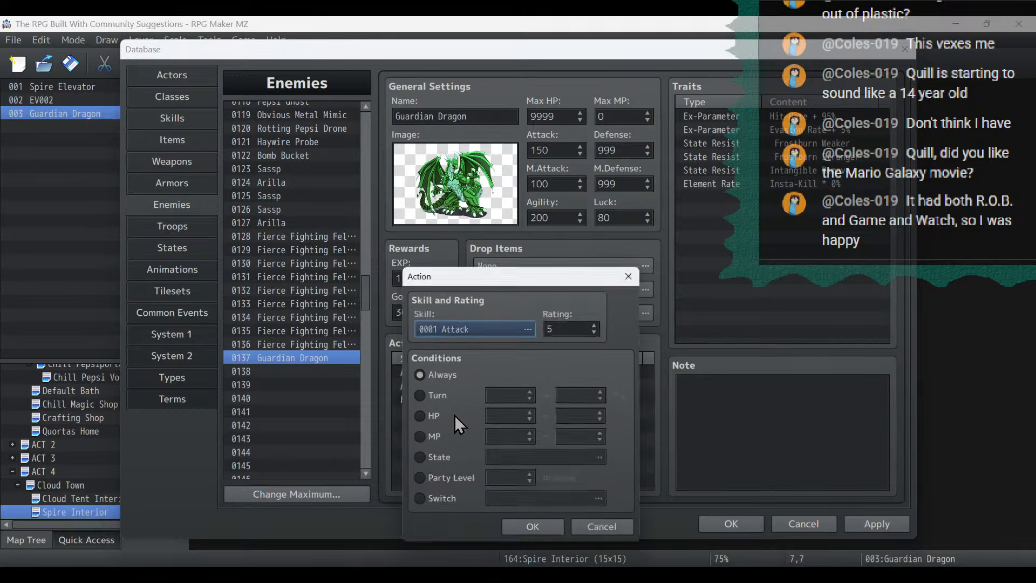
{"action": "left_click", "coordinate": [510, 317]}
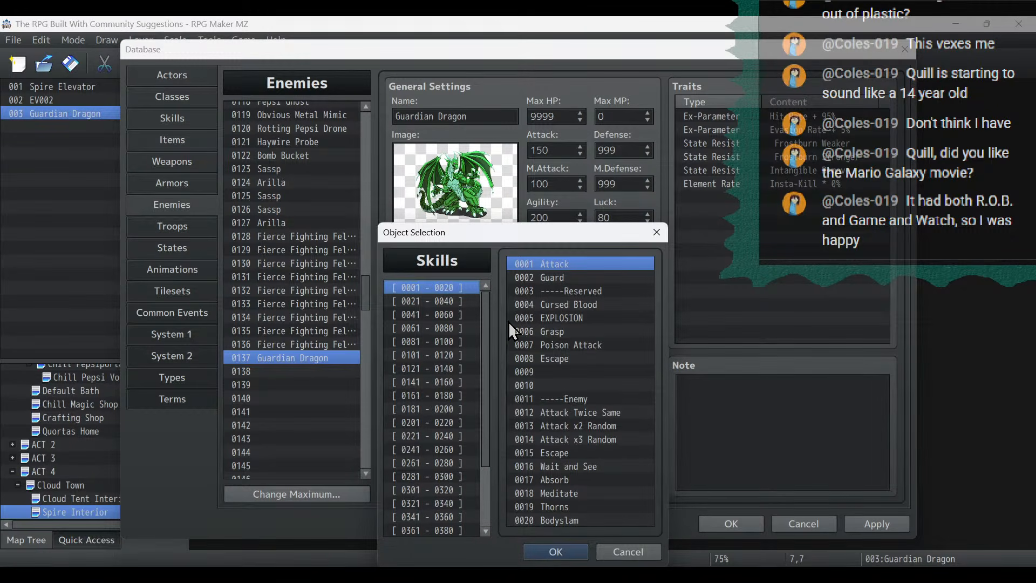
{"action": "left_click", "coordinate": [463, 327]}
{"action": "left_click", "coordinate": [452, 315]}
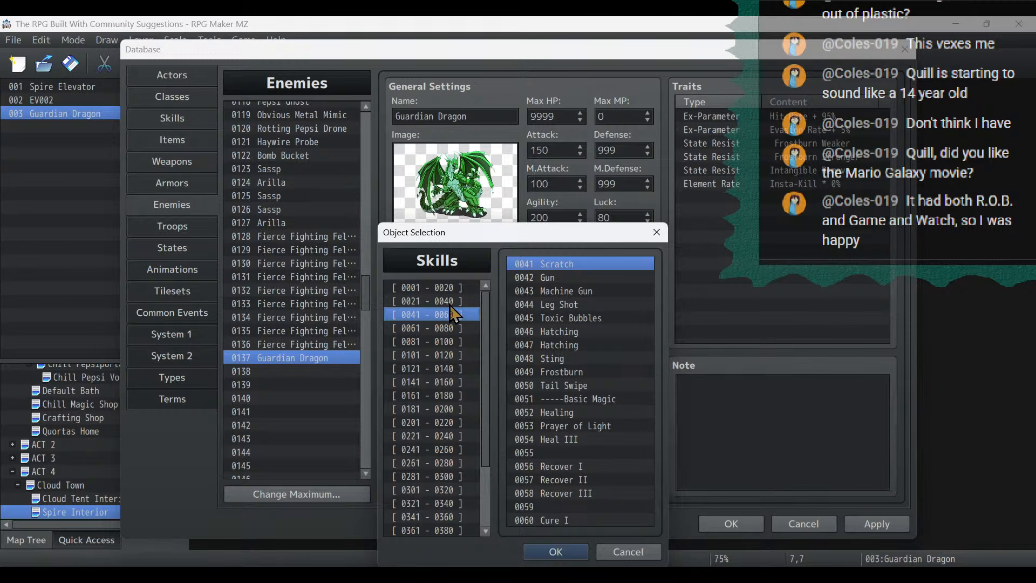
{"action": "left_click", "coordinate": [449, 301]}
{"action": "left_click_drag", "start_coordinate": [487, 309], "coordinate": [487, 468]}
{"action": "left_click", "coordinate": [457, 502]}
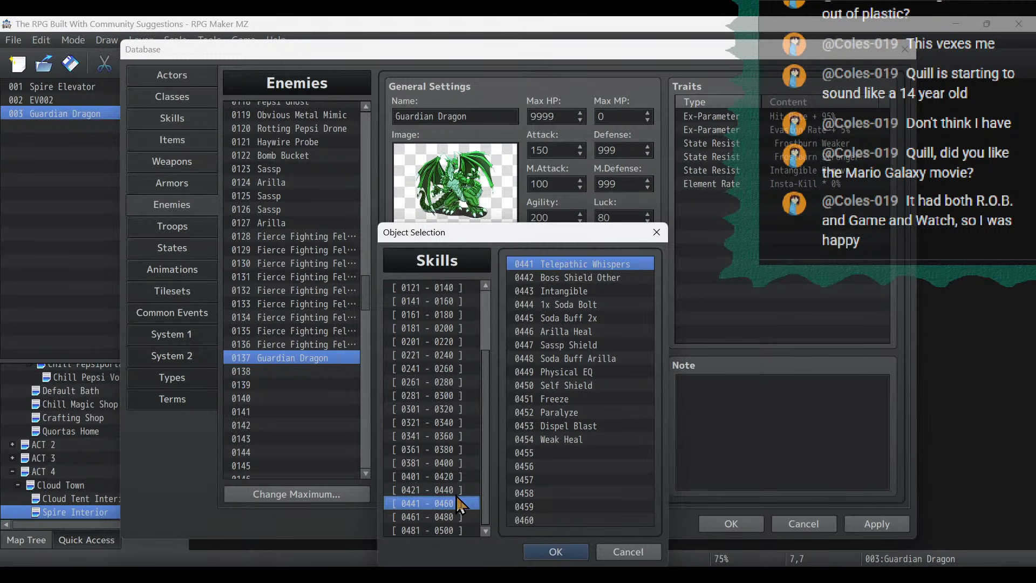
{"action": "left_click", "coordinate": [457, 495]}
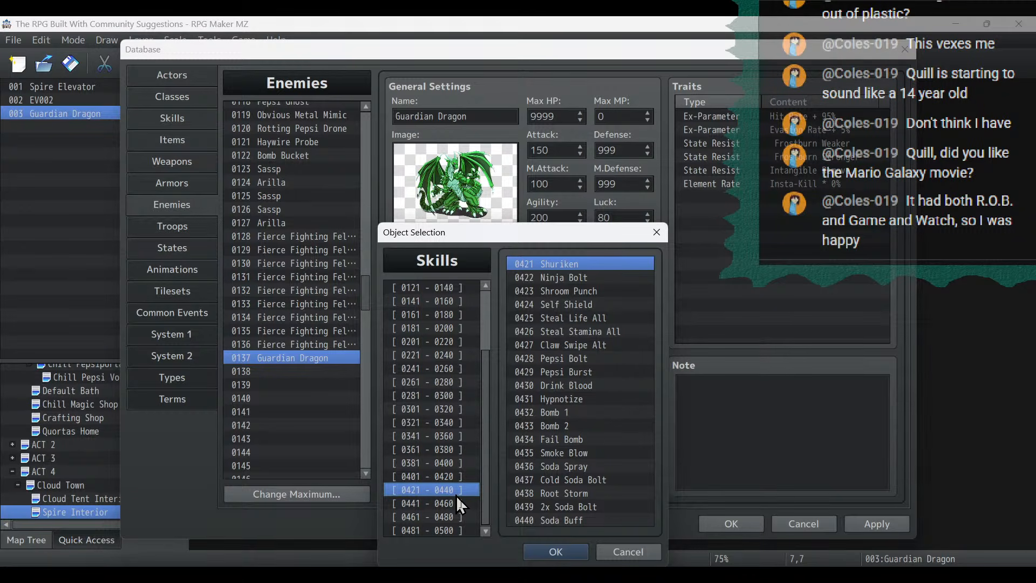
{"action": "key", "text": "Up"}
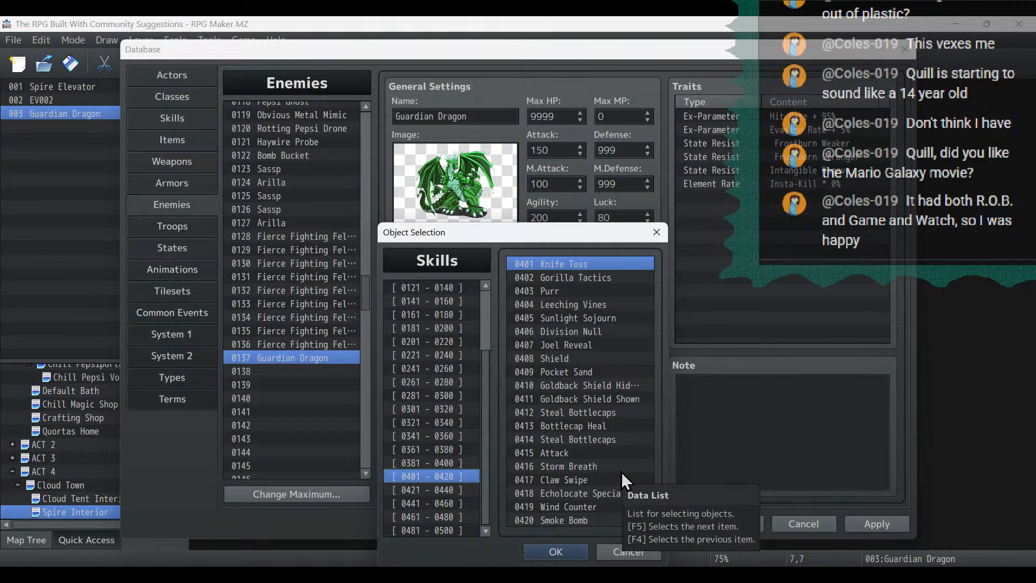
{"action": "key", "text": "Up"}
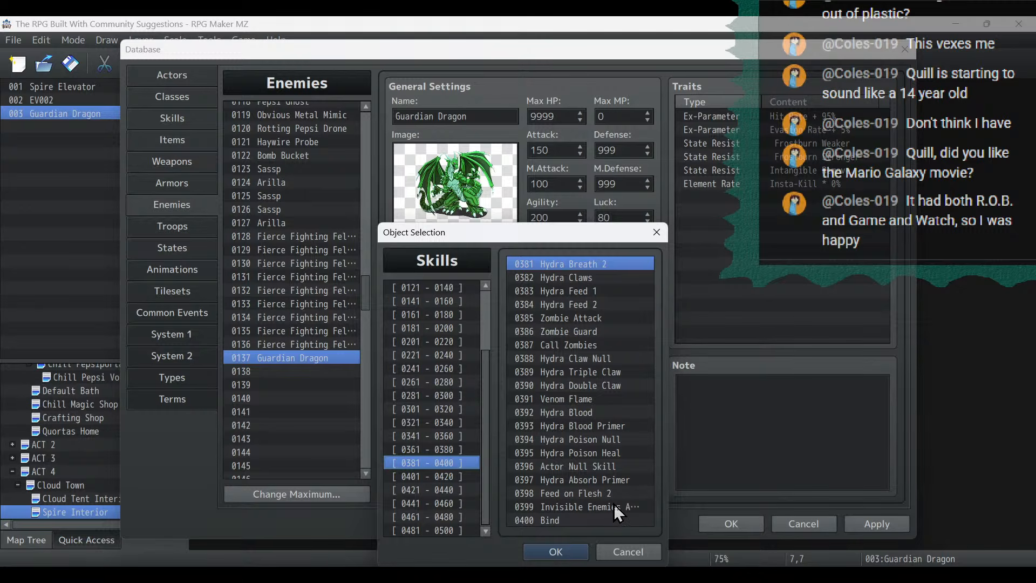
{"action": "key", "text": "Up"}
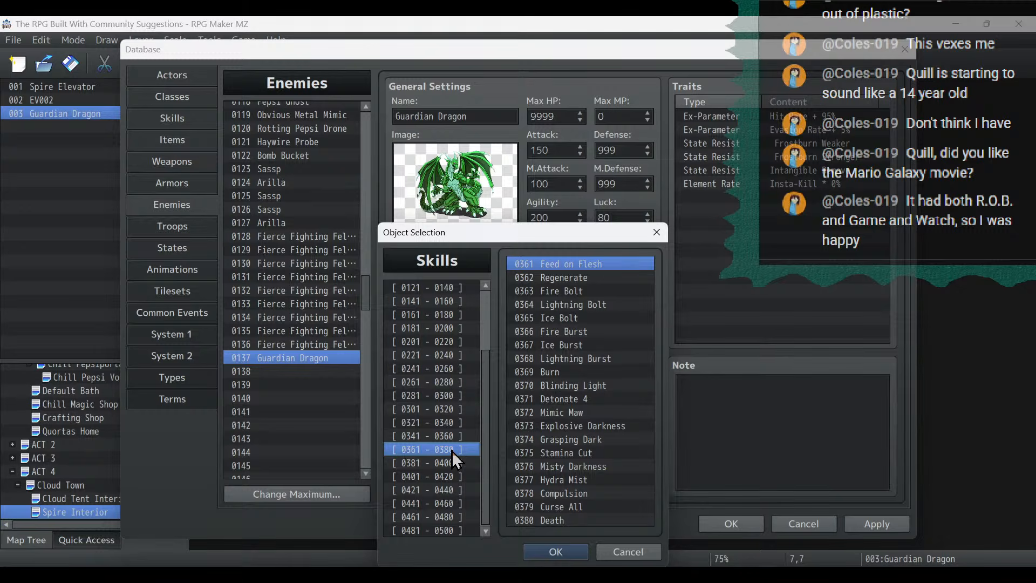
{"action": "key", "text": "Up"}
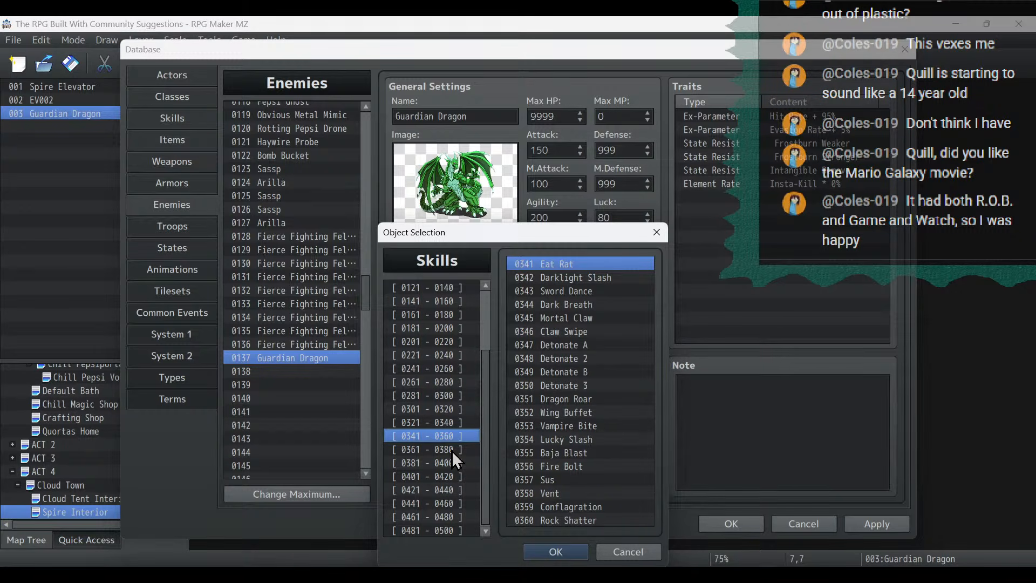
{"action": "left_click", "coordinate": [596, 409]}
{"action": "double_click", "coordinate": [596, 409]}
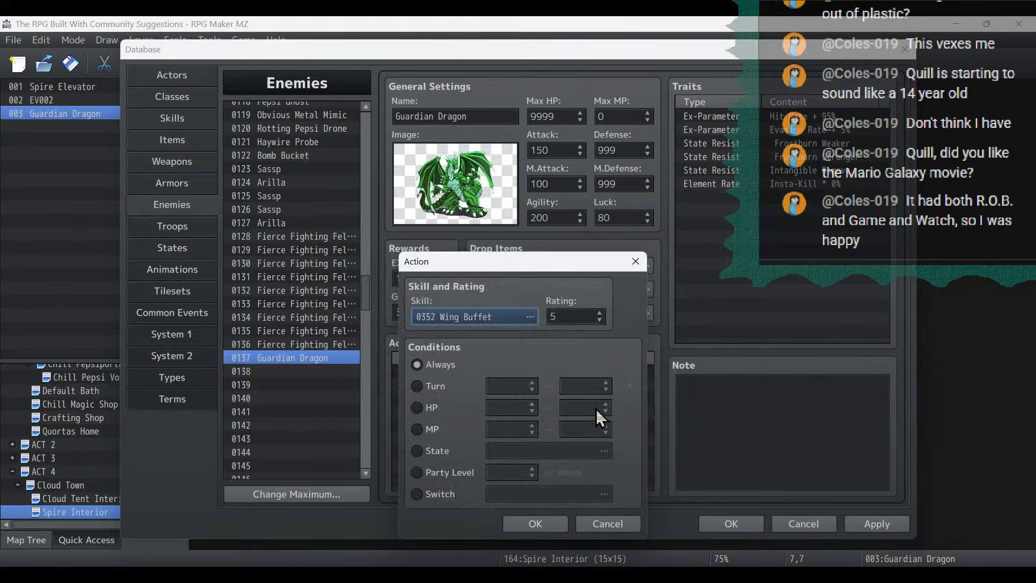
- Set the Wing Buffet action's rating to 4 with the Always condition, and apply the enemy changes
{"action": "left_click", "coordinate": [600, 319]}
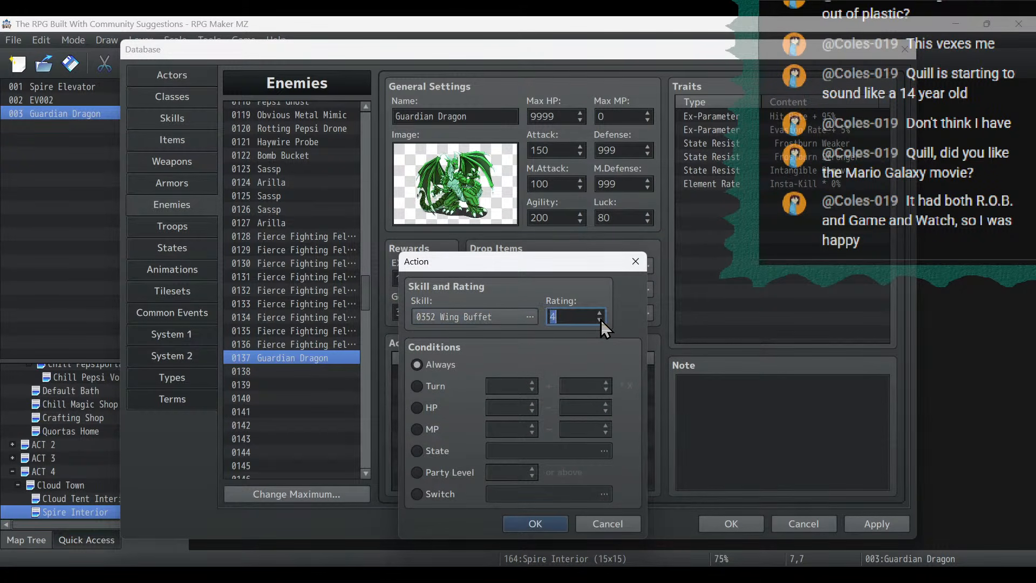
{"action": "left_click", "coordinate": [547, 524]}
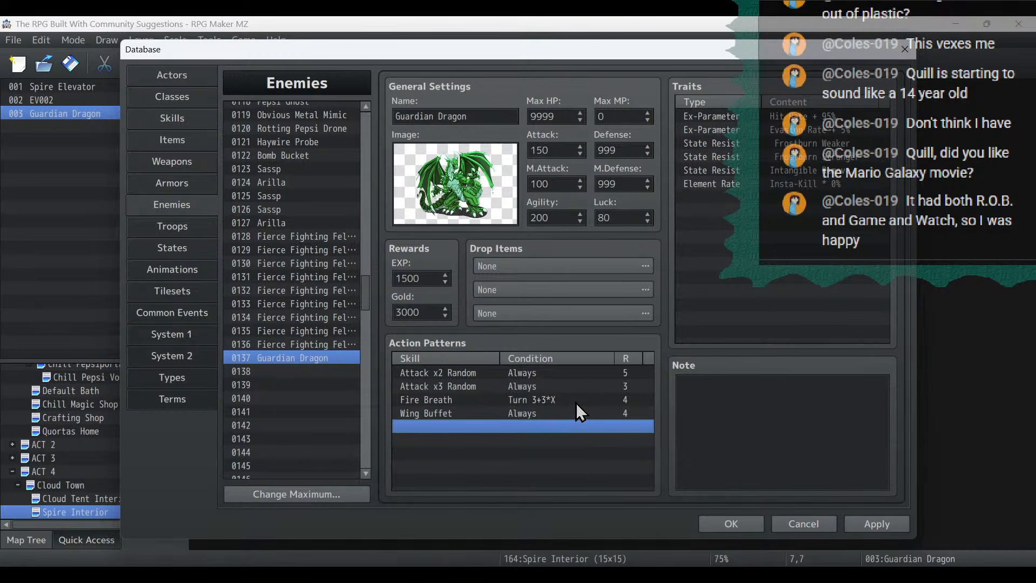
{"action": "left_click", "coordinate": [562, 400]}
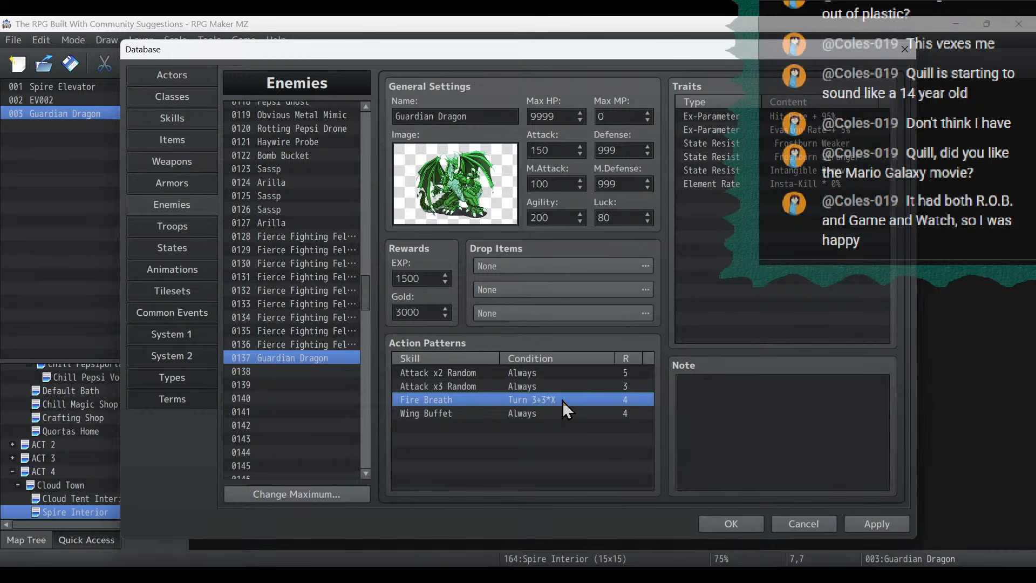
{"action": "left_click", "coordinate": [884, 524]}
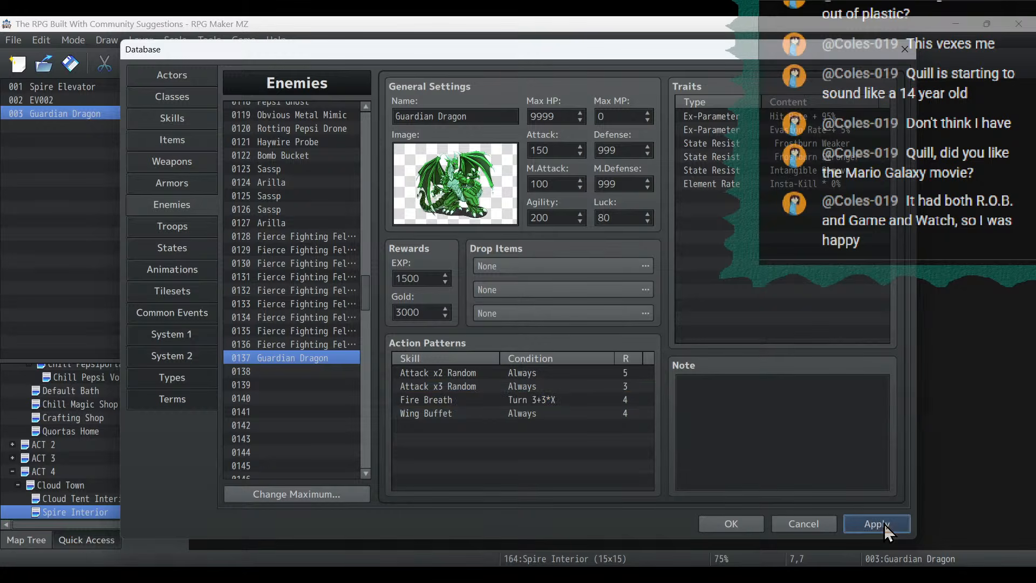
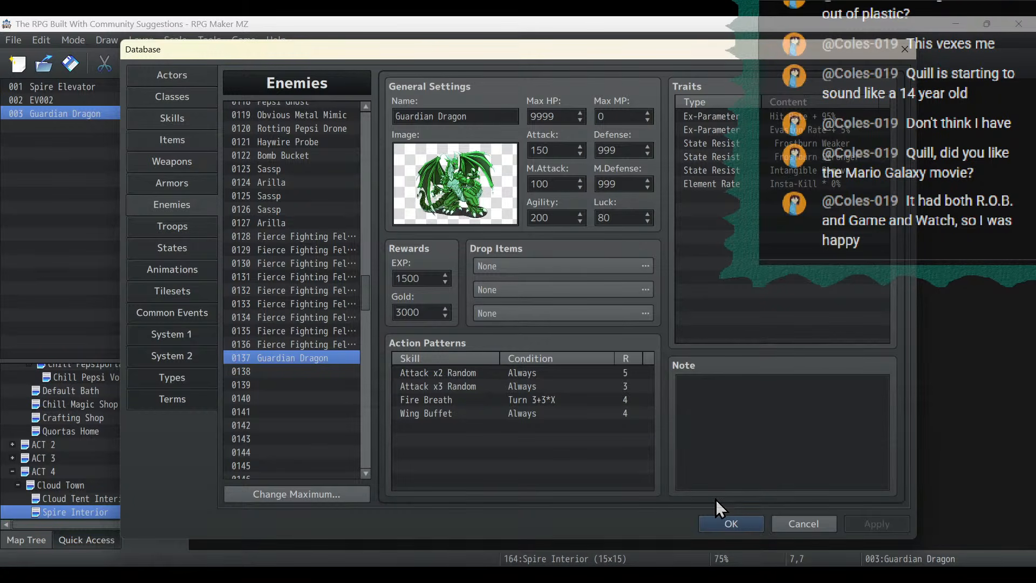
- Name the empty troop entry 0175 "Guardian Dragon" in the database's Troops
{"action": "left_click", "coordinate": [181, 227]}
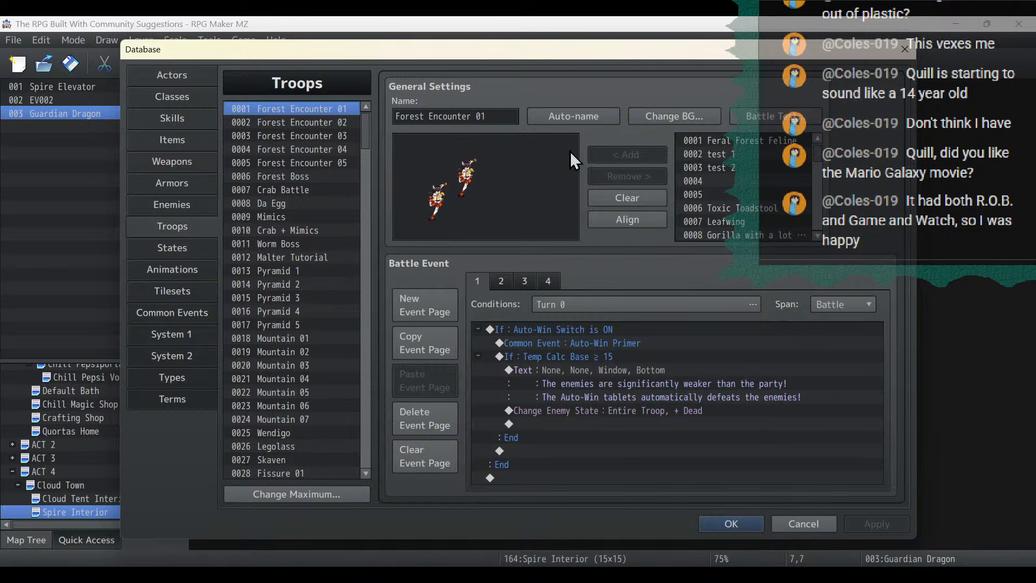
{"action": "left_click_drag", "start_coordinate": [366, 131], "coordinate": [371, 373]}
{"action": "left_click", "coordinate": [299, 243]}
{"action": "left_click", "coordinate": [462, 116]}
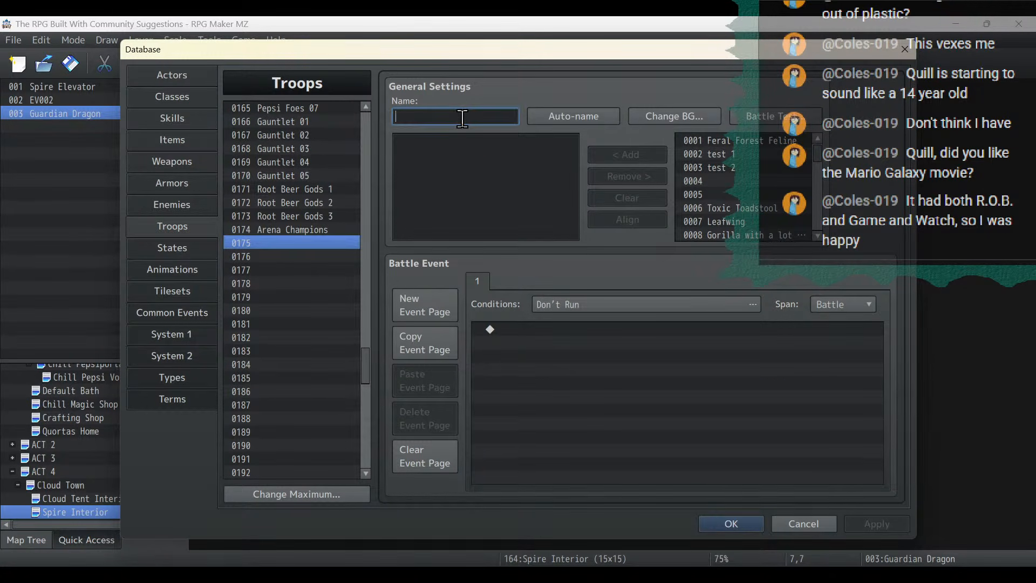
{"action": "type", "text": "Guard"}
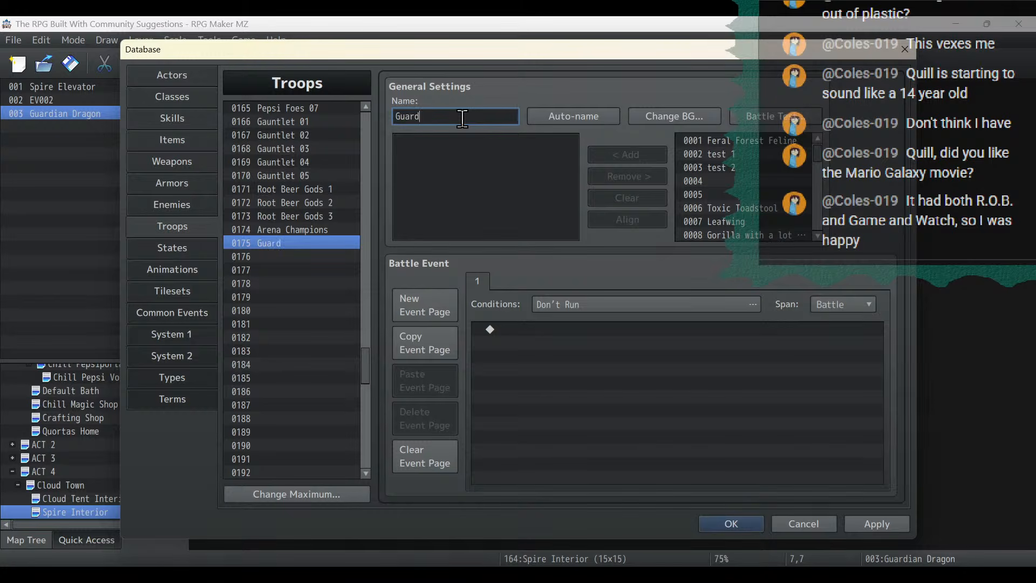
{"action": "type", "text": "ian Dragon"}
- Add enemy 0137 Guardian Dragon to the troop and place it at the left side of the battlefield preview
{"action": "left_click_drag", "start_coordinate": [818, 154], "coordinate": [823, 215]}
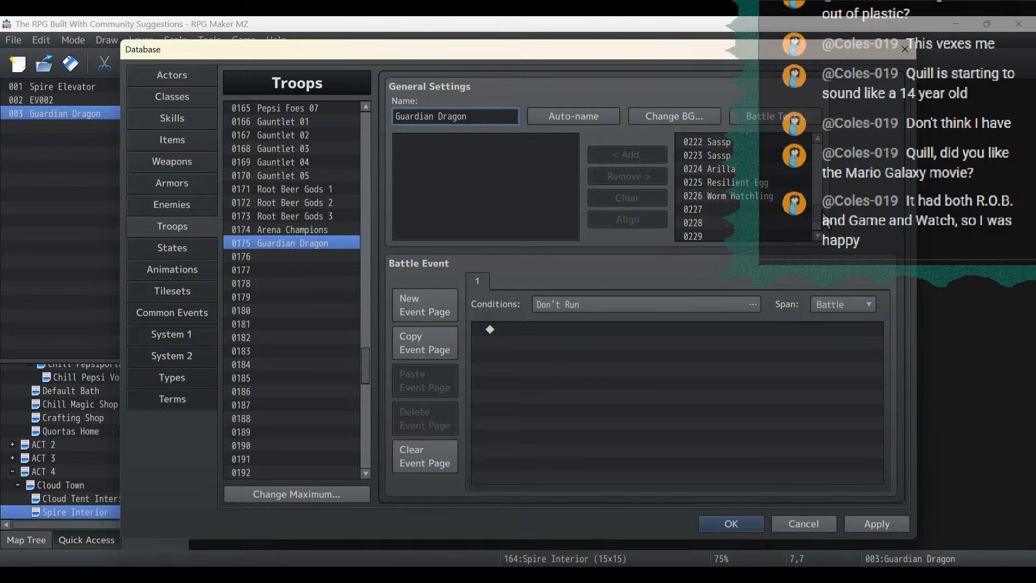
{"action": "scroll", "coordinate": [752, 193], "scroll_direction": "up", "scroll_amount": 15}
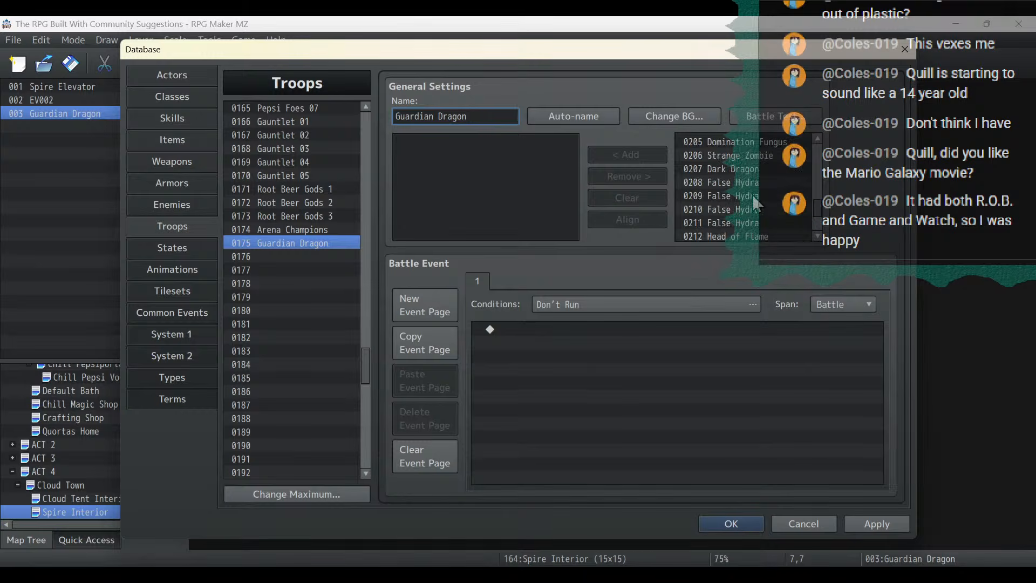
{"action": "scroll", "coordinate": [752, 193], "scroll_direction": "up", "scroll_amount": 15}
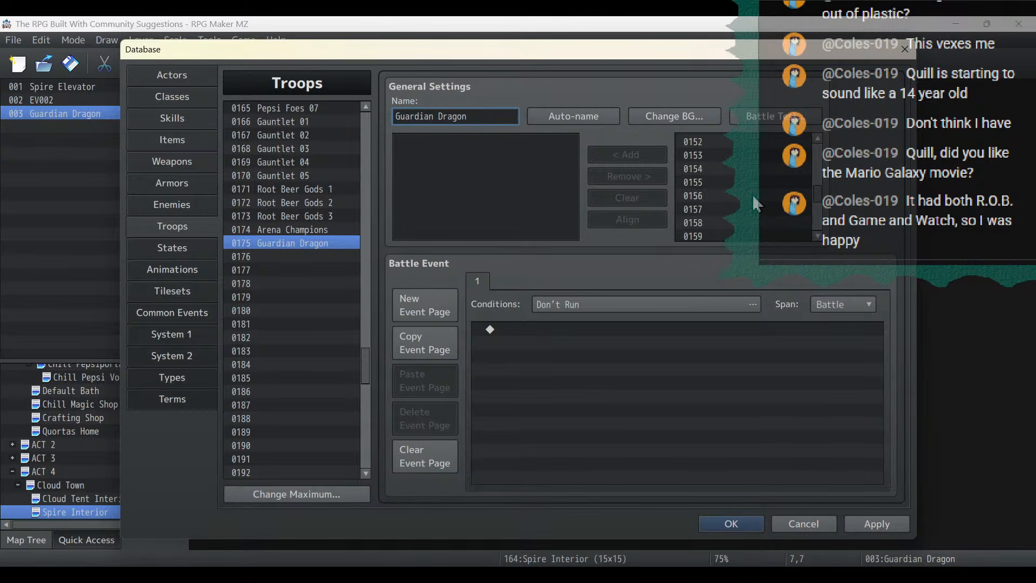
{"action": "left_click", "coordinate": [753, 210]}
{"action": "left_click", "coordinate": [615, 155]}
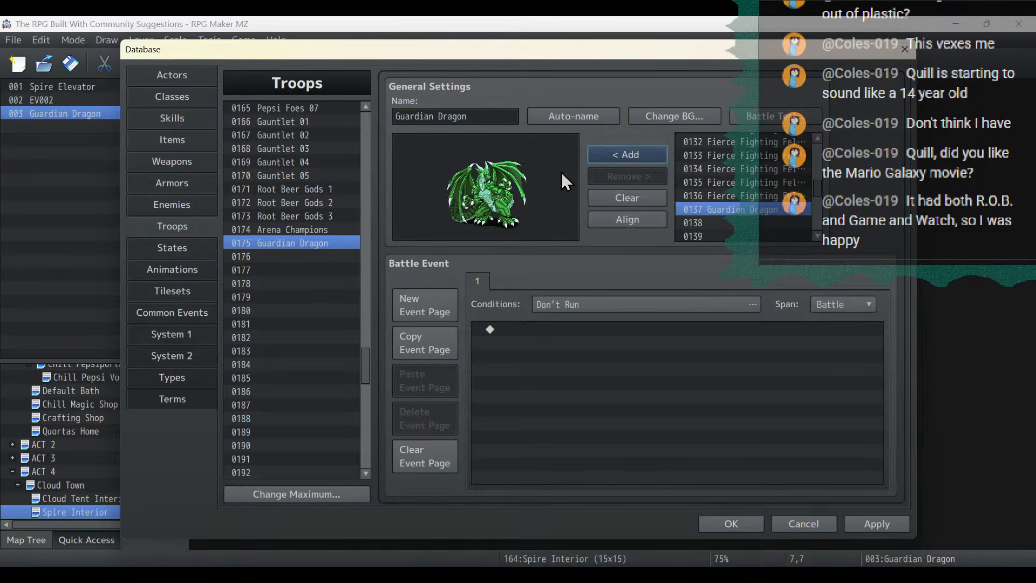
{"action": "left_click_drag", "start_coordinate": [484, 209], "coordinate": [435, 208]}
- Review the four party members set up for the battle test and start the test for the Guardian Dragon troop
{"action": "left_click", "coordinate": [771, 116]}
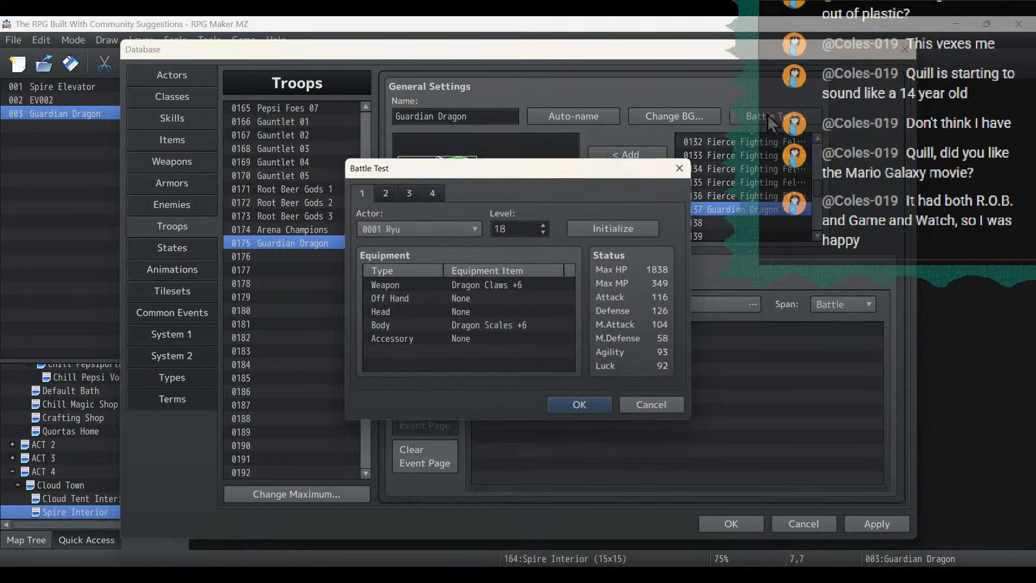
{"action": "left_click", "coordinate": [387, 193]}
{"action": "left_click", "coordinate": [408, 192]}
{"action": "left_click", "coordinate": [432, 192]}
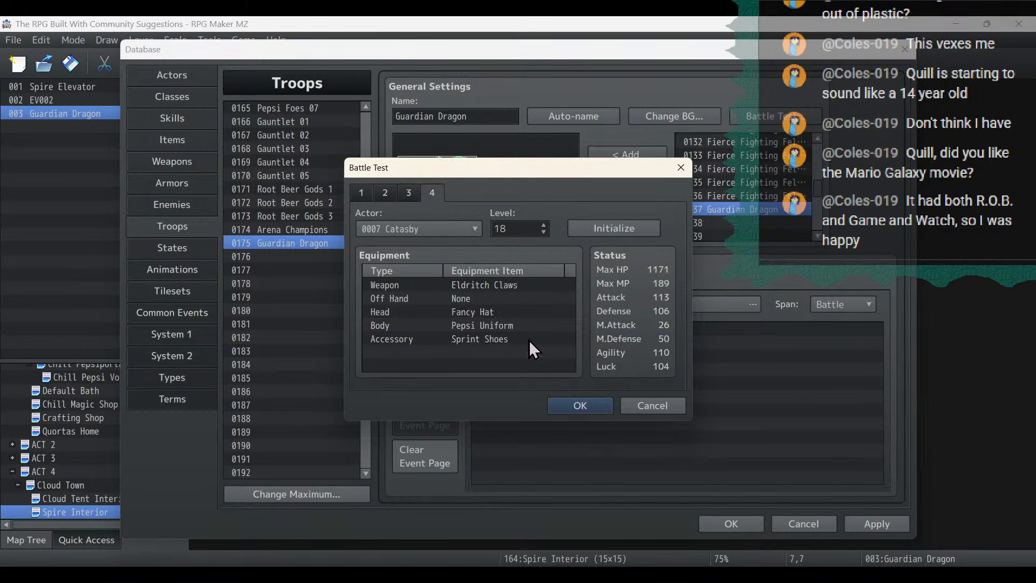
{"action": "left_click", "coordinate": [579, 405]}
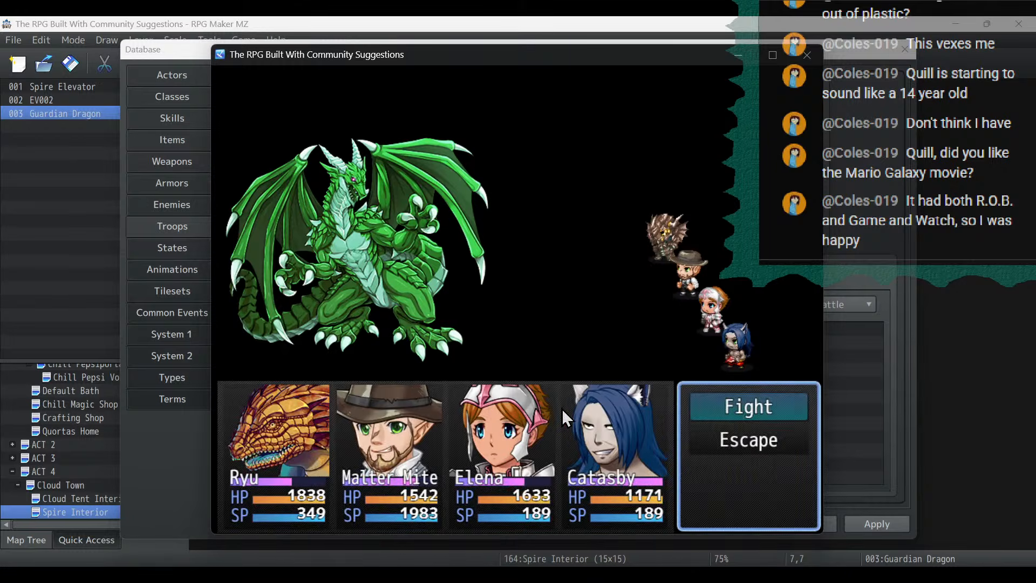
- Fight the Guardian Dragon with basic attacks for several turns, closing the battle test to return to its enemy settings
{"action": "key", "text": "Return"}
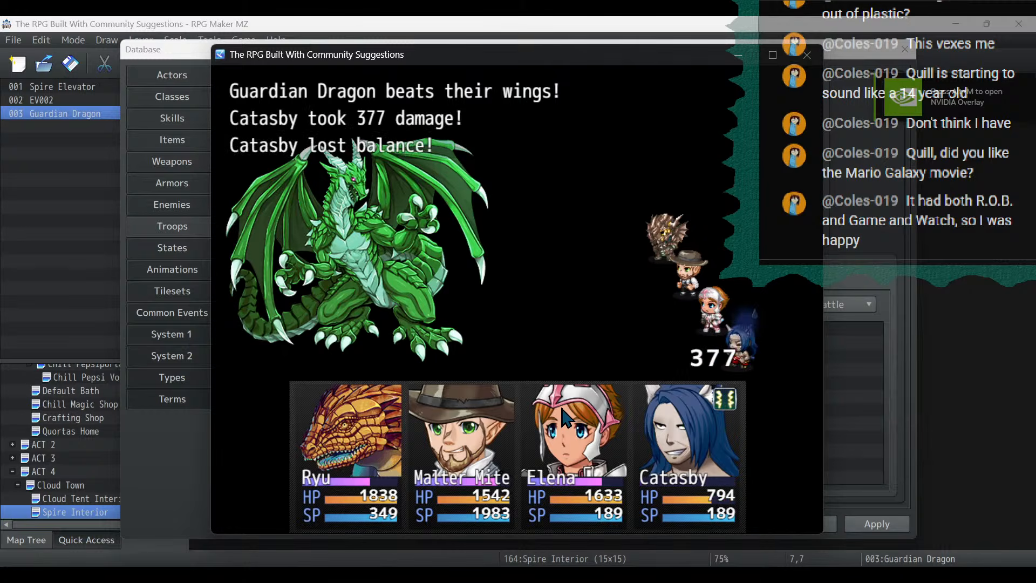
{"action": "key", "text": "Return"}
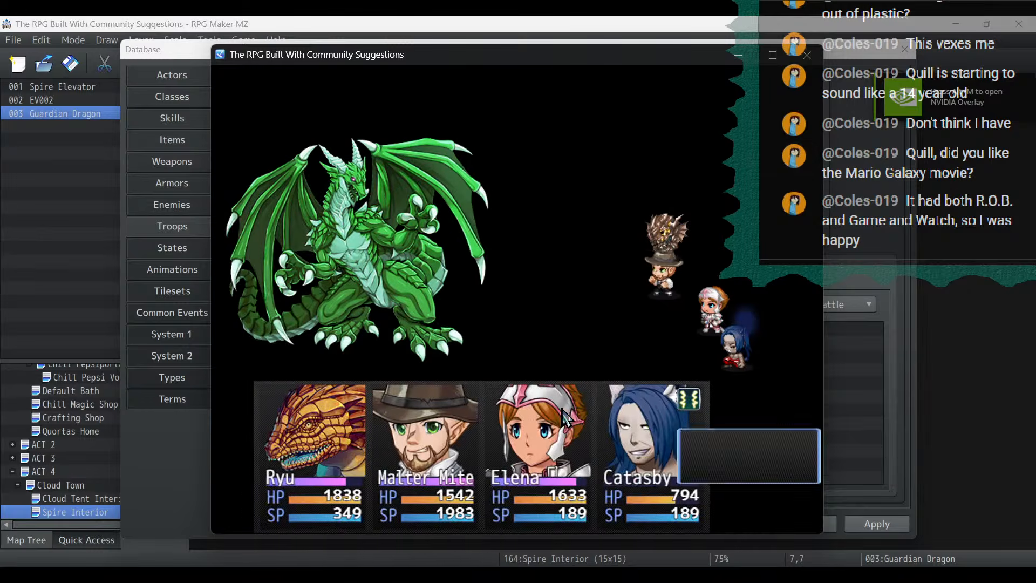
{"action": "key", "text": "Return"}
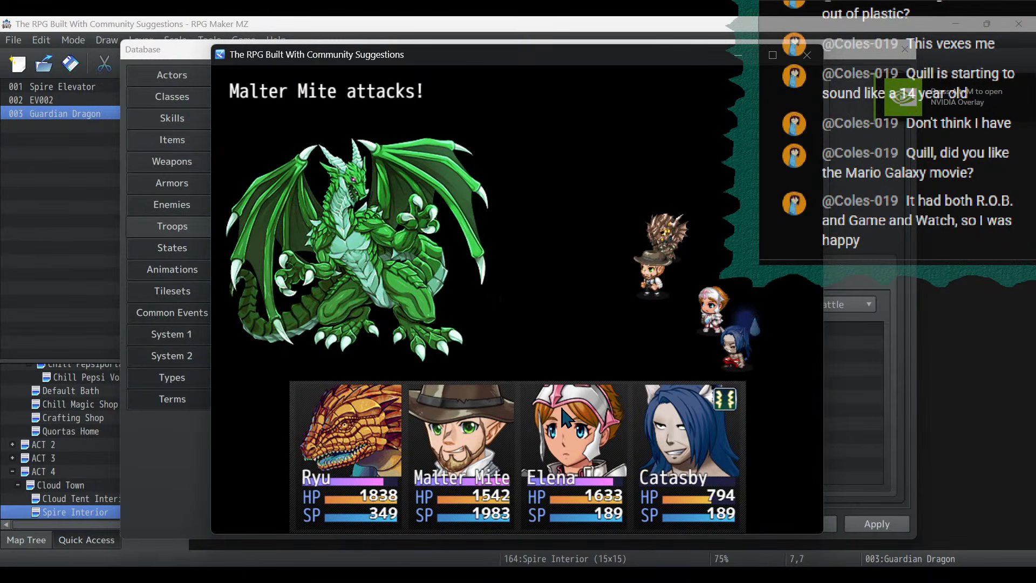
{"action": "key", "text": "Return"}
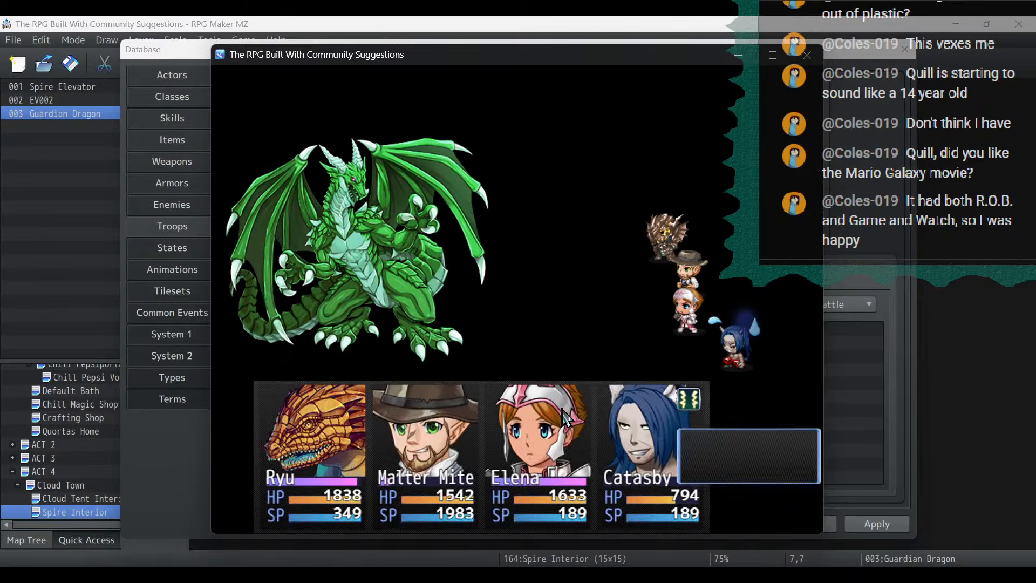
{"action": "key", "text": "Return"}
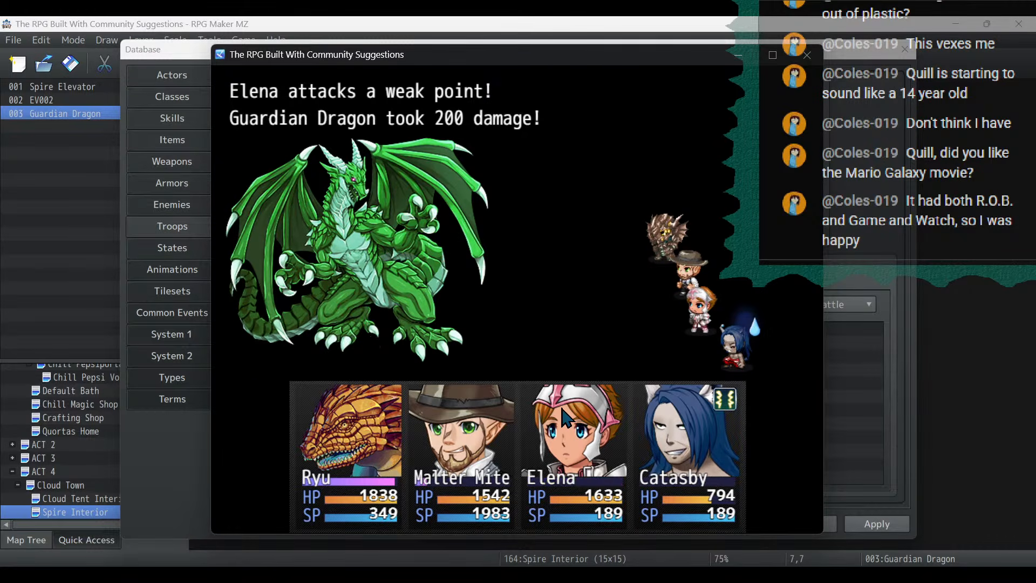
{"action": "key", "text": "Return"}
{"action": "key", "text": "Return"}
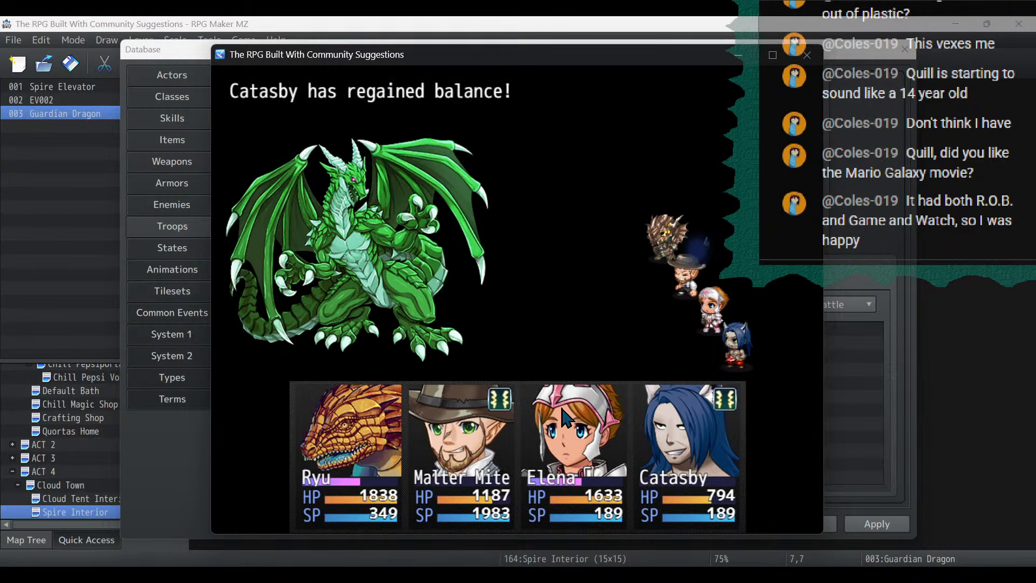
{"action": "key", "text": "Return"}
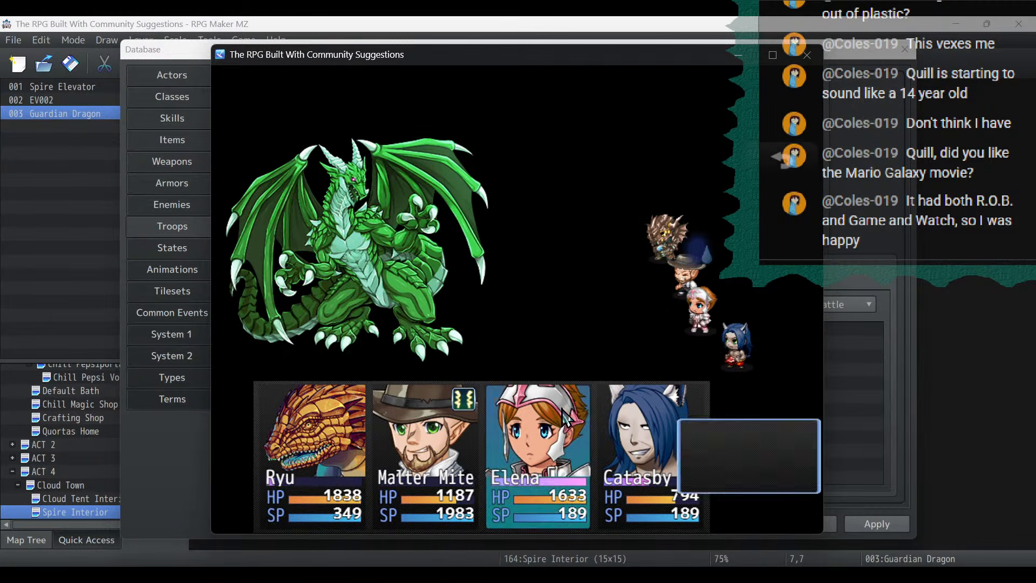
{"action": "key", "text": "Return"}
{"action": "key", "text": "Return"}
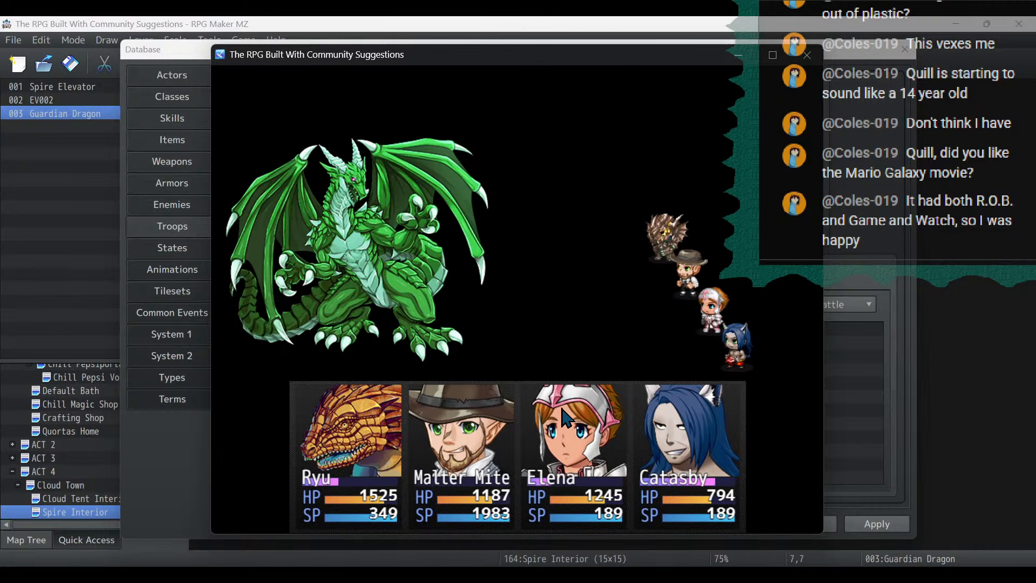
{"action": "key", "text": "Return"}
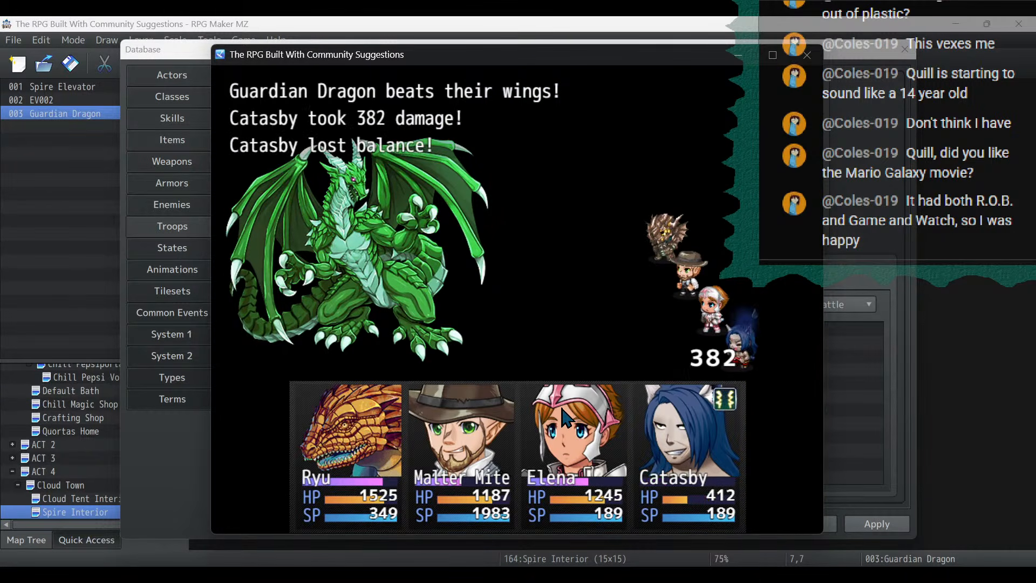
{"action": "key", "text": "Return"}
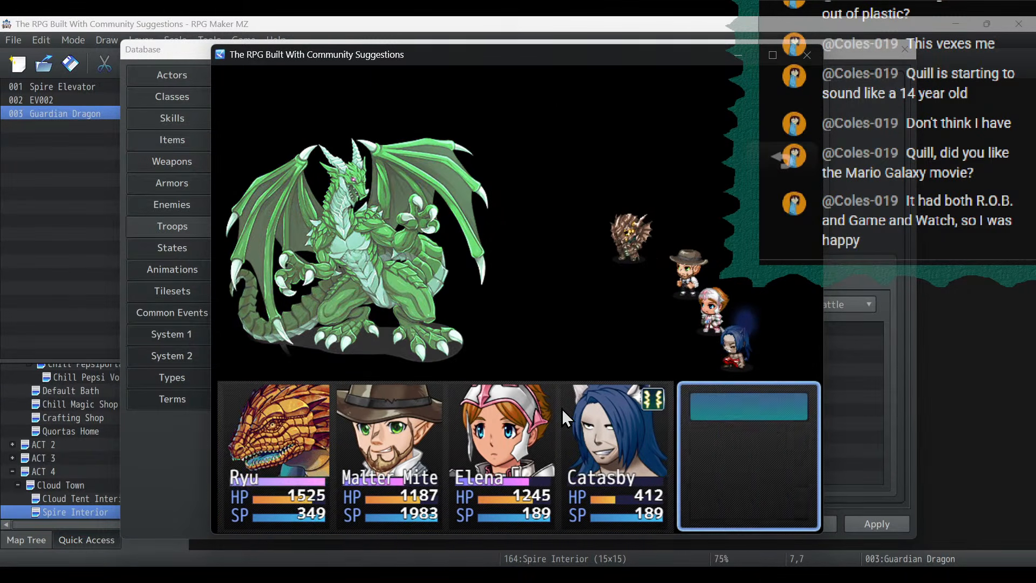
{"action": "key", "text": "Return"}
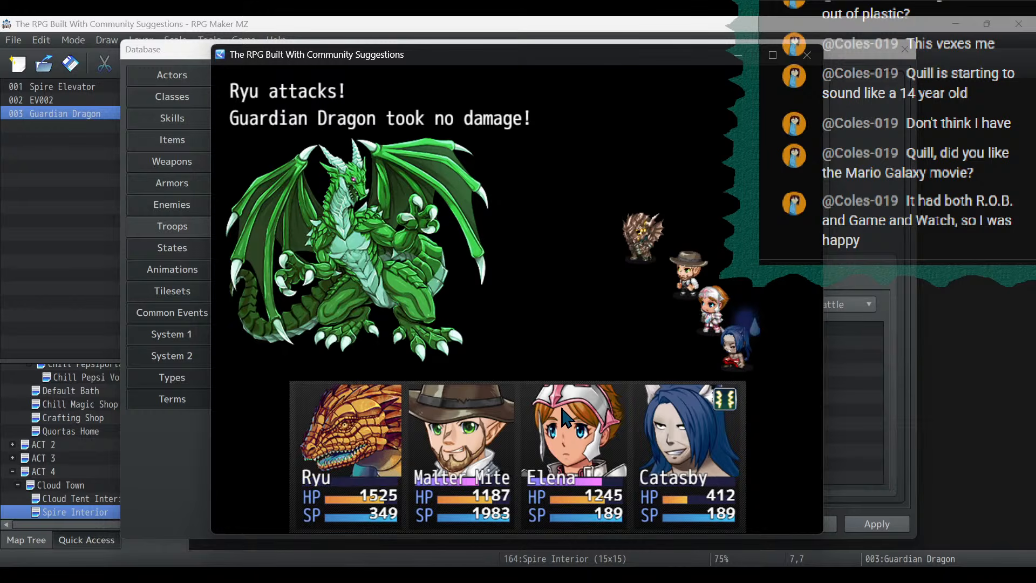
{"action": "key", "text": "Return"}
{"action": "key", "text": "Return"}
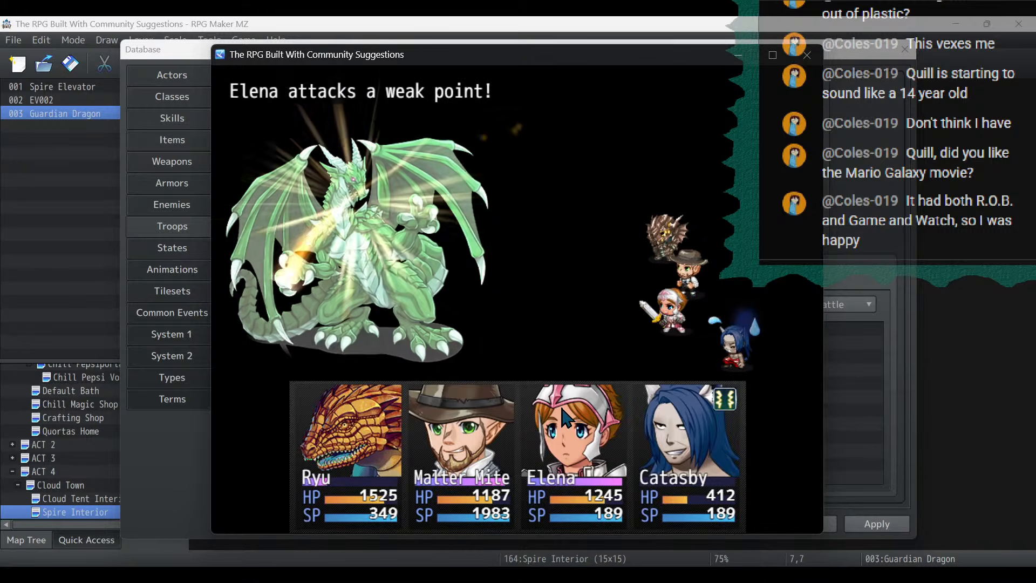
{"action": "key", "text": "Return"}
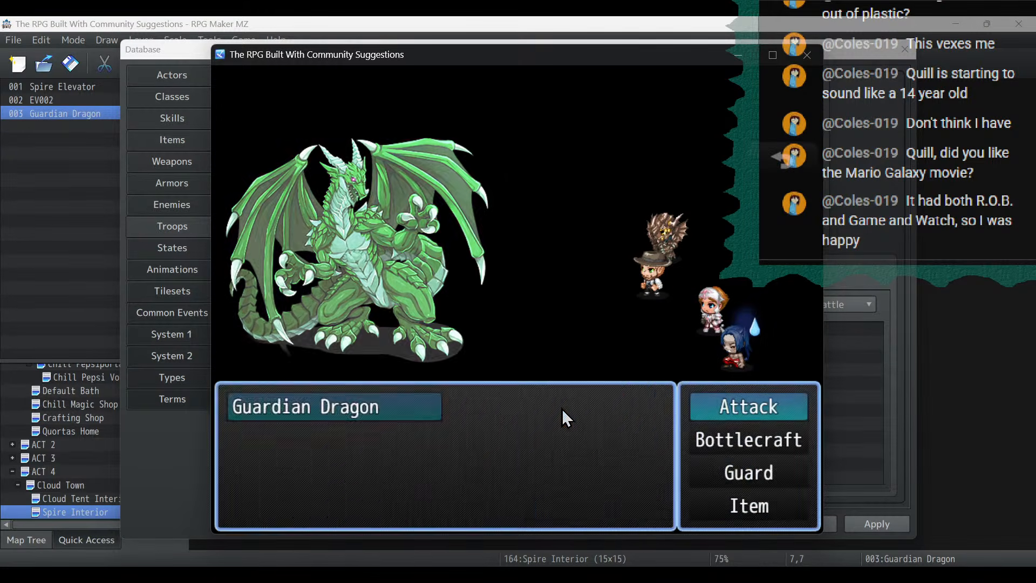
{"action": "key", "text": "Return"}
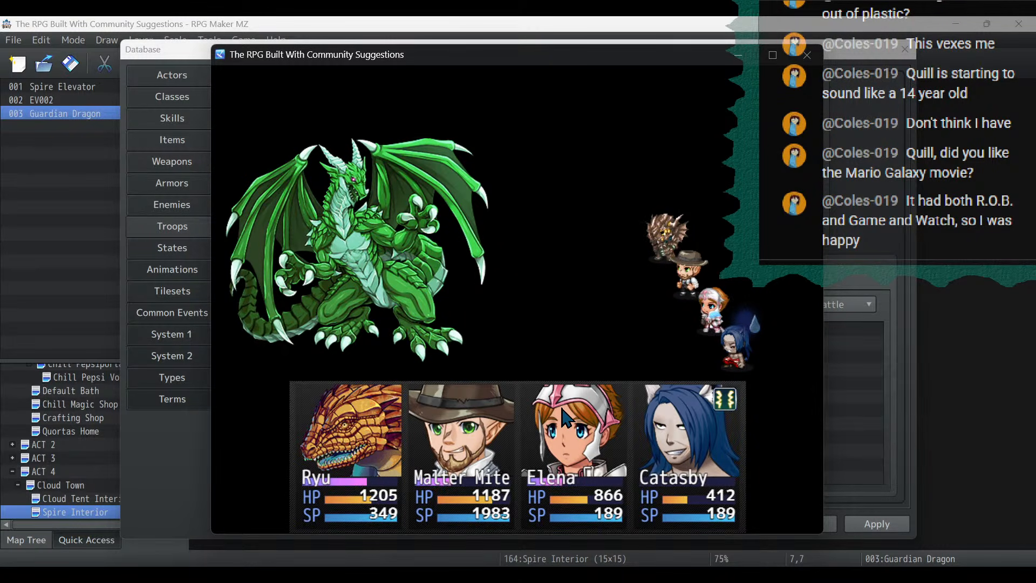
{"action": "key", "text": "Return"}
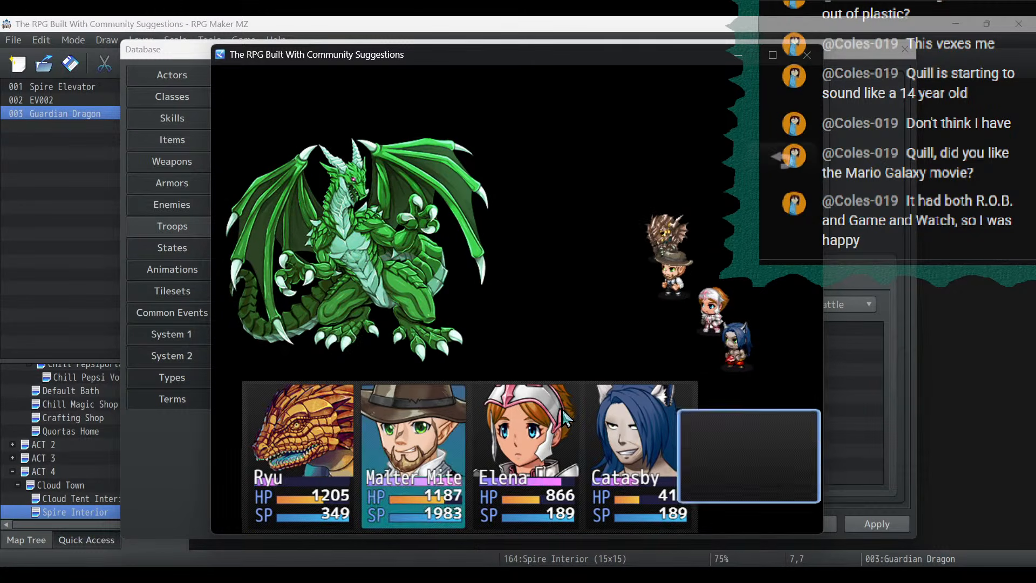
{"action": "key", "text": "Return"}
{"action": "key", "text": "Return"}
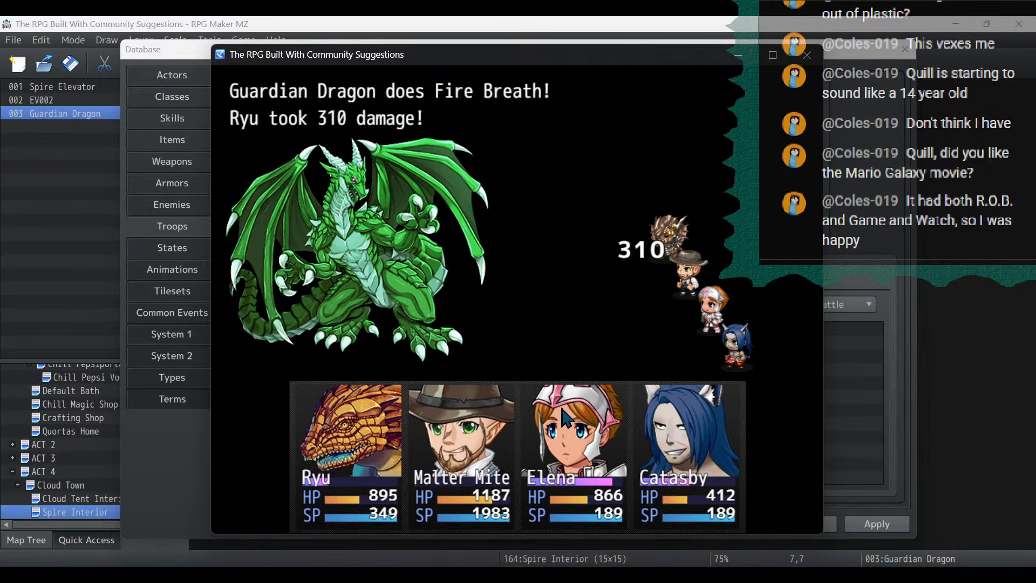
{"action": "left_click", "coordinate": [807, 55]}
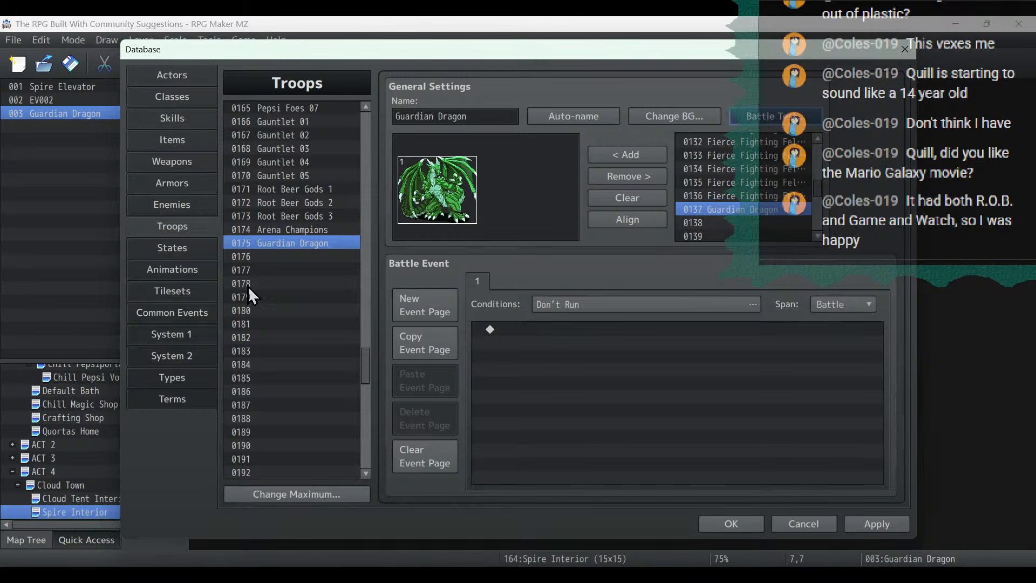
{"action": "left_click", "coordinate": [173, 204]}
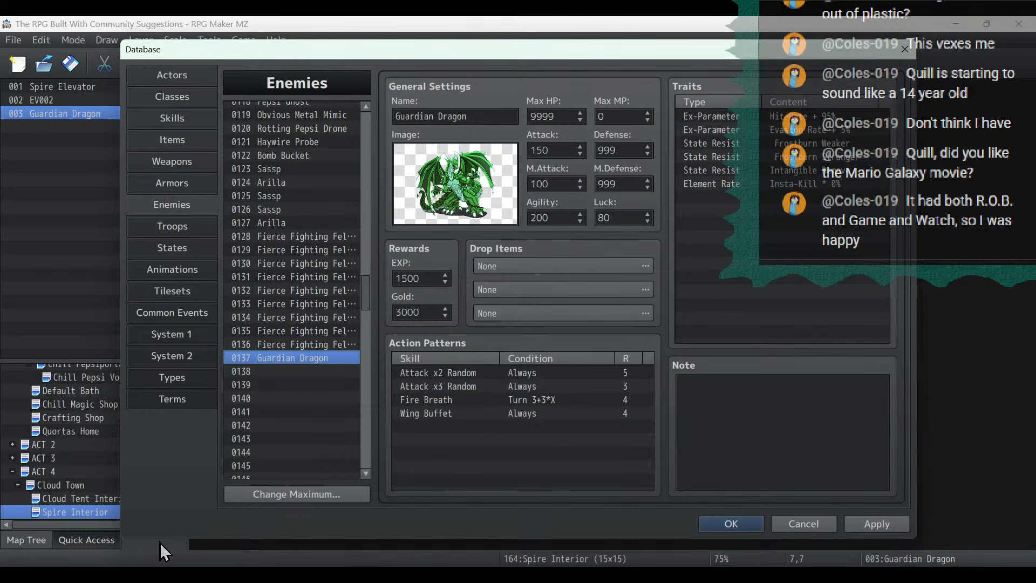
- Switch to the Notepad project notes, delete the "-Design guardian dragon 1" line and save the file
{"action": "left_click", "coordinate": [157, 574]}
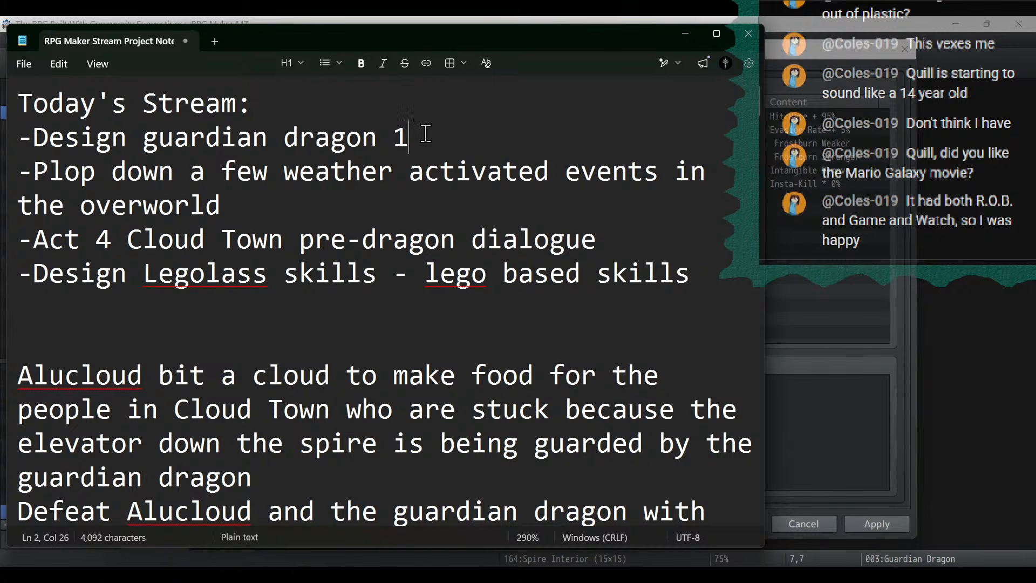
{"action": "left_click_drag", "start_coordinate": [426, 134], "coordinate": [3, 152]}
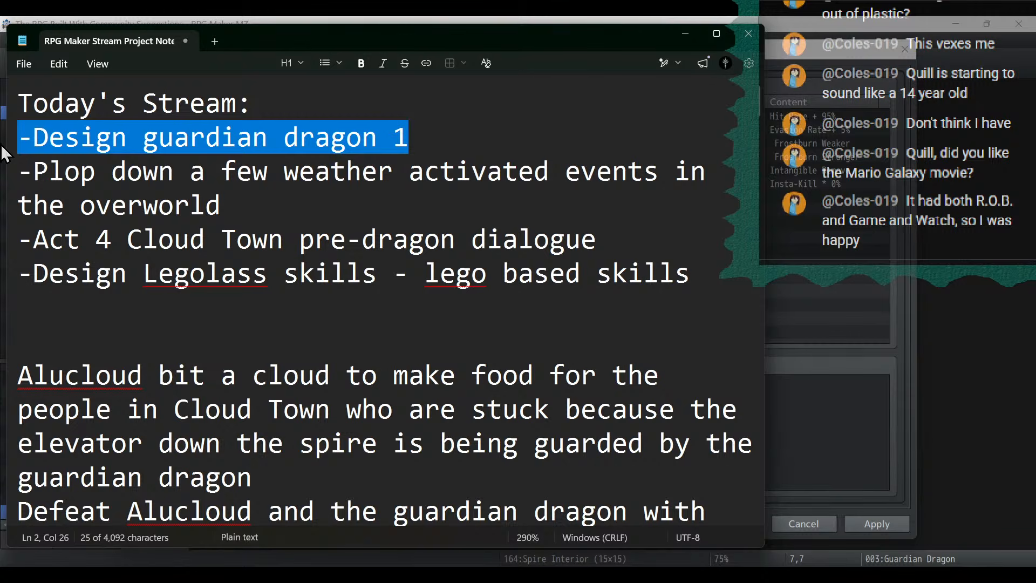
{"action": "key", "text": "BackSpace"}
{"action": "key", "text": "BackSpace"}
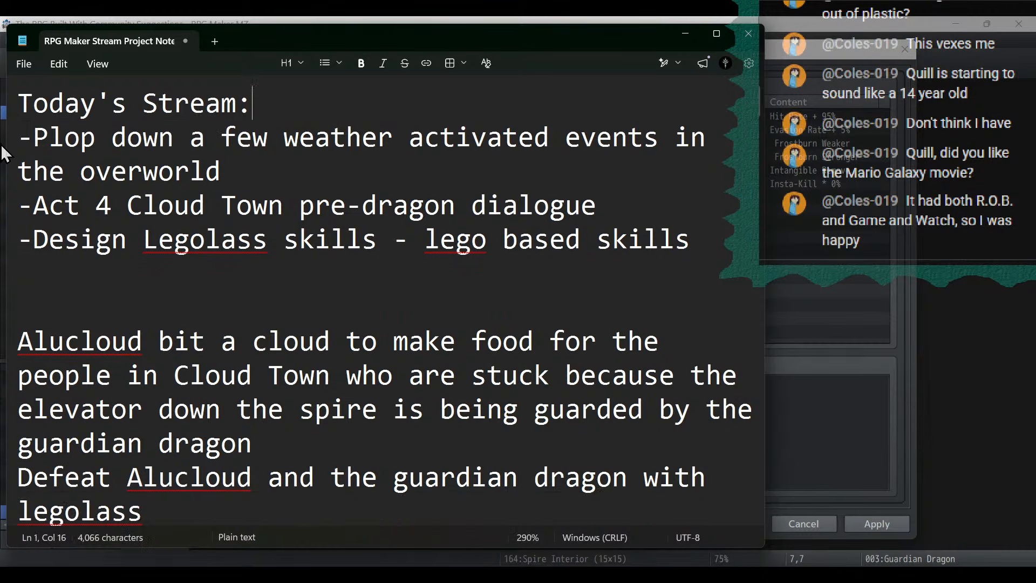
{"action": "left_click", "coordinate": [24, 64]}
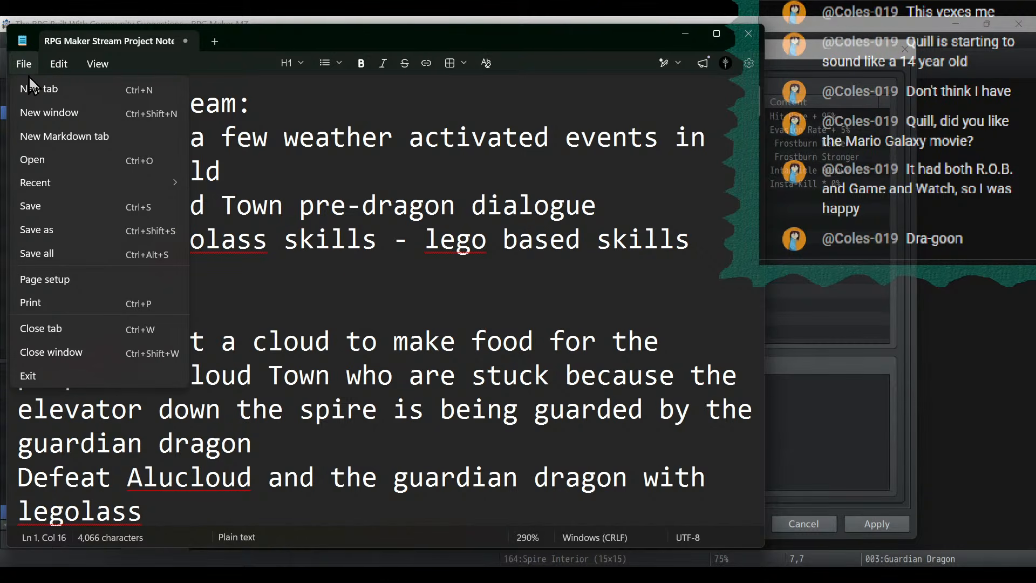
{"action": "left_click", "coordinate": [44, 208]}
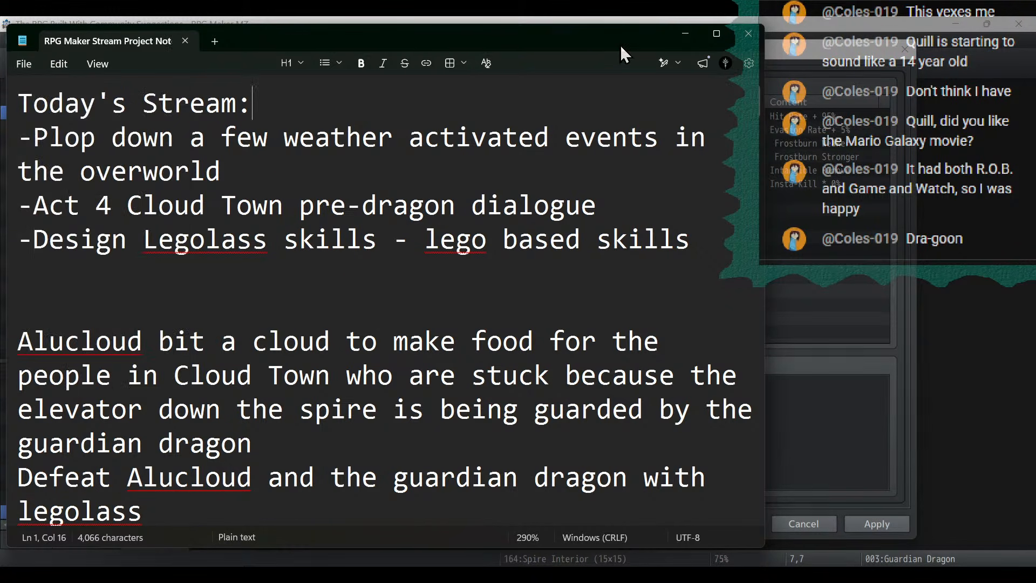
{"action": "left_click", "coordinate": [681, 36]}
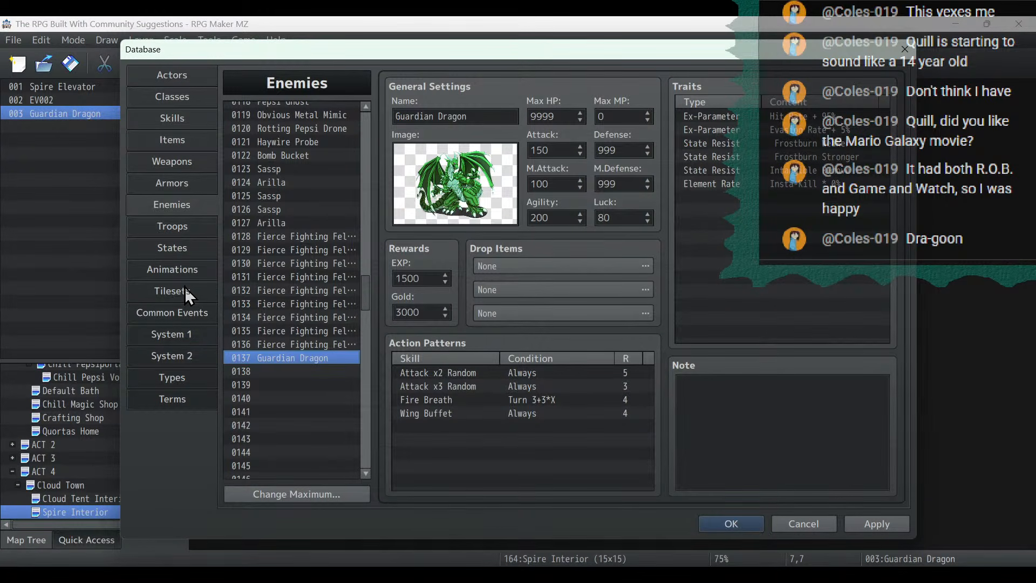
- Name the empty common event 0068 "Guardian Dragon"
{"action": "left_click", "coordinate": [181, 313]}
{"action": "left_click_drag", "start_coordinate": [368, 157], "coordinate": [364, 367]}
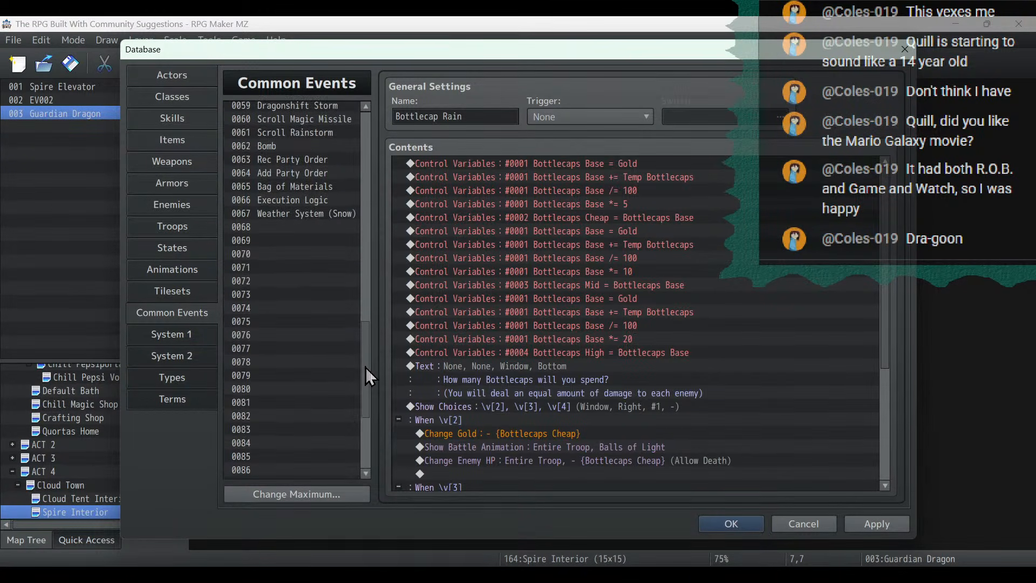
{"action": "left_click", "coordinate": [291, 226]}
{"action": "left_click", "coordinate": [455, 113]}
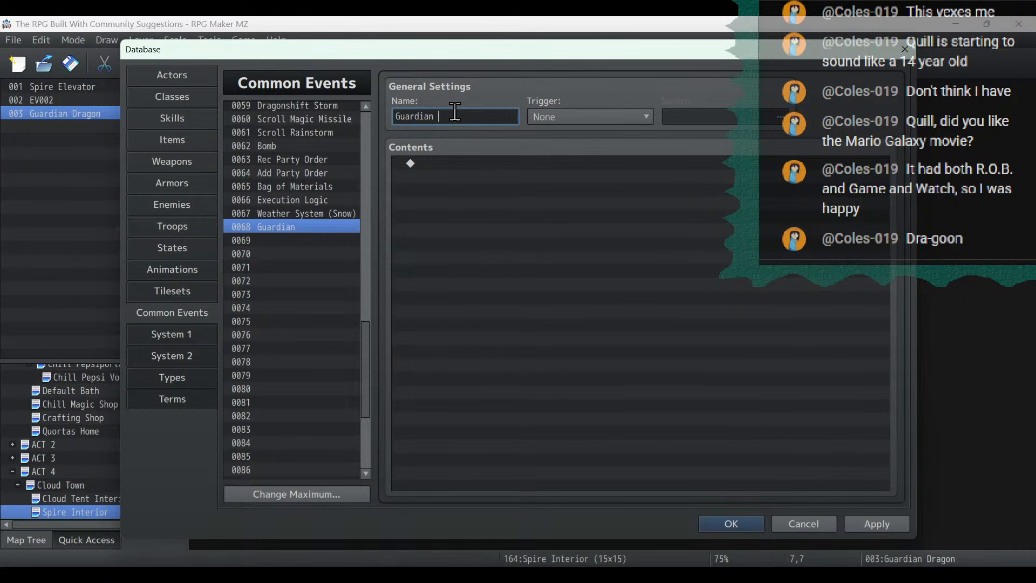
- Add a Control Variables command to the Guardian Dragon common event setting 0009 Temp A to a random value from 1 to 10, and apply it
{"action": "double_click", "coordinate": [538, 163]}
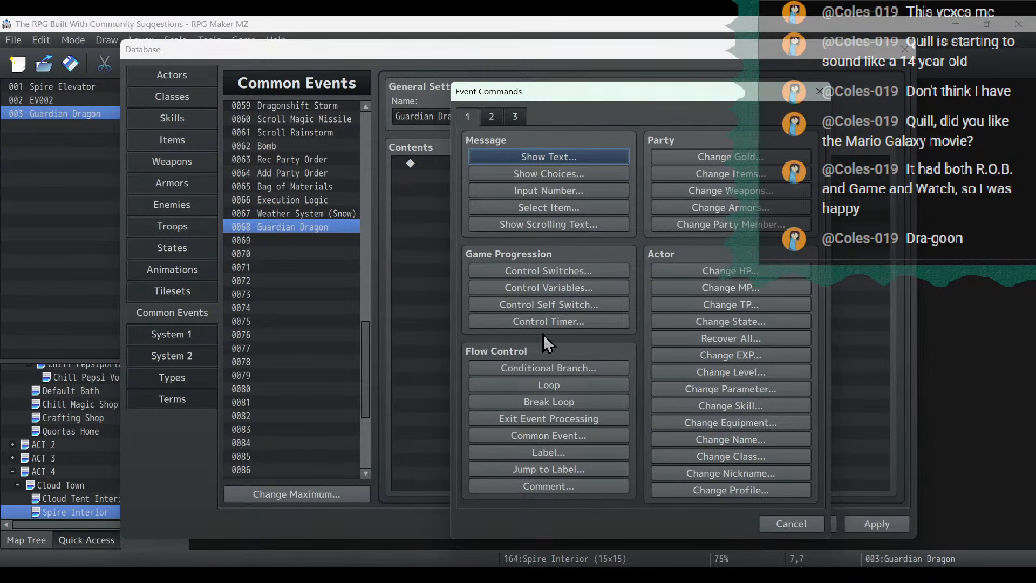
{"action": "left_click", "coordinate": [549, 287]}
{"action": "left_click", "coordinate": [617, 215]}
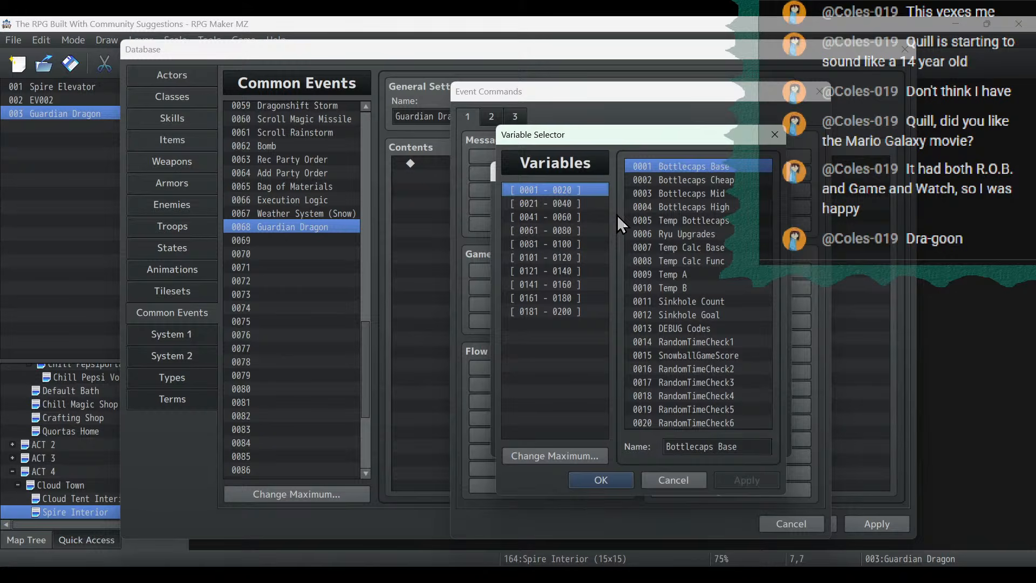
{"action": "left_click", "coordinate": [728, 261]}
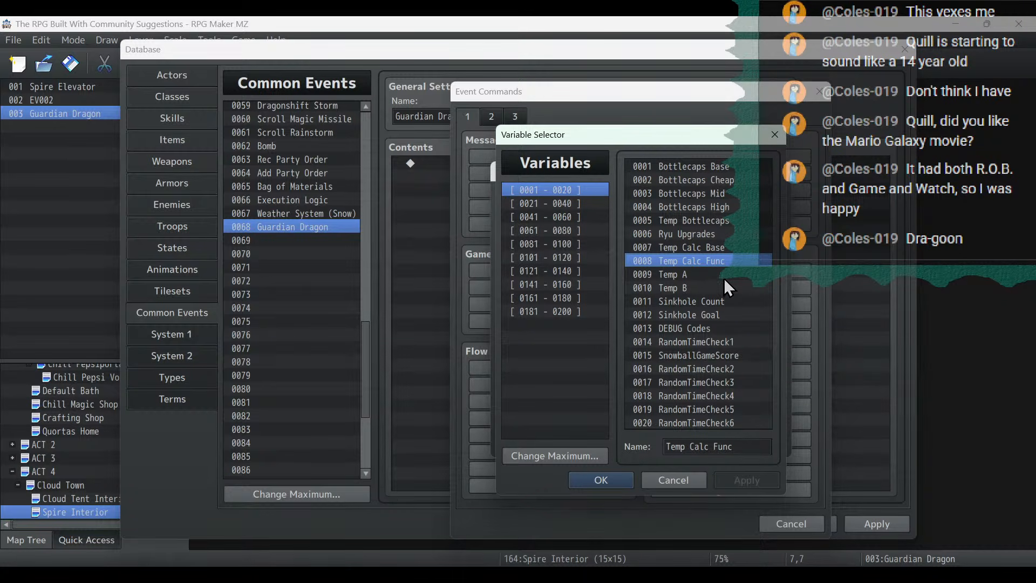
{"action": "double_click", "coordinate": [724, 276]}
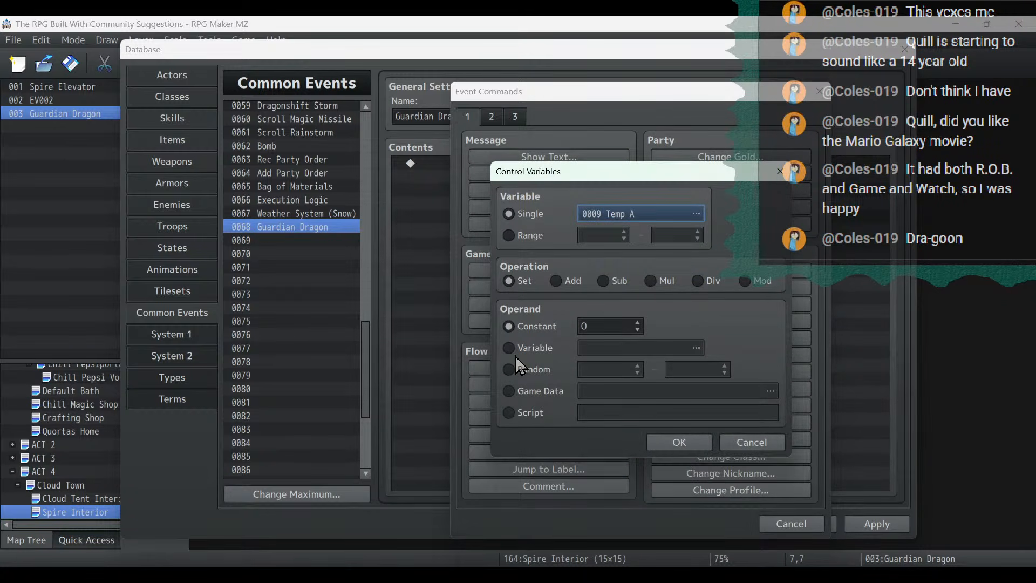
{"action": "left_click", "coordinate": [531, 348]}
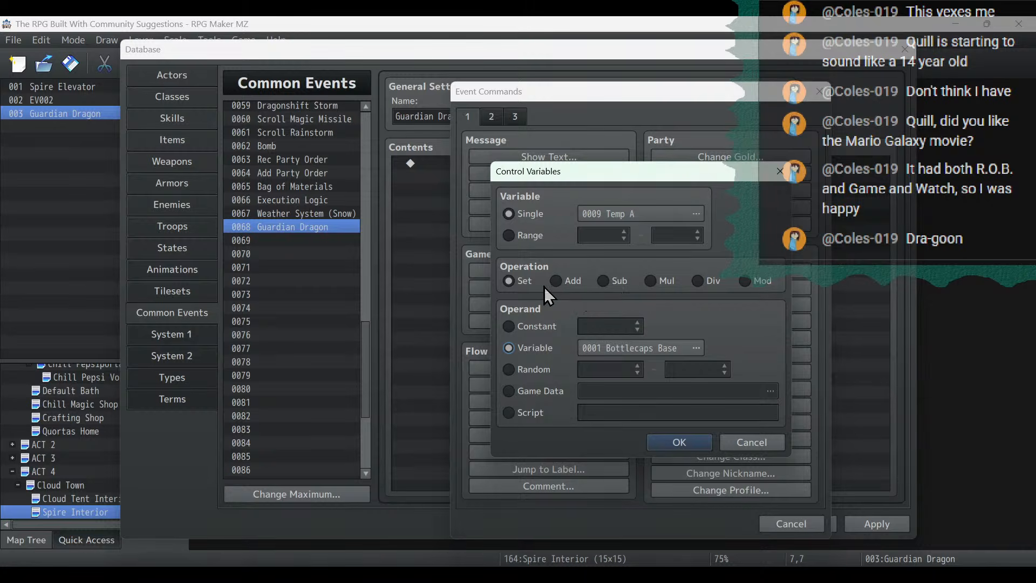
{"action": "left_click", "coordinate": [524, 371]}
{"action": "type", "text": "1"}
{"action": "key", "text": "Tab"}
{"action": "type", "text": "10"}
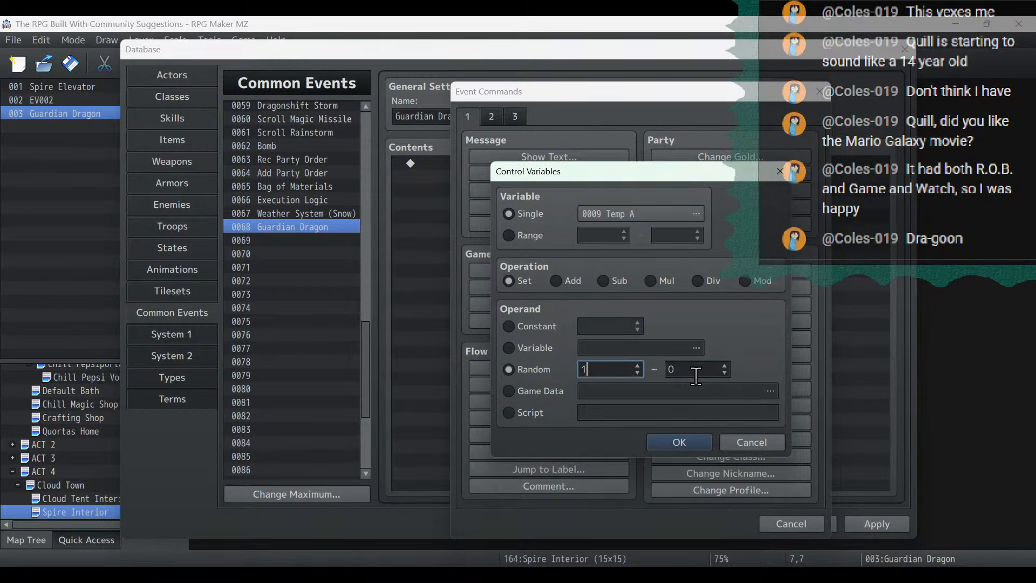
{"action": "left_click", "coordinate": [679, 442]}
{"action": "left_click", "coordinate": [863, 526]}
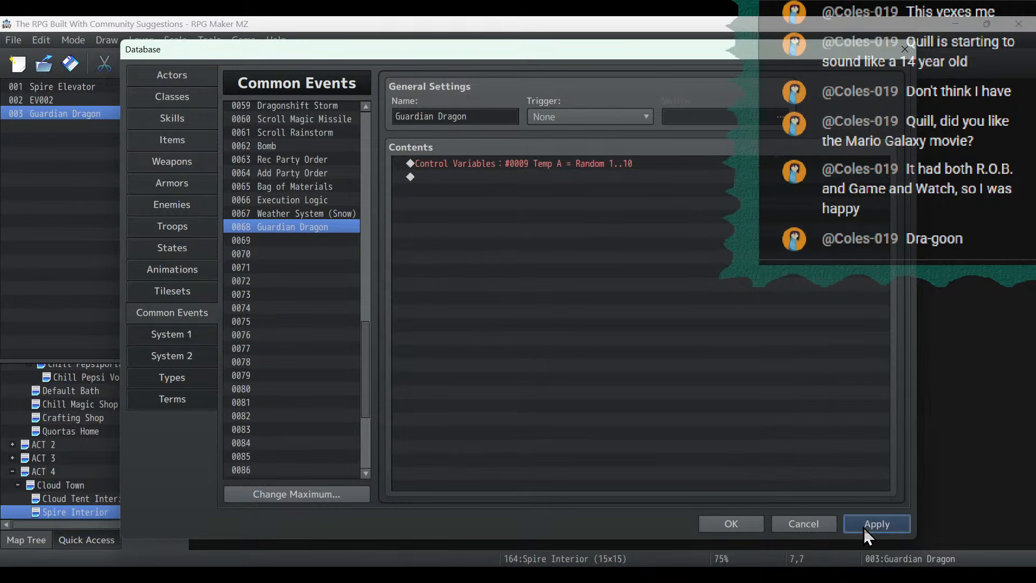
- Insert a Conditional Branch for actor 0009 Timmy being in the party, and move the Temp A variable command inside it
{"action": "left_click", "coordinate": [524, 184]}
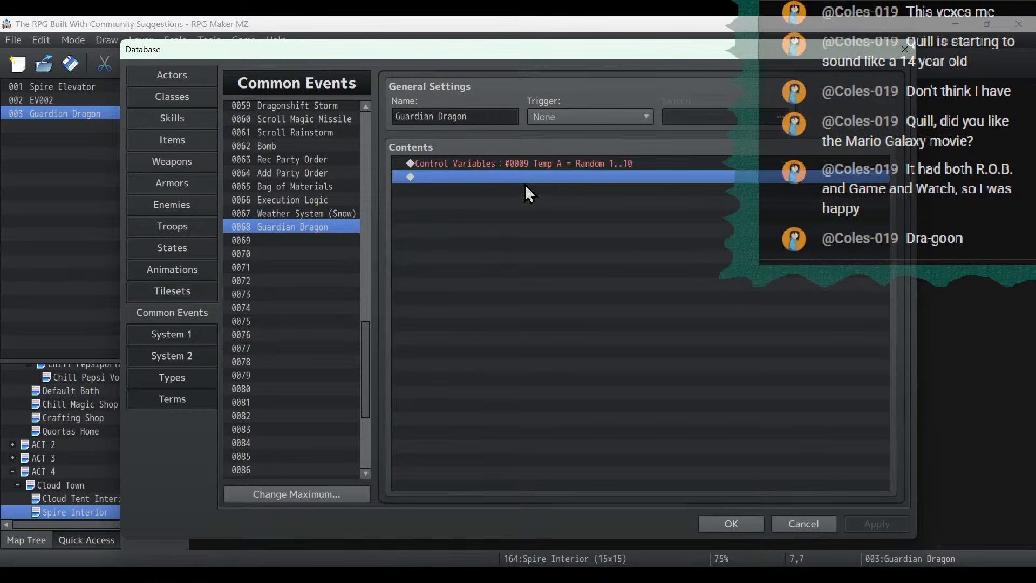
{"action": "left_click", "coordinate": [543, 163]}
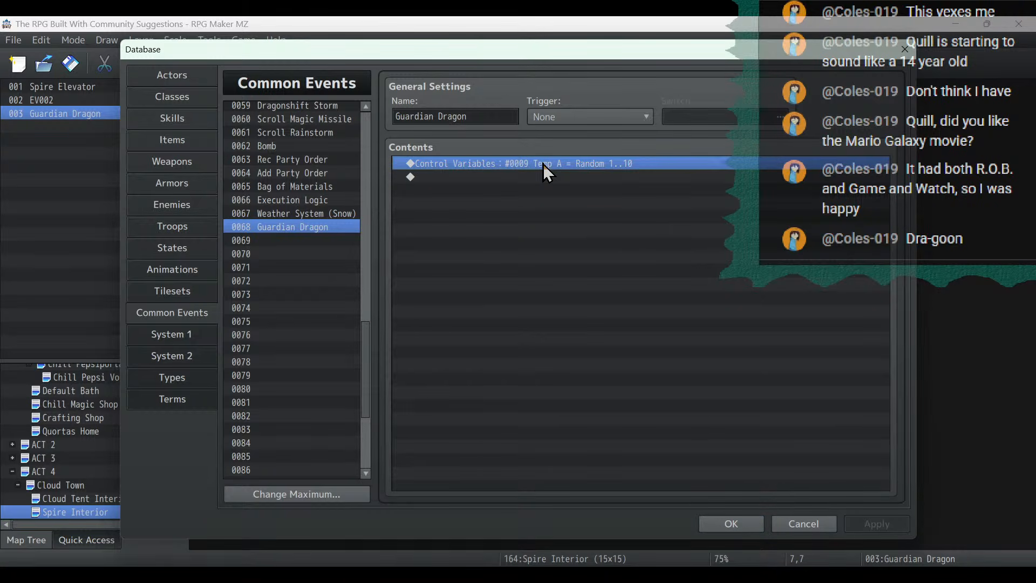
{"action": "right_click", "coordinate": [543, 163]}
{"action": "left_click", "coordinate": [576, 175]}
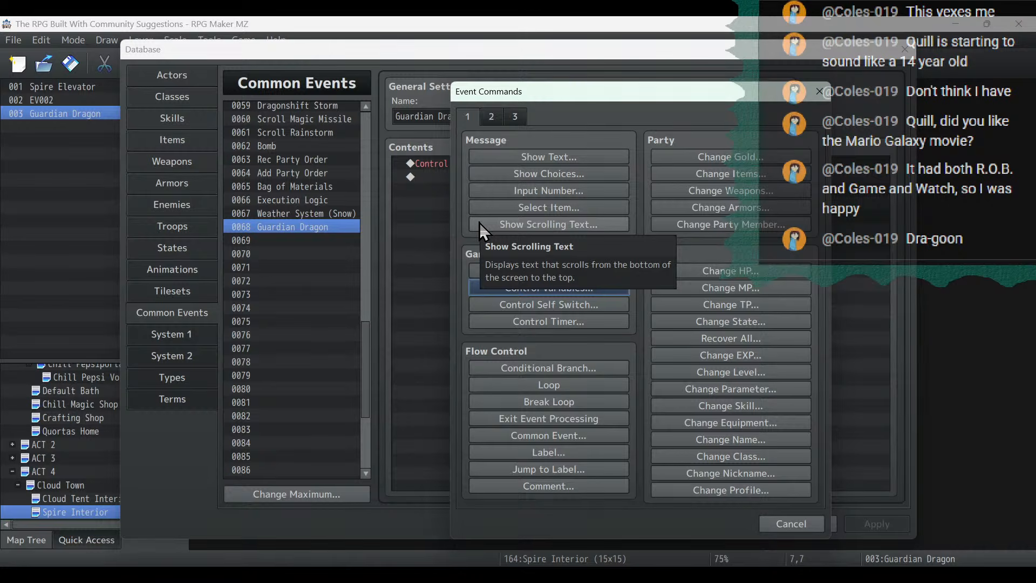
{"action": "left_click", "coordinate": [603, 370]}
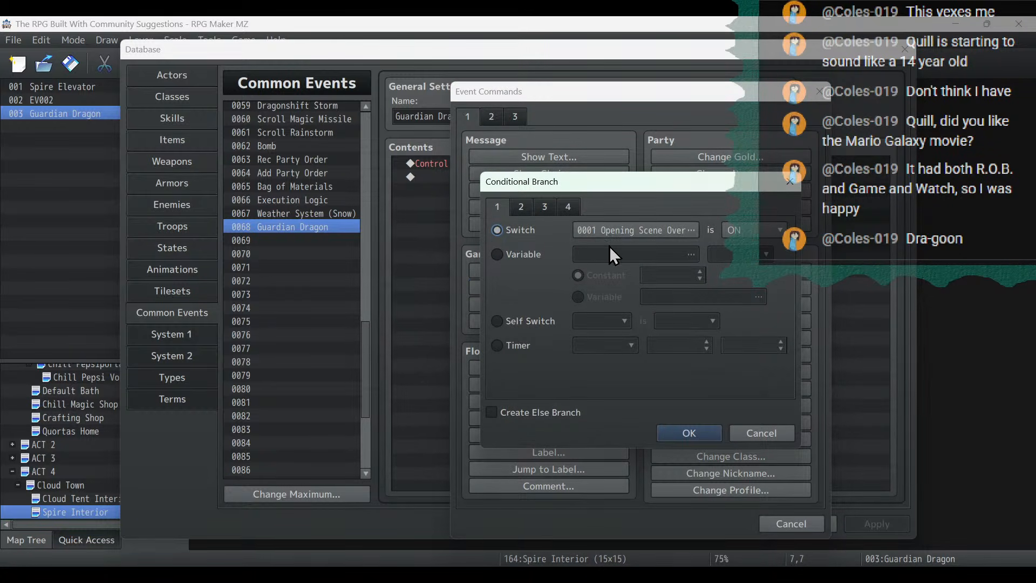
{"action": "left_click", "coordinate": [525, 210]}
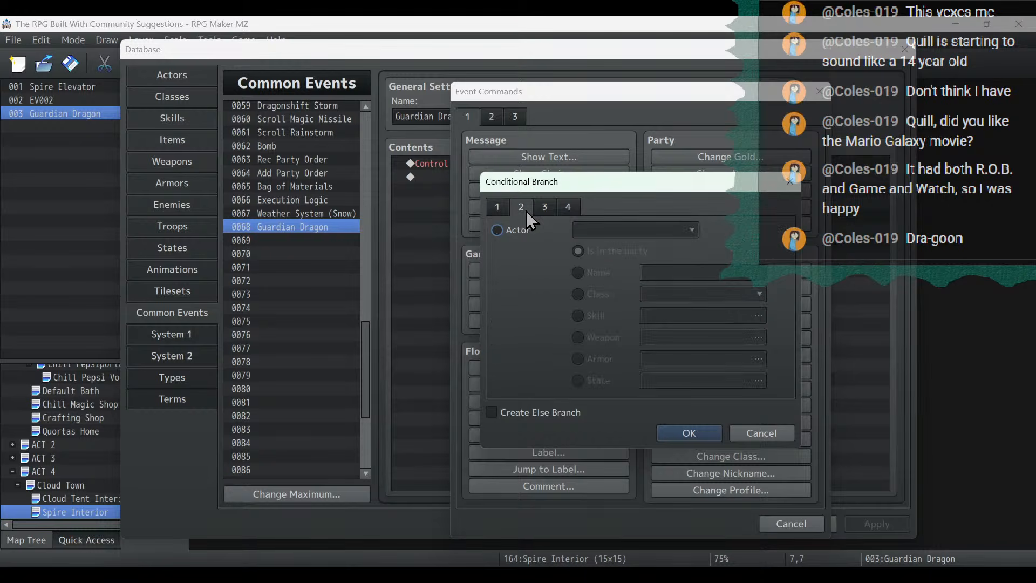
{"action": "left_click", "coordinate": [547, 210]}
{"action": "left_click", "coordinate": [525, 212]}
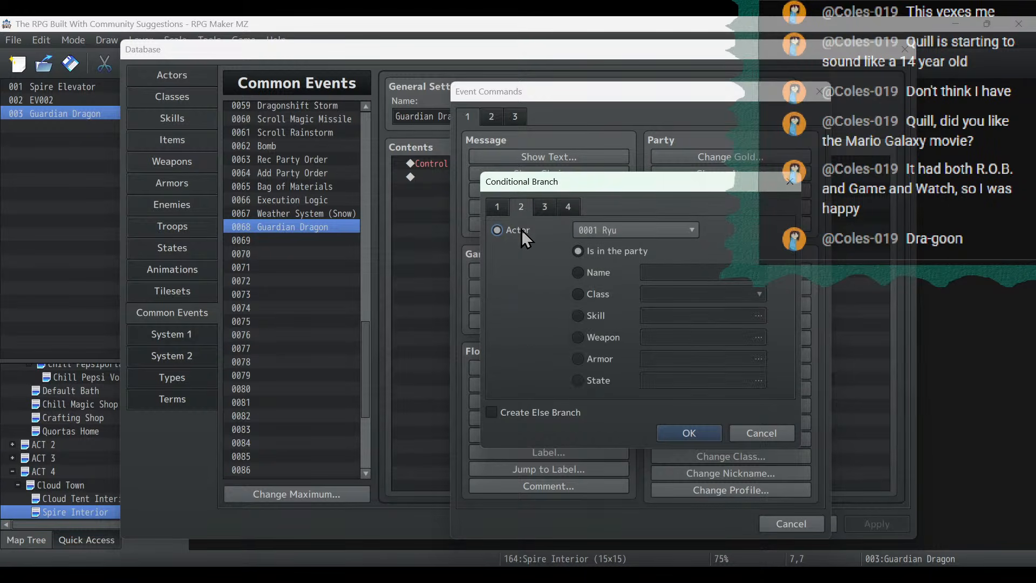
{"action": "left_click", "coordinate": [600, 230]}
{"action": "left_click", "coordinate": [643, 375]}
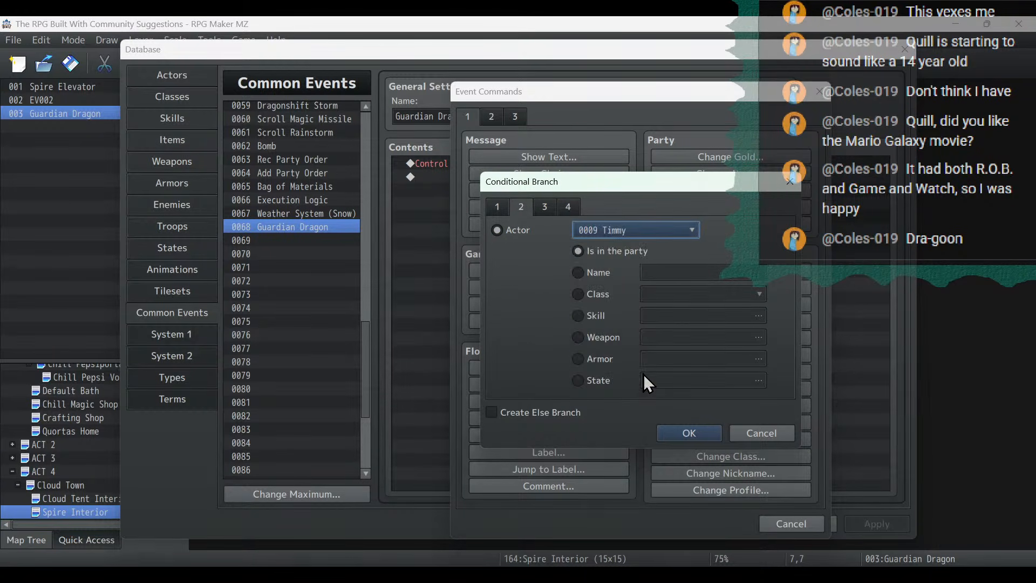
{"action": "left_click", "coordinate": [689, 433]}
{"action": "left_click", "coordinate": [475, 204]}
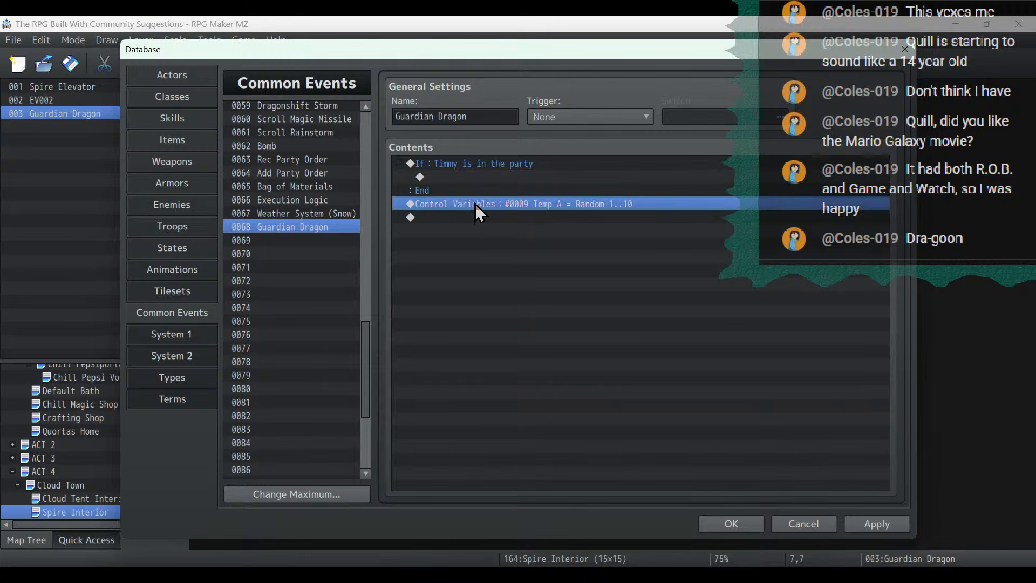
{"action": "left_click_drag", "start_coordinate": [475, 203], "coordinate": [484, 174]}
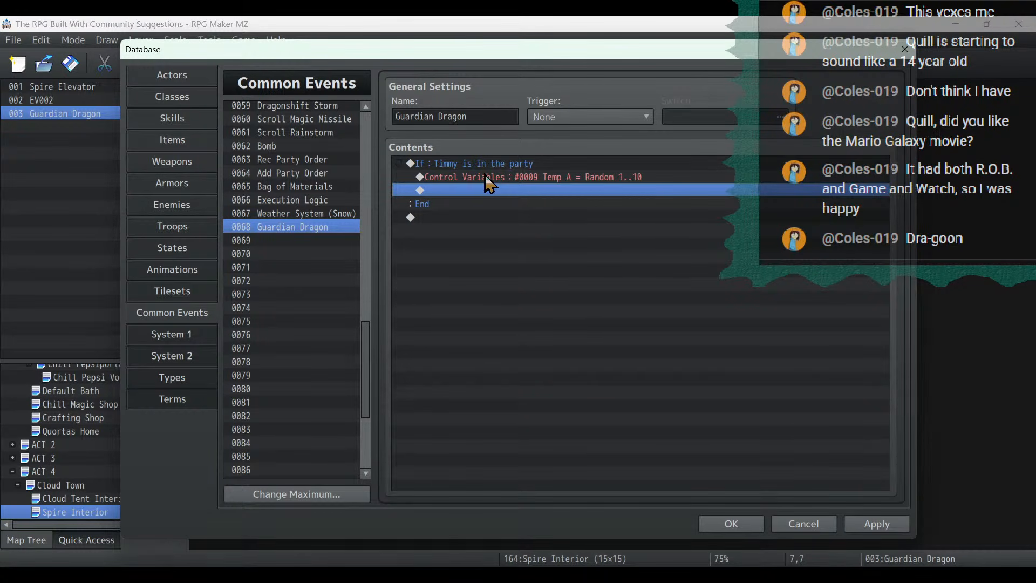
- Add a second battle event page to the Guardian Dragon troop with the conditions Turn End and Turn 1+1*X
{"action": "left_click", "coordinate": [174, 227]}
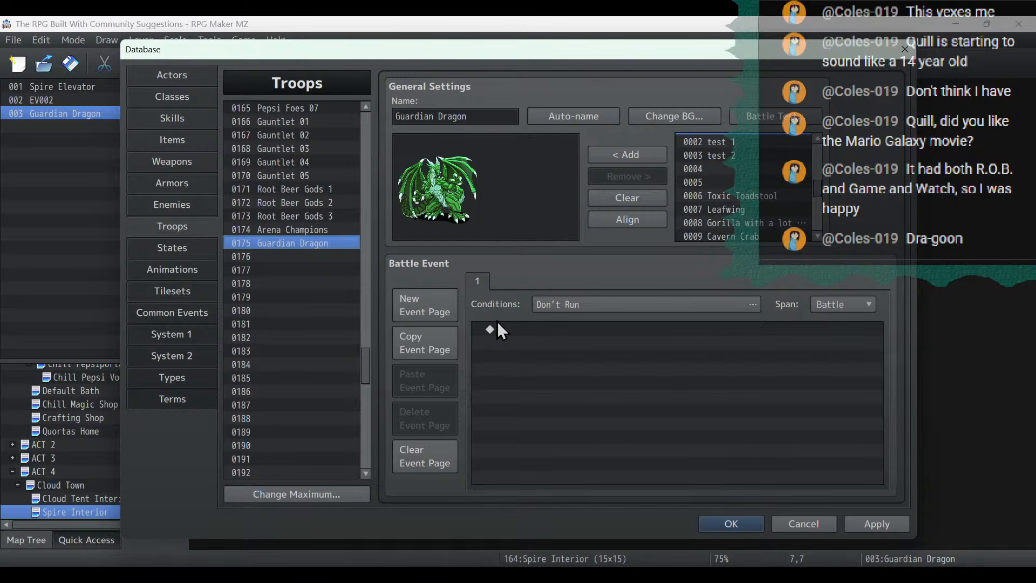
{"action": "left_click", "coordinate": [436, 311]}
{"action": "left_click", "coordinate": [691, 305]}
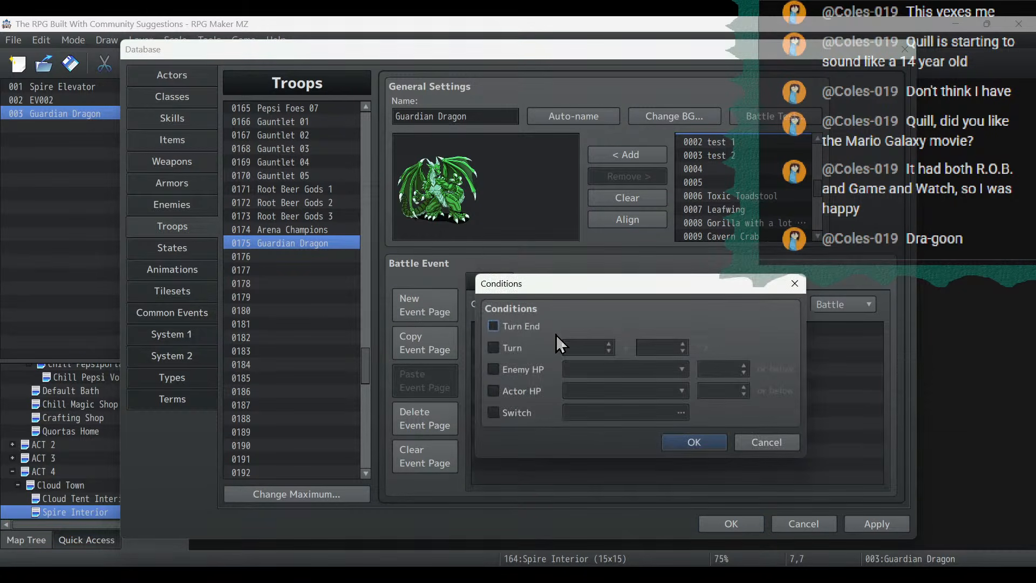
{"action": "left_click", "coordinate": [539, 328]}
{"action": "left_click", "coordinate": [519, 348]}
{"action": "left_click", "coordinate": [607, 351]}
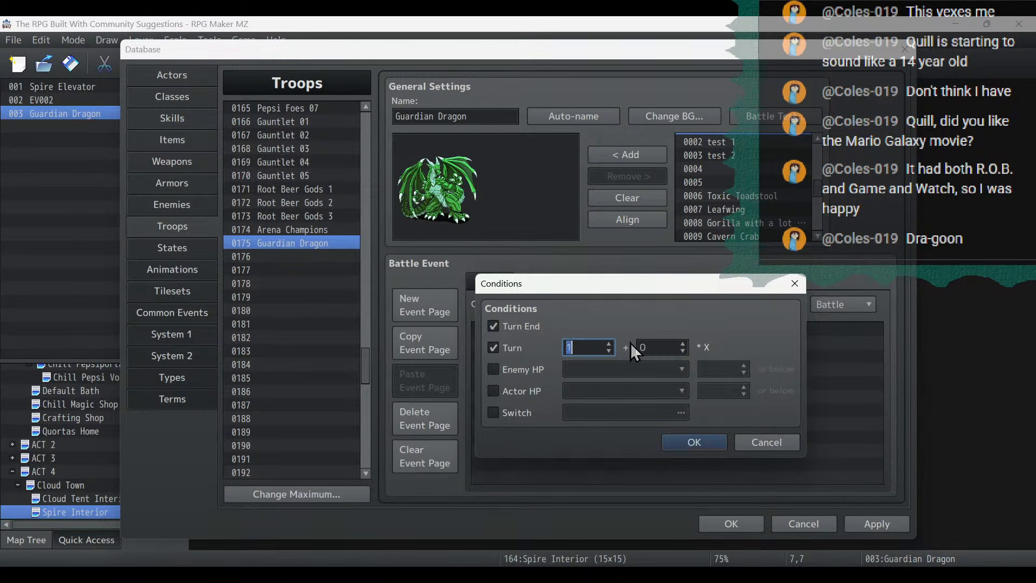
{"action": "left_click", "coordinate": [683, 343]}
{"action": "left_click", "coordinate": [696, 442]}
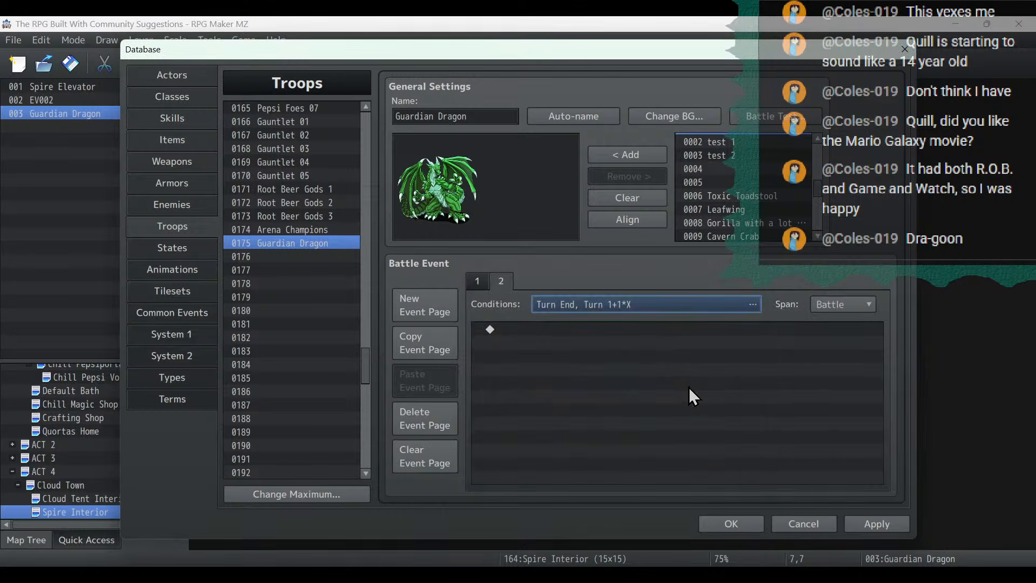
- Add an Enemy Recover All command for the Entire Troop to the second battle event page and apply the changes
{"action": "double_click", "coordinate": [683, 377]}
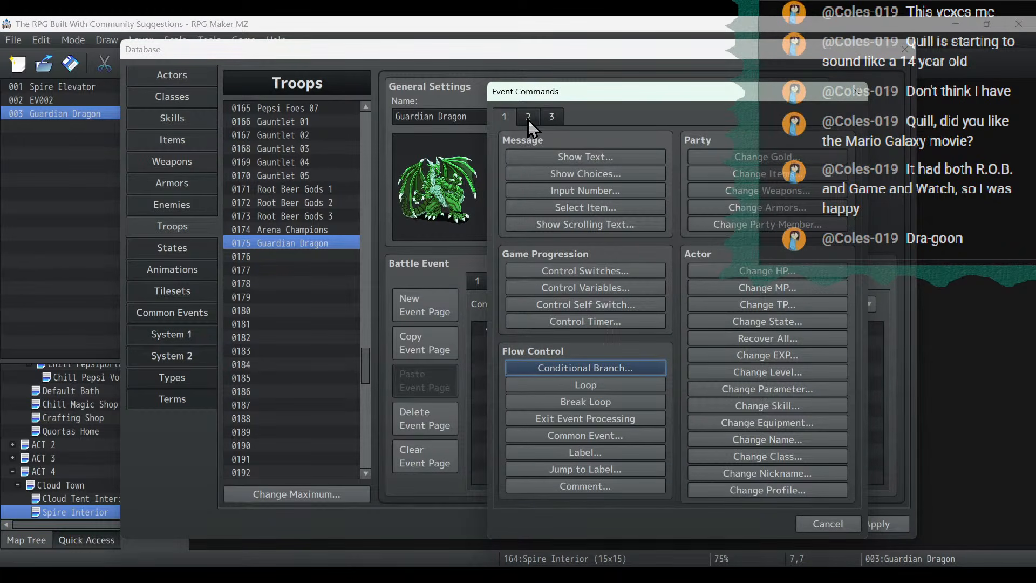
{"action": "left_click", "coordinate": [551, 117]}
{"action": "left_click", "coordinate": [550, 118]}
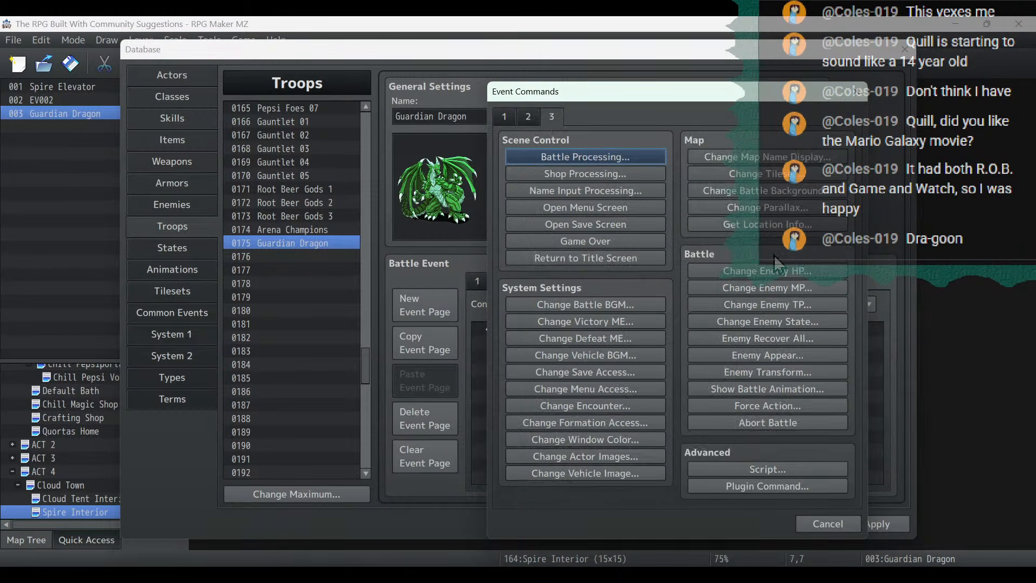
{"action": "left_click", "coordinate": [781, 338]}
{"action": "left_click", "coordinate": [652, 336]}
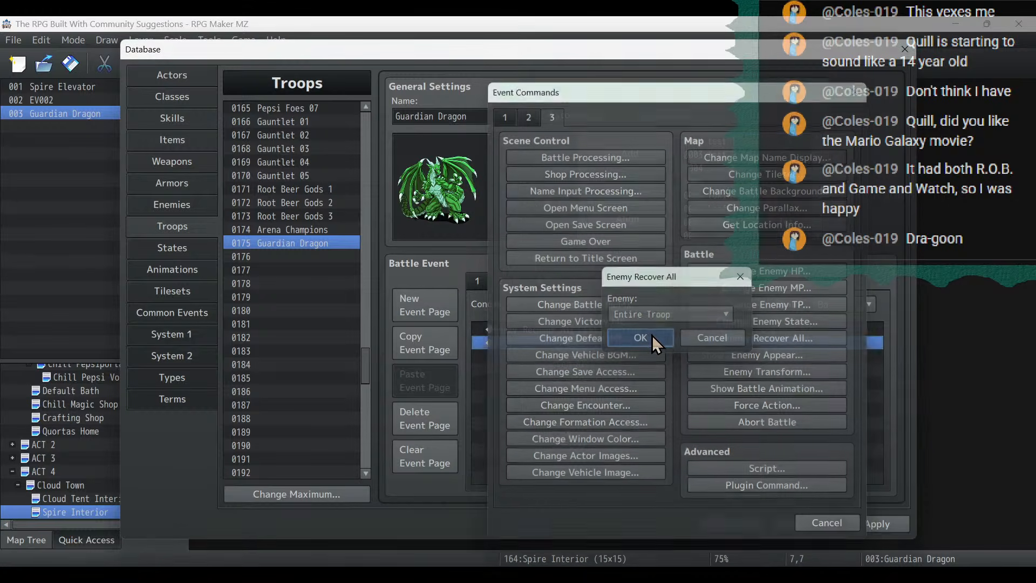
{"action": "left_click", "coordinate": [898, 525]}
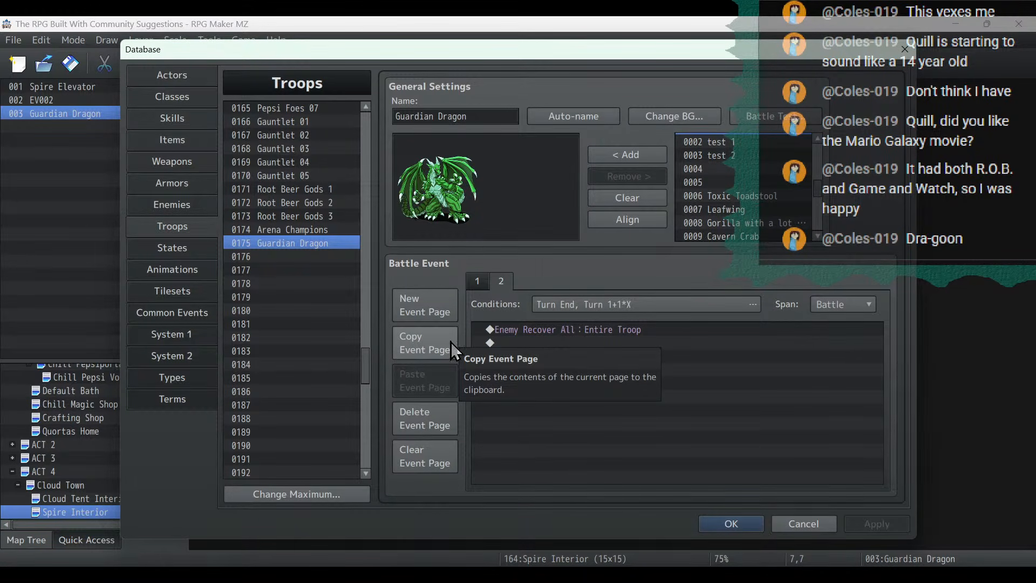
- Add a third battle event page to the Guardian Dragon troop with the conditions Turn End and Turn 3+3*X
{"action": "left_click", "coordinate": [433, 308]}
{"action": "left_click", "coordinate": [569, 301]}
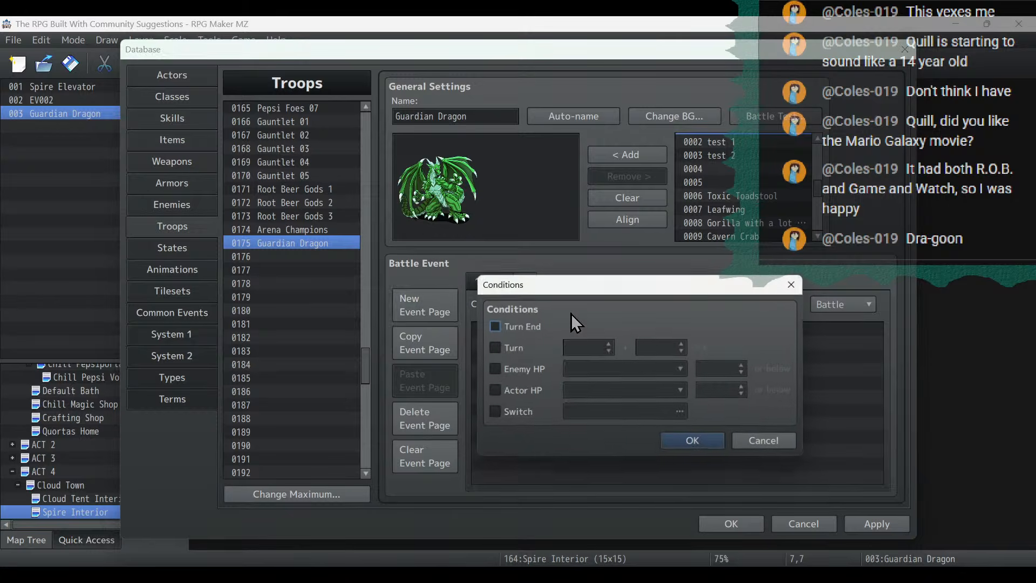
{"action": "left_click", "coordinate": [513, 327]}
{"action": "left_click", "coordinate": [512, 348]}
{"action": "left_click", "coordinate": [609, 344]}
{"action": "left_click", "coordinate": [609, 344]}
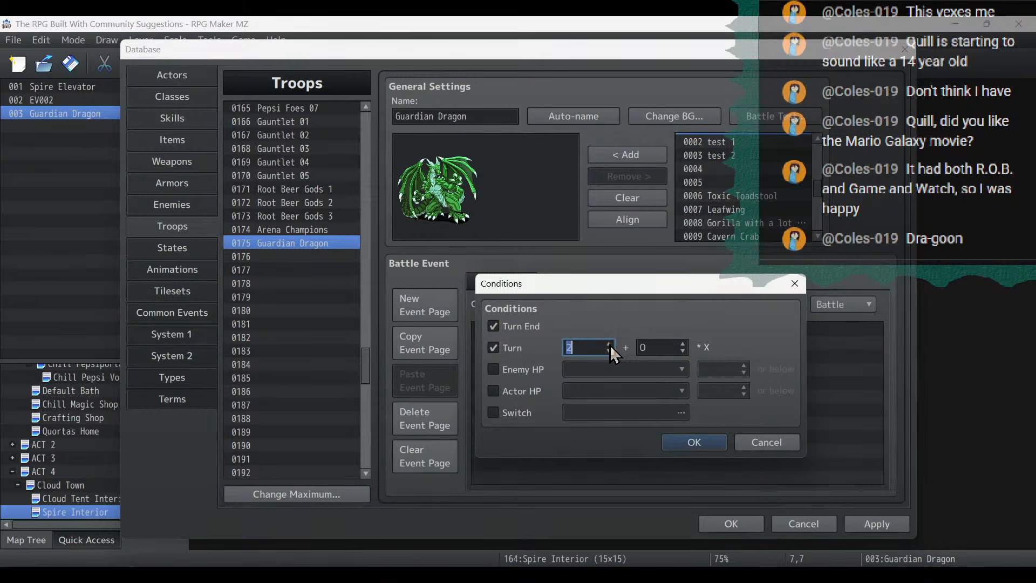
{"action": "left_click", "coordinate": [683, 344]}
{"action": "left_click", "coordinate": [683, 344]}
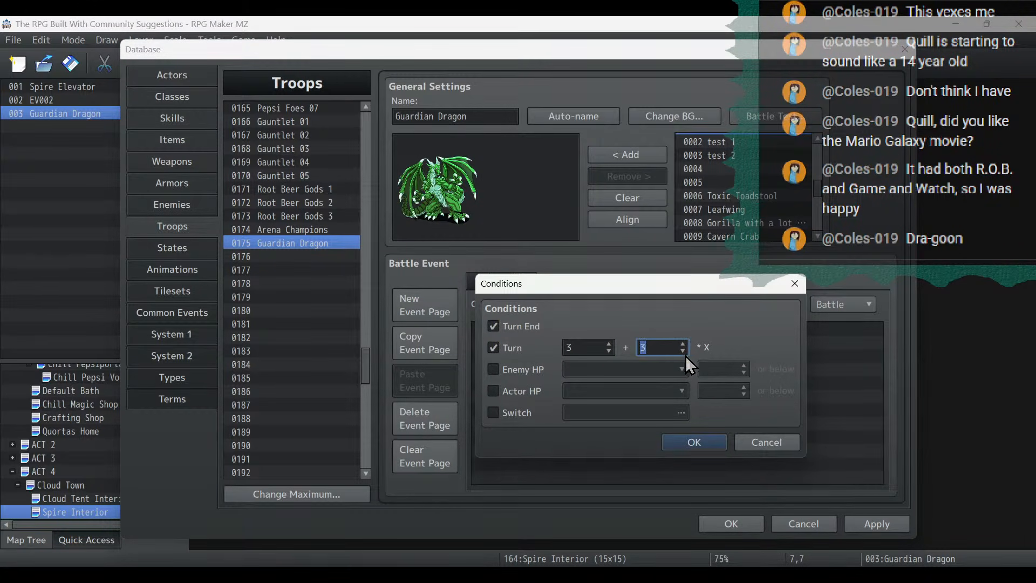
{"action": "left_click", "coordinate": [683, 344]}
{"action": "left_click", "coordinate": [688, 442]}
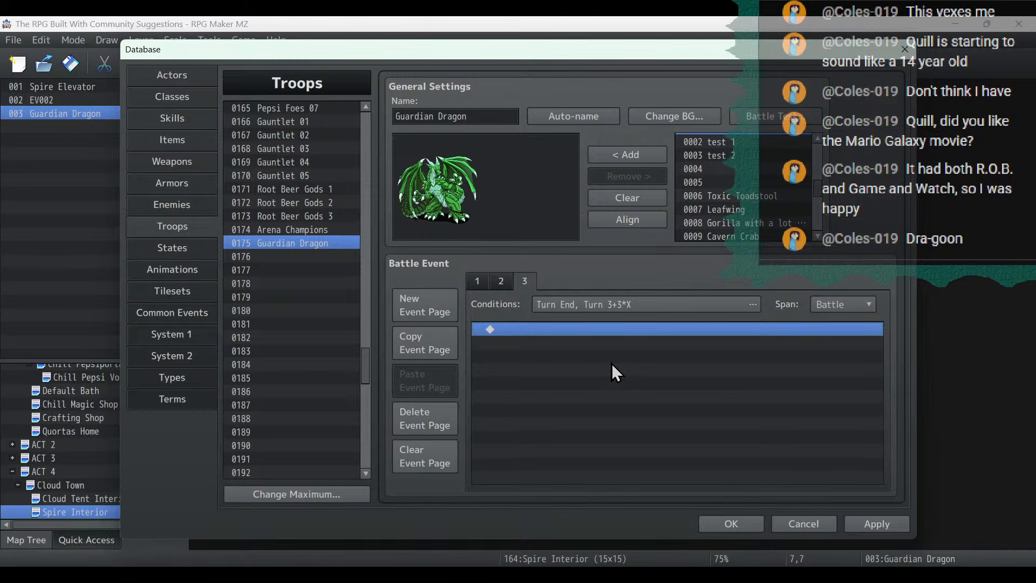
- Add a Show Text command reading "Nothing is working! You would need an expert dragonslayer to perceive this enemy's weakness!" to the third battle event page
{"action": "double_click", "coordinate": [610, 364]}
{"action": "left_click", "coordinate": [505, 116]}
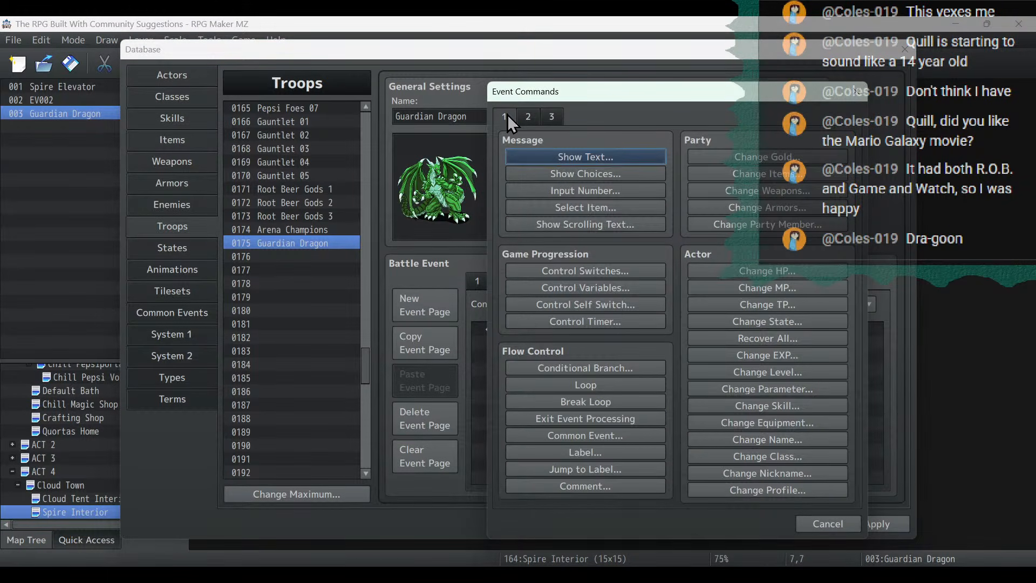
{"action": "left_click", "coordinate": [563, 160]}
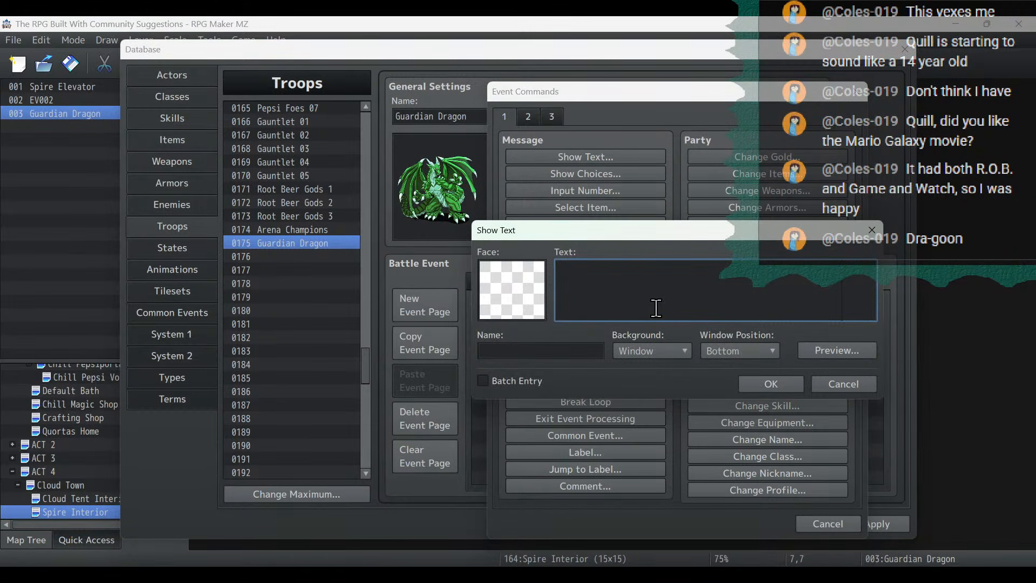
{"action": "type", "text": "Nothing is working! You would need an ex"}
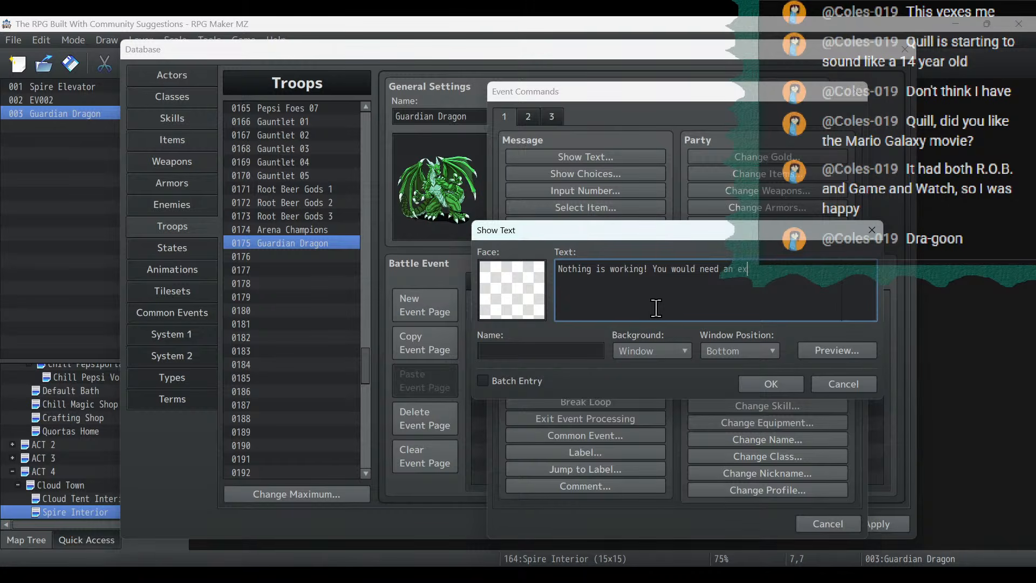
{"action": "type", "text": "pert dragonslayer "}
{"action": "type", "text": "to percei"}
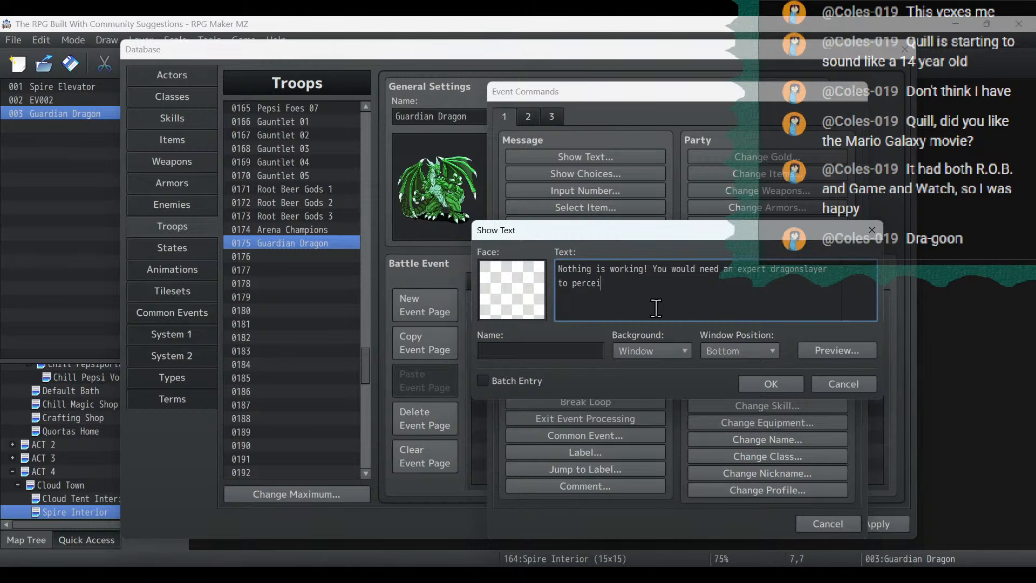
{"action": "type", "text": "ve this enemy's weakness"}
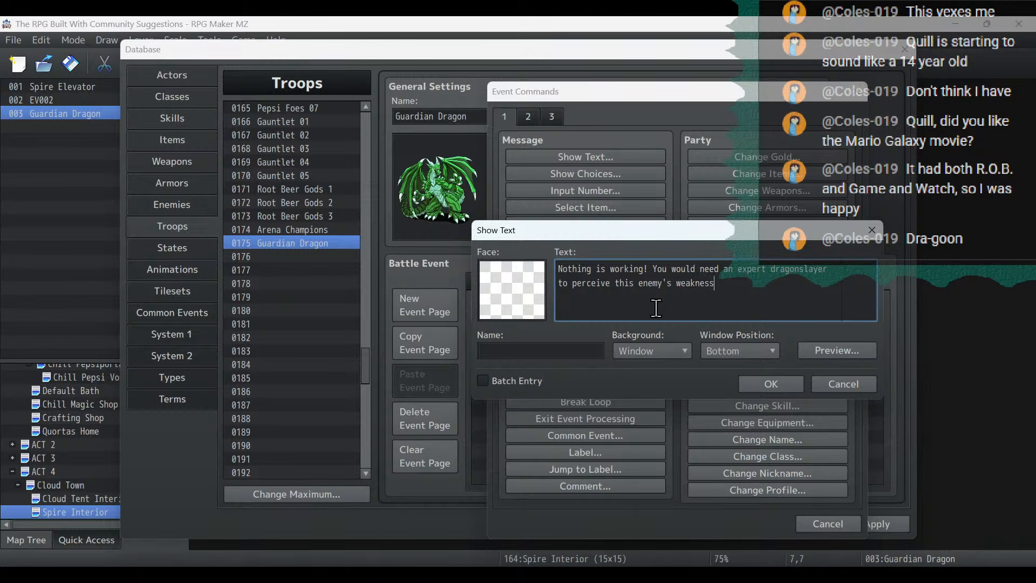
{"action": "type", "text": "!"}
{"action": "left_click", "coordinate": [771, 384]}
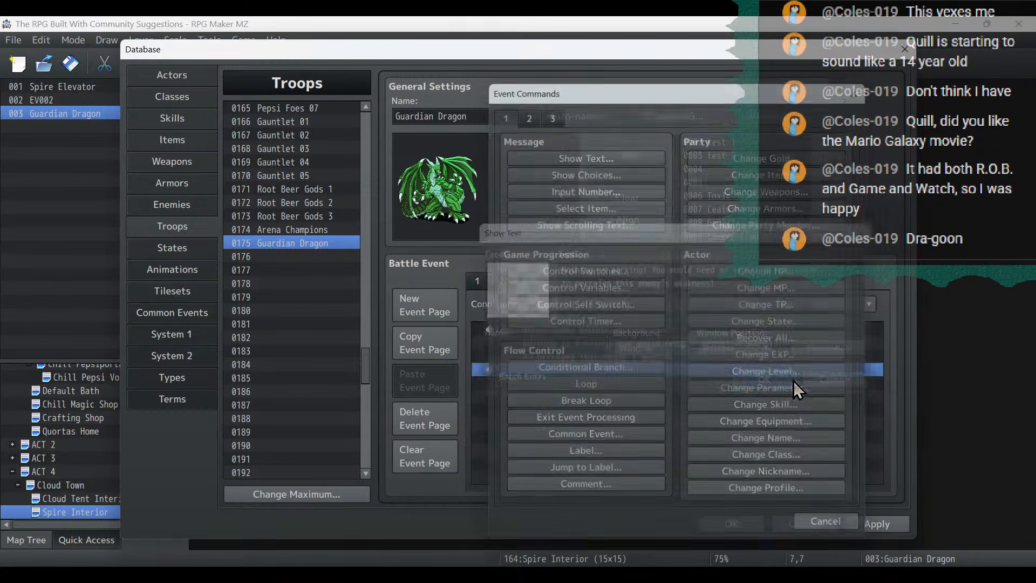
- Insert a Conditional Branch above the text for actor 0009 Timmy being in the party, with an Else branch
{"action": "left_click", "coordinate": [544, 332]}
{"action": "right_click", "coordinate": [544, 332]}
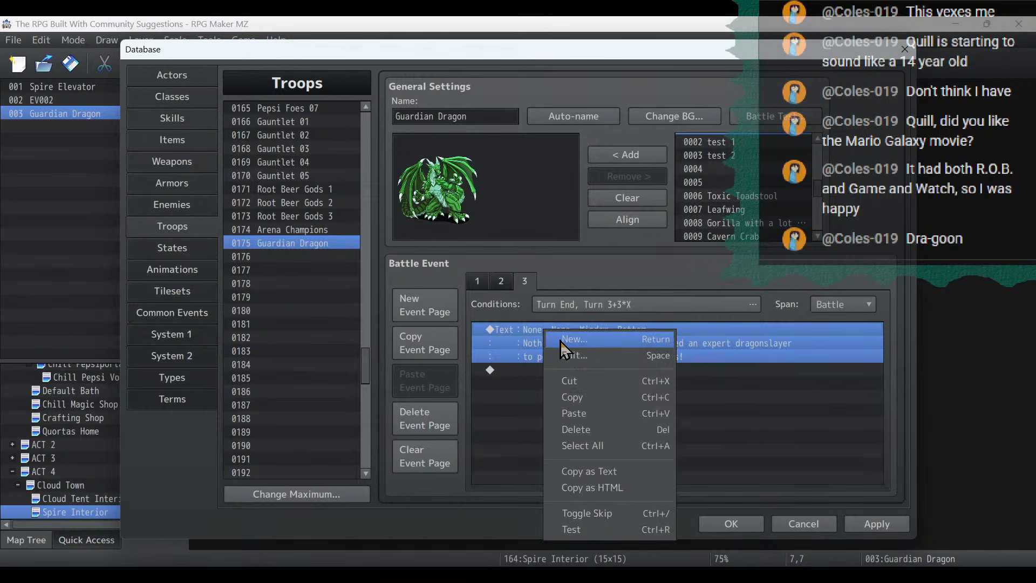
{"action": "left_click", "coordinate": [561, 342]}
{"action": "left_click", "coordinate": [571, 369]}
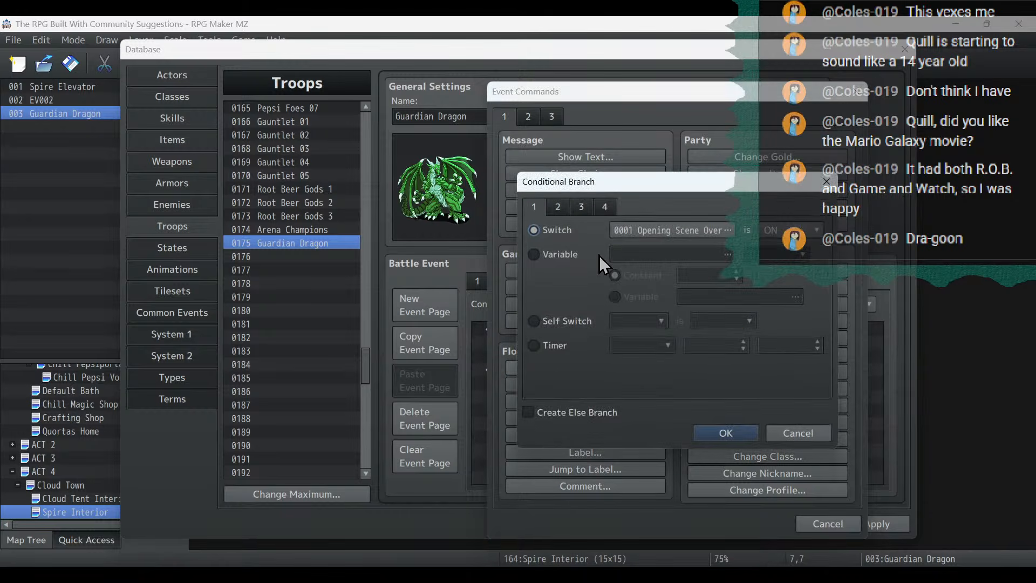
{"action": "left_click", "coordinate": [582, 207]}
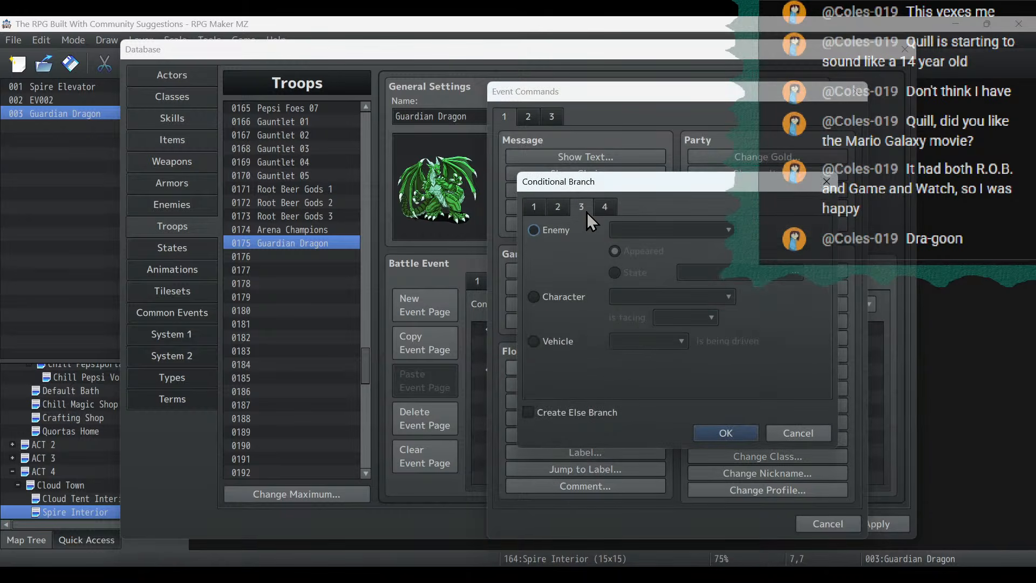
{"action": "left_click", "coordinate": [563, 298]}
{"action": "left_click", "coordinate": [558, 207]}
{"action": "left_click", "coordinate": [563, 226]}
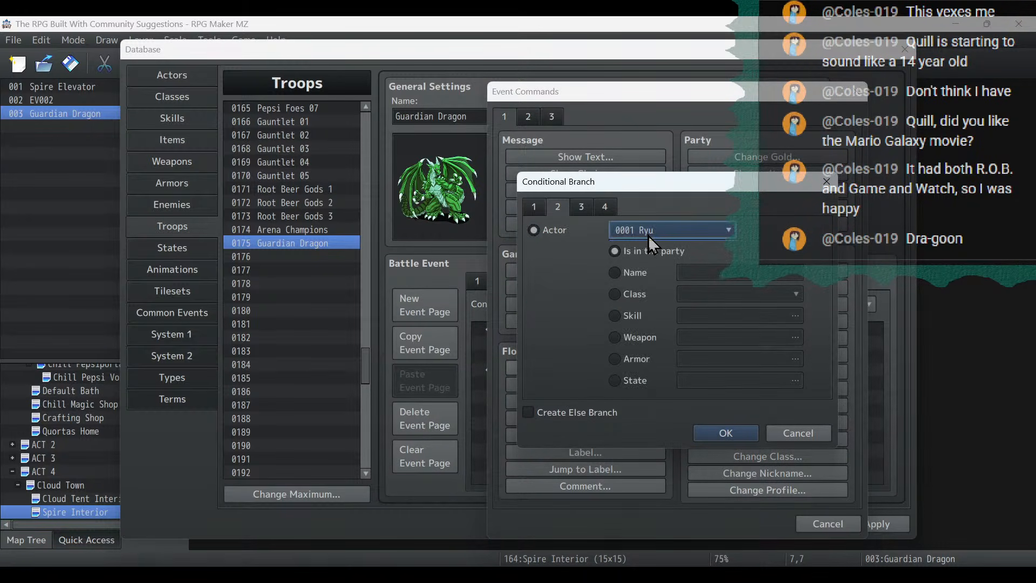
{"action": "left_click", "coordinate": [649, 236]}
{"action": "left_click", "coordinate": [648, 382]}
{"action": "left_click", "coordinate": [595, 413]}
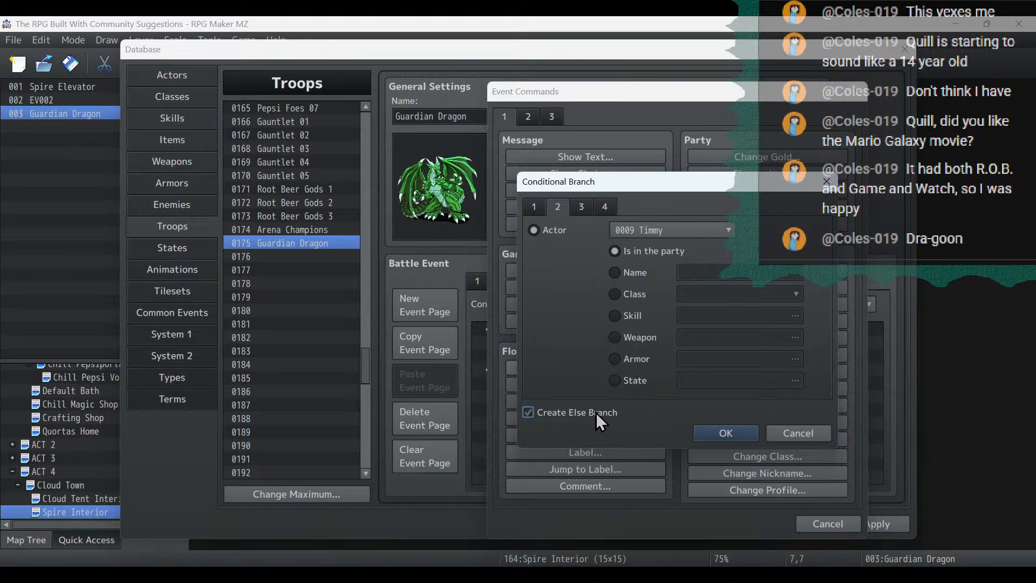
{"action": "left_click", "coordinate": [726, 433]}
- Move the dragonslayer text command into the Else branch of the Timmy condition
{"action": "left_click", "coordinate": [631, 400]}
{"action": "key", "text": "Delete"}
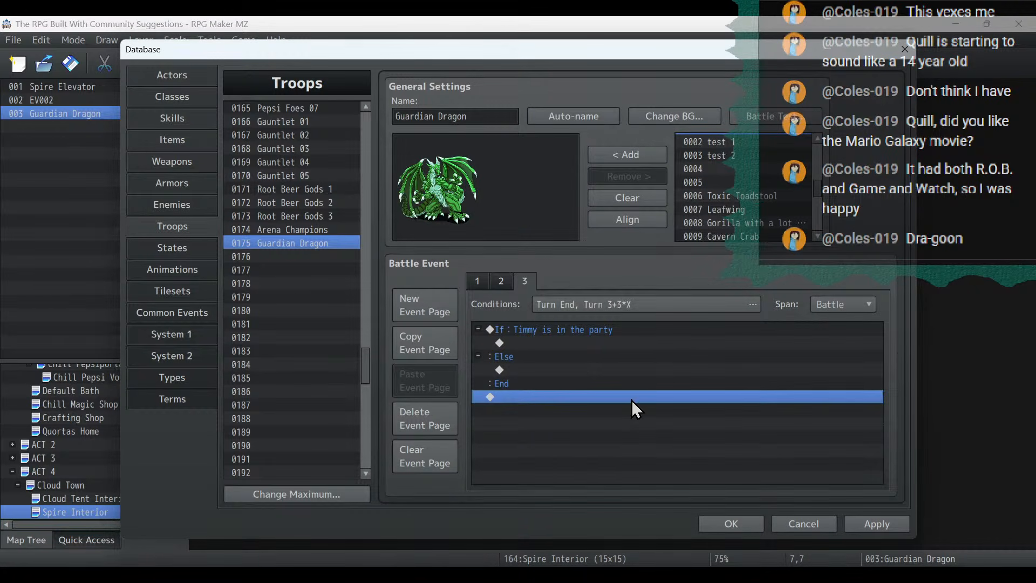
{"action": "left_click", "coordinate": [577, 365]}
{"action": "key", "text": "ctrl+v"}
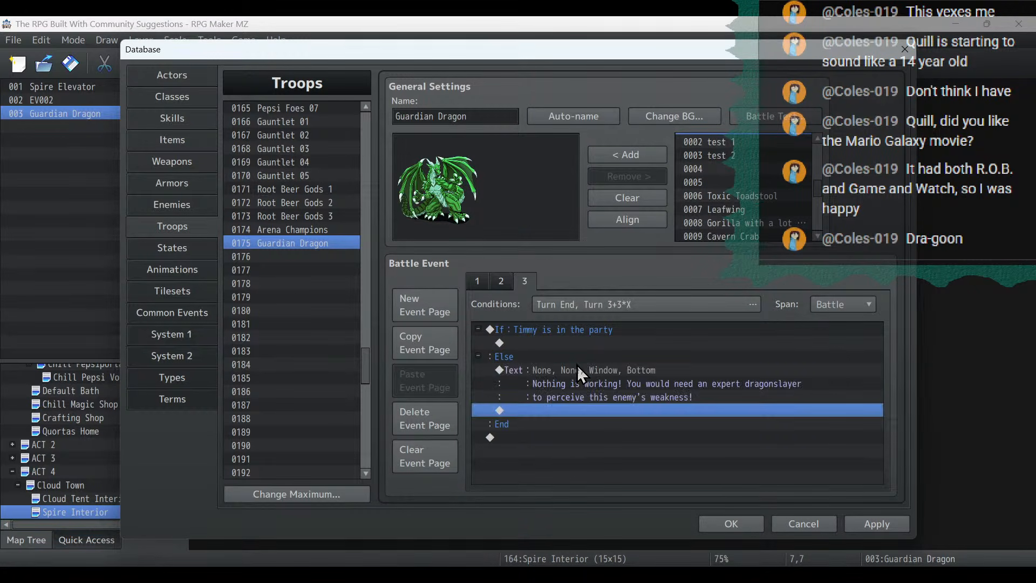
- Review the conditions and commands of the Guardian Dragon troop's three battle event pages
{"action": "left_click", "coordinate": [509, 281]}
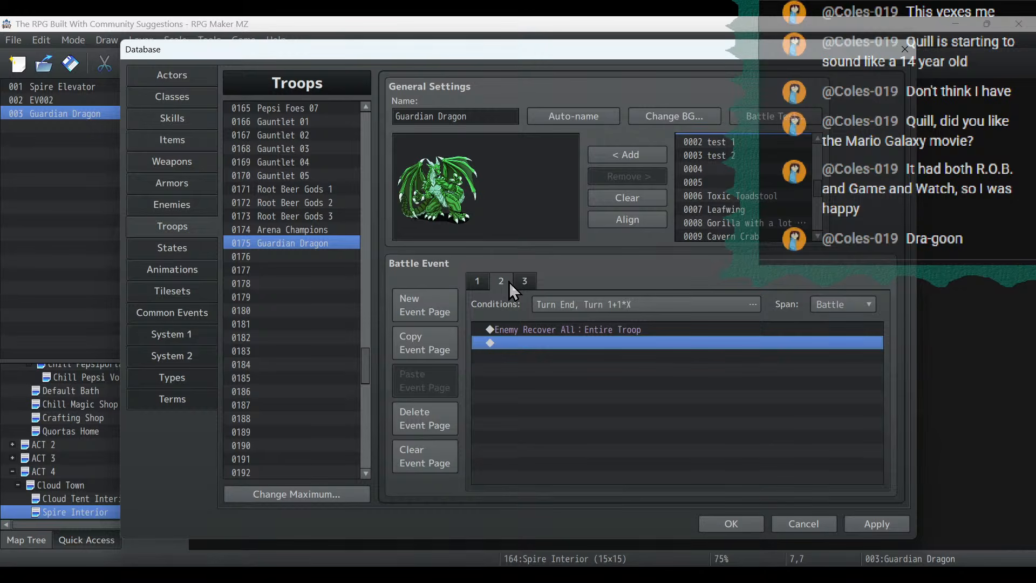
{"action": "left_click", "coordinate": [524, 279]}
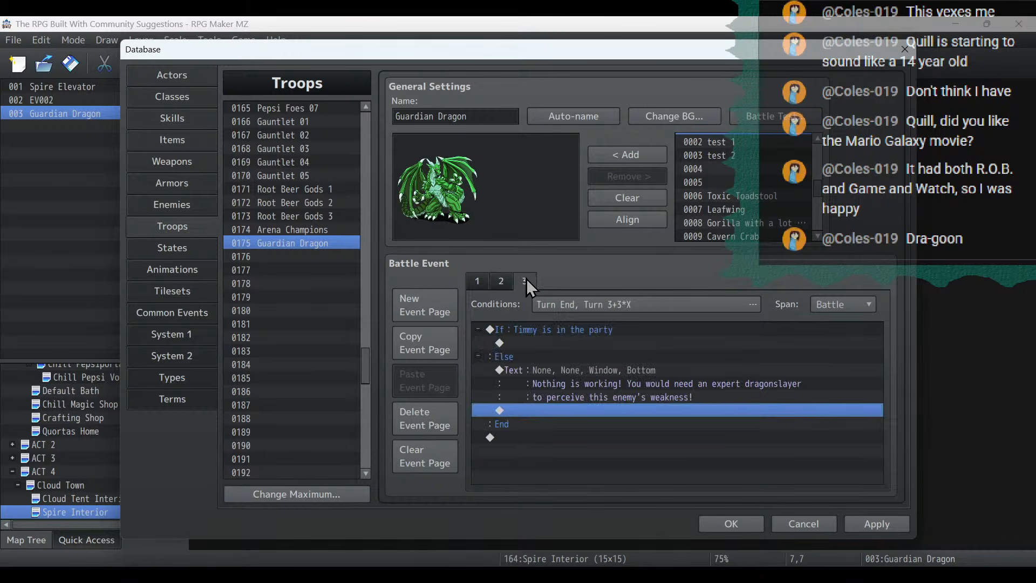
{"action": "left_click", "coordinate": [500, 280]}
{"action": "left_click", "coordinate": [529, 281]}
{"action": "left_click", "coordinate": [477, 283]}
{"action": "left_click", "coordinate": [493, 283]}
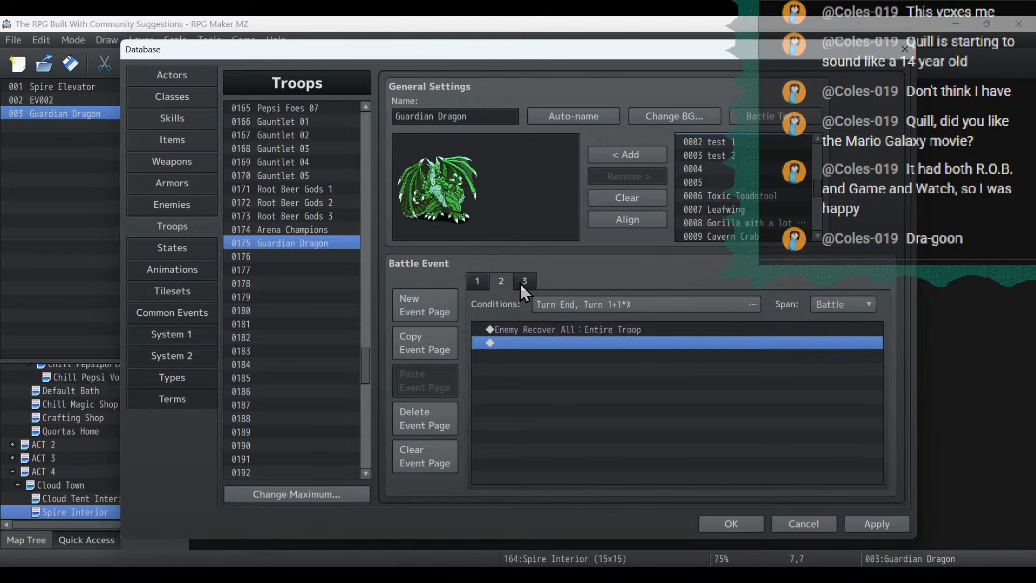
{"action": "left_click", "coordinate": [520, 283]}
{"action": "left_click", "coordinate": [497, 284]}
{"action": "left_click", "coordinate": [480, 285]}
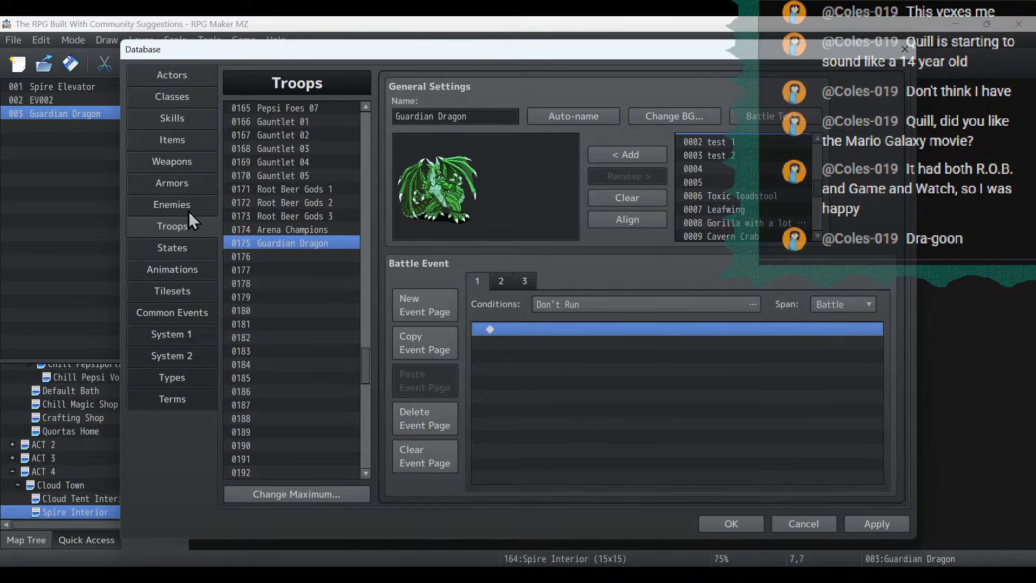
- In the Guardian Dragon common event, add a Conditional Branch for variable 0009 Temp A = 1 below the random variable command
{"action": "left_click", "coordinate": [186, 318]}
{"action": "left_click", "coordinate": [499, 162]}
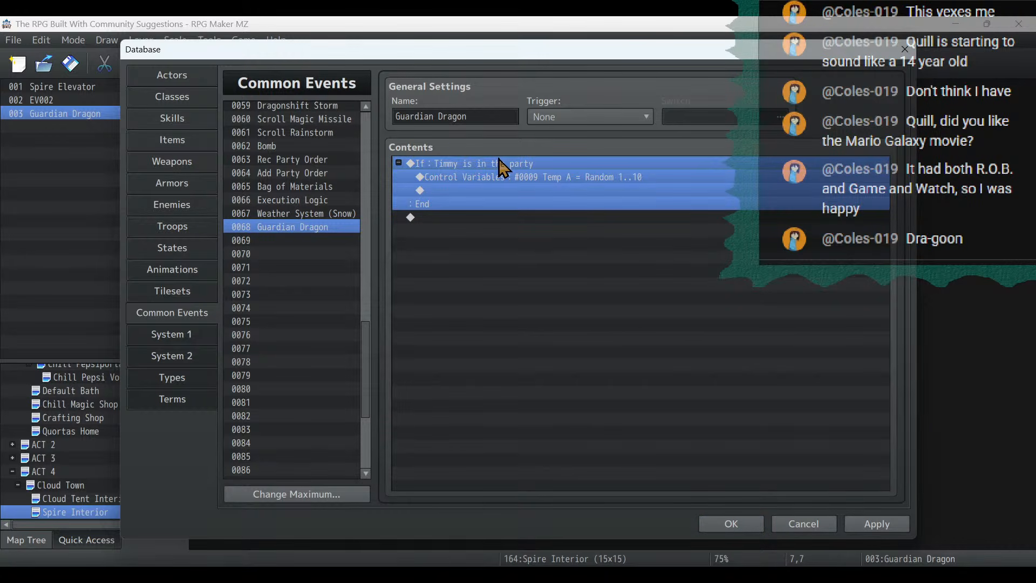
{"action": "double_click", "coordinate": [507, 190]}
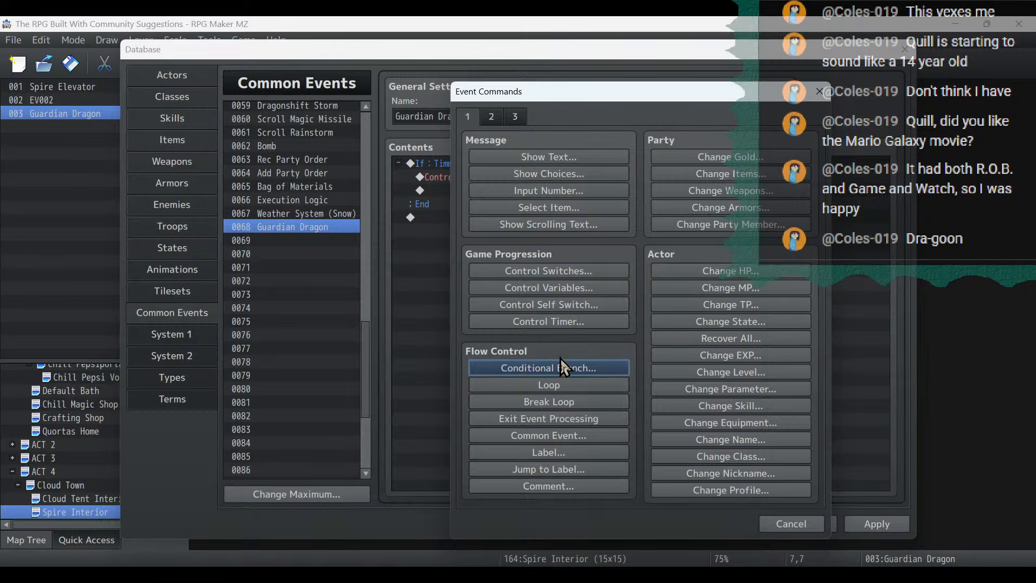
{"action": "left_click", "coordinate": [587, 375]}
{"action": "left_click", "coordinate": [582, 253]}
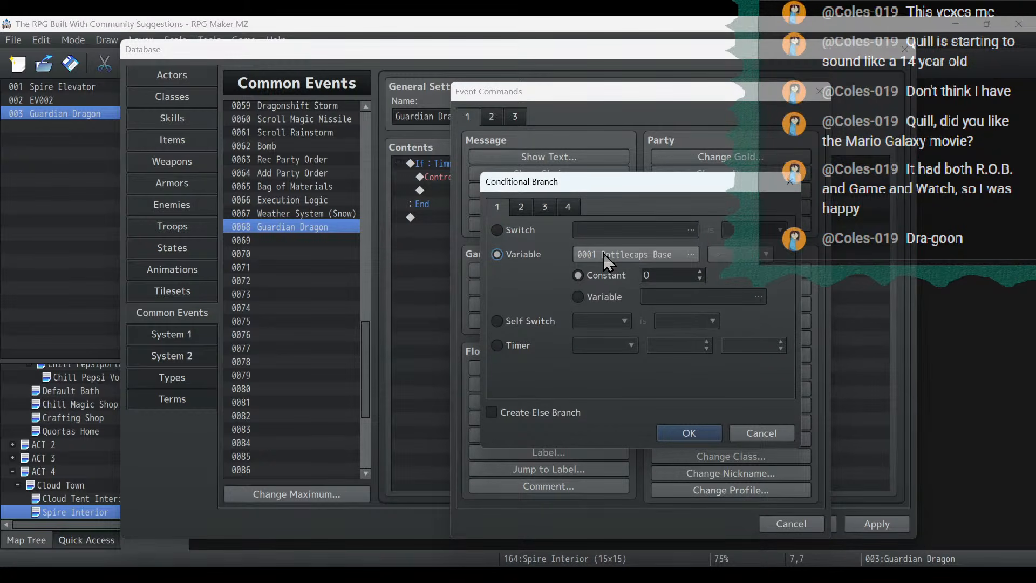
{"action": "left_click", "coordinate": [603, 253]}
{"action": "double_click", "coordinate": [672, 274]}
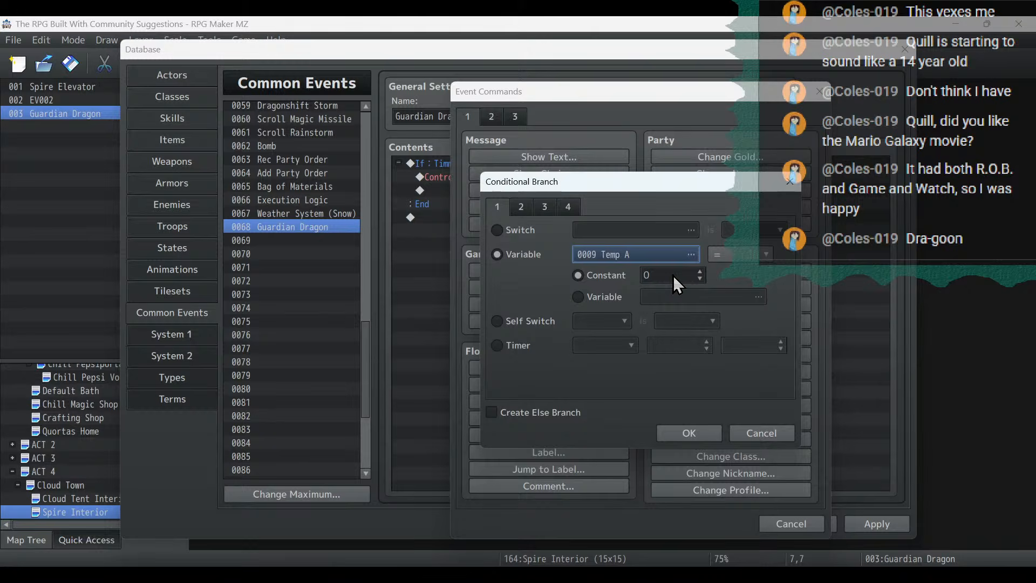
{"action": "left_click", "coordinate": [702, 272]}
{"action": "left_click", "coordinate": [682, 435]}
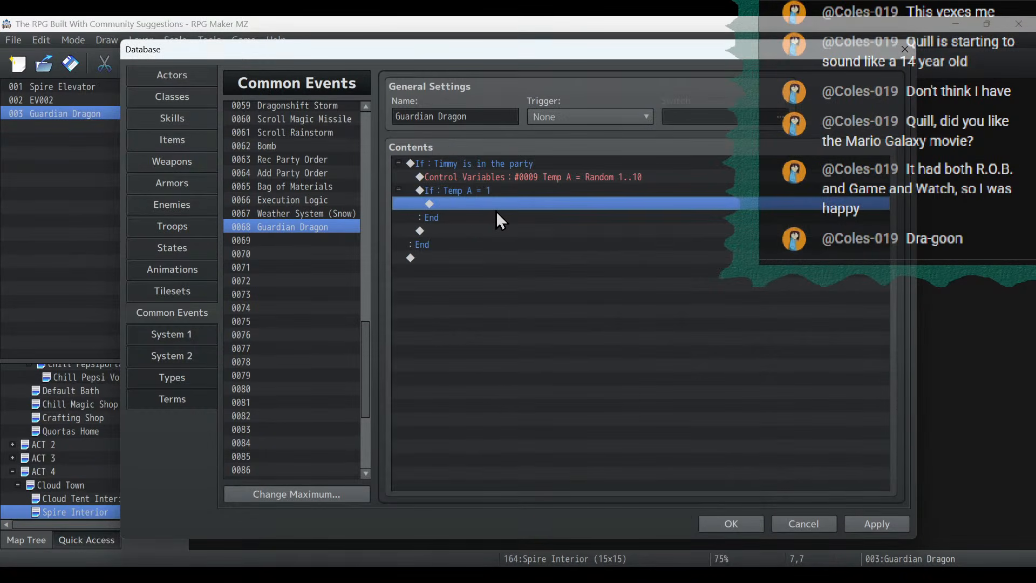
- Add the comment "Fire Weakness" inside the Temp A = 1 branch
{"action": "double_click", "coordinate": [497, 209]}
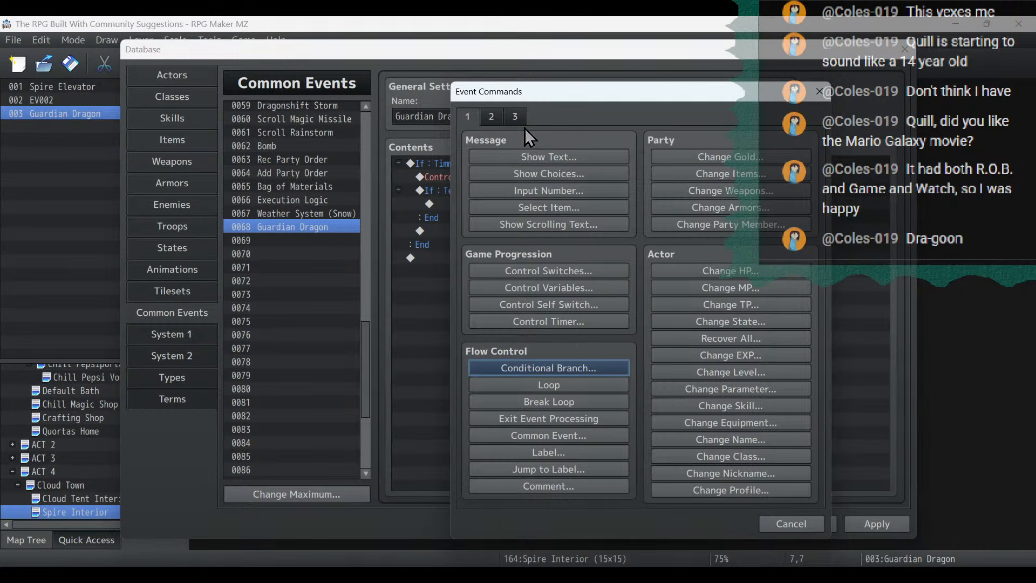
{"action": "left_click", "coordinate": [782, 523]}
{"action": "double_click", "coordinate": [487, 204]}
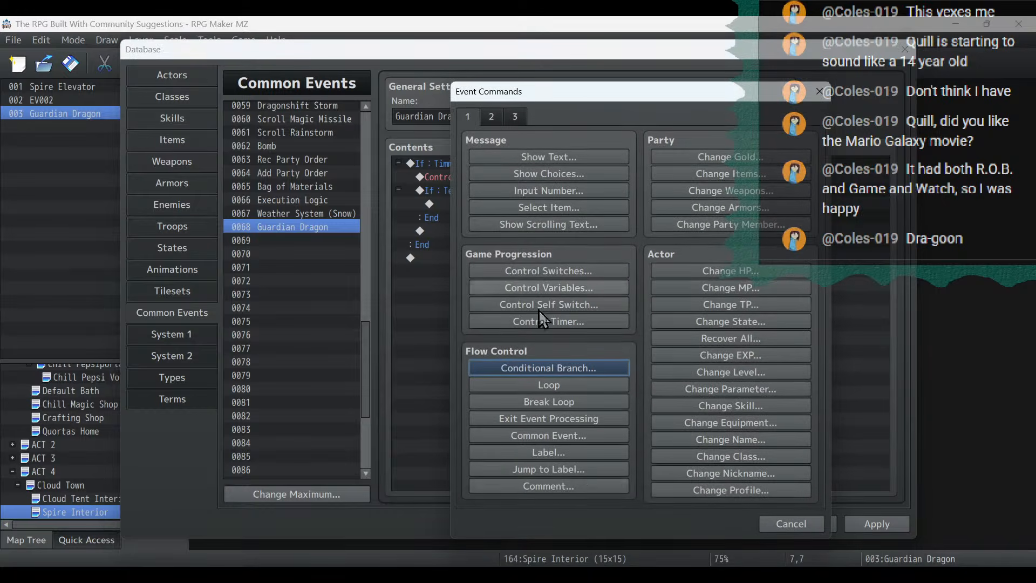
{"action": "left_click", "coordinate": [567, 486]}
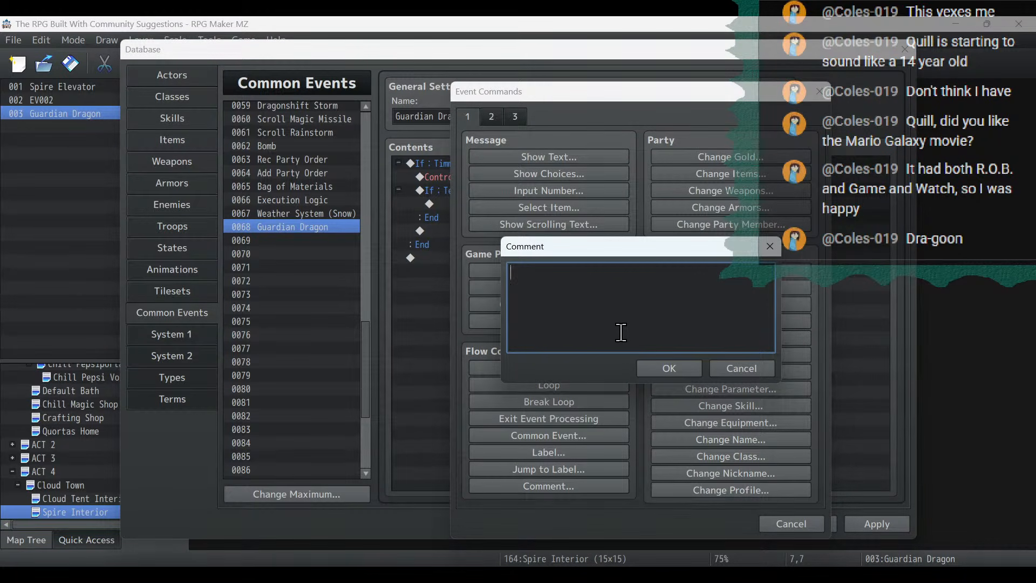
{"action": "type", "text": "Fire Weakness"}
{"action": "left_click", "coordinate": [657, 364]}
- Duplicate the Temp A = 1 branch with its comment twice below the original, inside the Timmy condition
{"action": "left_click", "coordinate": [458, 190]}
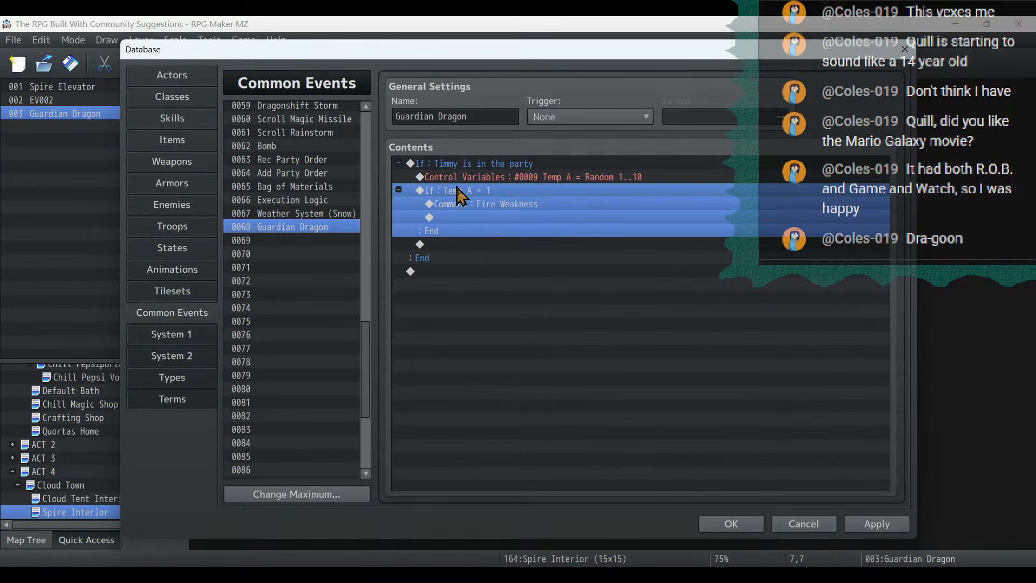
{"action": "left_click", "coordinate": [436, 287]}
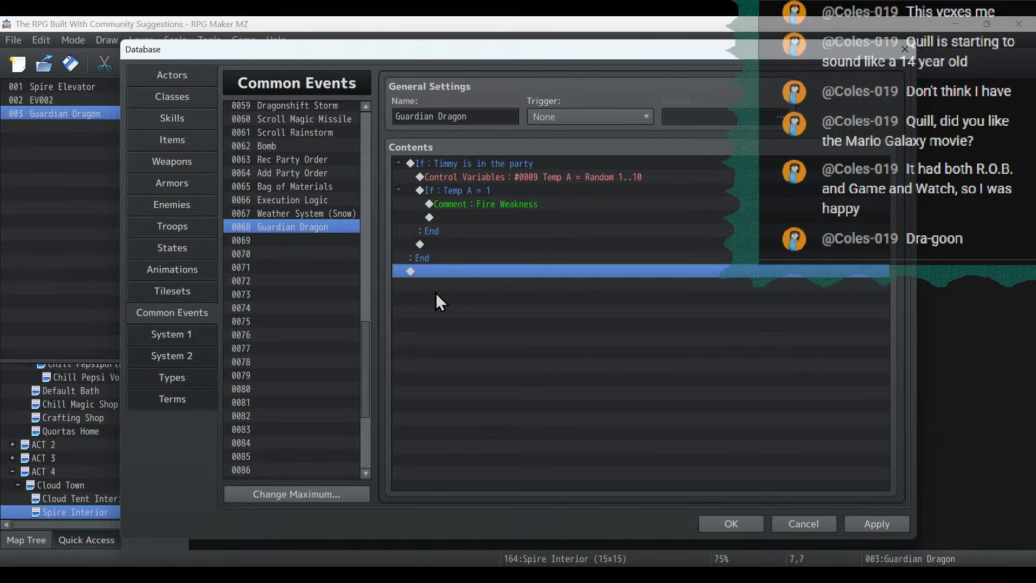
{"action": "left_click", "coordinate": [434, 242]}
{"action": "key", "text": "ctrl+v"}
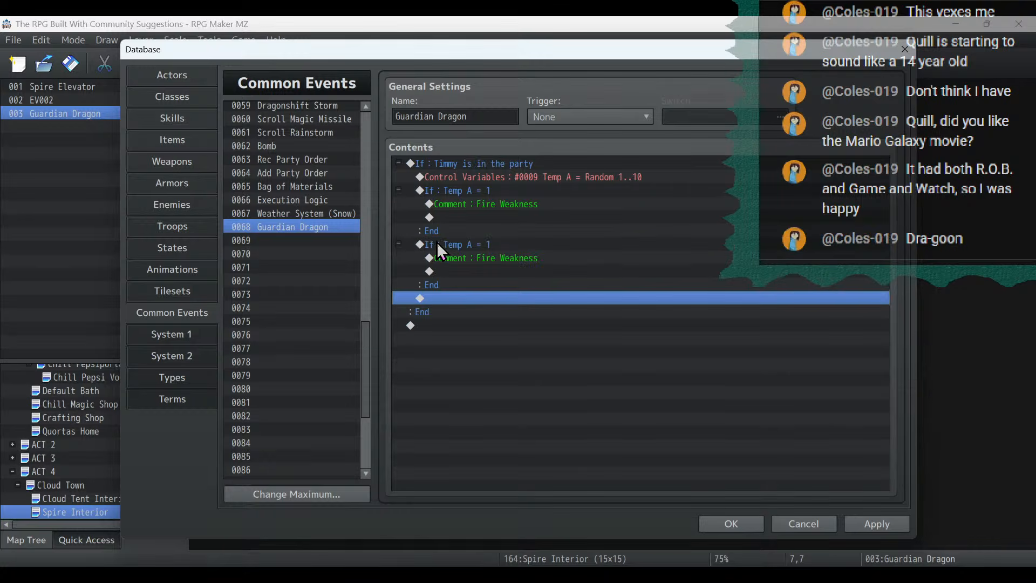
{"action": "key", "text": "ctrl+v"}
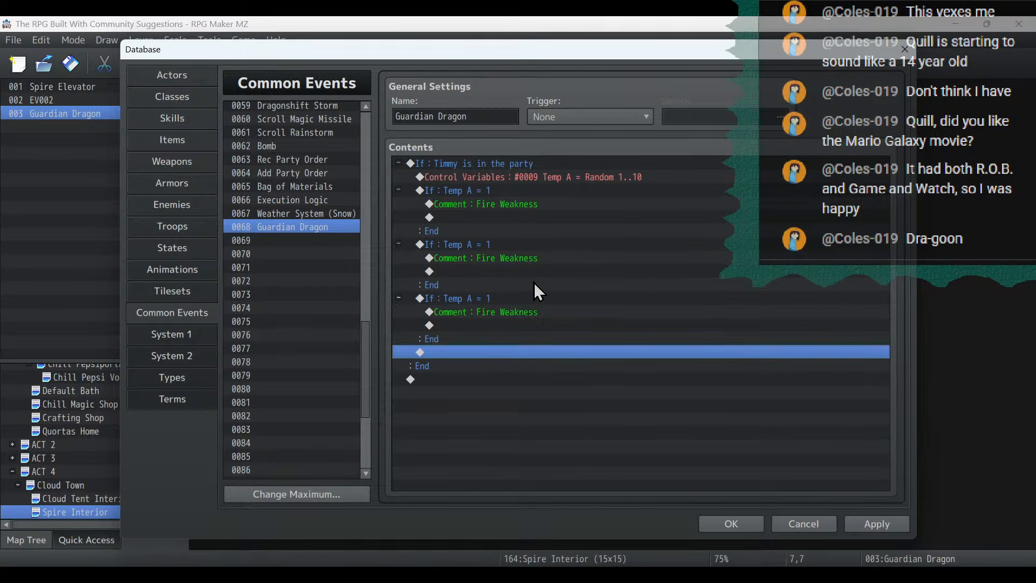
- Change the second branch's condition to Temp A = 2 and its comment to "Ice Weakness"
{"action": "double_click", "coordinate": [499, 246]}
{"action": "left_click", "coordinate": [700, 275]}
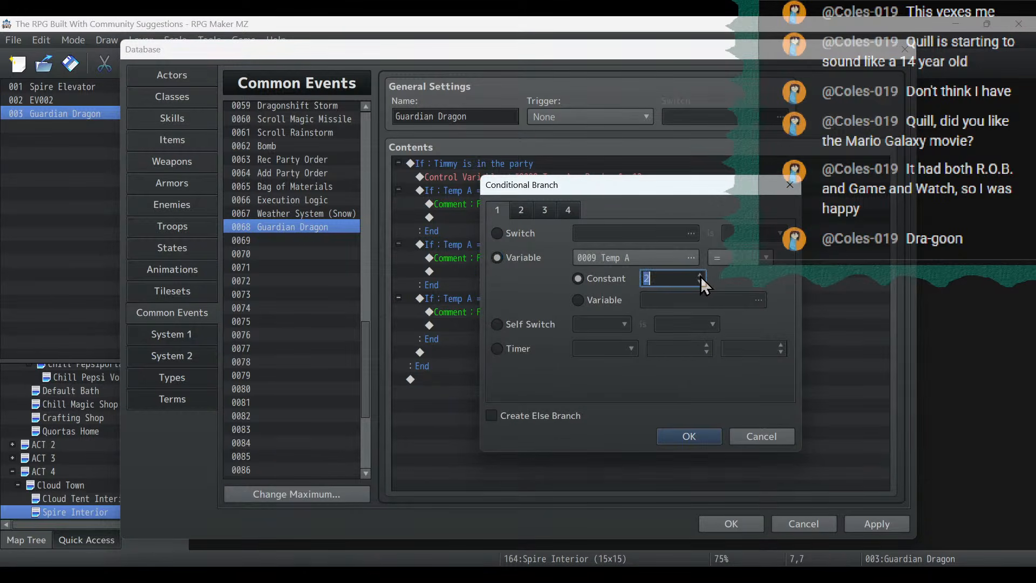
{"action": "left_click", "coordinate": [681, 435]}
{"action": "double_click", "coordinate": [489, 256]}
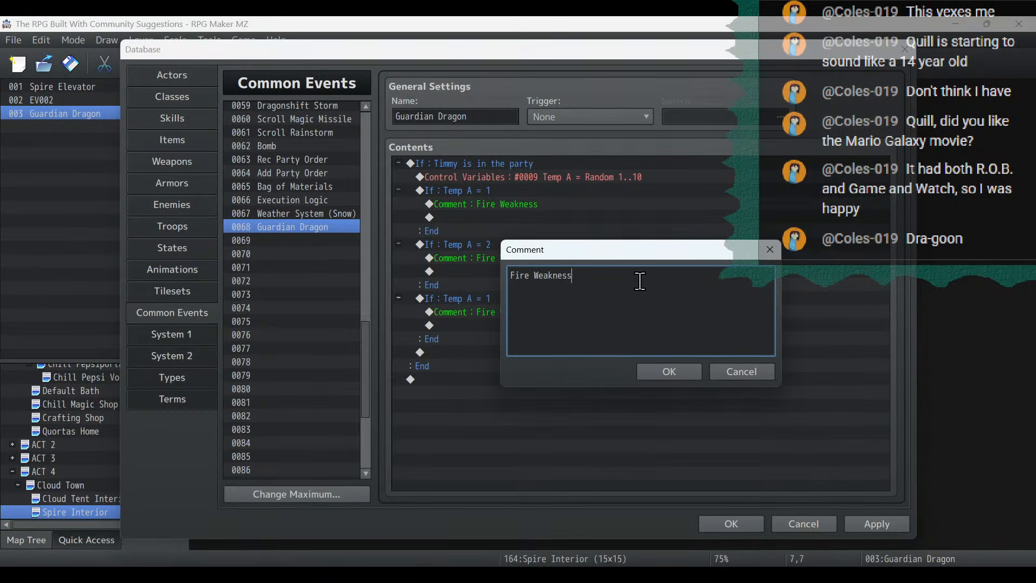
{"action": "left_click", "coordinate": [514, 279]}
{"action": "double_click", "coordinate": [514, 279]}
{"action": "type", "text": "Ice"}
{"action": "left_click", "coordinate": [658, 370]}
- Change the third branch's comment to "Lightning Weakness"
{"action": "double_click", "coordinate": [483, 311]}
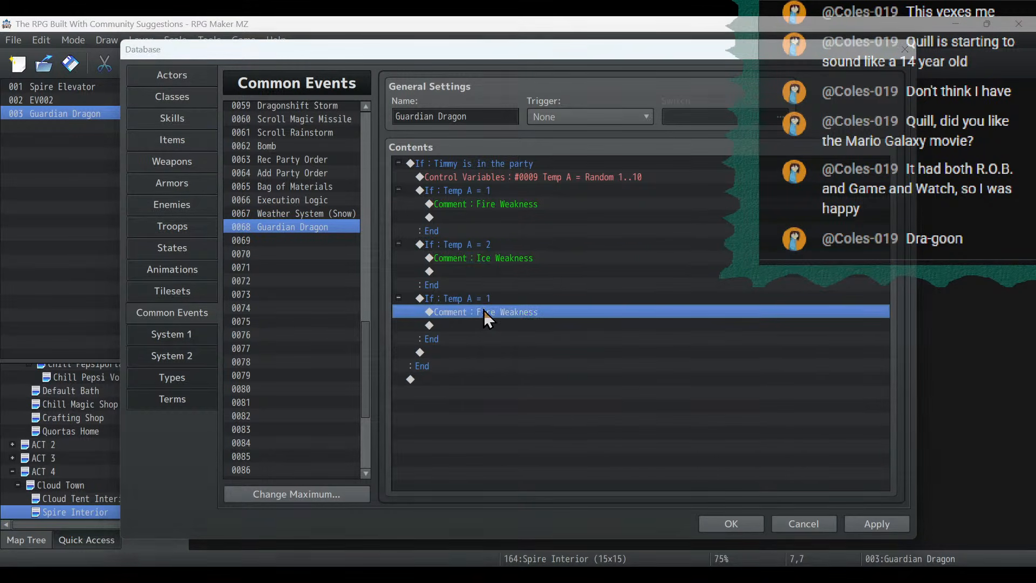
{"action": "double_click", "coordinate": [520, 276]}
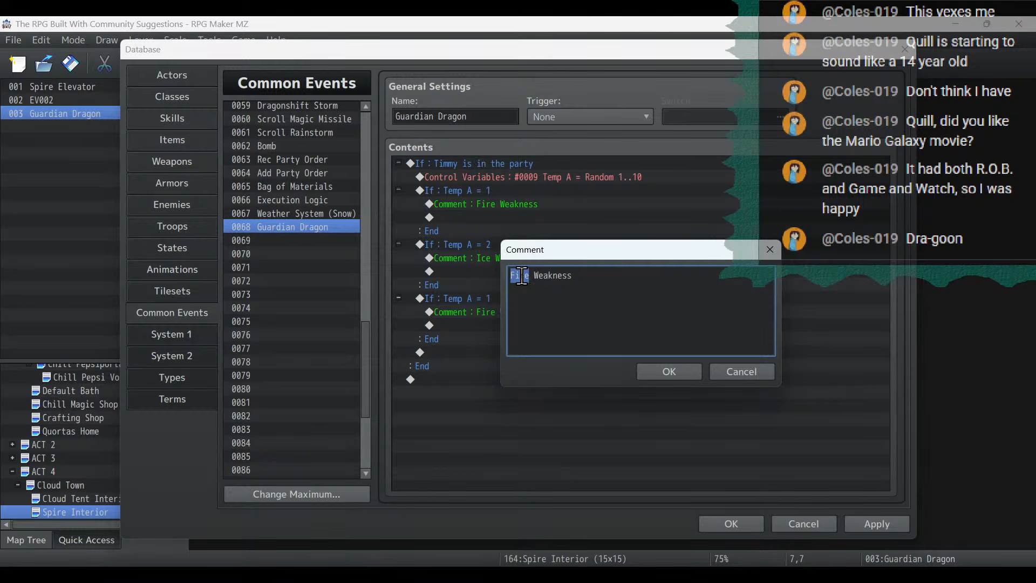
{"action": "type", "text": "Lightning"}
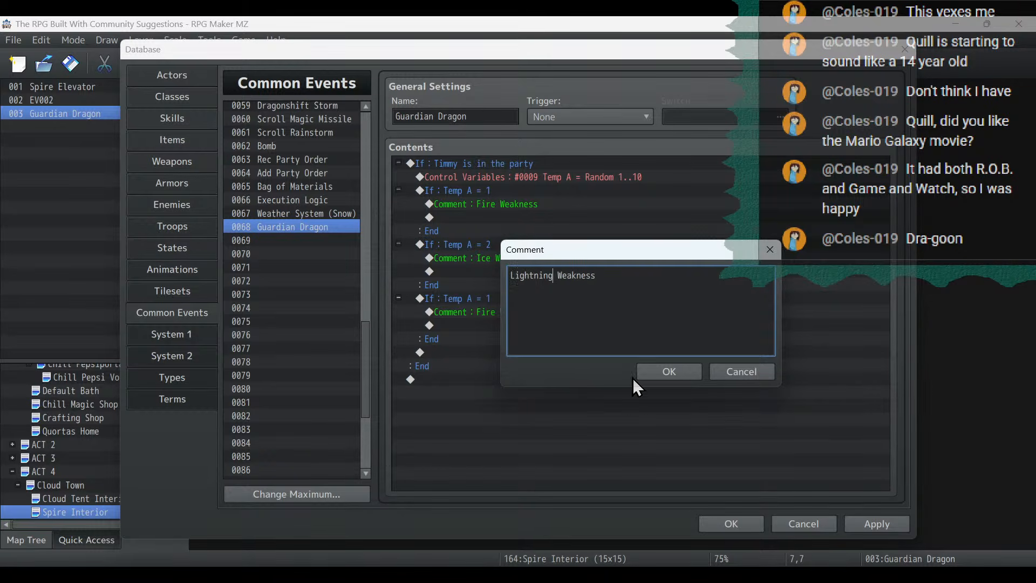
{"action": "left_click", "coordinate": [660, 378]}
{"action": "left_click", "coordinate": [475, 357]}
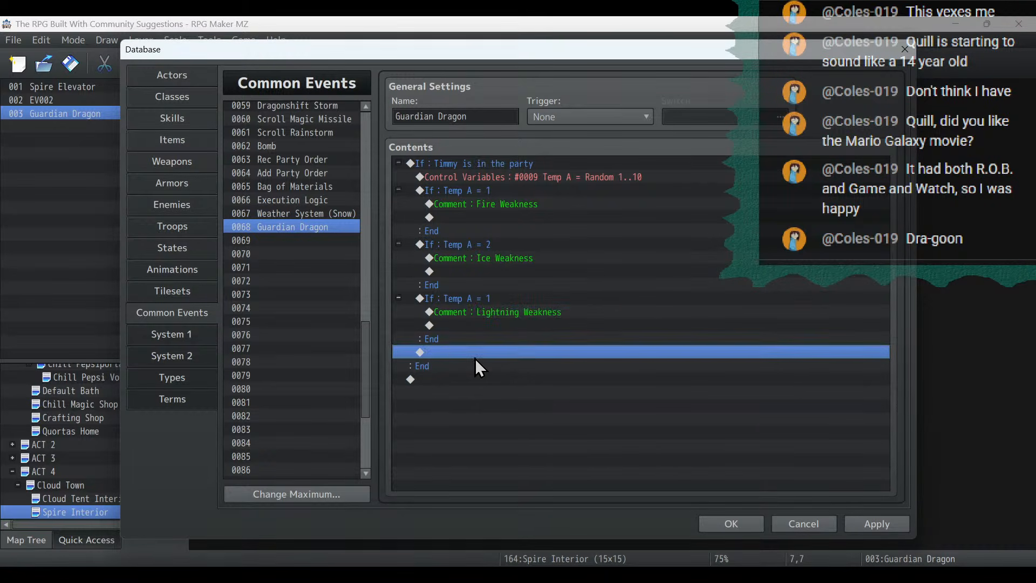
- Add two more copies of the Temp A = 1 branch below the third, changing the first copy's comment to "Darkness Weakness"
{"action": "key", "text": "ctrl+v"}
{"action": "double_click", "coordinate": [492, 367]}
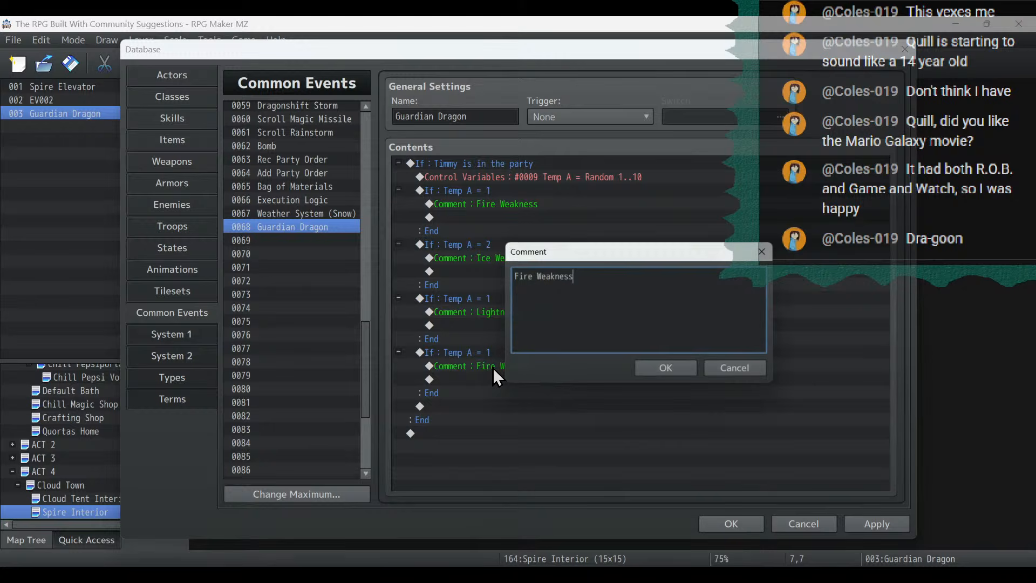
{"action": "double_click", "coordinate": [517, 275]}
{"action": "type", "text": "Darkness"}
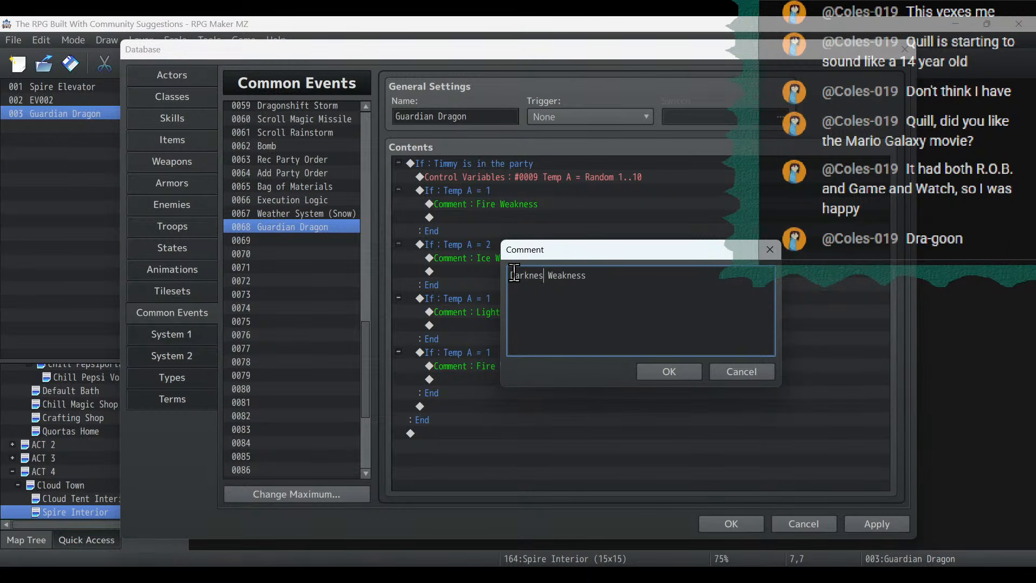
{"action": "left_click", "coordinate": [675, 367]}
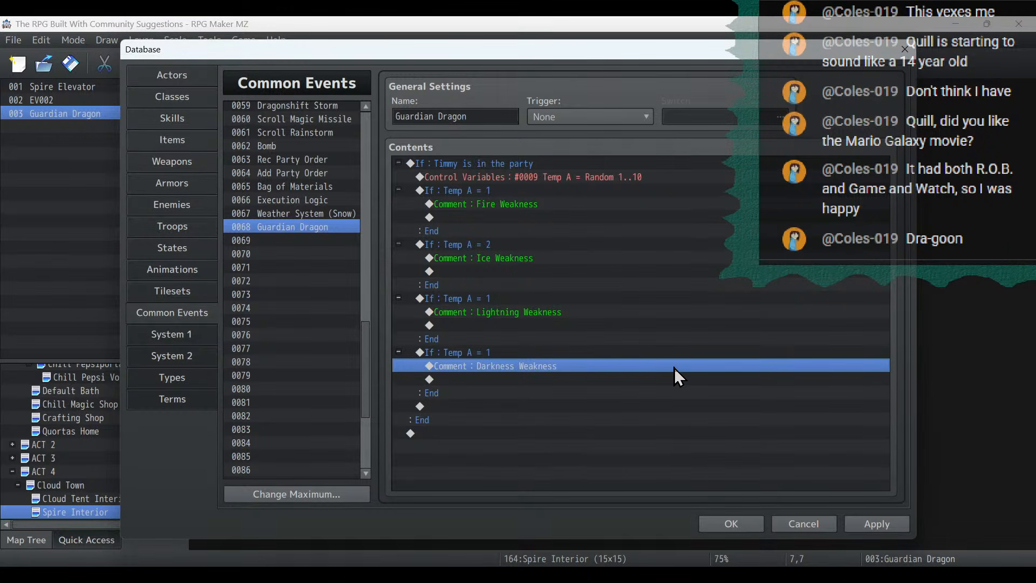
{"action": "left_click", "coordinate": [472, 407]}
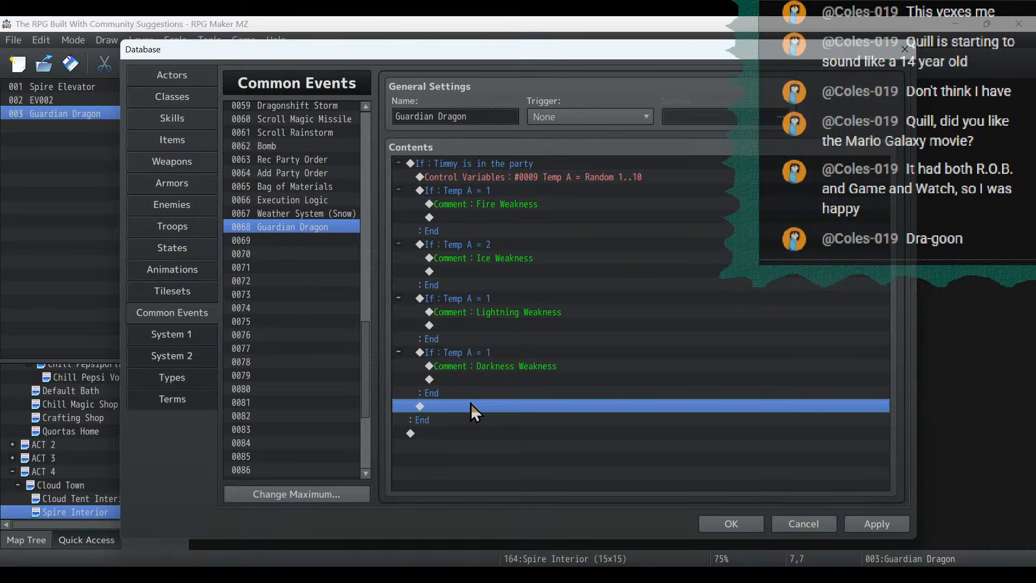
{"action": "key", "text": "ctrl+v"}
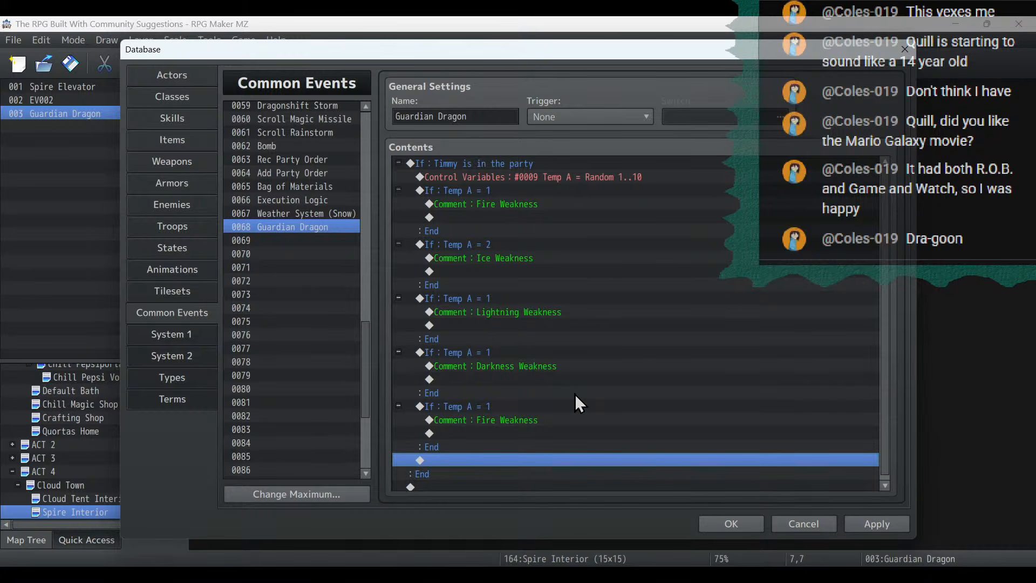
- Set the Lightning Weakness branch's condition to Temp A = 3 and the Darkness Weakness branch's condition to Temp A = 4
{"action": "double_click", "coordinate": [500, 295]}
{"action": "left_click", "coordinate": [698, 273]}
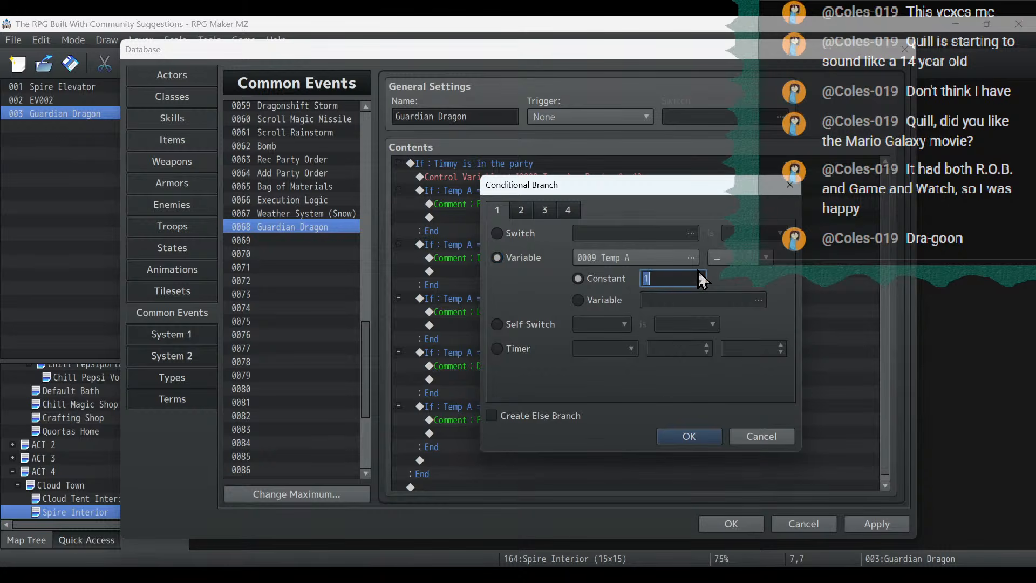
{"action": "left_click", "coordinate": [698, 274]}
{"action": "left_click", "coordinate": [694, 435]}
{"action": "double_click", "coordinate": [487, 351]}
{"action": "left_click", "coordinate": [699, 274]}
{"action": "left_click", "coordinate": [699, 274]}
{"action": "left_click", "coordinate": [699, 274]}
{"action": "left_click", "coordinate": [694, 435]}
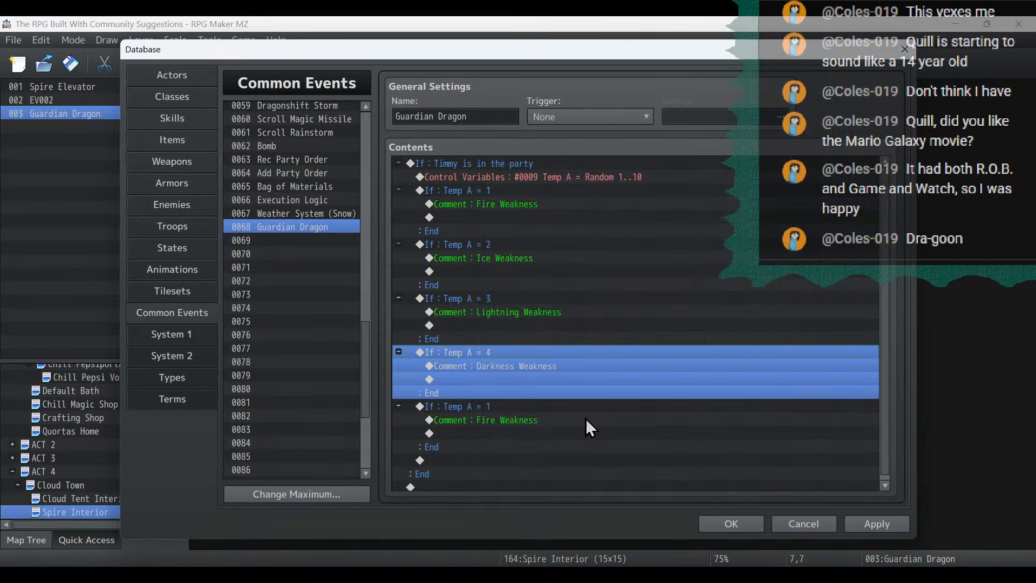
- Change the fifth branch's condition to Temp A = 5 and its comment to "Tantrum Weakness"
{"action": "double_click", "coordinate": [483, 406]}
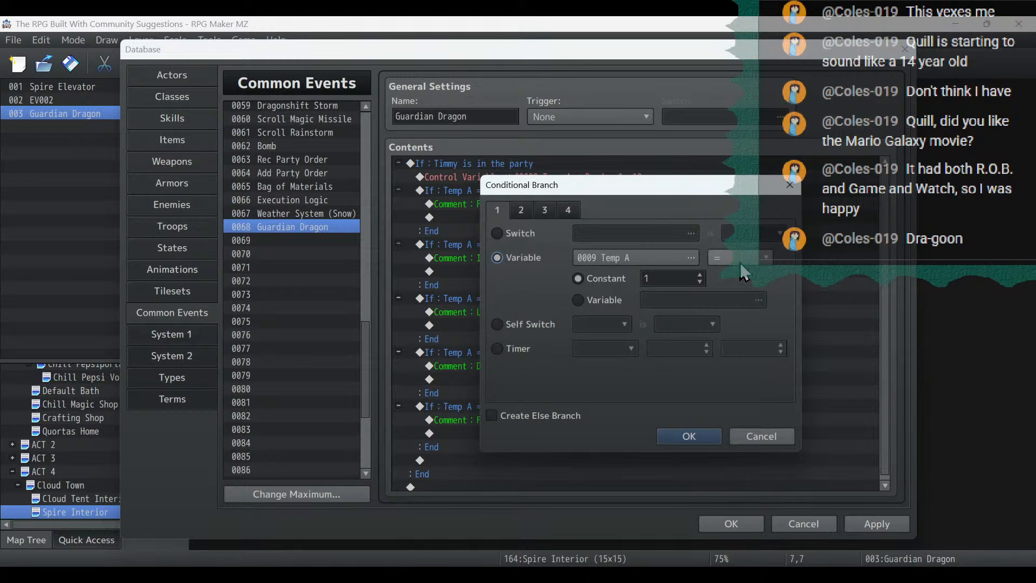
{"action": "left_click", "coordinate": [699, 274]}
{"action": "left_click", "coordinate": [699, 274]}
{"action": "left_click", "coordinate": [699, 274]}
{"action": "left_click", "coordinate": [699, 274]}
{"action": "left_click", "coordinate": [689, 435]}
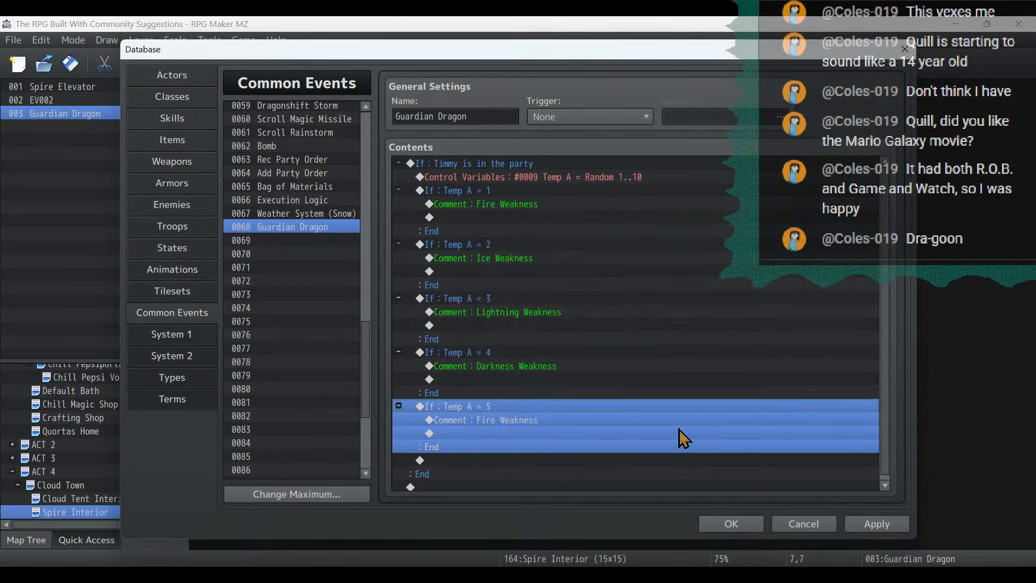
{"action": "double_click", "coordinate": [474, 417]}
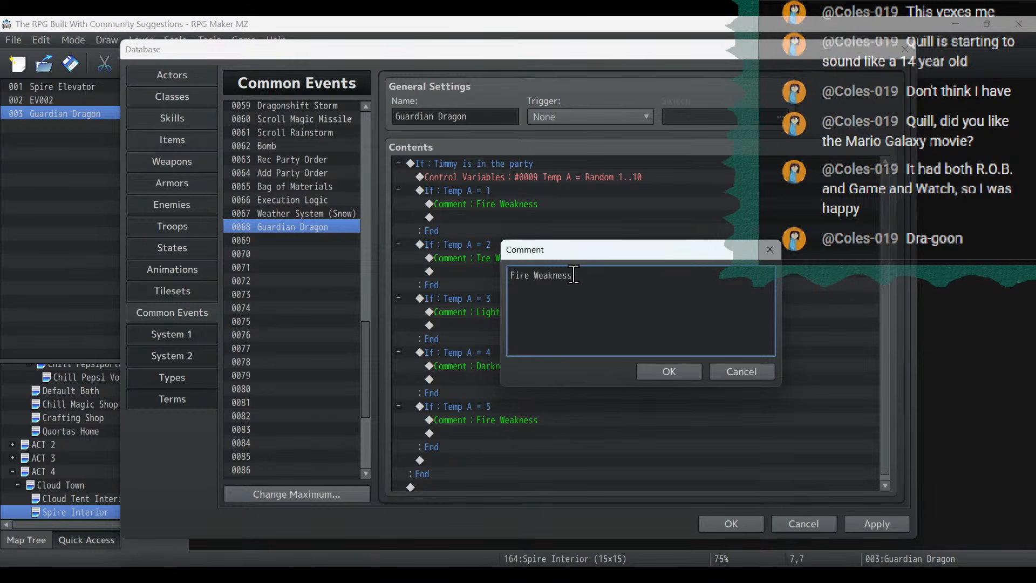
{"action": "key", "text": "ctrl+a"}
{"action": "type", "text": "Tantrum Weakness"}
{"action": "left_click", "coordinate": [643, 377]}
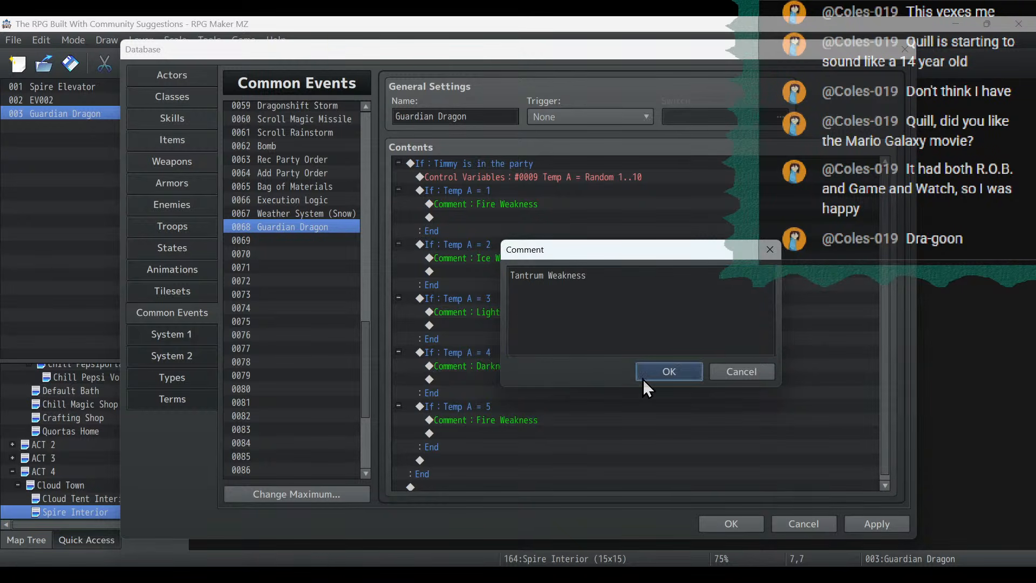
- Duplicate the Tantrum Weakness branch directly below itself and set the copy's condition to Temp A = 6
{"action": "left_click", "coordinate": [529, 405]}
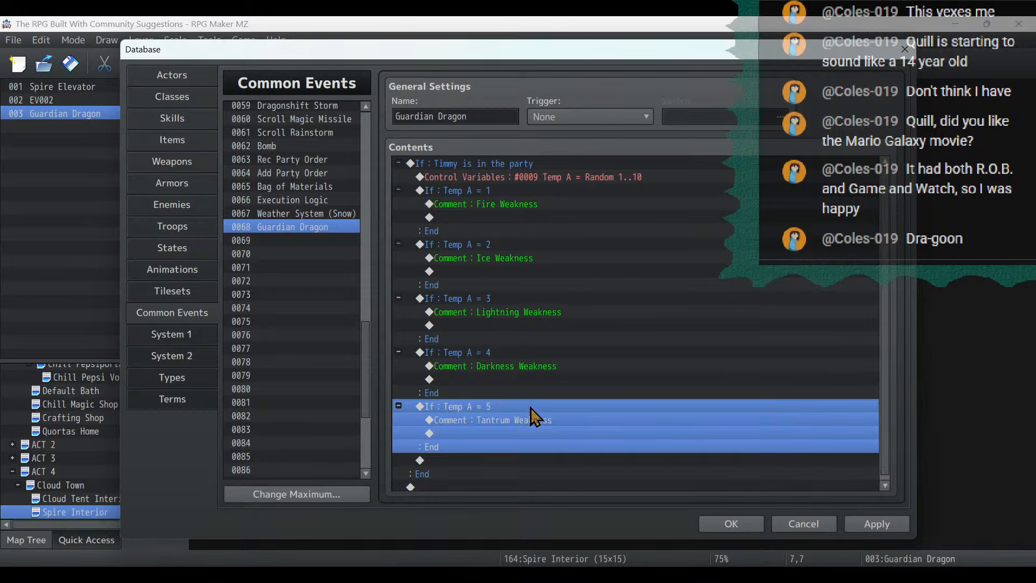
{"action": "right_click", "coordinate": [530, 407]}
{"action": "left_click", "coordinate": [570, 459]}
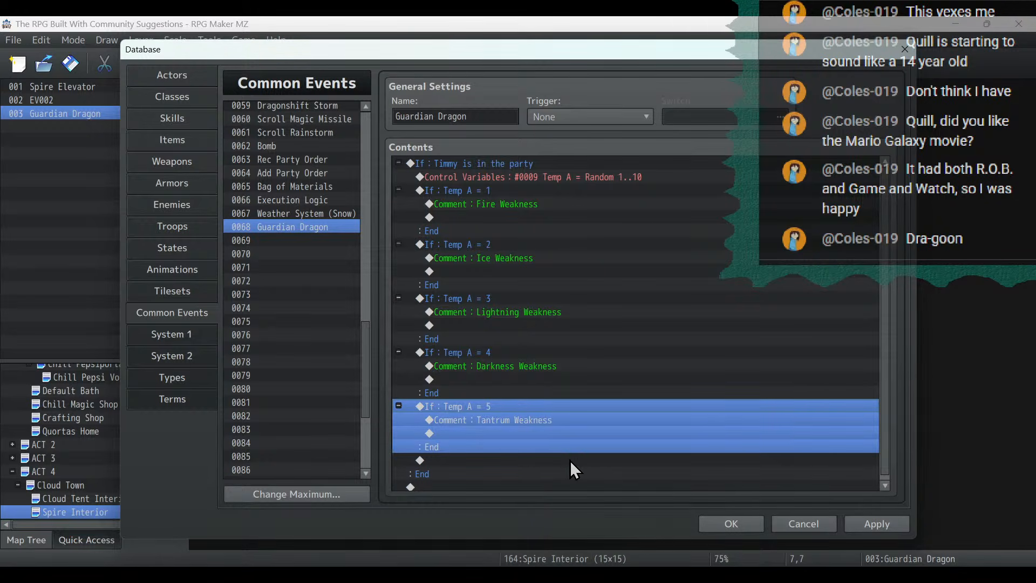
{"action": "left_click", "coordinate": [479, 462]}
{"action": "key", "text": "ctrl+v"}
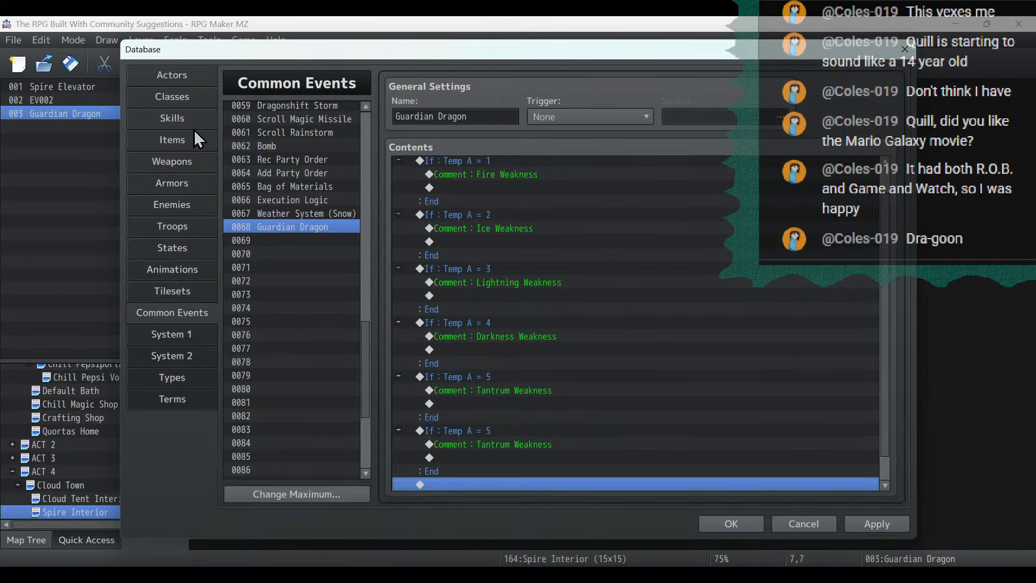
{"action": "scroll", "coordinate": [509, 398], "scroll_direction": "down", "scroll_amount": 1}
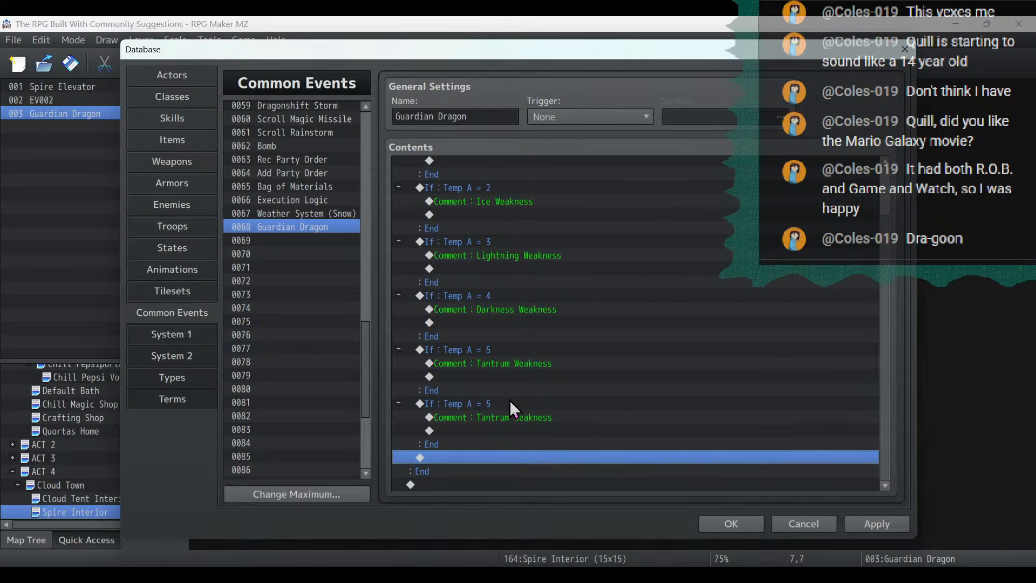
{"action": "left_click", "coordinate": [502, 401]}
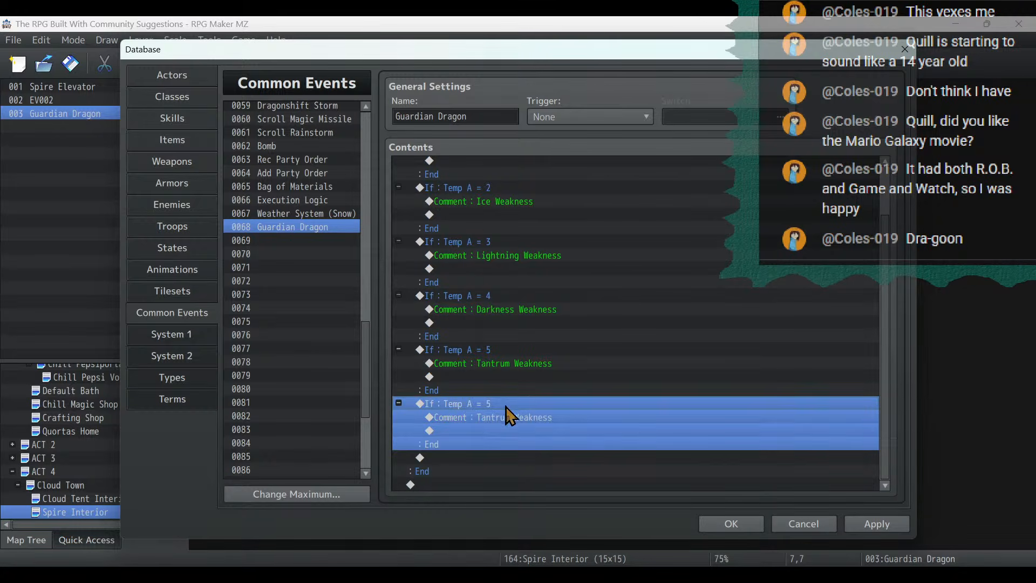
{"action": "double_click", "coordinate": [502, 402]}
{"action": "double_click", "coordinate": [698, 271]}
{"action": "type", "text": "6"}
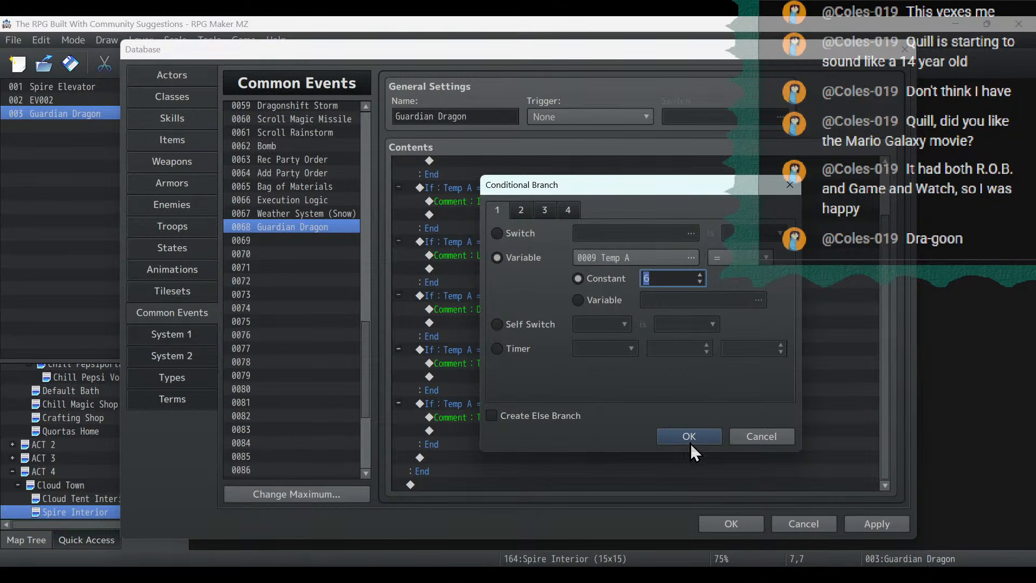
{"action": "left_click", "coordinate": [690, 441]}
{"action": "scroll", "coordinate": [573, 446], "scroll_direction": "down", "scroll_amount": 2}
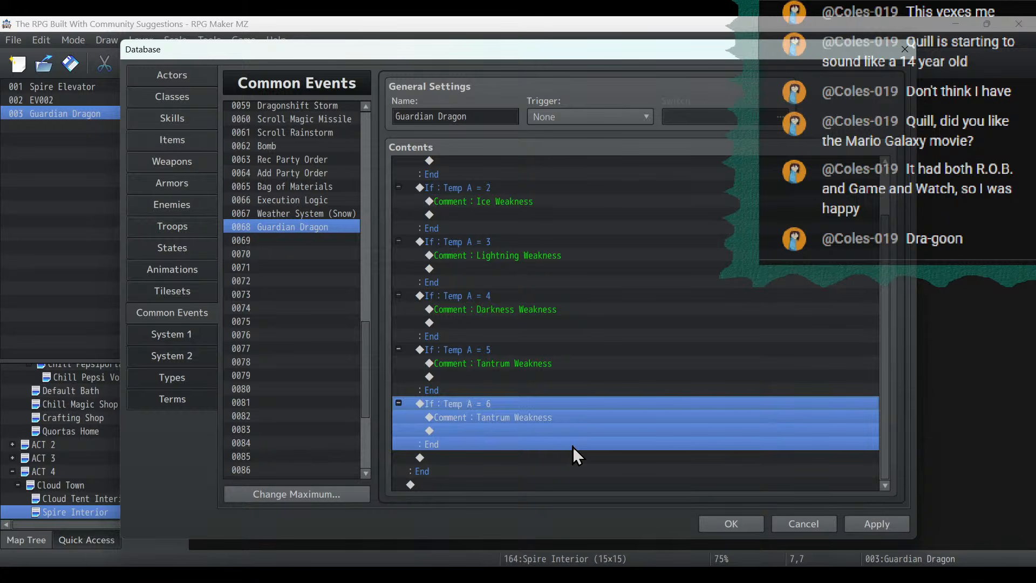
- Change the Temp A = 6 branch's comment to "Dragon Resilience" and apply the database changes
{"action": "left_click", "coordinate": [561, 404]}
{"action": "left_click", "coordinate": [559, 416]}
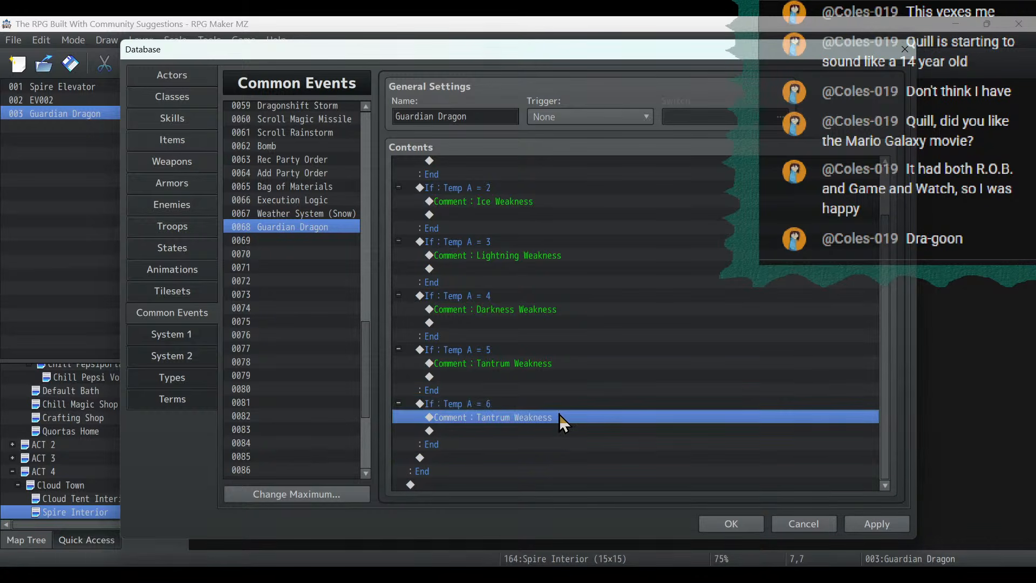
{"action": "double_click", "coordinate": [560, 416]}
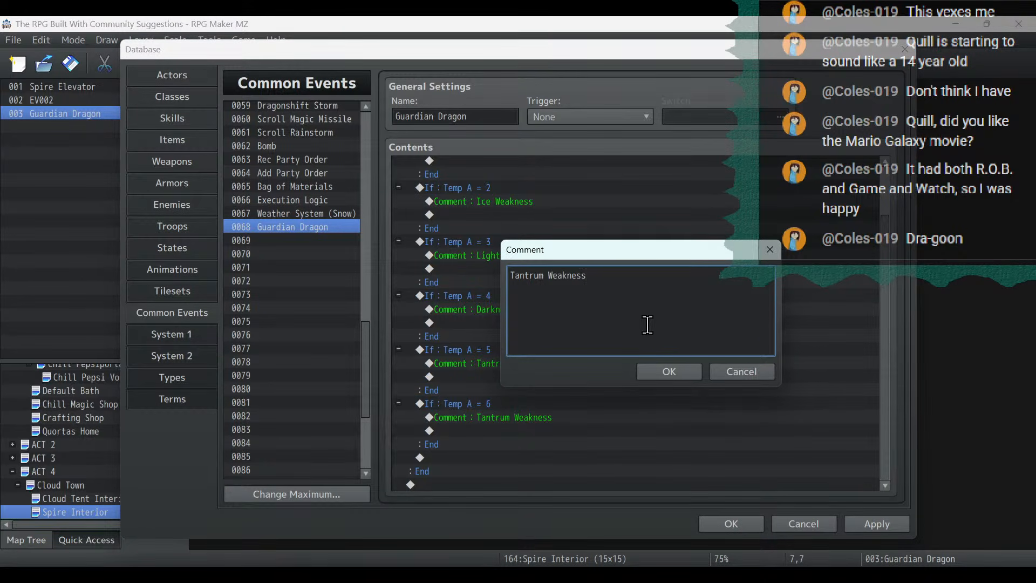
{"action": "left_click_drag", "start_coordinate": [643, 307], "coordinate": [373, 269]}
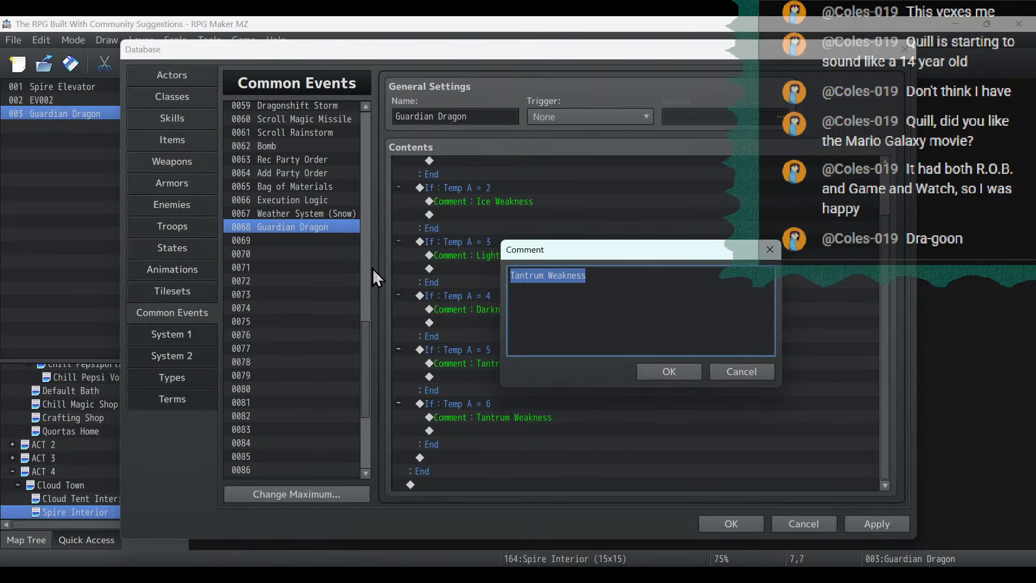
{"action": "key", "text": "BackSpace"}
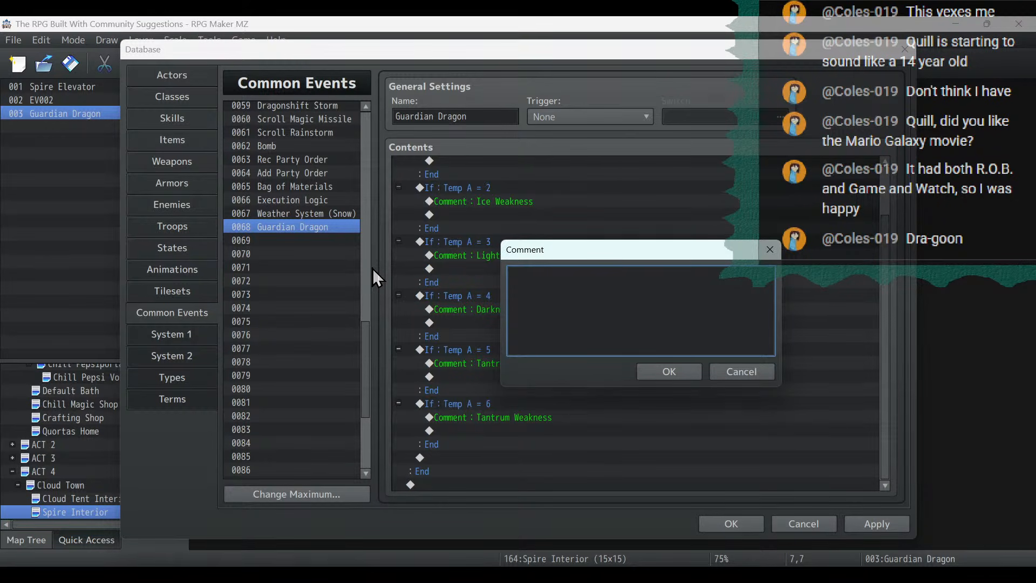
{"action": "type", "text": "Dragon Resilience"}
{"action": "left_click", "coordinate": [665, 376]}
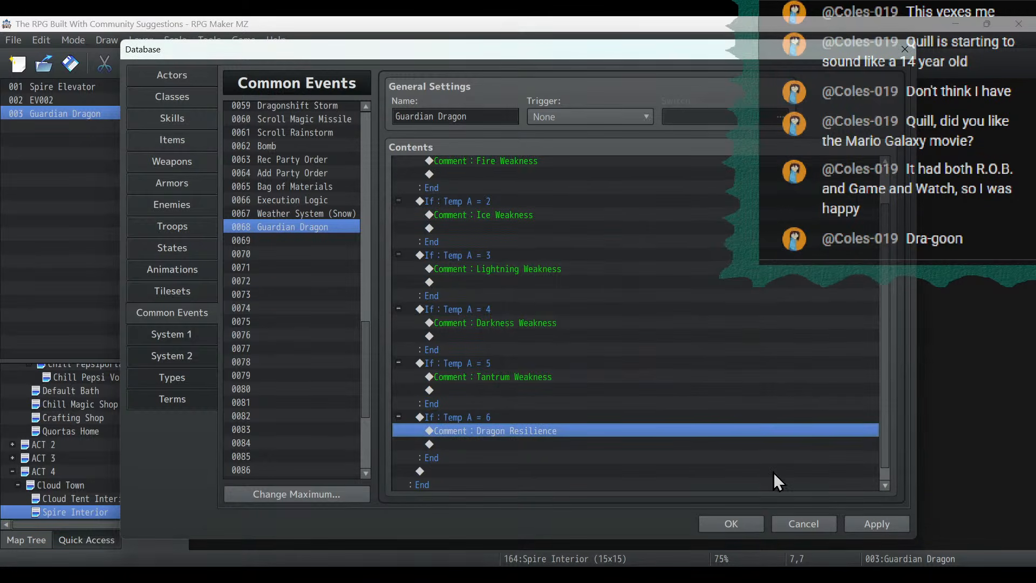
{"action": "left_click", "coordinate": [864, 527]}
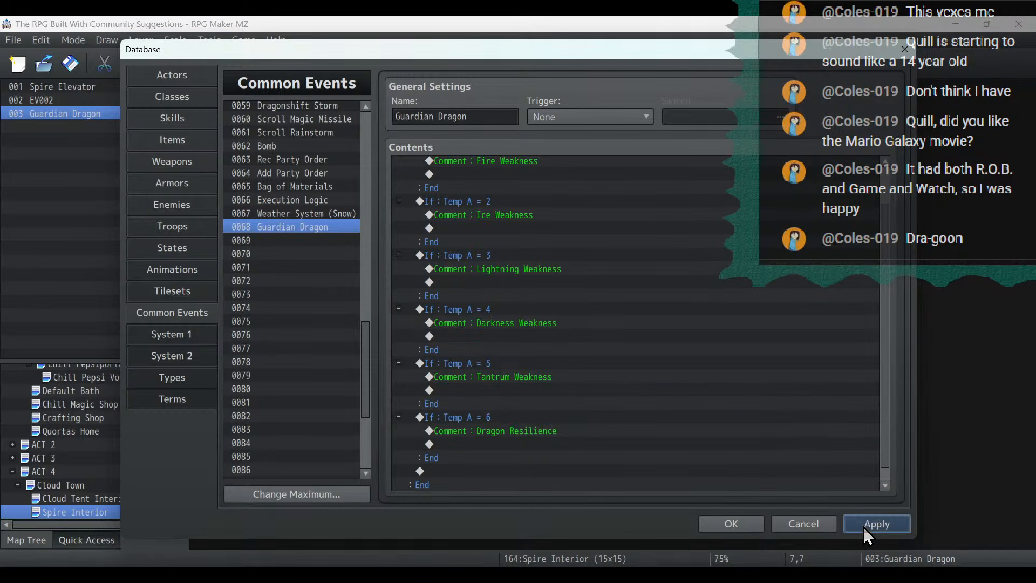
{"action": "left_click", "coordinate": [588, 418]}
{"action": "left_click", "coordinate": [575, 373]}
{"action": "left_click", "coordinate": [573, 335]}
{"action": "left_click", "coordinate": [569, 304]}
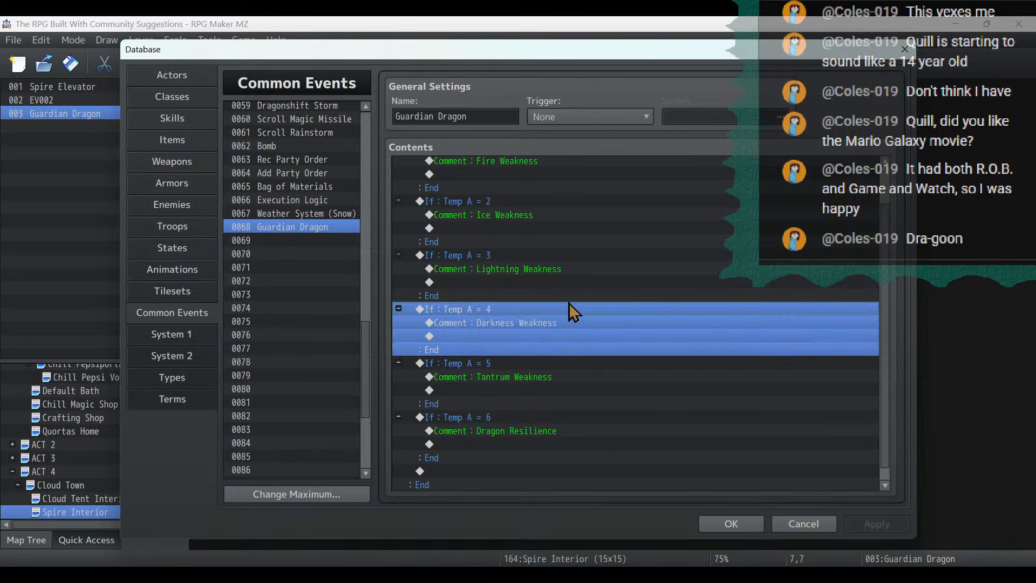
{"action": "left_click", "coordinate": [190, 142]}
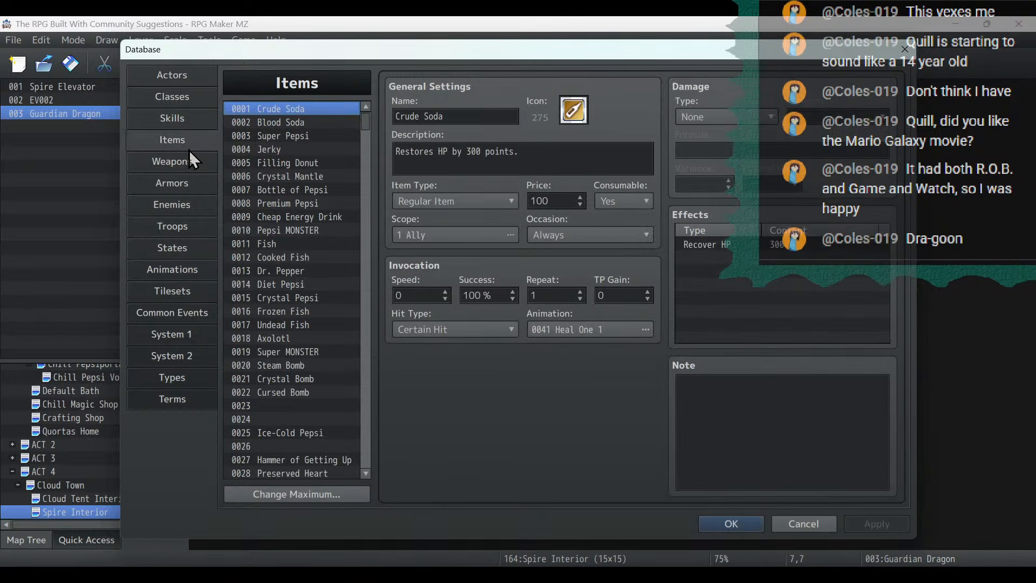
- Close the database, launch a playtest and load the save in File 3
{"action": "left_click", "coordinate": [736, 521]}
{"action": "left_click", "coordinate": [832, 66]}
{"action": "left_click", "coordinate": [469, 314]}
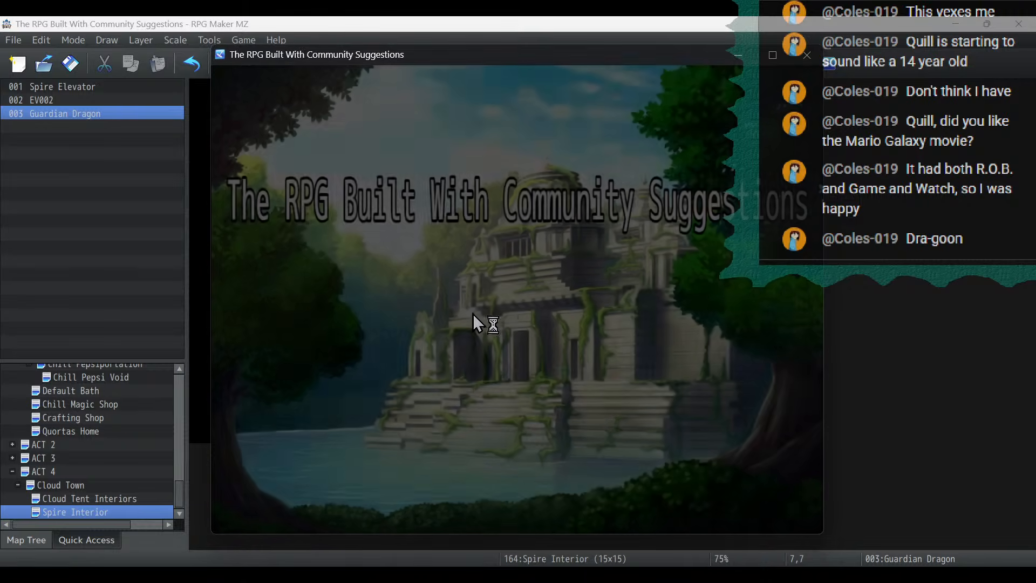
{"action": "key", "text": "Return"}
{"action": "key", "text": "Return"}
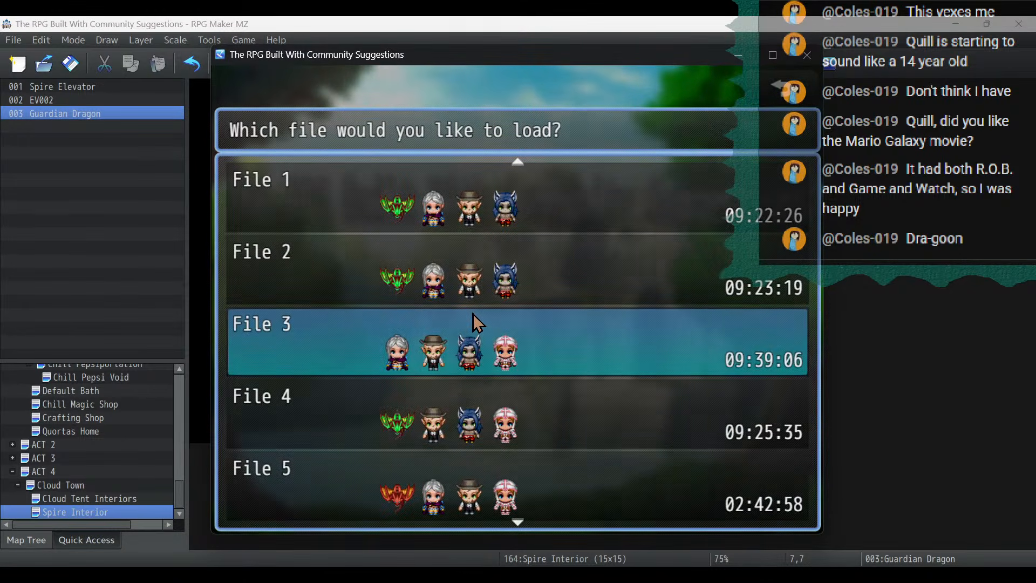
- Examine Ryu's Green Dragon skills and their descriptions in the playtest's game menu
{"action": "key", "text": "Escape"}
{"action": "key", "text": "Down"}
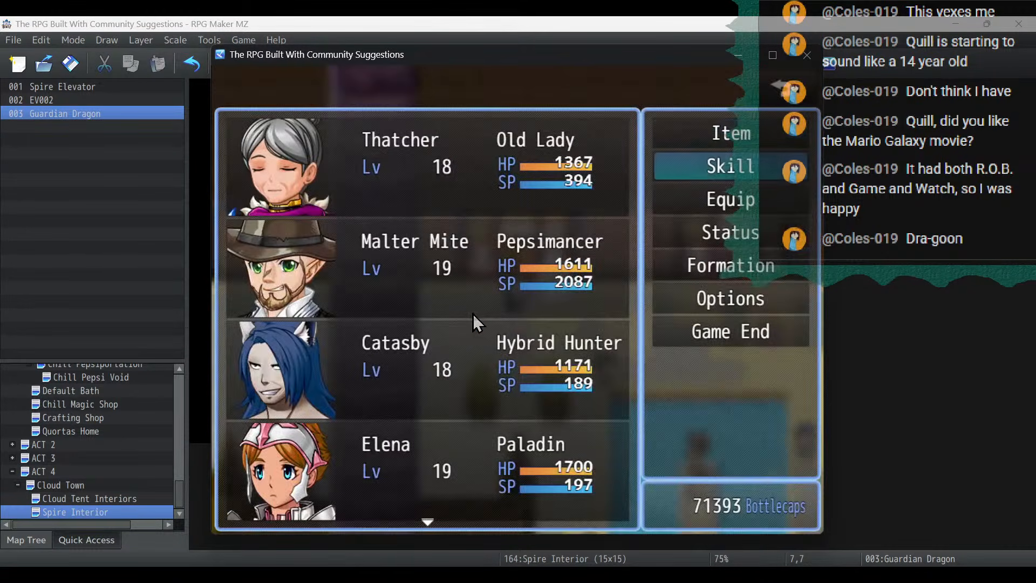
{"action": "key", "text": "Return"}
{"action": "key", "text": "Down"}
{"action": "key", "text": "Down"}
{"action": "key", "text": "Down"}
{"action": "key", "text": "Down"}
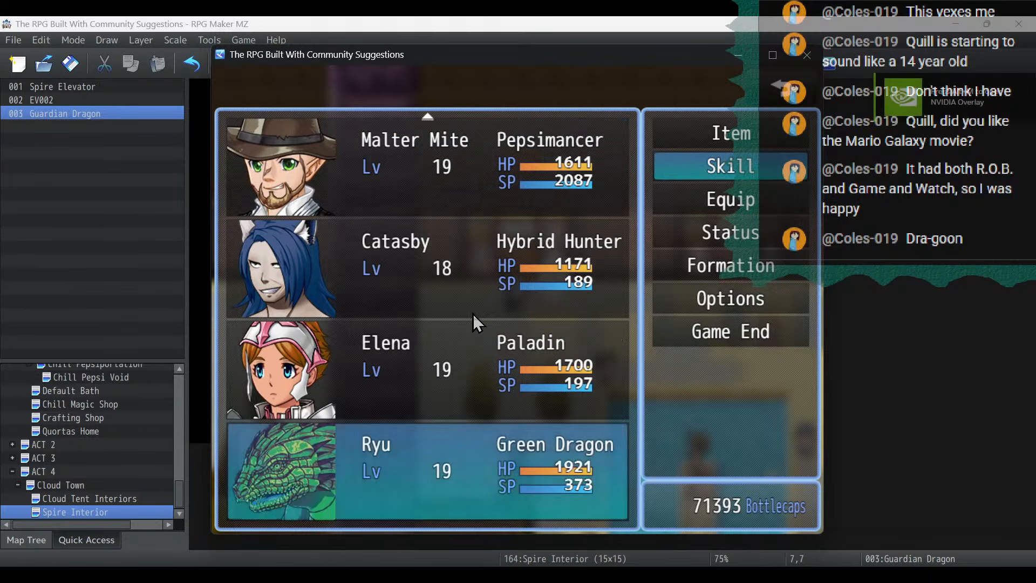
{"action": "key", "text": "Return"}
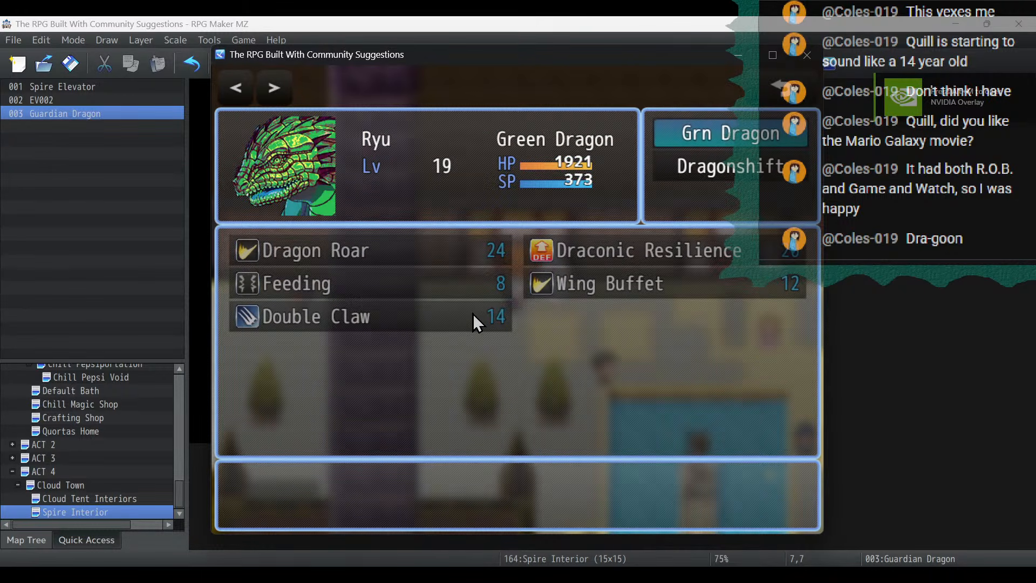
{"action": "key", "text": "Return"}
{"action": "key", "text": "Down"}
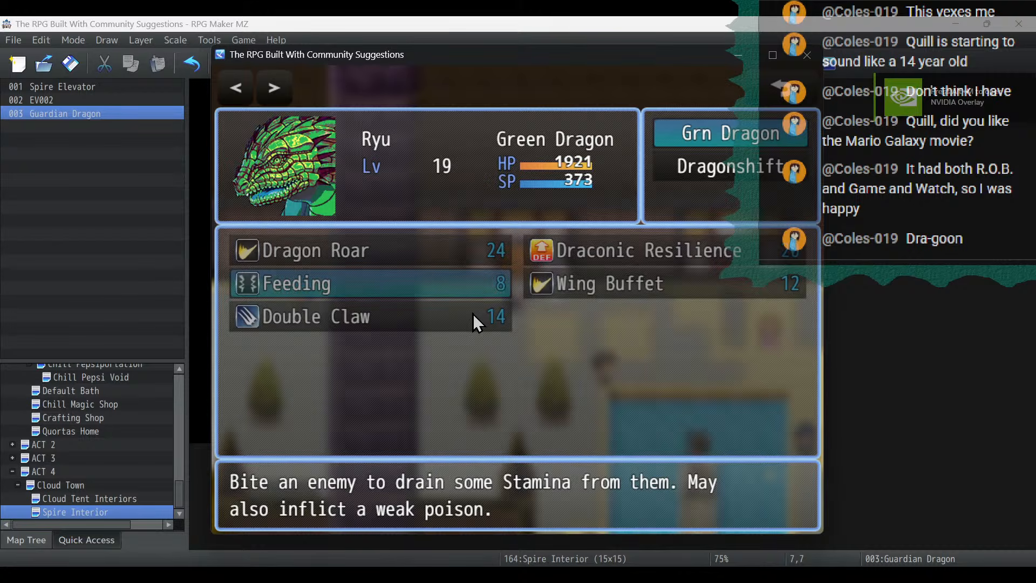
- Examine the party's inventory in the playtest, including the regular items' descriptions and the armor list
{"action": "key", "text": "Escape"}
{"action": "key", "text": "Escape"}
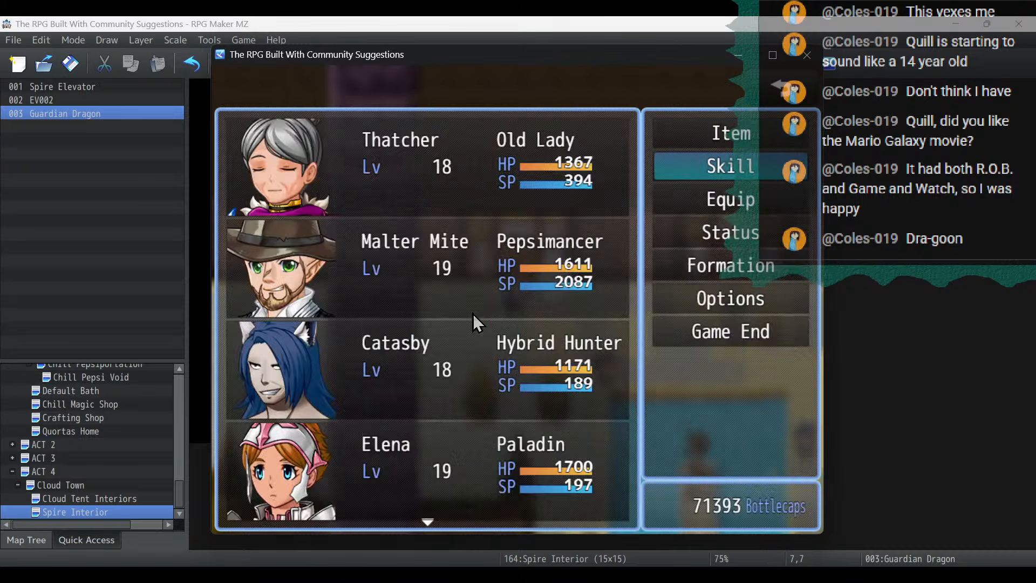
{"action": "key", "text": "Up"}
{"action": "key", "text": "Return"}
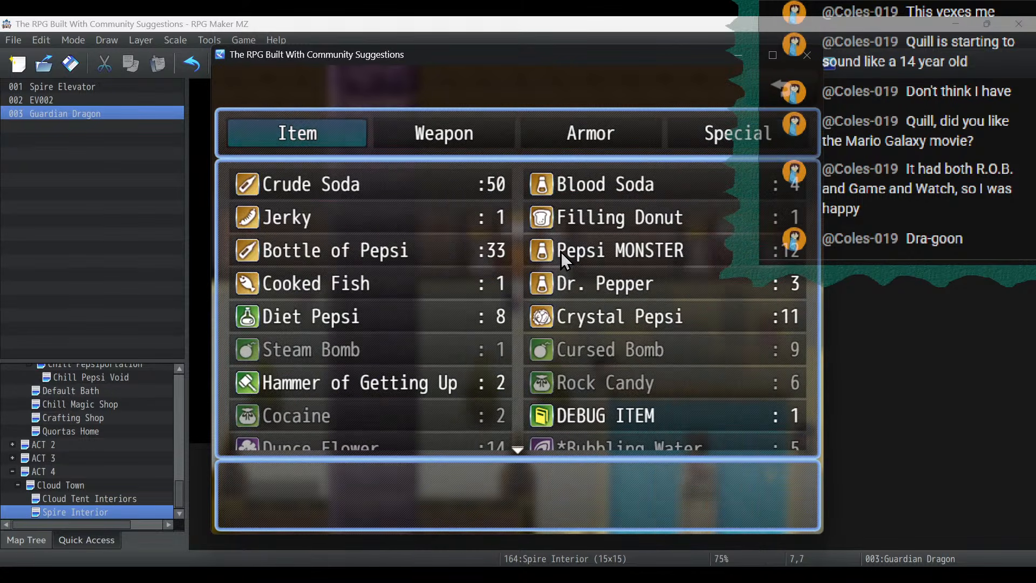
{"action": "key", "text": "Return"}
{"action": "key", "text": "Left"}
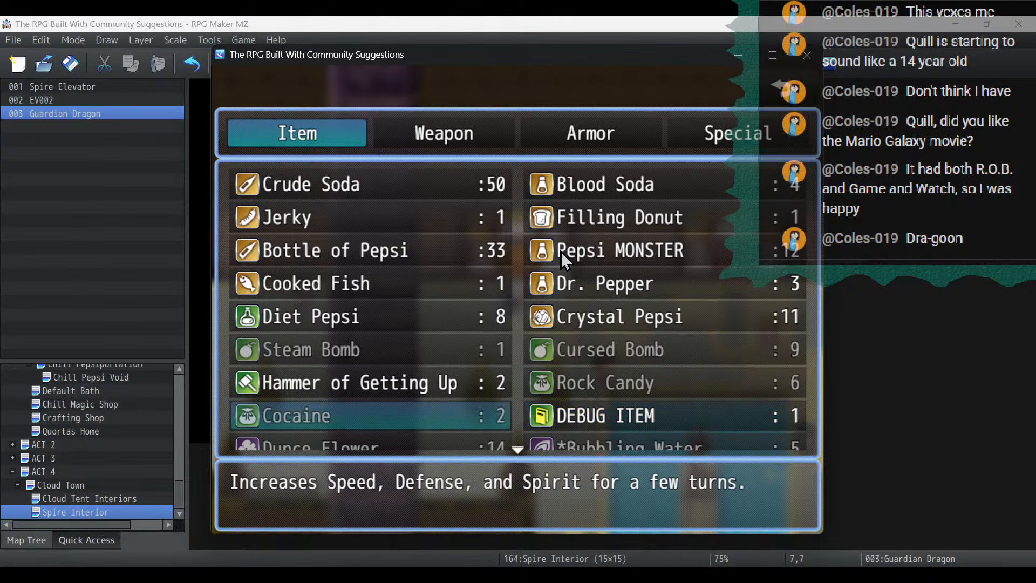
{"action": "key", "text": "Up"}
{"action": "key", "text": "Up"}
{"action": "key", "text": "Down"}
{"action": "key", "text": "Down"}
{"action": "key", "text": "Down"}
{"action": "key", "text": "Down"}
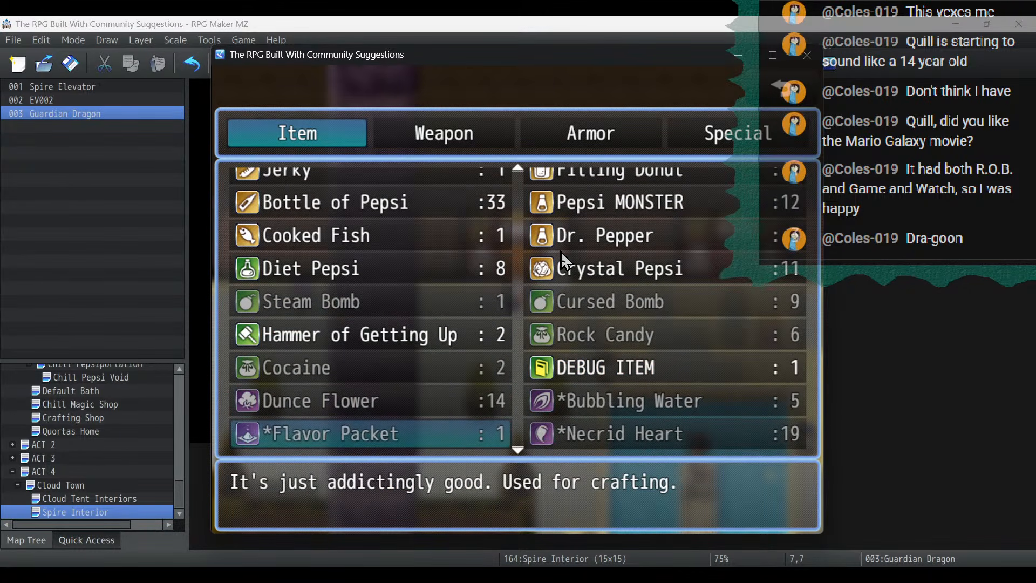
{"action": "key", "text": "Down"}
{"action": "key", "text": "Down"}
{"action": "key", "text": "Down"}
{"action": "key", "text": "Up"}
{"action": "key", "text": "Up"}
{"action": "key", "text": "Up"}
{"action": "key", "text": "Up"}
{"action": "key", "text": "Up"}
{"action": "key", "text": "Up"}
{"action": "key", "text": "Up"}
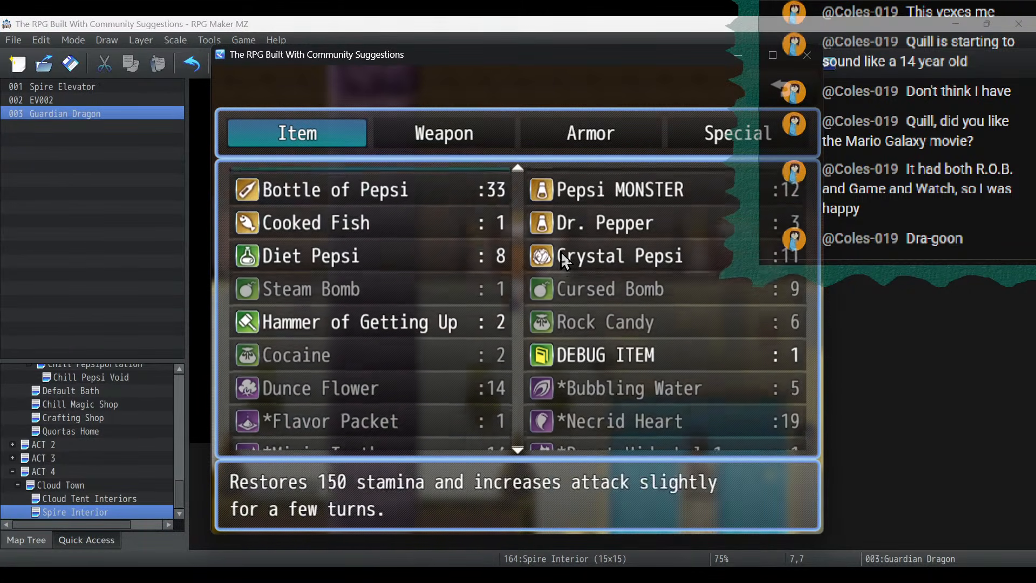
{"action": "key", "text": "Escape"}
{"action": "key", "text": "Right"}
{"action": "key", "text": "Right"}
{"action": "key", "text": "Right"}
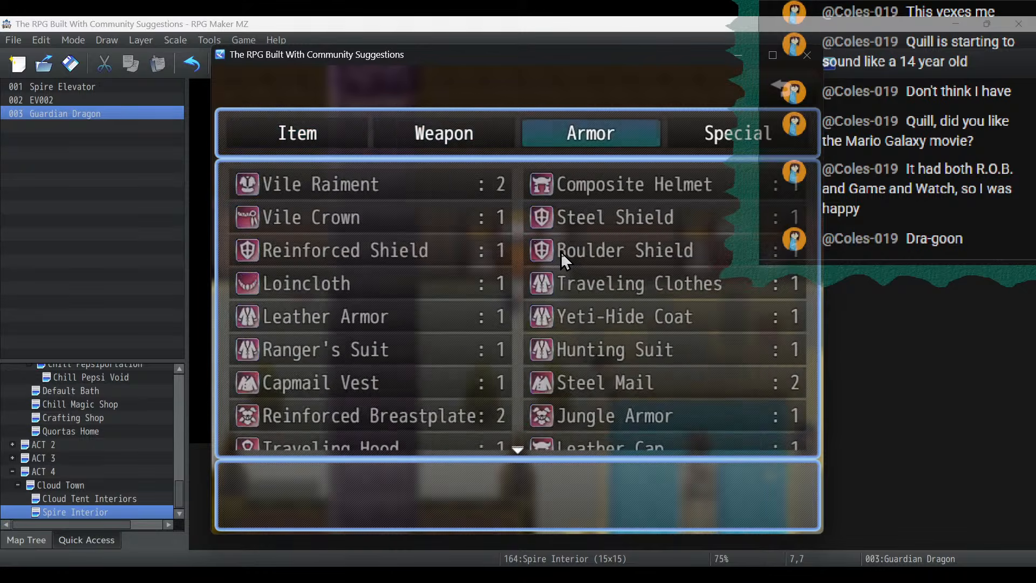
- Close the playtest and reopen the Guardian Dragon common event in the database
{"action": "left_click", "coordinate": [806, 54]}
{"action": "left_click", "coordinate": [654, 63]}
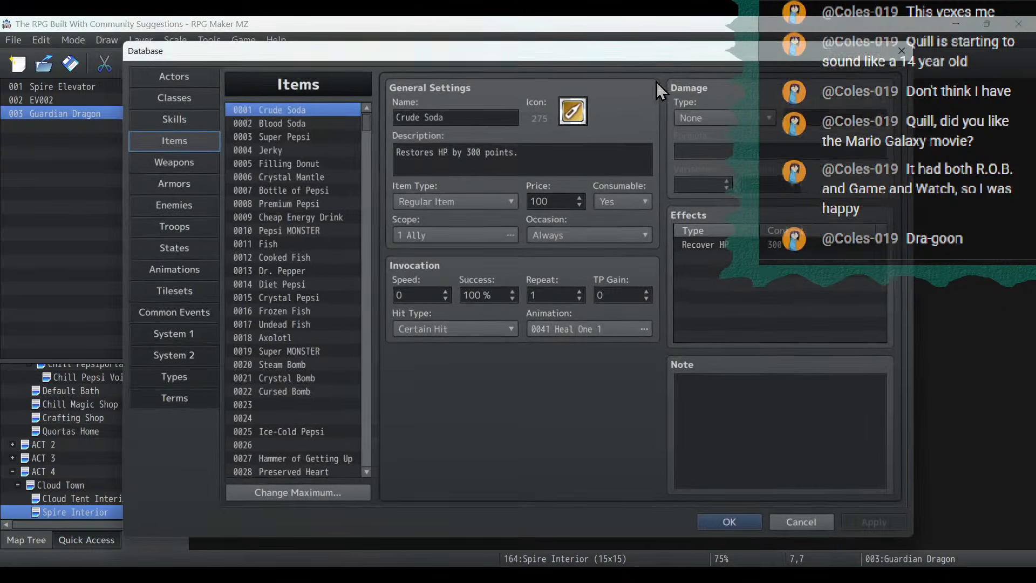
{"action": "left_click", "coordinate": [155, 319]}
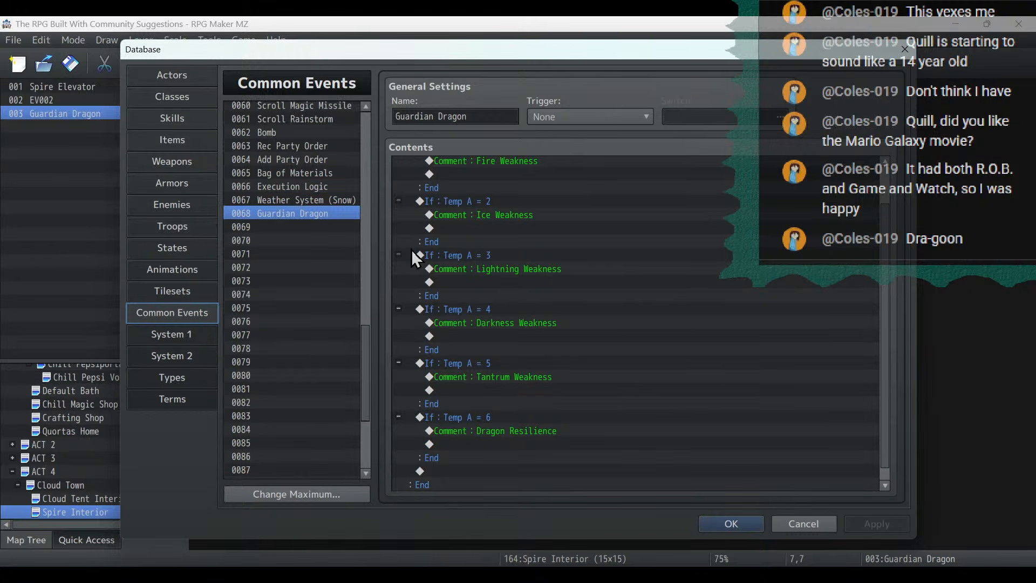
- Duplicate the Temp A = 6 branch directly below itself and set the copy's condition to Temp A = 7
{"action": "left_click", "coordinate": [490, 408]}
{"action": "key", "text": "ctrl+c"}
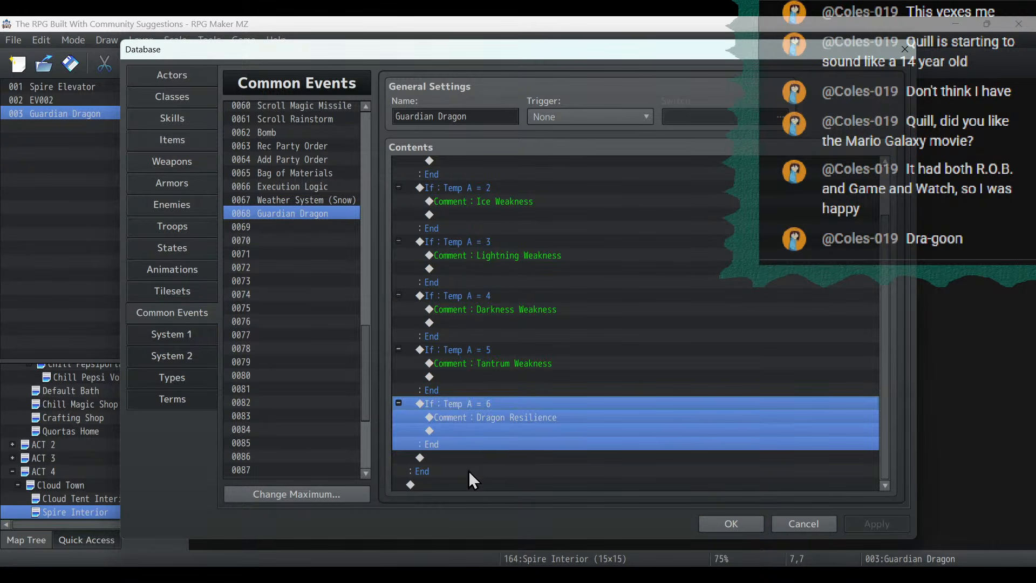
{"action": "left_click", "coordinate": [465, 459]}
{"action": "key", "text": "ctrl+v"}
{"action": "double_click", "coordinate": [465, 429]}
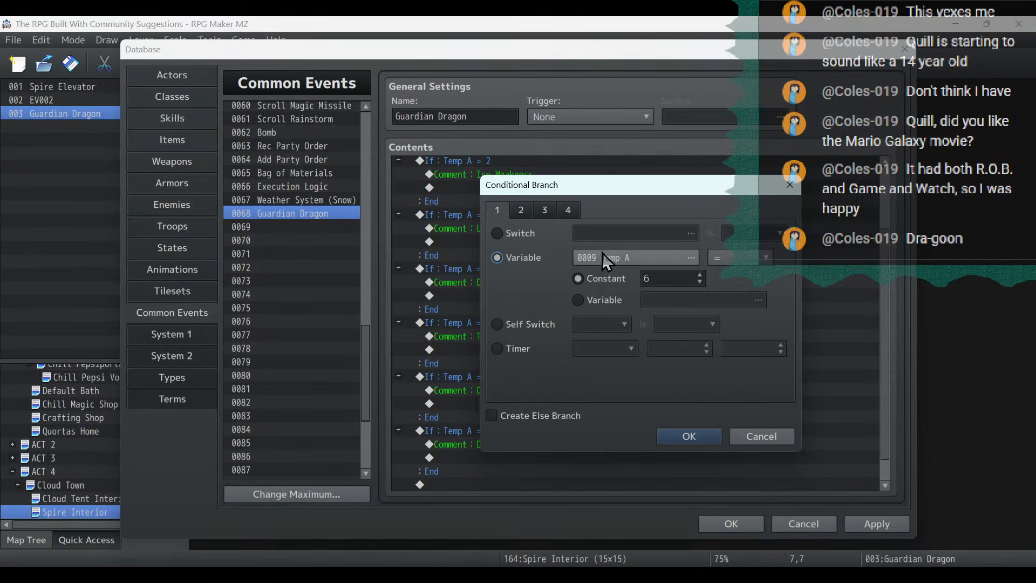
{"action": "left_click", "coordinate": [701, 275]}
{"action": "left_click", "coordinate": [688, 435]}
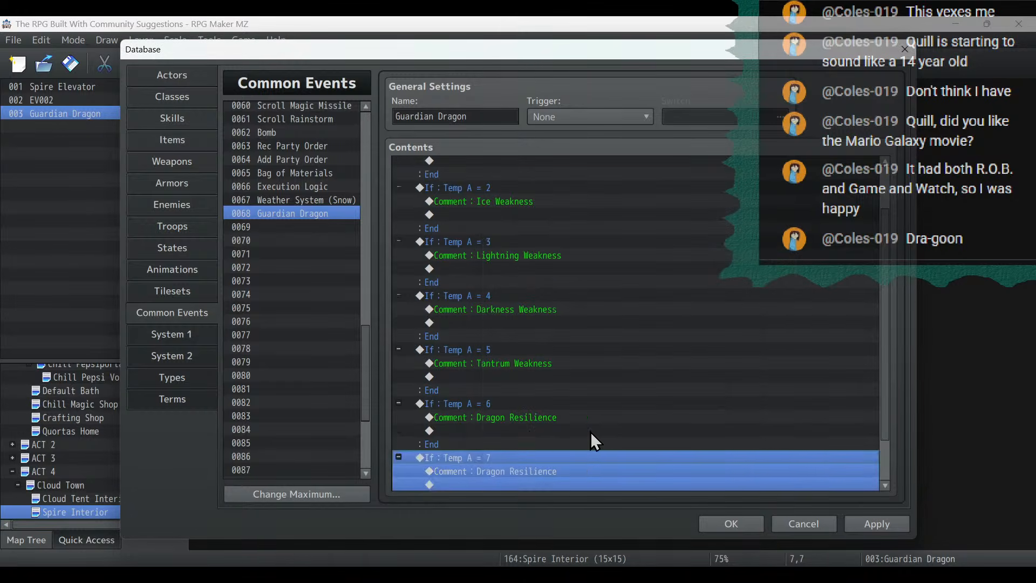
- Change the Temp A = 7 branch's comment to "Dragon Feeding"
{"action": "double_click", "coordinate": [529, 471]}
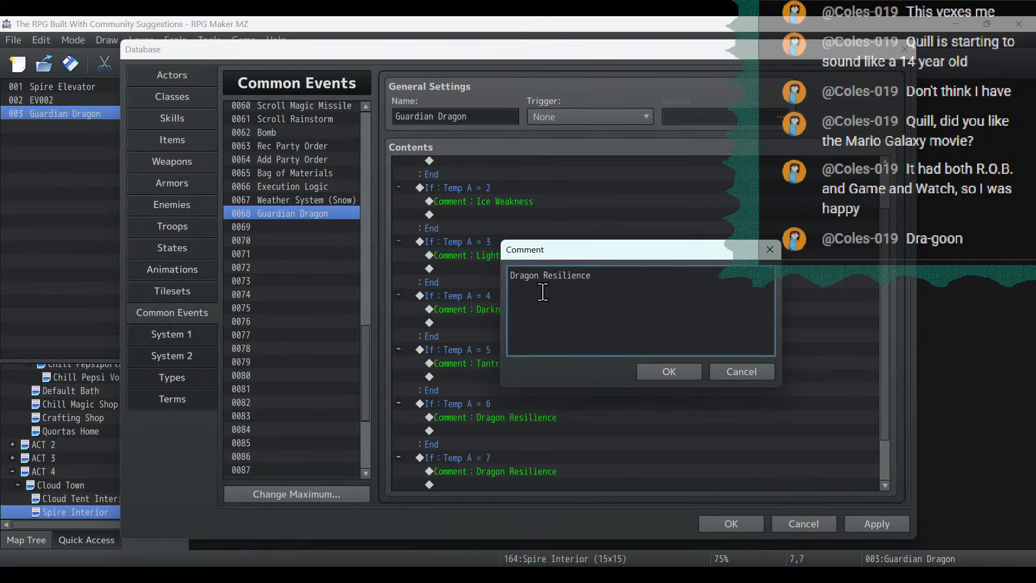
{"action": "double_click", "coordinate": [560, 276]}
{"action": "type", "text": "Feeding"}
{"action": "left_click", "coordinate": [667, 372]}
- Copy the Temp A = 7 branch and select the empty line directly below it as the insertion point
{"action": "scroll", "coordinate": [555, 386], "scroll_direction": "down", "scroll_amount": 2}
{"action": "left_click", "coordinate": [483, 407]}
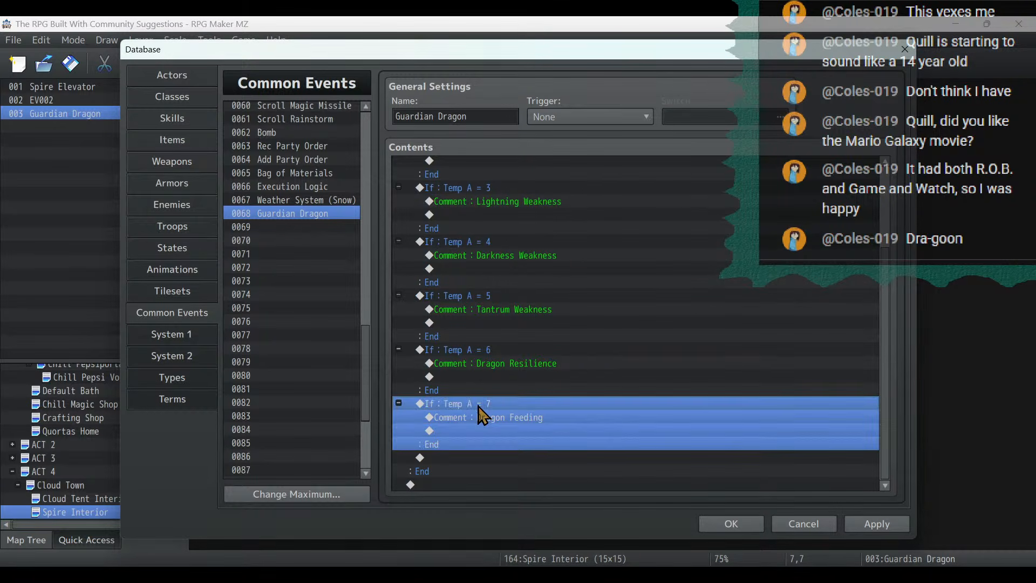
{"action": "left_click", "coordinate": [471, 468]}
{"action": "left_click", "coordinate": [468, 449]}
{"action": "left_click", "coordinate": [469, 459]}
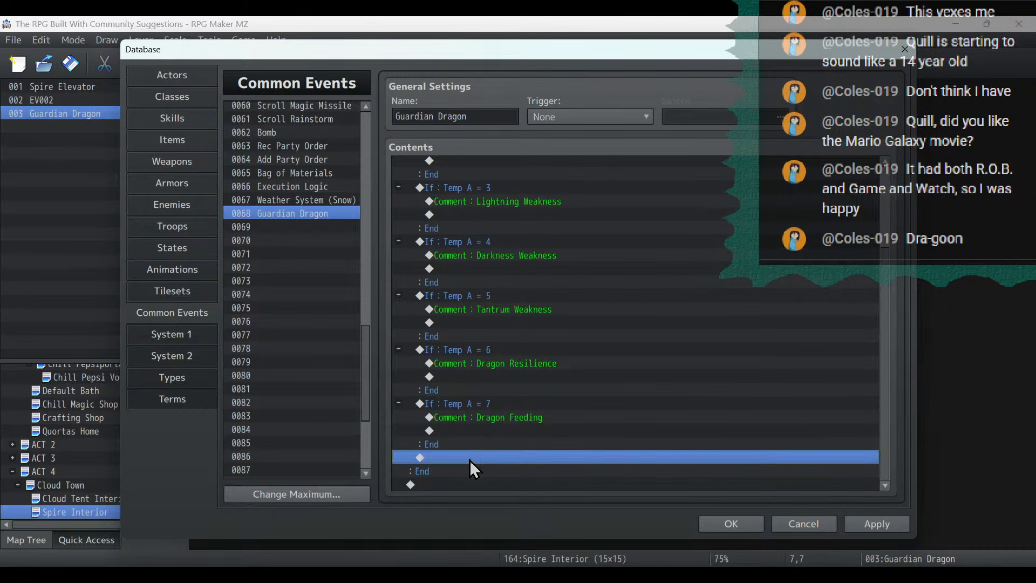
{"action": "key", "text": "ctrl+v"}
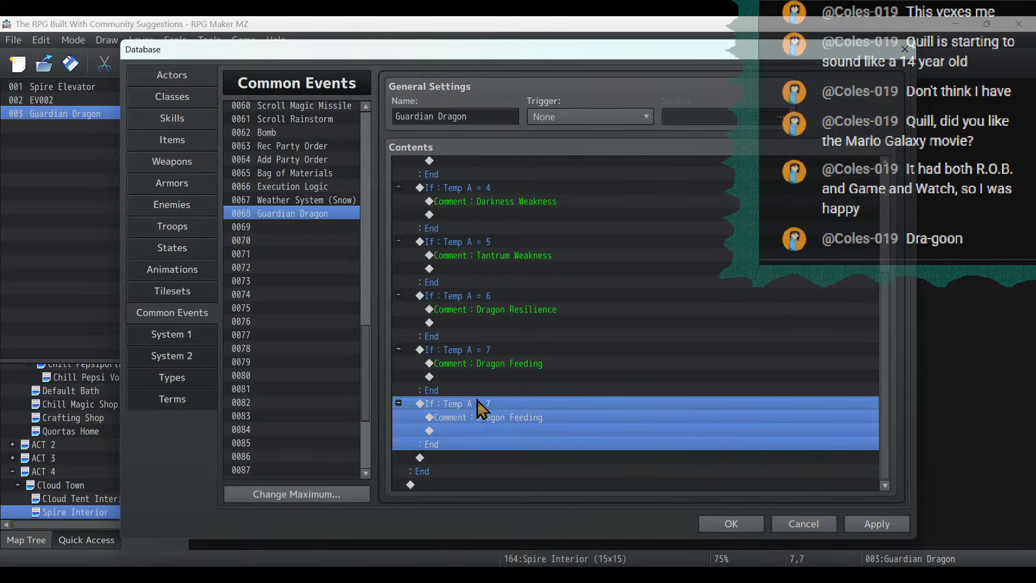
{"action": "double_click", "coordinate": [478, 404]}
{"action": "left_click", "coordinate": [700, 274]}
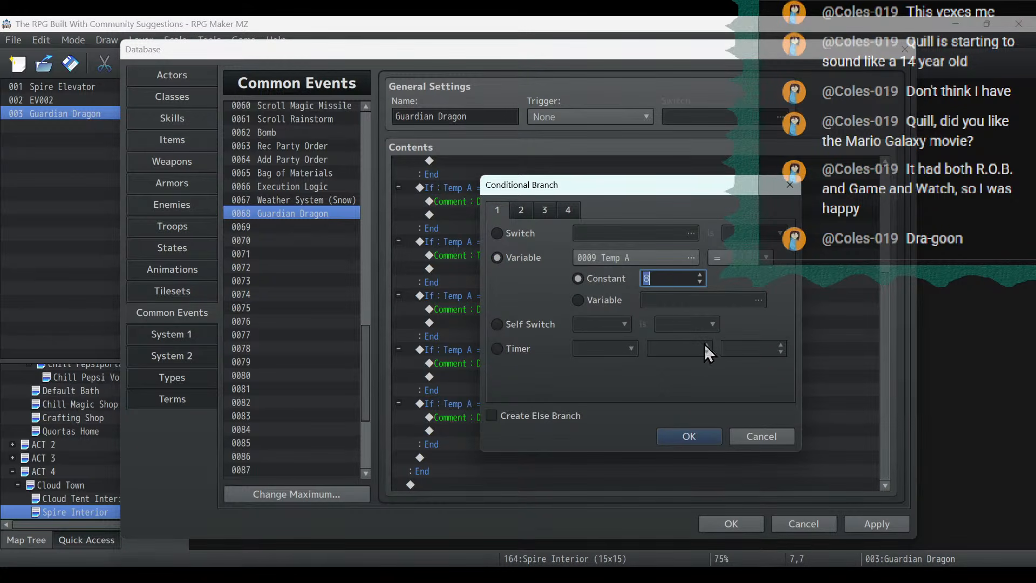
{"action": "left_click", "coordinate": [688, 441]}
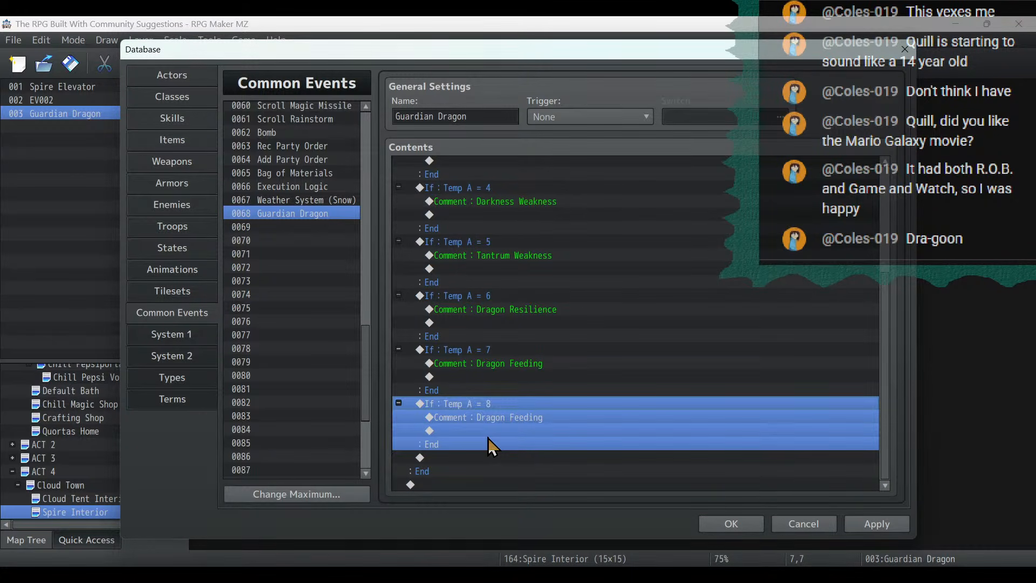
{"action": "key", "text": "Delete"}
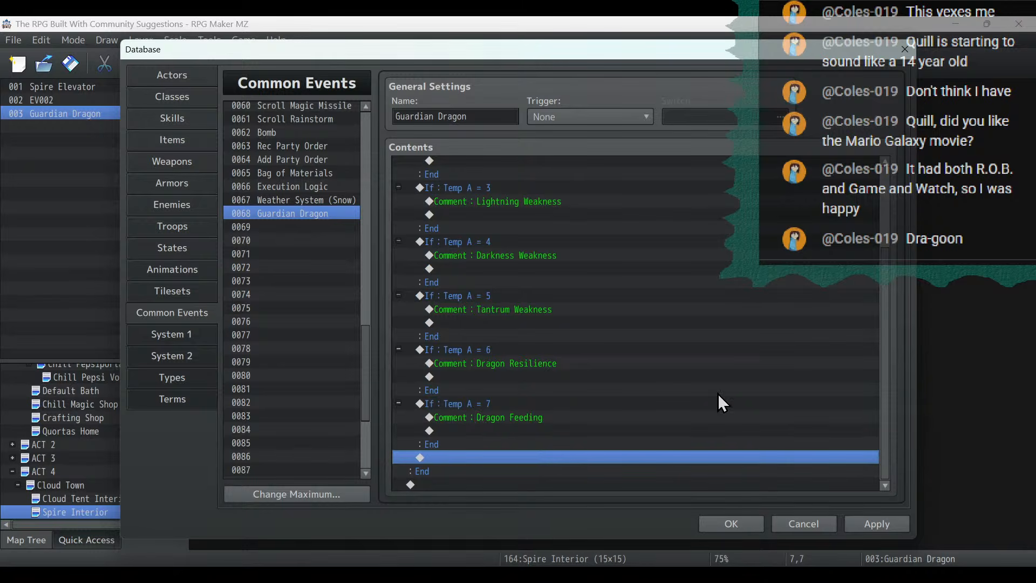
- Paste the copied Dragon Feeding branch below the Temp A = 7 branch and set its condition to Temp A = 8
{"action": "scroll", "coordinate": [672, 391], "scroll_direction": "up", "scroll_amount": 1}
{"action": "scroll", "coordinate": [671, 390], "scroll_direction": "up", "scroll_amount": 2}
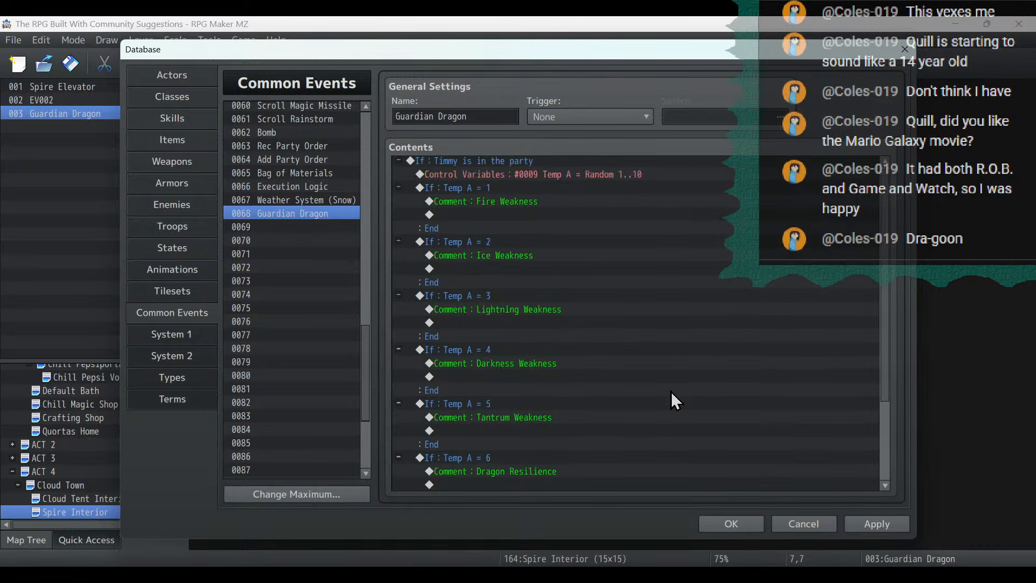
{"action": "scroll", "coordinate": [671, 390], "scroll_direction": "down", "scroll_amount": 3}
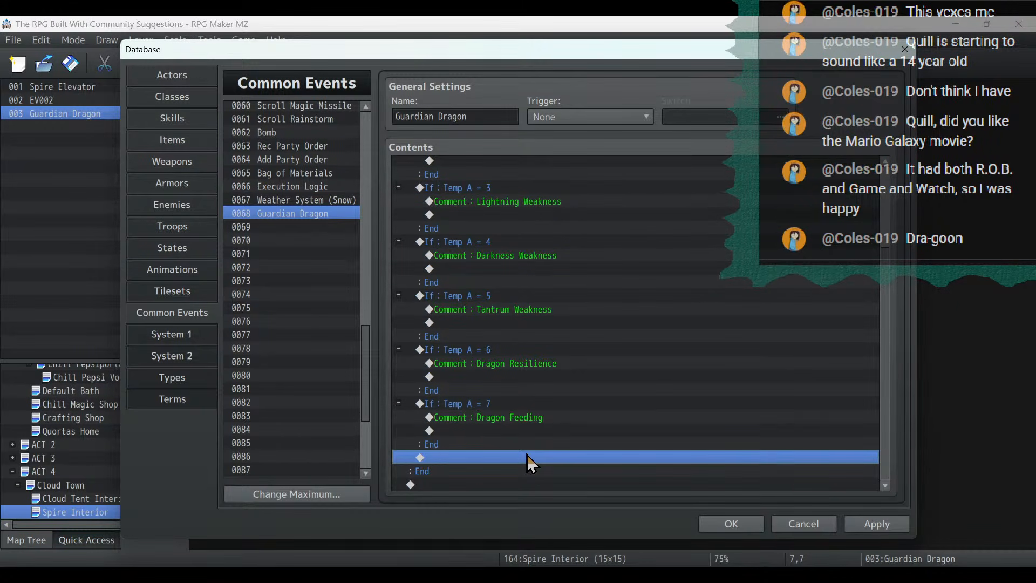
{"action": "key", "text": "ctrl+v"}
{"action": "left_click", "coordinate": [491, 432]}
{"action": "double_click", "coordinate": [490, 431]}
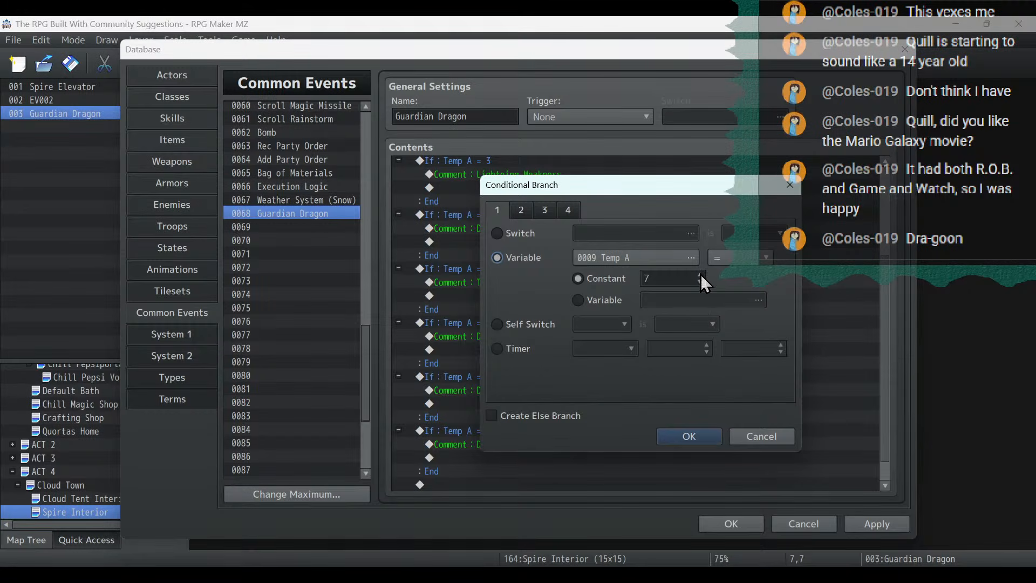
{"action": "left_click", "coordinate": [701, 275]}
{"action": "left_click", "coordinate": [693, 433]}
- Change the Temp A = 8 branch's comment to "Execute" and apply the database changes
{"action": "left_click", "coordinate": [512, 470]}
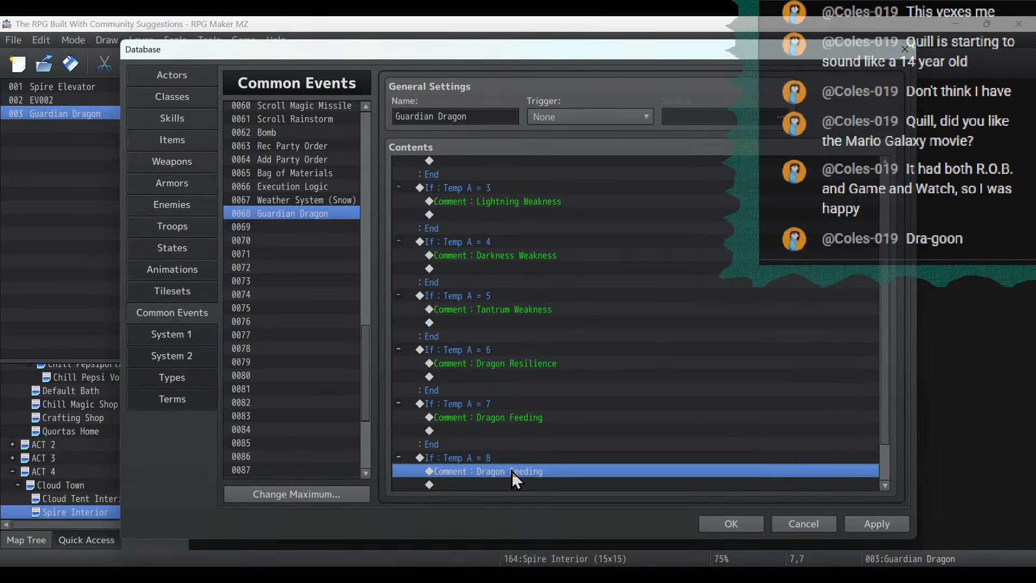
{"action": "double_click", "coordinate": [511, 471]}
{"action": "type", "text": "Execute"}
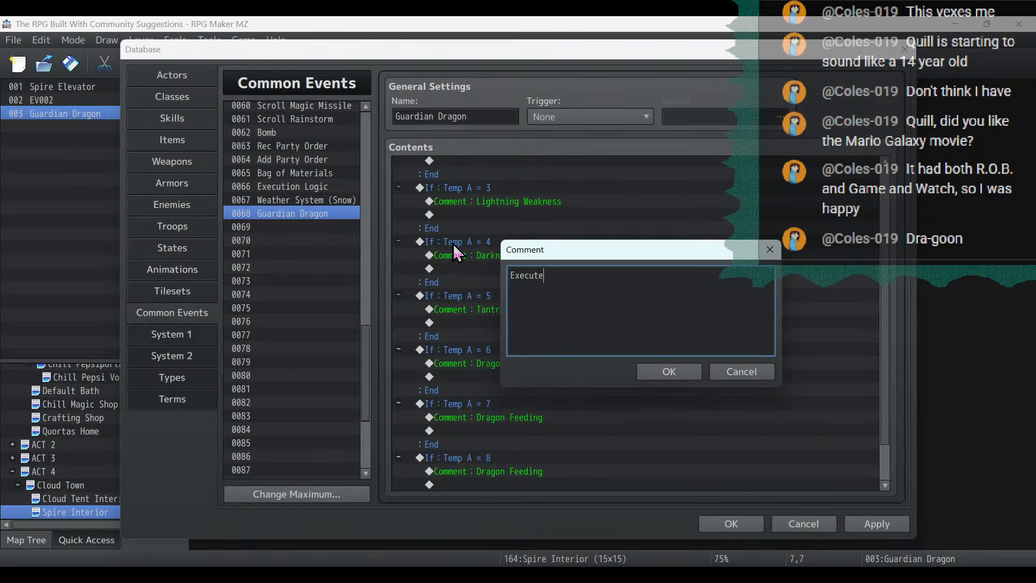
{"action": "left_click", "coordinate": [659, 371]}
{"action": "left_click", "coordinate": [870, 528]}
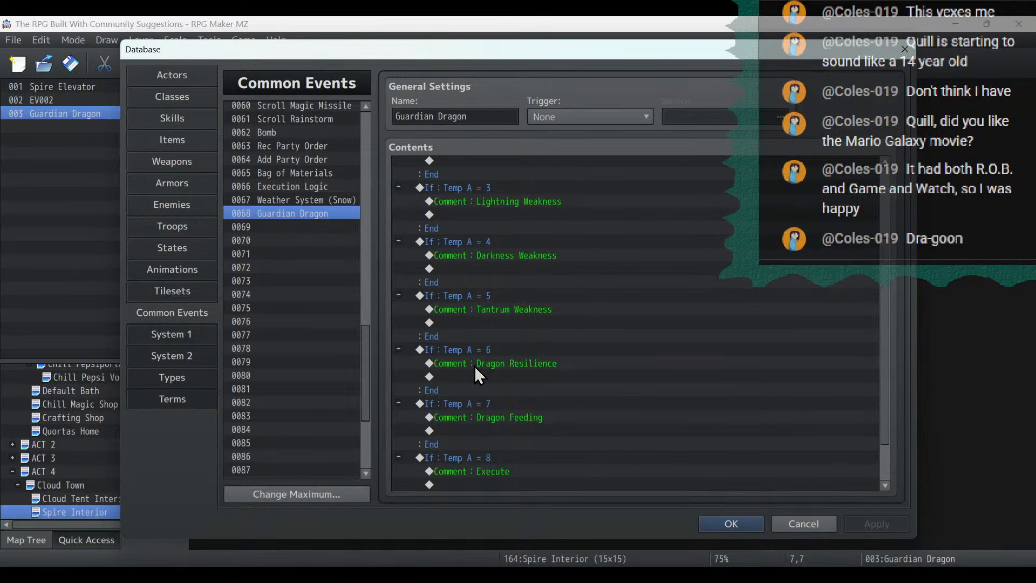
- Set the random range of variable Temp A to 1 through 8 and apply the database changes
{"action": "scroll", "coordinate": [475, 367], "scroll_direction": "up", "scroll_amount": 3}
{"action": "left_click", "coordinate": [568, 176]}
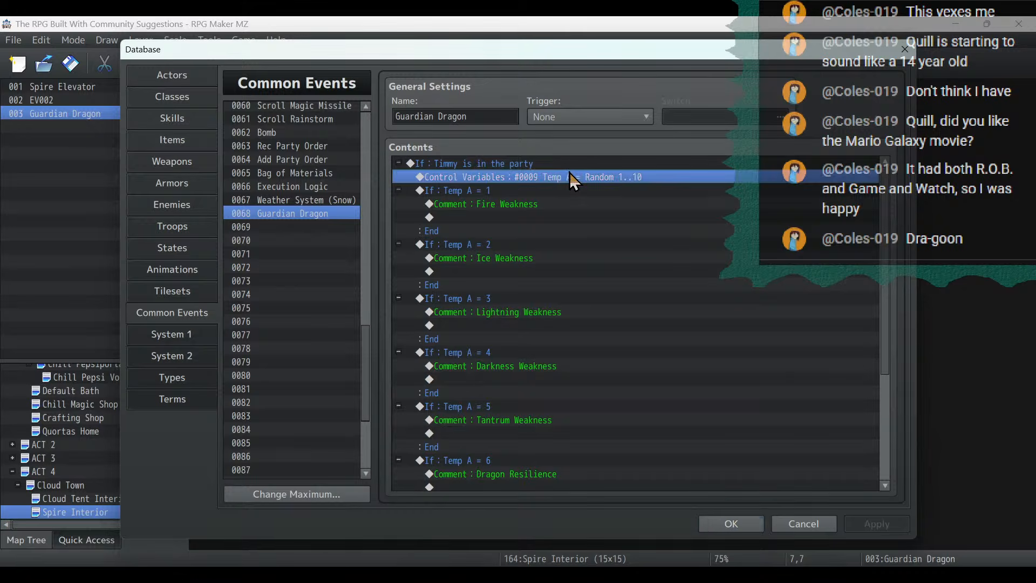
{"action": "double_click", "coordinate": [569, 175]}
{"action": "left_click", "coordinate": [725, 376]}
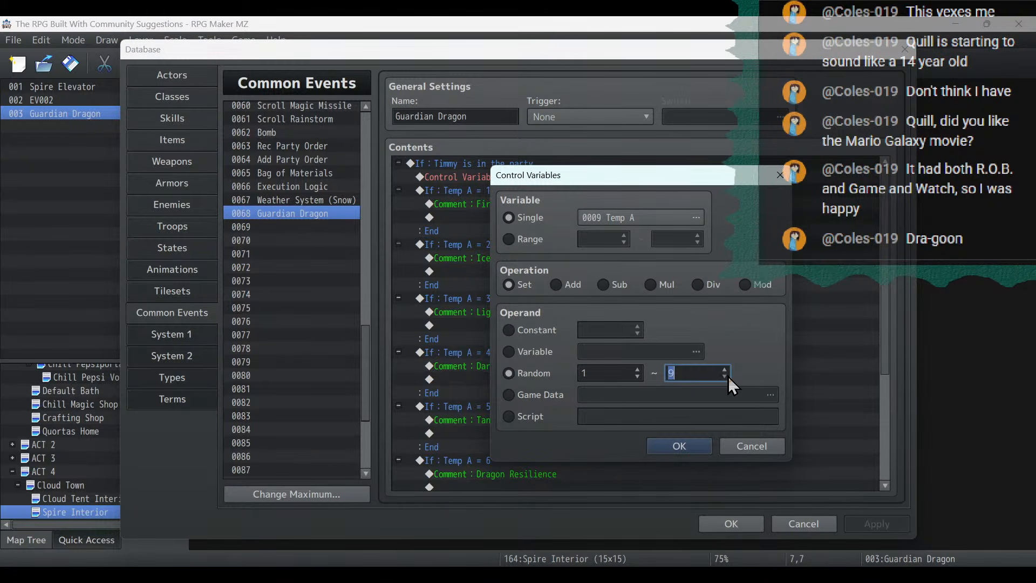
{"action": "left_click", "coordinate": [679, 446]}
{"action": "left_click", "coordinate": [876, 524]}
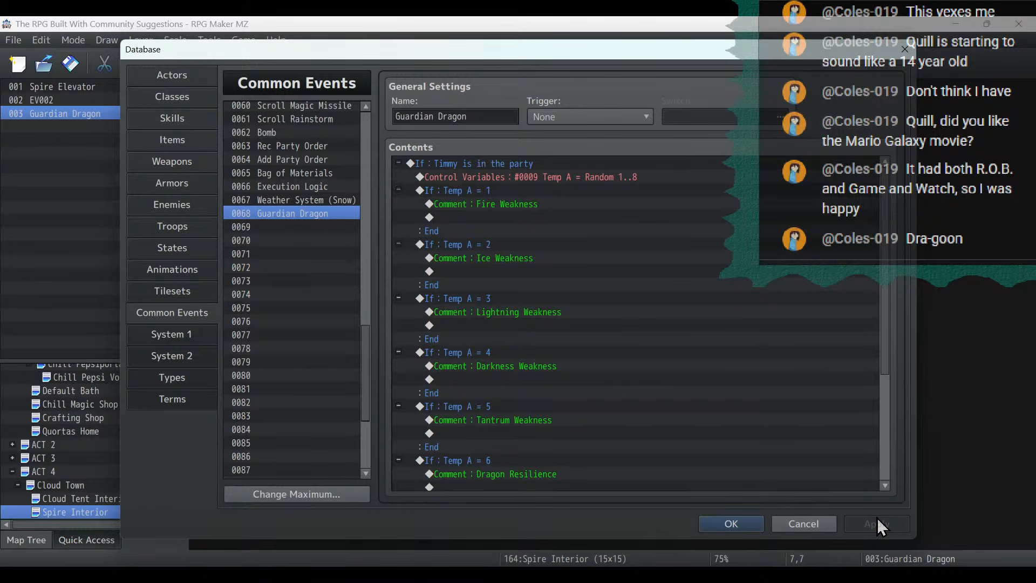
- Examine the state effects of the Ice Breath, Coldsnap Strike and Discharge Strike skills in the database
{"action": "left_click", "coordinate": [154, 123]}
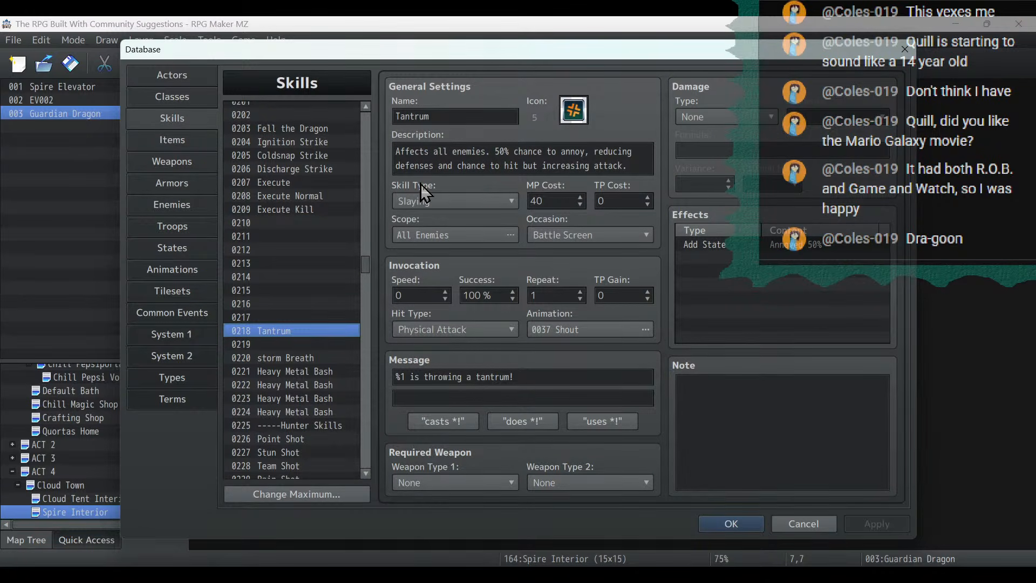
{"action": "mouse_move", "coordinate": [370, 263]}
{"action": "left_mouse_down"}
{"action": "mouse_move", "coordinate": [368, 416]}
{"action": "mouse_move", "coordinate": [376, 282]}
{"action": "mouse_move", "coordinate": [361, 277]}
{"action": "left_mouse_up"}
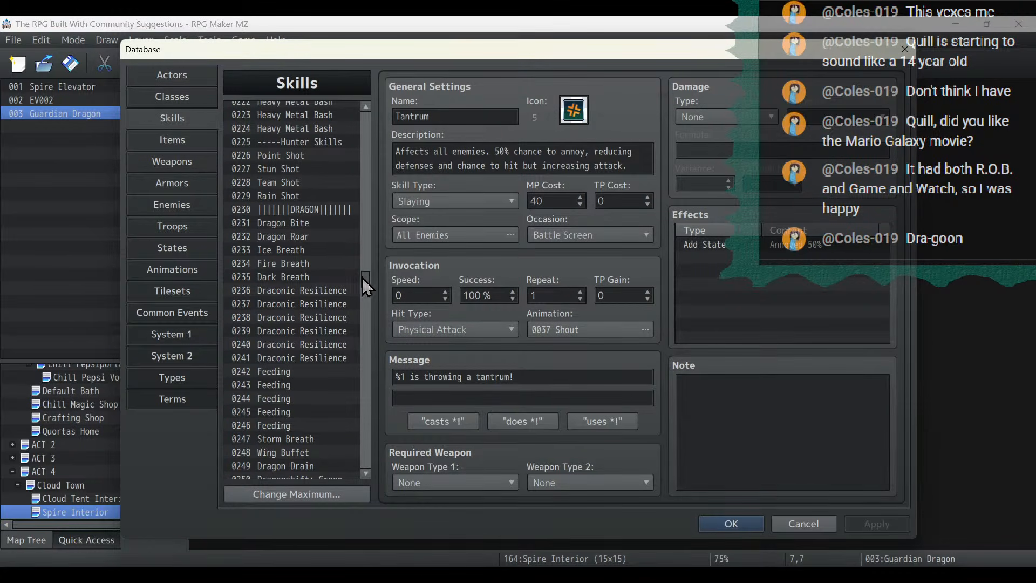
{"action": "left_click", "coordinate": [309, 249]}
{"action": "left_click", "coordinate": [785, 250]}
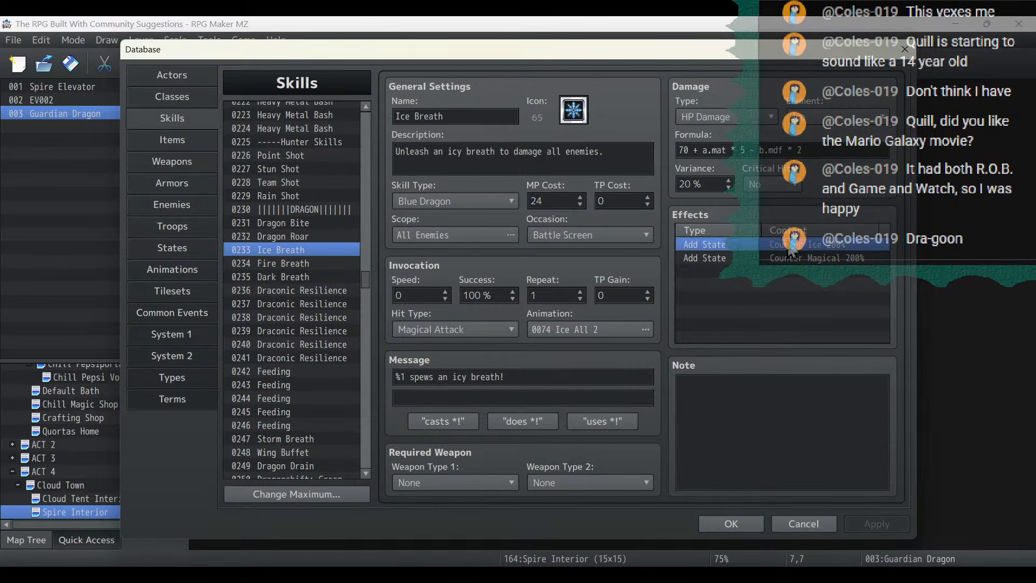
{"action": "left_click", "coordinate": [789, 258]}
{"action": "left_click", "coordinate": [748, 246]}
{"action": "mouse_move", "coordinate": [367, 277]}
{"action": "left_mouse_down"}
{"action": "mouse_move", "coordinate": [367, 173]}
{"action": "mouse_move", "coordinate": [362, 316]}
{"action": "mouse_move", "coordinate": [371, 348]}
{"action": "mouse_move", "coordinate": [368, 258]}
{"action": "left_mouse_up"}
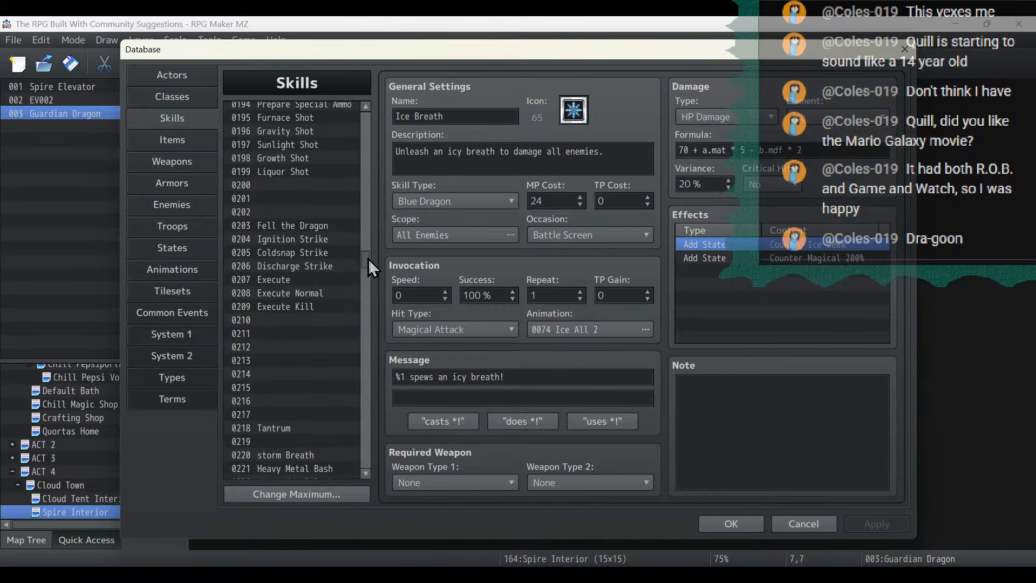
{"action": "left_click", "coordinate": [342, 252]}
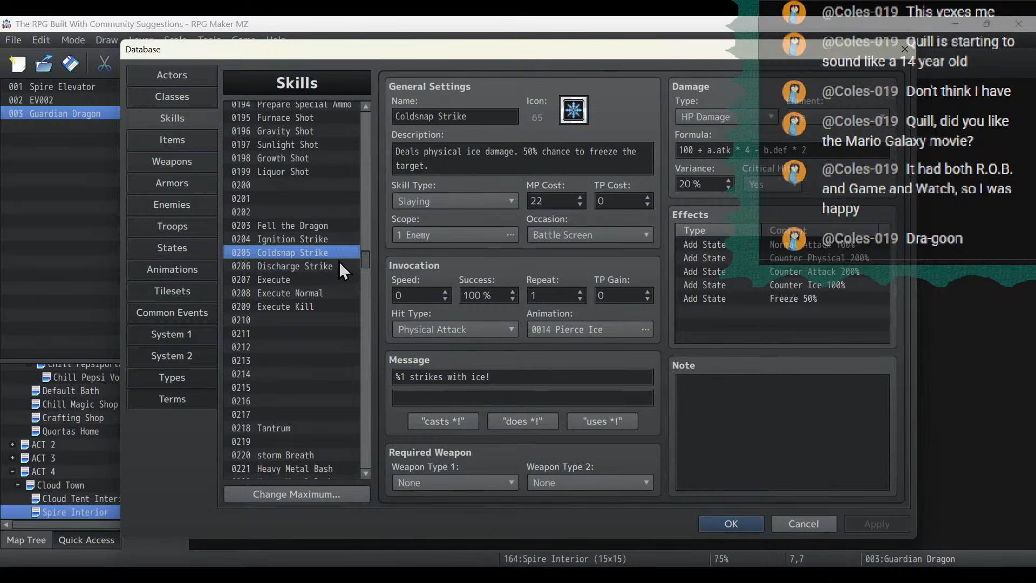
{"action": "left_click", "coordinate": [339, 262]}
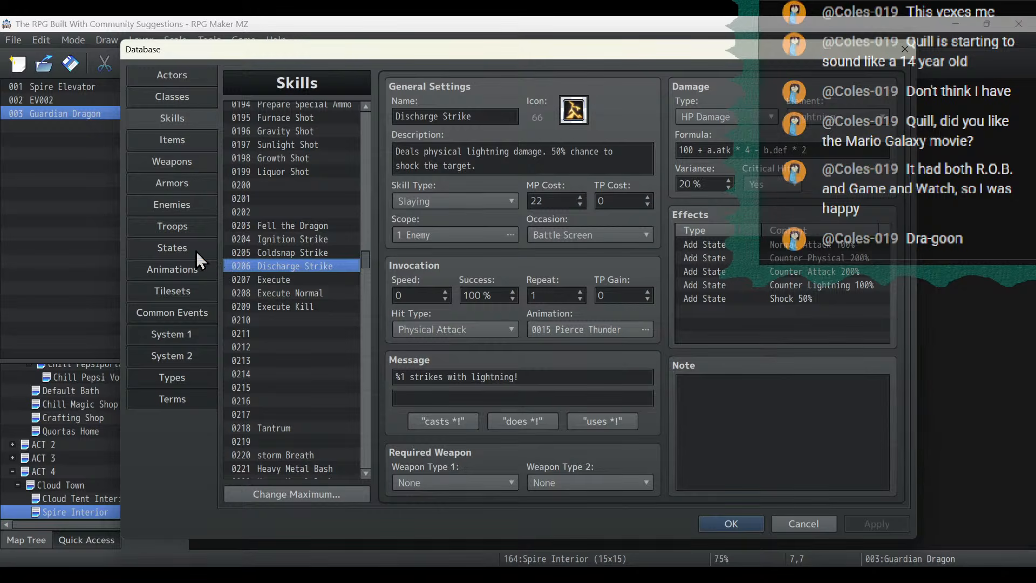
- Check the second battle event page of the Guardian Dragon troop
{"action": "left_click", "coordinate": [200, 226]}
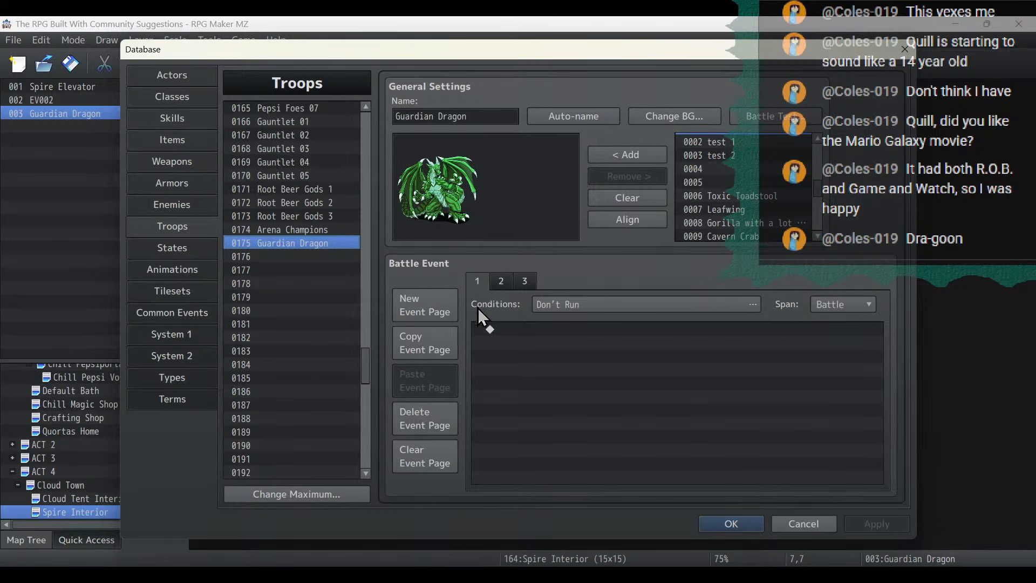
{"action": "left_click", "coordinate": [496, 280]}
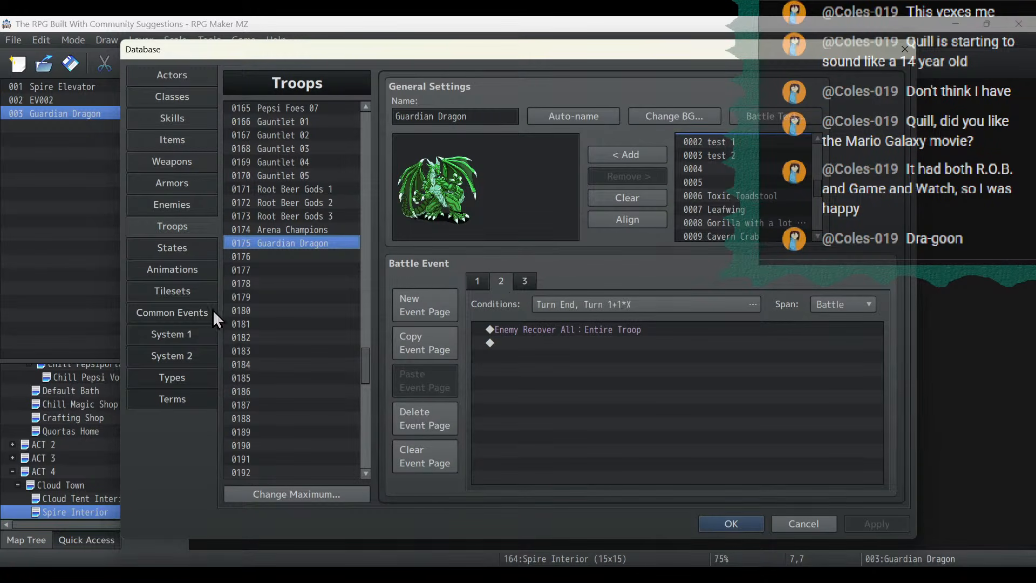
- In the Guardian Dragon common event, name variable 0133 "Dragon Weakness" and make it the target of the random 1 to 8 assignment
{"action": "left_click", "coordinate": [190, 314]}
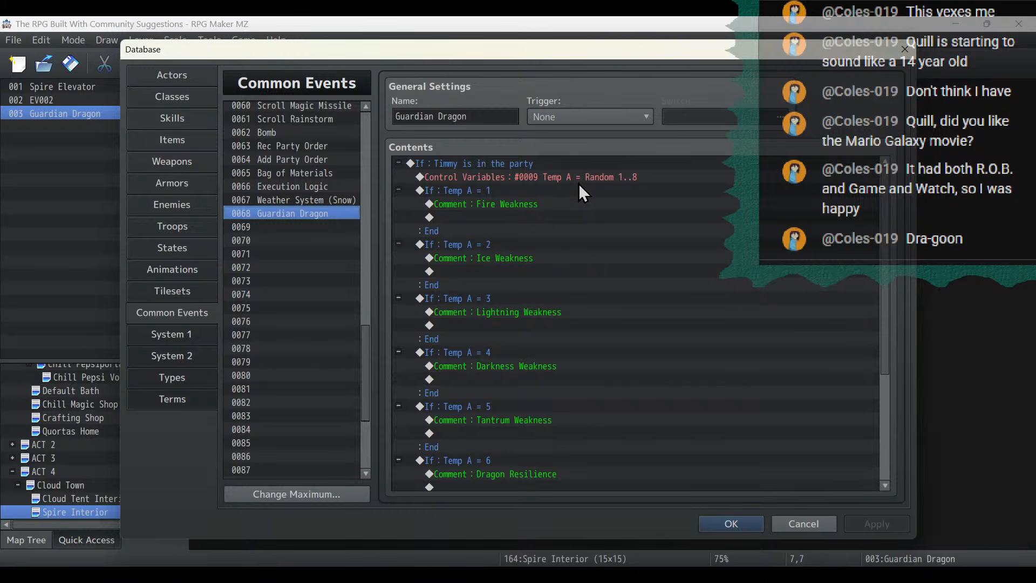
{"action": "double_click", "coordinate": [591, 174]}
{"action": "left_click", "coordinate": [609, 213]}
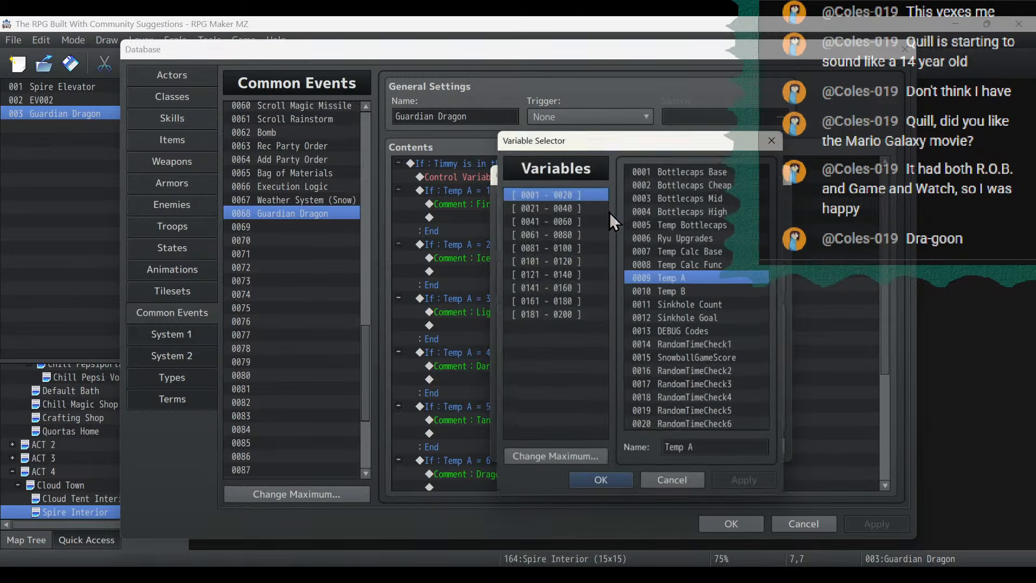
{"action": "left_click", "coordinate": [559, 274]}
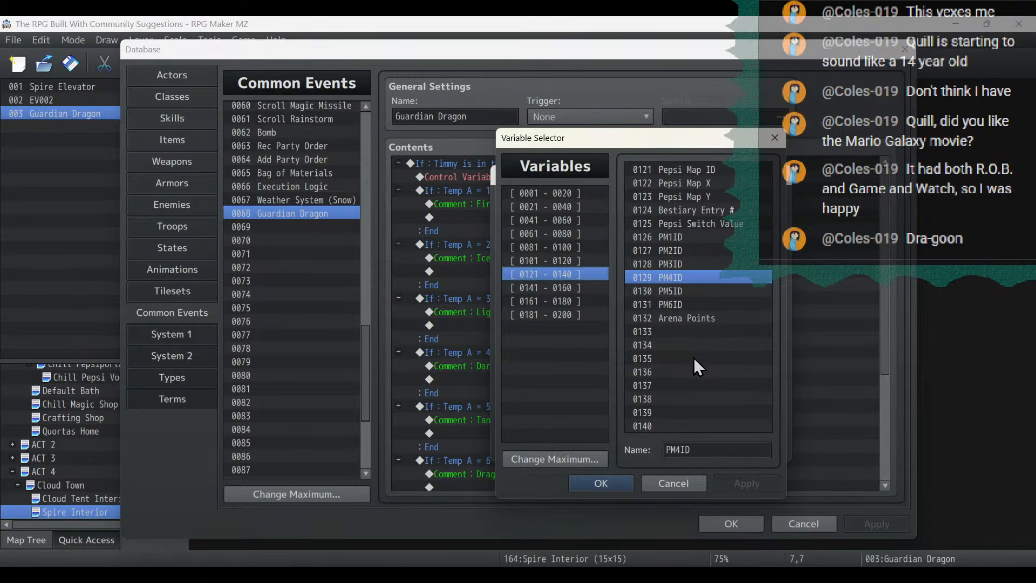
{"action": "left_click", "coordinate": [696, 331]}
{"action": "left_click", "coordinate": [719, 450]}
{"action": "type", "text": "Dragon Wea"}
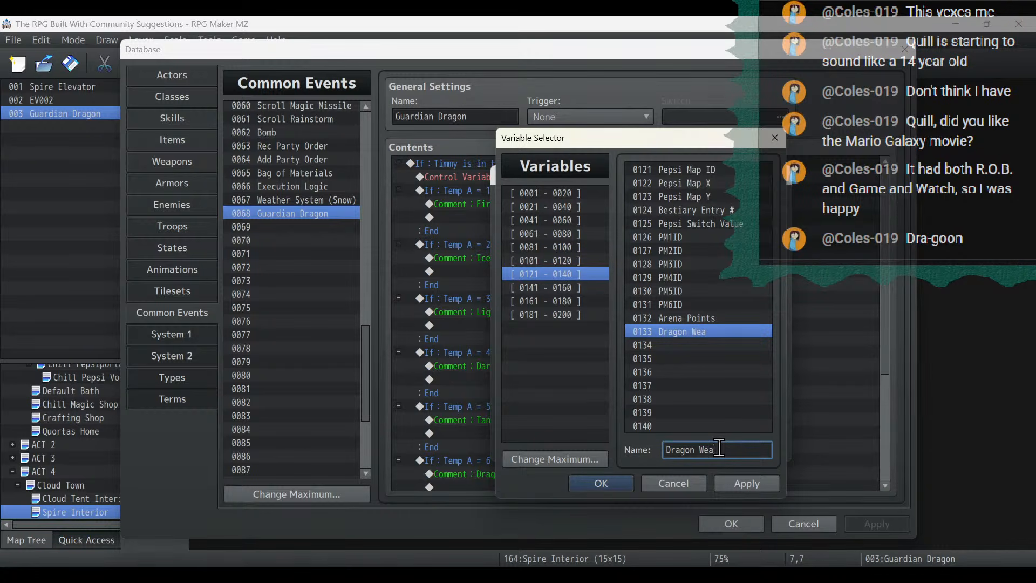
{"action": "type", "text": "kness"}
{"action": "left_click", "coordinate": [719, 484]}
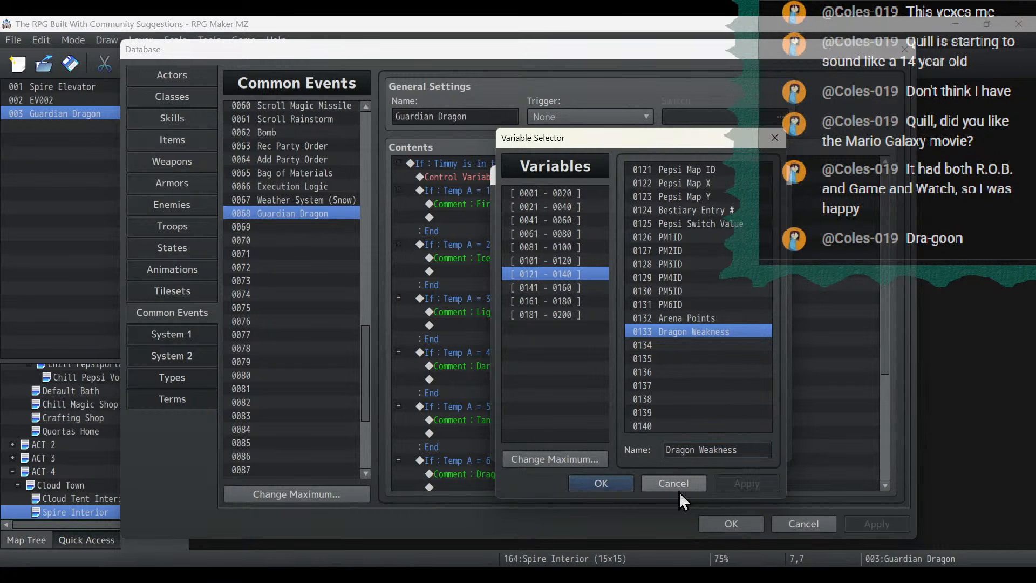
{"action": "left_click", "coordinate": [605, 483]}
{"action": "left_click", "coordinate": [682, 451]}
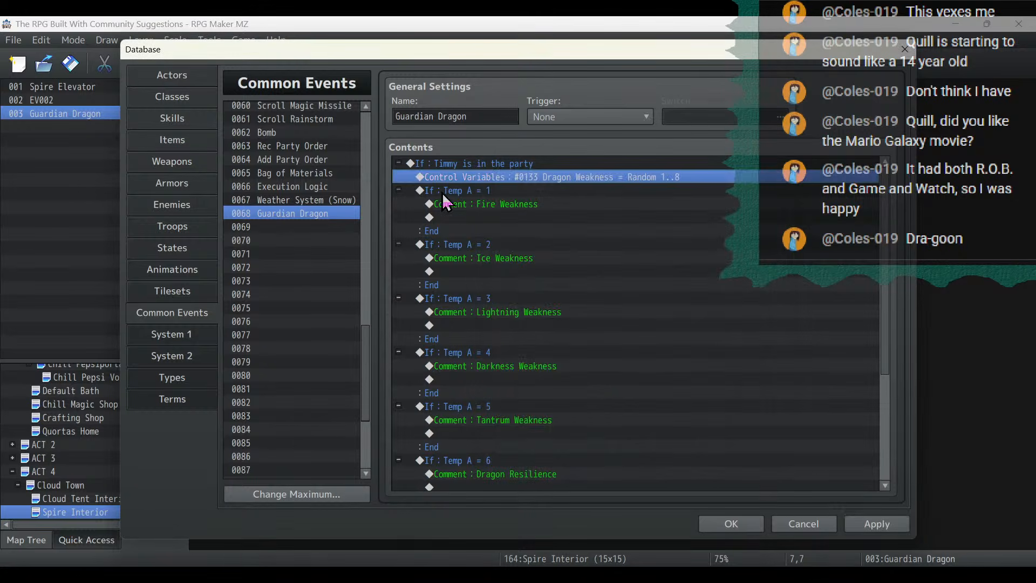
- Set the condition variable of the Fire Weakness and Ice Weakness branches to 0133 Dragon Weakness
{"action": "left_click", "coordinate": [442, 192]}
{"action": "double_click", "coordinate": [443, 192]}
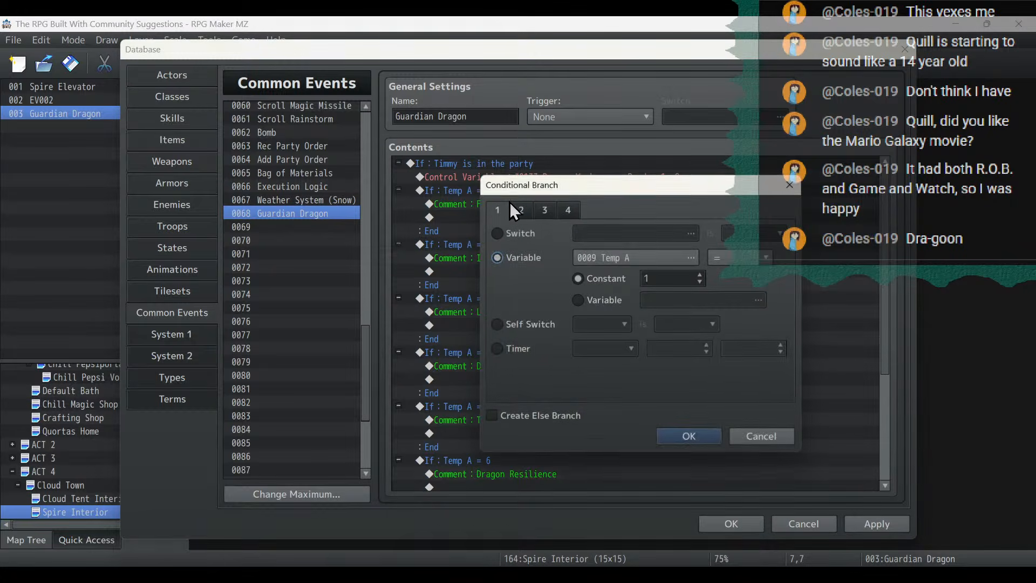
{"action": "left_click", "coordinate": [616, 261]}
{"action": "double_click", "coordinate": [689, 334]}
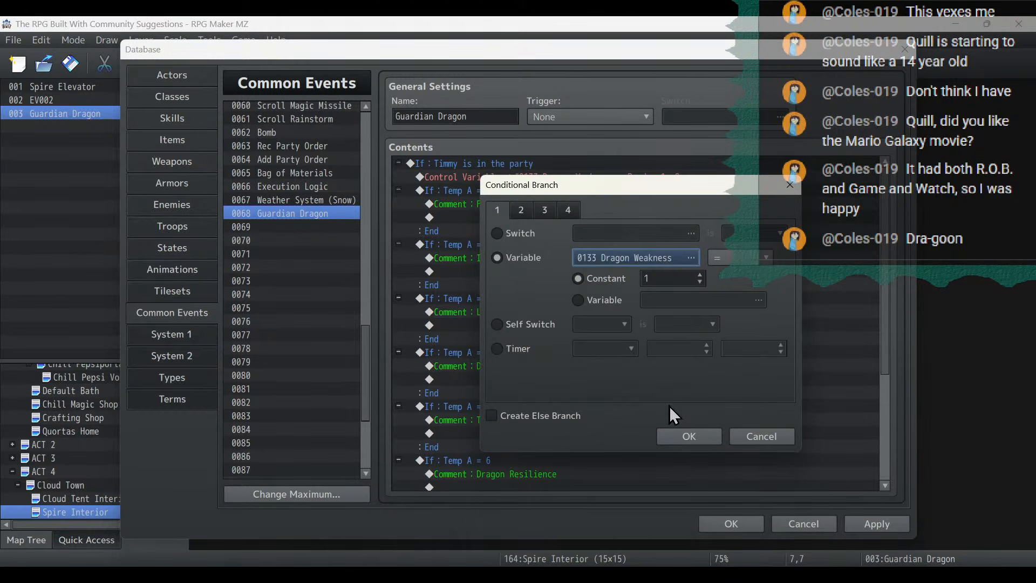
{"action": "left_click", "coordinate": [690, 439]}
{"action": "left_click", "coordinate": [443, 246]}
{"action": "double_click", "coordinate": [443, 246]}
{"action": "left_click", "coordinate": [638, 257]}
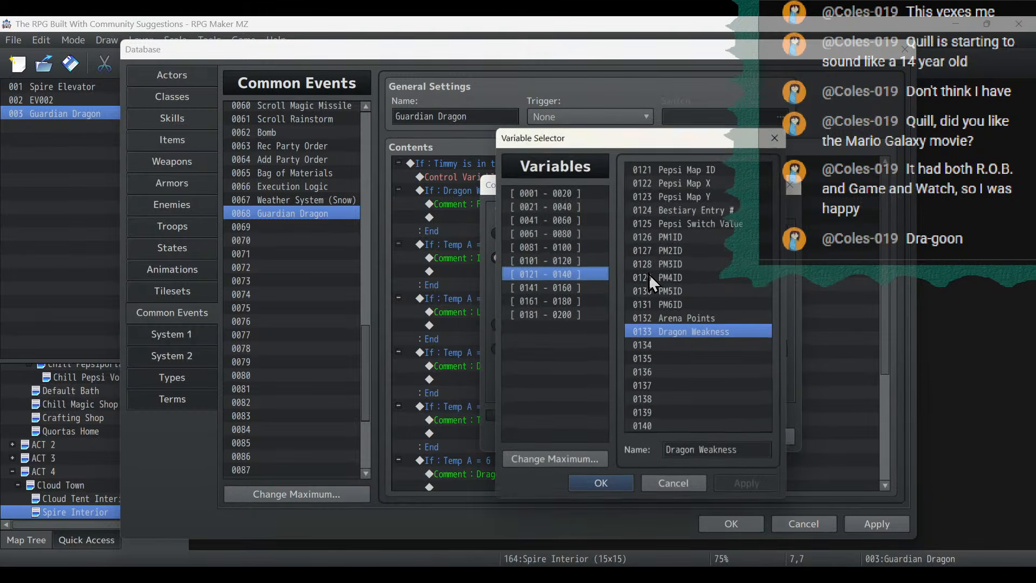
{"action": "double_click", "coordinate": [693, 331]}
{"action": "left_click", "coordinate": [680, 435]}
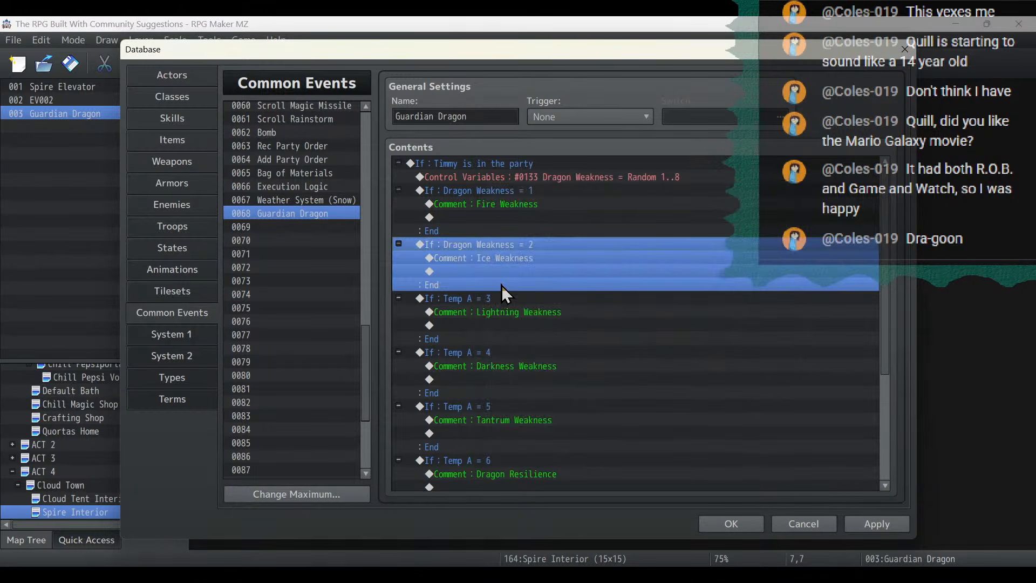
- Set the condition variable of the Lightning Weakness and Darkness Weakness branches to 0133 Dragon Weakness
{"action": "left_click", "coordinate": [498, 300]}
{"action": "double_click", "coordinate": [499, 300]}
{"action": "left_click", "coordinate": [656, 252]}
{"action": "left_click", "coordinate": [698, 332]}
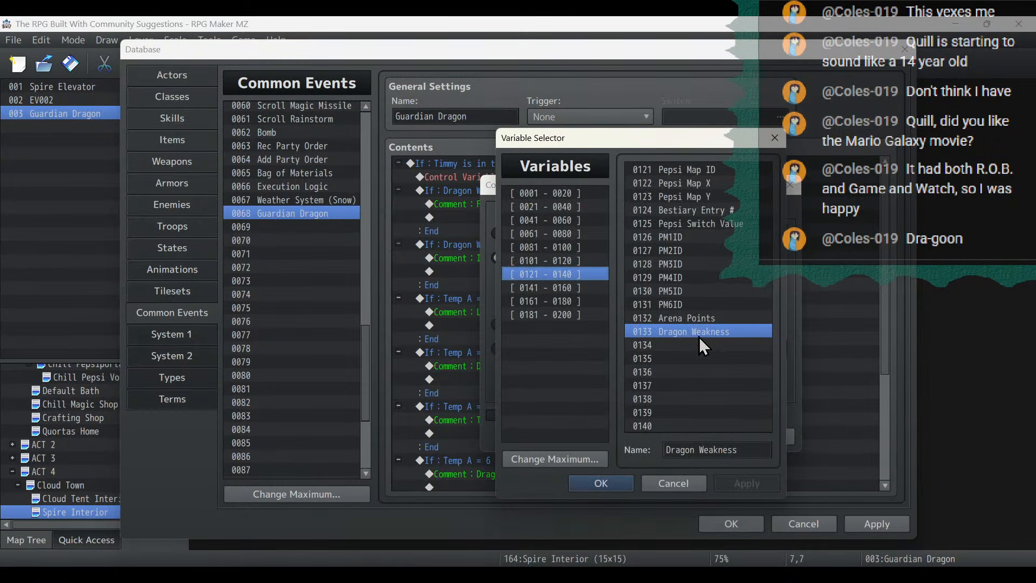
{"action": "double_click", "coordinate": [702, 336]}
{"action": "left_click", "coordinate": [678, 433]}
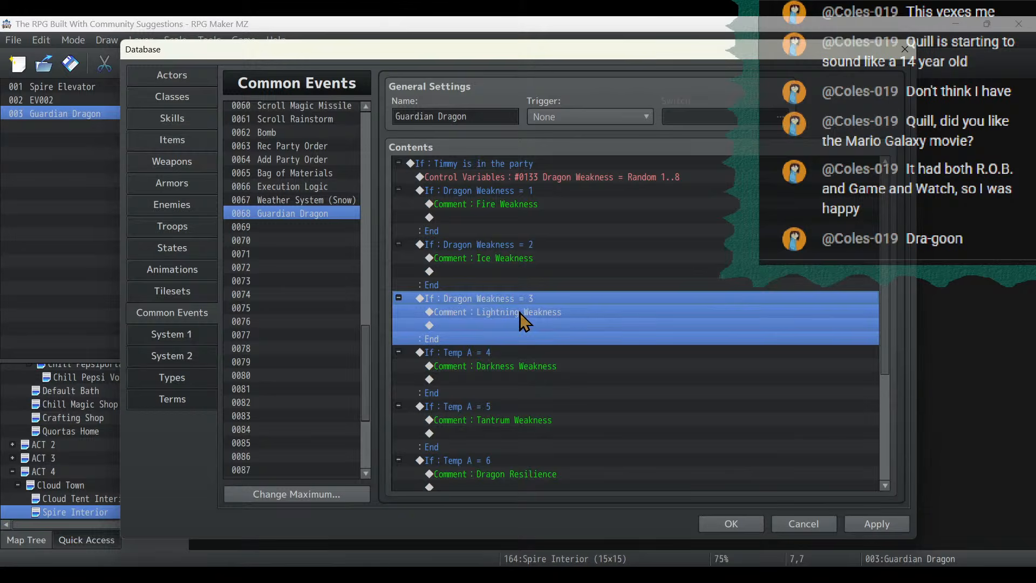
{"action": "double_click", "coordinate": [523, 352]}
{"action": "left_click", "coordinate": [656, 254]}
{"action": "left_click", "coordinate": [665, 330]}
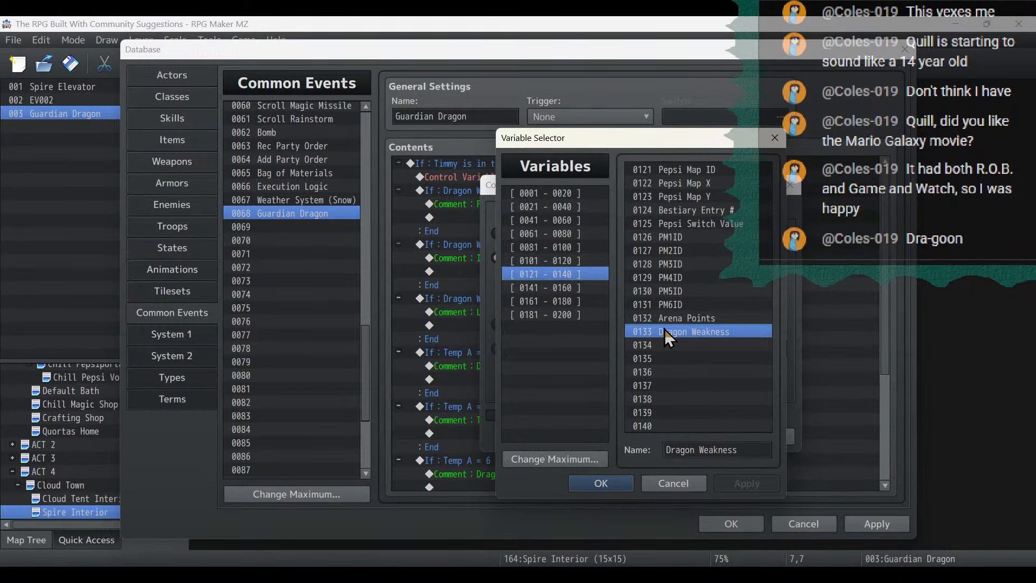
{"action": "double_click", "coordinate": [664, 330]}
{"action": "left_click", "coordinate": [679, 439]}
- Set the condition variable of the Tantrum Weakness and Dragon Resilience branches to 0133 Dragon Weakness
{"action": "left_click", "coordinate": [566, 404]}
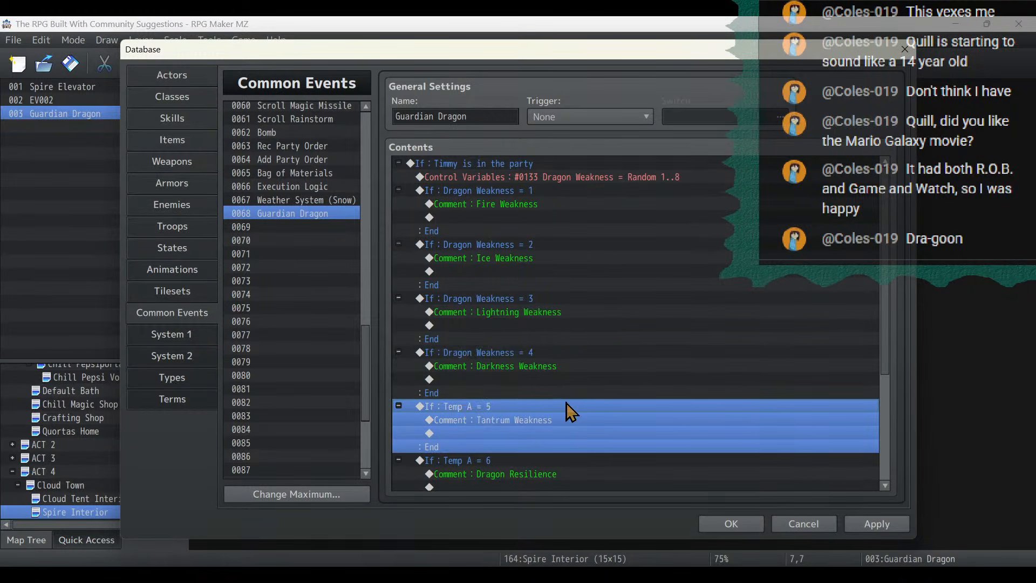
{"action": "double_click", "coordinate": [565, 404]}
{"action": "left_click", "coordinate": [643, 259]}
{"action": "left_click", "coordinate": [675, 331]}
{"action": "double_click", "coordinate": [675, 330]}
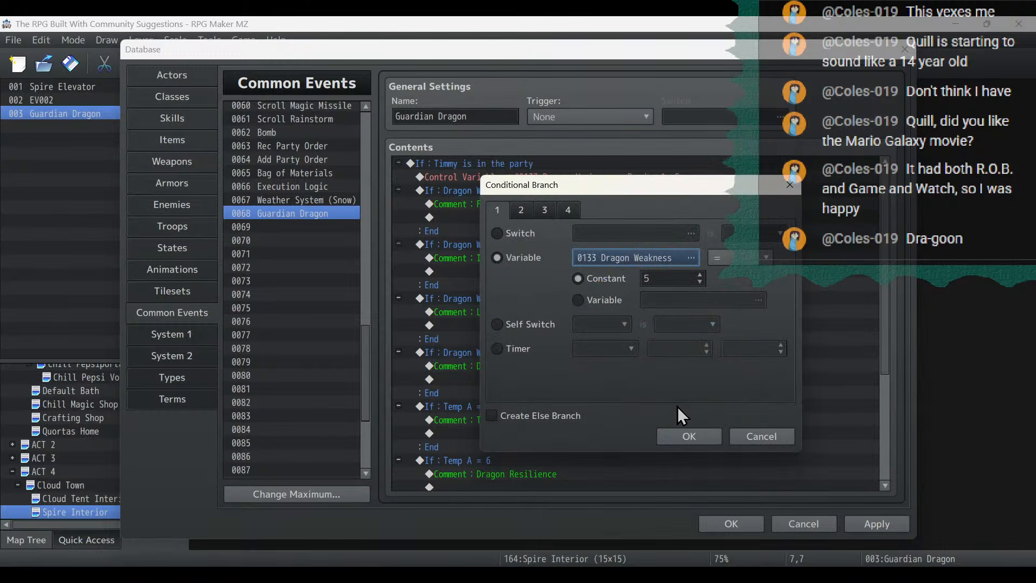
{"action": "left_click", "coordinate": [681, 436]}
{"action": "scroll", "coordinate": [546, 407], "scroll_direction": "down", "scroll_amount": 2}
{"action": "left_click", "coordinate": [469, 371]}
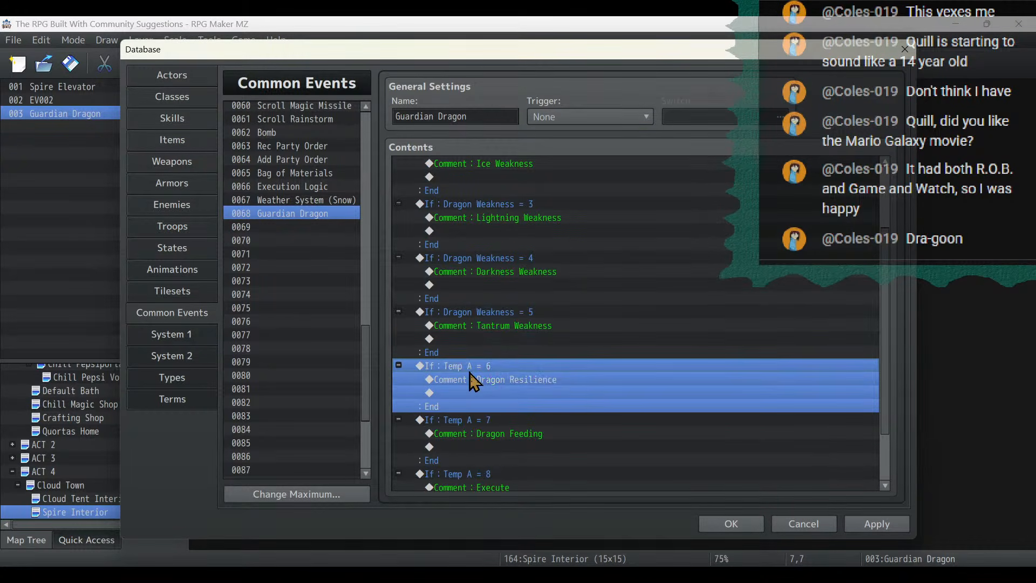
{"action": "double_click", "coordinate": [470, 372]}
{"action": "left_click", "coordinate": [635, 270]}
{"action": "double_click", "coordinate": [667, 332]}
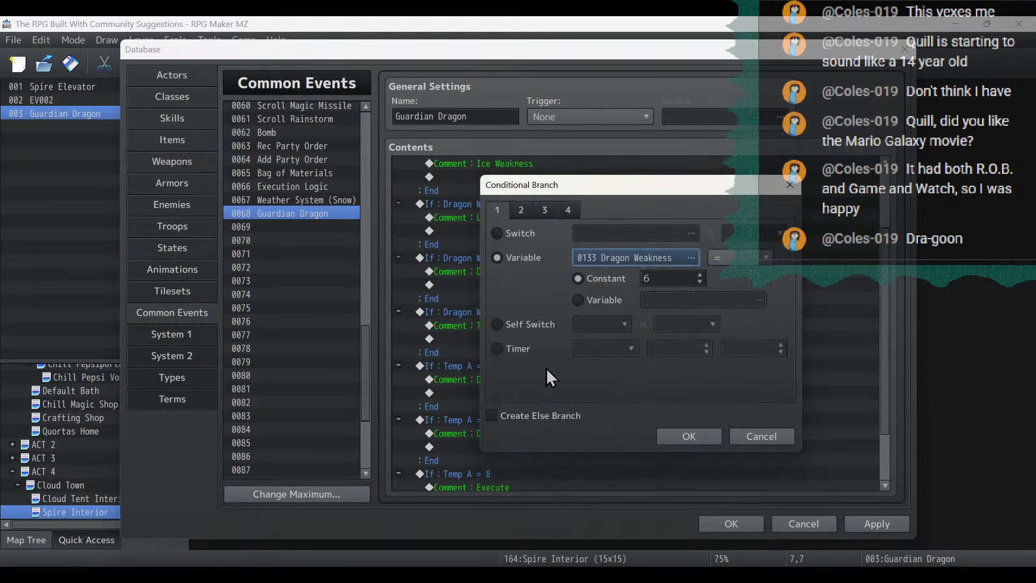
{"action": "left_click", "coordinate": [699, 439]}
- Set the condition variable of the Dragon Feeding and Execute branches to 0133 Dragon Weakness
{"action": "left_click", "coordinate": [522, 362]}
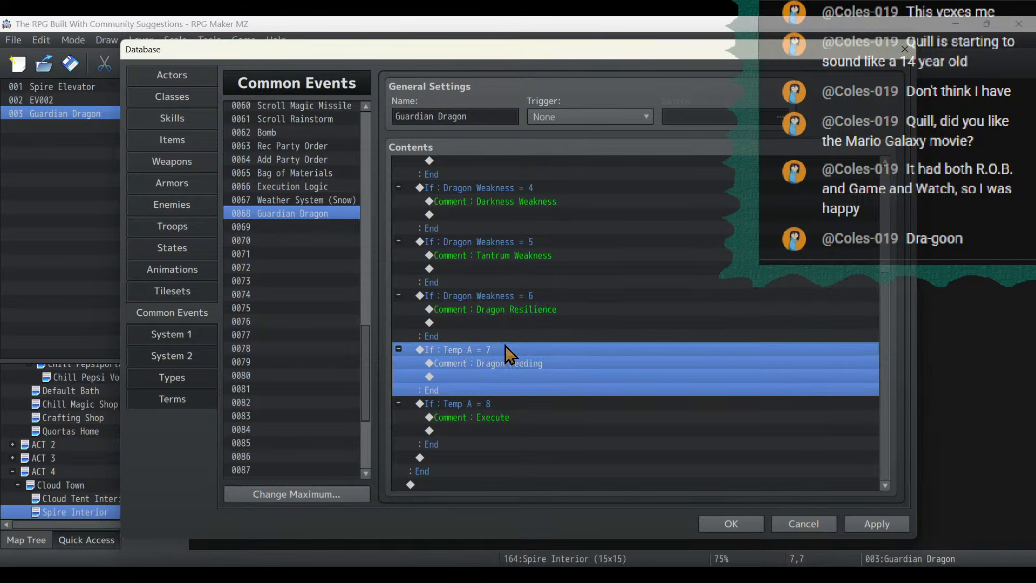
{"action": "double_click", "coordinate": [508, 349]}
{"action": "left_click", "coordinate": [647, 257]}
{"action": "double_click", "coordinate": [663, 331]}
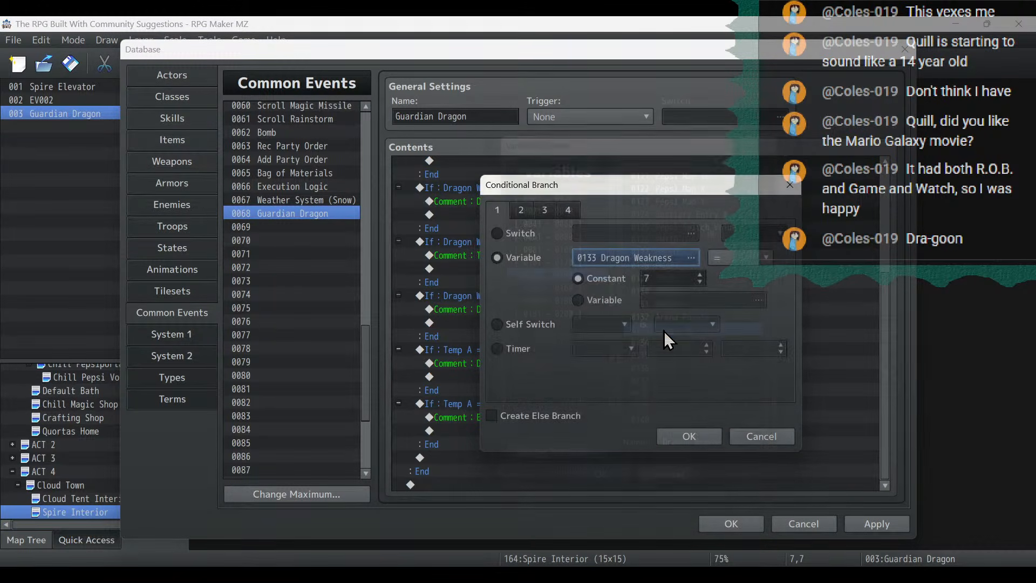
{"action": "left_click", "coordinate": [697, 440]}
{"action": "scroll", "coordinate": [499, 402], "scroll_direction": "down", "scroll_amount": 1}
{"action": "scroll", "coordinate": [500, 403], "scroll_direction": "down", "scroll_amount": 1}
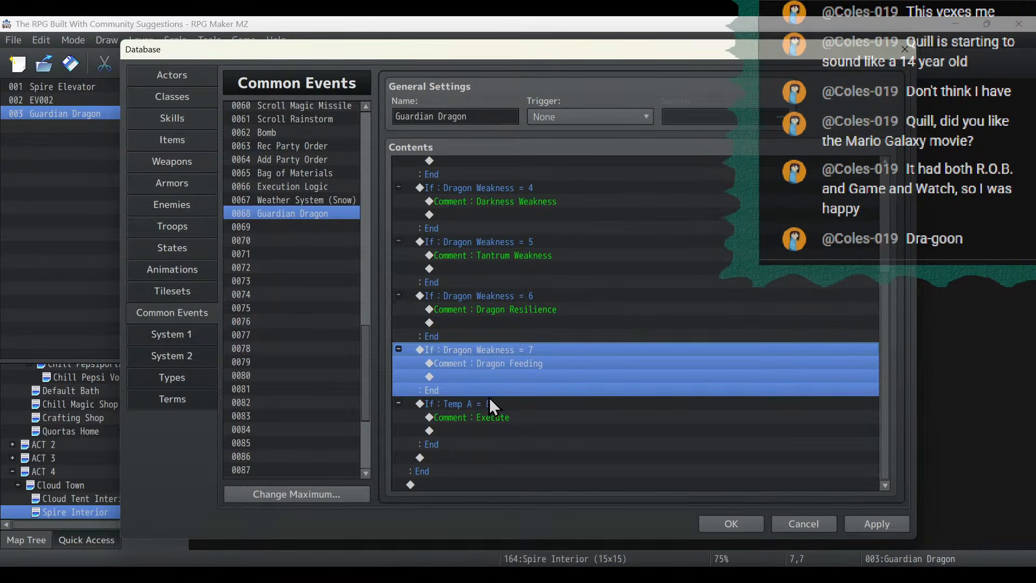
{"action": "left_click", "coordinate": [489, 401]}
{"action": "double_click", "coordinate": [489, 400]}
{"action": "left_click", "coordinate": [639, 259]}
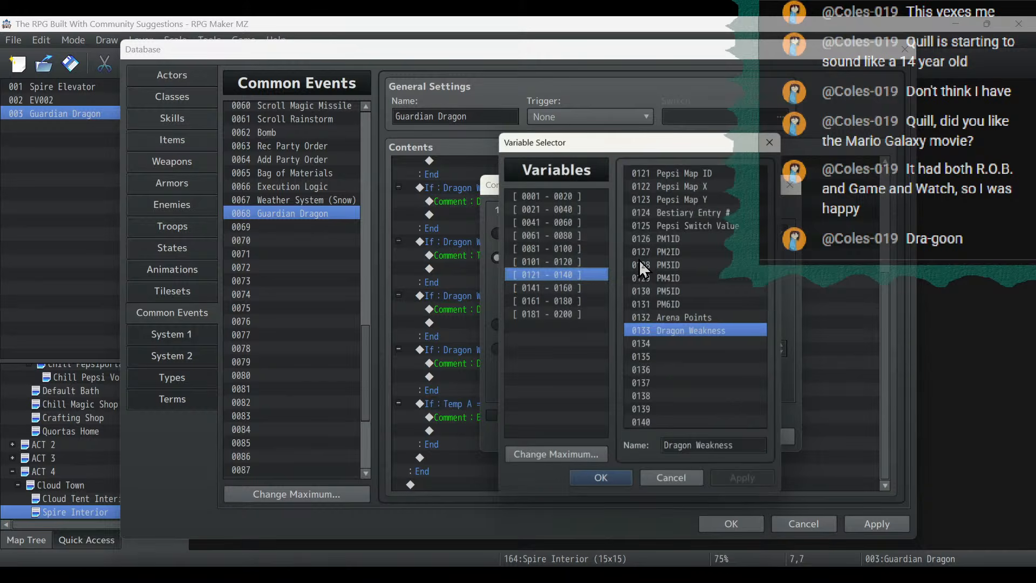
{"action": "double_click", "coordinate": [681, 330]}
{"action": "left_click", "coordinate": [683, 438]}
{"action": "scroll", "coordinate": [673, 425], "scroll_direction": "up", "scroll_amount": 3}
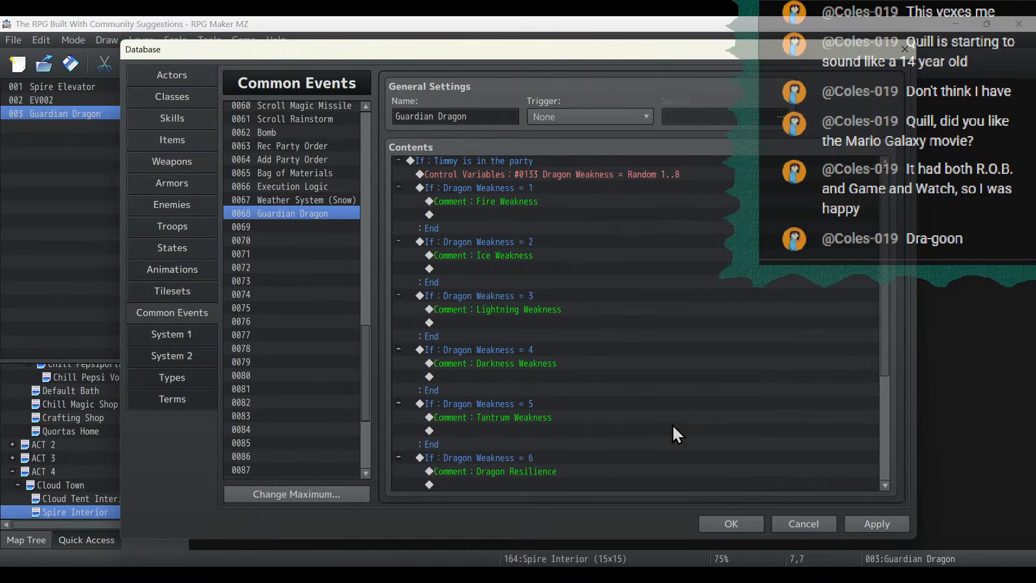
- On the Guardian Dragon troop's second event page, insert a Dragon Weakness = 1 conditional branch above Enemy Recover All and apply the changes
{"action": "left_click", "coordinate": [173, 228]}
{"action": "left_click", "coordinate": [502, 281]}
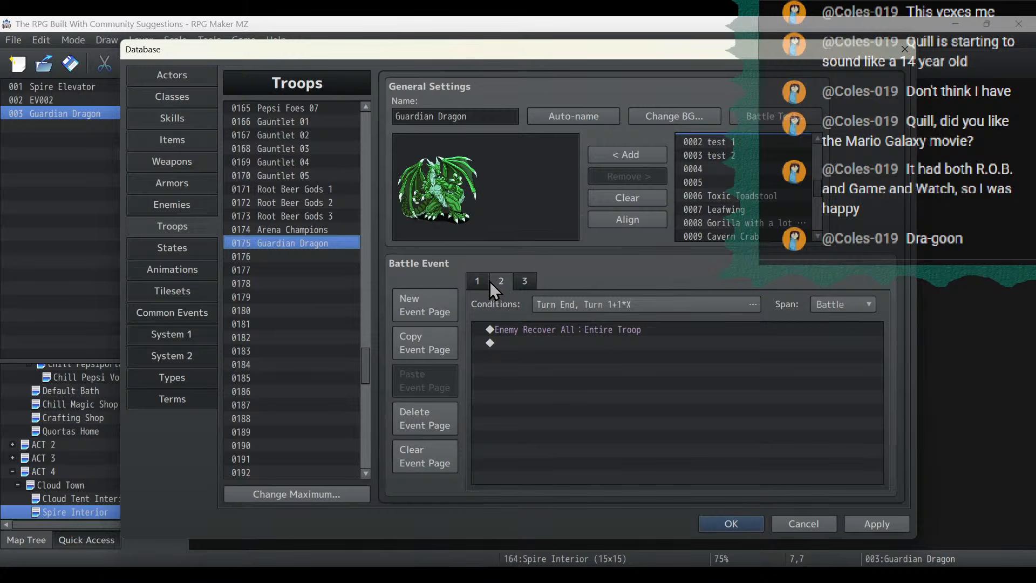
{"action": "left_click", "coordinate": [520, 277]}
{"action": "left_click", "coordinate": [501, 280]}
{"action": "left_click", "coordinate": [524, 330]}
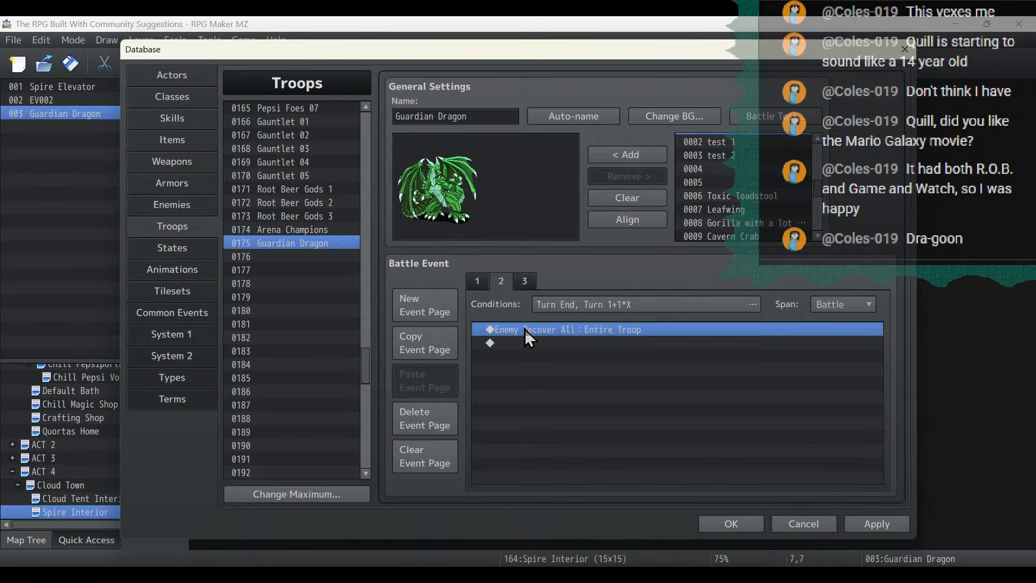
{"action": "right_click", "coordinate": [524, 328]}
{"action": "left_click", "coordinate": [549, 340]}
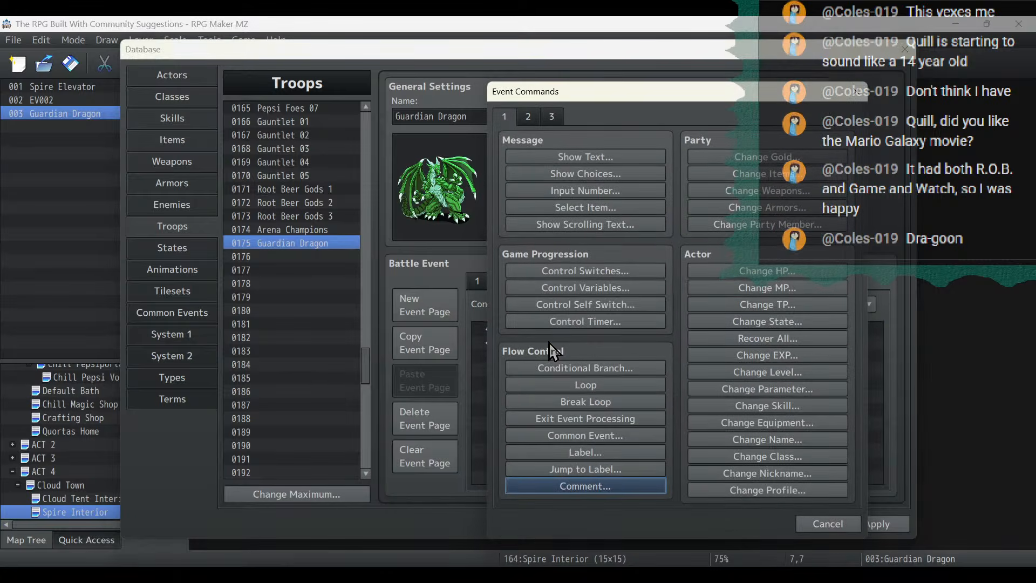
{"action": "left_click", "coordinate": [611, 371]}
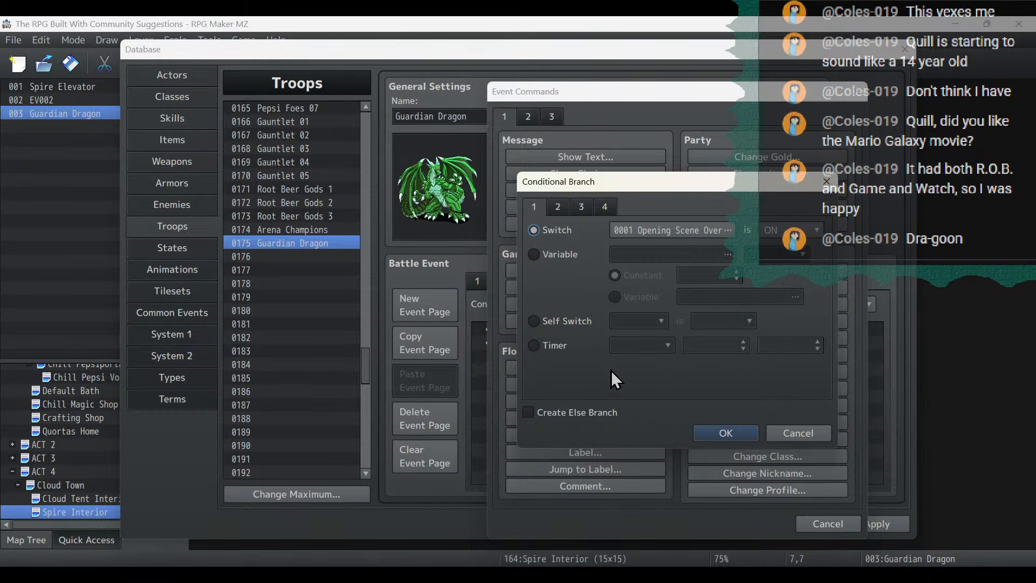
{"action": "left_click", "coordinate": [564, 255]}
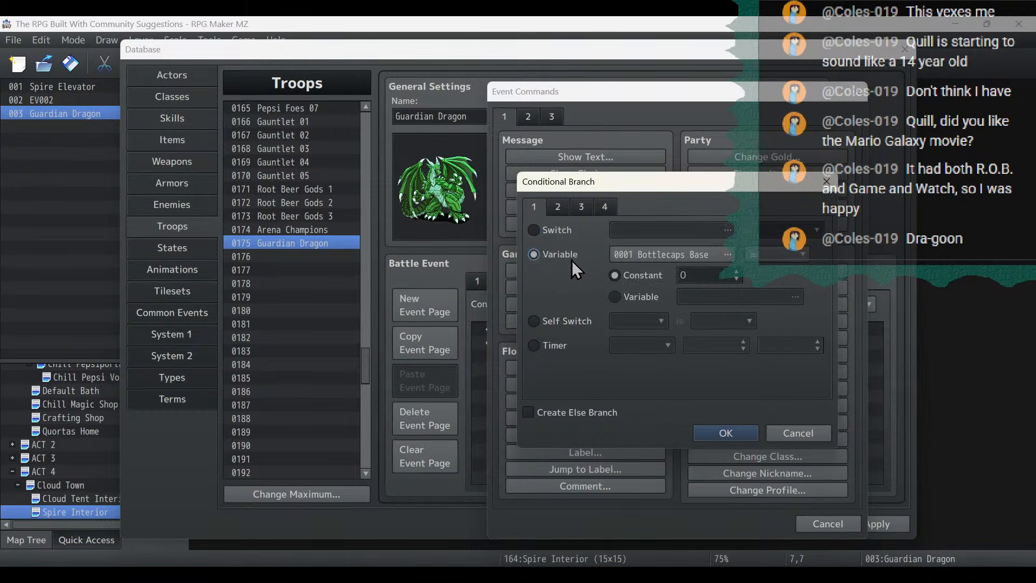
{"action": "double_click", "coordinate": [649, 257]}
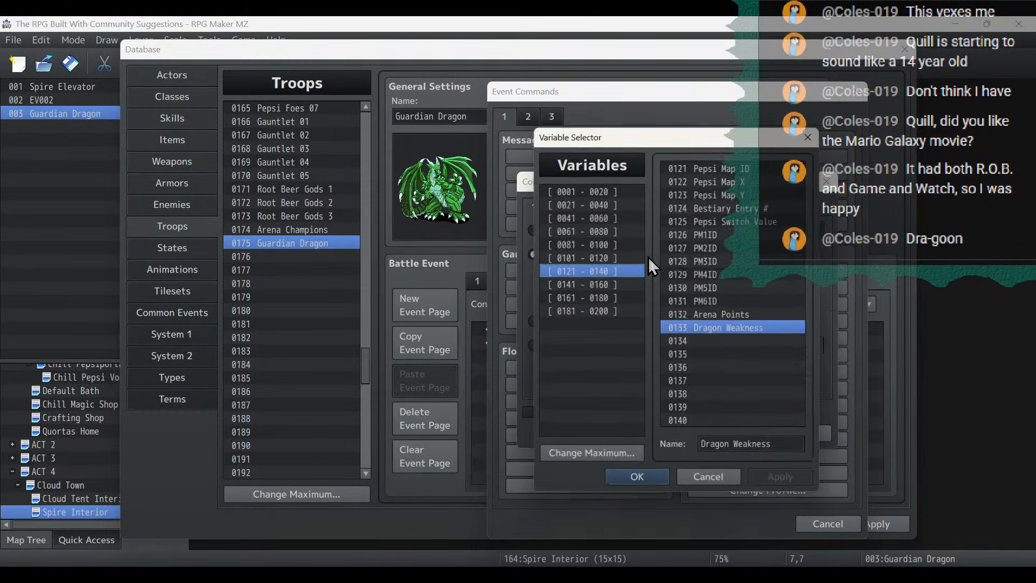
{"action": "double_click", "coordinate": [737, 328]}
{"action": "left_click", "coordinate": [736, 272]}
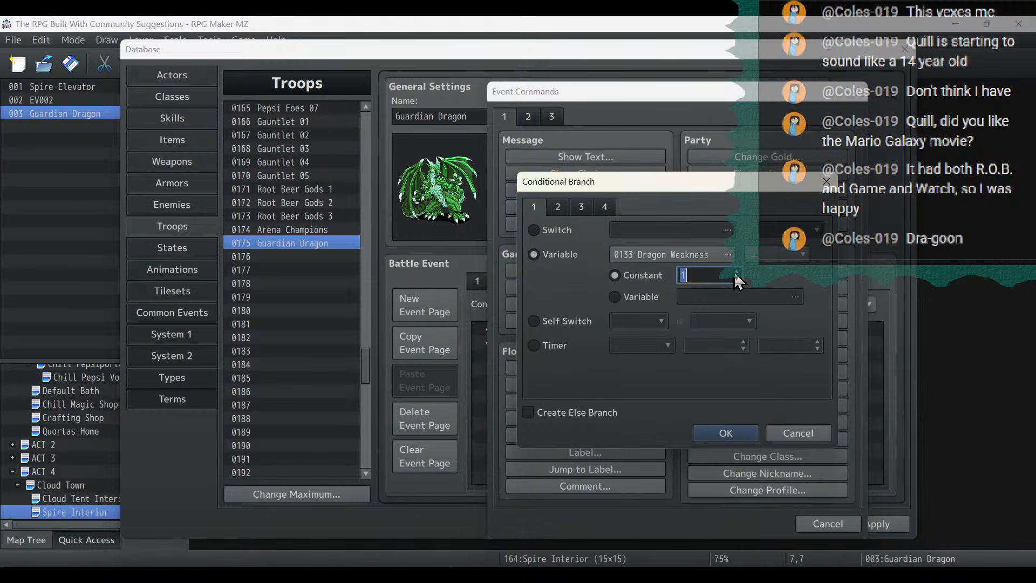
{"action": "left_click", "coordinate": [726, 432]}
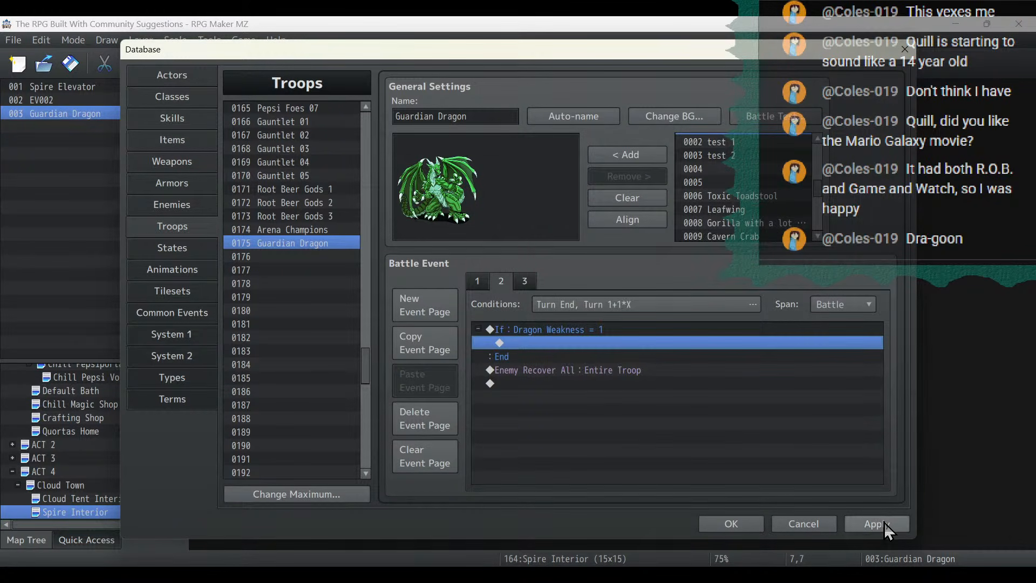
{"action": "left_click", "coordinate": [885, 523]}
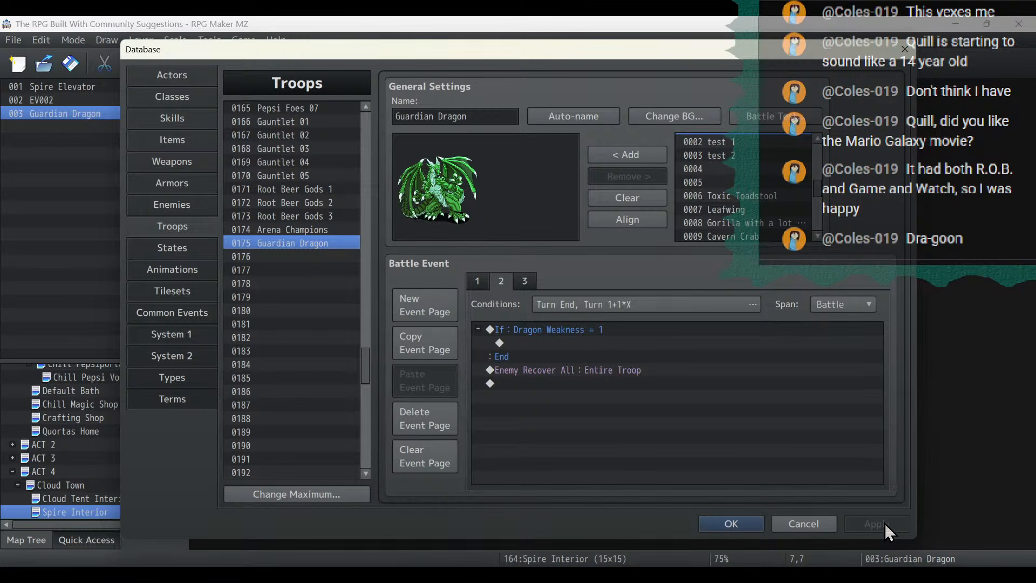
- Review the Guardian Dragon troop's battle event pages and delete the empty first page with the Don't Run condition
{"action": "left_click", "coordinate": [524, 280]}
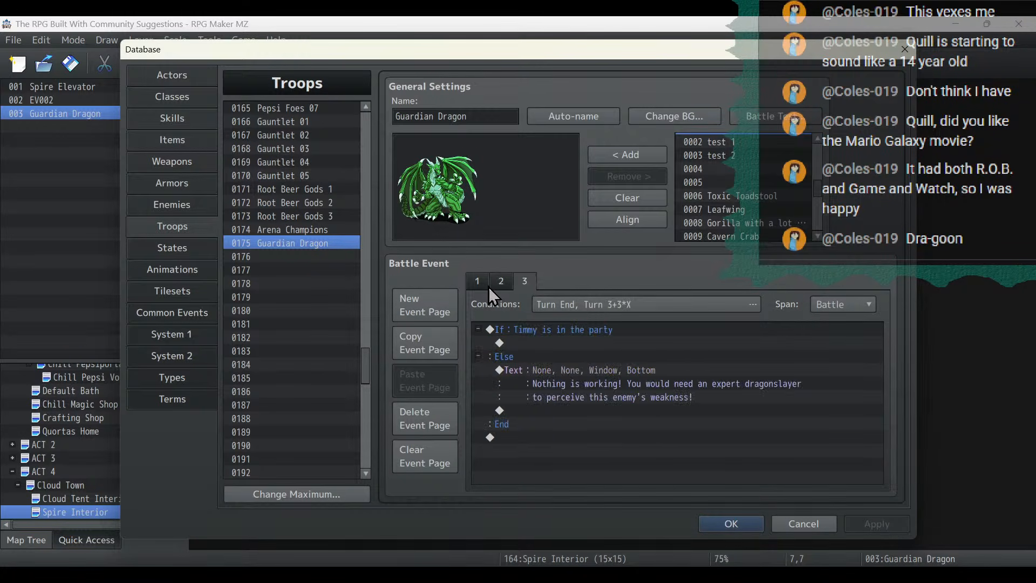
{"action": "left_click", "coordinate": [478, 281]}
{"action": "left_click", "coordinate": [521, 281]}
{"action": "left_click", "coordinate": [503, 280]}
{"action": "left_click", "coordinate": [470, 279]}
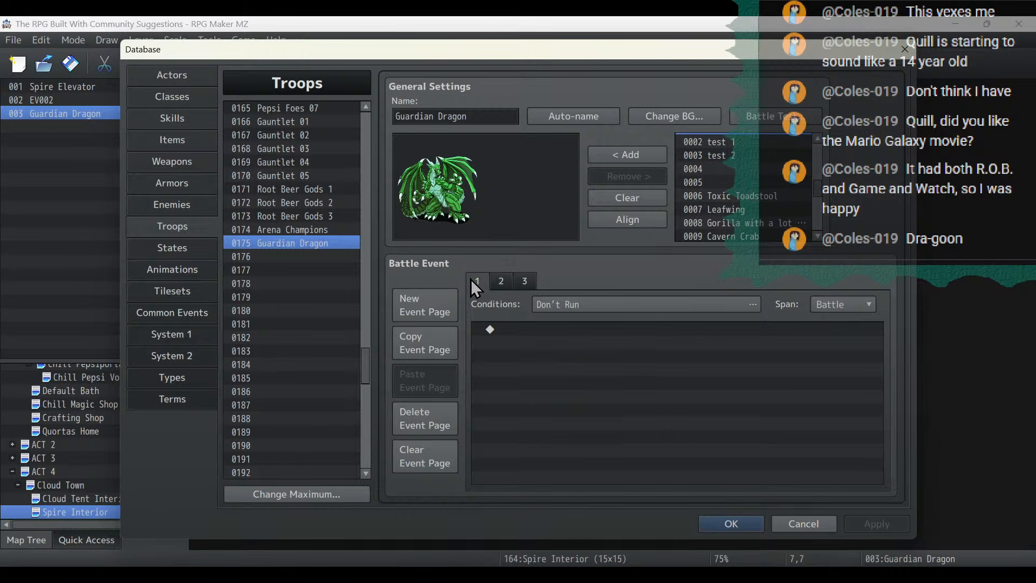
{"action": "left_click", "coordinate": [418, 426]}
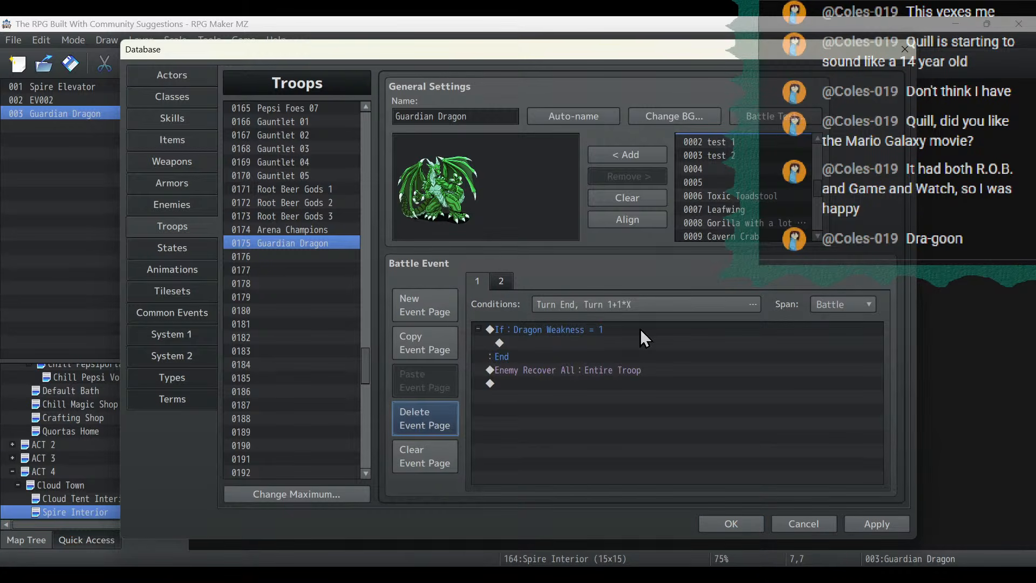
{"action": "left_click", "coordinate": [588, 372]}
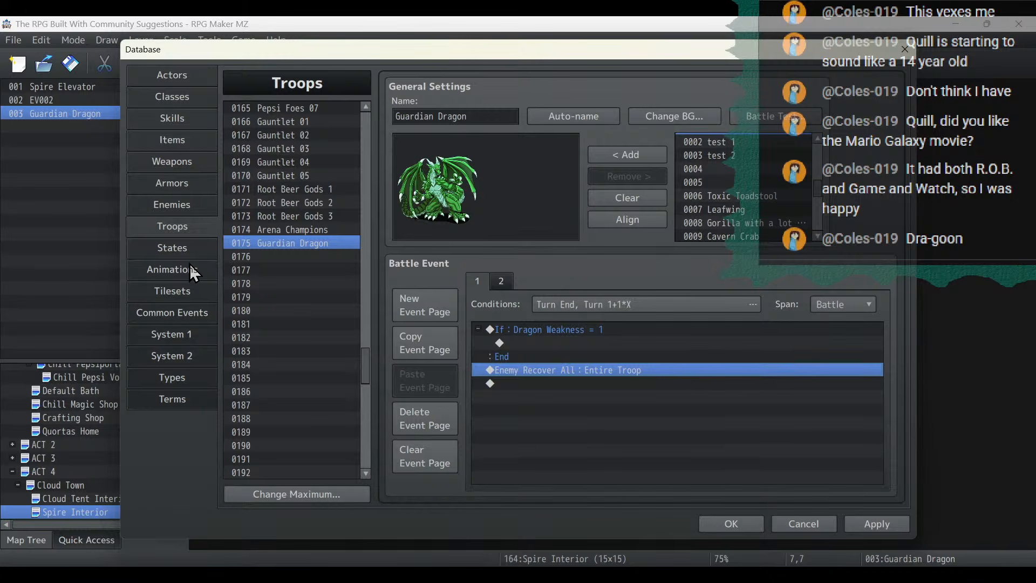
- Inside the Dragon Weakness = 1 branch, add a conditional branch for #1 Guardian Dragon affected by state Counter Fire, and apply the changes
{"action": "left_click", "coordinate": [184, 310]}
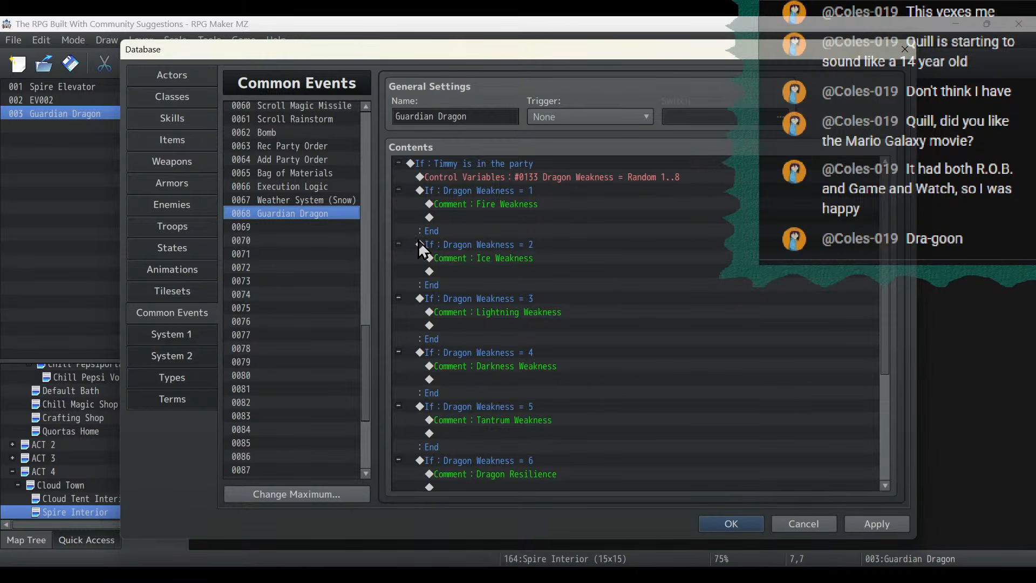
{"action": "left_click", "coordinate": [178, 231]}
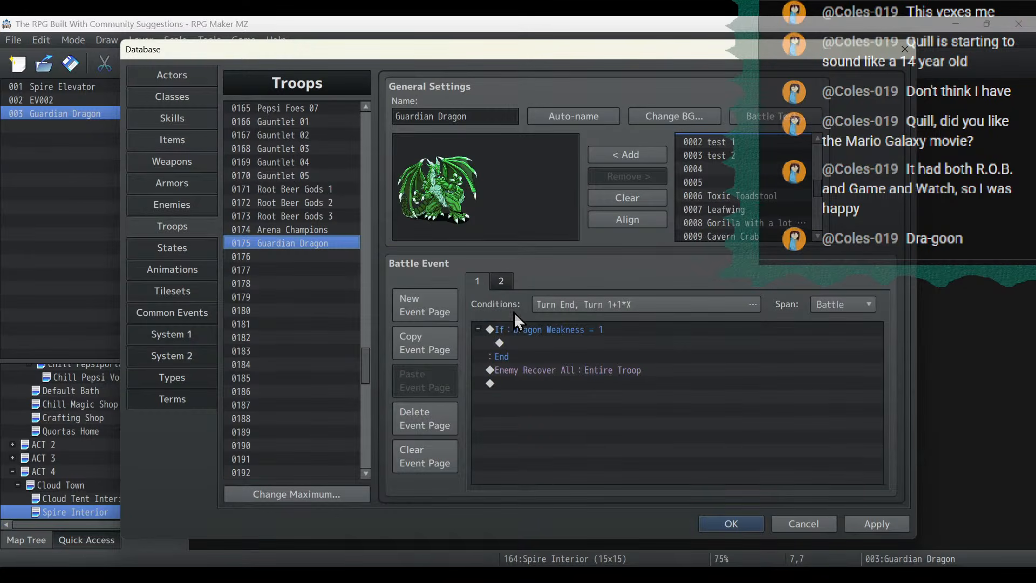
{"action": "double_click", "coordinate": [523, 342]}
{"action": "left_click", "coordinate": [594, 371]}
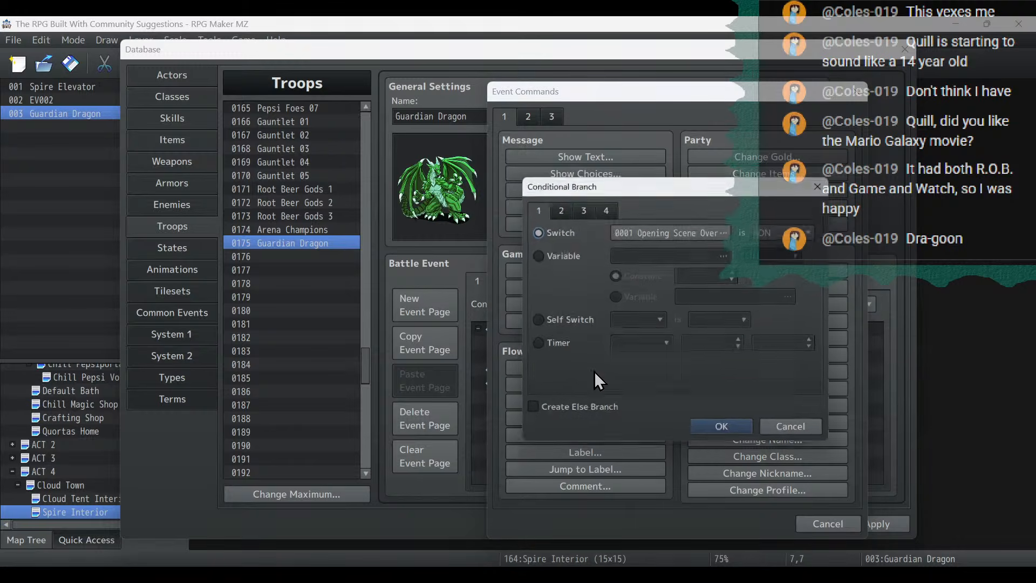
{"action": "left_click", "coordinate": [588, 213]}
{"action": "left_click", "coordinate": [559, 230]}
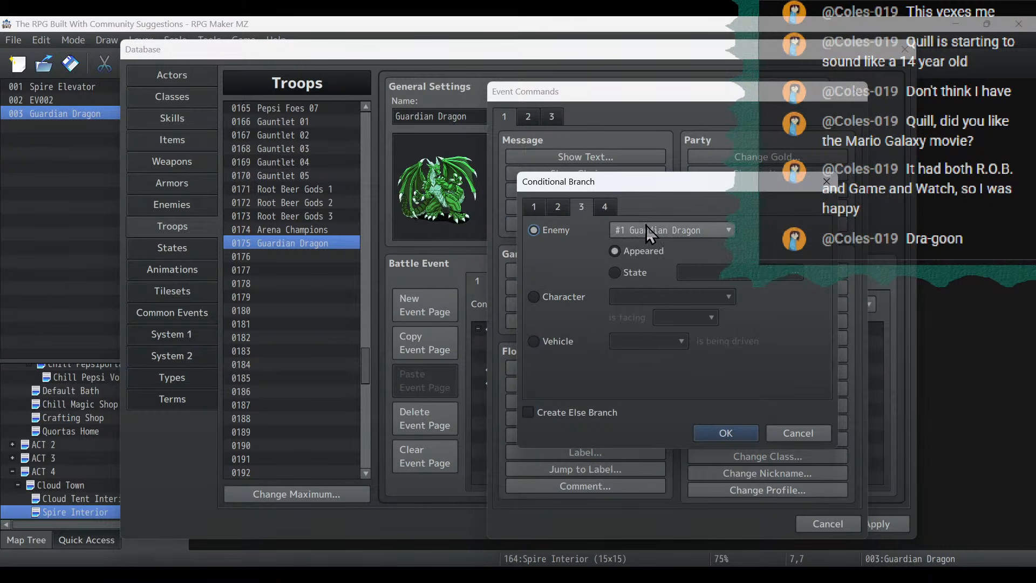
{"action": "left_click", "coordinate": [631, 275]}
{"action": "left_click", "coordinate": [728, 272]}
{"action": "left_click", "coordinate": [591, 216]}
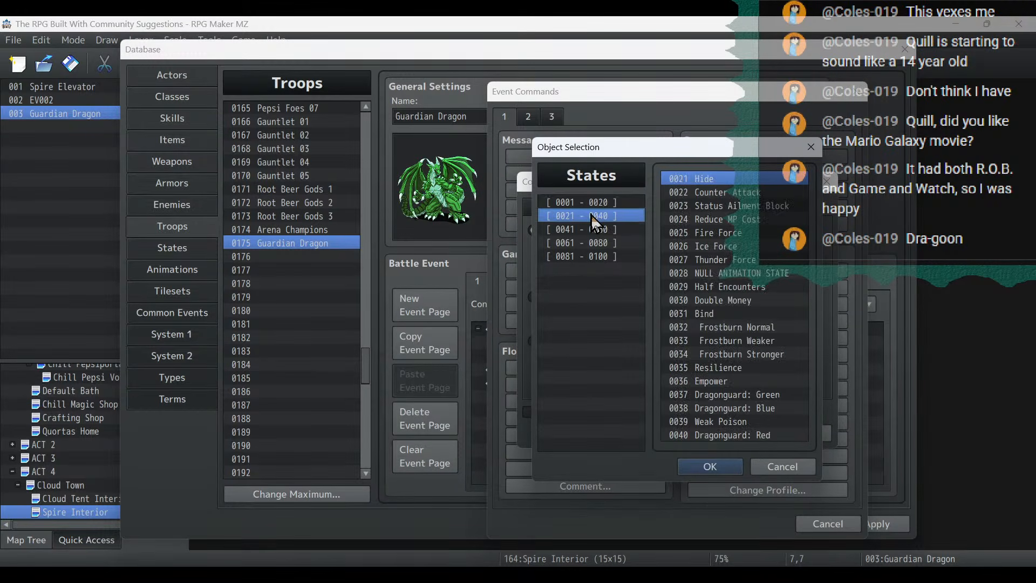
{"action": "left_click", "coordinate": [594, 229]}
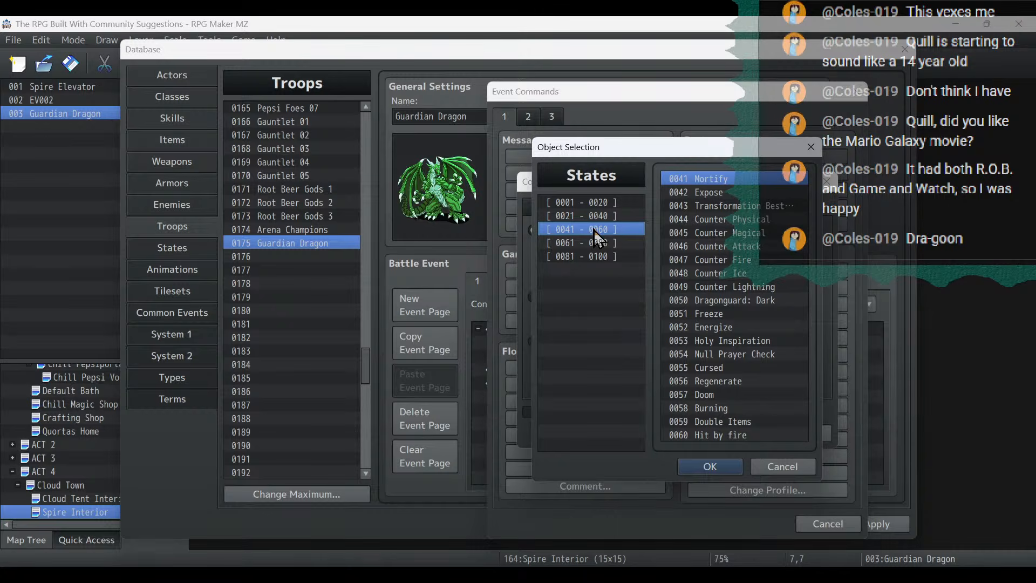
{"action": "double_click", "coordinate": [746, 259]}
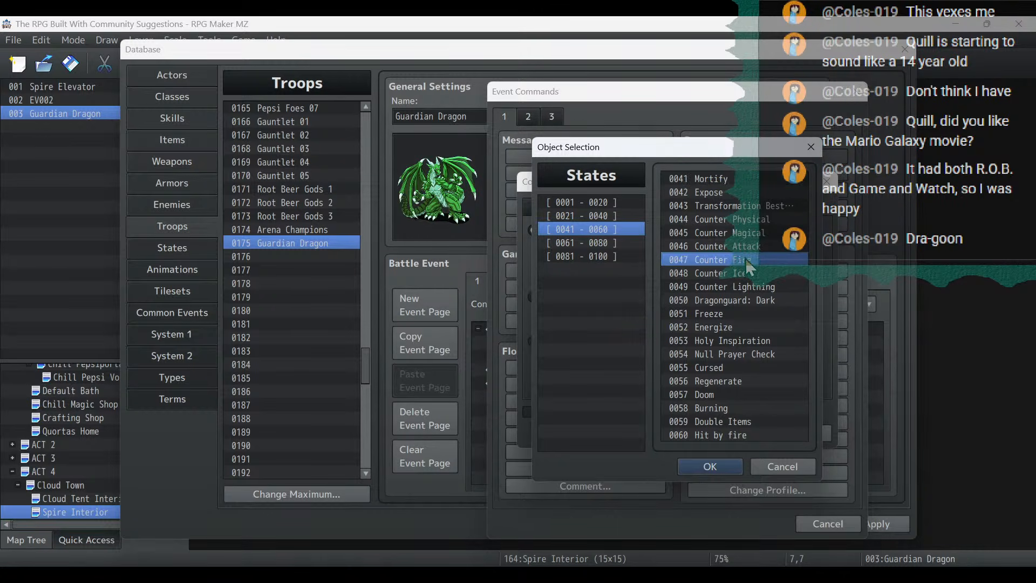
{"action": "left_click", "coordinate": [726, 434]}
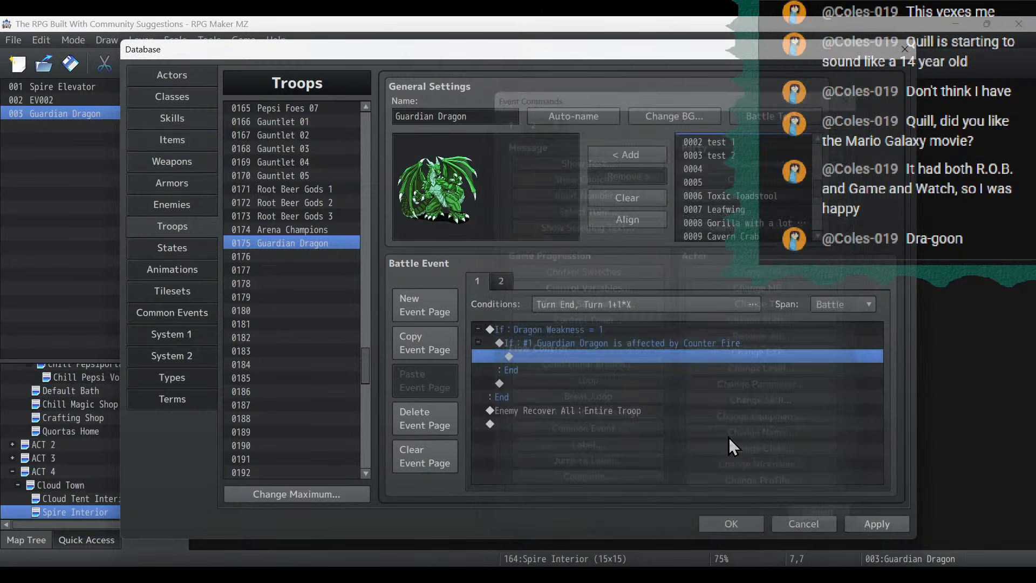
{"action": "left_click", "coordinate": [871, 525]}
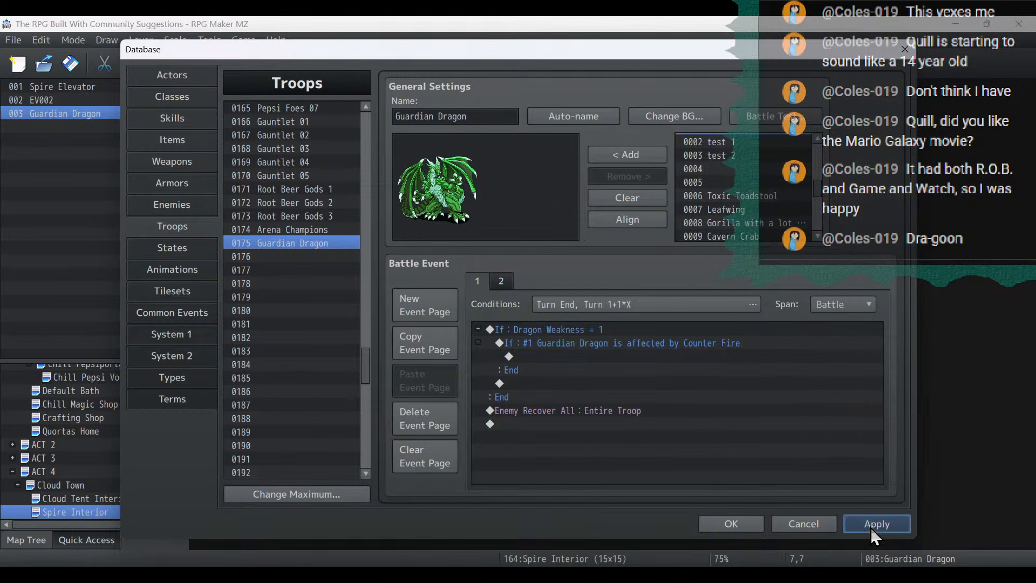
- Inside the Counter Fire branch, add a Change Enemy HP command decreasing Entire Troop by 9999 with Allow Death, and apply the changes
{"action": "double_click", "coordinate": [580, 355]}
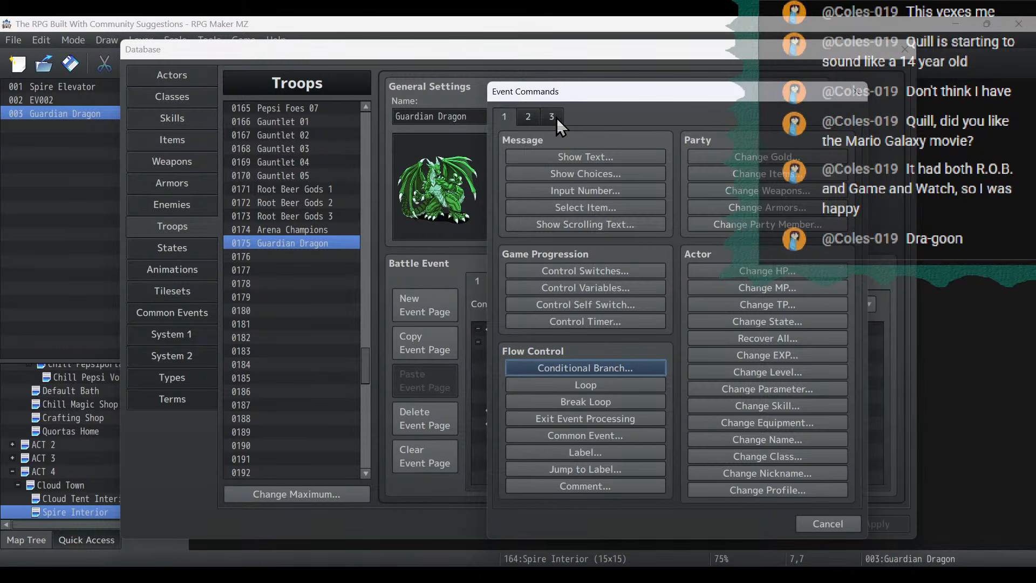
{"action": "left_click", "coordinate": [555, 118]}
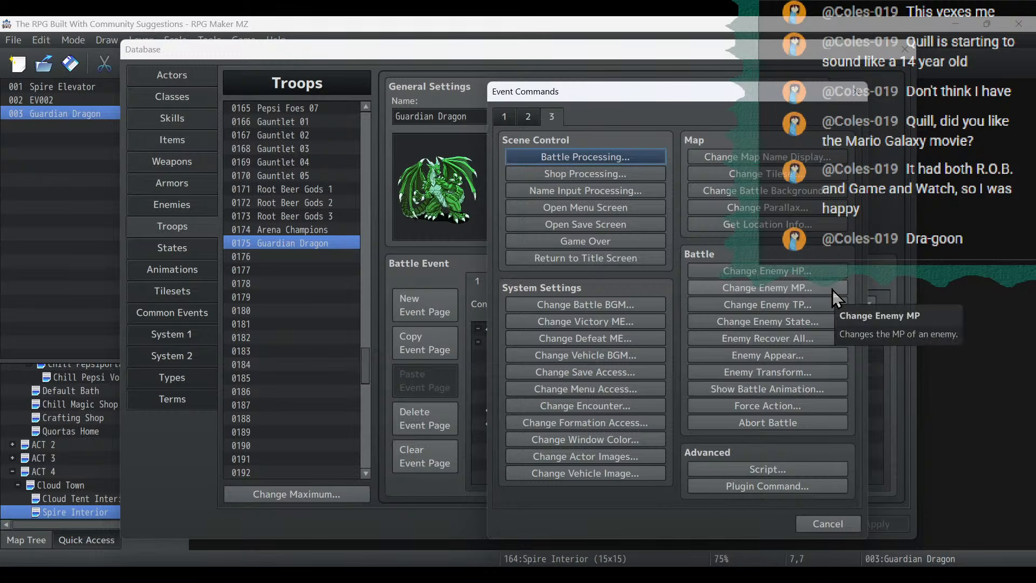
{"action": "left_click", "coordinate": [827, 276]}
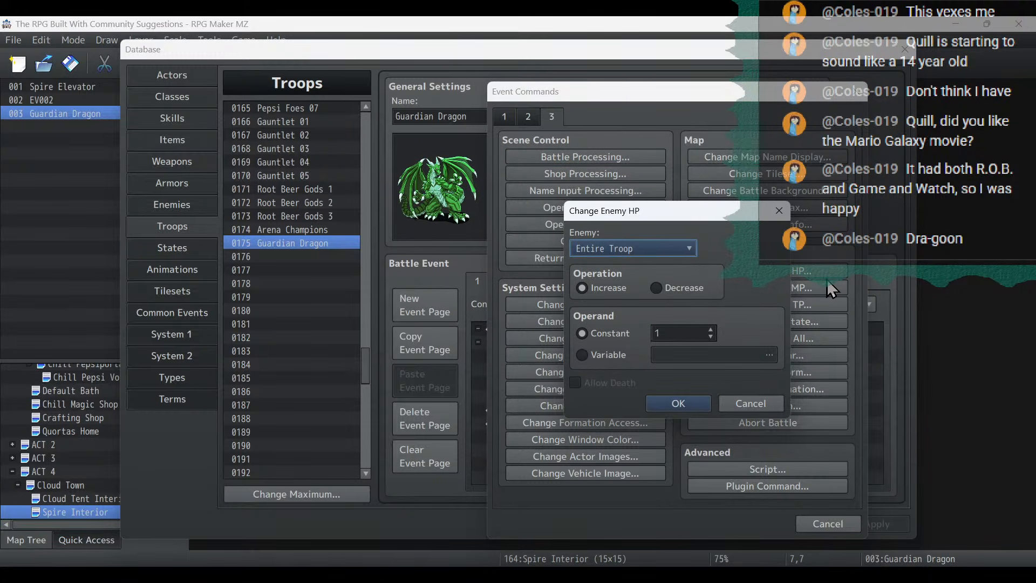
{"action": "left_click", "coordinate": [665, 289]}
{"action": "left_click", "coordinate": [678, 332]}
{"action": "left_click", "coordinate": [612, 386]}
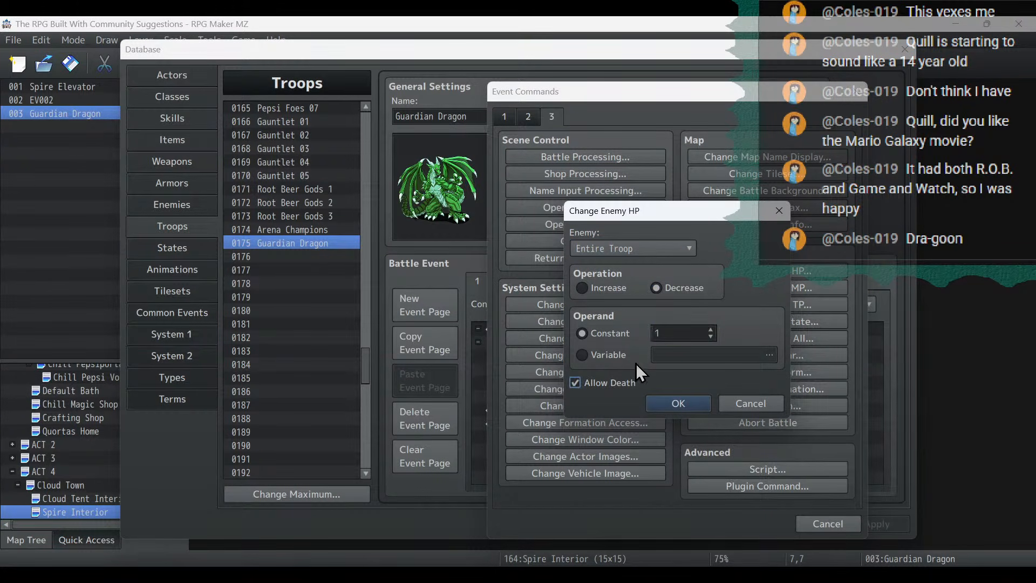
{"action": "type", "text": "9999"}
{"action": "left_click", "coordinate": [681, 406]}
{"action": "left_click", "coordinate": [875, 522]}
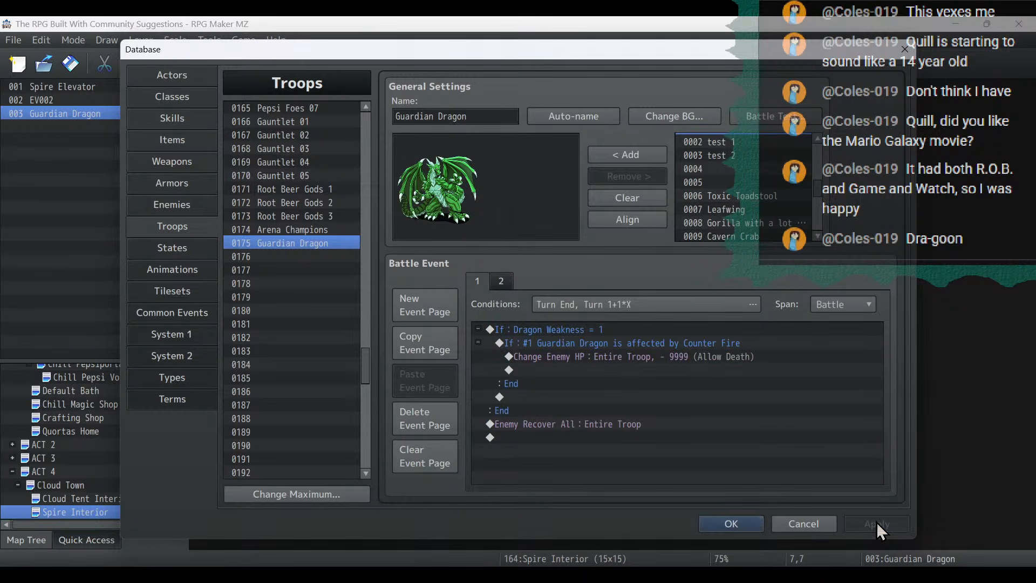
- In the Guardian Dragon common event, set the random range of the 0133 Dragon Weakness variable command to 1 through 1
{"action": "left_click", "coordinate": [180, 315]}
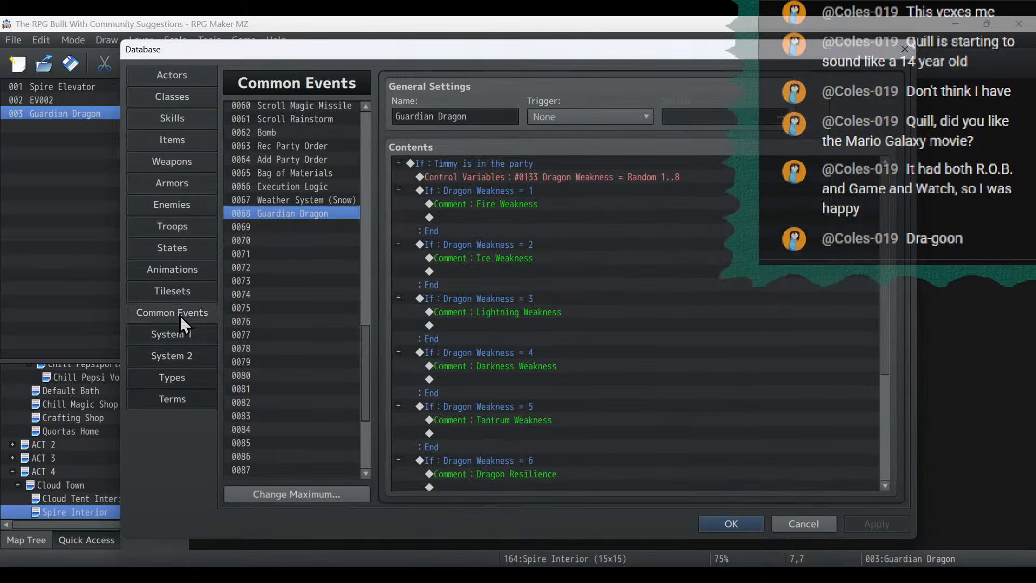
{"action": "double_click", "coordinate": [531, 177]}
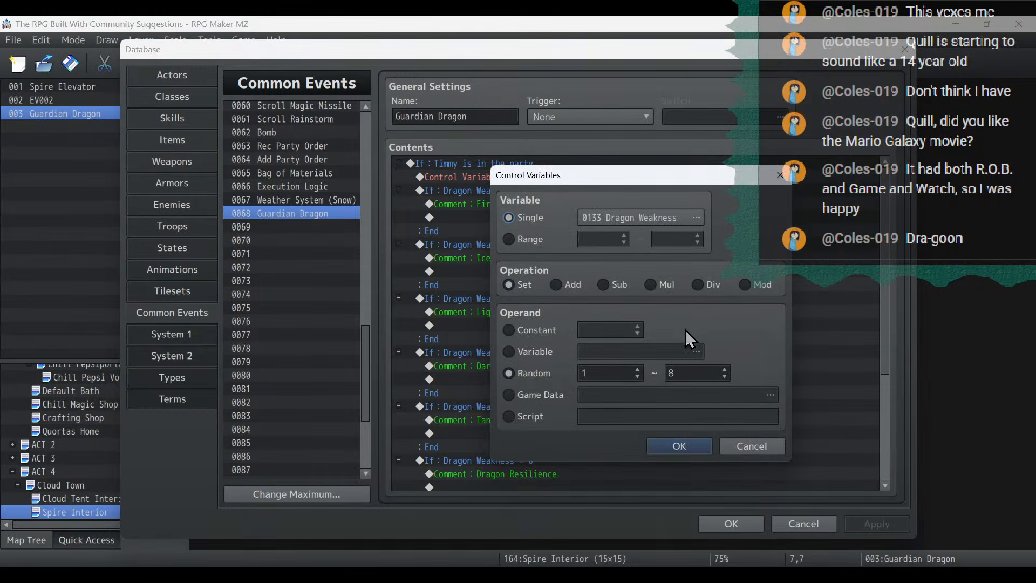
{"action": "scroll", "coordinate": [707, 370], "scroll_direction": "down", "scroll_amount": 9}
{"action": "left_click", "coordinate": [693, 446]}
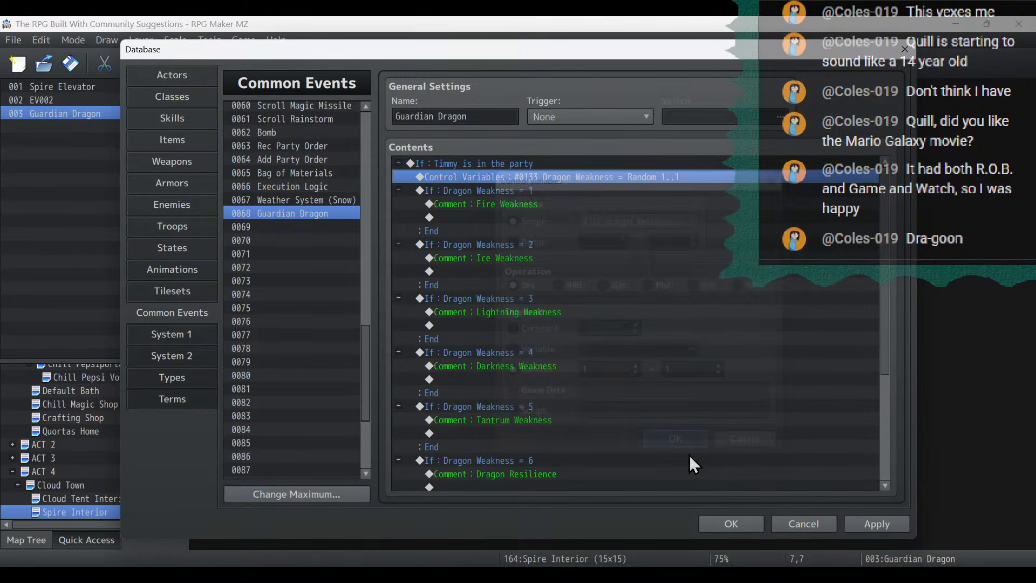
{"action": "right_click", "coordinate": [468, 176]}
{"action": "left_click", "coordinate": [499, 292]}
{"action": "right_click", "coordinate": [465, 164]}
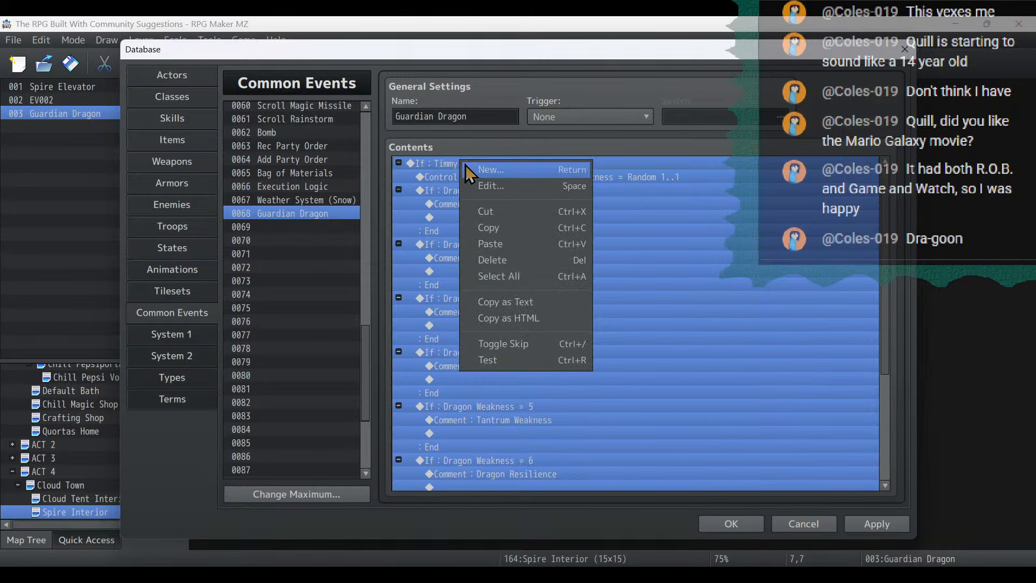
{"action": "left_click", "coordinate": [421, 176]}
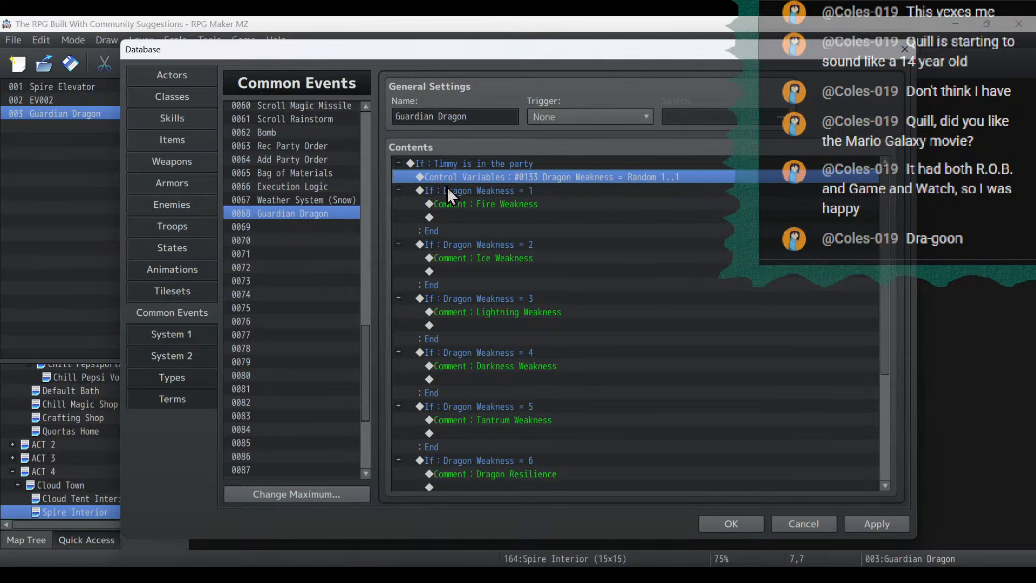
{"action": "right_click", "coordinate": [503, 176]}
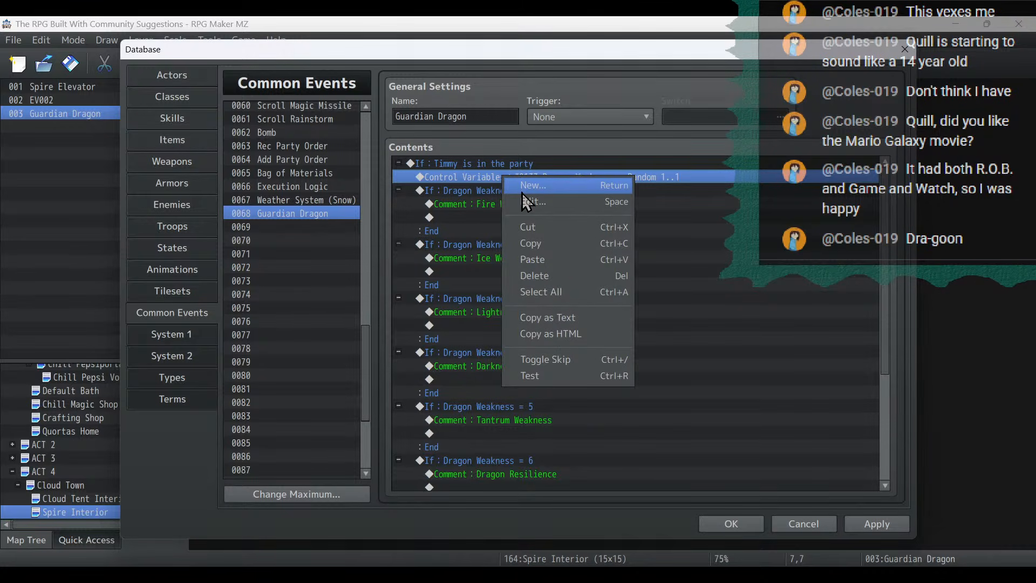
{"action": "left_click", "coordinate": [752, 421]}
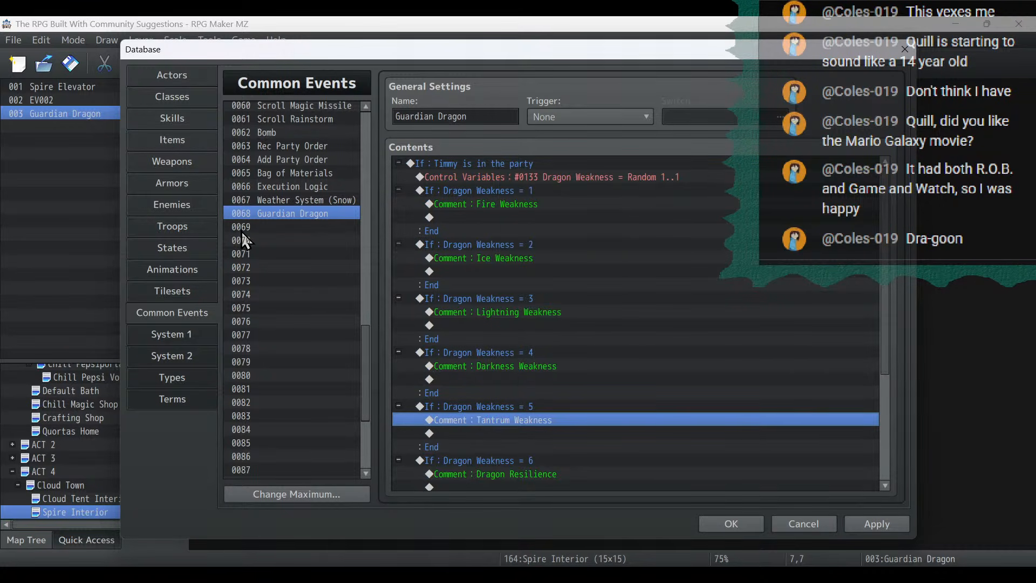
- Run a battle test of the Guardian Dragon troop, look into Catasby's Hunting commands, and close the test
{"action": "left_click", "coordinate": [190, 230]}
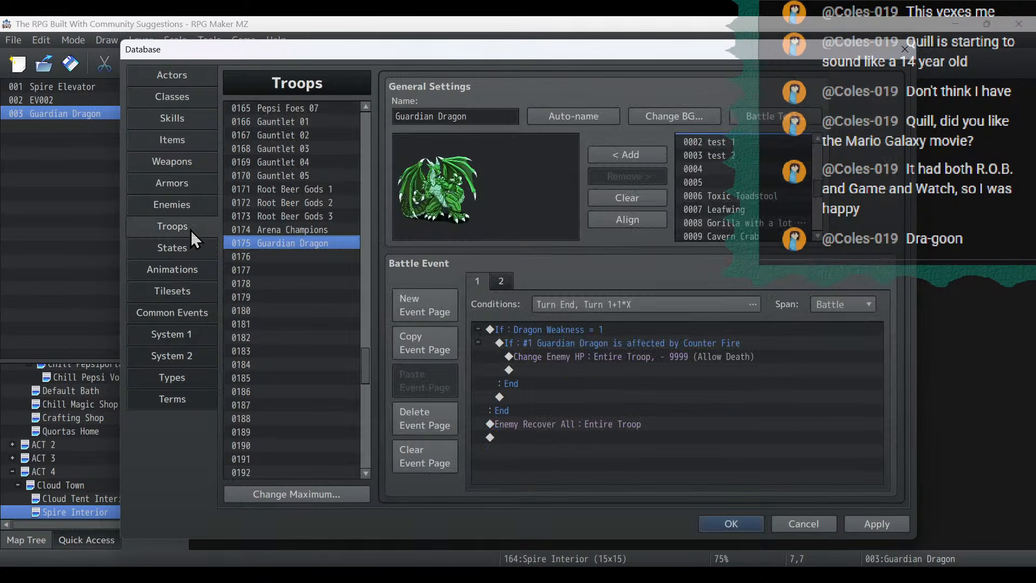
{"action": "left_click", "coordinate": [762, 123]}
{"action": "left_click", "coordinate": [578, 400]}
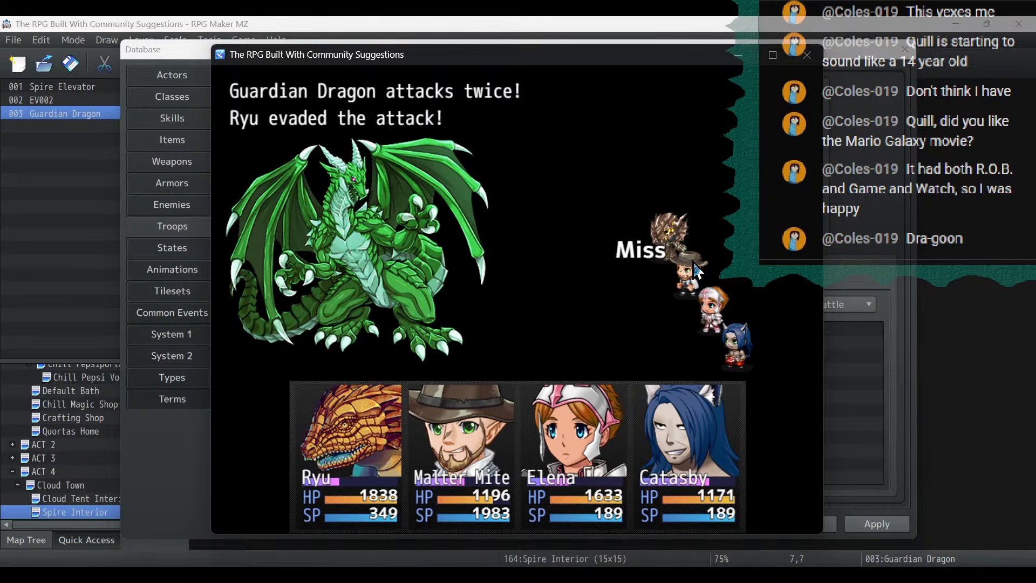
{"action": "key", "text": "Return"}
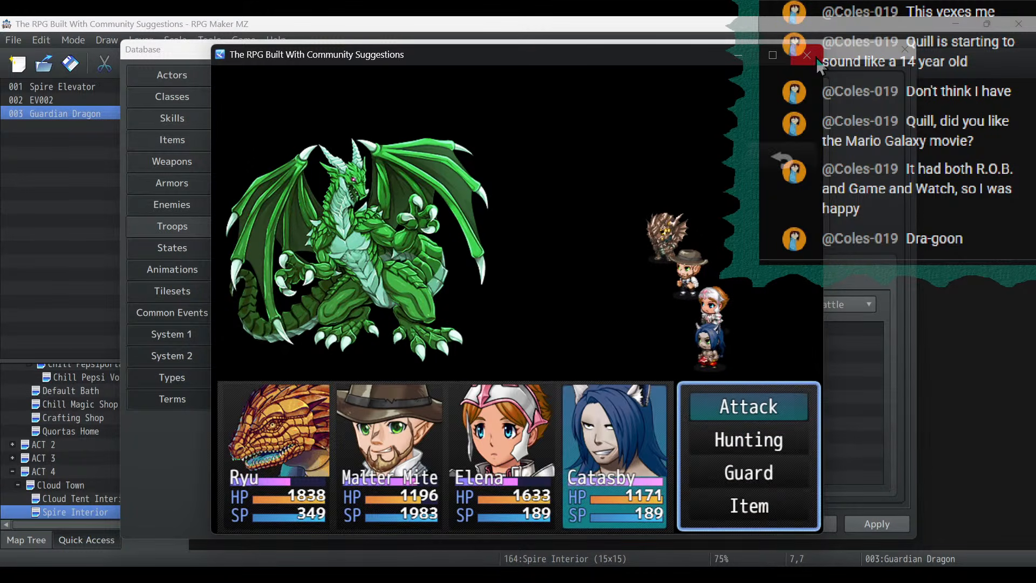
{"action": "key", "text": "Down"}
{"action": "key", "text": "Return"}
{"action": "key", "text": "Escape"}
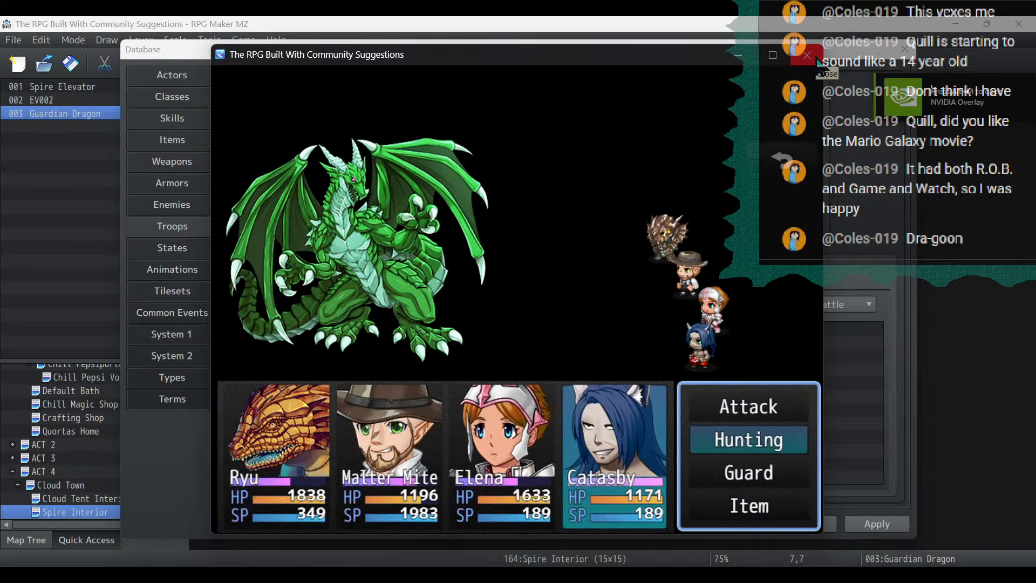
{"action": "left_click", "coordinate": [820, 60]}
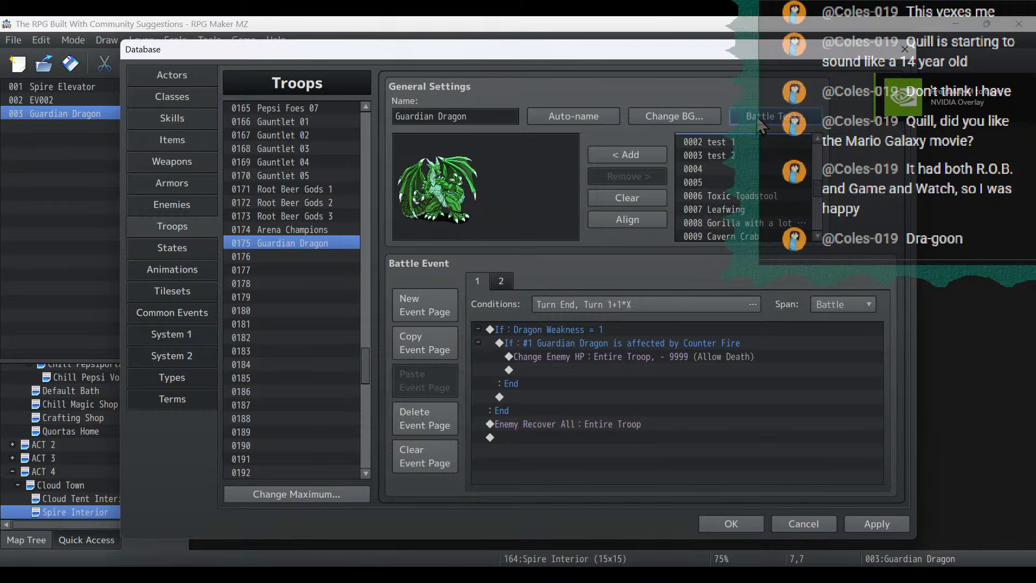
- In the battle test setup, change the second party member to 0002 Thatcher at level 18
{"action": "left_click", "coordinate": [761, 118]}
{"action": "left_click", "coordinate": [385, 193]}
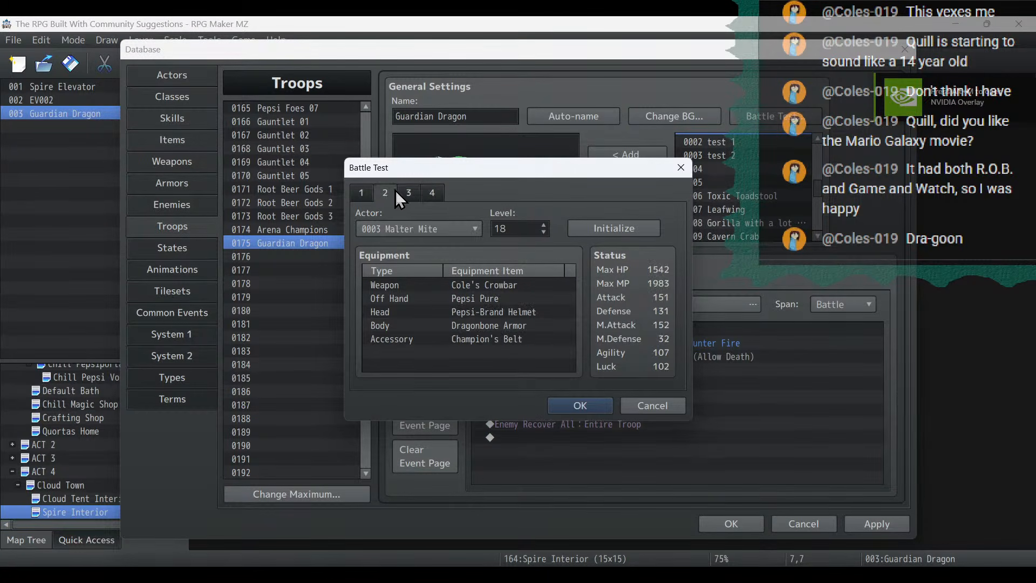
{"action": "left_click", "coordinate": [443, 226]}
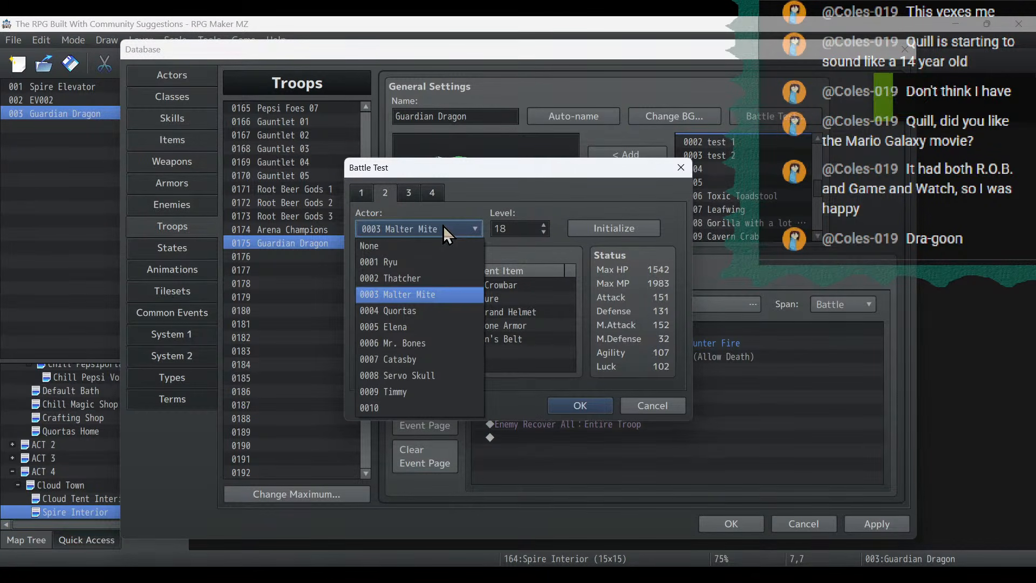
{"action": "left_click", "coordinate": [436, 278]}
{"action": "double_click", "coordinate": [523, 228]}
{"action": "scroll", "coordinate": [523, 227], "scroll_direction": "up", "scroll_amount": 6}
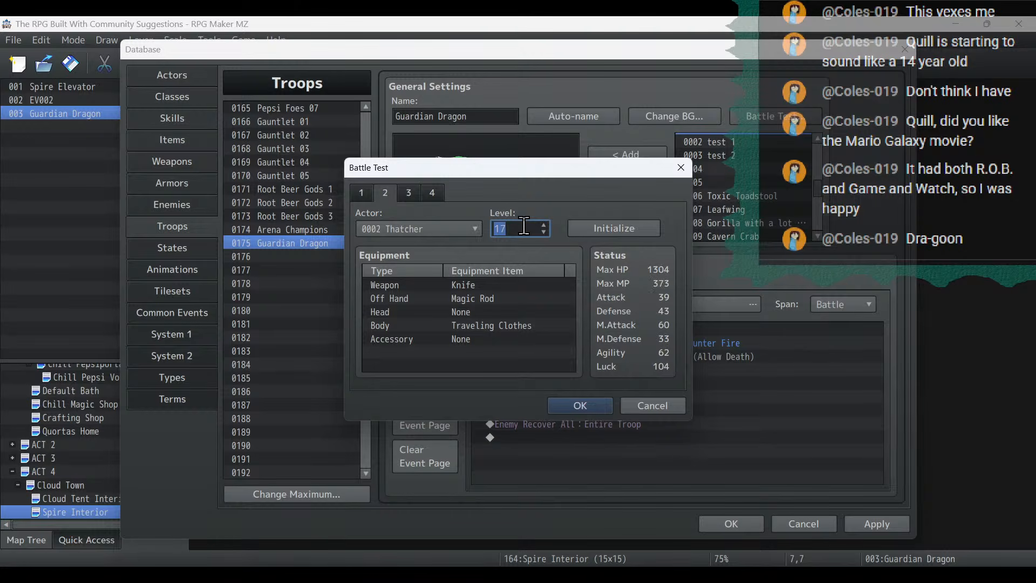
- Equip Thatcher with the Shaman Knife as the battle test weapon
{"action": "double_click", "coordinate": [500, 284]}
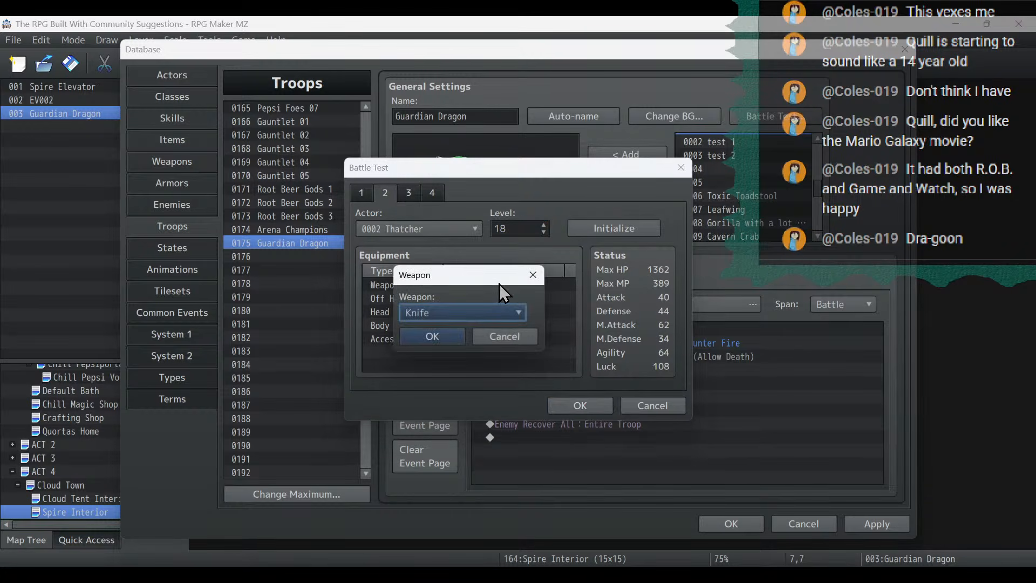
{"action": "left_click", "coordinate": [502, 313]}
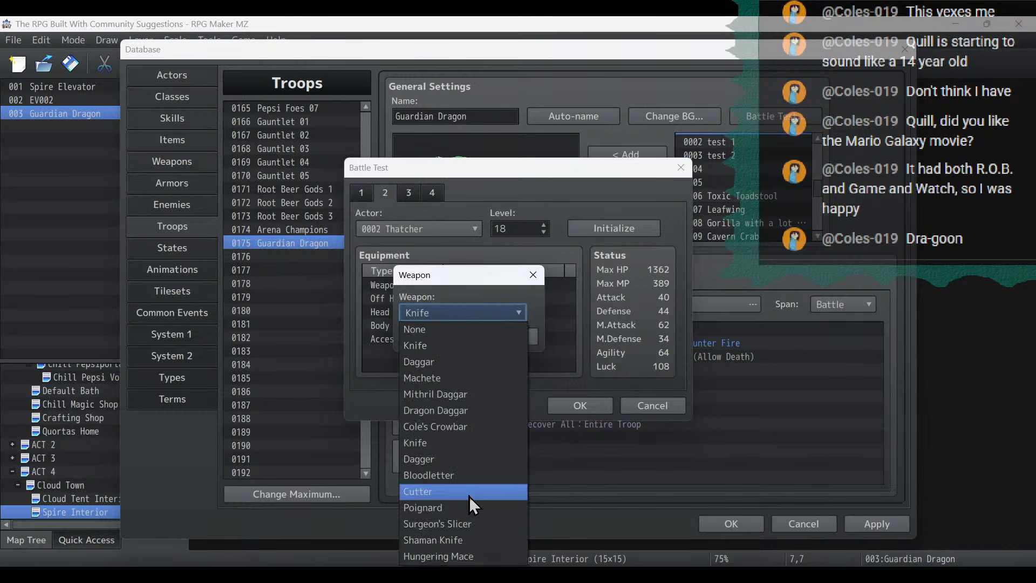
{"action": "left_click", "coordinate": [462, 557]}
{"action": "left_click", "coordinate": [459, 312]}
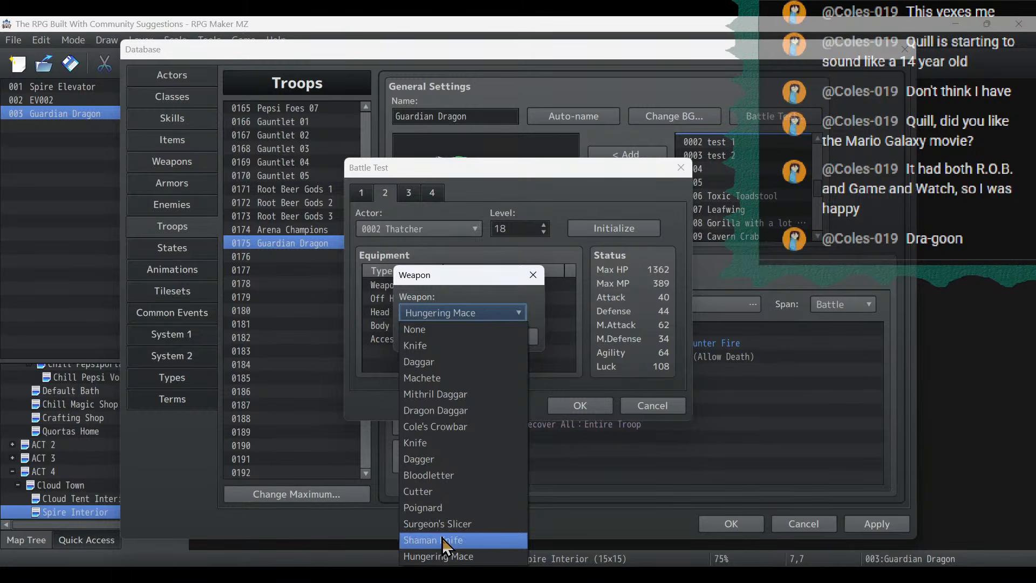
{"action": "left_click", "coordinate": [442, 538]}
{"action": "left_click", "coordinate": [446, 335]}
- Equip the Staff of Meteor Storm in Thatcher's Off Hand slot
{"action": "double_click", "coordinate": [451, 298]}
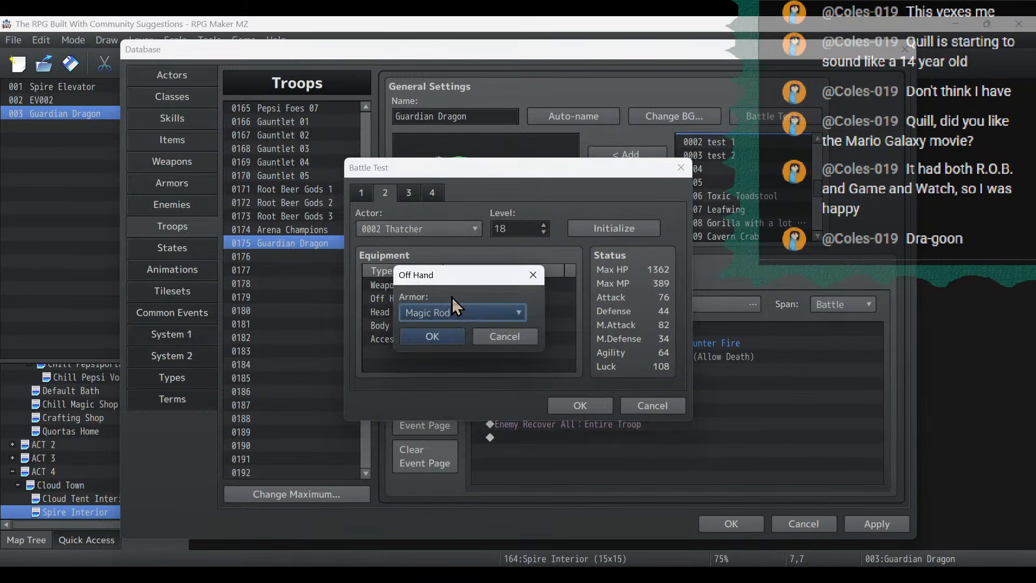
{"action": "left_click", "coordinate": [458, 309]}
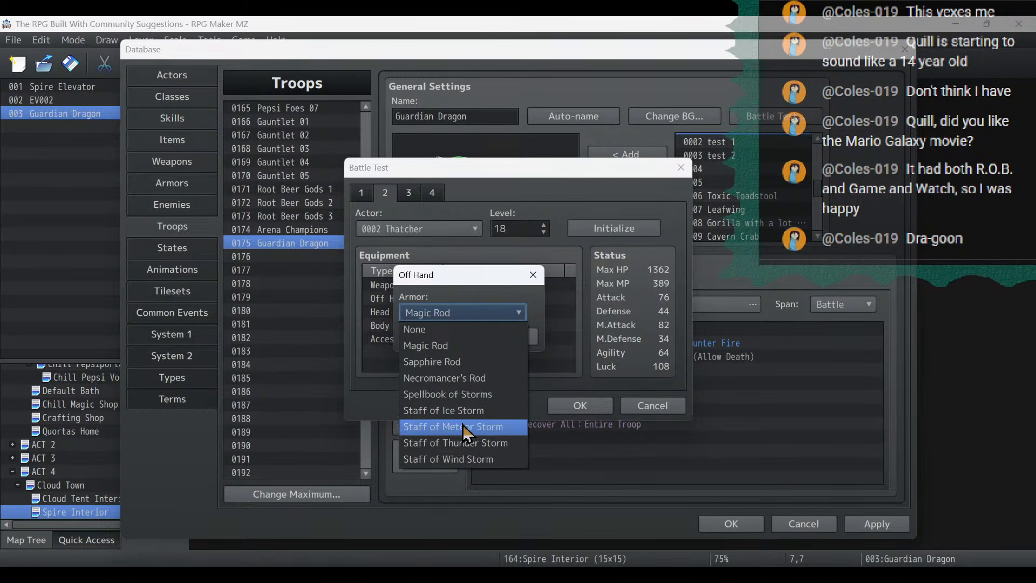
{"action": "left_click", "coordinate": [462, 426]}
{"action": "left_click", "coordinate": [458, 338]}
- Equip Thatcher with the Fancy Hat in the Head slot and the Pepsi Uniform in the Body slot
{"action": "double_click", "coordinate": [450, 311]}
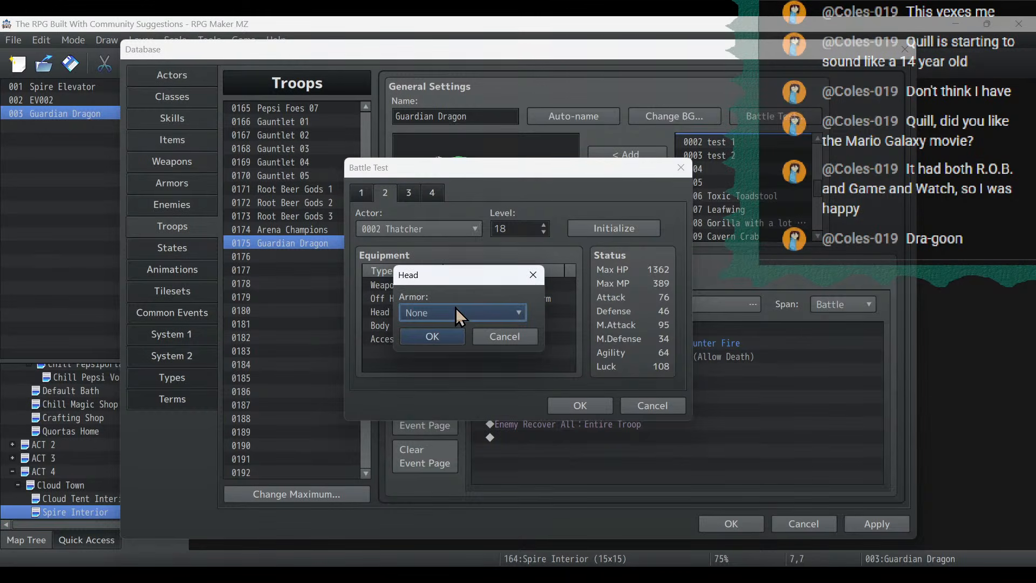
{"action": "left_click", "coordinate": [457, 310]}
{"action": "left_click", "coordinate": [464, 324]}
{"action": "left_click", "coordinate": [458, 334]}
{"action": "double_click", "coordinate": [460, 325]}
{"action": "left_click", "coordinate": [461, 314]}
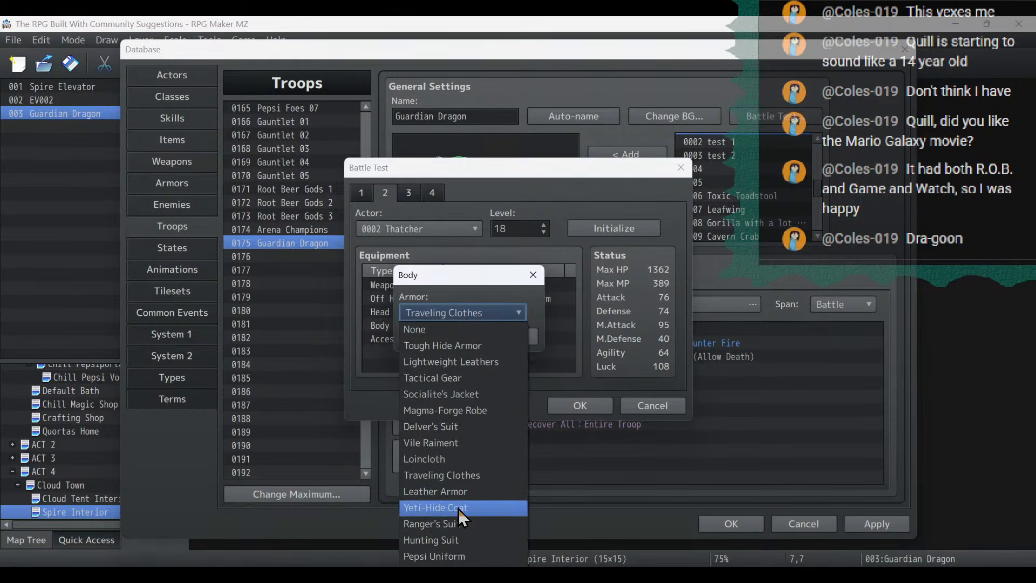
{"action": "left_click", "coordinate": [458, 557]}
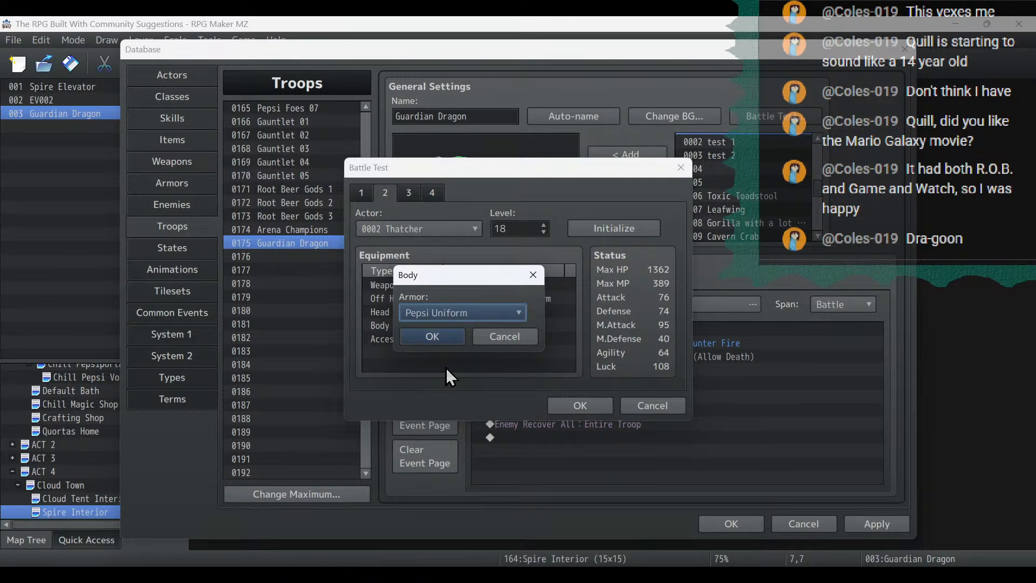
{"action": "left_click", "coordinate": [440, 335]}
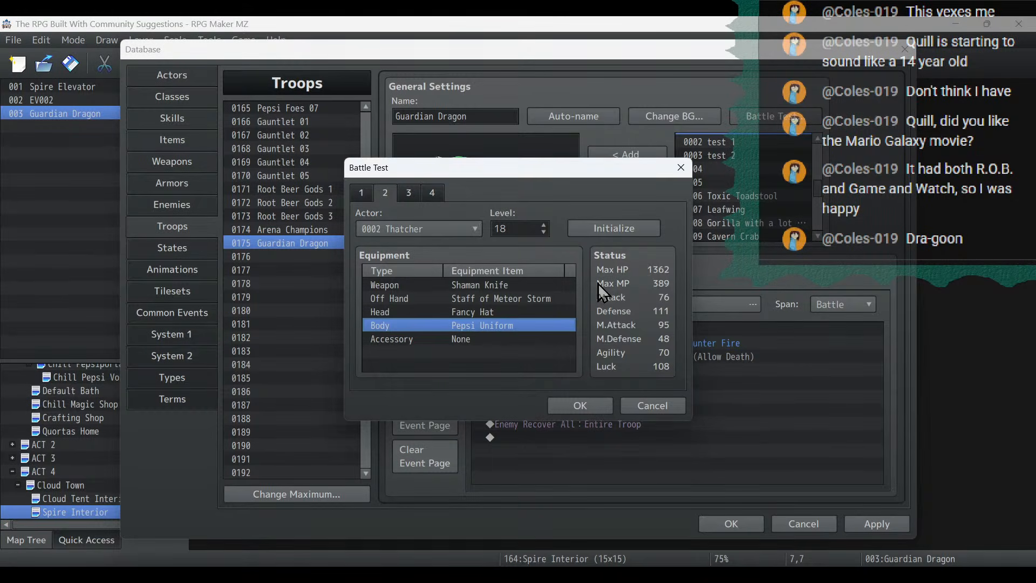
- Run a battle test of the Guardian Dragon troop up to Thatcher's Magic command, and close the test
{"action": "left_click", "coordinate": [578, 403]}
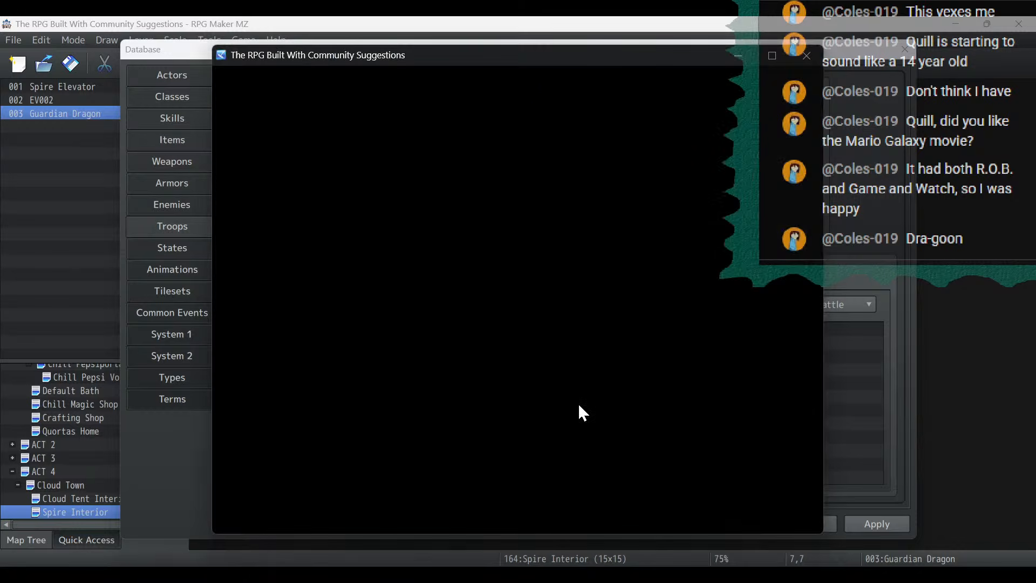
{"action": "left_click", "coordinate": [778, 64]}
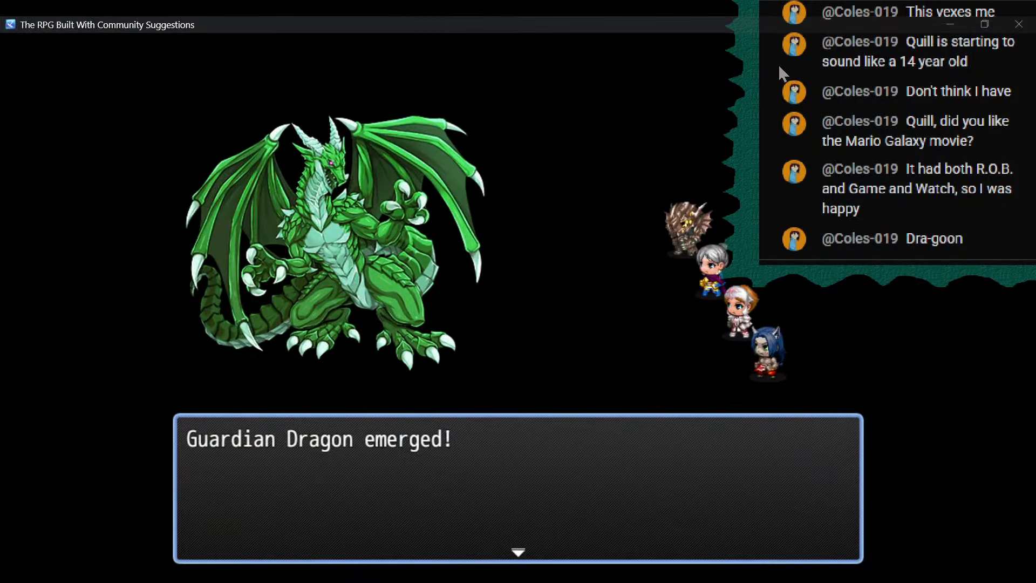
{"action": "key", "text": "Return"}
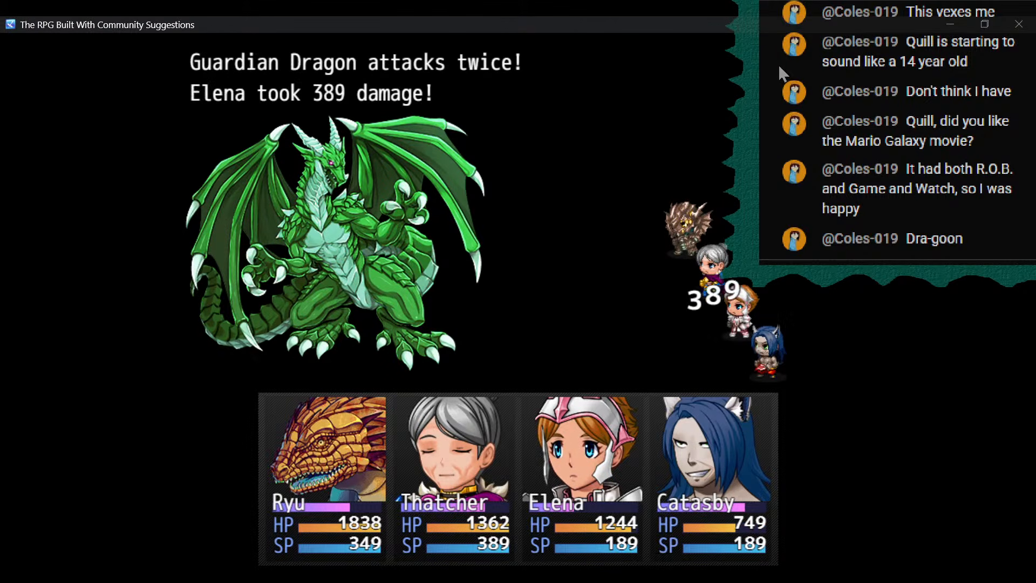
{"action": "key", "text": "Return"}
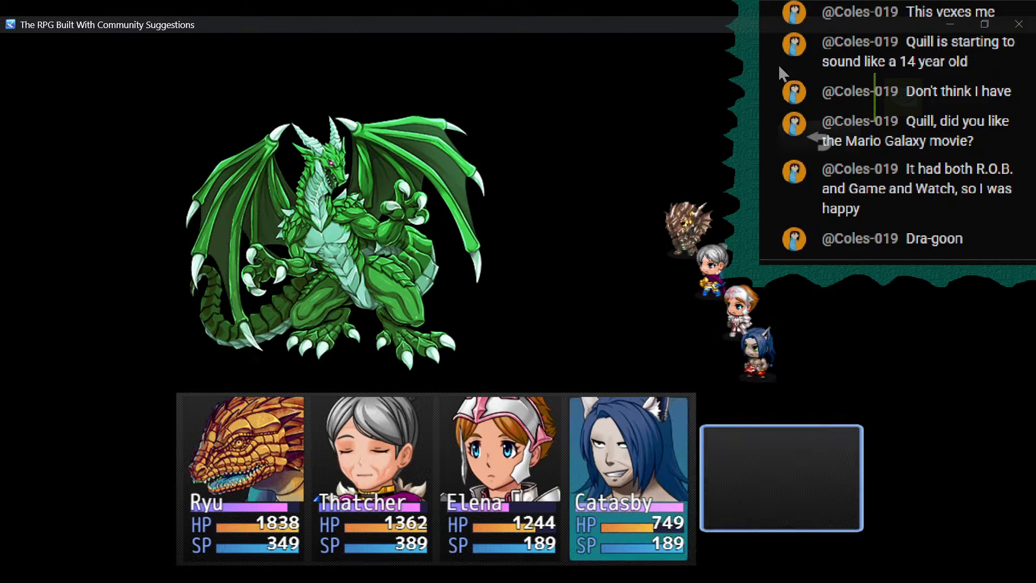
{"action": "key", "text": "Up"}
{"action": "key", "text": "Up"}
{"action": "key", "text": "Return"}
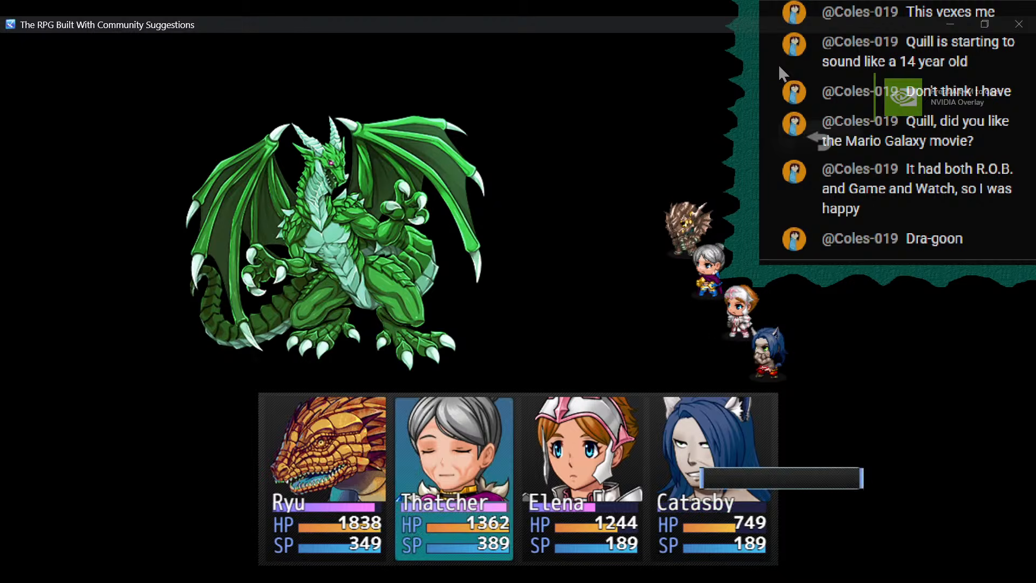
{"action": "key", "text": "Down"}
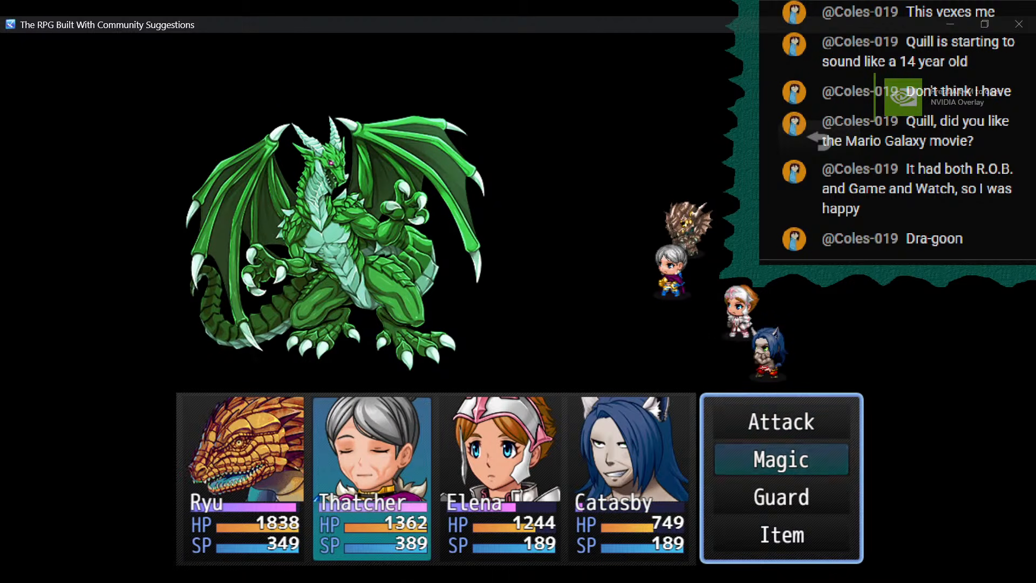
{"action": "left_click", "coordinate": [1019, 26]}
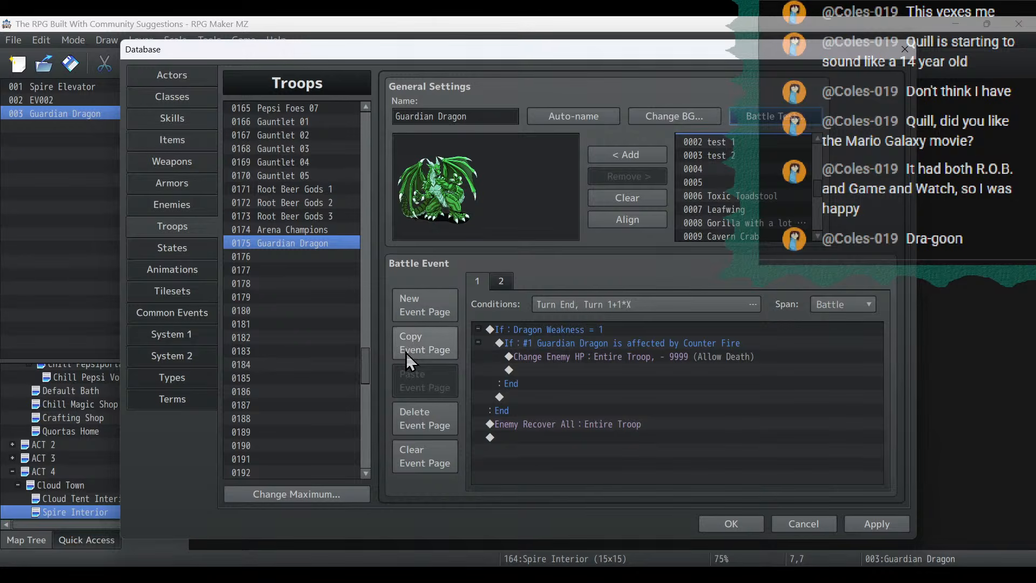
- Add a new battle event page to the Guardian Dragon troop with the condition Turn 0
{"action": "left_click", "coordinate": [425, 306]}
{"action": "double_click", "coordinate": [578, 302]}
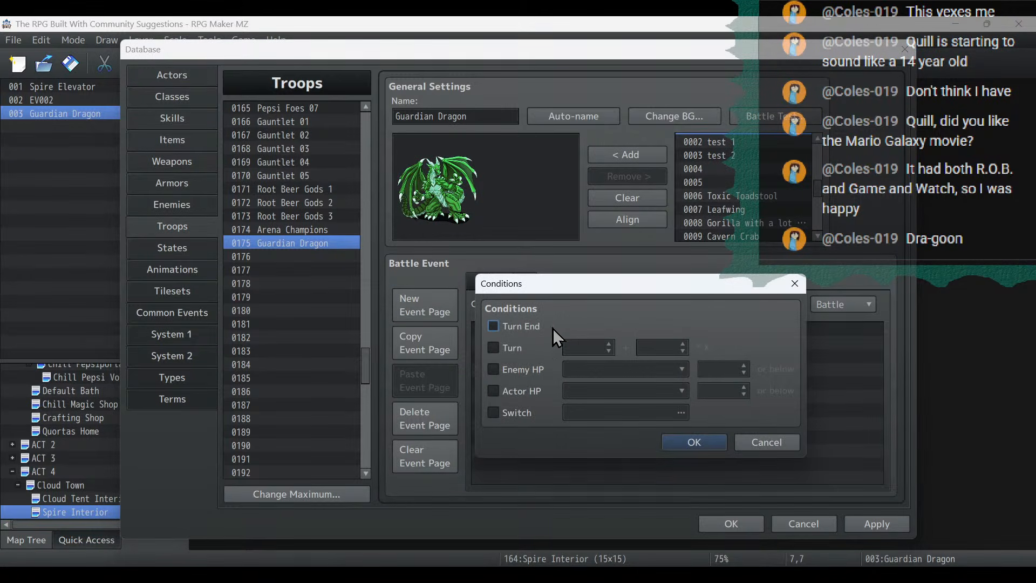
{"action": "left_click", "coordinate": [520, 347]}
{"action": "left_click", "coordinate": [691, 441]}
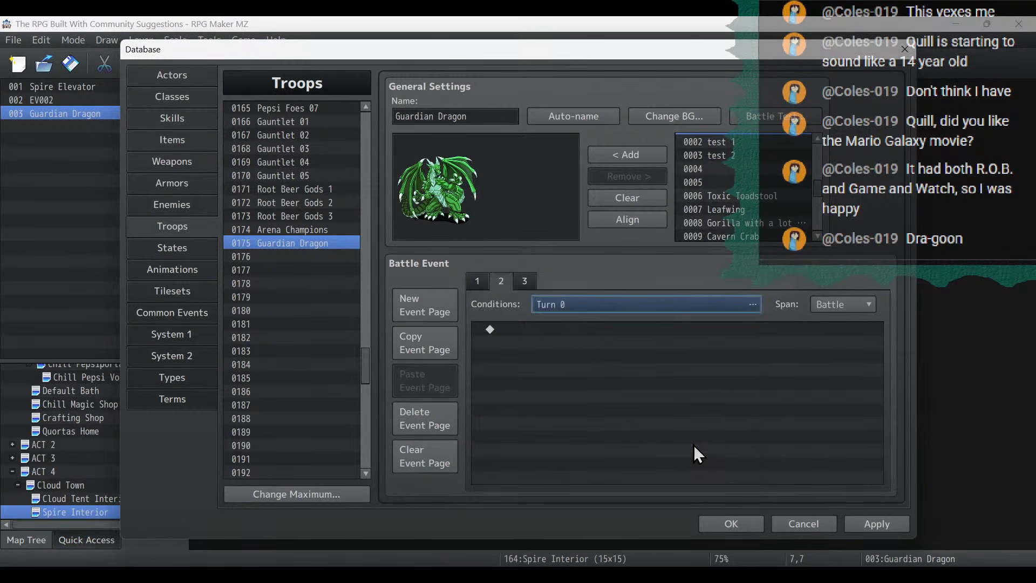
- Set the span of battle event pages 1 and 3 to Turn
{"action": "left_click", "coordinate": [484, 280]}
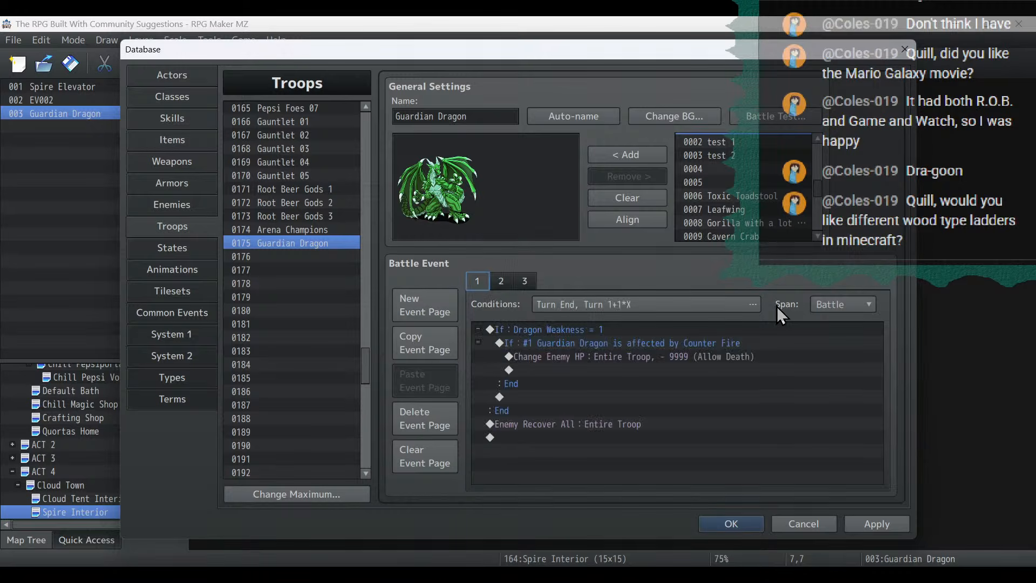
{"action": "left_click", "coordinate": [843, 305]}
{"action": "left_click", "coordinate": [846, 339]}
{"action": "left_click", "coordinate": [523, 279]}
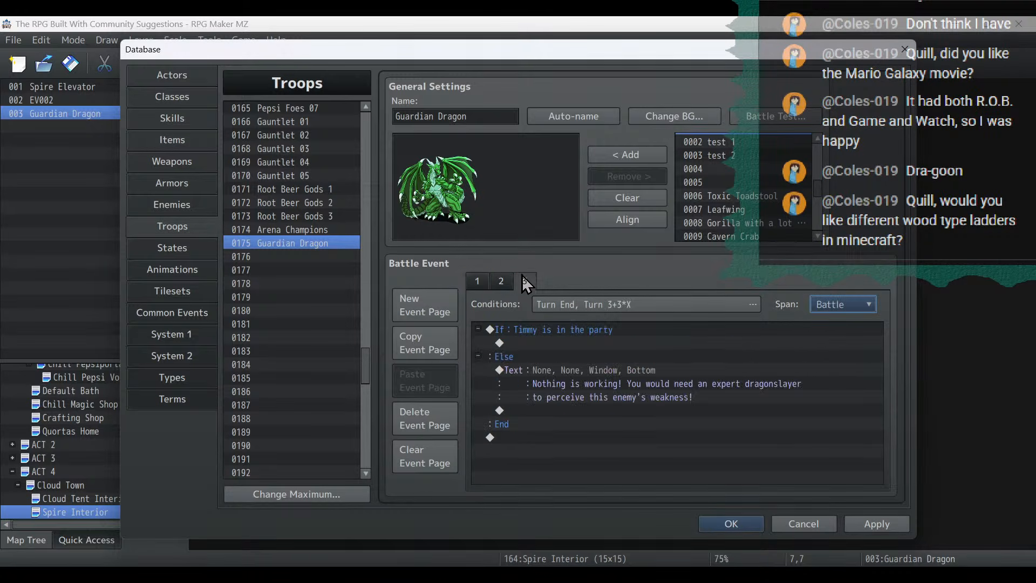
{"action": "left_click", "coordinate": [846, 305]}
{"action": "left_click", "coordinate": [842, 342]}
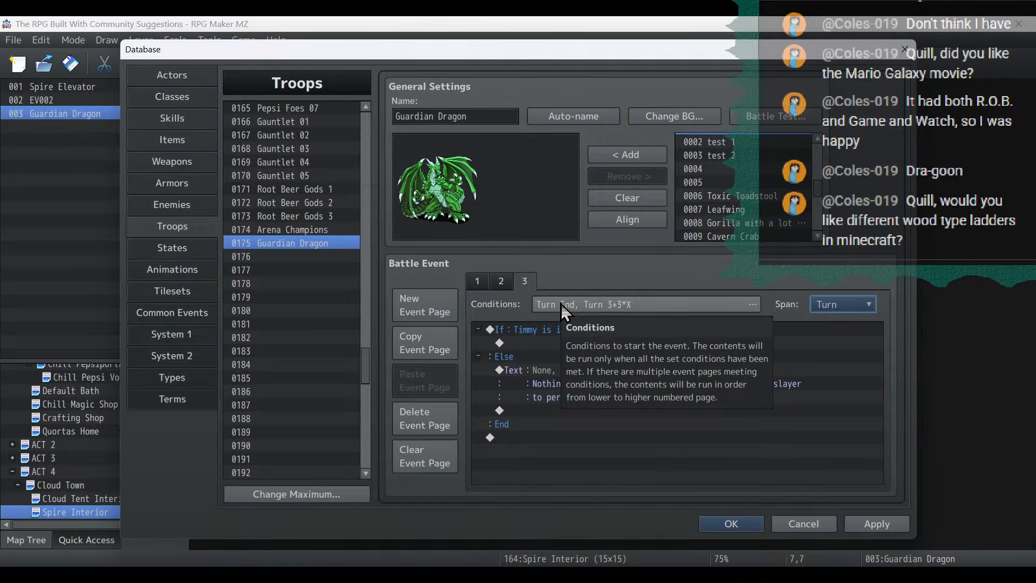
- Add a call to common event 0068 Guardian Dragon on battle event page 2 and apply the database changes
{"action": "left_click", "coordinate": [486, 280]}
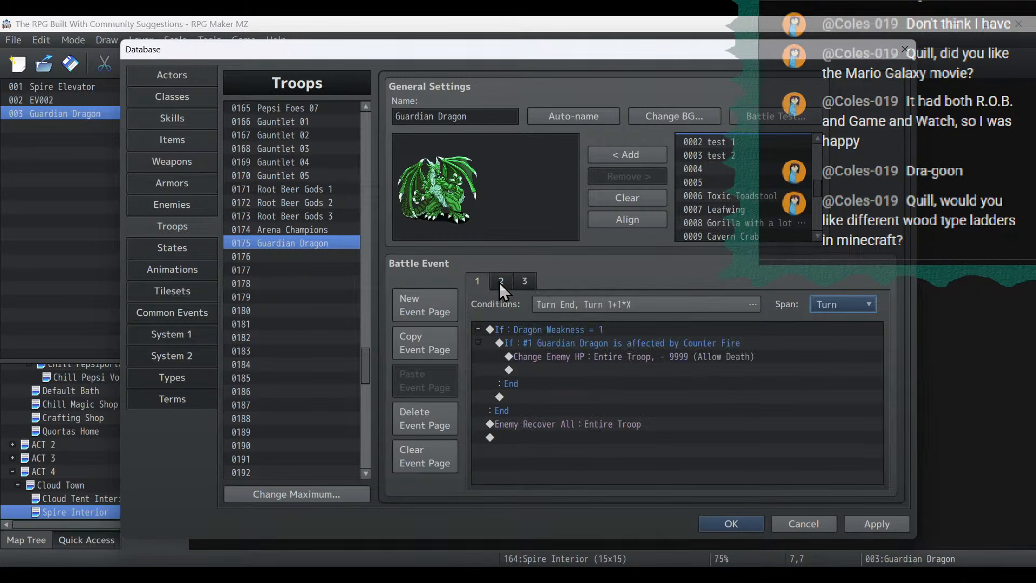
{"action": "left_click", "coordinate": [501, 282]}
{"action": "left_click", "coordinate": [478, 279]}
{"action": "left_click", "coordinate": [495, 281]}
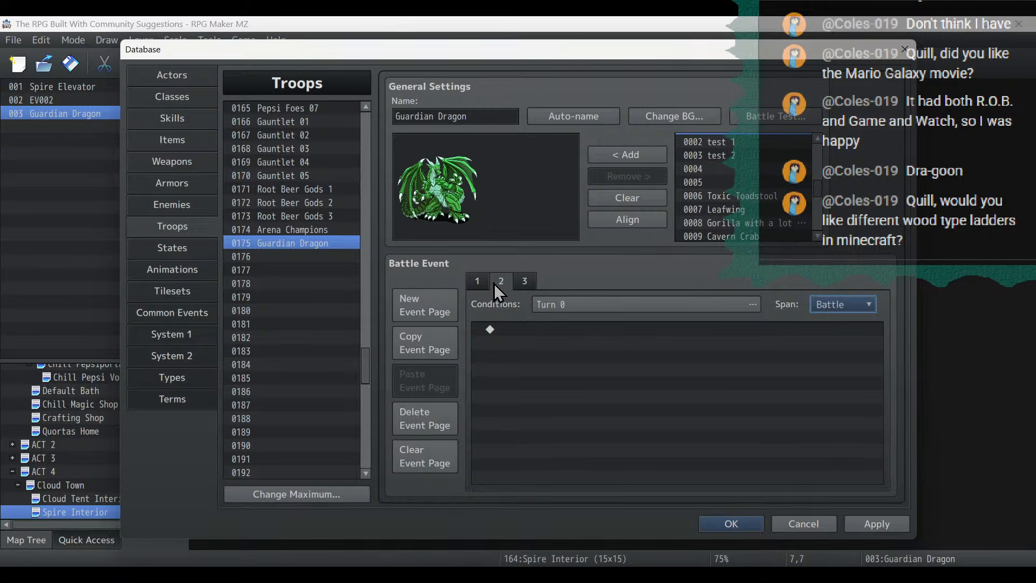
{"action": "double_click", "coordinate": [530, 329]}
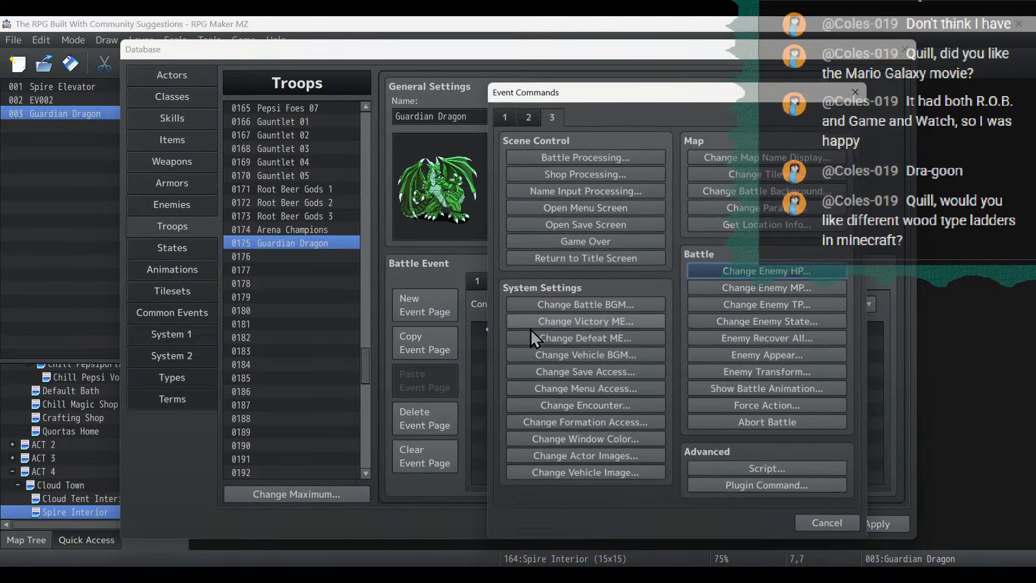
{"action": "left_click", "coordinate": [501, 114]}
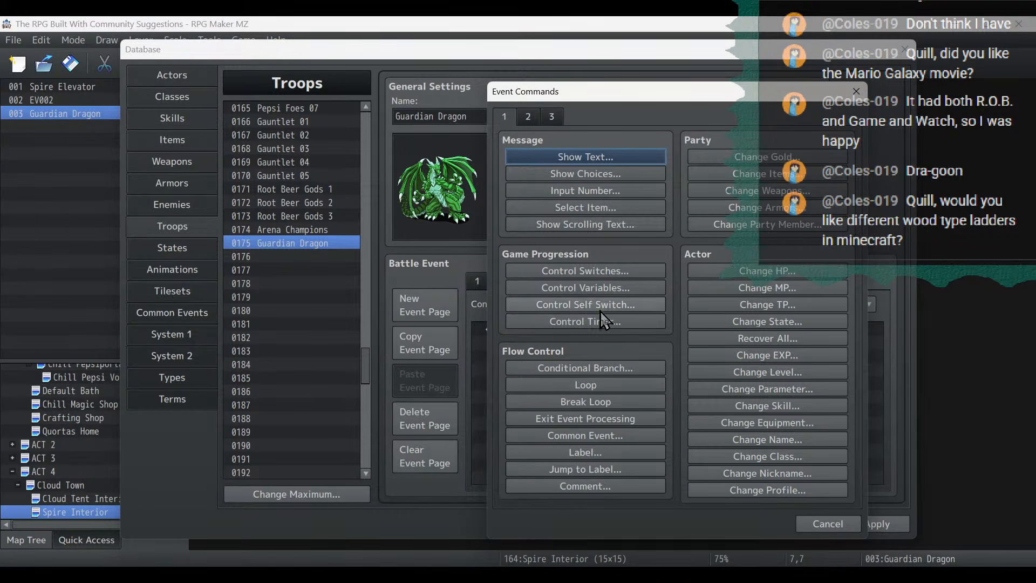
{"action": "left_click", "coordinate": [607, 437]}
{"action": "left_click", "coordinate": [632, 315]}
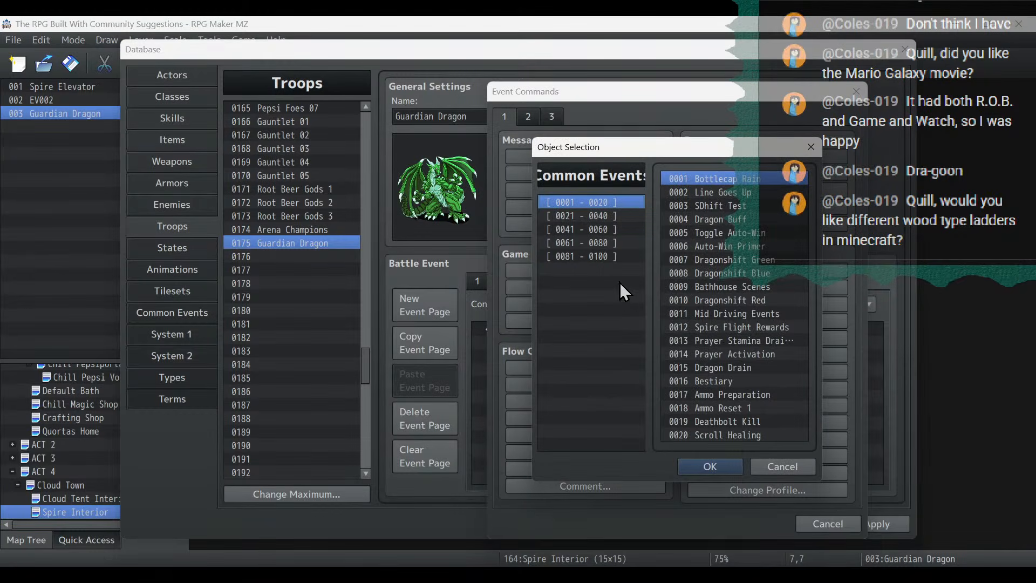
{"action": "left_click", "coordinate": [600, 257]}
{"action": "left_click", "coordinate": [597, 242]}
{"action": "double_click", "coordinate": [759, 277]}
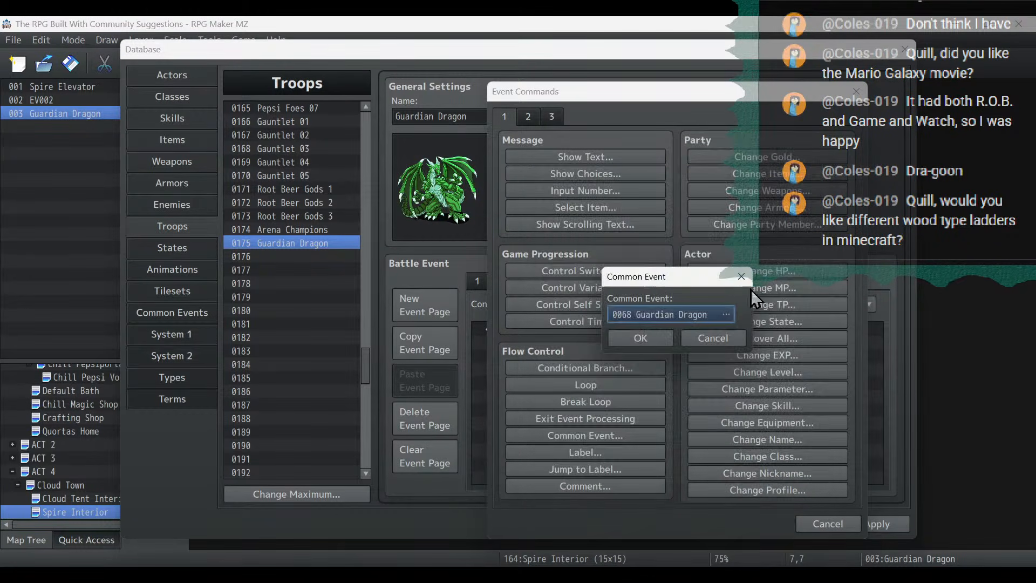
{"action": "left_click", "coordinate": [643, 336]}
{"action": "left_click", "coordinate": [870, 526]}
{"action": "left_click", "coordinate": [870, 526]}
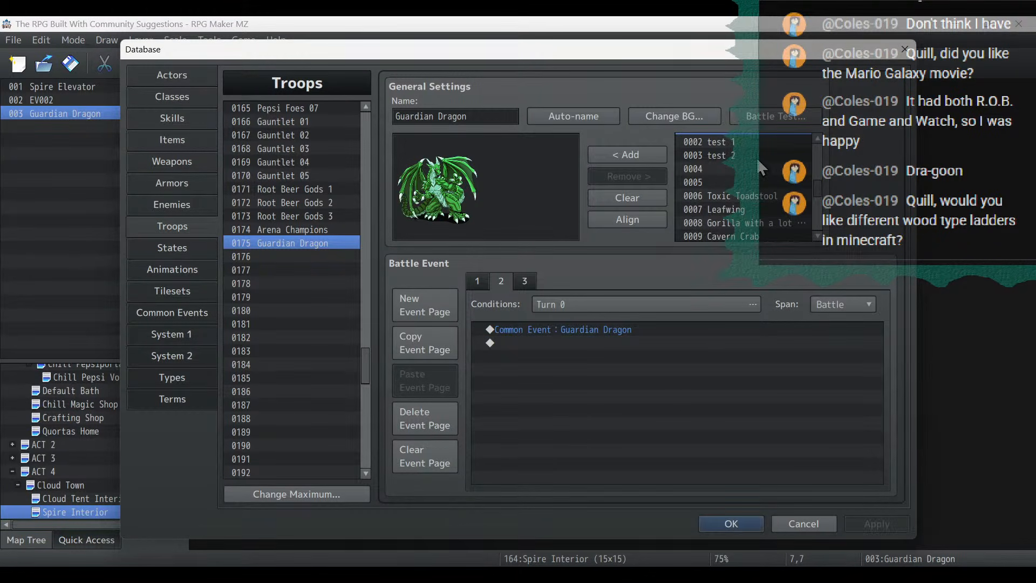
- In the battle test setup, change the third party member to 0009 Timmy
{"action": "left_click", "coordinate": [752, 116]}
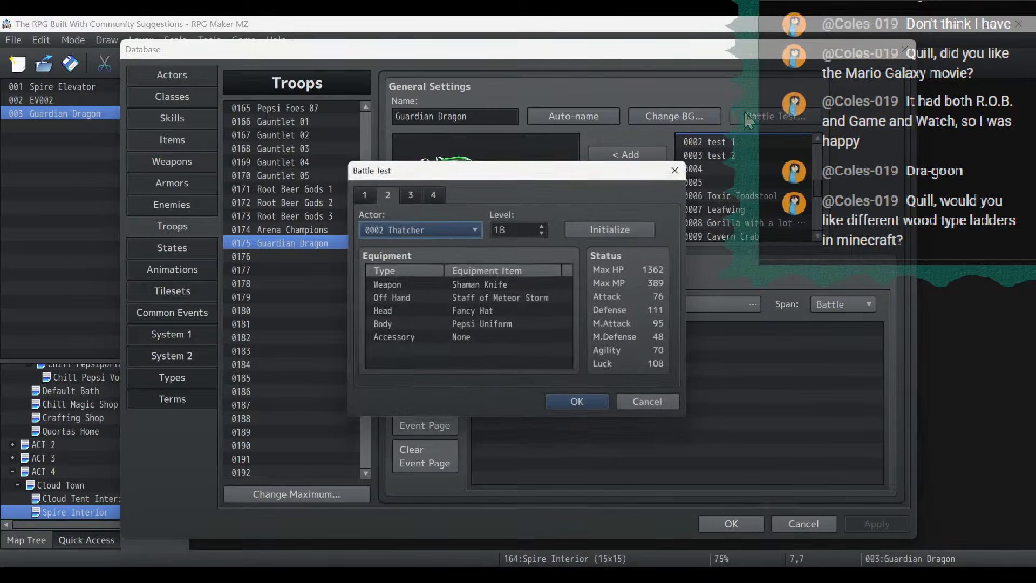
{"action": "left_click", "coordinate": [412, 200]}
{"action": "left_click", "coordinate": [420, 229]}
{"action": "left_click", "coordinate": [415, 391]}
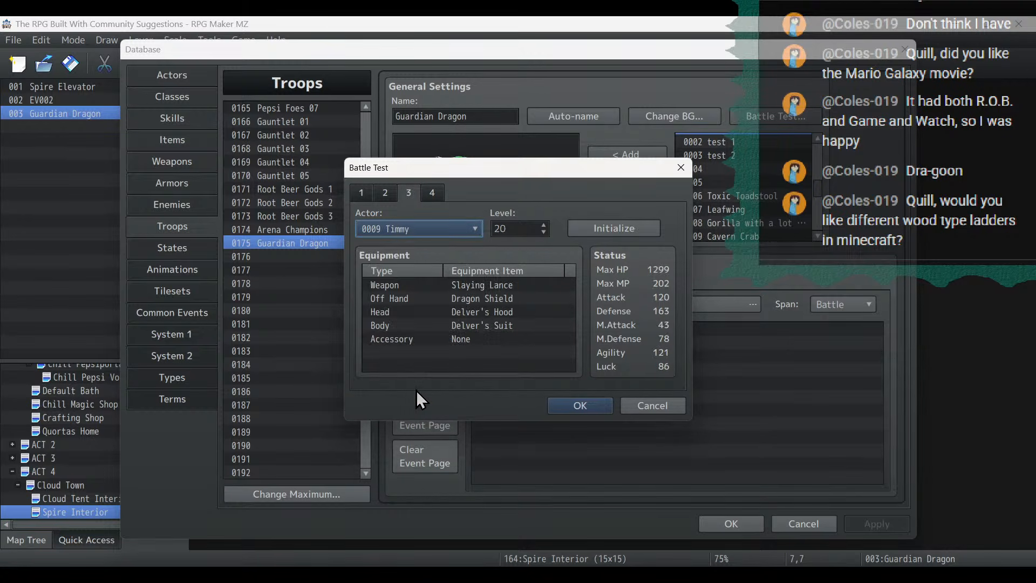
- Start the battle test and have Timmy use his Slaying fire strike on the Guardian Dragon
{"action": "left_click", "coordinate": [577, 405]}
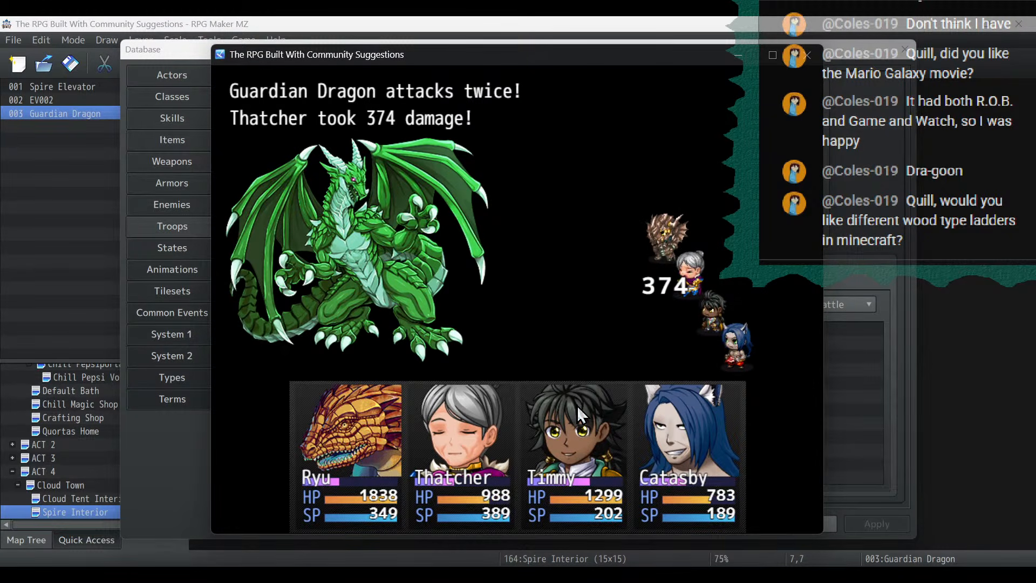
{"action": "key", "text": "Return"}
{"action": "key", "text": "Up"}
{"action": "key", "text": "Up"}
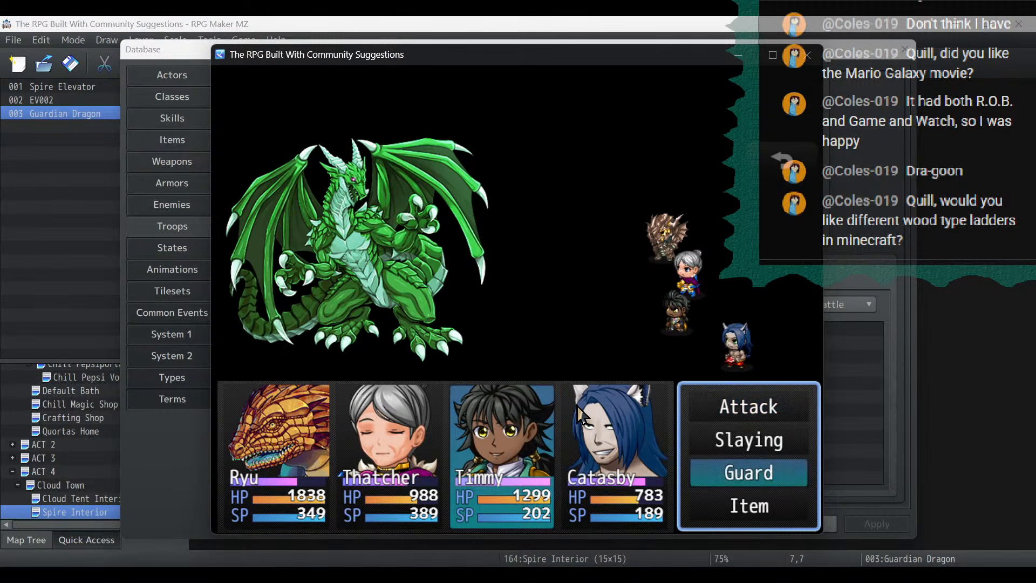
{"action": "key", "text": "Up"}
{"action": "key", "text": "Up"}
{"action": "key", "text": "Down"}
{"action": "key", "text": "Return"}
{"action": "key", "text": "Right"}
{"action": "key", "text": "Return"}
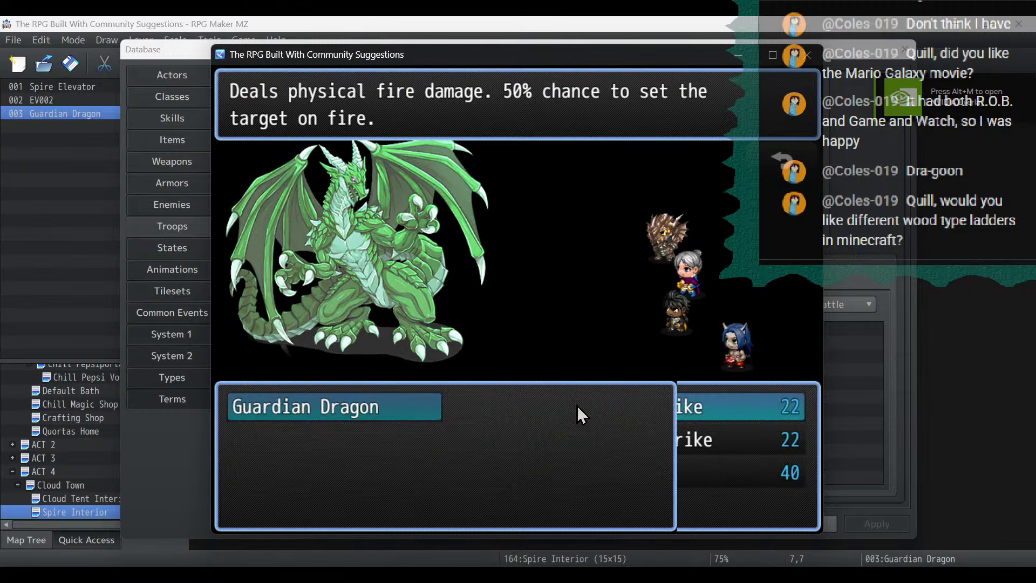
{"action": "key", "text": "Return"}
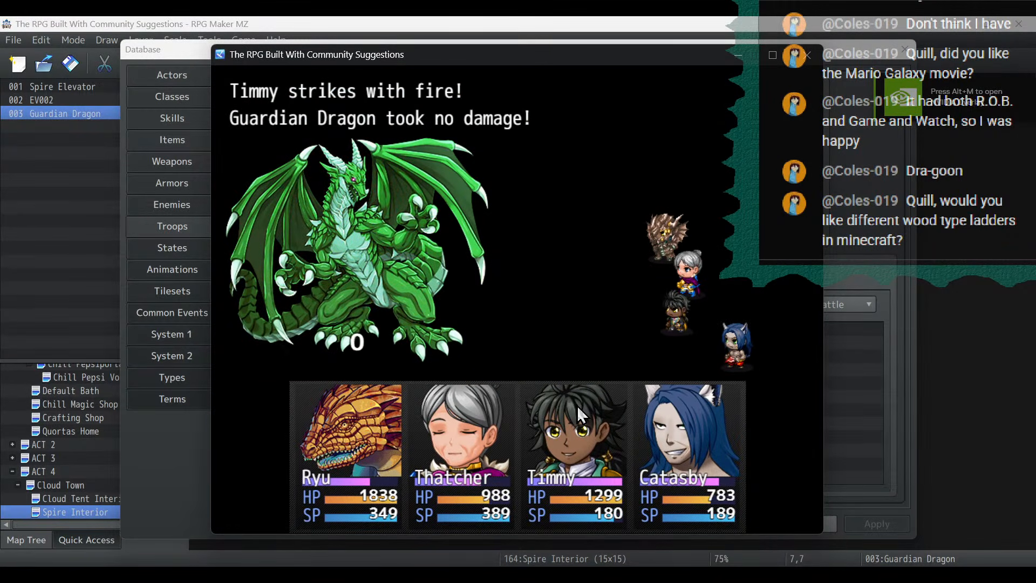
- Attack the dragon with Catasby, Ryu and Thatcher, then close the battle test and return to battle event page 1
{"action": "key", "text": "Return"}
{"action": "key", "text": "Return"}
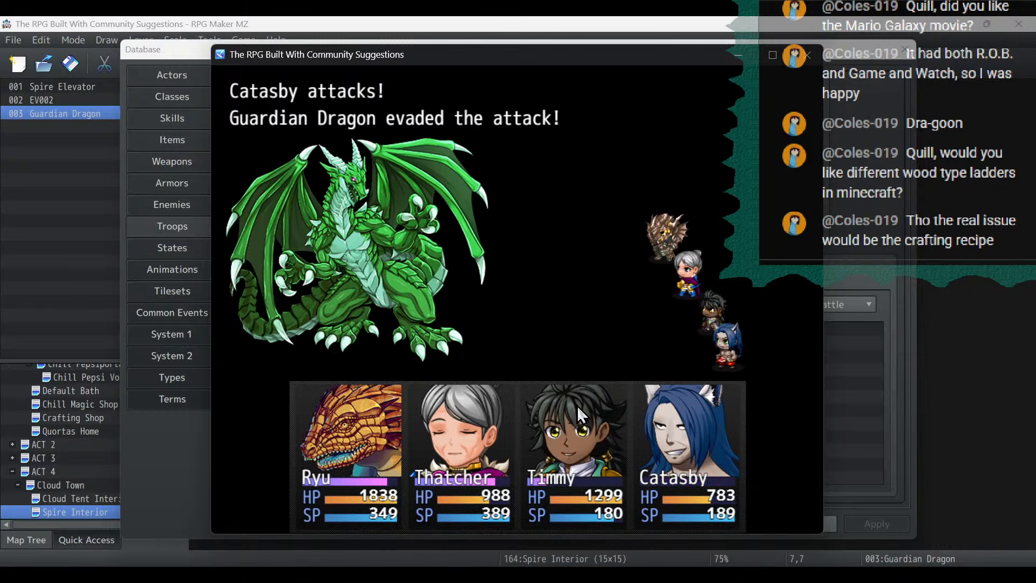
{"action": "key", "text": "Return"}
{"action": "key", "text": "Return"}
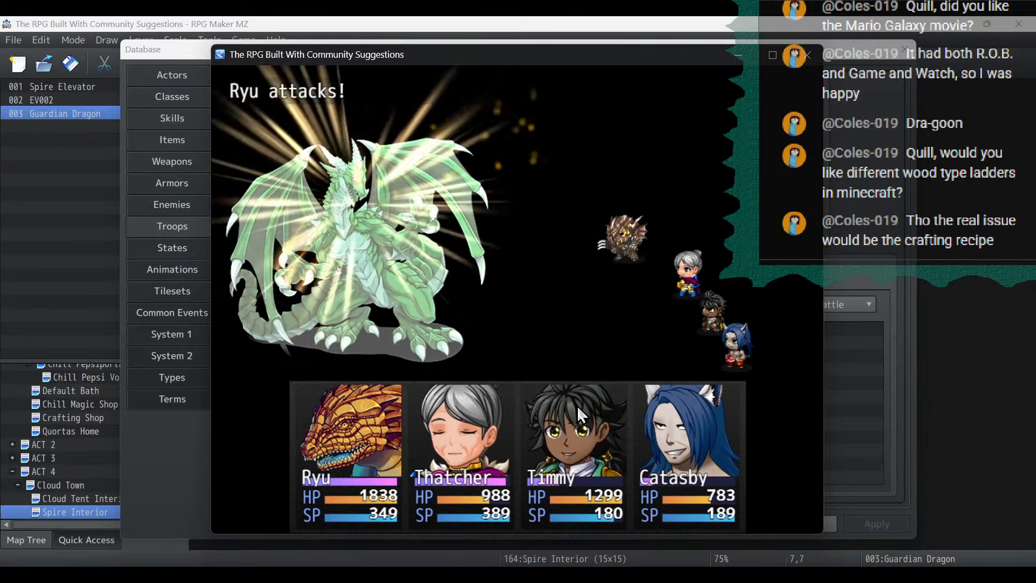
{"action": "key", "text": "Return"}
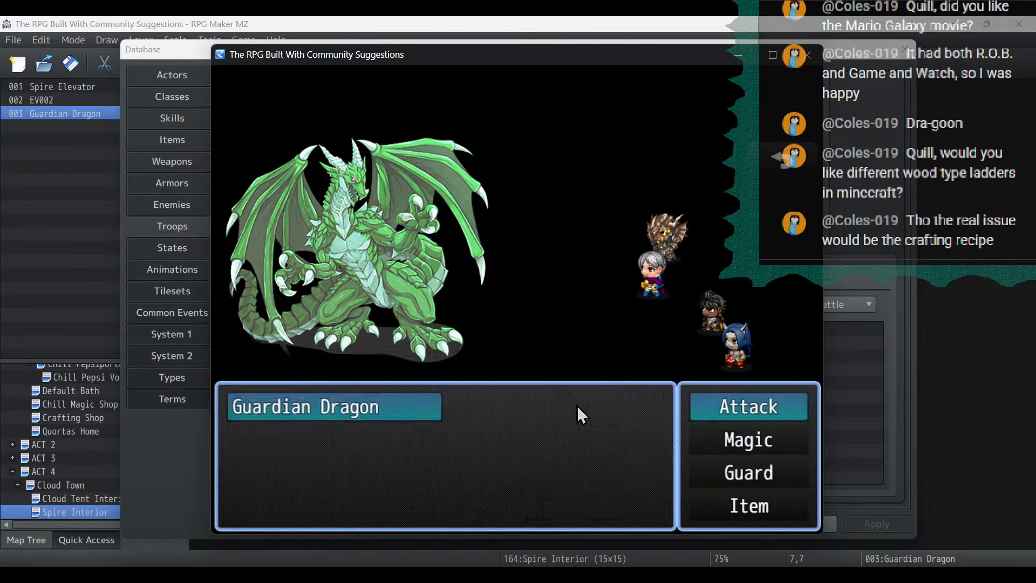
{"action": "key", "text": "Return"}
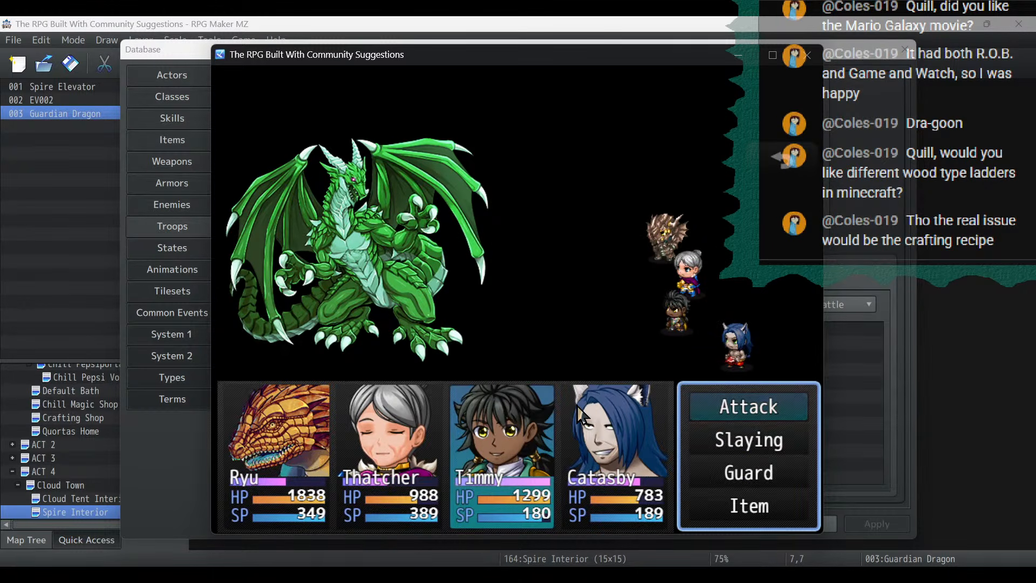
{"action": "left_click", "coordinate": [807, 55]}
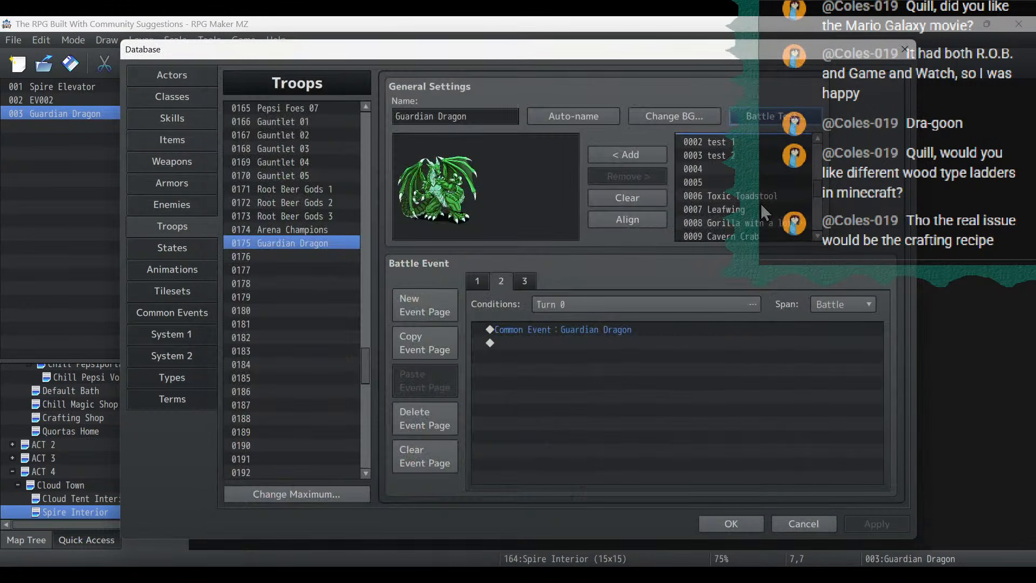
{"action": "left_click", "coordinate": [476, 281]}
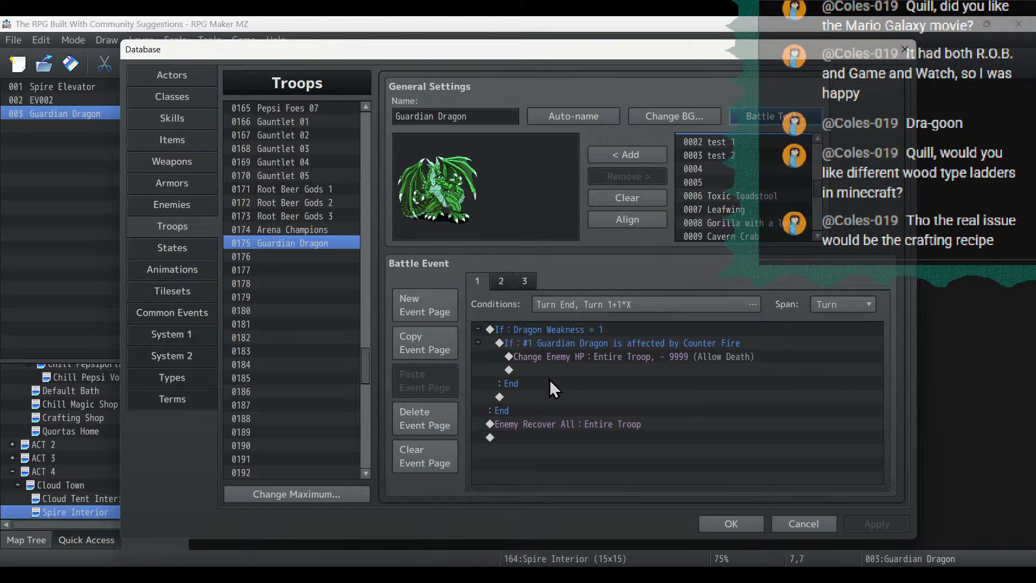
- Add an Else branch to the Counter Fire condition on battle event page 1 and move the Enemy Recover All command into it
{"action": "left_click", "coordinate": [553, 426]}
{"action": "double_click", "coordinate": [533, 342]}
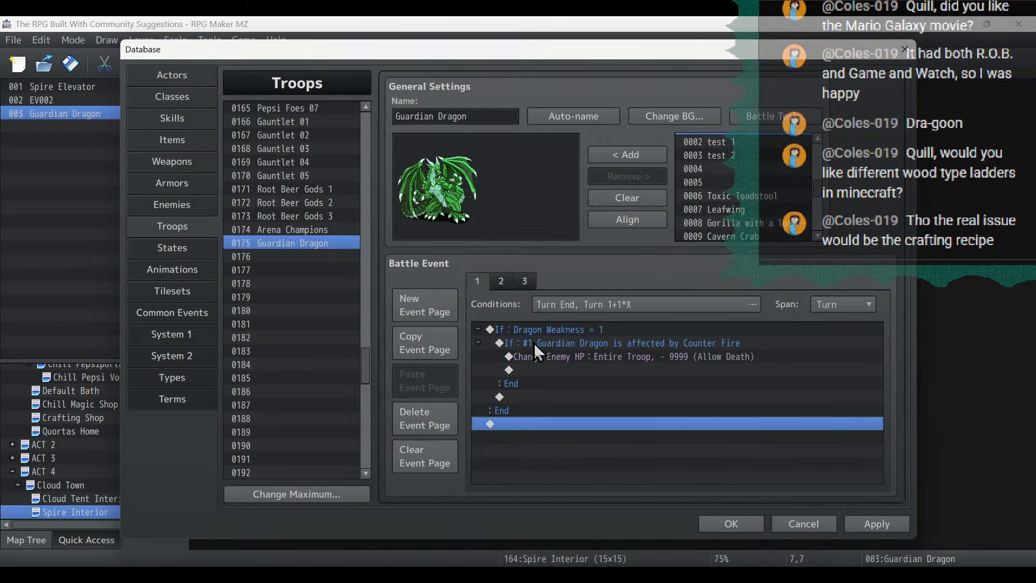
{"action": "left_click", "coordinate": [529, 495]}
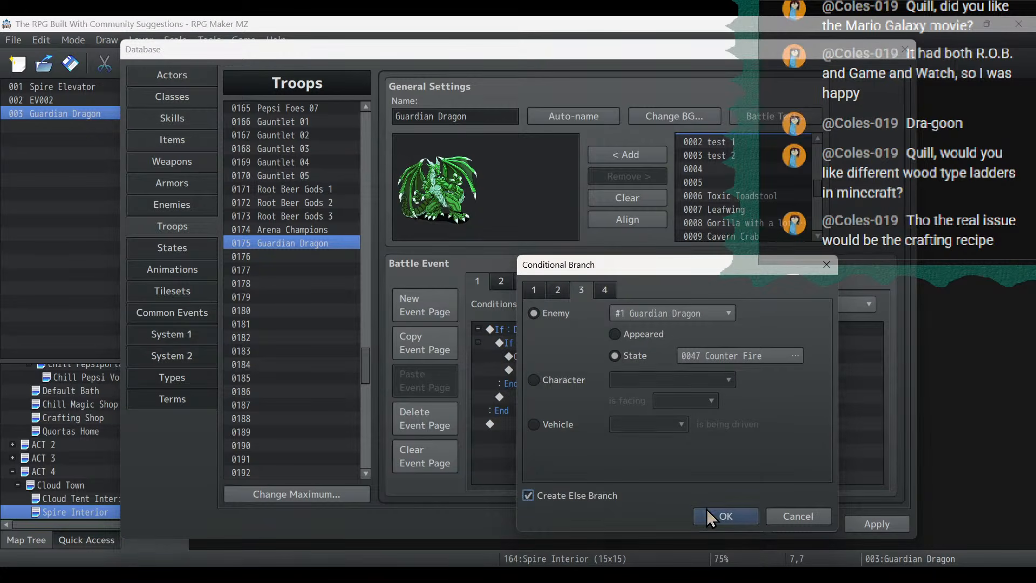
{"action": "left_click", "coordinate": [723, 515]}
{"action": "left_click", "coordinate": [552, 397]}
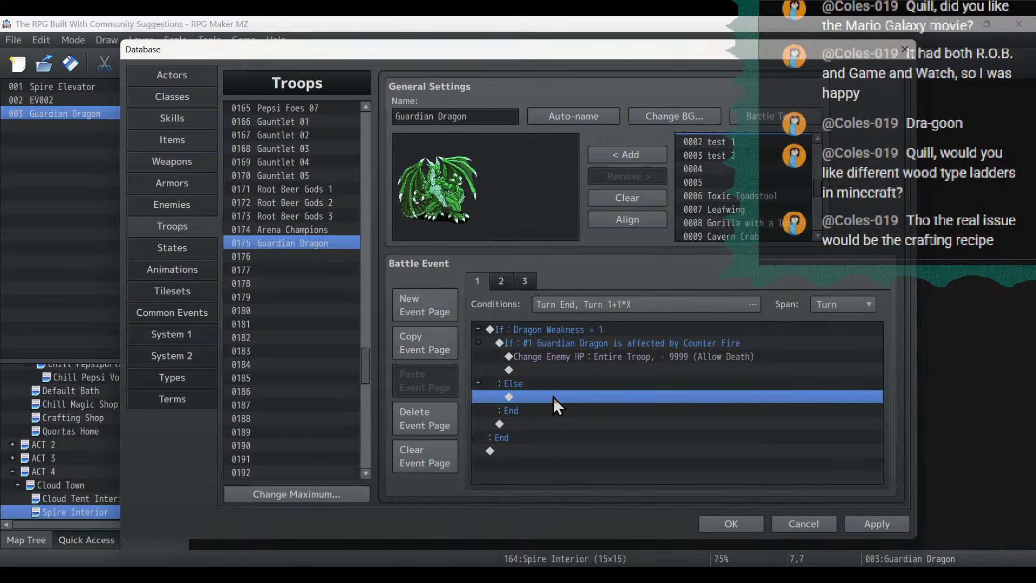
{"action": "key", "text": "ctrl+v"}
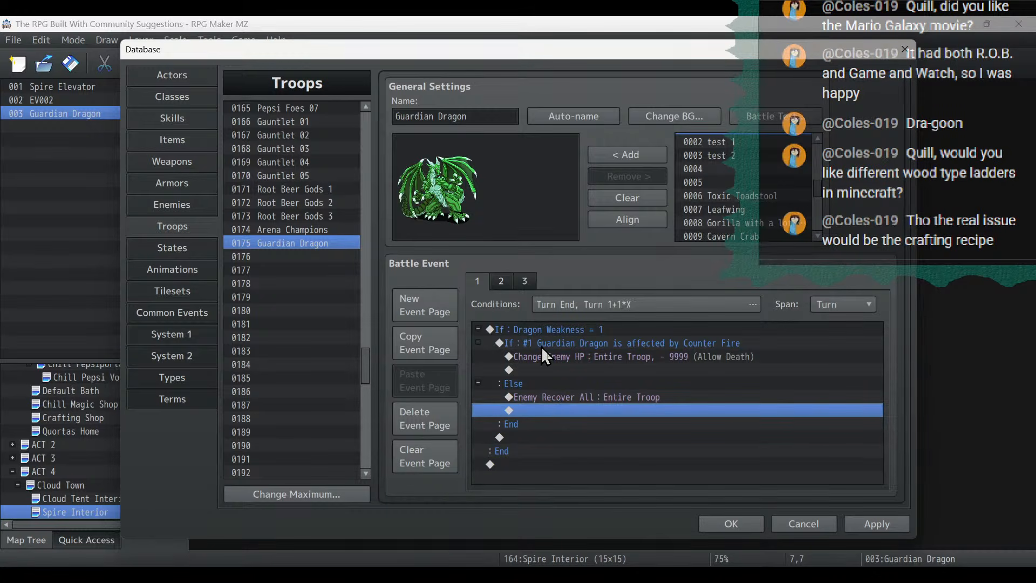
- Insert a Show Text message beginning "The drag" above the Change Enemy HP command in the Counter Fire branch
{"action": "left_click", "coordinate": [590, 347]}
{"action": "left_click", "coordinate": [590, 358]}
{"action": "right_click", "coordinate": [589, 358]}
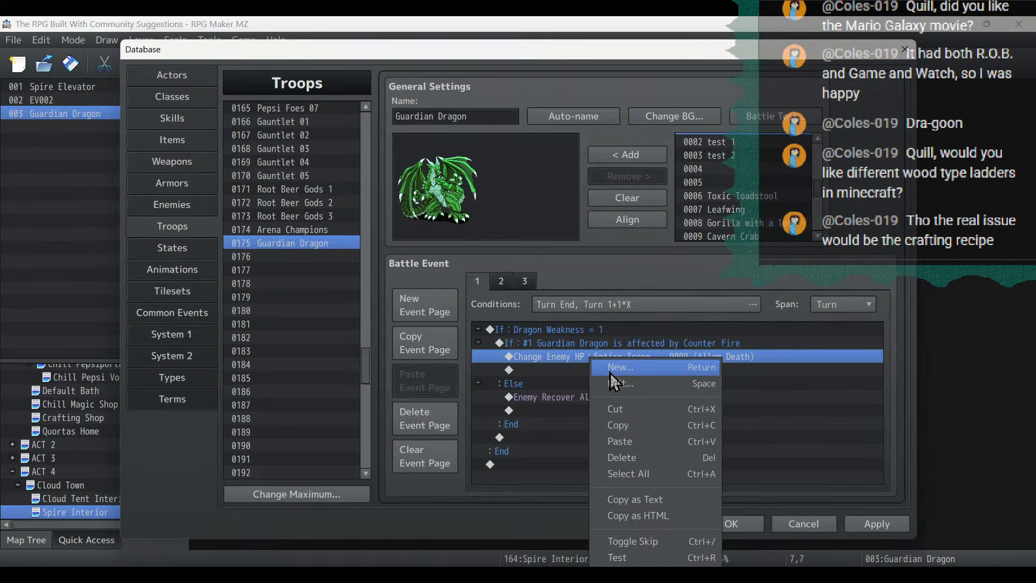
{"action": "left_click", "coordinate": [610, 371]}
{"action": "left_click", "coordinate": [542, 156]}
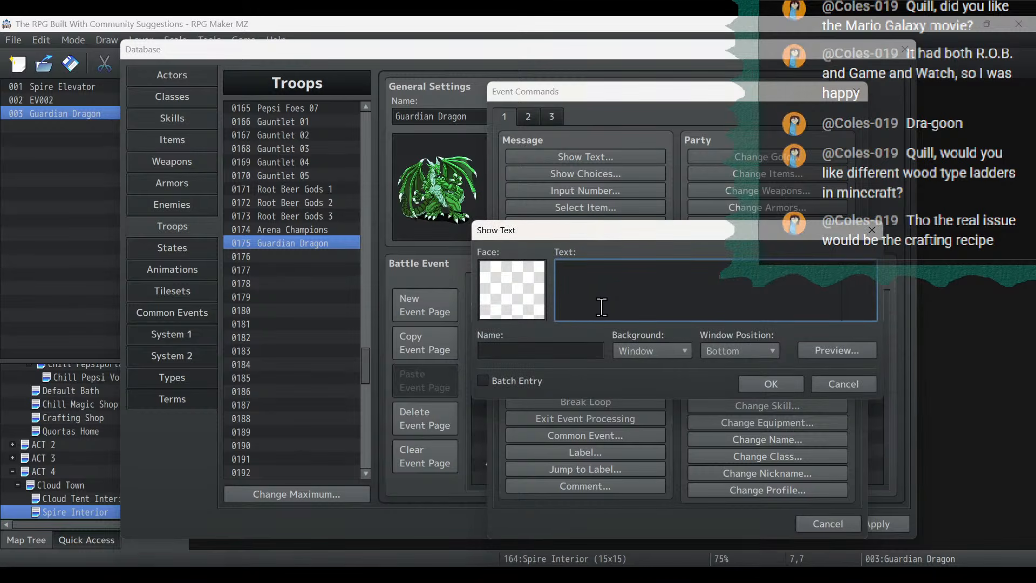
{"action": "type", "text": "The dragon was defeated by Fire!"}
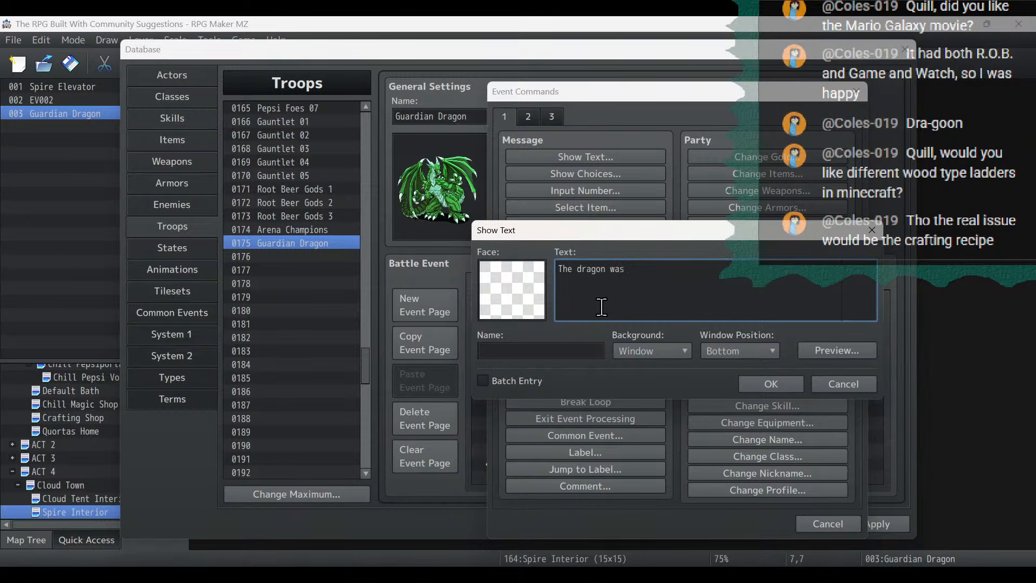
- Complete the Counter Fire branch's message as "The dragon was defeated by Fire!" and apply the database changes
{"action": "type", "text": "ated by Fire!"}
{"action": "left_click", "coordinate": [771, 384]}
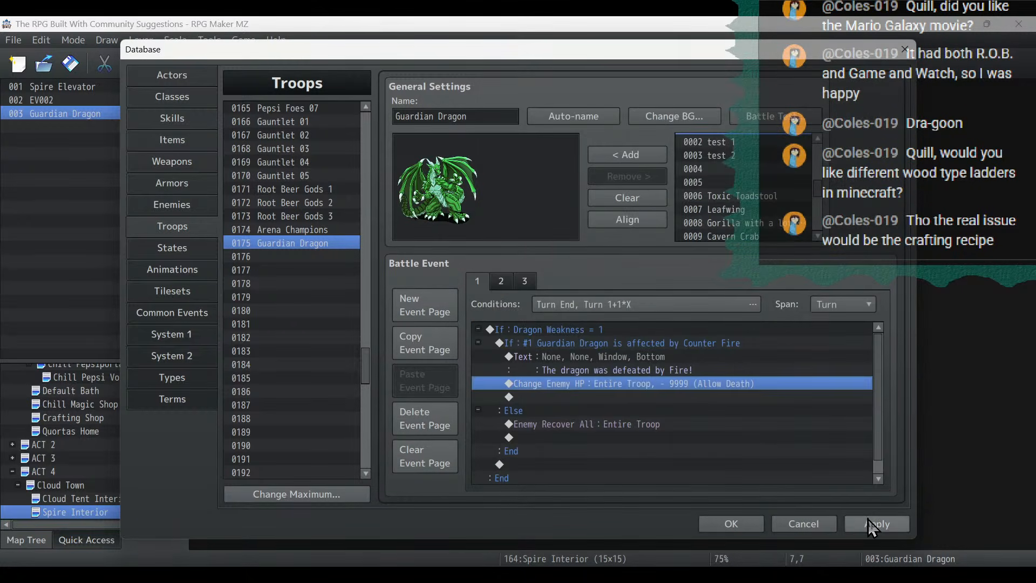
{"action": "left_click", "coordinate": [893, 531]}
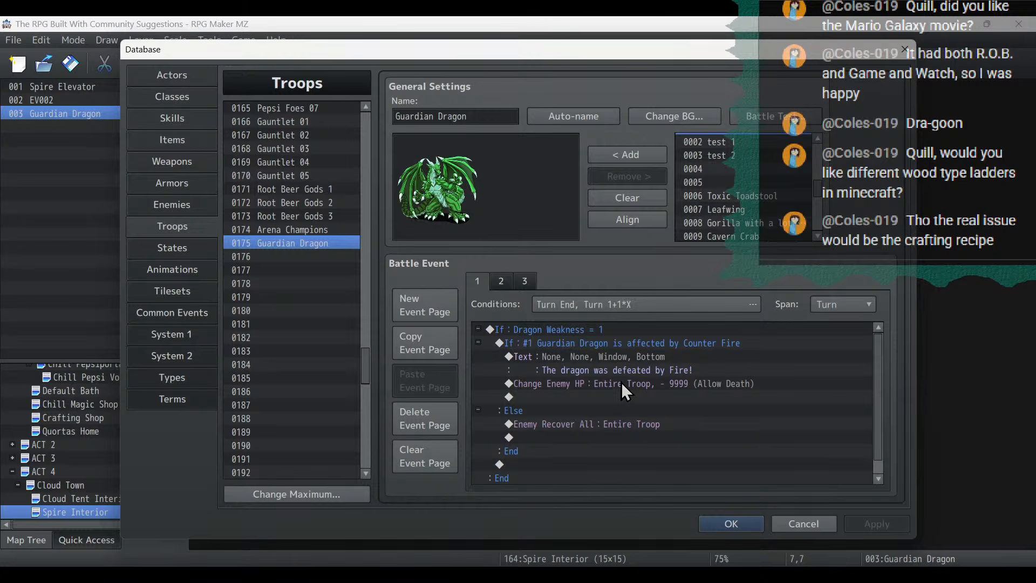
- Start the battle test and have Timmy strike the Guardian Dragon with his Slaying fire skill
{"action": "left_click", "coordinate": [776, 116]}
{"action": "left_click", "coordinate": [568, 403]}
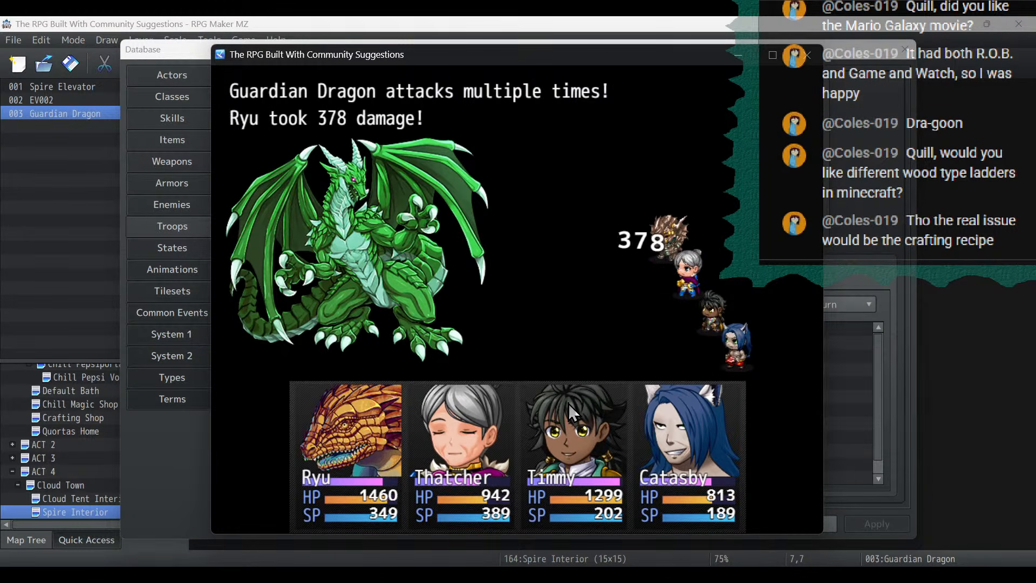
{"action": "key", "text": "Down"}
{"action": "key", "text": "Up"}
{"action": "key", "text": "Return"}
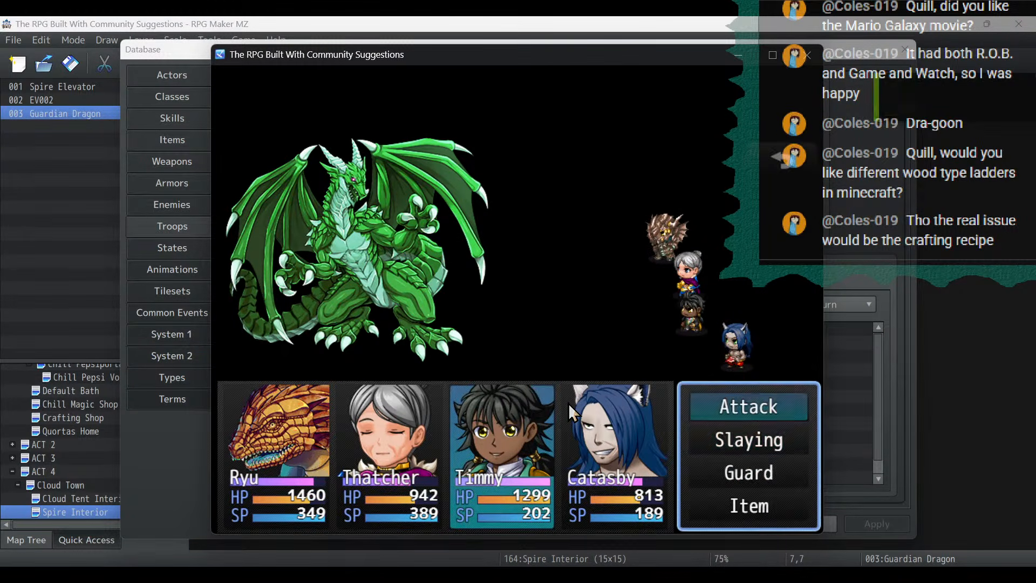
{"action": "key", "text": "Down"}
{"action": "key", "text": "Return"}
{"action": "key", "text": "Right"}
{"action": "key", "text": "Return"}
{"action": "key", "text": "Return"}
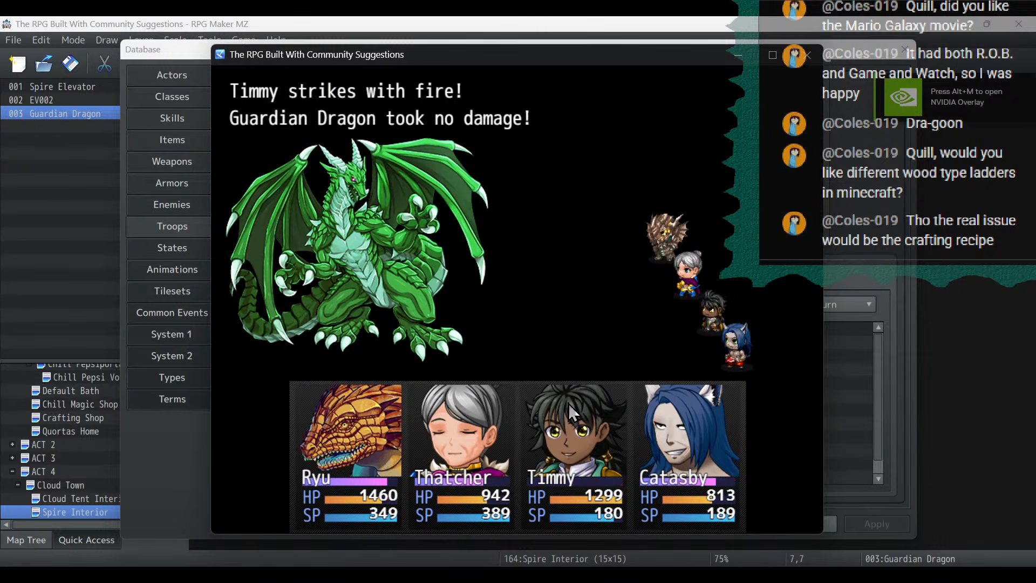
- Have Catasby attack the dragon and play the battle test through its closing messages to the end
{"action": "key", "text": "Return"}
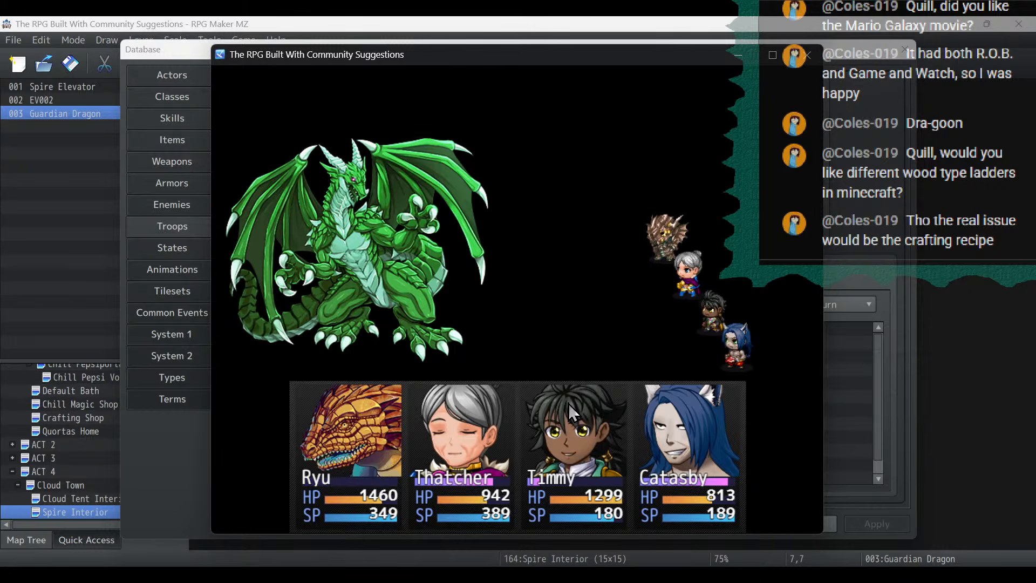
{"action": "key", "text": "Return"}
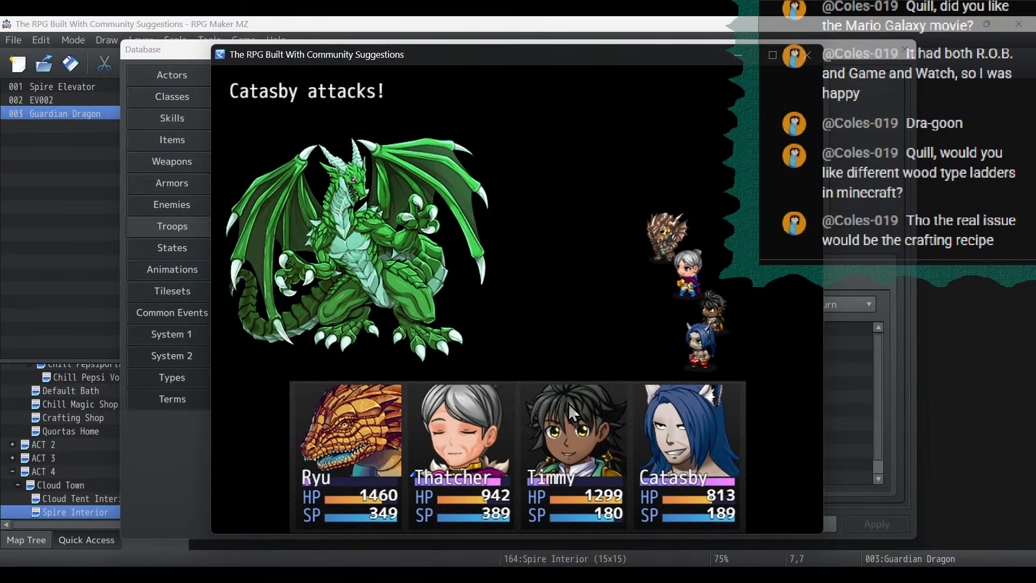
{"action": "key", "text": "Return"}
{"action": "key", "text": "Return"}
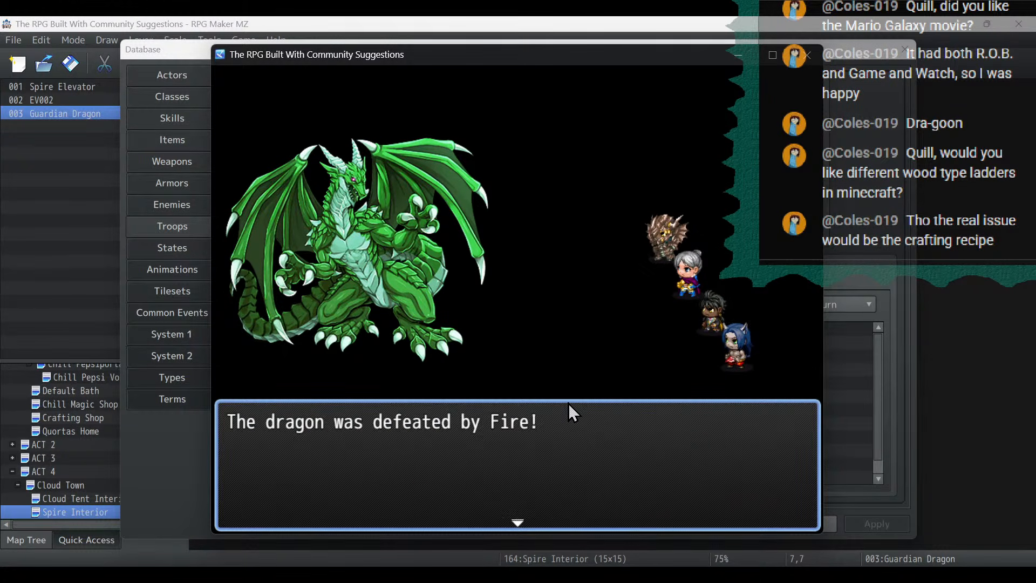
{"action": "key", "text": "Return"}
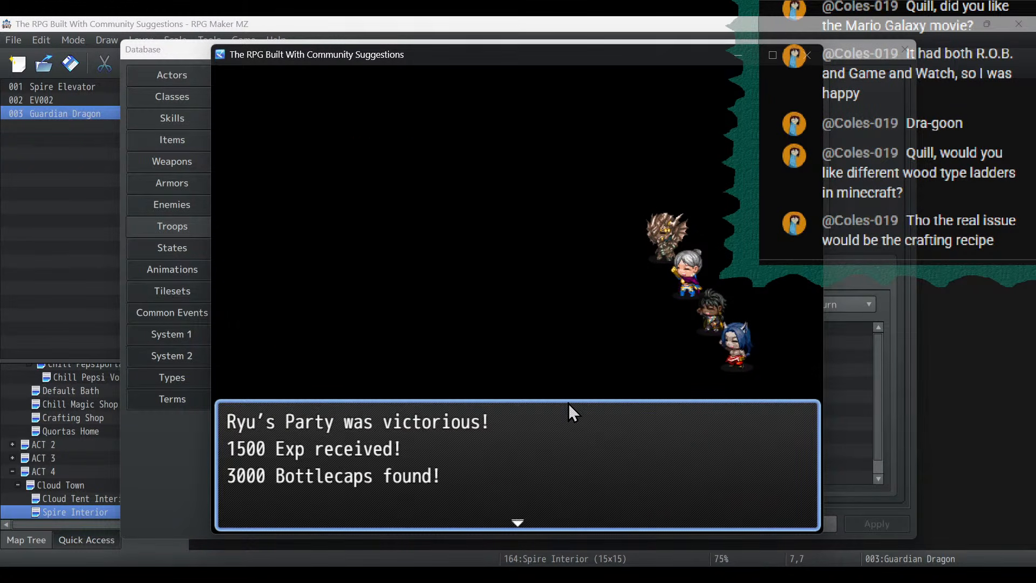
{"action": "key", "text": "Return"}
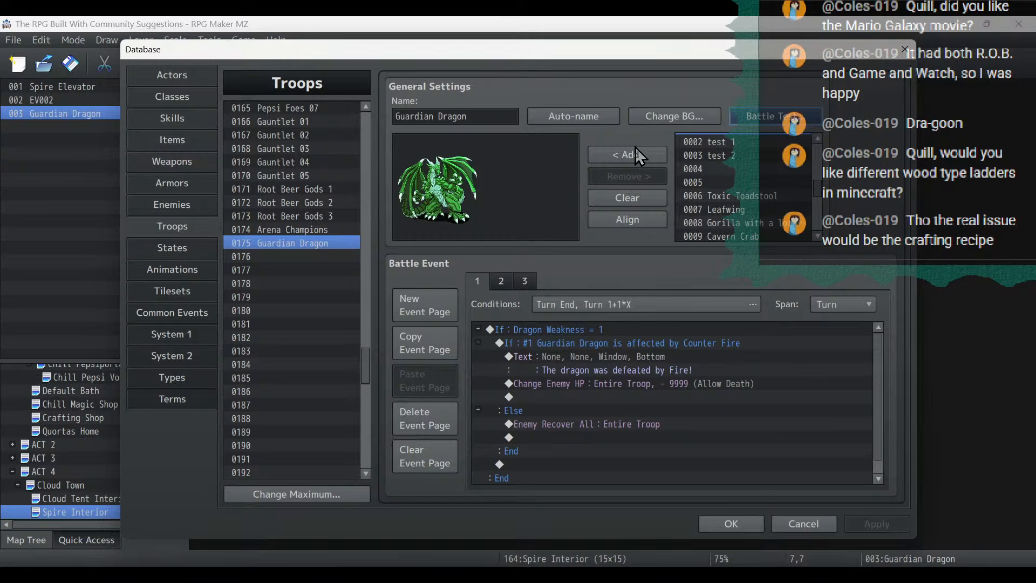
- Set the Guardian Dragon enemy's Defense and M.Defense to 200 each and apply the change
{"action": "left_click", "coordinate": [209, 203]}
{"action": "double_click", "coordinate": [628, 157]}
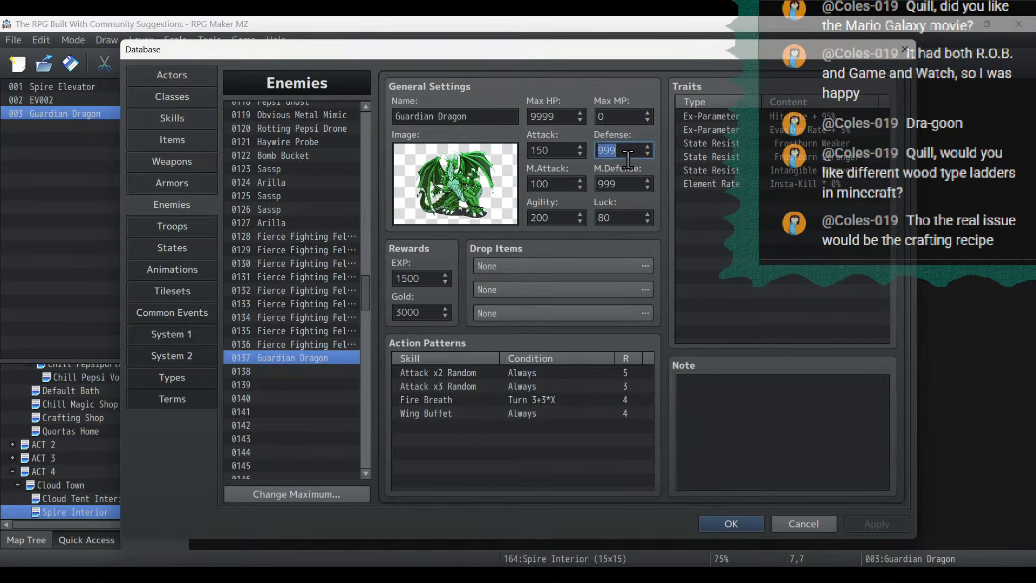
{"action": "type", "text": "10"}
{"action": "key", "text": "BackSpace"}
{"action": "key", "text": "BackSpace"}
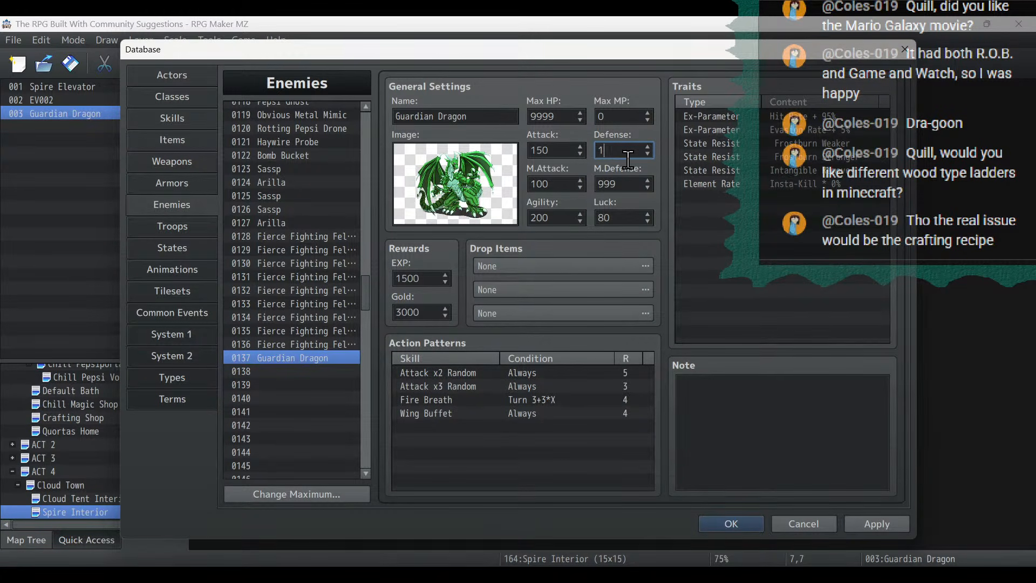
{"action": "type", "text": "200"}
{"action": "double_click", "coordinate": [632, 182]}
{"action": "type", "text": "200"}
{"action": "left_click", "coordinate": [878, 530]}
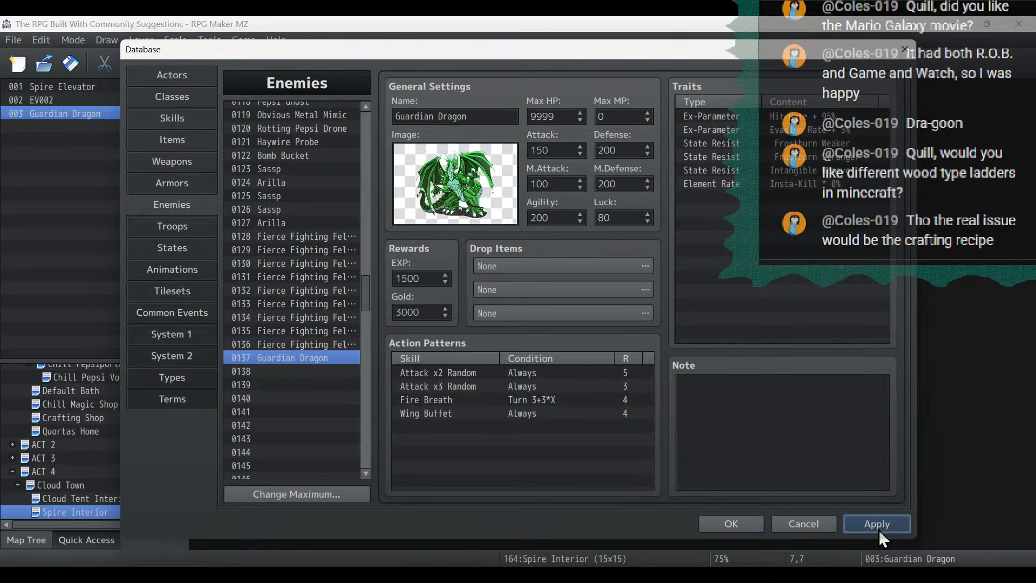
{"action": "left_click", "coordinate": [619, 157]}
{"action": "double_click", "coordinate": [629, 182]}
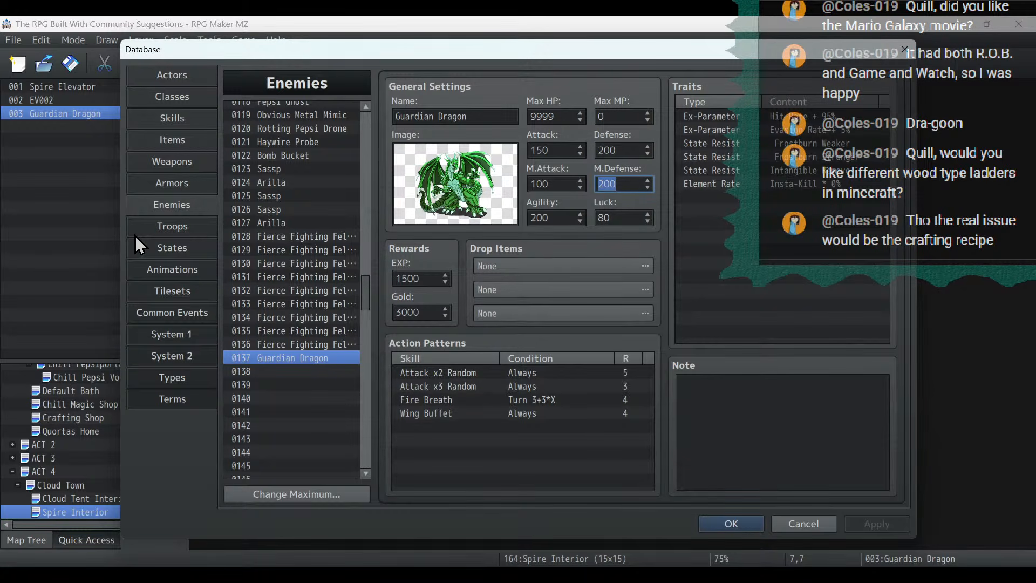
- Reword the Counter Fire message on the troop's battle event page 1 to "The dragon's weakness to fire was enough to defeat it!" and apply it
{"action": "left_click", "coordinate": [173, 226]}
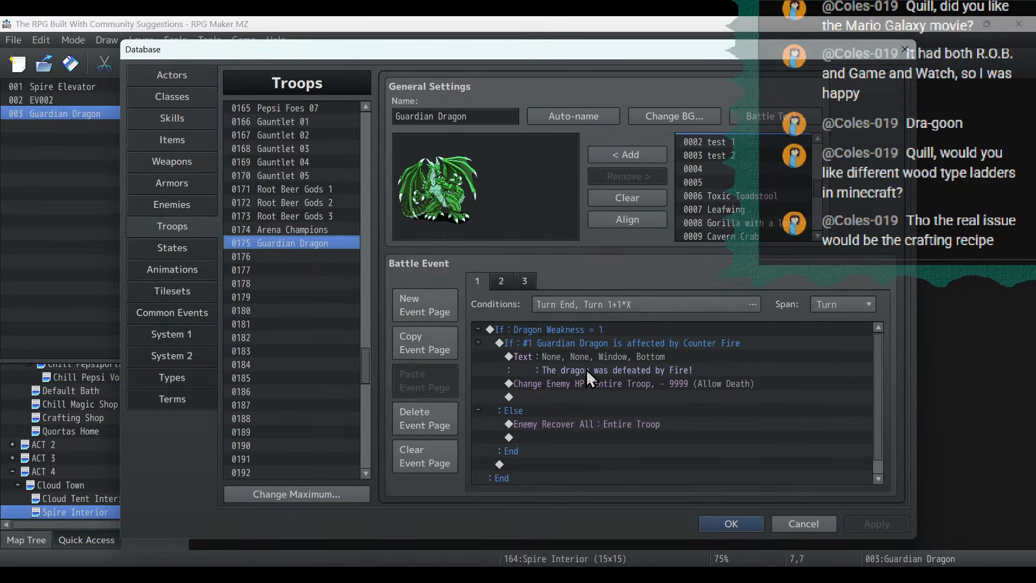
{"action": "double_click", "coordinate": [600, 357]}
{"action": "left_click_drag", "start_coordinate": [711, 351], "coordinate": [335, 306]}
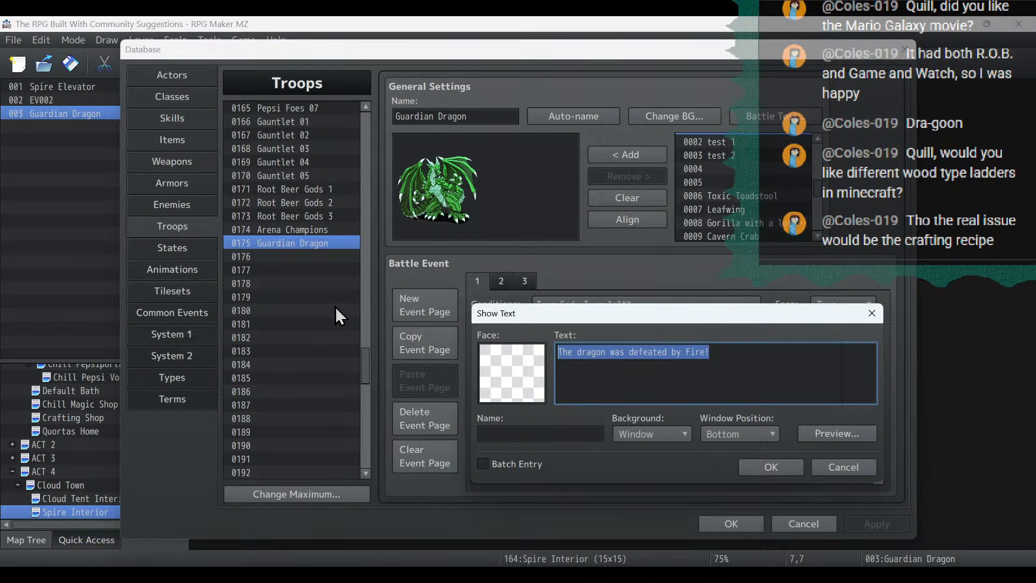
{"action": "type", "text": "The dragon"}
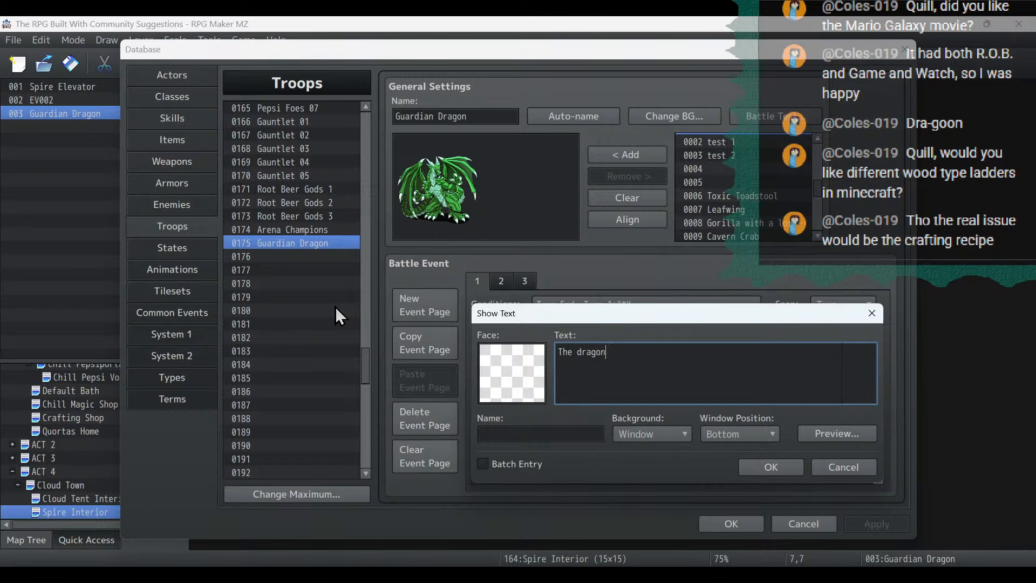
{"action": "type", "text": "'s weakness"}
{"action": "type", "text": " was"}
{"action": "key", "text": "BackSpace"}
{"action": "key", "text": "BackSpace"}
{"action": "key", "text": "BackSpace"}
{"action": "key", "text": "BackSpace"}
{"action": "type", "text": "s was"}
{"action": "key", "text": "BackSpace"}
{"action": "key", "text": "BackSpace"}
{"action": "key", "text": "BackSpace"}
{"action": "key", "text": "BackSpace"}
{"action": "key", "text": "BackSpace"}
{"action": "key", "text": "BackSpace"}
{"action": "key", "text": "BackSpace"}
{"action": "key", "text": "BackSpace"}
{"action": "key", "text": "BackSpace"}
{"action": "key", "text": "BackSpace"}
{"action": "key", "text": "BackSpace"}
{"action": "type", "text": "eakness to fire was enough"}
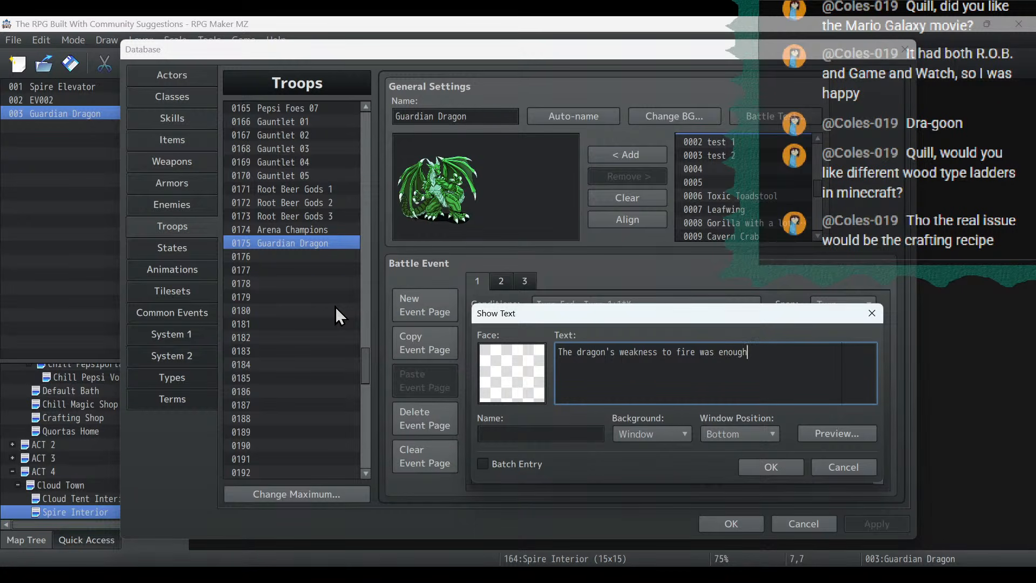
{"action": "type", "text": " to defeat it!"}
{"action": "left_click", "coordinate": [772, 465]}
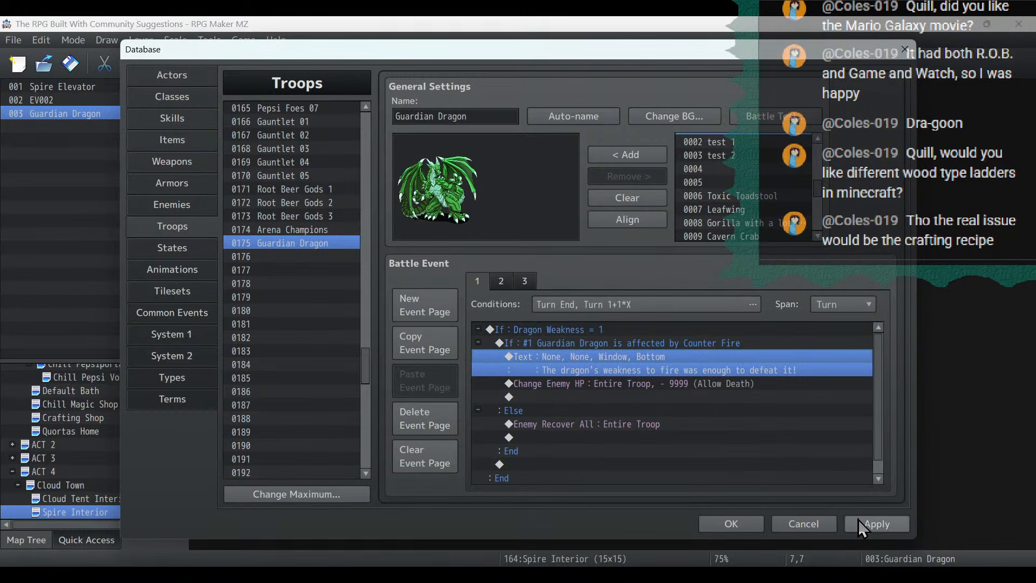
{"action": "left_click", "coordinate": [874, 525]}
{"action": "left_click", "coordinate": [575, 330]}
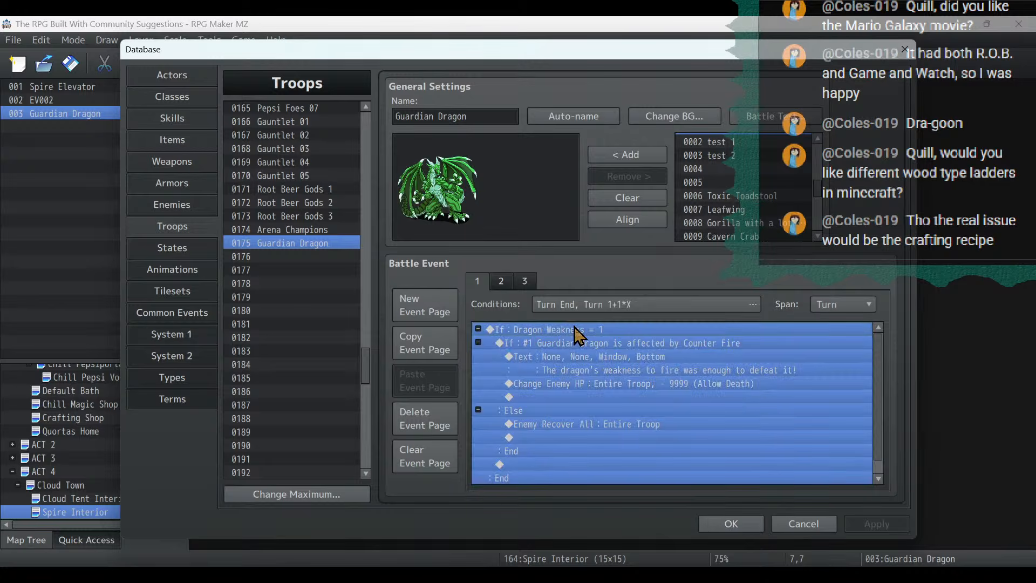
{"action": "left_click", "coordinate": [578, 341]}
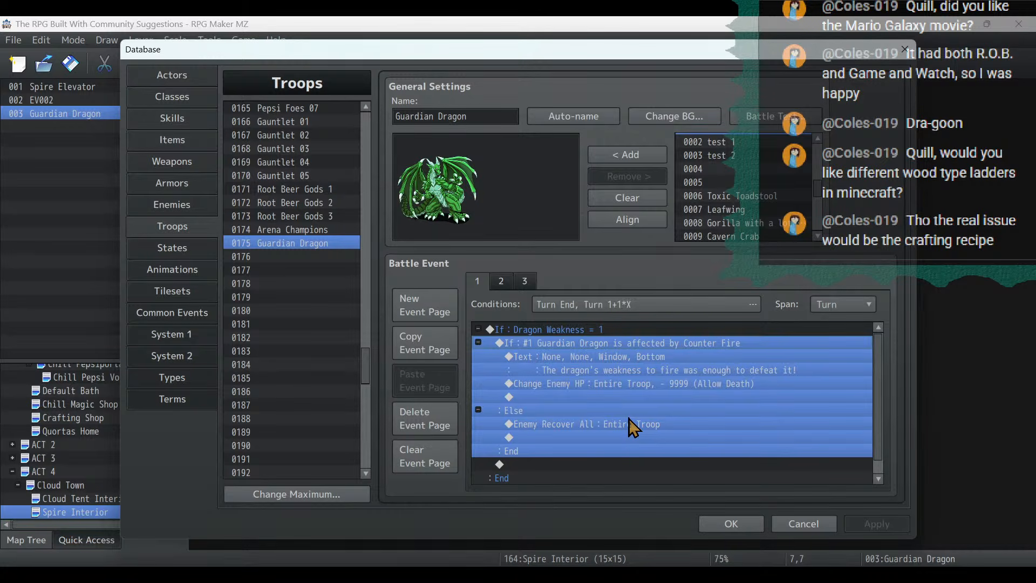
{"action": "left_click", "coordinate": [735, 450]}
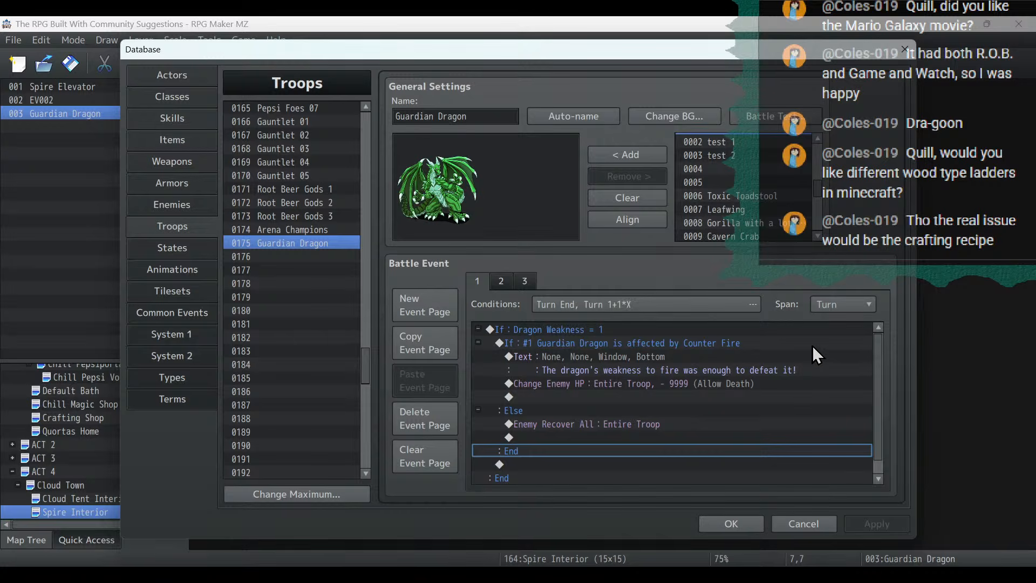
{"action": "scroll", "coordinate": [812, 345], "scroll_direction": "down", "scroll_amount": 1}
{"action": "scroll", "coordinate": [811, 345], "scroll_direction": "up", "scroll_amount": 1}
{"action": "left_click", "coordinate": [630, 328]}
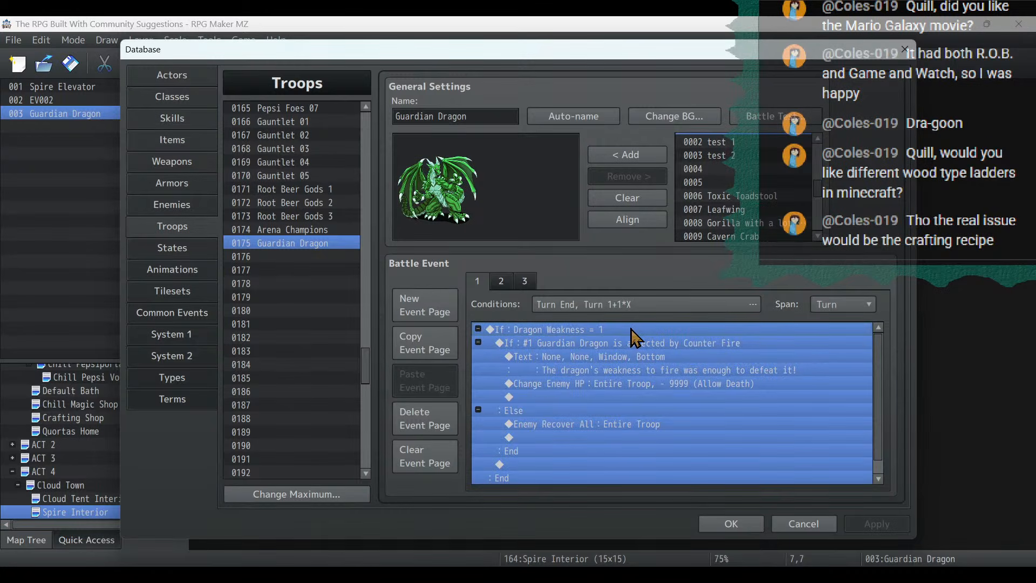
- Add a Show Text command below the Fire Weakness comment in the Guardian Dragon common event, using Timmy's fifth face image
{"action": "left_click", "coordinate": [176, 310]}
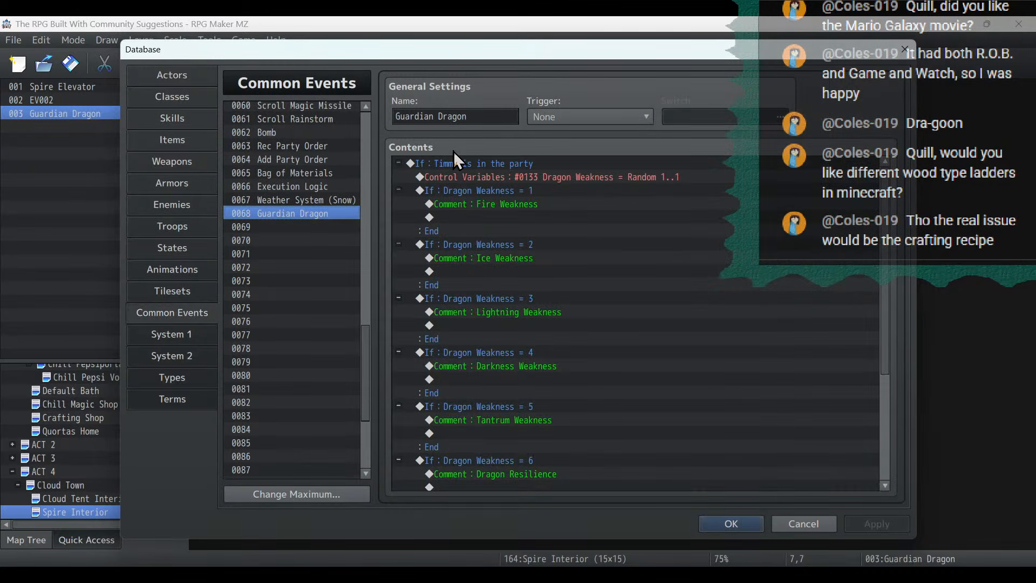
{"action": "left_click", "coordinate": [477, 177]}
{"action": "left_click", "coordinate": [494, 218]}
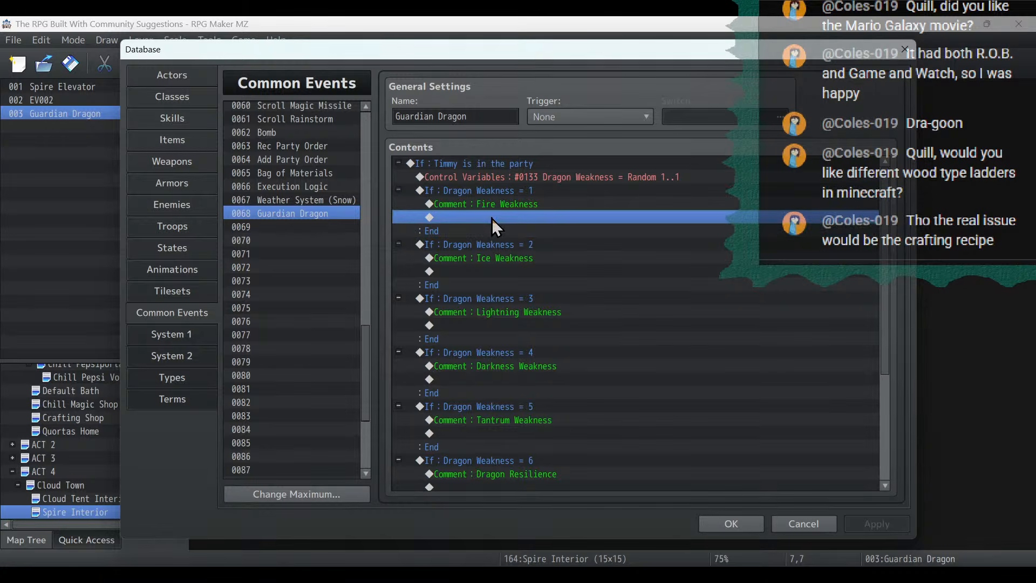
{"action": "double_click", "coordinate": [494, 218]}
{"action": "left_click", "coordinate": [515, 156]}
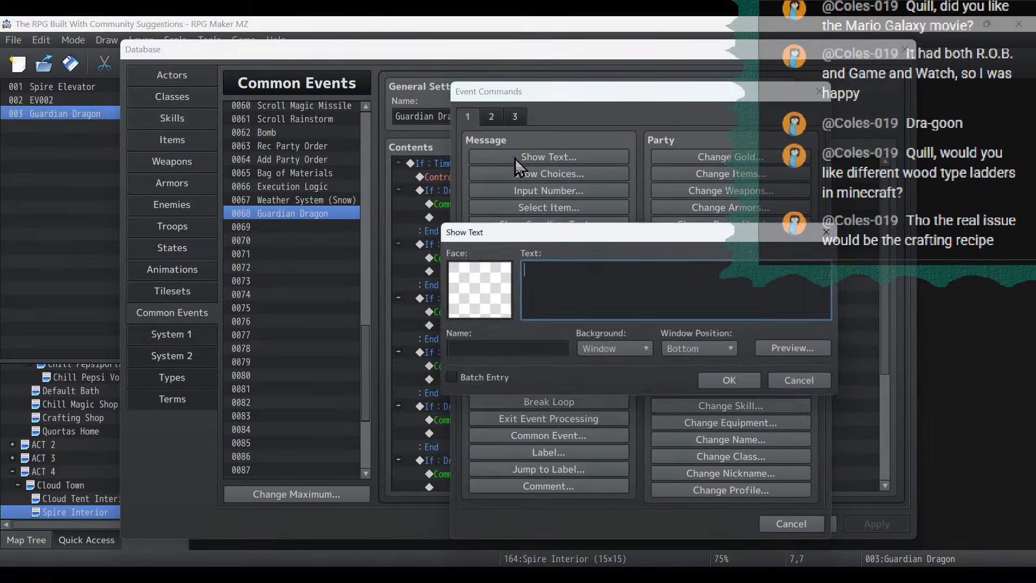
{"action": "double_click", "coordinate": [483, 310]}
{"action": "scroll", "coordinate": [461, 377], "scroll_direction": "down", "scroll_amount": 10}
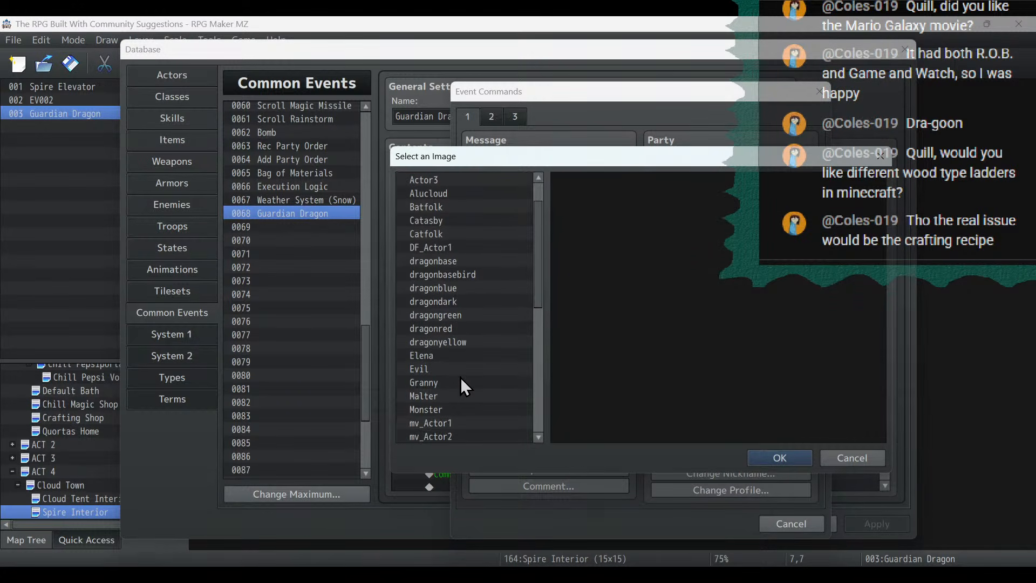
{"action": "left_click", "coordinate": [449, 424]}
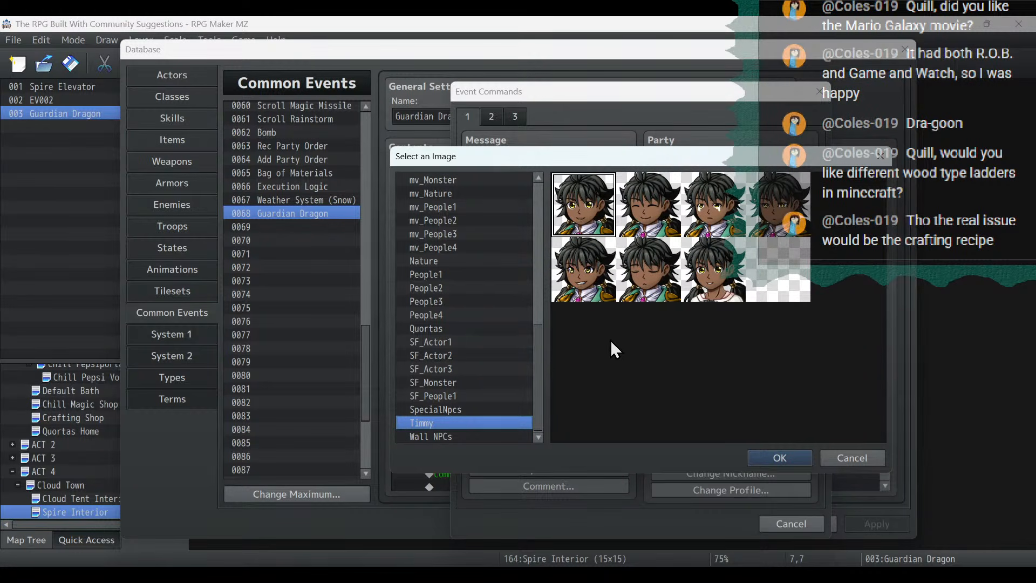
{"action": "double_click", "coordinate": [607, 287]}
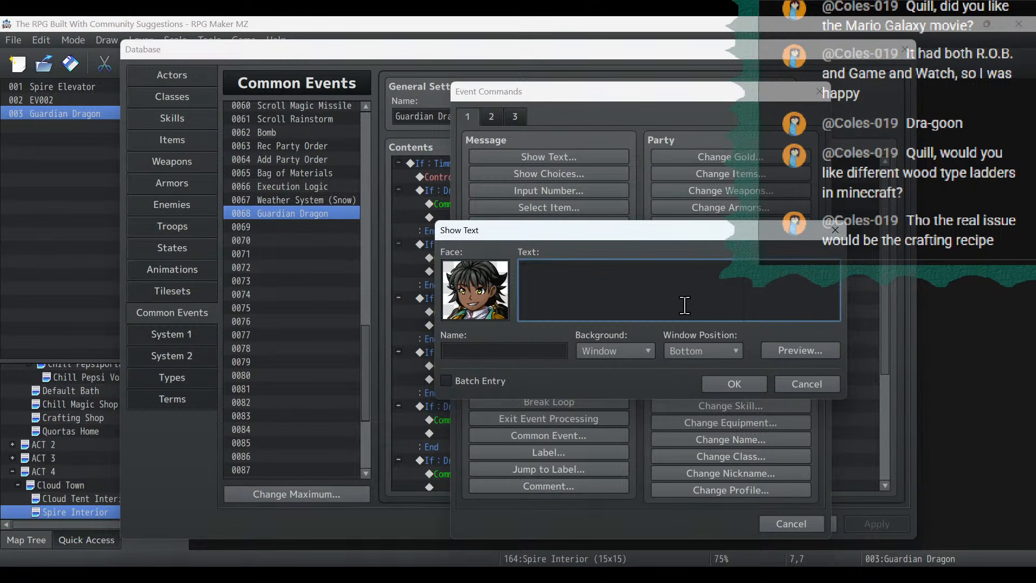
- Enter "This dragon is weak to fire! One hit should be enough!" on two lines as Timmy's message and apply the change
{"action": "type", "text": "This dragon is weak to fire! One"}
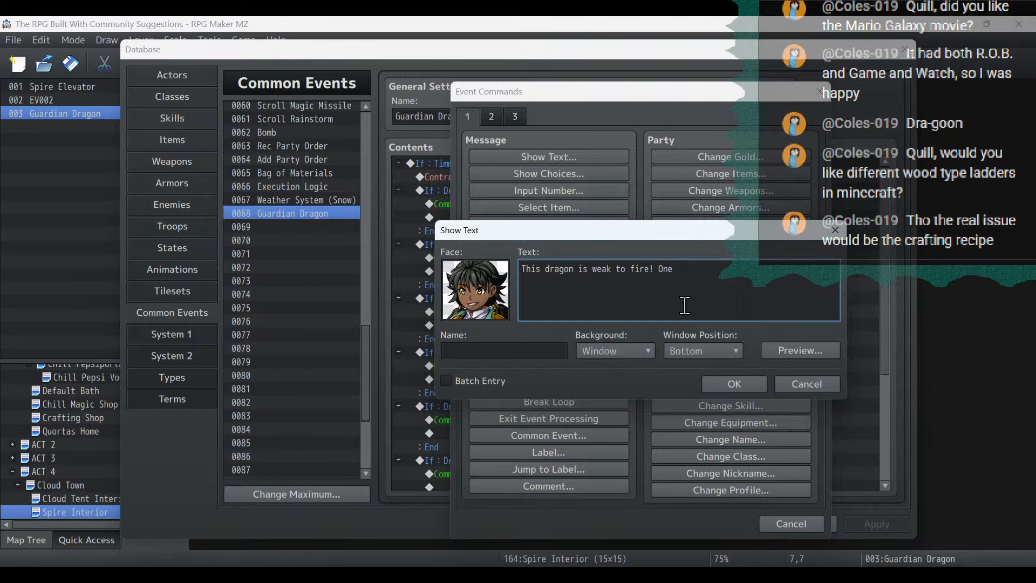
{"action": "type", "text": " hit should"}
{"action": "key", "text": "Return"}
{"action": "type", "text": "be enough!"}
{"action": "left_click", "coordinate": [757, 390]}
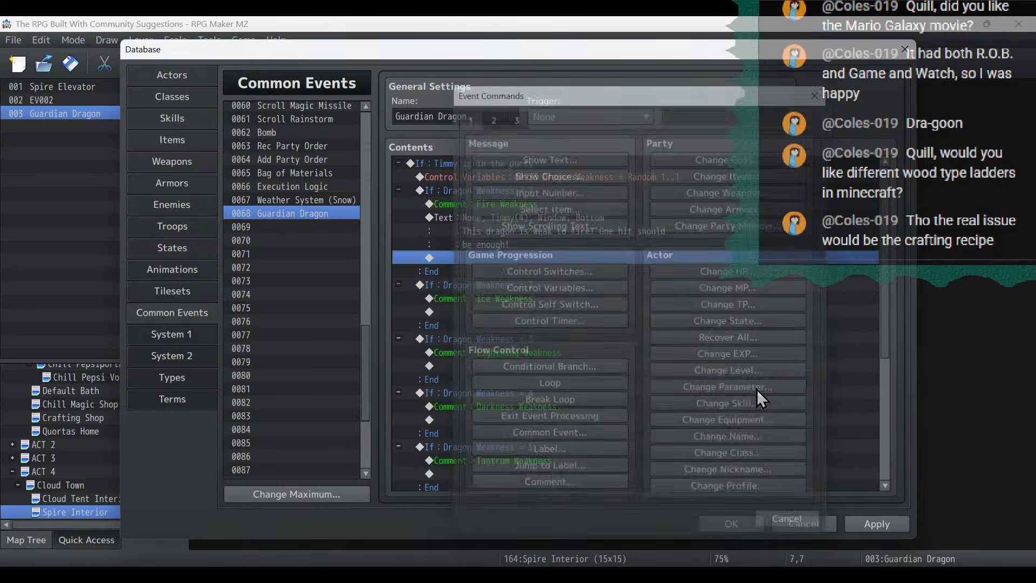
{"action": "left_click", "coordinate": [875, 526]}
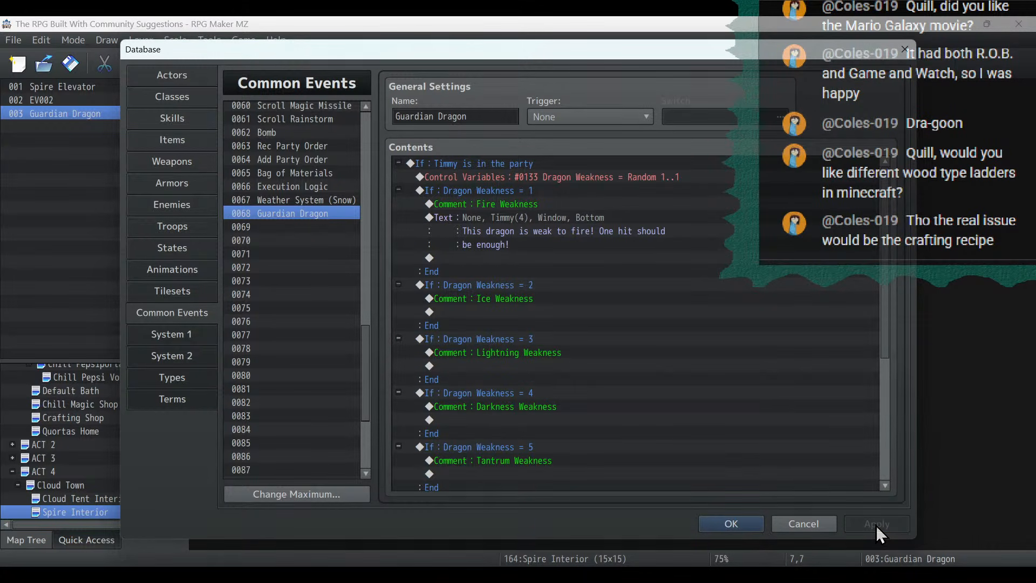
- Start a battle test of the Guardian Dragon troop and read through Timmy's fire weakness hint
{"action": "left_click", "coordinate": [195, 229]}
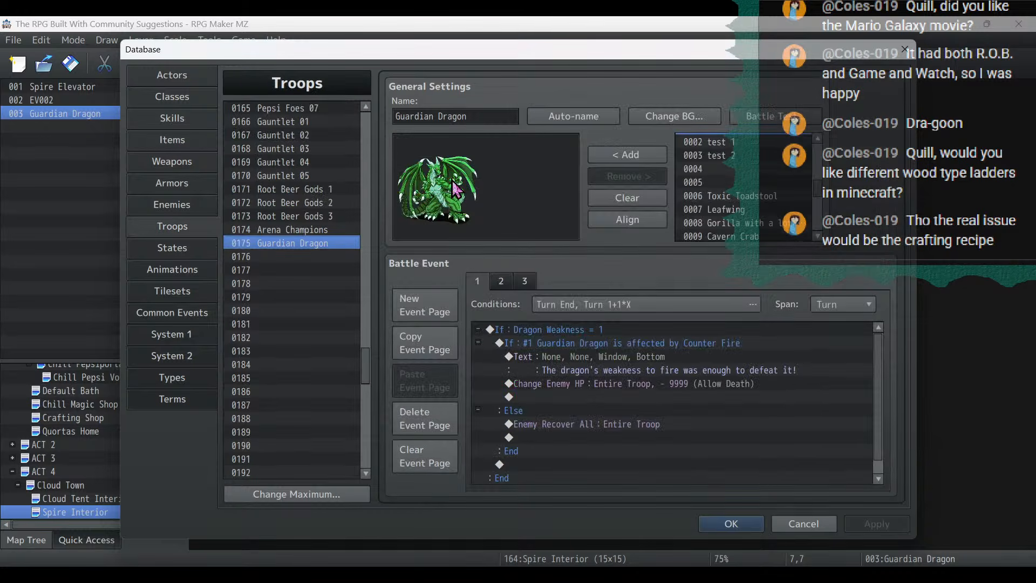
{"action": "left_click", "coordinate": [758, 115]}
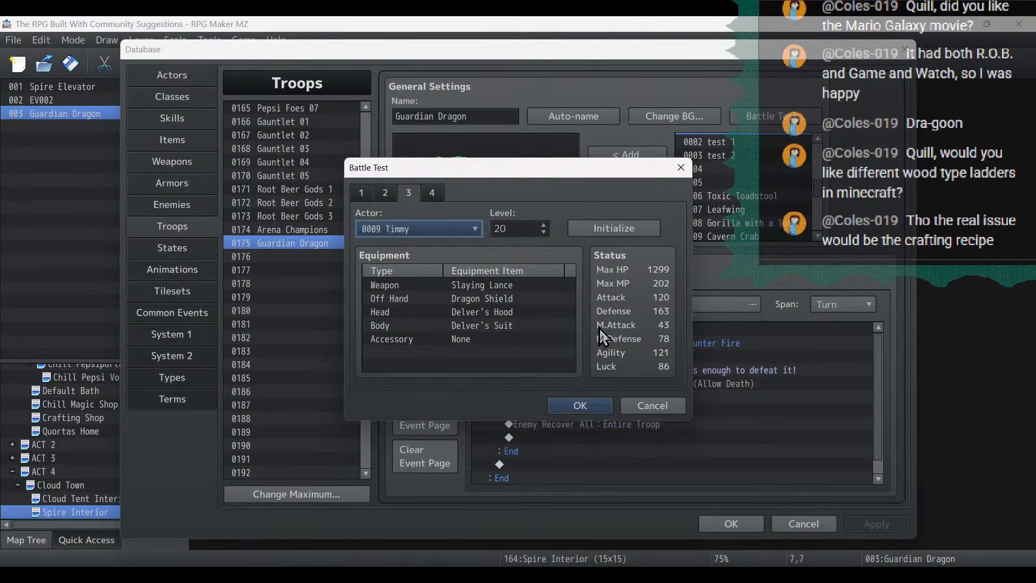
{"action": "left_click", "coordinate": [587, 403]}
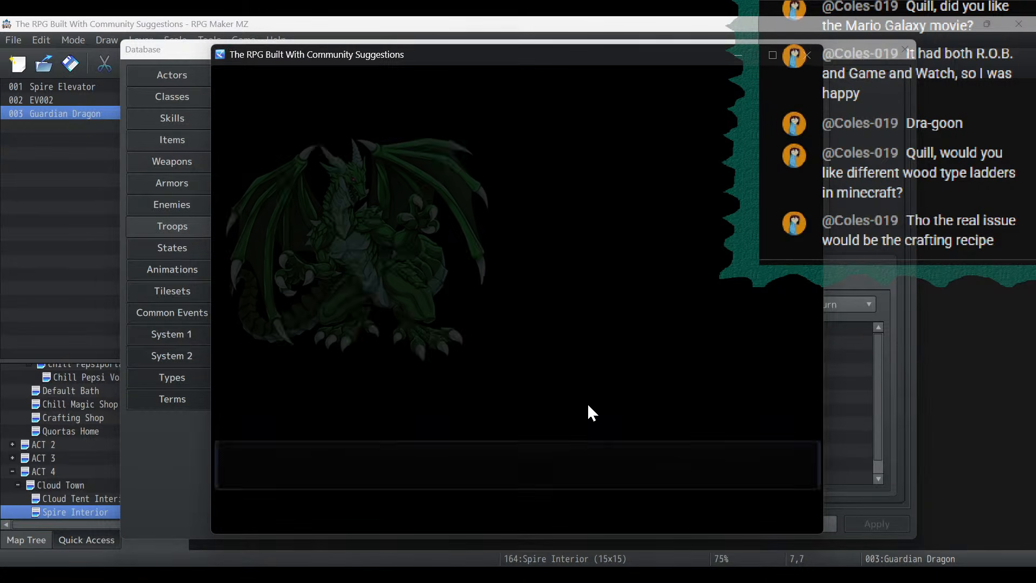
{"action": "key", "text": "Return"}
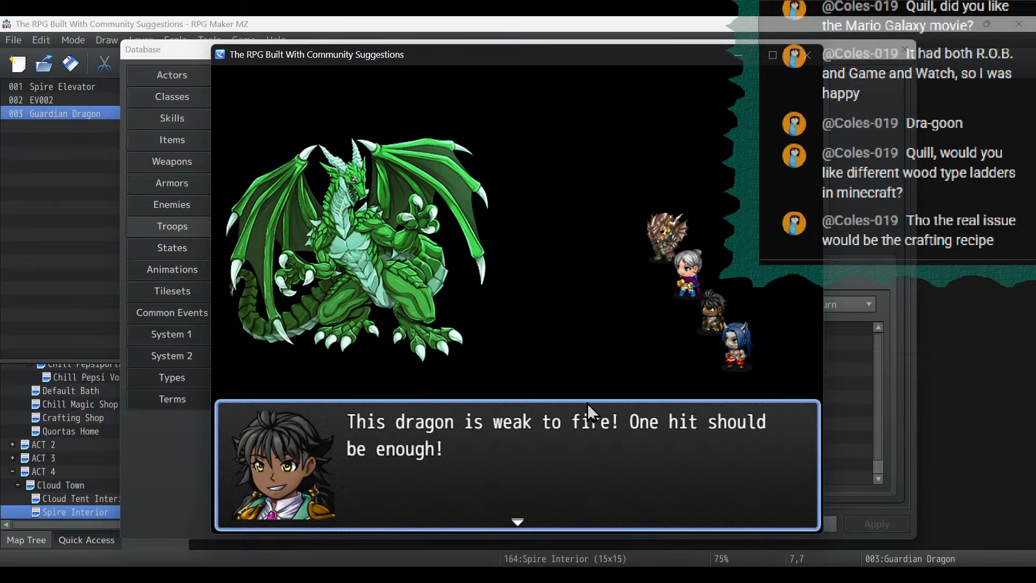
{"action": "key", "text": "Return"}
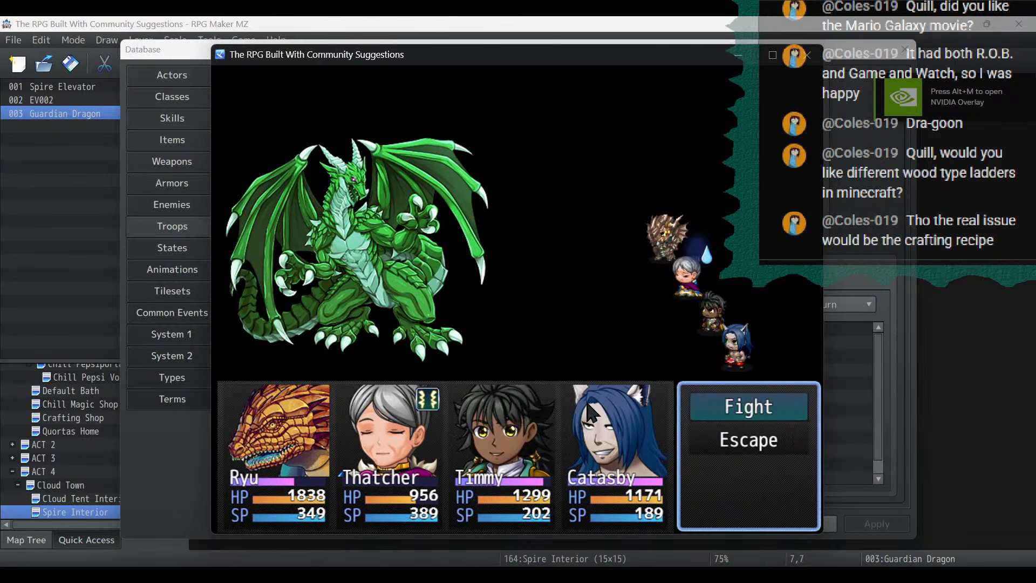
- Test the fire weakness by guarding with Catasby and using Timmy's Ignition Strike, play the turn out, and close the battle test
{"action": "key", "text": "Return"}
{"action": "key", "text": "Down"}
{"action": "key", "text": "Down"}
{"action": "key", "text": "Return"}
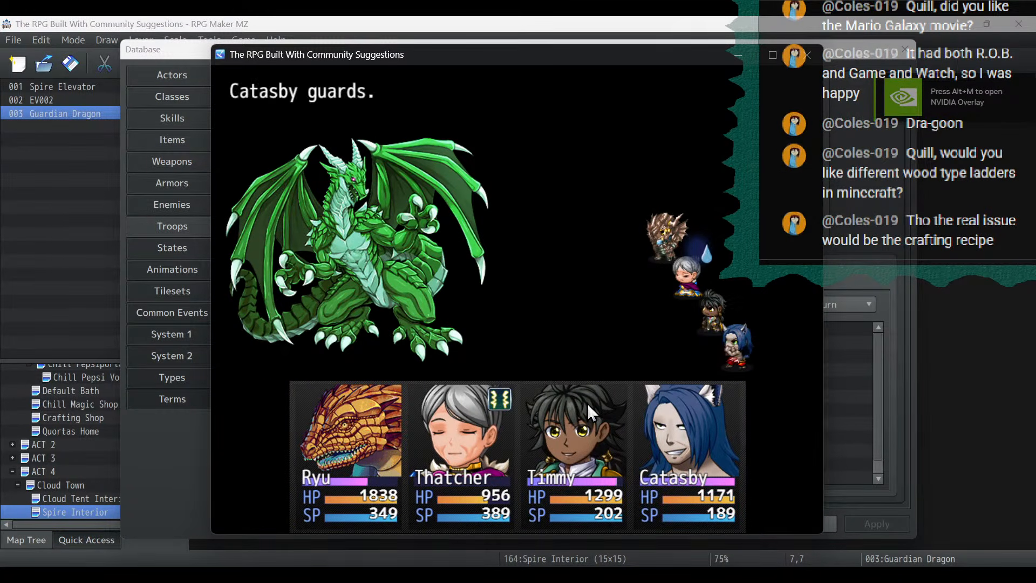
{"action": "key", "text": "Down"}
{"action": "key", "text": "Return"}
{"action": "key", "text": "Right"}
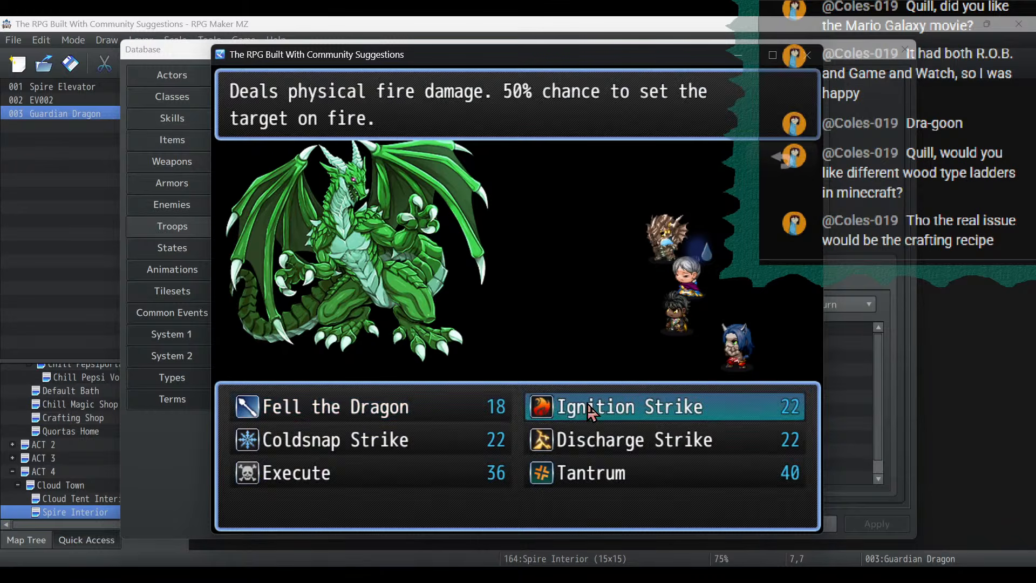
{"action": "key", "text": "Return"}
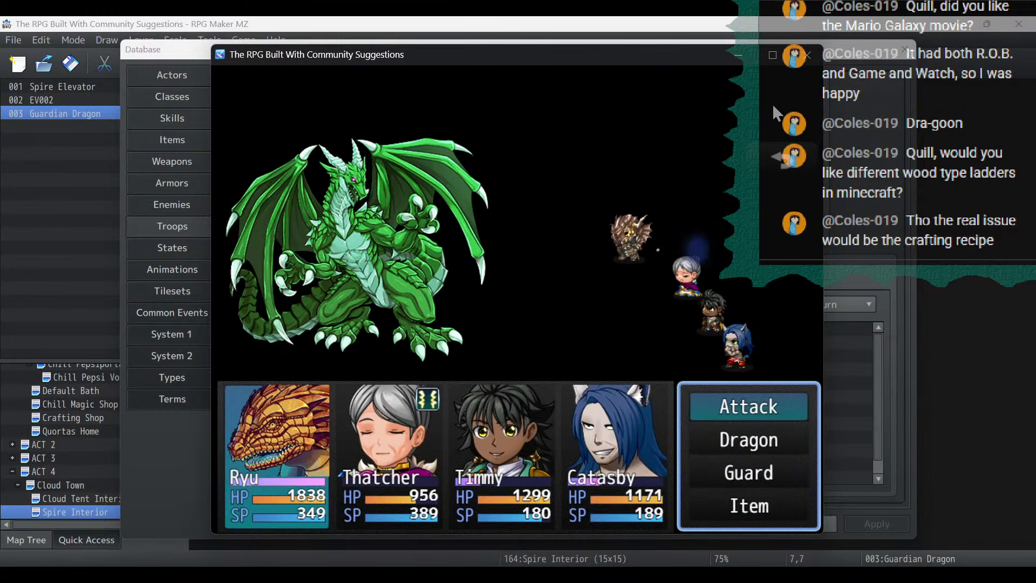
{"action": "key", "text": "Return"}
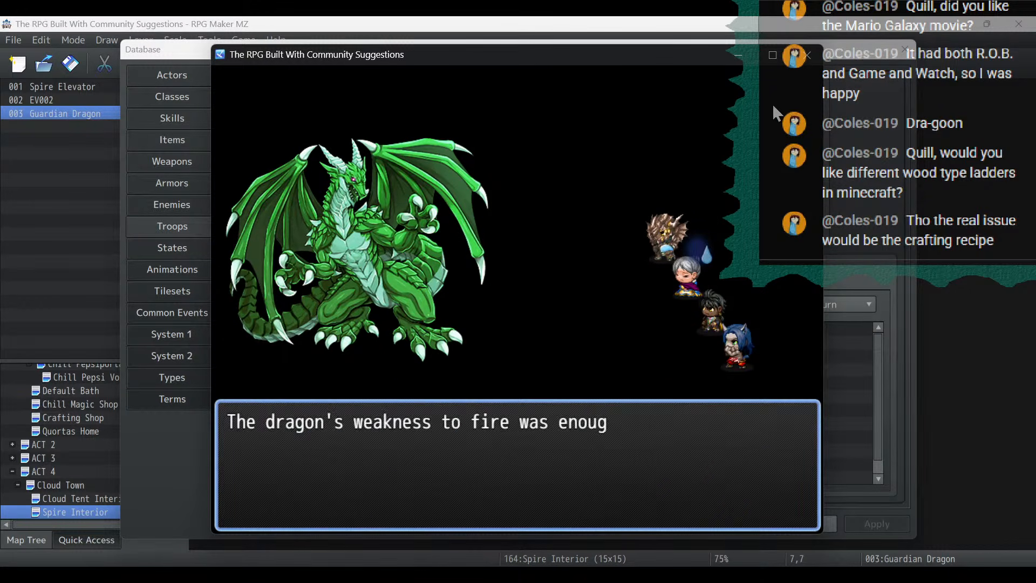
{"action": "key", "text": "Return"}
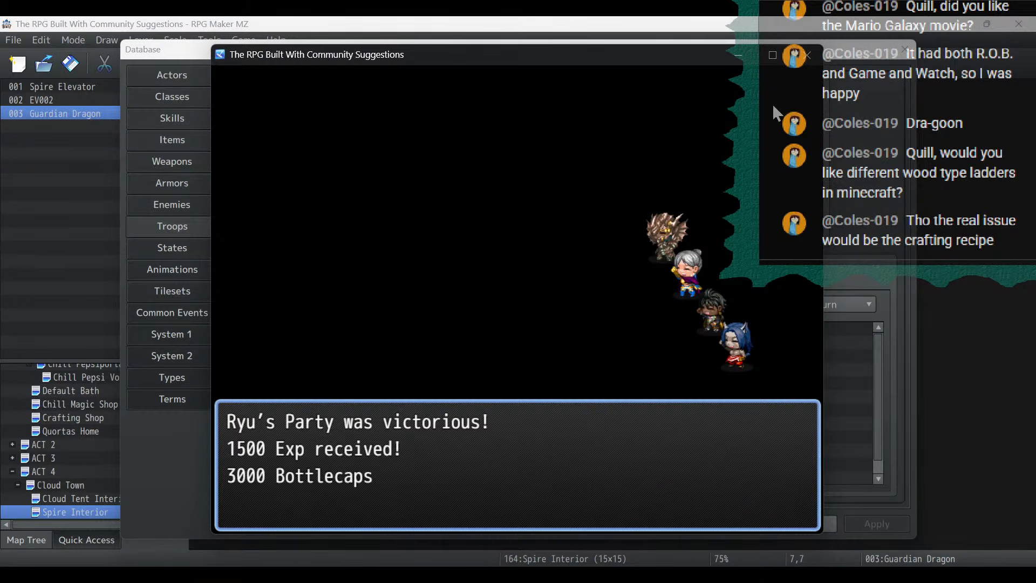
{"action": "left_click", "coordinate": [806, 63]}
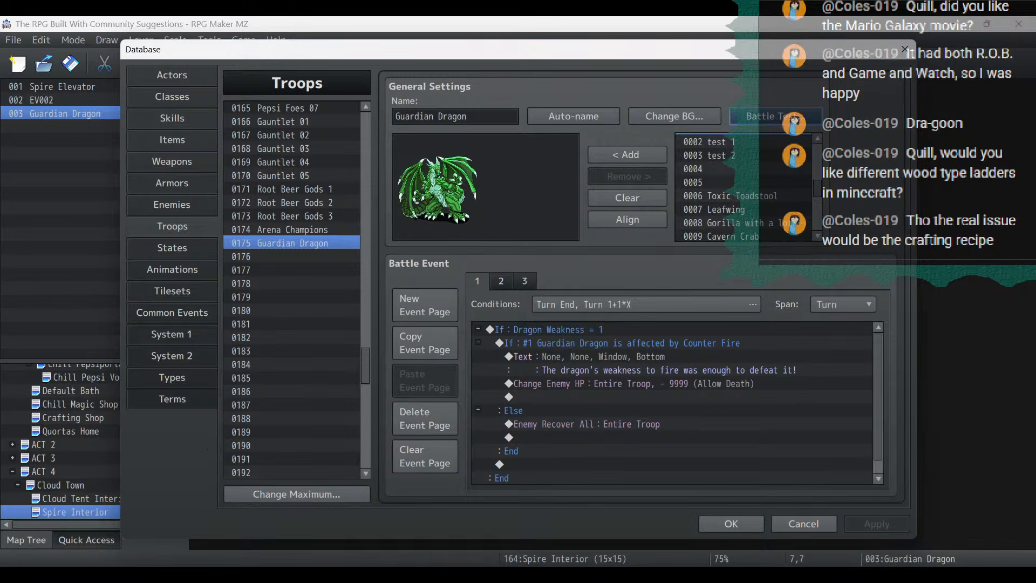
- Switch to the Notepad project notes and highlight the weather activated events item under Today's Stream
{"action": "key", "text": "alt+Tab"}
{"action": "left_click", "coordinate": [466, 204]}
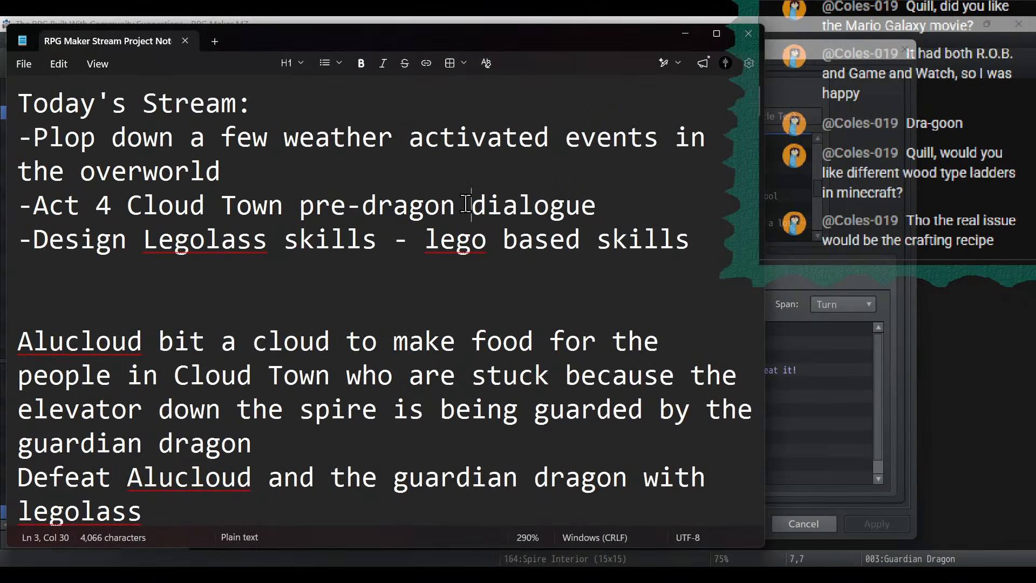
{"action": "left_click", "coordinate": [520, 200]}
{"action": "left_click_drag", "start_coordinate": [270, 187], "coordinate": [3, 123]}
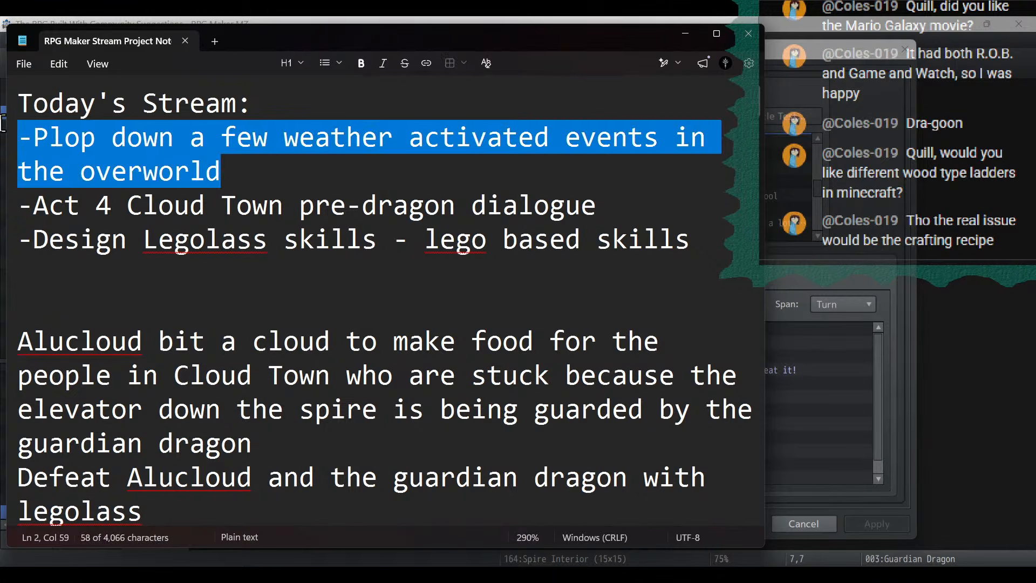
- Return to RPG Maker MZ, accept the database changes and save the project
{"action": "left_click", "coordinate": [672, 39]}
{"action": "left_click", "coordinate": [736, 527]}
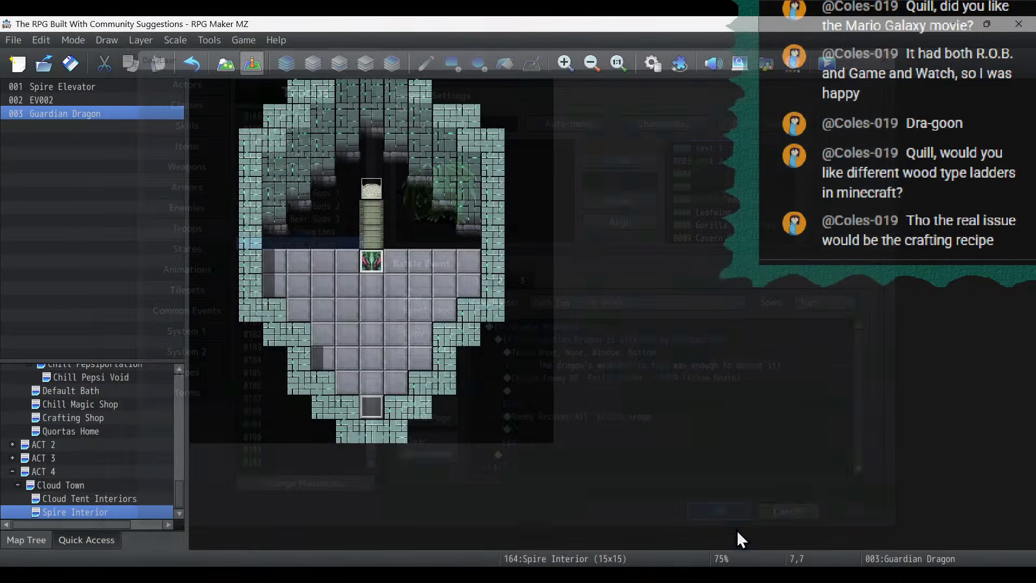
{"action": "left_click", "coordinate": [67, 59]}
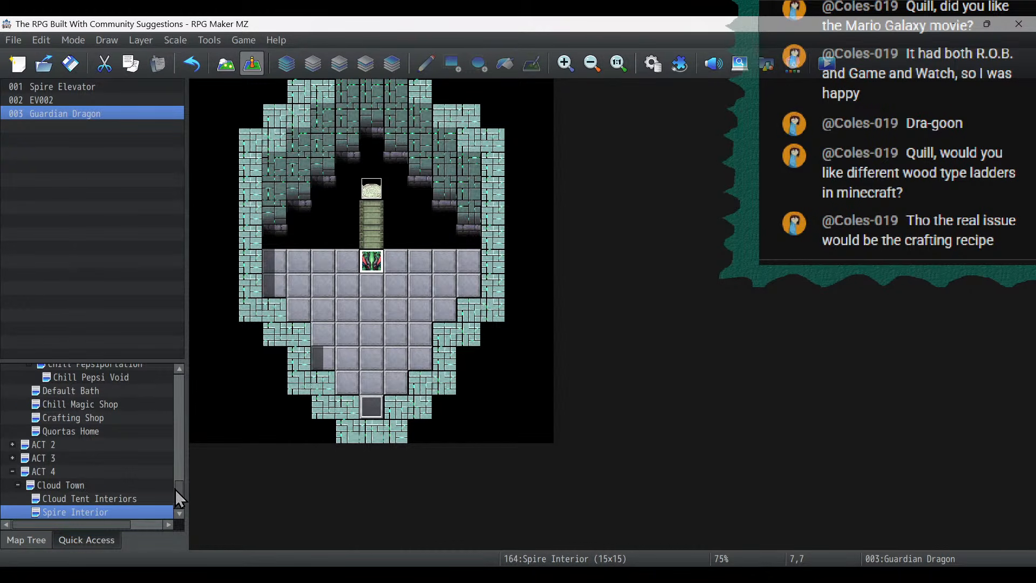
- Open the Overworld map and show it at 42% zoom to survey the regions for weather events
{"action": "left_click_drag", "start_coordinate": [176, 489], "coordinate": [178, 378]}
{"action": "left_click", "coordinate": [37, 383]}
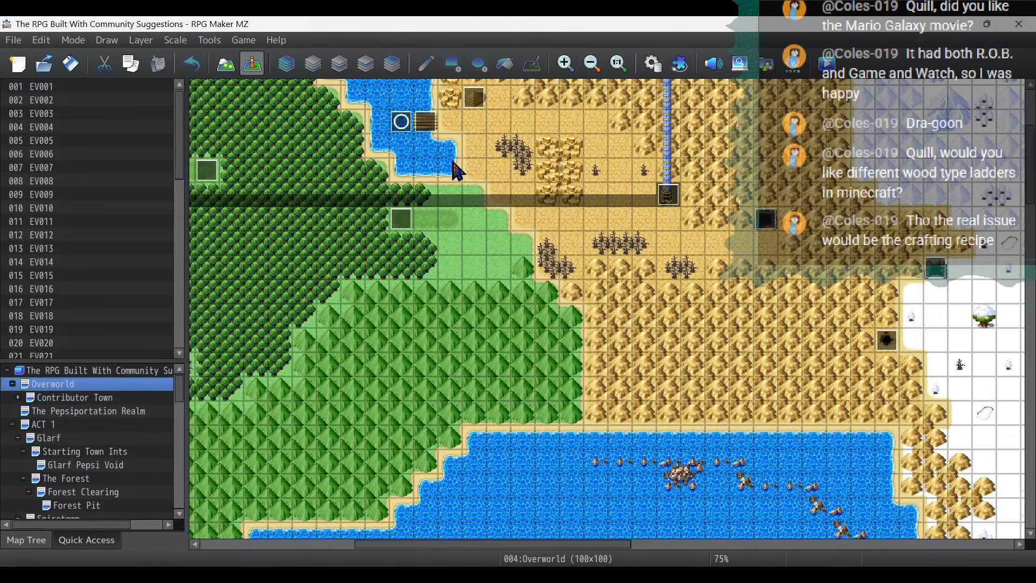
{"action": "left_click", "coordinate": [591, 63]}
{"action": "left_click", "coordinate": [592, 64]}
{"action": "left_click", "coordinate": [592, 63]}
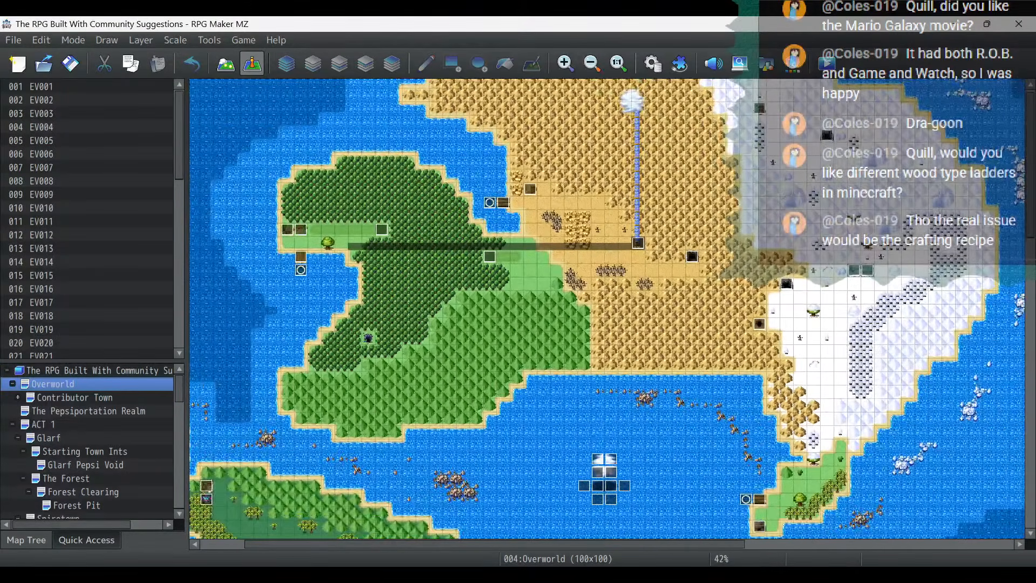
- In the Notepad project notes, add the item "-Finish making all the guardian dragon weaknesses" under Next Stream
{"action": "left_click", "coordinate": [65, 575]}
{"action": "scroll", "coordinate": [399, 352], "scroll_direction": "down", "scroll_amount": 4}
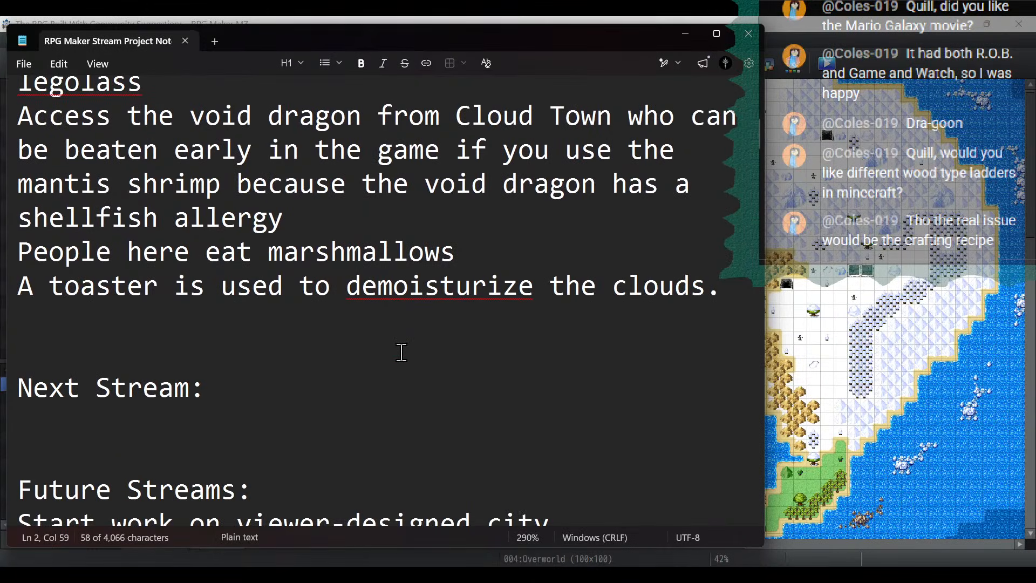
{"action": "scroll", "coordinate": [402, 352], "scroll_direction": "down", "scroll_amount": 2}
{"action": "left_click", "coordinate": [300, 184]}
{"action": "key", "text": "Return"}
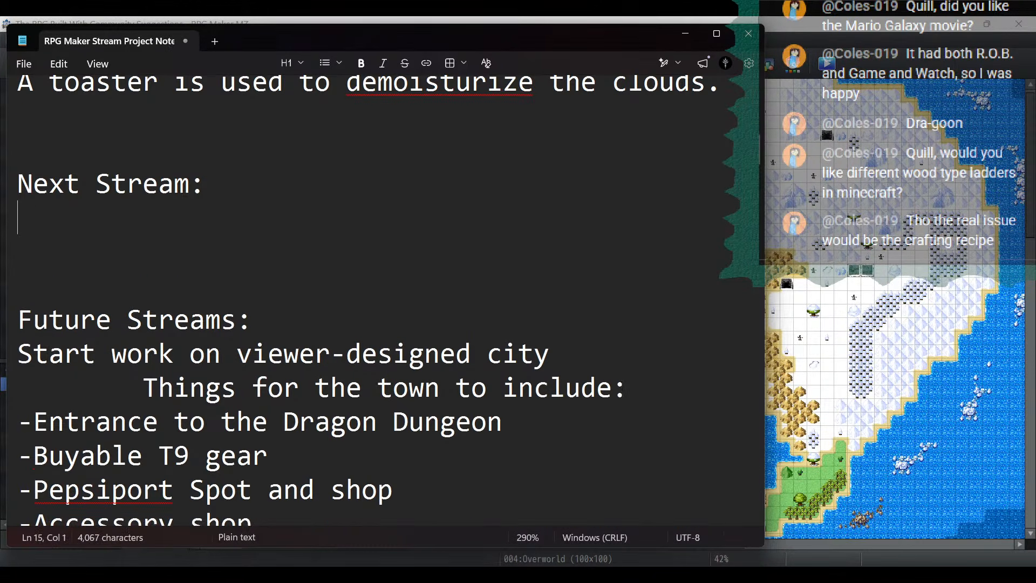
{"action": "type", "text": "-Finizh"}
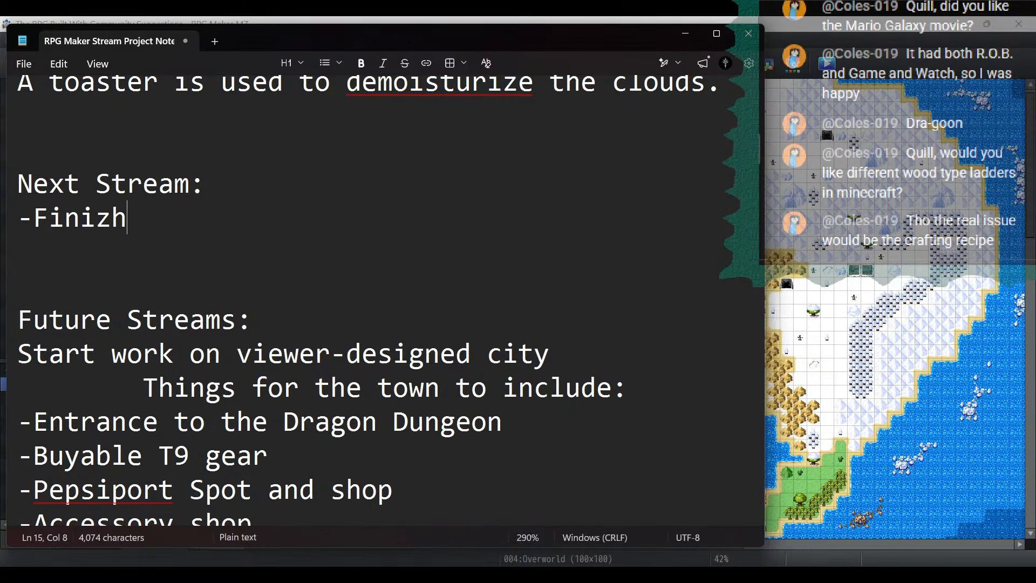
{"action": "key", "text": "BackSpace"}
{"action": "key", "text": "BackSpace"}
{"action": "type", "text": "sh ma"}
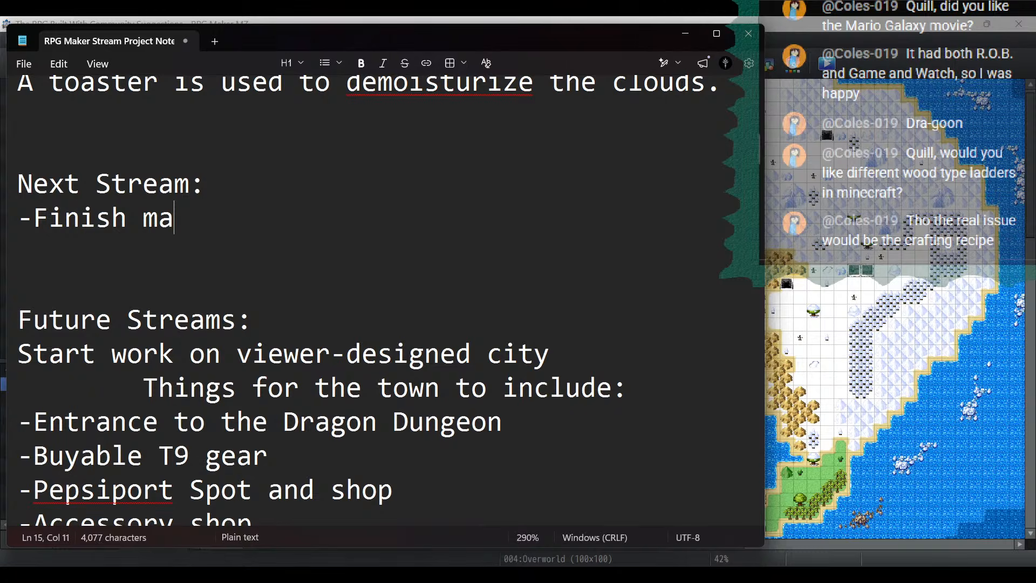
{"action": "type", "text": "king all the gua"}
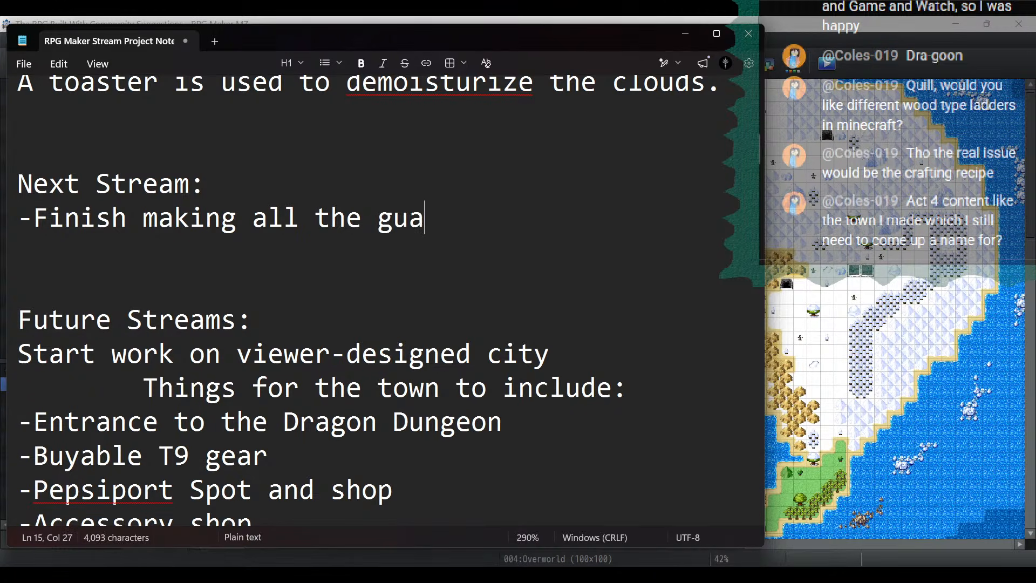
{"action": "type", "text": "rdian dra"}
{"action": "key", "text": "BackSpace"}
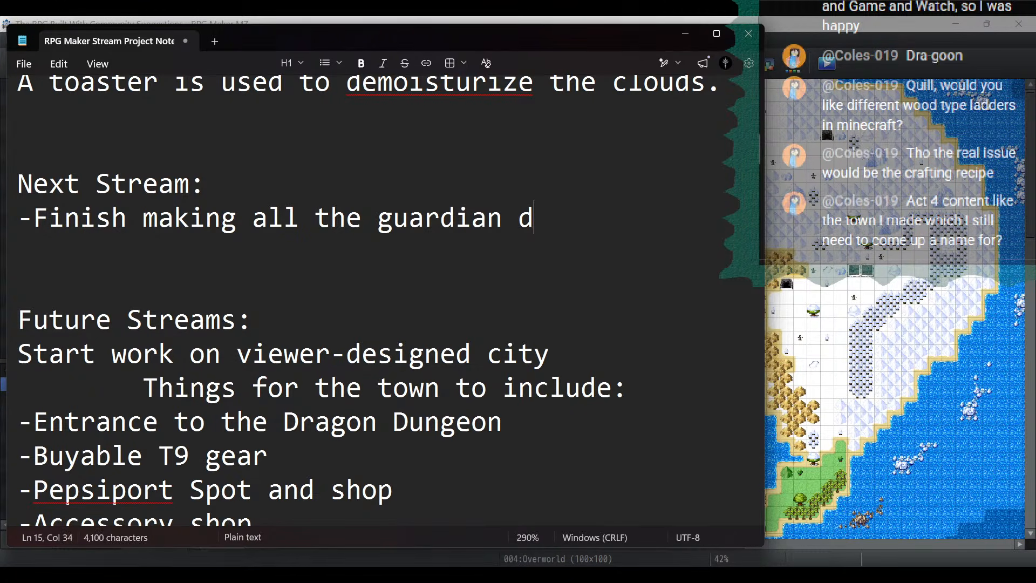
{"action": "type", "text": "ragon weaknesses"}
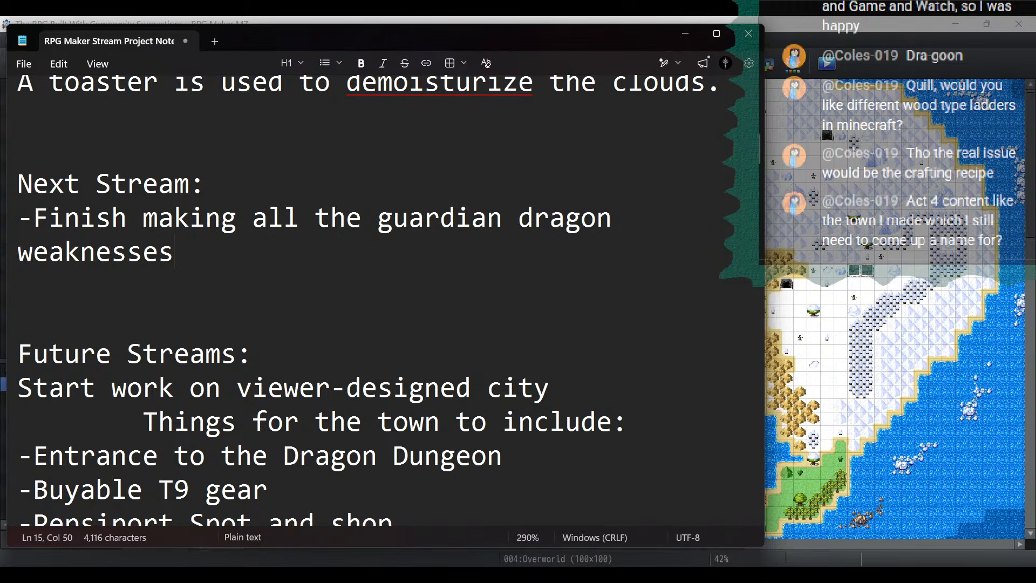
{"action": "type", "text": " (only d"}
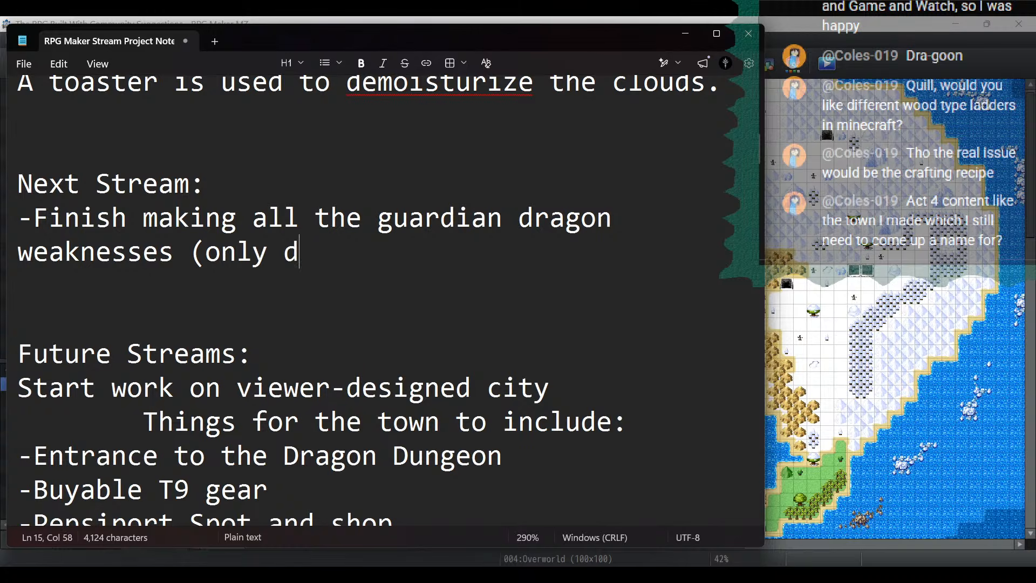
{"action": "type", "text": "o the elementals"}
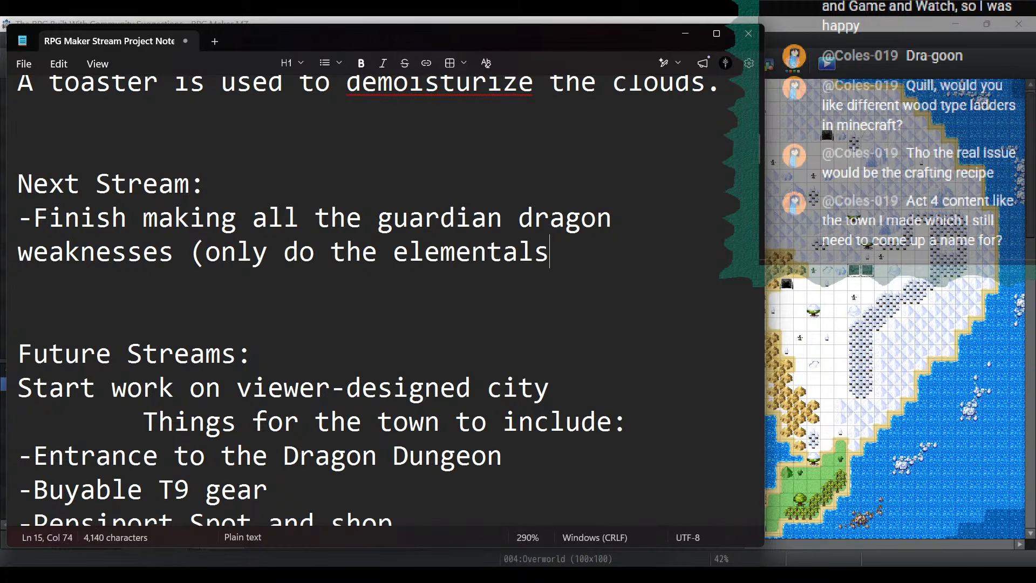
{"action": "type", "text": " for th"}
- Append "(only do the elementals for cloud town)" to the guardian dragon weaknesses item
{"action": "key", "text": "BackSpace"}
{"action": "key", "text": "BackSpace"}
{"action": "type", "text": "clo"}
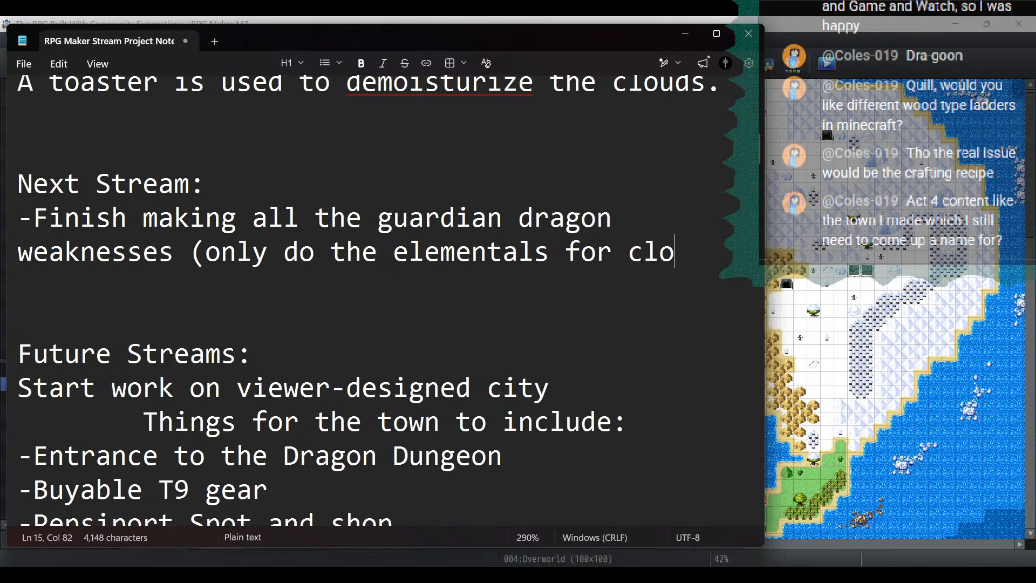
{"action": "type", "text": "ud town)"}
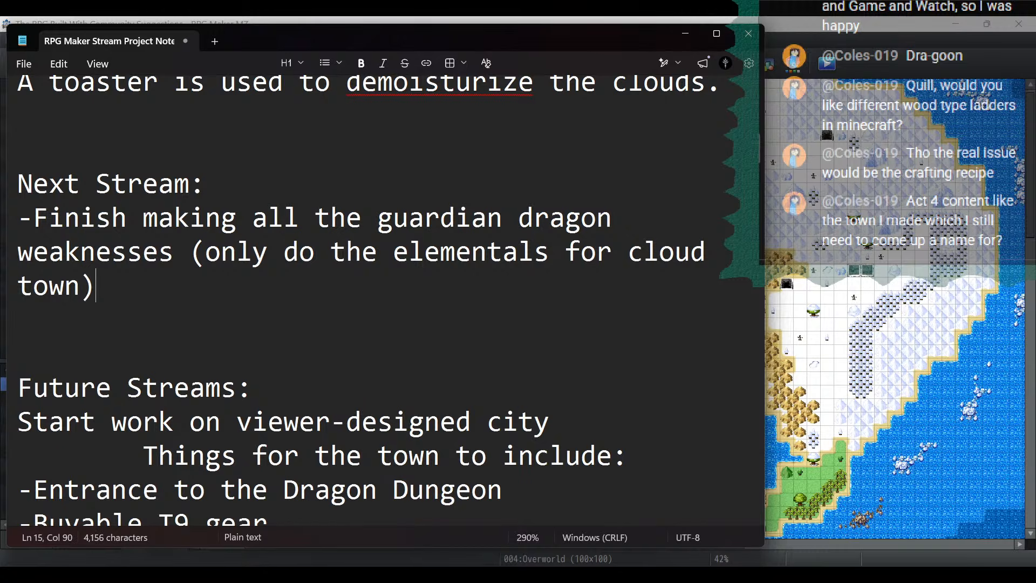
- Add "-Void Dragon fight and calling it" as the second Next Stream item and switch back to RPG Maker MZ
{"action": "left_click_drag", "start_coordinate": [99, 286], "coordinate": [3, 210]}
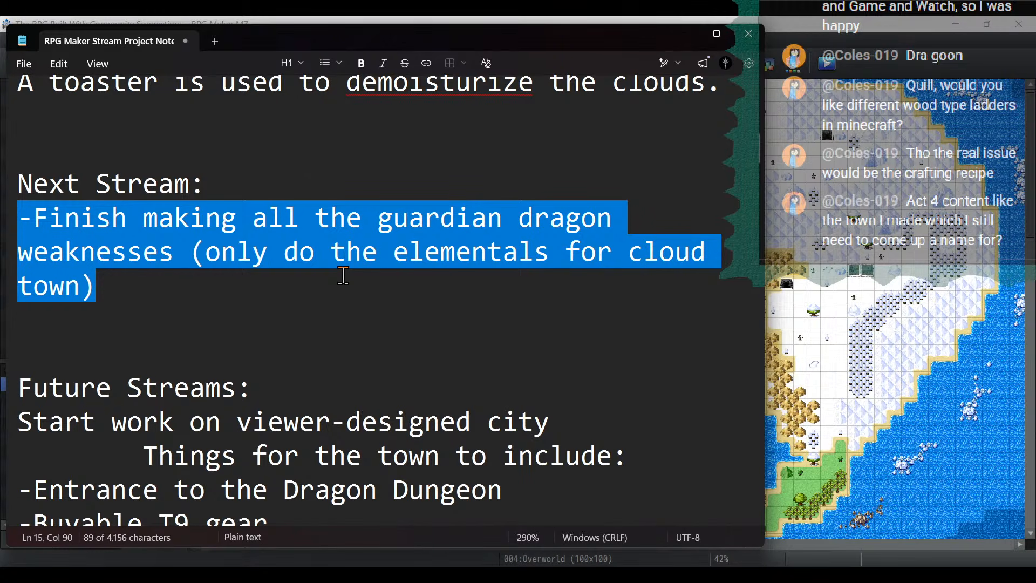
{"action": "left_click", "coordinate": [335, 308]}
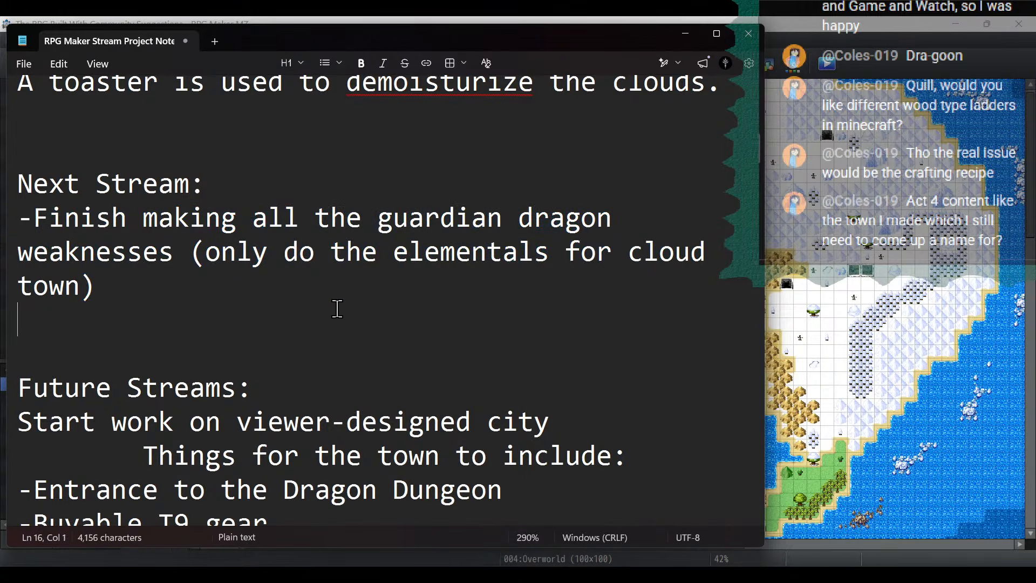
{"action": "left_click", "coordinate": [333, 256]}
{"action": "left_click", "coordinate": [331, 282]}
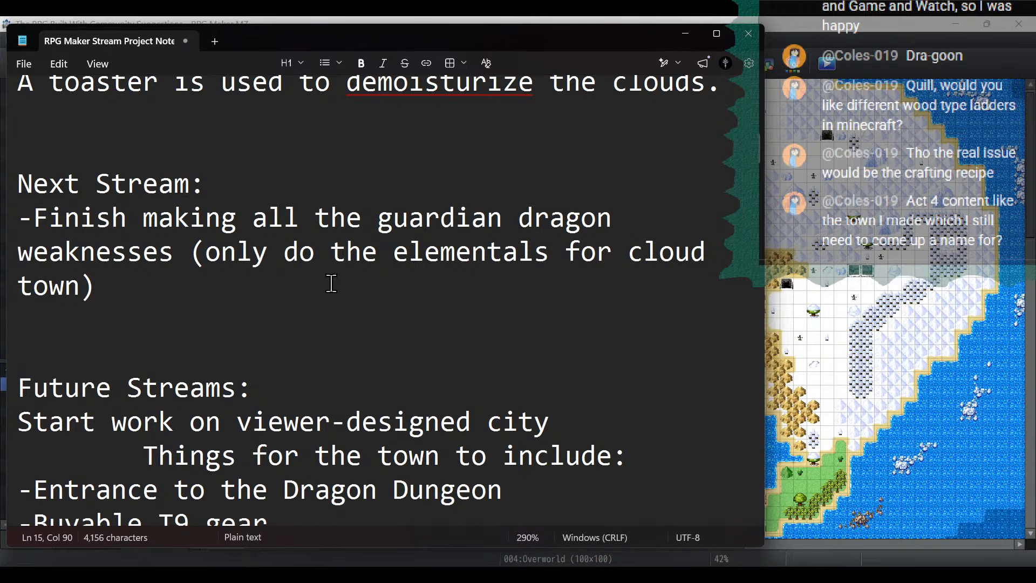
{"action": "key", "text": "Return"}
{"action": "type", "text": "-Voi"}
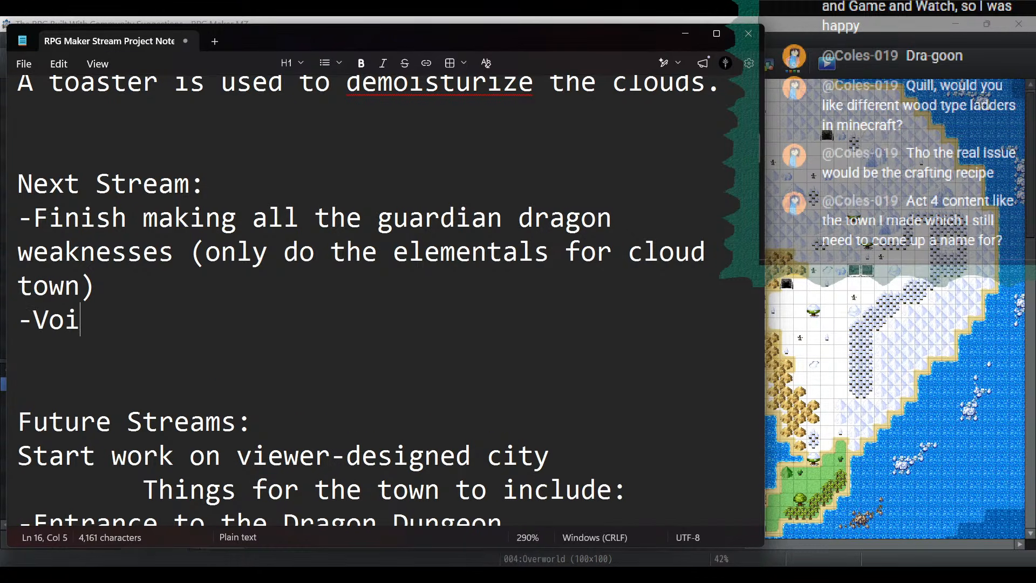
{"action": "type", "text": "d Dragon fight and "}
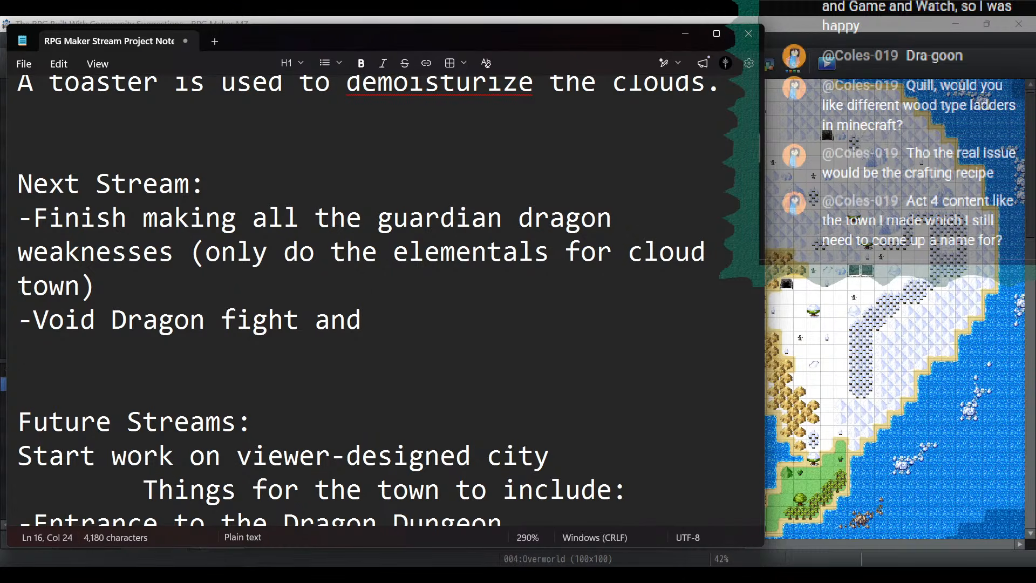
{"action": "type", "text": "calling it"}
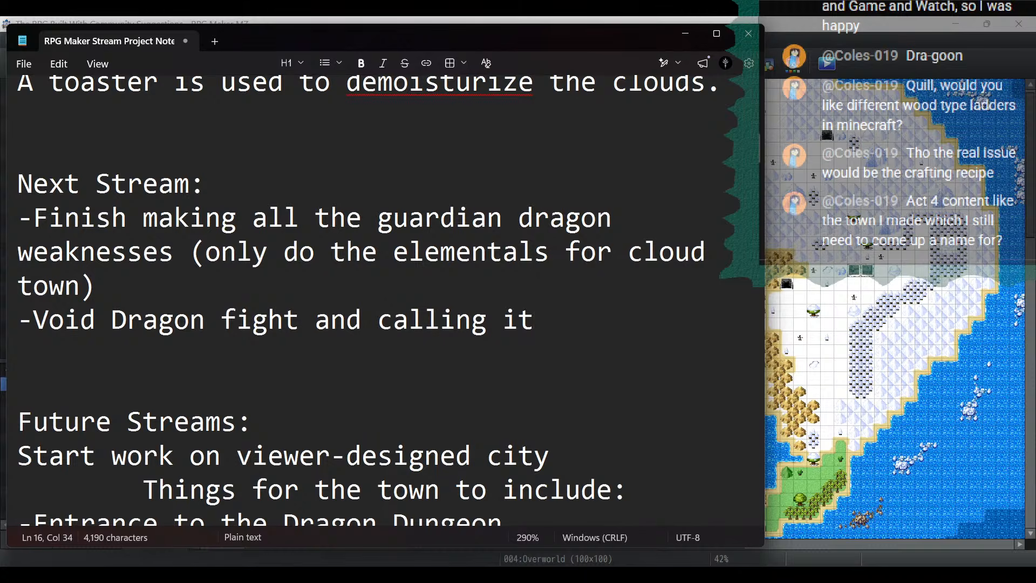
{"action": "left_click", "coordinate": [565, 19]}
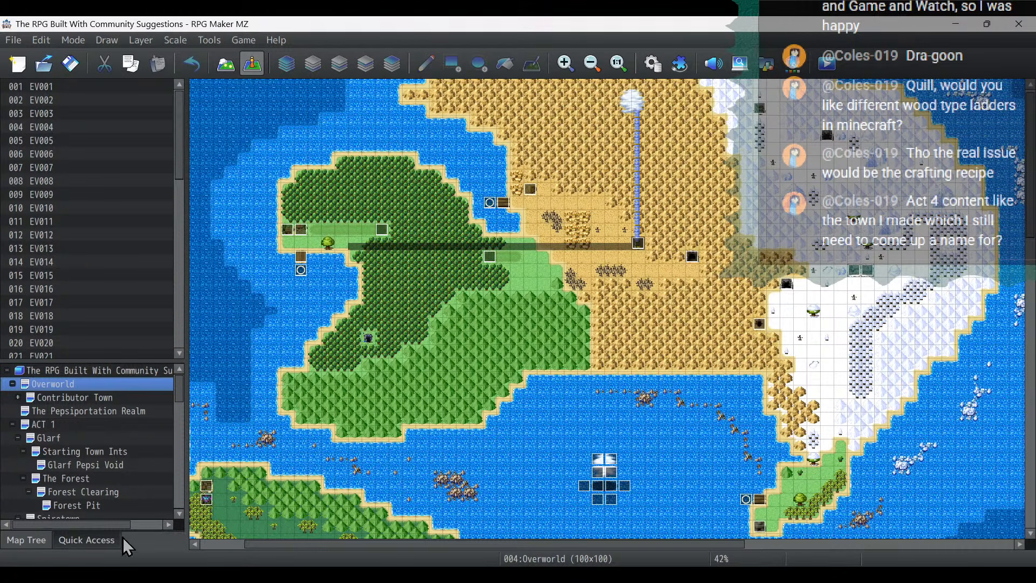
- Copy the Storm Dragon event in the western sea of the Overworld map and paste it at tile 30,35
{"action": "left_click", "coordinate": [129, 574]}
{"action": "scroll", "coordinate": [427, 302], "scroll_direction": "up", "scroll_amount": 6}
{"action": "left_click", "coordinate": [529, 17]}
{"action": "scroll", "coordinate": [557, 250], "scroll_direction": "down", "scroll_amount": 3}
{"action": "scroll", "coordinate": [224, 507], "scroll_direction": "left", "scroll_amount": 3}
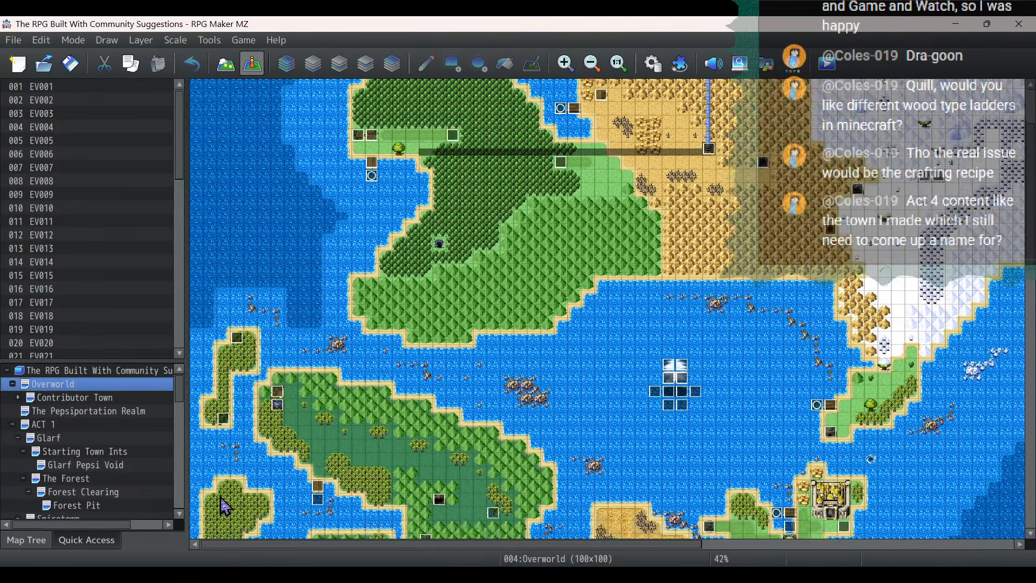
{"action": "scroll", "coordinate": [223, 499], "scroll_direction": "down", "scroll_amount": 5}
{"action": "left_click", "coordinate": [210, 378]}
{"action": "right_click", "coordinate": [214, 382]}
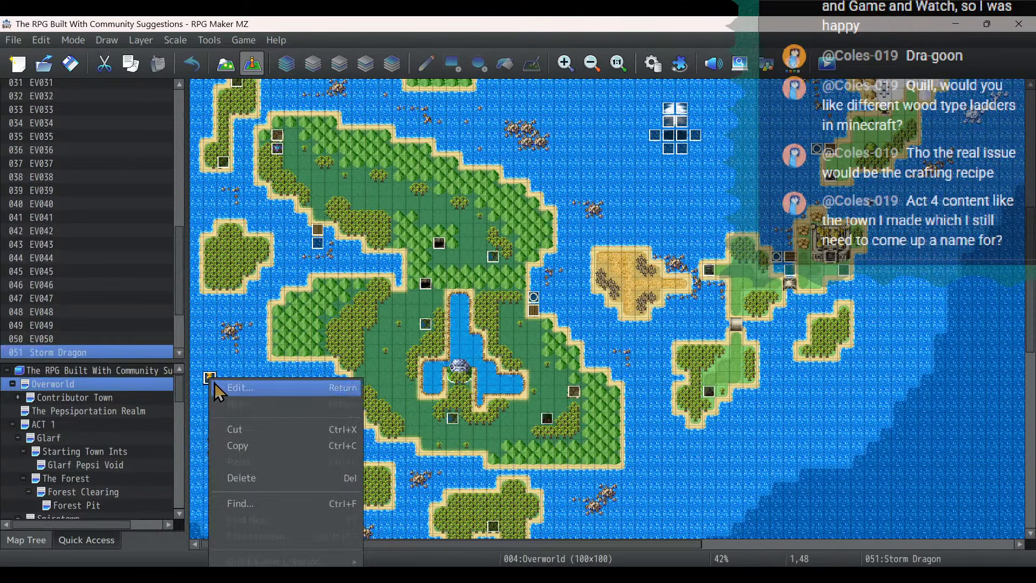
{"action": "left_click", "coordinate": [237, 445]}
{"action": "left_click", "coordinate": [601, 203]}
{"action": "right_click", "coordinate": [601, 203]}
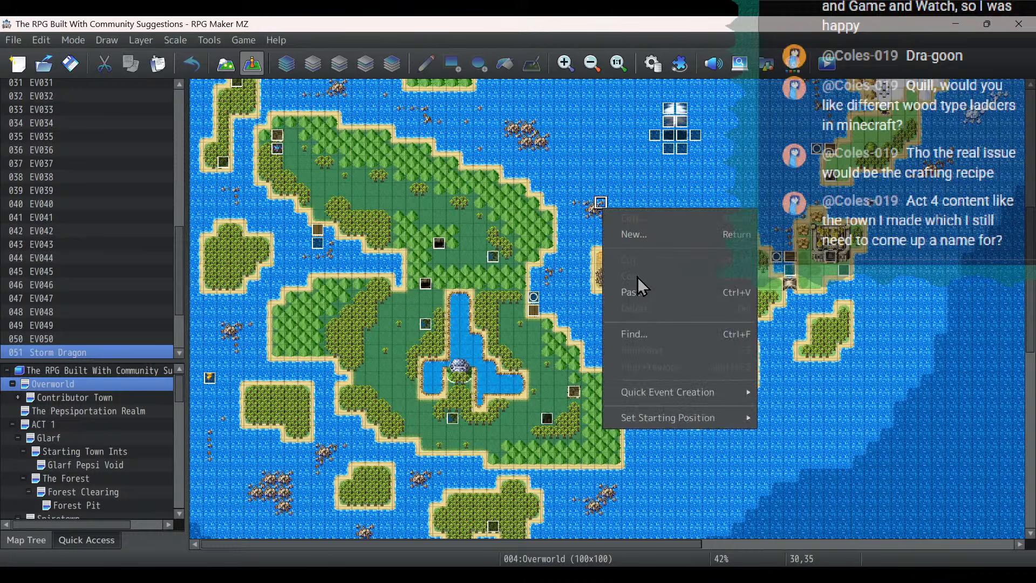
{"action": "left_click", "coordinate": [638, 290]}
- In the pasted event, delete the commands giving Ryu the Storm Breath, Draconic Resilience and Feeding skills
{"action": "double_click", "coordinate": [600, 203]}
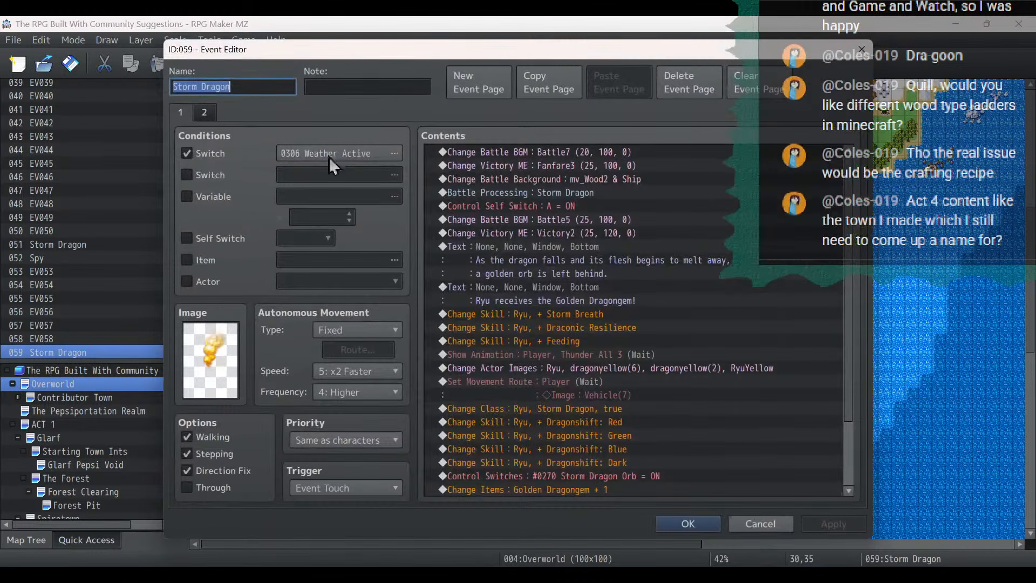
{"action": "left_click", "coordinate": [206, 115]}
{"action": "left_click", "coordinate": [173, 111]}
{"action": "scroll", "coordinate": [764, 432], "scroll_direction": "down", "scroll_amount": 2}
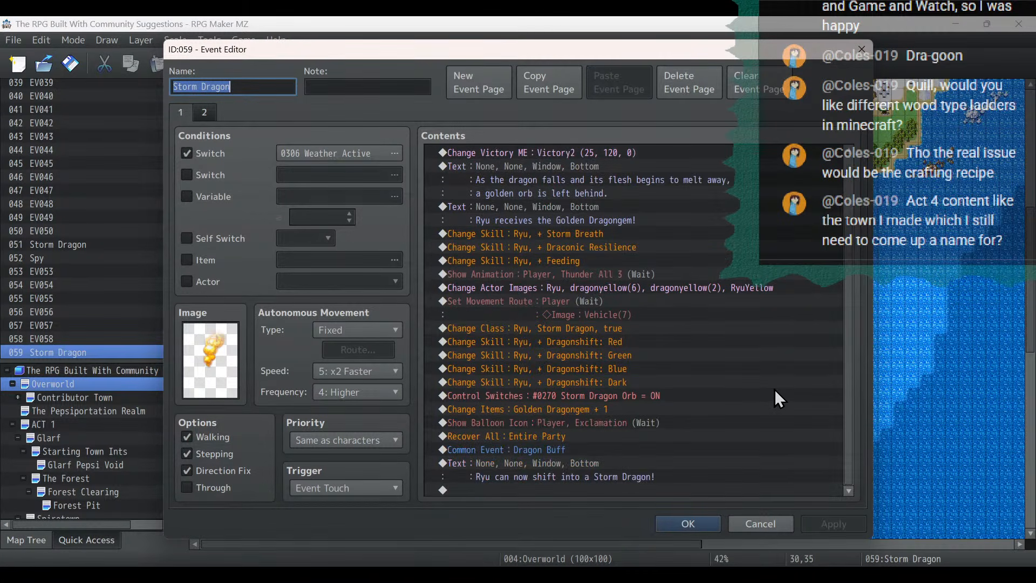
{"action": "left_click", "coordinate": [574, 234]}
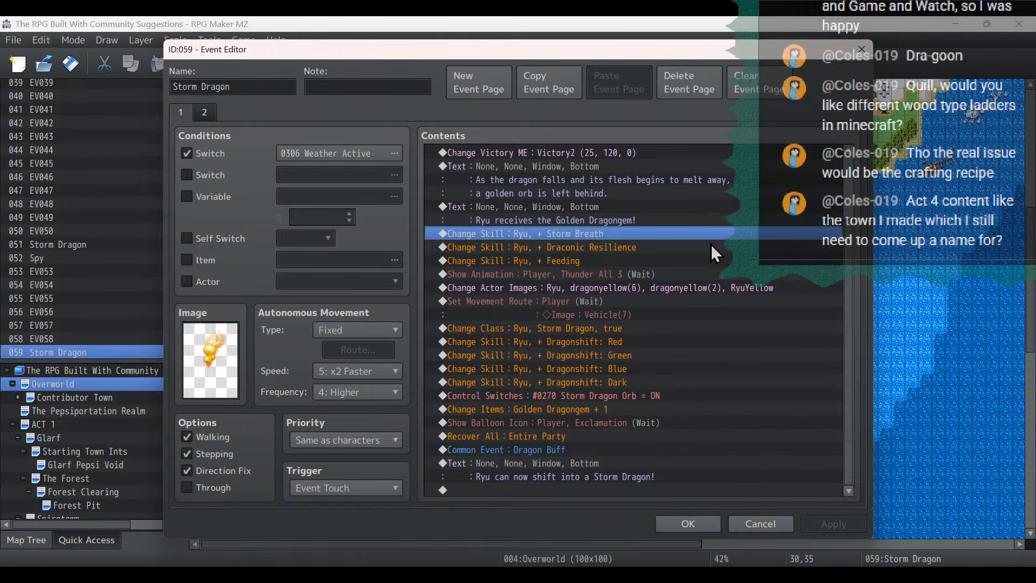
{"action": "scroll", "coordinate": [710, 244], "scroll_direction": "up", "scroll_amount": 2}
{"action": "scroll", "coordinate": [710, 242], "scroll_direction": "down", "scroll_amount": 2}
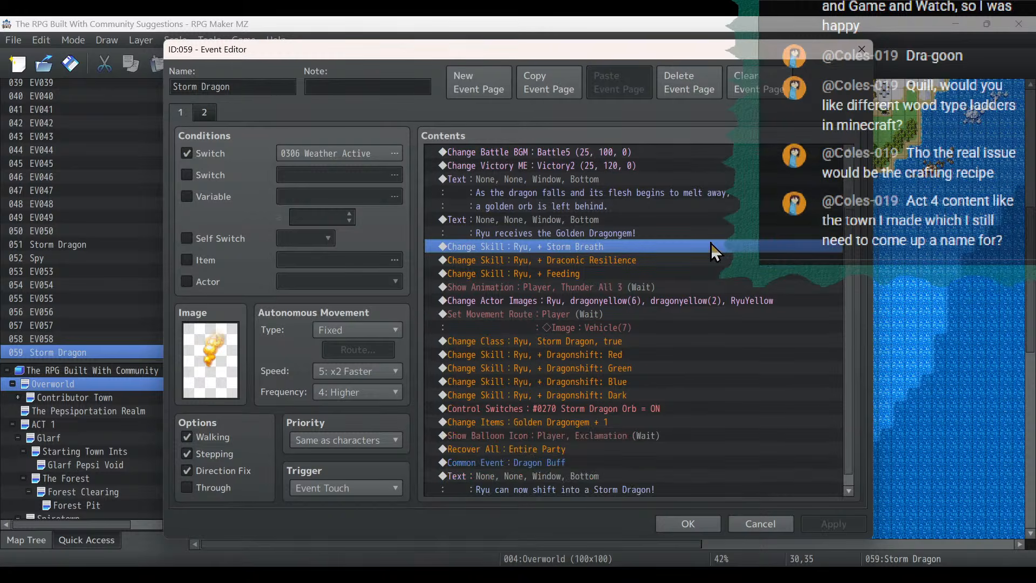
{"action": "key", "text": "Delete"}
{"action": "key", "text": "Delete"}
{"action": "key", "text": "Delete"}
{"action": "key", "text": "Delete"}
{"action": "key", "text": "Delete"}
{"action": "key", "text": "Delete"}
{"action": "key", "text": "Delete"}
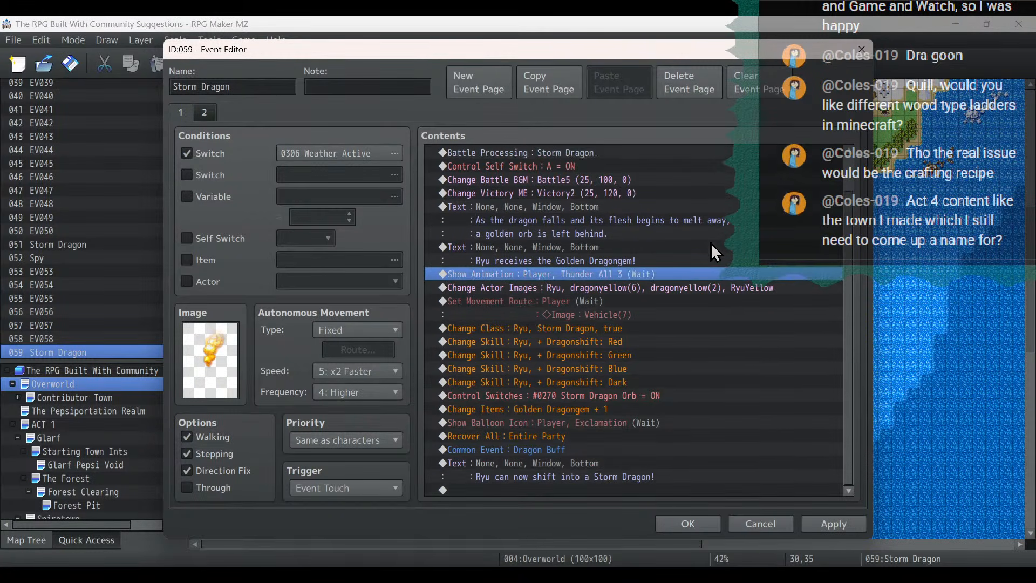
- Delete the remaining reward commands, from the Thunder All 3 animation through the text about shifting into a Storm Dragon
{"action": "key", "text": "Delete"}
{"action": "key", "text": "Delete"}
{"action": "key", "text": "Delete"}
{"action": "key", "text": "Delete"}
{"action": "key", "text": "Delete"}
{"action": "key", "text": "Delete"}
{"action": "key", "text": "Delete"}
{"action": "key", "text": "Delete"}
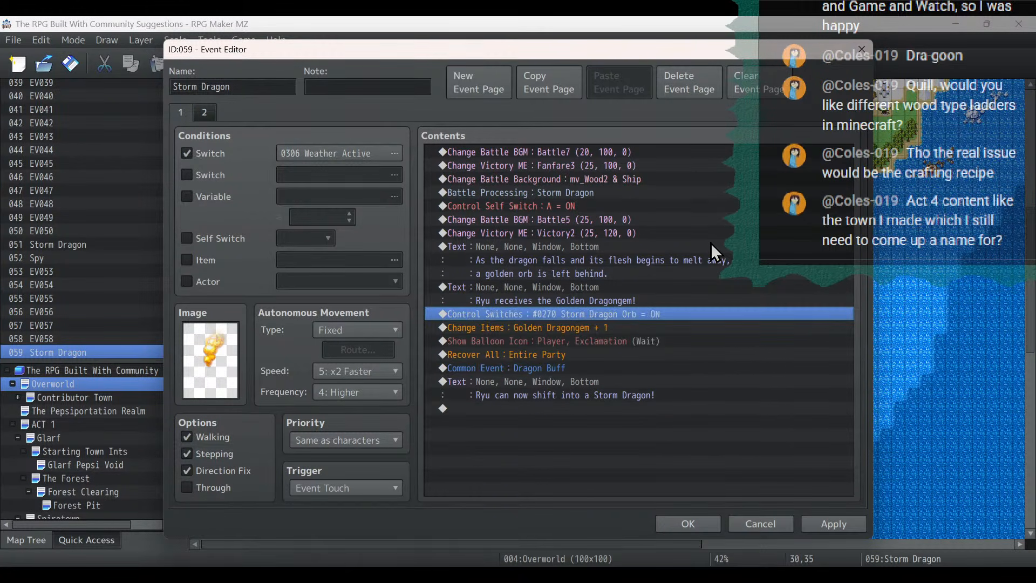
{"action": "key", "text": "Delete"}
- Delete the Golden Dragongem and fallen dragon text messages from the copied event and save its changes
{"action": "key", "text": "Delete"}
{"action": "key", "text": "Up"}
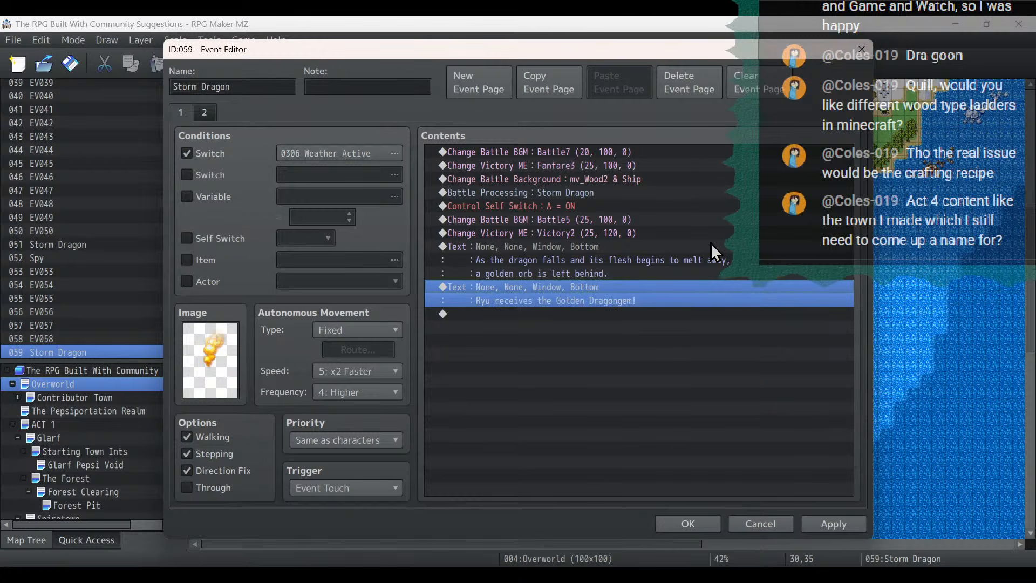
{"action": "key", "text": "Delete"}
{"action": "key", "text": "Up"}
{"action": "key", "text": "Delete"}
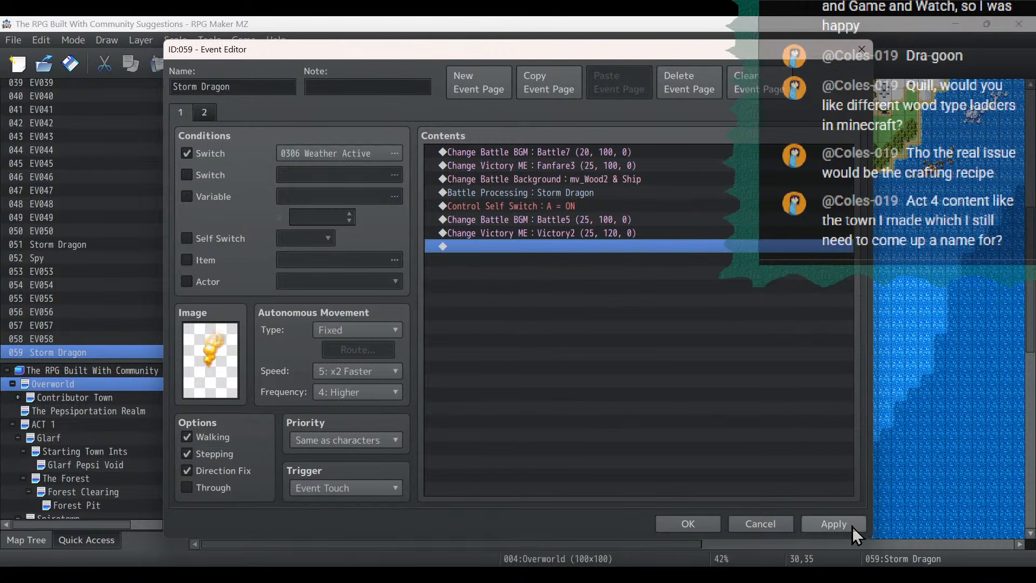
{"action": "left_click", "coordinate": [834, 524]}
{"action": "left_click", "coordinate": [677, 523]}
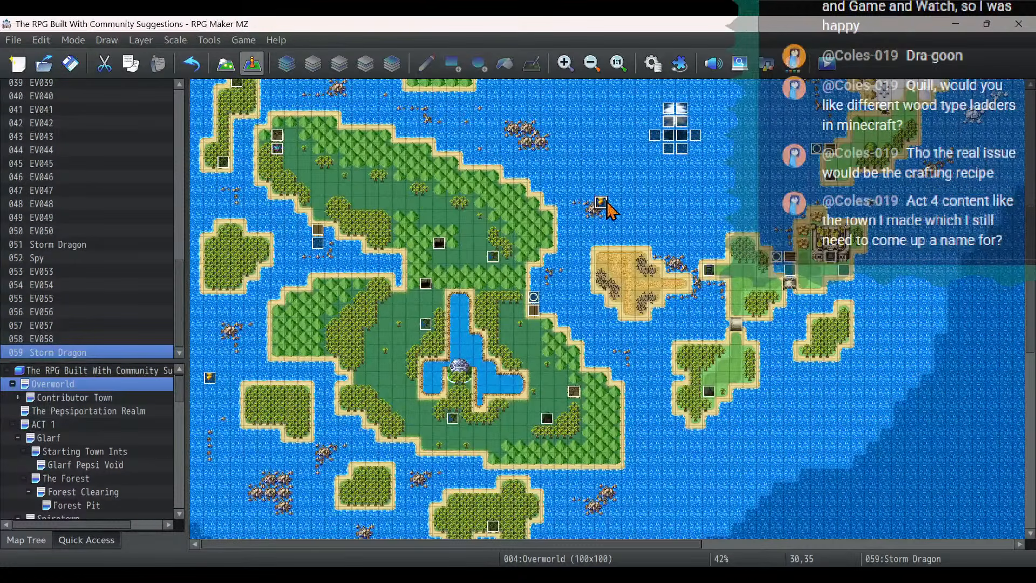
- Move the copied Storm Dragon event to tile 53,20 in the Overworld's snow region
{"action": "scroll", "coordinate": [885, 157], "scroll_direction": "up", "scroll_amount": 3}
{"action": "scroll", "coordinate": [885, 157], "scroll_direction": "up", "scroll_amount": 4}
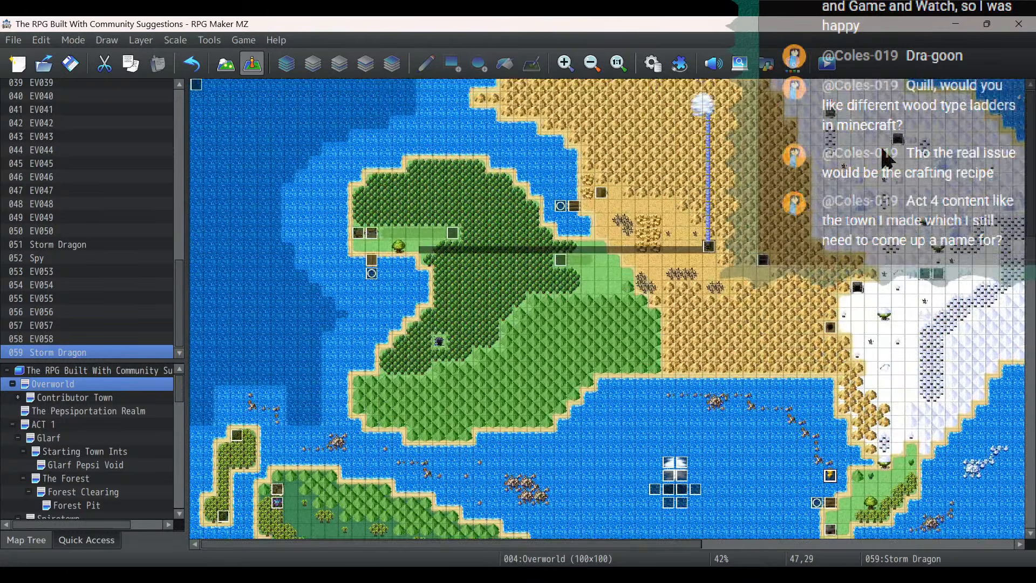
{"action": "left_click_drag", "start_coordinate": [565, 545], "coordinate": [733, 544]}
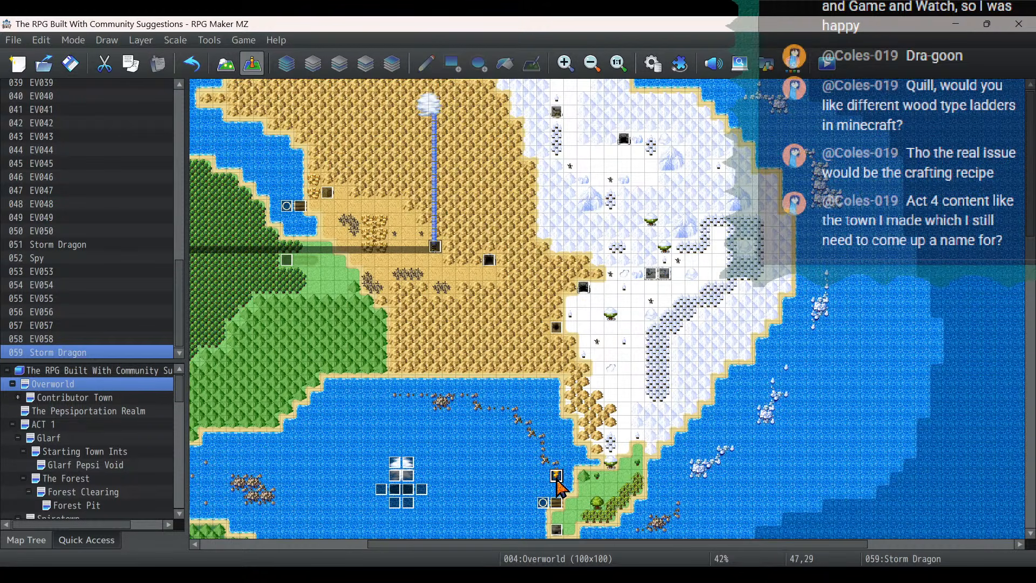
{"action": "left_click_drag", "start_coordinate": [557, 479], "coordinate": [638, 357]}
- Open the moved event's image selection and look through the character, dragon and monster sheets for a suitable sprite
{"action": "double_click", "coordinate": [638, 357]}
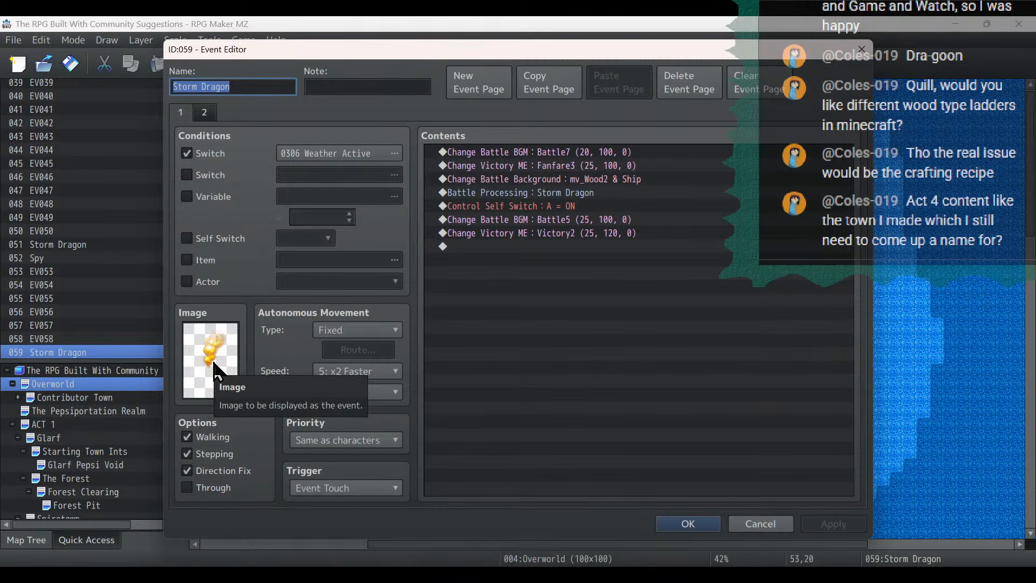
{"action": "double_click", "coordinate": [211, 357]}
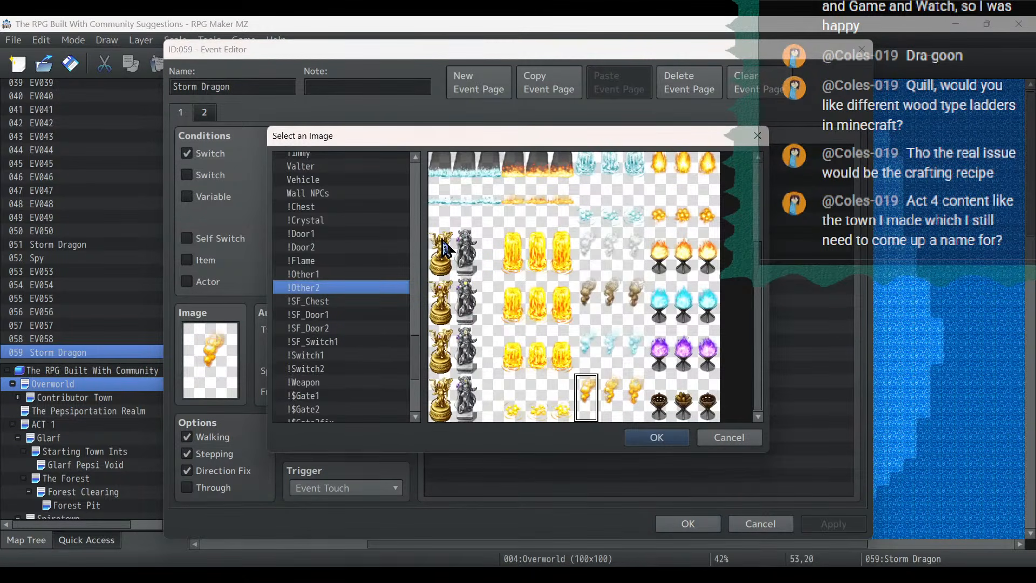
{"action": "left_click_drag", "start_coordinate": [412, 326], "coordinate": [422, 172]}
{"action": "left_click", "coordinate": [370, 224]}
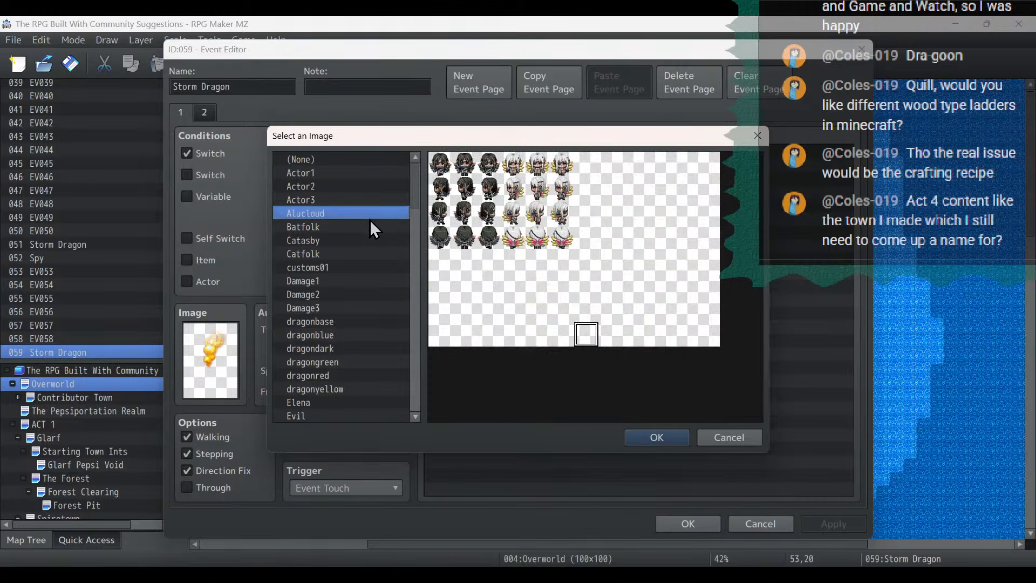
{"action": "left_click", "coordinate": [371, 244]}
{"action": "scroll", "coordinate": [373, 255], "scroll_direction": "down", "scroll_amount": 3}
{"action": "left_click", "coordinate": [358, 227]}
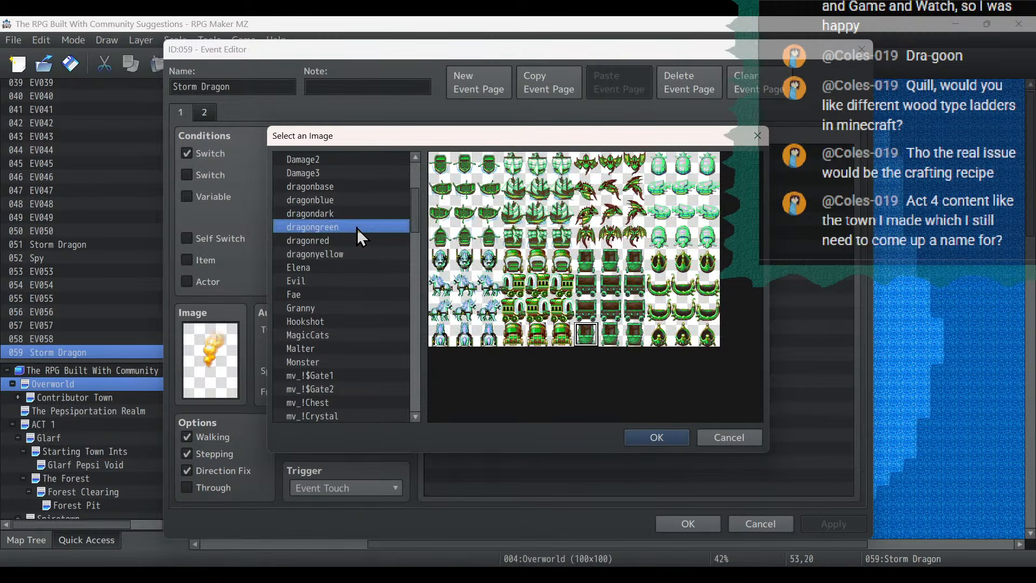
{"action": "key", "text": "Down"}
{"action": "key", "text": "Down"}
{"action": "key", "text": "Down"}
{"action": "key", "text": "Down"}
{"action": "key", "text": "Down"}
{"action": "key", "text": "Down"}
{"action": "key", "text": "Down"}
{"action": "key", "text": "Down"}
{"action": "key", "text": "Down"}
{"action": "key", "text": "Down"}
{"action": "key", "text": "Down"}
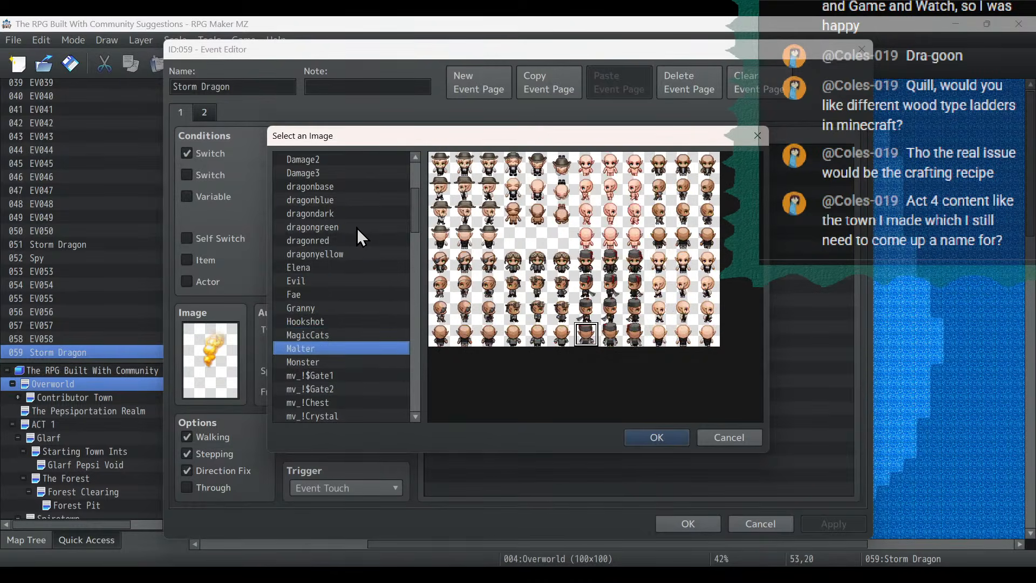
{"action": "scroll", "coordinate": [386, 224], "scroll_direction": "down", "scroll_amount": 6}
{"action": "scroll", "coordinate": [332, 283], "scroll_direction": "down", "scroll_amount": 9}
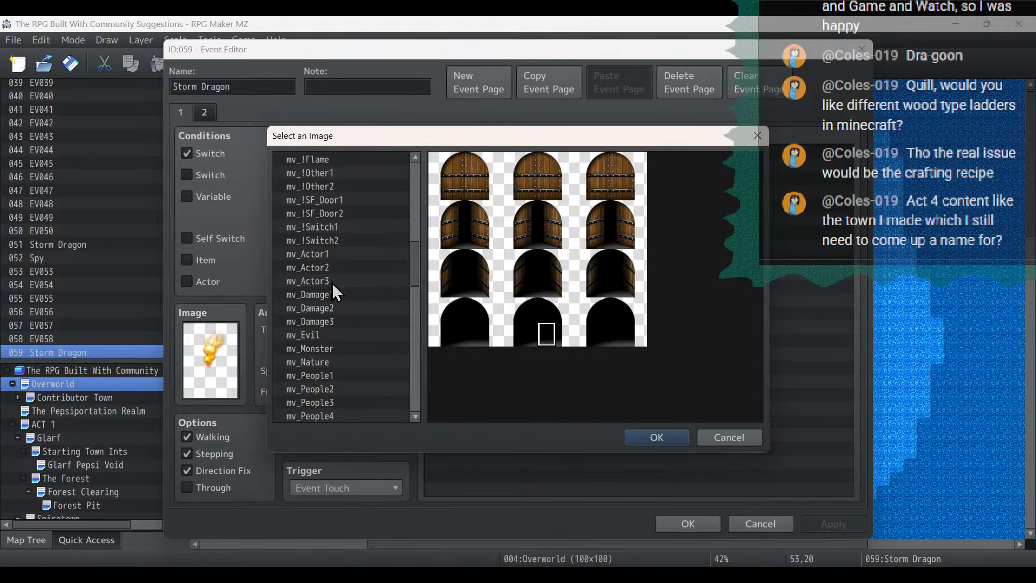
{"action": "scroll", "coordinate": [332, 282], "scroll_direction": "down", "scroll_amount": 2}
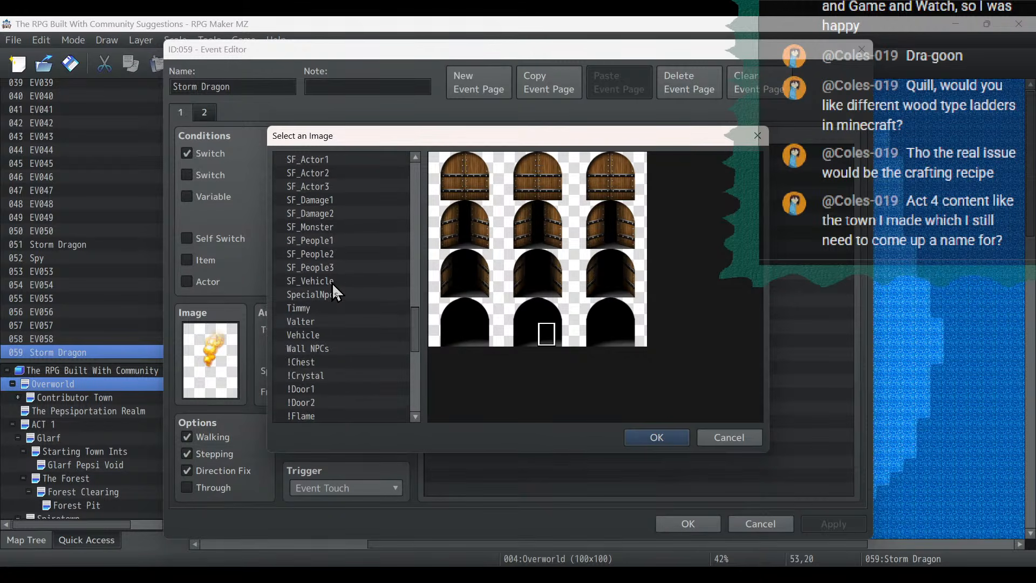
- Set the event's image to the white ball from the !Other1 sheet and turn off its Stepping option
{"action": "left_click", "coordinate": [342, 344]}
{"action": "key", "text": "Down"}
{"action": "key", "text": "Down"}
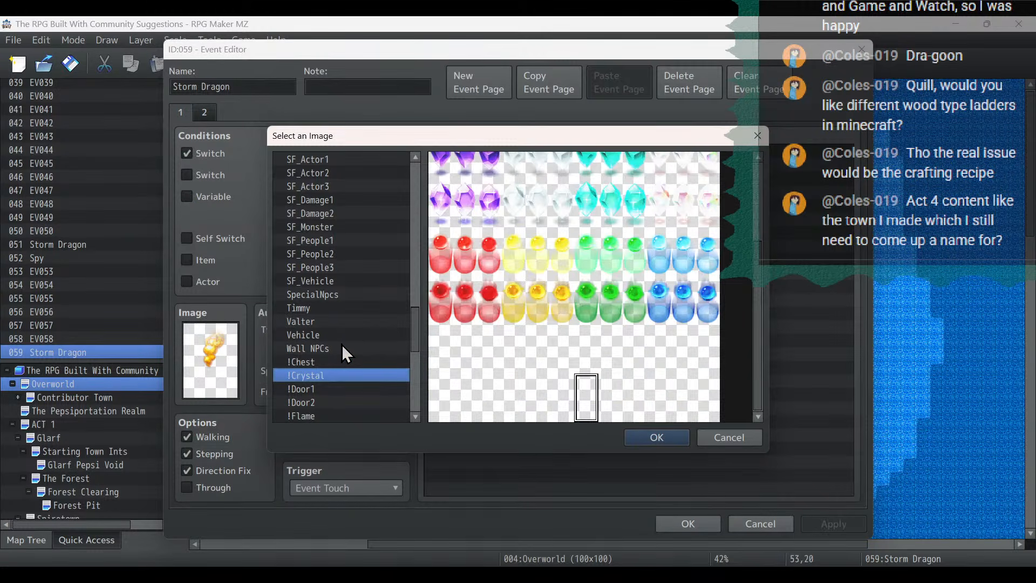
{"action": "key", "text": "Up"}
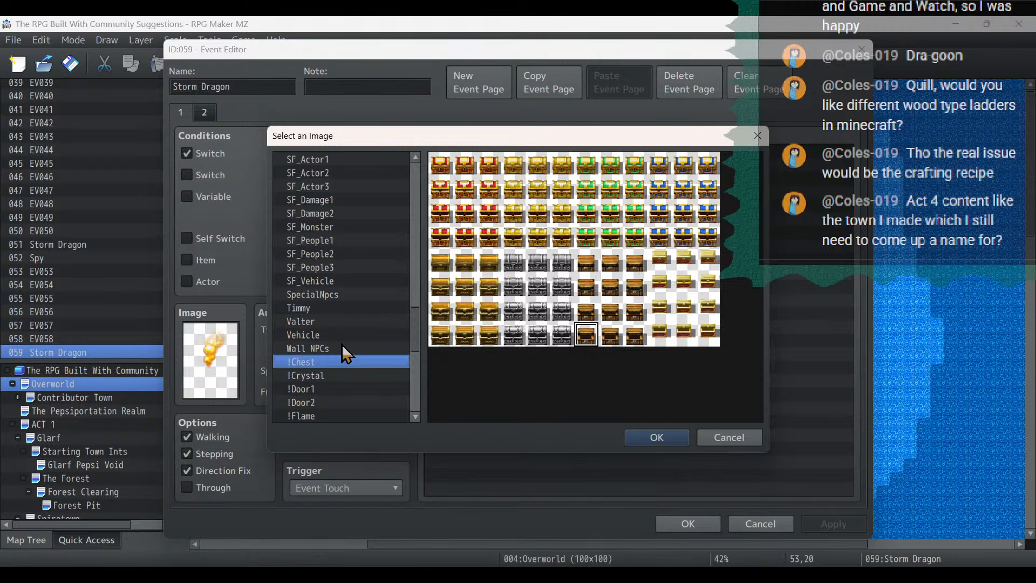
{"action": "key", "text": "Down"}
{"action": "key", "text": "Down"}
{"action": "key", "text": "Down"}
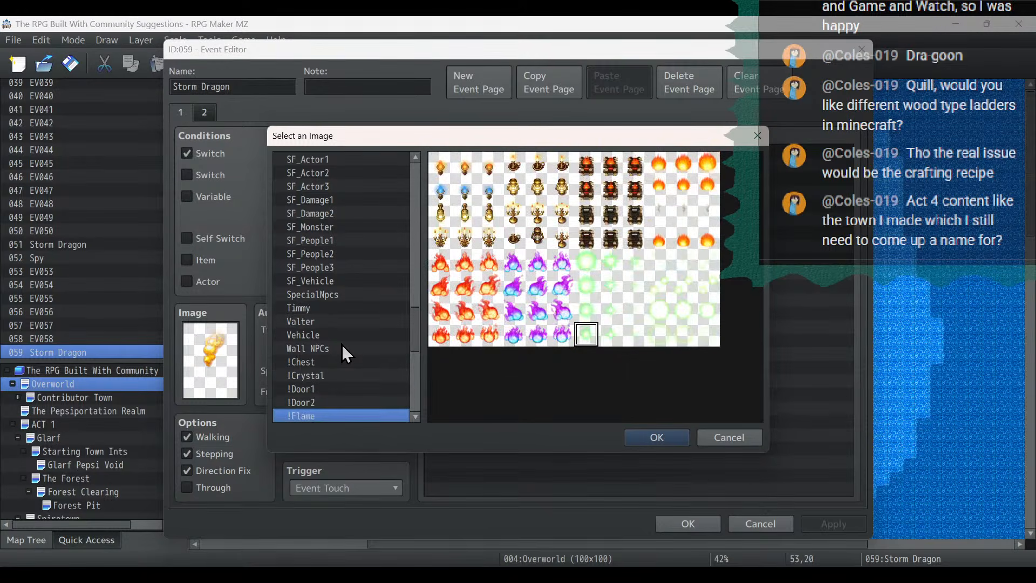
{"action": "key", "text": "Down"}
{"action": "key", "text": "Down"}
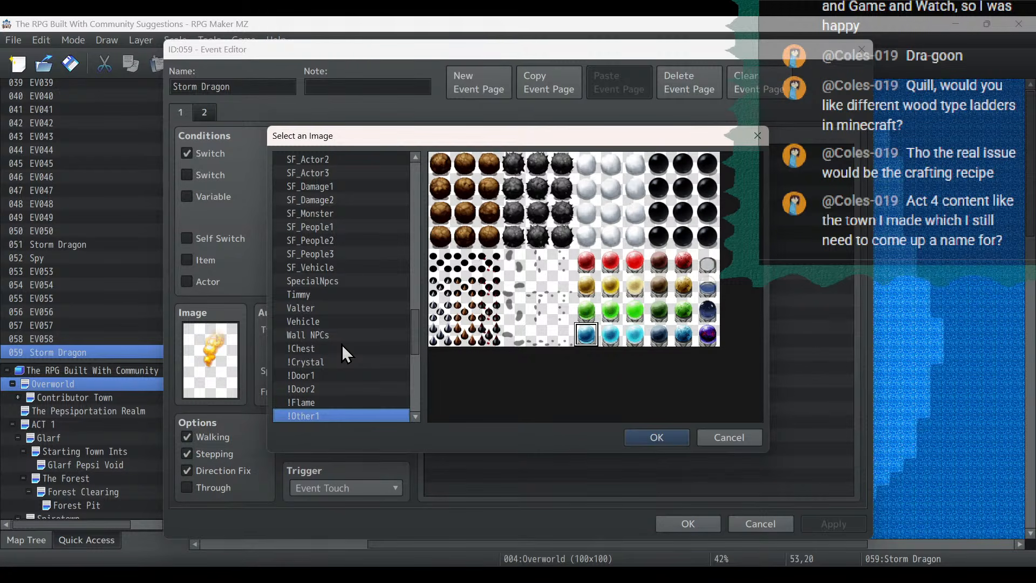
{"action": "double_click", "coordinate": [607, 164]}
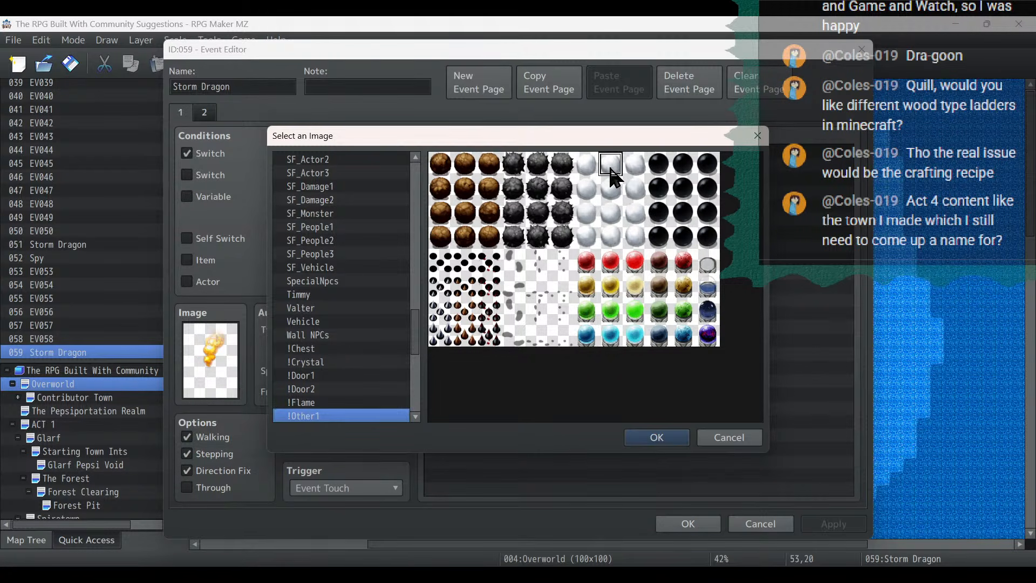
{"action": "left_click", "coordinate": [212, 454]}
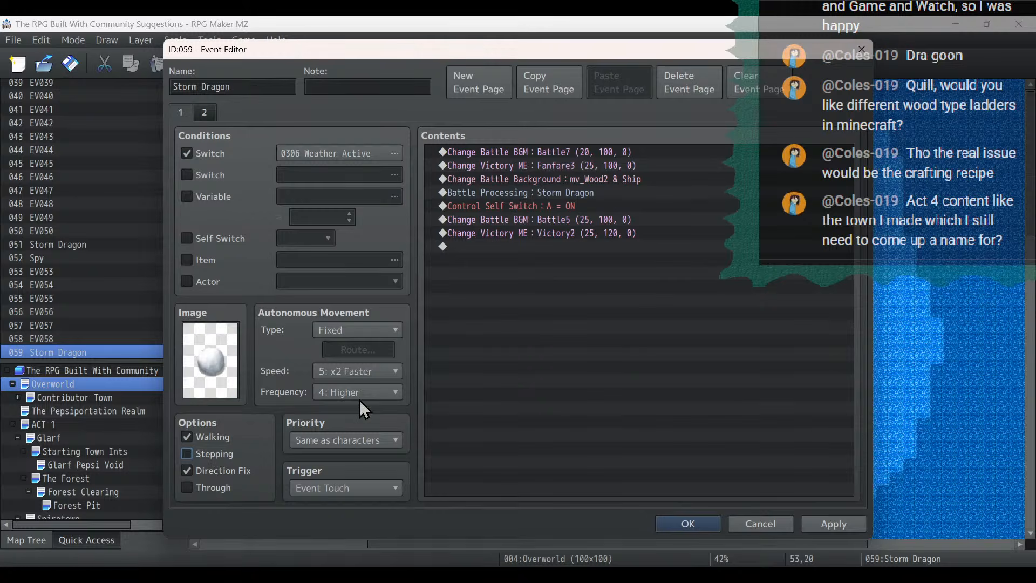
- Delete the battle music, victory, background and Battle Processing commands, keeping only Control Self Switch A = ON
{"action": "left_click", "coordinate": [552, 155]}
{"action": "key", "text": "Delete"}
{"action": "key", "text": "Delete"}
{"action": "key", "text": "Delete"}
{"action": "key", "text": "Delete"}
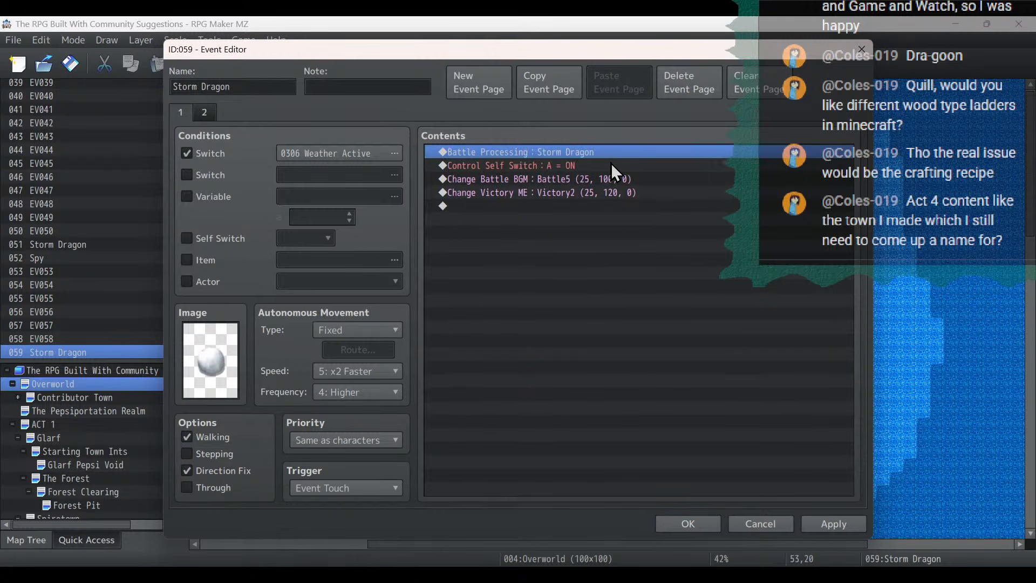
{"action": "left_click", "coordinate": [611, 164]}
{"action": "key", "text": "Delete"}
{"action": "key", "text": "Delete"}
{"action": "left_click", "coordinate": [567, 151]}
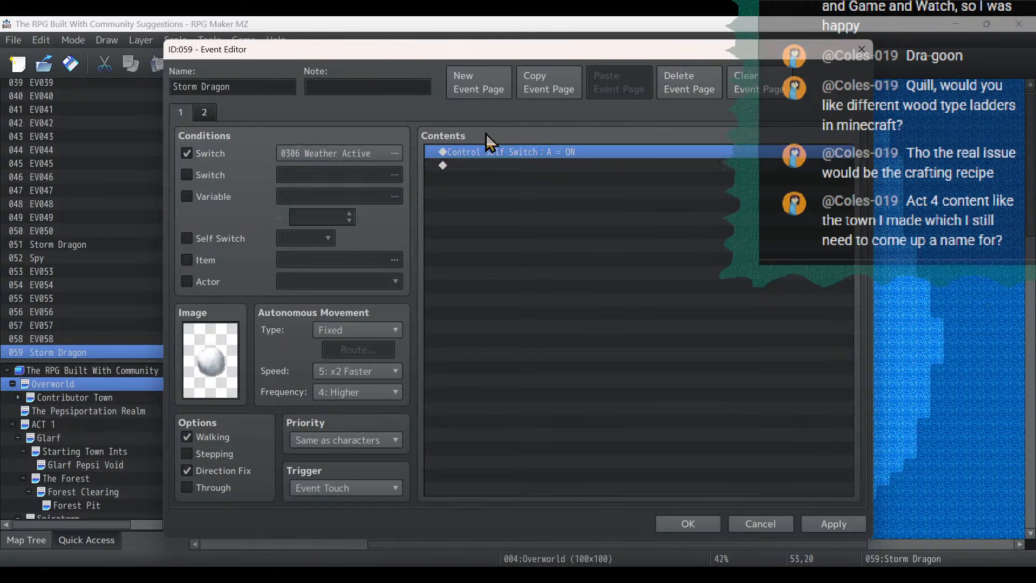
{"action": "left_click", "coordinate": [460, 85]}
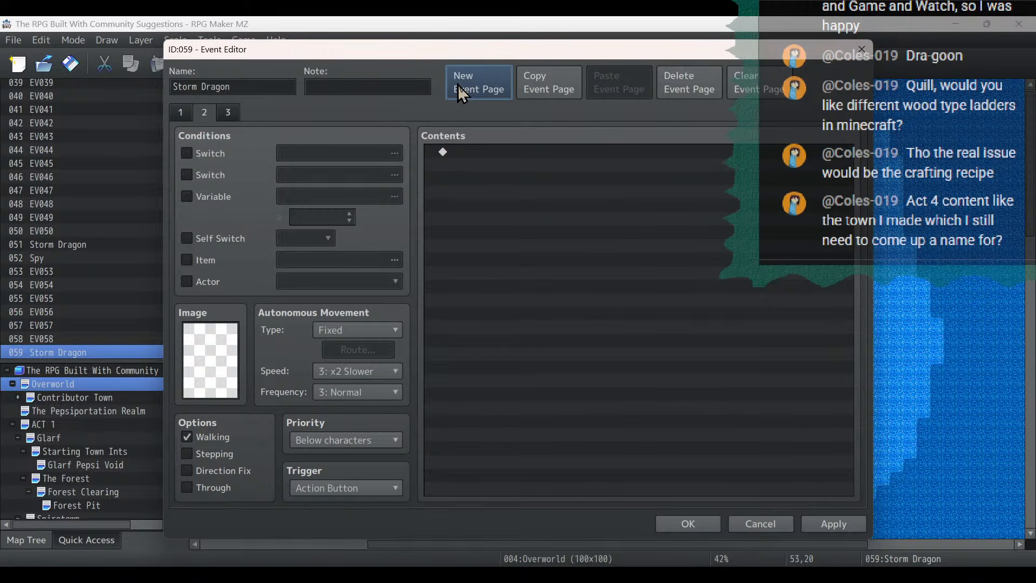
{"action": "left_click", "coordinate": [669, 91]}
{"action": "left_click", "coordinate": [180, 112]}
- Rename the event as "Weather Event"
{"action": "left_click", "coordinate": [250, 91]}
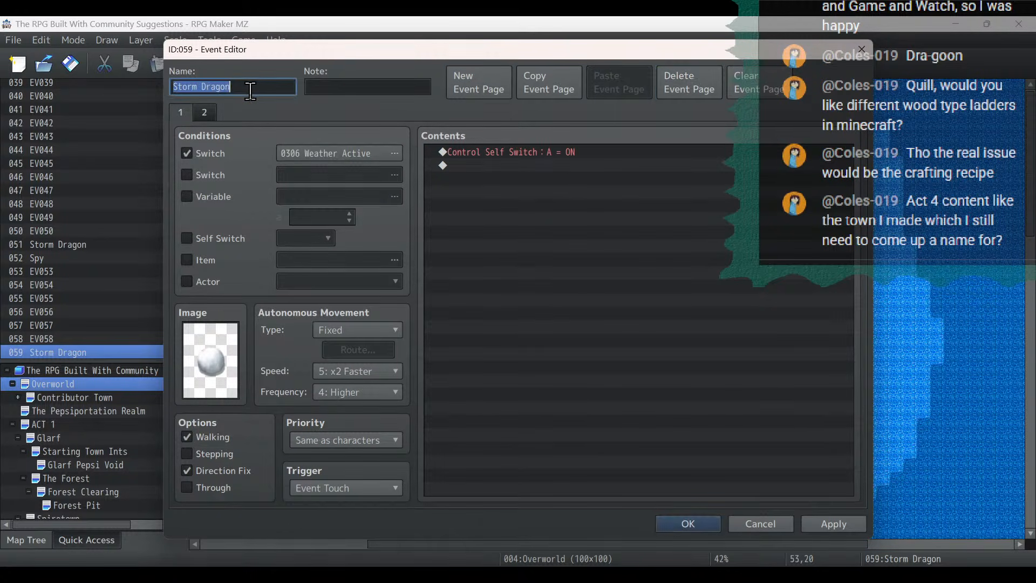
{"action": "type", "text": "Weather "}
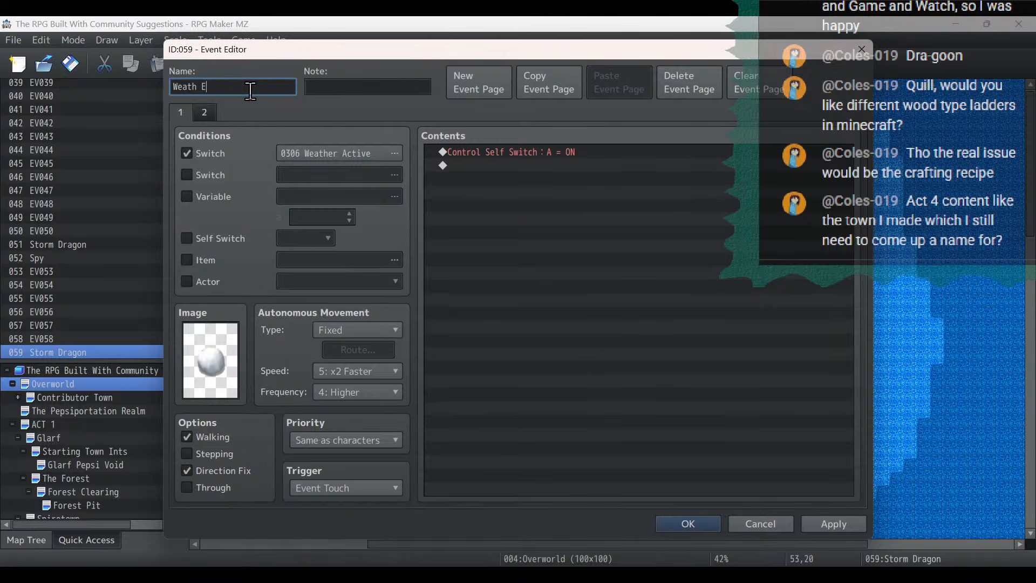
{"action": "type", "text": "Event"}
- Insert the message "All the falling snow has formed a massive ball!" before the self switch command
{"action": "left_click", "coordinate": [487, 154]}
{"action": "right_click", "coordinate": [486, 153]}
{"action": "left_click", "coordinate": [512, 167]}
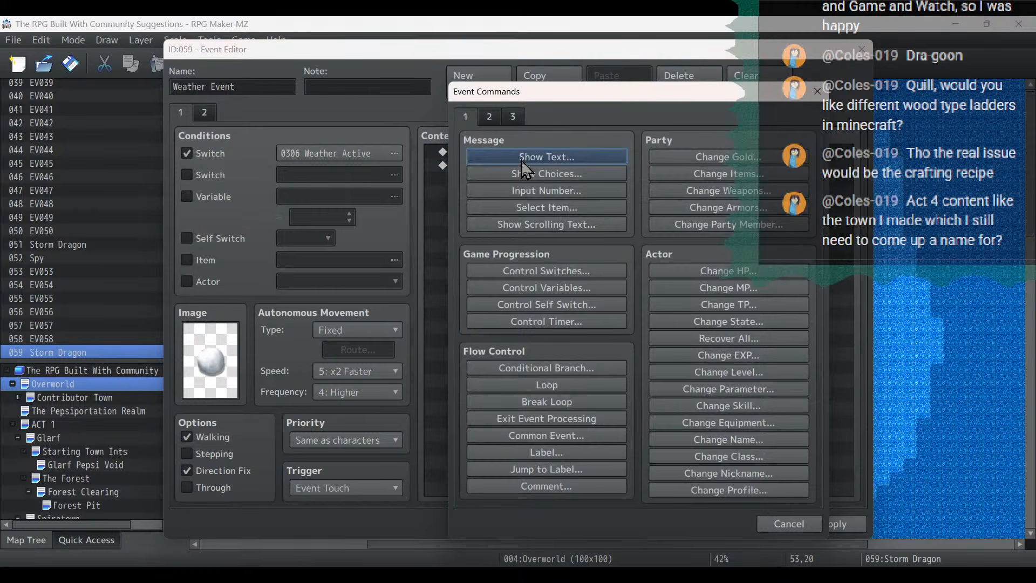
{"action": "left_click", "coordinate": [521, 158]}
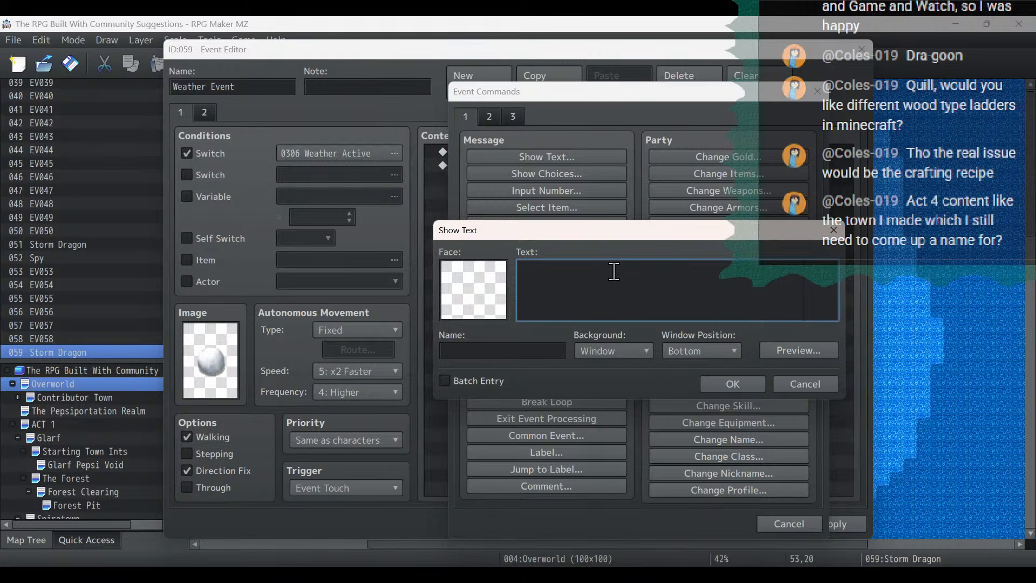
{"action": "type", "text": "All the falling snow has formed a massive ball!"}
{"action": "left_click", "coordinate": [743, 389]}
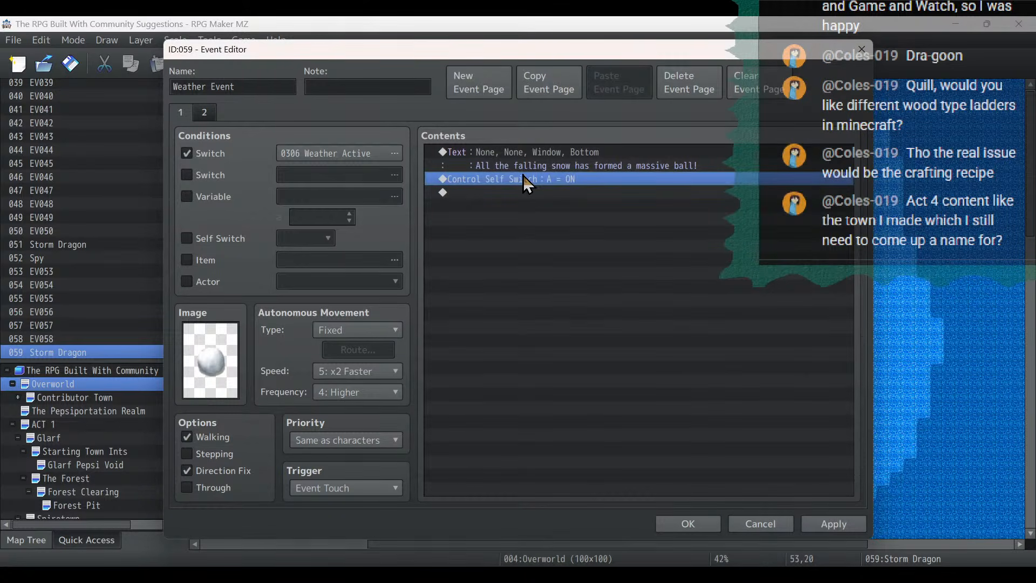
- Insert the message "Inside the snowball you found a bottle of Diet Pepsi!" before the Control Self Switch command
{"action": "right_click", "coordinate": [523, 176]}
{"action": "left_click", "coordinate": [538, 185]}
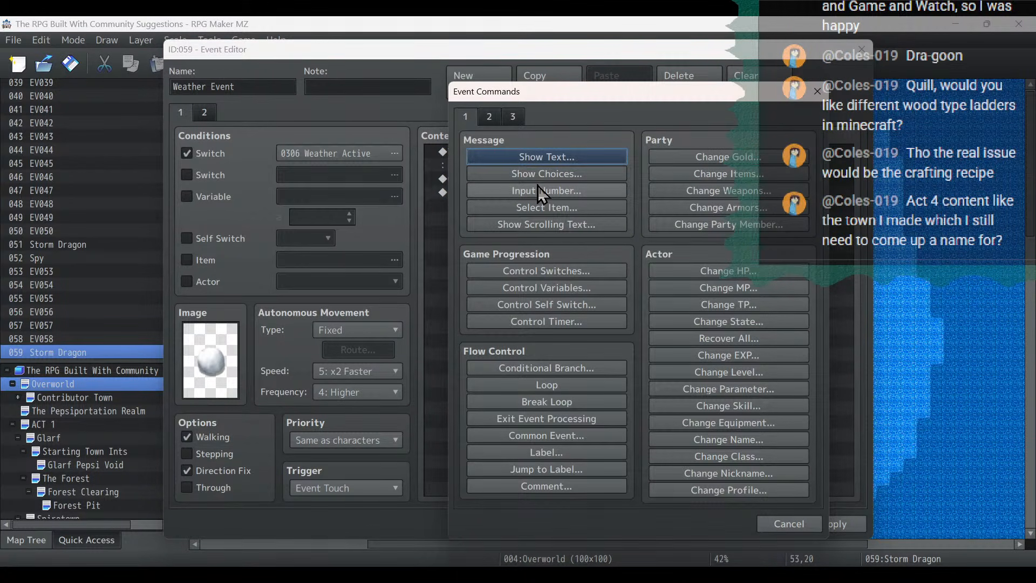
{"action": "left_click", "coordinate": [523, 157]}
{"action": "type", "text": "In"}
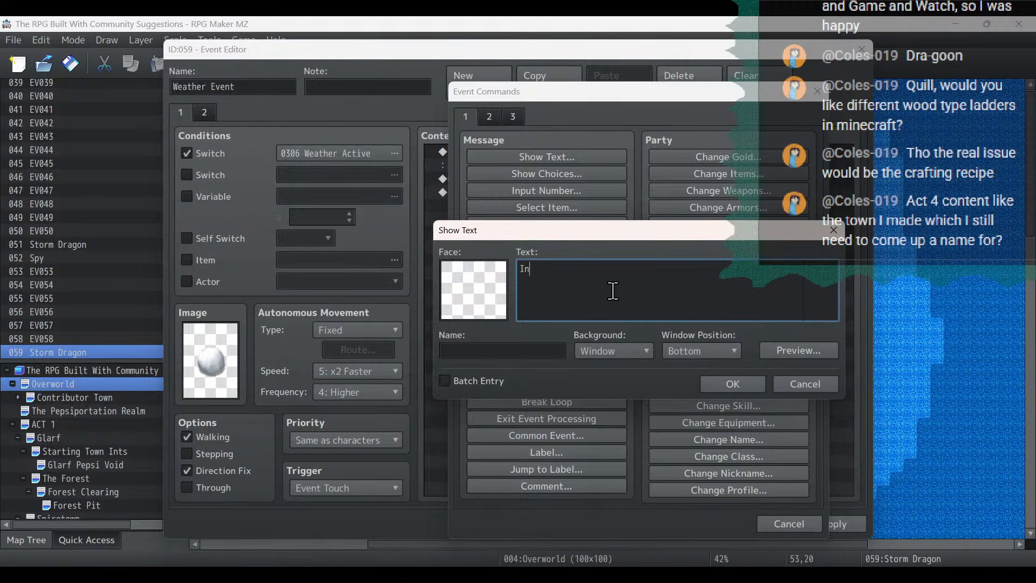
{"action": "type", "text": "side the snowball you found a bottle of"}
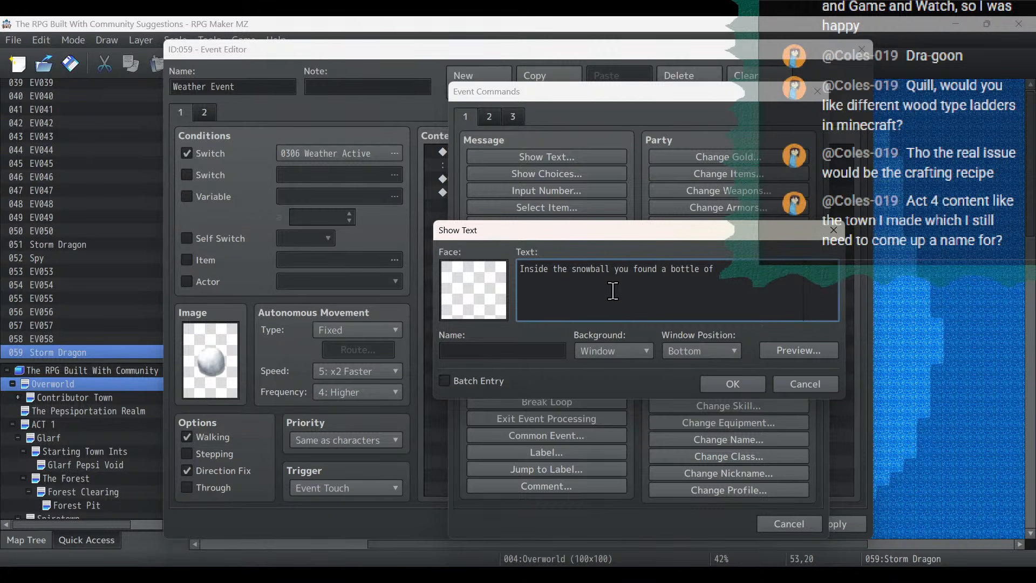
{"action": "type", "text": " Diet Pepsi!"}
{"action": "left_click", "coordinate": [751, 386]}
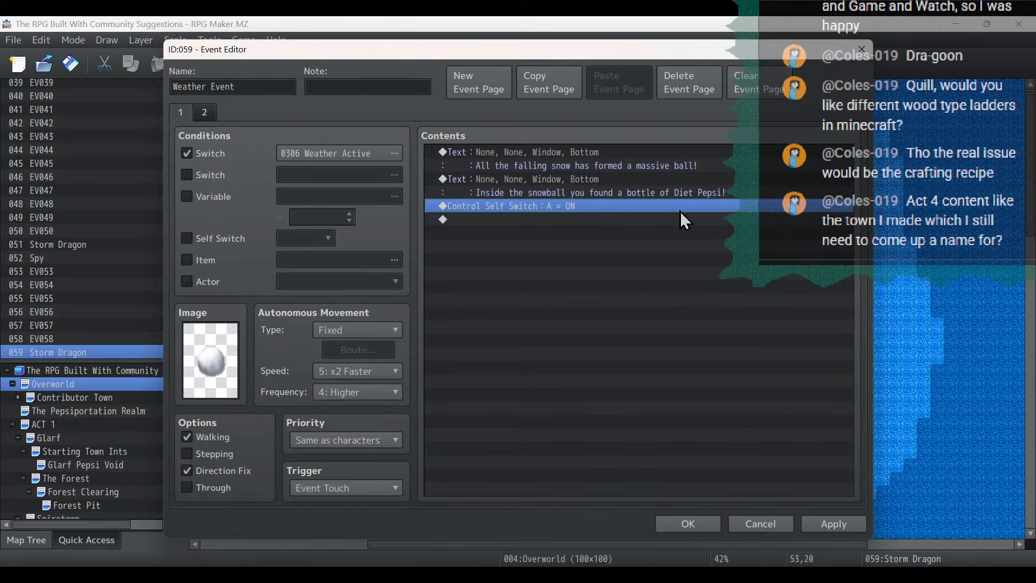
- Add a Change Items command giving Diet Pepsi + 1 before the self switch command, and save the event
{"action": "right_click", "coordinate": [680, 212]}
{"action": "left_click", "coordinate": [693, 217]}
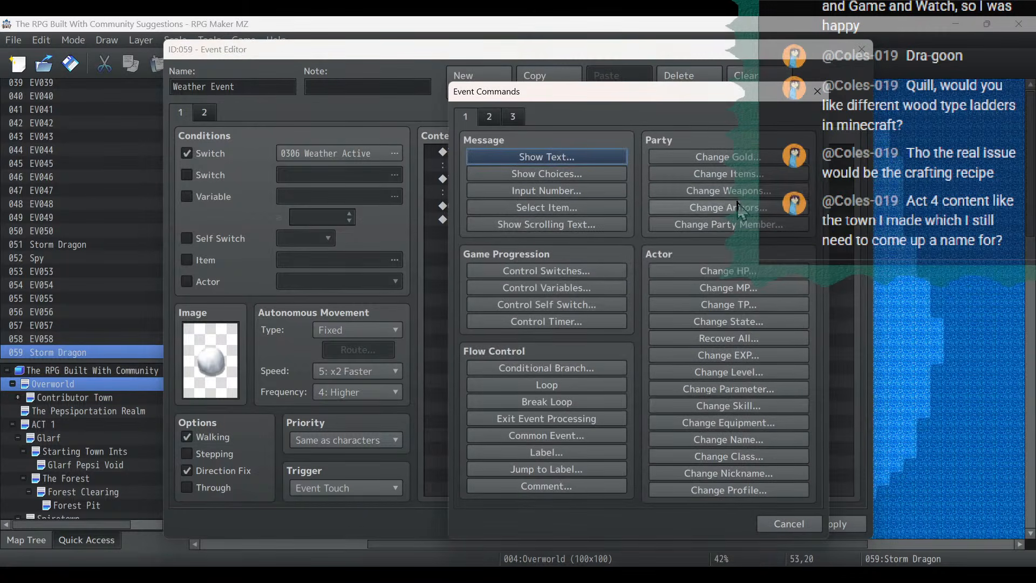
{"action": "left_click", "coordinate": [727, 173]}
{"action": "left_click", "coordinate": [610, 258]}
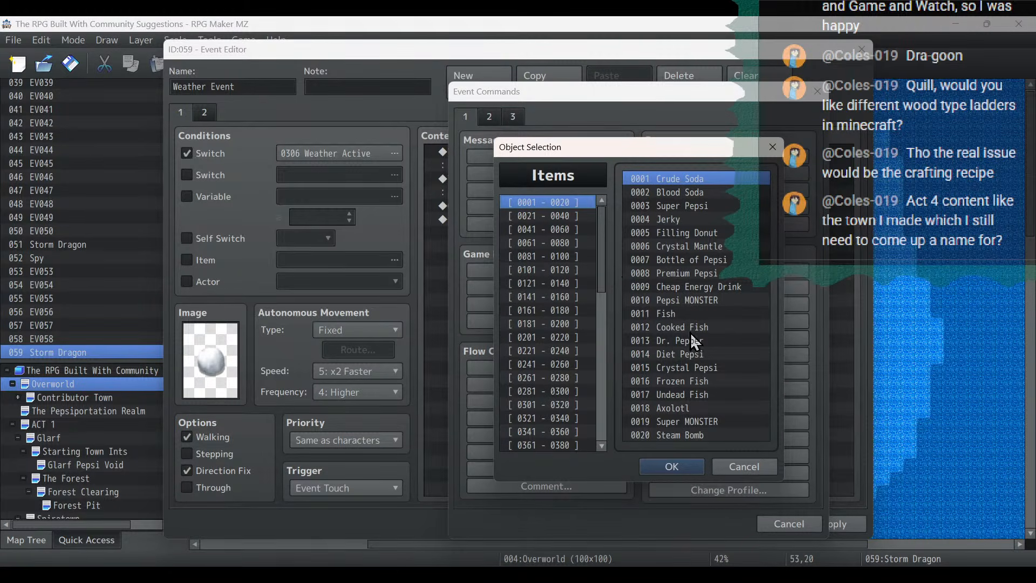
{"action": "double_click", "coordinate": [697, 354]}
{"action": "left_click", "coordinate": [656, 391]}
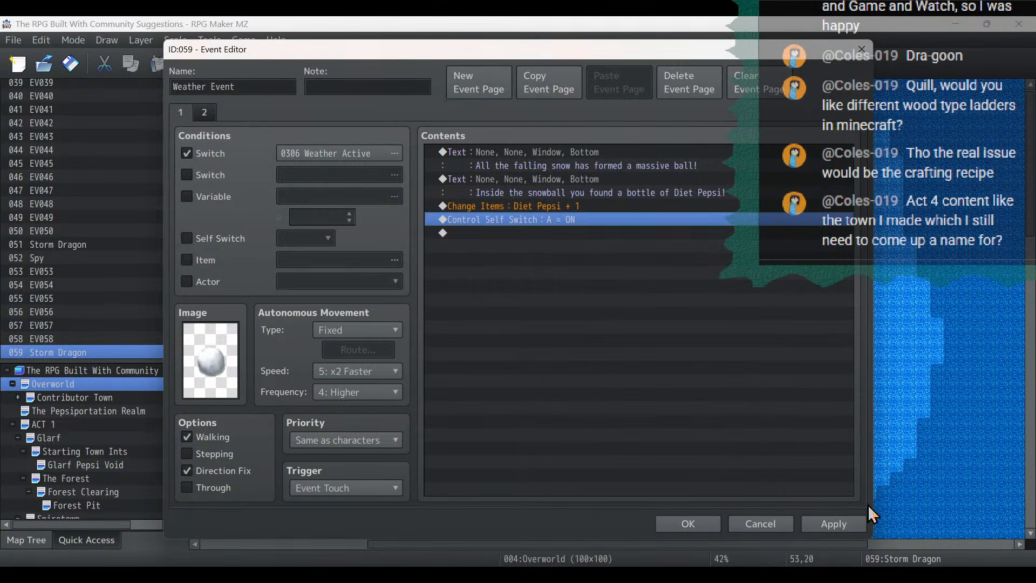
{"action": "left_click", "coordinate": [828, 524]}
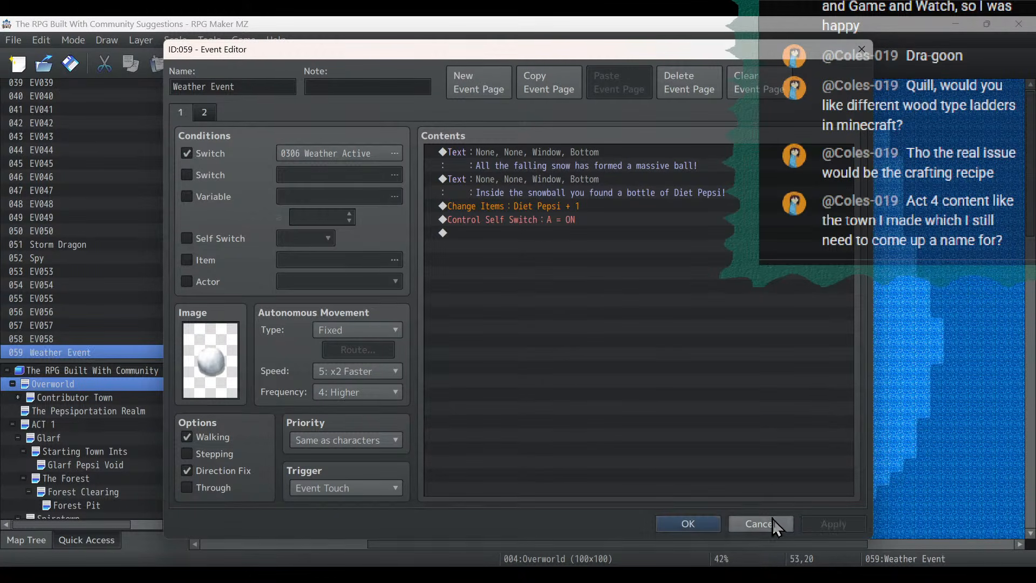
{"action": "left_click", "coordinate": [694, 522]}
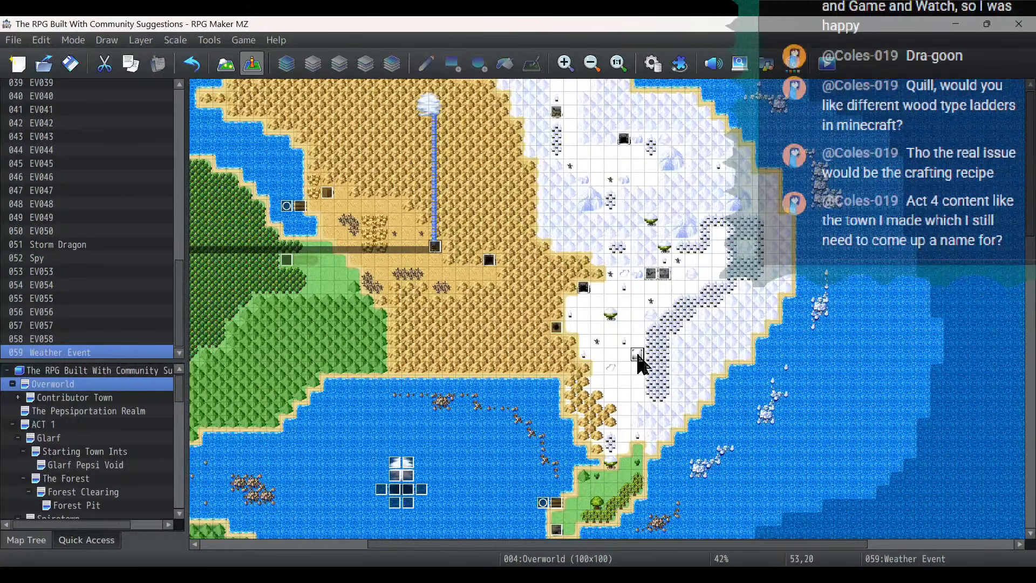
- Copy the snowball Weather Event and paste it at 59,11 in the snow region's northeastern mountains
{"action": "right_click", "coordinate": [638, 355]}
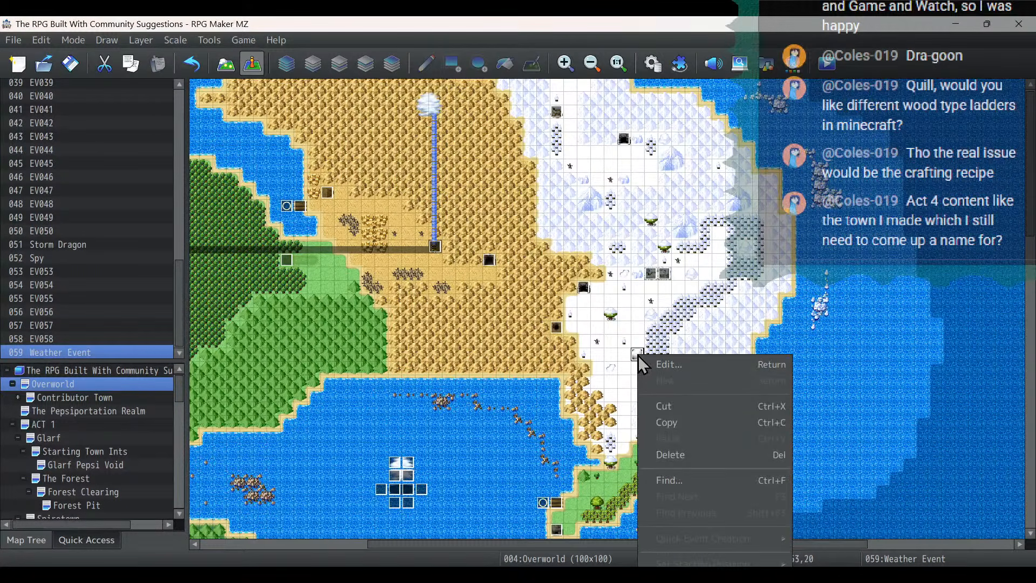
{"action": "left_click", "coordinate": [720, 239]}
{"action": "right_click", "coordinate": [720, 239]}
{"action": "left_click", "coordinate": [743, 324]}
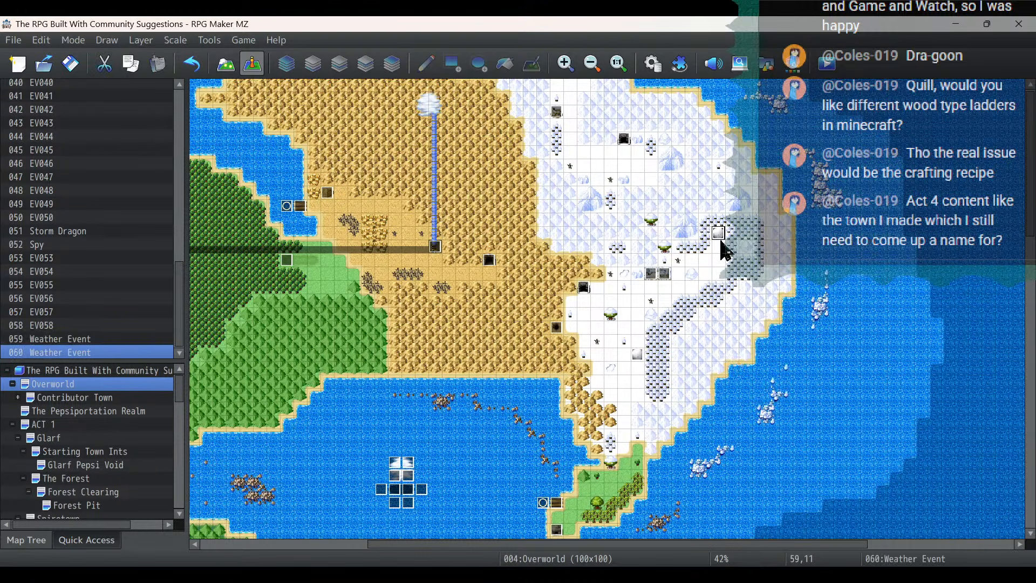
- In the copied snowball event, replace the Diet Pepsi item reward with a Change Gold increase of 2000
{"action": "double_click", "coordinate": [718, 232]}
{"action": "right_click", "coordinate": [597, 205]}
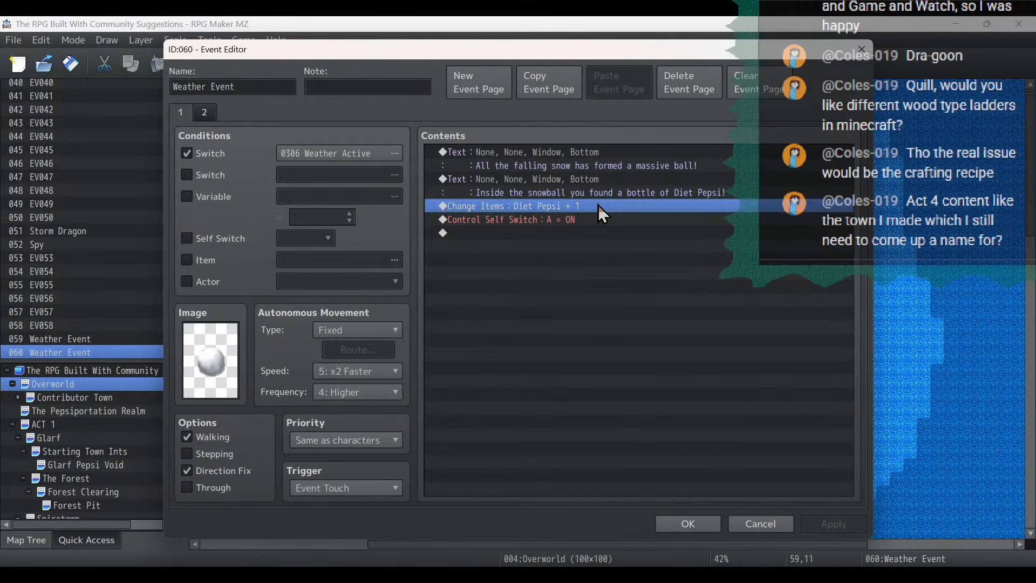
{"action": "left_click", "coordinate": [616, 215]}
{"action": "left_click", "coordinate": [739, 160]}
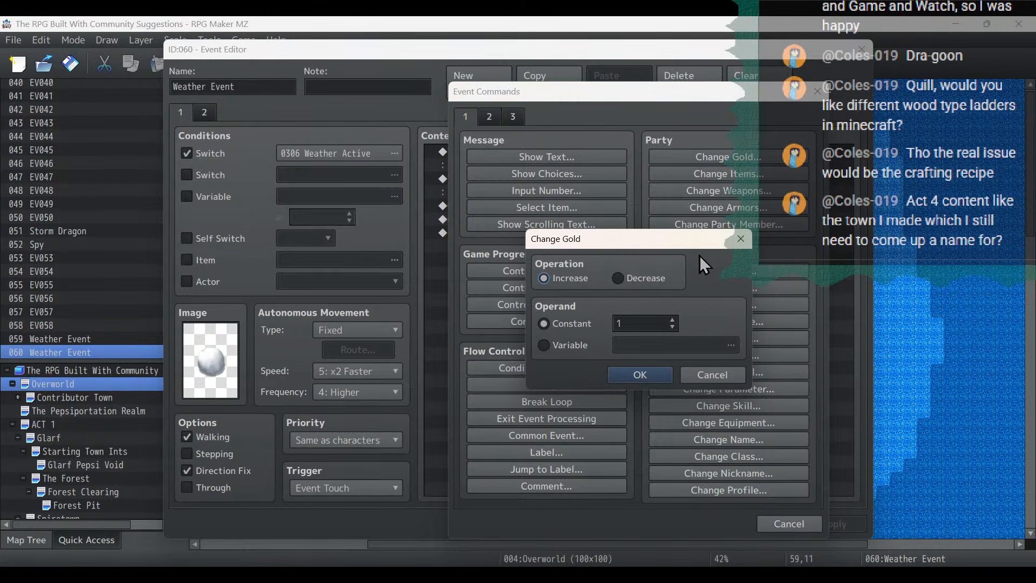
{"action": "type", "text": "2000"}
{"action": "left_click", "coordinate": [651, 377]}
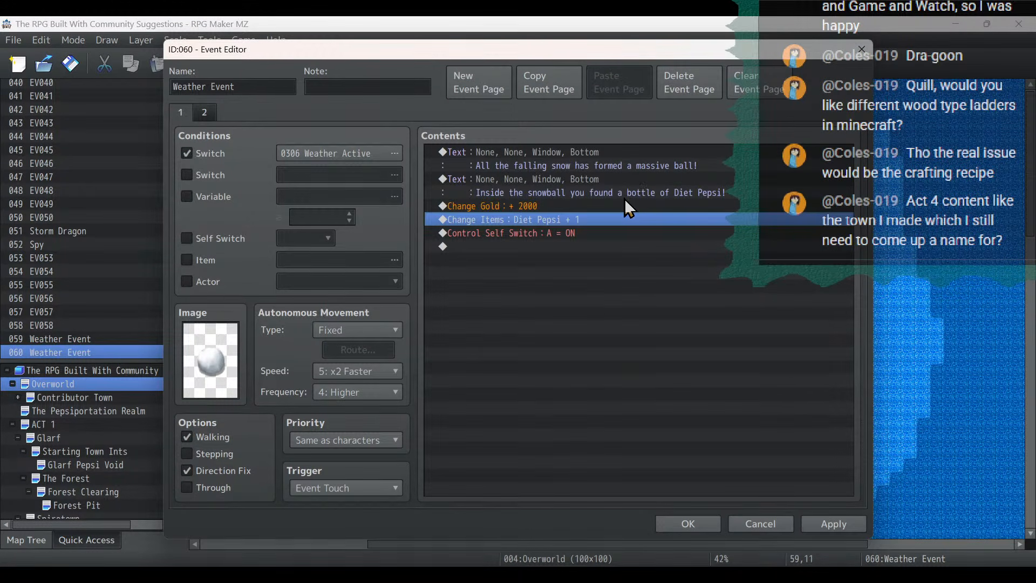
{"action": "key", "text": "Delete"}
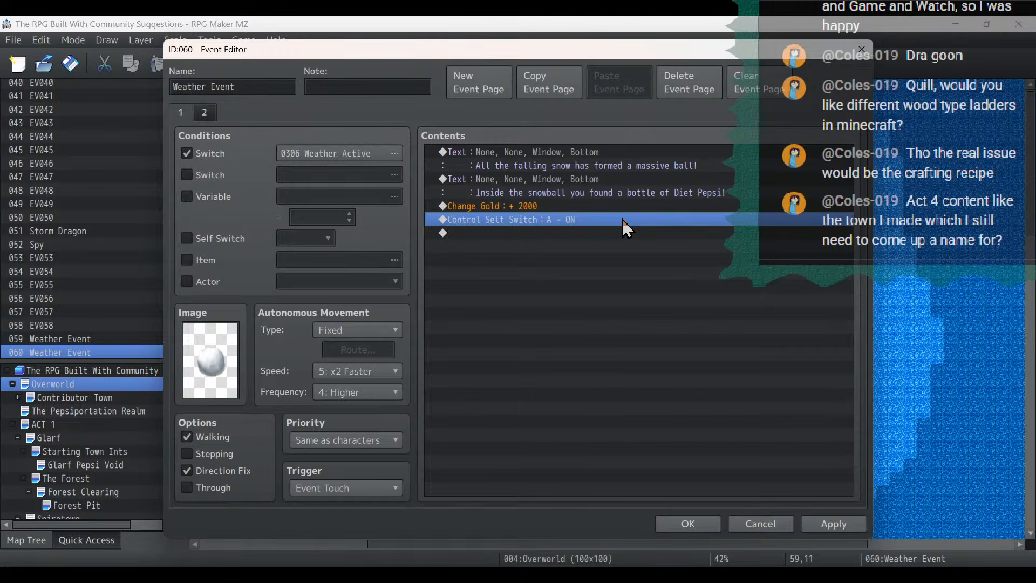
- Change the copied event's second message to "Inside the snowball you found 2000 bottlecaps!" and save the event
{"action": "double_click", "coordinate": [622, 189]}
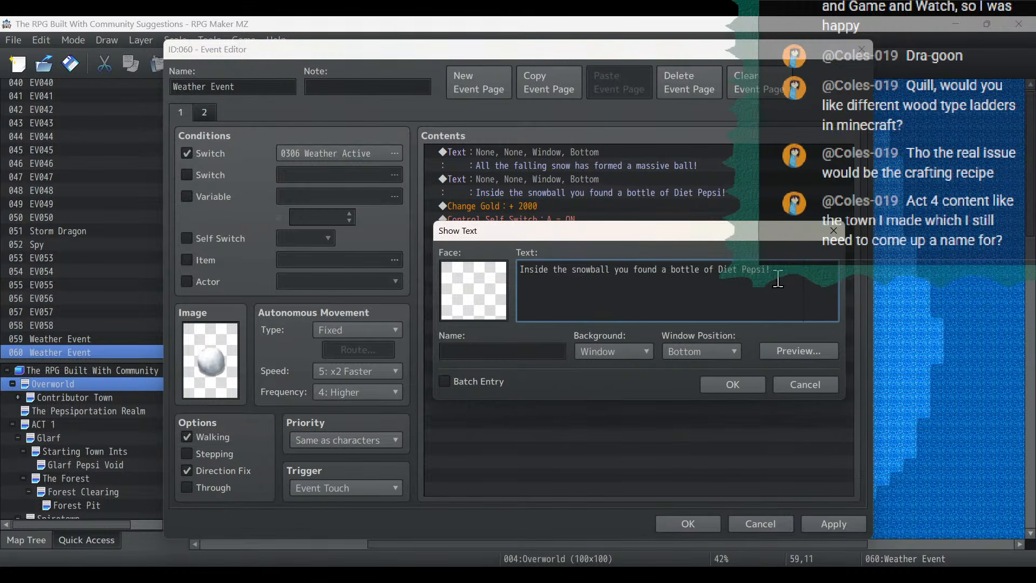
{"action": "left_click_drag", "start_coordinate": [772, 270], "coordinate": [663, 269]}
{"action": "key", "text": "BackSpace"}
{"action": "type", "text": "2000 bottlecaps!"}
{"action": "left_click", "coordinate": [739, 383]}
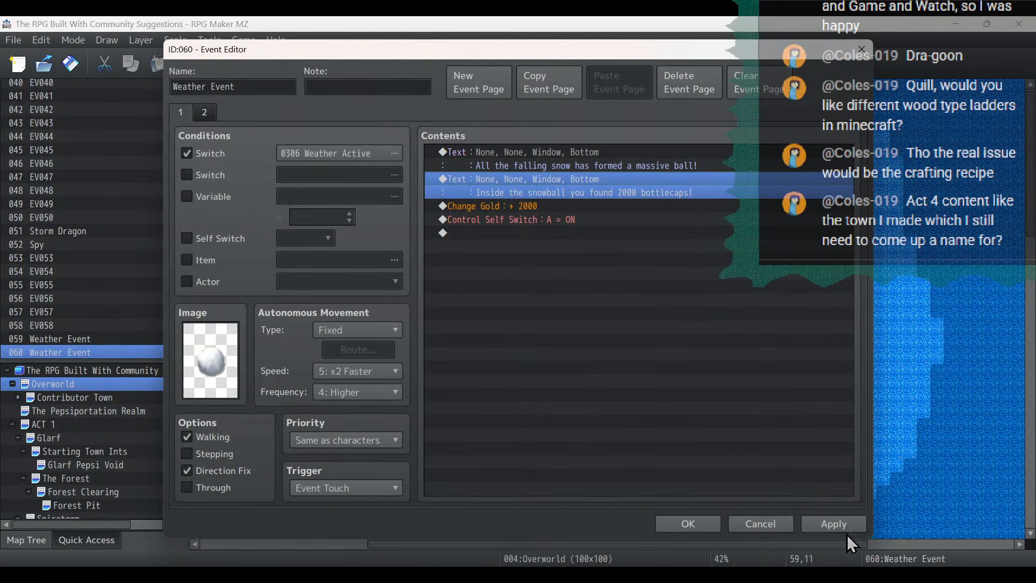
{"action": "left_click", "coordinate": [814, 524]}
{"action": "left_click", "coordinate": [687, 523]}
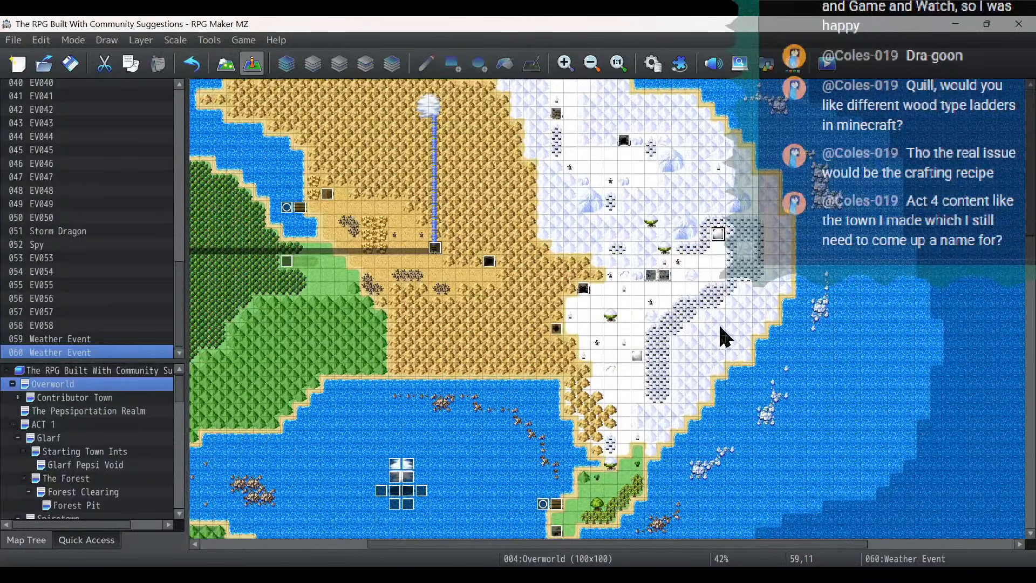
- Copy the bottlecap snowball event and paste it at 40,48 on the small grassy island south of the bridge
{"action": "right_click", "coordinate": [714, 235]}
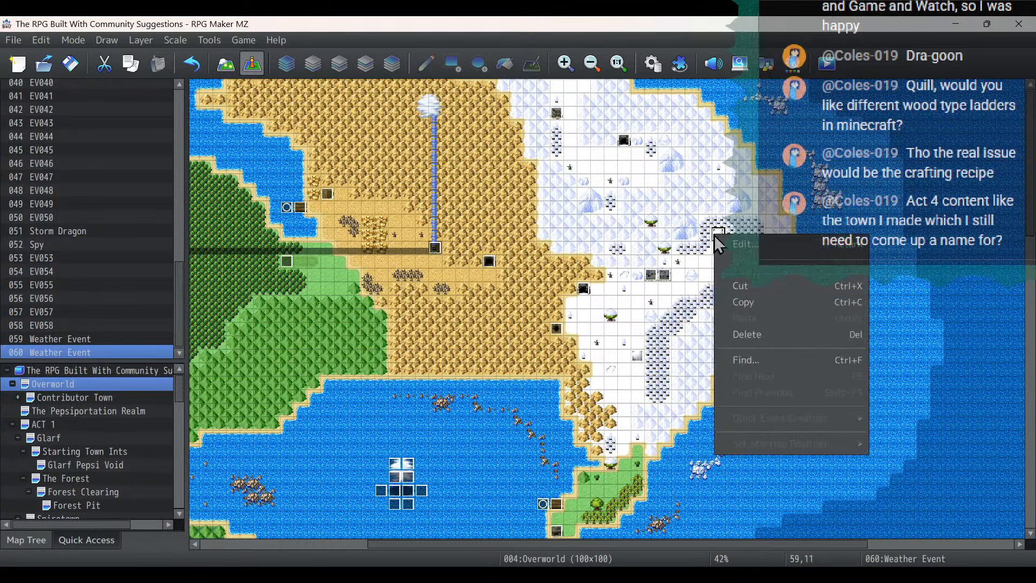
{"action": "left_click", "coordinate": [743, 297]}
{"action": "scroll", "coordinate": [745, 308], "scroll_direction": "down", "scroll_amount": 3}
{"action": "scroll", "coordinate": [748, 310], "scroll_direction": "down", "scroll_amount": 6}
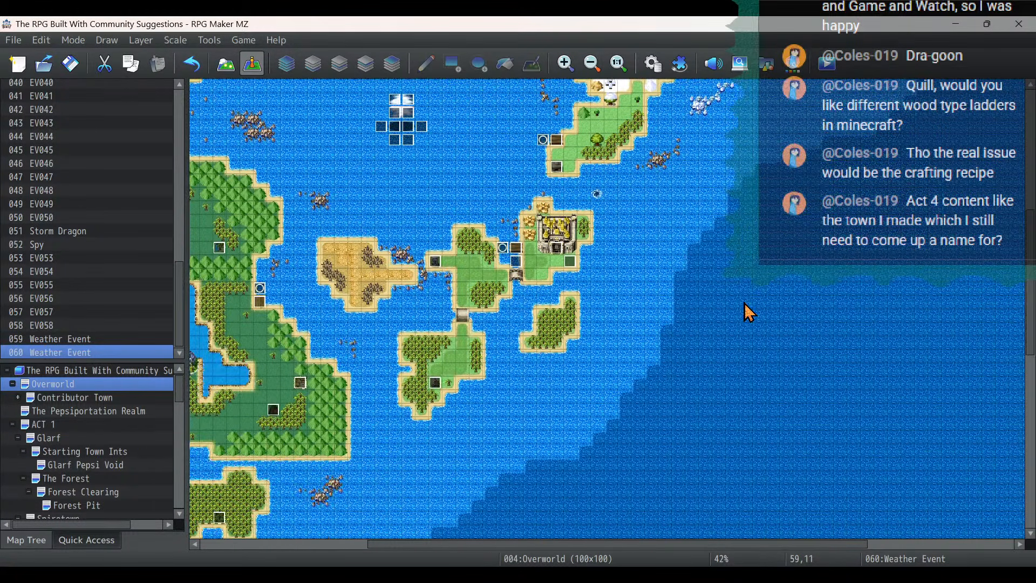
{"action": "left_click_drag", "start_coordinate": [540, 545], "coordinate": [501, 544]}
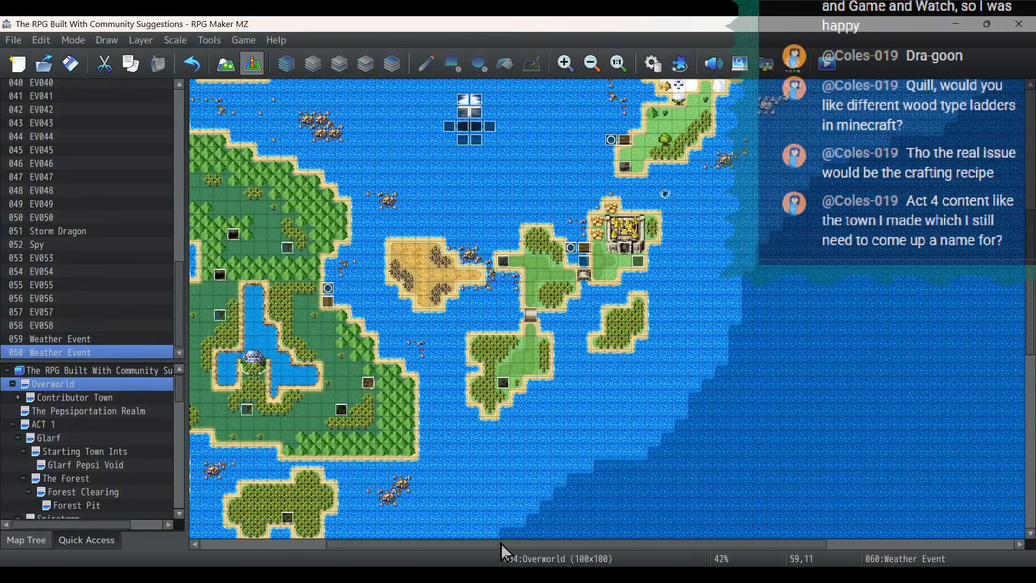
{"action": "right_click", "coordinate": [535, 371]}
{"action": "left_click", "coordinate": [565, 456]}
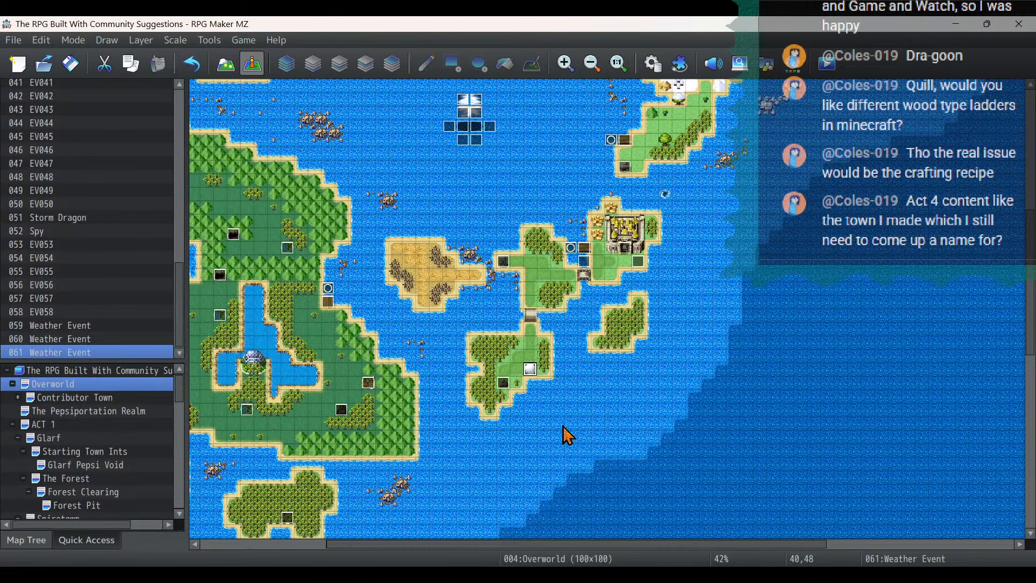
- Look through the object, door, switch, weapon, gate and big monster sheets for a new image for the island event
{"action": "double_click", "coordinate": [531, 369]}
{"action": "double_click", "coordinate": [205, 348]}
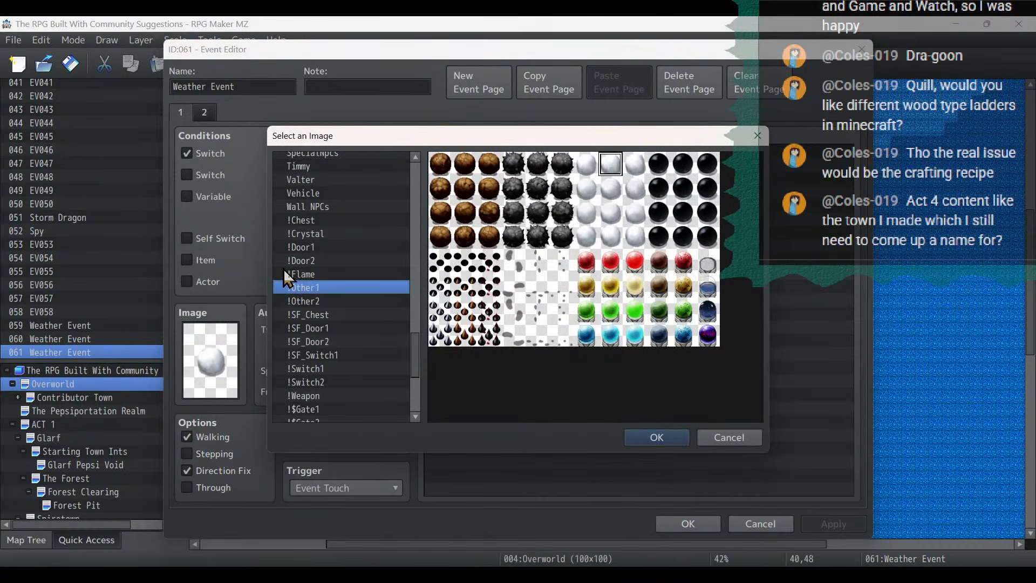
{"action": "left_click", "coordinate": [335, 222]}
{"action": "left_click", "coordinate": [375, 324]}
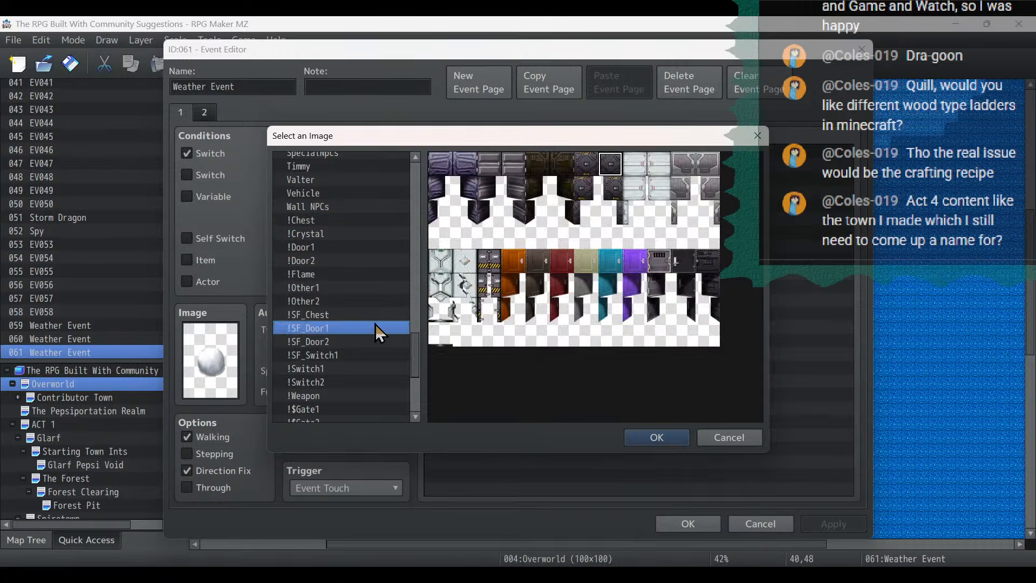
{"action": "key", "text": "Up"}
{"action": "key", "text": "Down"}
{"action": "key", "text": "Down"}
{"action": "key", "text": "Down"}
{"action": "key", "text": "Down"}
{"action": "key", "text": "Down"}
{"action": "key", "text": "Down"}
{"action": "key", "text": "Down"}
{"action": "key", "text": "Down"}
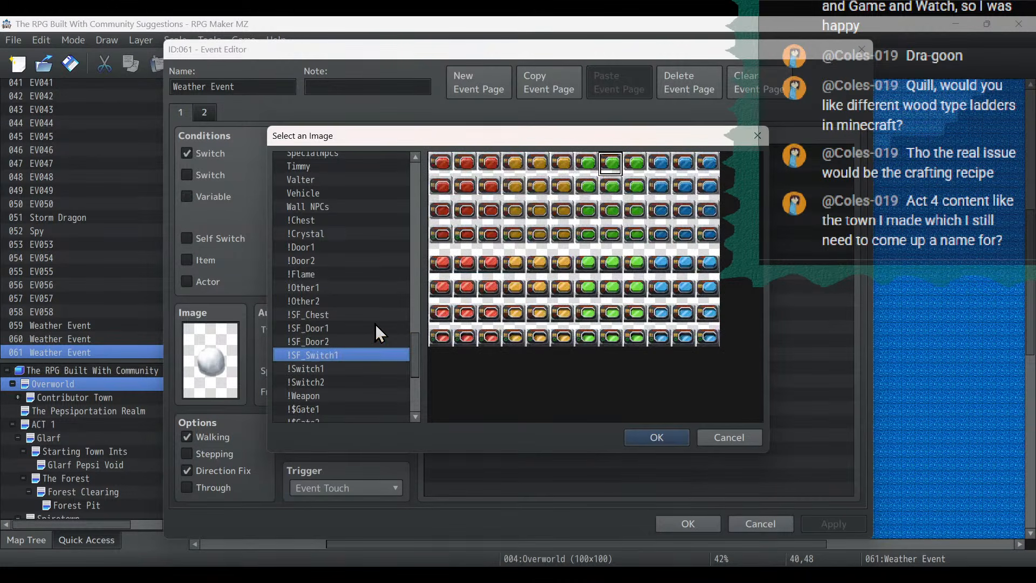
{"action": "key", "text": "Down"}
{"action": "key", "text": "Down"}
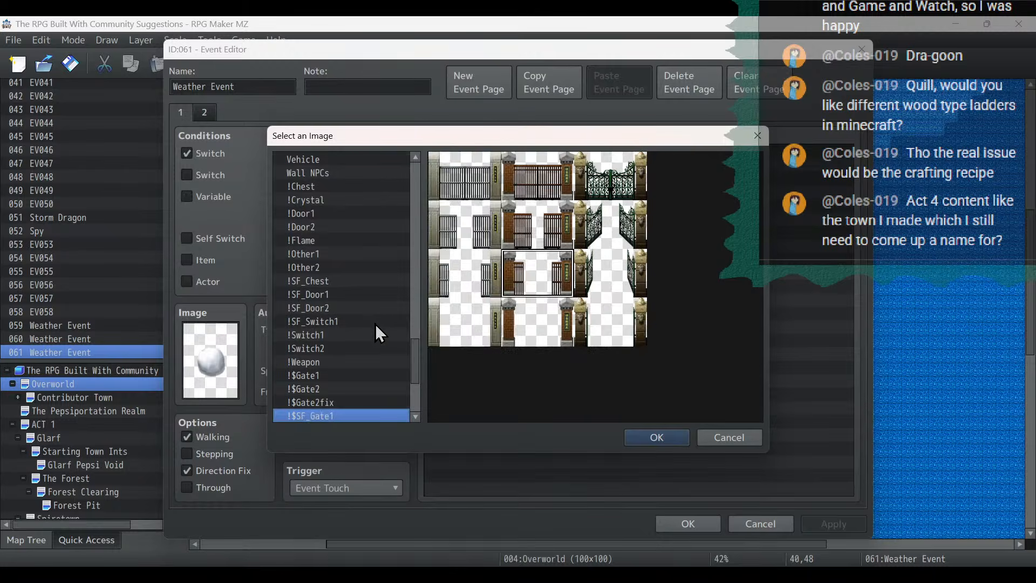
{"action": "key", "text": "Up"}
{"action": "key", "text": "Up"}
{"action": "key", "text": "Up"}
{"action": "key", "text": "Up"}
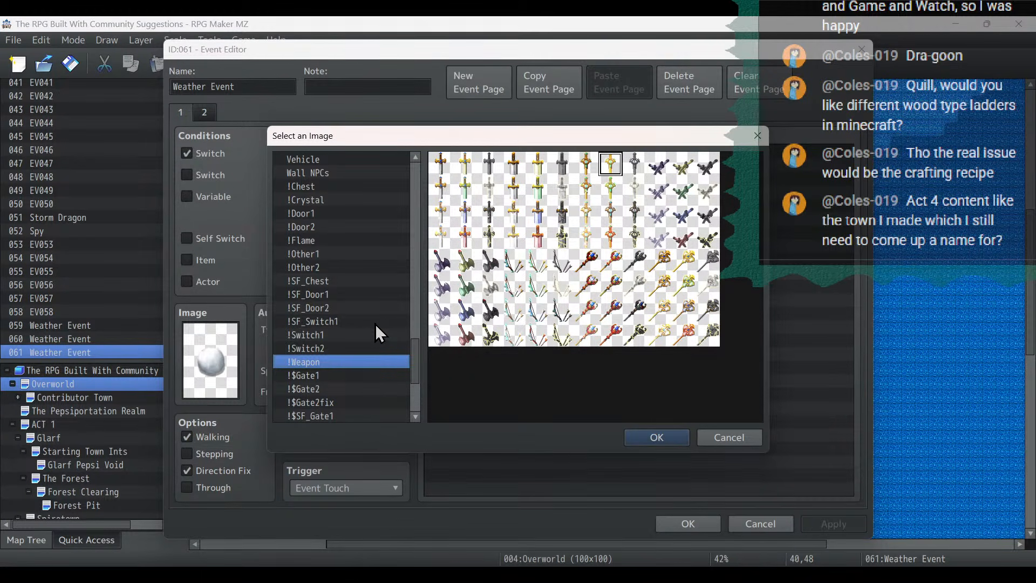
{"action": "key", "text": "Down"}
{"action": "key", "text": "Down"}
{"action": "key", "text": "Down"}
{"action": "key", "text": "Down"}
{"action": "key", "text": "Down"}
{"action": "key", "text": "Down"}
{"action": "key", "text": "Down"}
{"action": "key", "text": "Down"}
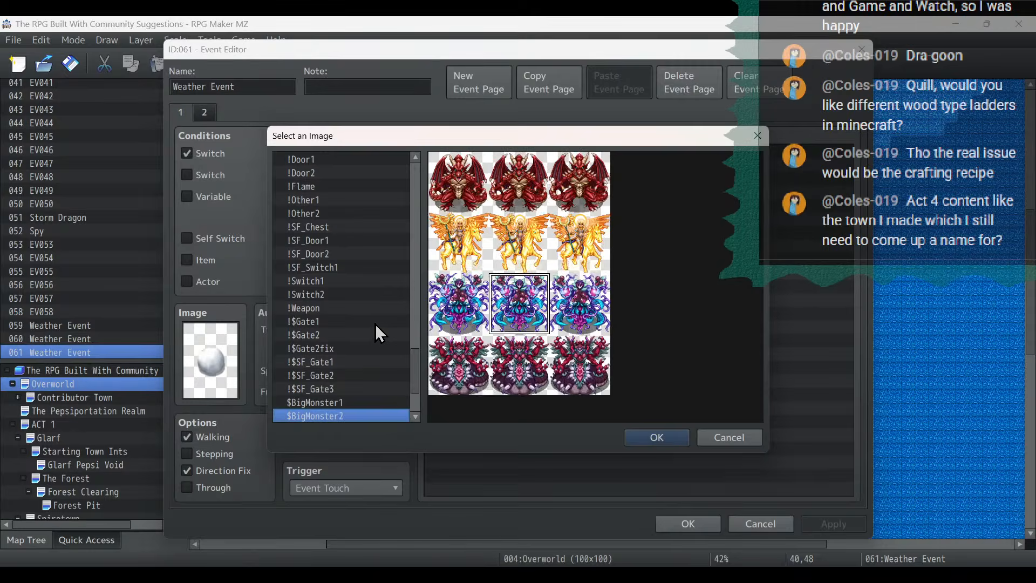
{"action": "key", "text": "Down"}
{"action": "key", "text": "Down"}
- Look through the character sheets from the actor and damage sets to the dragon, Evil, Malter, Granny and Monster sheets for an island event image
{"action": "left_click_drag", "start_coordinate": [416, 377], "coordinate": [446, 156]}
{"action": "left_click", "coordinate": [372, 199]}
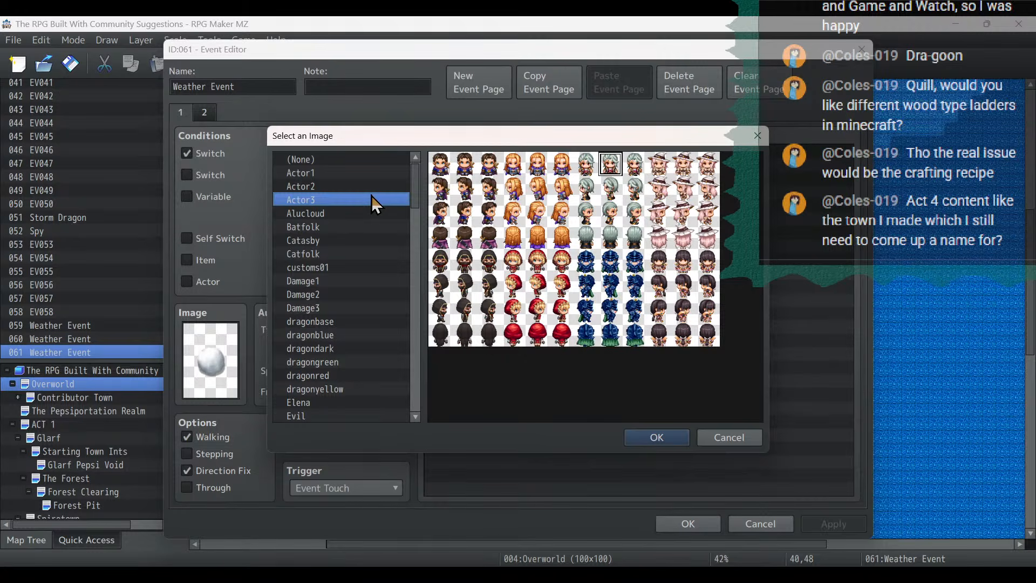
{"action": "key", "text": "Down"}
{"action": "key", "text": "Down"}
{"action": "key", "text": "Down"}
{"action": "key", "text": "Down"}
{"action": "key", "text": "Down"}
{"action": "key", "text": "Down"}
{"action": "key", "text": "Down"}
{"action": "key", "text": "Down"}
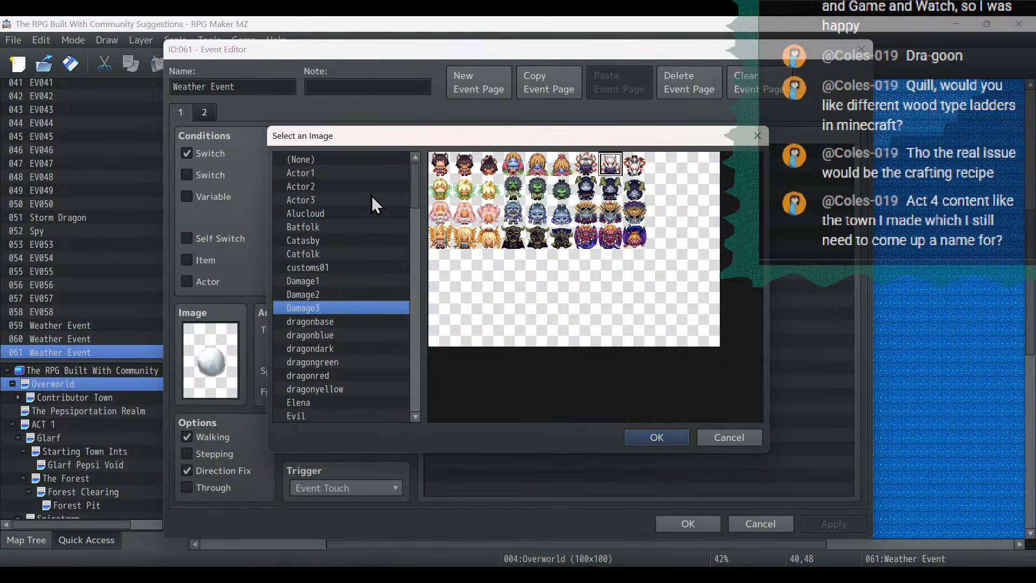
{"action": "key", "text": "Down"}
{"action": "key", "text": "Down"}
{"action": "key", "text": "Down"}
{"action": "key", "text": "Down"}
{"action": "key", "text": "Down"}
{"action": "key", "text": "Down"}
{"action": "key", "text": "Down"}
{"action": "key", "text": "Down"}
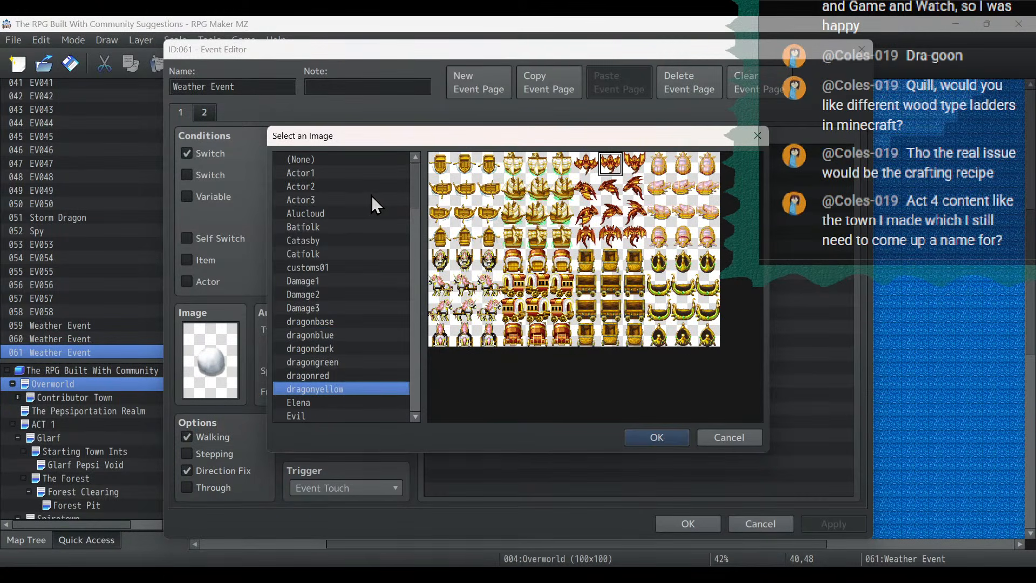
{"action": "scroll", "coordinate": [372, 195], "scroll_direction": "down", "scroll_amount": 3}
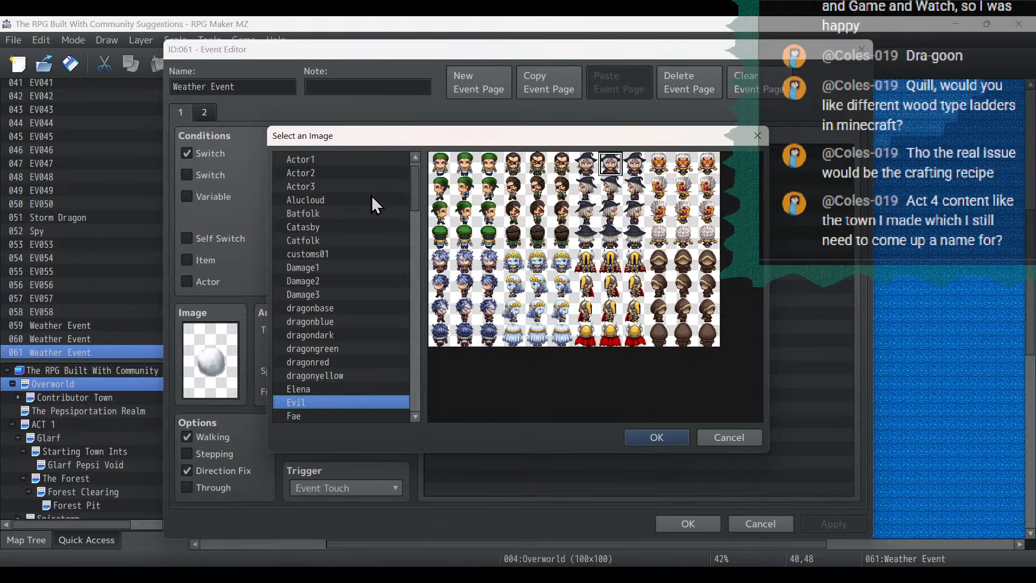
{"action": "left_click", "coordinate": [352, 349]}
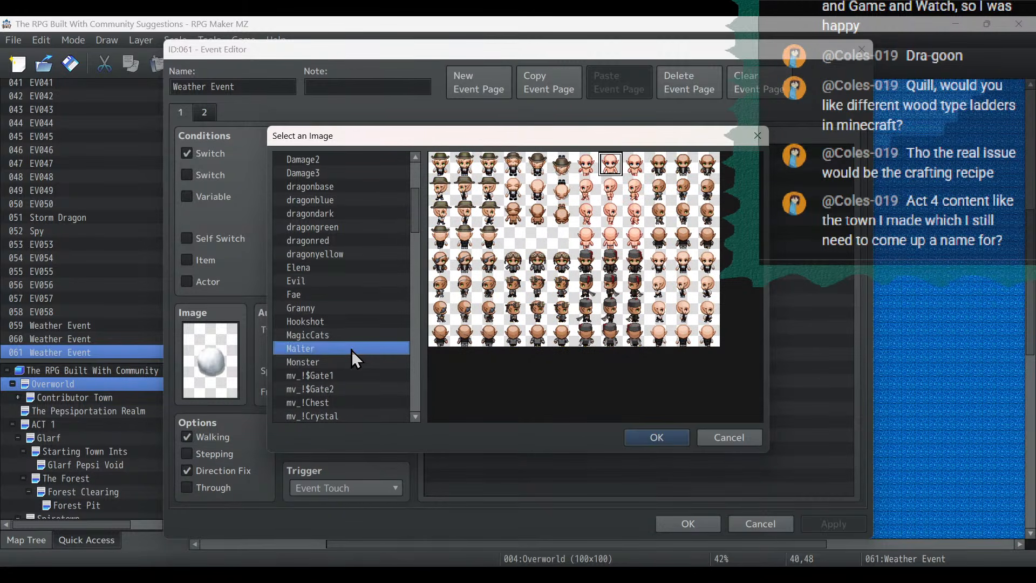
{"action": "left_click", "coordinate": [351, 337]}
{"action": "left_click", "coordinate": [354, 307]}
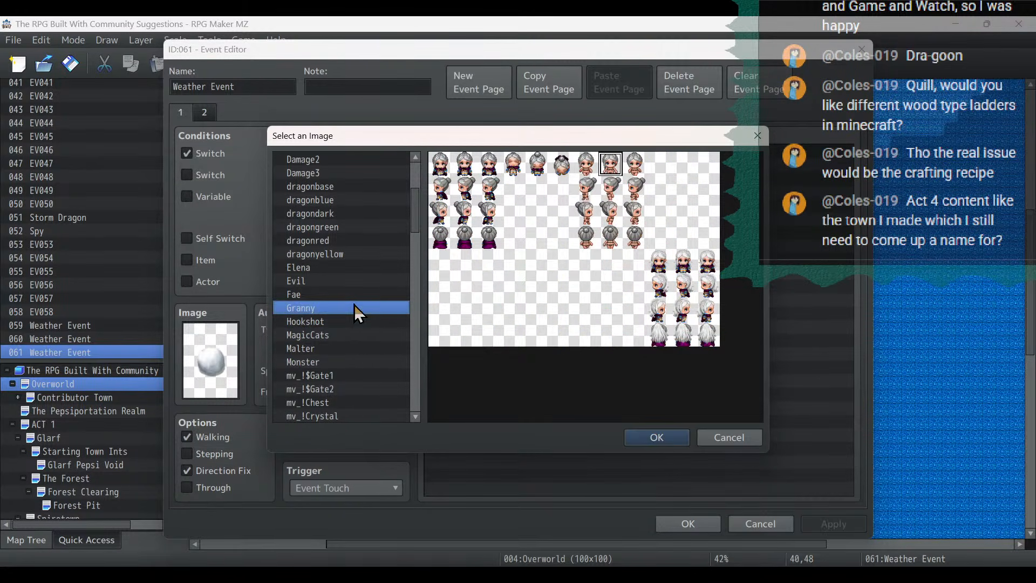
{"action": "left_click", "coordinate": [352, 363]}
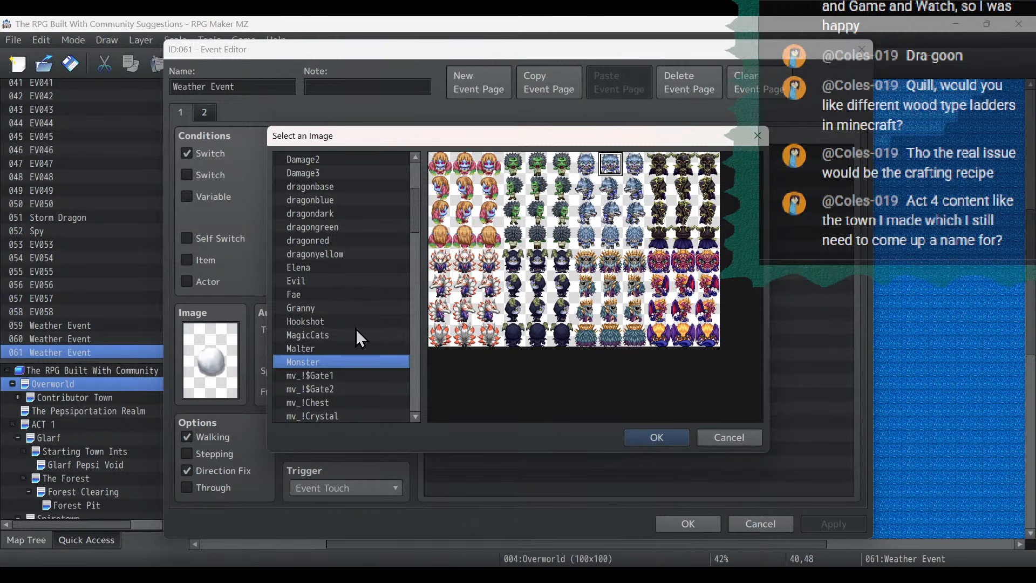
- Set the island event's image to the back-facing yellow fairy from mv_Nature, enable Stepping and turn off Direction Fix
{"action": "scroll", "coordinate": [368, 313], "scroll_direction": "down", "scroll_amount": 6}
{"action": "scroll", "coordinate": [368, 322], "scroll_direction": "down", "scroll_amount": 2}
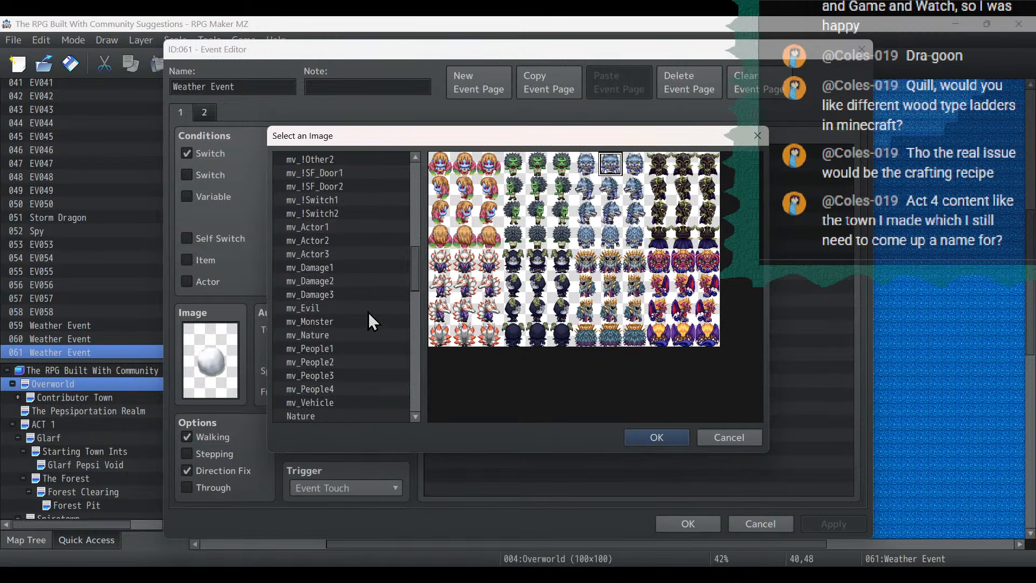
{"action": "left_click", "coordinate": [361, 321]}
{"action": "left_click", "coordinate": [354, 335]}
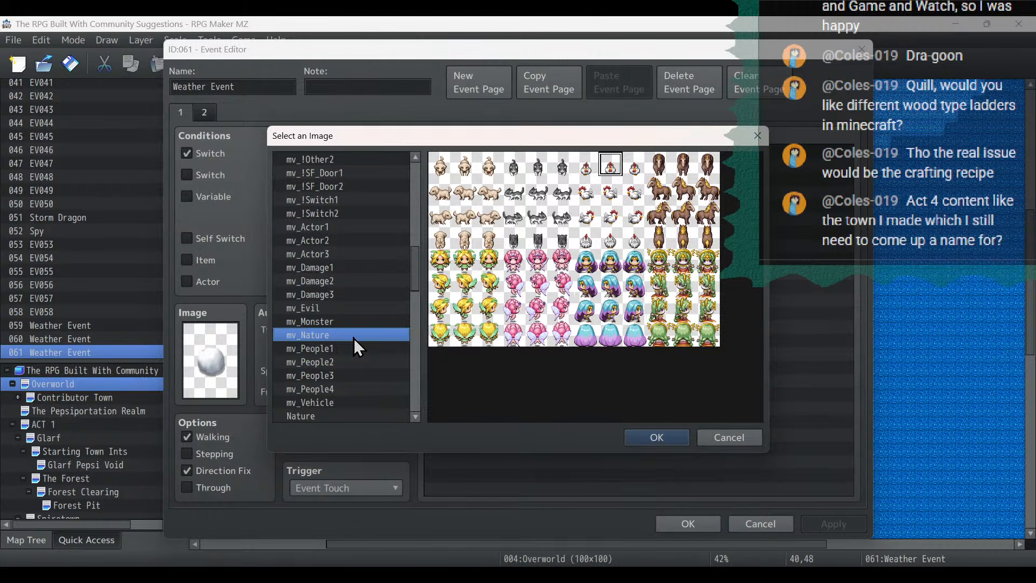
{"action": "double_click", "coordinate": [465, 332]}
{"action": "left_click", "coordinate": [225, 454]}
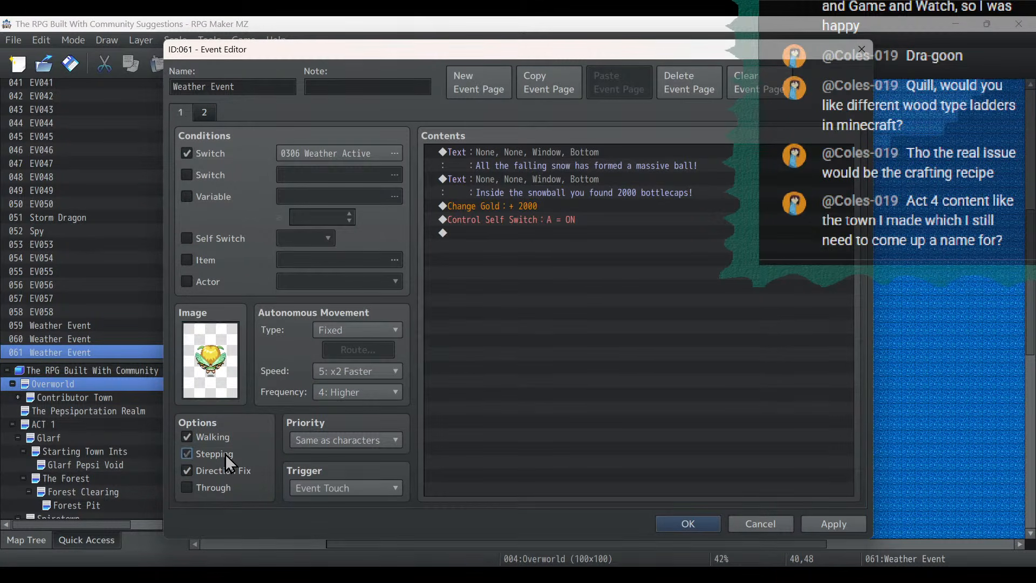
{"action": "left_click", "coordinate": [225, 473]}
- Delete the island event's second message about finding bottlecaps inside the snowball
{"action": "left_click", "coordinate": [590, 152]}
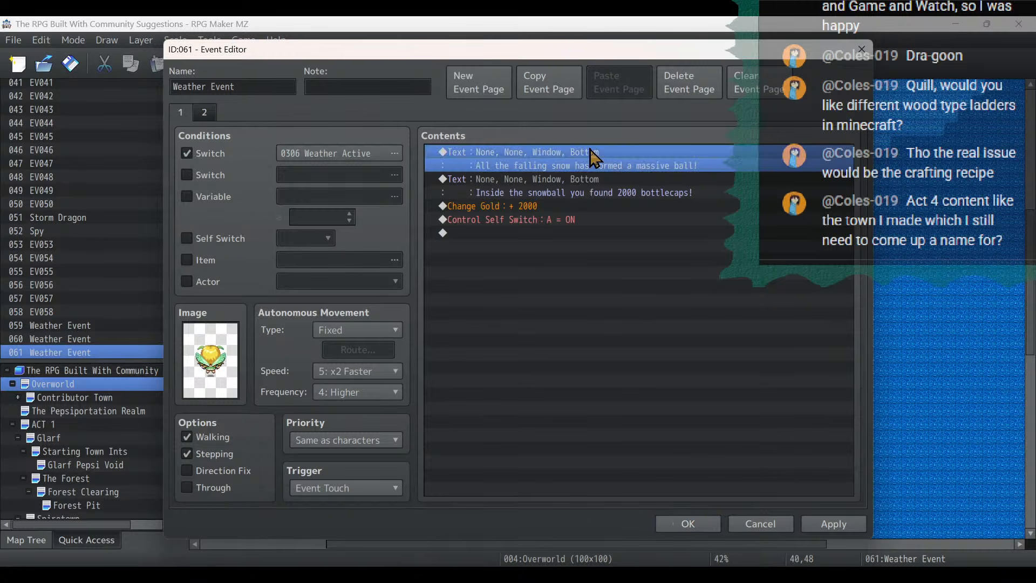
{"action": "left_click", "coordinate": [597, 175]}
{"action": "key", "text": "Delete"}
- Give the remaining falling snow message the blonde pointy-eared face from mv_Nature and preview it
{"action": "key", "text": "Up"}
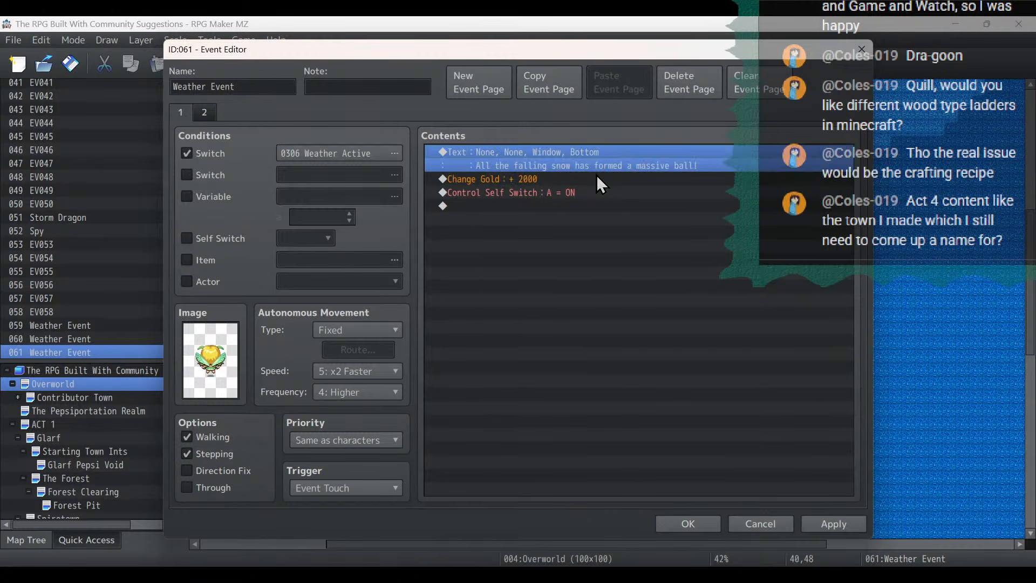
{"action": "key", "text": "Return"}
{"action": "double_click", "coordinate": [485, 276]}
{"action": "scroll", "coordinate": [461, 341], "scroll_direction": "down", "scroll_amount": 5}
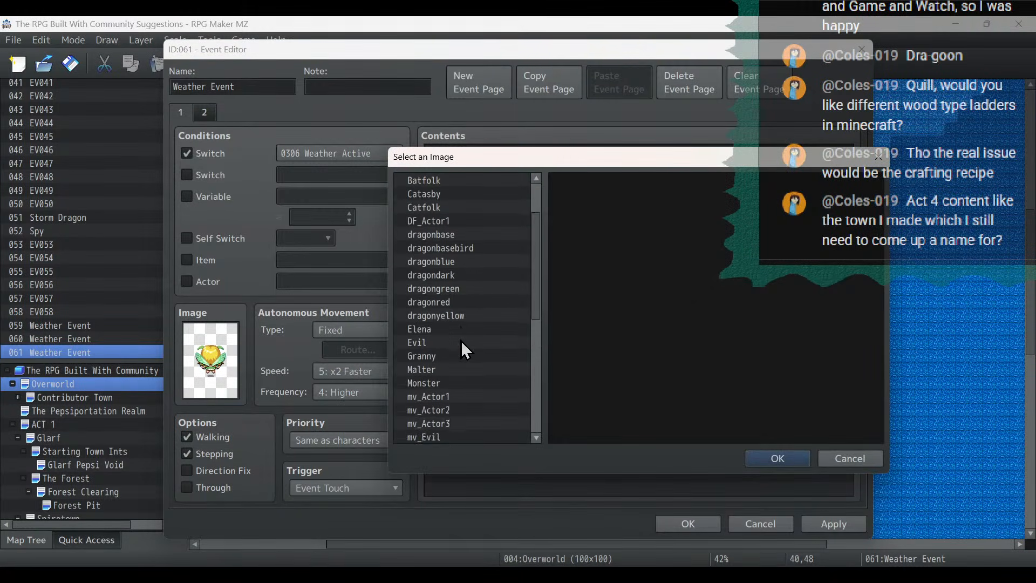
{"action": "left_click", "coordinate": [435, 411]}
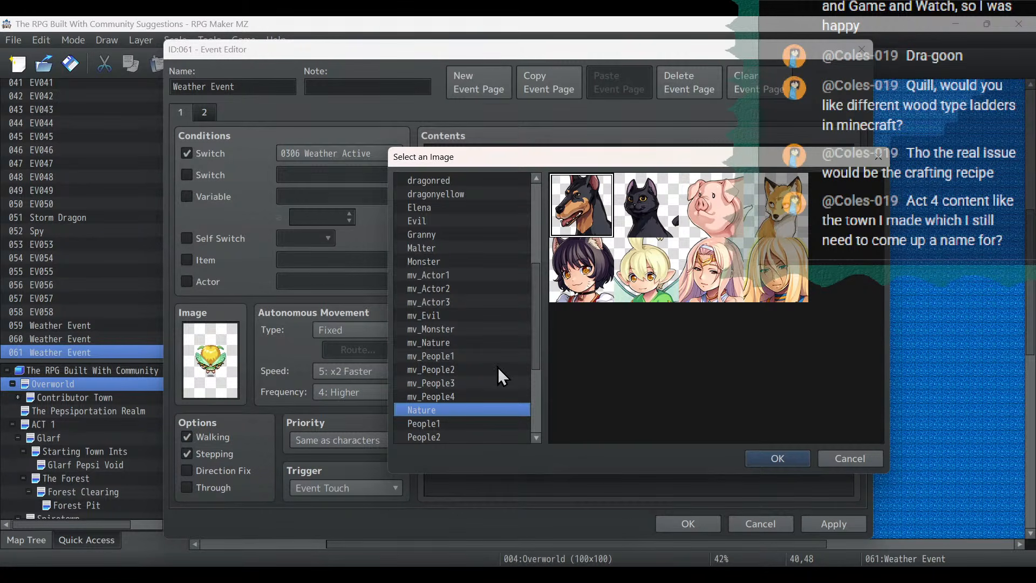
{"action": "double_click", "coordinate": [777, 272]}
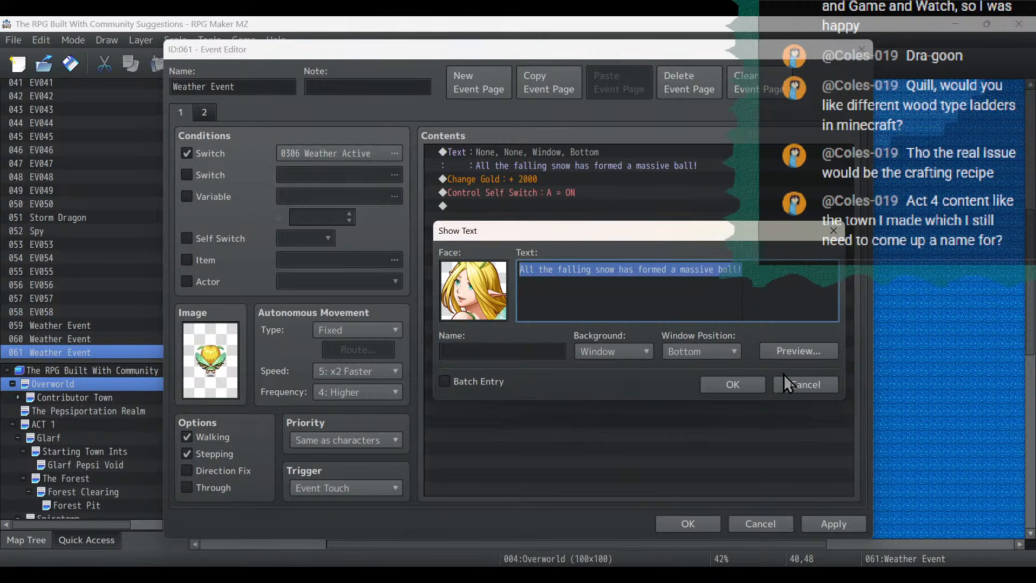
{"action": "left_click", "coordinate": [801, 351]}
{"action": "left_click", "coordinate": [878, 379]}
- Replace the message text with "I'm a Rain Sprite! We only come out when it is raining!", breaking the line before "is"
{"action": "key", "text": "Delete"}
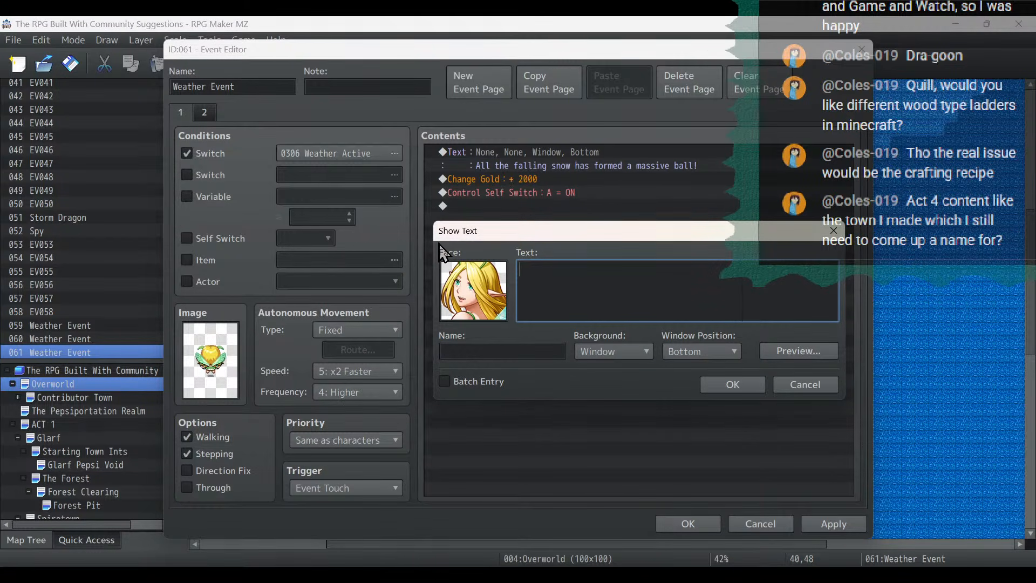
{"action": "type", "text": "I'm a Rain Sprite! We only come out whe"}
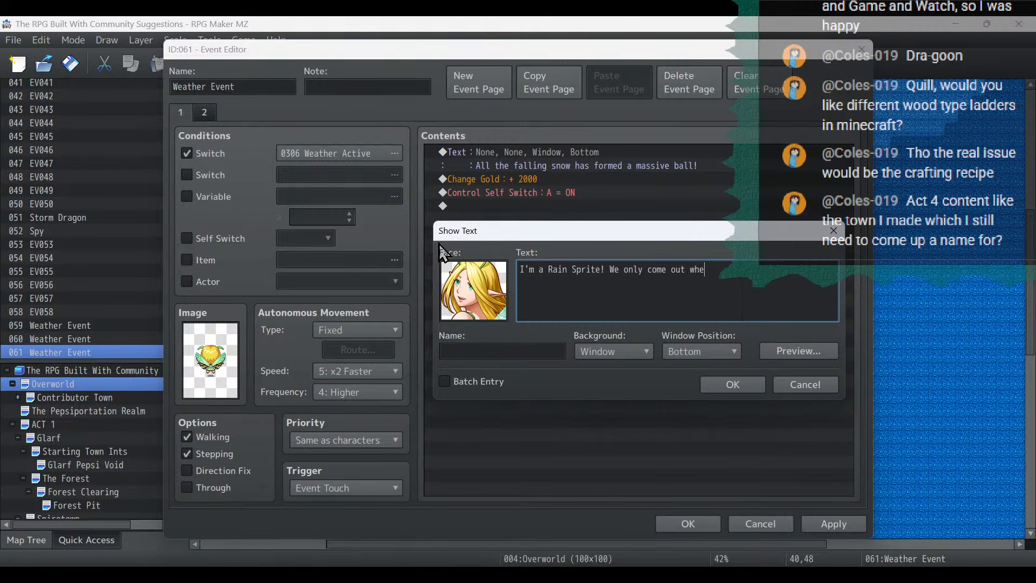
{"action": "type", "text": "n it is raining!"}
- Continue the message with "Each time you find one of us you get a reward!", breaking the line before "get", and confirm it
{"action": "type", "text": "Each time ou"}
{"action": "key", "text": "BackSpace"}
{"action": "key", "text": "BackSpace"}
{"action": "key", "text": "BackSpace"}
{"action": "type", "text": "you find one o"}
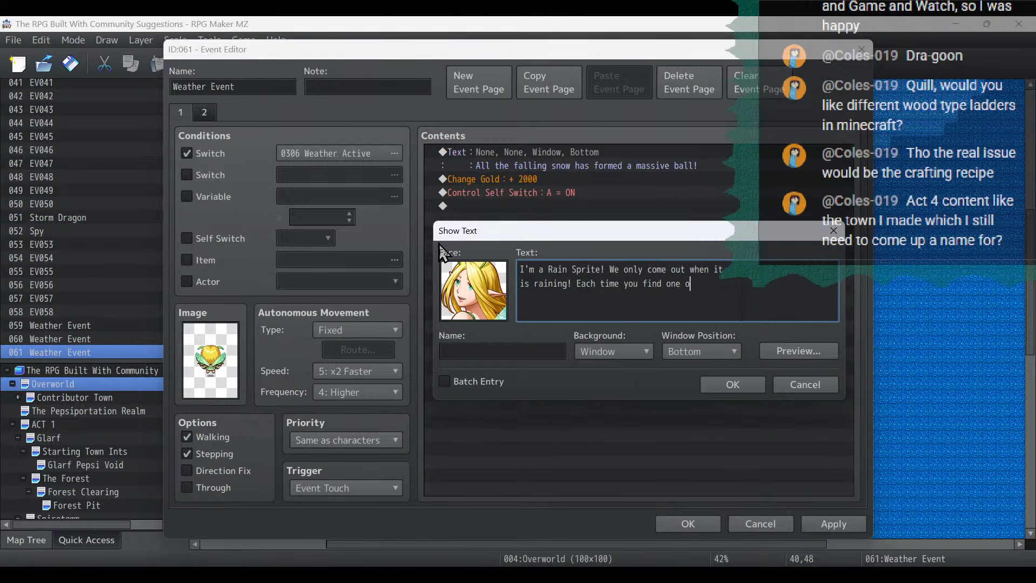
{"action": "type", "text": "f us you"}
{"action": "key", "text": "Return"}
{"action": "type", "text": "get a reward!"}
{"action": "left_click", "coordinate": [729, 383]}
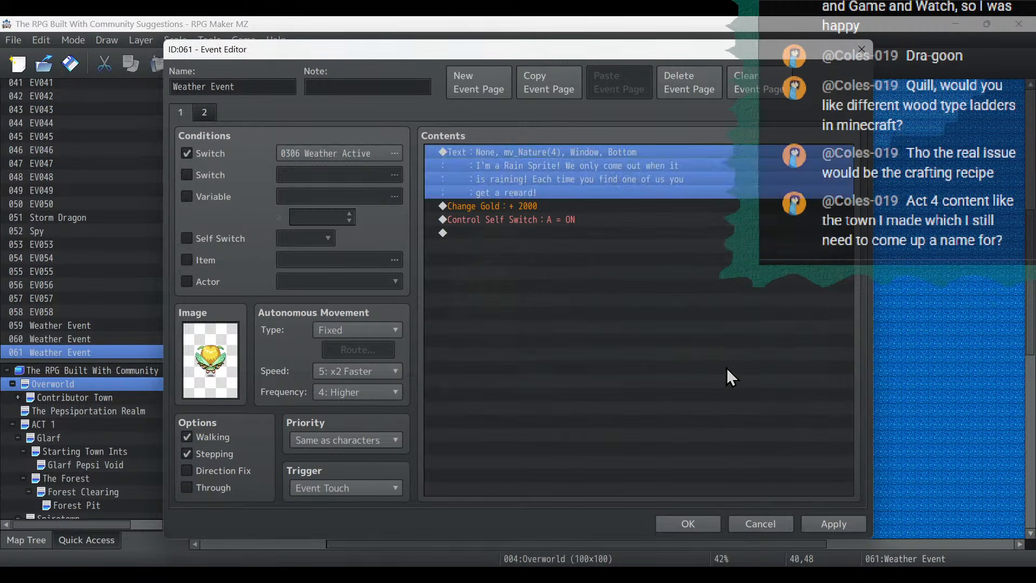
- Replace the Change Gold reward in the rain sprite event with a Change Items increase of 1 Super Pepsi
{"action": "left_click", "coordinate": [529, 209]}
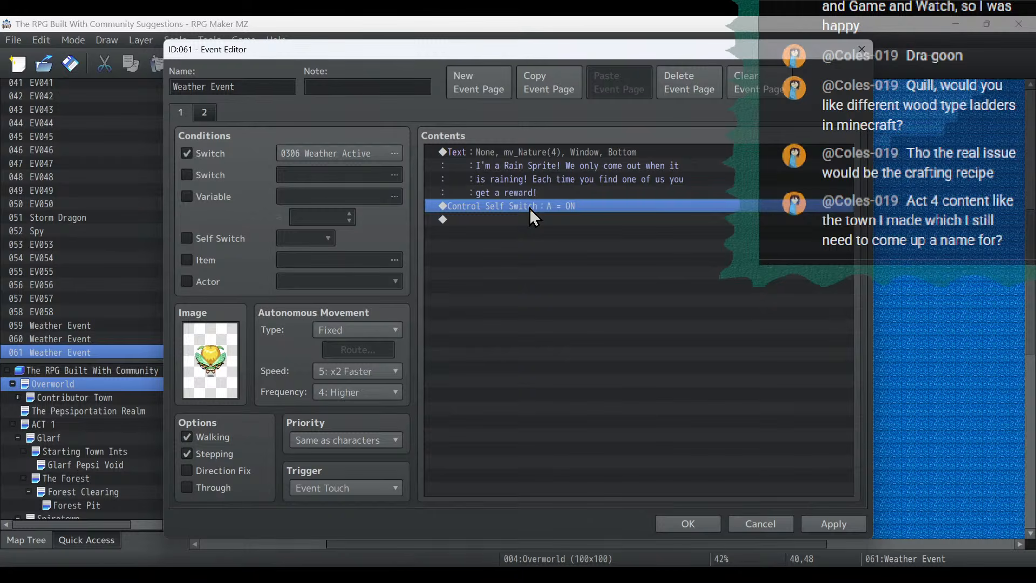
{"action": "right_click", "coordinate": [530, 208]}
{"action": "left_click", "coordinate": [555, 219]}
{"action": "left_click", "coordinate": [711, 171]}
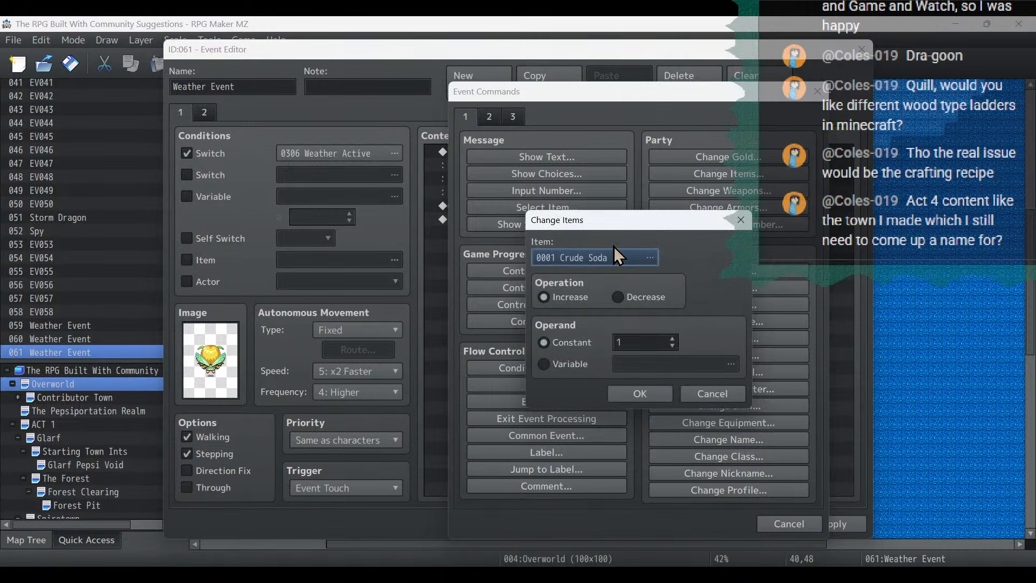
{"action": "left_click", "coordinate": [669, 192]}
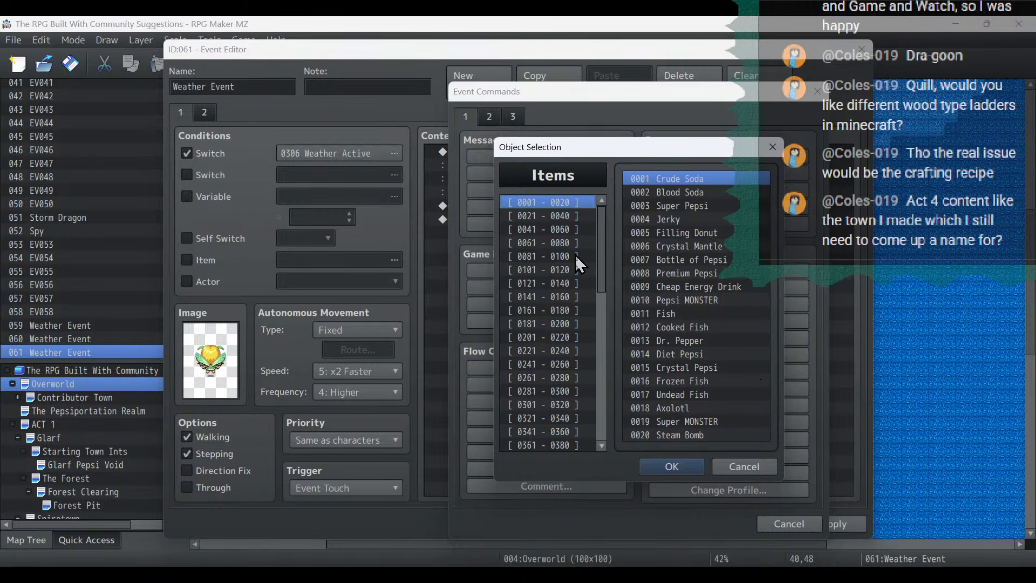
{"action": "left_click", "coordinate": [549, 217]}
{"action": "left_click", "coordinate": [555, 203]}
{"action": "double_click", "coordinate": [747, 206]}
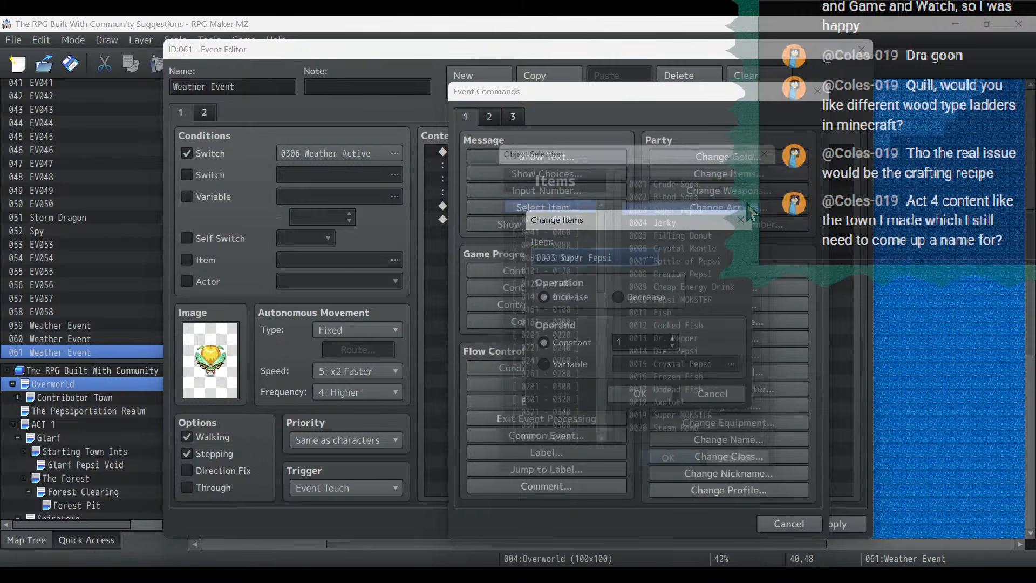
{"action": "left_click", "coordinate": [659, 391]}
{"action": "left_click", "coordinate": [563, 206]}
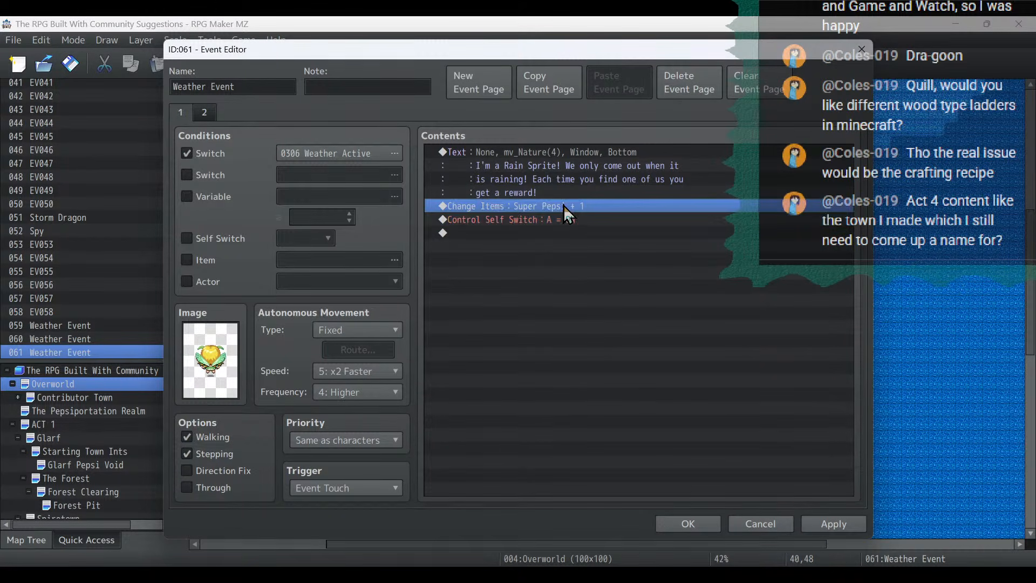
{"action": "double_click", "coordinate": [563, 206]}
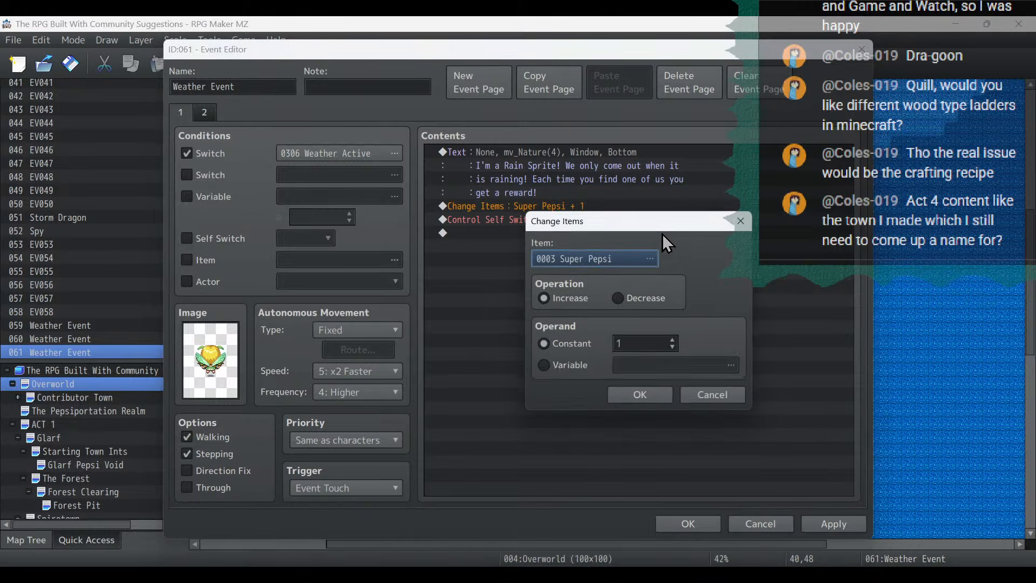
{"action": "left_click", "coordinate": [650, 397]}
- Insert a Change Items increase of 1 Premium Pepsi before the self switch command and save the rain sprite event
{"action": "right_click", "coordinate": [528, 221]}
{"action": "left_click", "coordinate": [542, 223]}
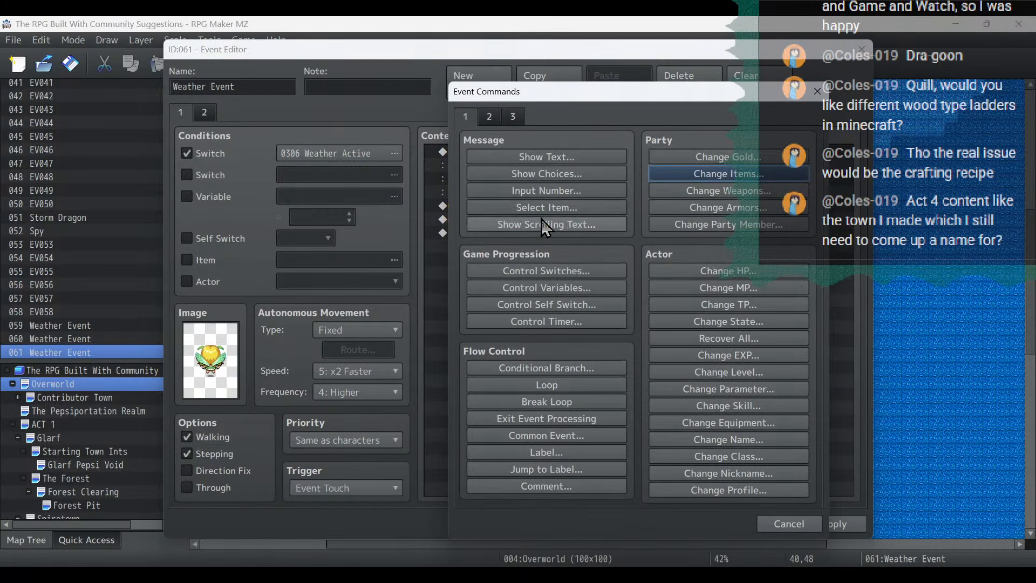
{"action": "left_click", "coordinate": [730, 174]}
{"action": "left_click", "coordinate": [636, 261]}
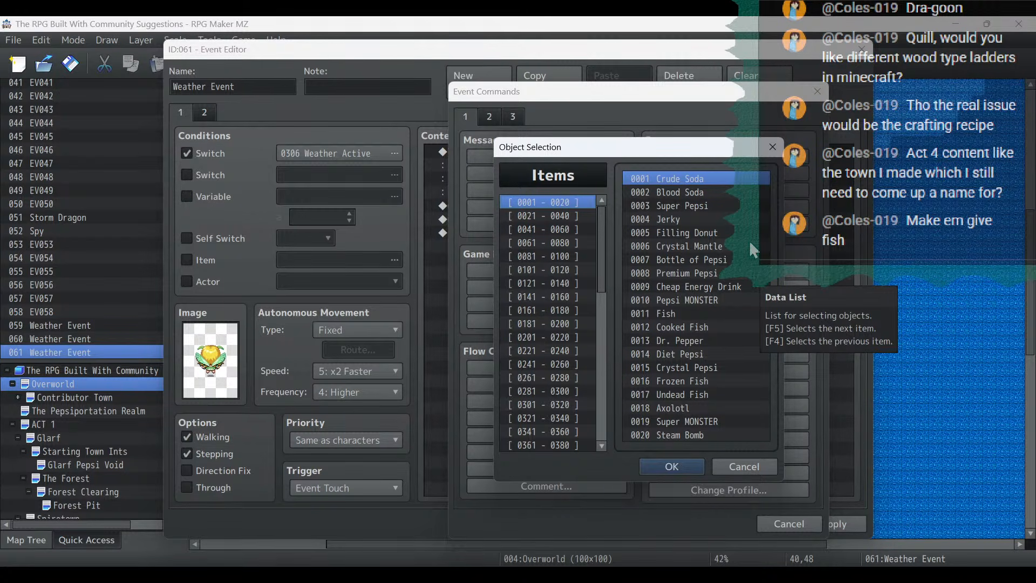
{"action": "double_click", "coordinate": [738, 274]}
{"action": "left_click", "coordinate": [636, 395]}
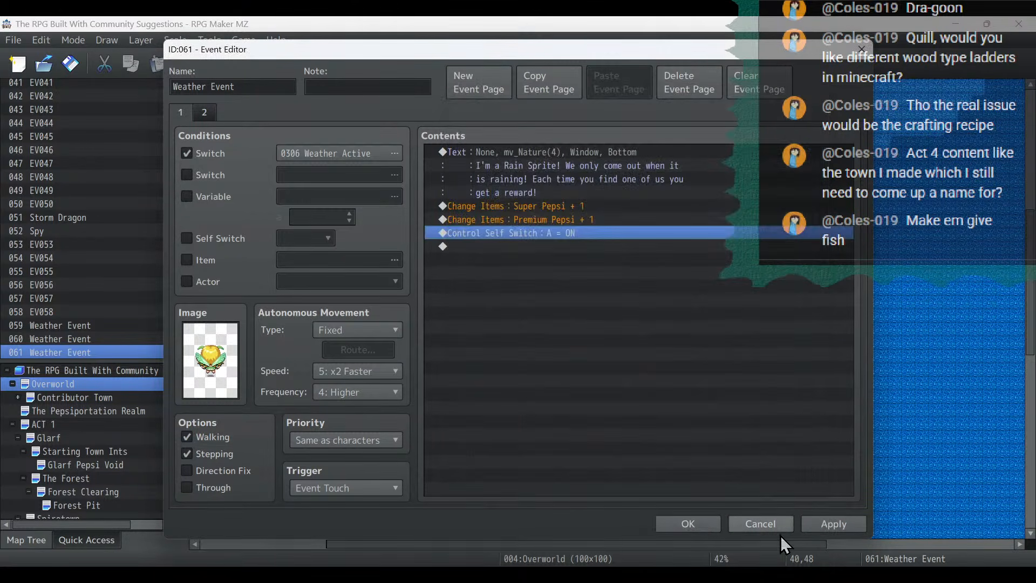
{"action": "left_click", "coordinate": [820, 525]}
{"action": "left_click", "coordinate": [701, 523]}
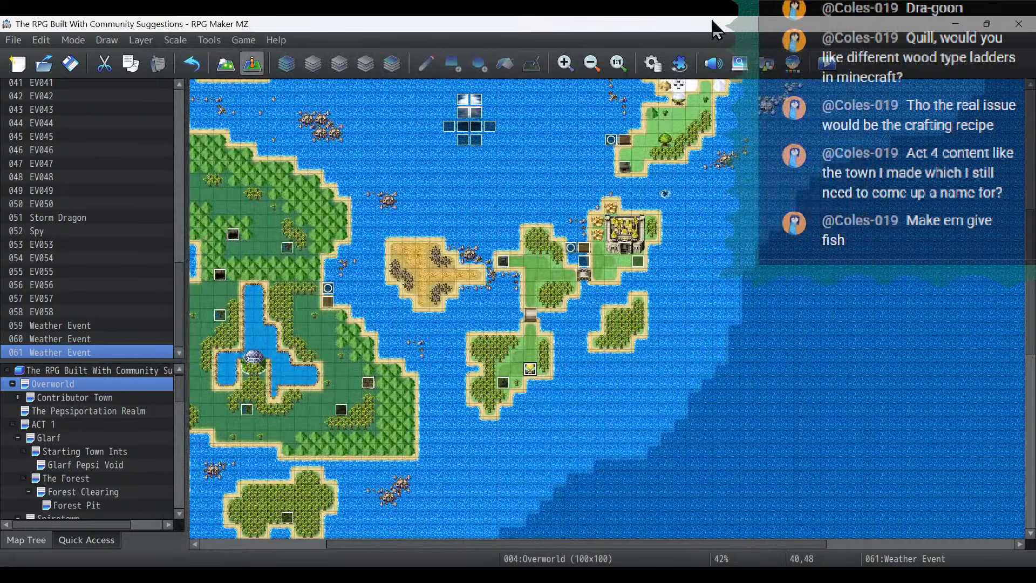
- Check the Premium Pepsi, Super Pepsi and Super MONSTER entries in the item database
{"action": "left_click", "coordinate": [652, 64]}
{"action": "left_click", "coordinate": [181, 139]}
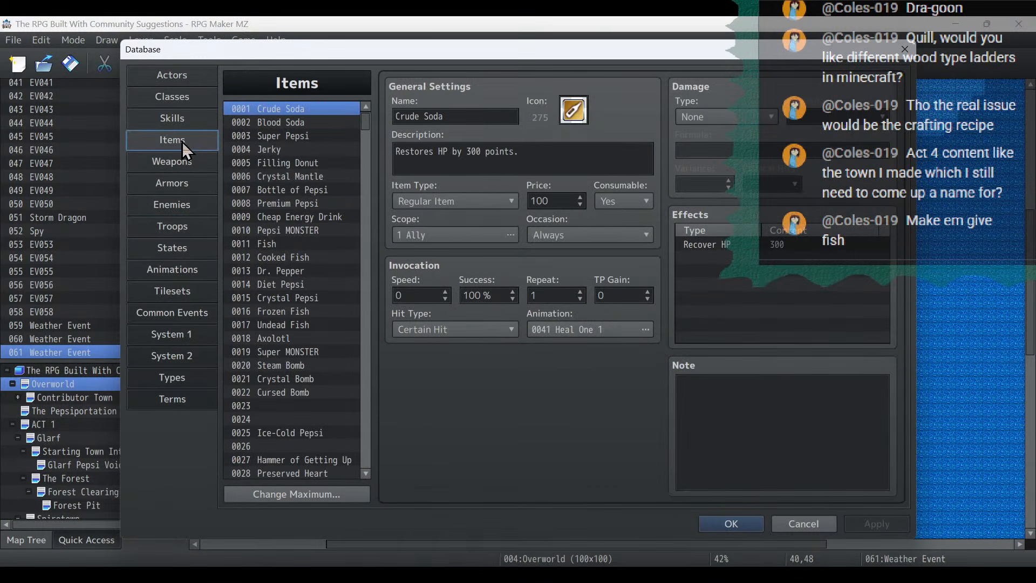
{"action": "left_click", "coordinate": [300, 204]}
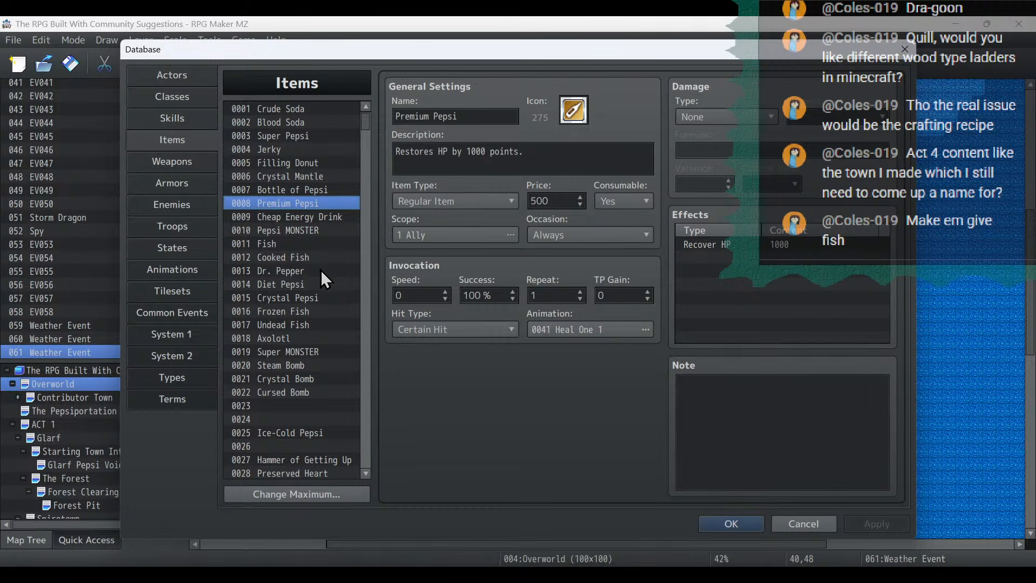
{"action": "scroll", "coordinate": [327, 305], "scroll_direction": "down", "scroll_amount": 3}
{"action": "scroll", "coordinate": [327, 305], "scroll_direction": "up", "scroll_amount": 3}
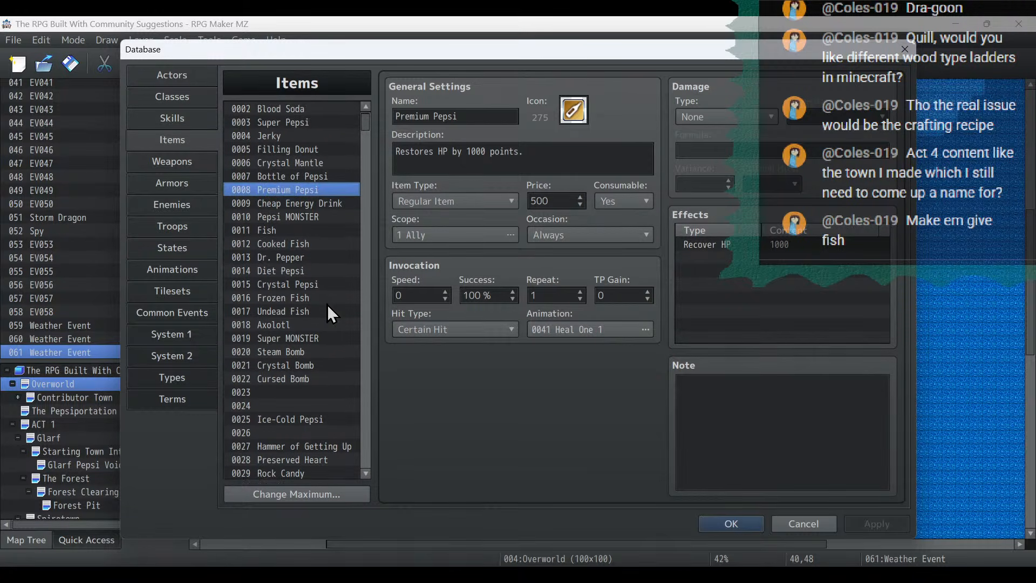
{"action": "scroll", "coordinate": [327, 312], "scroll_direction": "up", "scroll_amount": 1}
{"action": "left_click", "coordinate": [329, 138]}
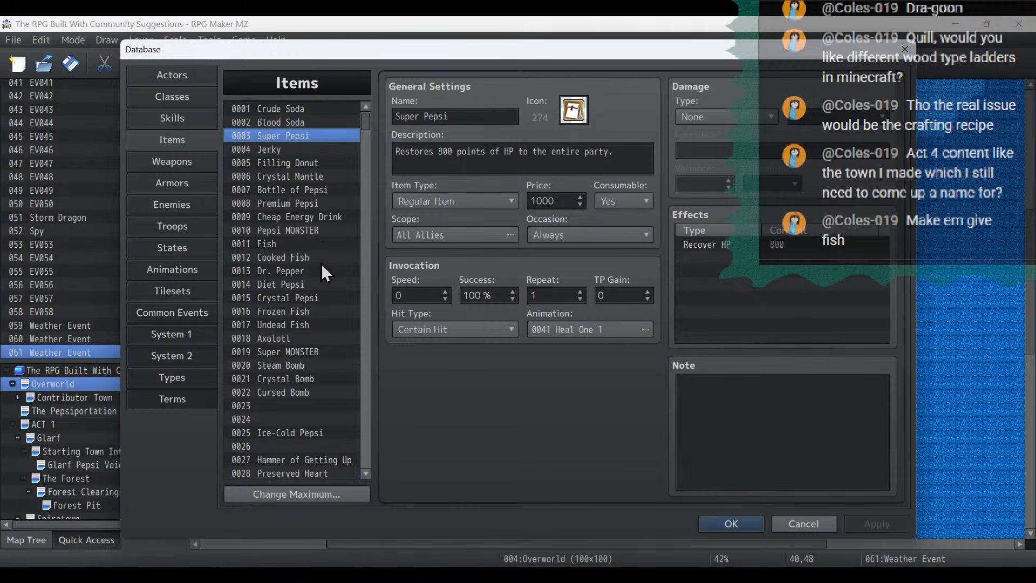
{"action": "left_click", "coordinate": [314, 350]}
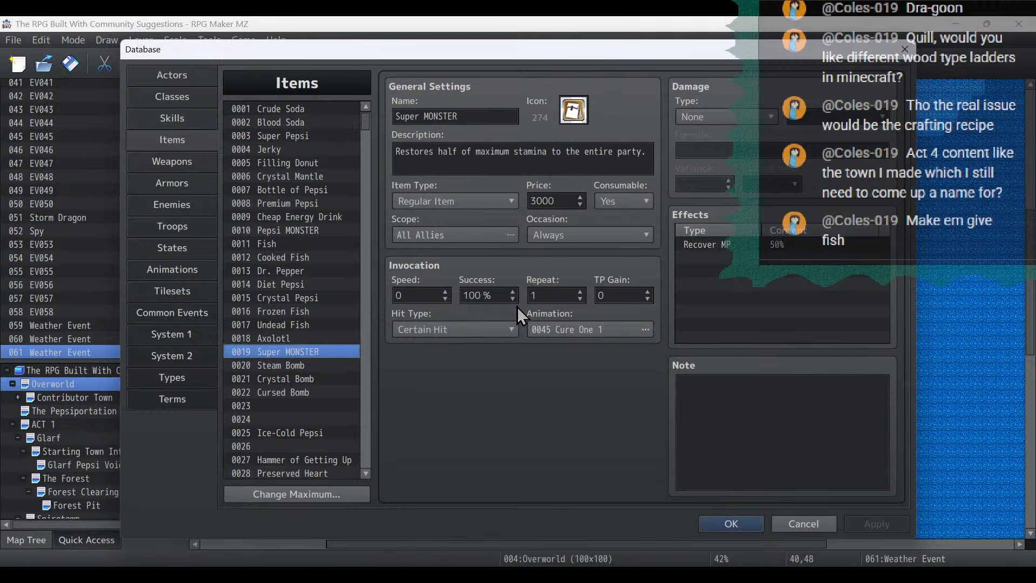
{"action": "left_click", "coordinate": [754, 525]}
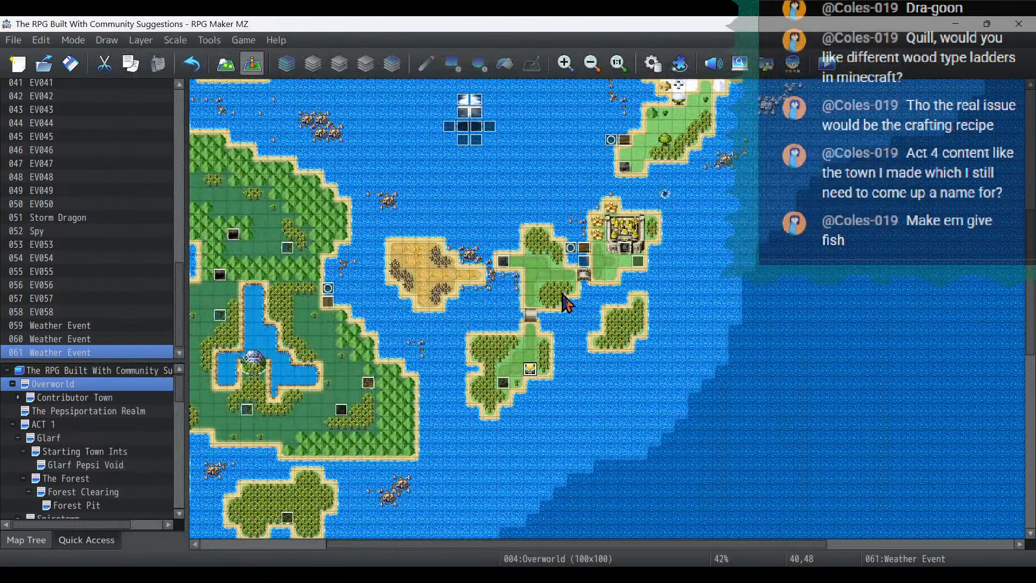
- Open the rain sprite event on the grassy southern island for editing
{"action": "double_click", "coordinate": [530, 369]}
{"action": "double_click", "coordinate": [571, 220]}
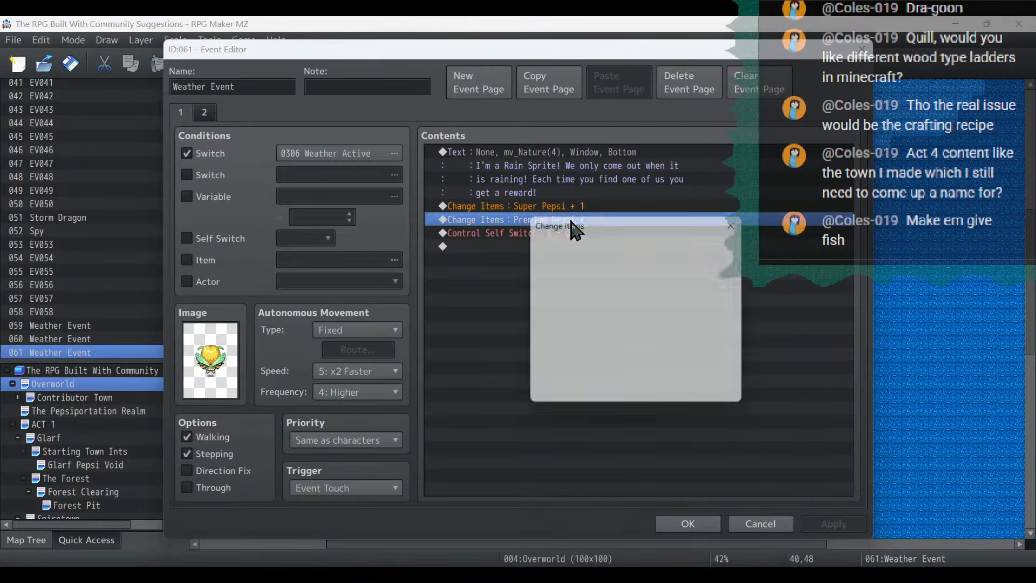
{"action": "left_click", "coordinate": [647, 263]}
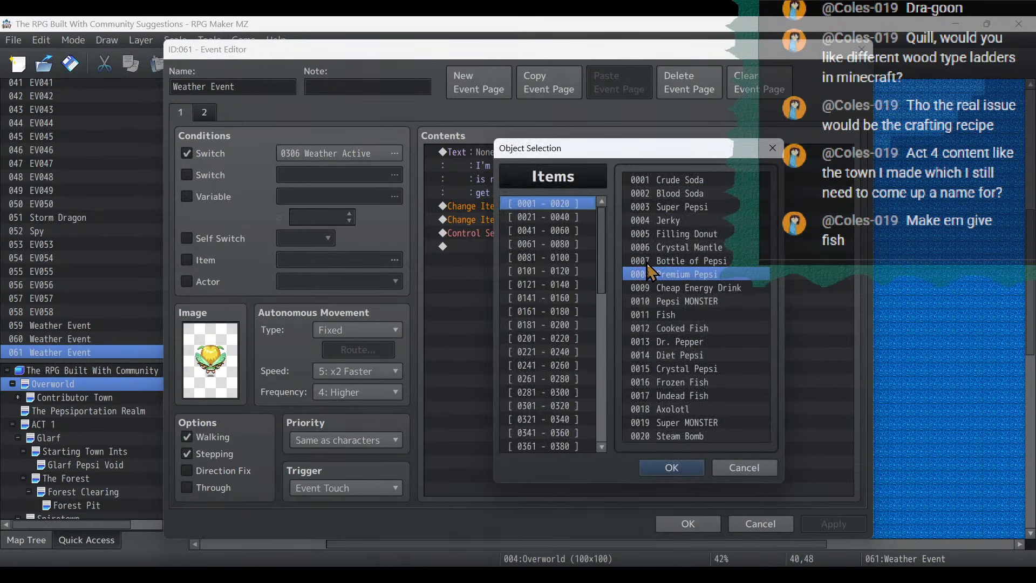
{"action": "double_click", "coordinate": [701, 424]}
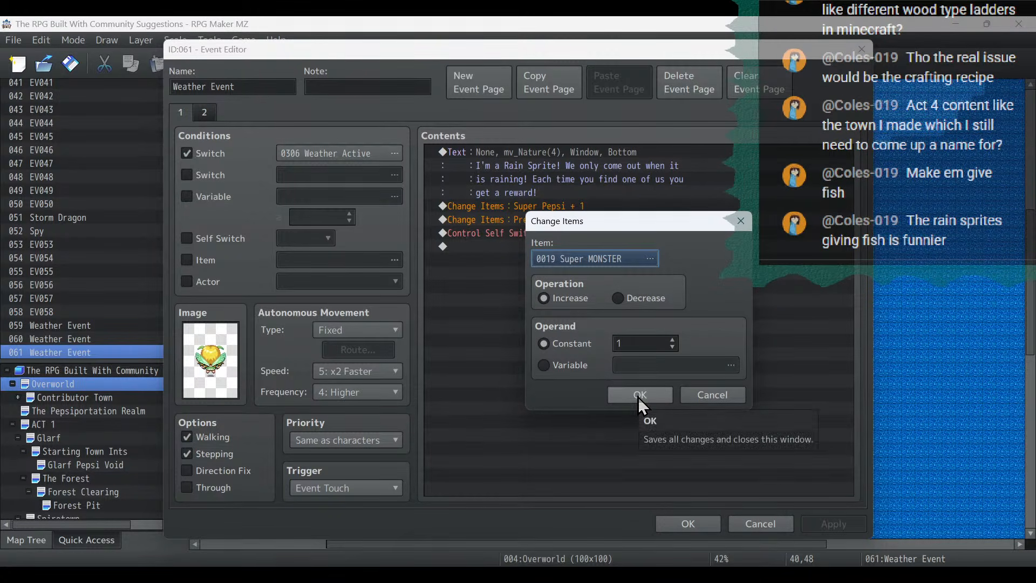
{"action": "left_click", "coordinate": [715, 395]}
- Delete the Premium Pepsi reward from the event and change the Super Pepsi reward to 1 Fish
{"action": "key", "text": "Delete"}
{"action": "left_click", "coordinate": [569, 206]}
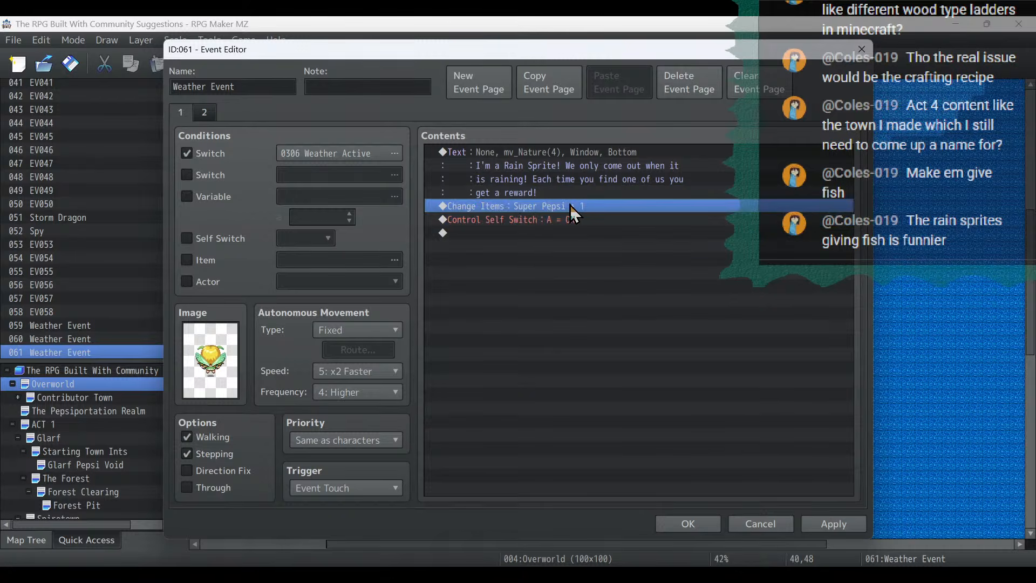
{"action": "double_click", "coordinate": [571, 206]}
{"action": "left_click", "coordinate": [613, 260]}
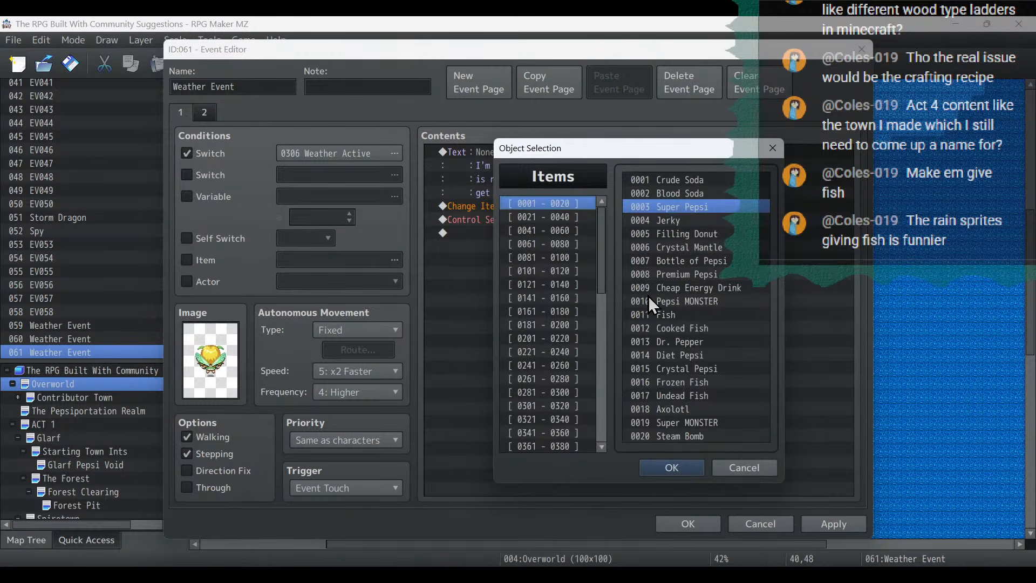
{"action": "double_click", "coordinate": [668, 315]}
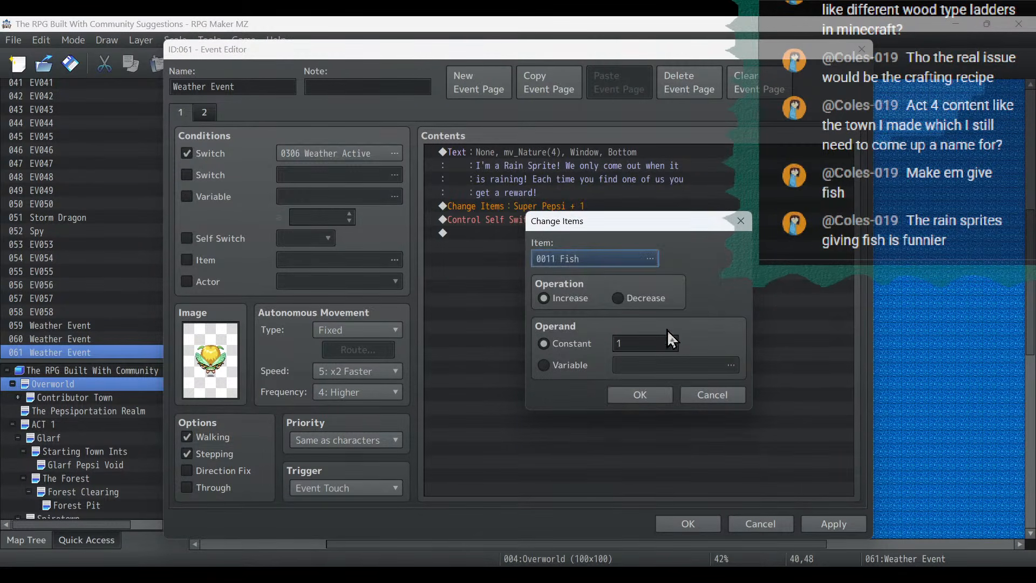
{"action": "left_click", "coordinate": [653, 399]}
- Insert the faceless message "The Rain Sprite gave you a Fish." before the item change and apply the event changes
{"action": "right_click", "coordinate": [580, 205]}
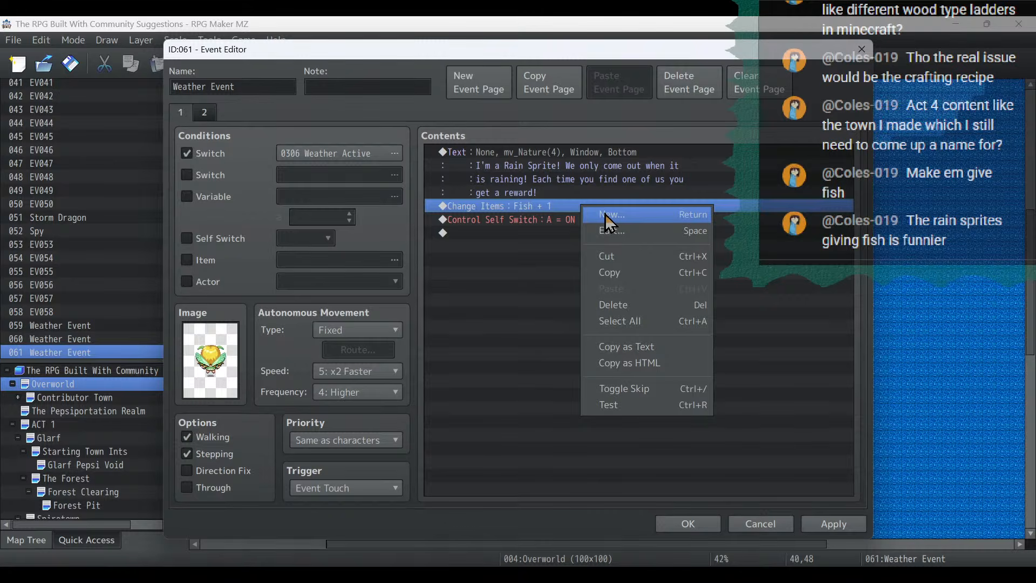
{"action": "left_click", "coordinate": [604, 214]}
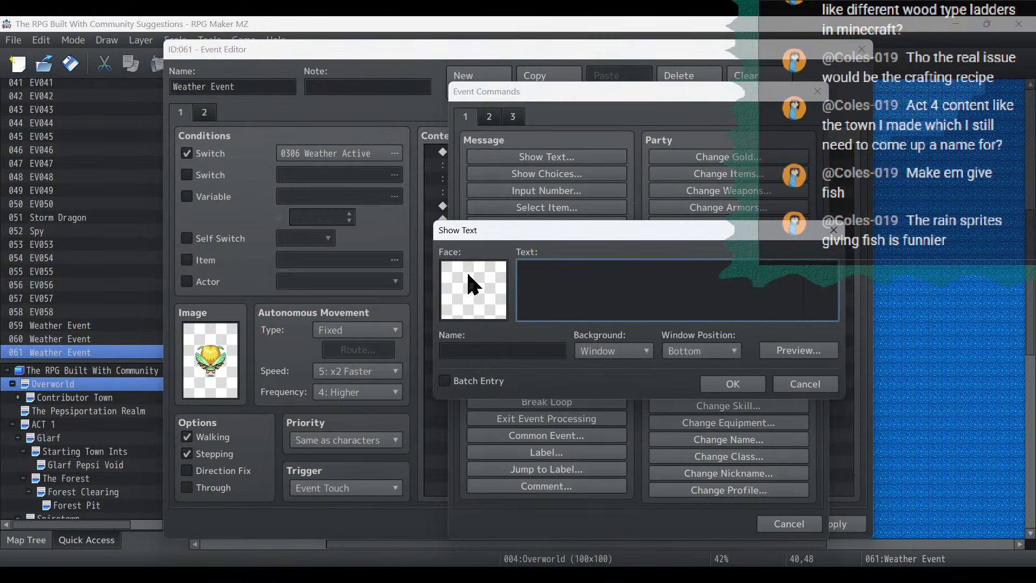
{"action": "double_click", "coordinate": [466, 272]}
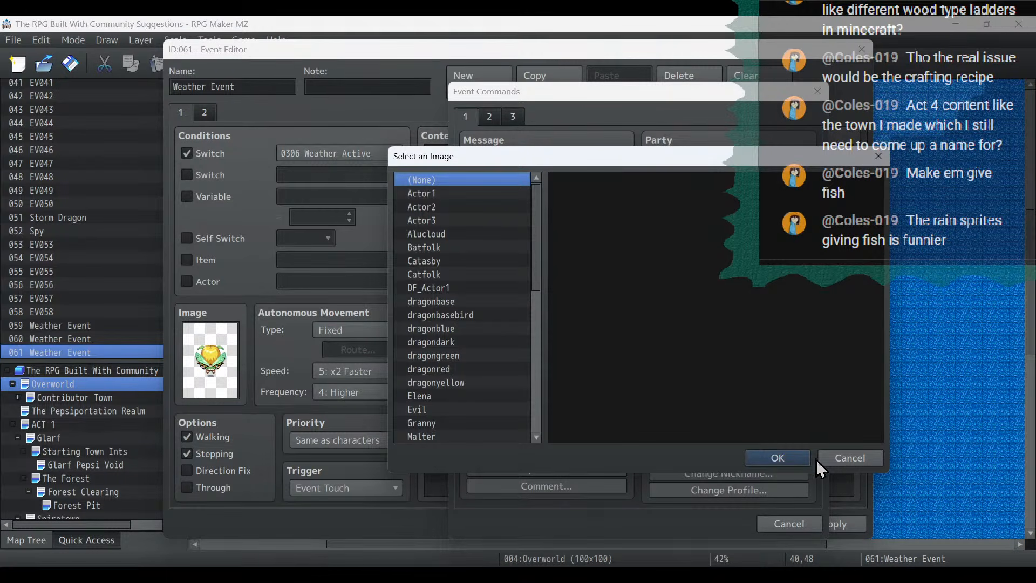
{"action": "left_click", "coordinate": [869, 457]}
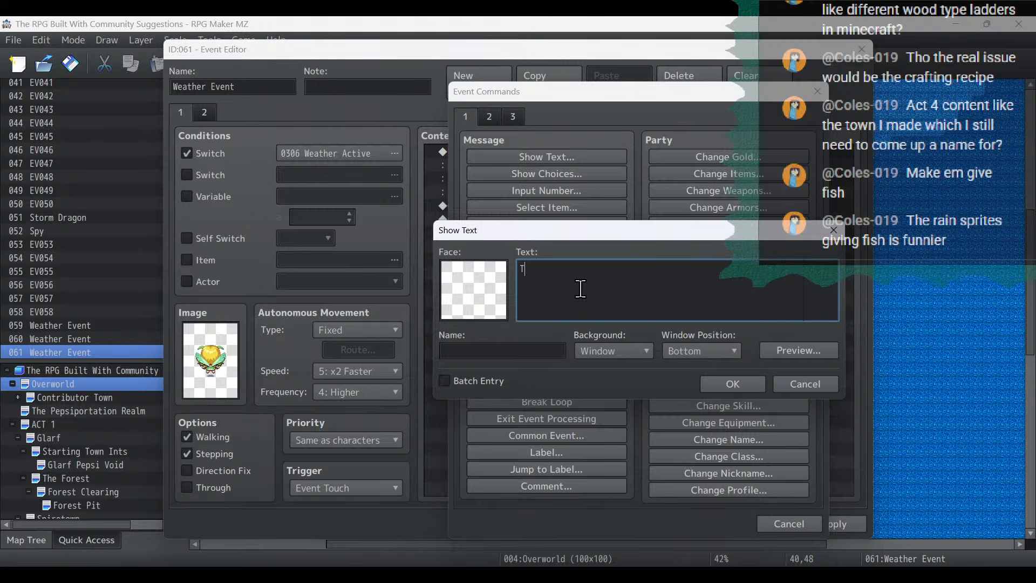
{"action": "type", "text": "Rain Sprite gave you a Fish"}
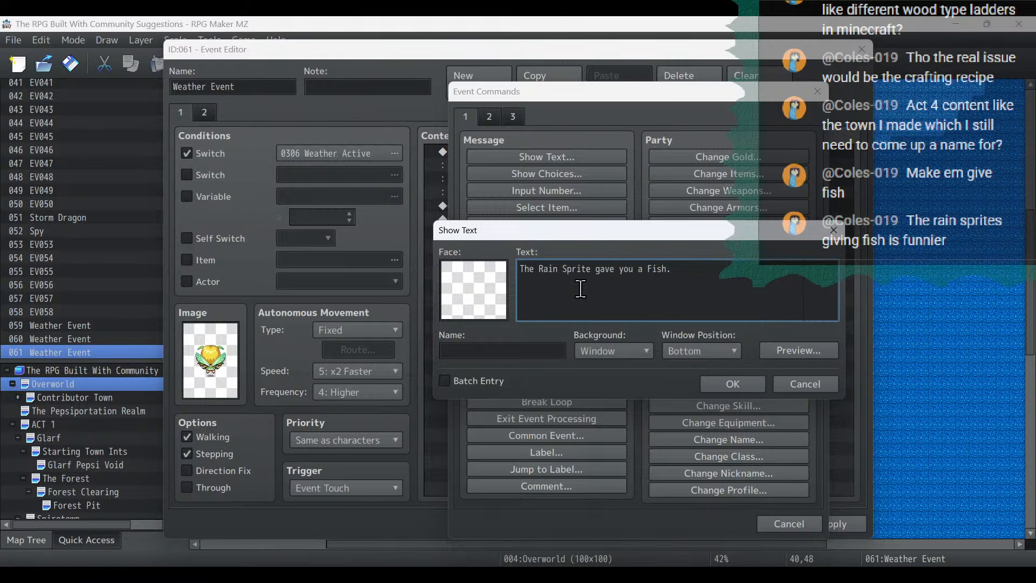
{"action": "type", "text": "."}
{"action": "left_click", "coordinate": [723, 384]}
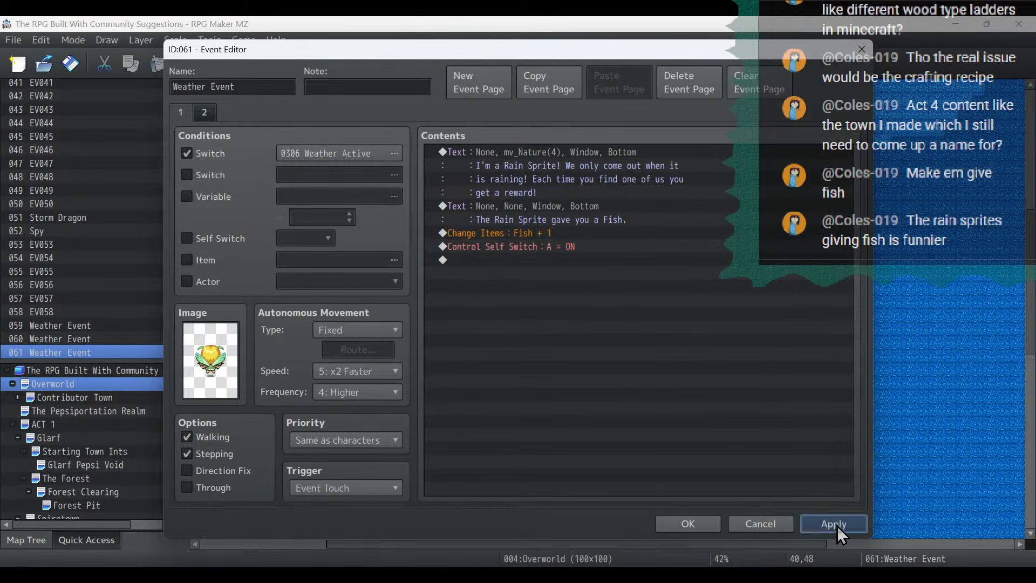
{"action": "left_click", "coordinate": [833, 523]}
- On event page 2, enable Stepping, assign the back-facing yellow fairy from mv_Nature, and set the priority to Same as characters
{"action": "left_click", "coordinate": [203, 112]}
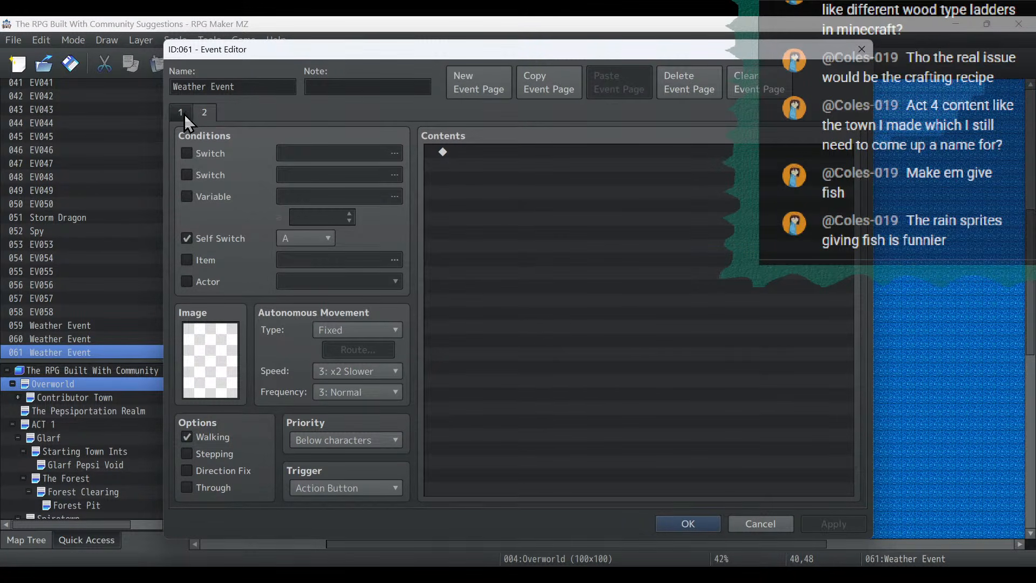
{"action": "left_click", "coordinate": [181, 114]}
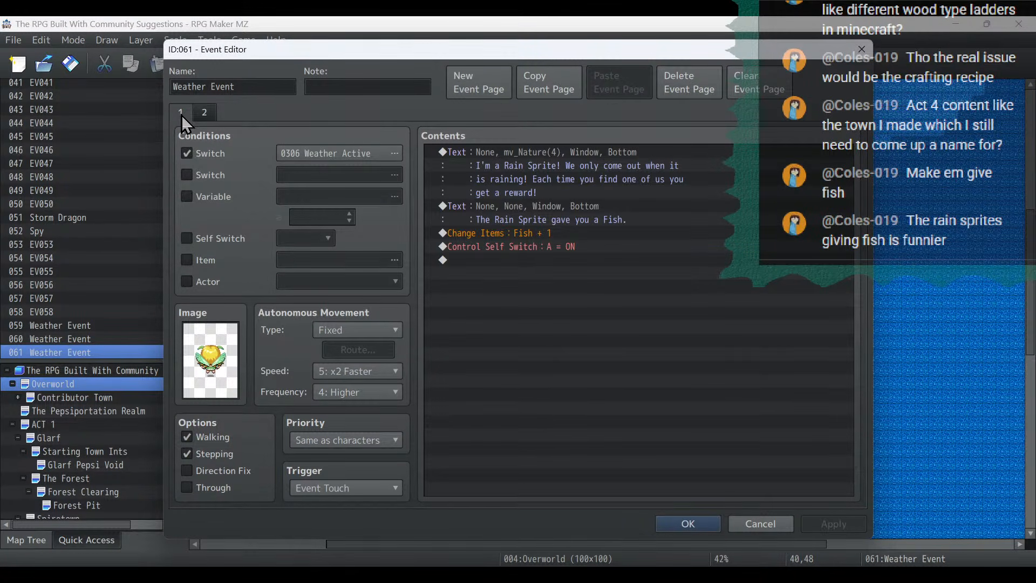
{"action": "left_click", "coordinate": [211, 113]}
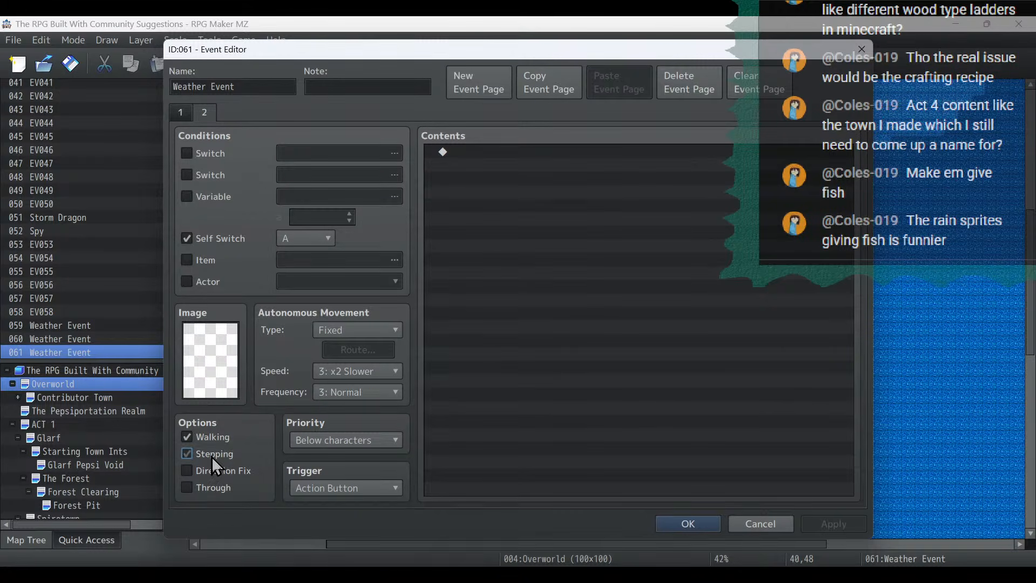
{"action": "double_click", "coordinate": [213, 342]}
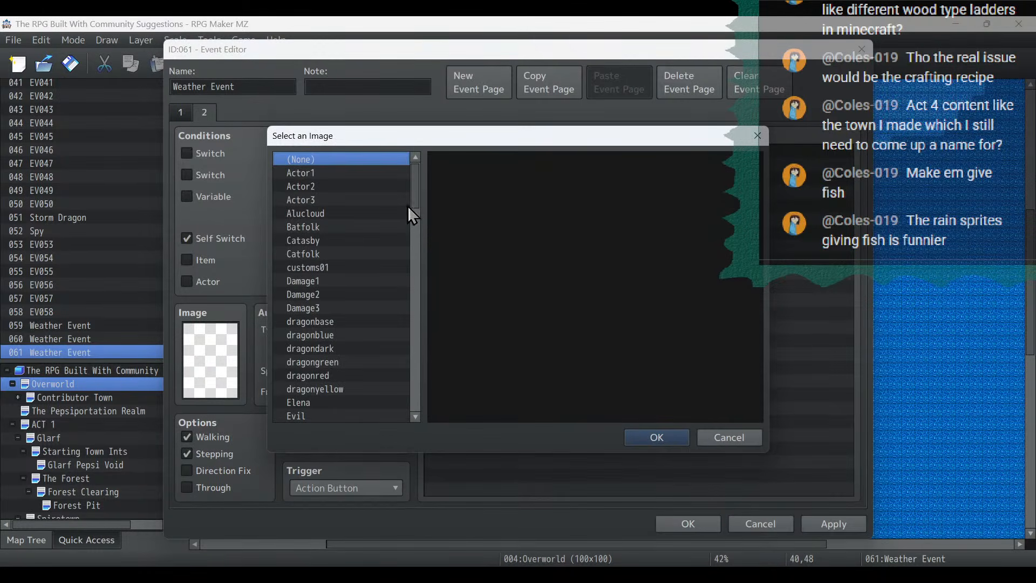
{"action": "left_click_drag", "start_coordinate": [408, 208], "coordinate": [413, 306]}
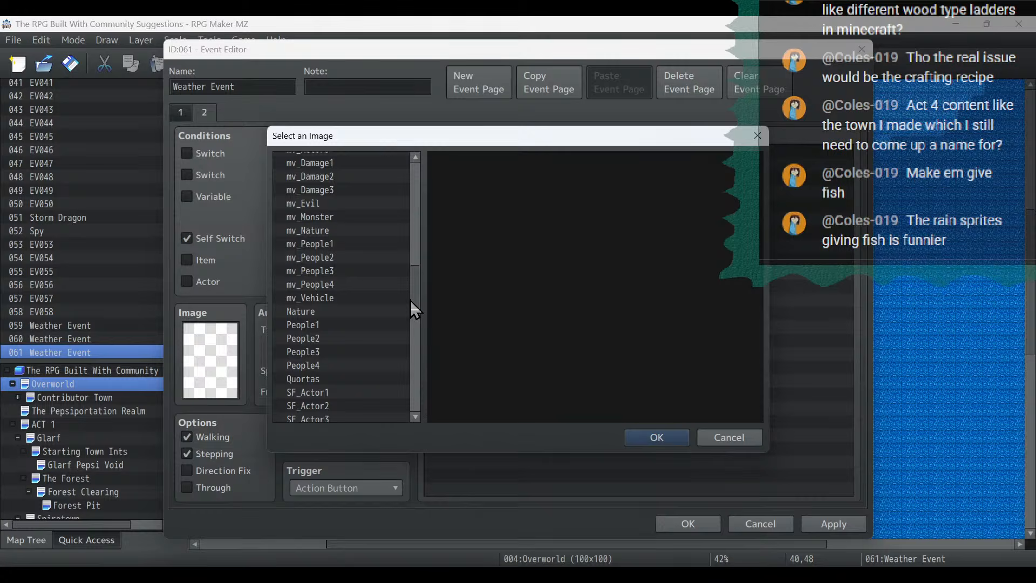
{"action": "left_click", "coordinate": [321, 231]}
{"action": "double_click", "coordinate": [465, 335]}
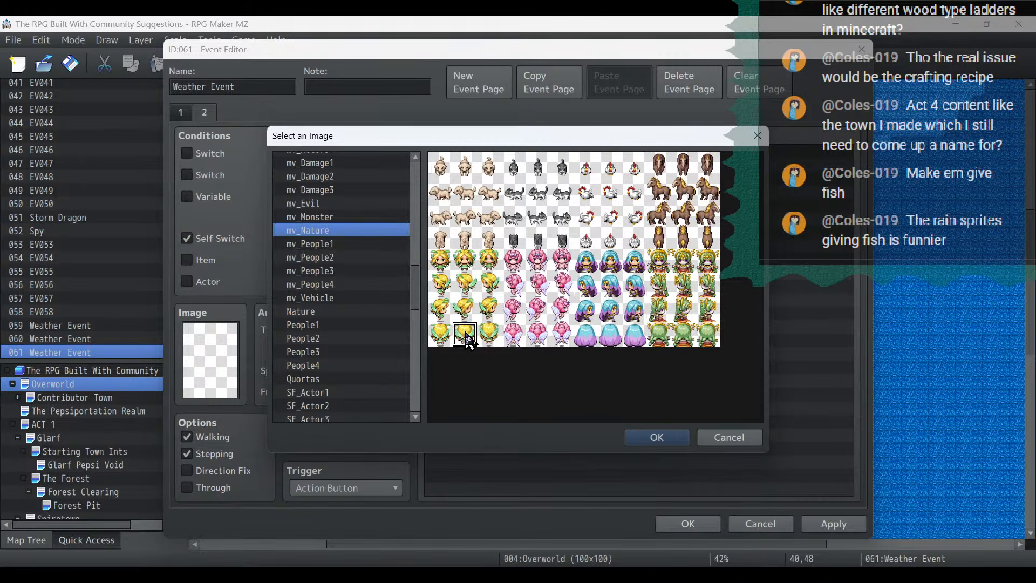
{"action": "left_click", "coordinate": [186, 114]}
{"action": "left_click", "coordinate": [205, 113]}
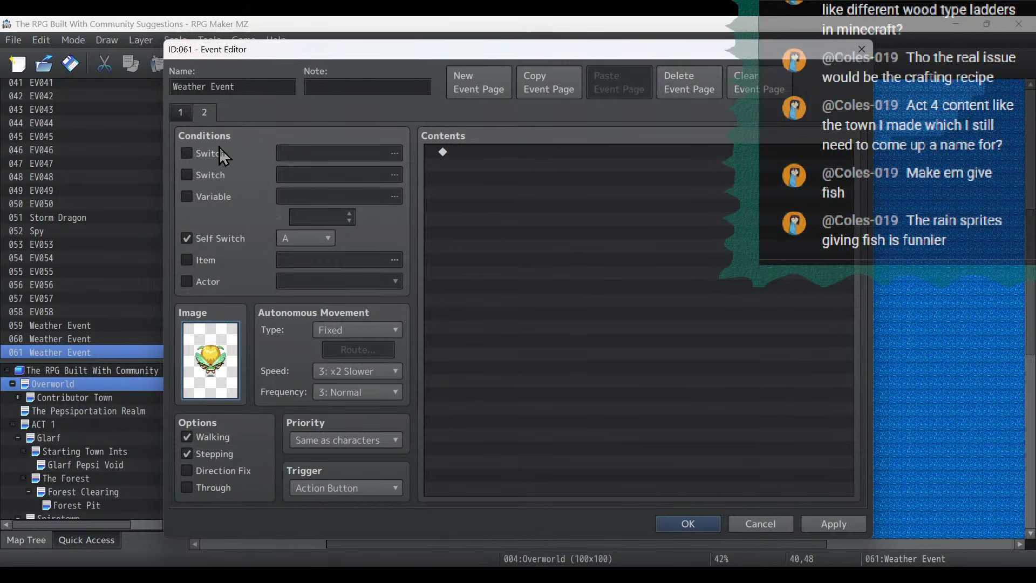
- Copy the rain sprite's introduction message from page 1 into the contents of page 2
{"action": "left_click", "coordinate": [180, 113]}
{"action": "left_click", "coordinate": [539, 151]}
{"action": "right_click", "coordinate": [539, 151]}
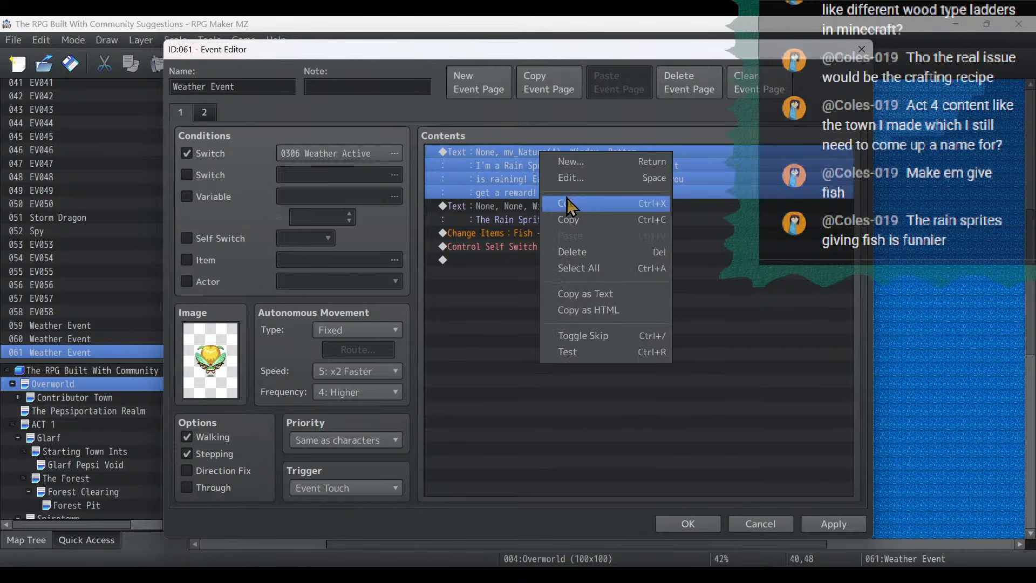
{"action": "left_click", "coordinate": [564, 220]}
{"action": "left_click", "coordinate": [205, 114]}
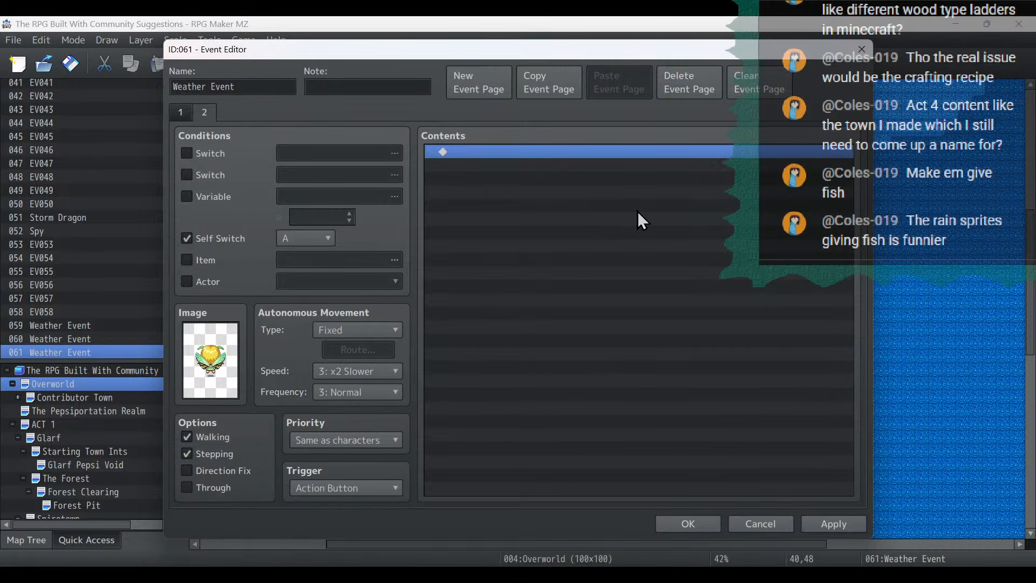
{"action": "key", "text": "ctrl+v"}
- Replace the page 2 message with "Teehee! I hope you enjoy the fish I gave you!", breaking the line before "you!", and save the event
{"action": "double_click", "coordinate": [585, 157]}
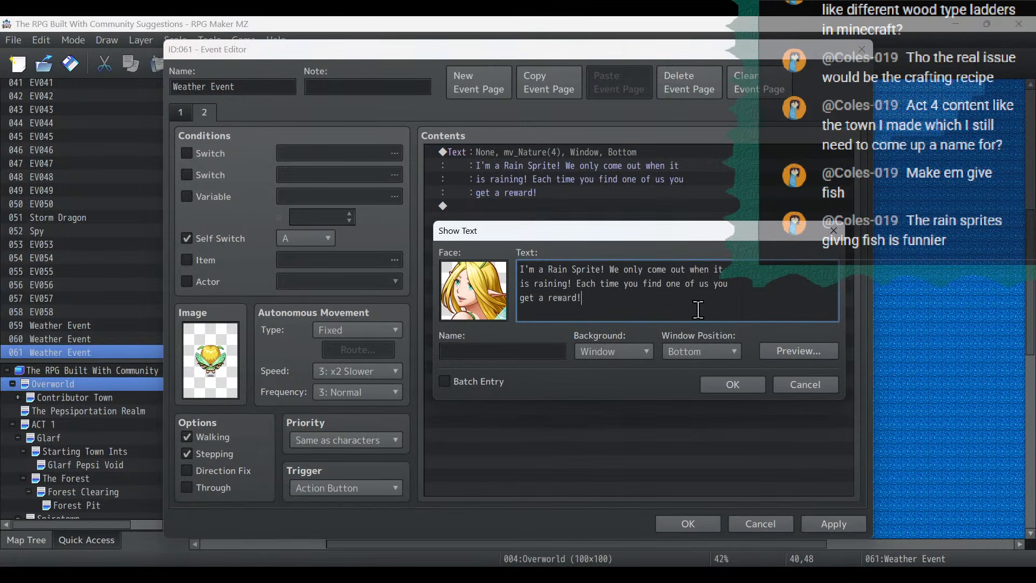
{"action": "key", "text": "ctrl+a"}
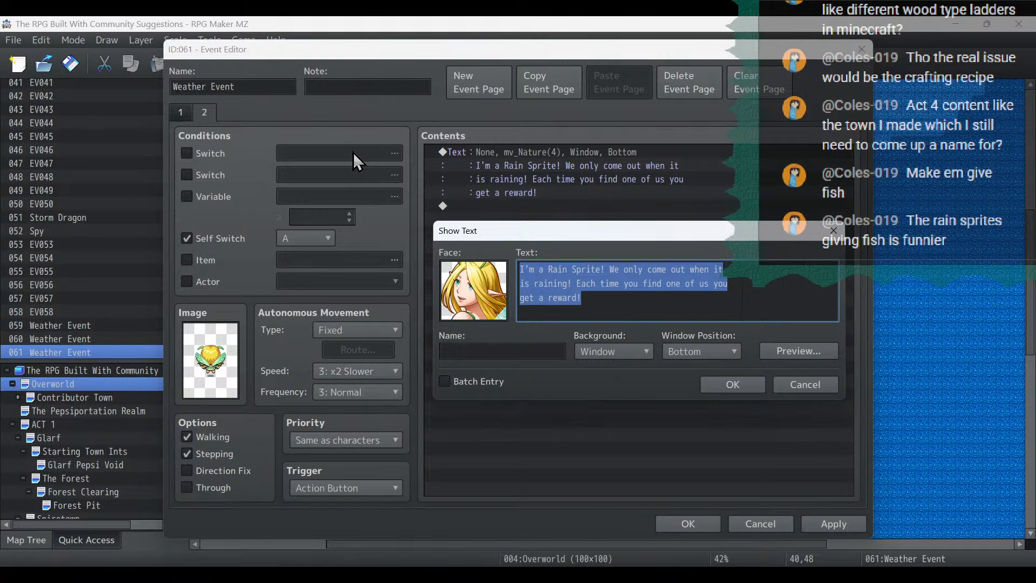
{"action": "type", "text": "Tee hee"}
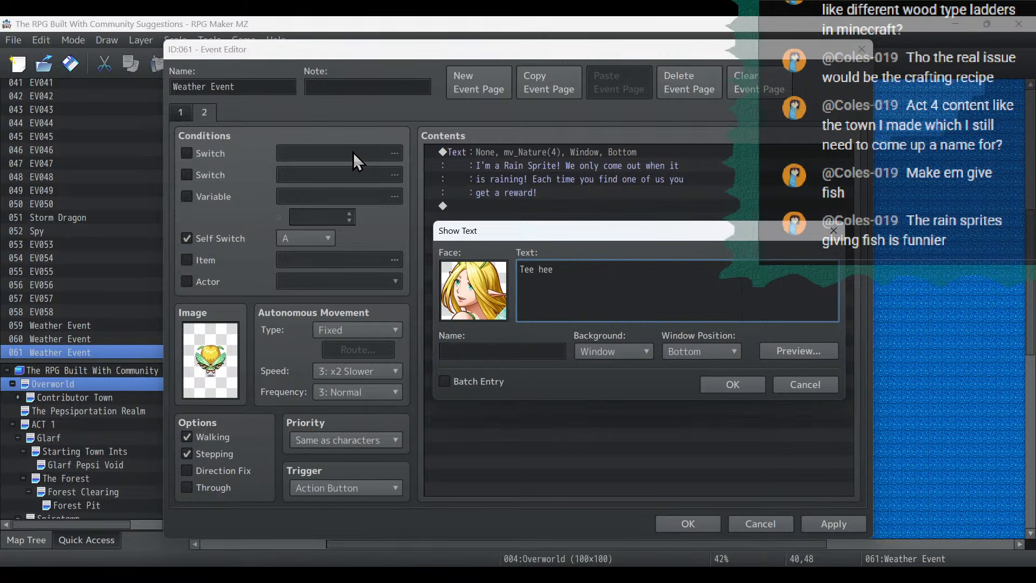
{"action": "key", "text": "BackSpace"}
{"action": "key", "text": "BackSpace"}
{"action": "key", "text": "BackSpace"}
{"action": "key", "text": "BackSpace"}
{"action": "type", "text": "hee! I hope you enjoy the fish I "}
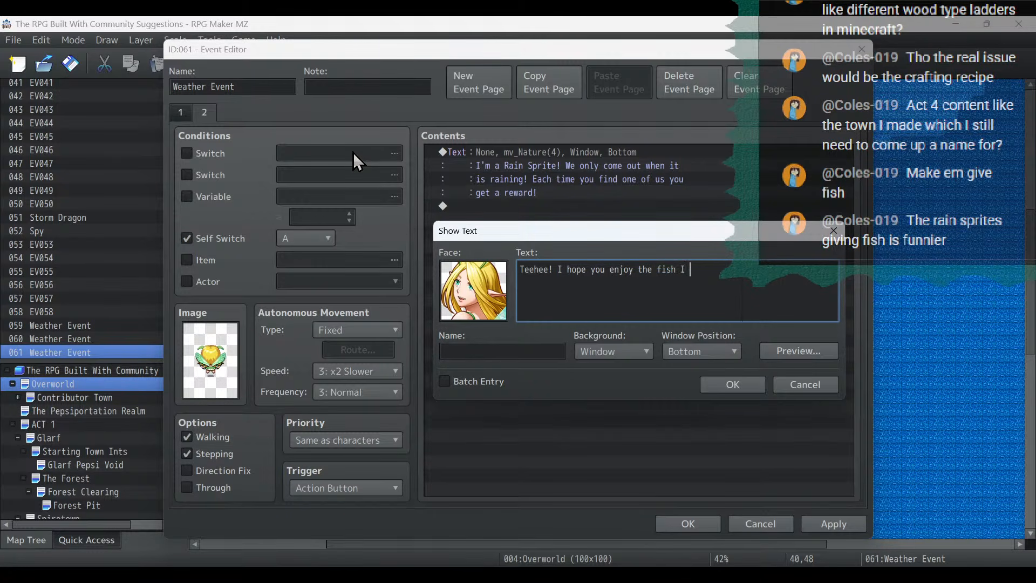
{"action": "type", "text": "gave"}
{"action": "left_click", "coordinate": [737, 384]}
{"action": "left_click", "coordinate": [827, 525]}
{"action": "left_click", "coordinate": [681, 524]}
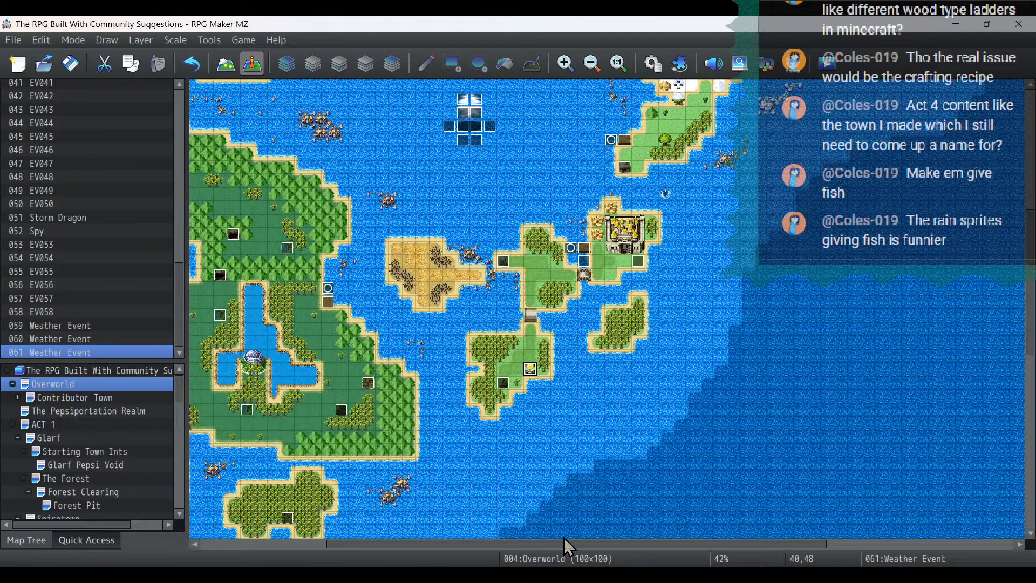
- Place a copy of the rain sprite event at 23,43 on the large forested island to the west
{"action": "left_click_drag", "start_coordinate": [565, 544], "coordinate": [458, 549]}
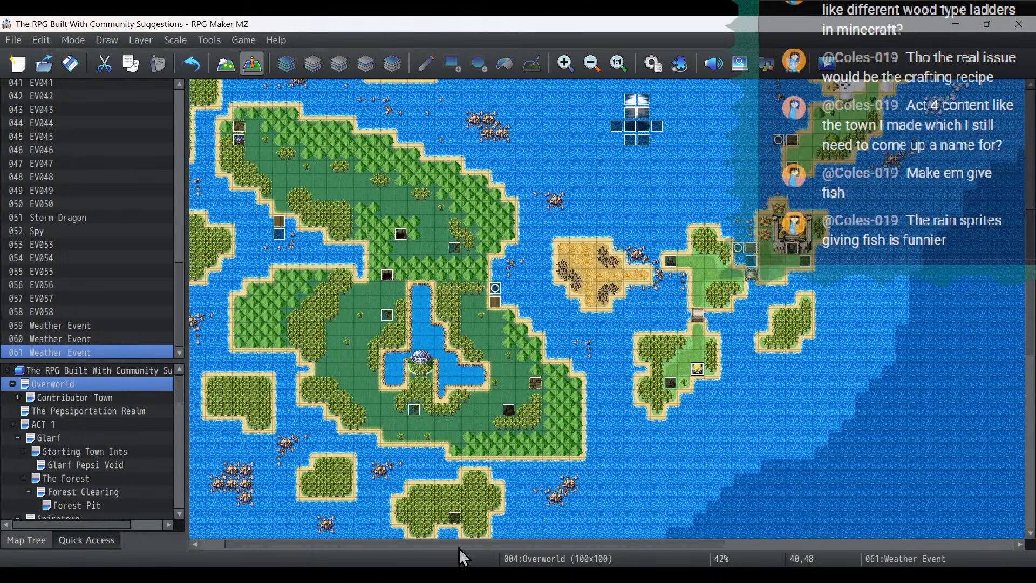
{"action": "right_click", "coordinate": [473, 301]}
{"action": "left_click", "coordinate": [499, 384]}
- Change the copied event's page 1 image to the front-facing yellow fairy and apply it
{"action": "double_click", "coordinate": [468, 303]}
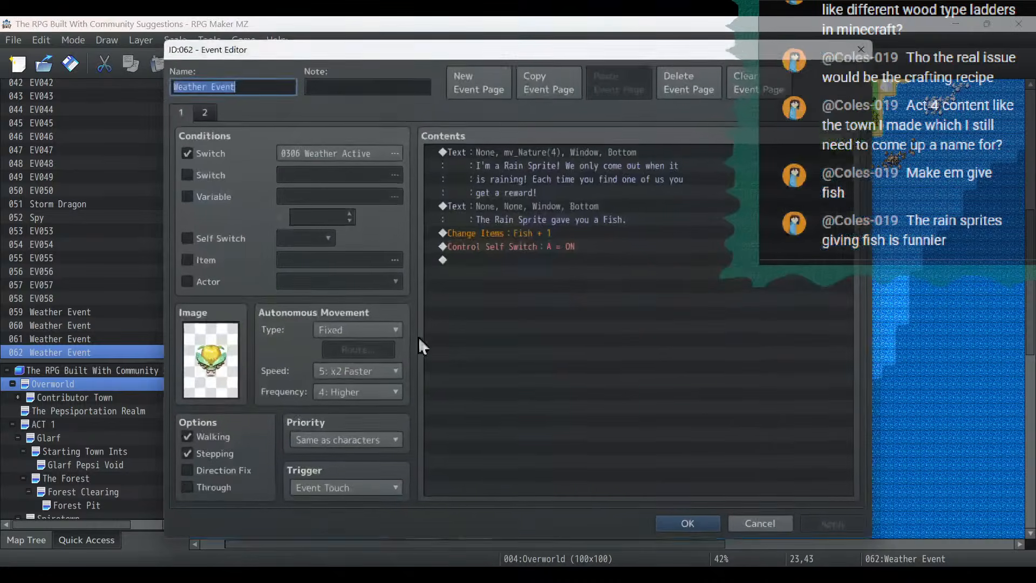
{"action": "double_click", "coordinate": [210, 360]}
{"action": "left_click", "coordinate": [465, 262]}
{"action": "left_click", "coordinate": [656, 437]}
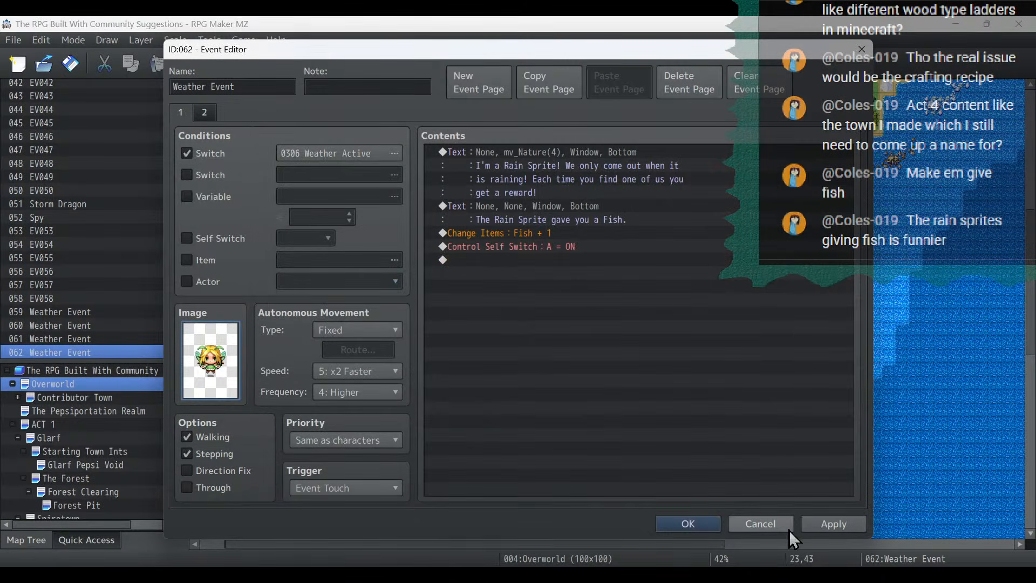
{"action": "left_click", "coordinate": [821, 521]}
- Change the copied event's page 2 image to the front-facing yellow fairy as well and save the event
{"action": "left_click", "coordinate": [205, 112]}
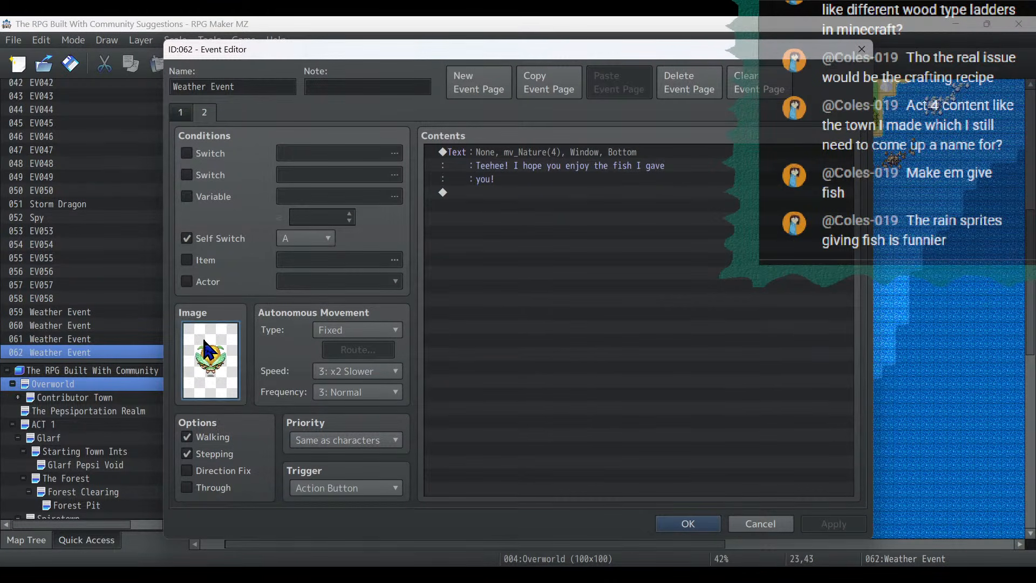
{"action": "double_click", "coordinate": [210, 348]}
{"action": "left_click", "coordinate": [463, 265]}
{"action": "left_click", "coordinate": [657, 437]}
{"action": "left_click", "coordinate": [832, 524]}
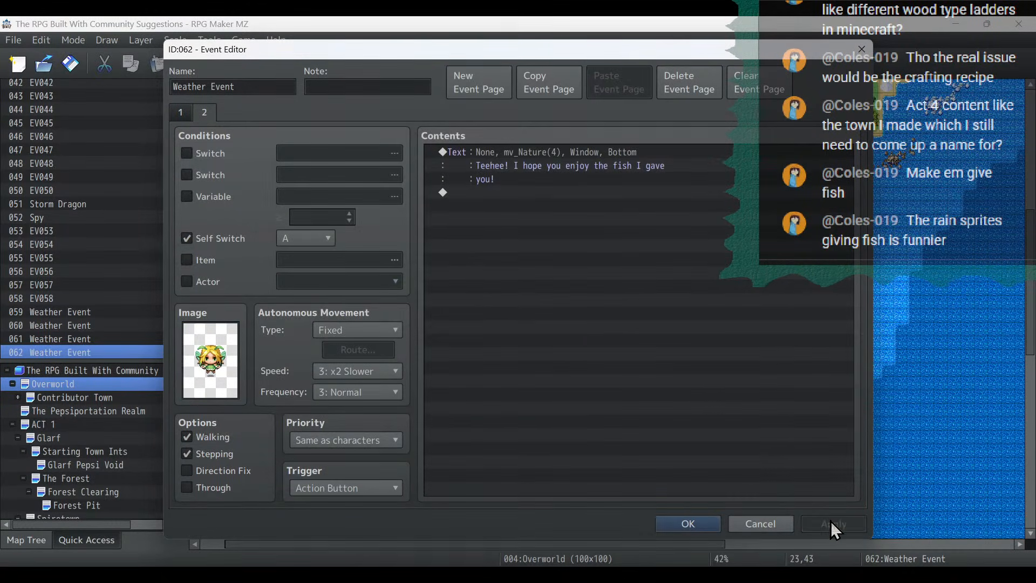
{"action": "left_click", "coordinate": [689, 523]}
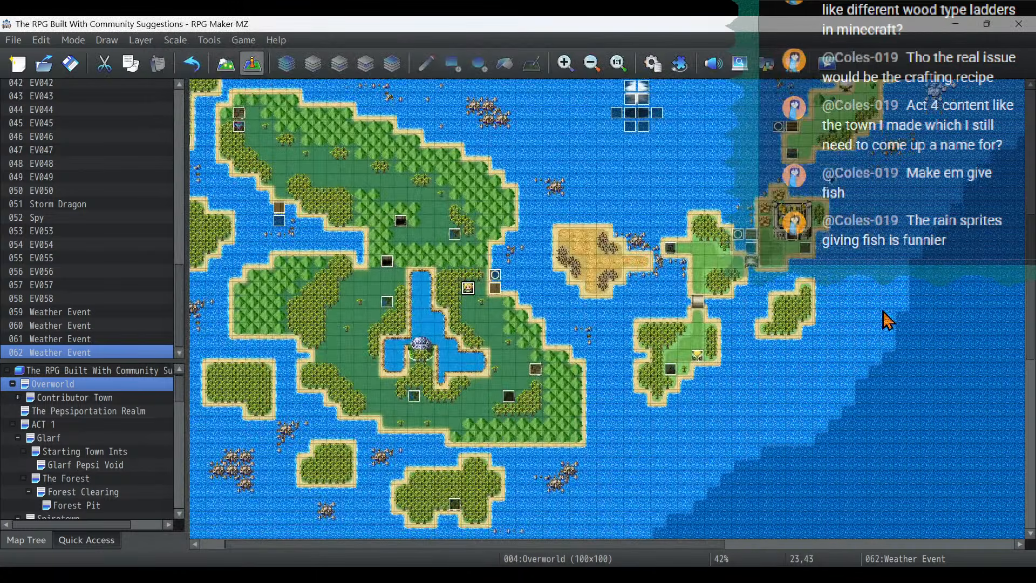
- Place another rain sprite event at 31,15 on the grass beside the northern desert and save the project
{"action": "scroll", "coordinate": [887, 321], "scroll_direction": "up", "scroll_amount": 5}
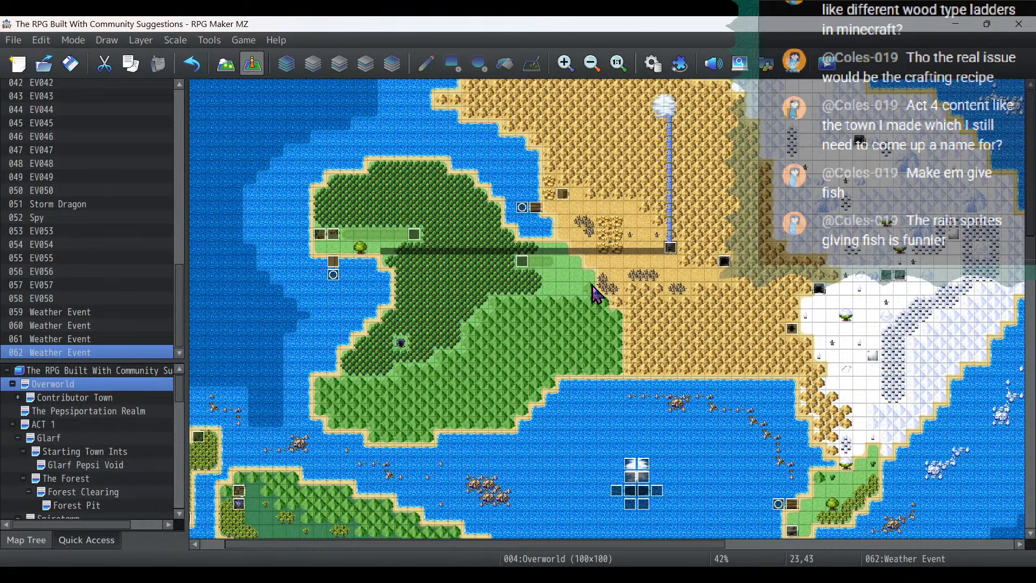
{"action": "left_click", "coordinate": [573, 292]}
{"action": "key", "text": "ctrl+v"}
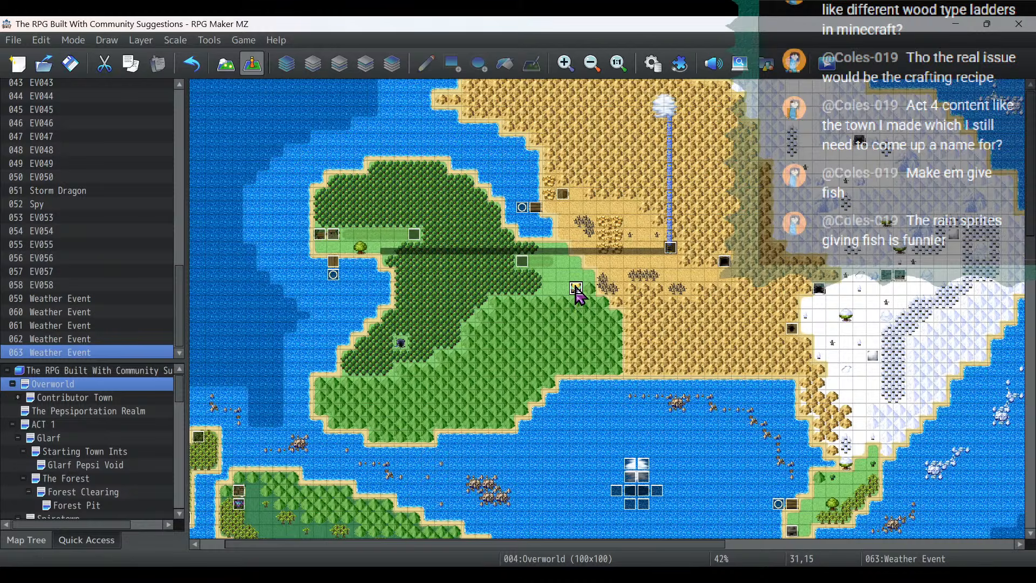
{"action": "left_click", "coordinate": [74, 65]}
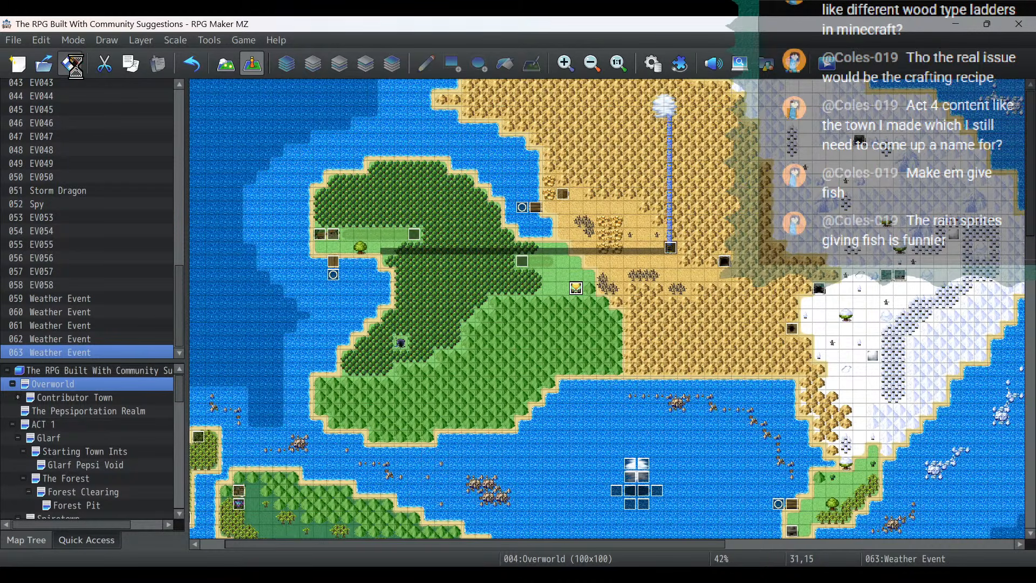
- Switch to the project notes in Notepad and delete the to-do line about weather activated events in the overworld
{"action": "key", "text": "alt+Tab"}
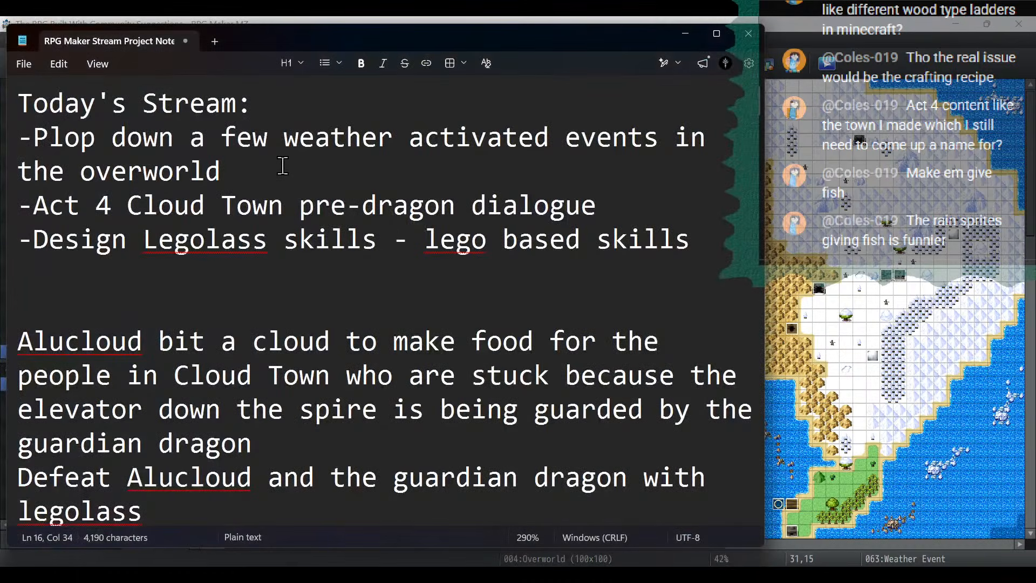
{"action": "left_click_drag", "start_coordinate": [275, 169], "coordinate": [19, 138]}
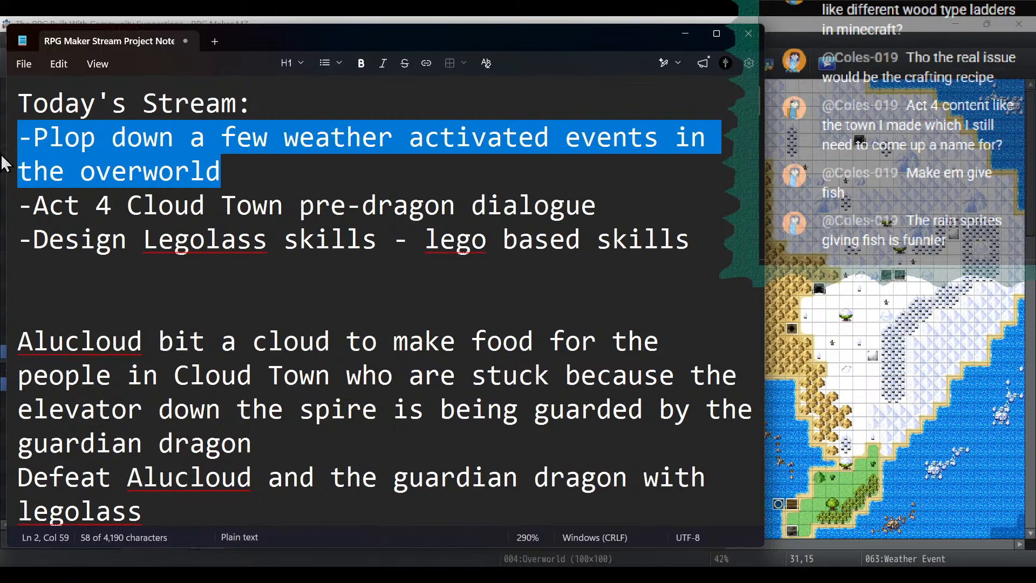
{"action": "key", "text": "BackSpace"}
{"action": "key", "text": "BackSpace"}
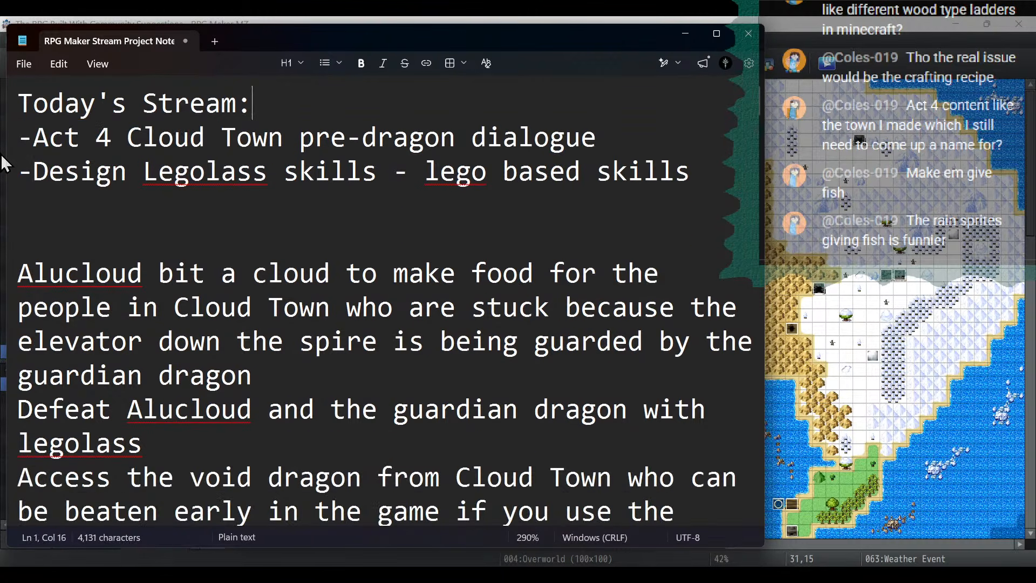
- Highlight the "Act 4 Cloud Town pre-dragon dialogue" line in today's to-do list
{"action": "left_click_drag", "start_coordinate": [654, 139], "coordinate": [11, 141]}
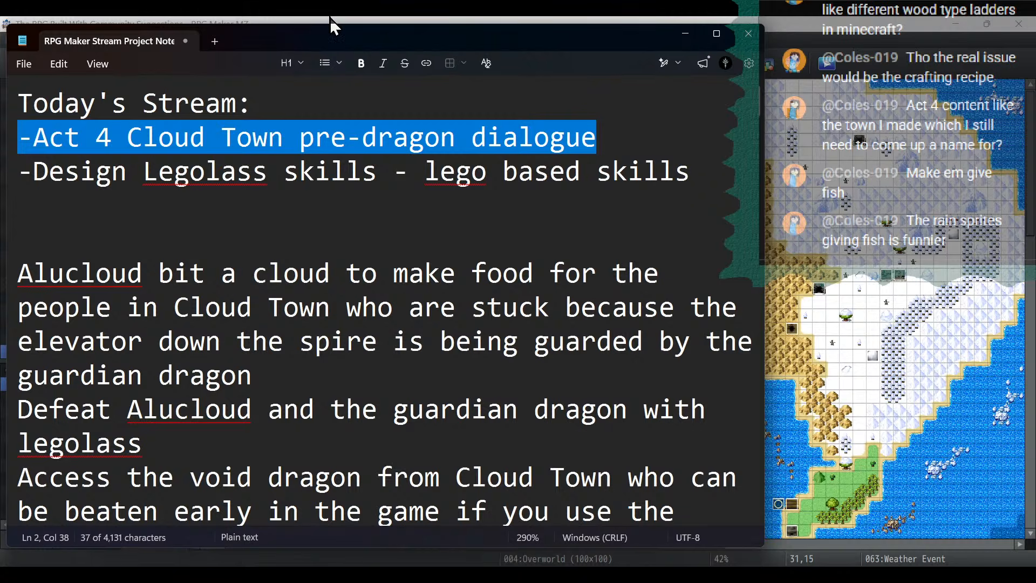
{"action": "left_click", "coordinate": [609, 140]}
{"action": "left_click_drag", "start_coordinate": [610, 141], "coordinate": [2, 137]}
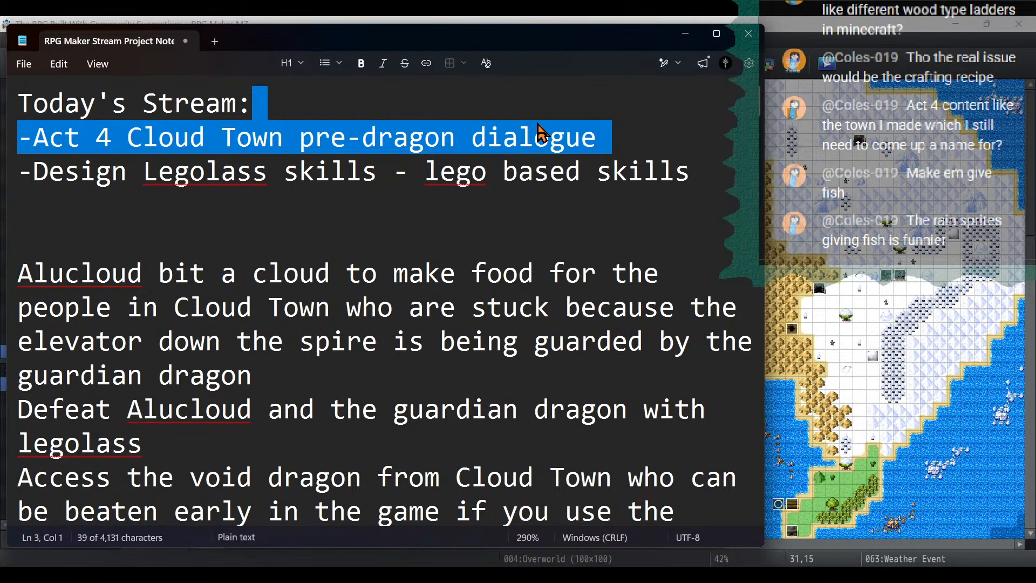
- Switch to RPG Maker MZ, append "You should run away!" to the text on the Guardian Dragon troop's battle event page 3, and save the project
{"action": "left_click", "coordinate": [684, 35]}
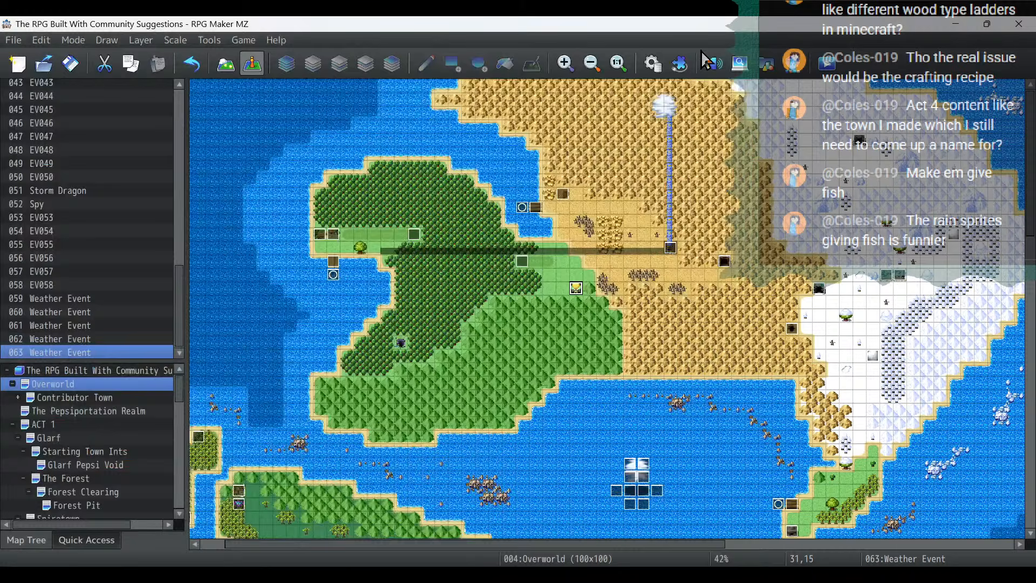
{"action": "left_click", "coordinate": [654, 64]}
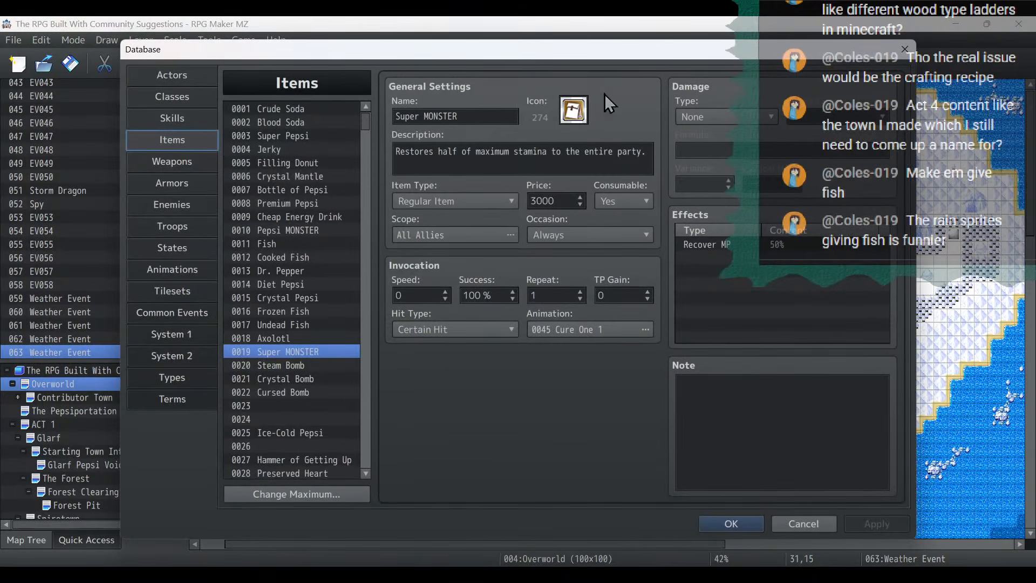
{"action": "left_click", "coordinate": [181, 225]}
{"action": "left_click", "coordinate": [519, 281]}
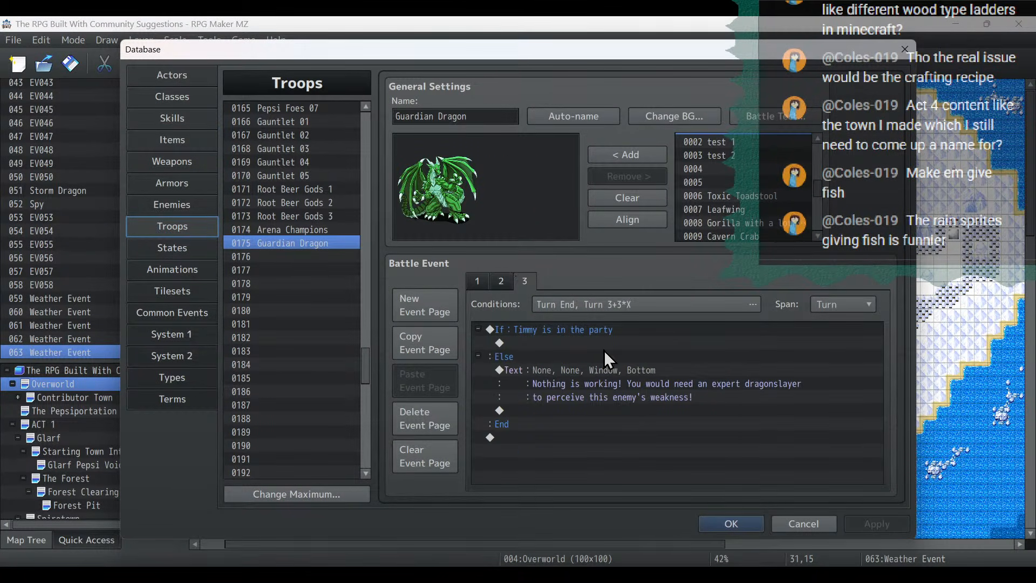
{"action": "double_click", "coordinate": [641, 373]}
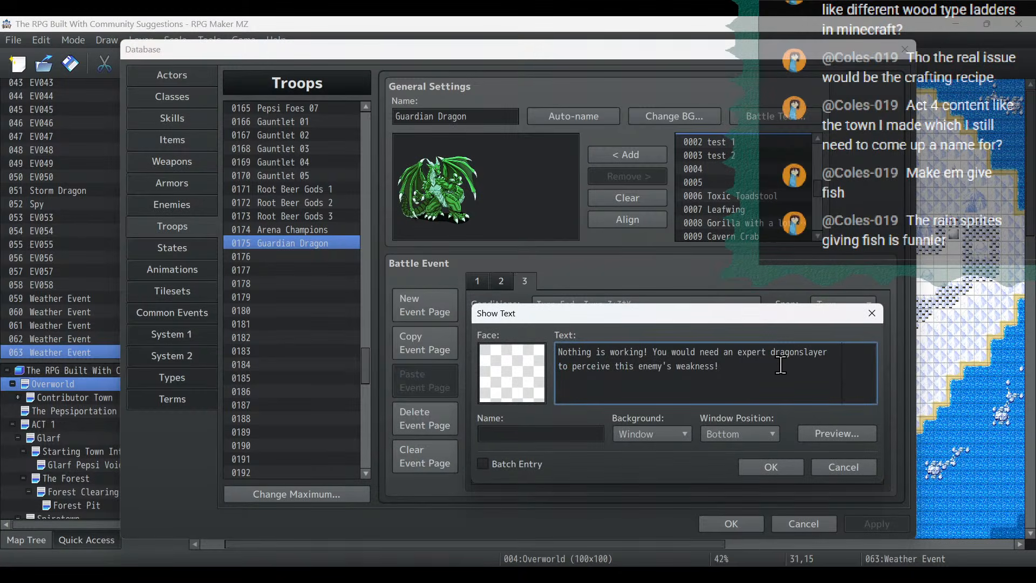
{"action": "type", "text": "ou should run"}
{"action": "key", "text": "Return"}
{"action": "type", "text": "away!"}
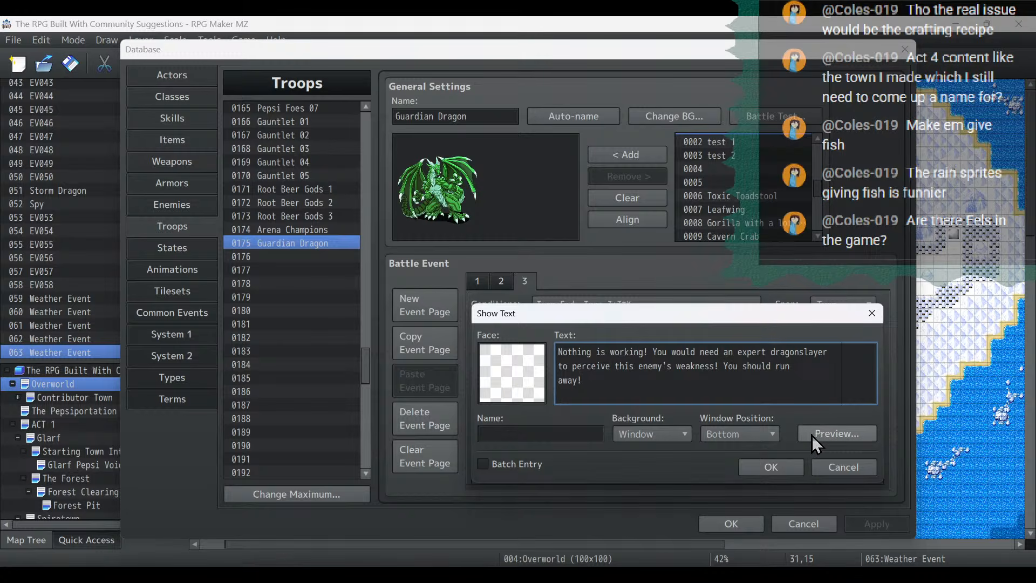
{"action": "left_click", "coordinate": [779, 464]}
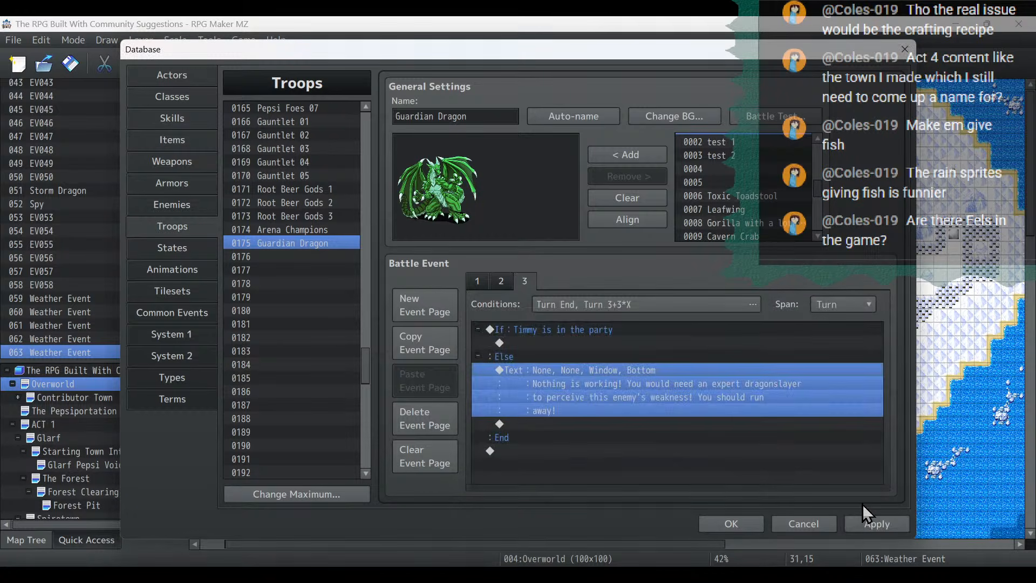
{"action": "left_click", "coordinate": [731, 524]}
{"action": "left_click", "coordinate": [69, 64]}
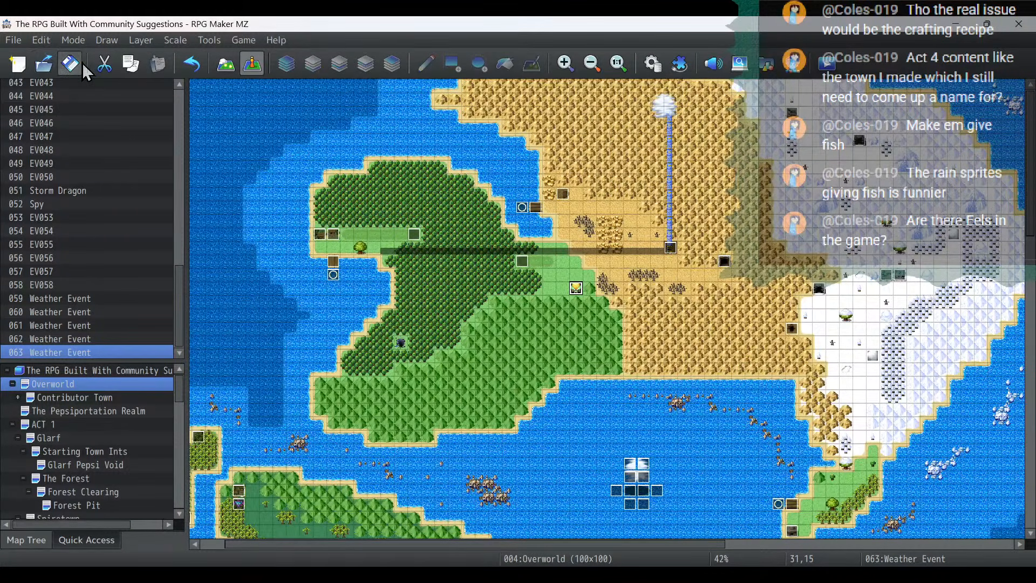
- Look through items 0001 to 0040 in the item reward of the rain sprite event at 31,15 for an eel
{"action": "double_click", "coordinate": [576, 288]}
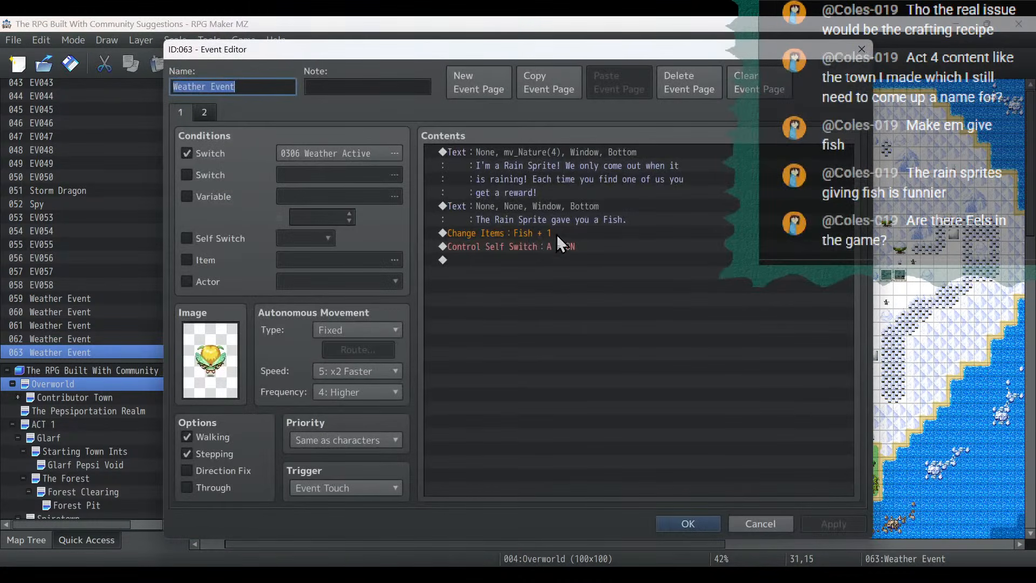
{"action": "double_click", "coordinate": [574, 232]}
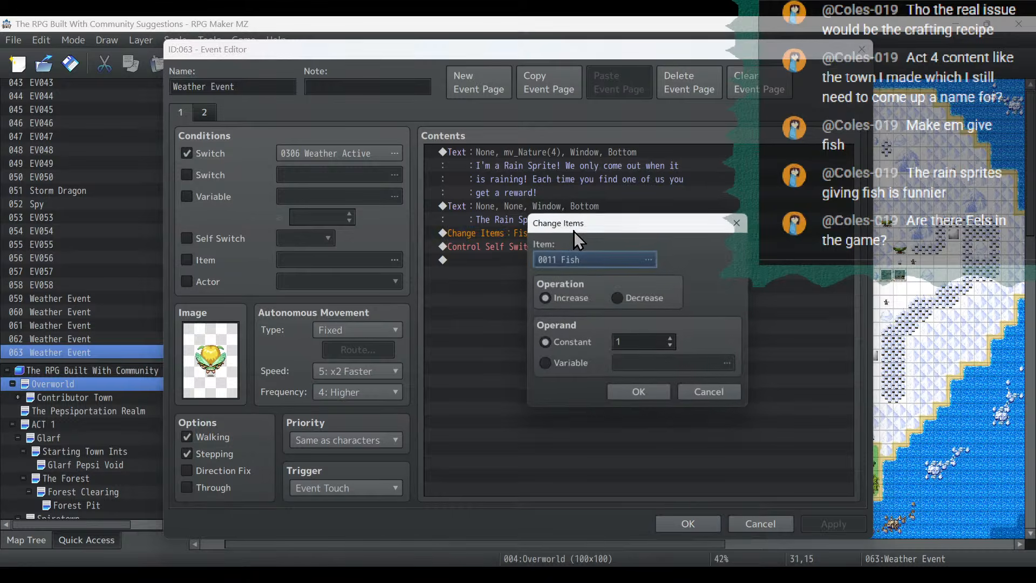
{"action": "left_click", "coordinate": [591, 254]}
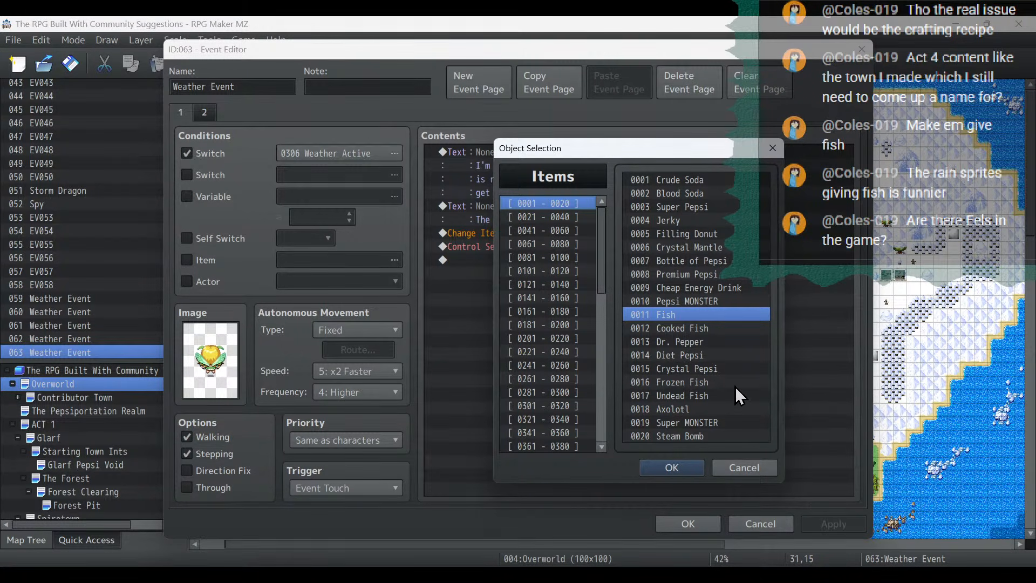
{"action": "left_click", "coordinate": [567, 218]}
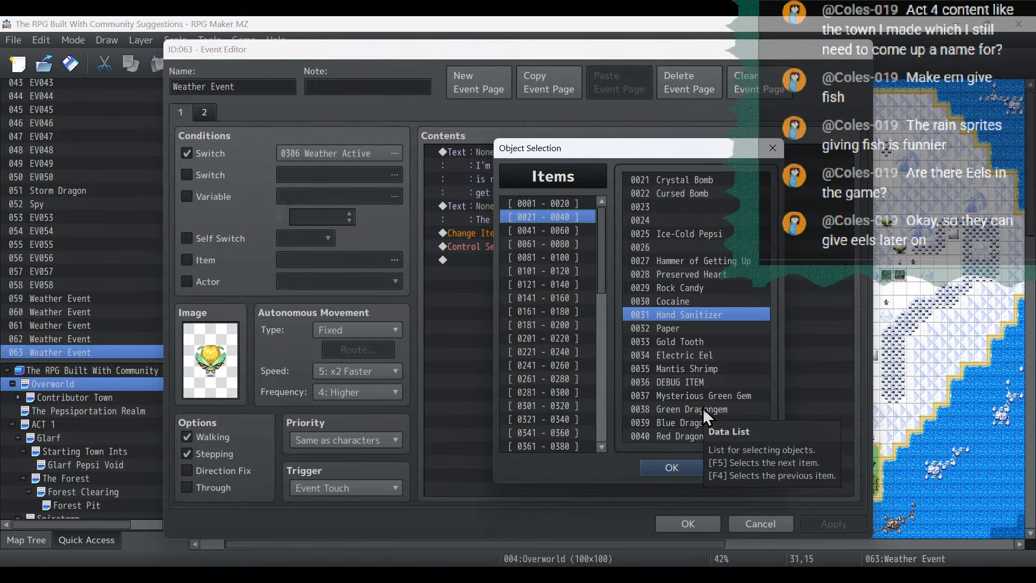
{"action": "left_click", "coordinate": [671, 467]}
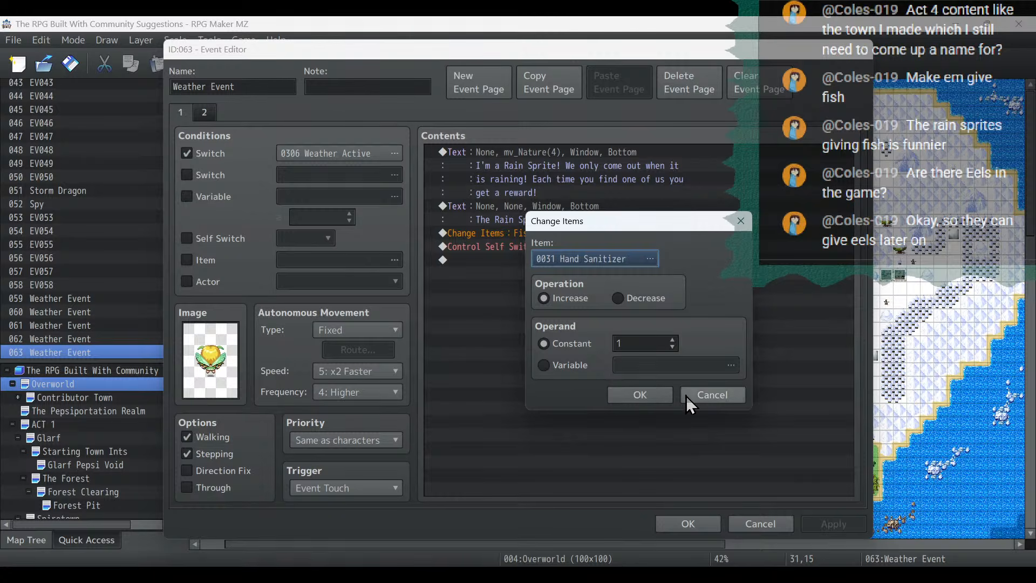
{"action": "left_click", "coordinate": [701, 527]}
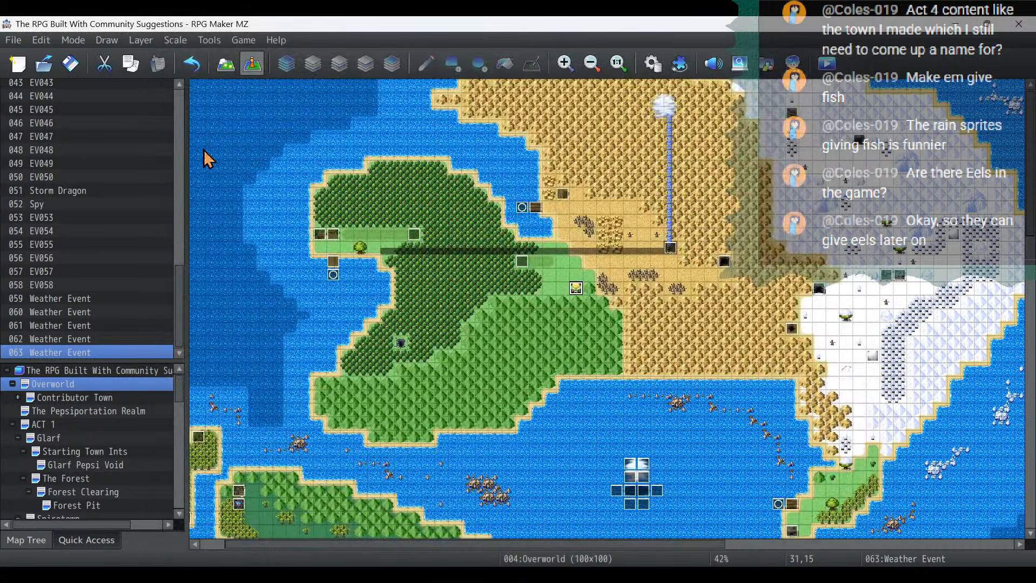
- Save the changes to the game
{"action": "left_click", "coordinate": [43, 64]}
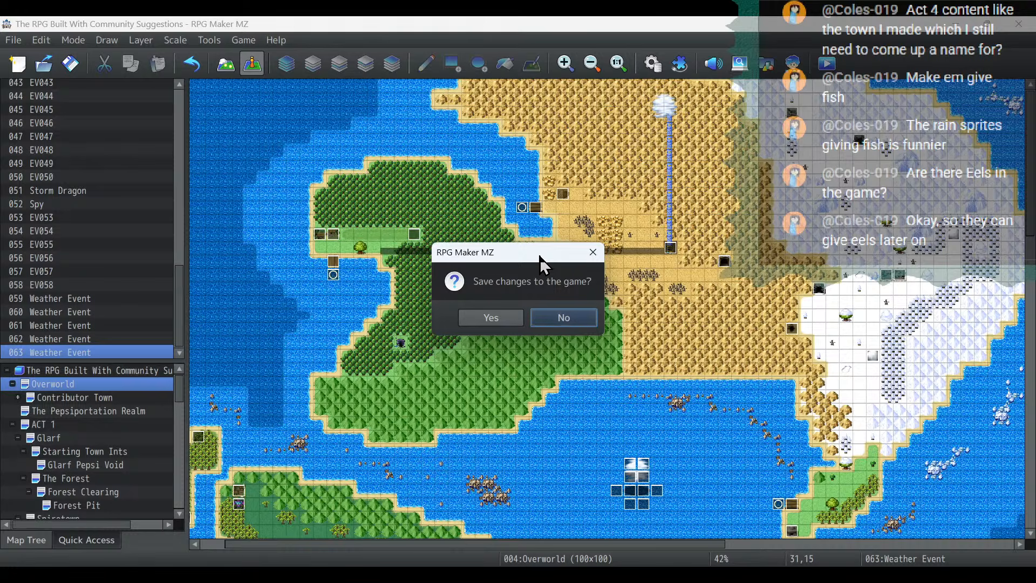
{"action": "left_click", "coordinate": [479, 321]}
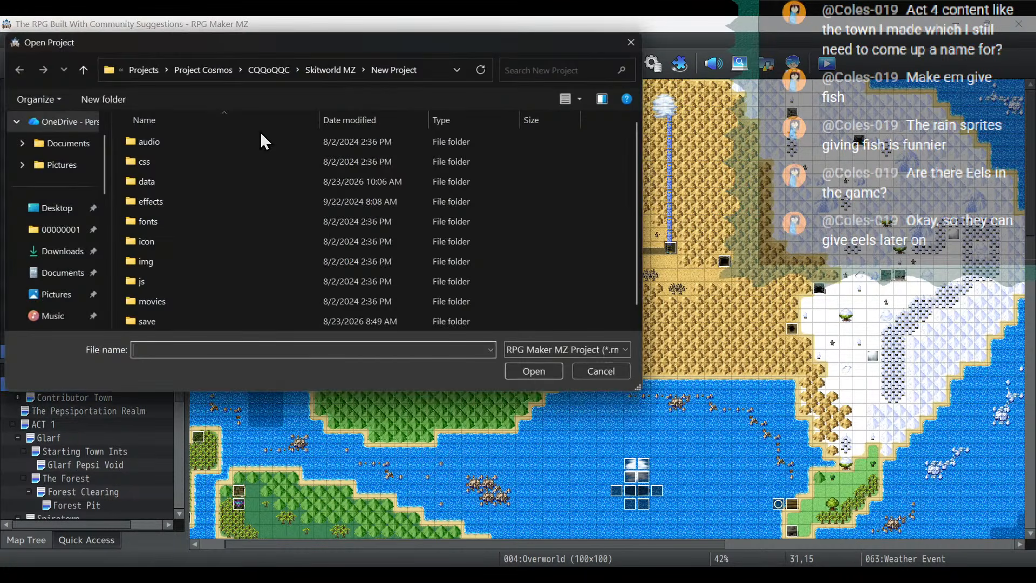
{"action": "left_click", "coordinate": [621, 373]}
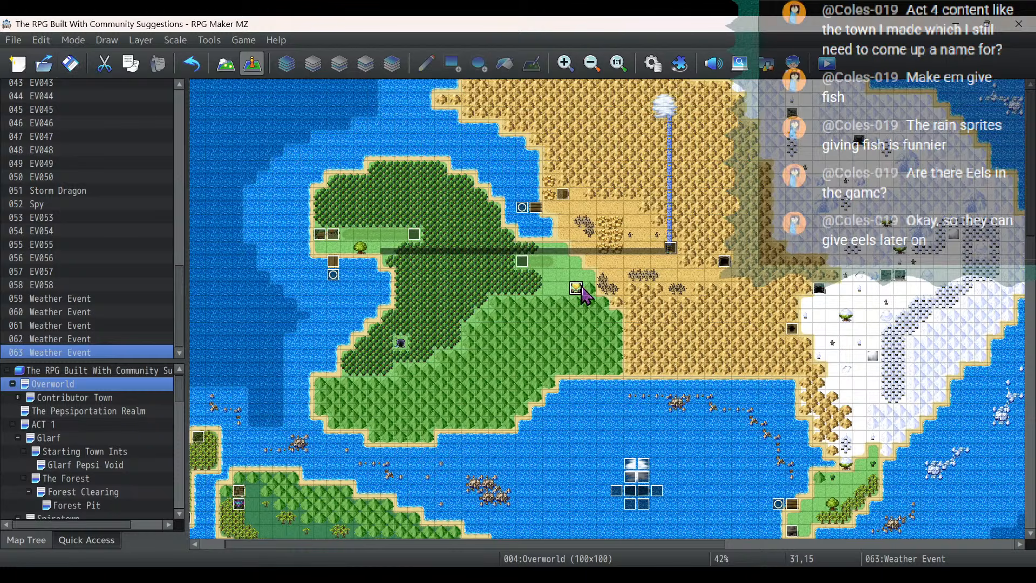
- Change the reward message of the rain sprite event at 40,48 to "The Rain Sprite gave you an Electric Eel!"
{"action": "scroll", "coordinate": [678, 296], "scroll_direction": "down", "scroll_amount": 5}
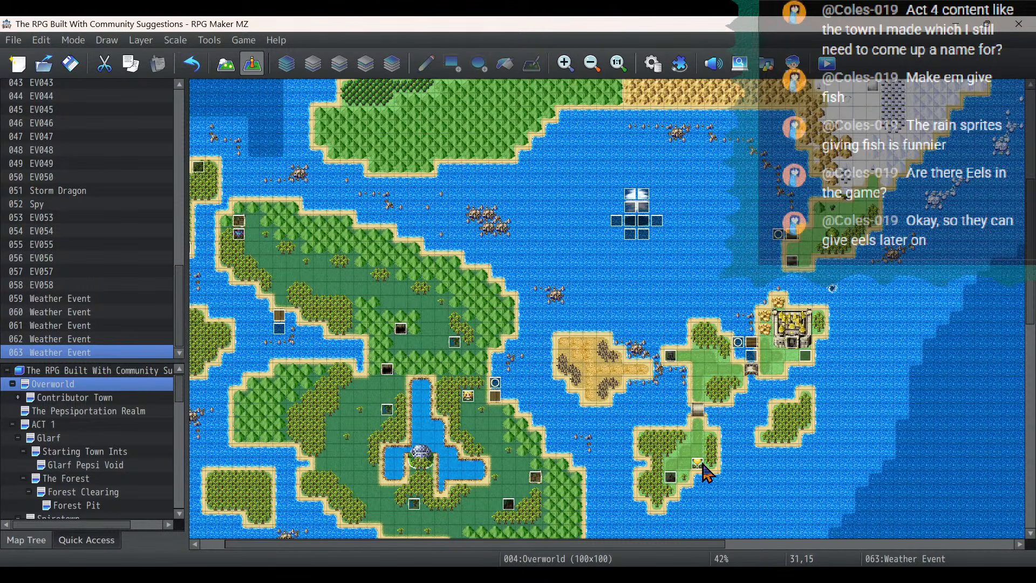
{"action": "left_click", "coordinate": [697, 465]}
{"action": "double_click", "coordinate": [699, 464]}
{"action": "double_click", "coordinate": [539, 206]}
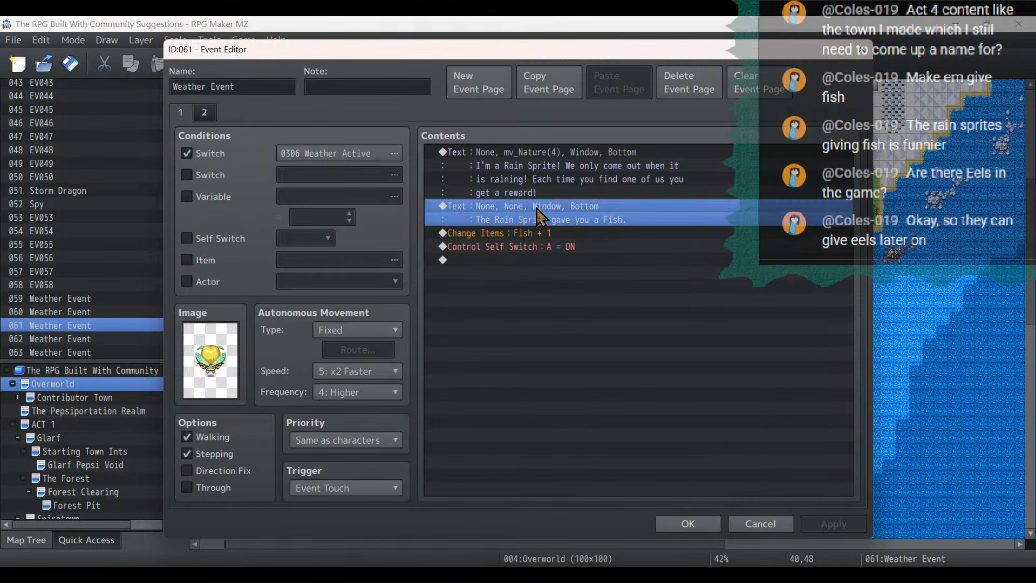
{"action": "key", "text": "BackSpace"}
{"action": "key", "text": "BackSpace"}
{"action": "key", "text": "BackSpace"}
{"action": "key", "text": "BackSpace"}
{"action": "key", "text": "BackSpace"}
{"action": "key", "text": "BackSpace"}
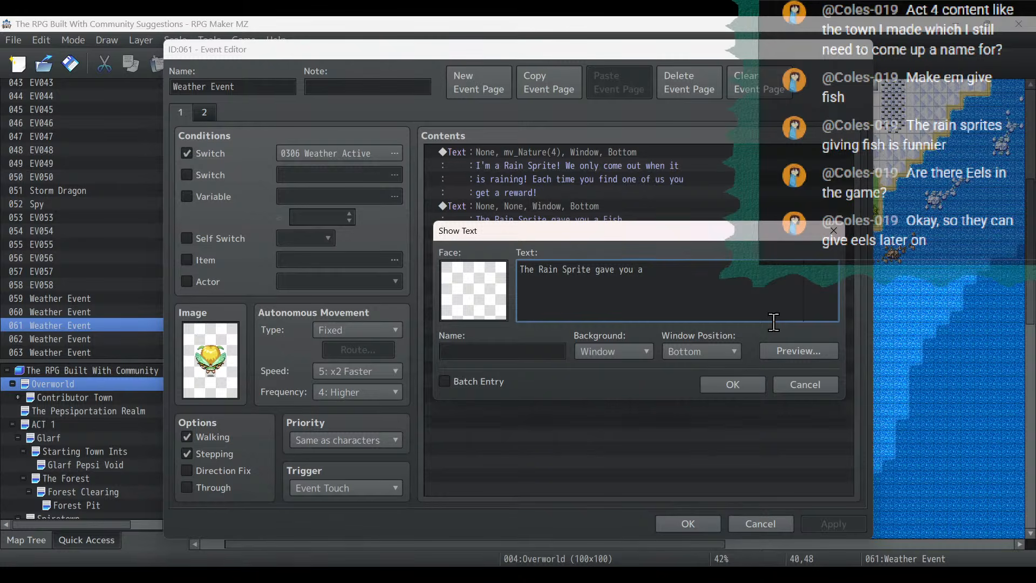
{"action": "type", "text": "n Electric Eel!"}
{"action": "left_click", "coordinate": [747, 380]}
- Set the item given by the rain sprite event at 40,48 to 0034 Electric Eel and save the event
{"action": "left_click", "coordinate": [585, 232]}
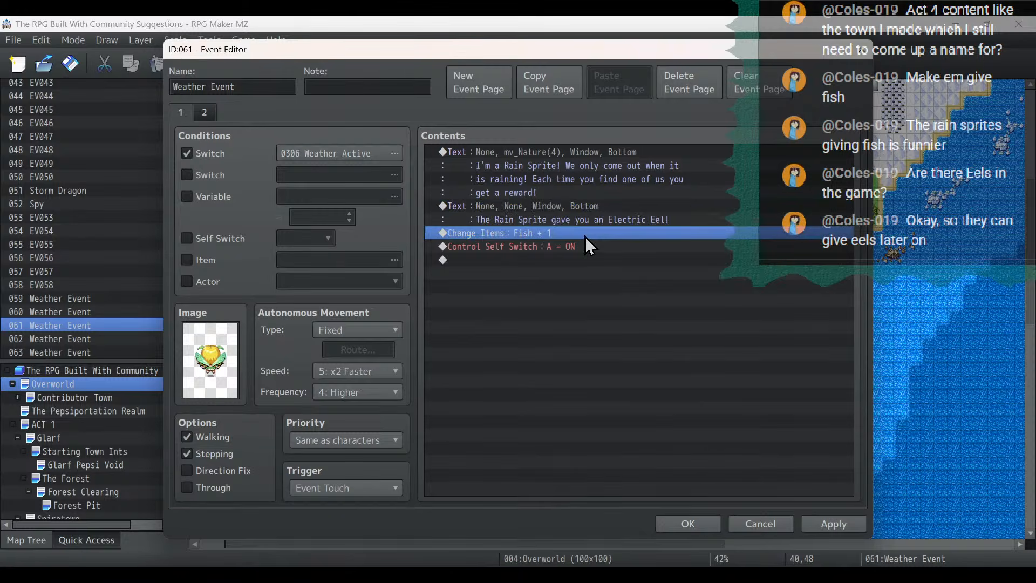
{"action": "double_click", "coordinate": [585, 237]}
{"action": "left_click", "coordinate": [646, 264]}
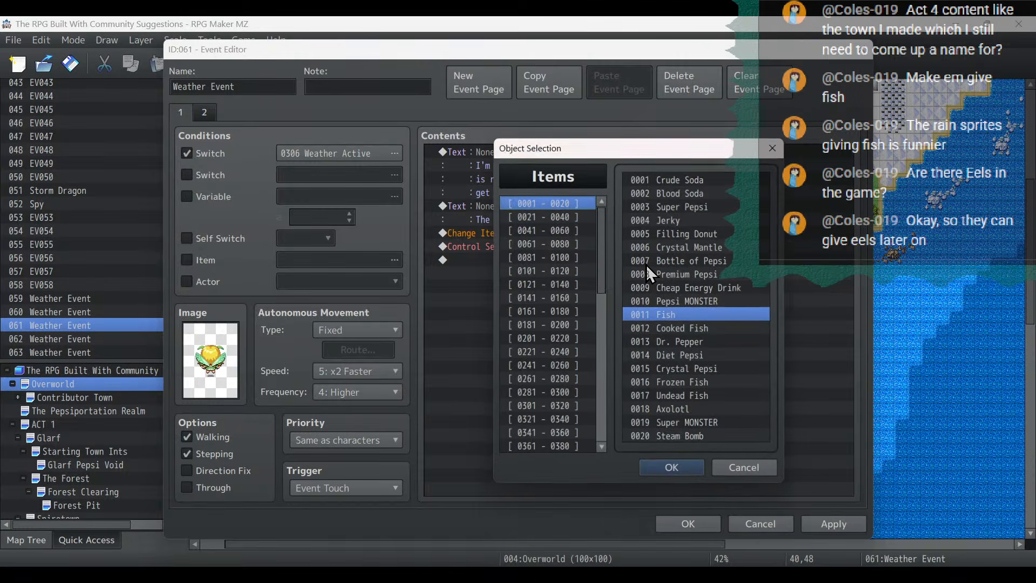
{"action": "left_click", "coordinate": [568, 217]}
{"action": "double_click", "coordinate": [708, 355]}
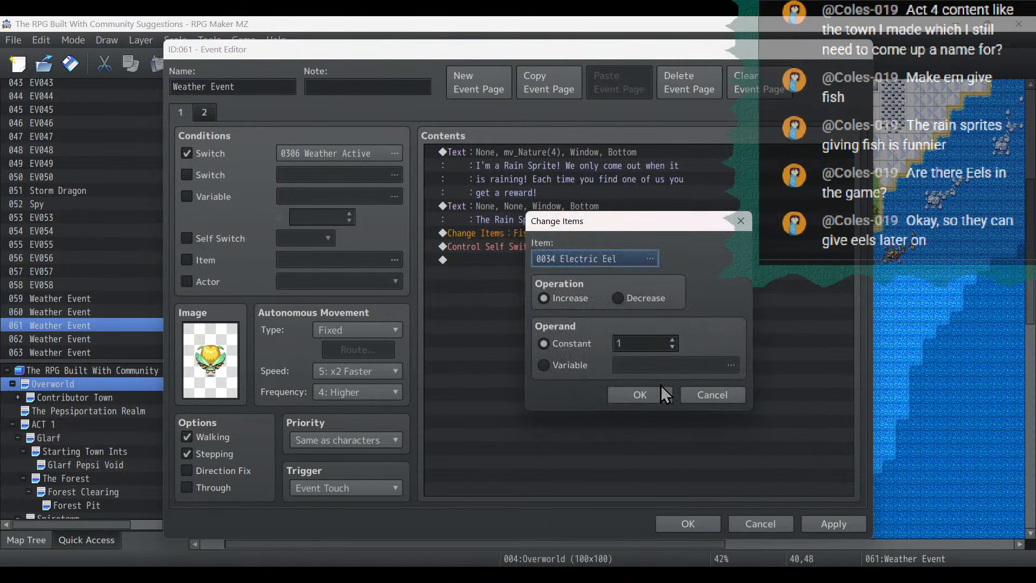
{"action": "key", "text": "Return"}
{"action": "left_click", "coordinate": [818, 529]}
{"action": "left_click", "coordinate": [694, 522]}
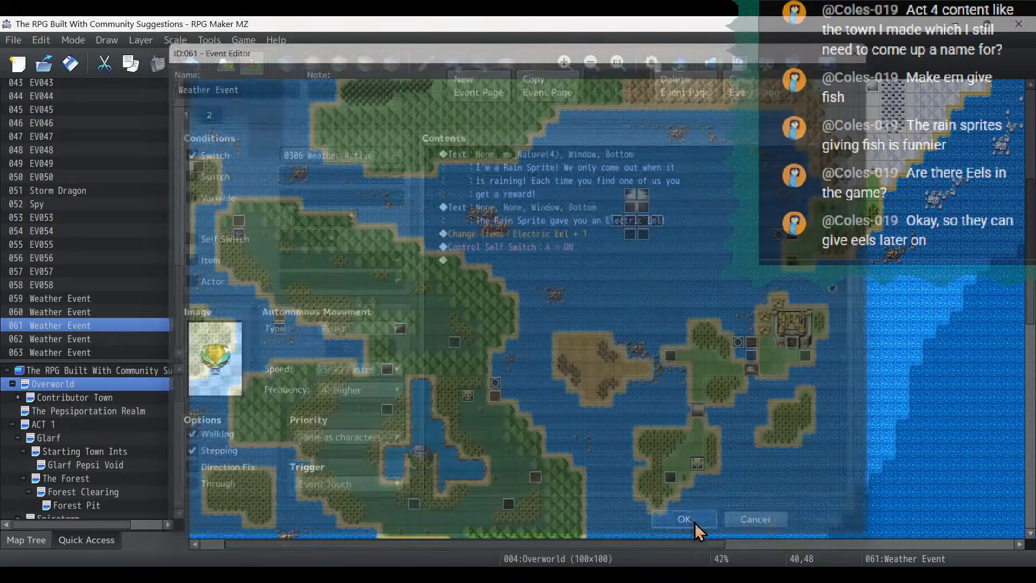
- Change the reward message of the rain sprite event at 23,43 to "The Rain Sprite gave you a Mantis Shrimp!"
{"action": "double_click", "coordinate": [467, 397]}
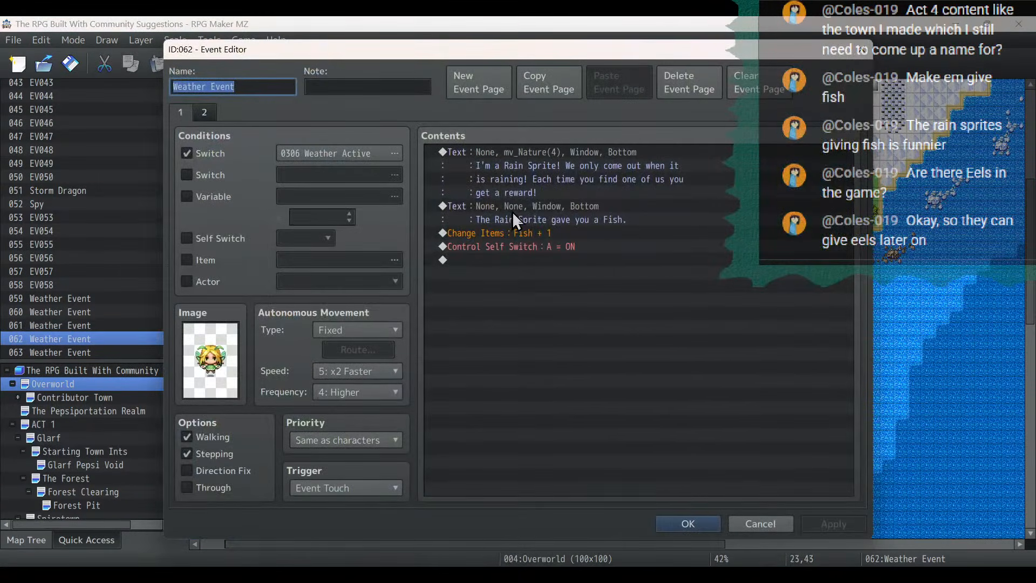
{"action": "double_click", "coordinate": [530, 213]}
{"action": "key", "text": "BackSpace"}
{"action": "key", "text": "BackSpace"}
{"action": "key", "text": "BackSpace"}
{"action": "key", "text": "BackSpace"}
{"action": "key", "text": "BackSpace"}
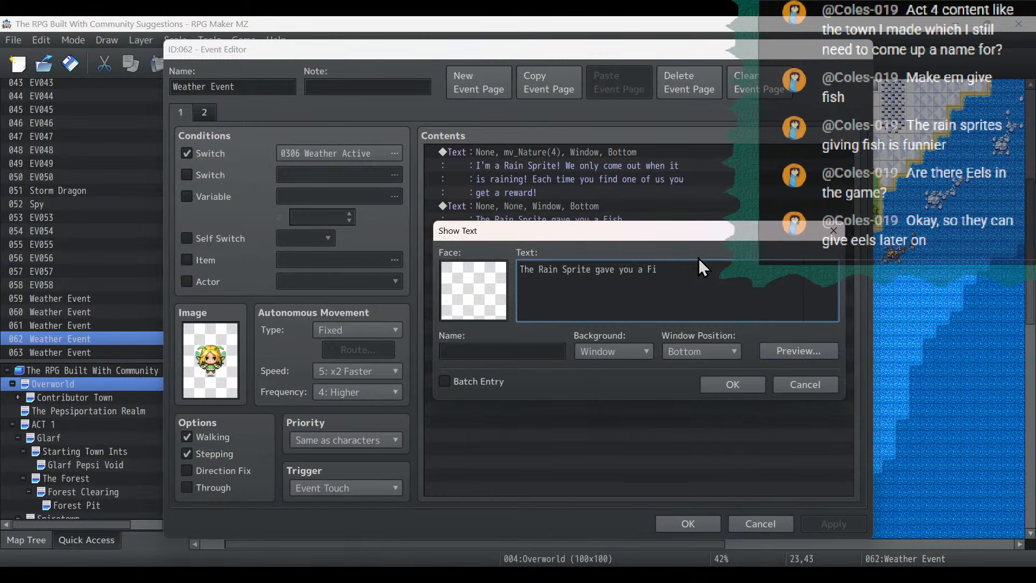
{"action": "type", "text": "Mantis Shrimp!"}
{"action": "left_click", "coordinate": [755, 388]}
- Set the item given by the rain sprite event at 23,43 to 0035 Mantis Shrimp and save the event
{"action": "double_click", "coordinate": [574, 232]}
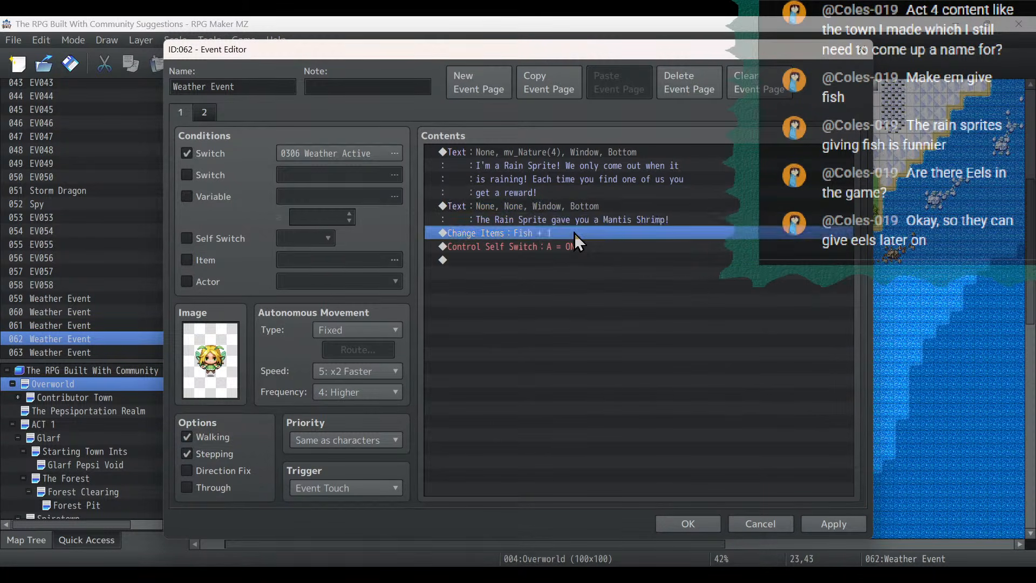
{"action": "left_click", "coordinate": [638, 262]}
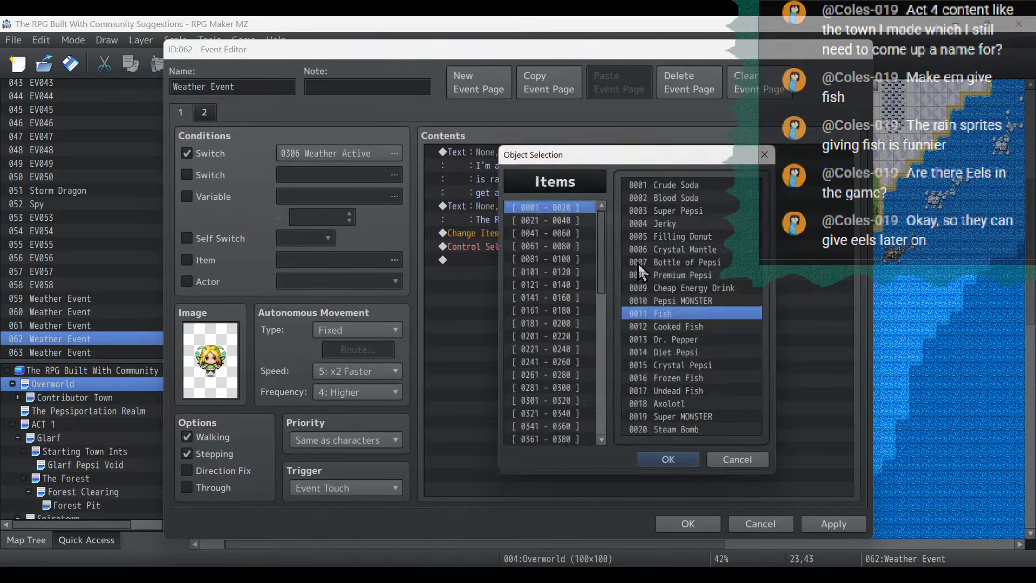
{"action": "left_click", "coordinate": [571, 216]}
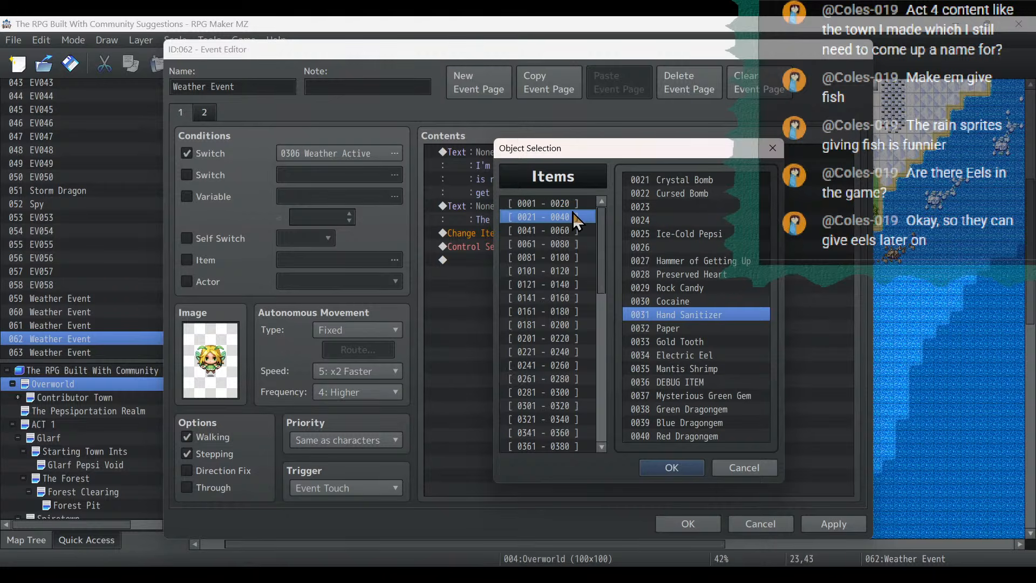
{"action": "double_click", "coordinate": [683, 367]}
{"action": "left_click", "coordinate": [664, 400]}
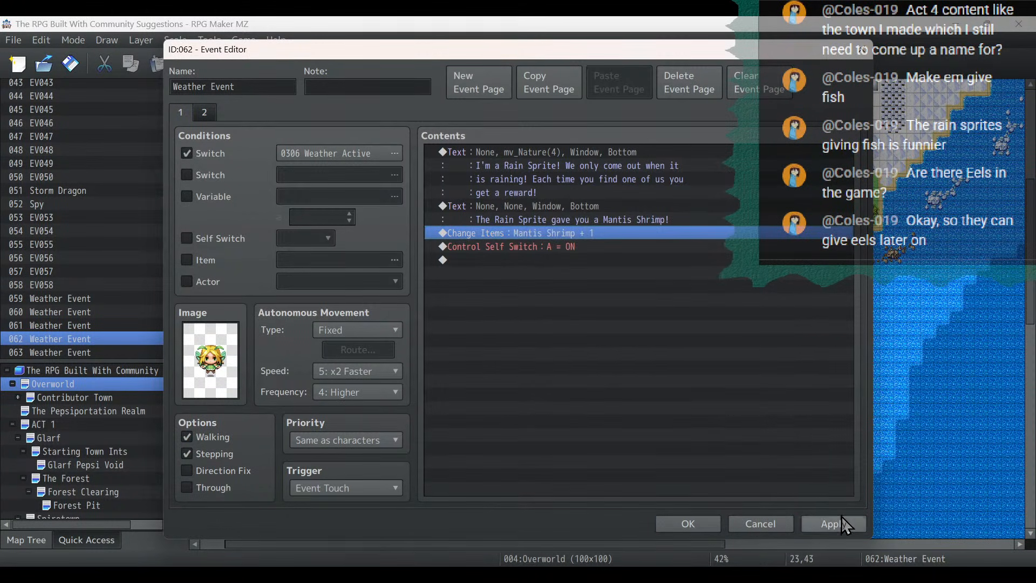
{"action": "left_click", "coordinate": [692, 522]}
- Copy the rain sprite event at 23,43 and paste it on the southern snow island at 53,95
{"action": "scroll", "coordinate": [665, 260], "scroll_direction": "up", "scroll_amount": 3}
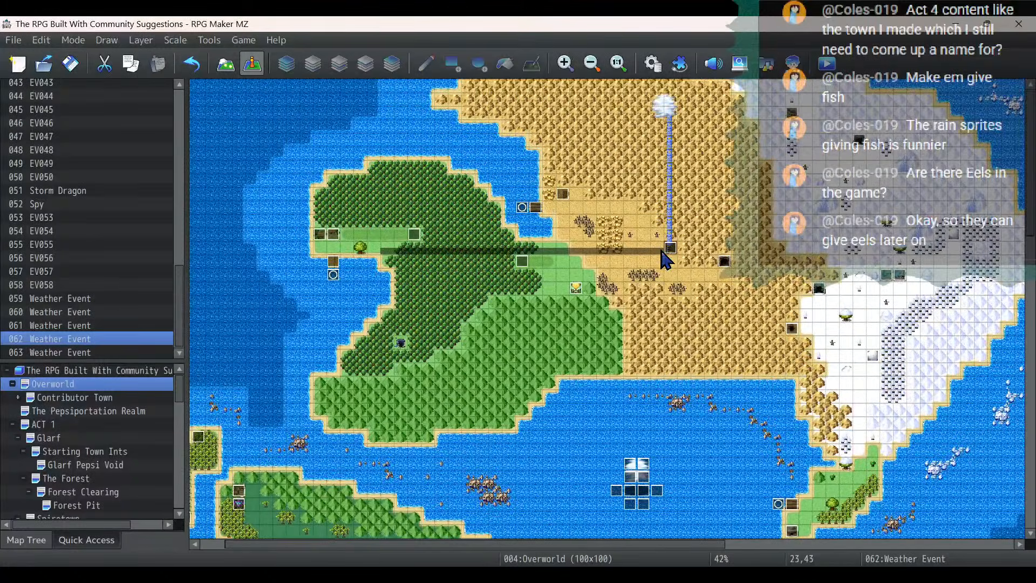
{"action": "scroll", "coordinate": [665, 260], "scroll_direction": "down", "scroll_amount": 10}
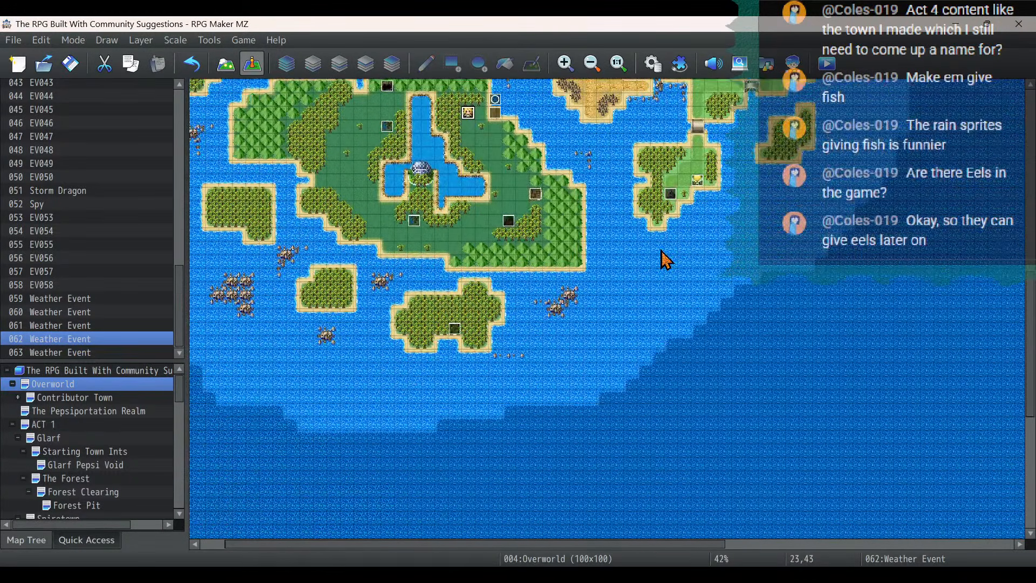
{"action": "scroll", "coordinate": [661, 251], "scroll_direction": "up", "scroll_amount": 5}
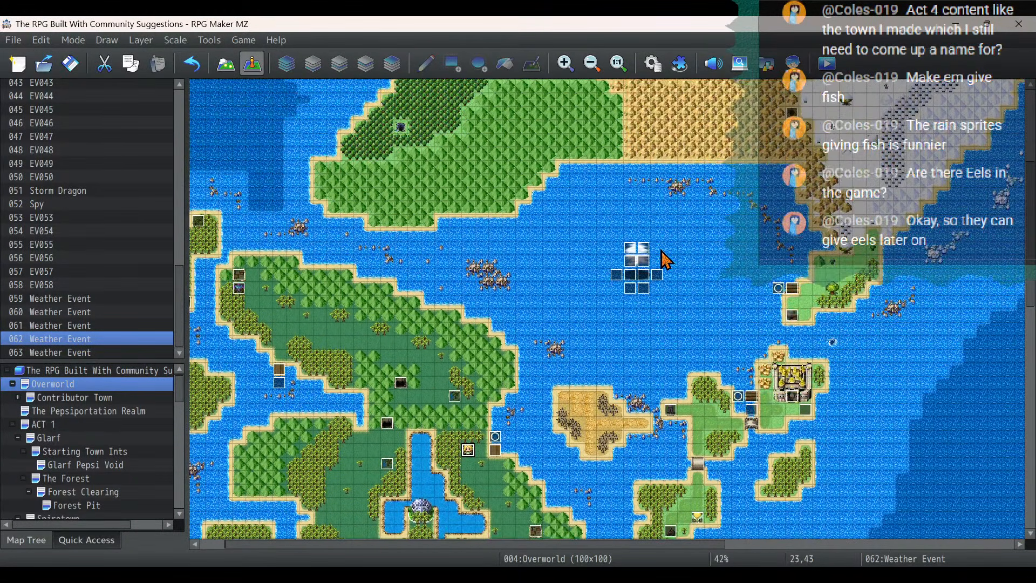
{"action": "scroll", "coordinate": [627, 257], "scroll_direction": "down", "scroll_amount": 3}
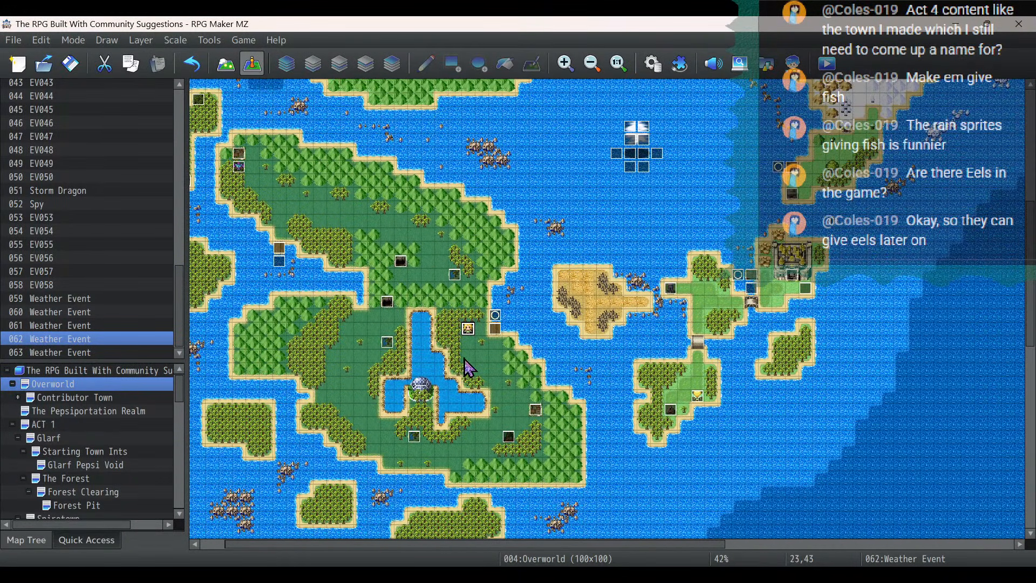
{"action": "right_click", "coordinate": [468, 327]}
{"action": "left_click", "coordinate": [496, 396]}
{"action": "scroll", "coordinate": [851, 398], "scroll_direction": "down", "scroll_amount": 10}
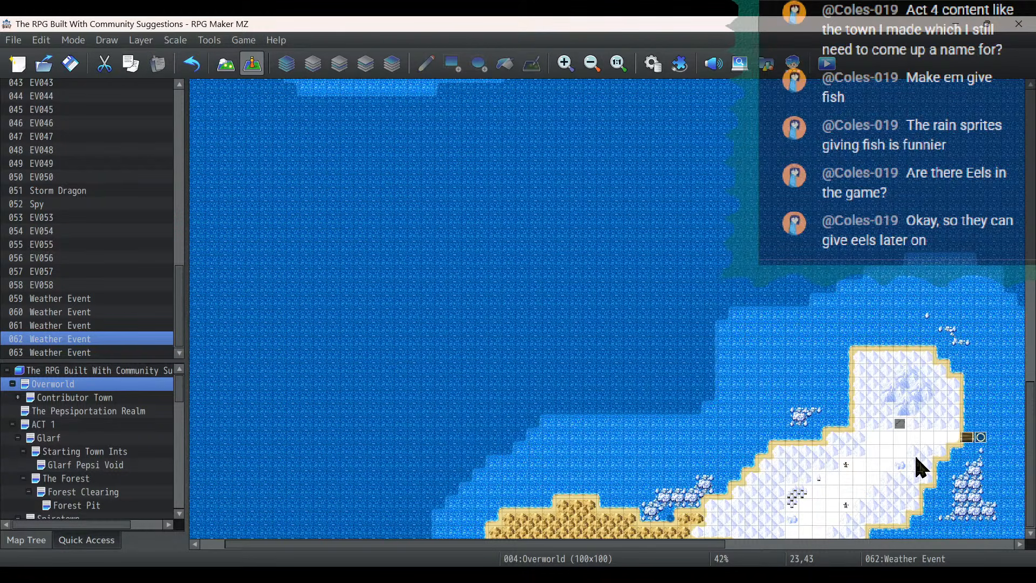
{"action": "left_click", "coordinate": [877, 481]}
{"action": "right_click", "coordinate": [878, 482]}
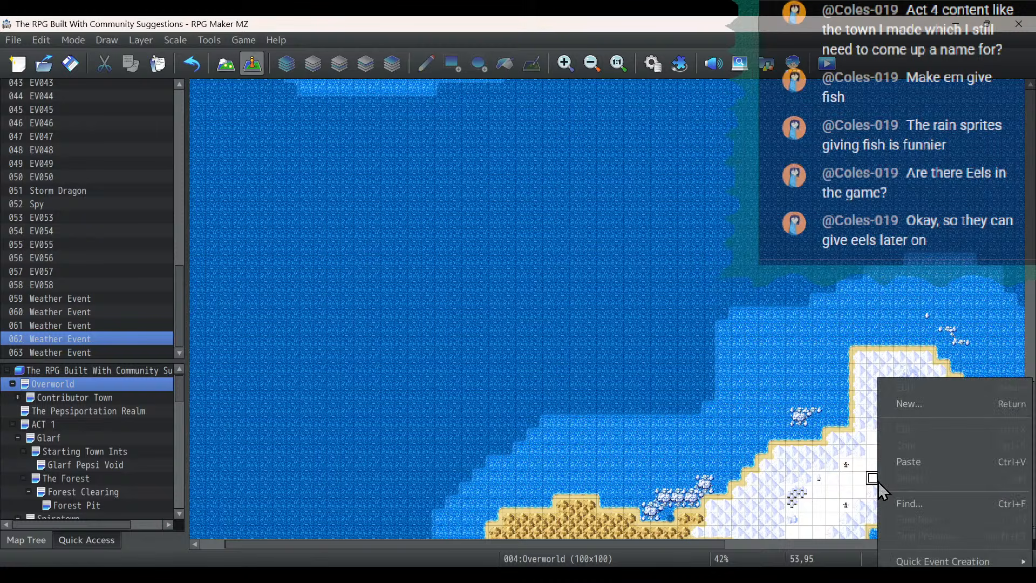
{"action": "left_click", "coordinate": [892, 470]}
- Change the image of the rain sprite event at 53,95 to the left-facing pose of the same mv_Nature sprite
{"action": "double_click", "coordinate": [877, 482]}
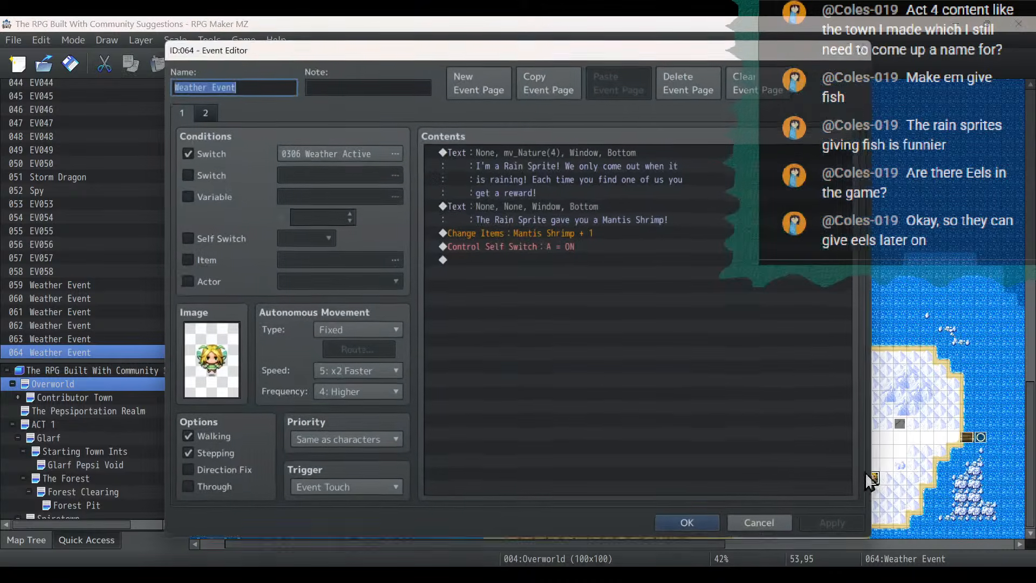
{"action": "double_click", "coordinate": [210, 360]}
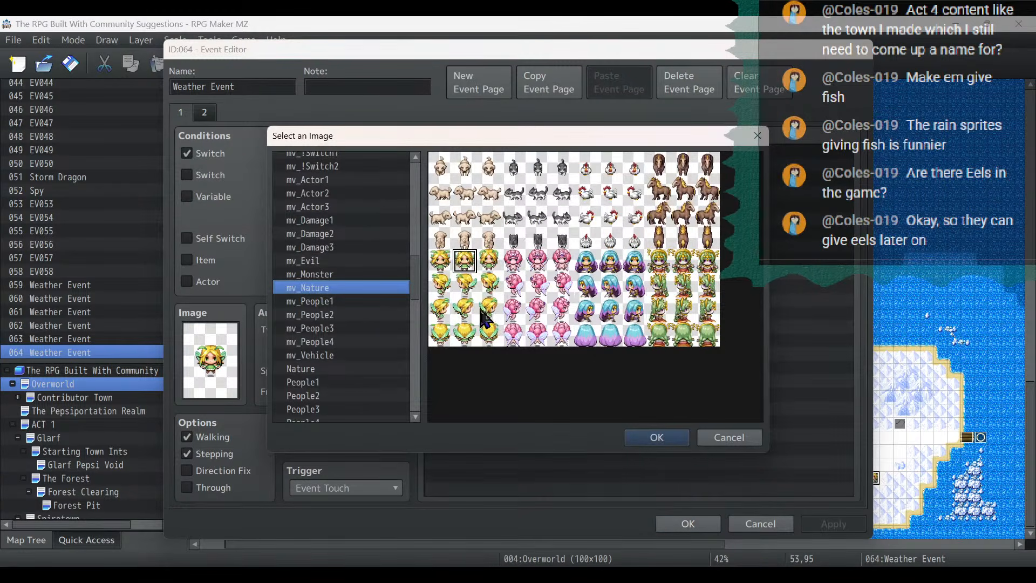
{"action": "double_click", "coordinate": [490, 275]}
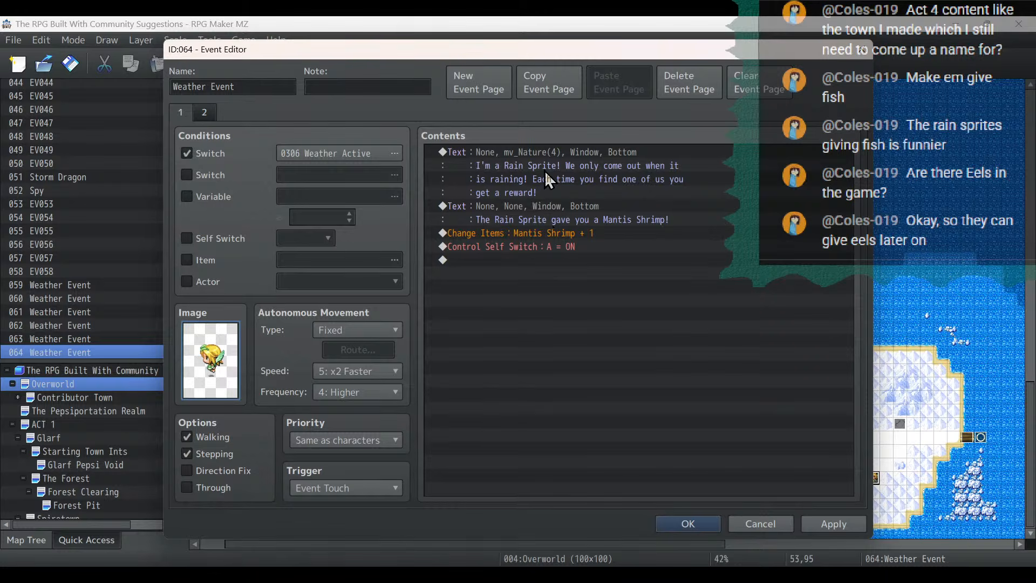
- Change the reward message of the rain sprite event at 53,95 to "The Rain Sprite gave you a Frozen Fish!"
{"action": "double_click", "coordinate": [565, 208]}
{"action": "left_click_drag", "start_coordinate": [734, 268], "coordinate": [647, 269]}
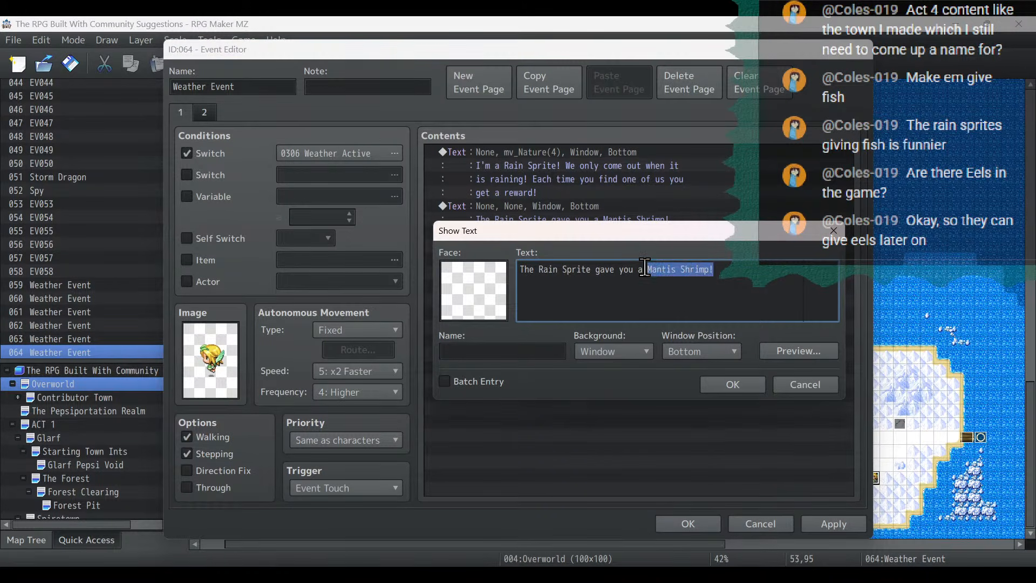
{"action": "type", "text": "zen "}
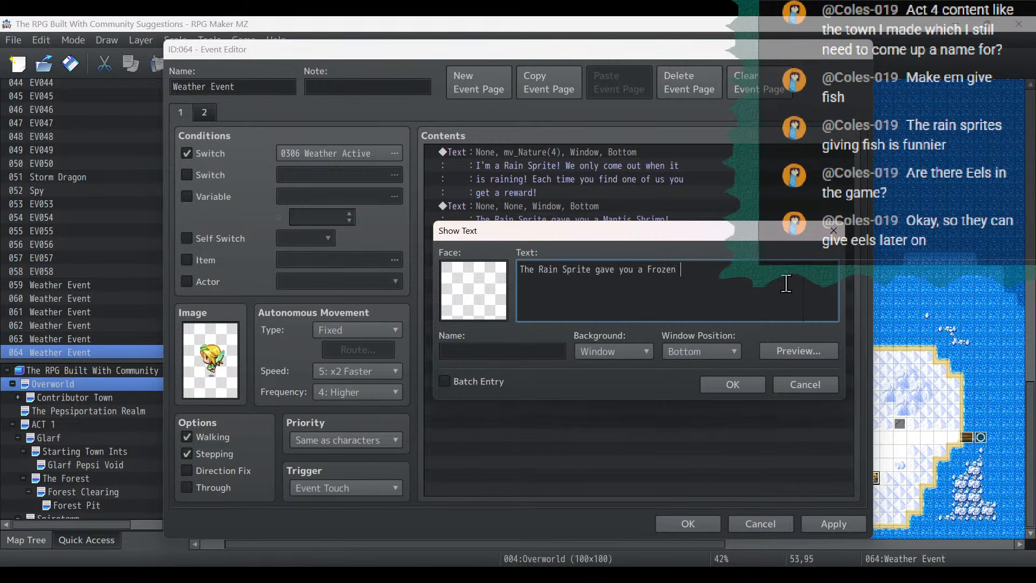
{"action": "type", "text": "Fish!"}
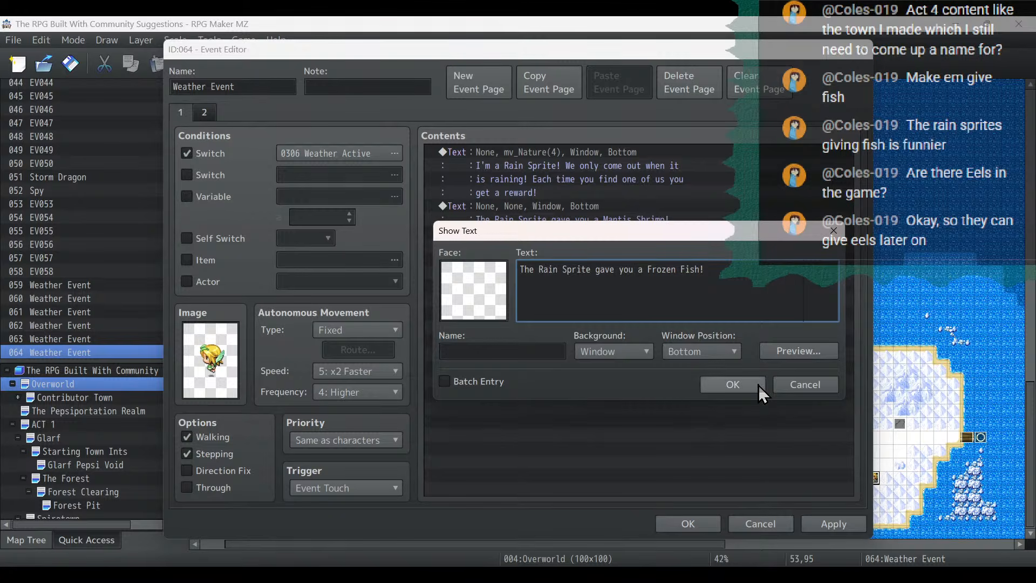
{"action": "left_click", "coordinate": [757, 385]}
- Set the item given by the rain sprite event at 53,95 to 0016 Frozen Fish and save the event
{"action": "double_click", "coordinate": [582, 232]}
{"action": "left_click", "coordinate": [602, 258]}
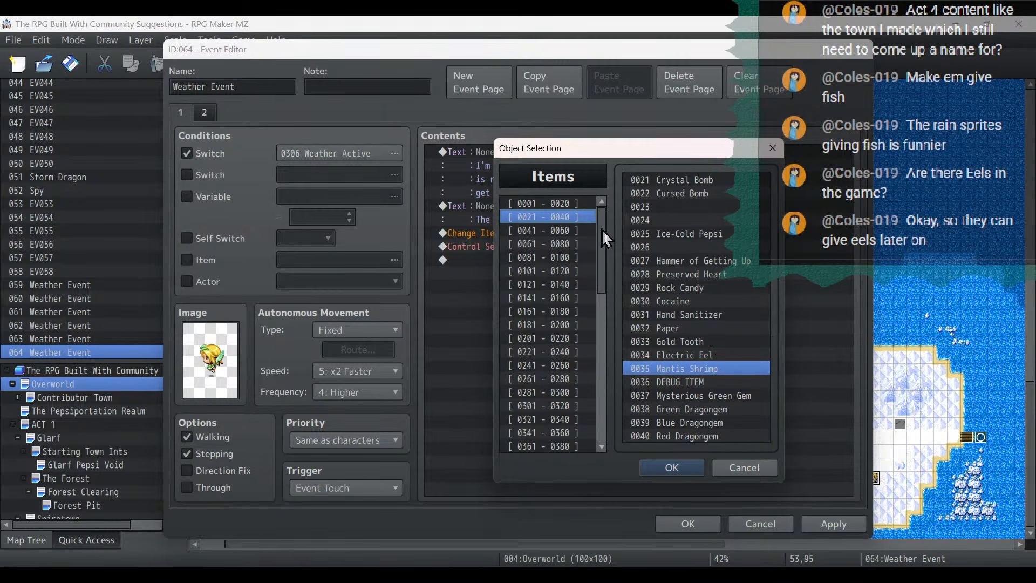
{"action": "left_click", "coordinate": [586, 203]}
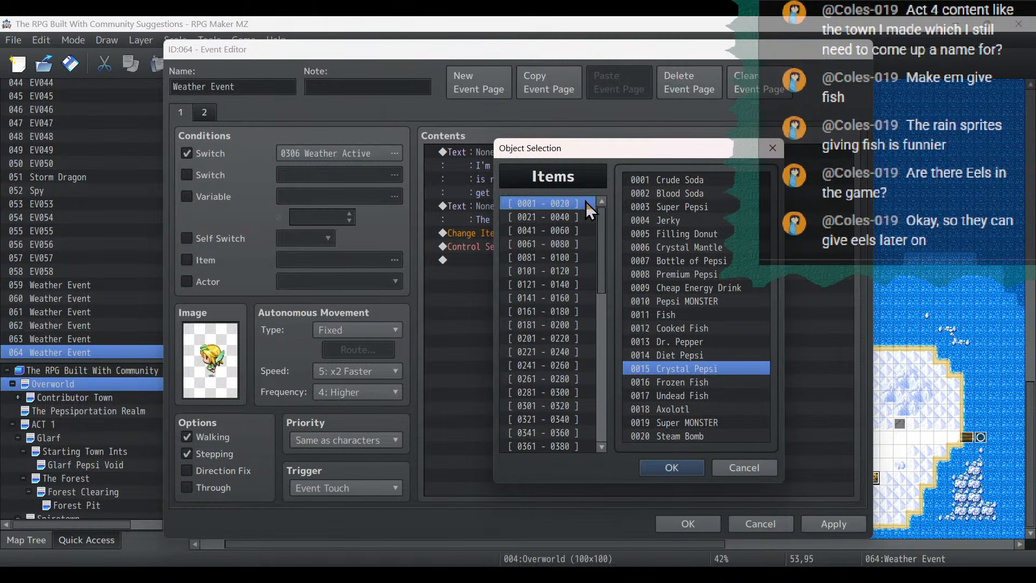
{"action": "double_click", "coordinate": [705, 382]}
{"action": "left_click", "coordinate": [664, 395]}
{"action": "left_click", "coordinate": [843, 527]}
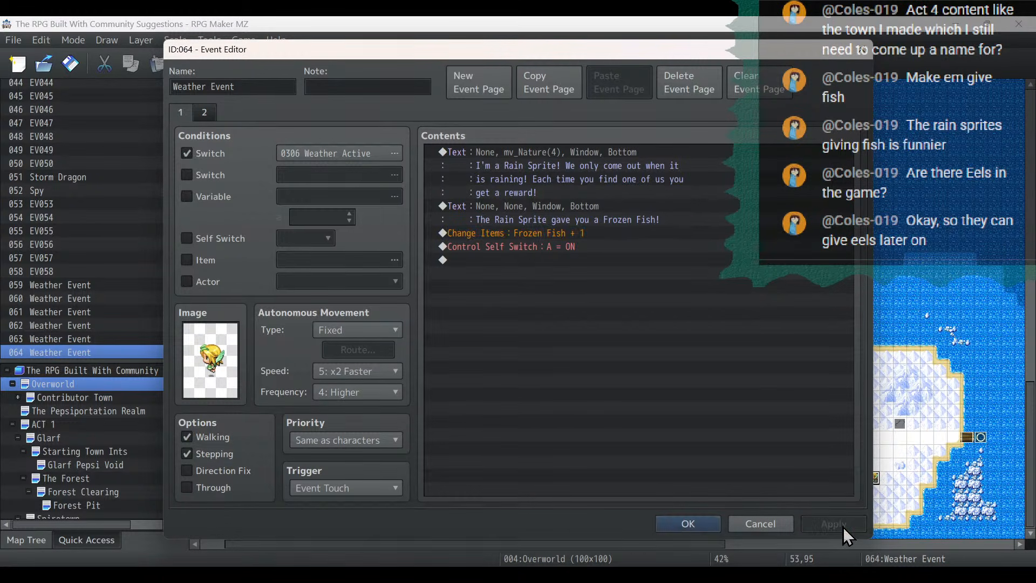
{"action": "left_click", "coordinate": [686, 525]}
- Change the reward message of the rain sprite event at 40,48 to "The Rain Sprite gave you an Undead Fish!"
{"action": "scroll", "coordinate": [808, 244], "scroll_direction": "up", "scroll_amount": 3}
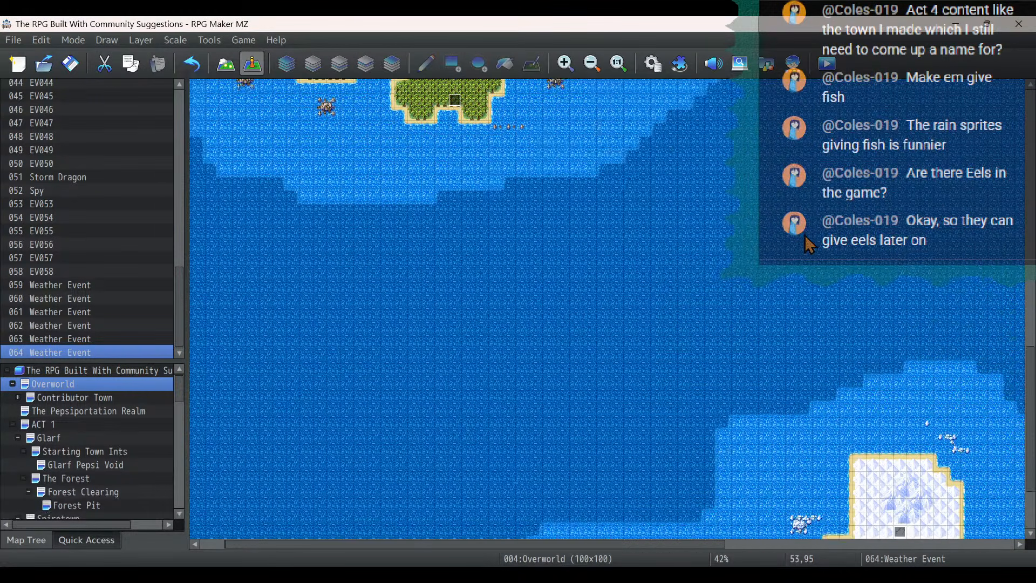
{"action": "scroll", "coordinate": [808, 244], "scroll_direction": "up", "scroll_amount": 10}
{"action": "left_click", "coordinate": [697, 329]}
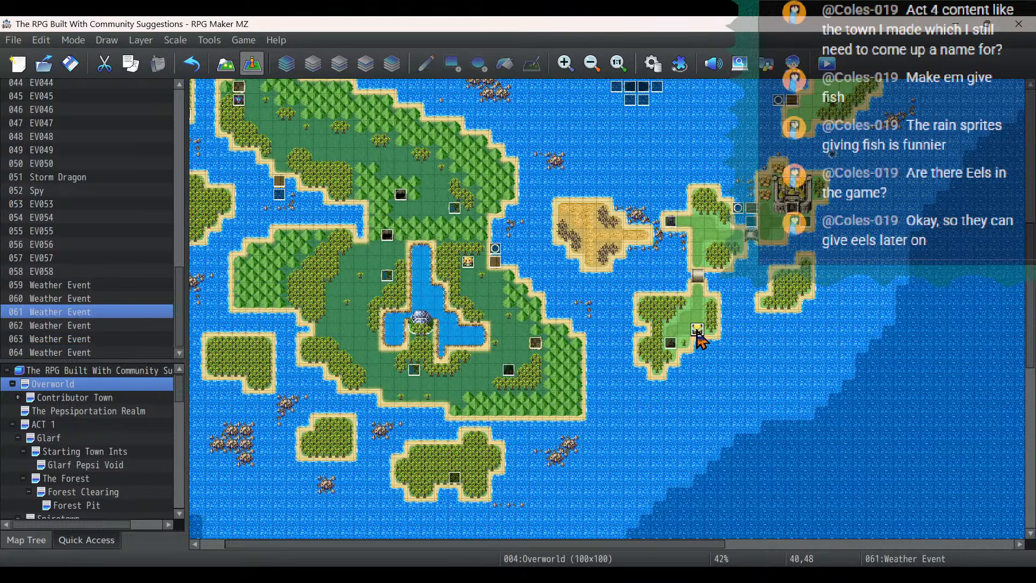
{"action": "double_click", "coordinate": [696, 331]}
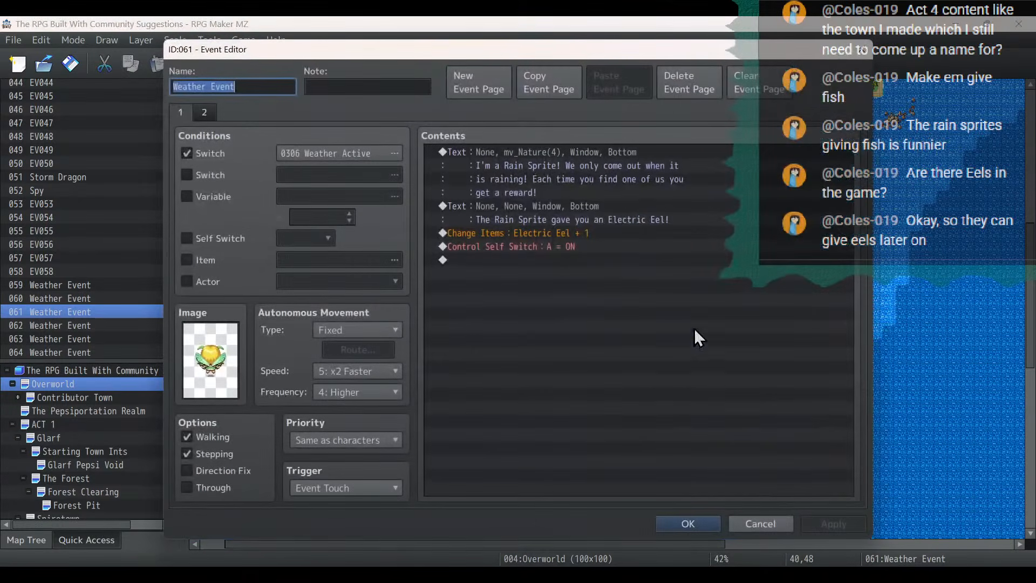
{"action": "double_click", "coordinate": [618, 216]}
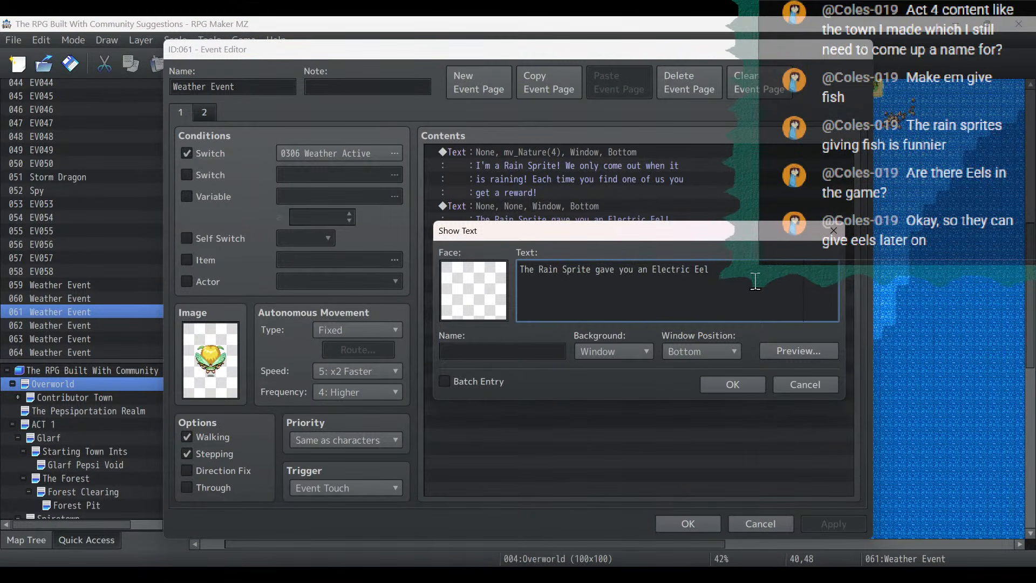
{"action": "key", "text": "BackSpace"}
{"action": "key", "text": "BackSpace"}
{"action": "key", "text": "BackSpace"}
{"action": "key", "text": "BackSpace"}
{"action": "key", "text": "BackSpace"}
{"action": "key", "text": "BackSpace"}
{"action": "key", "text": "BackSpace"}
{"action": "key", "text": "BackSpace"}
{"action": "key", "text": "BackSpace"}
{"action": "key", "text": "BackSpace"}
{"action": "key", "text": "BackSpace"}
{"action": "key", "text": "BackSpace"}
{"action": "key", "text": "BackSpace"}
{"action": "type", "text": "Undead Fish!"}
{"action": "left_click", "coordinate": [739, 385]}
- Set the item given by the rain sprite event at 40,48 to 0017 Undead Fish and save the event
{"action": "double_click", "coordinate": [572, 231]}
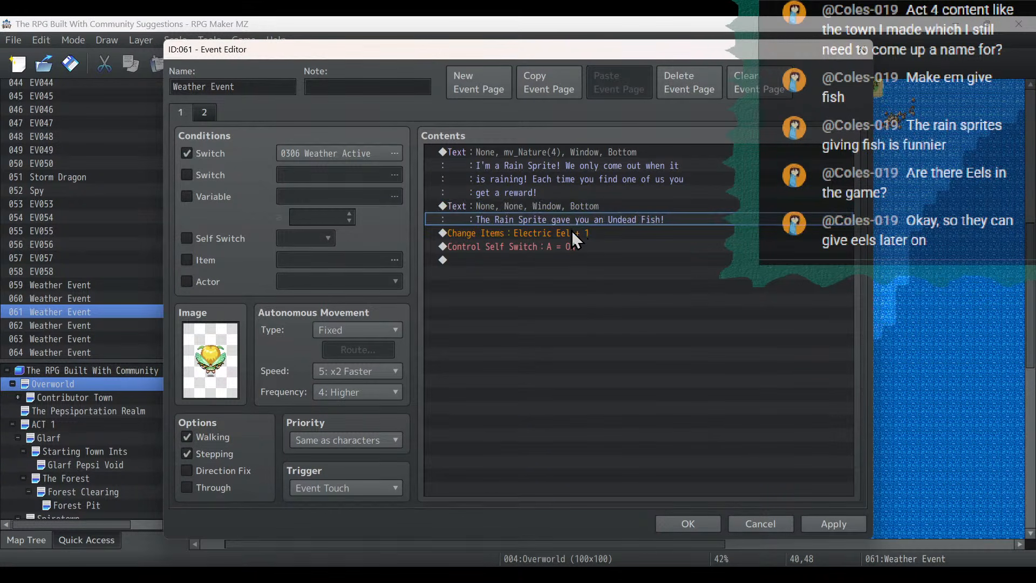
{"action": "left_click", "coordinate": [642, 259]}
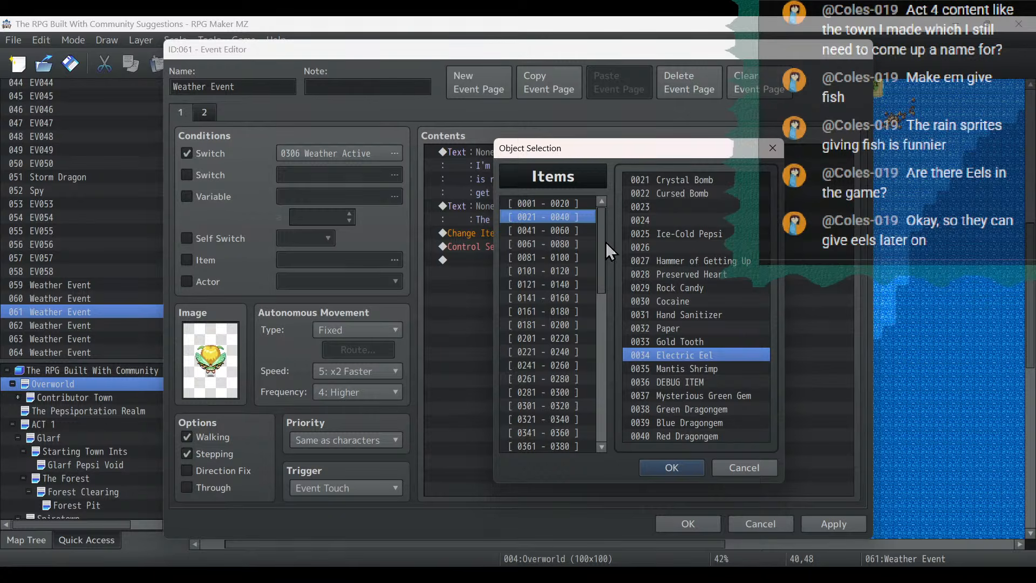
{"action": "left_click", "coordinate": [566, 204]}
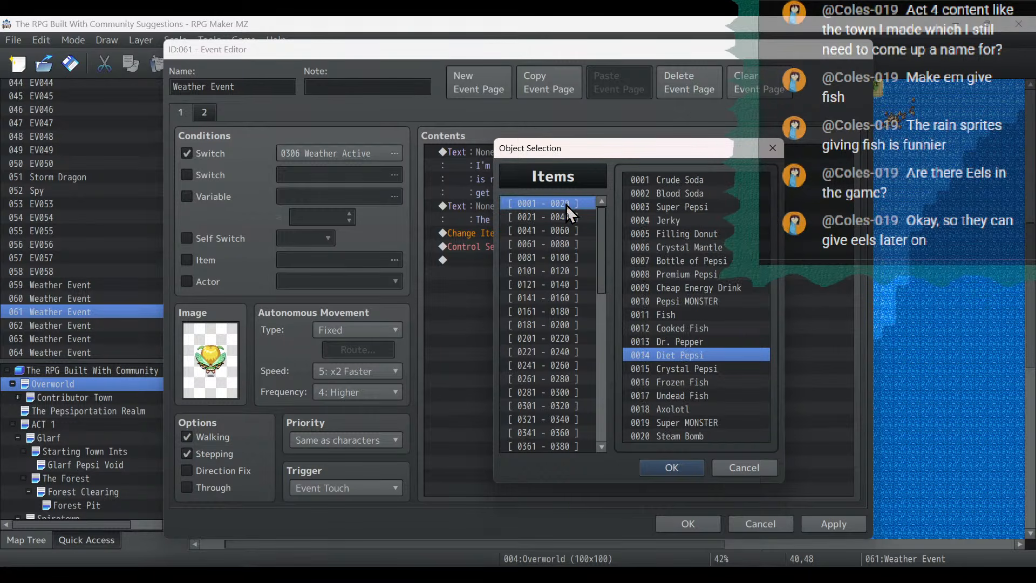
{"action": "double_click", "coordinate": [686, 396]}
{"action": "left_click", "coordinate": [663, 396]}
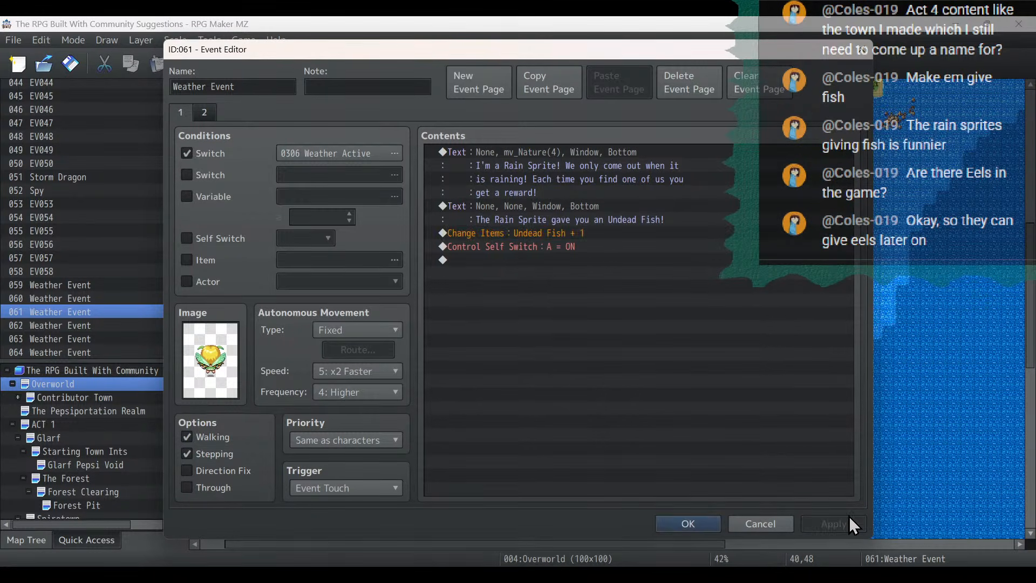
{"action": "left_click", "coordinate": [685, 523]}
- Check the reward message and item of the rain sprite event at 53,95
{"action": "scroll", "coordinate": [840, 354], "scroll_direction": "down", "scroll_amount": 3}
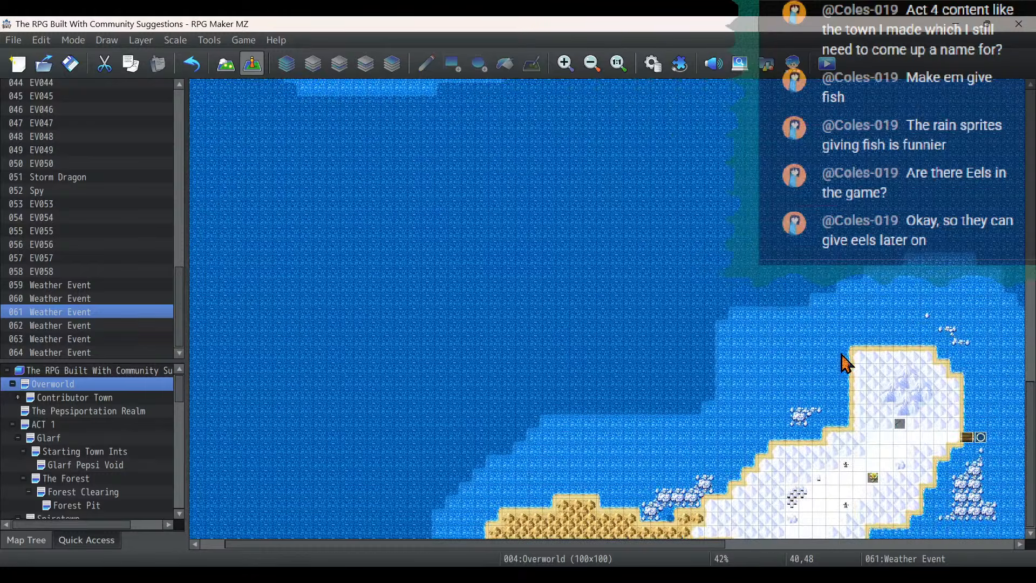
{"action": "double_click", "coordinate": [872, 478]}
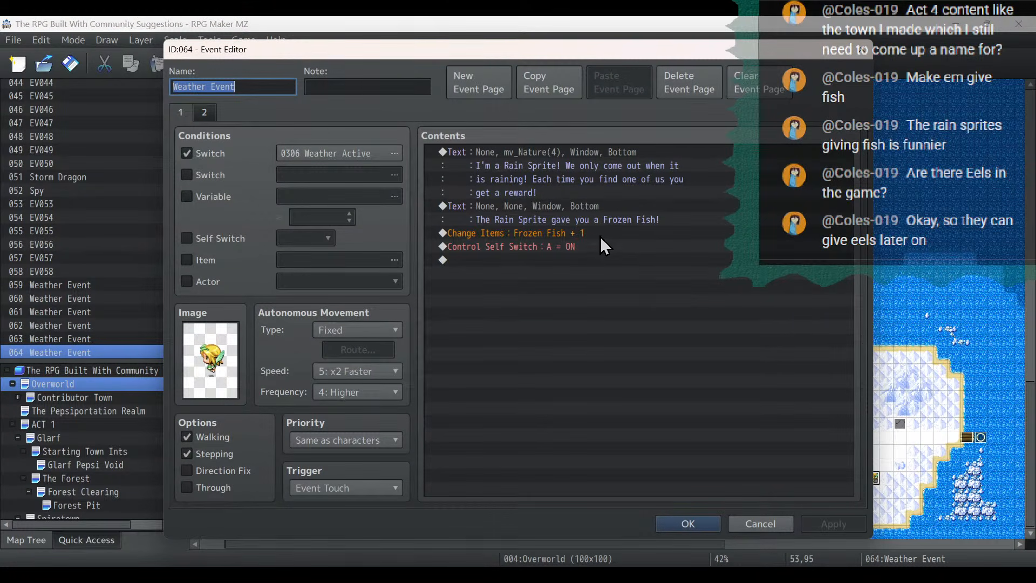
{"action": "left_click", "coordinate": [694, 523]}
- Copy the rain sprite event at 23,43 and paste it on the northwestern forest island at 12,33
{"action": "scroll", "coordinate": [563, 340], "scroll_direction": "up", "scroll_amount": 10}
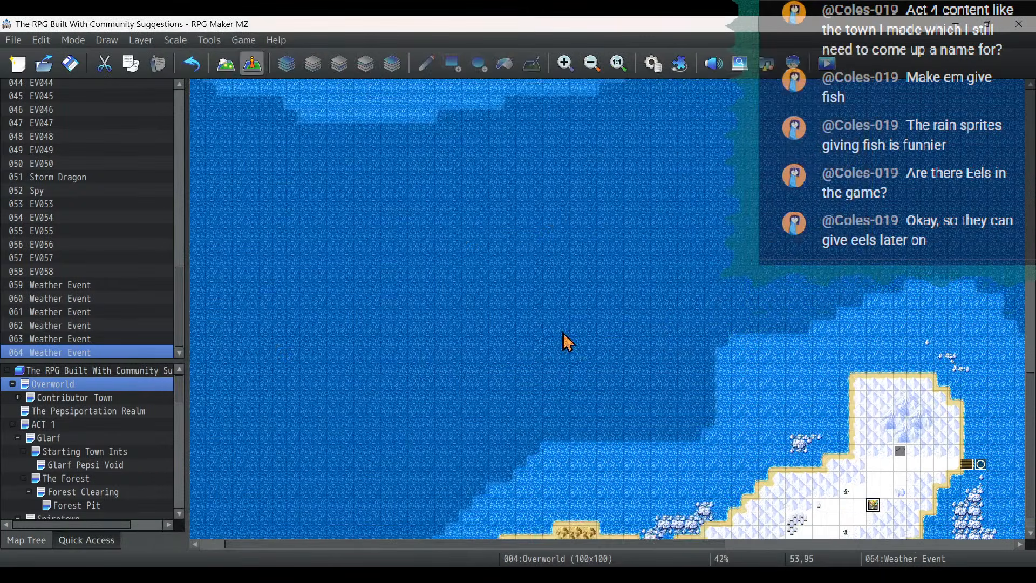
{"action": "scroll", "coordinate": [563, 340], "scroll_direction": "up", "scroll_amount": 5}
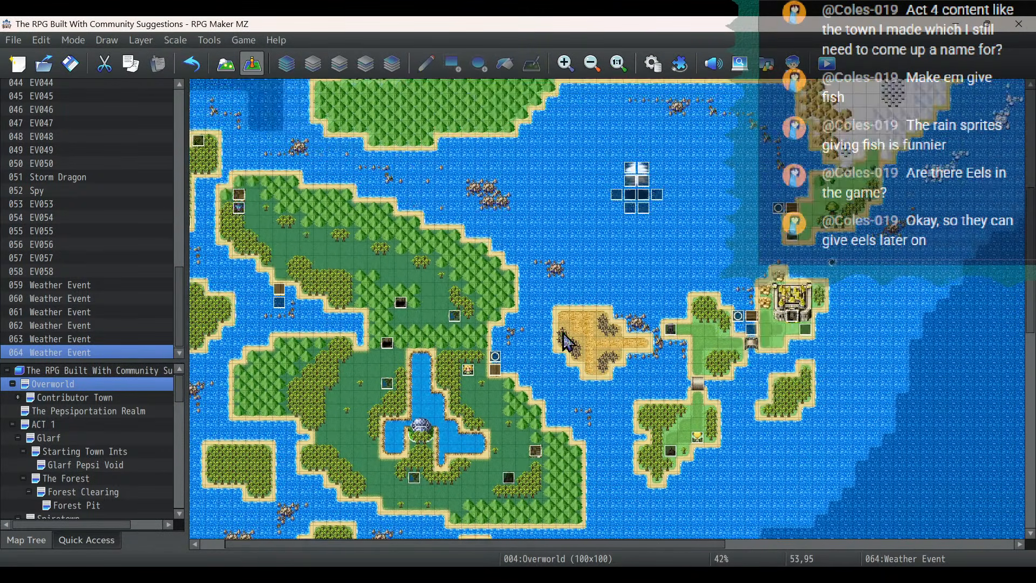
{"action": "left_click", "coordinate": [468, 370]}
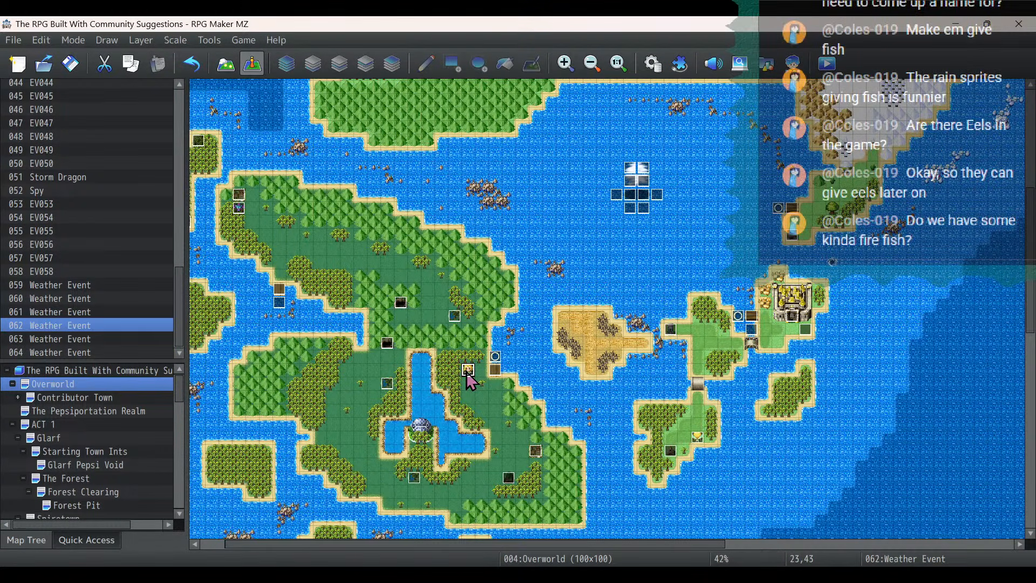
{"action": "right_click", "coordinate": [466, 374]}
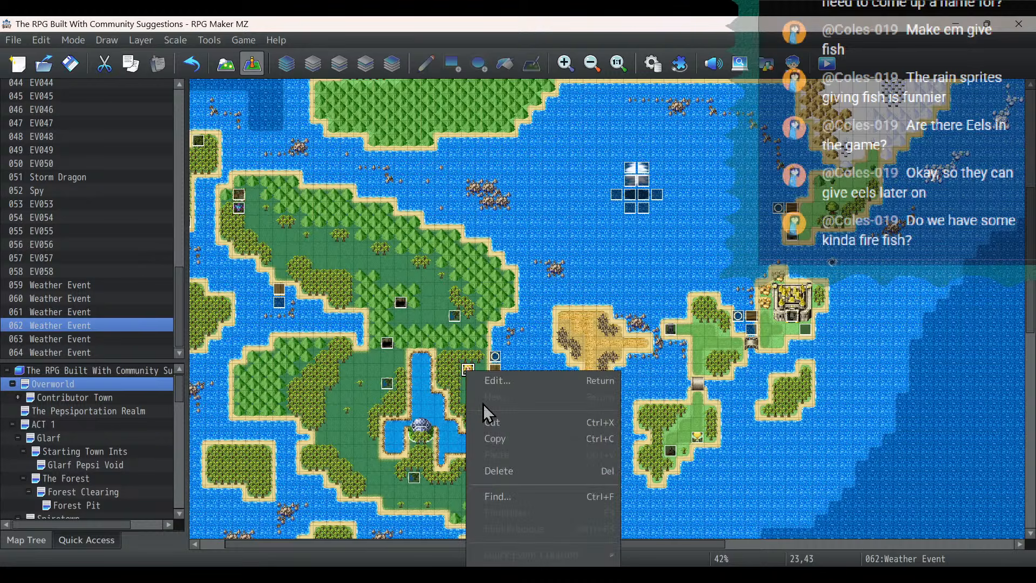
{"action": "left_click", "coordinate": [487, 438]}
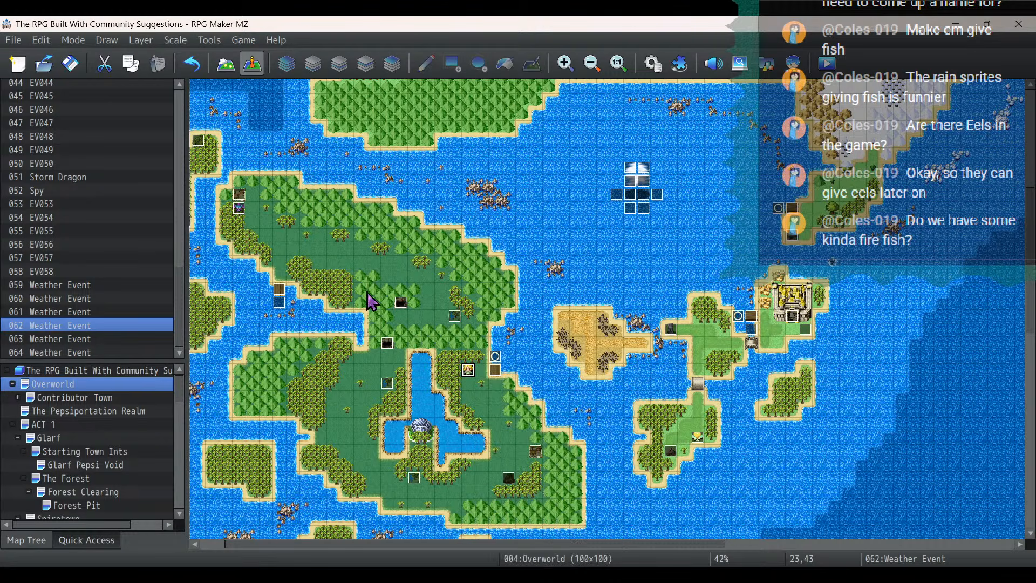
{"action": "right_click", "coordinate": [323, 235]}
{"action": "left_click", "coordinate": [357, 317]}
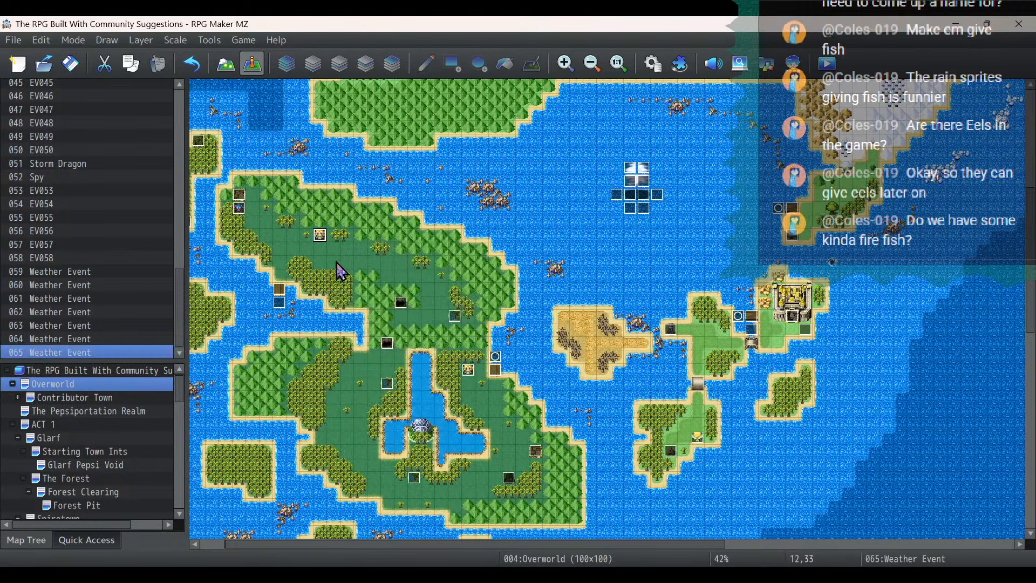
- Change the reward message of the rain sprite event at 12,33 to "The Rain Sprite gave you an Axlotl!"
{"action": "double_click", "coordinate": [320, 234]}
{"action": "double_click", "coordinate": [570, 208]}
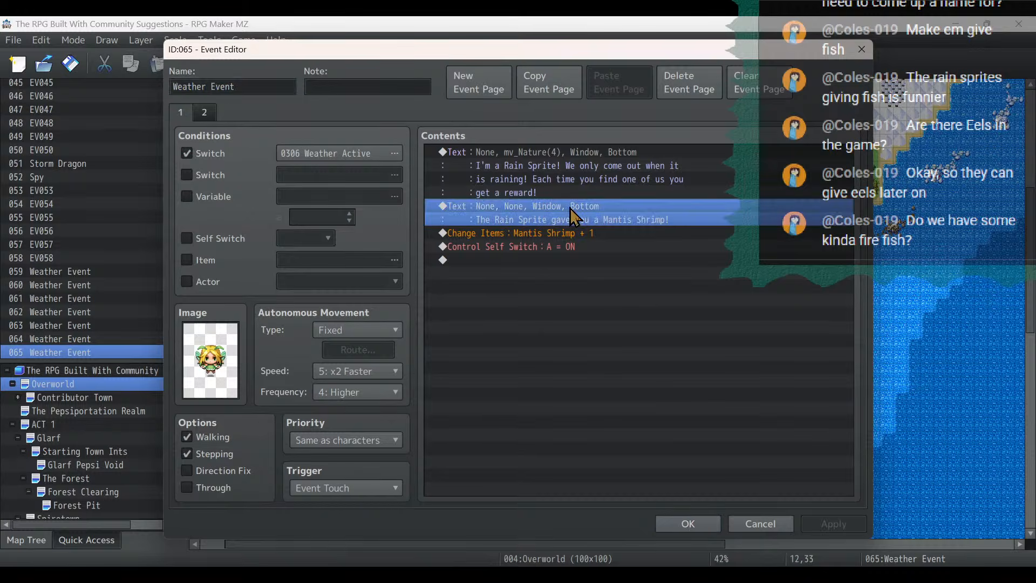
{"action": "key", "text": "BackSpace"}
{"action": "key", "text": "BackSpace"}
{"action": "key", "text": "BackSpace"}
{"action": "key", "text": "BackSpace"}
{"action": "key", "text": "BackSpace"}
{"action": "key", "text": "BackSpace"}
{"action": "key", "text": "BackSpace"}
{"action": "key", "text": "BackSpace"}
{"action": "key", "text": "BackSpace"}
{"action": "key", "text": "BackSpace"}
{"action": "key", "text": "BackSpace"}
{"action": "key", "text": "BackSpace"}
{"action": "key", "text": "BackSpace"}
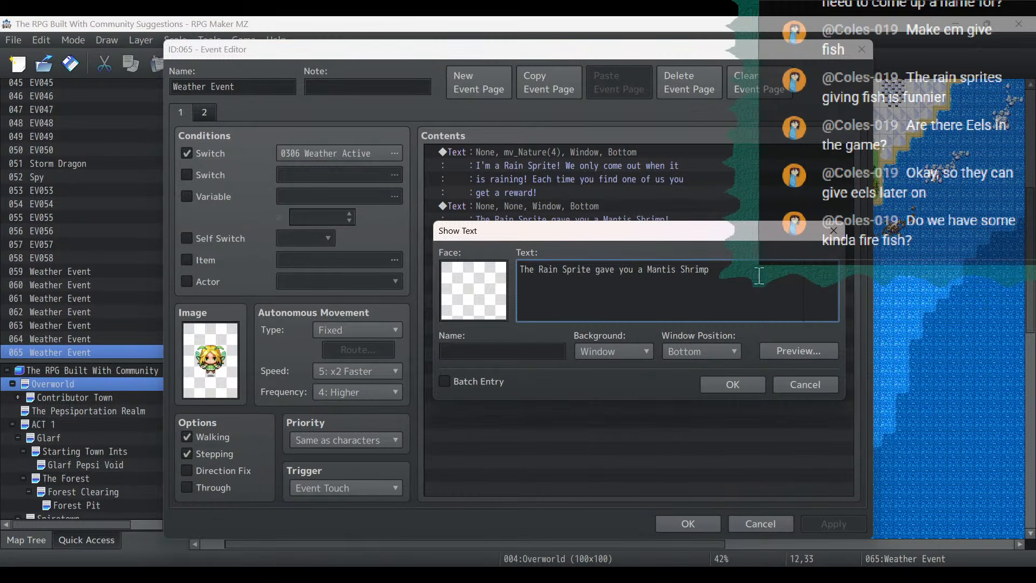
{"action": "type", "text": "n Axlotl!"}
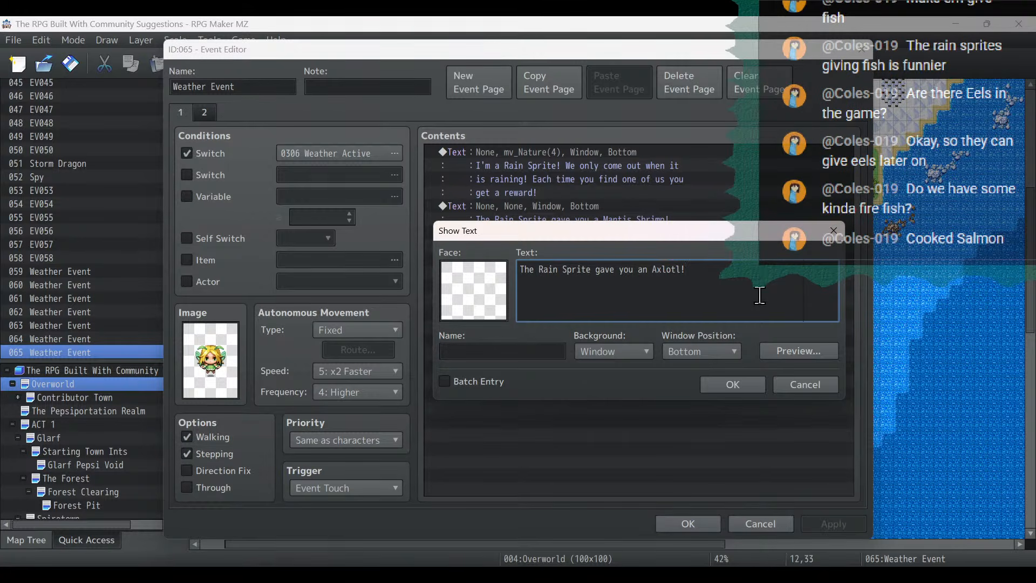
{"action": "left_click", "coordinate": [736, 384]}
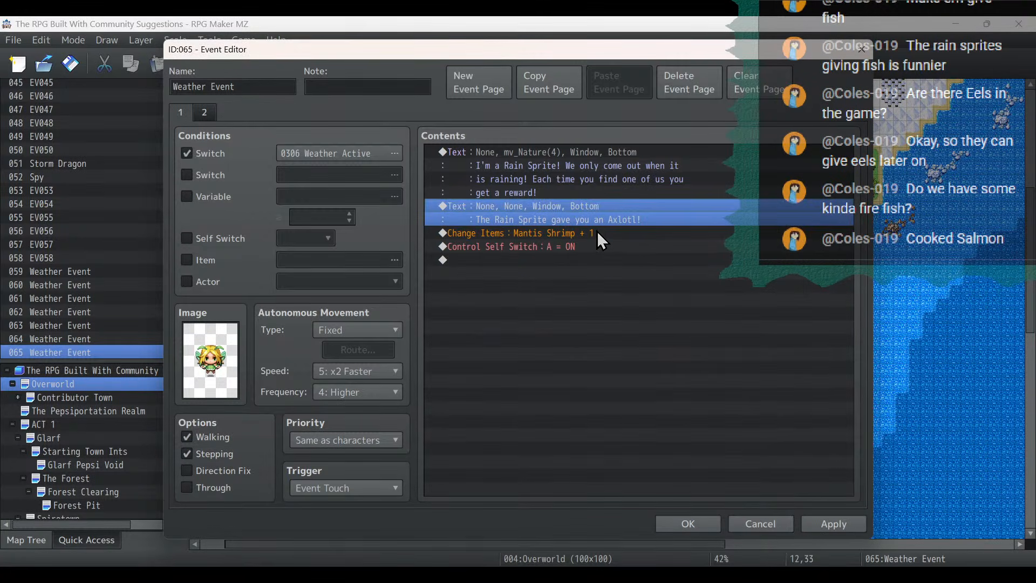
- Change the item given by the rain sprite event at 12,33 to 0018 Axolotl
{"action": "double_click", "coordinate": [598, 232]}
{"action": "left_click", "coordinate": [653, 259]}
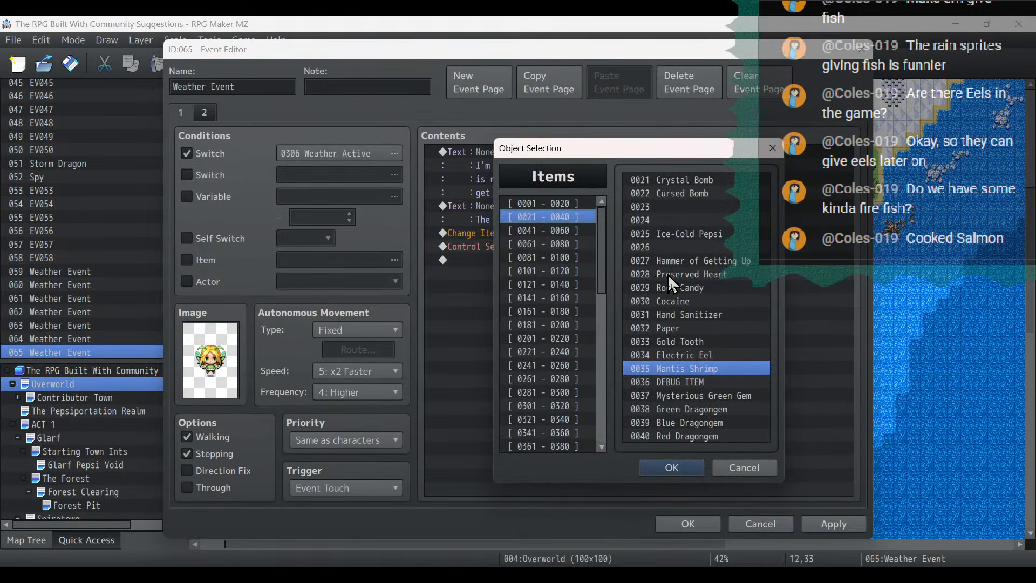
{"action": "left_click", "coordinate": [577, 204]}
{"action": "double_click", "coordinate": [672, 410]}
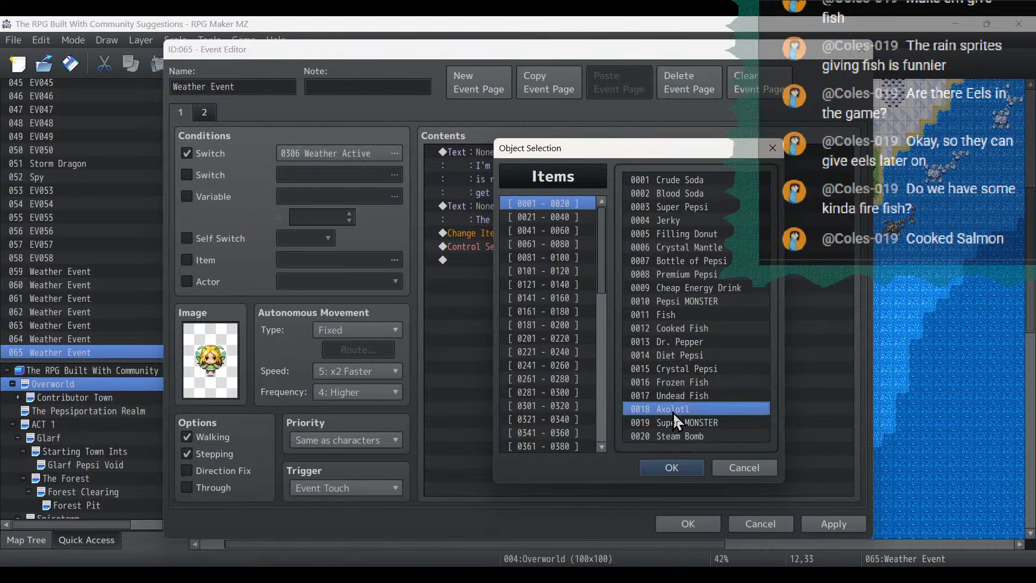
{"action": "left_click", "coordinate": [653, 395]}
- Correct the reward message of the rain sprite event at 12,33 to "The Rain Sprite gave you an Axolotl!" and save the event
{"action": "double_click", "coordinate": [588, 208]}
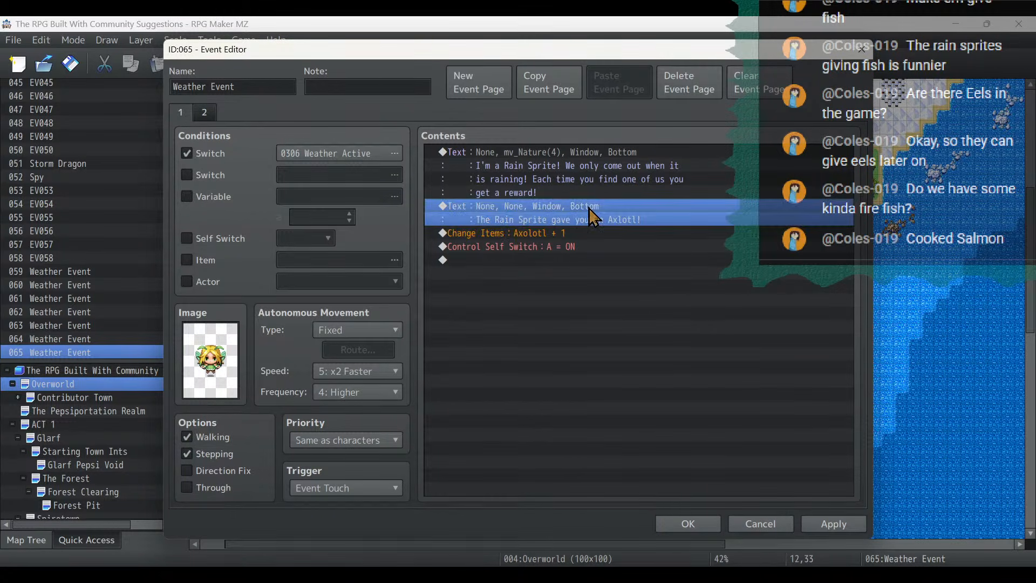
{"action": "left_click_drag", "start_coordinate": [620, 234], "coordinate": [619, 324]}
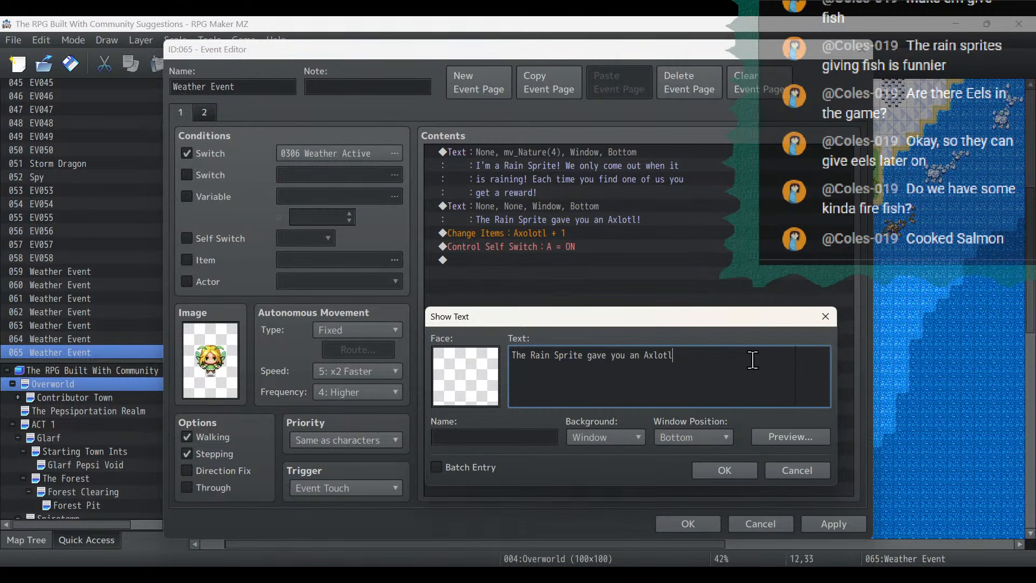
{"action": "key", "text": "BackSpace"}
{"action": "key", "text": "BackSpace"}
{"action": "key", "text": "BackSpace"}
{"action": "key", "text": "BackSpace"}
{"action": "type", "text": "olotl!"}
{"action": "left_click", "coordinate": [725, 470]}
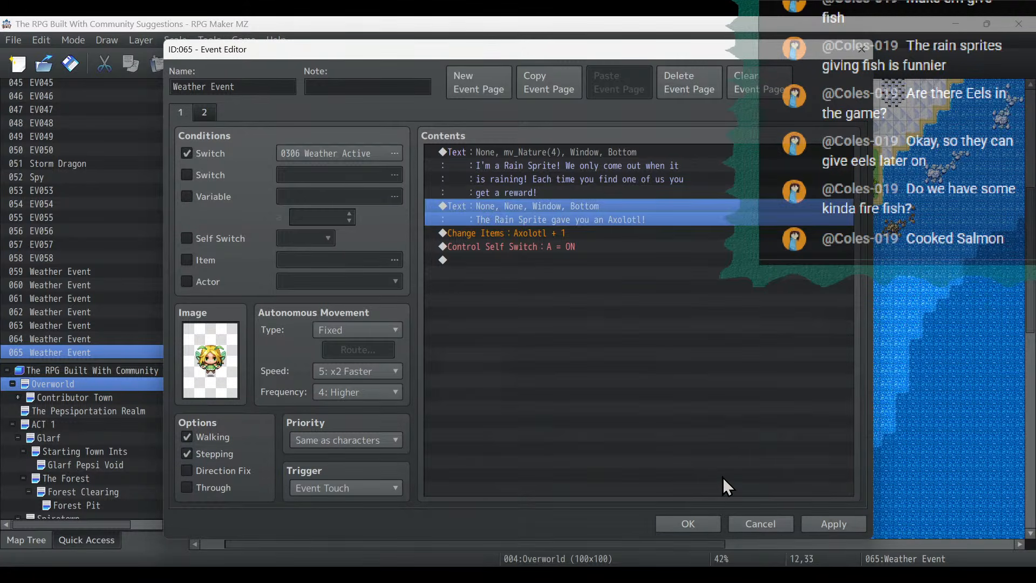
{"action": "left_click", "coordinate": [833, 524]}
{"action": "left_click", "coordinate": [739, 528]}
- Look over the overworld map and check today's stream tasks in the project notes
{"action": "scroll", "coordinate": [574, 358], "scroll_direction": "up", "scroll_amount": 3, "text": "ctrl"}
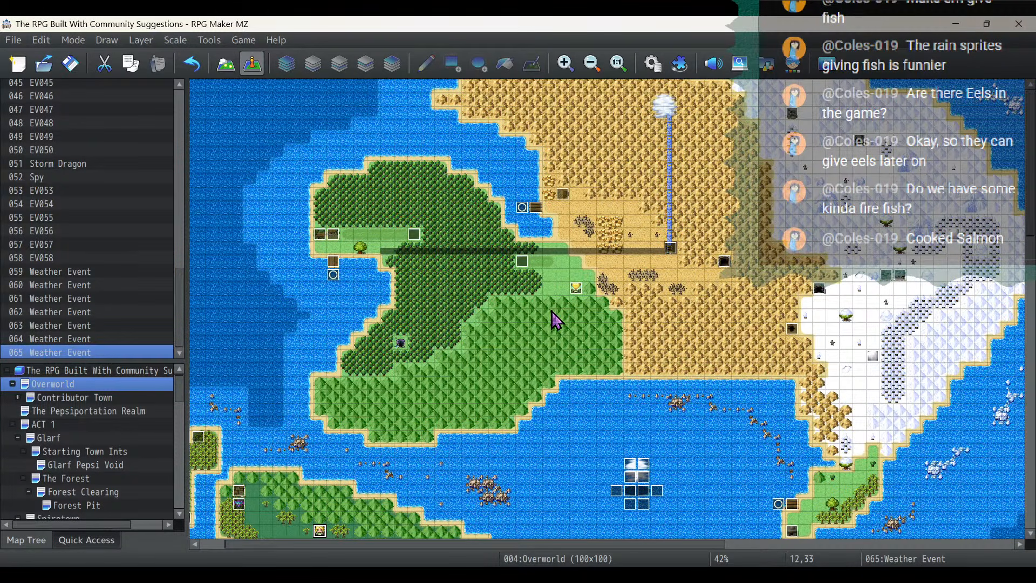
{"action": "scroll", "coordinate": [718, 274], "scroll_direction": "down", "scroll_amount": 5}
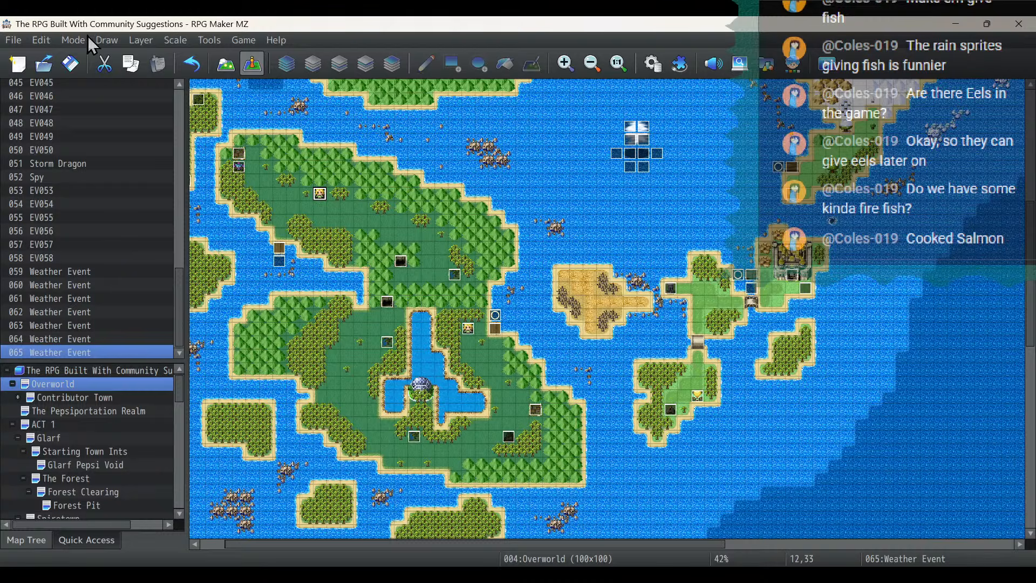
{"action": "key", "text": "alt+Tab"}
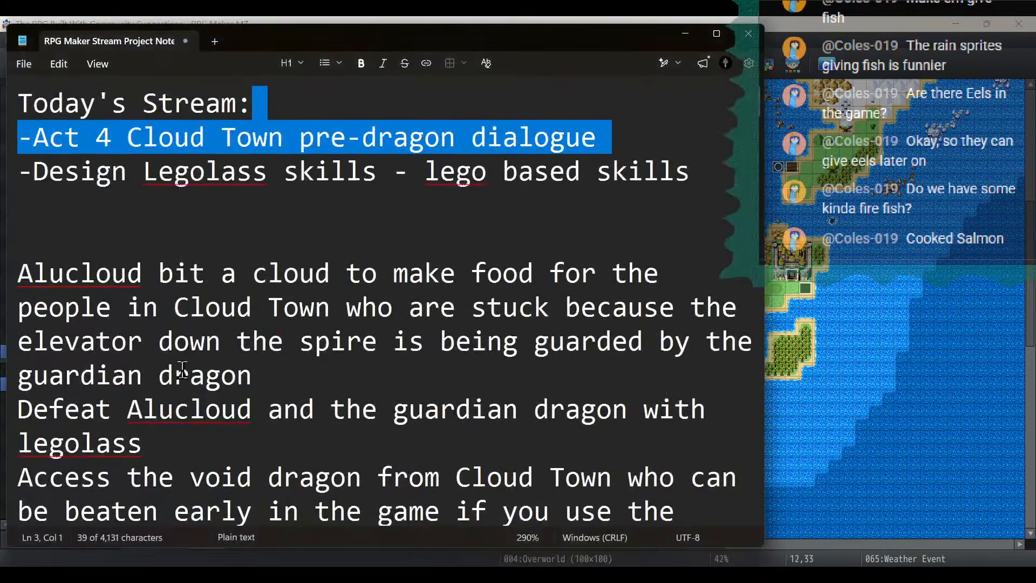
{"action": "left_click", "coordinate": [277, 173]}
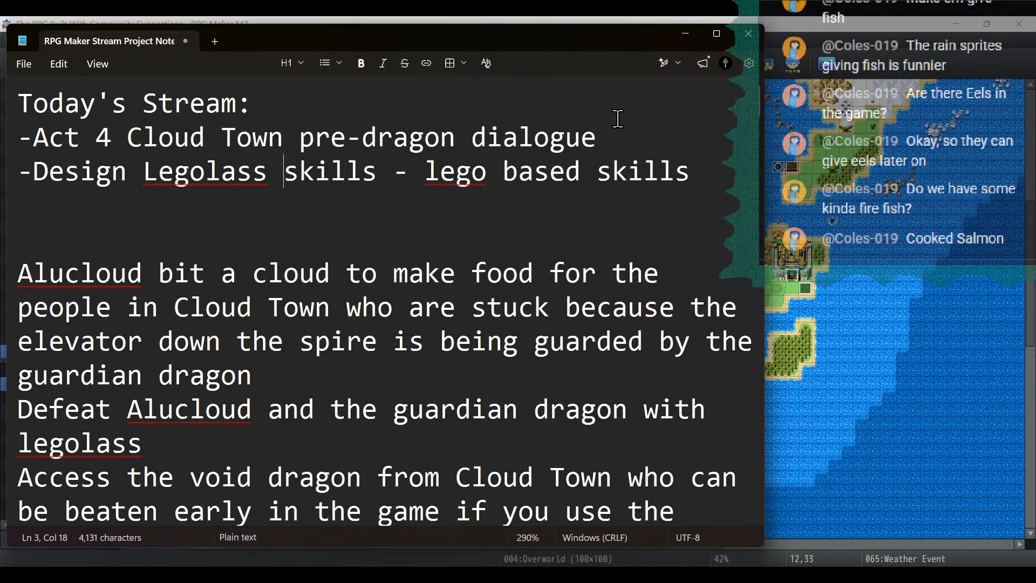
{"action": "left_click", "coordinate": [680, 31]}
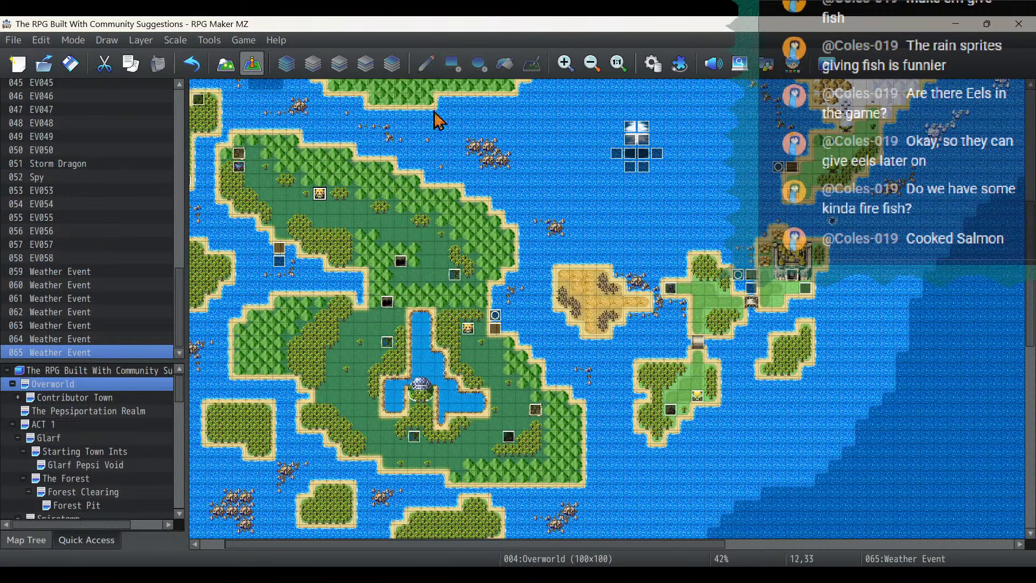
- Open the Spire Interior map under Cloud Town in ACT 4
{"action": "scroll", "coordinate": [76, 390], "scroll_direction": "down", "scroll_amount": 10}
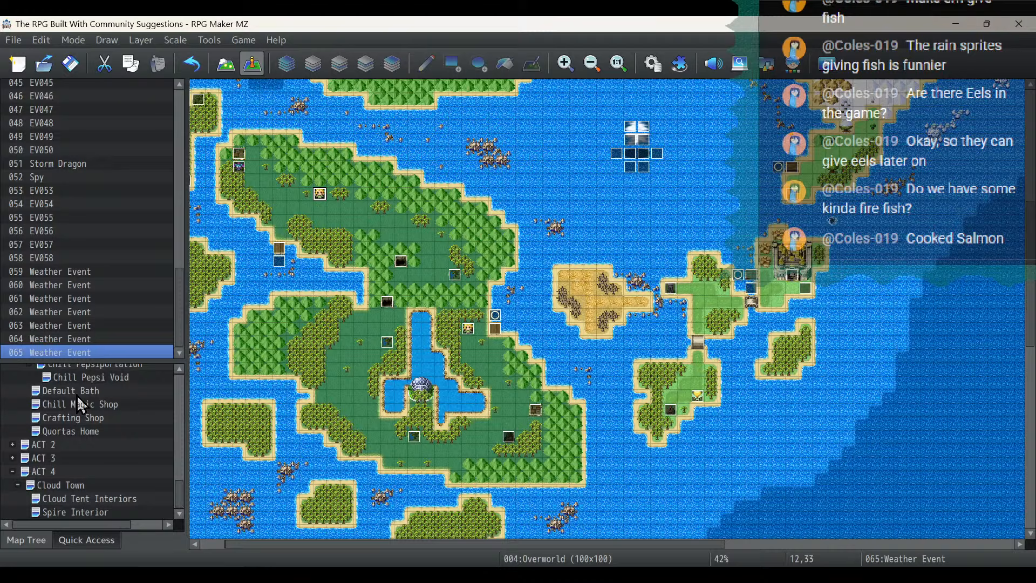
{"action": "left_click", "coordinate": [74, 484]}
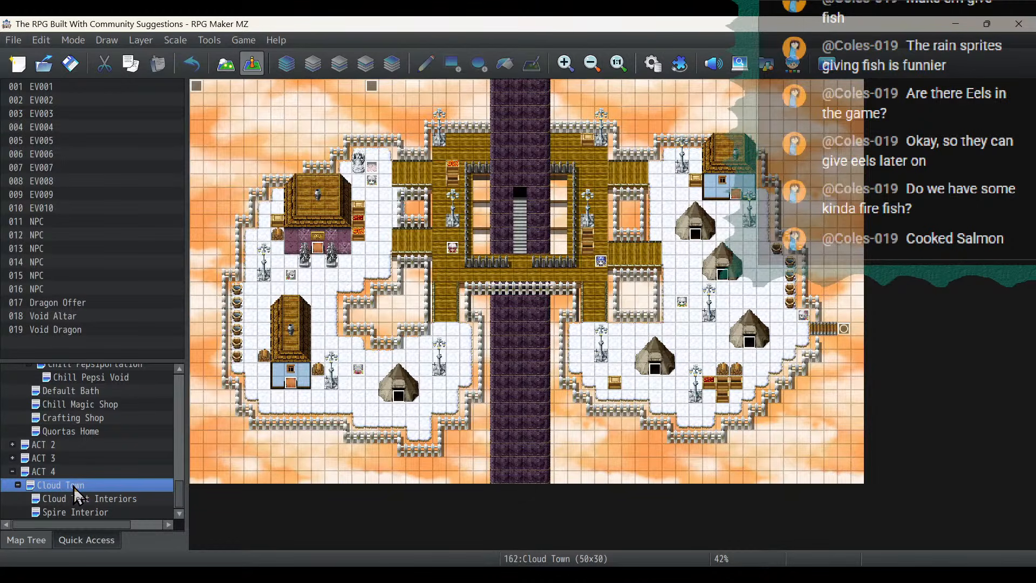
{"action": "left_click", "coordinate": [92, 512]}
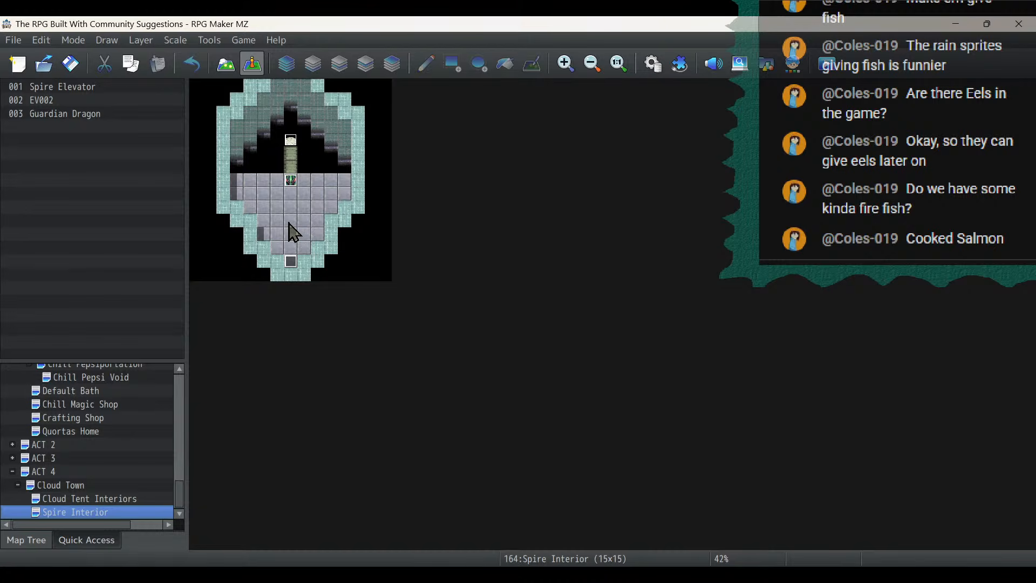
- Create an event at 8,10 in the Spire Interior using a white-haired, red-clothed Fae sprite with stepping animation enabled
{"action": "double_click", "coordinate": [309, 223]}
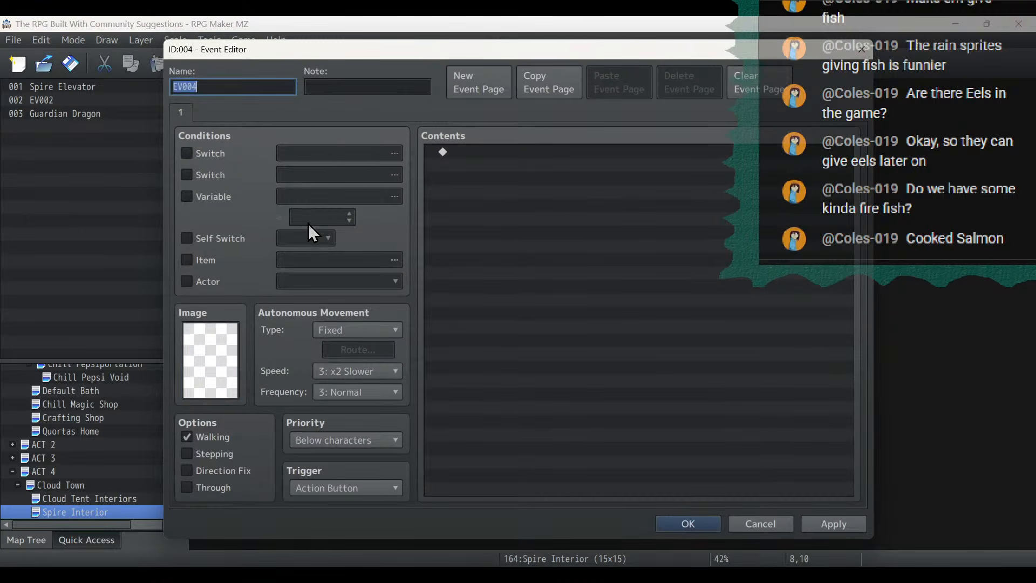
{"action": "double_click", "coordinate": [231, 342]}
{"action": "left_click_drag", "start_coordinate": [414, 190], "coordinate": [419, 225]}
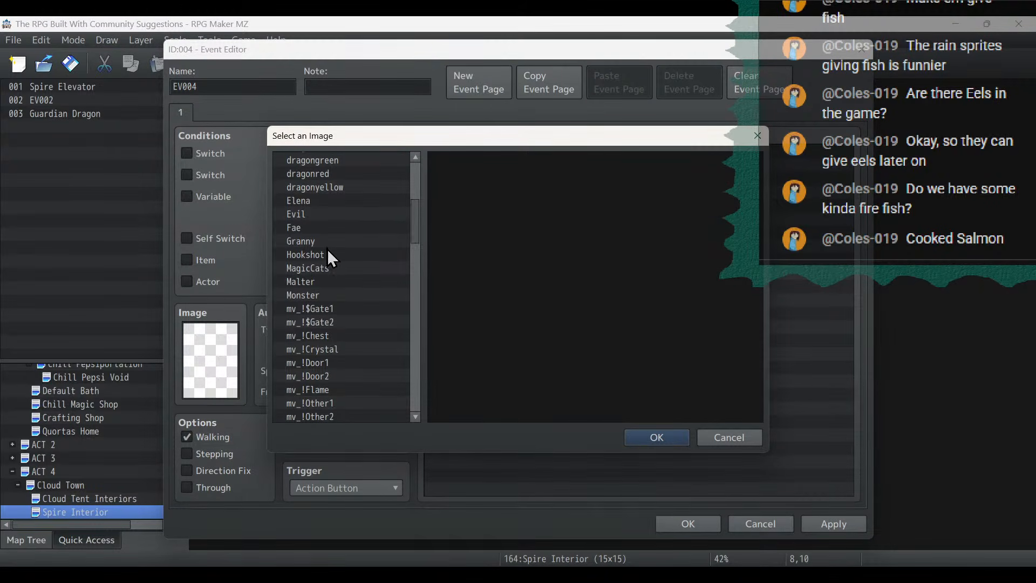
{"action": "left_click", "coordinate": [320, 227]}
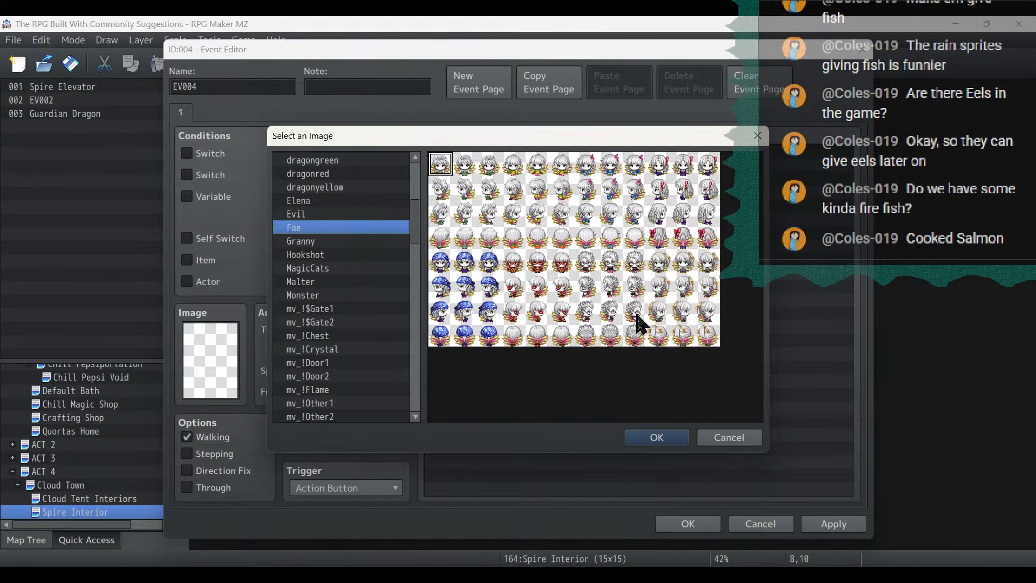
{"action": "double_click", "coordinate": [560, 292]}
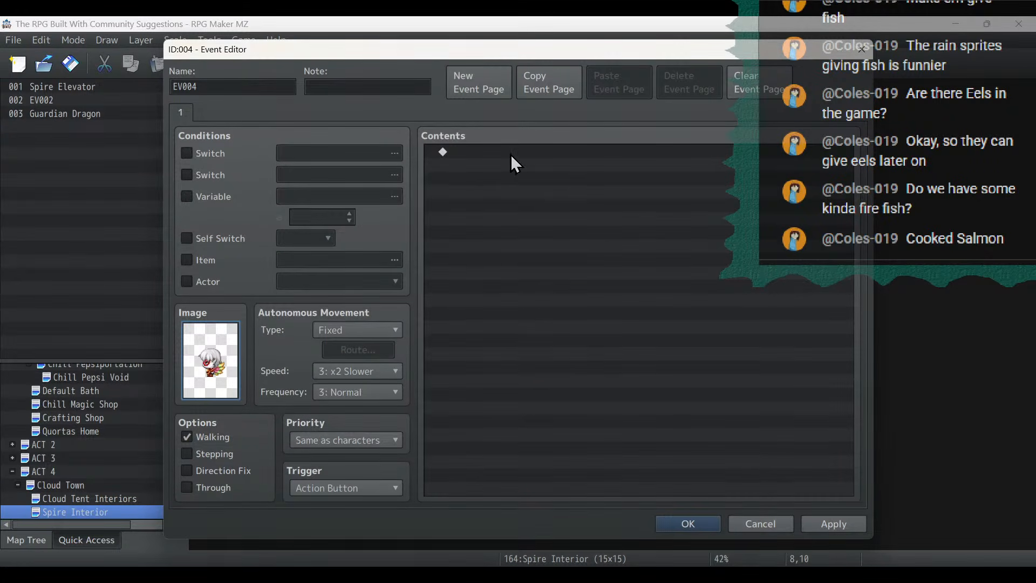
{"action": "left_click", "coordinate": [510, 153]}
{"action": "left_click", "coordinate": [204, 452]}
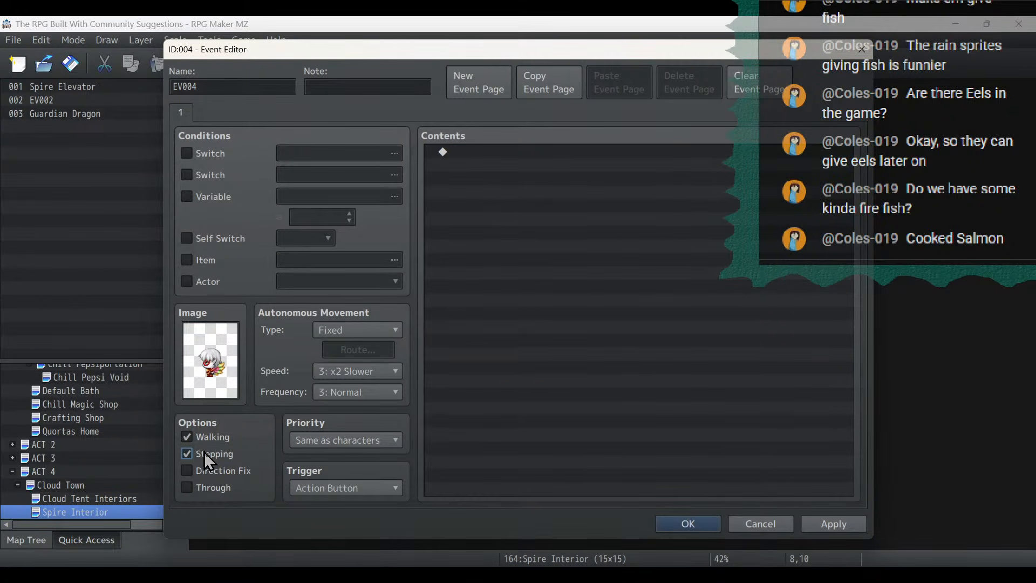
- Start a text message in the new fairy event with "This dragon has been blocking access to the Spire elevator for weeks!"
{"action": "double_click", "coordinate": [524, 221]}
{"action": "left_click", "coordinate": [476, 156]}
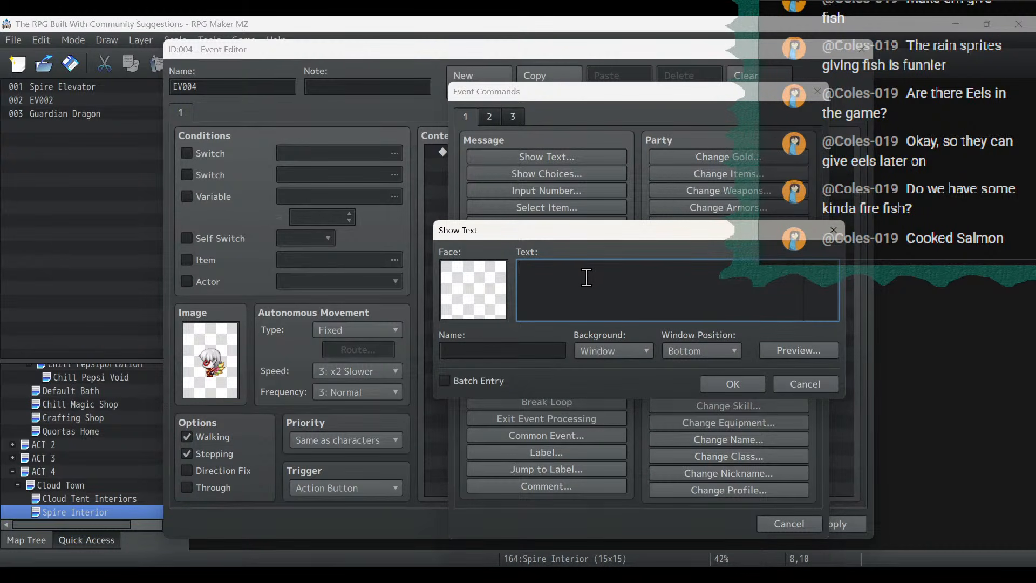
{"action": "type", "text": "This dragon has been blocking access to the"}
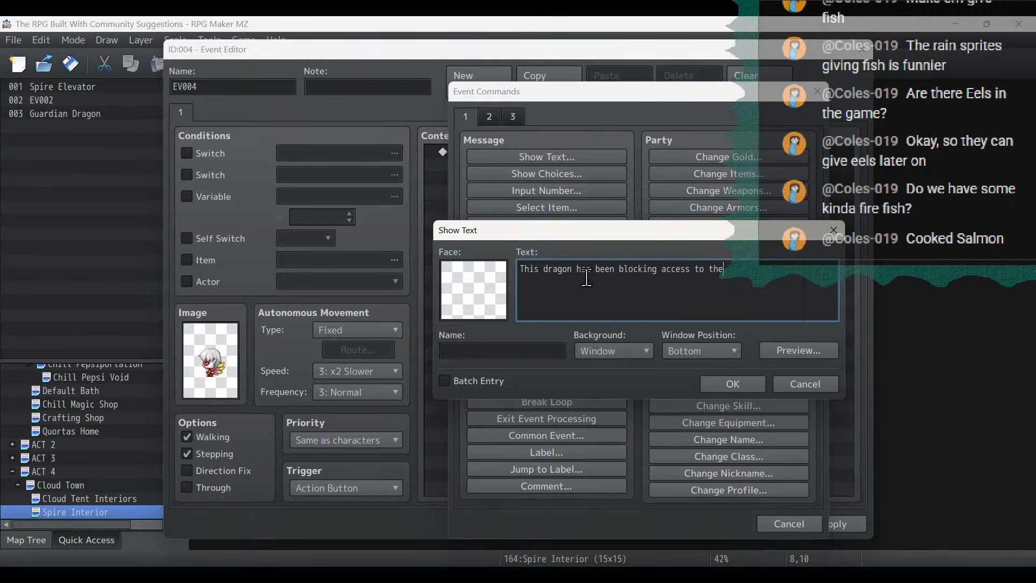
{"action": "type", "text": " Spire "}
{"action": "type", "text": "elevator for"}
{"action": "type", "text": " weeks!"}
{"action": "type", "text": " You sho"}
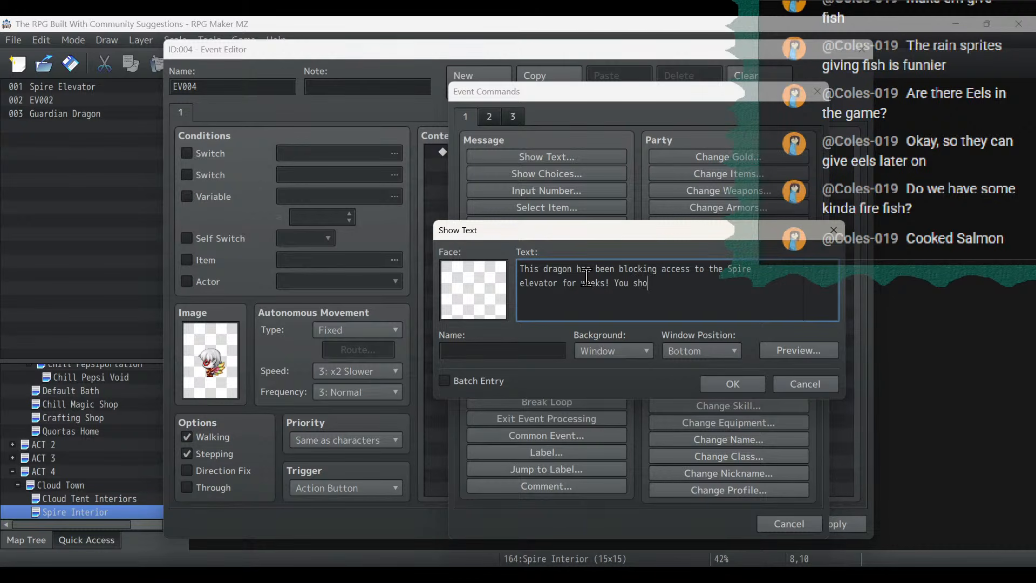
{"action": "type", "text": "uldn't try fighting it unless"}
- Complete the message with "You shouldn't try fighting it unless you are an expert dragonslayer!" and apply the event
{"action": "key", "text": "Return"}
{"action": "type", "text": "you "}
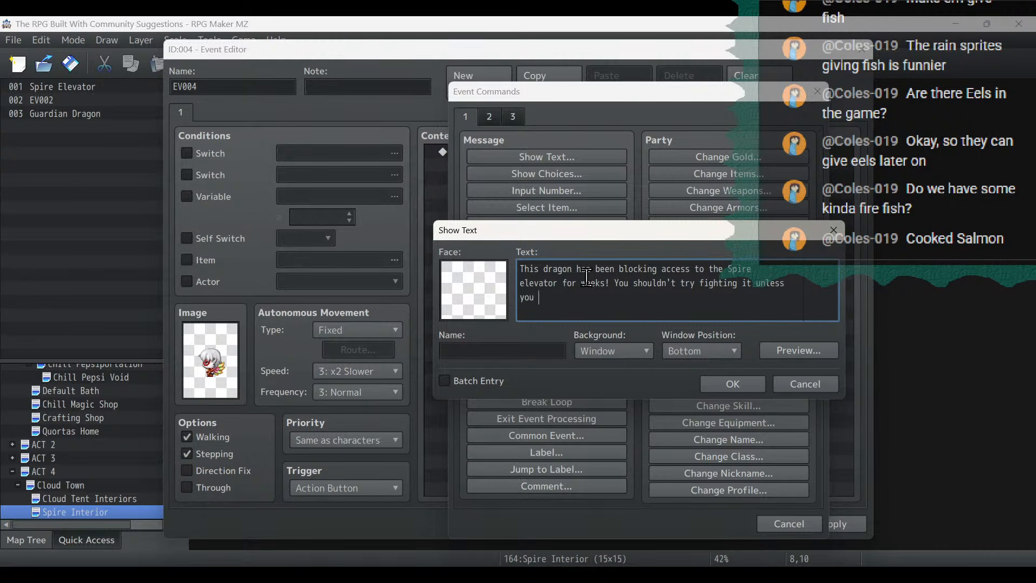
{"action": "type", "text": "are an expert dragons"}
{"action": "type", "text": "layer!"}
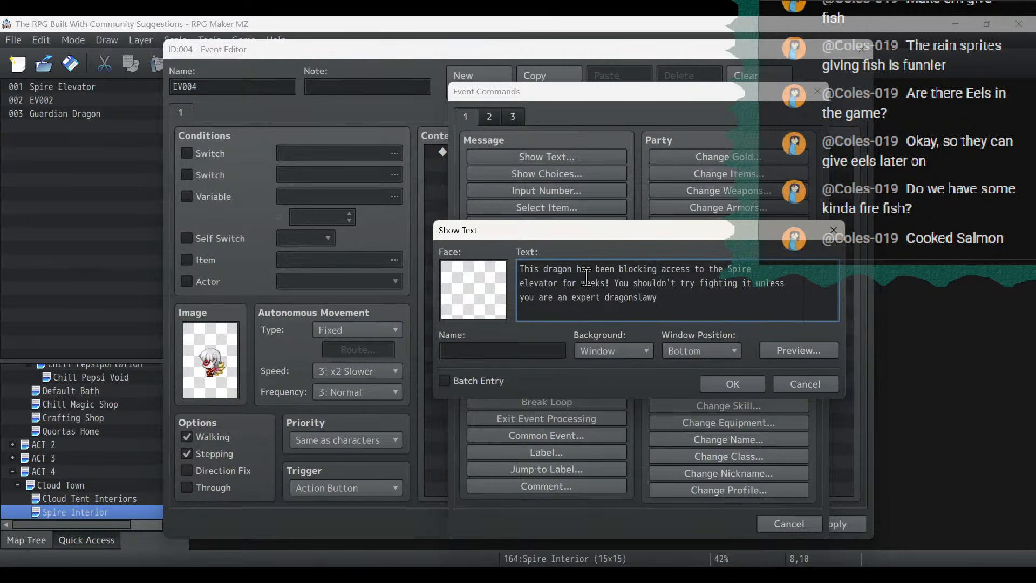
{"action": "left_click", "coordinate": [735, 389]}
{"action": "left_click", "coordinate": [840, 528]}
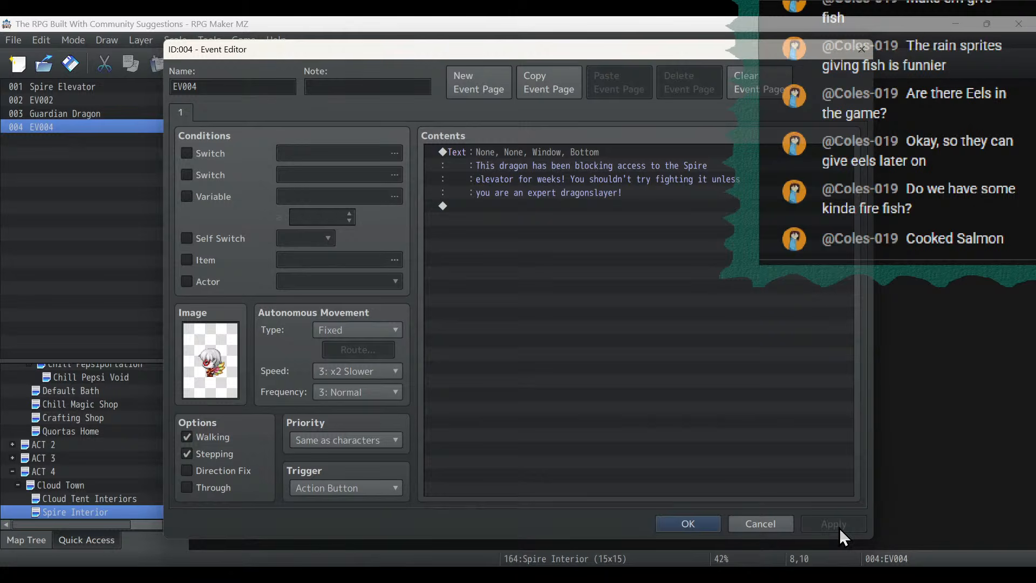
- Duplicate the fairy's event page and make the second page conditional on switch 0304 Gods Are Dead
{"action": "left_click", "coordinate": [542, 88]}
{"action": "left_click", "coordinate": [617, 85]}
{"action": "left_click", "coordinate": [186, 153]}
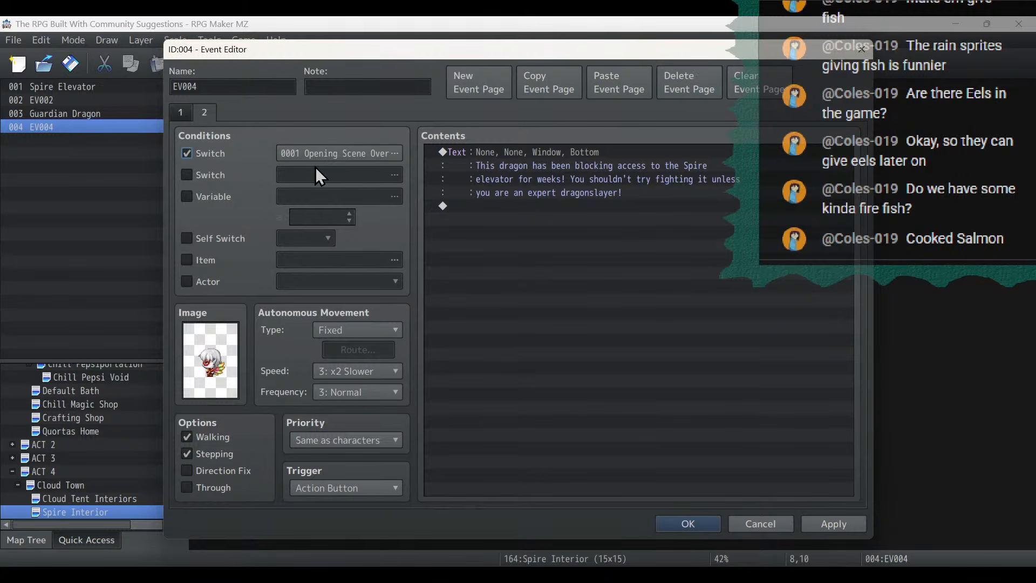
{"action": "left_click", "coordinate": [344, 147]}
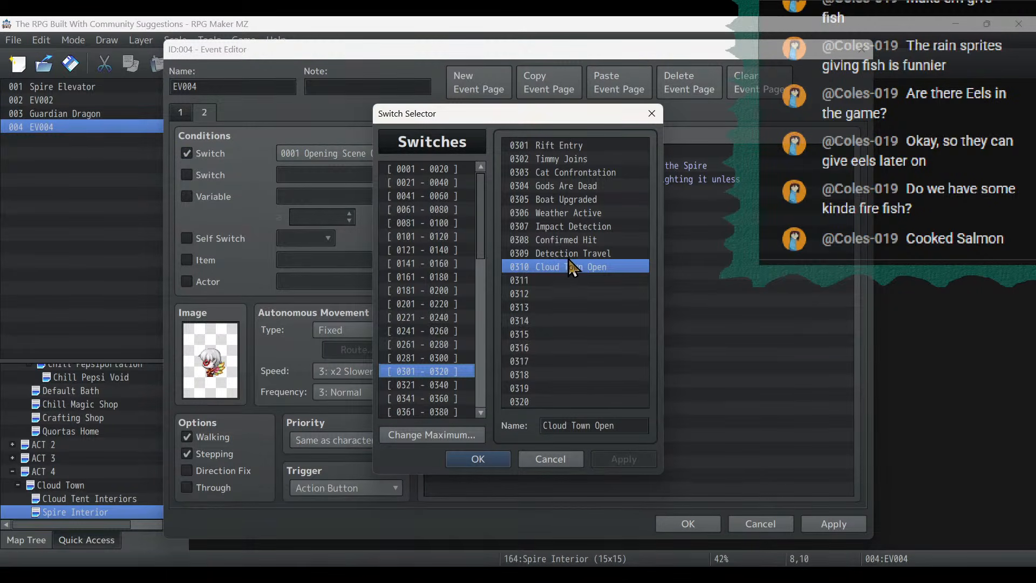
{"action": "left_click", "coordinate": [568, 240]}
{"action": "double_click", "coordinate": [568, 189]}
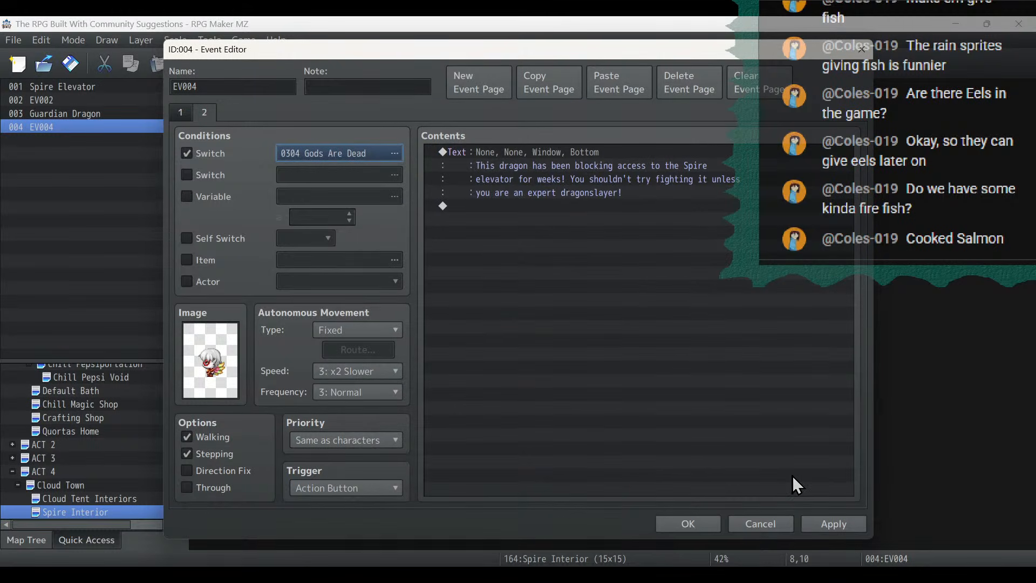
{"action": "left_click", "coordinate": [817, 523]}
{"action": "double_click", "coordinate": [603, 156]}
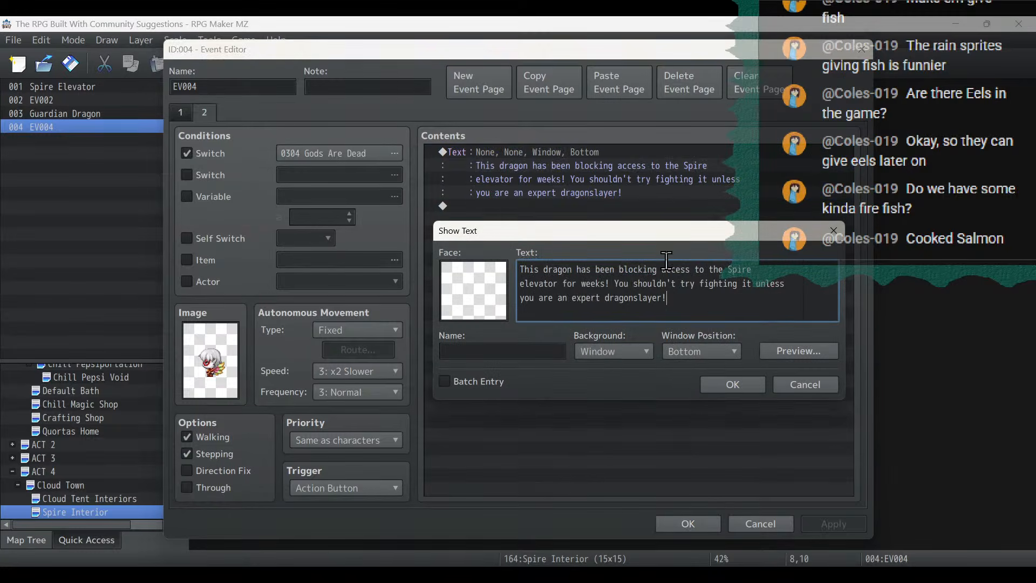
{"action": "left_click_drag", "start_coordinate": [668, 298], "coordinate": [614, 281]}
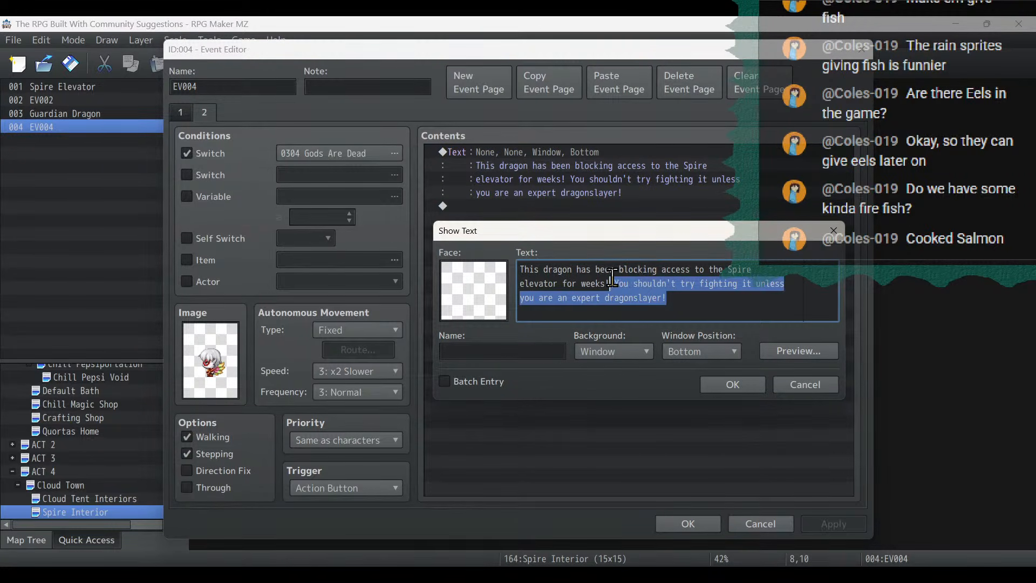
{"action": "left_click", "coordinate": [712, 315]}
{"action": "left_click", "coordinate": [726, 384]}
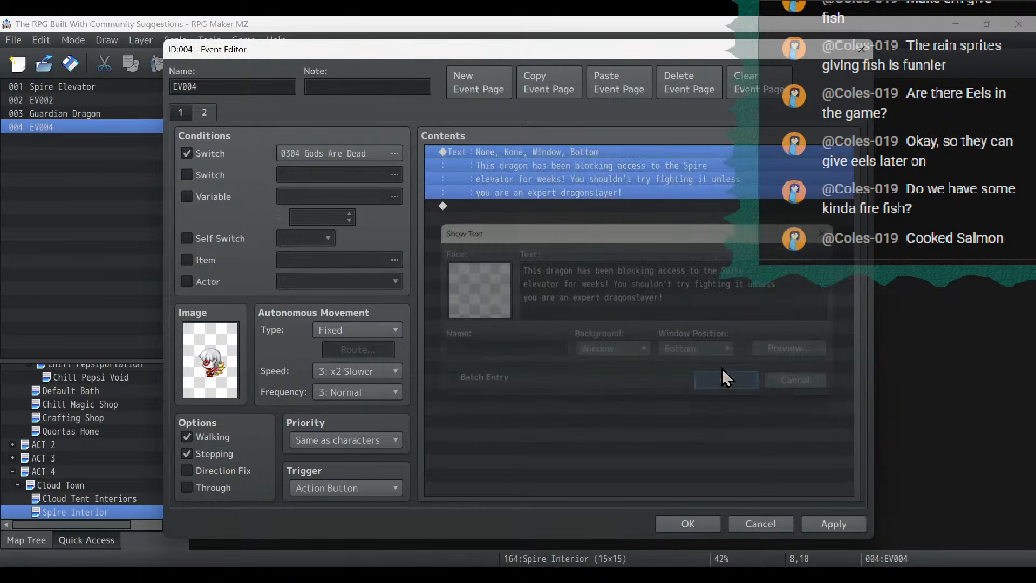
- Duplicate the message on page 2 and change the copy to "I have heard that there is a dragonslaying prodigy living in Glarf!"
{"action": "key", "text": "ctrl+c"}
{"action": "left_click", "coordinate": [598, 222]}
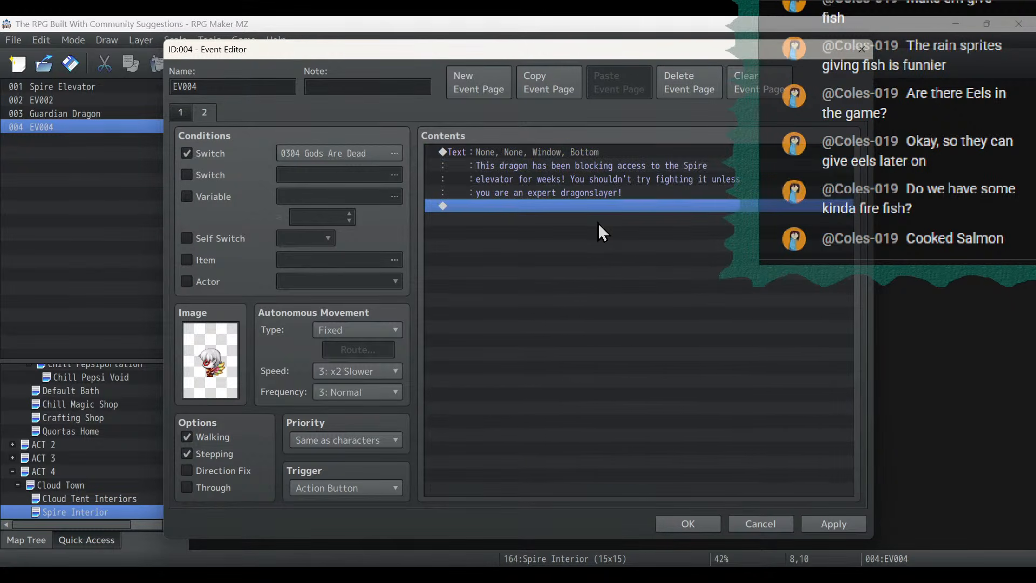
{"action": "key", "text": "ctrl+v"}
{"action": "double_click", "coordinate": [590, 211]}
{"action": "key", "text": "ctrl+a"}
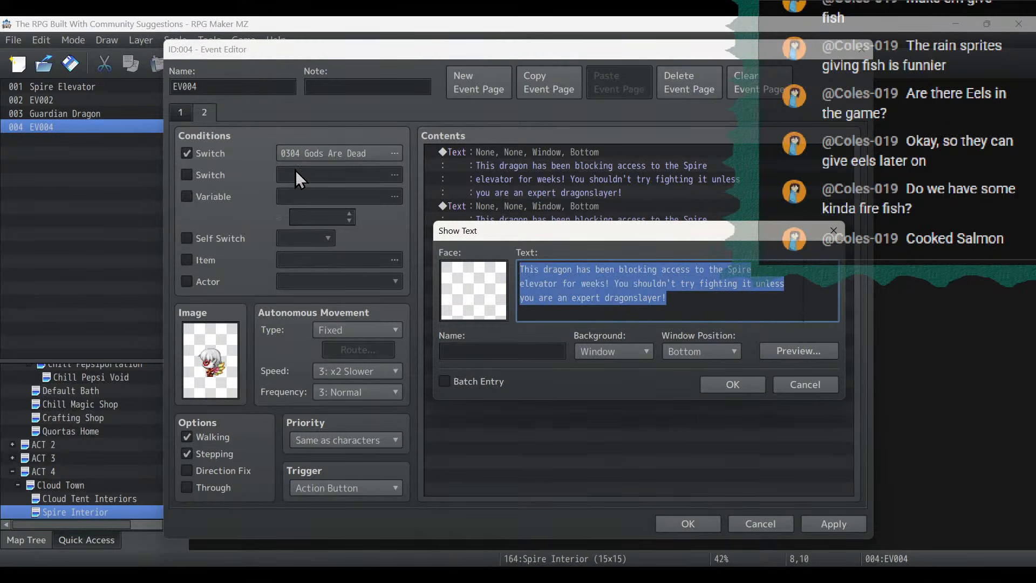
{"action": "type", "text": "I have heard"}
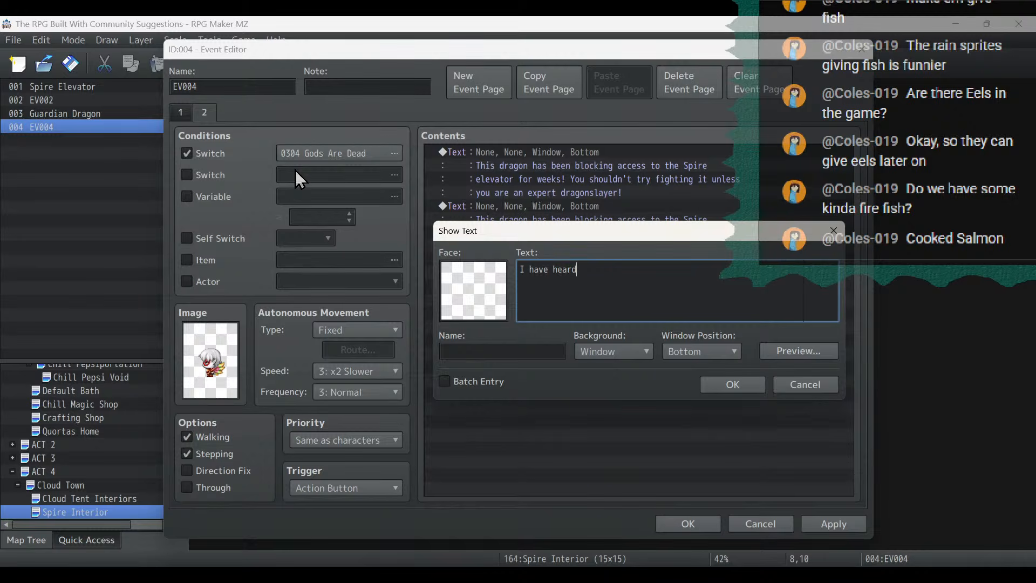
{"action": "type", "text": " that there is a dragonslaying pro"}
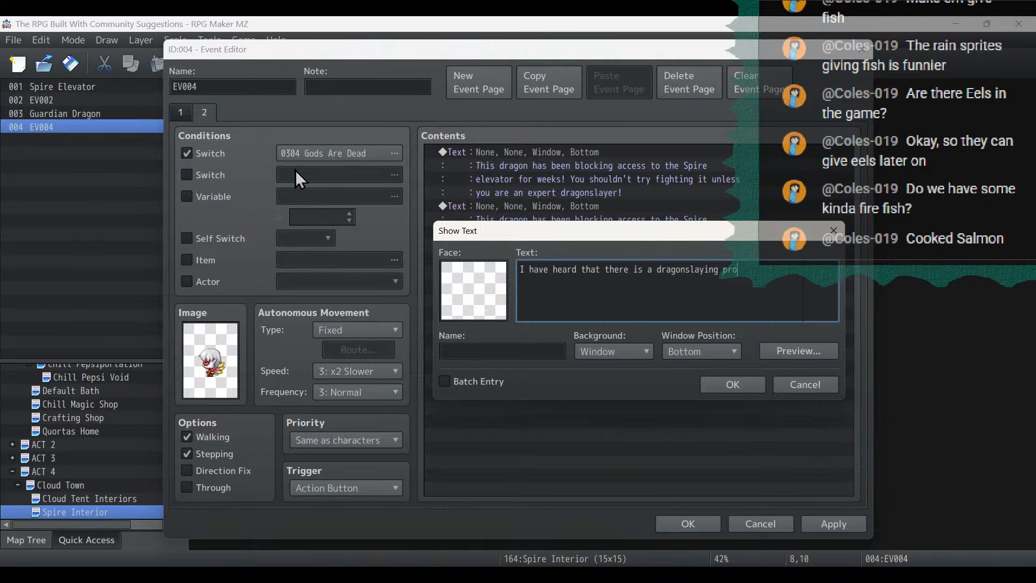
{"action": "type", "text": "digy l"}
{"action": "key", "text": "Return"}
{"action": "type", "text": "living in Glarf!"}
{"action": "left_click", "coordinate": [733, 385]}
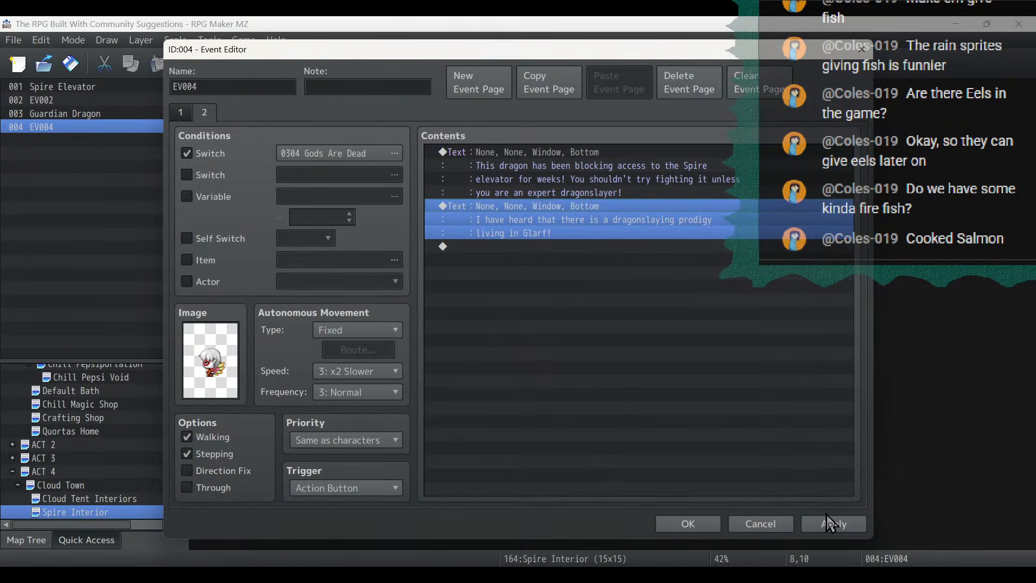
- Apply and close the fairy event in the Spire Interior, and save the project
{"action": "left_click", "coordinate": [831, 524]}
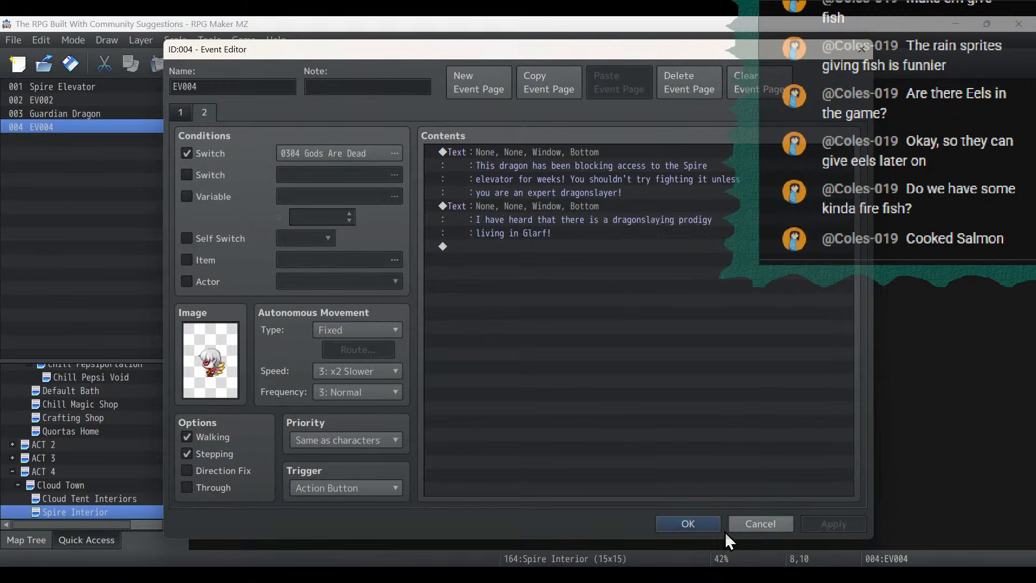
{"action": "left_click", "coordinate": [695, 526]}
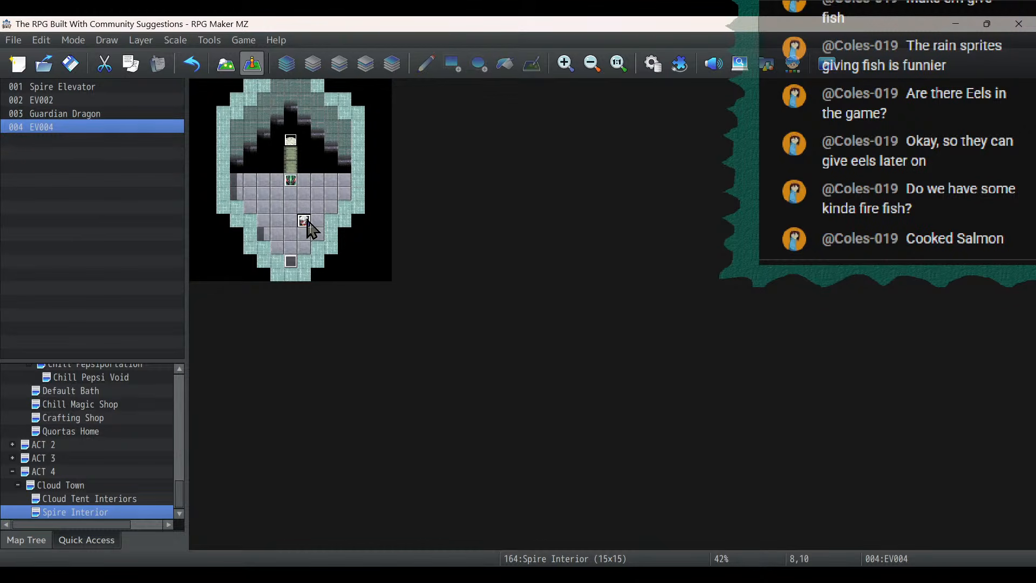
{"action": "left_click", "coordinate": [69, 63]}
- Duplicate the Guardian Dragon common event from slot 0068 into the empty slot 0069 of the database
{"action": "left_click", "coordinate": [293, 190]}
{"action": "left_click", "coordinate": [291, 179]}
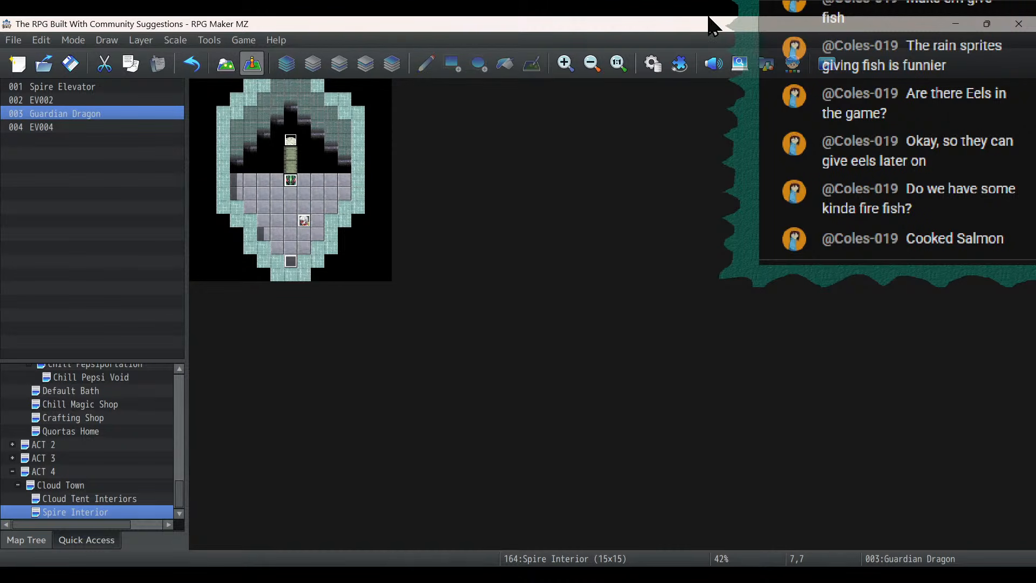
{"action": "left_click", "coordinate": [659, 61]}
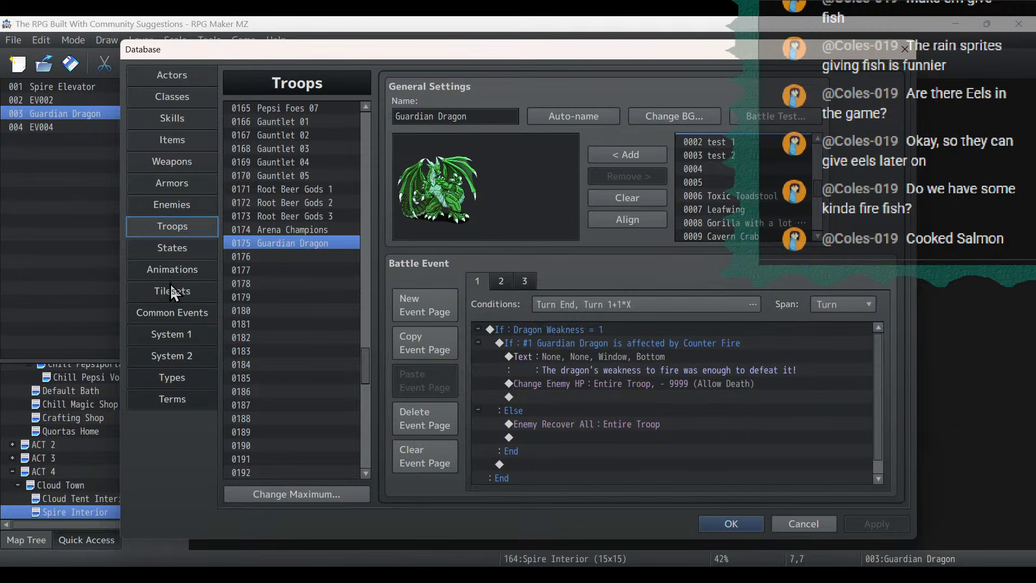
{"action": "left_click", "coordinate": [171, 312]}
{"action": "right_click", "coordinate": [344, 214]}
{"action": "left_click", "coordinate": [358, 224]}
{"action": "left_click", "coordinate": [351, 228]}
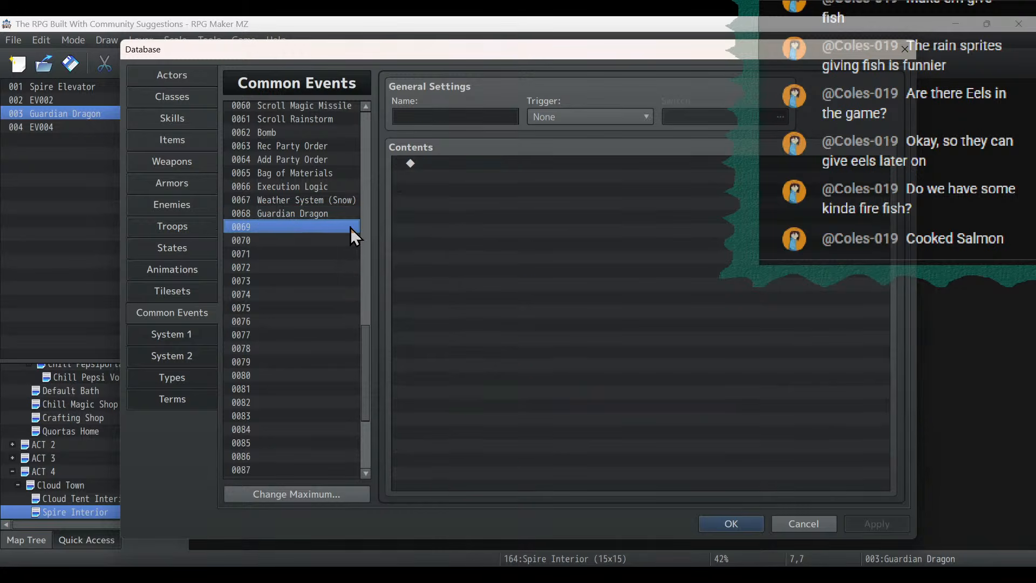
{"action": "right_click", "coordinate": [345, 226]}
{"action": "left_click", "coordinate": [382, 257]}
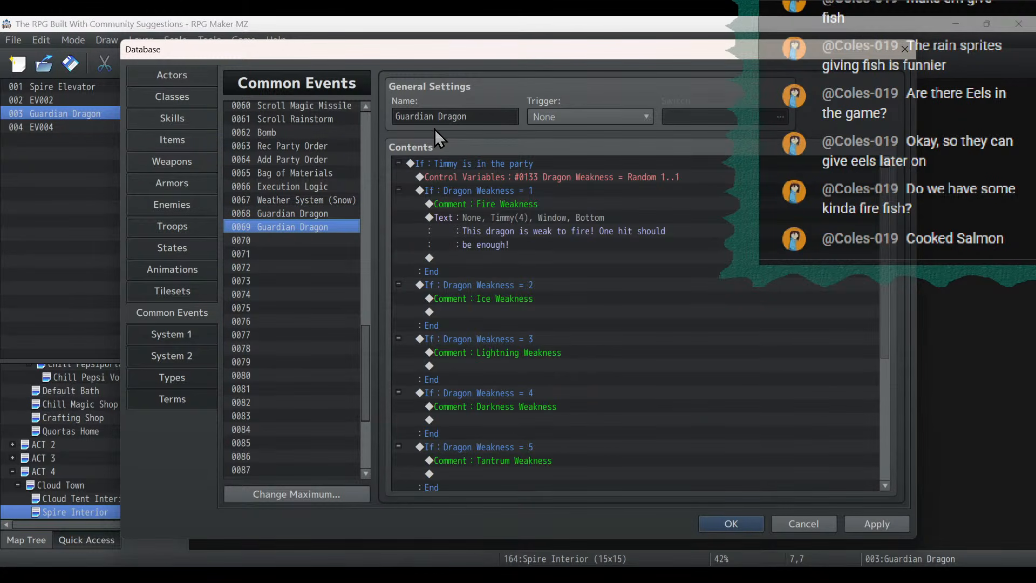
- Rename common event 0068 as Guardian Dragon Easy and apply the change
{"action": "left_click", "coordinate": [352, 212]}
{"action": "left_click", "coordinate": [483, 113]}
{"action": "left_click", "coordinate": [484, 116]}
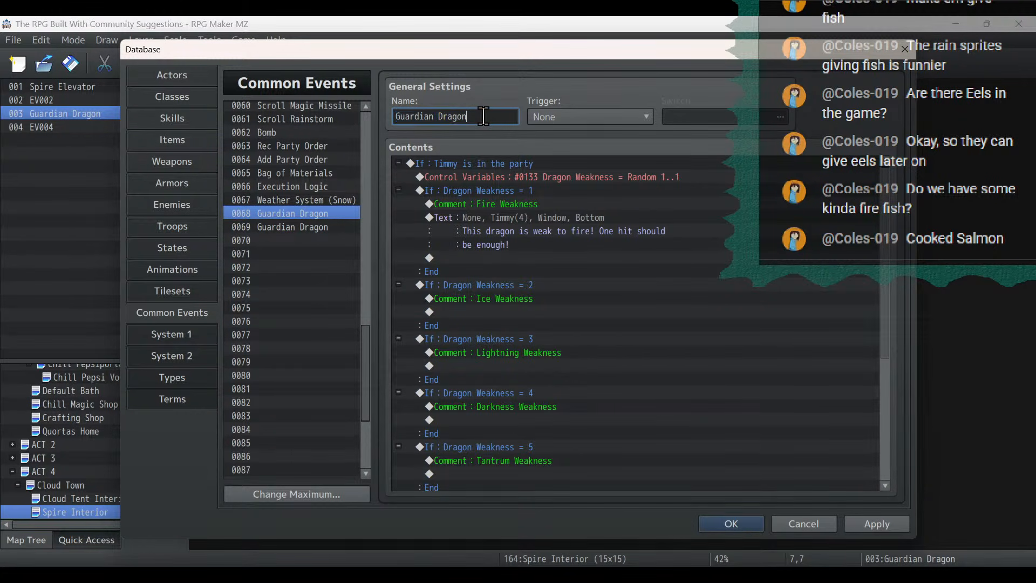
{"action": "type", "text": "Easy"}
{"action": "left_click", "coordinate": [874, 523]}
- Delete the Dragon Weakness branches from 2 onward in the Guardian Dragon Easy event
{"action": "left_click", "coordinate": [485, 284]}
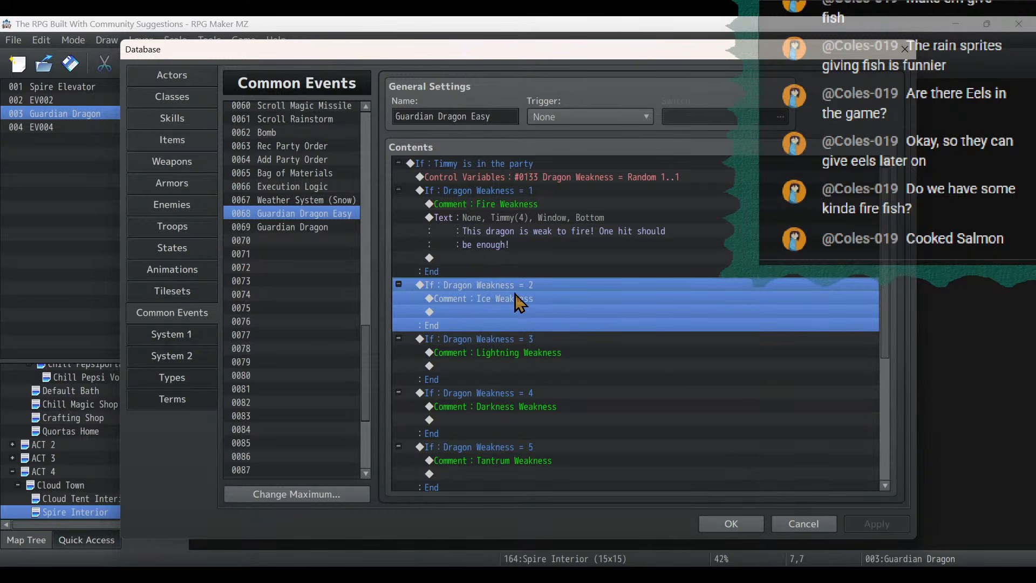
{"action": "key", "text": "Delete"}
{"action": "key", "text": "Delete"}
{"action": "key", "text": "Delete"}
{"action": "key", "text": "Delete"}
{"action": "key", "text": "Delete"}
{"action": "key", "text": "Delete"}
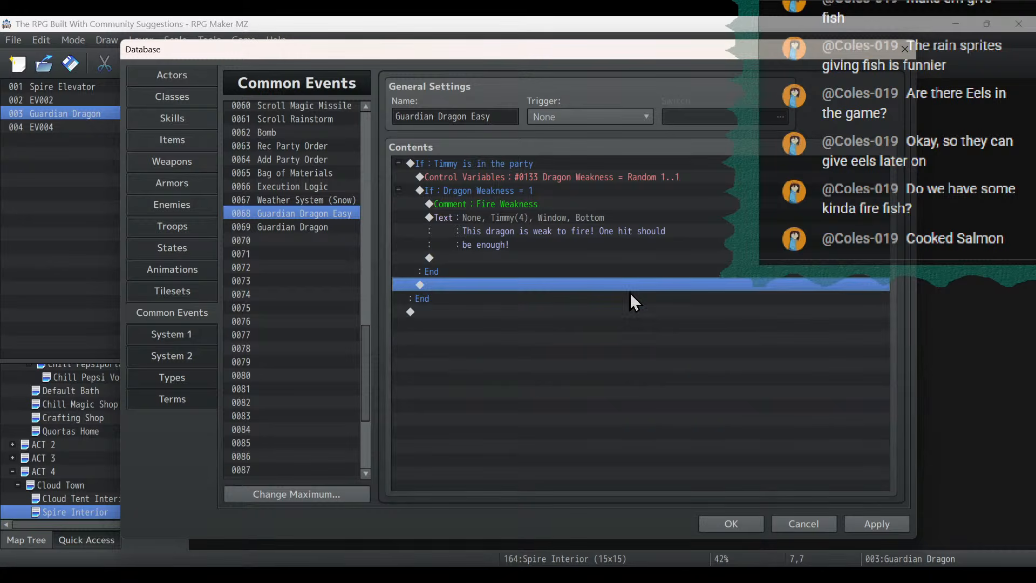
- Copy the Dragon Weakness = 1 branch to the end of the event and set the copy's condition to 2
{"action": "left_click", "coordinate": [535, 190]}
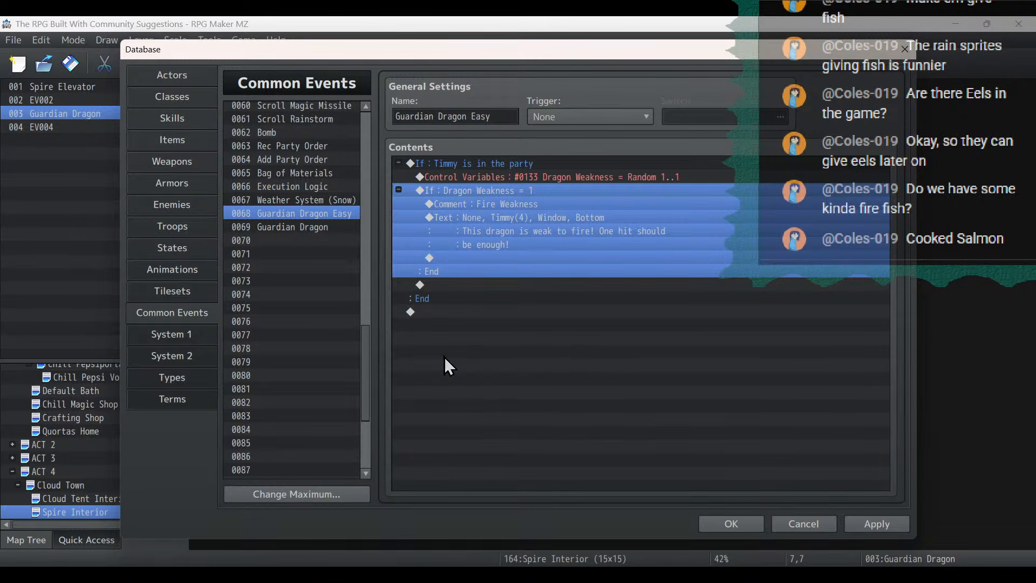
{"action": "key", "text": "ctrl+c"}
{"action": "left_click", "coordinate": [442, 407]}
{"action": "key", "text": "ctrl+v"}
{"action": "left_click", "coordinate": [510, 312]}
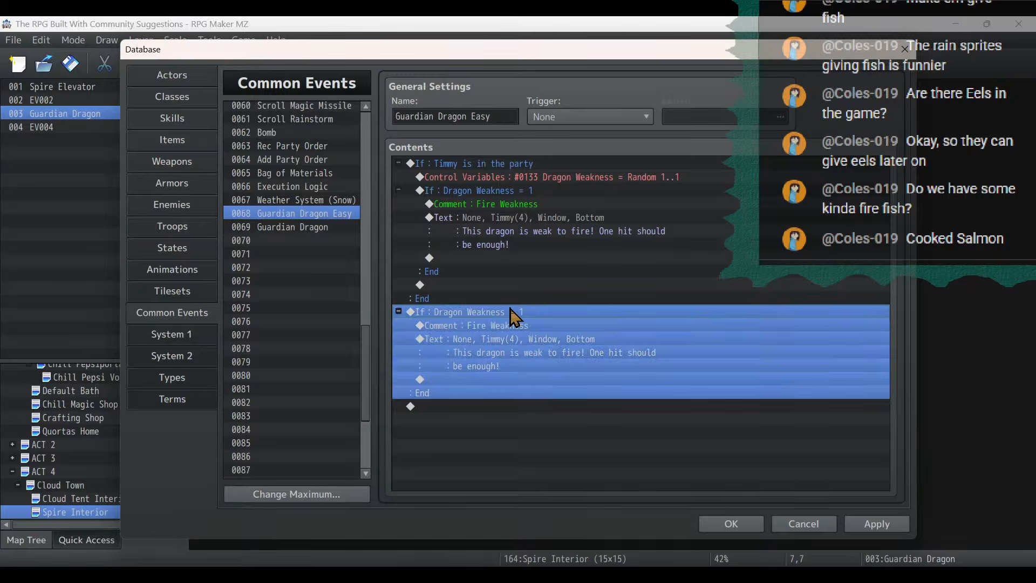
{"action": "double_click", "coordinate": [510, 313]}
{"action": "left_click", "coordinate": [699, 274]}
{"action": "left_click", "coordinate": [701, 437]}
- Delete the Fire Weakness comments from both Dragon Weakness branches
{"action": "left_click", "coordinate": [529, 324]}
{"action": "key", "text": "Delete"}
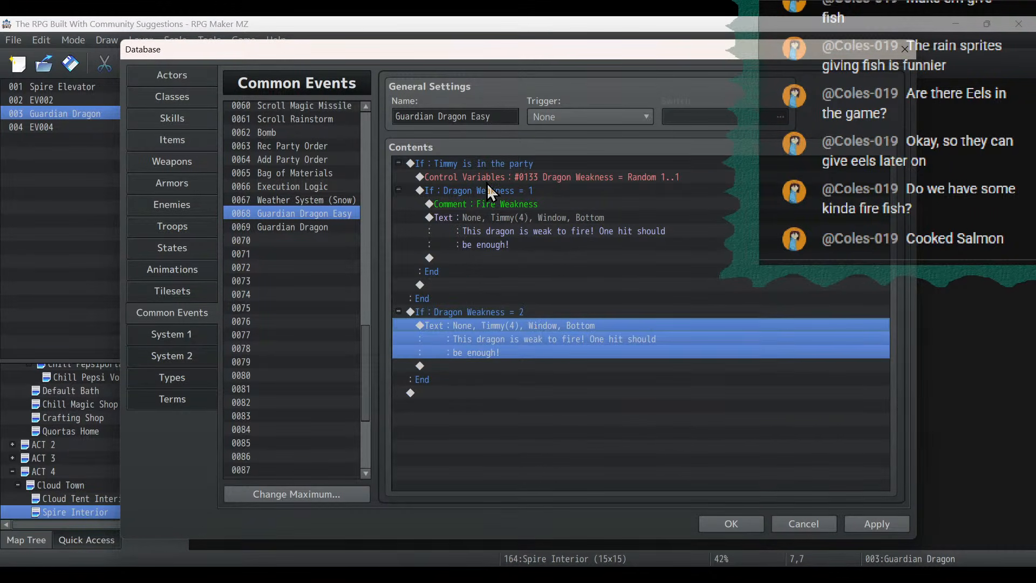
{"action": "left_click", "coordinate": [492, 205]}
{"action": "key", "text": "Delete"}
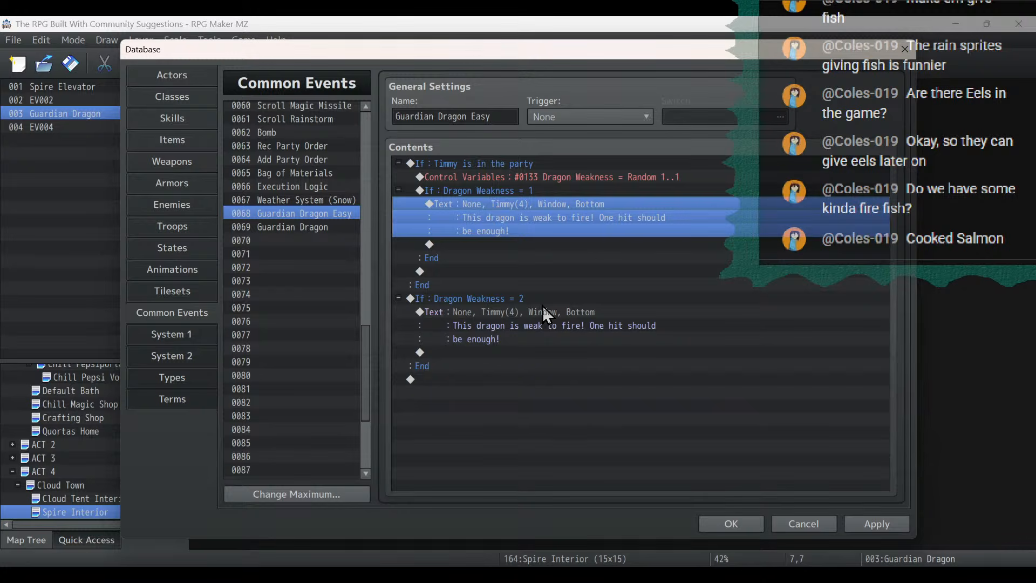
- Change the Dragon Weakness = 2 message to "This dragon is weak to ice! One hit should be enough!"
{"action": "left_click", "coordinate": [551, 324]}
{"action": "double_click", "coordinate": [668, 309]}
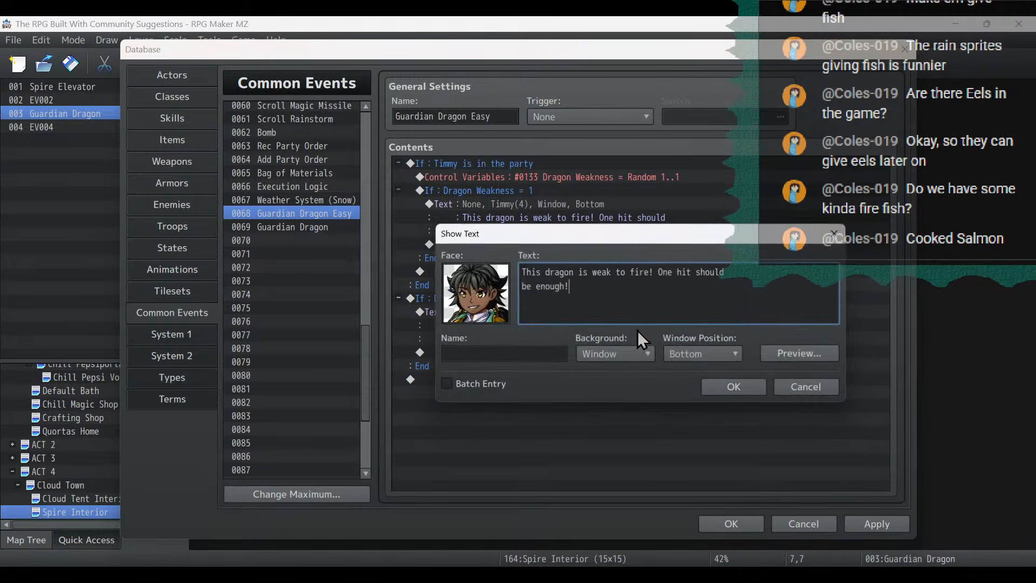
{"action": "double_click", "coordinate": [642, 273]}
{"action": "type", "text": "ice"}
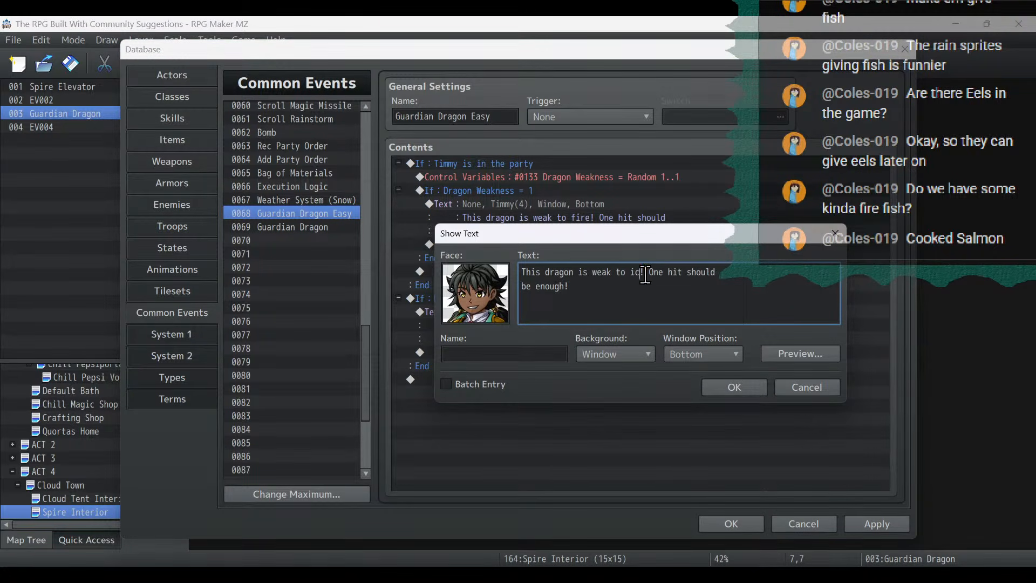
{"action": "left_click", "coordinate": [728, 387]}
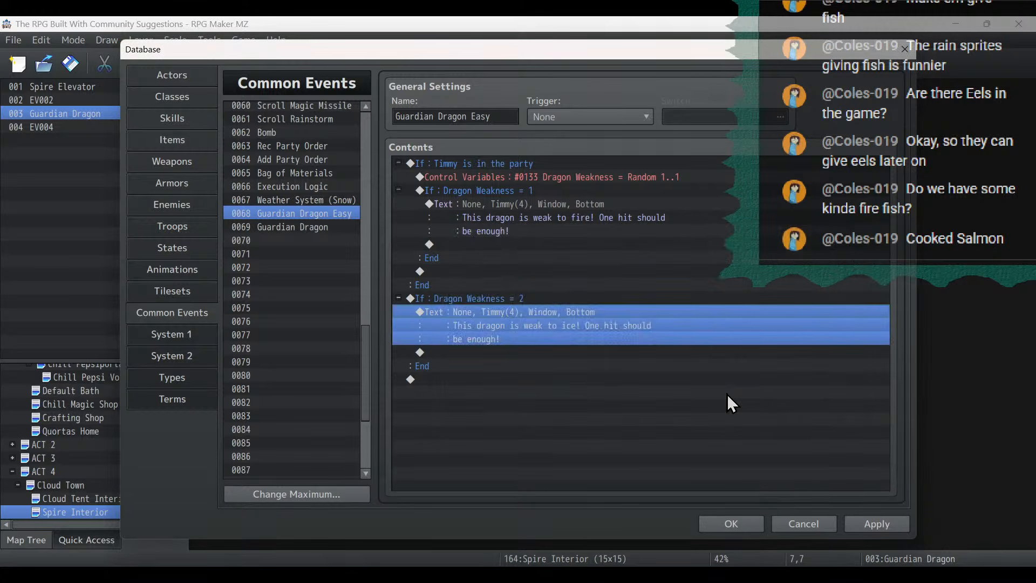
- Copy the Dragon Weakness = 2 branch to the end of the event and set the copy's condition to 3
{"action": "left_click", "coordinate": [518, 299]}
{"action": "left_click", "coordinate": [547, 379]}
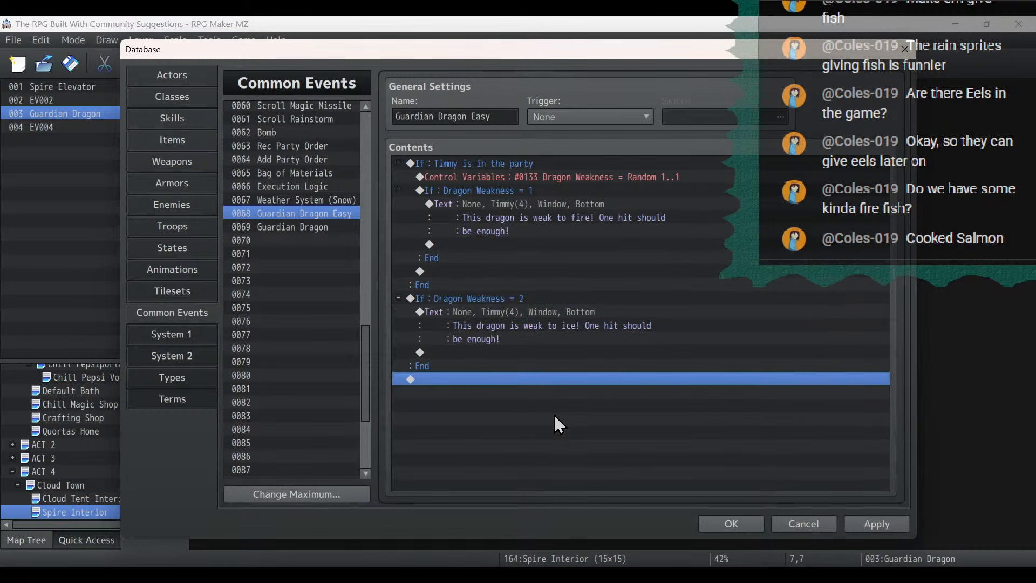
{"action": "key", "text": "ctrl+v"}
{"action": "double_click", "coordinate": [528, 379]}
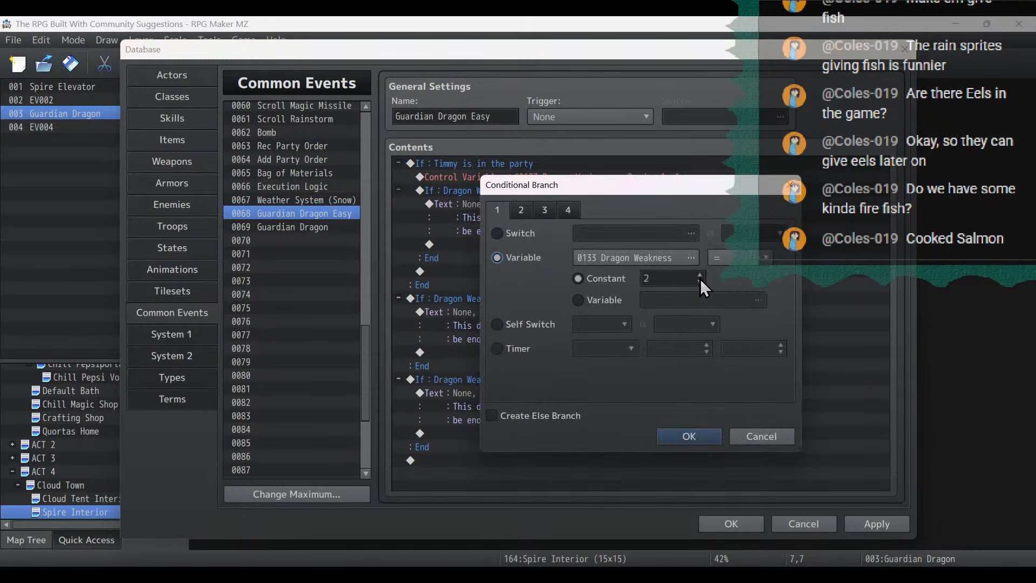
{"action": "left_click", "coordinate": [697, 275]}
{"action": "left_click", "coordinate": [691, 434]}
- Change the Dragon Weakness = 3 message to "This dragon is weak to thunder! One hit should be enough!"
{"action": "double_click", "coordinate": [518, 393]}
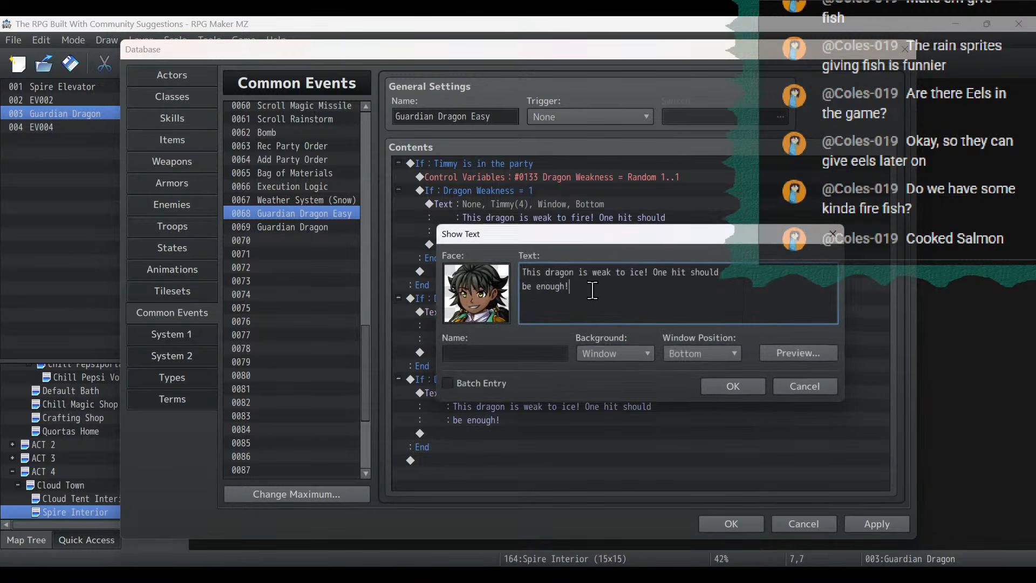
{"action": "left_click_drag", "start_coordinate": [630, 272], "coordinate": [643, 272]}
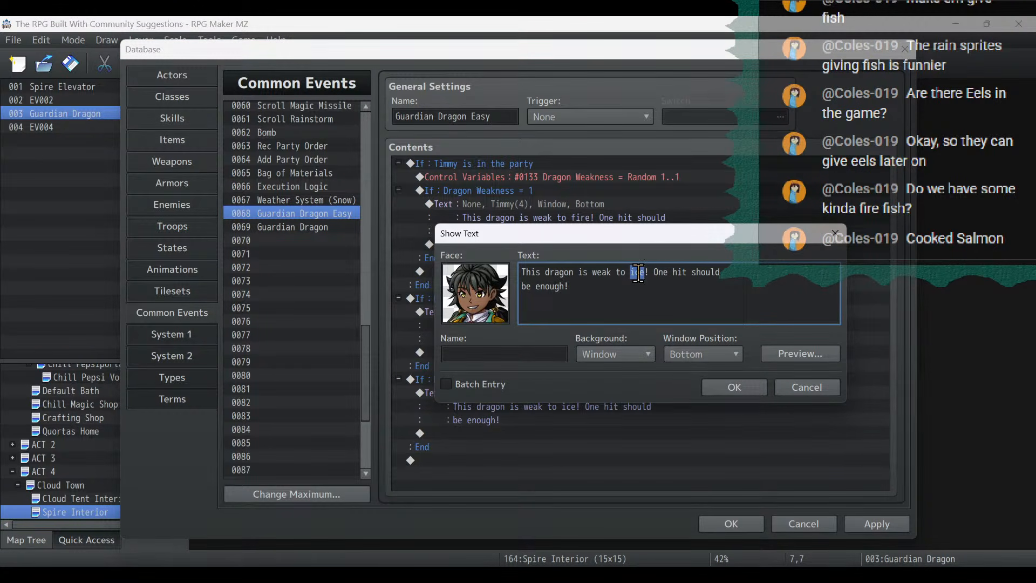
{"action": "type", "text": "thunder"}
{"action": "left_click", "coordinate": [752, 388]}
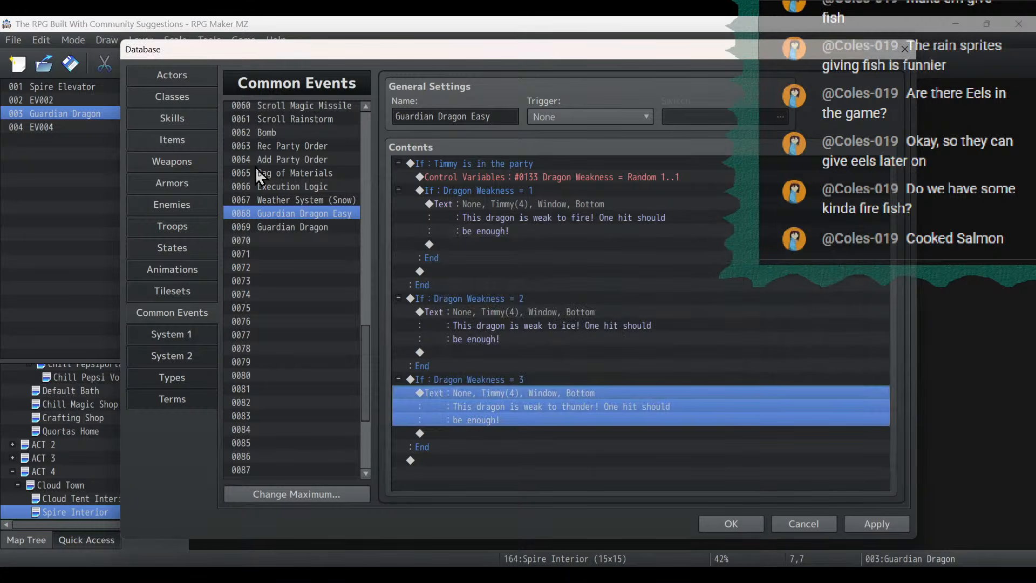
- Preview the Dragon Weakness = 3 message and apply the common event changes
{"action": "double_click", "coordinate": [571, 391]}
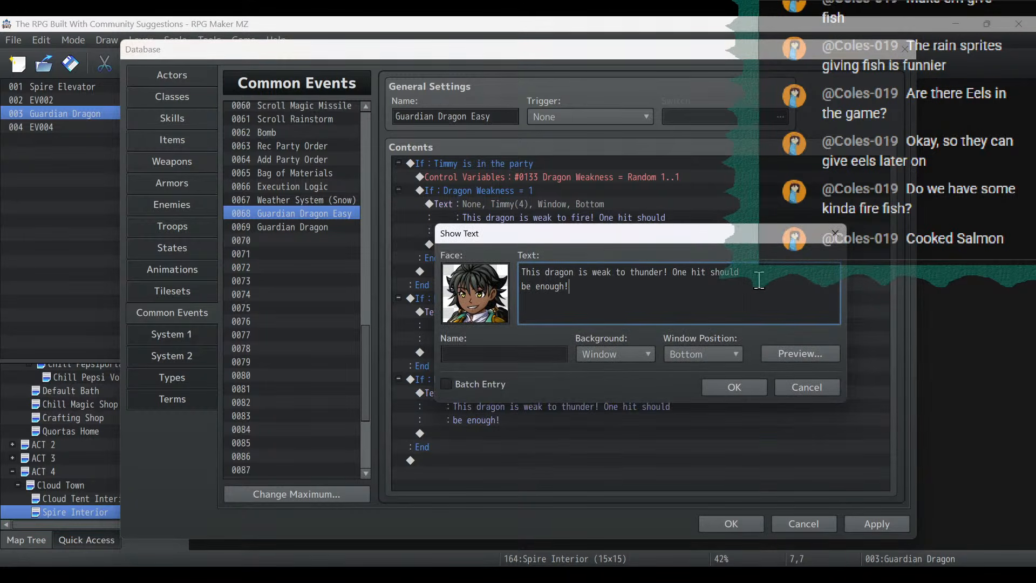
{"action": "left_click", "coordinate": [804, 358]}
{"action": "left_click", "coordinate": [858, 379]}
{"action": "left_click", "coordinate": [729, 388]}
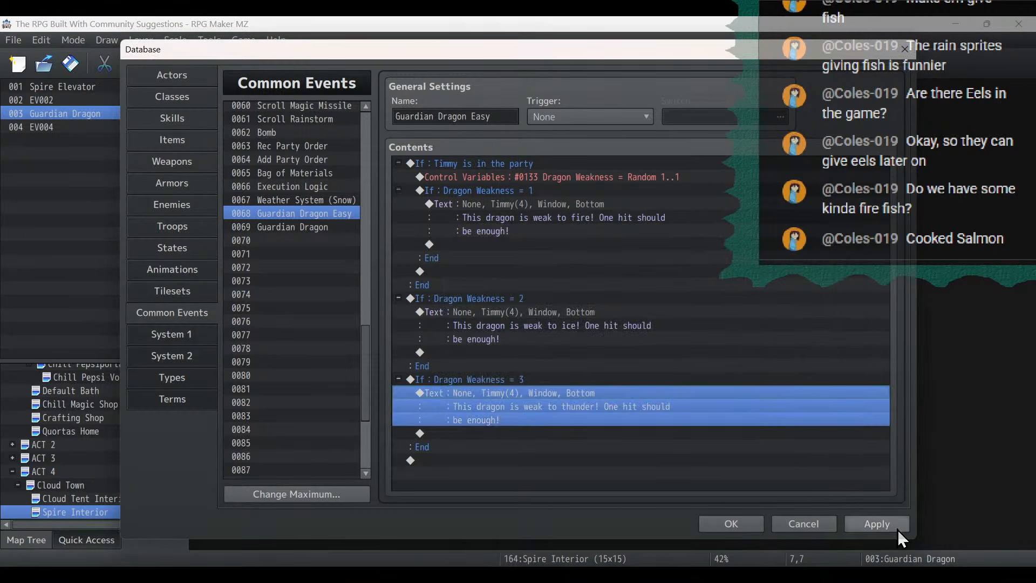
{"action": "left_click", "coordinate": [891, 526]}
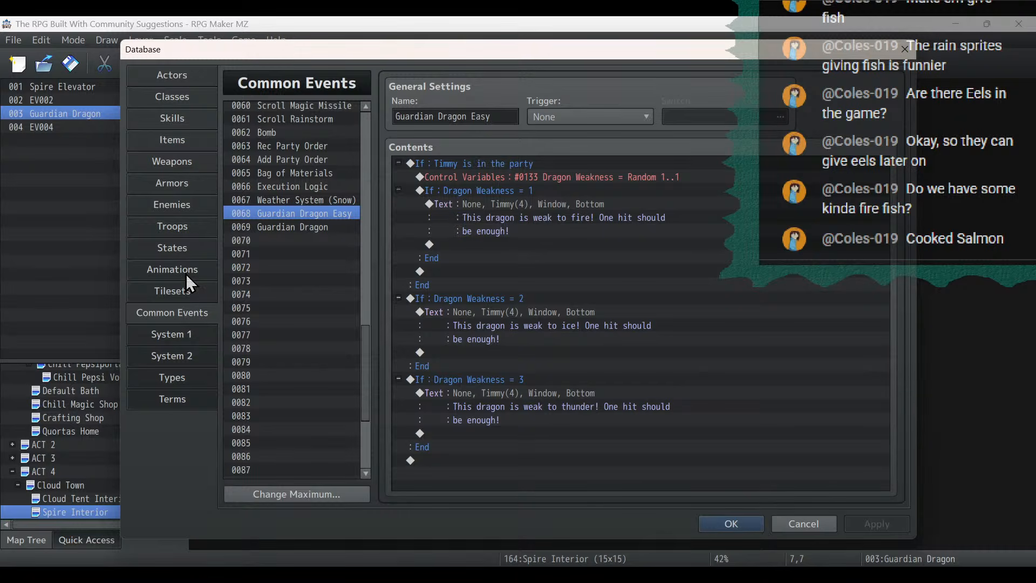
- Check the database's element names and reword the Dragon Weakness = 3 message as "This dragon is weak to lightning! One hit should be enough!"
{"action": "left_click", "coordinate": [173, 400]}
{"action": "left_click", "coordinate": [176, 379]}
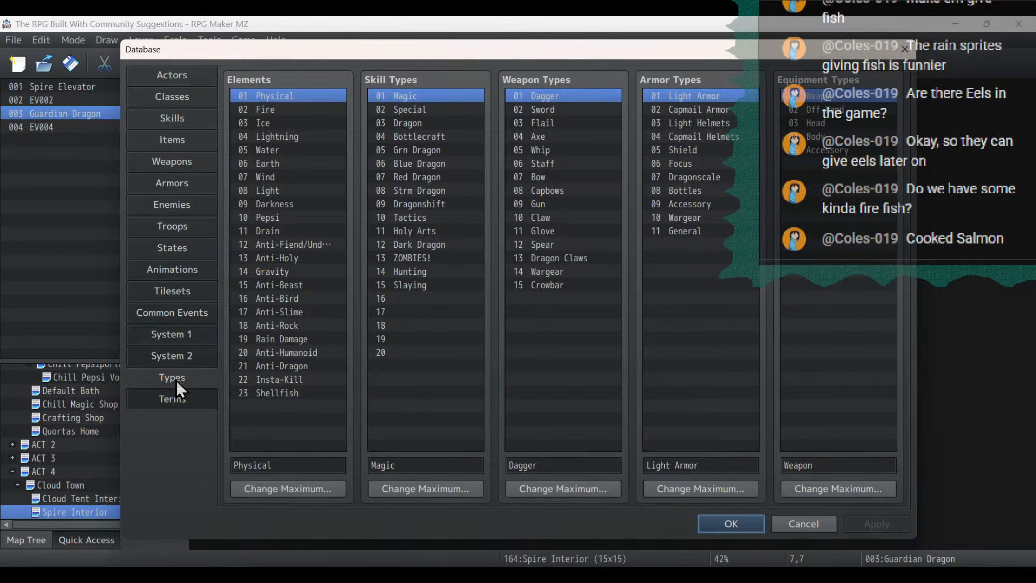
{"action": "left_click", "coordinate": [172, 118]}
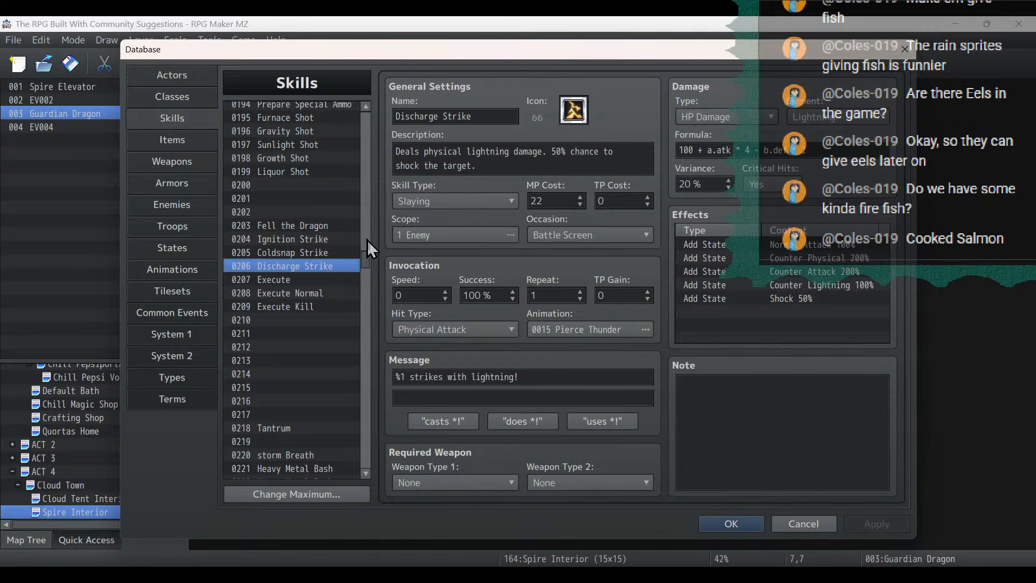
{"action": "left_click", "coordinate": [142, 312]}
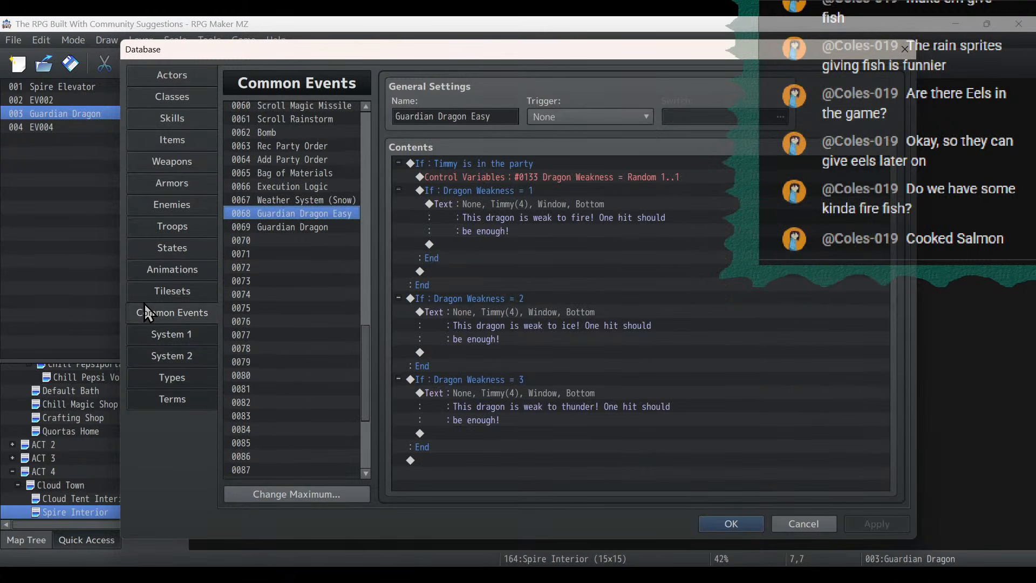
{"action": "double_click", "coordinate": [555, 388]}
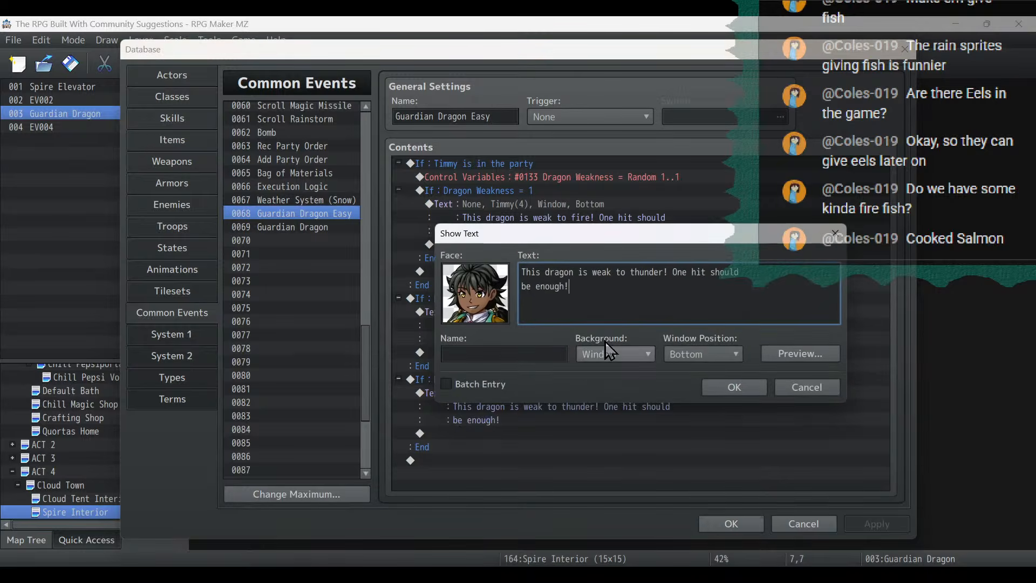
{"action": "double_click", "coordinate": [642, 272]}
{"action": "type", "text": "lightni"}
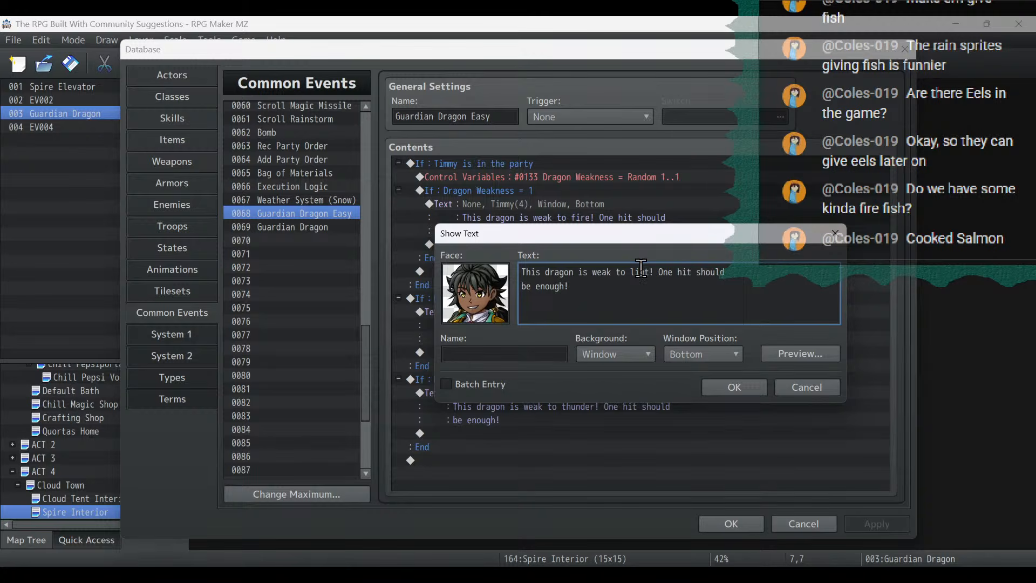
{"action": "type", "text": "ng"}
{"action": "key", "text": "BackSpace"}
{"action": "key", "text": "Return"}
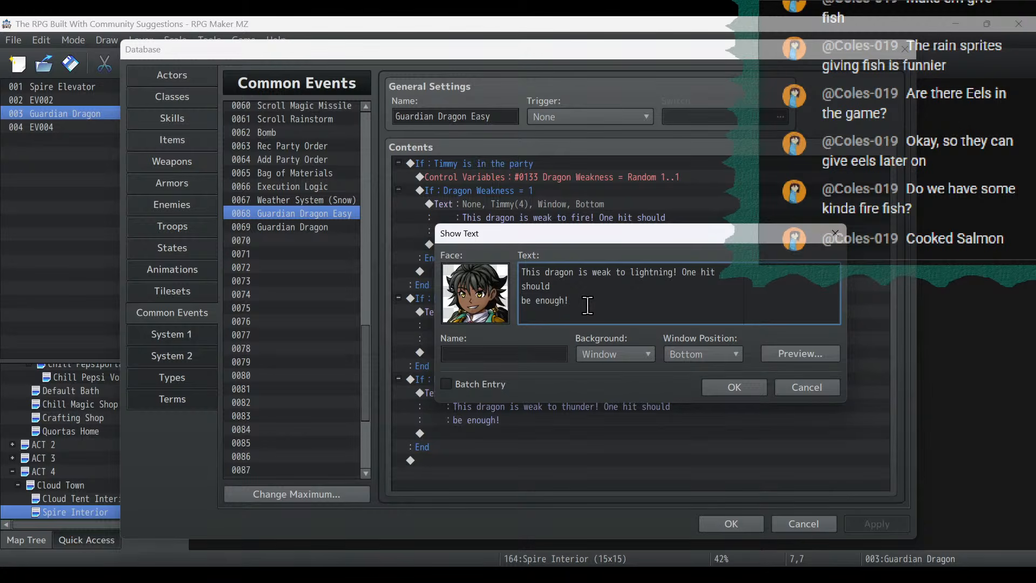
{"action": "key", "text": "BackSpace"}
{"action": "left_click", "coordinate": [740, 388]}
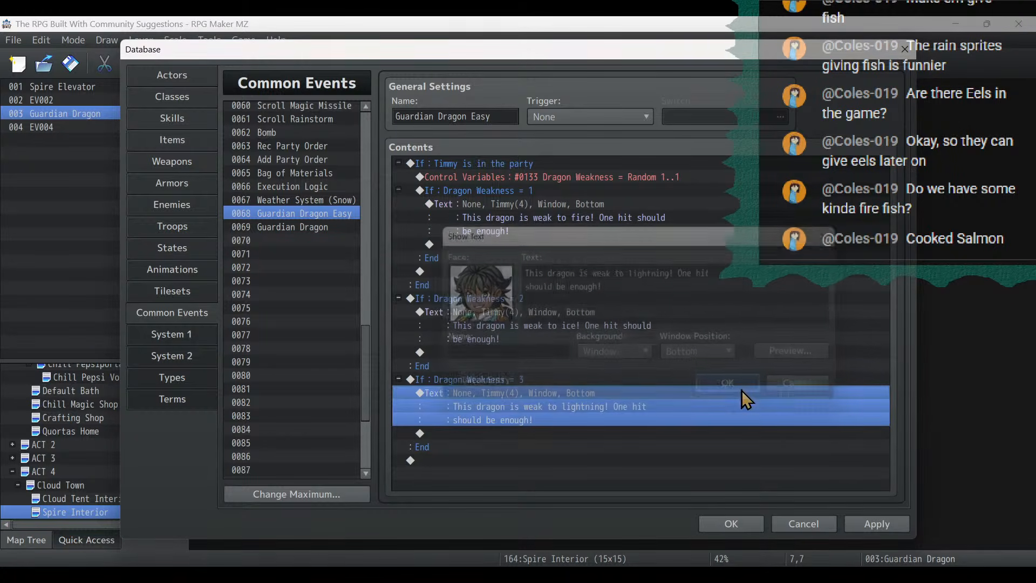
- Set the Dragon Weakness variable's random range to 1 to 3 and apply the change
{"action": "double_click", "coordinate": [617, 176]}
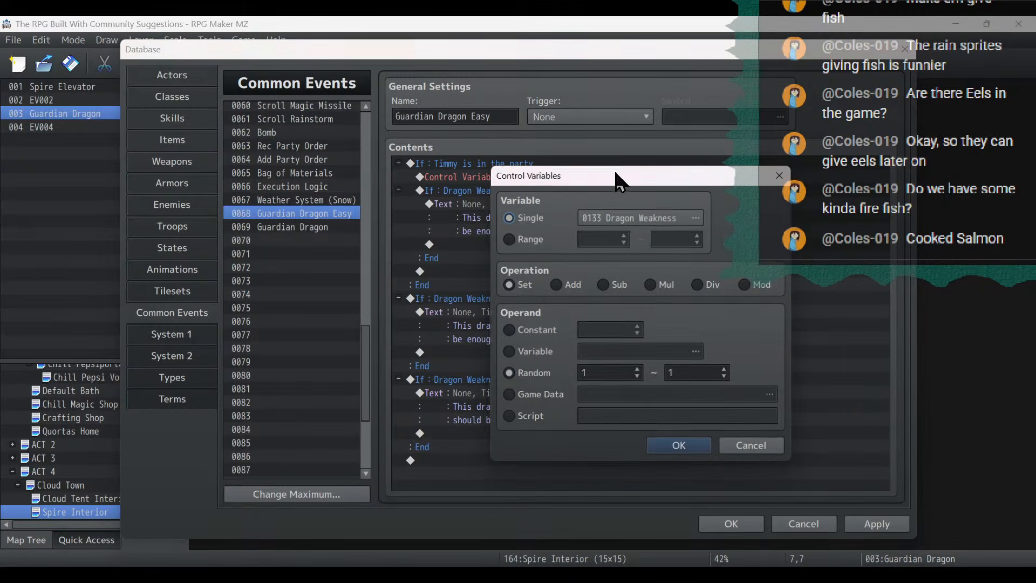
{"action": "left_click", "coordinate": [725, 369]}
{"action": "left_click", "coordinate": [725, 369]}
{"action": "left_click", "coordinate": [689, 439]}
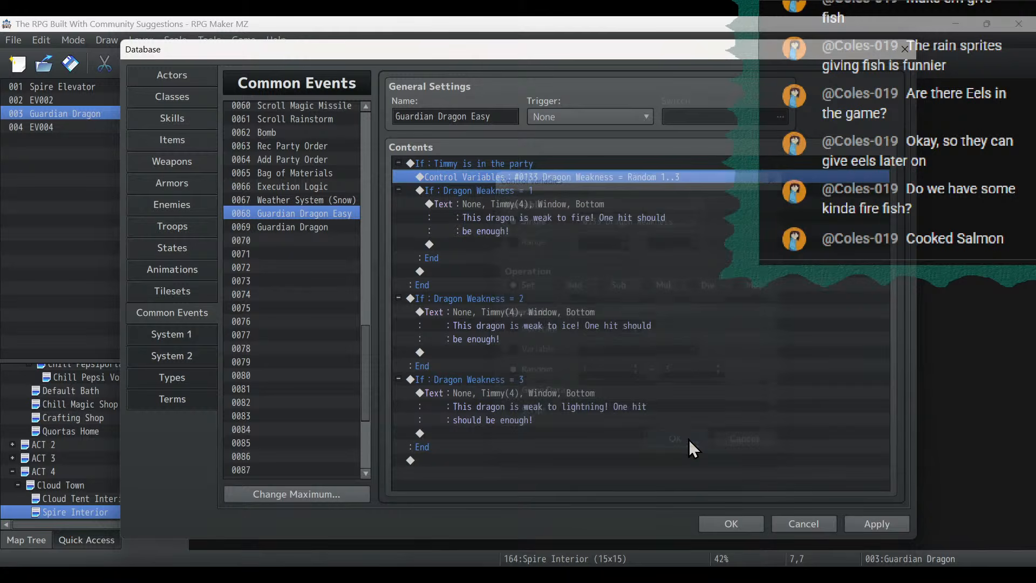
{"action": "left_click", "coordinate": [860, 529]}
- Examine how the three Dragon Weakness branches are nested relative to the Timmy party condition
{"action": "left_click", "coordinate": [578, 205]}
{"action": "left_click", "coordinate": [591, 312]}
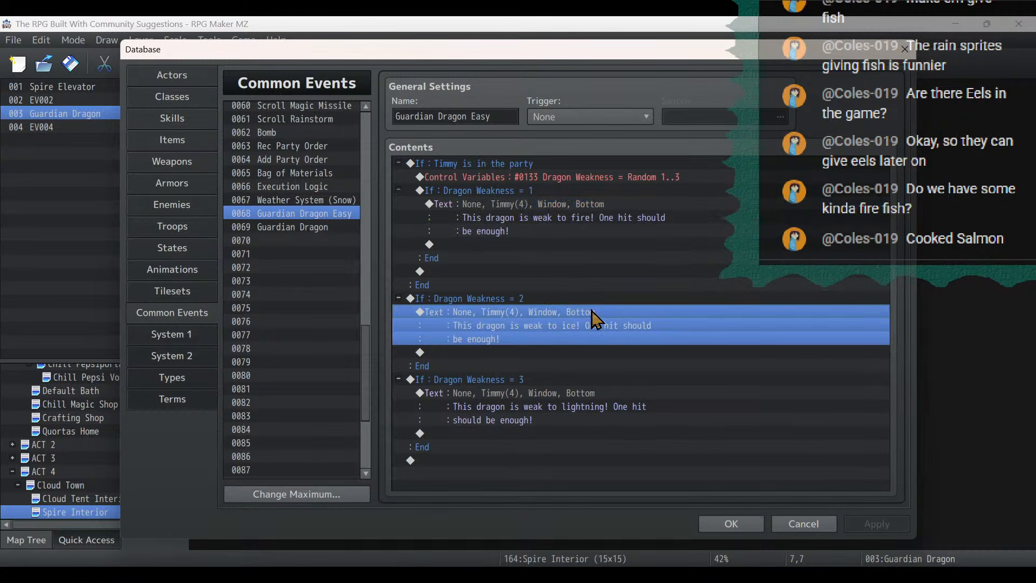
{"action": "left_click", "coordinate": [604, 299]}
{"action": "left_click", "coordinate": [595, 367]}
{"action": "left_click", "coordinate": [595, 406]}
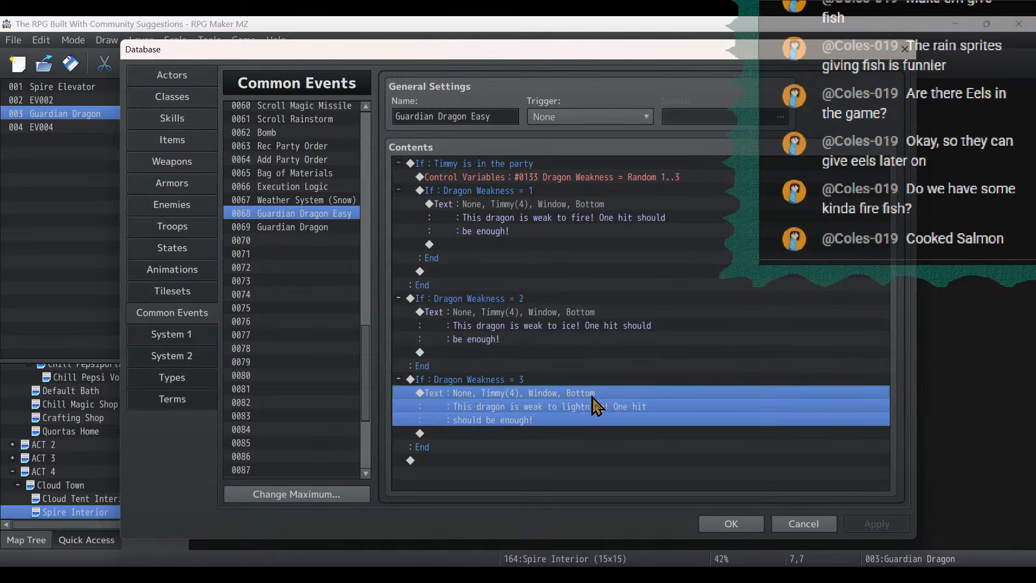
{"action": "left_click", "coordinate": [503, 169]}
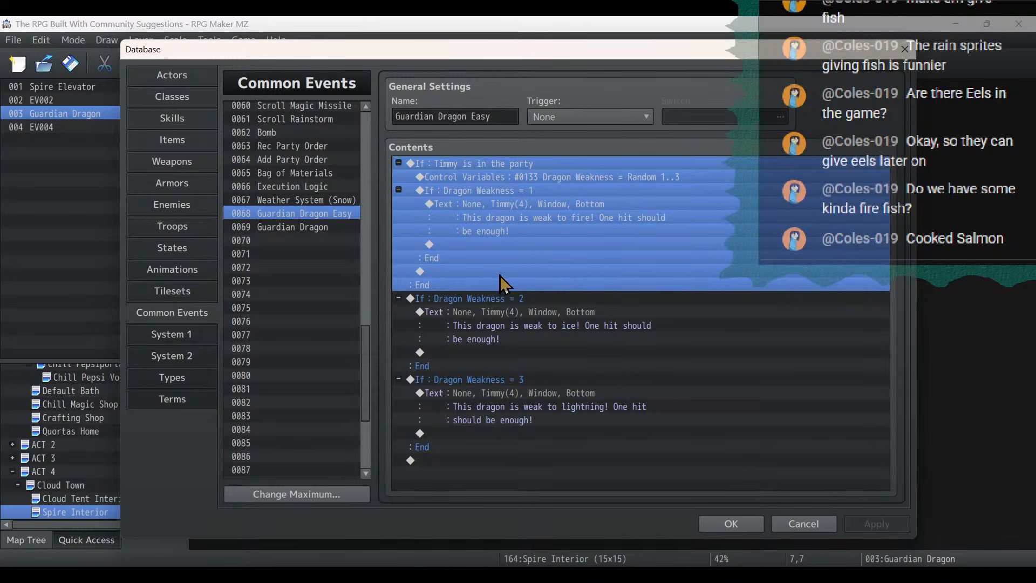
{"action": "left_click", "coordinate": [495, 205]}
{"action": "left_click", "coordinate": [495, 192]}
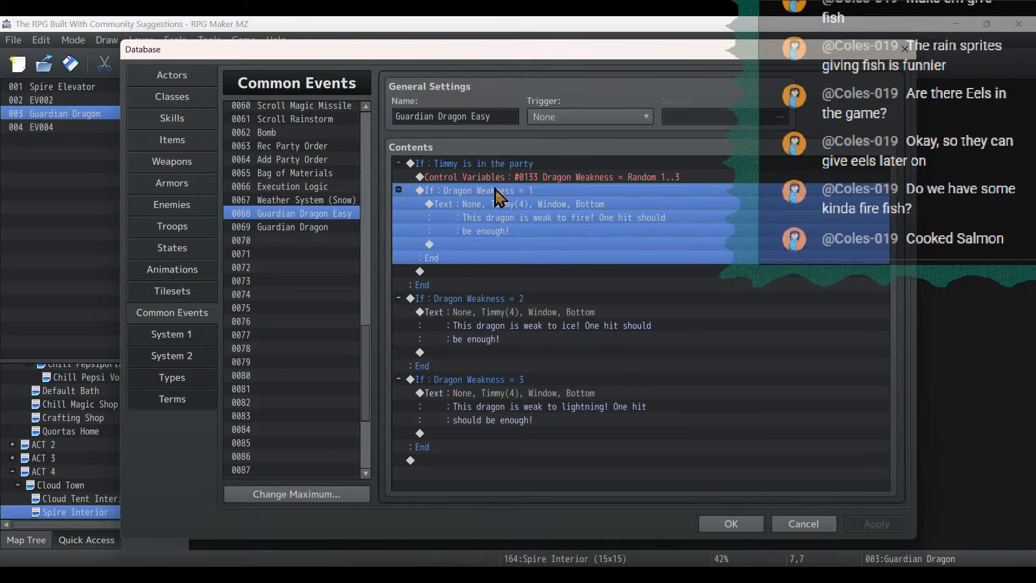
- Move the Dragon Weakness = 1 branch out of the Timmy party condition to directly above the Dragon Weakness = 2 branch and apply the change
{"action": "left_click", "coordinate": [505, 300]}
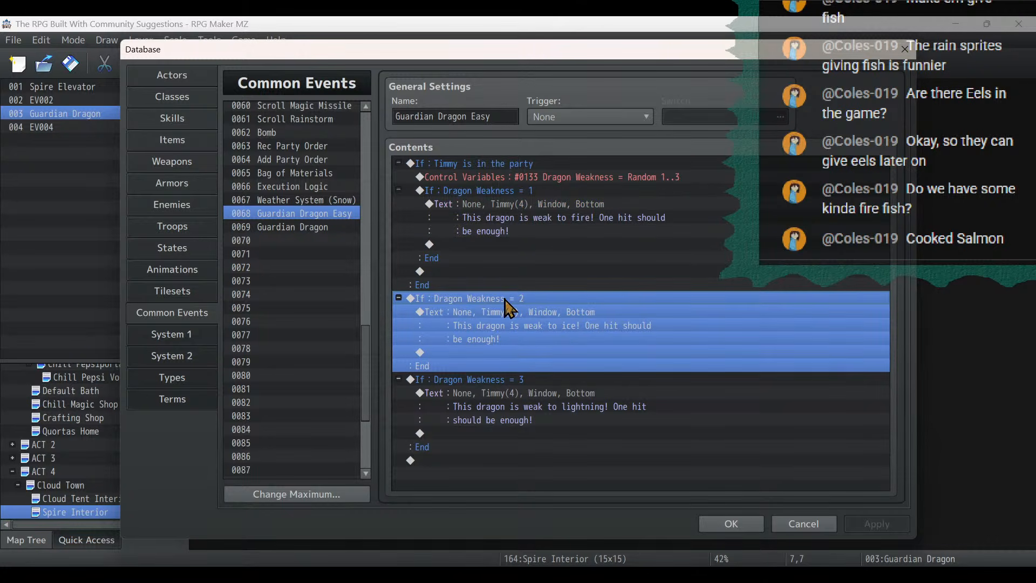
{"action": "left_click", "coordinate": [458, 163]}
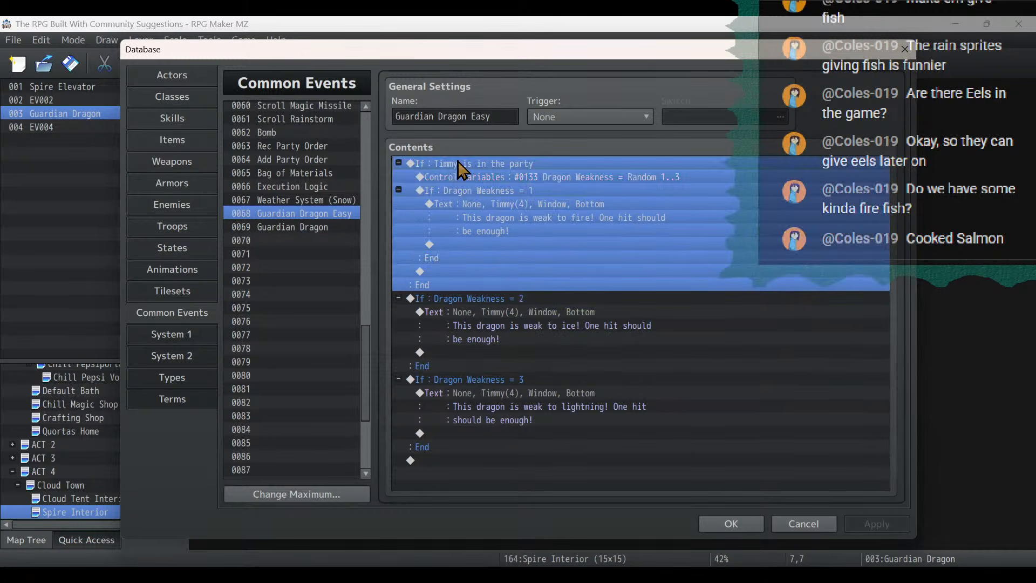
{"action": "left_click", "coordinate": [473, 191]}
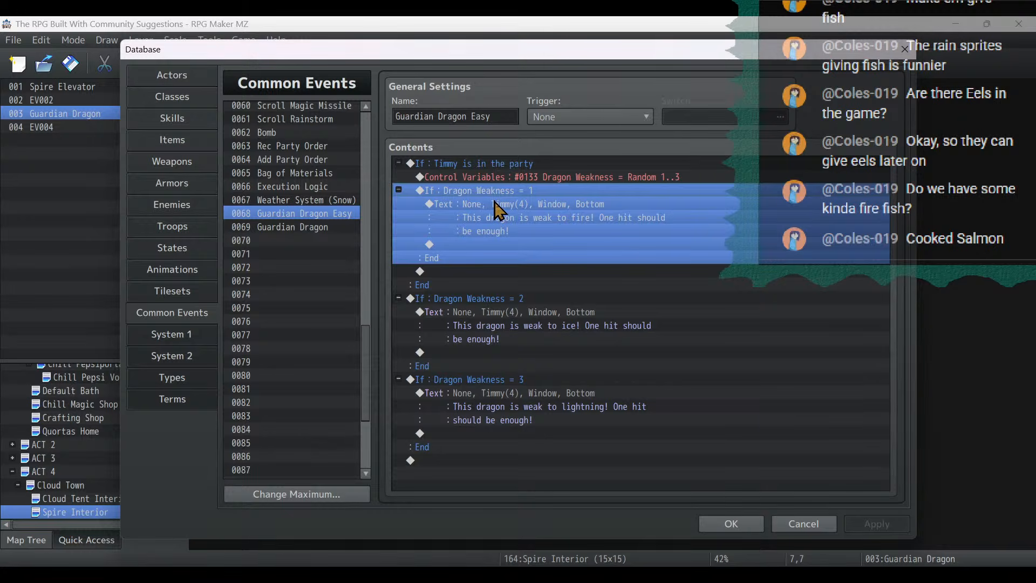
{"action": "key", "text": "Delete"}
{"action": "left_click", "coordinate": [486, 218]}
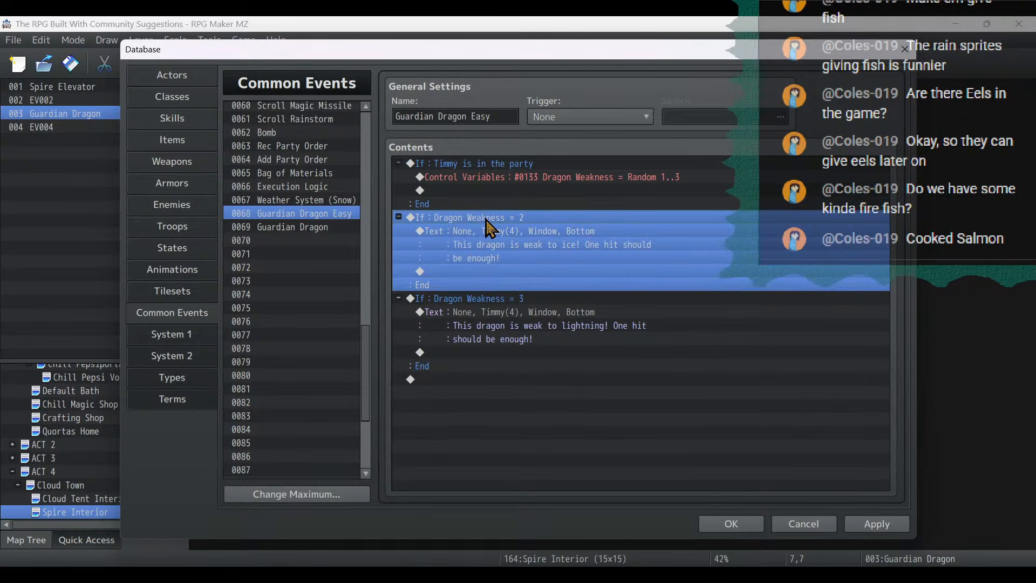
{"action": "key", "text": "ctrl+v"}
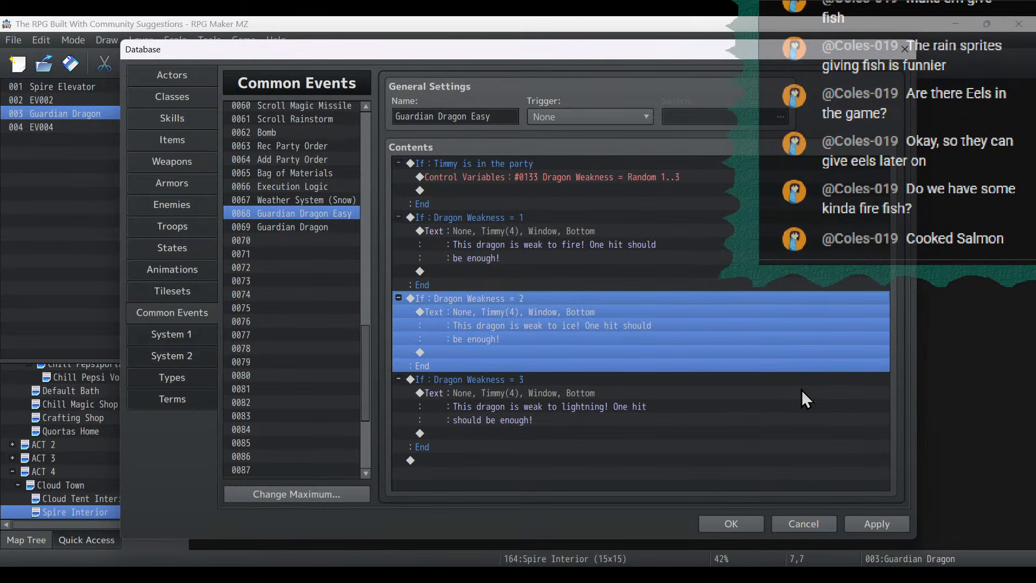
{"action": "left_click", "coordinate": [893, 523]}
- Insert a Control Variables command above the Timmy party condition that sets 0001 Bottlecaps Base to the constant 0
{"action": "left_click", "coordinate": [441, 164]}
{"action": "right_click", "coordinate": [441, 163]}
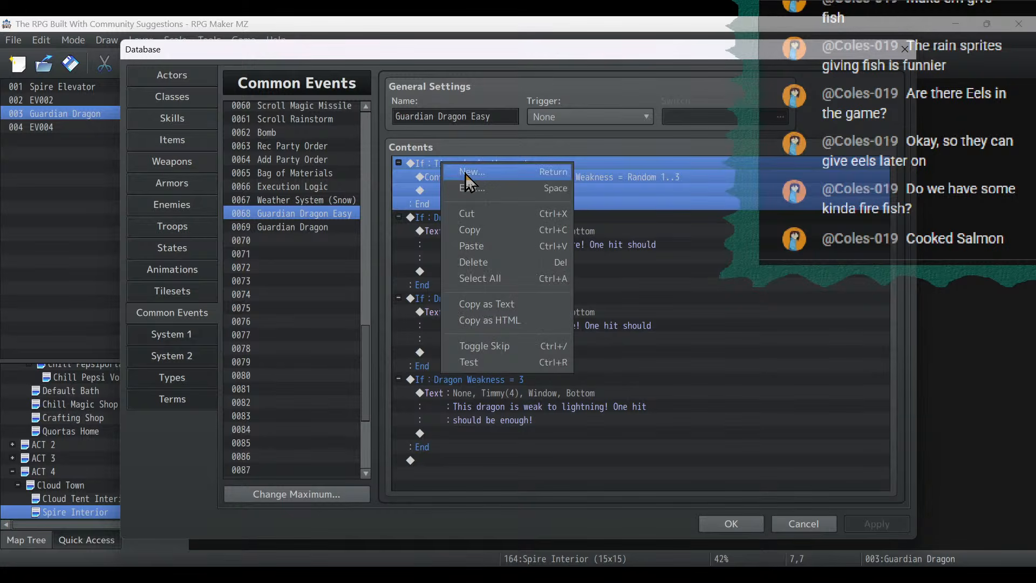
{"action": "left_click", "coordinate": [465, 174]}
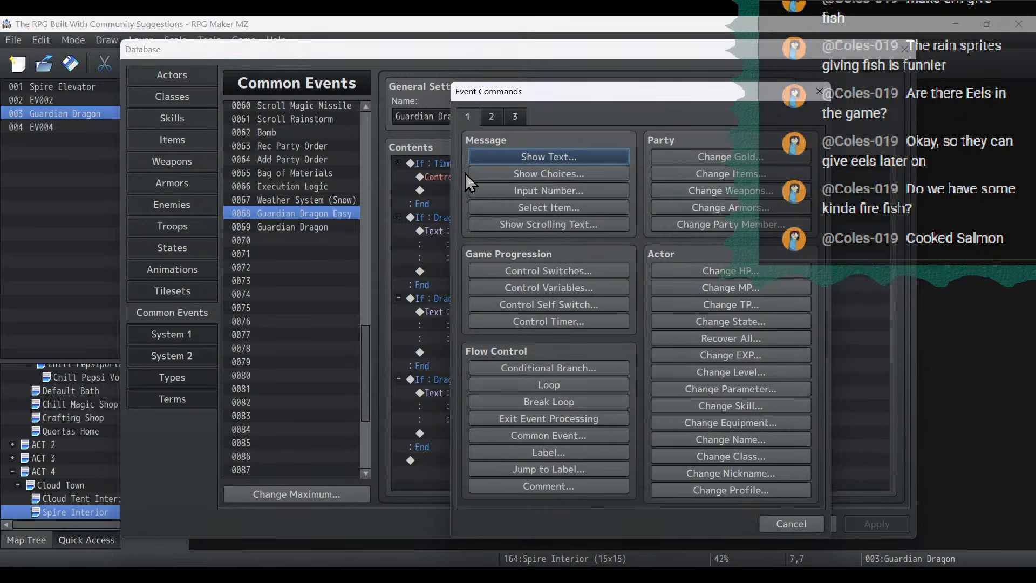
{"action": "left_click", "coordinate": [556, 290]}
{"action": "left_click", "coordinate": [545, 347]}
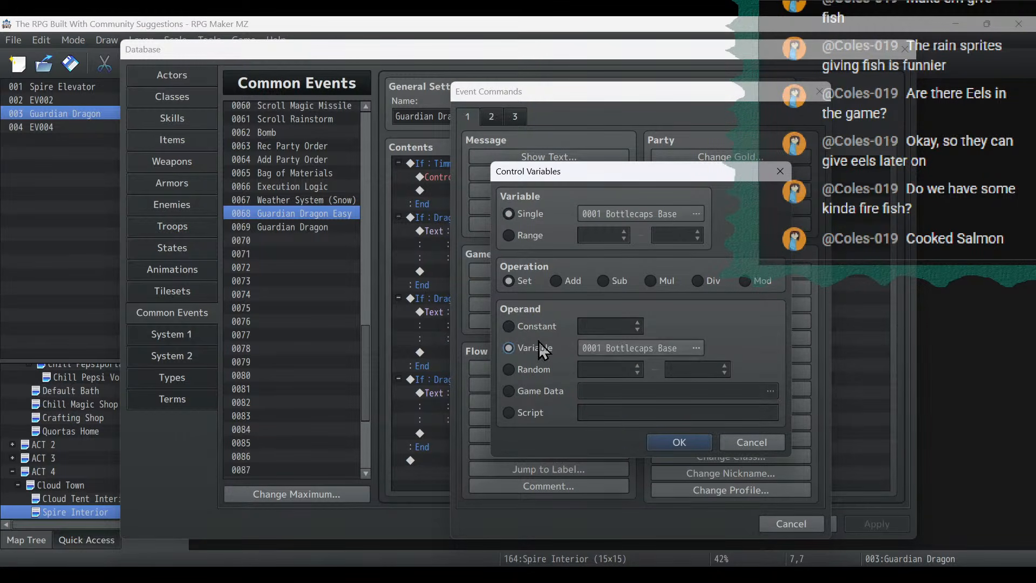
{"action": "left_click", "coordinate": [627, 348]}
{"action": "double_click", "coordinate": [690, 330]}
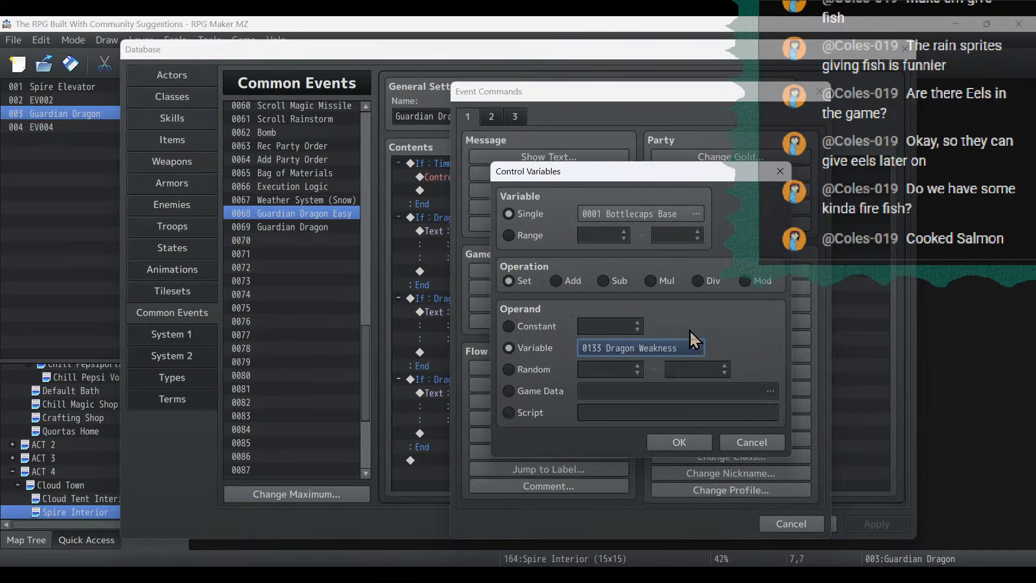
{"action": "left_click", "coordinate": [542, 323]}
{"action": "left_click", "coordinate": [679, 442]}
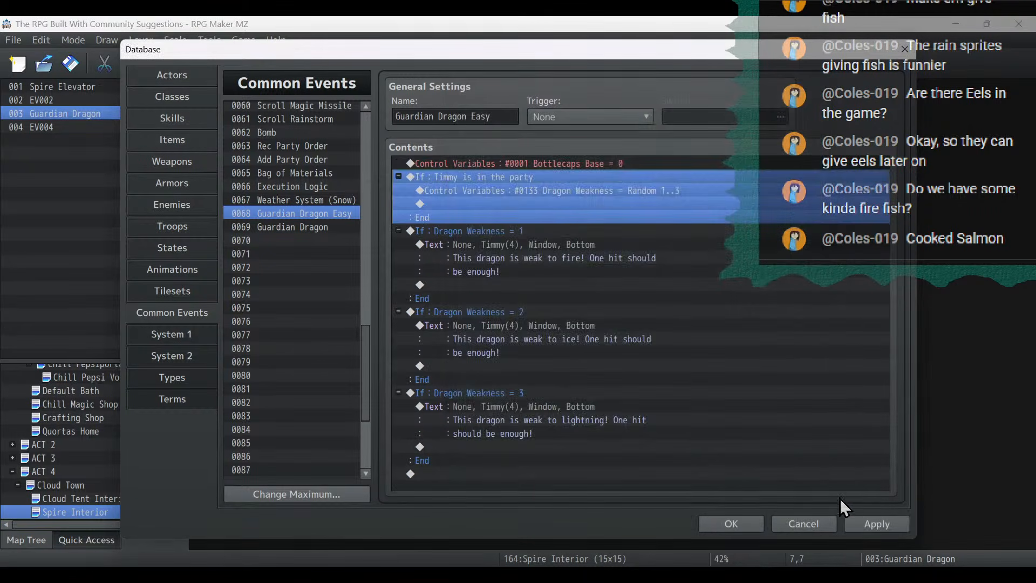
- Copy the Guardian Dragon Easy common event and paste it over common event 0069
{"action": "left_click", "coordinate": [491, 177]}
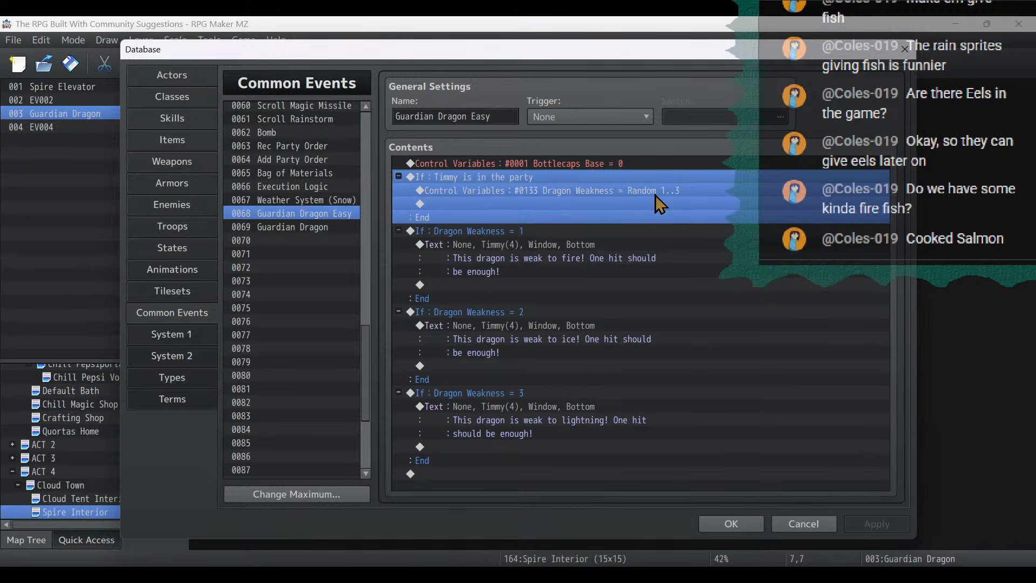
{"action": "left_click", "coordinate": [491, 162]}
{"action": "left_click", "coordinate": [512, 432], "text": "shift"}
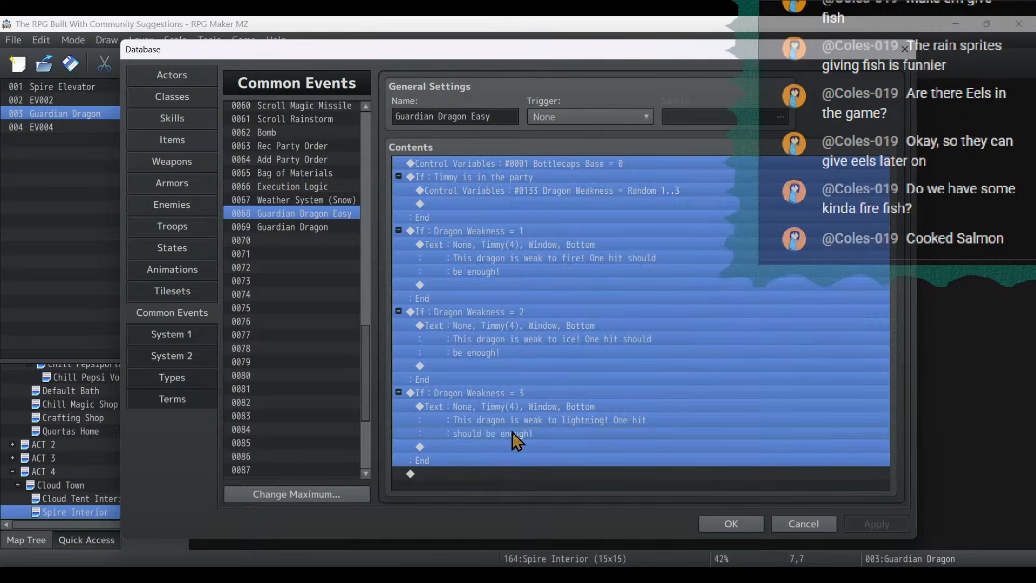
{"action": "right_click", "coordinate": [314, 215]}
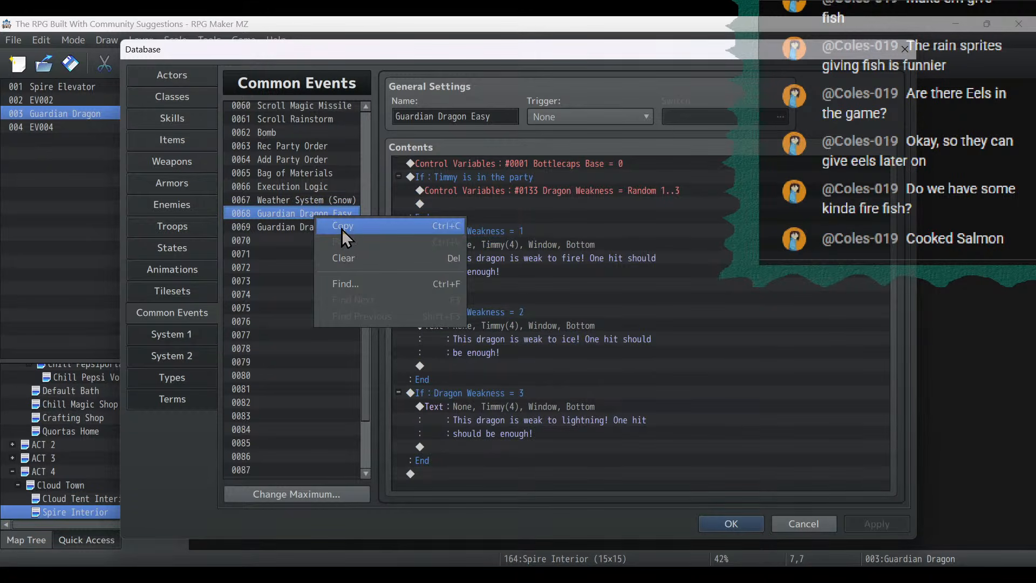
{"action": "left_click", "coordinate": [341, 229]}
{"action": "right_click", "coordinate": [326, 226]}
{"action": "left_click", "coordinate": [348, 253]}
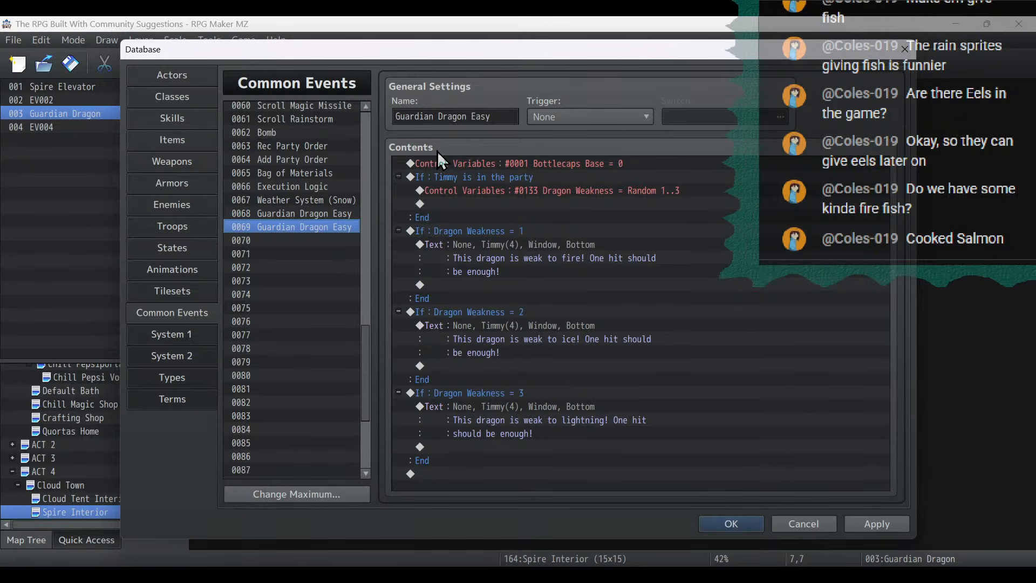
- Rename common event 0069 to Guardian Dragon, apply the change and close the database
{"action": "triple_click", "coordinate": [508, 122]}
{"action": "left_click", "coordinate": [508, 121]}
{"action": "key", "text": "BackSpace"}
{"action": "key", "text": "BackSpace"}
{"action": "key", "text": "BackSpace"}
{"action": "key", "text": "BackSpace"}
{"action": "key", "text": "BackSpace"}
{"action": "key", "text": "BackSpace"}
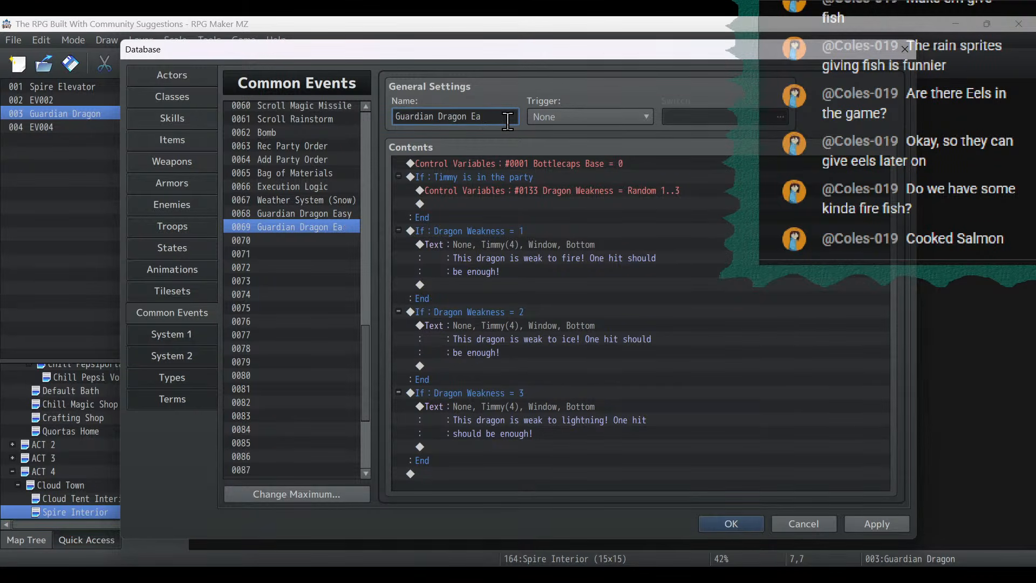
{"action": "type", "text": "n"}
{"action": "left_click", "coordinate": [864, 524]}
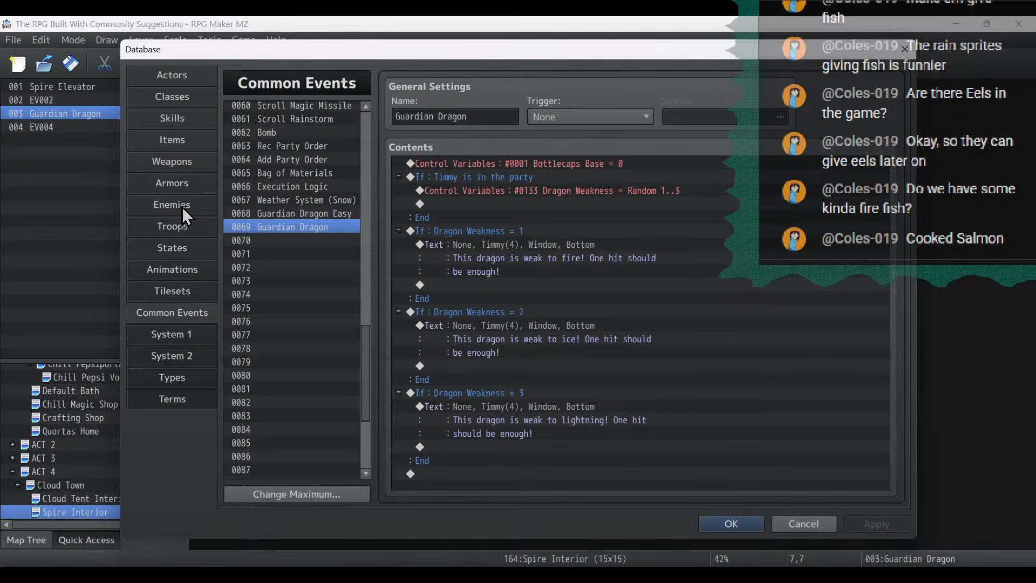
{"action": "left_click", "coordinate": [182, 226]}
{"action": "left_click", "coordinate": [737, 521]}
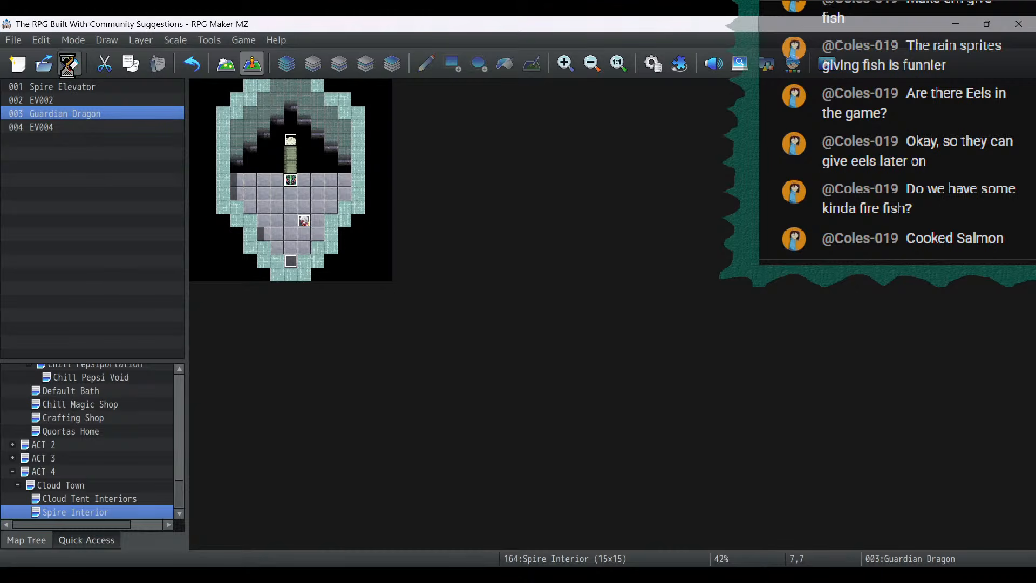
- Copy the Alucloud event from the Cloud Tent Interiors map onto the Cloud Town spire staircase at 24,9
{"action": "left_click", "coordinate": [94, 499]}
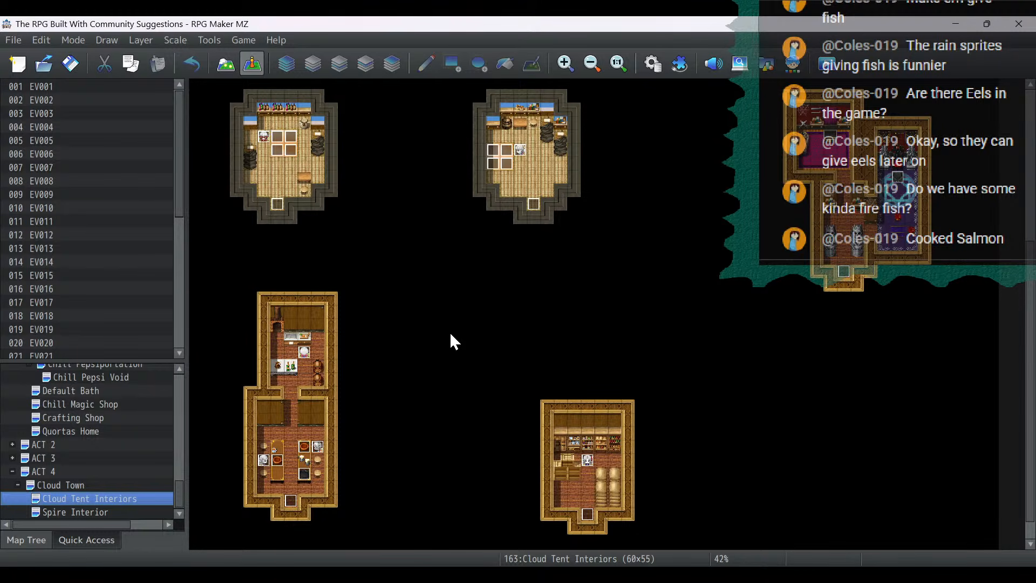
{"action": "left_click", "coordinate": [85, 485]}
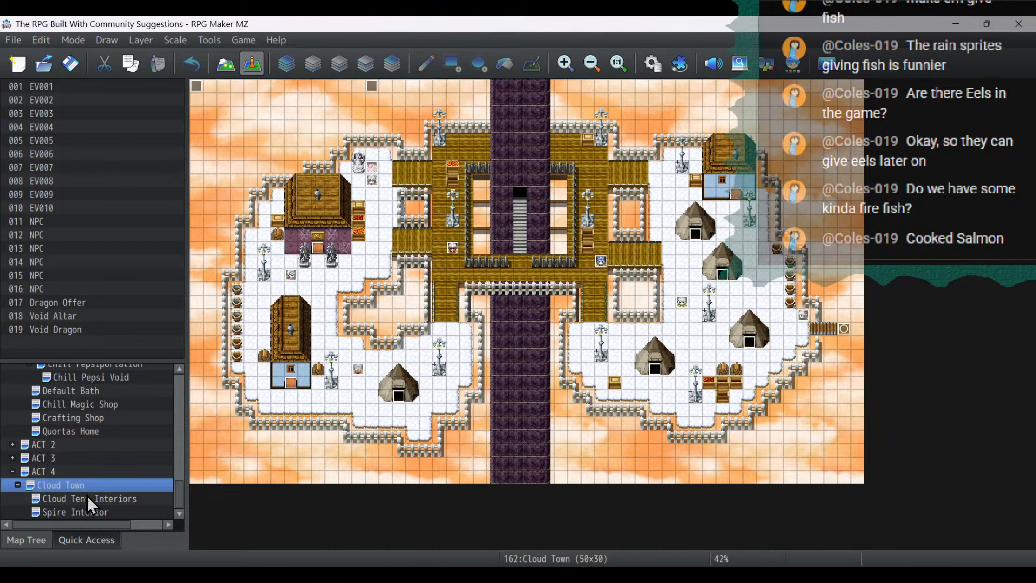
{"action": "left_click", "coordinate": [86, 499]}
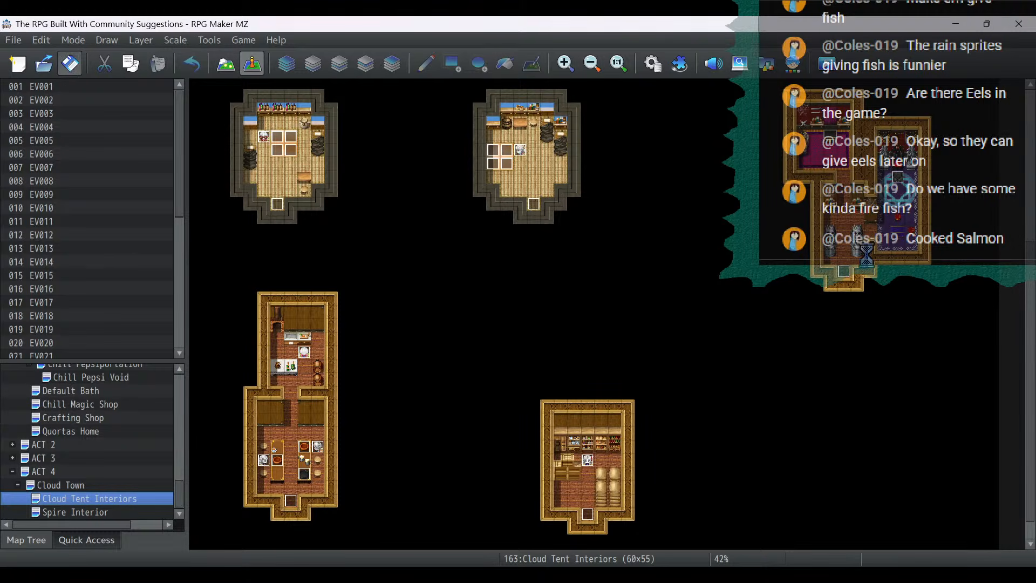
{"action": "left_click", "coordinate": [898, 176]}
{"action": "right_click", "coordinate": [898, 177]}
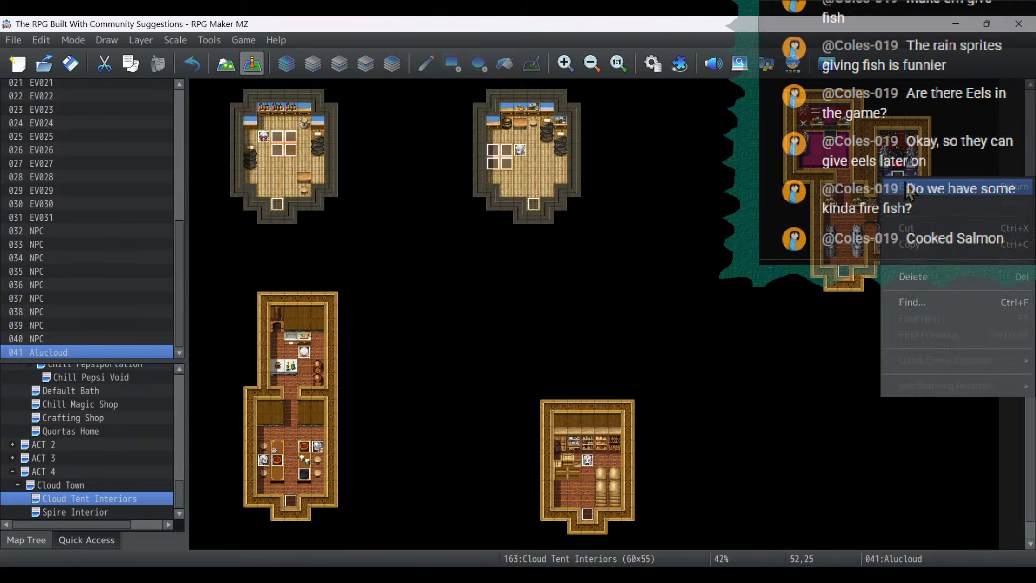
{"action": "left_click", "coordinate": [915, 249]}
{"action": "left_click", "coordinate": [81, 512]}
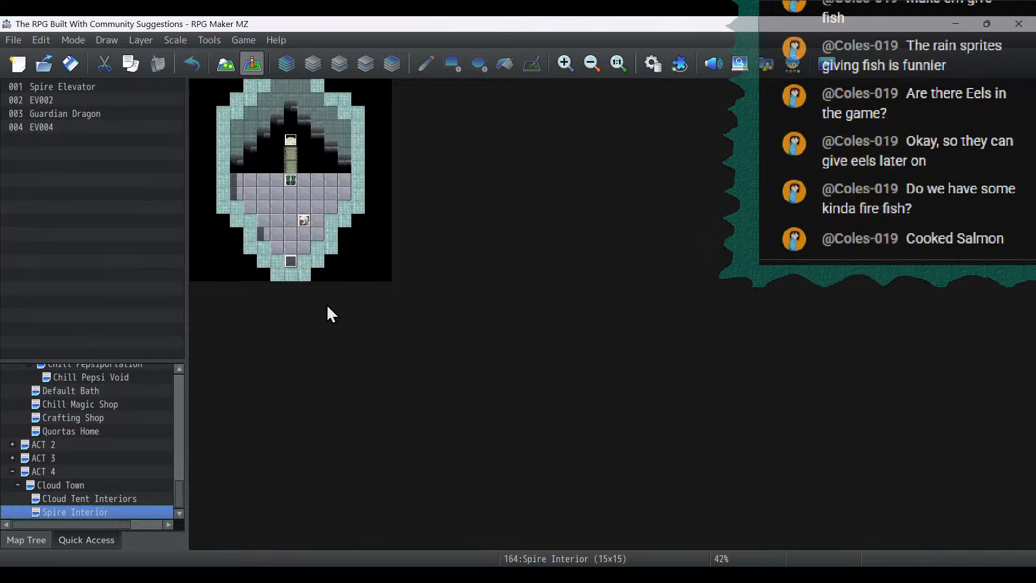
{"action": "left_click", "coordinate": [80, 499]}
{"action": "left_click", "coordinate": [73, 485]}
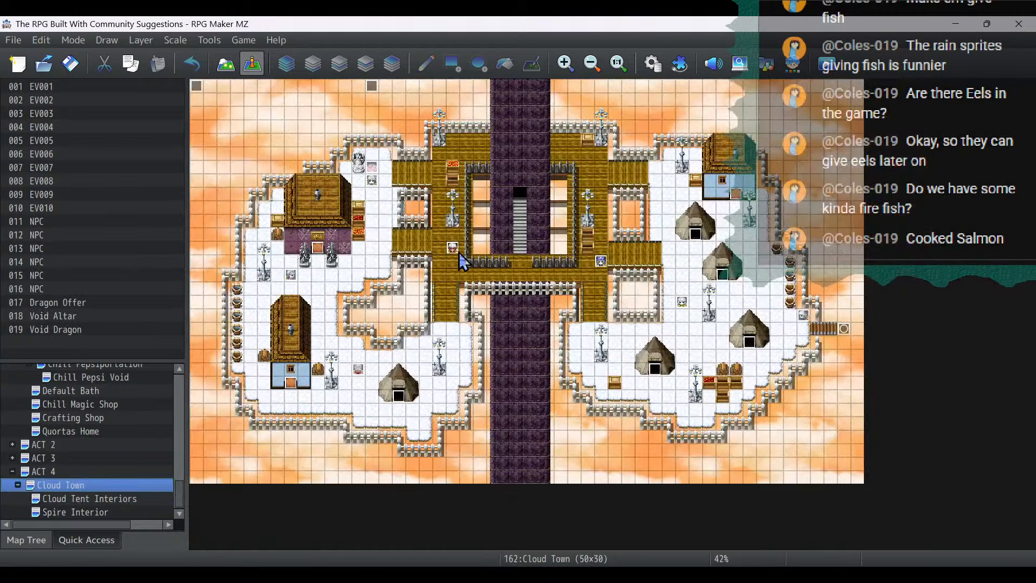
{"action": "right_click", "coordinate": [521, 212]}
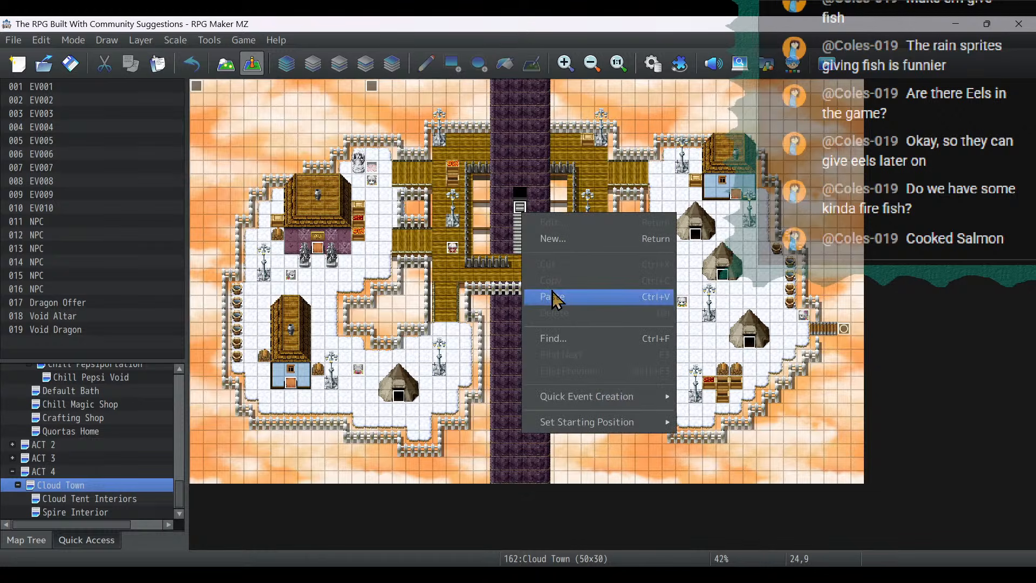
{"action": "left_click", "coordinate": [556, 295]}
- Make the pasted Alucloud event require switch 0304 Gods Are Dead, with a front-facing sprite and the Stepping option enabled
{"action": "double_click", "coordinate": [520, 208]}
{"action": "left_click", "coordinate": [222, 155]}
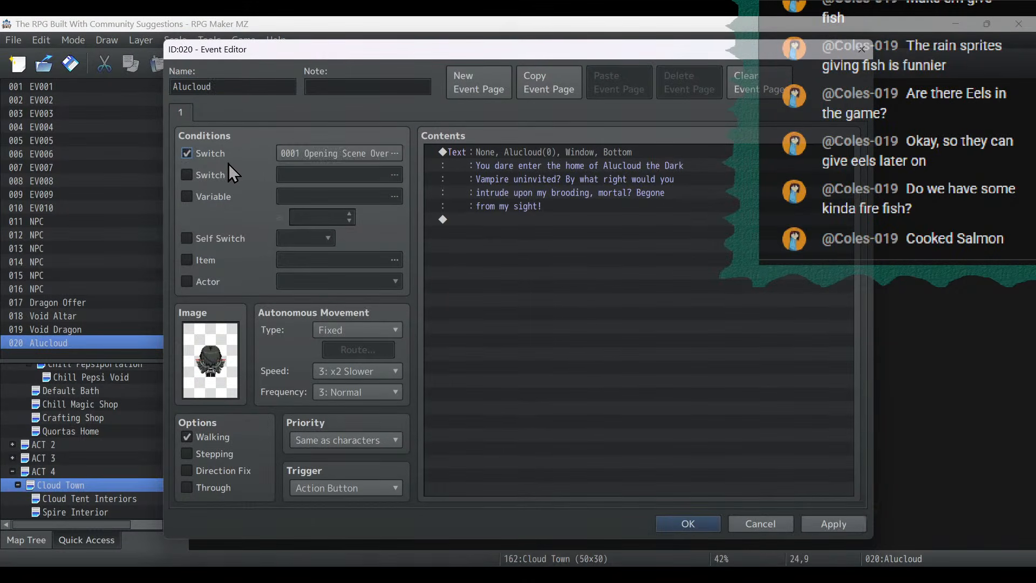
{"action": "left_click", "coordinate": [345, 154]}
{"action": "double_click", "coordinate": [597, 186]}
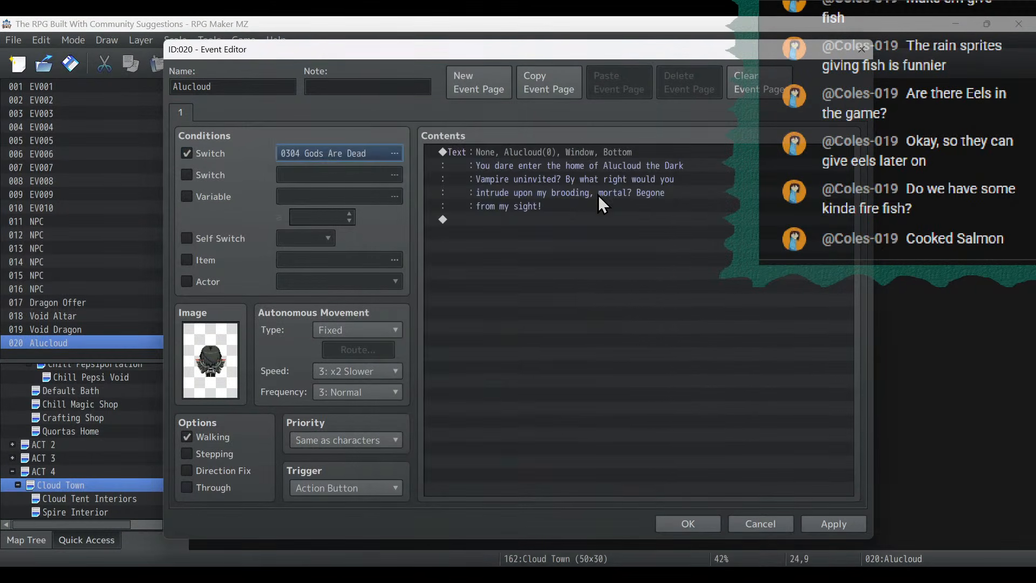
{"action": "double_click", "coordinate": [235, 359]}
{"action": "double_click", "coordinate": [465, 167]}
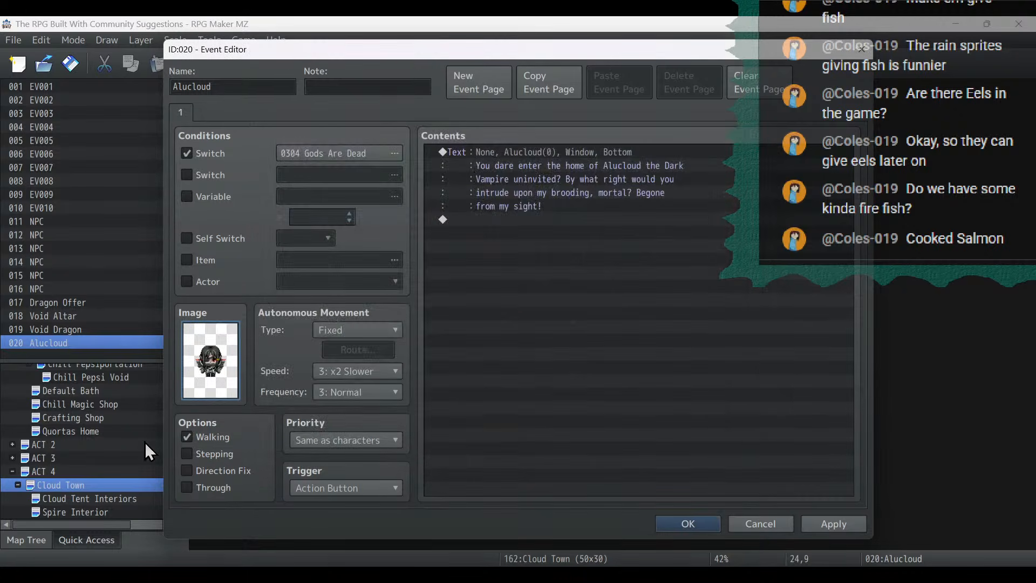
{"action": "left_click", "coordinate": [205, 454]}
{"action": "left_click", "coordinate": [842, 524]}
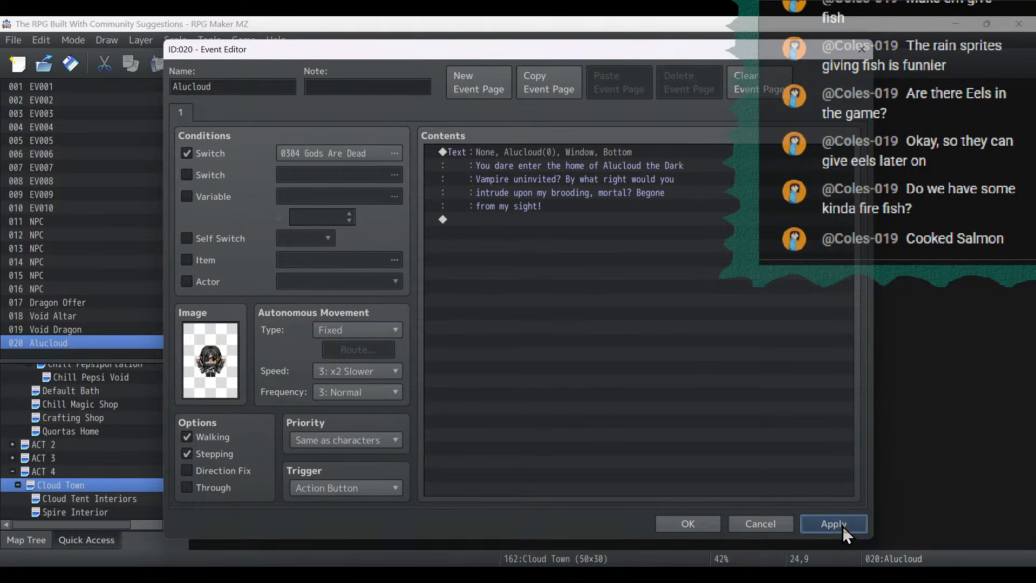
{"action": "left_click", "coordinate": [672, 526]}
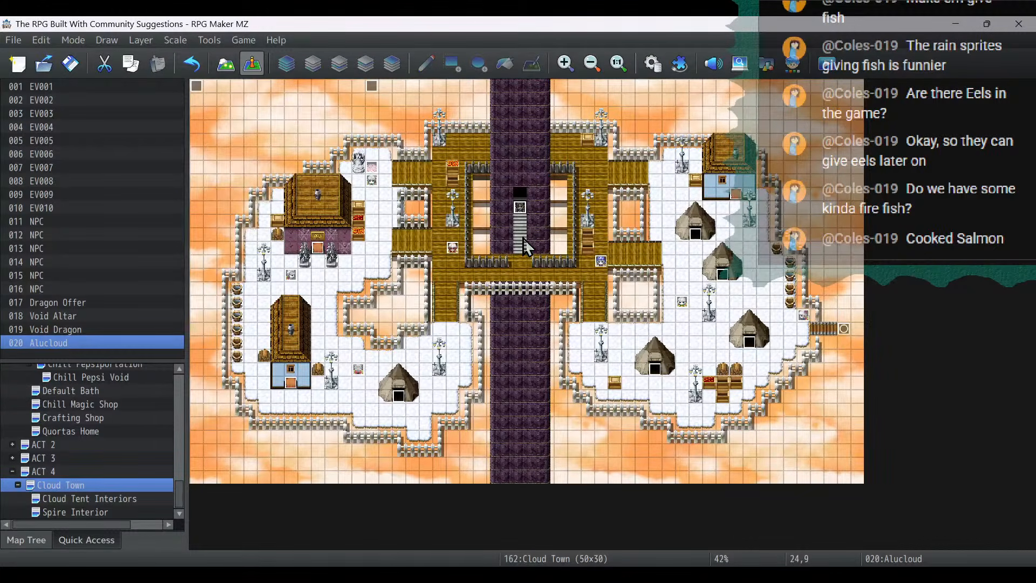
- Replace the staircase Alucloud's message with "These paltry beings do not appreciate all that I do for them! Well no more!"
{"action": "double_click", "coordinate": [522, 209]}
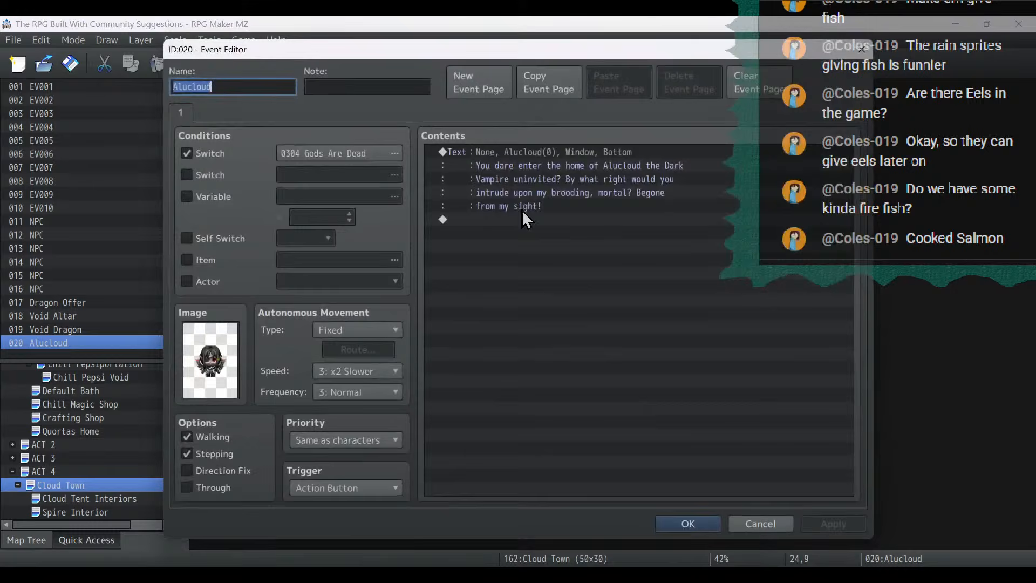
{"action": "double_click", "coordinate": [533, 156]}
{"action": "key", "text": "ctrl+a"}
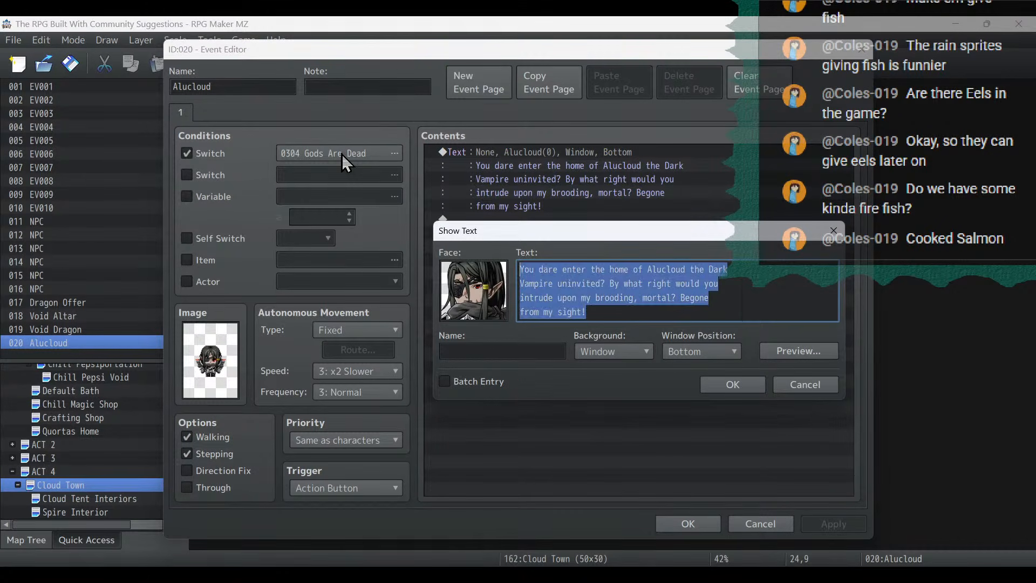
{"action": "type", "text": "These"}
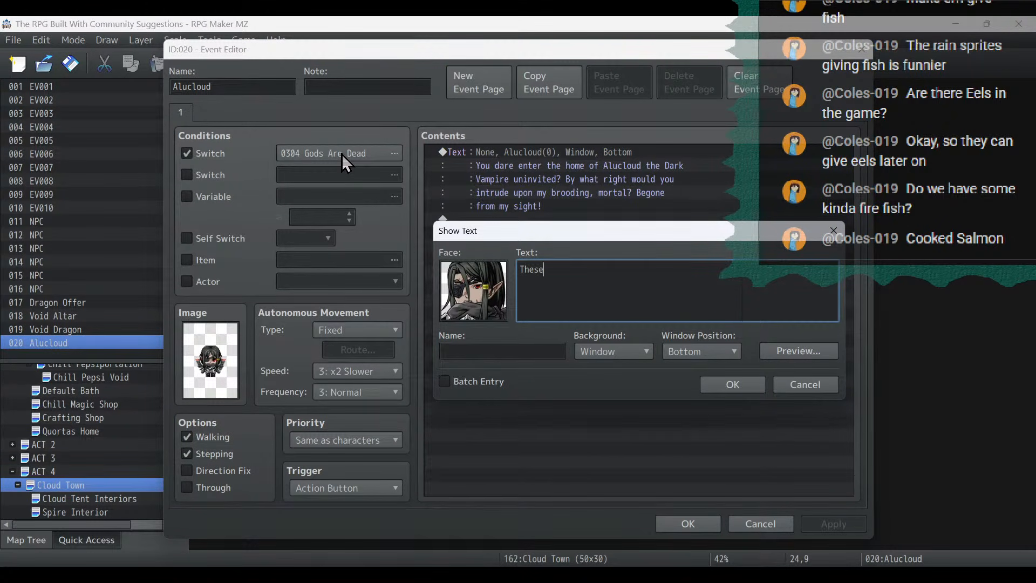
{"action": "type", "text": " paltry beings do not appreciate all"}
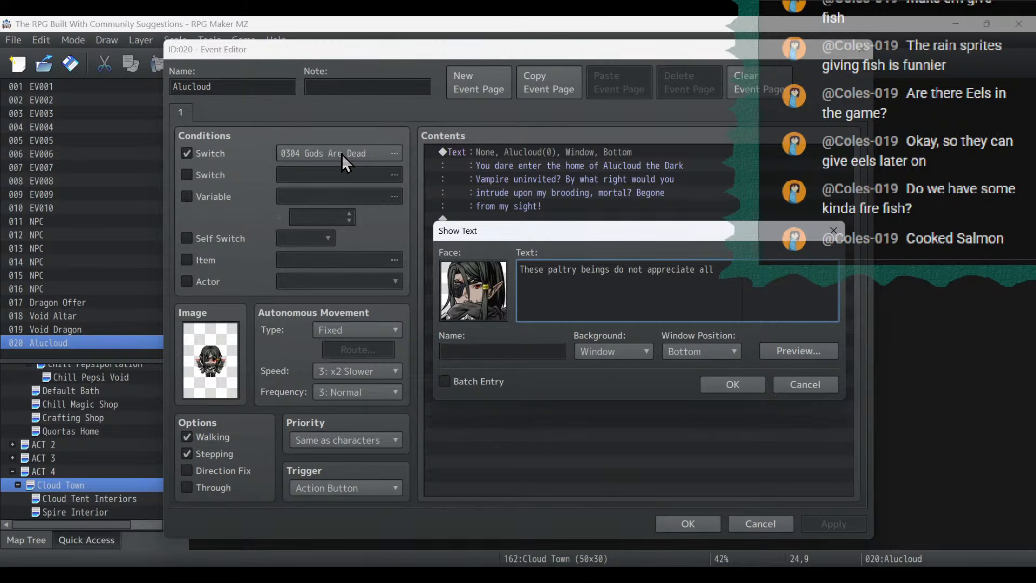
{"action": "key", "text": "Return"}
{"action": "type", "text": "that I do for them! Well no more! I"}
- Finish Alucloud's message with "I am sick of being ignored and unappreciated! I will slay the beast in this tower by myself!"
{"action": "type", "text": "am"}
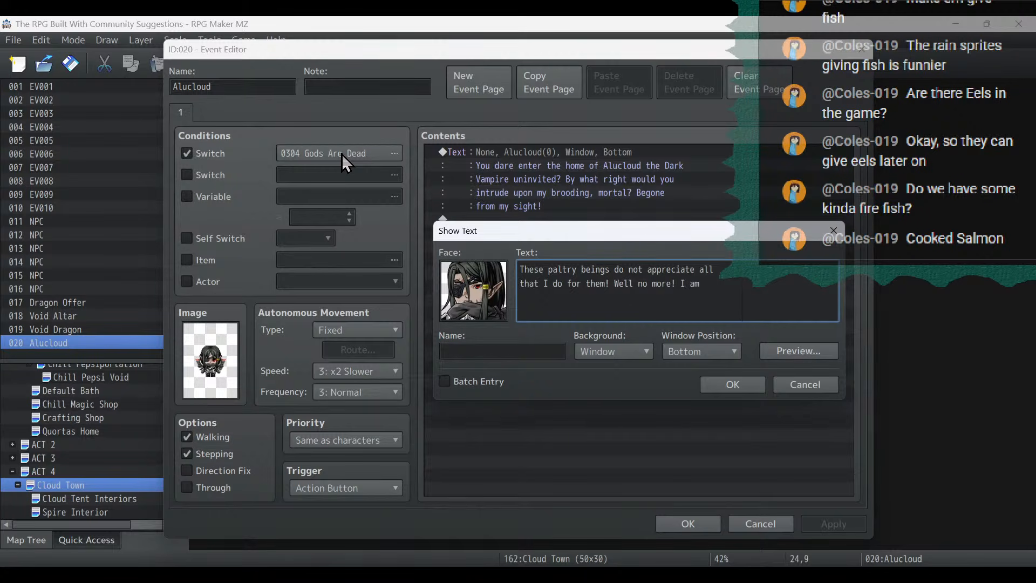
{"action": "type", "text": " sick of "}
{"action": "type", "text": "being ignored and "}
{"action": "type", "text": "unappreciated"}
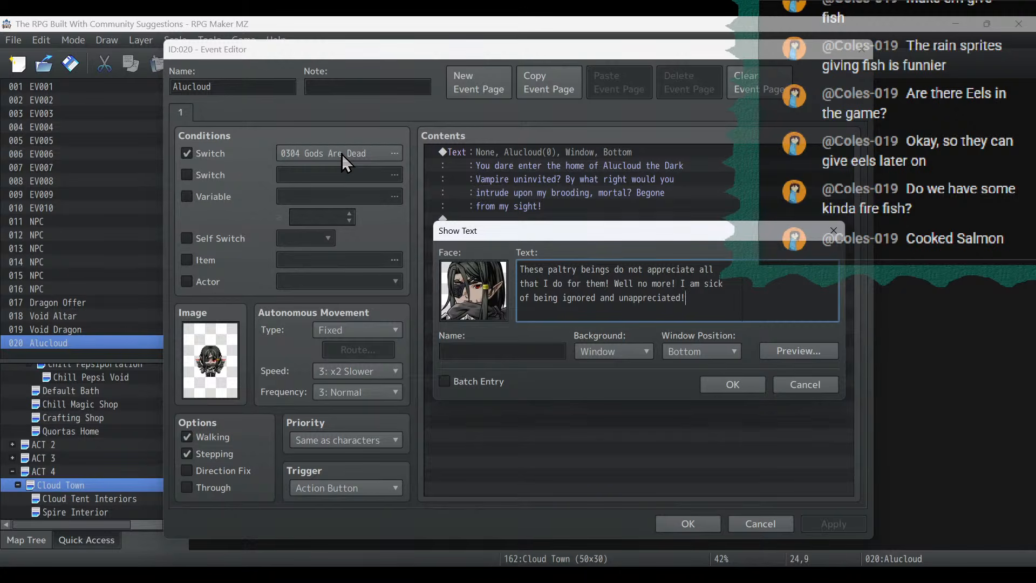
{"action": "type", "text": "! I will"}
{"action": "type", "text": "slay the"}
{"action": "type", "text": " b"}
{"action": "type", "text": "east in this tower b"}
{"action": "type", "text": "y mysel"}
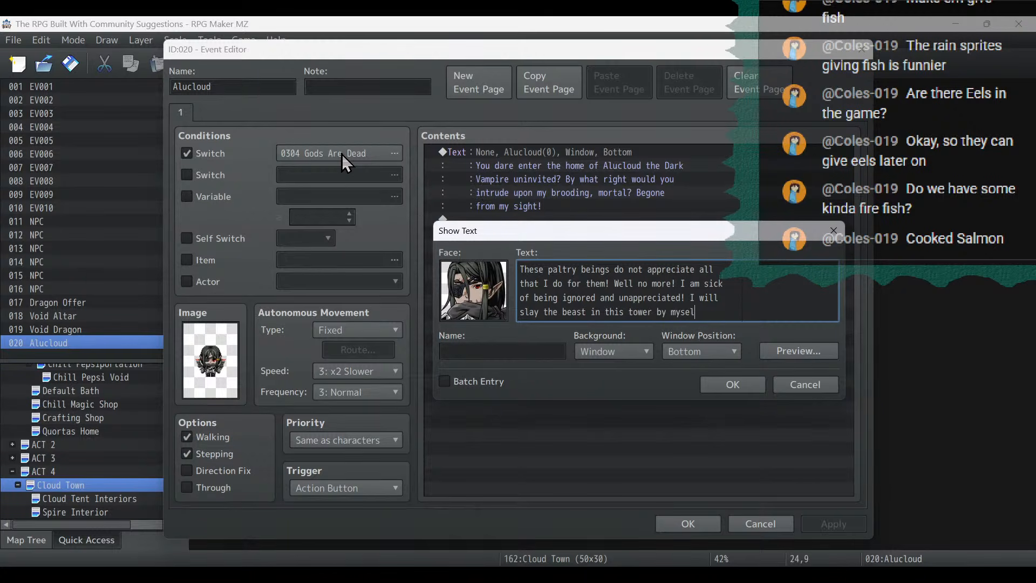
{"action": "left_click", "coordinate": [734, 387]}
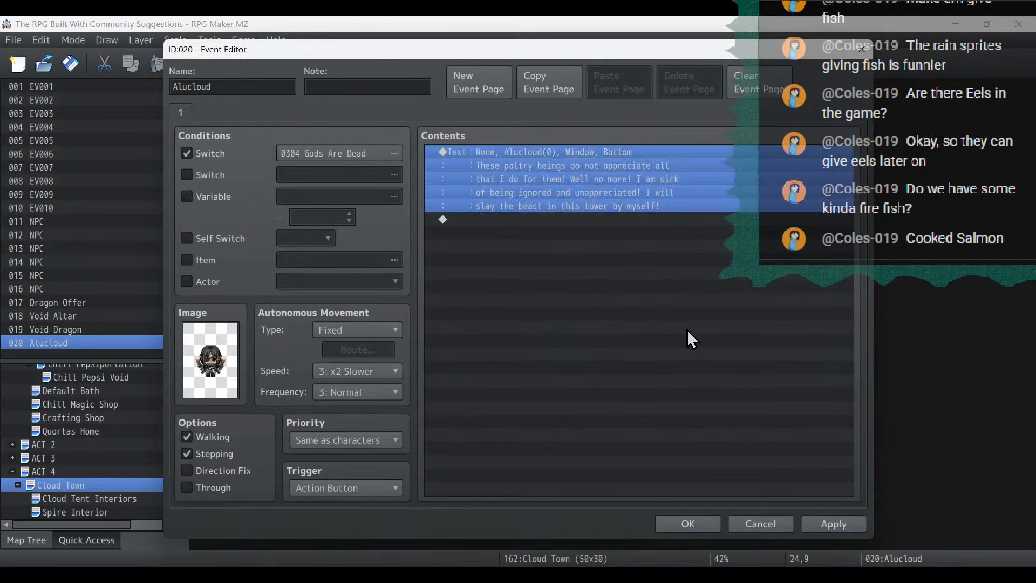
- Duplicate the message below itself, change the copy to "...just as soon as I am done taking my smoking break.", and apply and close the event
{"action": "key", "text": "ctrl+c"}
{"action": "key", "text": "ctrl+v"}
{"action": "double_click", "coordinate": [463, 225]}
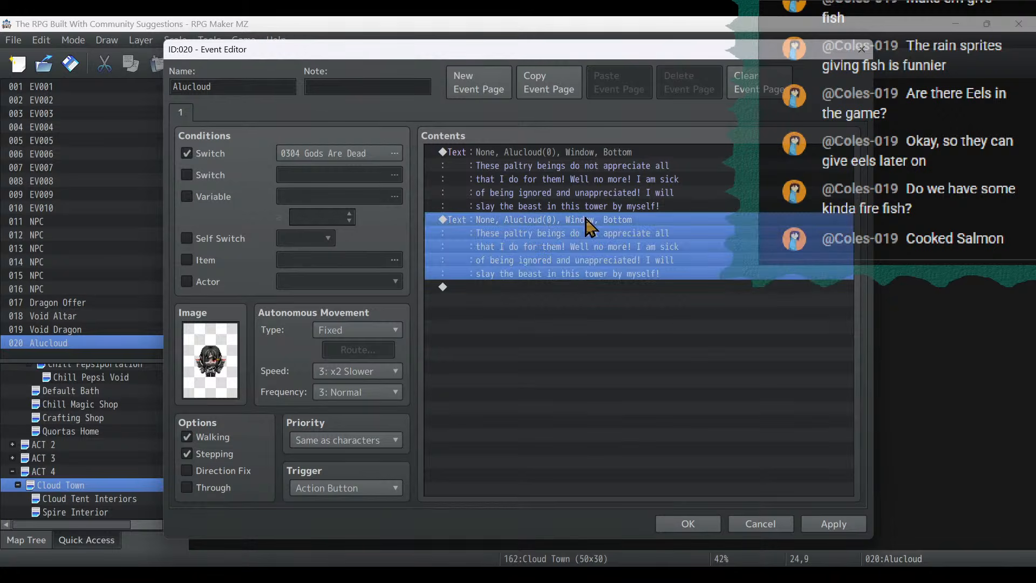
{"action": "key", "text": "ctrl+a"}
{"action": "type", "text": "."}
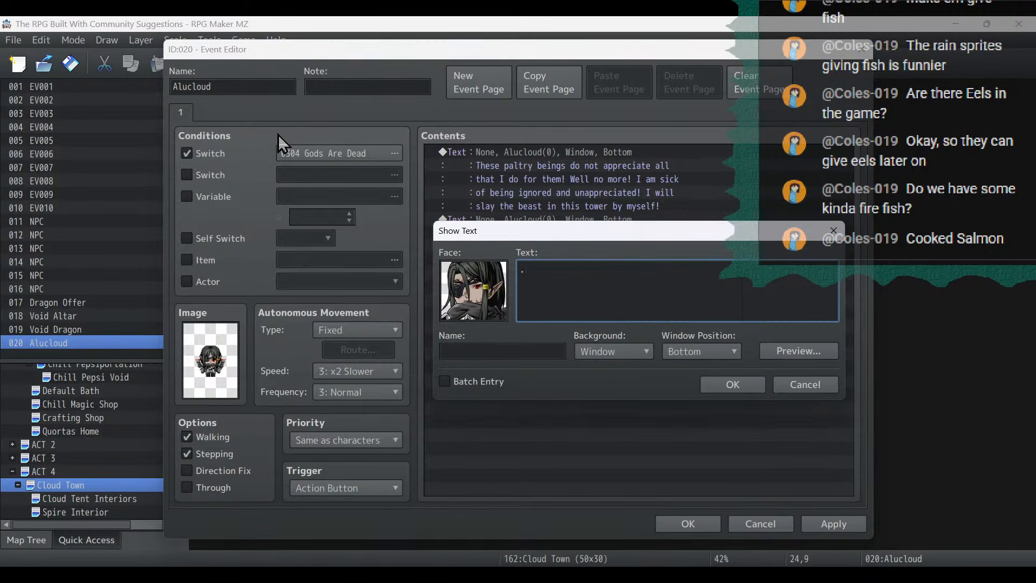
{"action": "type", "text": "..just as soon as I am done taking my"}
{"action": "key", "text": "Return"}
{"action": "type", "text": "sm"}
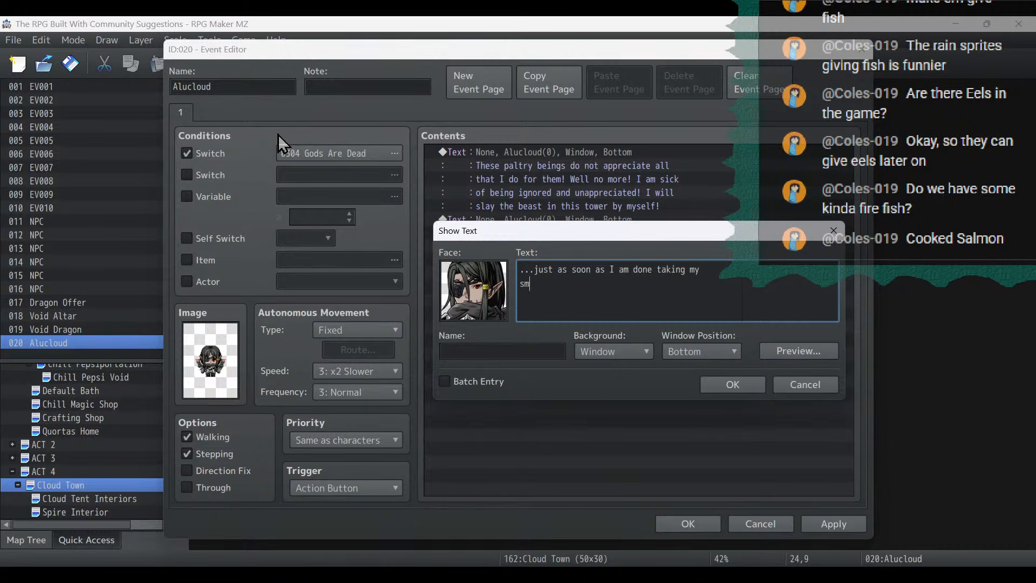
{"action": "type", "text": "oking break."}
{"action": "left_click", "coordinate": [727, 386]}
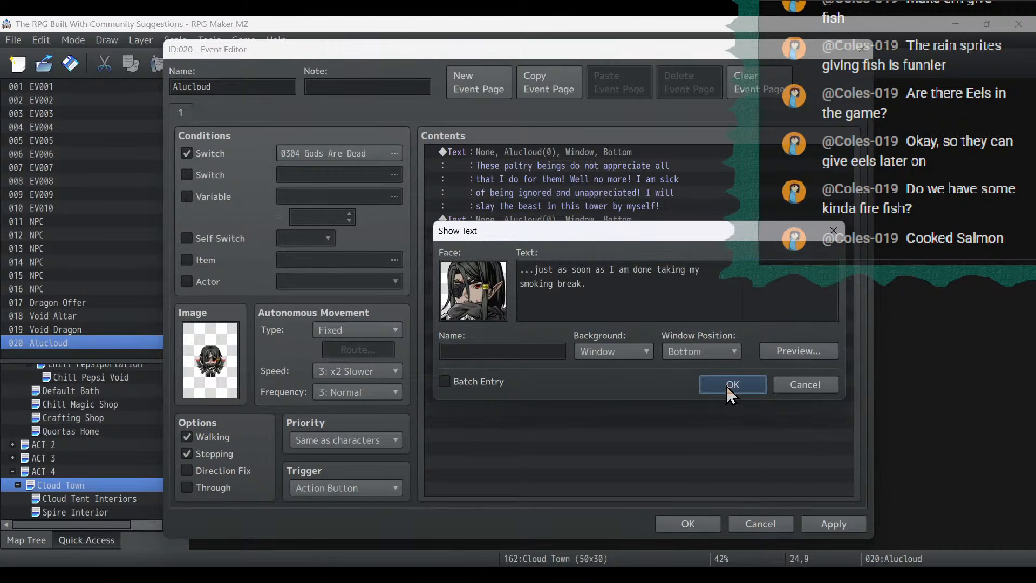
{"action": "left_click", "coordinate": [835, 525]}
{"action": "left_click", "coordinate": [689, 522]}
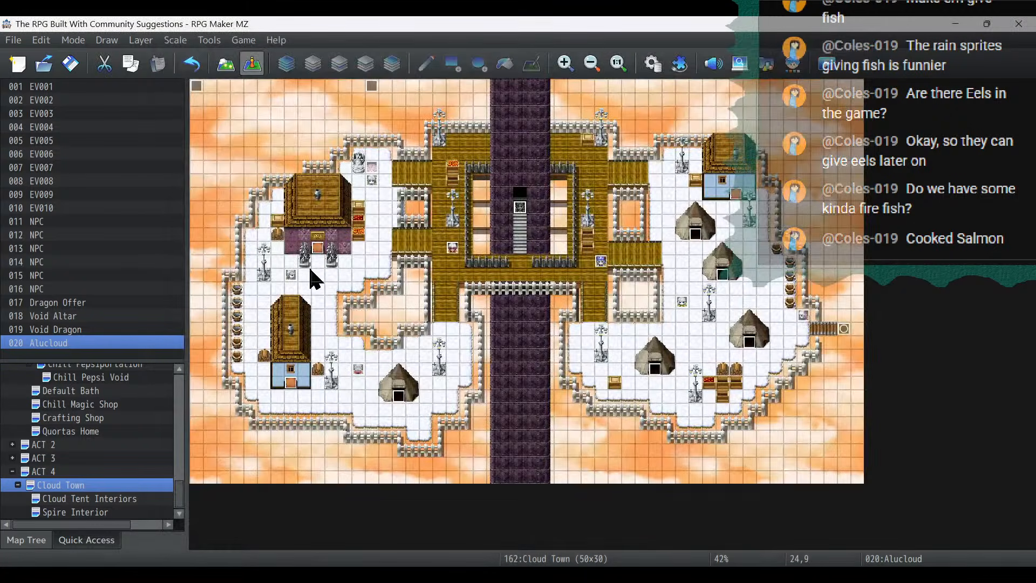
- Add a blank second page to the Cloud Tent Interiors Alucloud event, conditioned on switch 0304 Gods Are Dead
{"action": "left_click", "coordinate": [98, 513]}
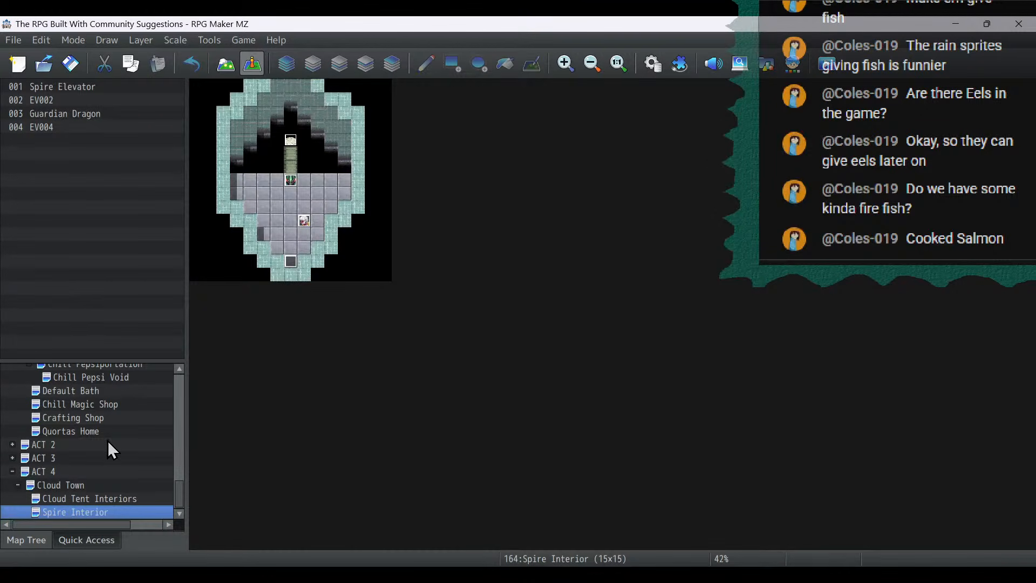
{"action": "left_click", "coordinate": [137, 501]}
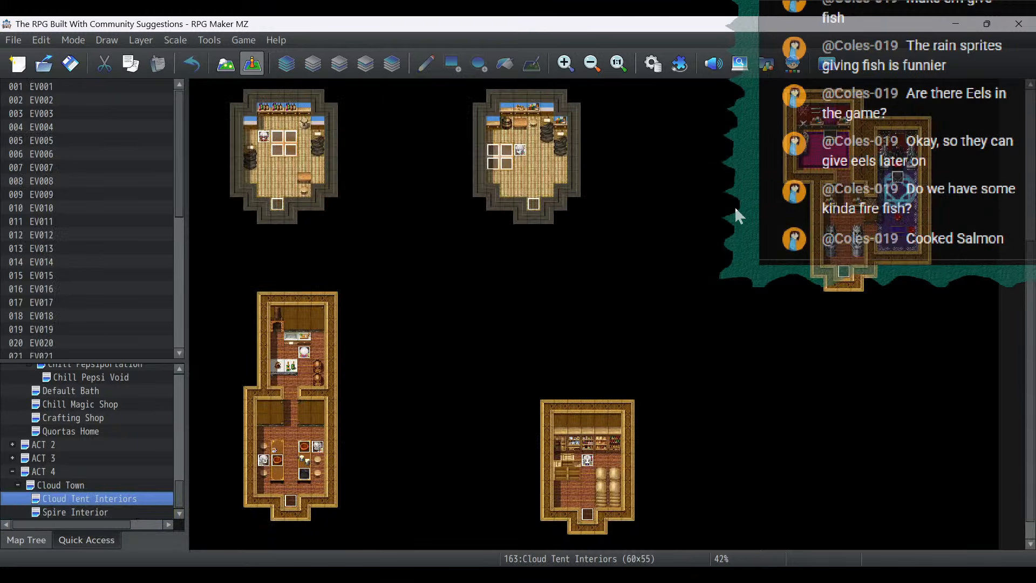
{"action": "left_click", "coordinate": [898, 180]}
{"action": "double_click", "coordinate": [898, 179]}
{"action": "left_click", "coordinate": [475, 82]}
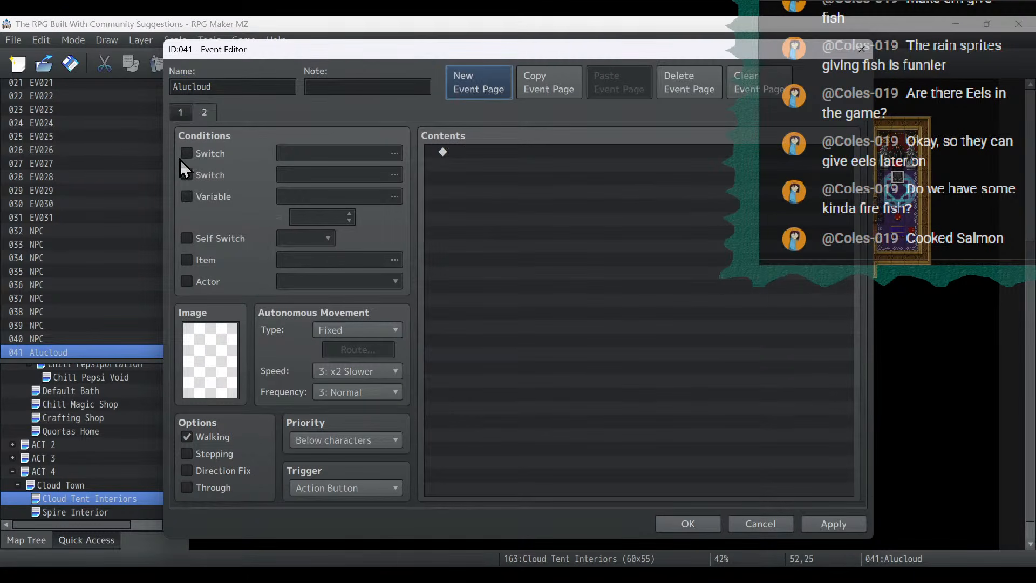
{"action": "left_click", "coordinate": [186, 153]}
{"action": "left_click", "coordinate": [372, 156]}
{"action": "double_click", "coordinate": [542, 187]}
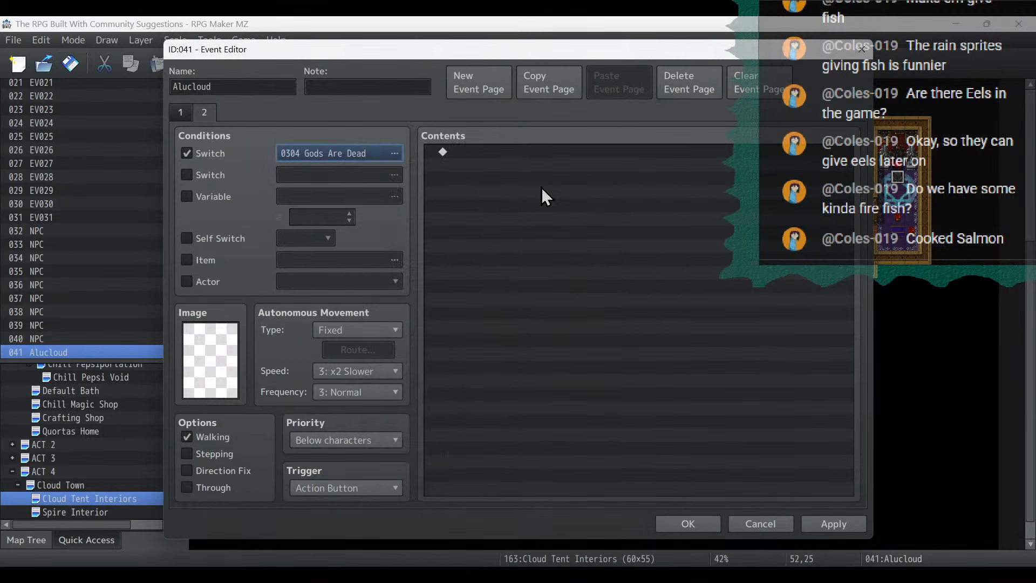
{"action": "left_click", "coordinate": [686, 522]}
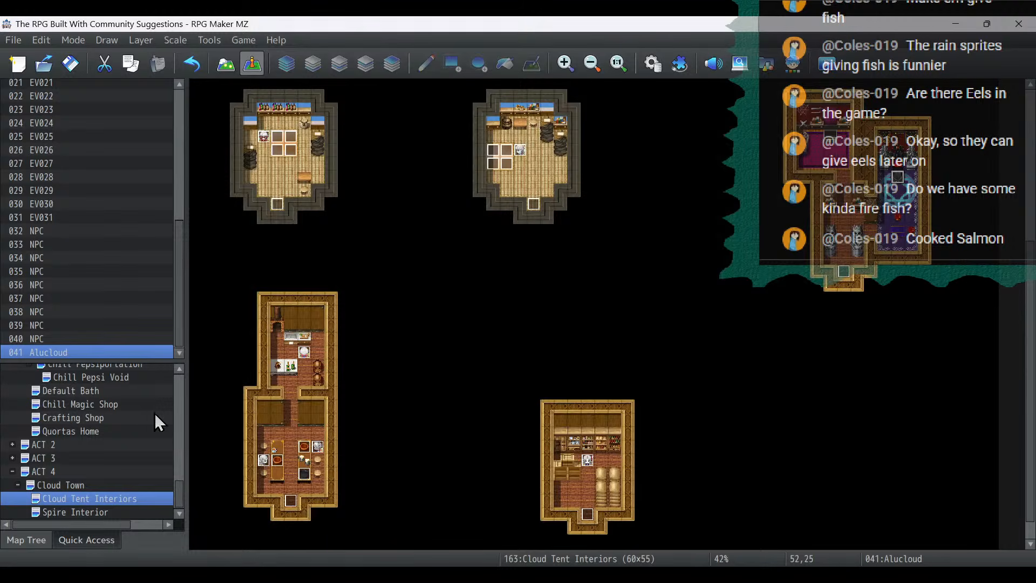
- Return to the Cloud Town map and select the Alucloud event on the spire staircase
{"action": "left_click", "coordinate": [110, 513]}
{"action": "left_click", "coordinate": [97, 487]}
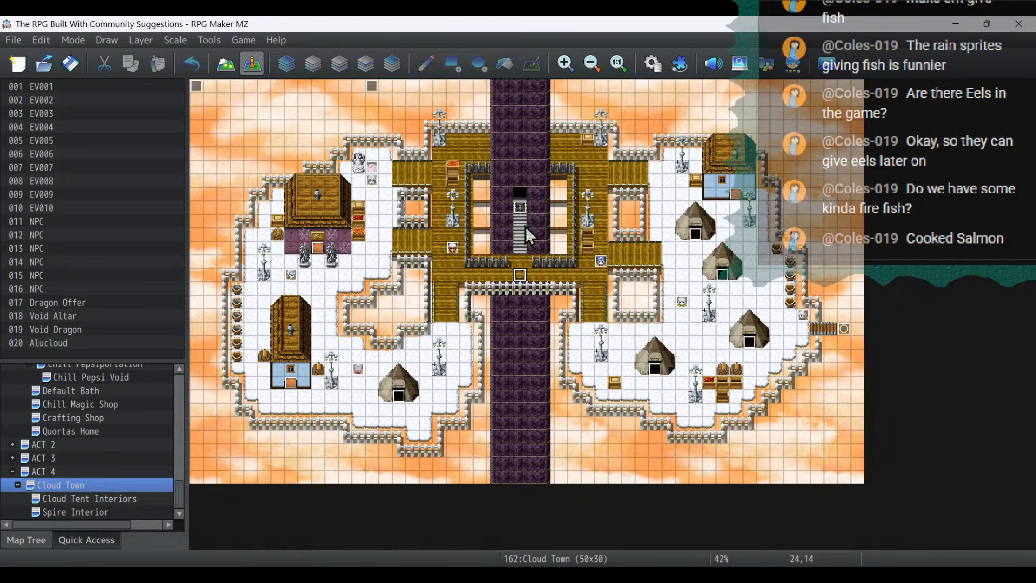
{"action": "left_click", "coordinate": [521, 211]}
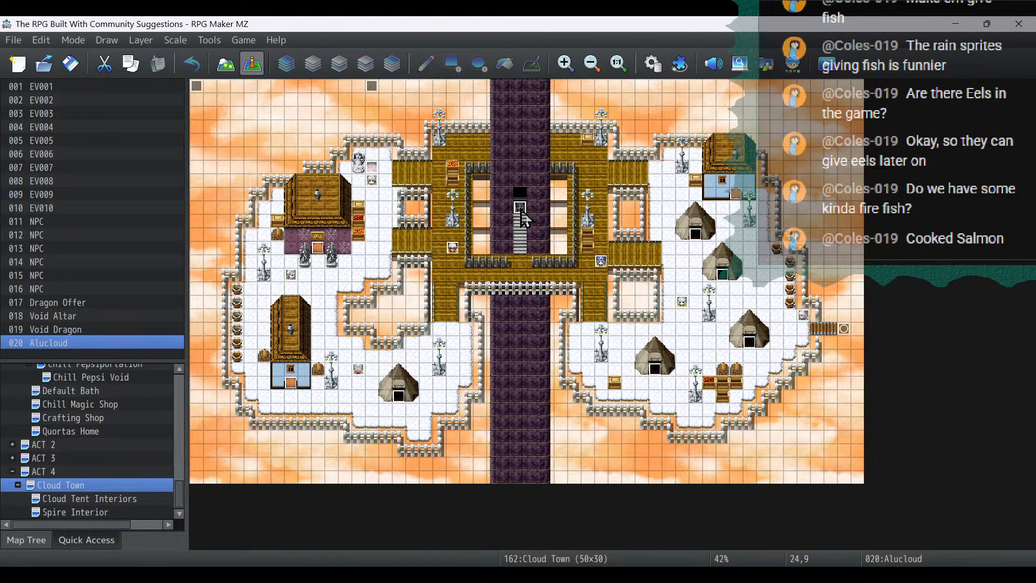
- Switch to the project notes in Notepad, delete the Cloud Town pre-dragon dialogue item and cut the Legolass skills item from Today's Stream
{"action": "key", "text": "alt+Tab"}
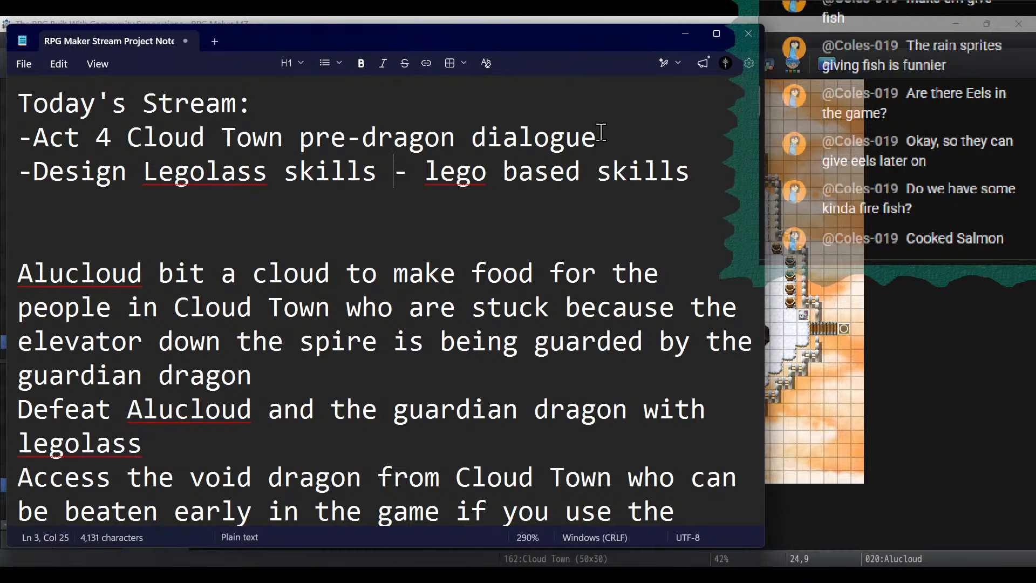
{"action": "left_click_drag", "start_coordinate": [600, 132], "coordinate": [4, 131]}
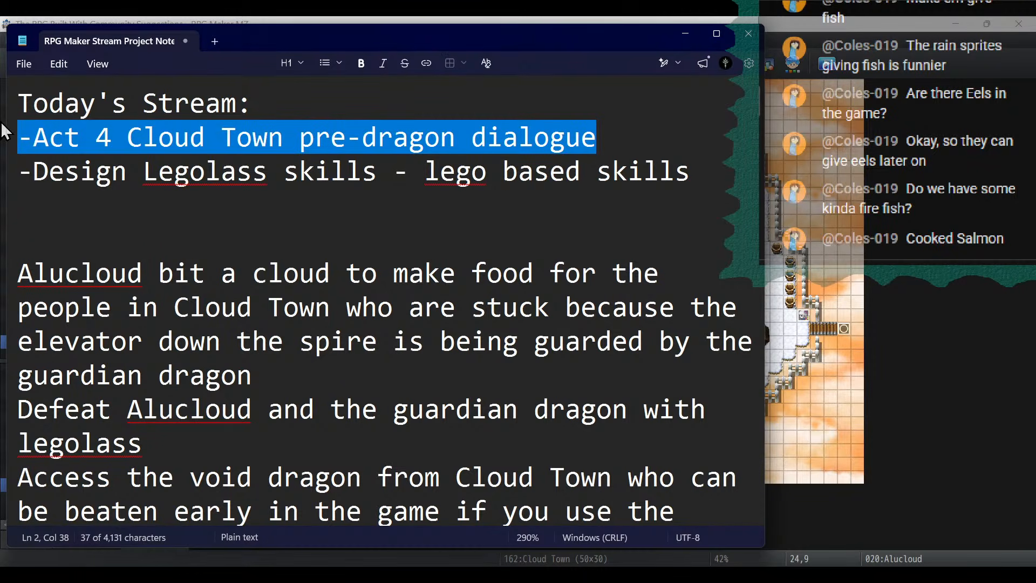
{"action": "key", "text": "BackSpace"}
{"action": "key", "text": "BackSpace"}
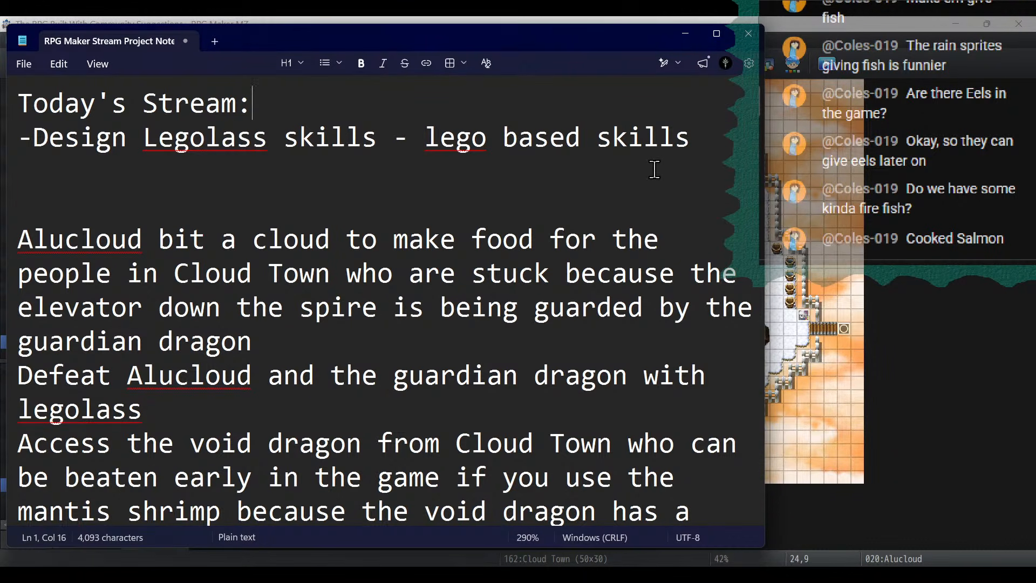
{"action": "left_click_drag", "start_coordinate": [690, 138], "coordinate": [5, 134]}
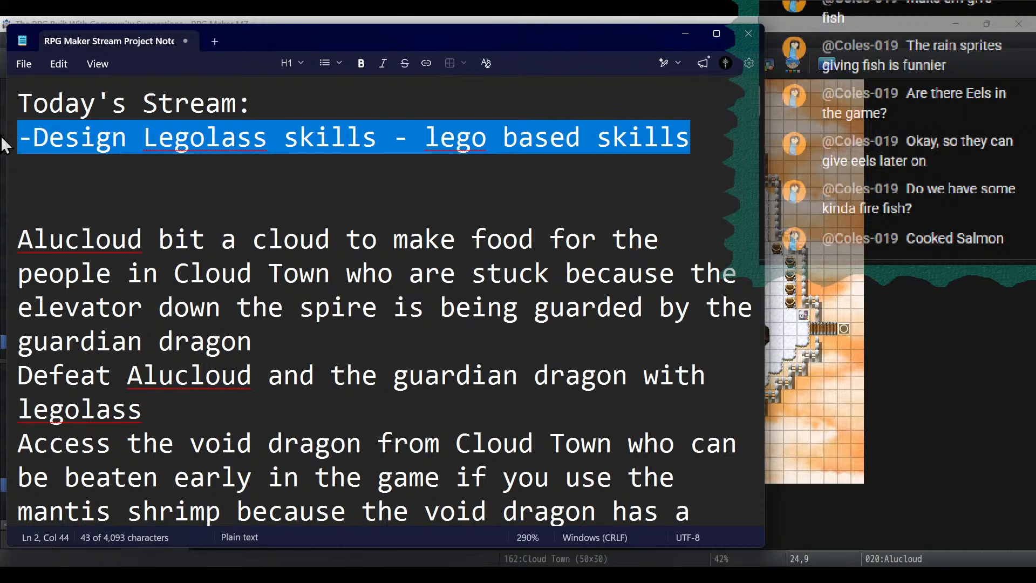
{"action": "key", "text": "BackSpace"}
{"action": "key", "text": "BackSpace"}
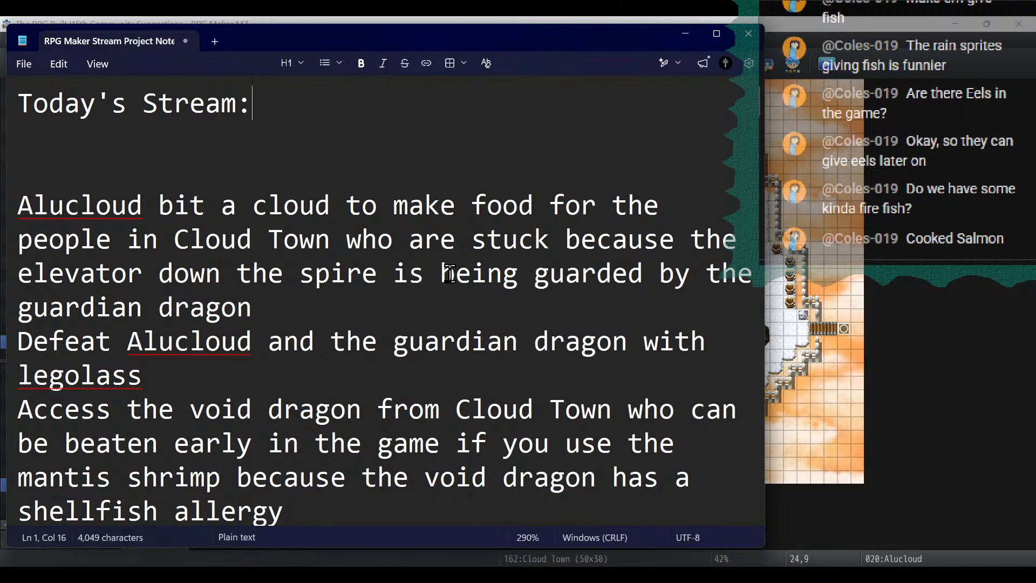
- Append "event" to the "Void Dragon fight and calling it" item in the Next Stream list
{"action": "scroll", "coordinate": [450, 273], "scroll_direction": "down", "scroll_amount": 8}
{"action": "scroll", "coordinate": [449, 274], "scroll_direction": "up", "scroll_amount": 7}
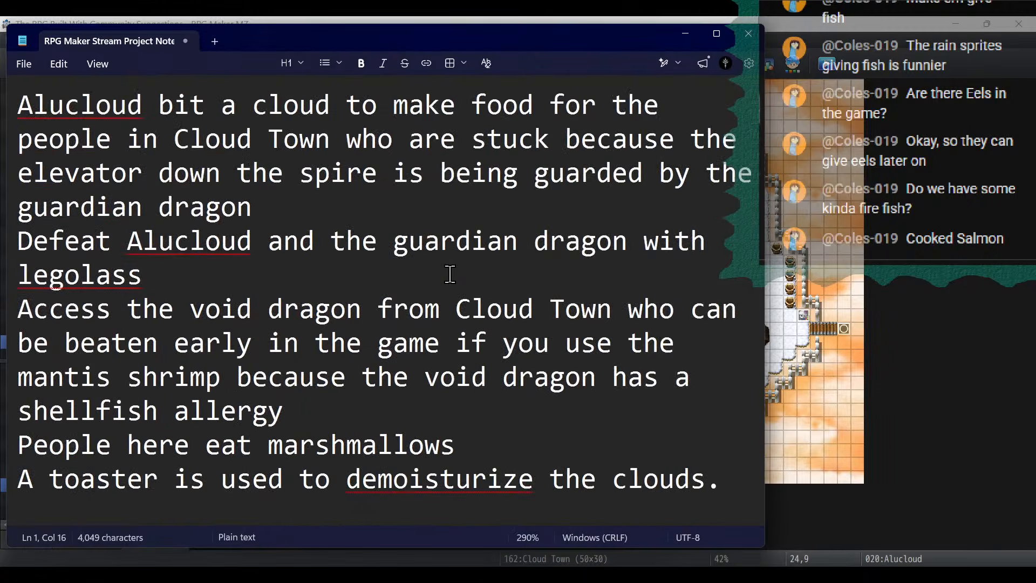
{"action": "scroll", "coordinate": [449, 274], "scroll_direction": "down", "scroll_amount": 4}
{"action": "scroll", "coordinate": [449, 273], "scroll_direction": "up", "scroll_amount": 5}
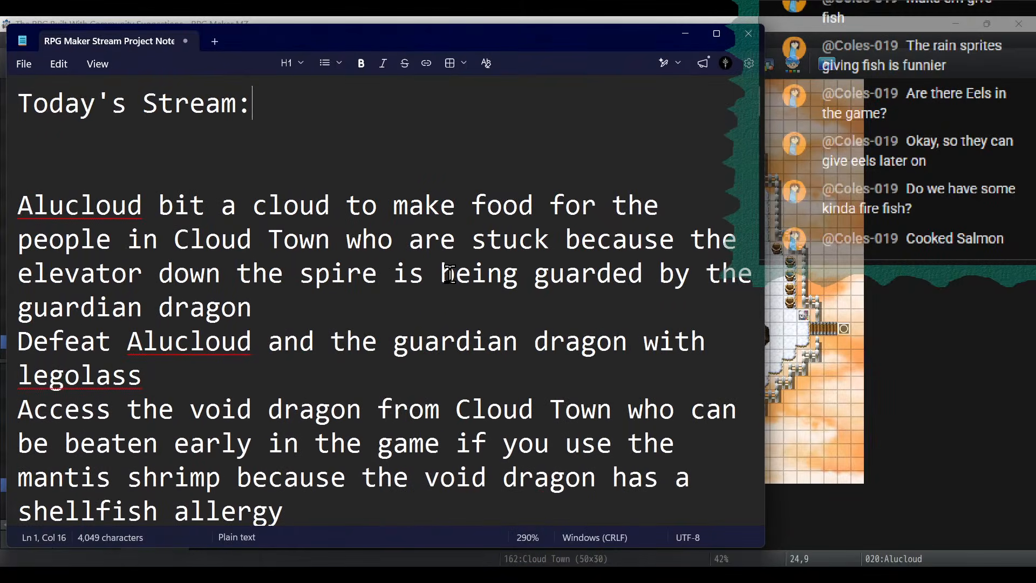
{"action": "scroll", "coordinate": [449, 274], "scroll_direction": "down", "scroll_amount": 4}
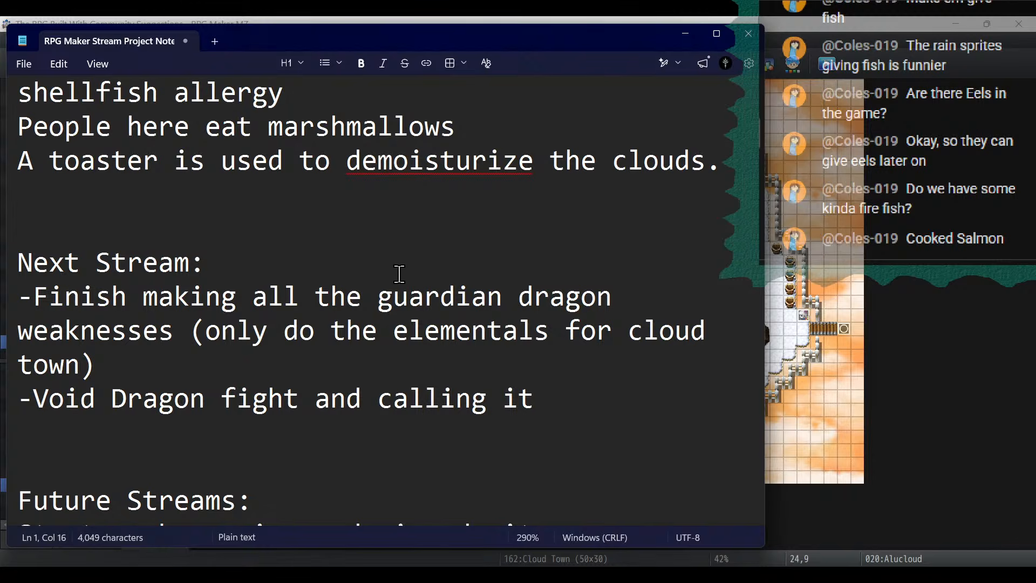
{"action": "left_click_drag", "start_coordinate": [244, 384], "coordinate": [22, 262]}
{"action": "left_click", "coordinate": [193, 365]}
{"action": "left_click_drag", "start_coordinate": [193, 366], "coordinate": [2, 312]}
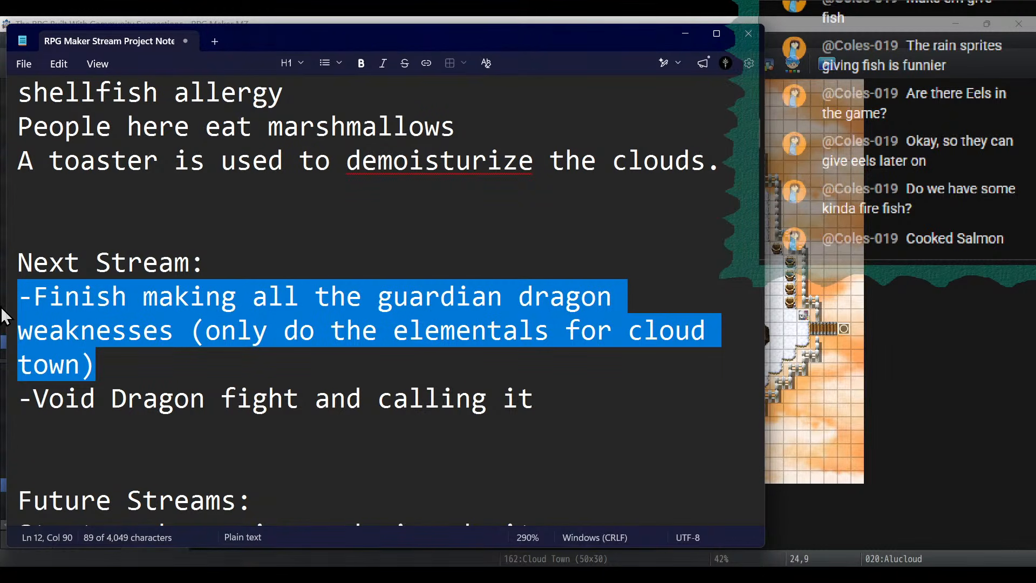
{"action": "mouse_move", "coordinate": [587, 398]}
{"action": "left_mouse_down"}
{"action": "mouse_move", "coordinate": [17, 402]}
{"action": "mouse_move", "coordinate": [387, 402]}
{"action": "mouse_move", "coordinate": [584, 416]}
{"action": "mouse_move", "coordinate": [578, 398]}
{"action": "left_mouse_up"}
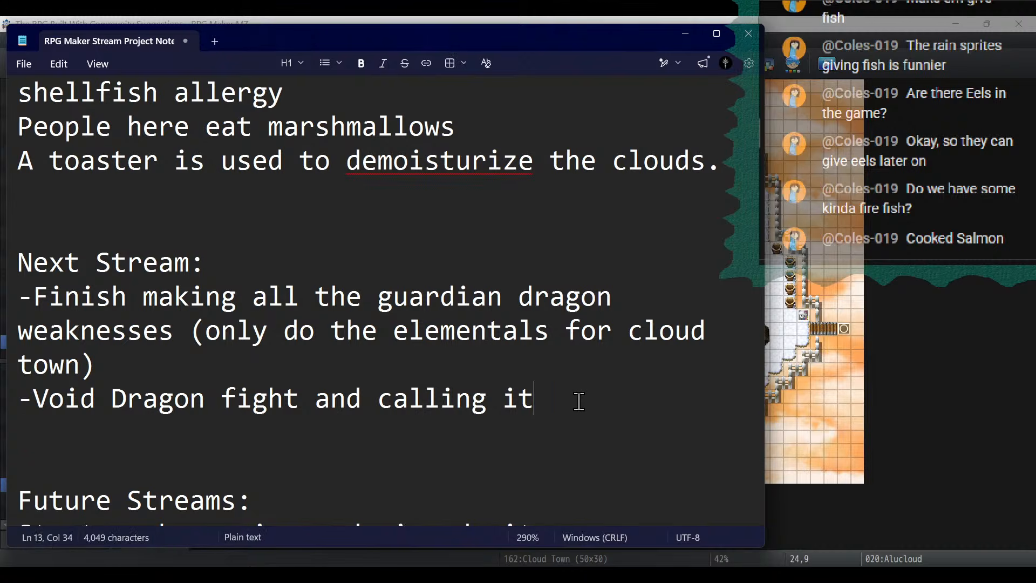
{"action": "type", "text": "event"}
- Paste the "Design Legolass skills - lego based skills" item below the guardian dragon weaknesses item
{"action": "left_click", "coordinate": [454, 361]}
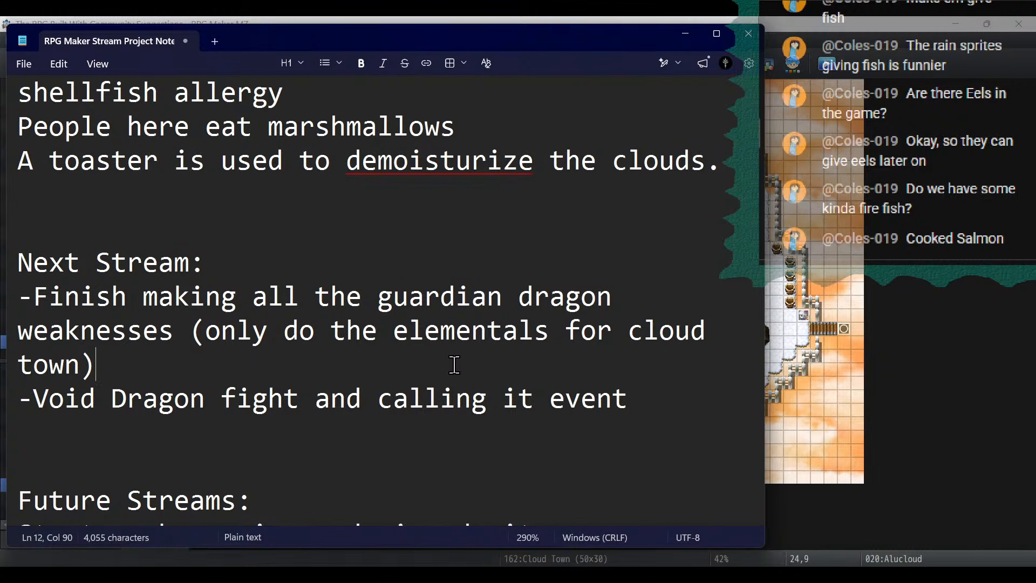
{"action": "key", "text": "Return"}
{"action": "key", "text": "ctrl+v"}
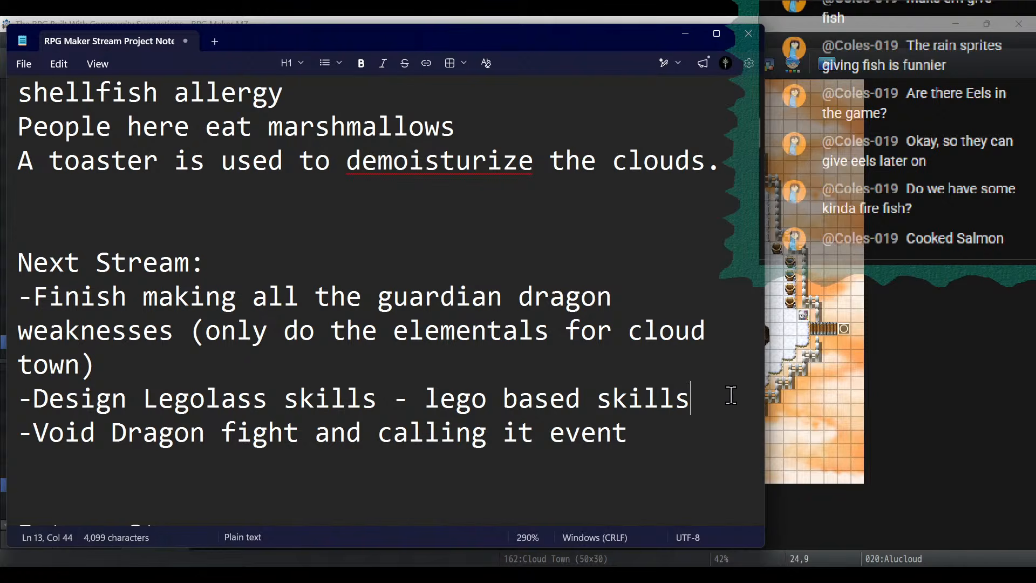
- Add the item "-Design event to team up with legolass to get Alucloud out of the way" below the Legolass skills item
{"action": "key", "text": "Return"}
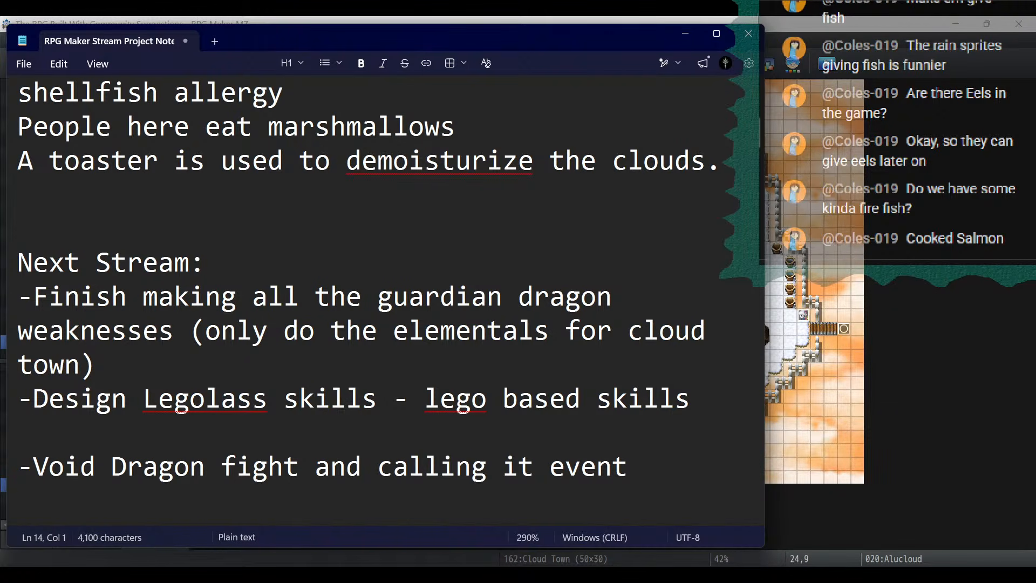
{"action": "type", "text": "-D"}
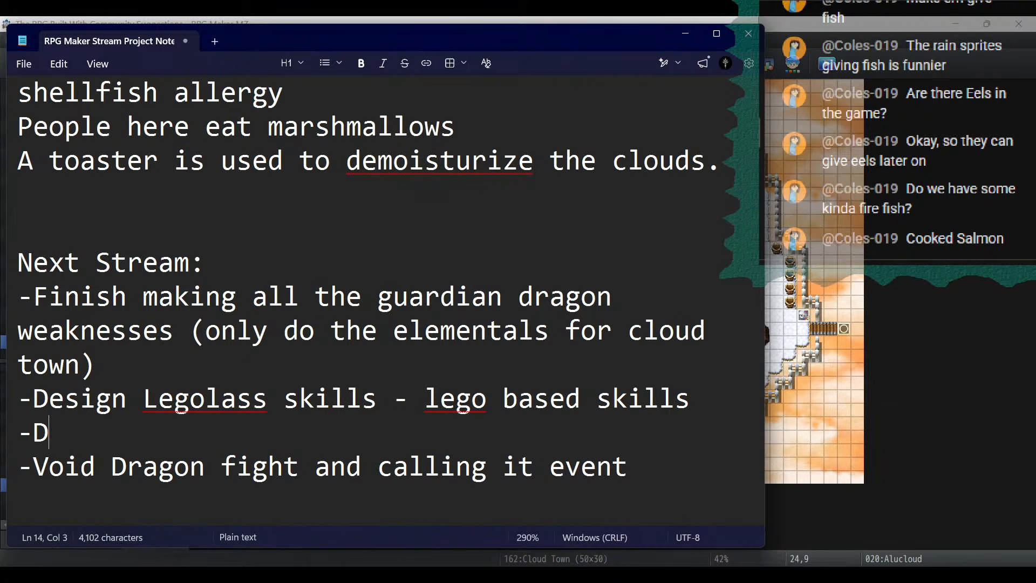
{"action": "type", "text": "esign event to "}
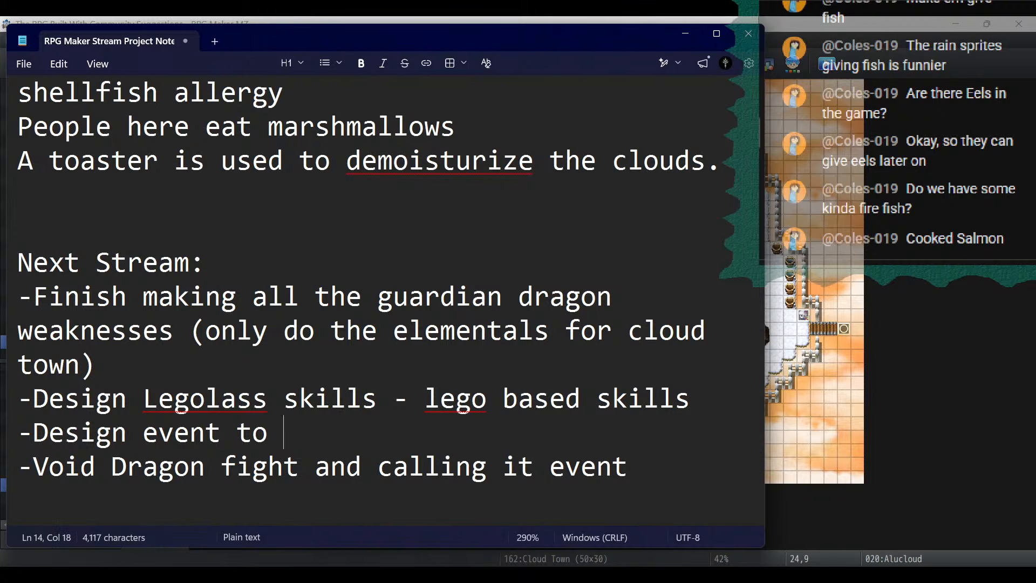
{"action": "type", "text": "team up with legolass"}
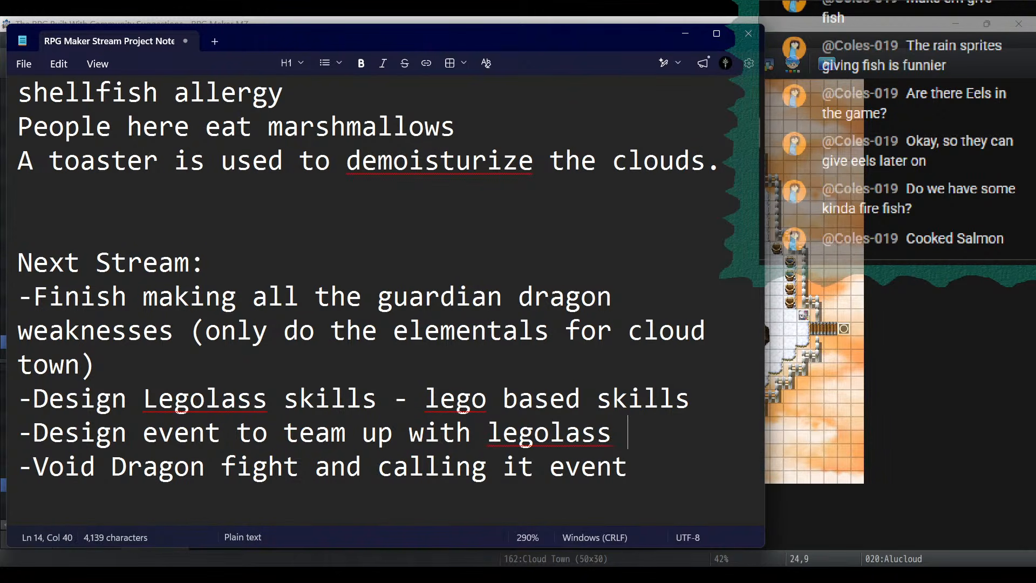
{"action": "type", "text": " to "}
{"action": "type", "text": "get A"}
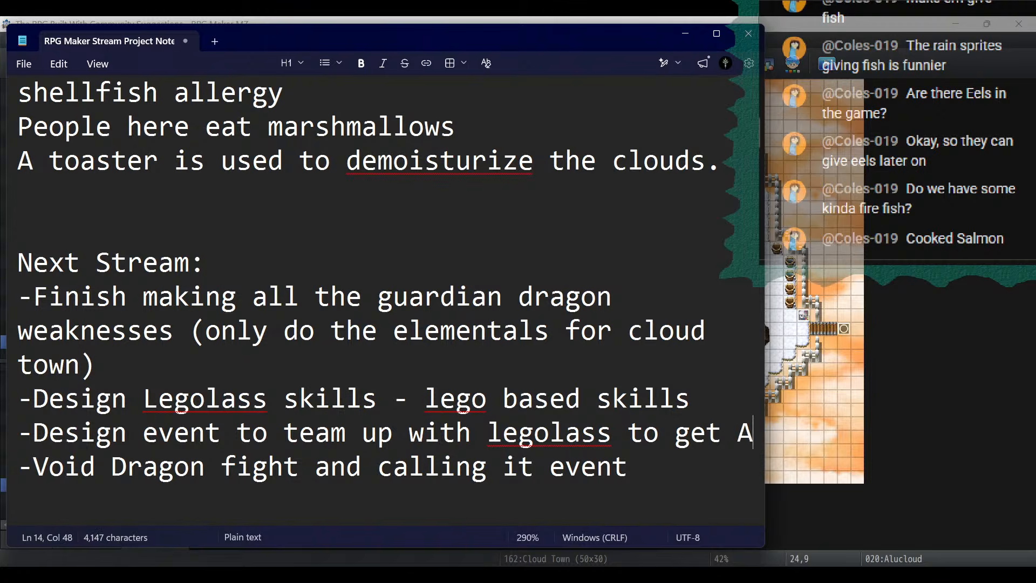
{"action": "type", "text": "lucloud "}
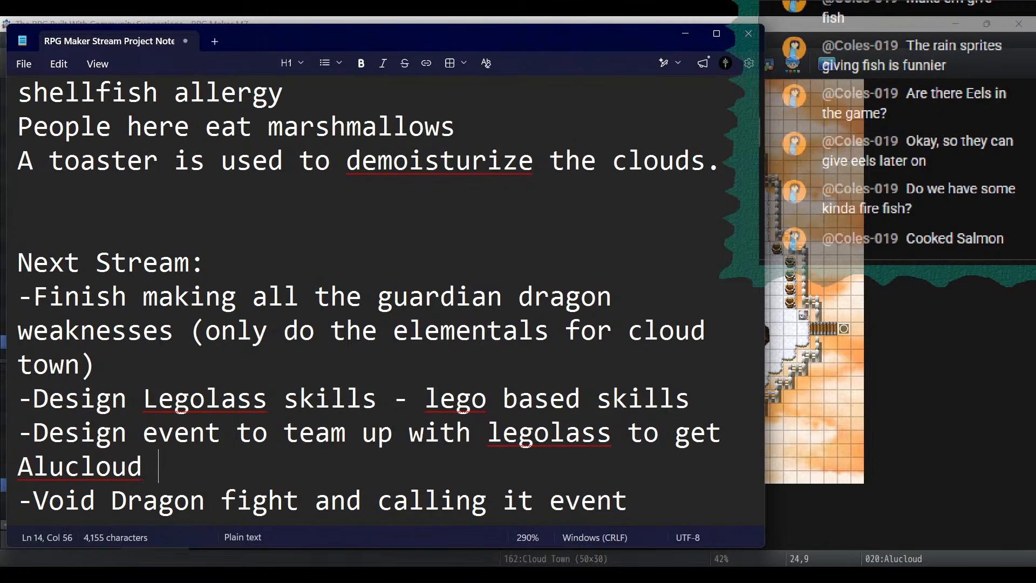
{"action": "type", "text": "out of the way"}
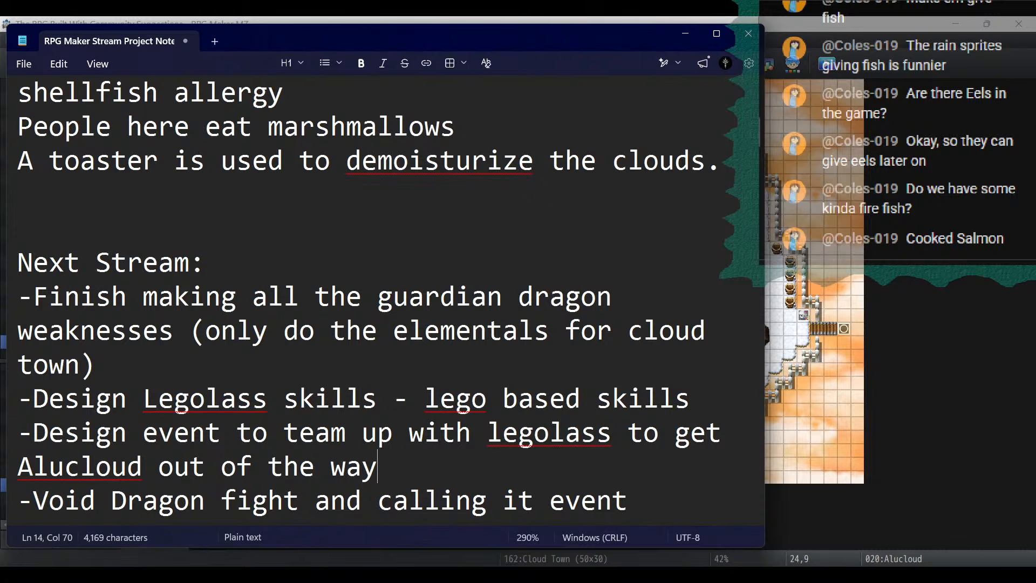
- Start a new "-" item below the Void Dragon fight item in the Next Stream list
{"action": "scroll", "coordinate": [738, 416], "scroll_direction": "down", "scroll_amount": 3}
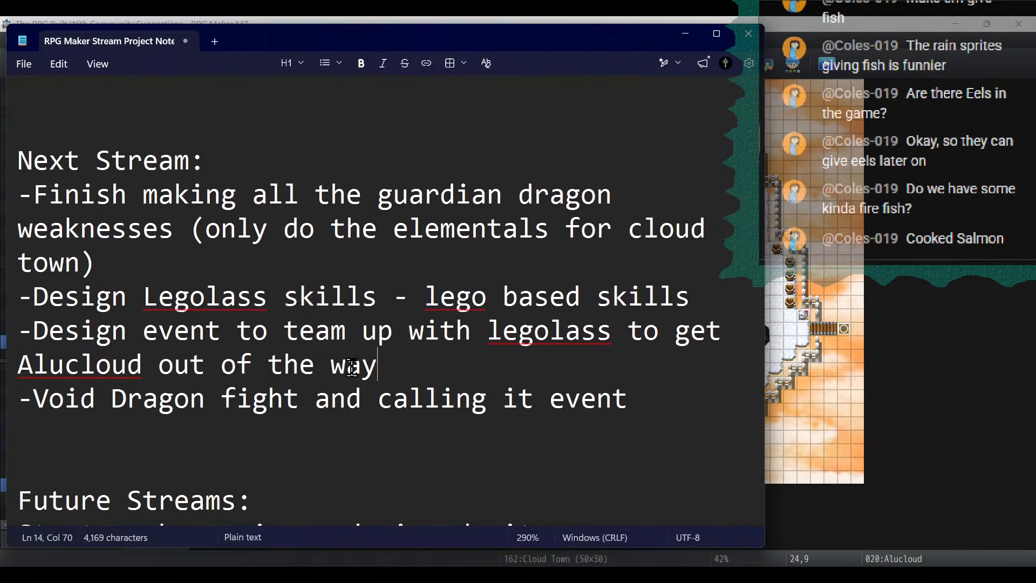
{"action": "left_click_drag", "start_coordinate": [711, 414], "coordinate": [3, 171]}
{"action": "left_click", "coordinate": [716, 414]}
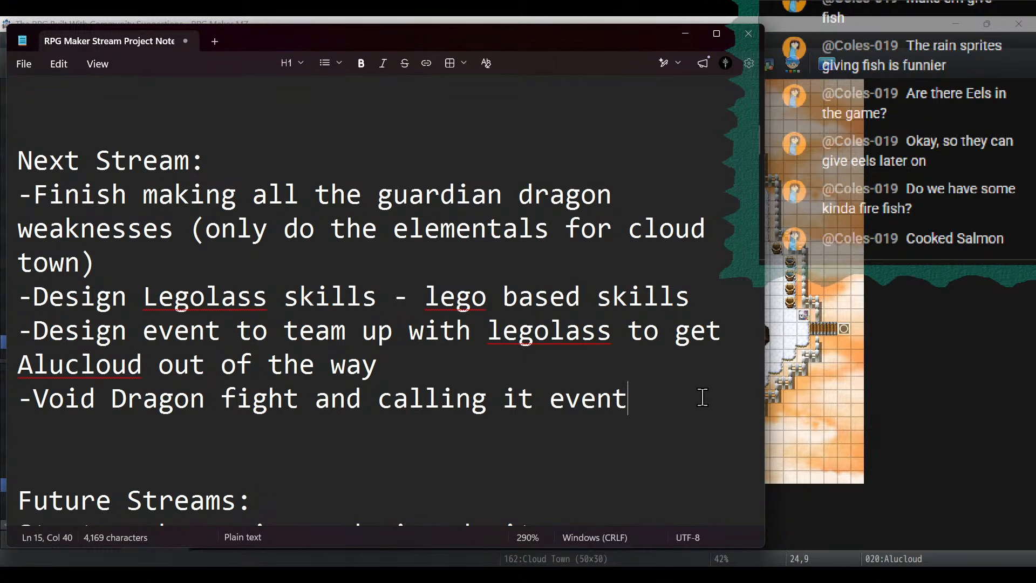
{"action": "key", "text": "Return"}
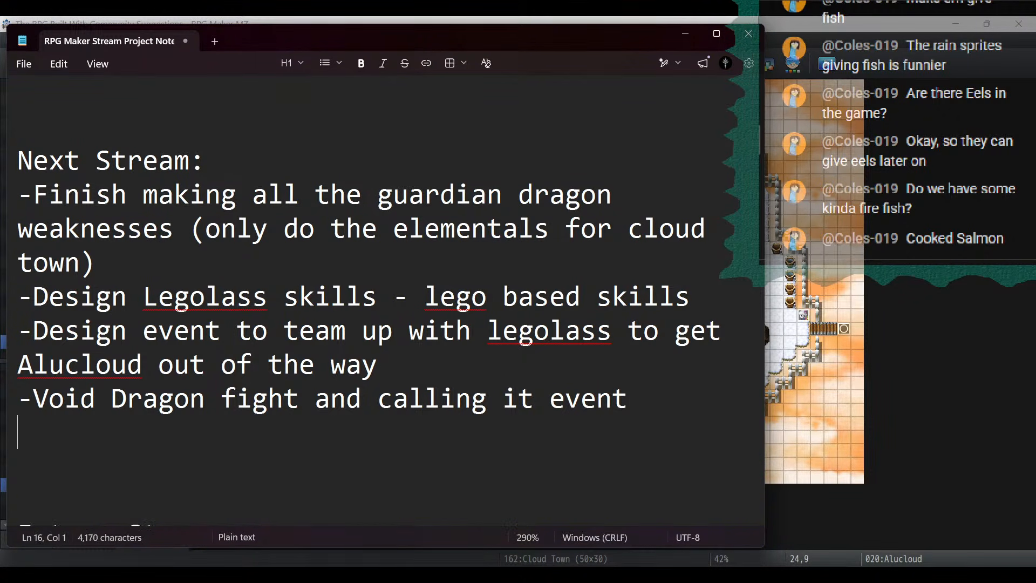
{"action": "type", "text": "-The lower spi"}
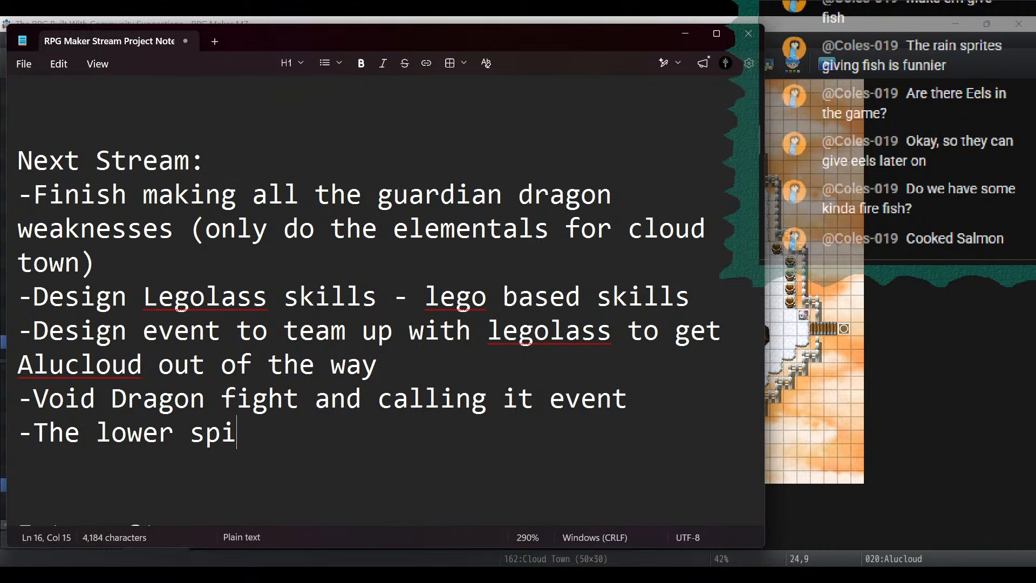
{"action": "type", "text": "te"}
{"action": "key", "text": "BackSpace"}
{"action": "key", "text": "BackSpace"}
{"action": "key", "text": "BackSpace"}
{"action": "key", "text": "BackSpace"}
{"action": "key", "text": "BackSpace"}
{"action": "key", "text": "BackSpace"}
{"action": "key", "text": "BackSpace"}
{"action": "key", "text": "BackSpace"}
{"action": "key", "text": "BackSpace"}
{"action": "key", "text": "BackSpace"}
{"action": "key", "text": "BackSpace"}
{"action": "key", "text": "BackSpace"}
{"action": "key", "text": "BackSpace"}
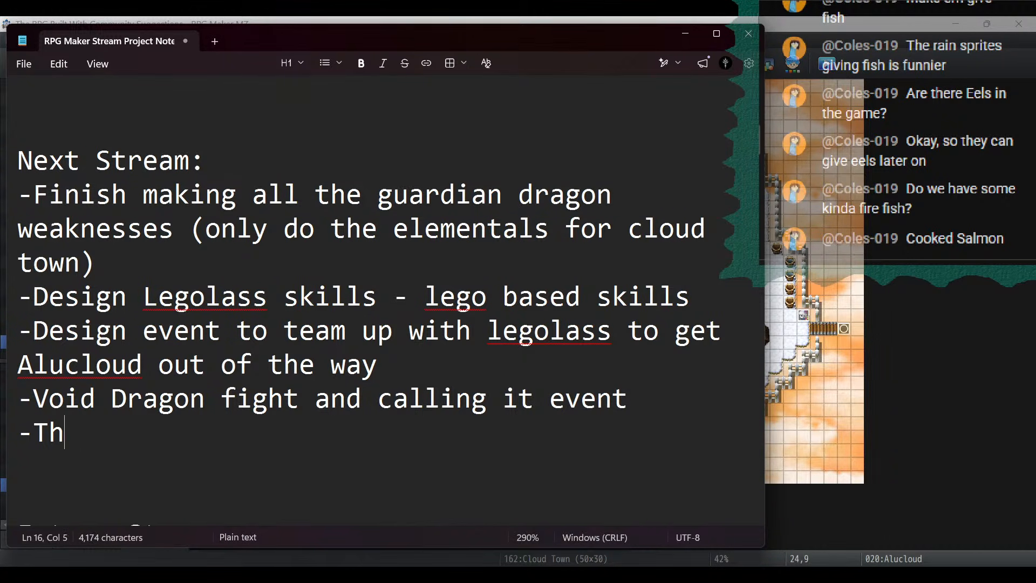
{"action": "key", "text": "BackSpace"}
{"action": "key", "text": "BackSpace"}
- Write "Design lower spire interior and connect the elevators" as the new Next Stream item
{"action": "type", "text": "Design lo"}
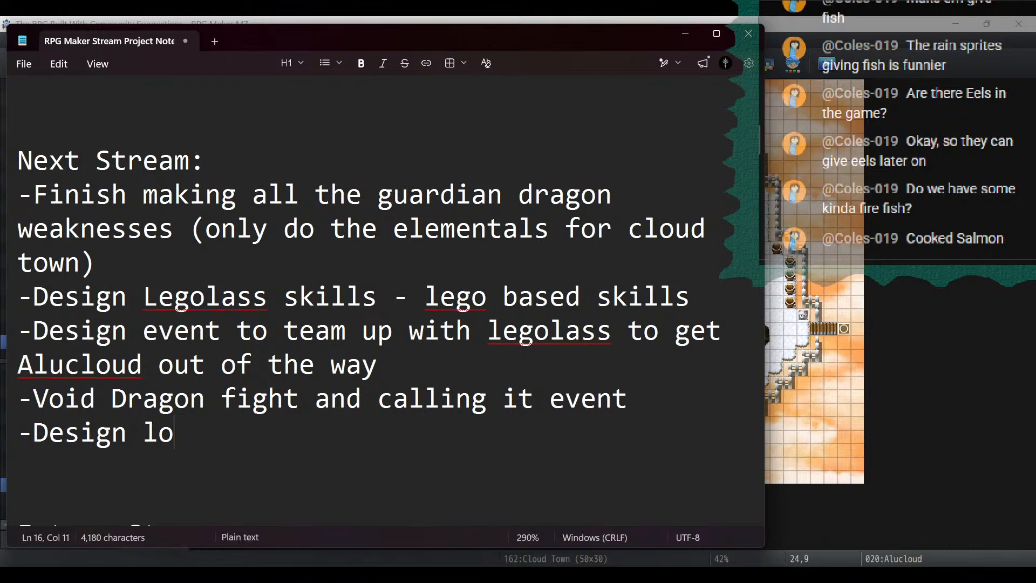
{"action": "type", "text": "wer spire interi"}
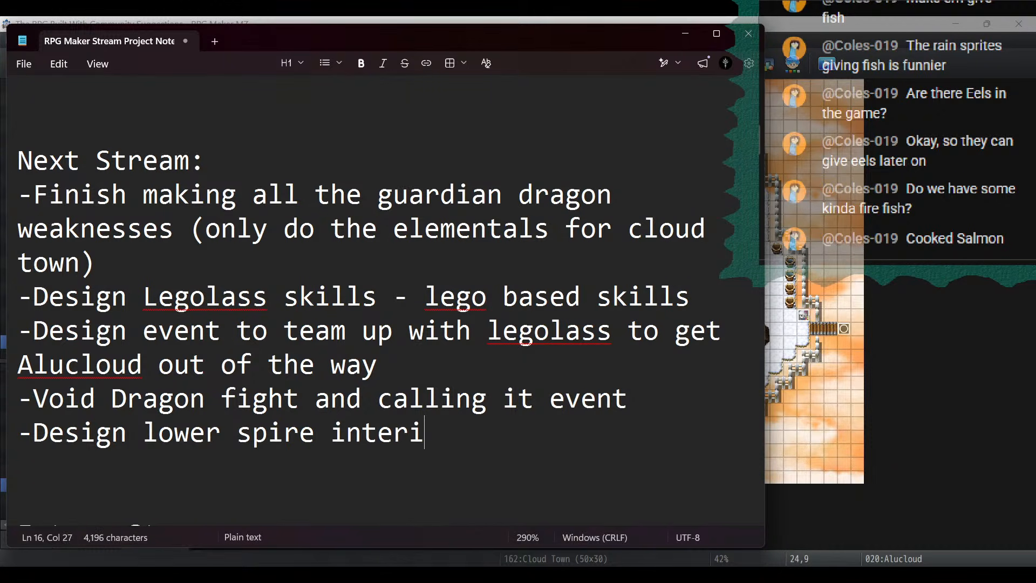
{"action": "type", "text": "or and connect t"}
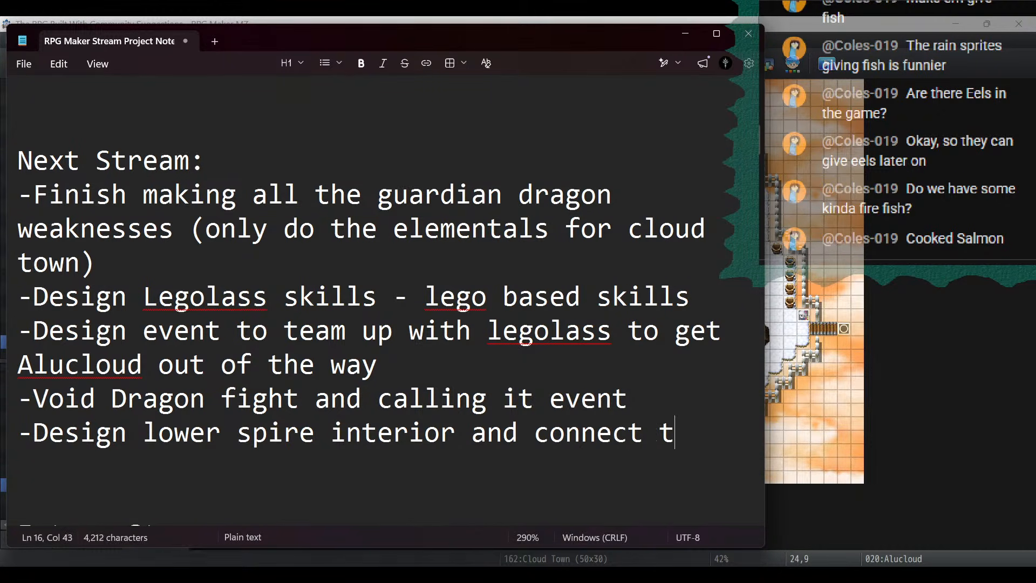
{"action": "type", "text": "he elevators"}
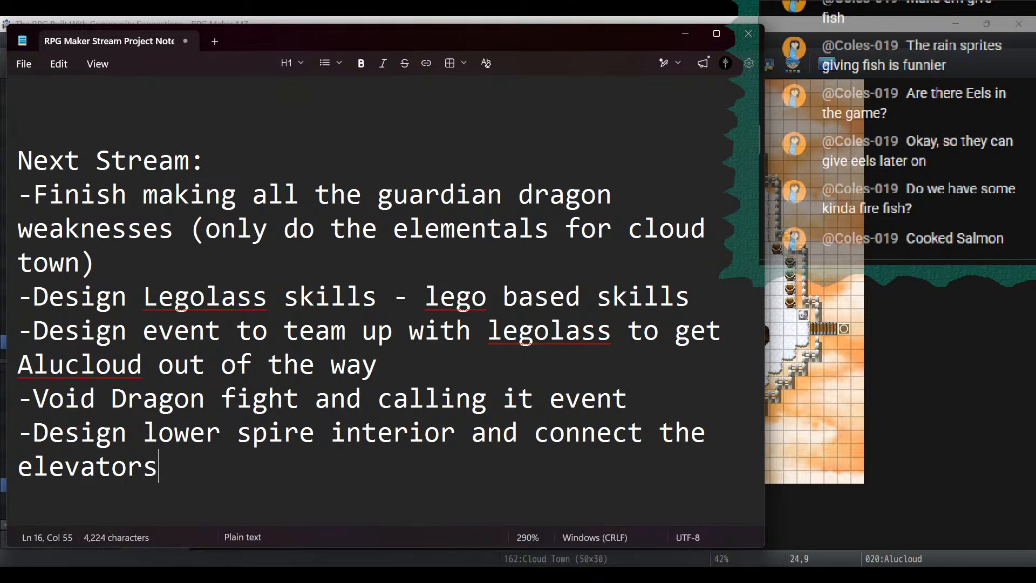
- Add the item "-Make sure legolass leaves the party when you leave cloud town" at the end of the Next Stream list
{"action": "key", "text": "Return"}
{"action": "type", "text": "-"}
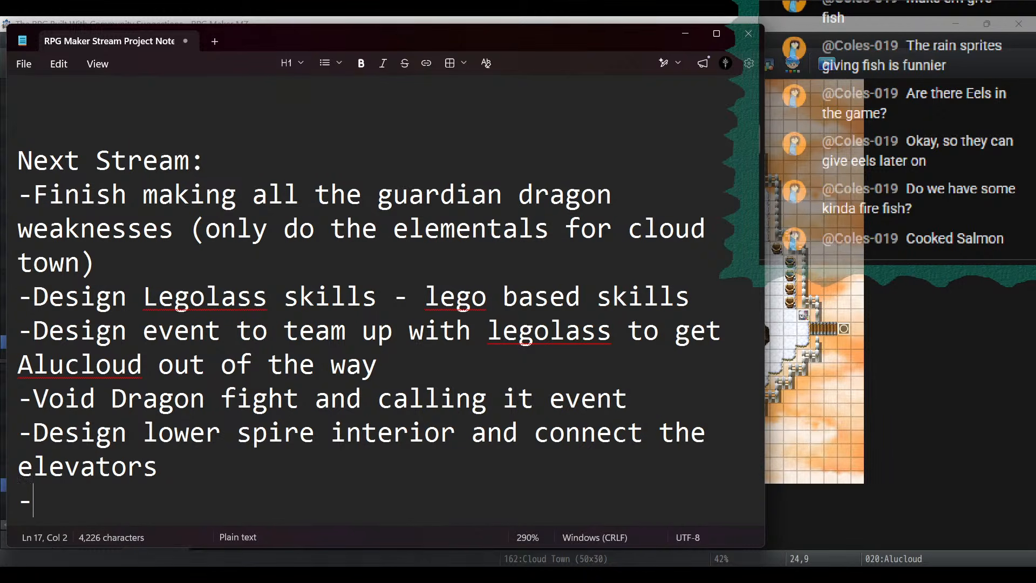
{"action": "type", "text": "Make sure legola"}
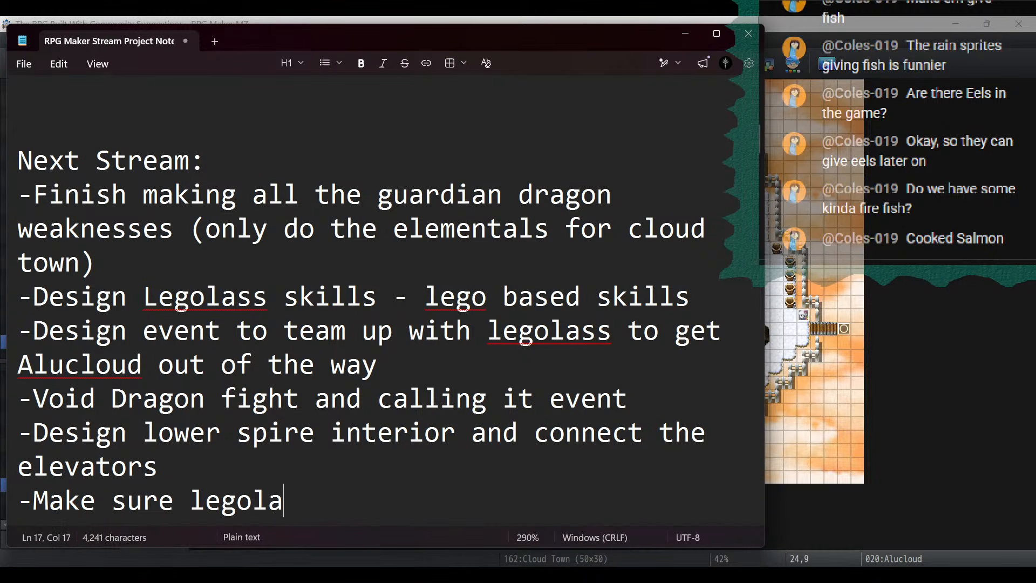
{"action": "type", "text": "ss leaves thep"}
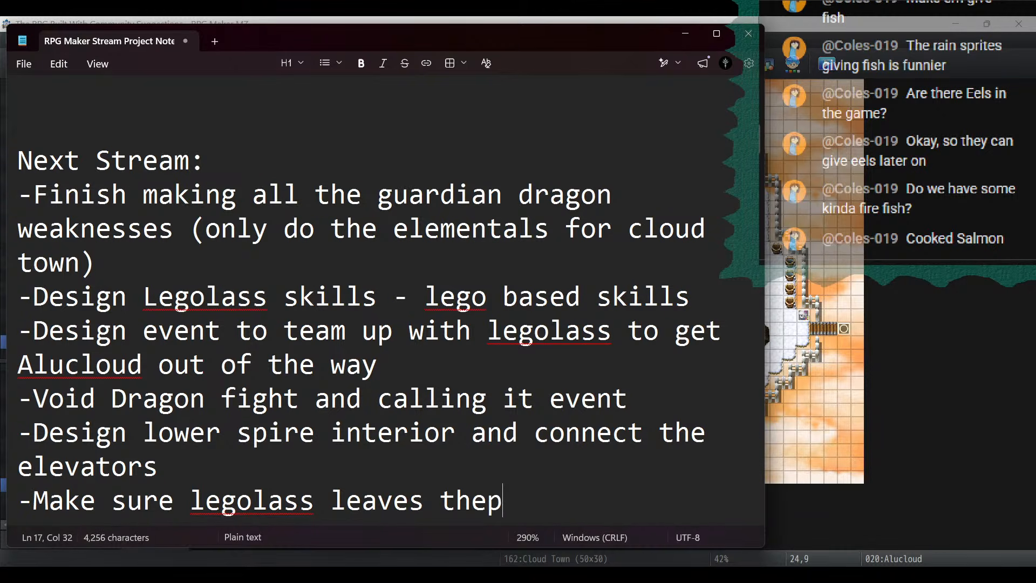
{"action": "key", "text": "BackSpace"}
{"action": "type", "text": "party "}
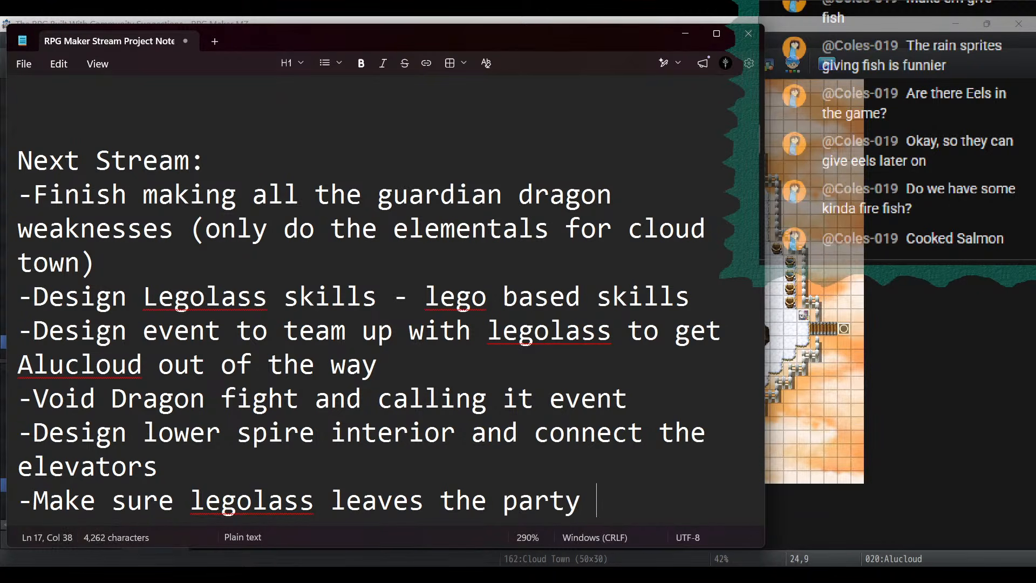
{"action": "type", "text": "when"}
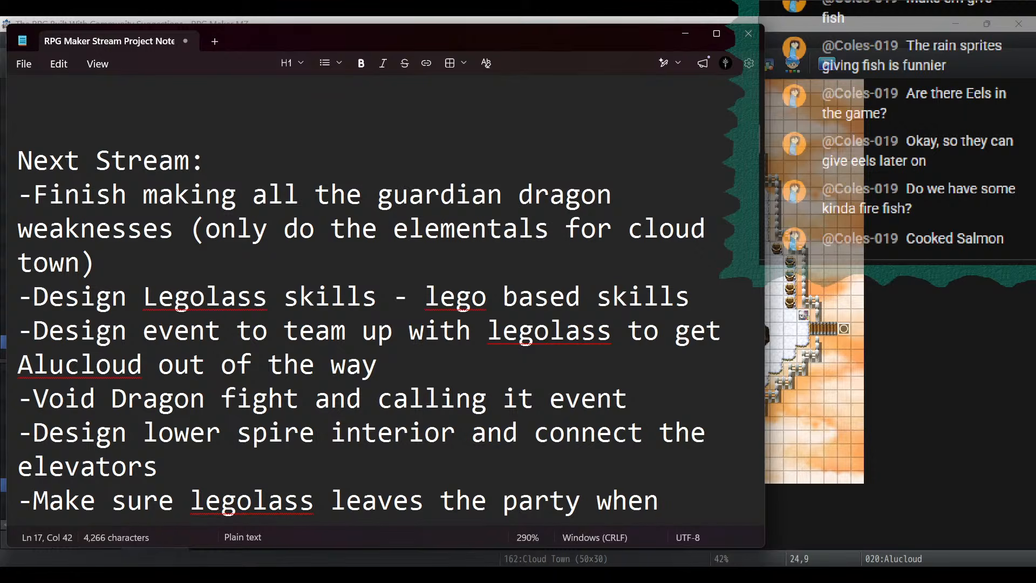
{"action": "type", "text": " you leave clo"}
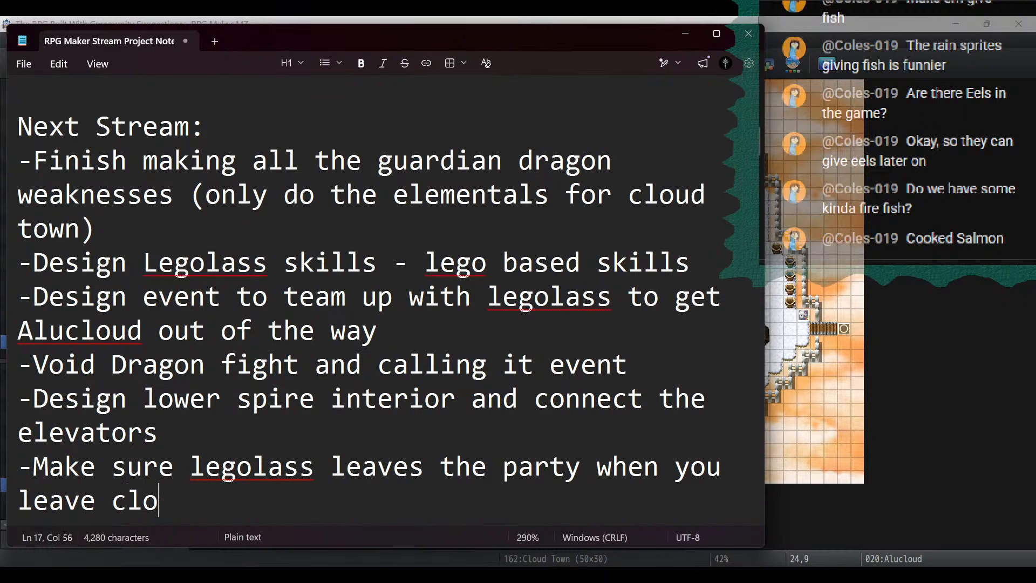
{"action": "type", "text": "ud town"}
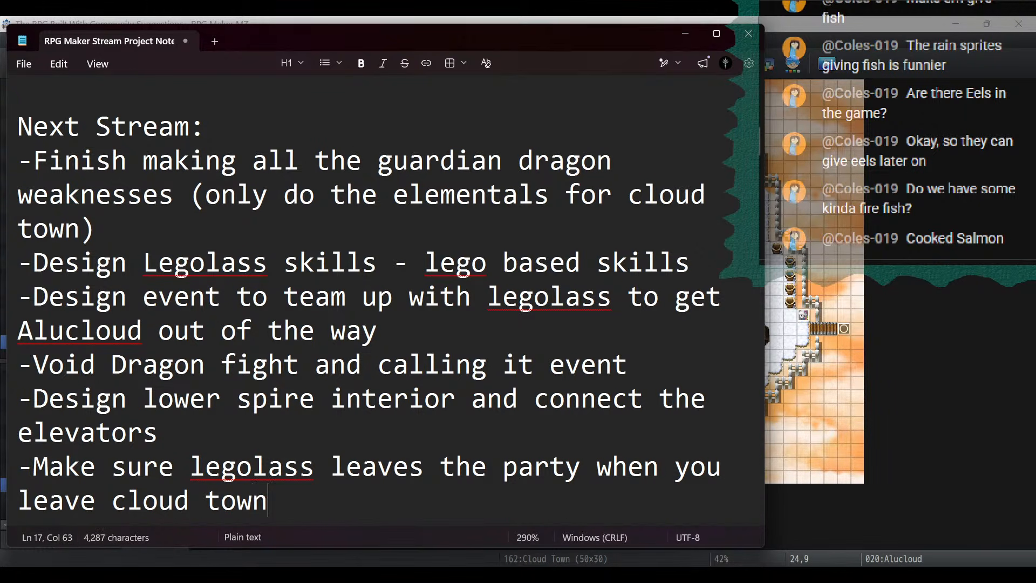
- Review the updated Next Stream list and the surrounding sections of the project notes
{"action": "left_click", "coordinate": [572, 227]}
{"action": "scroll", "coordinate": [532, 322], "scroll_direction": "down", "scroll_amount": 1}
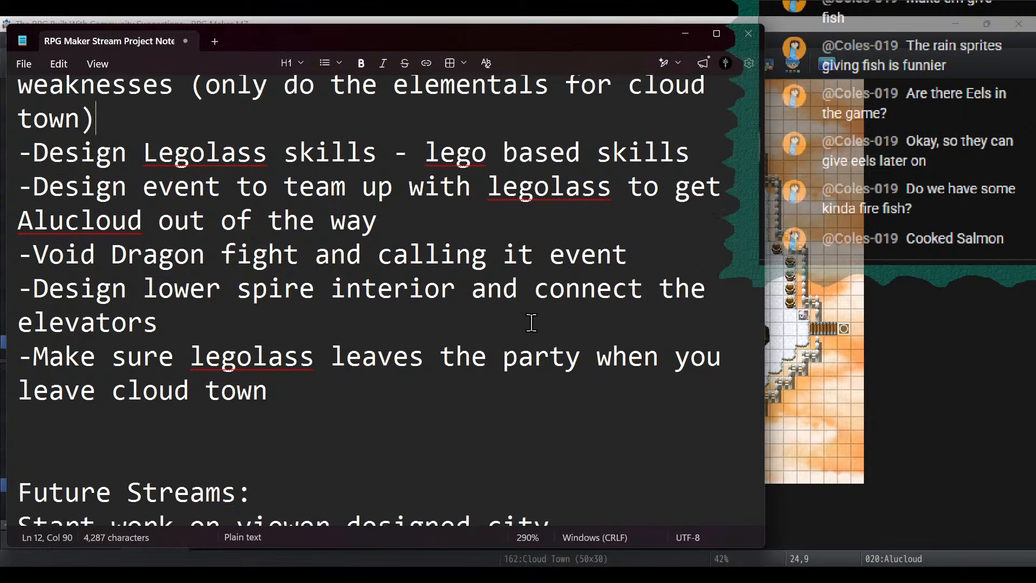
{"action": "scroll", "coordinate": [532, 323], "scroll_direction": "down", "scroll_amount": 4}
{"action": "scroll", "coordinate": [529, 322], "scroll_direction": "up", "scroll_amount": 2}
{"action": "scroll", "coordinate": [526, 320], "scroll_direction": "down", "scroll_amount": 6}
{"action": "scroll", "coordinate": [523, 318], "scroll_direction": "up", "scroll_amount": 8}
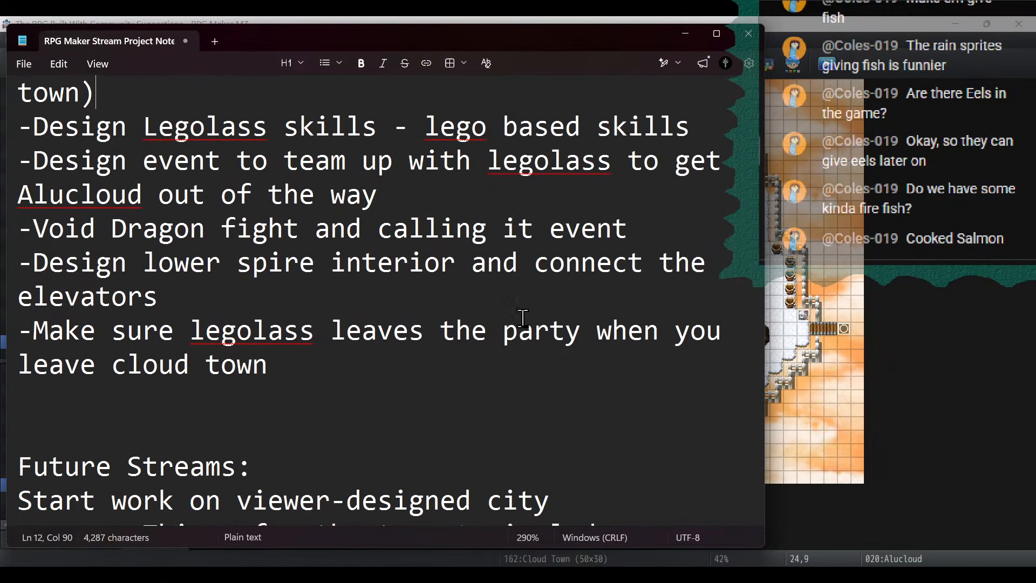
{"action": "scroll", "coordinate": [518, 317], "scroll_direction": "up", "scroll_amount": 6}
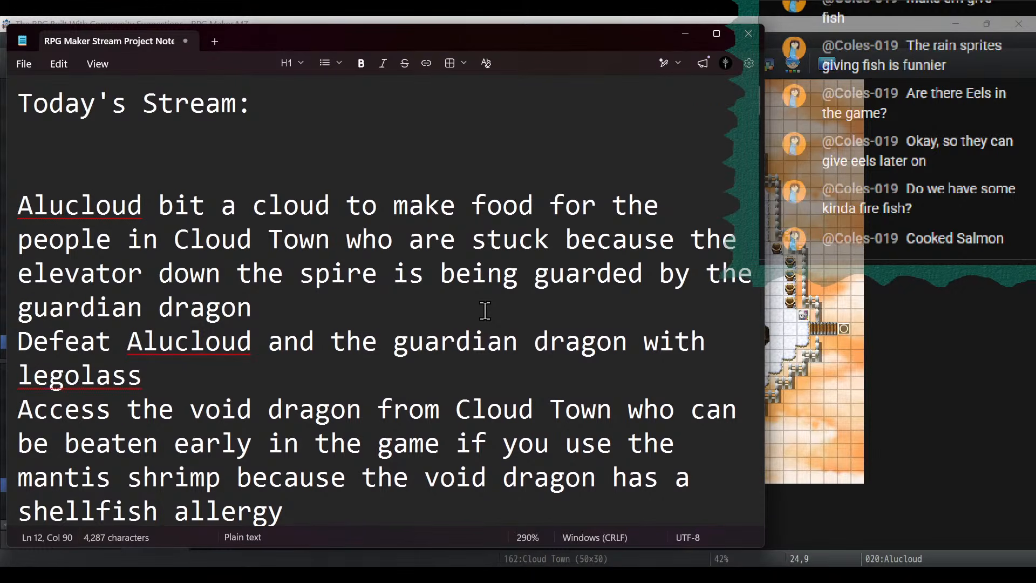
- Save the project notes, then close Notepad to return to the Cloud Town map in RPG Maker MZ
{"action": "left_click", "coordinate": [27, 68]}
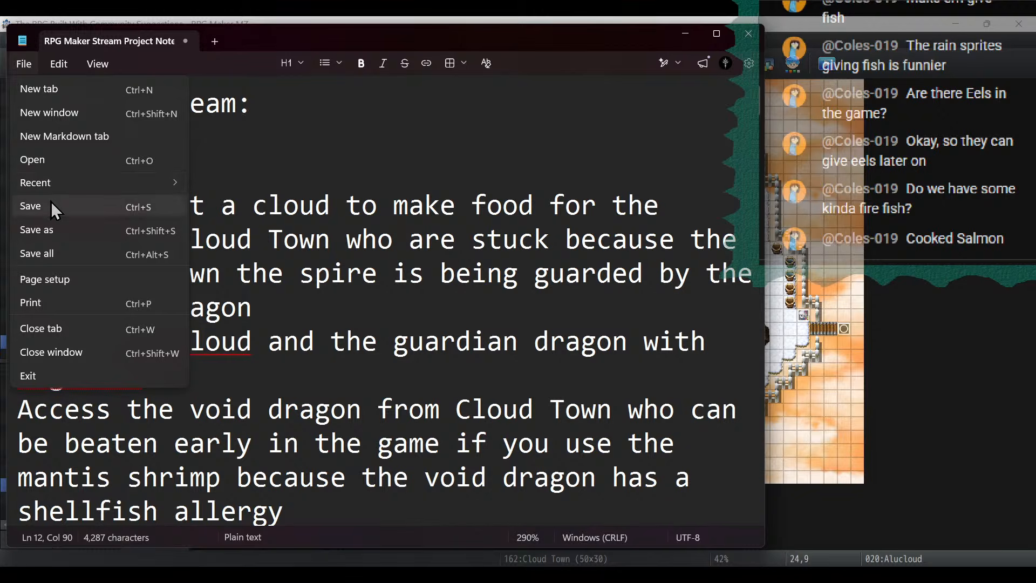
{"action": "left_click", "coordinate": [50, 204]}
{"action": "scroll", "coordinate": [318, 208], "scroll_direction": "down", "scroll_amount": 2}
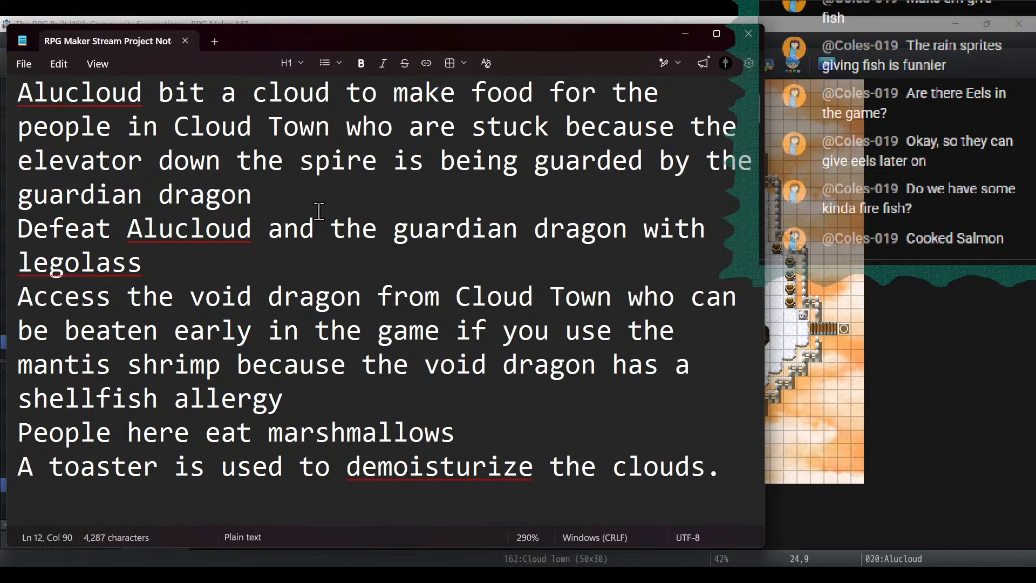
{"action": "scroll", "coordinate": [495, 290], "scroll_direction": "up", "scroll_amount": 2}
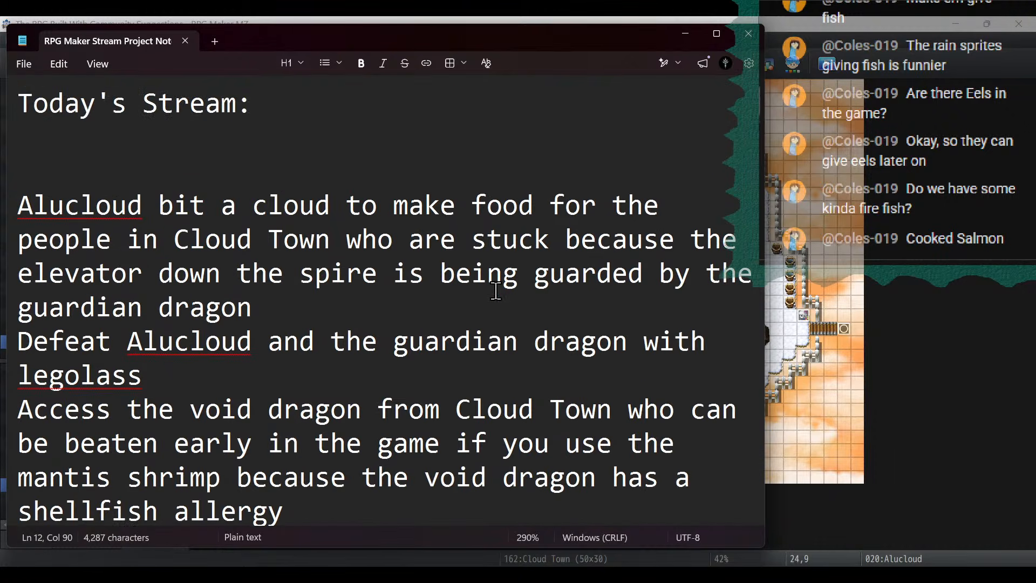
{"action": "left_click", "coordinate": [754, 41]}
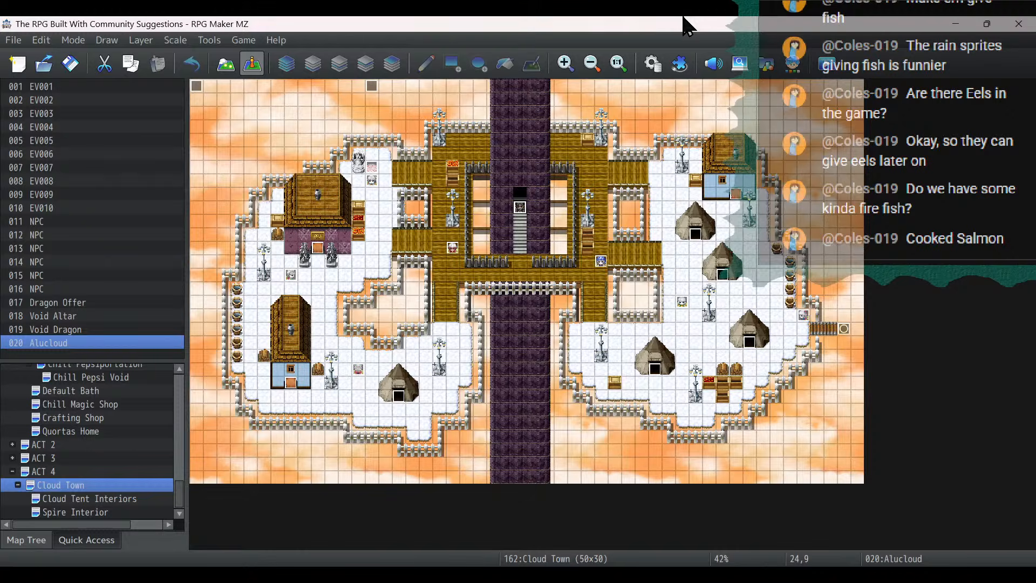